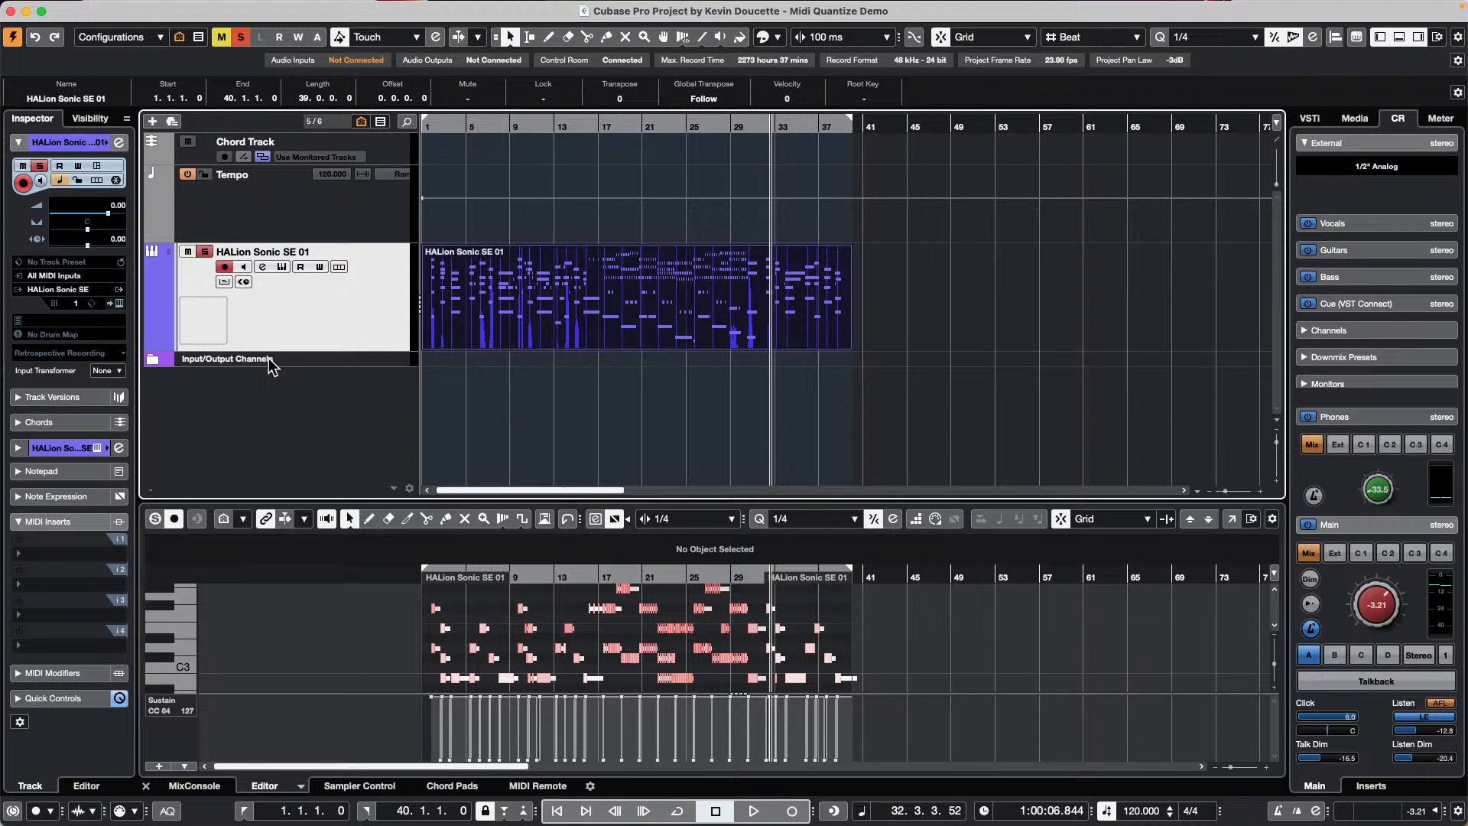
Place the playhead at bar 1, at the start of the HALion Sonic SE 01 part
left_click(489, 126)
left_click(426, 126)
key("h")
key("h")
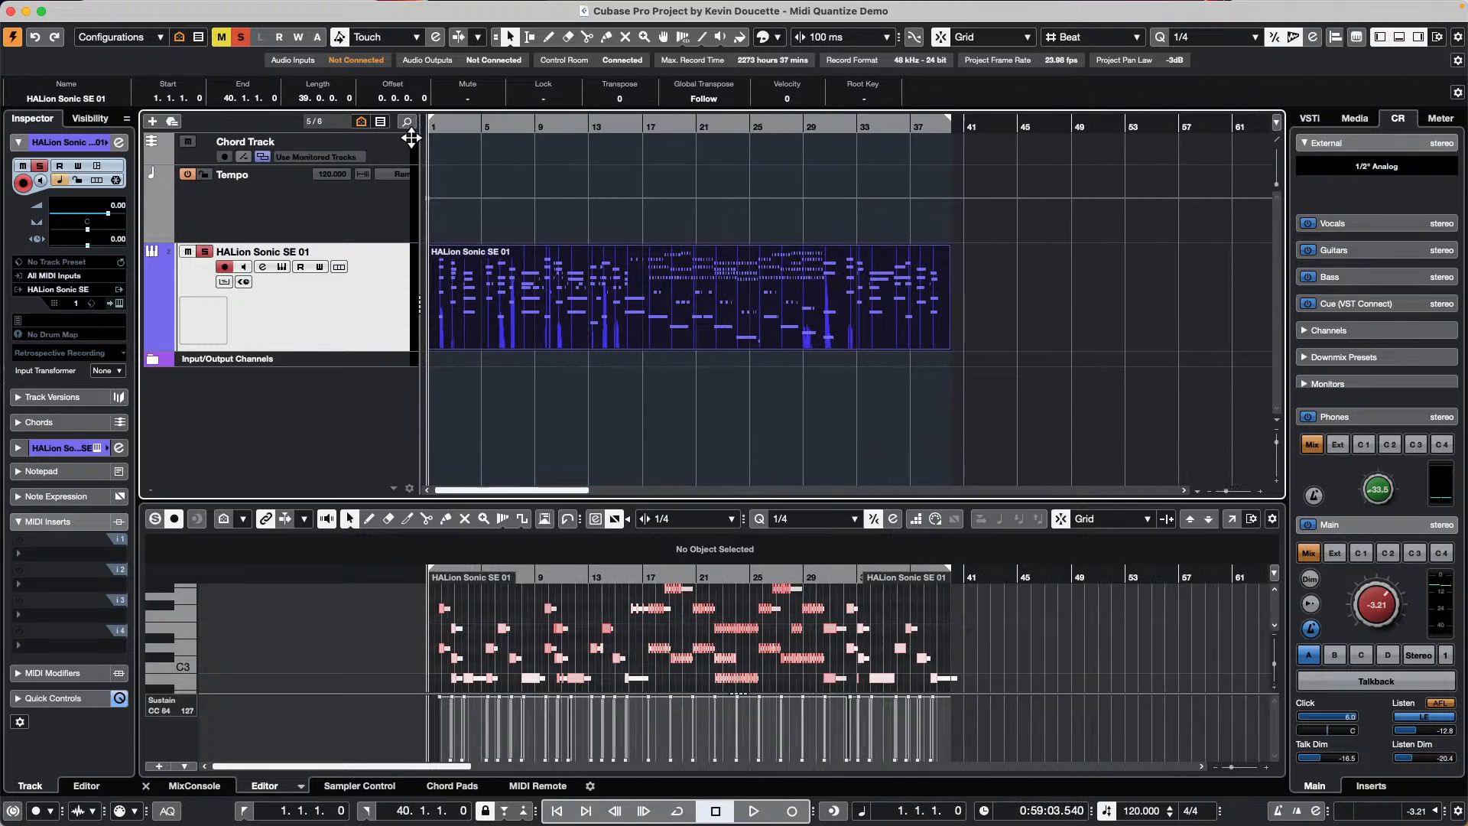
key("g")
key("g")
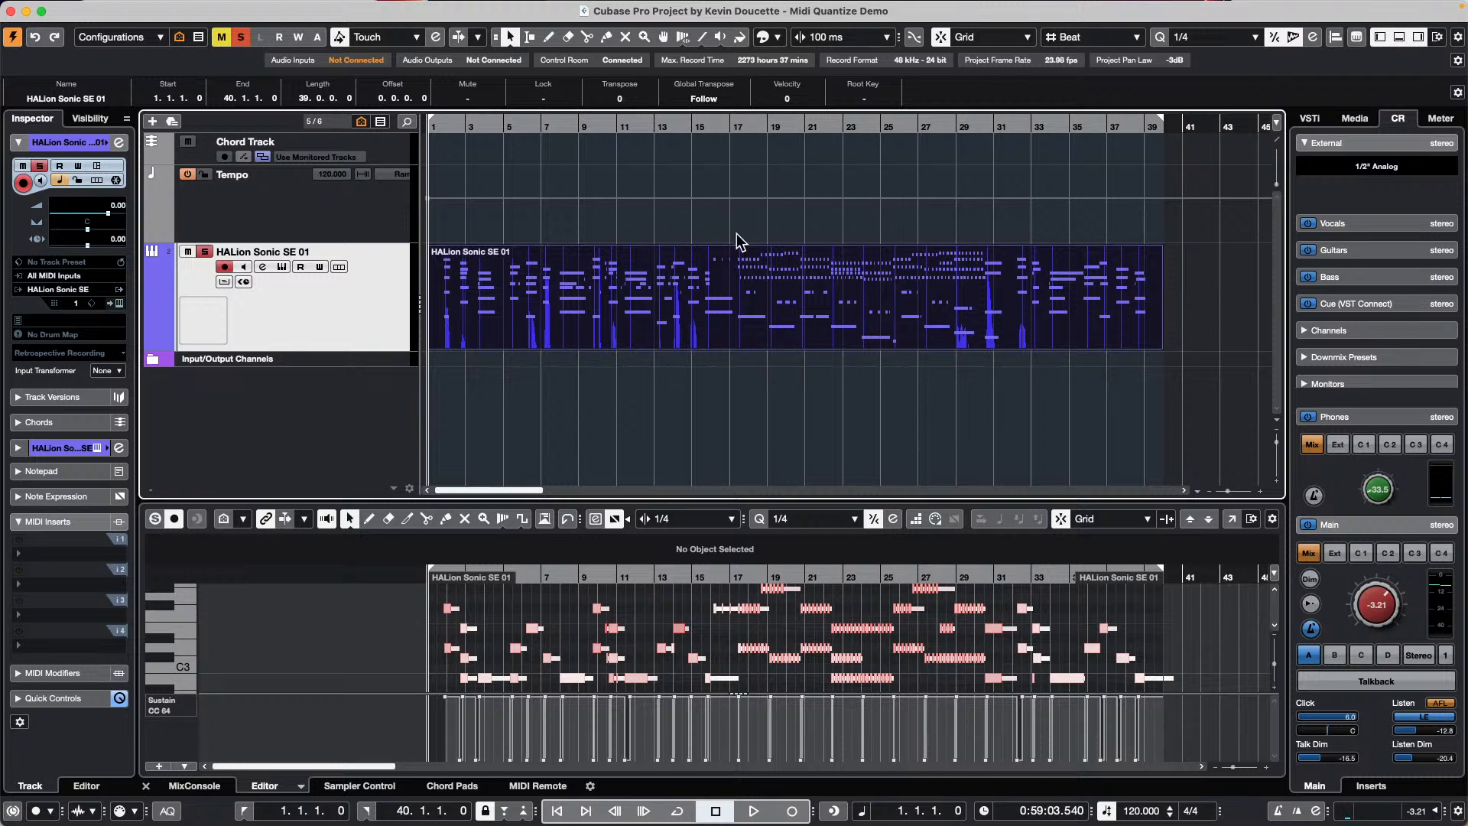
Listen to a short stretch of the HALion Sonic SE 01 part from about bar 14
left_click(686, 123)
key("space")
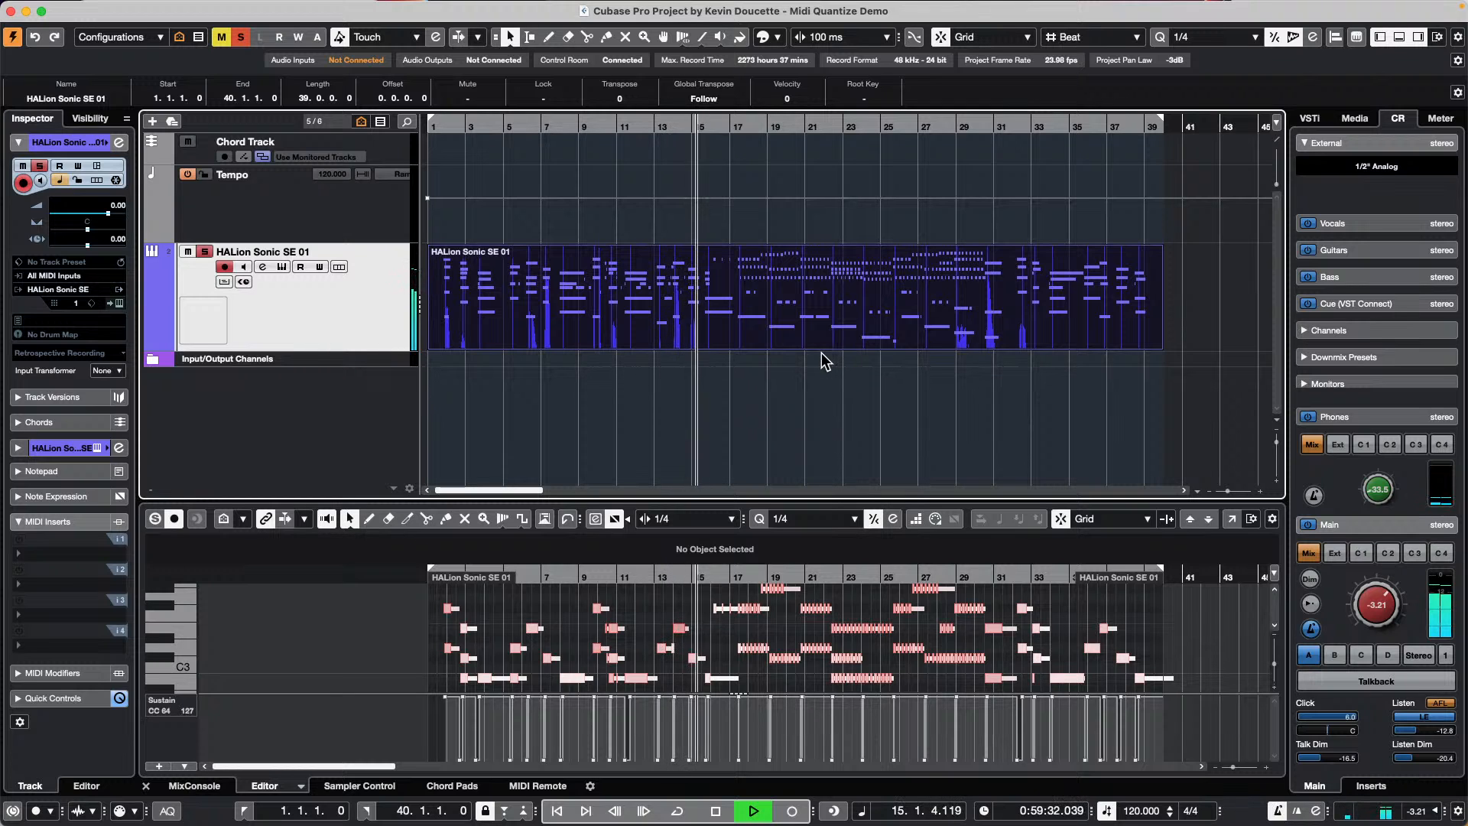
left_click(651, 263)
key("space")
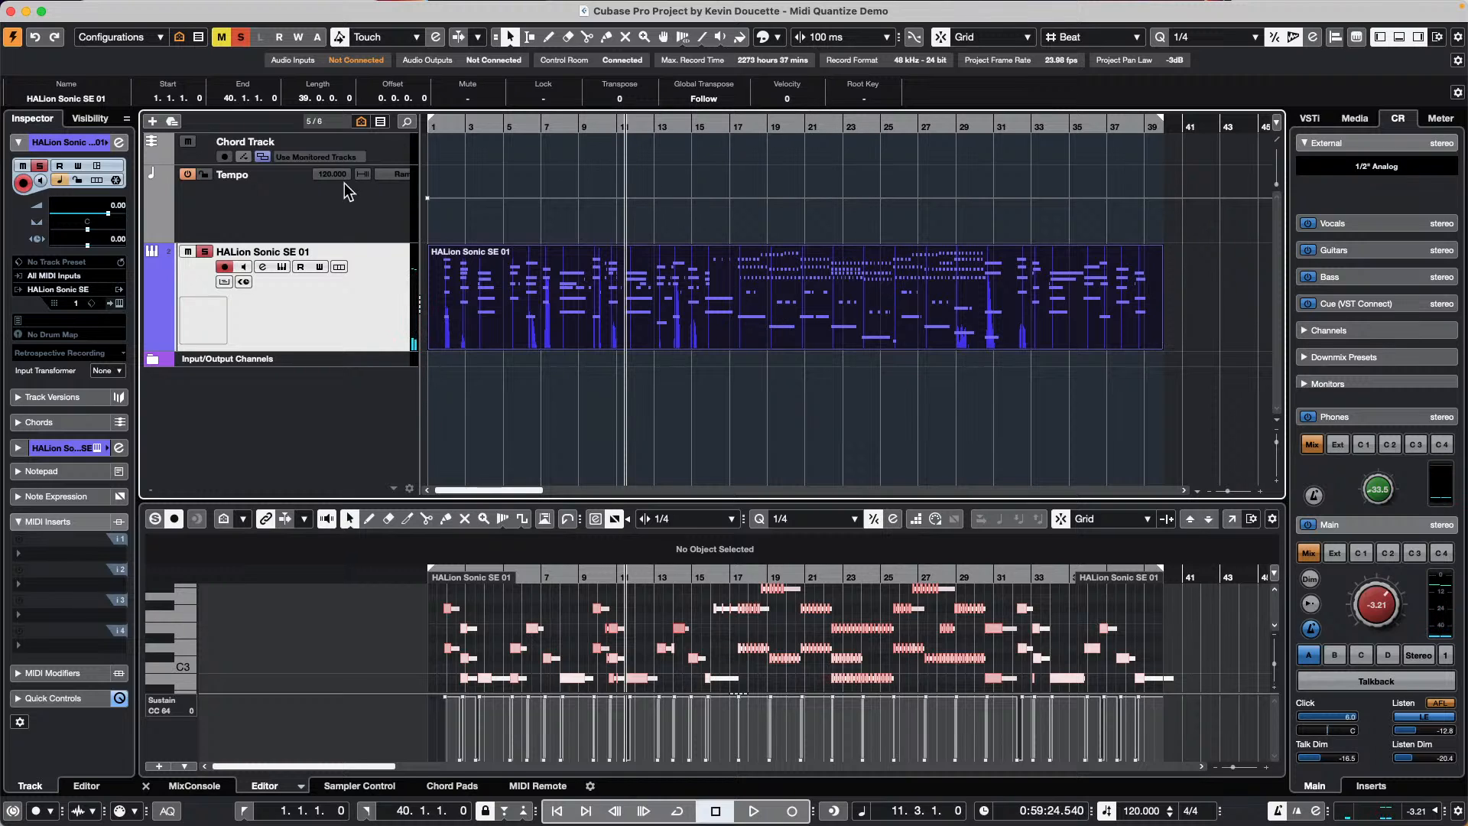
Use the Warp Grid tool to shift bar 17 onto the first note of the section that starts just after it
left_click(344, 213)
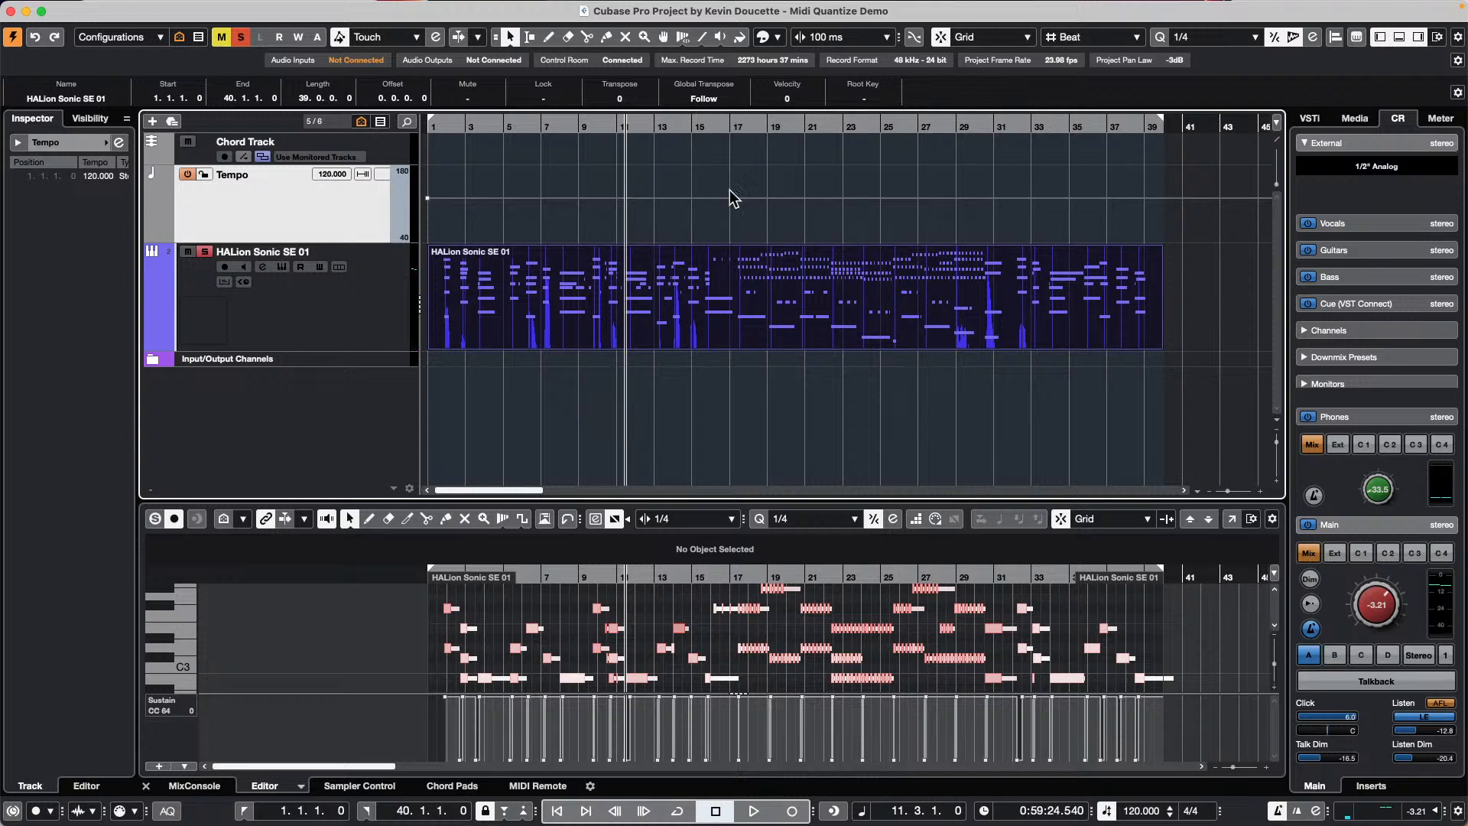
left_click_drag(728, 124, 731, 176)
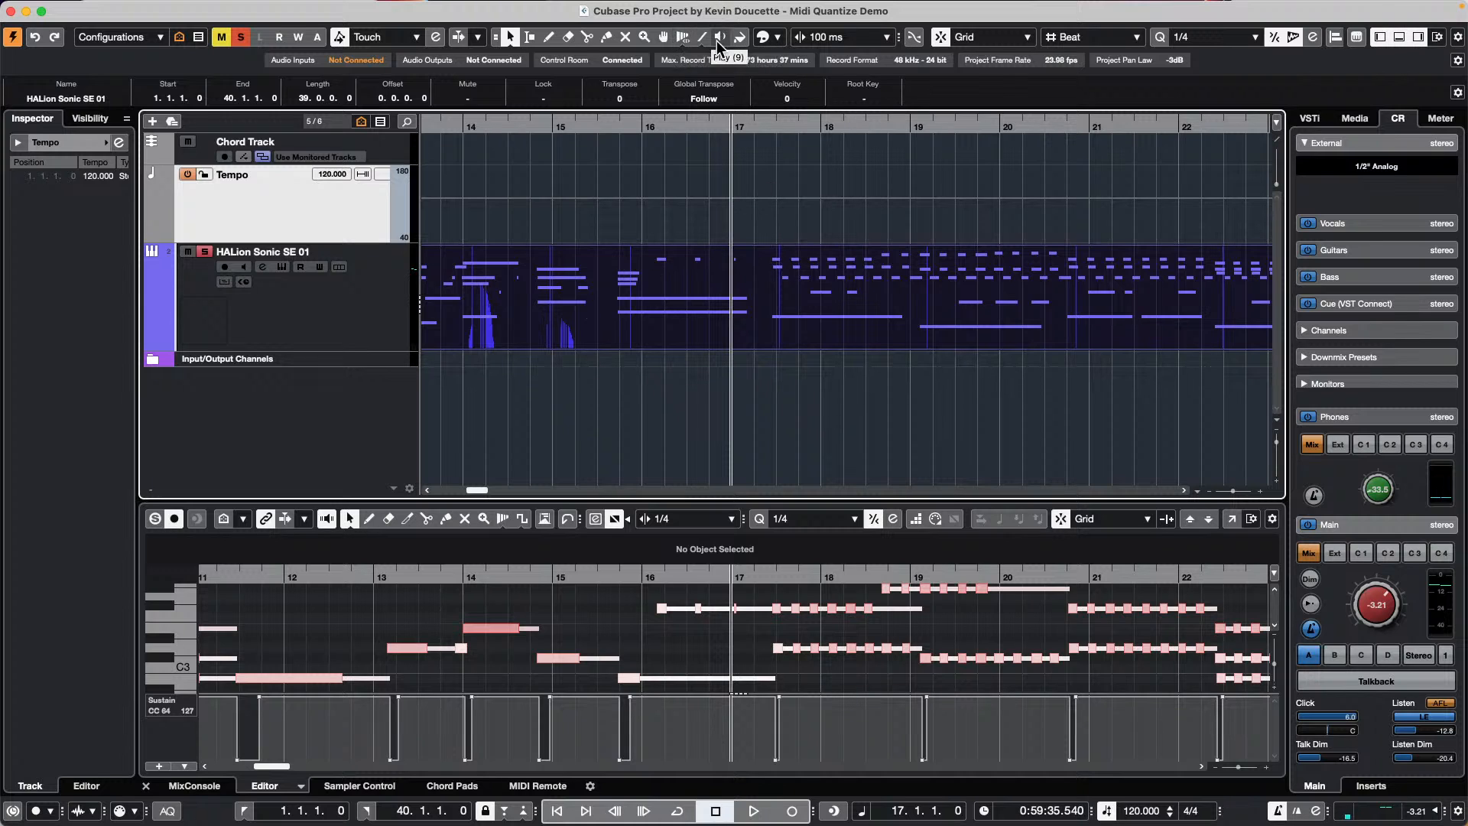
left_click(688, 44)
left_click(687, 43)
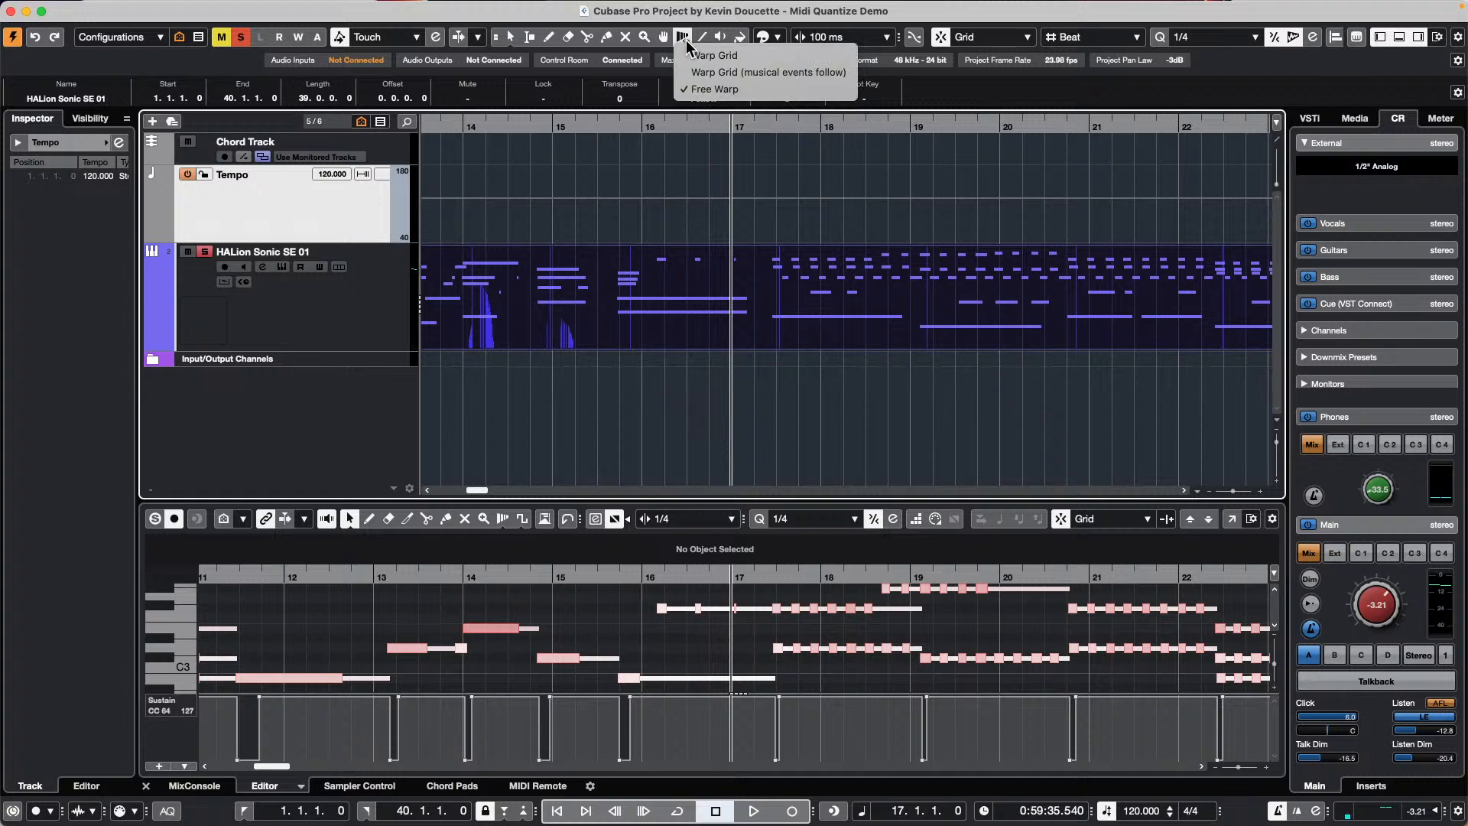
left_click(777, 55)
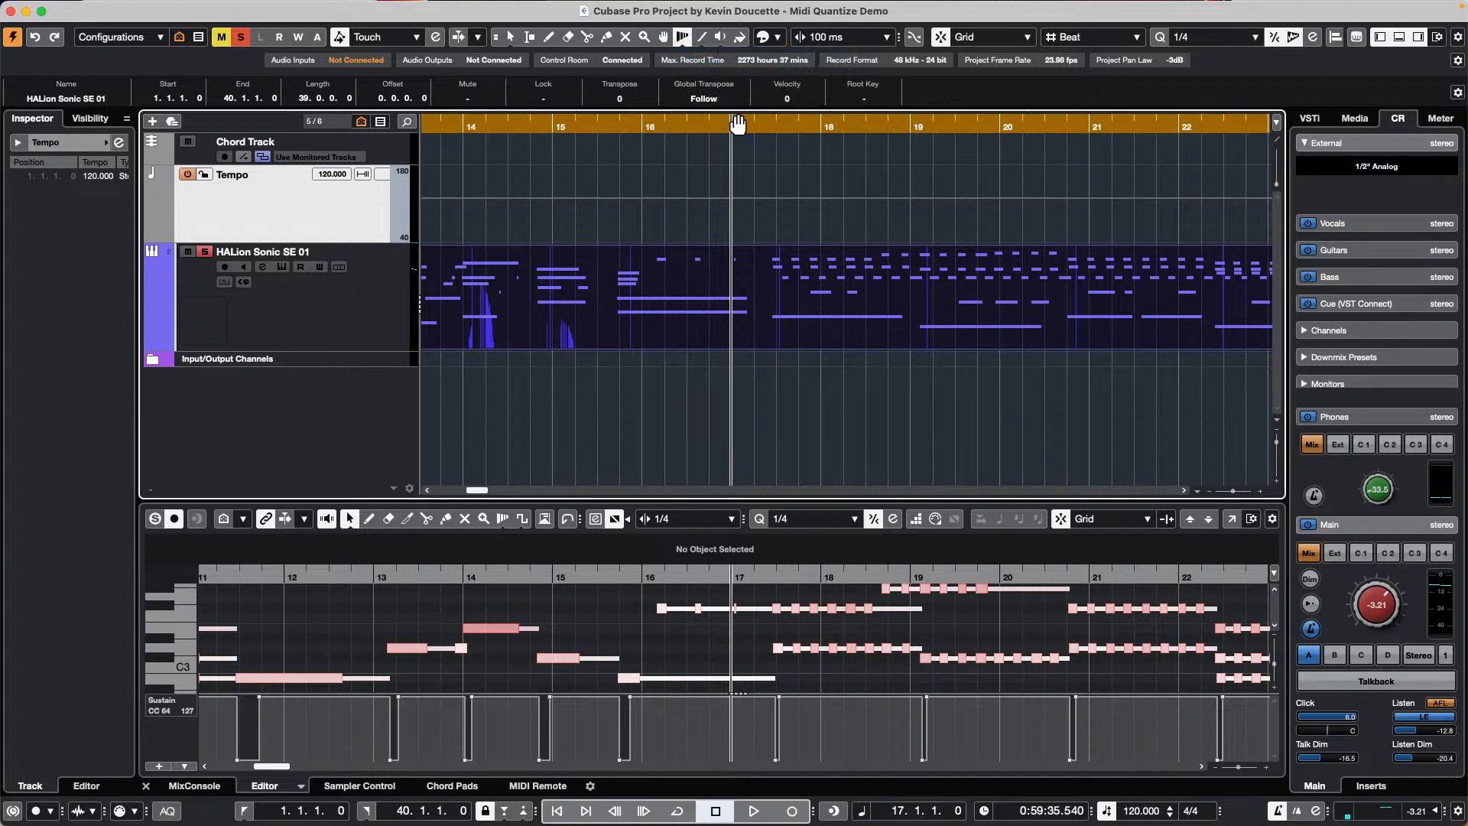
left_click_drag(732, 142, 772, 153)
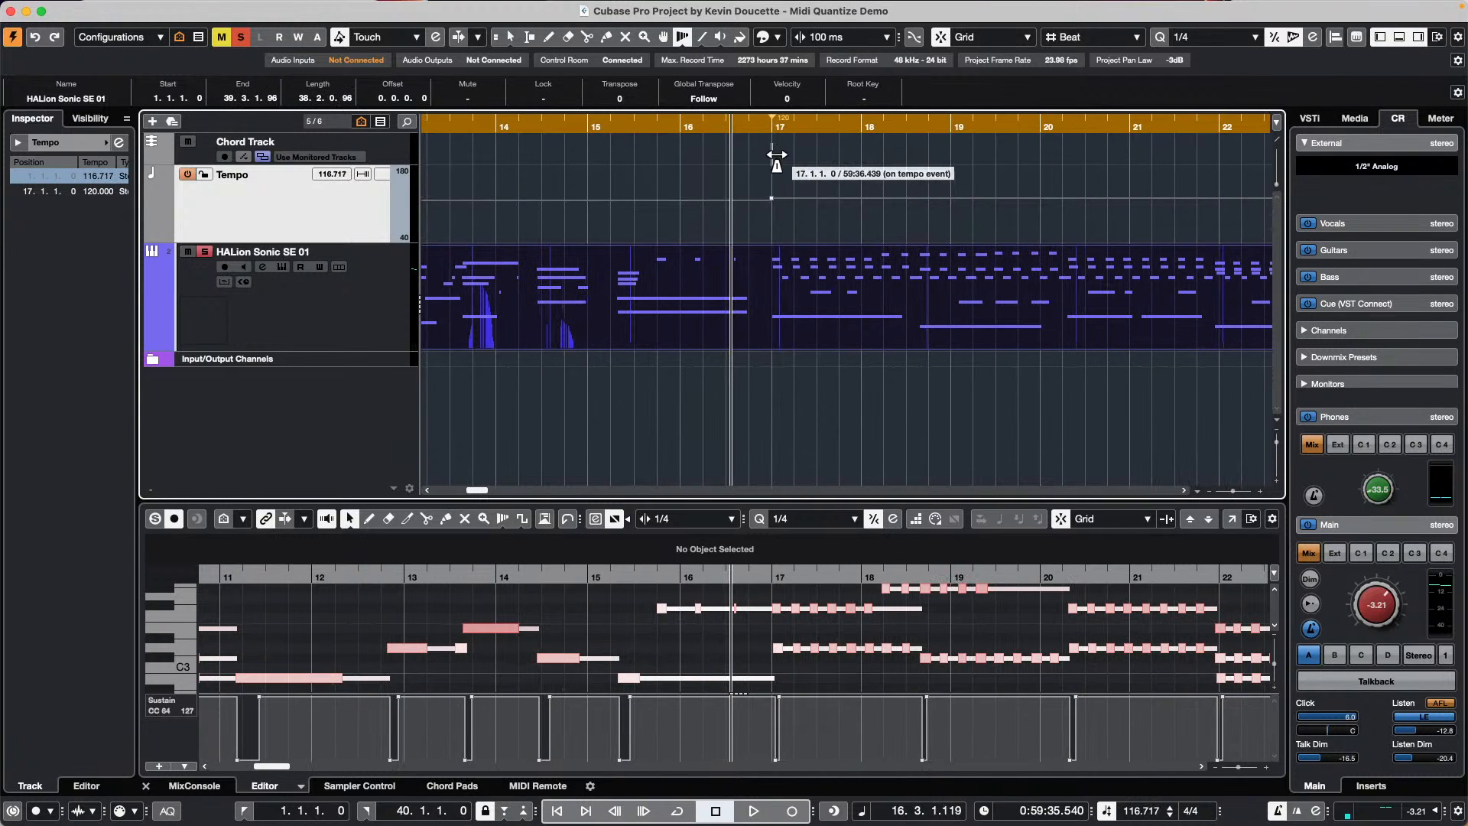
key("1")
left_click(771, 198)
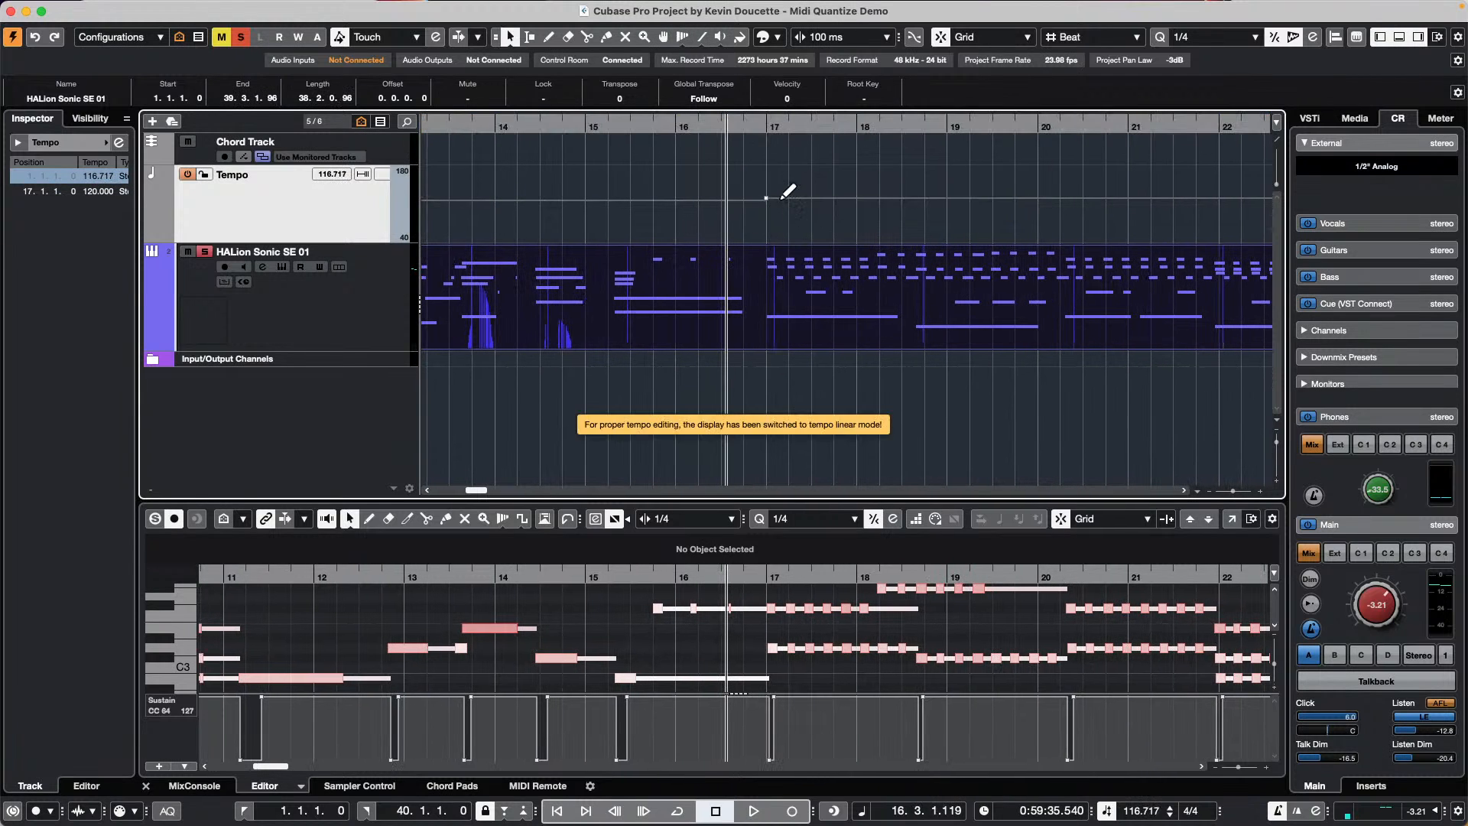
Refine the bar 17 tempo event at close range with the Warp Grid tool so it meets the note's exact start
left_click_drag(765, 121, 773, 157)
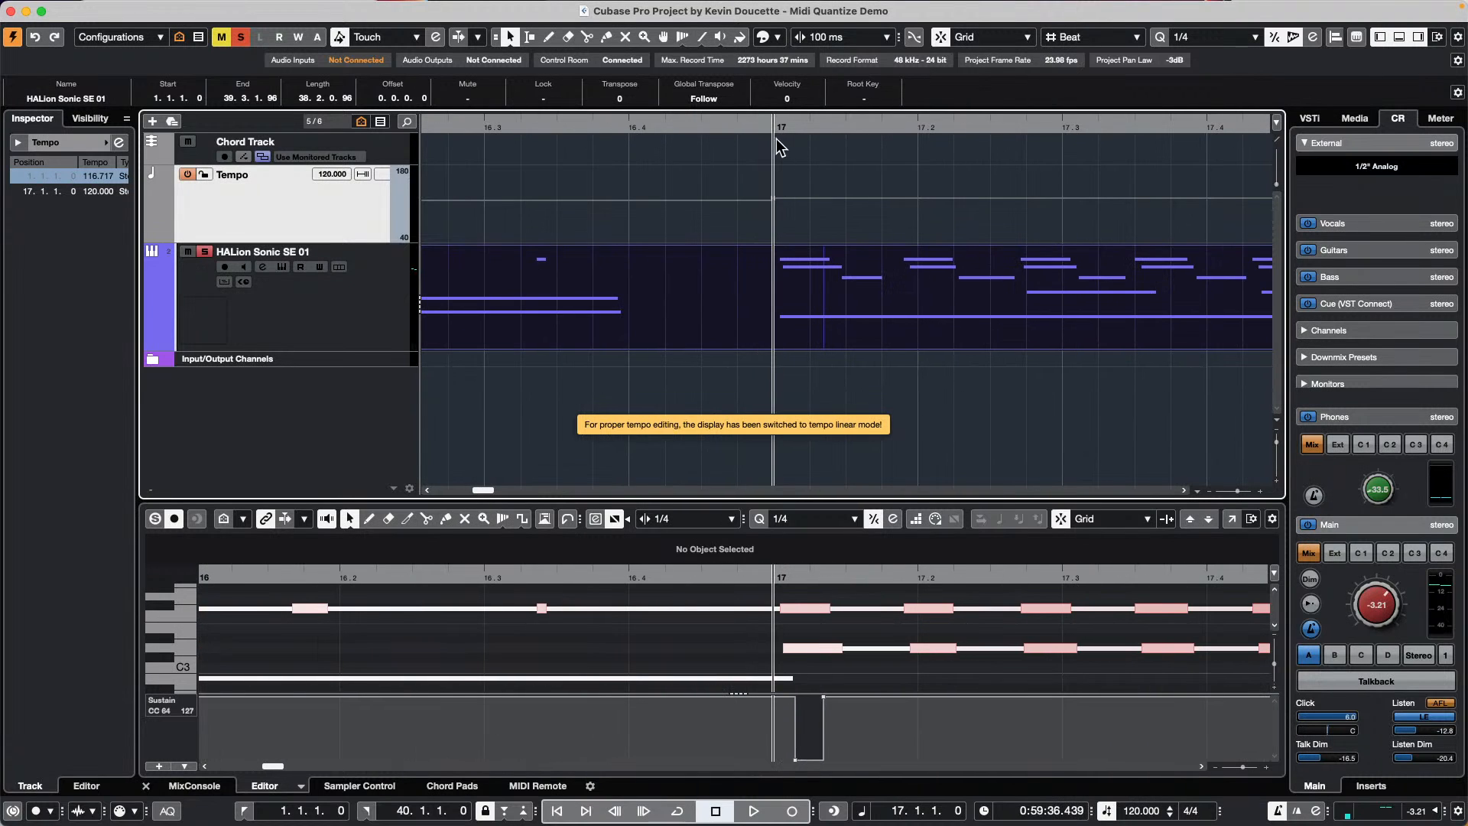
right_click(778, 142)
left_click(951, 155)
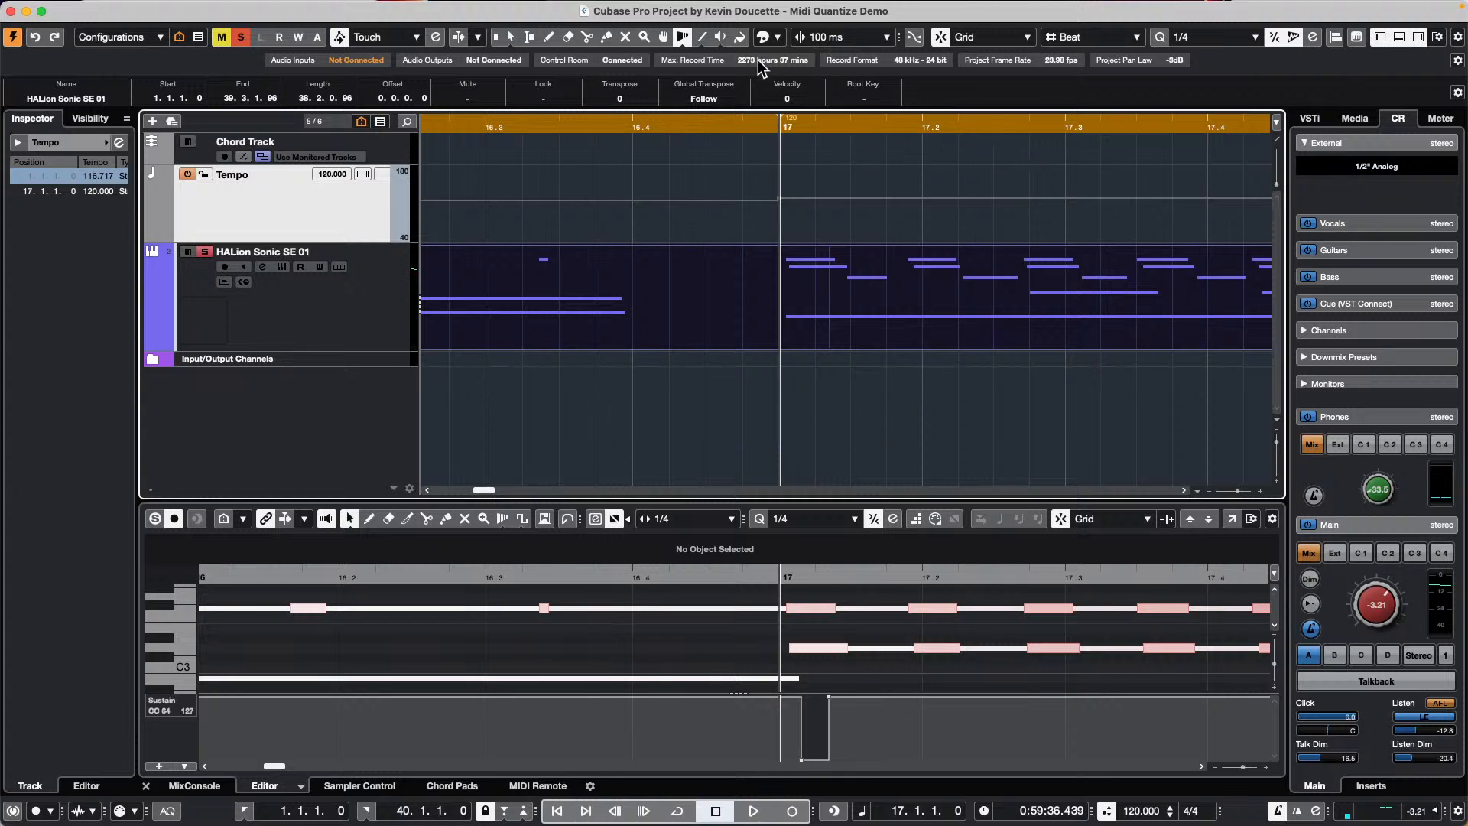
left_click(683, 37)
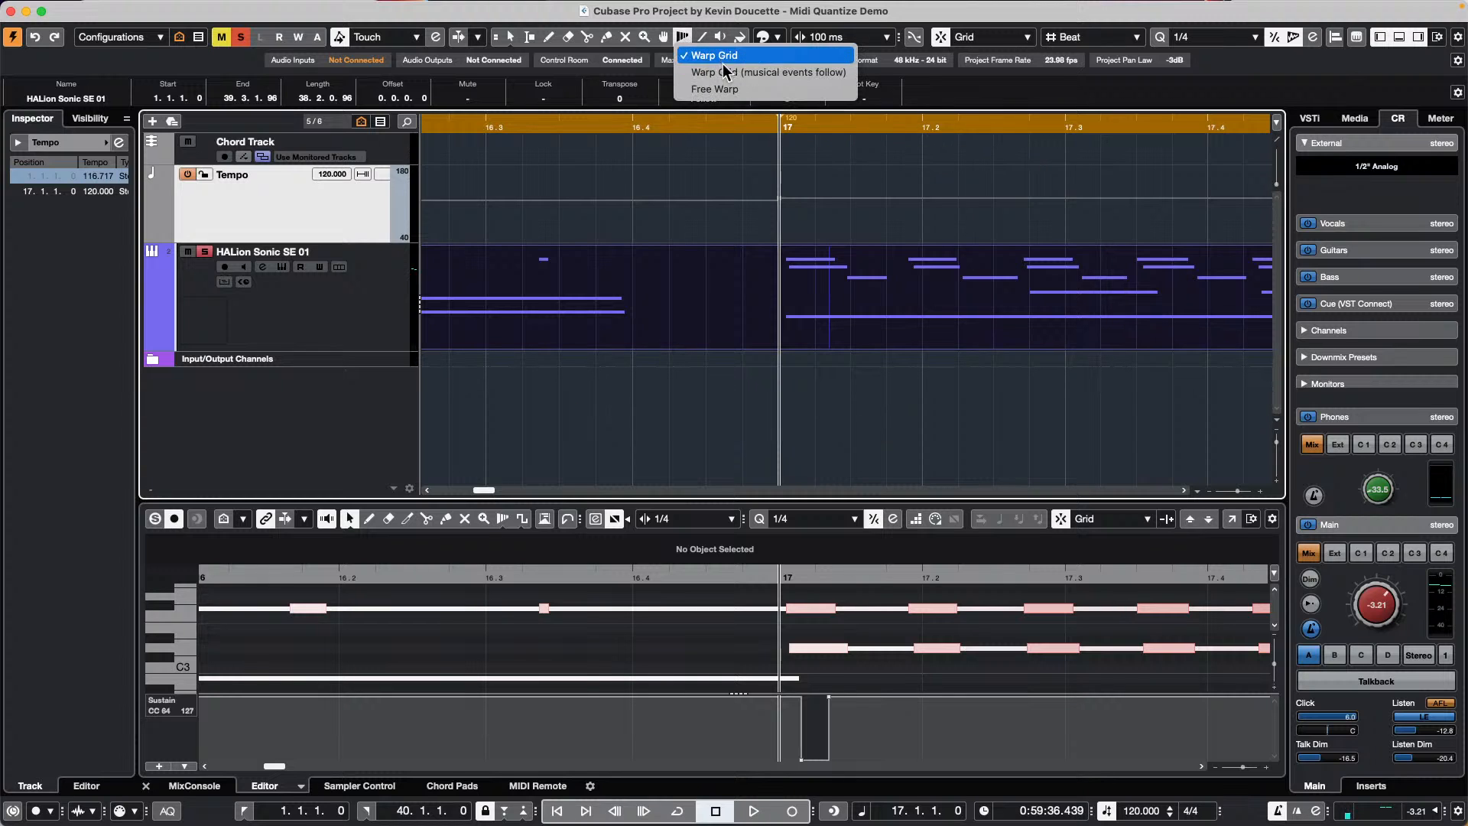
left_click(841, 153)
left_click_drag(772, 124, 841, 200)
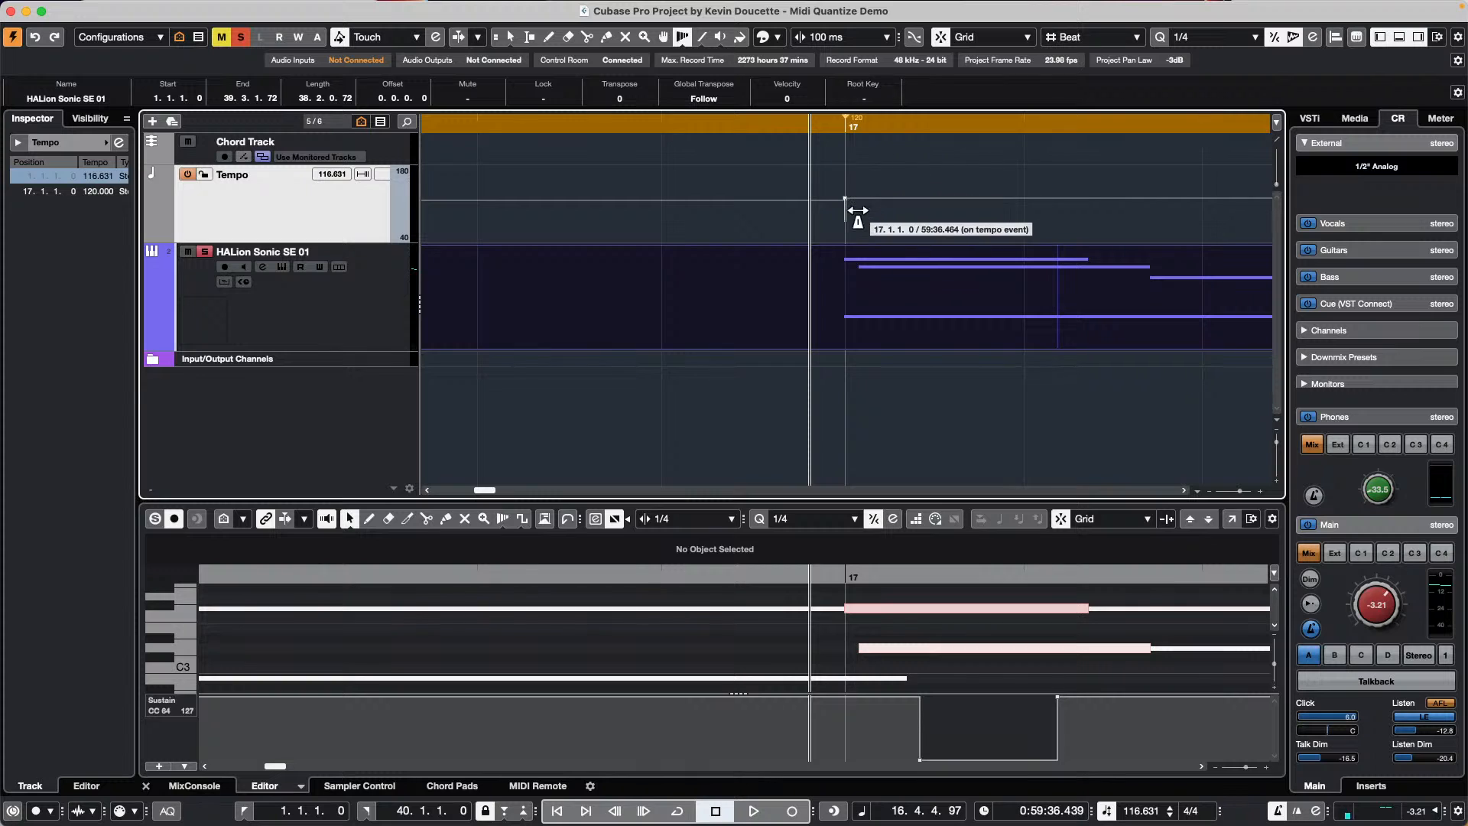
Look through the track types that can be added to the project from the Tempo track, without adding one
key("1")
right_click(309, 210)
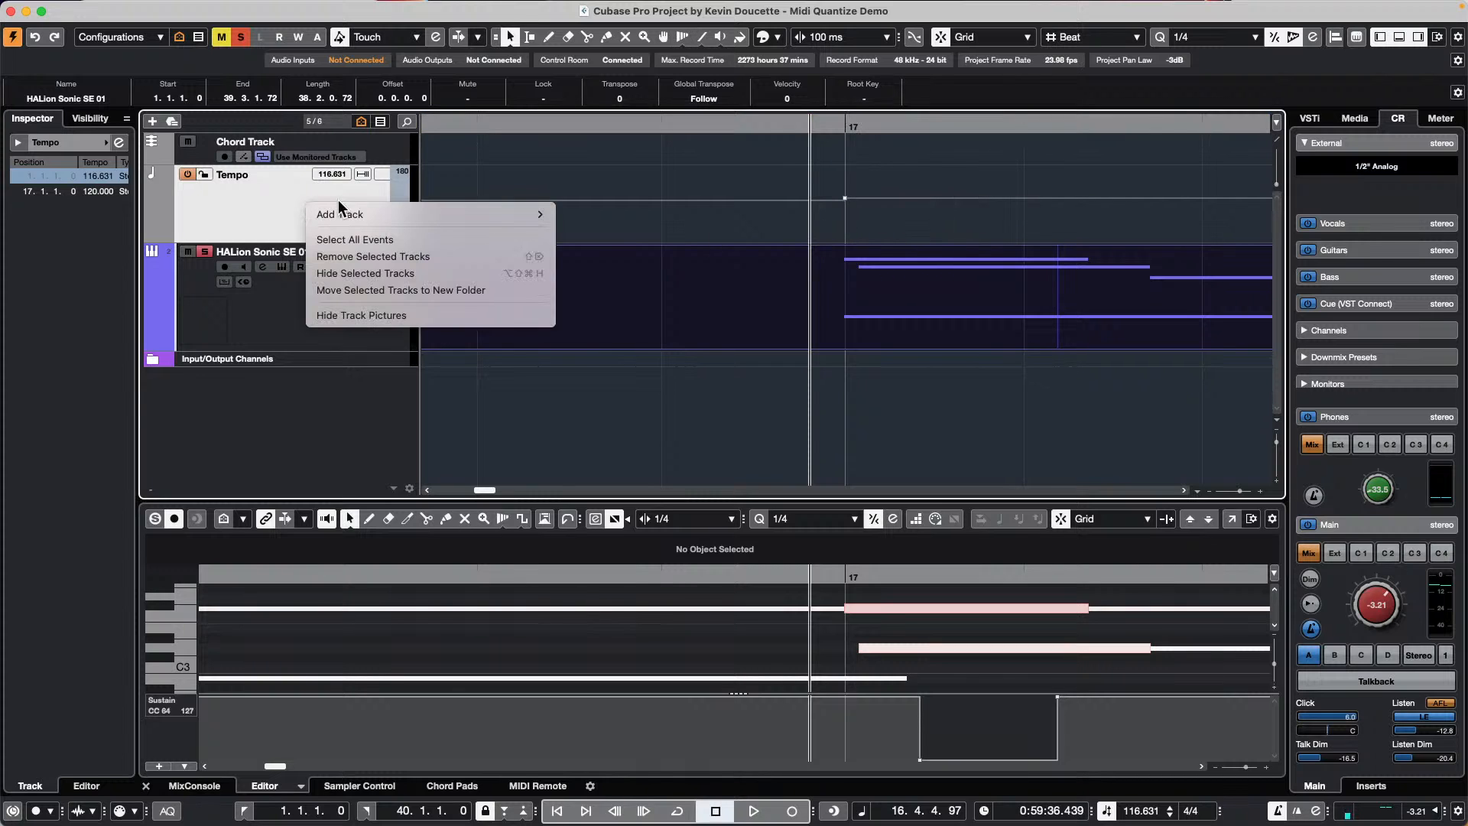
mouse_move(412, 213)
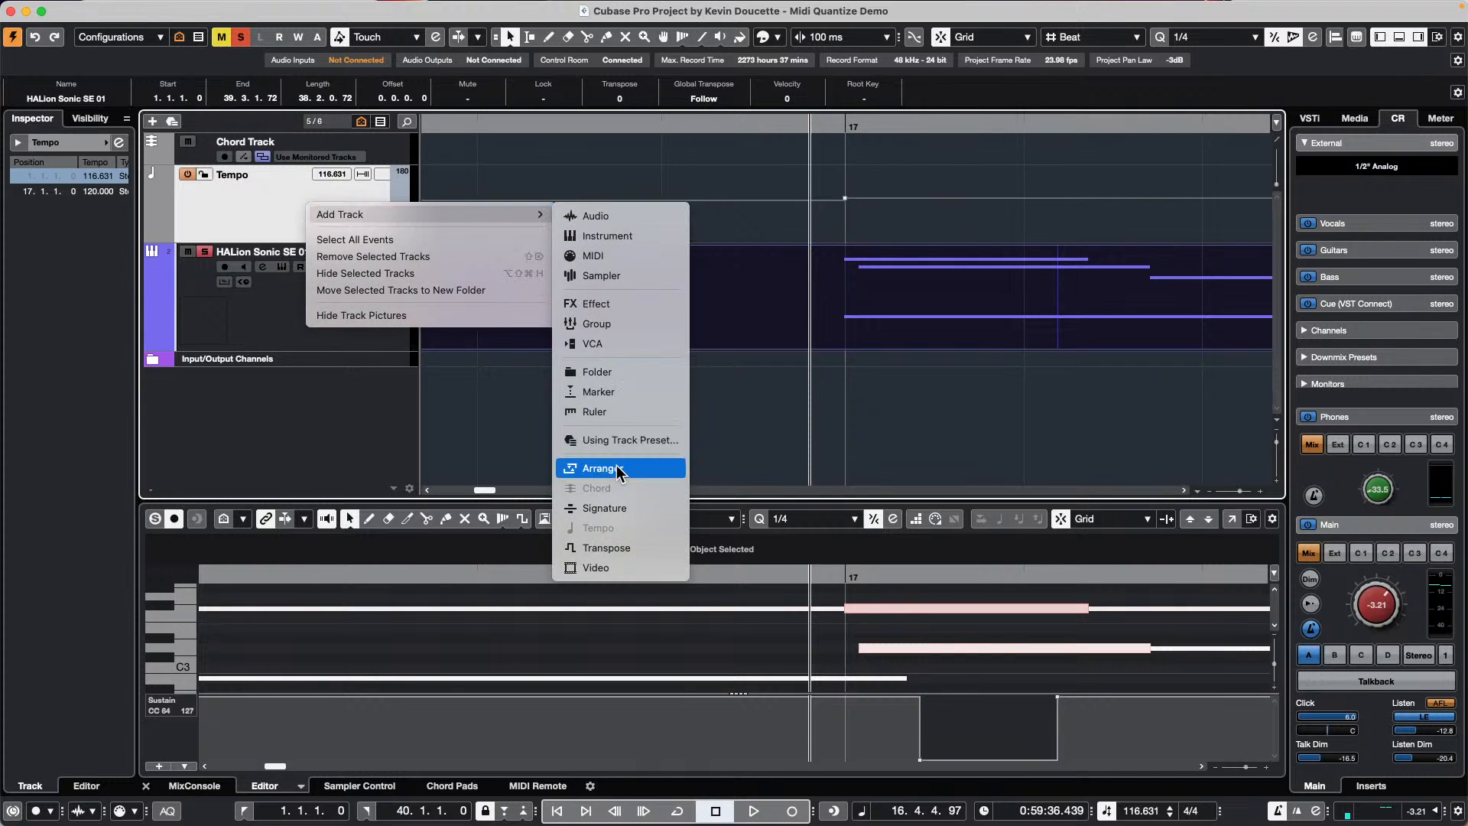
left_click(814, 222)
Set the tempo event at bar 17 to 110 BPM
left_click_drag(813, 222, 873, 177)
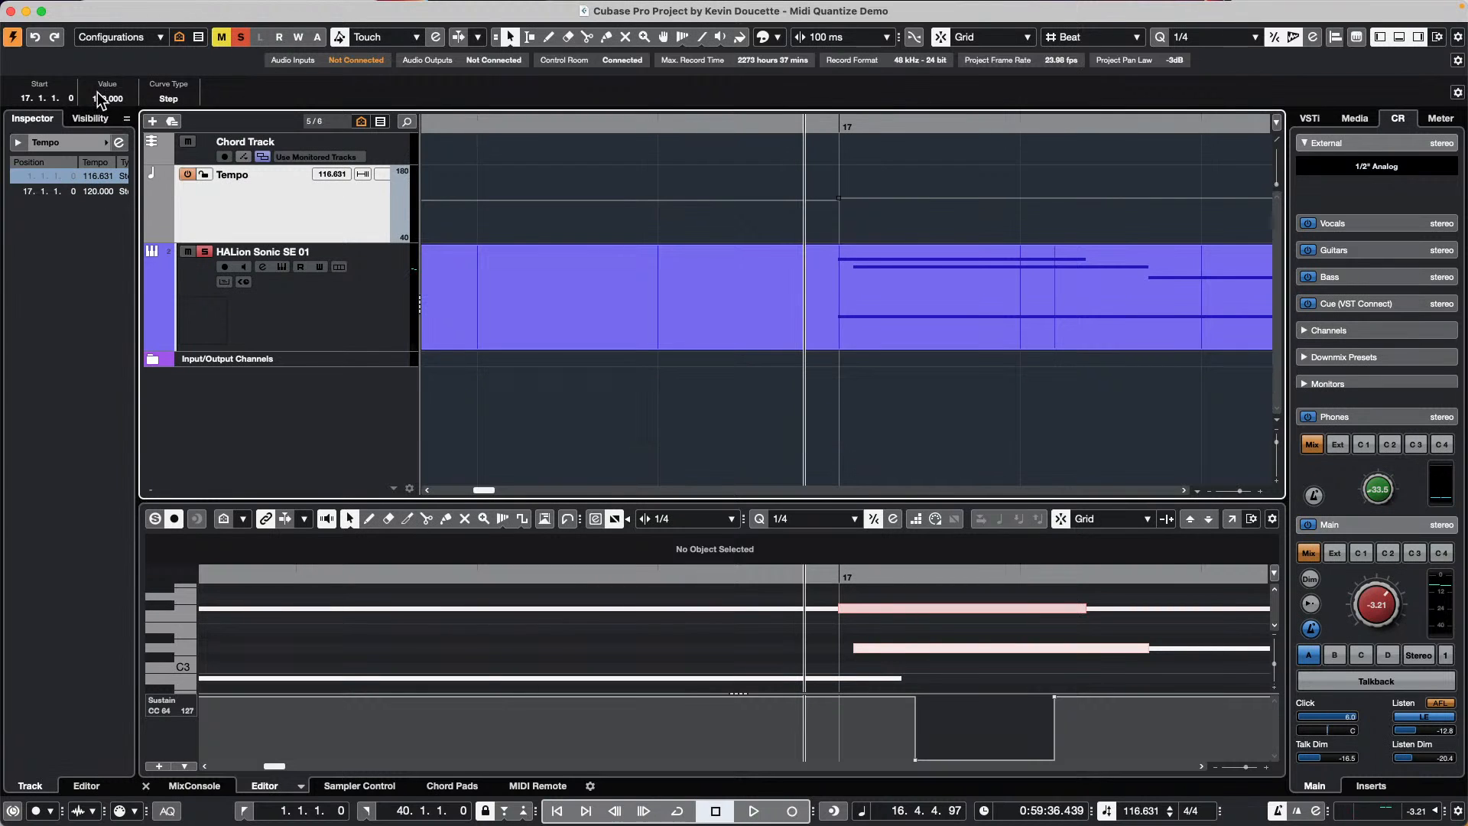
type("110")
key("Return")
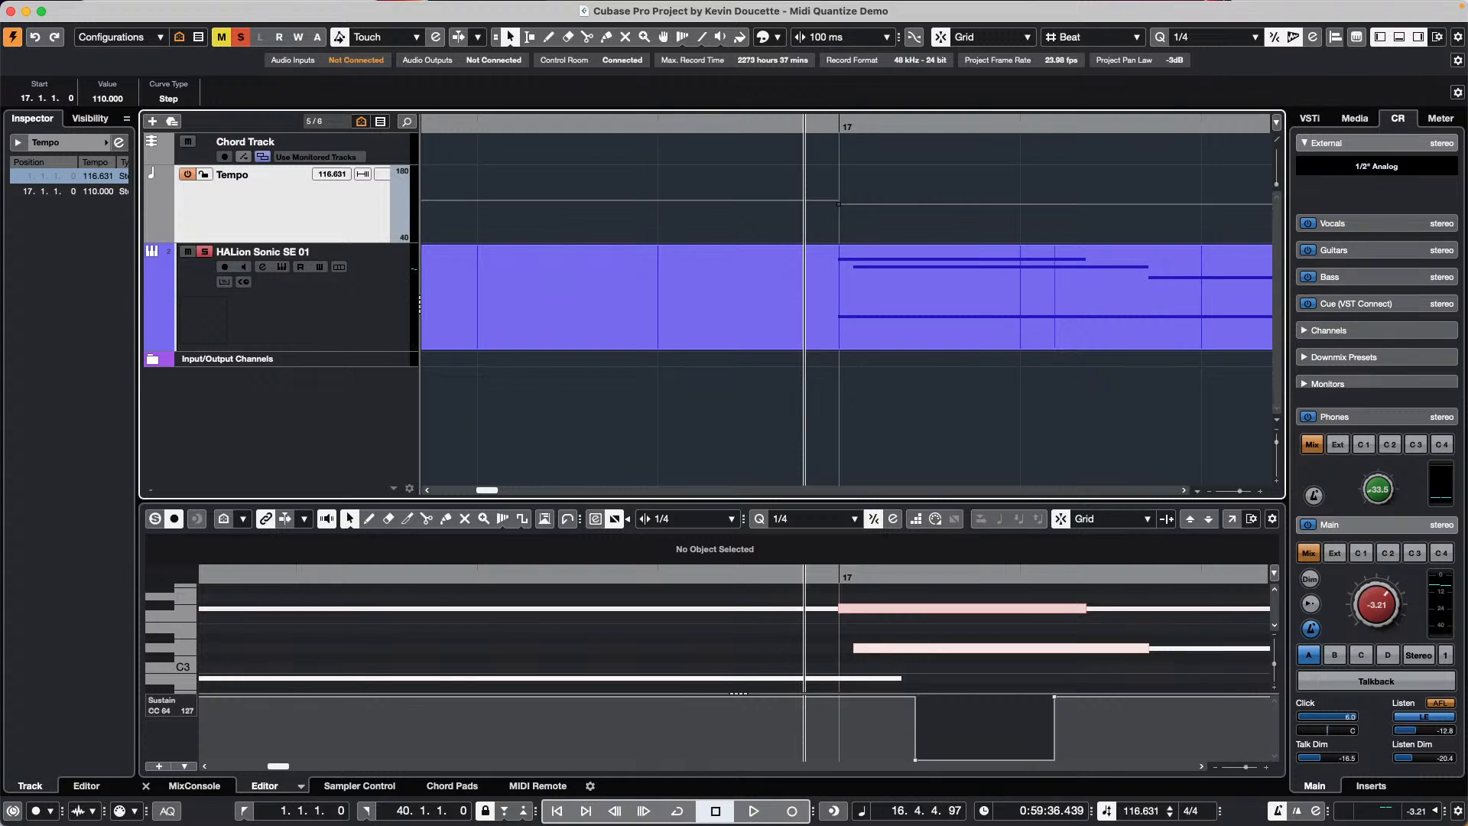
left_click(886, 216)
left_click_drag(832, 127, 826, 84)
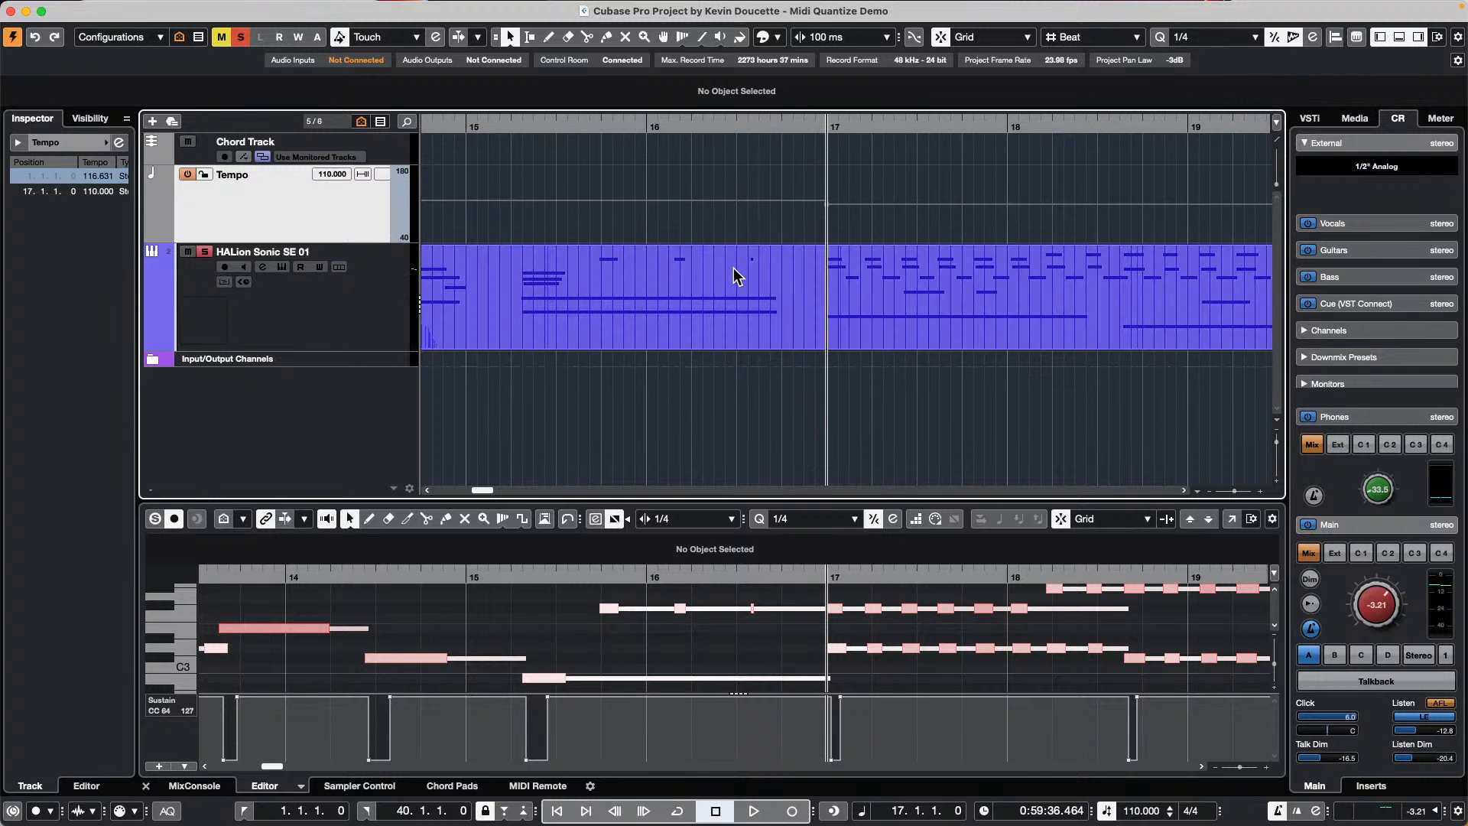
Analyze the HALion Sonic SE 01 part with Tempo Detection and acknowledge the resulting notice
left_click(781, 312)
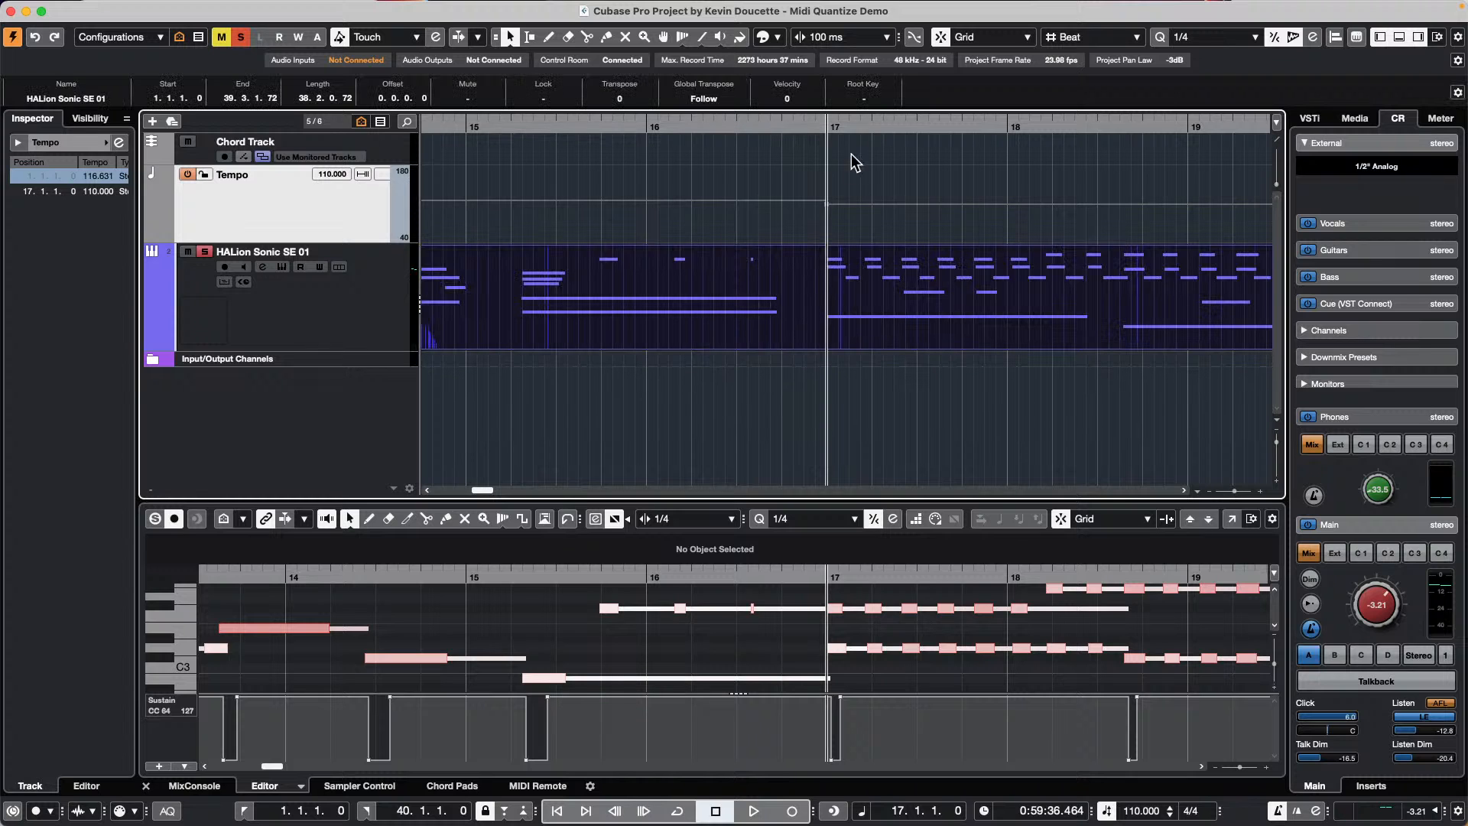
mouse_move(413, 8)
left_click(263, 8)
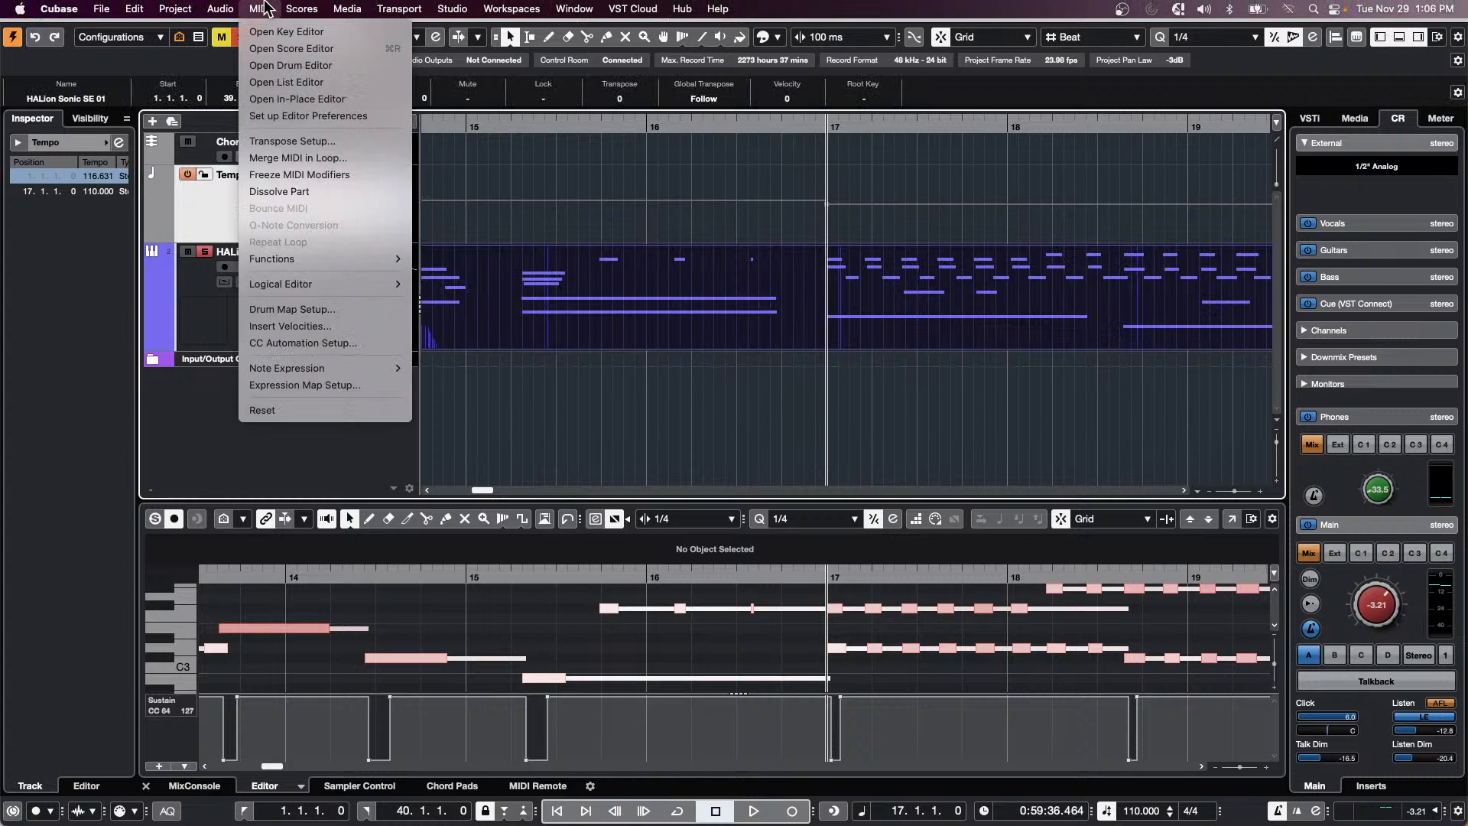
mouse_move(219, 8)
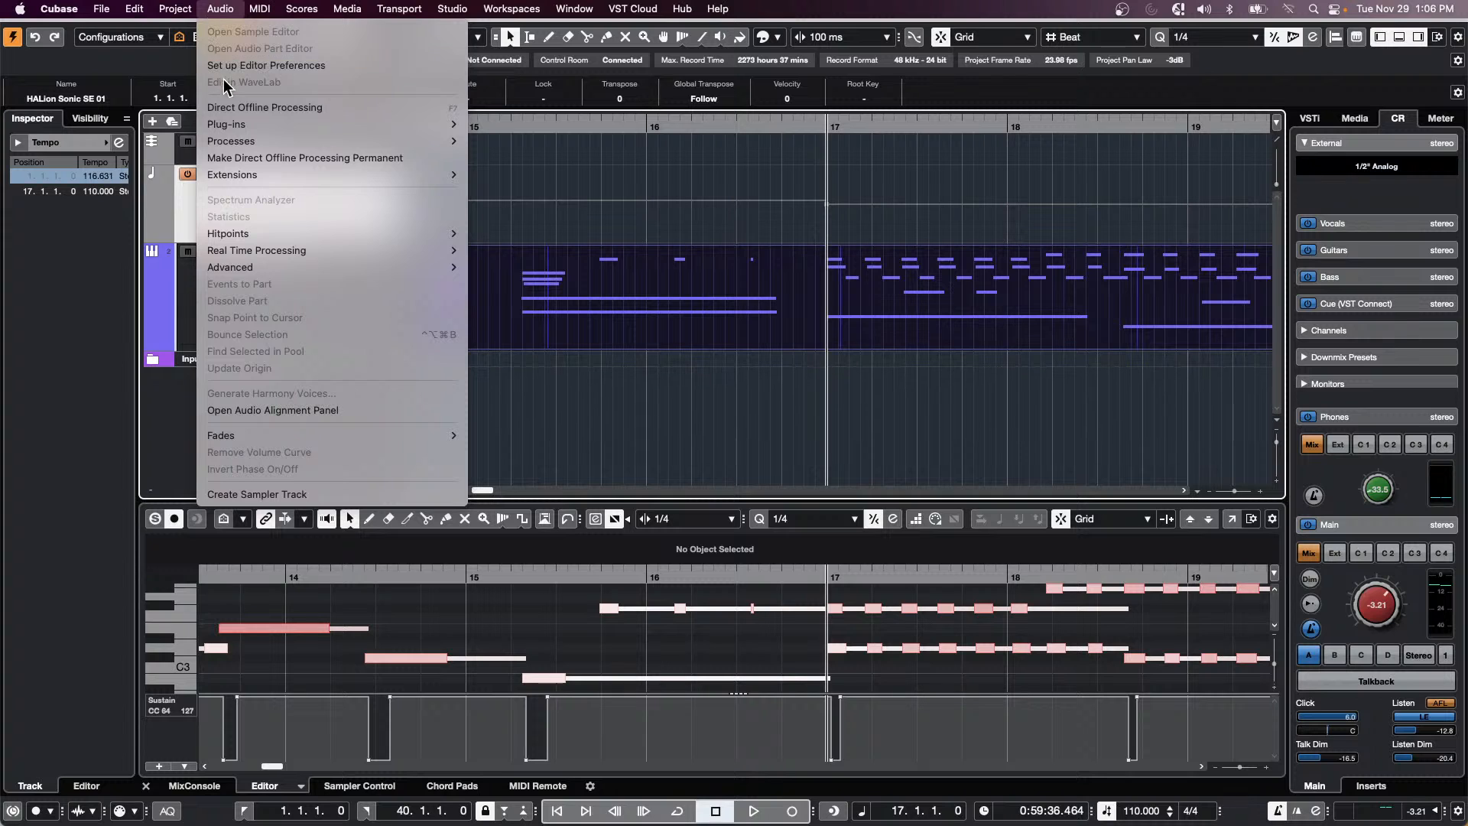
left_click(241, 293)
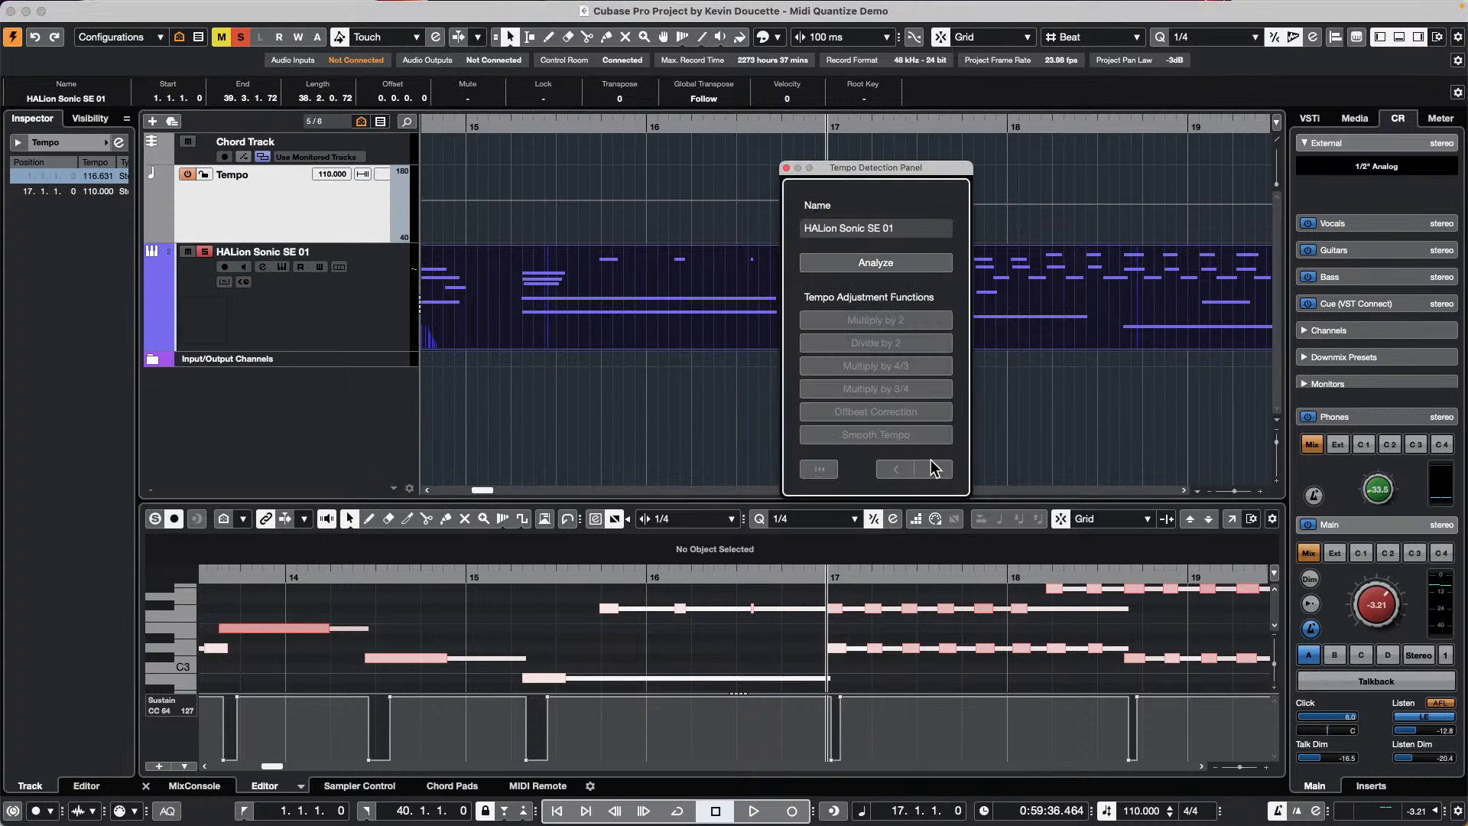
left_click(883, 262)
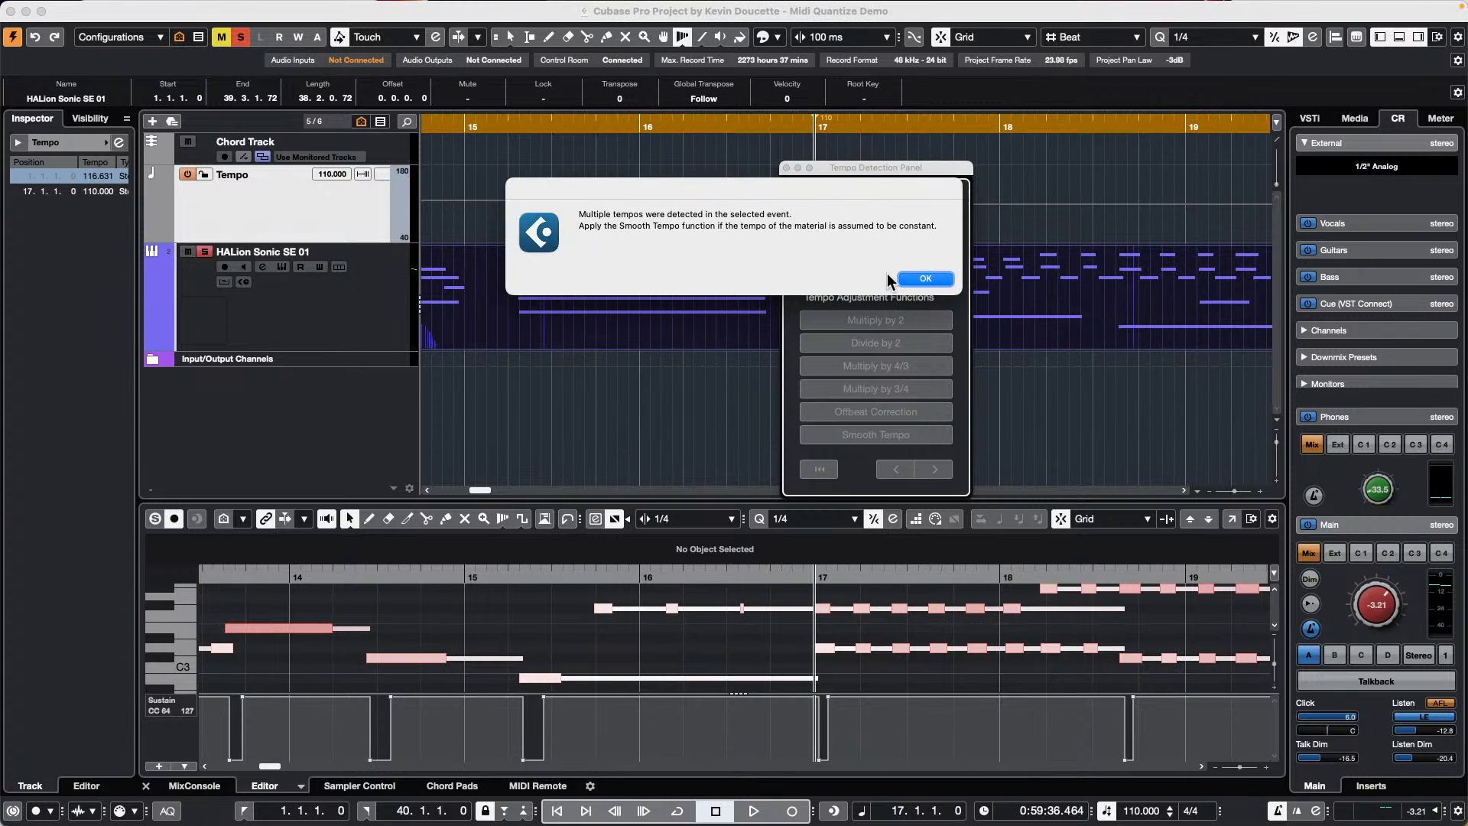
left_click(919, 274)
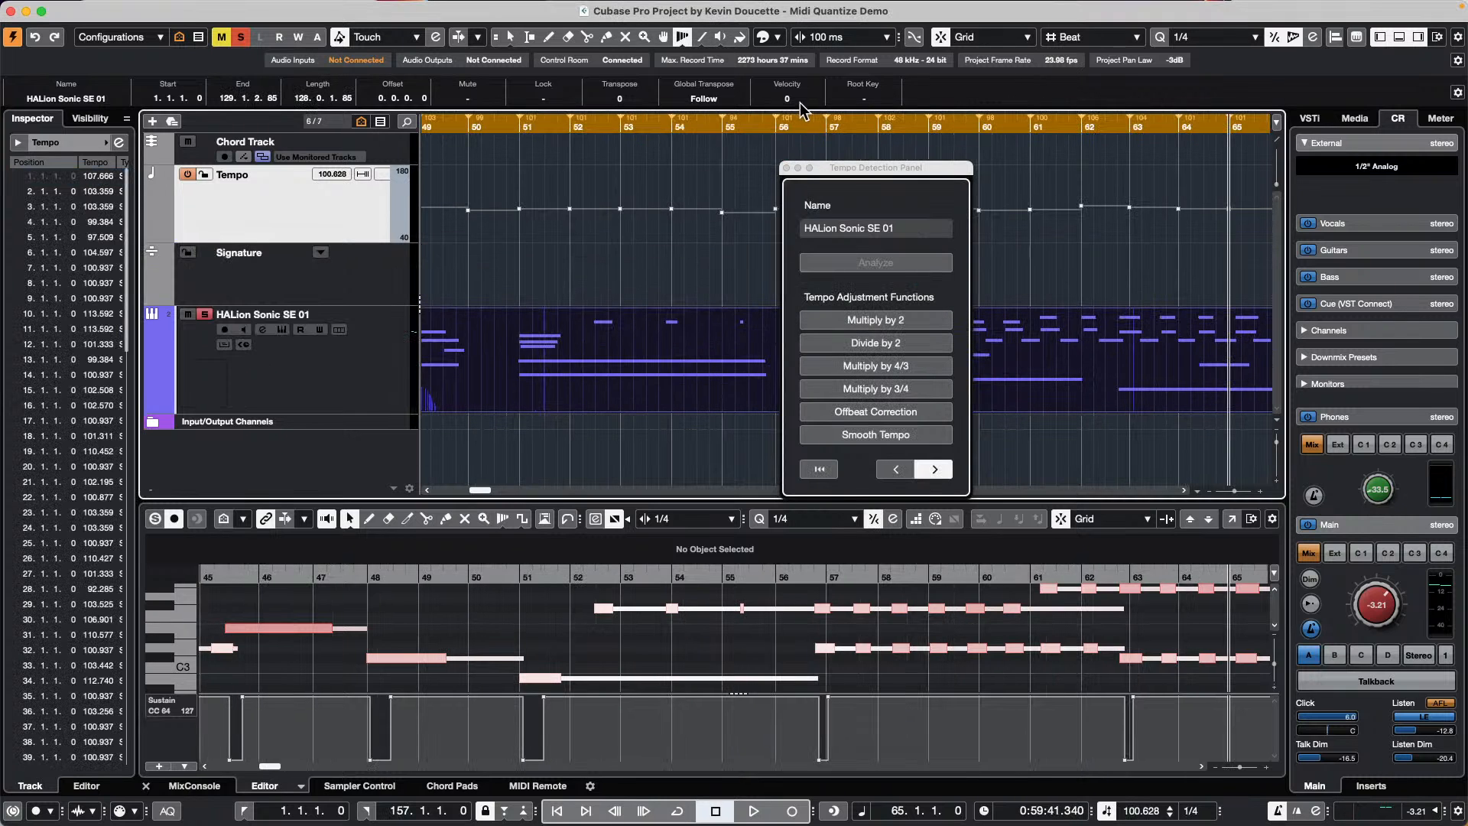
Play a short stretch around bar 57 to hear the part against the detected tempo map
mouse_move(802, 121)
left_mouse_down()
mouse_move(811, 99)
mouse_move(788, 98)
left_mouse_up()
key("space")
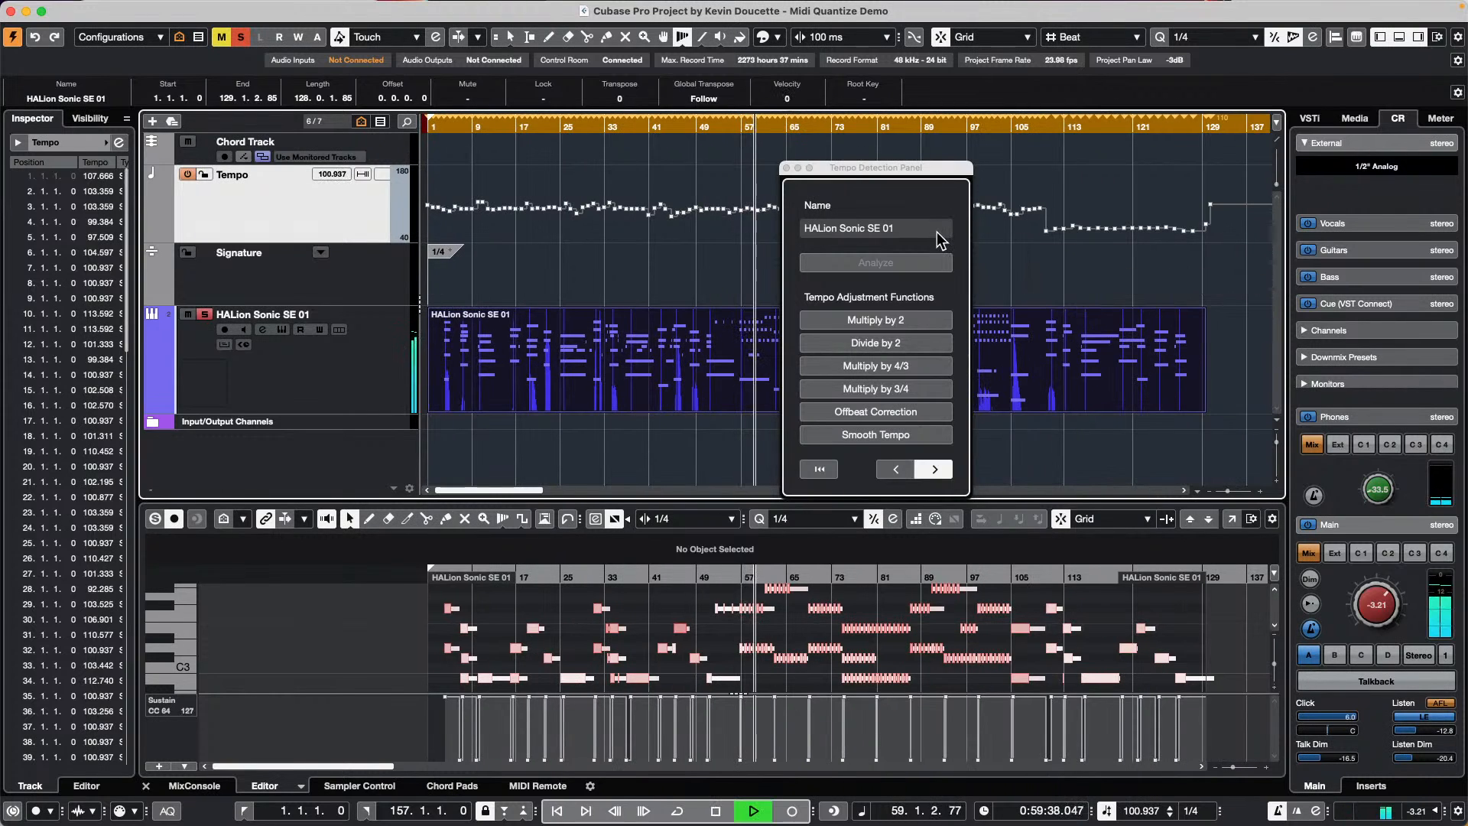
key("space")
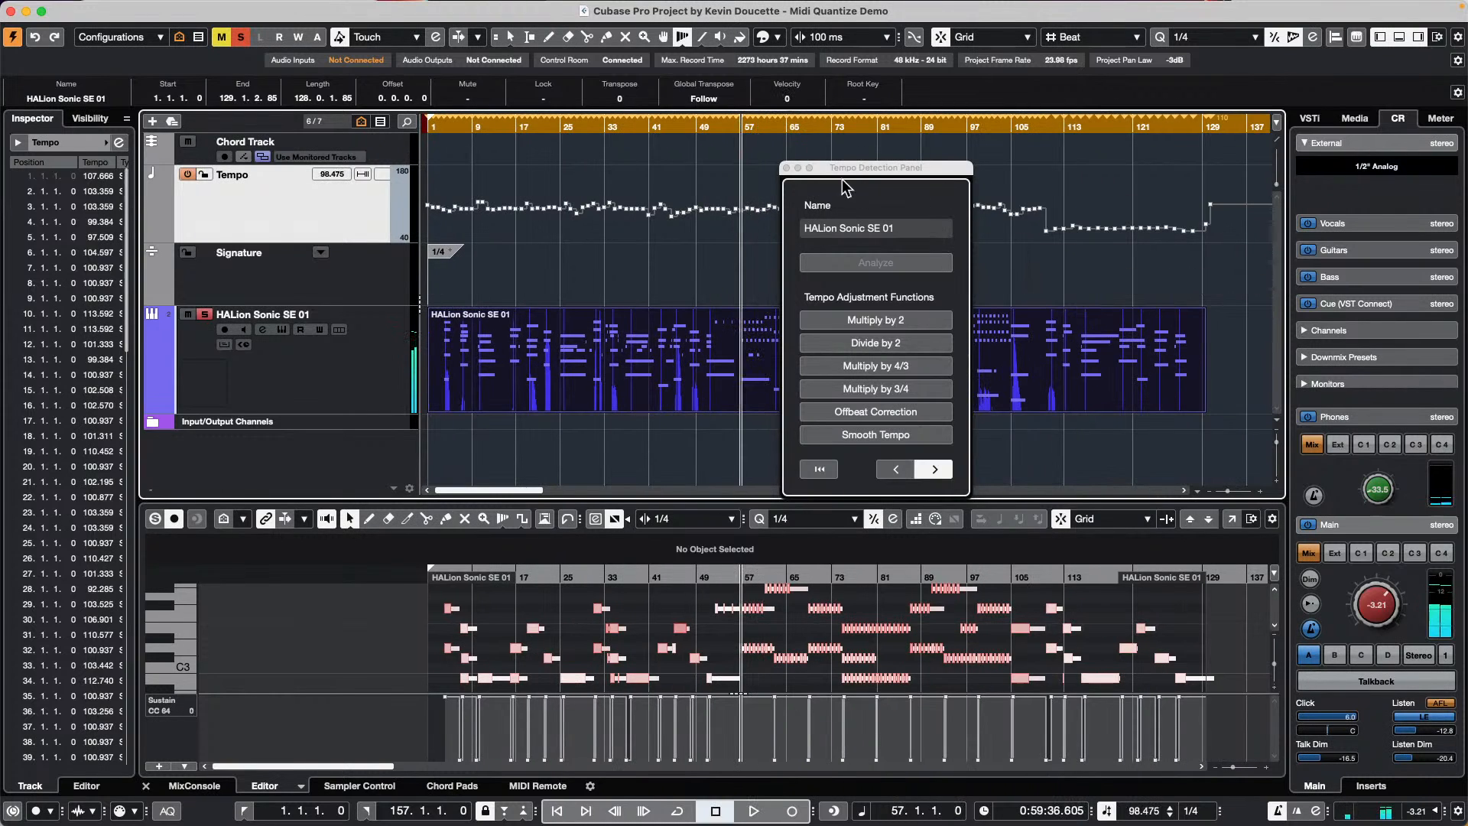
Close the Tempo Detection Panel and undo the tempo detection along with the manual tempo changes at bar 17
left_click(786, 167)
key("ctrl+z")
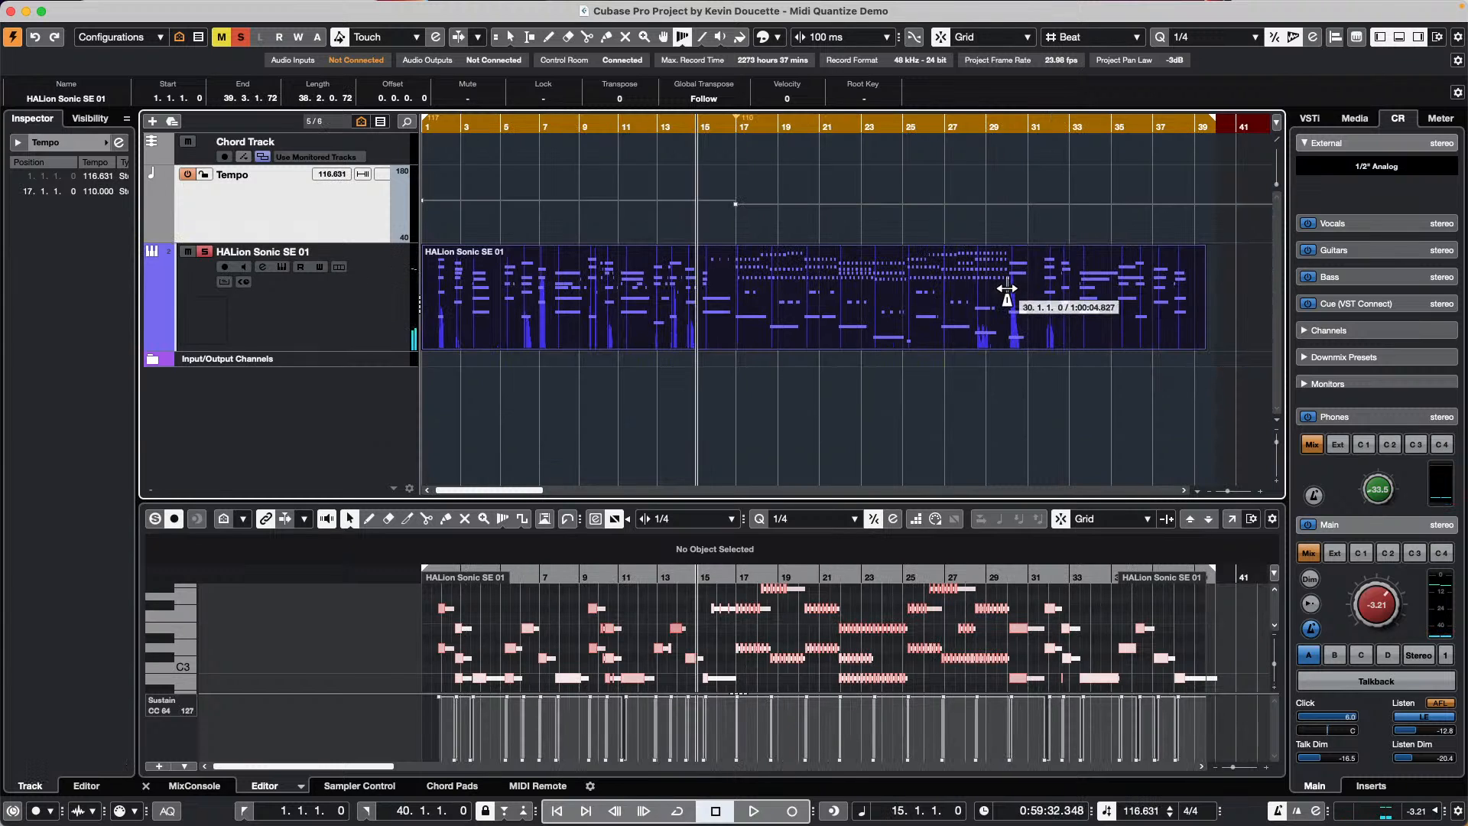
key("ctrl+z")
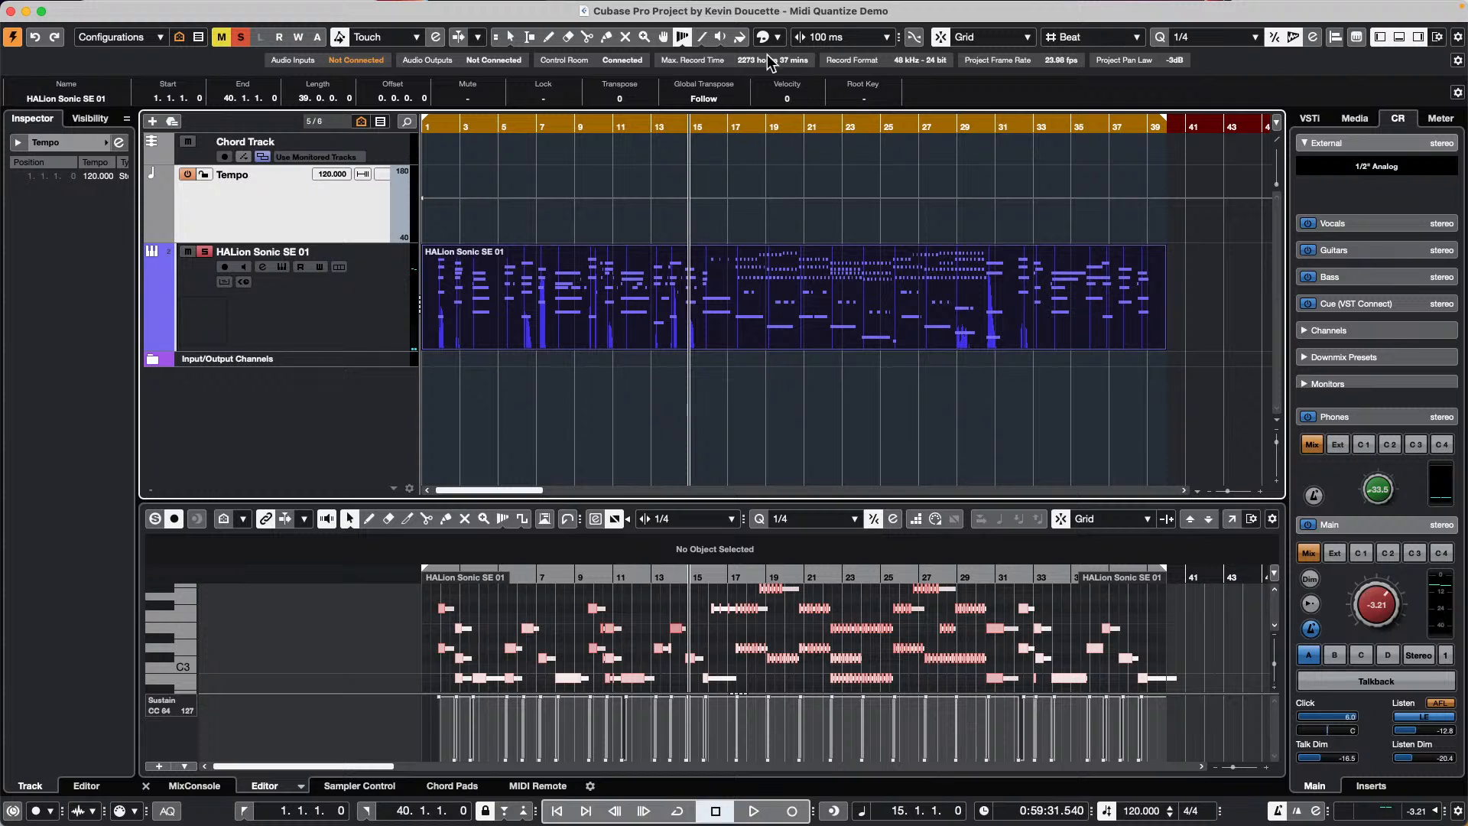
Draw a 120 BPM ramp tempo point at position 18.4.1.0 on the Tempo track and select it
left_click(683, 37)
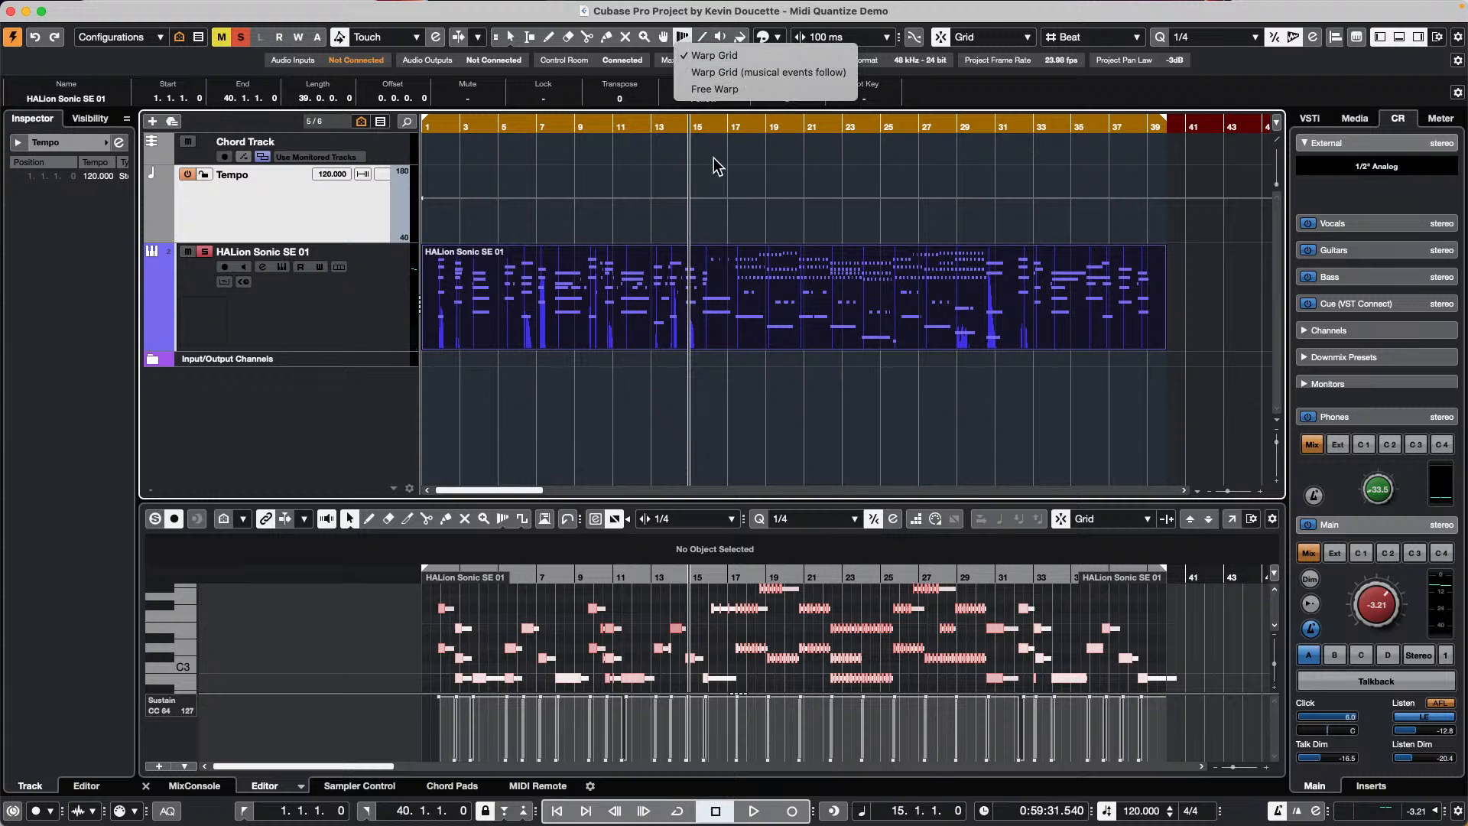
left_click(748, 140)
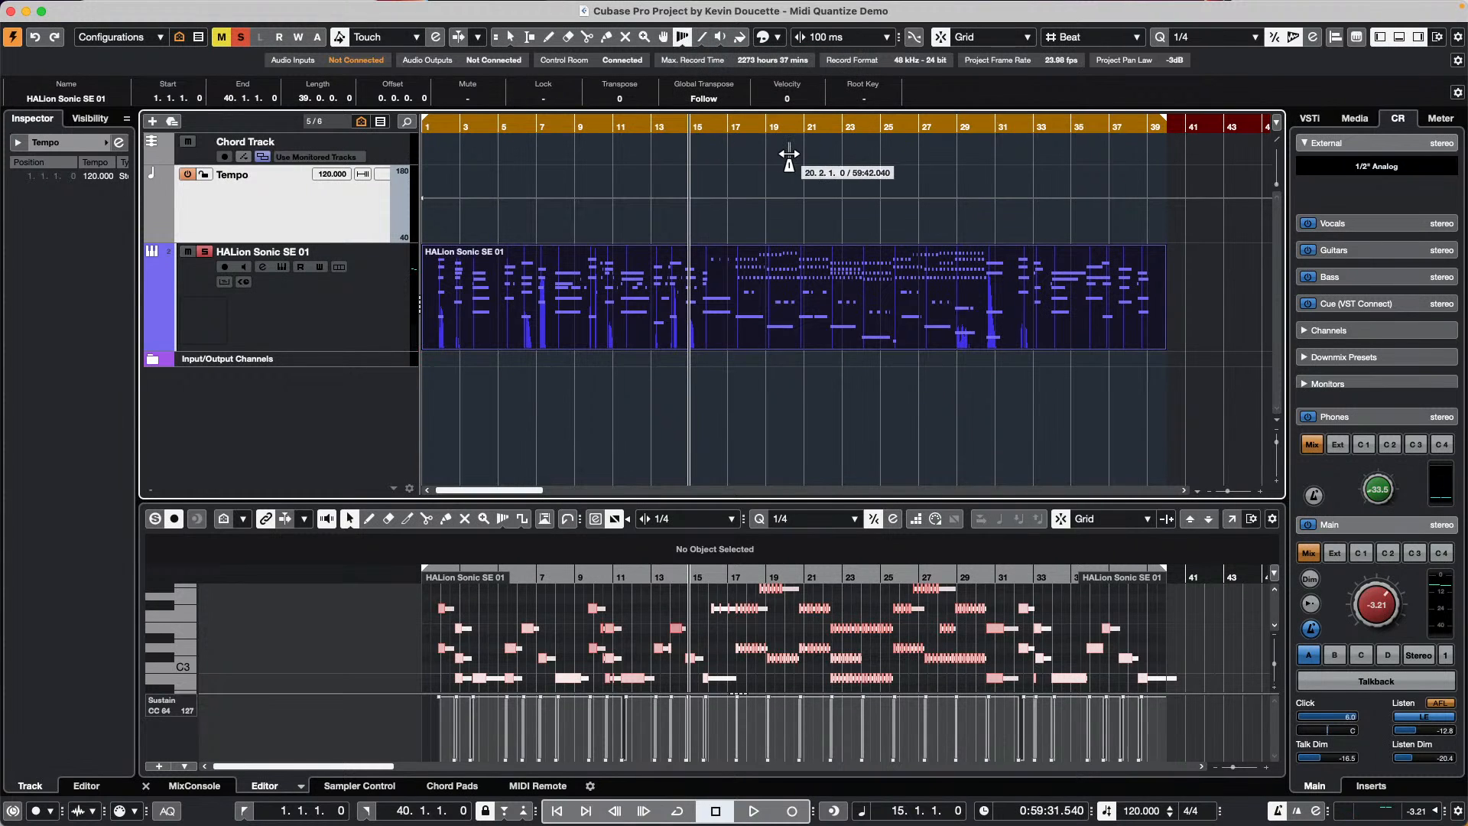
right_click(734, 214)
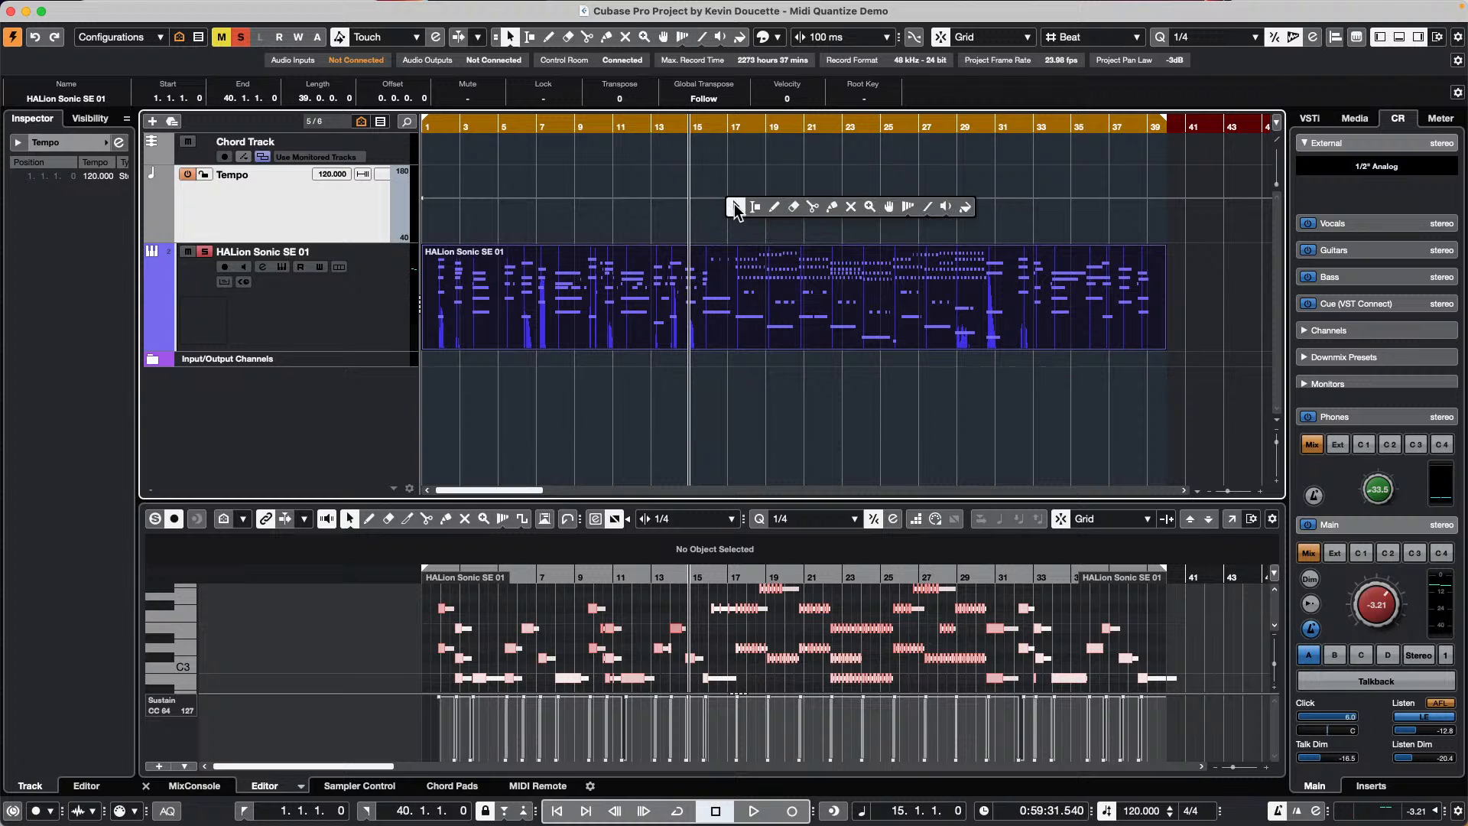
left_click(774, 208)
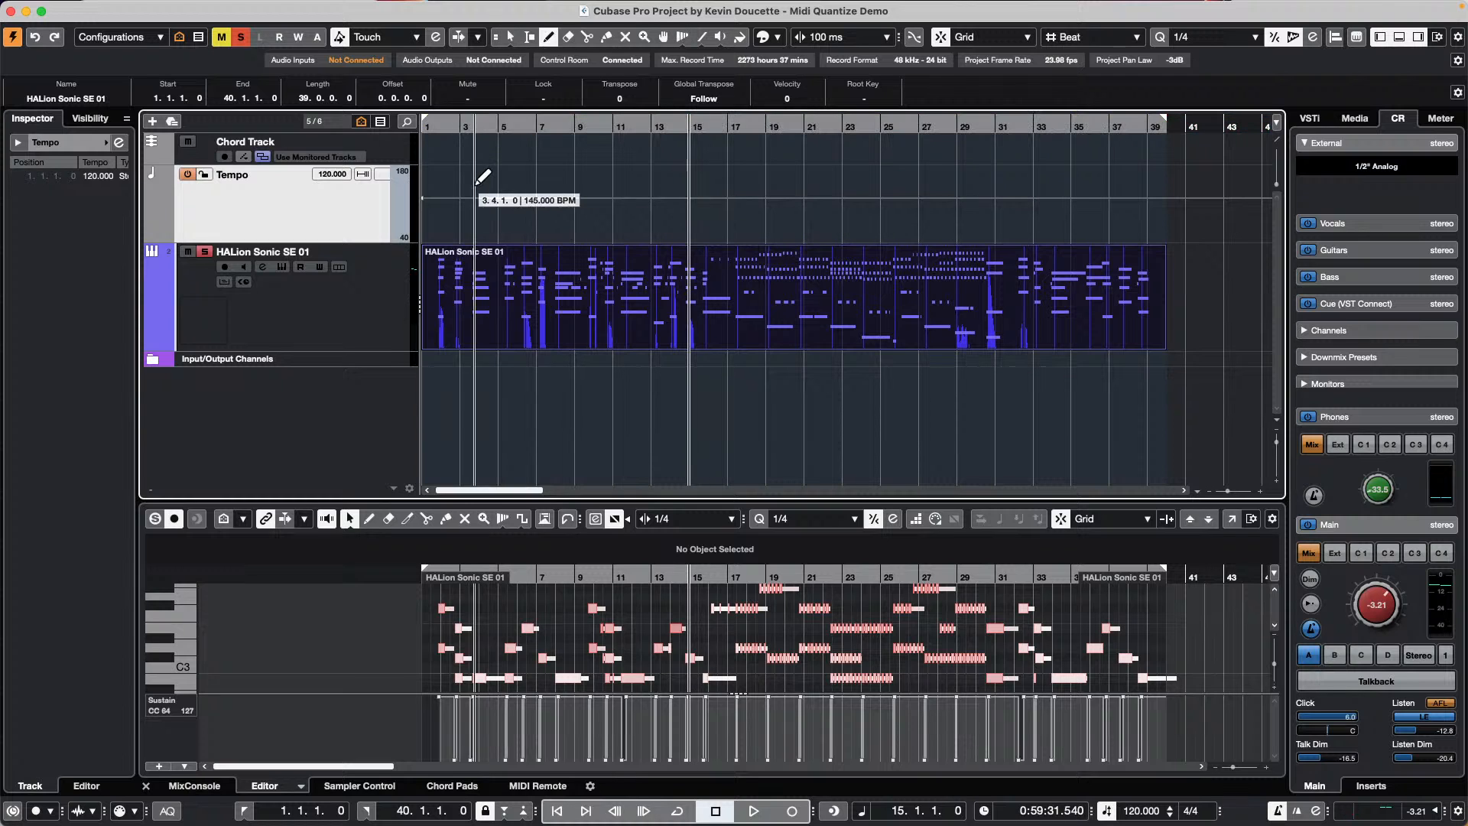
left_click(762, 199)
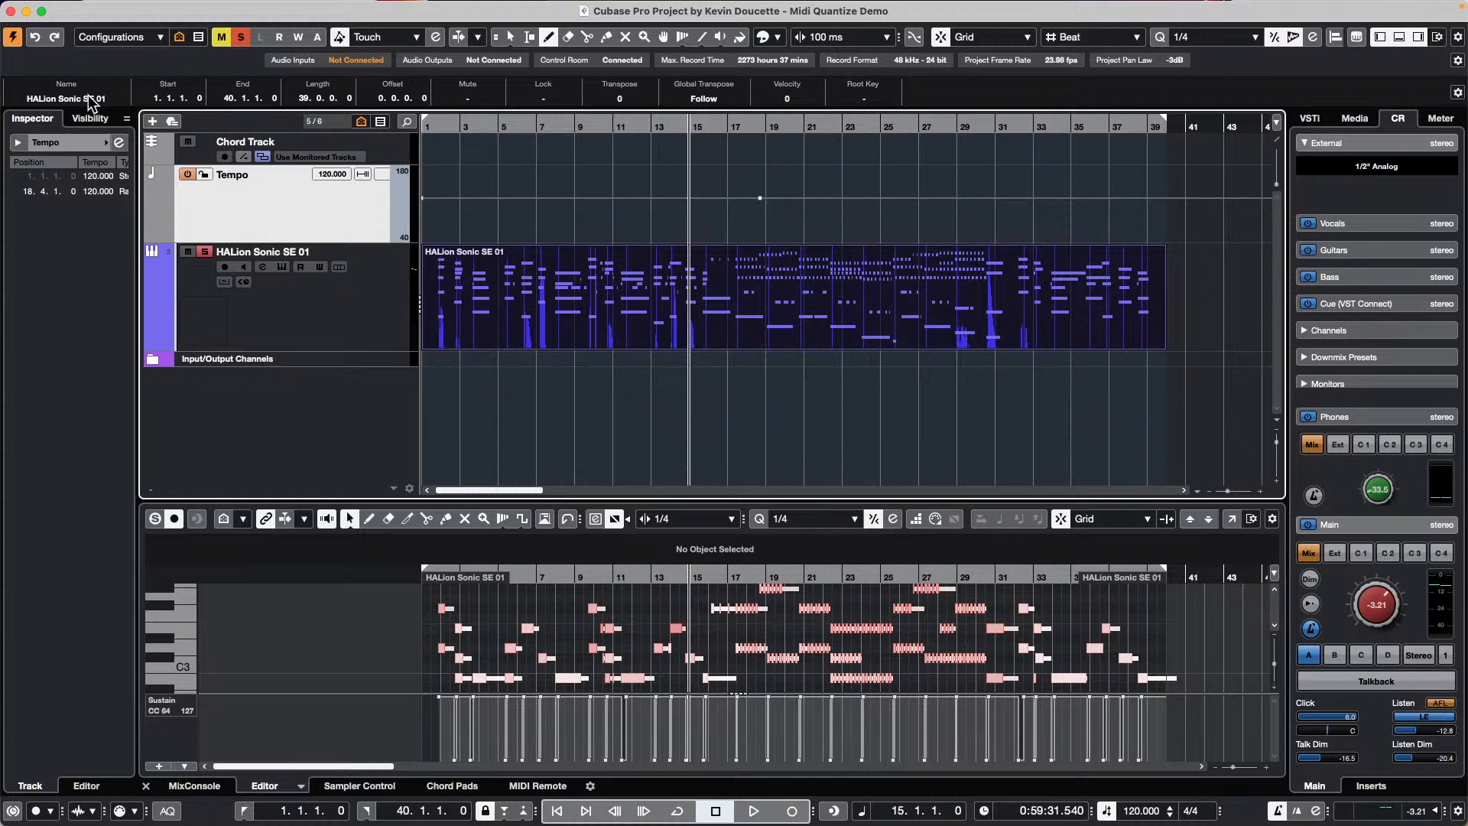
key("1")
left_click_drag(731, 224, 795, 195)
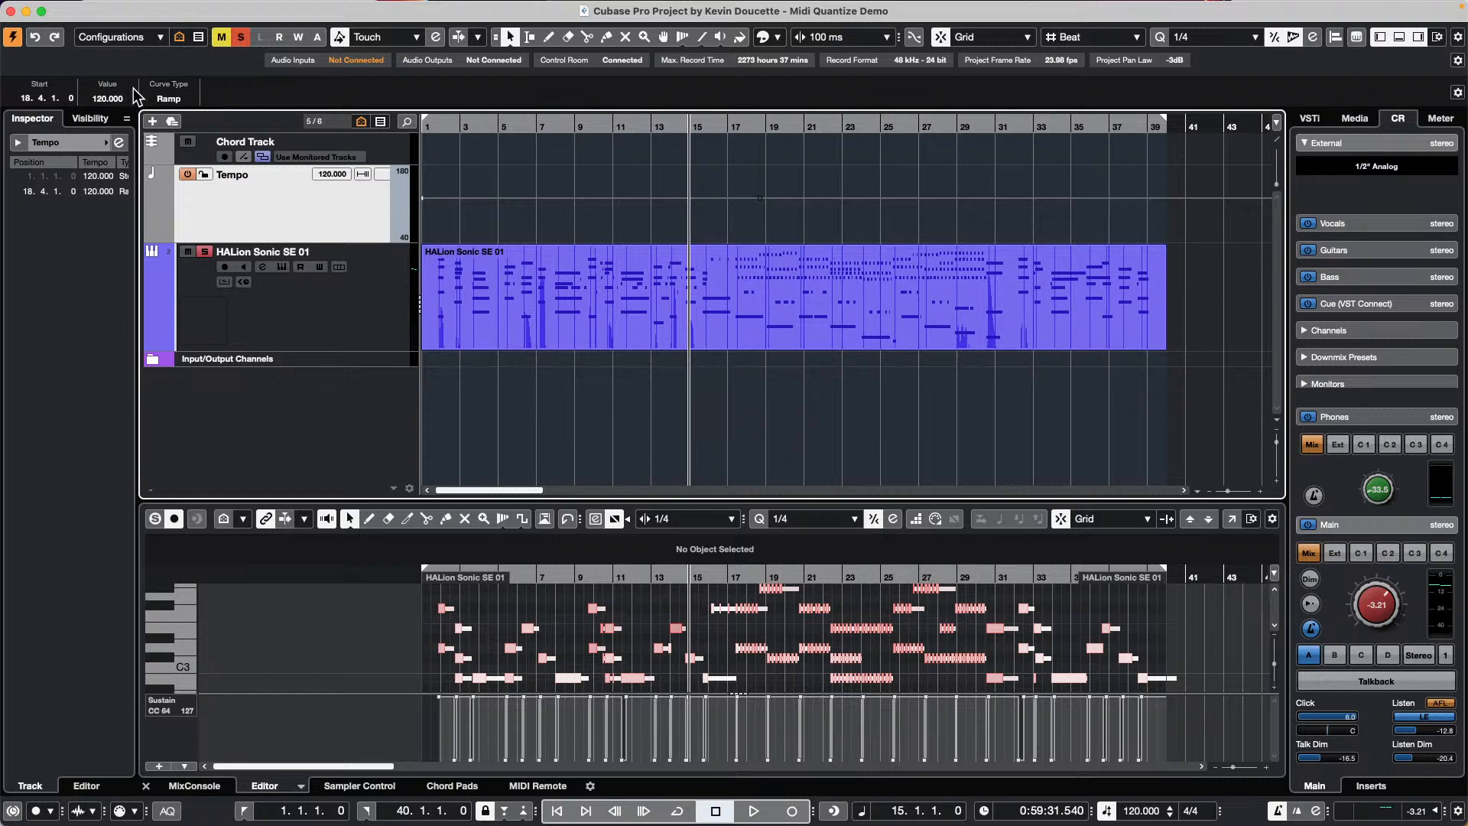
Delete the 120 BPM ramp tempo point at position 18.4.1.0 from the Tempo track
key("Delete")
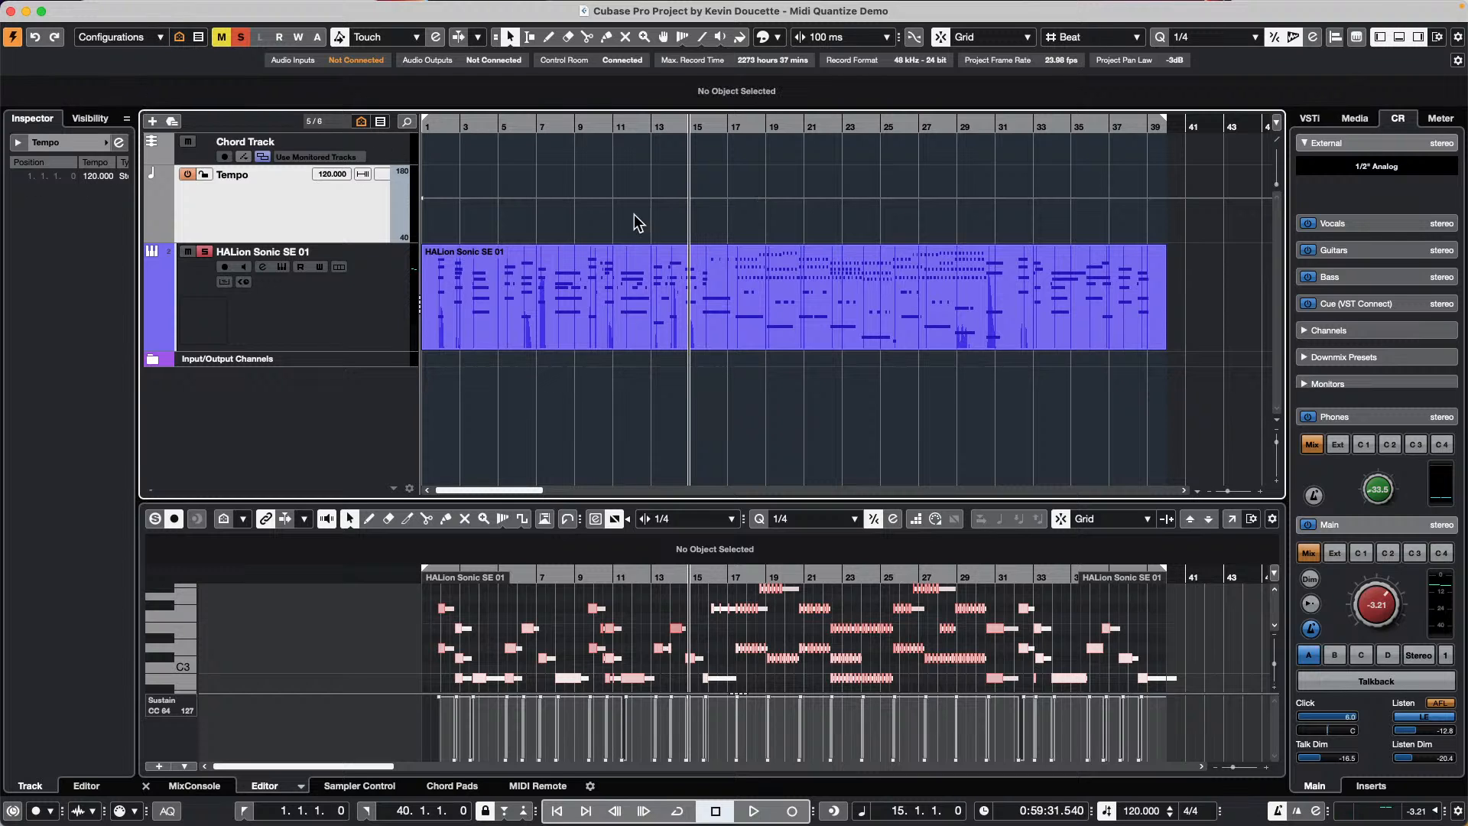
key("space")
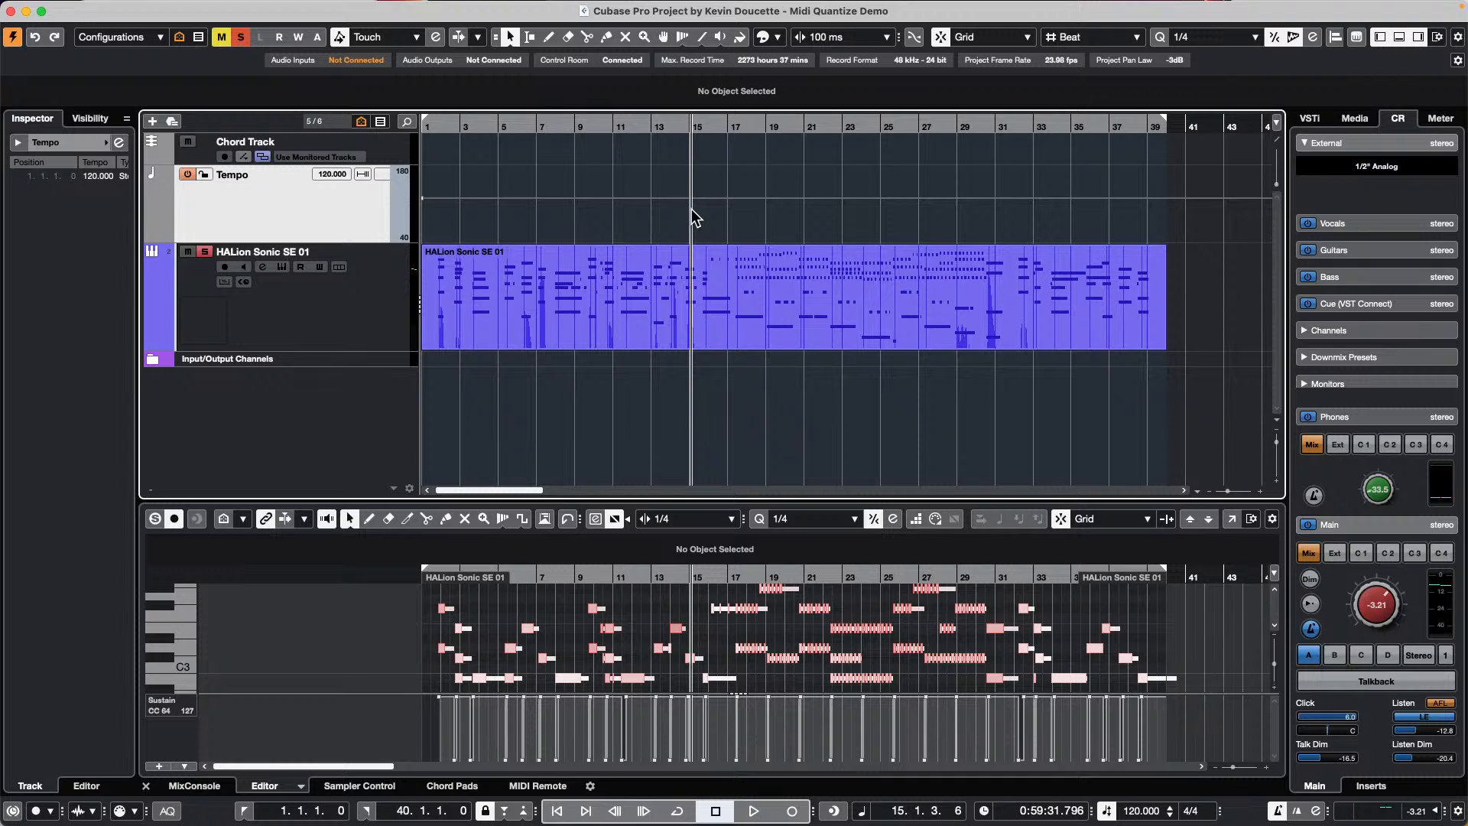
Add an audio track below the HALion Sonic SE 01 track and solo it
left_click(365, 311)
right_click(371, 298)
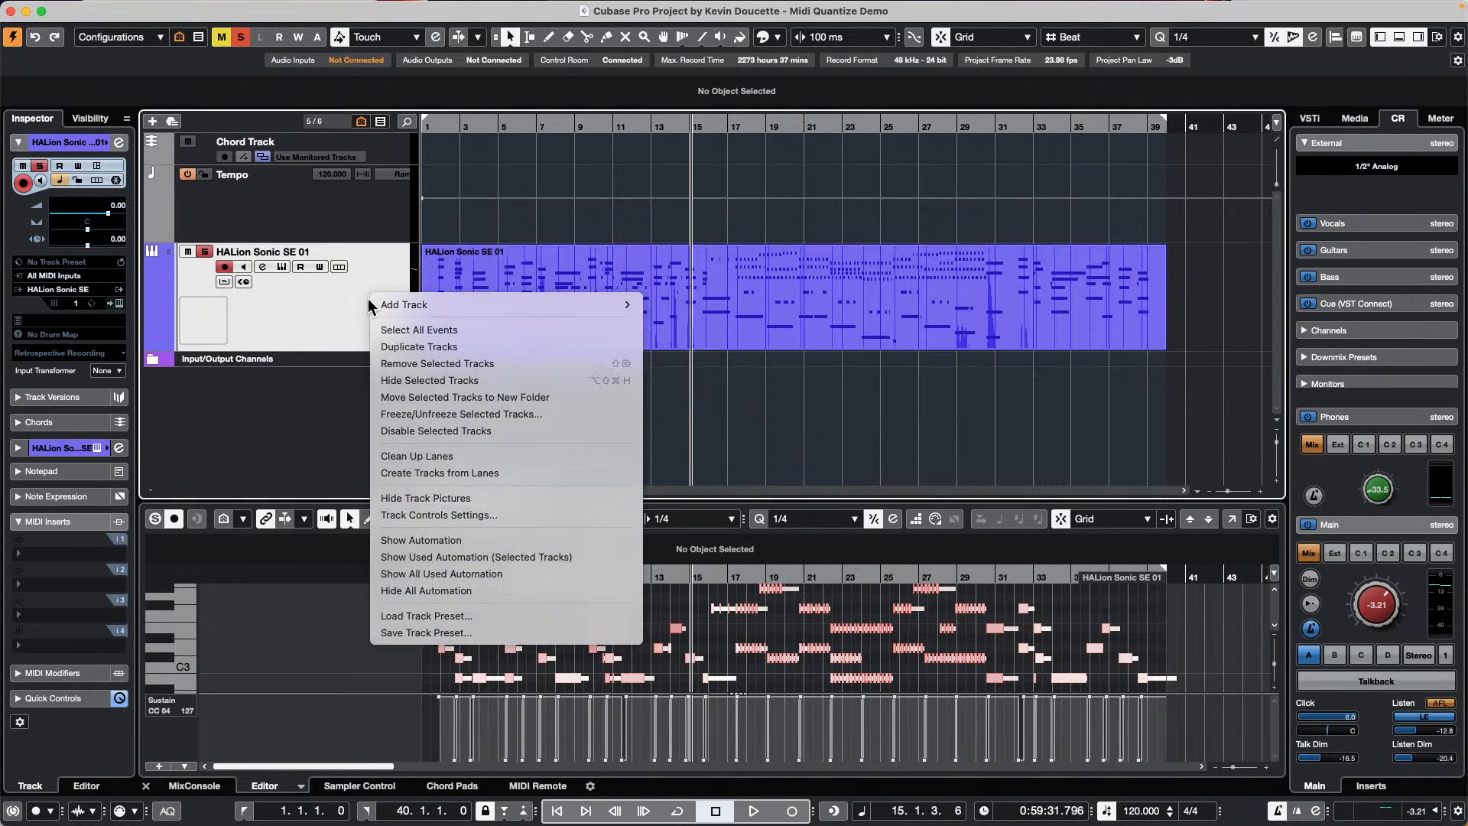
mouse_move(457, 303)
left_click(705, 305)
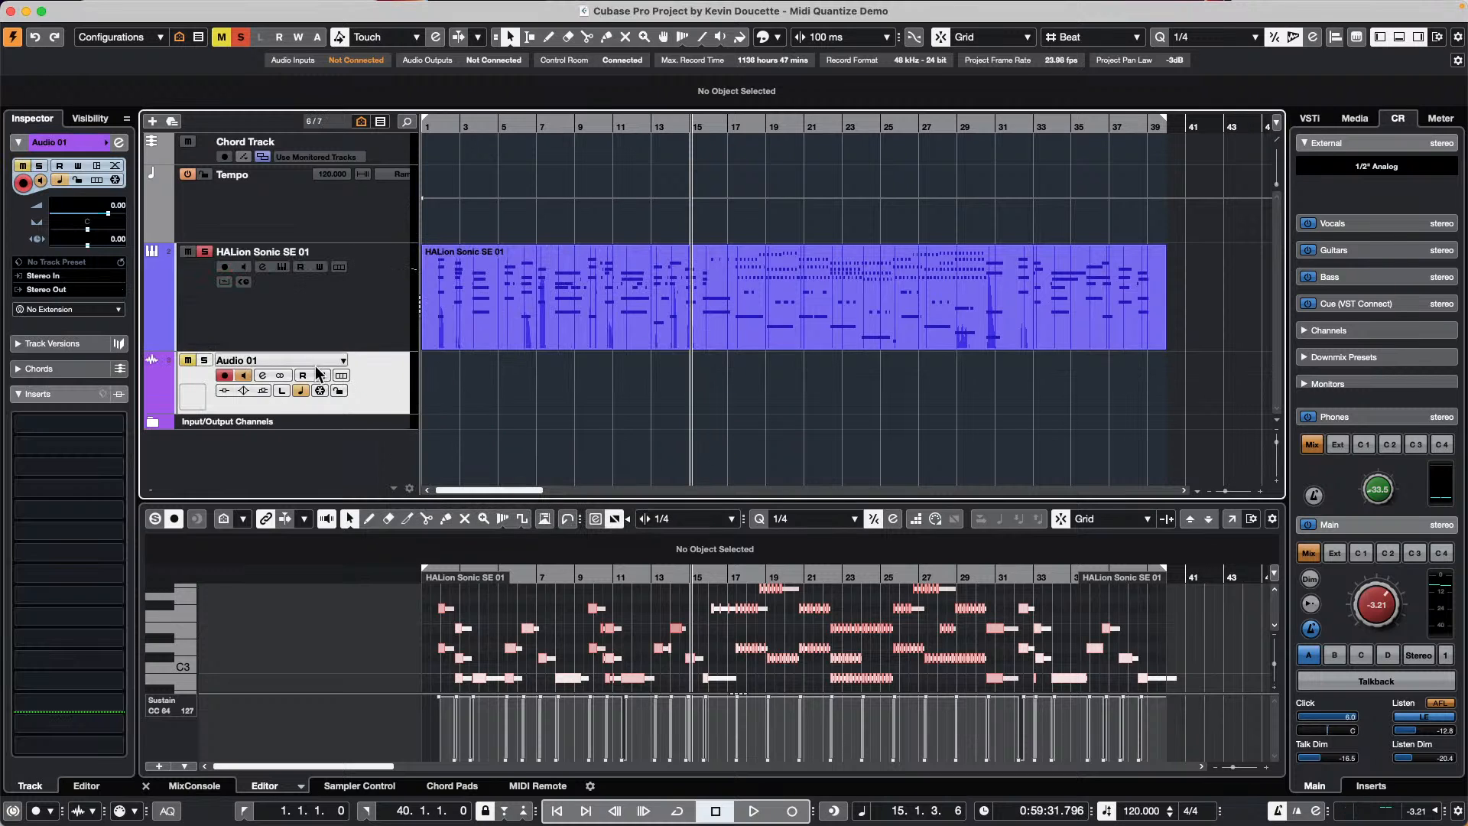
left_click(203, 361)
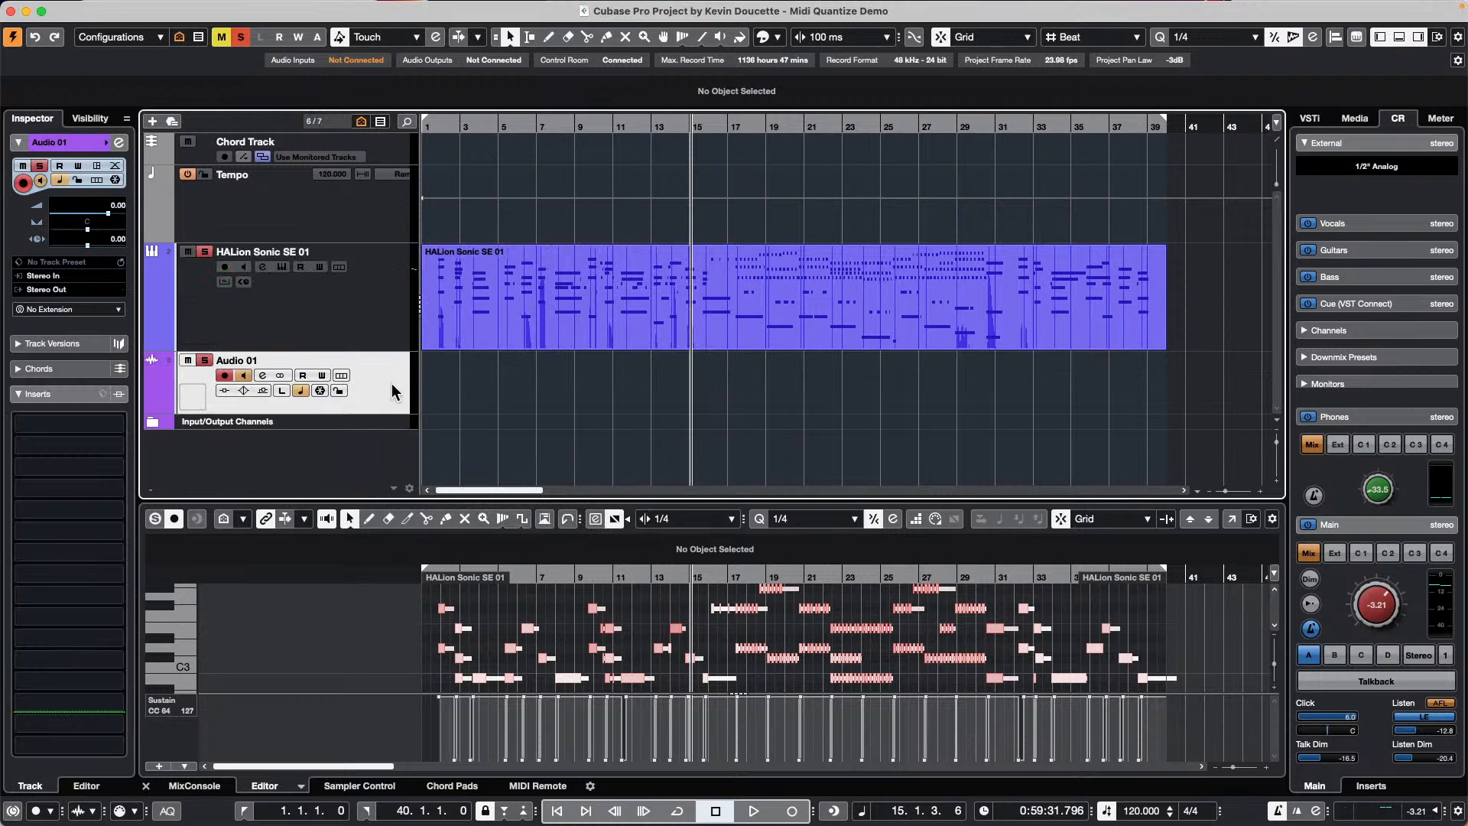
Browse the user track presets for audio tracks in the media browser and return to its home page
left_click(107, 426)
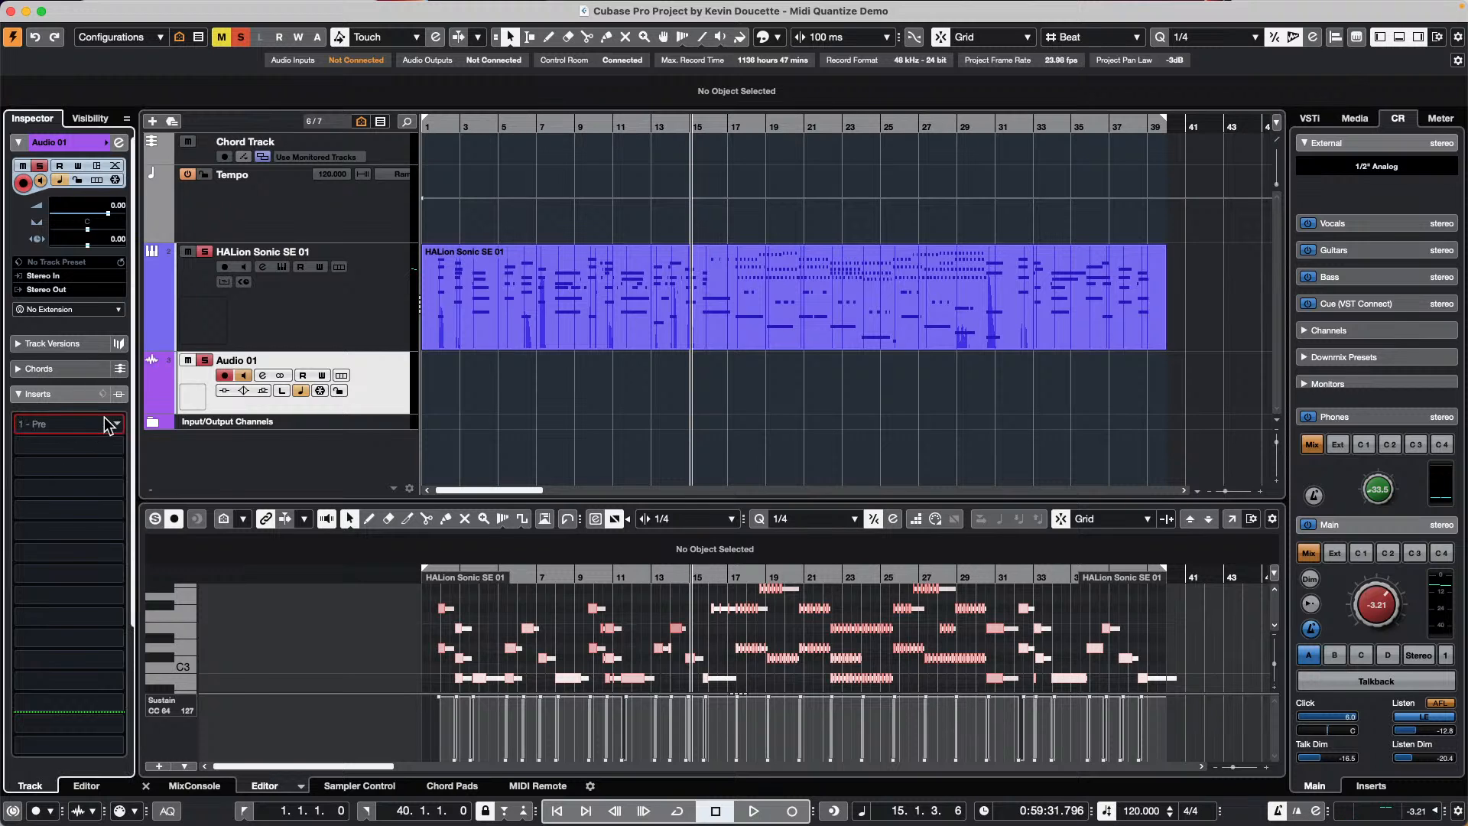
left_click(1357, 123)
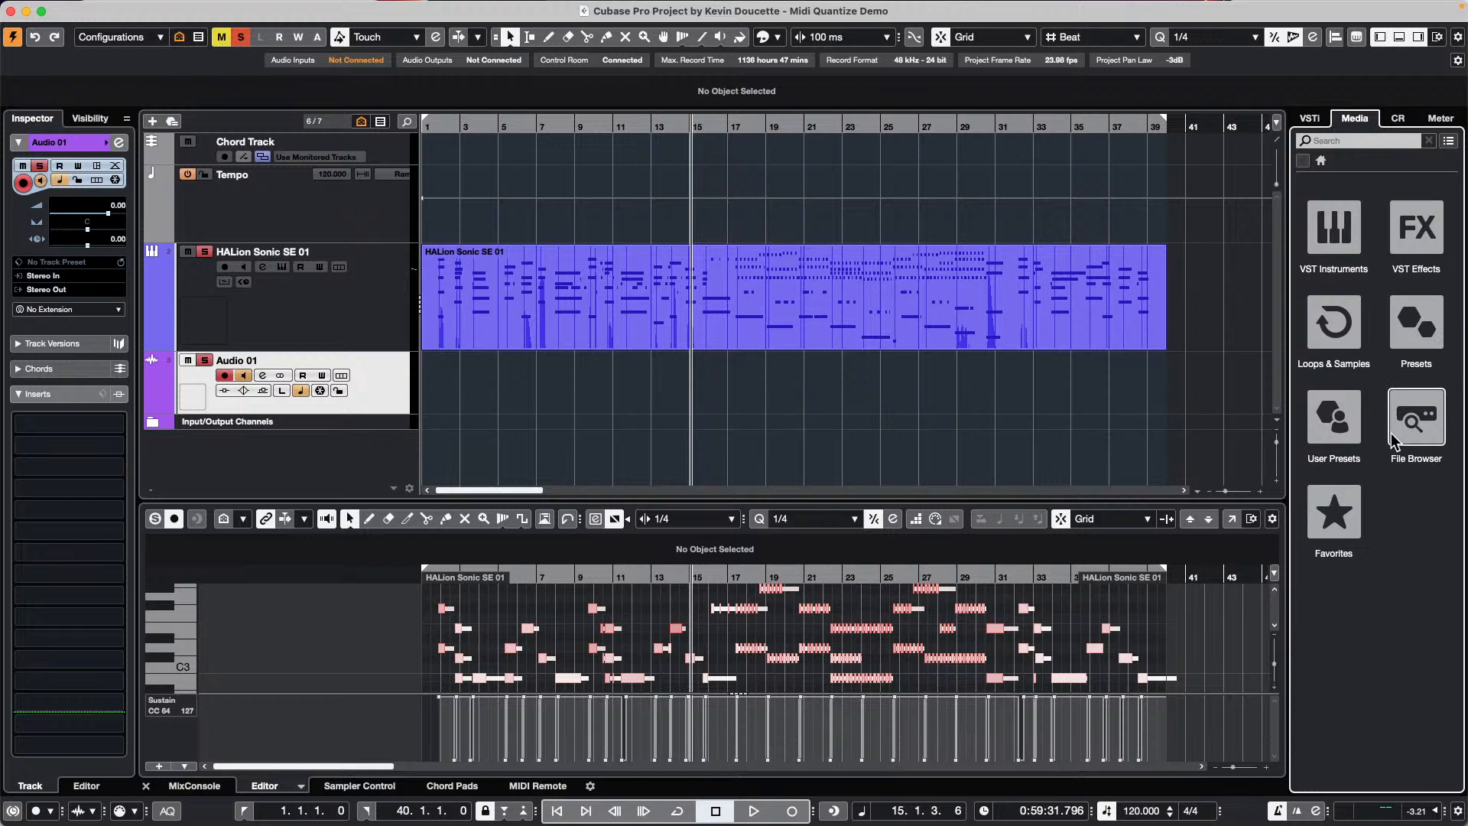
left_click(1335, 416)
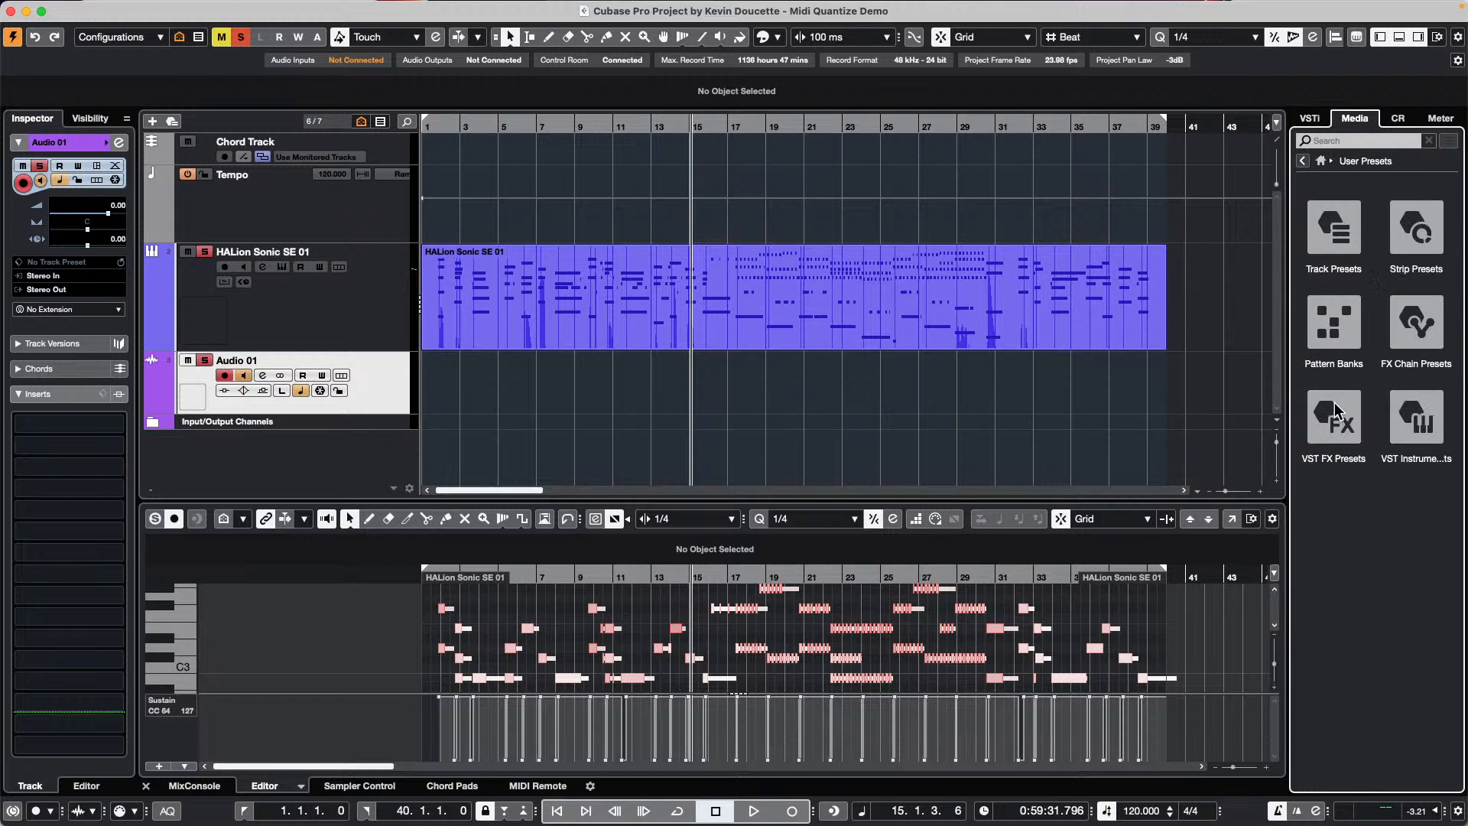
left_click(1336, 228)
left_click(1344, 230)
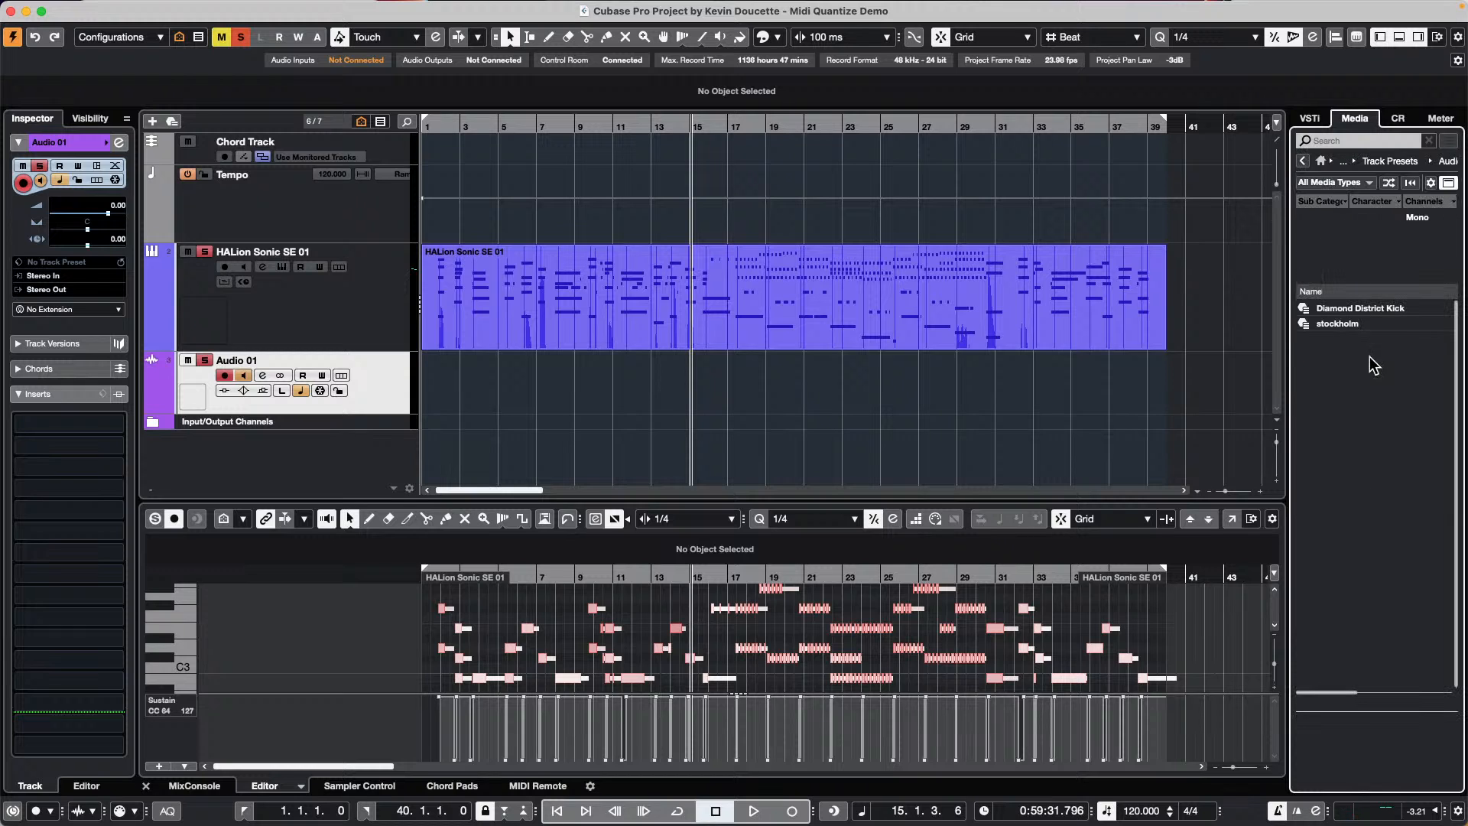
left_click(1303, 161)
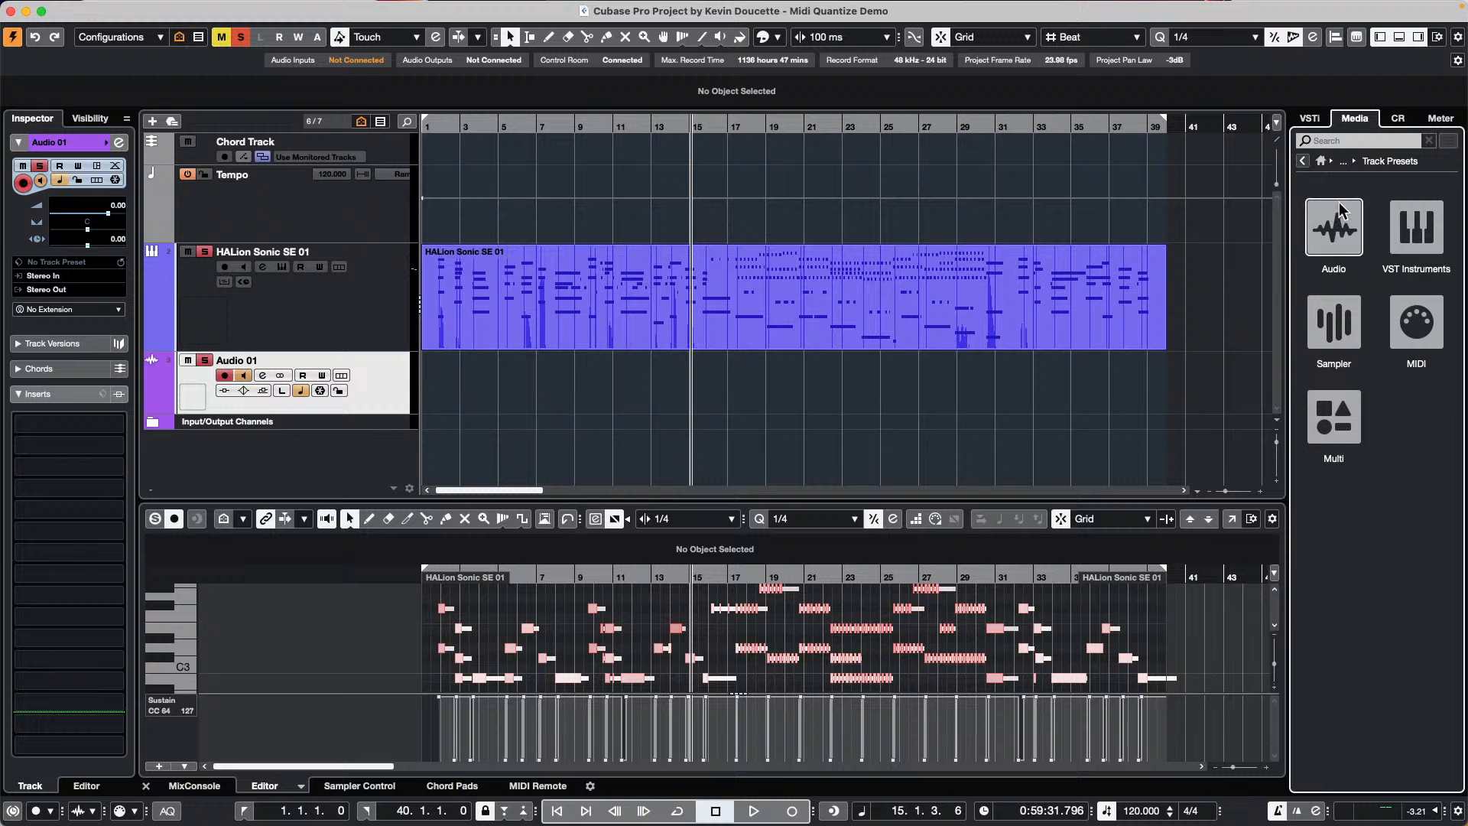
left_click(1303, 161)
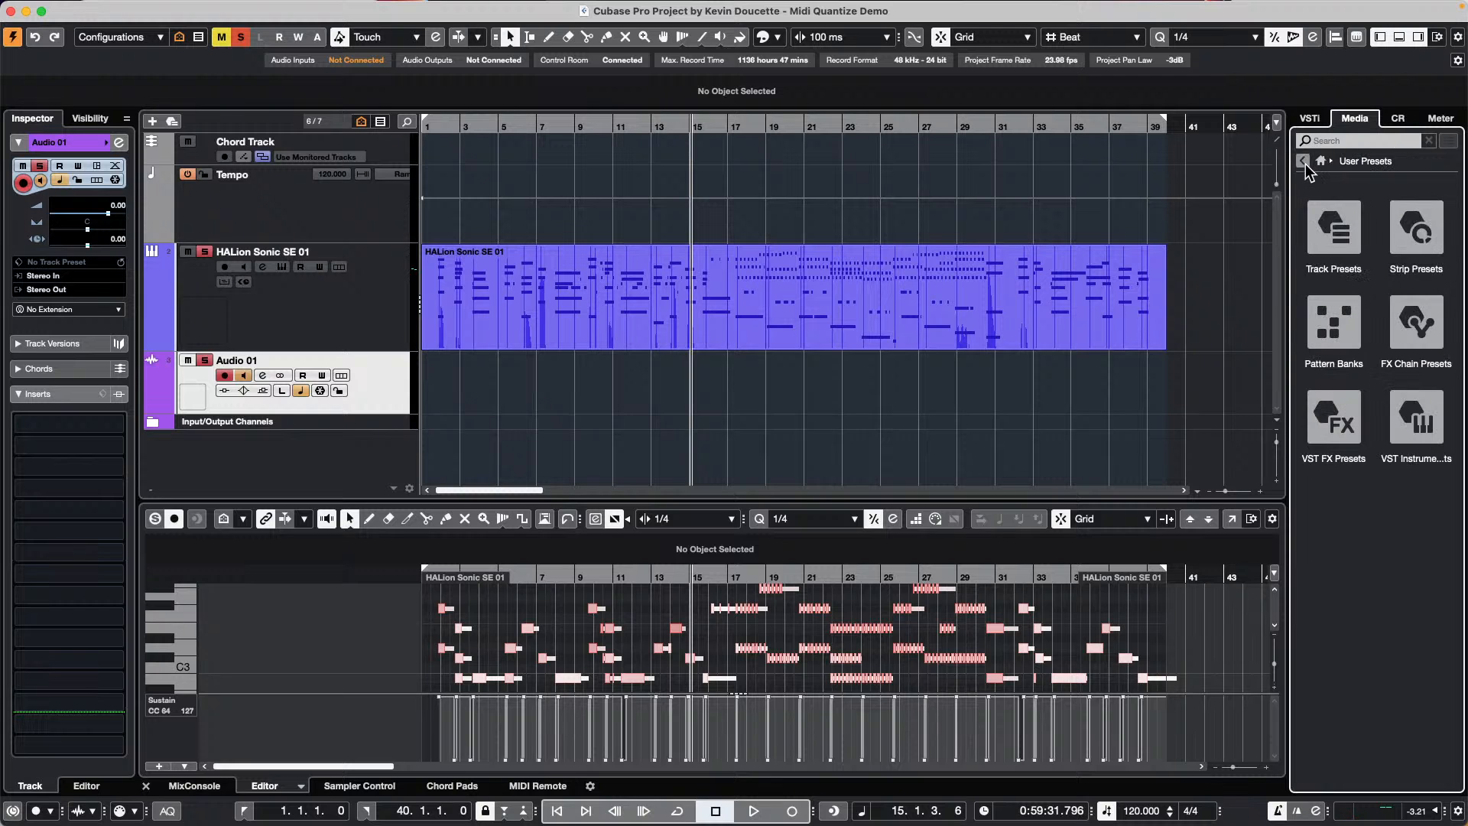
left_click(1303, 161)
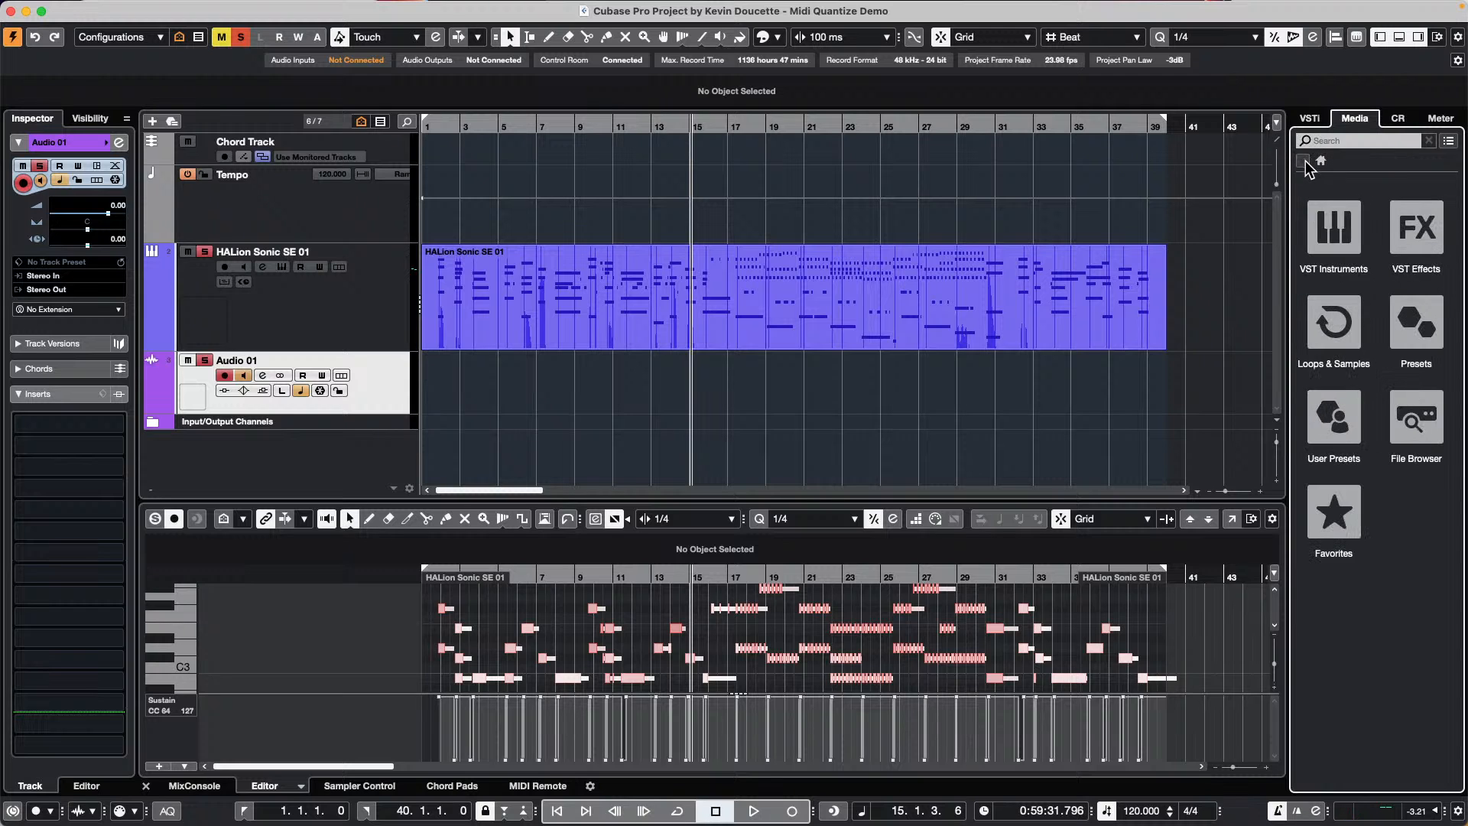
Apply the audio track preset AM - Classical Mastering 3 to the Audio 01 track
left_click(1361, 433)
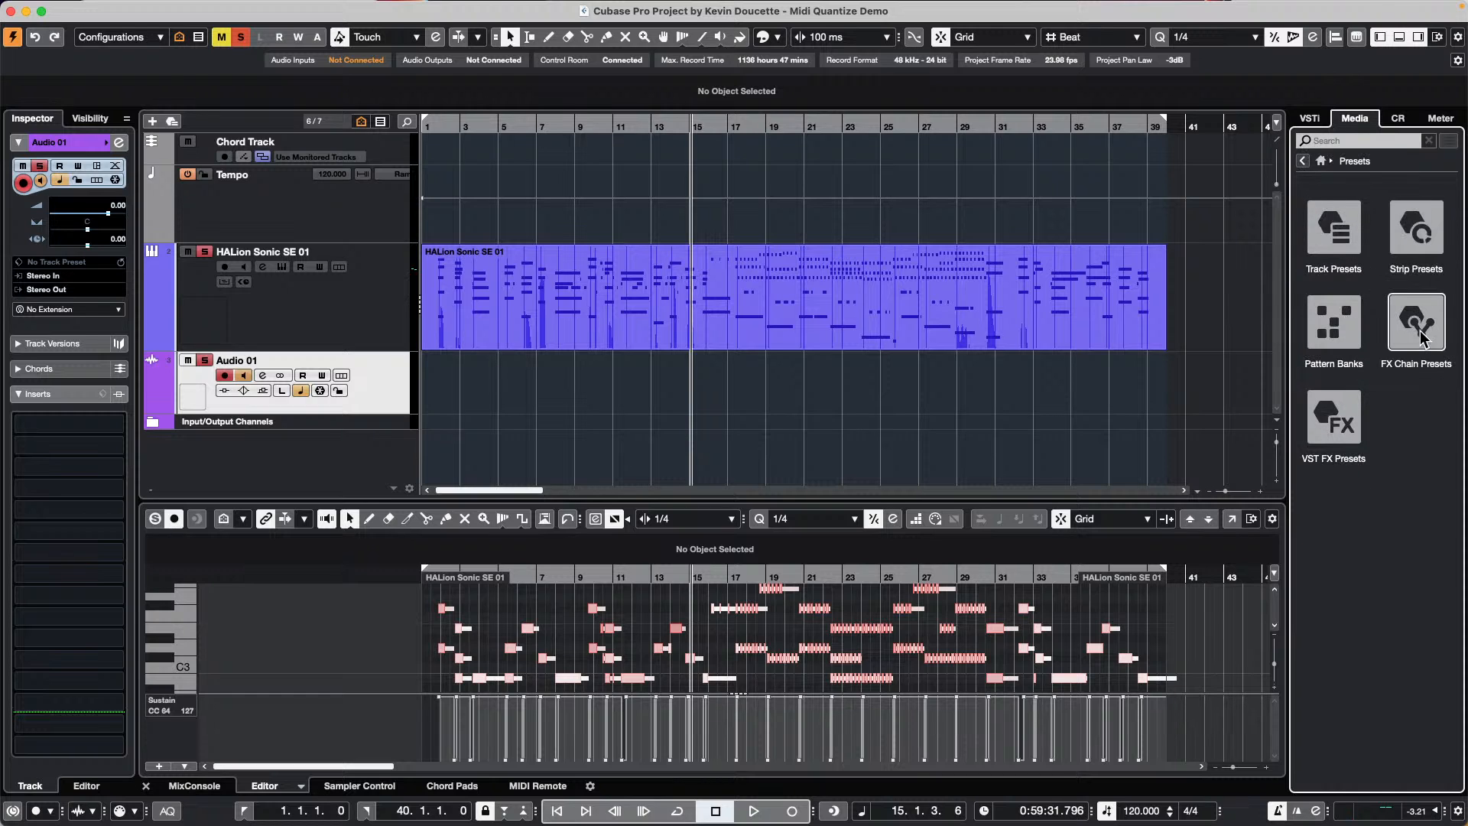
left_click(1341, 226)
left_click(1339, 232)
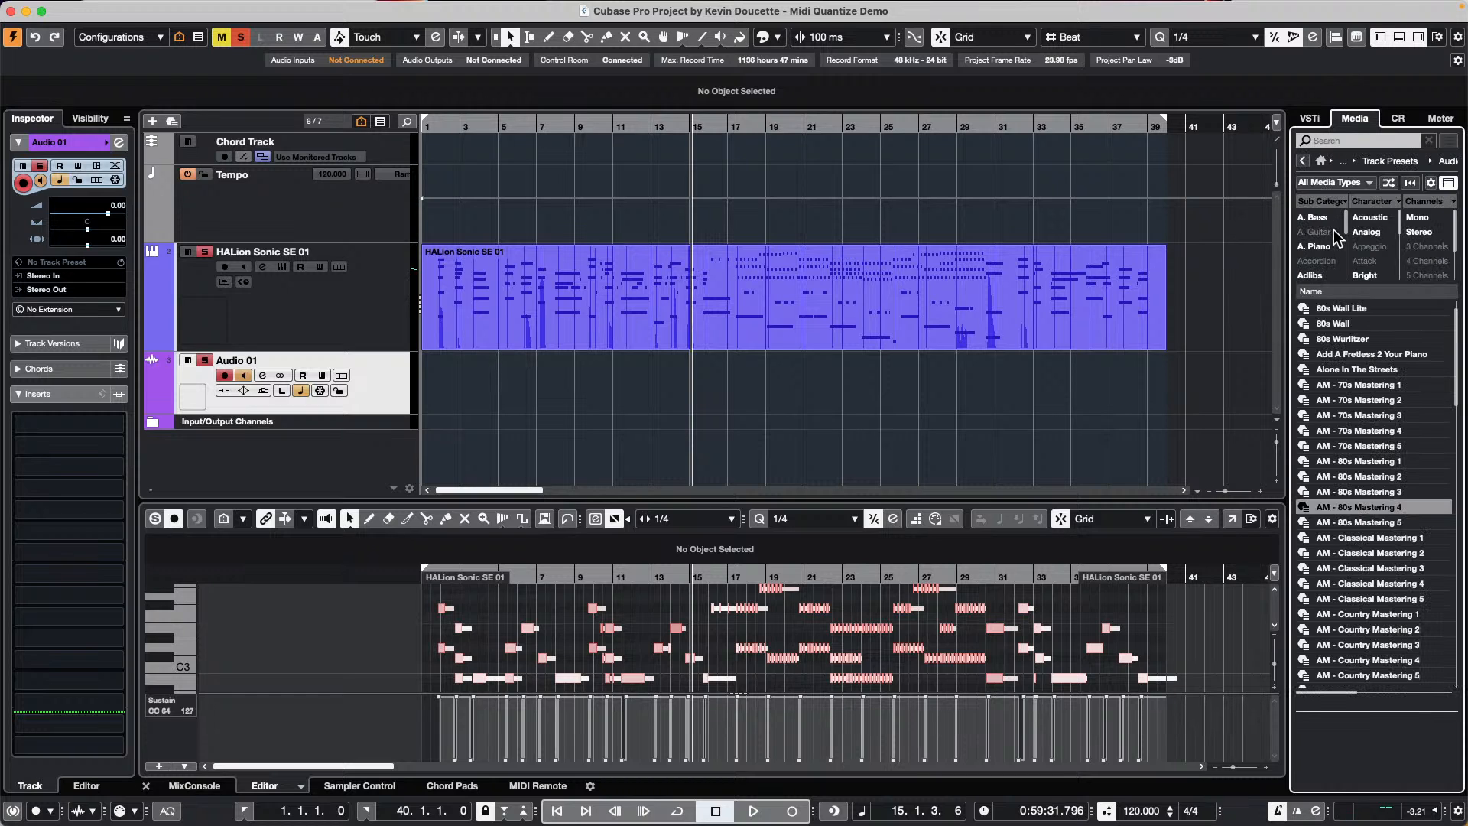
left_click_drag(1367, 571, 371, 393)
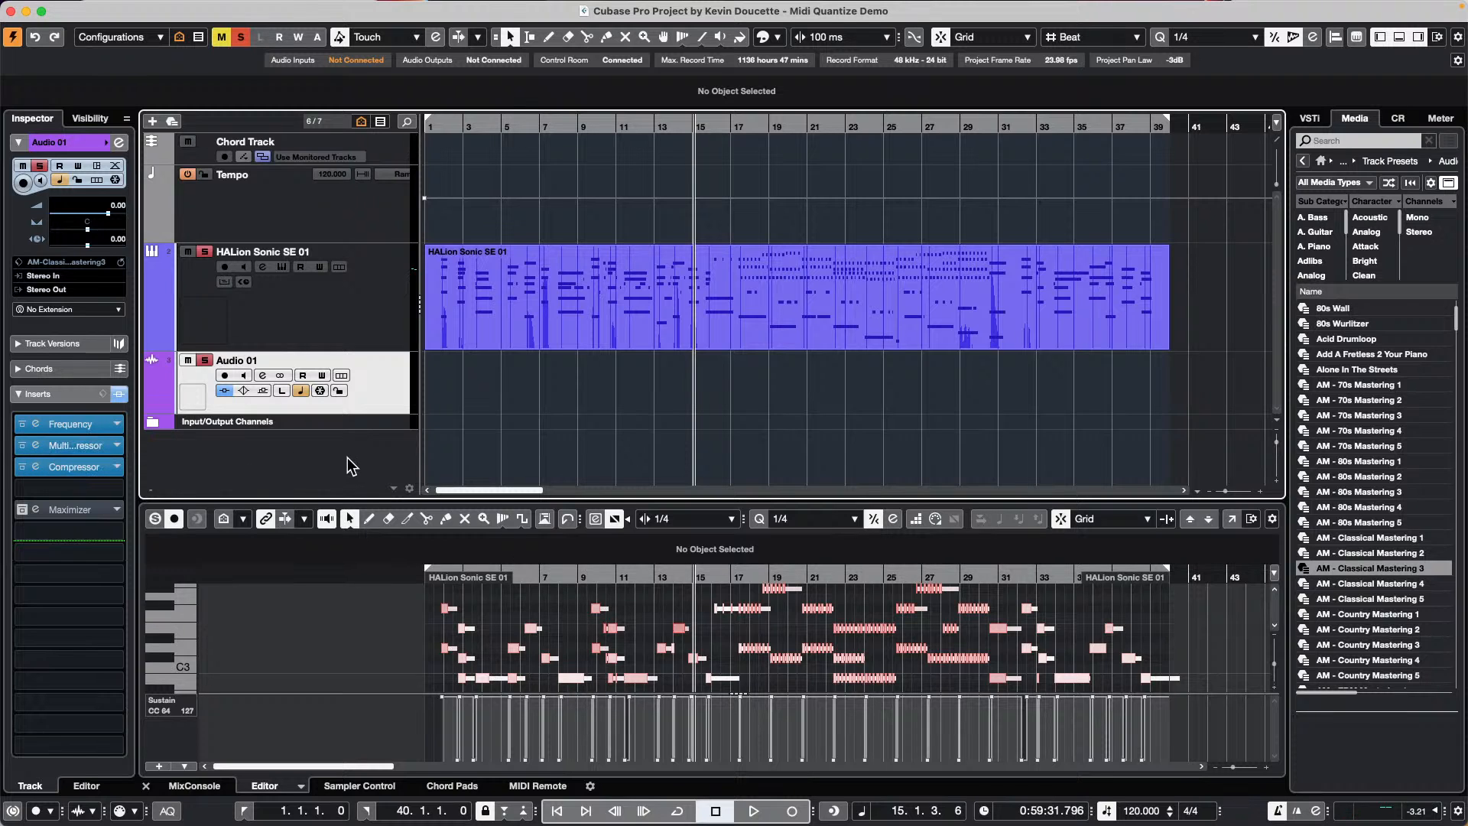
In the MixConsole, check the Channel Latency display option and examine the Channel Latency Overview of Audio 01, closing the console again
key("F3")
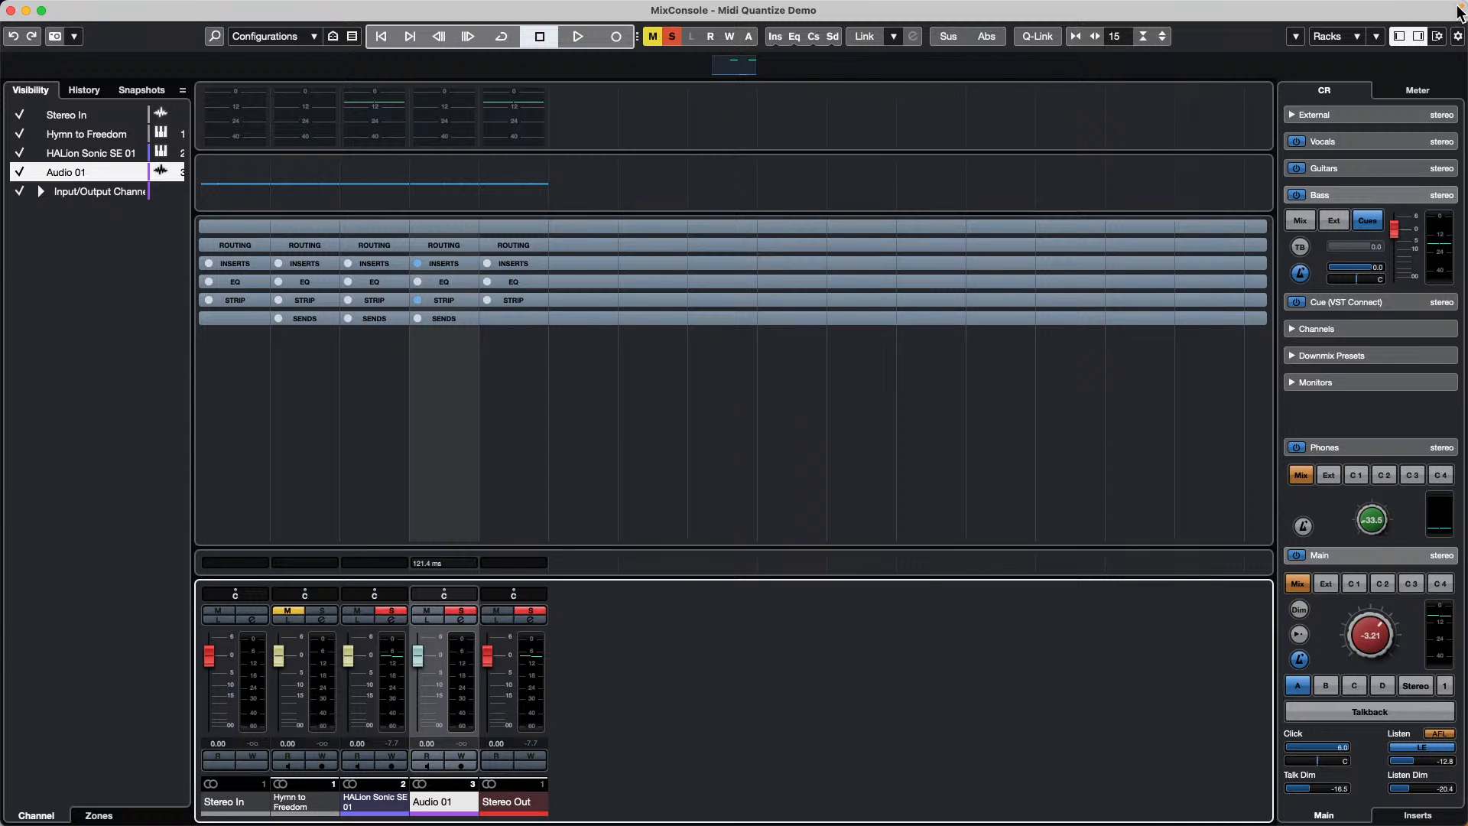
left_click(1437, 36)
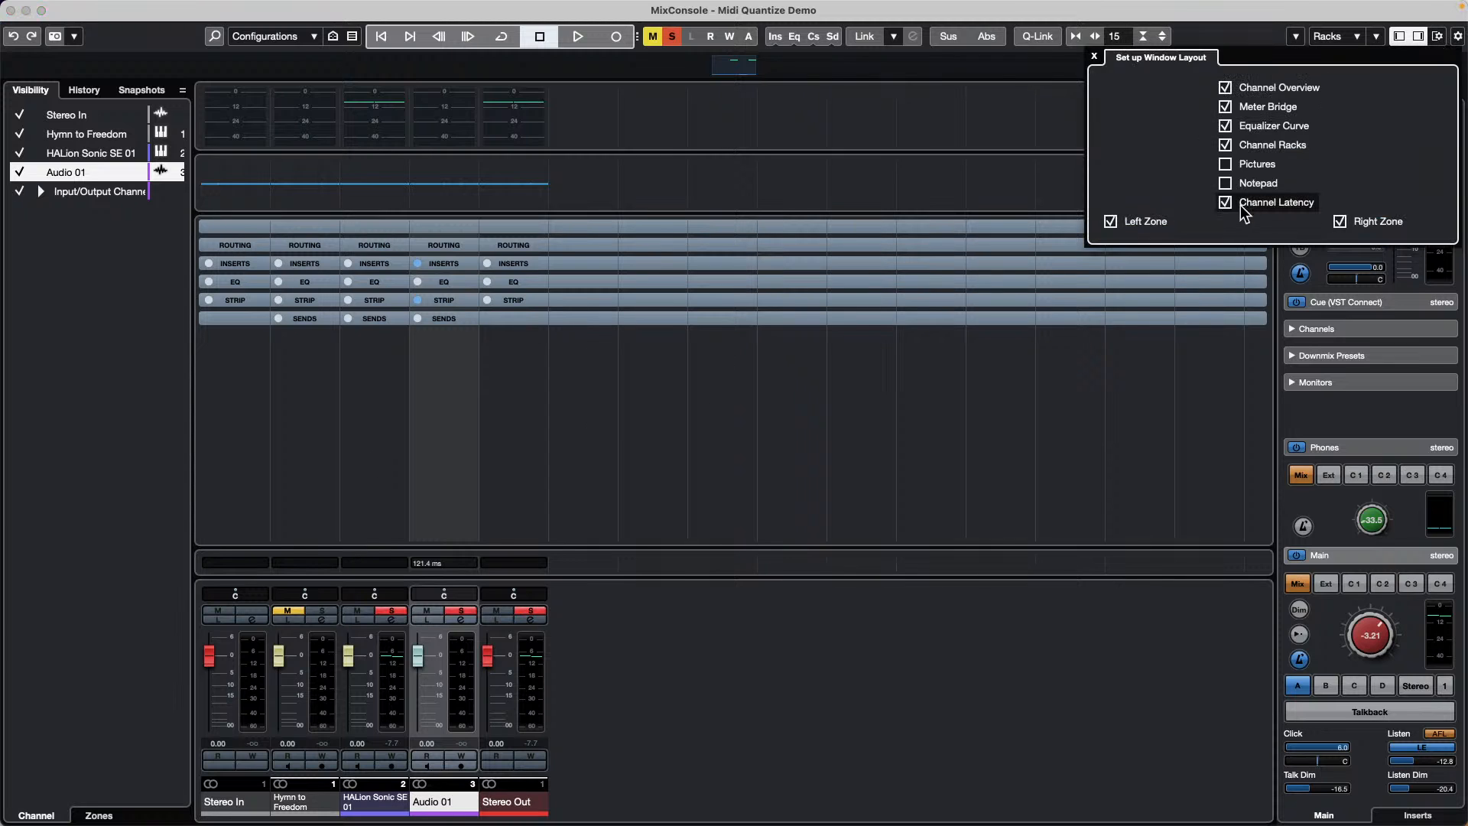
left_click(762, 342)
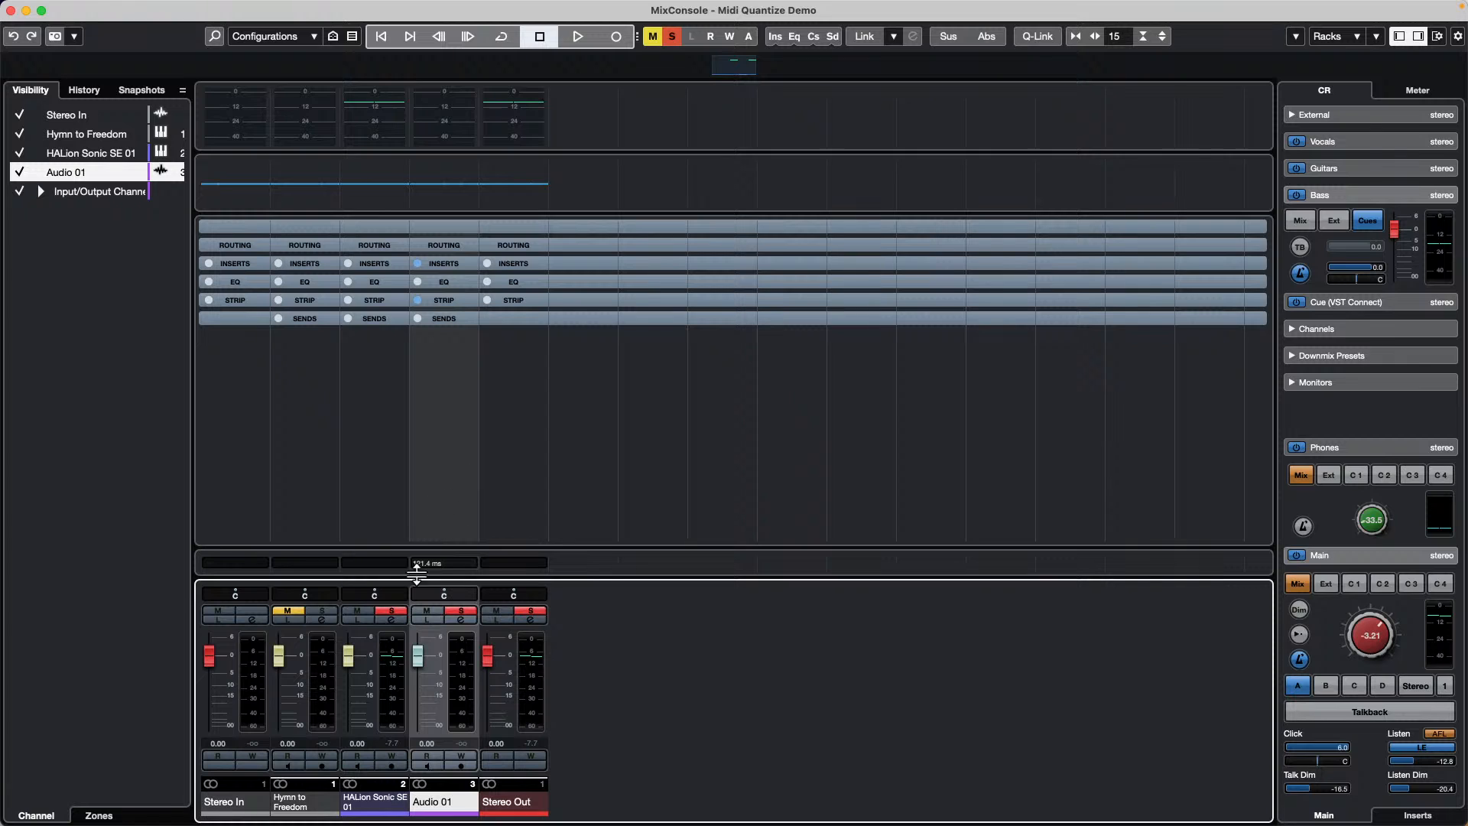
left_click(468, 562)
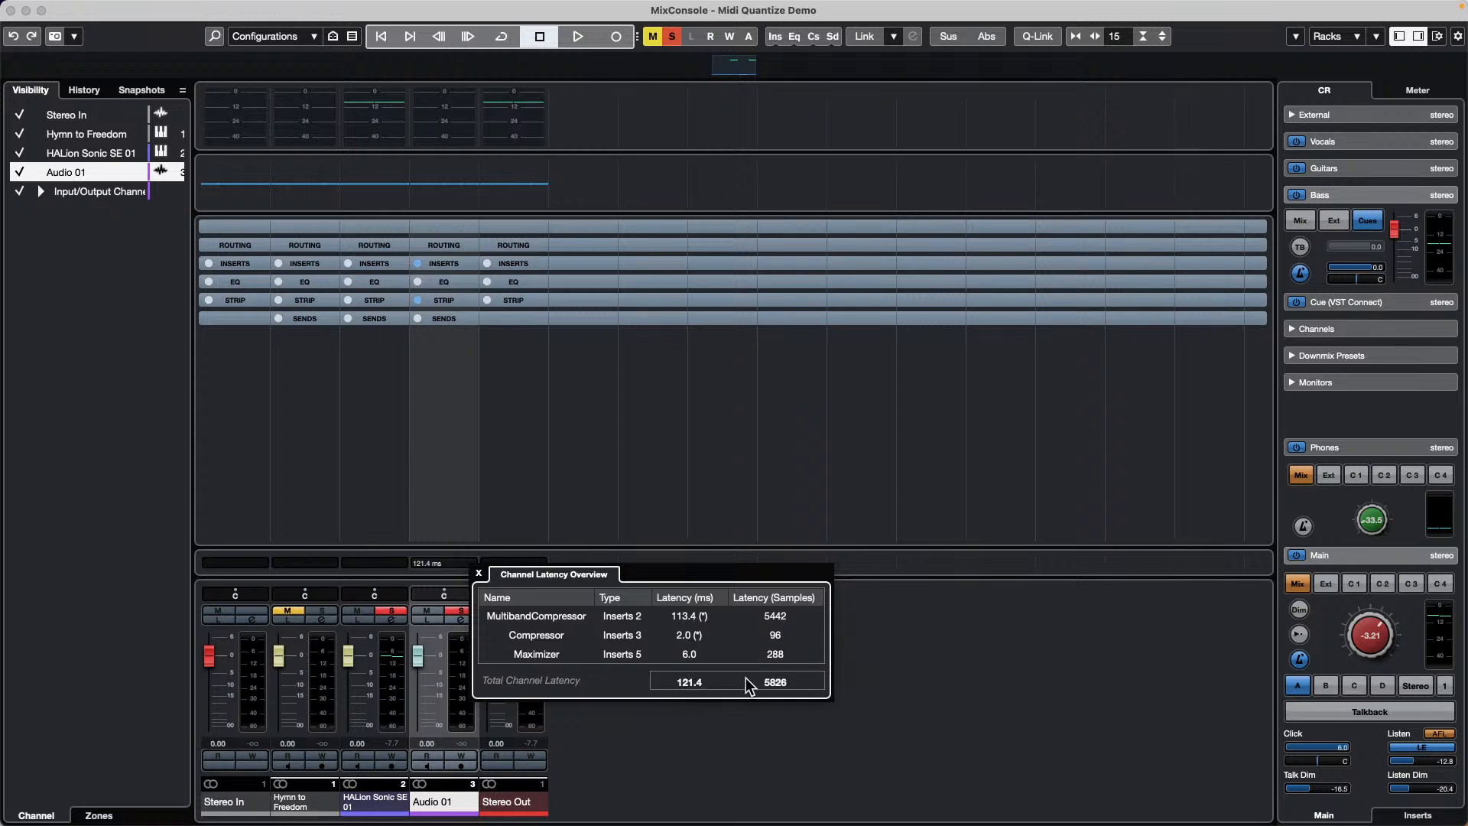
left_click(479, 574)
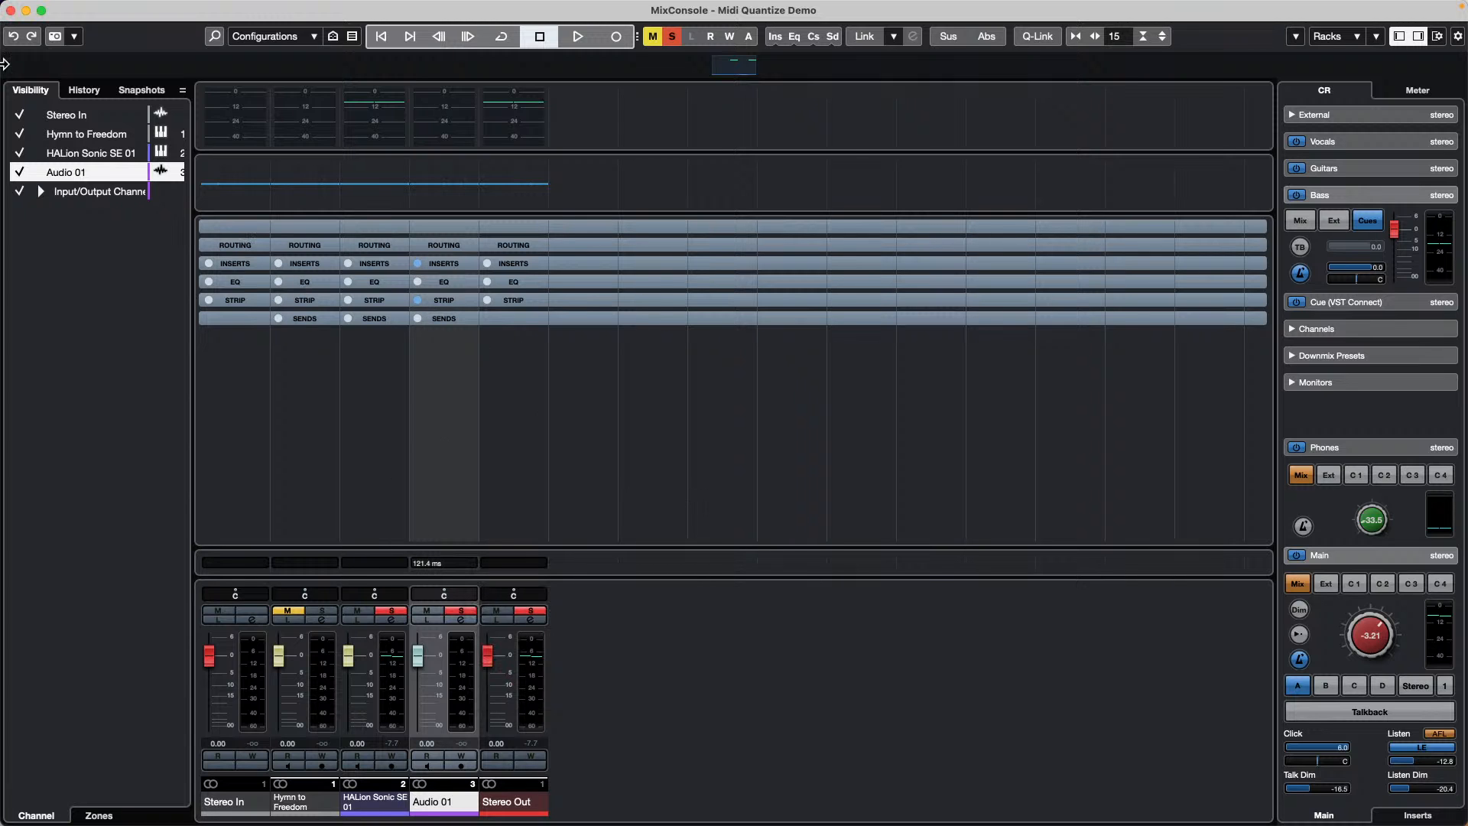
left_click(10, 10)
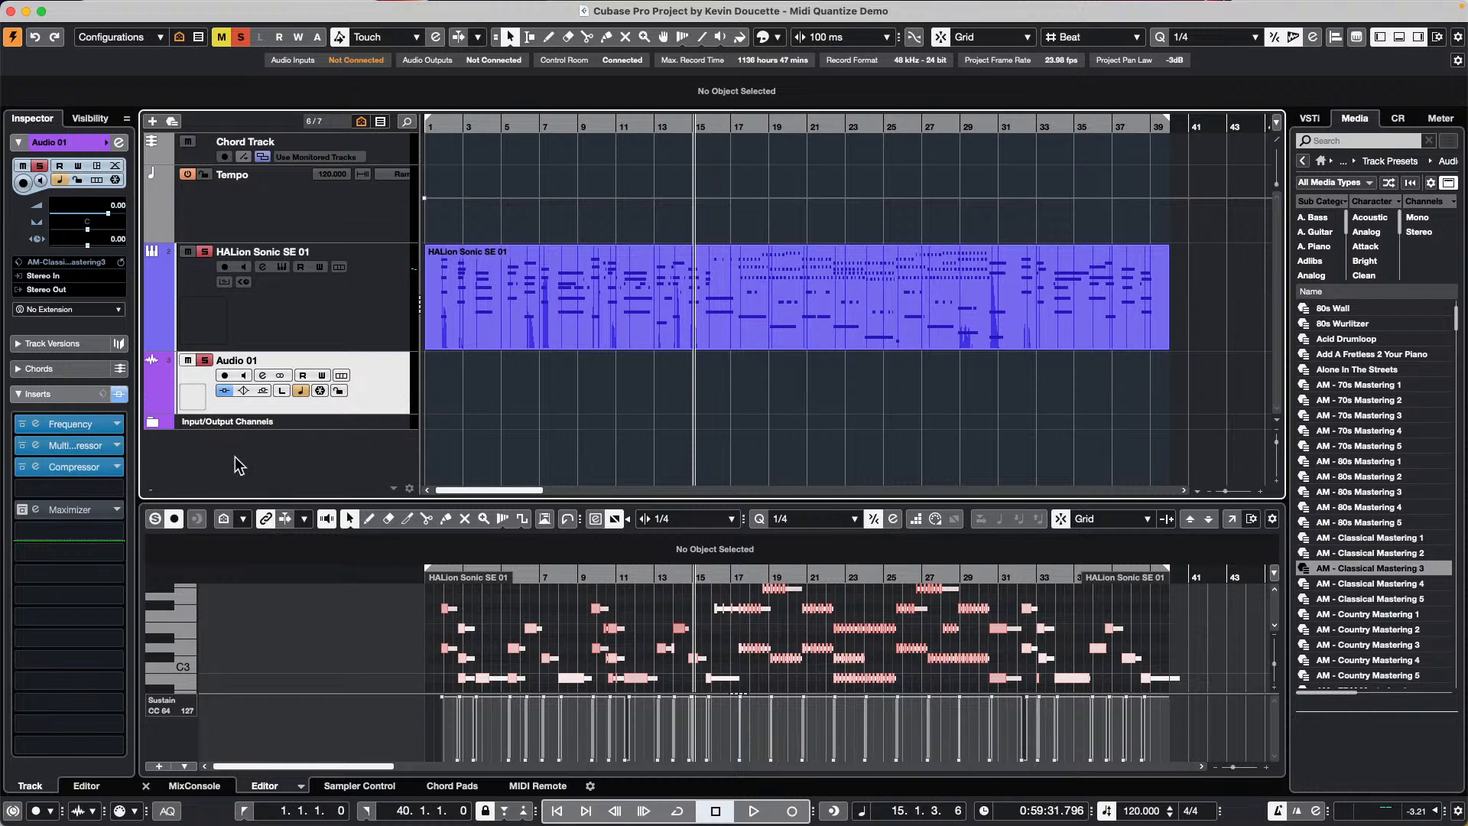
Remove the Frequency, MultibandCompressor and Compressor inserts from the Audio 01 track
left_click_drag(78, 422, 277, 417)
left_click_drag(67, 445, 448, 438)
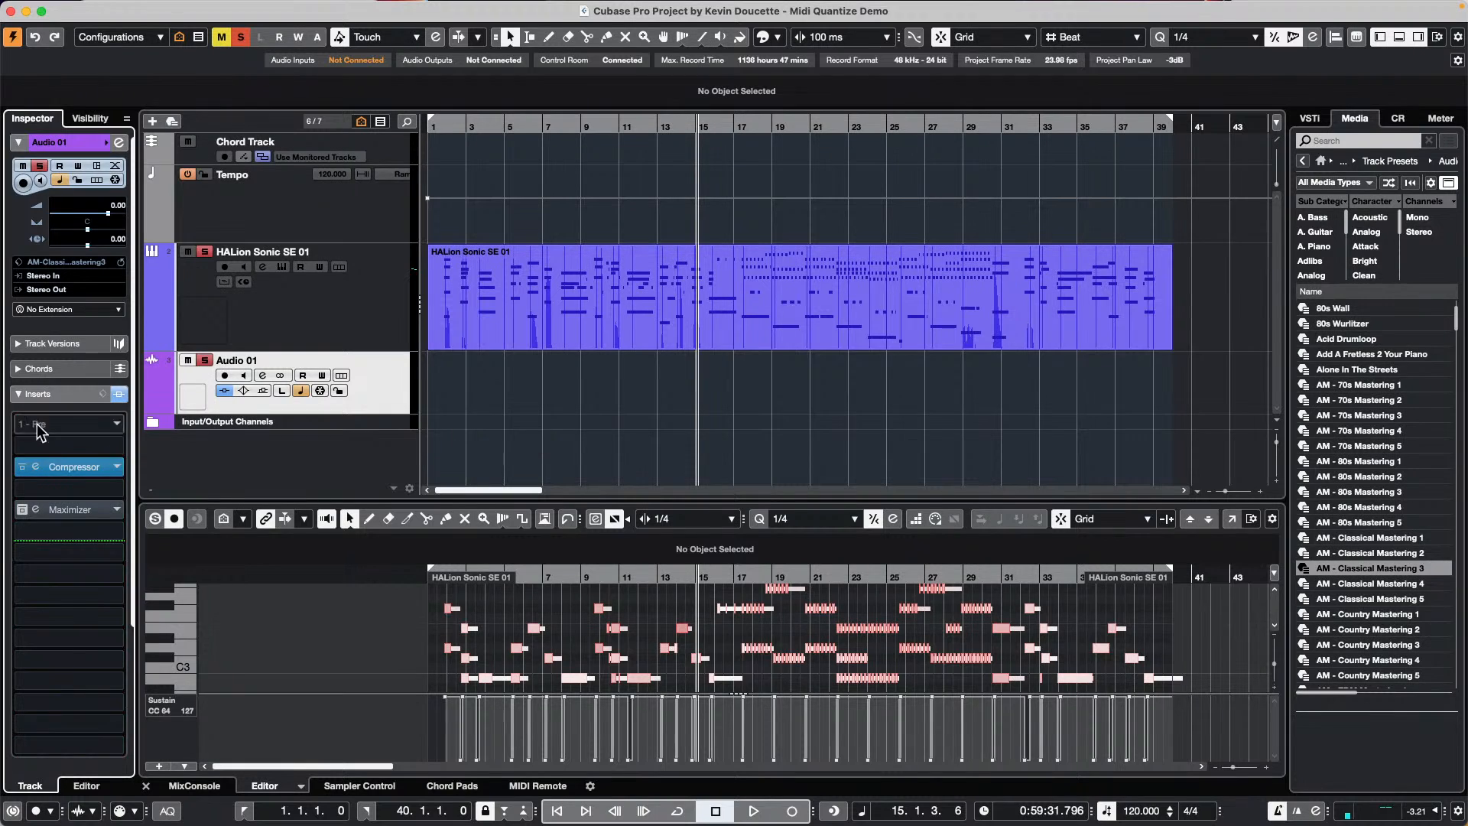
left_click_drag(61, 468, 536, 380)
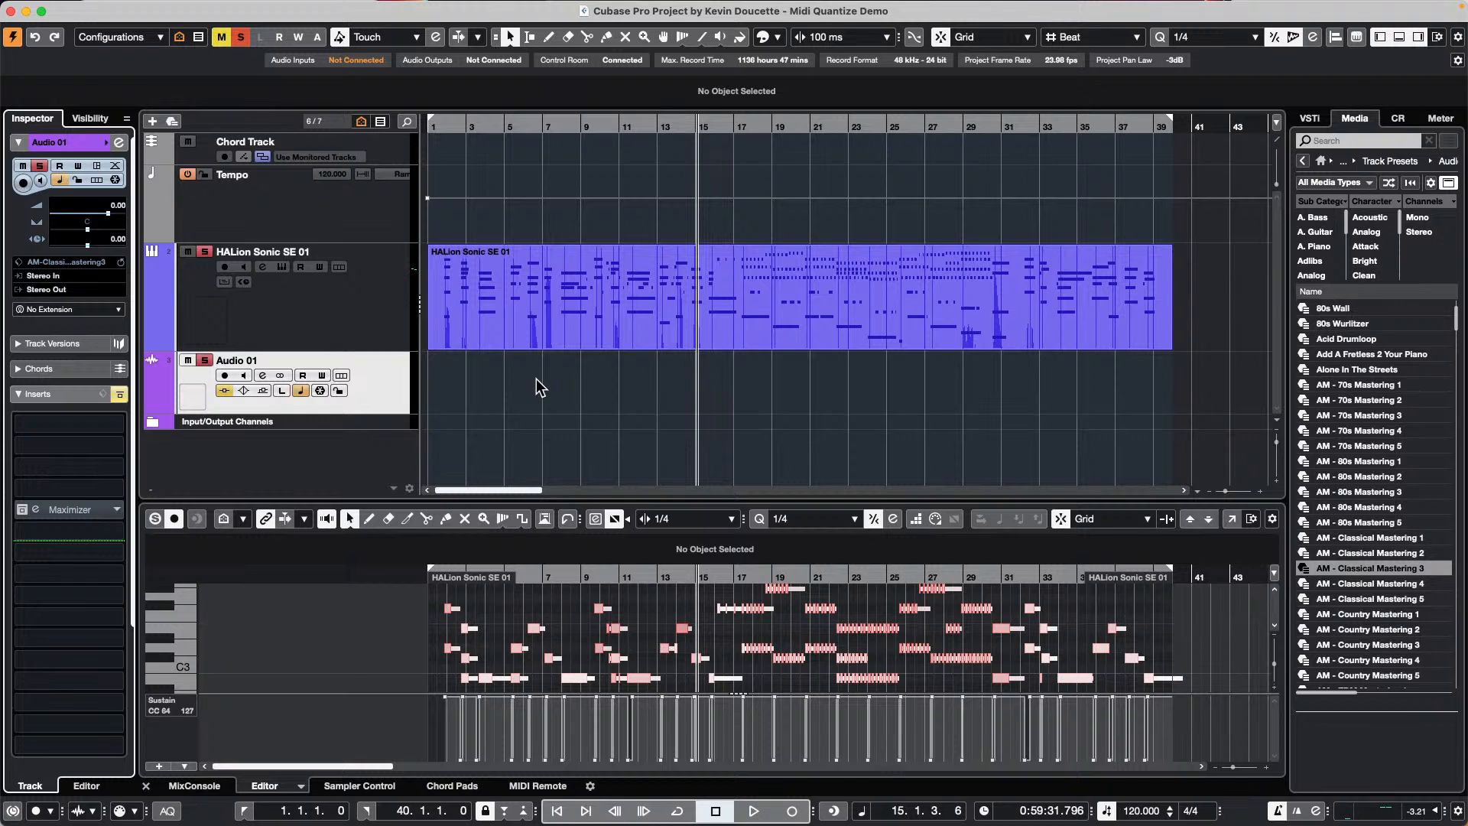
Select the HALion Sonic SE 01 part and open the Logical Editor setup for it, moving the window clear of the key editor
left_click(358, 293)
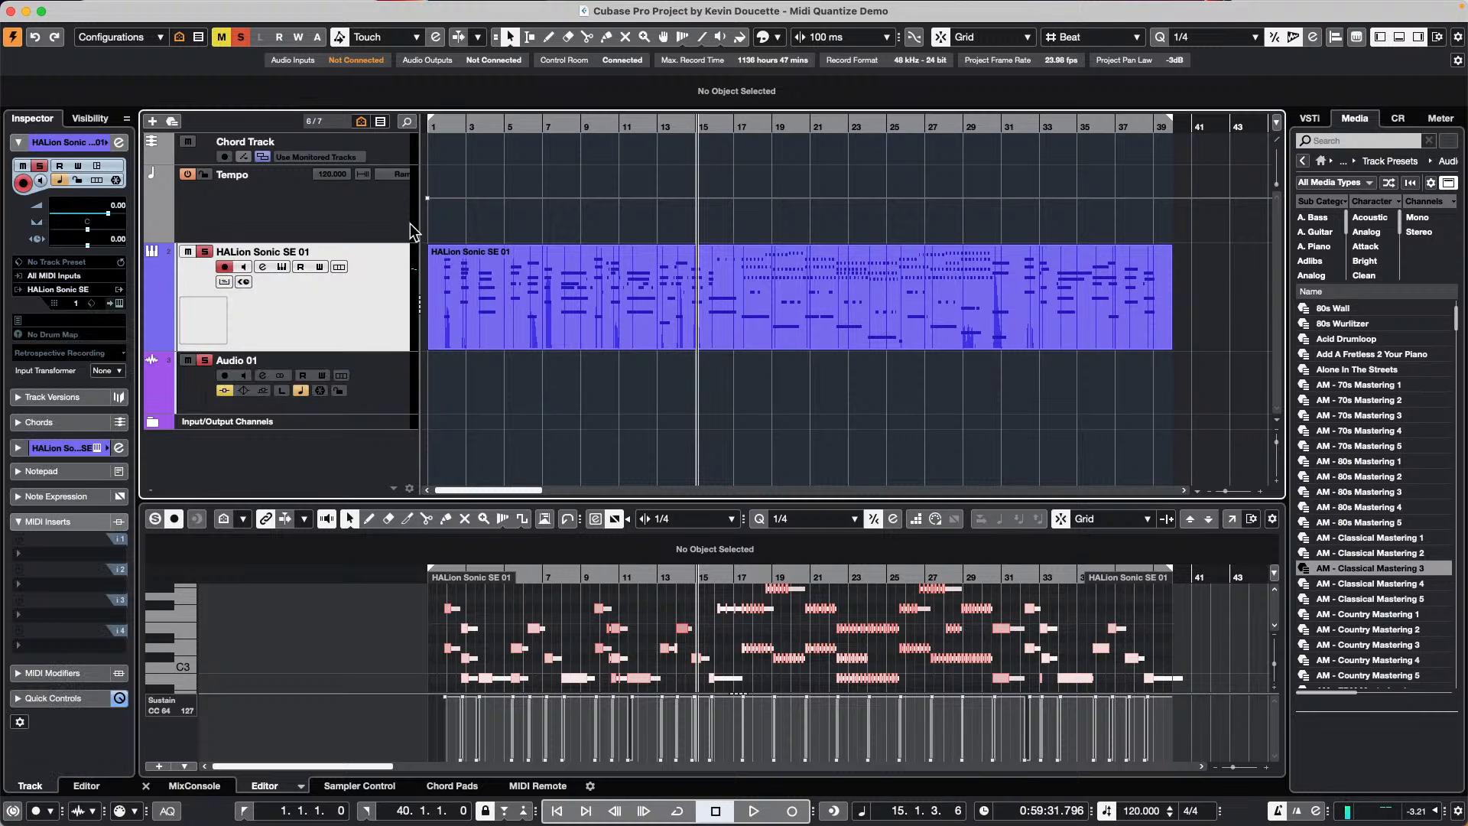
left_click(602, 262)
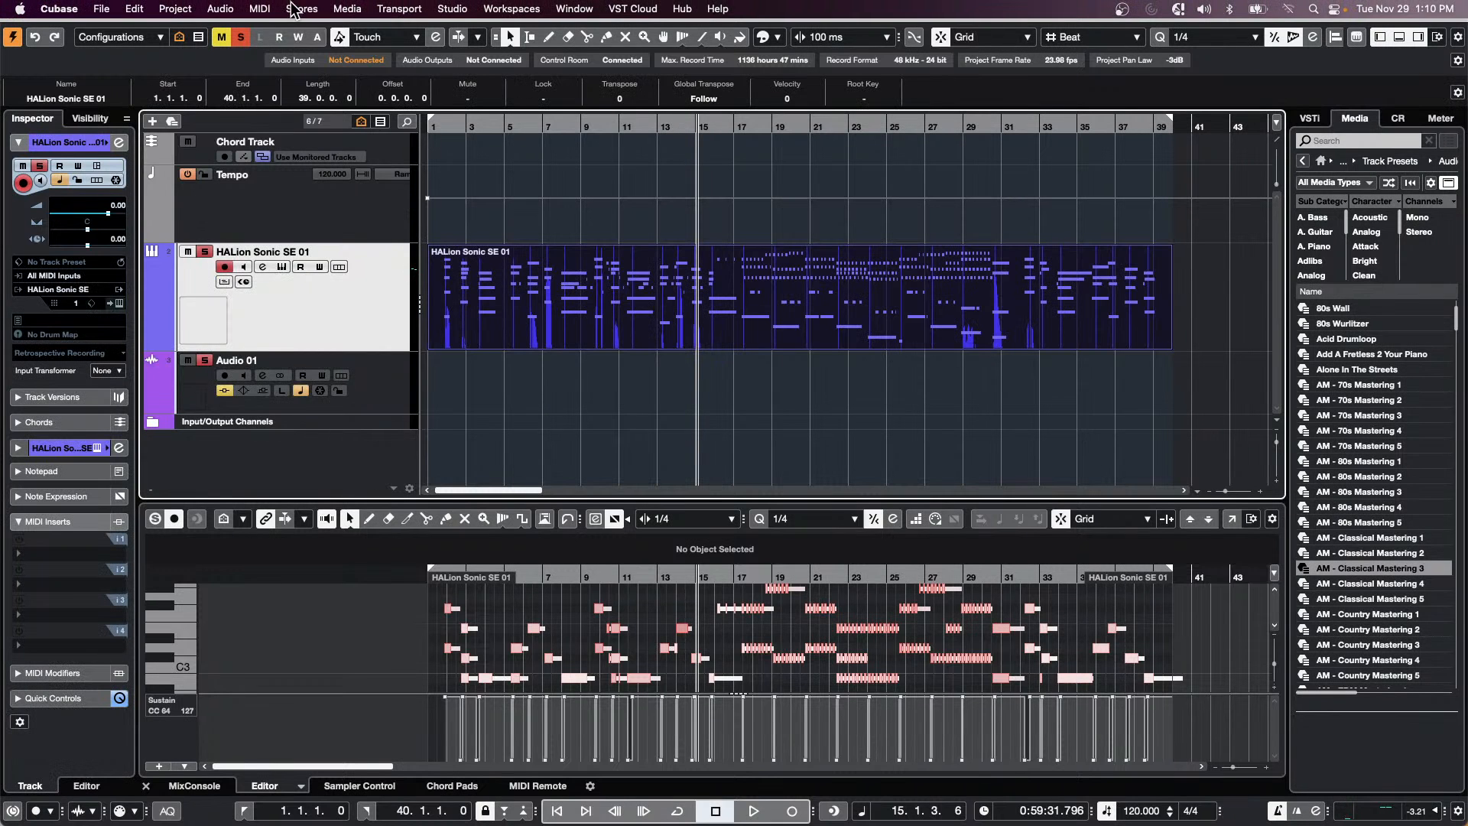
left_click(259, 8)
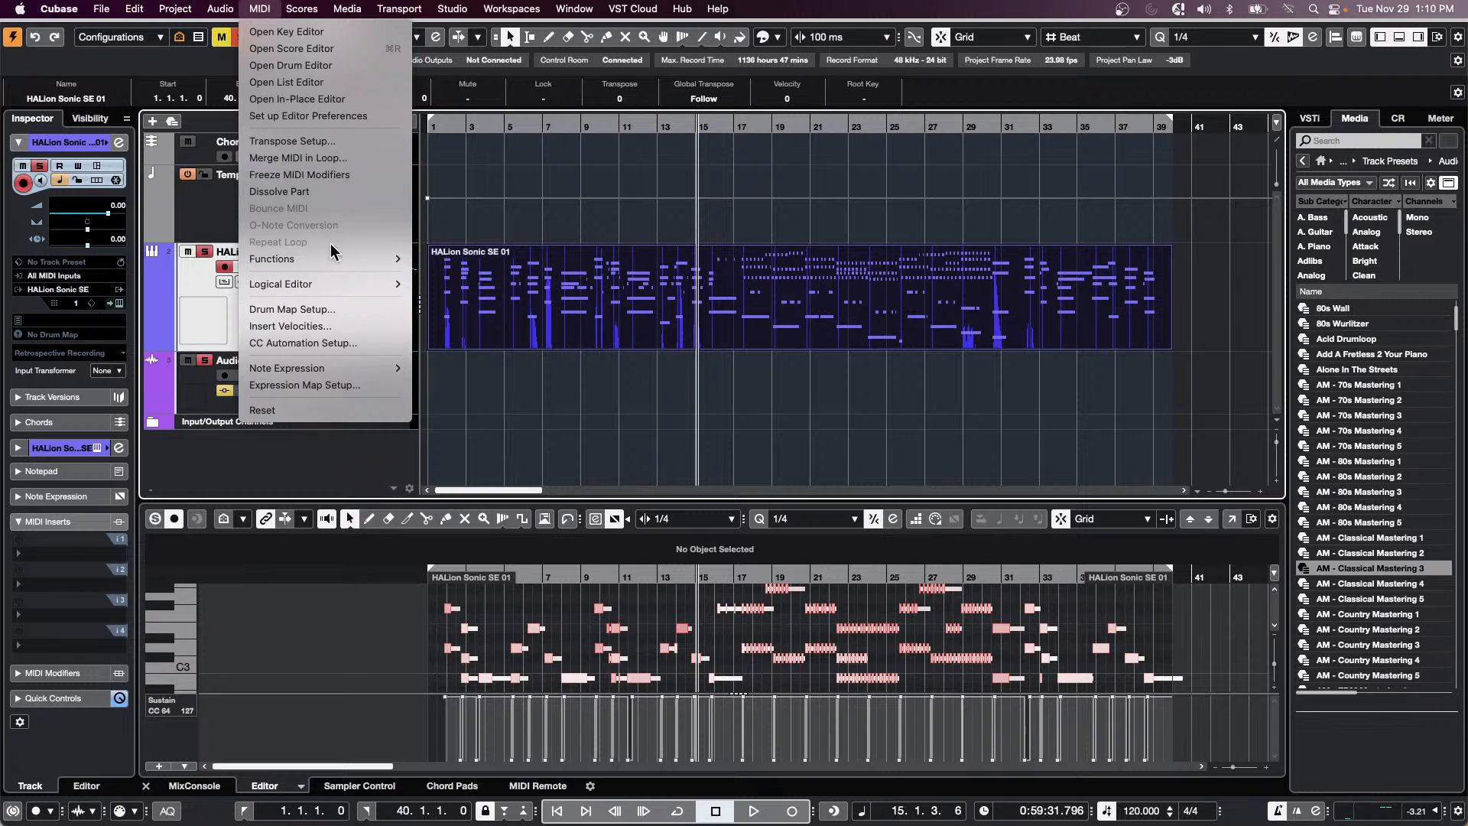
mouse_move(328, 282)
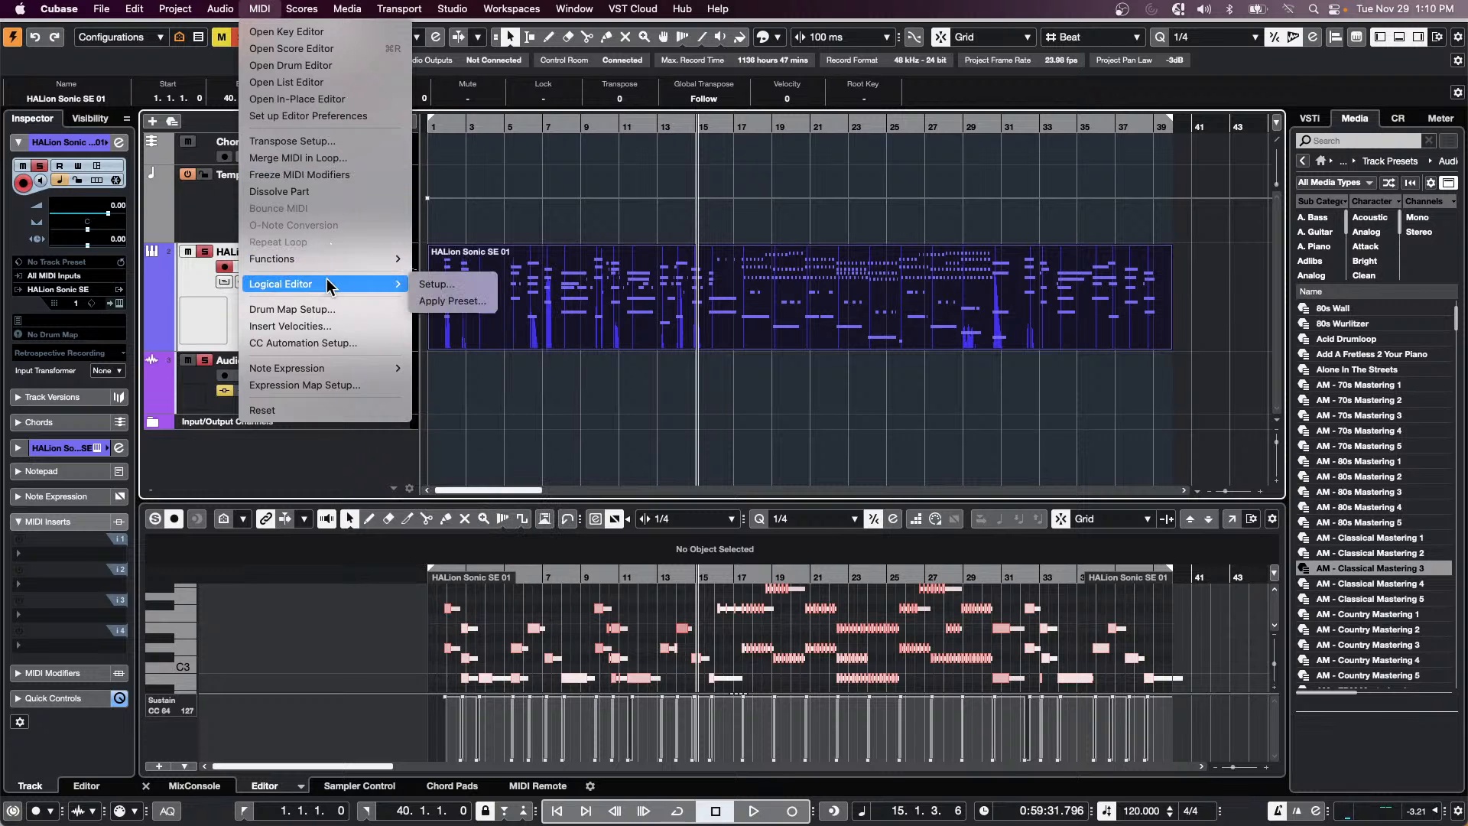
left_click(481, 284)
left_click_drag(960, 245, 476, 101)
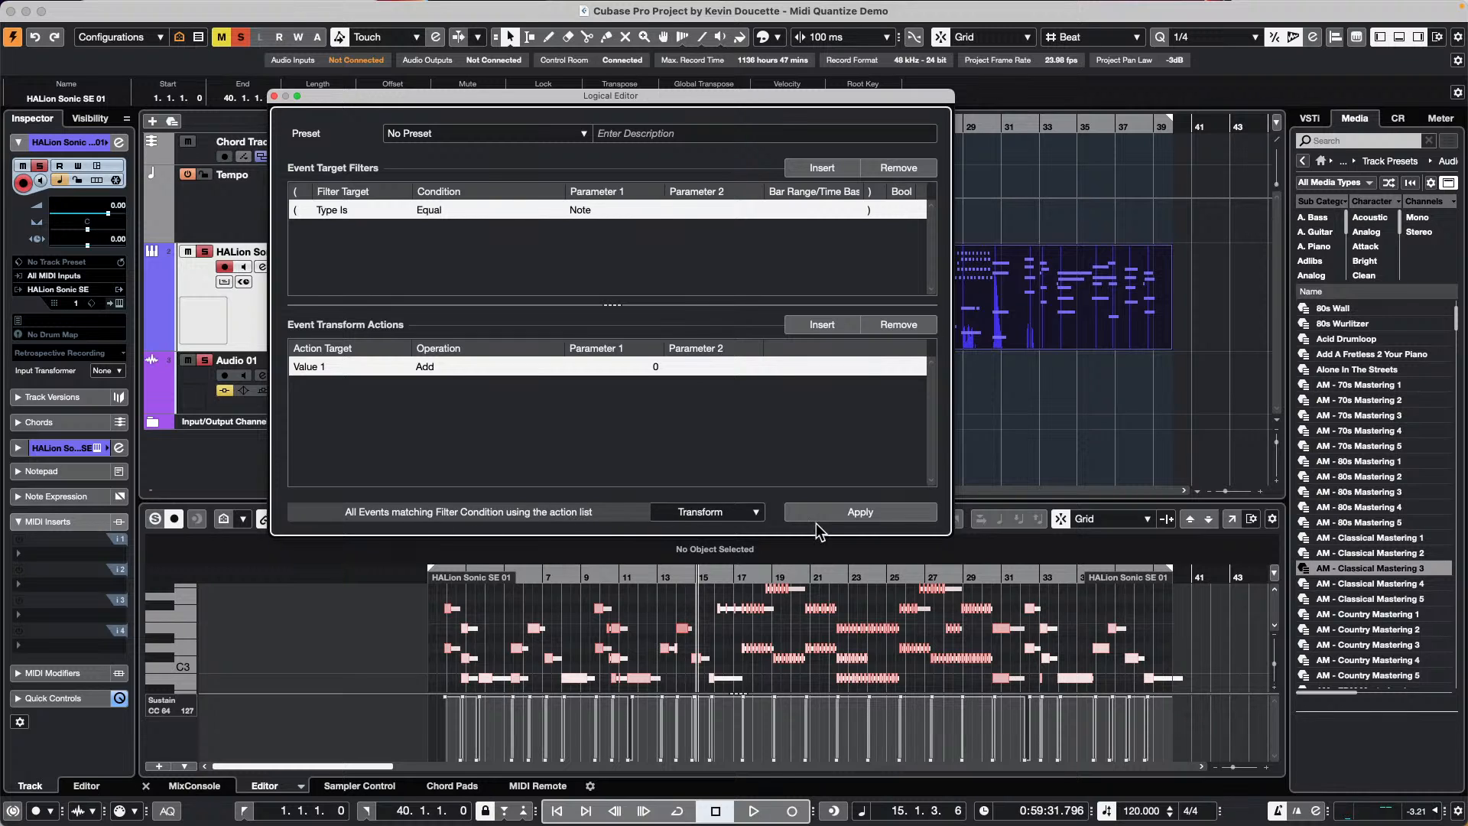
Review the Logical Editor's available functions and set the function to Select
left_click(734, 513)
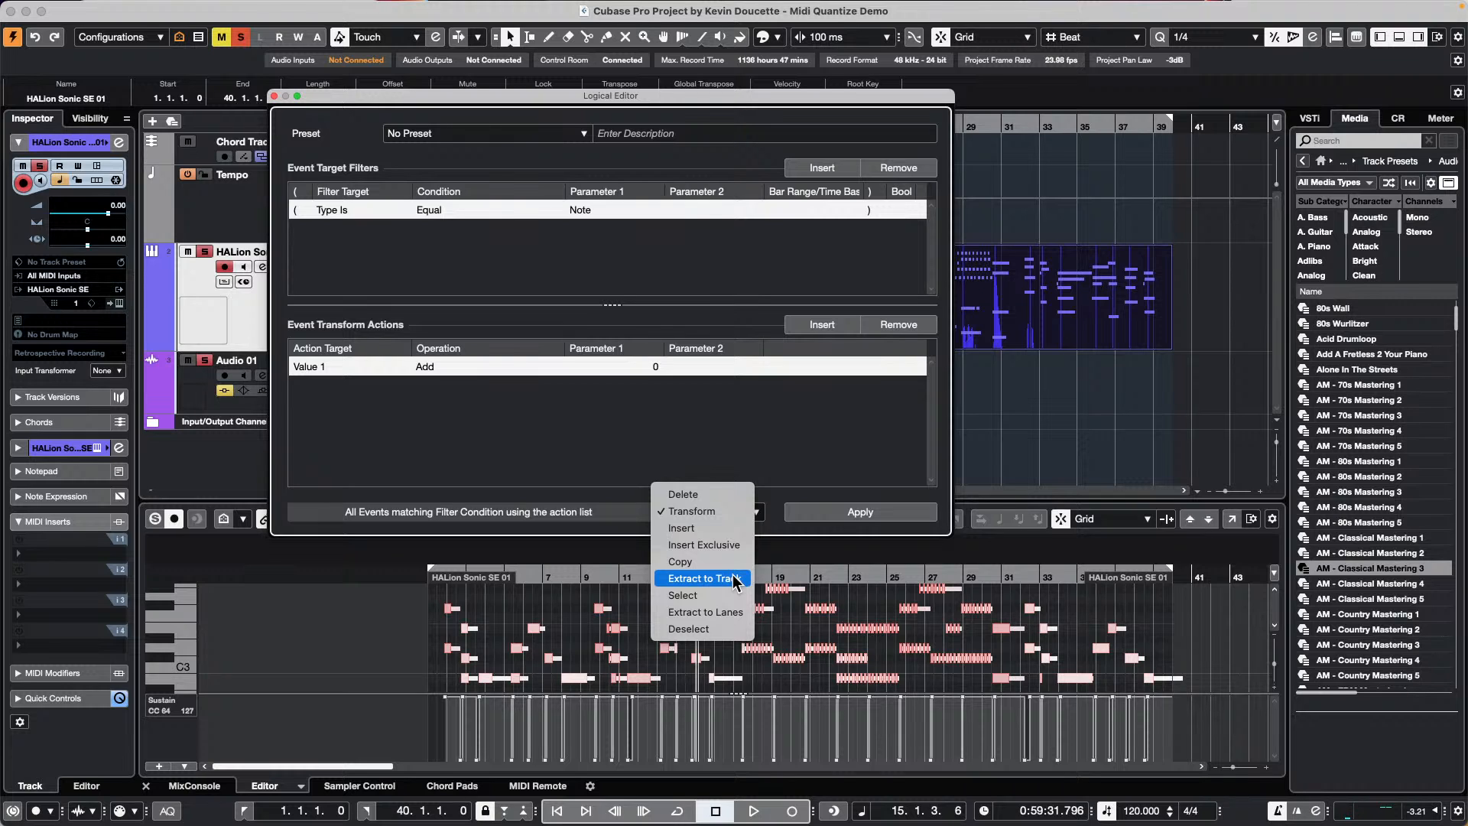
left_click(729, 479)
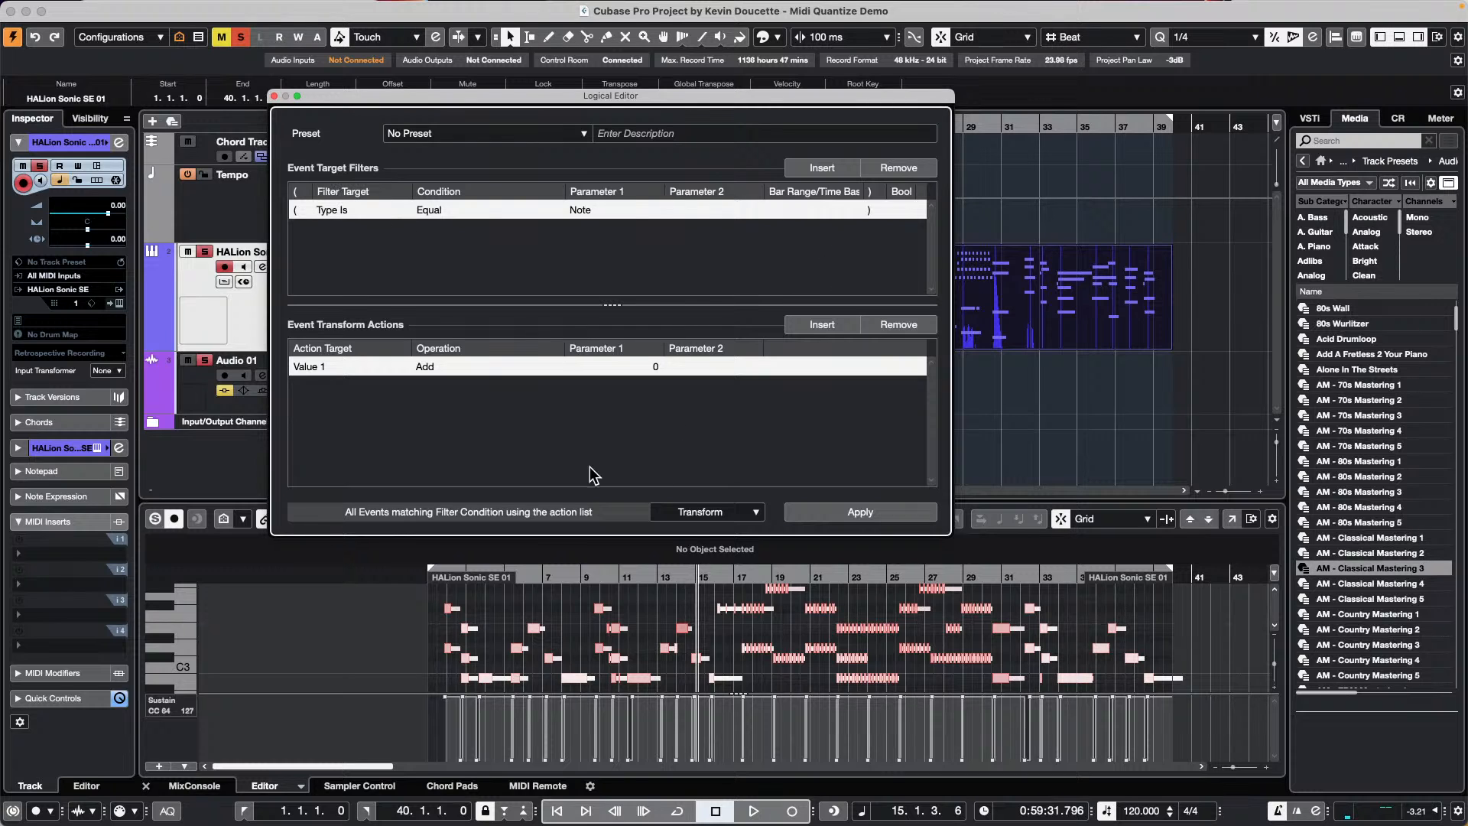
left_click(699, 512)
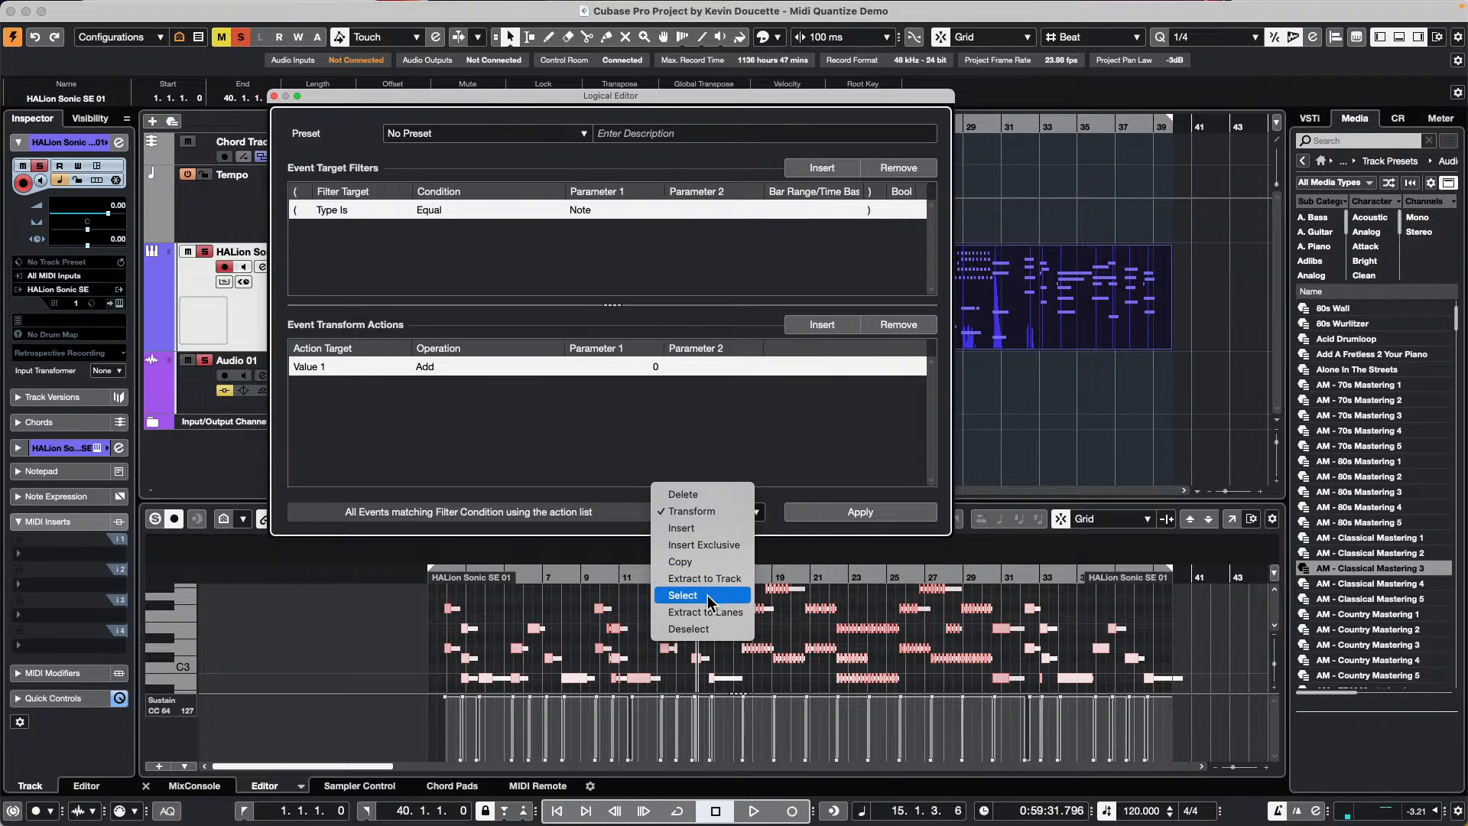
left_click(683, 595)
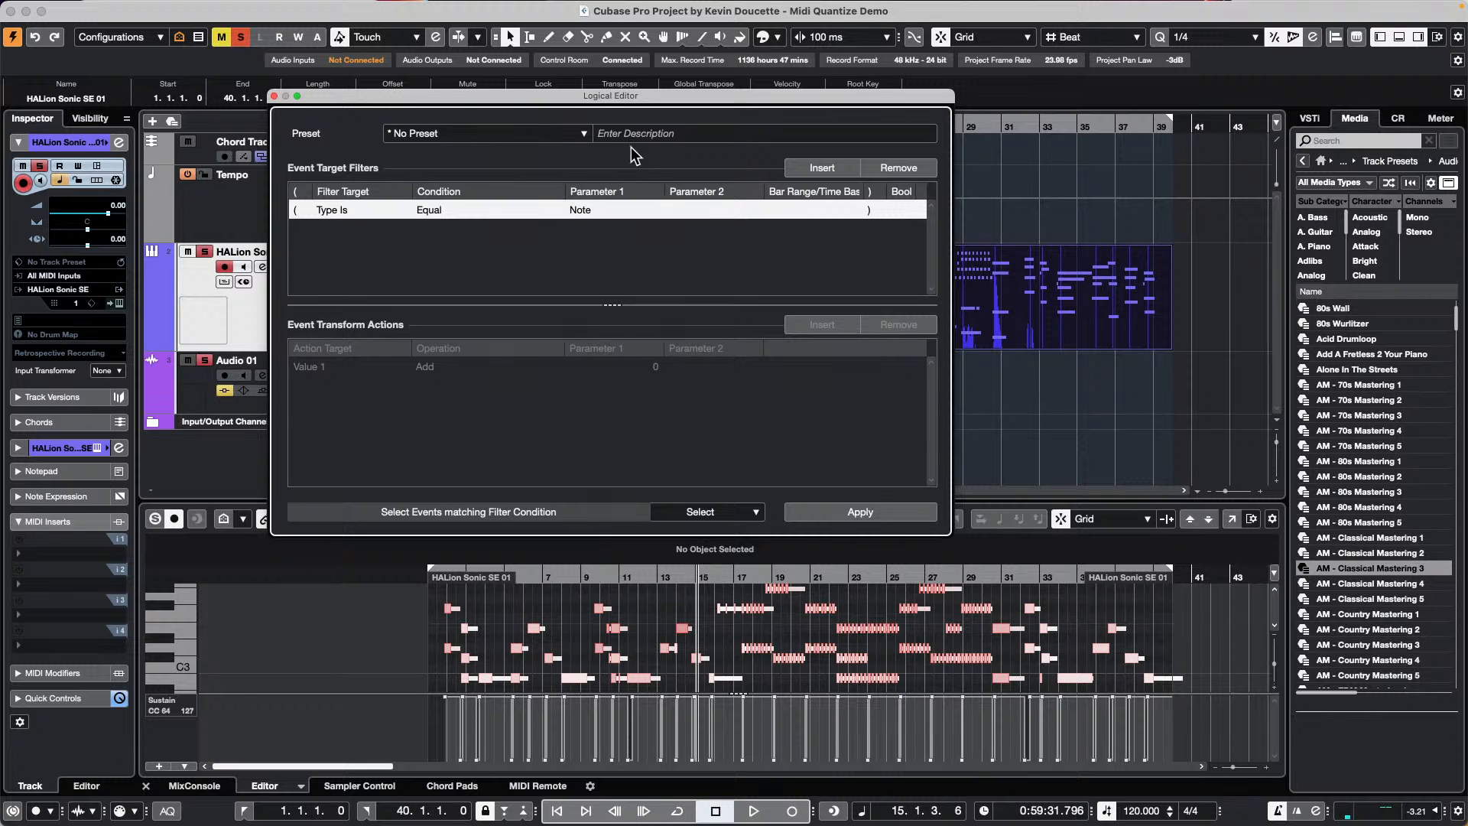
Insert a second event target filter line in the Logical Editor that matches pitch (Value 1) Equal to C1
left_click(828, 171)
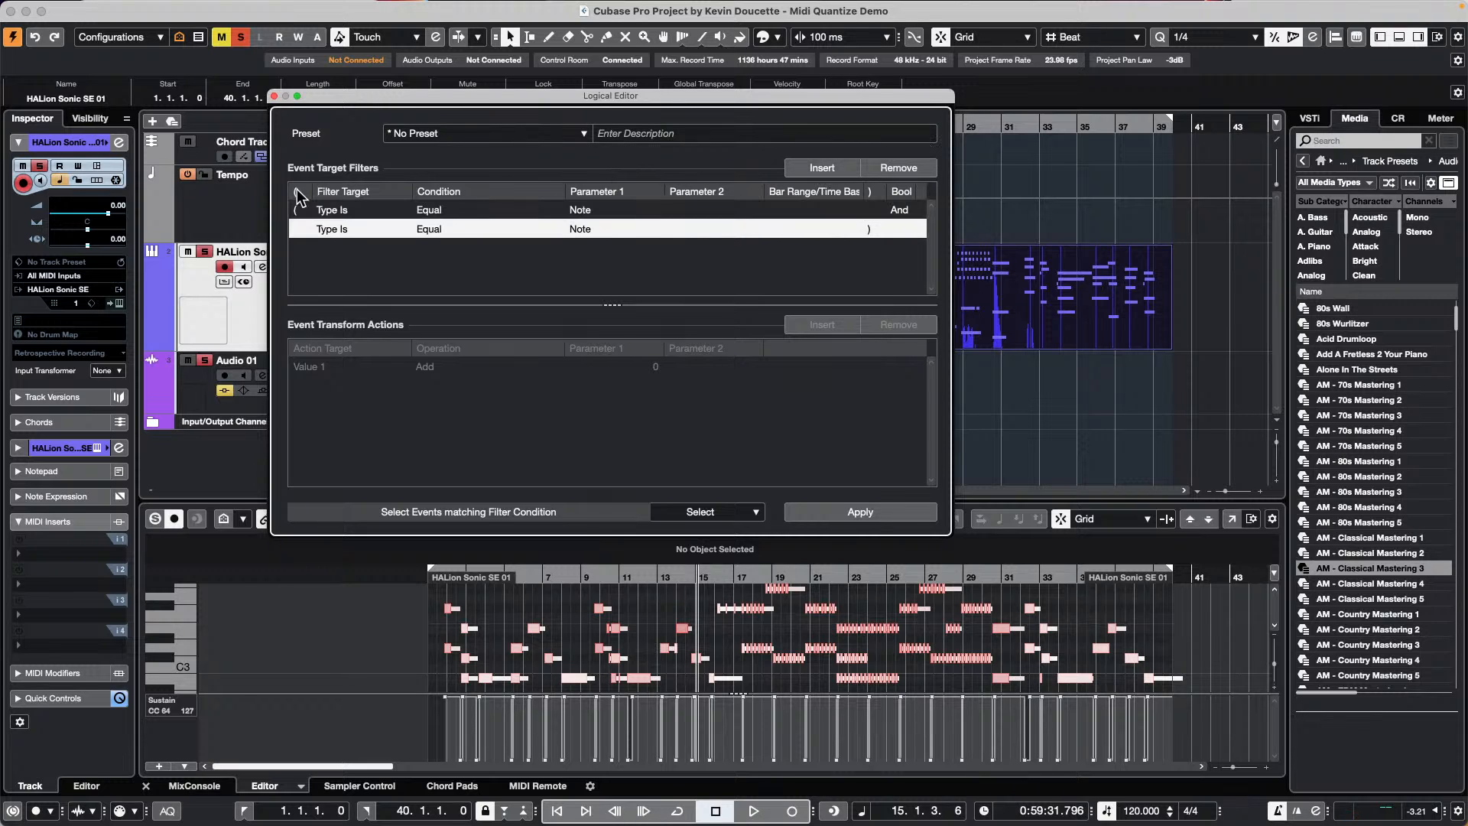
left_click(337, 230)
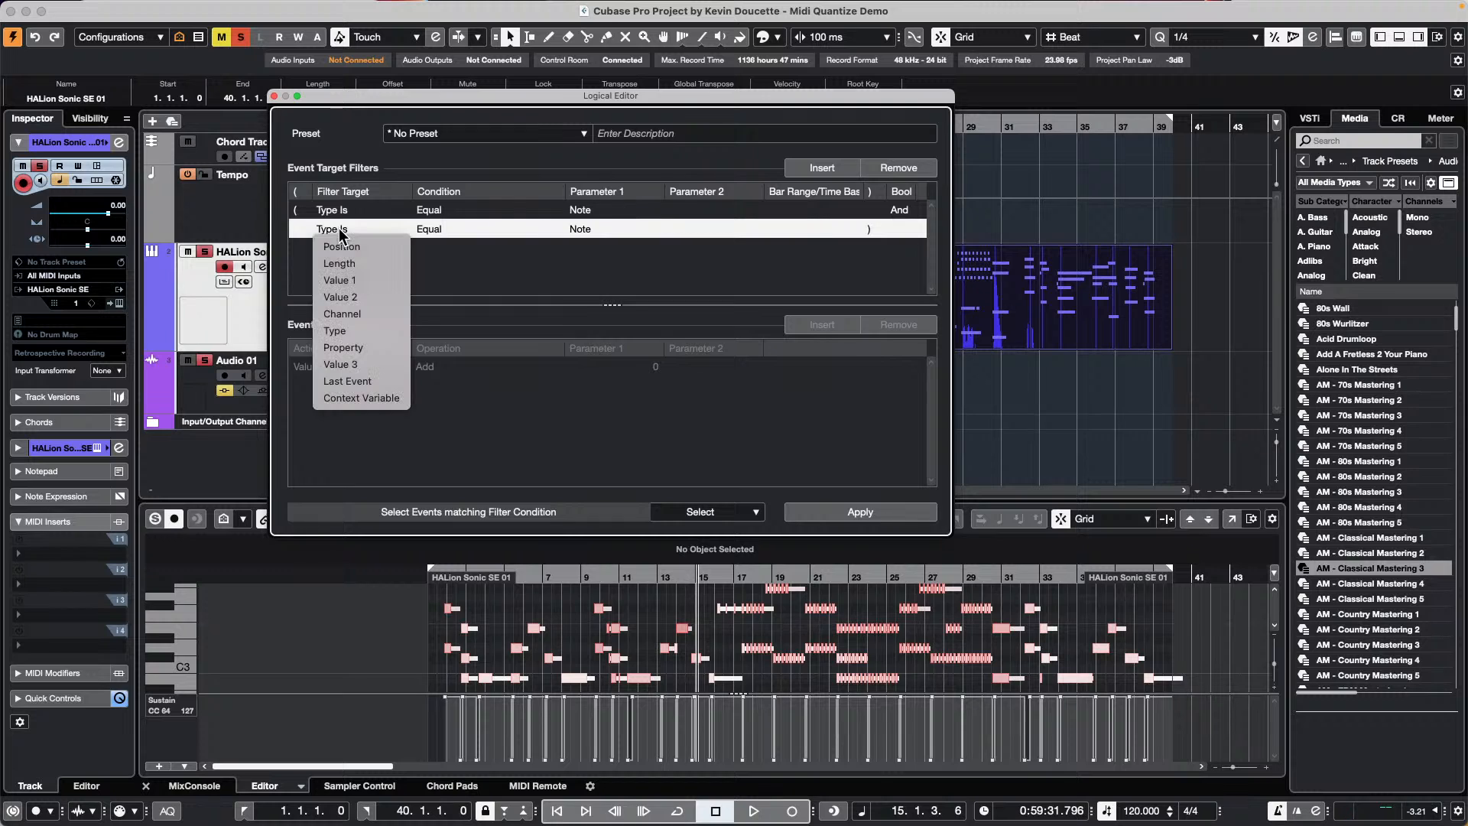
left_click(387, 280)
left_click(448, 229)
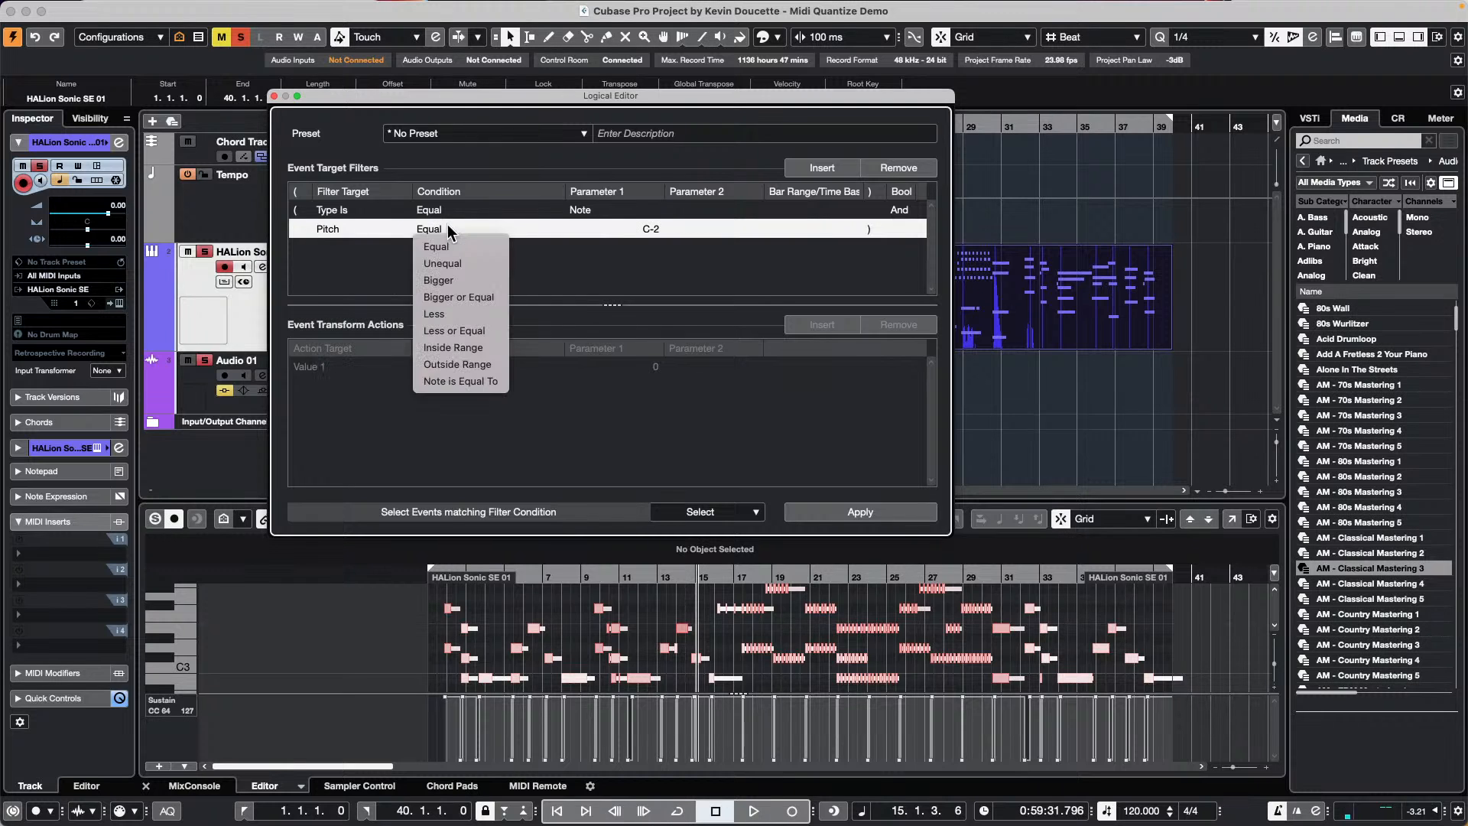
left_click(462, 246)
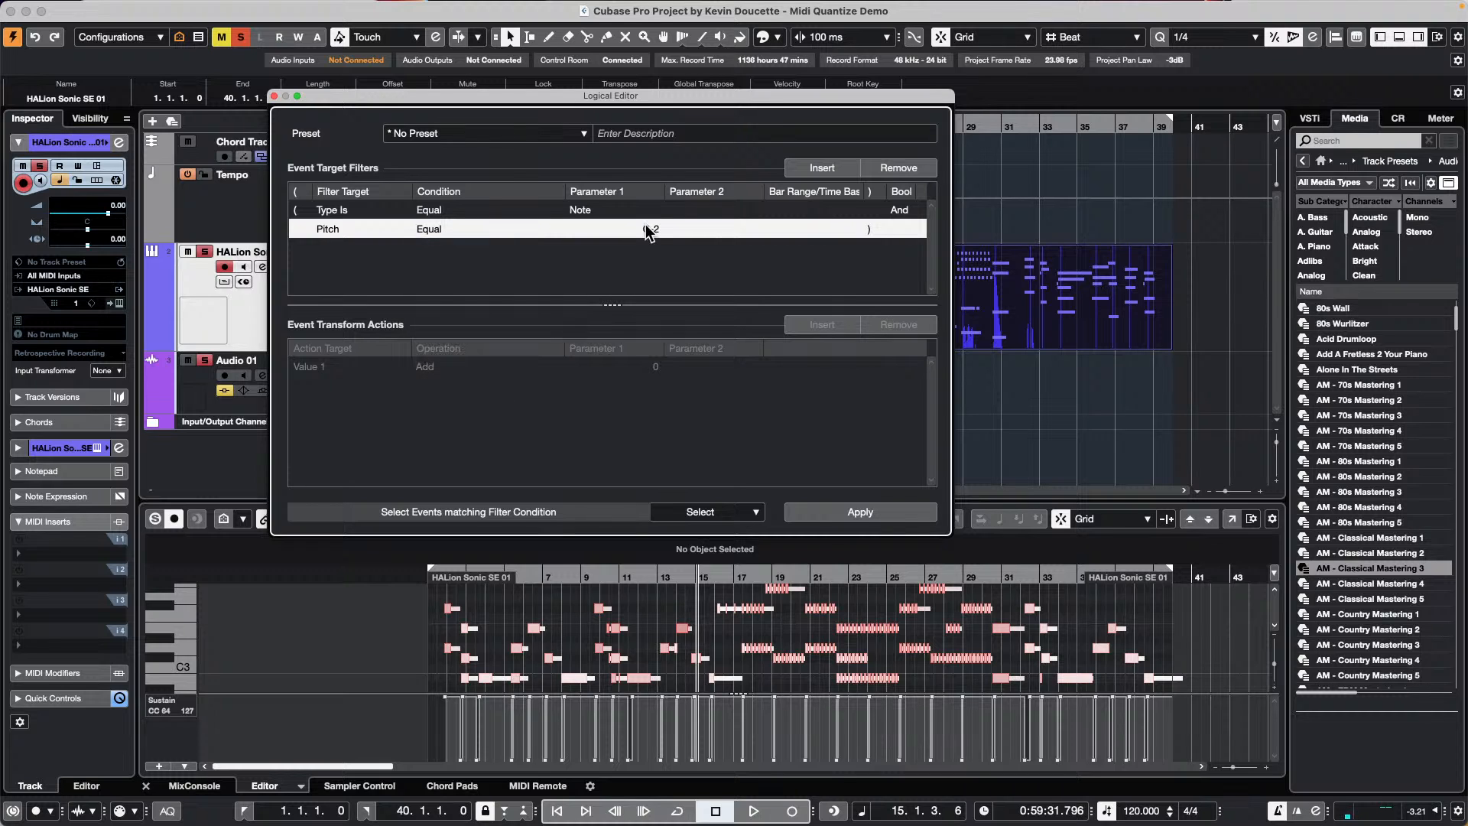
left_click(649, 229)
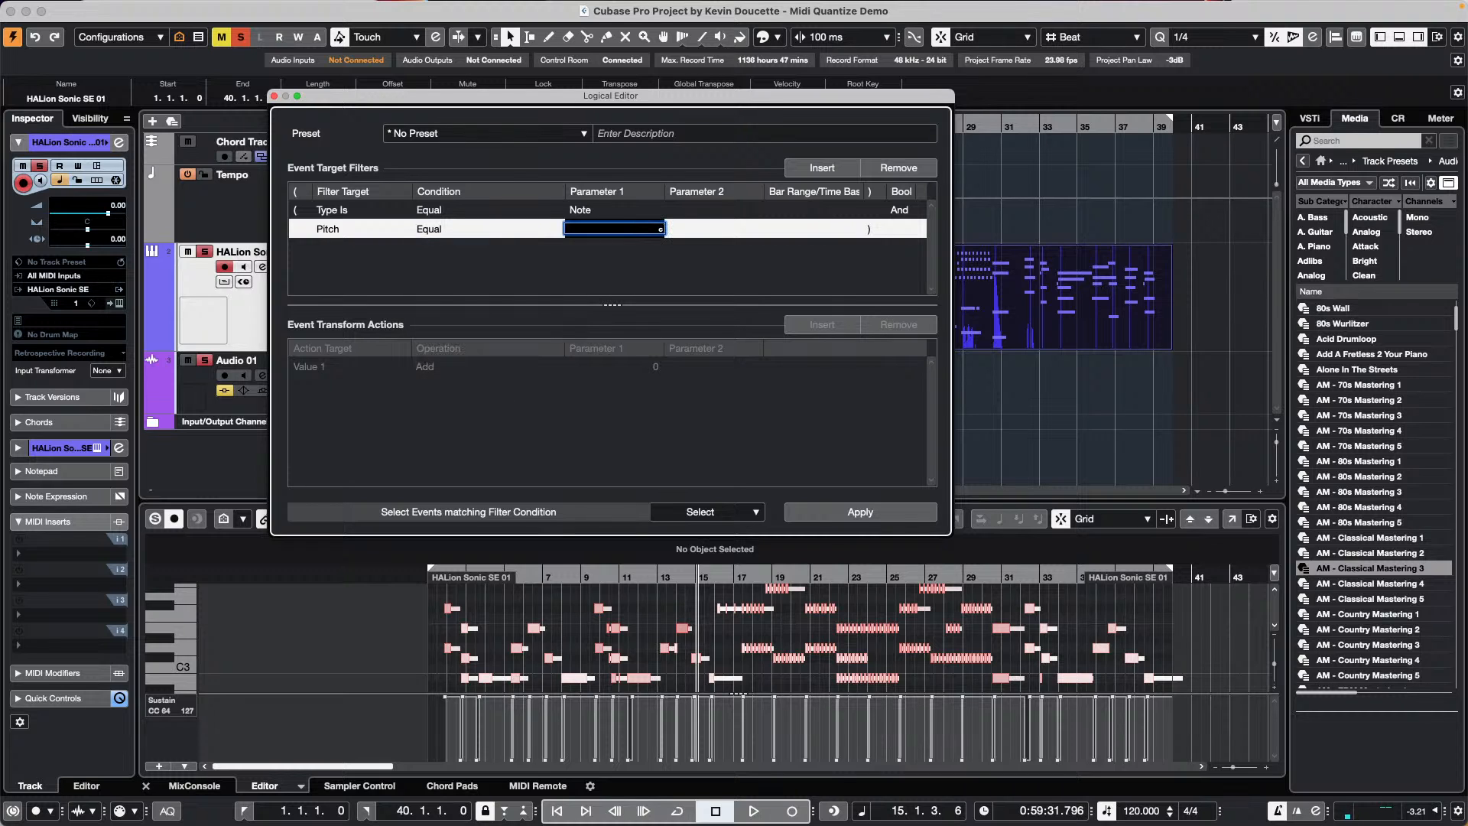
type("c1")
key("Return")
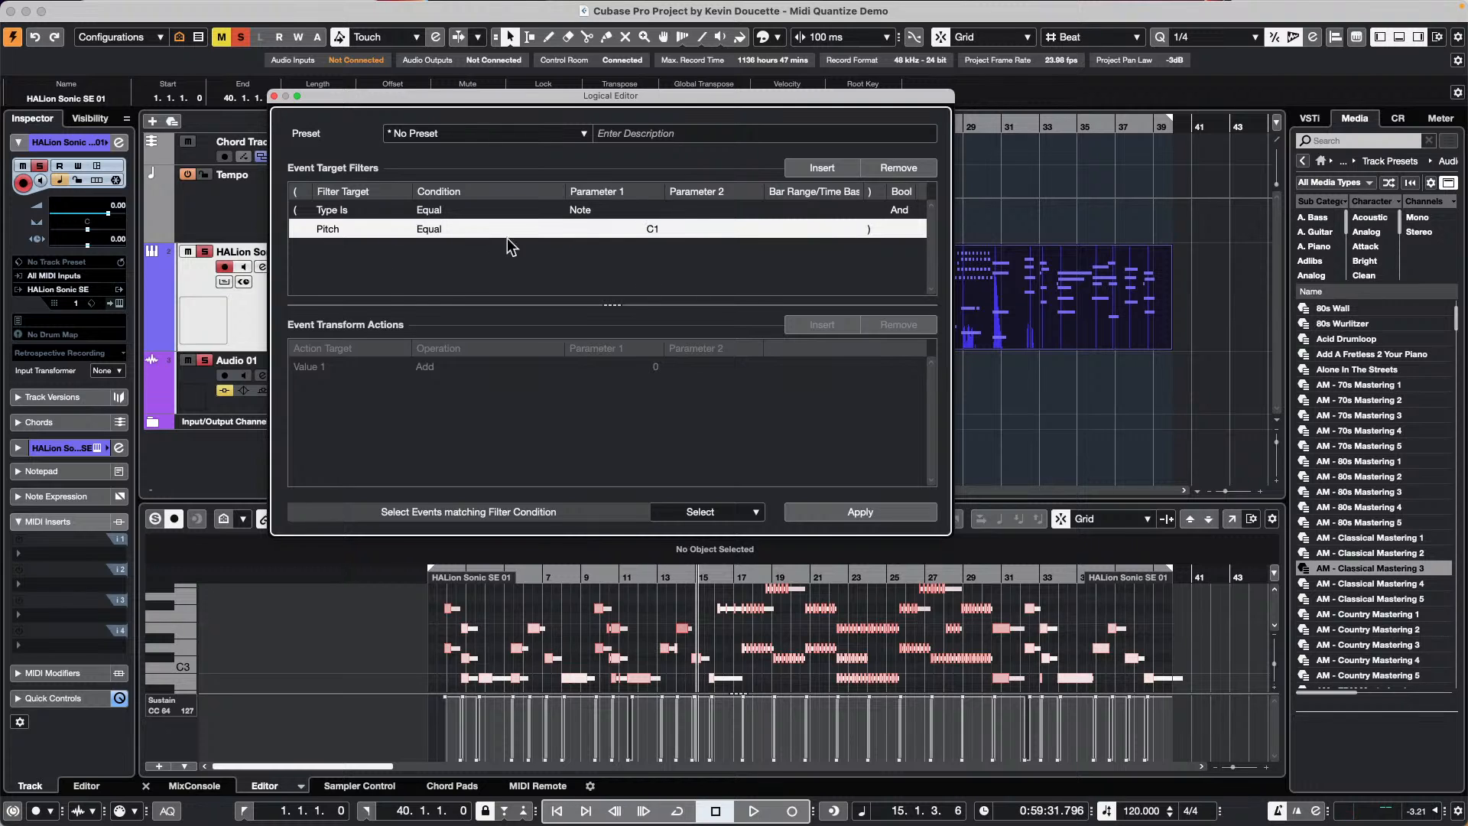
Insert a third filter line targeting velocity (Value 2) with the condition Equal
left_click(822, 168)
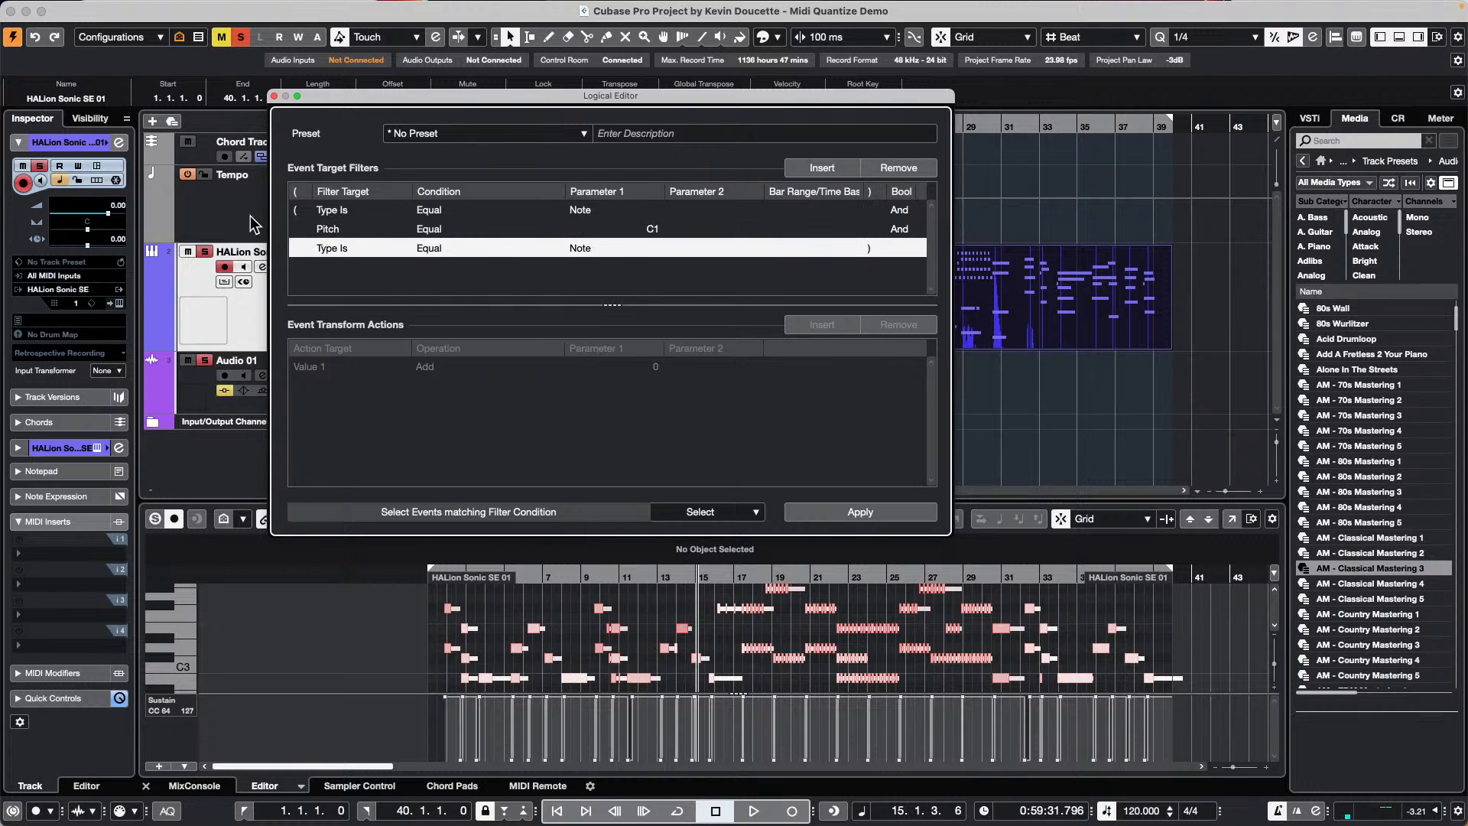
left_click(332, 248)
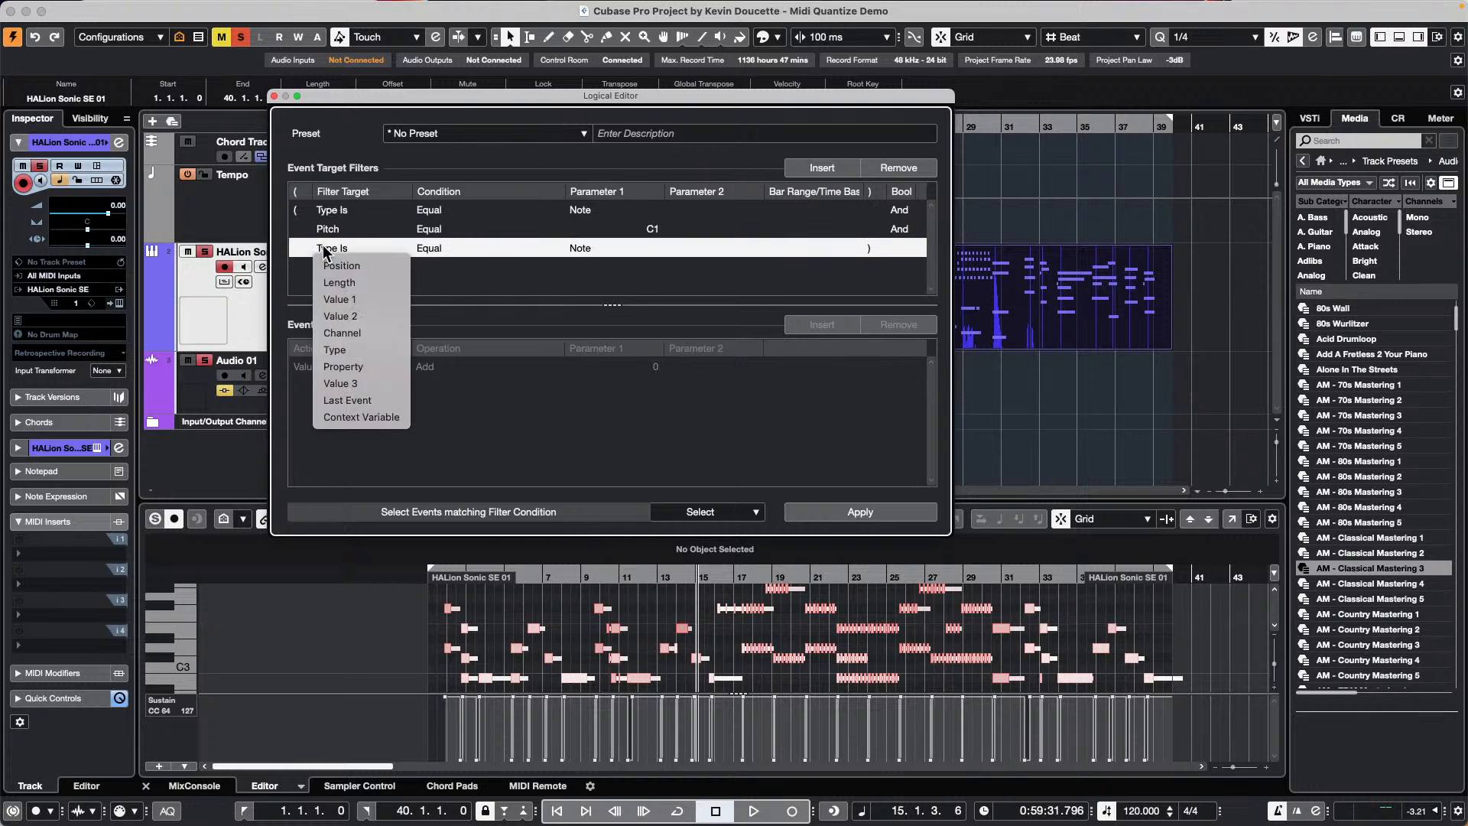
left_click(364, 317)
left_click(436, 249)
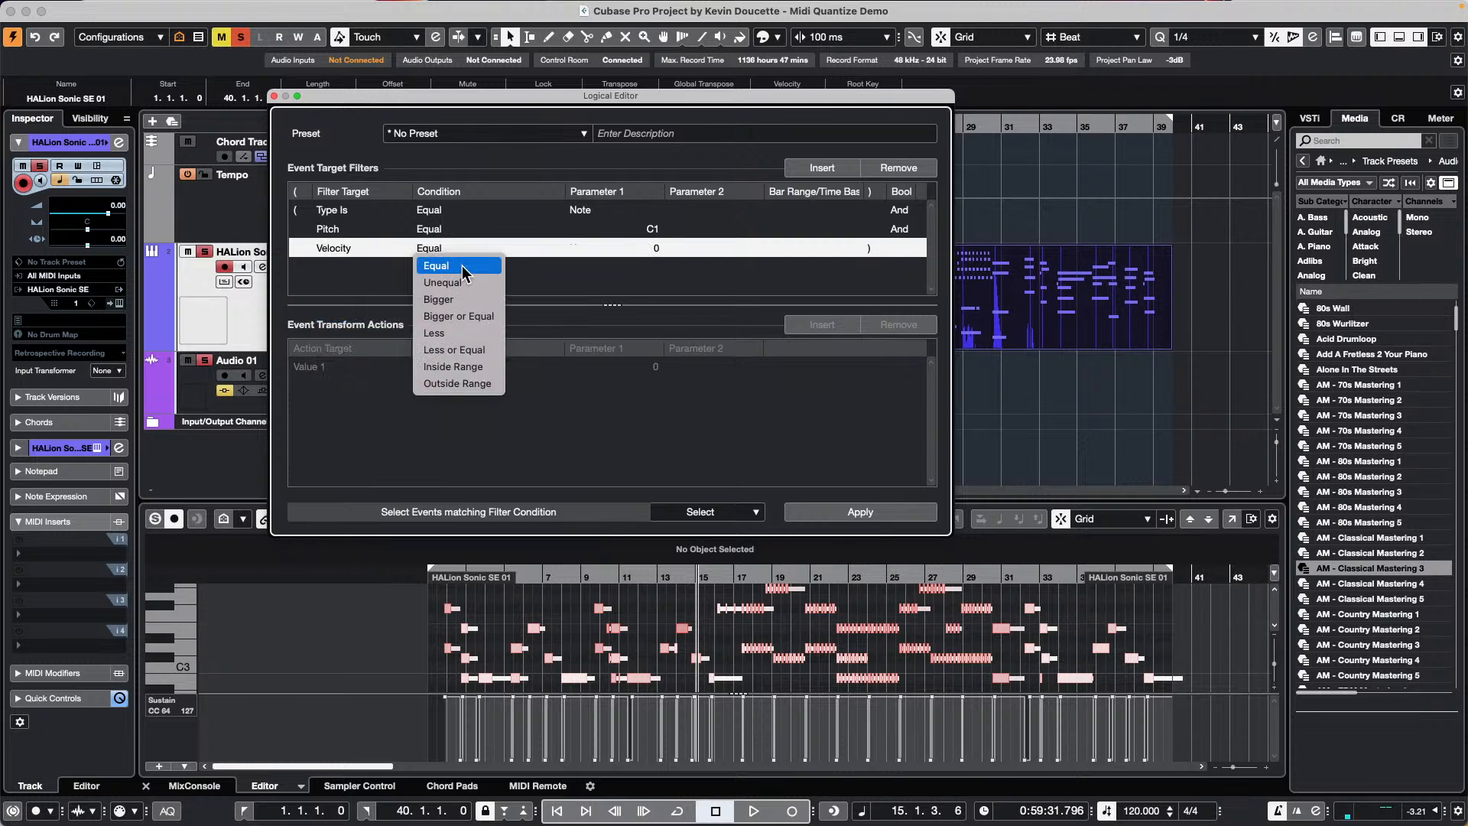
left_click(462, 264)
left_click(658, 250)
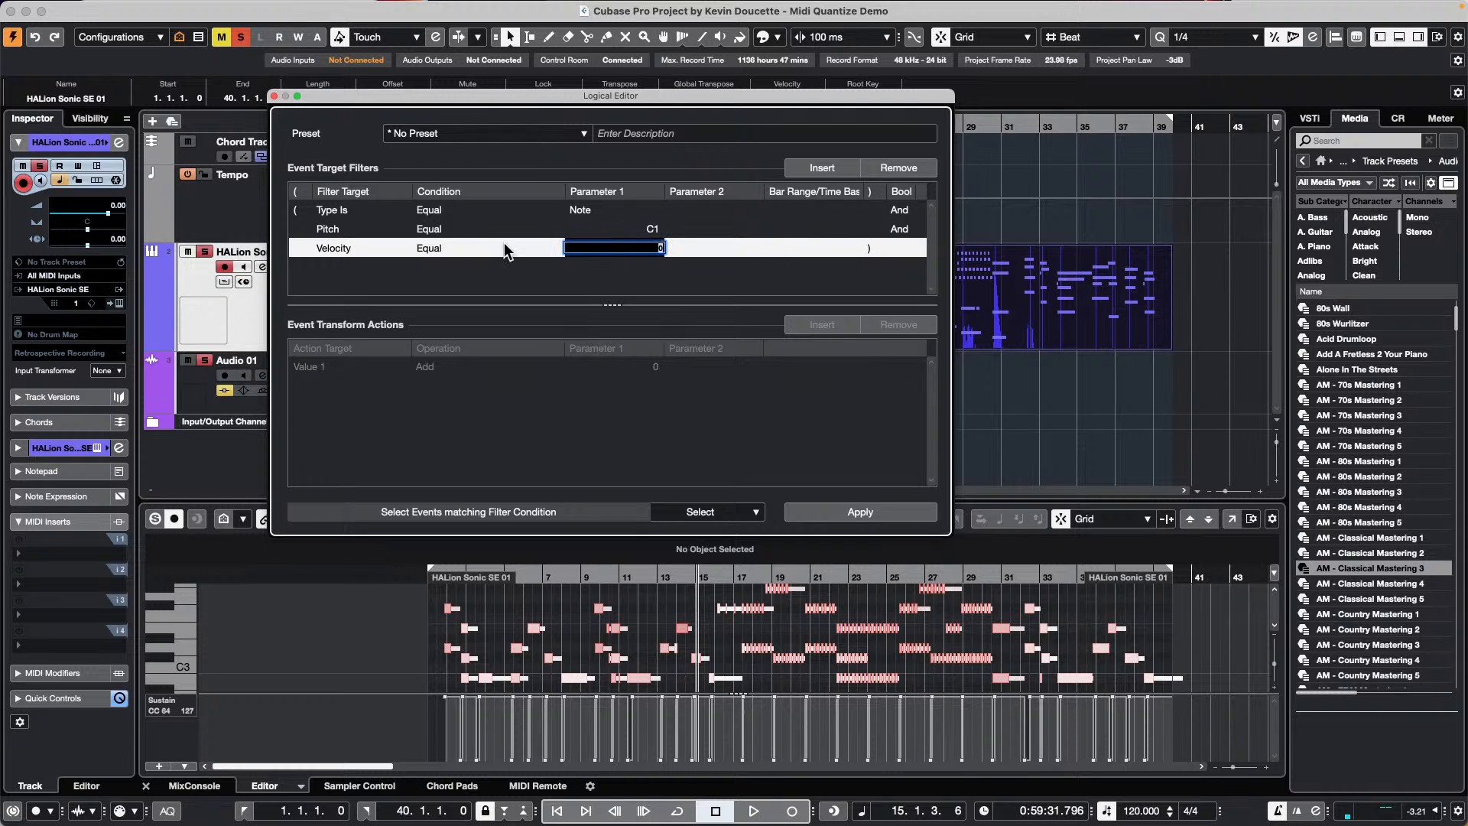
Set the velocity filter's condition to Inside Range, with limits of 100 and 120
left_click(436, 248)
left_click(438, 246)
left_click(437, 247)
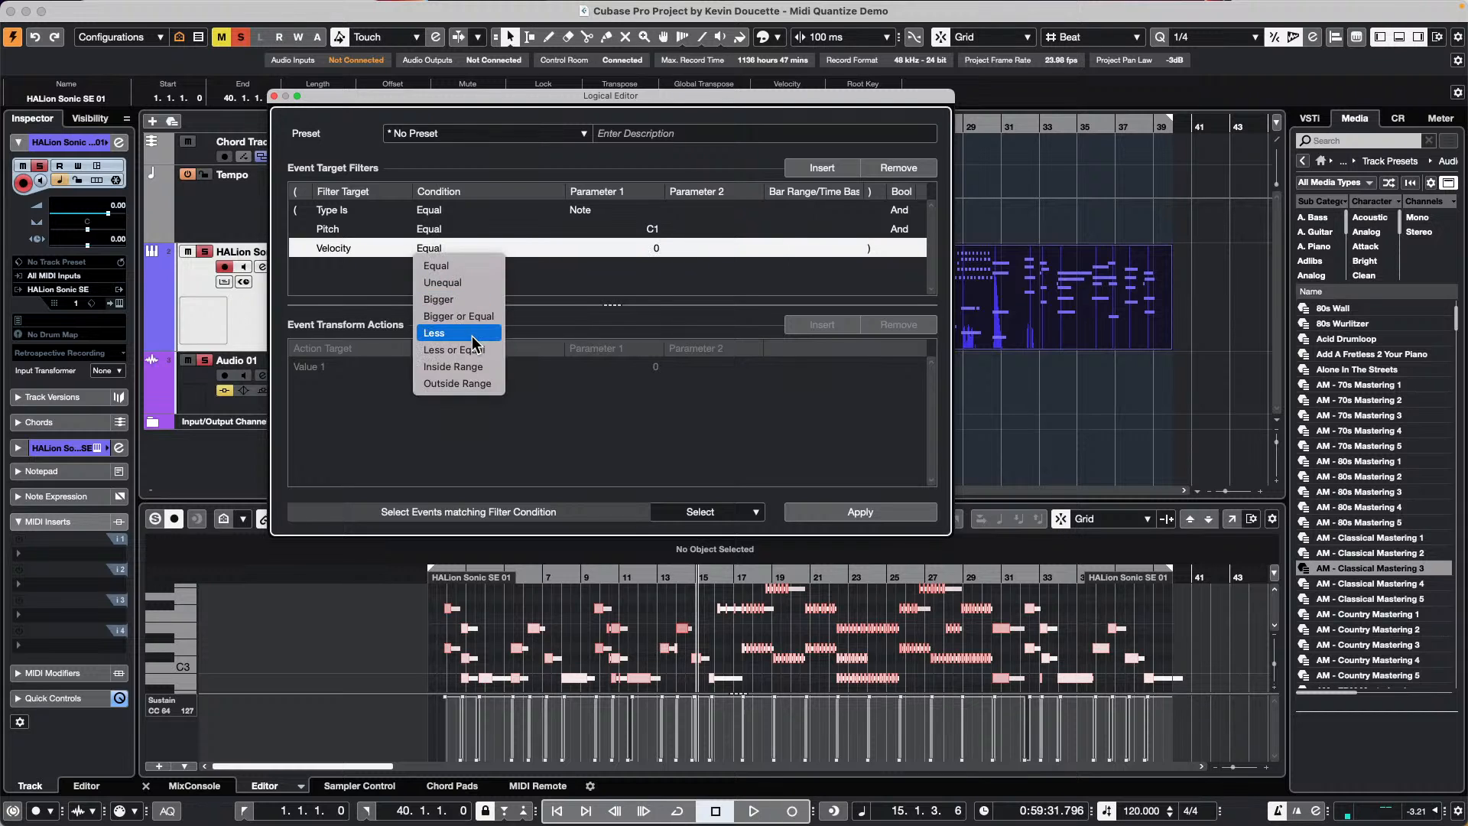
left_click(477, 368)
left_click(655, 249)
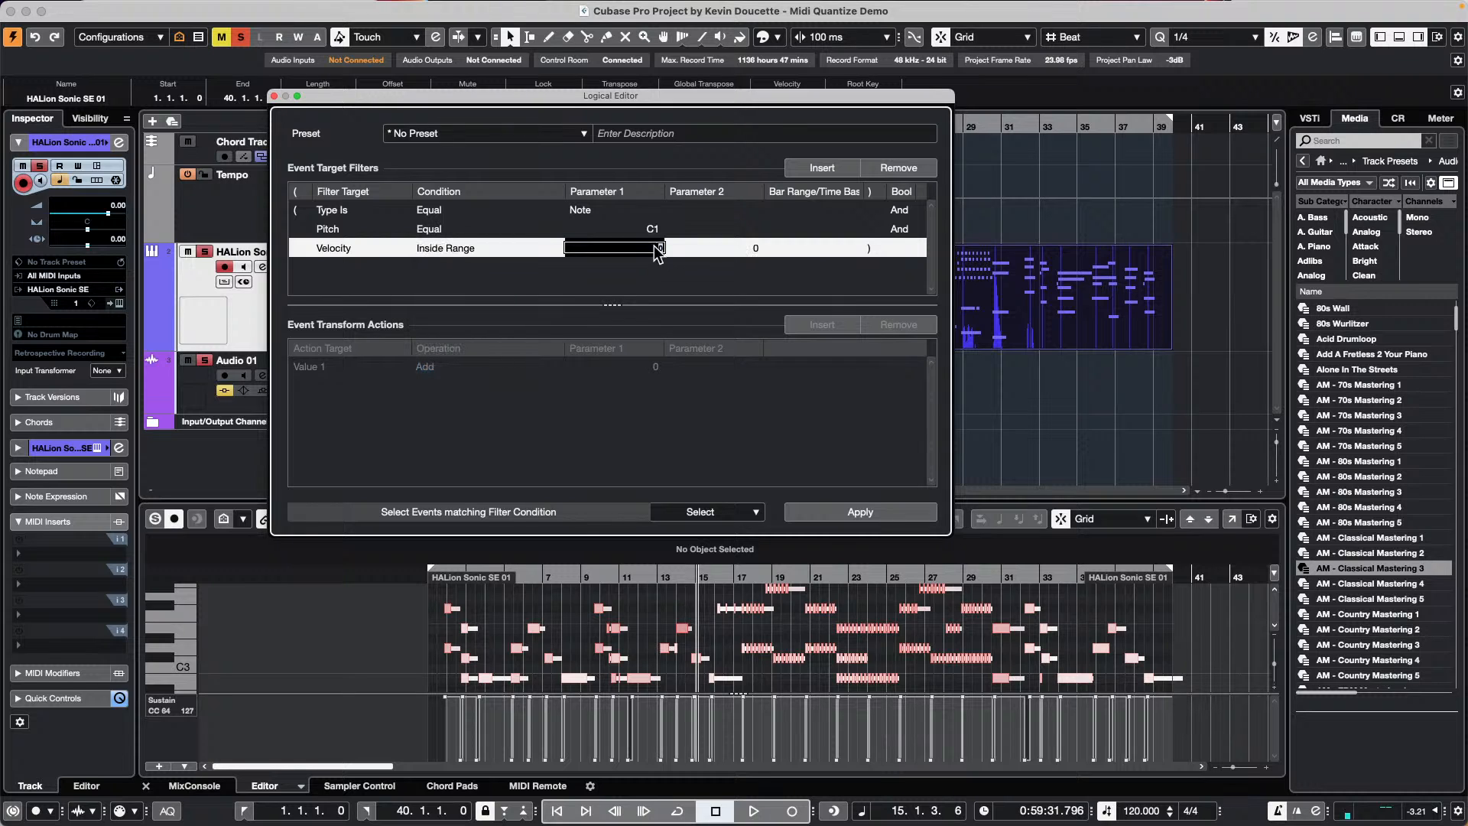
type("100")
left_click(736, 249)
type("120")
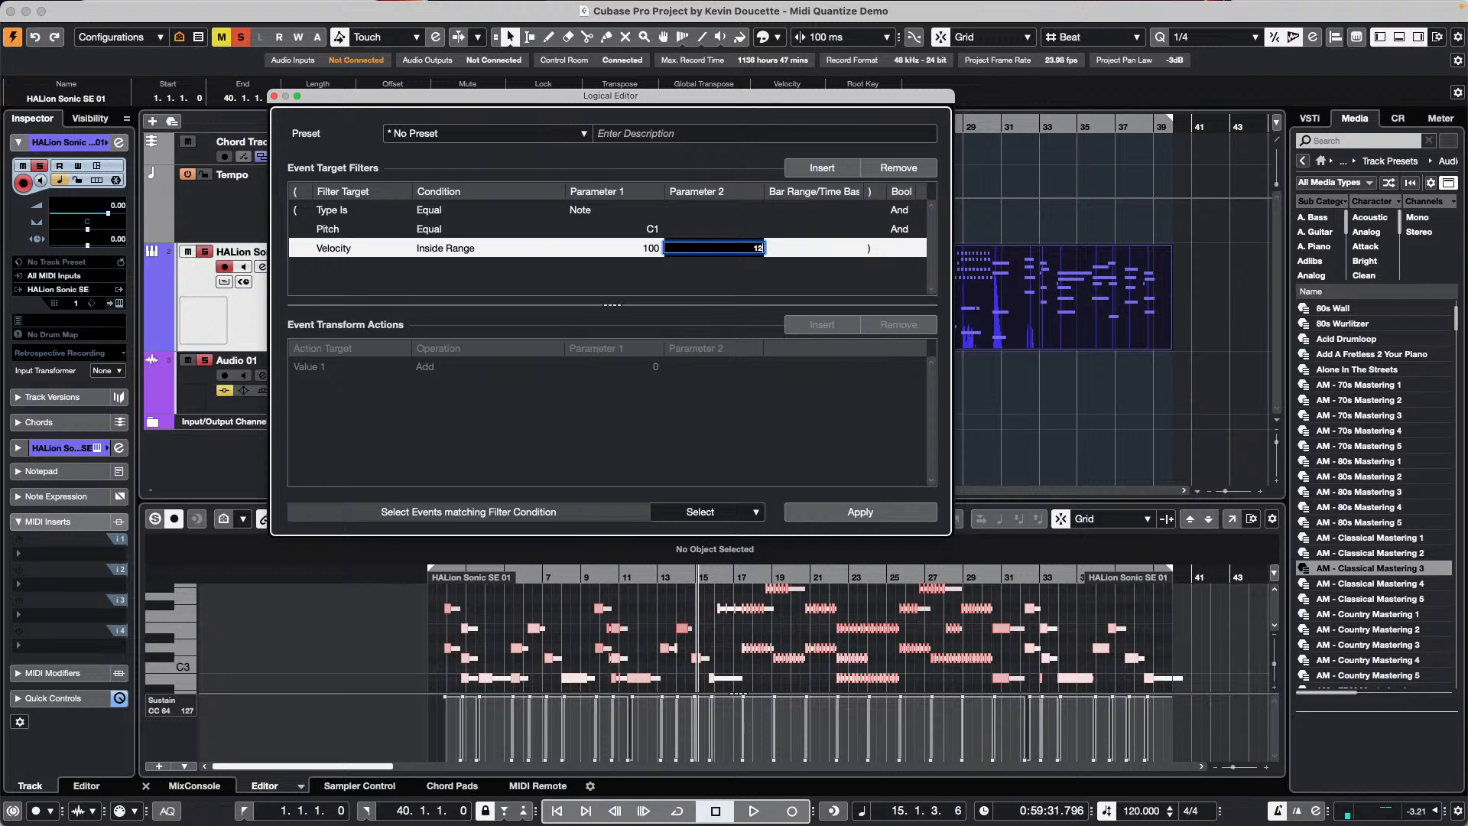
key("Return")
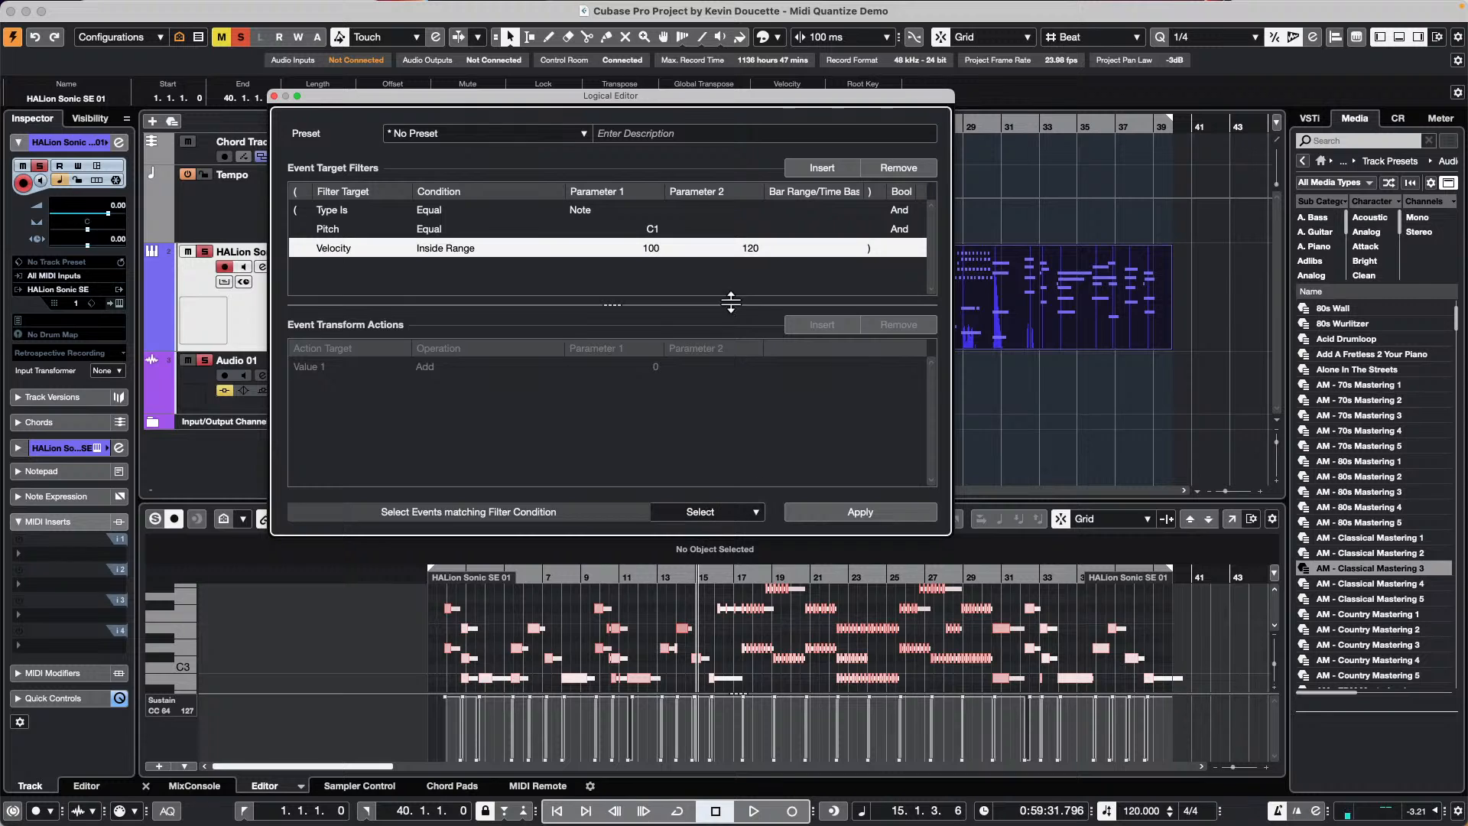
Set the Logical Editor function to Transform and define its action as Value 1, Subtract, 12
left_click(718, 512)
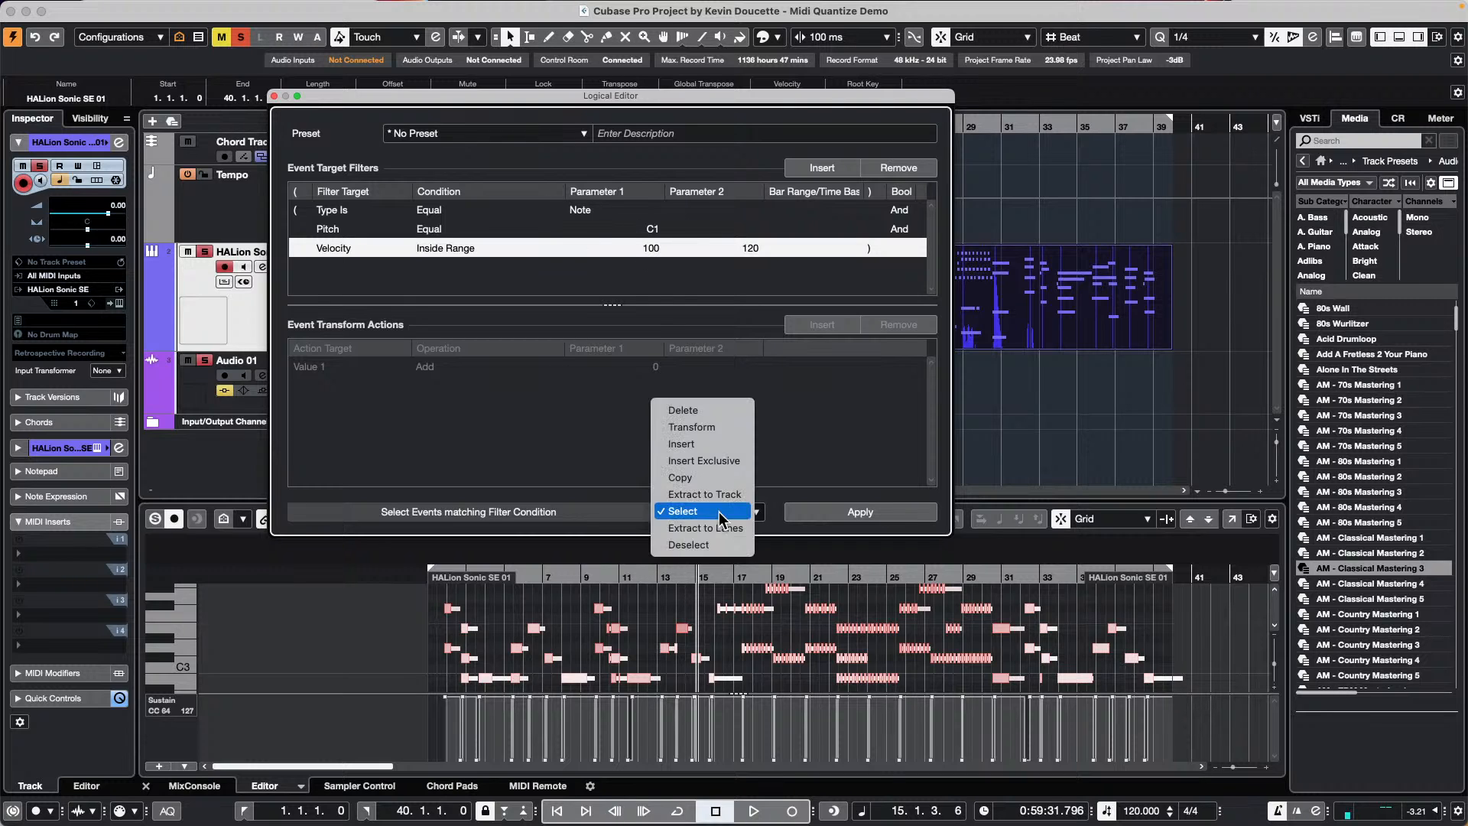
left_click(711, 429)
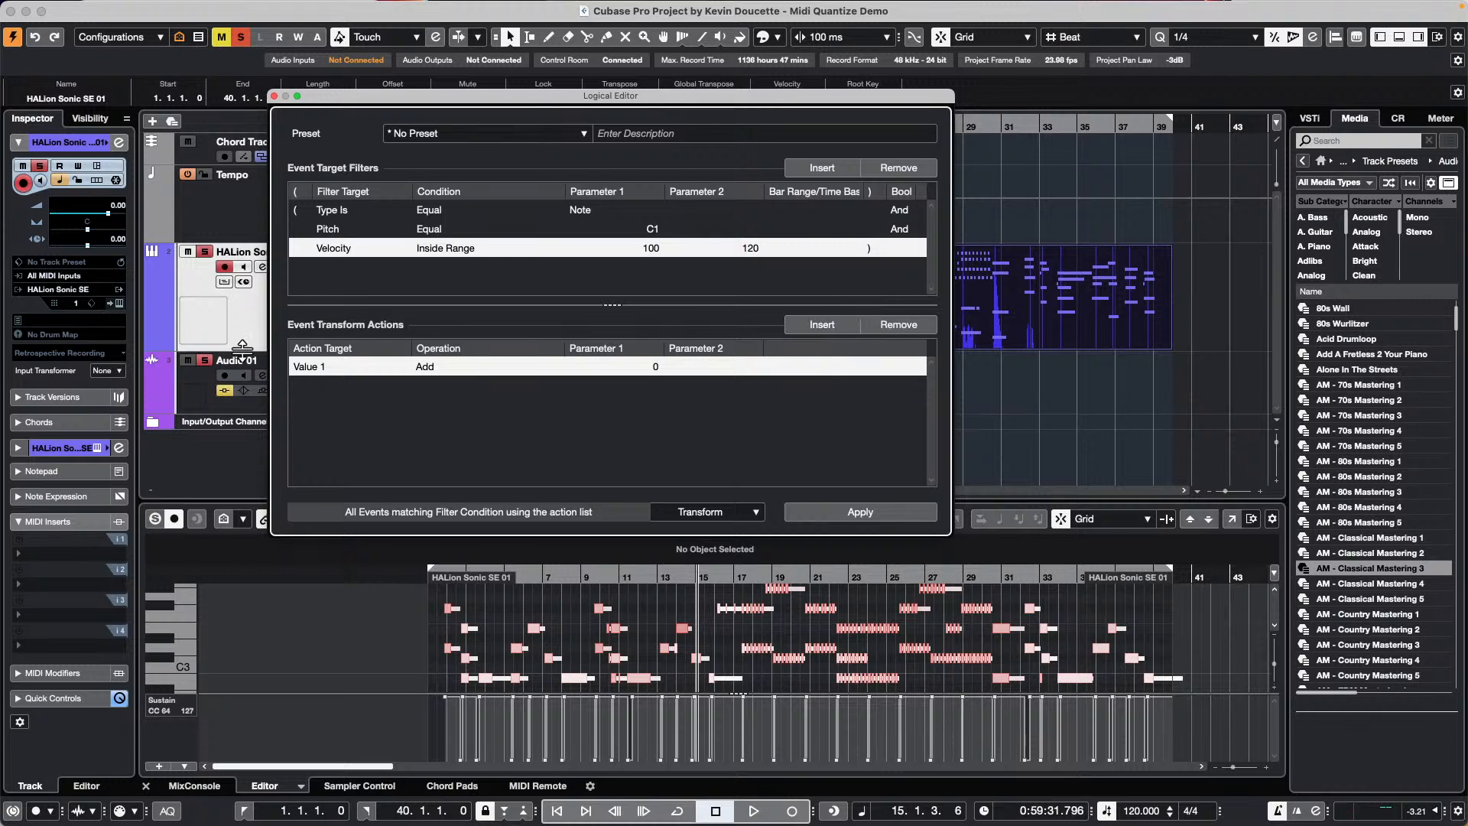
left_click(314, 368)
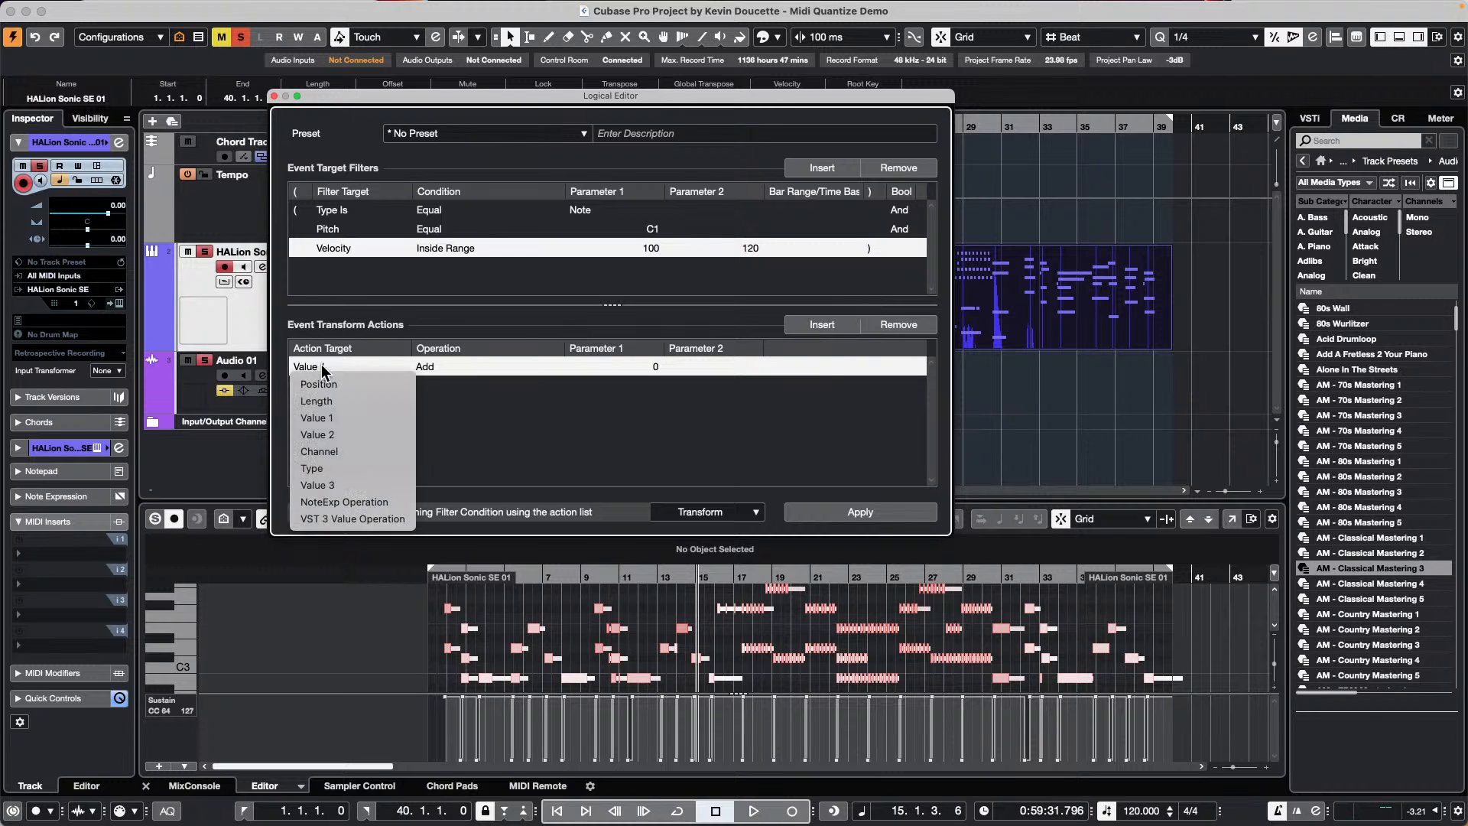
left_click(336, 418)
left_click(451, 368)
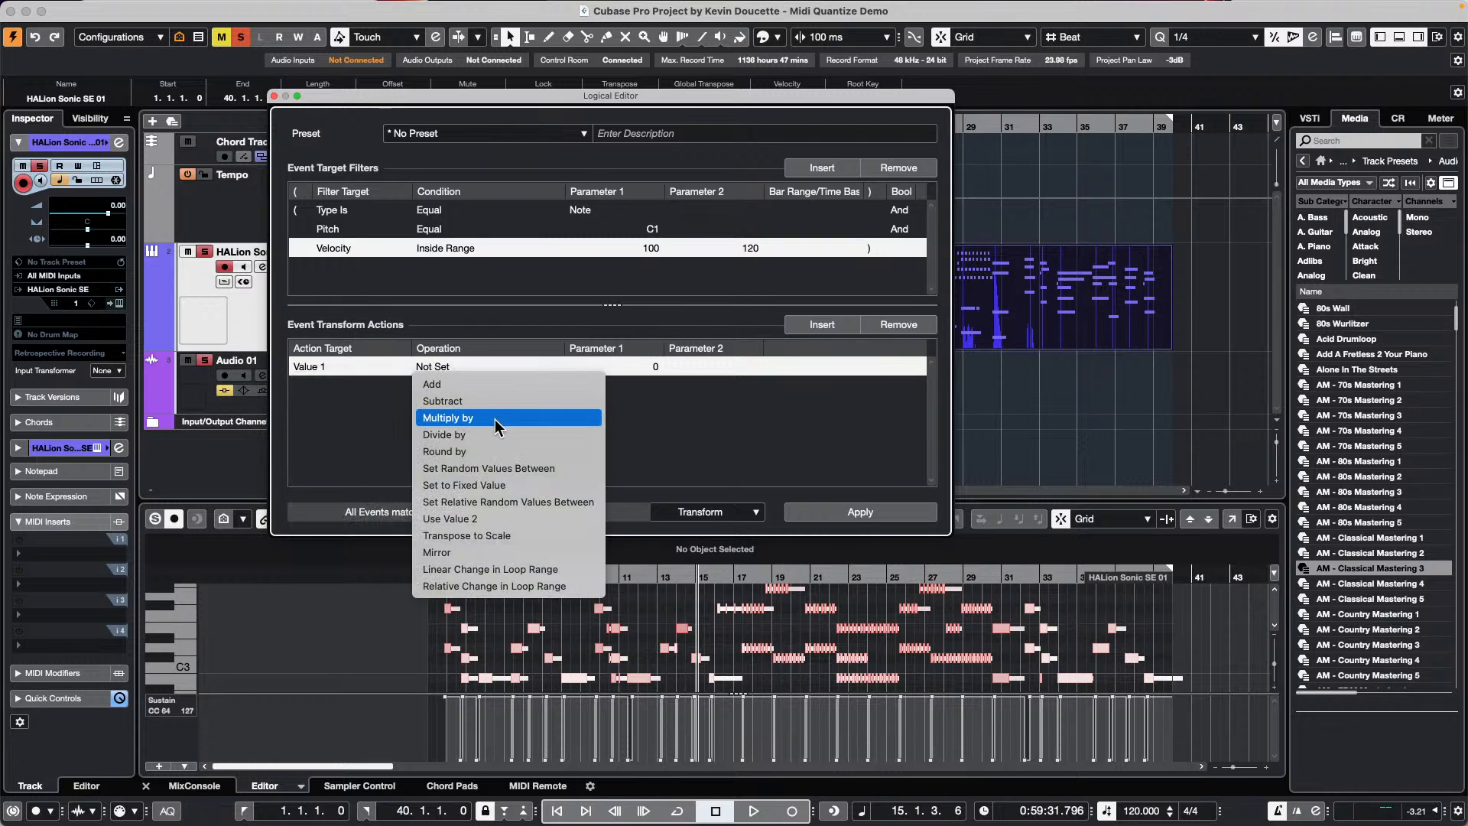
left_click(489, 401)
left_click(658, 367)
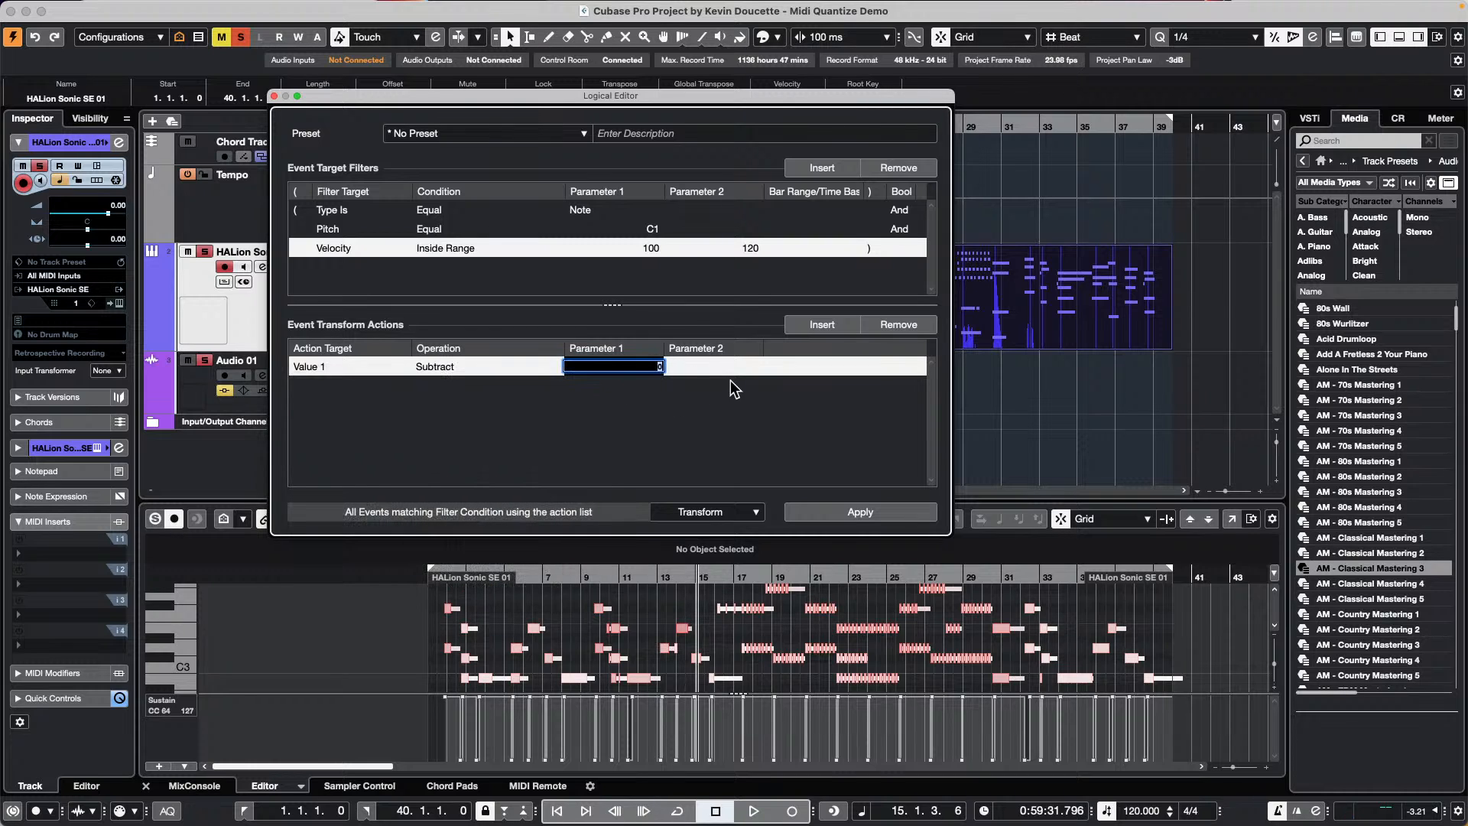
type("12")
key("Return")
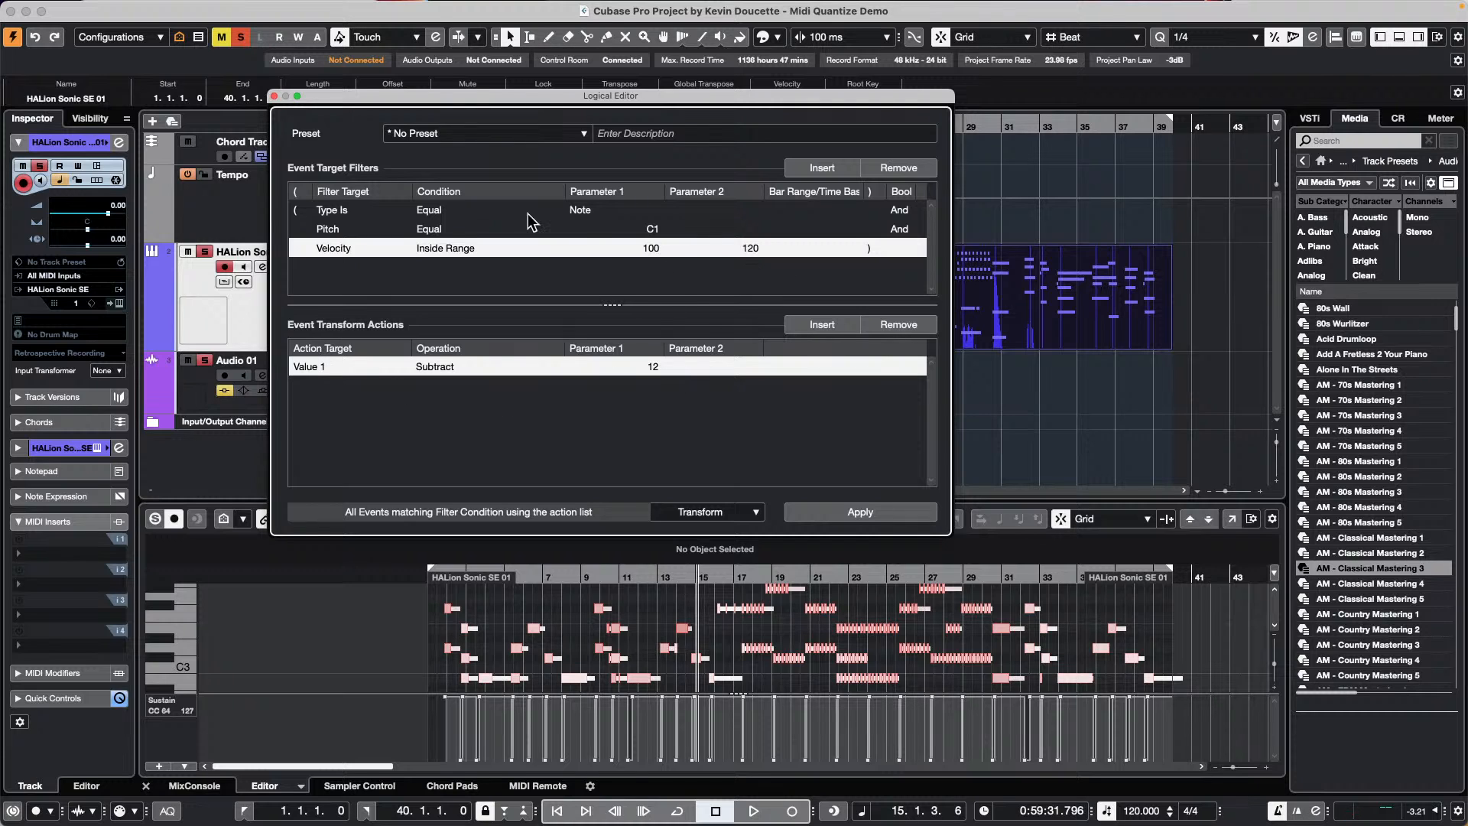
Review the action targets available for the transform action, including NoteExp Operation and VST 3 Value Operation
left_click(305, 366)
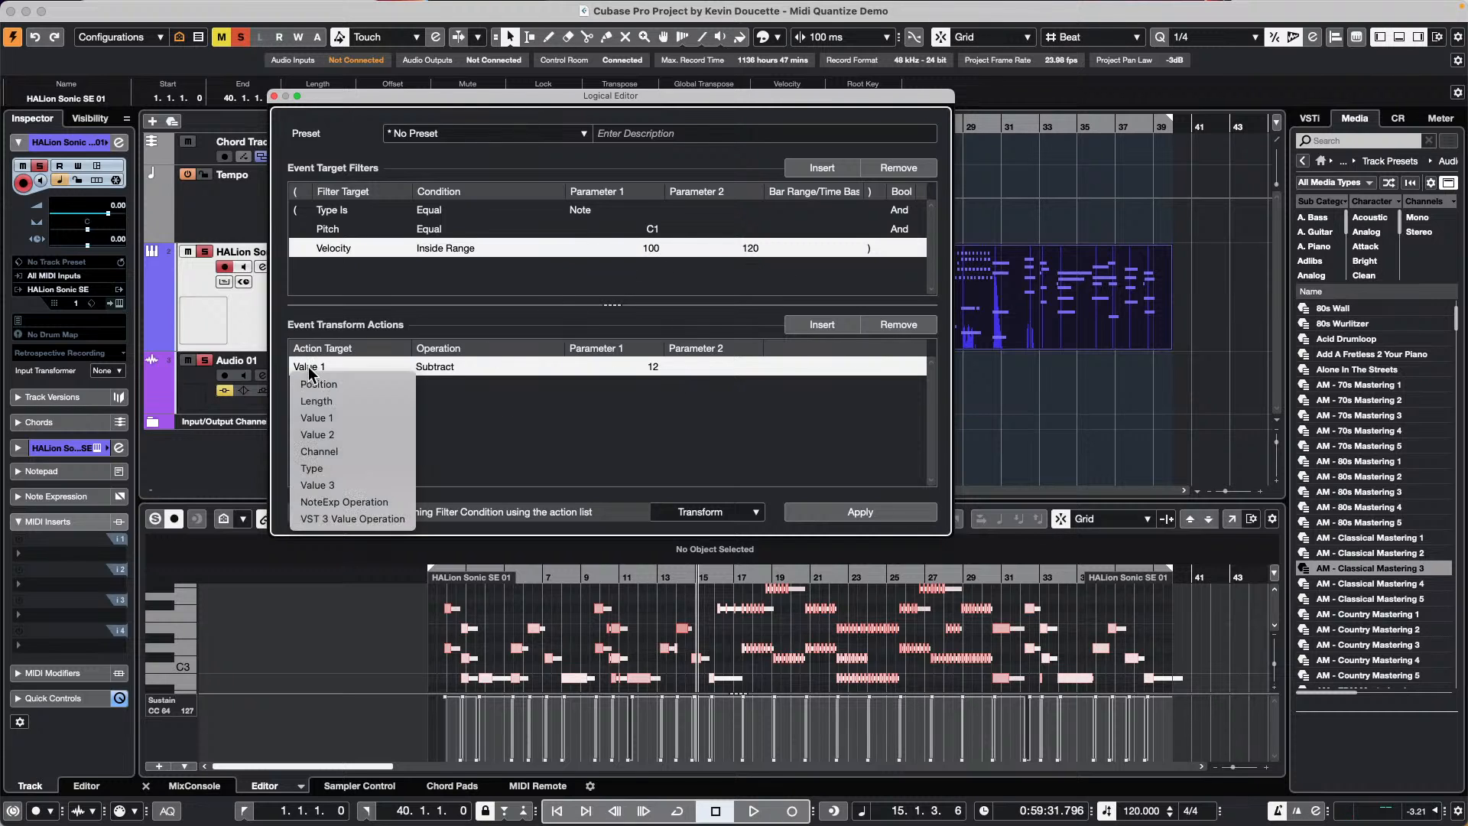
left_click(463, 446)
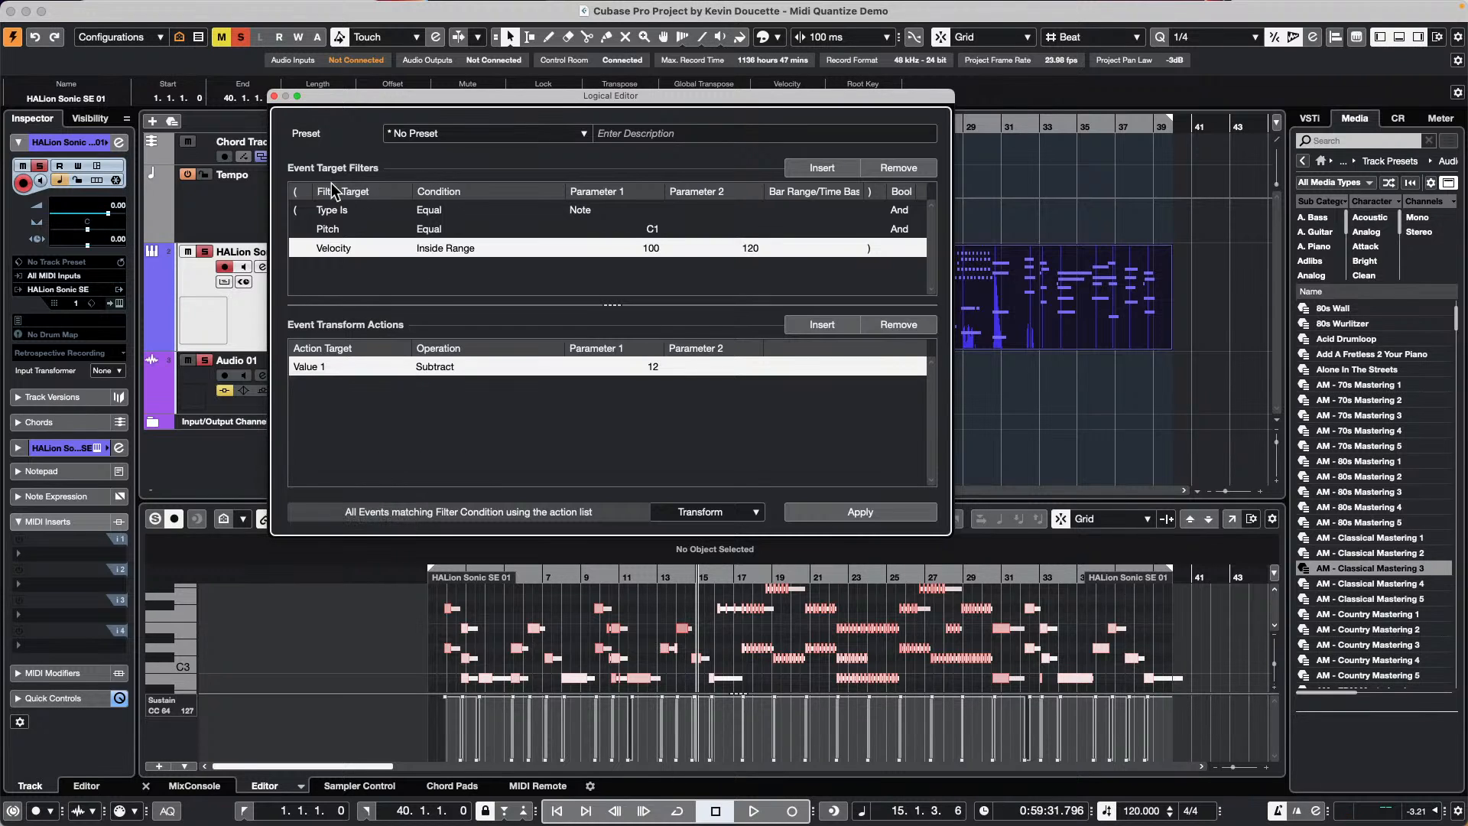
left_click(321, 365)
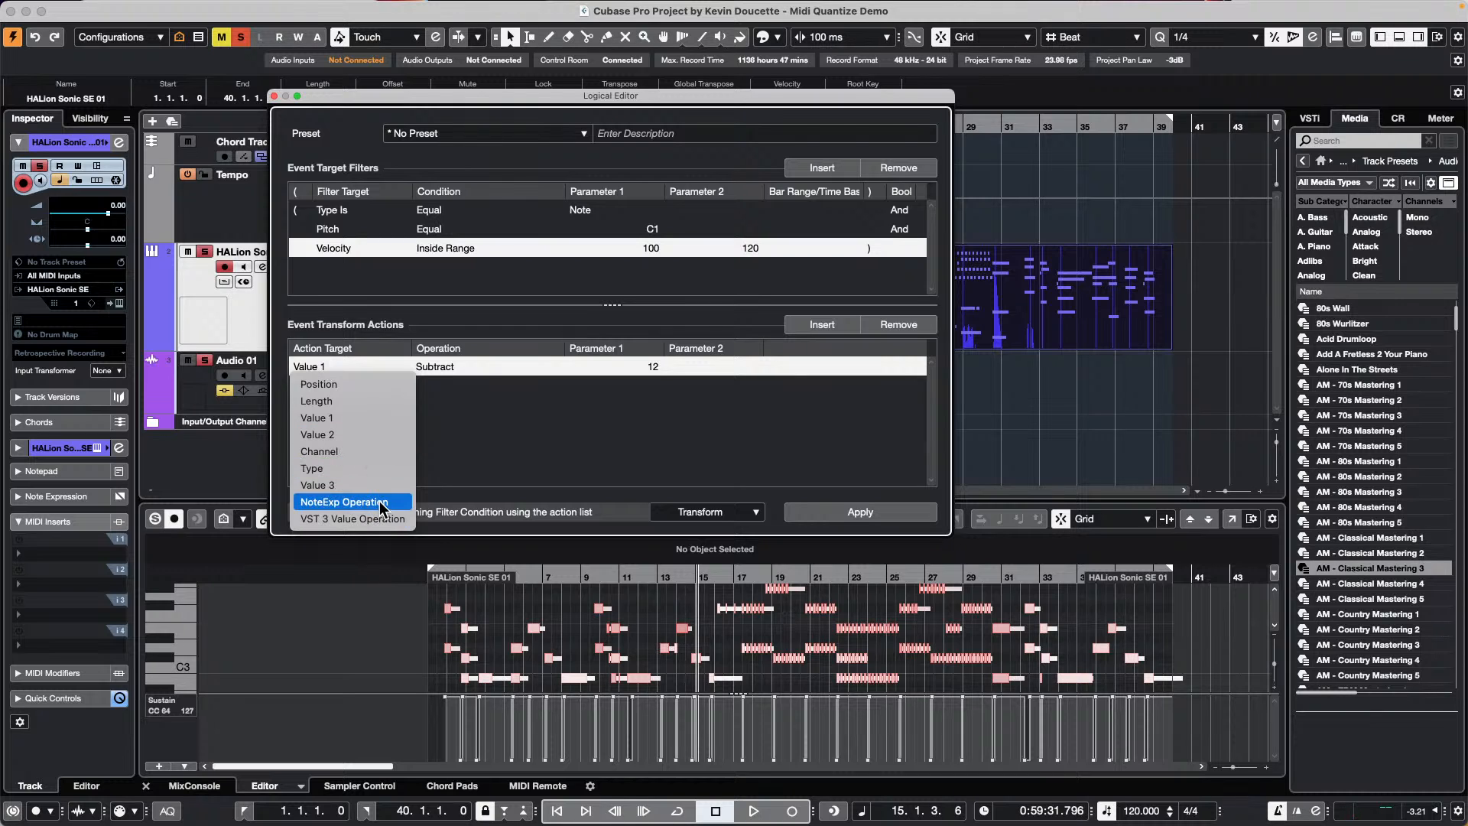
left_click(365, 263)
left_click(321, 375)
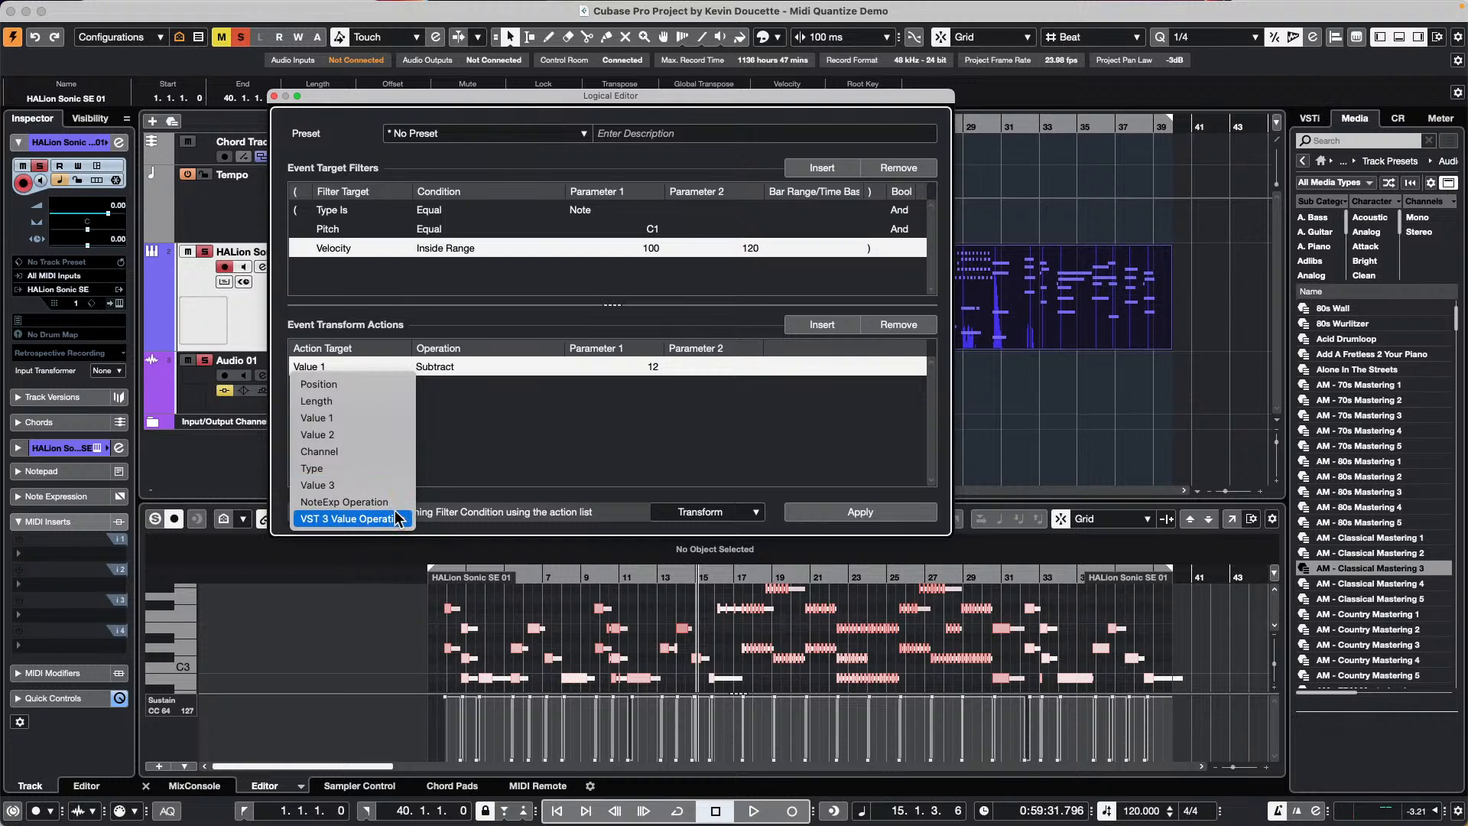
left_click(527, 450)
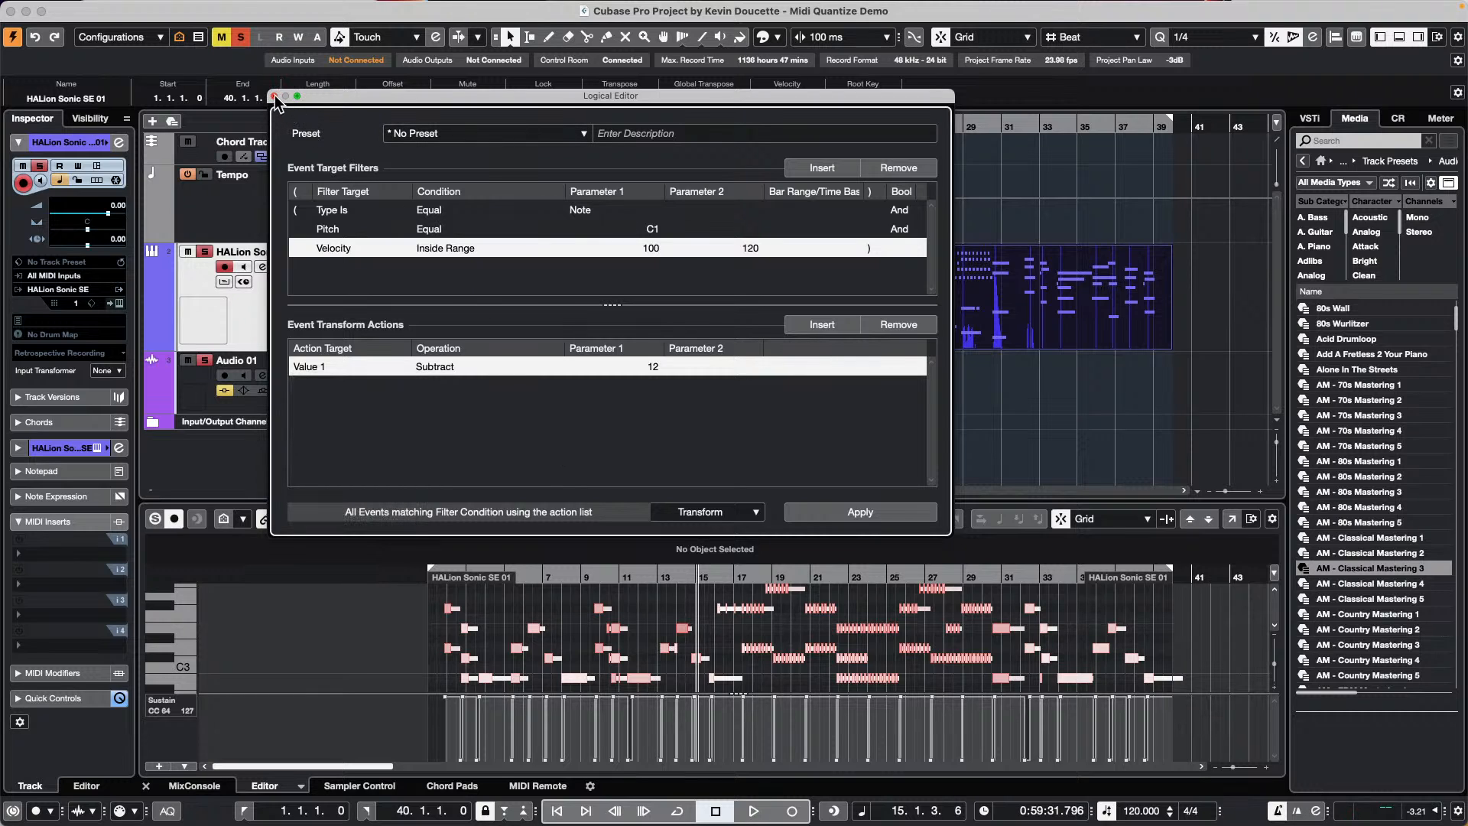
Change the velocity filter line to Property with condition Property Is Set, and close the Logical Editor after reviewing the property options
left_click(353, 246)
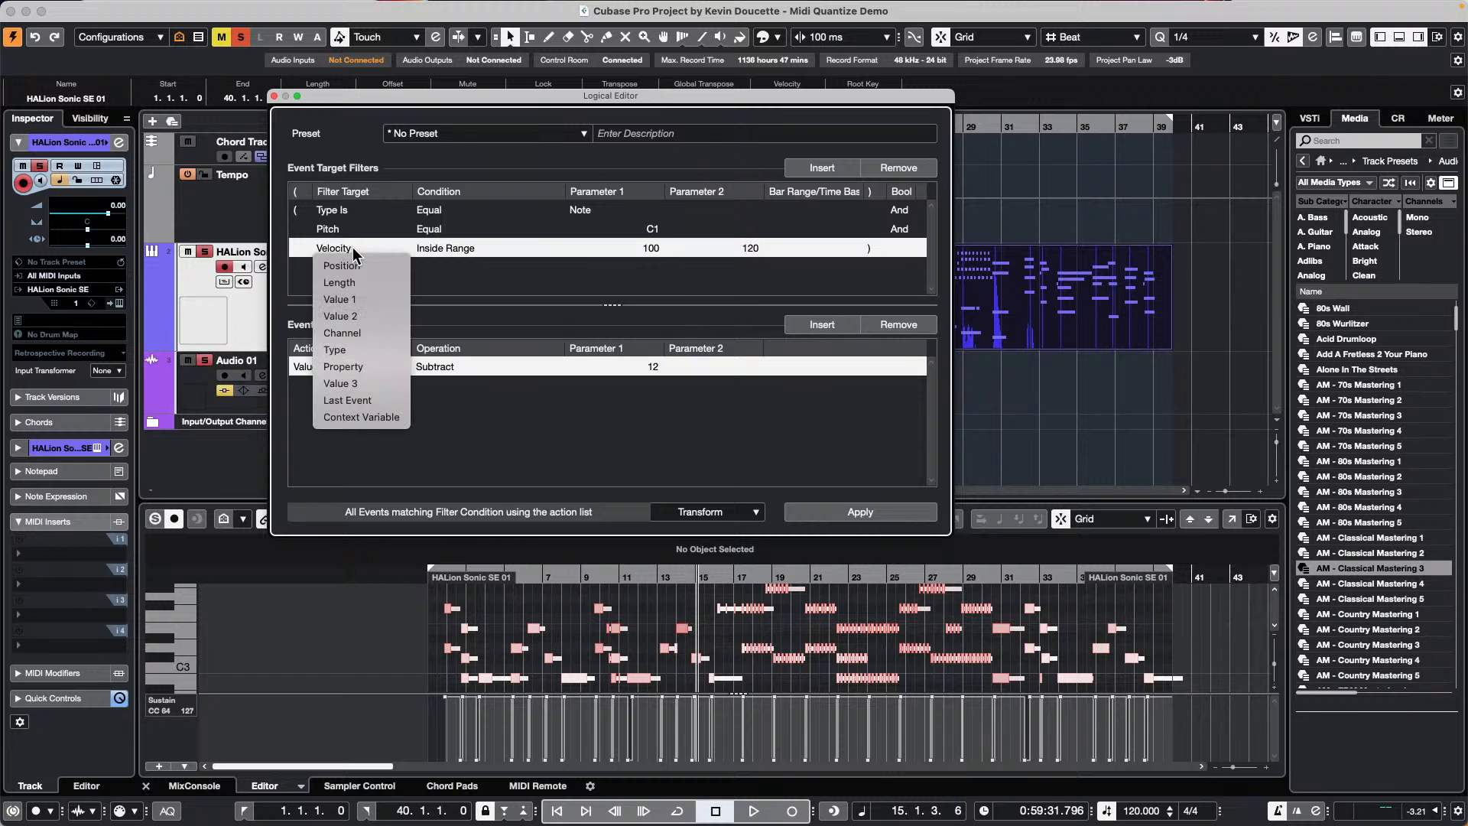
left_click(373, 367)
left_click(444, 246)
left_click(459, 266)
left_click(589, 248)
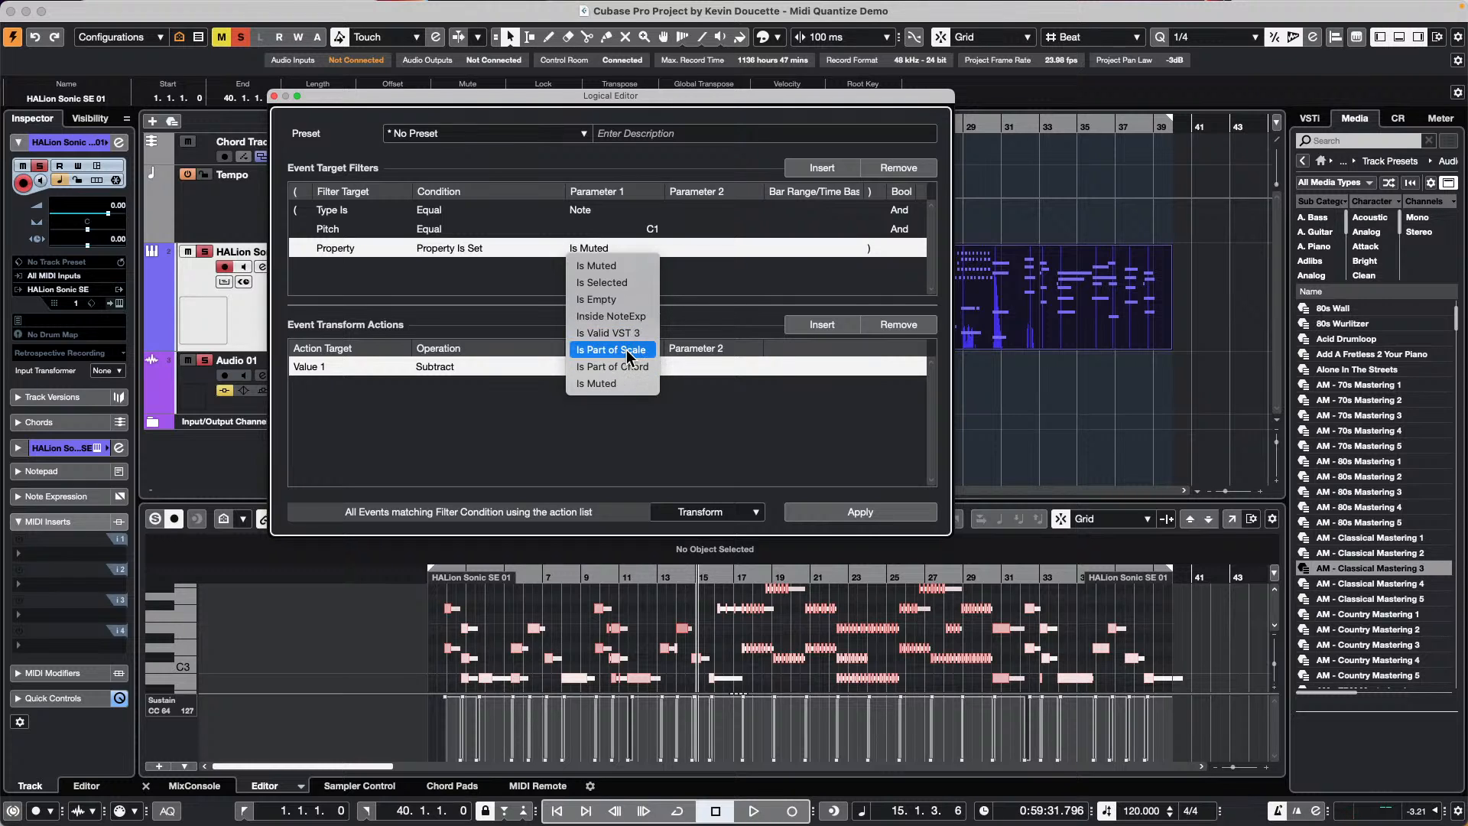
left_click(276, 95)
left_click(276, 95)
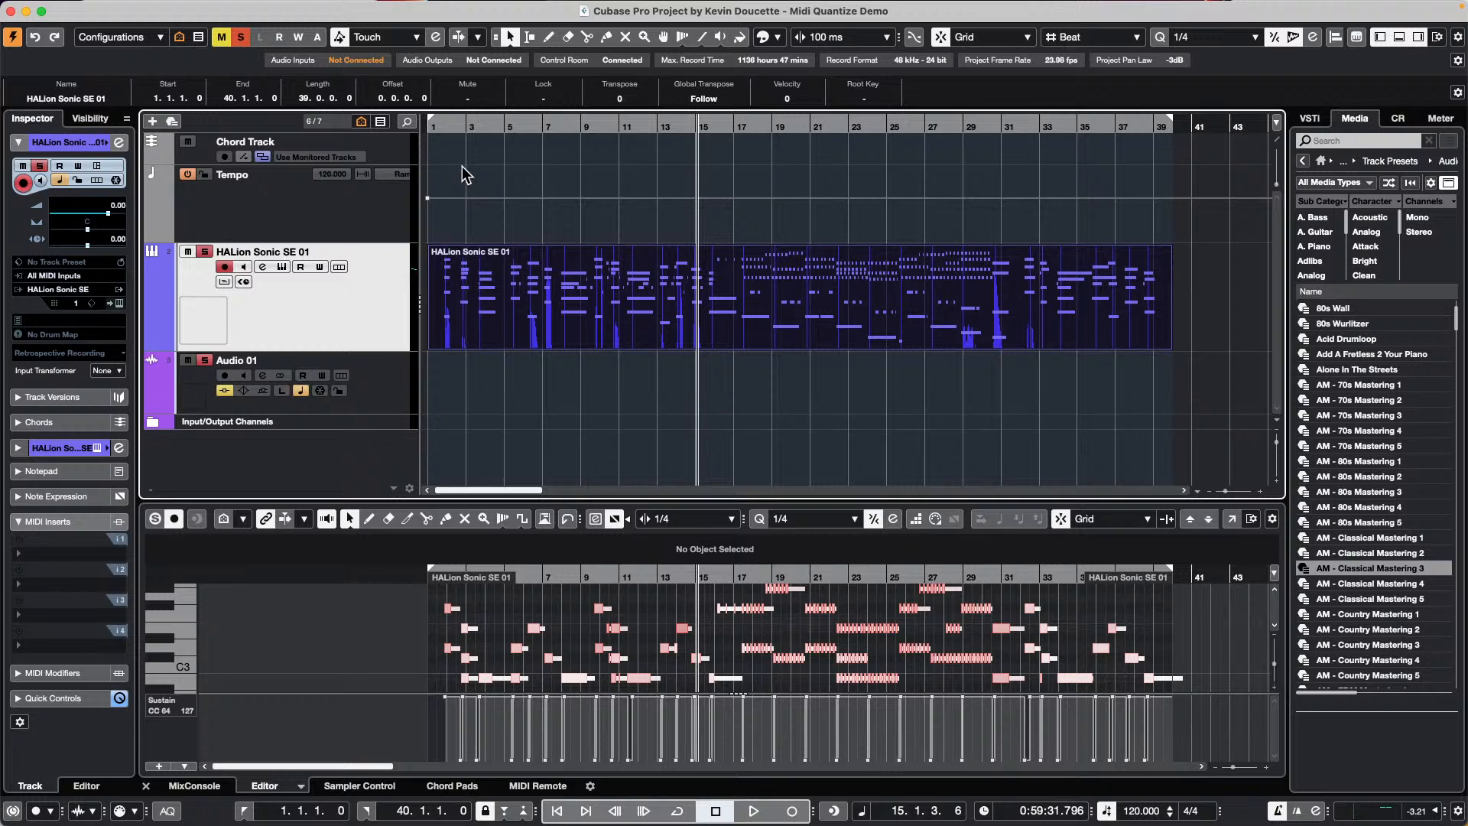
Open the recent project Amos Moses - GO.cpr and activate it
right_click(350, 303)
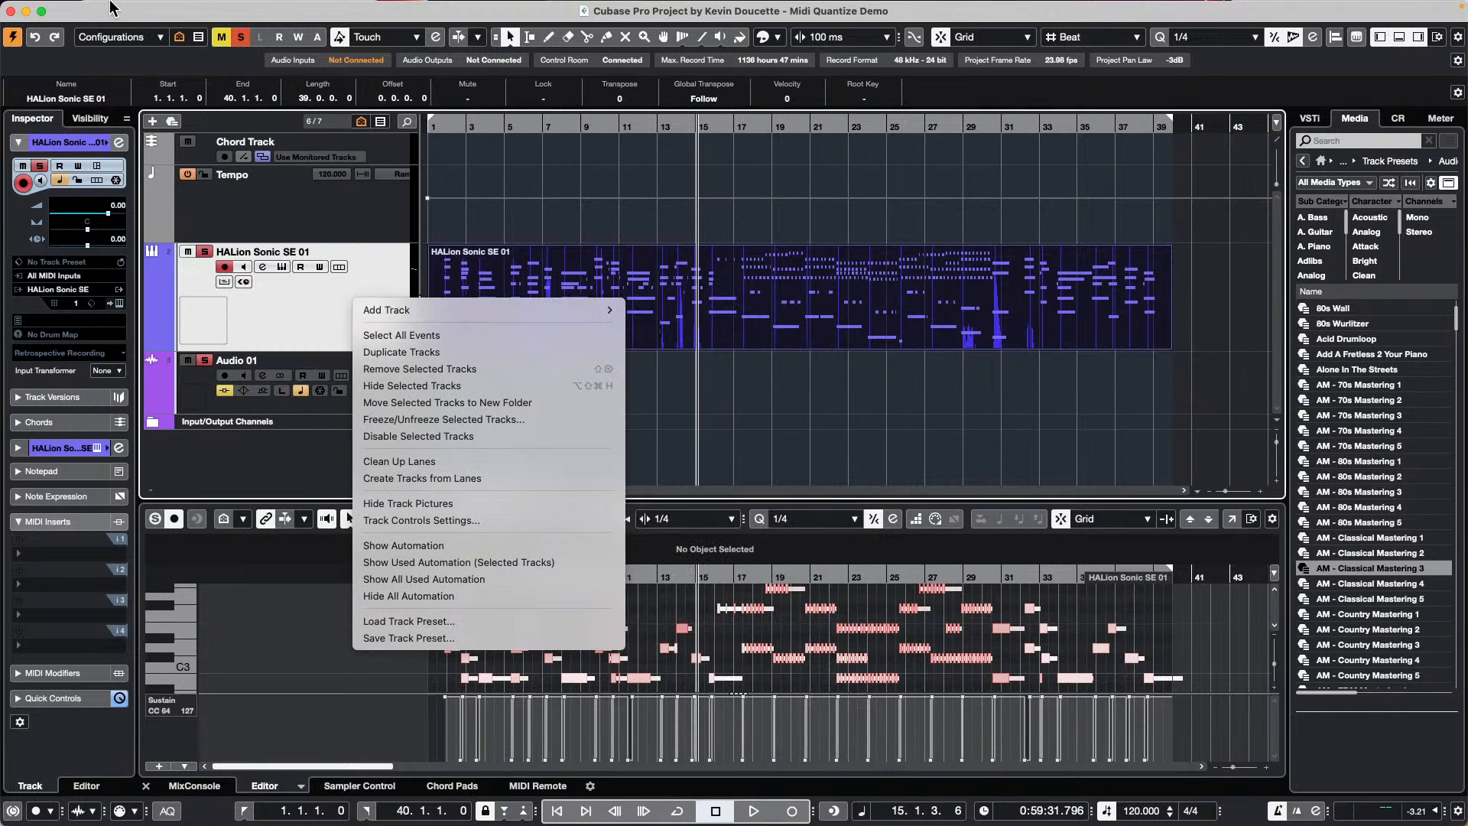
left_click(115, 15)
left_click(102, 8)
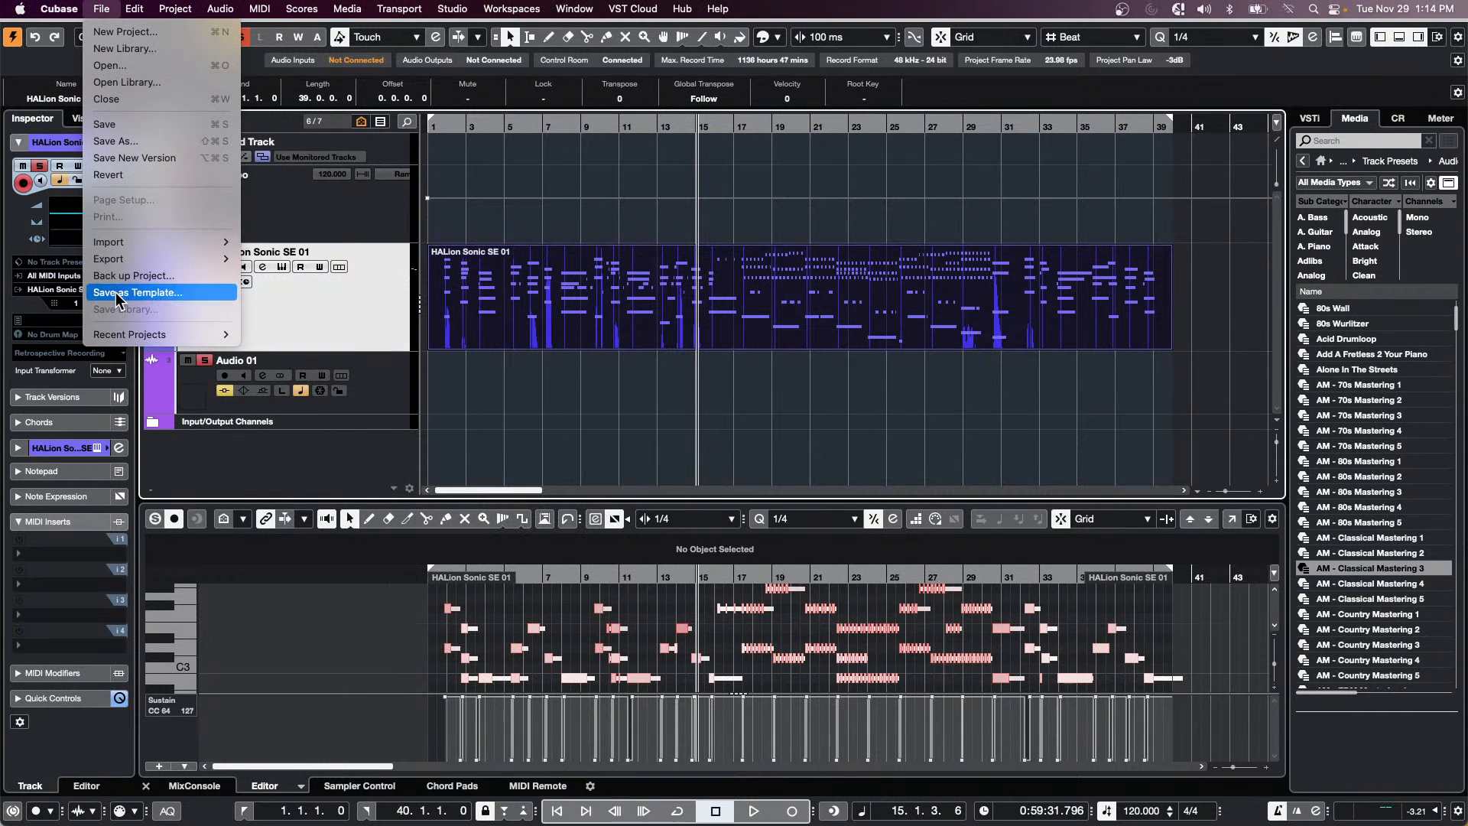
mouse_move(125, 336)
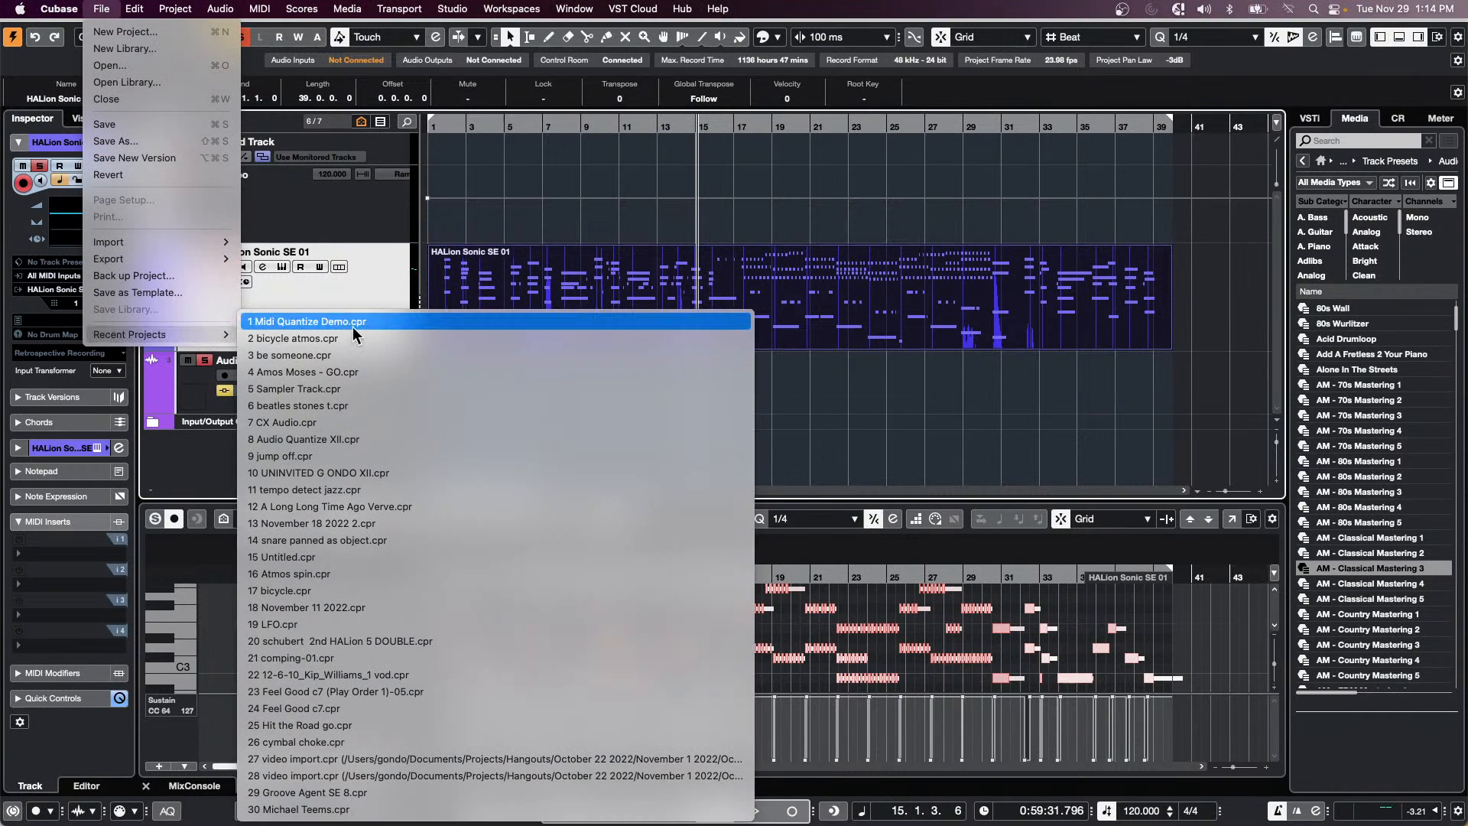
left_click(382, 371)
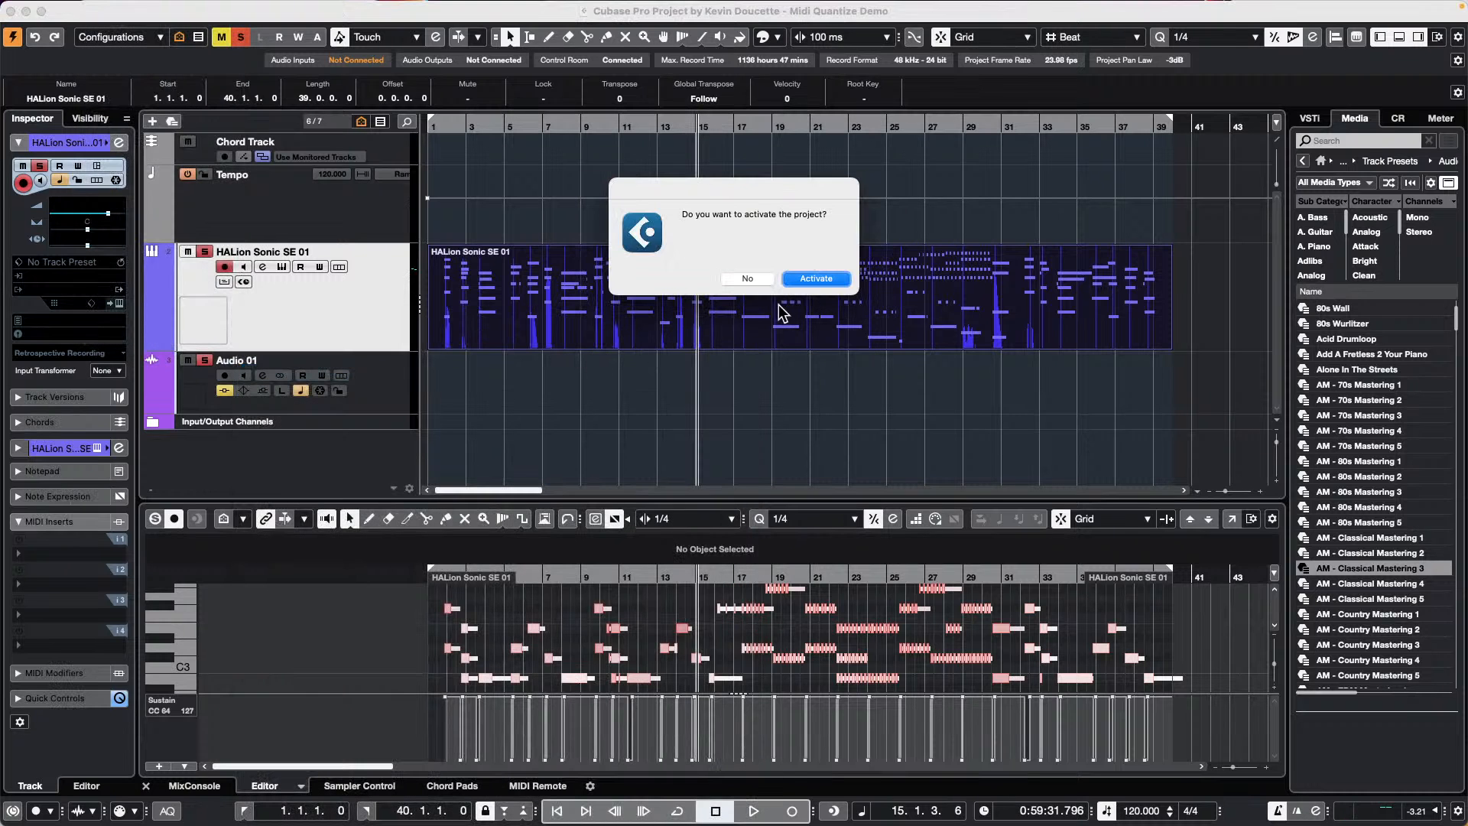
left_click(813, 277)
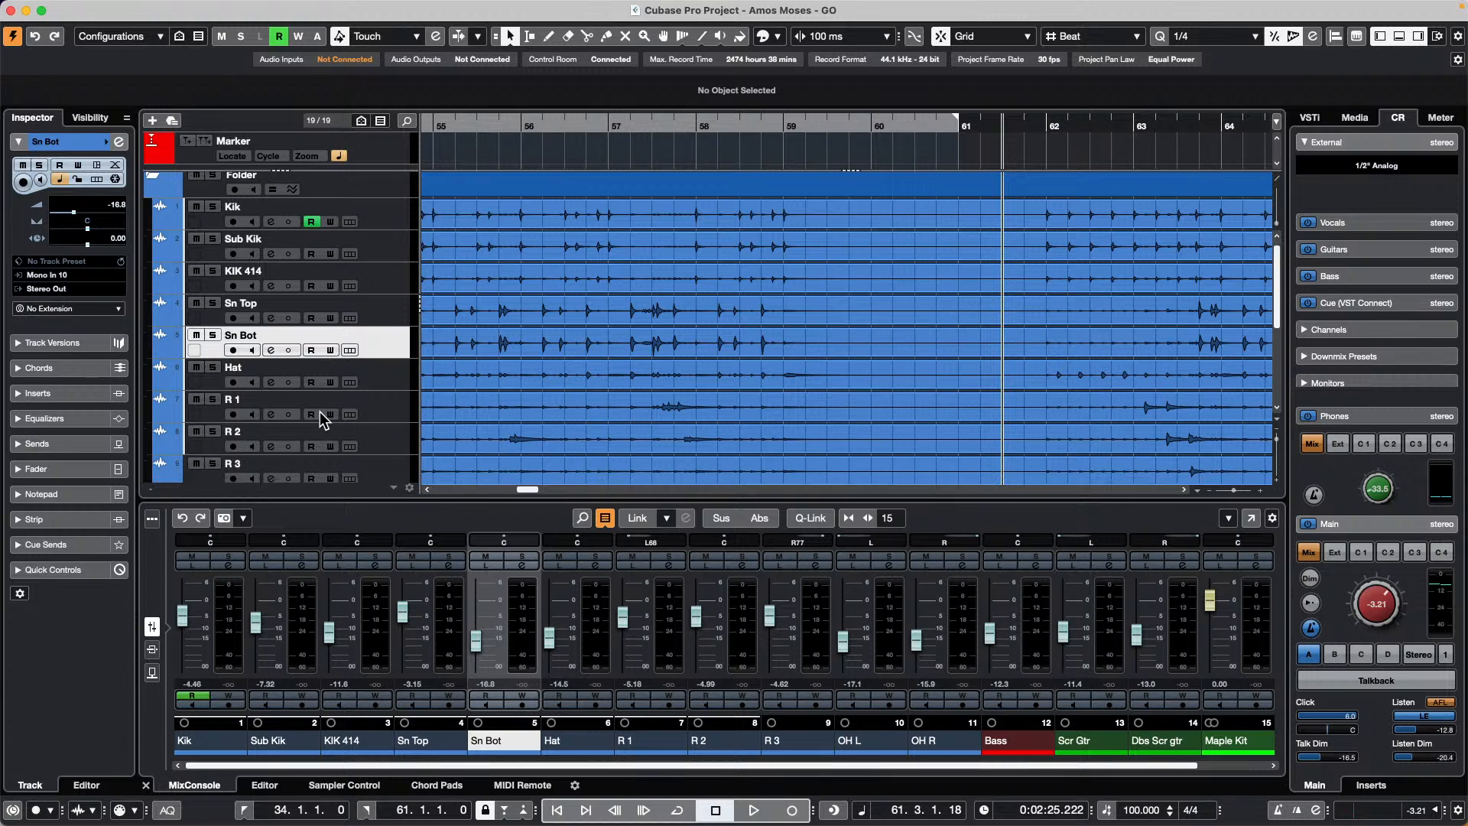
Move the Bass track above the Kik track at the start of the drum tracks, and undo that move
scroll(321, 411, "down", 5)
left_click_drag(396, 387, 378, 209)
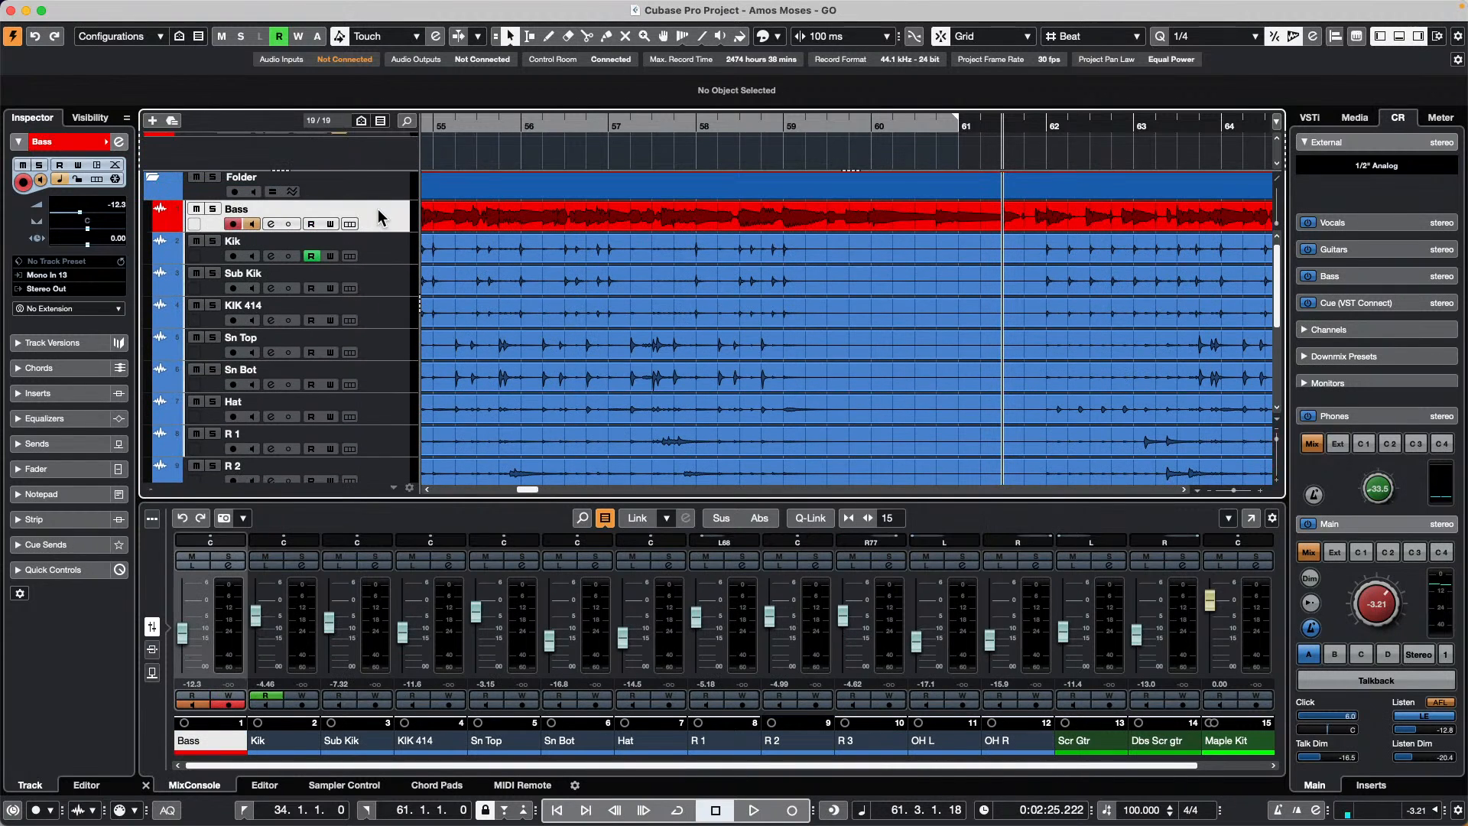
key("super+z")
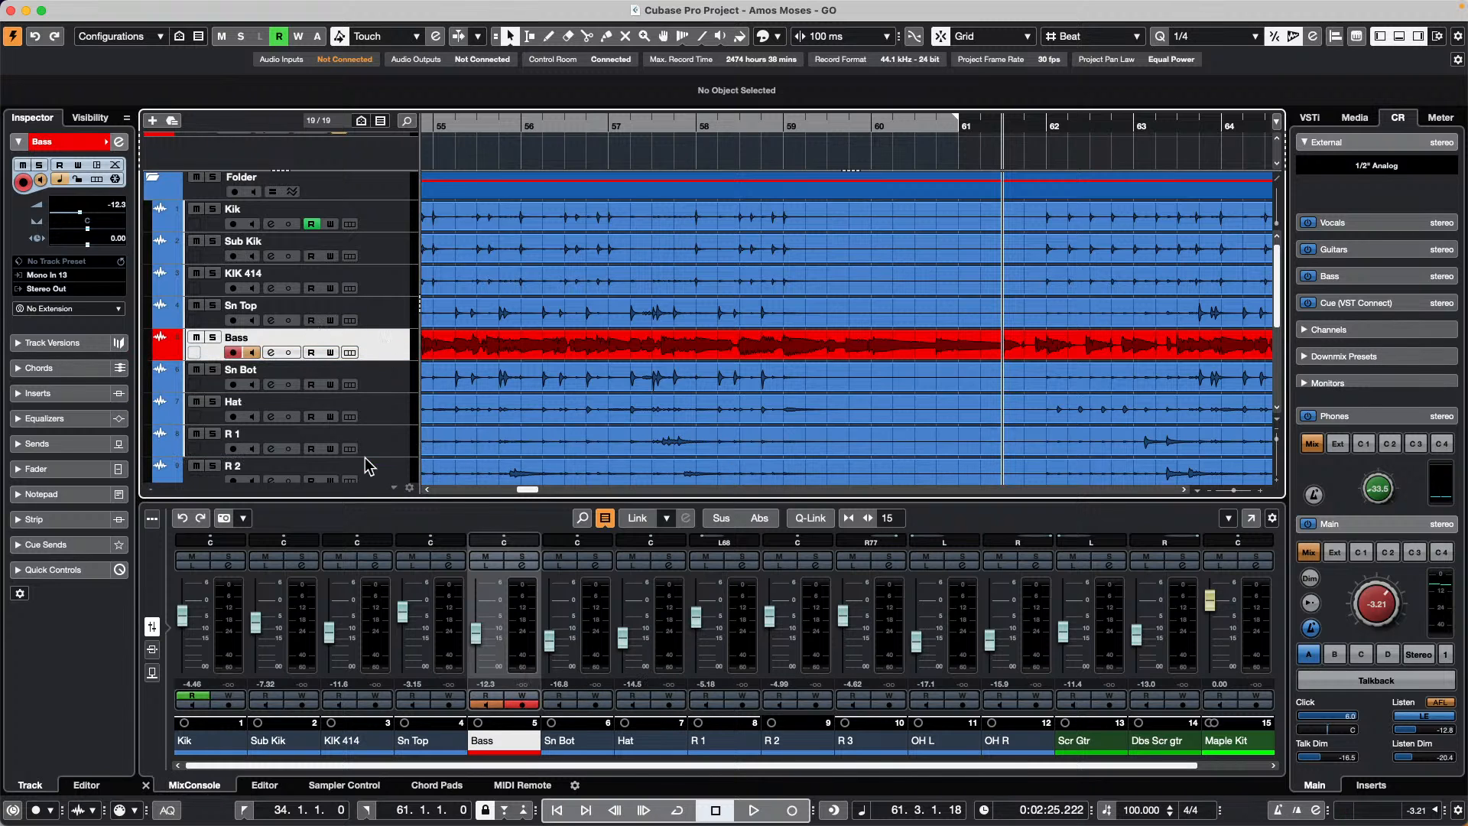
Move the Bass track below OH R at the end of the drum tracks, just above Scr Gtr
scroll(365, 471, "down", 2)
scroll(366, 471, "down", 6)
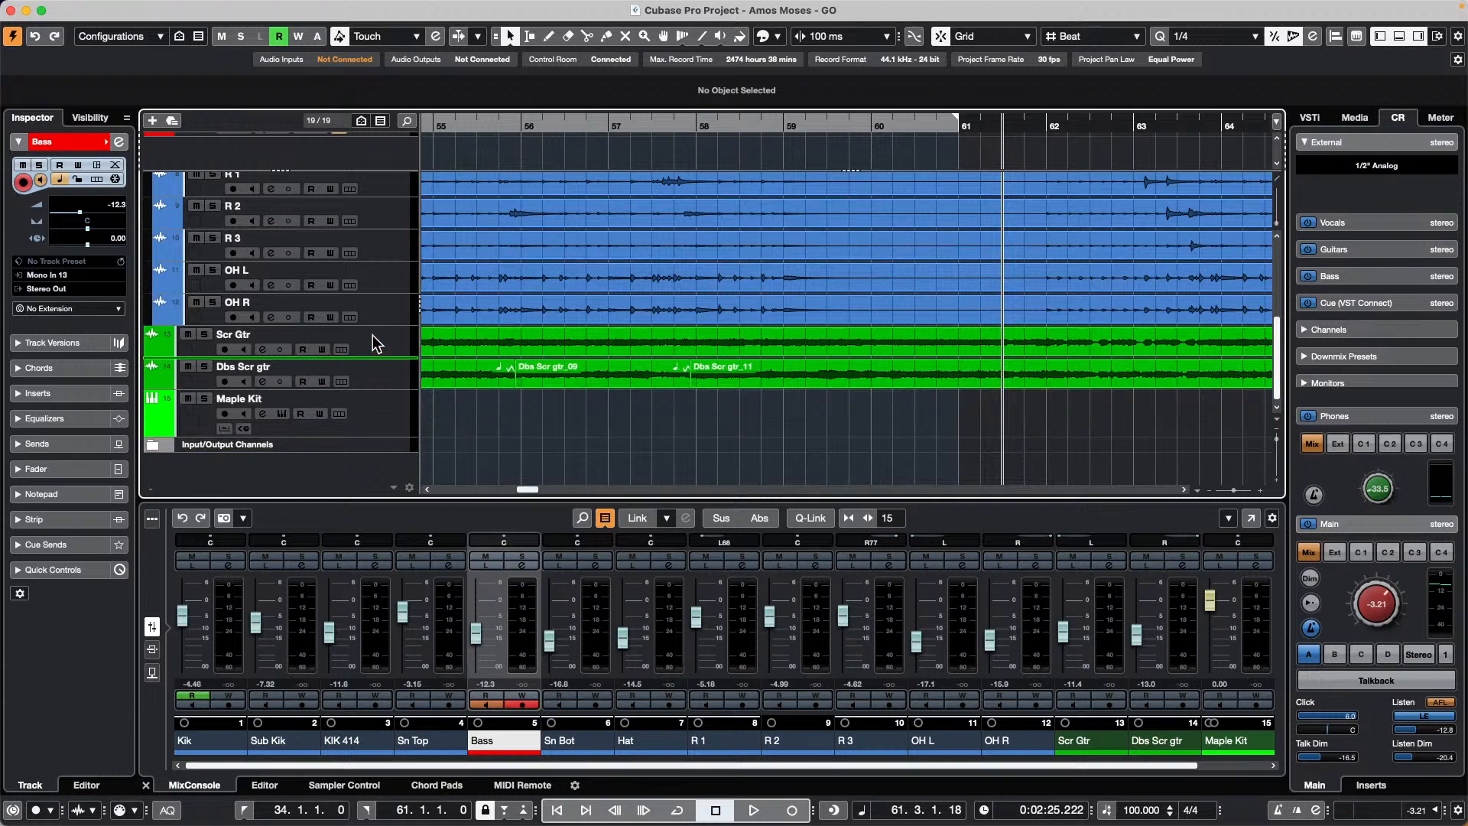
left_click_drag(375, 327, 379, 324)
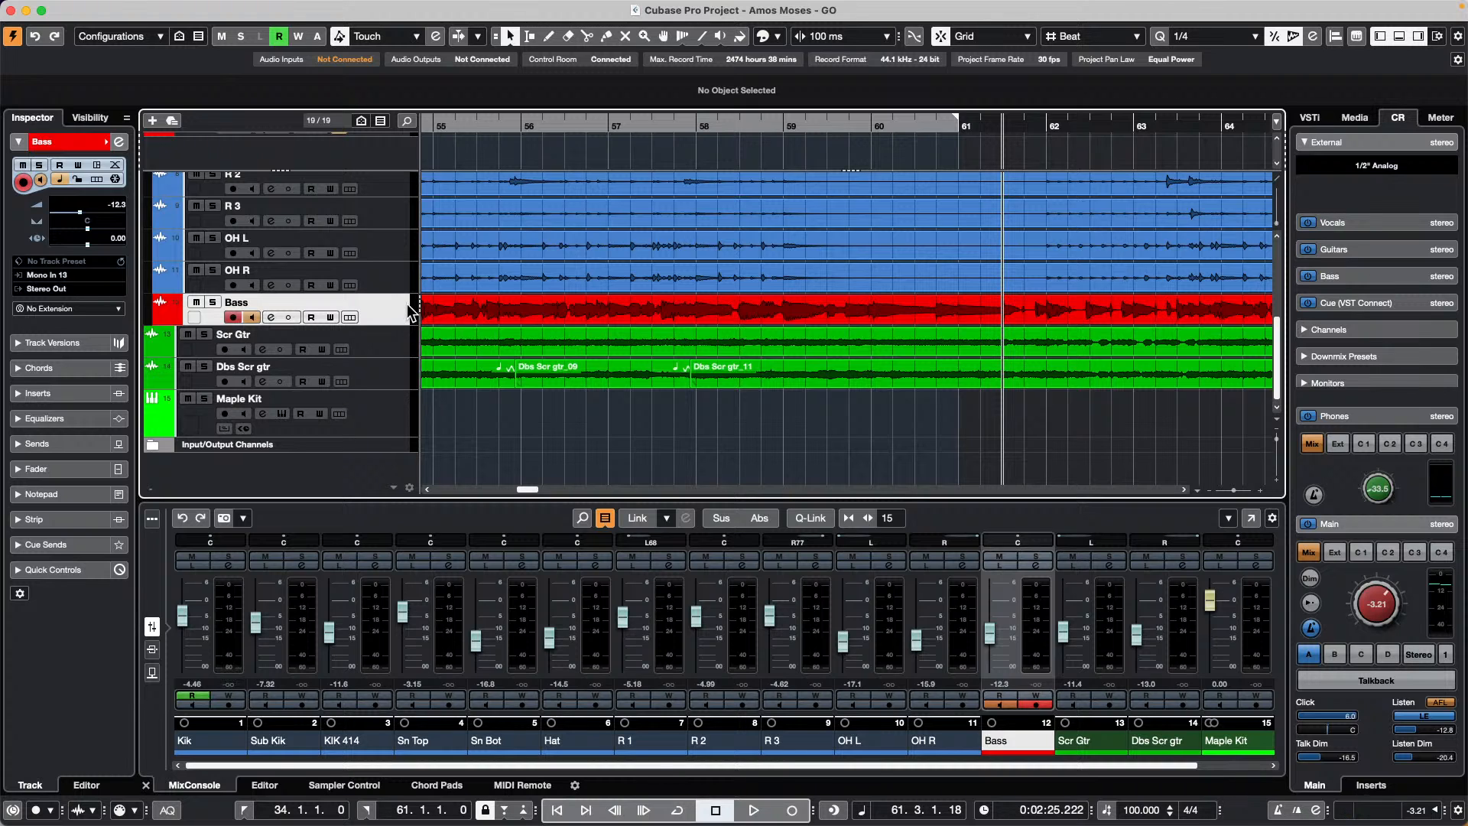
scroll(677, 241, "up", 5)
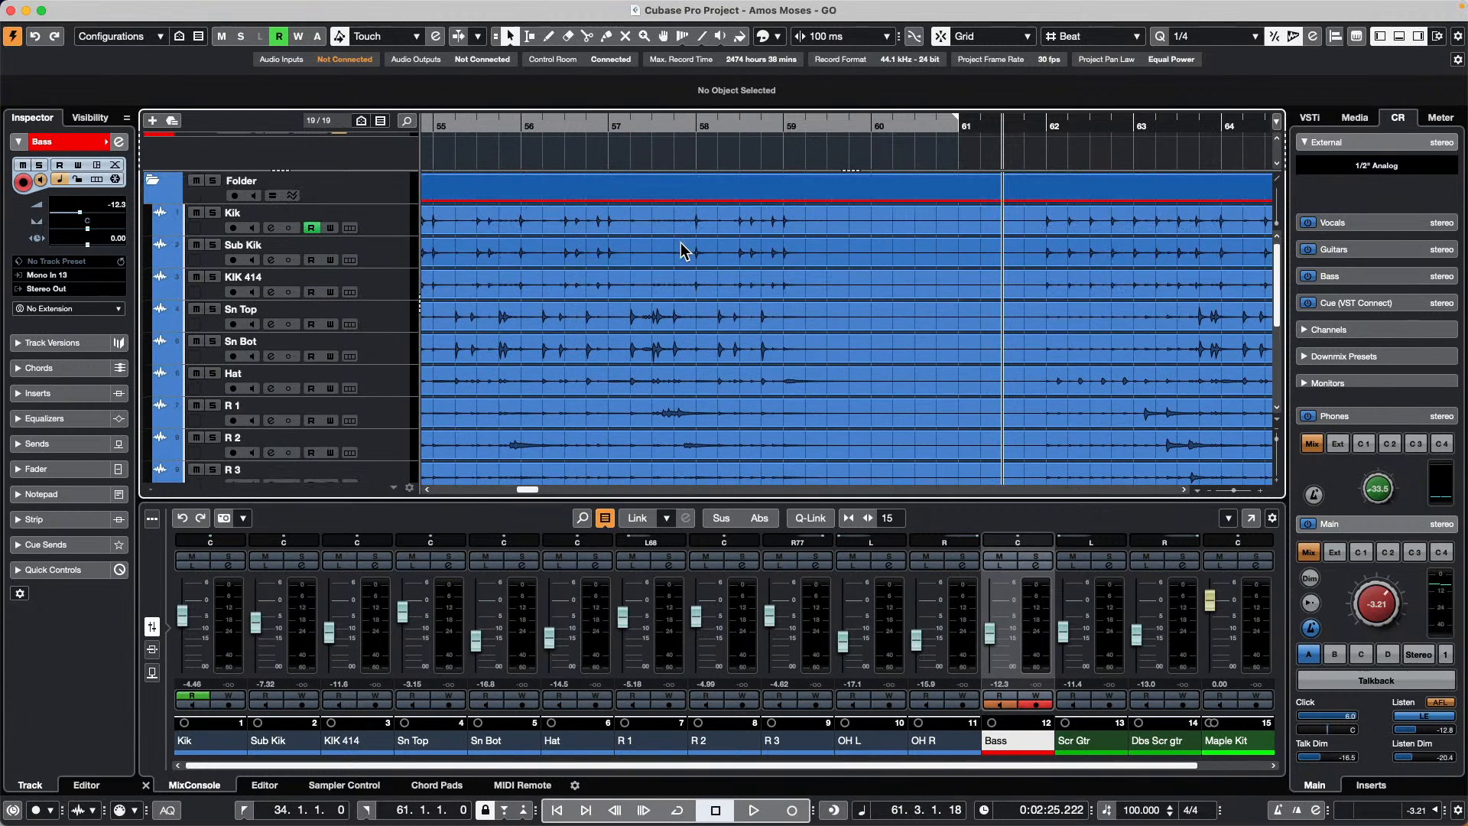
Add an instrument track using HALion Sonic SE directly after the Sub Kik track
mouse_move(285, 8)
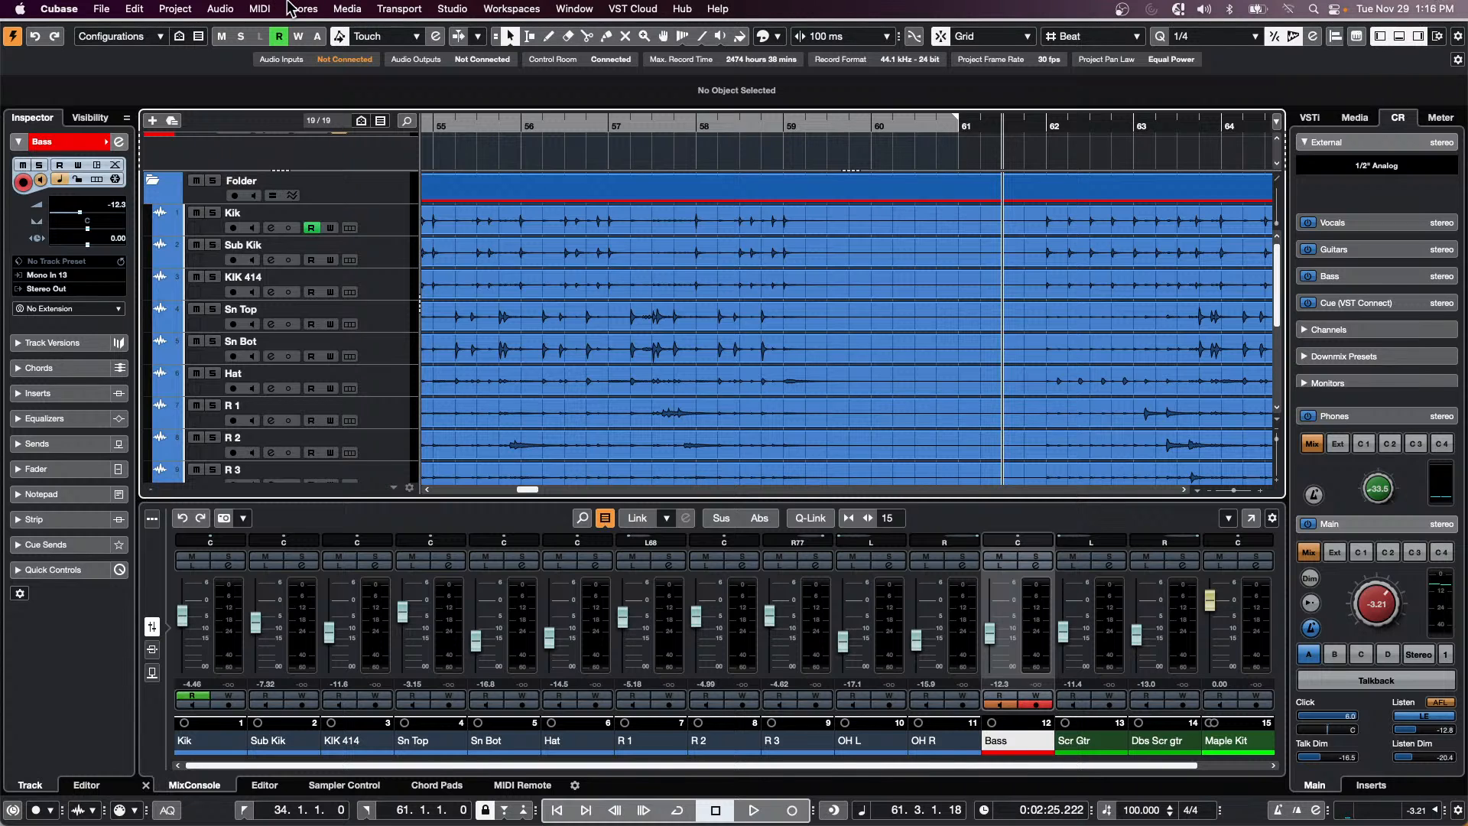
right_click(383, 254)
mouse_move(475, 258)
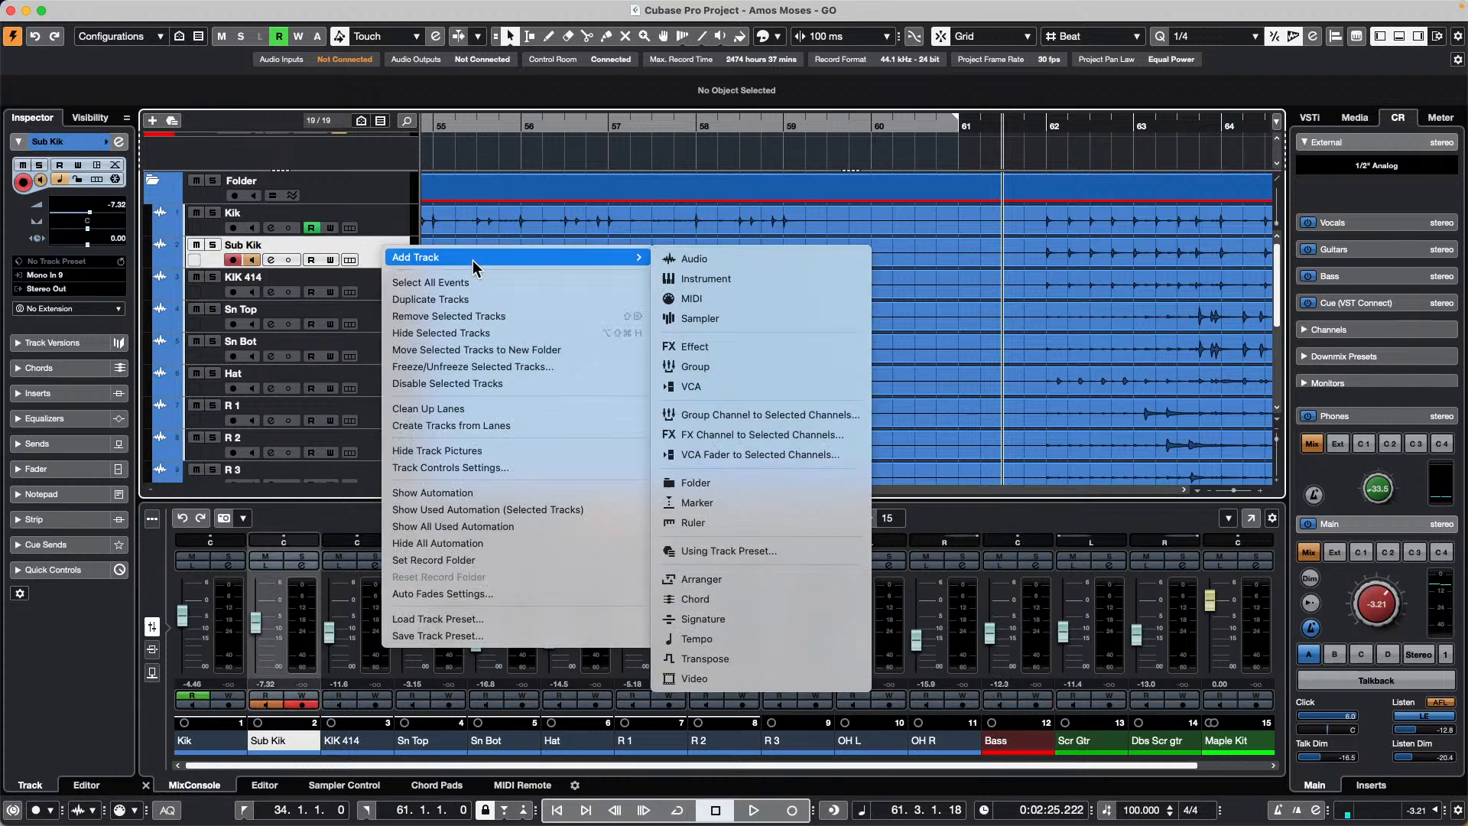
left_click(813, 280)
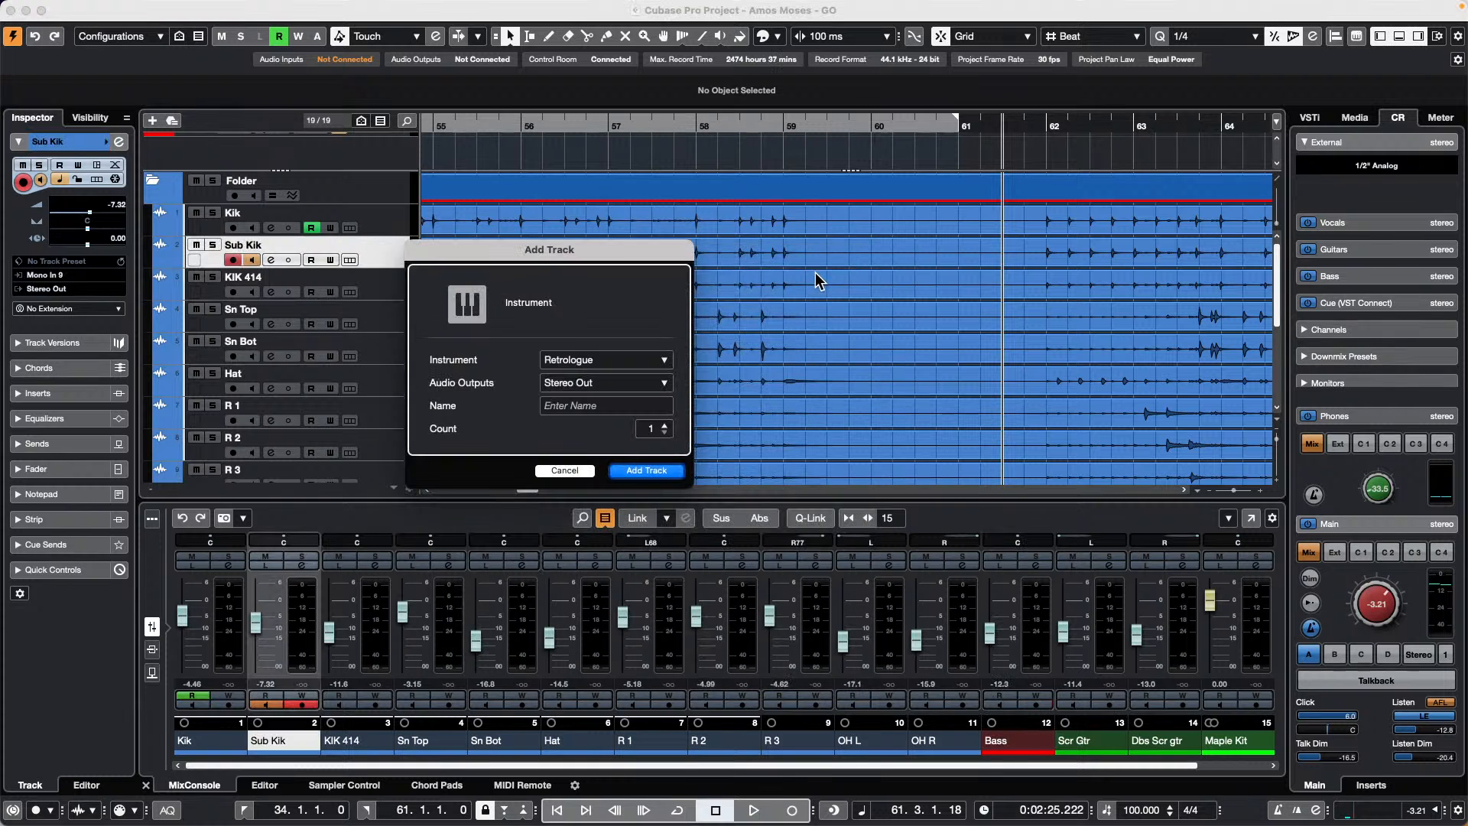
left_click(619, 363)
left_click(505, 607)
left_click(647, 471)
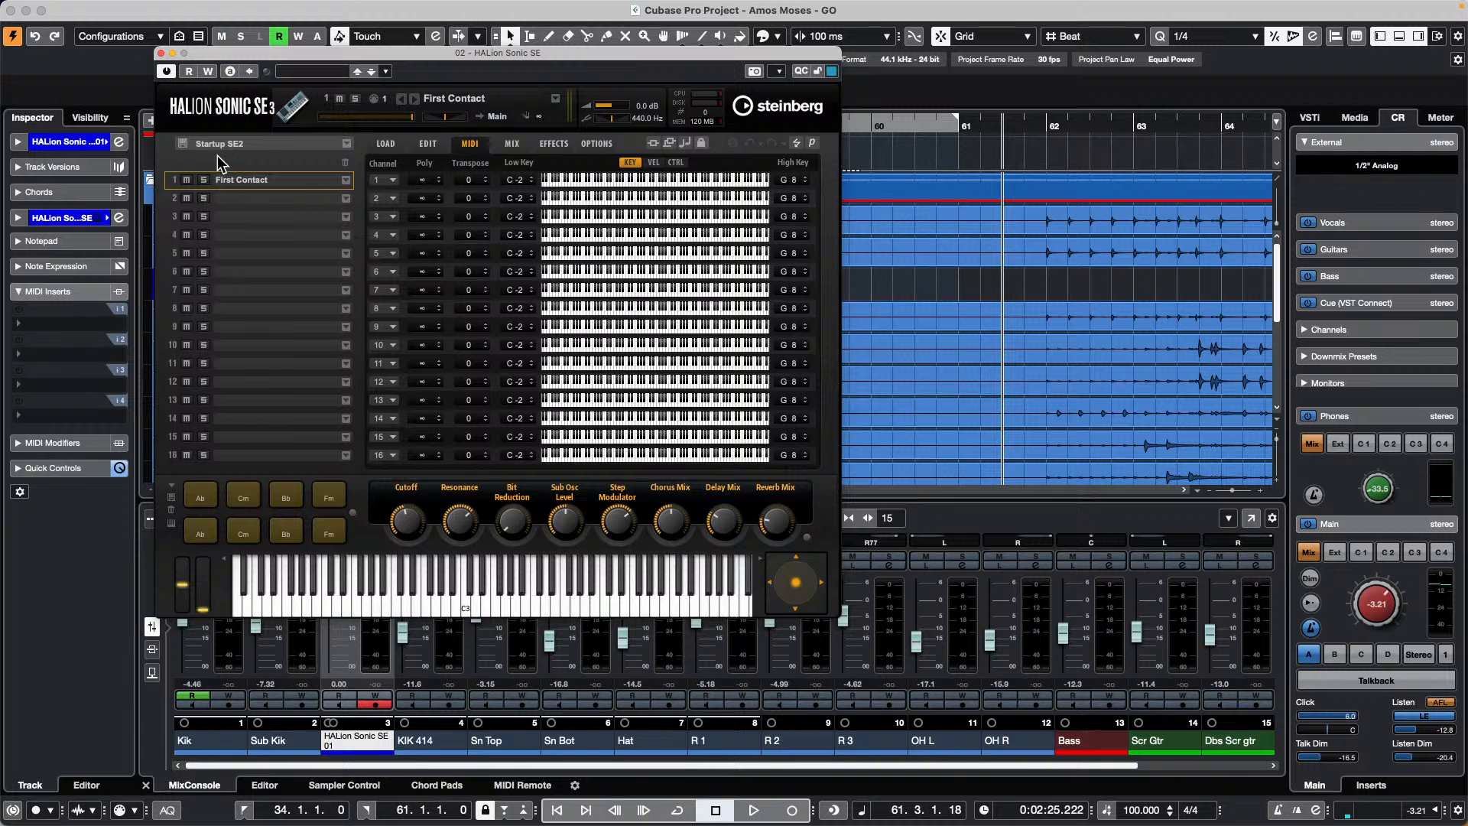
Load the Rough Rider program into the first HALion Sonic SE slot and move the instrument window clear of the track list
left_click(346, 179)
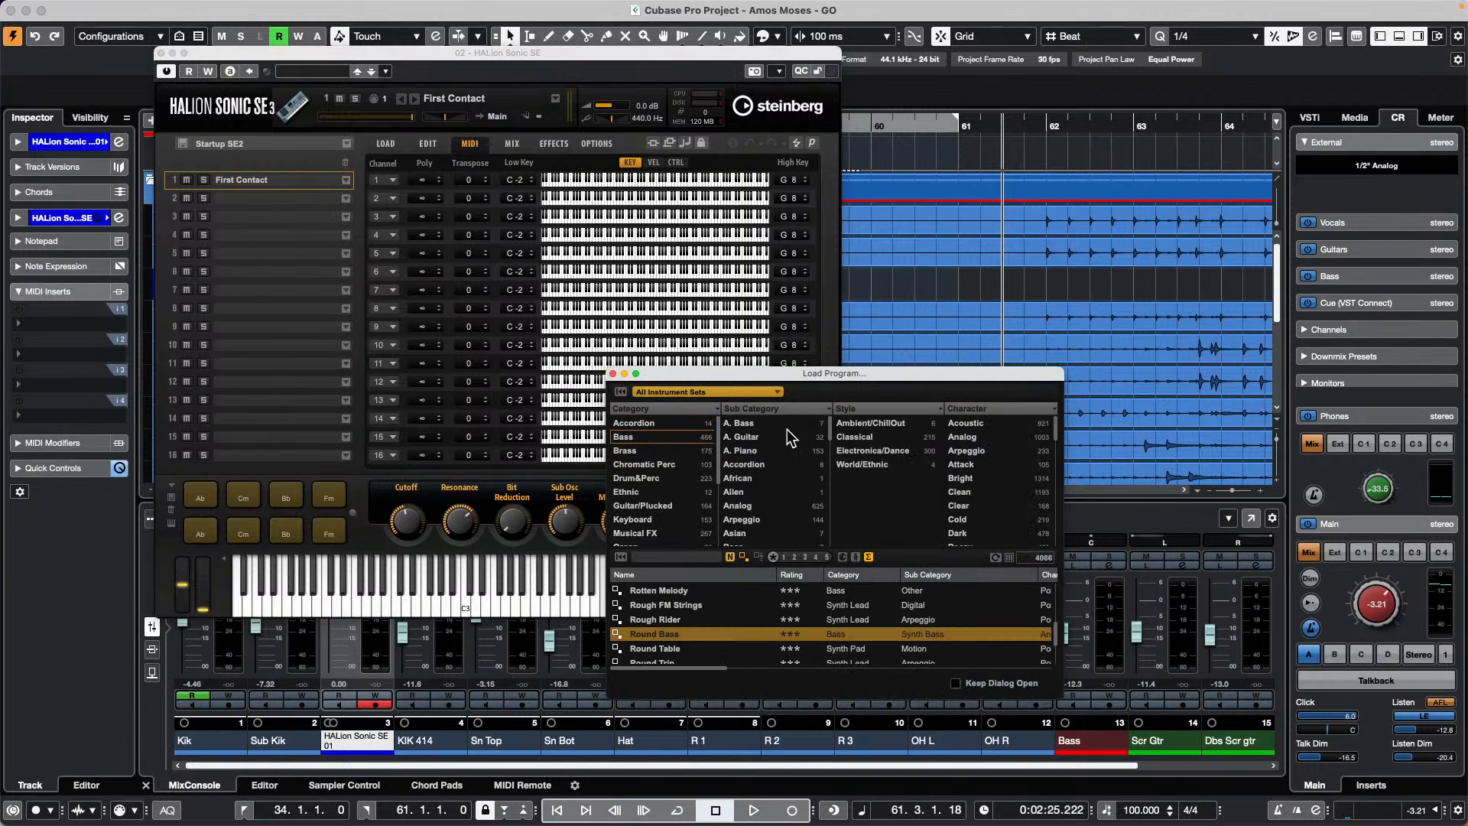
double_click(682, 619)
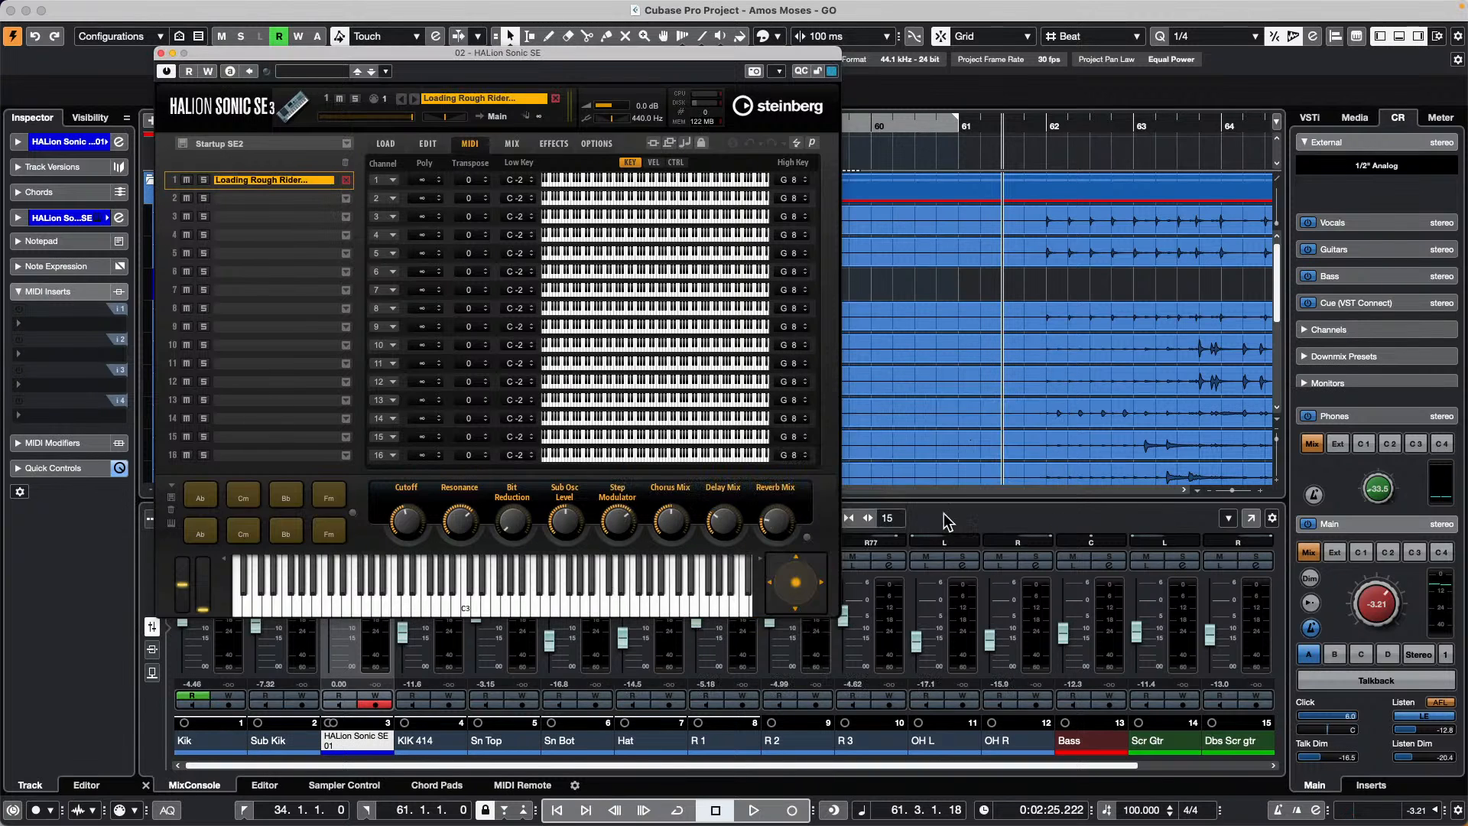
left_click(517, 608)
left_click_drag(424, 59, 872, 49)
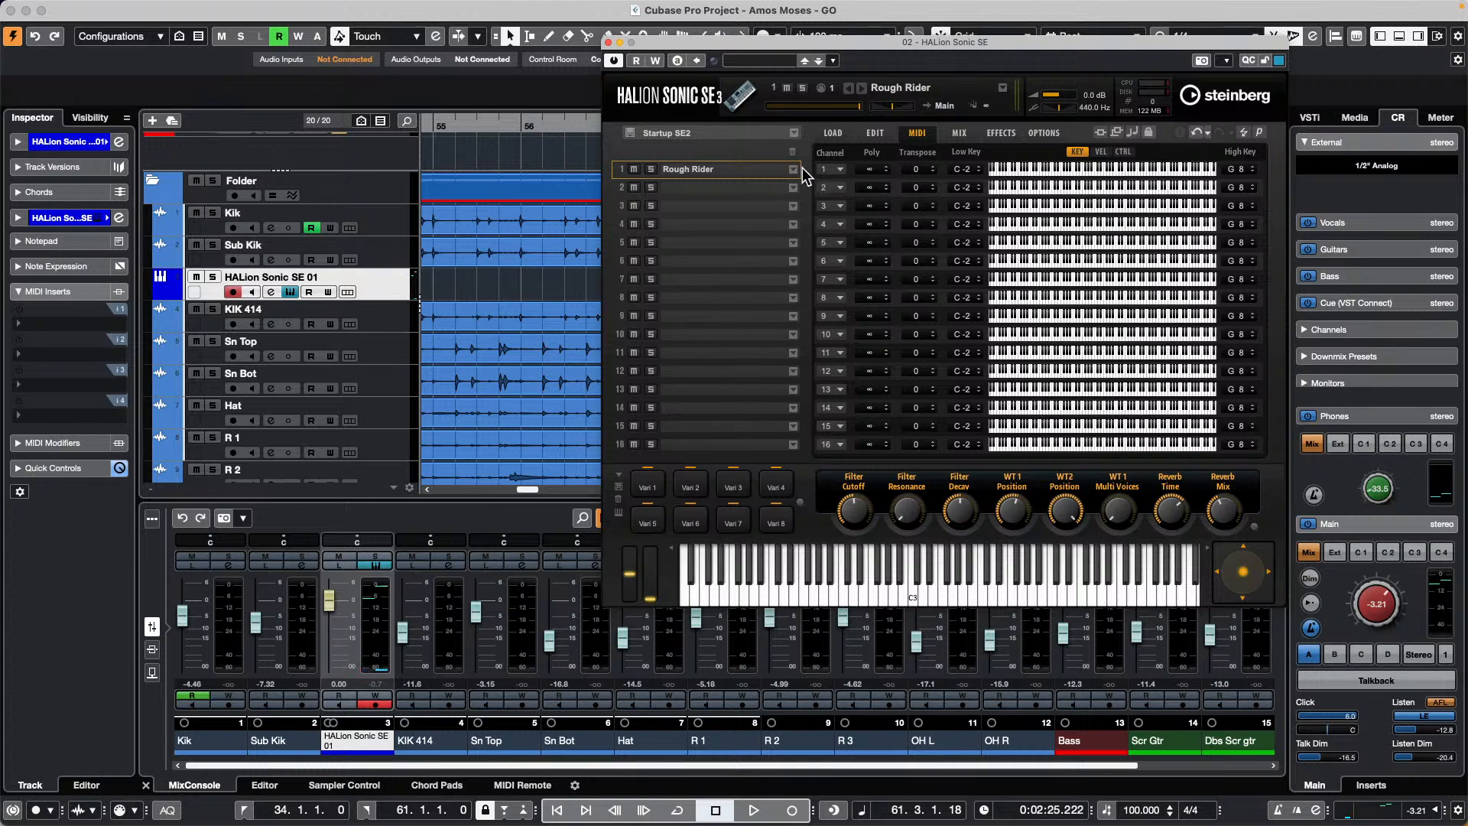
Browse the installed HALion libraries in Steinberg Library Manager, and close the manager
mouse_move(510, 807)
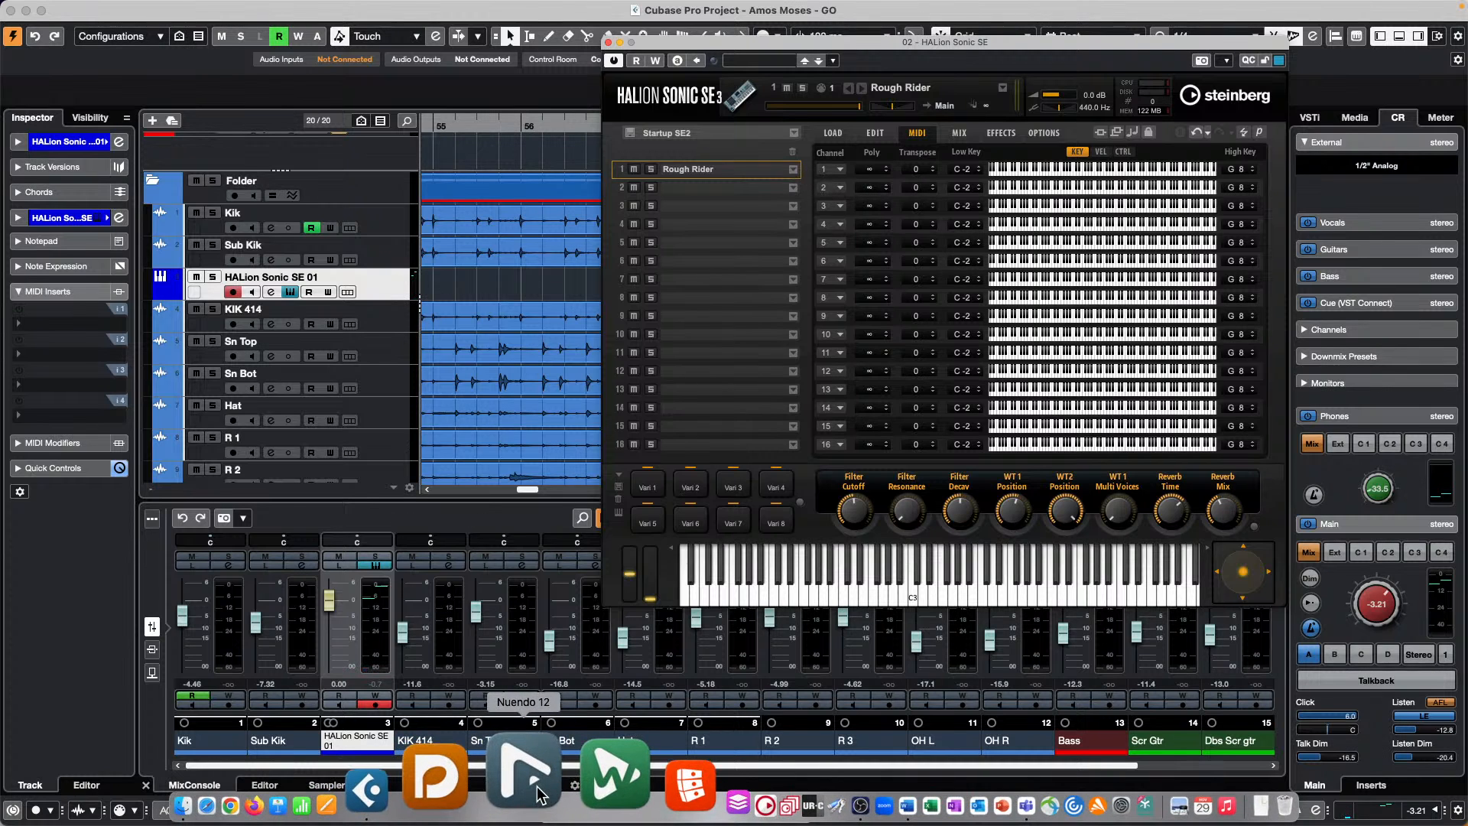
left_click(658, 775)
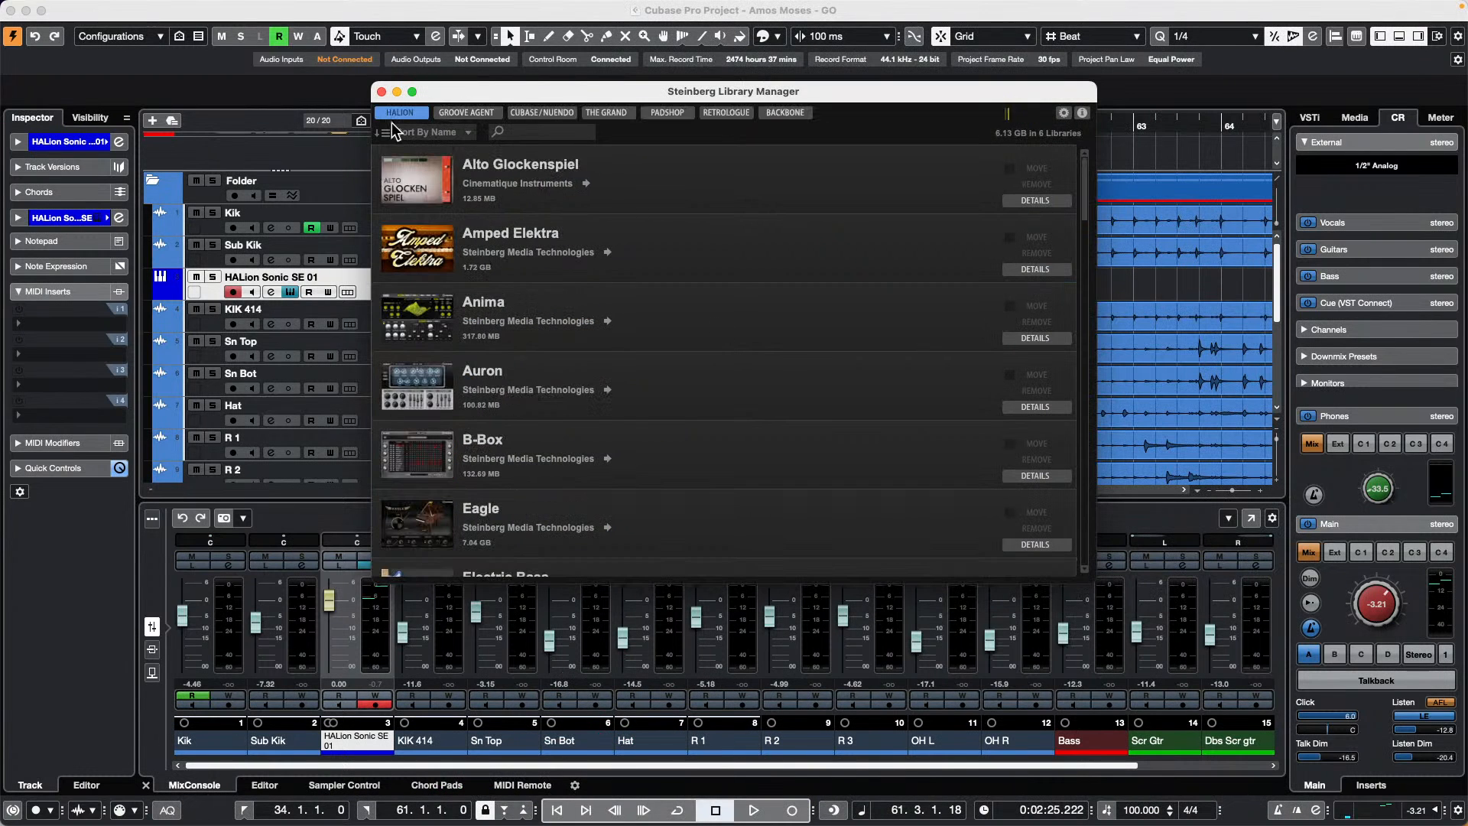
scroll(535, 278, "down", 10)
scroll(518, 302, "down", 10)
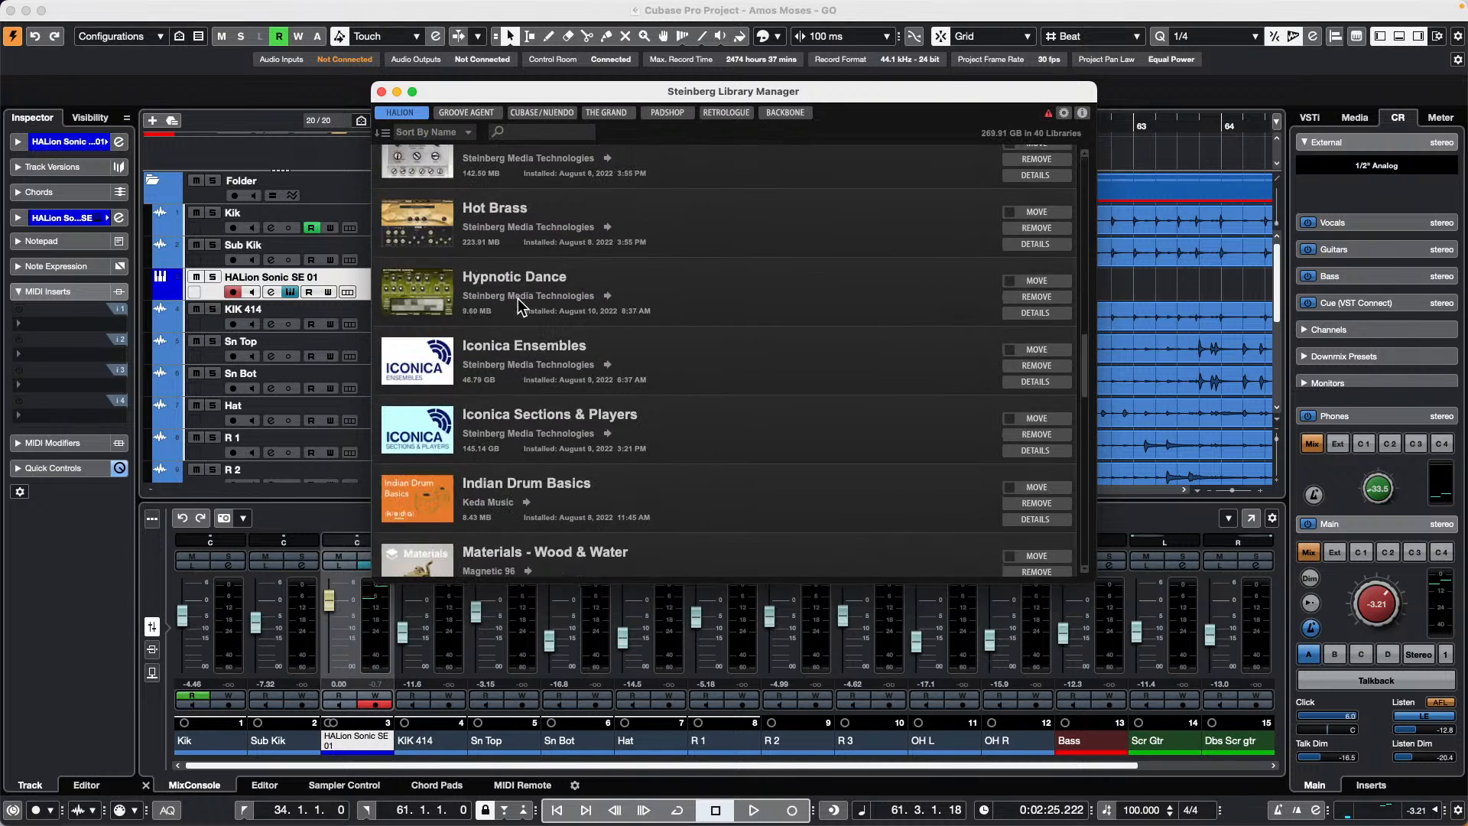
scroll(519, 302, "up", 4)
scroll(519, 302, "down", 2)
scroll(518, 300, "up", 15)
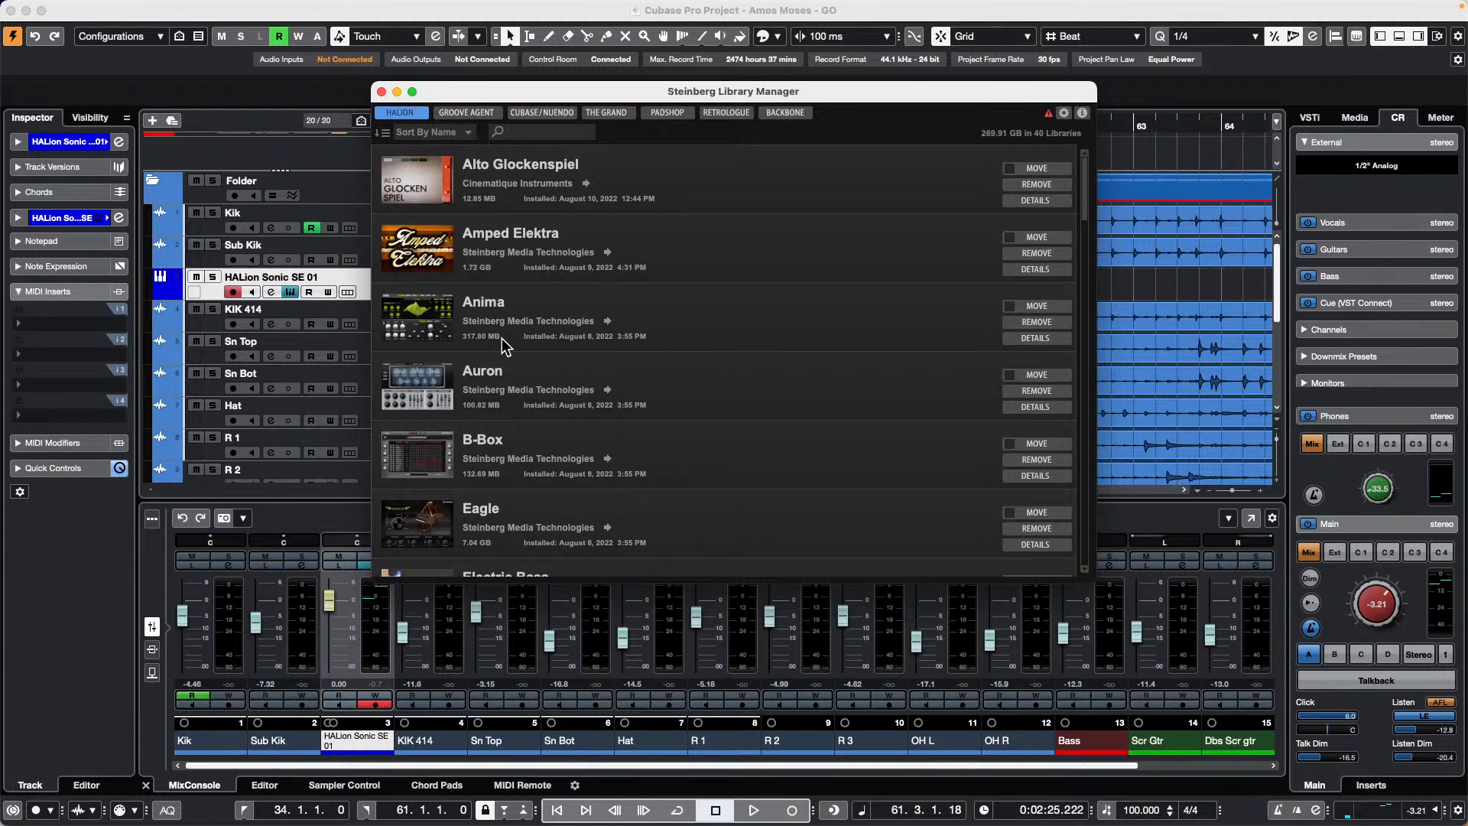
scroll(447, 325, "down", 15)
scroll(445, 337, "down", 20)
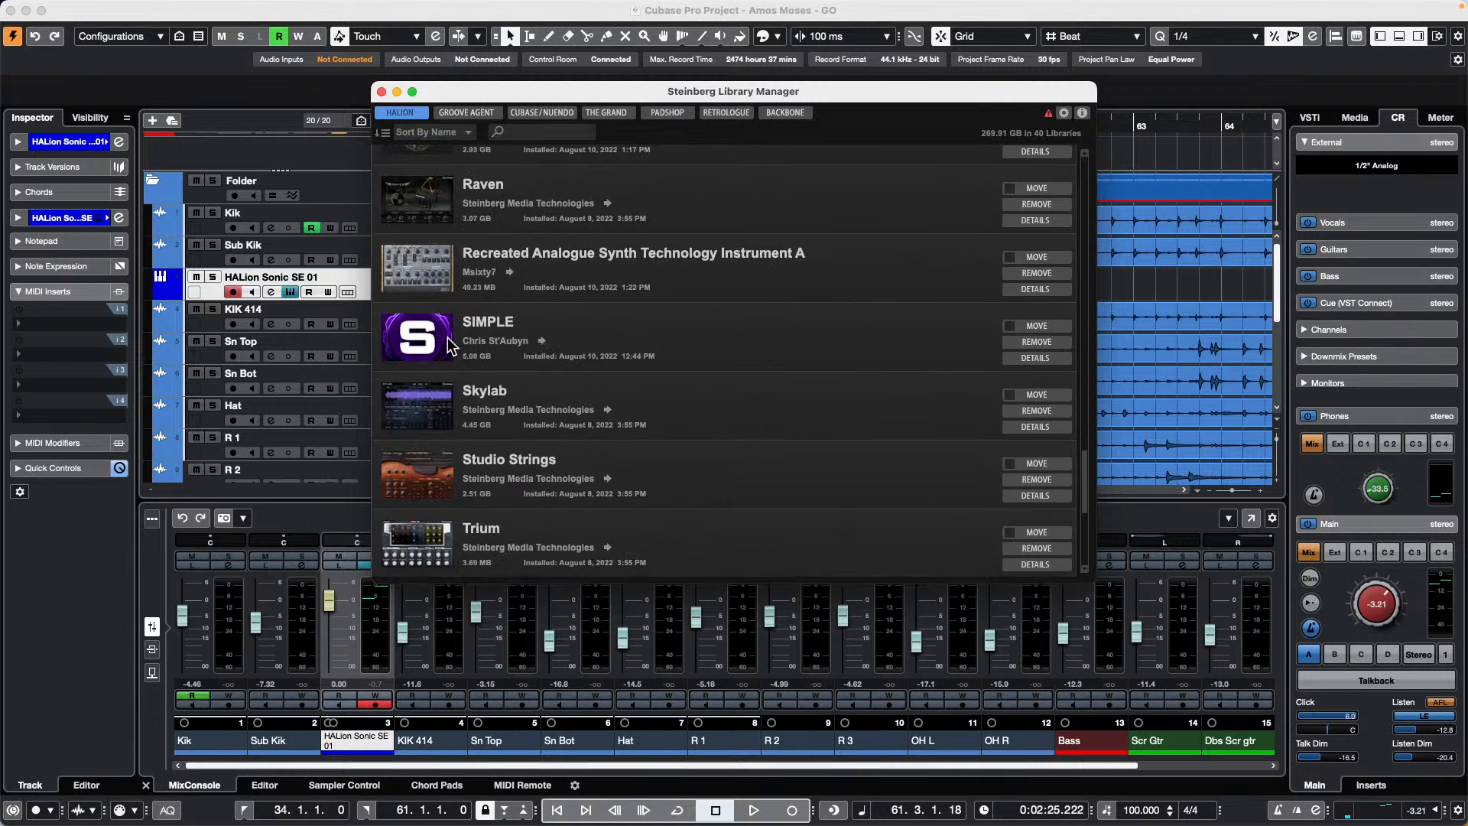
scroll(447, 337, "up", 15)
scroll(475, 367, "down", 15)
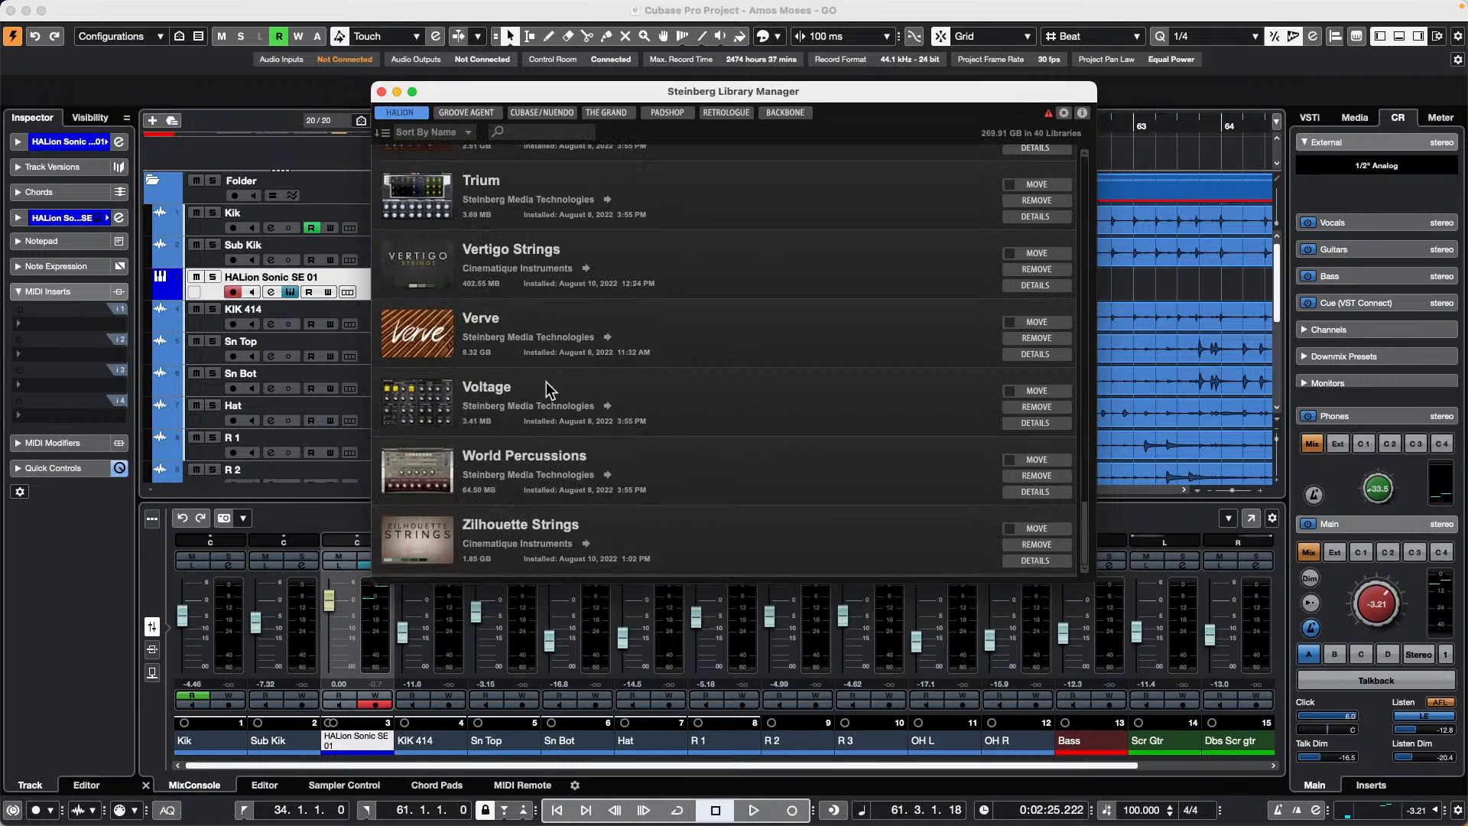
left_click(381, 91)
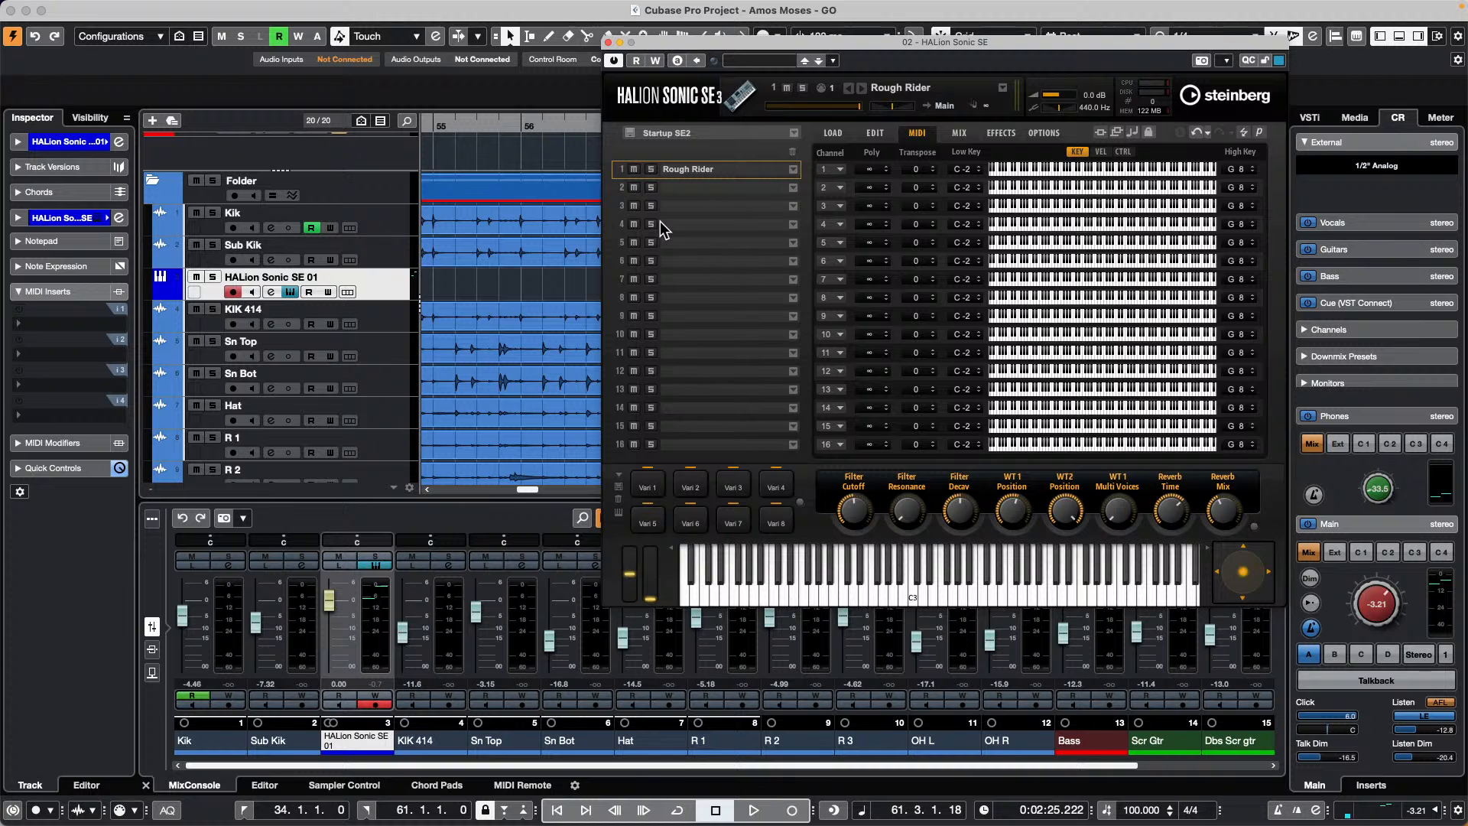
Close the HALion Sonic SE window, switch to the Midi Quantize Demo project and hide note expression data in the Key Editor
left_click(608, 42)
left_click(399, 8)
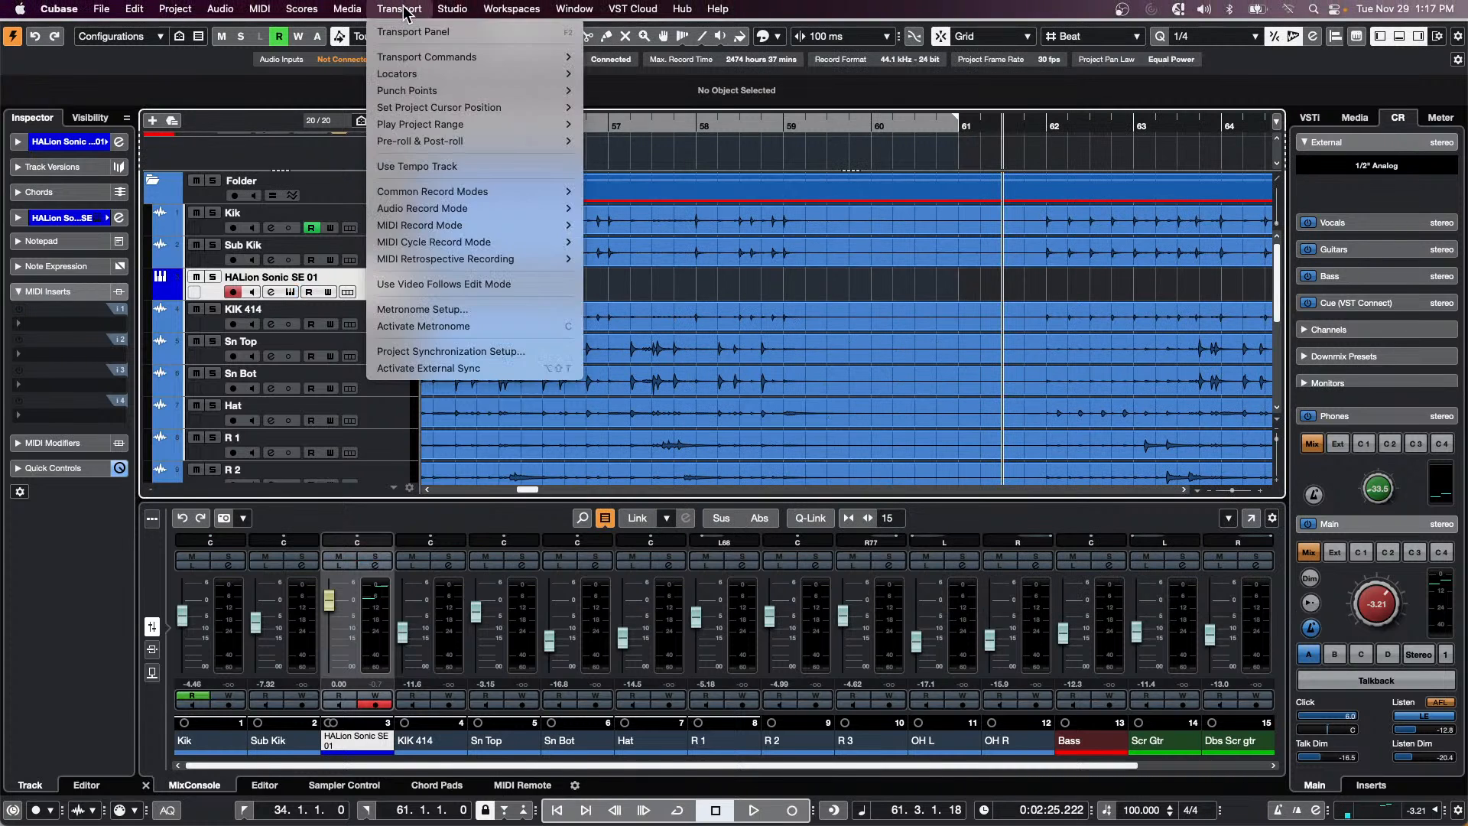
mouse_move(348, 8)
mouse_move(574, 8)
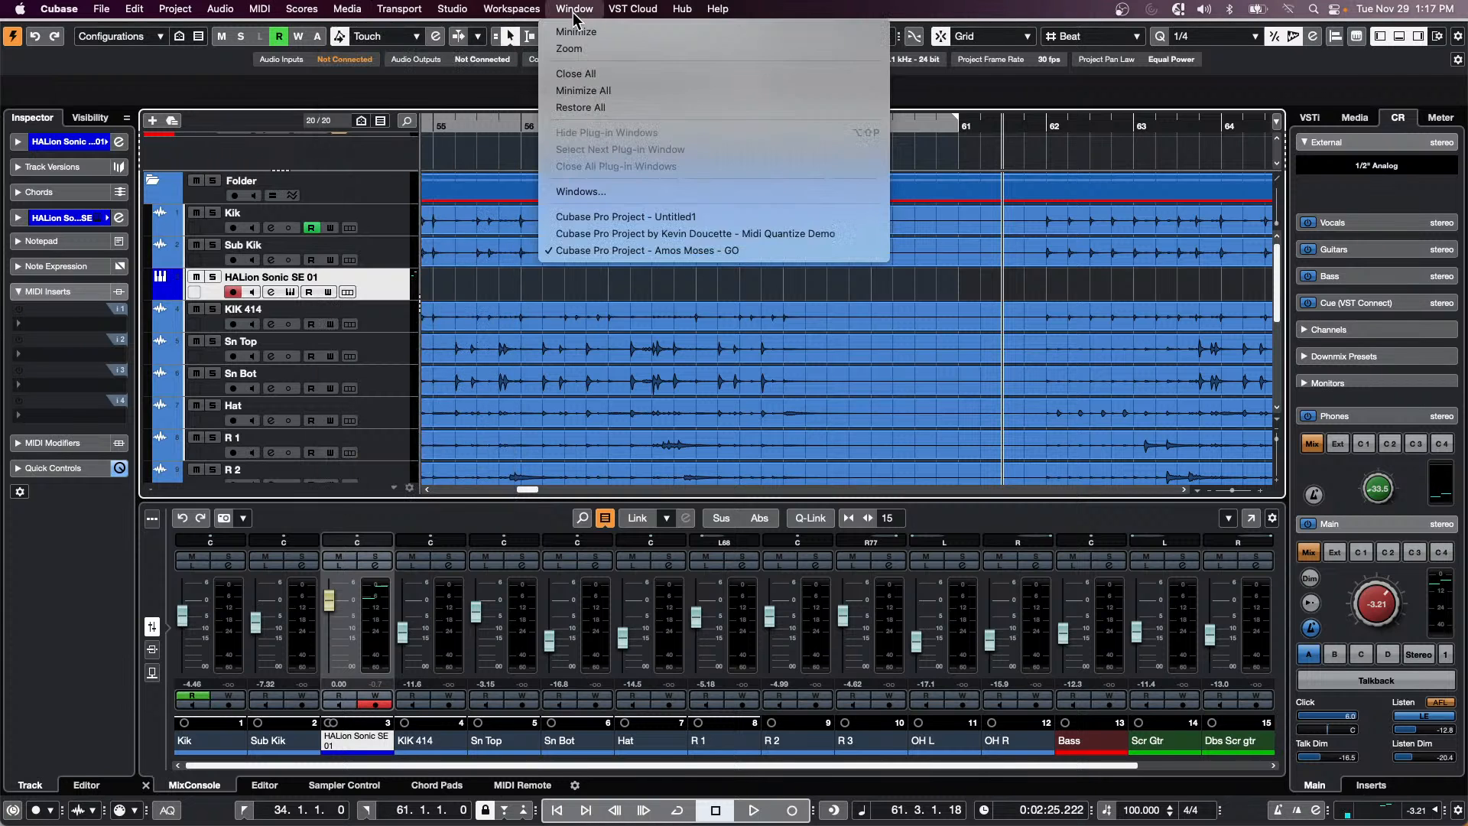
left_click(616, 231)
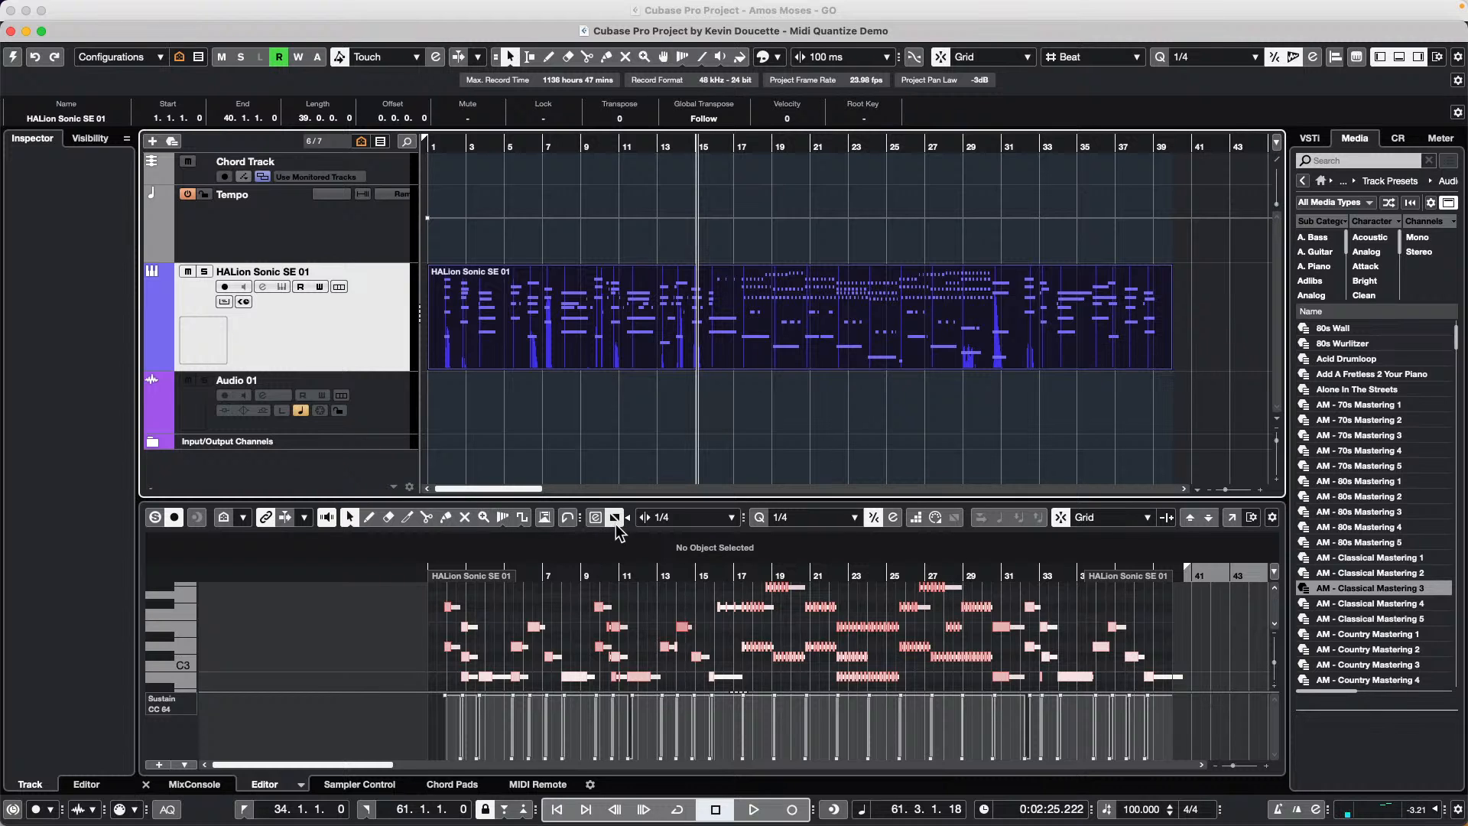
left_click(615, 517)
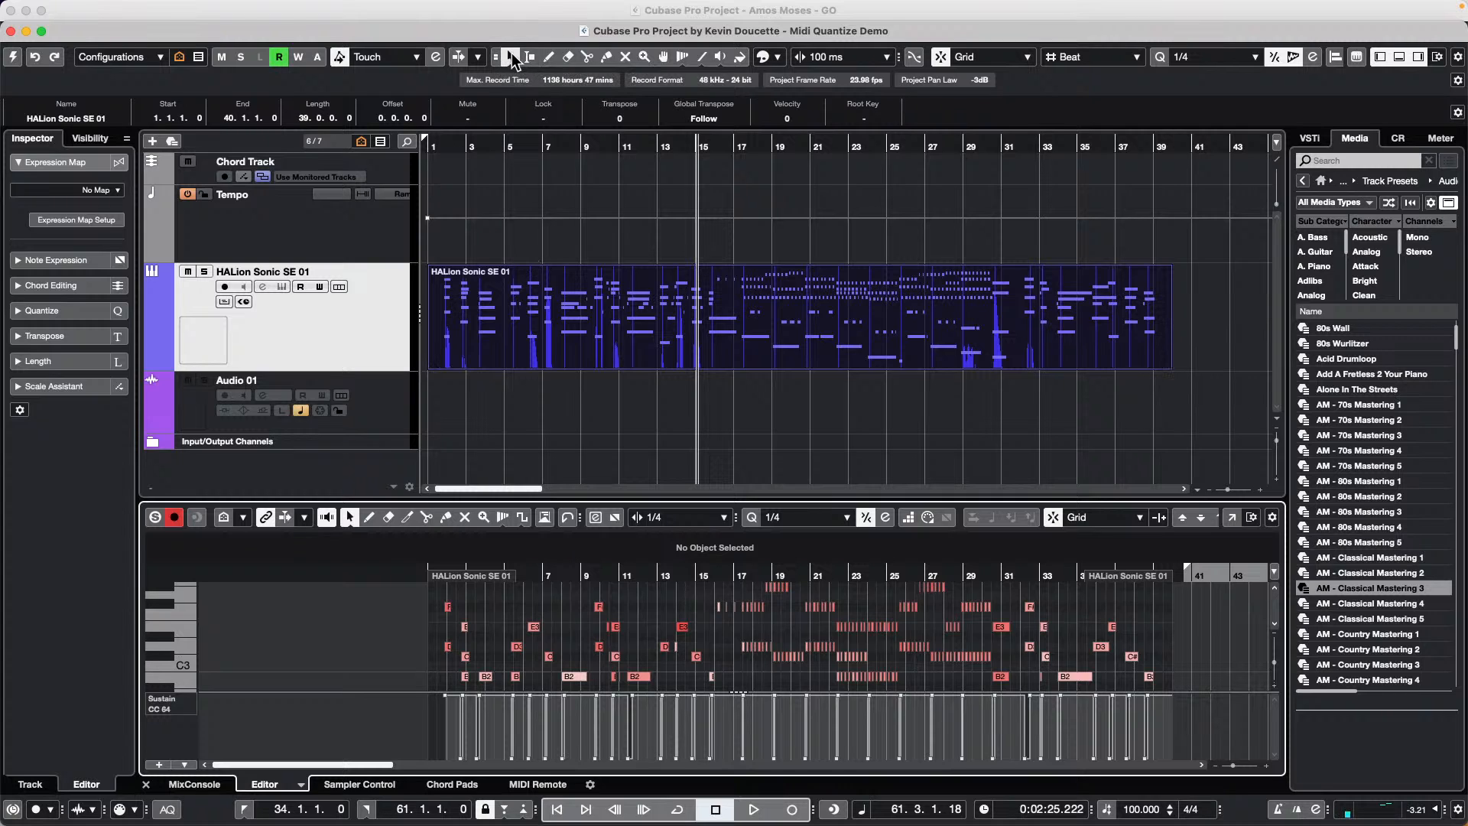
Set the Object Selection tool to Sizing Applies Time Stretch and compress the HALion Sonic SE 01 part to end at 25.4.1
left_click(511, 60)
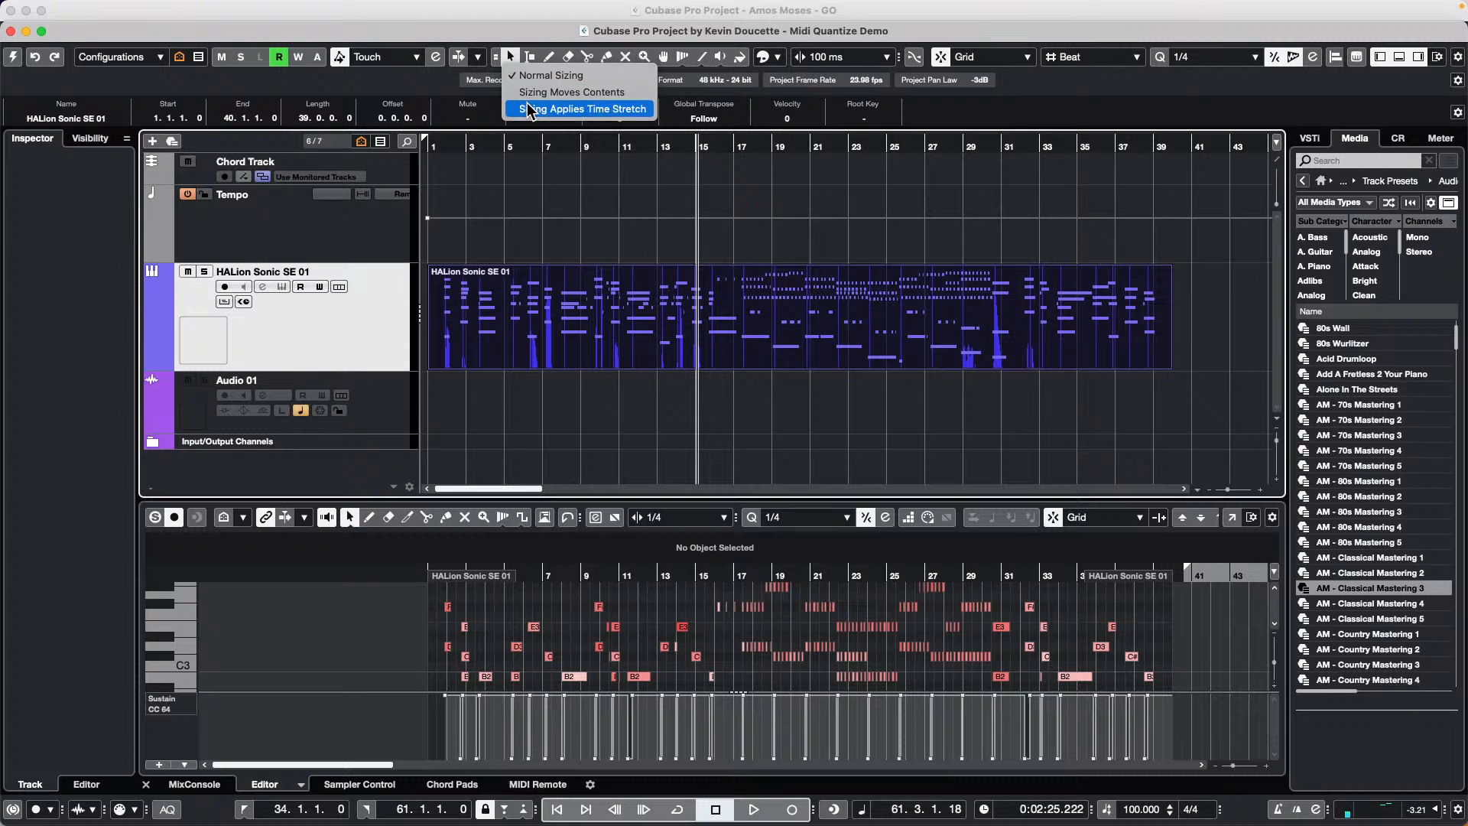
left_click(582, 109)
left_click(510, 60)
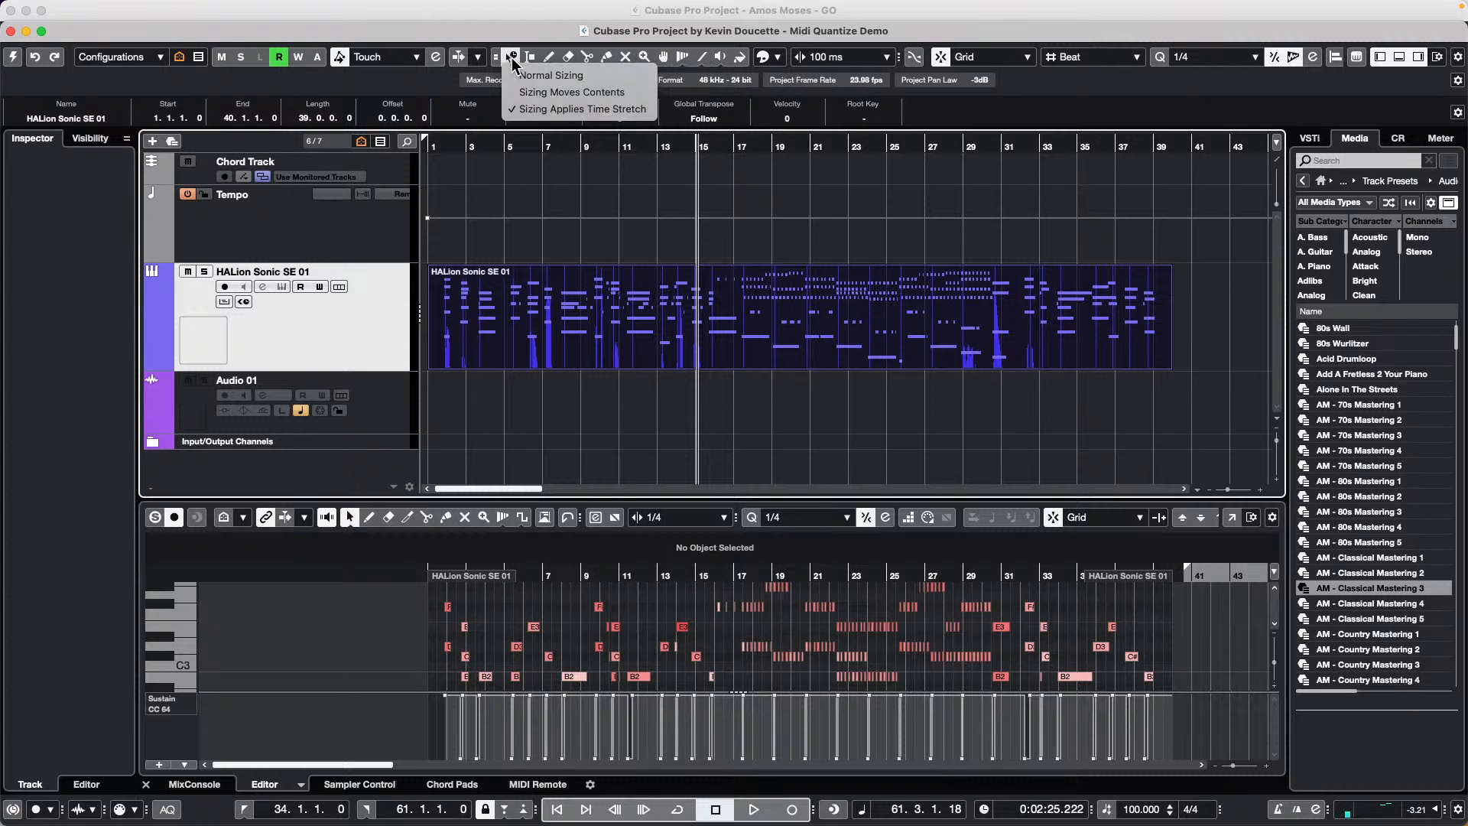
left_click(526, 111)
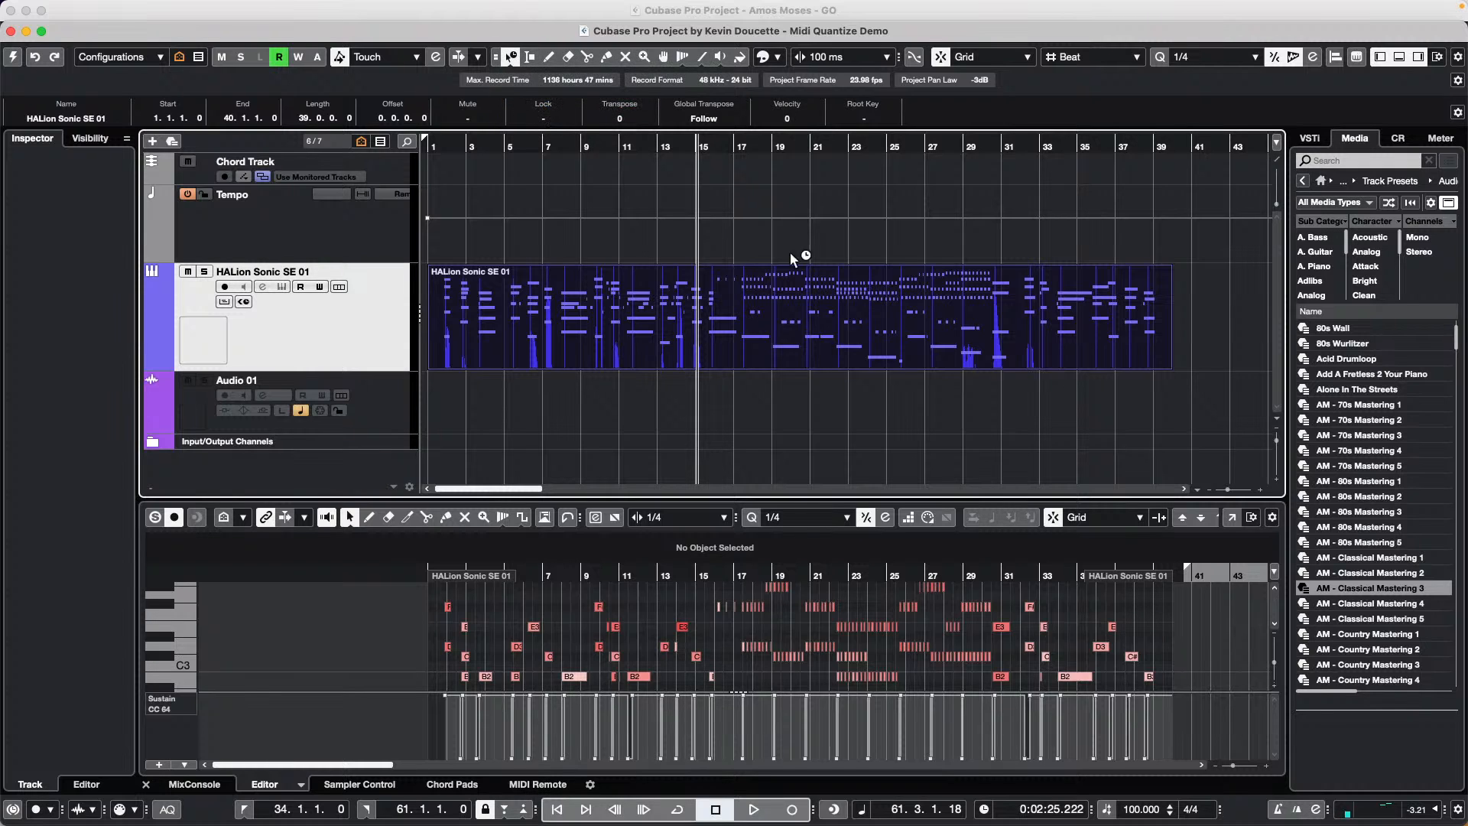
left_click_drag(1170, 369, 899, 370)
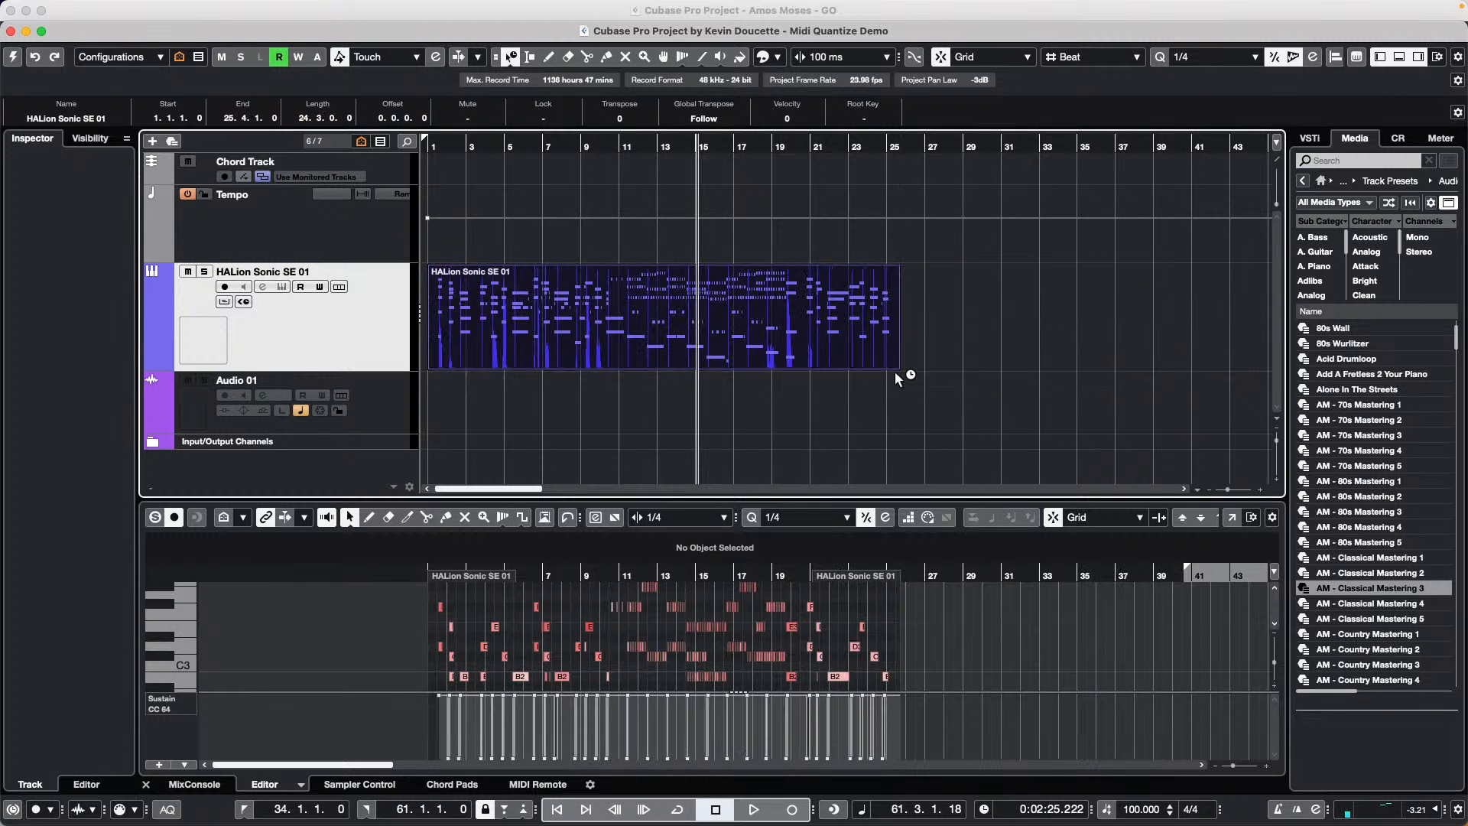
Time-stretch the HALion Sonic SE 01 part to end at 19.3.1, at 10.1.1, and finally out at 79.1.1
left_click_drag(684, 147, 682, 179)
left_click_drag(472, 488, 488, 488)
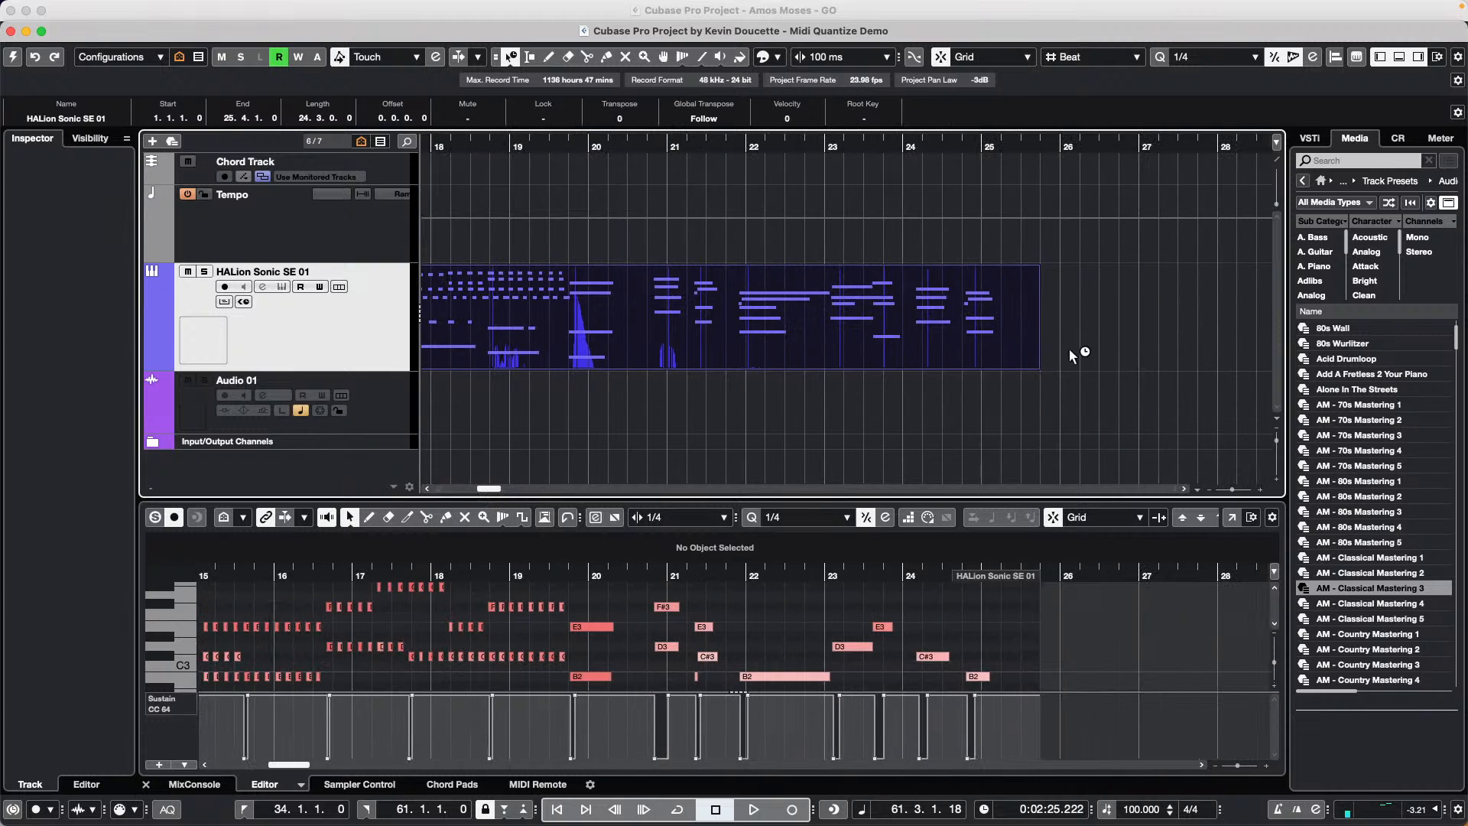
left_click_drag(1027, 369, 554, 379)
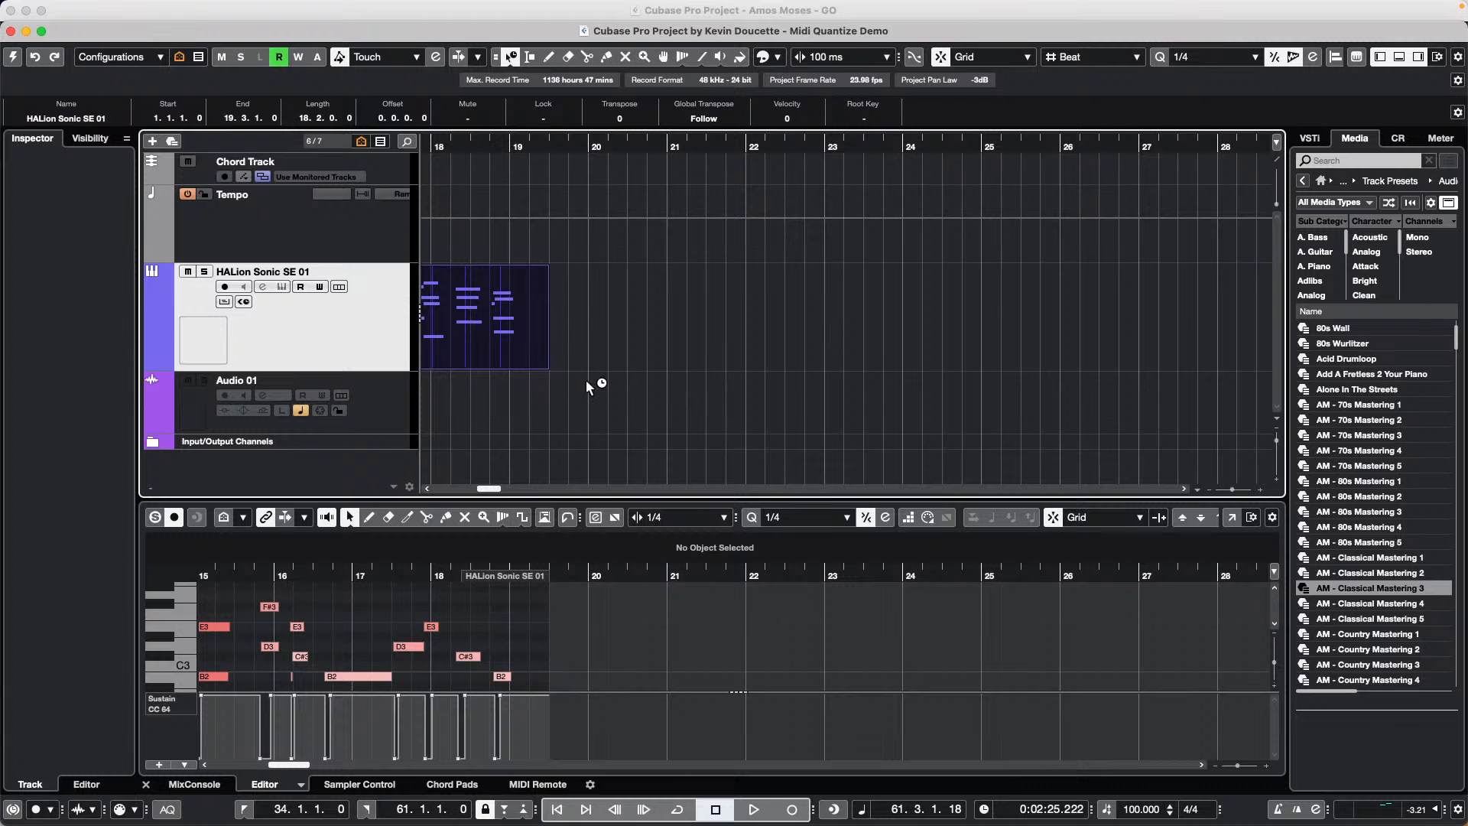
left_click_drag(448, 145, 480, 68)
left_click_drag(921, 370, 601, 378)
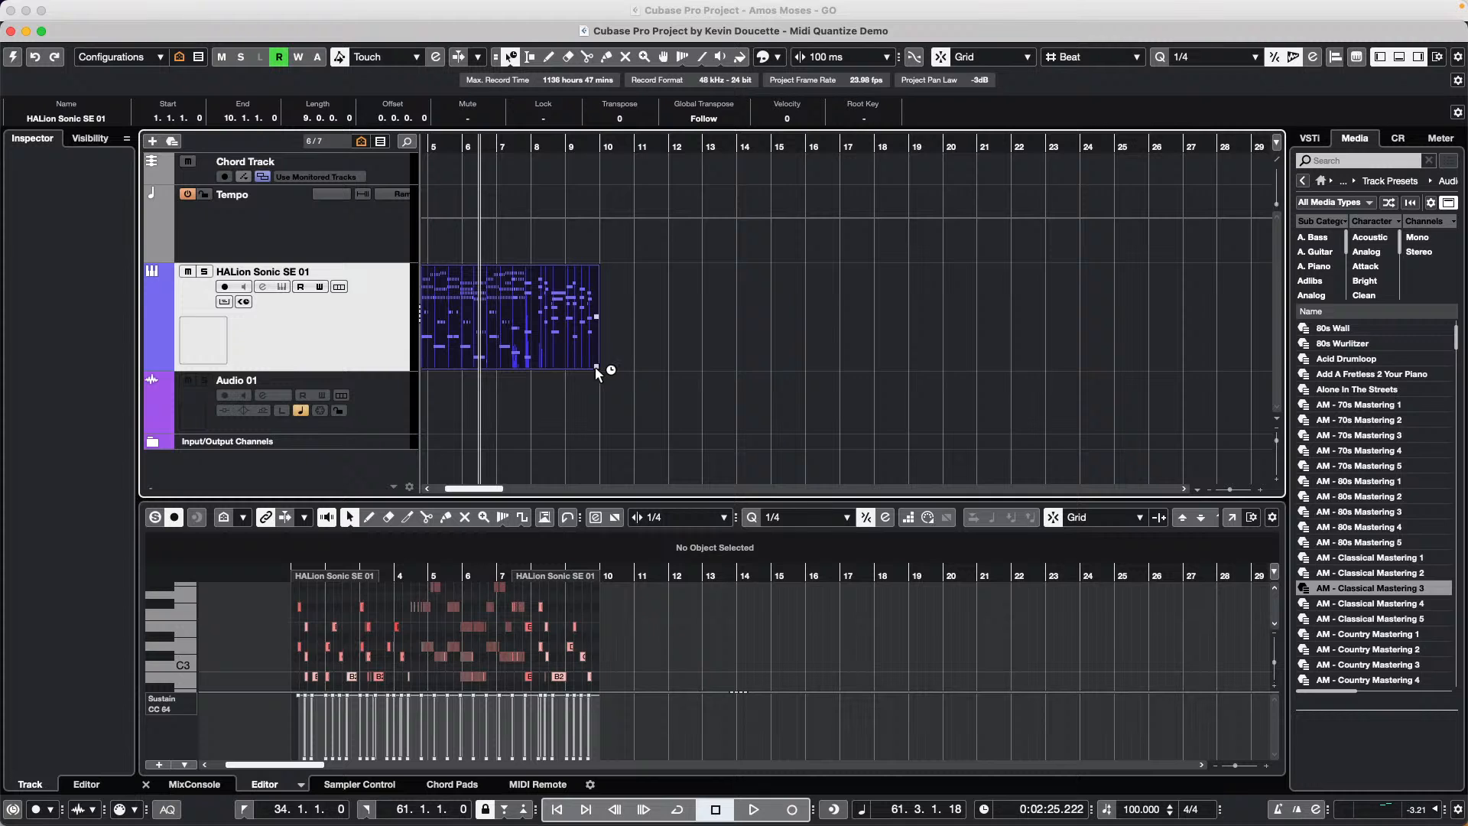
left_click_drag(594, 368, 1457, 375)
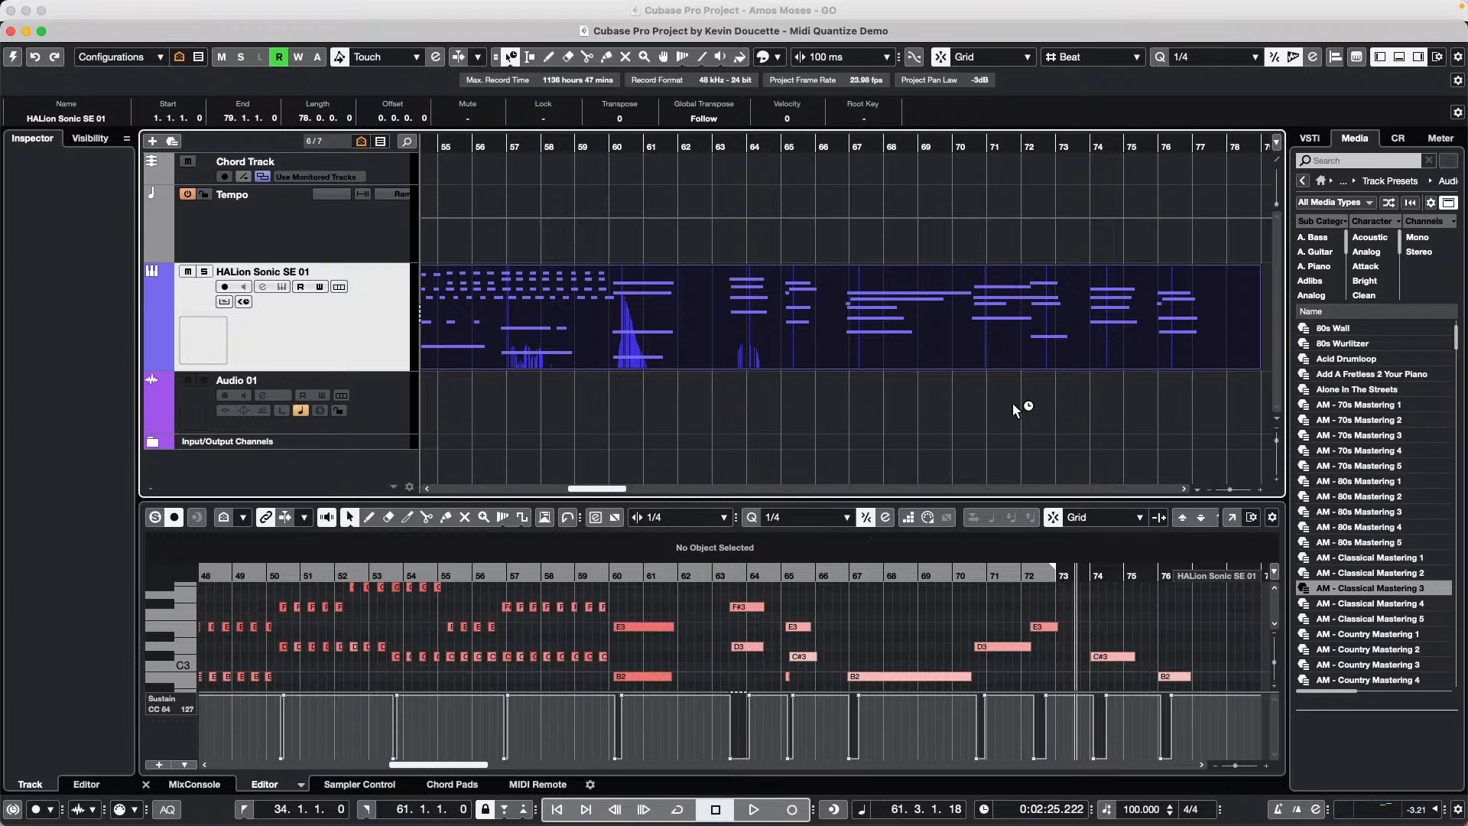
Select the F#3, D3, E3 and C#3 notes around bars 63 to 66 and lengthen them
left_click_drag(736, 595, 837, 630)
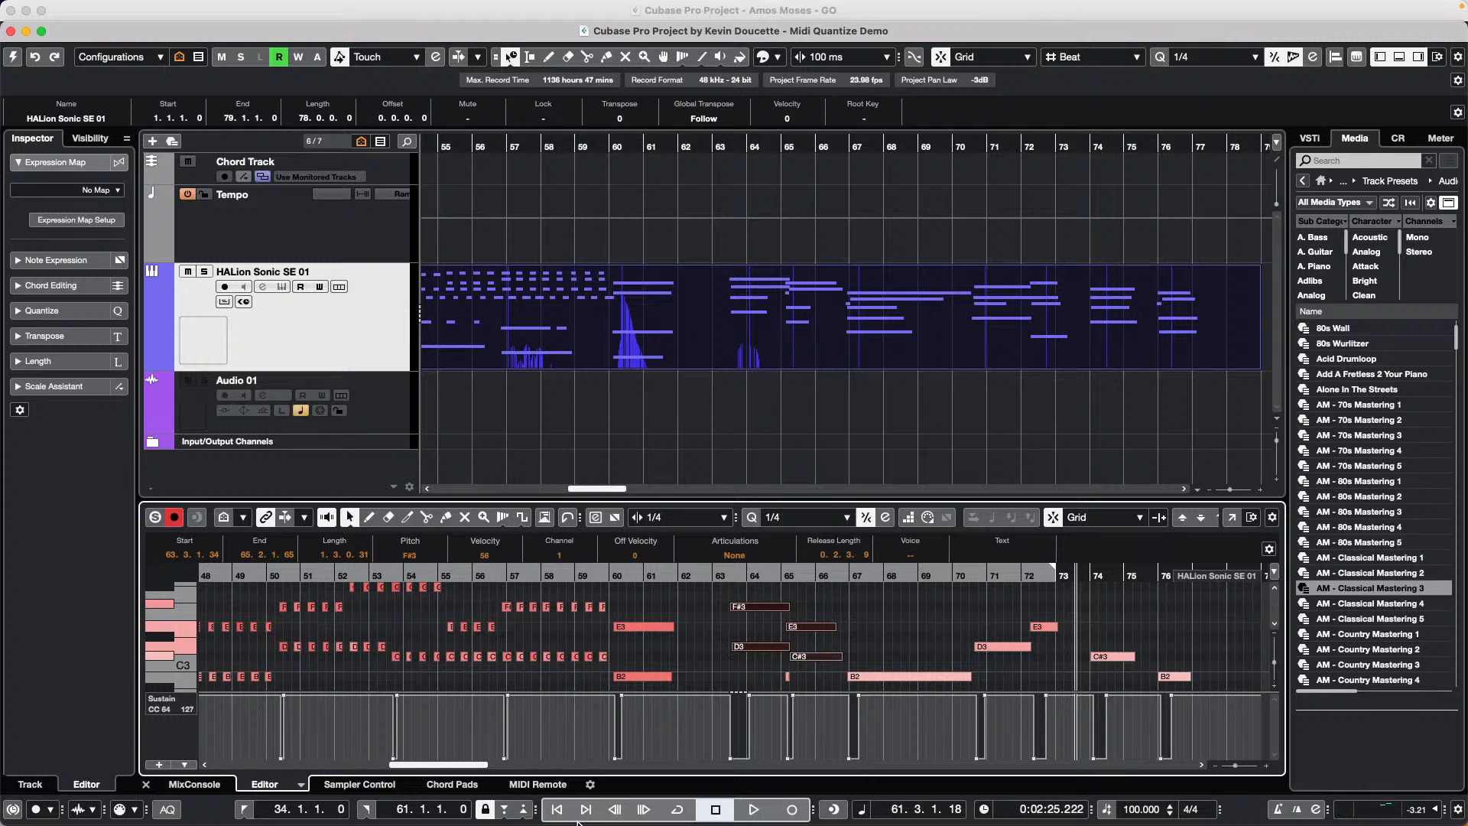
Show the overview of all MIDI Remote controllers, select the Audio 01 track, and reselect the HALion Sonic SE 01 track
left_click(537, 785)
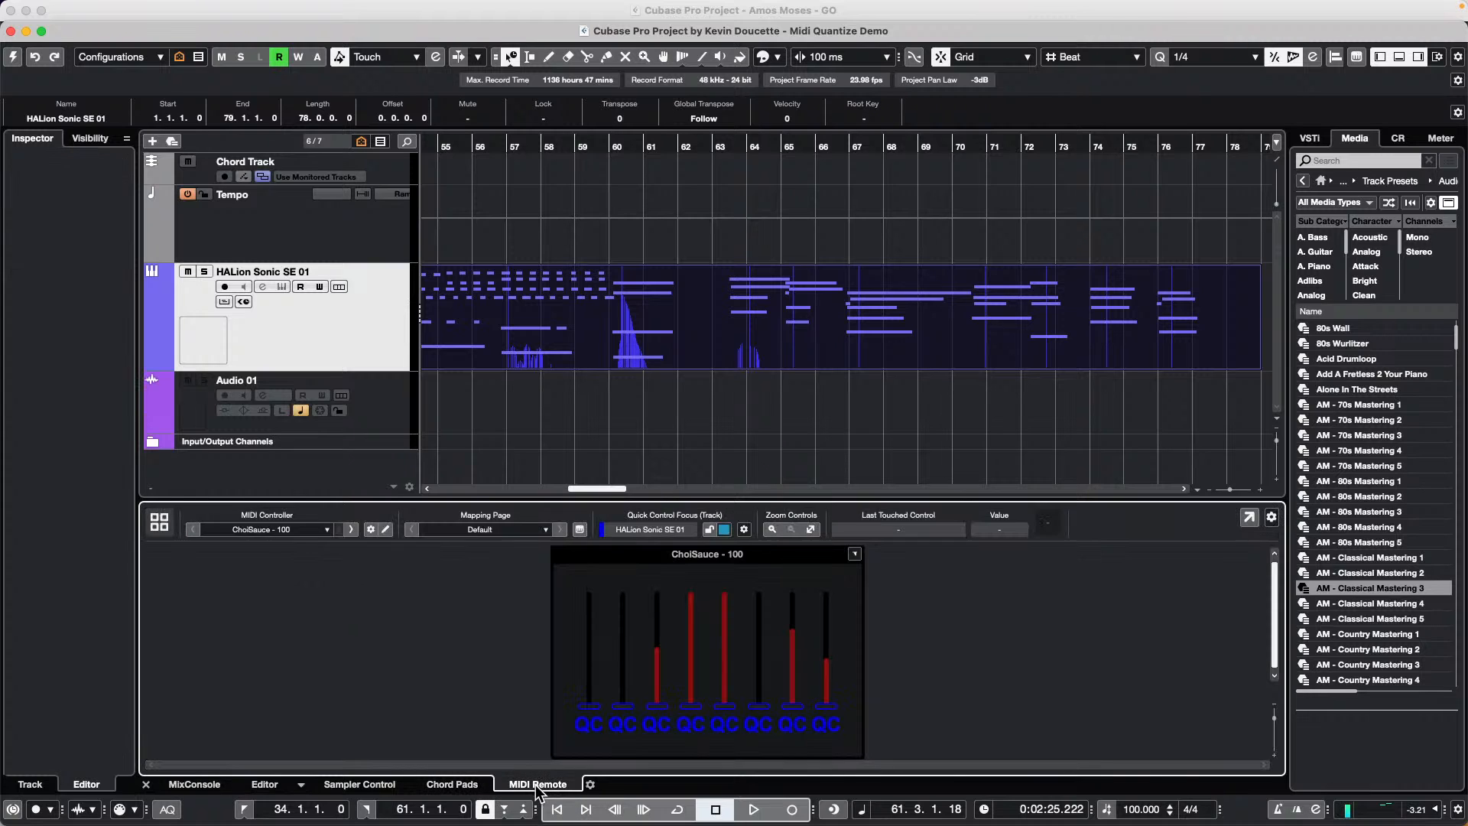
left_click(160, 520)
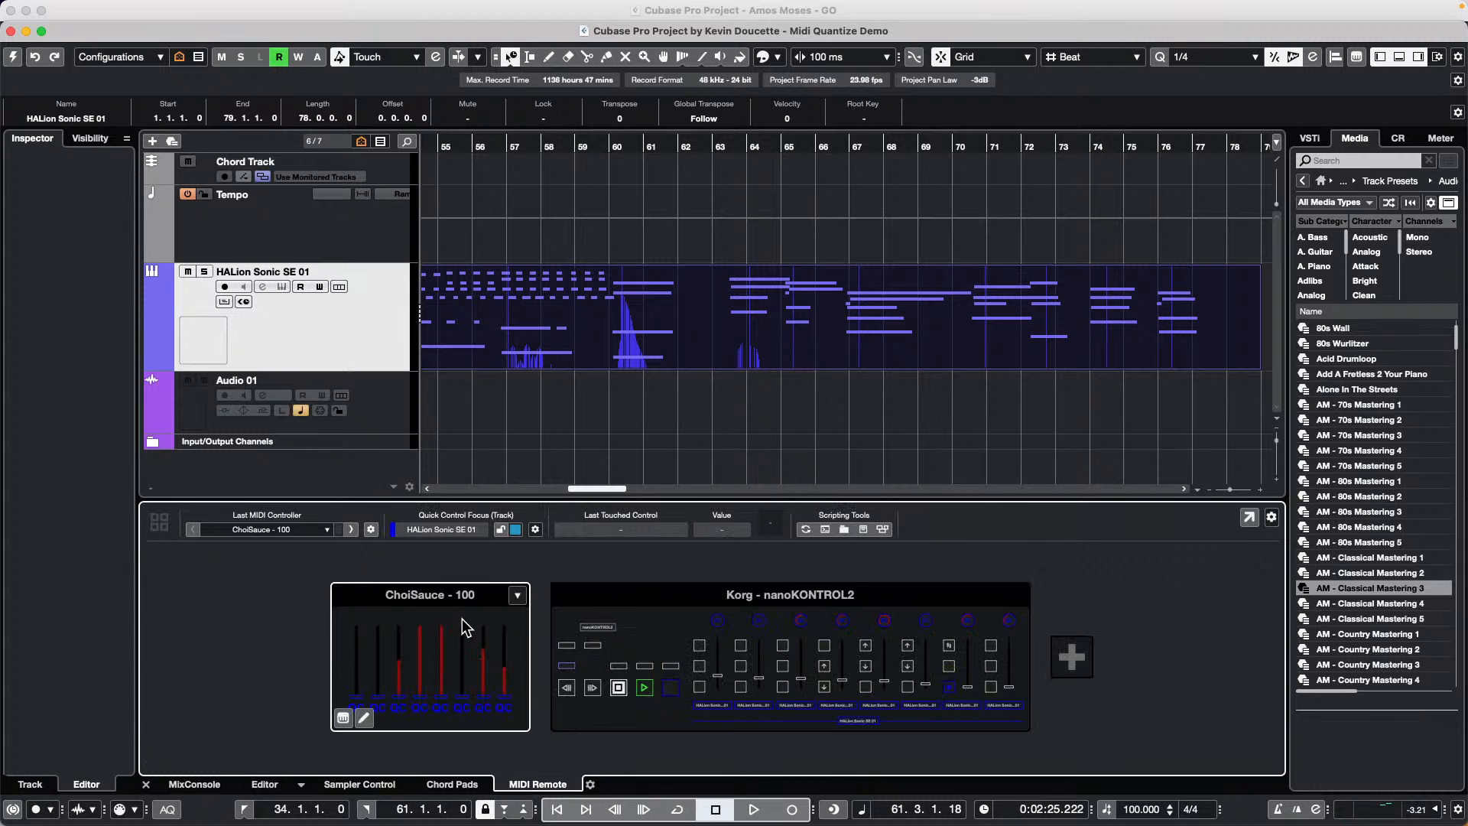
mouse_move(498, 594)
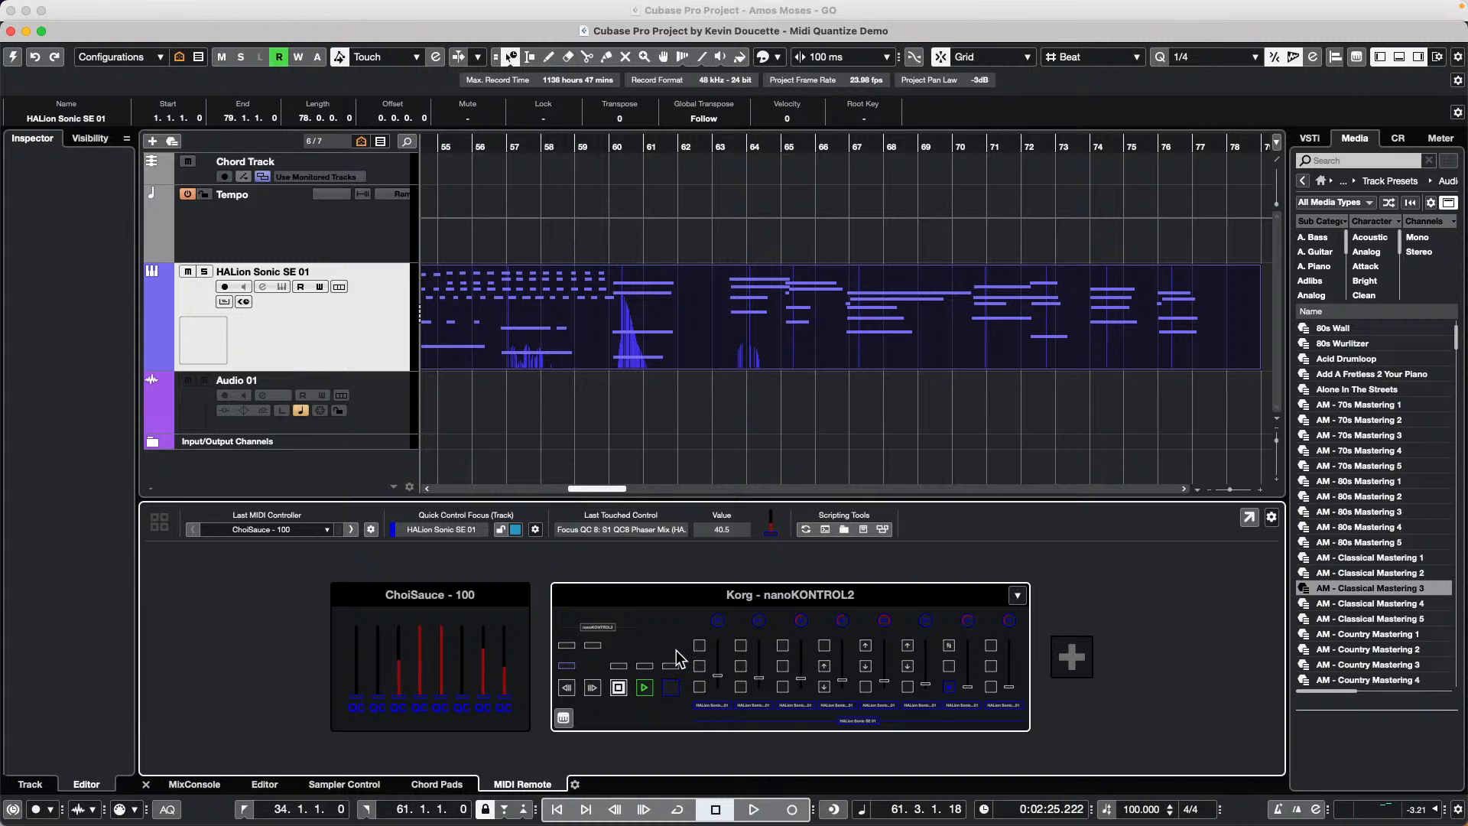
left_click(387, 402)
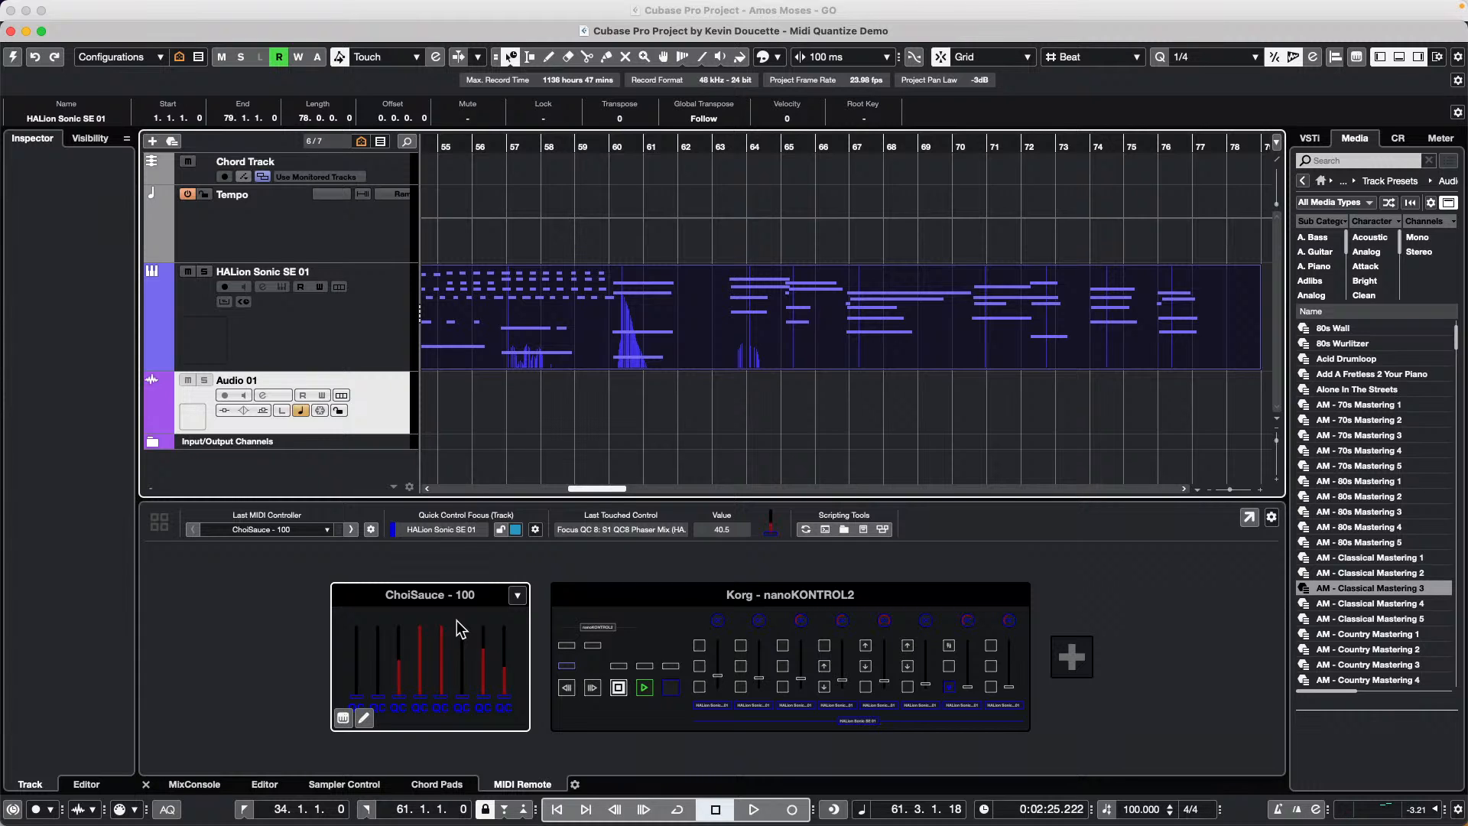
left_click(393, 345)
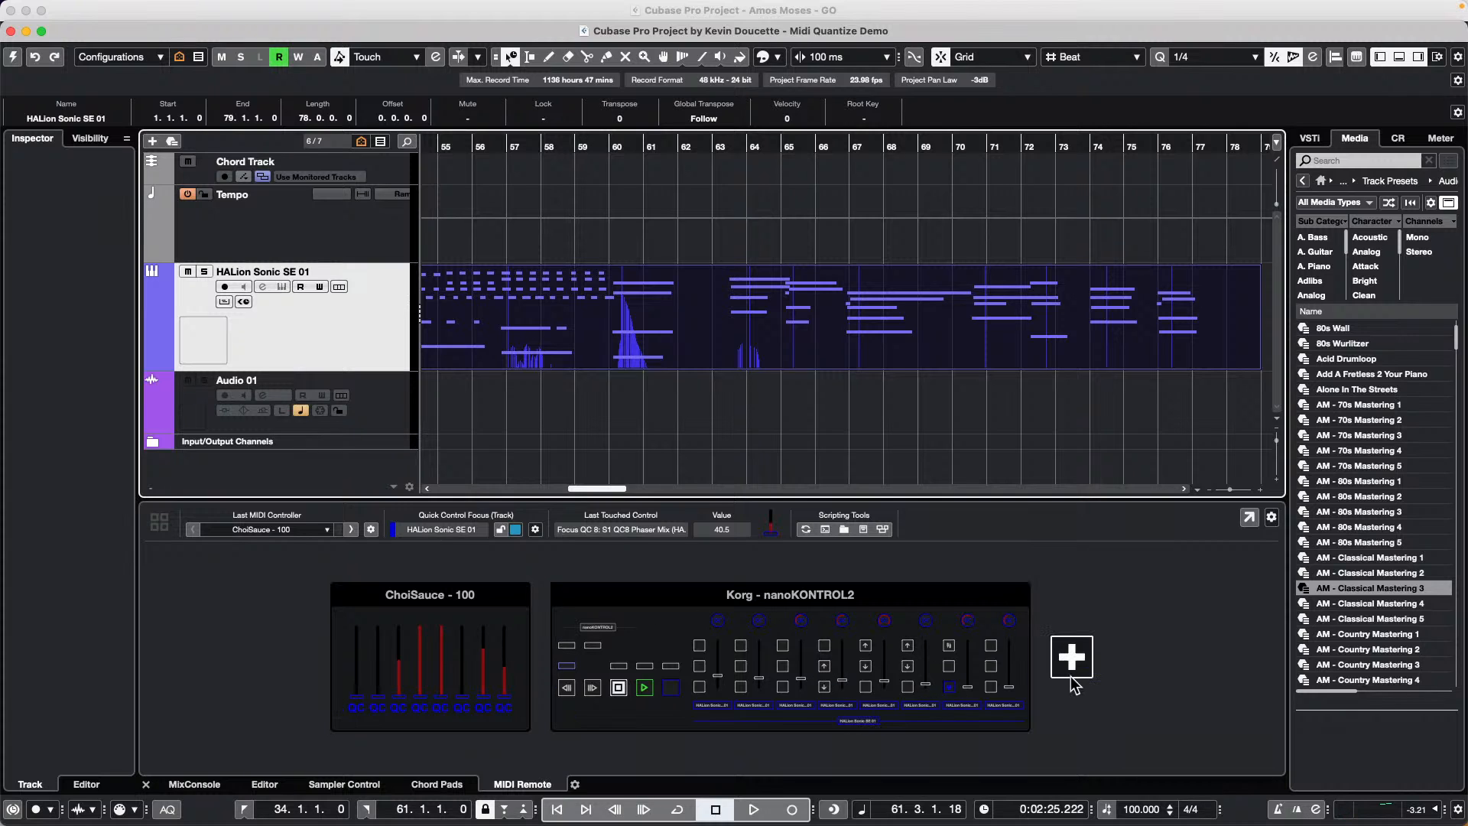
Open the ChoiSauce - 100 controller surface and try to add an instrument track to the project
left_click(364, 605)
double_click(375, 599)
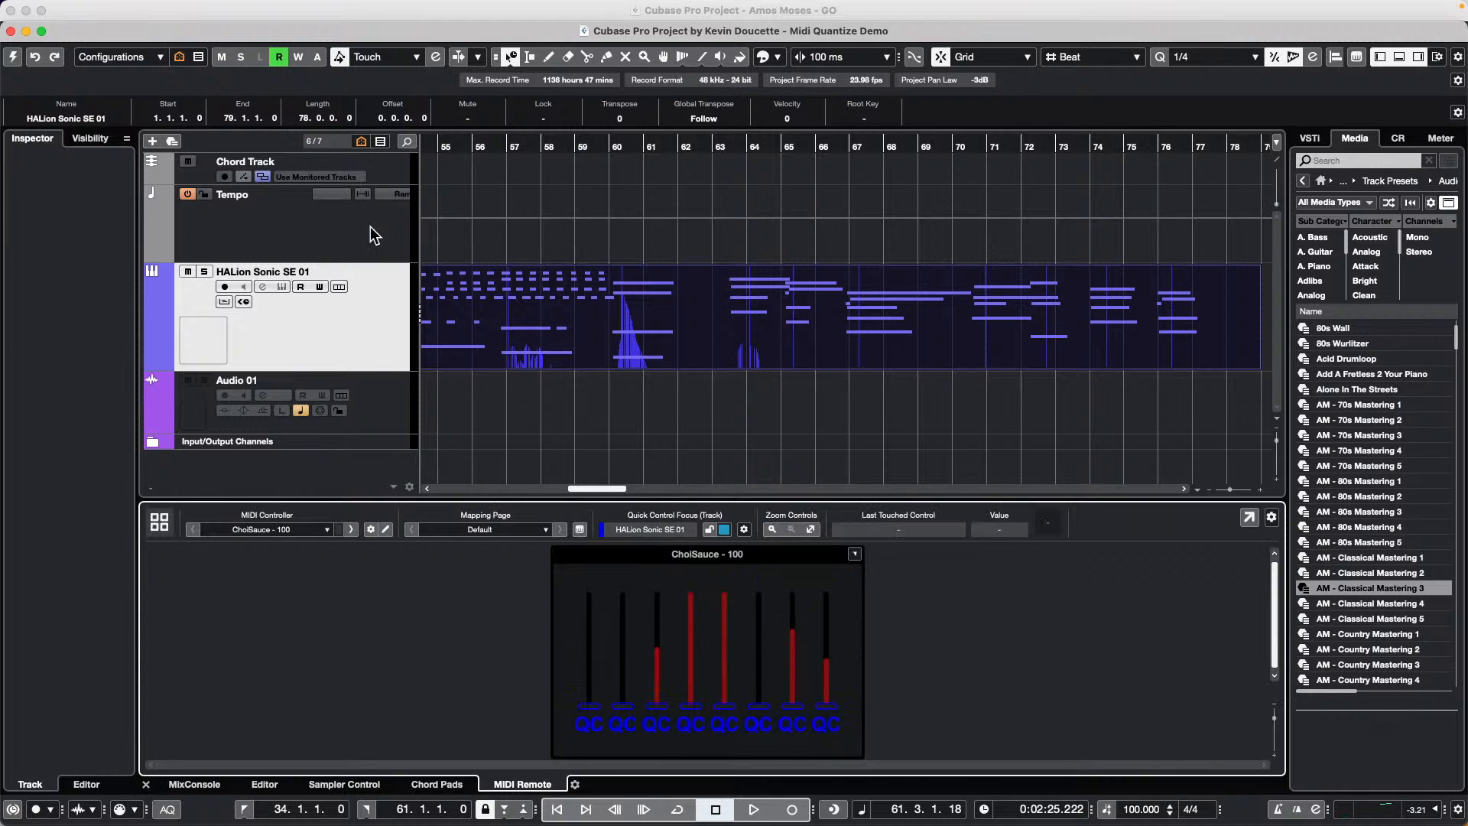
right_click(374, 335)
mouse_move(450, 335)
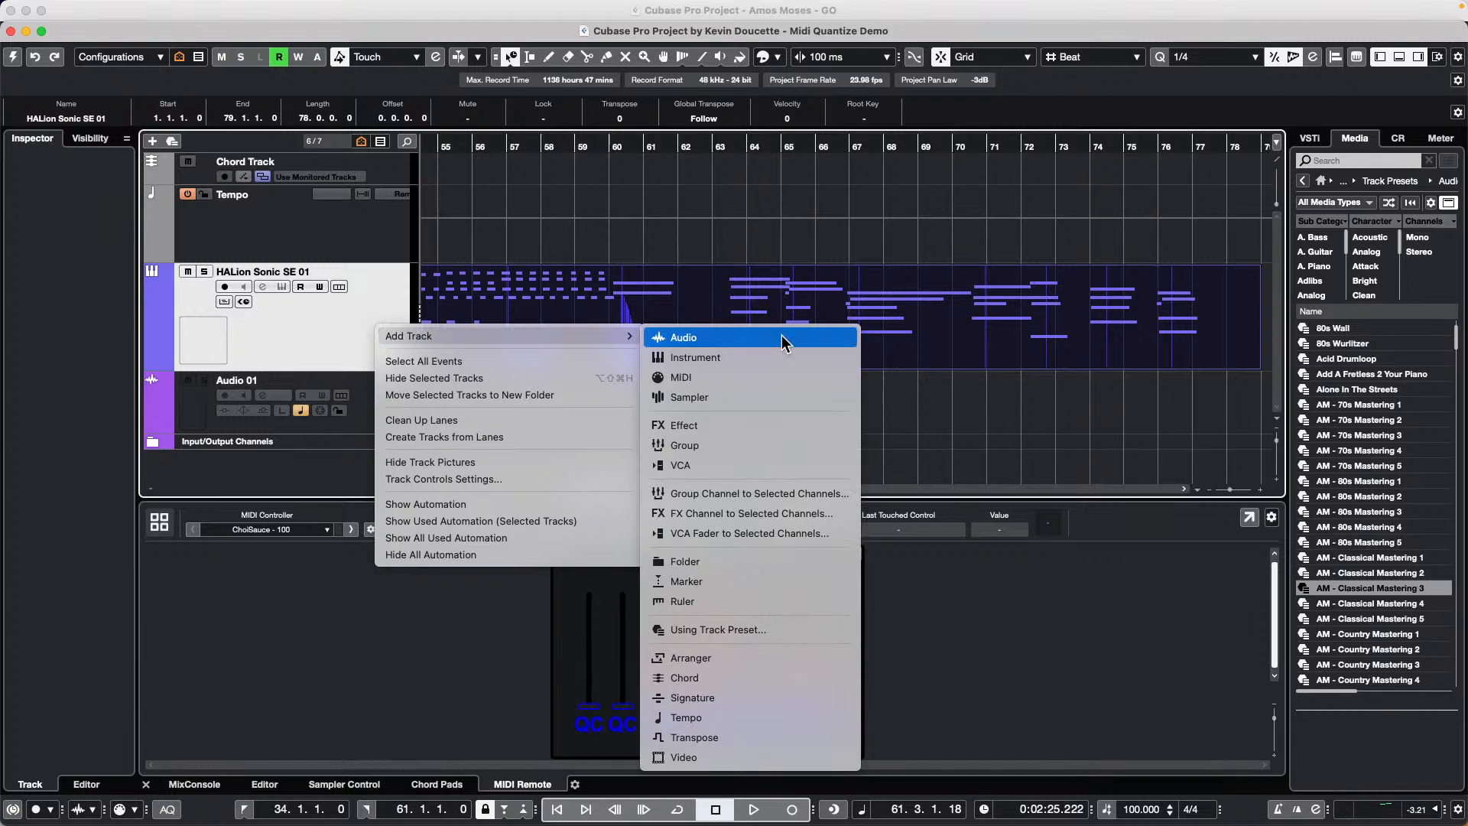
left_click(766, 371)
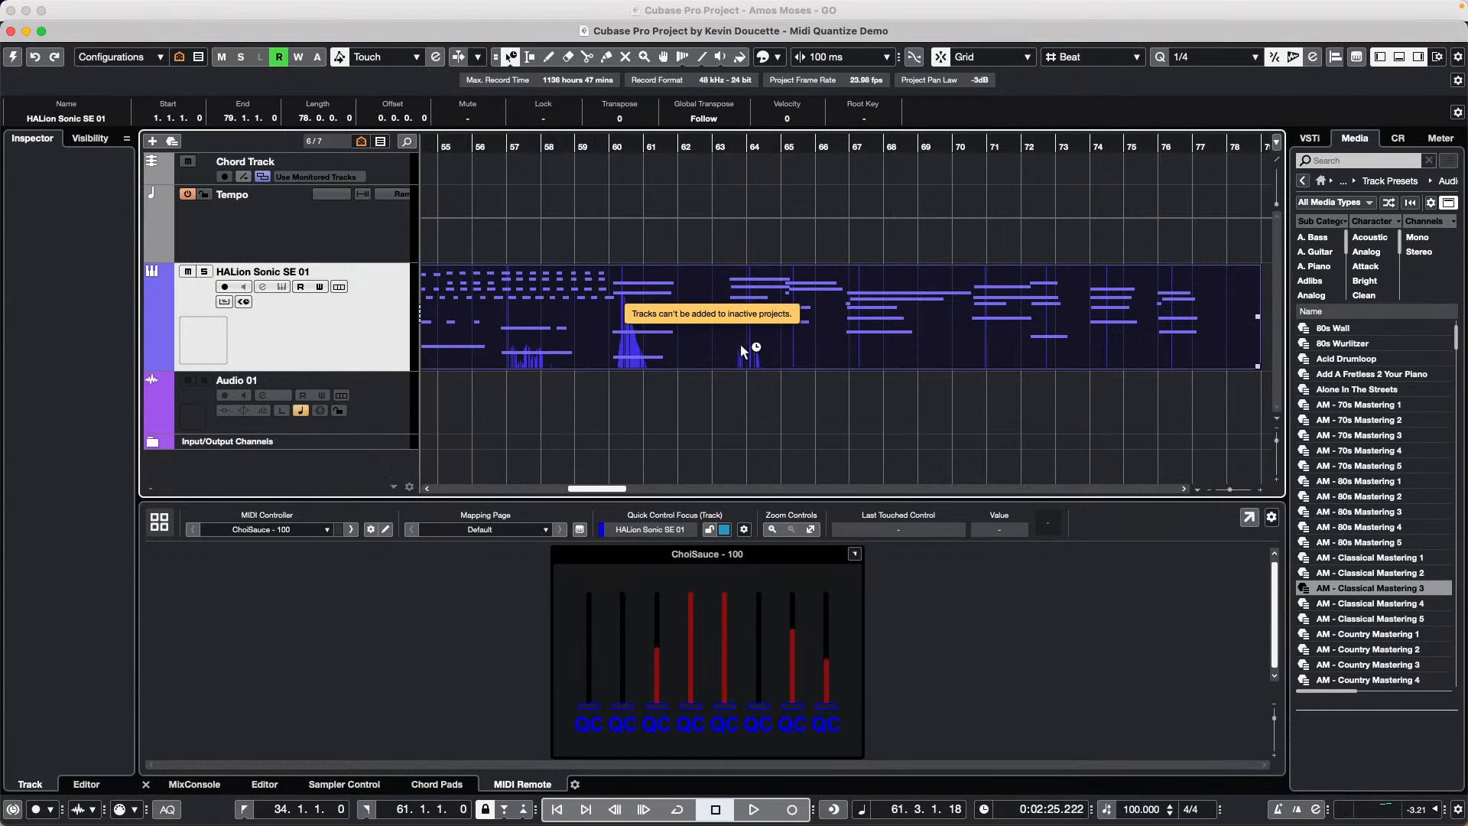
Activate the Midi Quantize Demo project and add one HALion Sonic SE instrument track routed to Stereo Out, closing its plug-in window
left_click(13, 57)
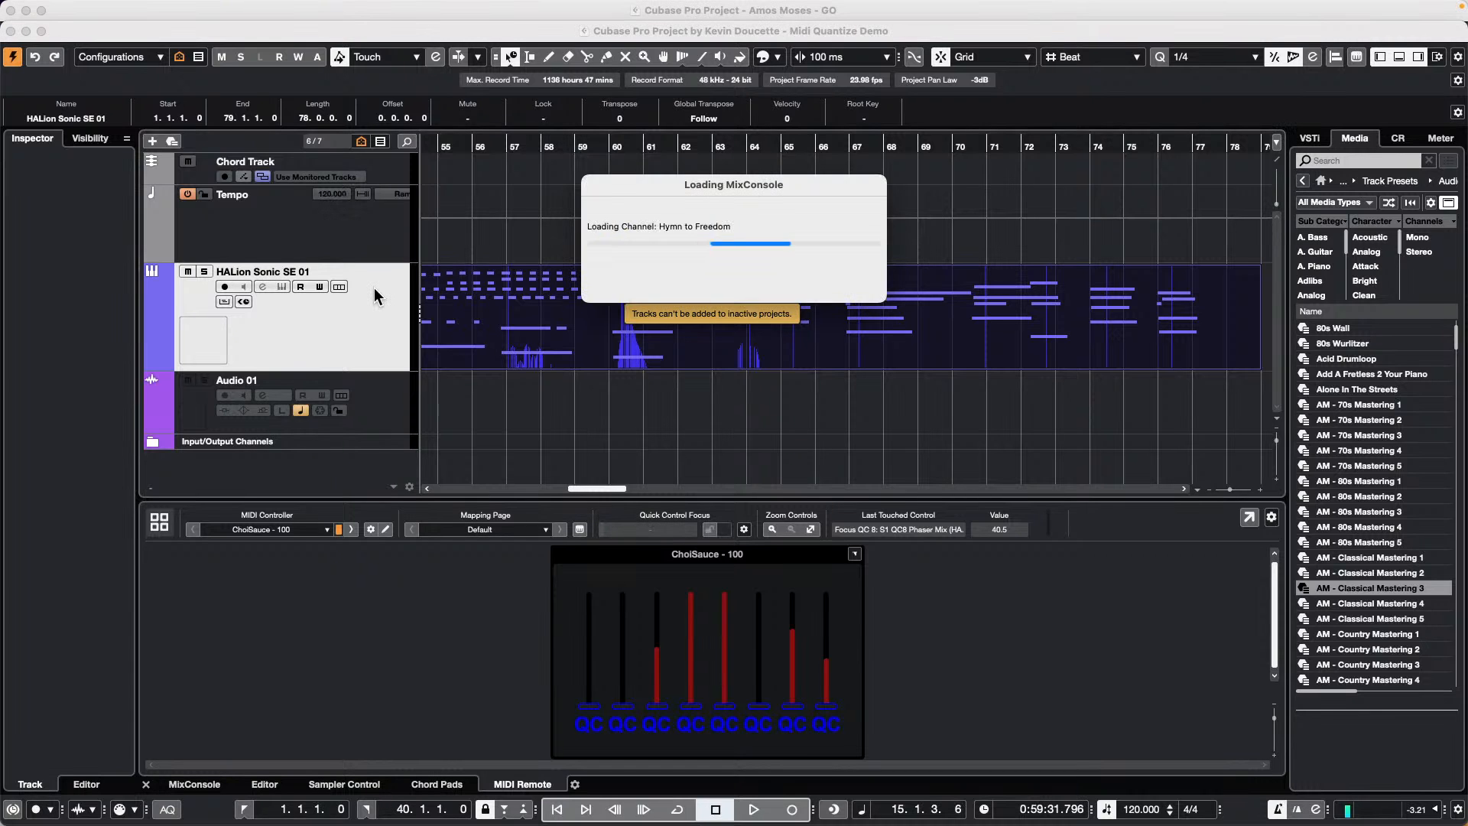
right_click(367, 331)
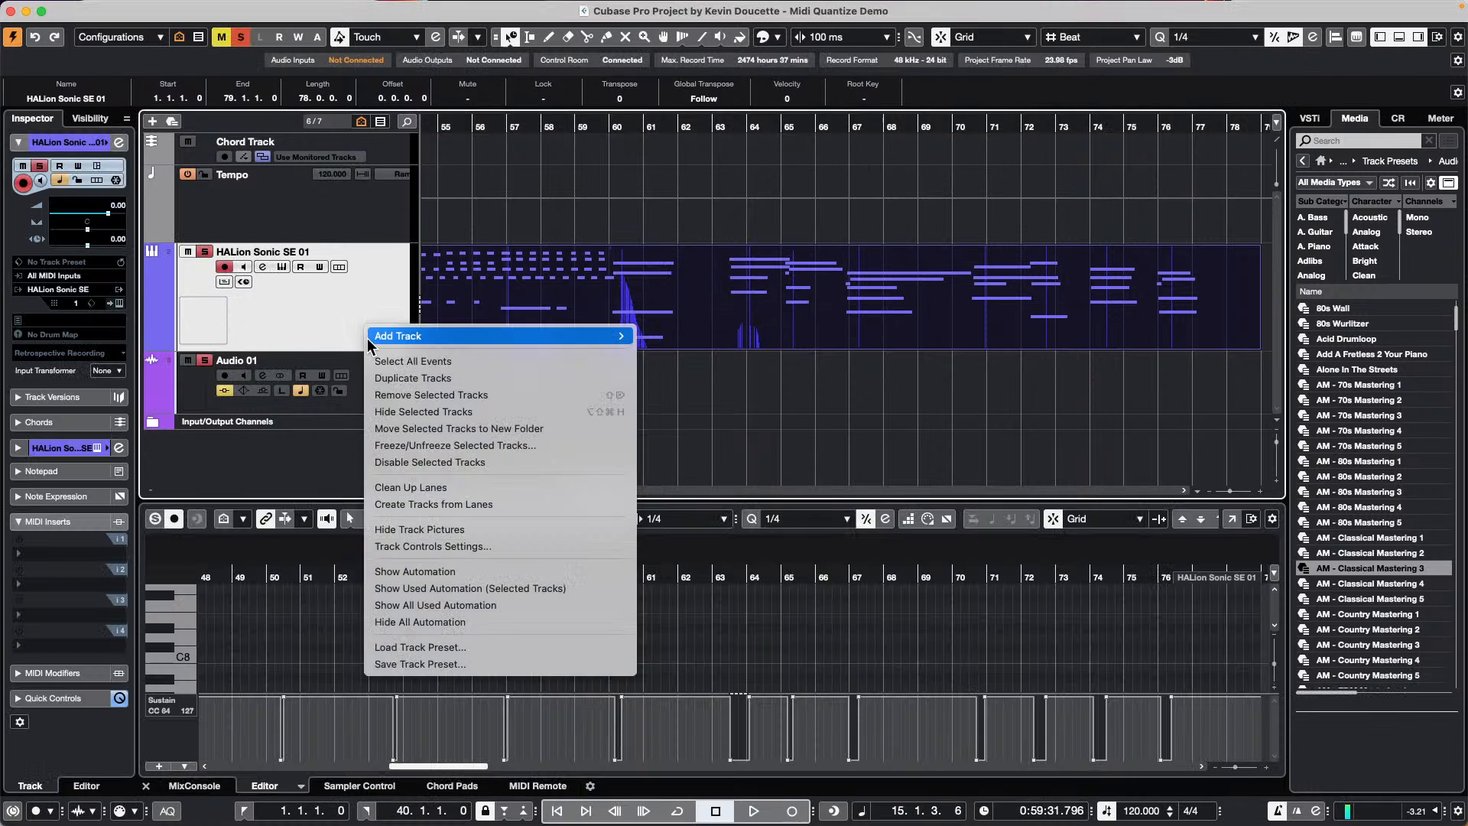
mouse_move(459, 337)
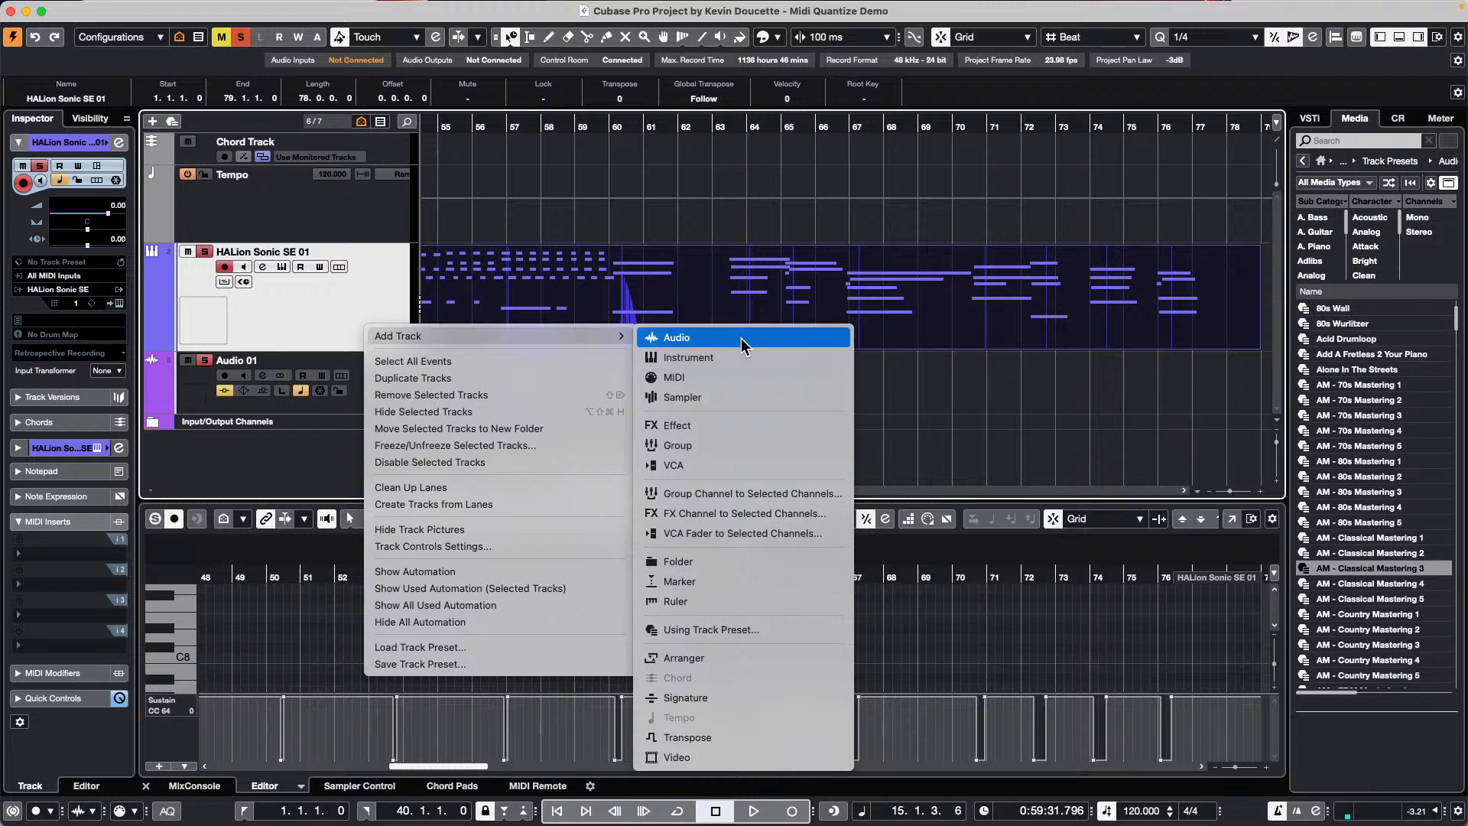
left_click(734, 360)
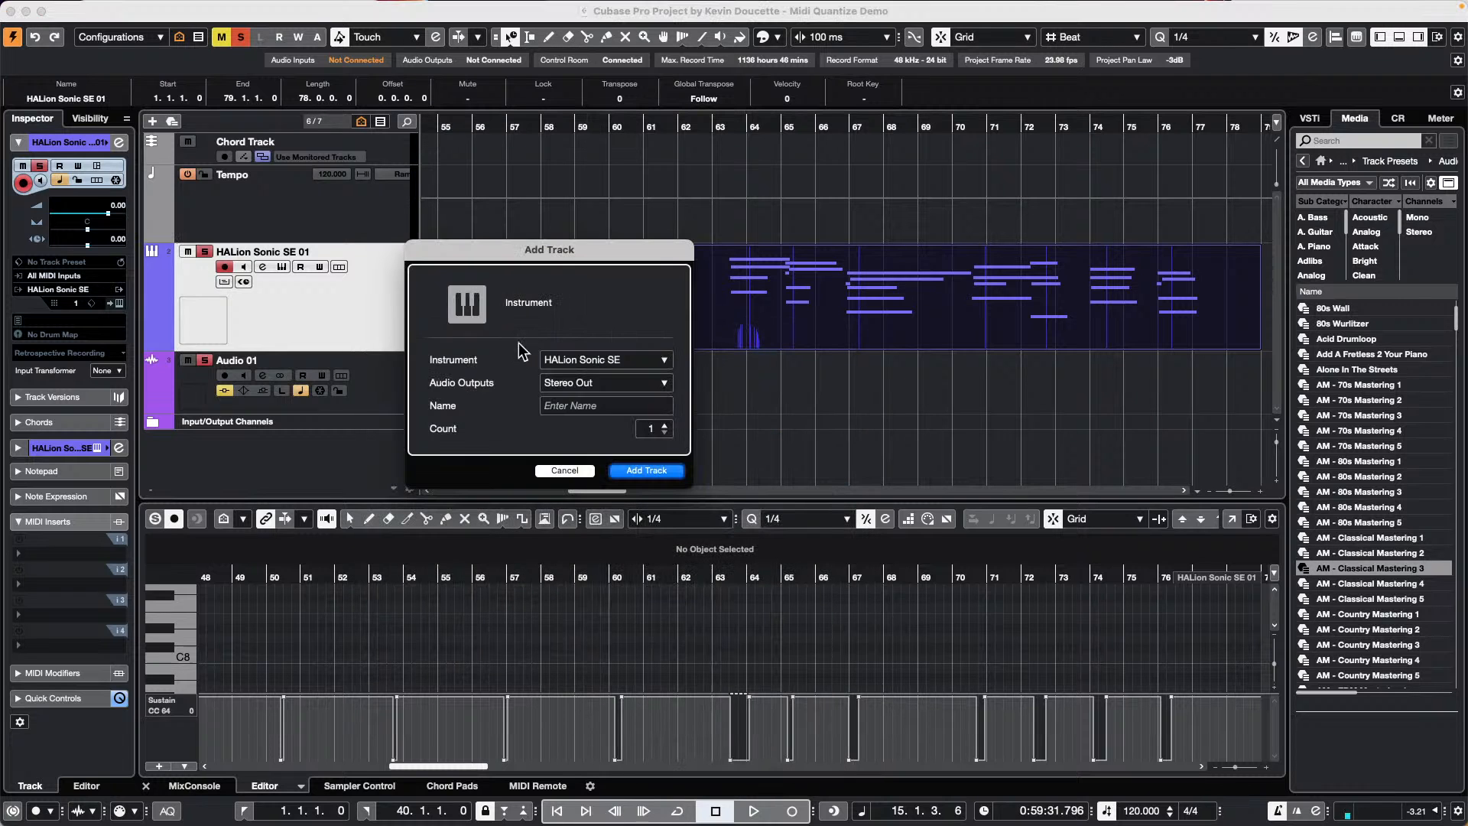
left_click(647, 470)
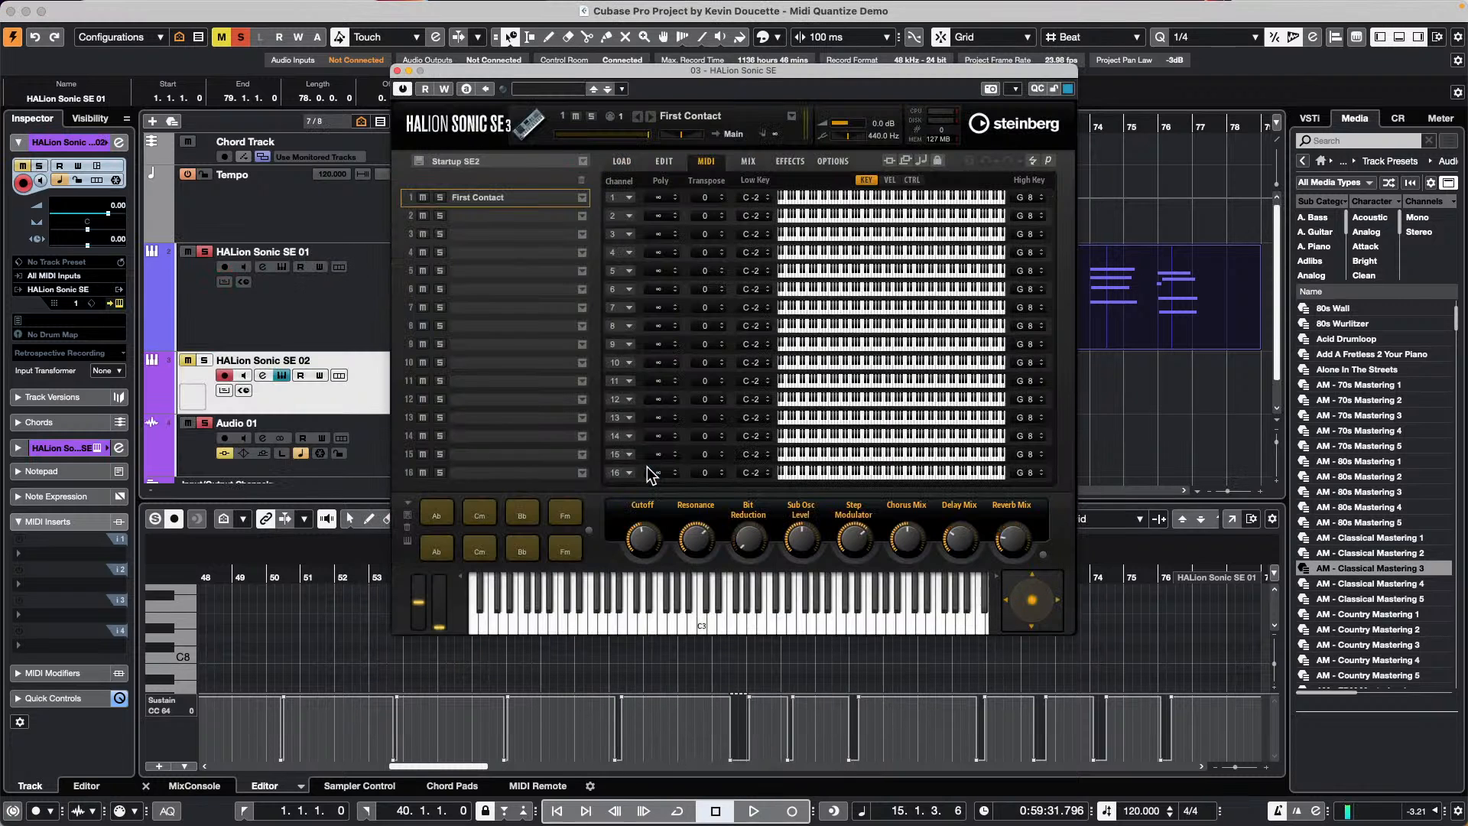
left_click(396, 70)
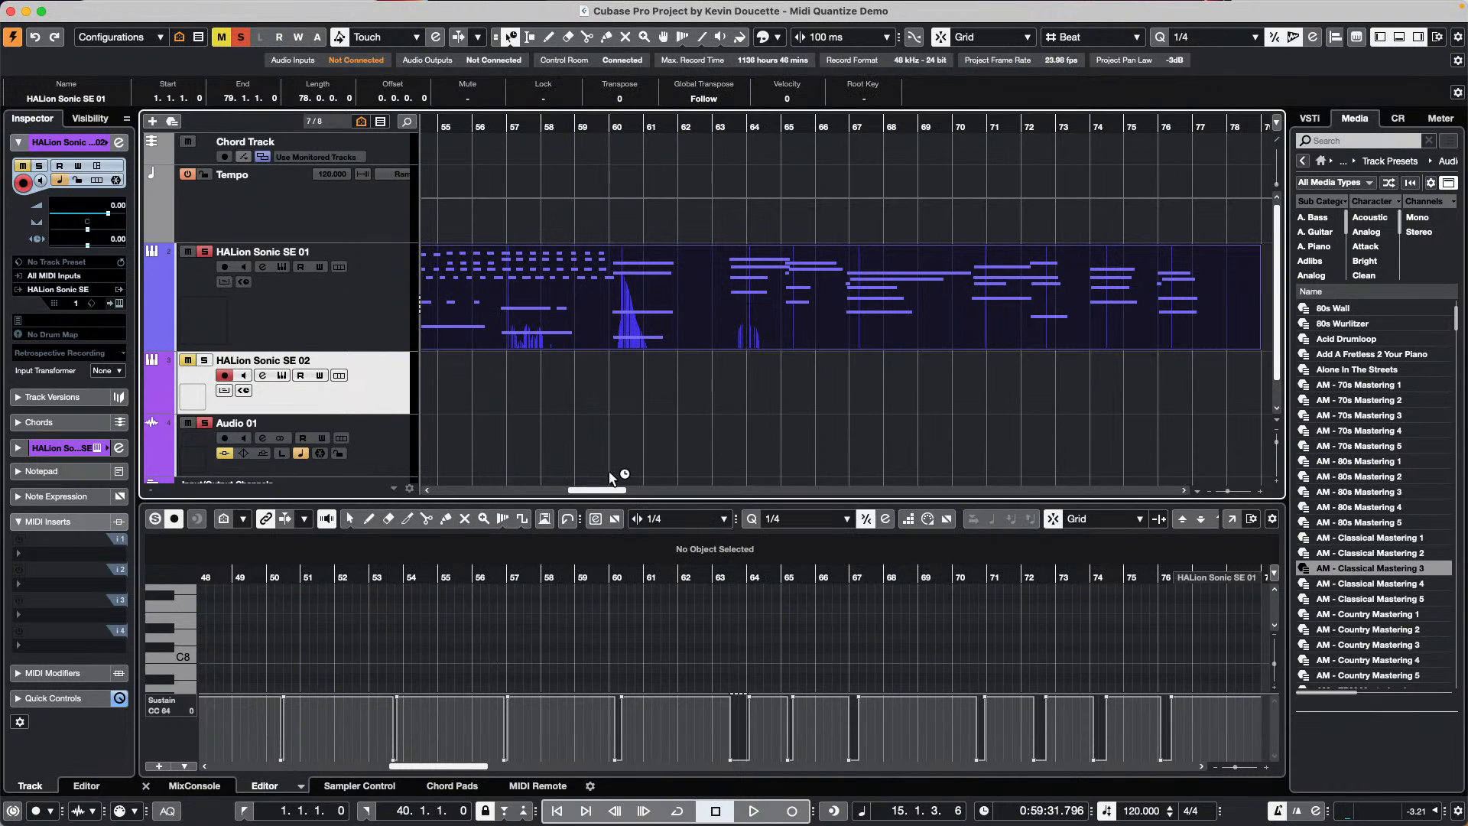
Start a new MIDI Remote controller surface with vendor M-Audio, model Ovygen Pro 49 and the script creator's name
left_click(558, 786)
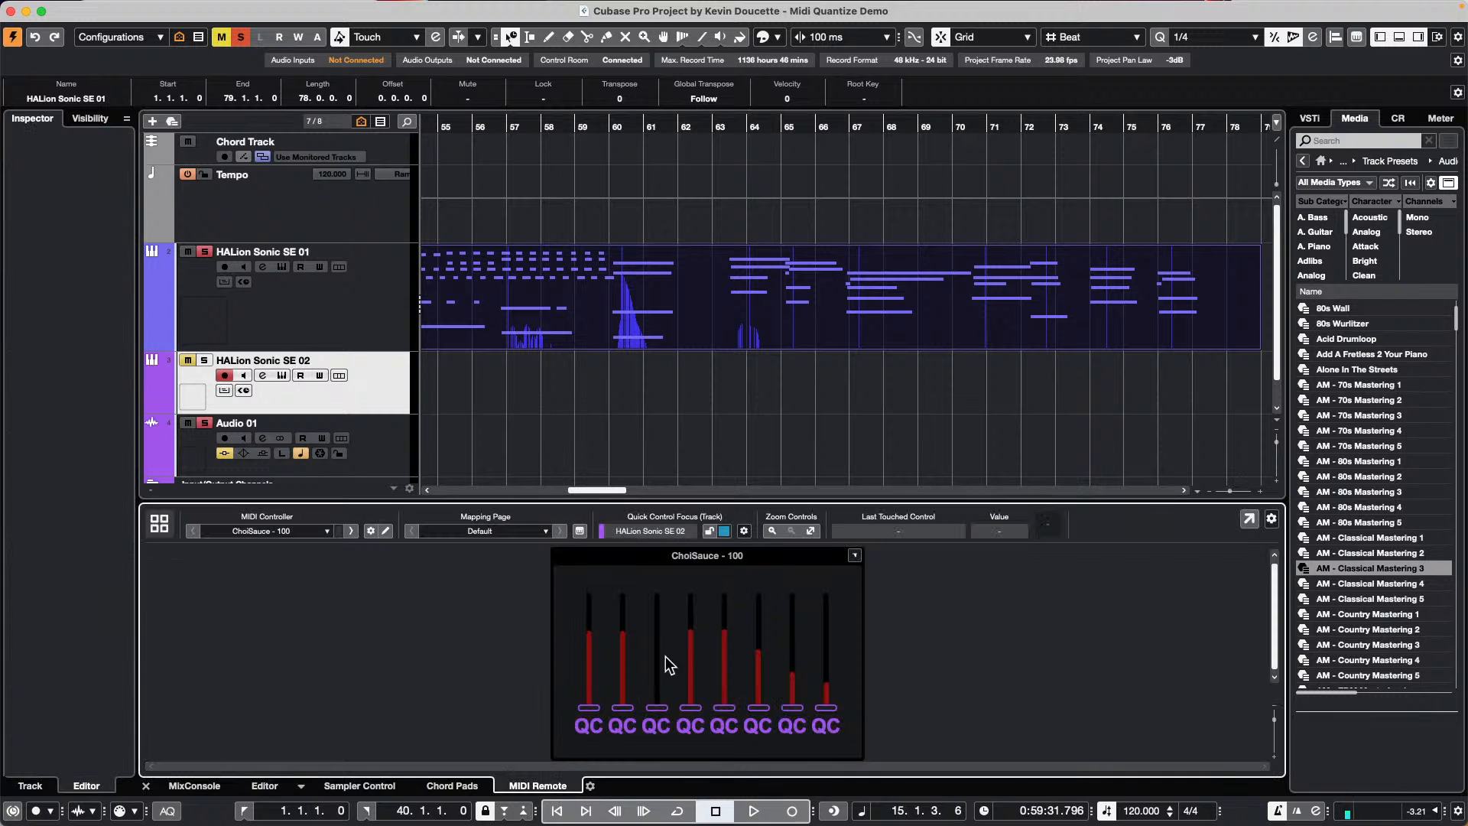
left_click(159, 528)
left_click(1068, 654)
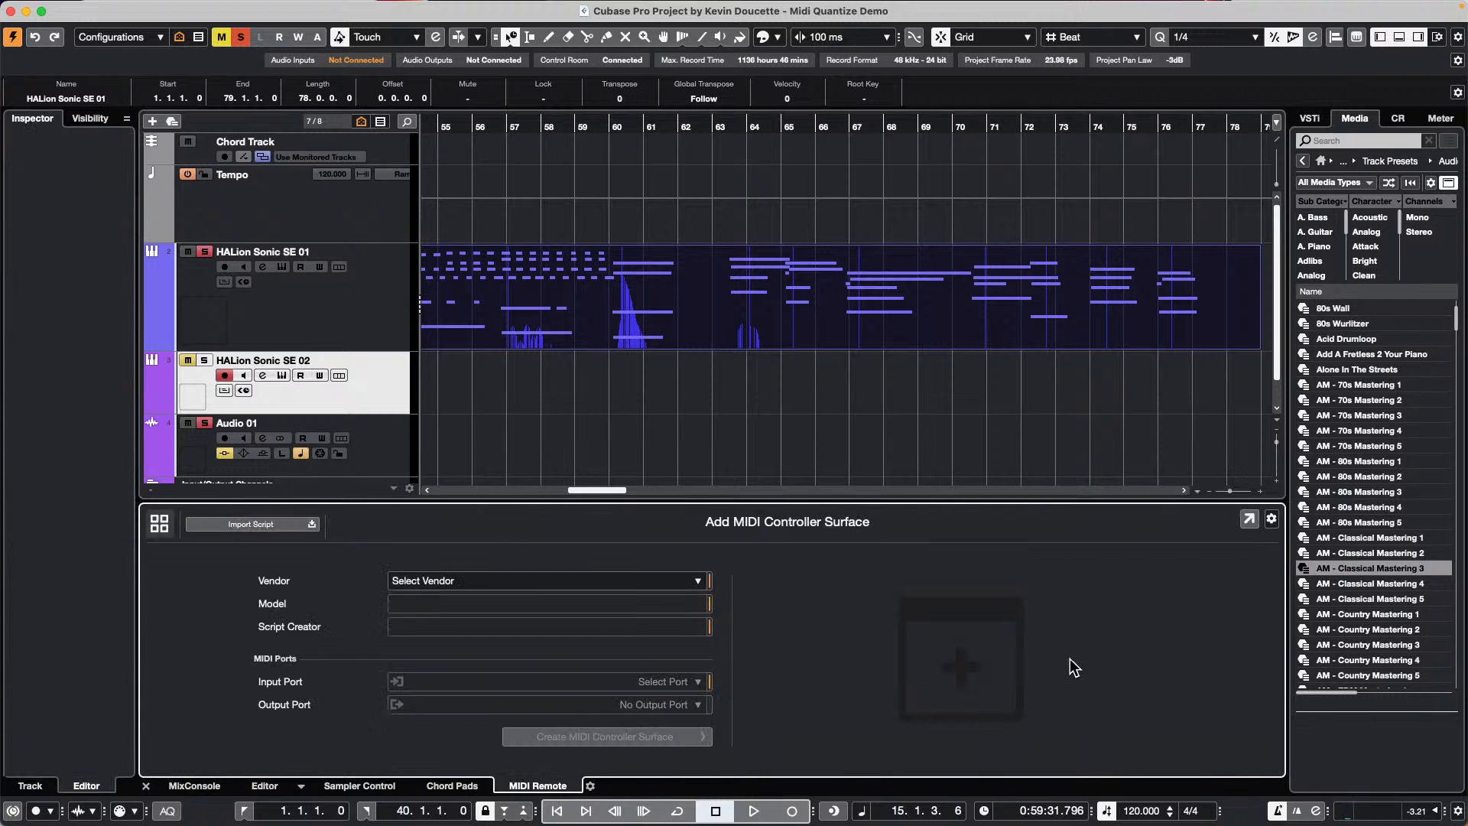
left_click(477, 586)
scroll(475, 725, "down", 5)
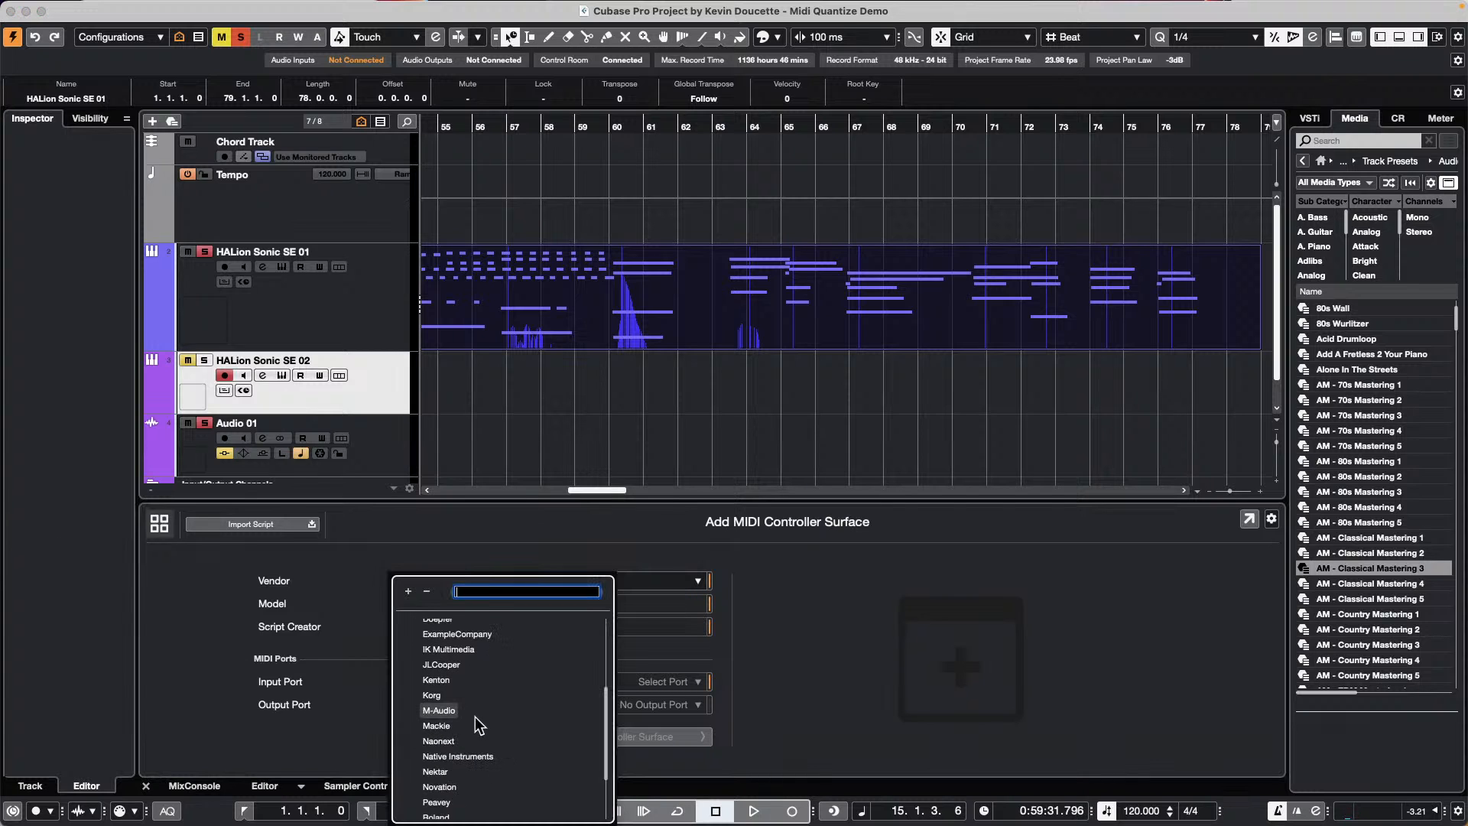
left_click(454, 710)
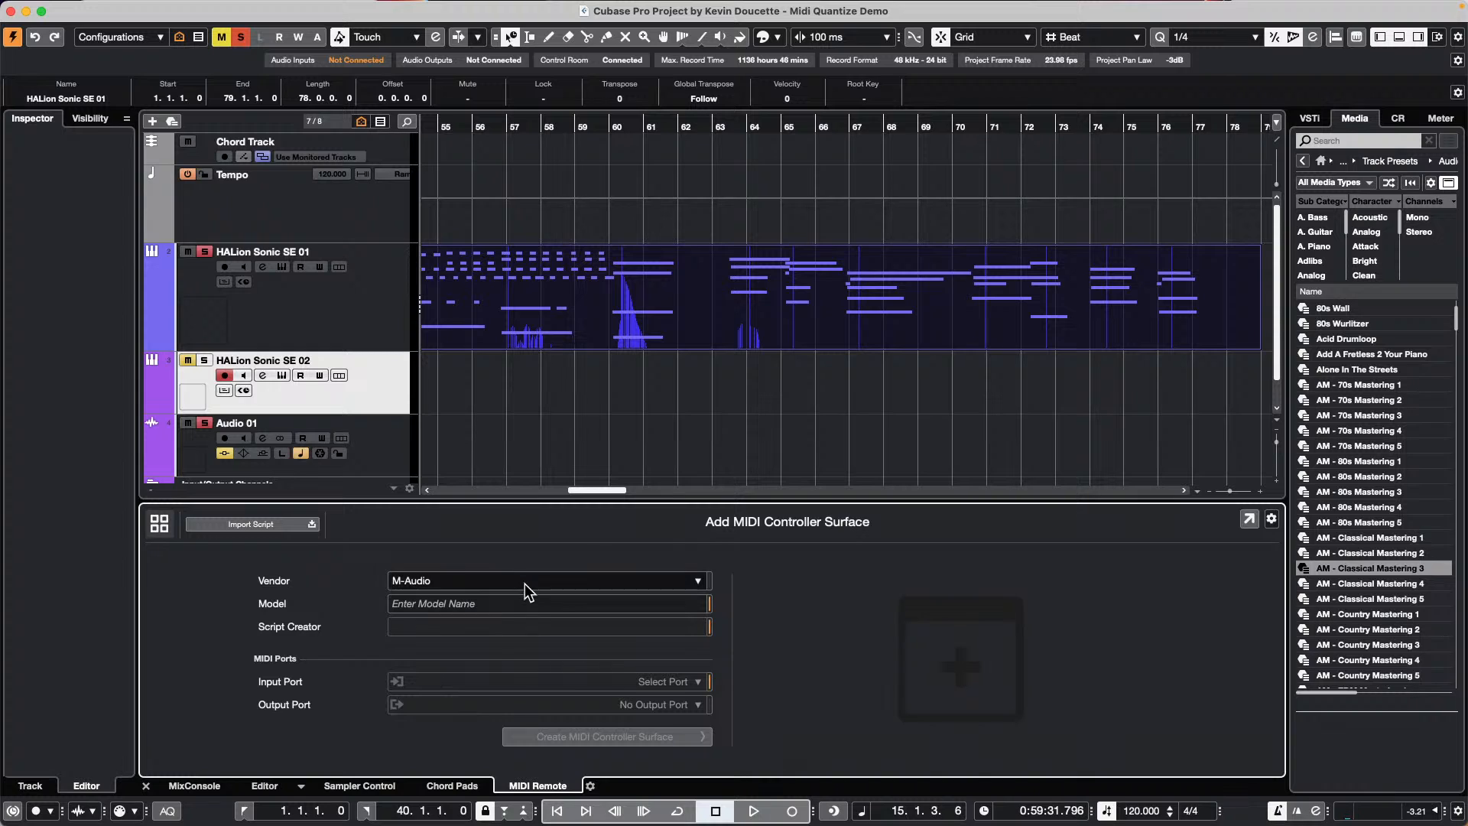
left_click(520, 605)
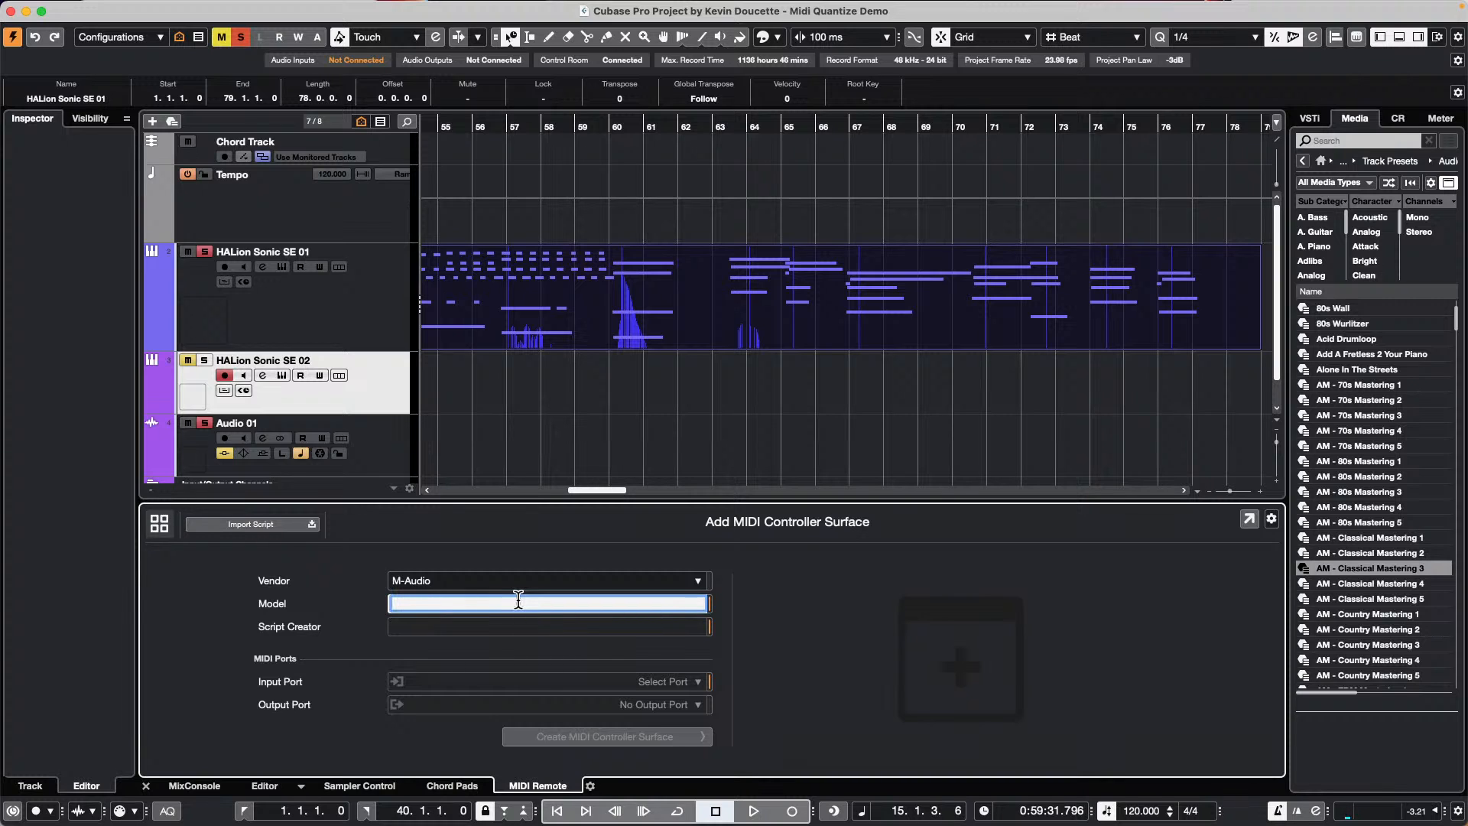
type("Oxygen Pro 49")
key("Return")
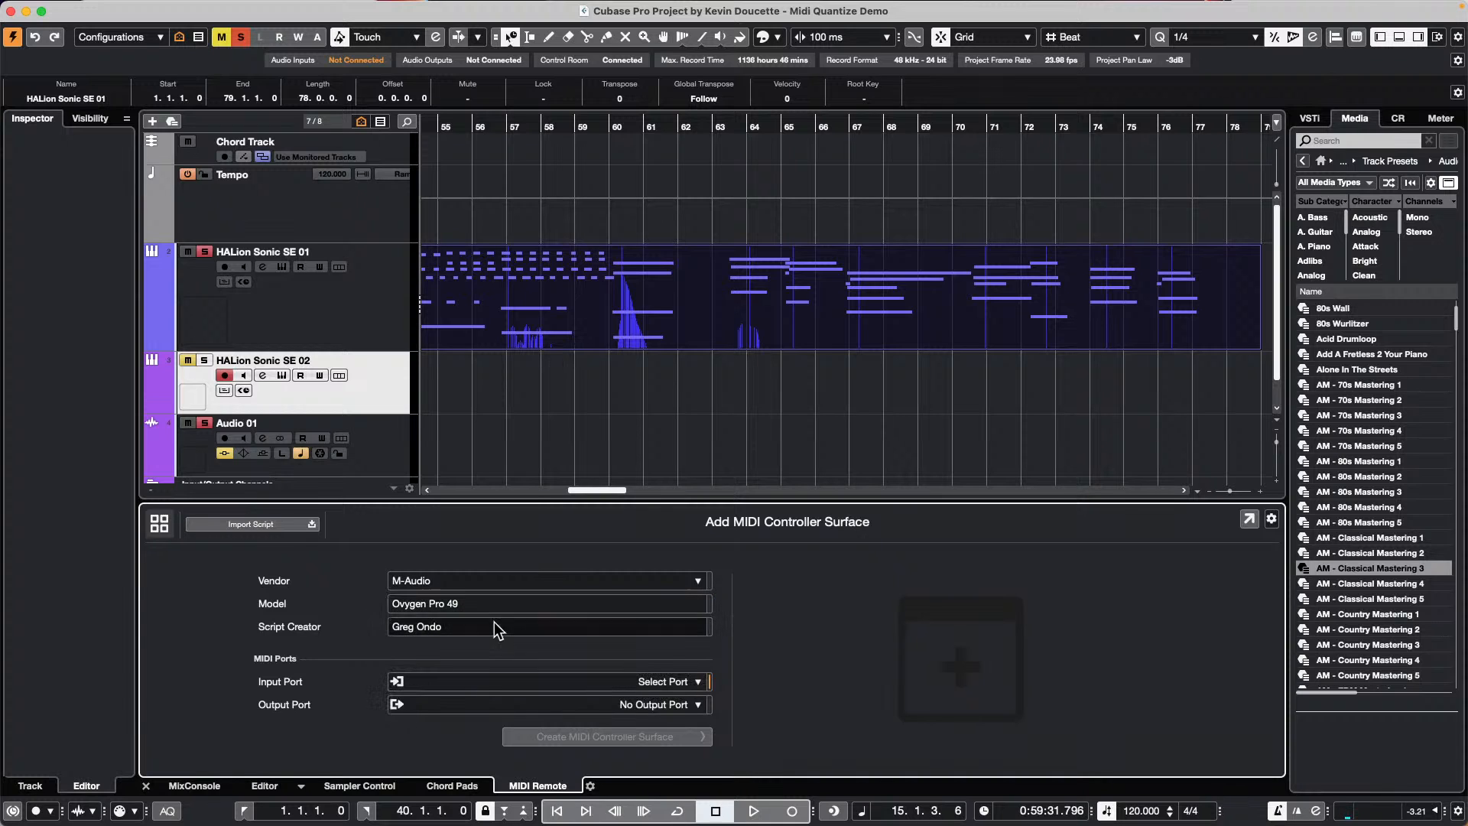
Assign PANORAMA P4 MIDI in and PANORAMA P4 MIDI out as the ports and create the MIDI controller surface
left_click(680, 683)
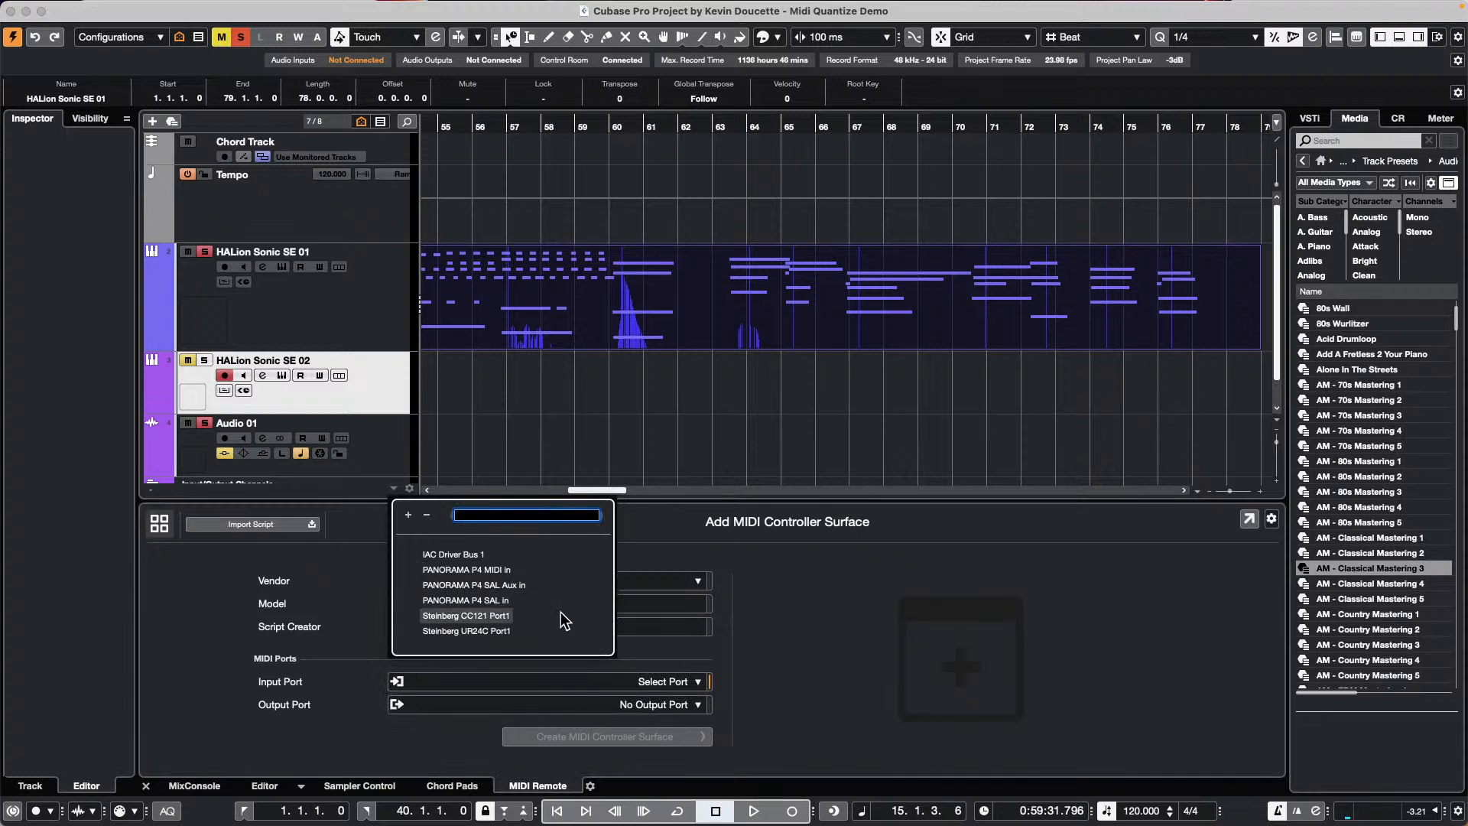
left_click(500, 575)
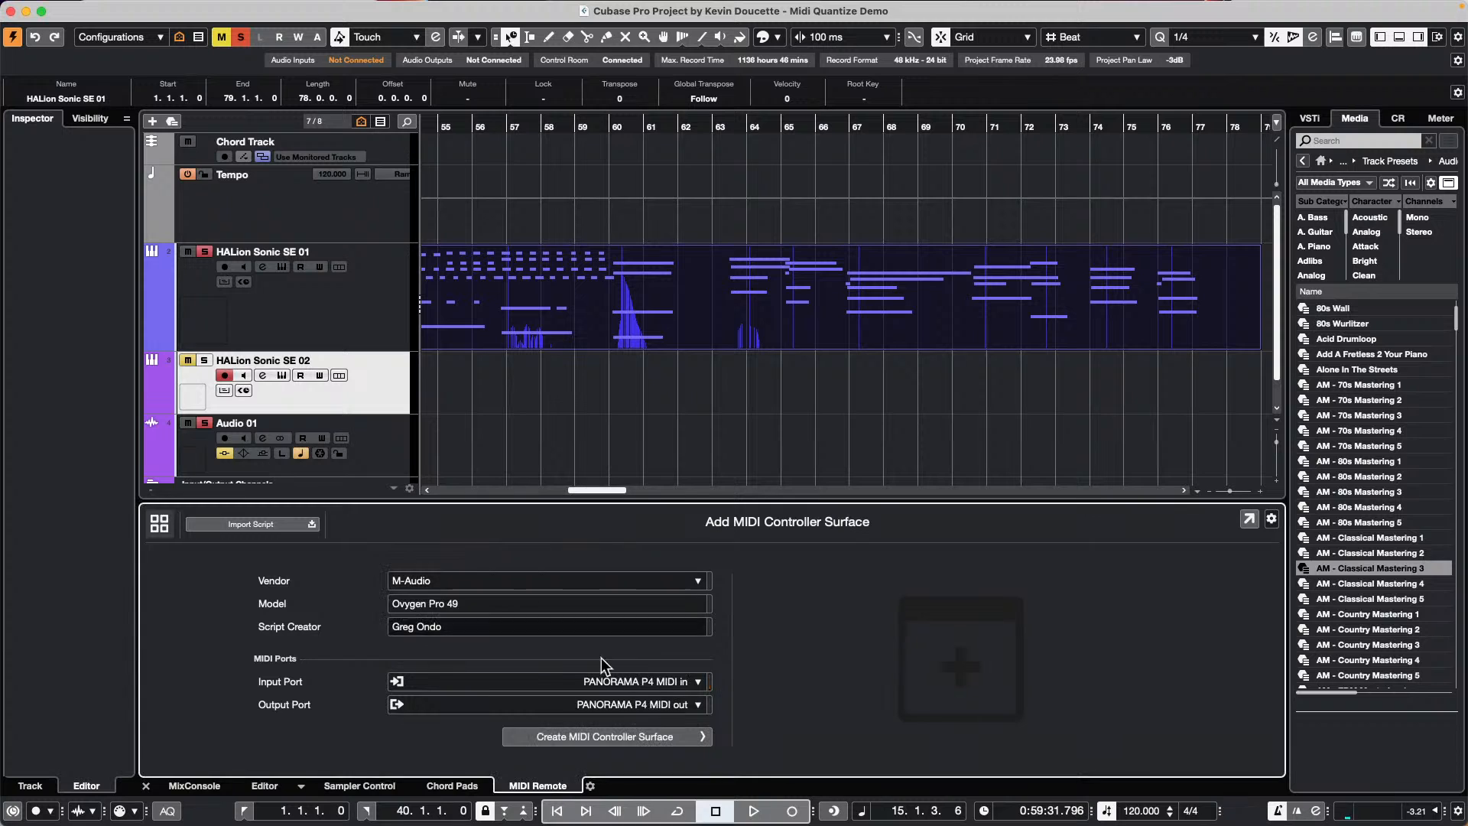
left_click(681, 705)
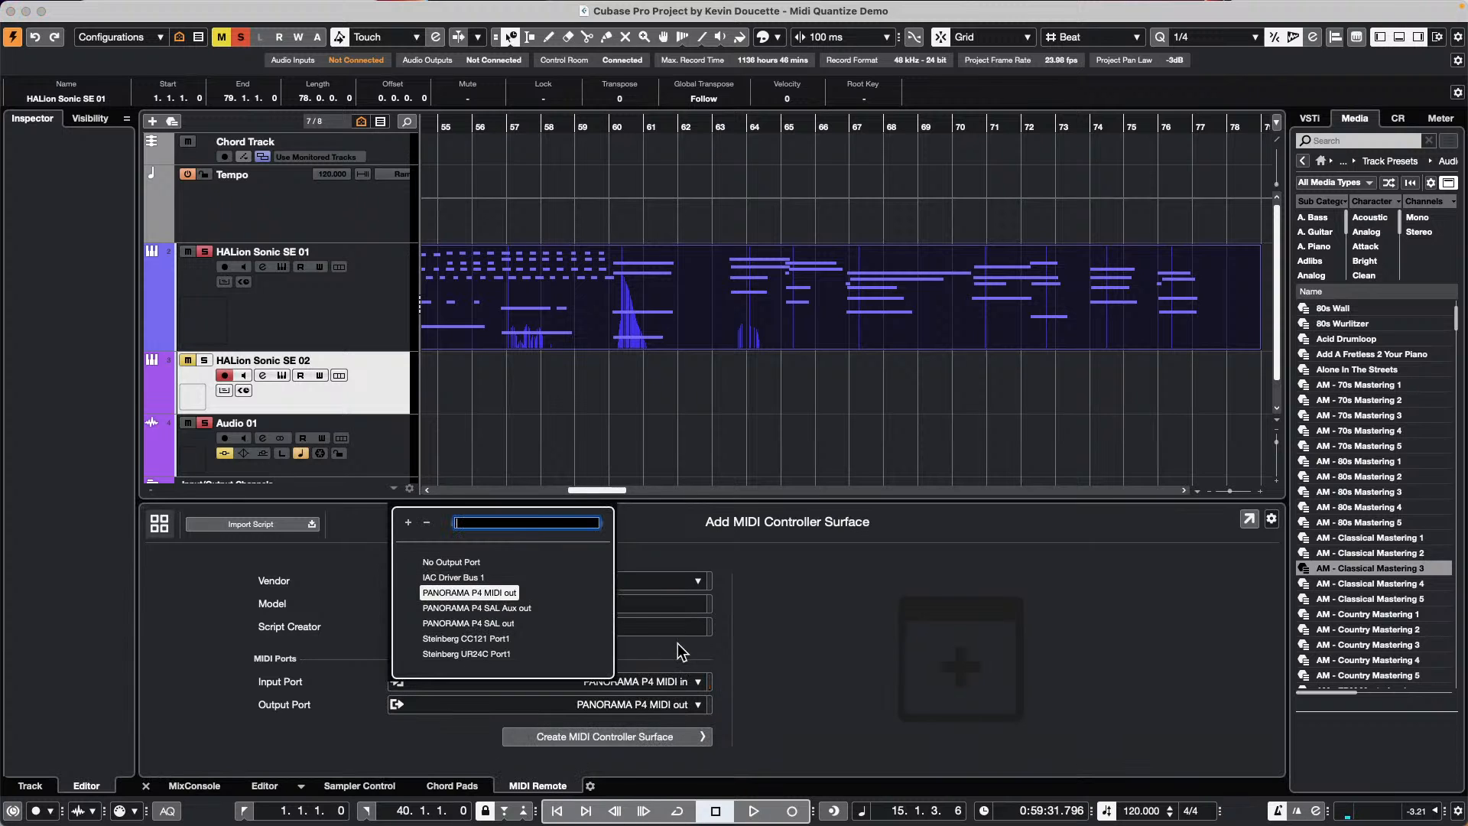
left_click(501, 593)
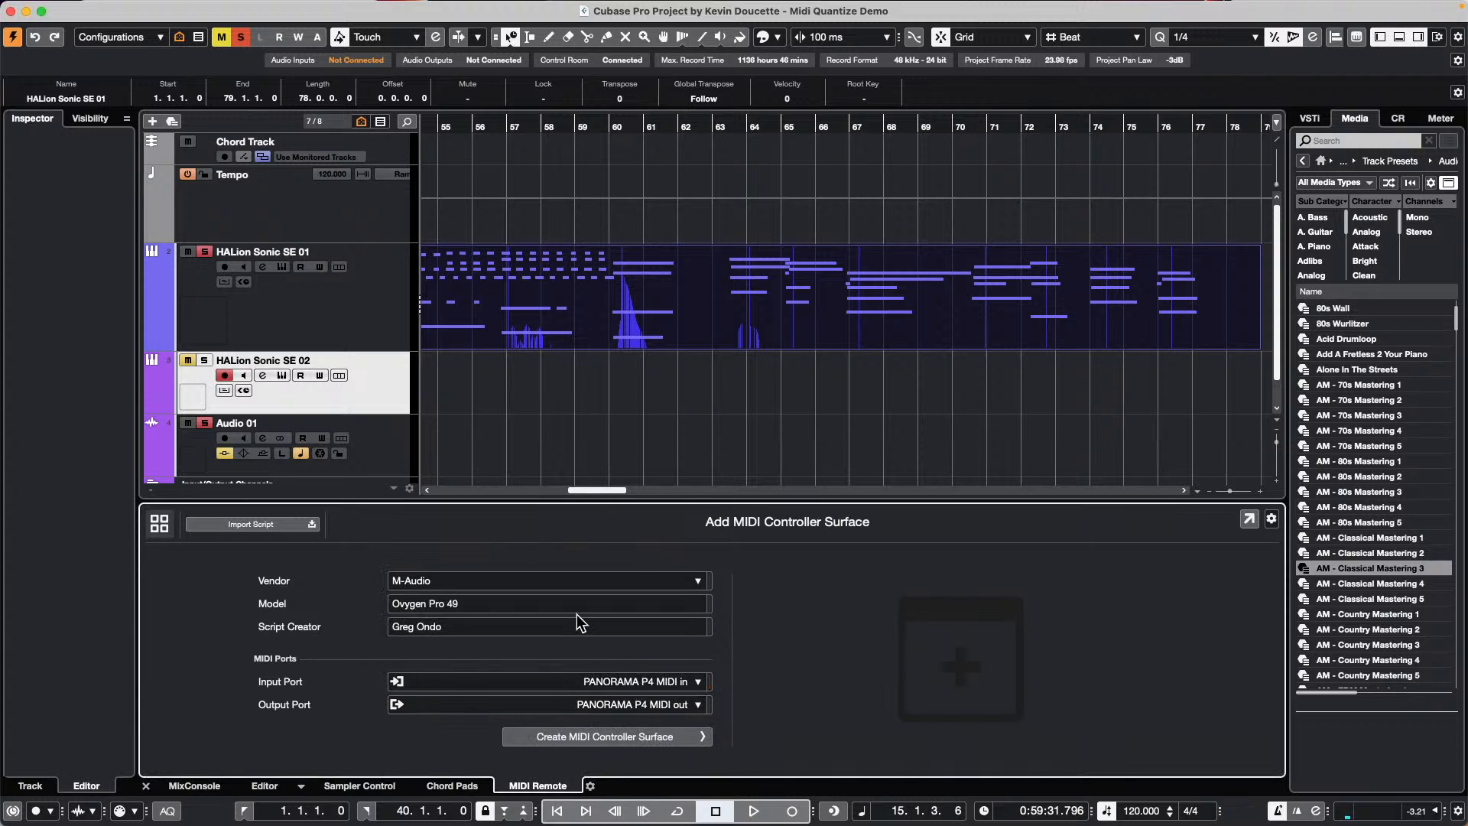
left_click(629, 737)
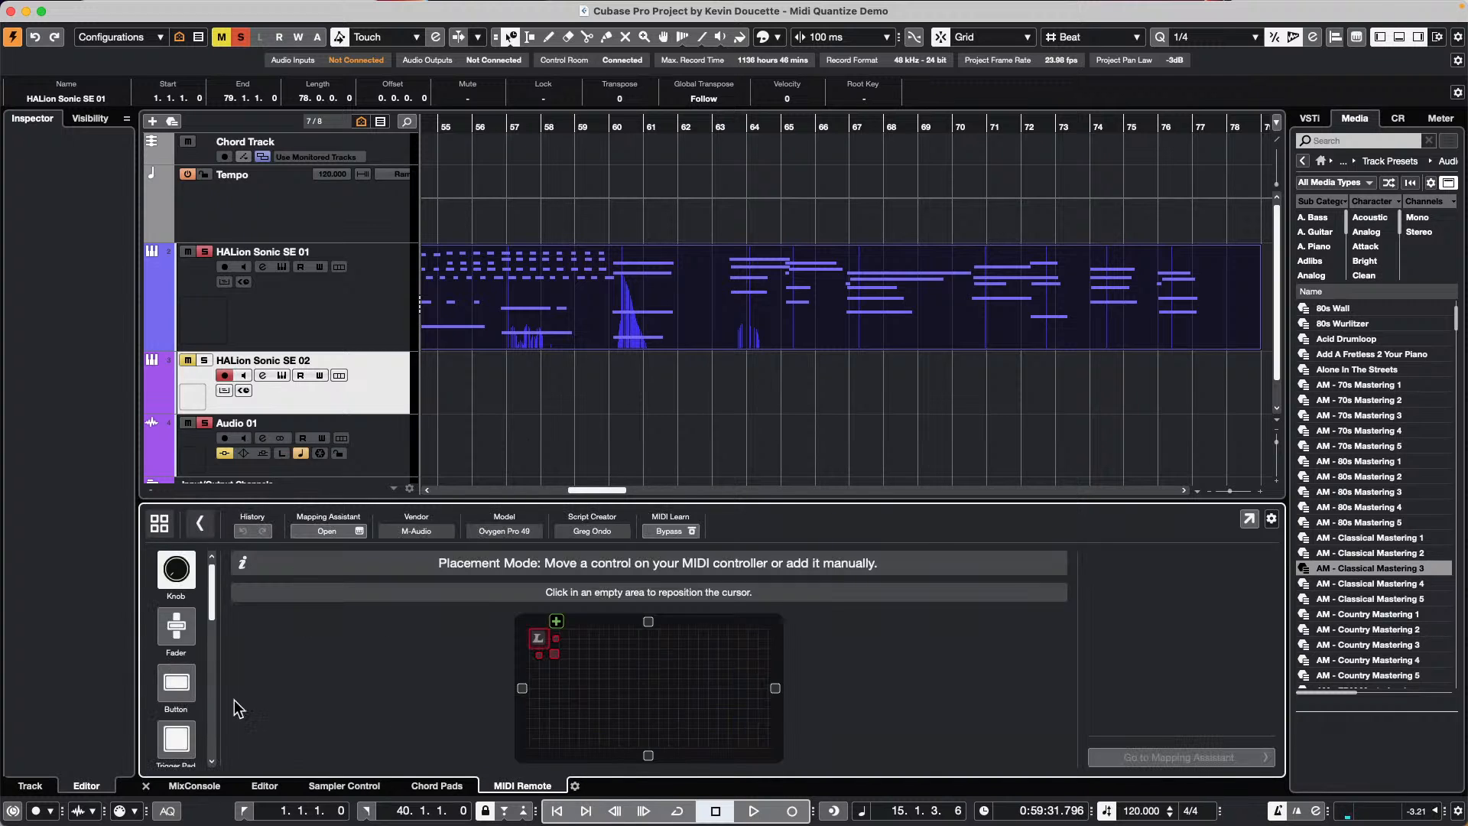
Place eight tall faders side by side on the surface in the enlarged editor and preview a Trigger Pad as the next control
left_click_drag(553, 657, 549, 711)
left_click(179, 625)
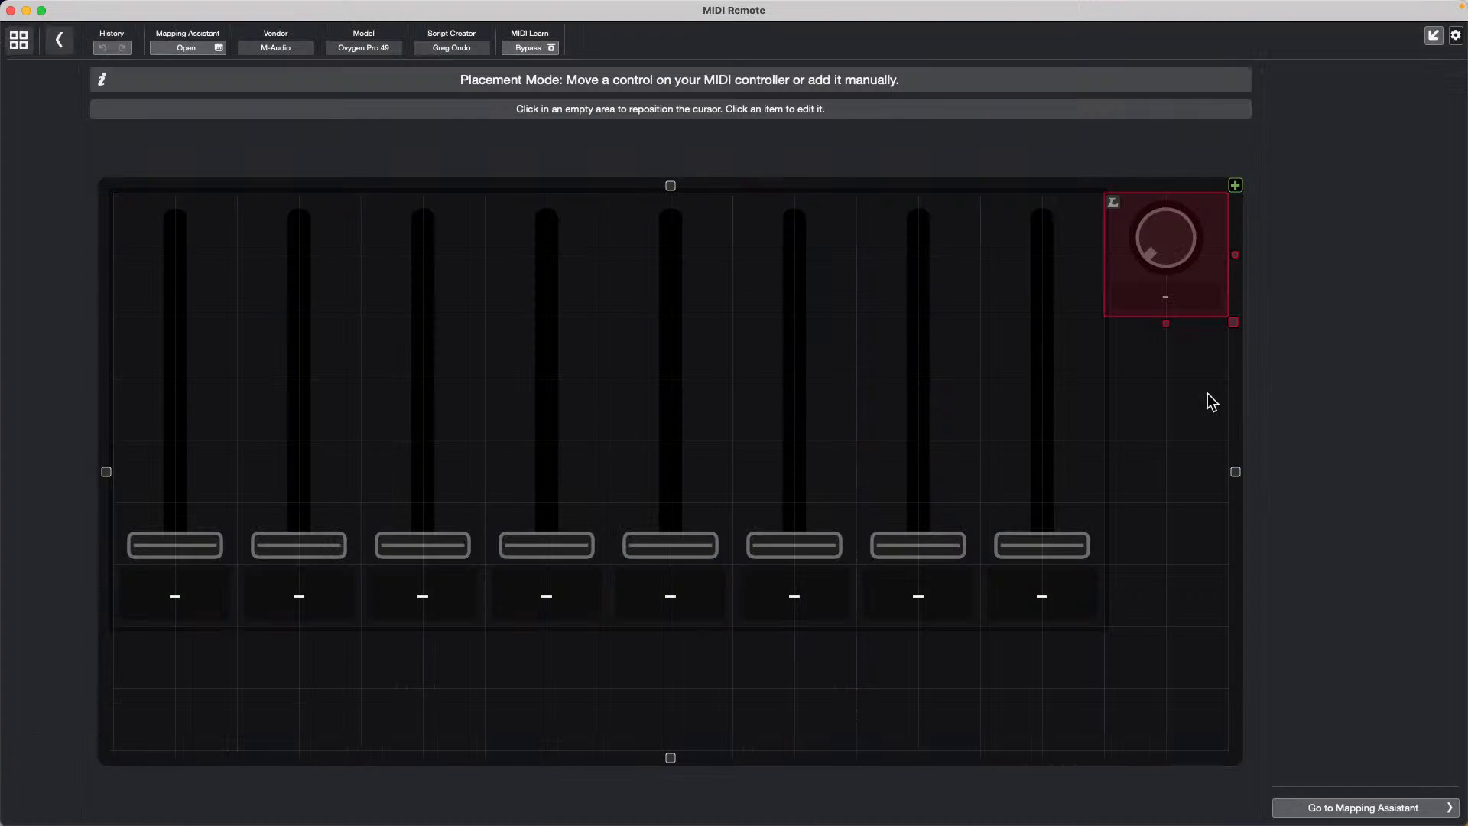
left_click(1249, 518)
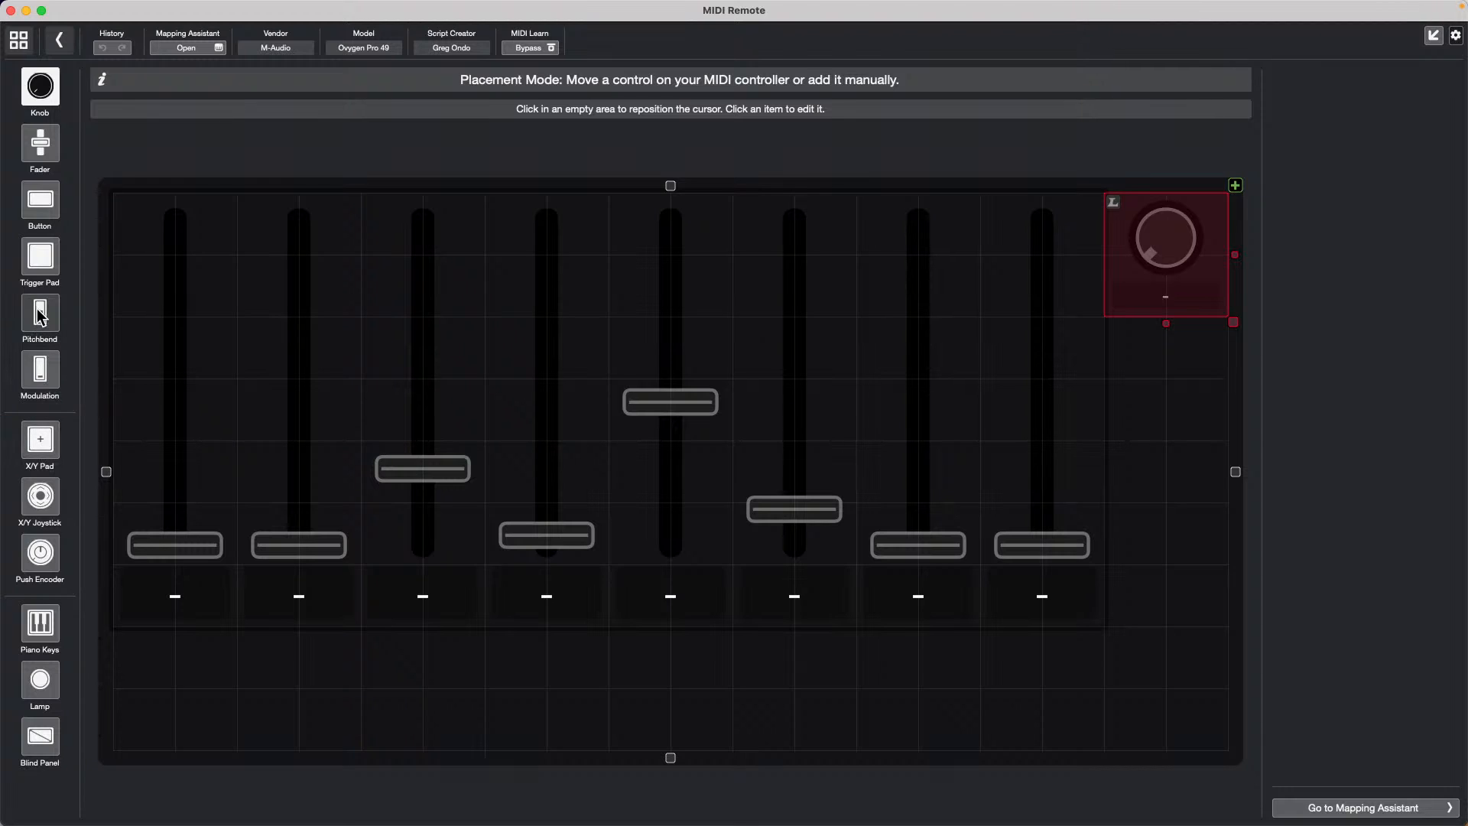
left_click(52, 260)
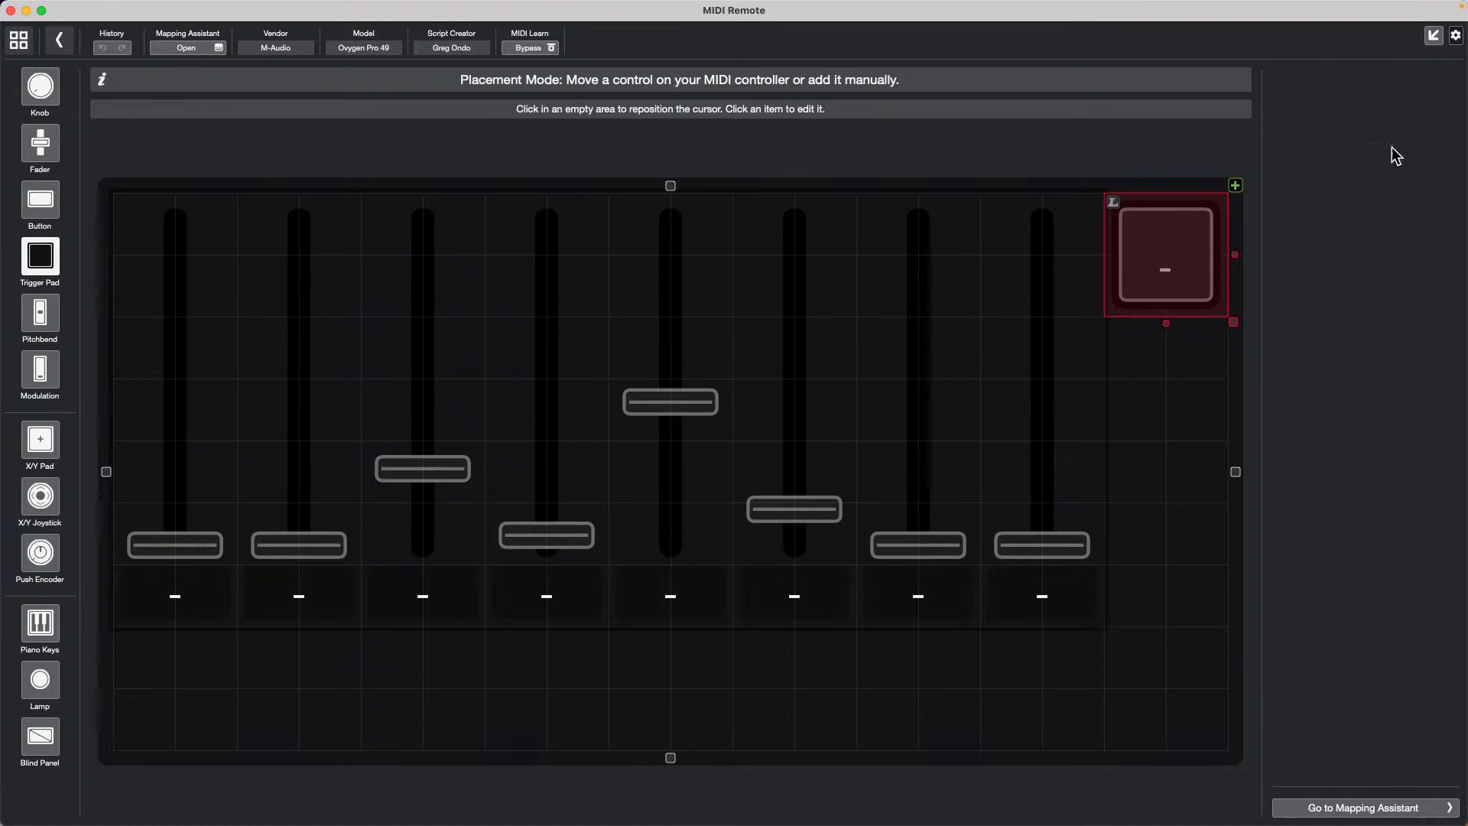
left_click(1433, 38)
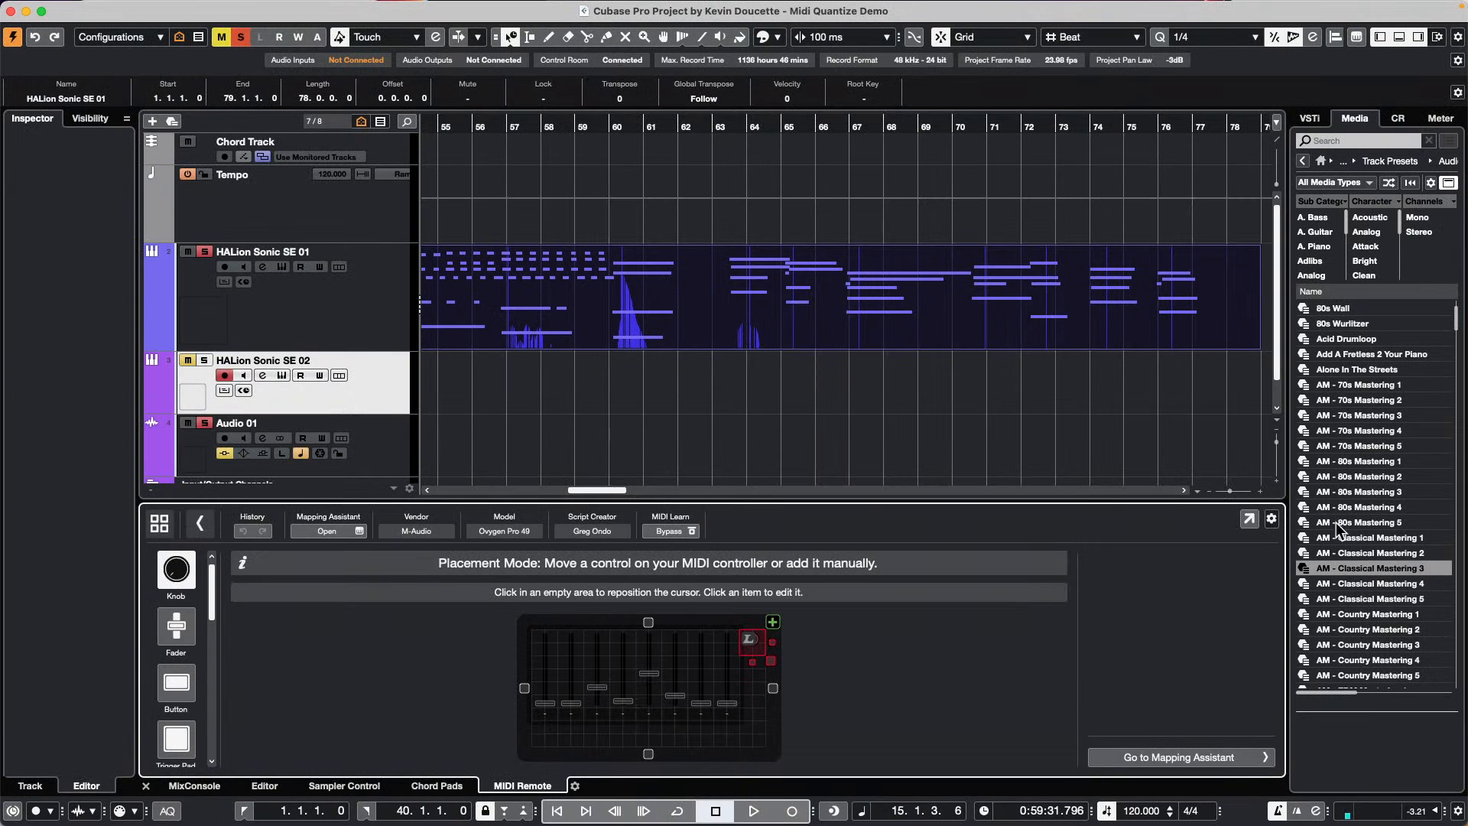
Select the third fader and inspect the Mapping Assistant with its Functions Browser, then close the assistant
left_click(600, 689)
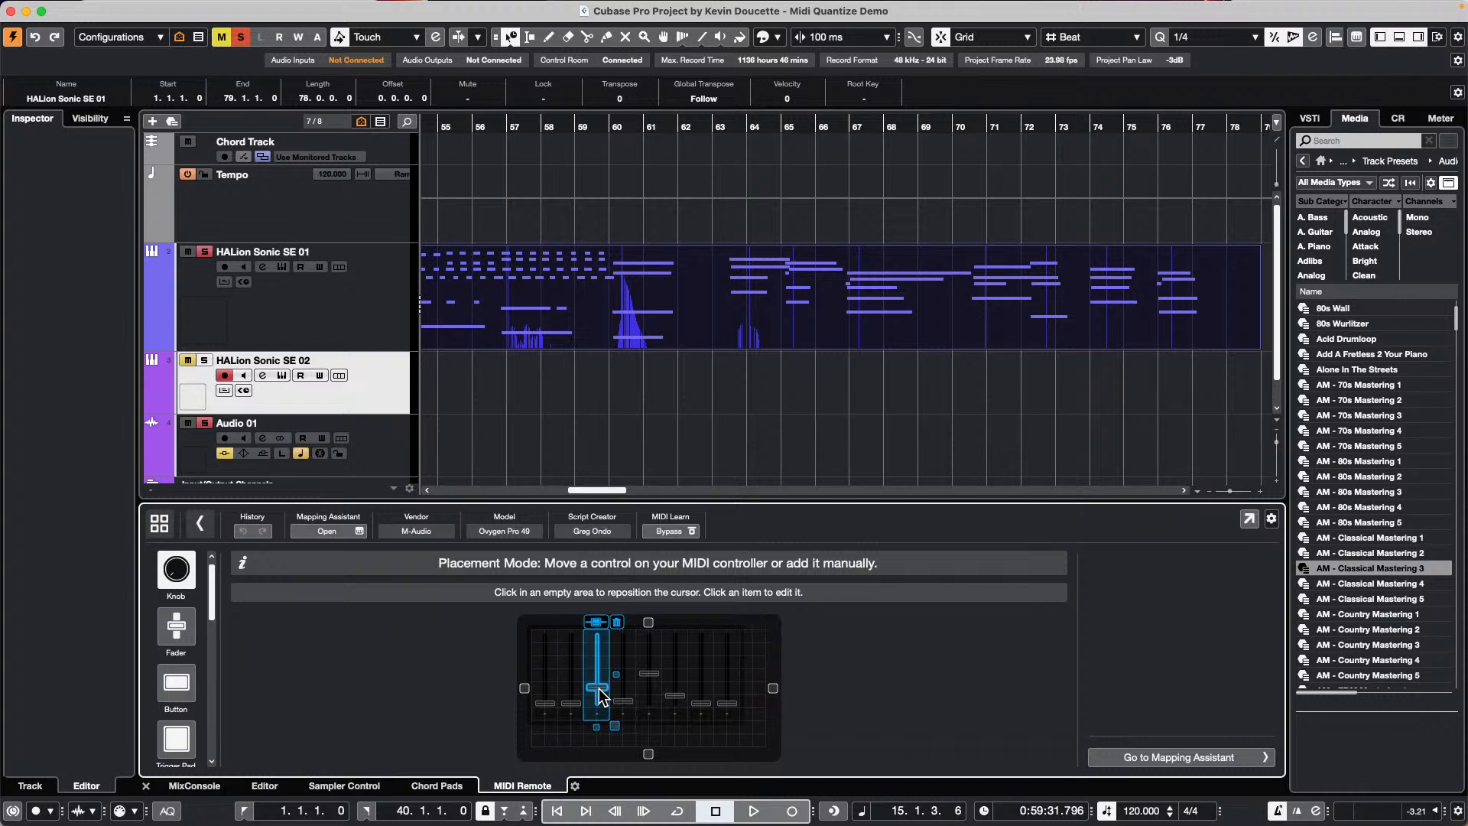
left_click(356, 533)
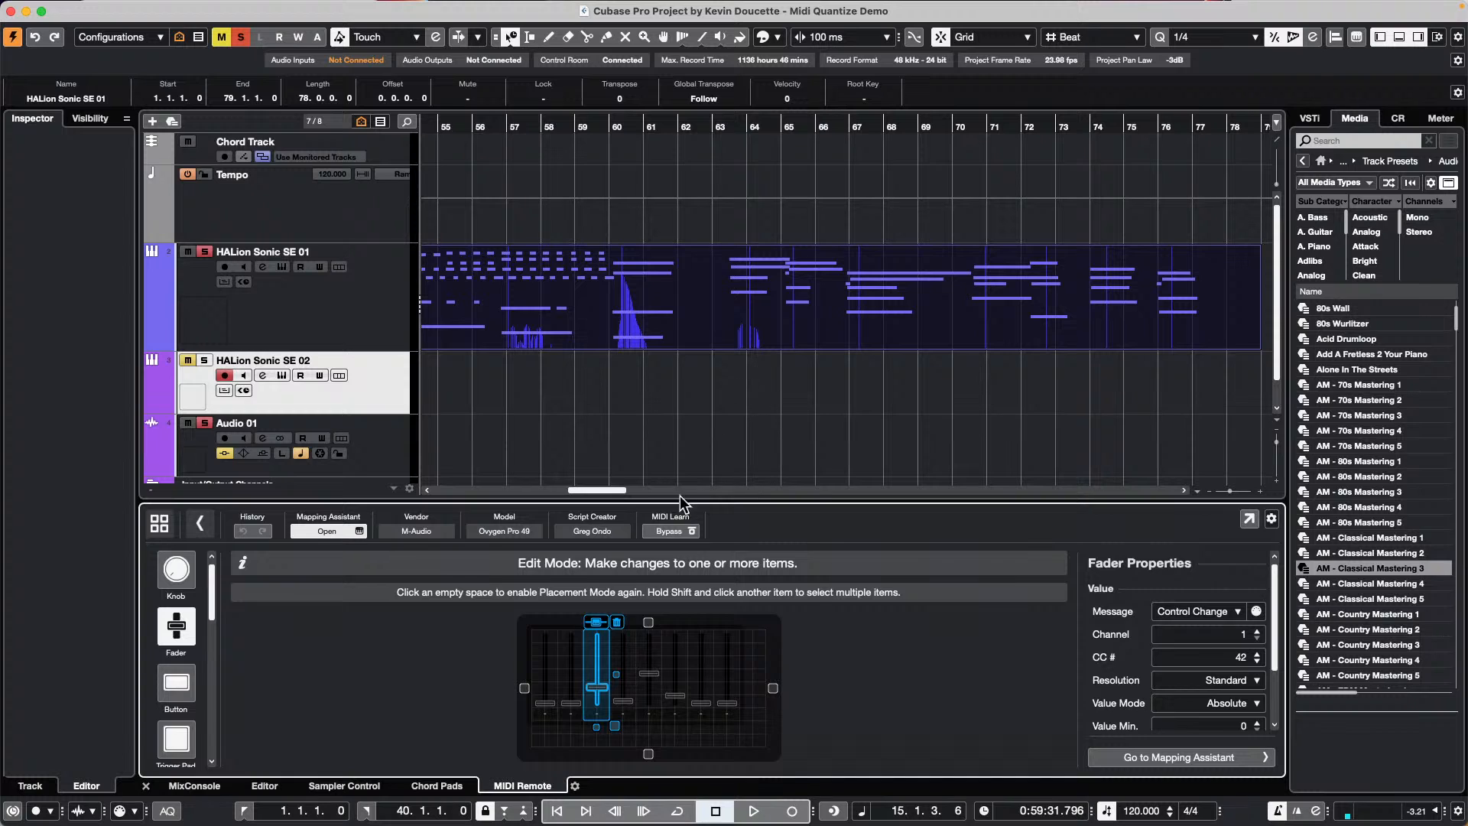
left_click(796, 134)
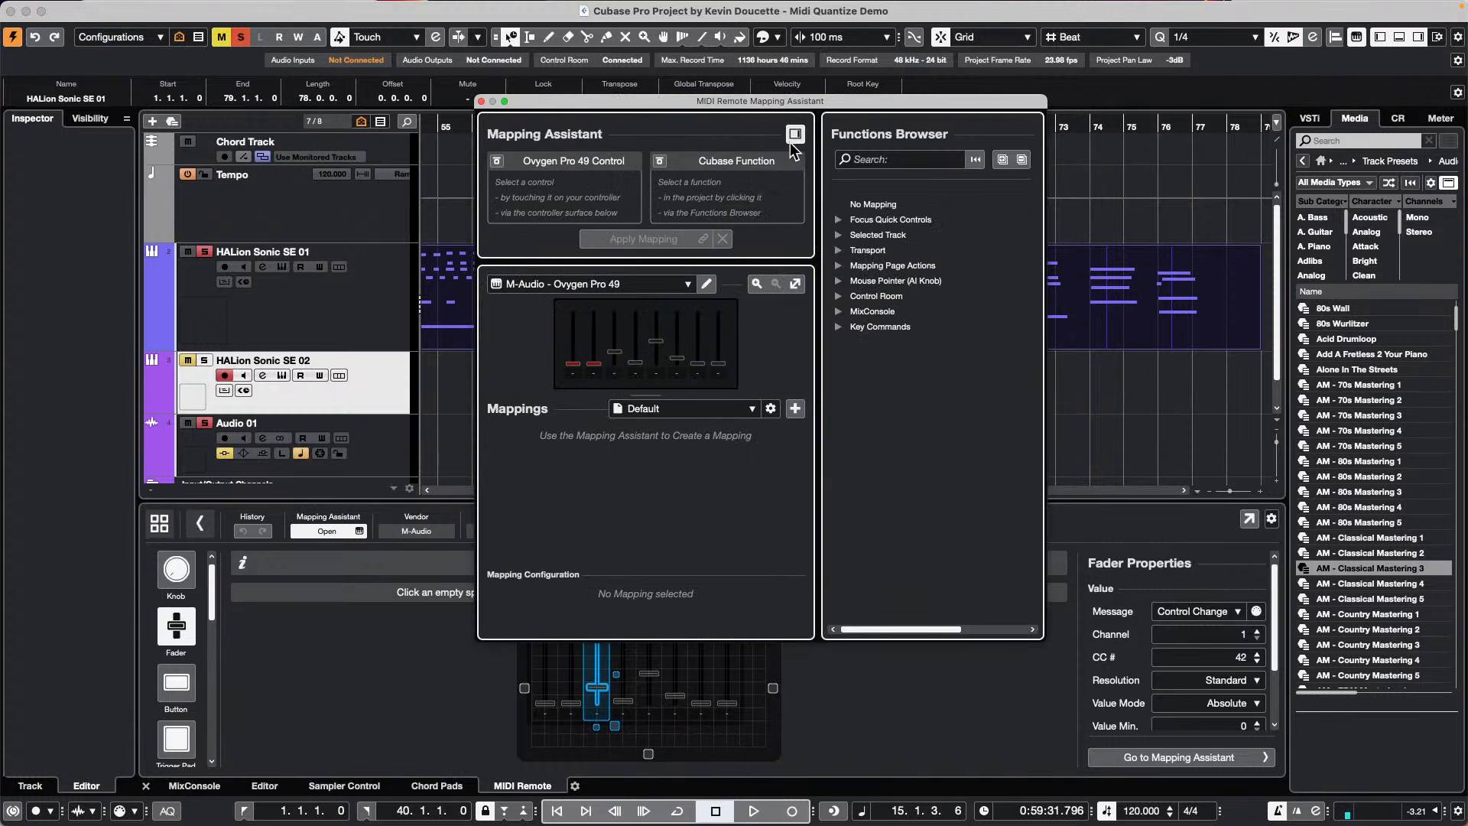
left_click(481, 102)
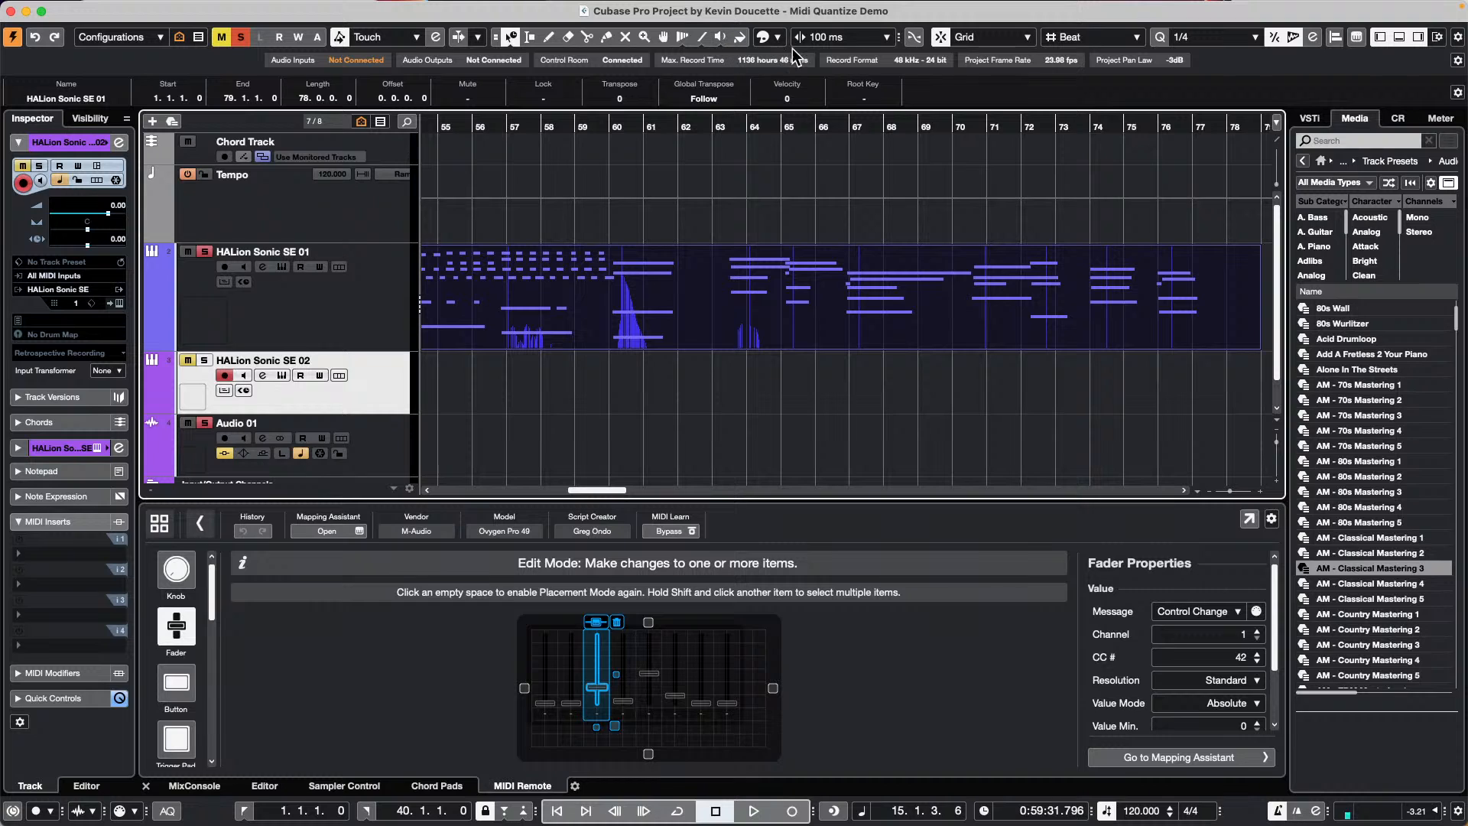
Switch the Object Selection tool from time-stretch sizing back to normal sizing
left_click(700, 42)
left_click(511, 37)
left_click(525, 56)
left_click(415, 662)
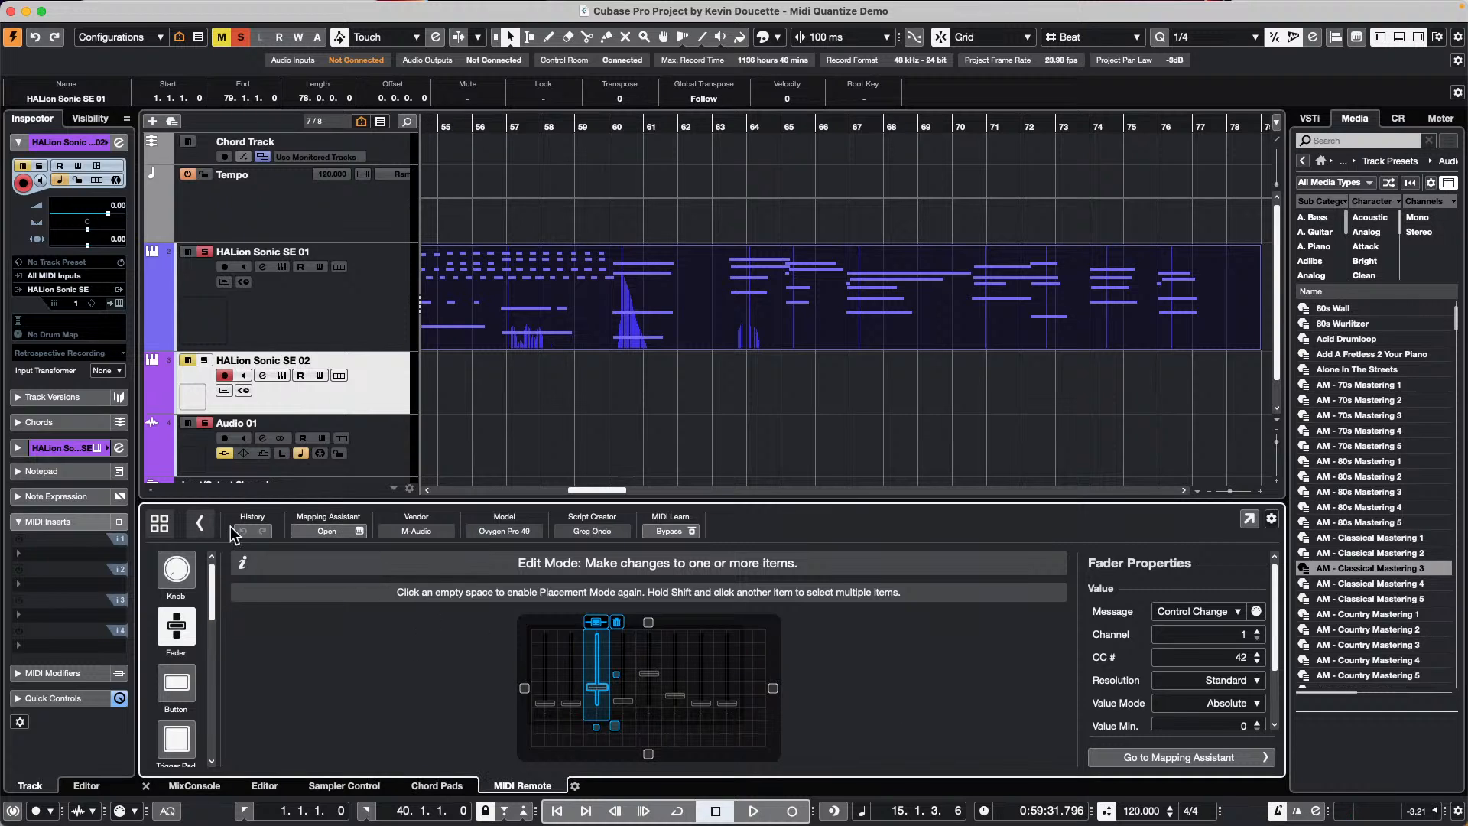
Return to the overview of all MIDI Remote controllers and select the HALion Sonic SE 01 track, followed by Audio 01
left_click(201, 523)
left_click(159, 523)
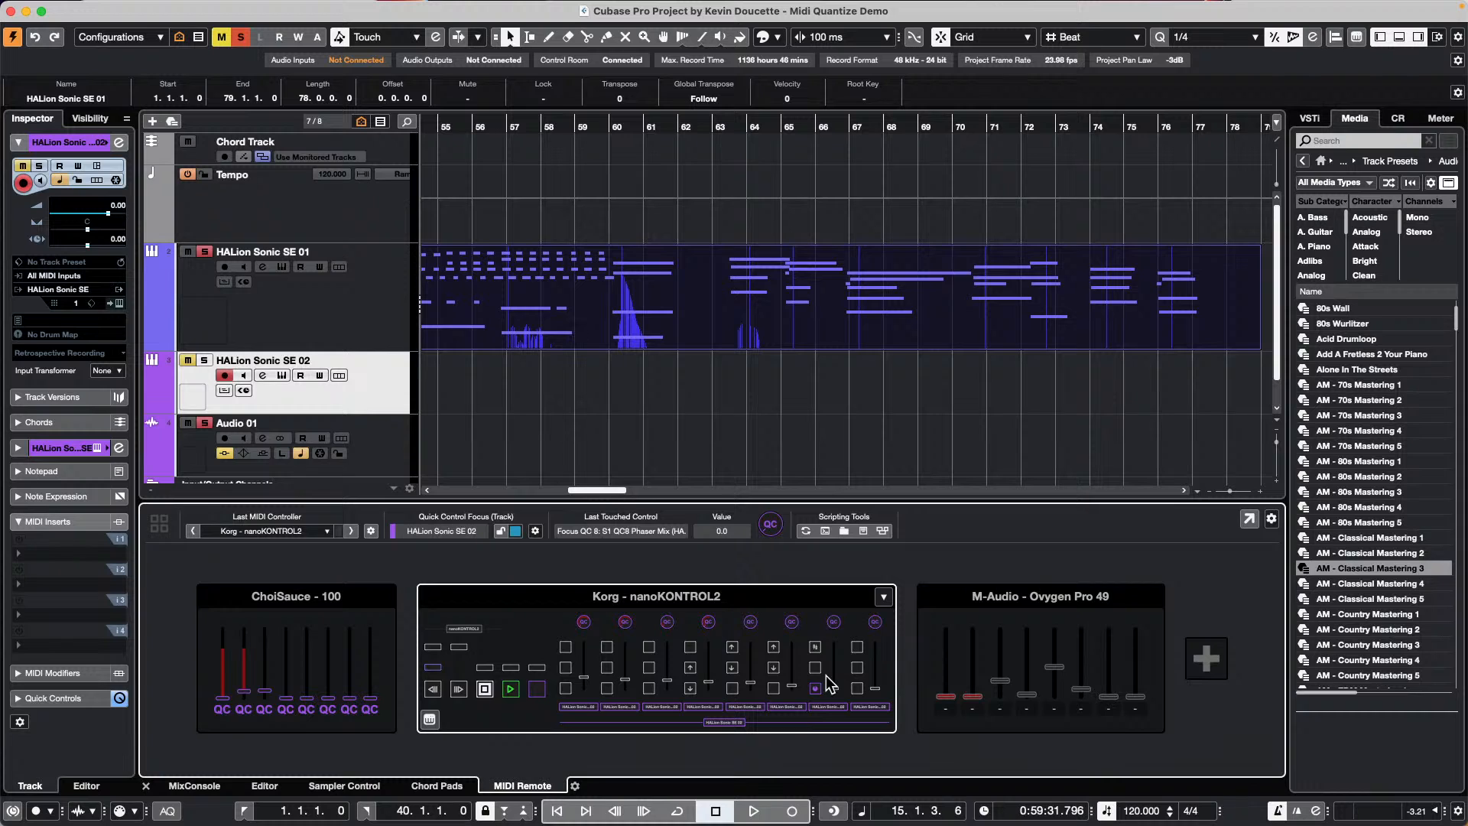
left_click(371, 302)
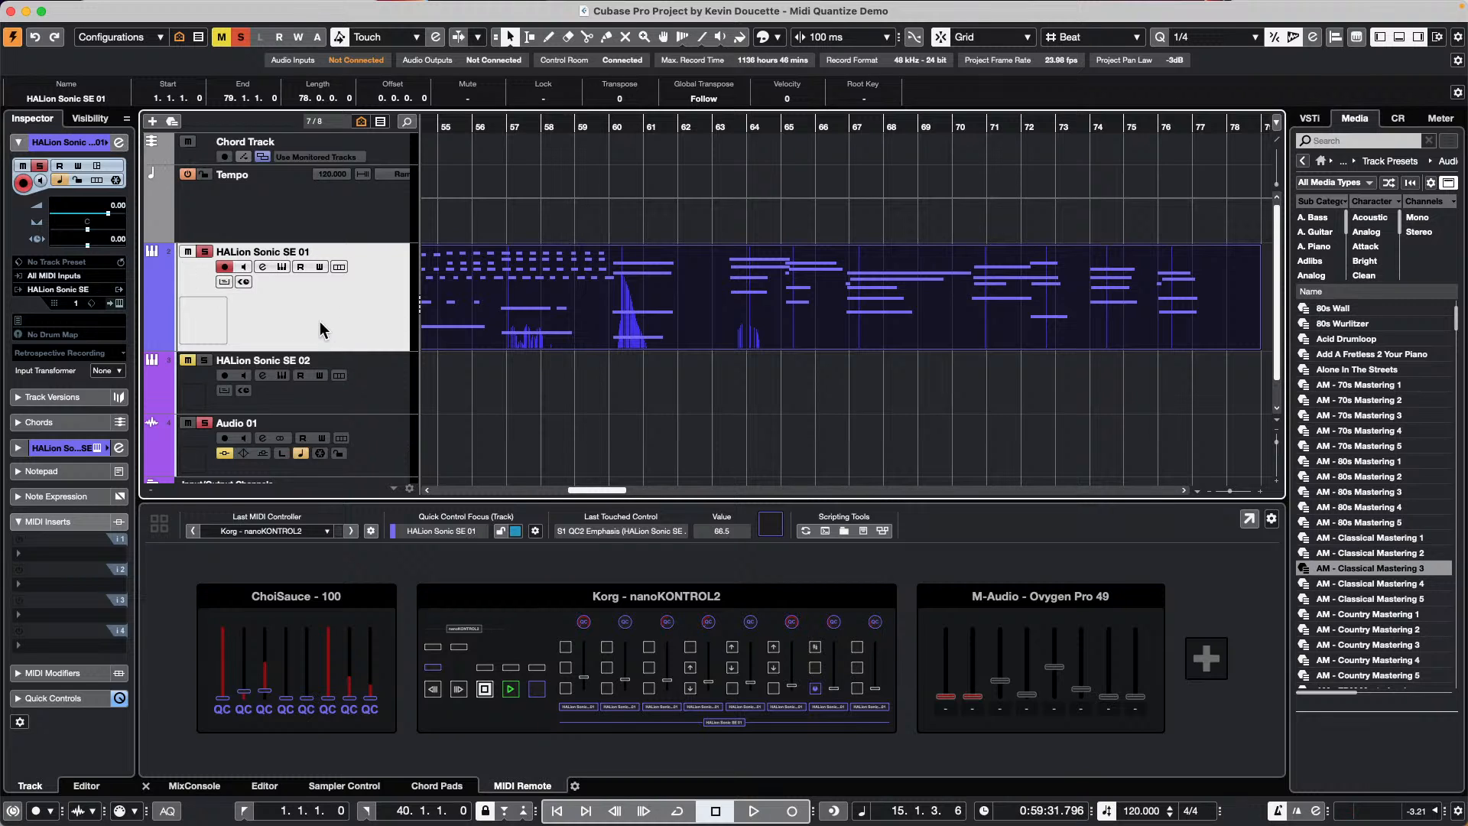
left_click(384, 437)
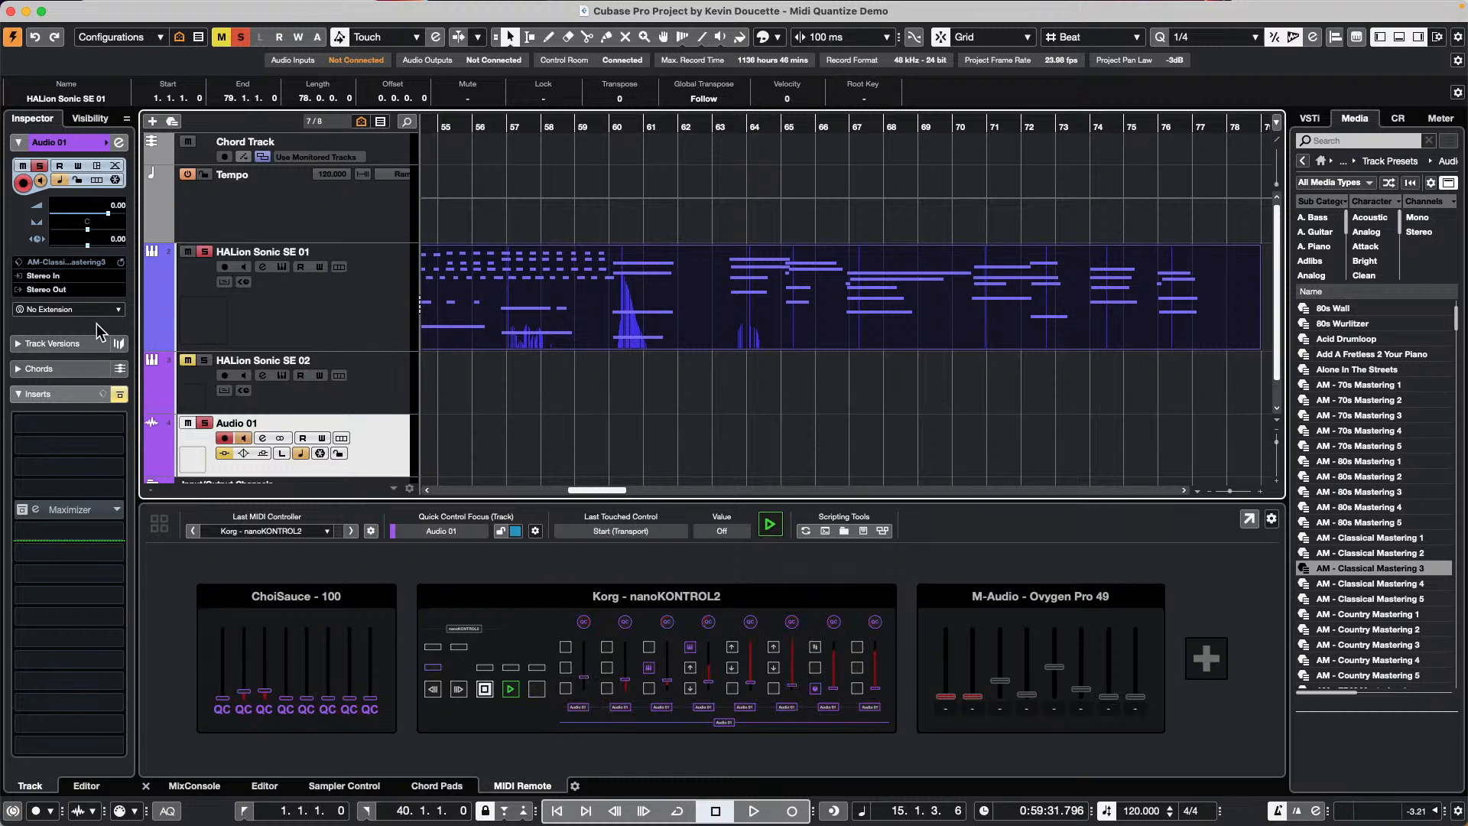
Apply the AM - Classical Mastering 1 track preset to Audio 01 and open that track's channel settings
scroll(398, 435, "down", 2)
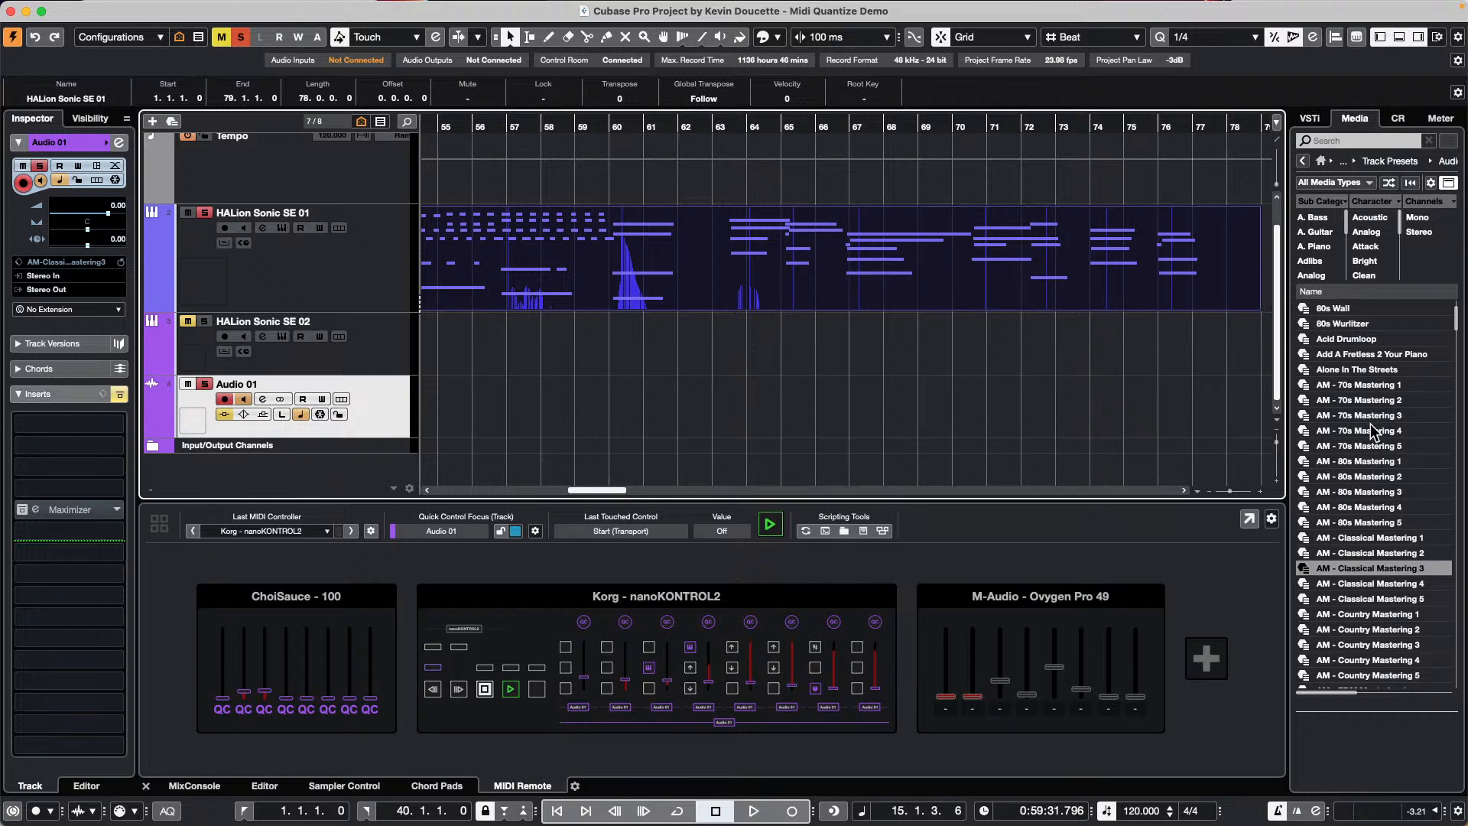
left_click_drag(1366, 539, 187, 480)
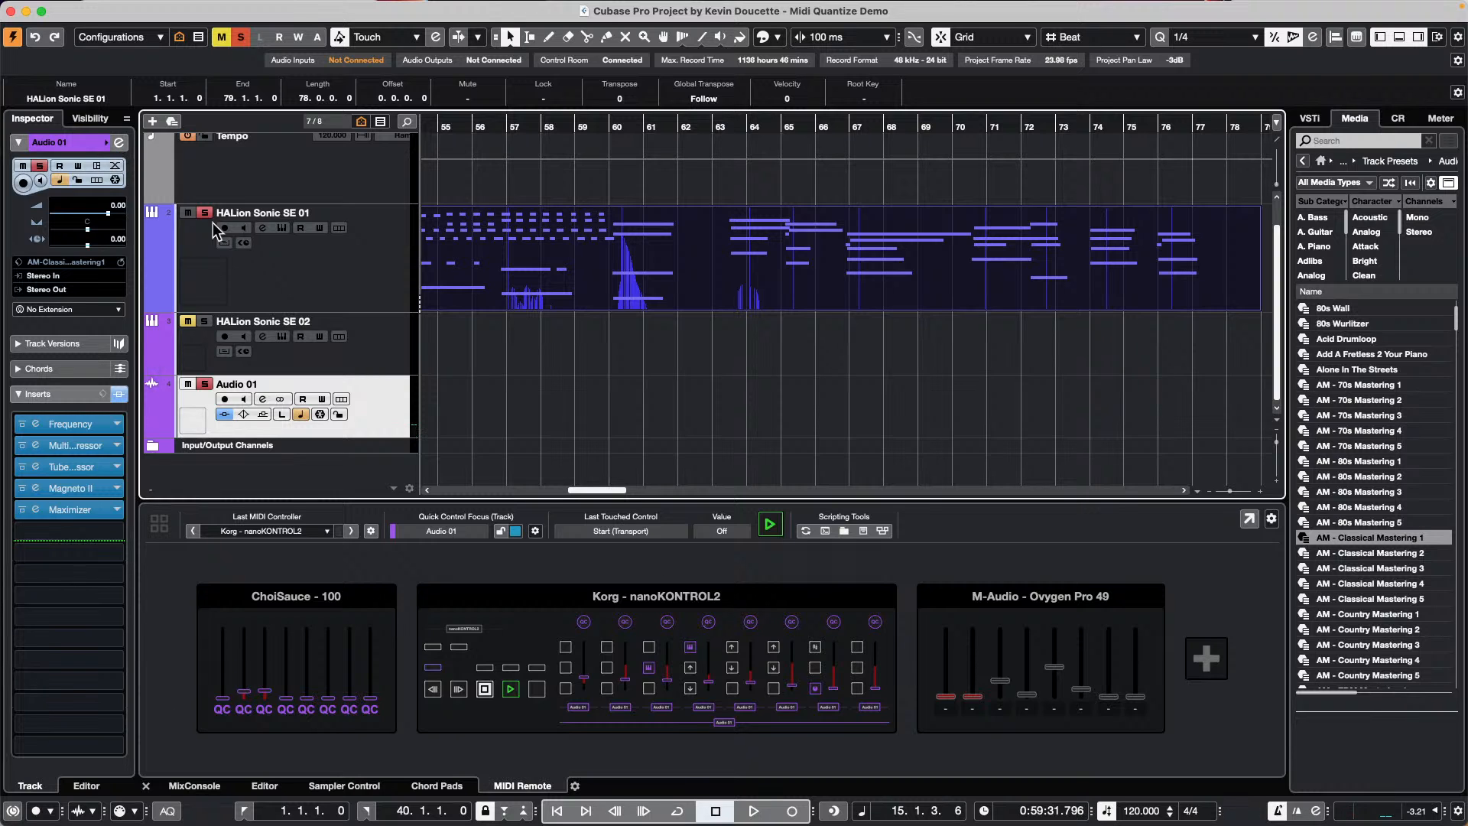
left_click(119, 144)
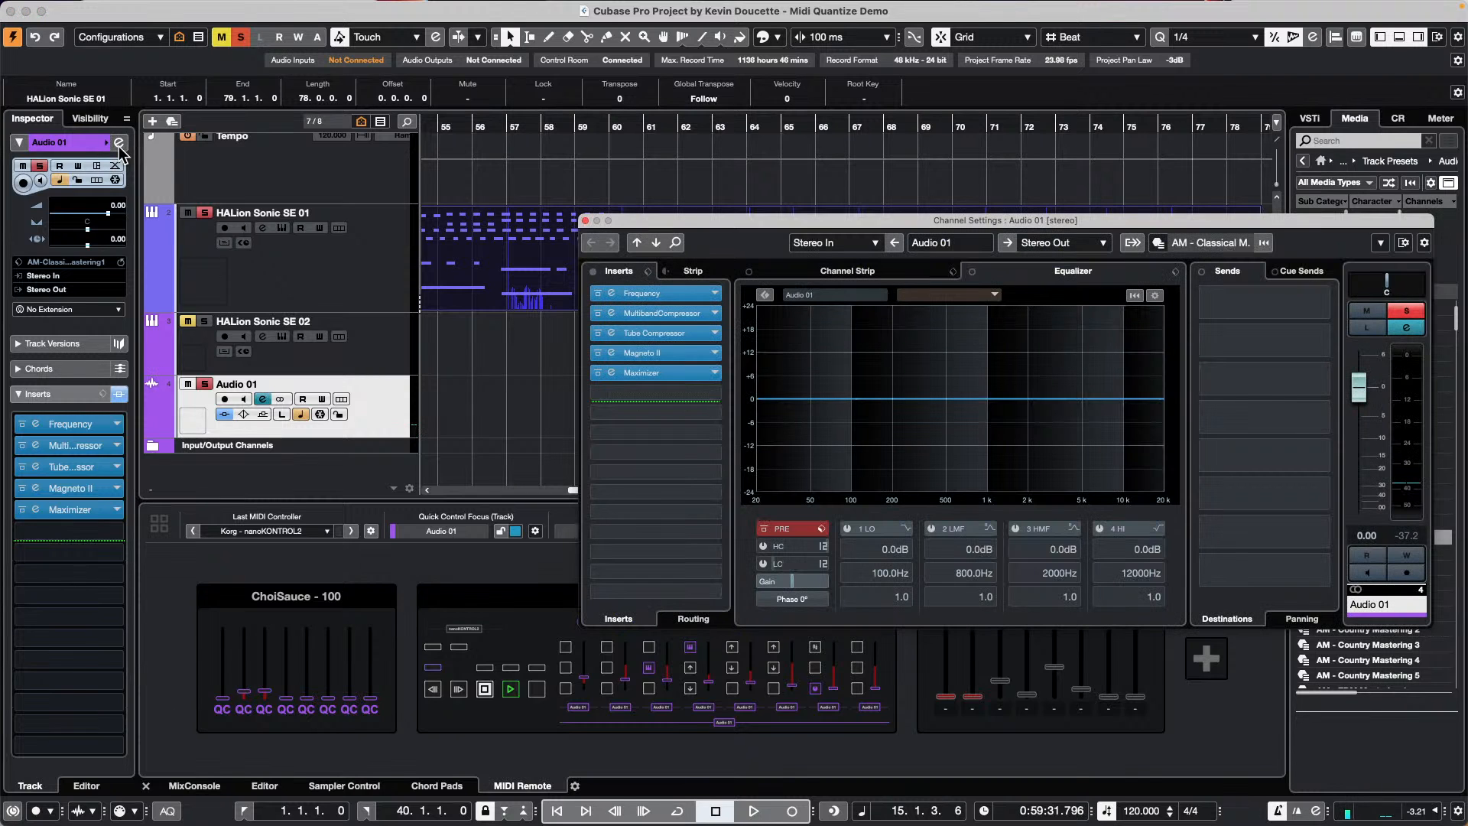
Close the Audio 01 channel settings window and keep the track's main Inspector section expanded
left_click(120, 153)
left_click(119, 148)
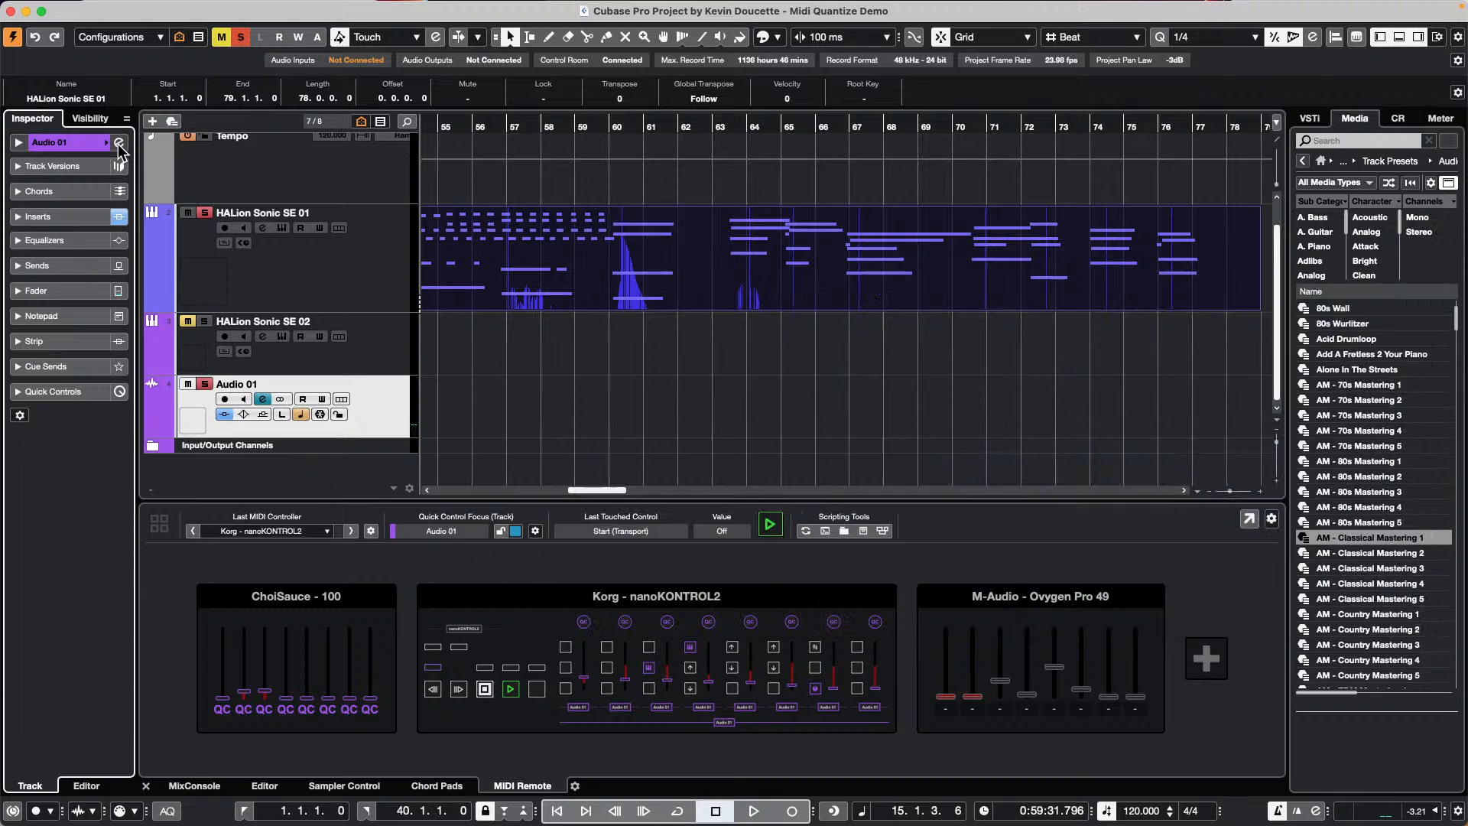
left_click(35, 145)
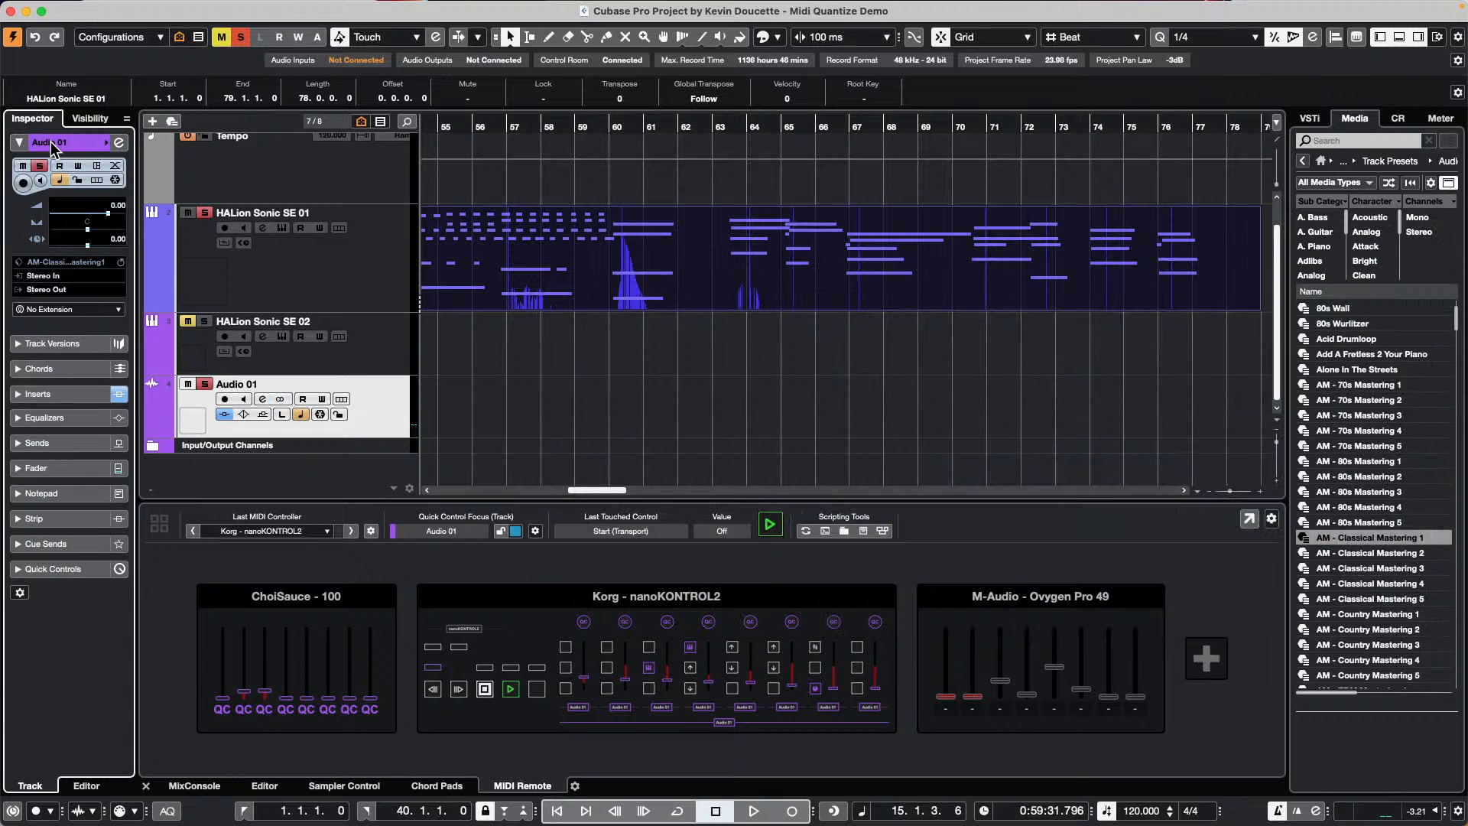
Open the channel settings for Audio 01 from the Inspector and close them again
left_click(120, 144)
left_click(119, 143)
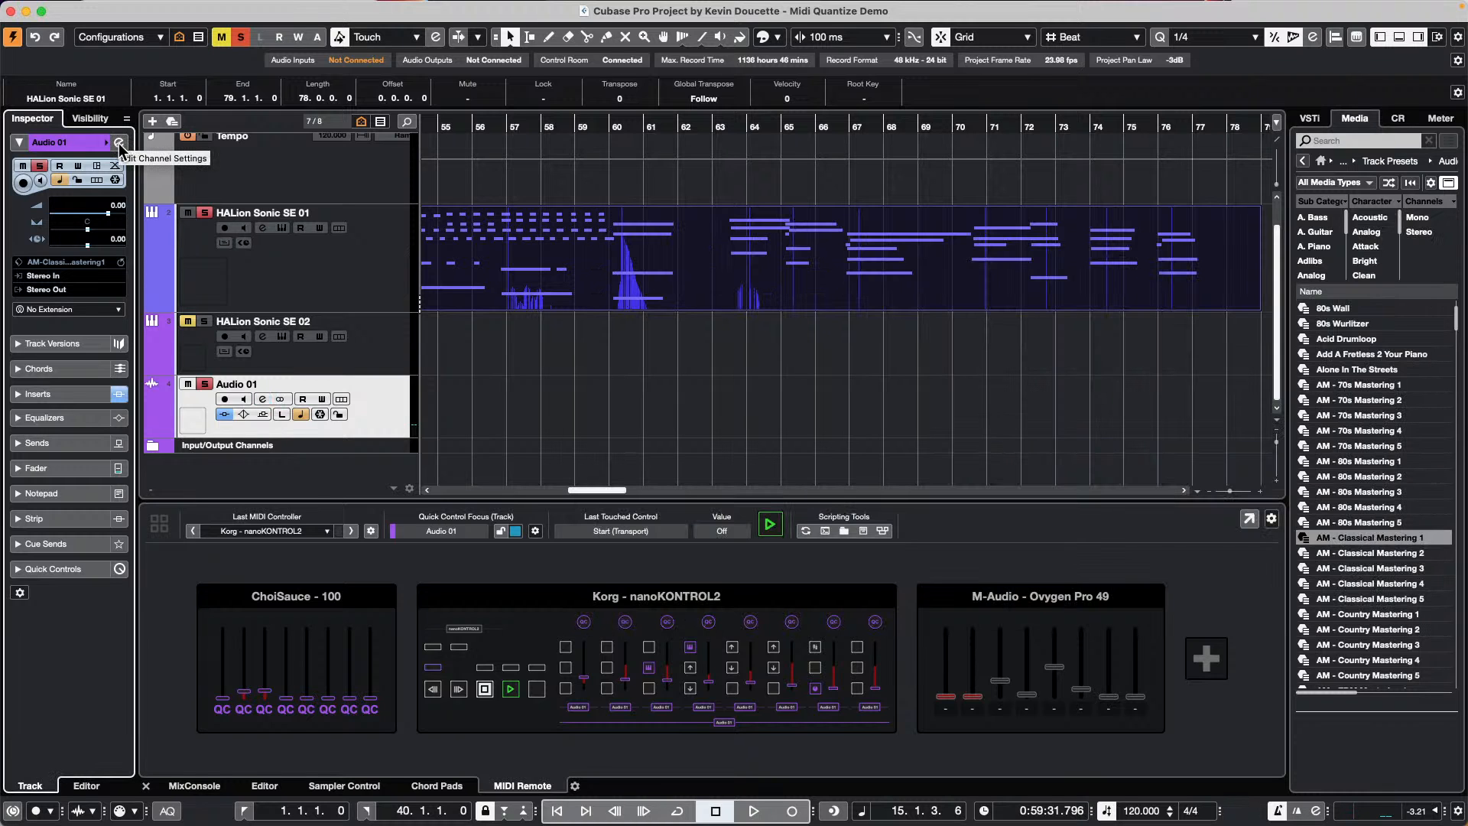
left_click(119, 143)
left_click(119, 144)
left_click(119, 144)
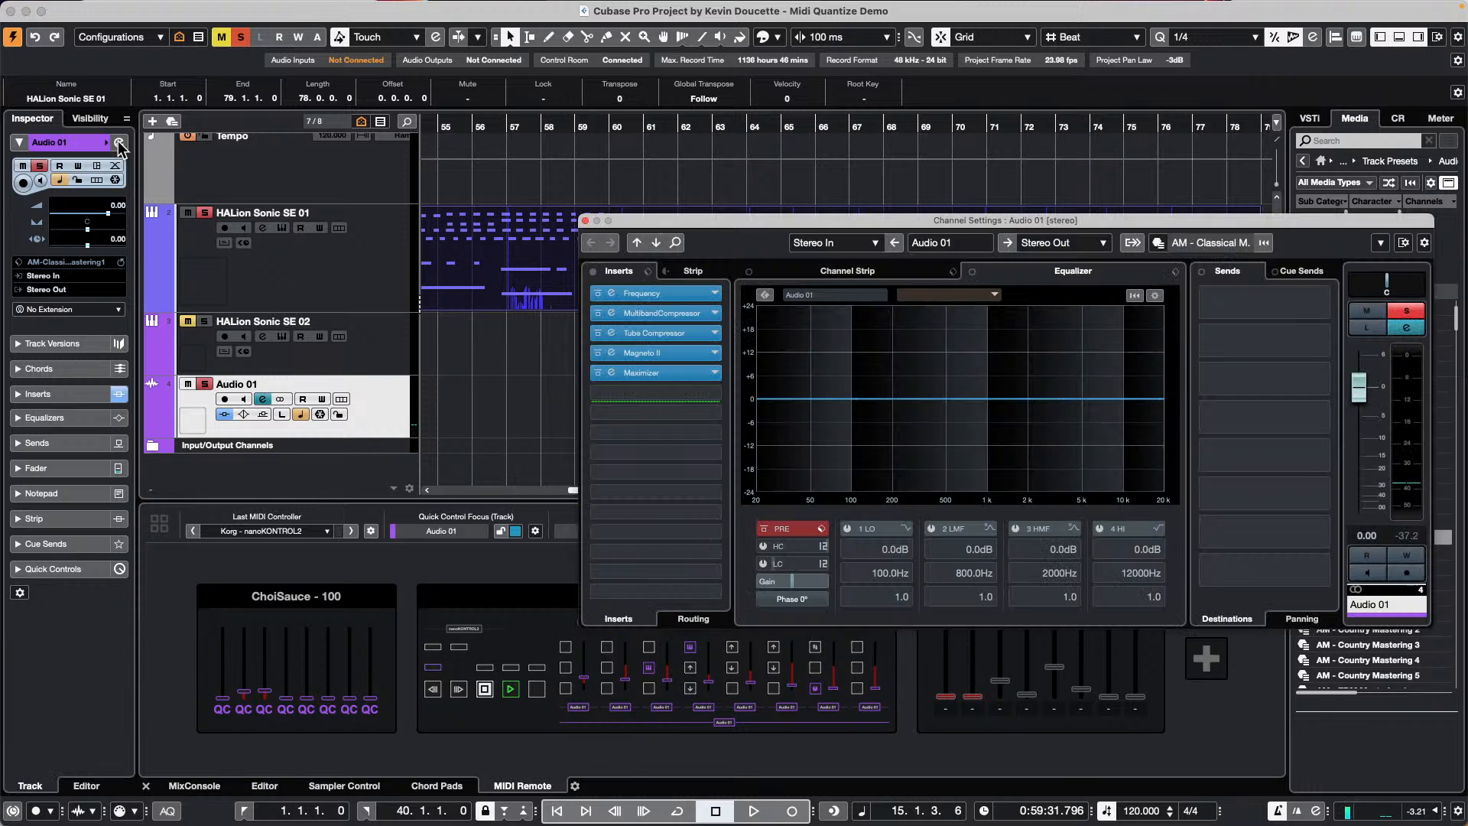
left_click(119, 144)
left_click(120, 145)
left_click(120, 145)
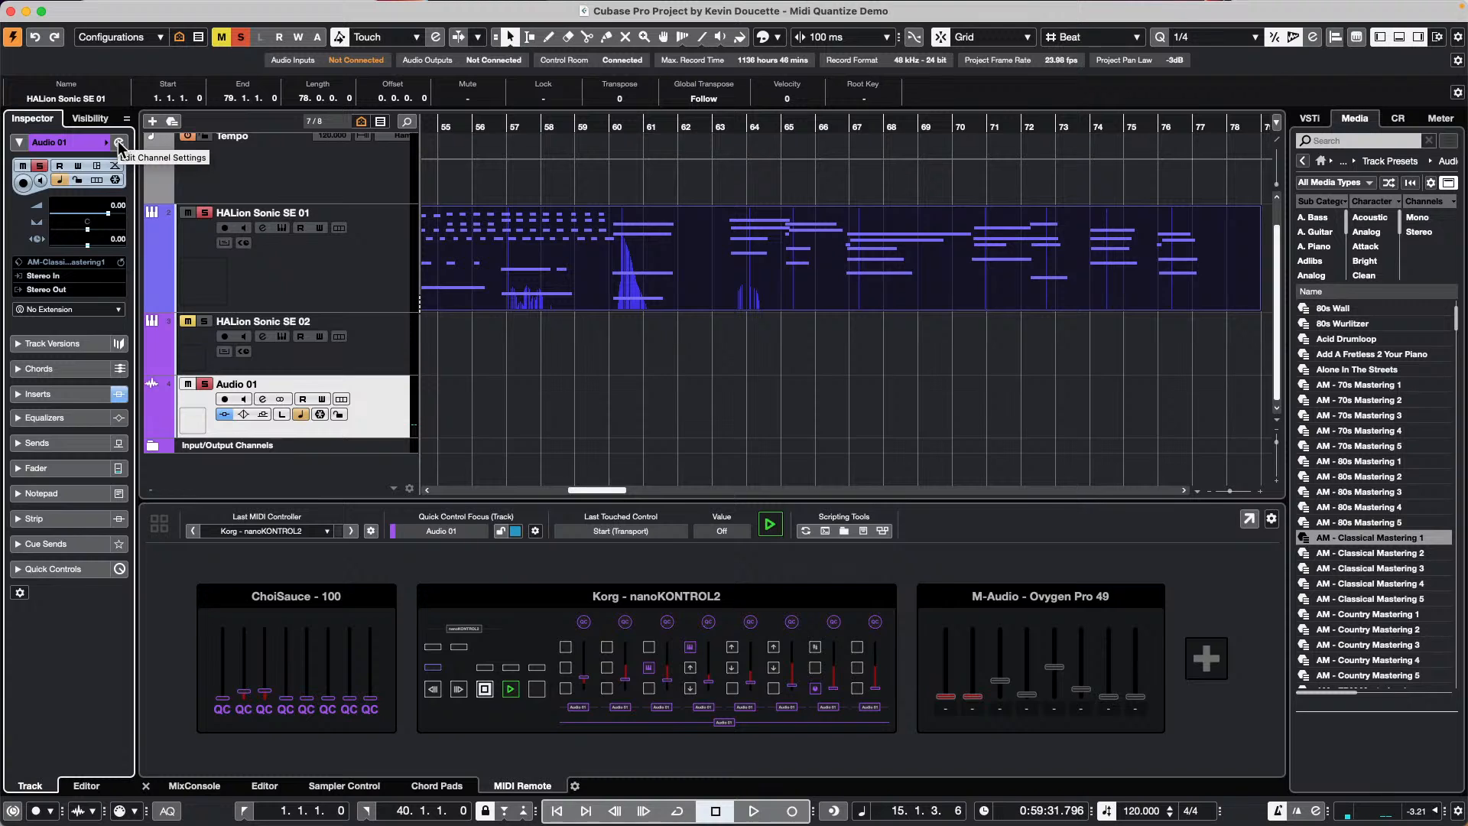
Open all of Audio 01's insert plug-in windows at once, and close each one from Maximizer through to Frequency
left_click(119, 146, "alt")
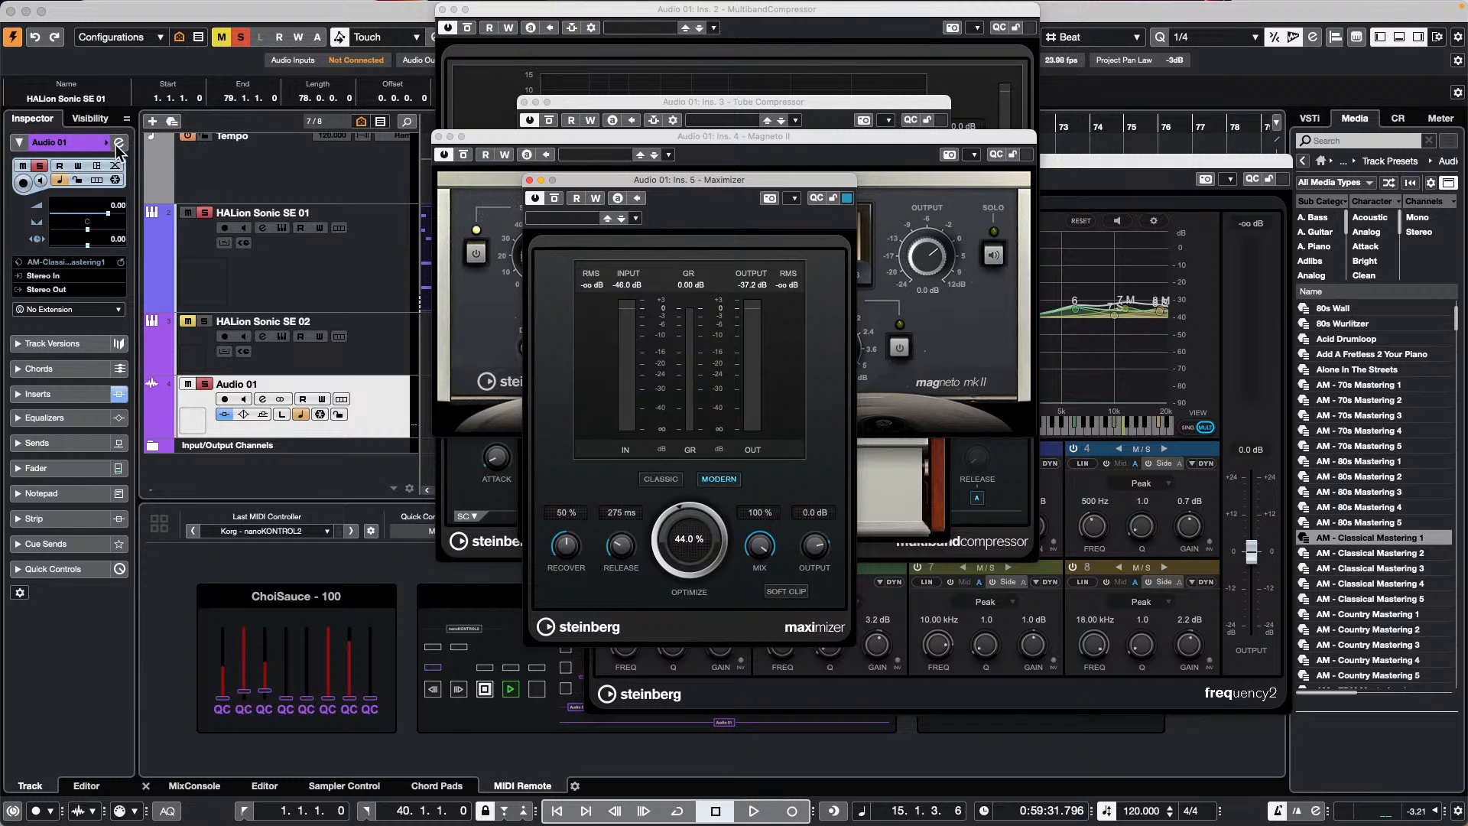
left_click(529, 180)
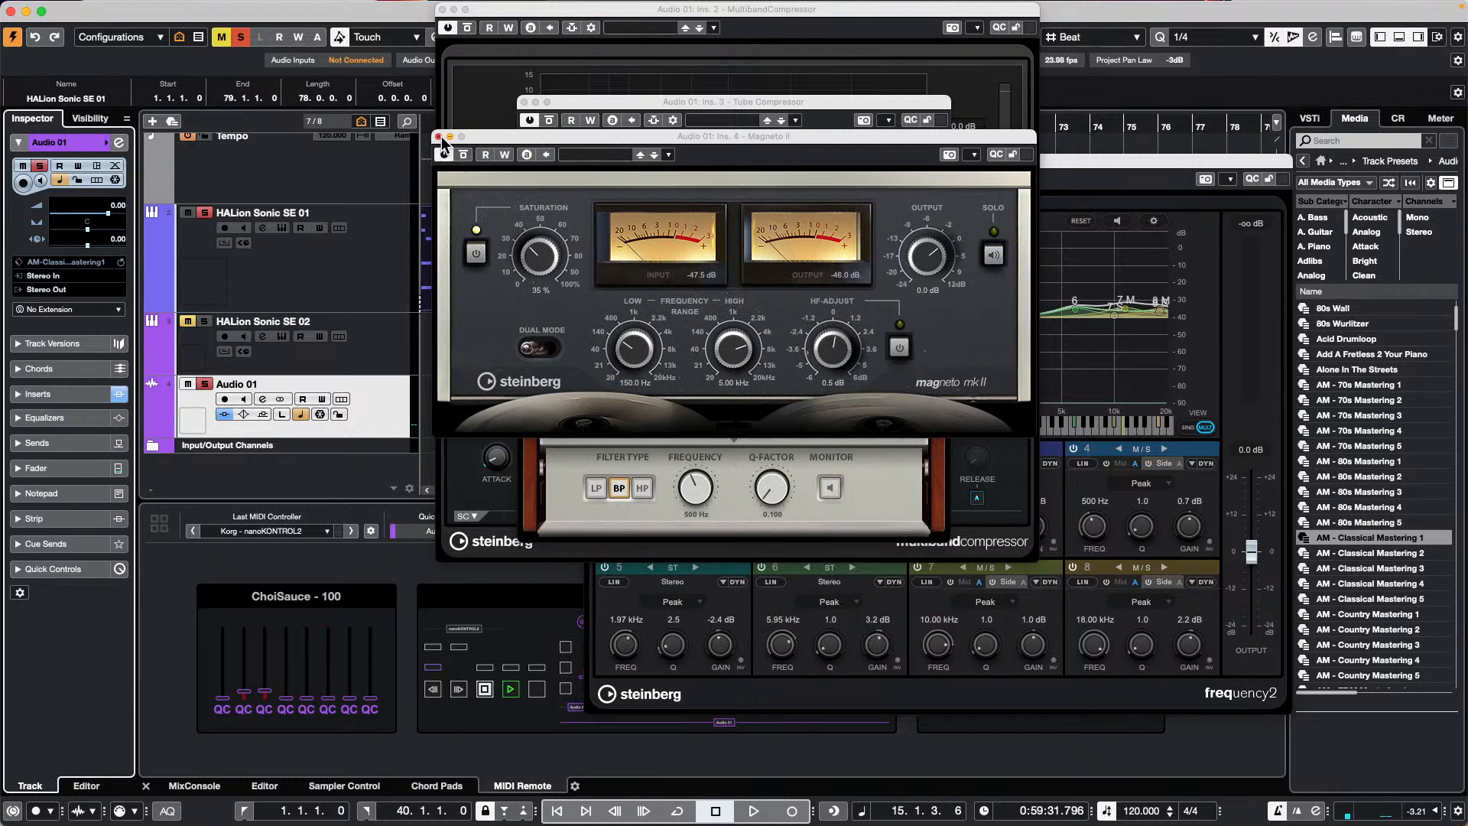
left_click(439, 136)
left_click(524, 102)
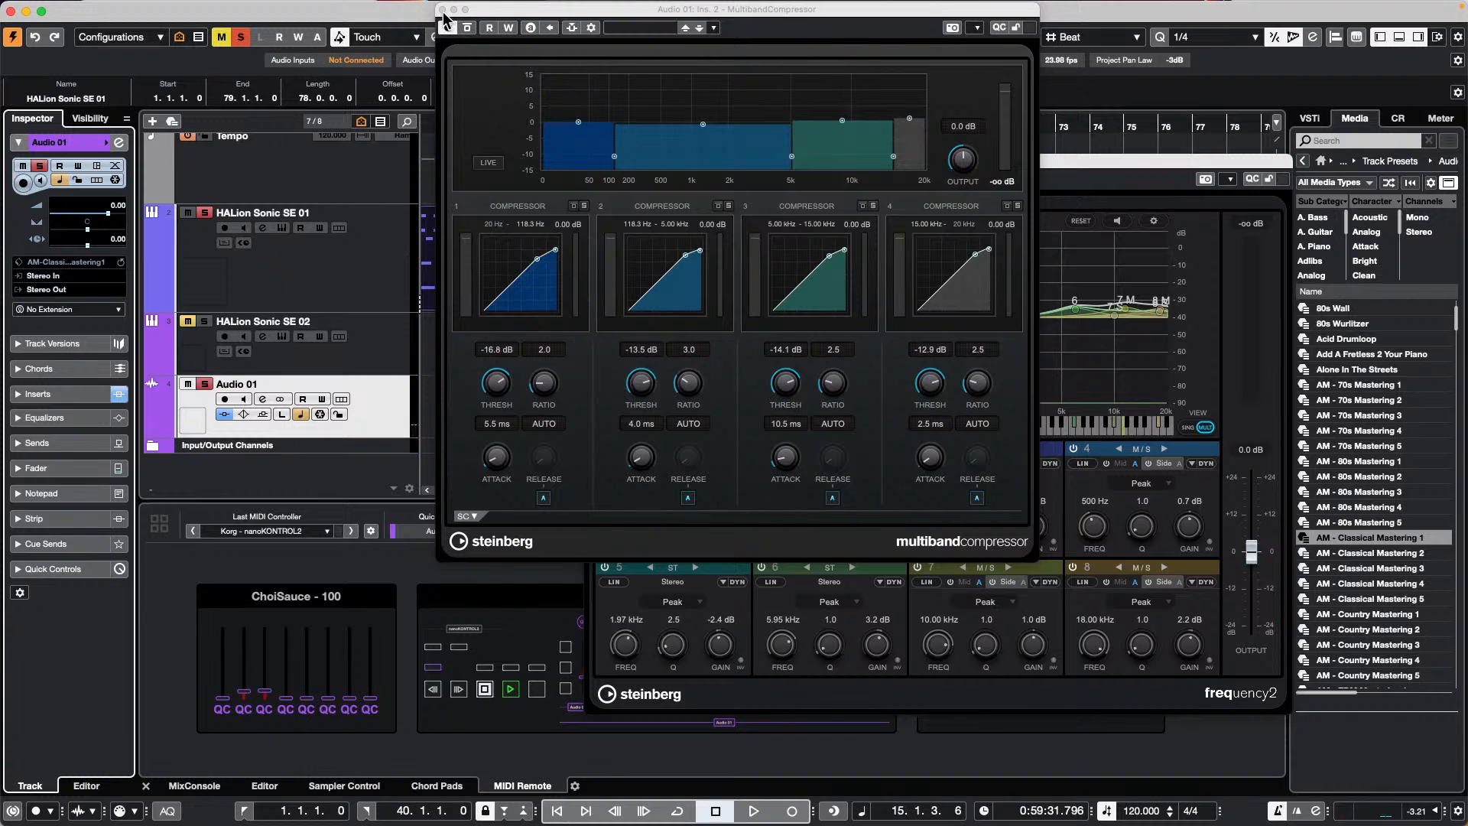
left_click(442, 9)
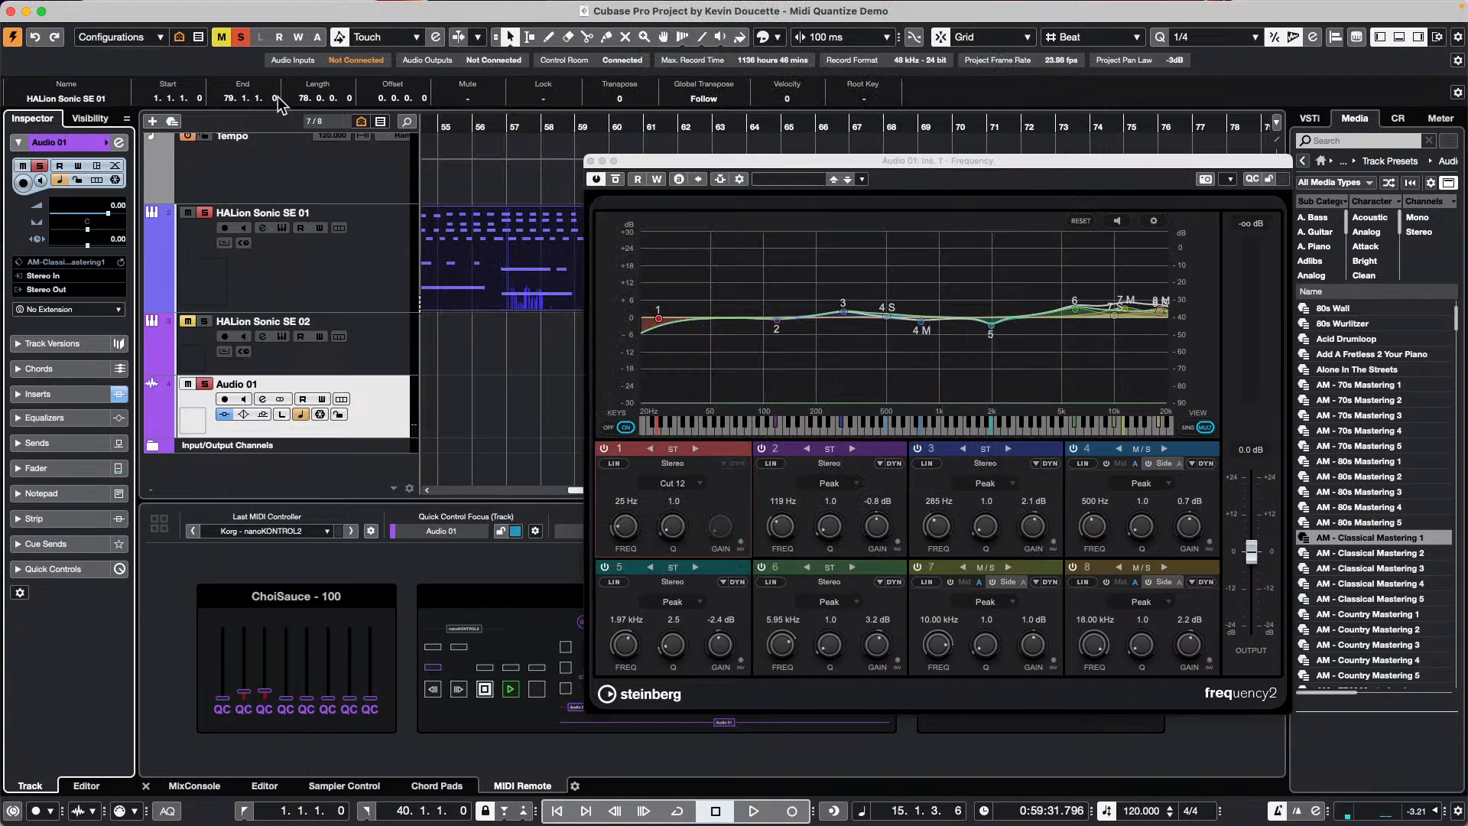
left_click(591, 163)
Select the HALion Sonic SE 01 track, look up the key command for "edit VST instrument", and close the Key Commands dialog
left_click(338, 287)
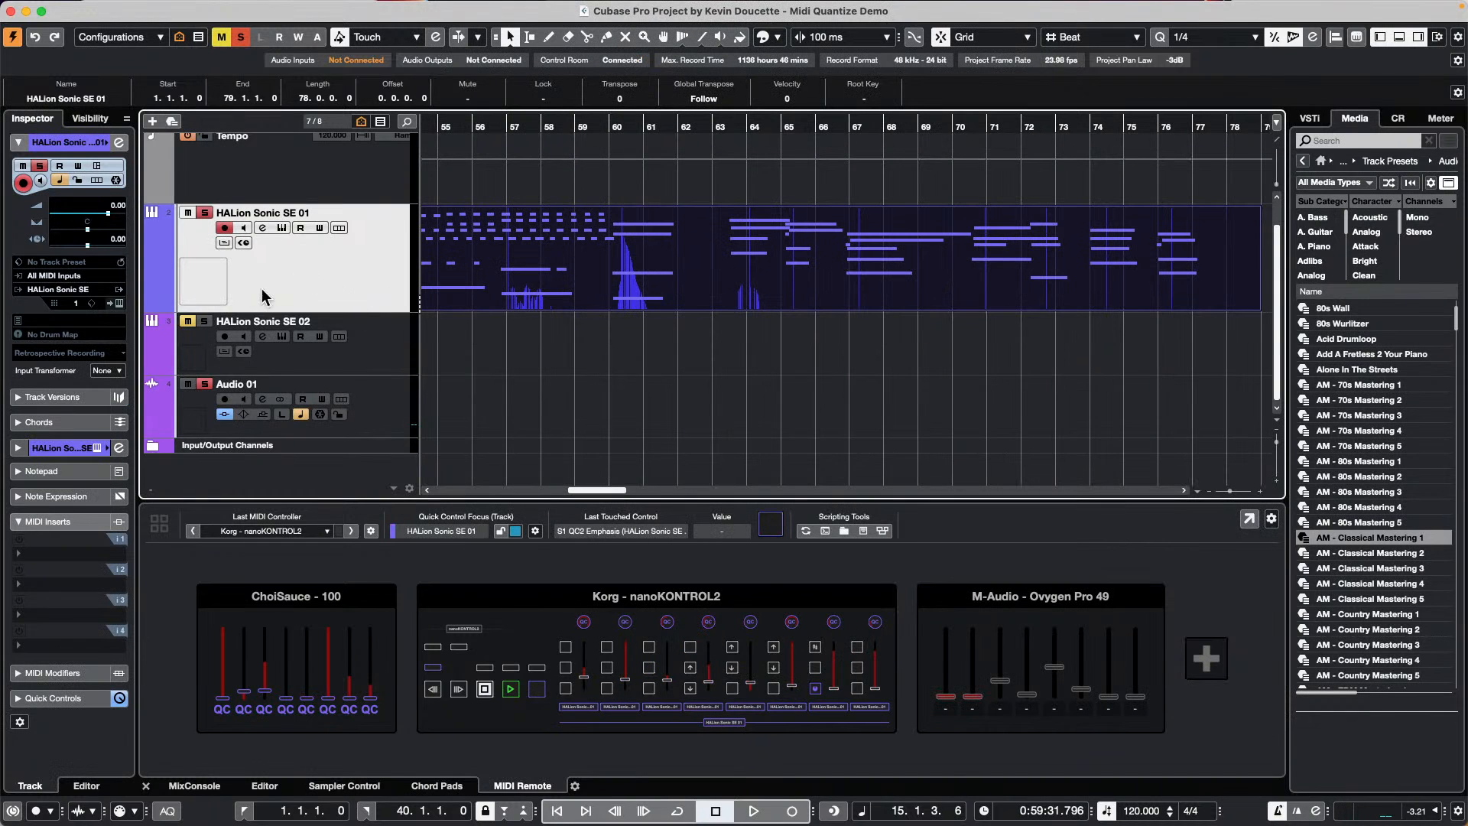
mouse_move(262, 6)
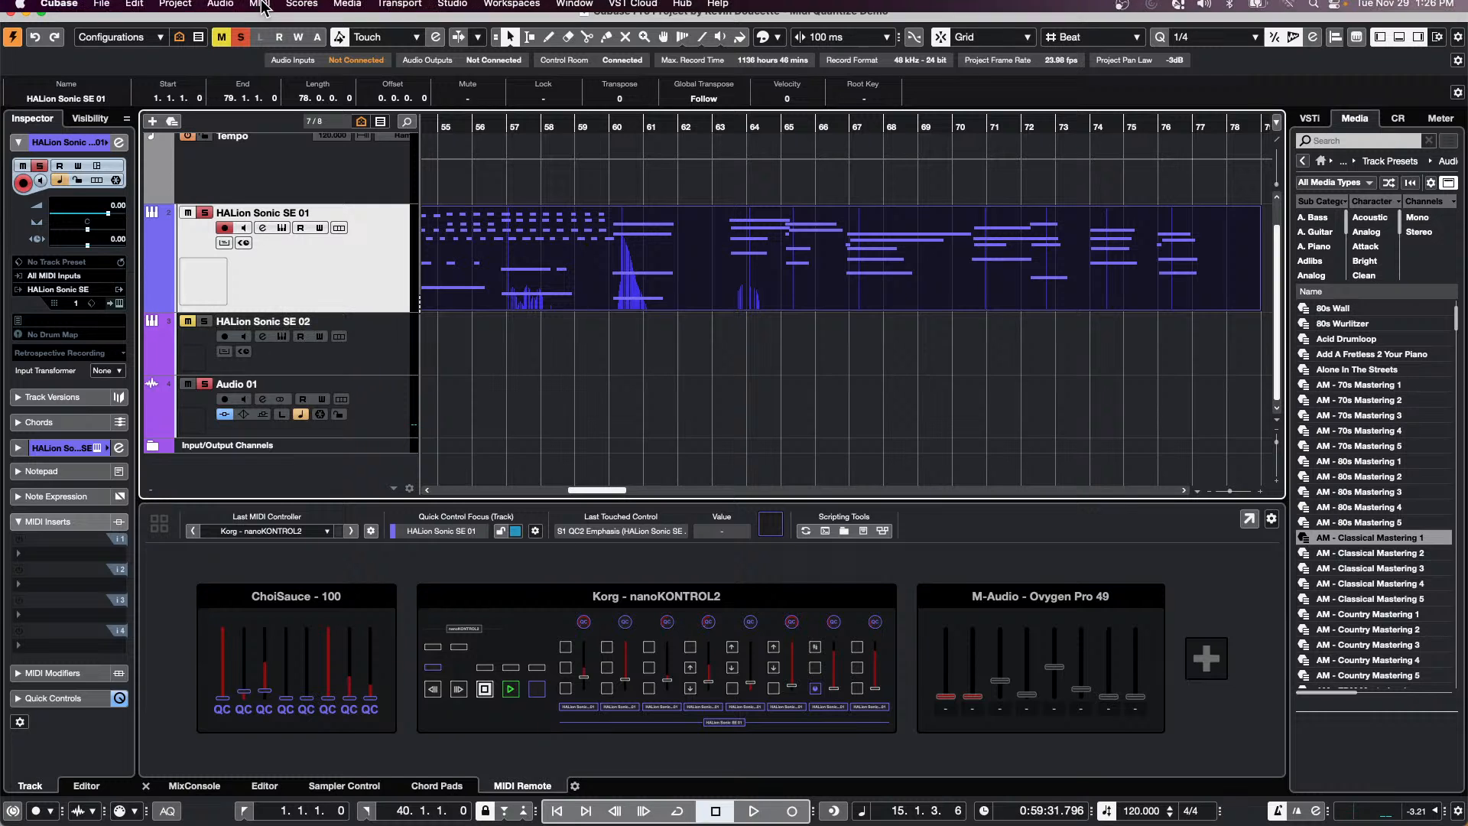
left_click(136, 9)
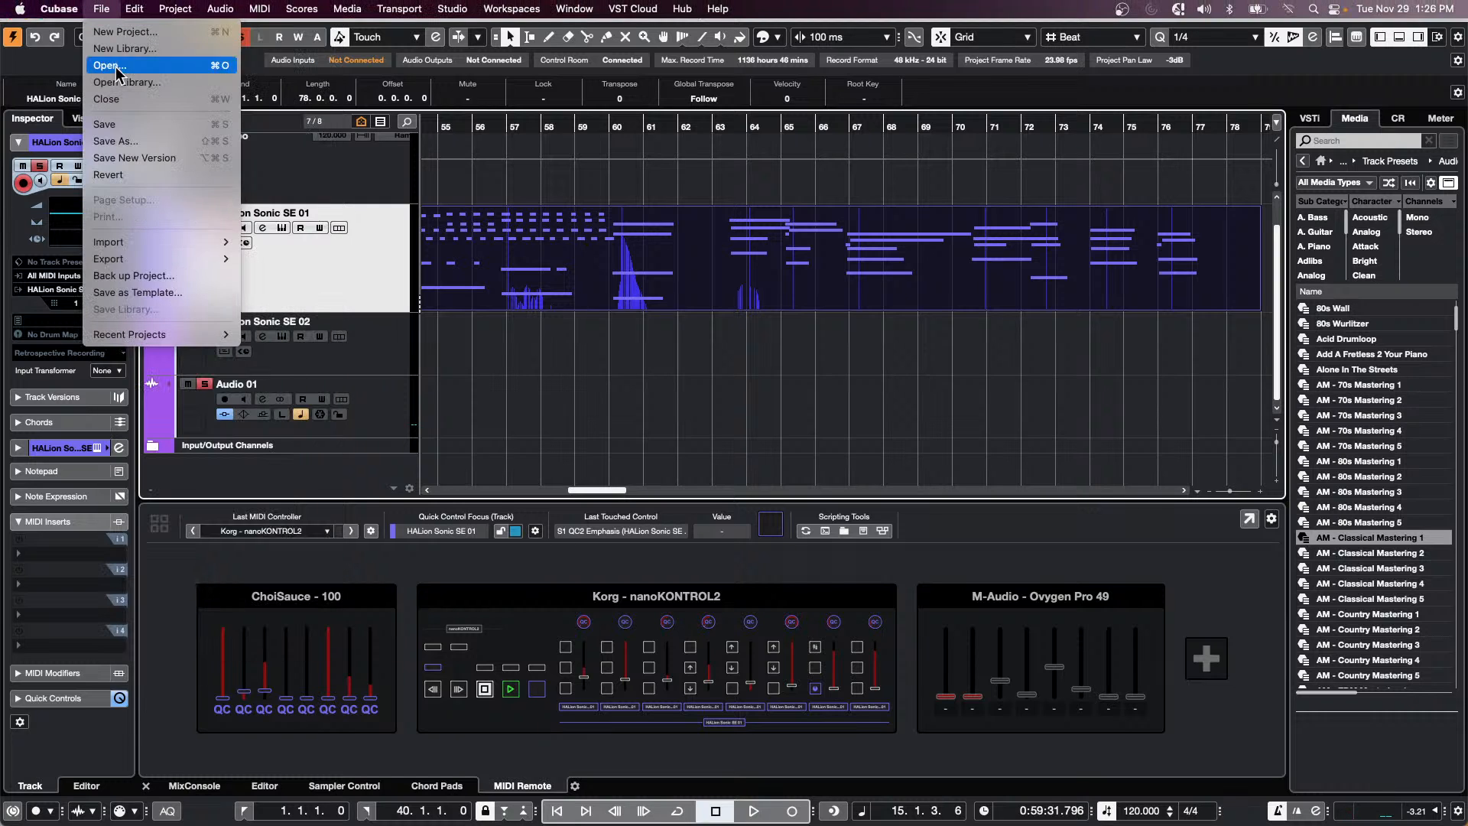
mouse_move(134, 9)
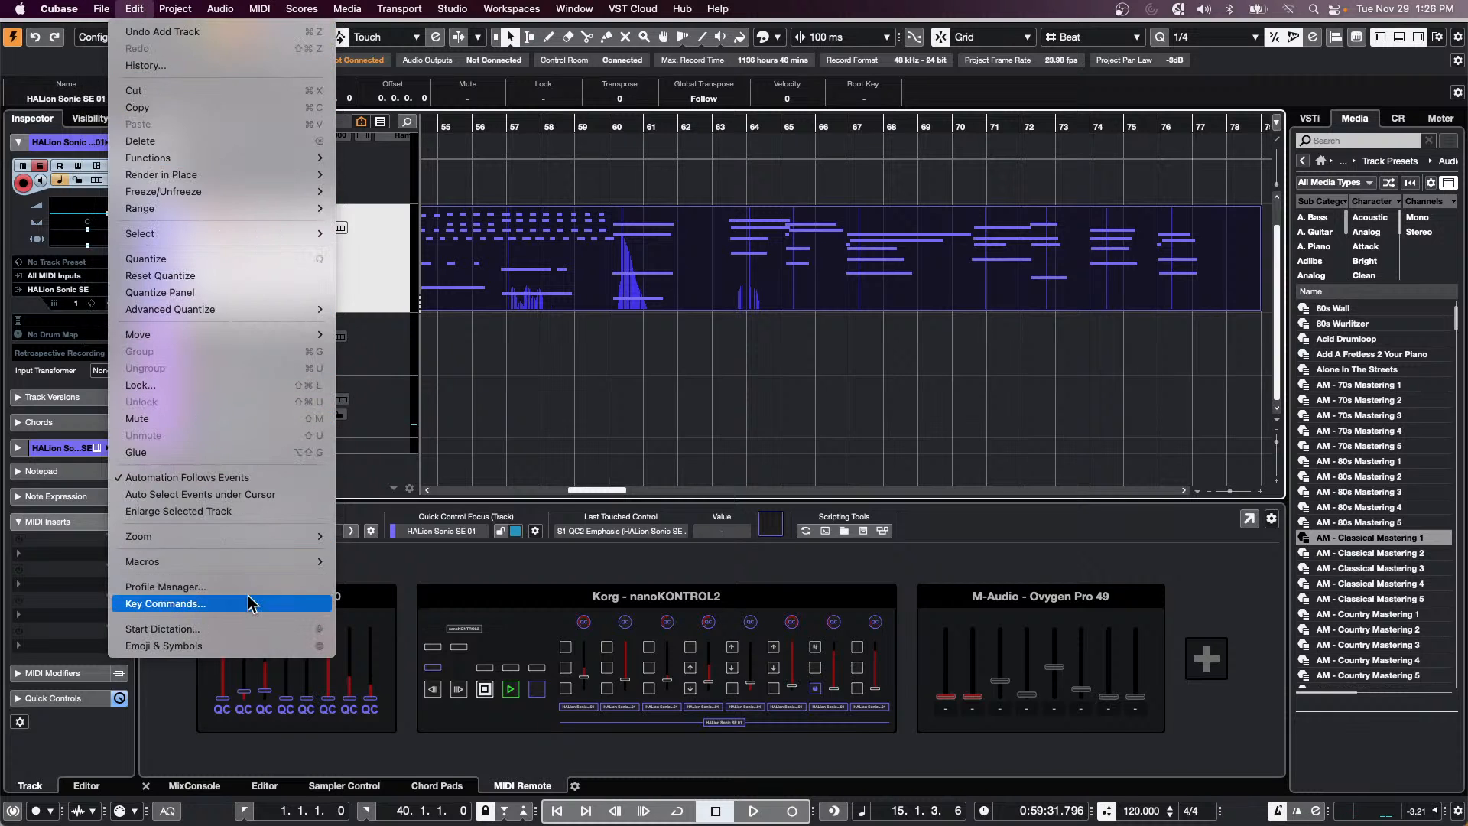
mouse_move(249, 566)
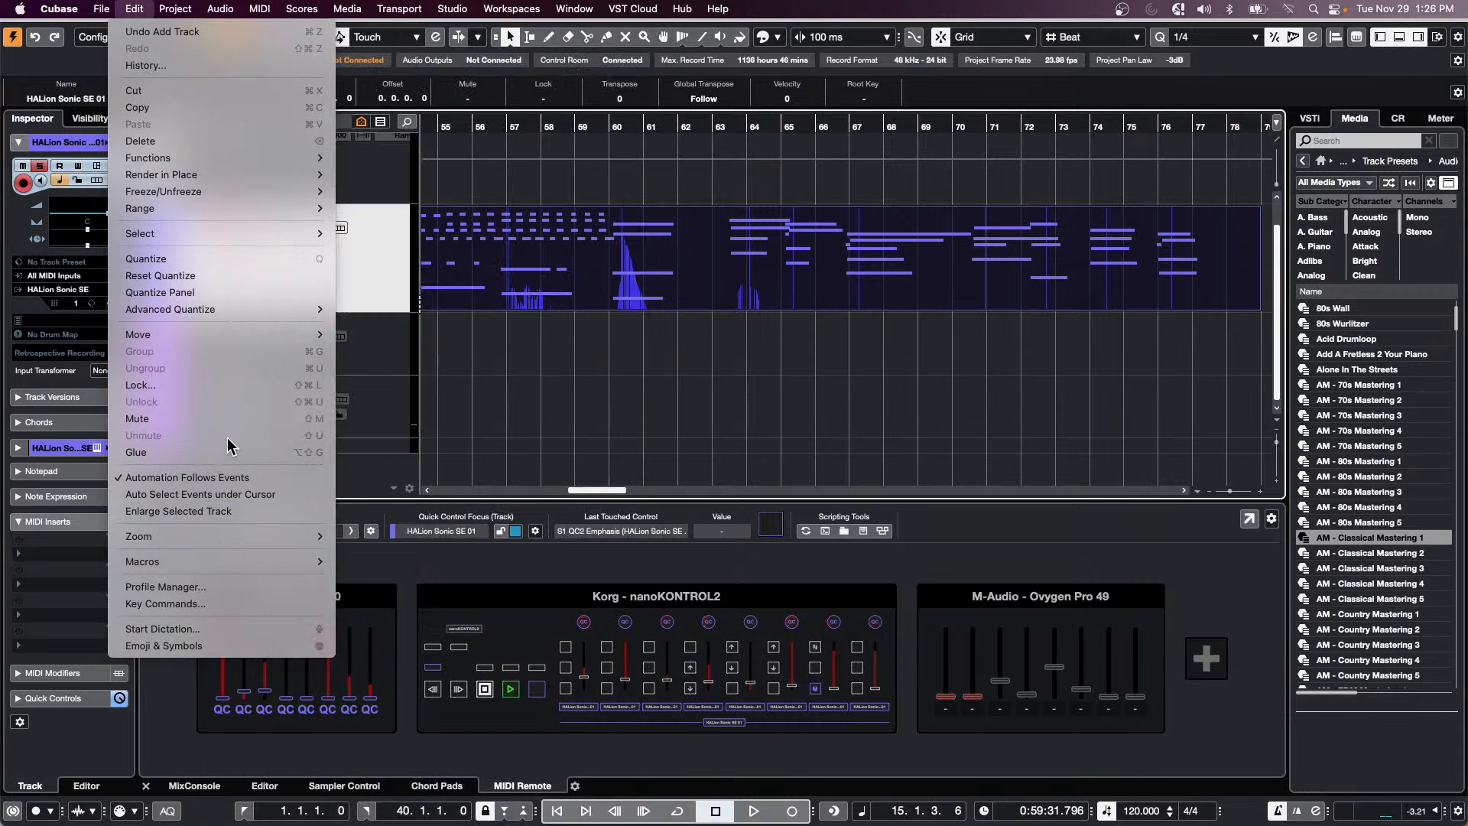
left_click(220, 604)
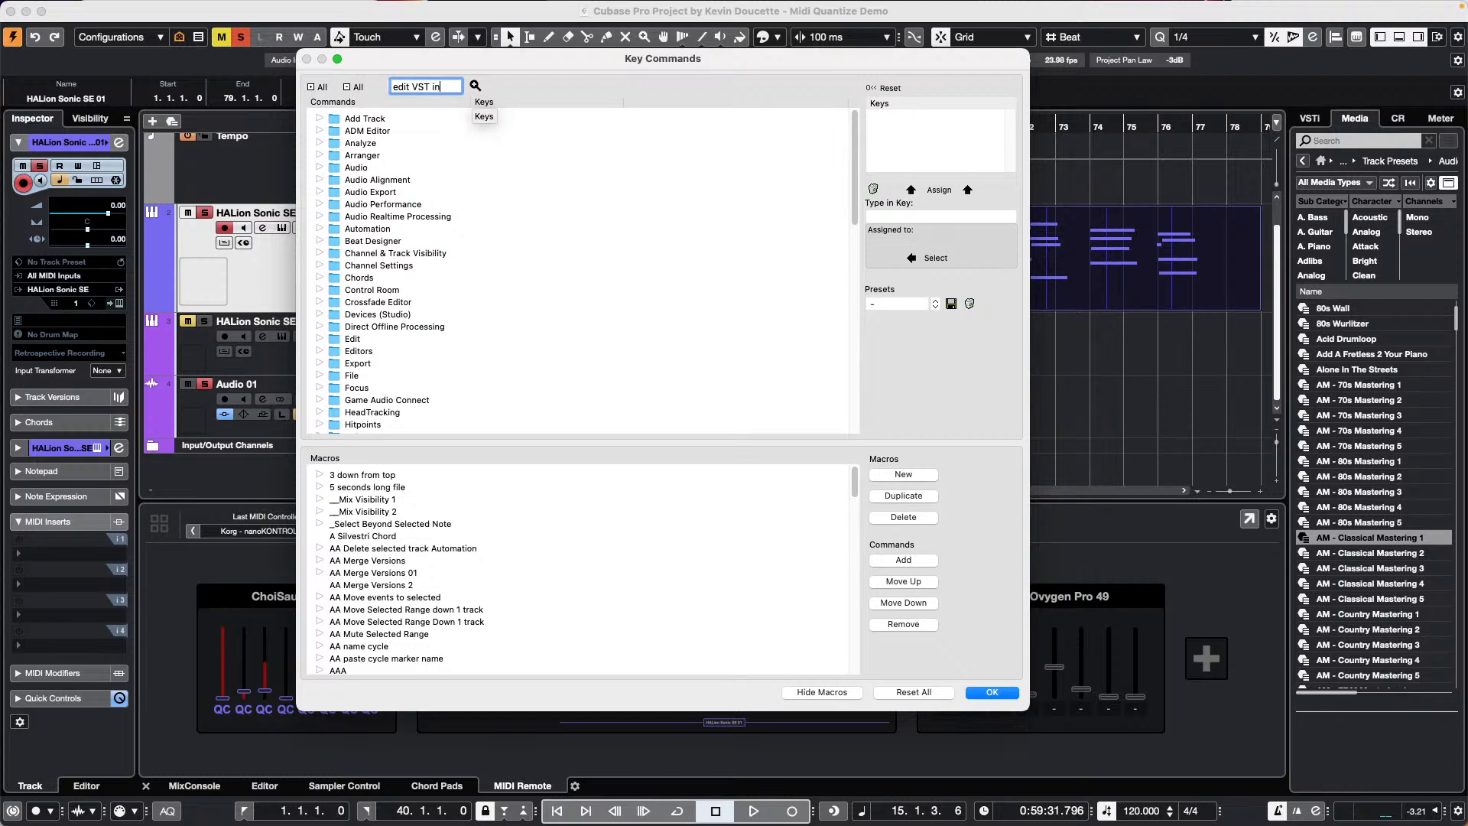
type("ment")
key("Return")
scroll(459, 279, "up", 8)
scroll(458, 285, "down", 8)
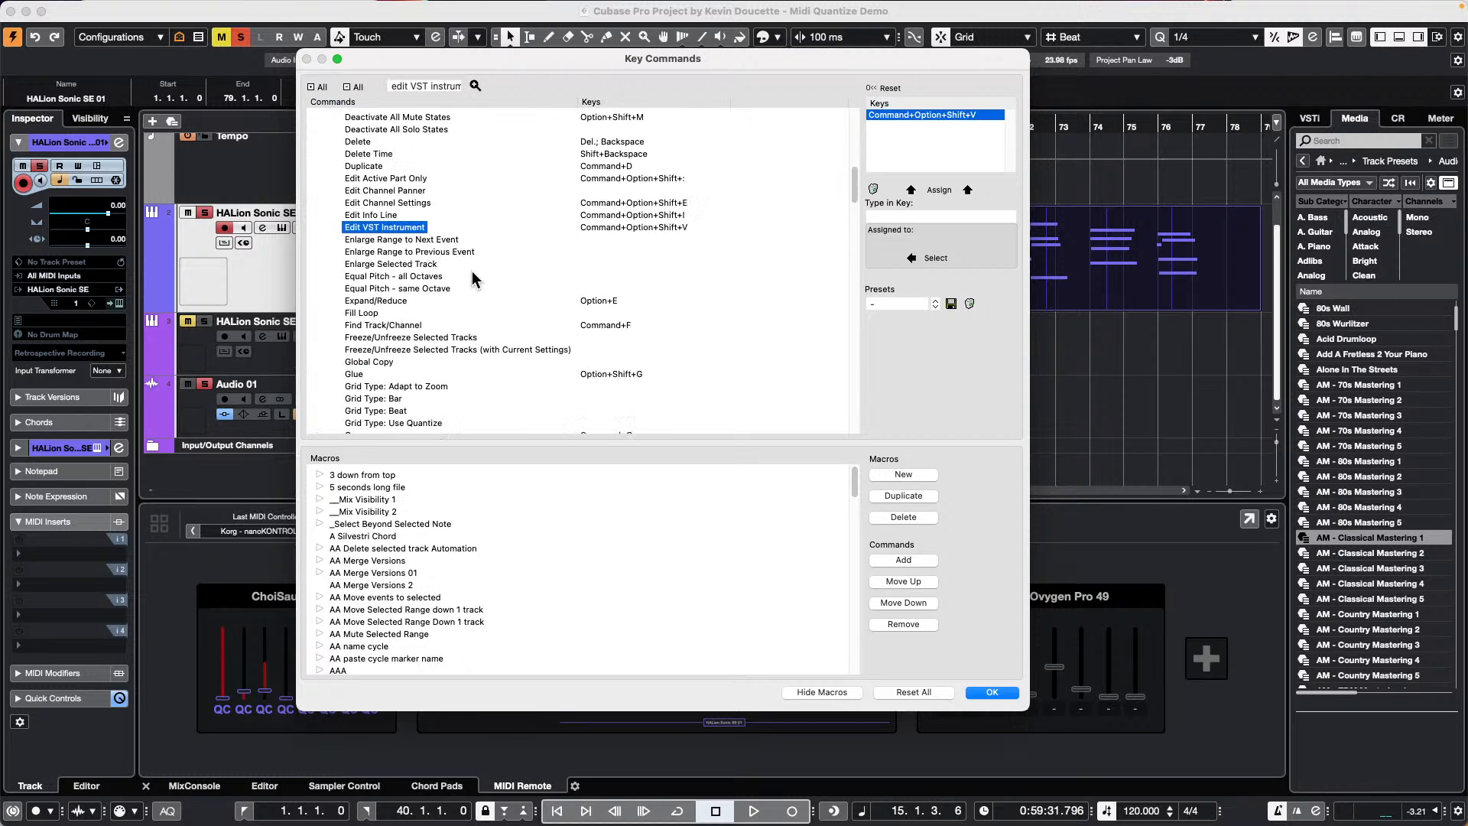
left_click(992, 692)
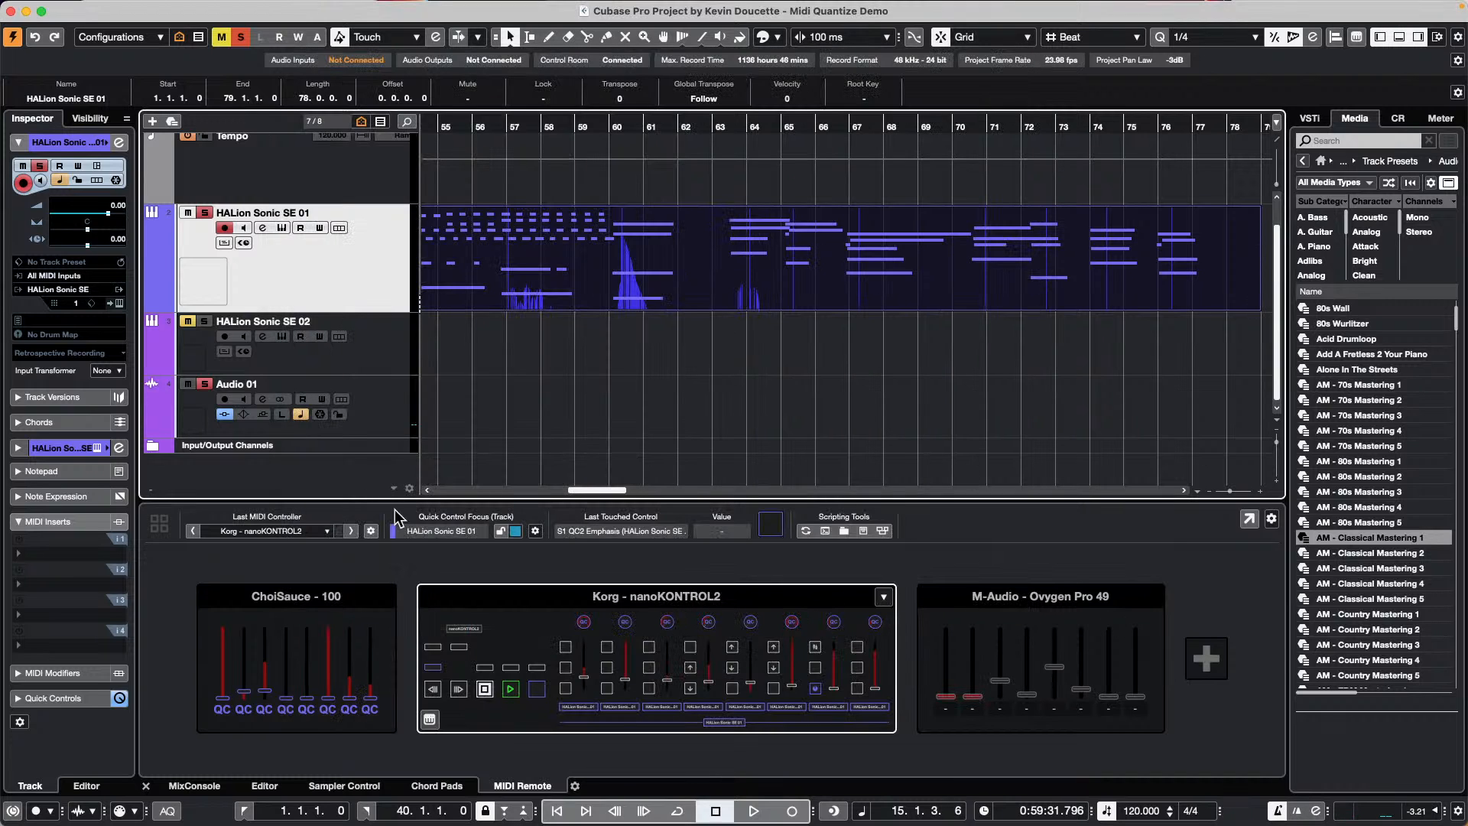
Open the Korg nanoKONTROL2 surface and step through its mapping pages from Focus Quick Controls to Selected Track
left_click(607, 697)
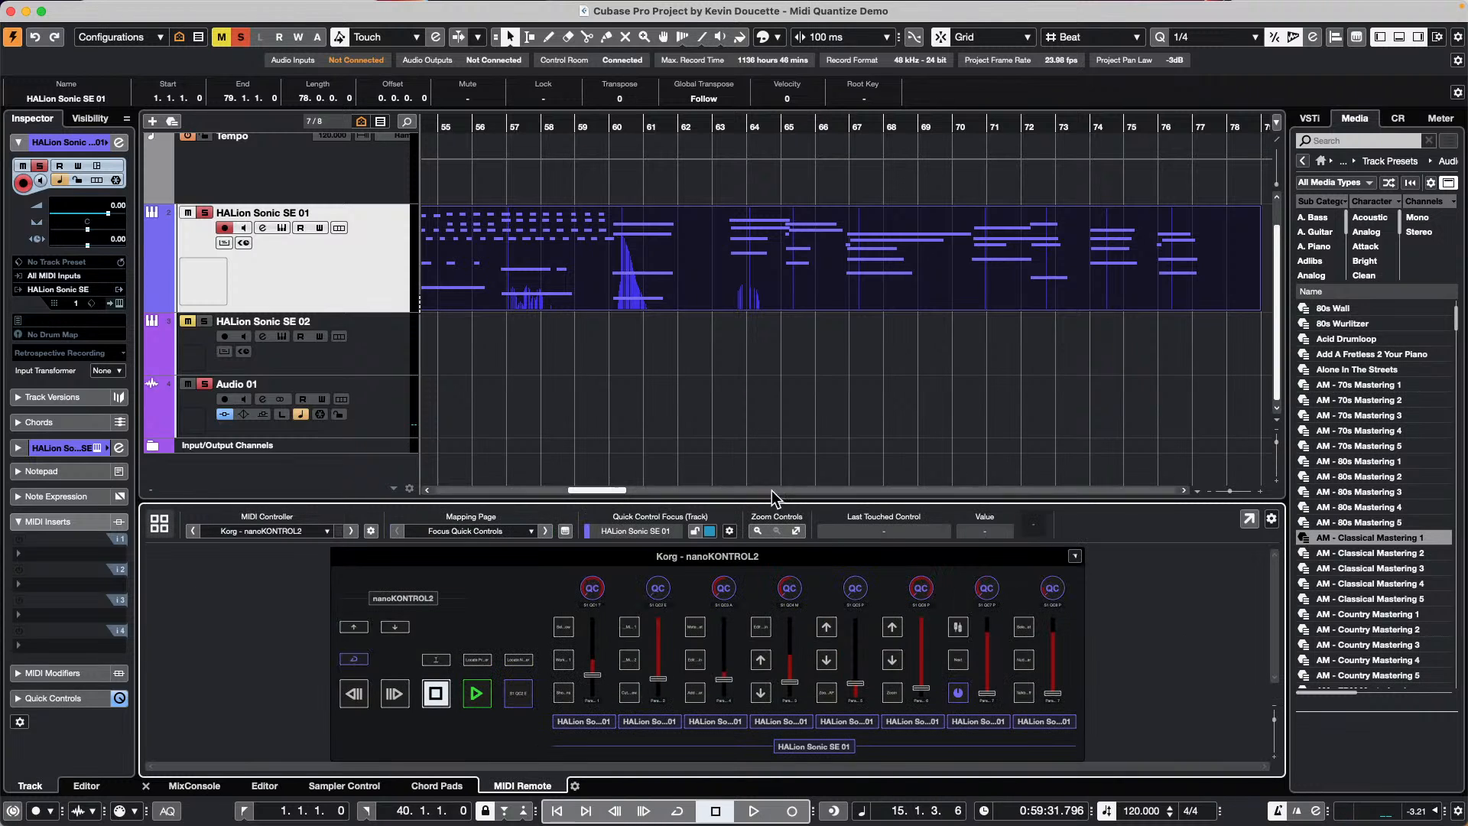
left_click(547, 531)
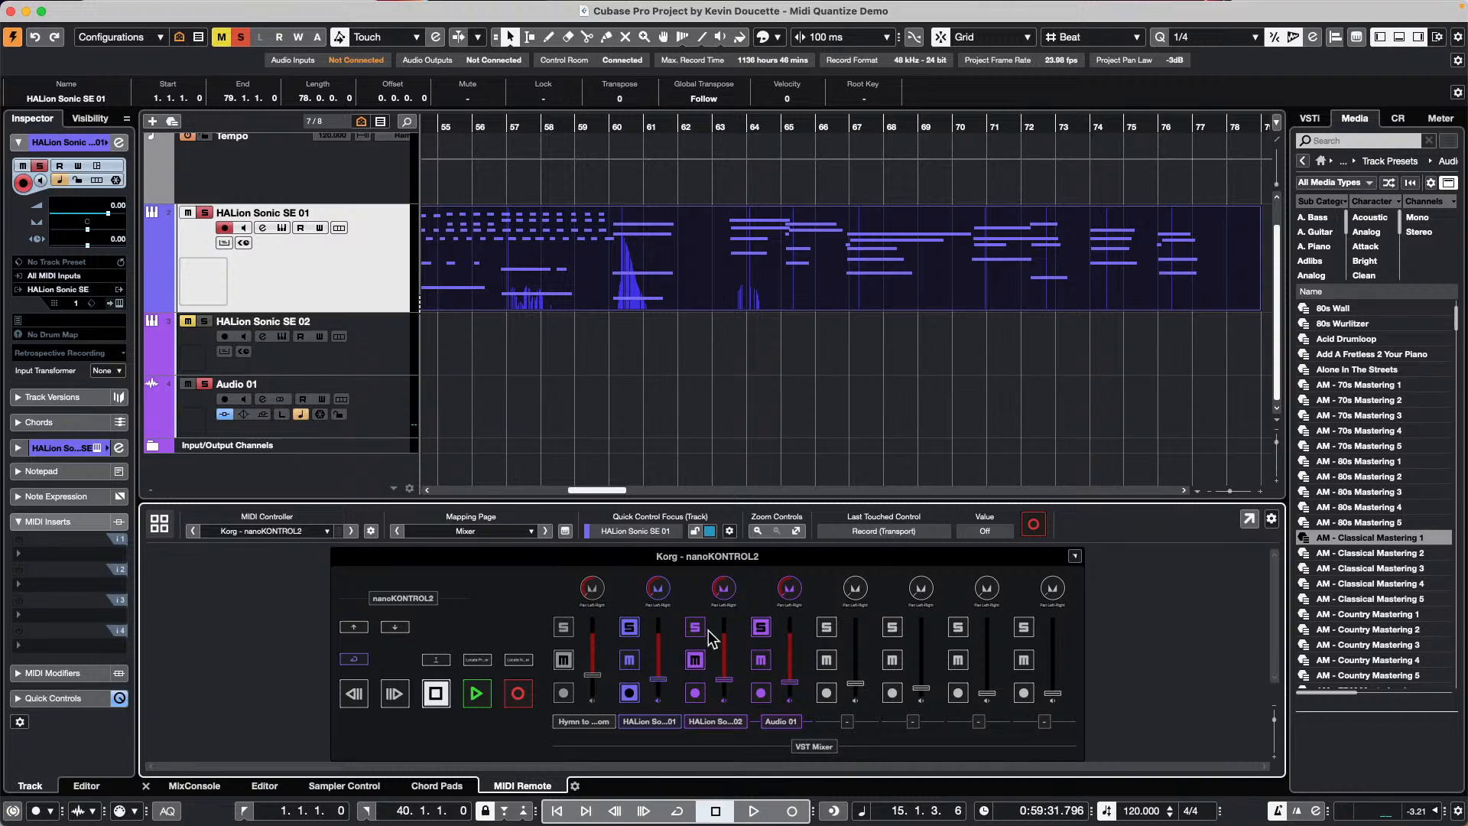
left_click(546, 531)
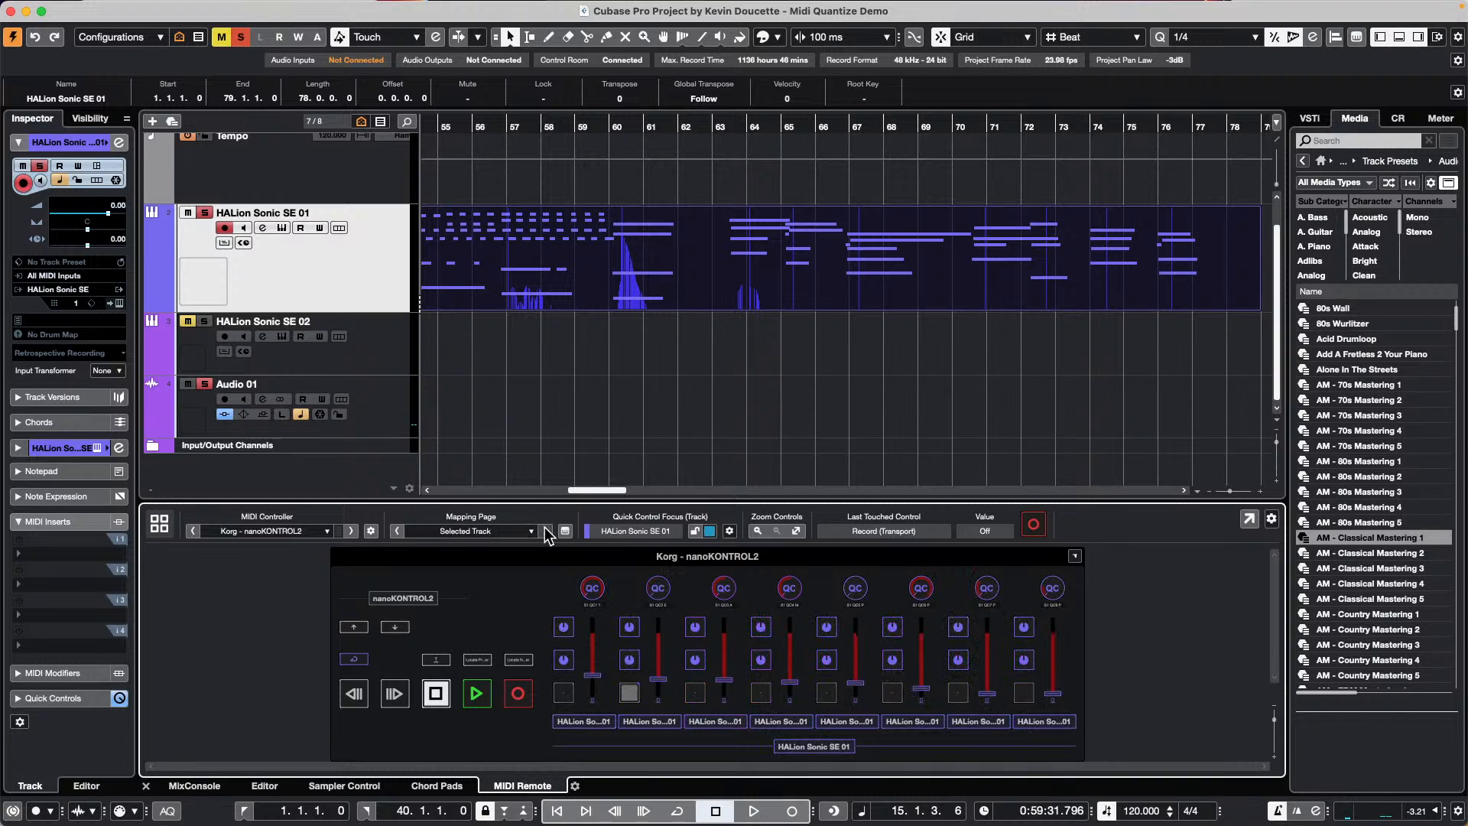
Open the Mapping Assistant for an unassigned nanoKONTROL2 button, close it, and return to the Focus Quick Controls mapping page
double_click(891, 695)
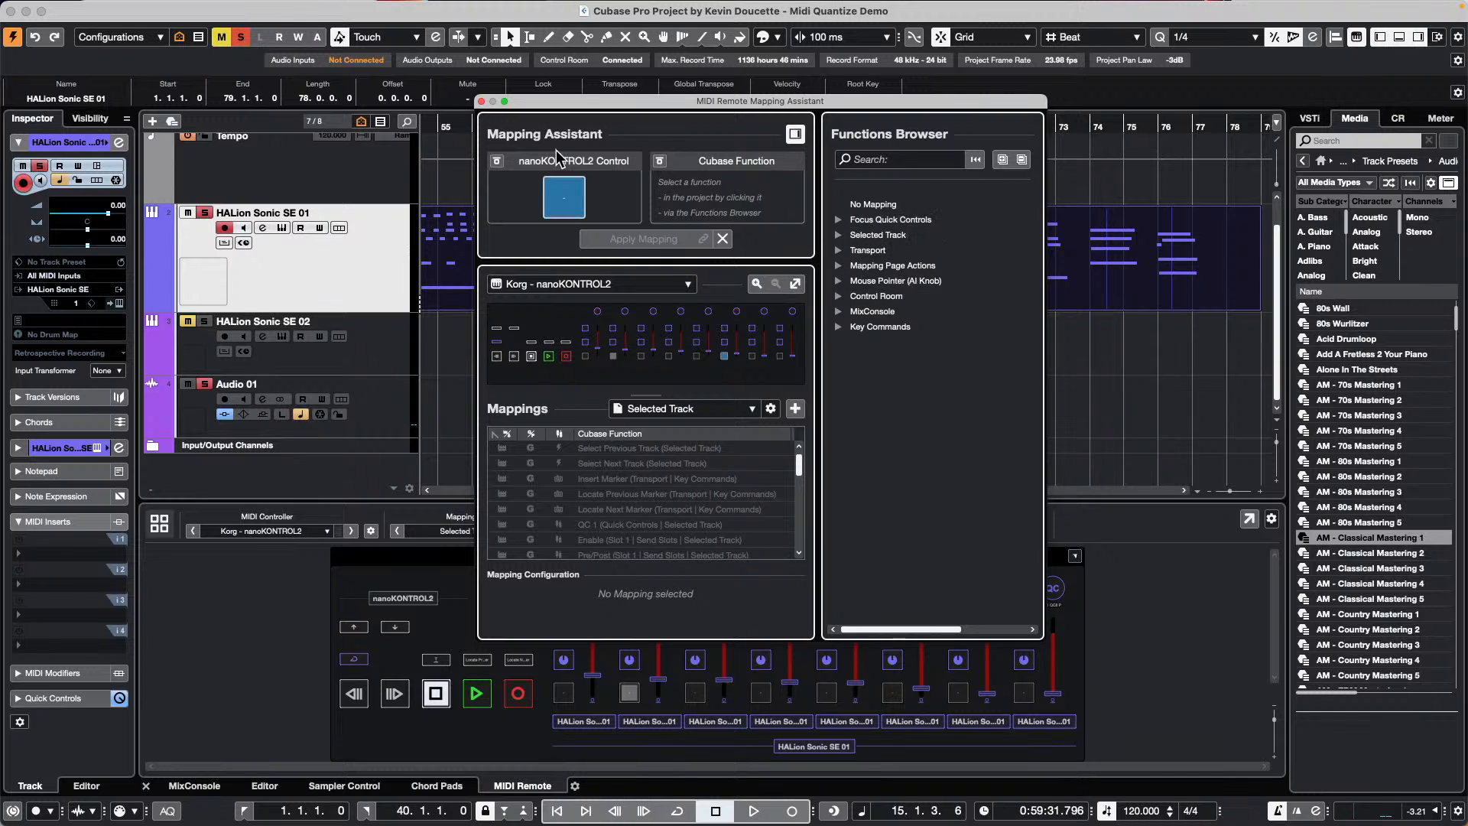
left_click(481, 102)
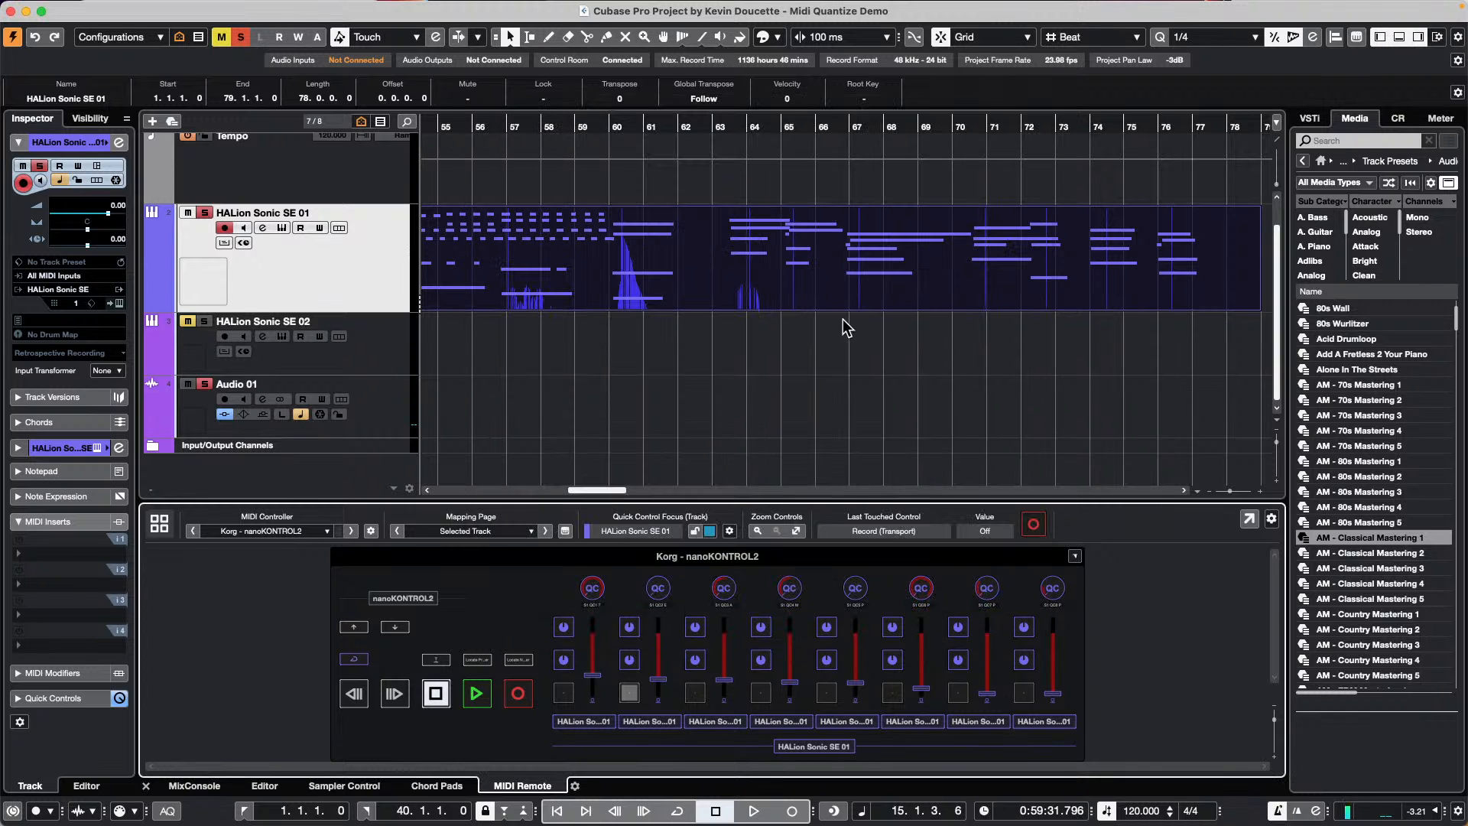
left_click(397, 531)
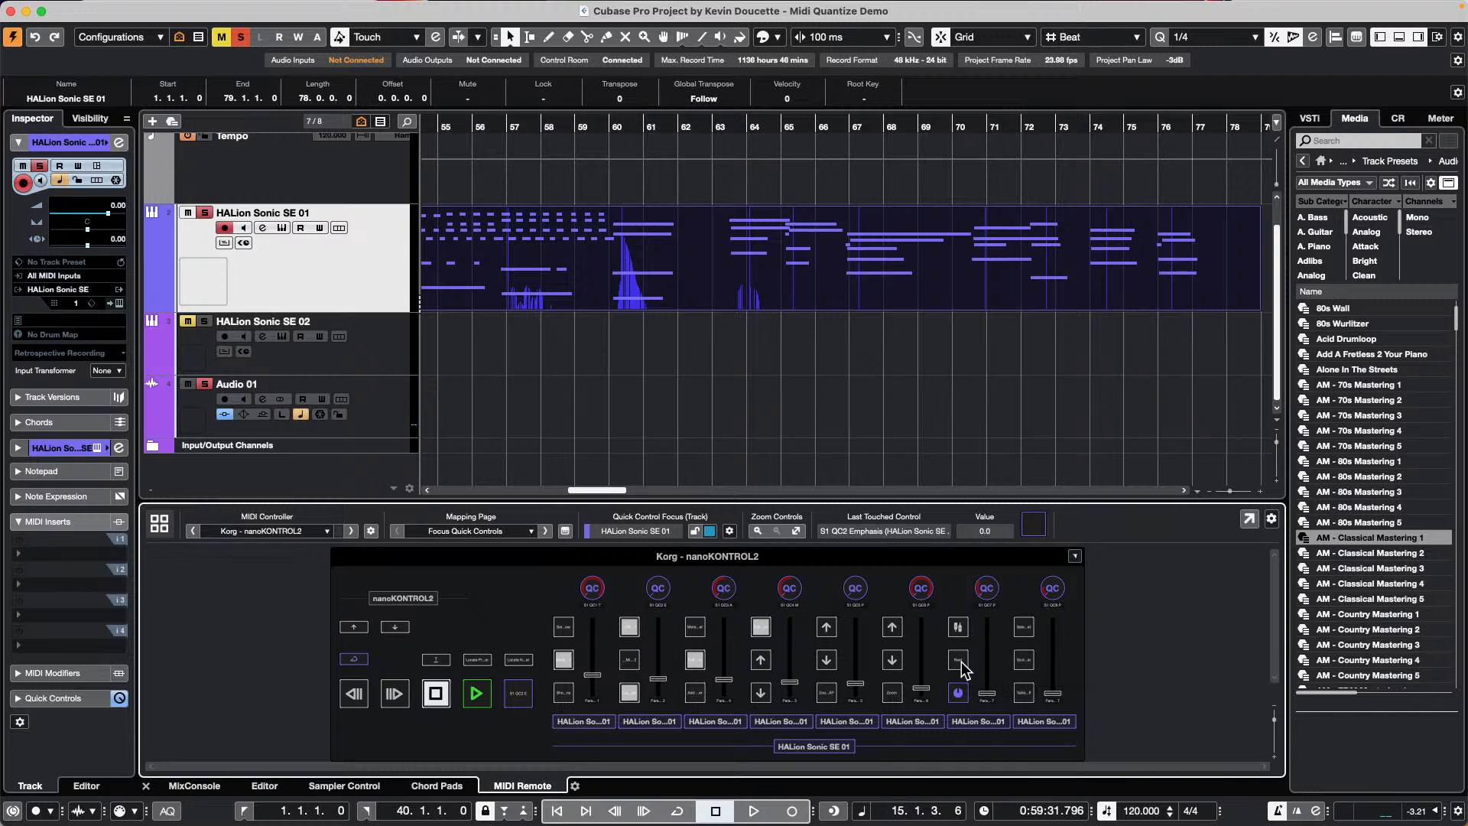
Open the Mapping Assistant on the Focus Quick Controls page and select the seventh channel's Next button as the control to map
double_click(1024, 630)
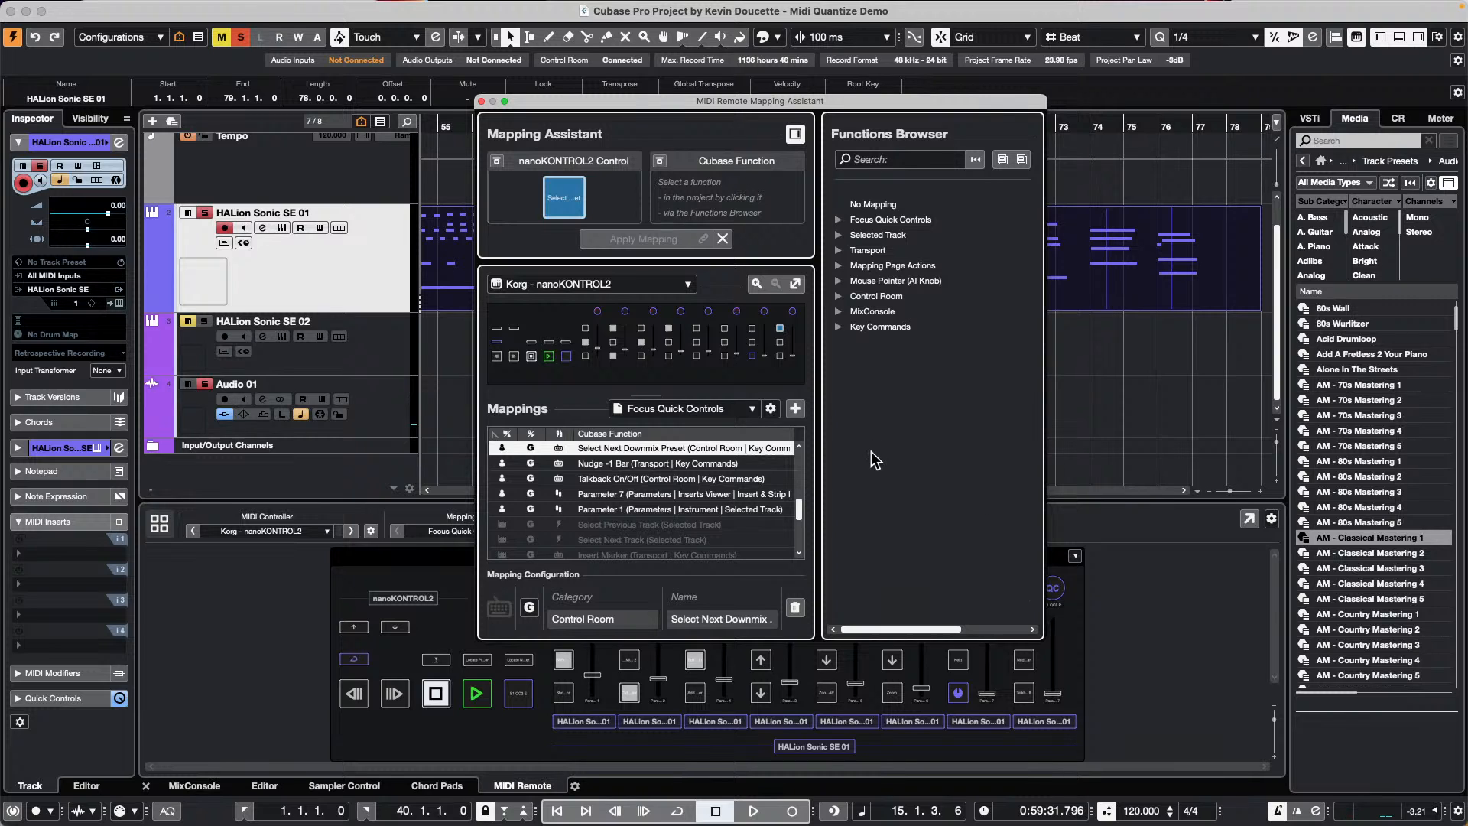
left_click(961, 671)
left_click(961, 670)
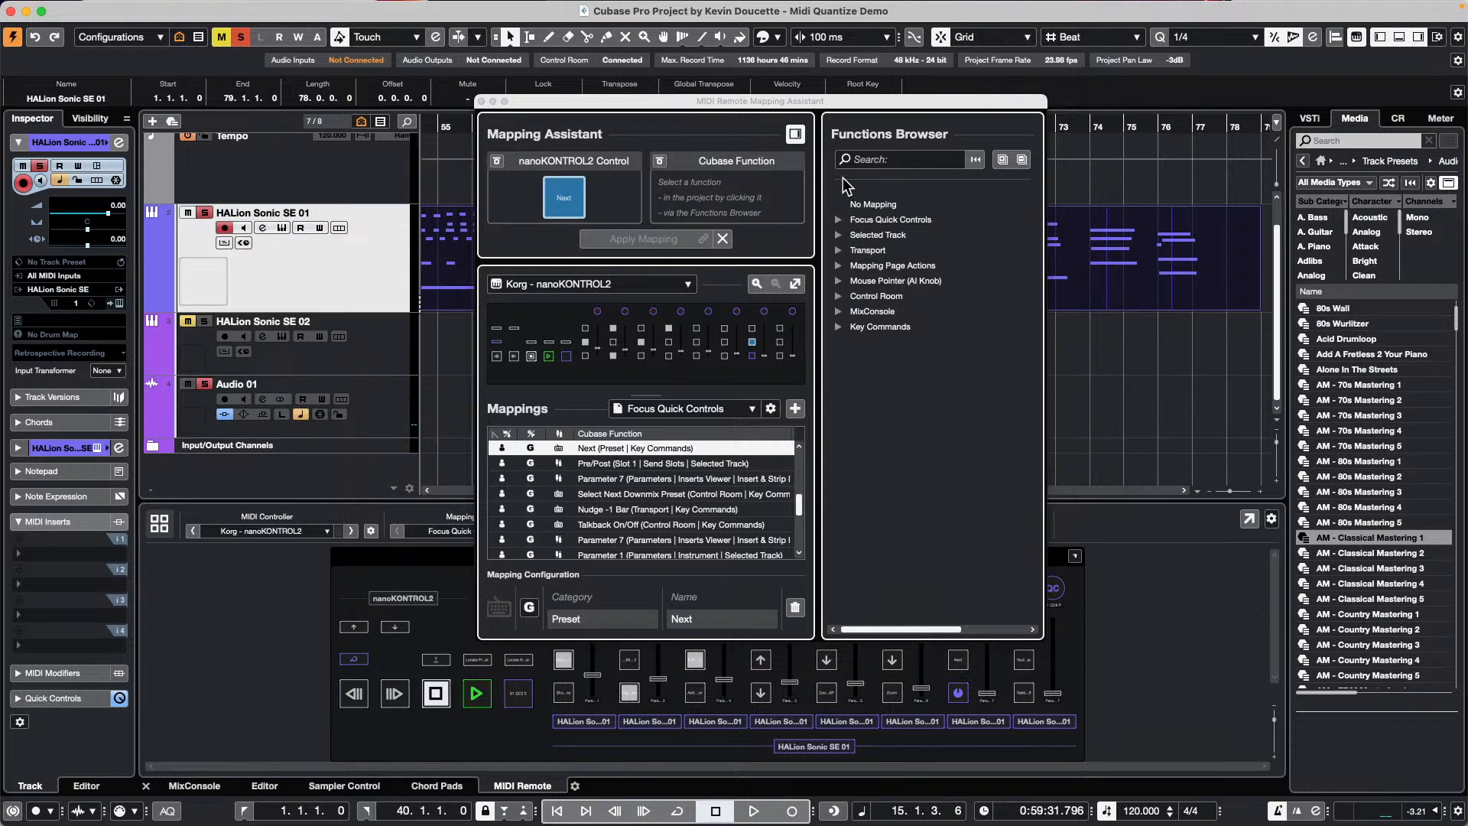
Choose Next Insert Effect from the Inserts Viewer actions under Selected Track's Insert & Strip Effects as the function for the Next button
left_click(839, 235)
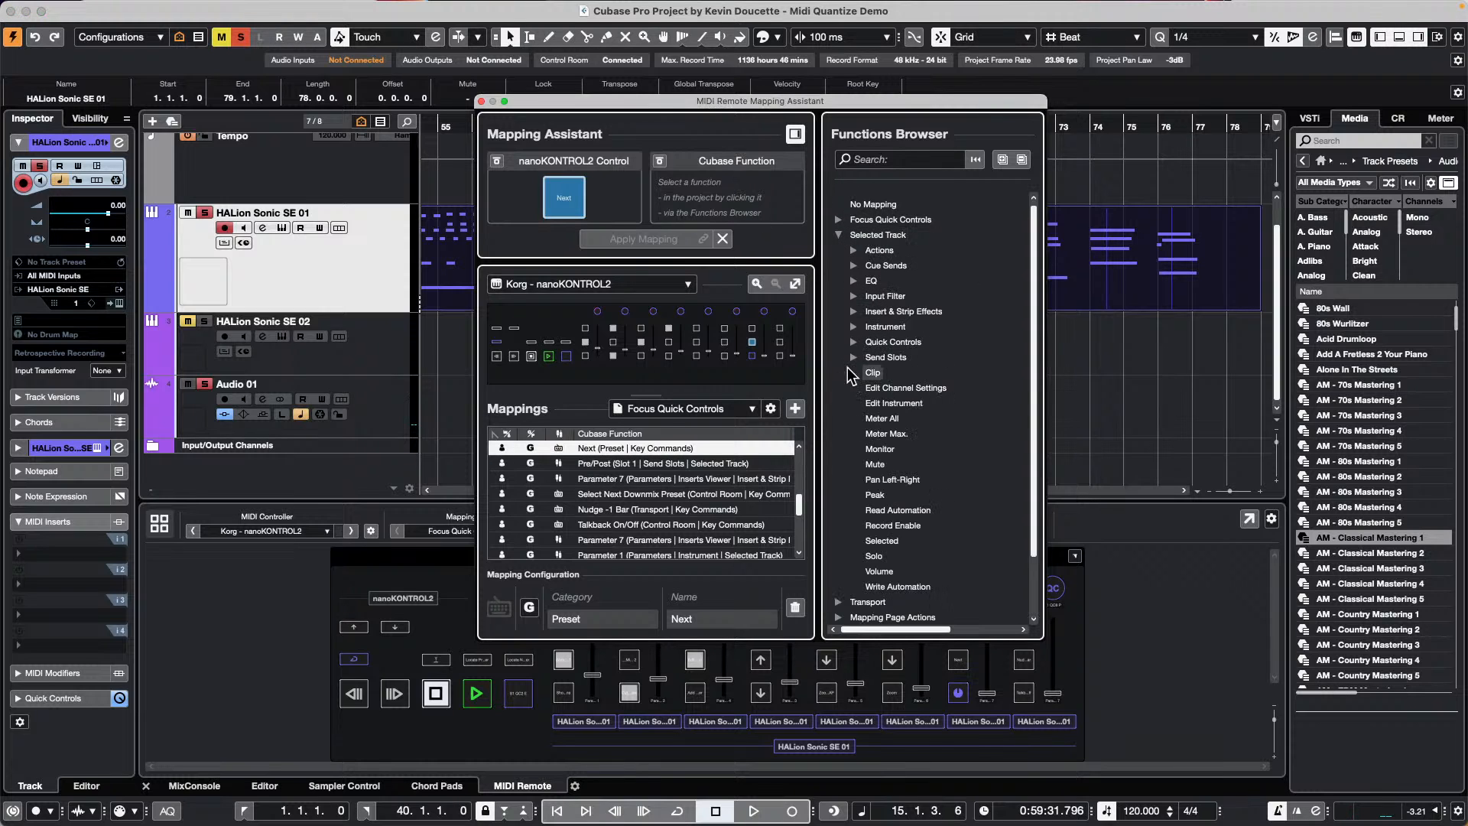
left_click(852, 358)
left_click(852, 358)
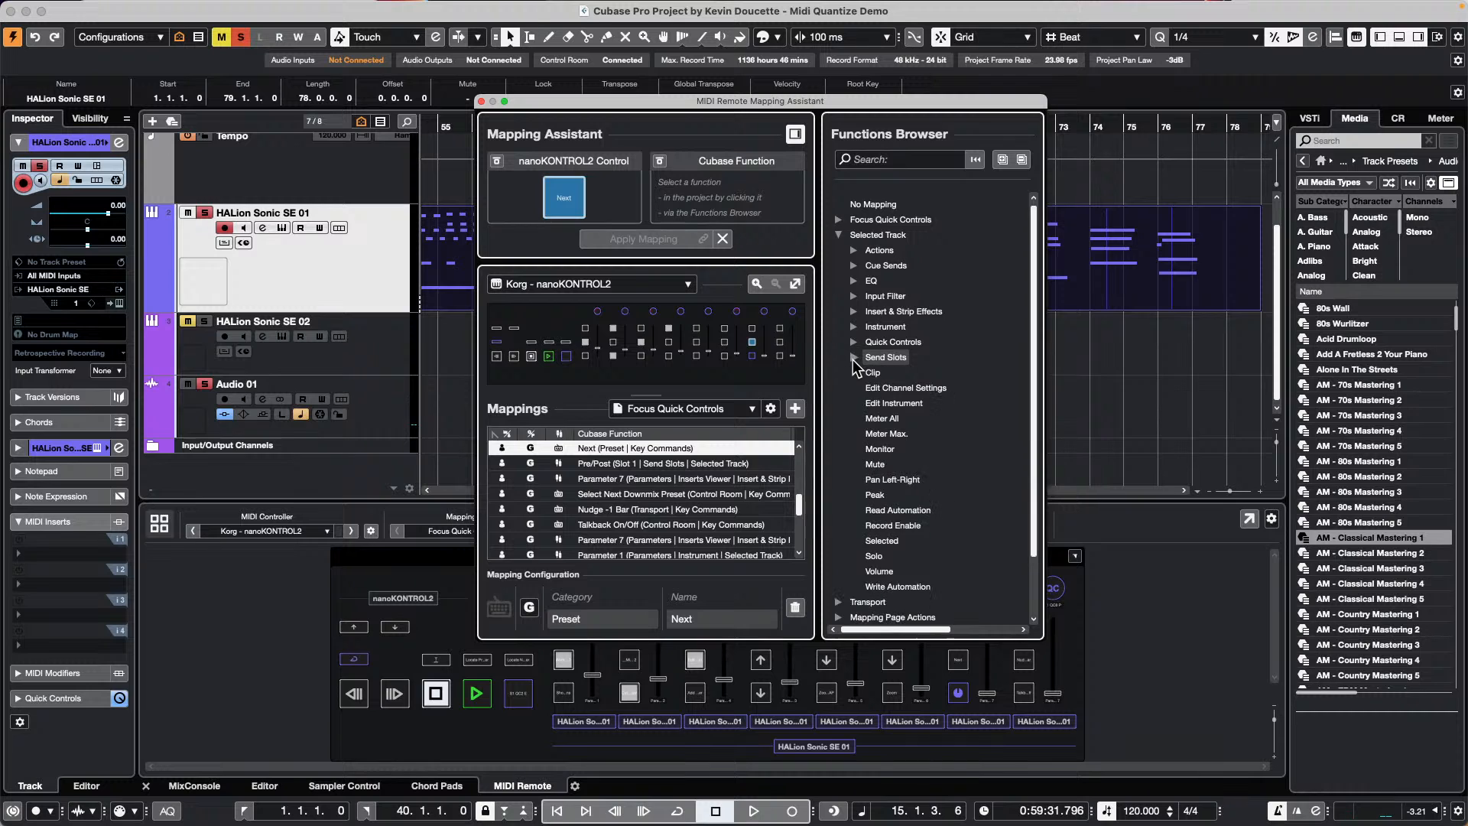
left_click(853, 312)
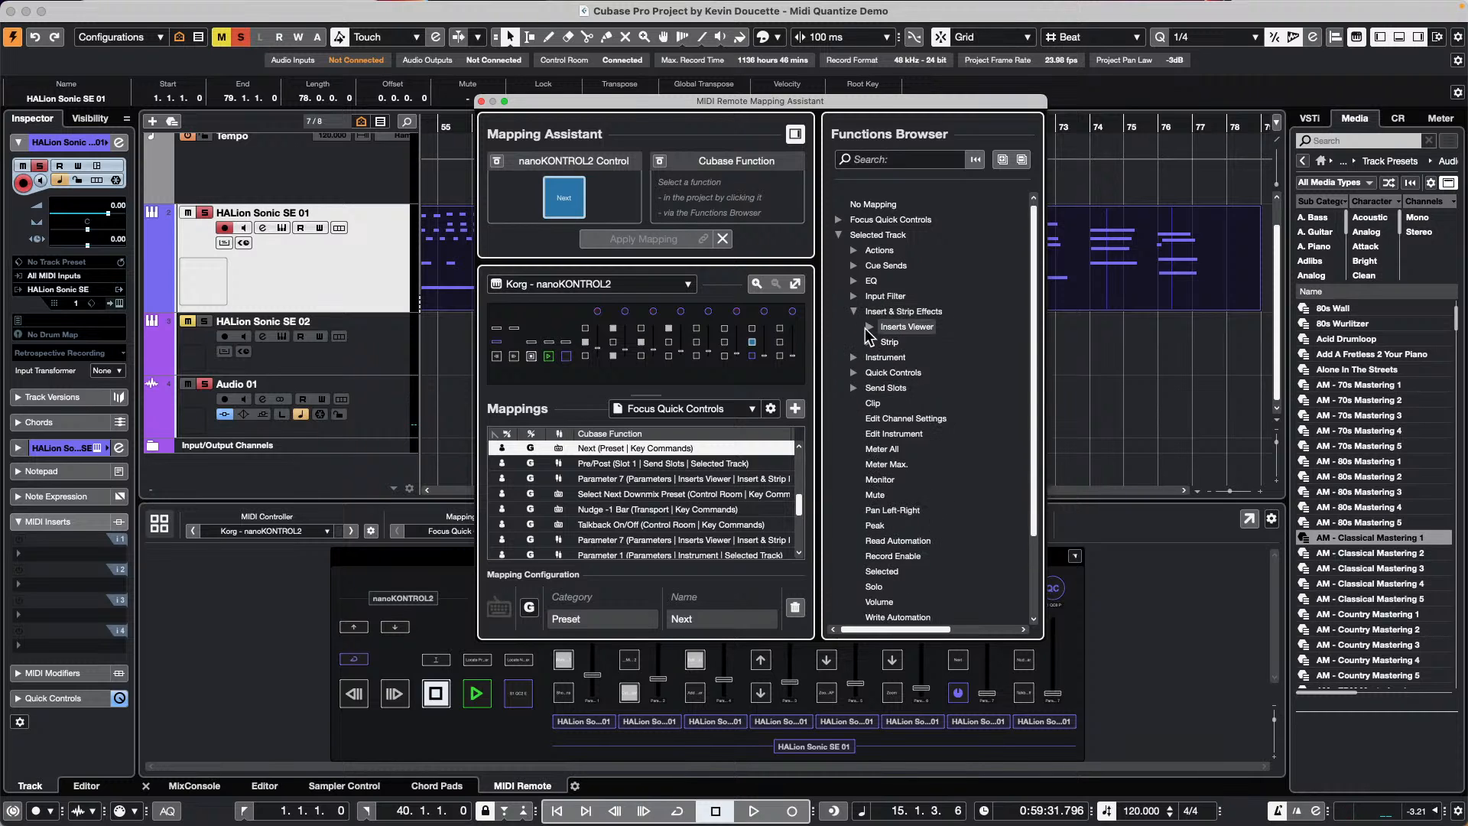
left_click(870, 327)
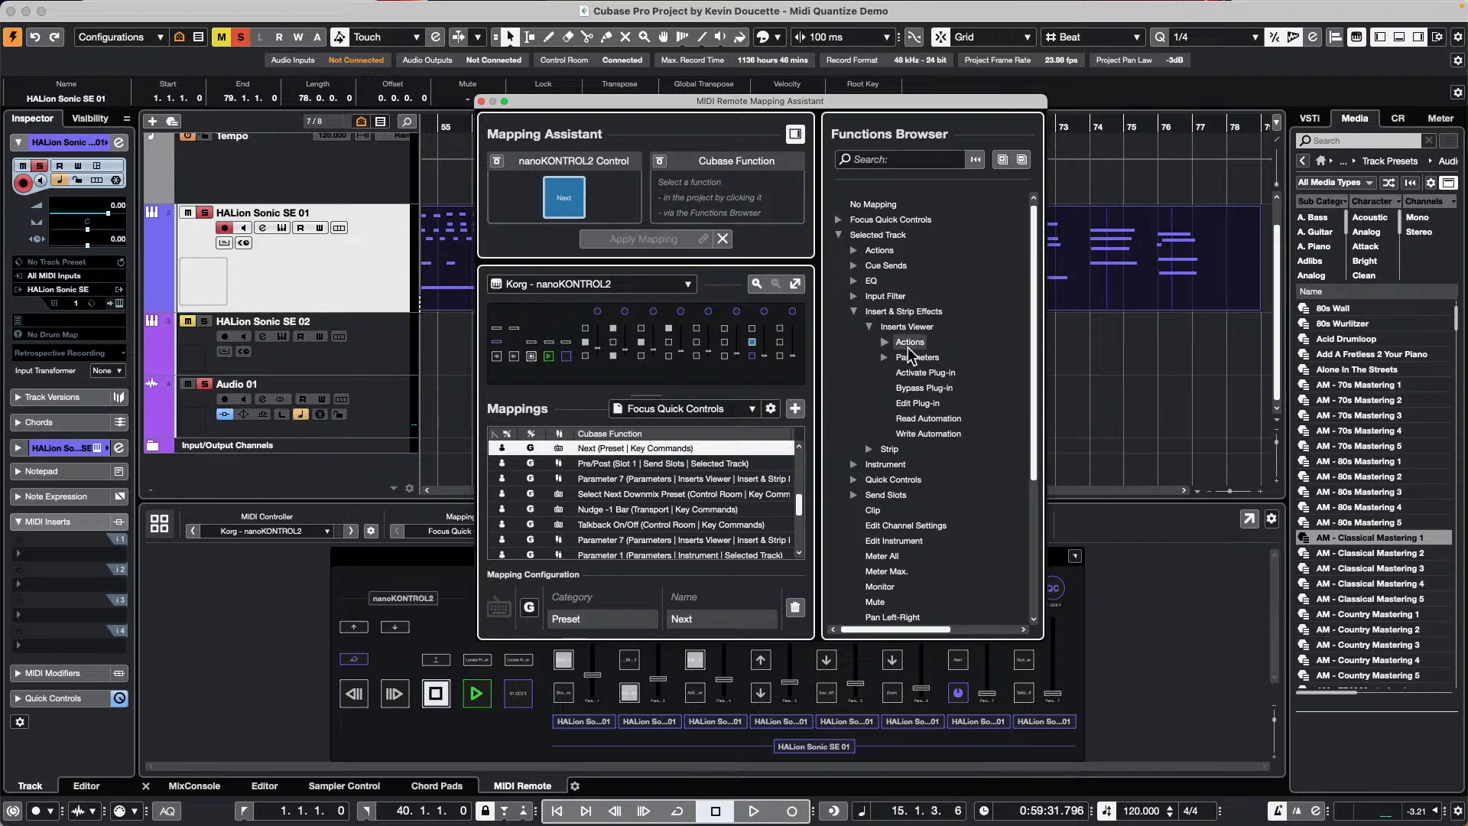
left_click(884, 342)
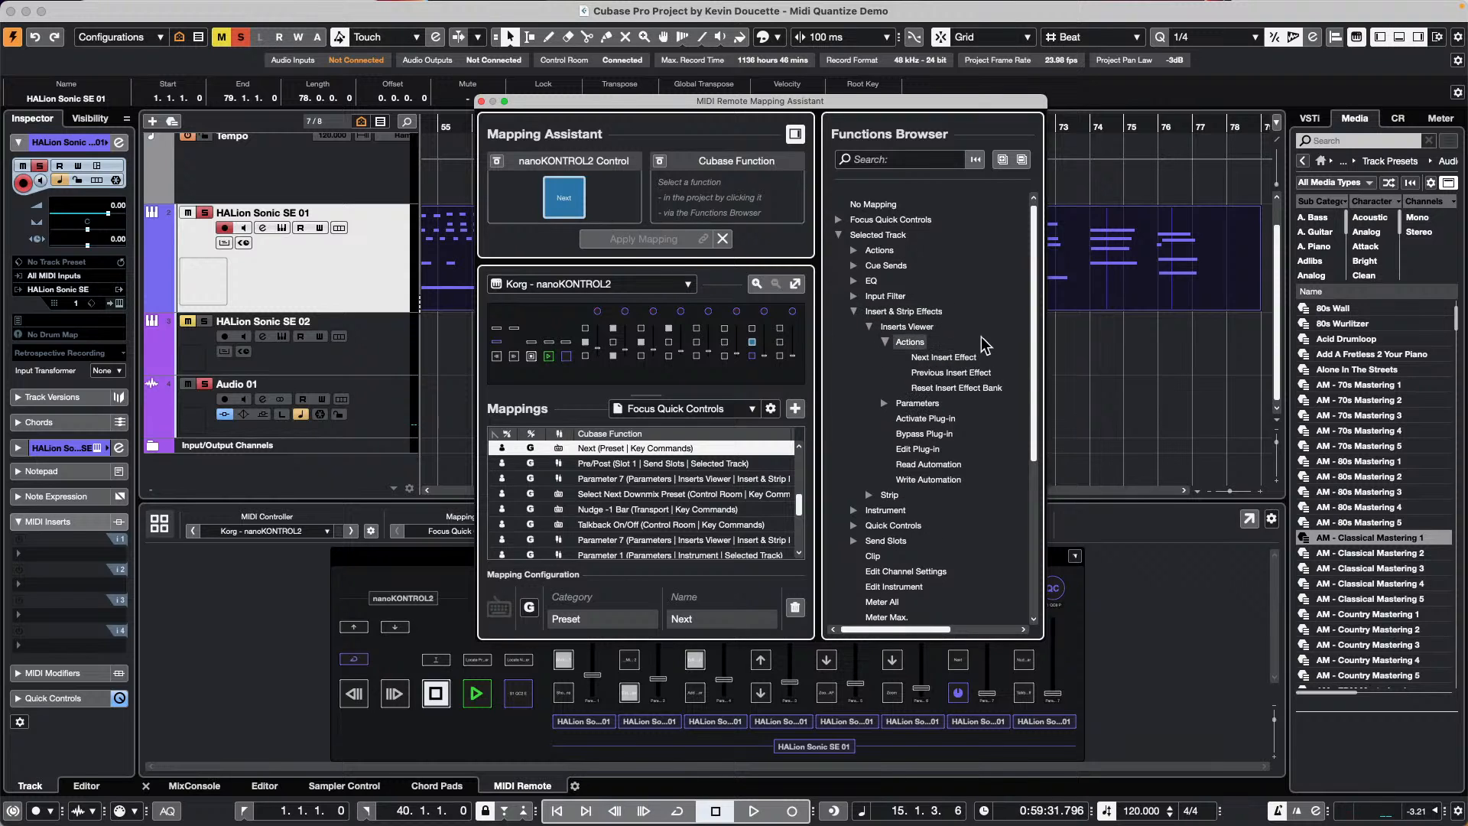
left_click(948, 358)
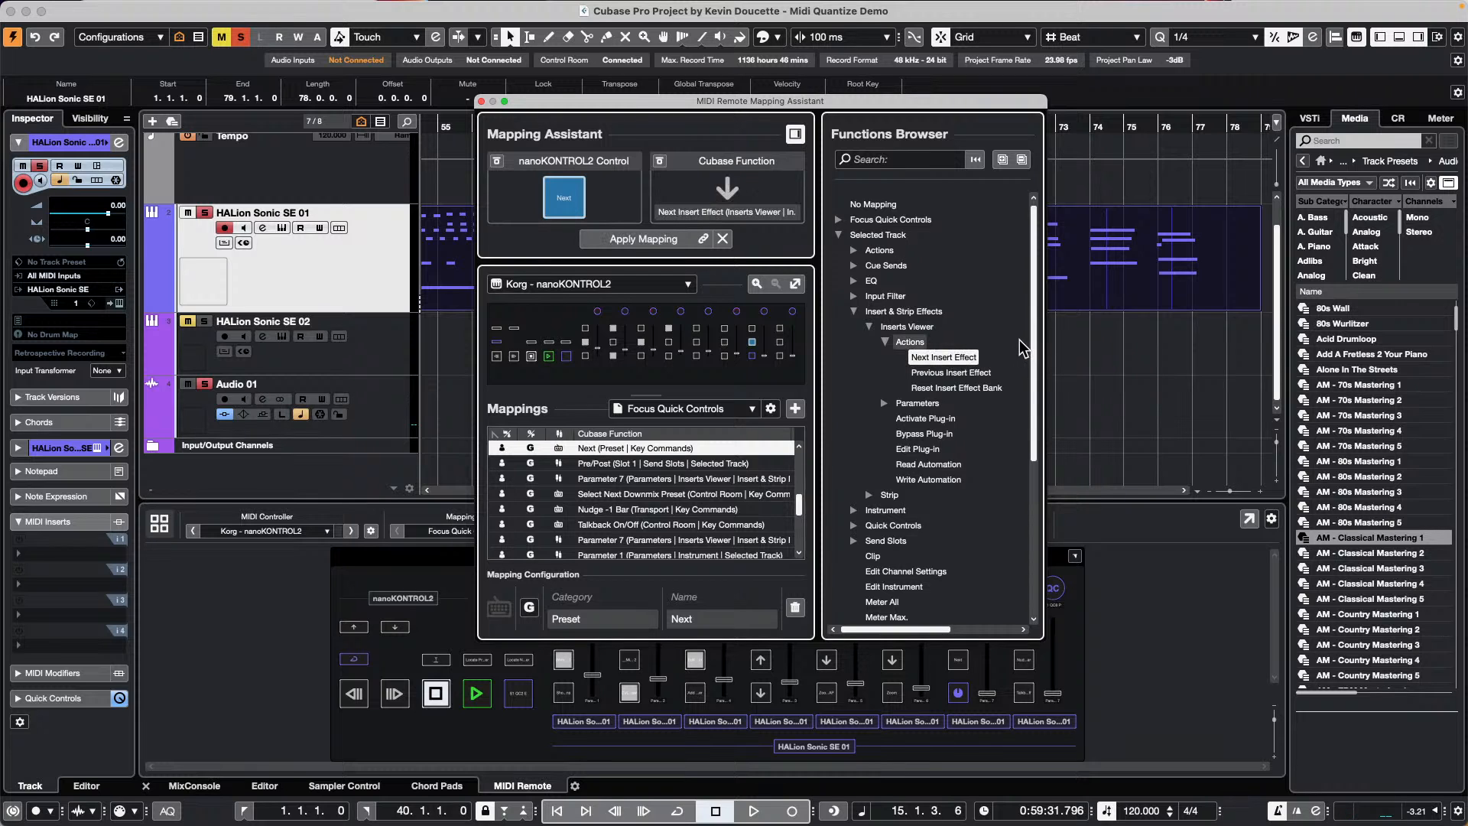
Move the Mapping Assistant clear of the track list and select the Audio 01 track
left_click_drag(824, 102, 1220, 101)
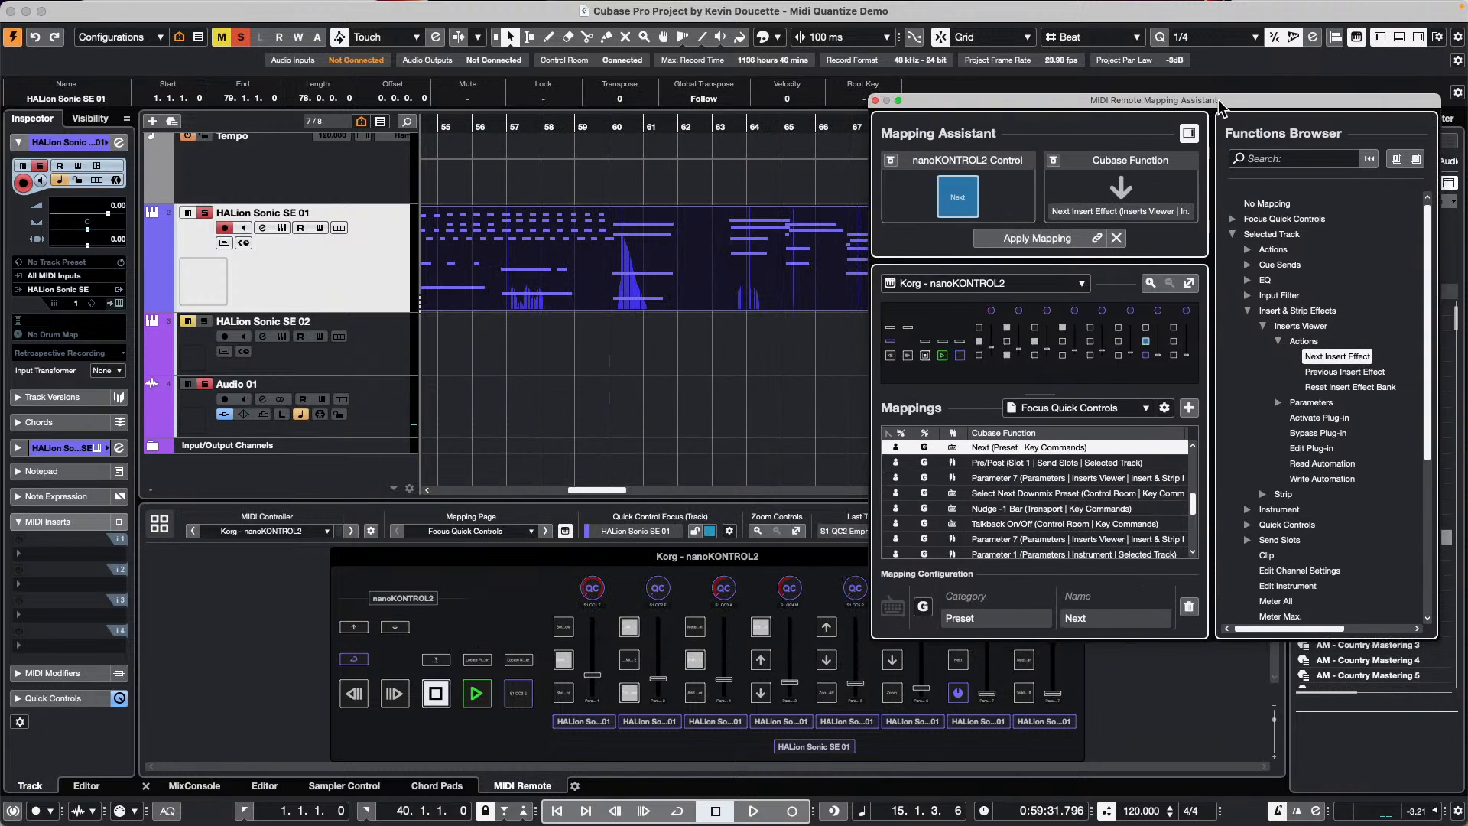
left_click(394, 409)
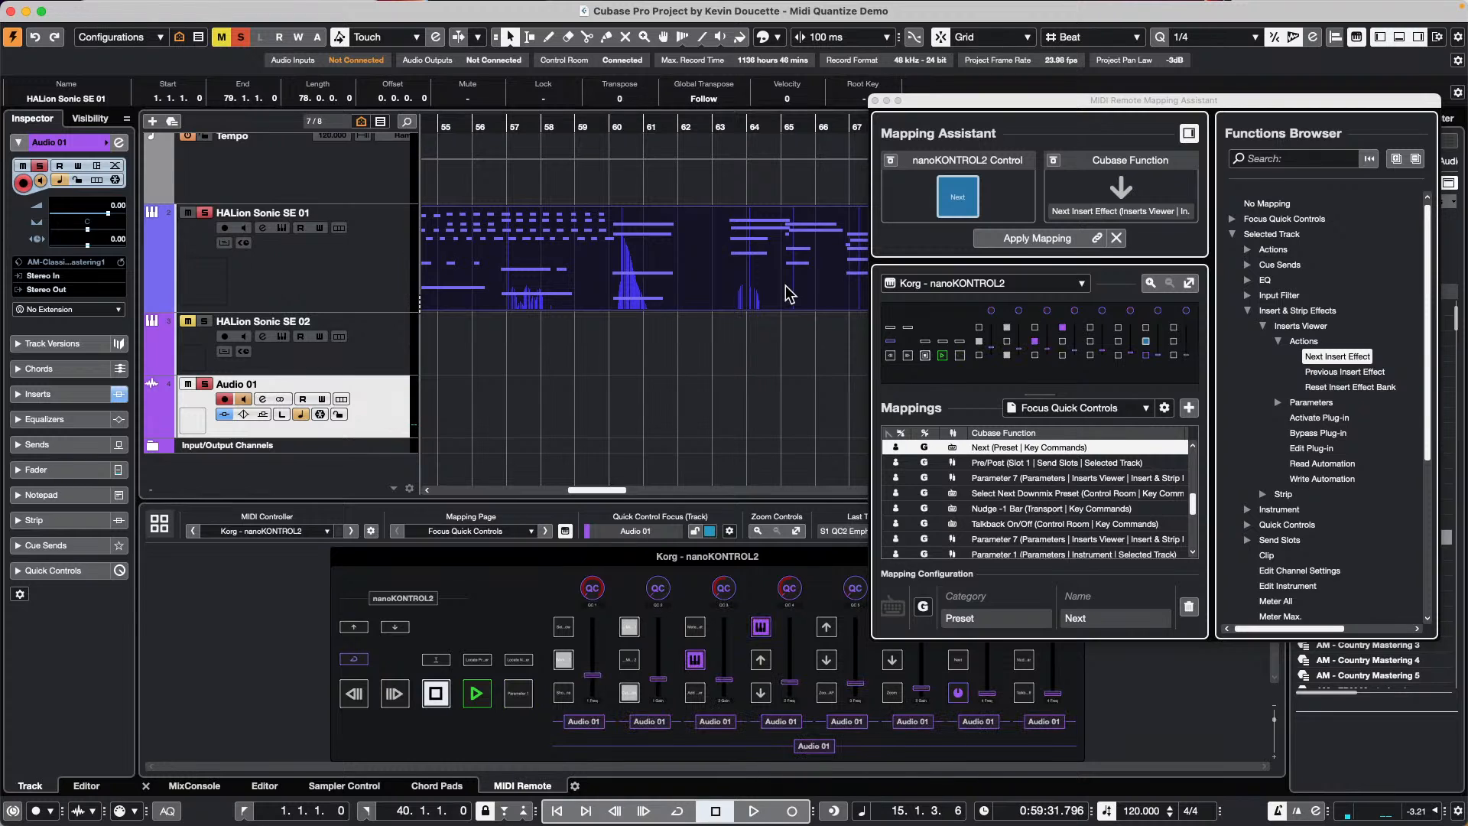
Map the nanoKONTROL2's eighth-channel upper button to Previous Insert Effect from the Inserts Viewer actions
left_click(974, 98)
left_click_drag(974, 101, 360, 84)
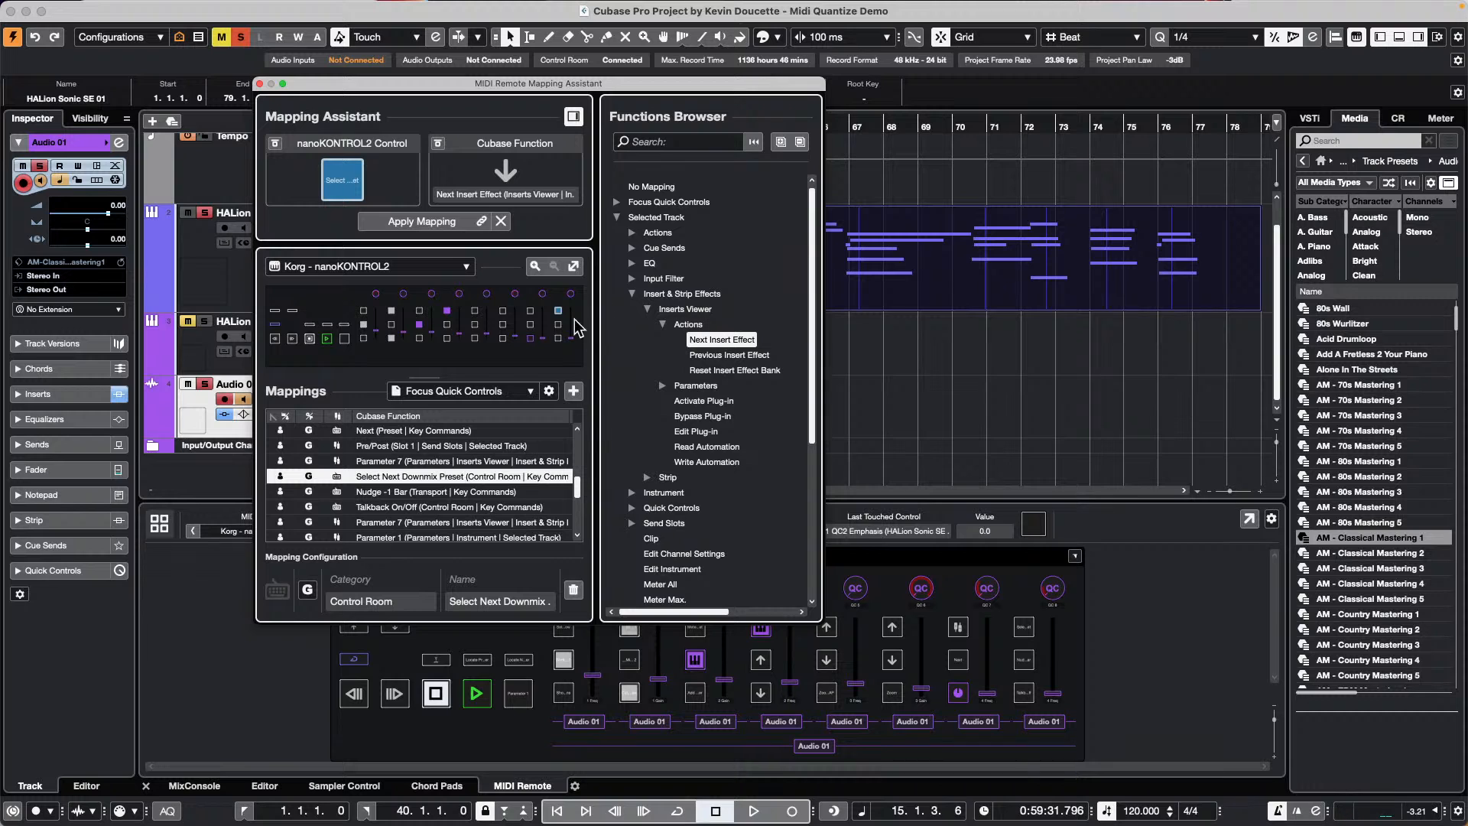
left_click(724, 356)
double_click(724, 356)
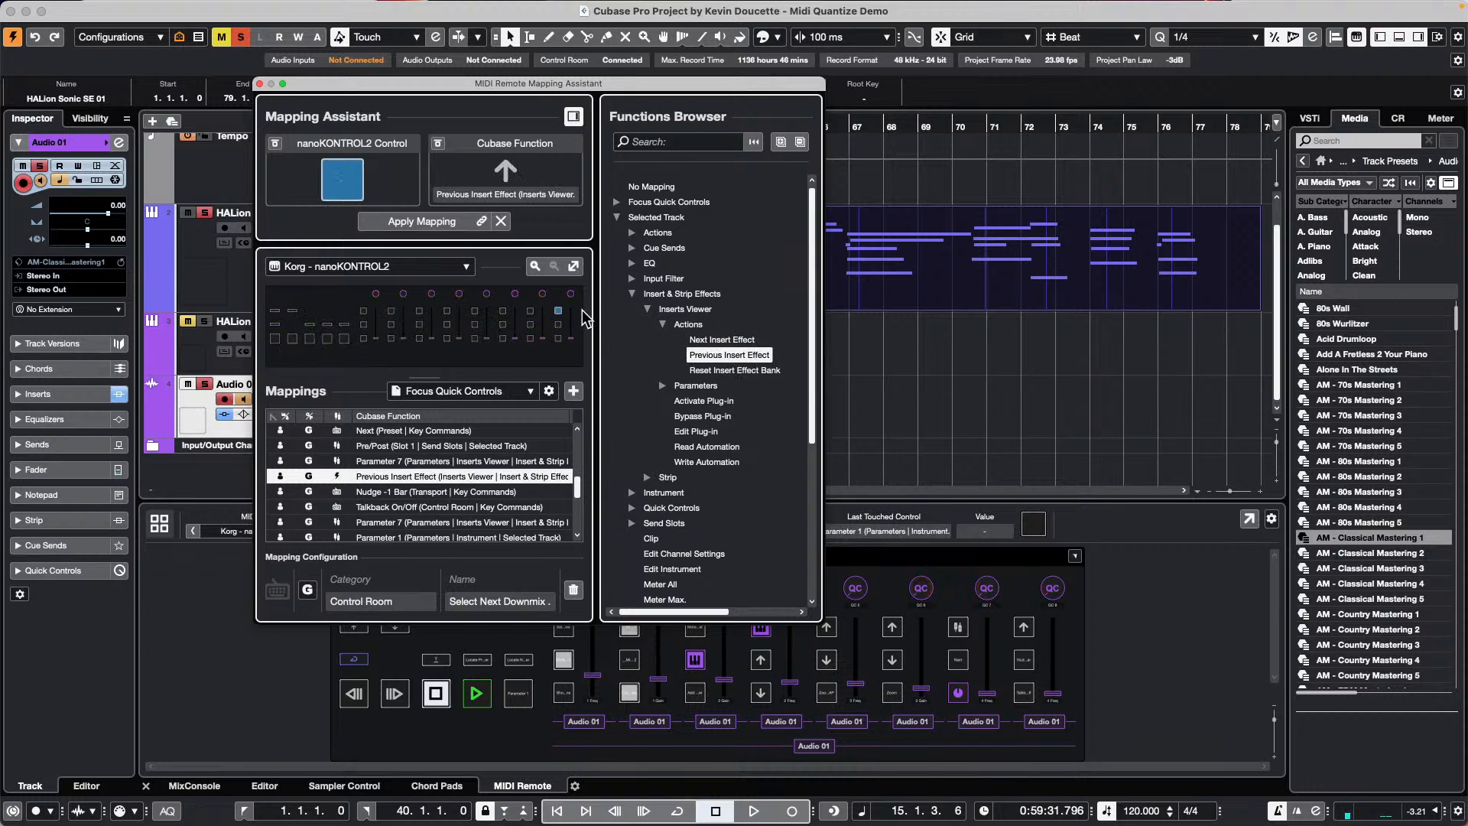
Map the nanoKONTROL2's eighth-channel middle button to Next Insert Effect and check the assignments of that channel's upper and middle buttons
left_click(708, 341)
double_click(709, 341)
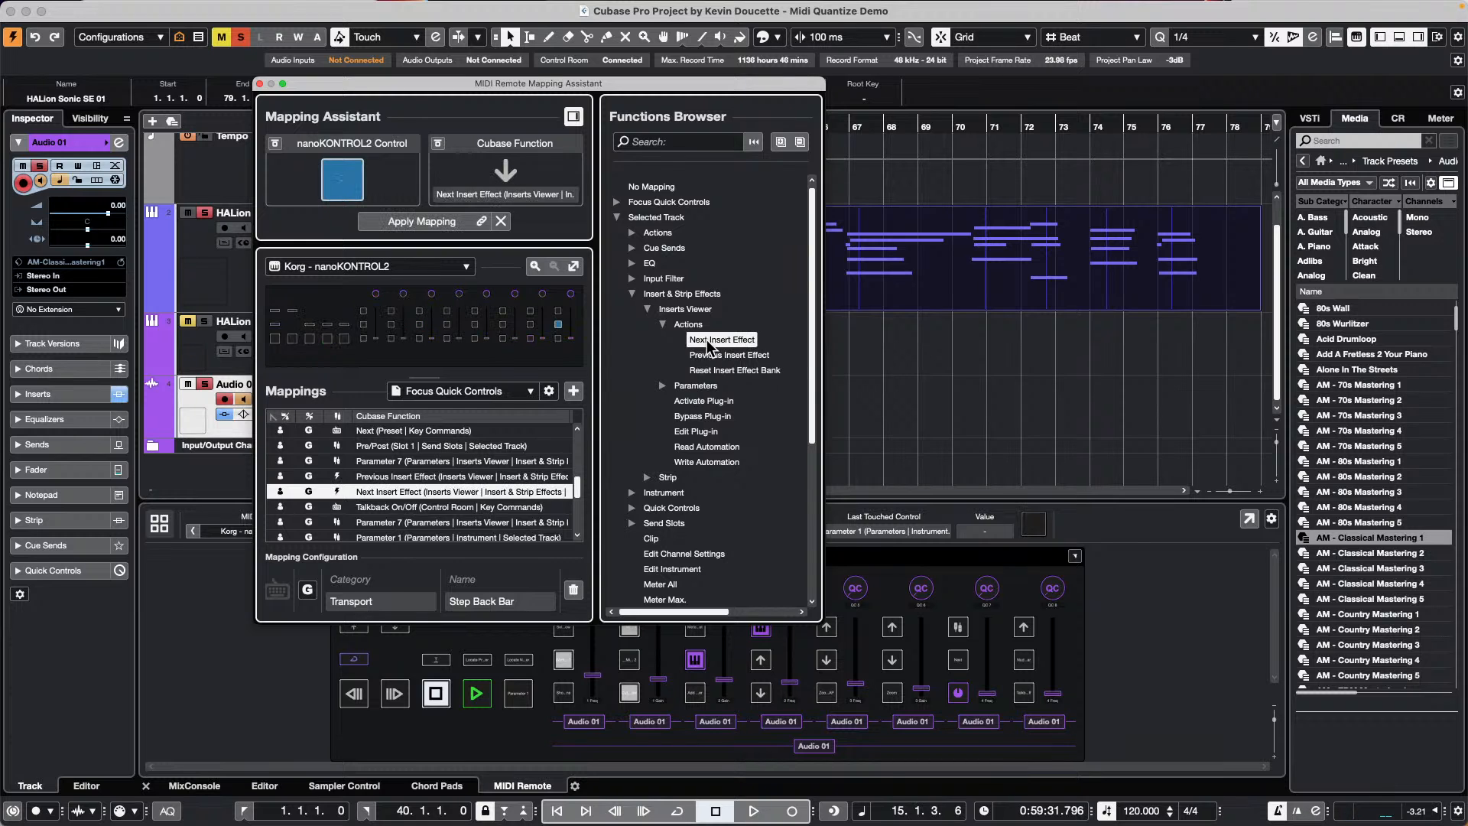
left_click(558, 312)
left_click(559, 325)
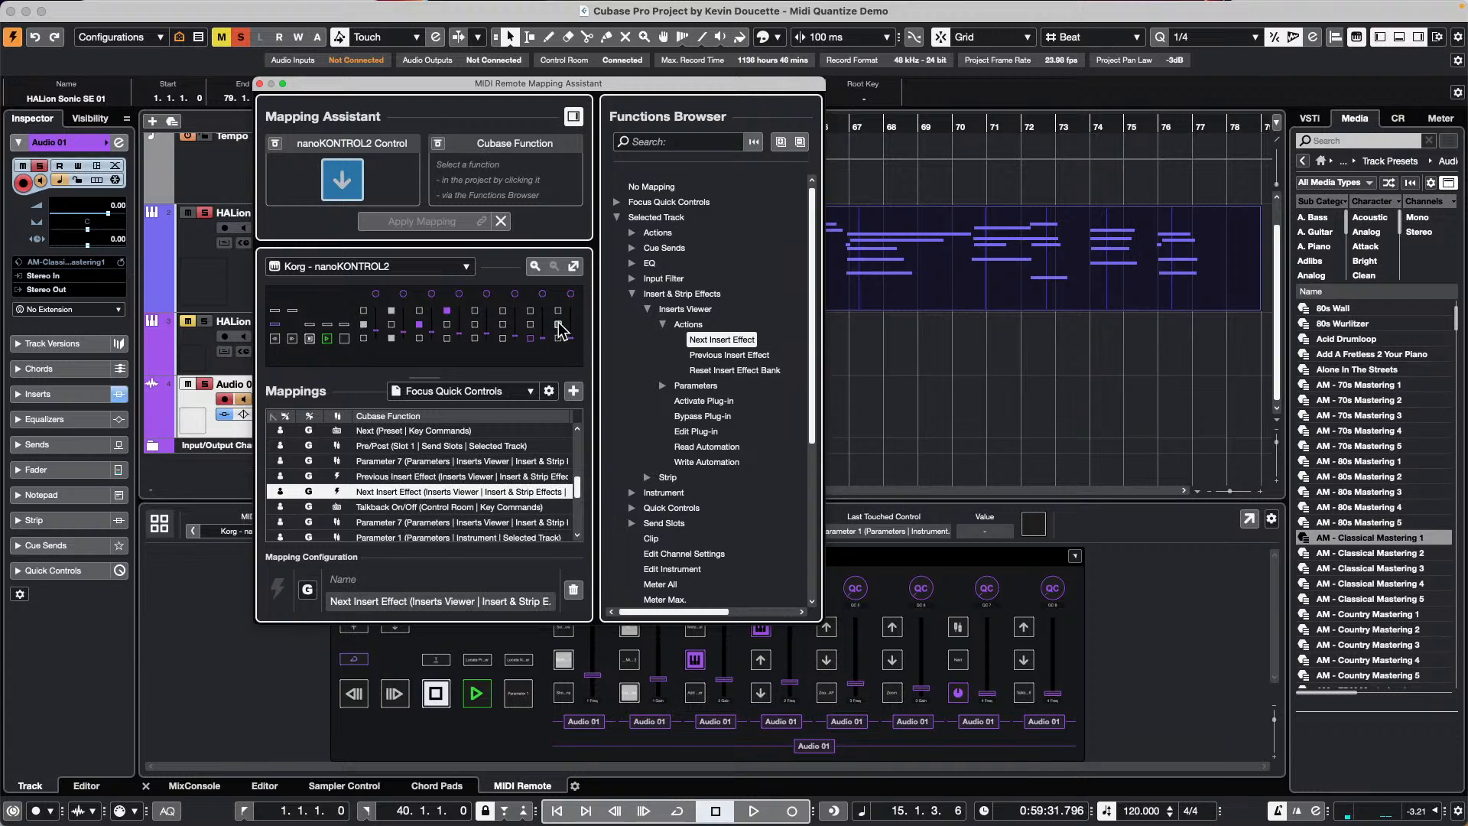
left_click(558, 311)
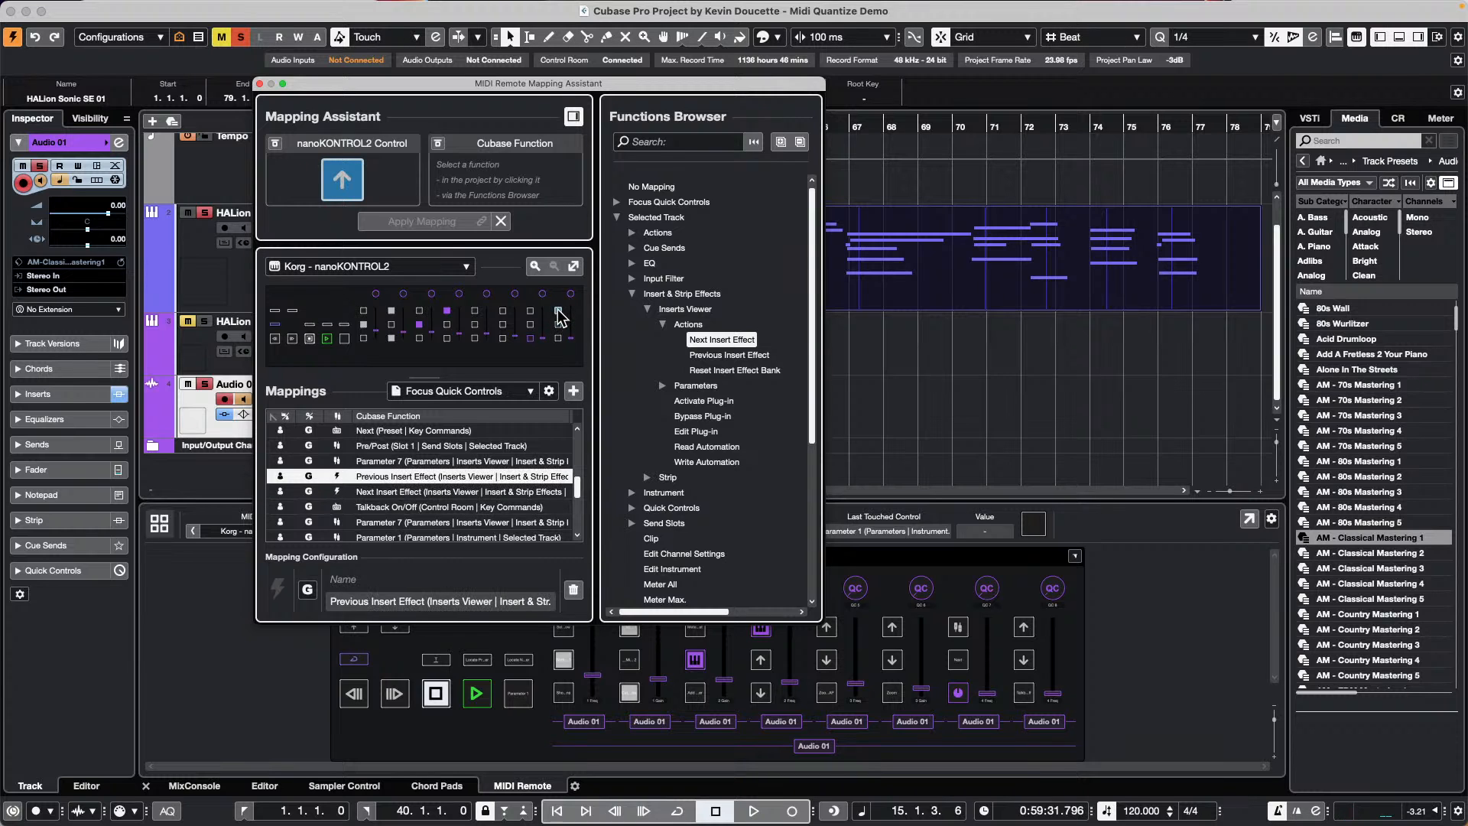
Map the eighth-channel lower button to the Inserts Viewer's Edit Plug-in function and close the Mapping Assistant
left_click(558, 338)
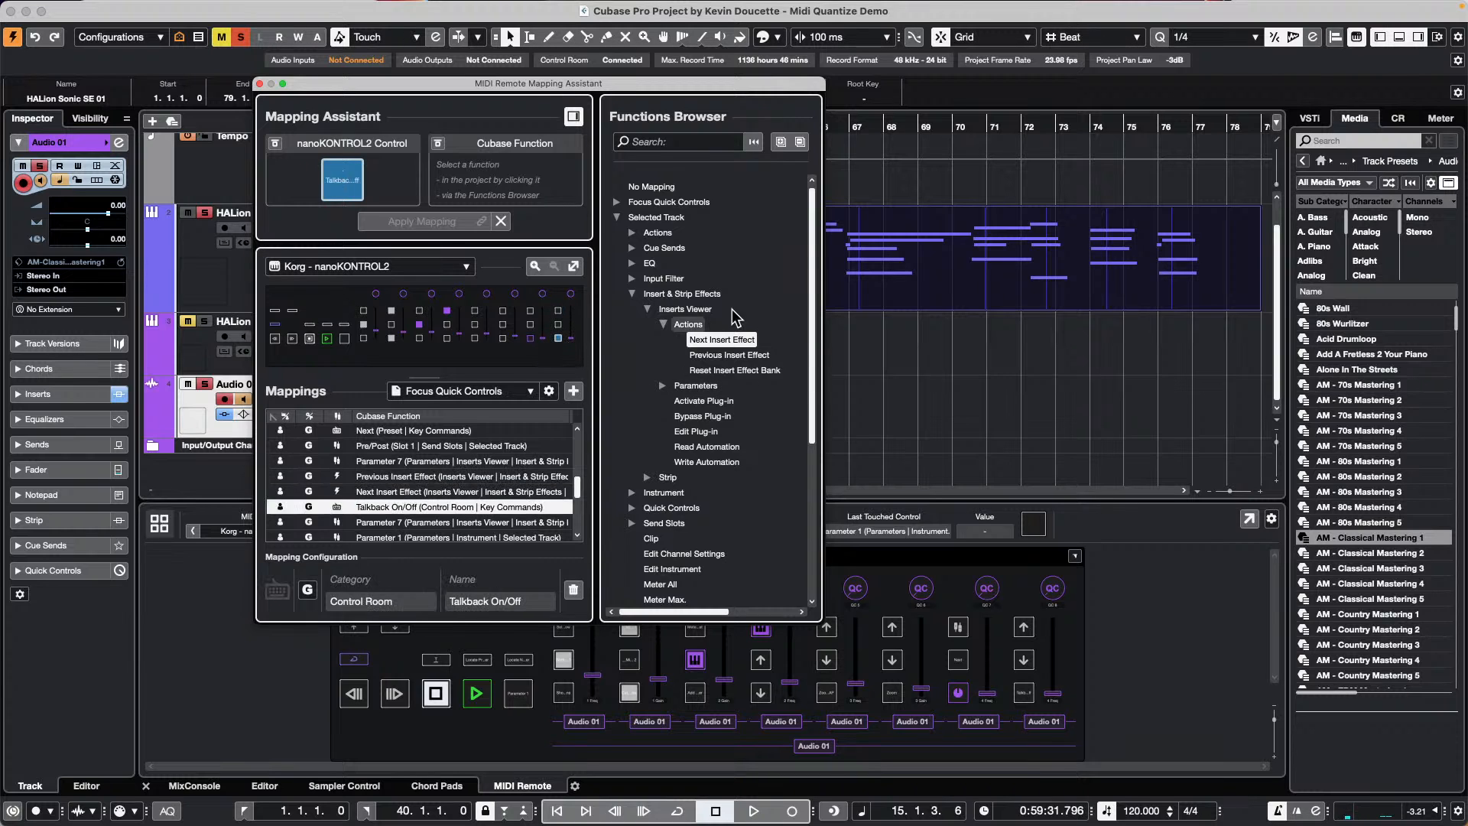
left_click(705, 432)
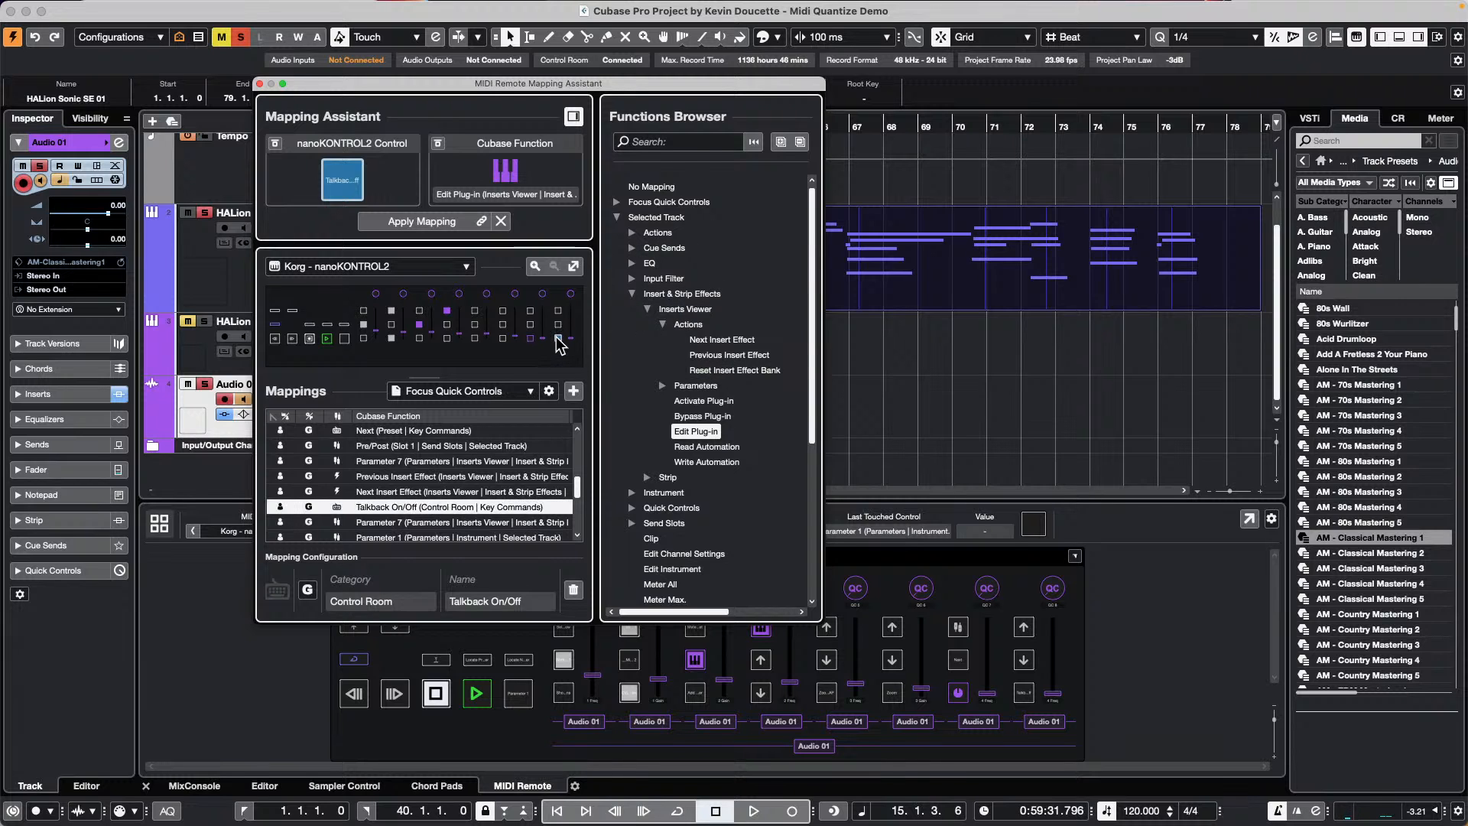
left_click(442, 222)
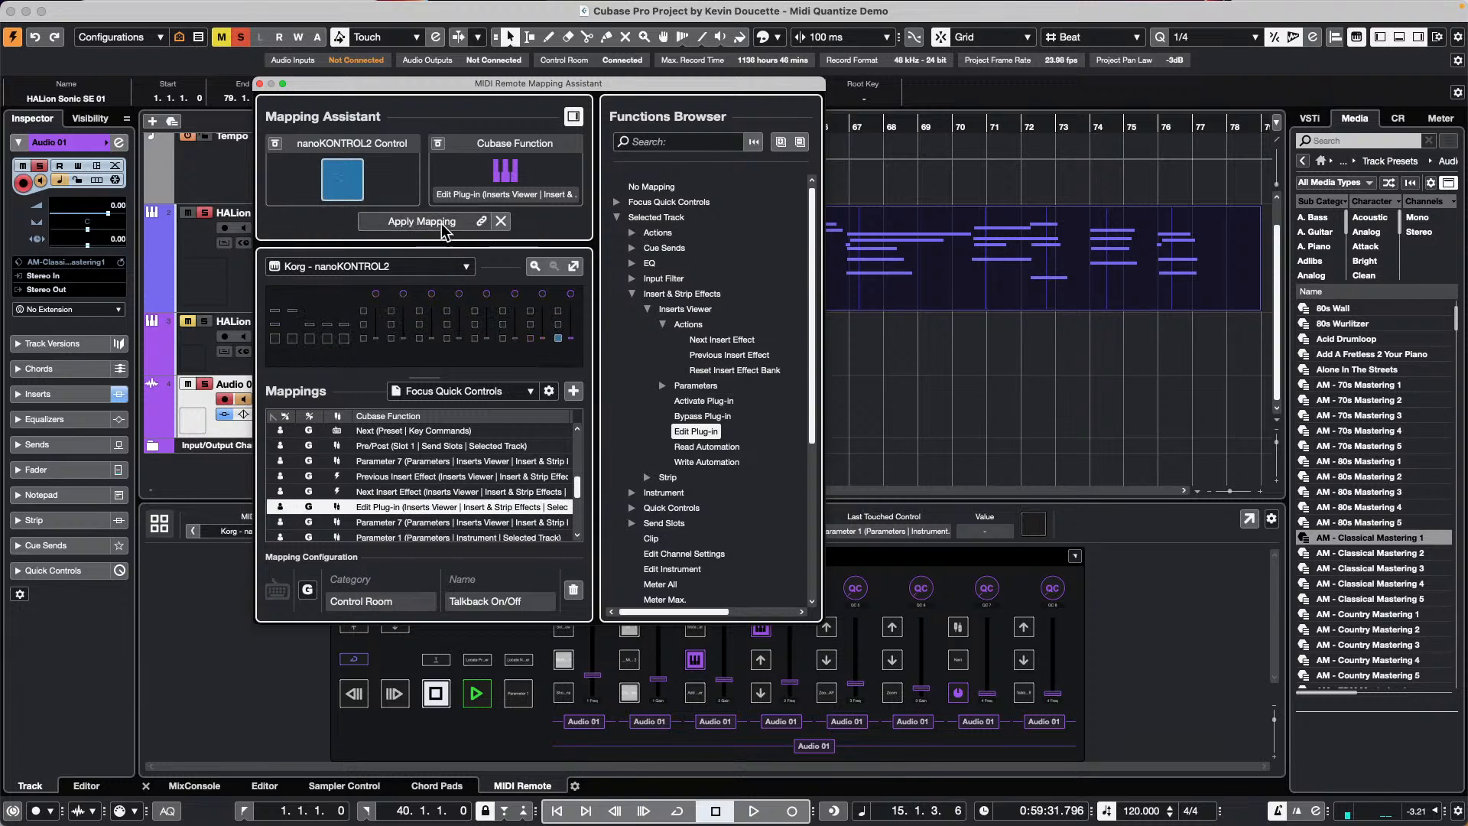
left_click(260, 84)
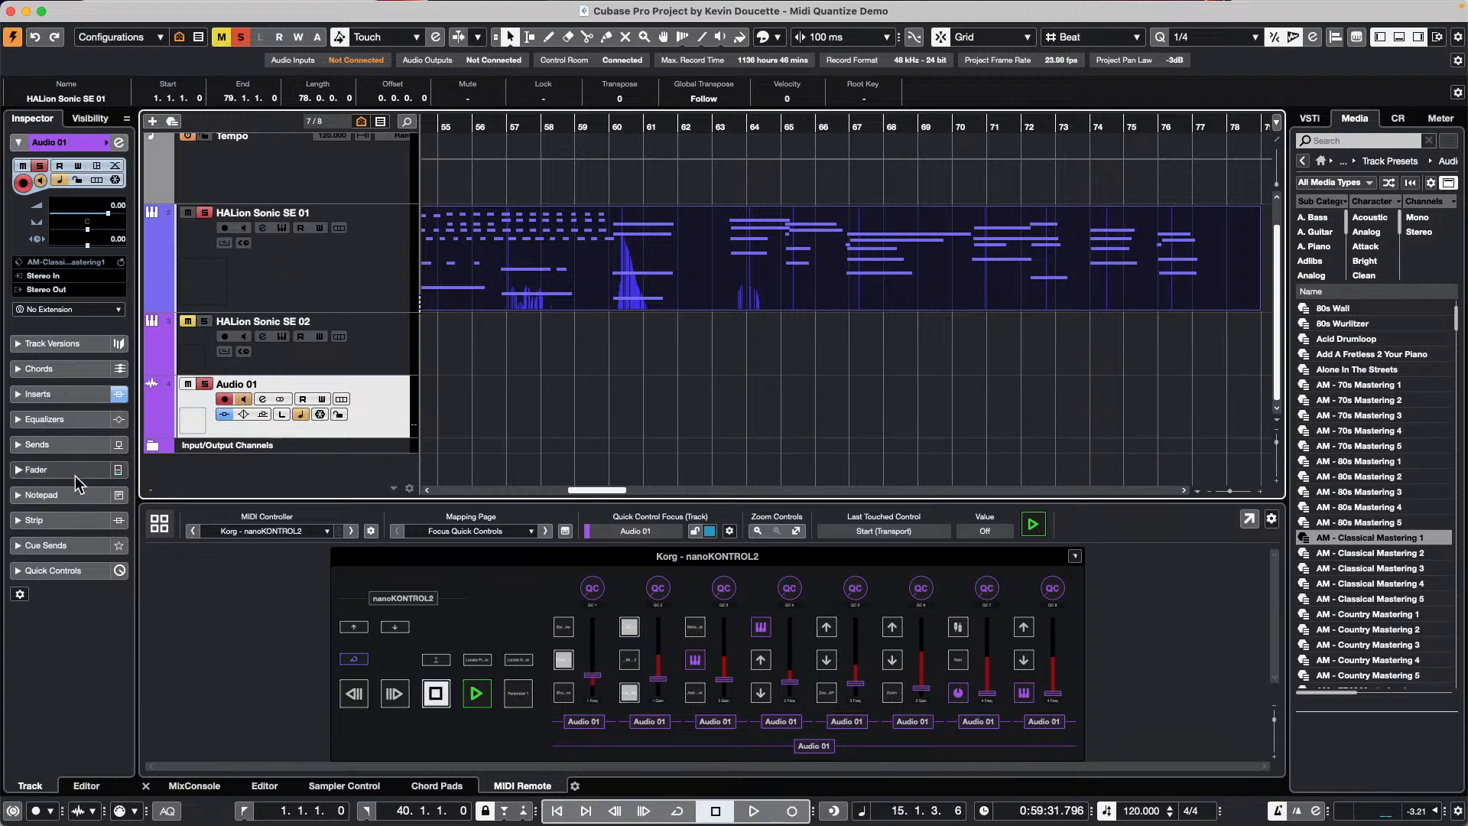
Expand the insert effects of Audio 01 in the Inspector and open and close the Frequency plug-in window
left_click(78, 394)
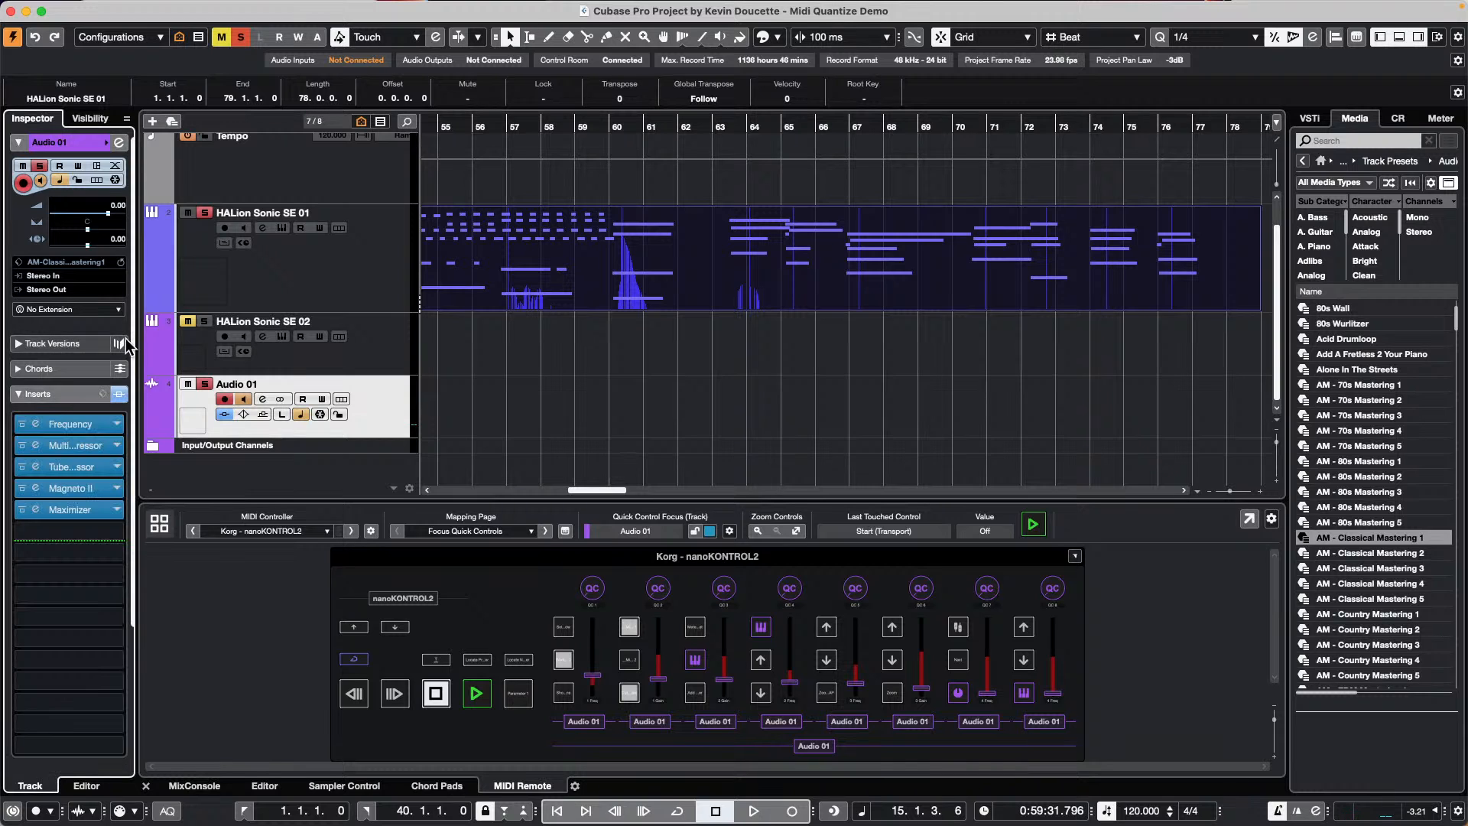
left_click(79, 425)
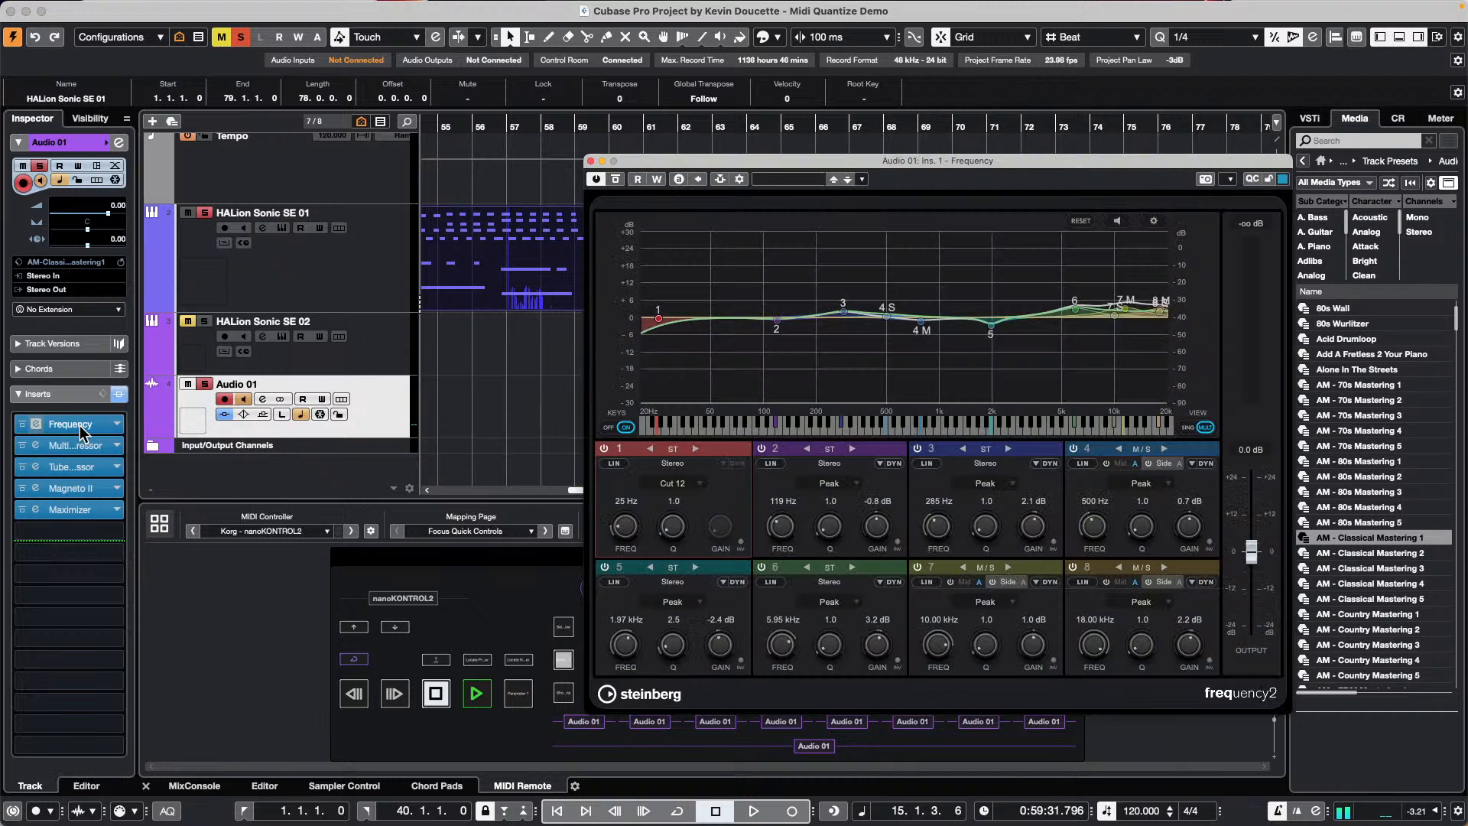
left_click(79, 425)
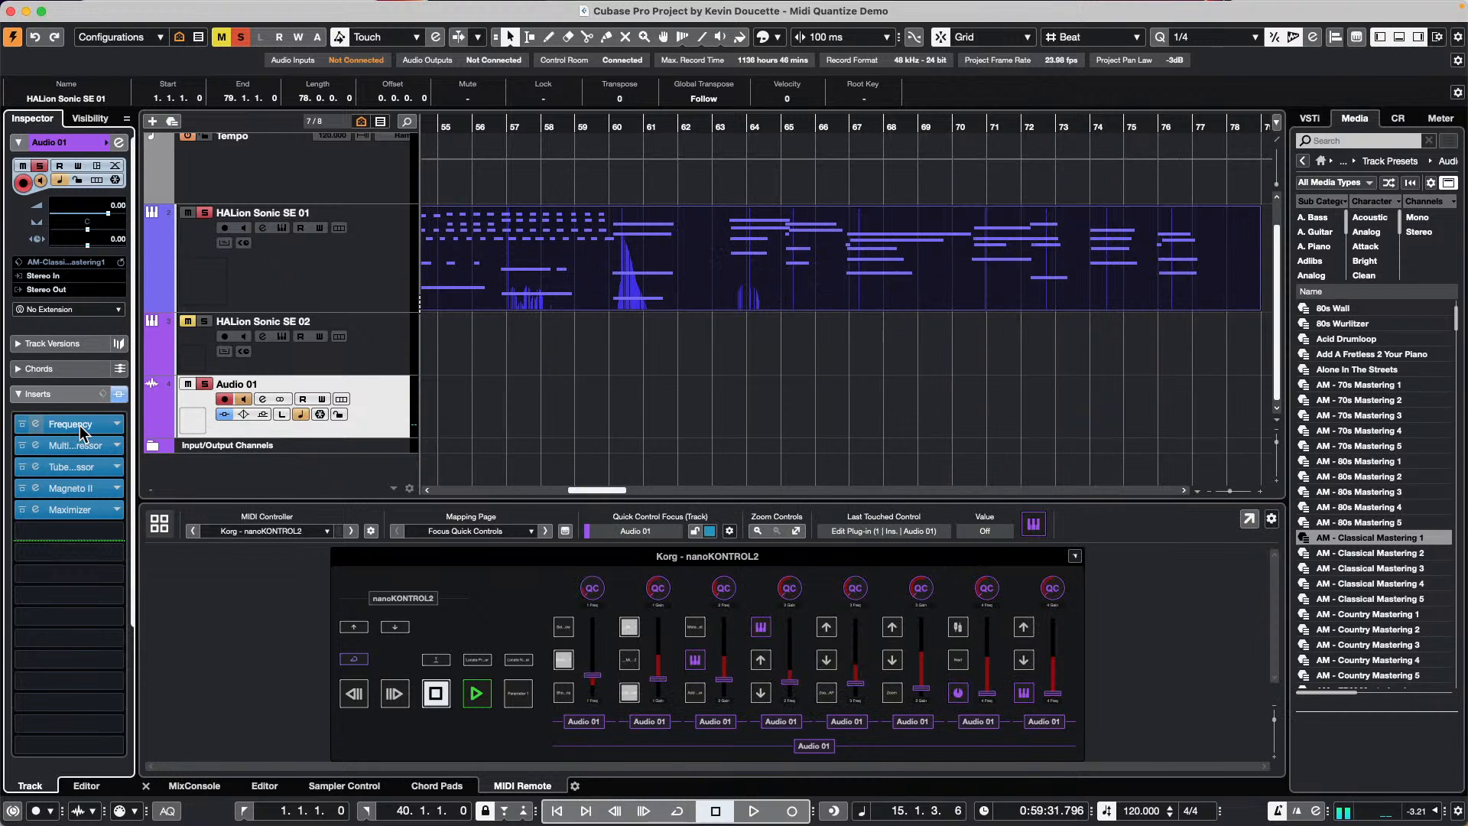
left_click(80, 425)
left_click(79, 425)
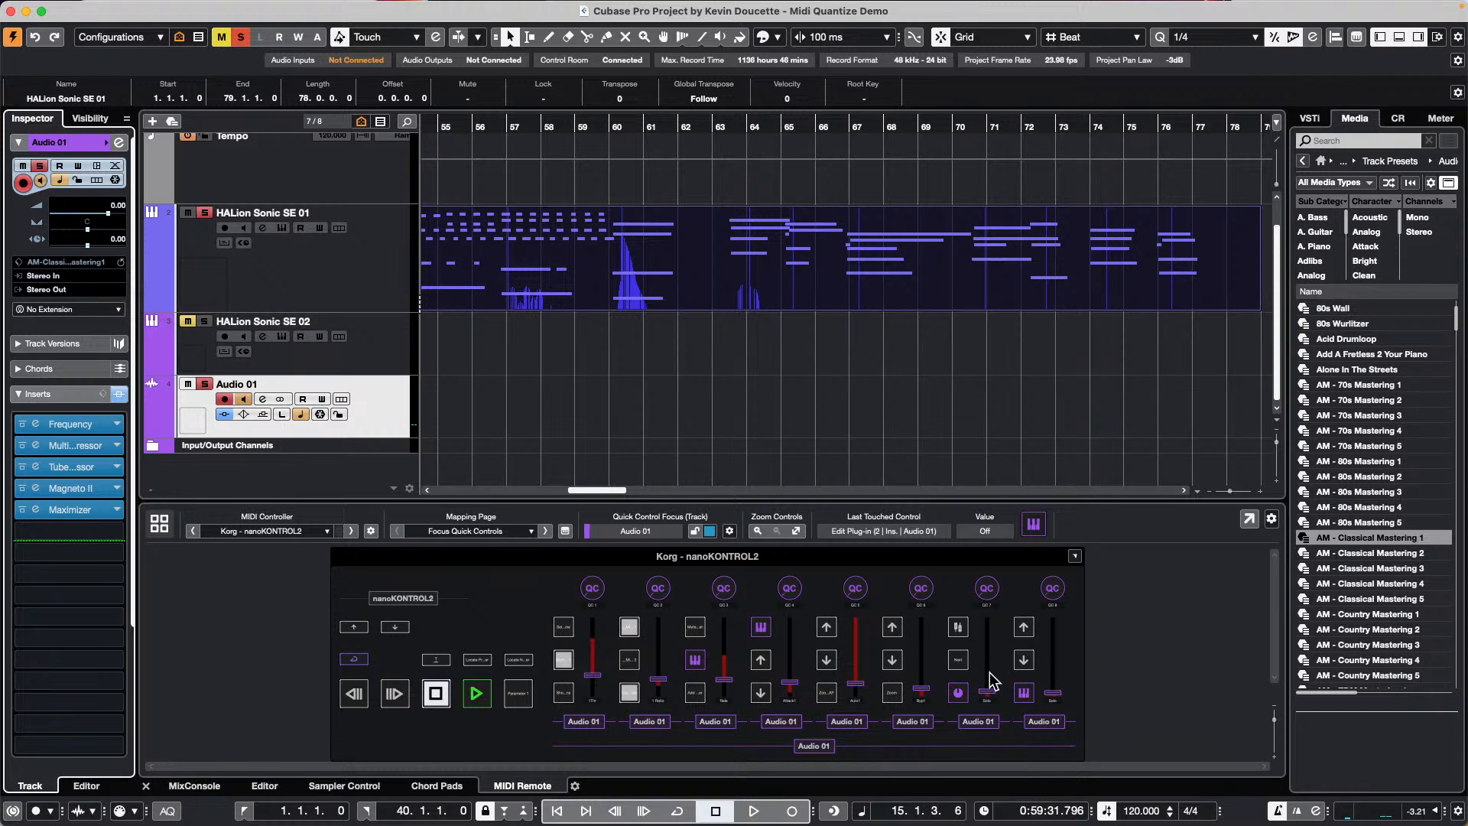
Review the insert-effect actions under Selected Track's Inserts Viewer for the Previous Insert Effect button, and close the Mapping Assistant
double_click(1025, 628)
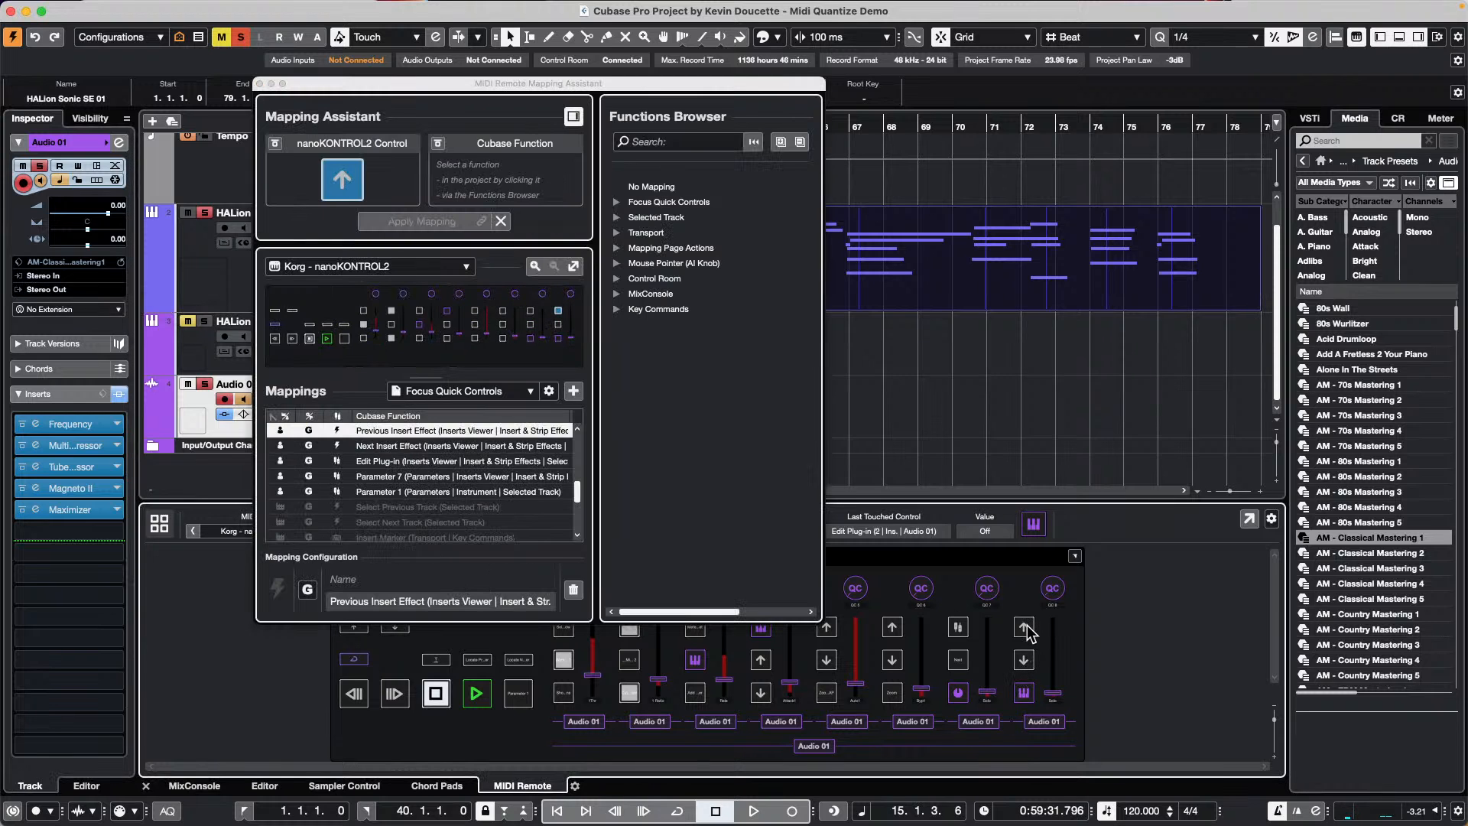
left_click(617, 218)
left_click(631, 310)
left_click(631, 294)
left_click(647, 309)
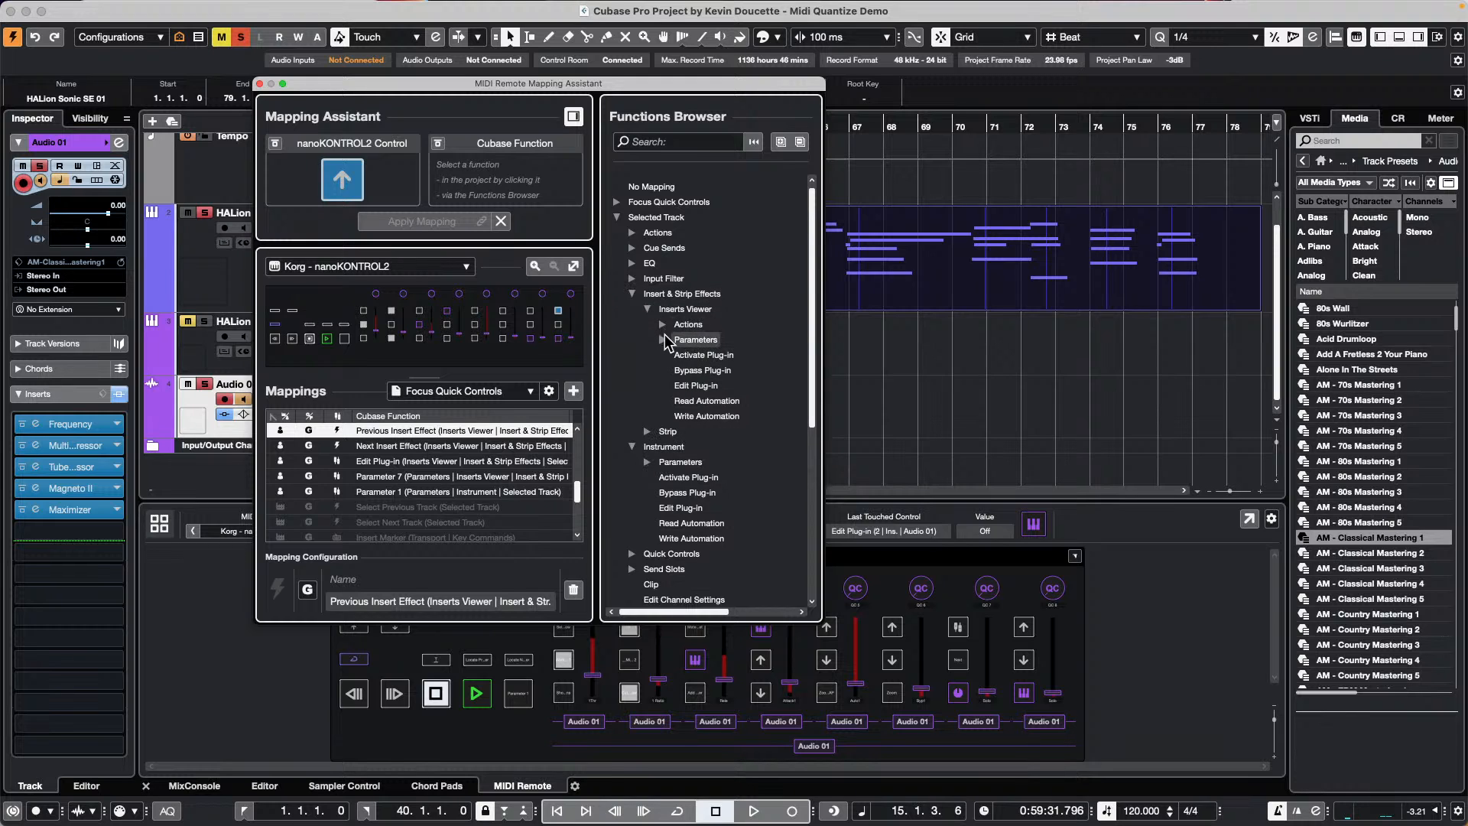
left_click(663, 324)
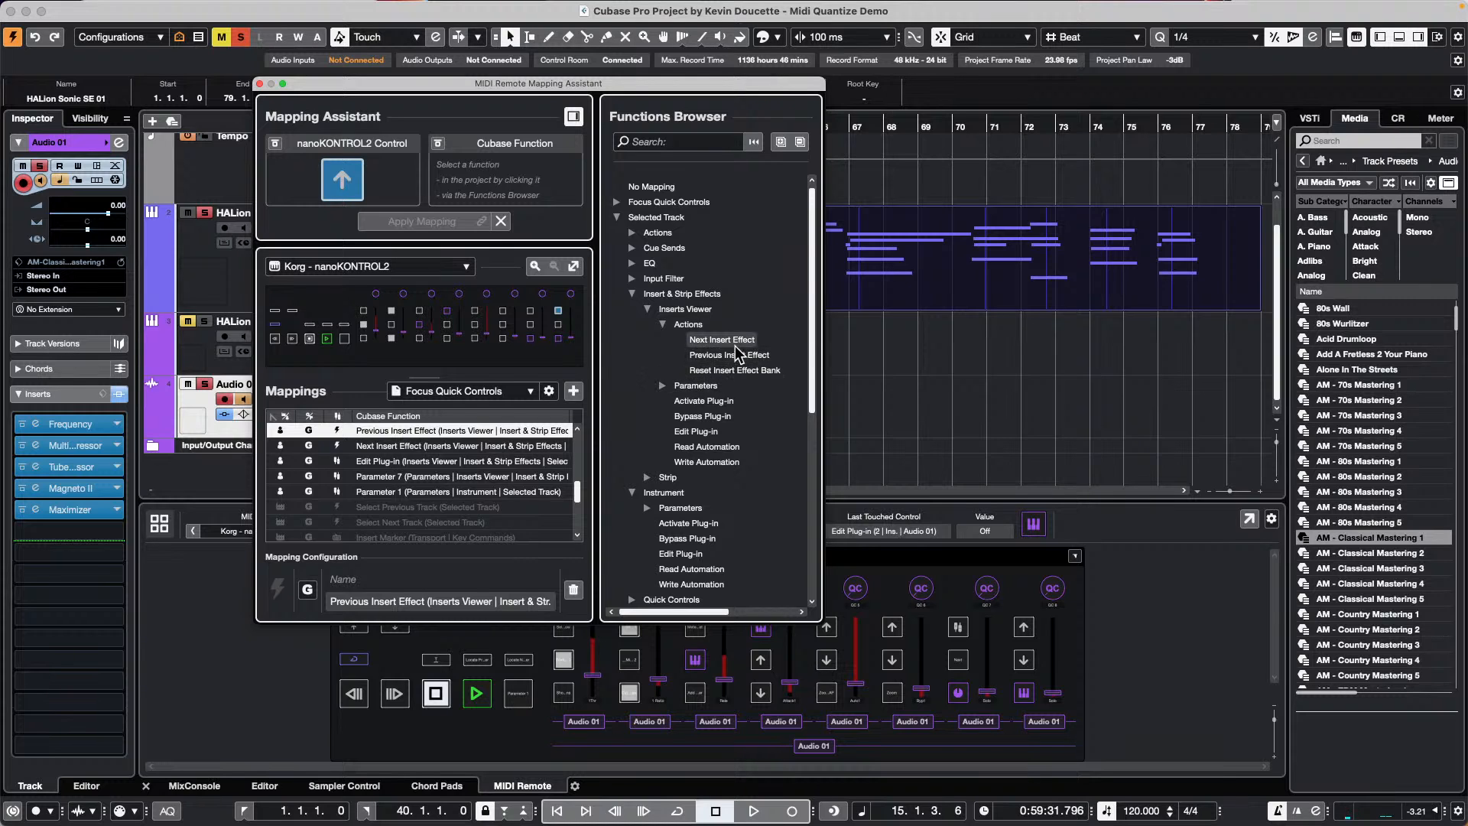
left_click(260, 84)
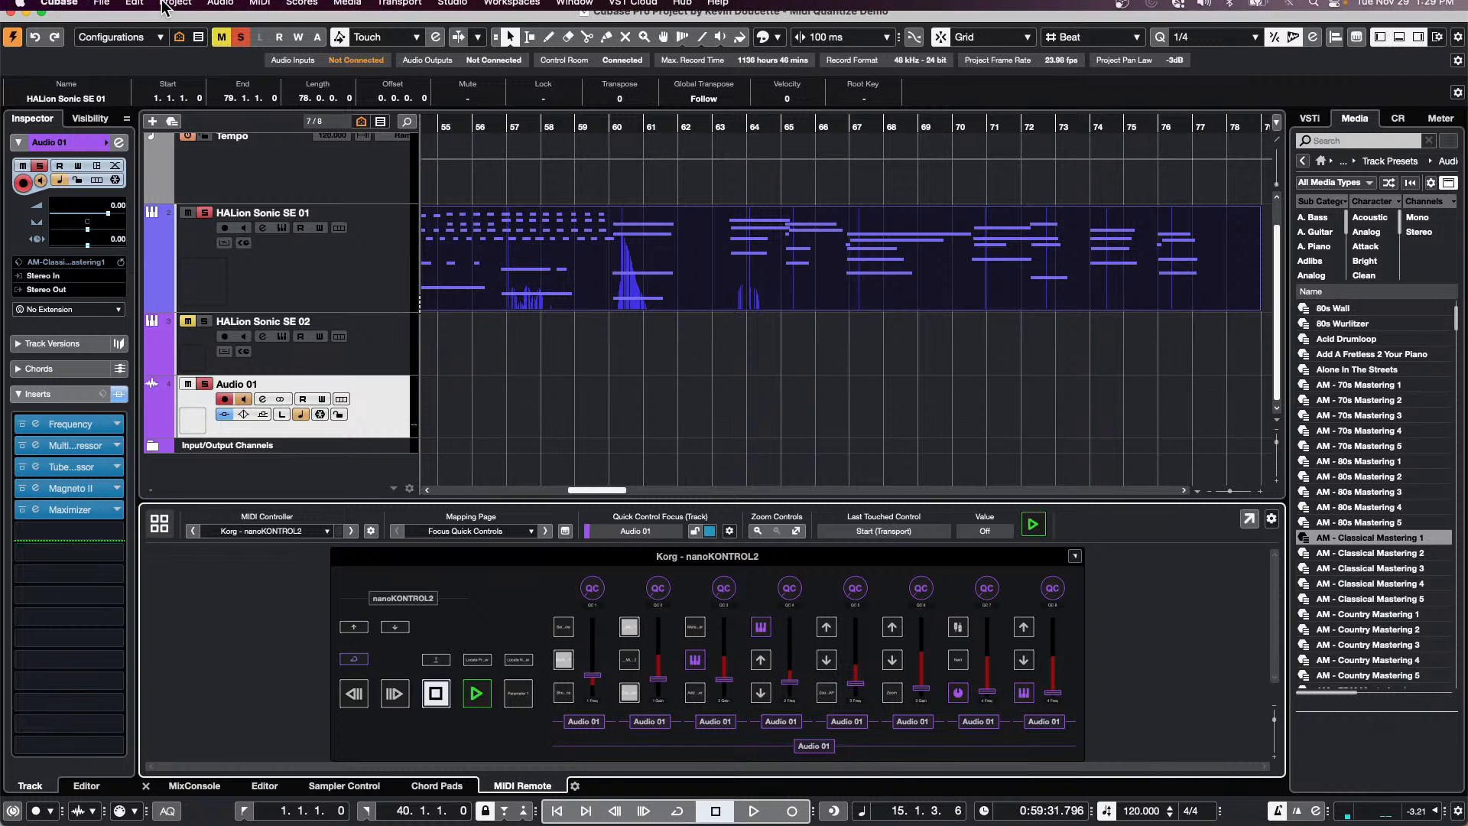
Examine the Automation category and the macros list in the Key Commands window, and close the window
left_click(134, 9)
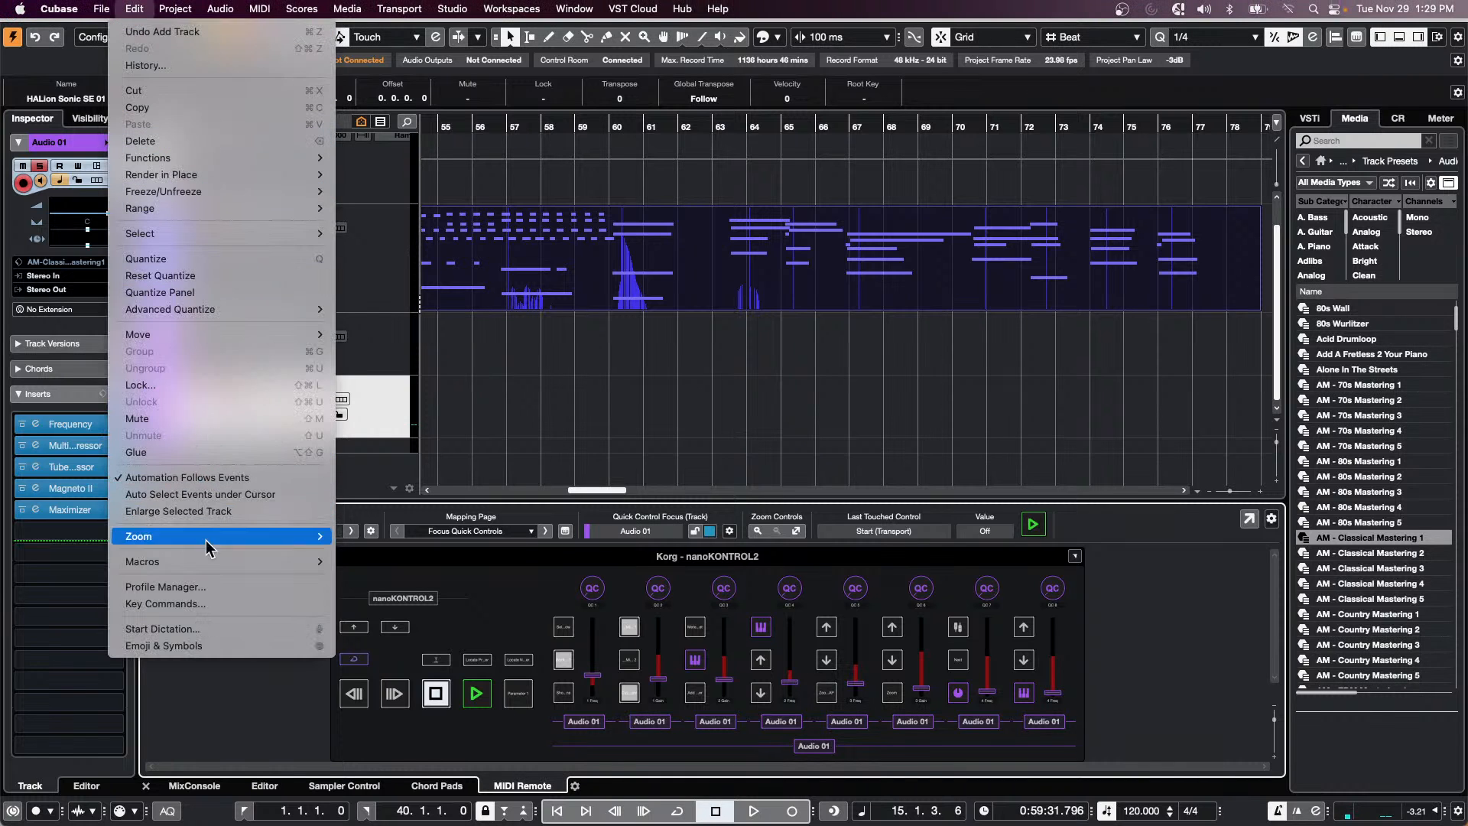
left_click(237, 604)
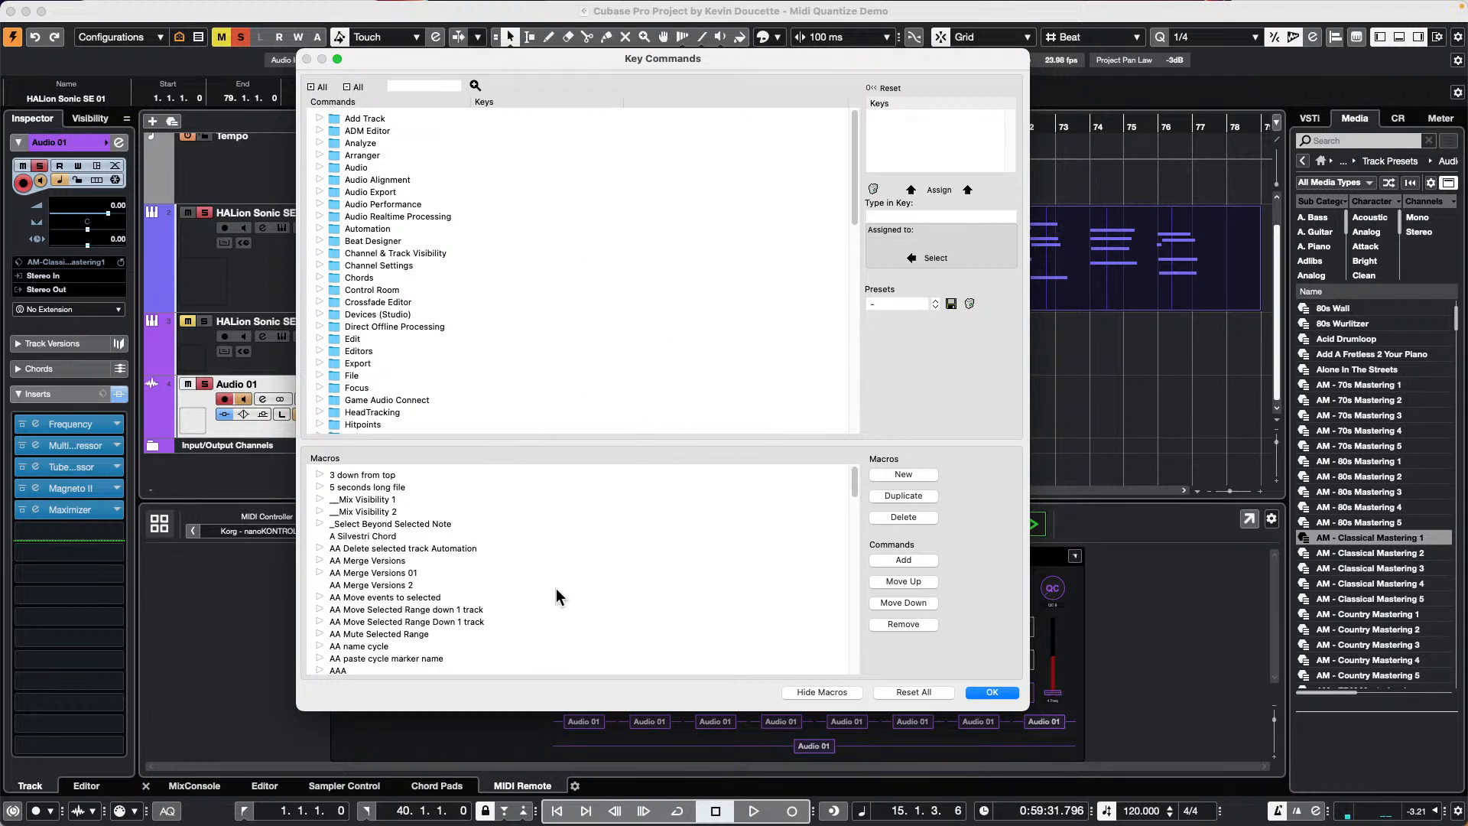
left_click(393, 586)
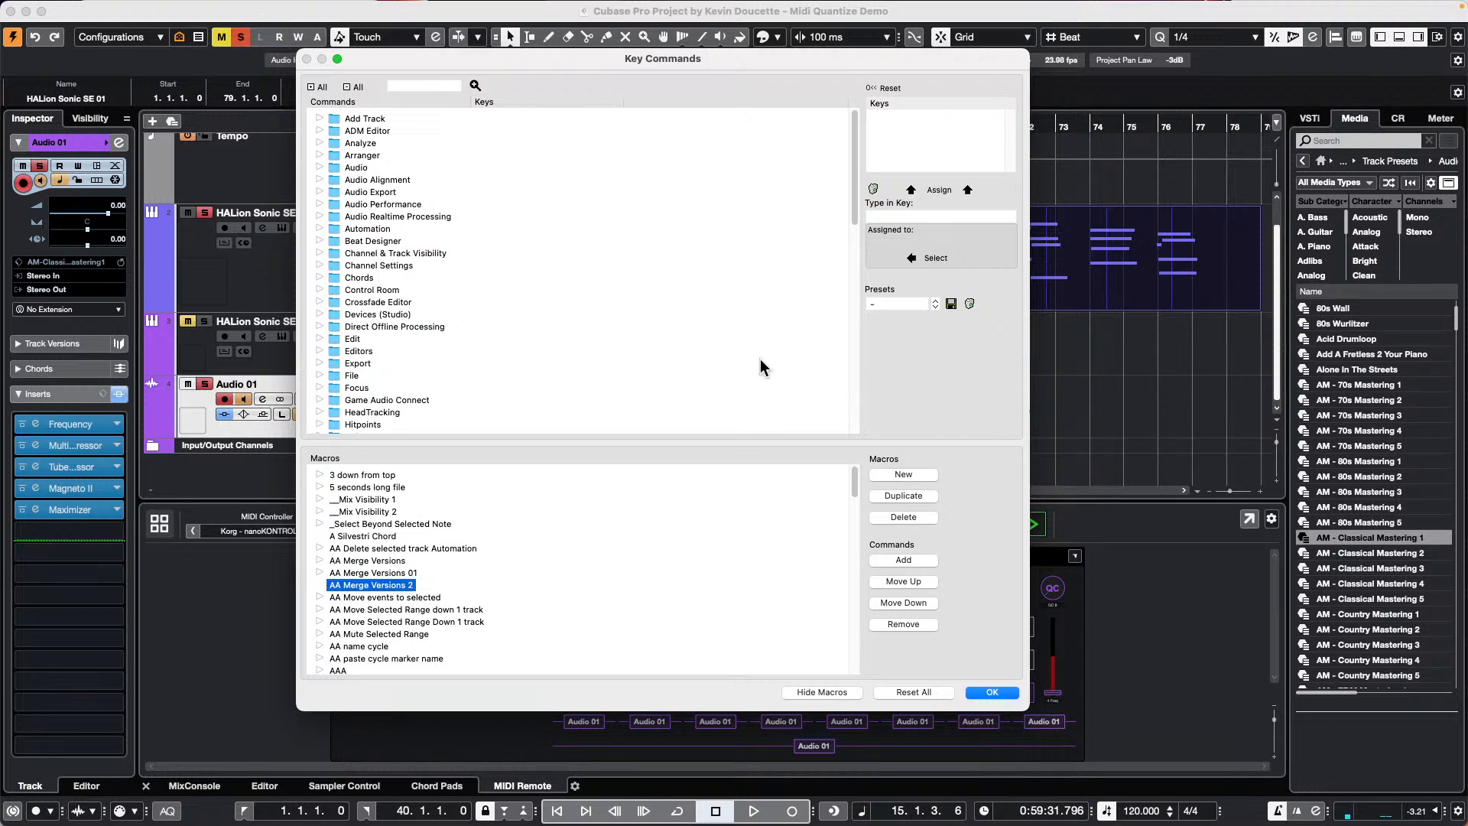
left_click(352, 230)
left_click(322, 232)
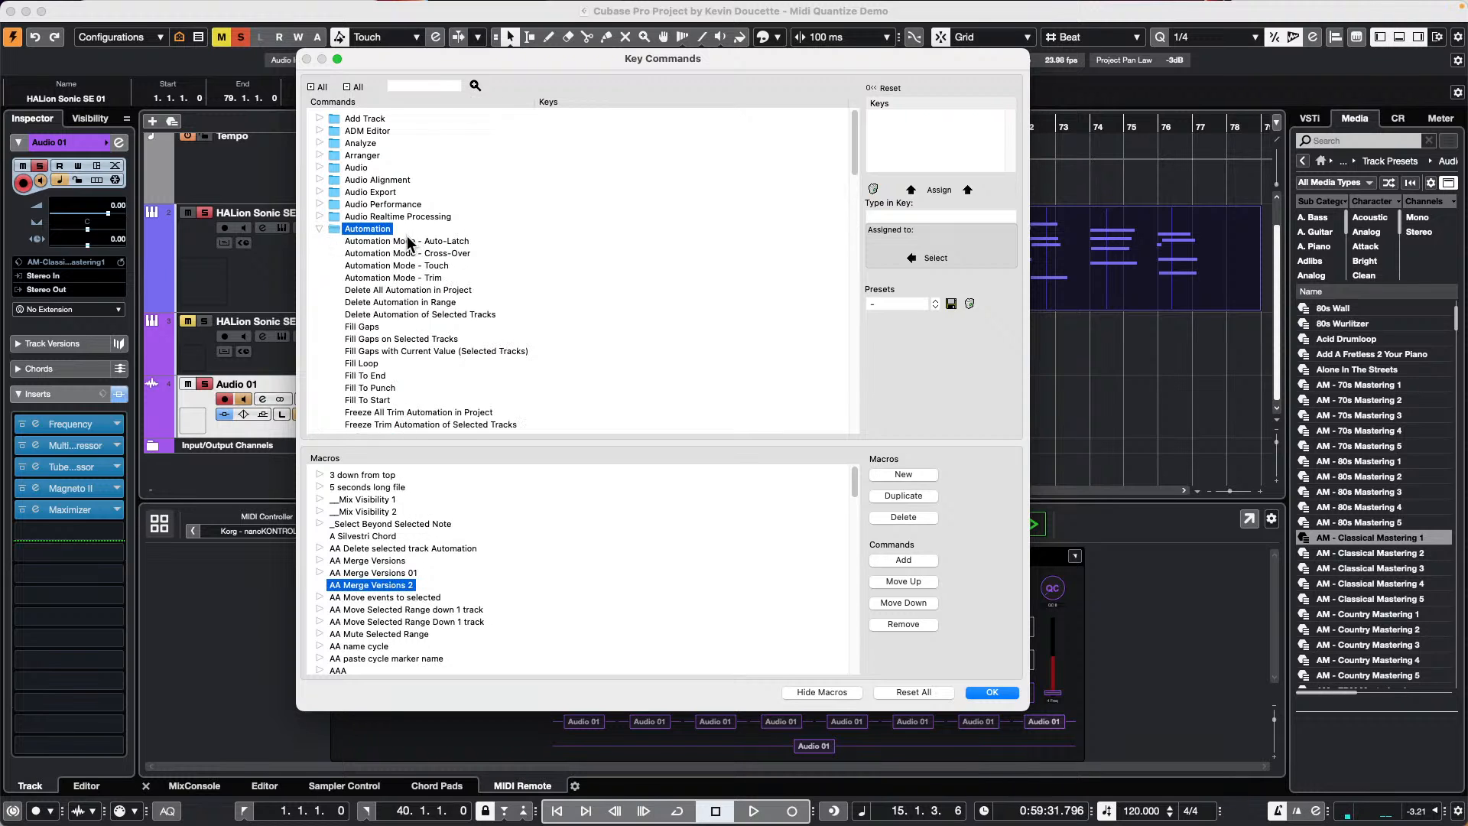
left_click(413, 242)
scroll(371, 290, "down", 15)
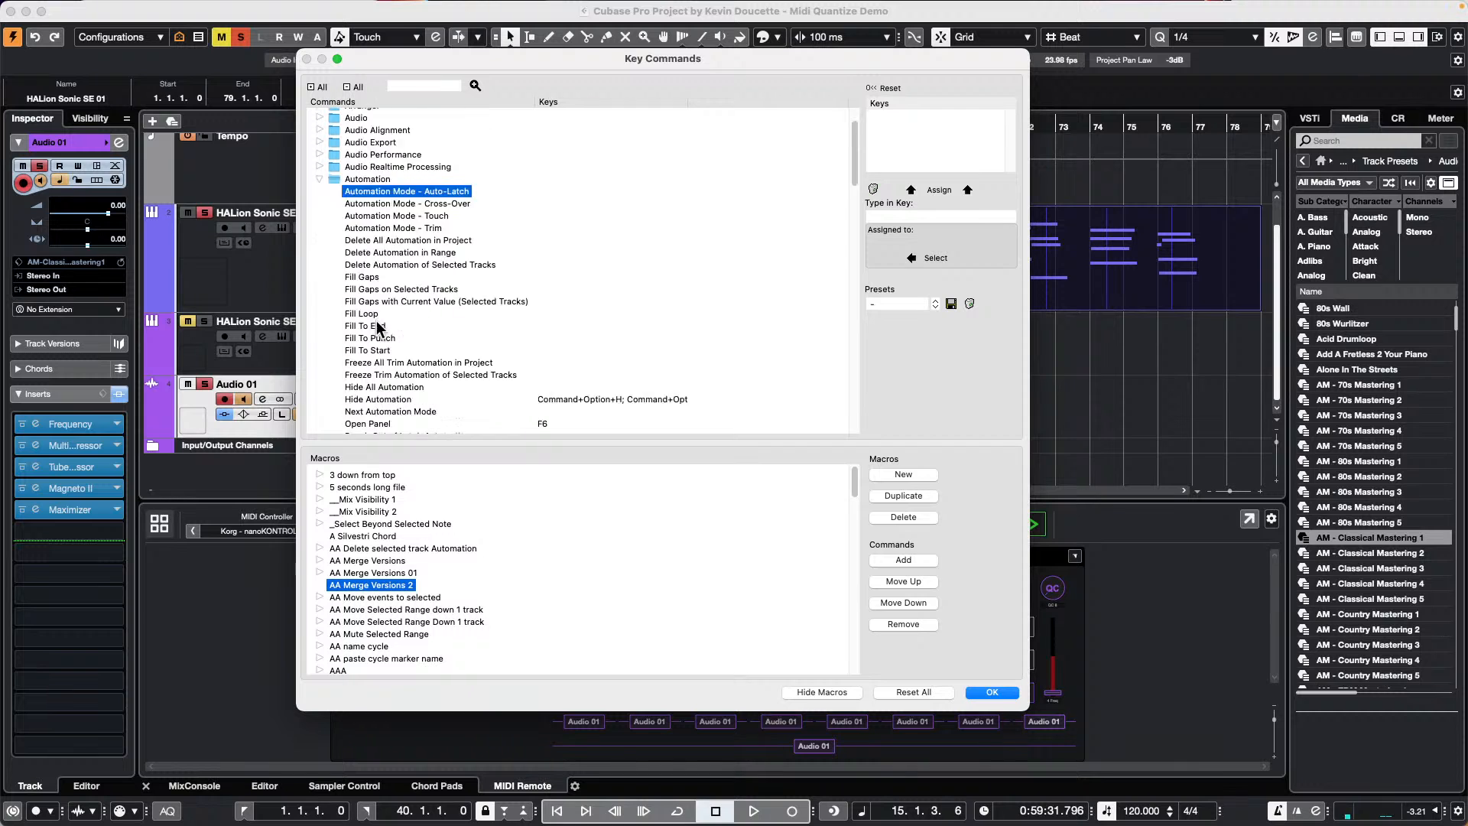
scroll(377, 321, "up", 10)
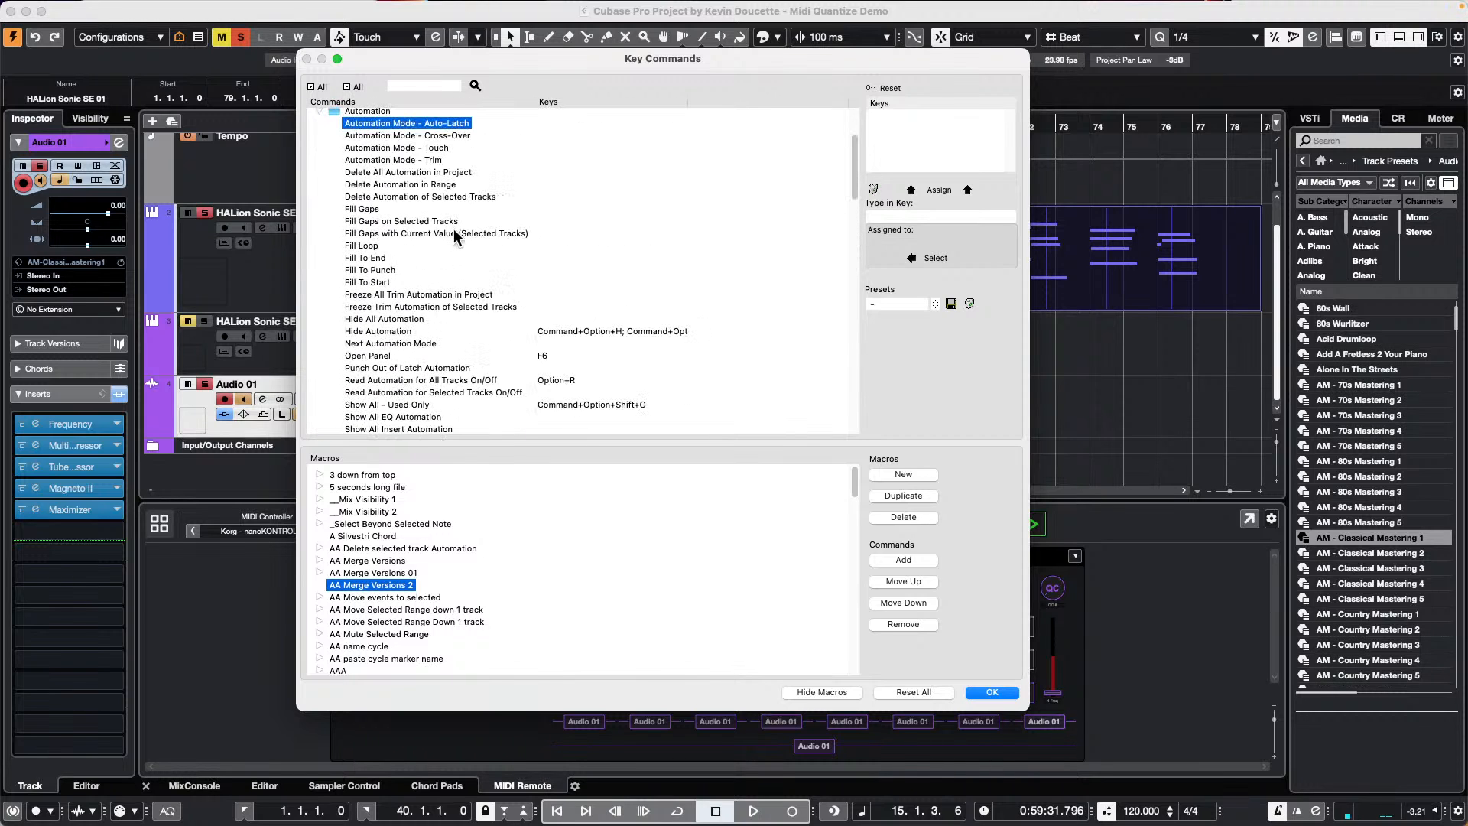
scroll(402, 294, "up", 1)
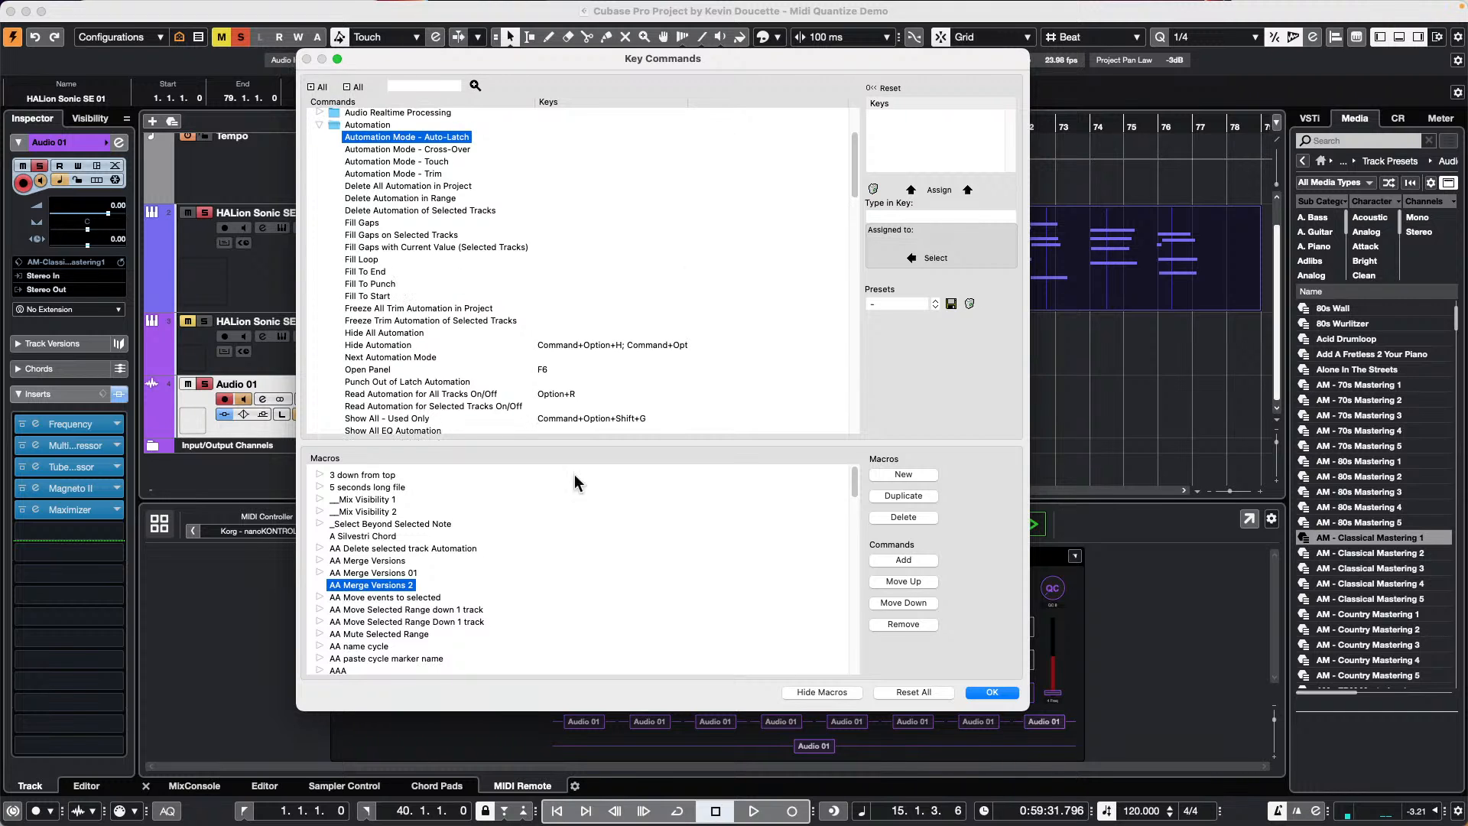
left_click(994, 692)
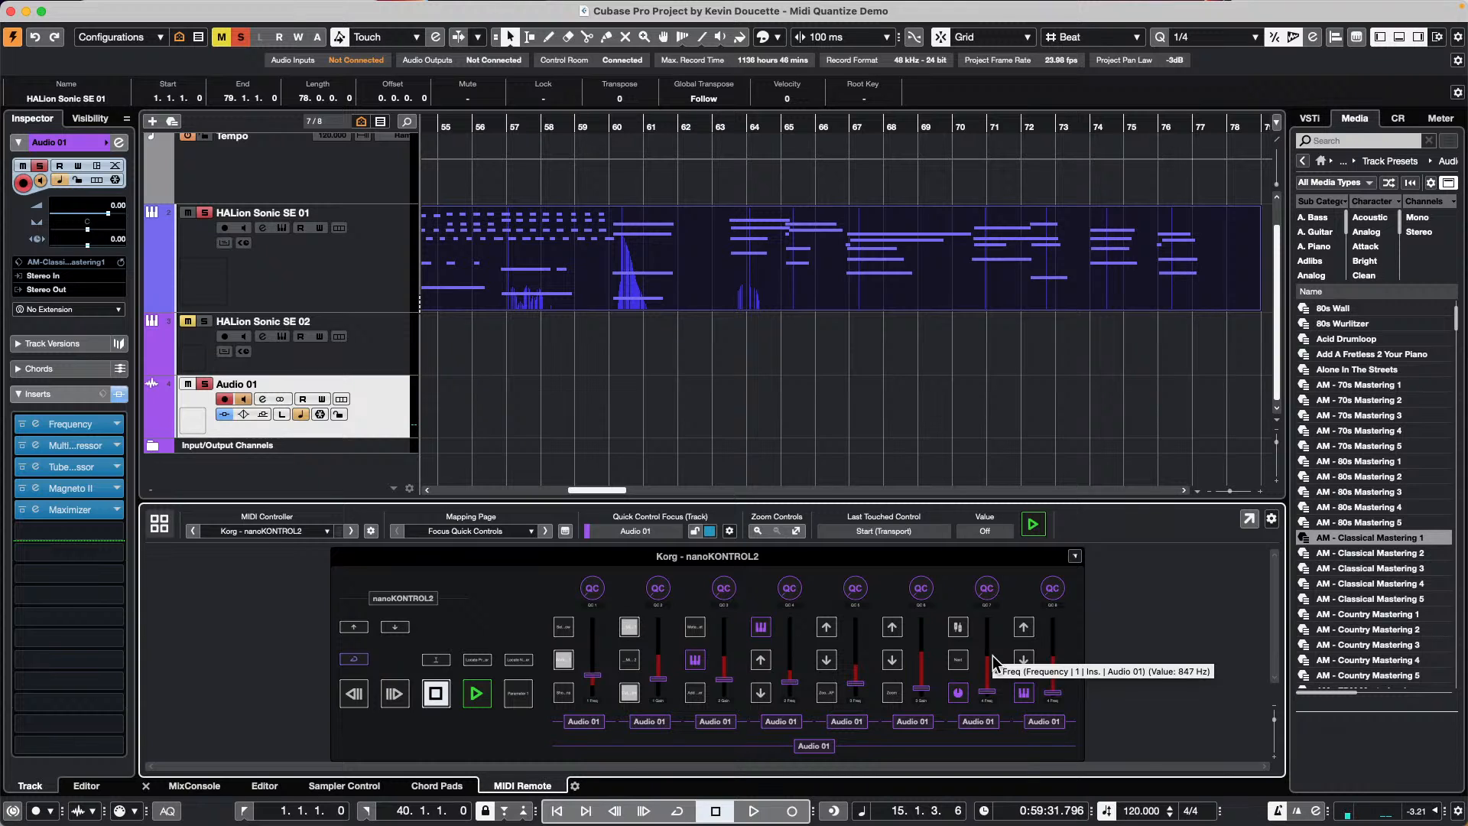
Reopen the Mapping Assistant from the Previous Insert Effect button, view the Selected Track functions, and close it
double_click(1024, 628)
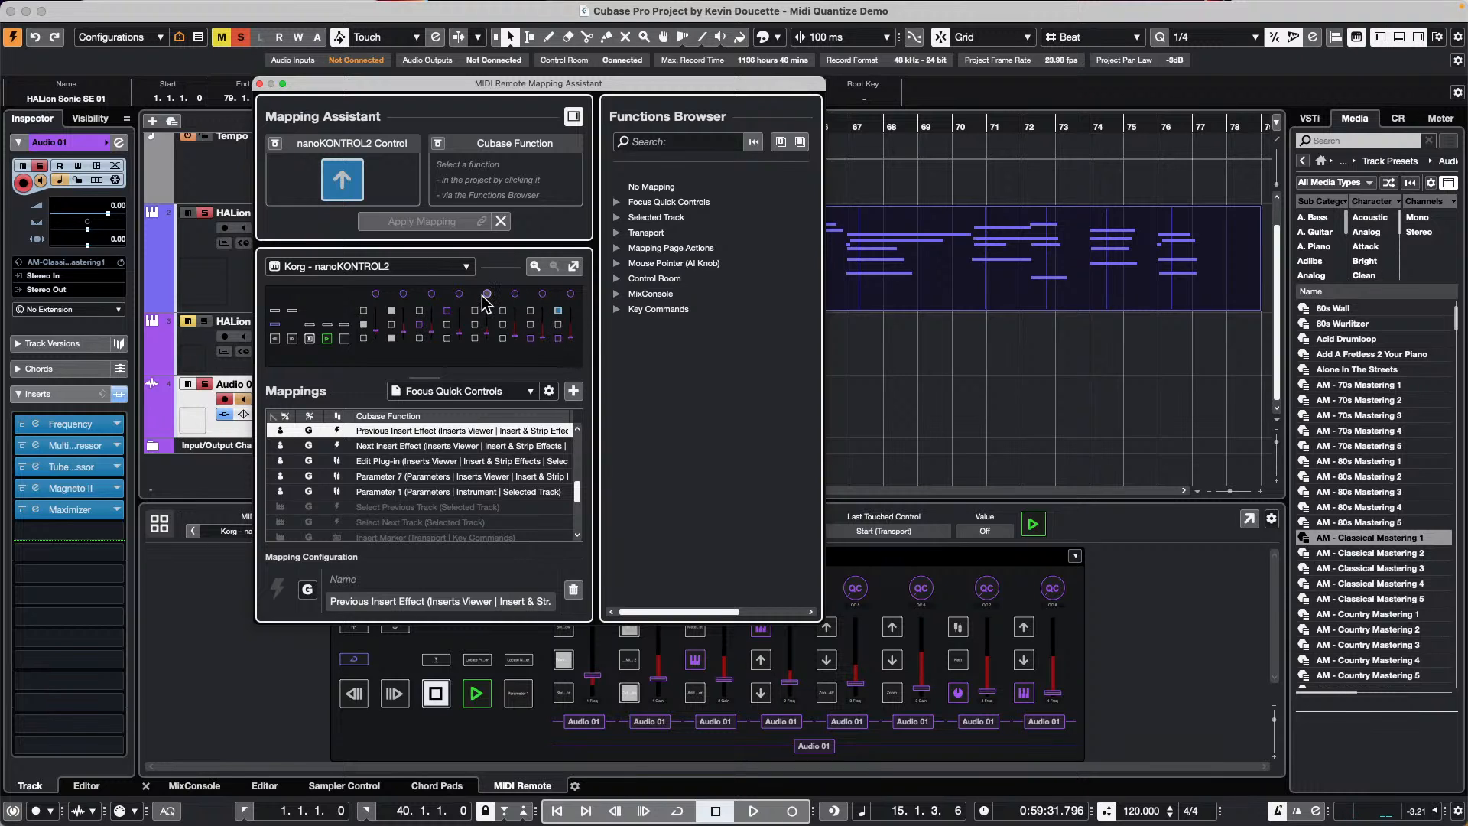
left_click(619, 218)
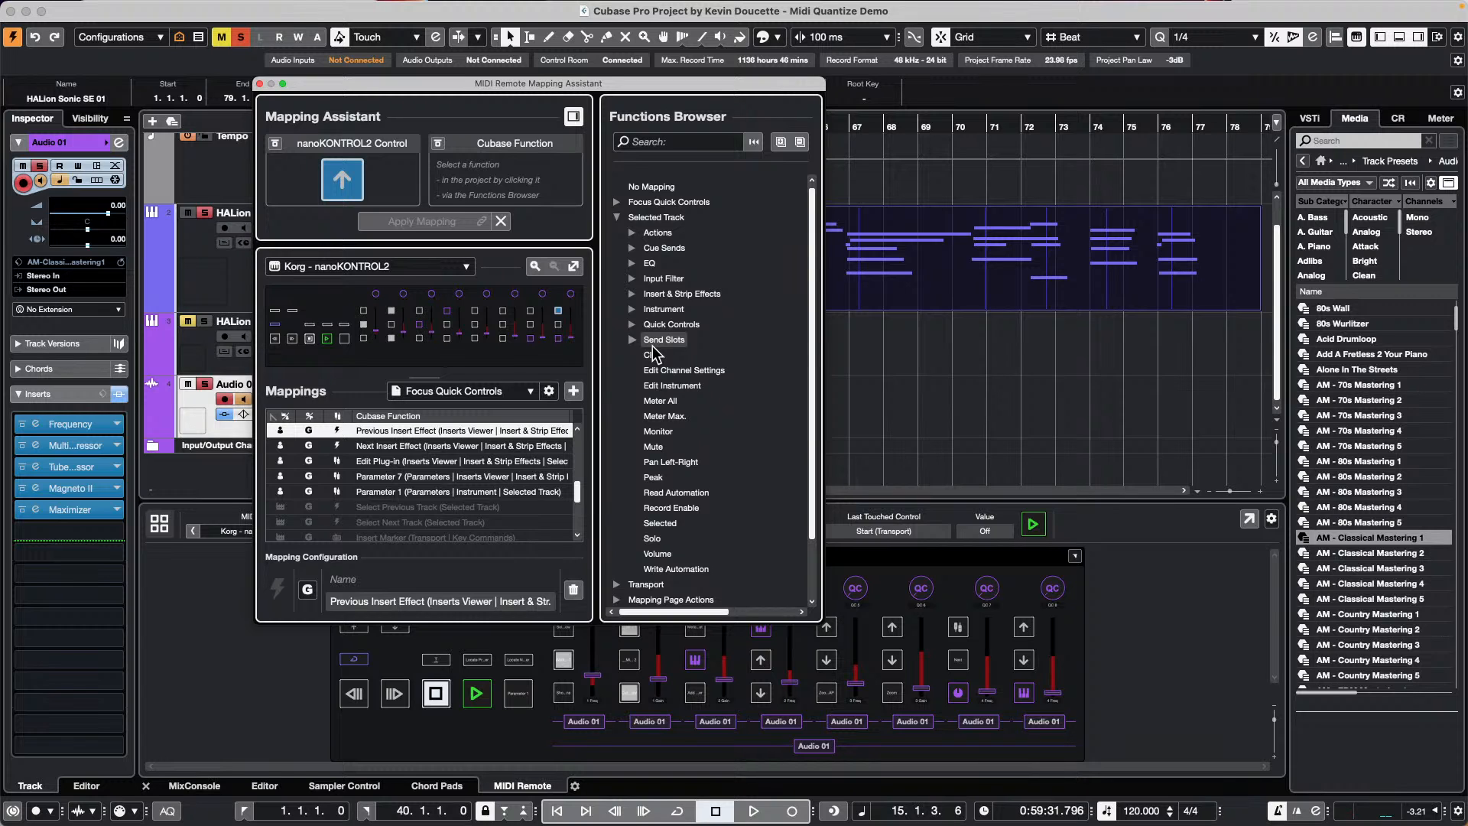
left_click(259, 84)
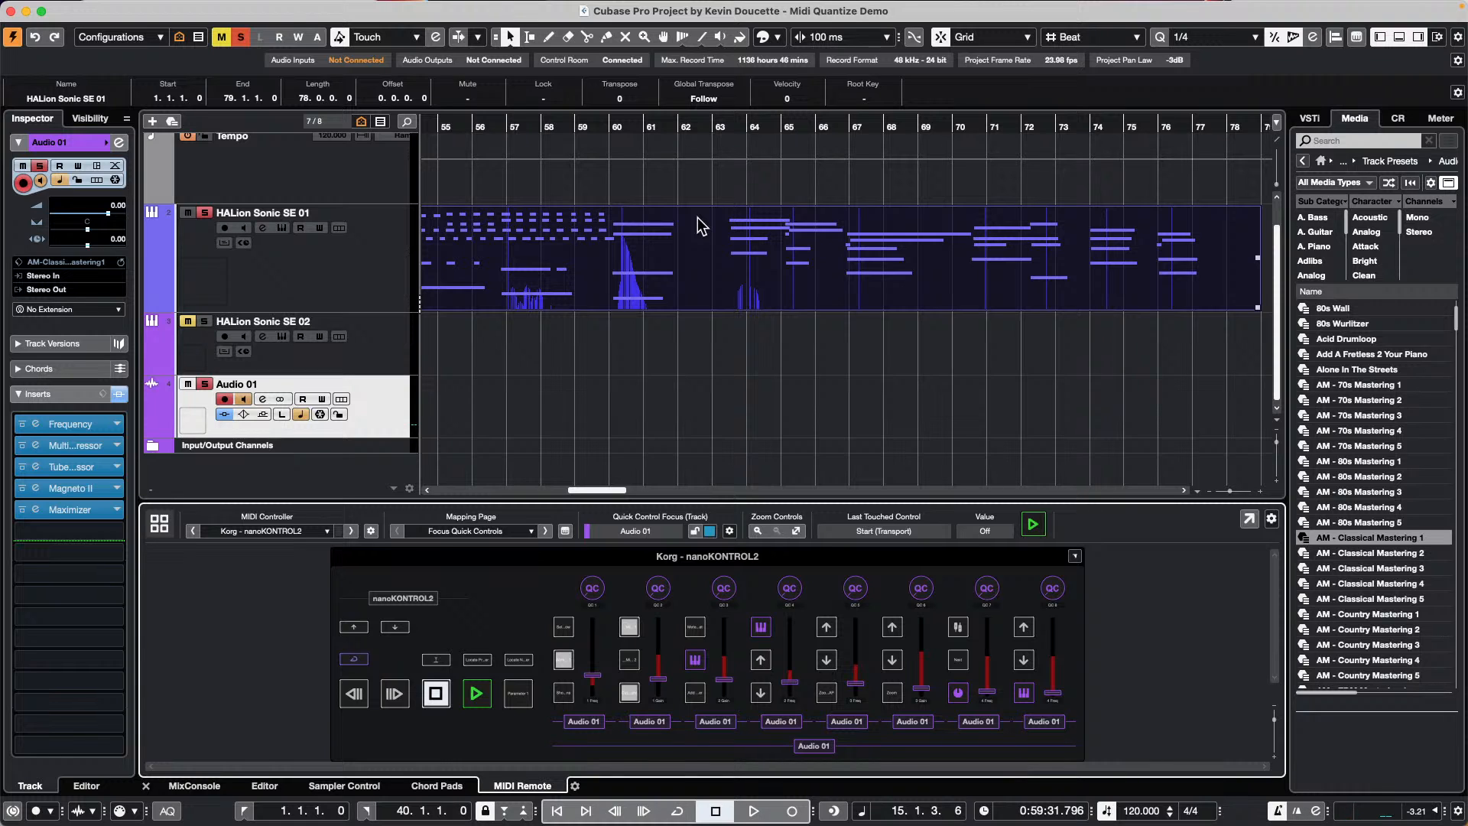
Examine the language choices in the General preferences, keep English, and close the Preferences
left_click(105, 9)
mouse_move(58, 8)
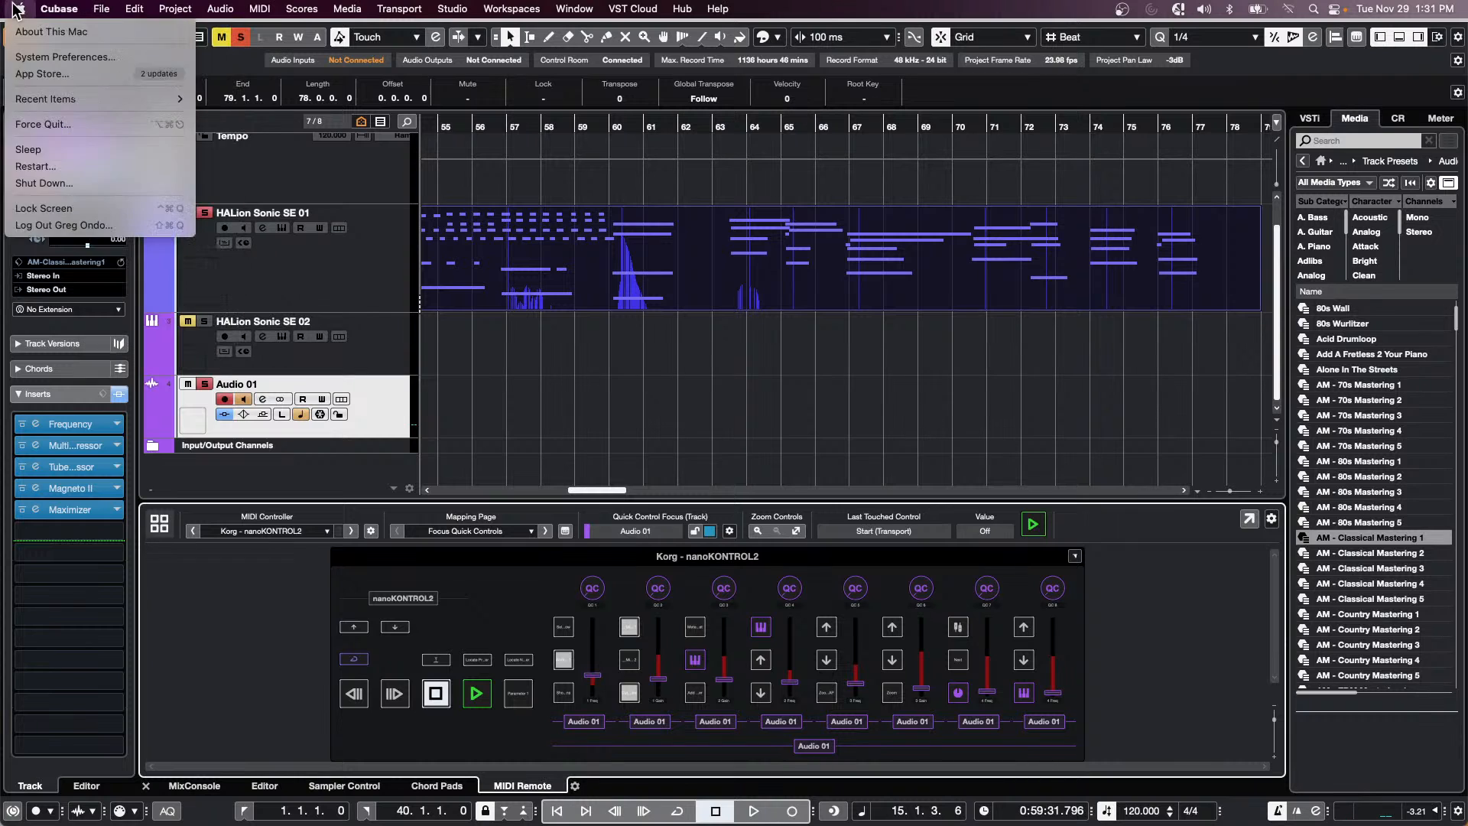
left_click(80, 65)
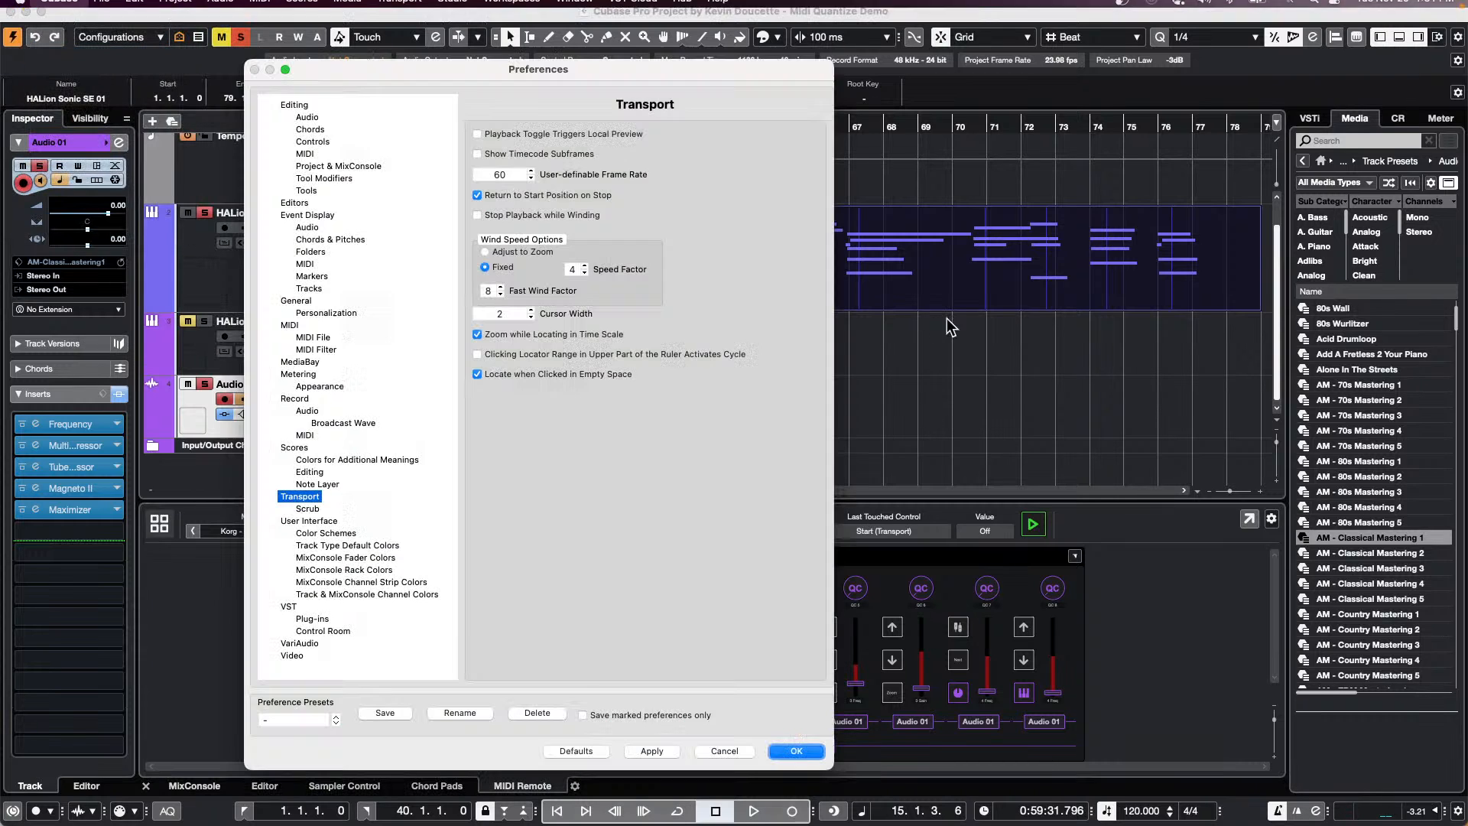
left_click(294, 301)
left_click(527, 182)
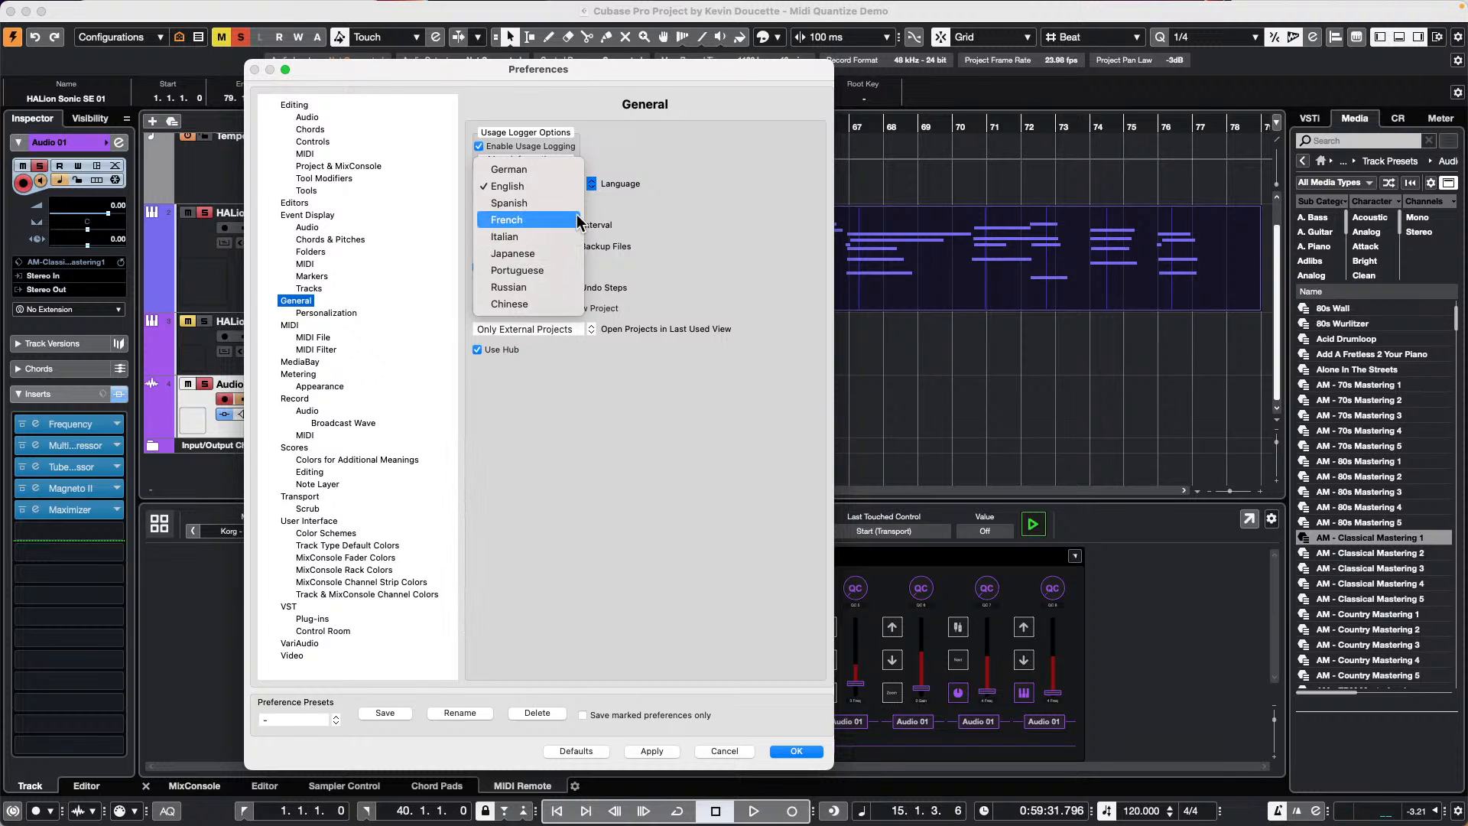
left_click(747, 613)
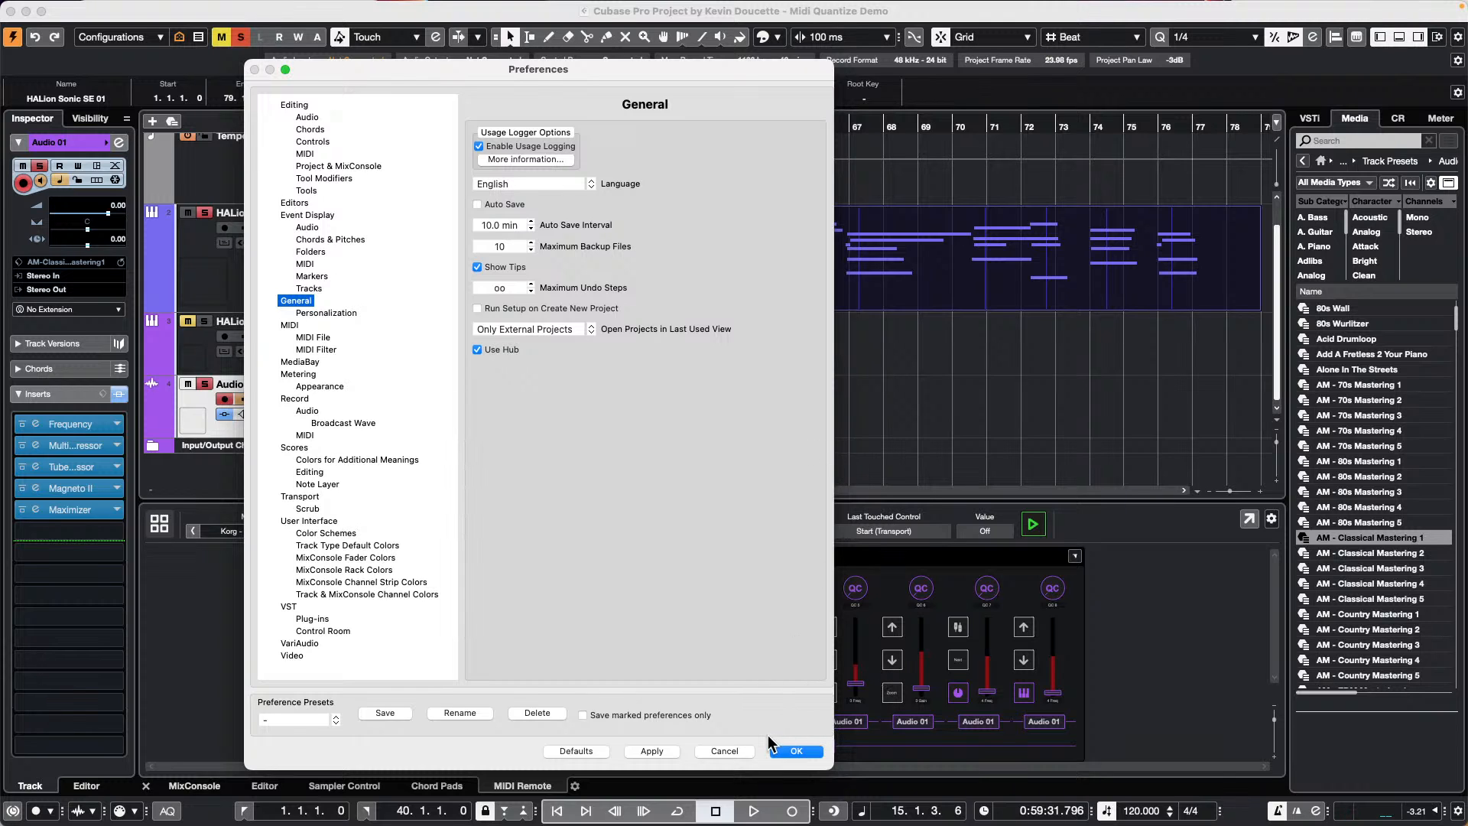
left_click(809, 749)
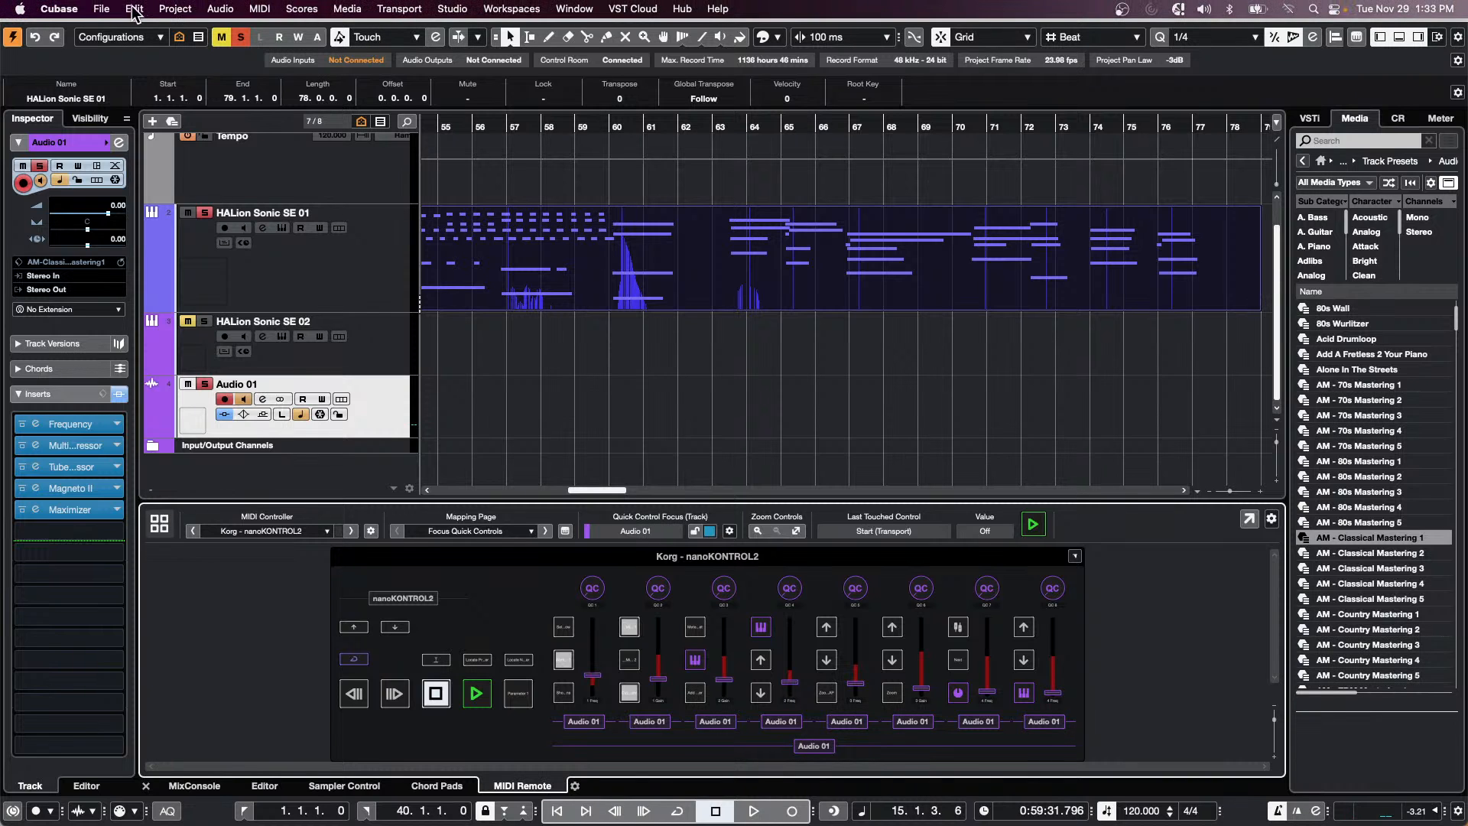
Open the recent project Amos Moses - GO.cpr
left_click(101, 8)
mouse_move(135, 337)
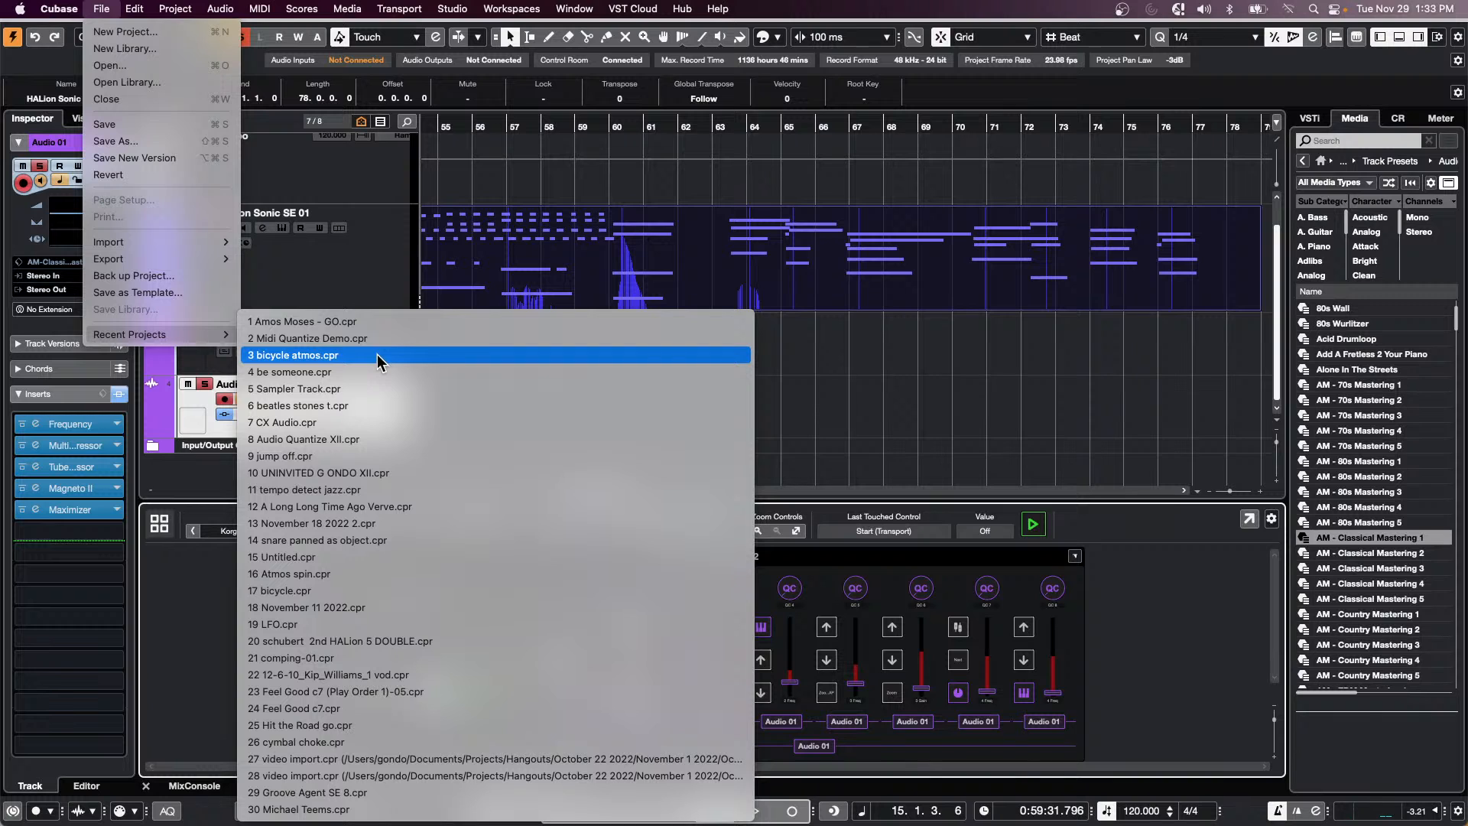
left_click(383, 322)
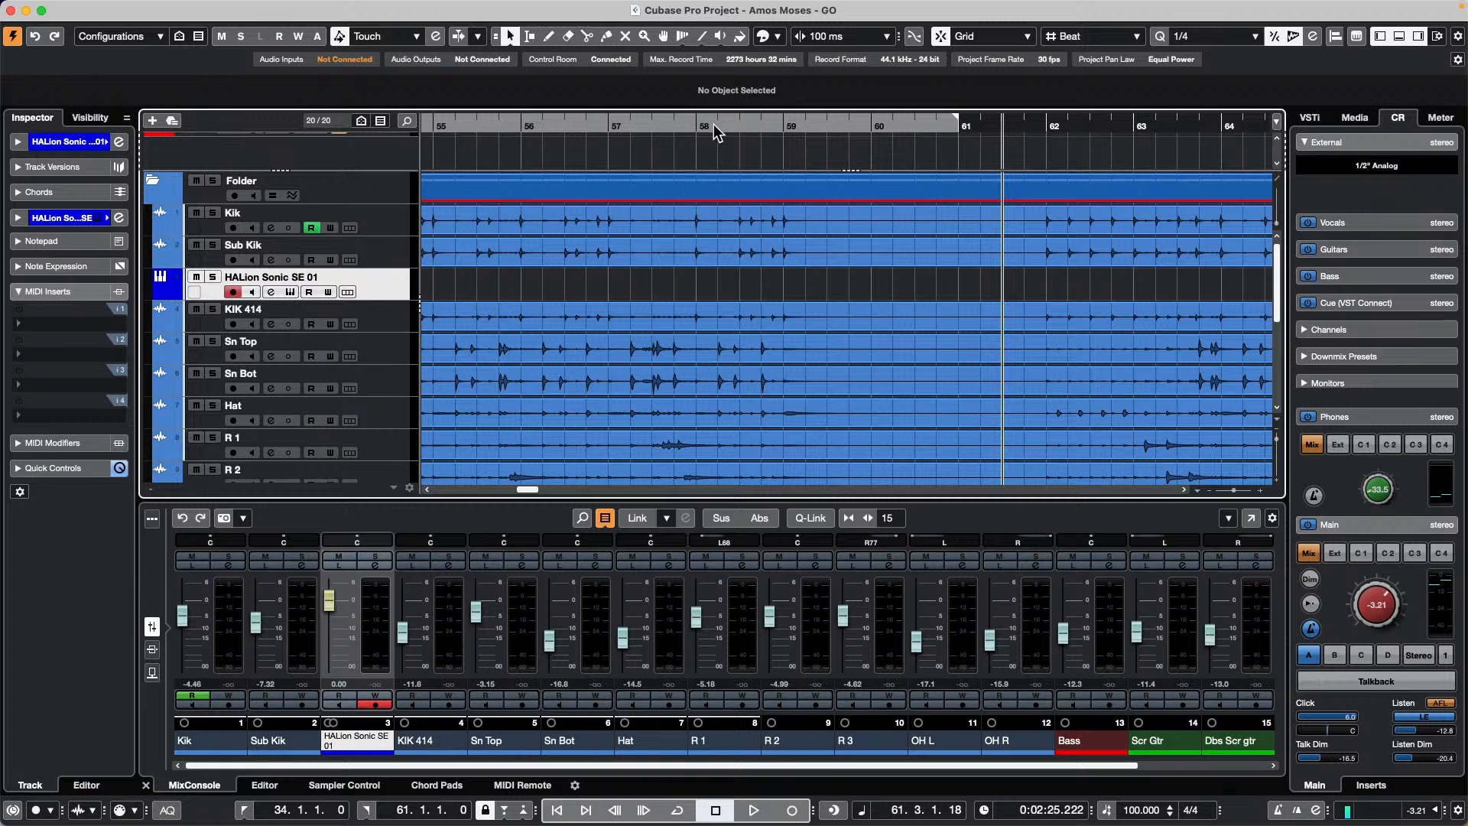
Enlarge the Kik track's height and zoom the timeline out to show the whole song
left_click(713, 126)
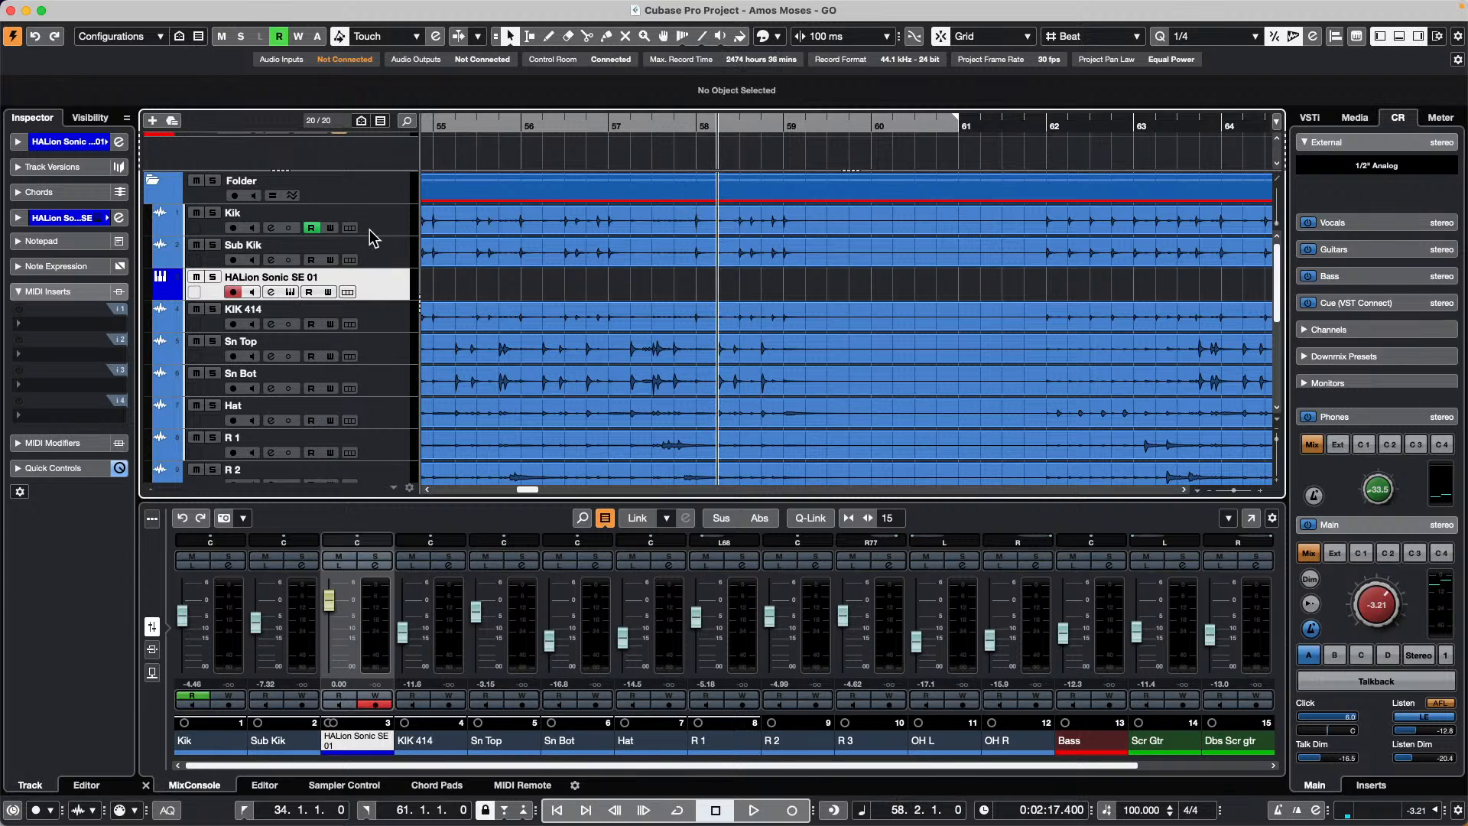
left_click_drag(371, 235, 367, 342)
left_click_drag(685, 128, 497, 72)
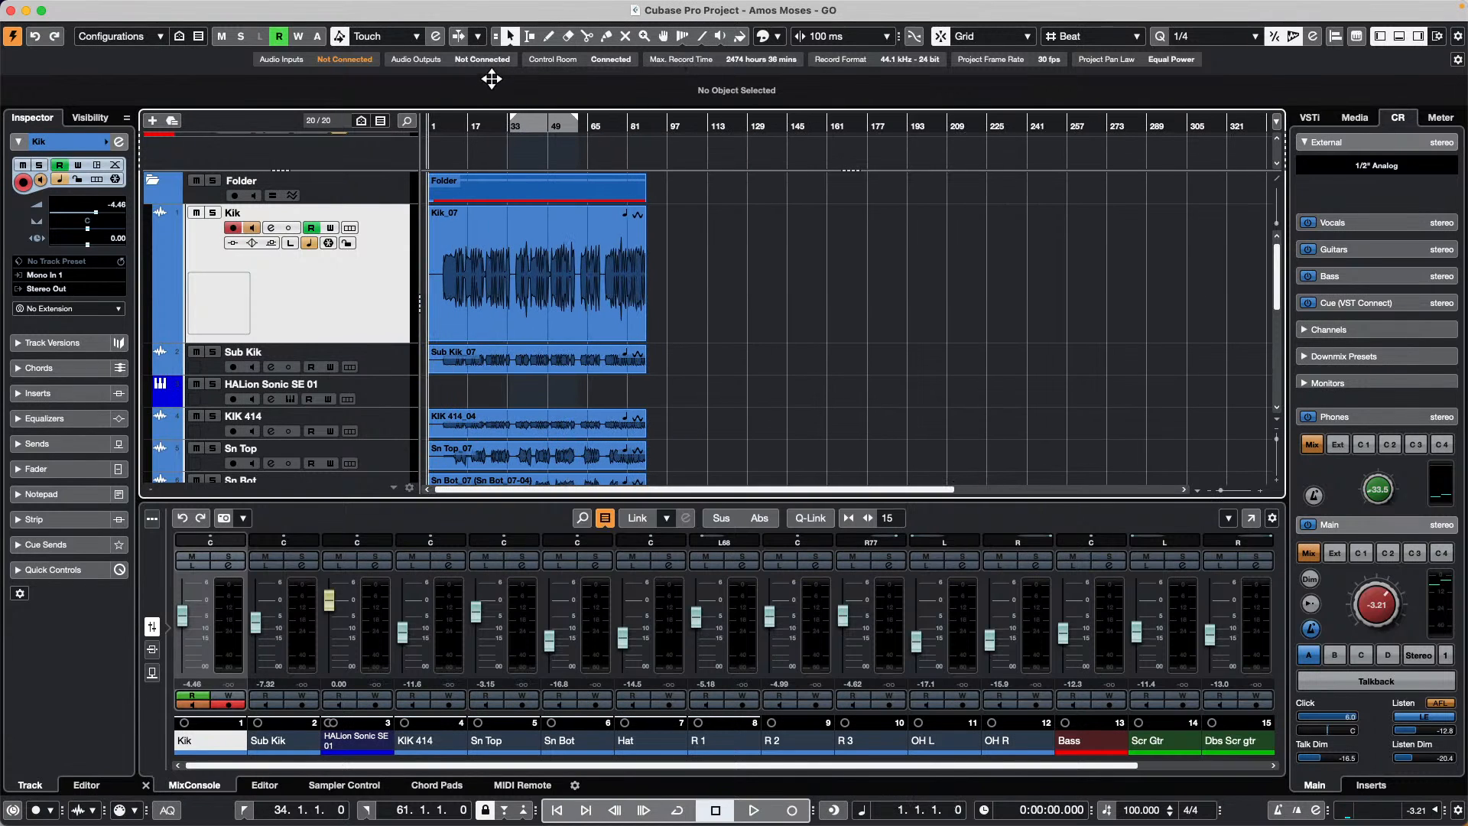
Raise the volume of the Kik_07 event to about 12 dB with its volume handle
left_click_drag(537, 210, 571, 4)
left_click_drag(537, 210, 538, 147)
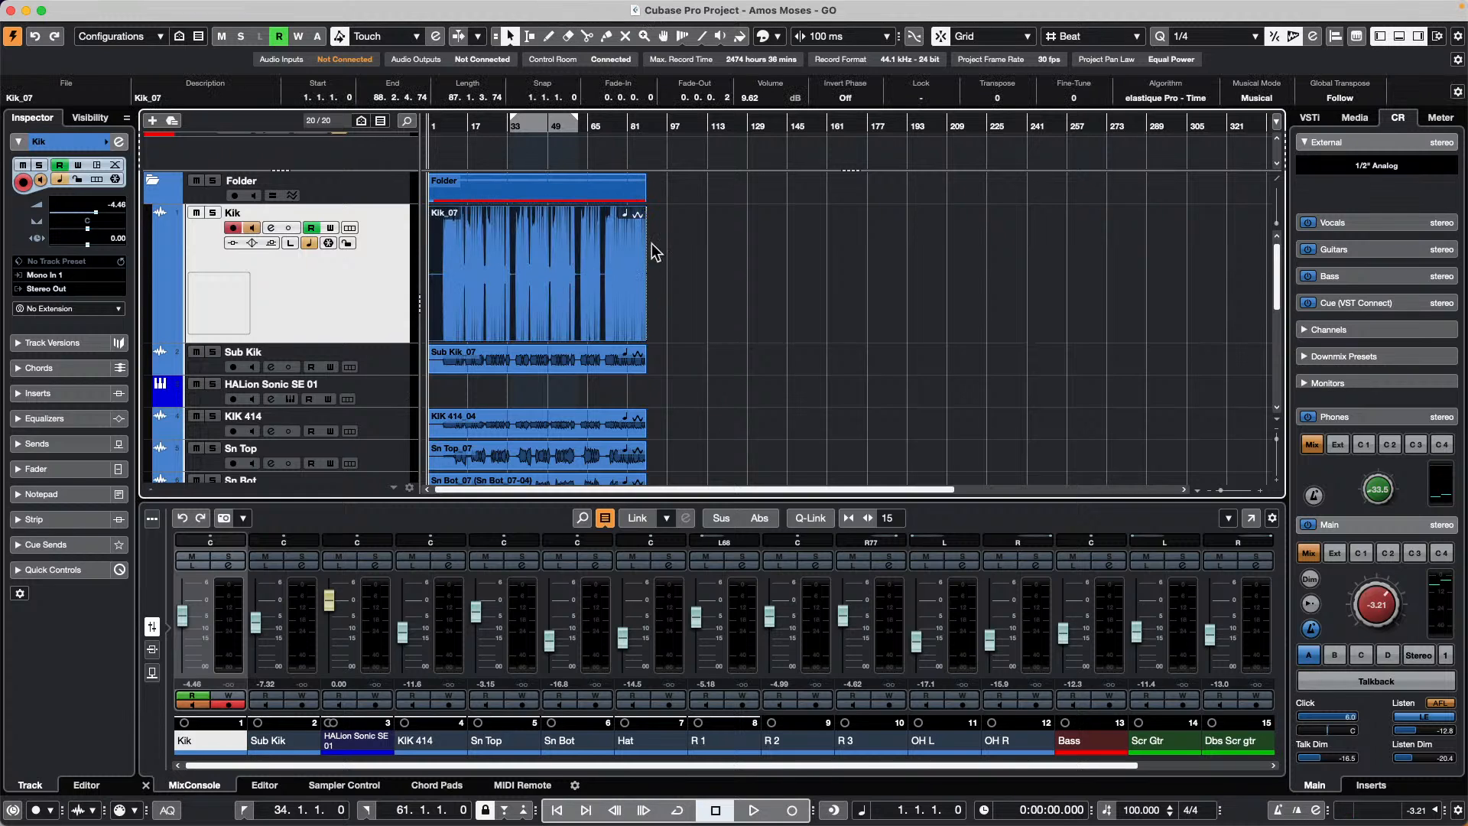
left_click_drag(536, 209, 540, 79)
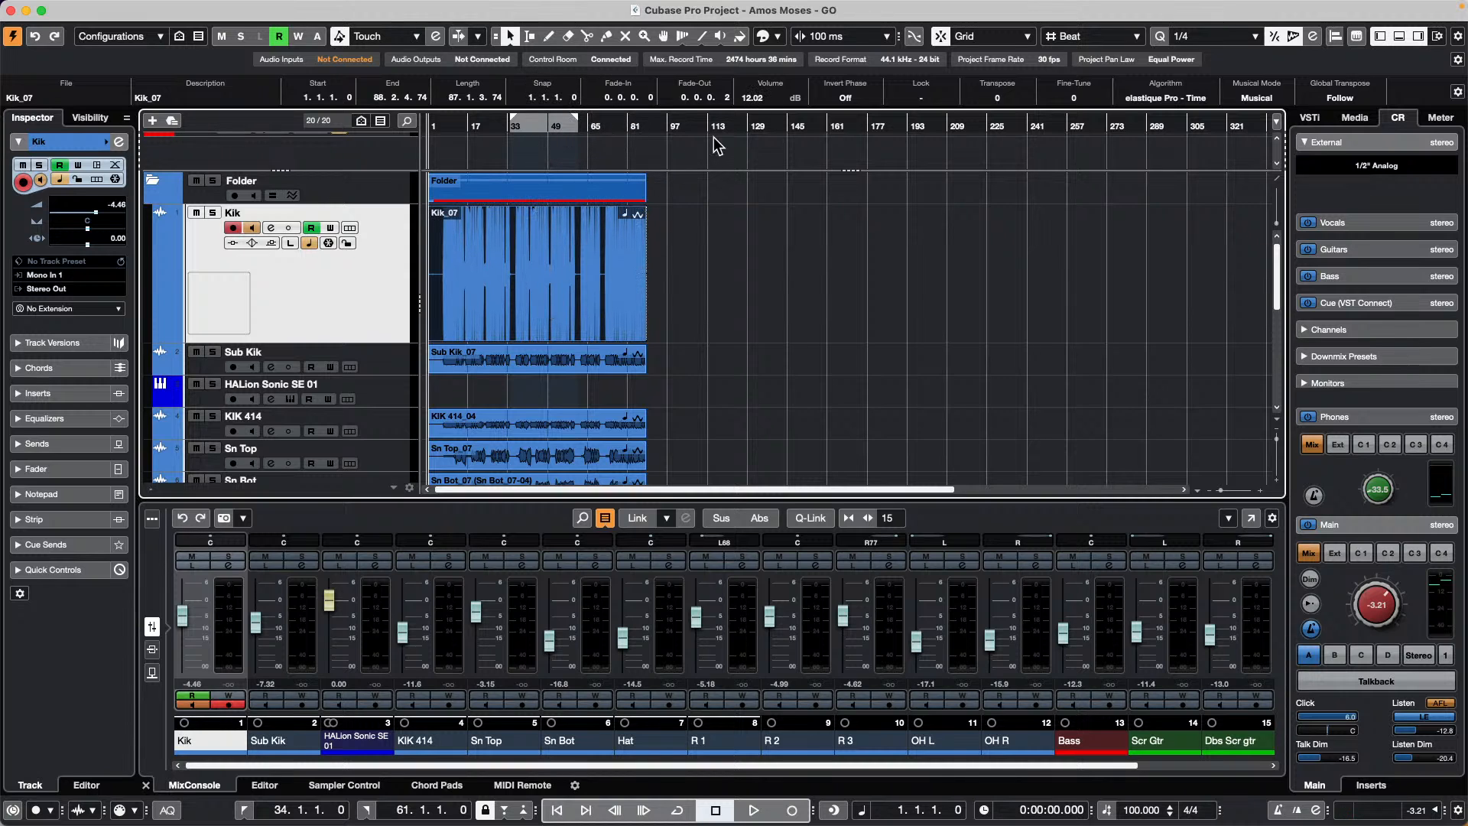
Sweep the Kik_07 event's volume value up to 24 dB and down to -40 dB, watching the waveform
scroll(774, 99, "up", 10)
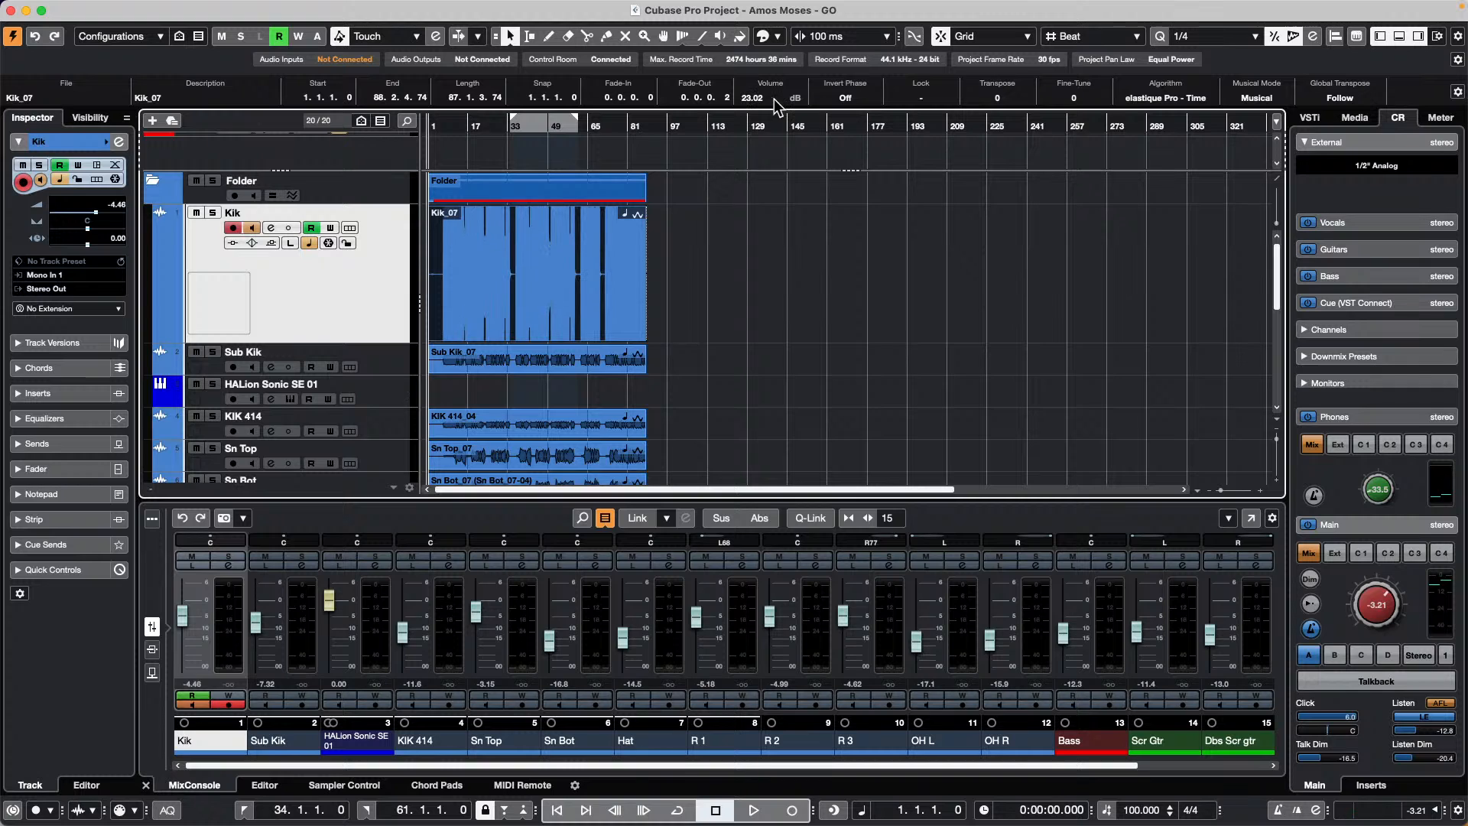
scroll(759, 107, "down", 14)
scroll(758, 106, "down", 17)
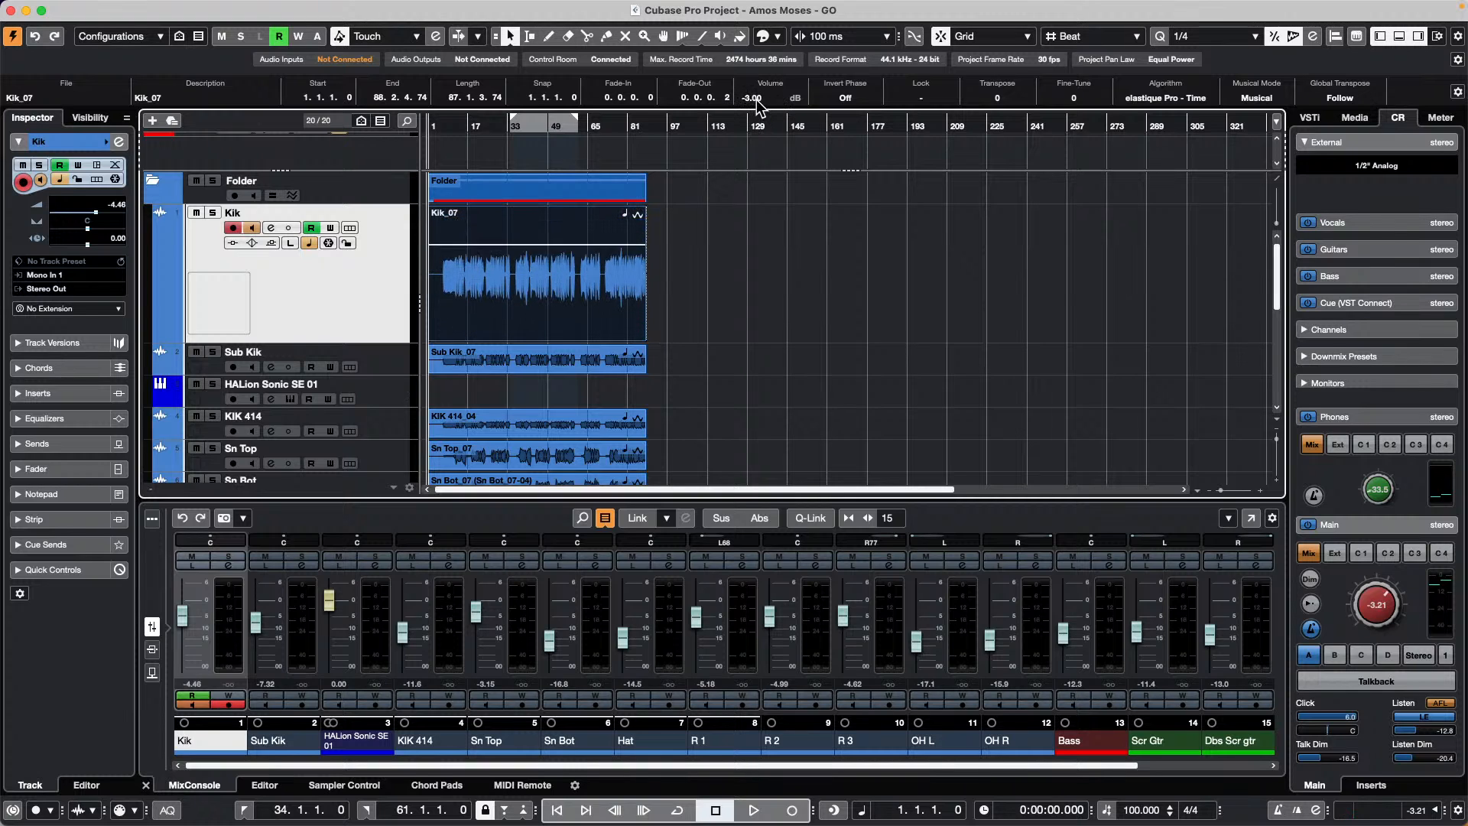
scroll(758, 106, "down", 4)
scroll(761, 106, "up", 13)
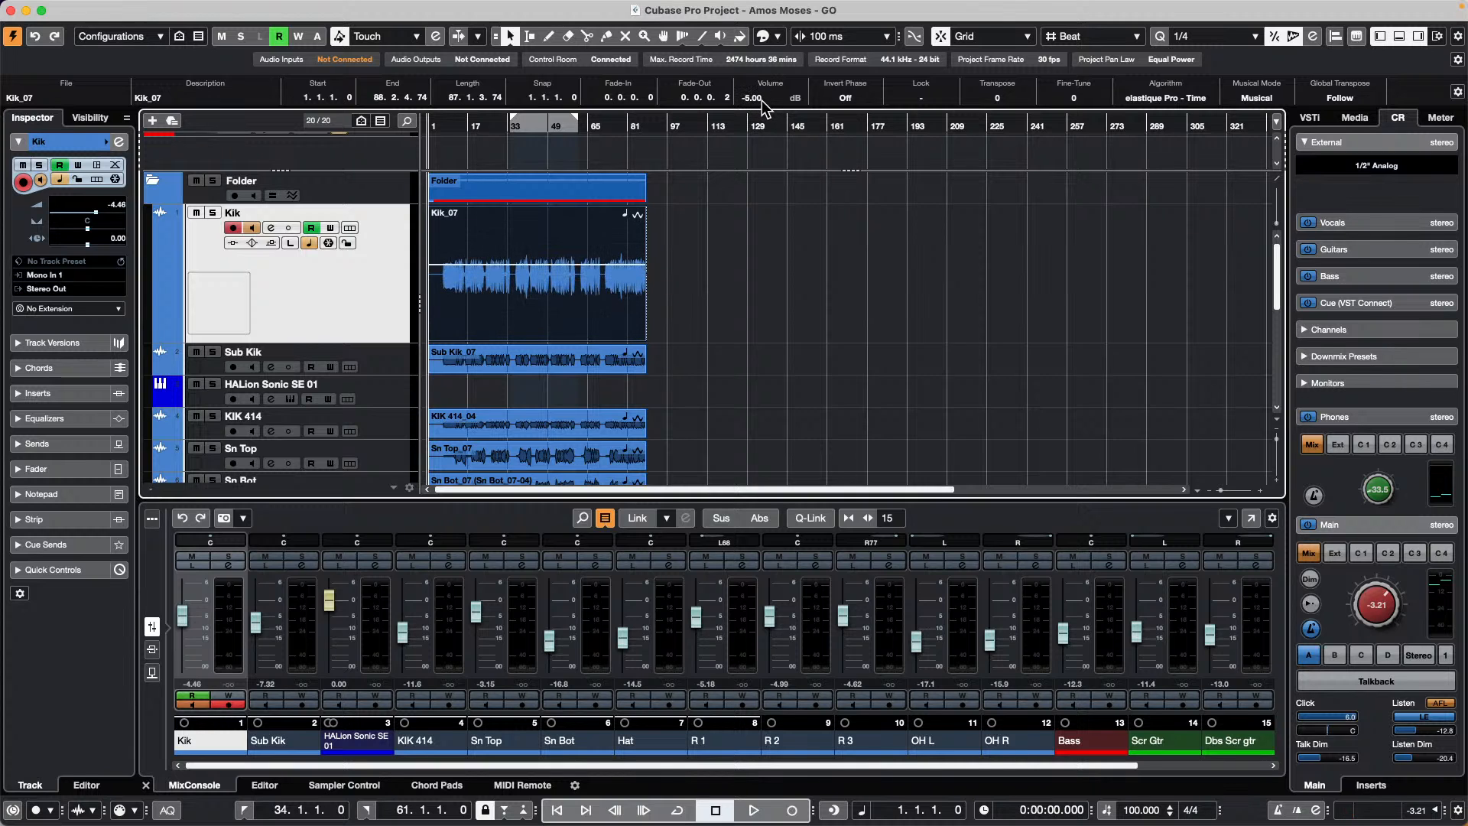
scroll(761, 105, "up", 20)
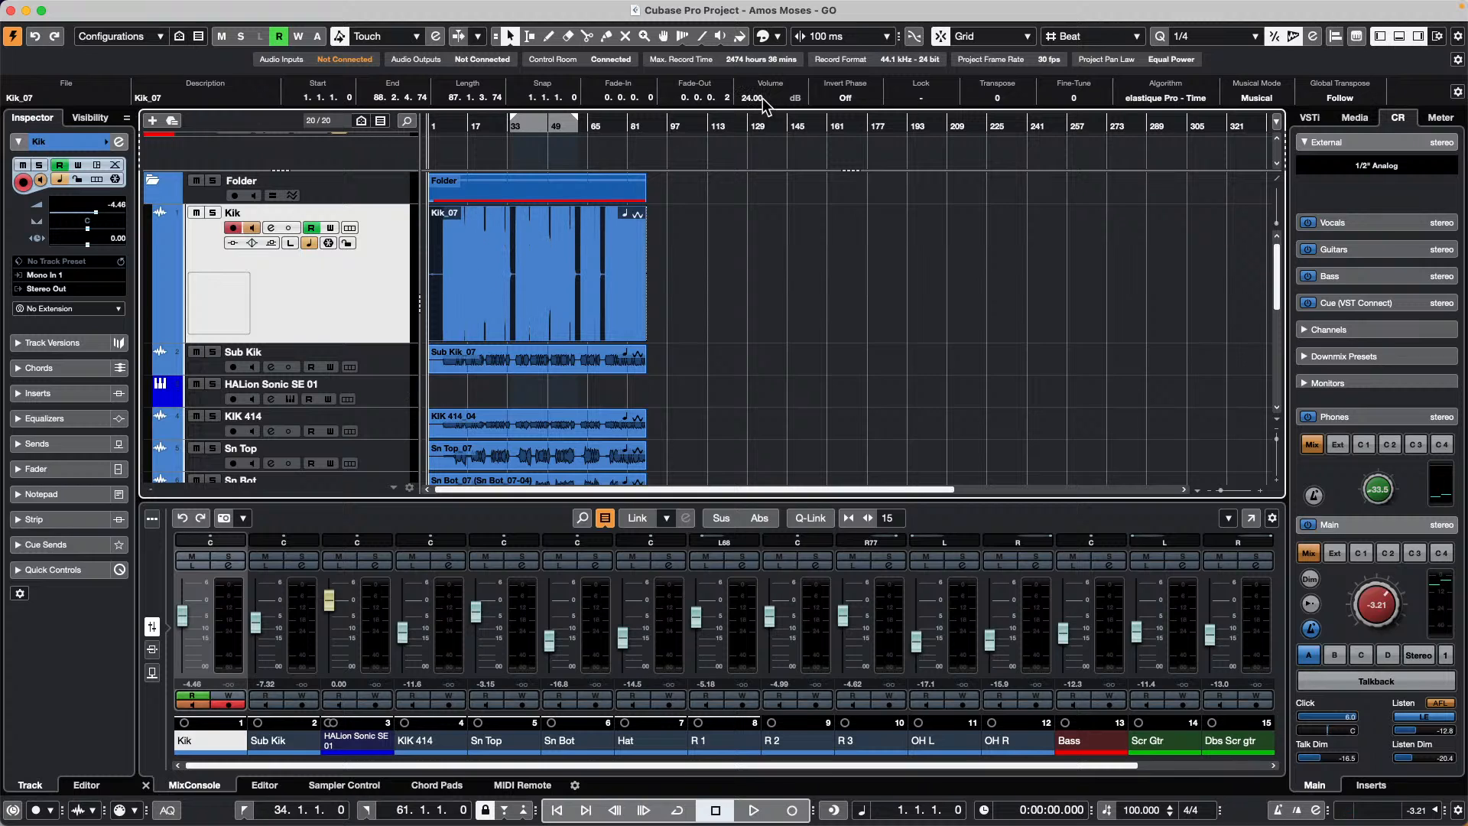
scroll(761, 101, "down", 20)
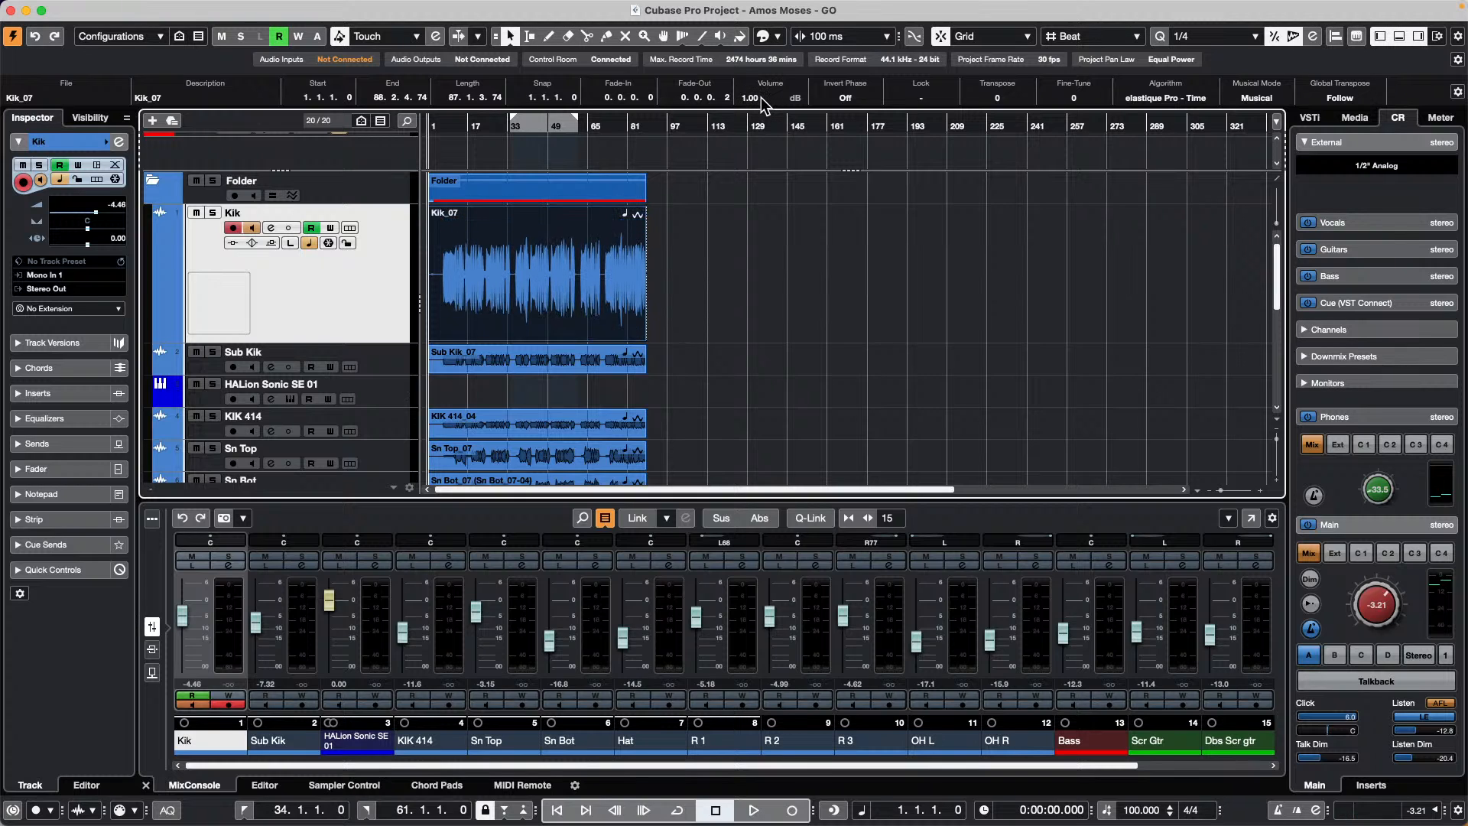
scroll(761, 101, "down", 2)
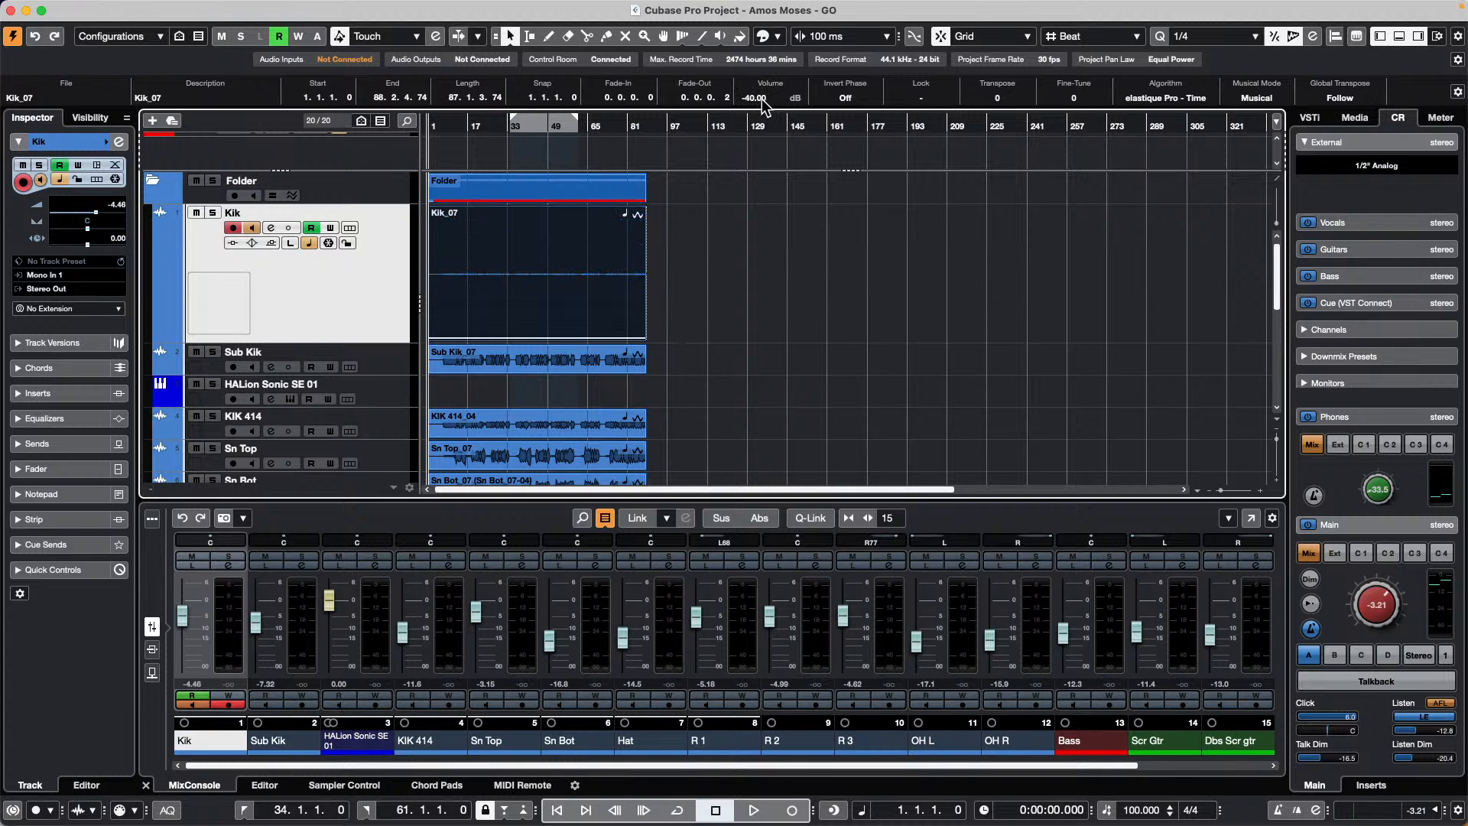
scroll(763, 102, "up", 20)
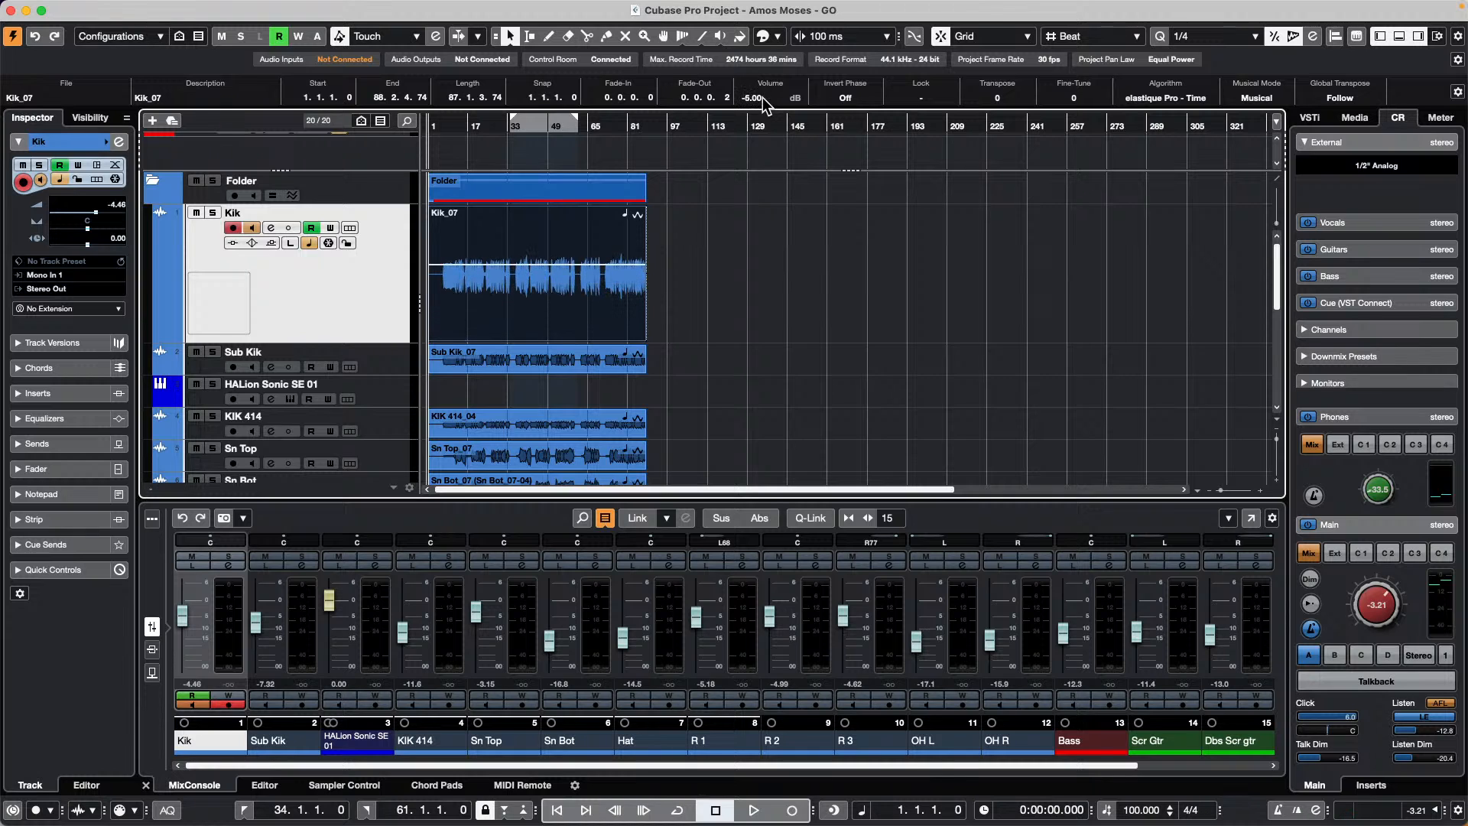
scroll(765, 103, "down", 1)
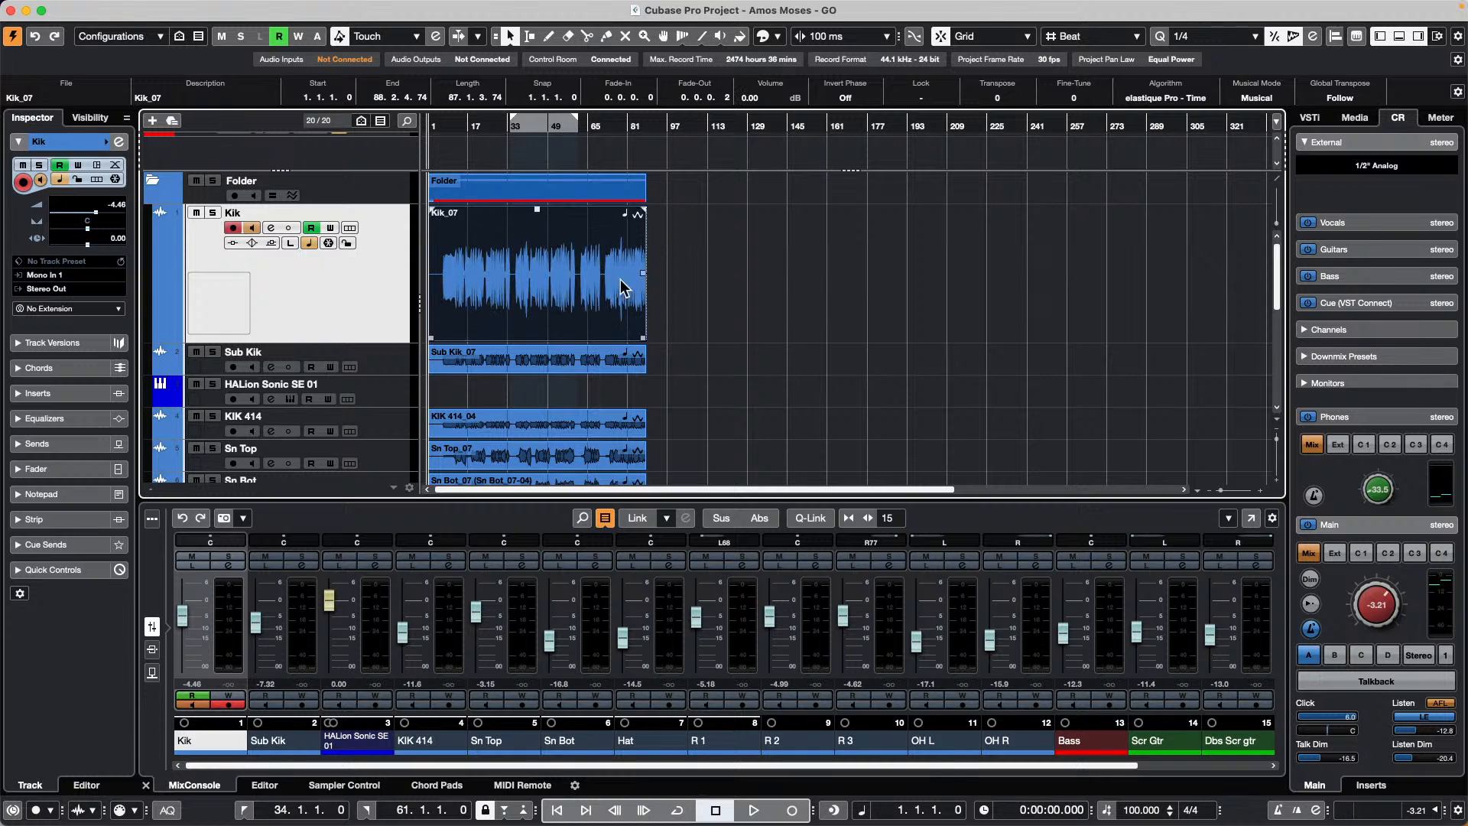
Set the Kik_07 event's volume to 1.44 dB and lower the Sn Top channel fader to -6.80 dB
mouse_move(537, 211)
left_mouse_down()
mouse_move(541, 27)
mouse_move(540, 191)
left_mouse_up()
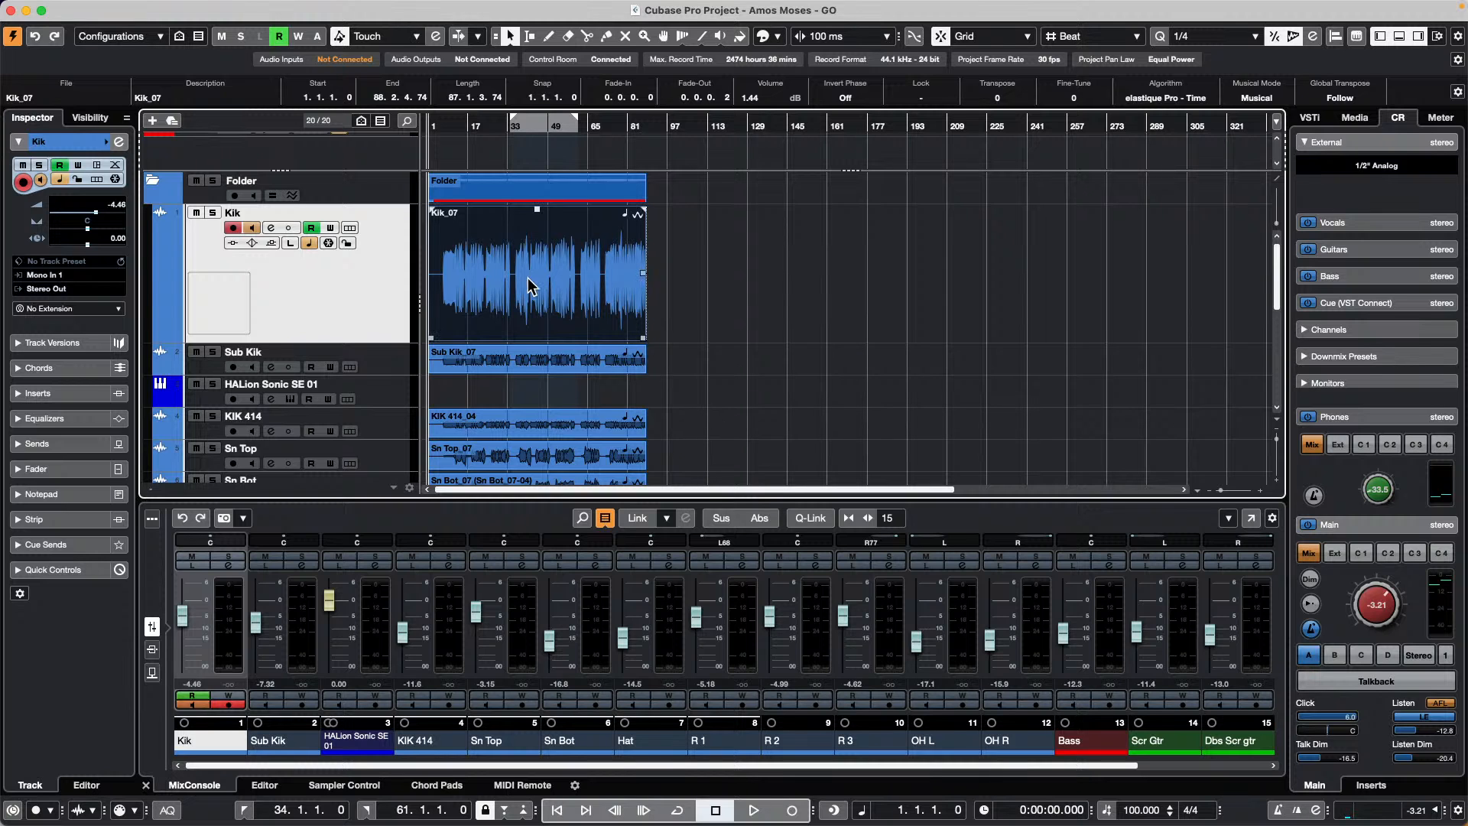
scroll(385, 252, "down", 5)
scroll(384, 238, "up", 5)
scroll(373, 229, "down", 5)
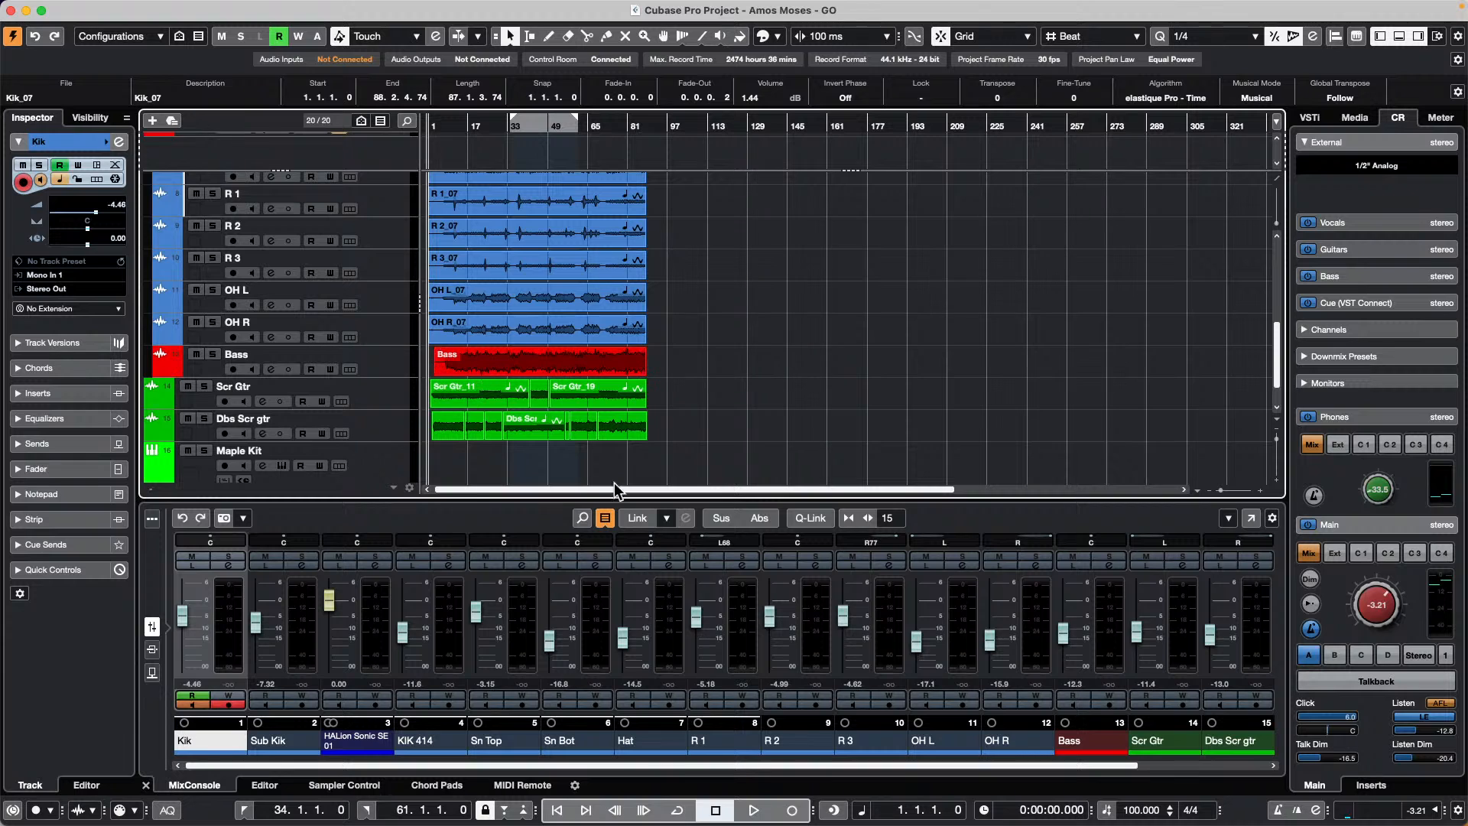
mouse_move(477, 612)
left_mouse_down()
mouse_move(475, 662)
mouse_move(487, 633)
left_mouse_up()
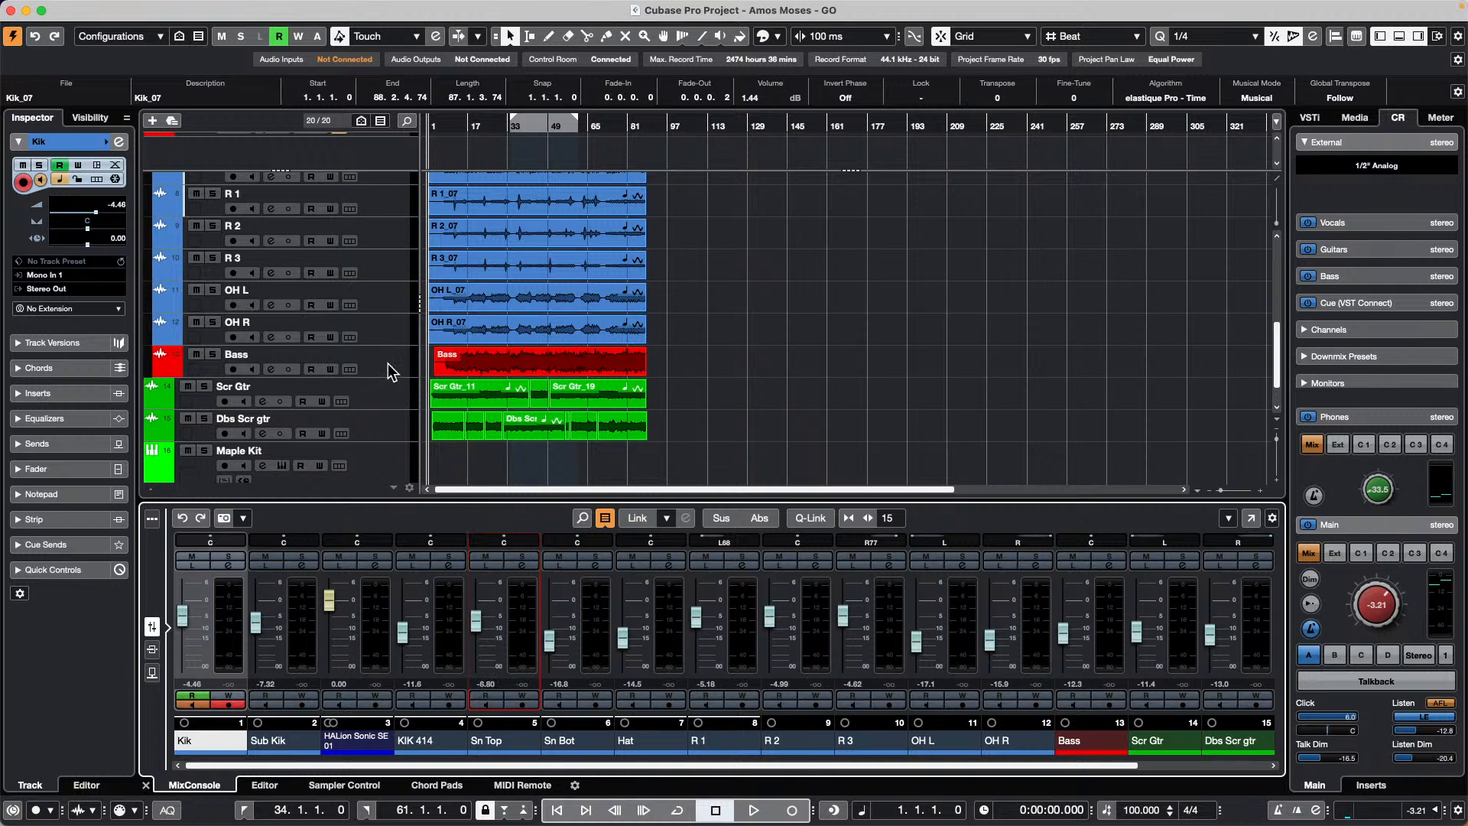
left_click(103, 8)
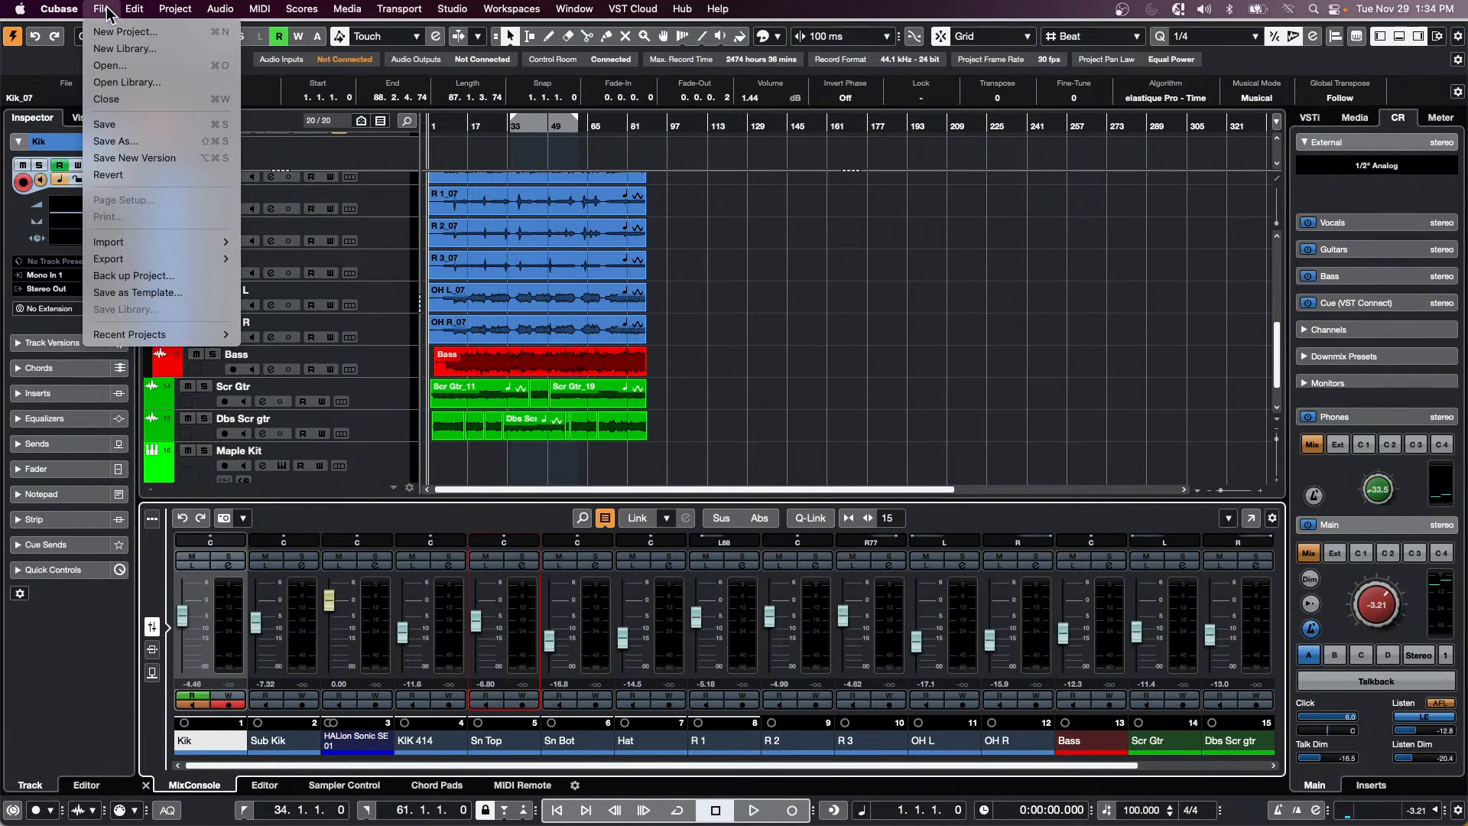
mouse_move(161, 337)
left_click(318, 322)
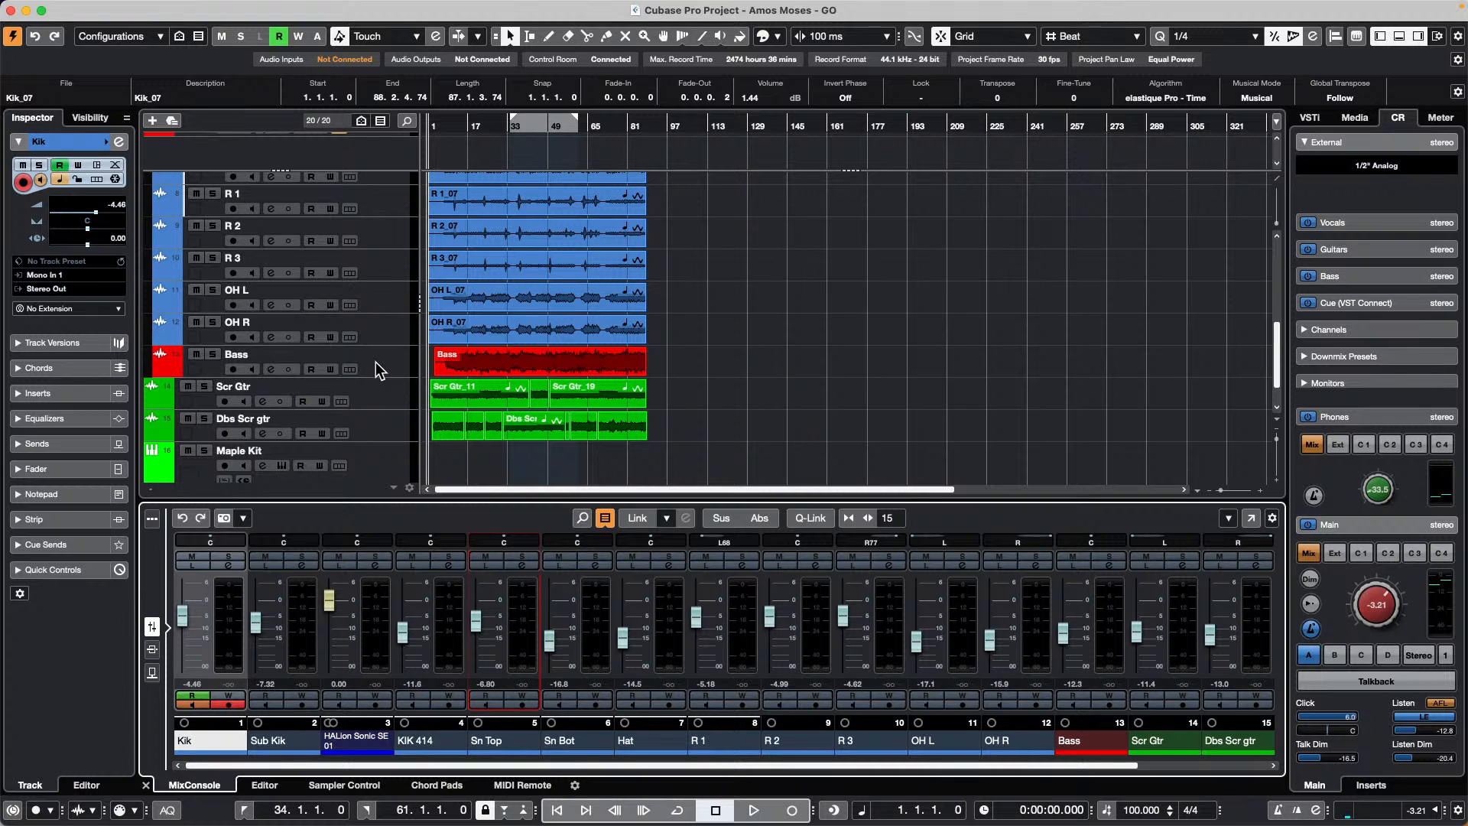
Place a Vocals_108_G#m_Adlibs_07_AKB sample from the Bloom loop collection on the Bass track at position 131.2.1.0
left_click(1361, 118)
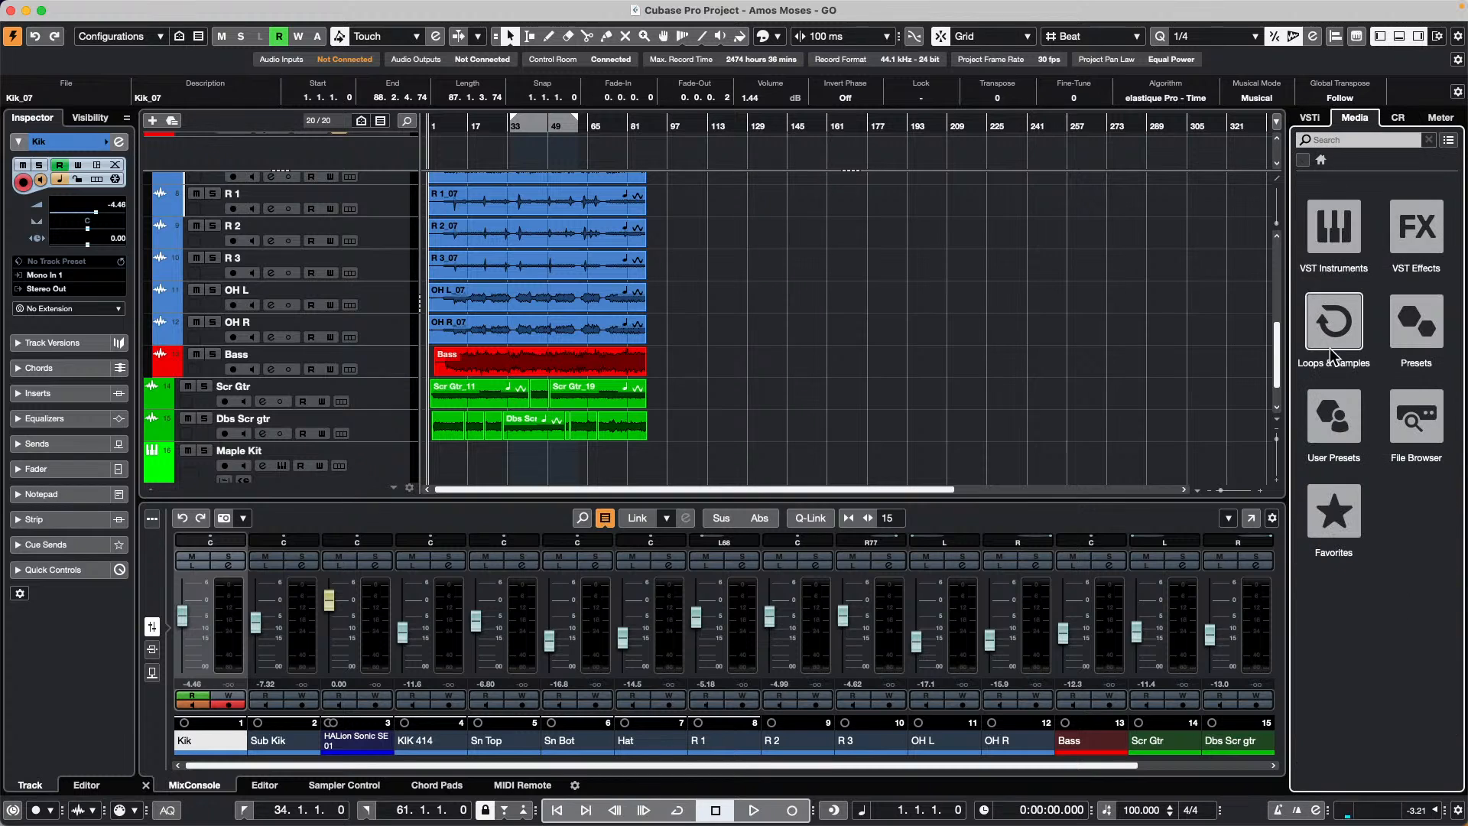
left_click(1343, 316)
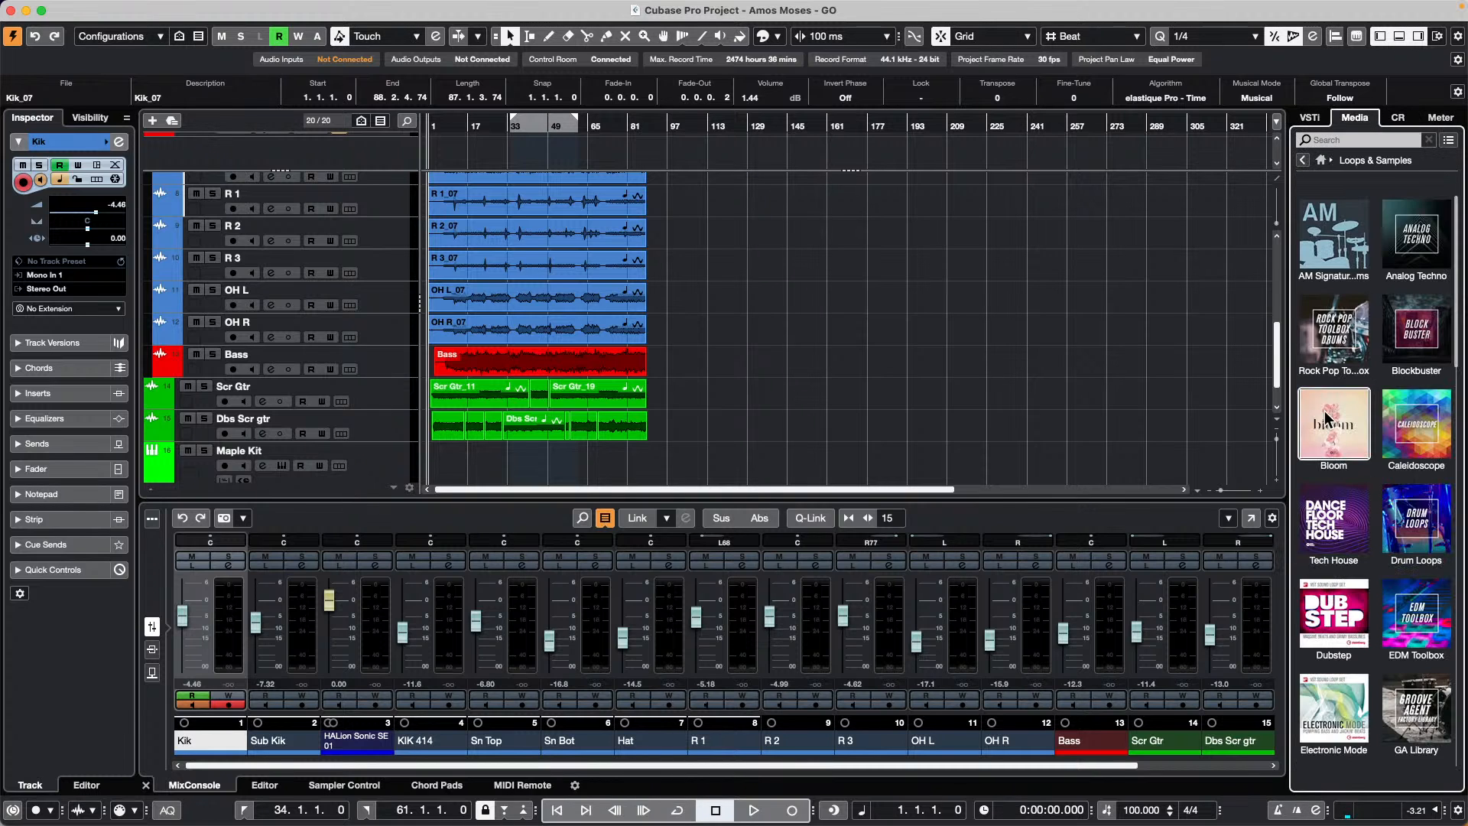
left_click(1351, 398)
left_click_drag(1355, 444, 757, 365)
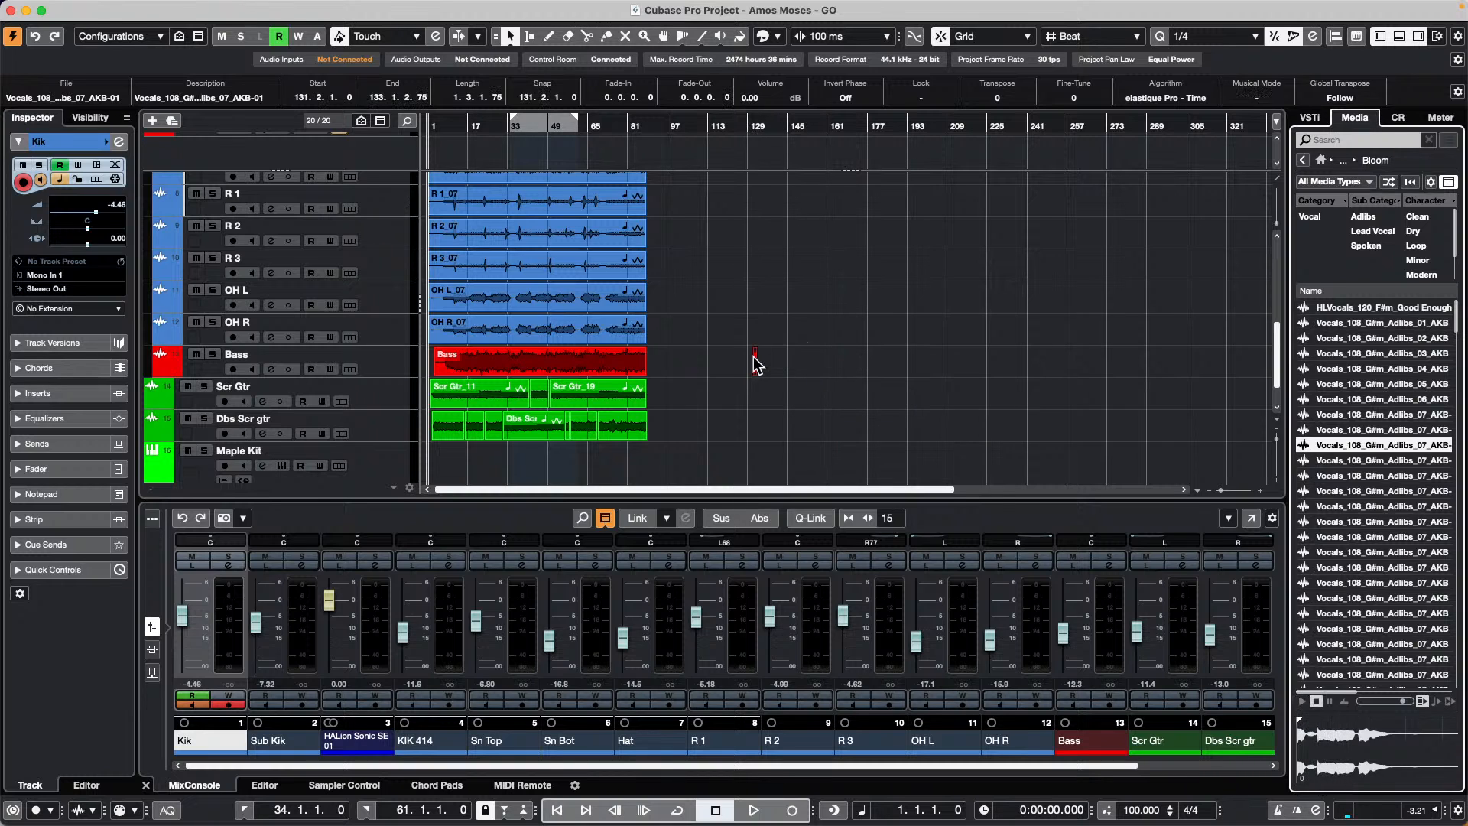
Repeat the vocal event into five consecutive events on the Bass track and set the locators around them
left_click_drag(763, 120, 742, 228)
left_click_drag(915, 363, 1237, 372)
left_click_drag(723, 360, 1217, 361)
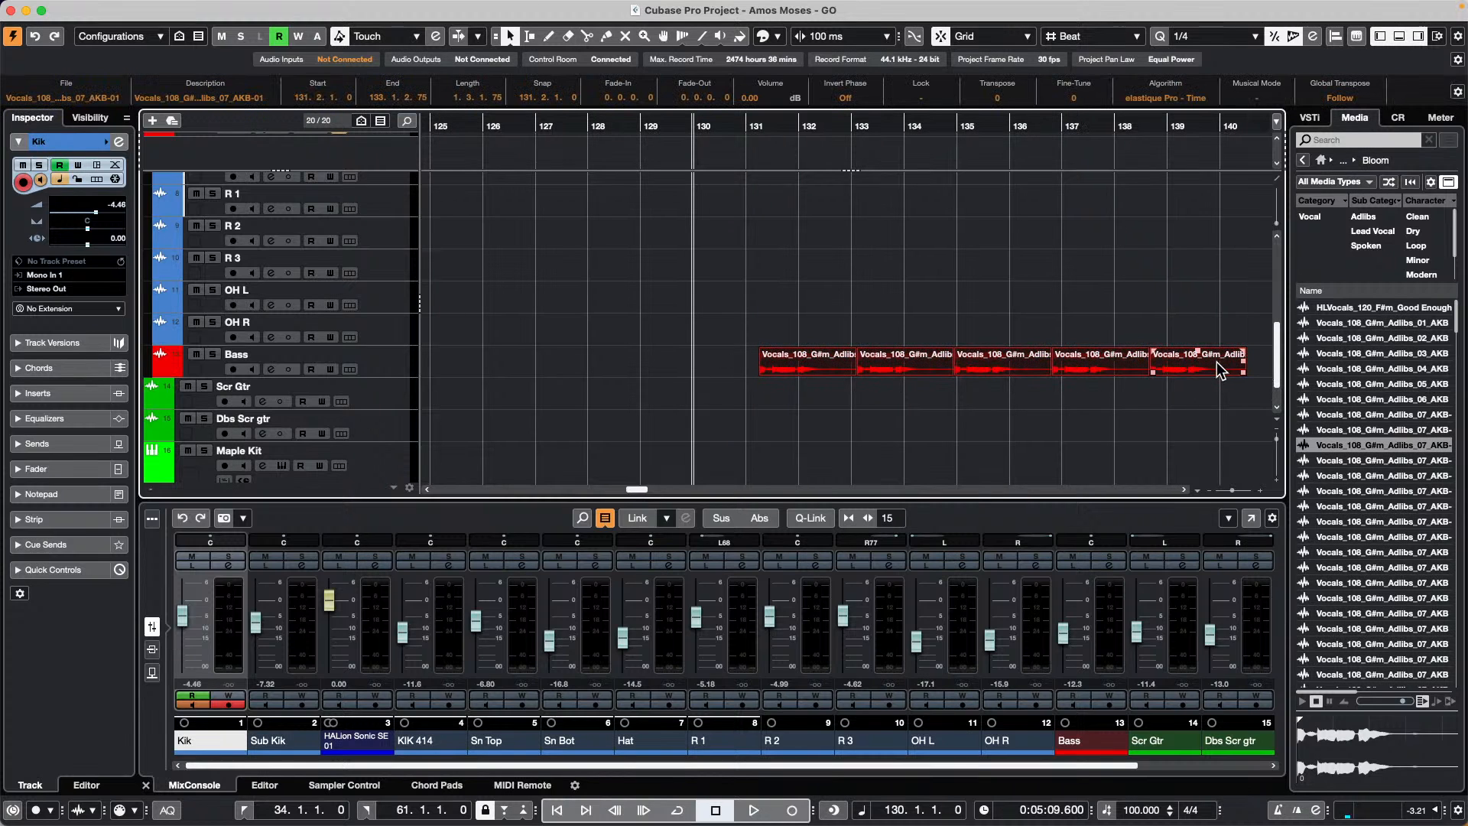
key("p")
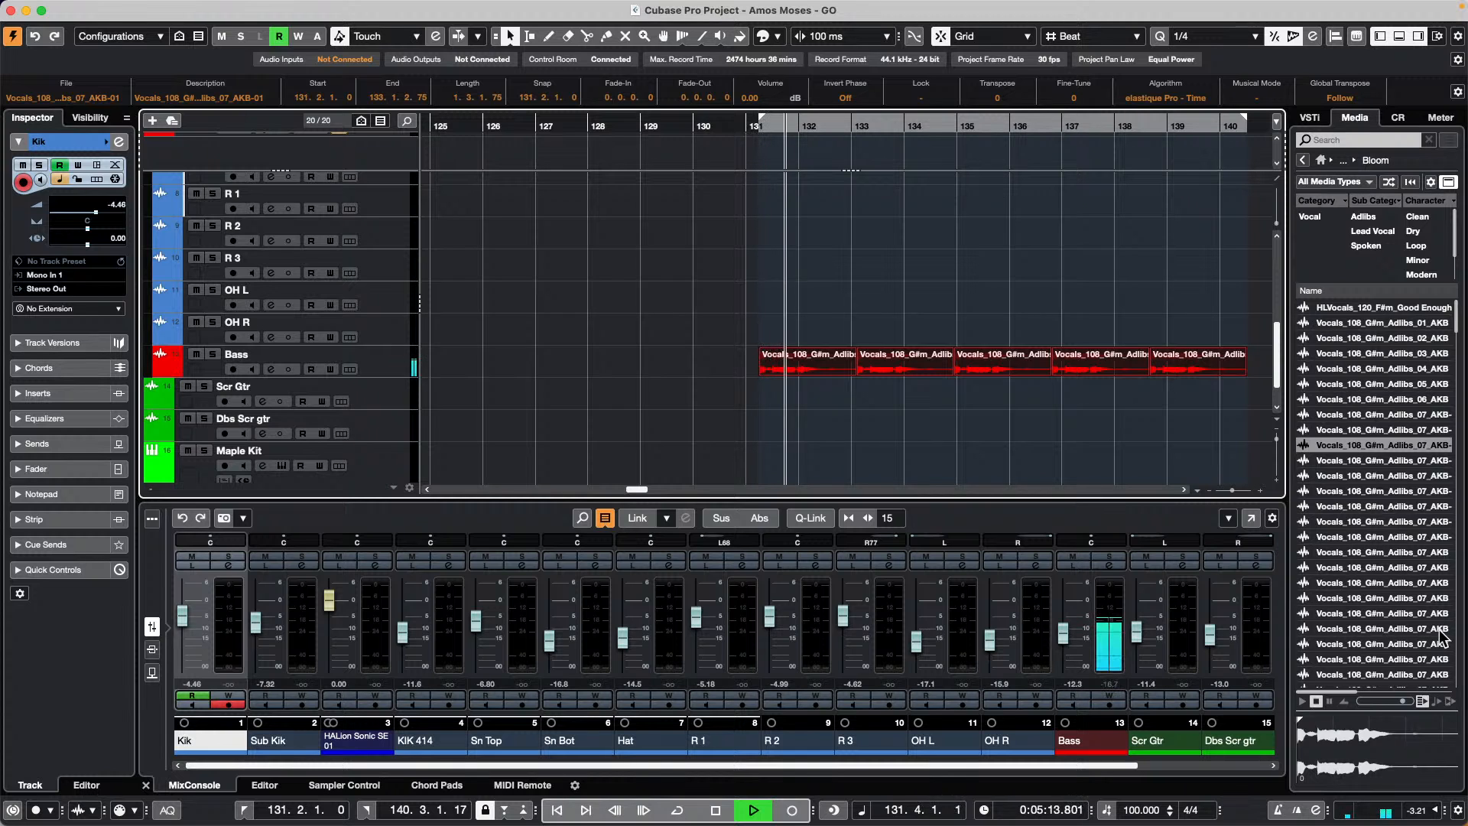
Add a REVerence FX channel to the selected Bass track, then solo Bass and stop playback
right_click(390, 364)
mouse_move(459, 372)
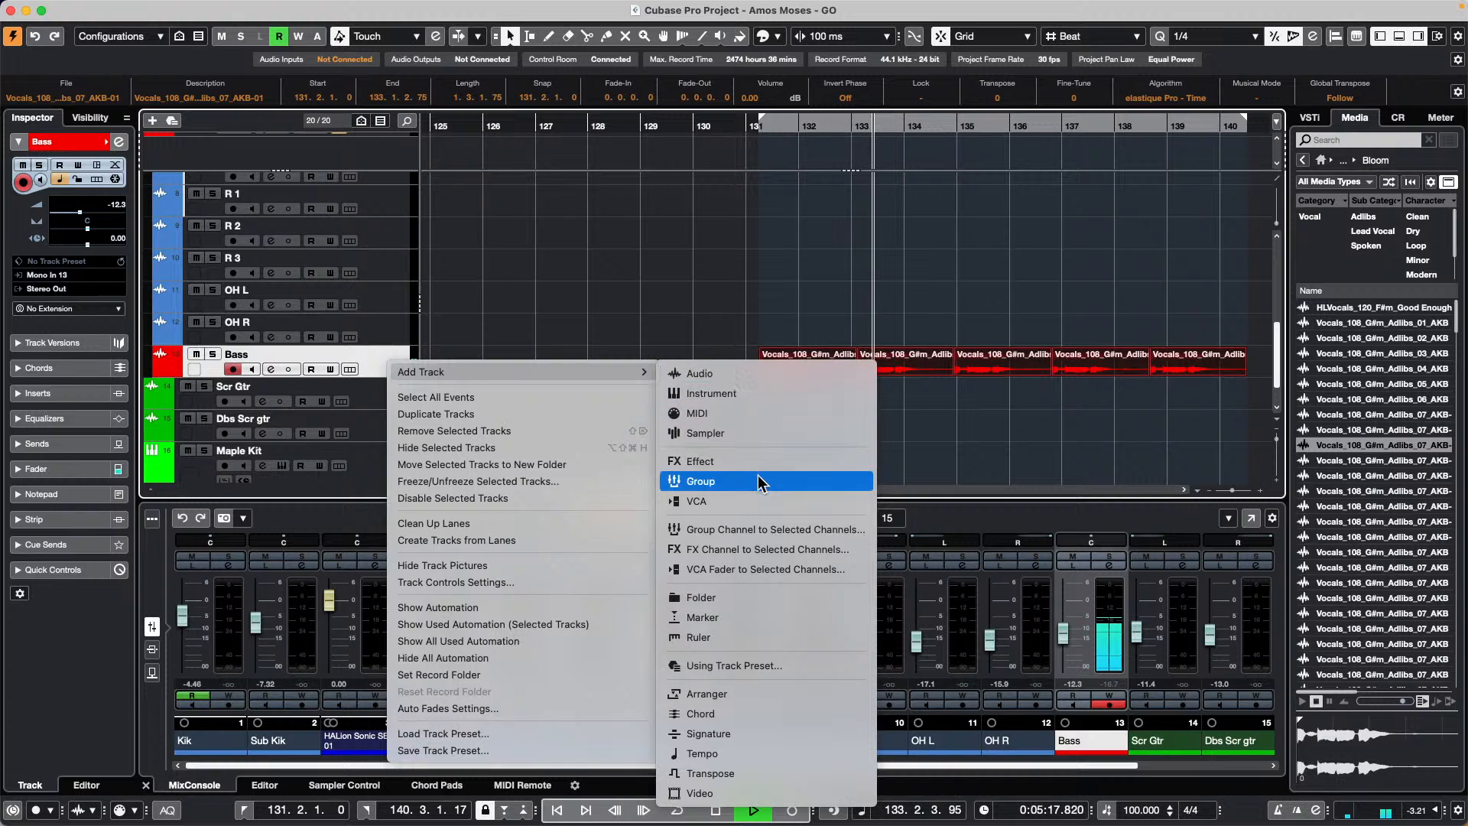
left_click(787, 555)
left_click(651, 497)
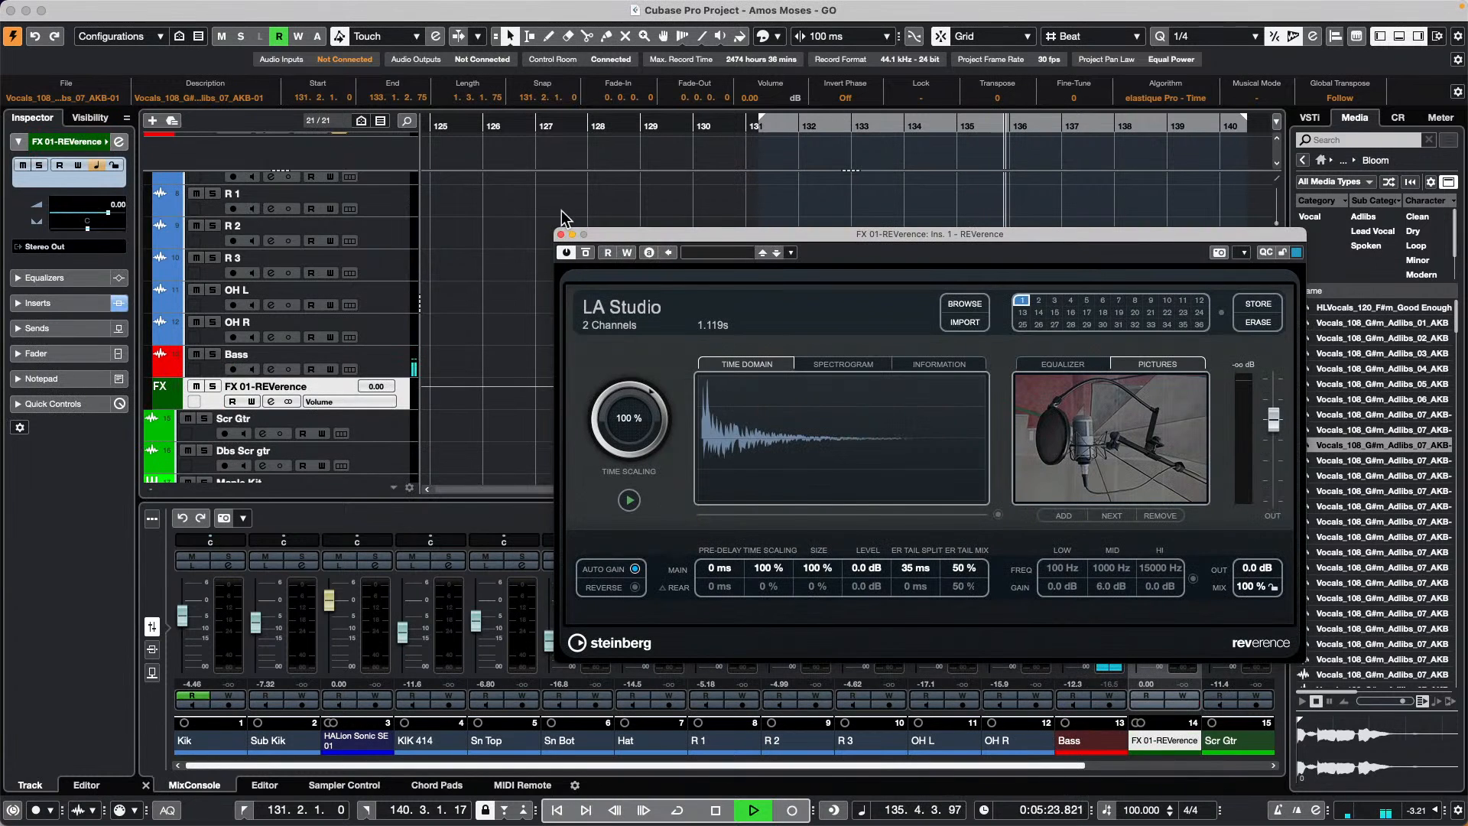
left_click(560, 236)
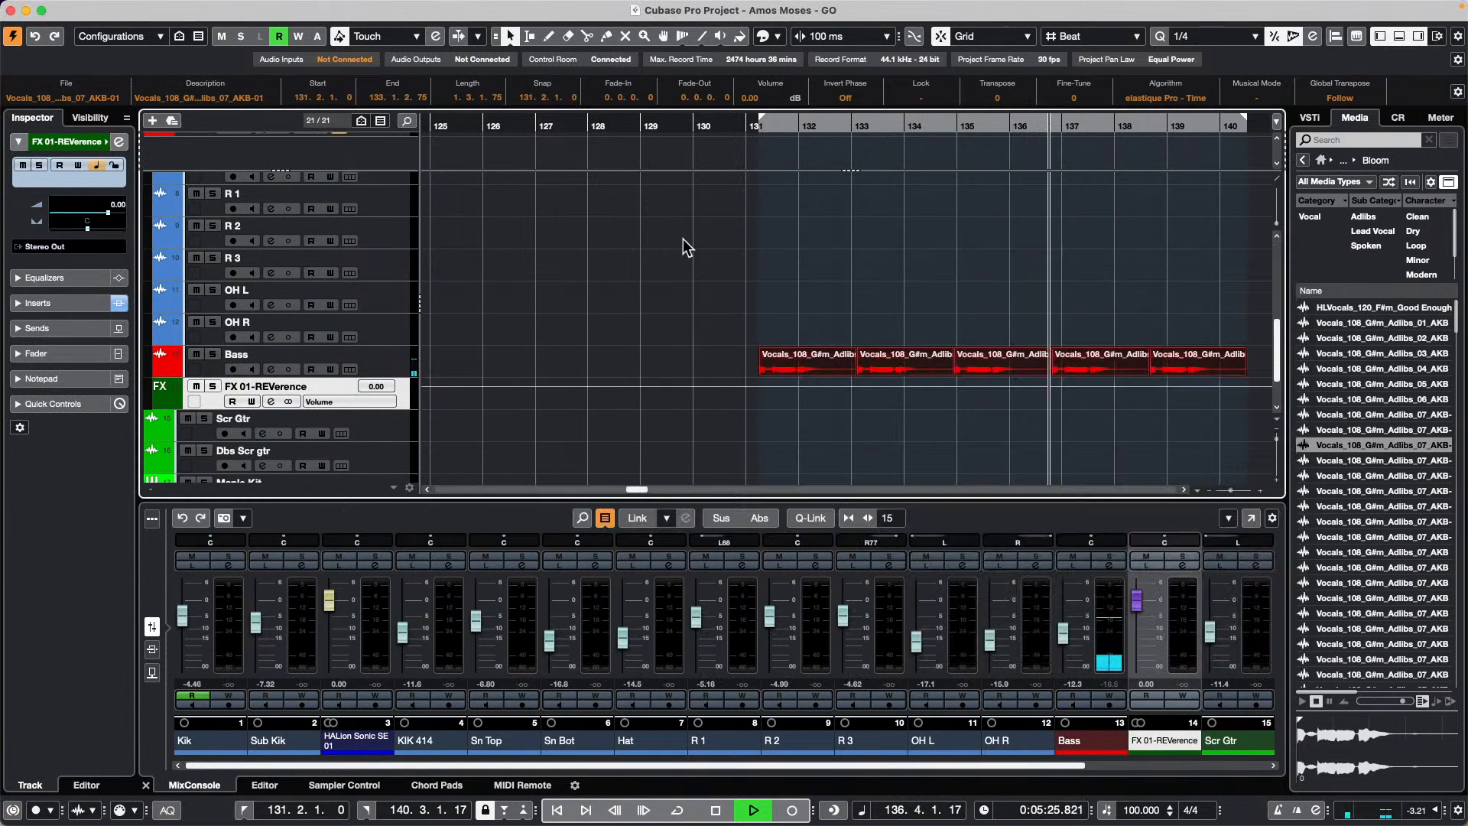
left_click(212, 354)
key("space")
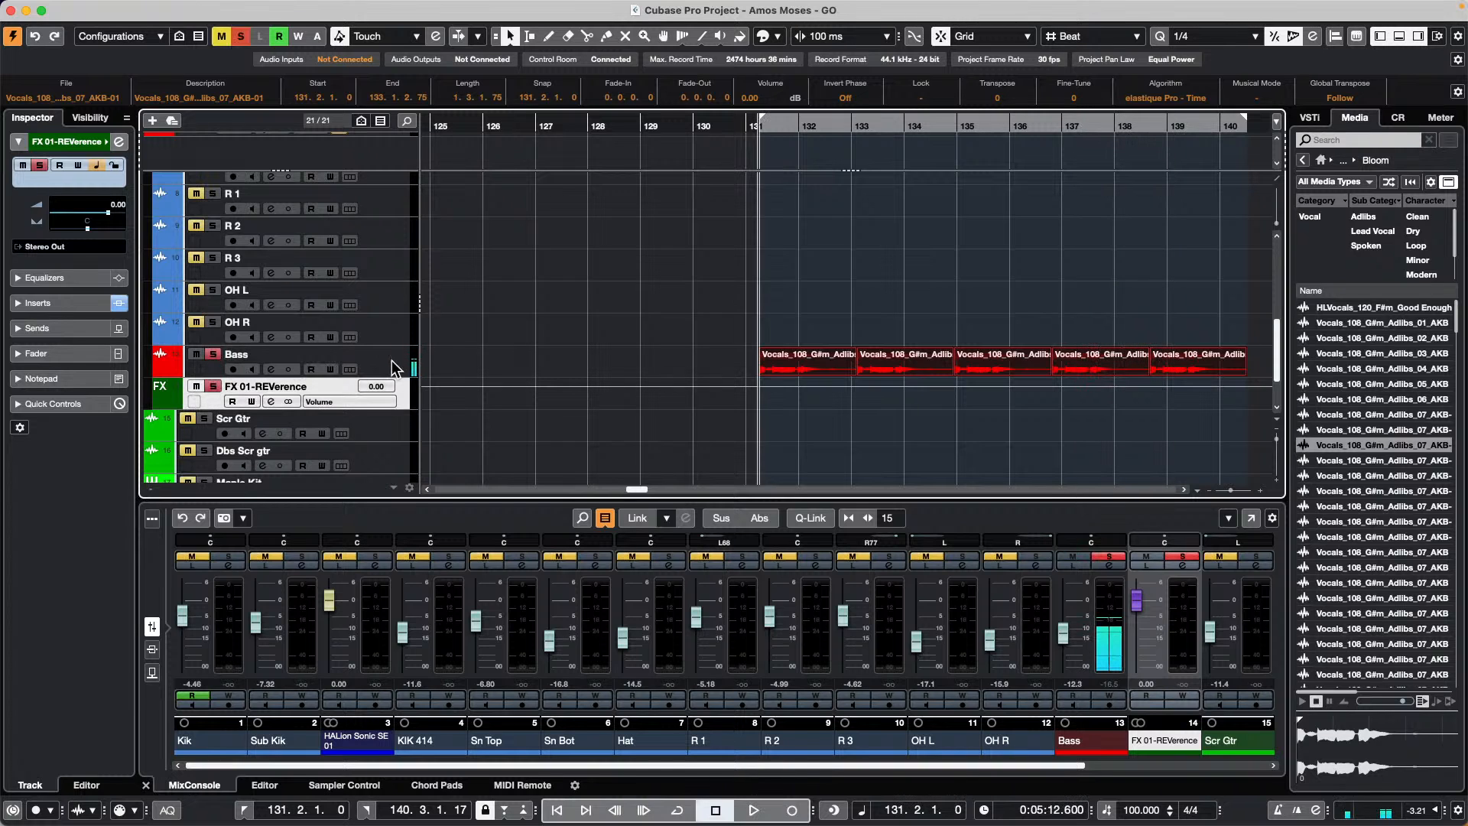
Add a second REVerence FX channel to the Bass track and restart playback with the plug-in window moved aside
right_click(392, 360)
mouse_move(514, 373)
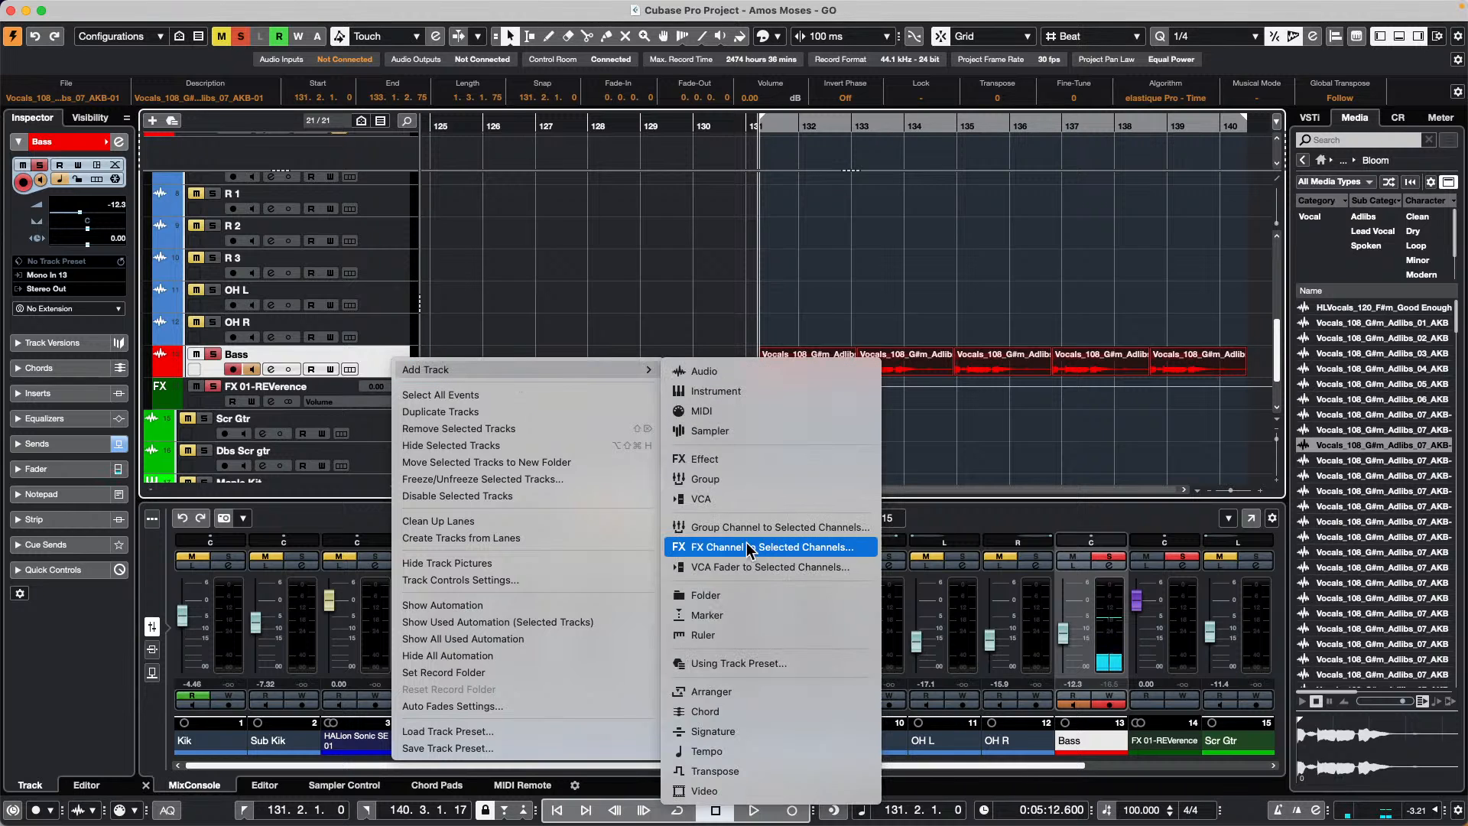
left_click(770, 549)
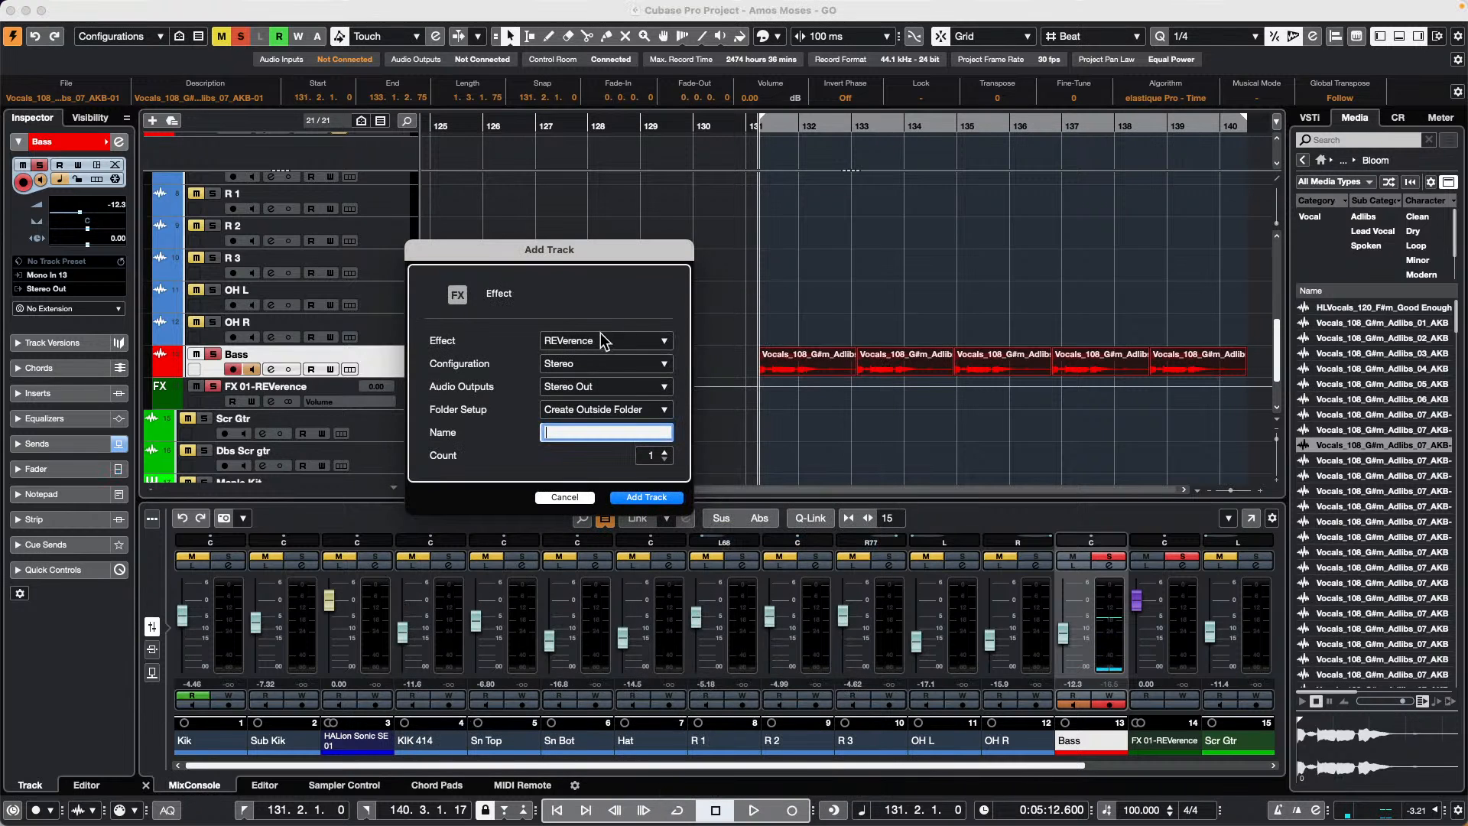
left_click(646, 497)
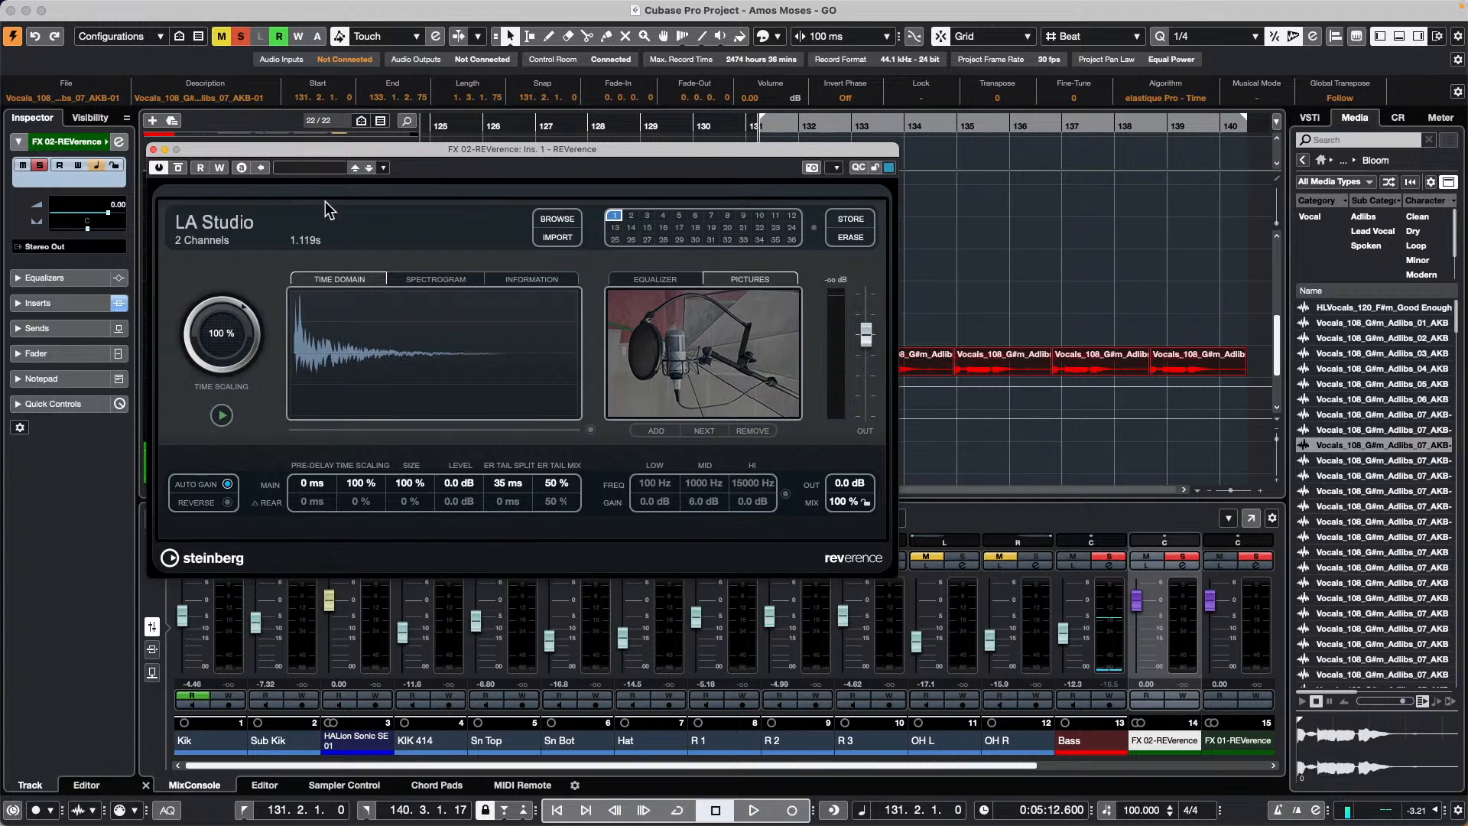
key("space")
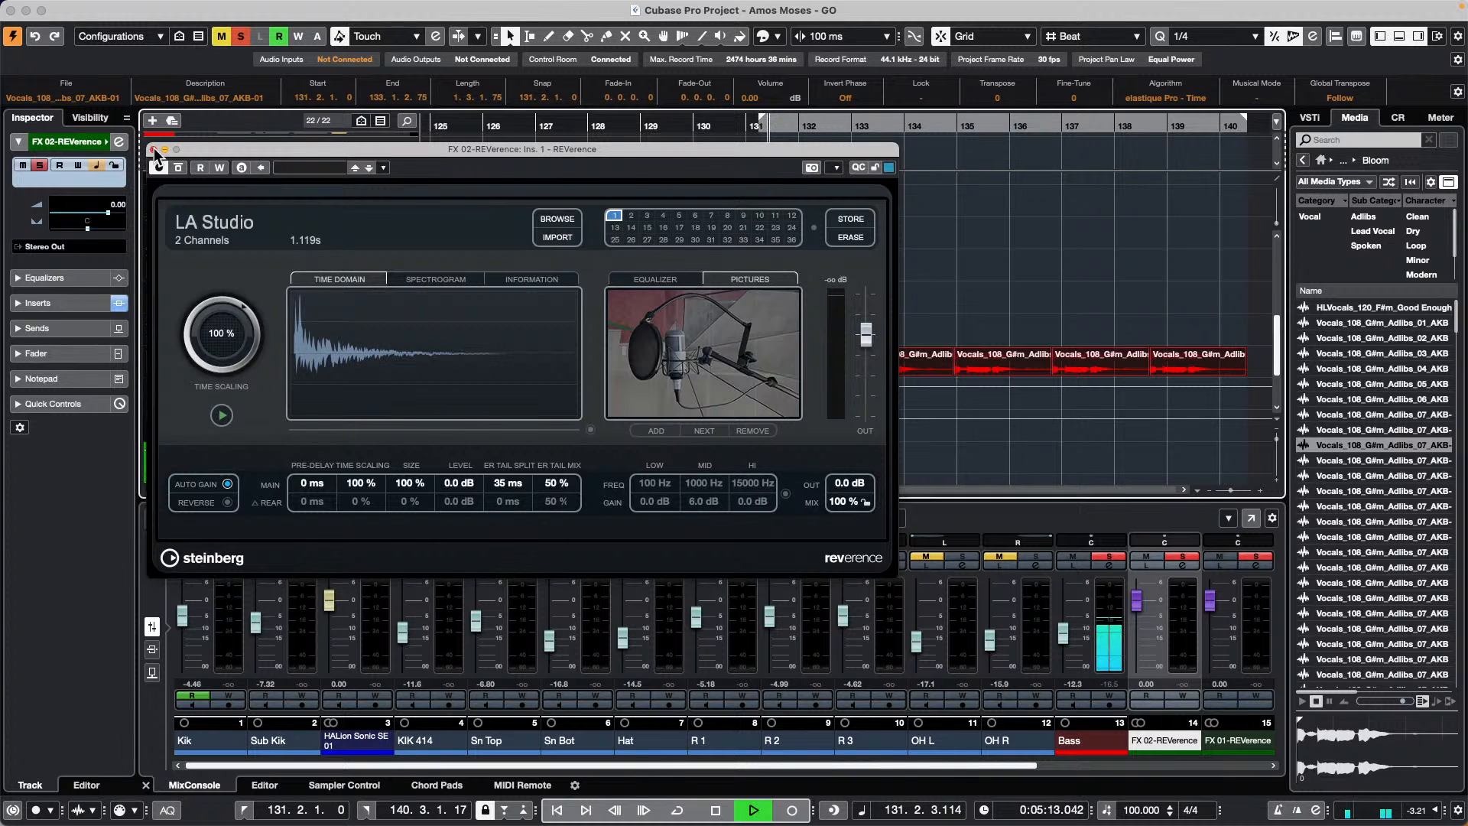
left_click_drag(646, 158, 1238, 405)
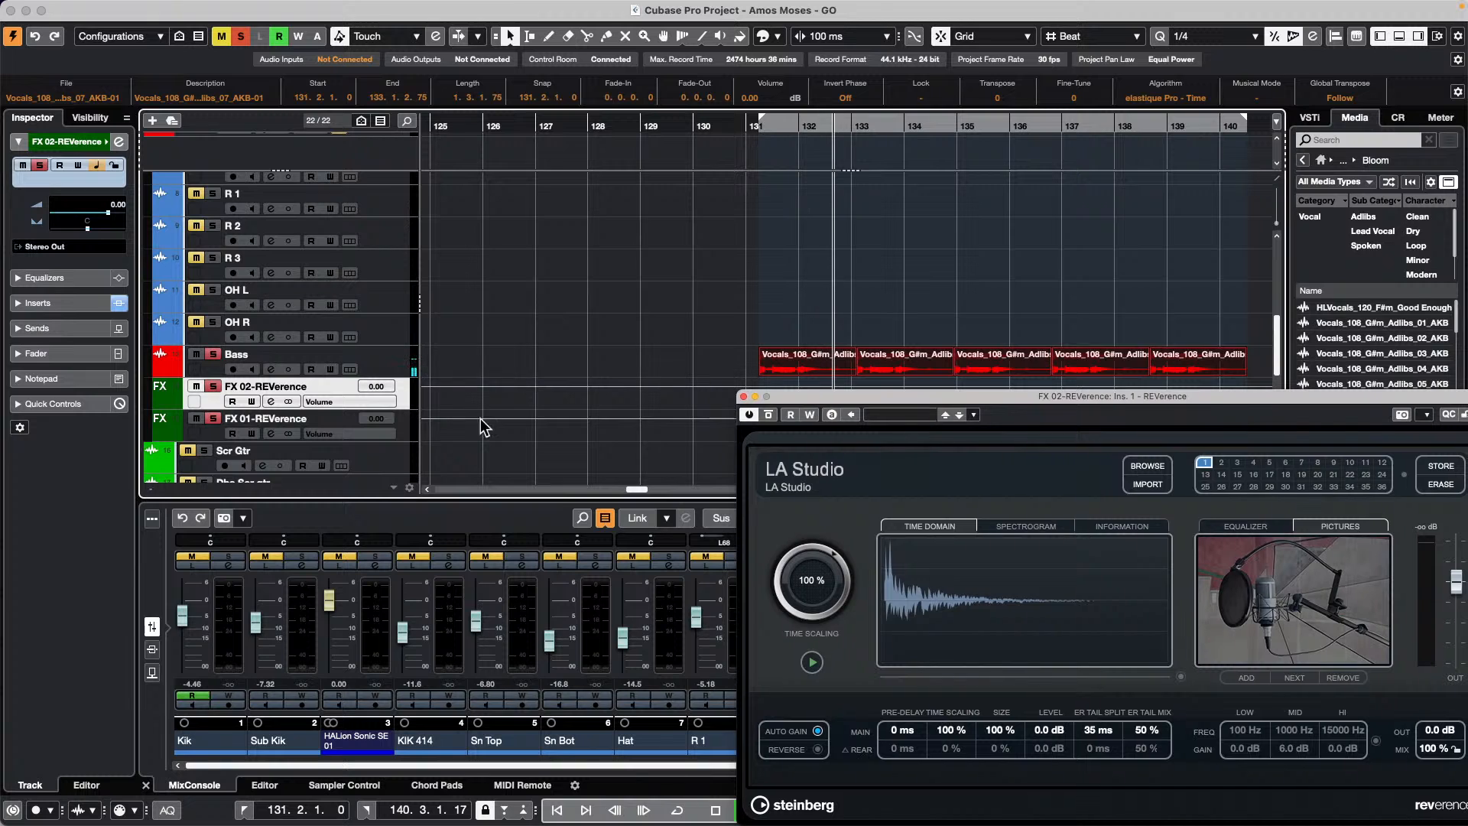
Raise the Bass track's FX 01-REVerence send to 6.02 dB and switch that send to pre-fader
left_click(390, 360)
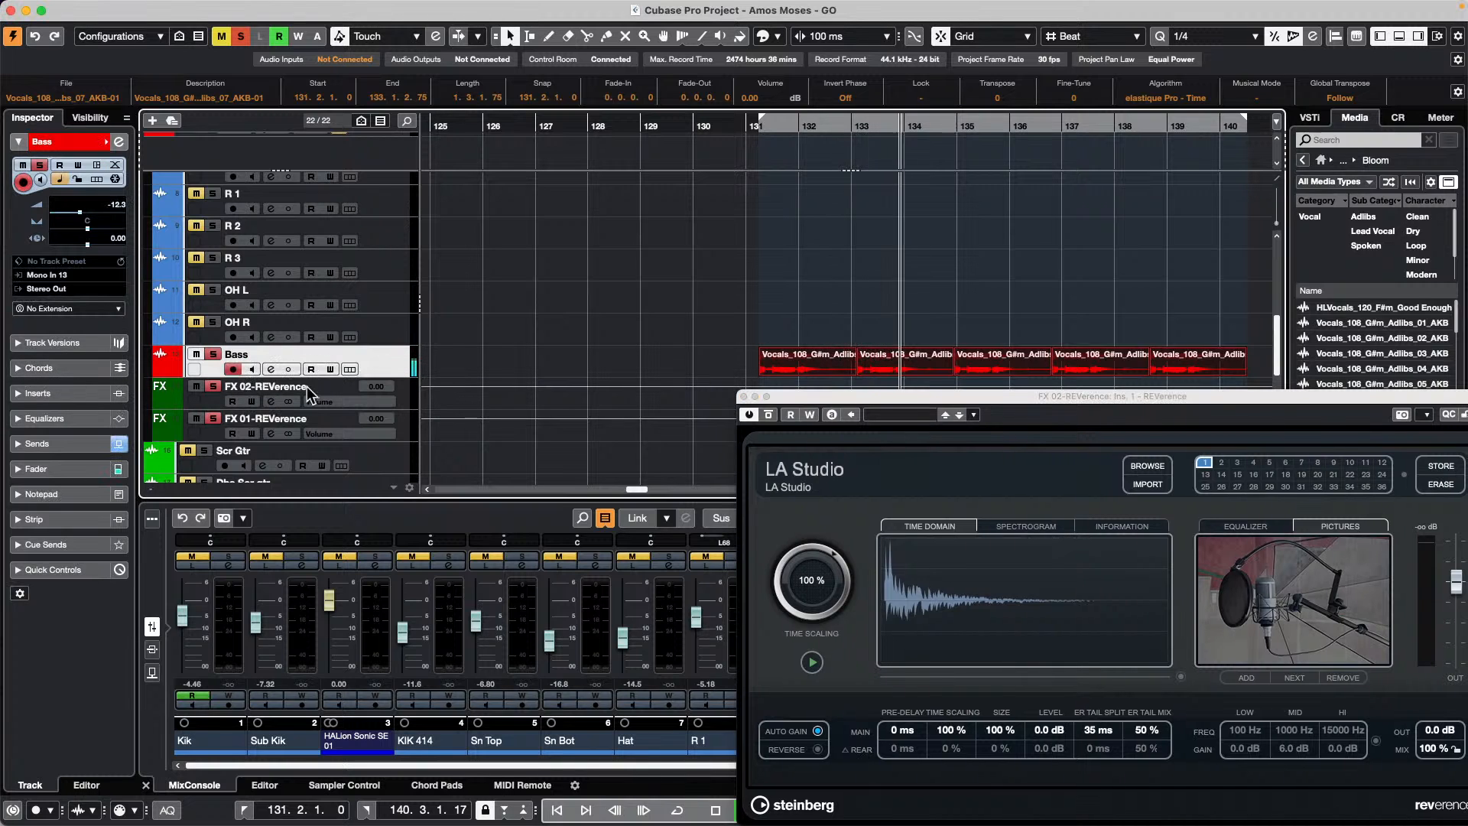
left_click(66, 447)
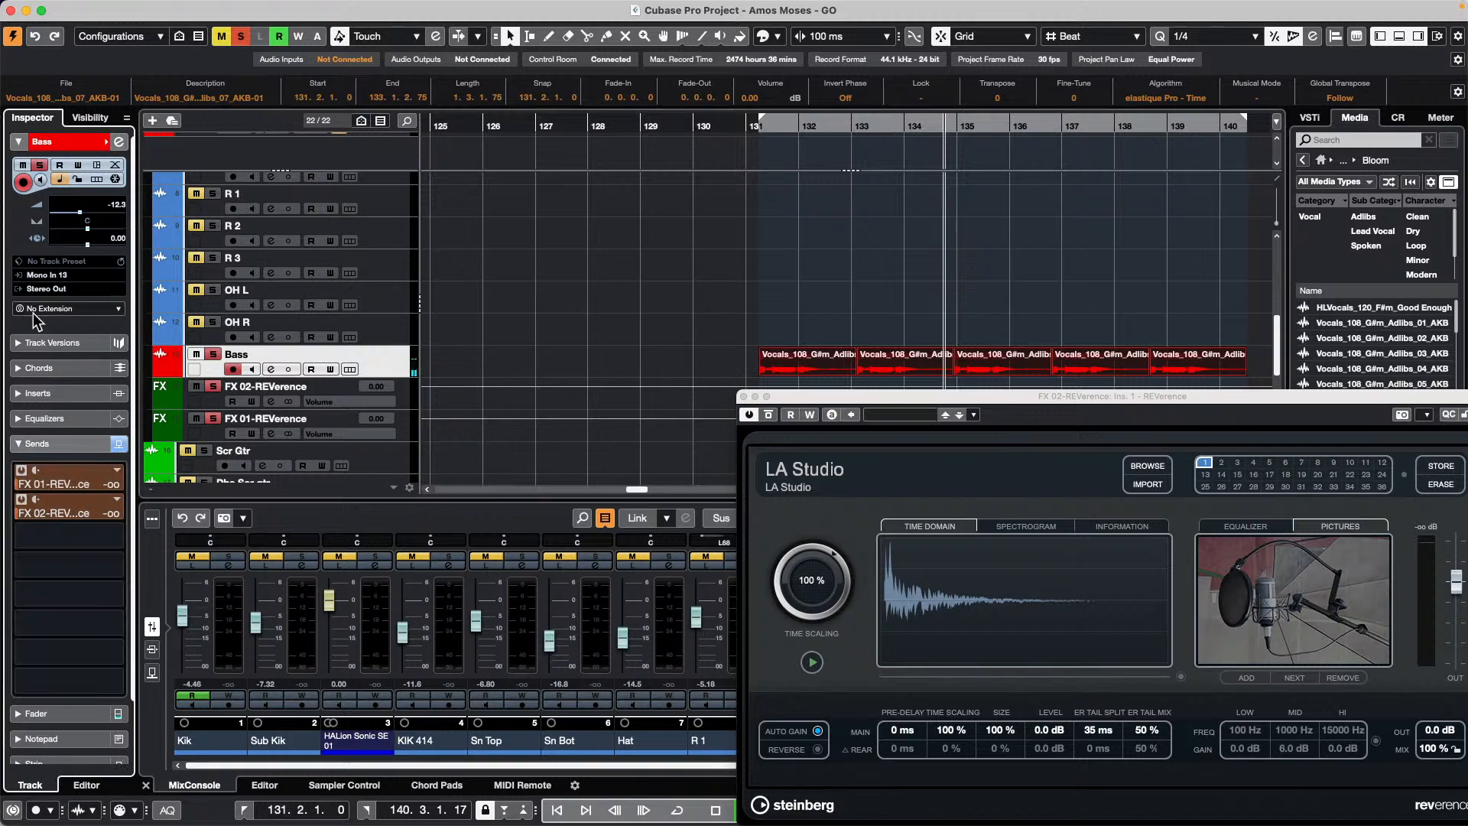
left_click_drag(19, 493, 172, 490)
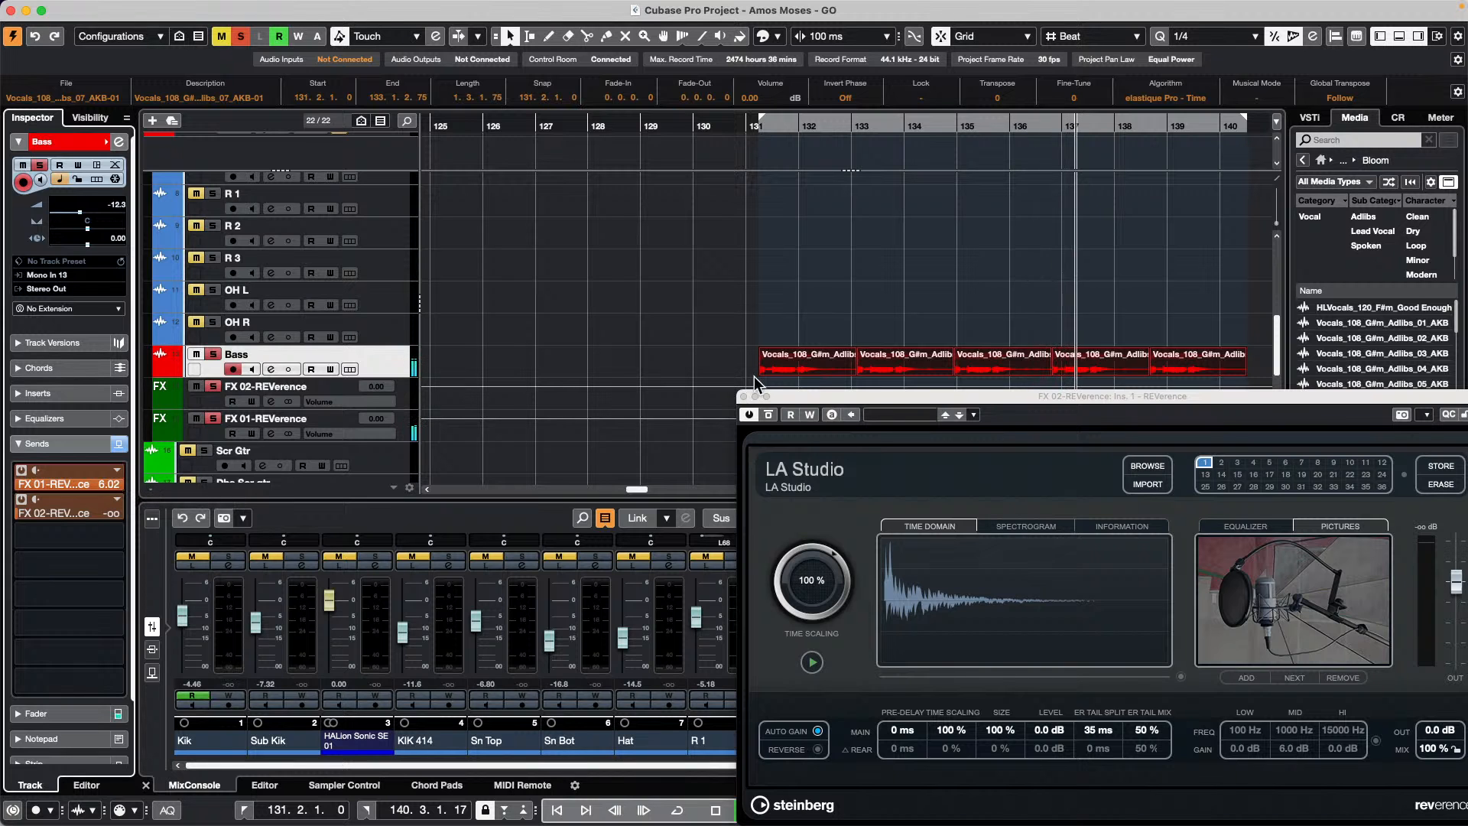
left_click(745, 395)
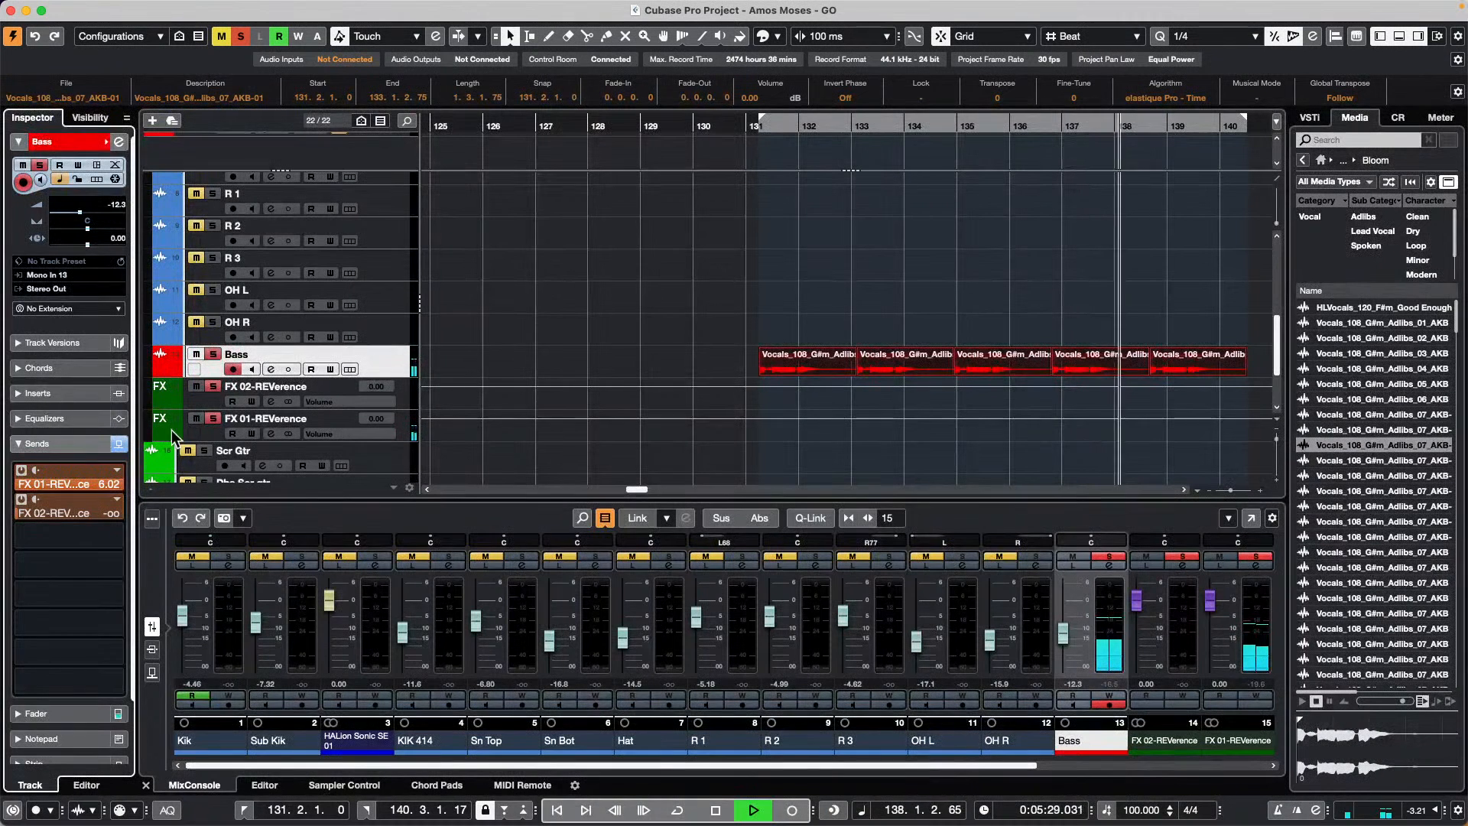
right_click(56, 484)
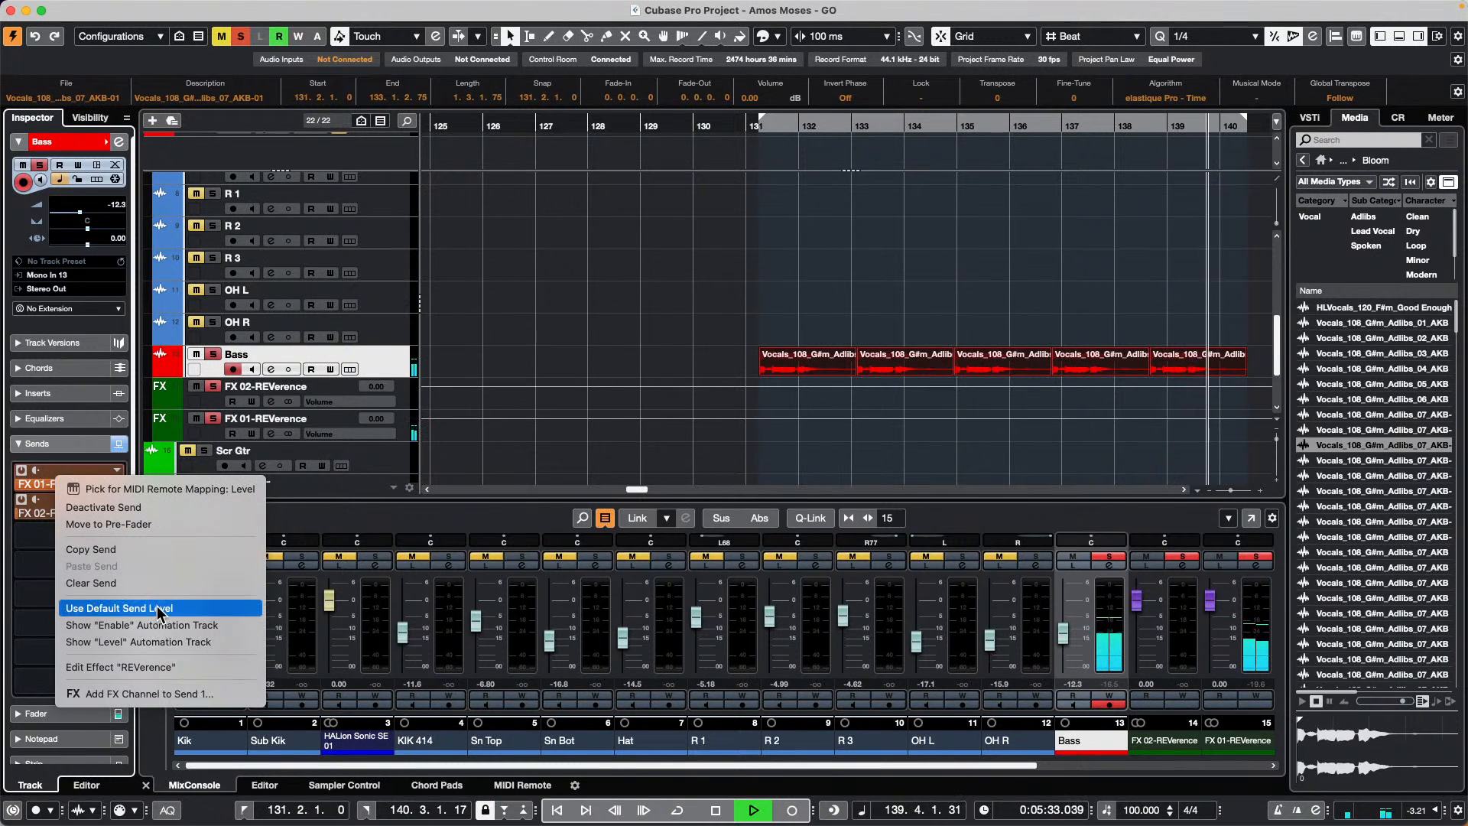
left_click(208, 525)
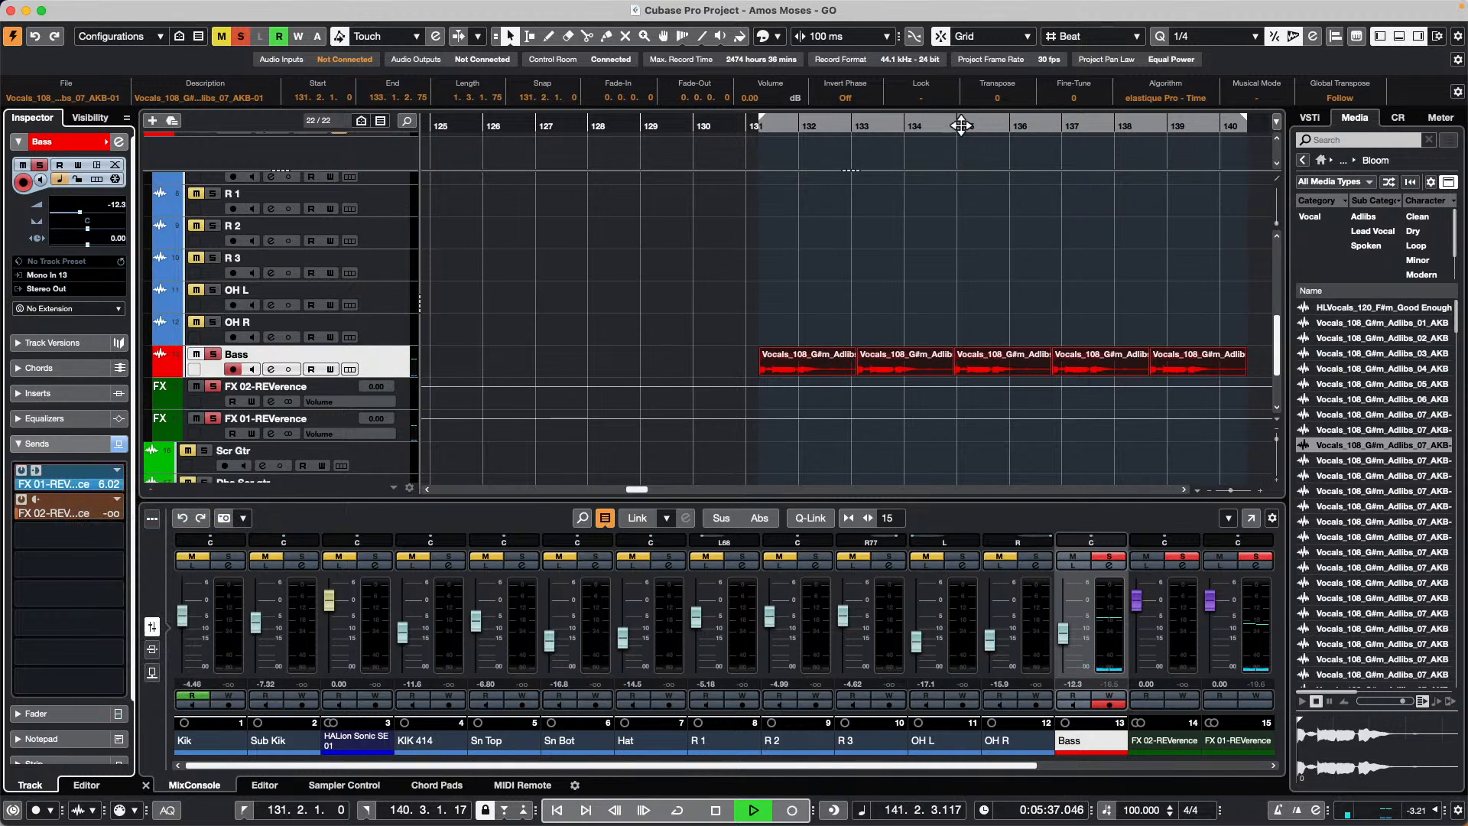
Replay the vocal section from about bar 131 and sweep the Bass fader down, ending at 2.35 dB, to audition the pre-fader send
left_click(777, 125)
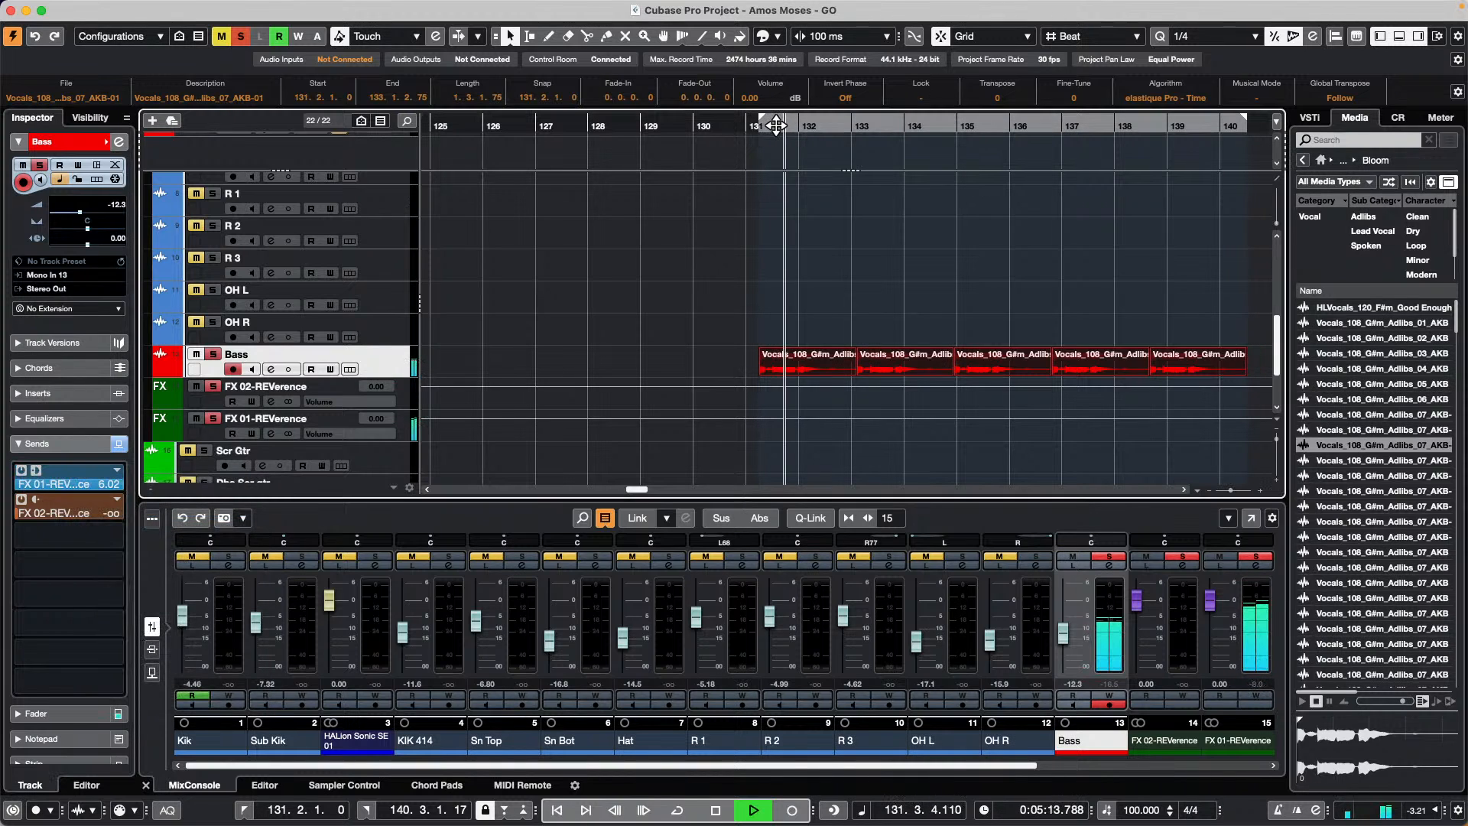
left_click_drag(1060, 629, 1065, 692)
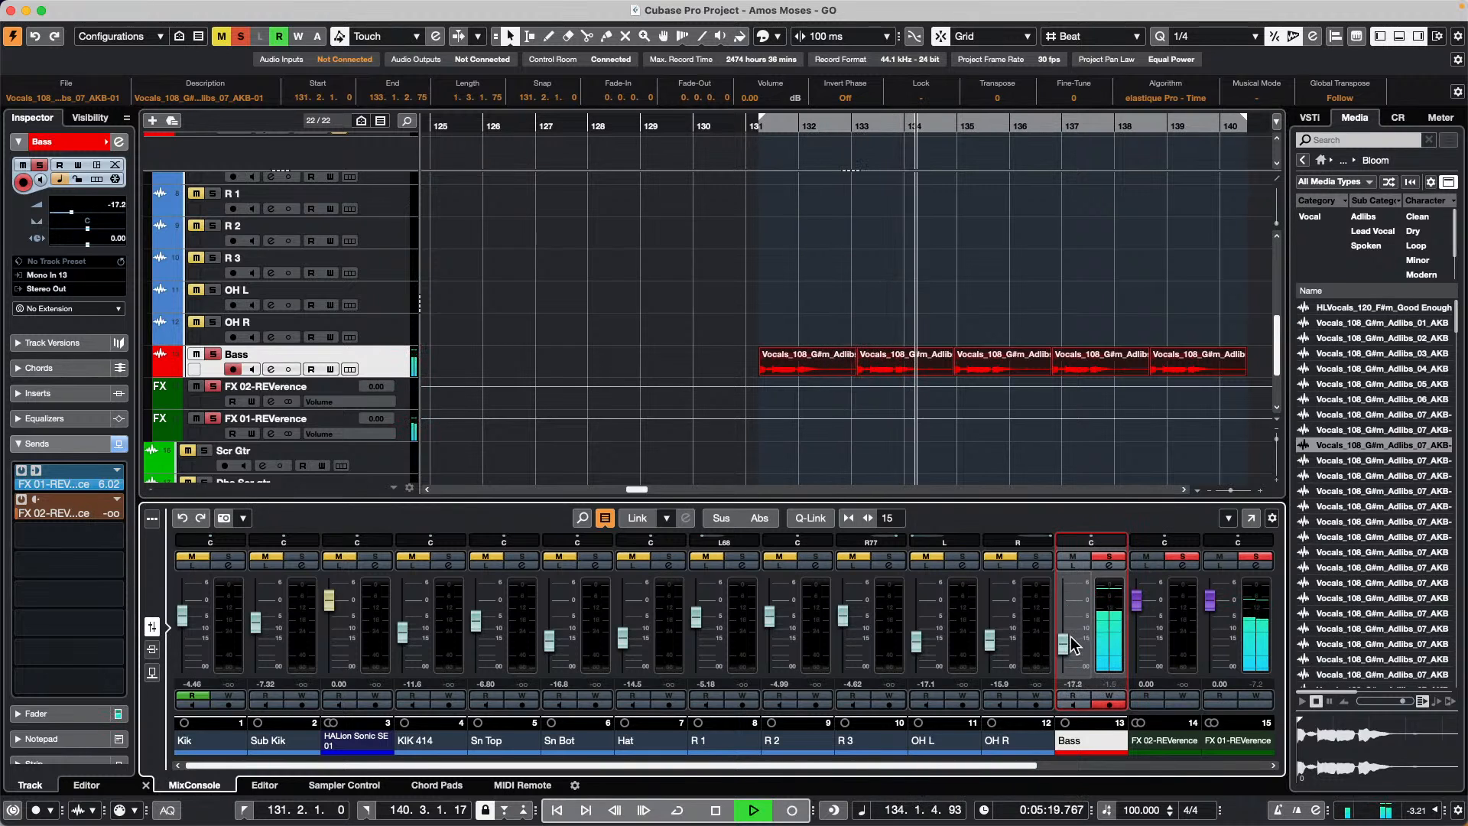
left_click_drag(1073, 698, 1066, 595)
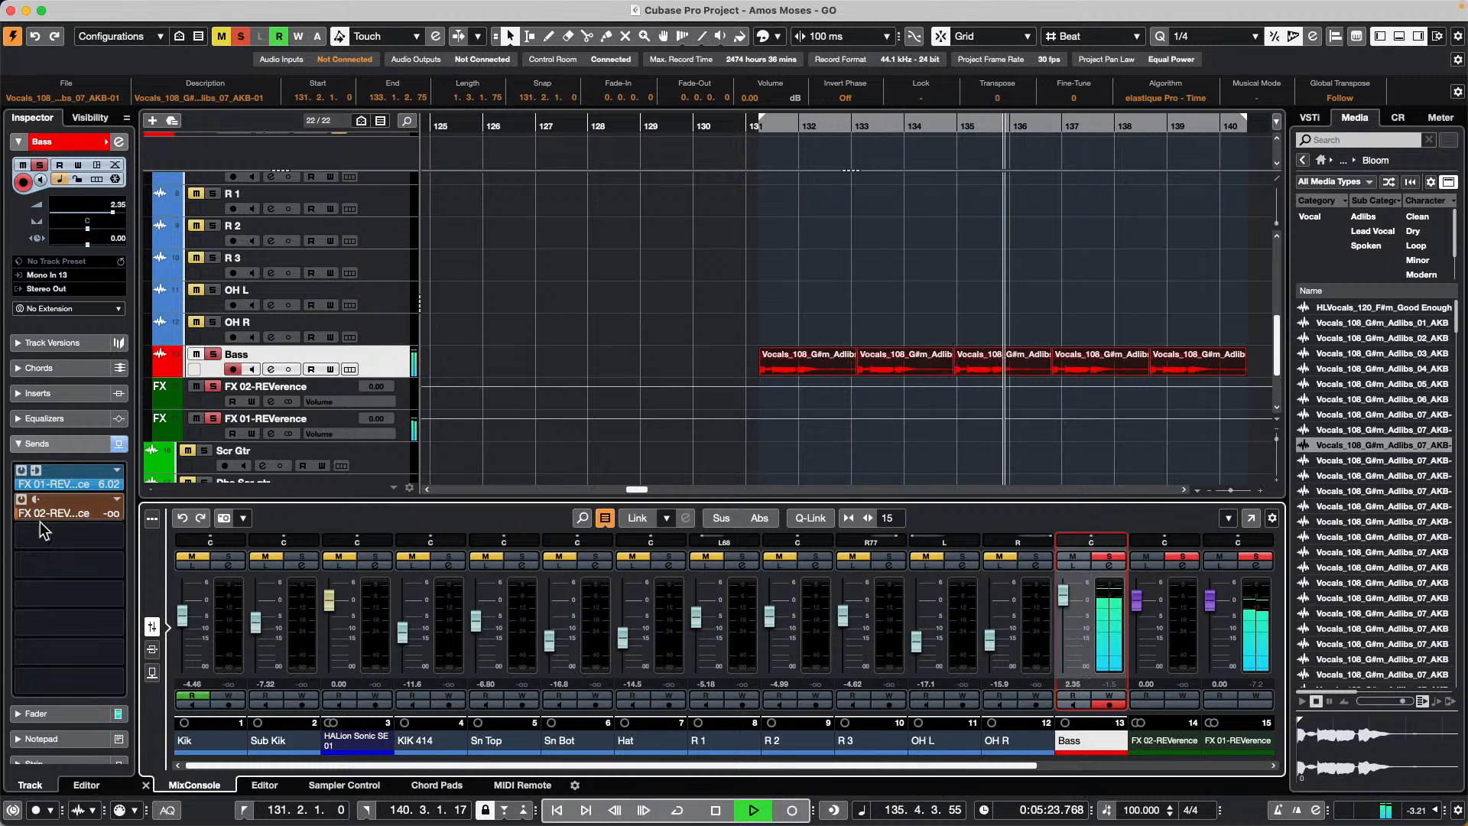
Switch the Bass track's FX 01-REVerence send to post-fader and lower the Bass fader to -0.52 dB
right_click(59, 483)
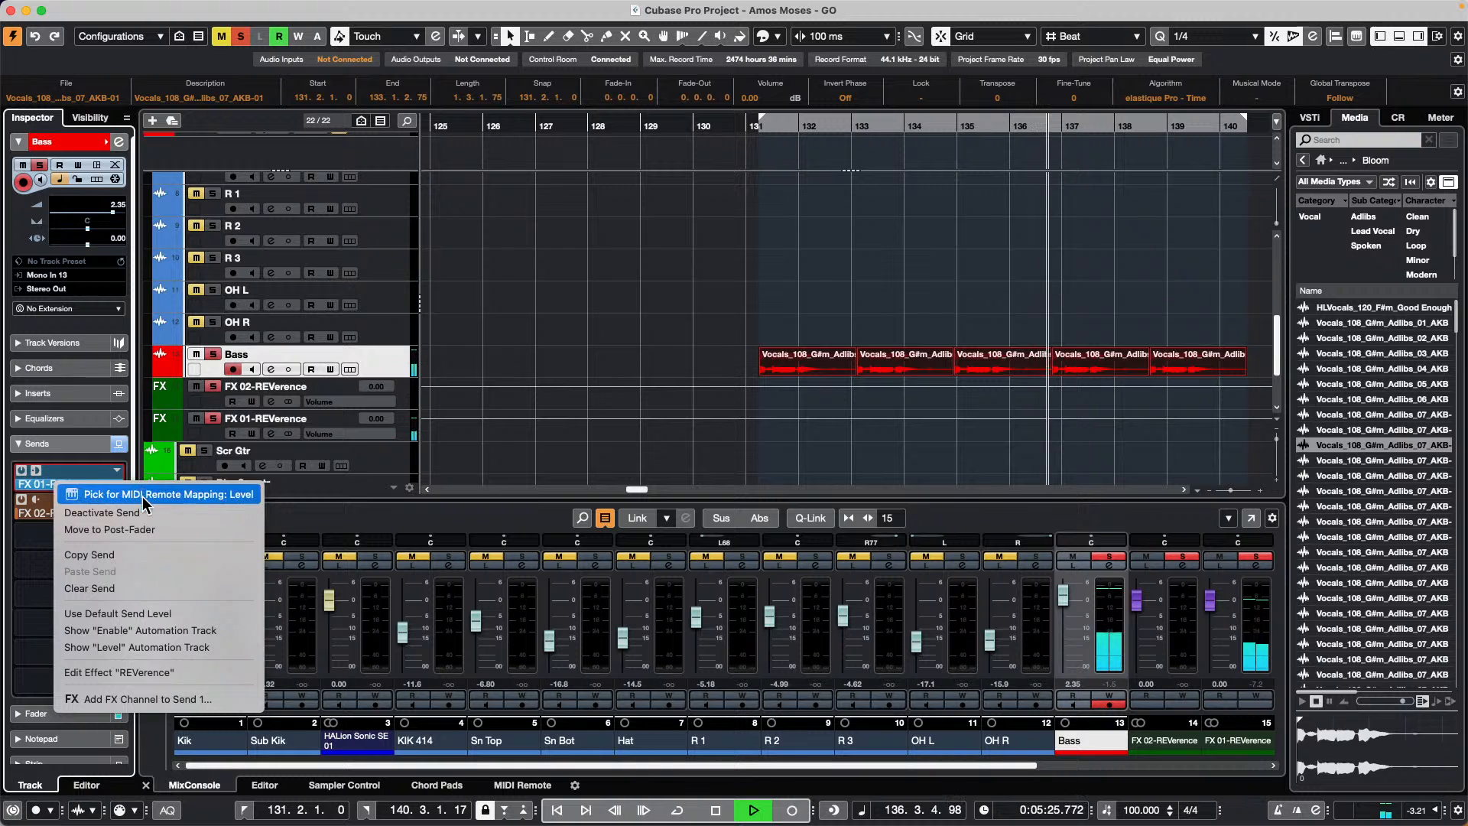
left_click(145, 529)
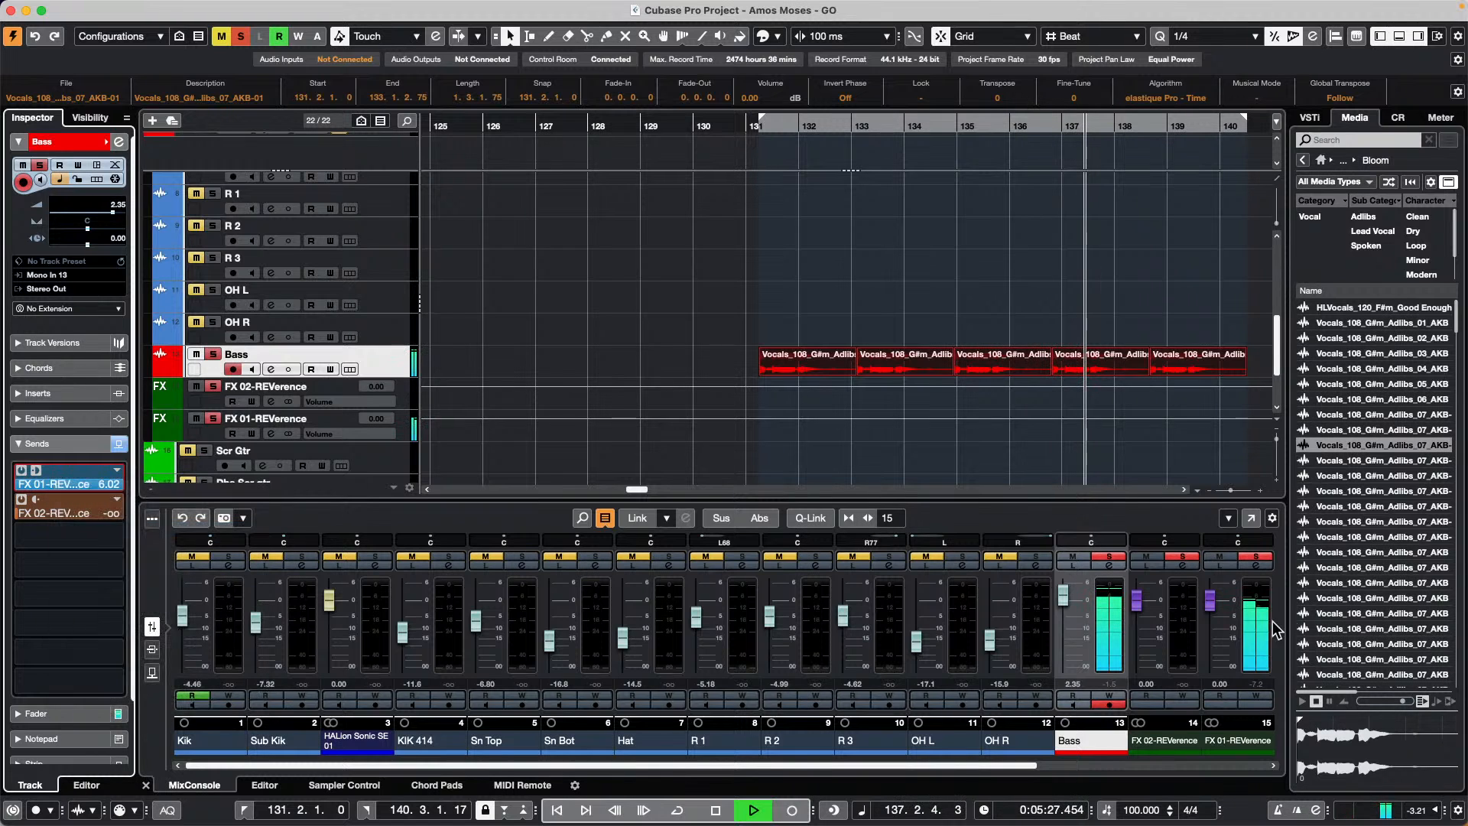
mouse_move(1063, 598)
left_mouse_down()
mouse_move(1065, 682)
mouse_move(1055, 606)
left_mouse_up()
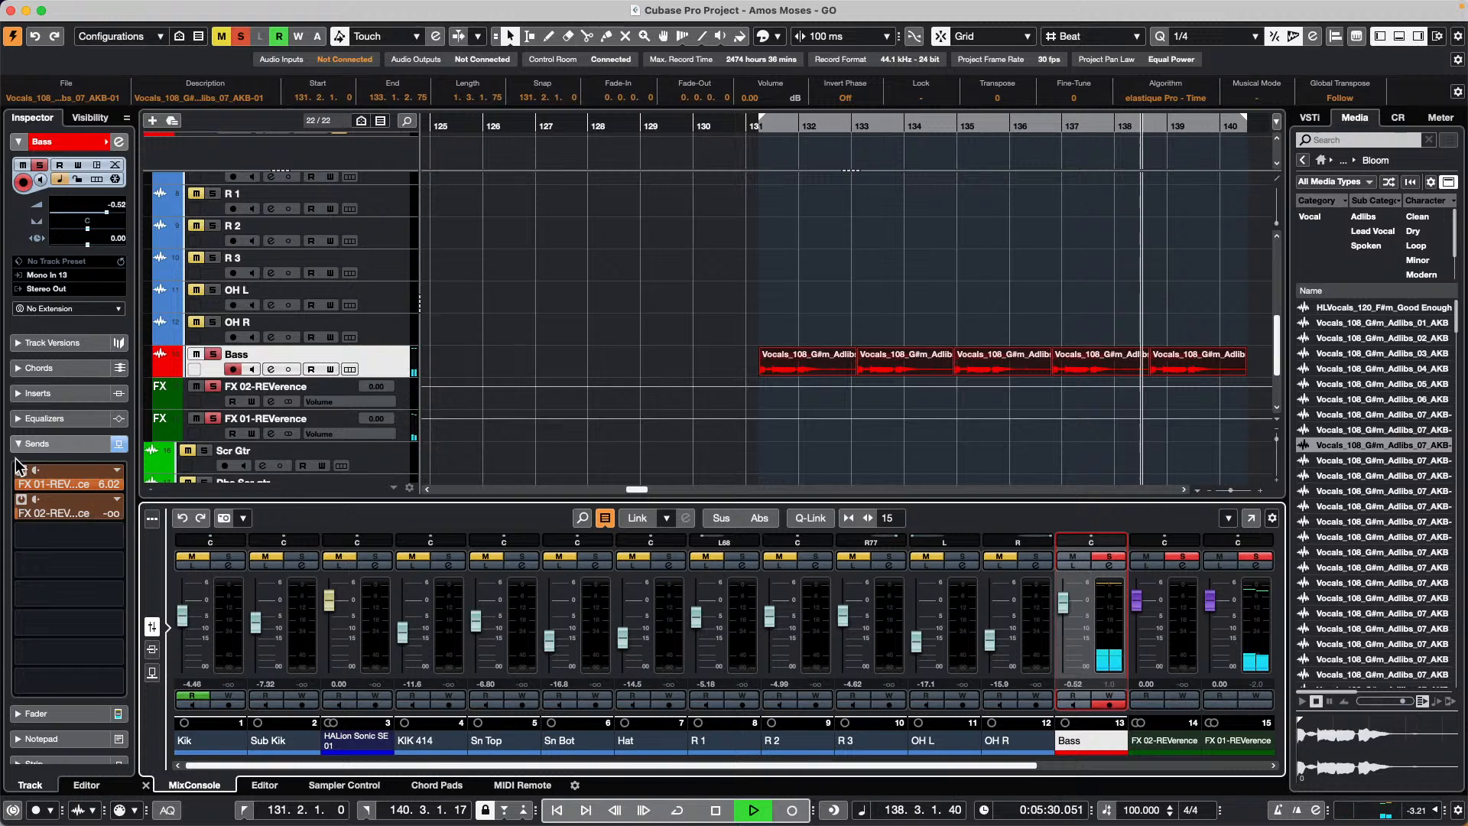
Return the Bass track's FX 01-REVerence send to pre-fader, lower the Bass fader to -4.30 dB and stop playback
right_click(70, 486)
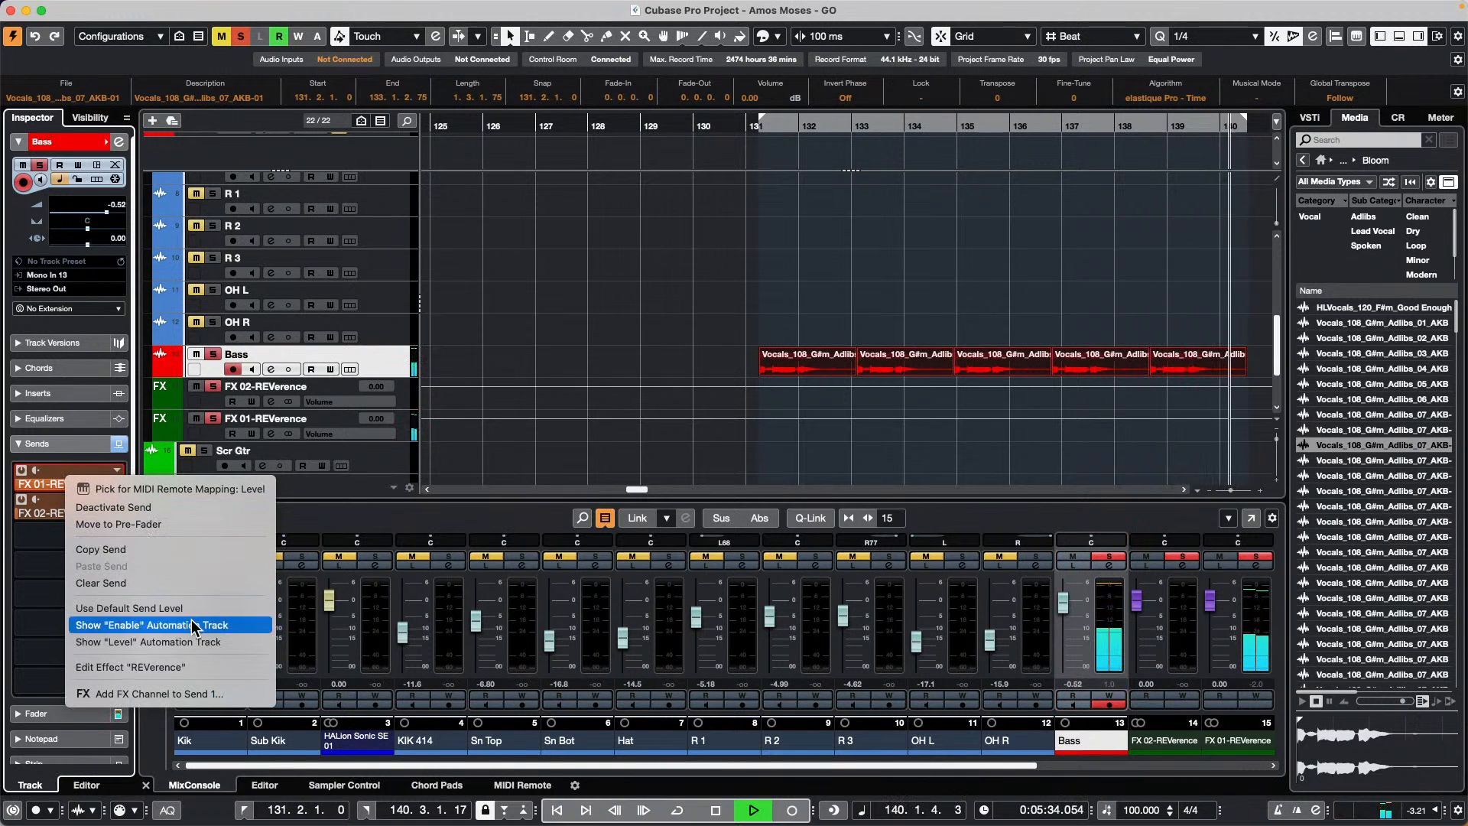
left_click(214, 525)
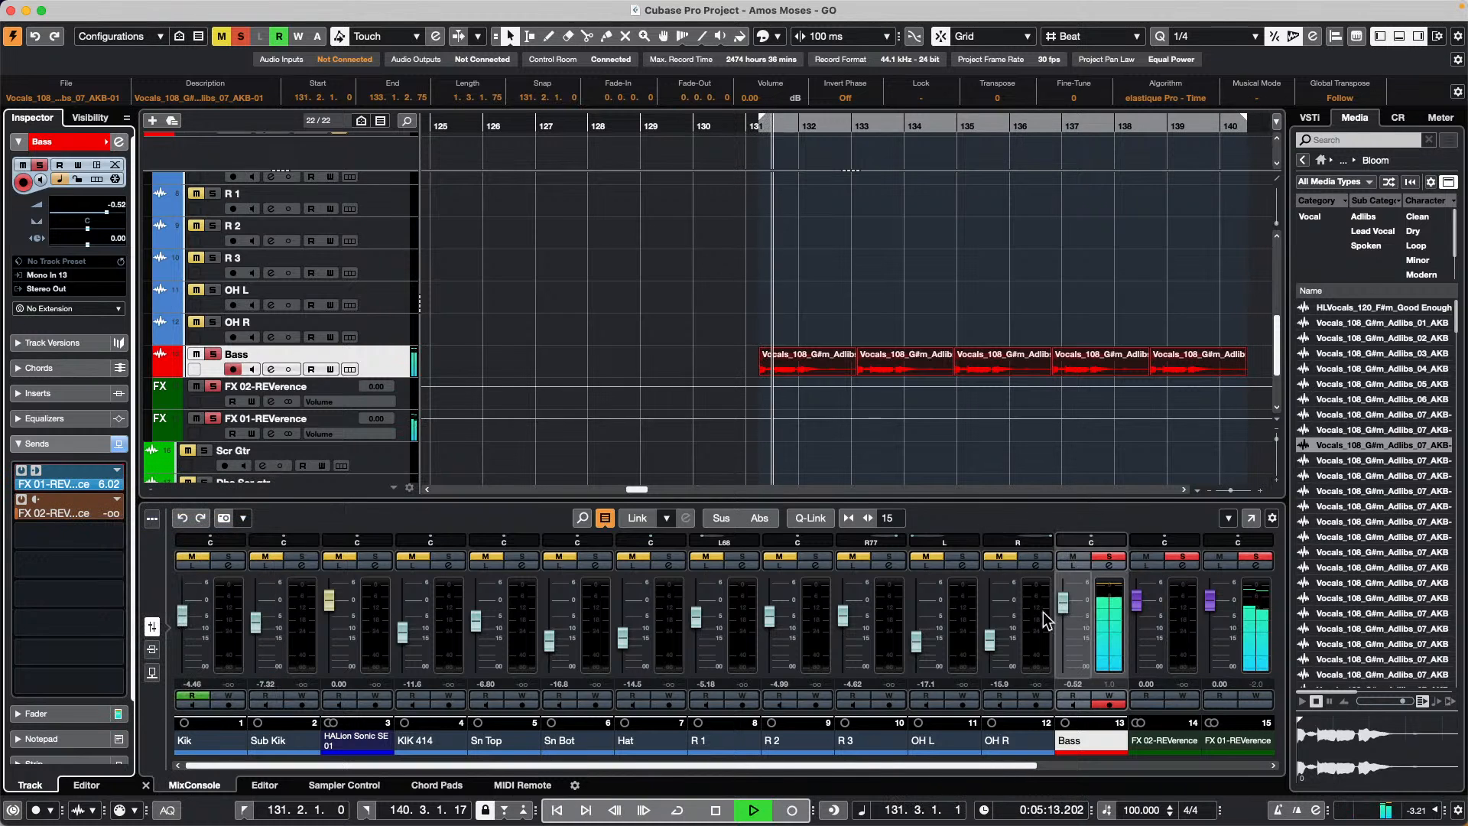
mouse_move(1063, 602)
left_mouse_down()
mouse_move(1058, 667)
mouse_move(1063, 620)
left_mouse_up()
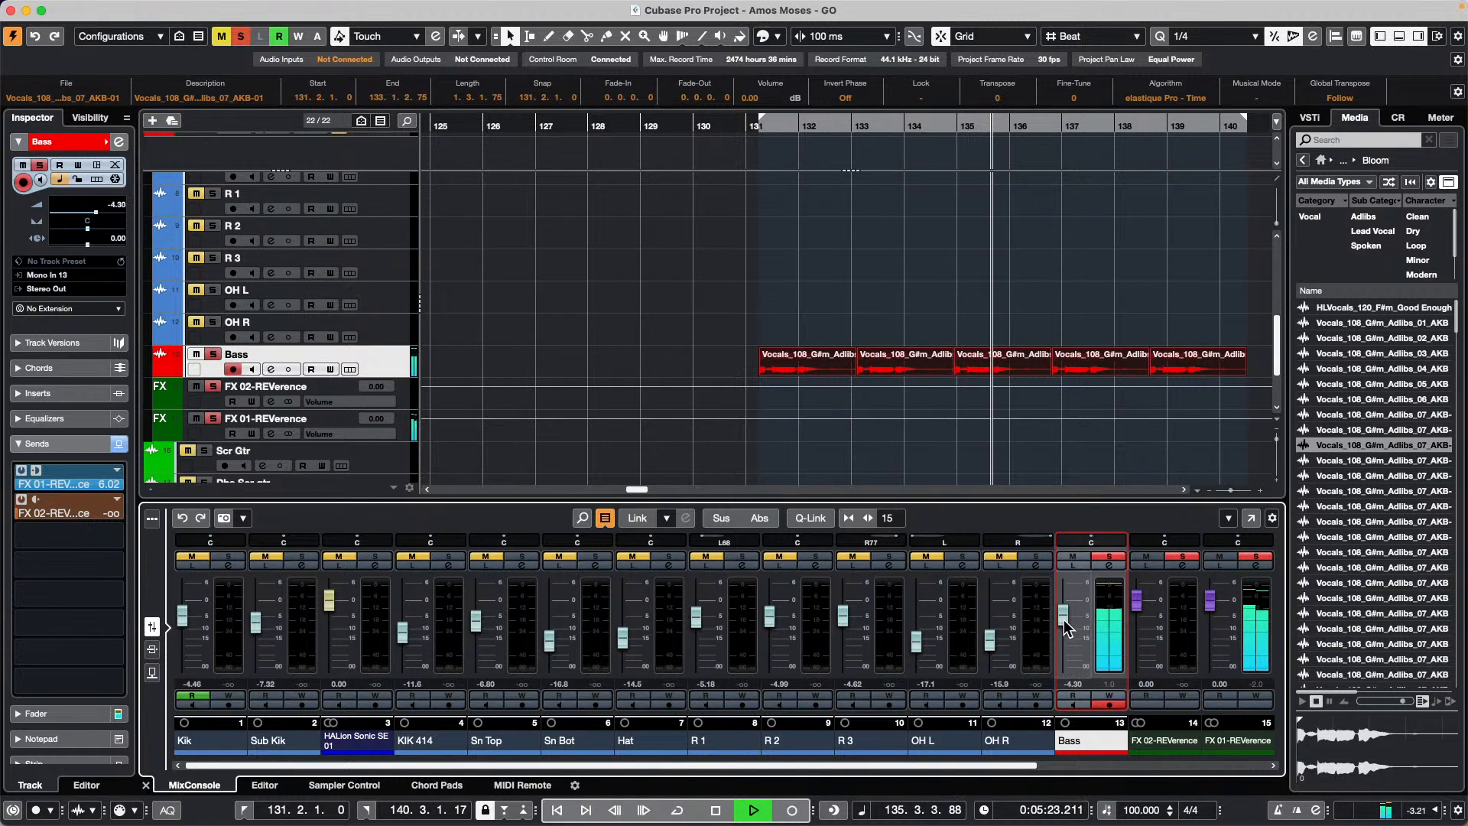
key("space")
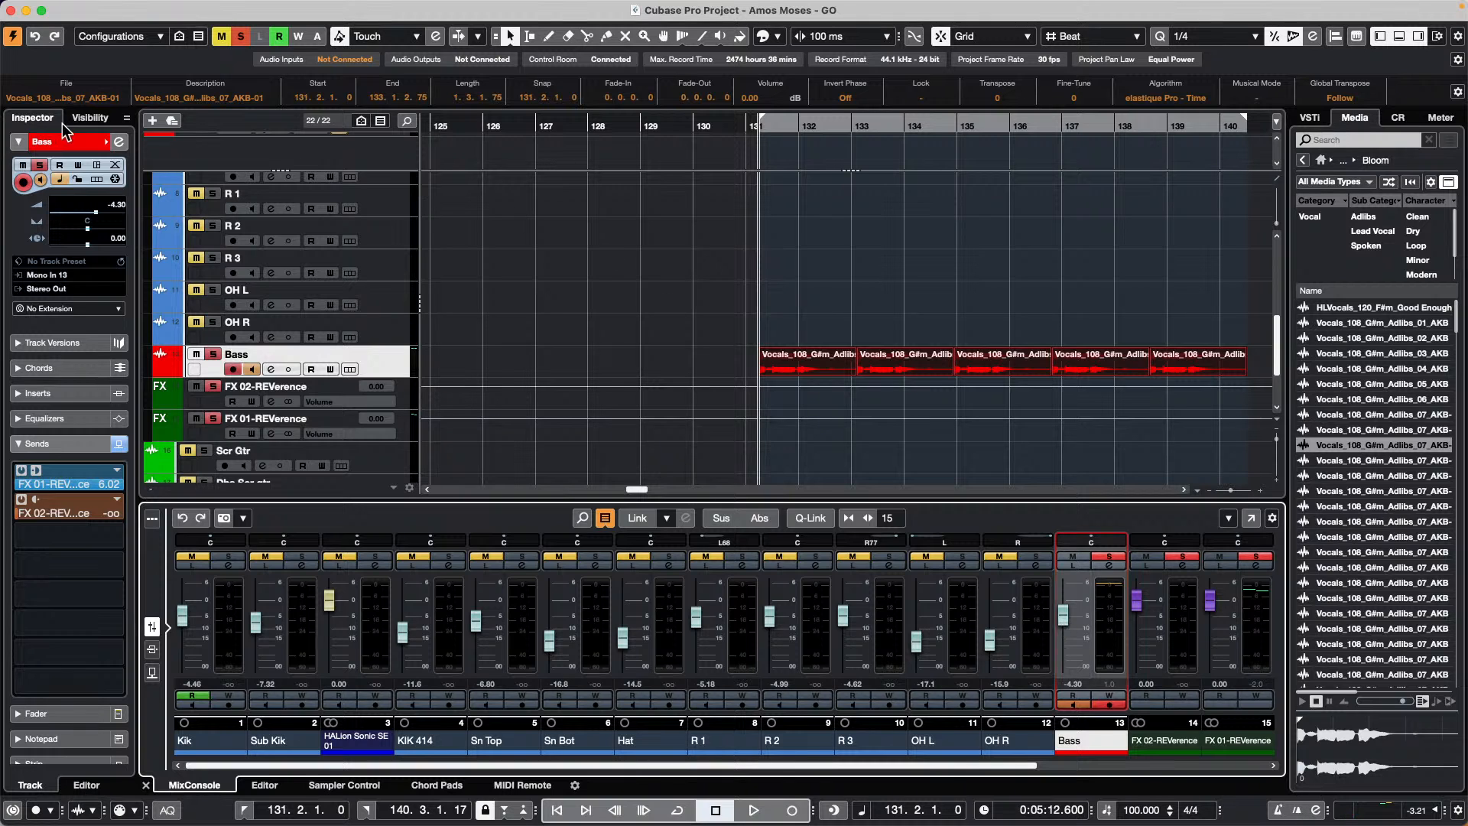
Insert StudioEQ in the first insert slot of the Bass channel and raise its output to 5.1 dB
left_click(119, 143)
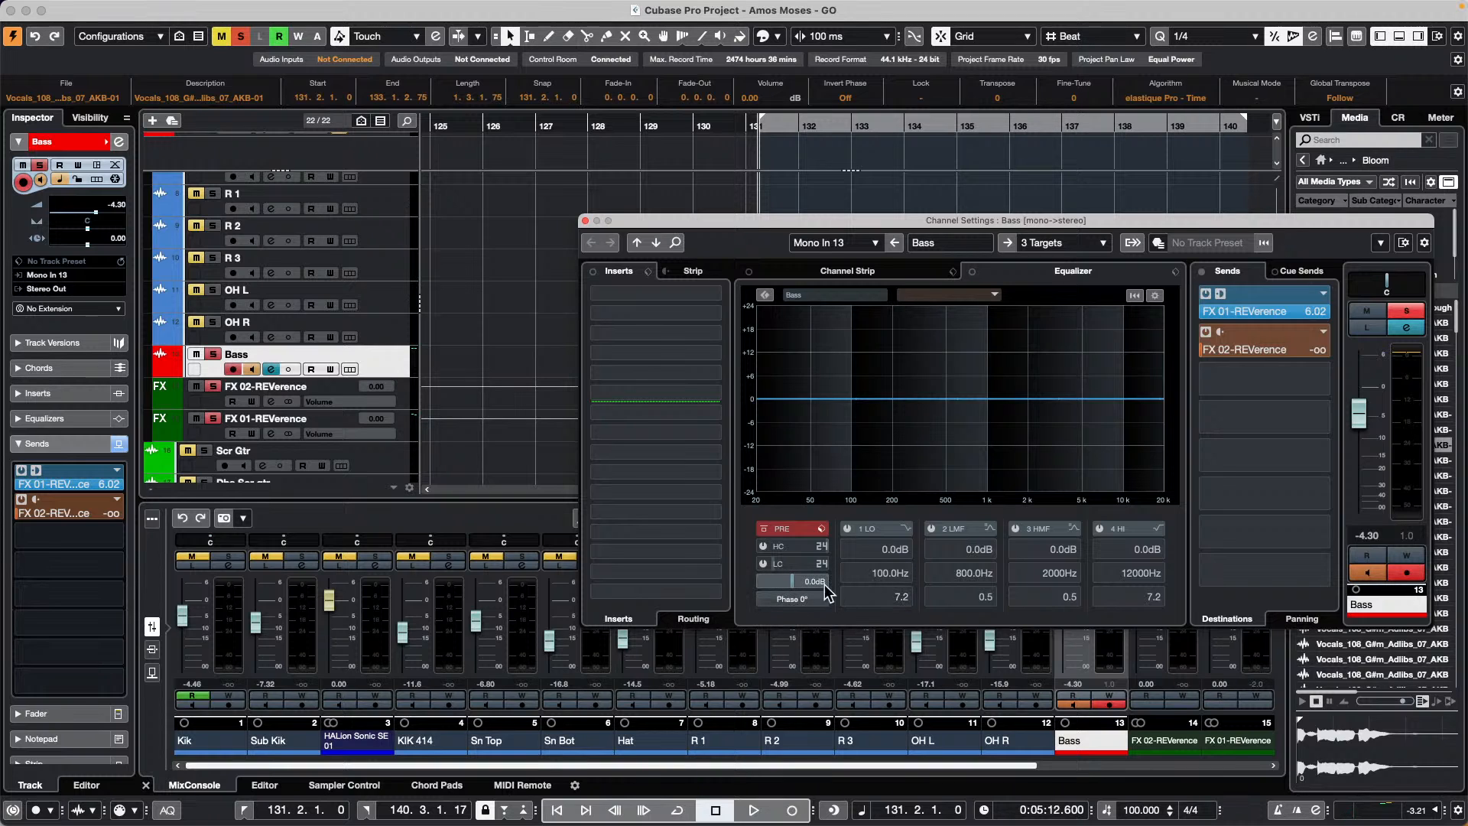
left_click(717, 294)
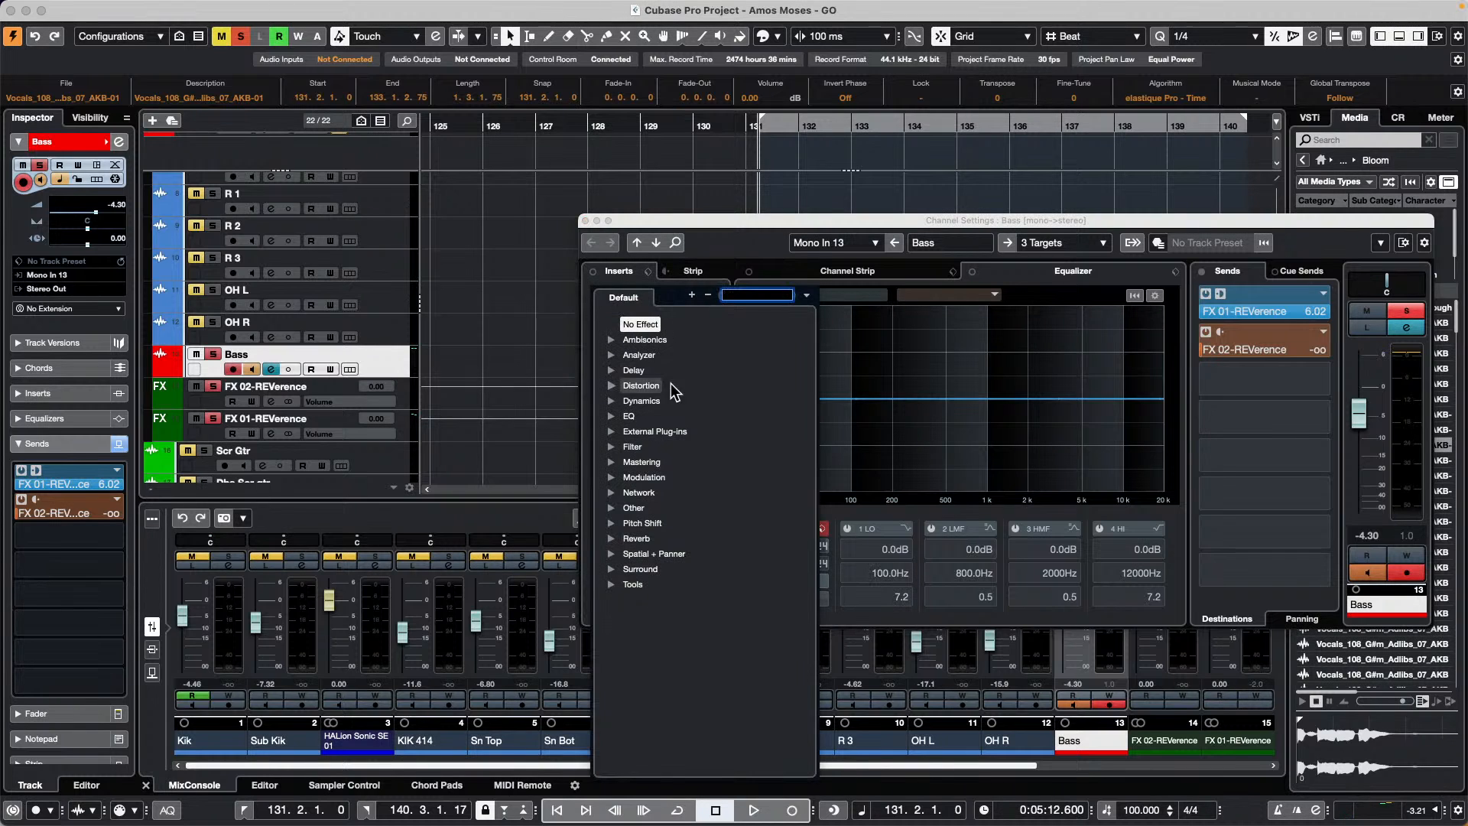
left_click(610, 415)
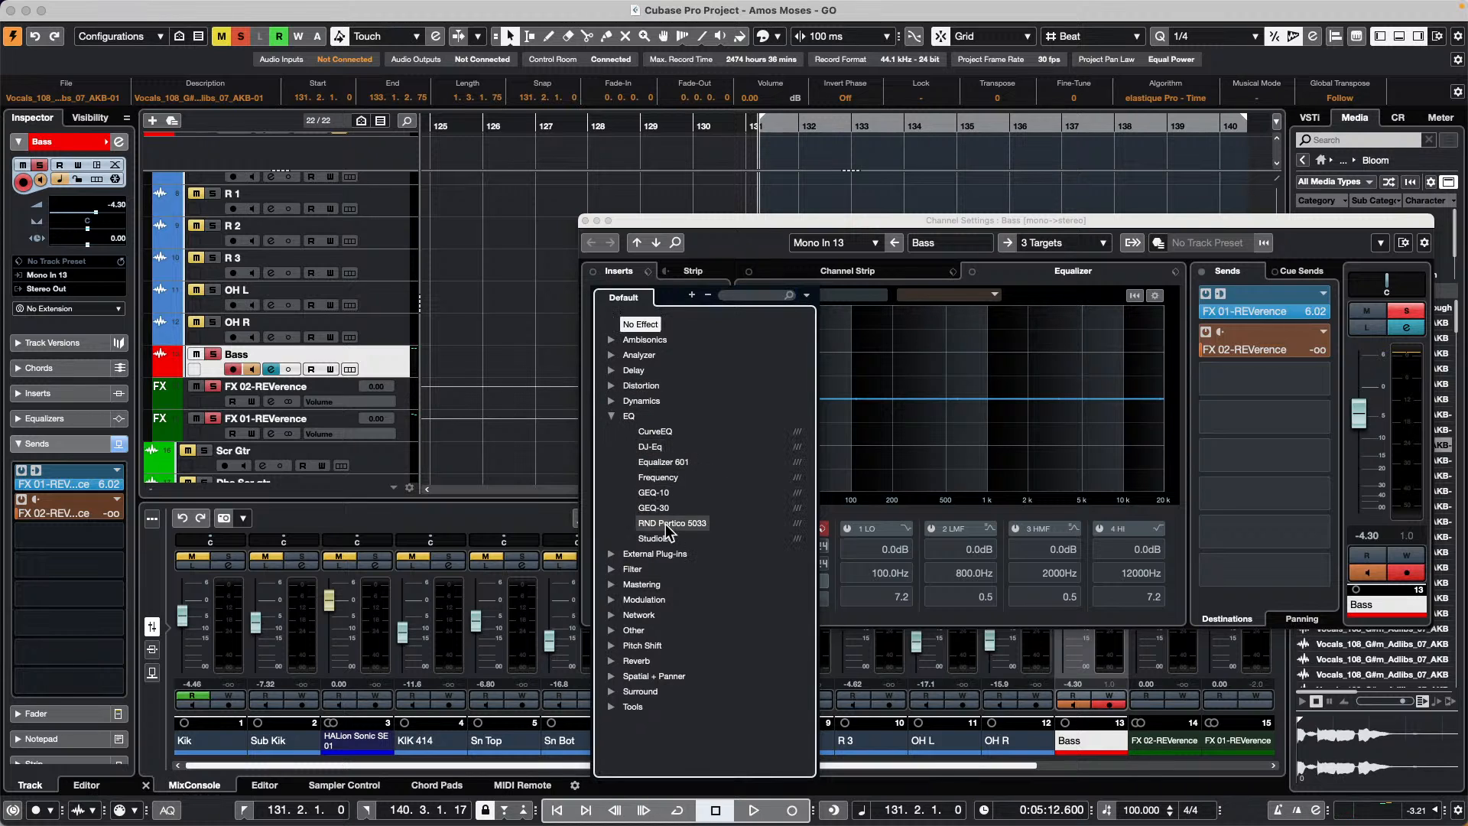
left_click(656, 539)
mouse_move(998, 262)
left_mouse_down()
mouse_move(1000, 204)
mouse_move(991, 249)
left_mouse_up()
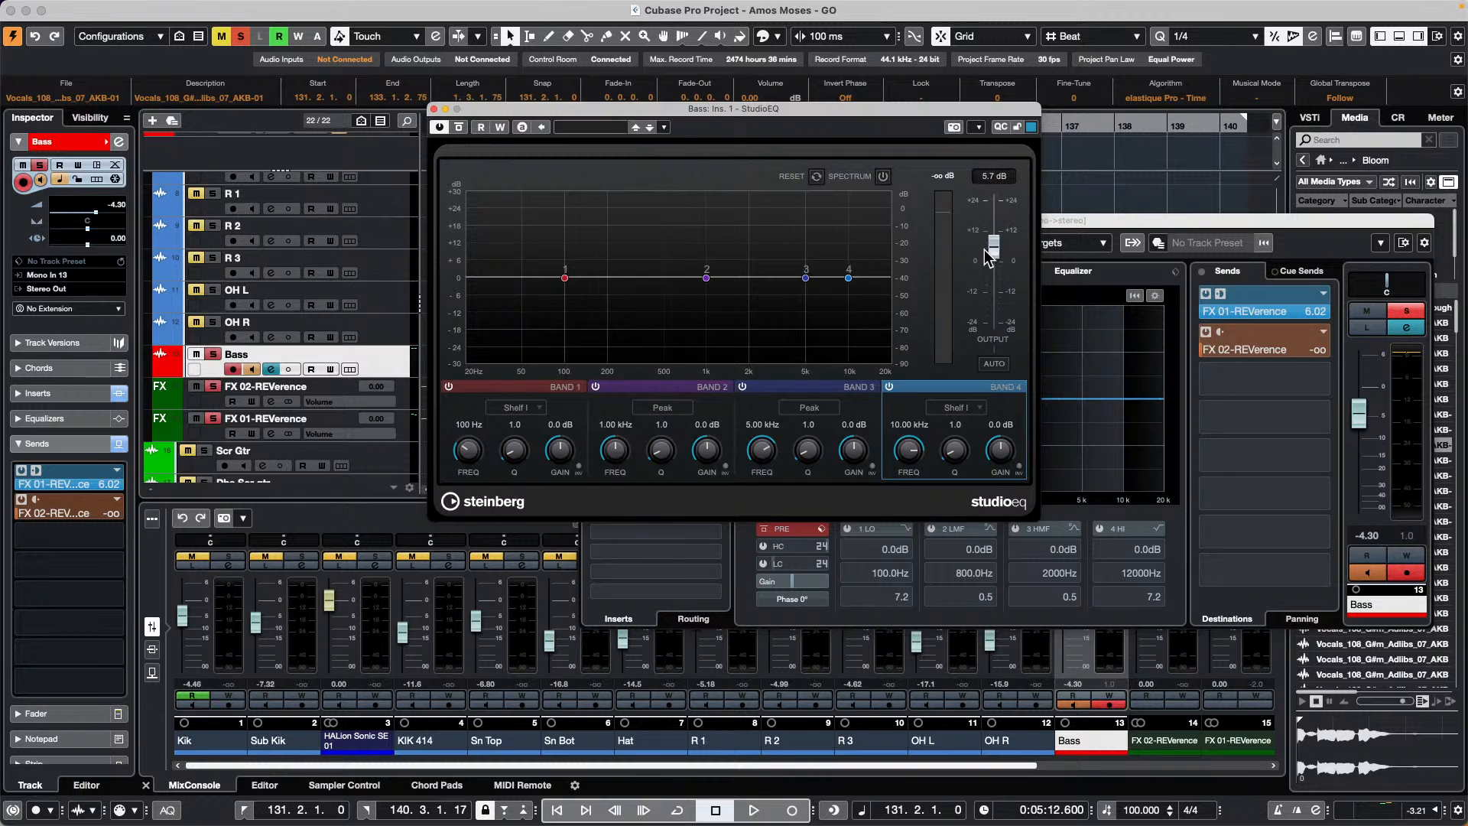
Close and reopen the StudioEQ editor on Bass, raise its output to 19.5 dB and close the editor
left_click(434, 109)
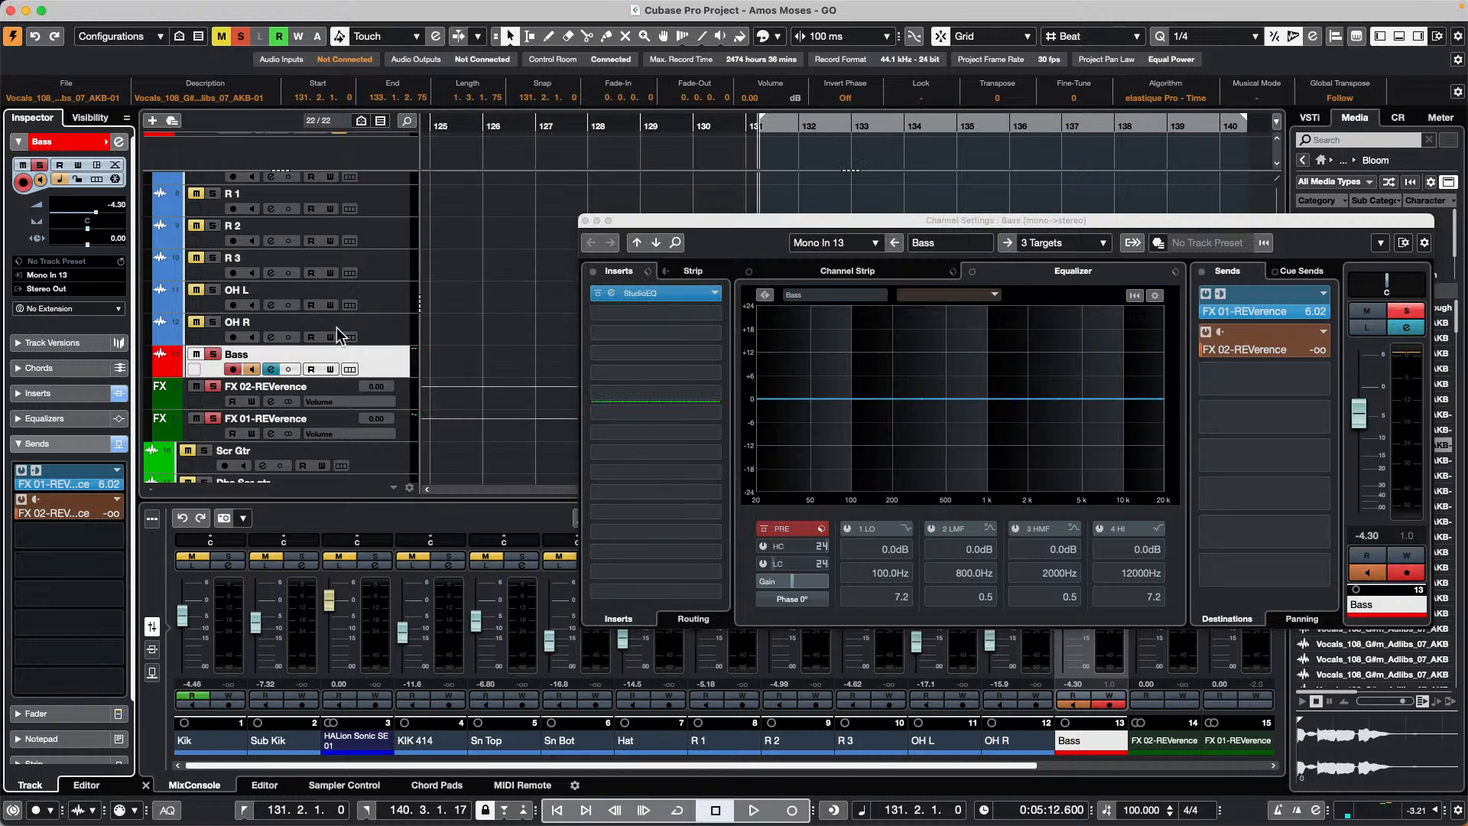
left_click(674, 295)
left_click(676, 301)
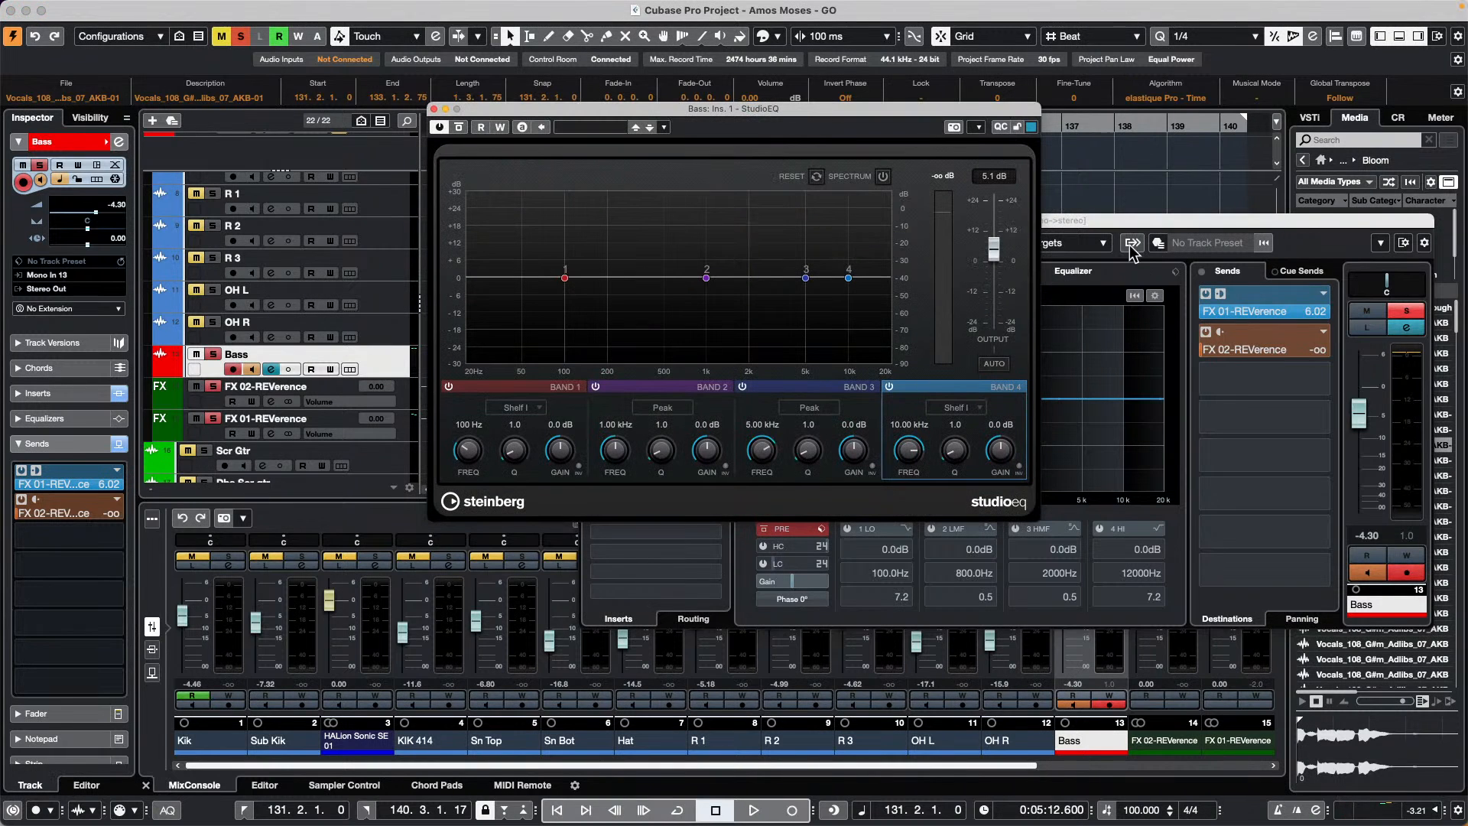
left_click_drag(993, 251, 996, 208)
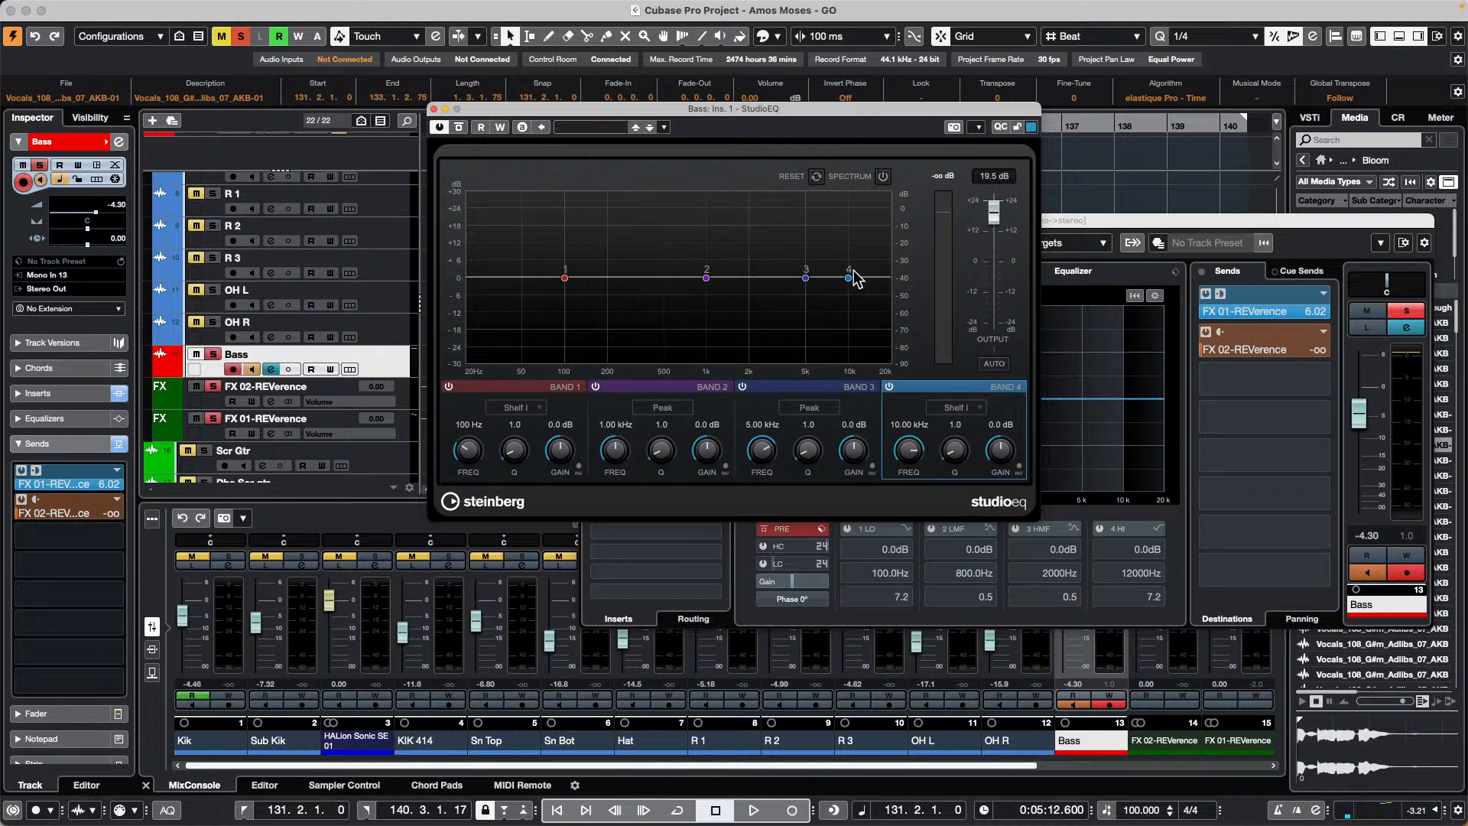
left_click(433, 111)
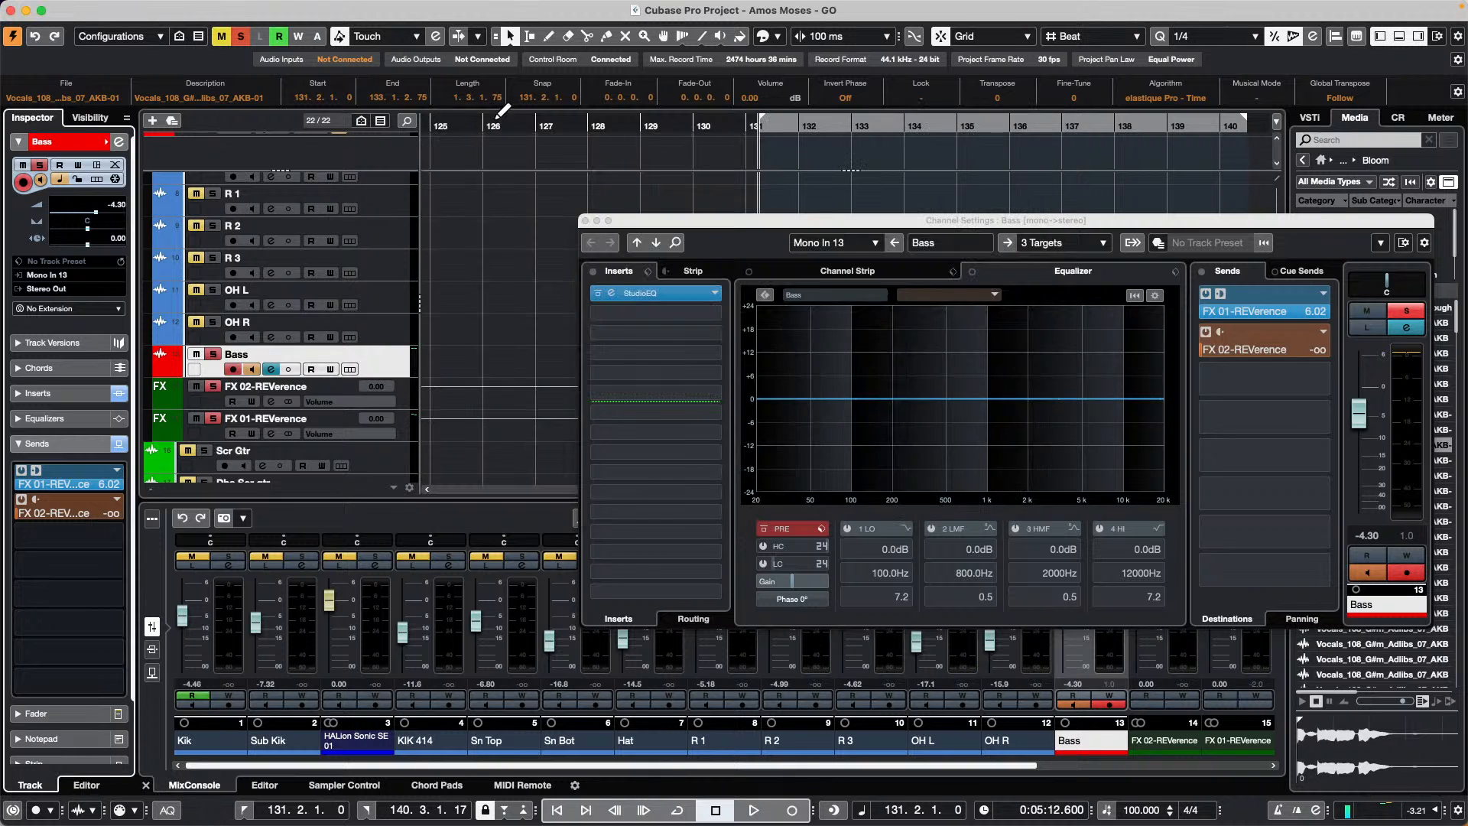
Remove StudioEQ from the Bass inserts and close the channel settings window
left_click_drag(683, 297, 488, 241)
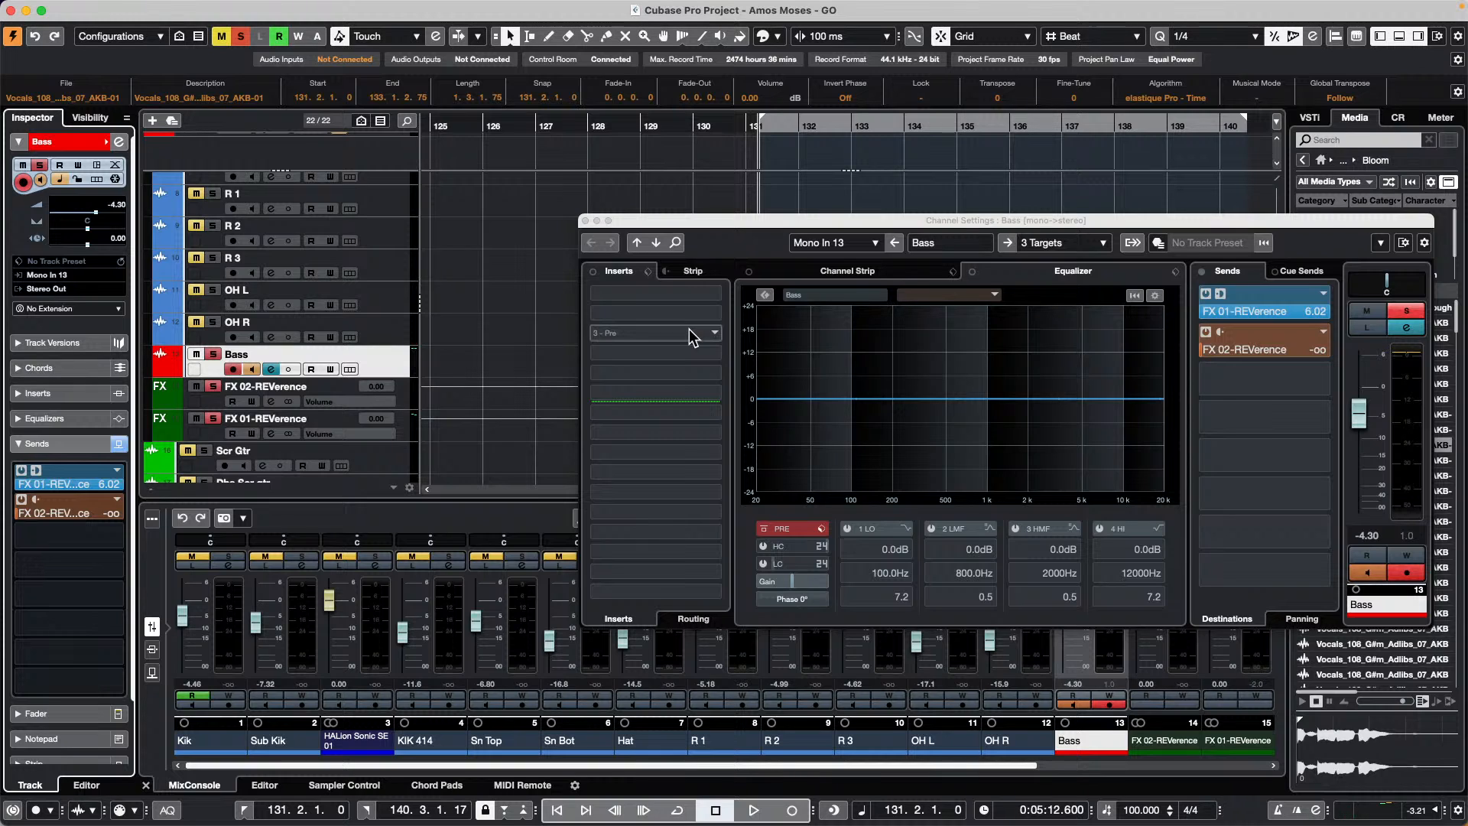
left_click(586, 220)
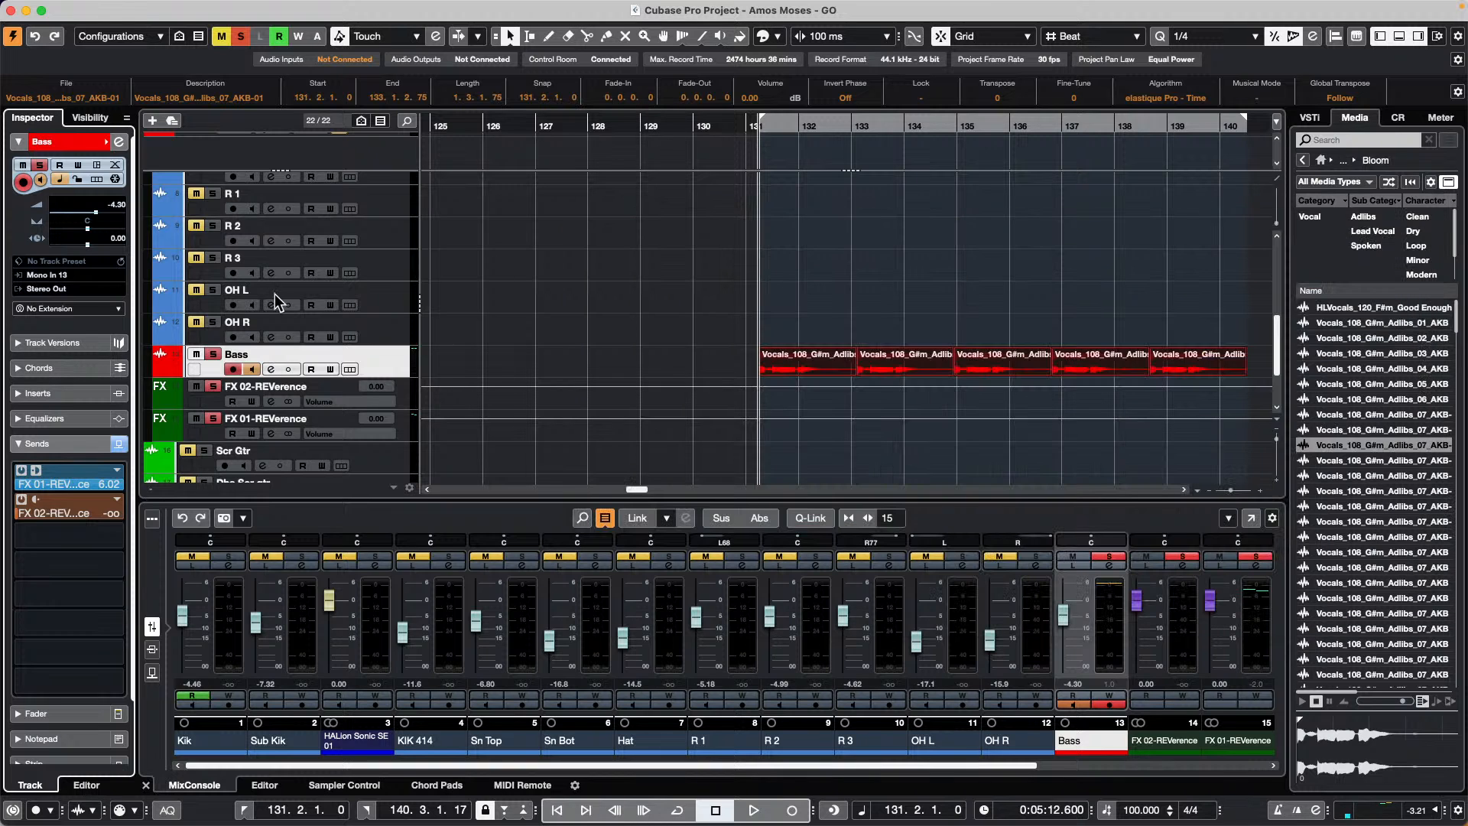
left_click(373, 369)
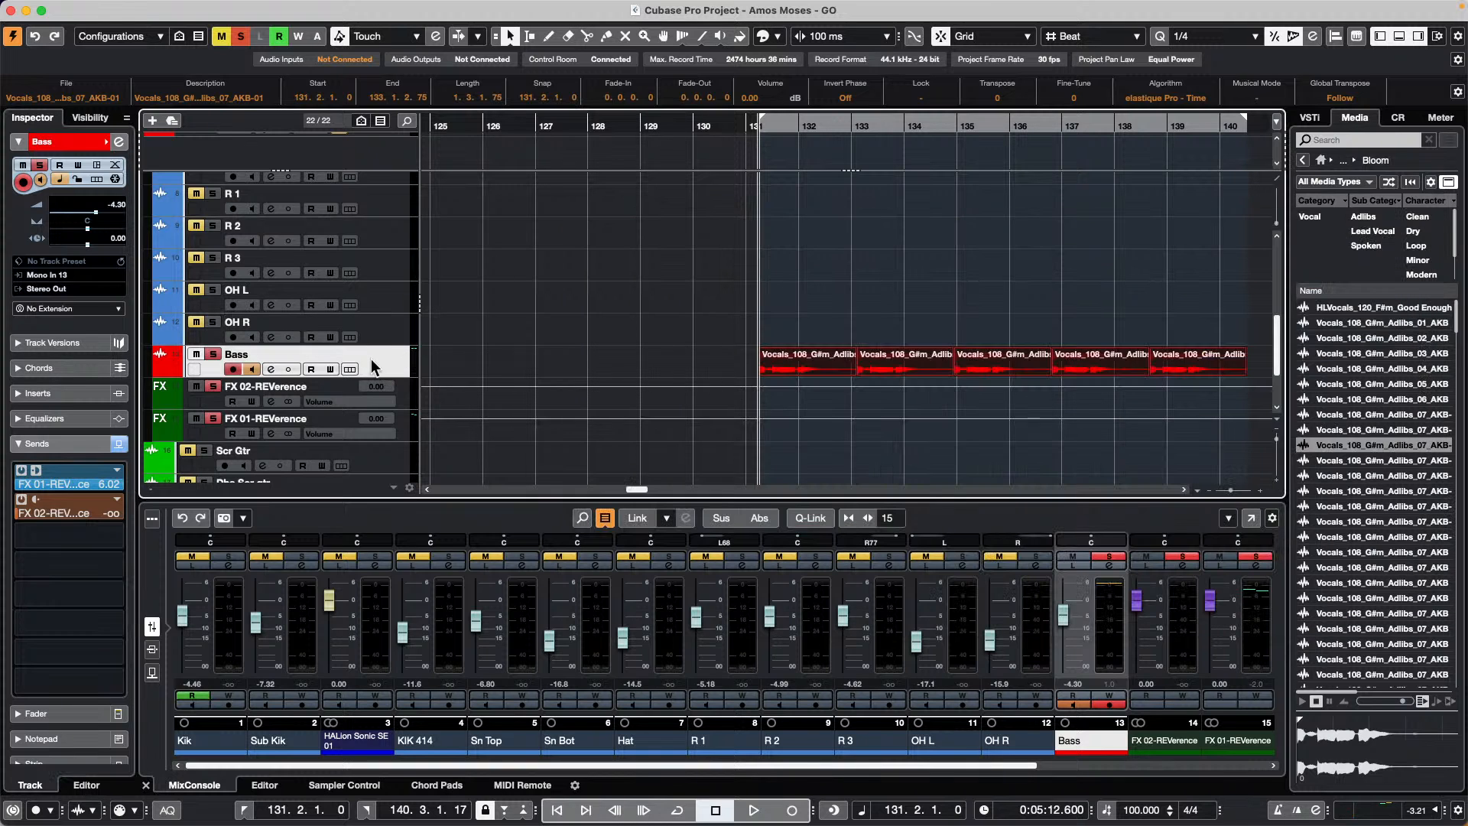
Open the MediaBay window and reposition it so that it is fully in view
left_click(399, 8)
mouse_move(347, 8)
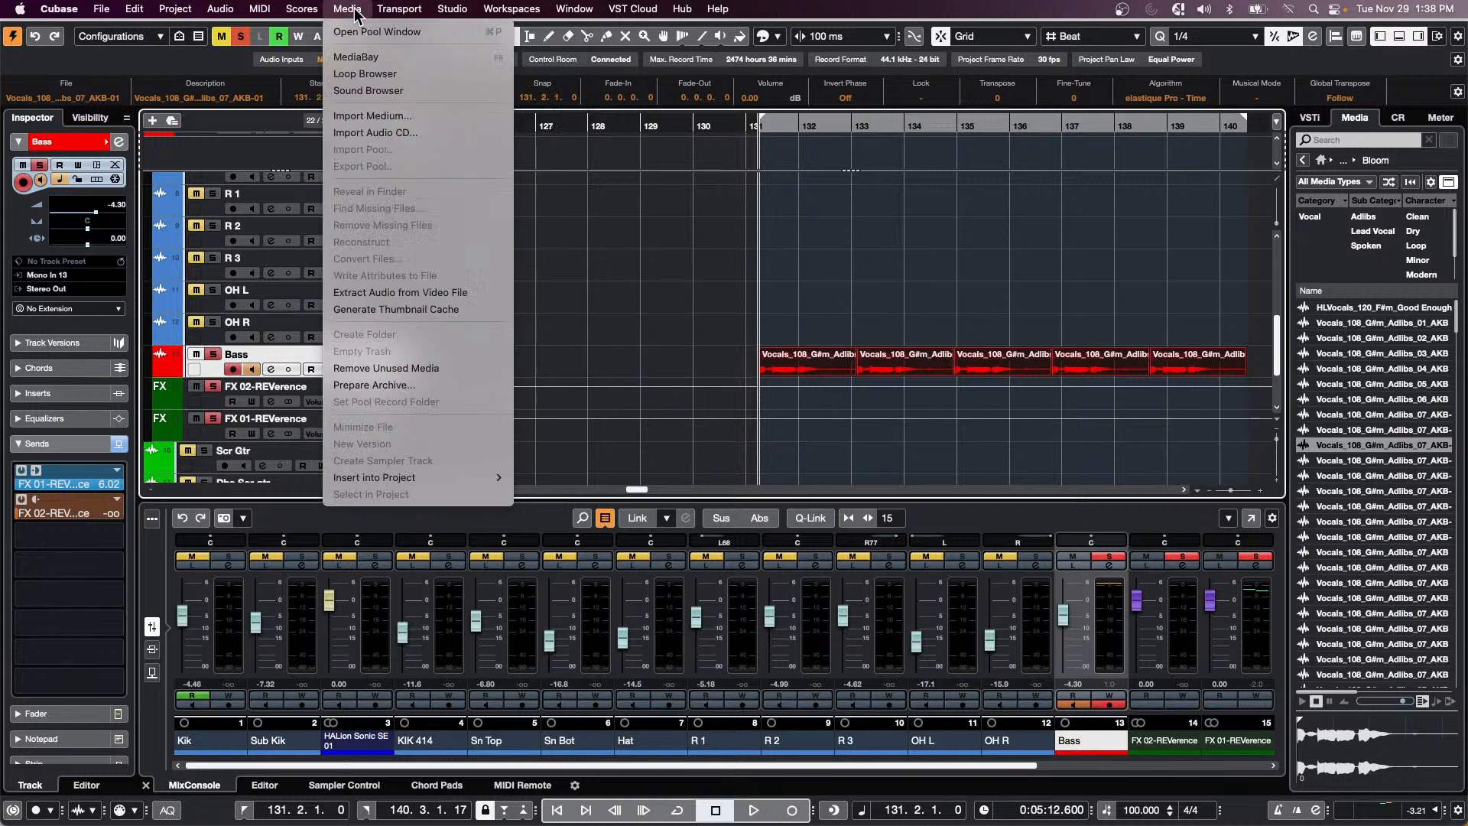
left_click(351, 58)
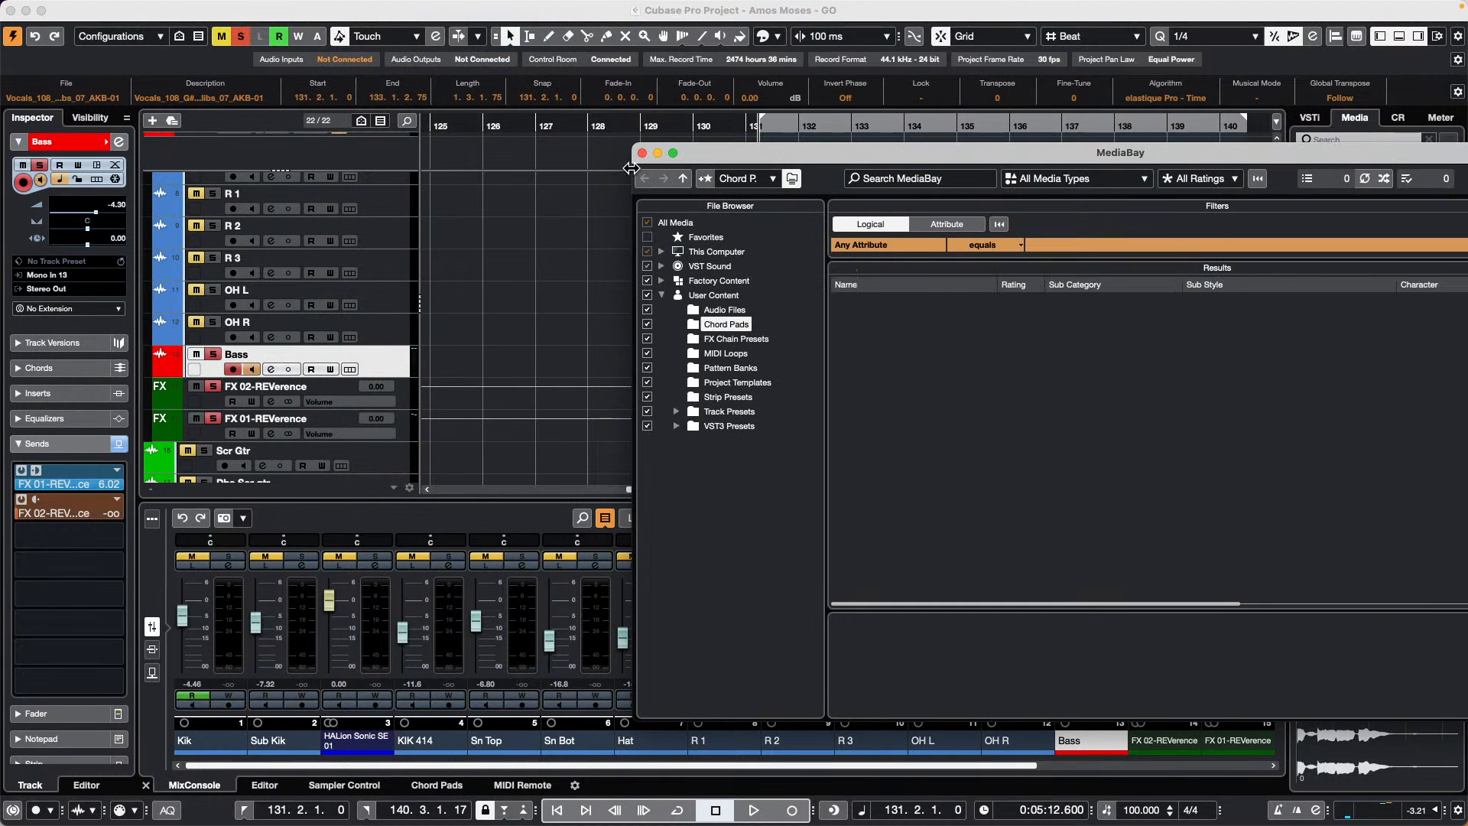
left_click_drag(803, 158, 474, 68)
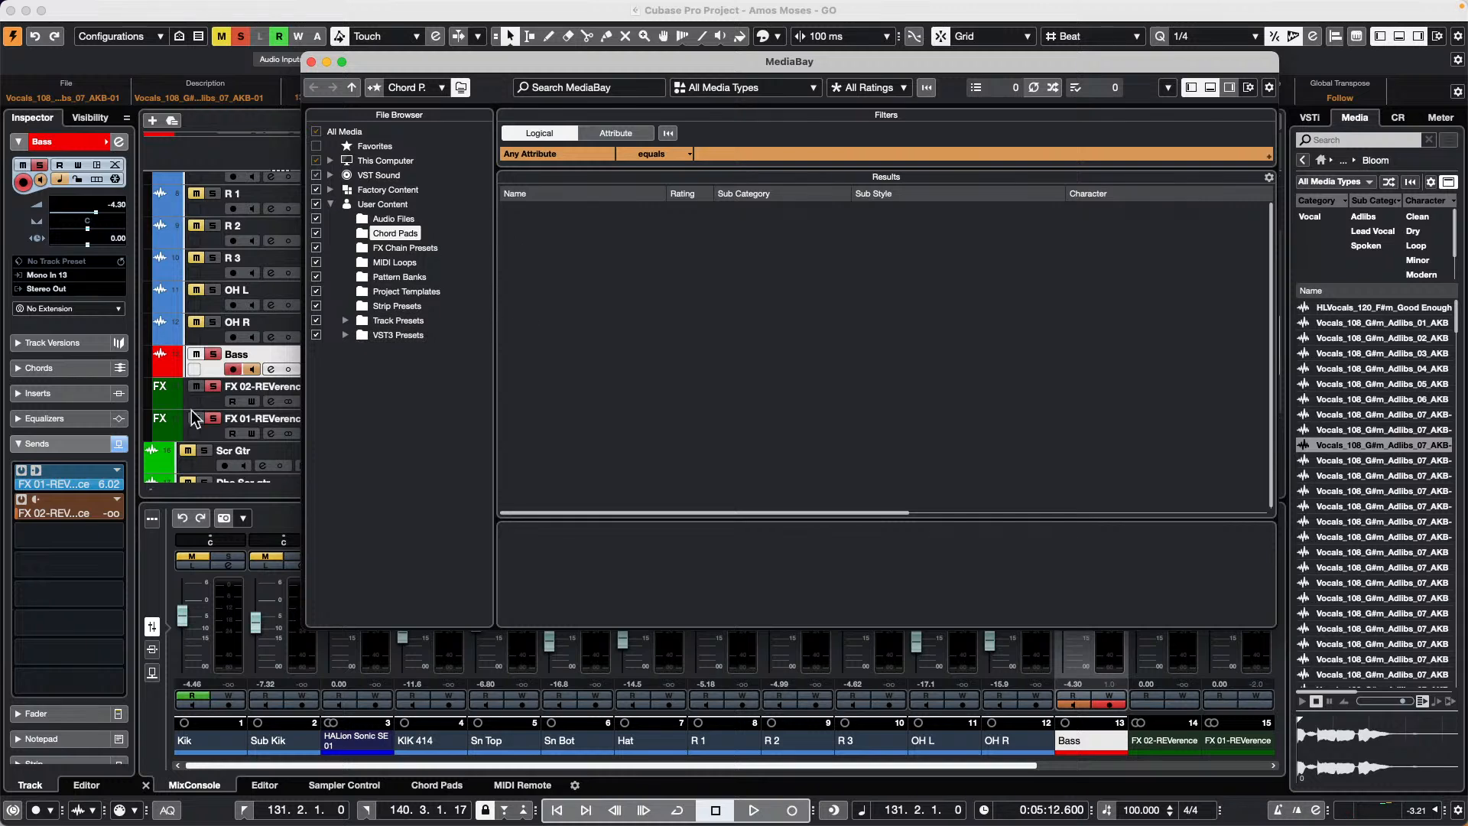
Set the Bass track's FX 01-REVerence send level to -6.02 dB and open that send's REVerence editor
double_click(78, 482)
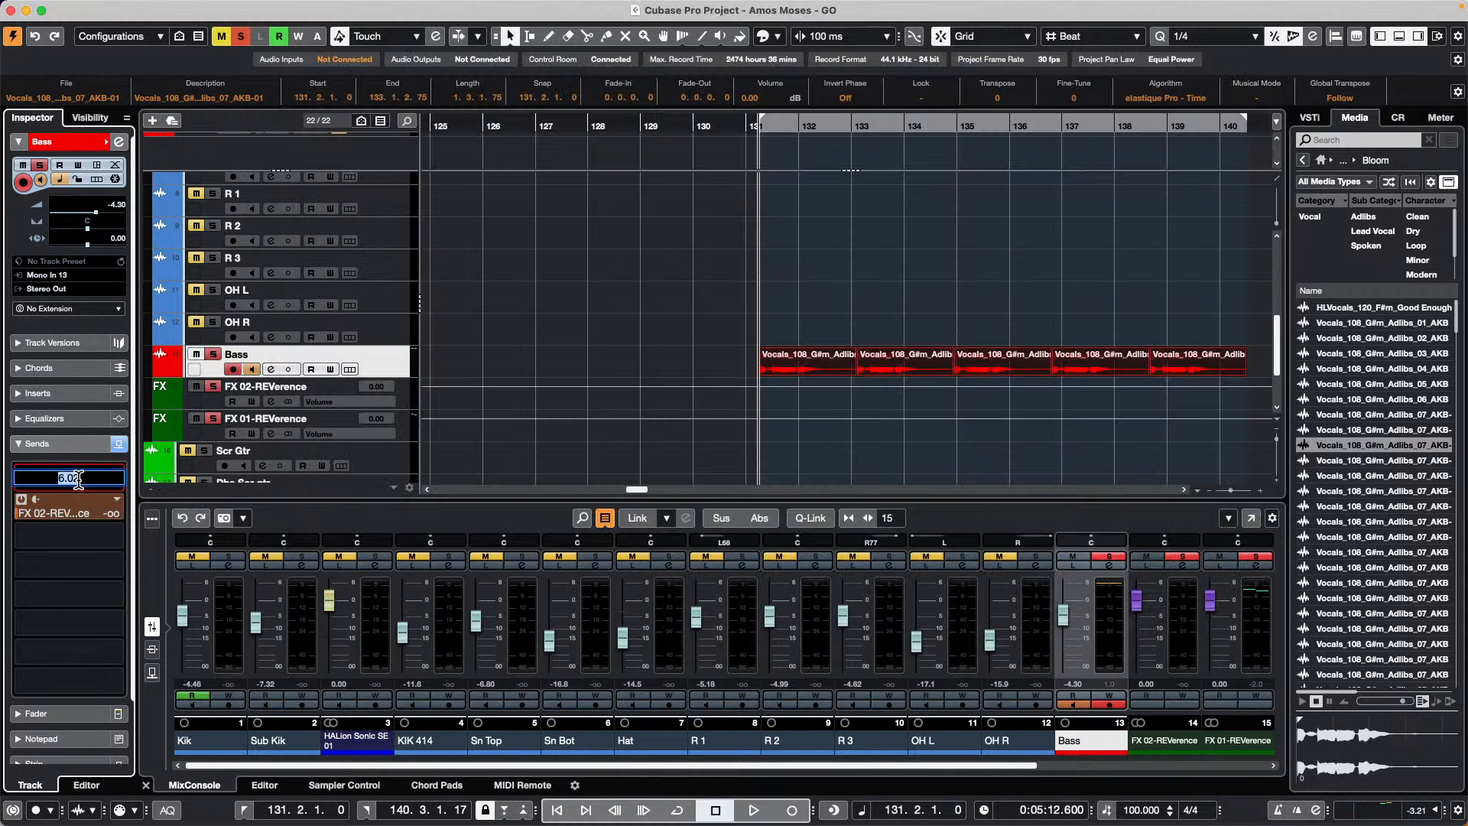
left_click(64, 564)
left_click(65, 566)
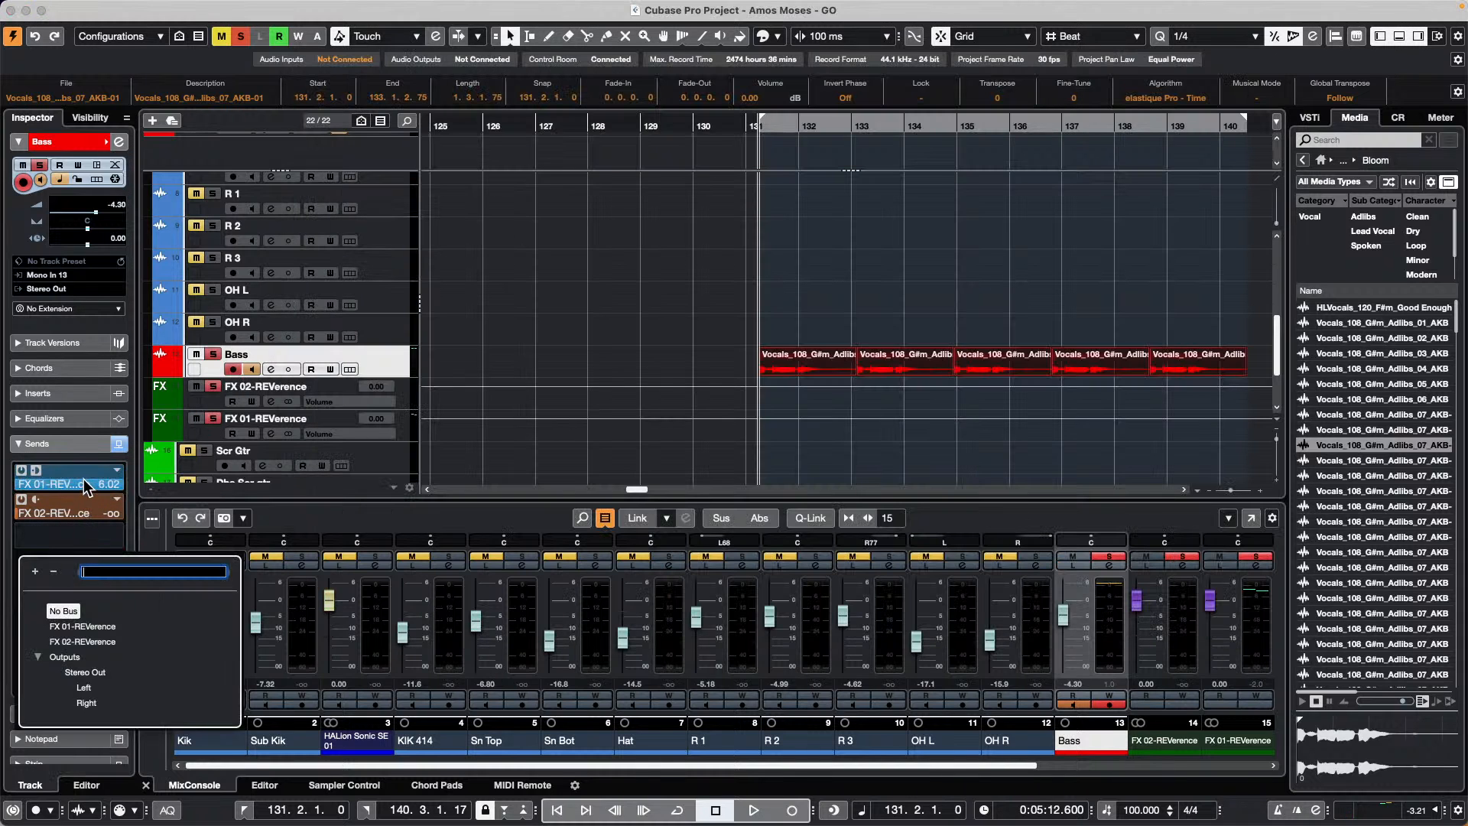
left_click(84, 482)
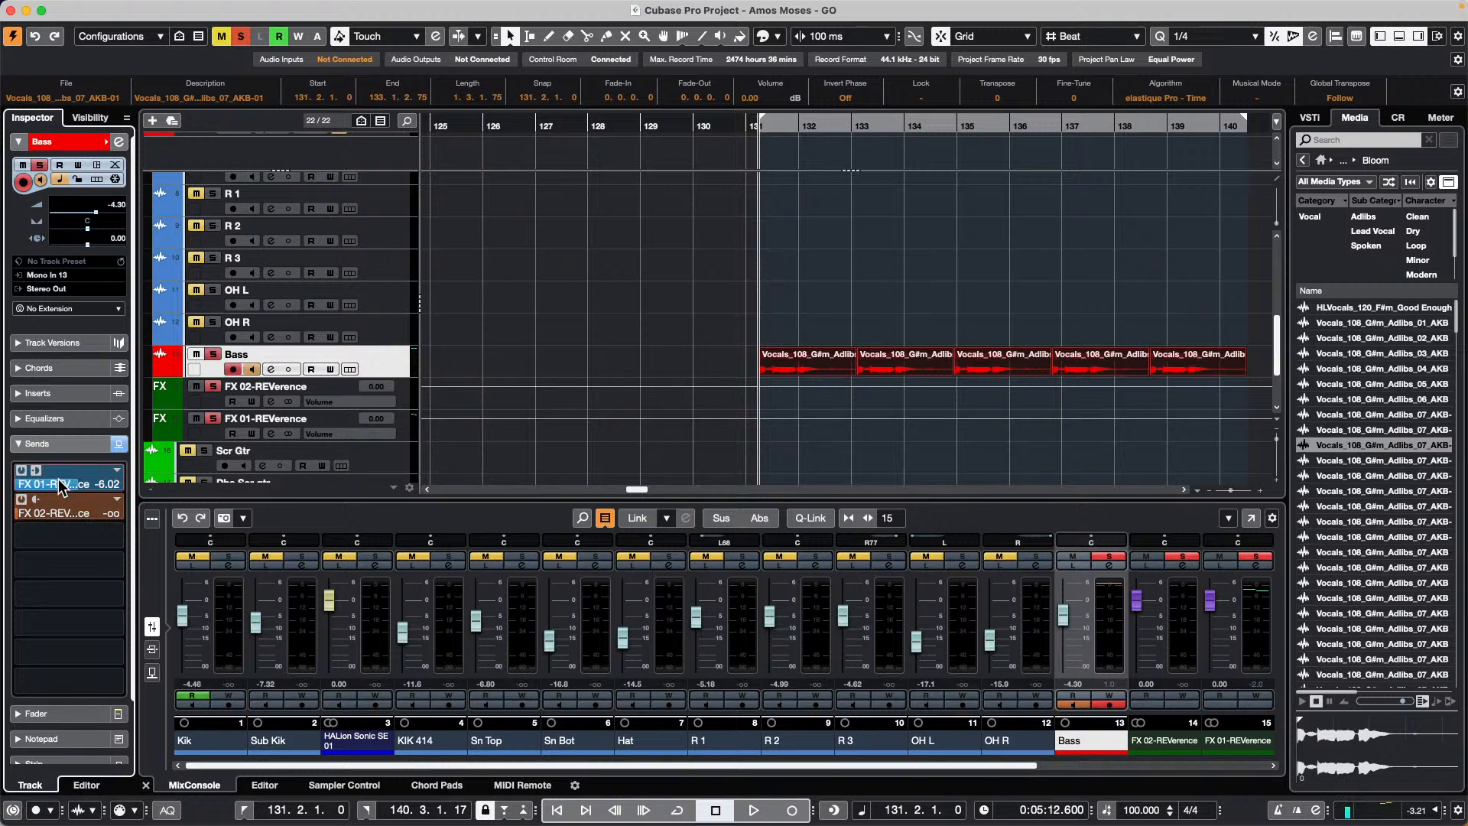
key("alt")
left_click(76, 483, "alt")
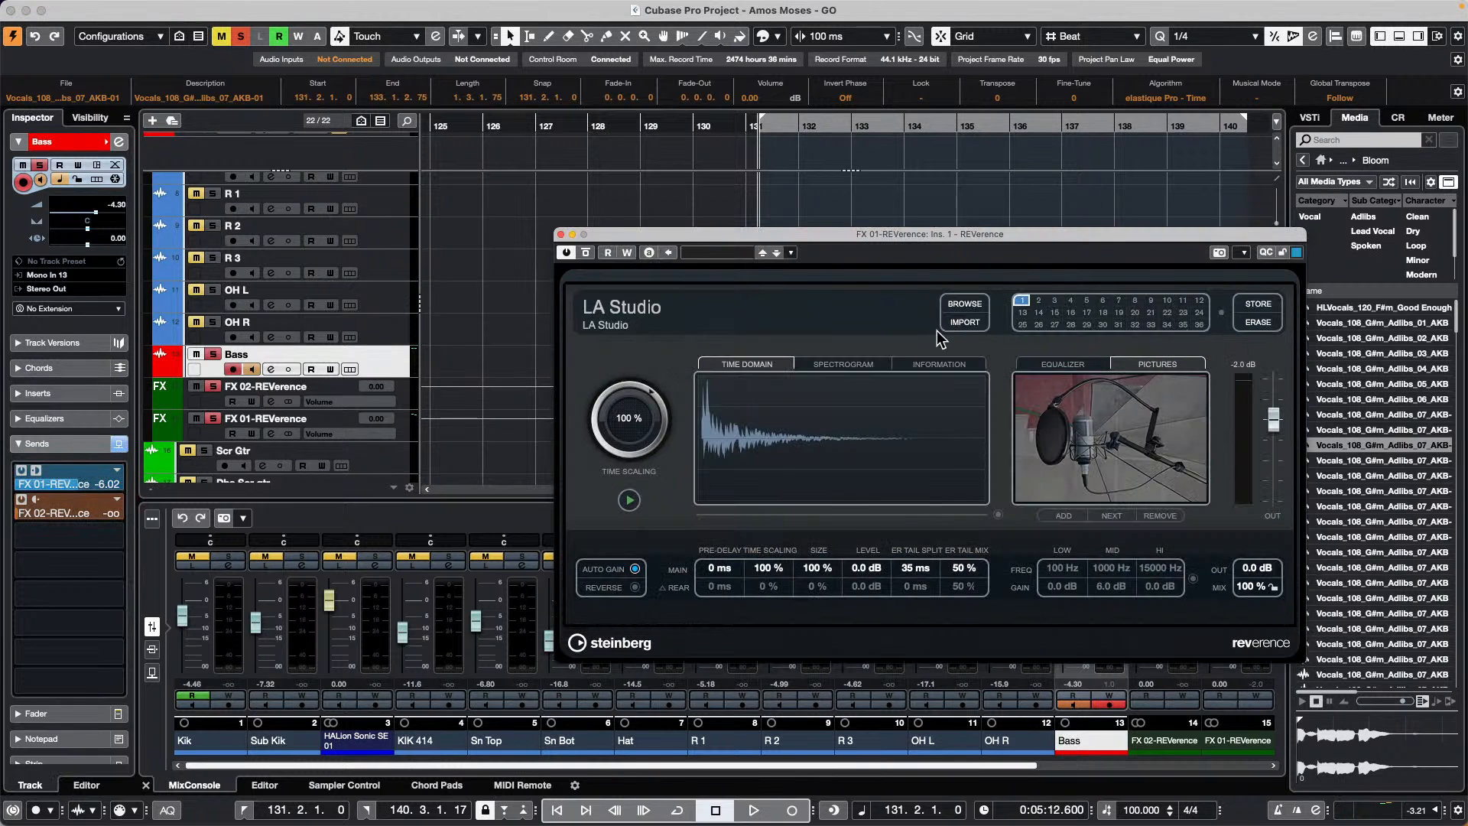
Save the REVerence settings as a new preset named "Noovember 29"
left_click(790, 253)
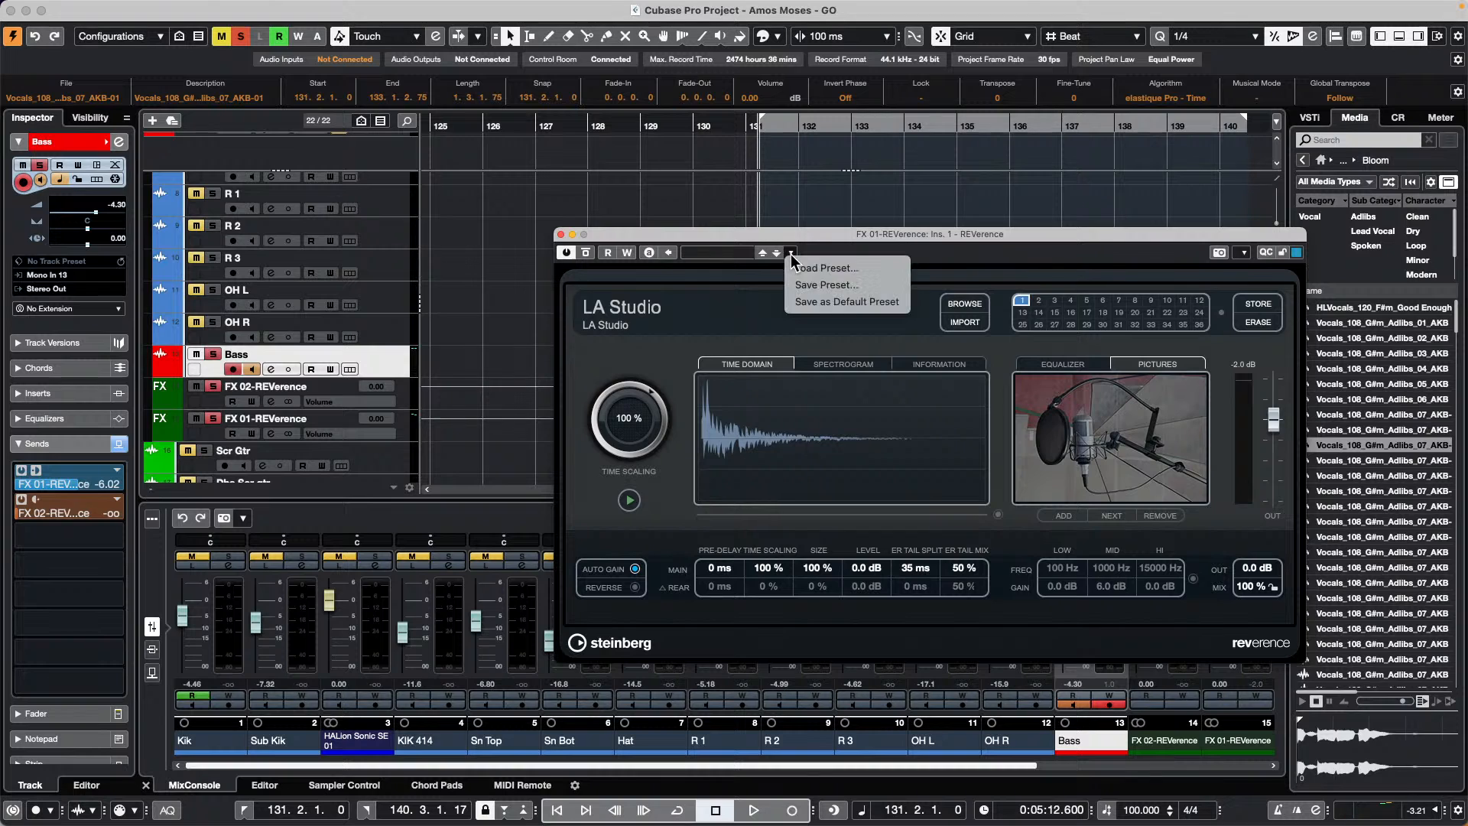
left_click(851, 286)
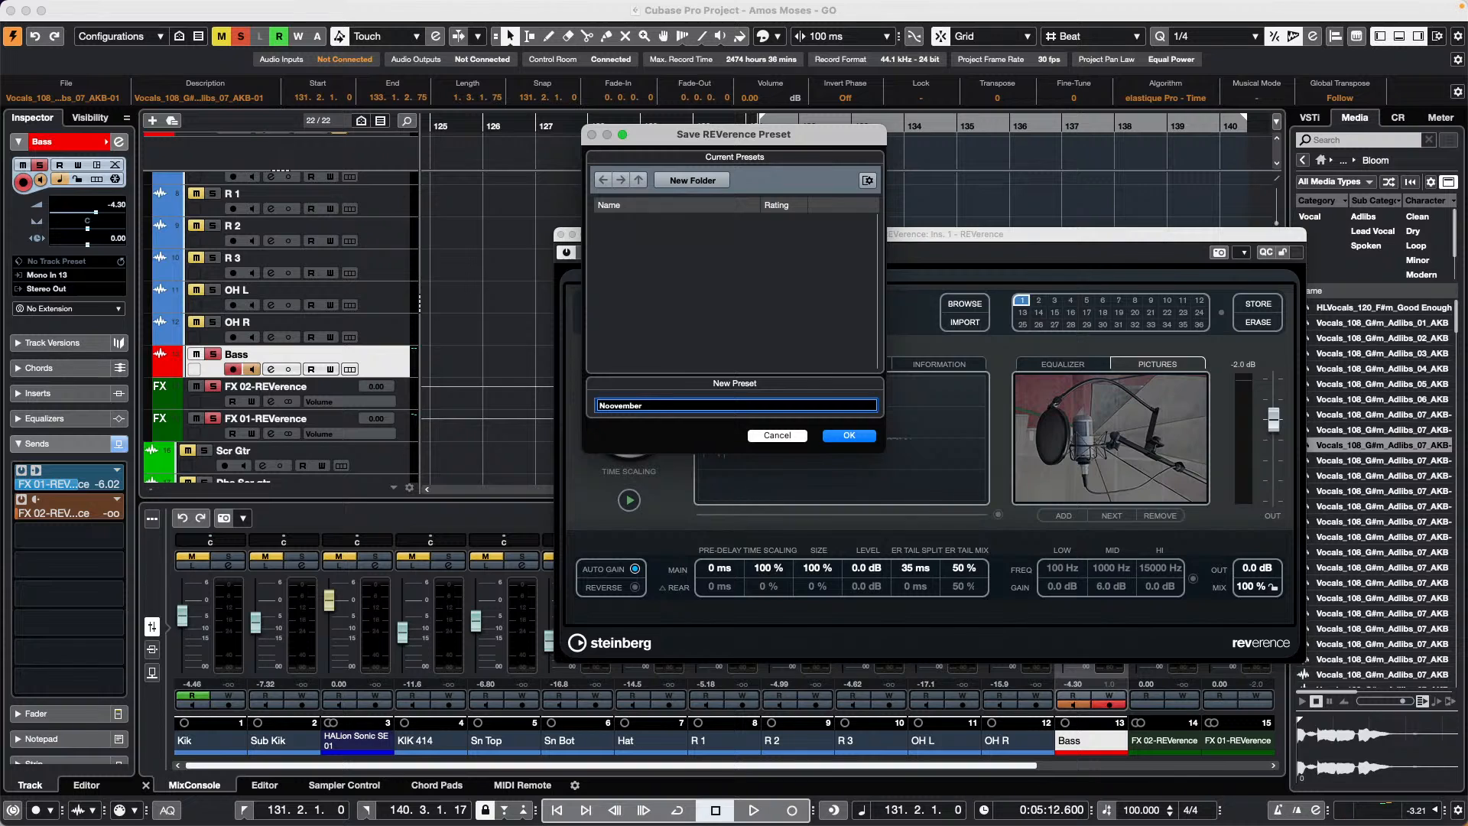
type("9")
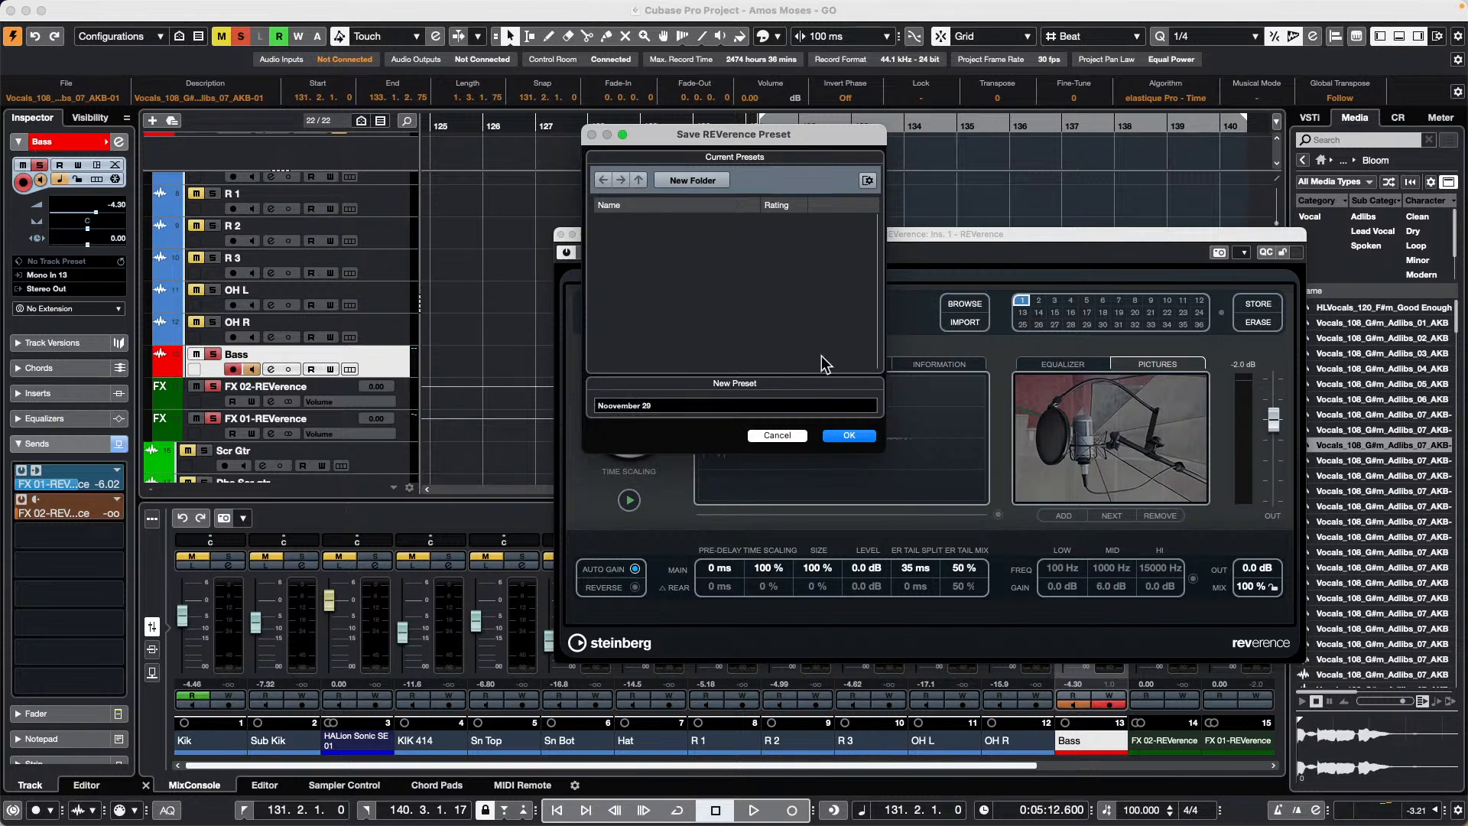
left_click(848, 435)
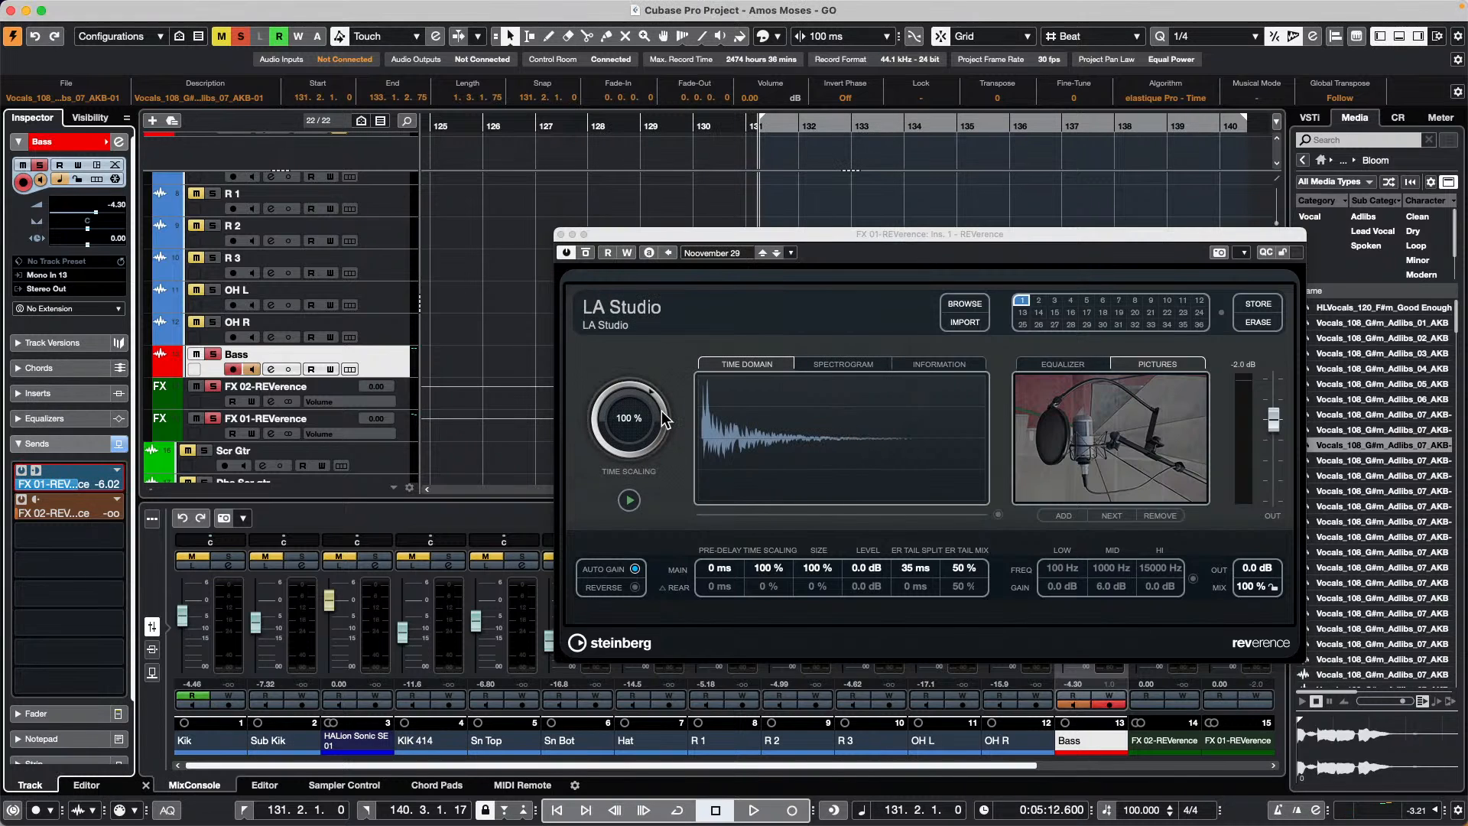
Show MediaBay again with the REVerence editor closed, and expand the user content's VST3 Presets down to the Steinberg plug-in folders
key("F5")
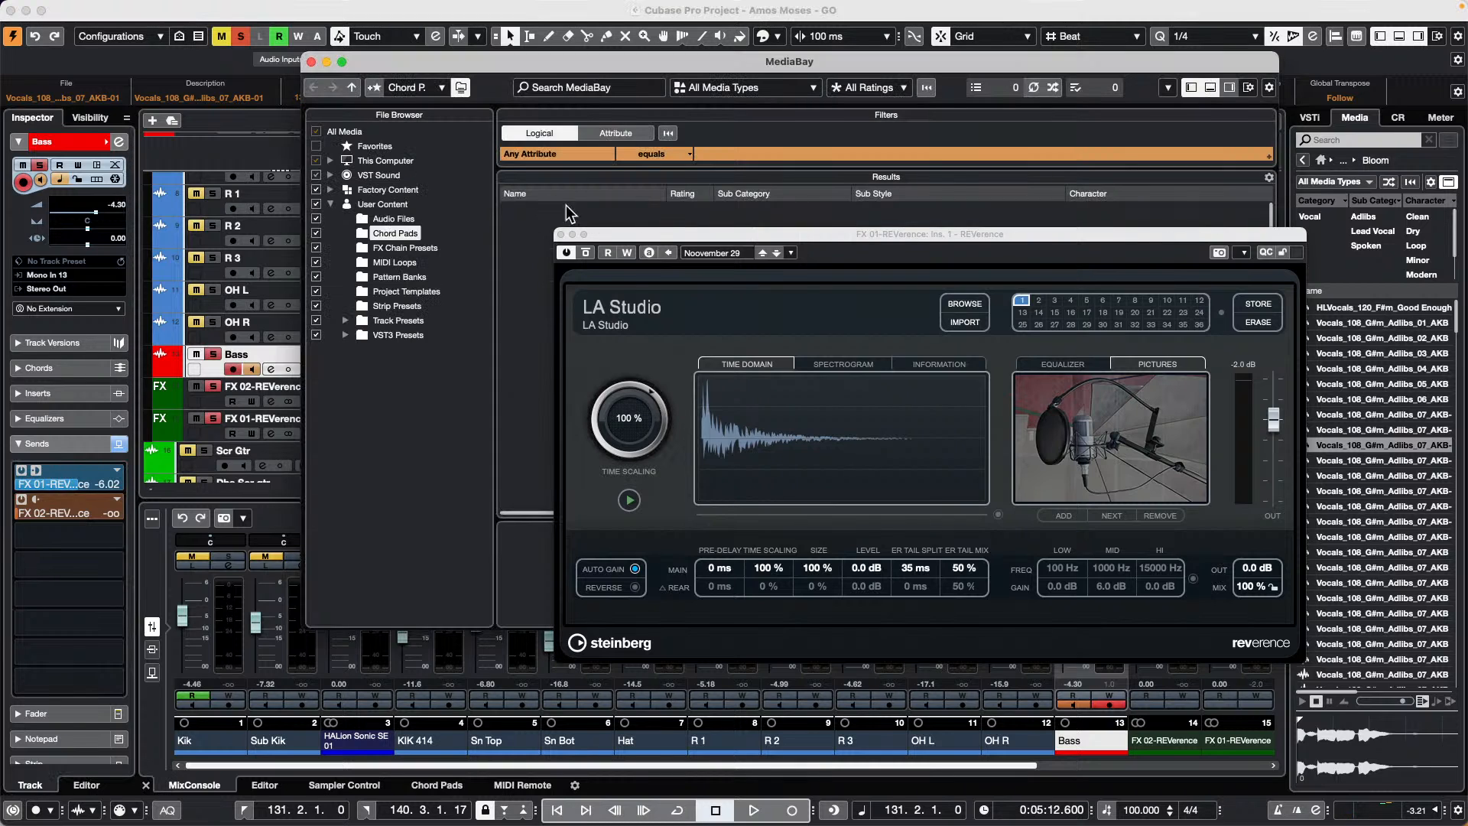
left_click(562, 234)
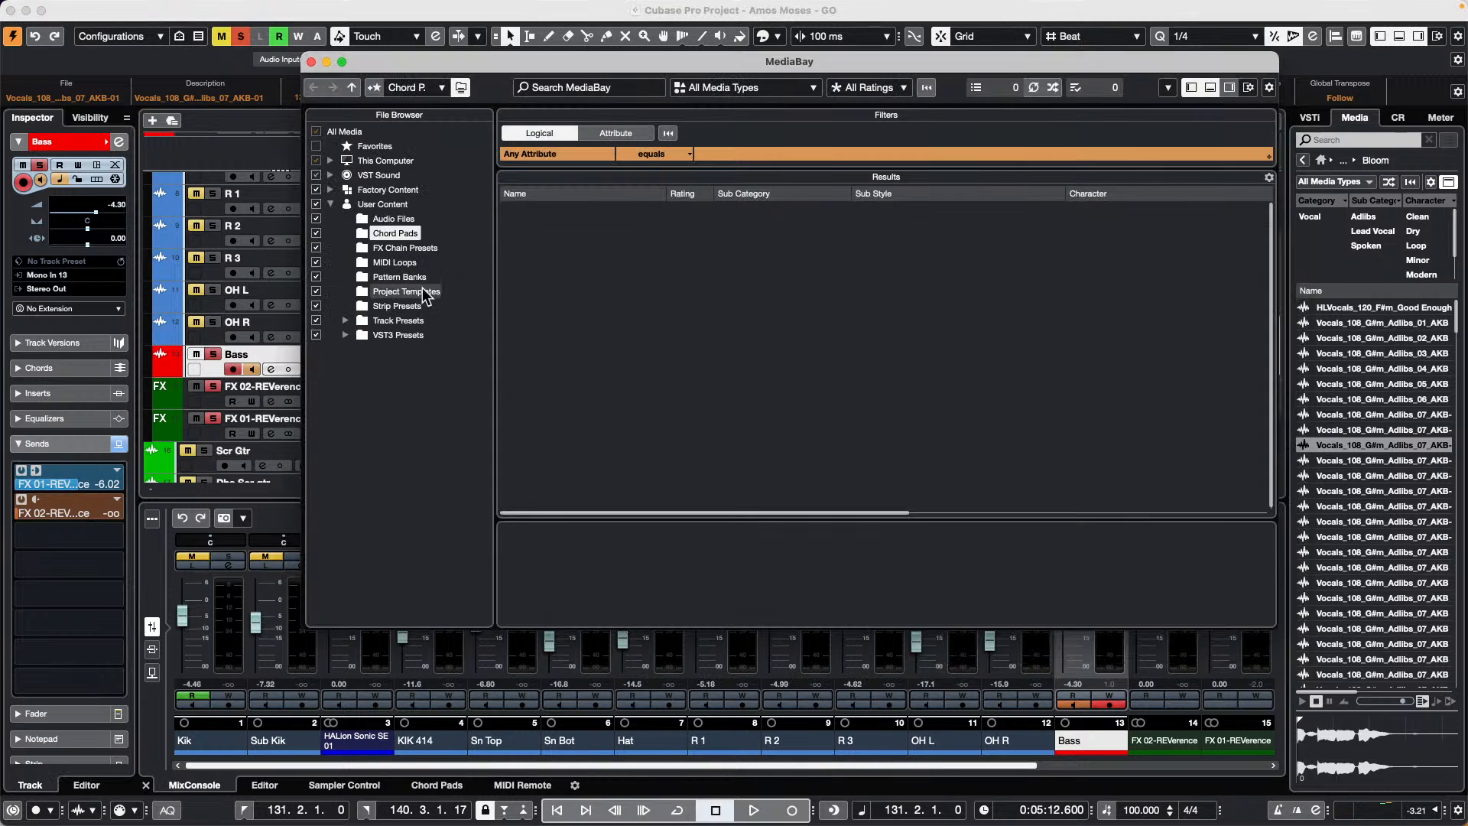
left_click(345, 335)
left_click(361, 349)
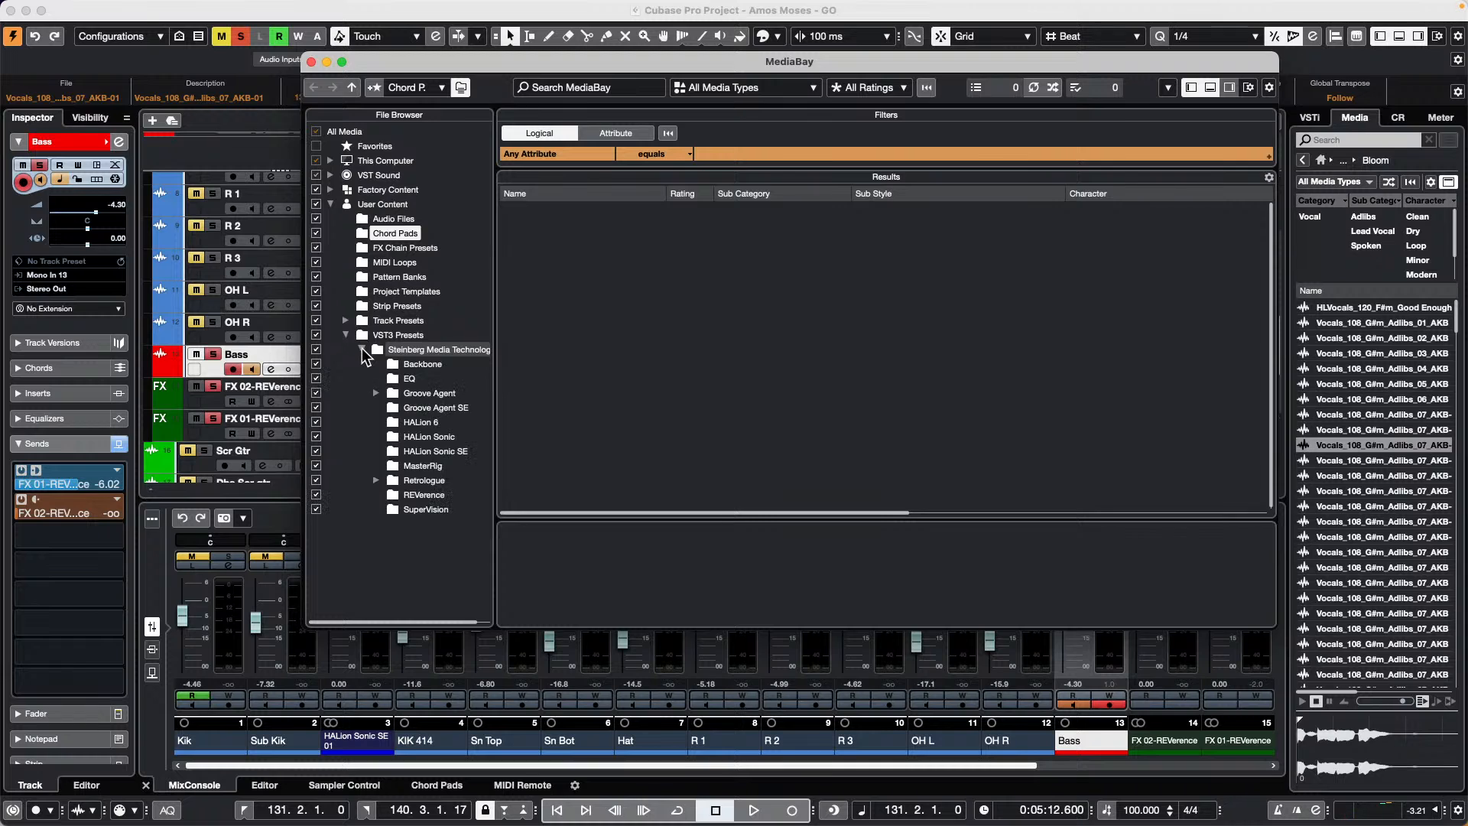
Browse the Groove Agent and Retrologue preset folders and list the presets stored in the REVerence folder
left_click(413, 396)
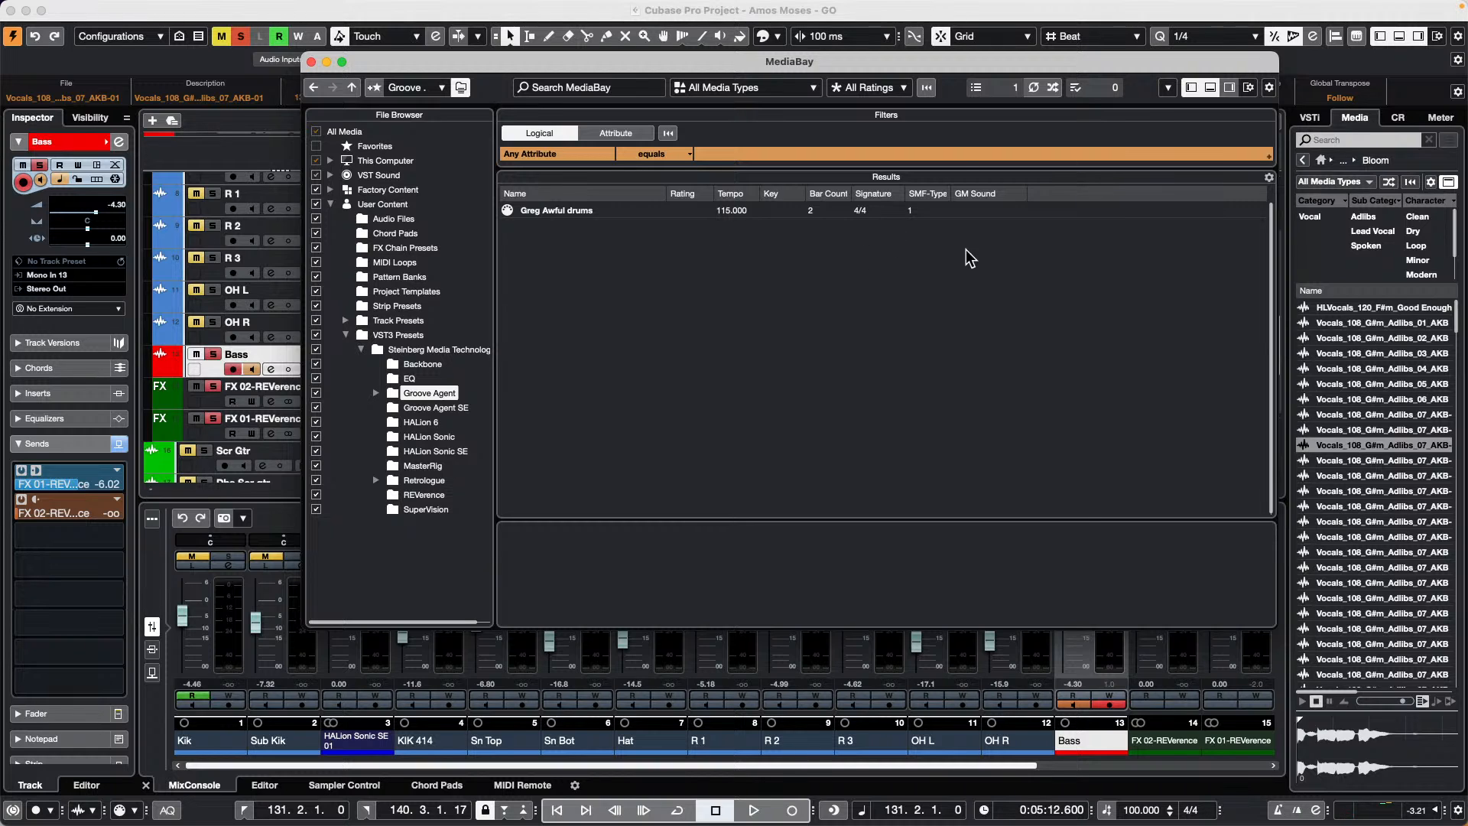
left_click(376, 481)
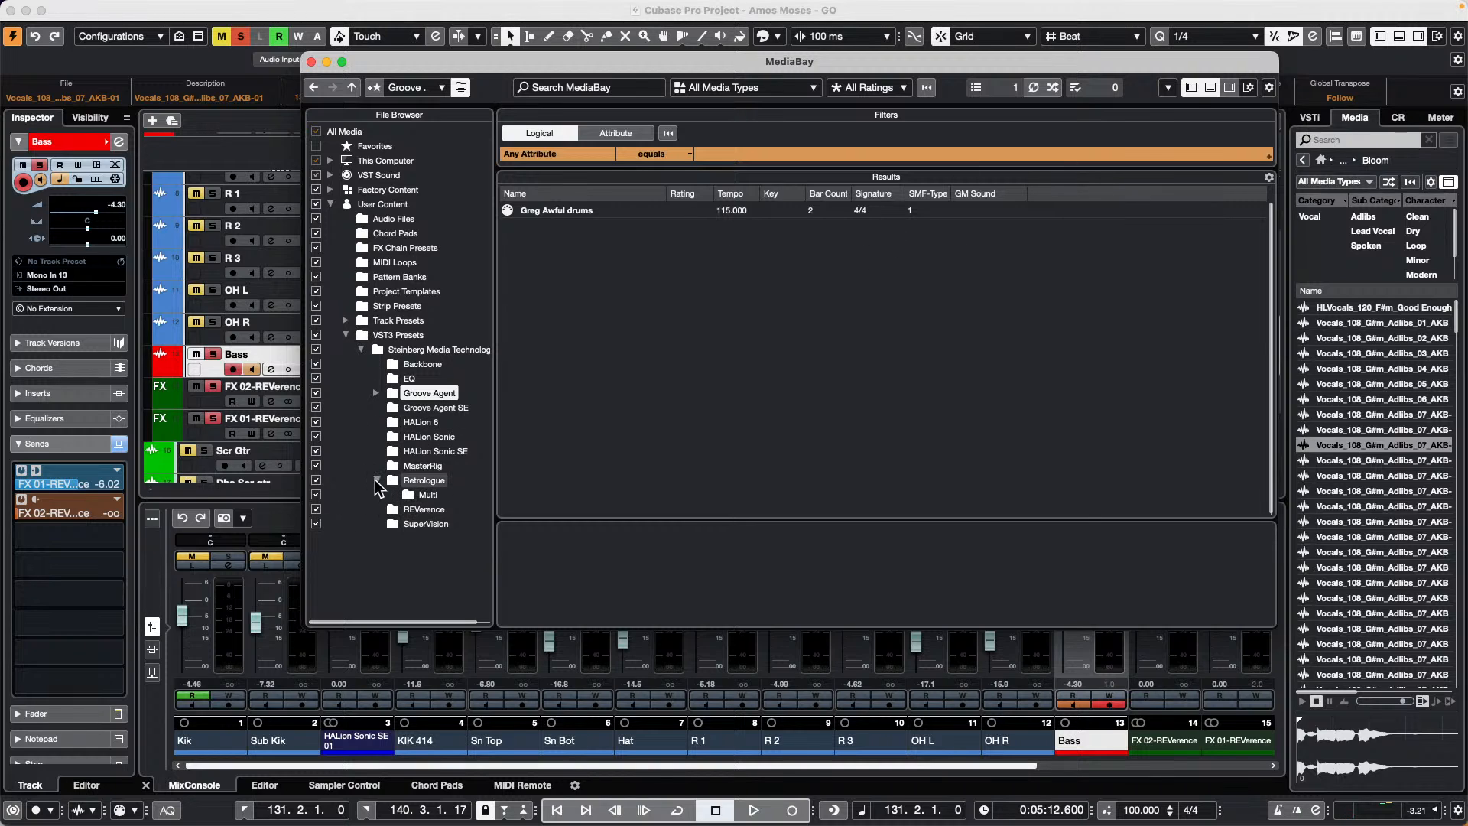
left_click(423, 492)
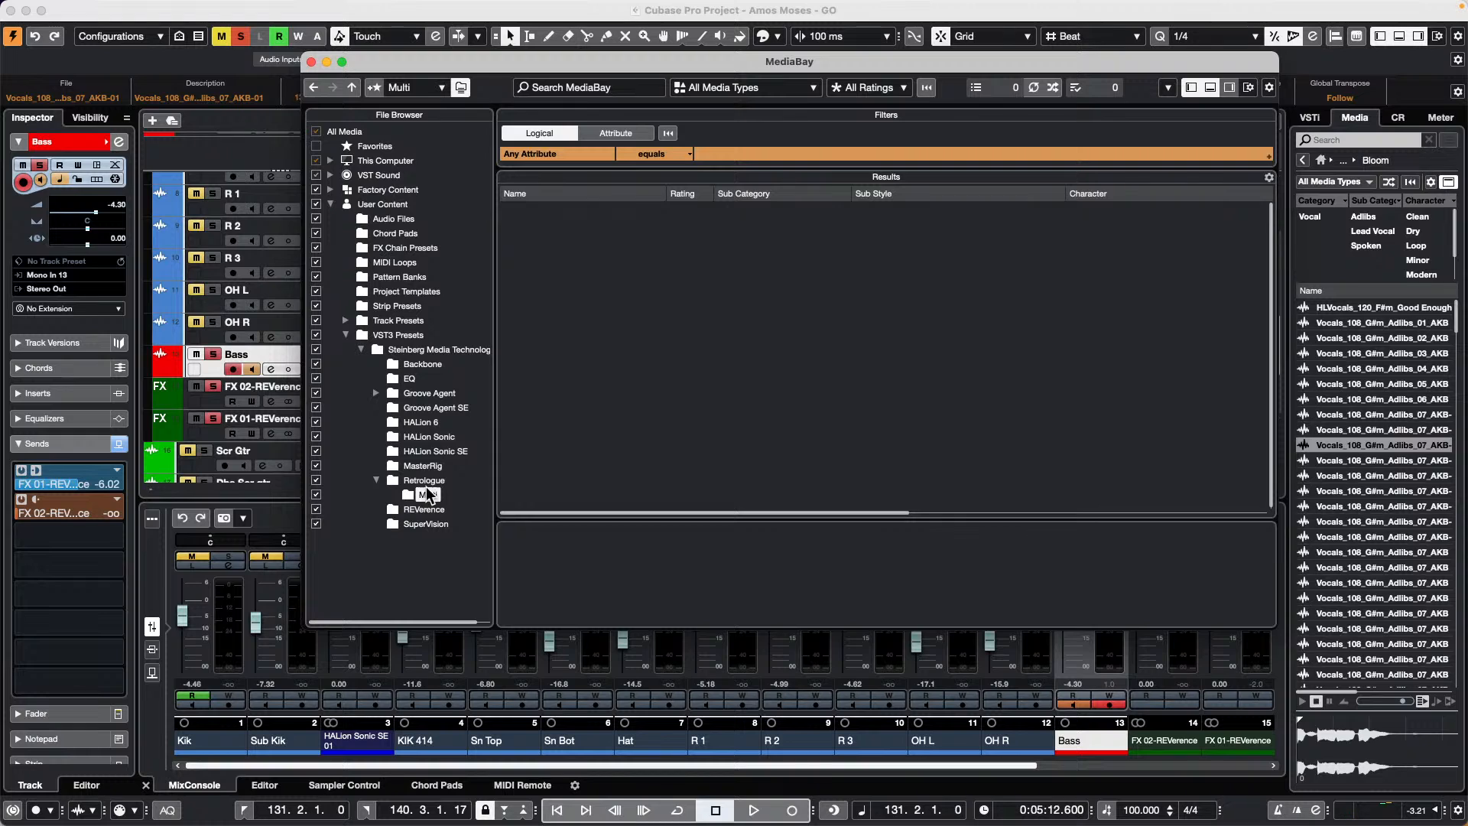
left_click(424, 480)
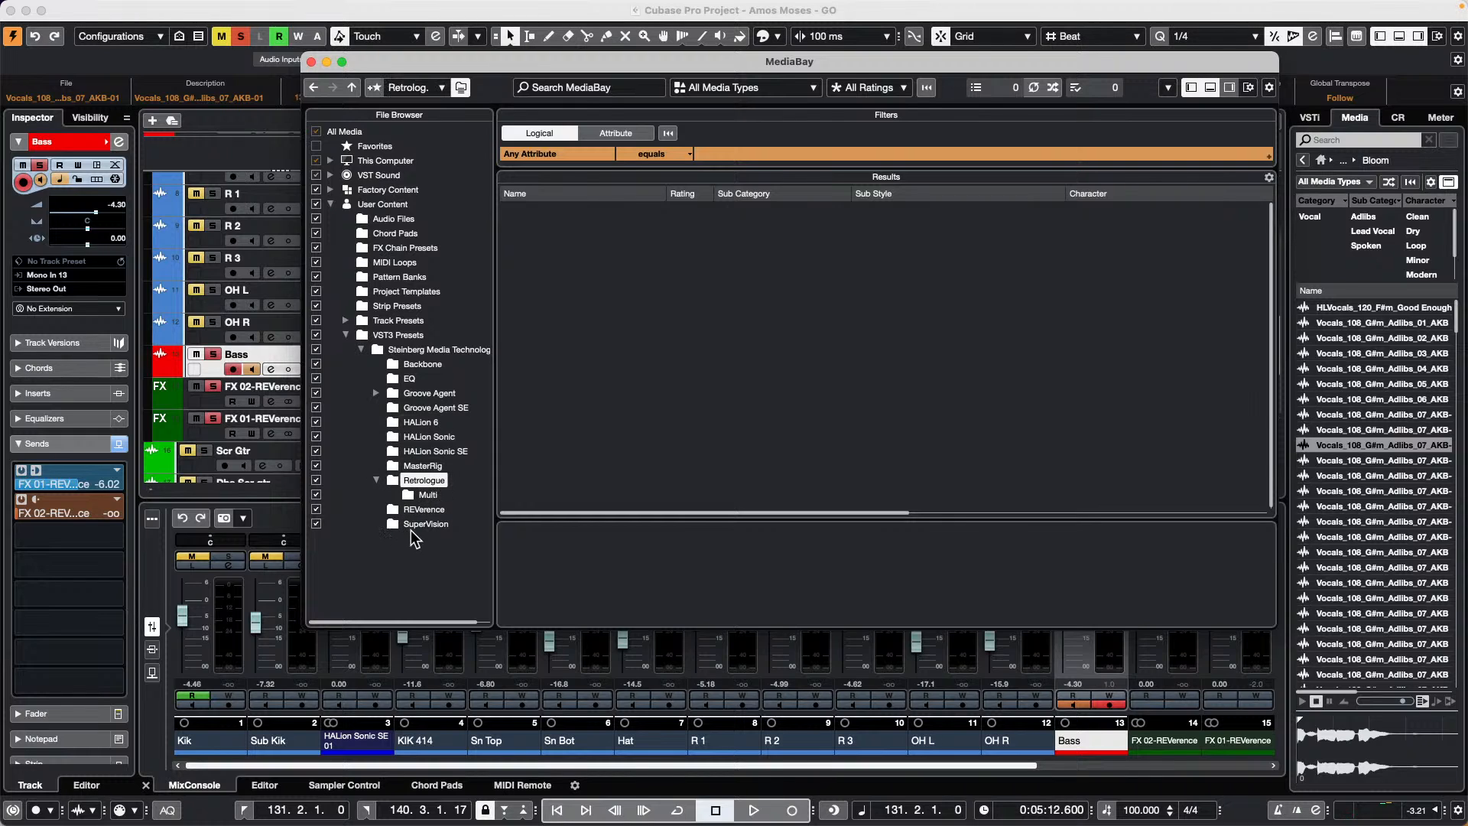
left_click(421, 510)
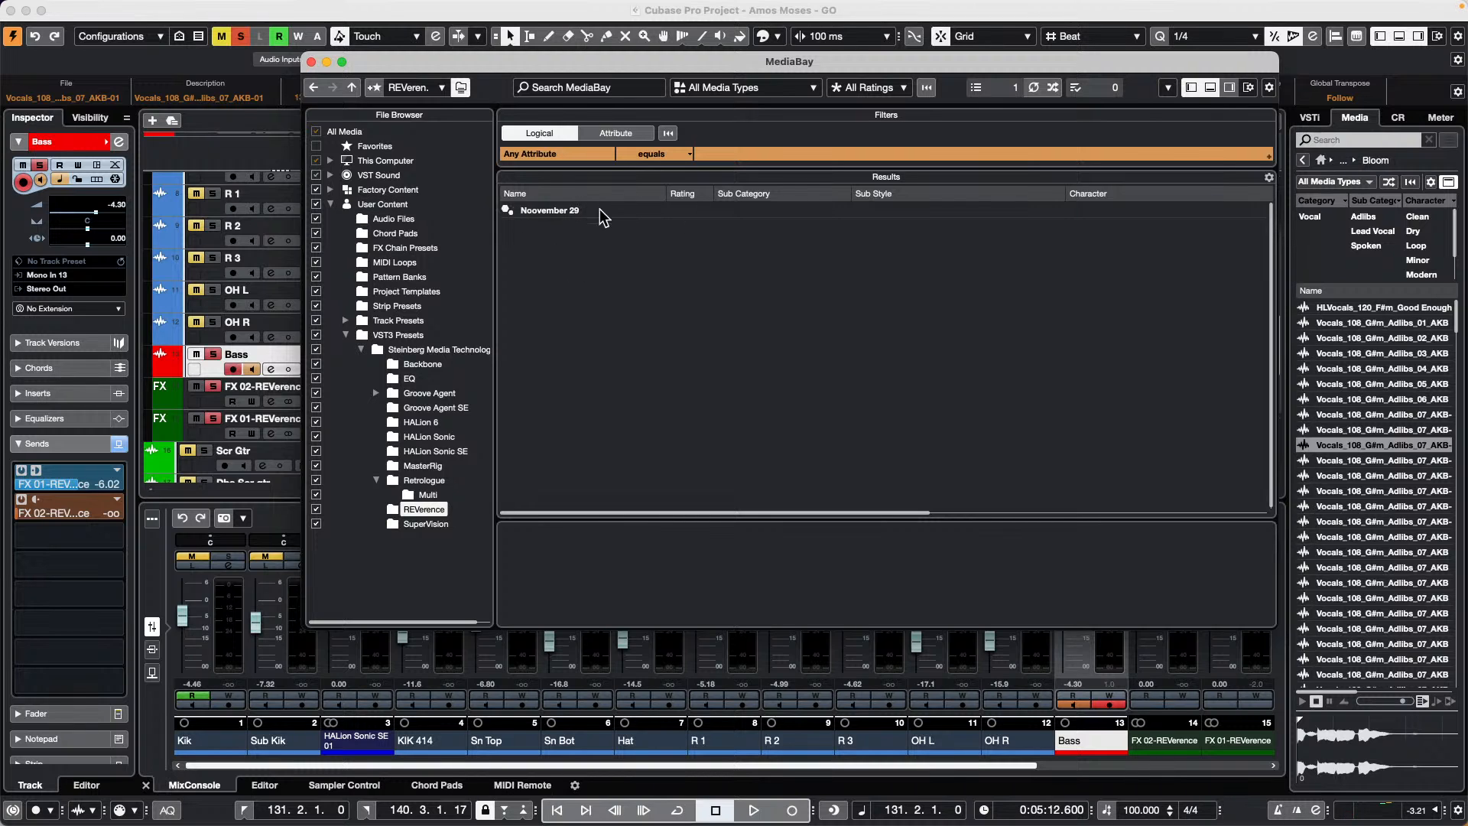
Enlarge MediaBay to fill the screen and add the Date Recorded attribute as a column in the results list
left_click_drag(642, 70, 442, 86)
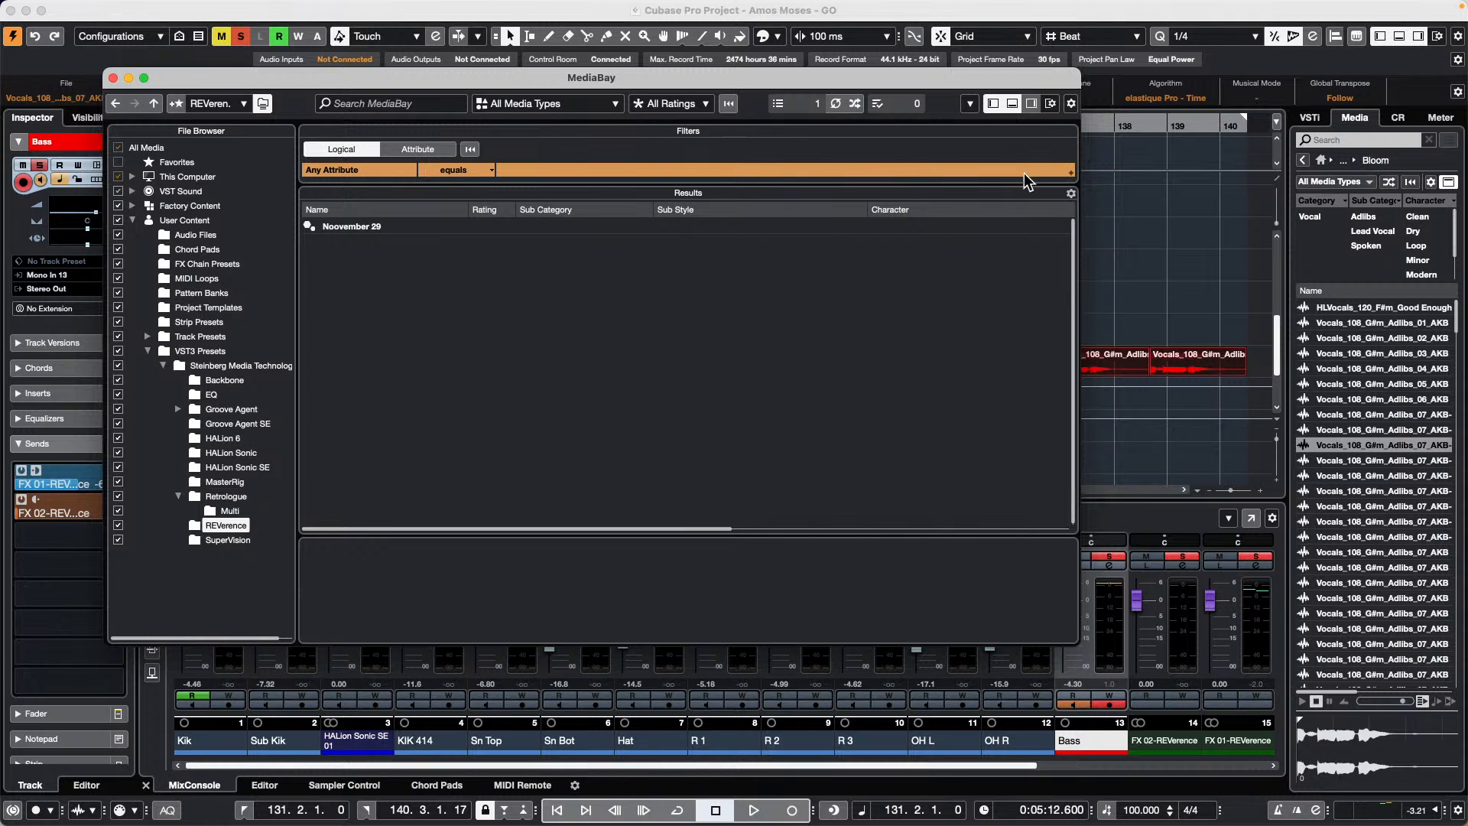
left_click(144, 76)
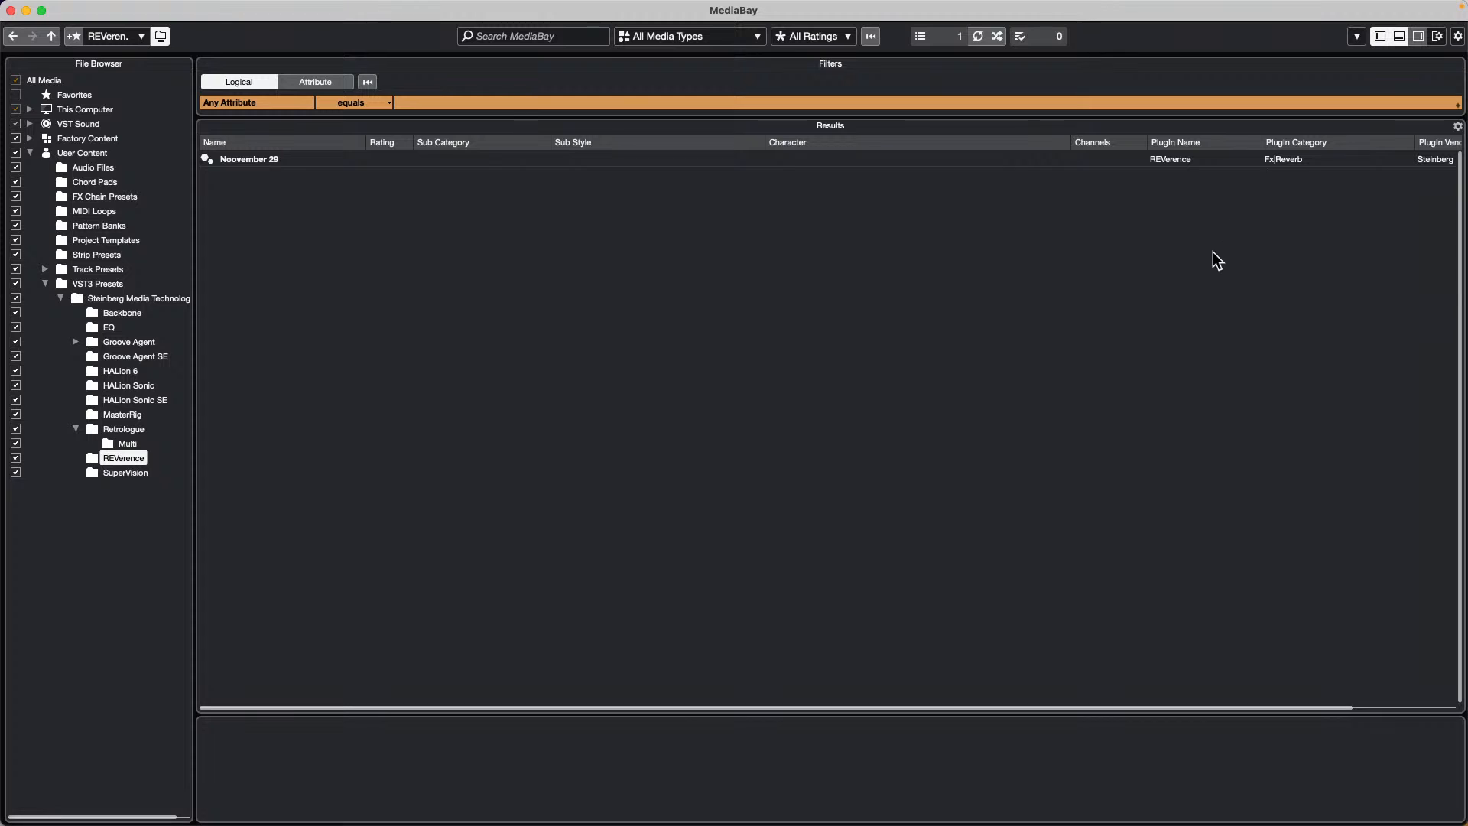
left_click(1458, 126)
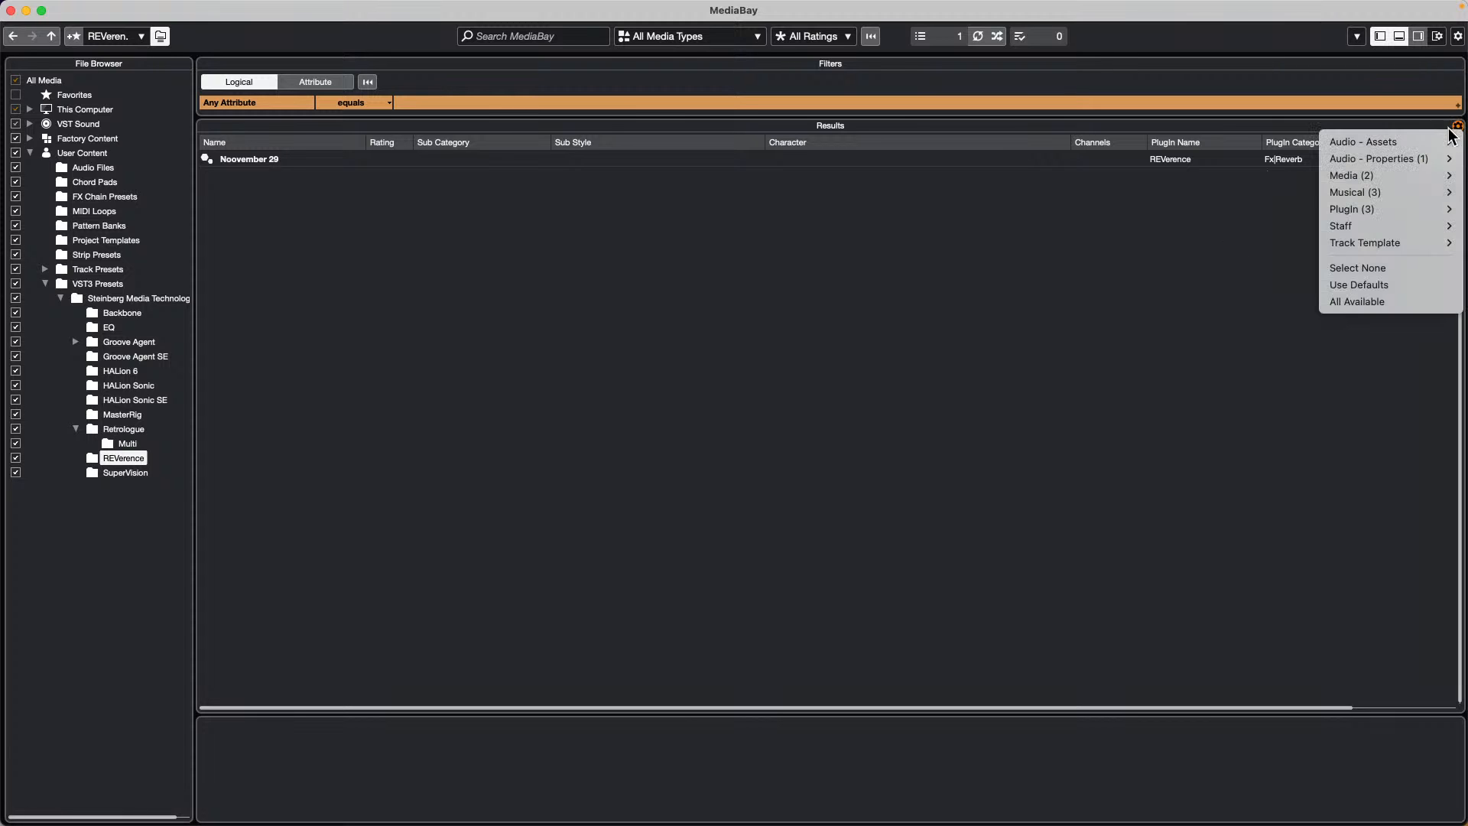
mouse_move(1392, 159)
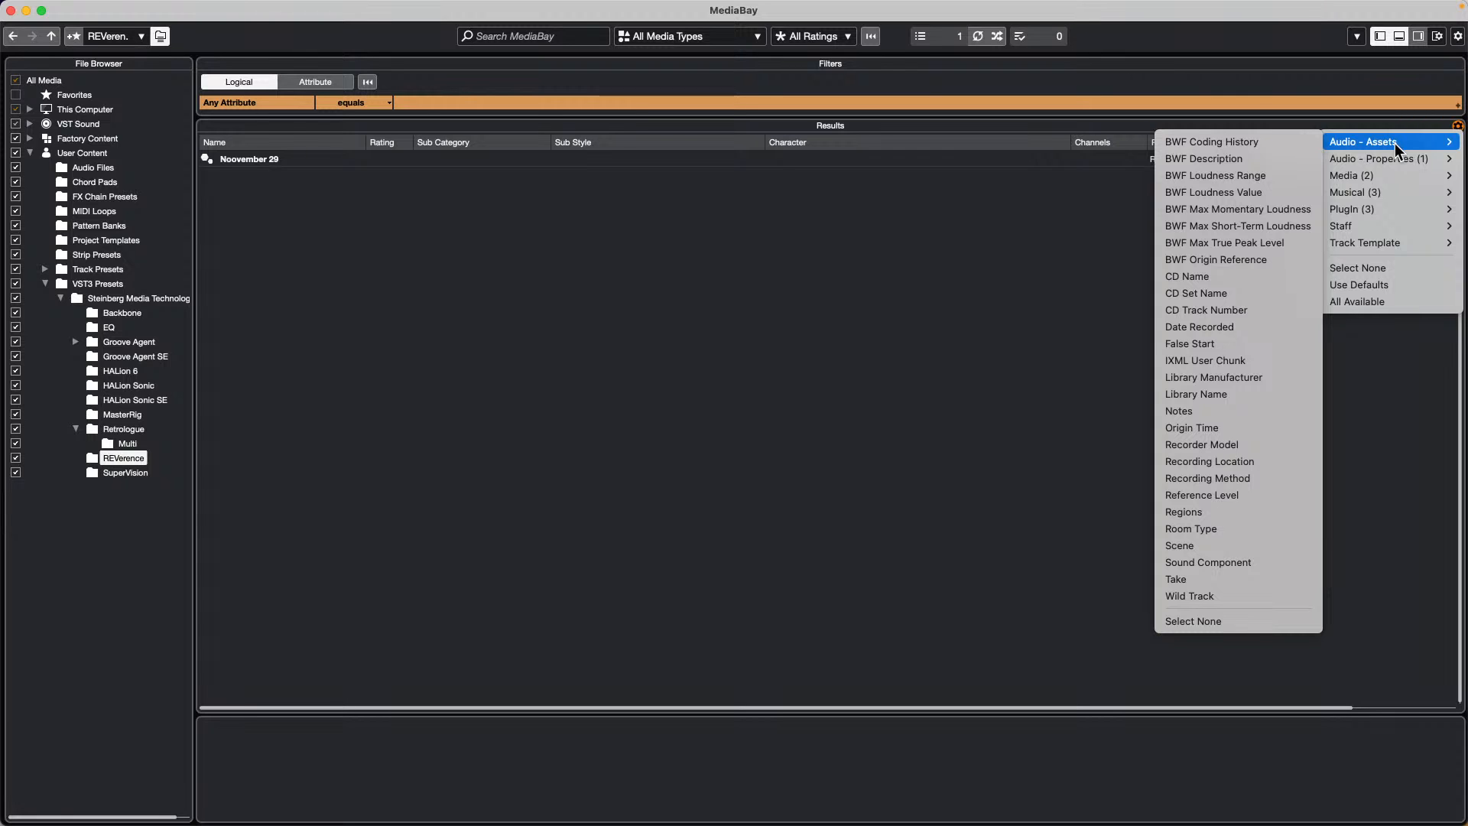
left_click(1213, 325)
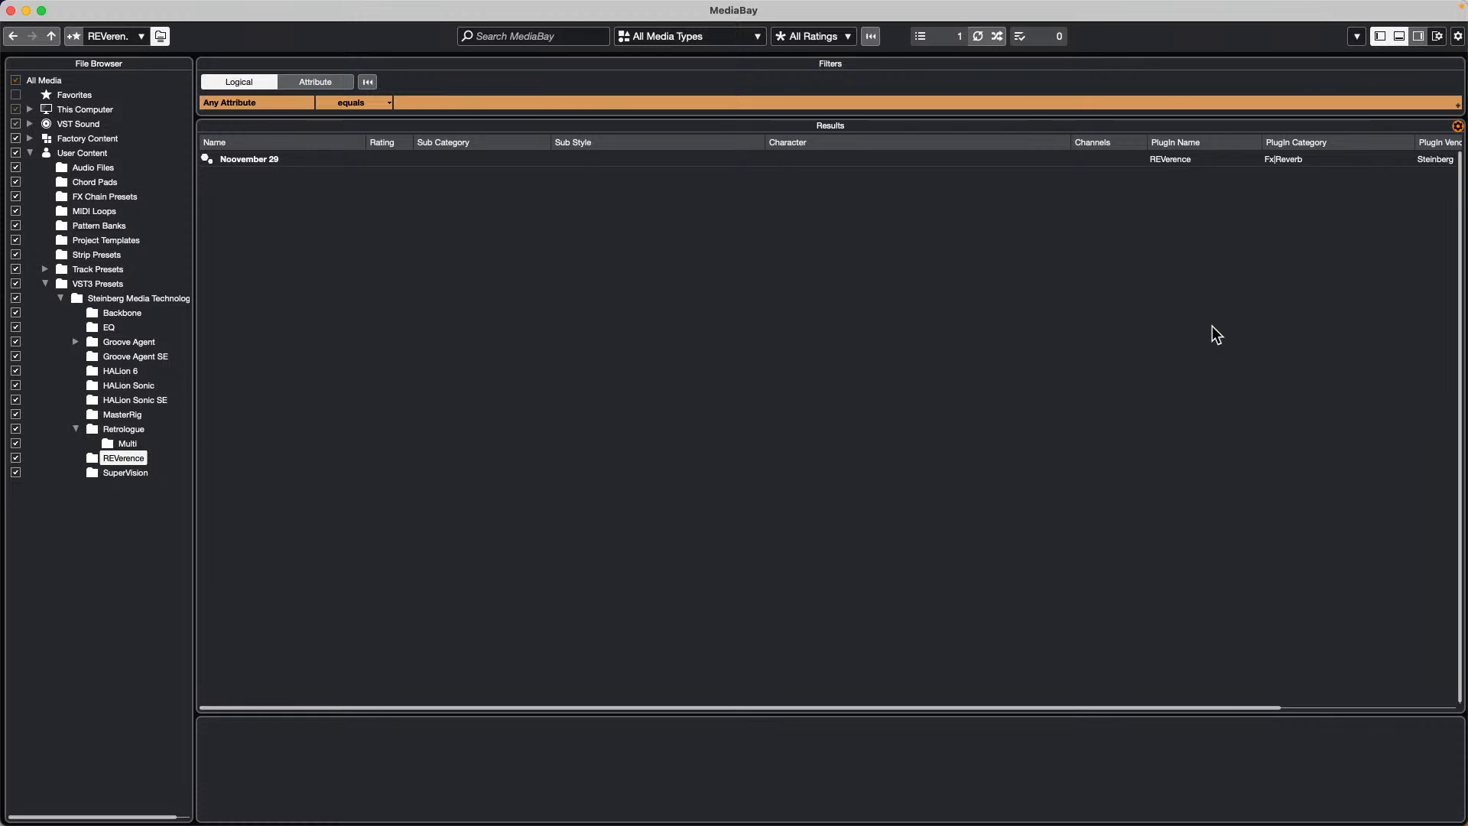
left_click_drag(1151, 708, 1372, 686)
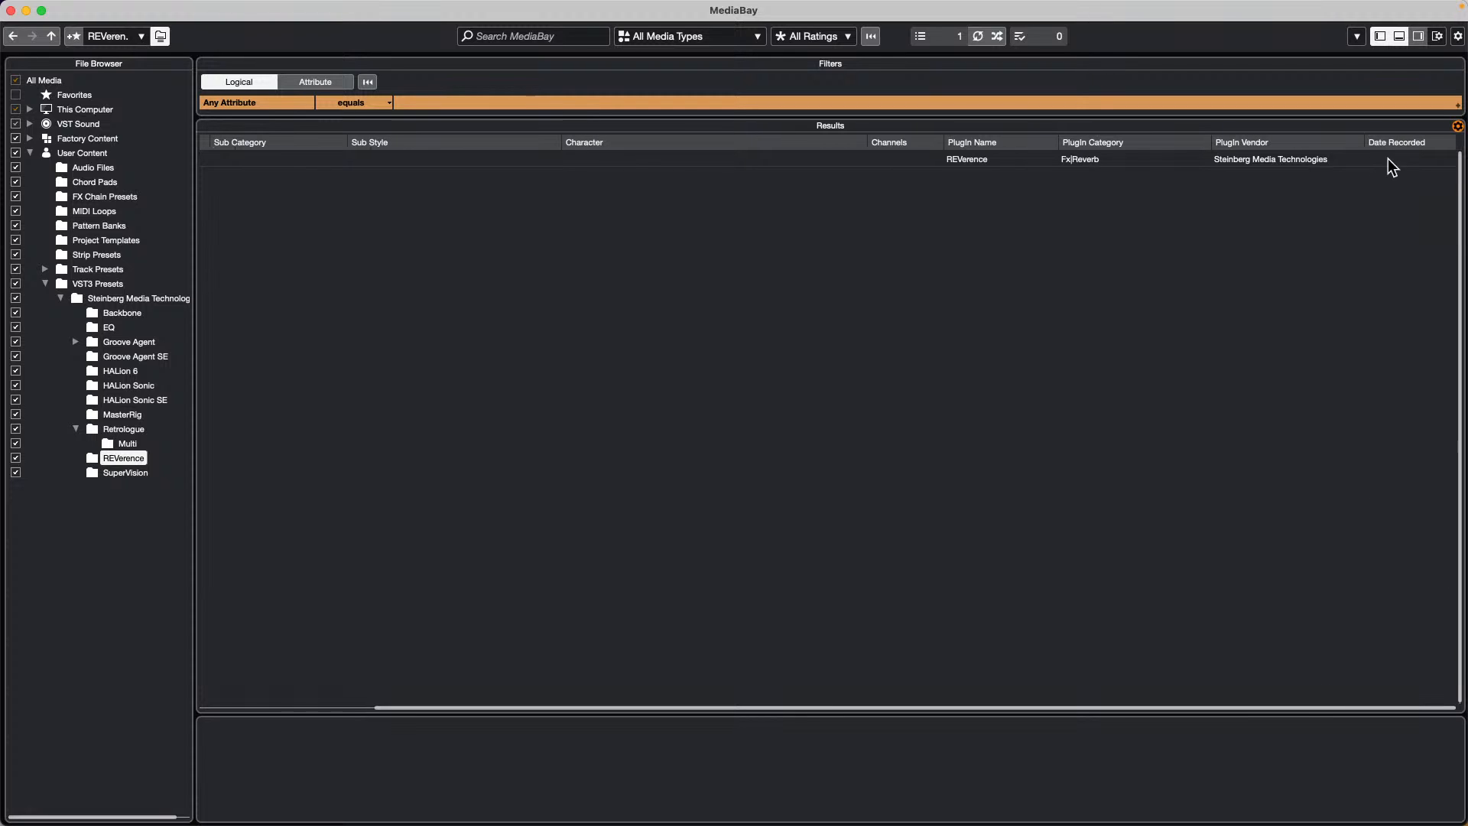
Add the Date Created and Date Modified media attributes as columns in the MediaBay results list
left_click(1456, 127)
mouse_move(1357, 175)
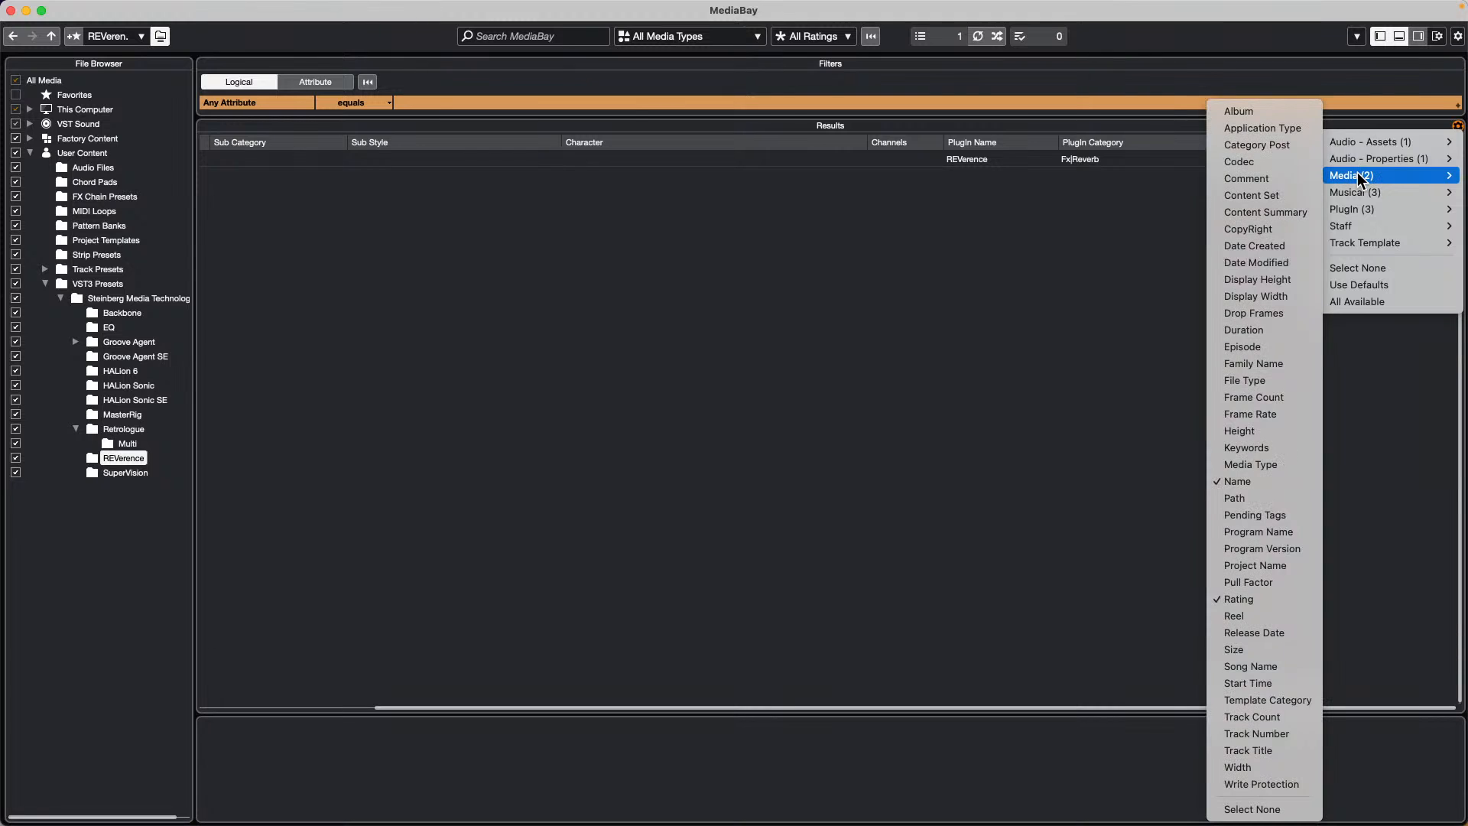
left_click(1227, 248)
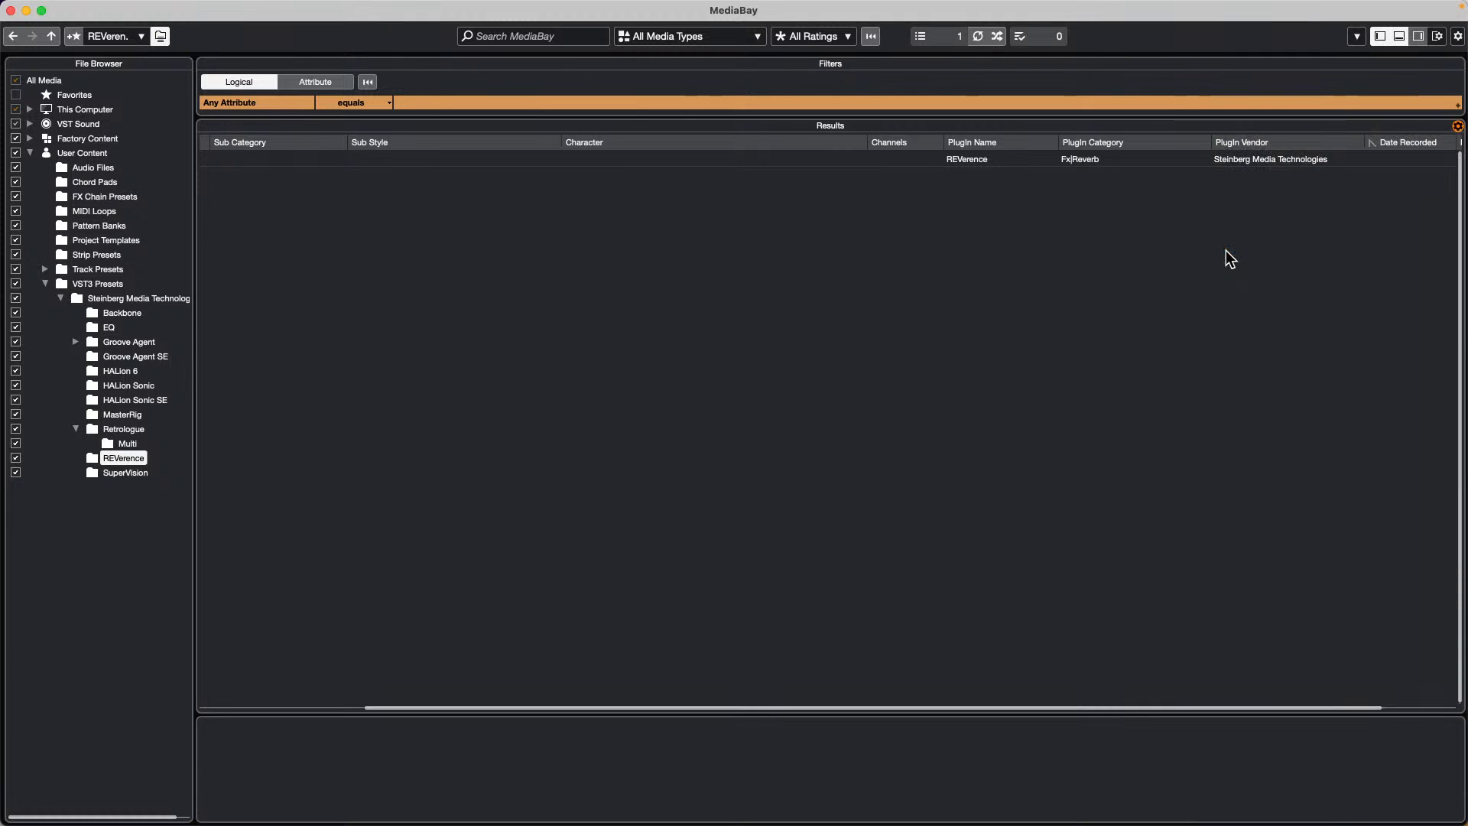
left_click(1457, 127)
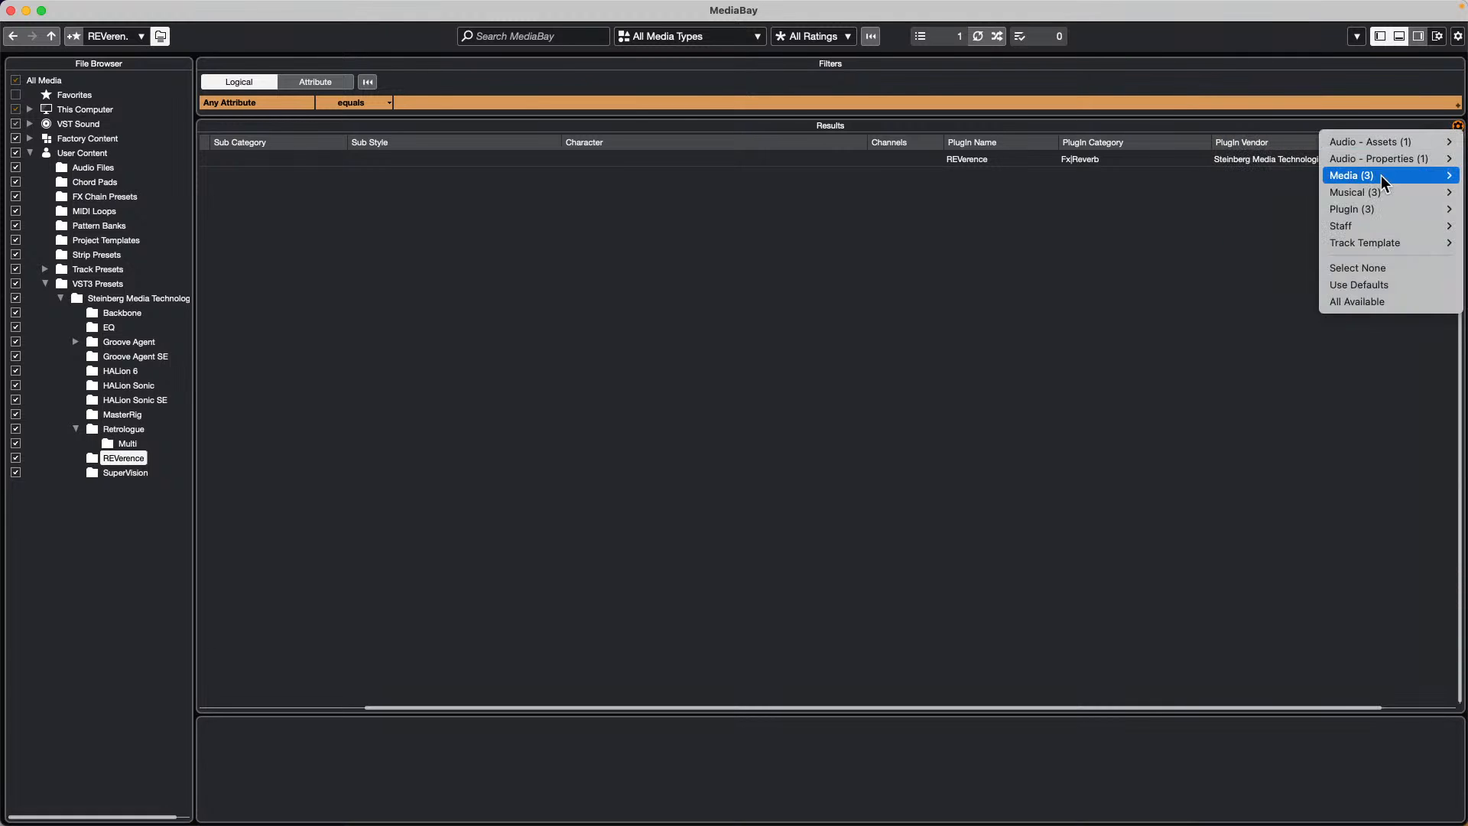
mouse_move(1386, 179)
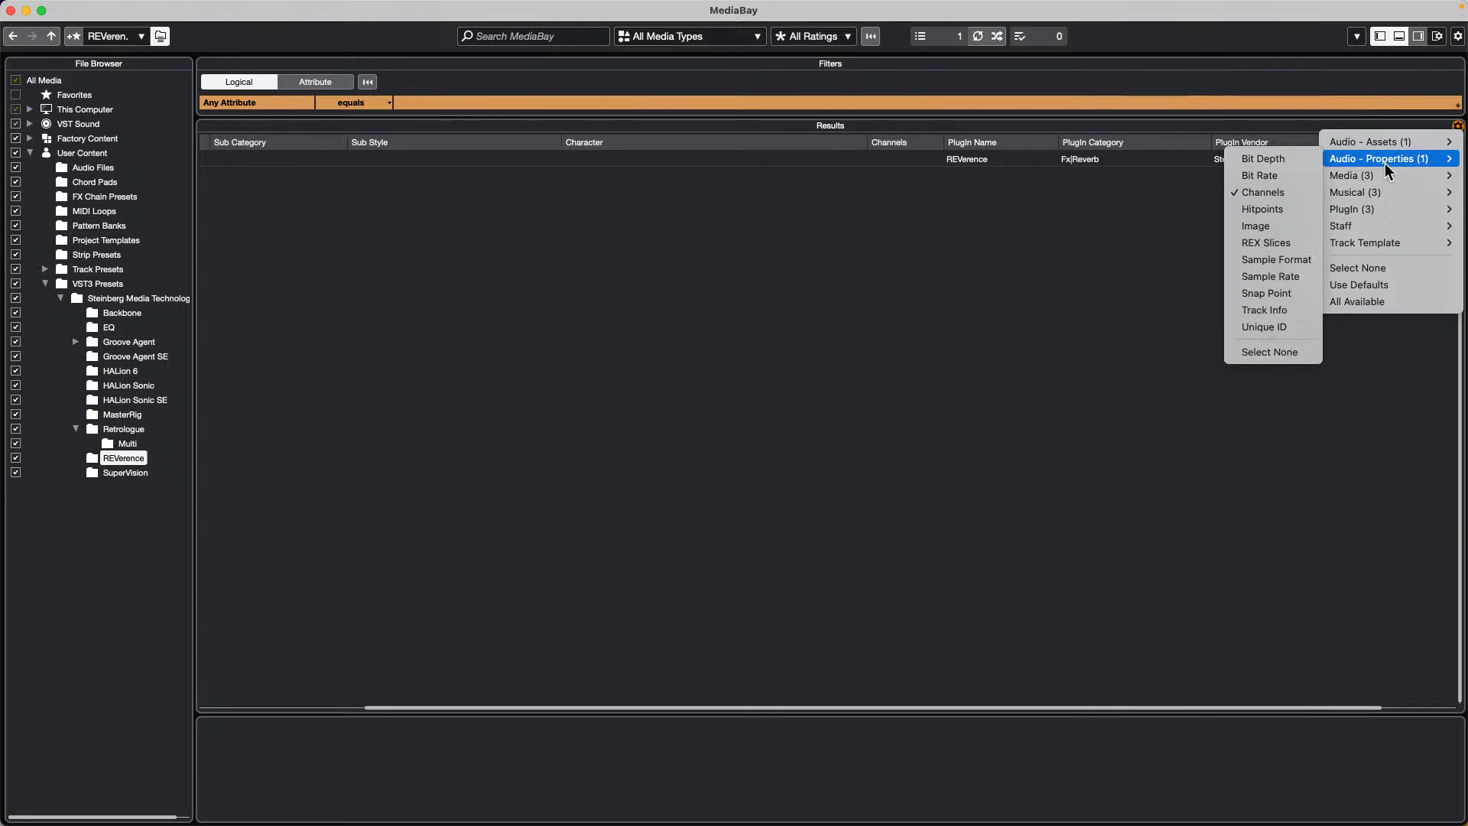
mouse_move(1377, 213)
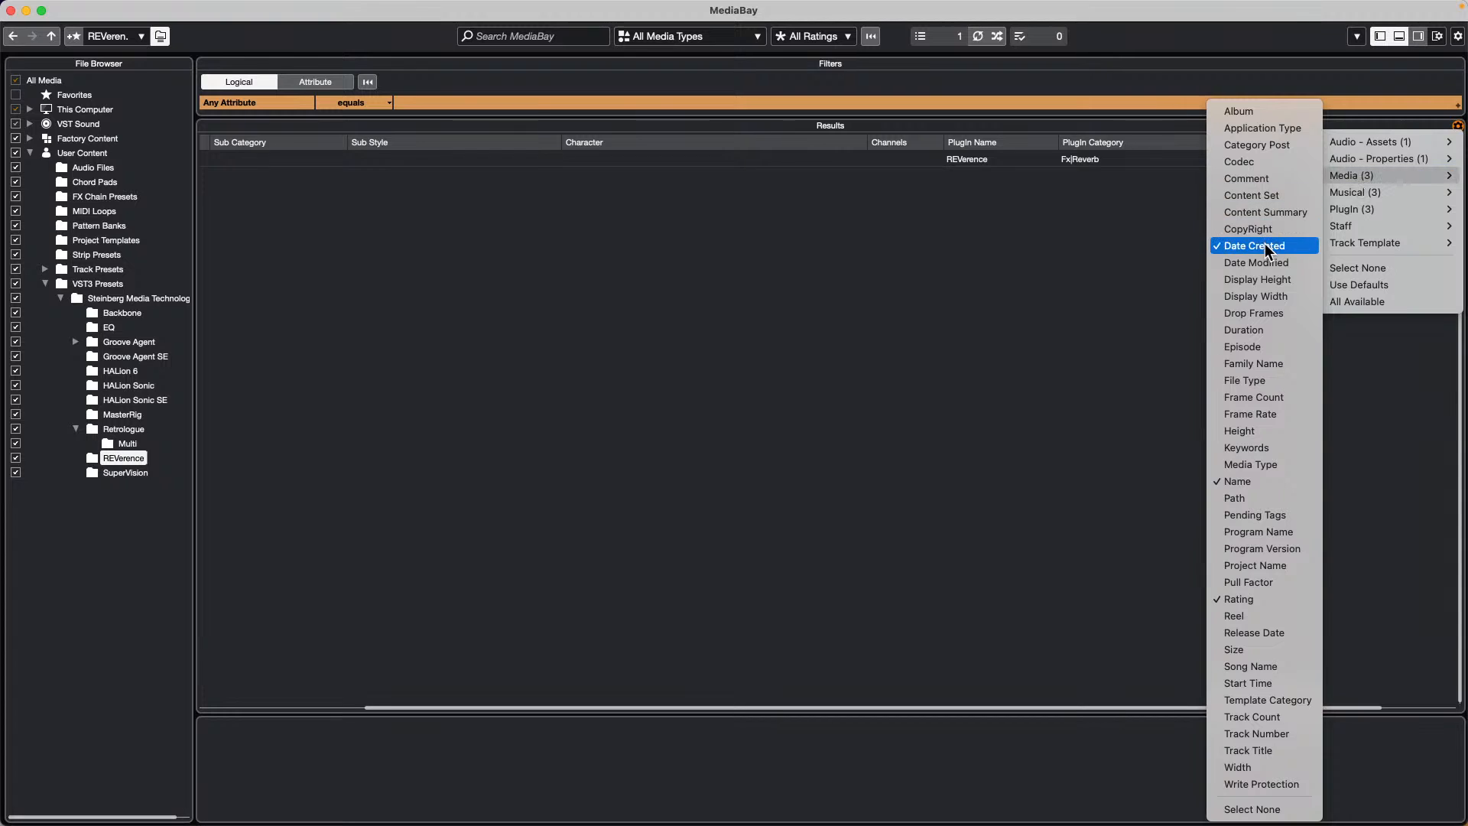
left_click(1276, 265)
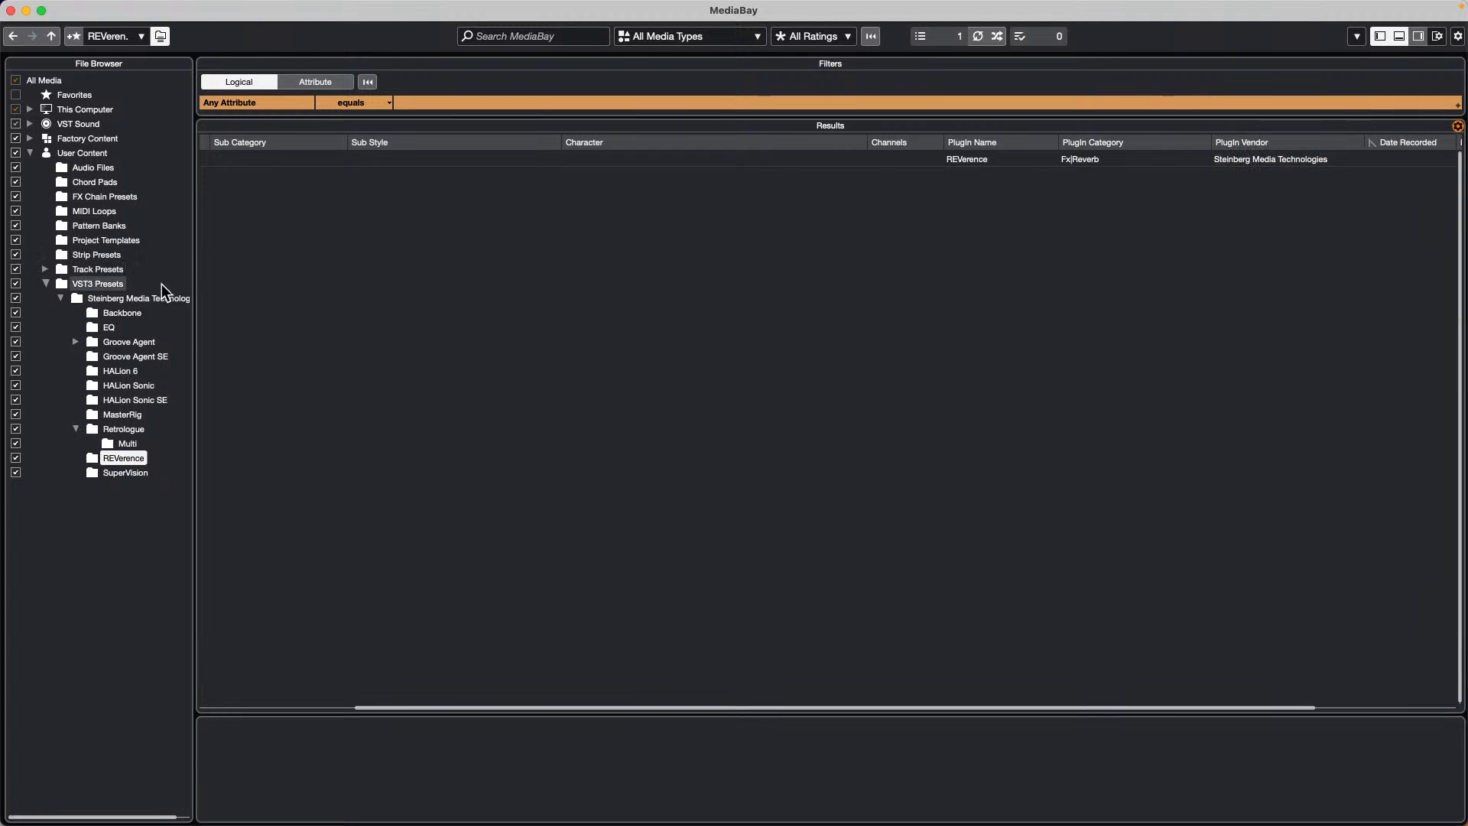
Check which Media attributes are enabled for the results list and close MediaBay
left_click(1406, 159)
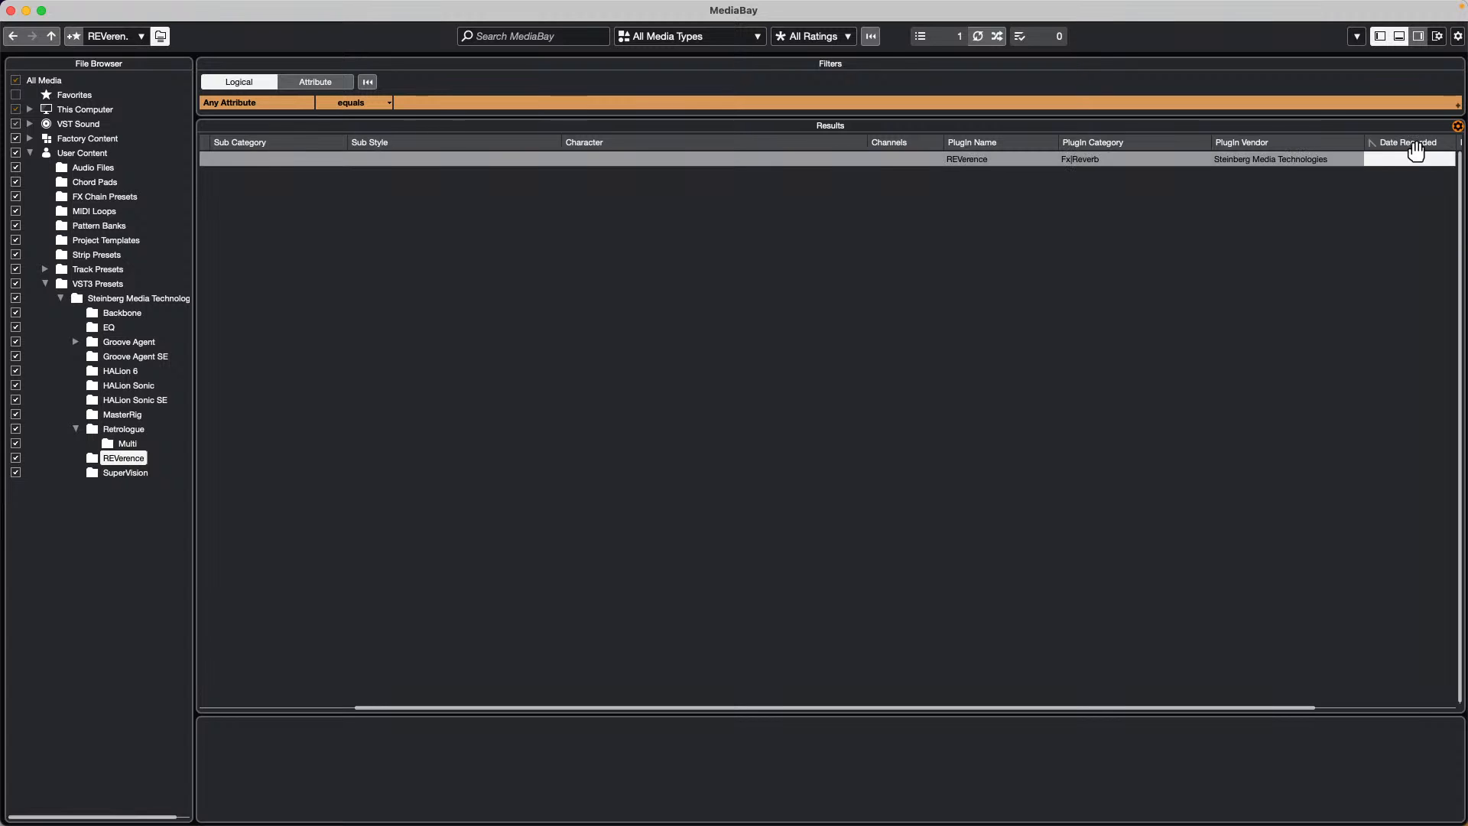
left_click(1457, 126)
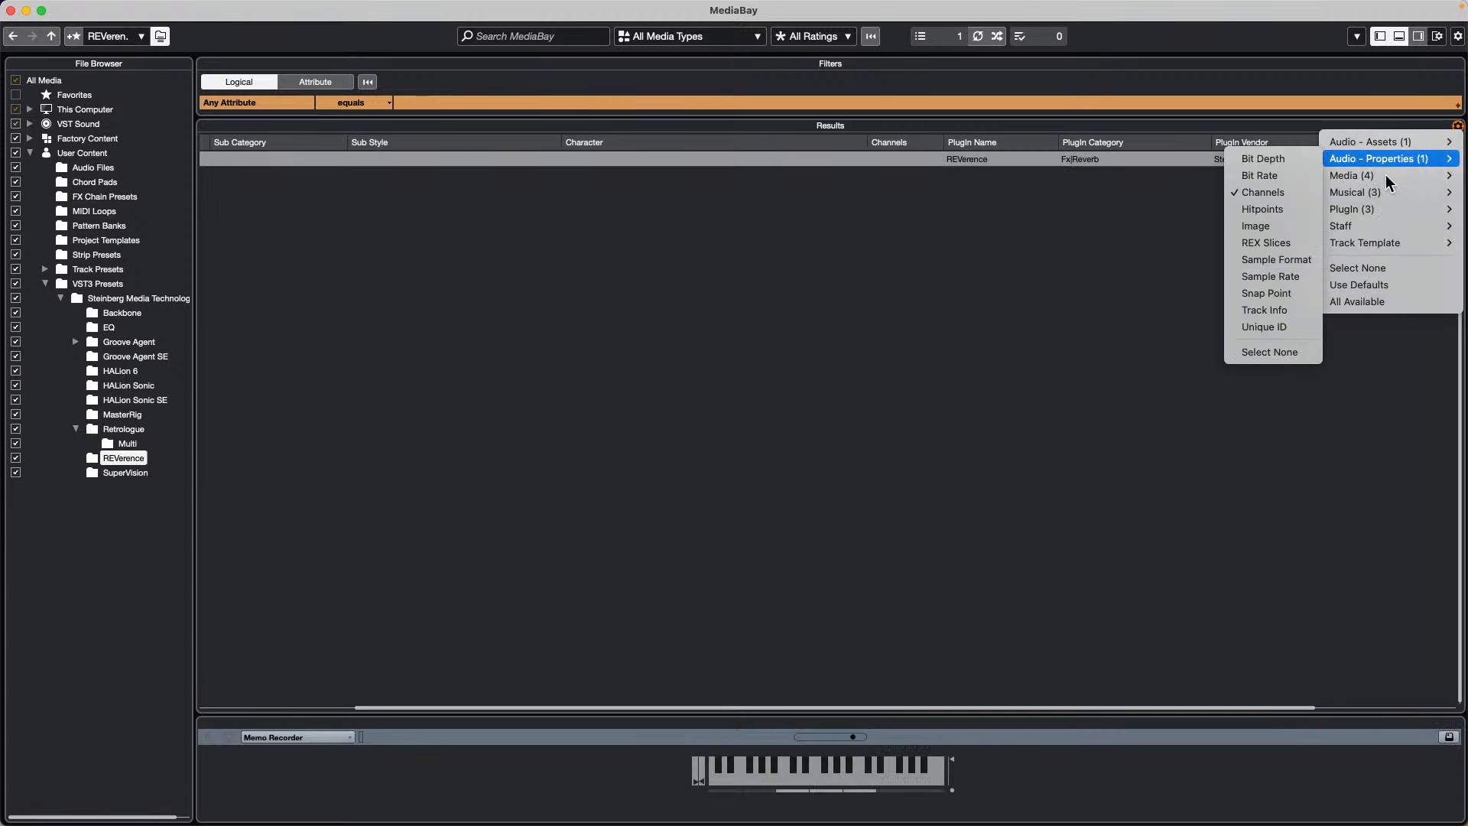
mouse_move(1385, 177)
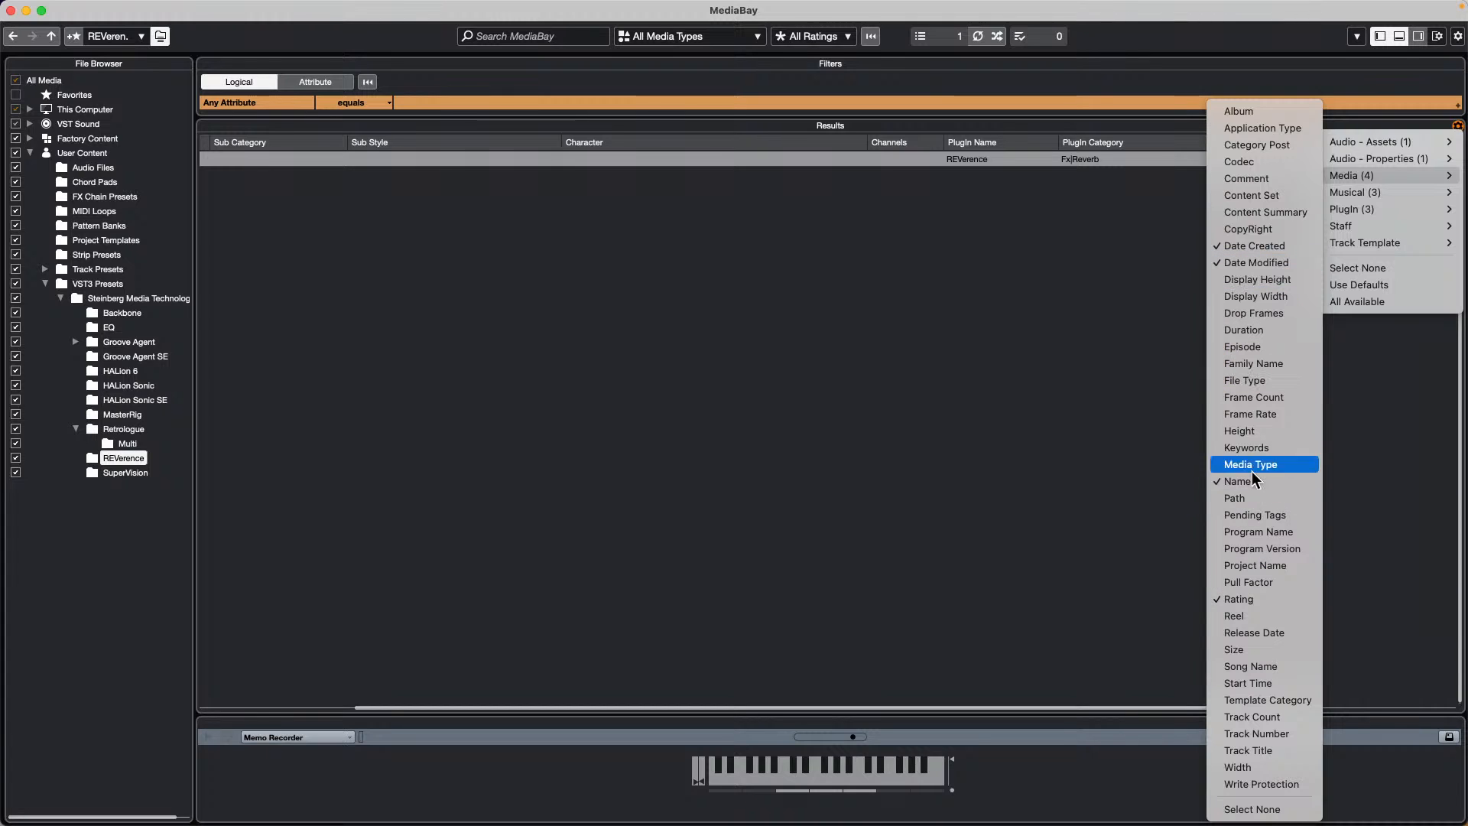
left_click(1157, 386)
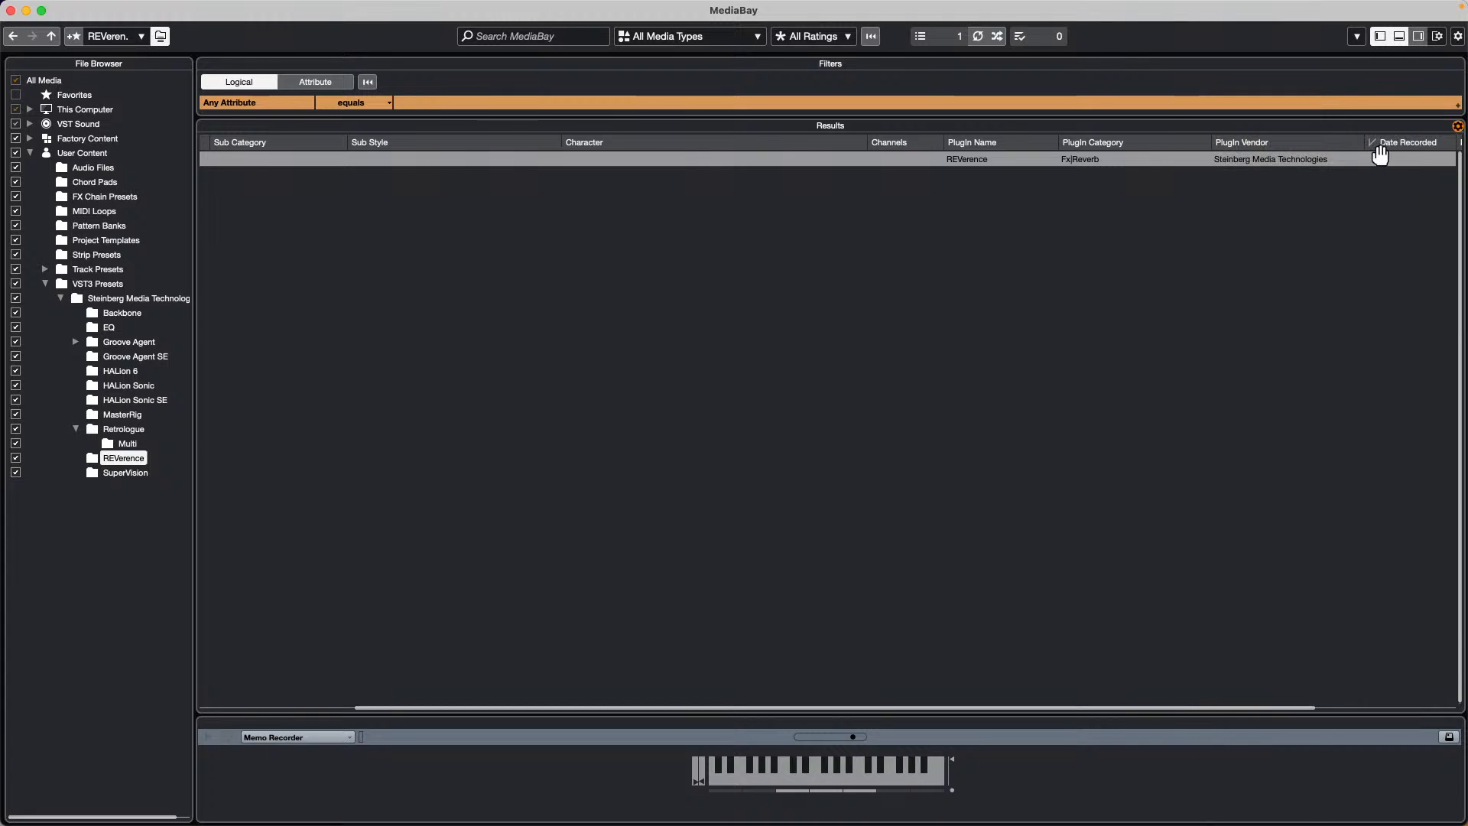
left_click(11, 10)
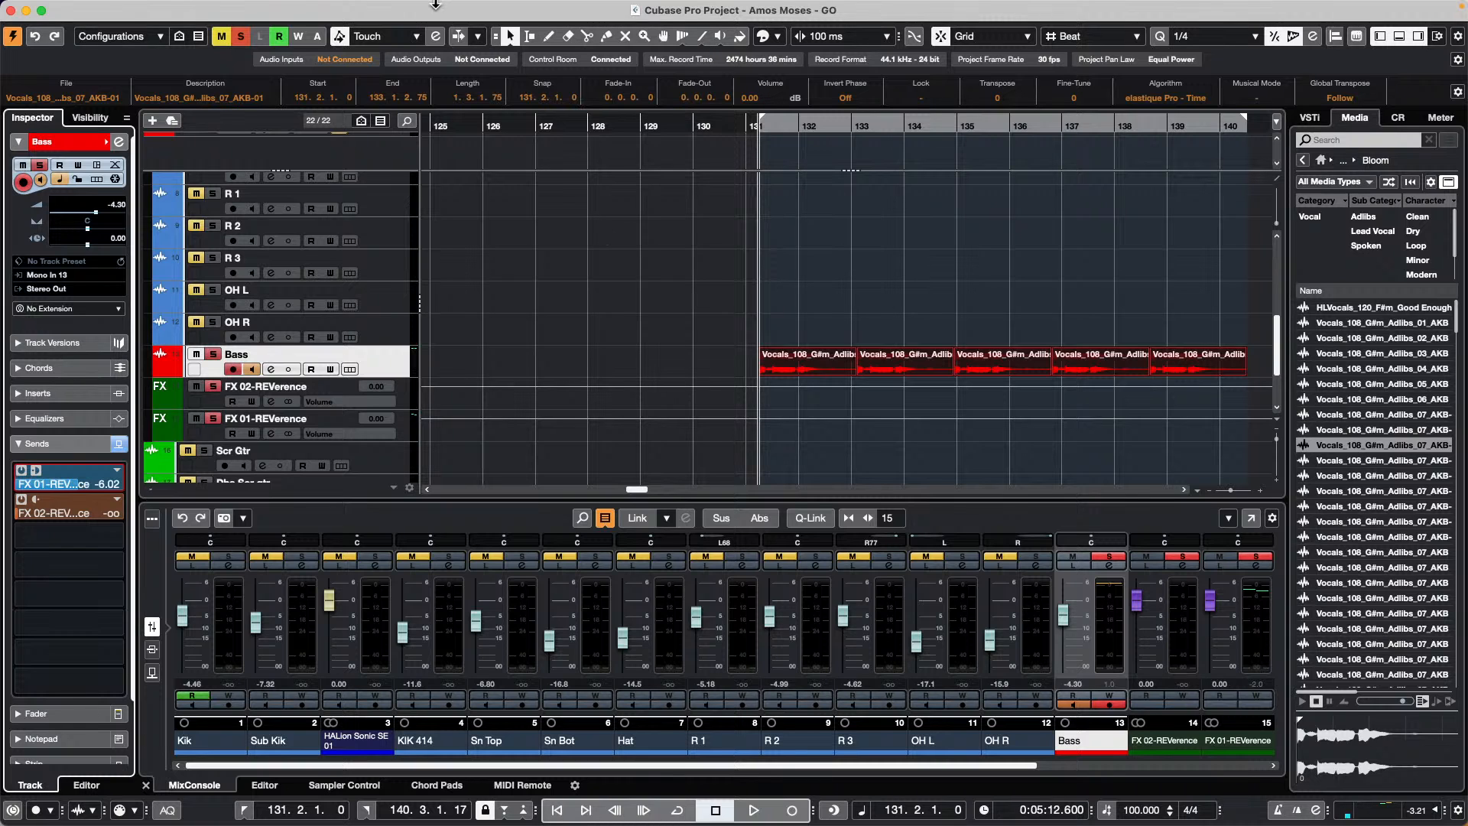
Open the recent project "jump off.cpr" and activate it
left_click(101, 8)
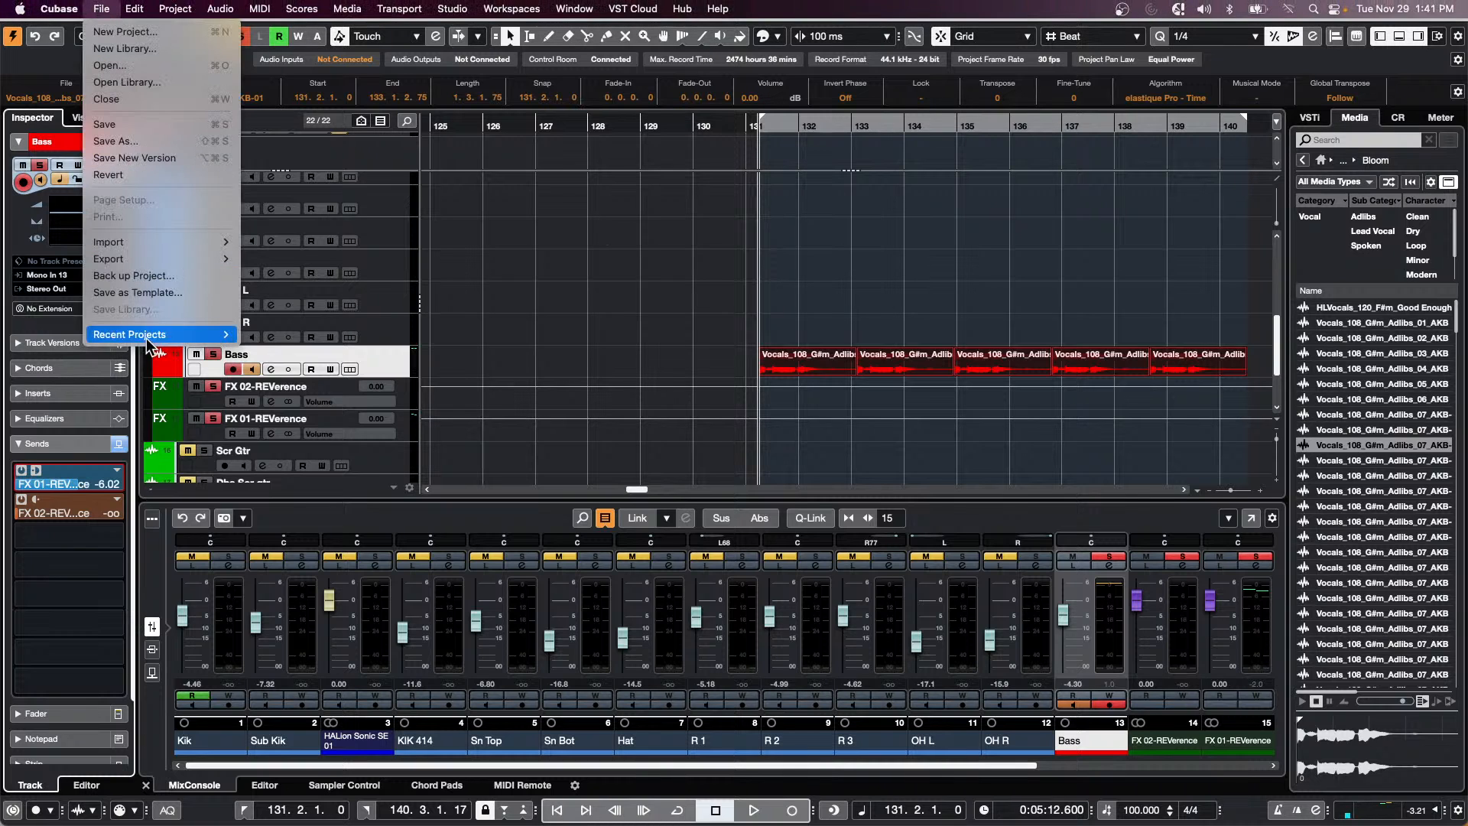
mouse_move(176, 336)
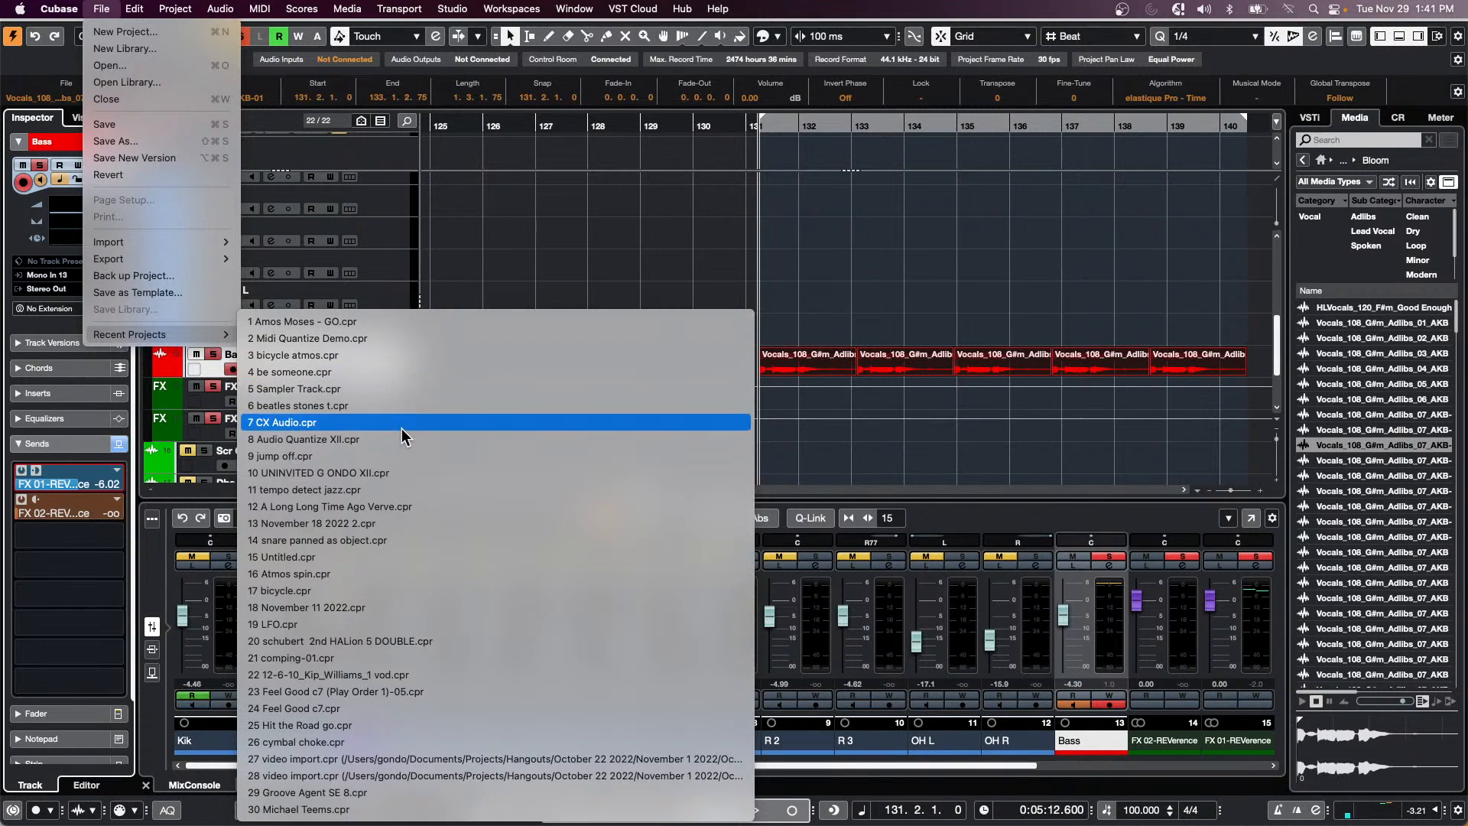
left_click(406, 459)
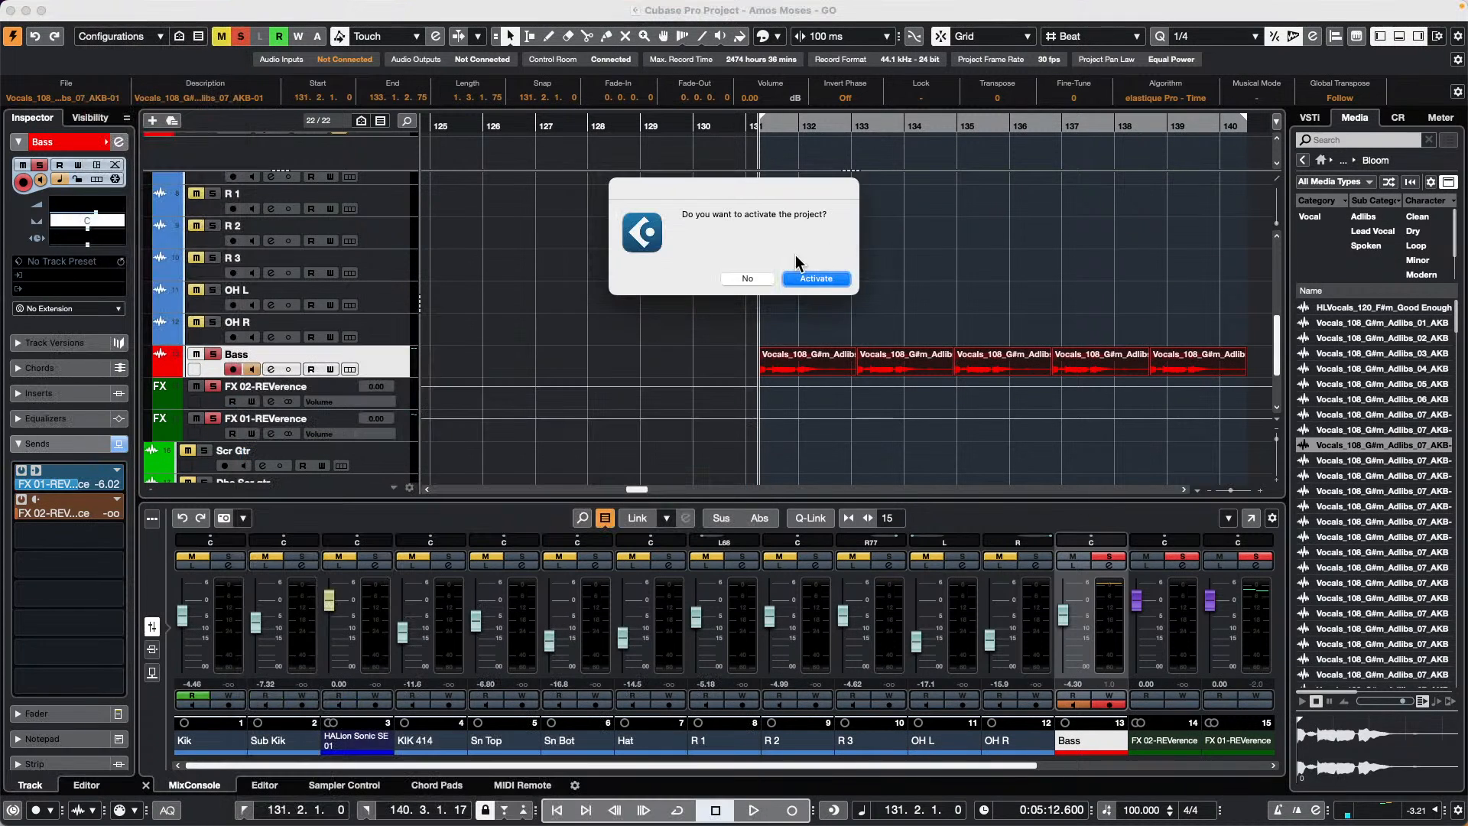
left_click(828, 281)
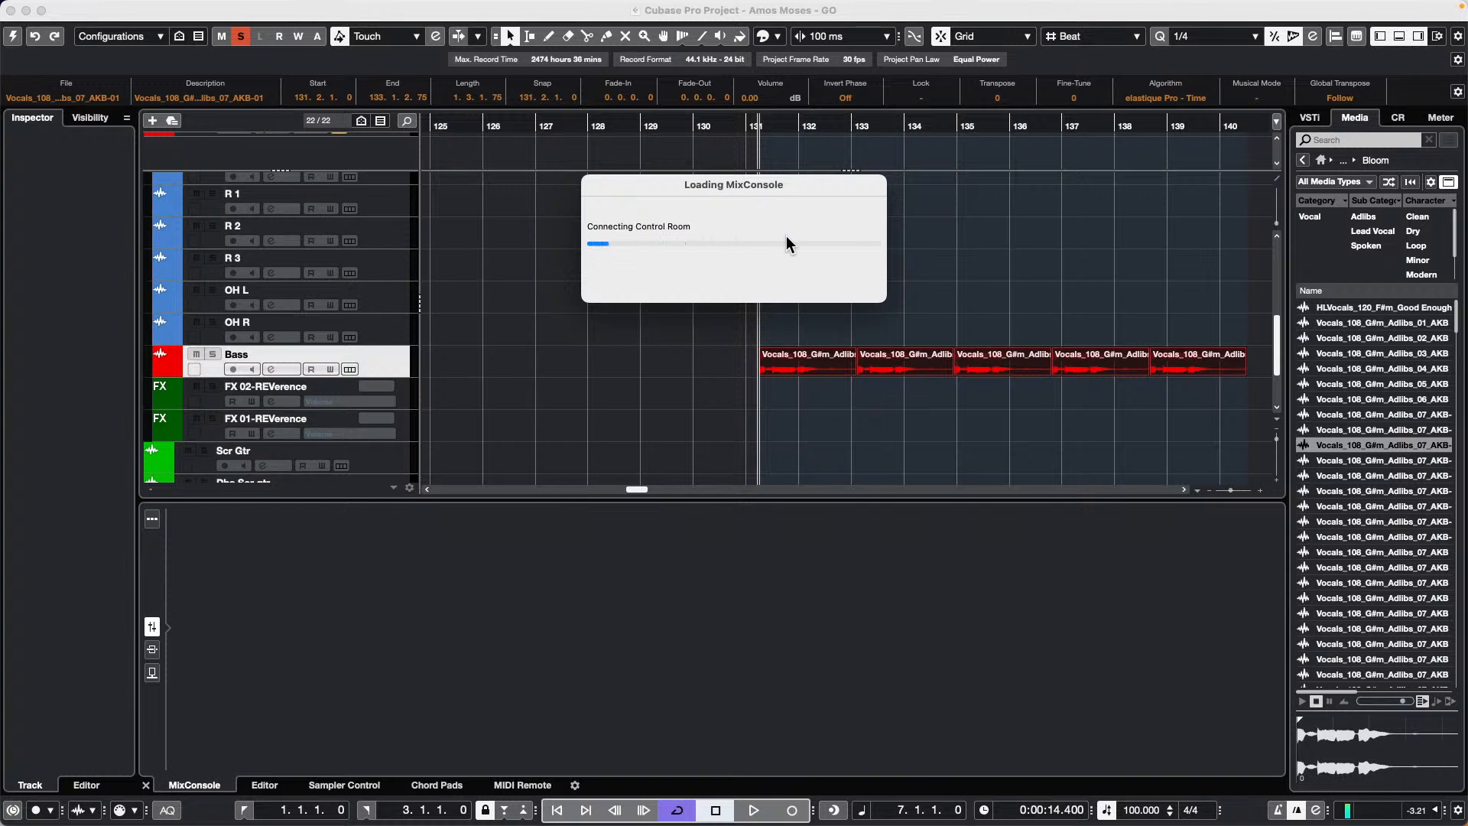
left_click(910, 377)
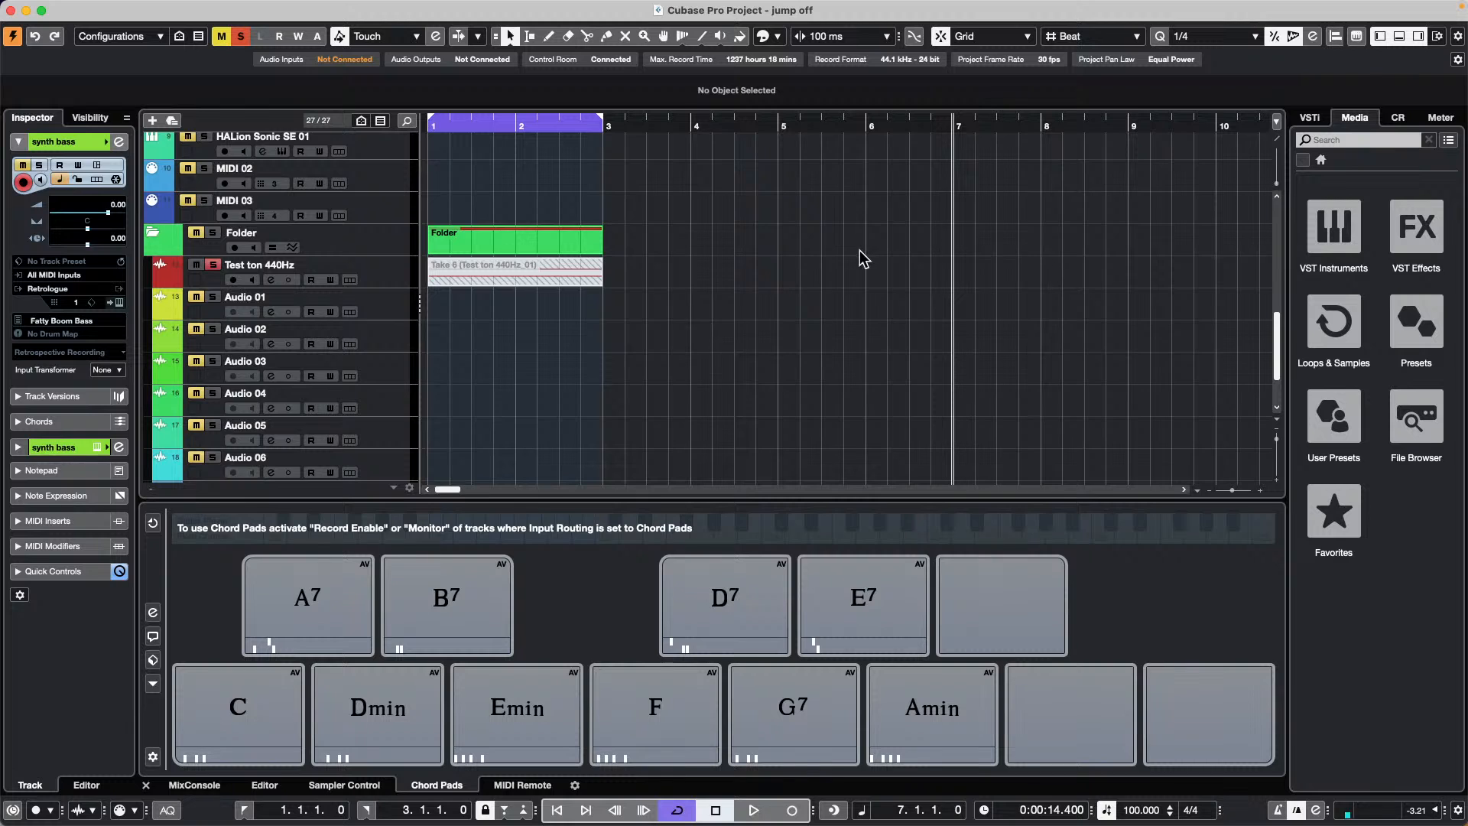
Start playback at the E.Piano part and solo the E.Piano track
scroll(918, 277, "down", 2)
scroll(964, 277, "down", 5)
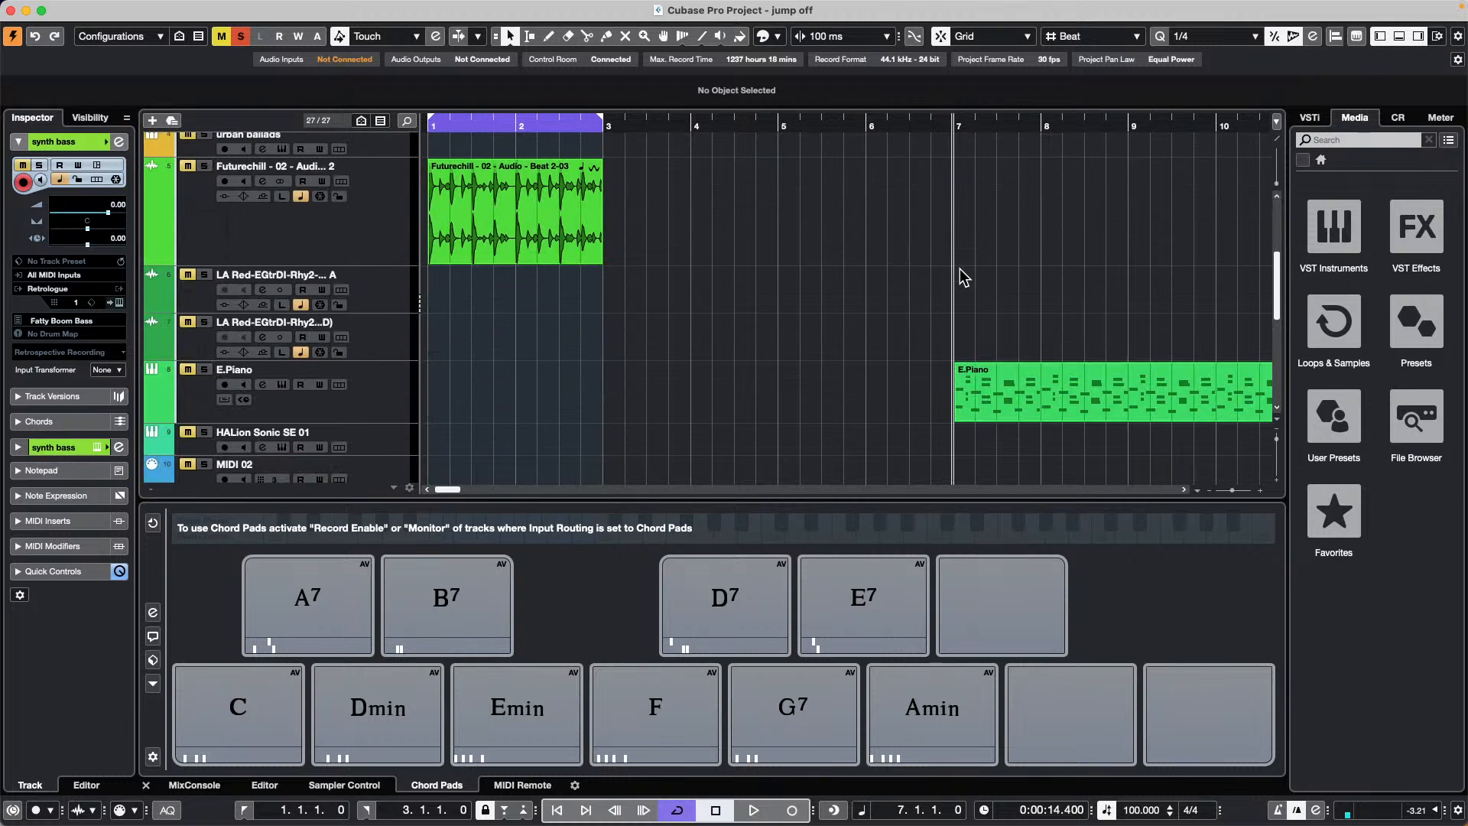
key("space")
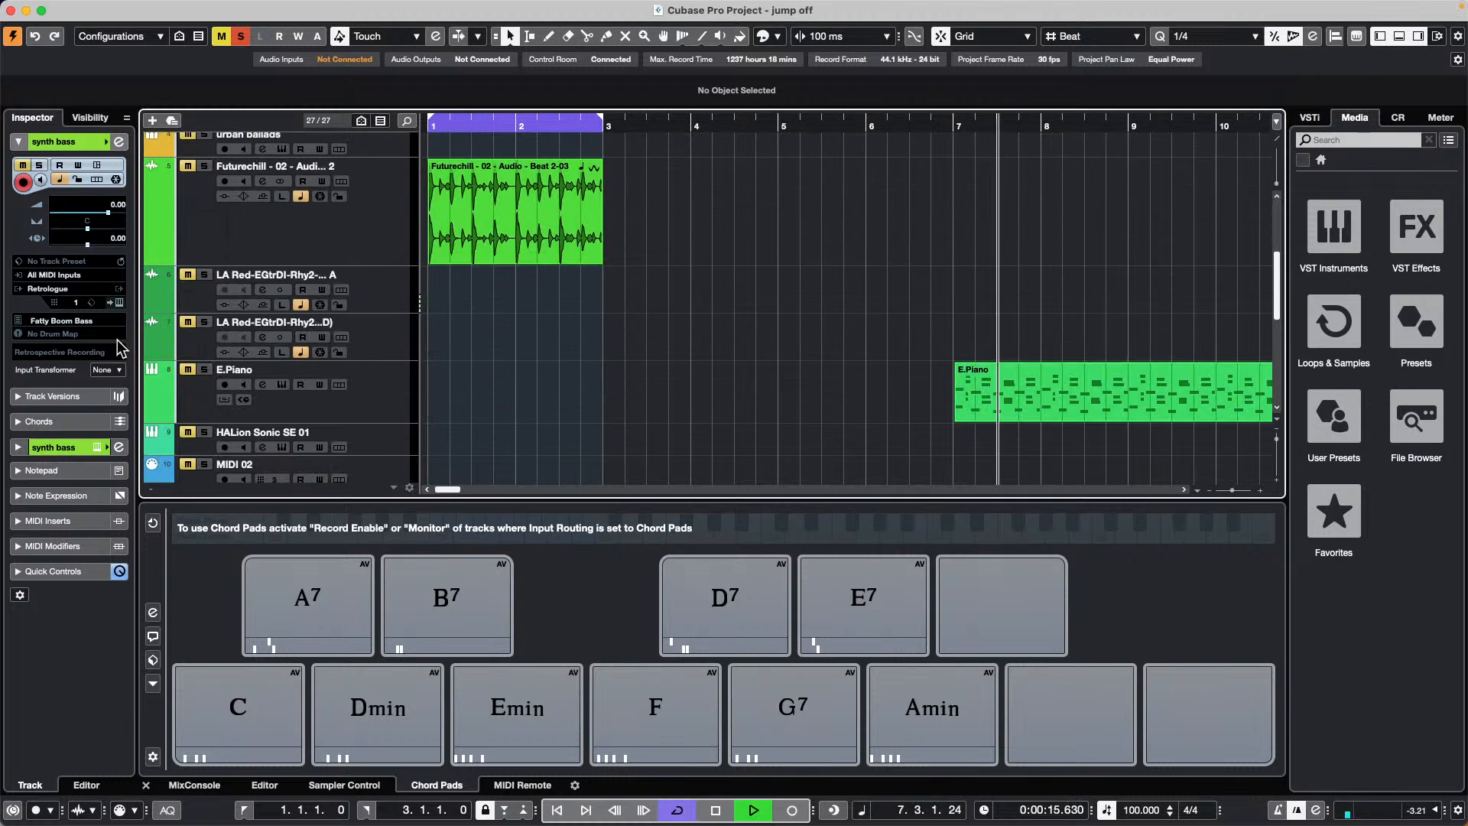
left_click(204, 369)
Set the cycle range to the E.Piano part, audition the loop and stop playback
left_click(1117, 408)
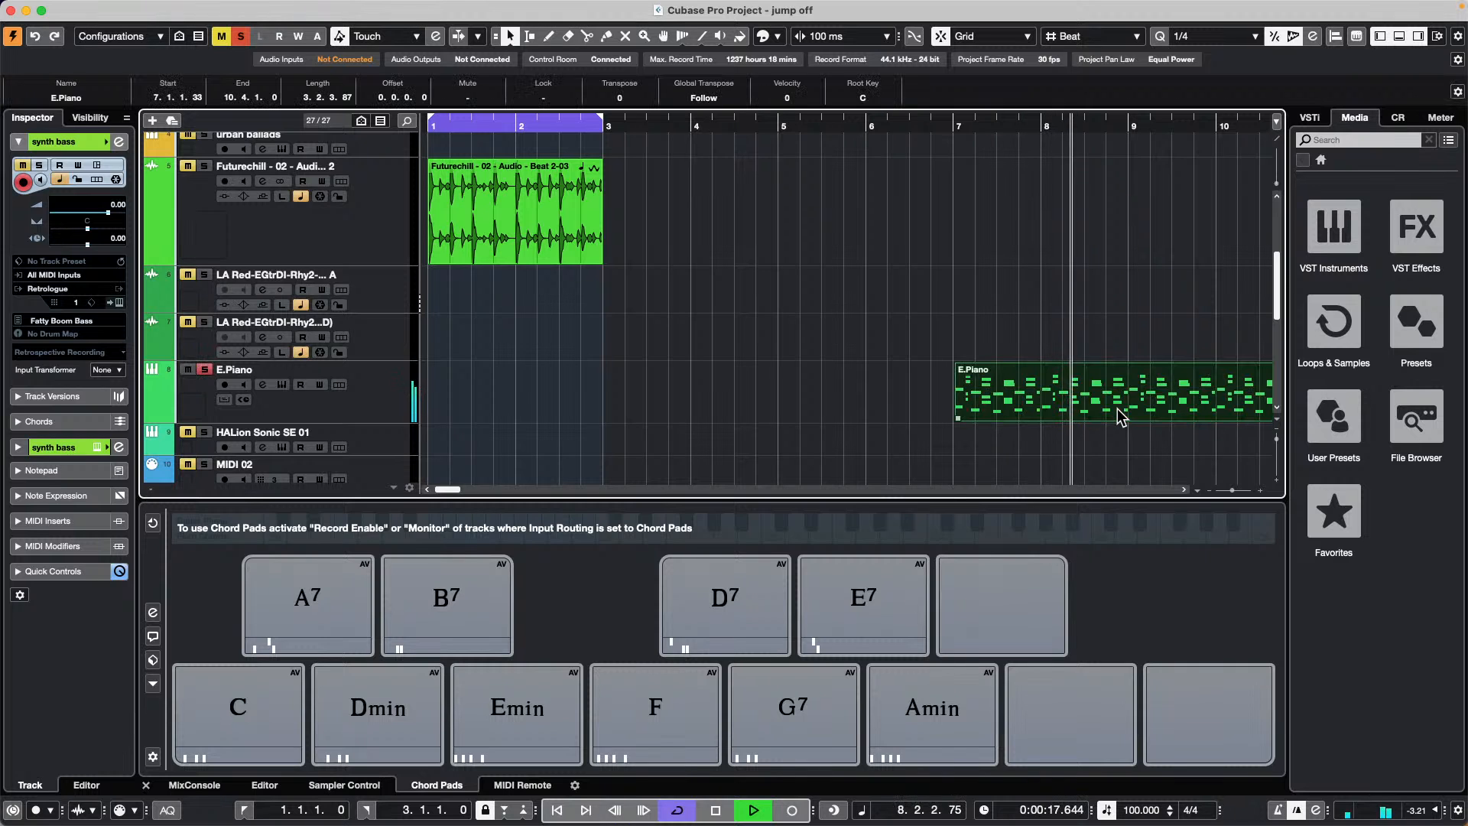
key("p")
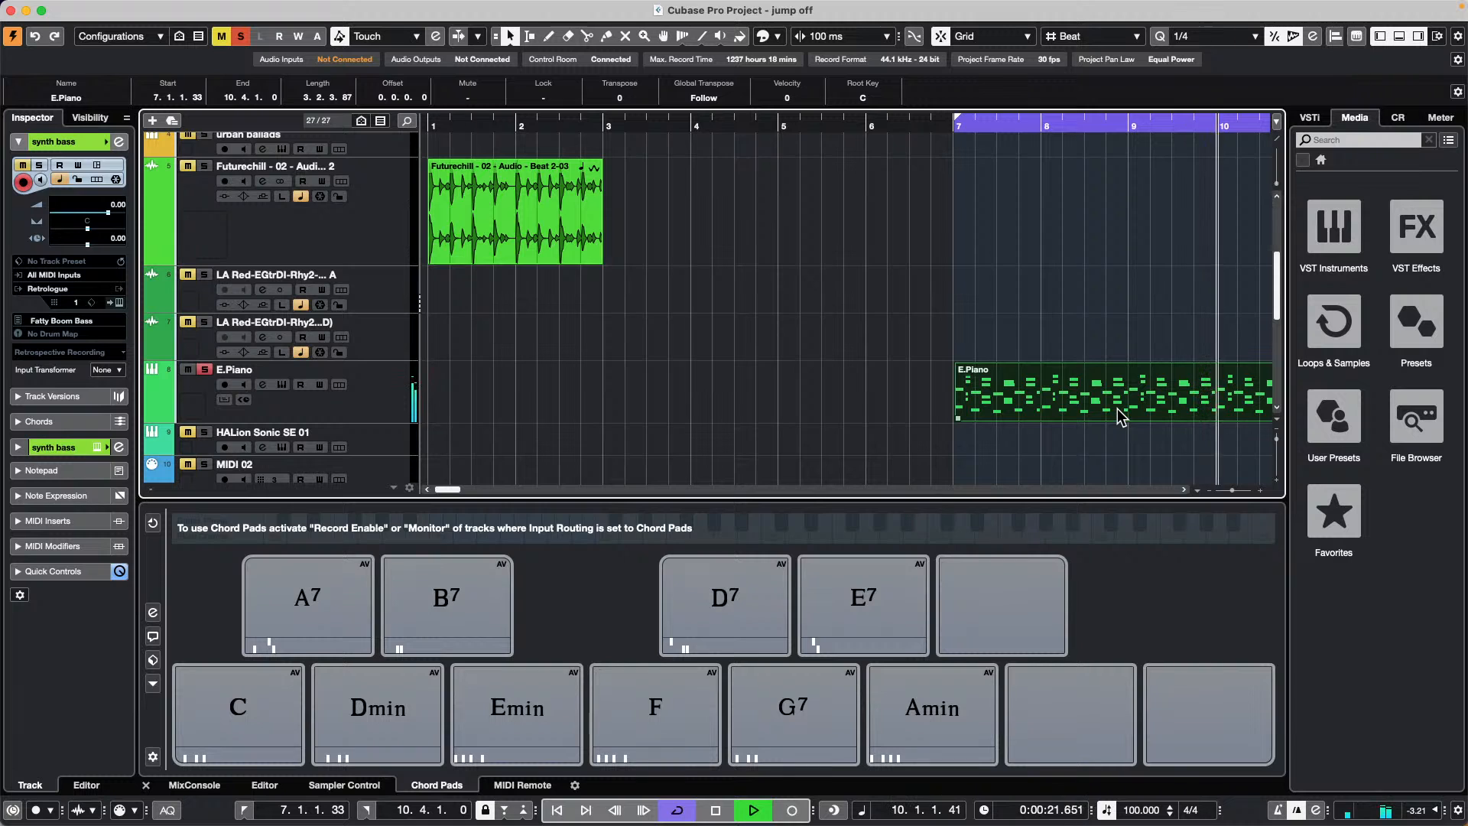
key("g")
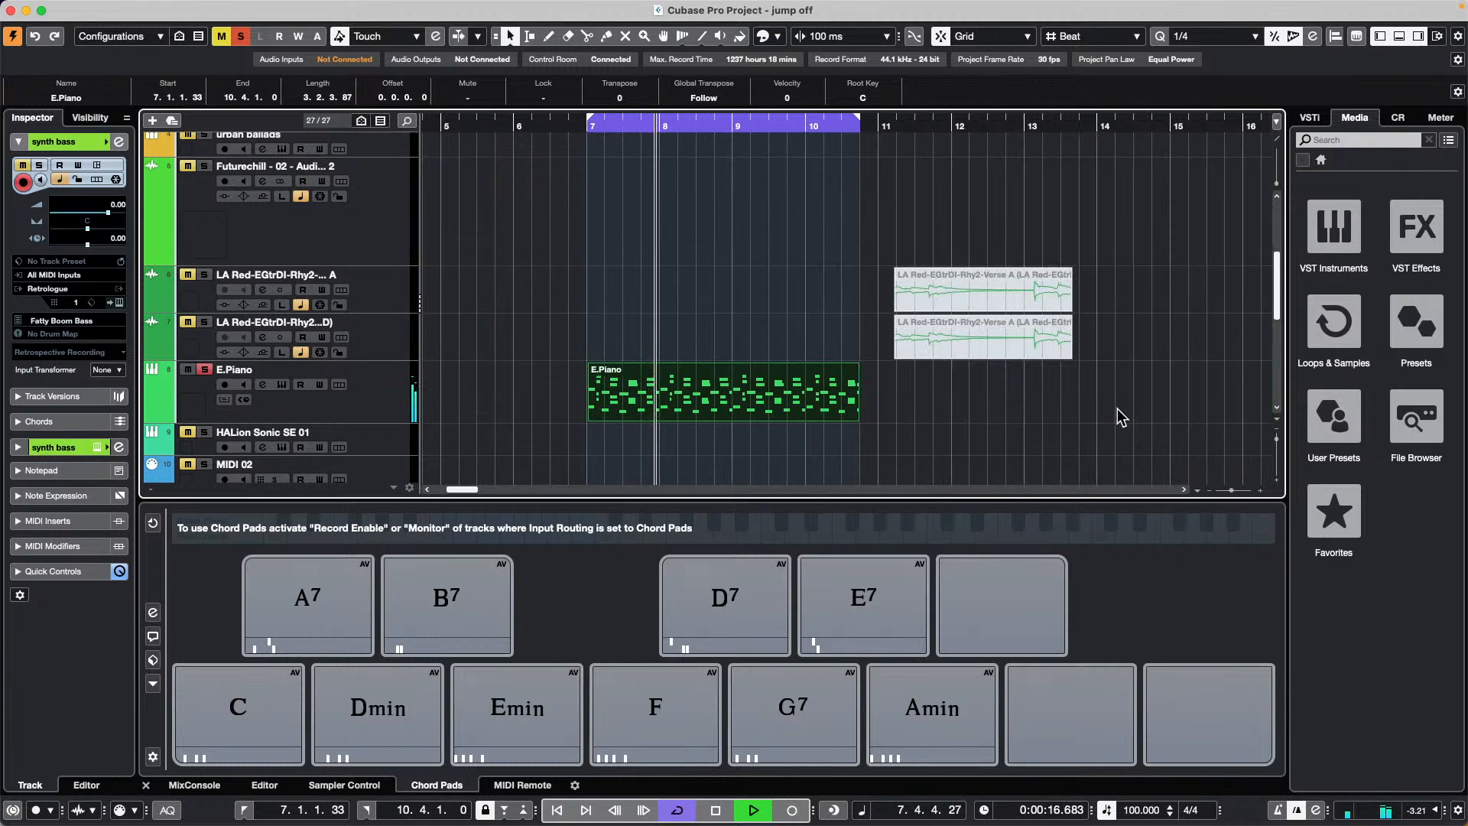
key("space")
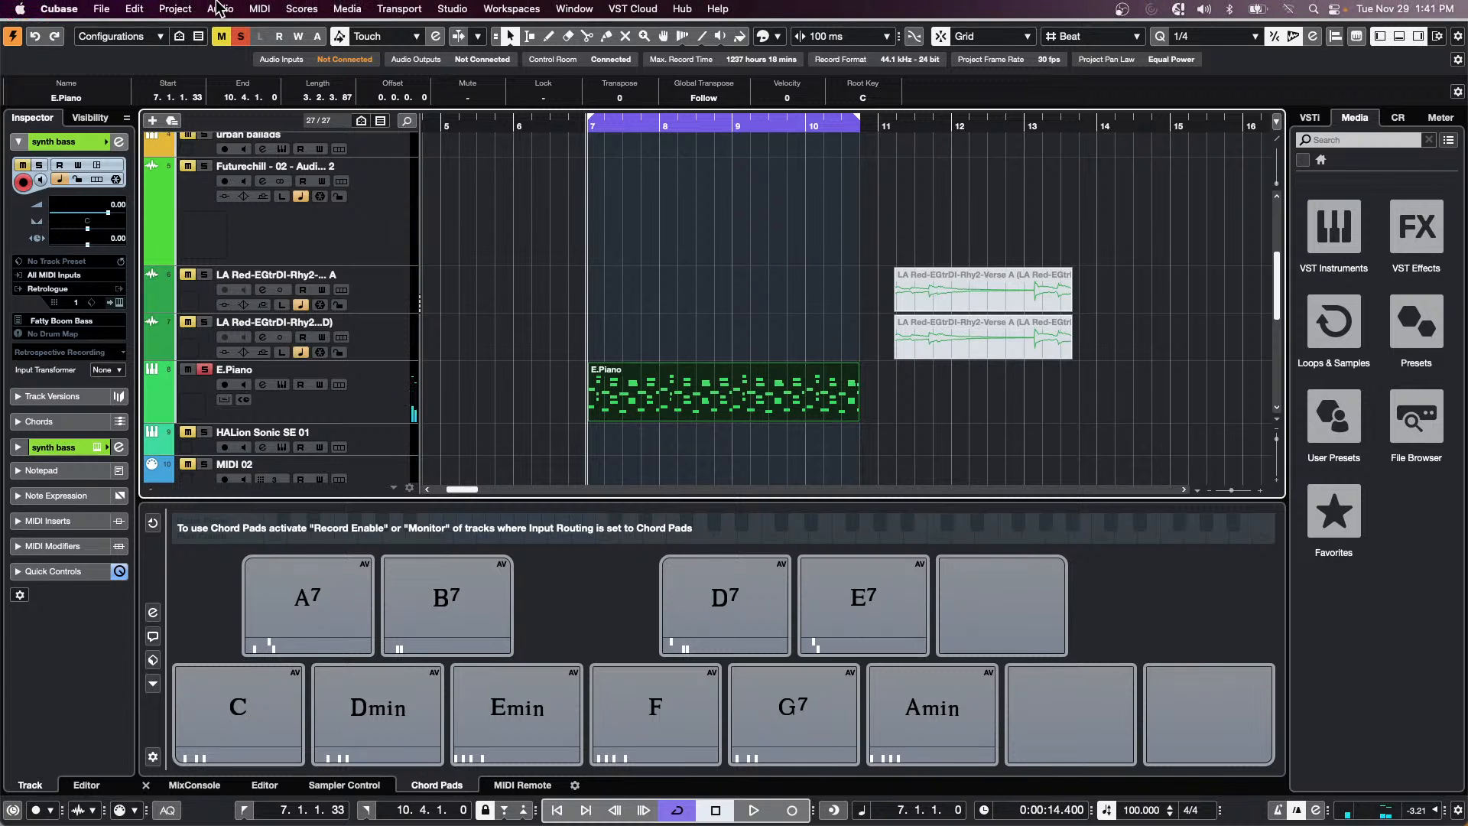
Find the Render in Place commands for the selected E.Piano part
left_click(175, 9)
left_click(479, 280)
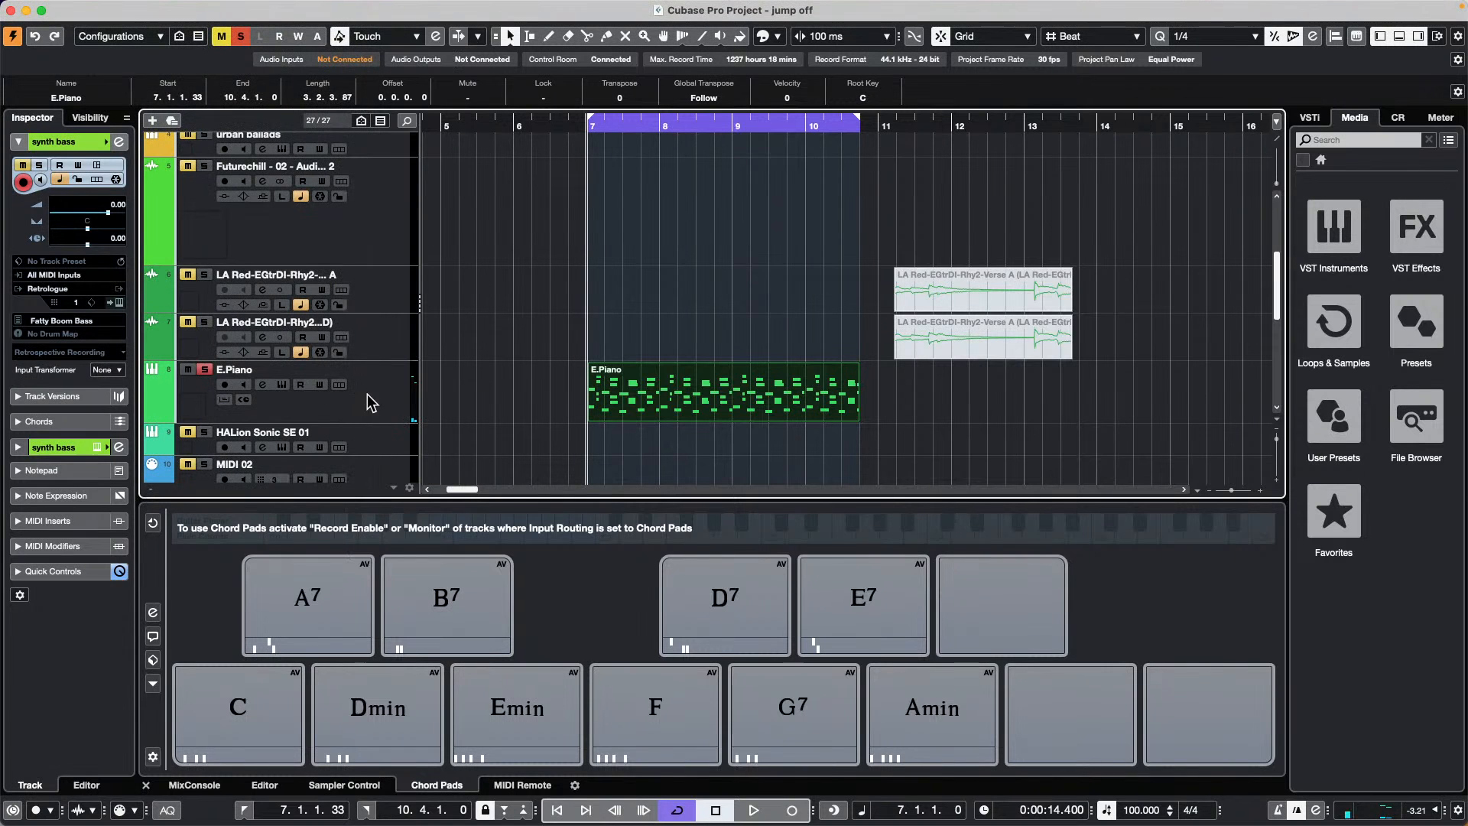
left_click(175, 9)
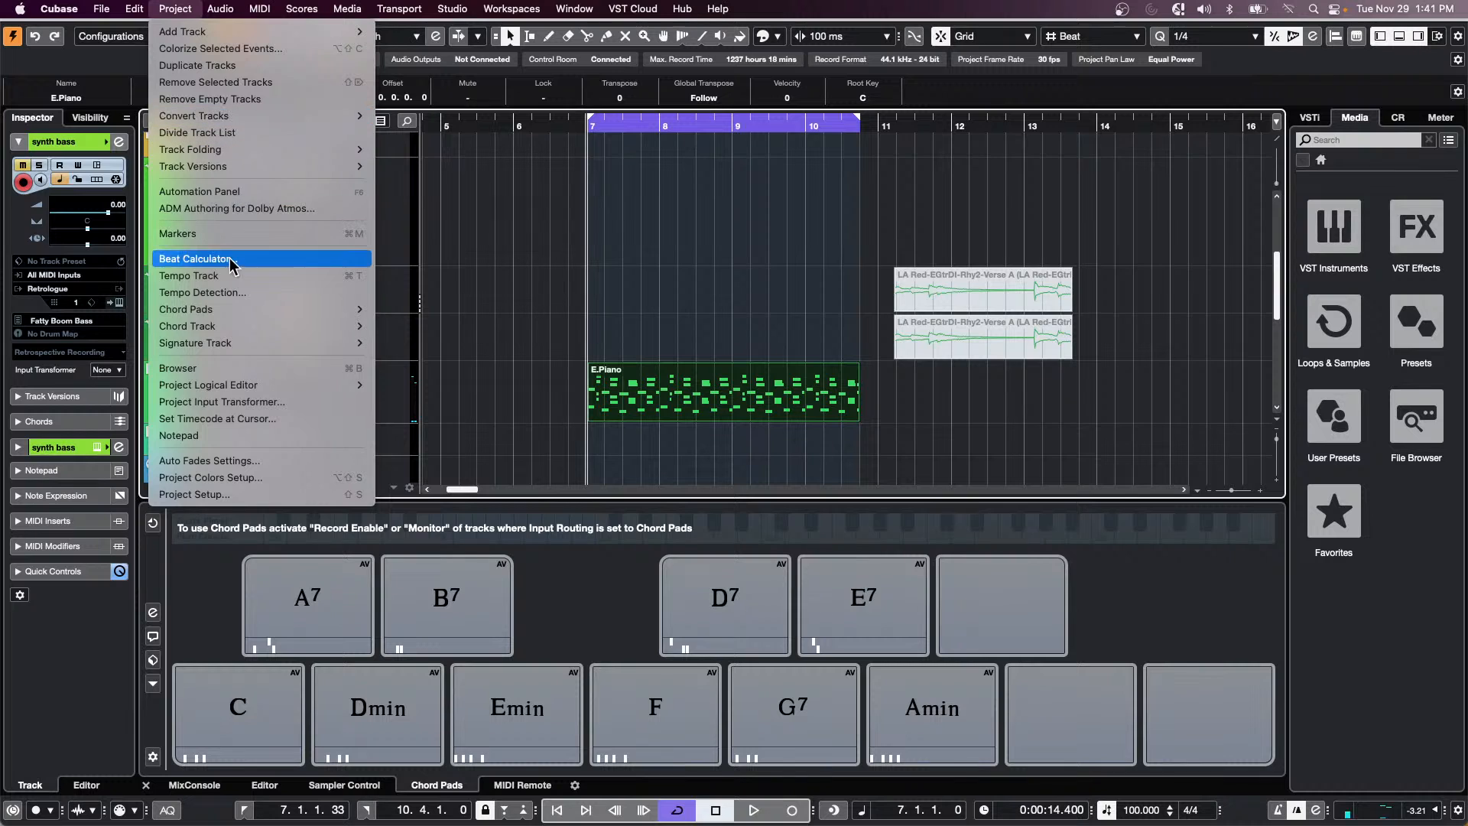
mouse_move(238, 127)
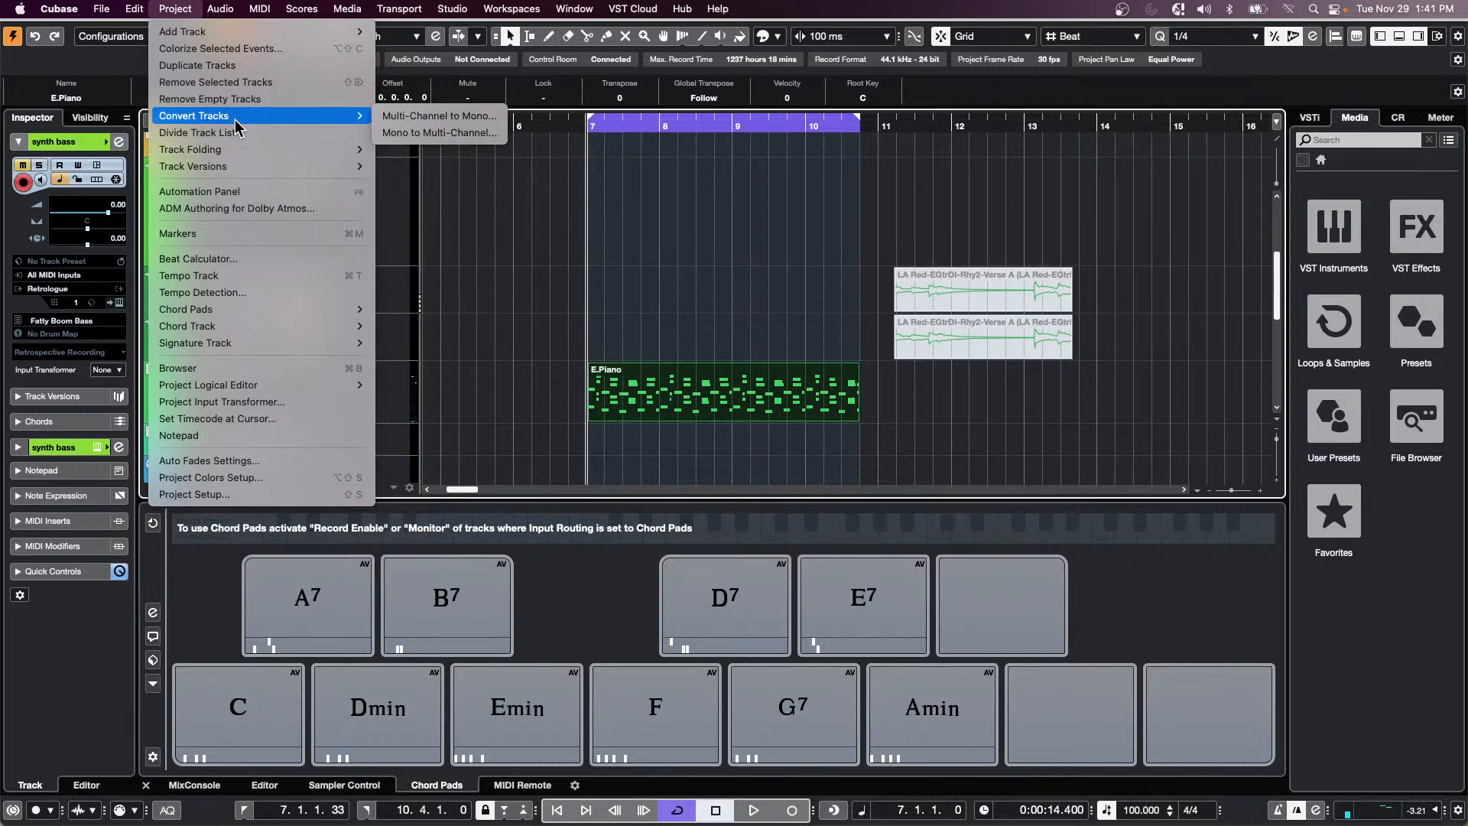
mouse_move(134, 8)
mouse_move(197, 174)
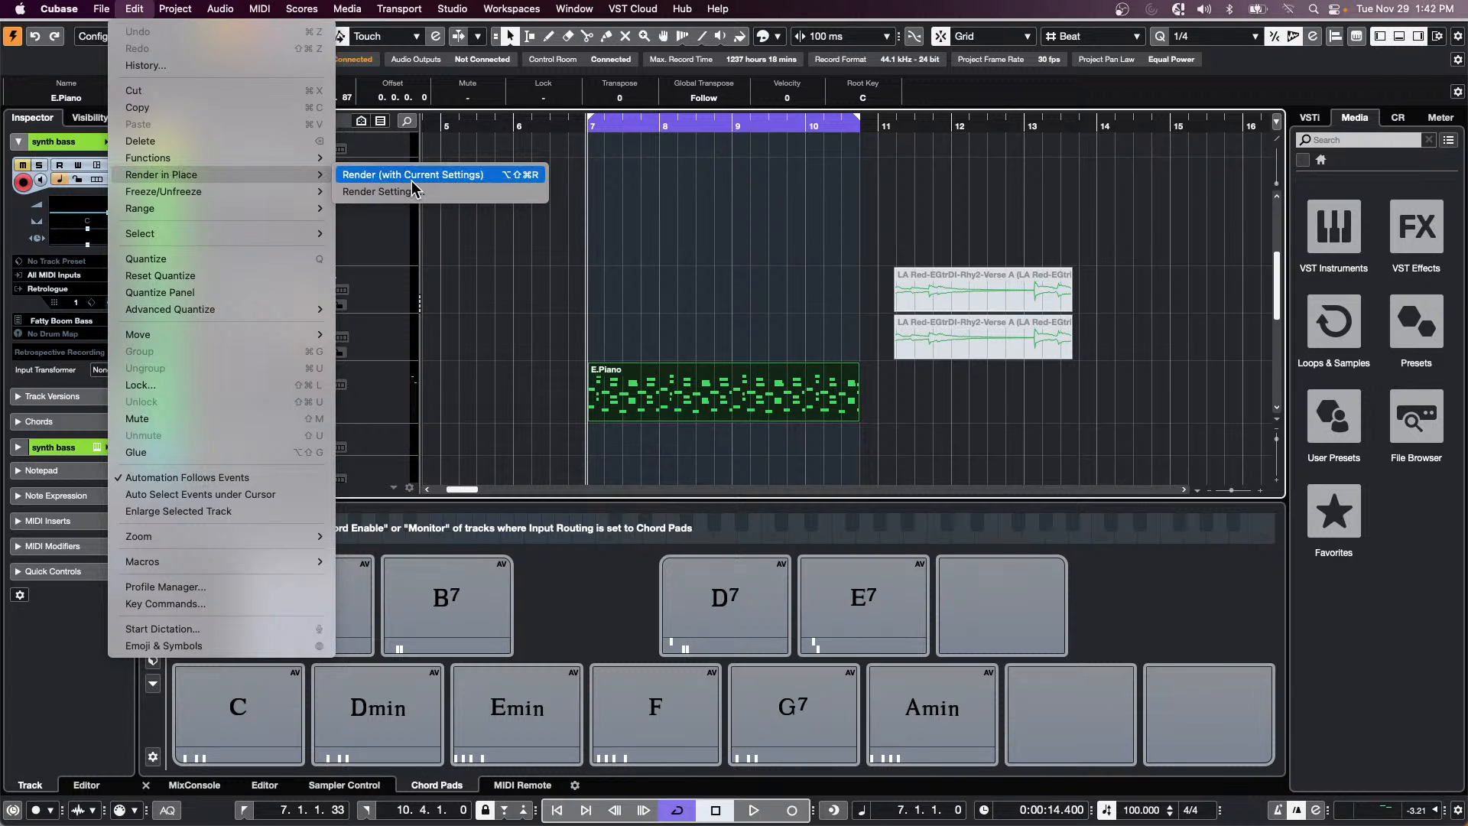
Render the E.Piano part in place as one event with Channel Settings processing, and enlarge the rendered audio track
left_click(482, 193)
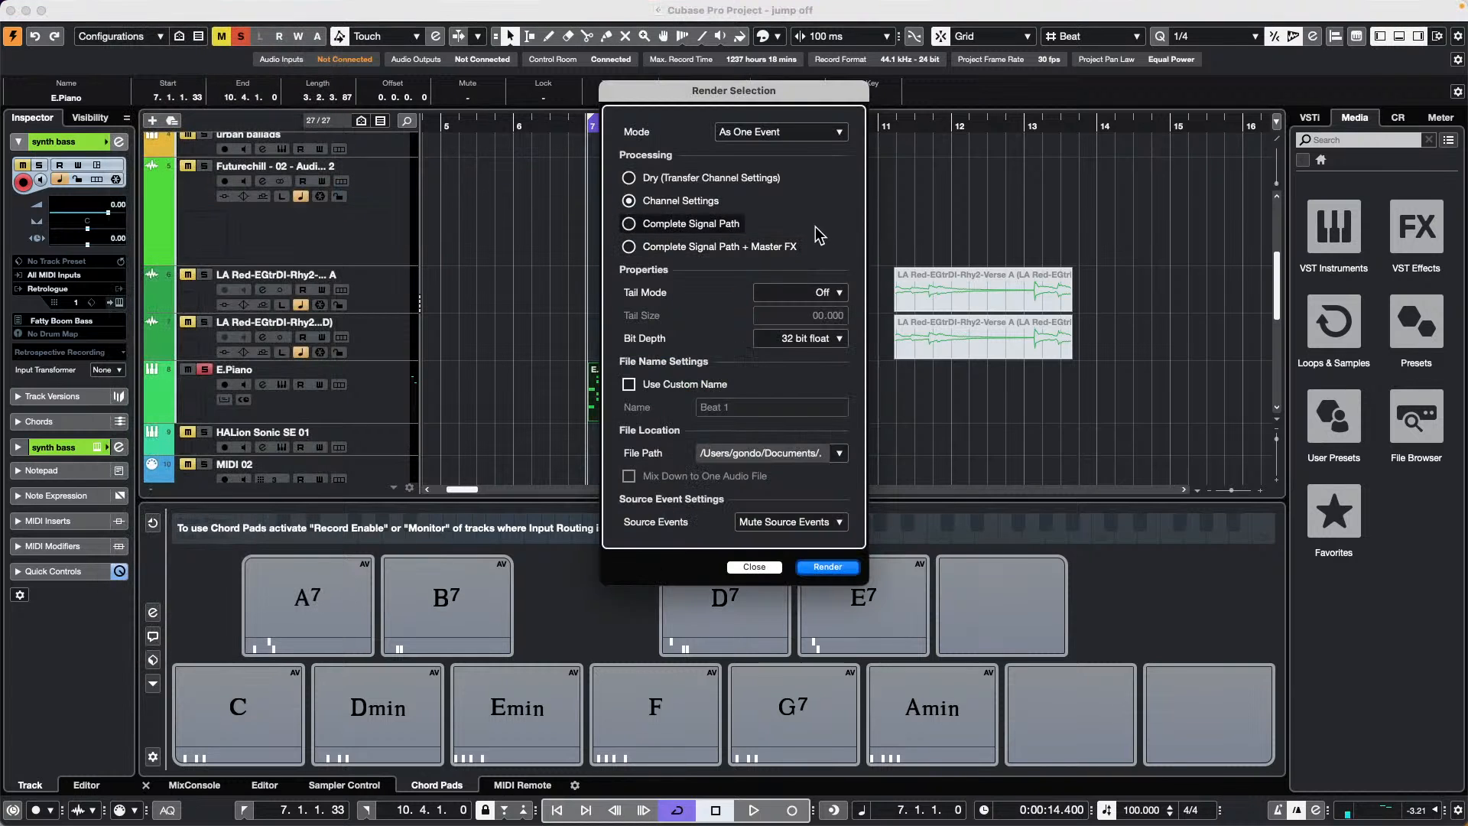
left_click(828, 566)
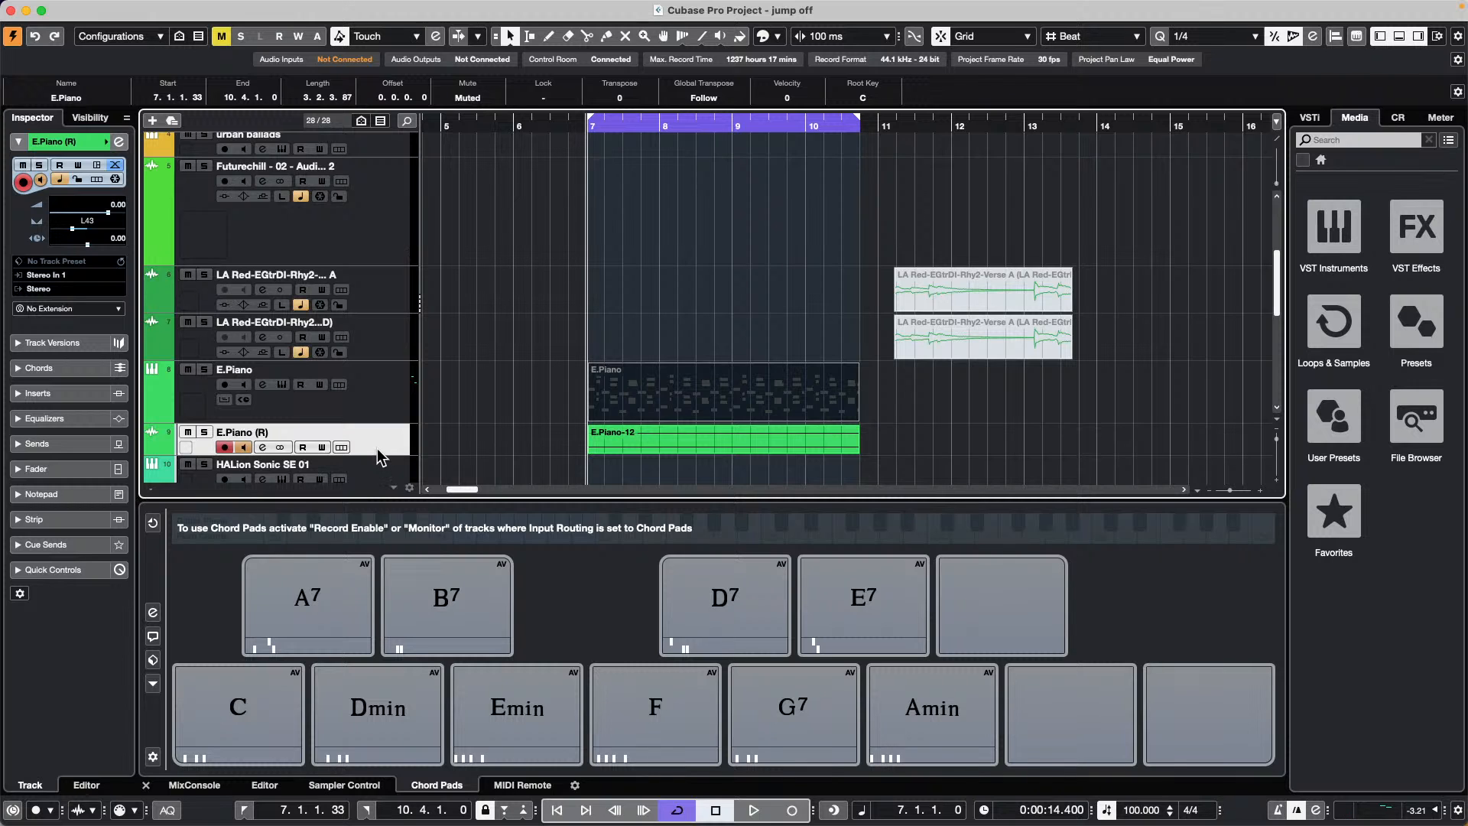
left_click(518, 375)
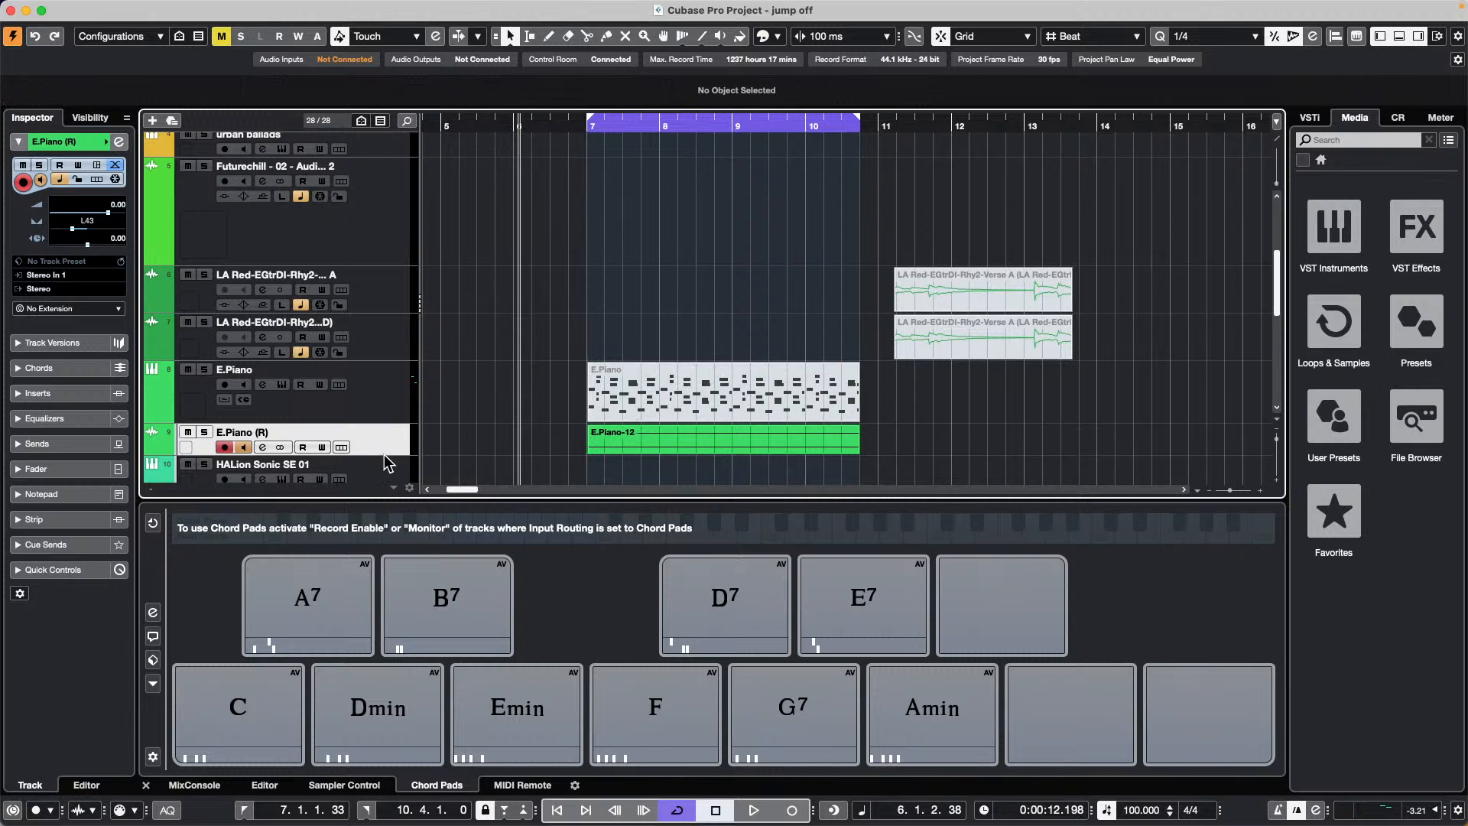
left_click(390, 403)
left_click(382, 450)
mouse_move(381, 451)
left_mouse_down()
mouse_move(381, 467)
mouse_move(395, 433)
left_mouse_up()
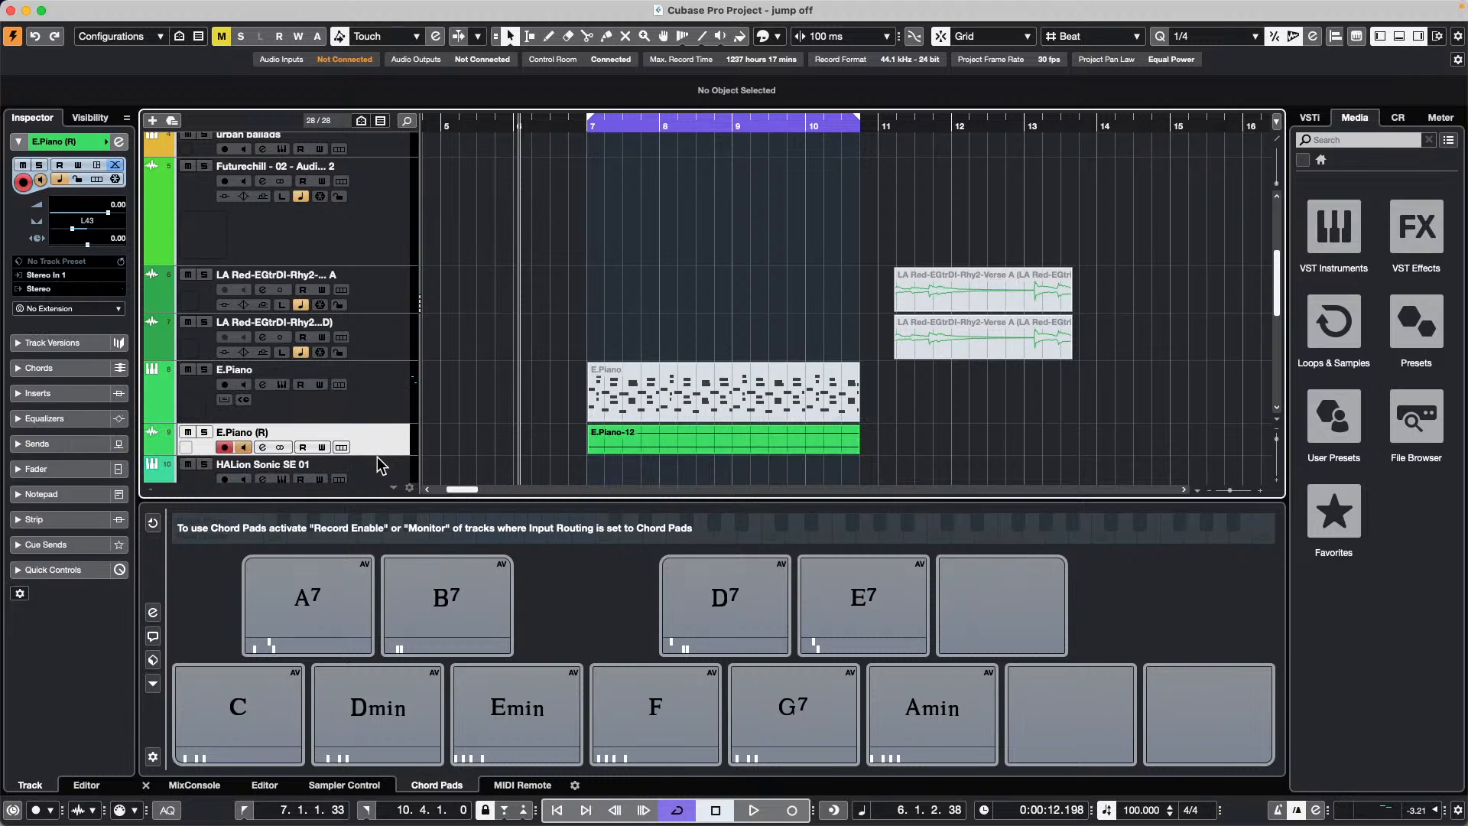
scroll(484, 406, "down", 3)
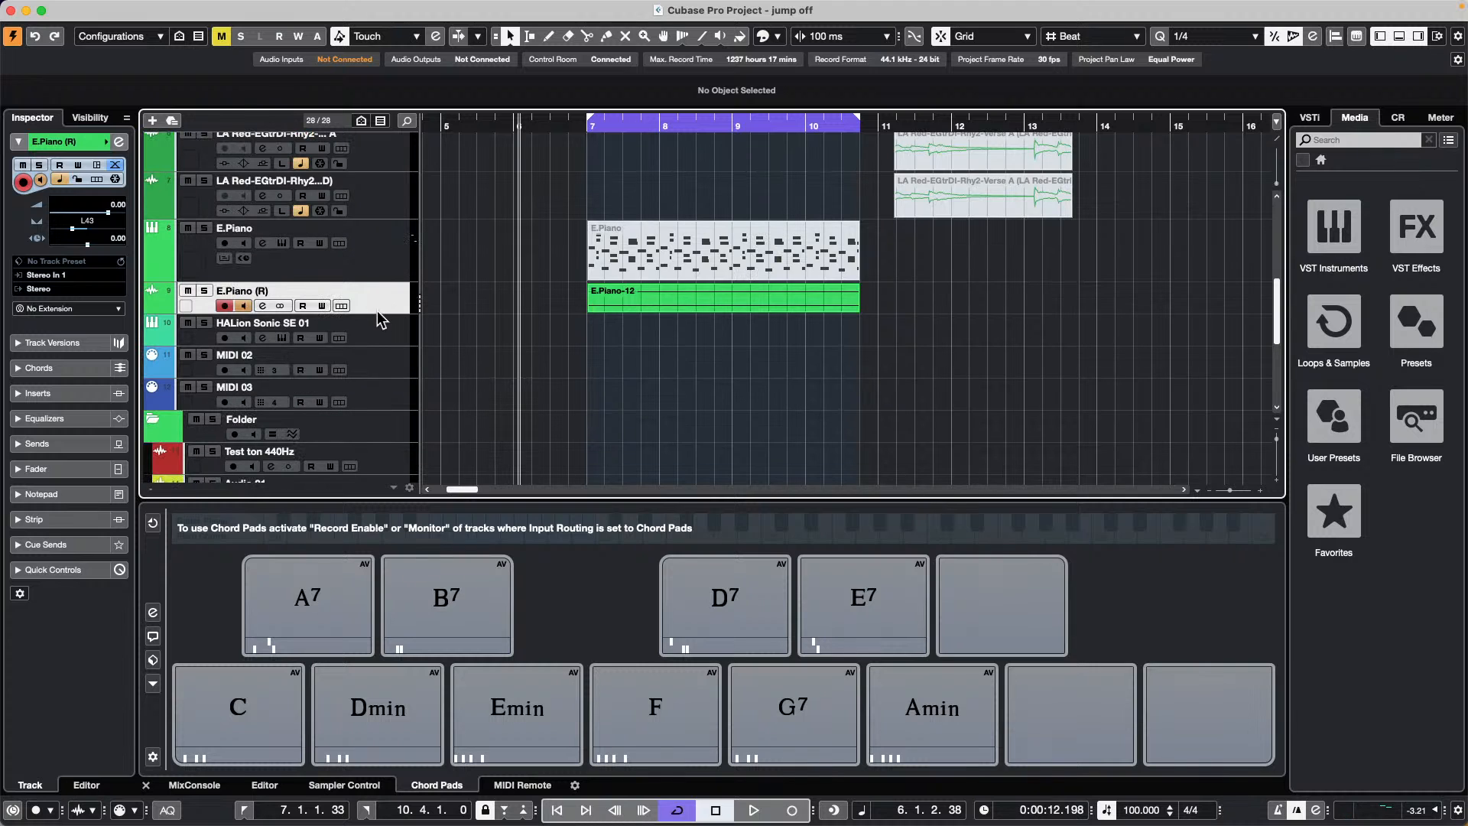
left_click_drag(376, 310, 377, 365)
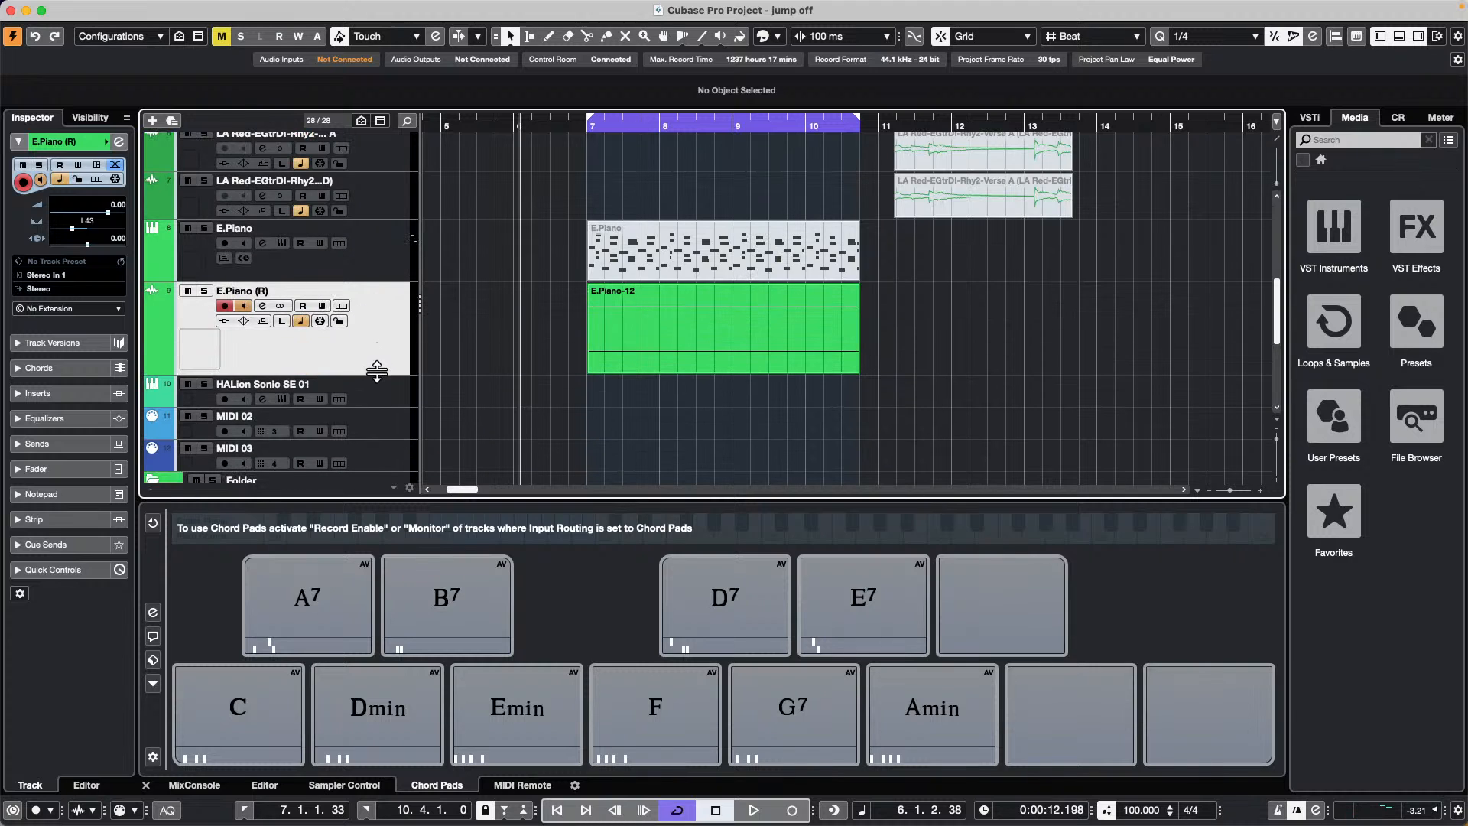
Undo the Channel Settings render of the E.Piano part
key("super+z")
key("super+z")
key("super+z")
left_click(418, 276)
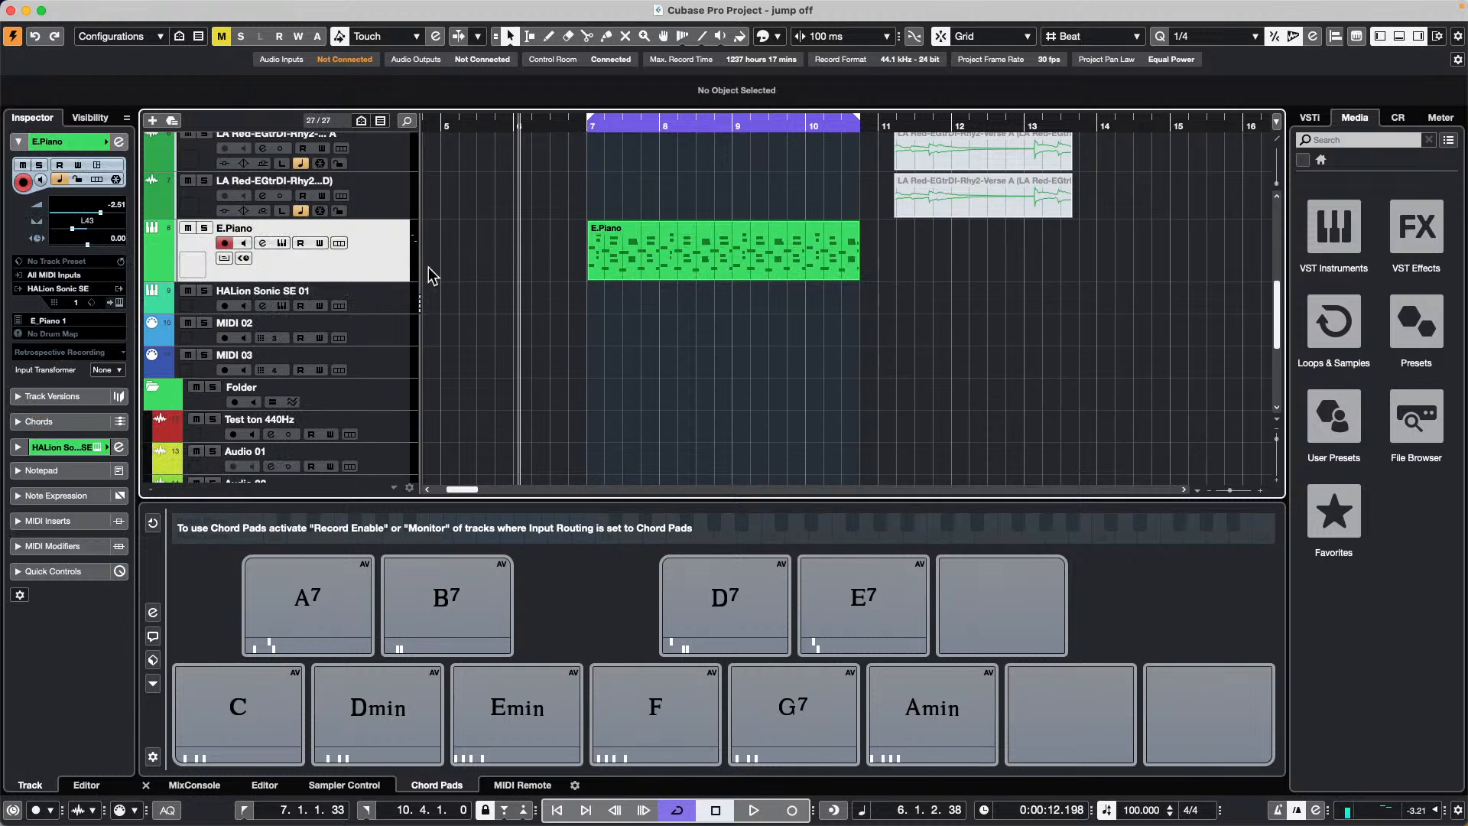
Disarm the E.Piano track, render its part in place with the current settings, and undo that render
left_click(220, 243)
left_click(753, 260)
left_click(176, 8)
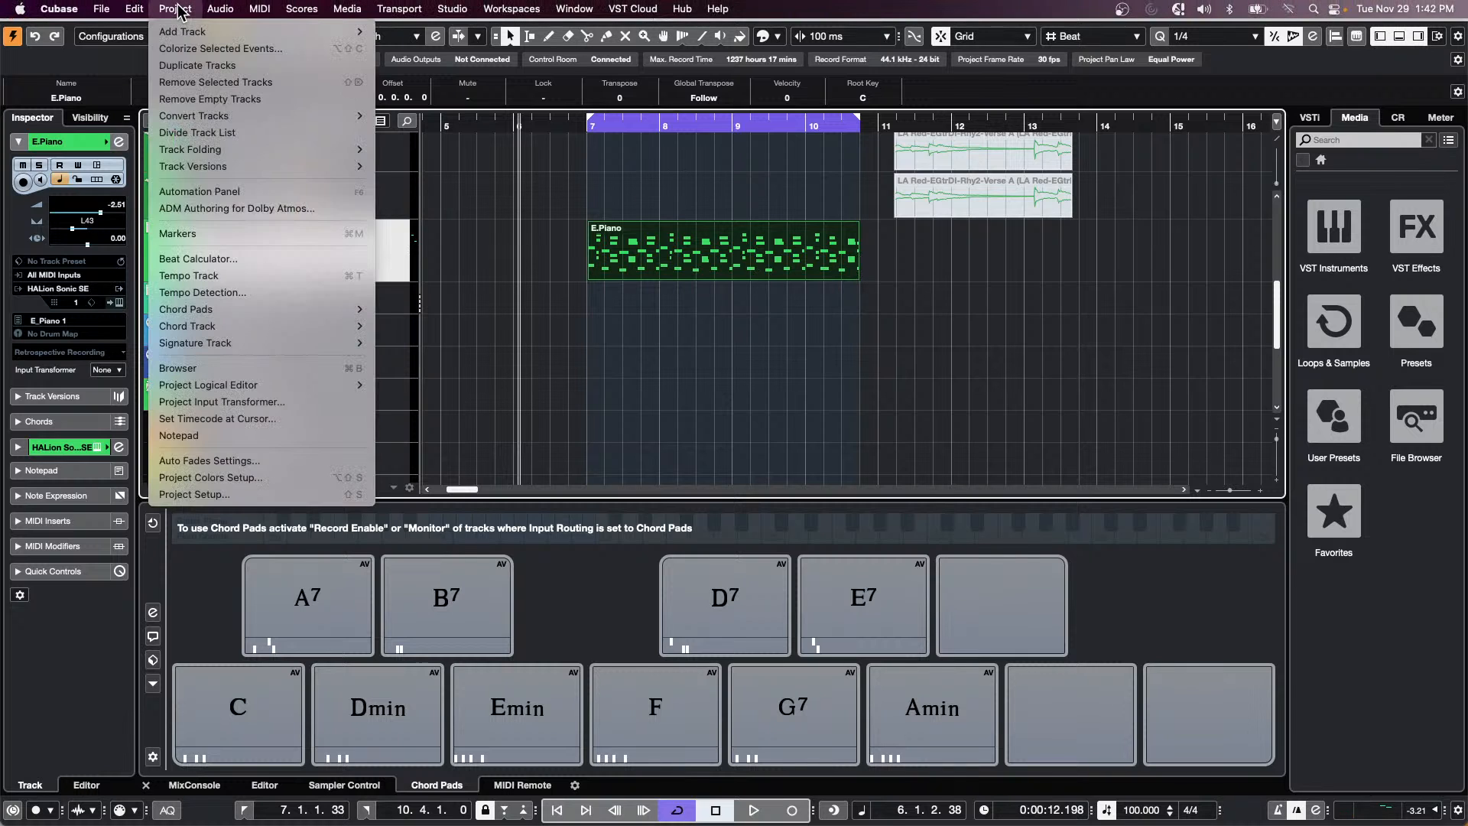
mouse_move(134, 9)
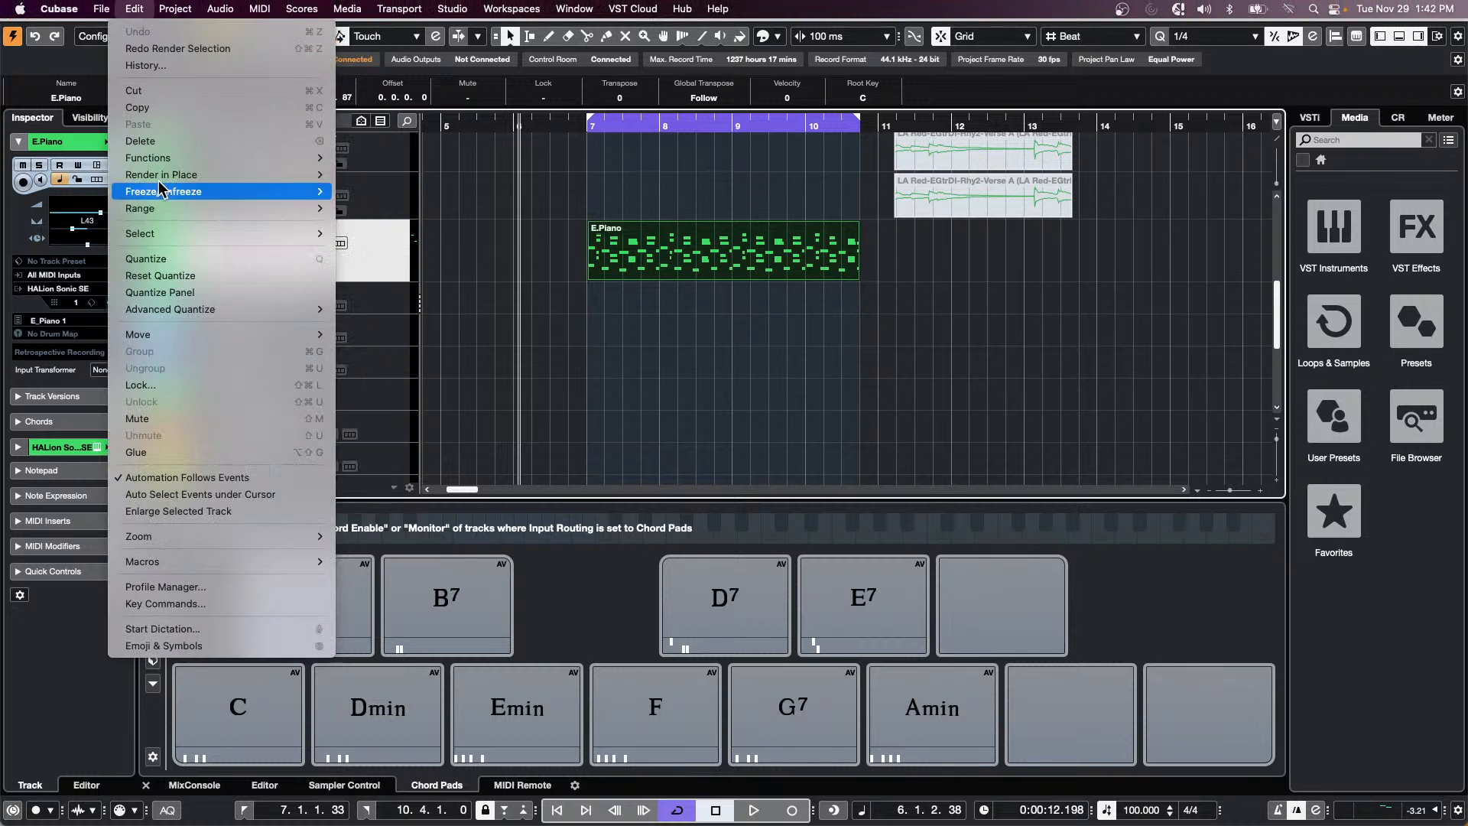
mouse_move(222, 182)
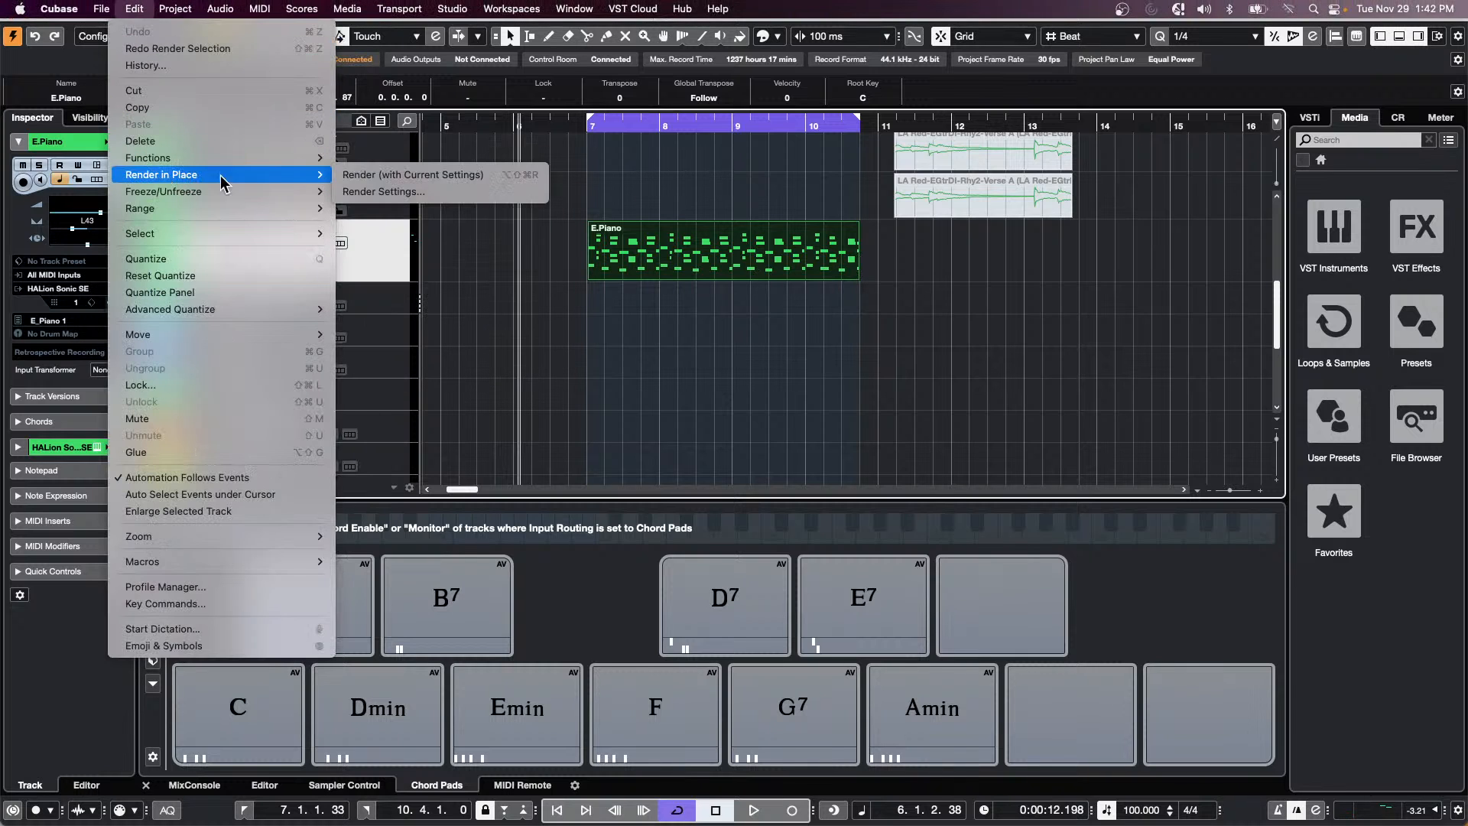
left_click(428, 176)
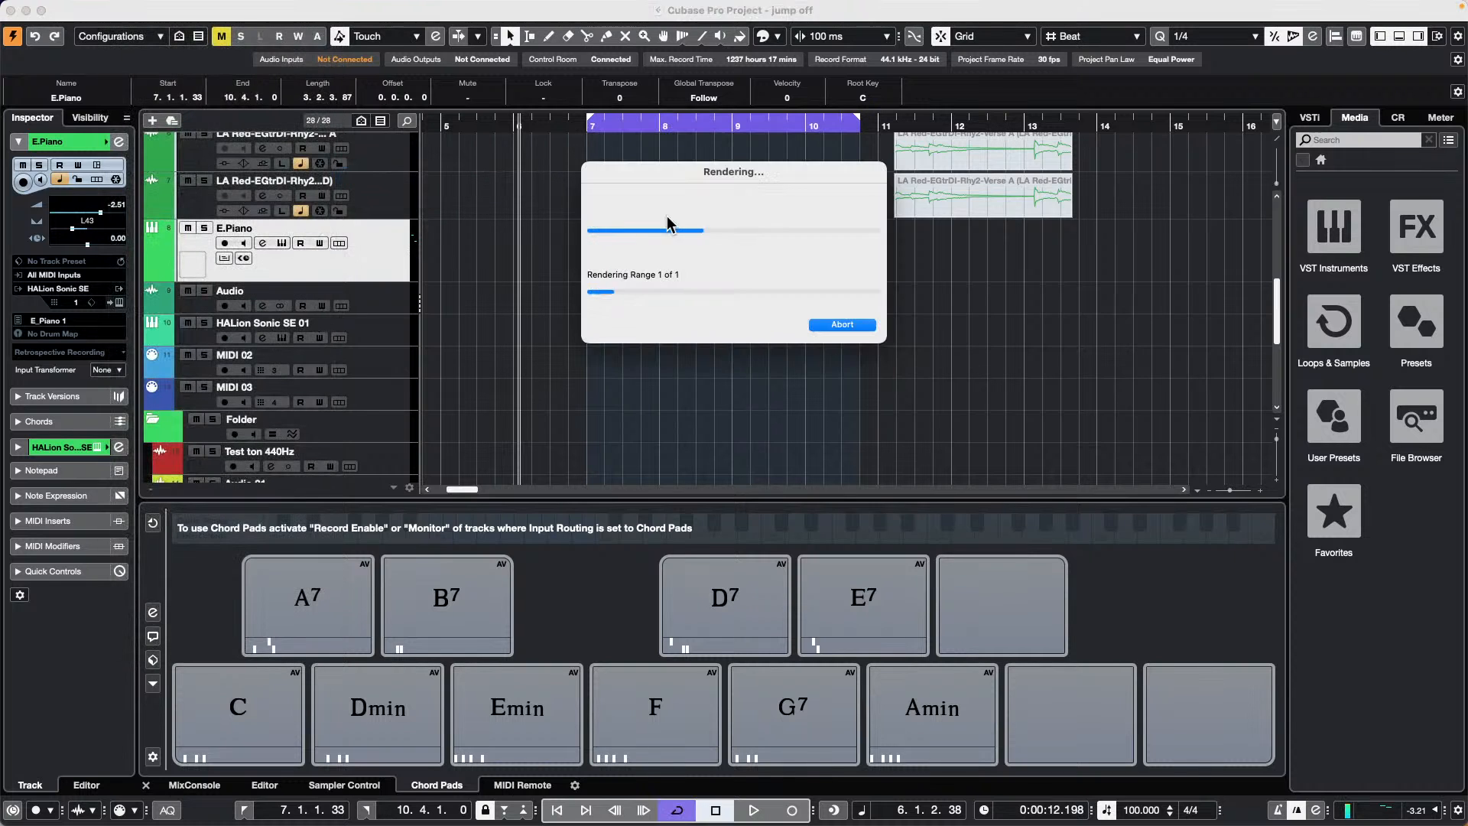
key("super+z")
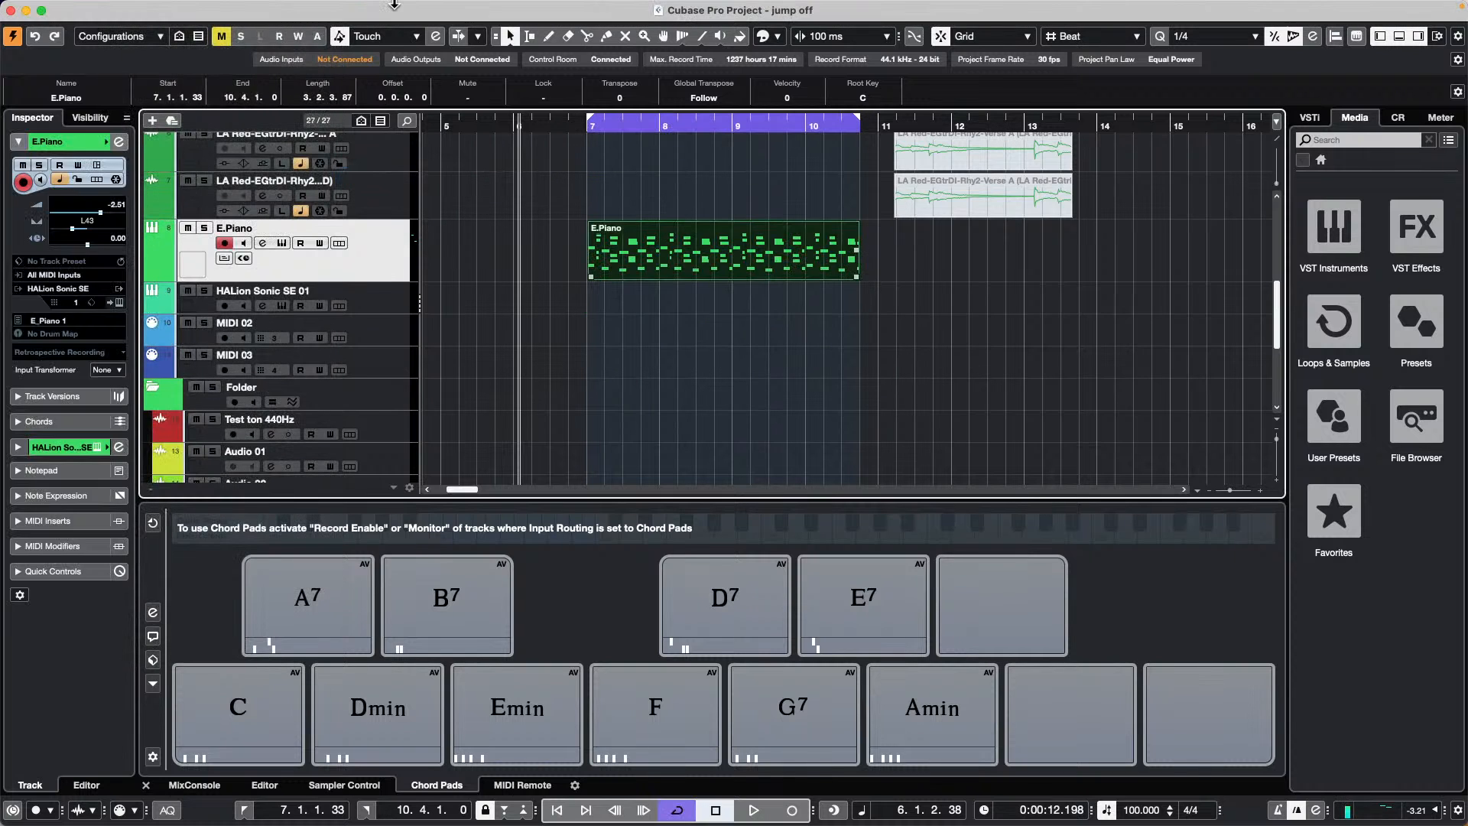
Render the E.Piano part in place with Dry (Transfer Channel Settings) processing and Keep Source Events Unchanged
left_click(225, 244)
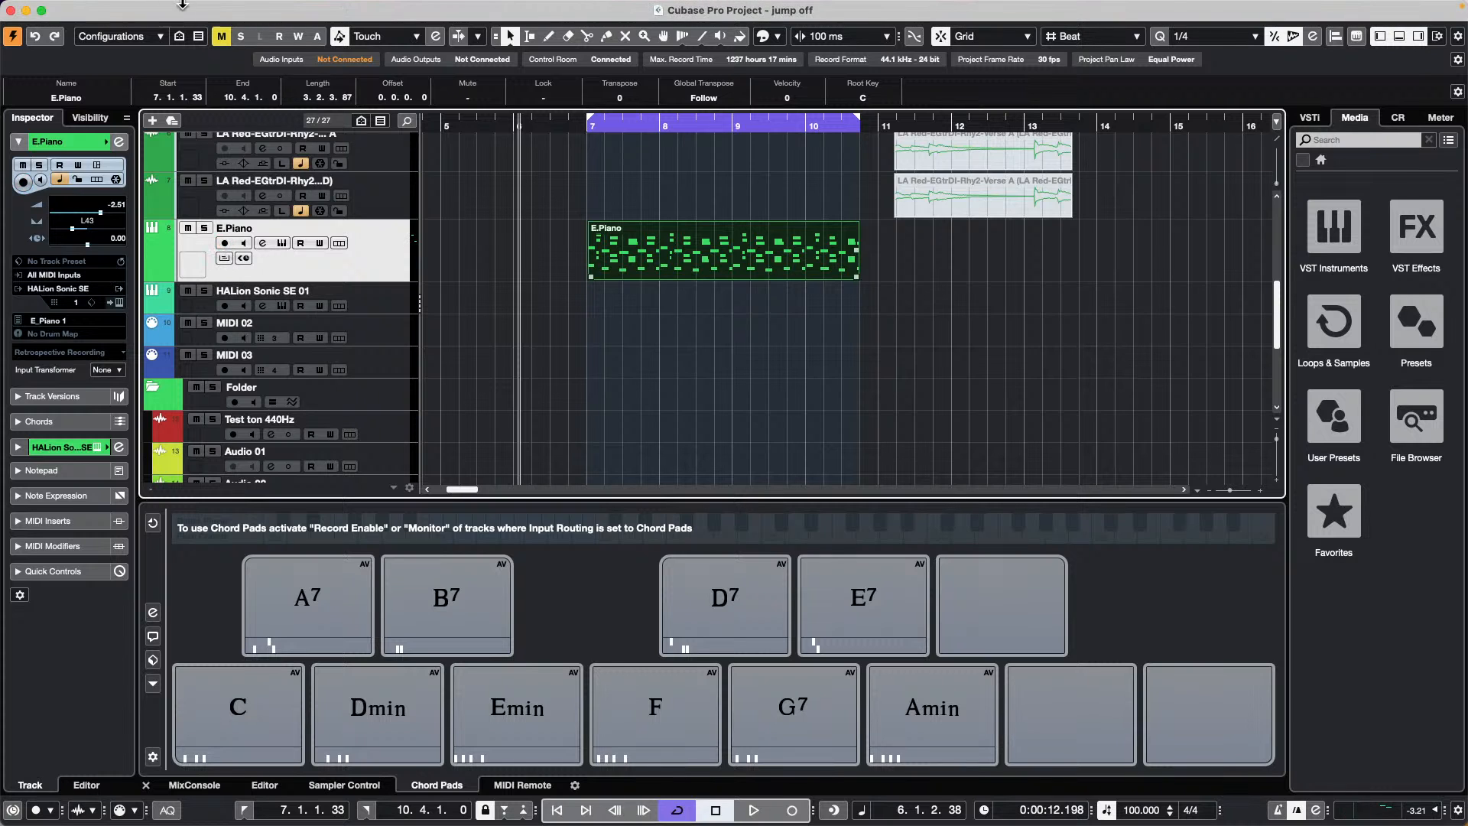
left_click(176, 9)
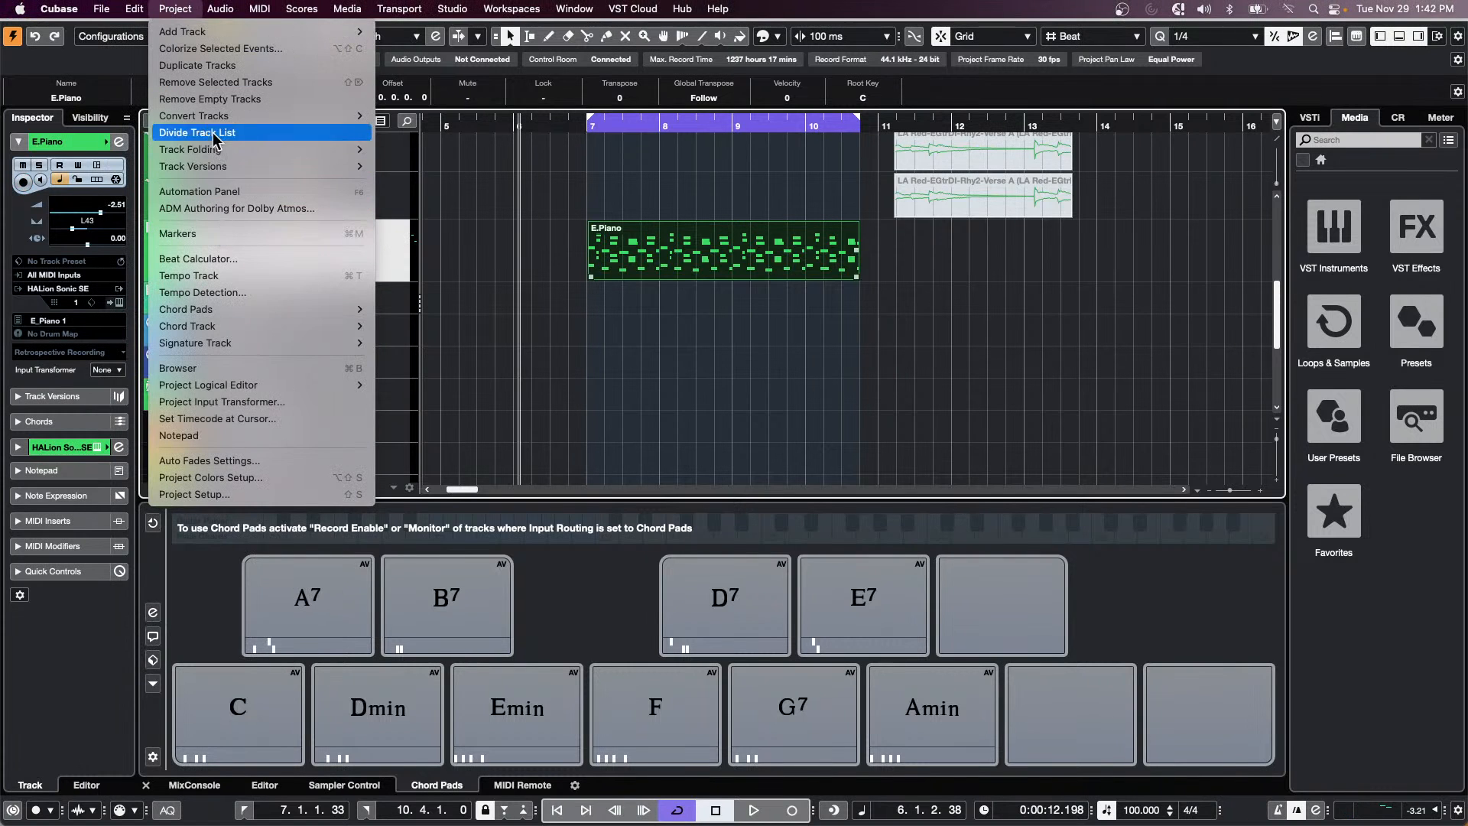
mouse_move(134, 9)
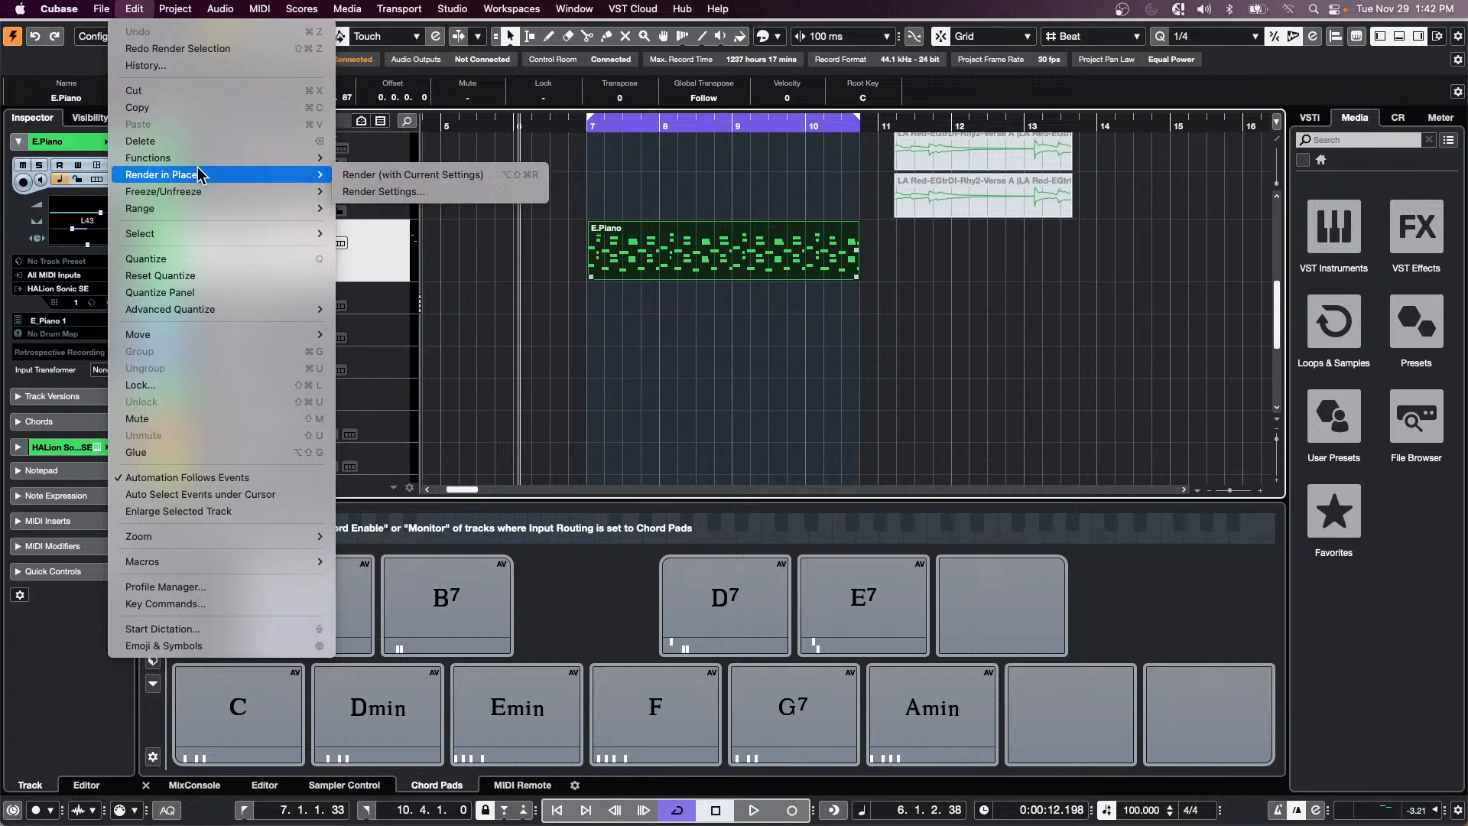
left_click(382, 191)
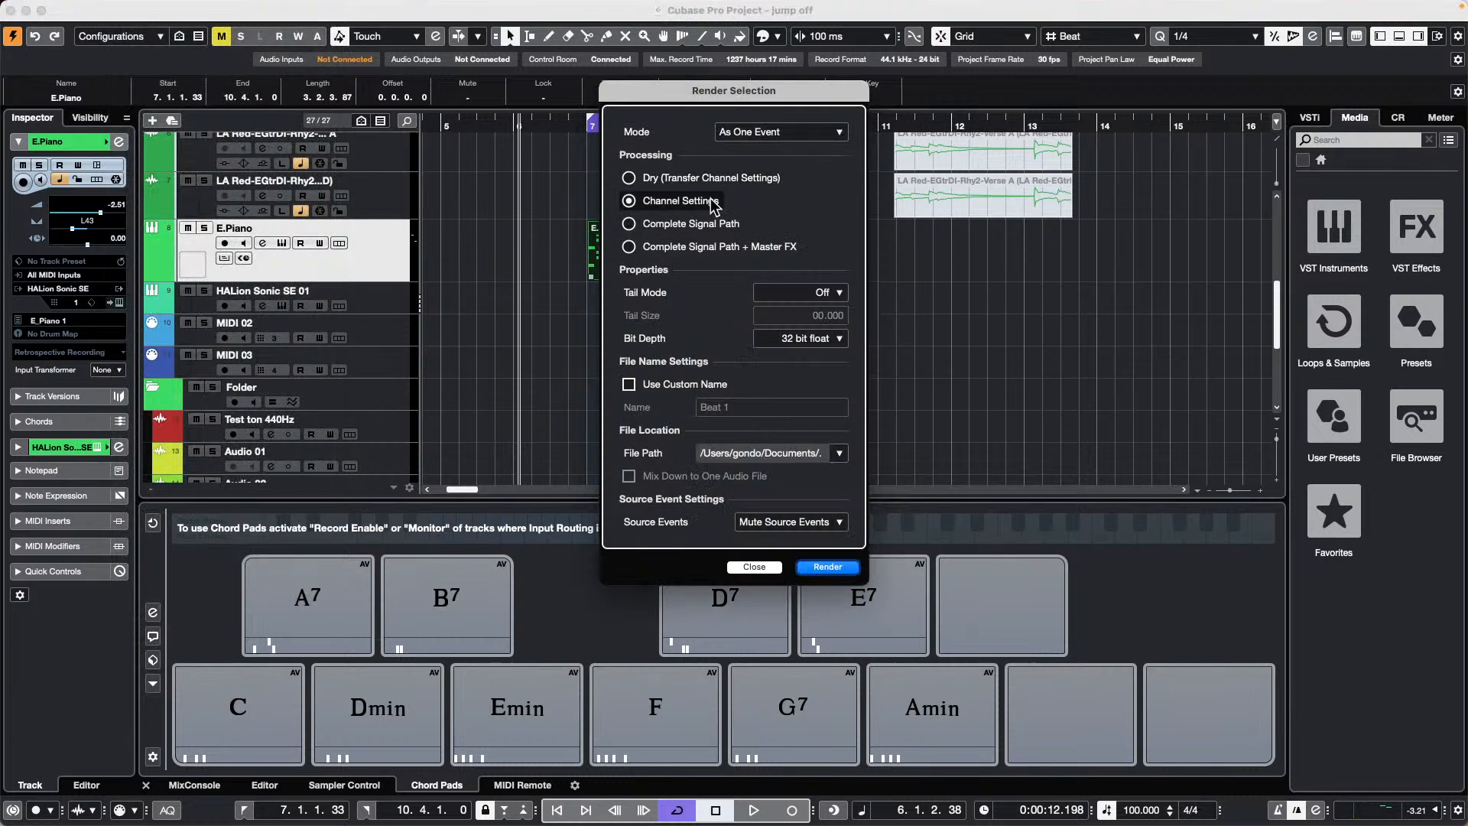
left_click(641, 178)
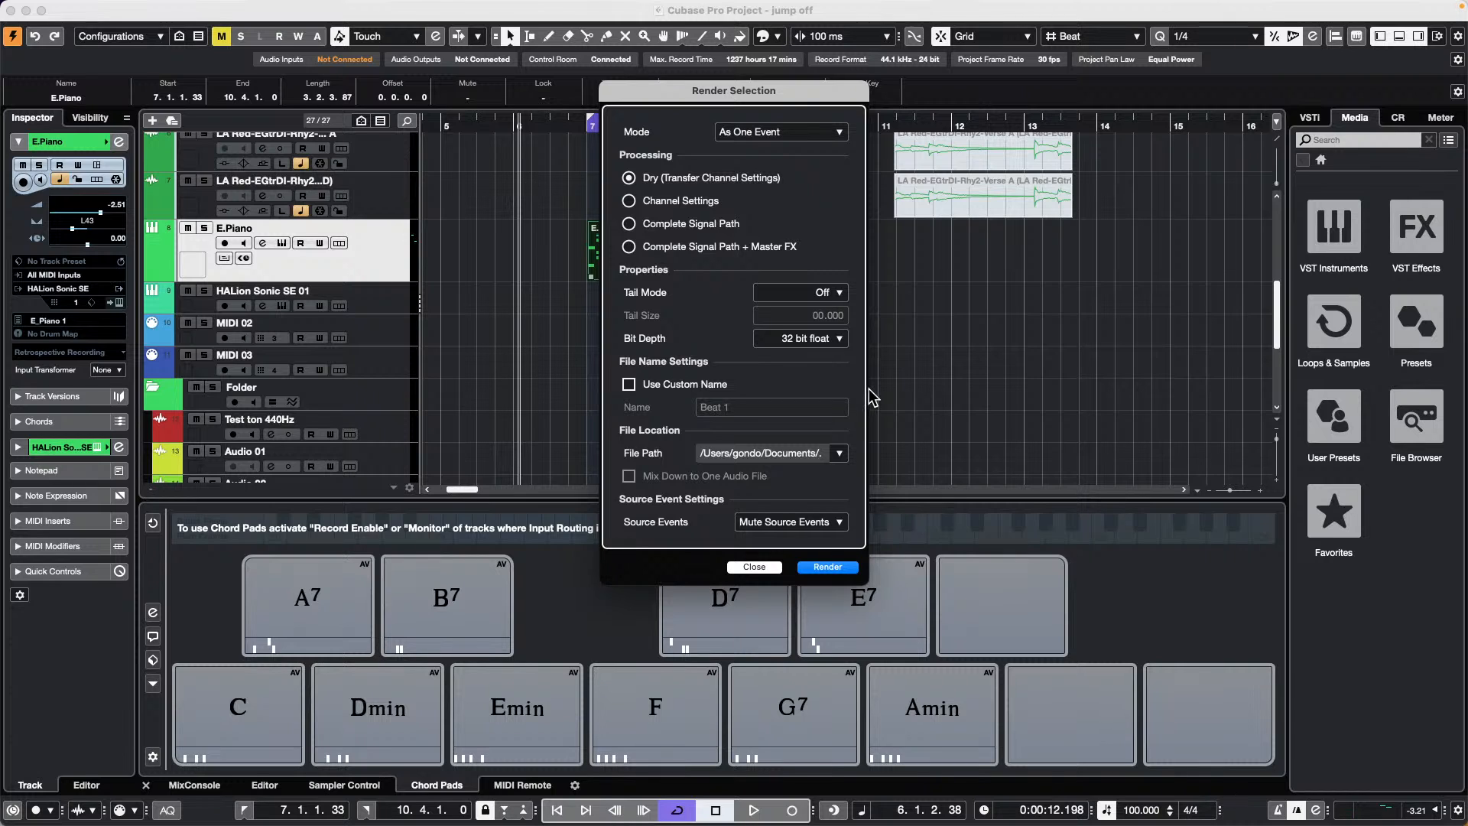
left_click(818, 524)
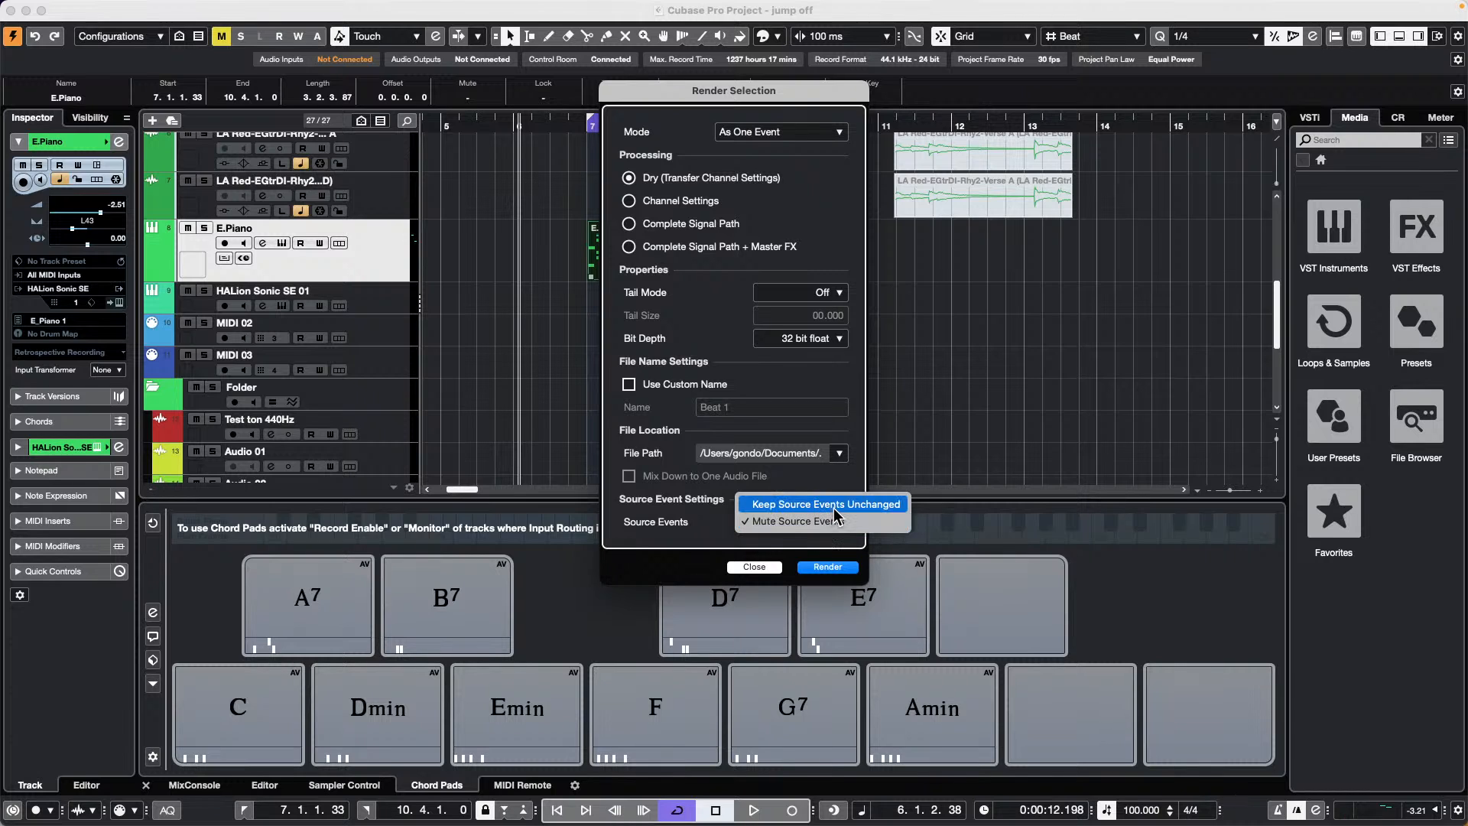
left_click(834, 508)
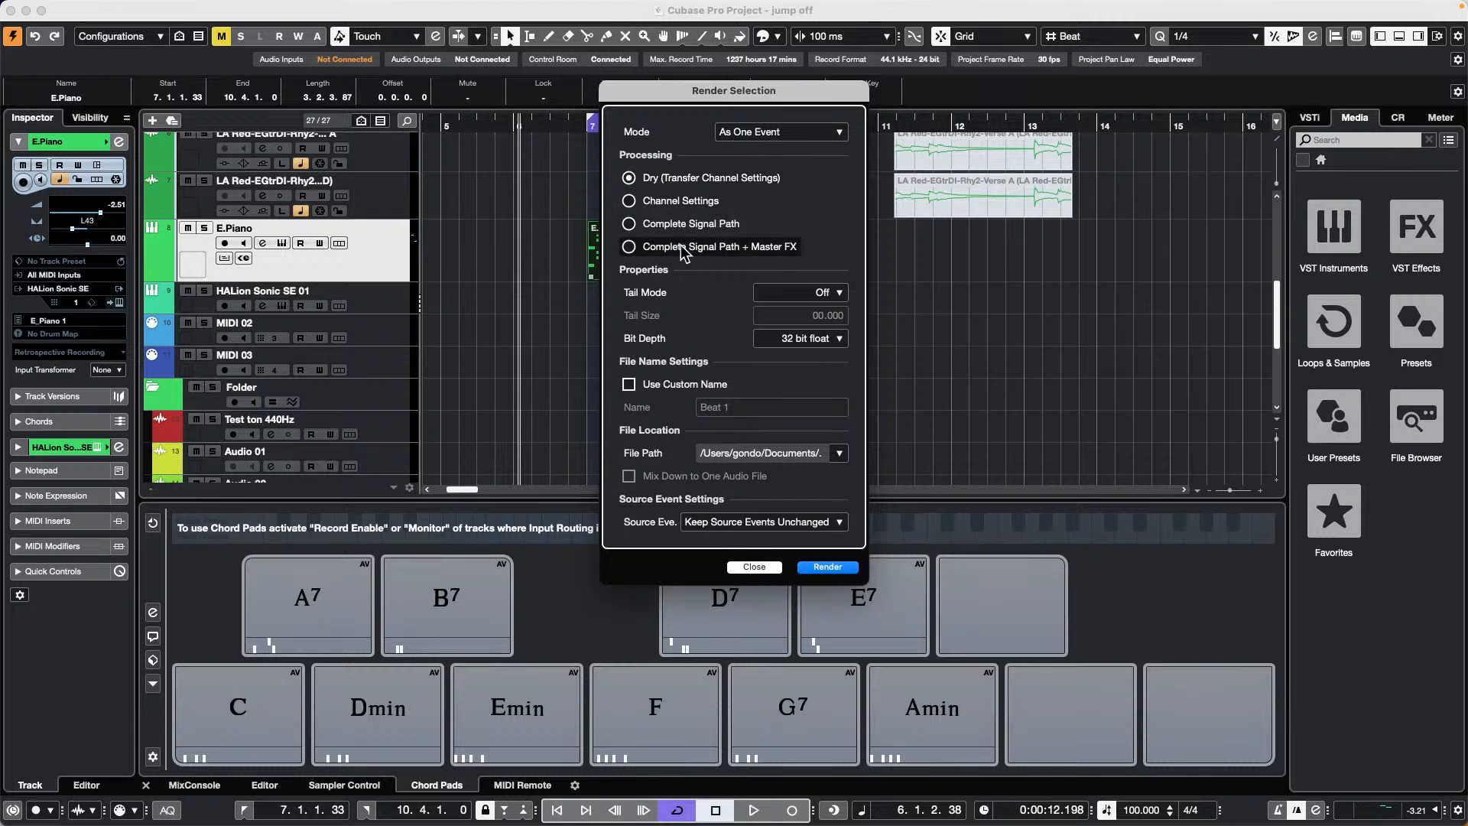
left_click_drag(788, 89, 1149, 89)
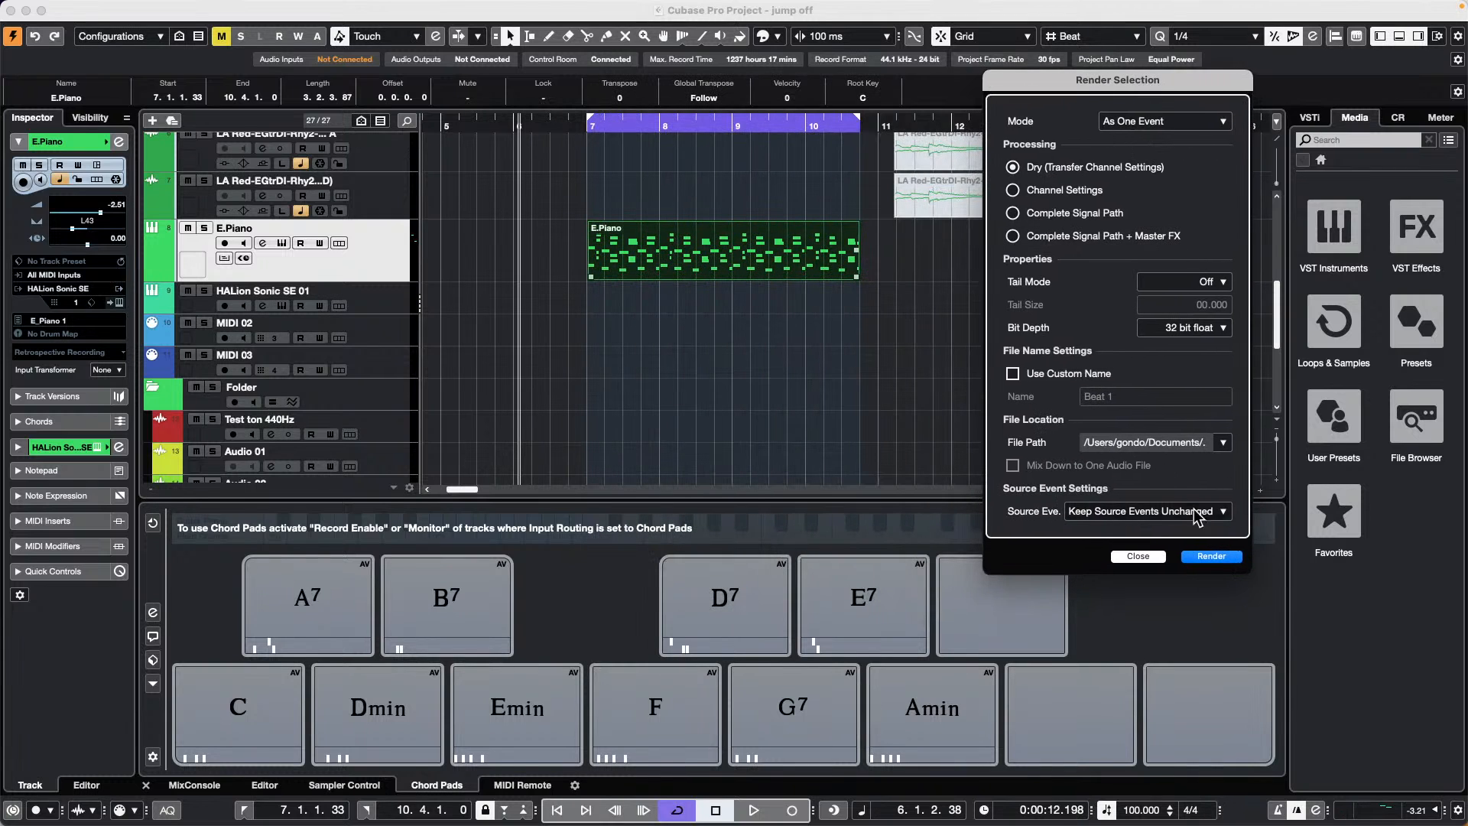
left_click(1205, 558)
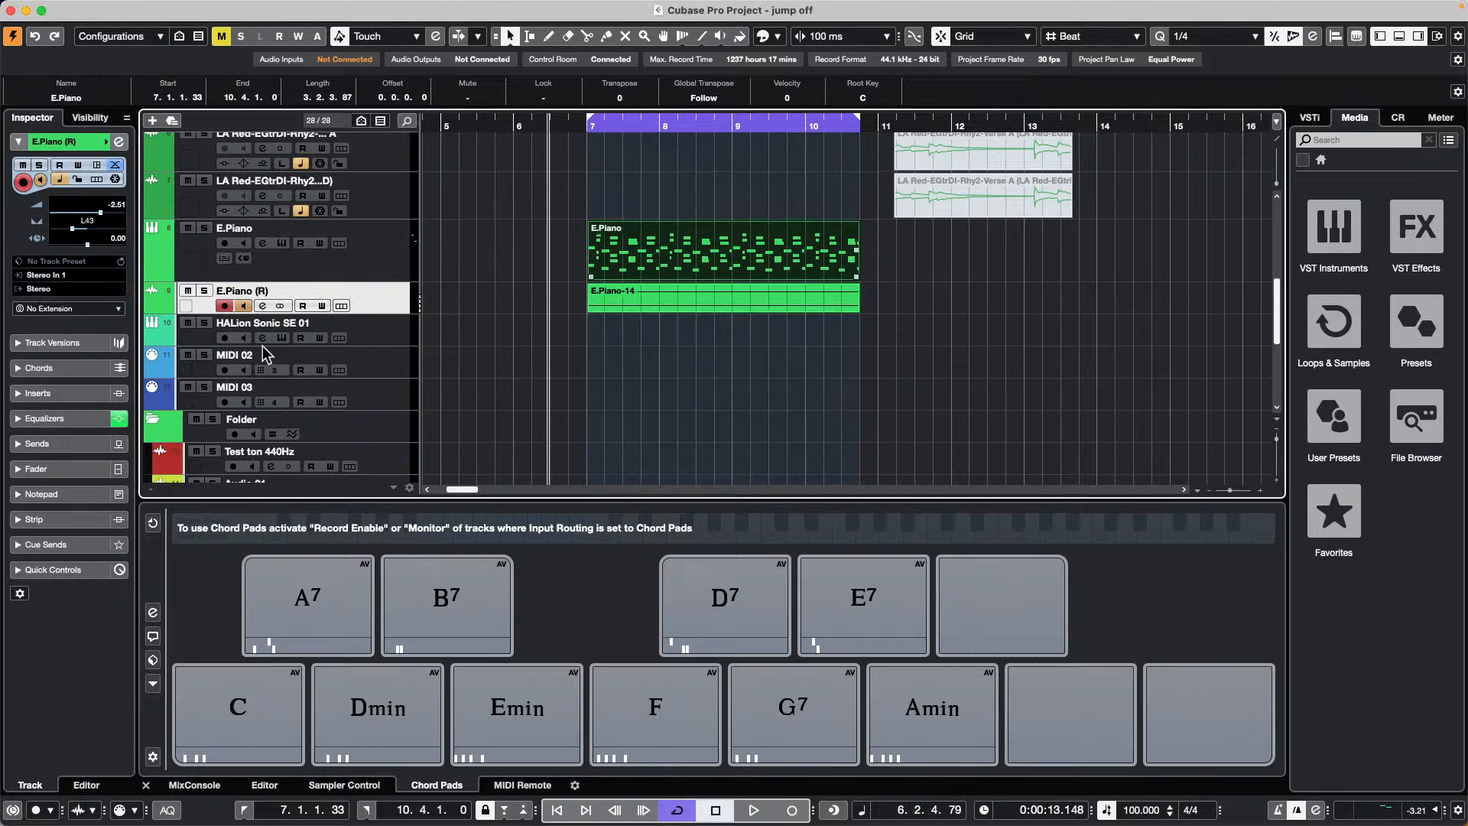
Select the original E.Piano track and undo the dry render
left_click(390, 255)
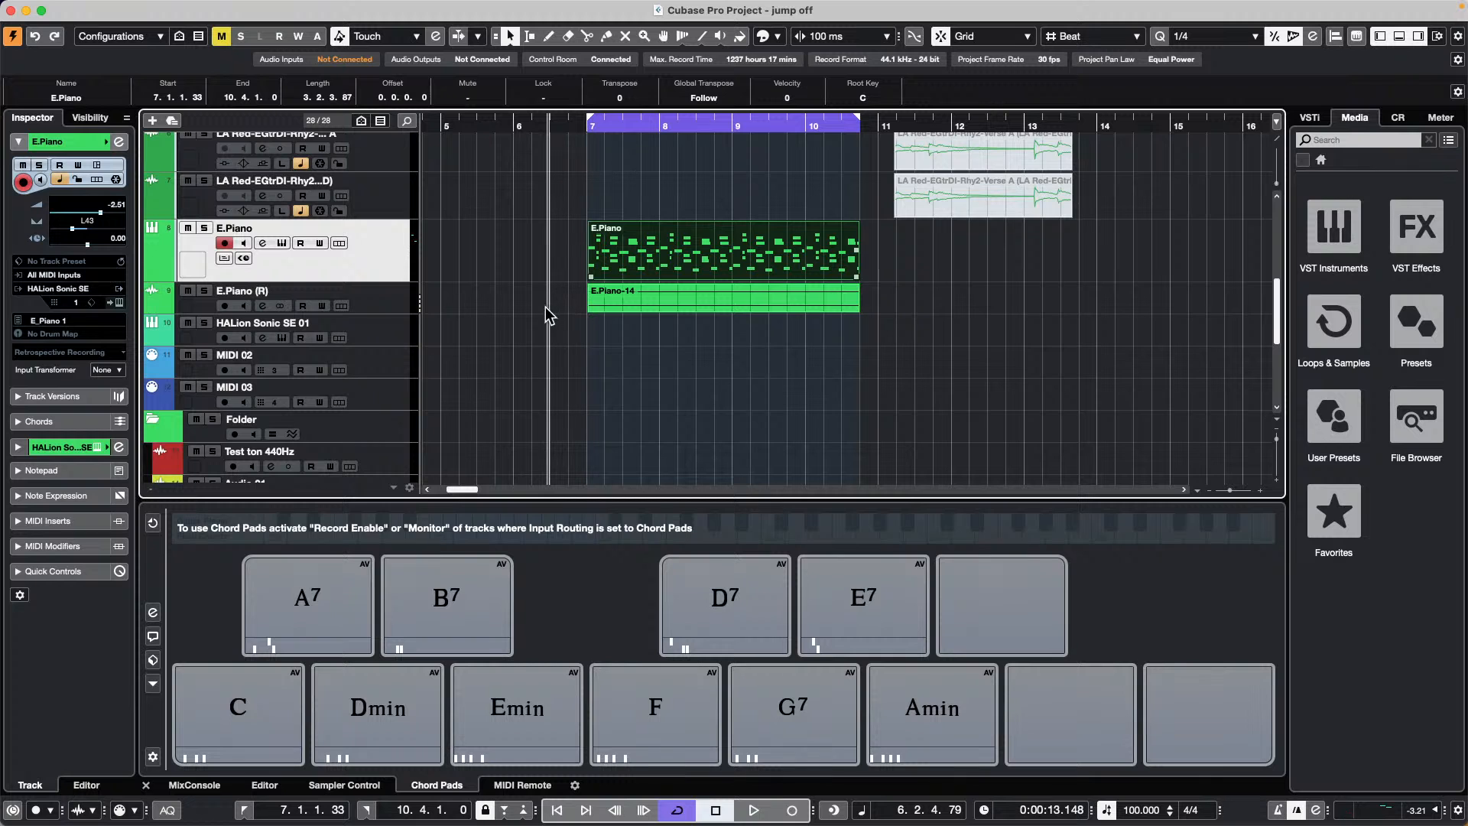
key("super+z")
left_click_drag(631, 127, 350, 51)
scroll(665, 338, "down", 4)
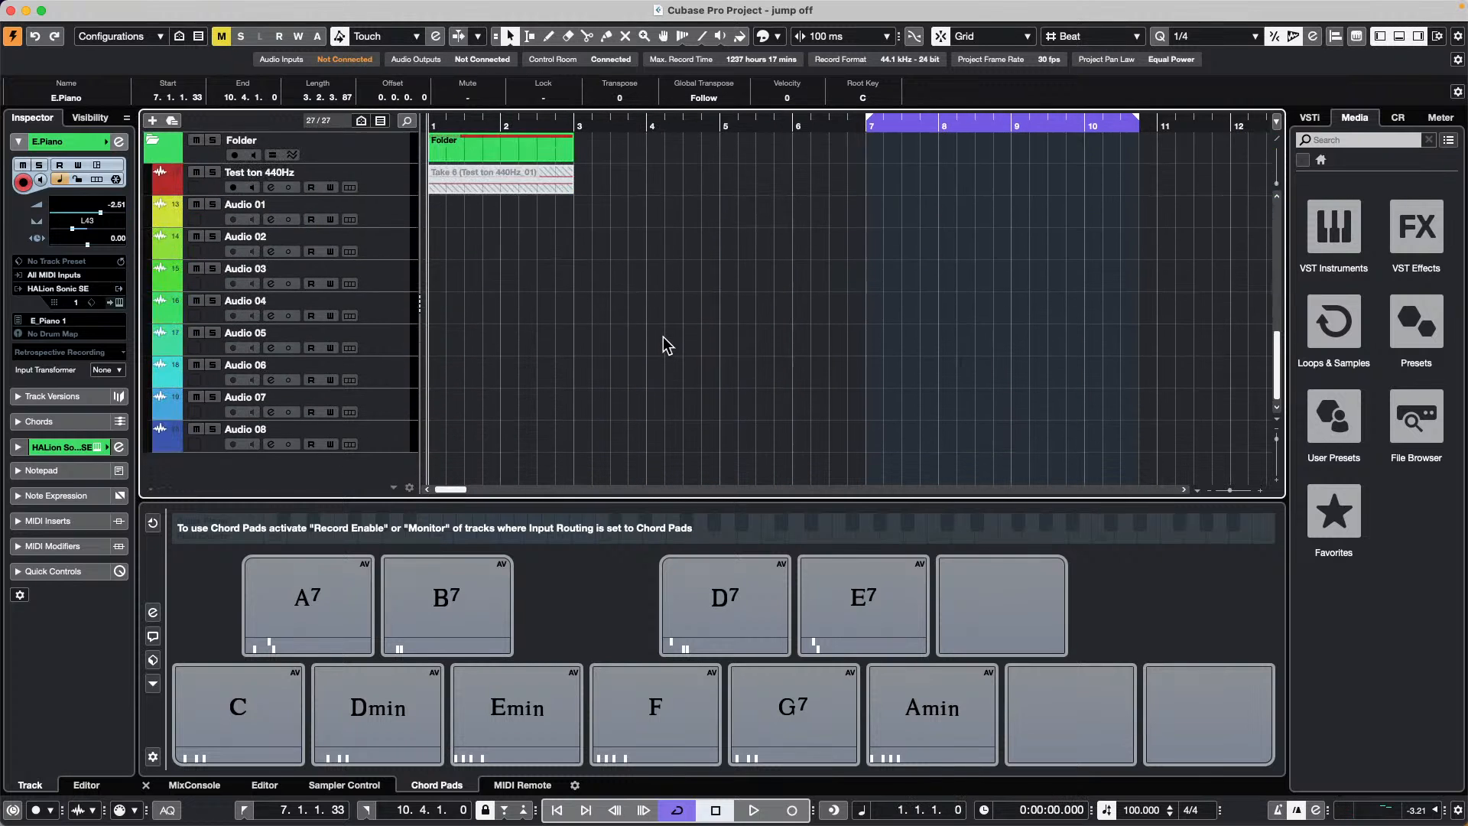
scroll(663, 337, "up", 10)
left_click_drag(614, 125, 269, 62)
Create a new empty project in the November 18 2022 folder
left_click(101, 9)
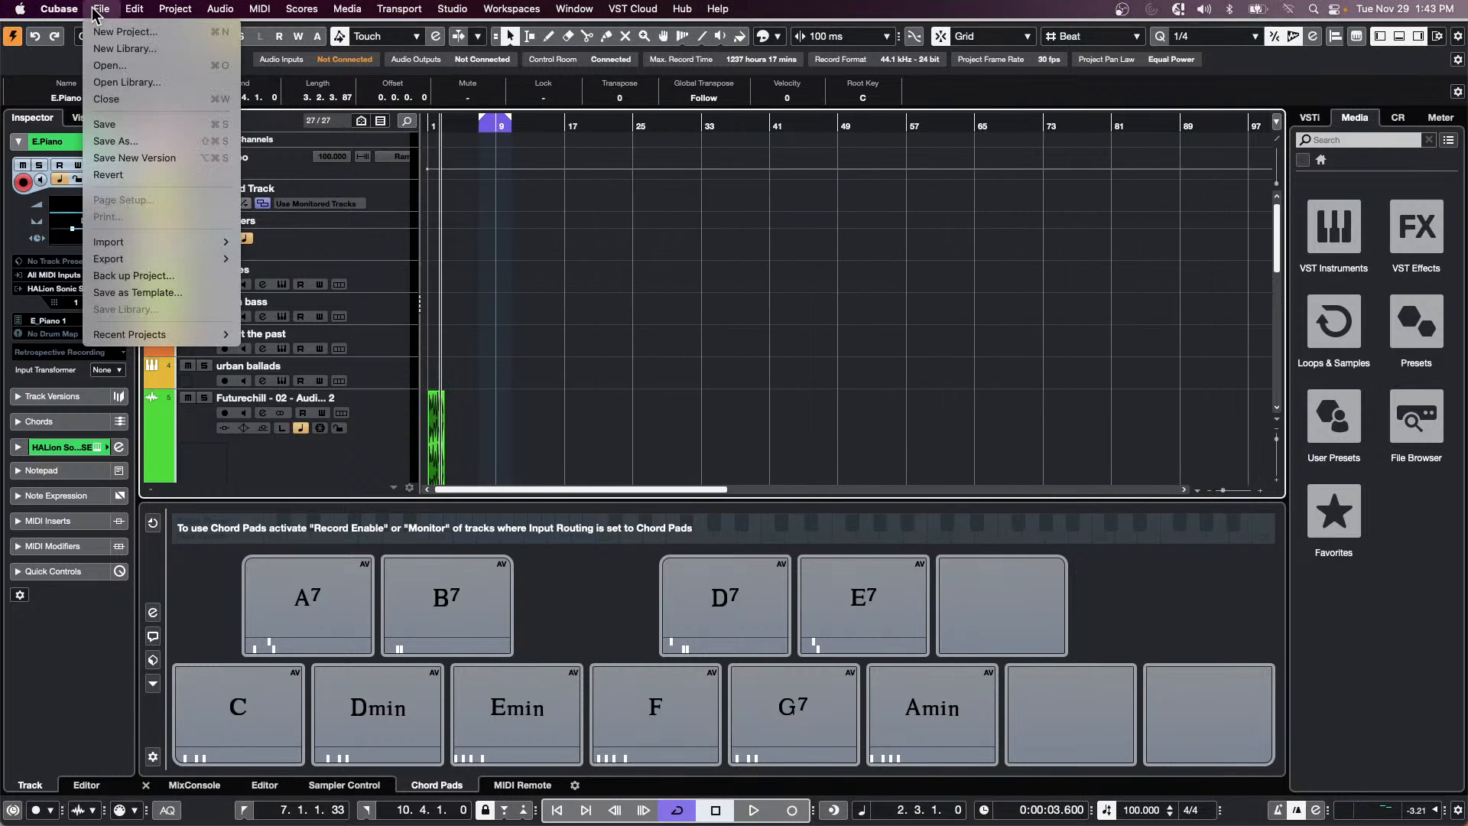
left_click(104, 35)
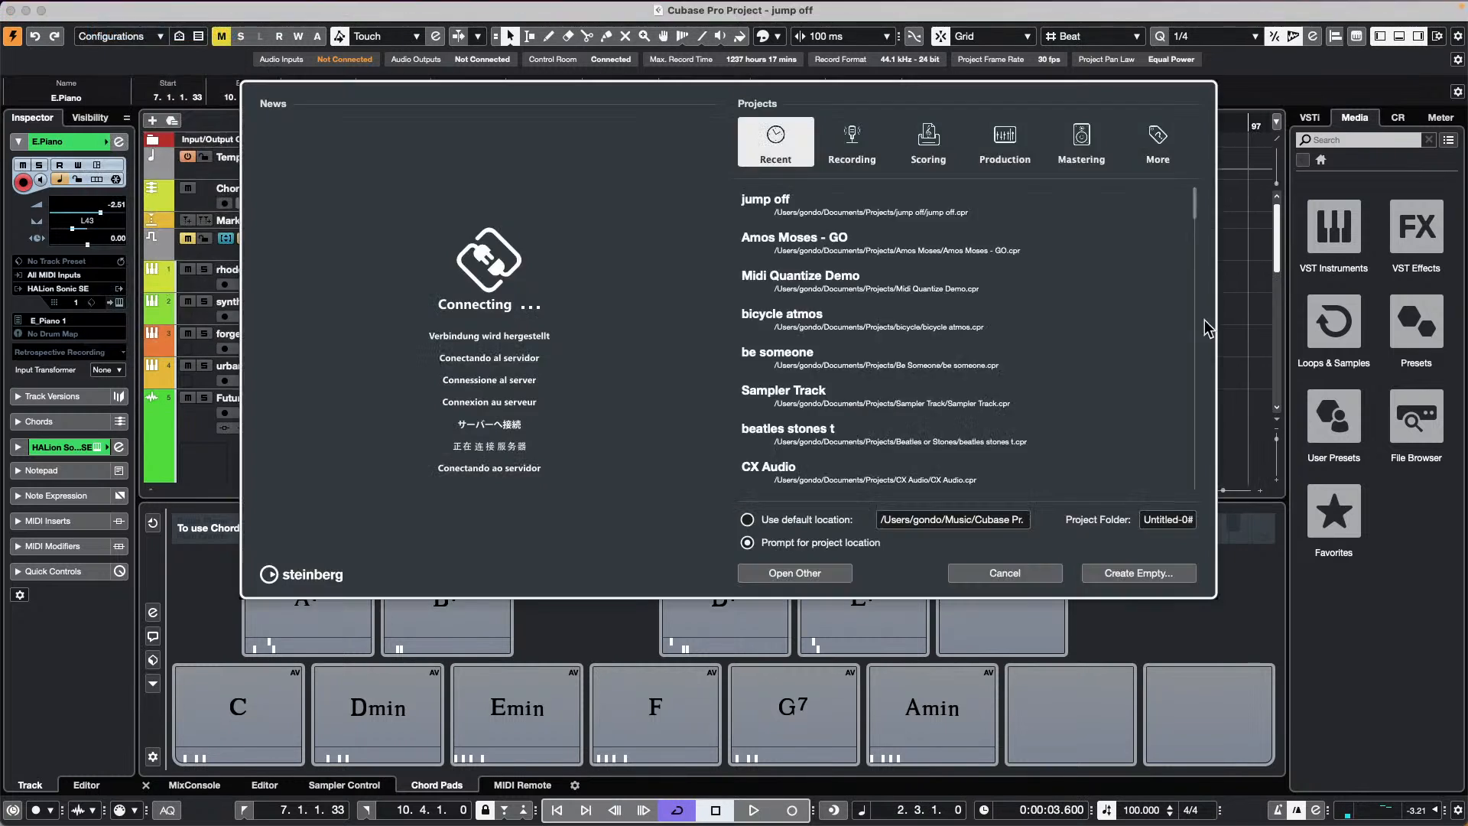
left_click(1137, 575)
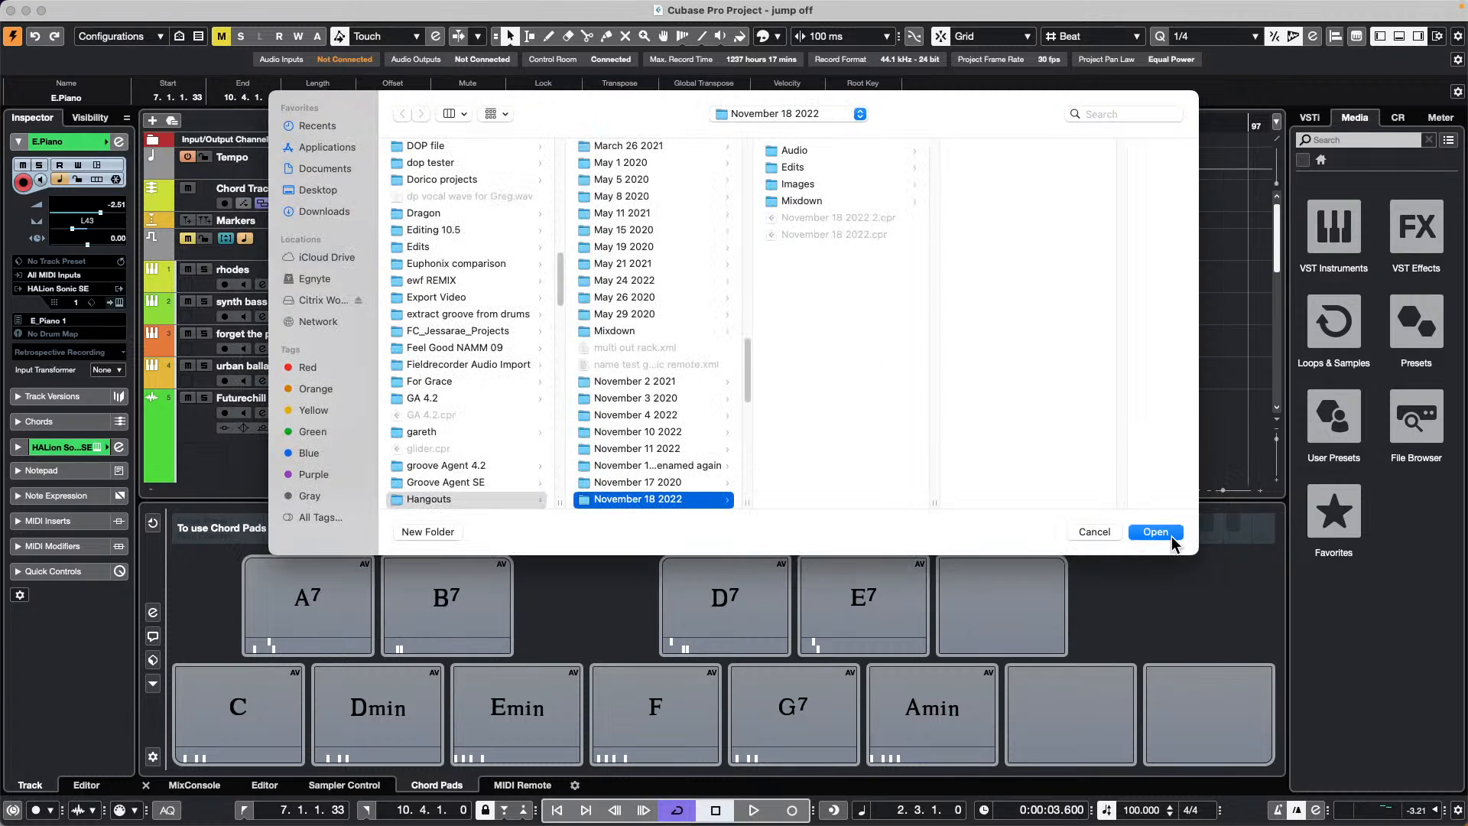
left_click(1156, 533)
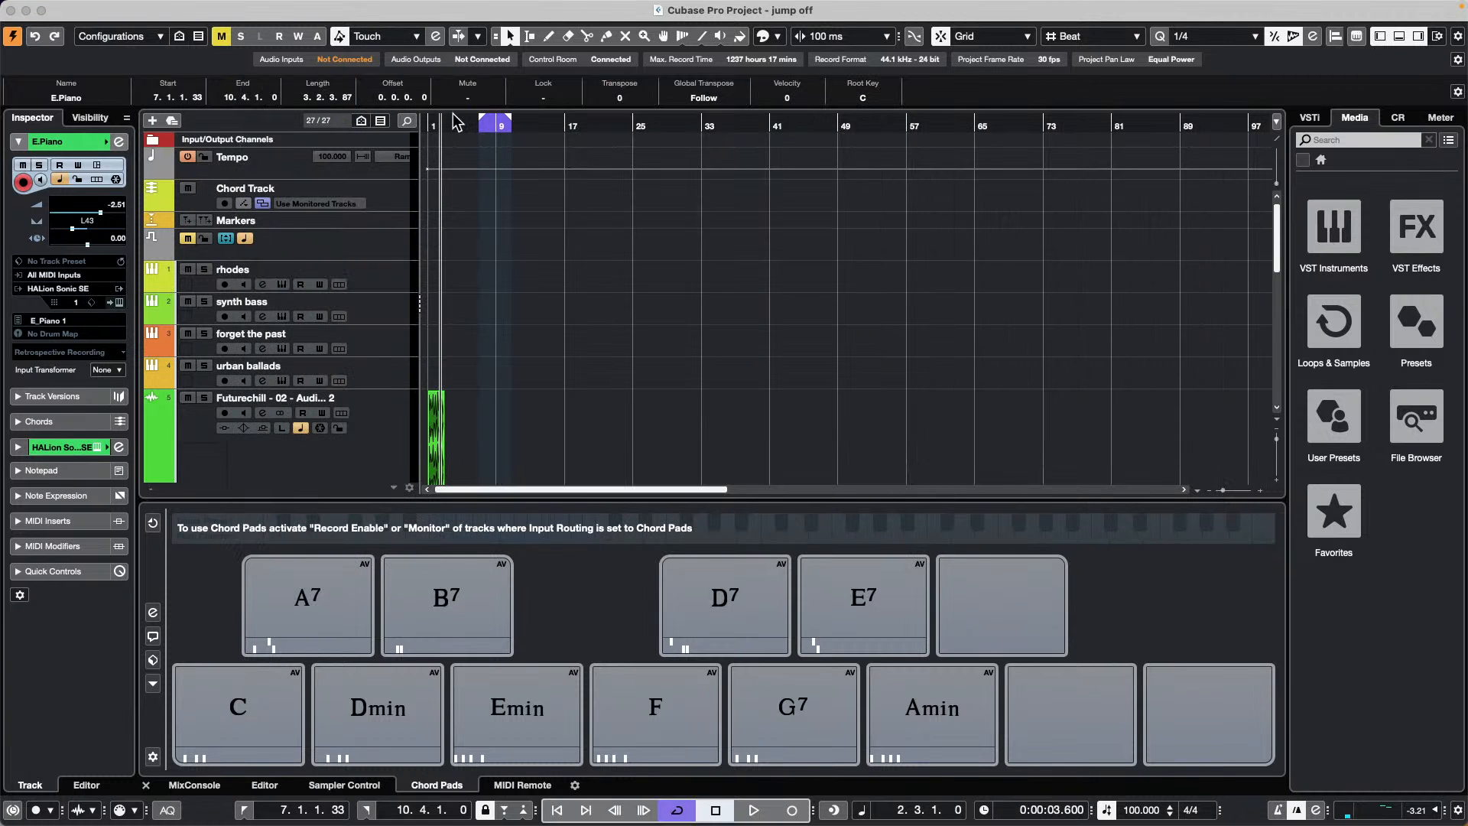
Add one instrument track using Groove Agent SE with stereo output
right_click(297, 179)
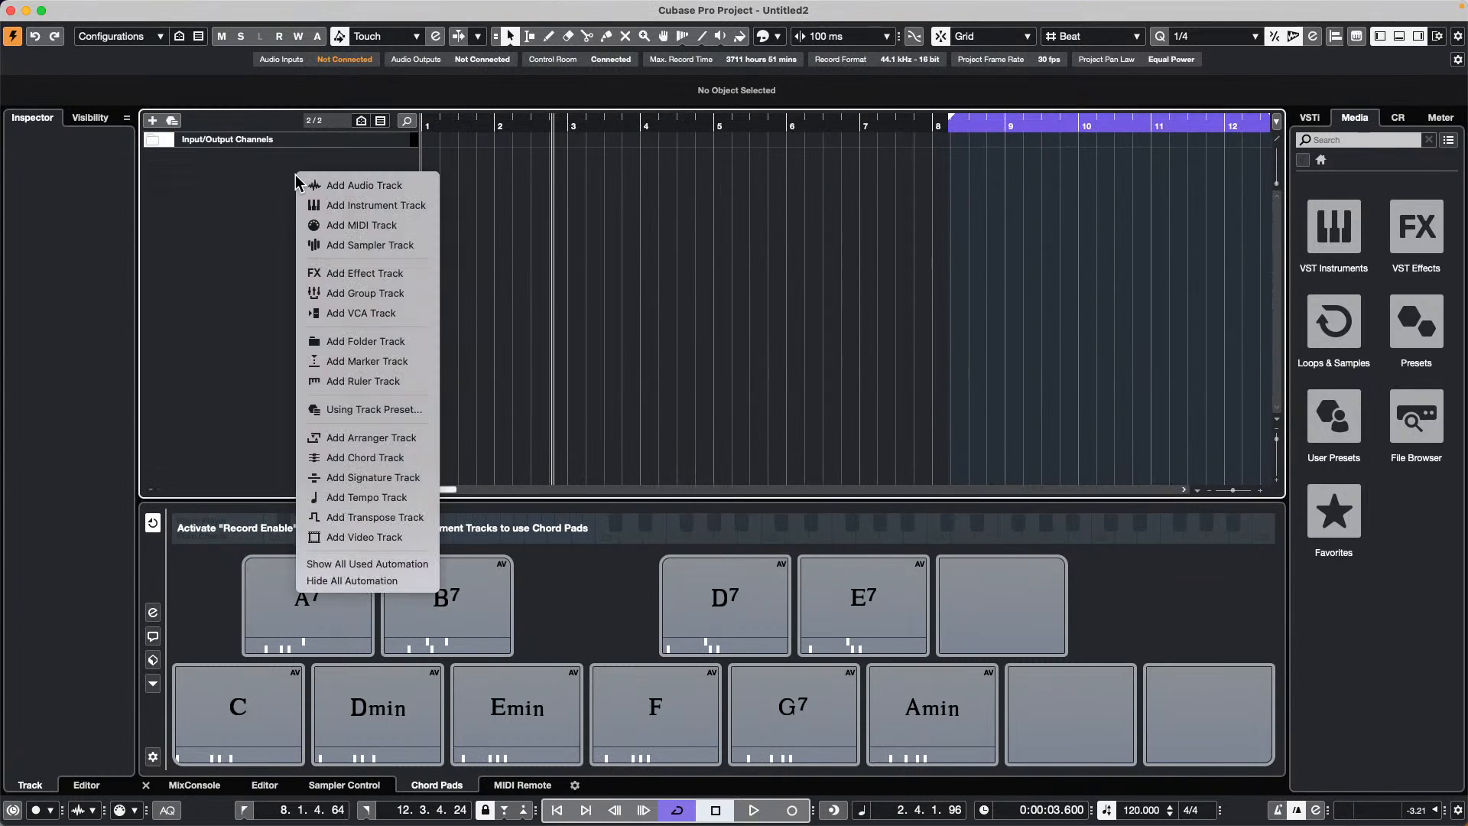
left_click(360, 205)
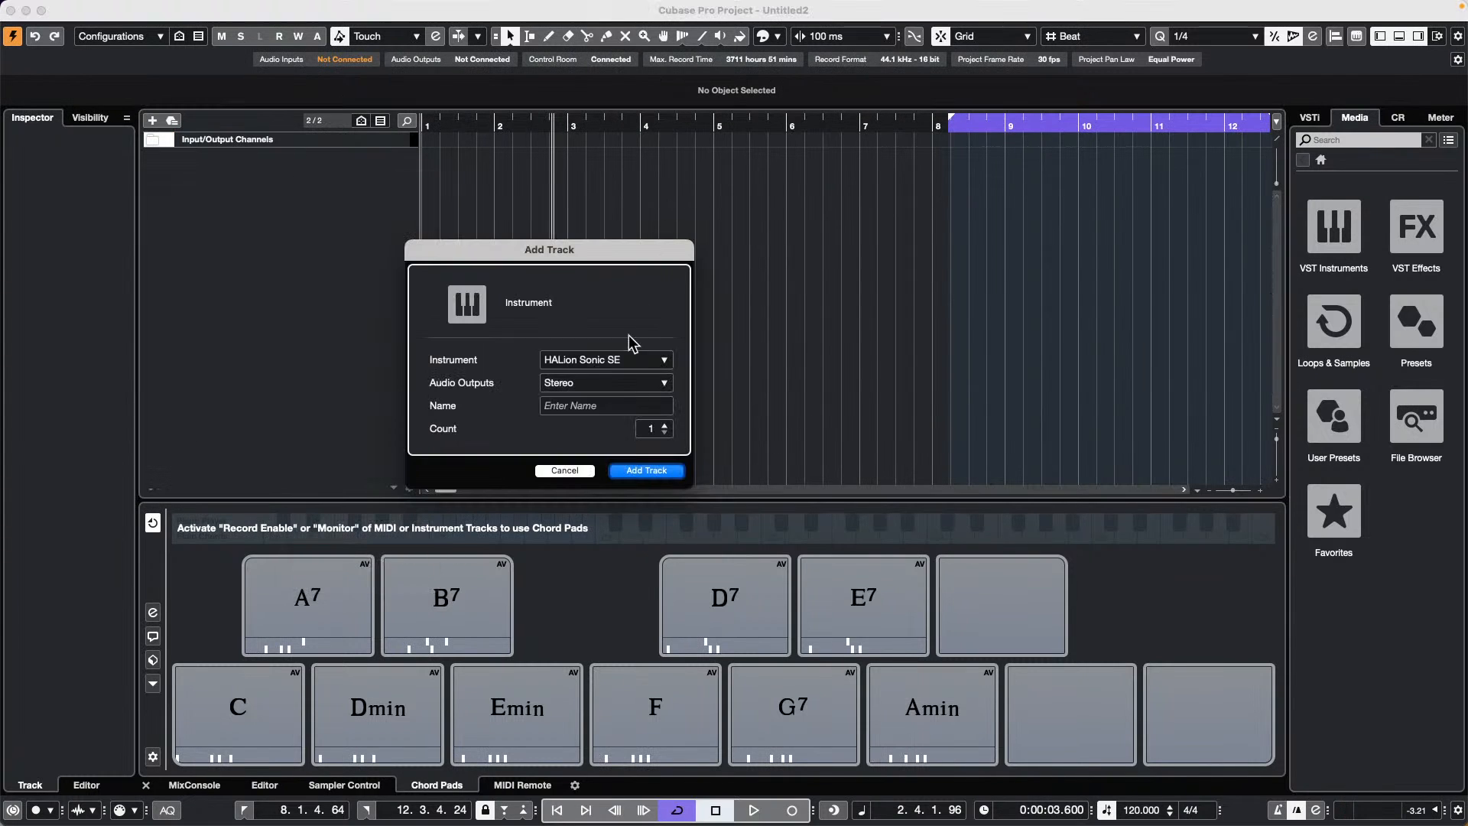
left_click(609, 359)
left_click(517, 469)
left_click(649, 470)
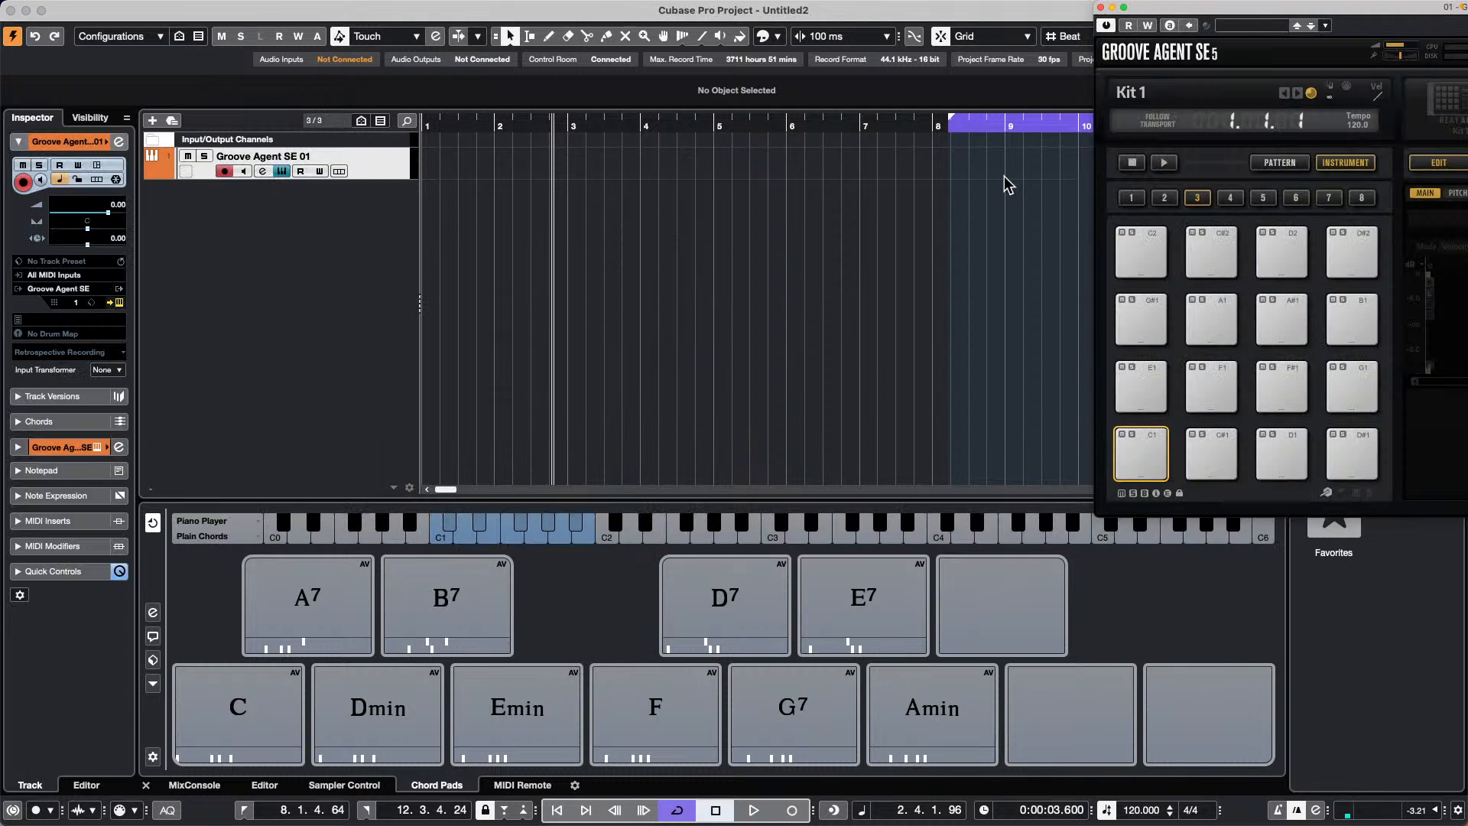
Load Urban Ballads Kit 01 into Groove Agent SE and close the kit browser
left_click_drag(1258, 15, 879, 29)
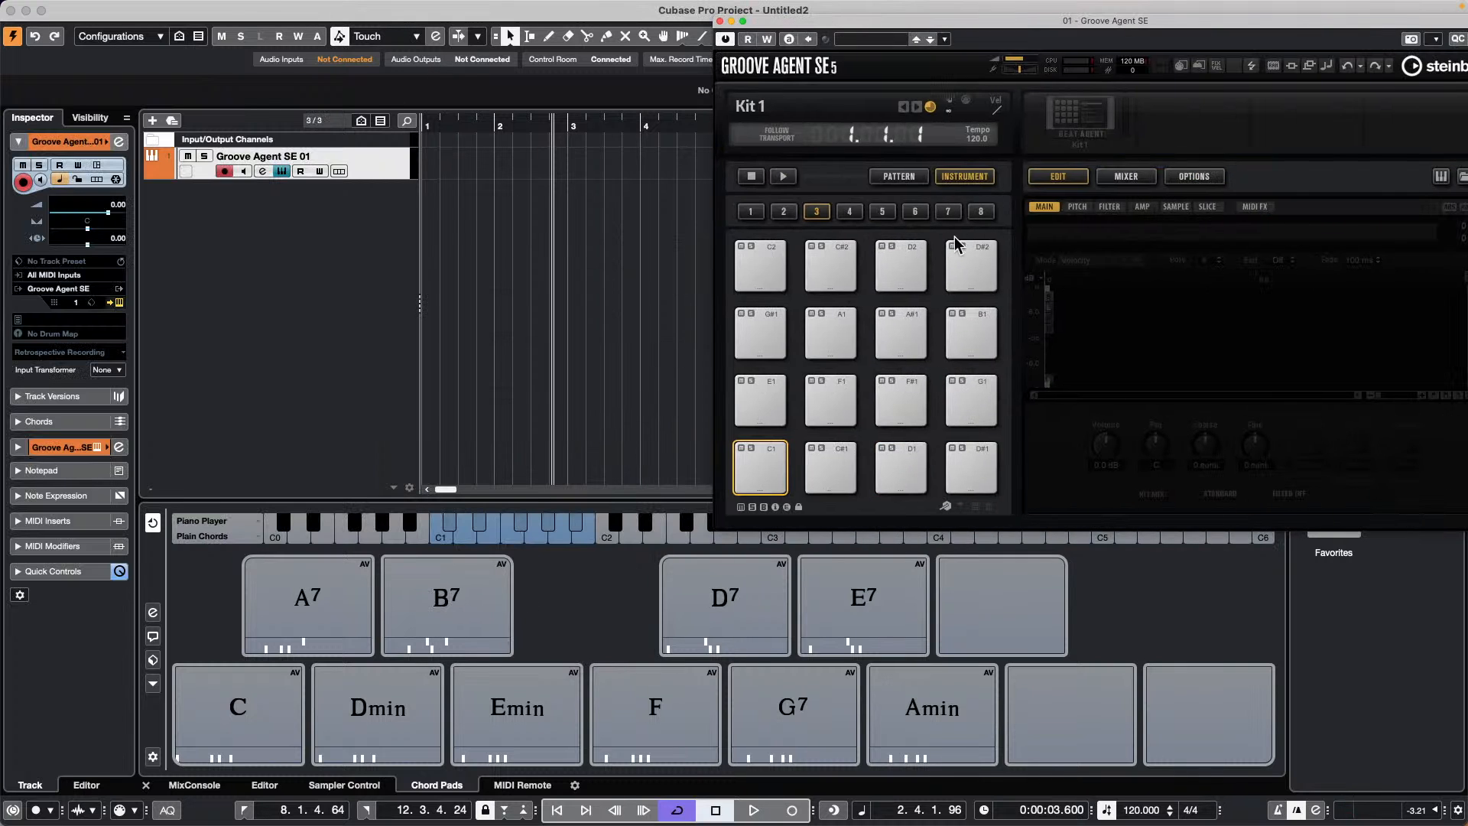
left_click(1090, 130)
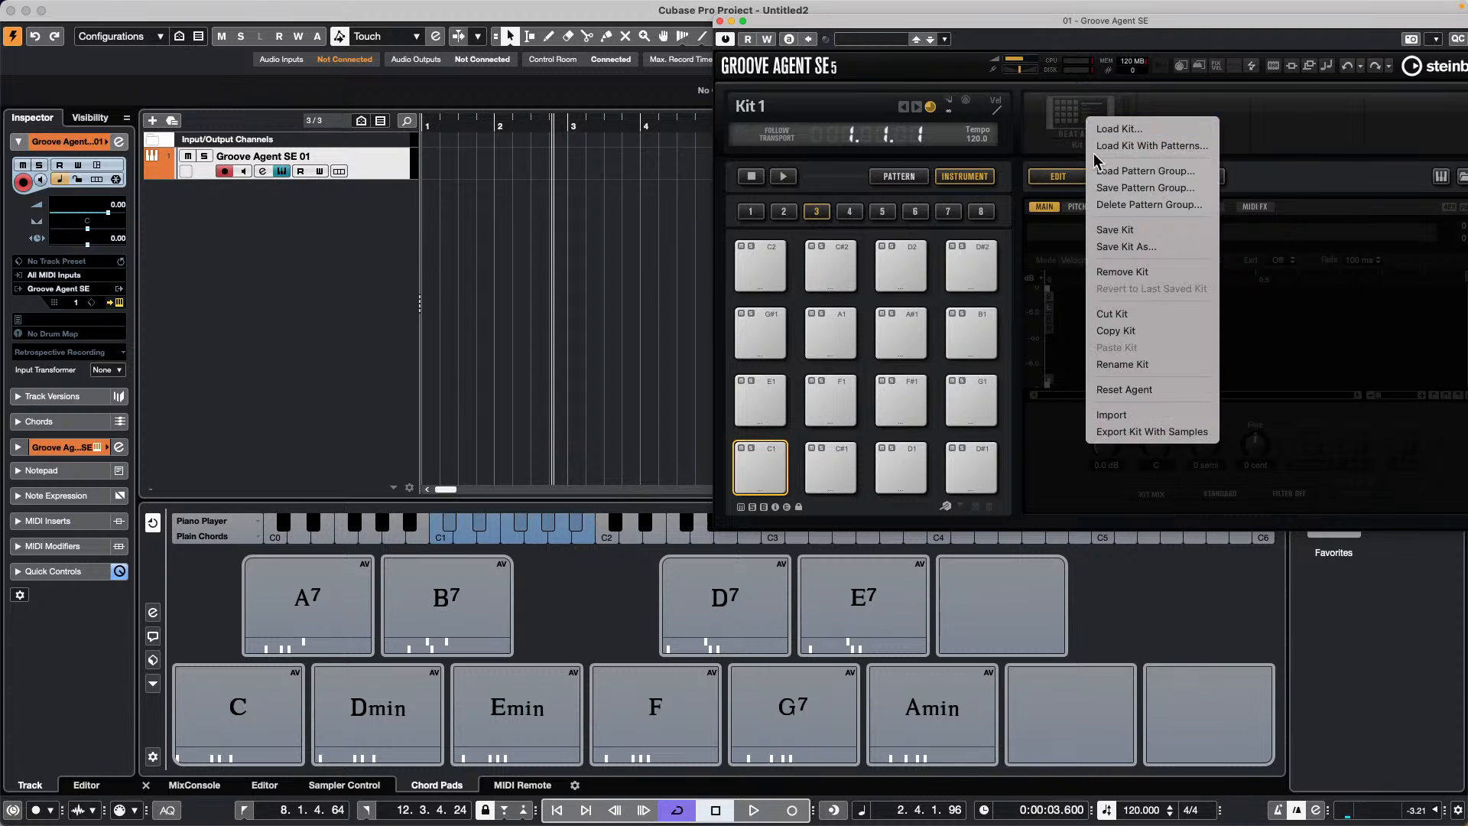
left_click(1140, 143)
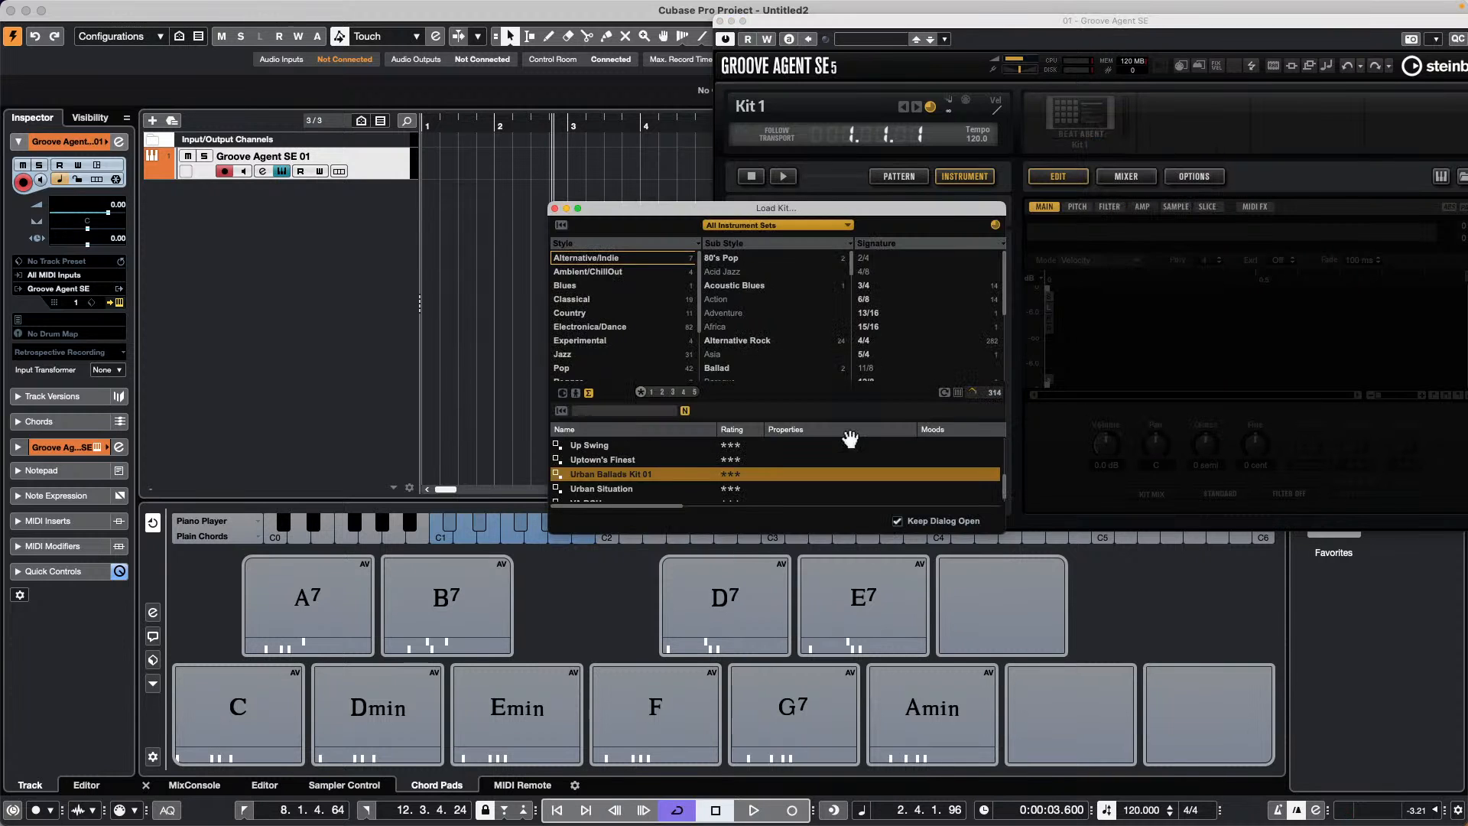
double_click(620, 475)
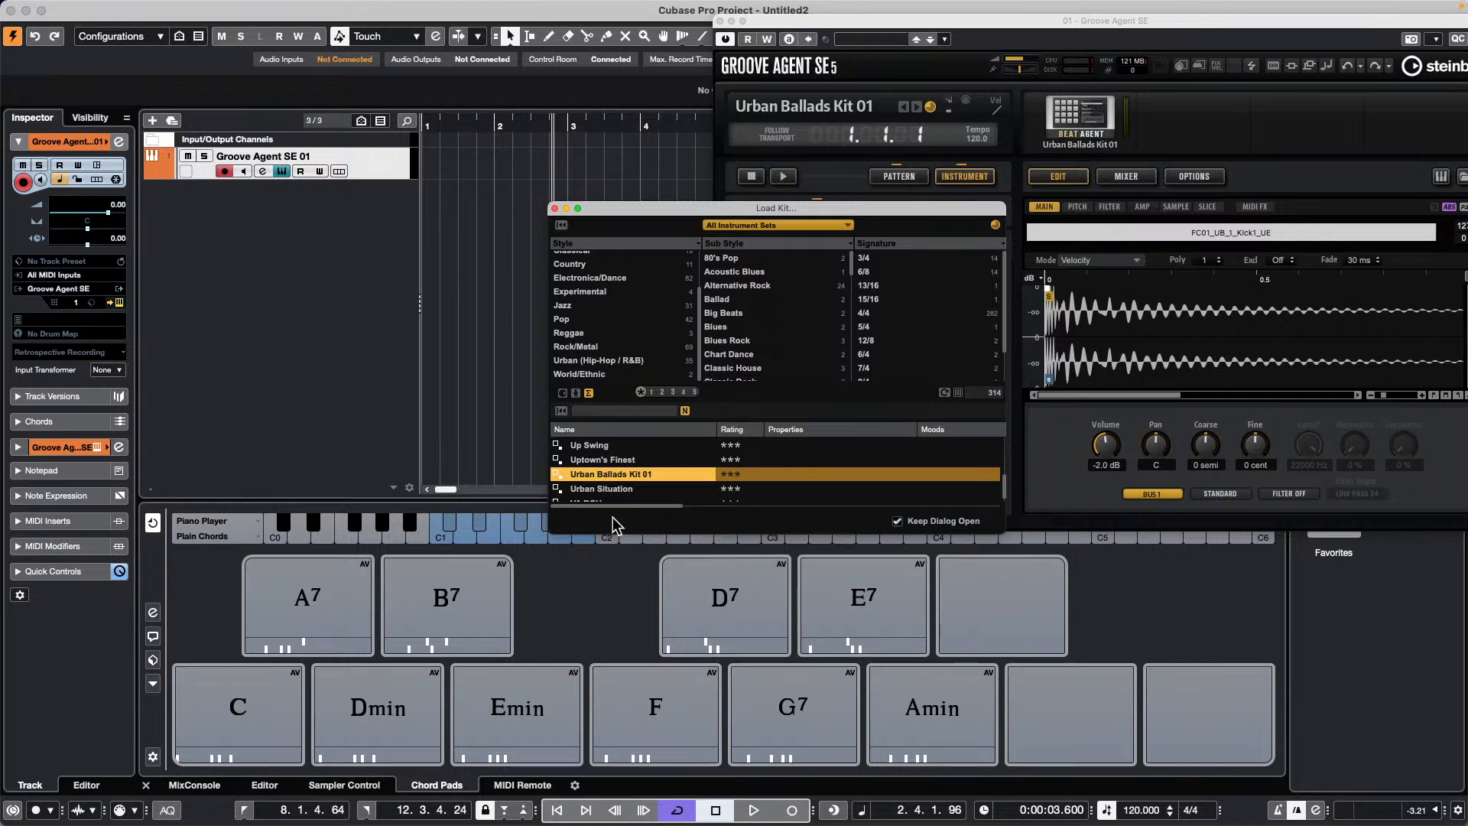
left_click(554, 208)
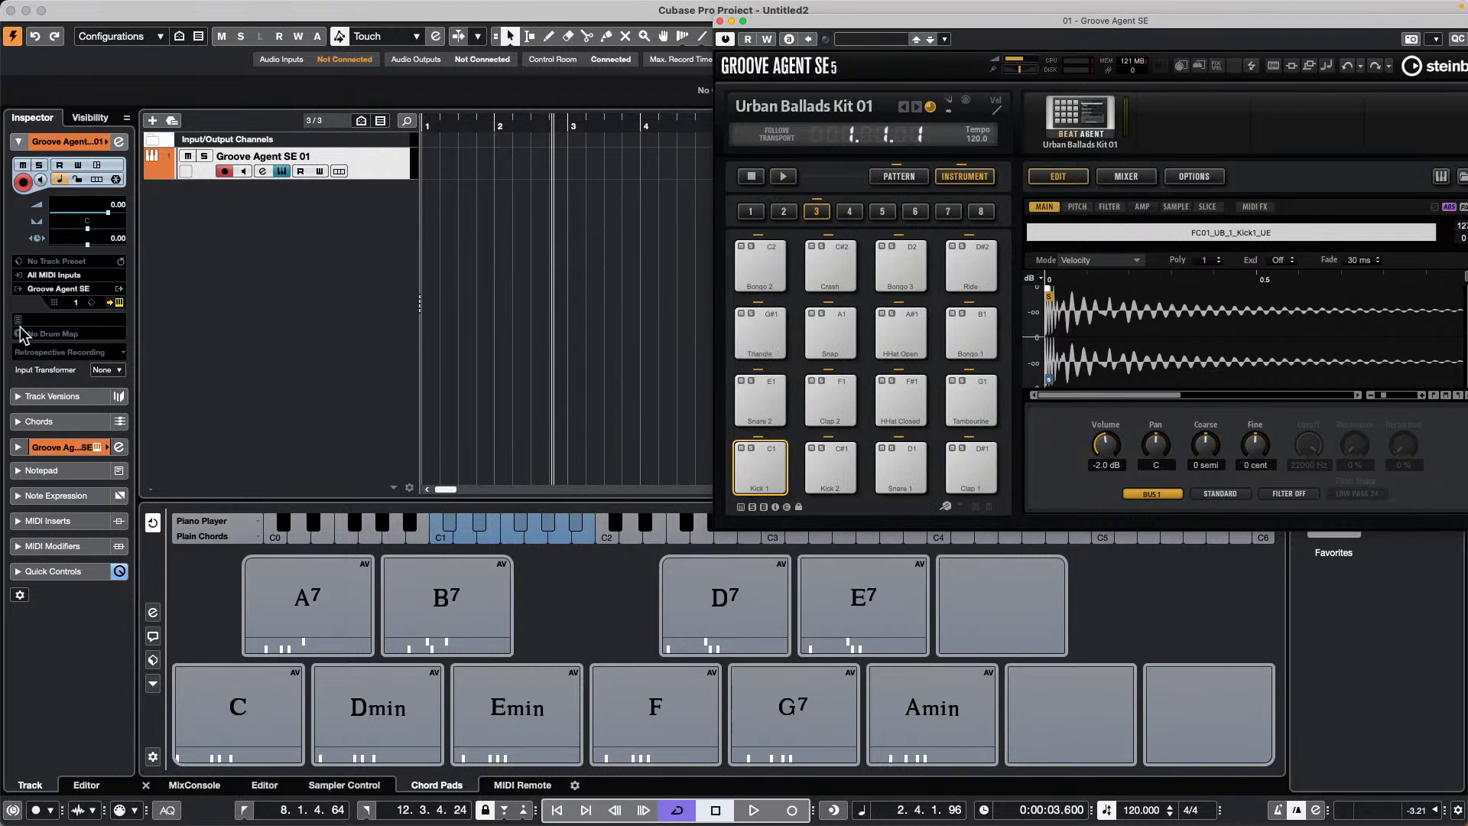
Assign the Urban Ballads Kit 01 drum map to the Groove Agent SE track and draw an empty MIDI part from bar 1 to bar 4
left_click(69, 334)
left_click(111, 396)
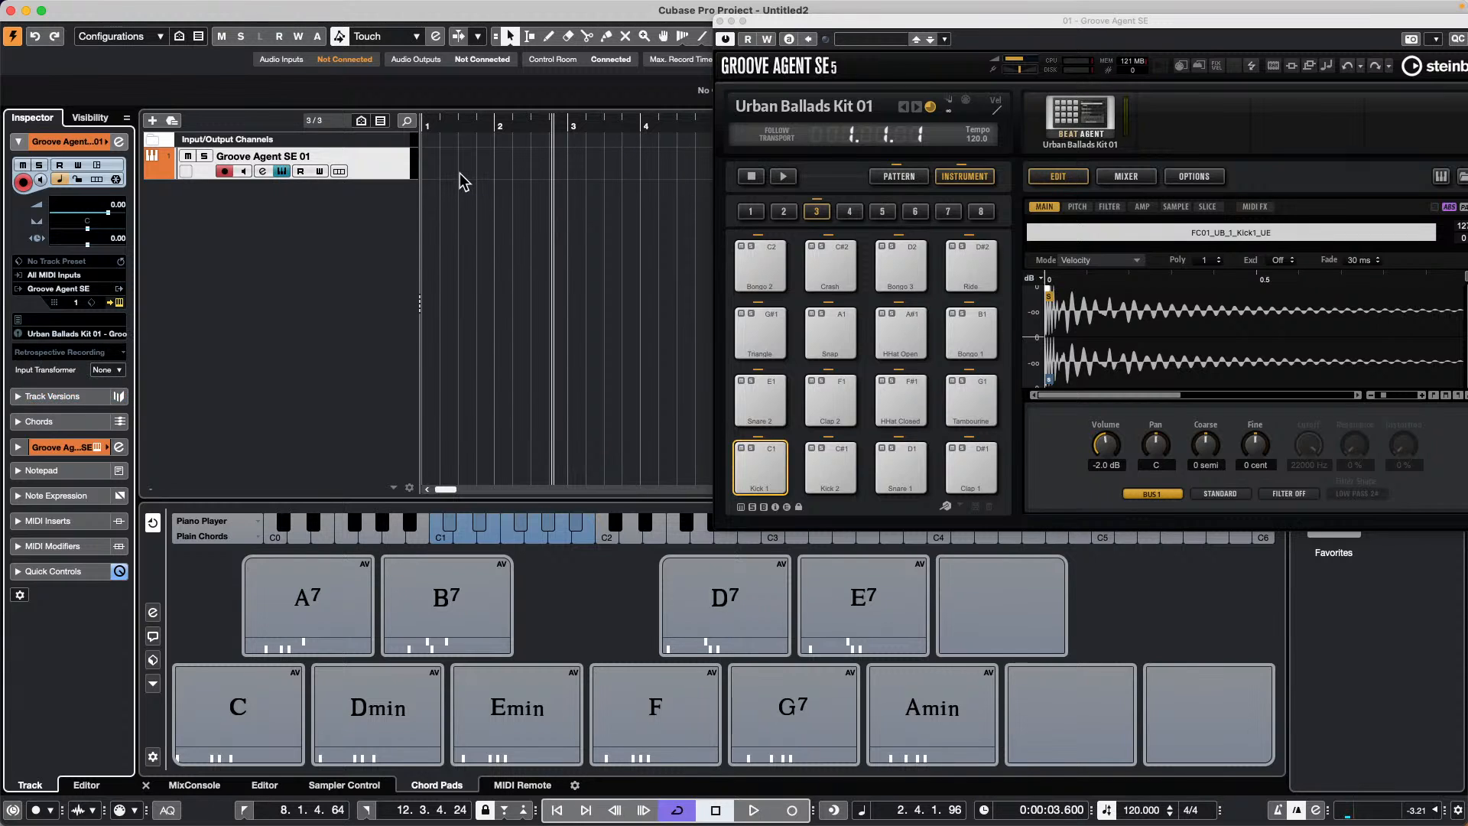
key("8")
mouse_move(438, 161)
left_mouse_down()
mouse_move(669, 158)
mouse_move(655, 158)
left_mouse_up()
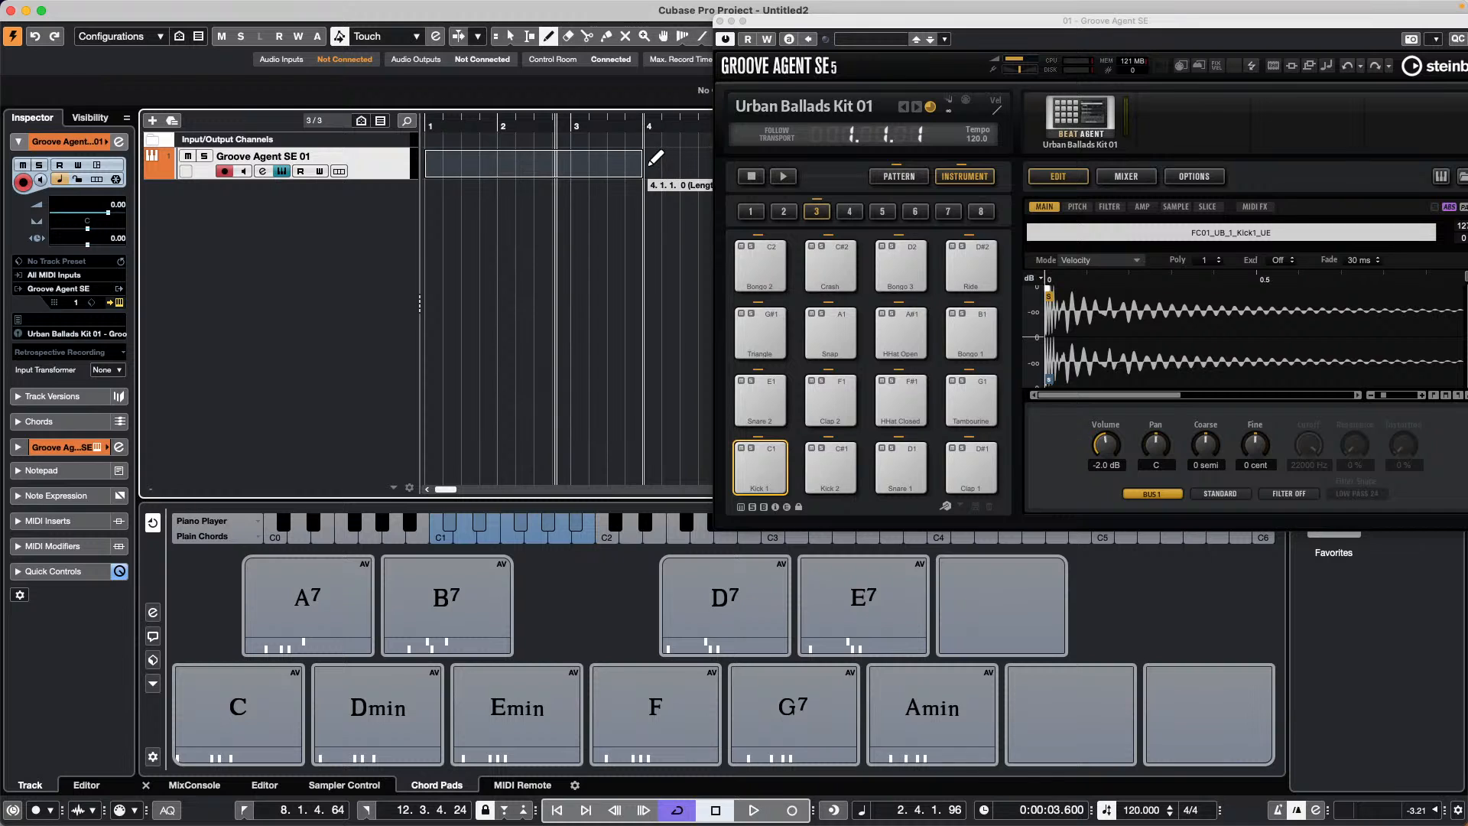
Open the new part in the drum editor, set Clap 1's snap to 1/4 and fill all three bars with quarter-note claps
key("1")
double_click(506, 173)
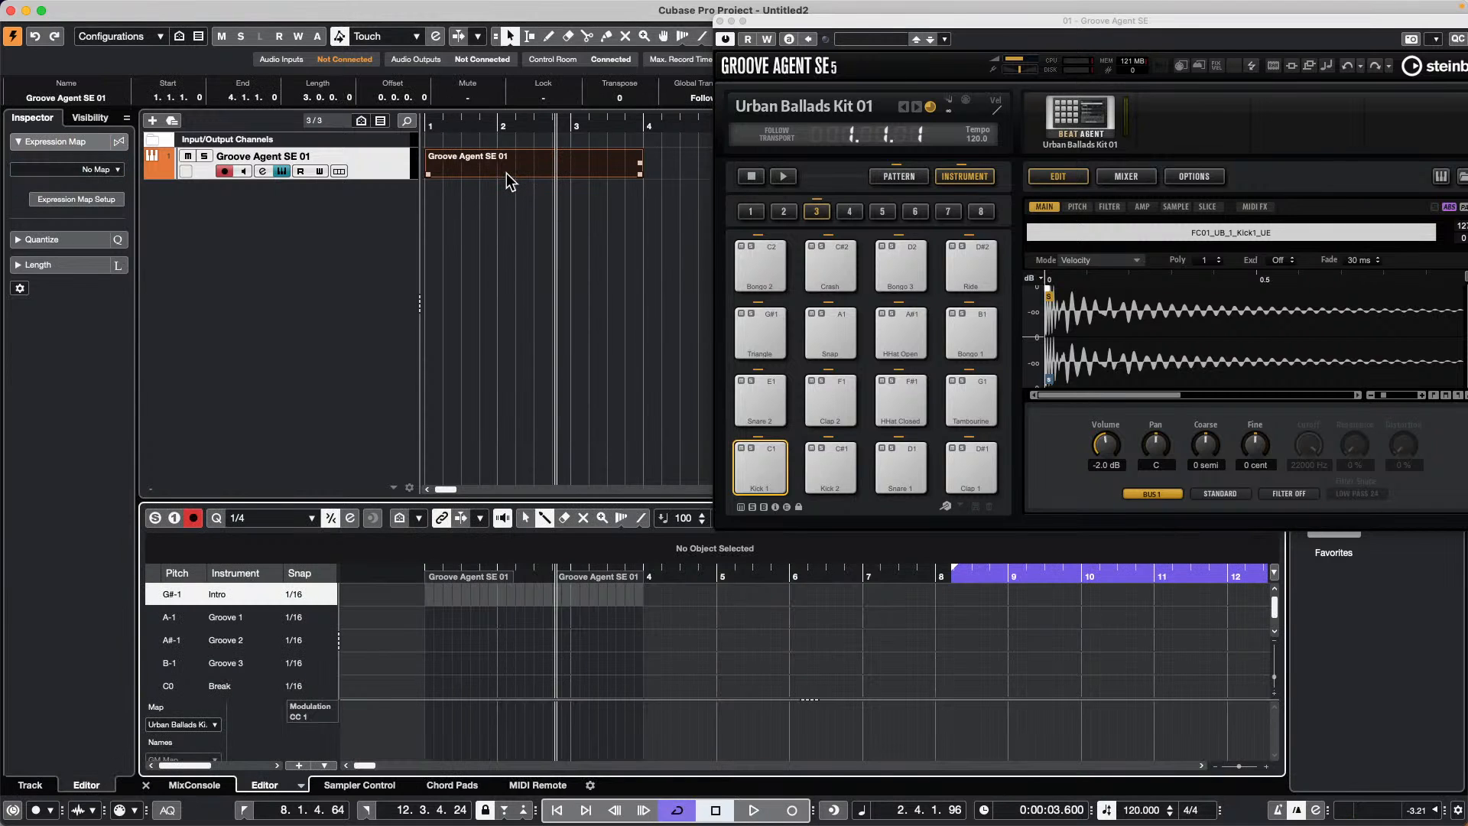
scroll(154, 659, "down", 5)
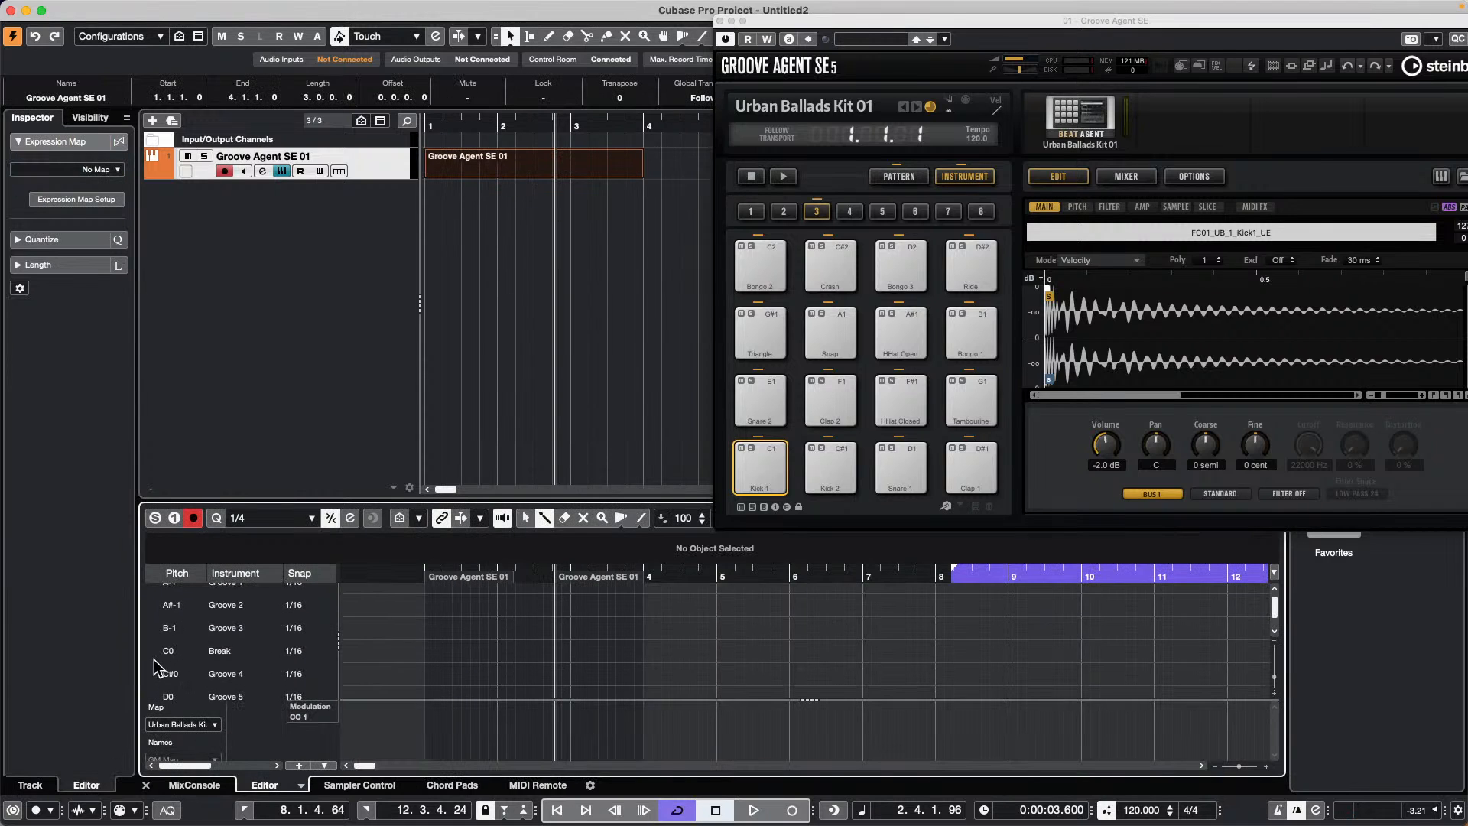
scroll(154, 659, "down", 4)
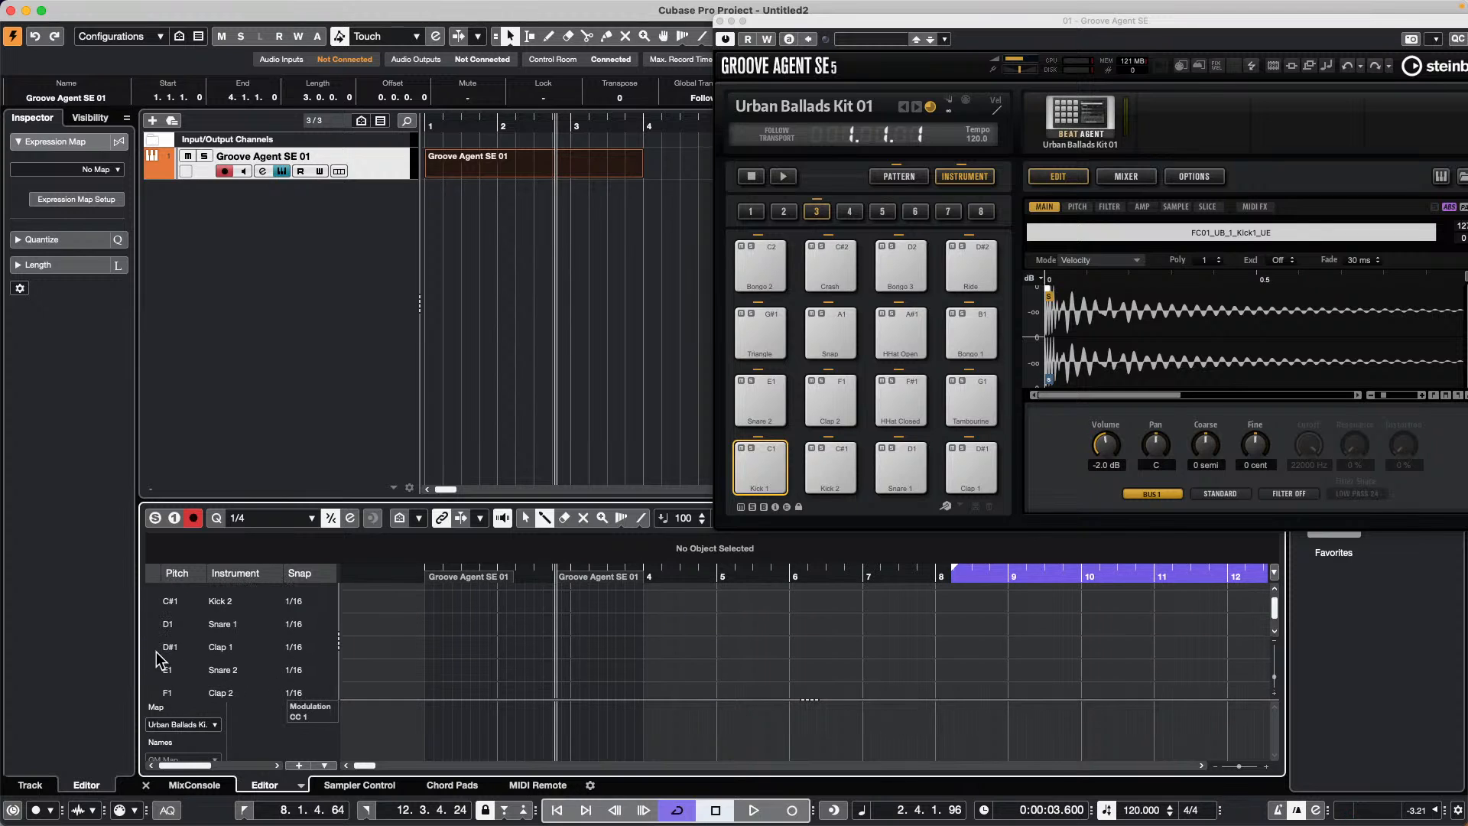
left_click(155, 649)
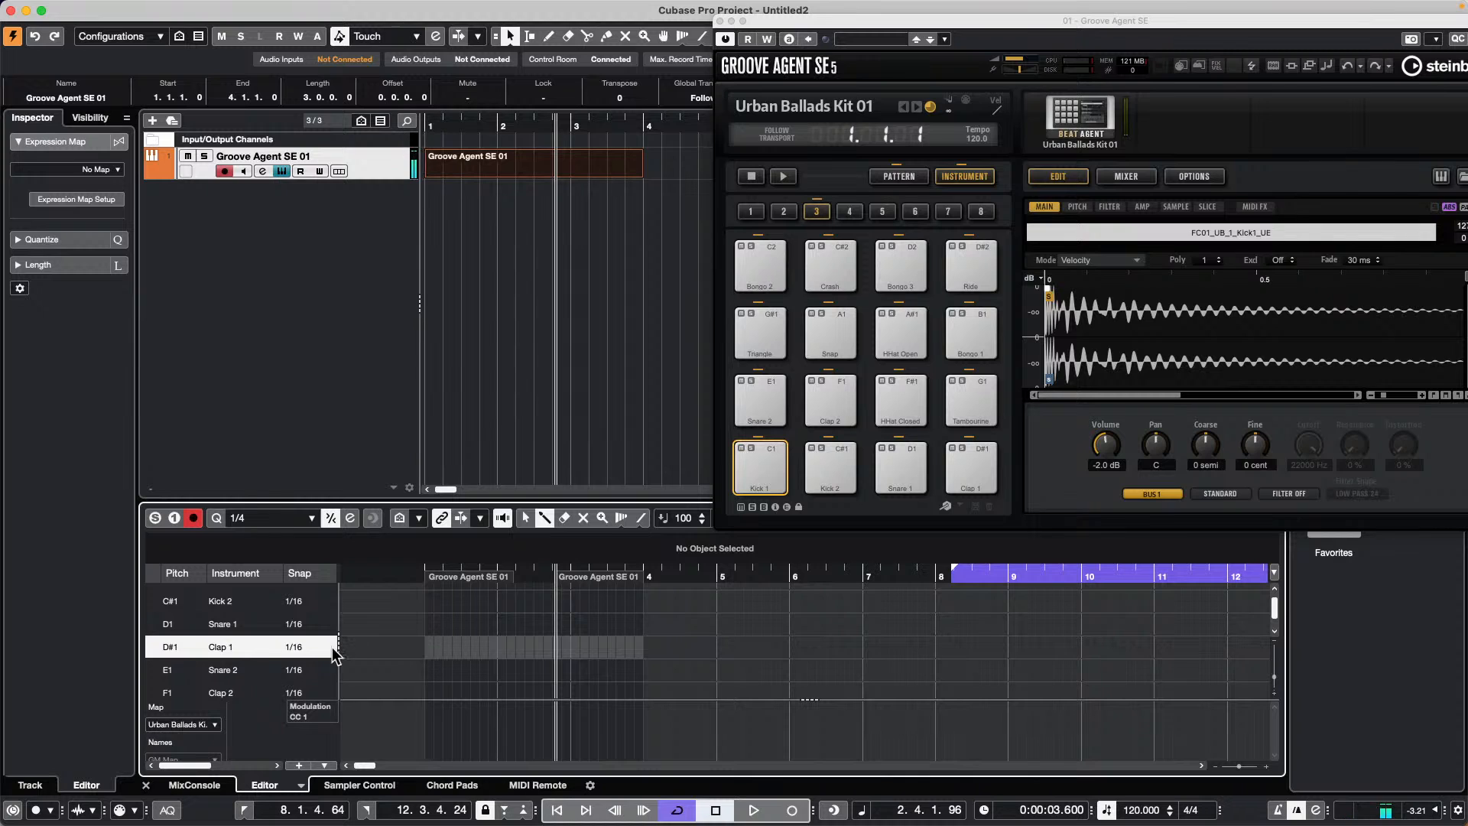
left_click(294, 647)
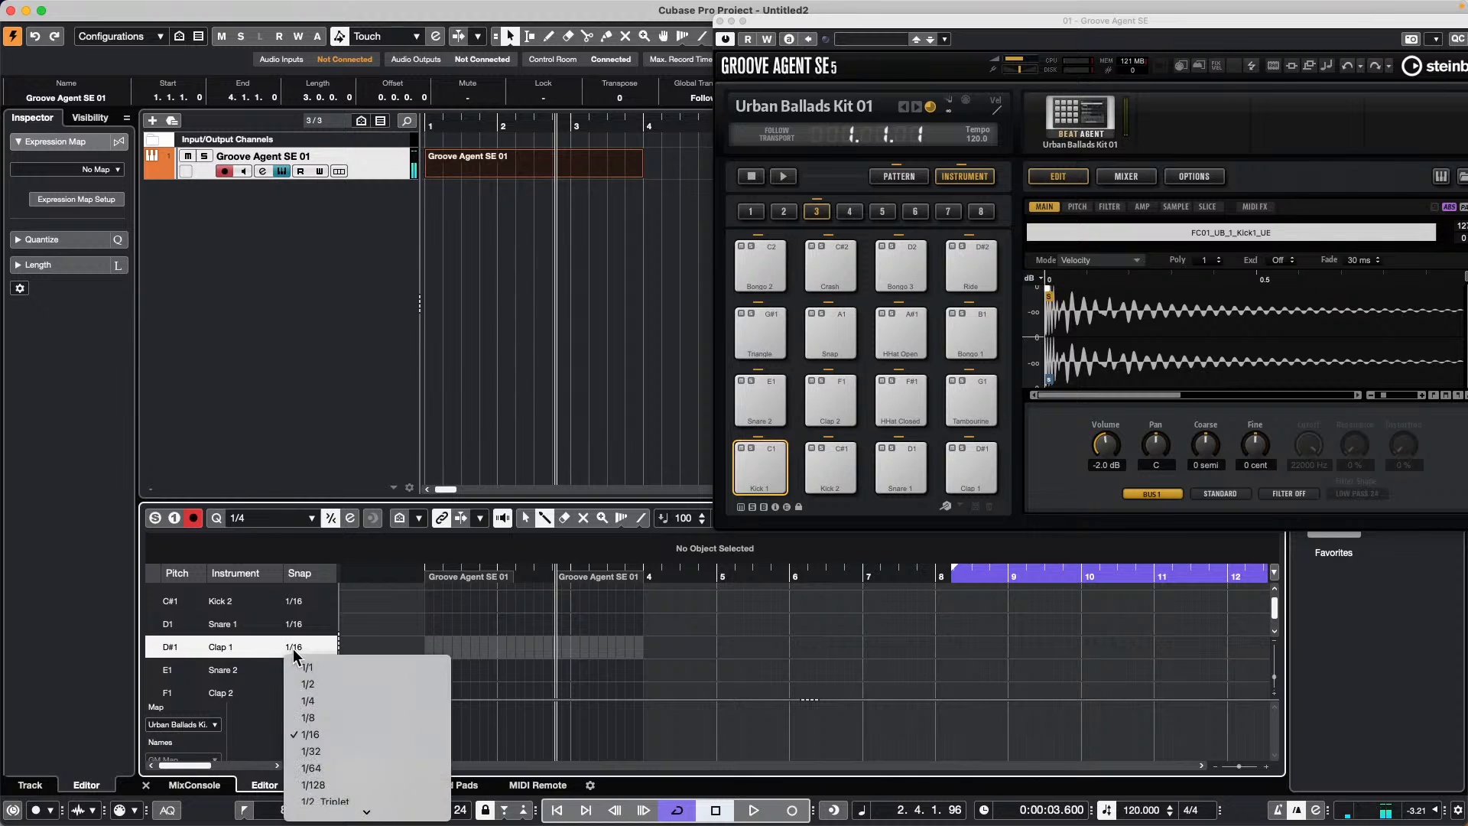
left_click(344, 703)
left_click_drag(425, 649, 650, 654)
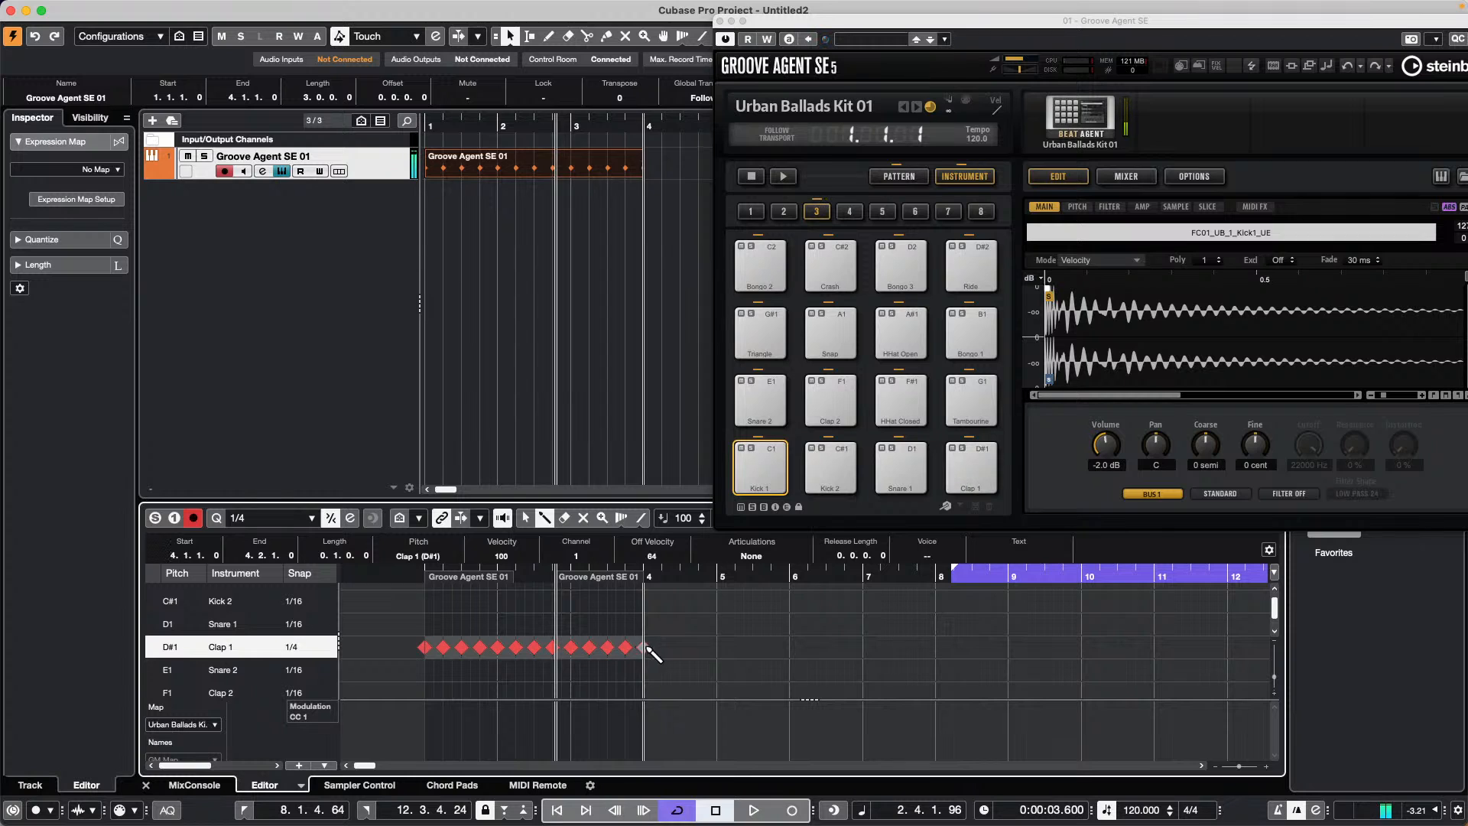
Render the Groove Agent SE 01 track in place with the current settings
left_click(469, 186)
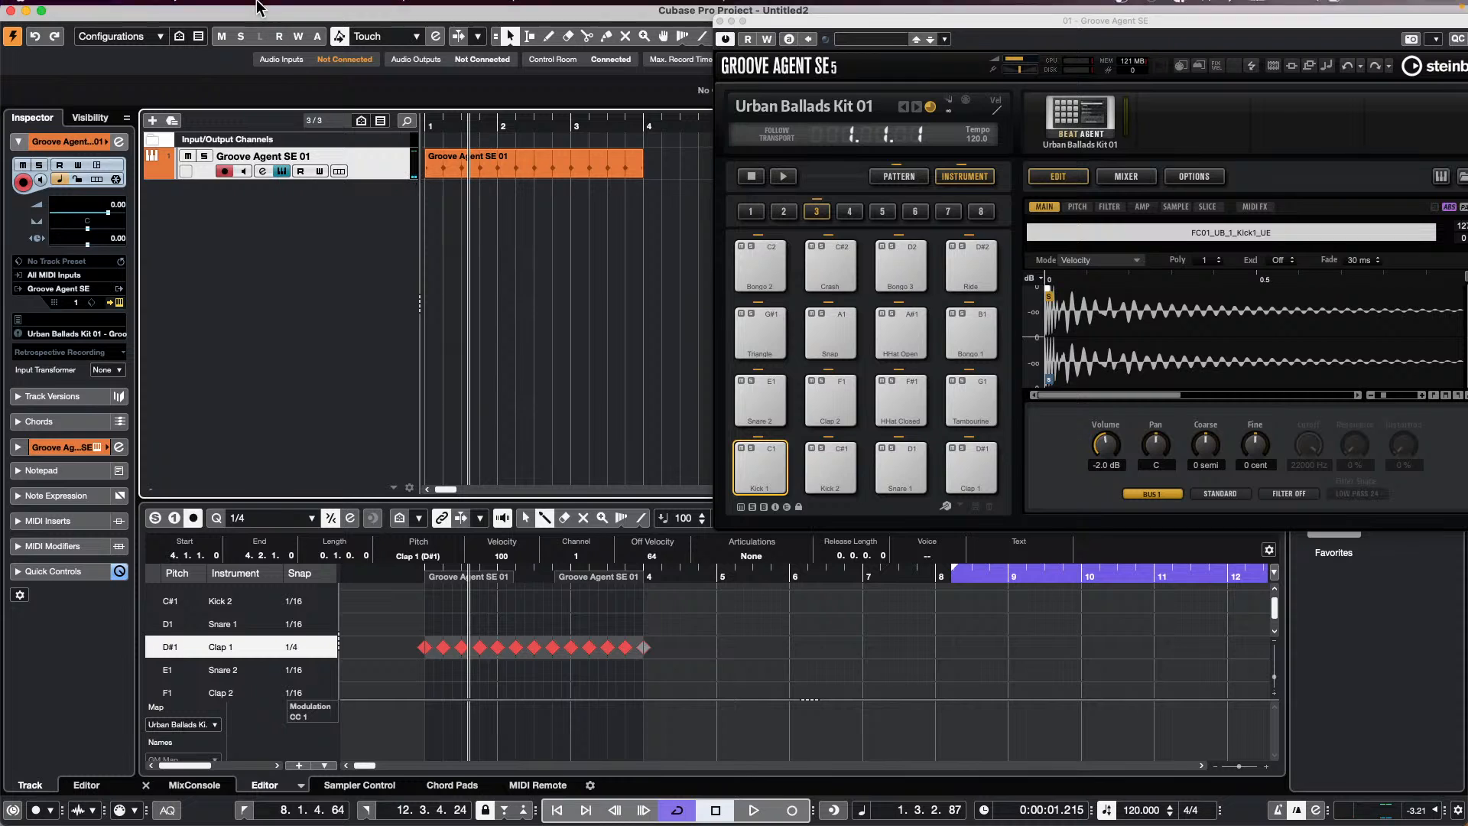
left_click(174, 8)
mouse_move(153, 16)
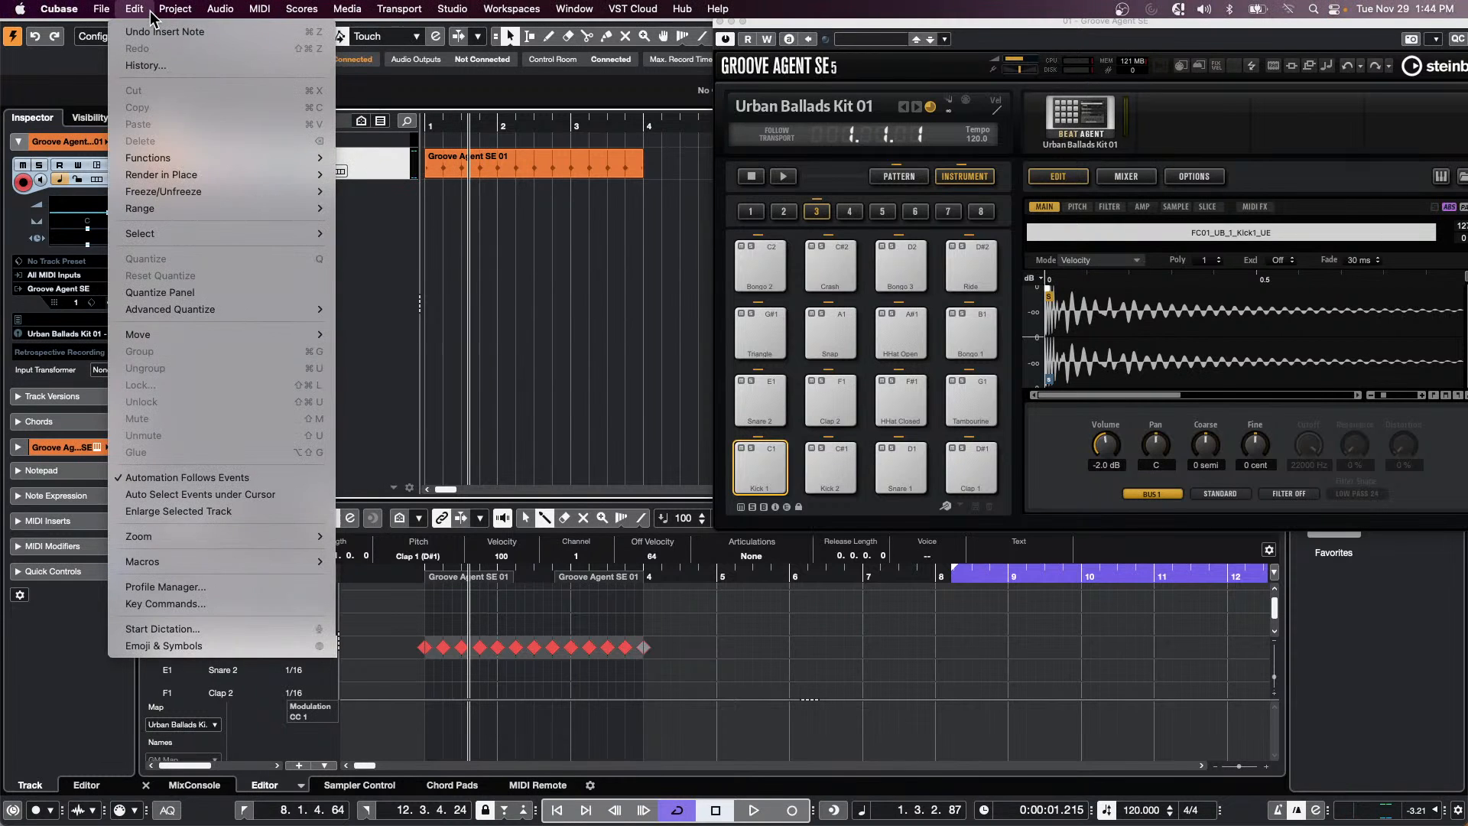
left_click(371, 316)
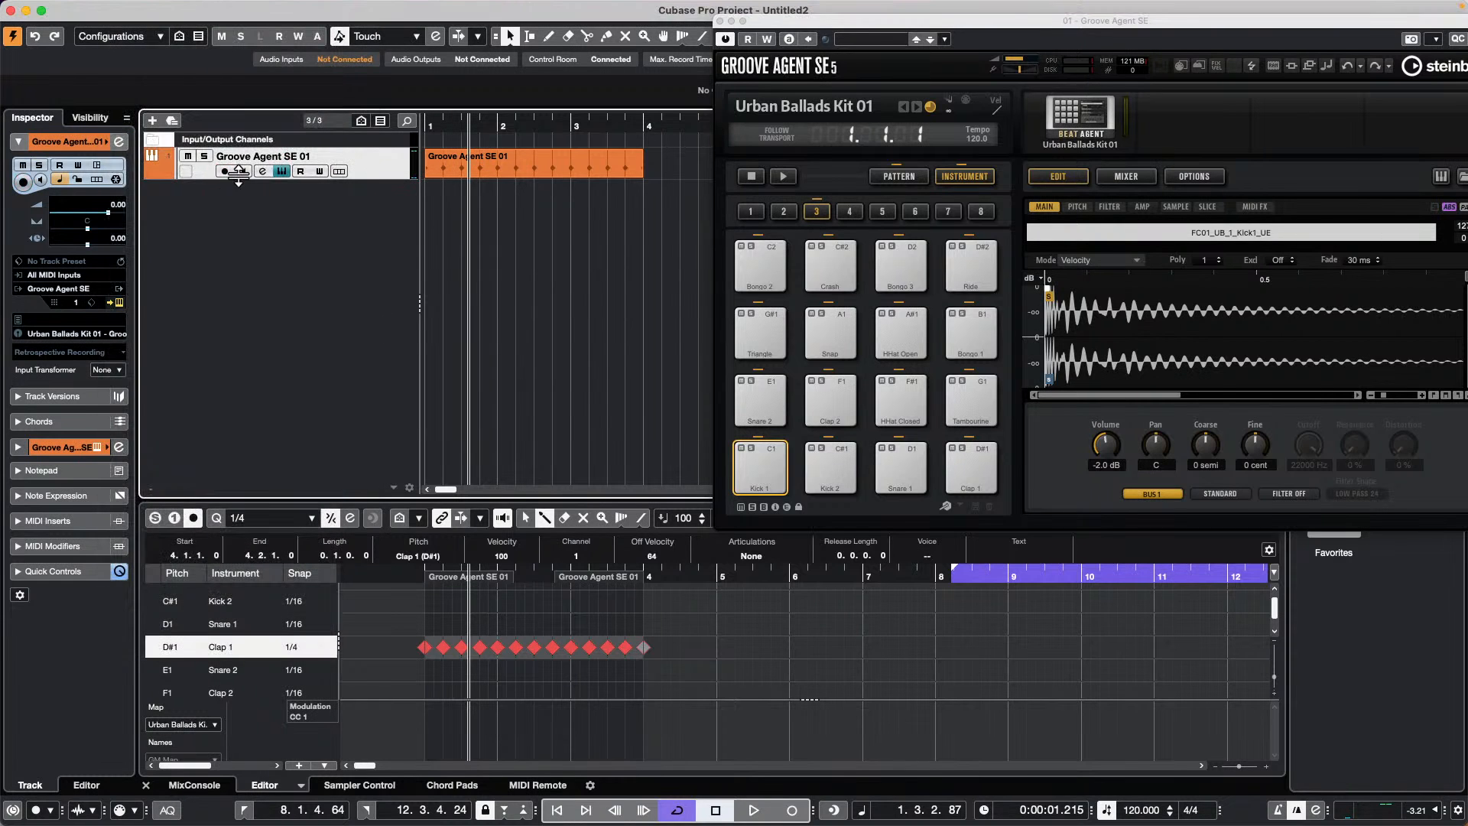
left_click(174, 9)
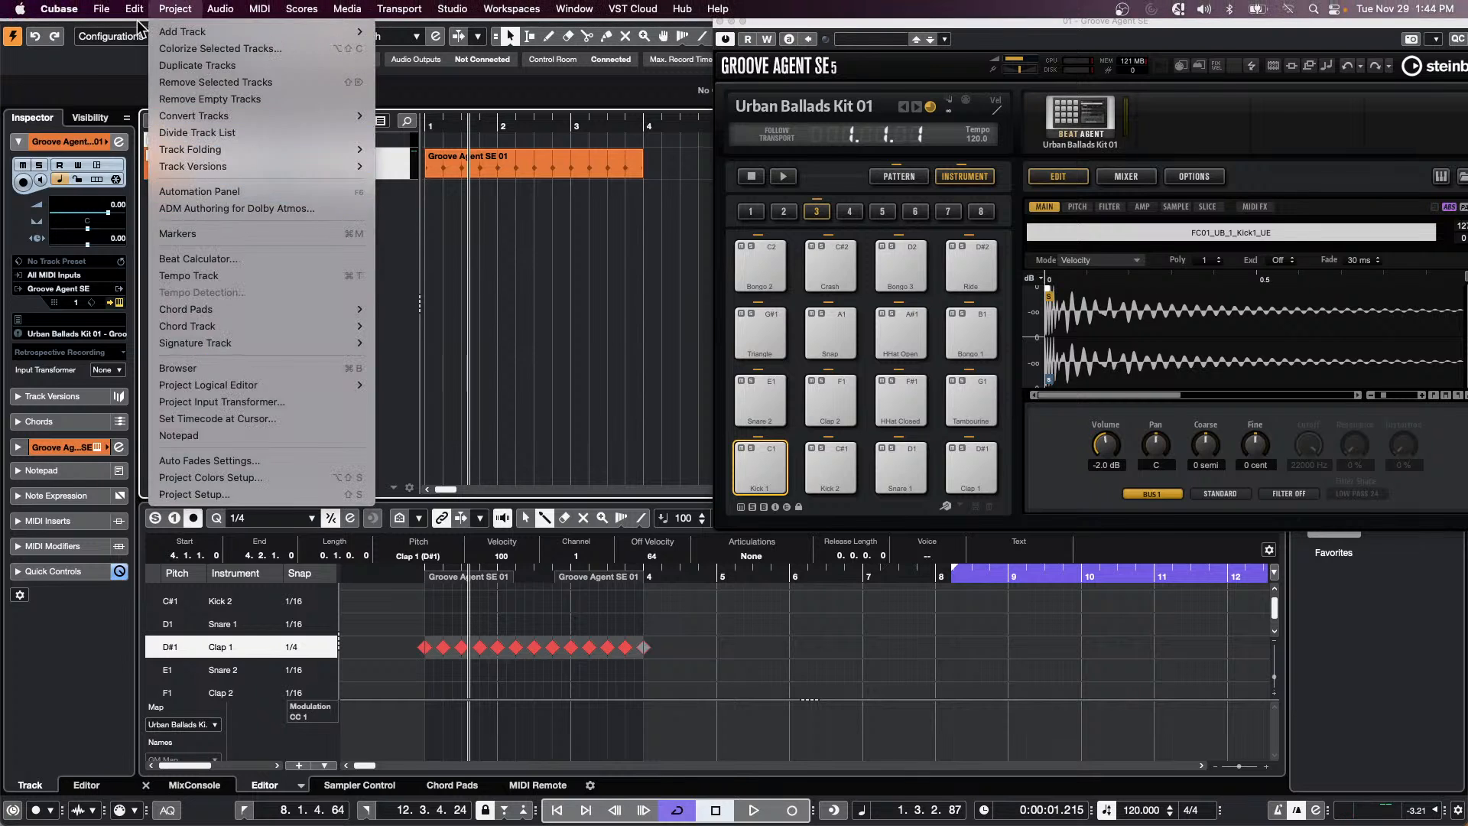
mouse_move(135, 9)
mouse_move(163, 182)
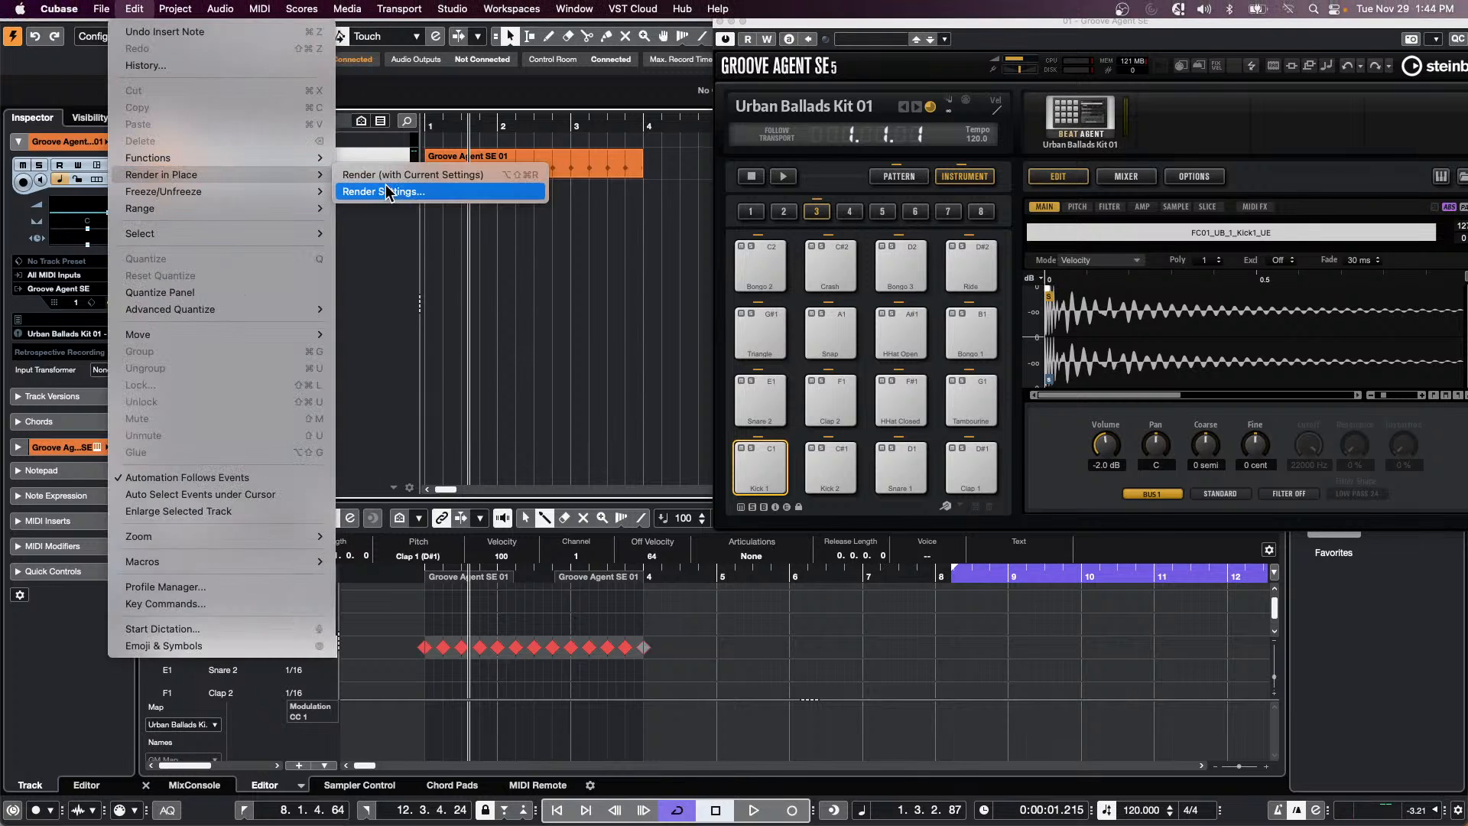
left_click(392, 173)
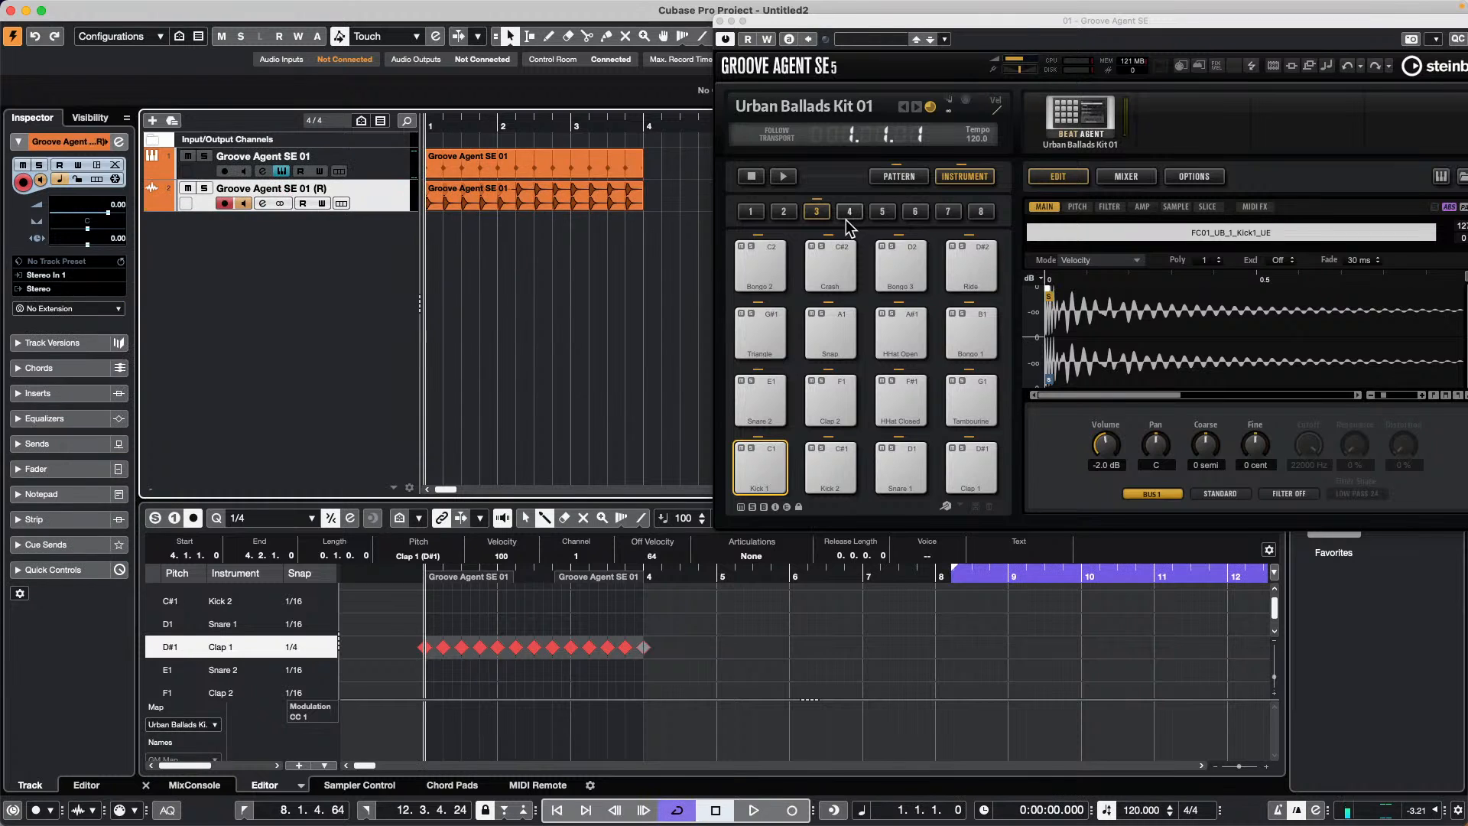
Play back the MIDI part and its rendered audio, and close the Groove Agent SE window
key("h")
key("h")
key("h")
key("h")
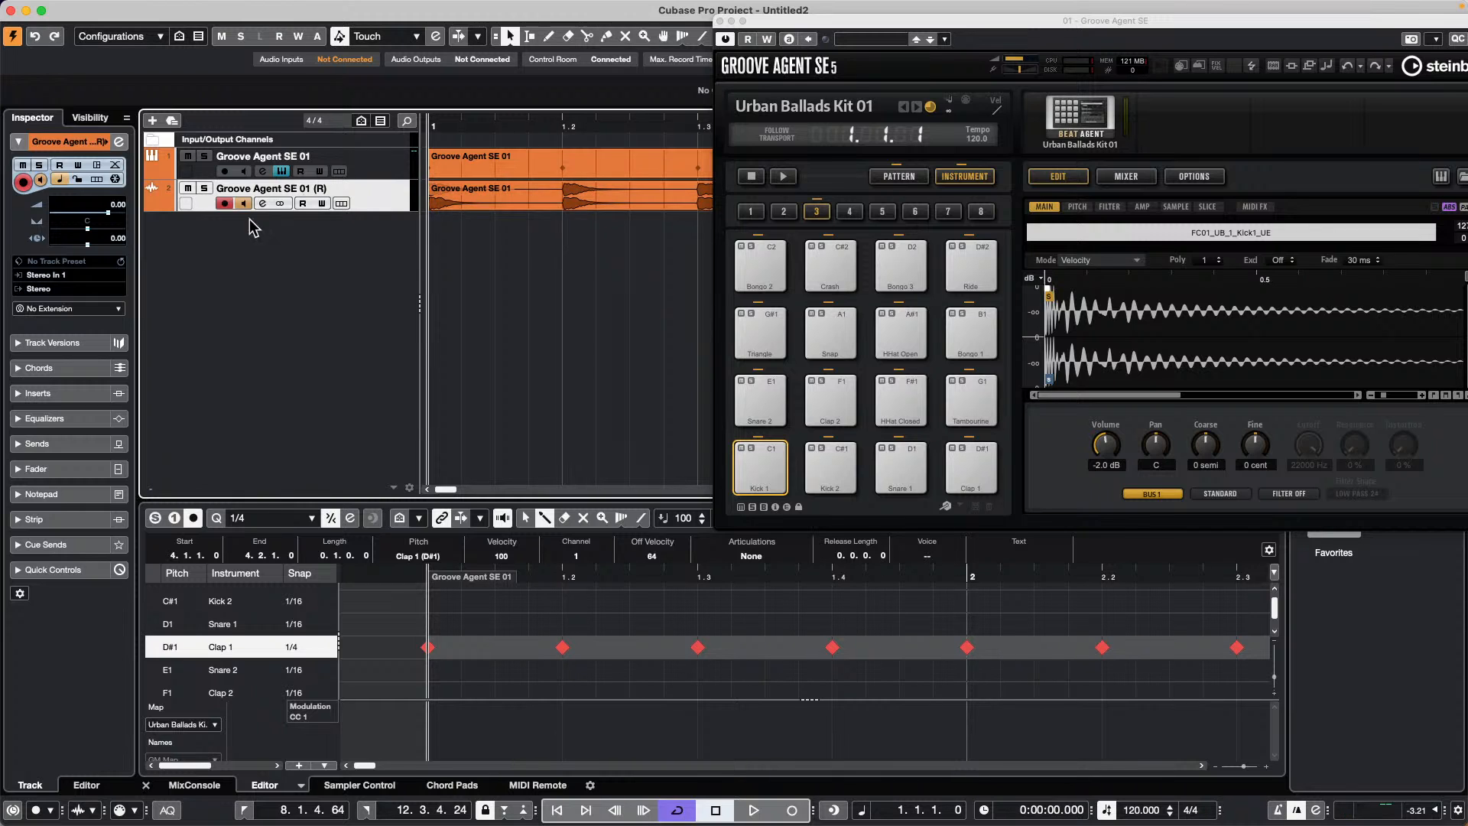
key("space")
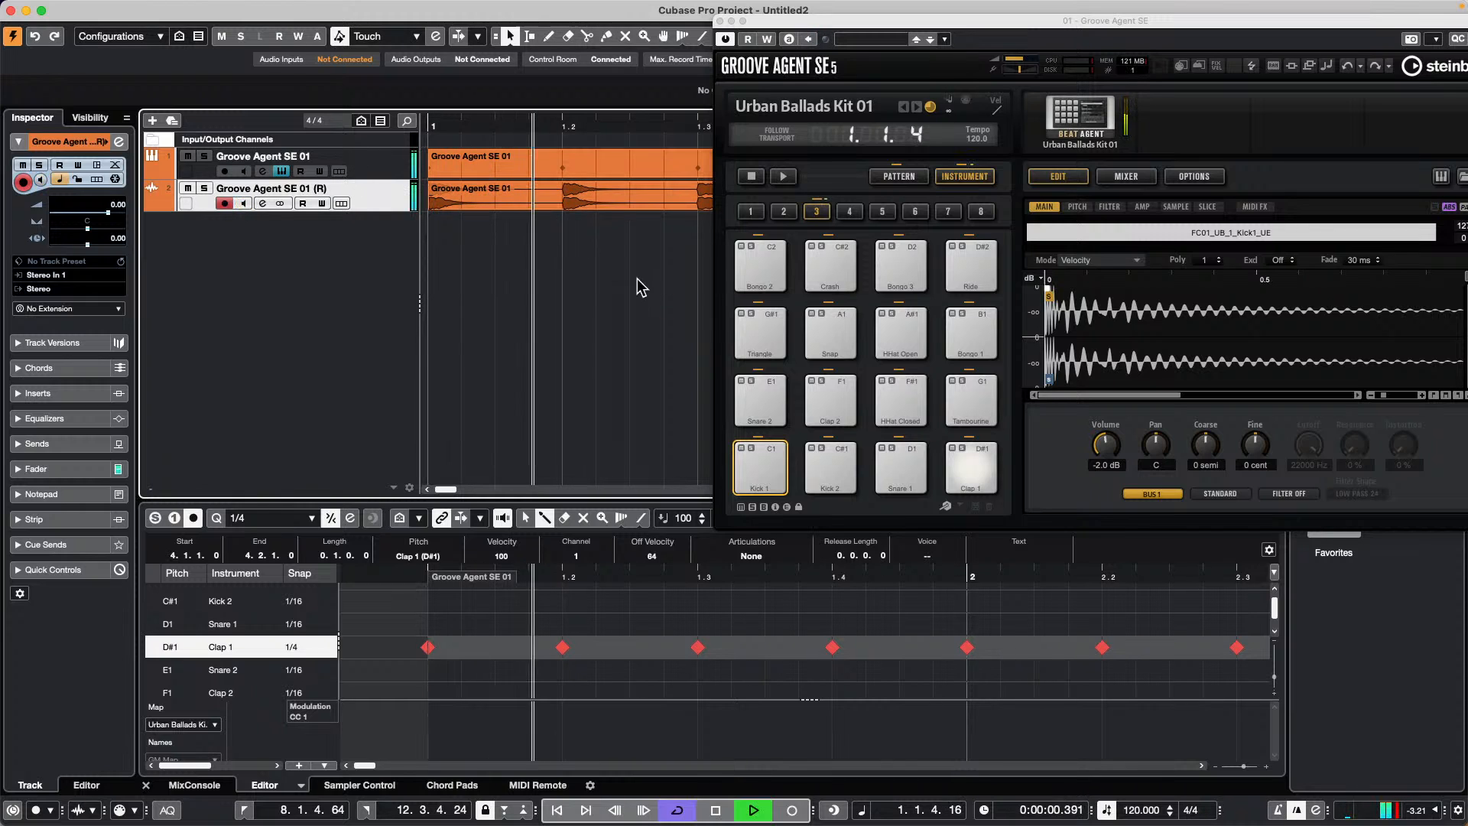
left_click(720, 22)
key("space")
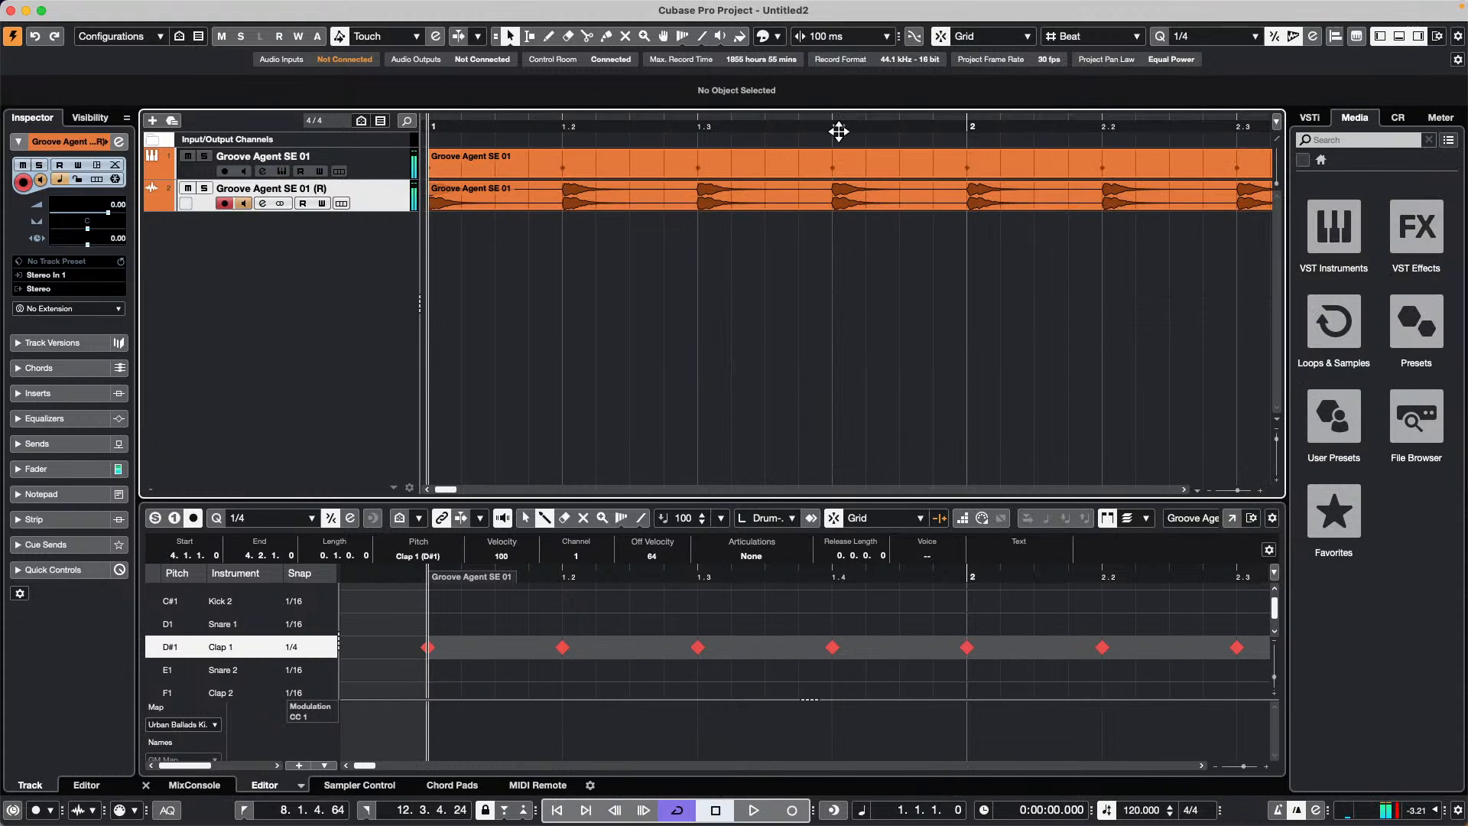
Select the rendered audio event, examine how its clap transients align with the grid, and return the cursor to the project start
left_click(836, 205)
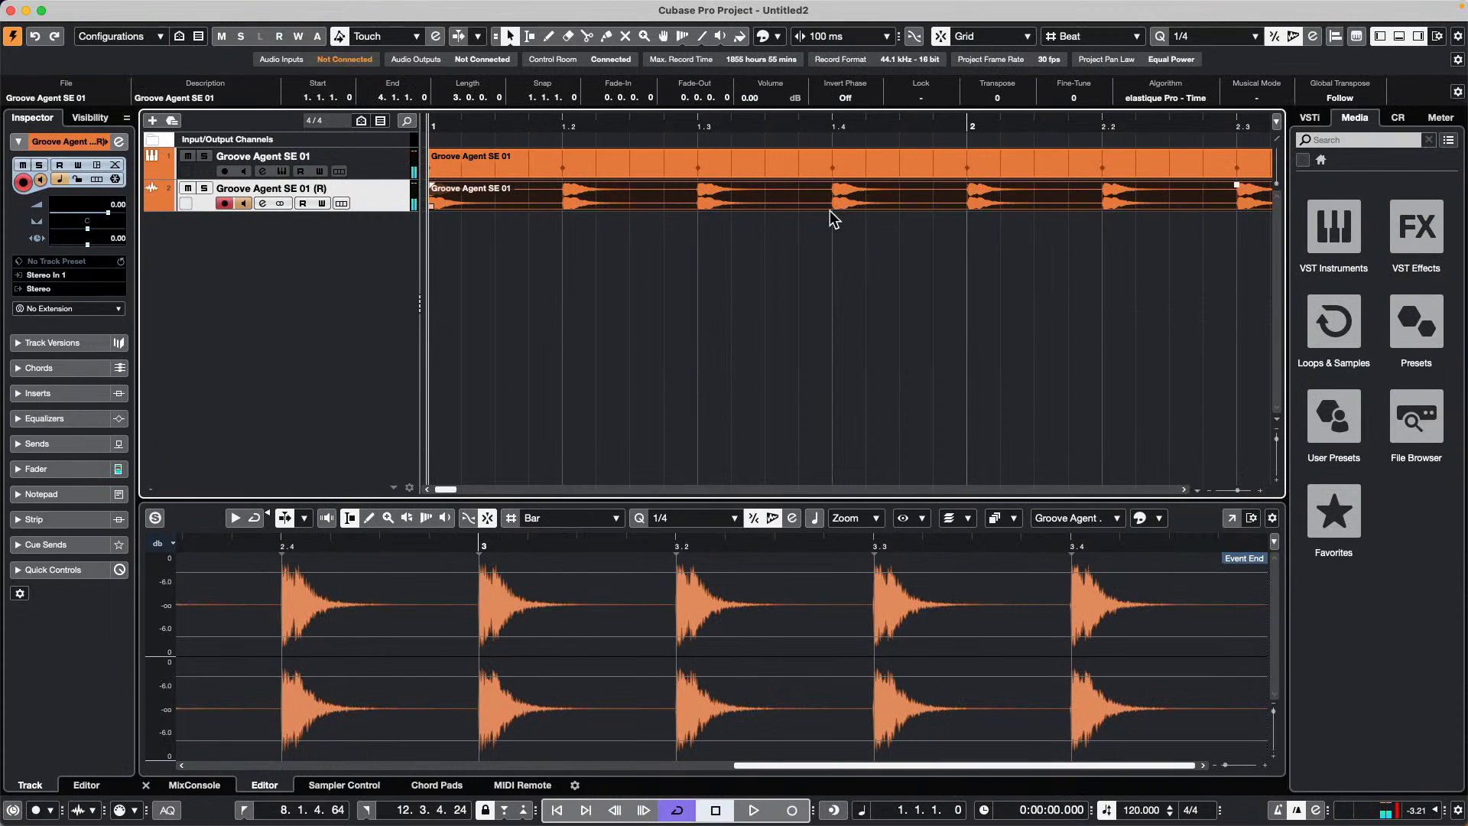
mouse_move(677, 548)
left_mouse_down()
mouse_move(662, 600)
mouse_move(683, 533)
left_mouse_up()
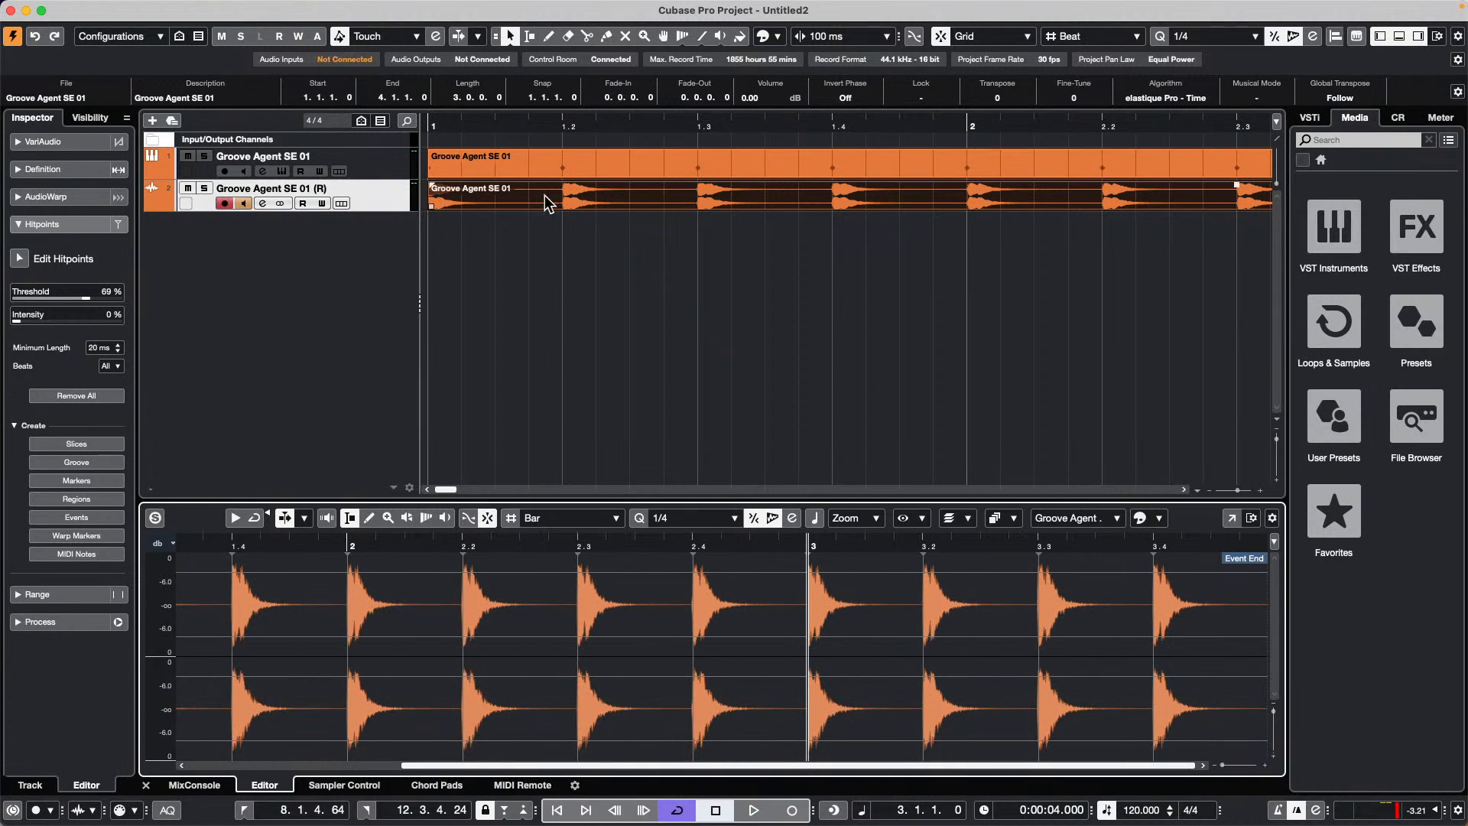
left_click_drag(822, 116, 820, 116)
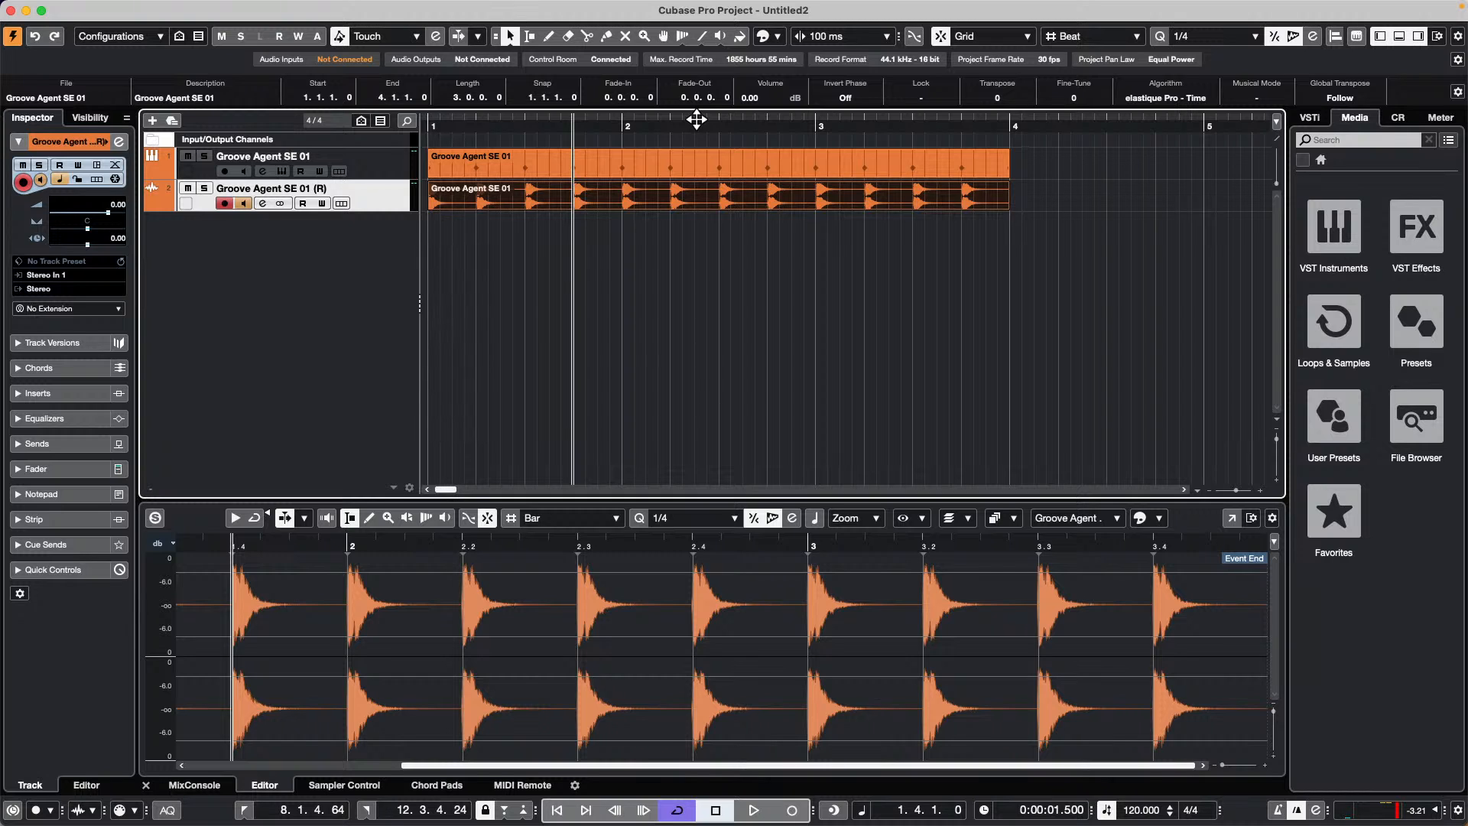
mouse_move(149, 9)
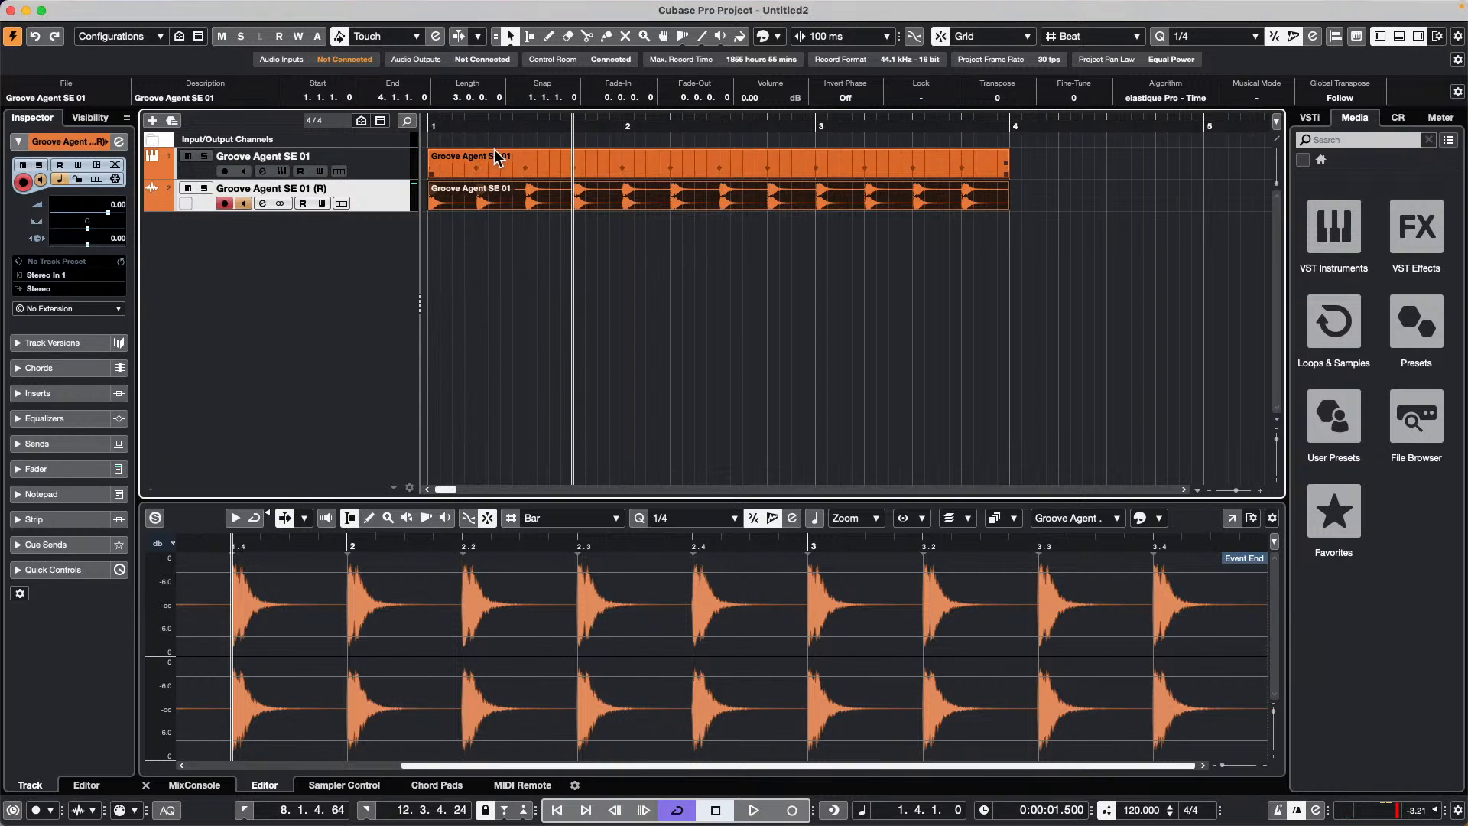
left_click_drag(443, 125, 295, 115)
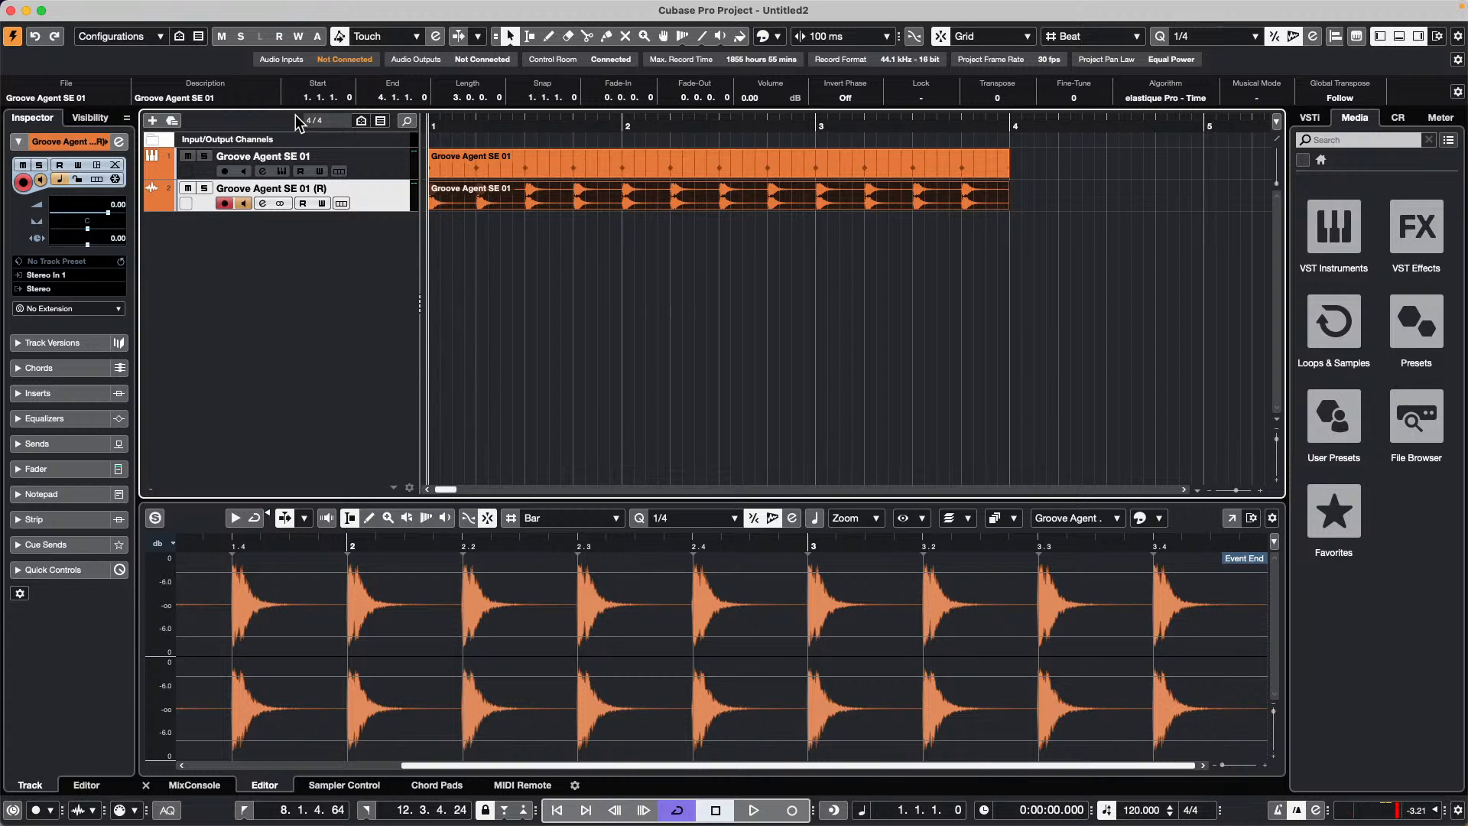
Show the rendered track's volume automation lane and the Control Room, and audition the project from the start
left_click(153, 207)
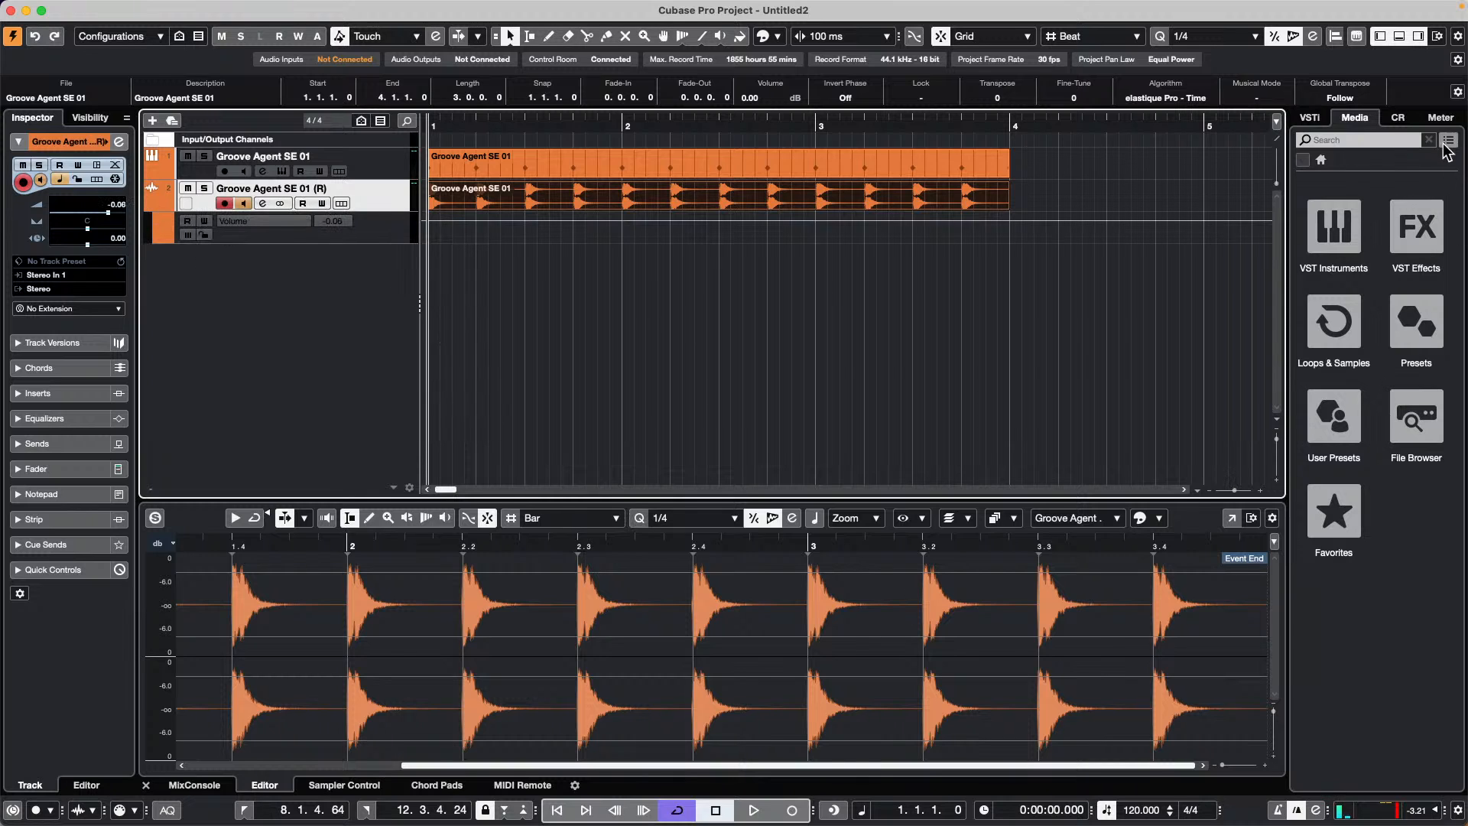
left_click(1398, 120)
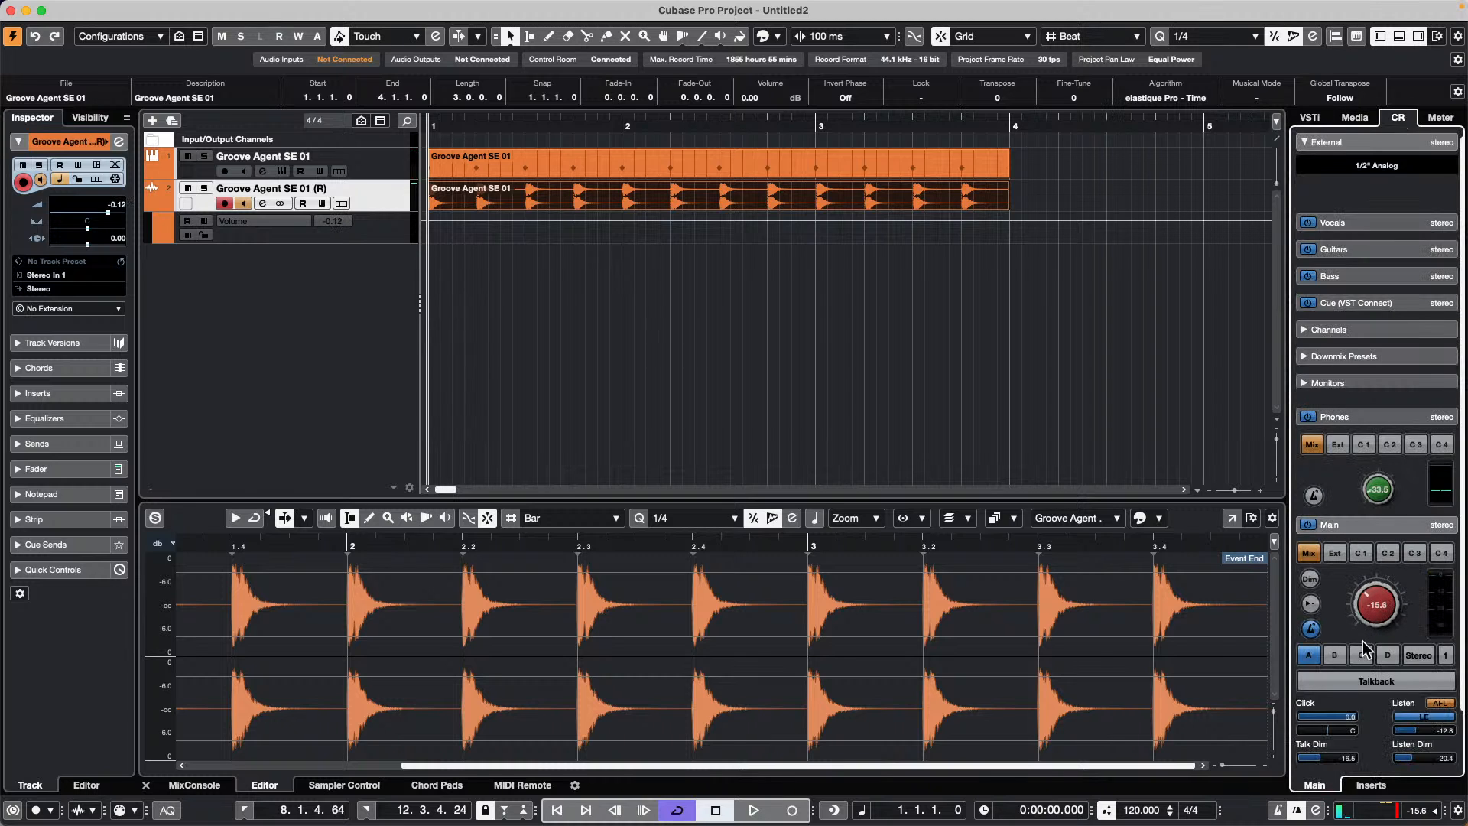
key("space")
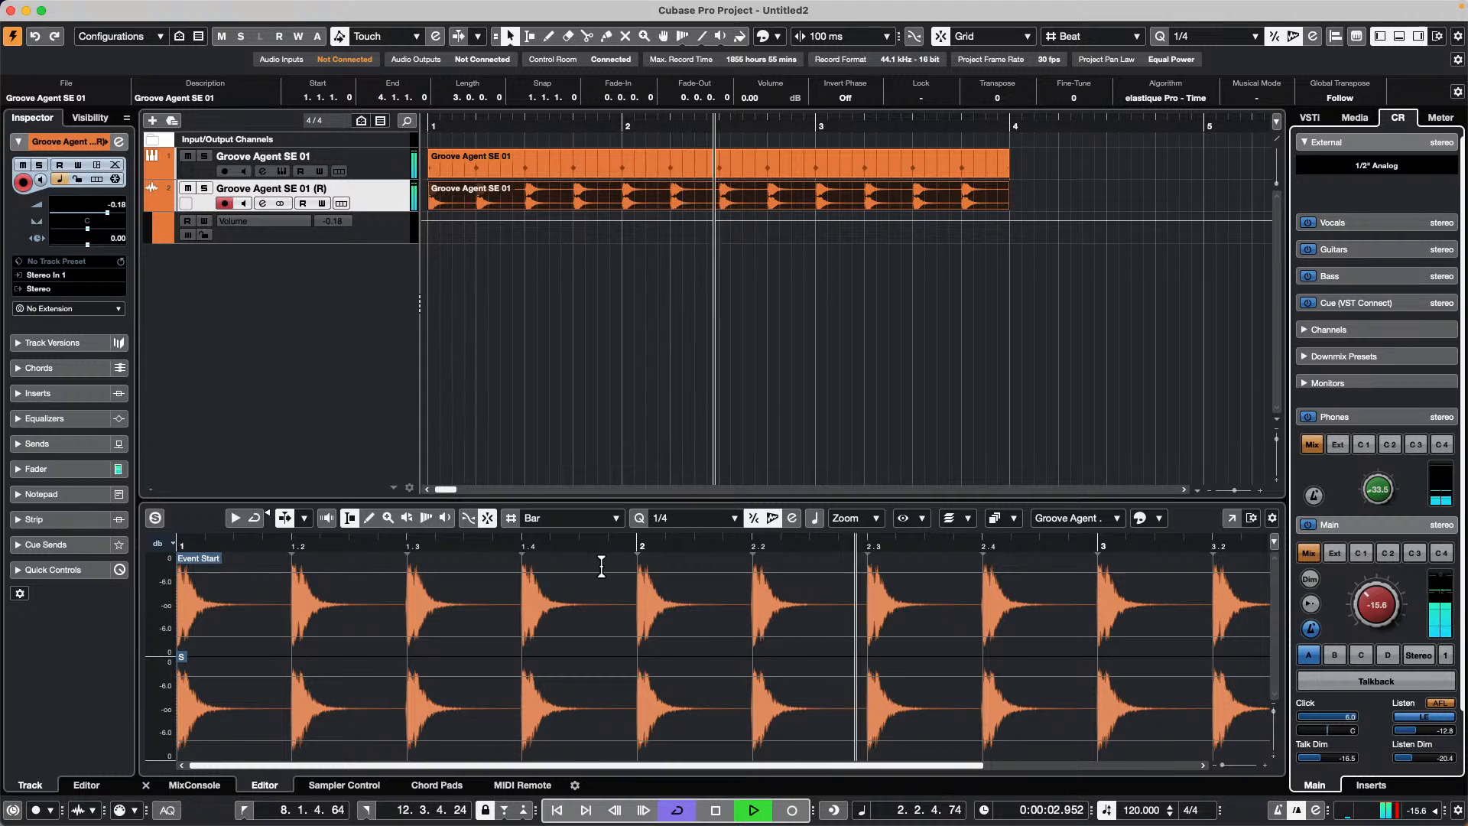
key("space")
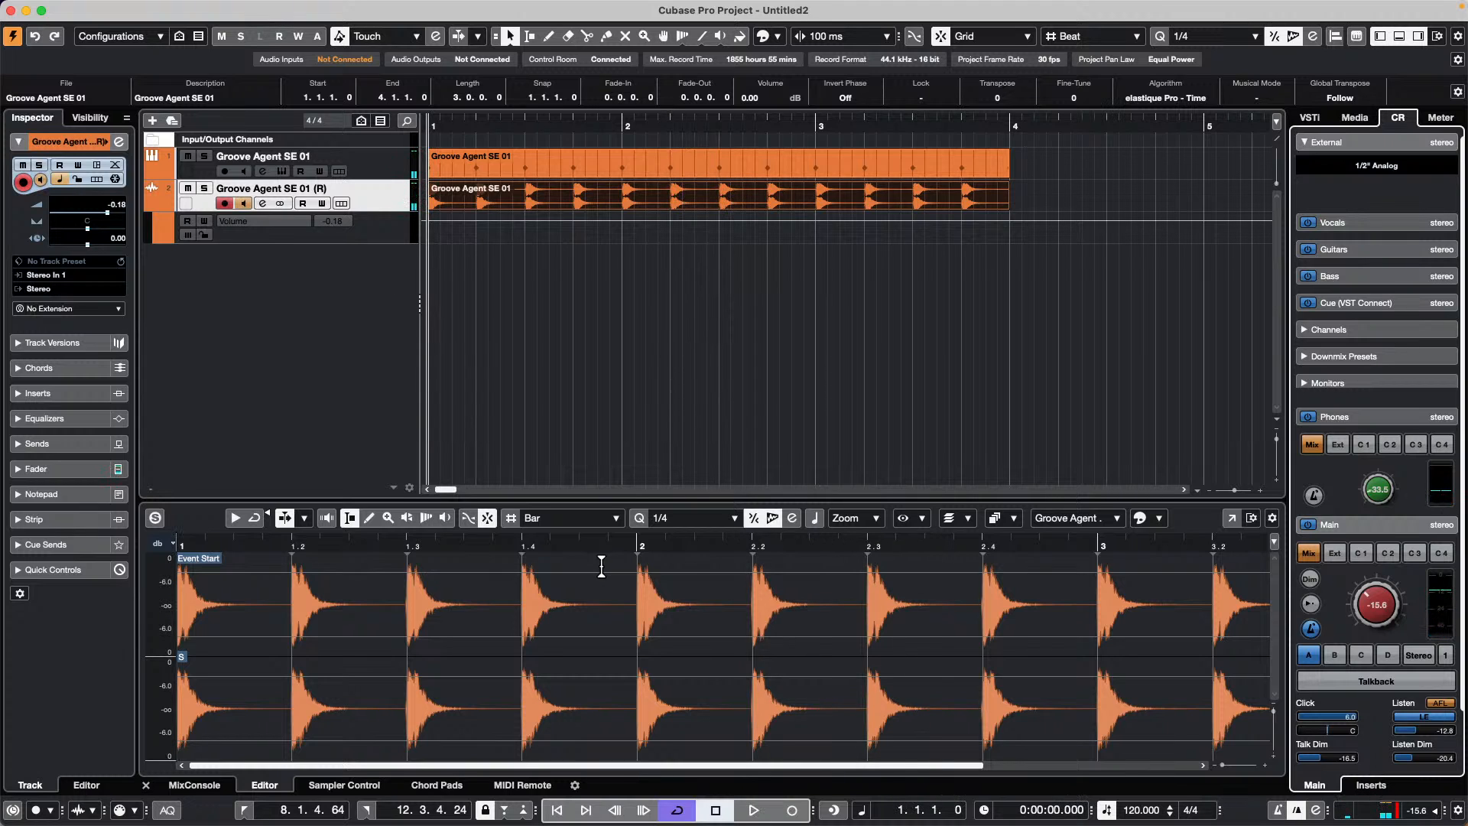
Enable automation read and write on the rendered track and record volume fader moves from bar 1 to about the second beat of bar 2
key("e")
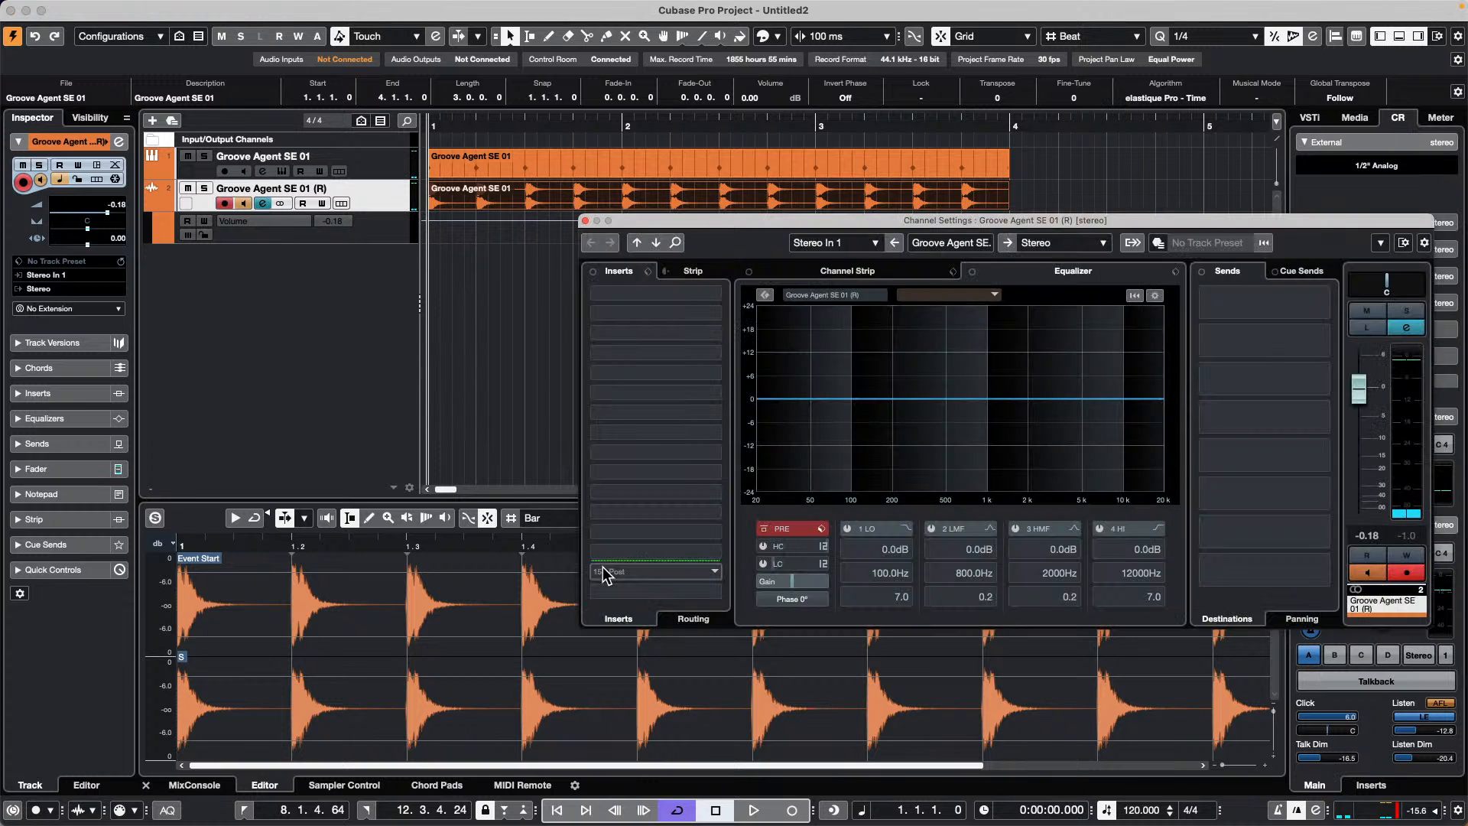
key("w")
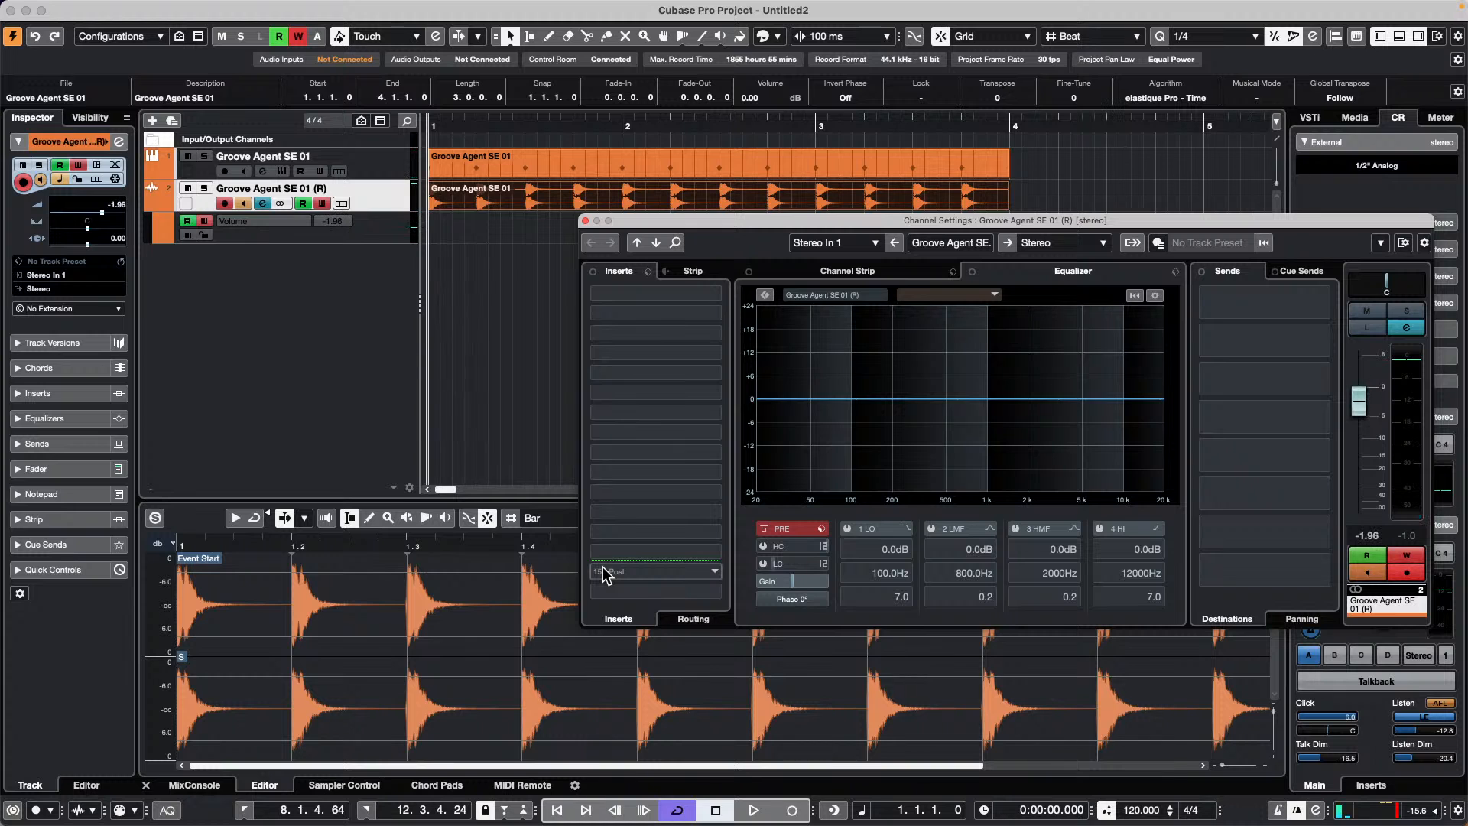
key("space")
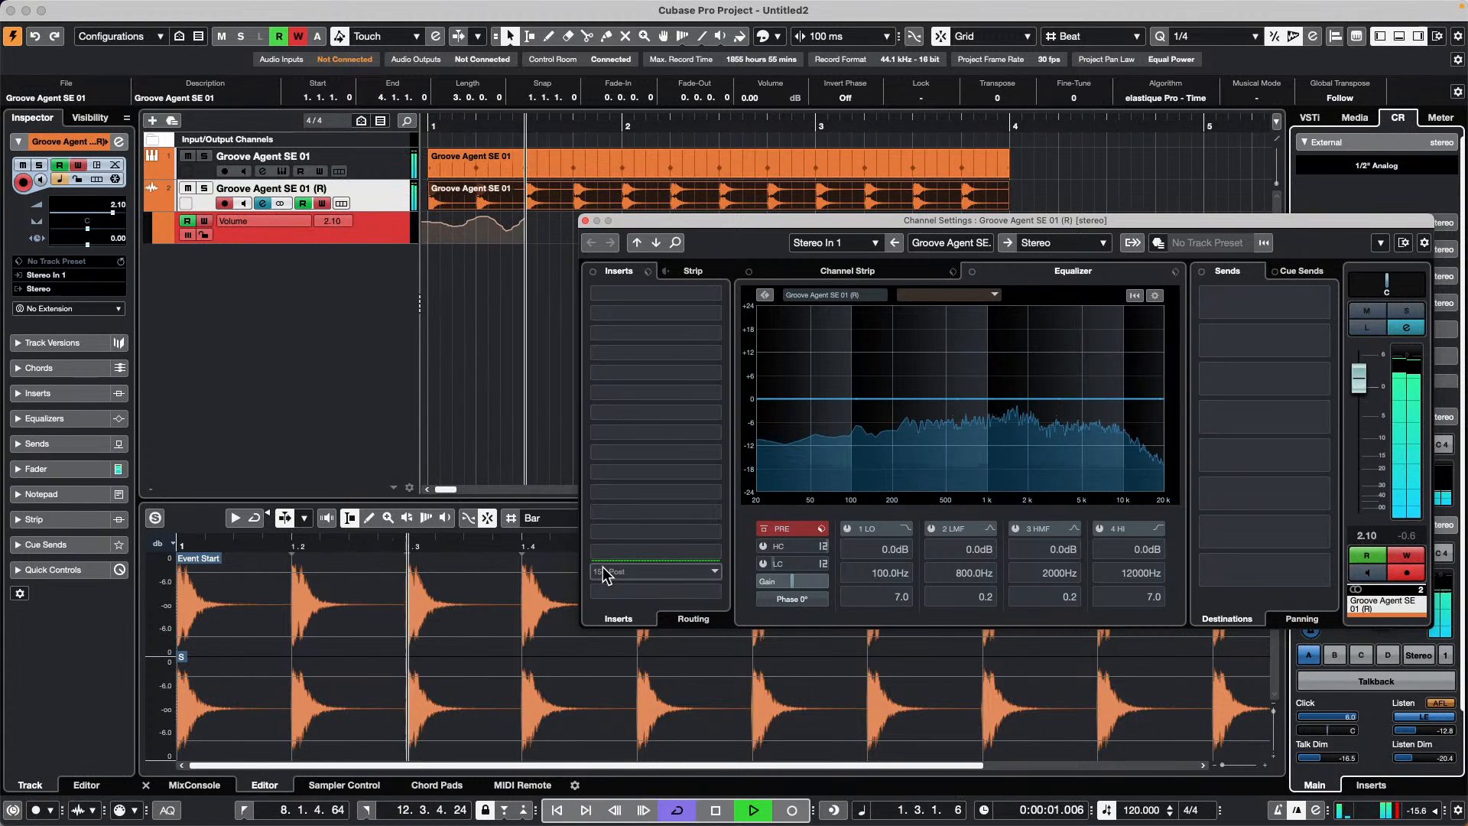
left_click_drag(638, 222, 686, 367)
key("space")
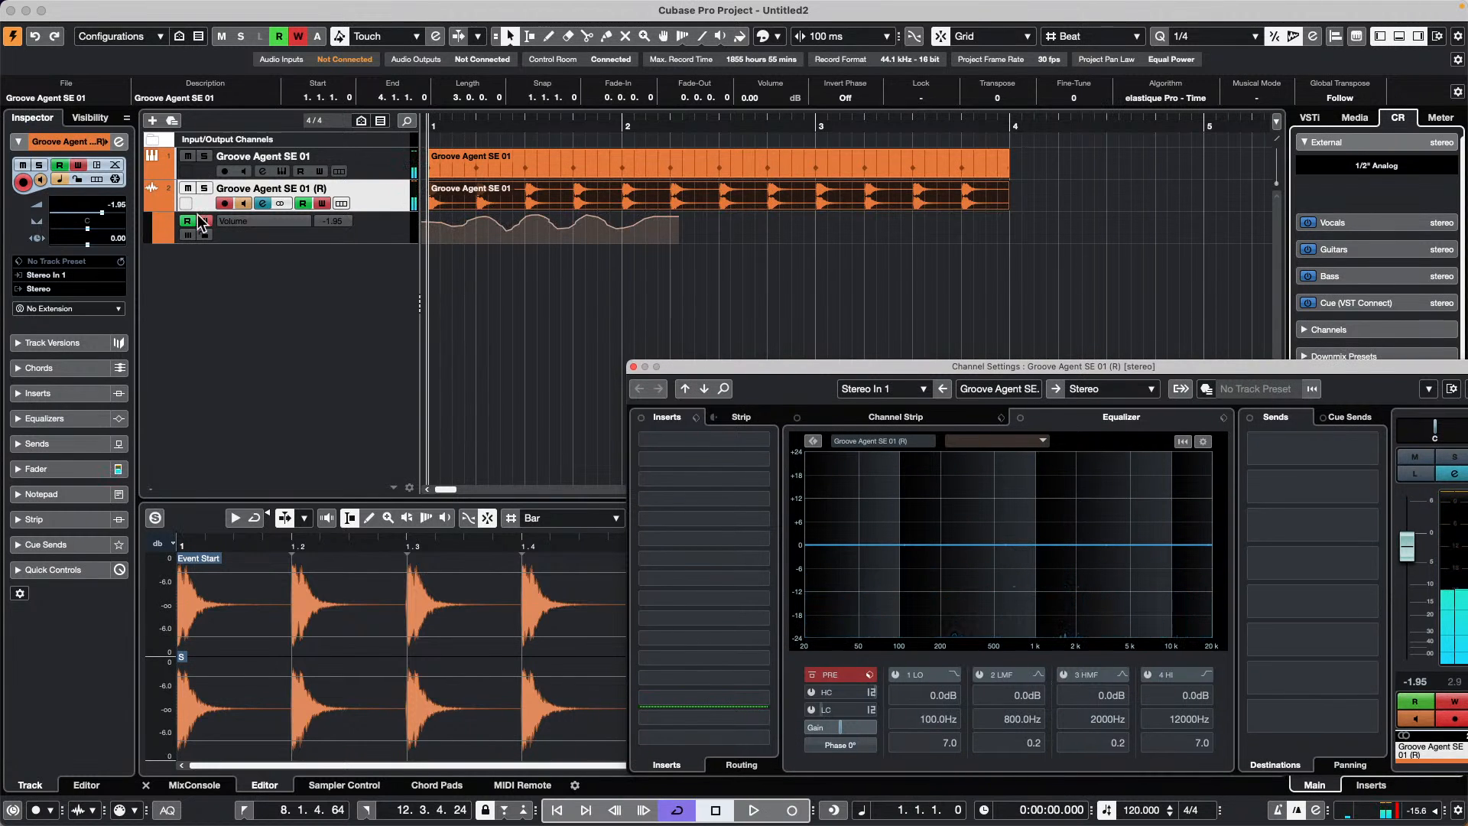
right_click(388, 197)
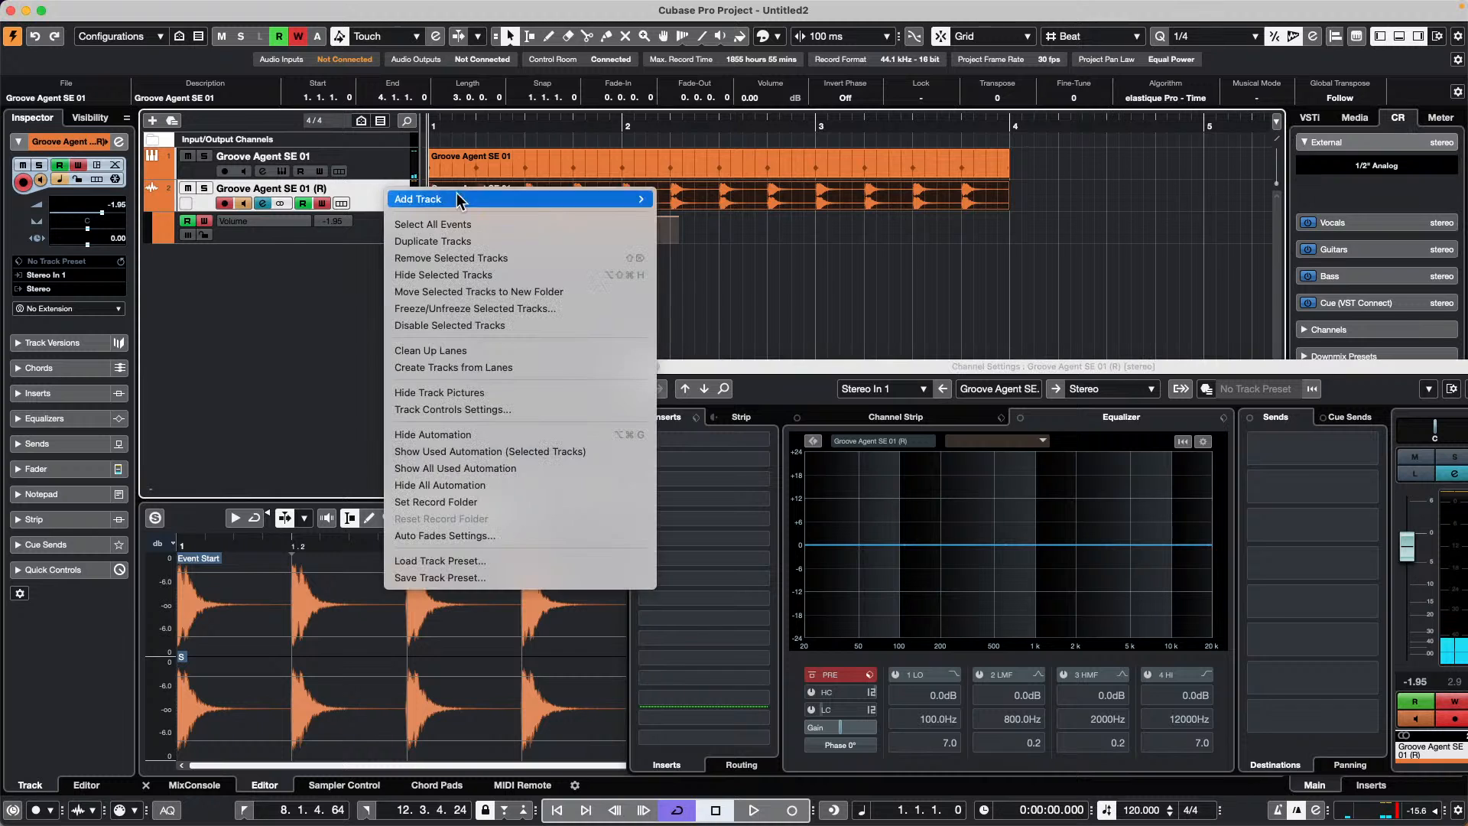
mouse_move(457, 200)
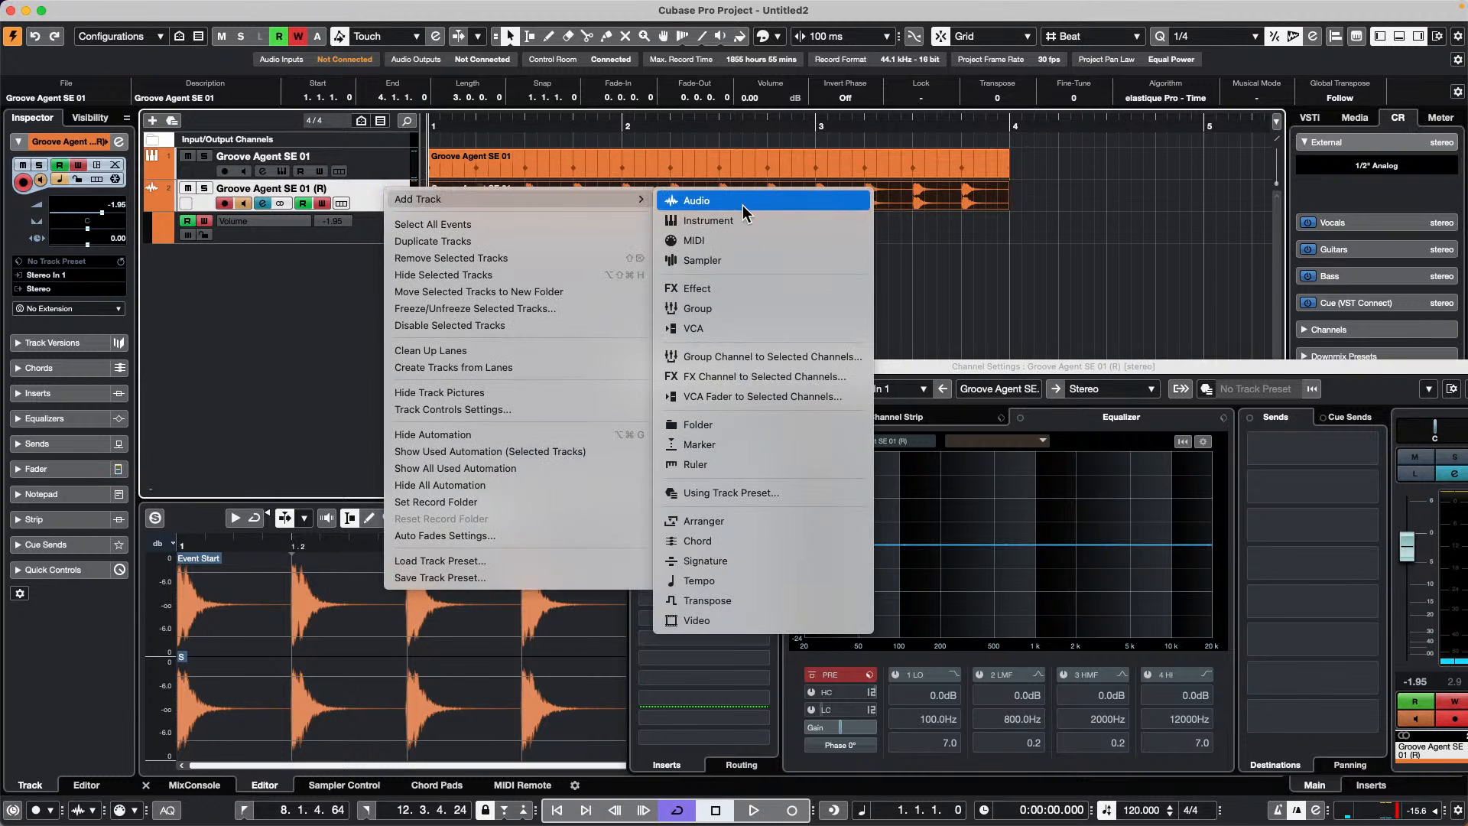
left_click(357, 189)
Solo the Groove Agent SE 01 (R) track and compare its playback with volume automation reading switched on and off
key("s")
key("space")
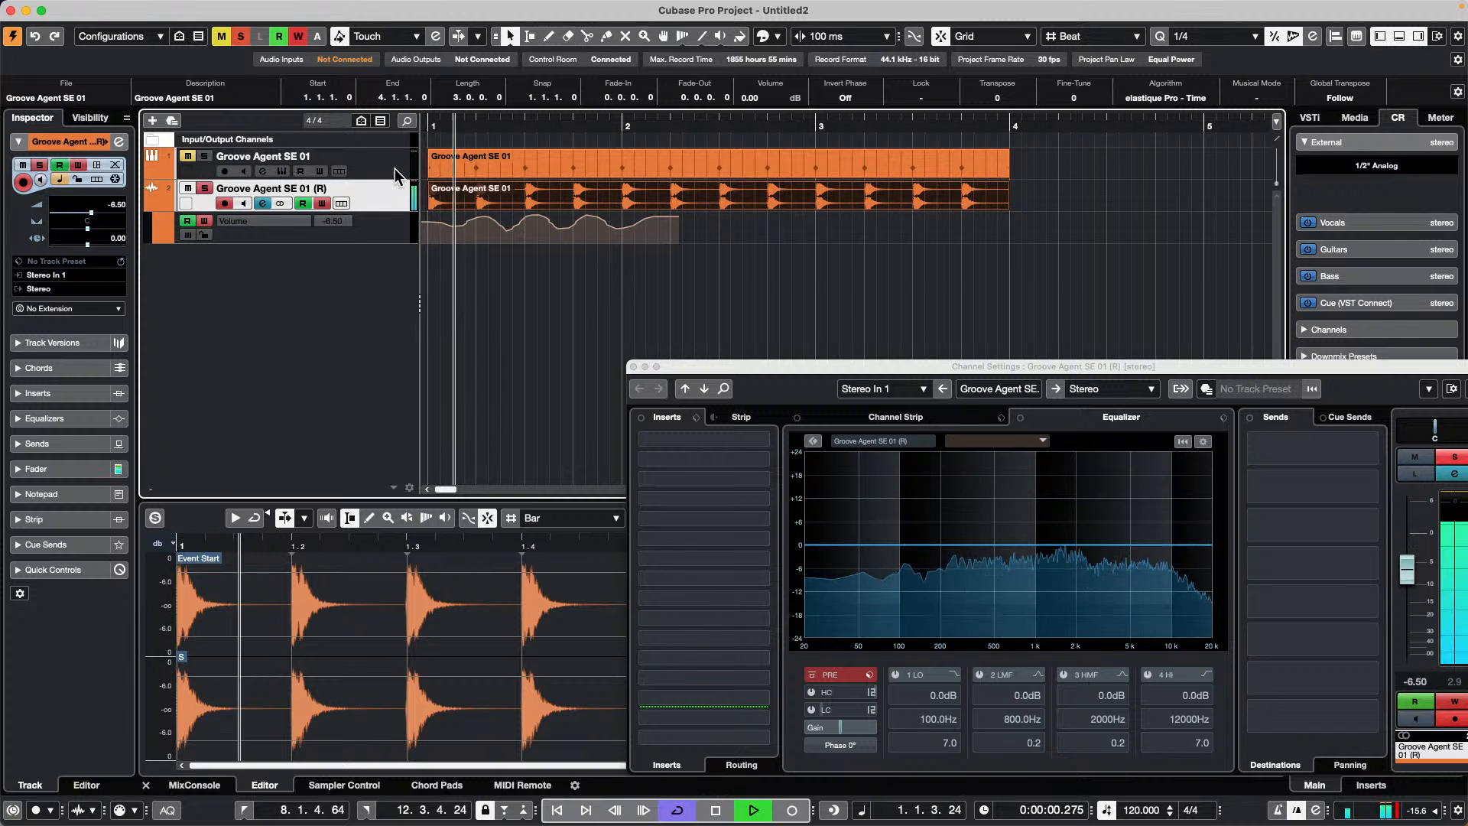
key("space")
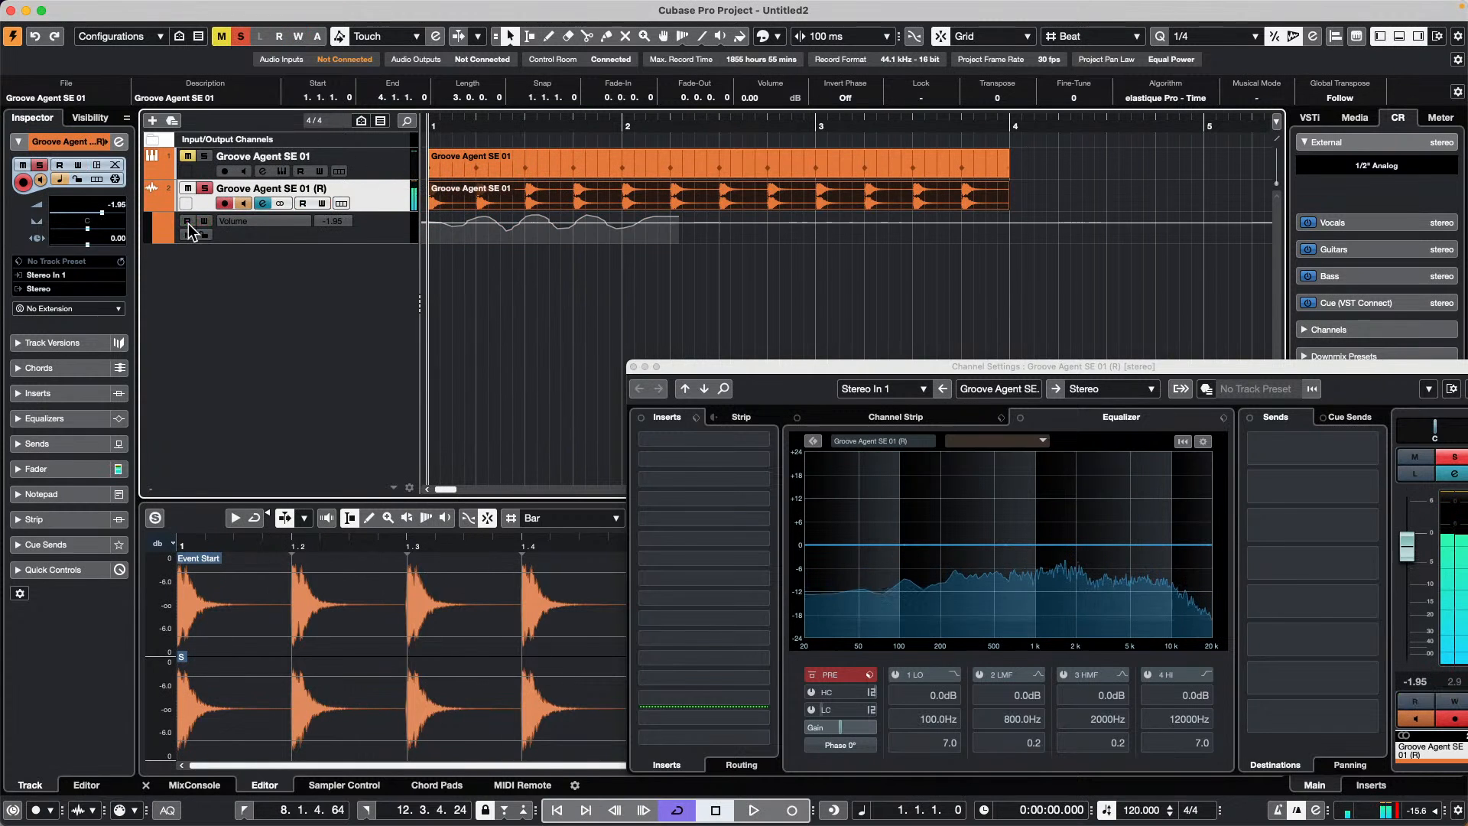
left_click(433, 173)
key("space")
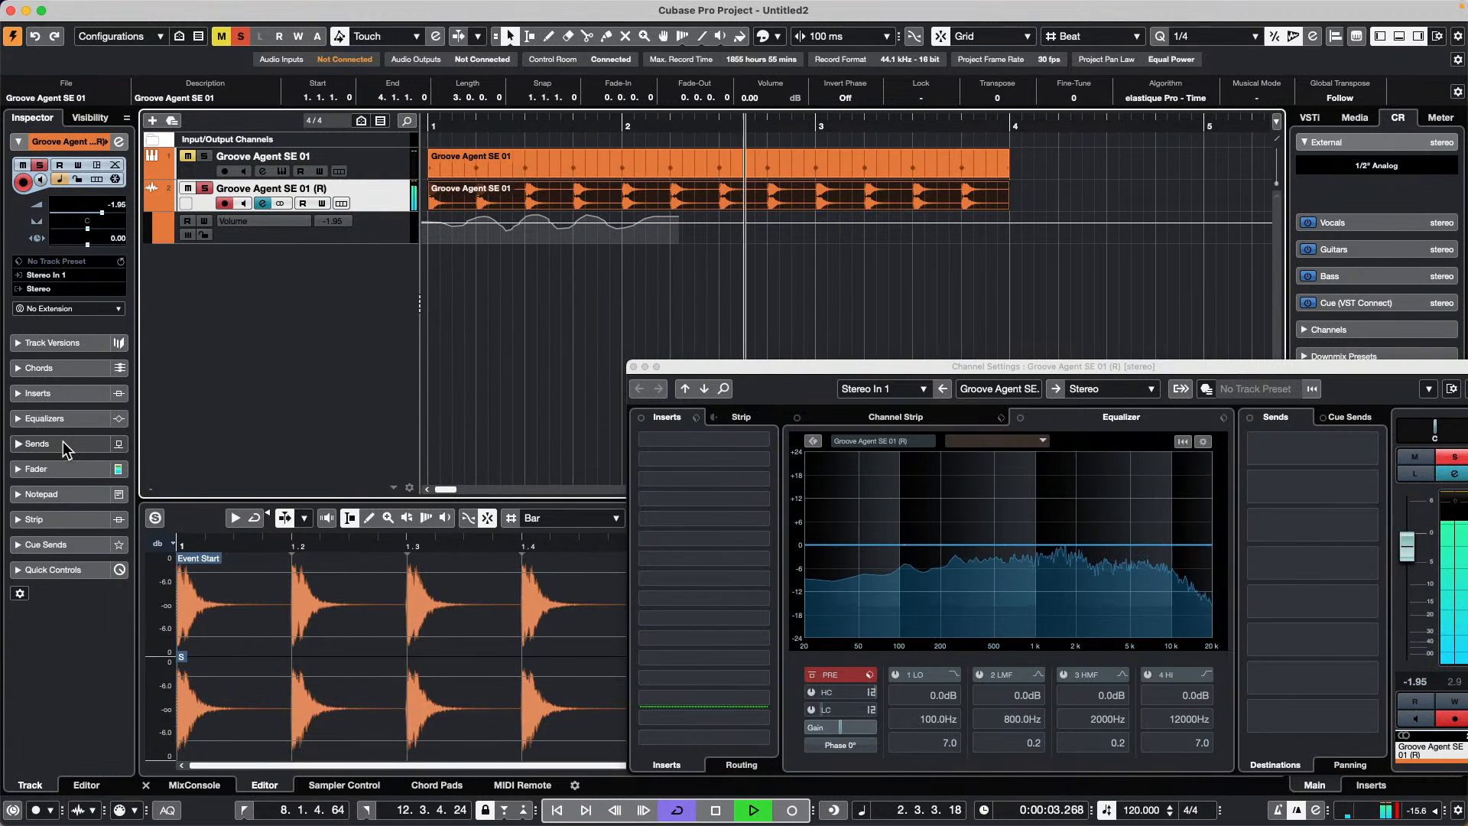
Show the inserts of the rendered Groove Agent SE 01 (R) track and search the first slot's effect list
left_click(68, 393)
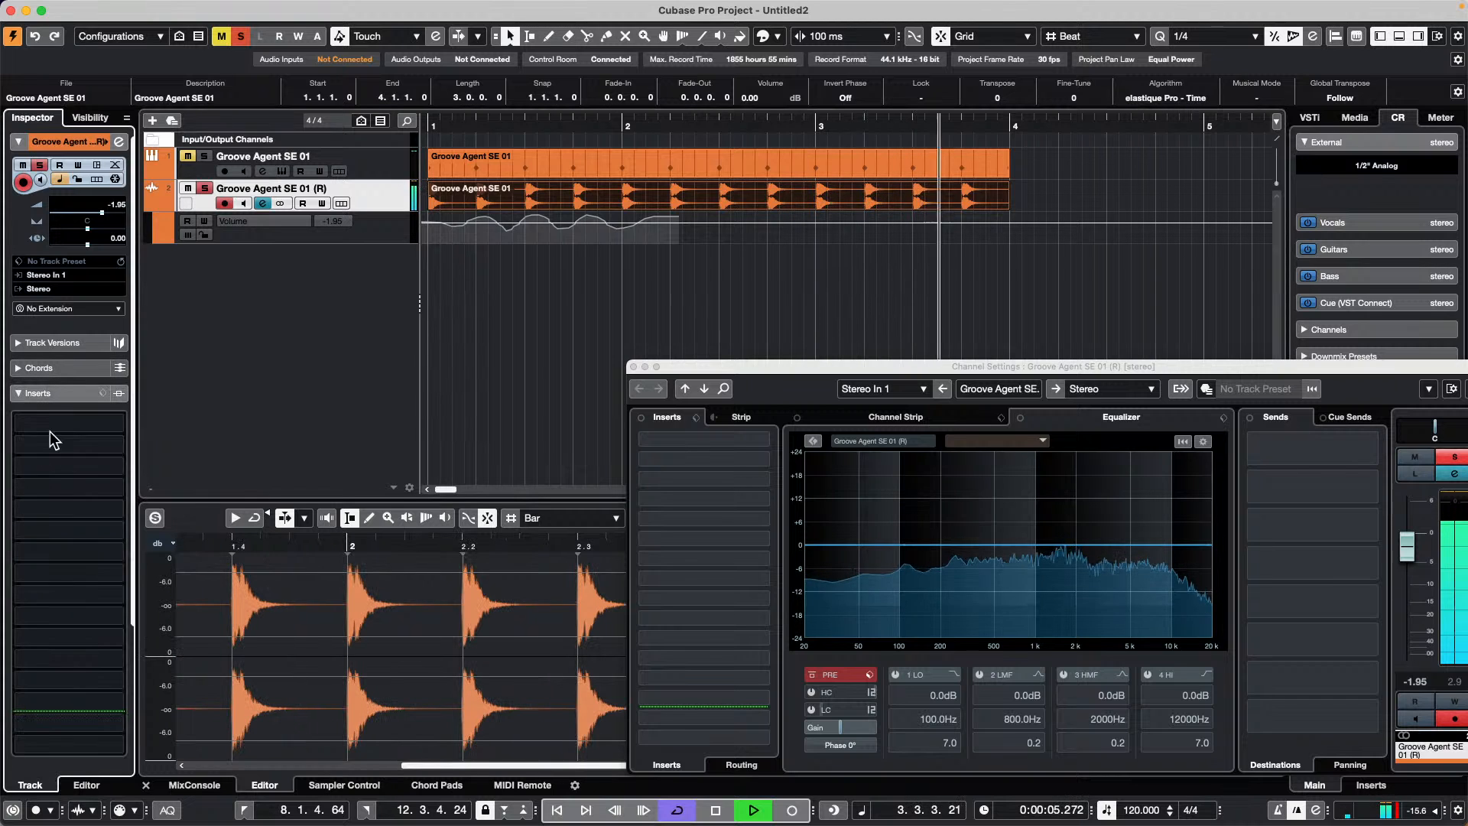
left_click(60, 421)
left_click(116, 423)
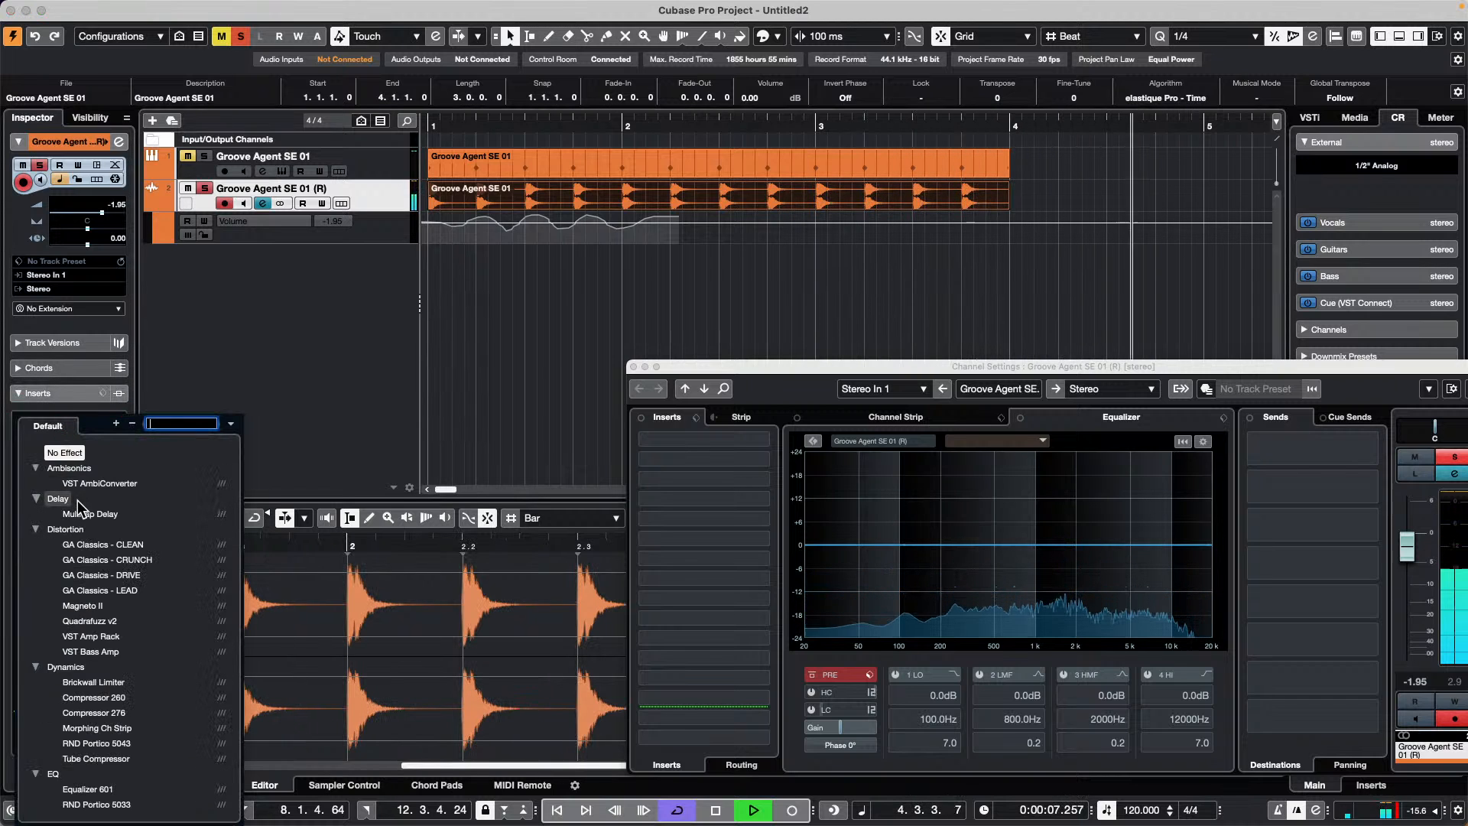
type("p")
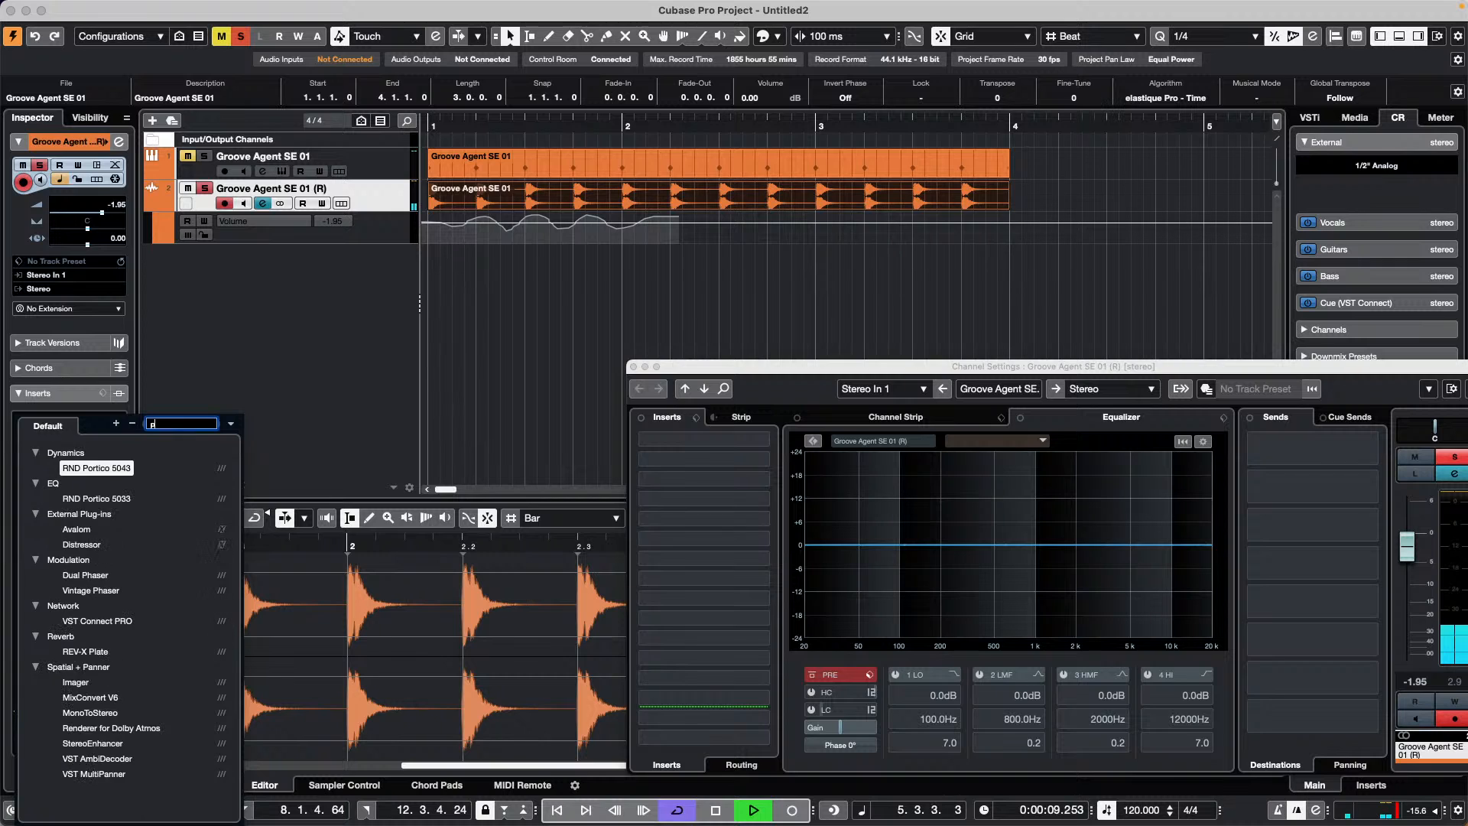
type("1p")
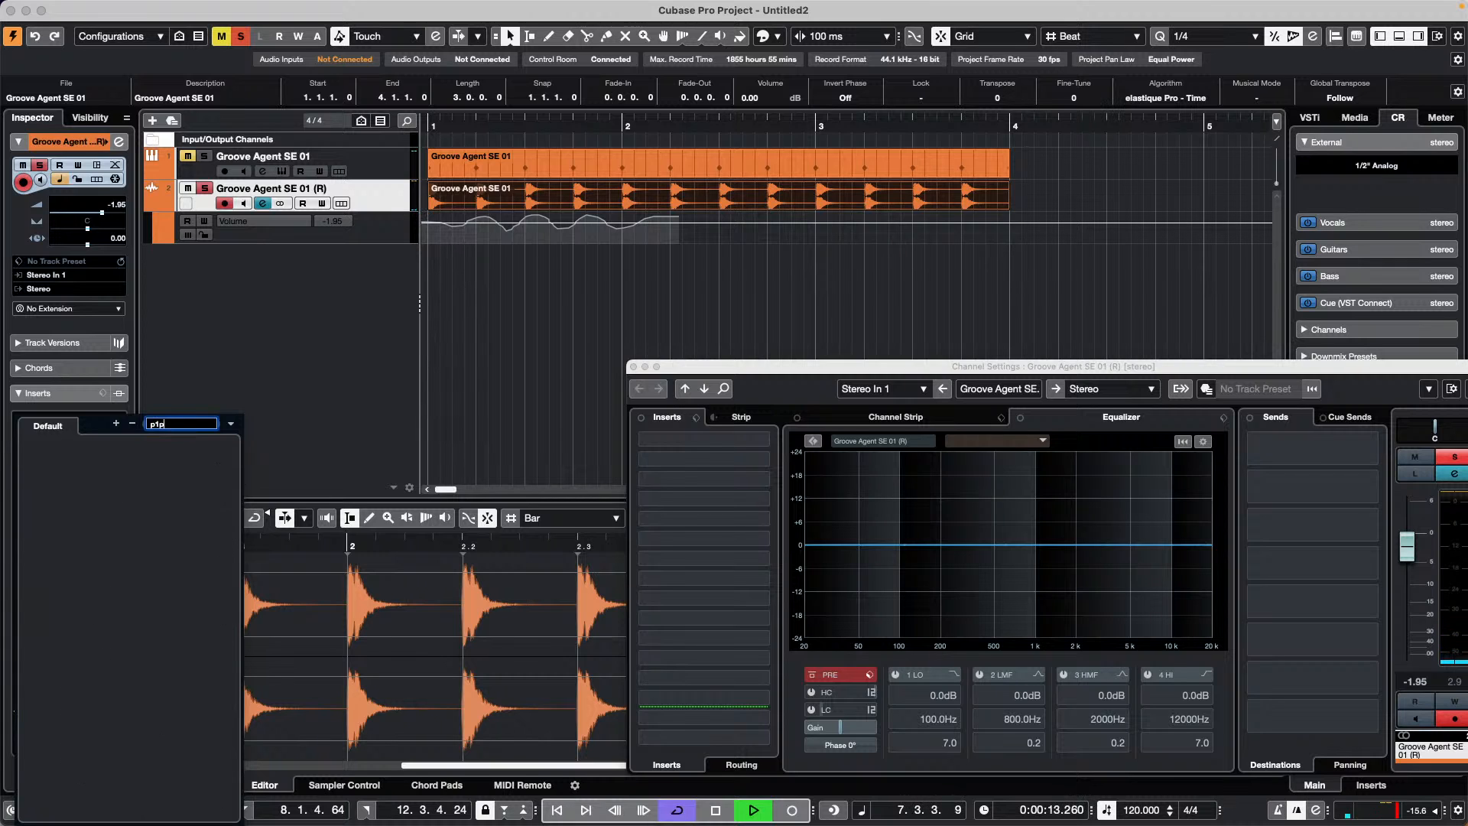
Set the cycle range to the rendered audio event, bars 1 to 4, and stop playback
left_click(740, 181)
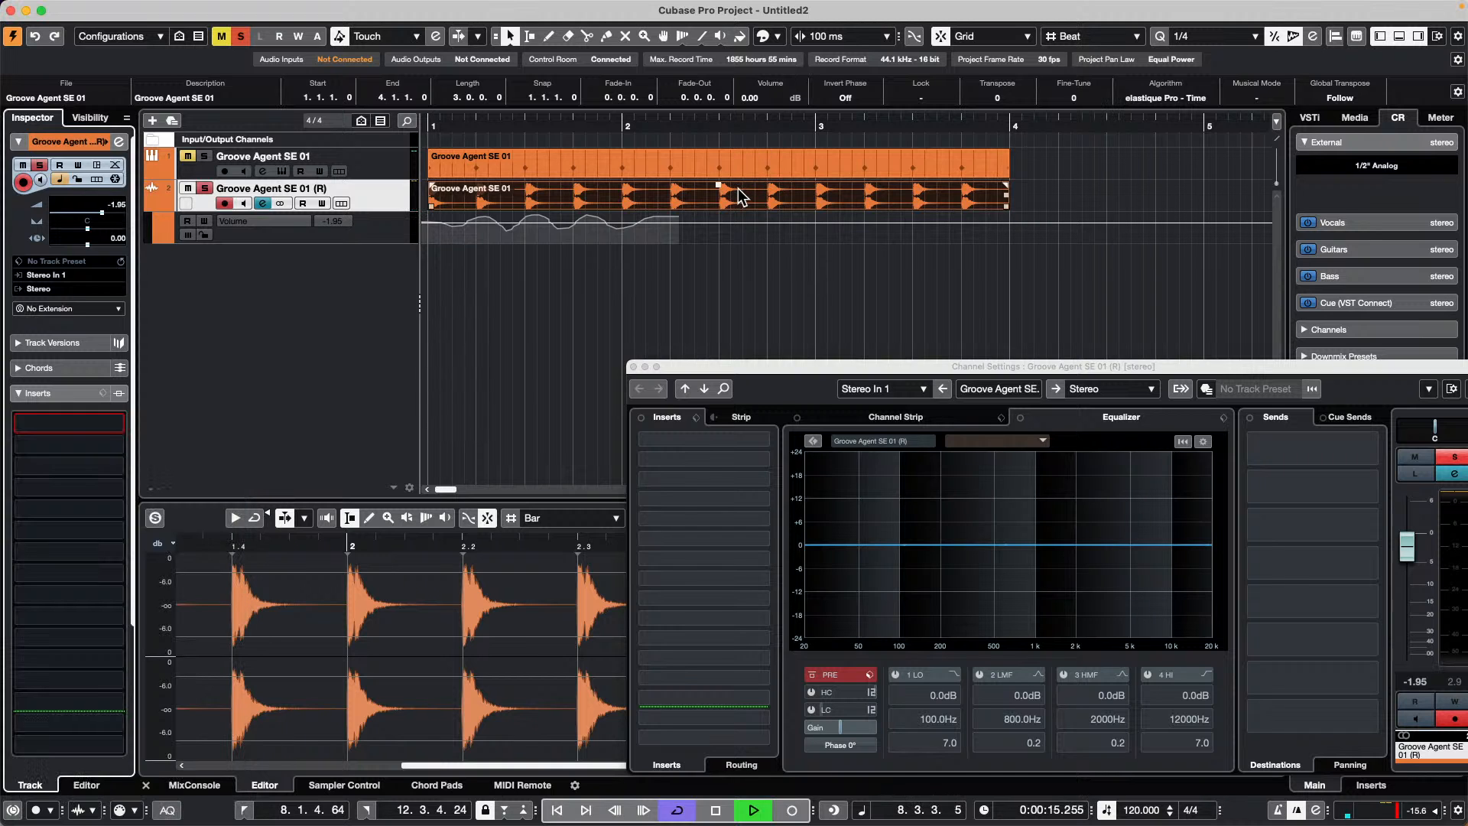
key("p")
key("space")
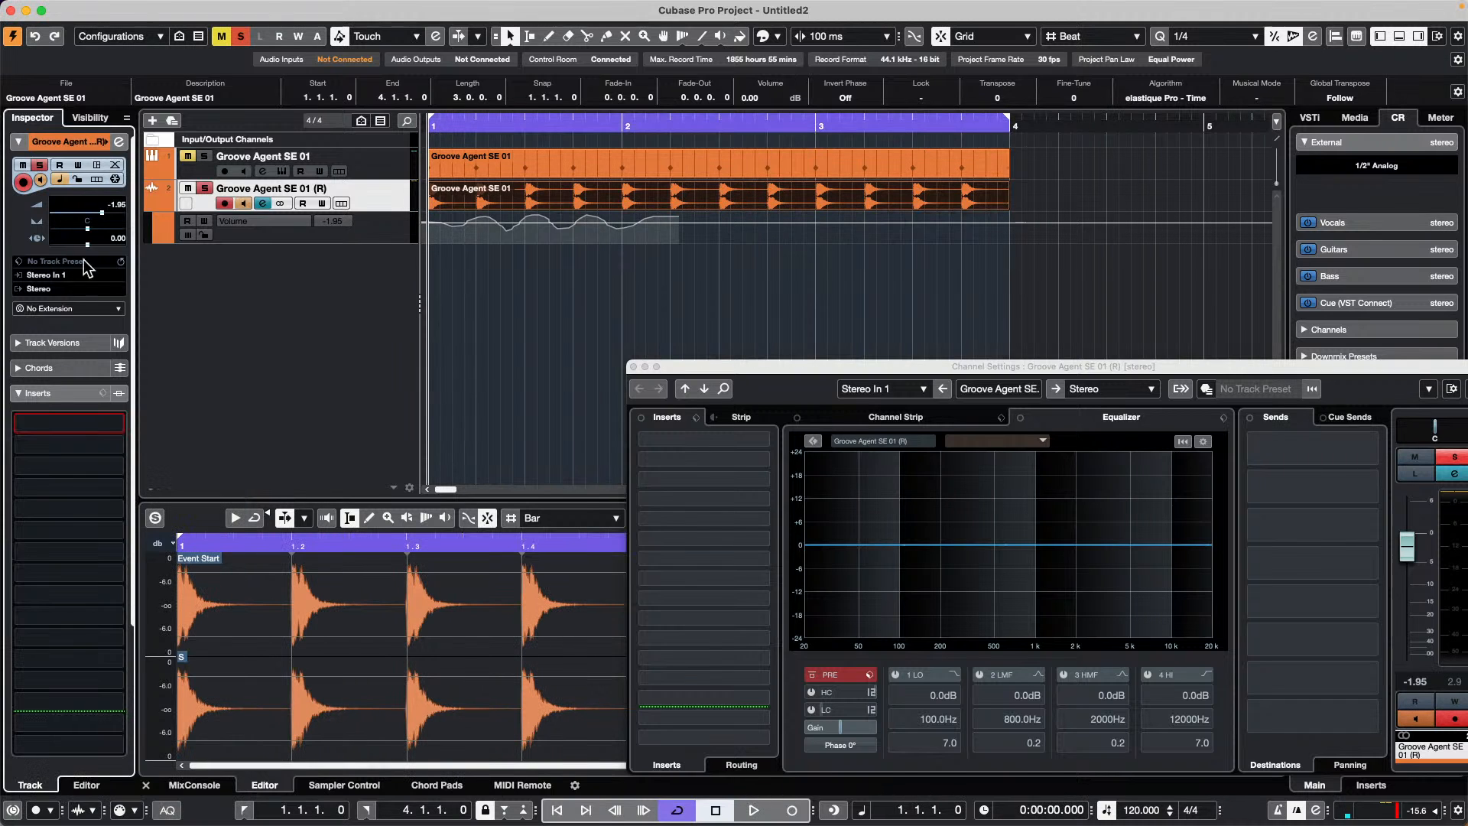
Insert the FX Modulator modulation effect in the track's first insert slot and start playback to audition it
left_click(72, 422)
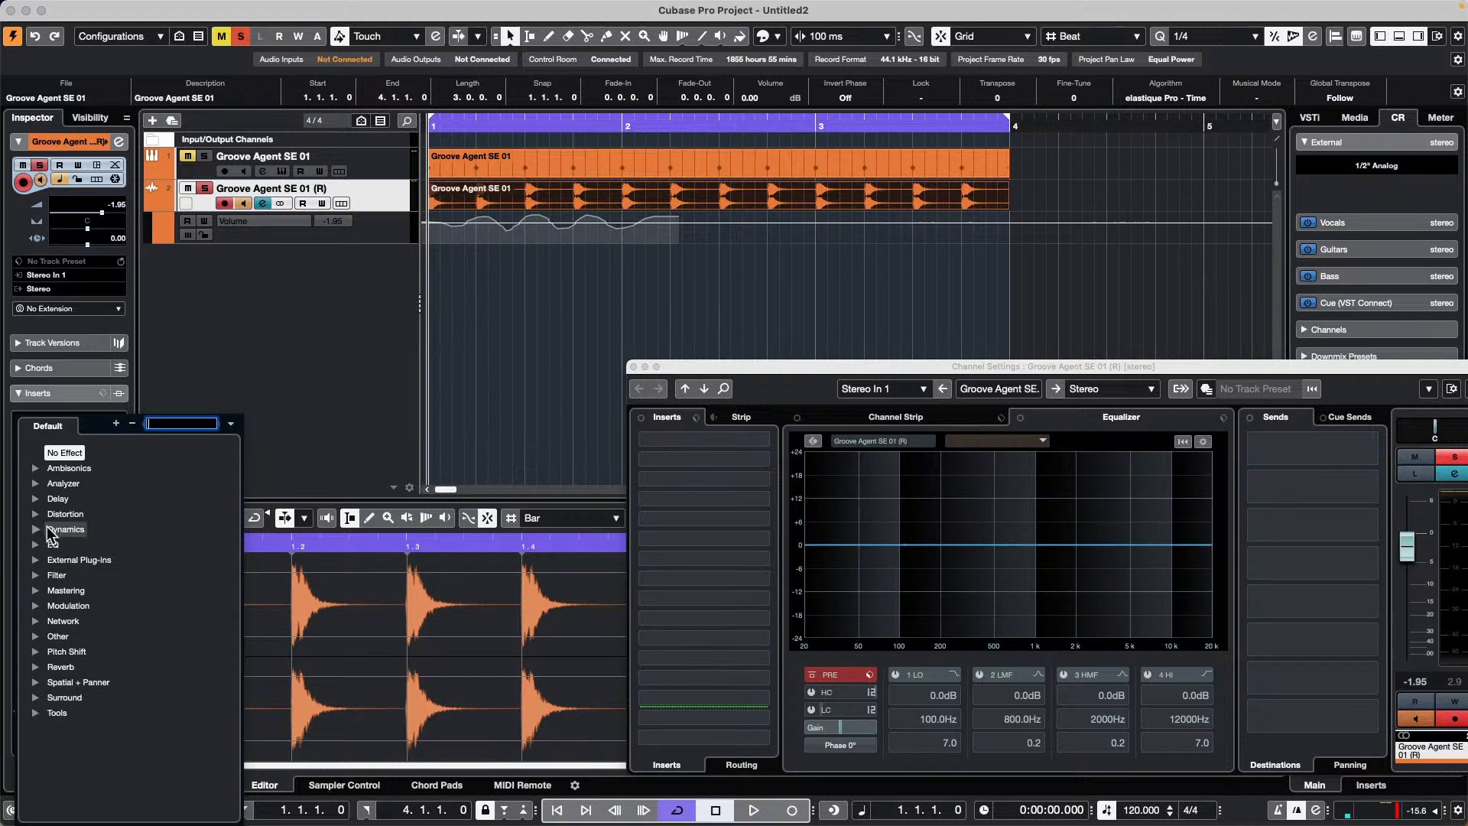
left_click(34, 606)
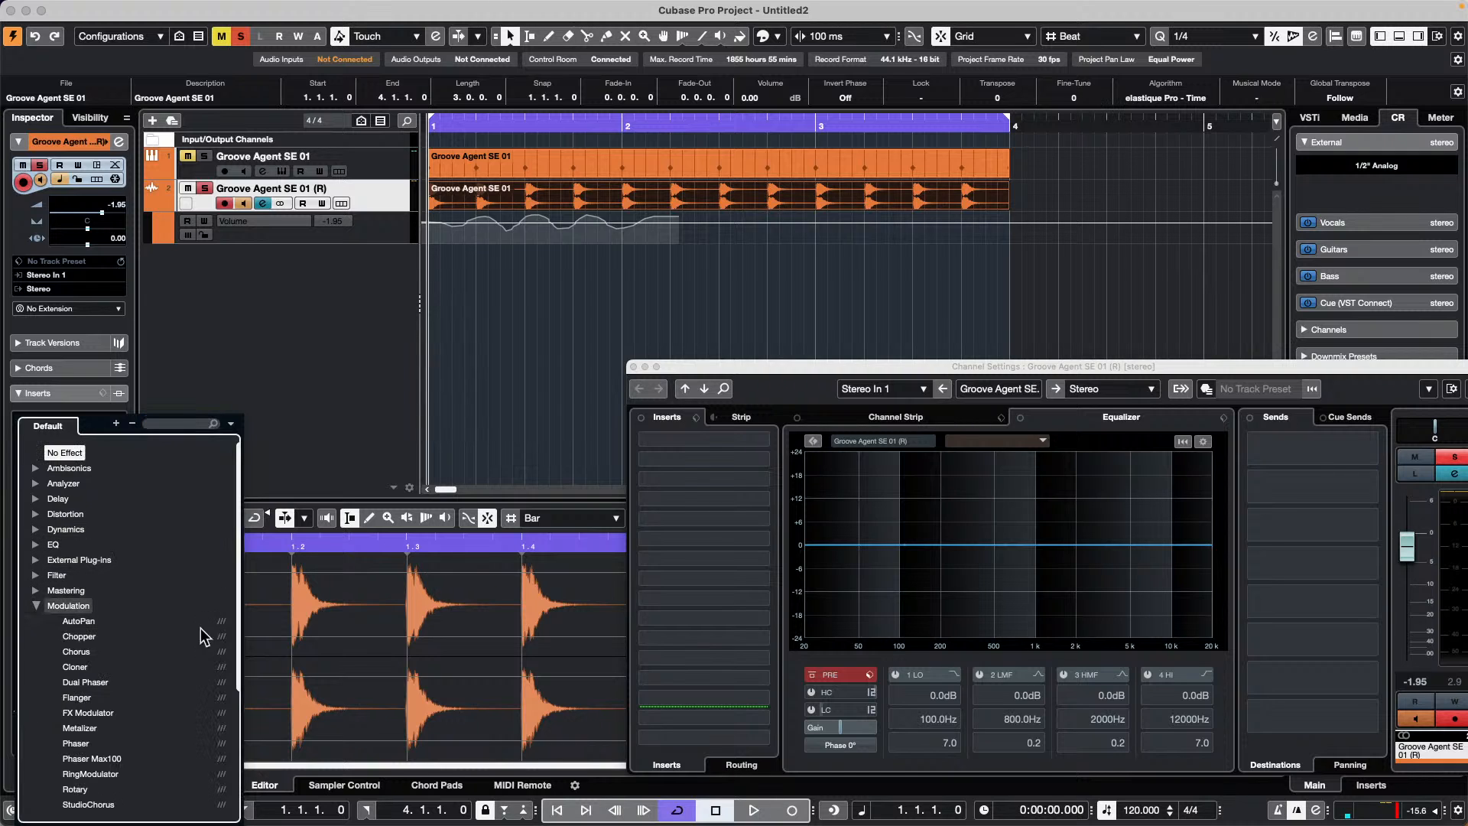
scroll(135, 670, "down", 3)
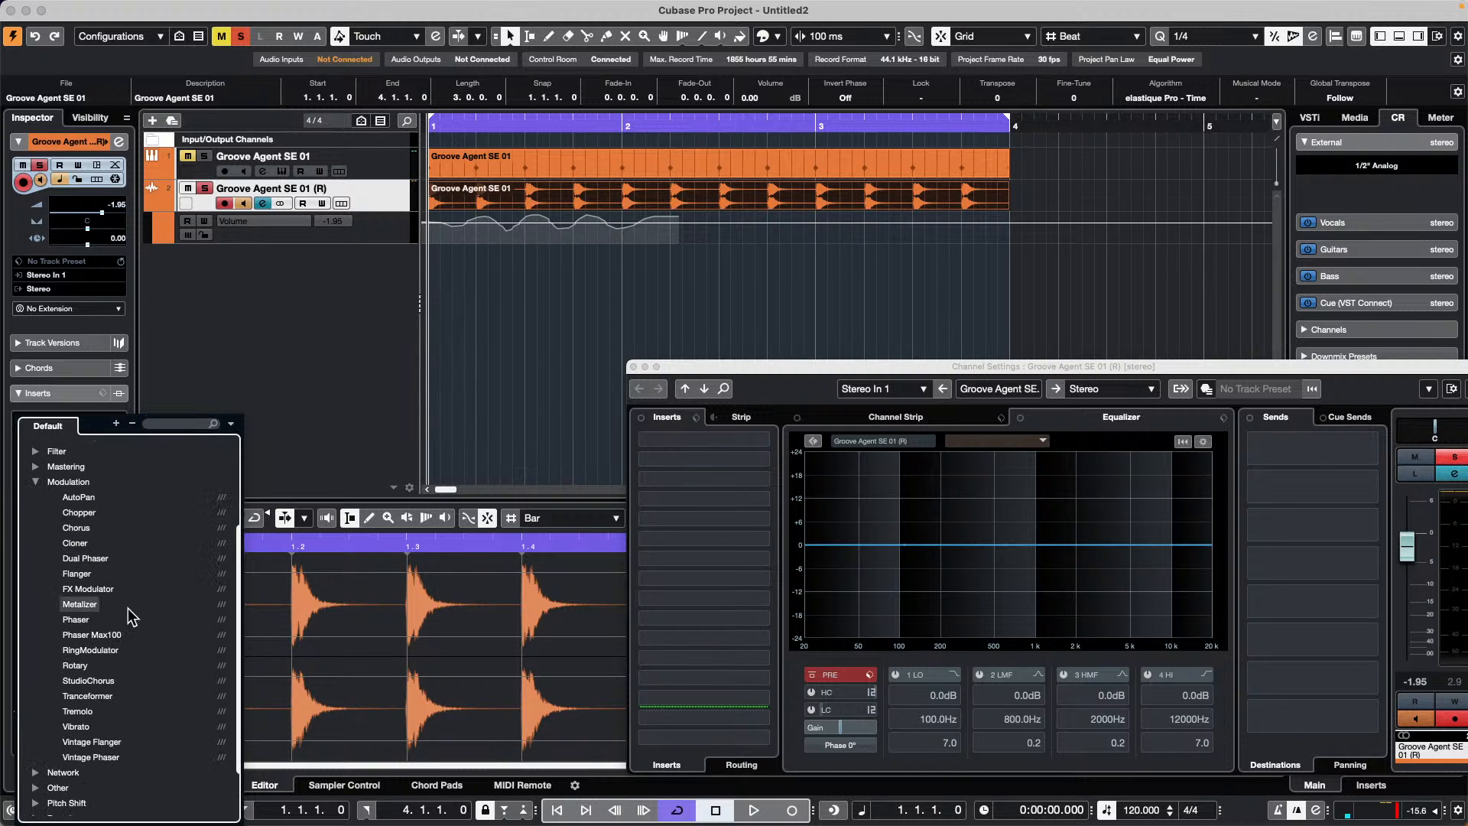
left_click(88, 589)
key("space")
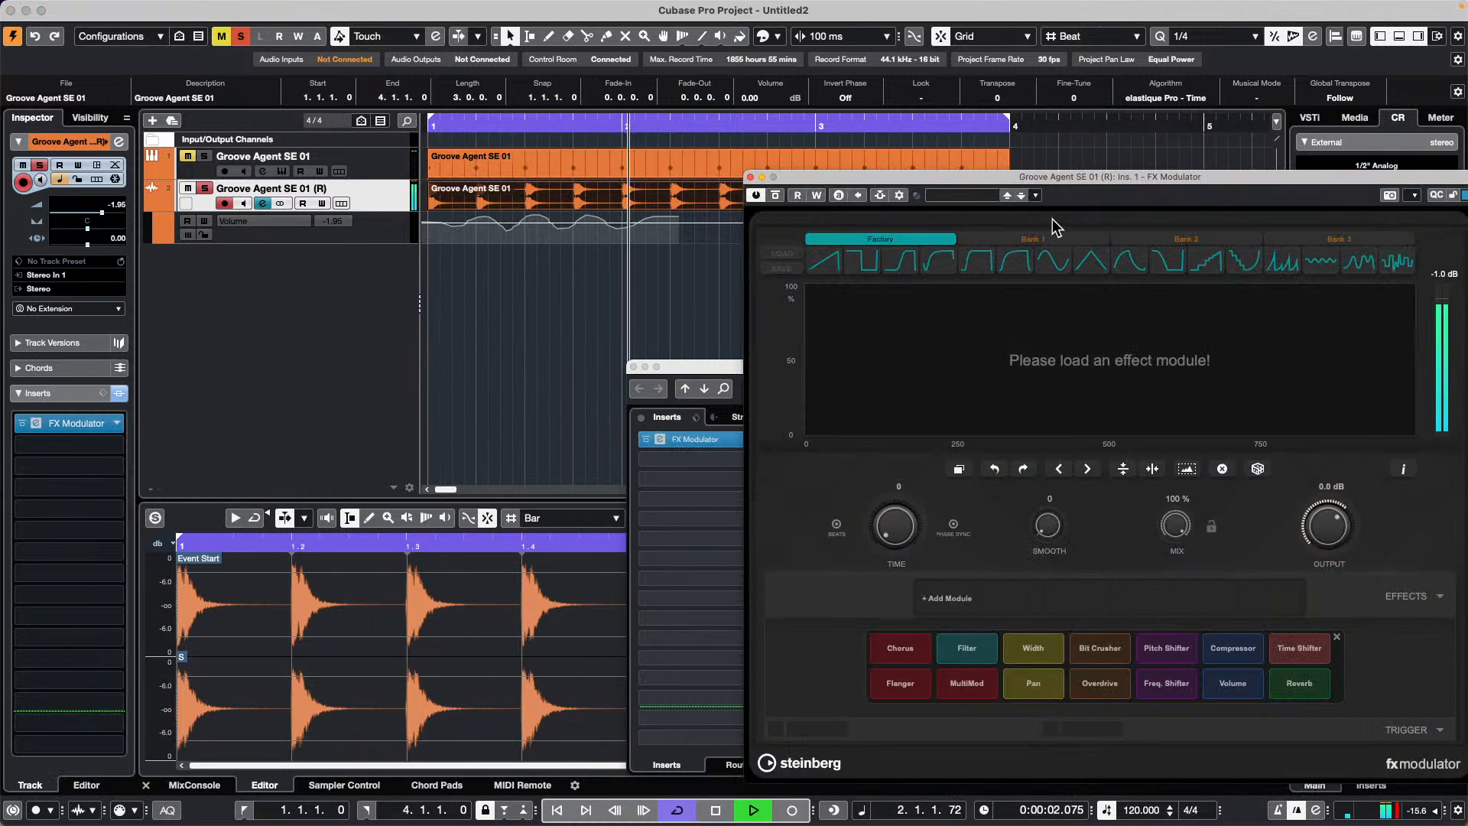
left_click_drag(1051, 181, 875, 120)
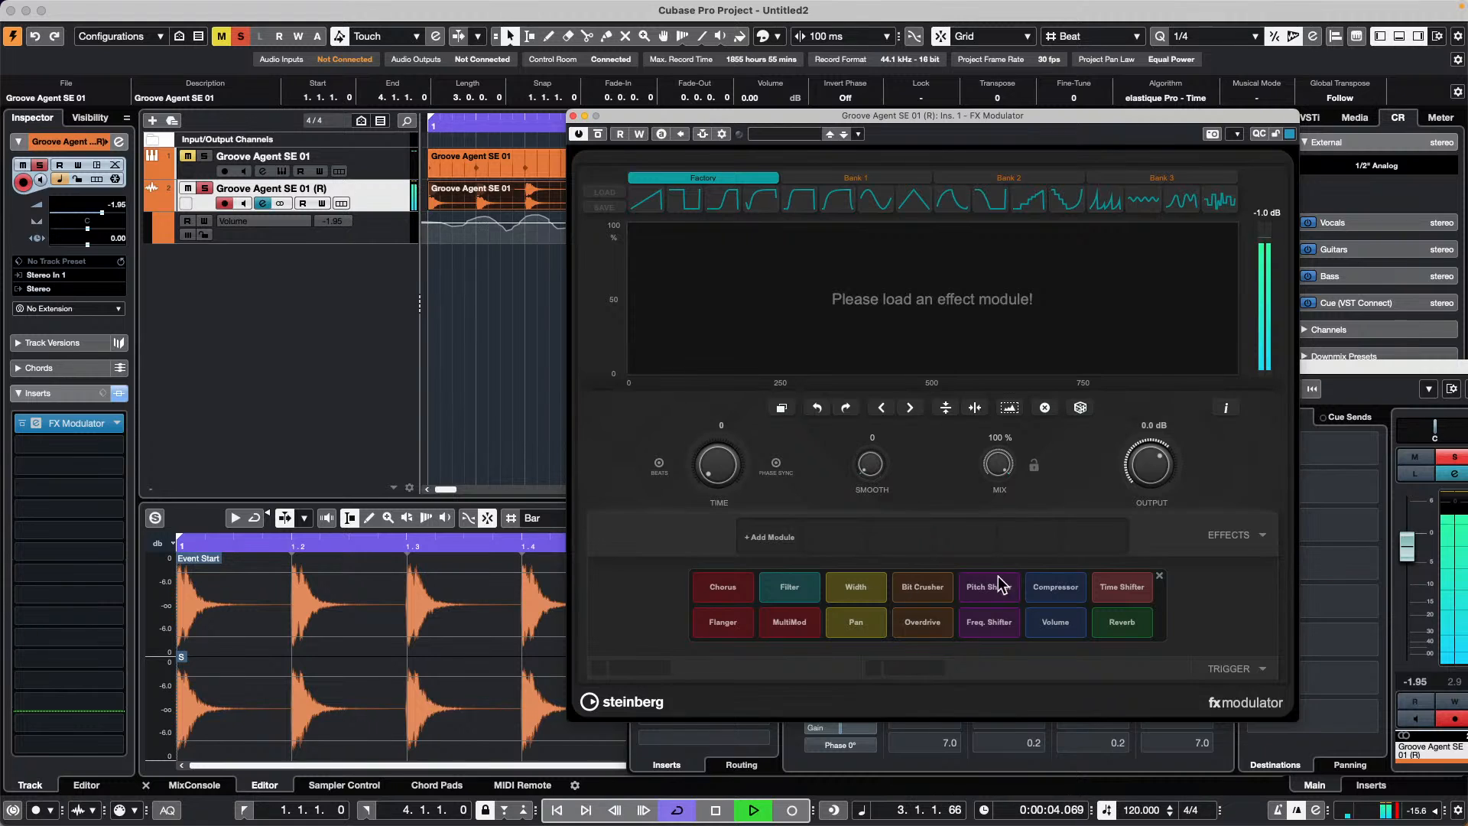
Add a Volume module in FX Modulator with the square step-down factory curve and a time of 1/32
left_click(1049, 624)
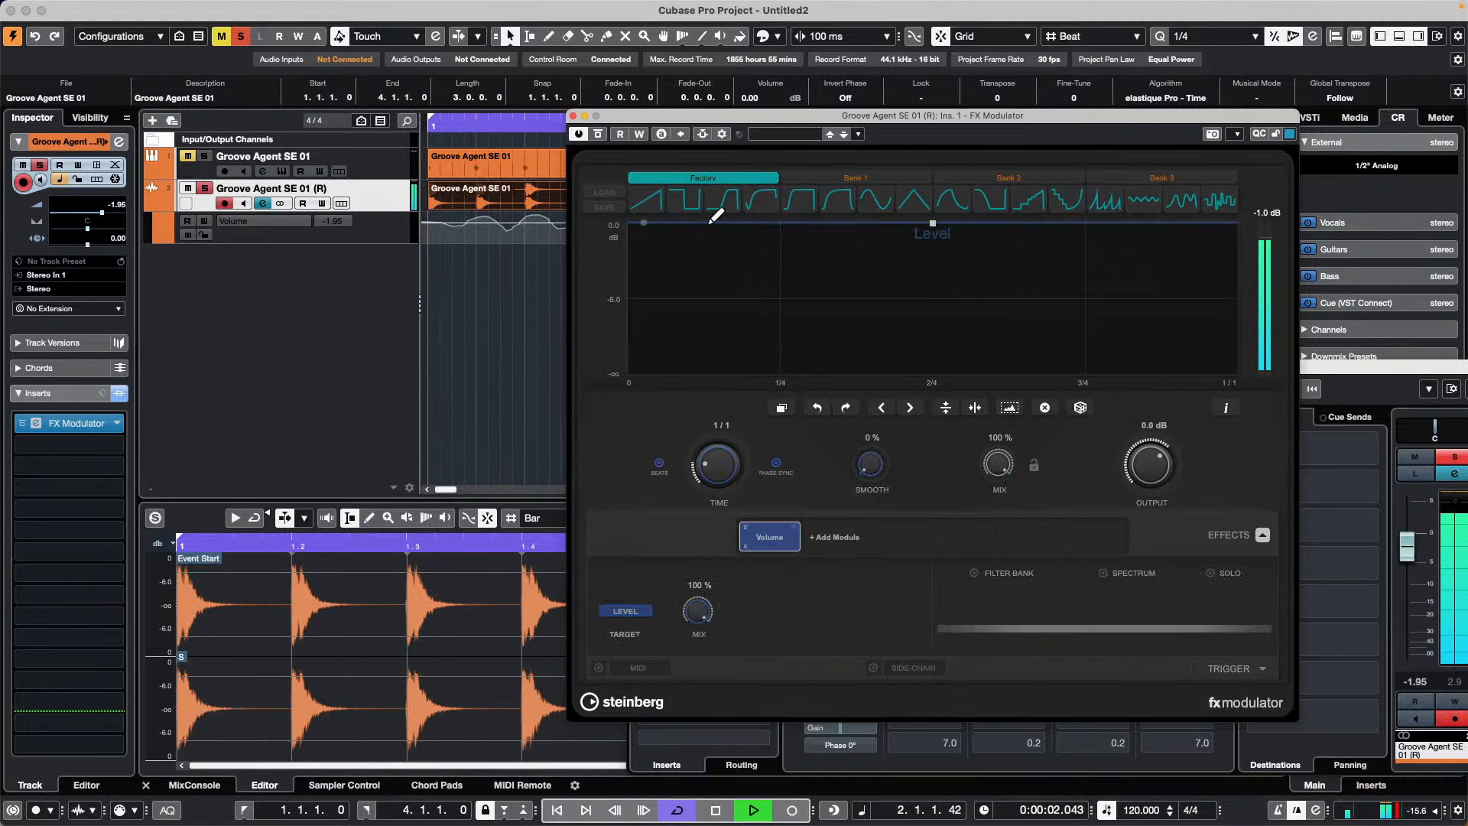
left_click(693, 200)
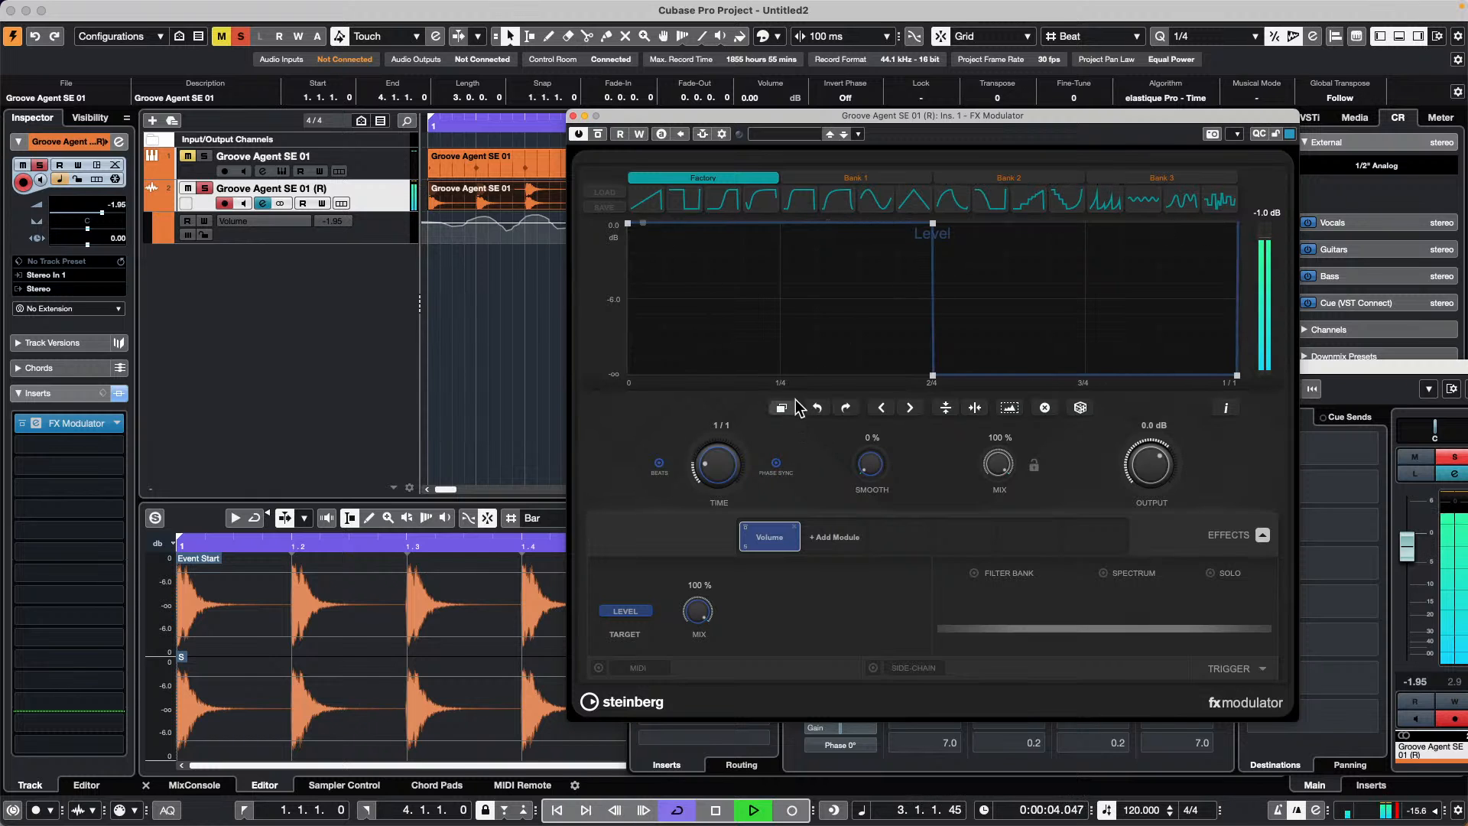
left_click_drag(710, 463, 694, 423)
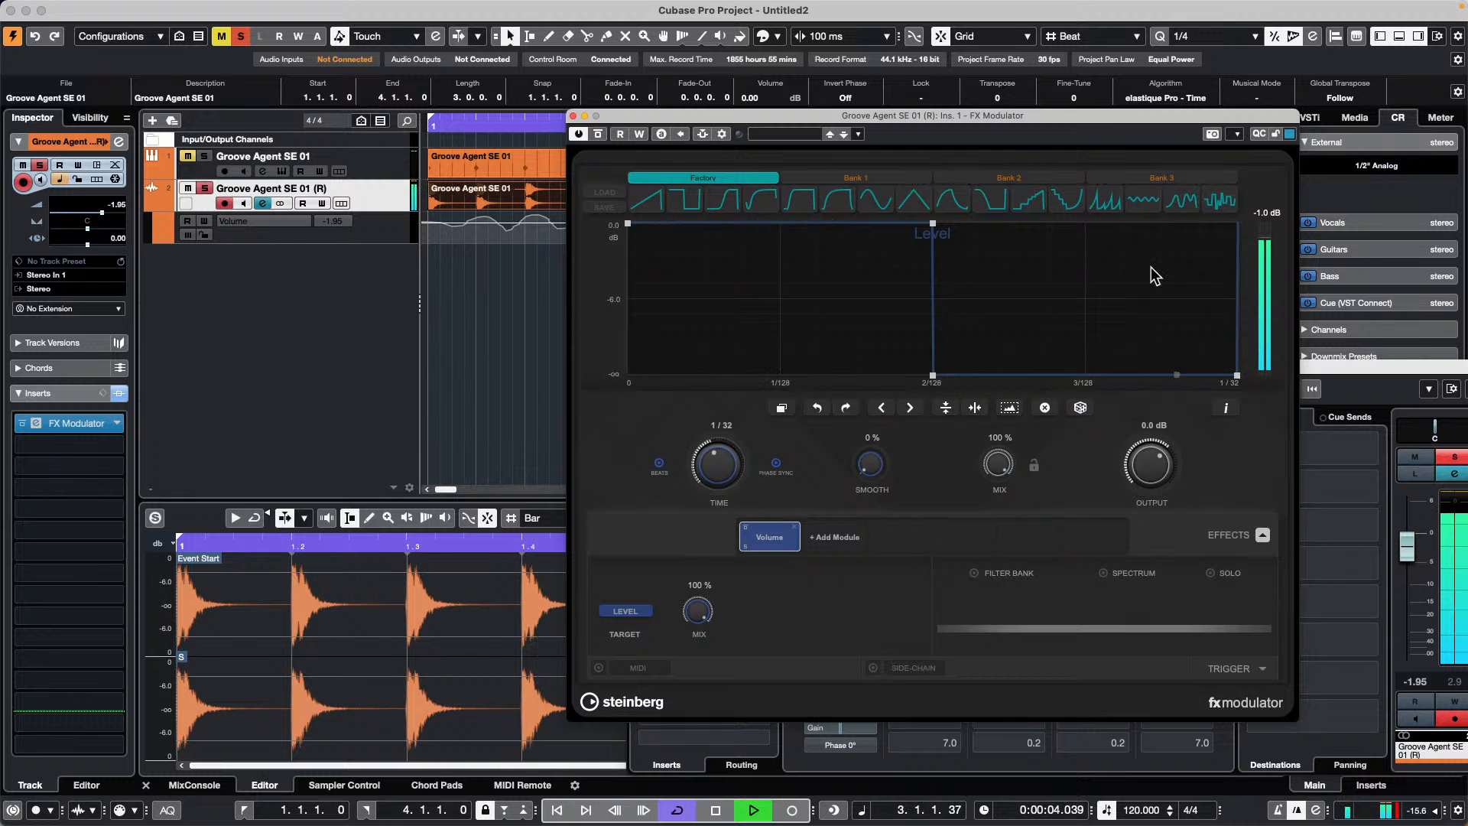
Try other factory curves on the Volume module, ending on a smooth rising curve, and close the effect and channel settings windows
left_click(952, 201)
left_click(800, 203)
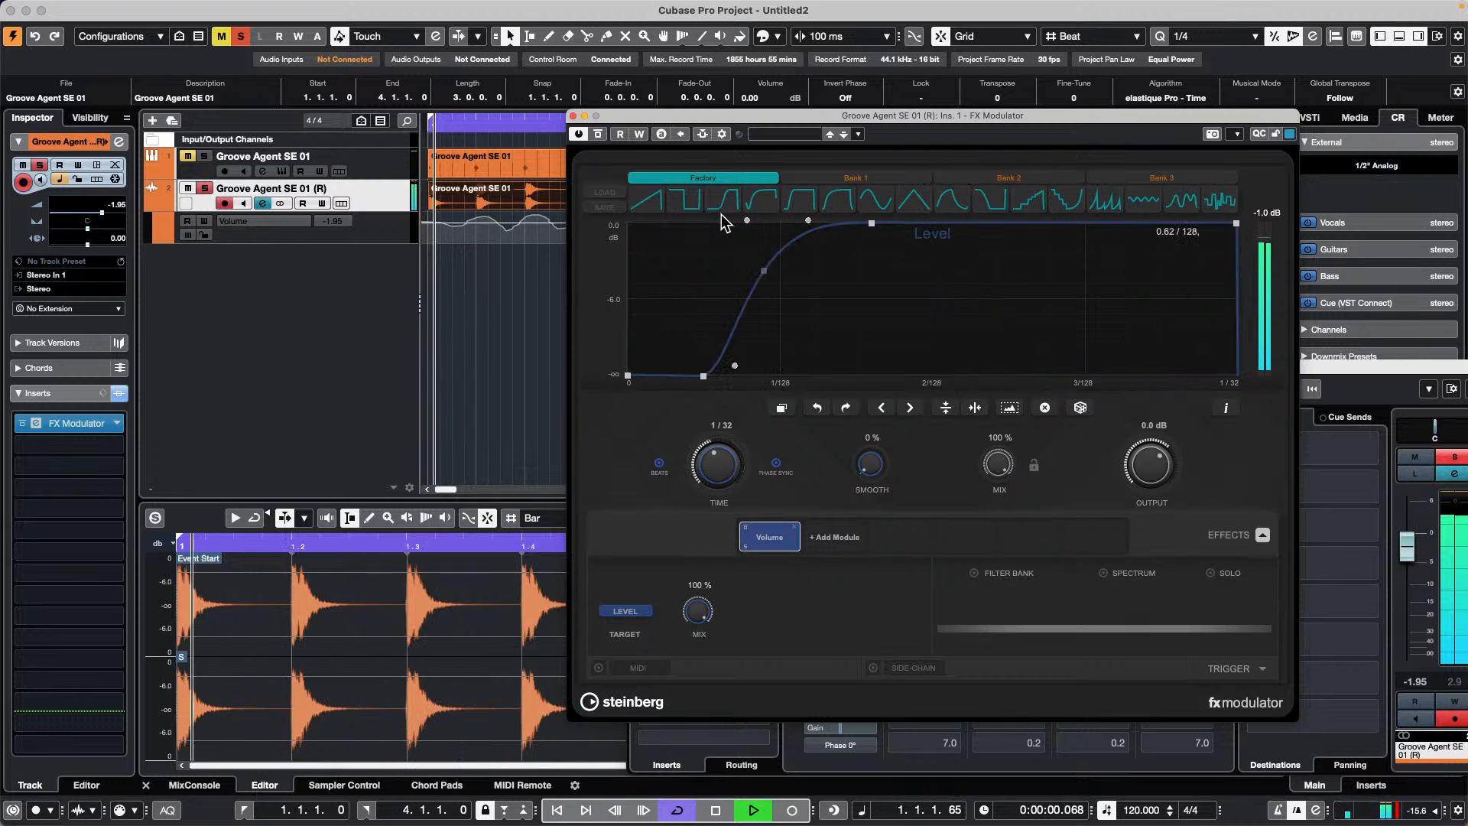
key("space")
left_click(710, 375)
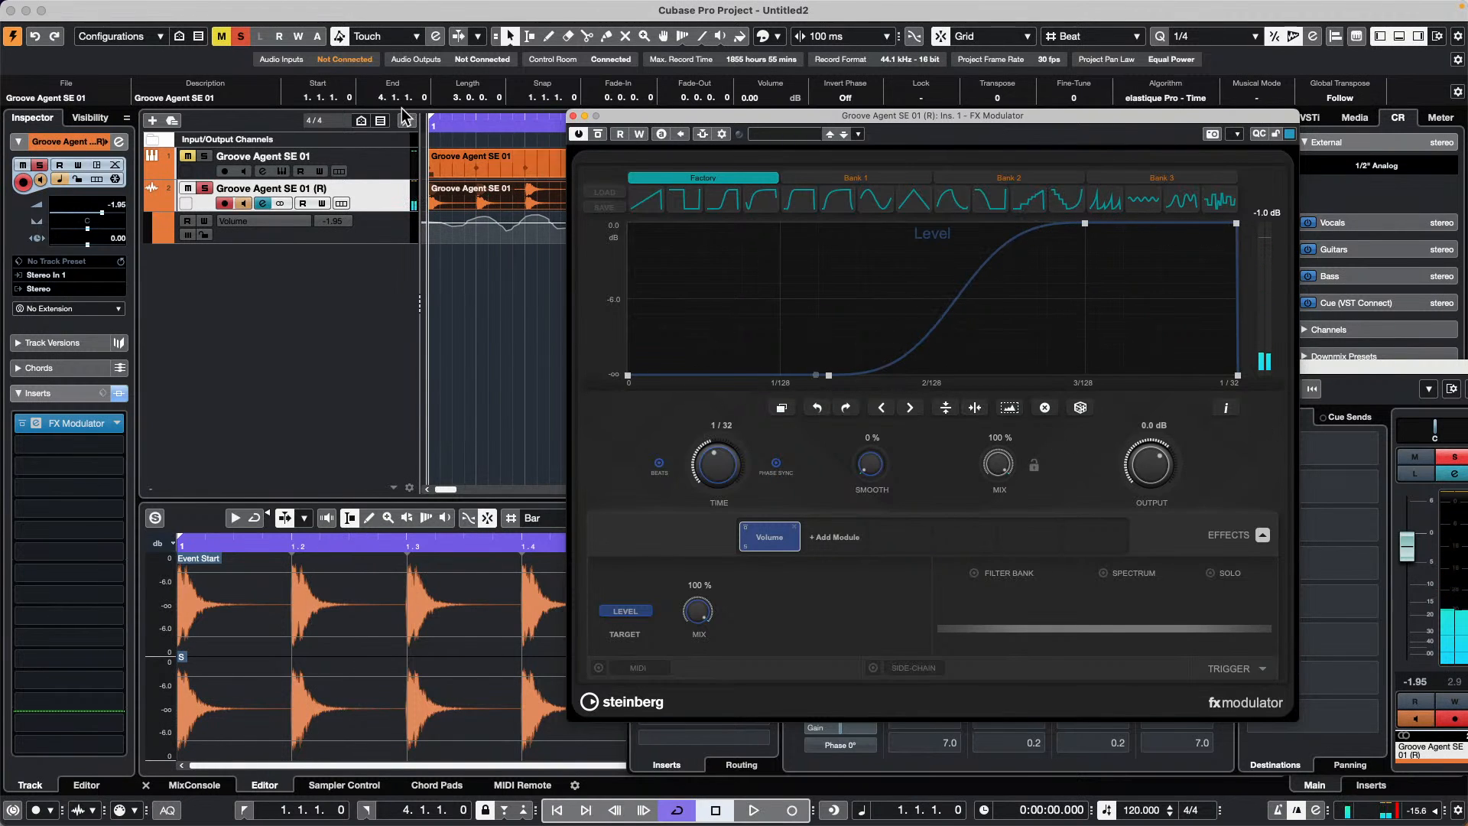
left_click(572, 116)
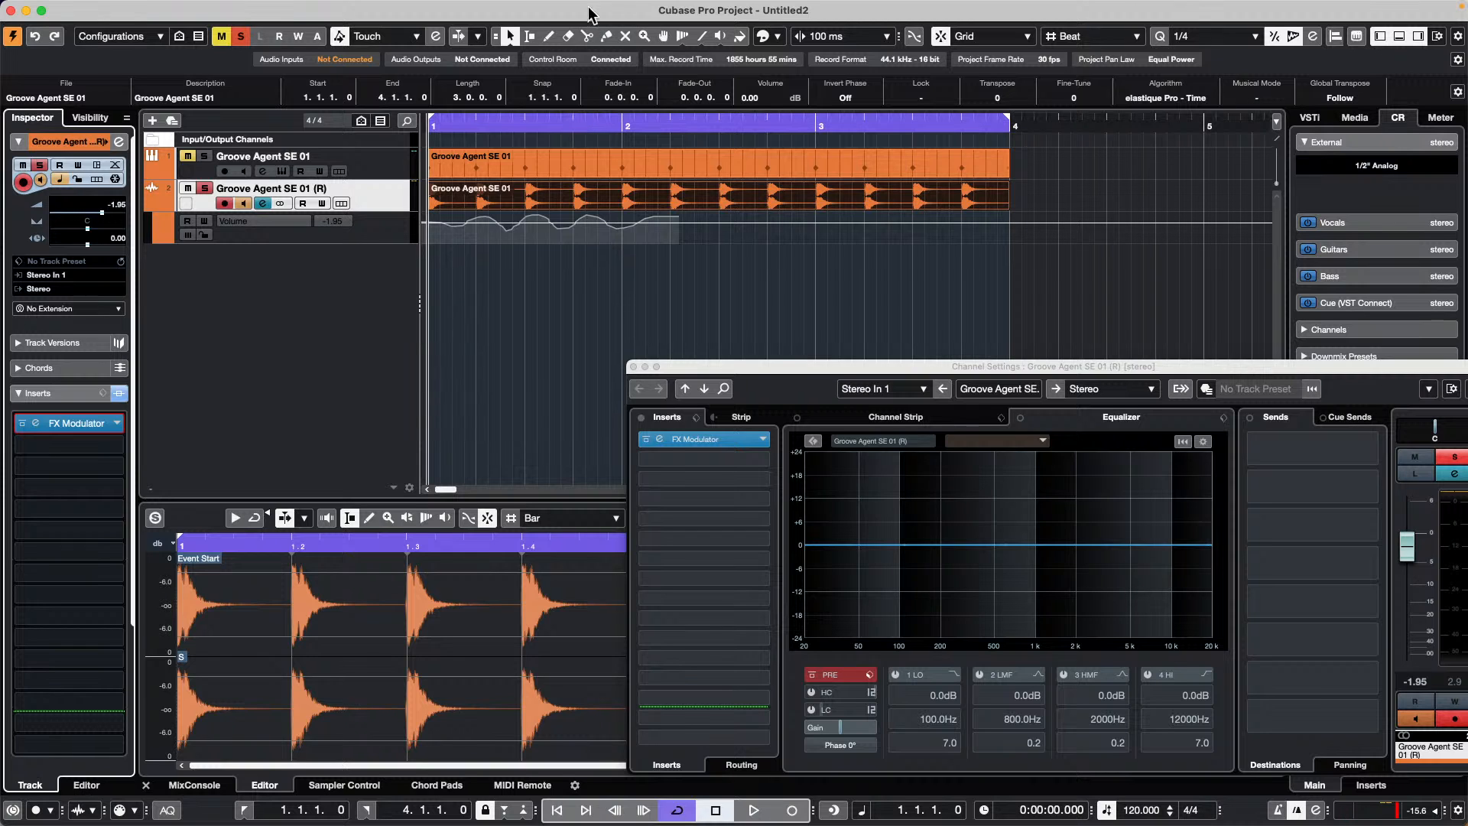
left_click(633, 367)
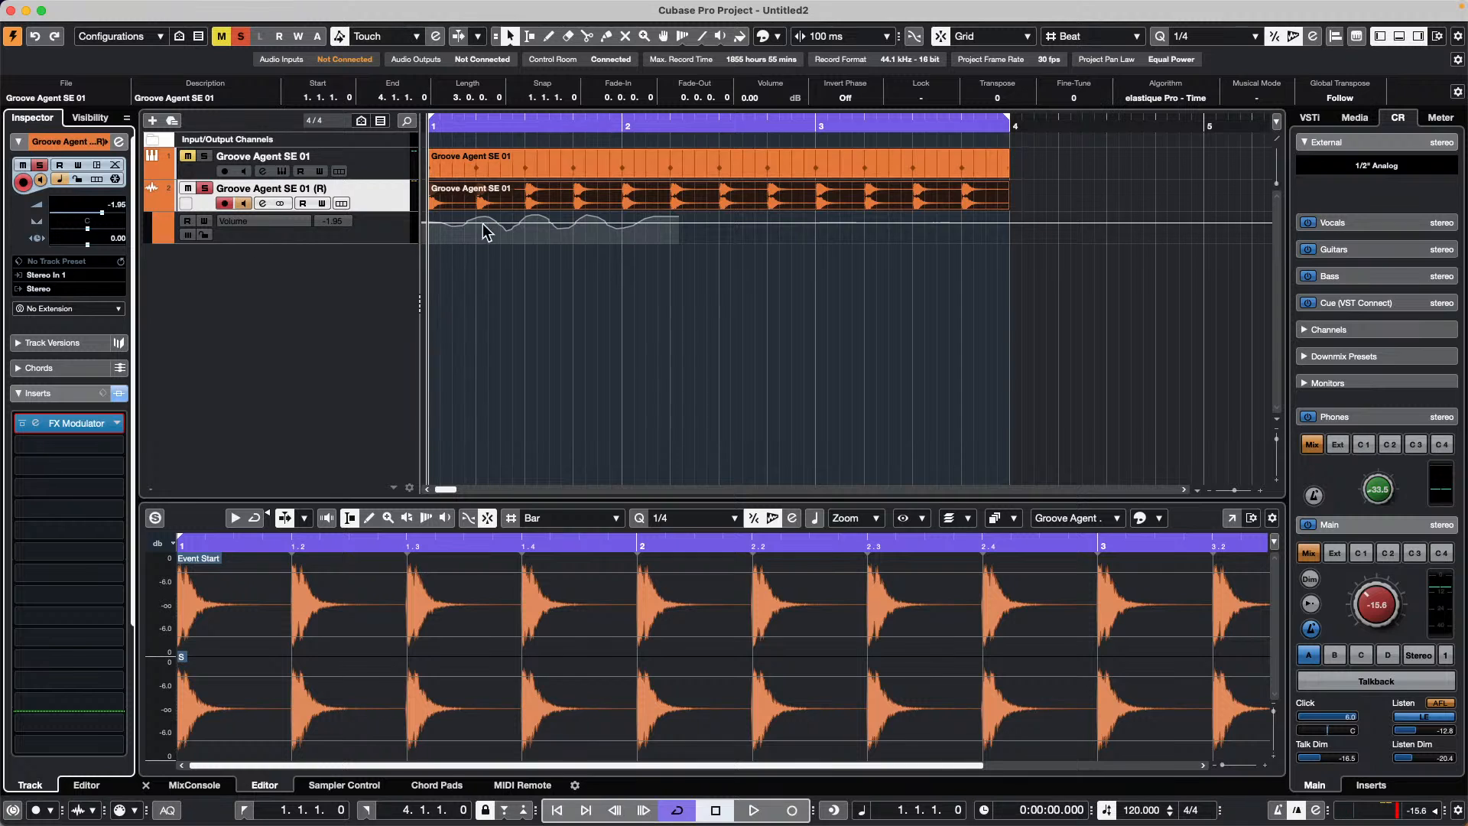
Open the original Groove Agent SE 01 part in an enlarged Drum Editor and show the velocity of the Clap 1 notes
left_click(577, 162)
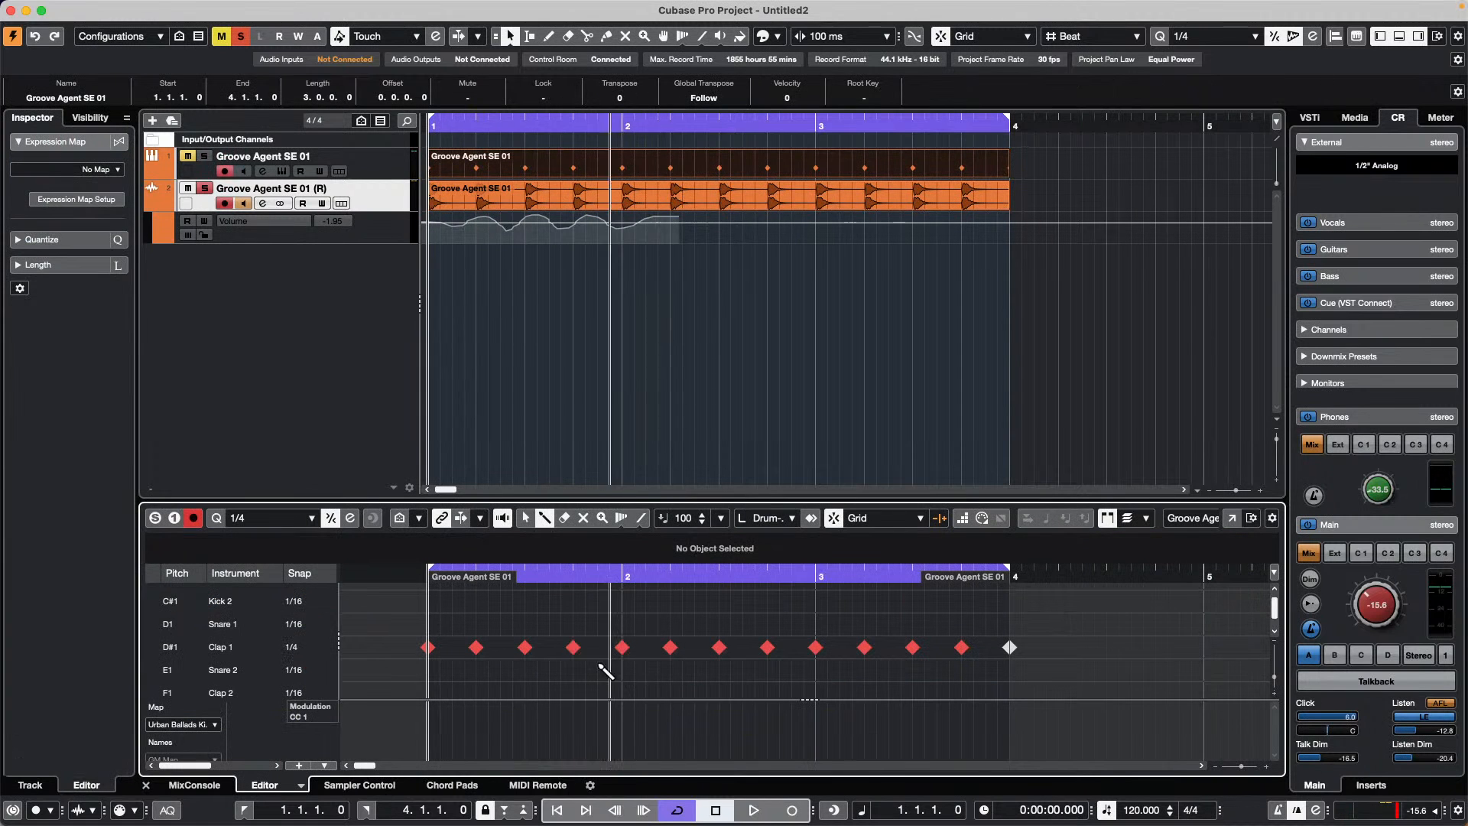
left_click(250, 650)
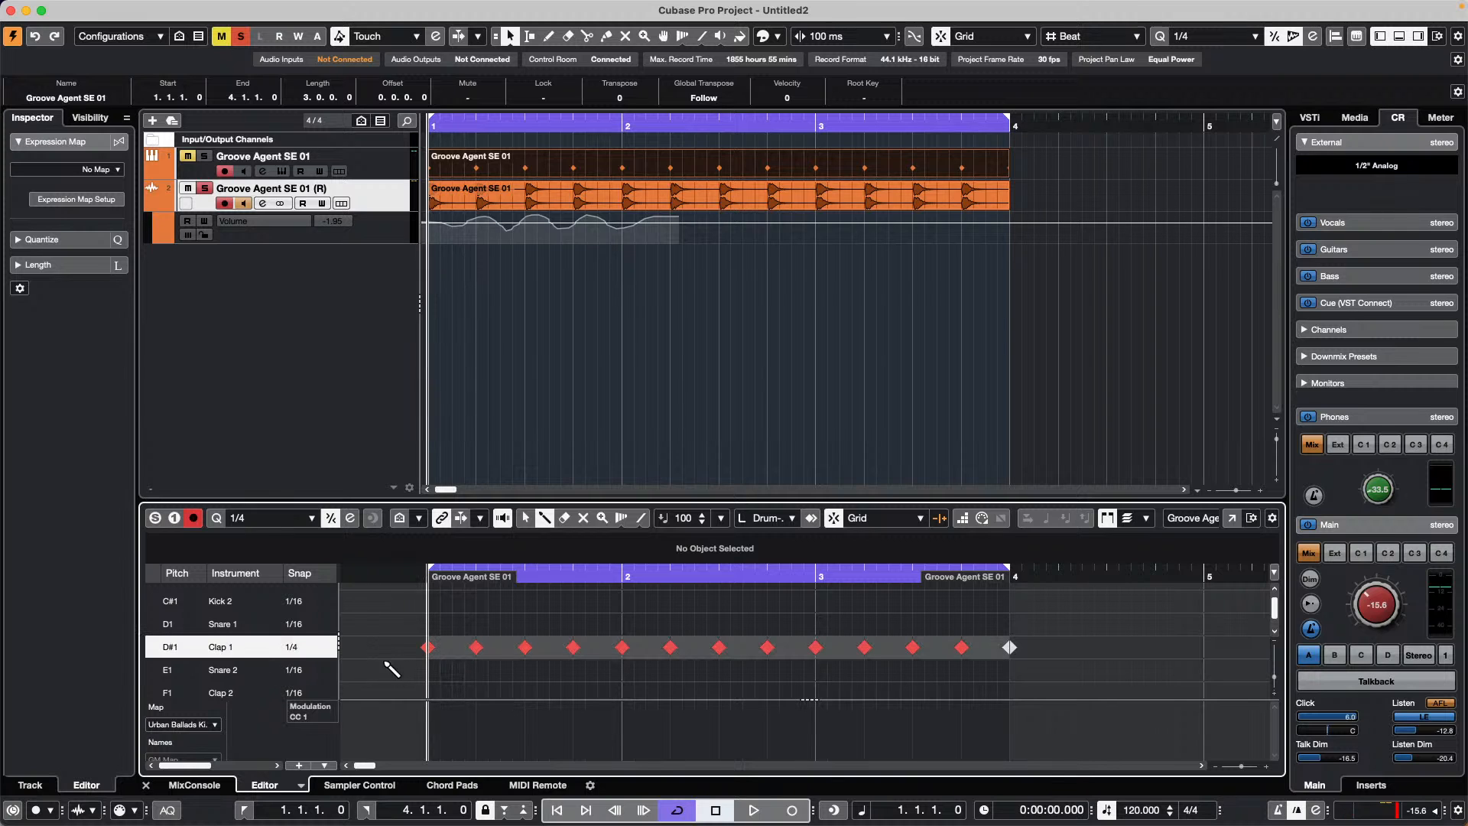
left_click(325, 723)
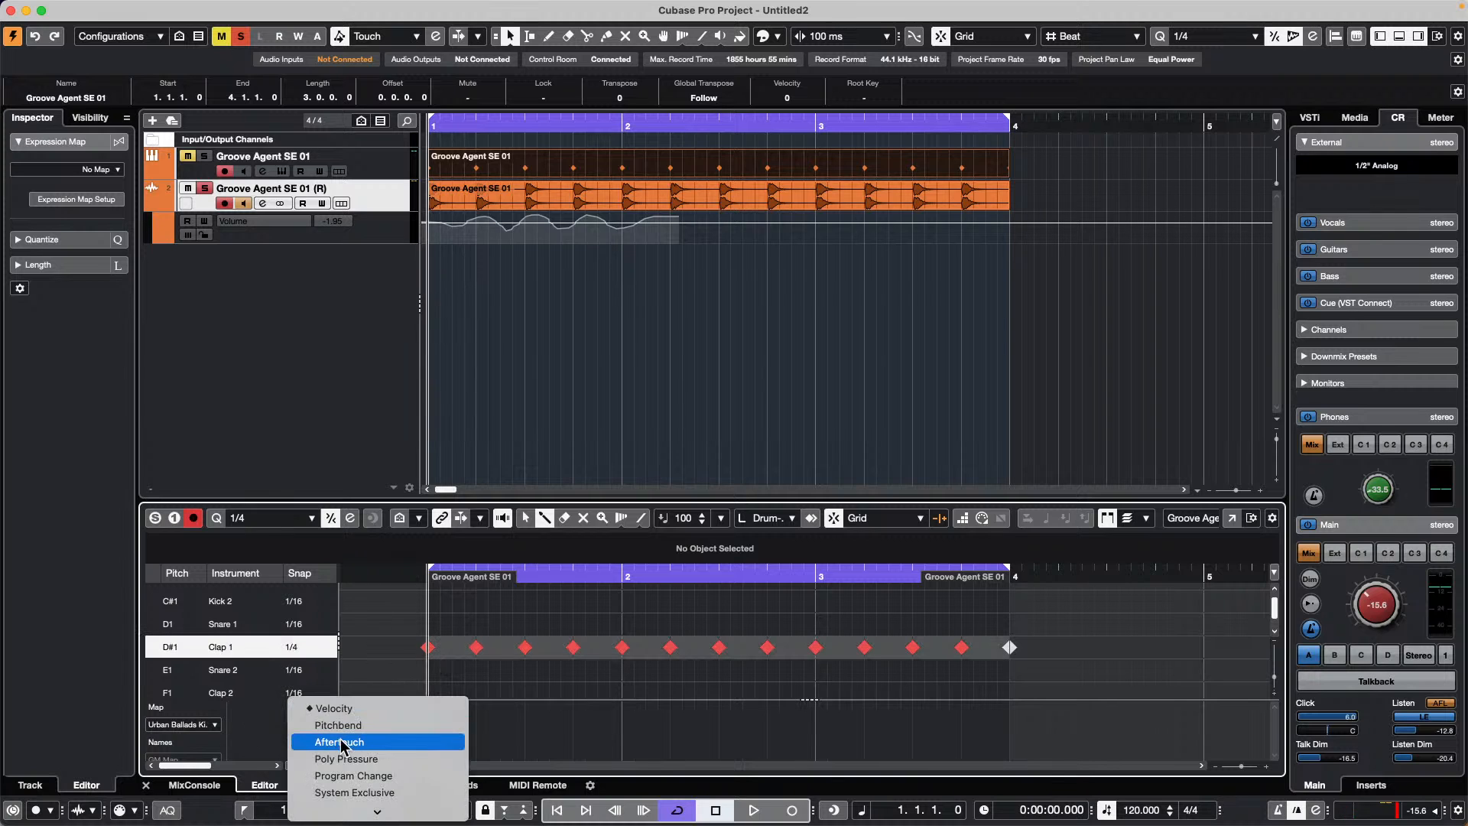
left_click(362, 713)
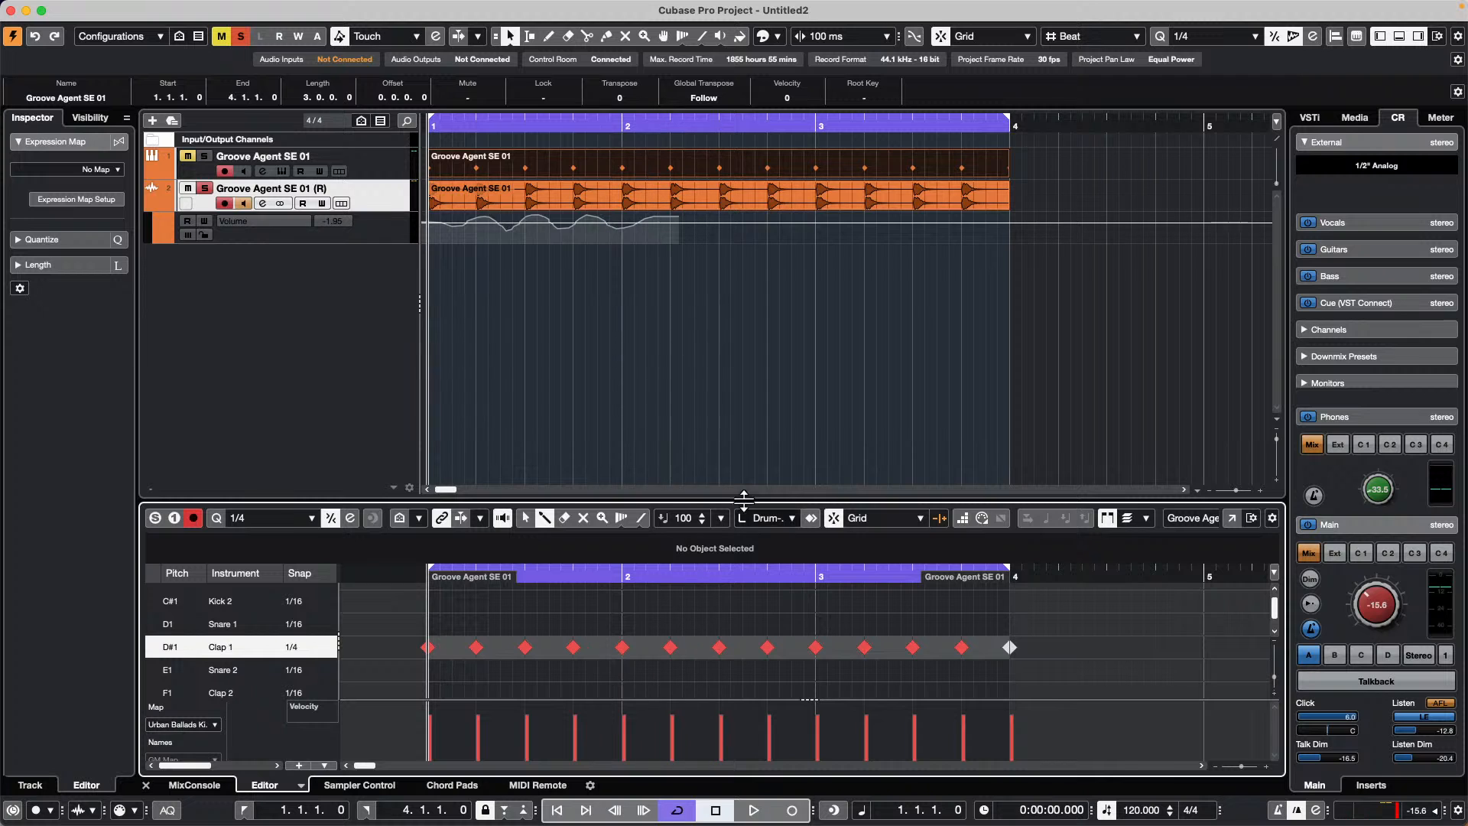
left_click_drag(727, 500, 727, 370)
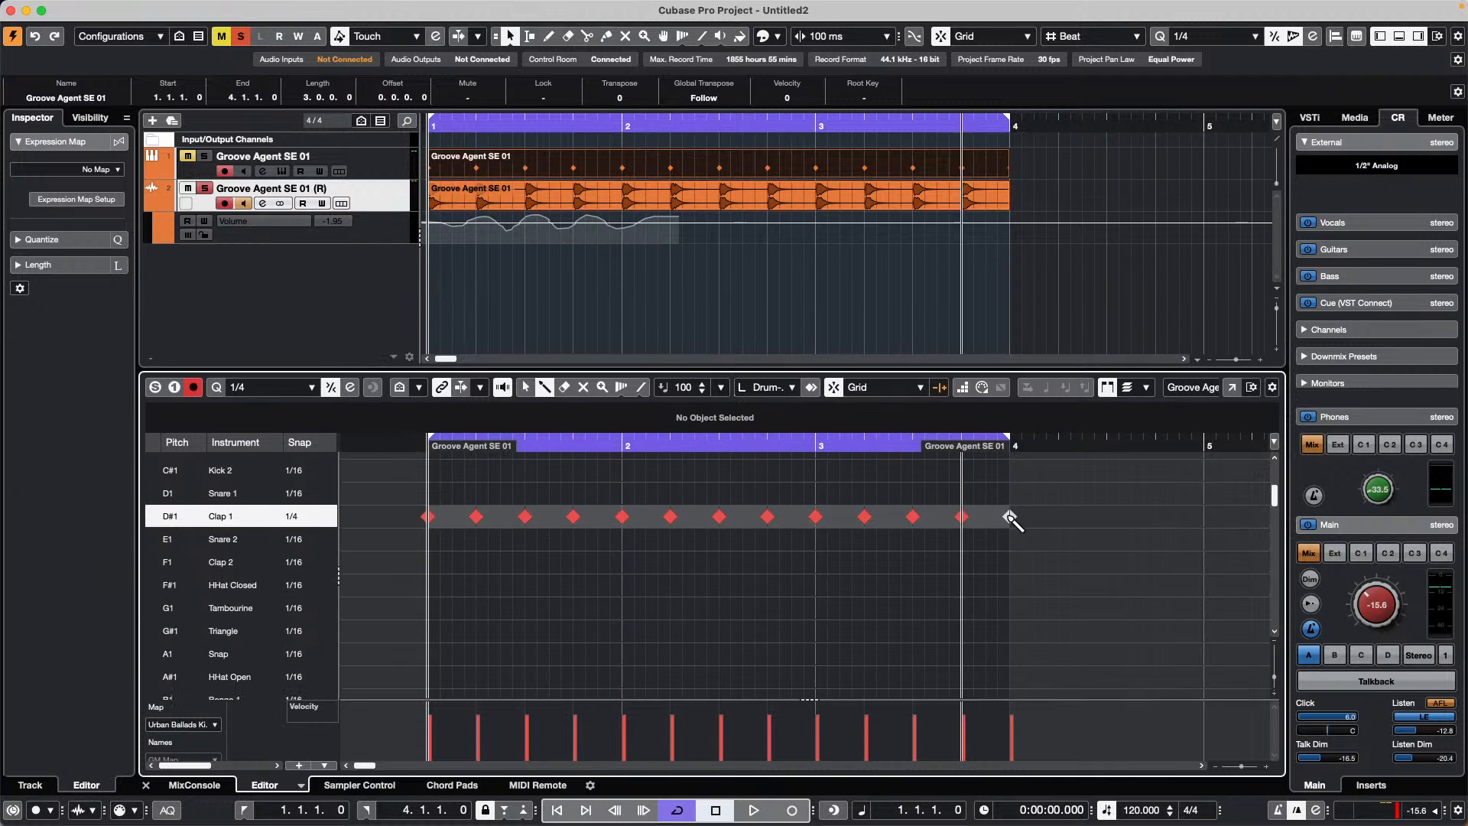
Open the Drum Editor in its own window, select the Clap 1 row and enlarge its velocity lane
left_click(1233, 388)
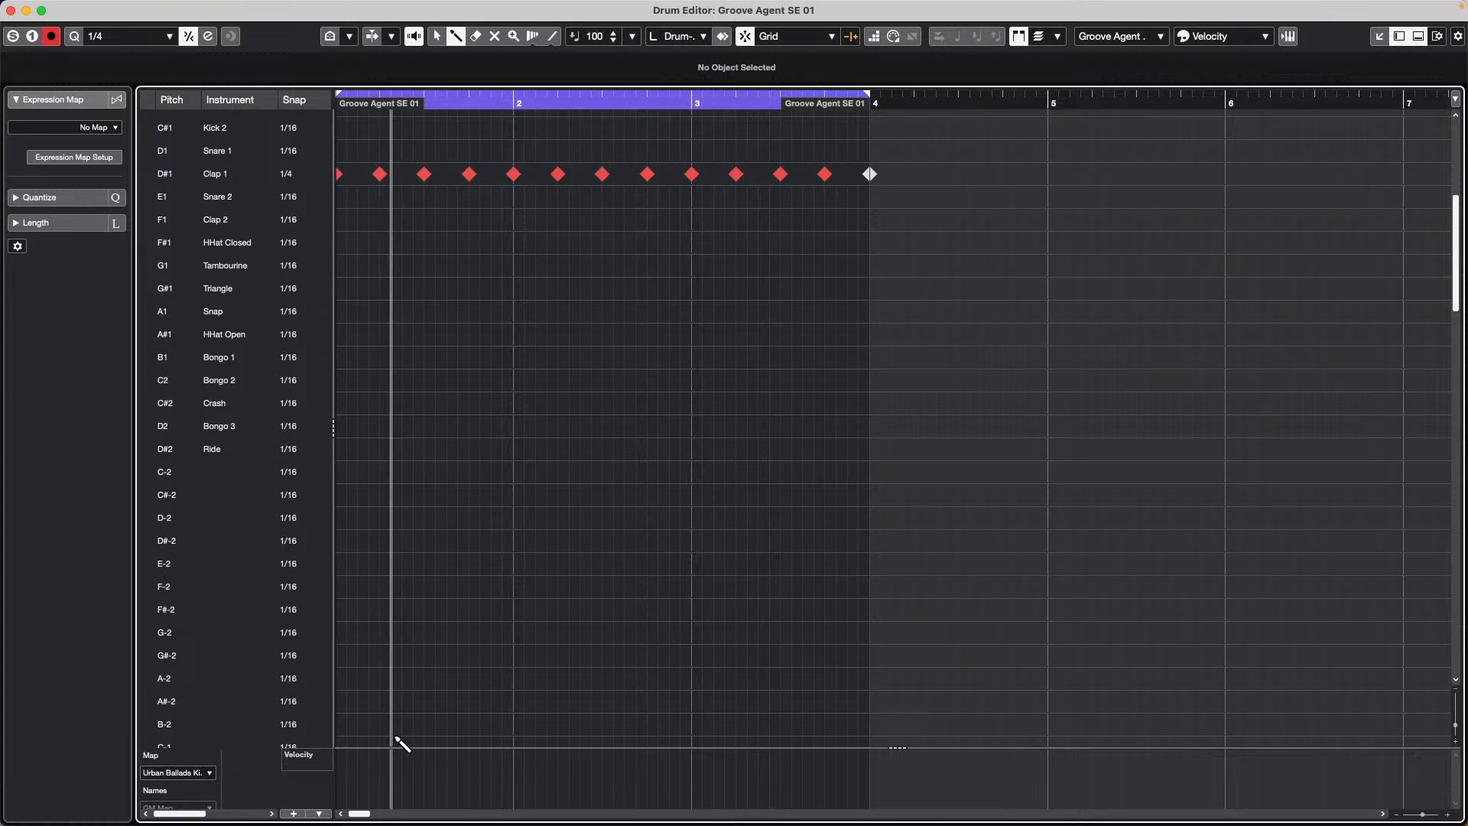
left_click(235, 182)
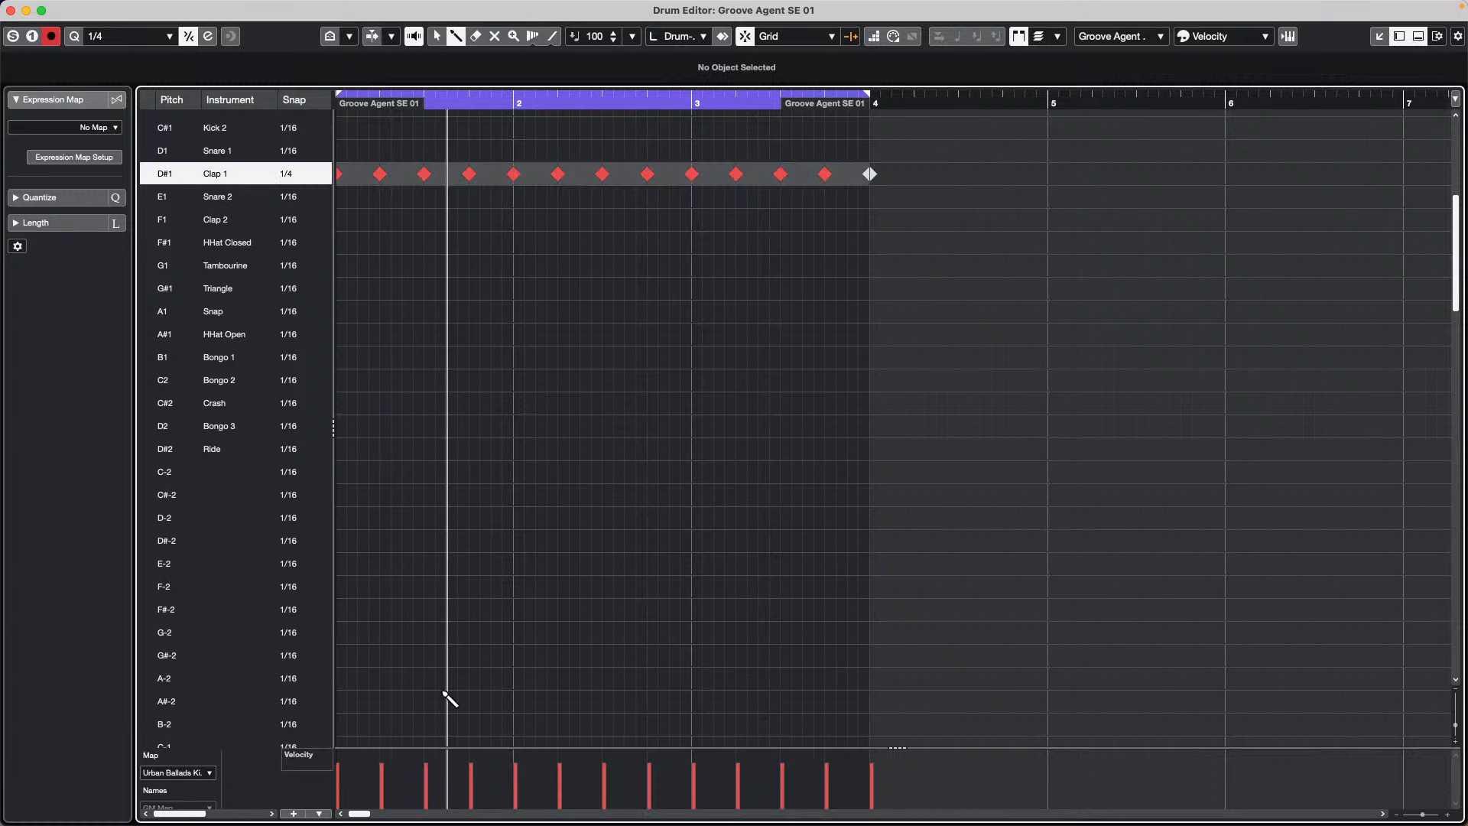
left_click_drag(448, 747, 436, 590)
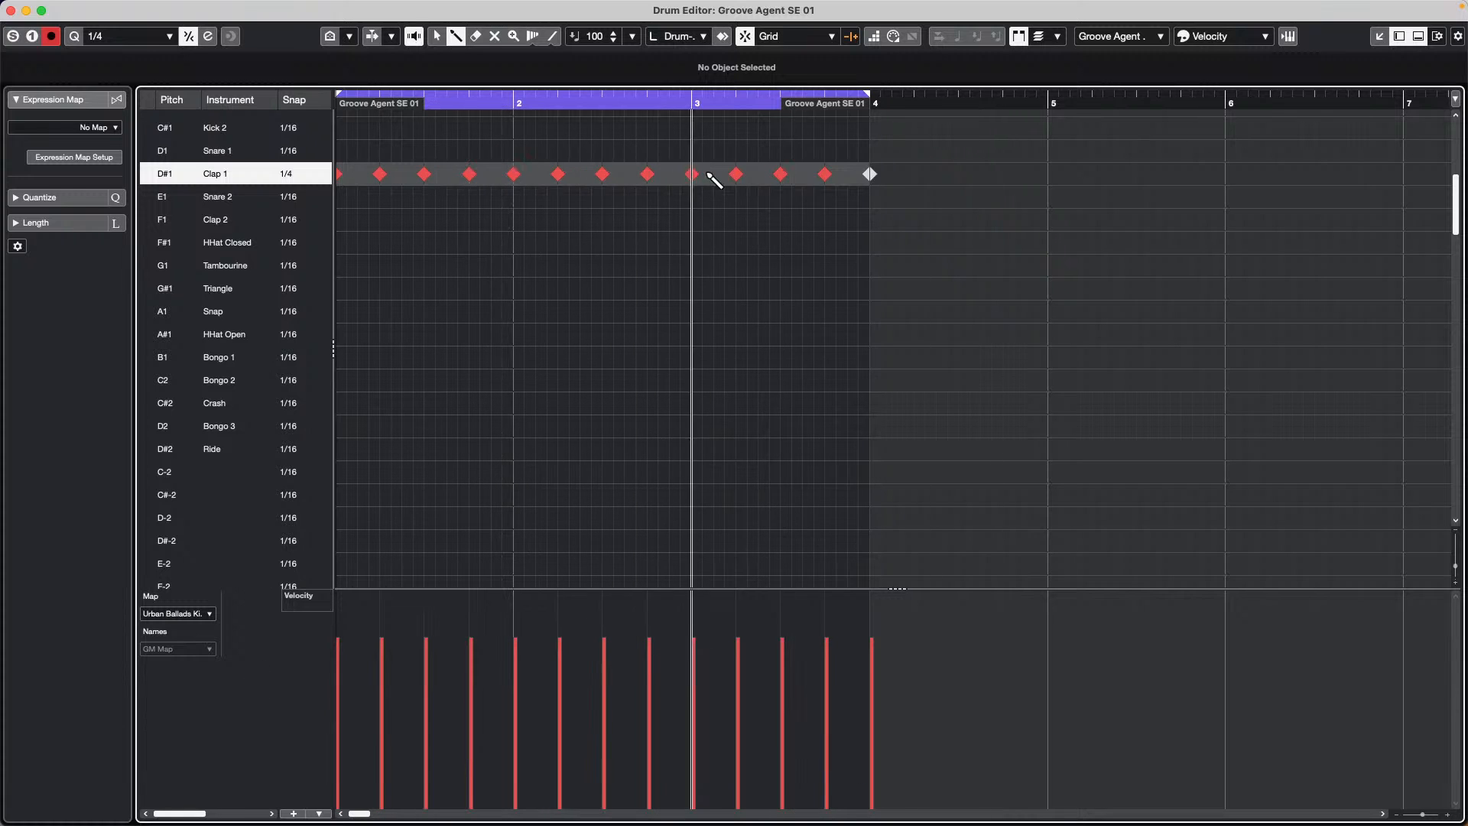
Open the Logical Editor and remove all existing event target filters and transform actions
left_click(347, 9)
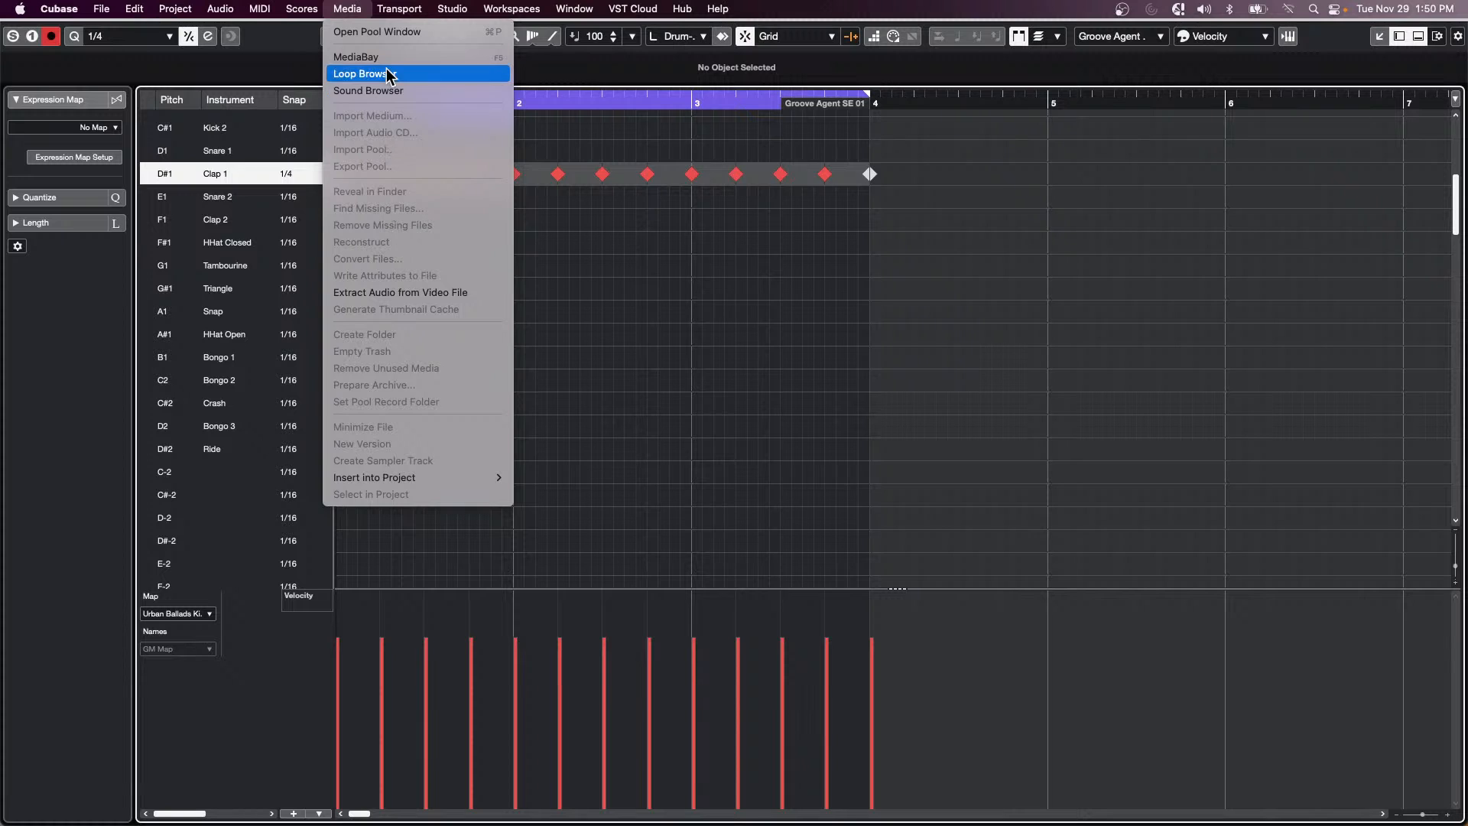
mouse_move(280, 9)
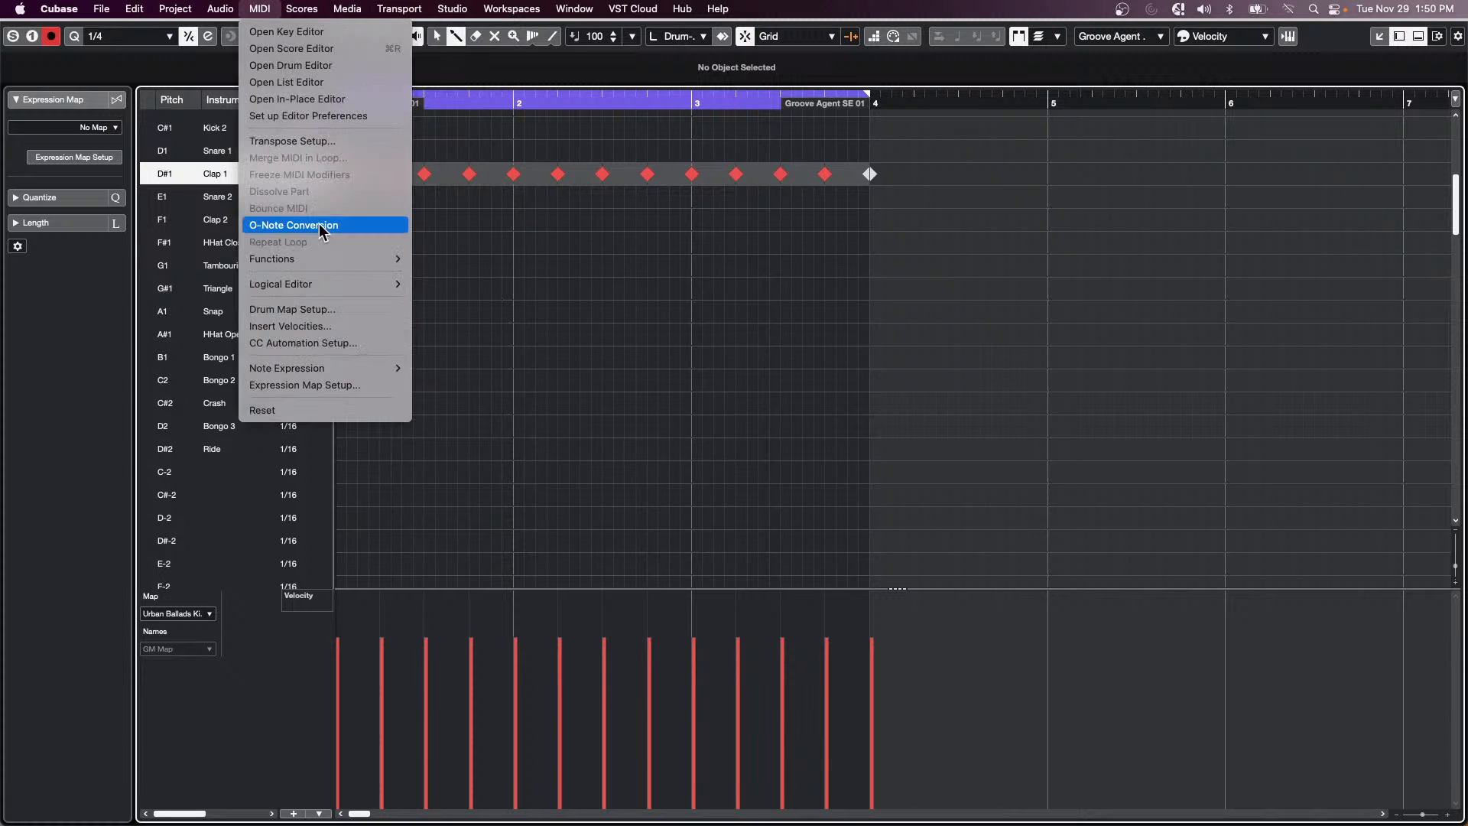
mouse_move(329, 284)
left_click(432, 284)
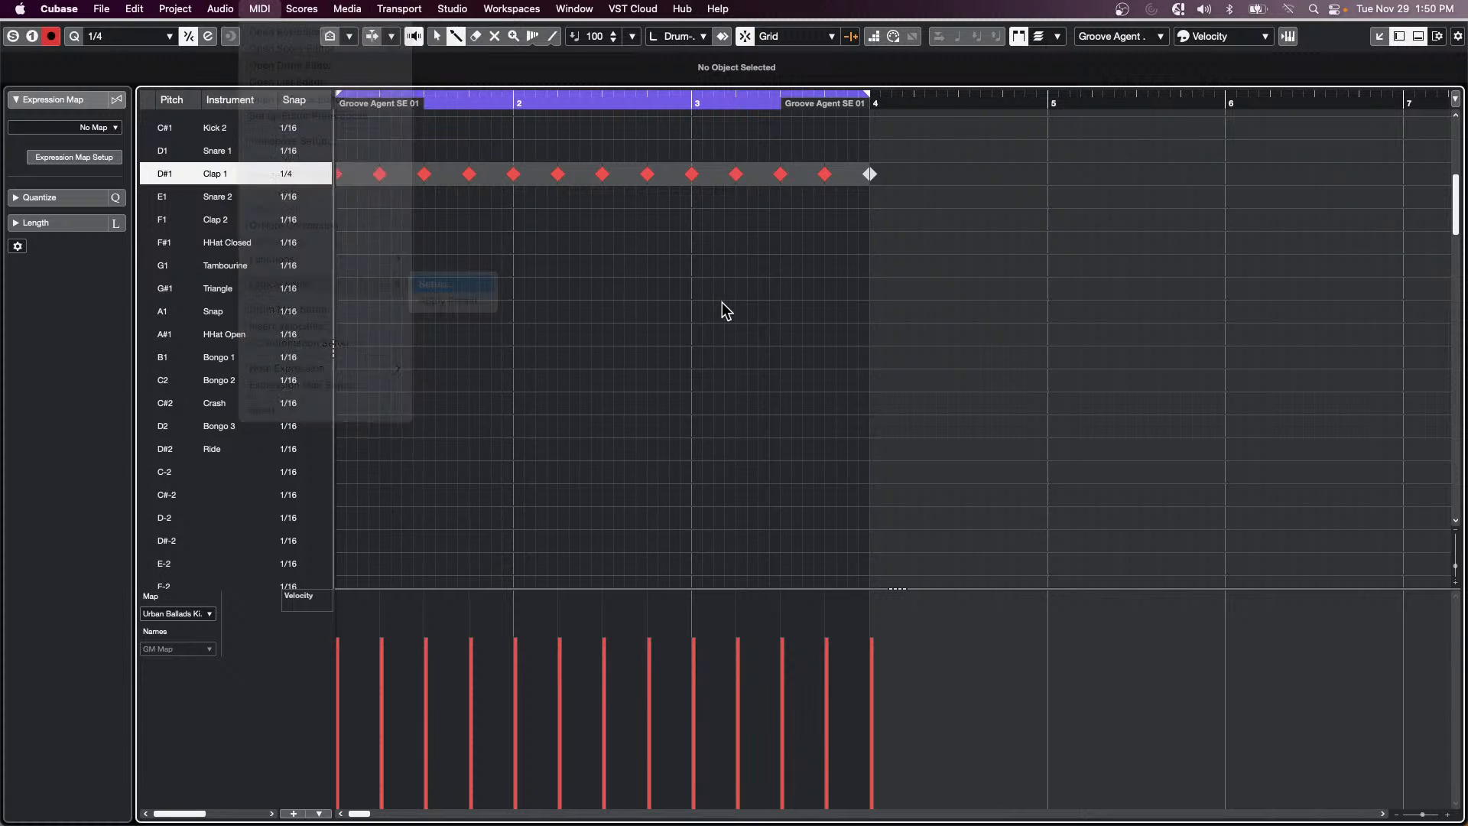
left_click(904, 167)
left_click(904, 167)
left_click(906, 169)
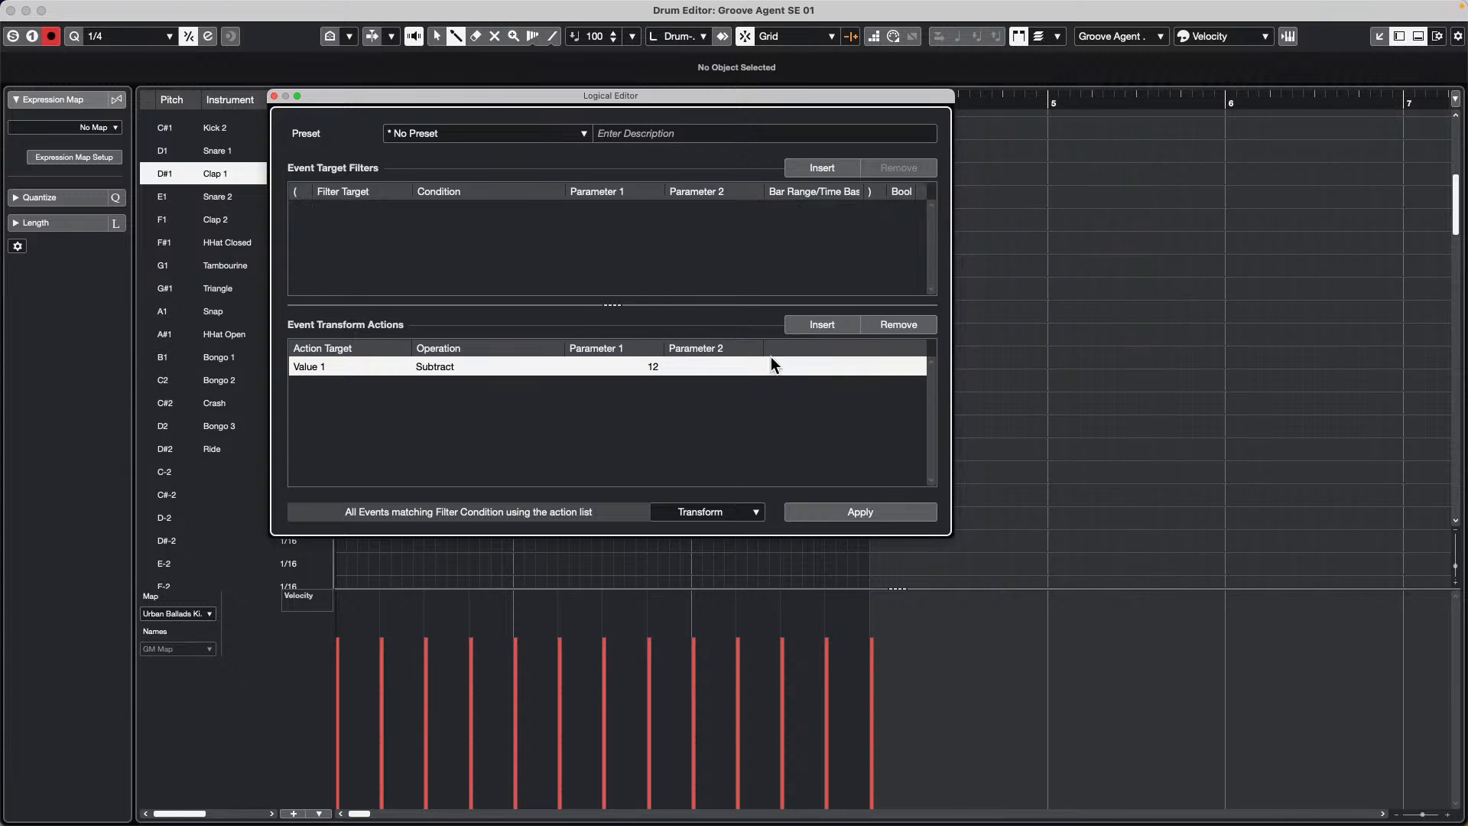
left_click(900, 323)
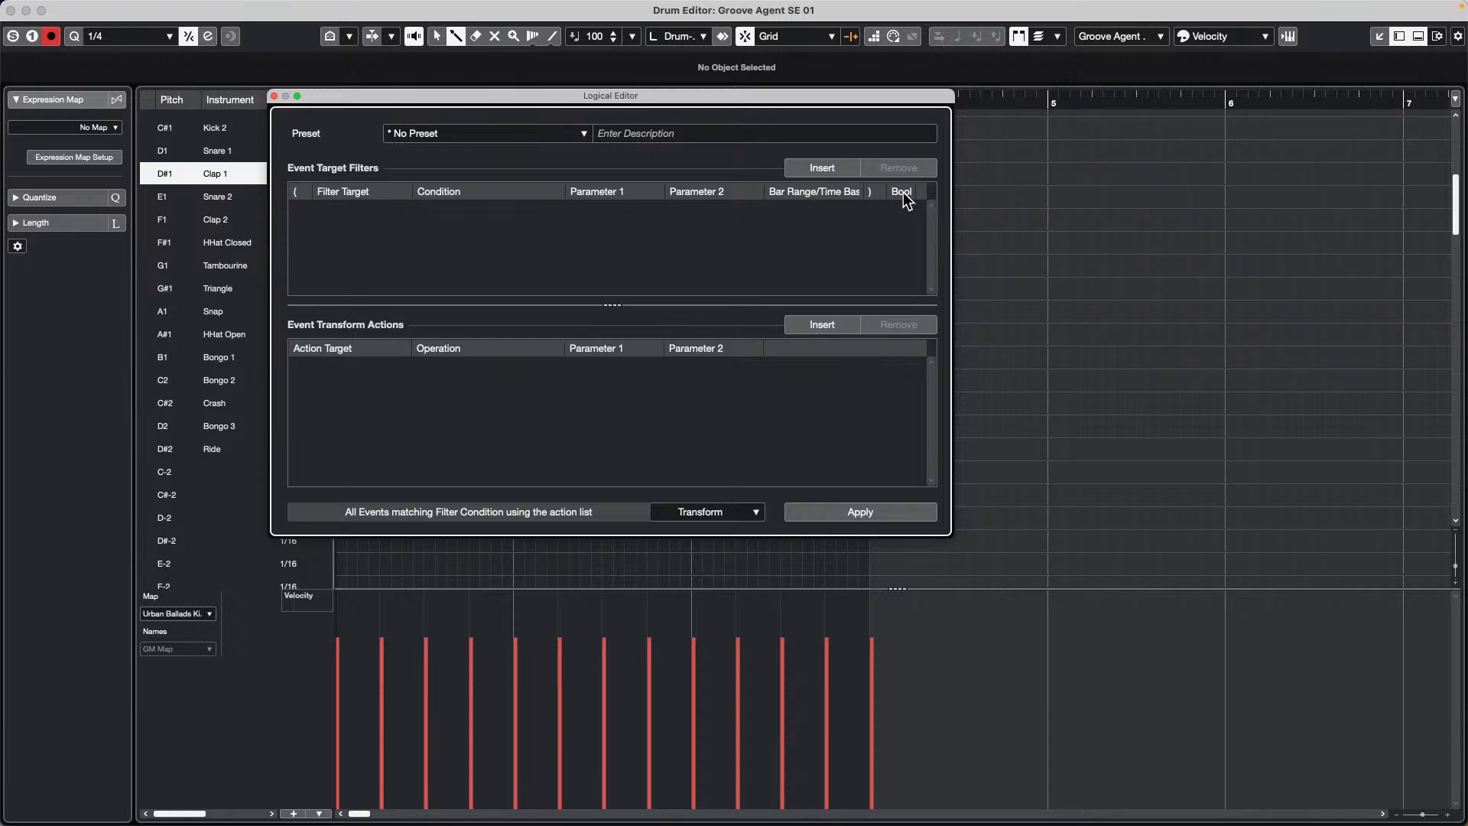
Add two event target filters: Type Is Equal Note, and Position with the condition Inside Range
left_click(824, 167)
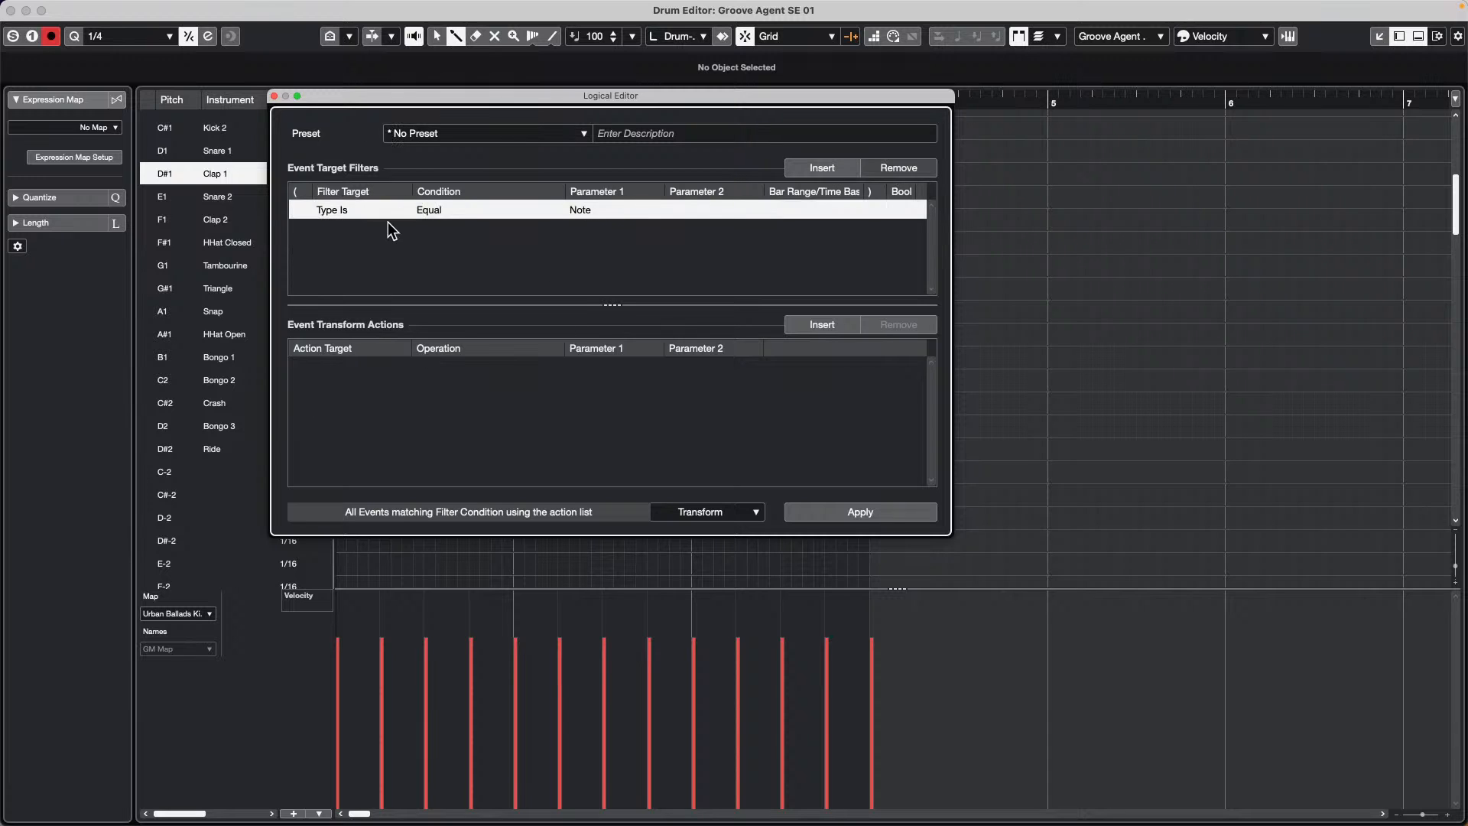
left_click(820, 168)
left_click(354, 232)
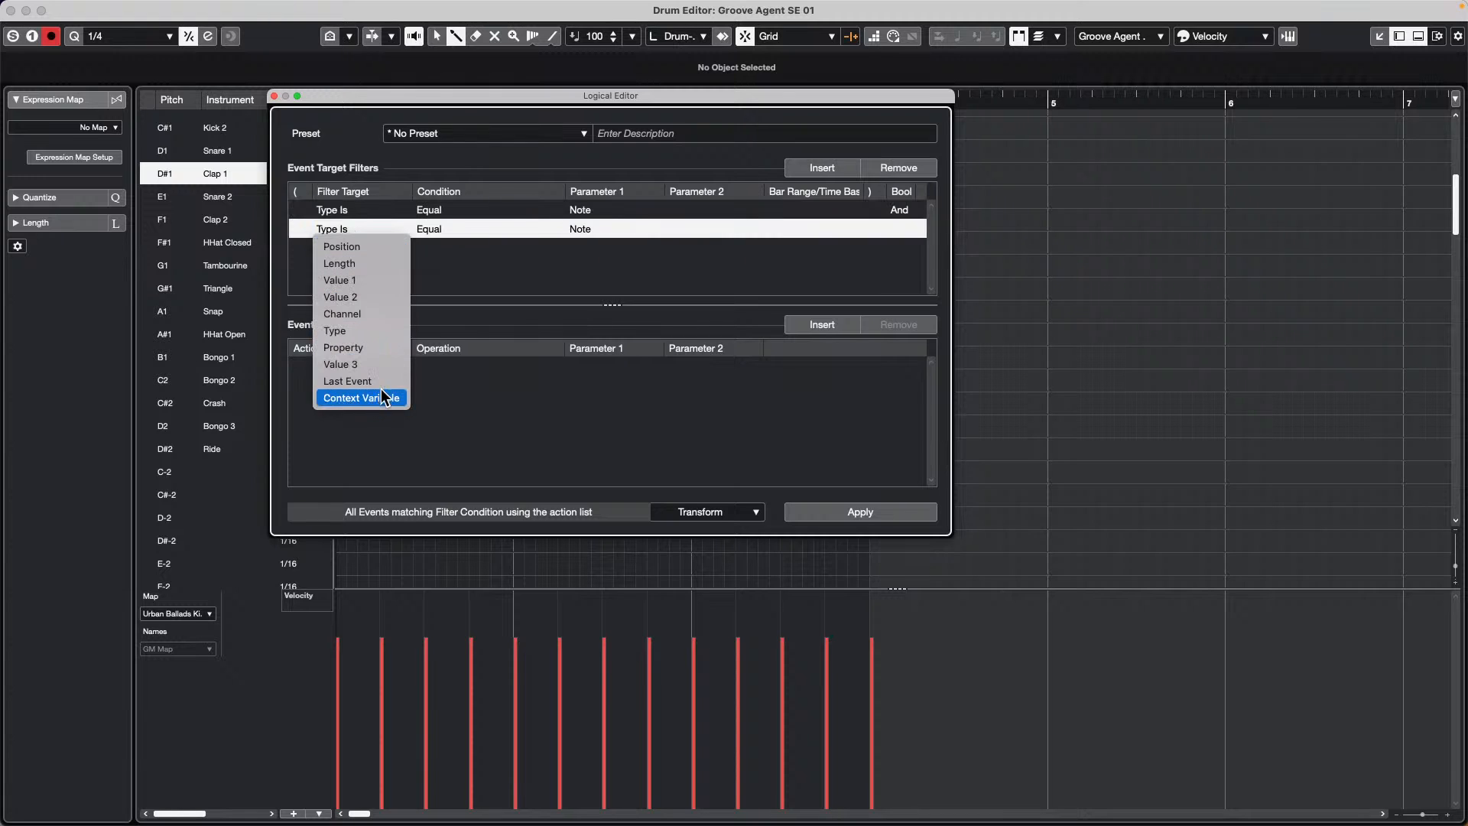
left_click(379, 247)
left_click(446, 226)
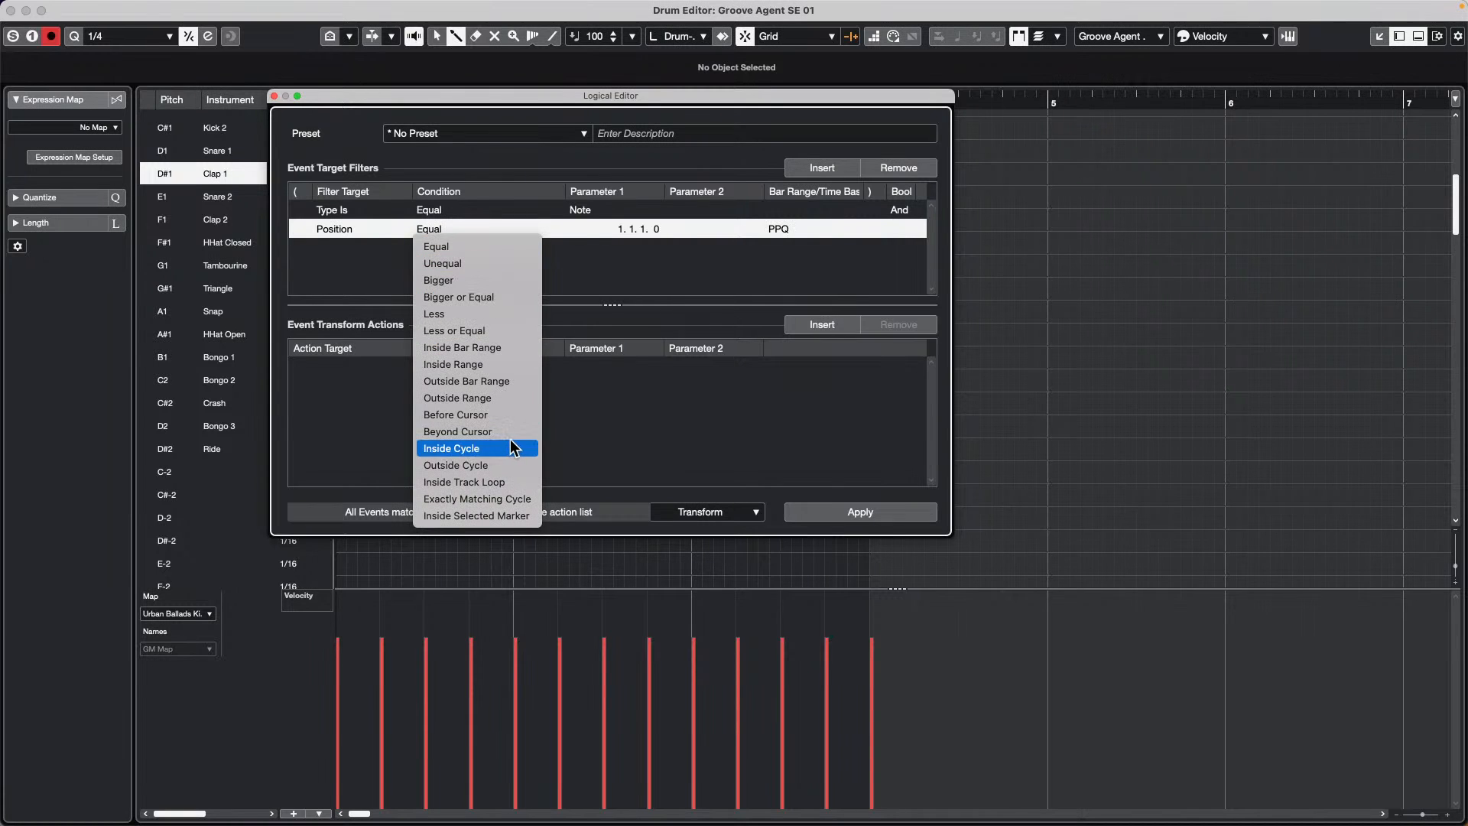
left_click(509, 366)
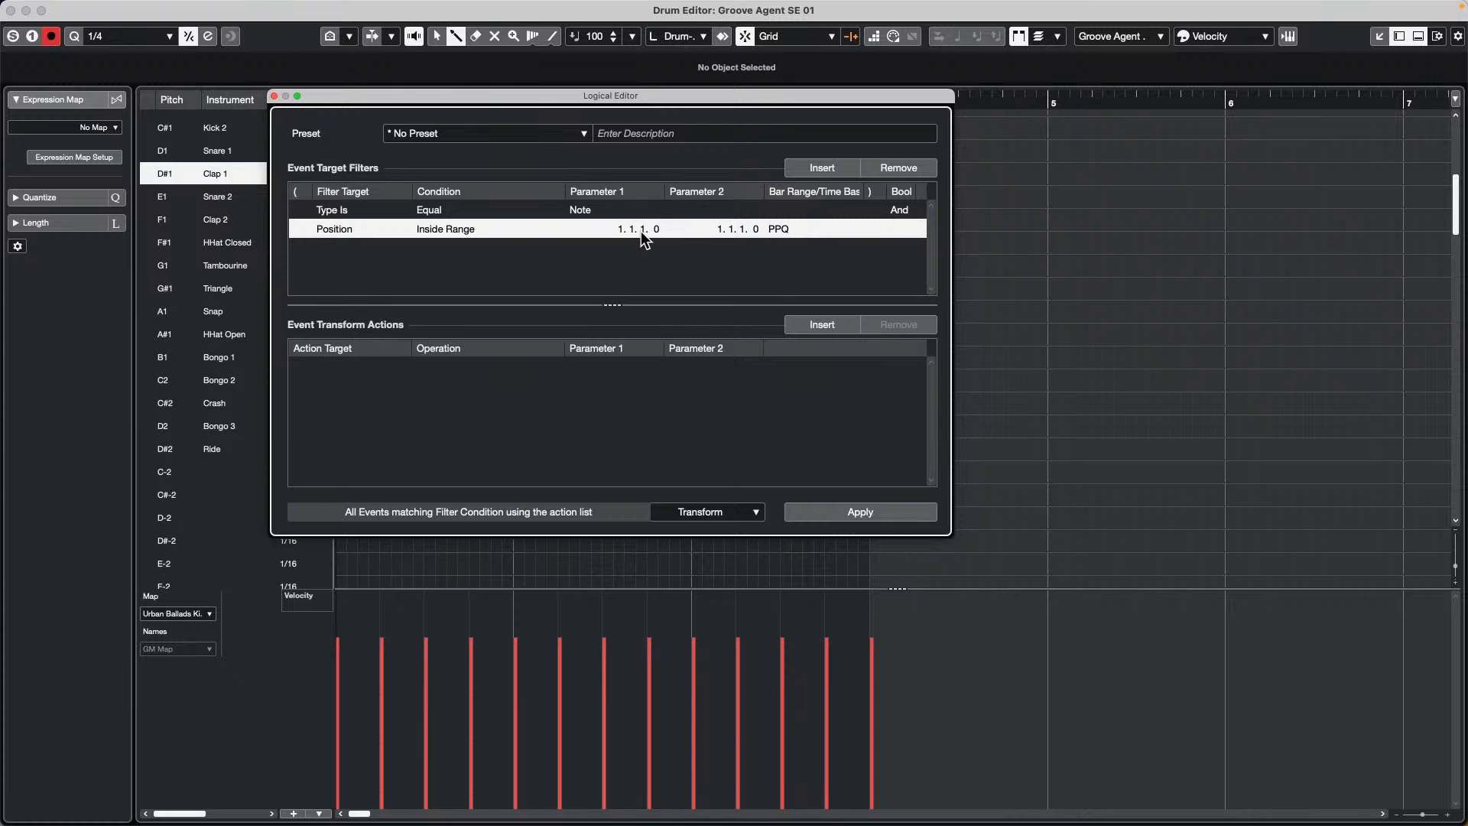
Change the Position filter's condition to Inside Bar Range and set the range end to 0.1.0.0
left_click(440, 228)
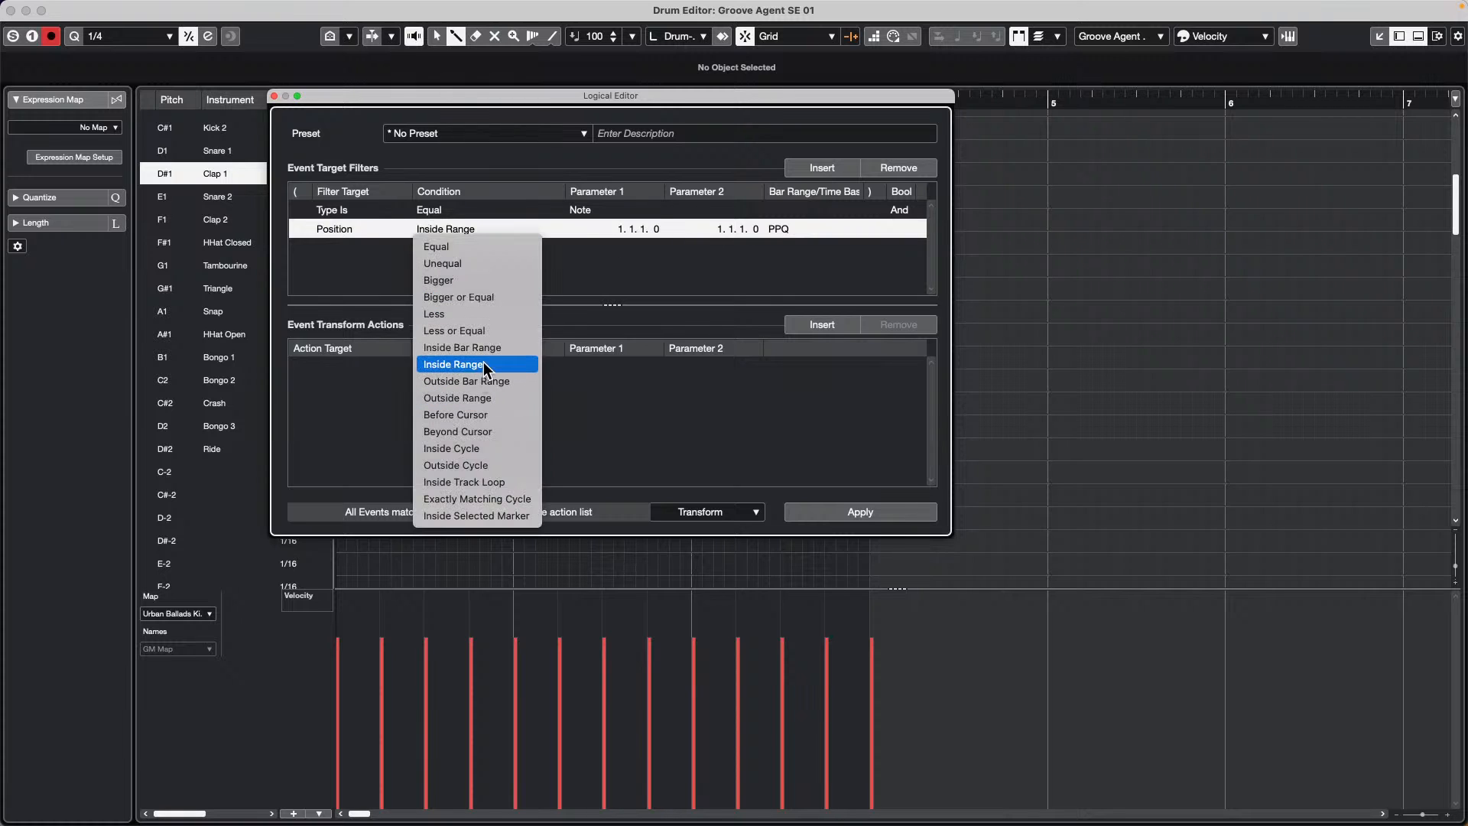
left_click(461, 348)
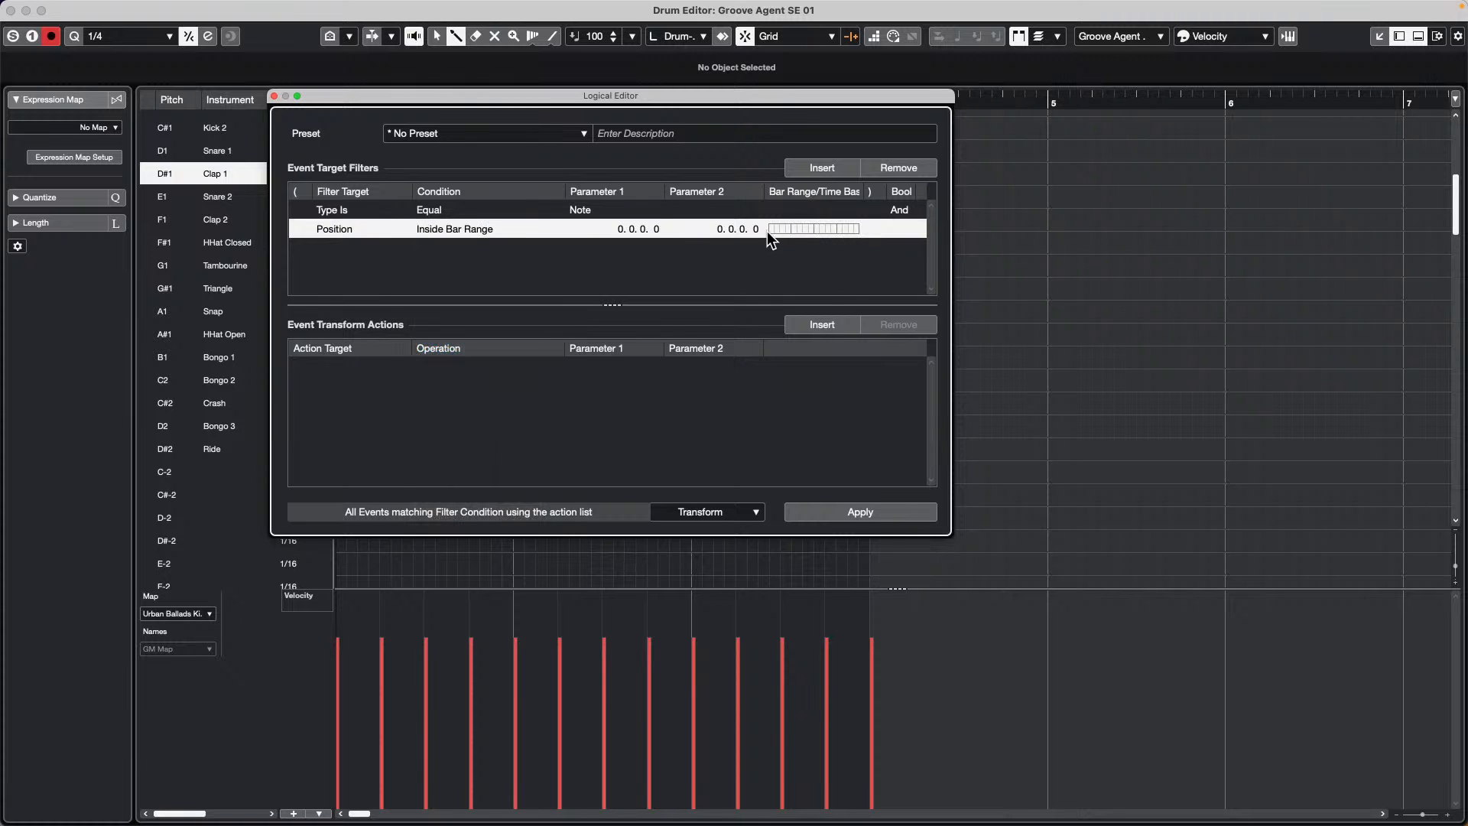
left_click_drag(775, 230, 763, 229)
left_click(731, 231)
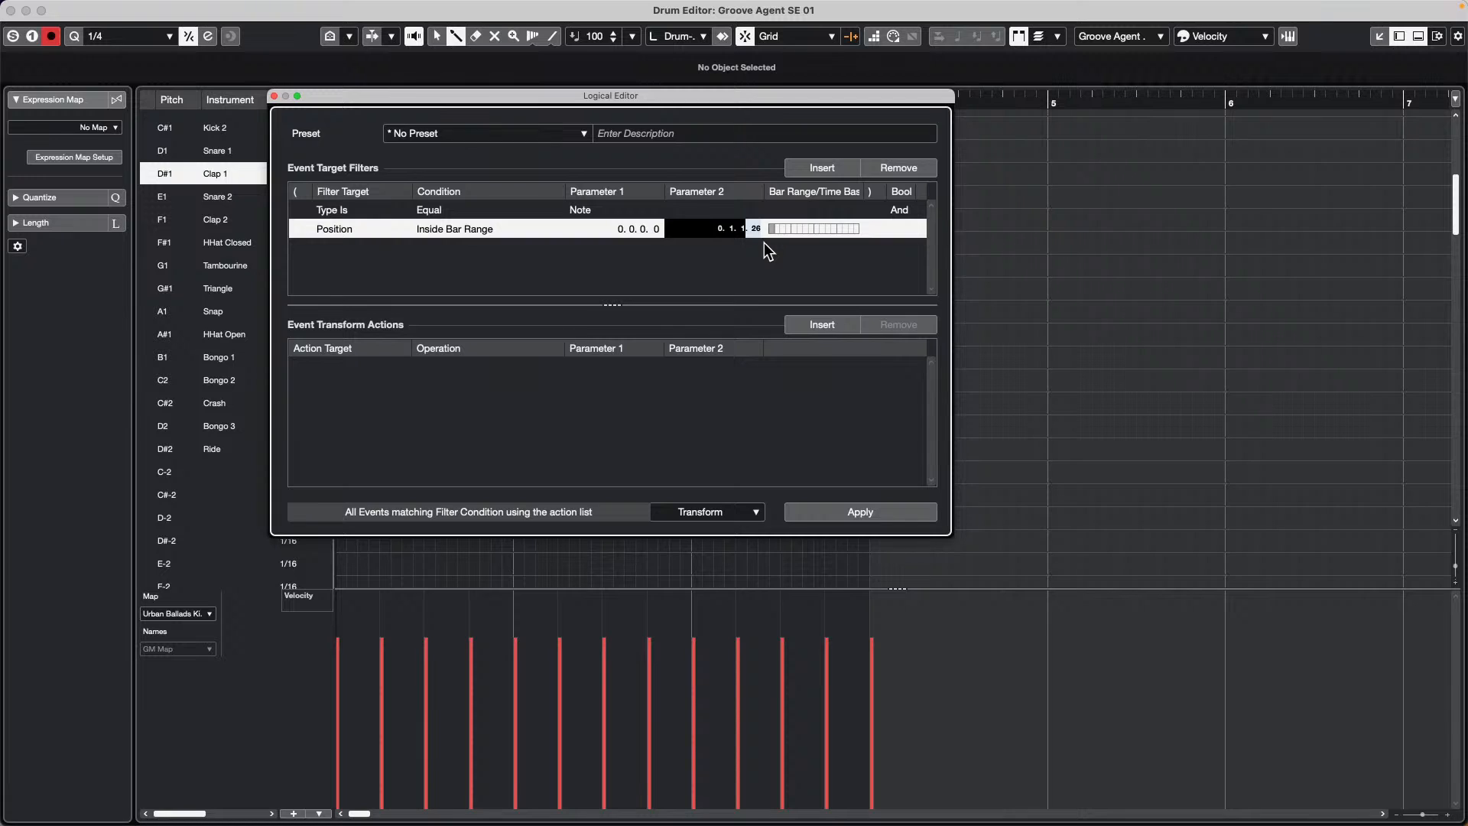
type("0")
key("Return")
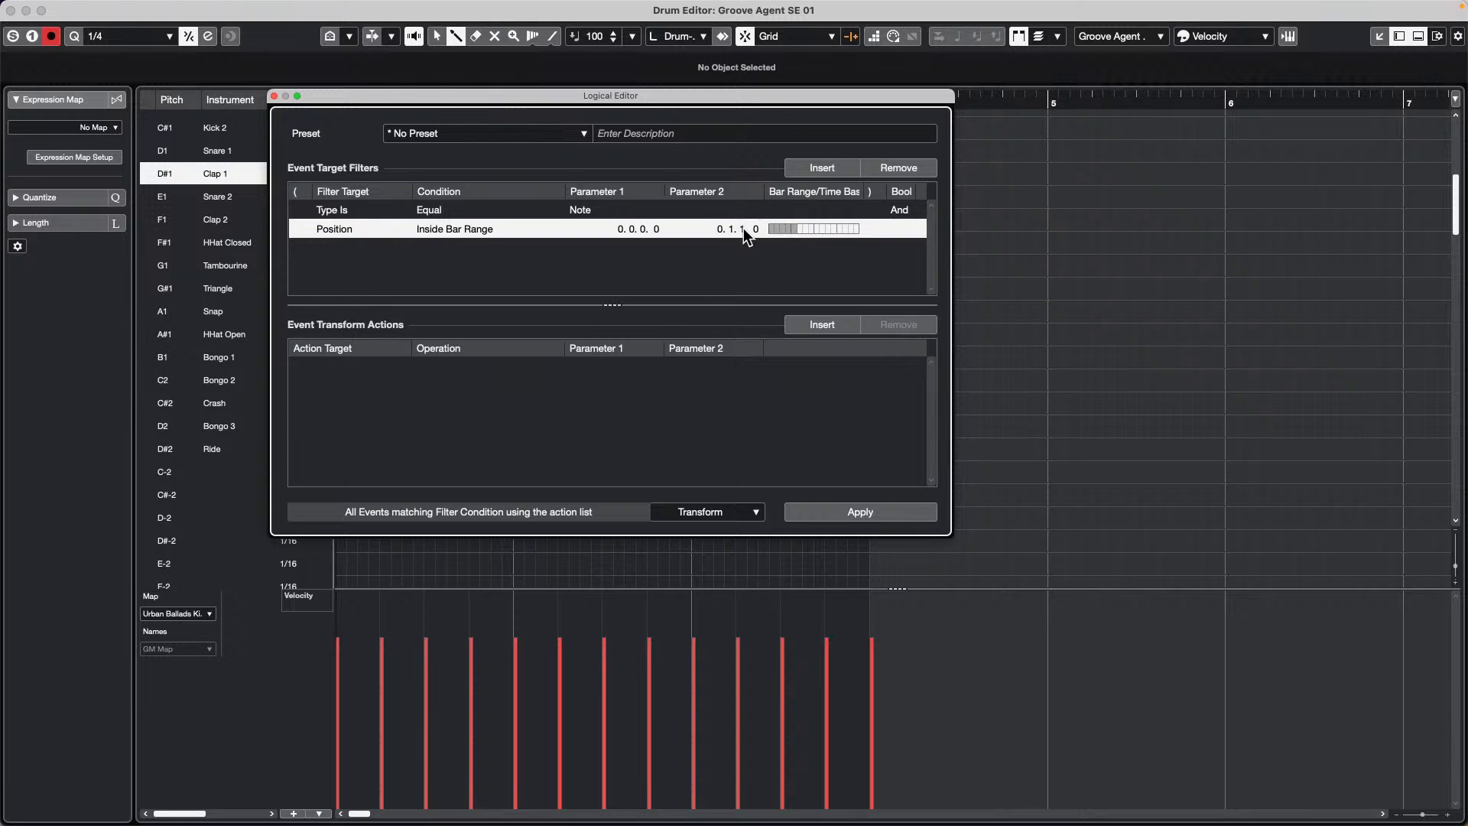
left_click(744, 229)
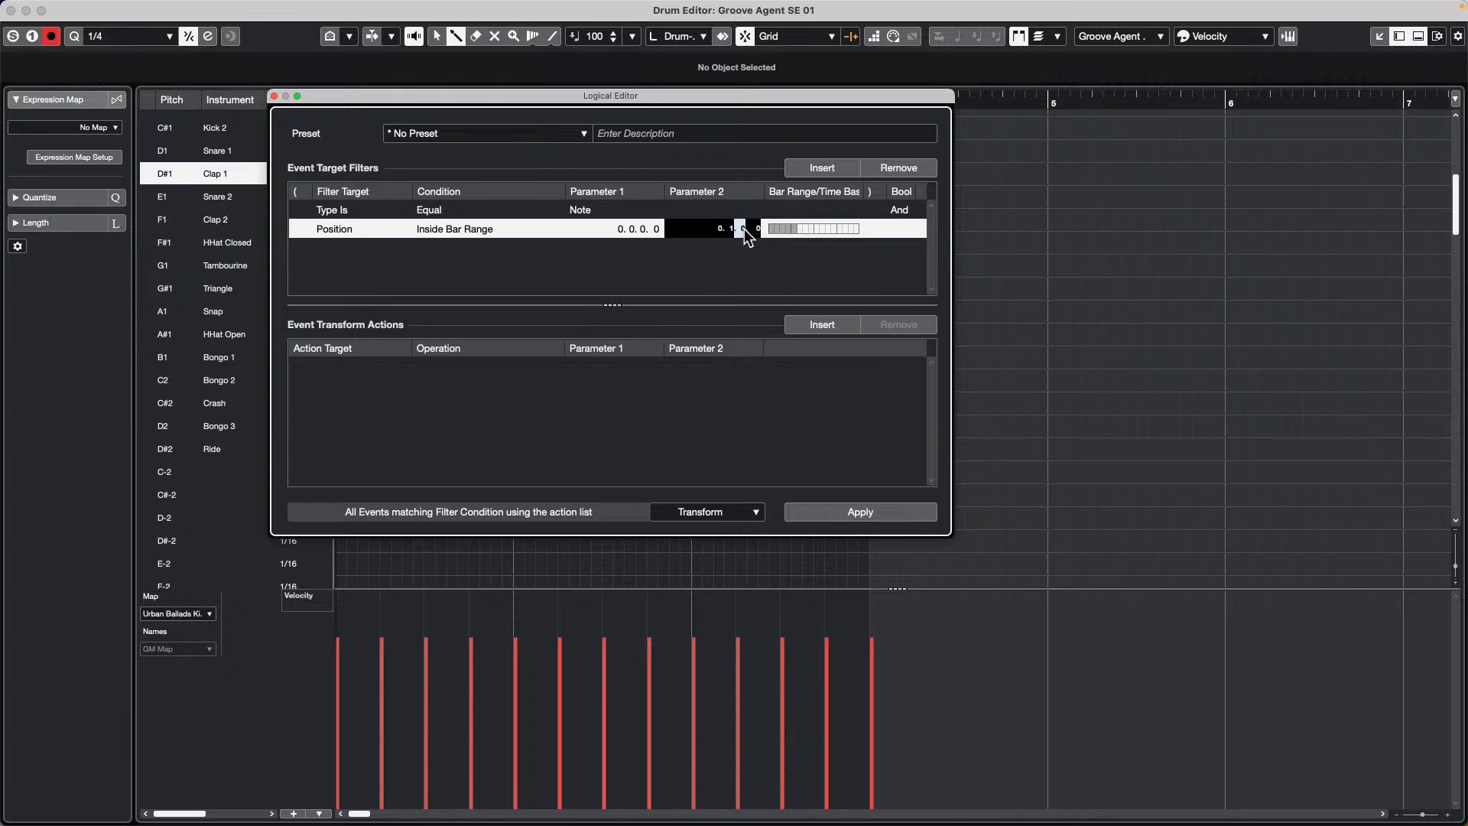
type("0")
key("Return")
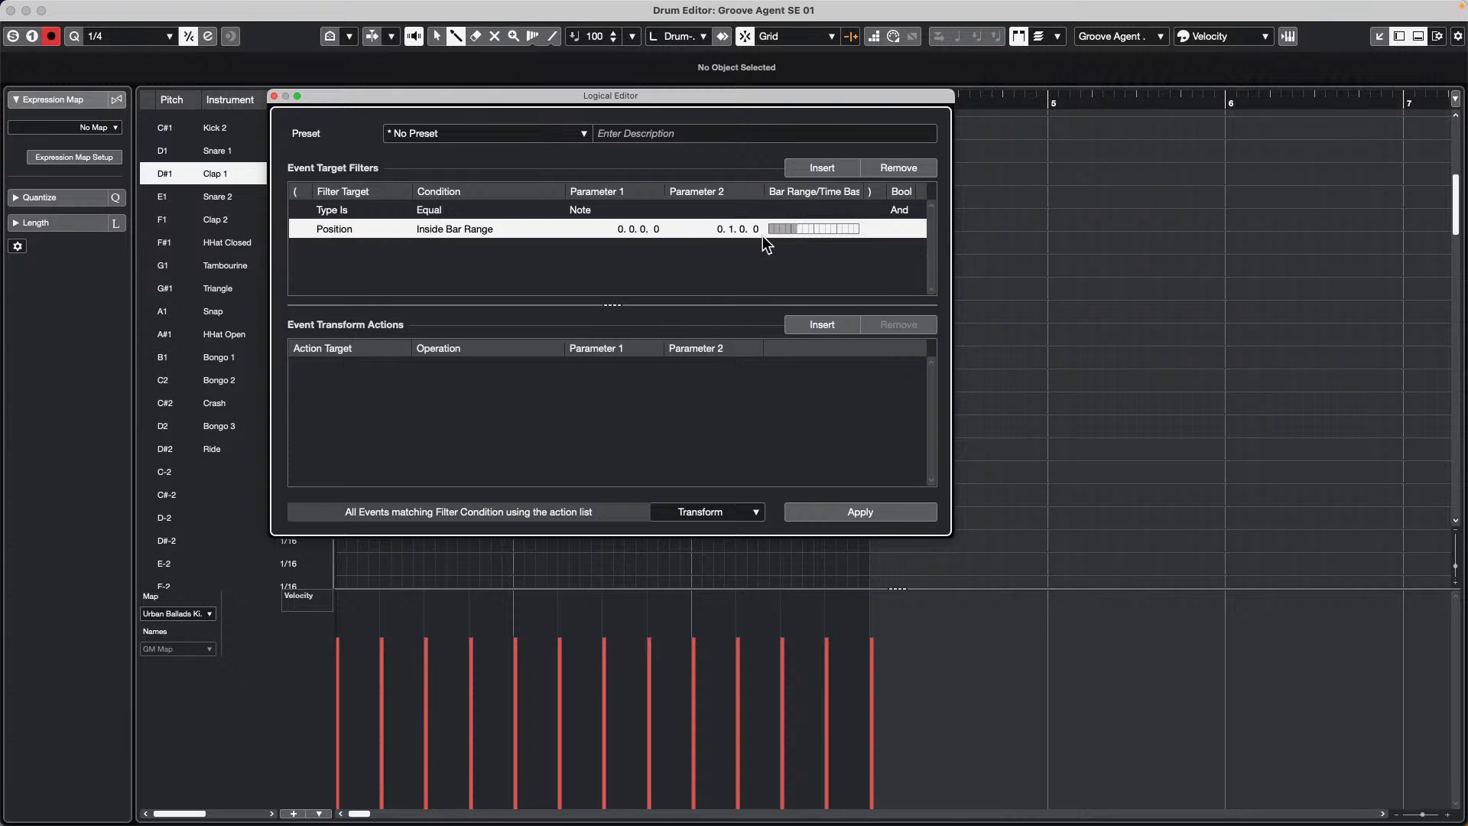
Shorten the Position filter's bar range so that it ends at 0.0.2.4
left_click_drag(796, 228, 764, 230)
left_click(777, 231)
left_click_drag(780, 230, 767, 229)
Change the Position filter's condition to Outside Bar Range, with the range running from 0.0.0.0 to 0.0.2.0
left_click(458, 231)
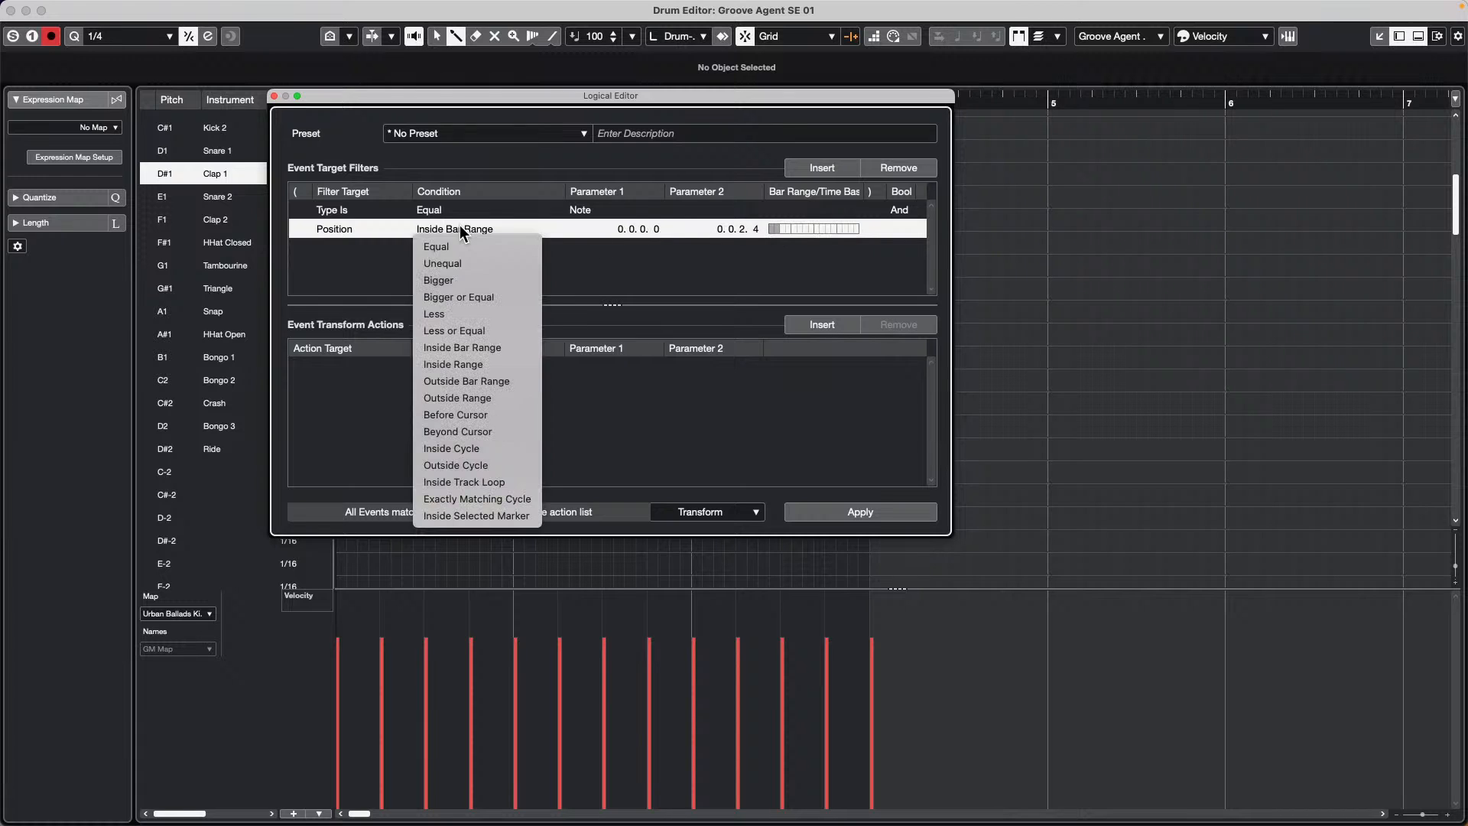
left_click(483, 382)
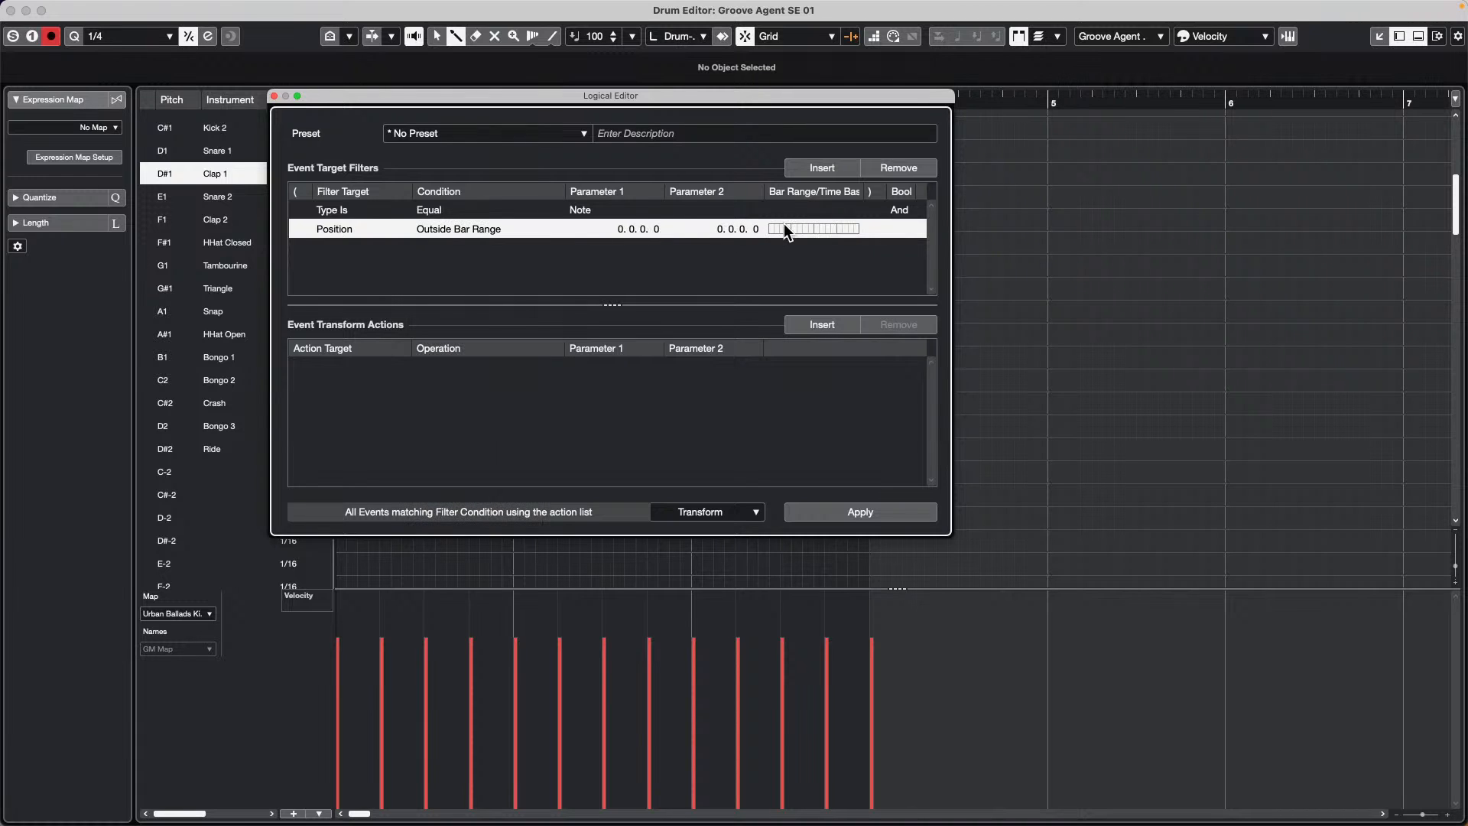
left_click_drag(780, 228, 732, 227)
left_click_drag(763, 95, 988, 189)
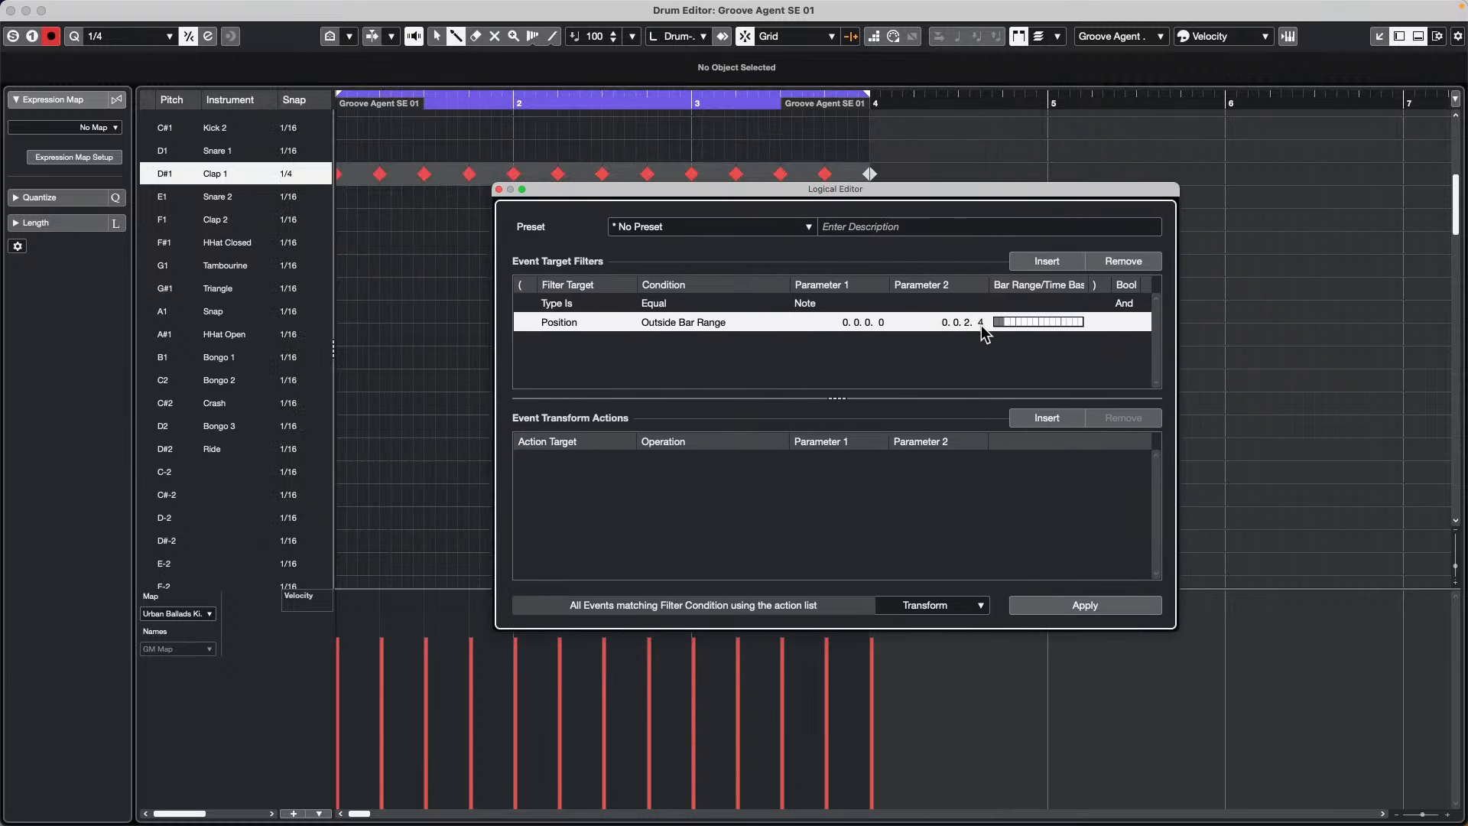
double_click(982, 323)
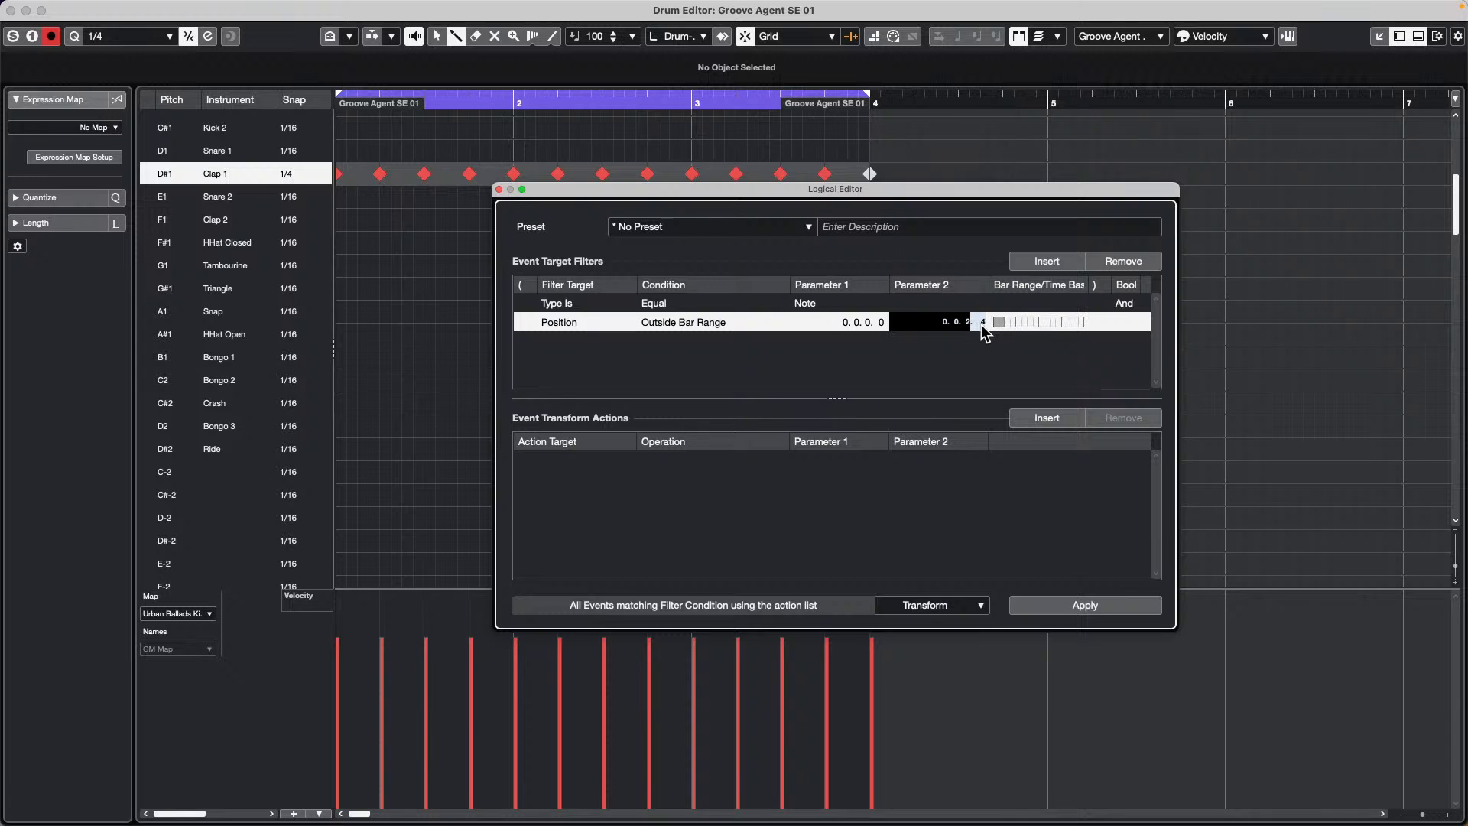
type("0")
key("Return")
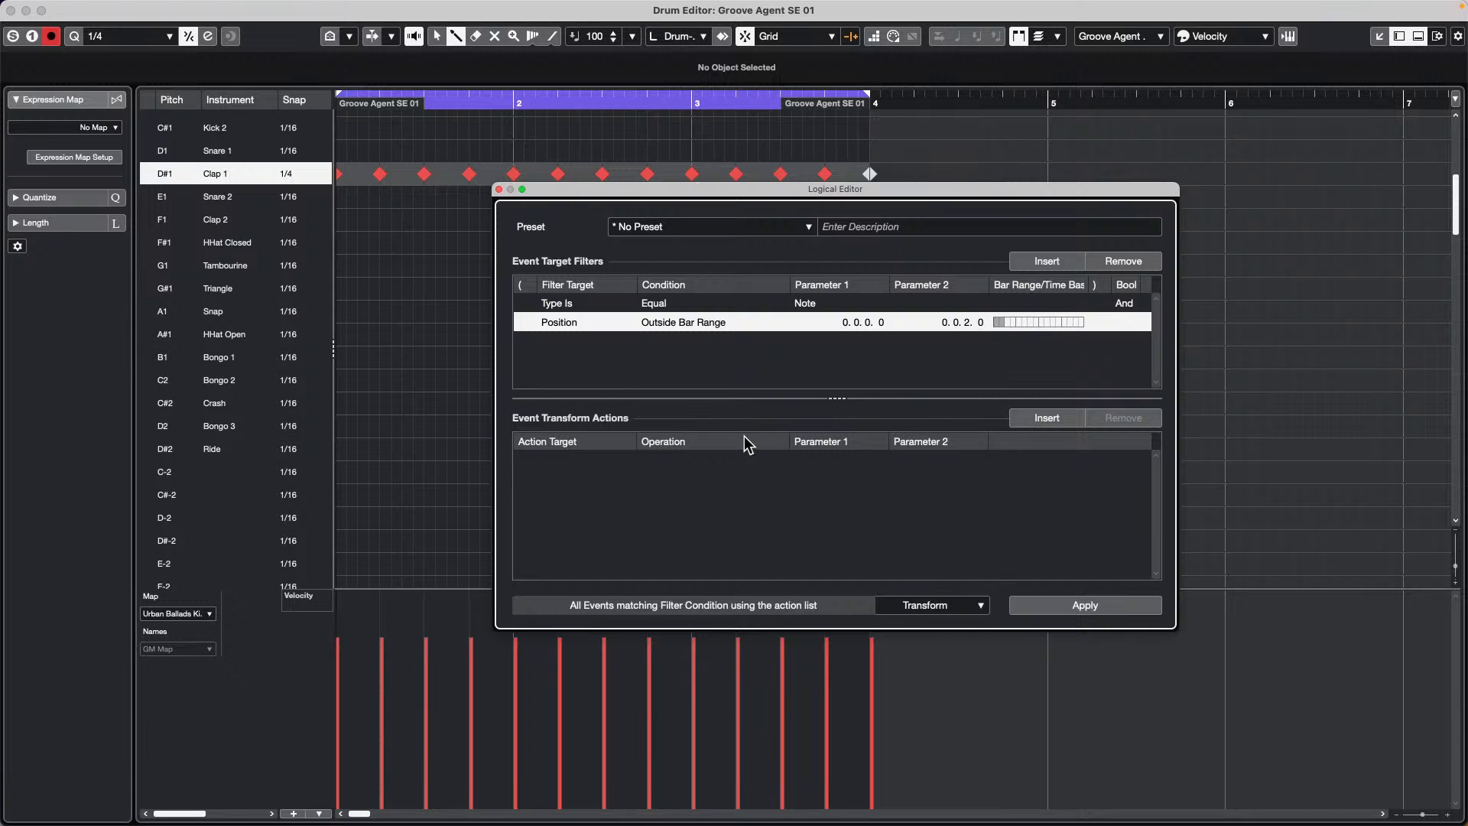
Add an event transform action that divides Value 2 by 2
left_click(1046, 417)
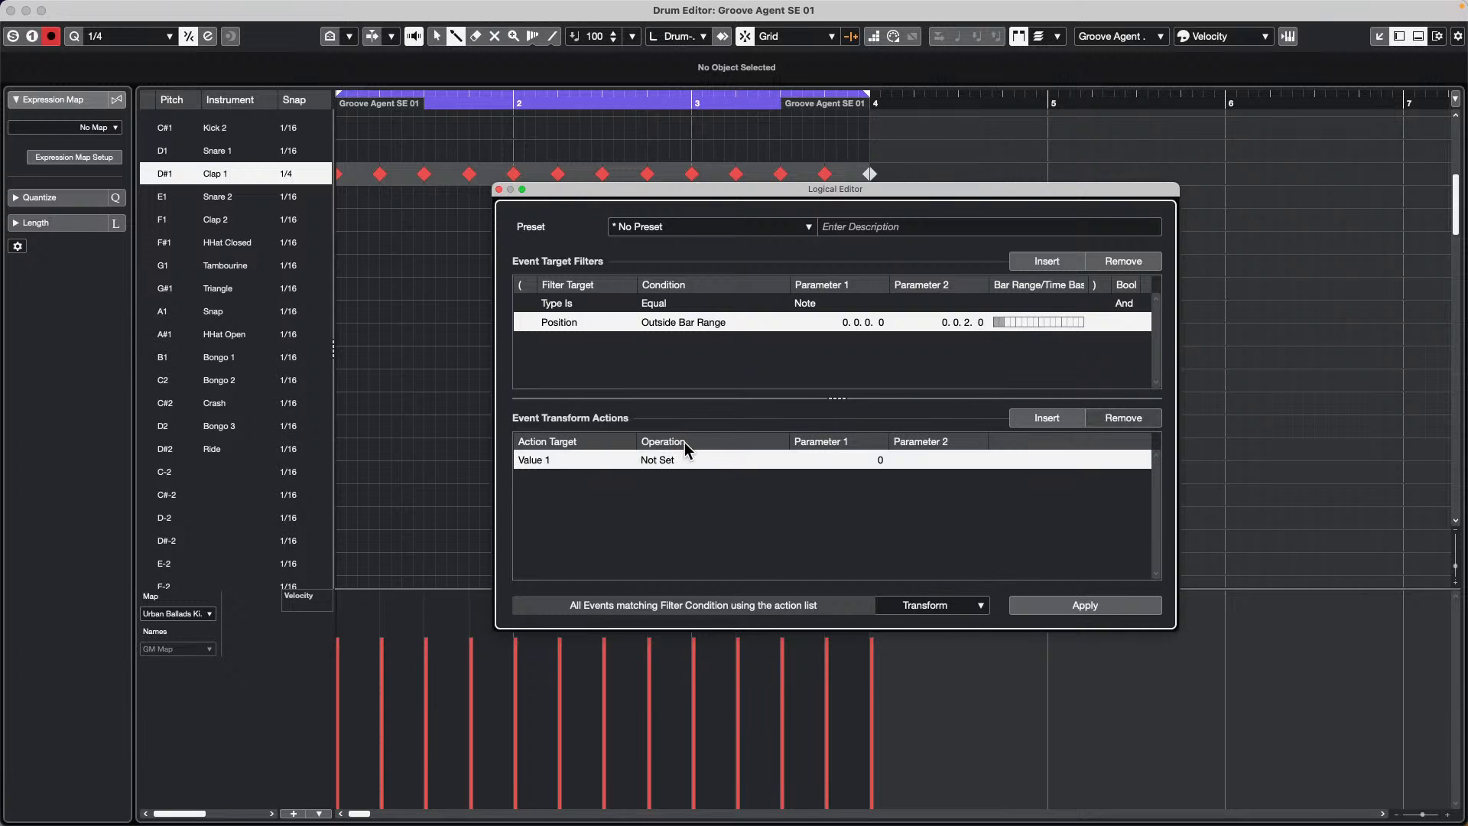
left_click(548, 459)
left_click(574, 528)
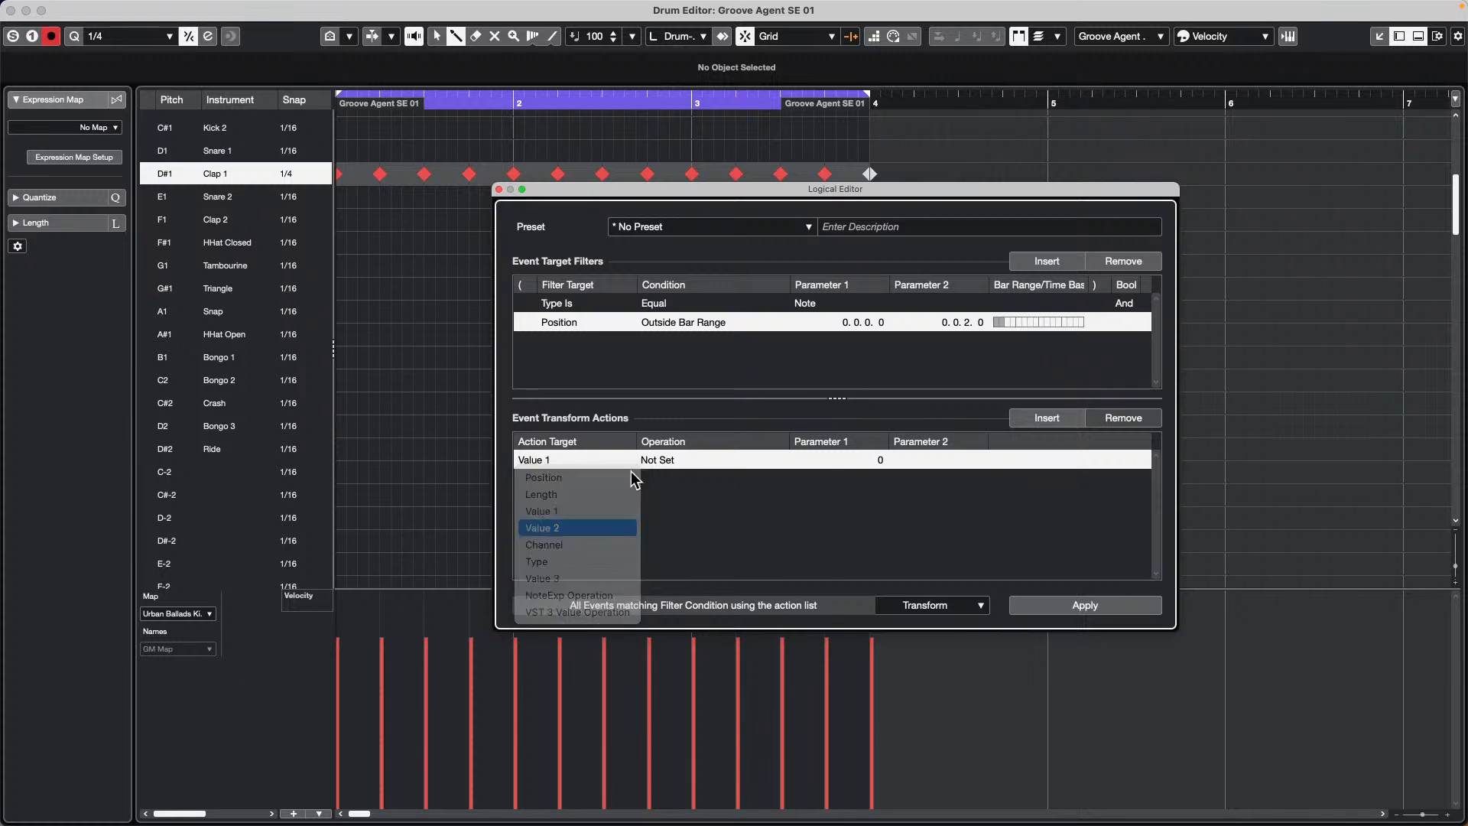
left_click(667, 462)
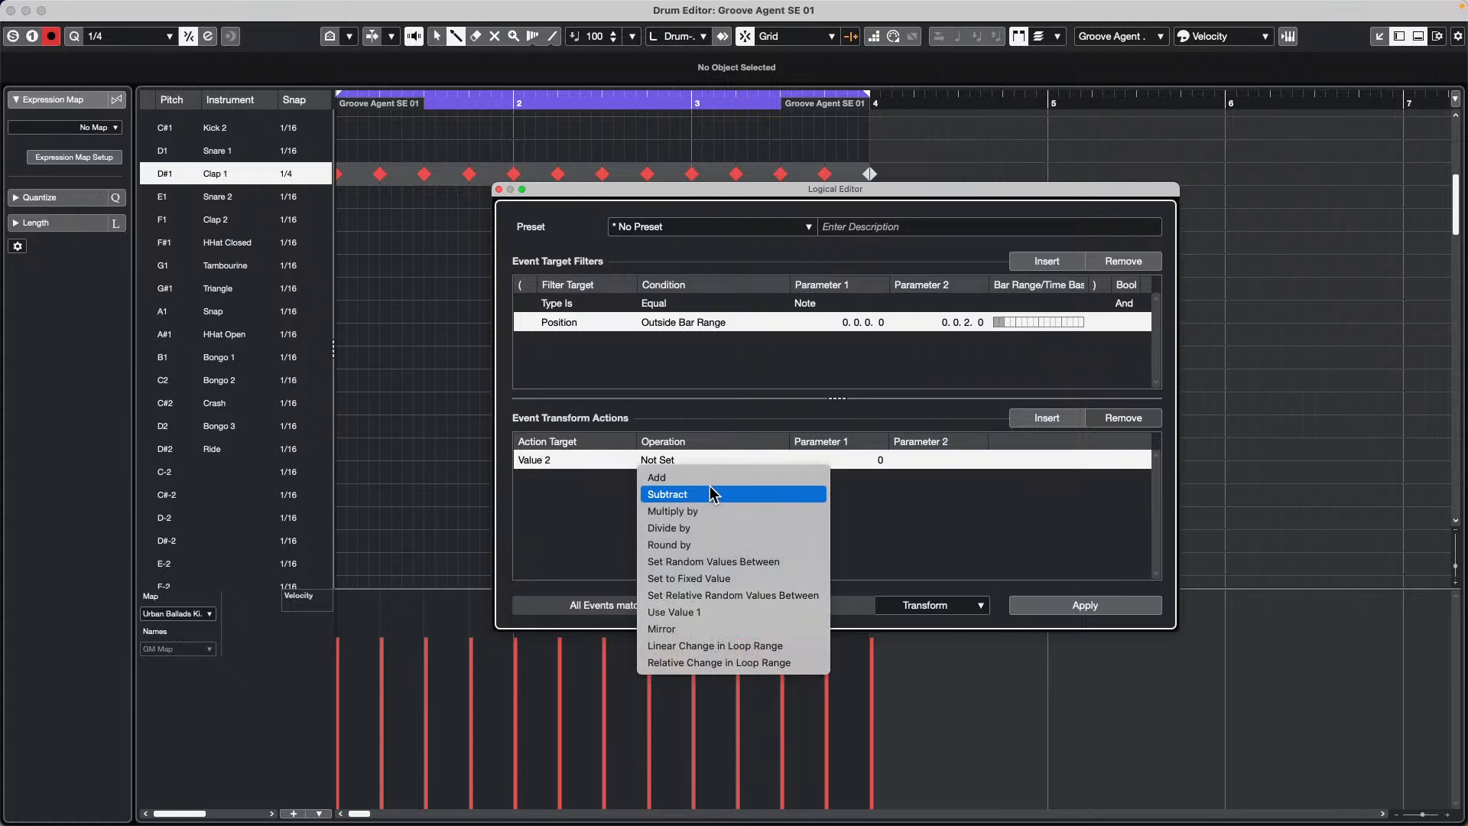
left_click(713, 528)
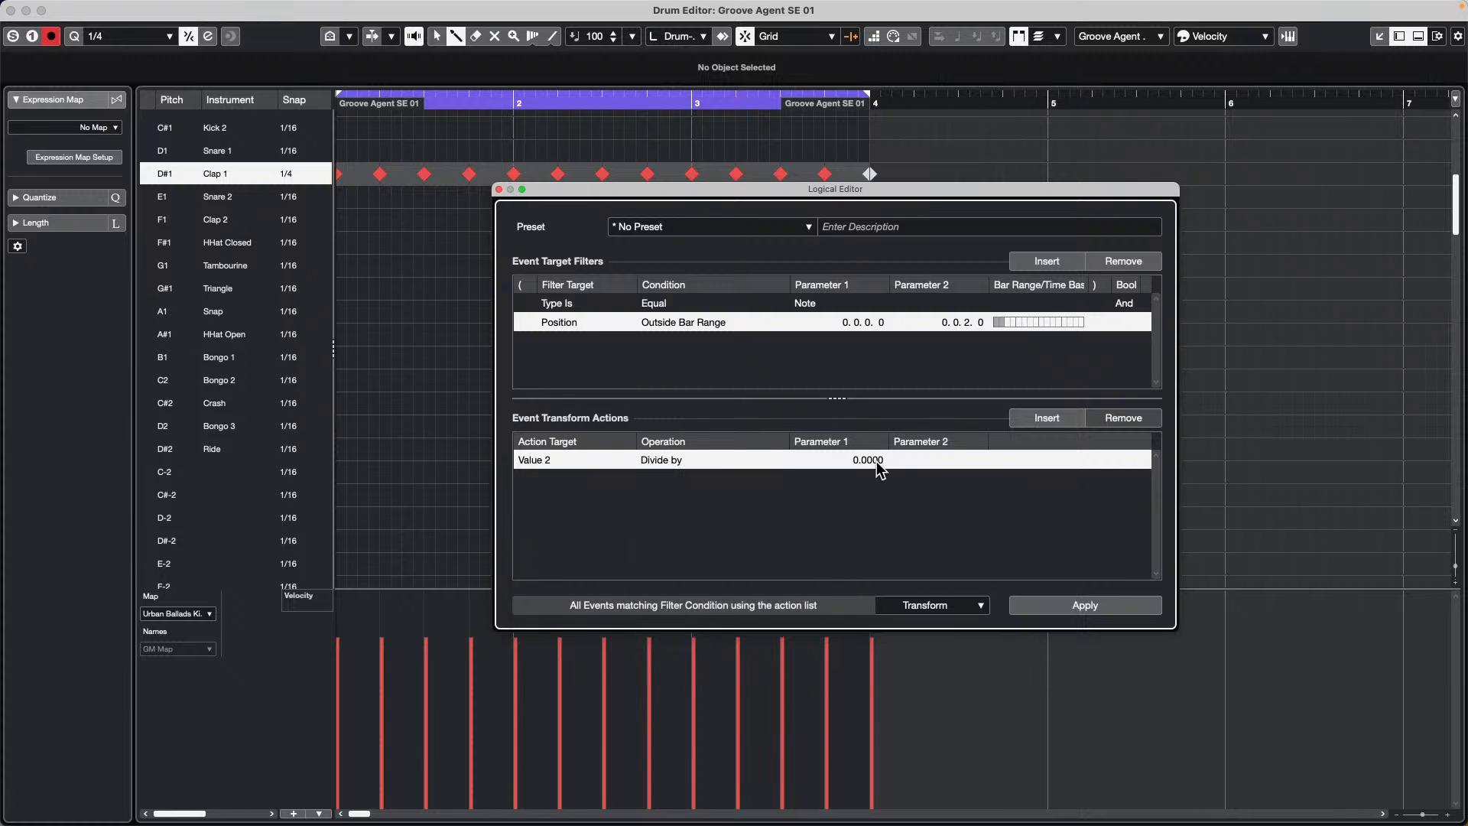
left_click(876, 462)
type("2")
key("Return")
Apply the transformation to the Clap 1 notes, then undo and reapply it while keeping the velocity lane in view
left_click_drag(789, 181, 1090, 93)
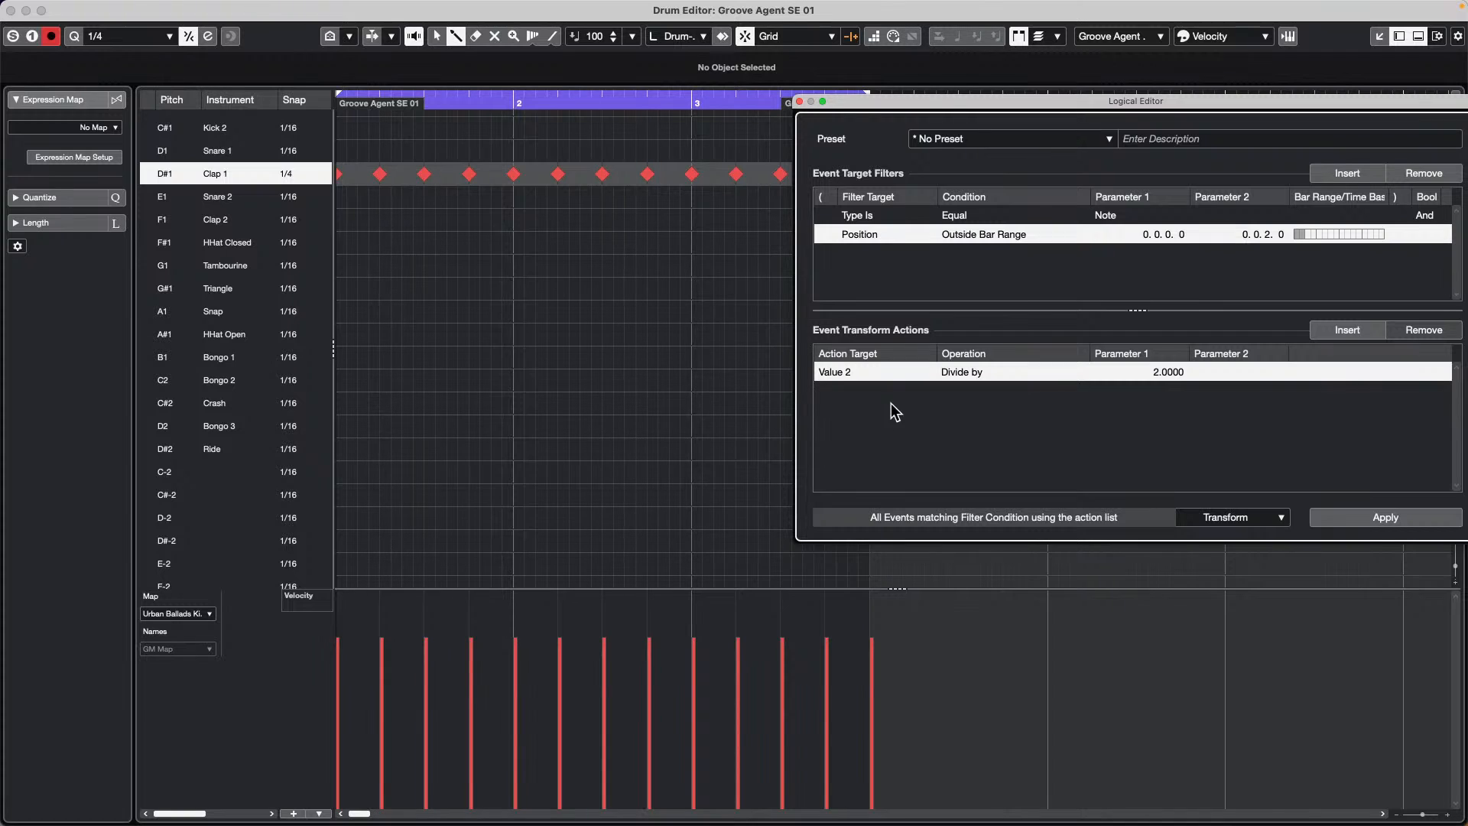
left_click(1386, 518)
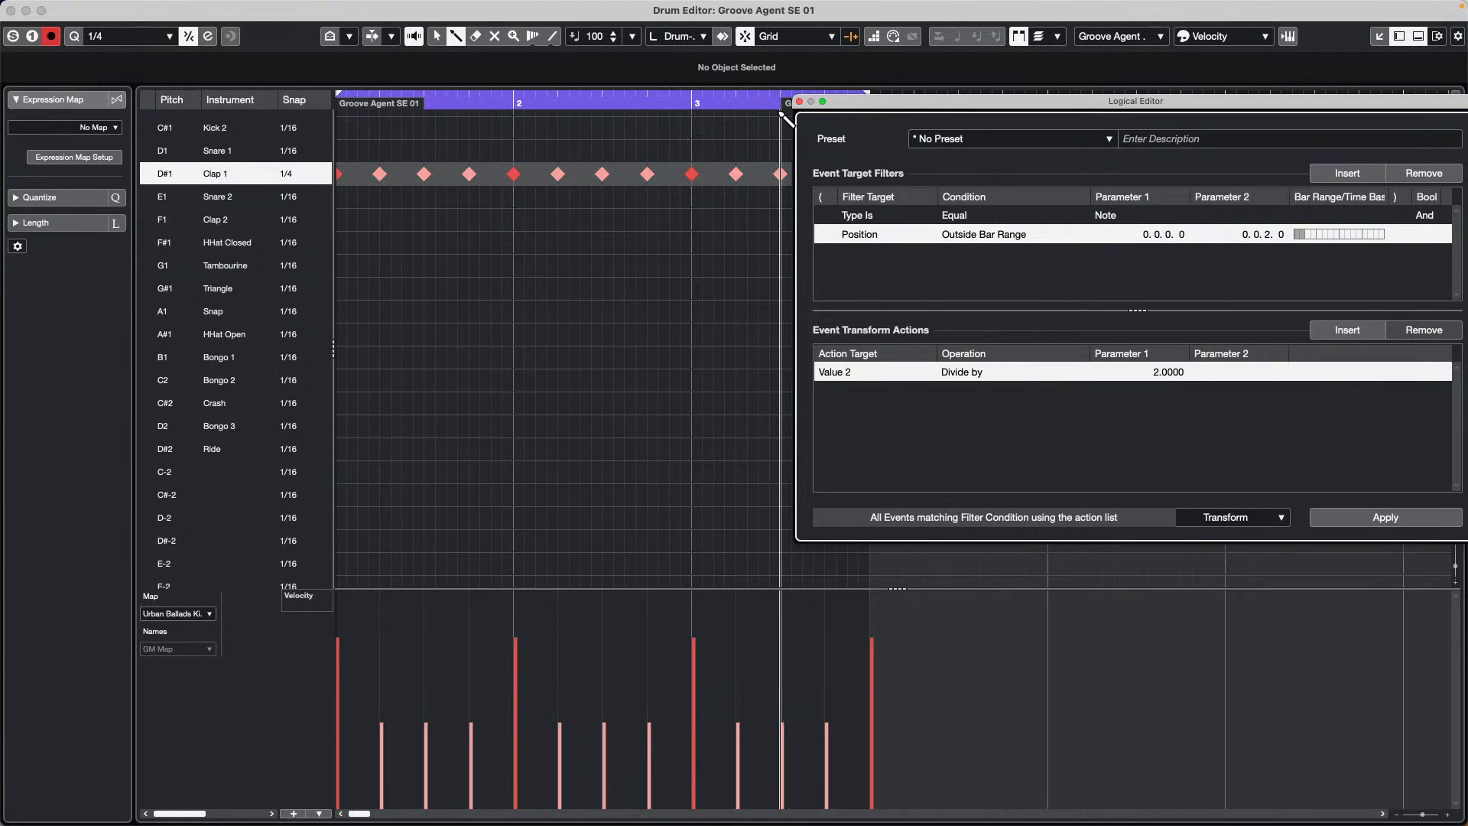
left_click_drag(910, 103, 709, 91)
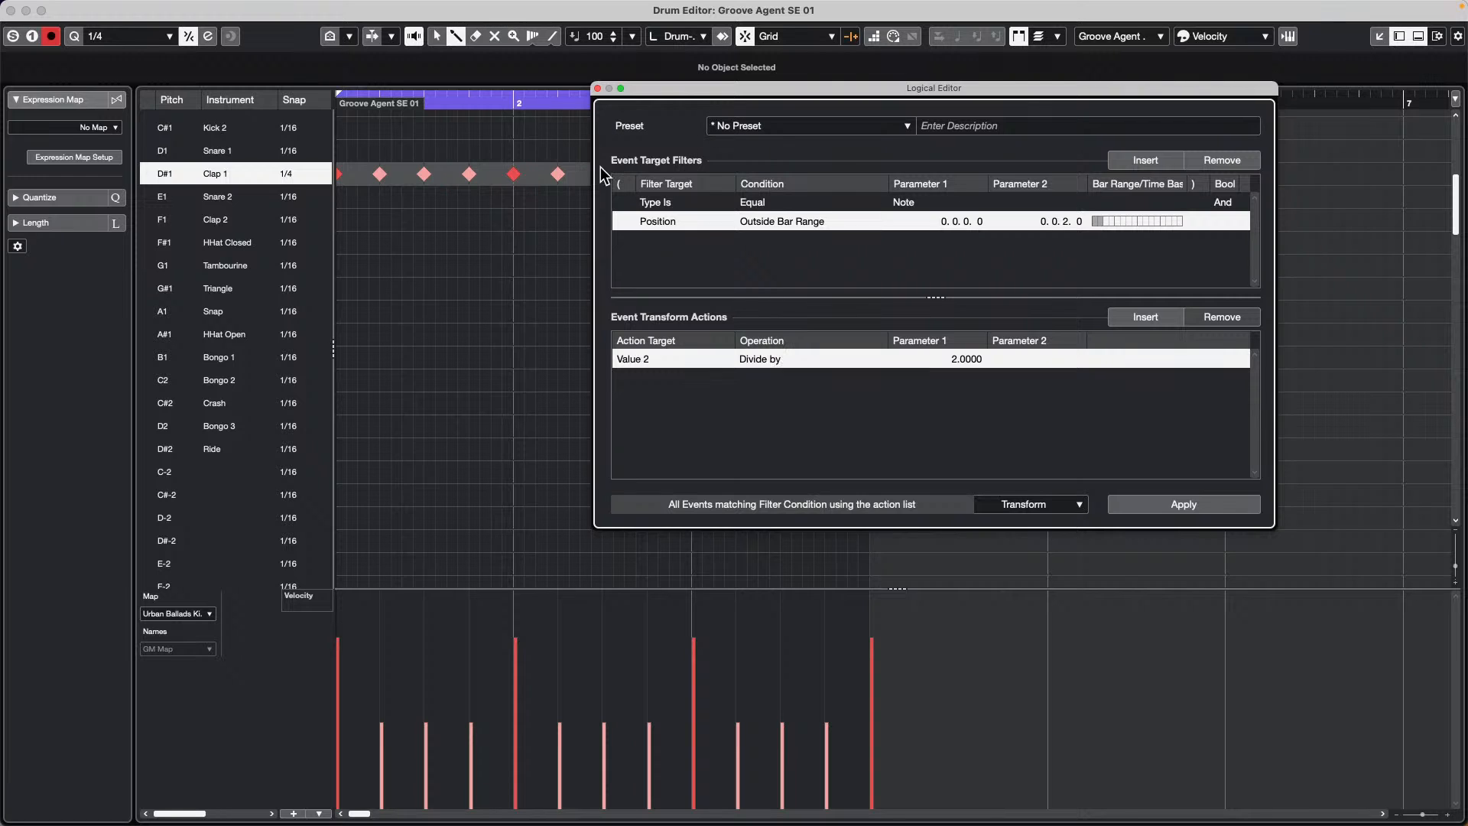
left_click(1177, 504)
key("super+z")
left_click(1176, 505)
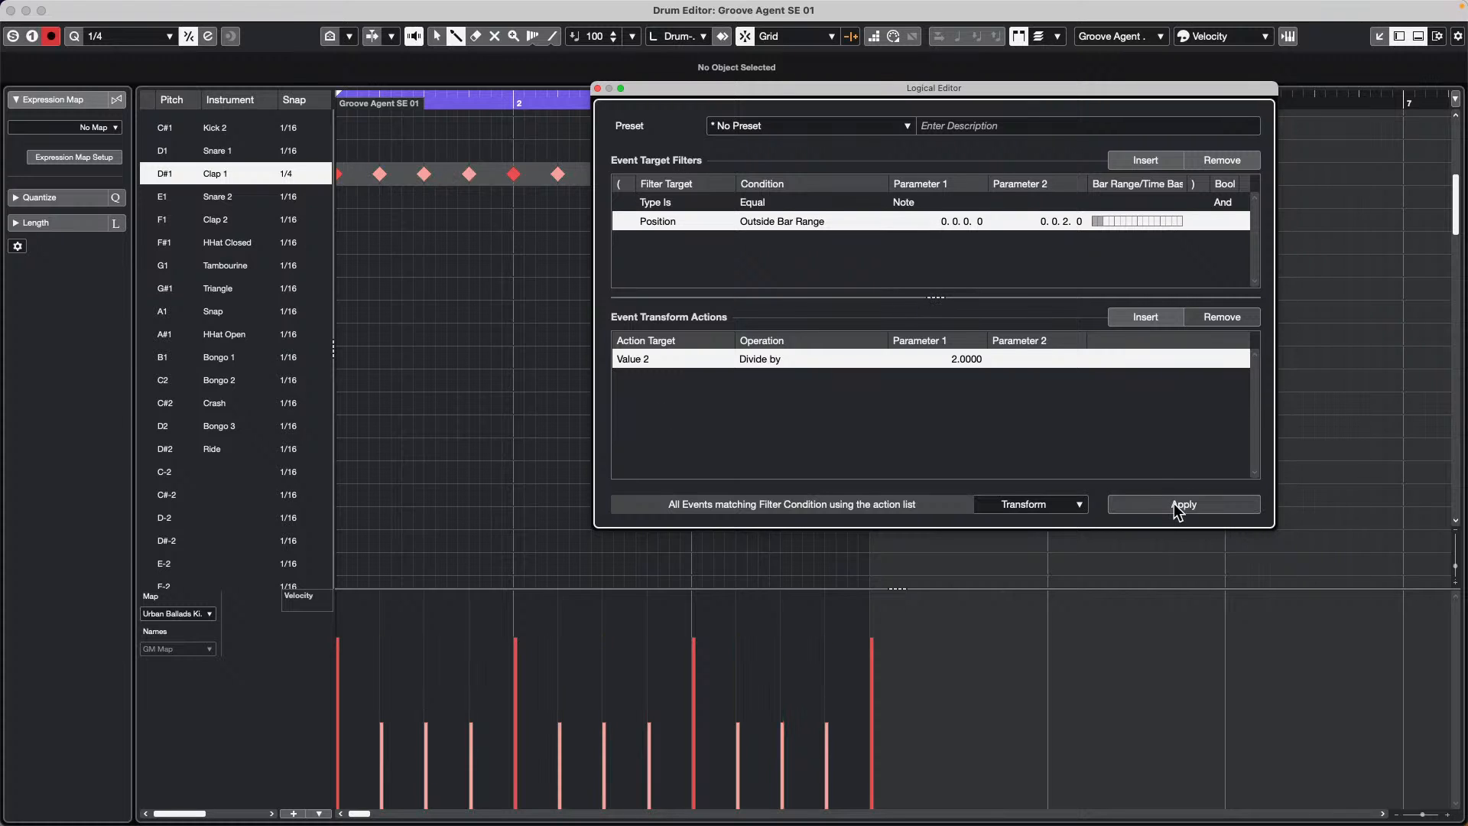
Save the Logical Editor setup as the preset "CCLS Notes not on beat 1 50% velocity" and close the Logical Editor
left_click(811, 124)
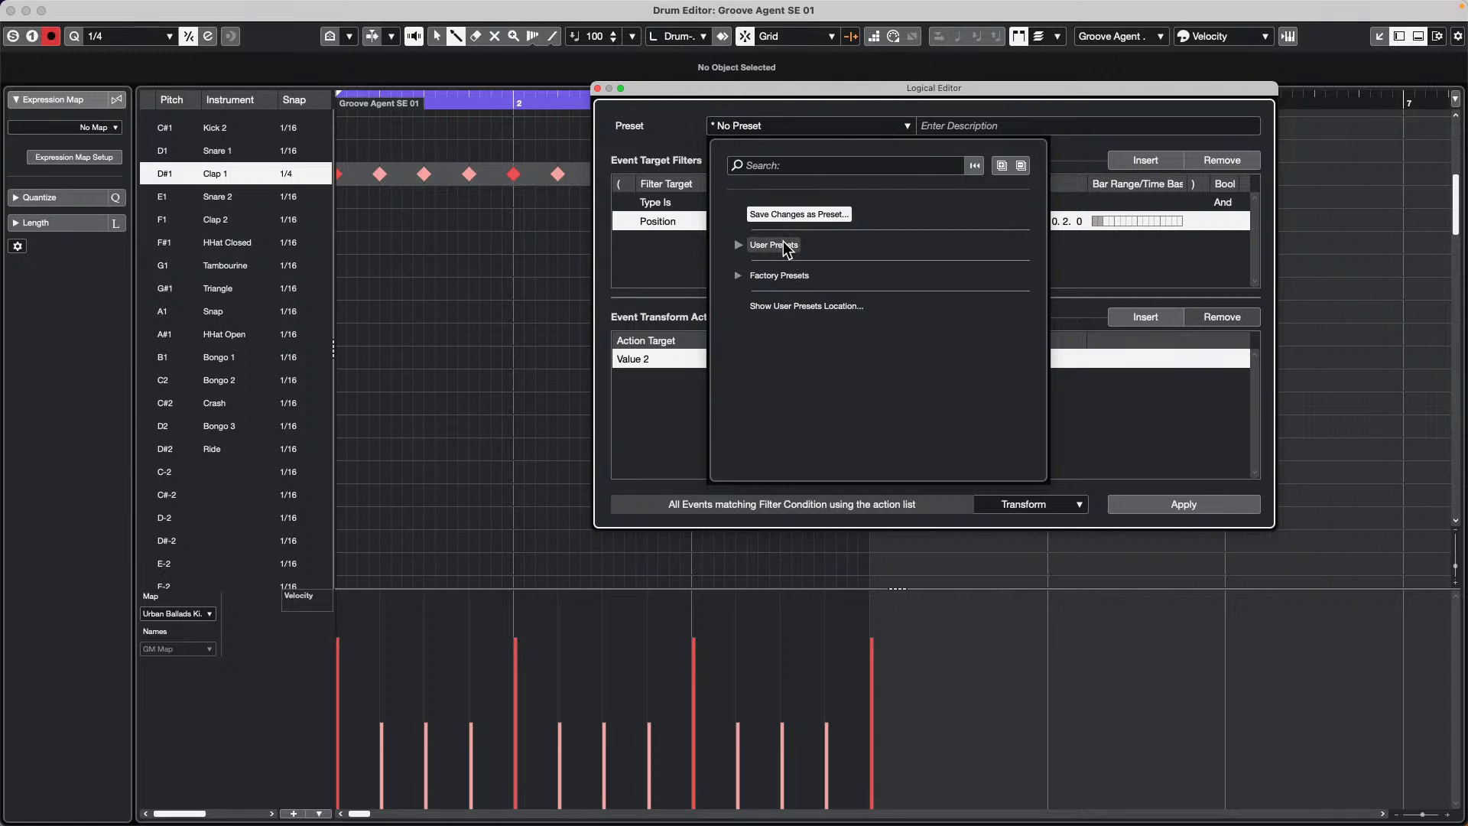
left_click(802, 215)
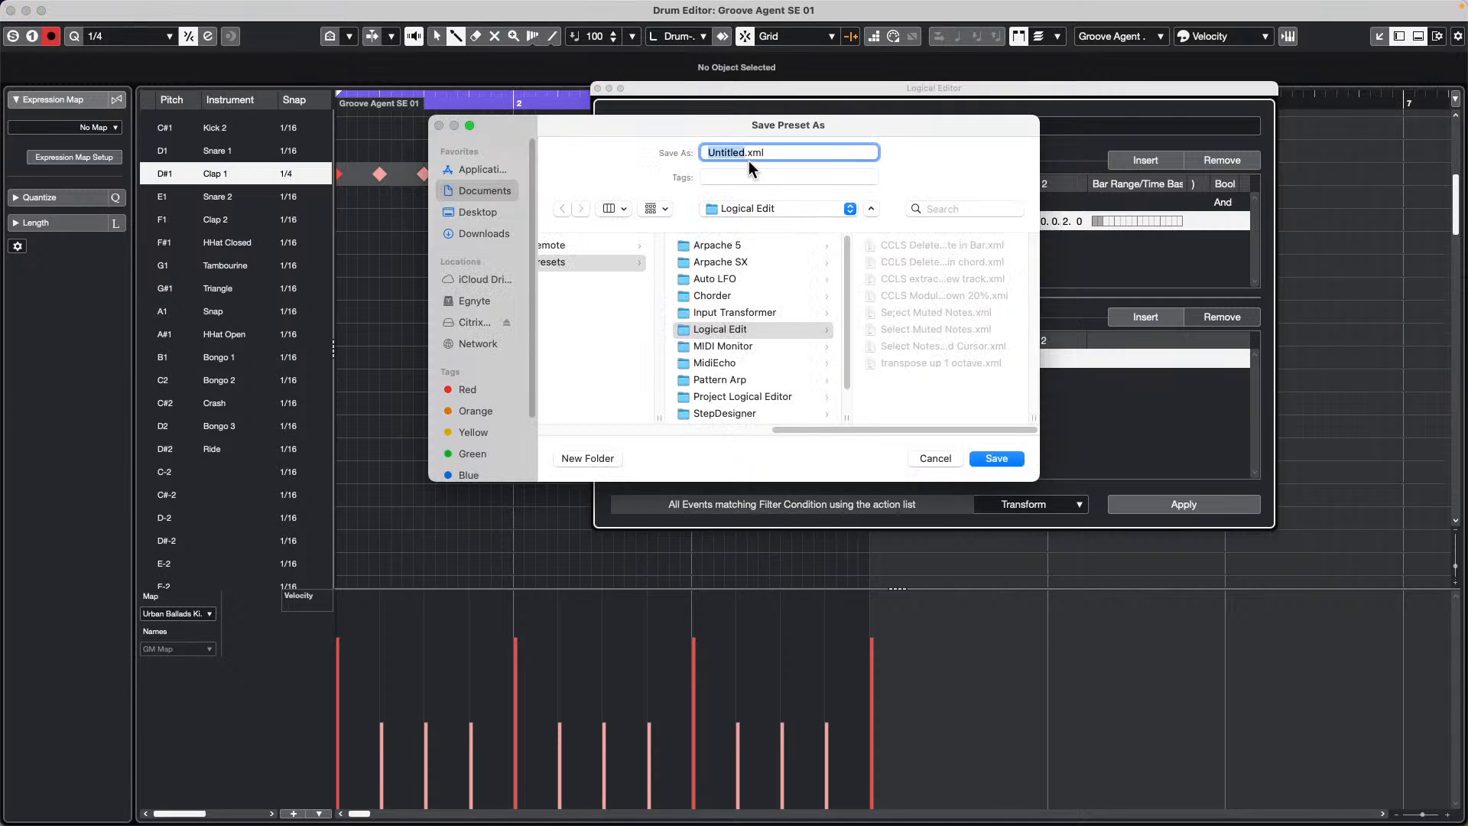
type("CCL")
type("S ")
type("Notes")
type(" not on")
type(" beat 1")
type(" 50%")
type(" velocit")
type("y")
key("Return")
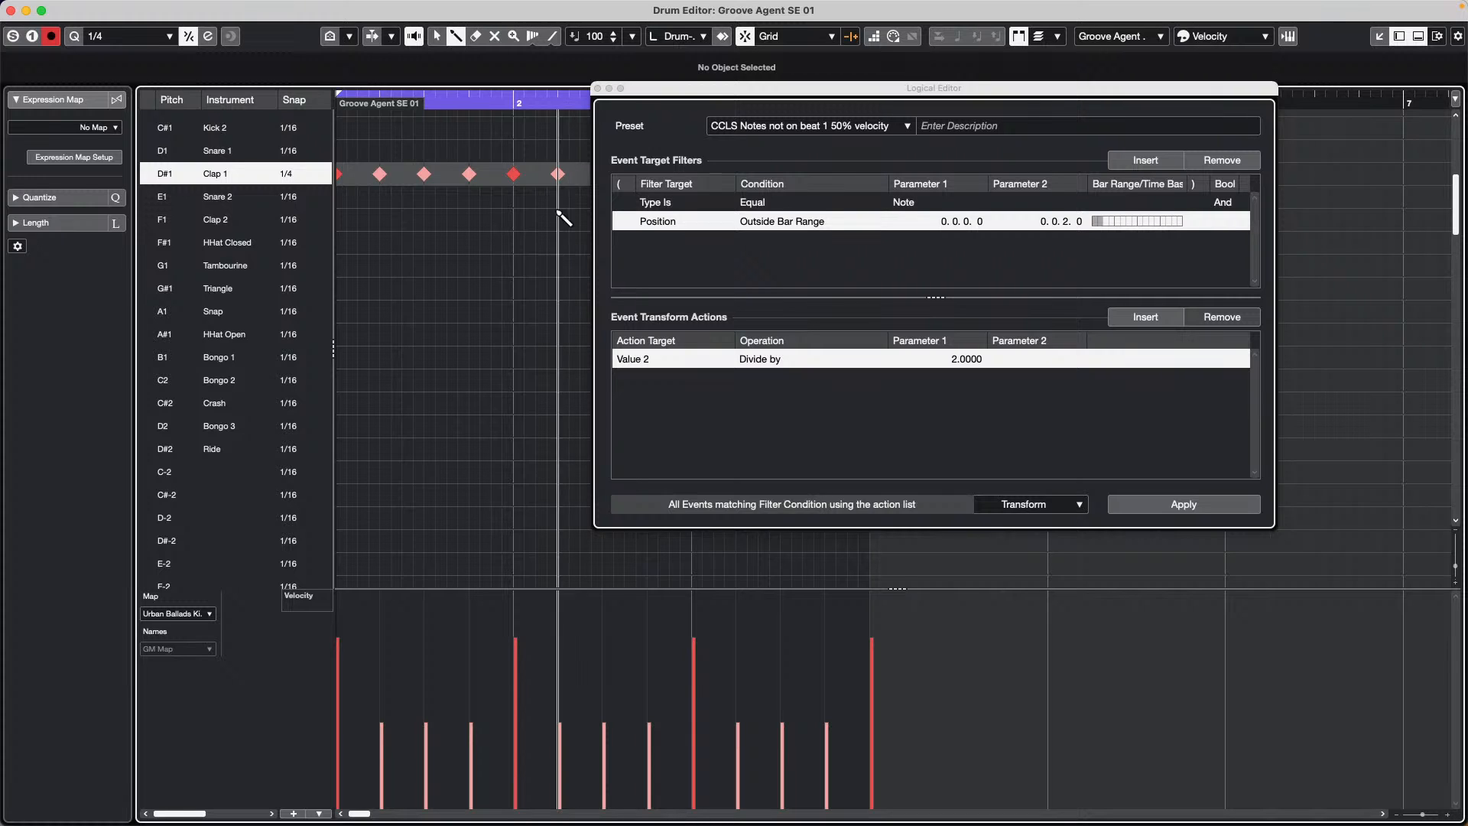
left_click(598, 88)
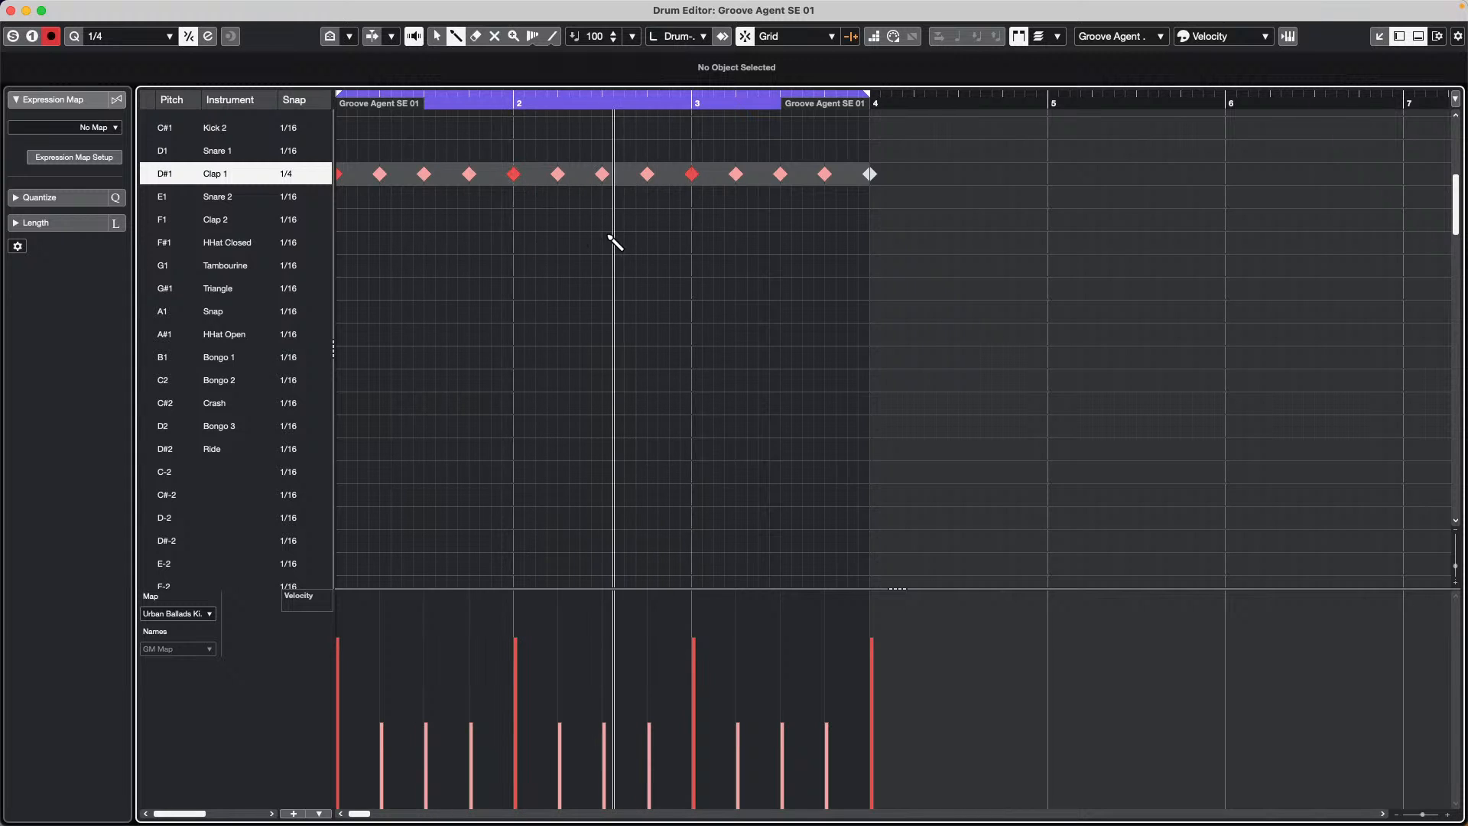
Set the HHat Closed row's snap to 1/8 Triplet and draw a run of notes from bar 2 to just past bar 3
left_click(288, 243)
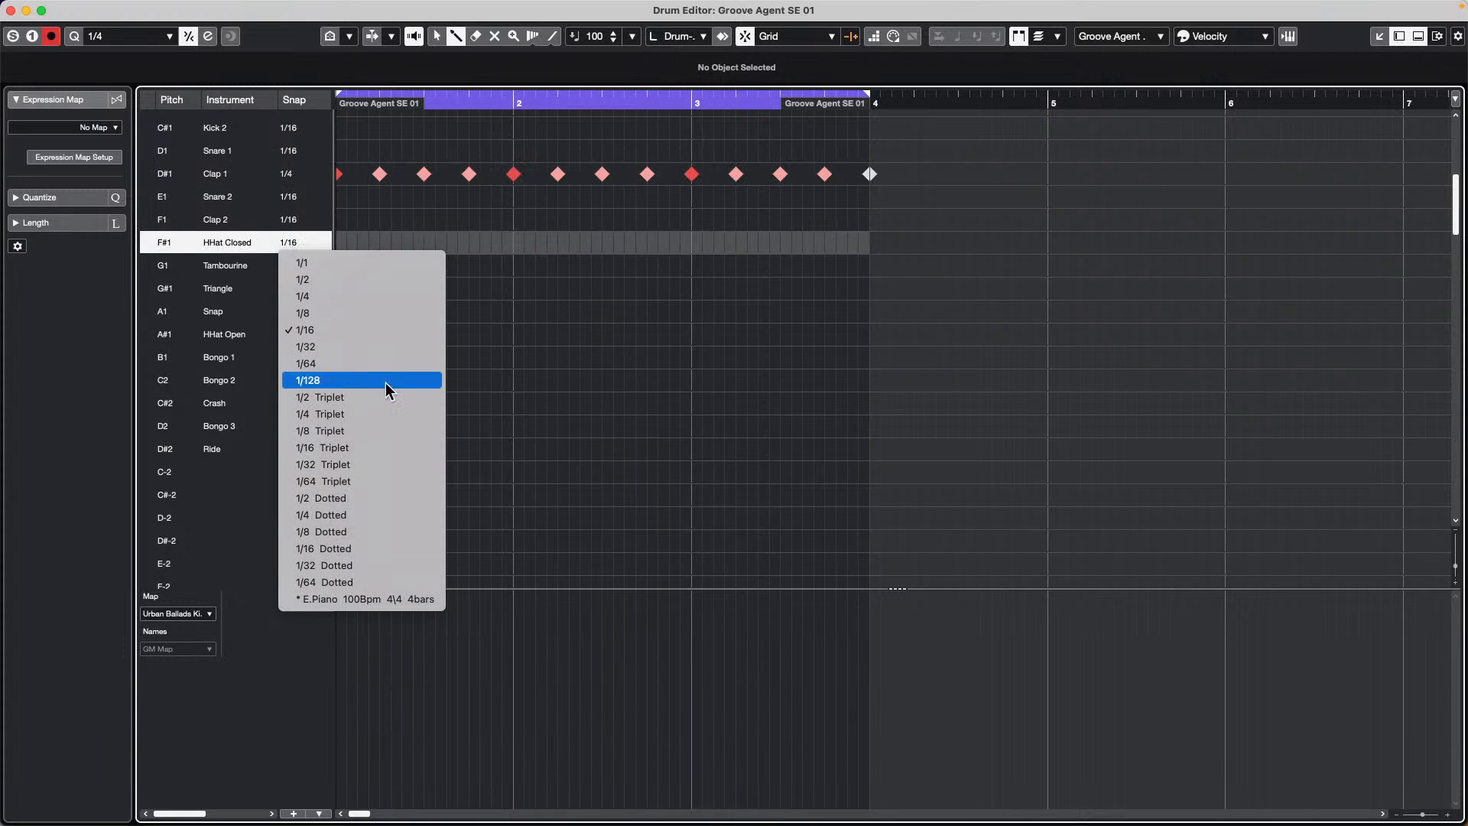
left_click(414, 432)
left_click_drag(508, 241, 704, 248)
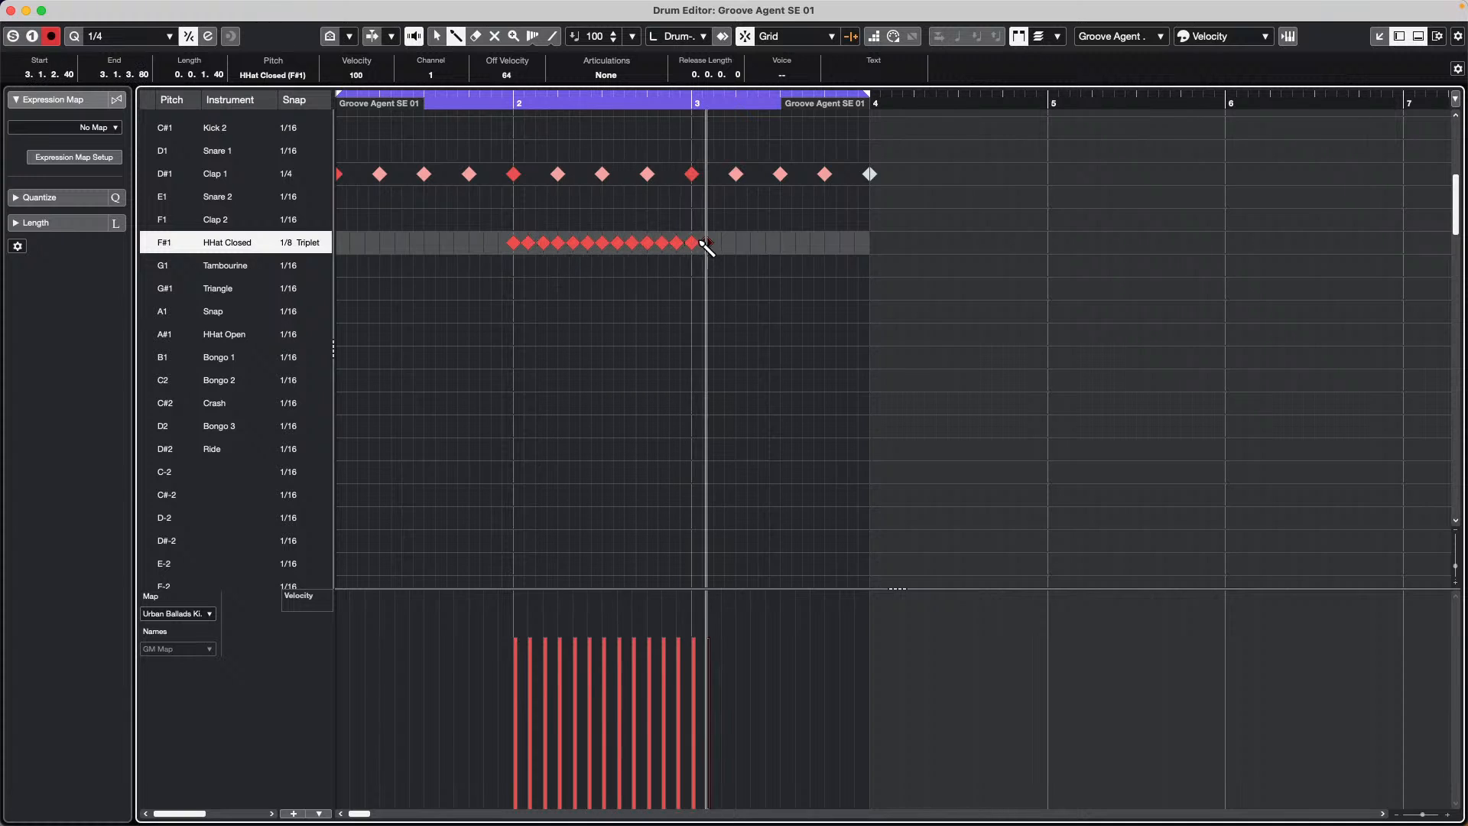
Set the Tambourine row's snap to 1/4 Triplet and draw a run of notes from bar 2 to just past bar 3
left_click(298, 267)
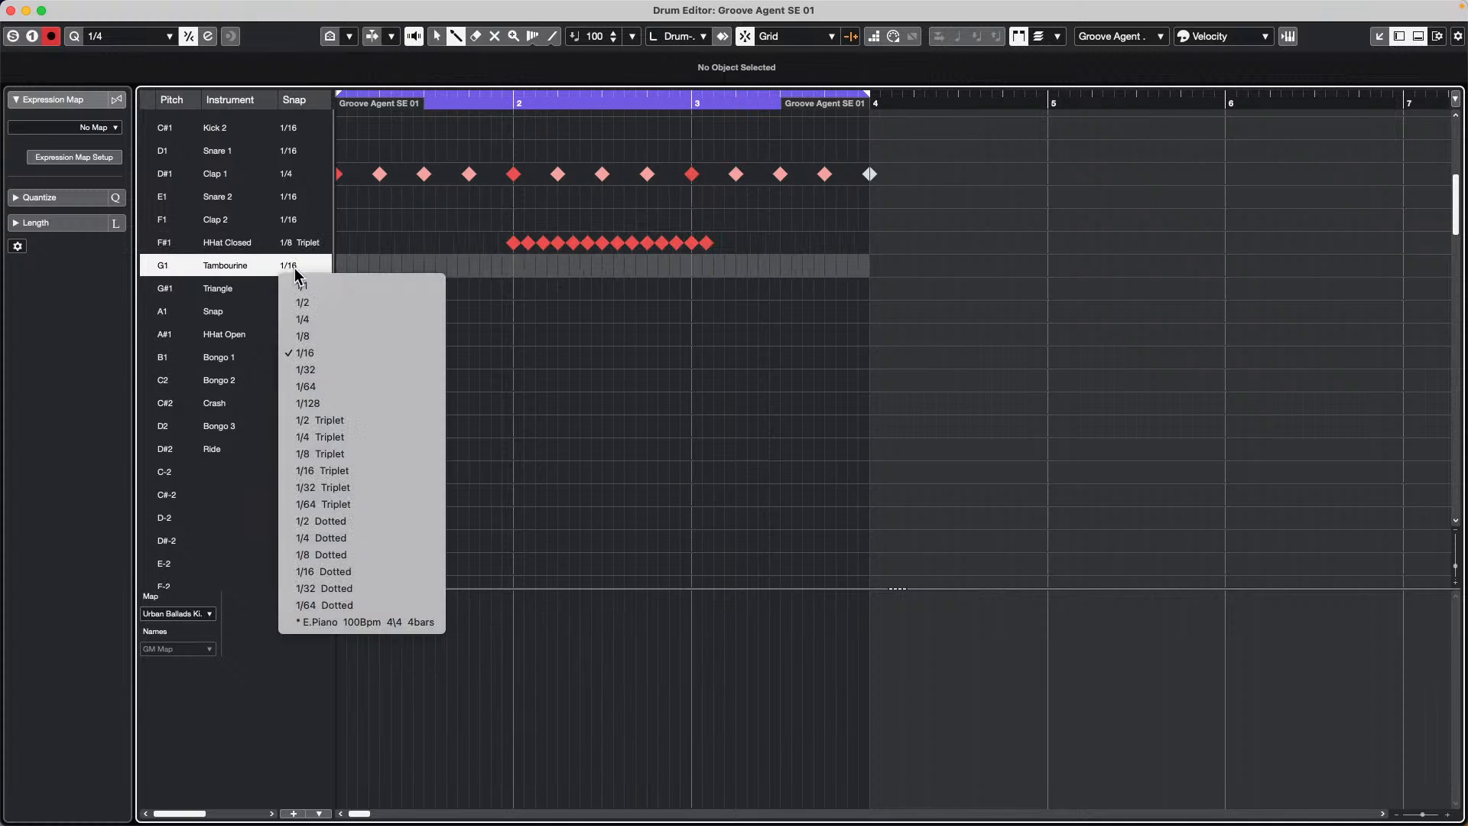
left_click(382, 437)
left_click_drag(514, 266, 741, 276)
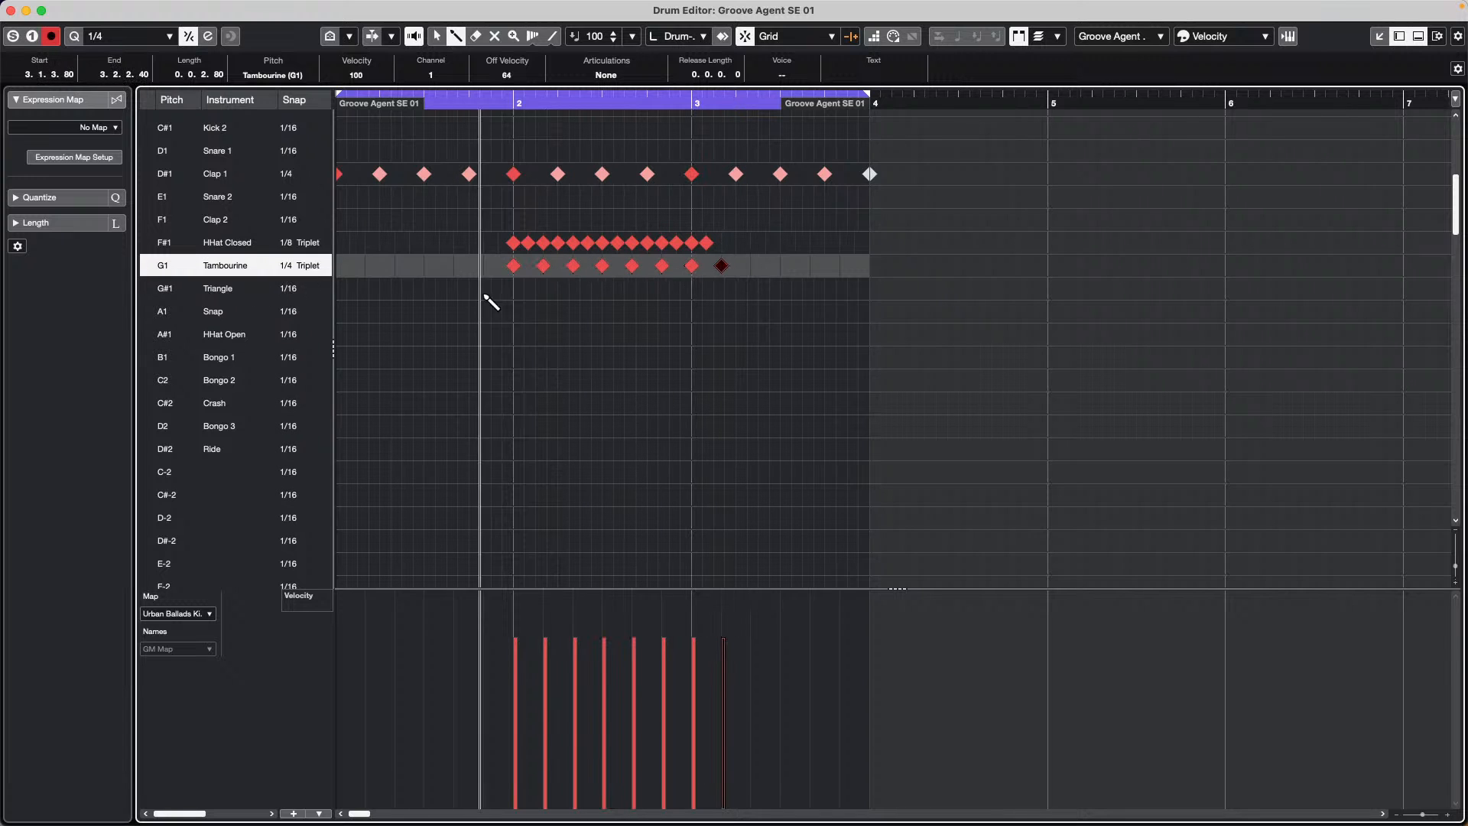
Draw a run of Triangle notes at the 1/16 snap from bar 2 to just past bar 3
left_click_drag(514, 289, 724, 297)
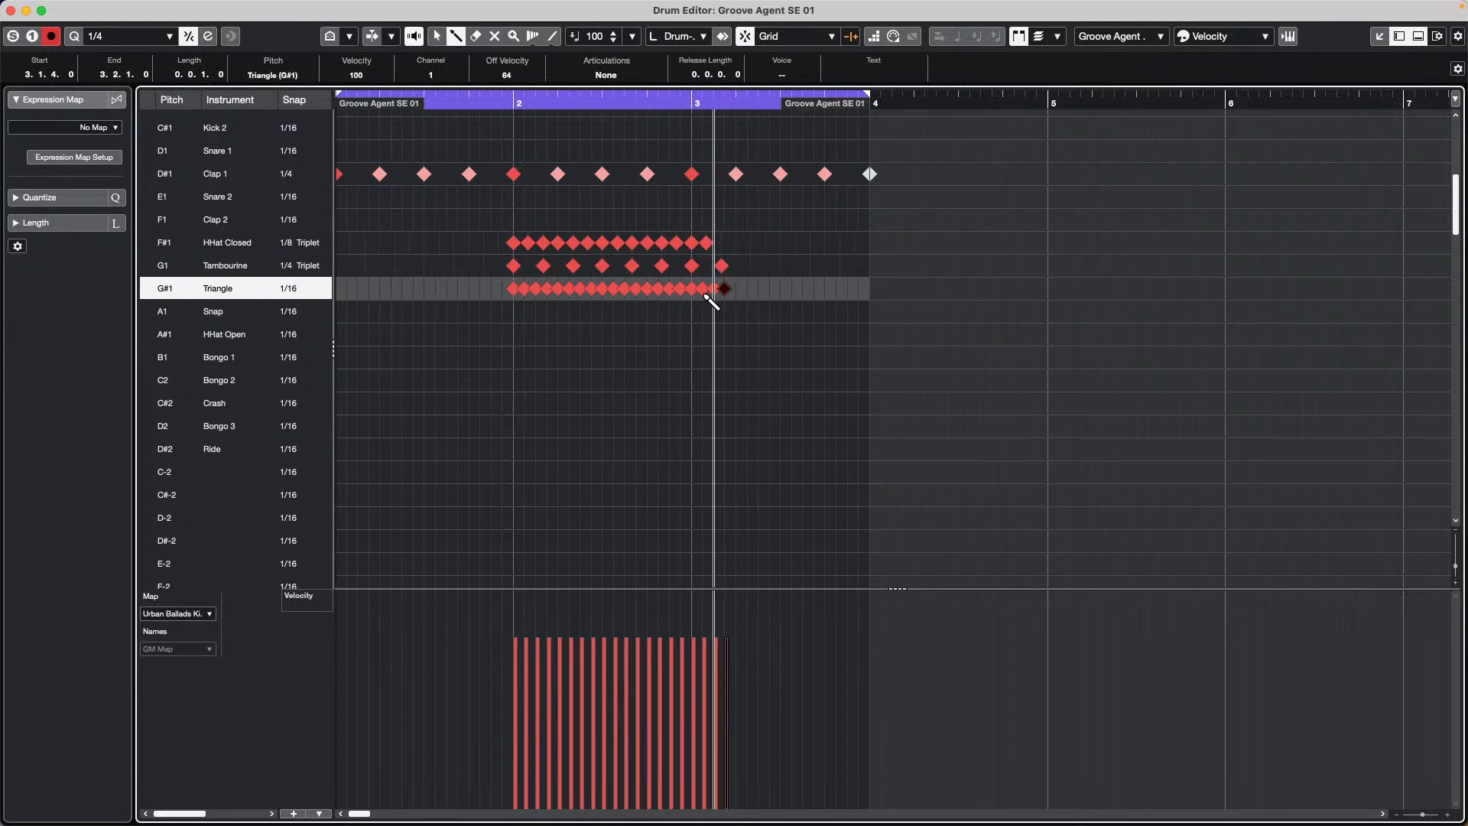
left_click(306, 243)
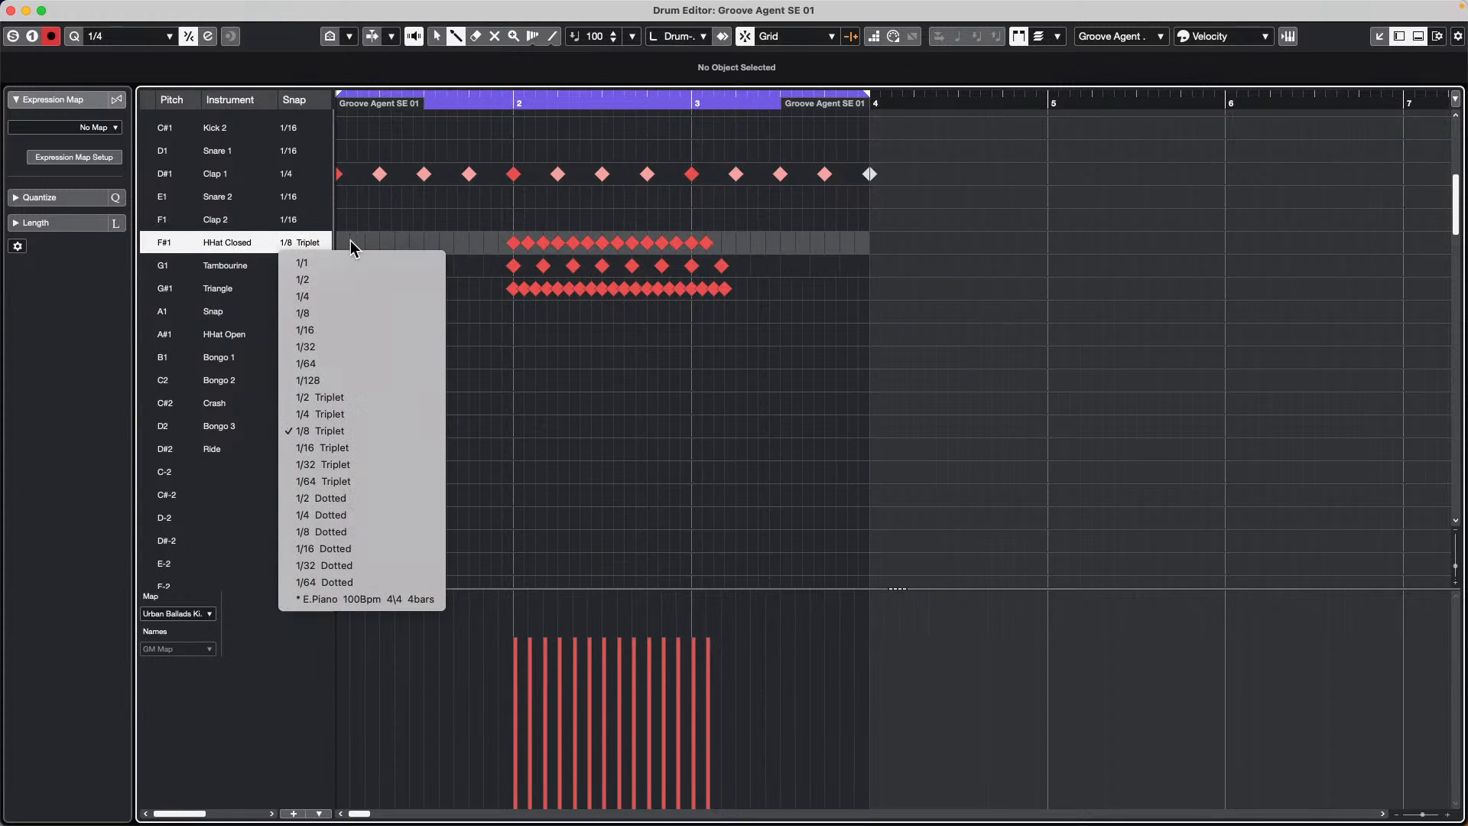
left_click(457, 234)
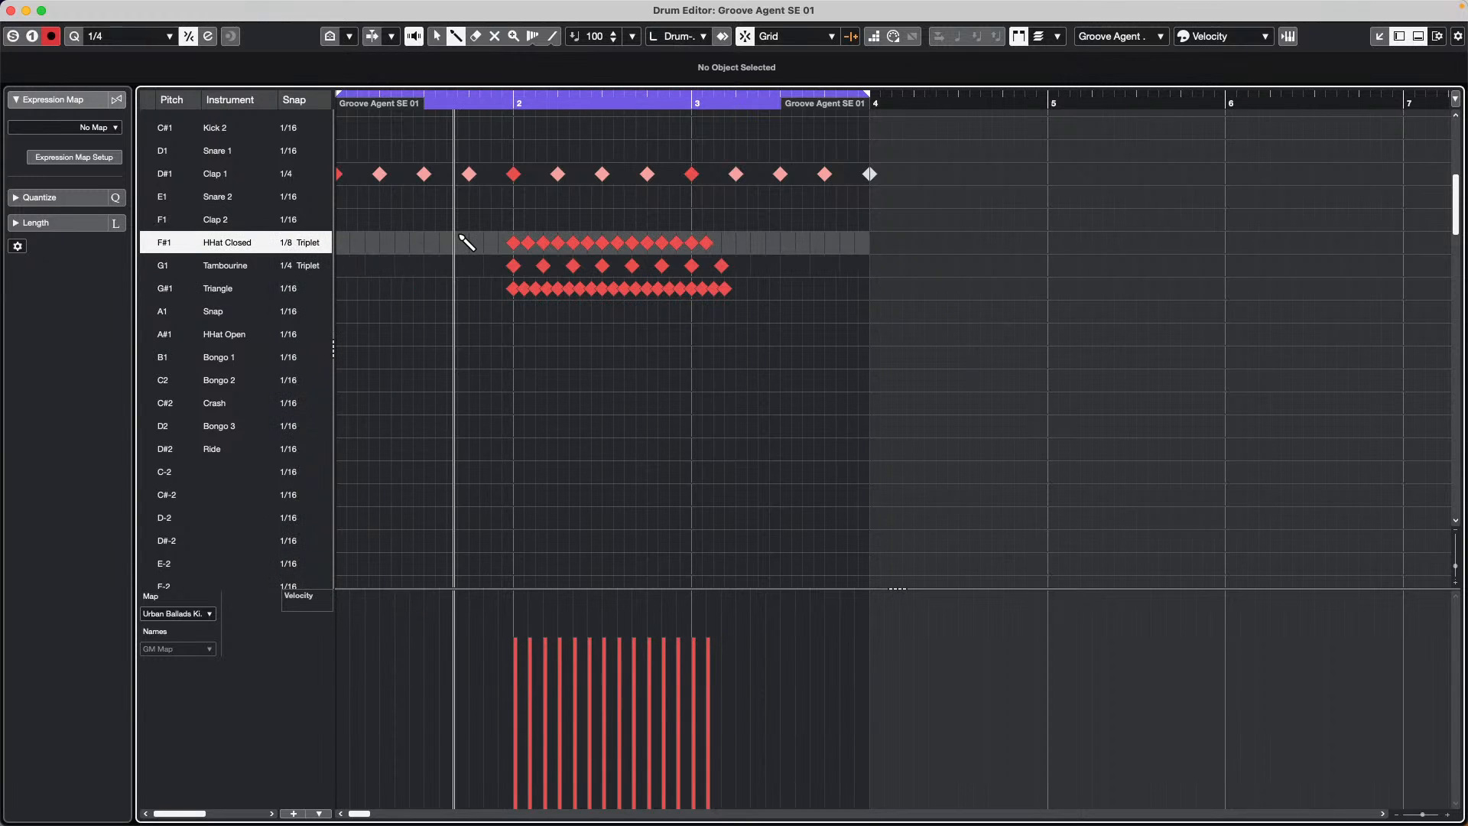
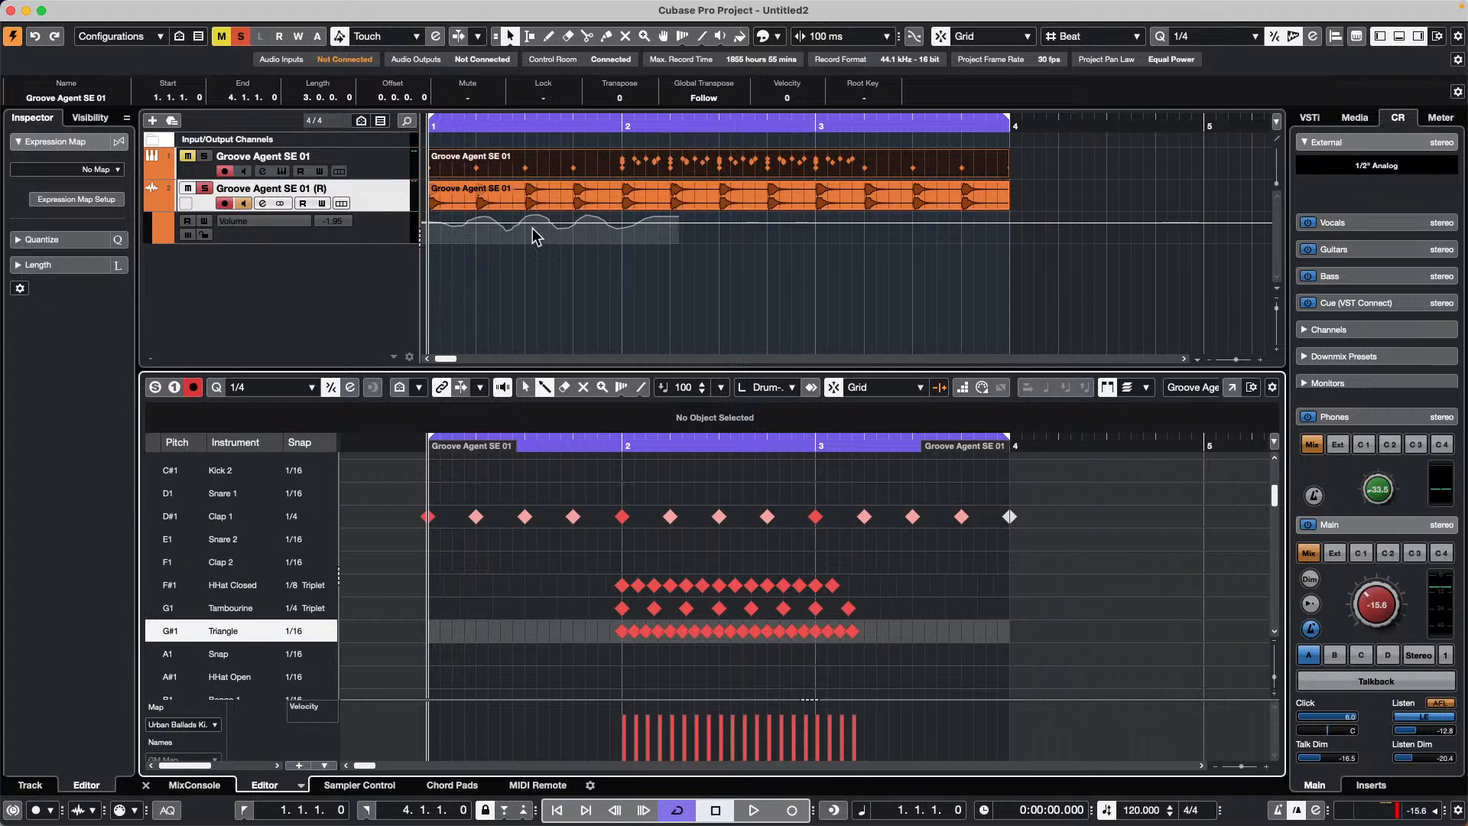
Unmute and solo the original Groove Agent SE 01 track and enable its monitoring
left_click(387, 167)
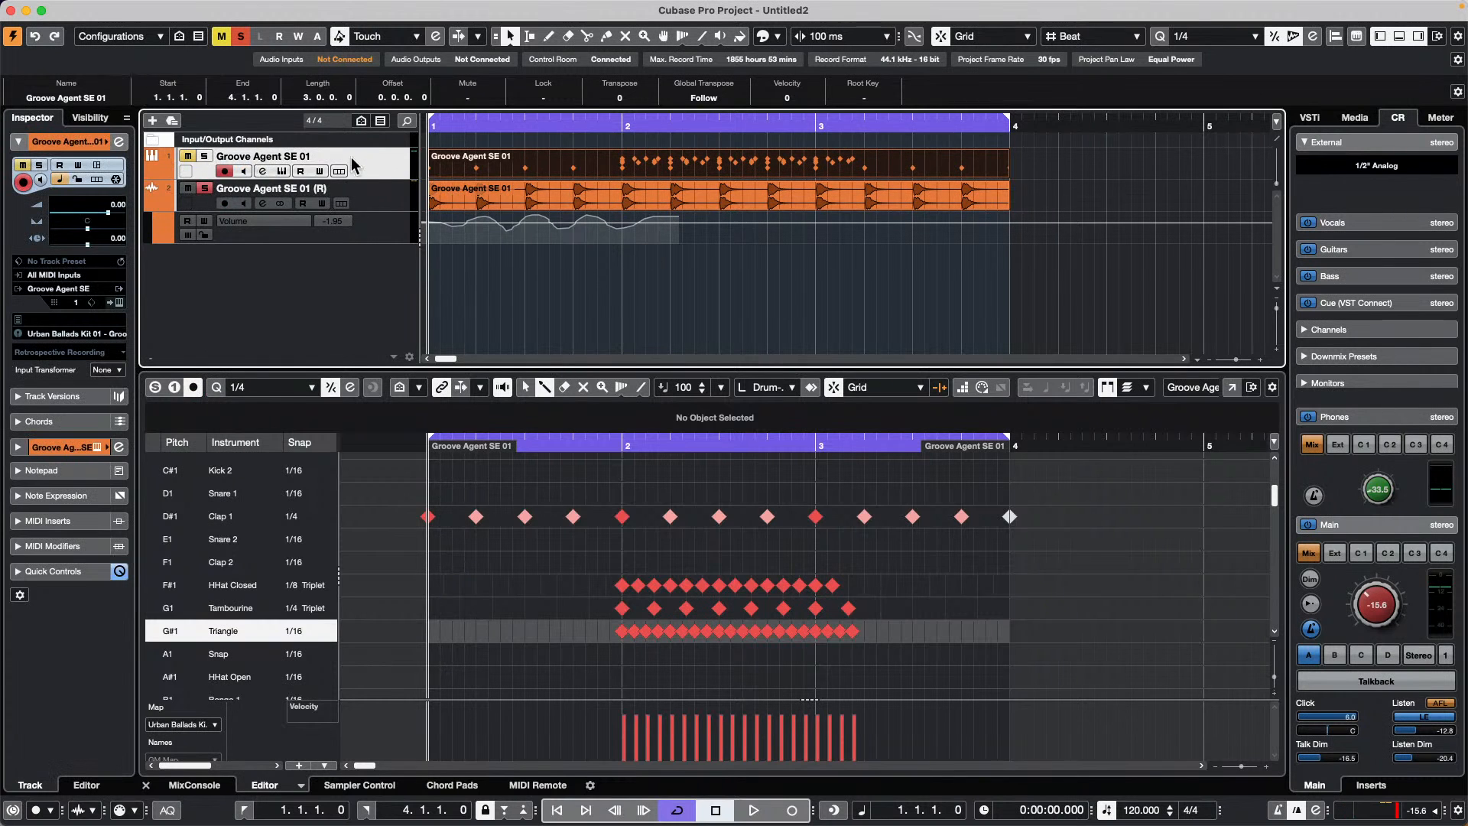
left_click(372, 200)
left_click(381, 162)
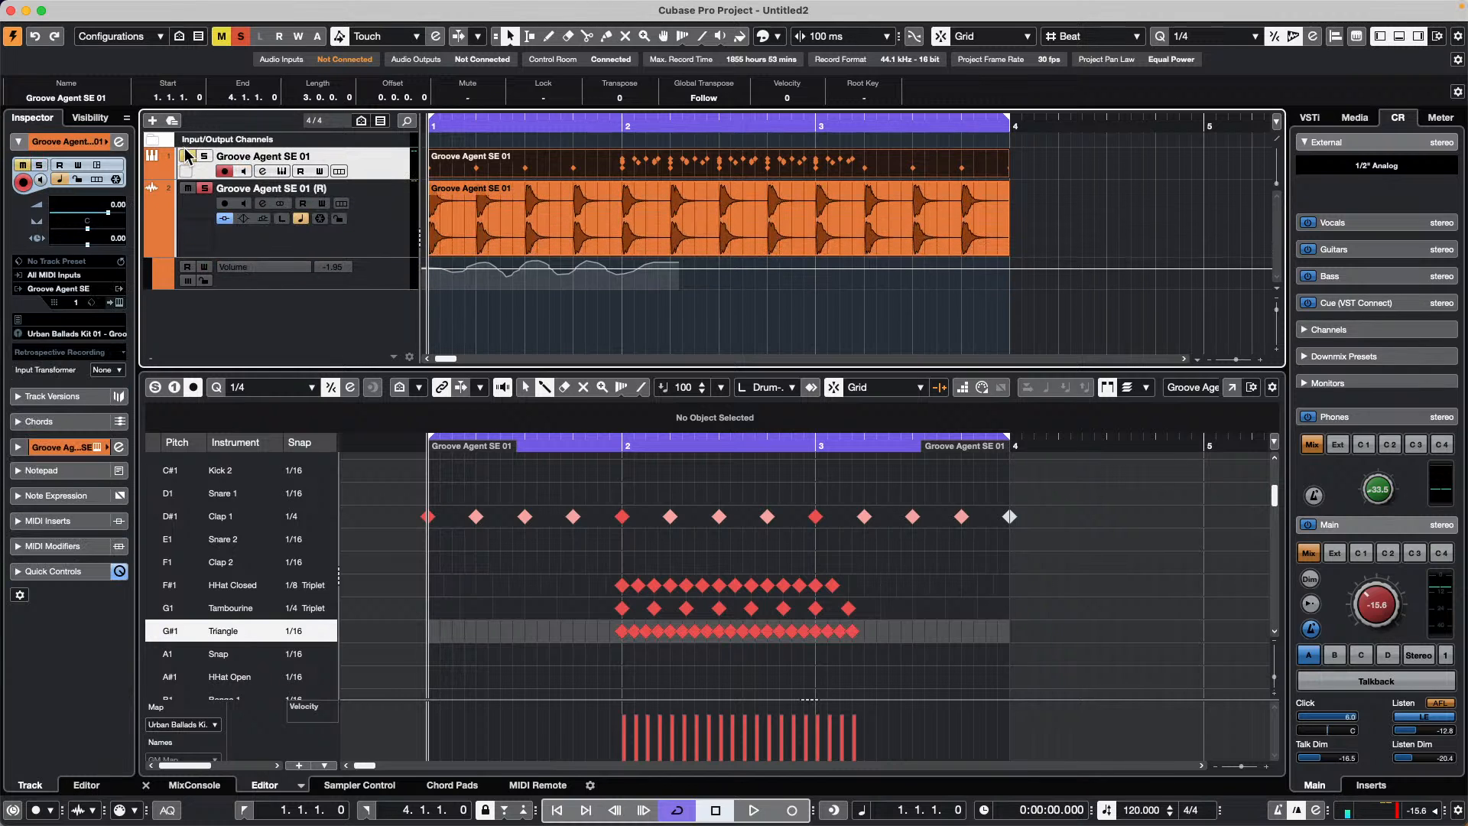
left_click(242, 171)
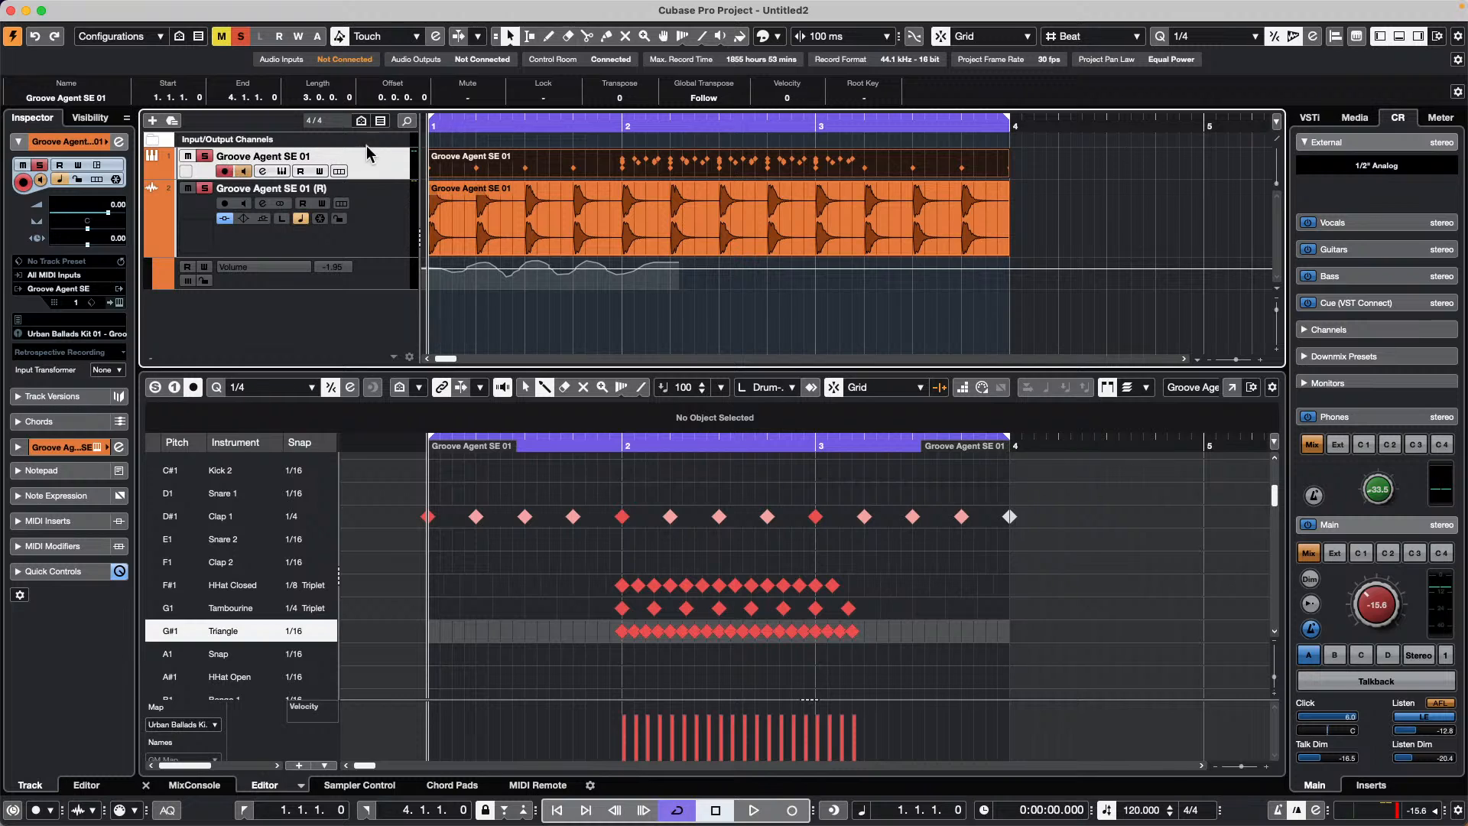
Render the selected Groove Agent SE 01 part in place as one event with Dry (Transfer Channel Settings) processing
left_click(101, 9)
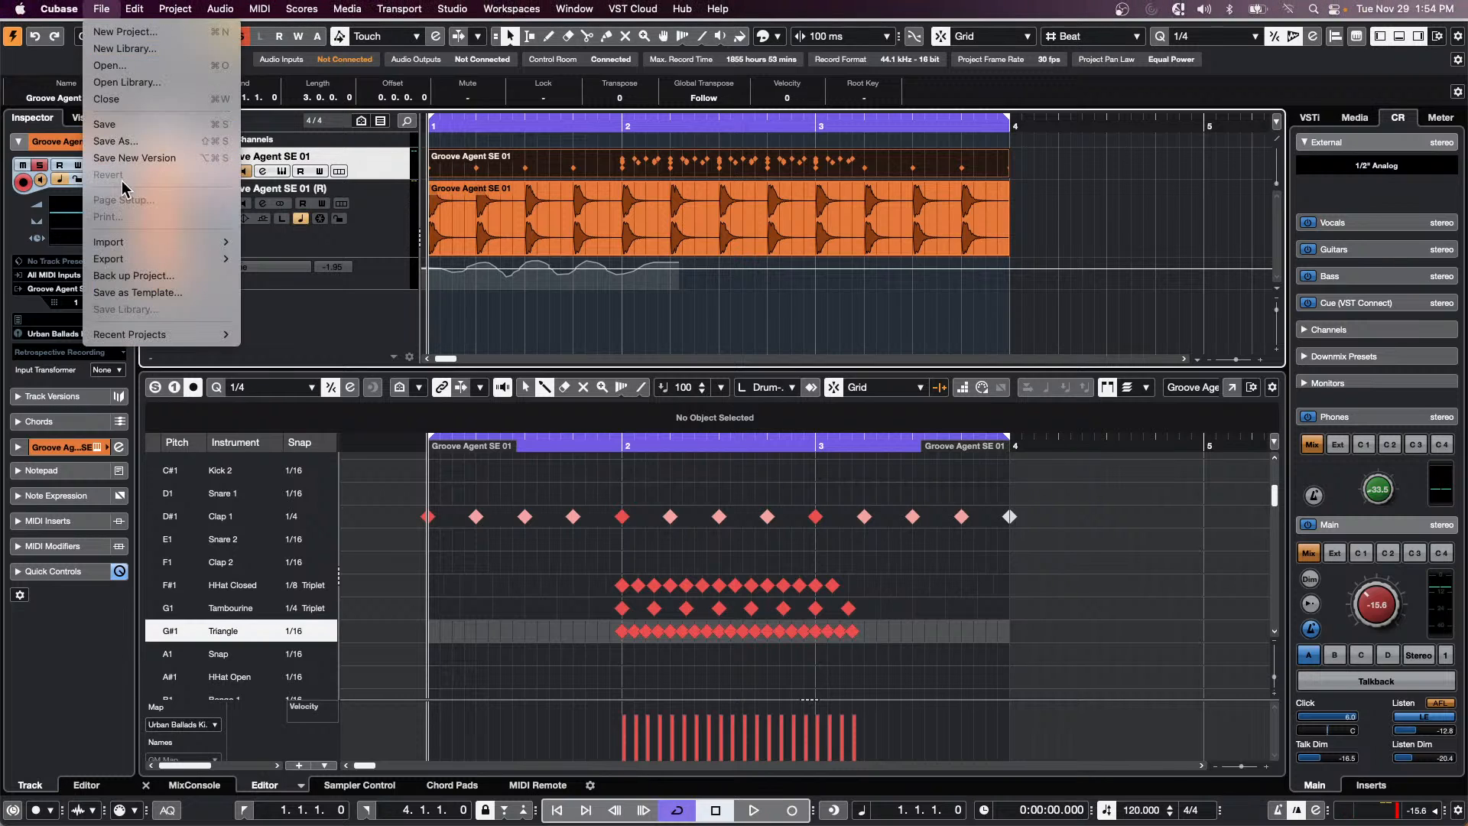
left_click(352, 216)
left_click(353, 218)
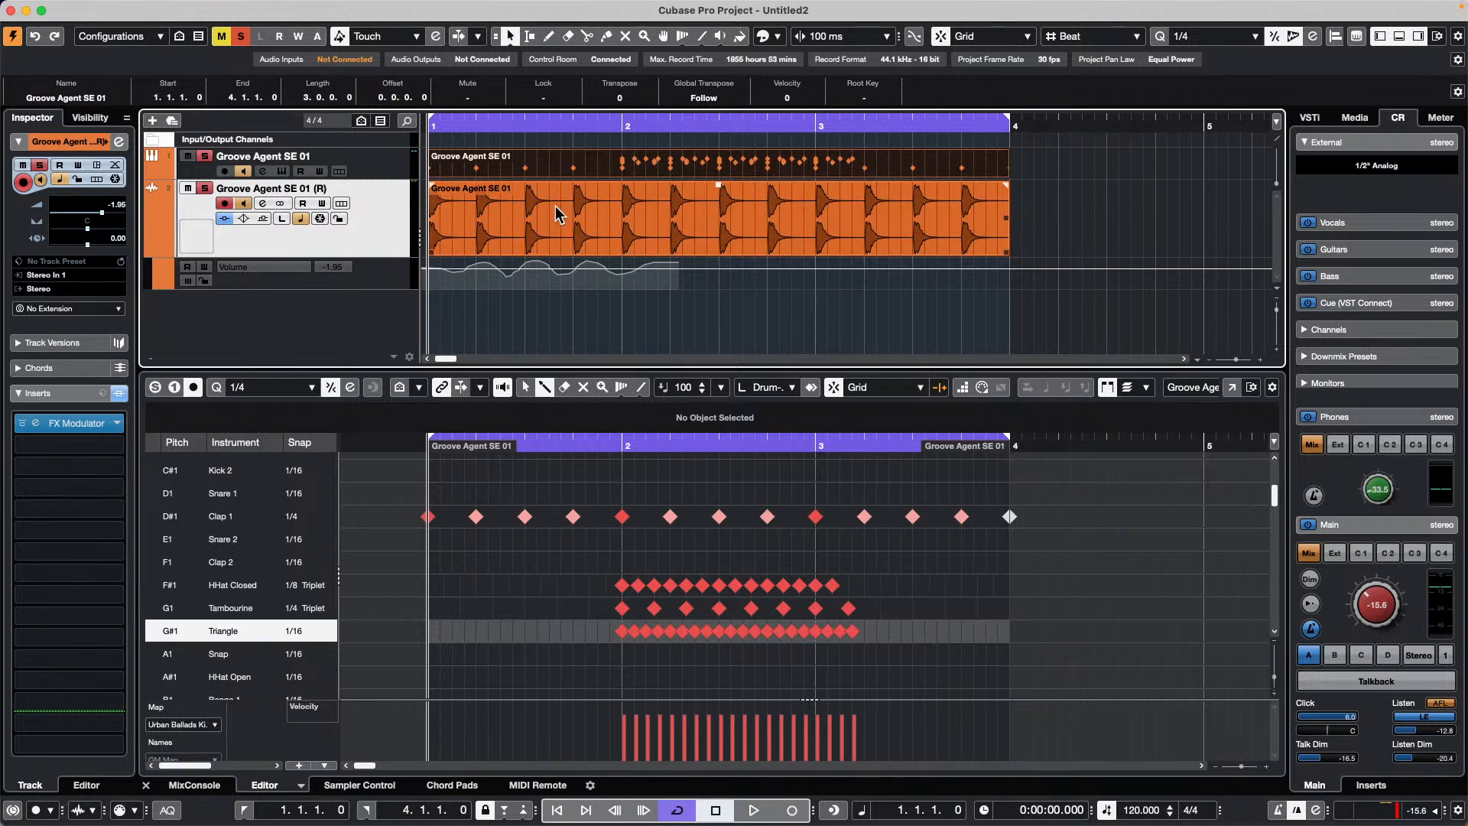
left_click(241, 203)
left_click(223, 204)
left_click(134, 8)
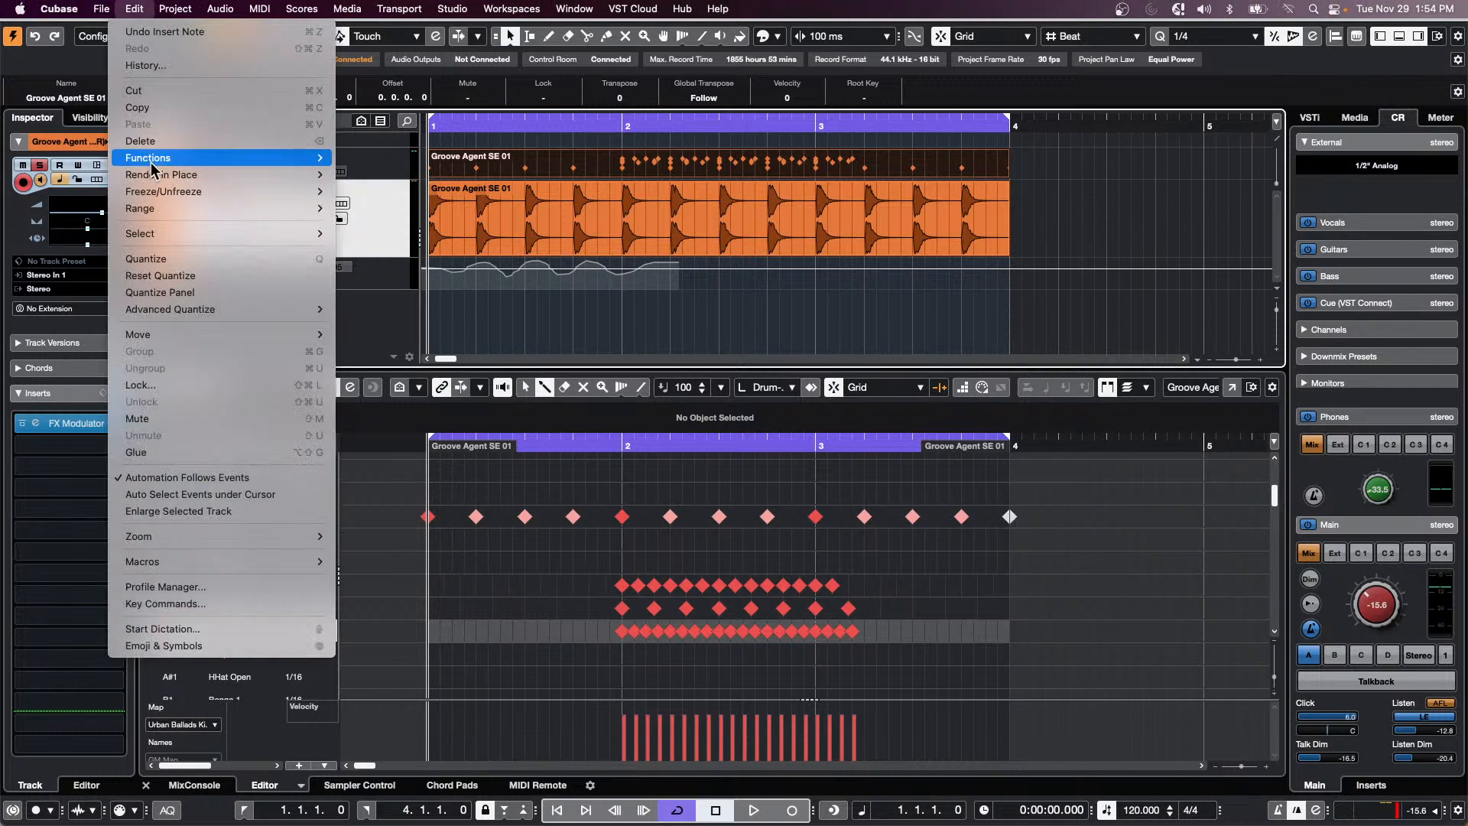
mouse_move(229, 175)
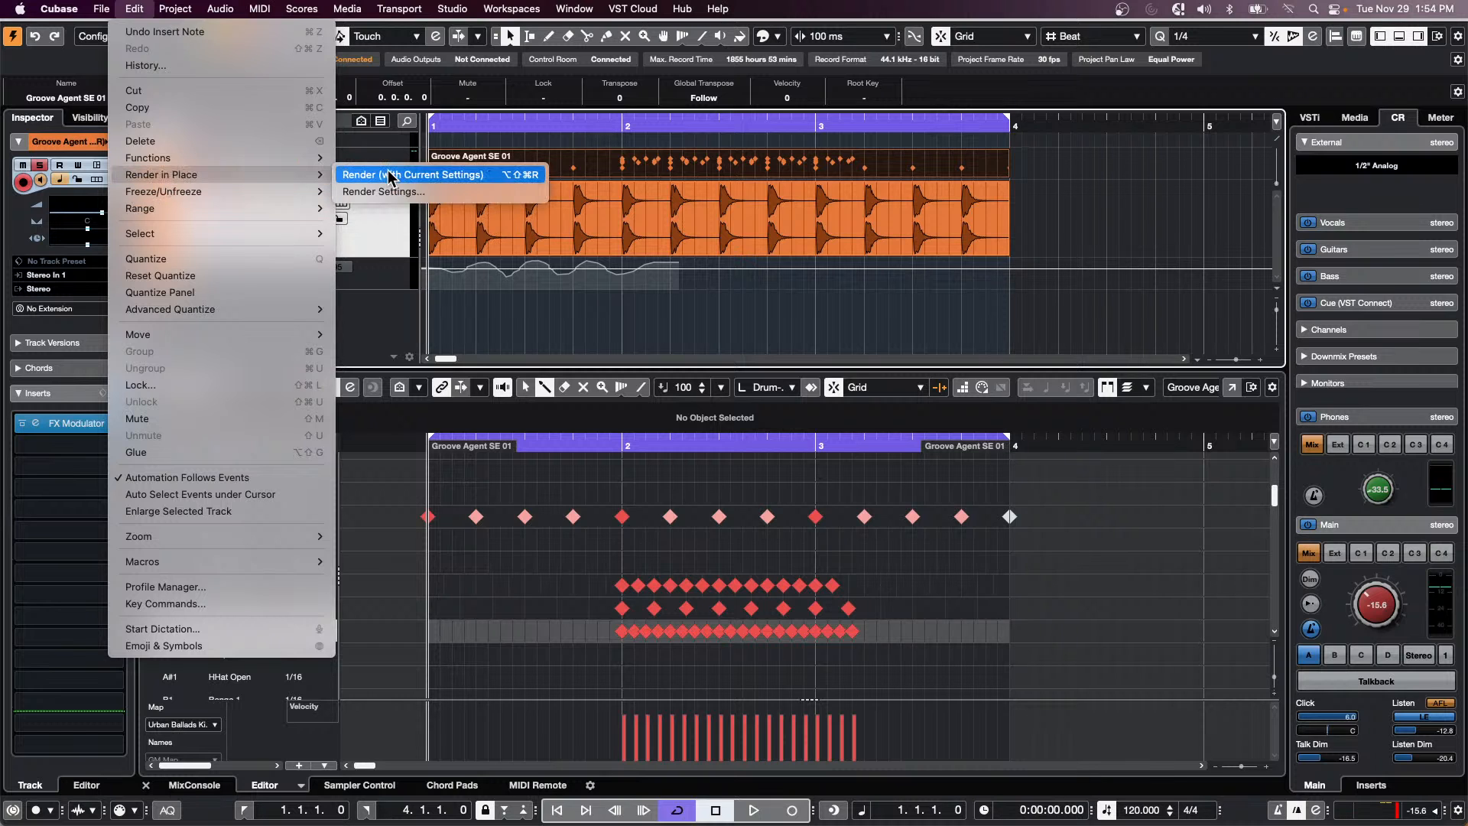
left_click(382, 193)
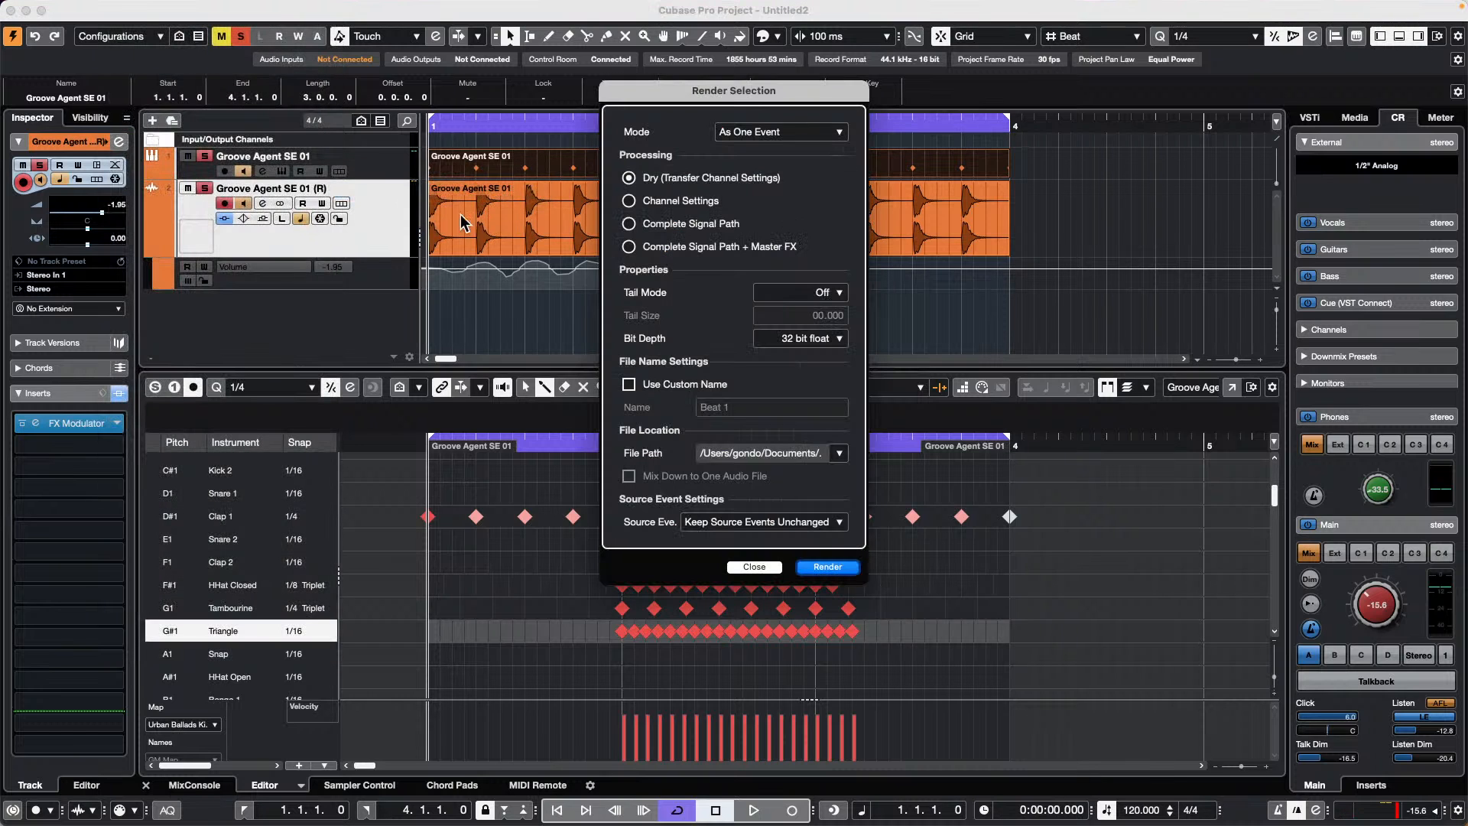
left_click(827, 567)
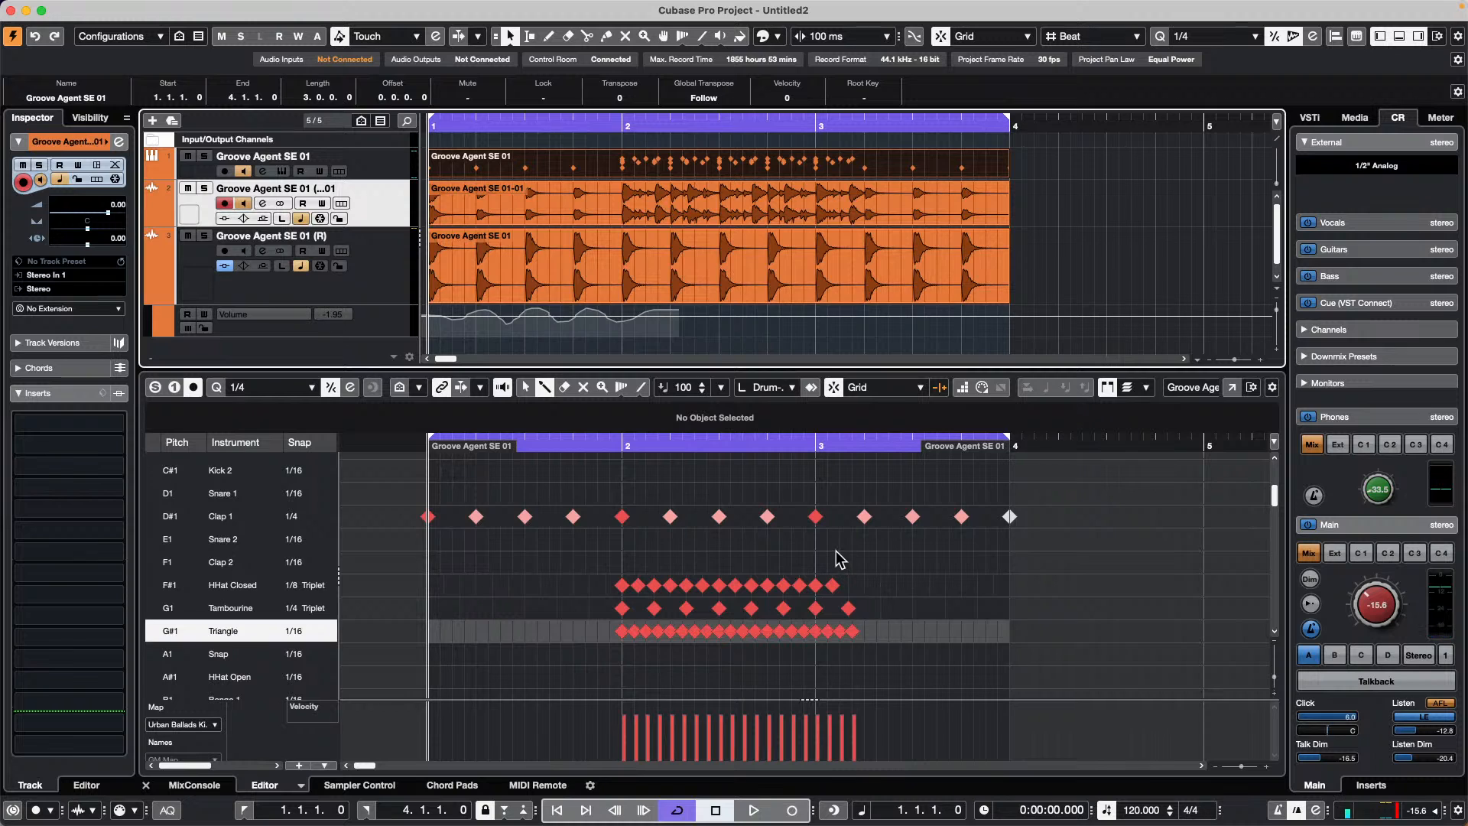
Turn off record enable on the rendered track and undo the Render in Place
left_click(225, 204)
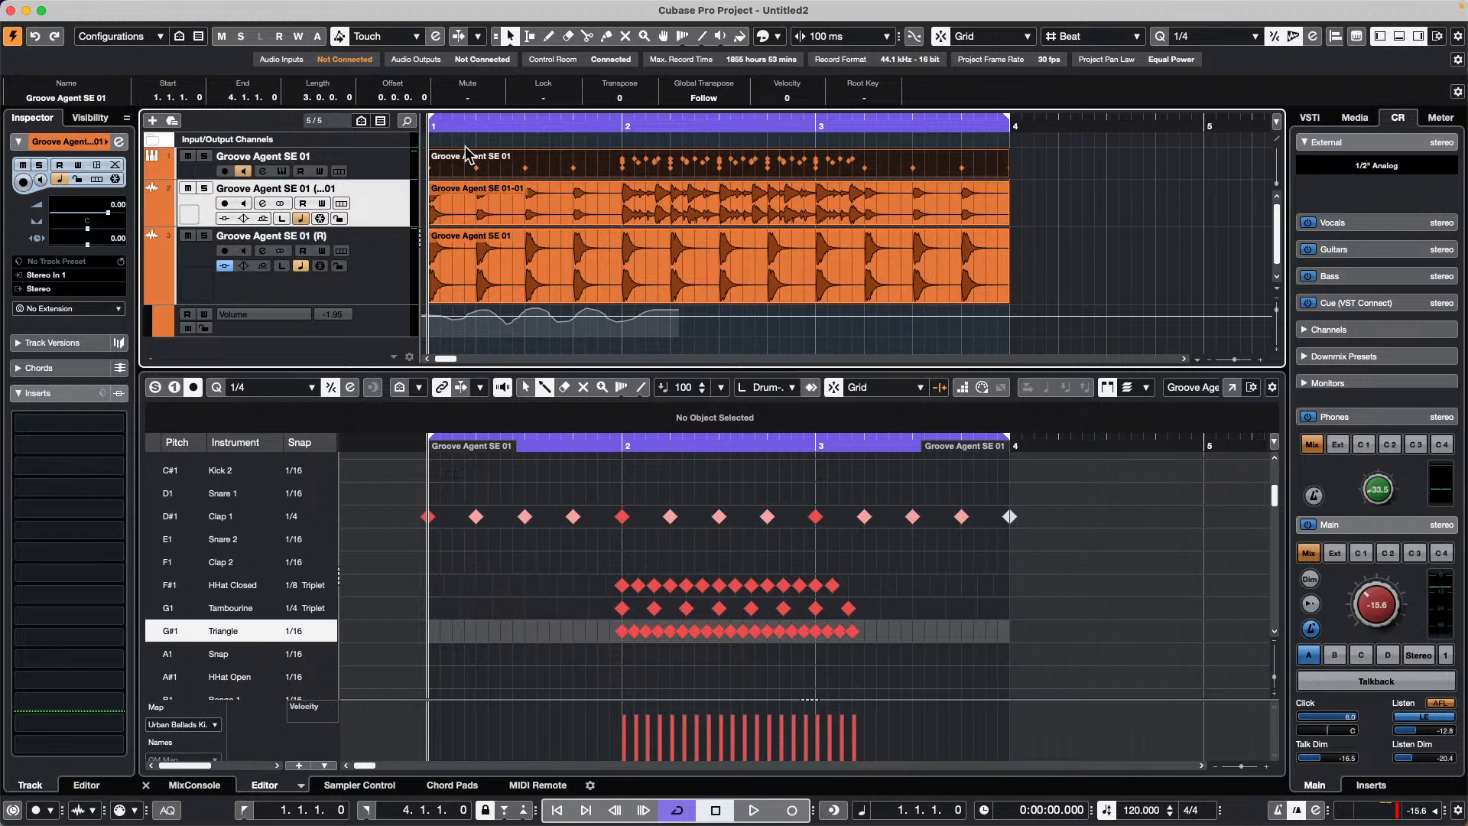
left_click(612, 197)
key("super+z")
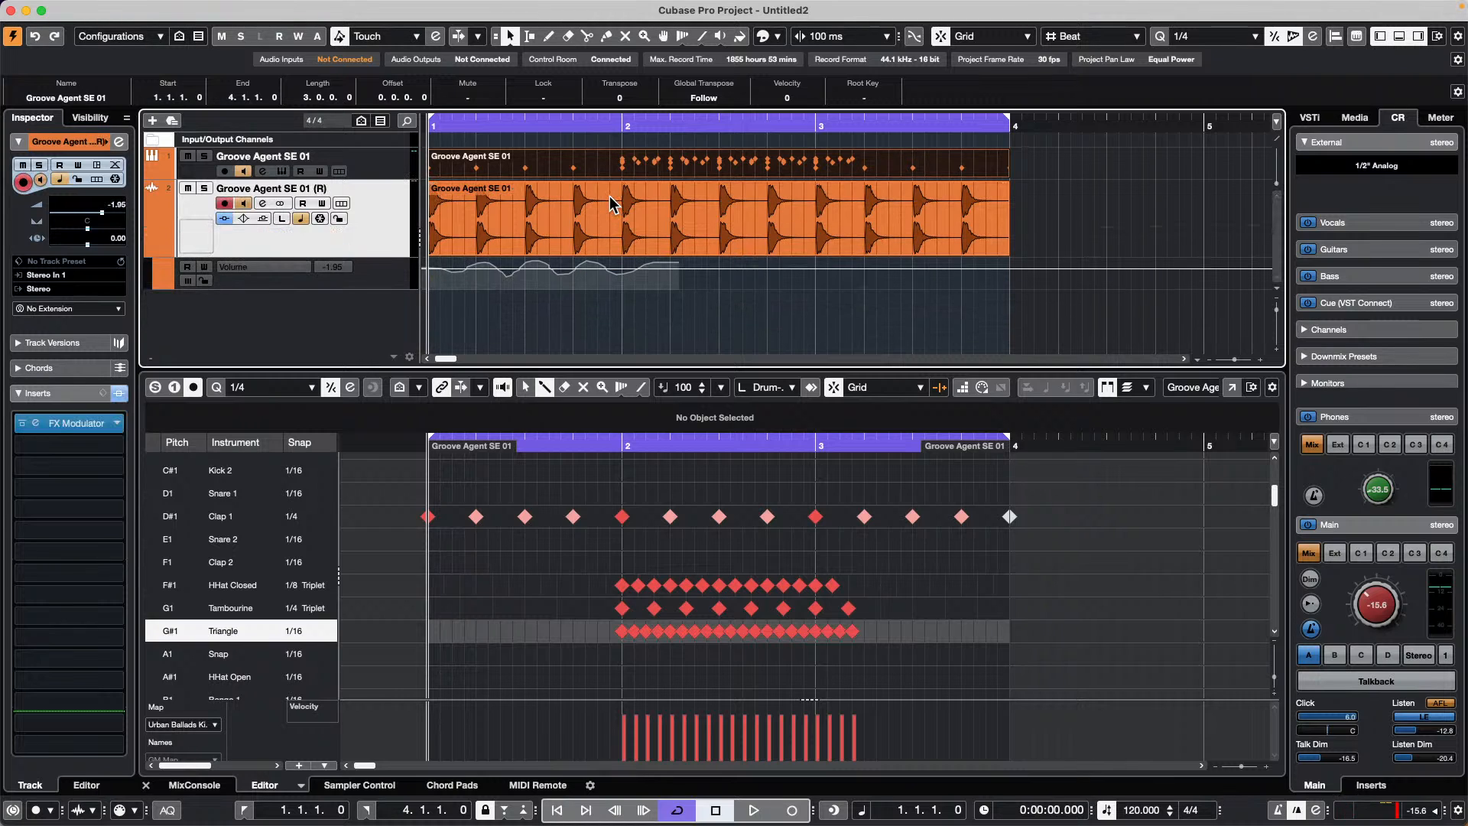
Select the Groove Agent SE 01 instrument track and turn off its record enable and monitoring
left_click(385, 165)
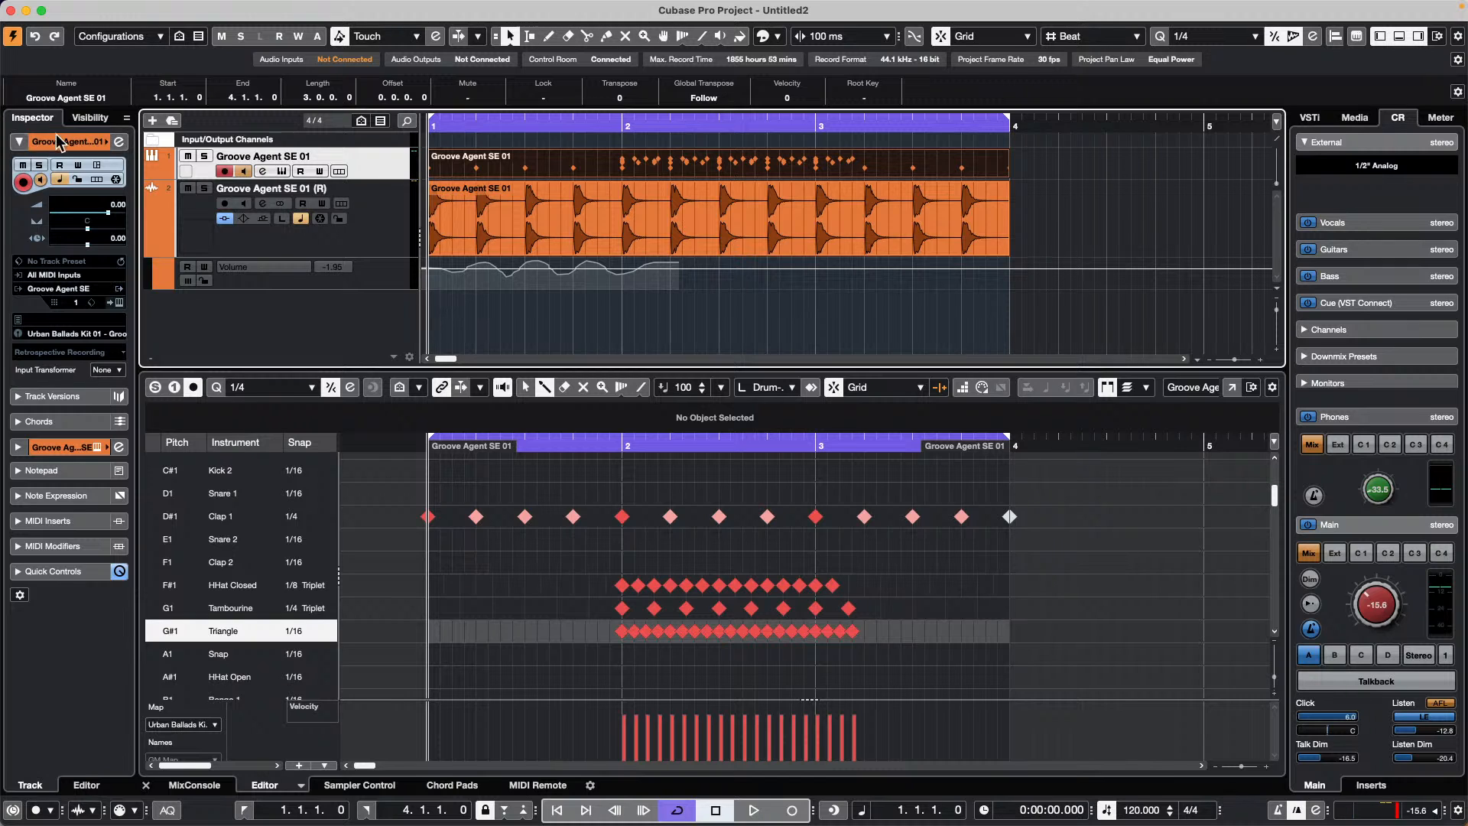
left_click(229, 172)
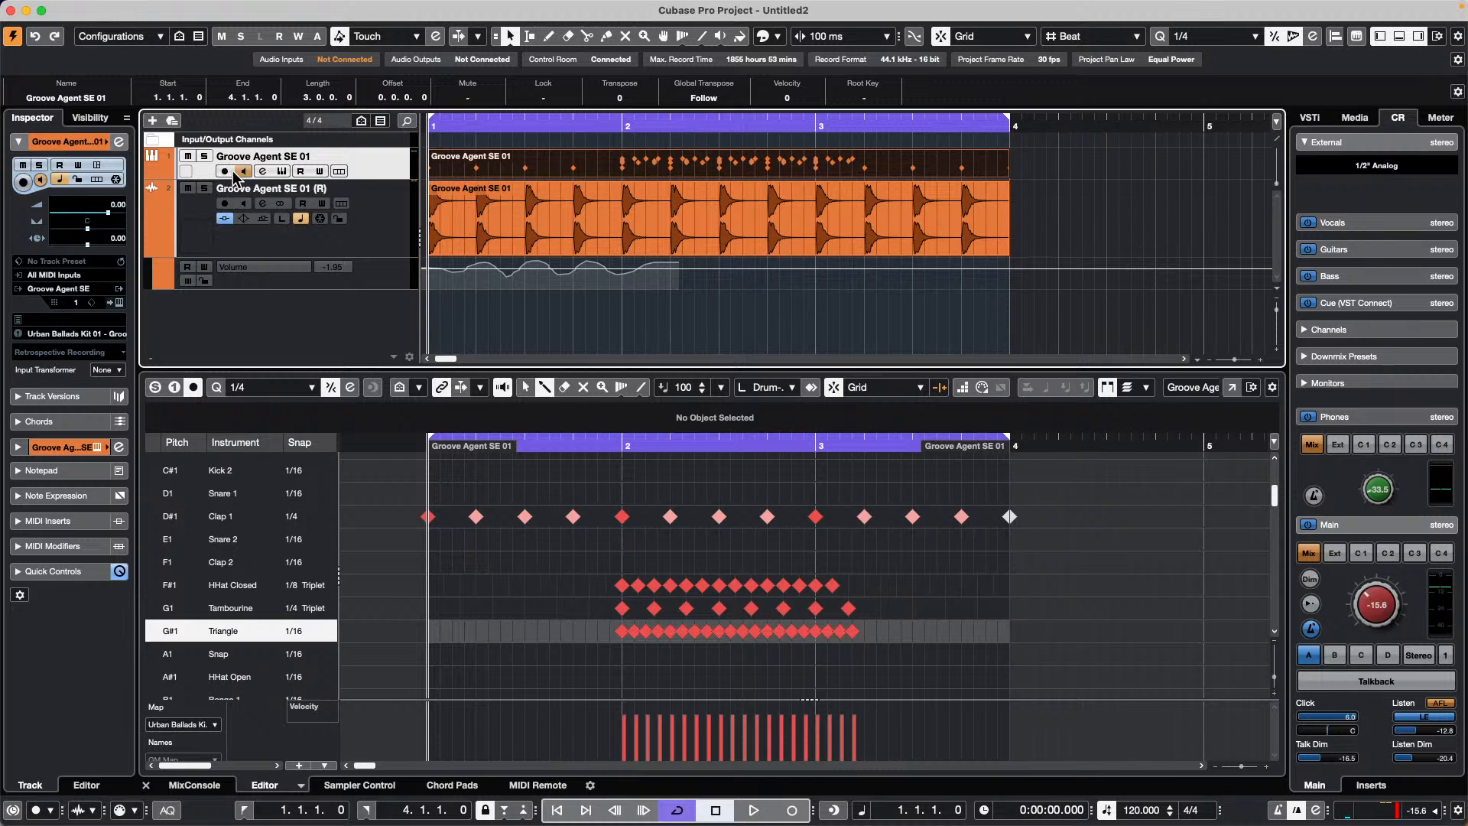
left_click(102, 10)
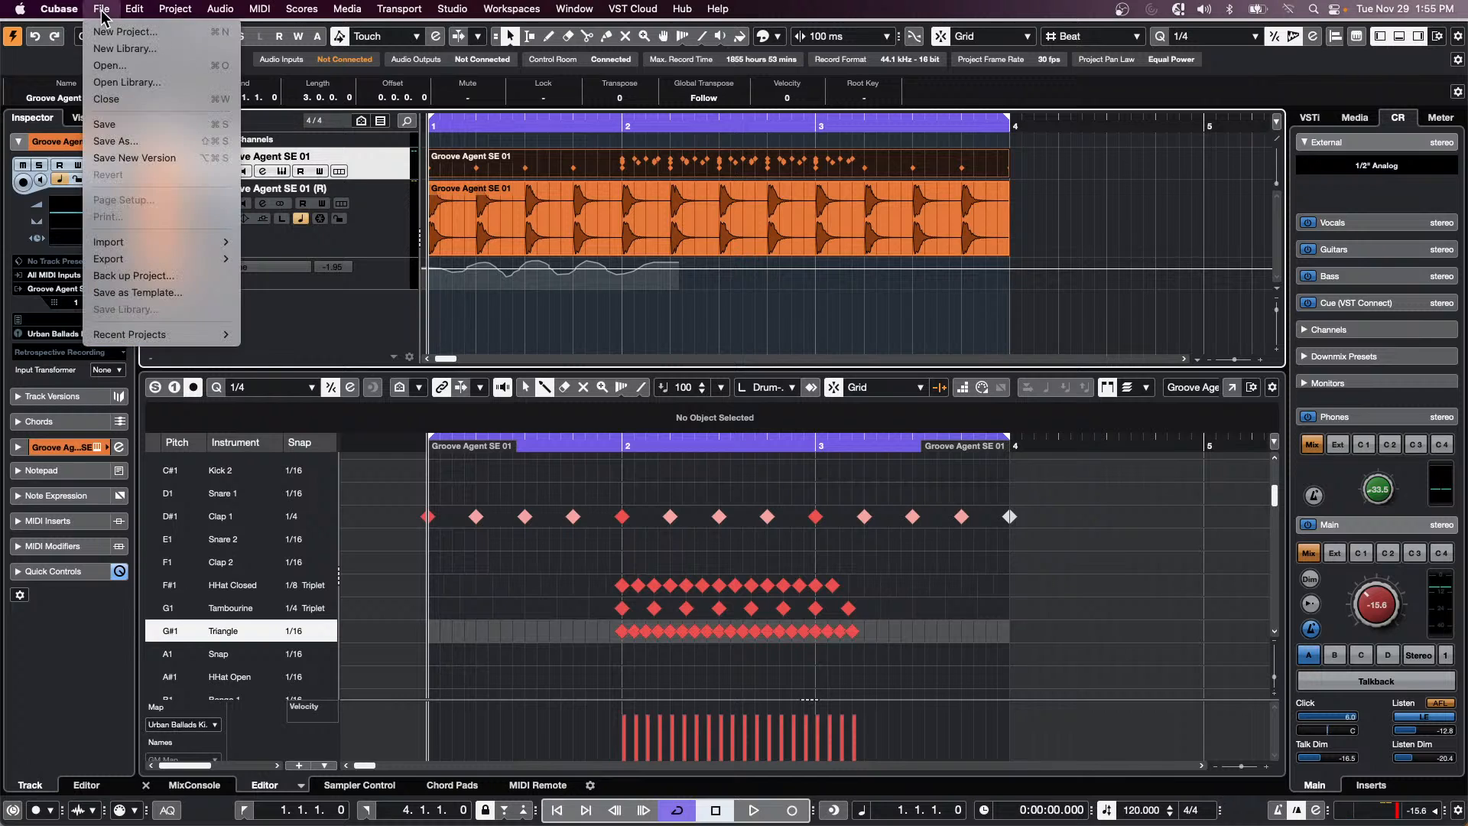
left_click(387, 227)
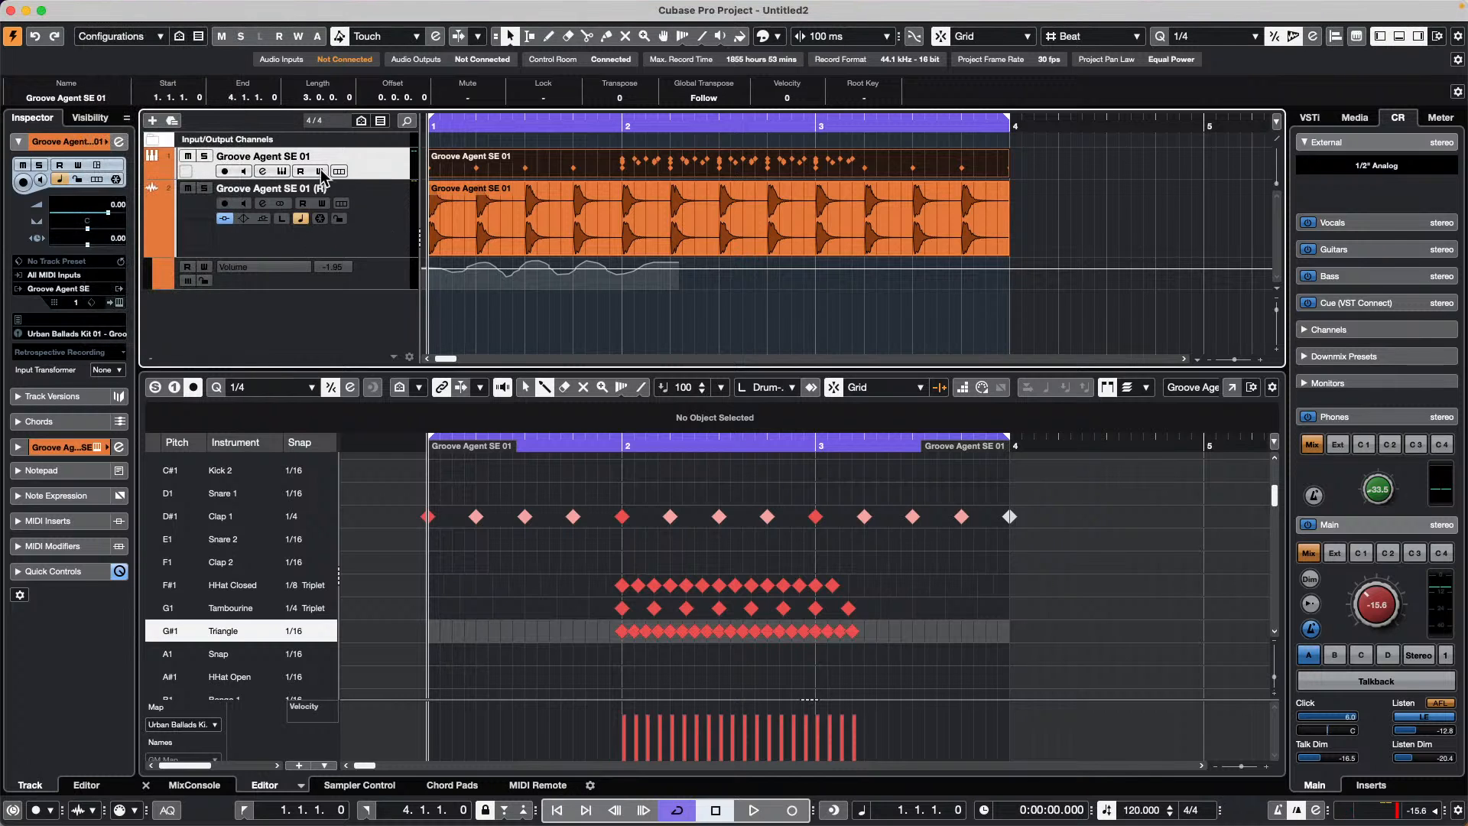
Erase the Groove Agent SE 01 MIDI part and enable recording and monitoring on the Groove Agent SE 01 (R) track
right_click(496, 191)
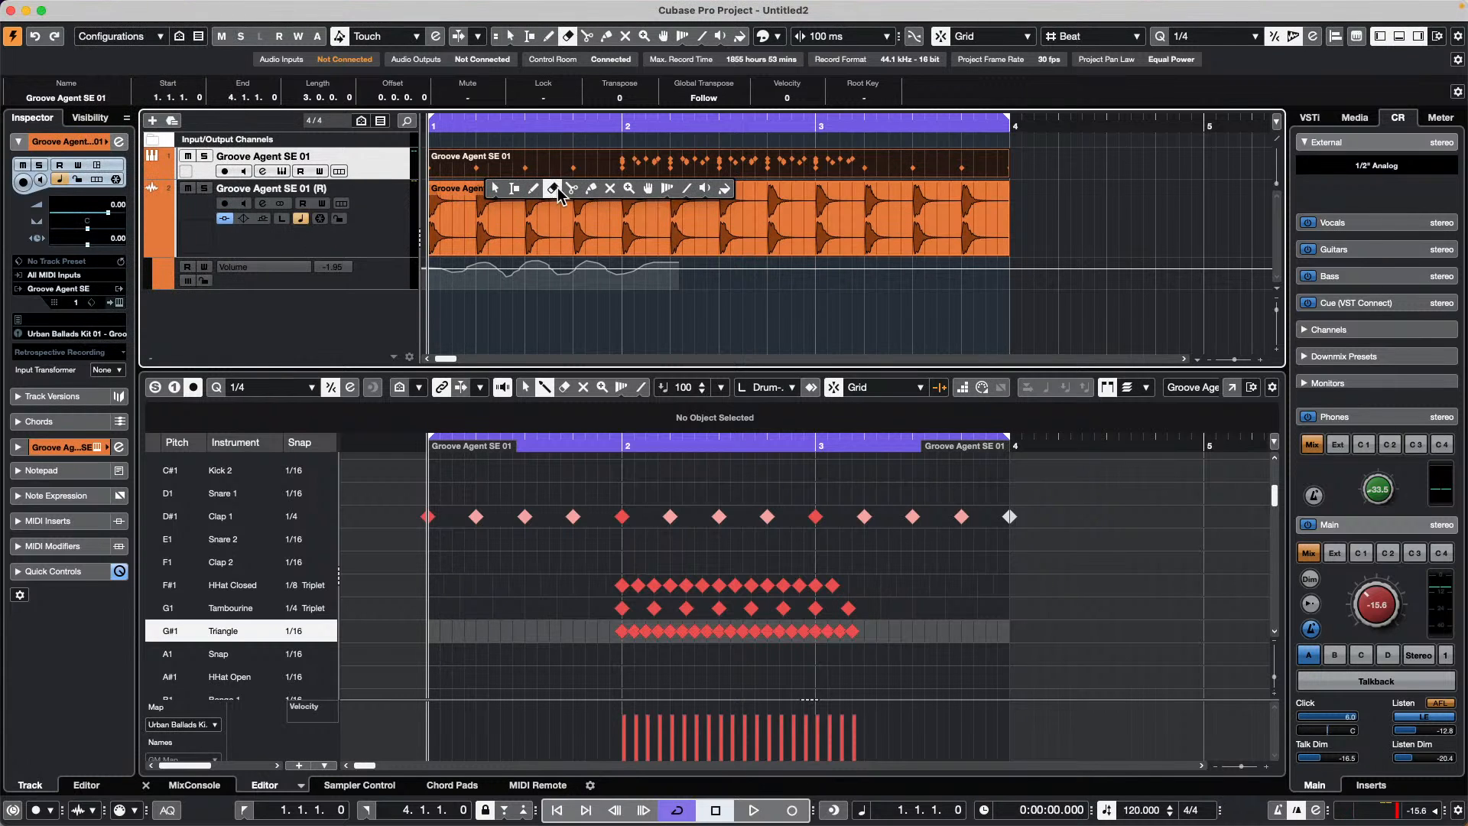
left_click(560, 163)
left_click(224, 202)
left_click(244, 203)
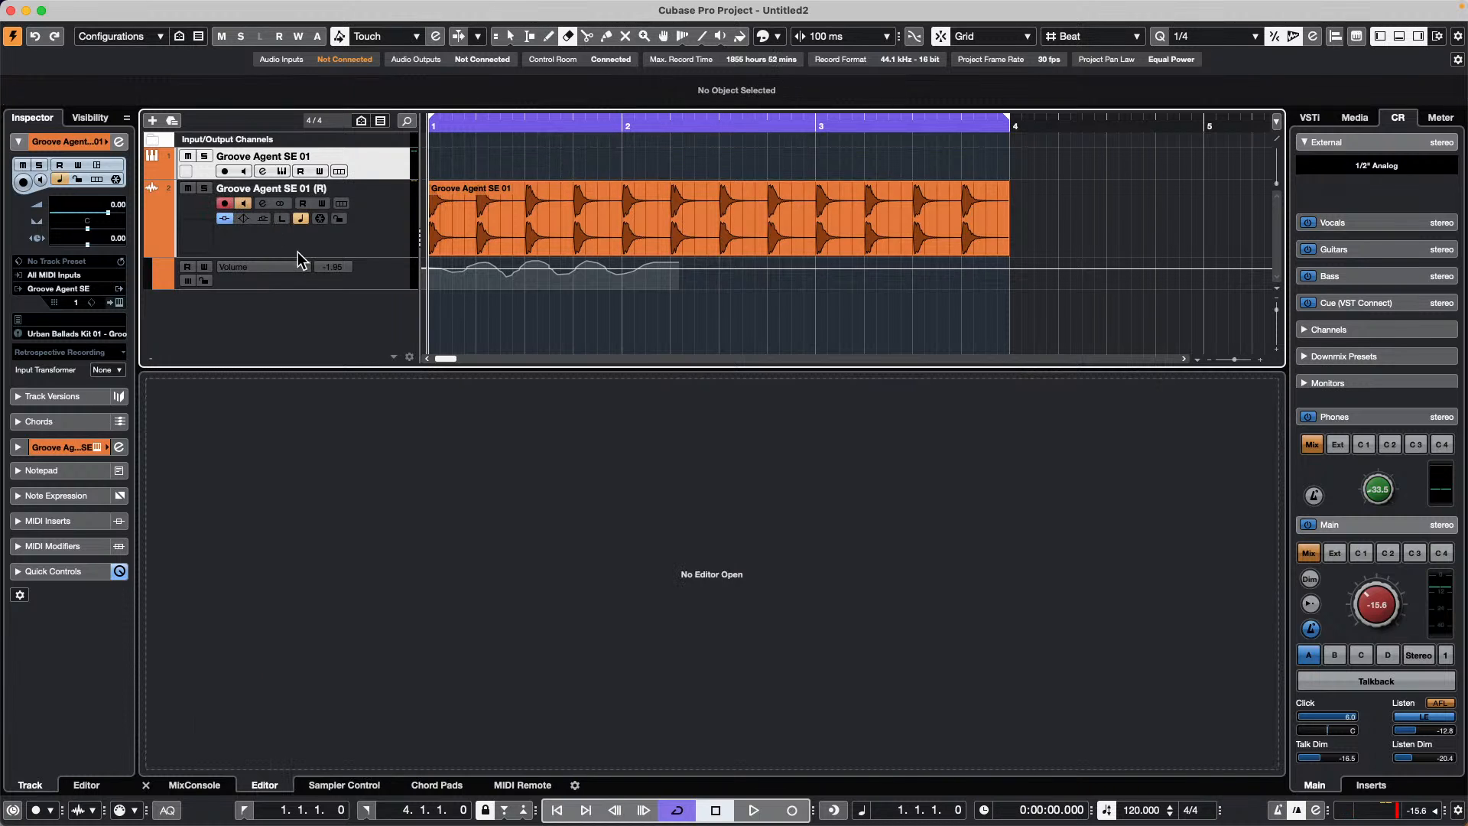
Export an audio mixdown of the Stereo output with After Export set to Create Audio Track
left_click(102, 8)
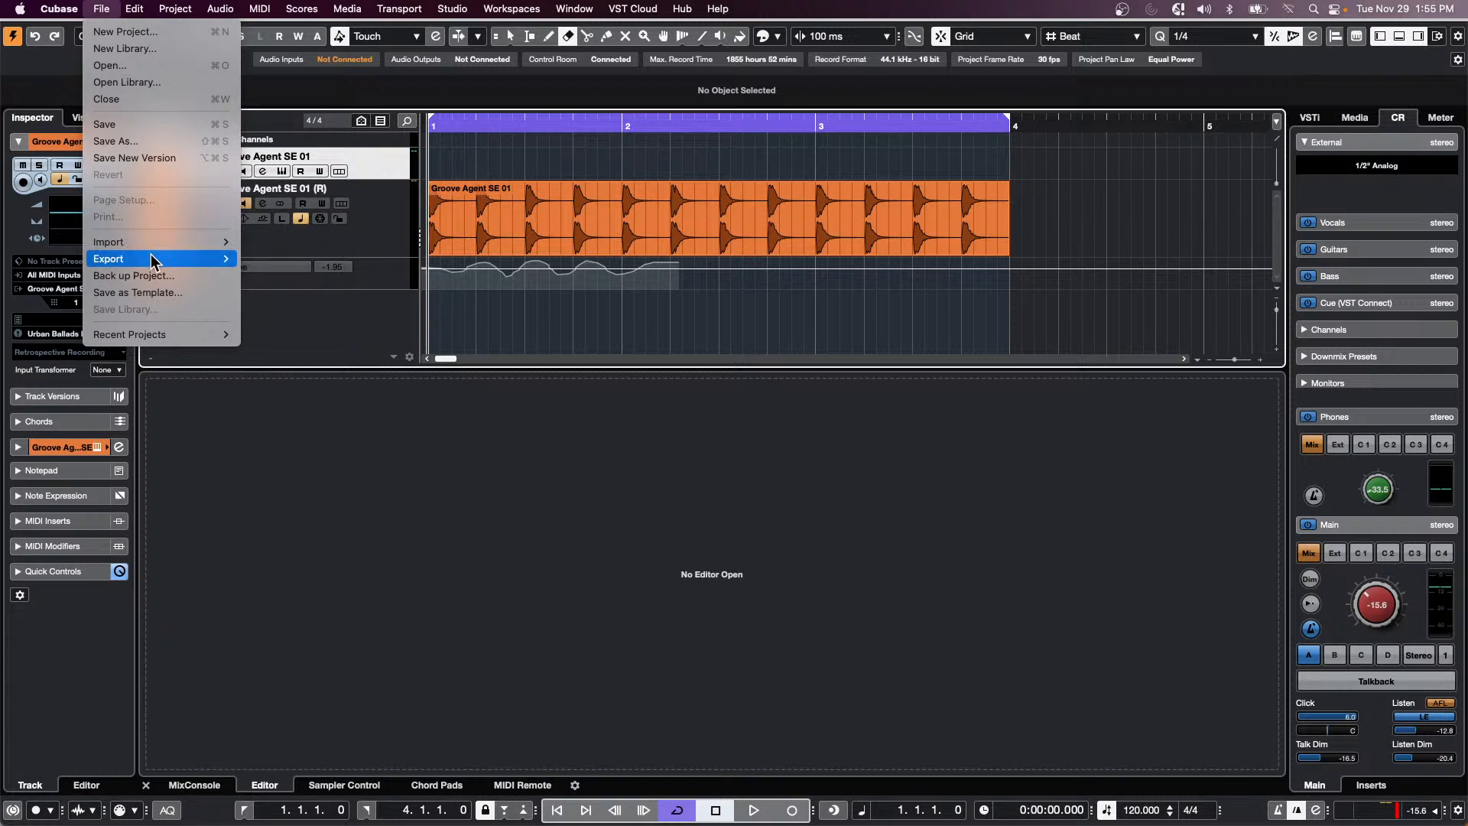
mouse_move(153, 260)
left_click(337, 258)
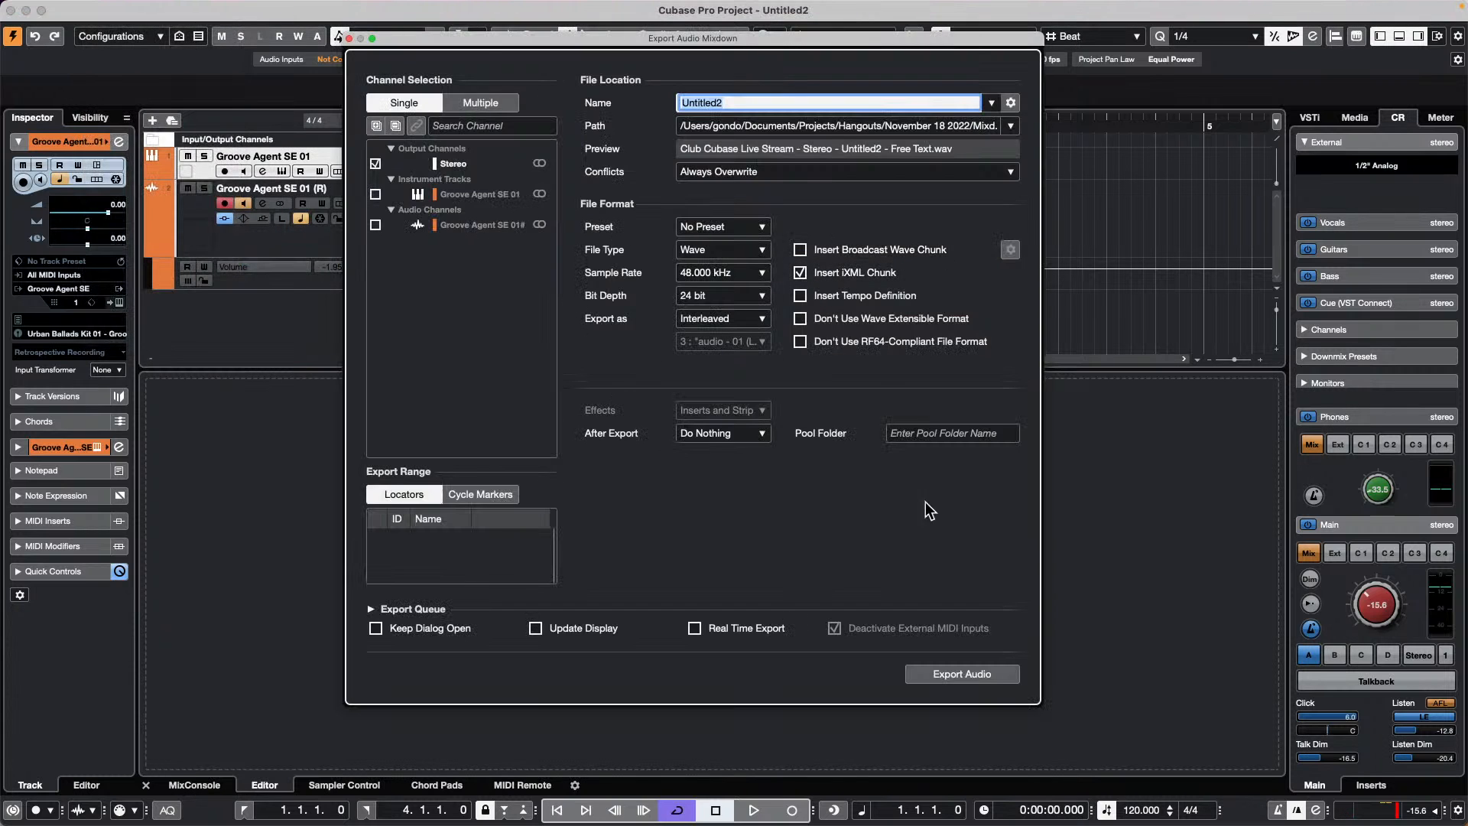
left_click(738, 433)
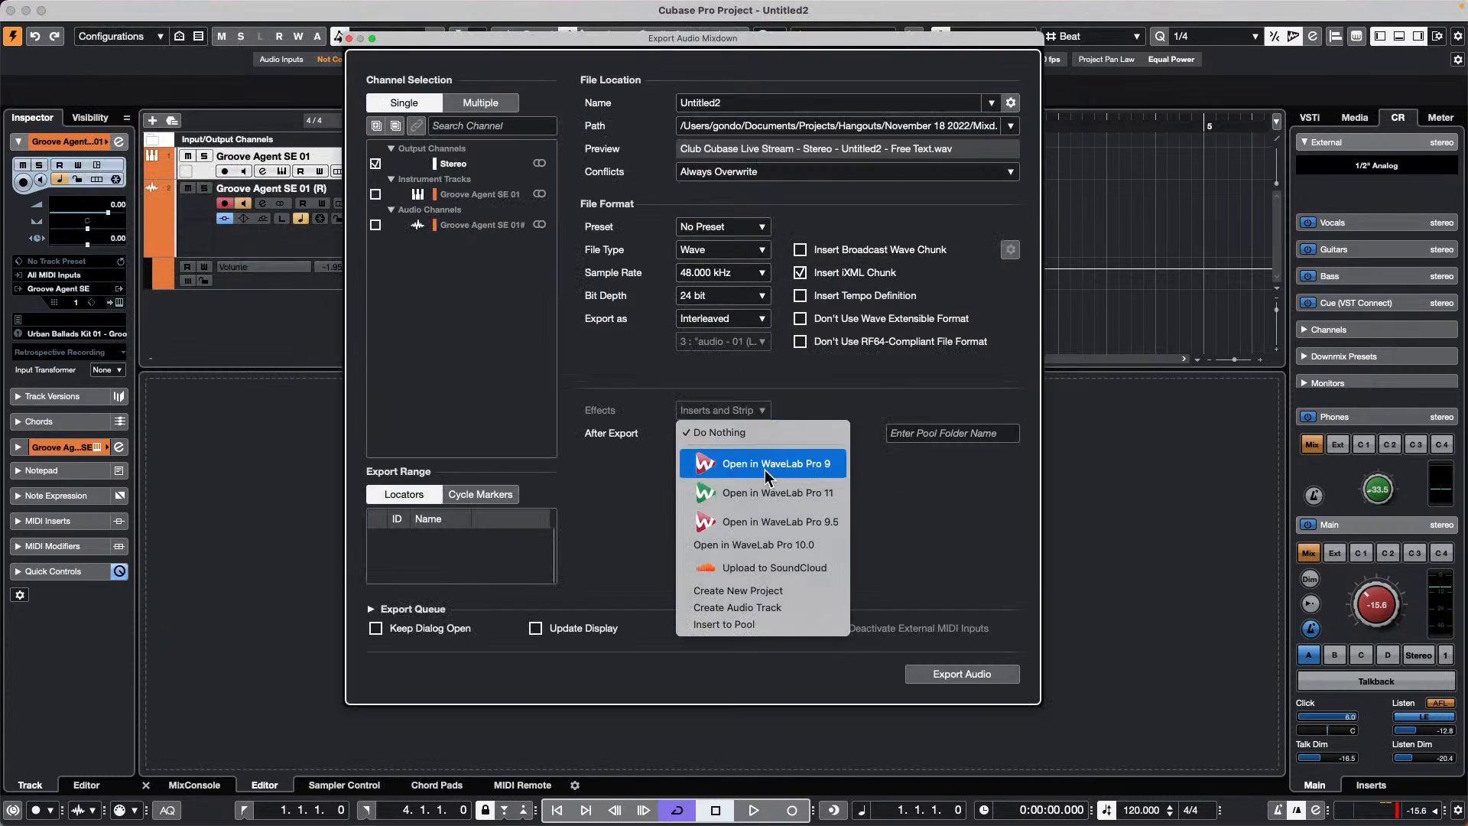
left_click(805, 608)
left_click(979, 680)
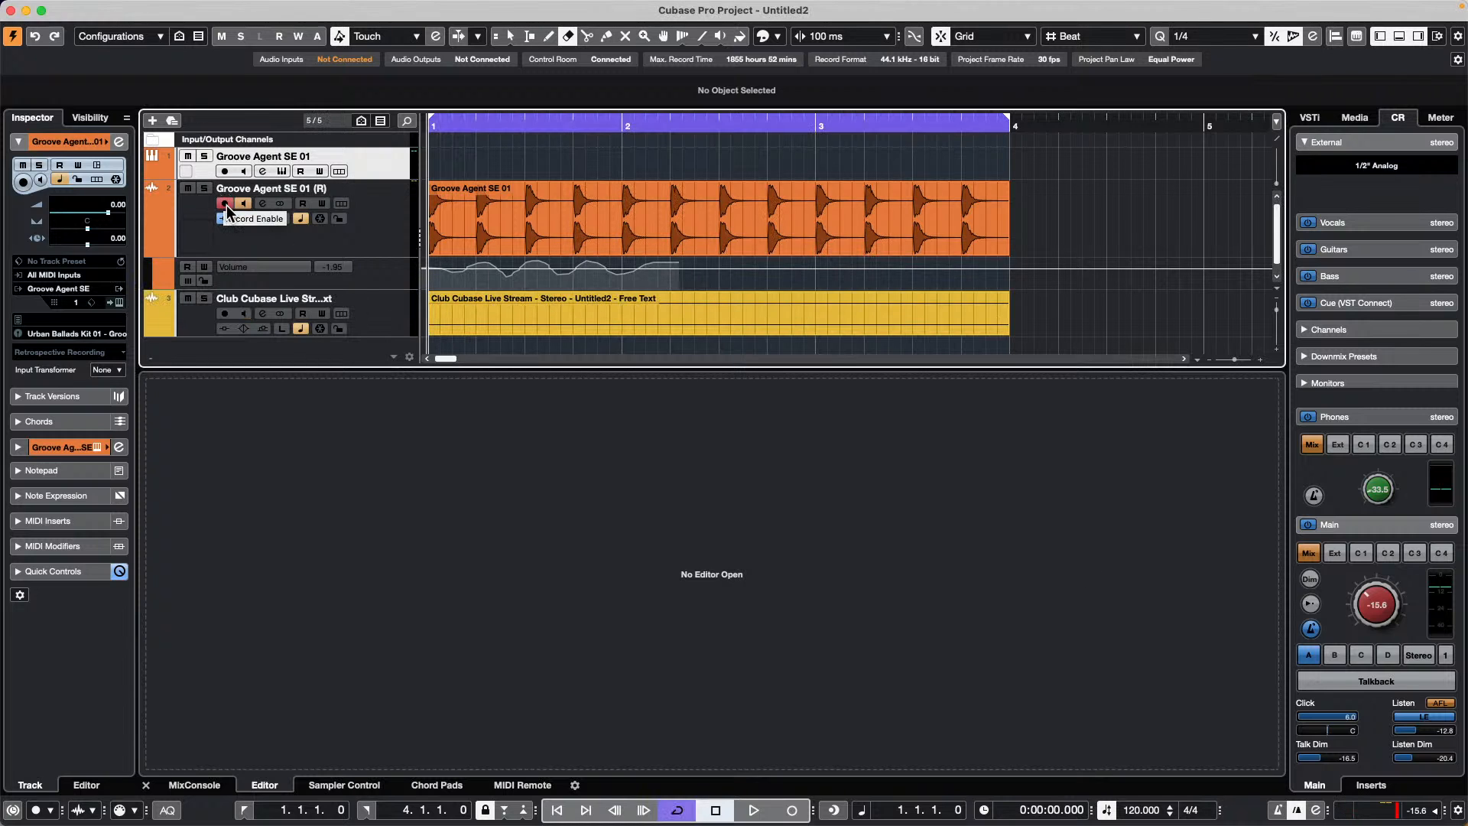
Undo the added mixdown track and turn off record enable and monitoring on the Groove Agent SE 01 (R) track
left_click(392, 246)
mouse_move(23, 8)
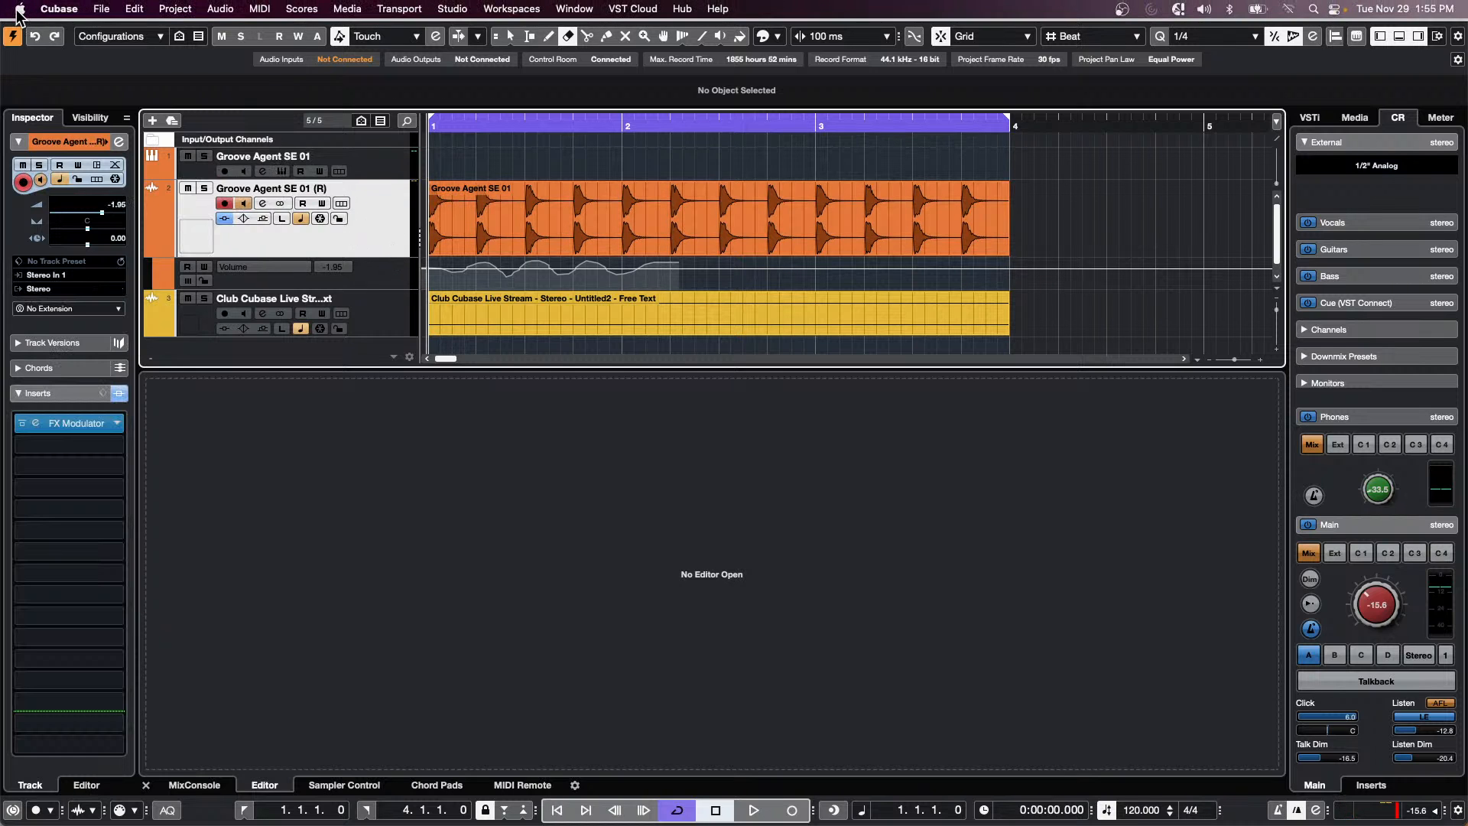
key("super+z")
left_click(225, 204)
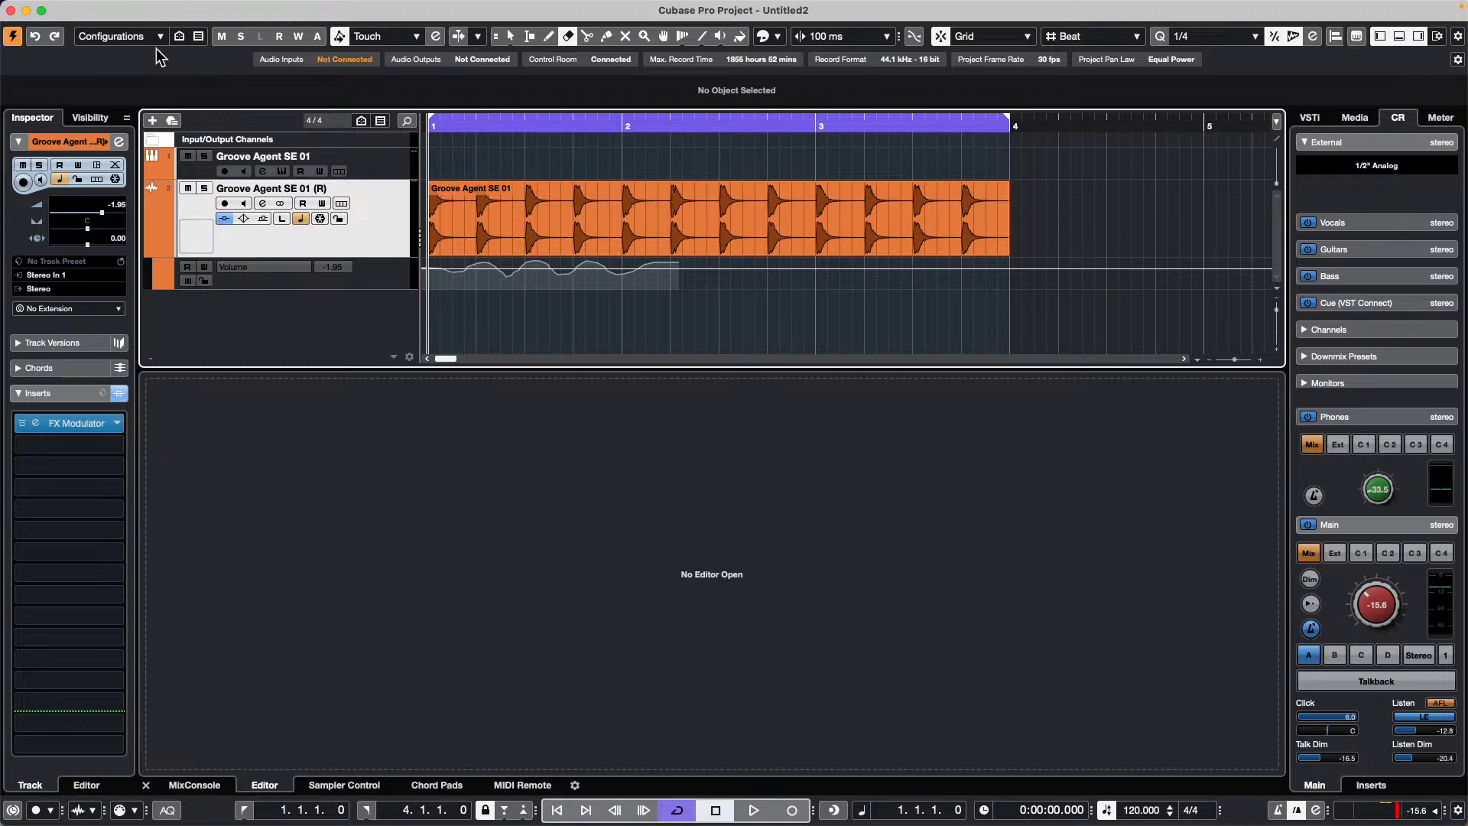
Export the Stereo output mixdown to a new audio track again, with the (R) track's monitoring off
mouse_move(173, 4)
left_click(101, 8)
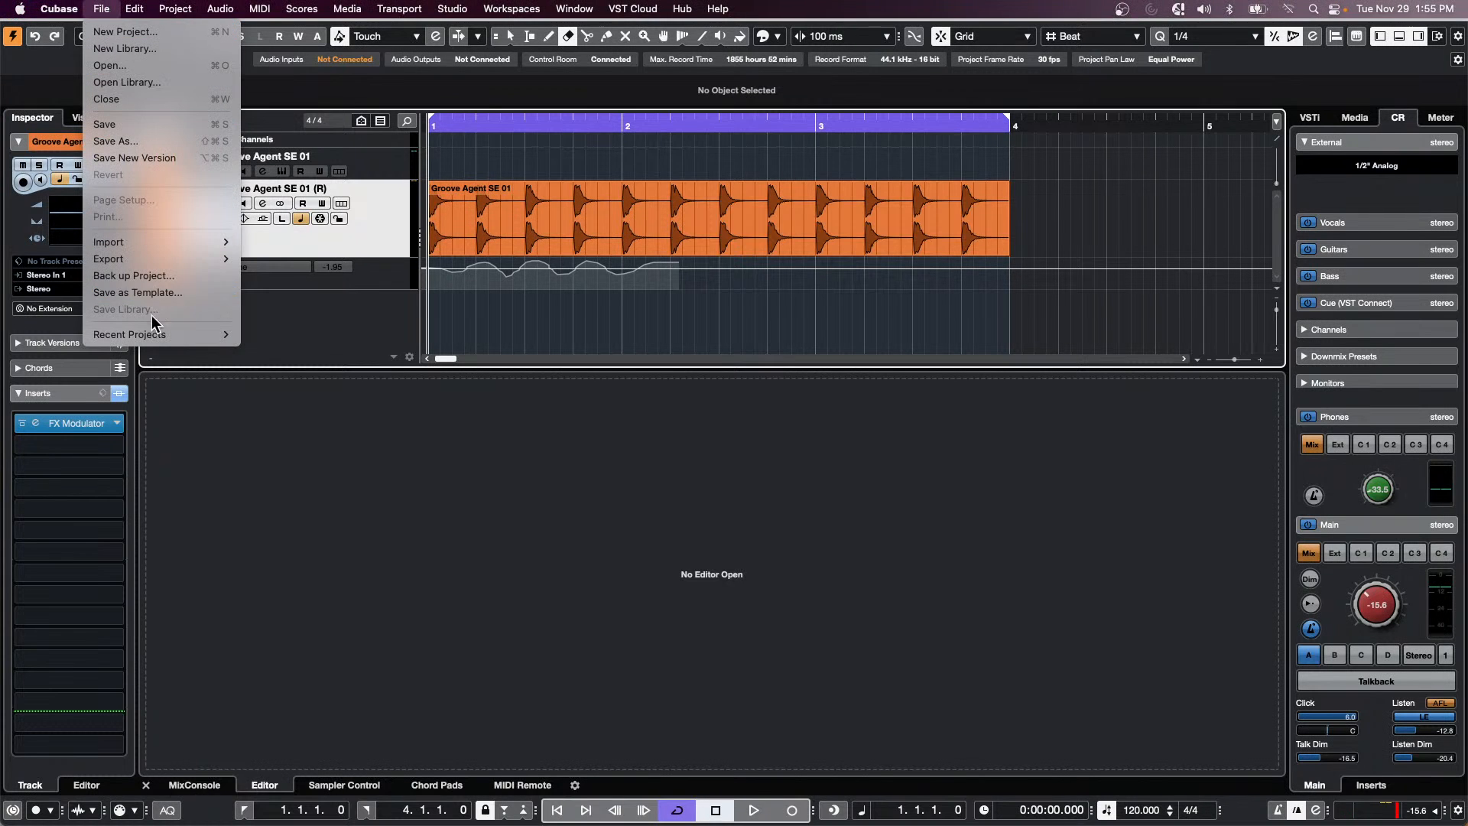
mouse_move(153, 259)
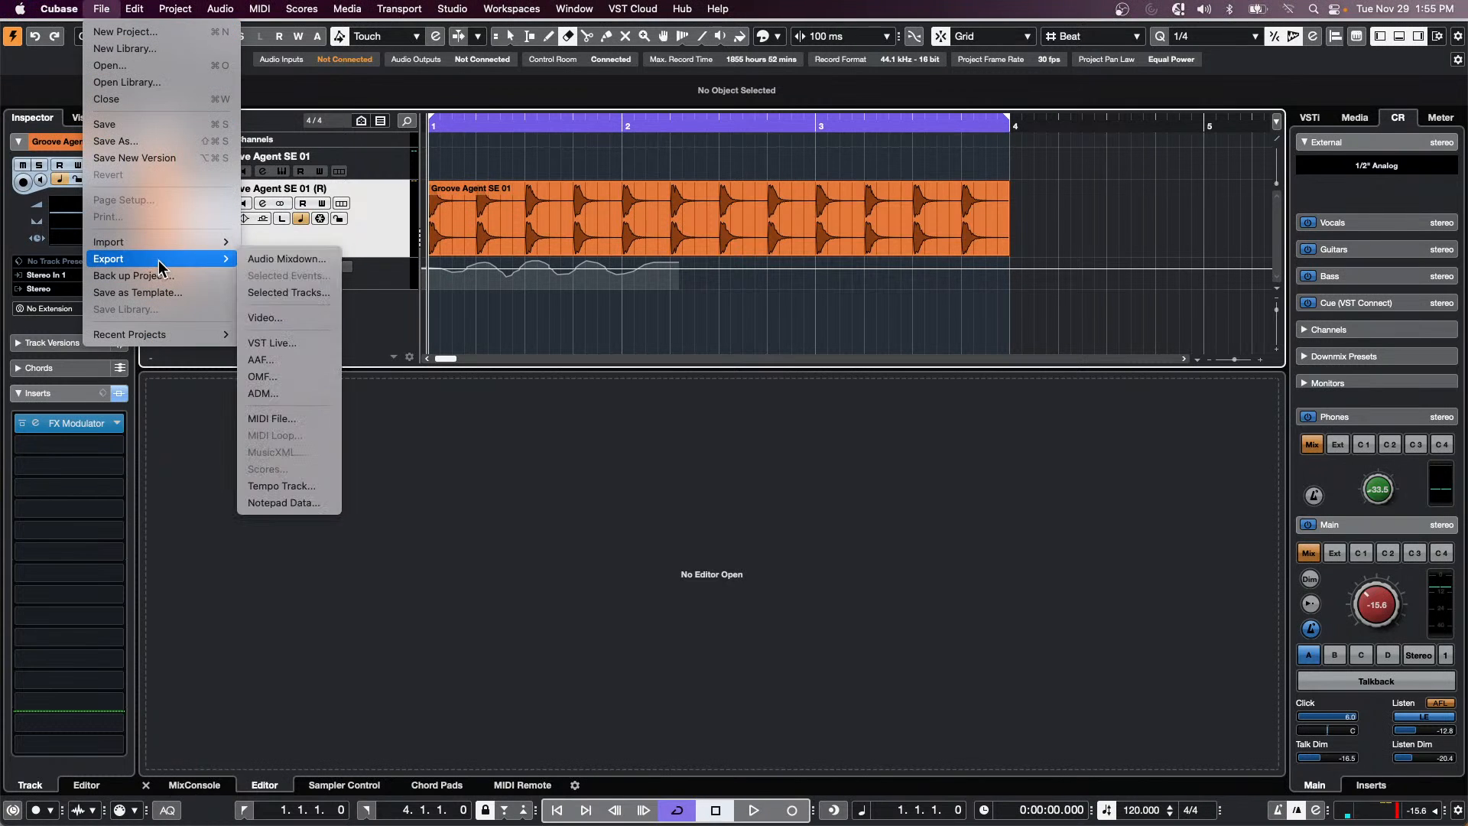
left_click(291, 256)
left_click(959, 669)
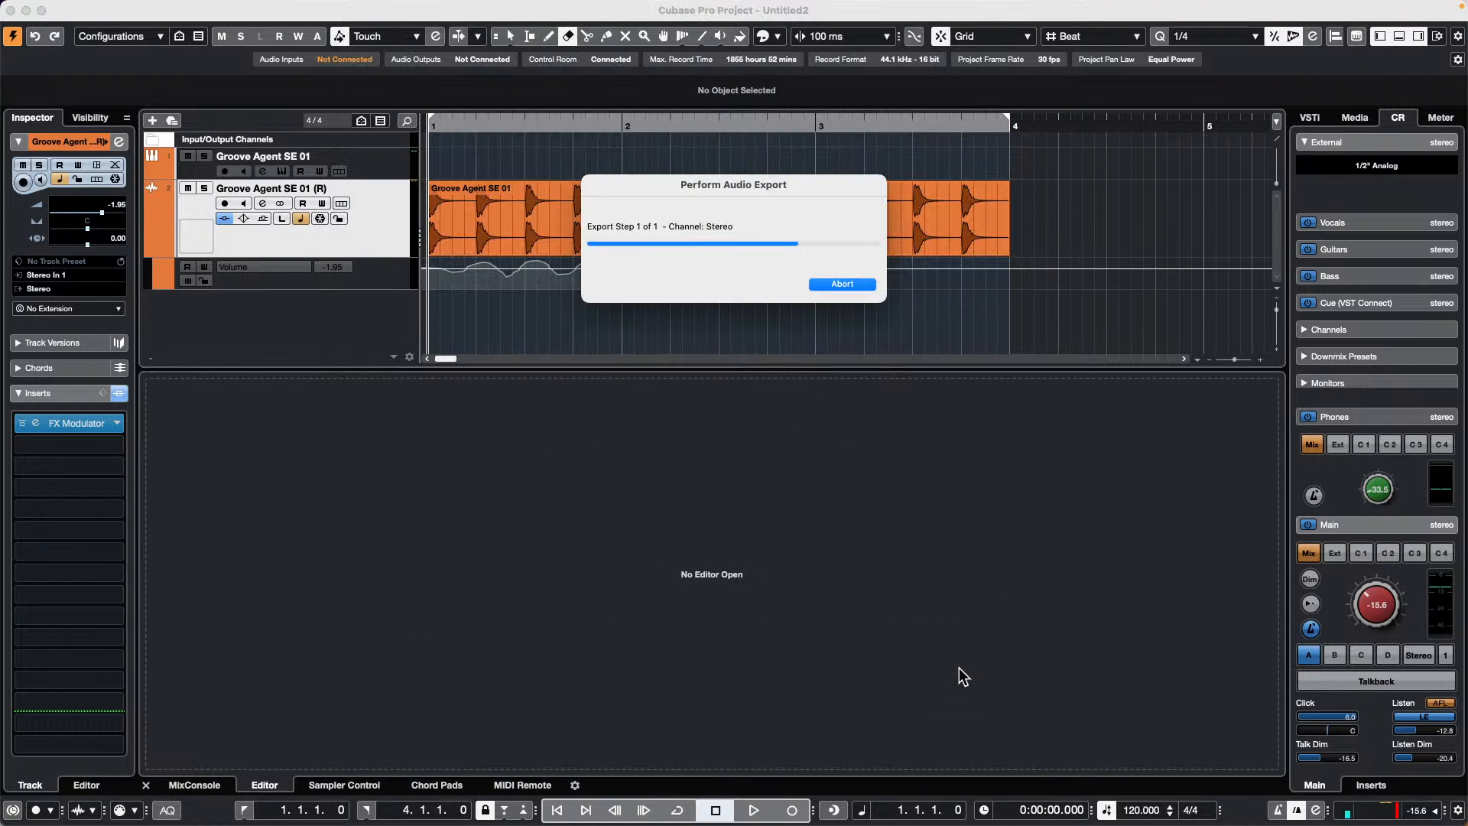
left_click(929, 280)
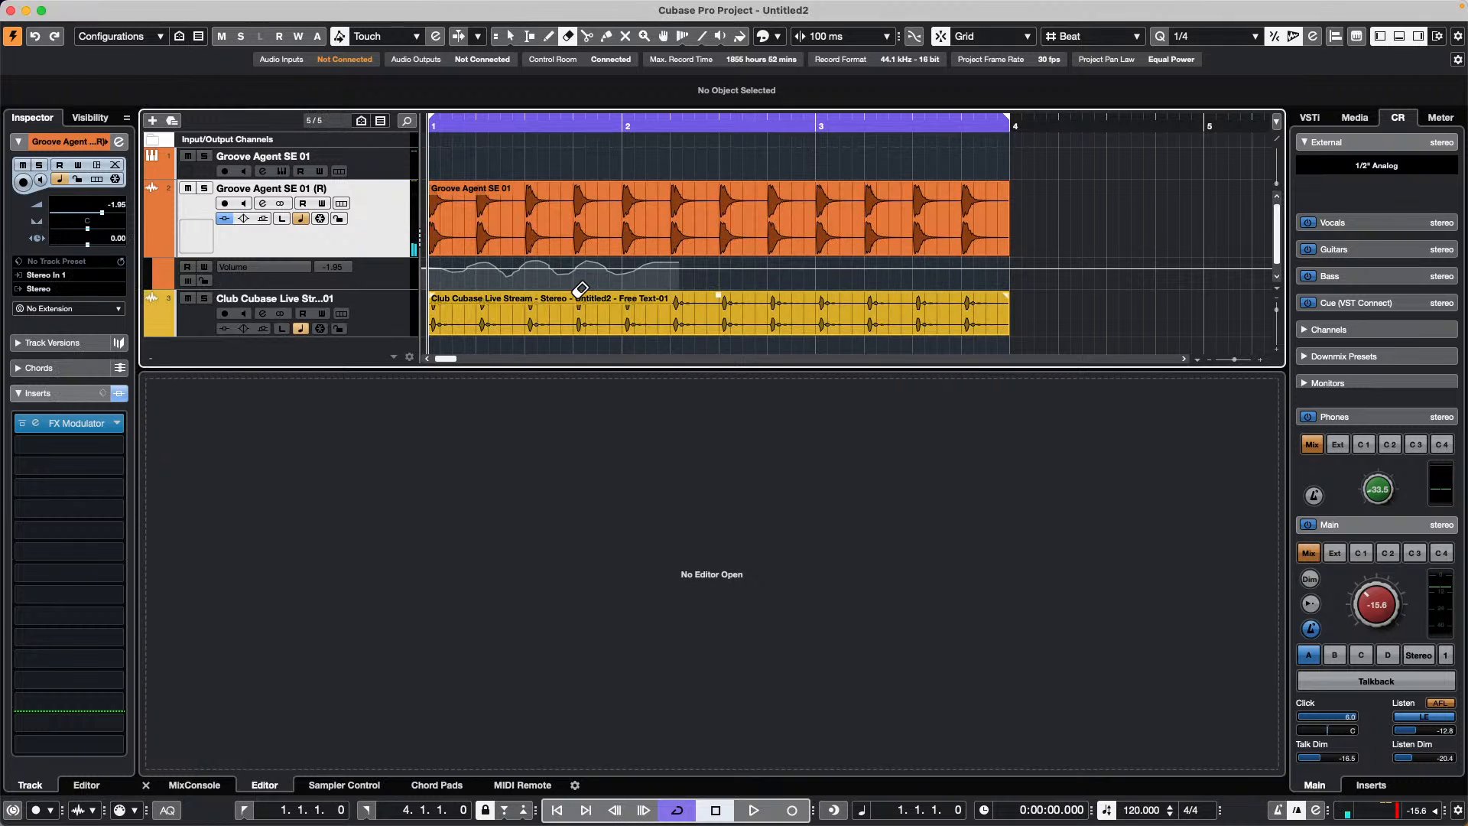
Undo the second mixdown track and restore the erased Groove Agent SE 01 MIDI part
key("super+z")
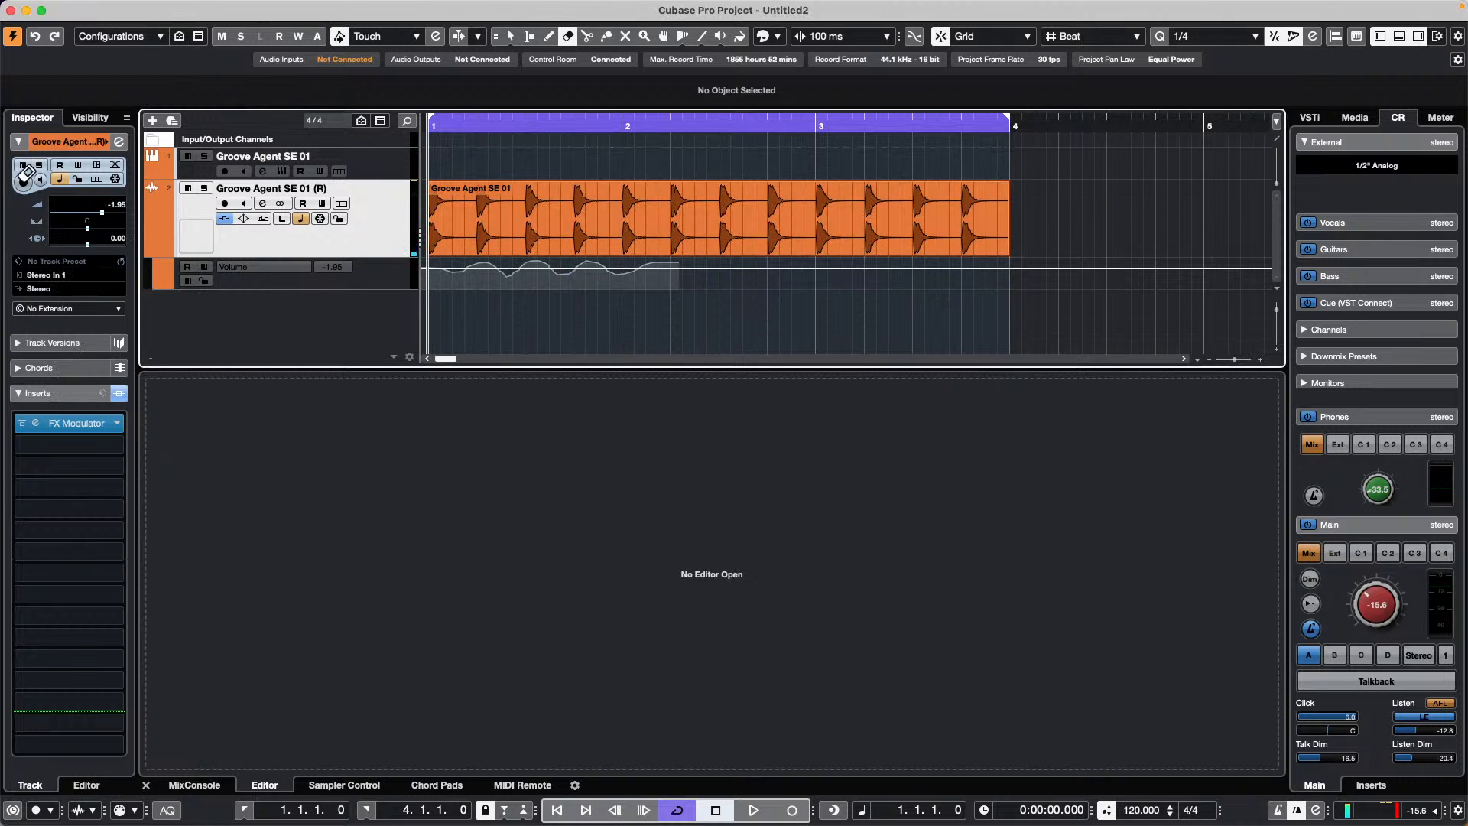
left_click(225, 204)
left_click(224, 204)
key("super+z")
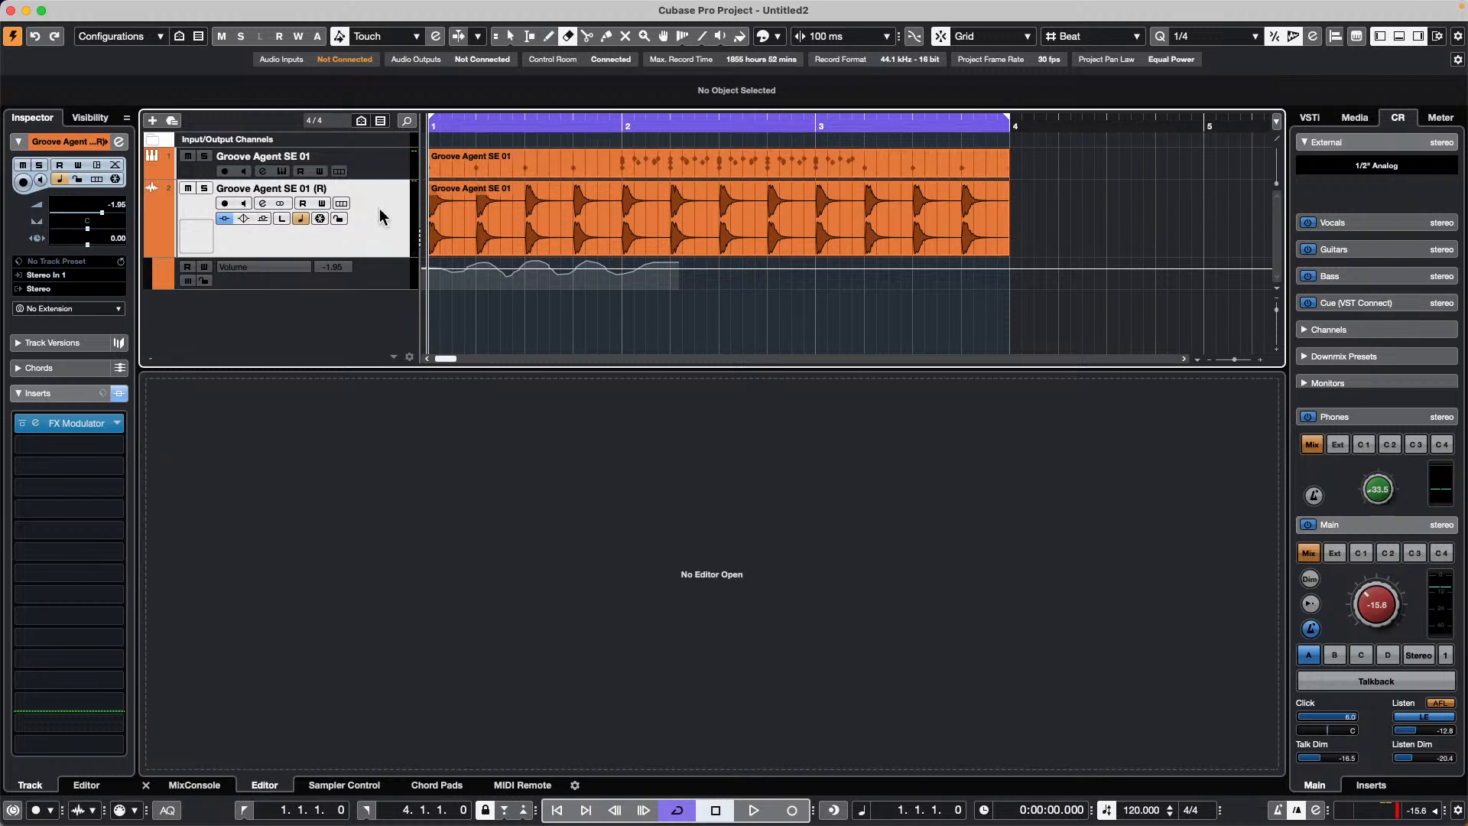
Open the Groove Agent SE 01 MIDI part in the Drum Editor and delete the Clap 1 note on beat 2 of bar 2
key("1")
double_click(614, 164)
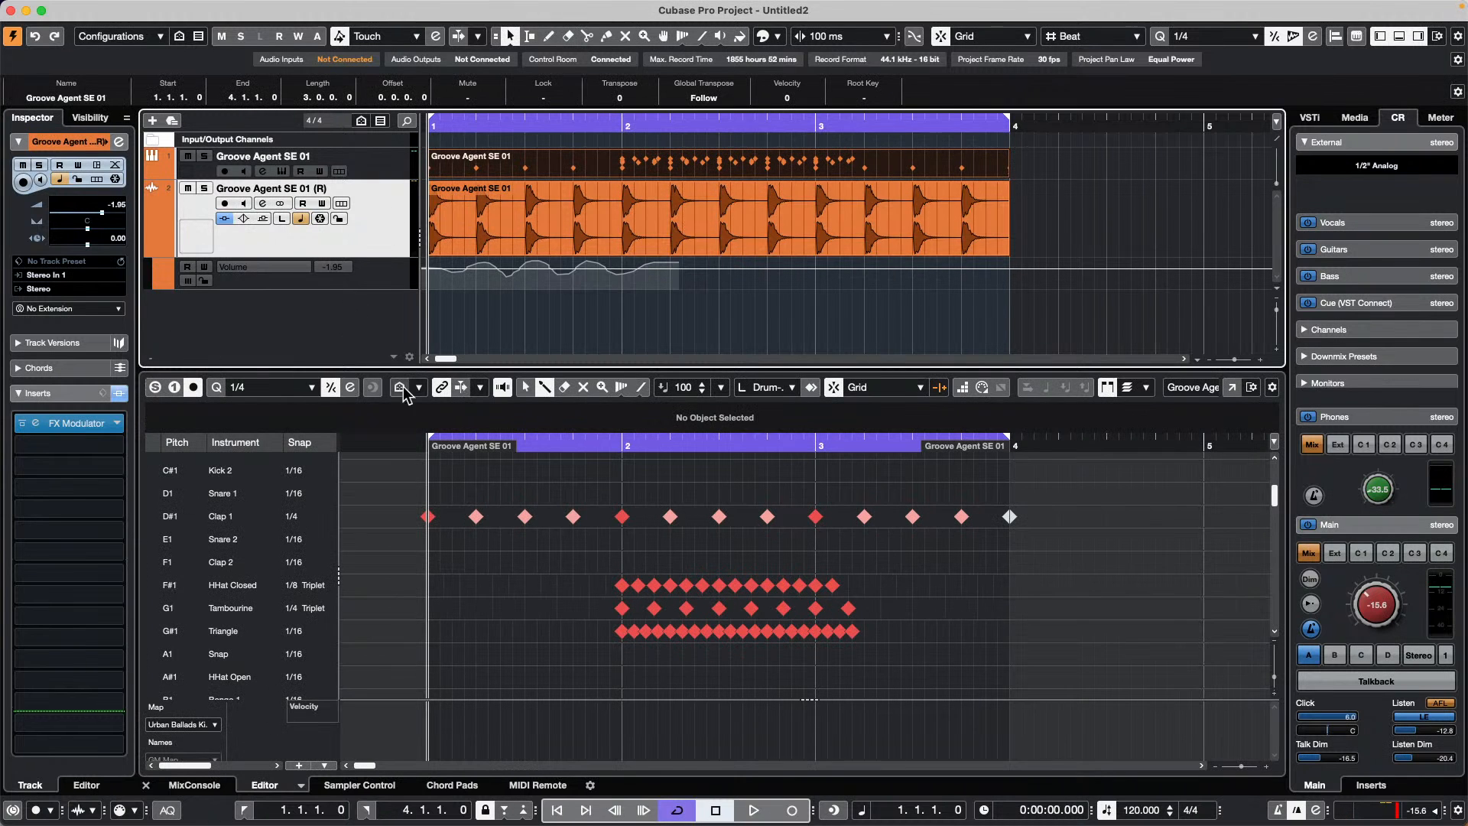
right_click(698, 533)
left_click(692, 529)
double_click(670, 520)
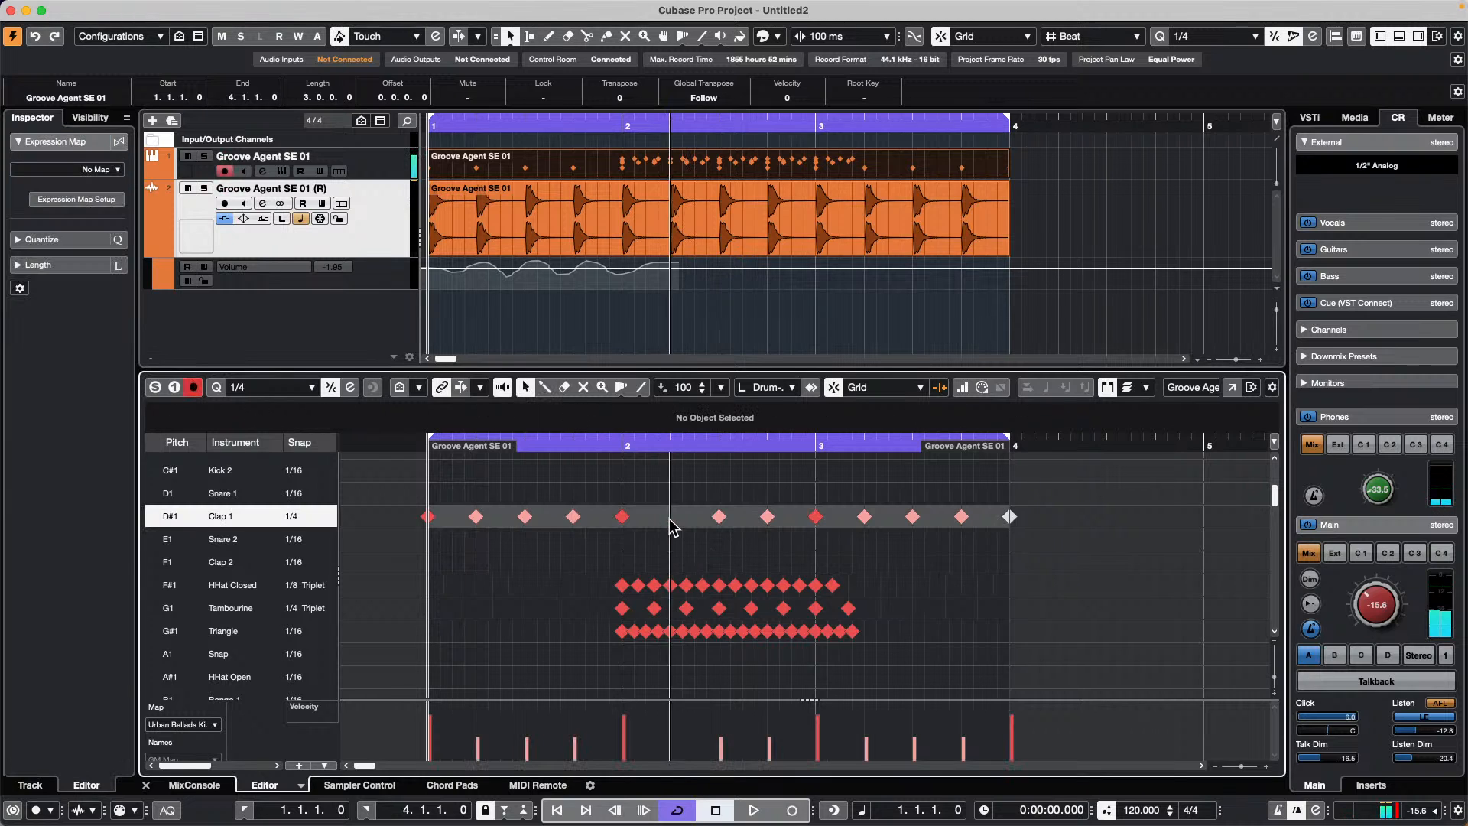
left_click(719, 518)
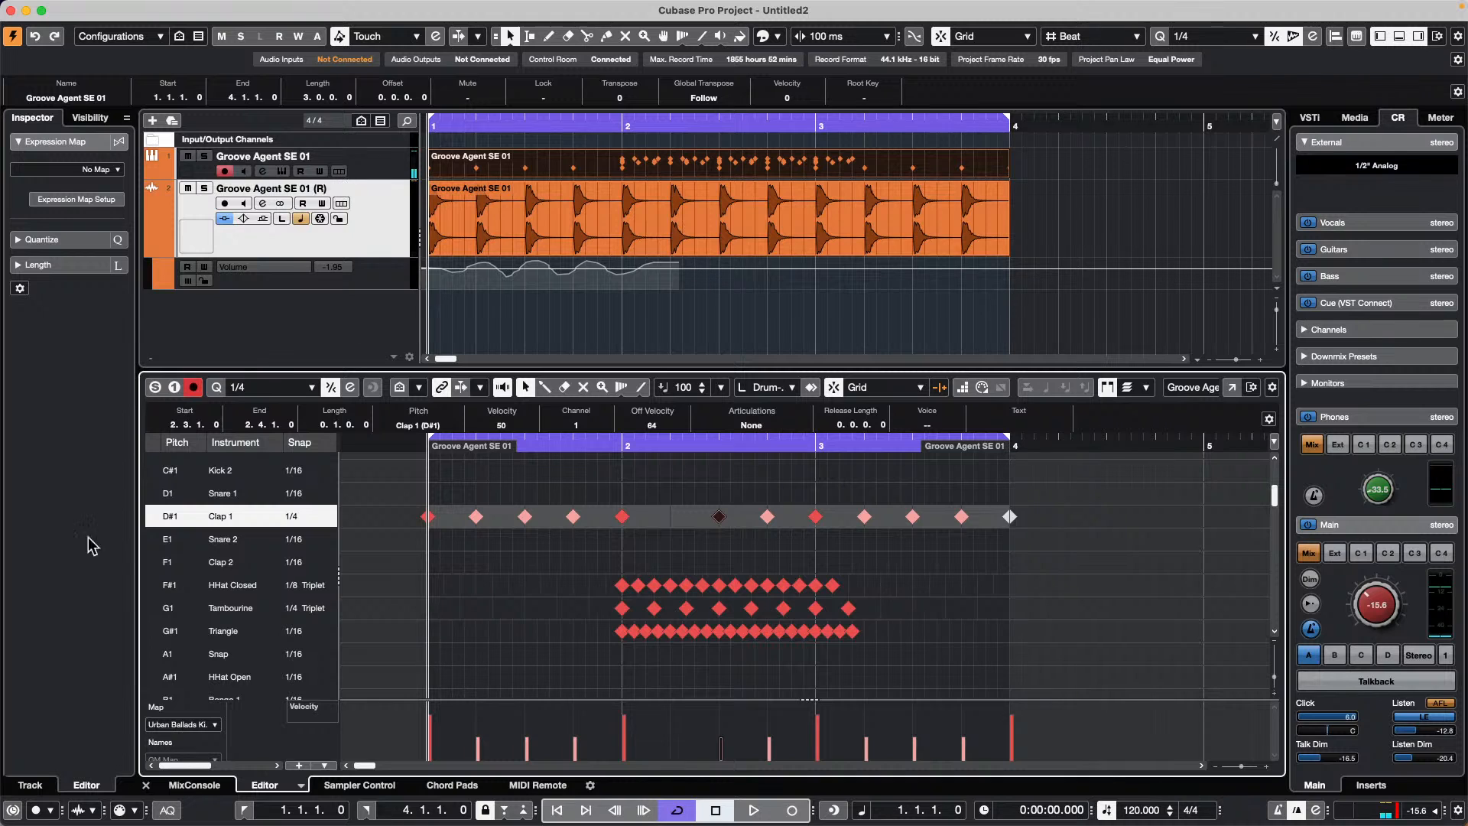
Show the MIDI part in the Key Editor and select the Clap 1 note on beat 2 of bar 3
left_click(300, 785)
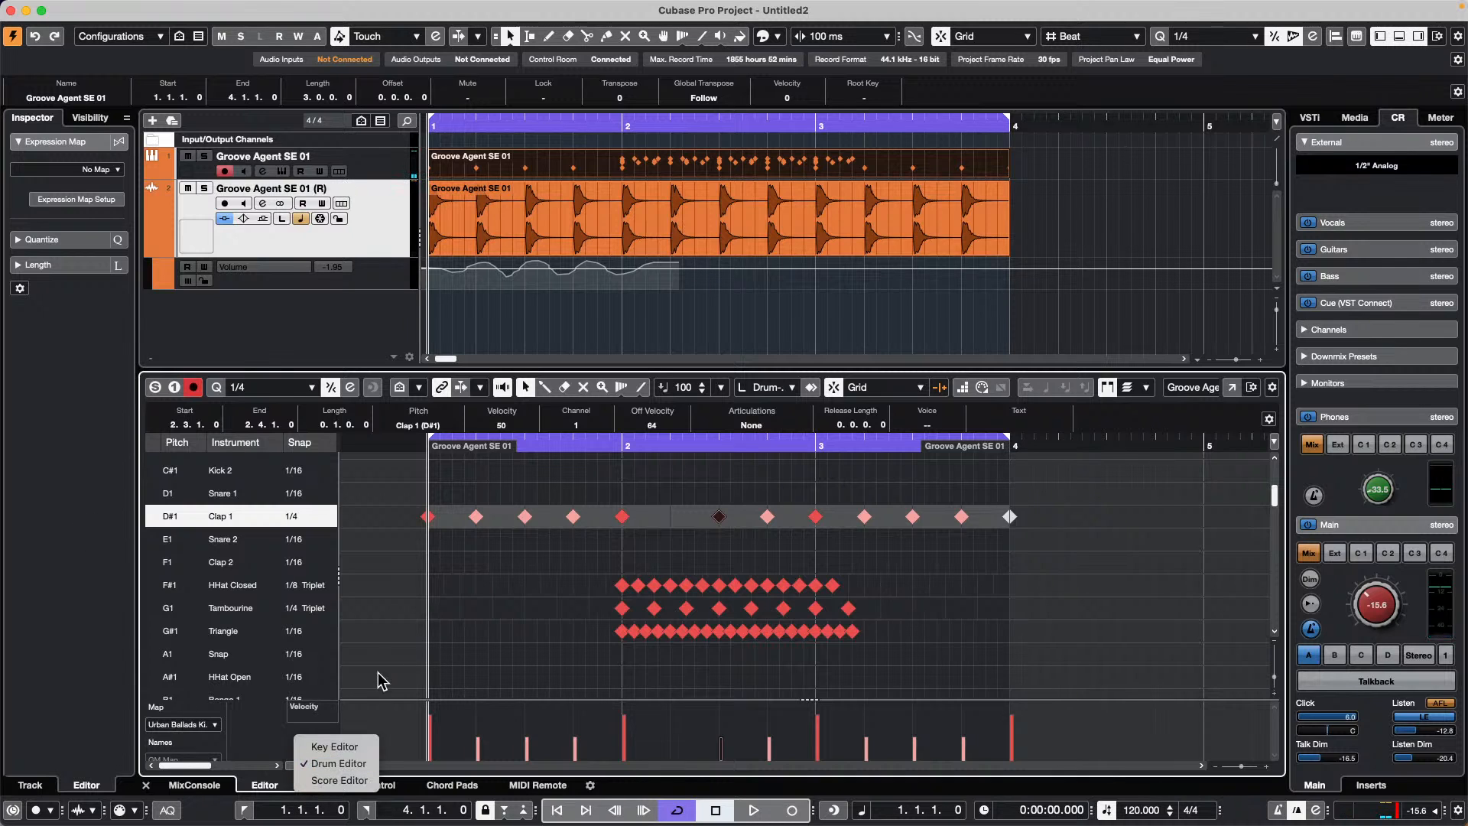
left_click(351, 749)
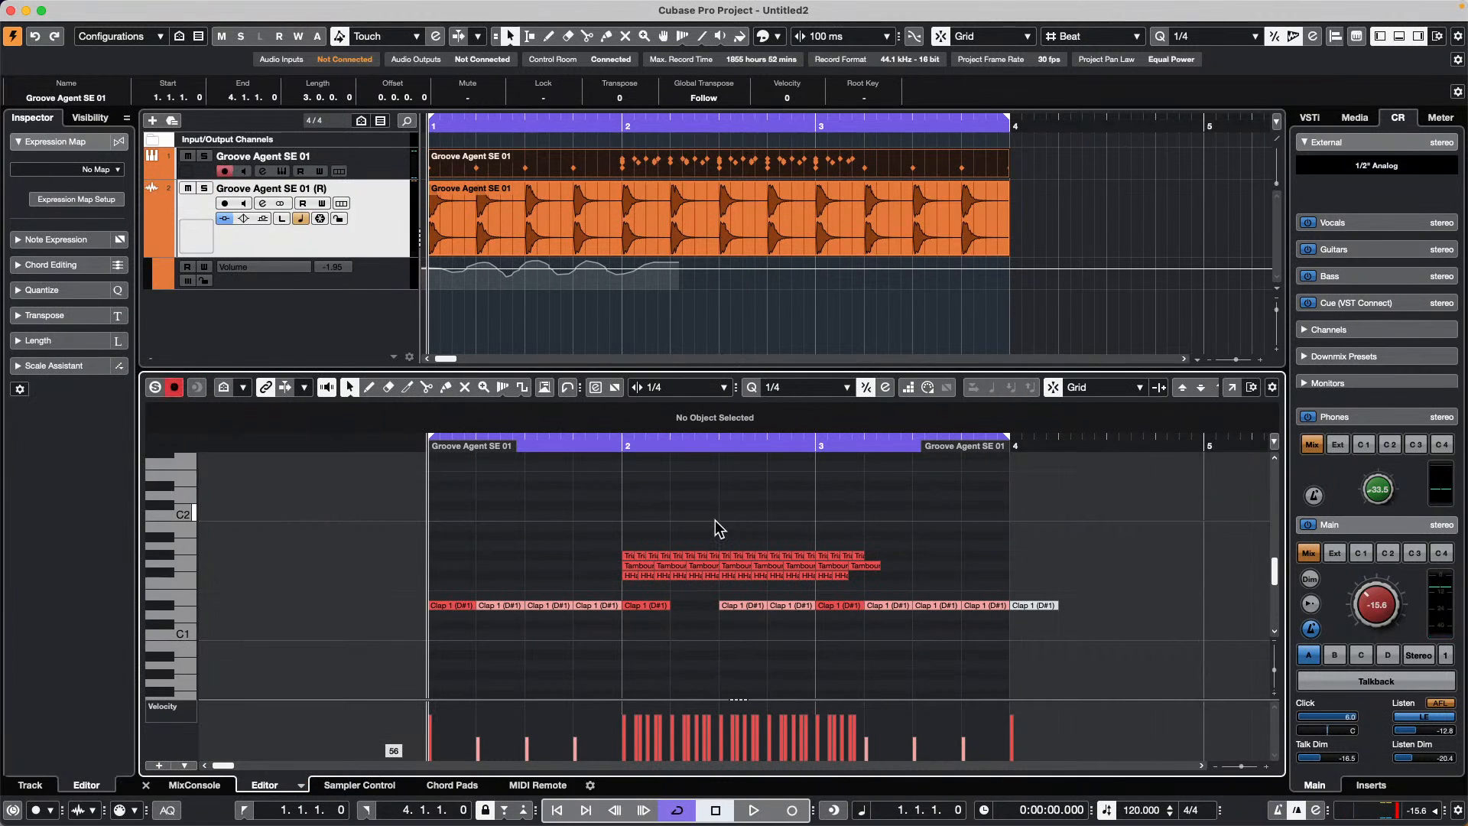
left_click(881, 607)
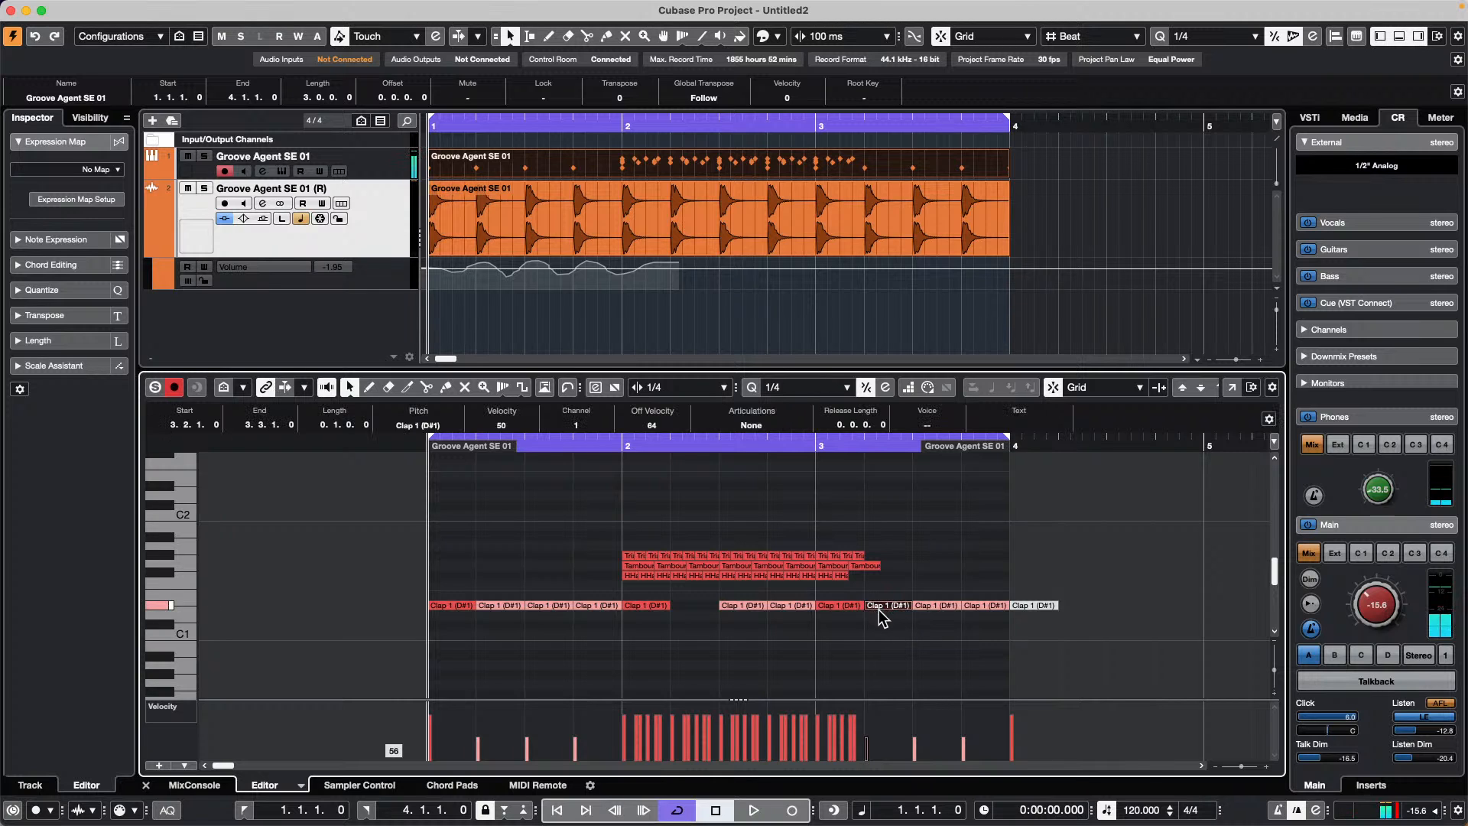
Draw Bongo 2, Crash, Bongo 3 and Bongo 1 notes above the existing pattern from bar 1 beat 3 to the start of bar 3
right_click(551, 516)
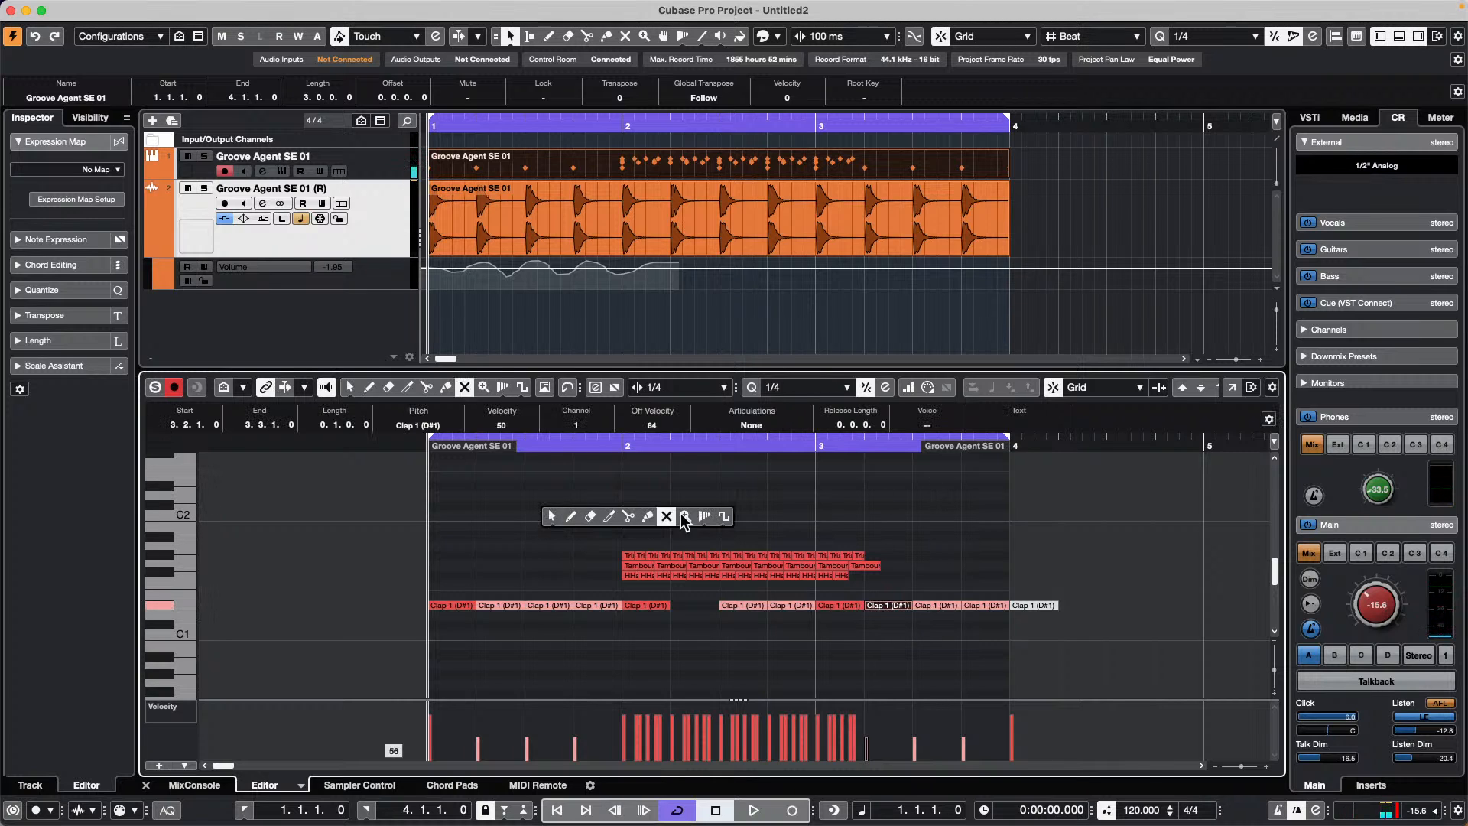
left_click(571, 516)
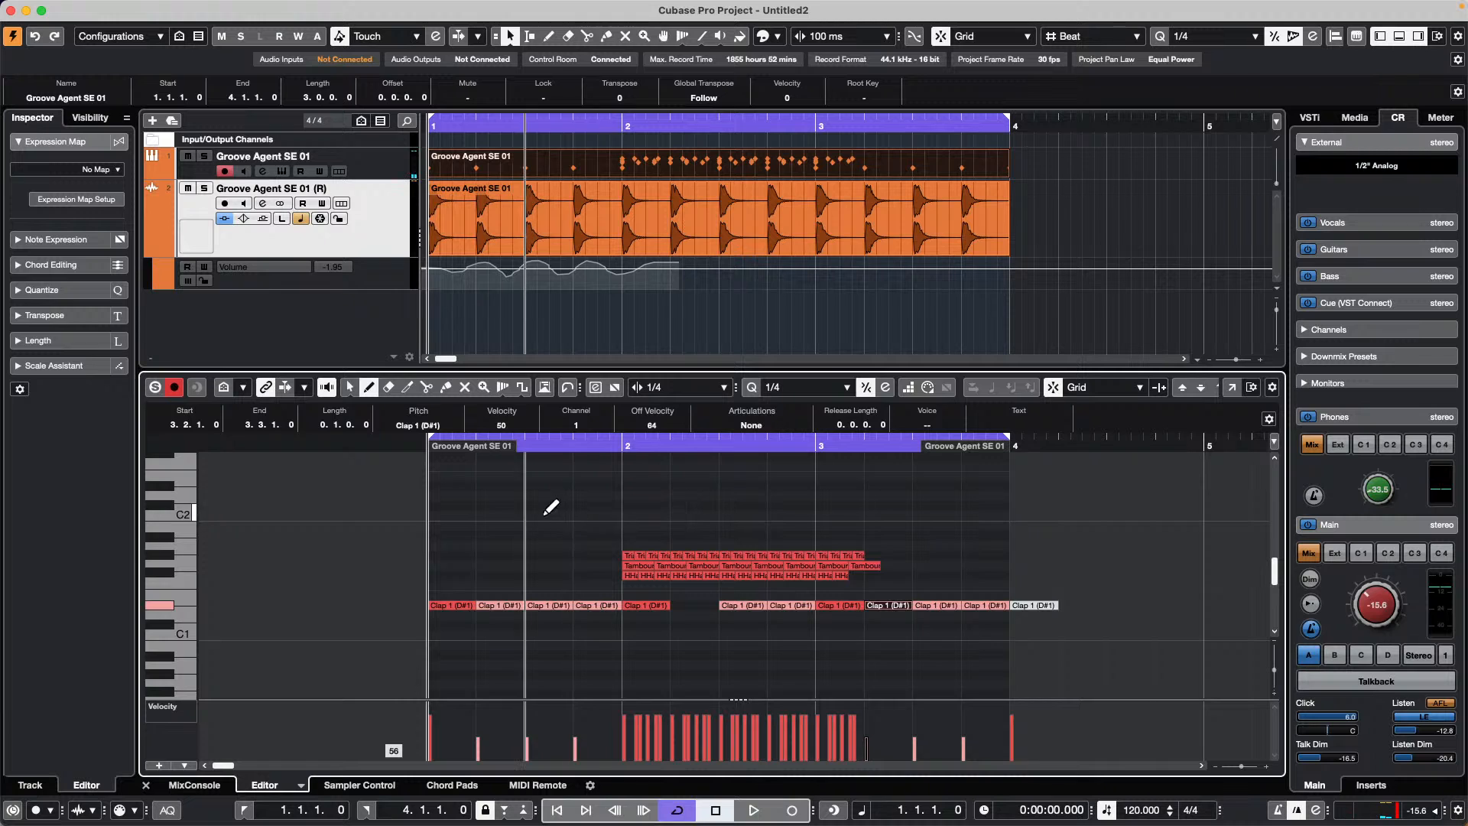
left_click(549, 516)
left_click(597, 506)
left_click(694, 497)
left_click(742, 526)
left_click(792, 526)
left_click(839, 497)
Draw HiHat Close, HiHat Open, Kick 1, Triangle and Clap notes below the Clap 1 row, plus Bongo 2 and E2 notes in bar 3
left_click_drag(578, 666, 666, 666)
left_click(739, 655)
left_click(791, 634)
left_click(840, 646)
left_click(840, 675)
left_click(887, 676)
left_click(937, 635)
left_click(937, 646)
left_click(937, 665)
left_click(937, 516)
left_click(937, 476)
right_click(948, 530)
left_click(855, 531)
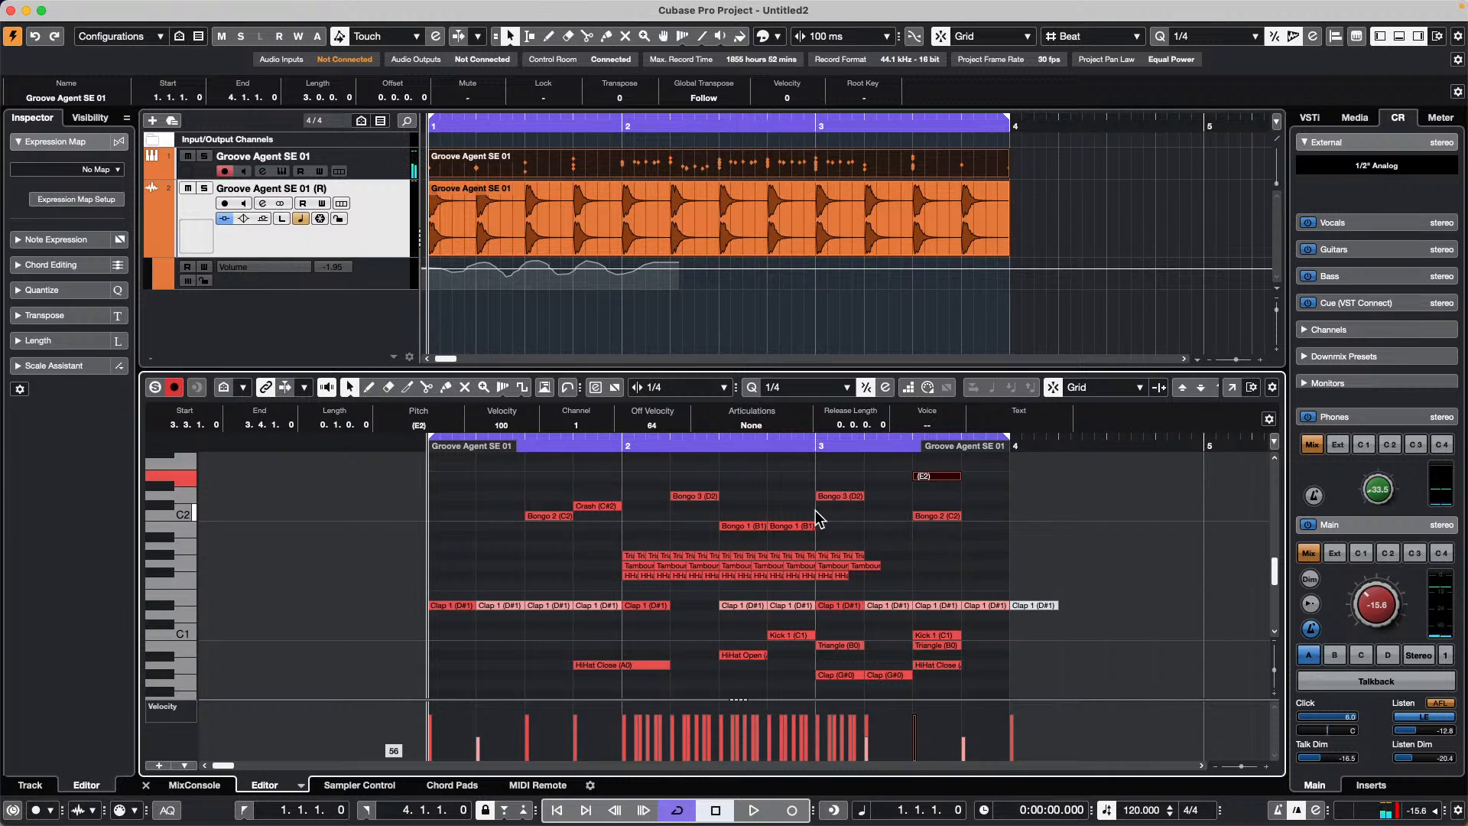
Delete the Bongo 3 notes at the start of bar 3 and on beat 2 of bar 2, and undo both deletions
left_click(839, 498)
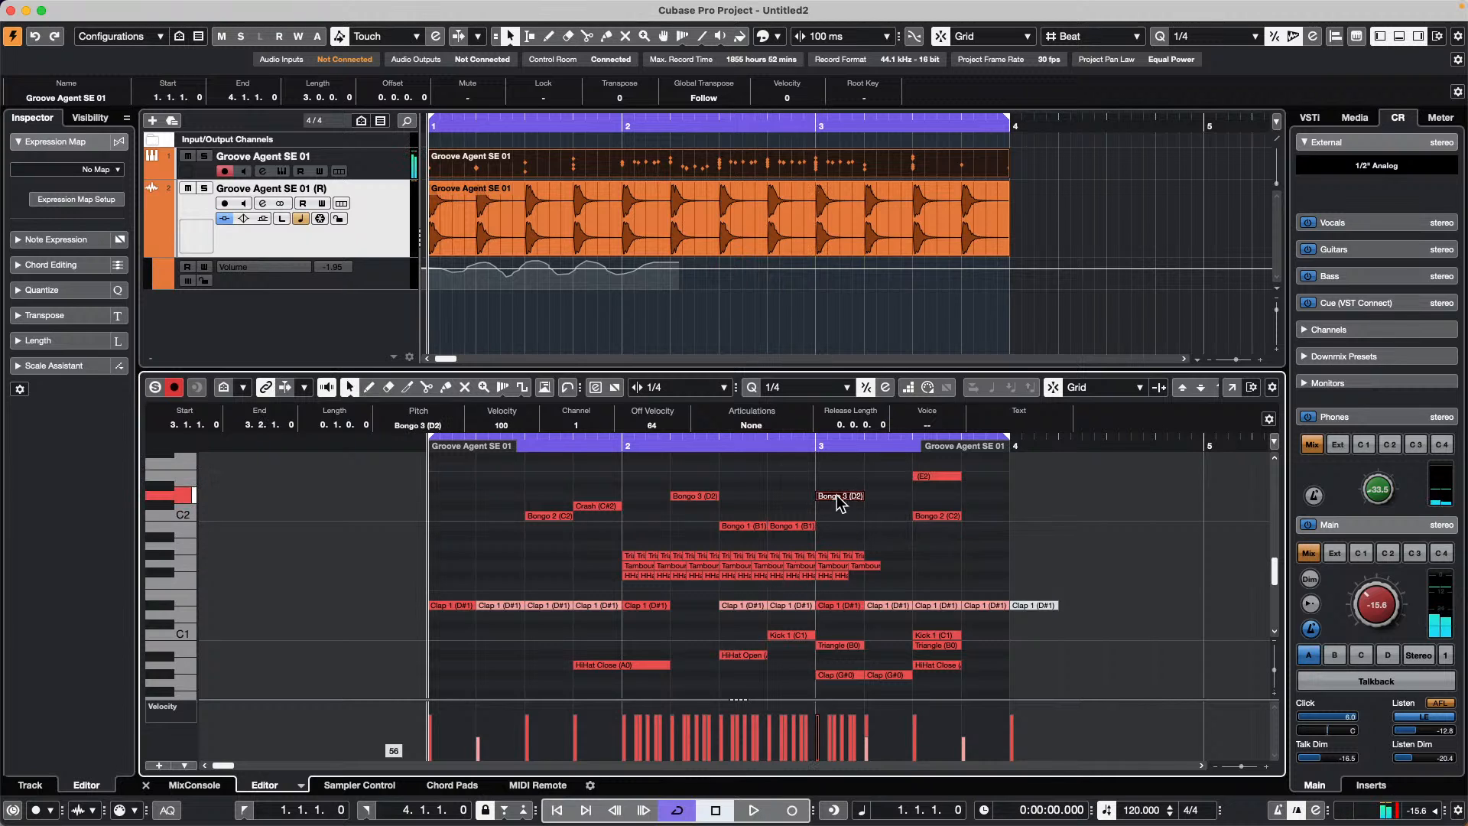
key("Delete")
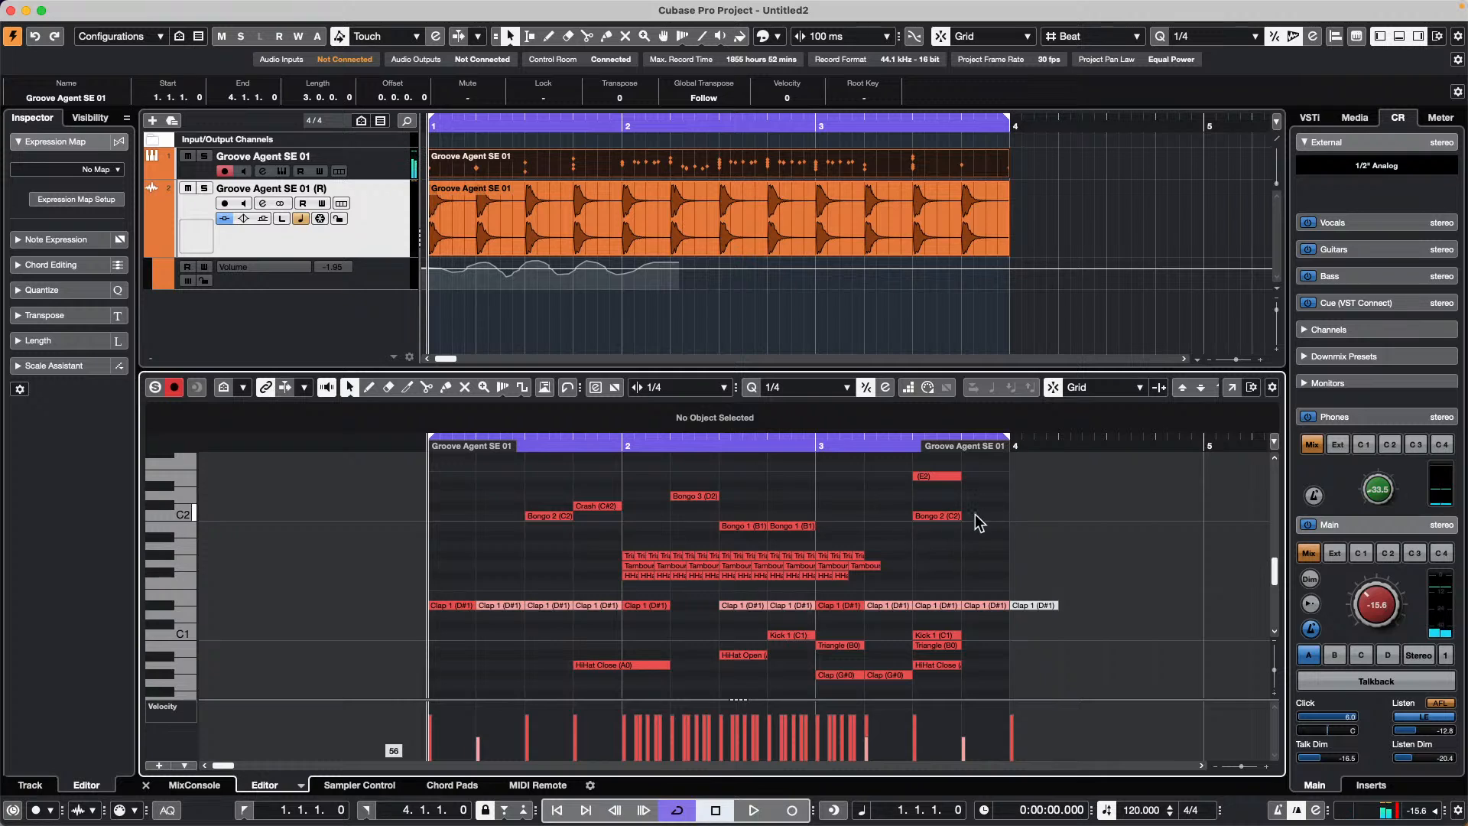
left_click(692, 496)
key("Delete")
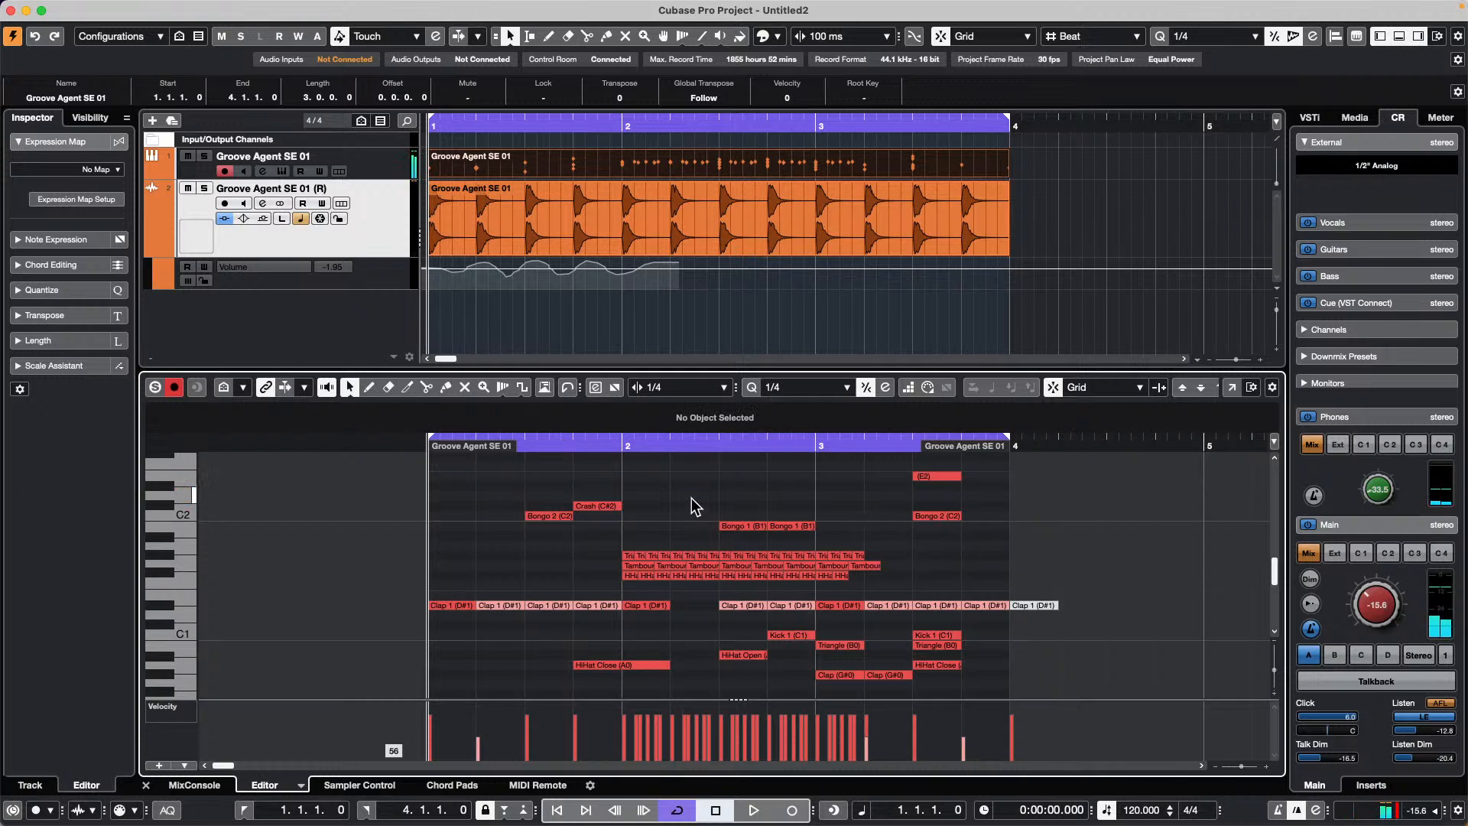
key("super+z")
key("super+z")
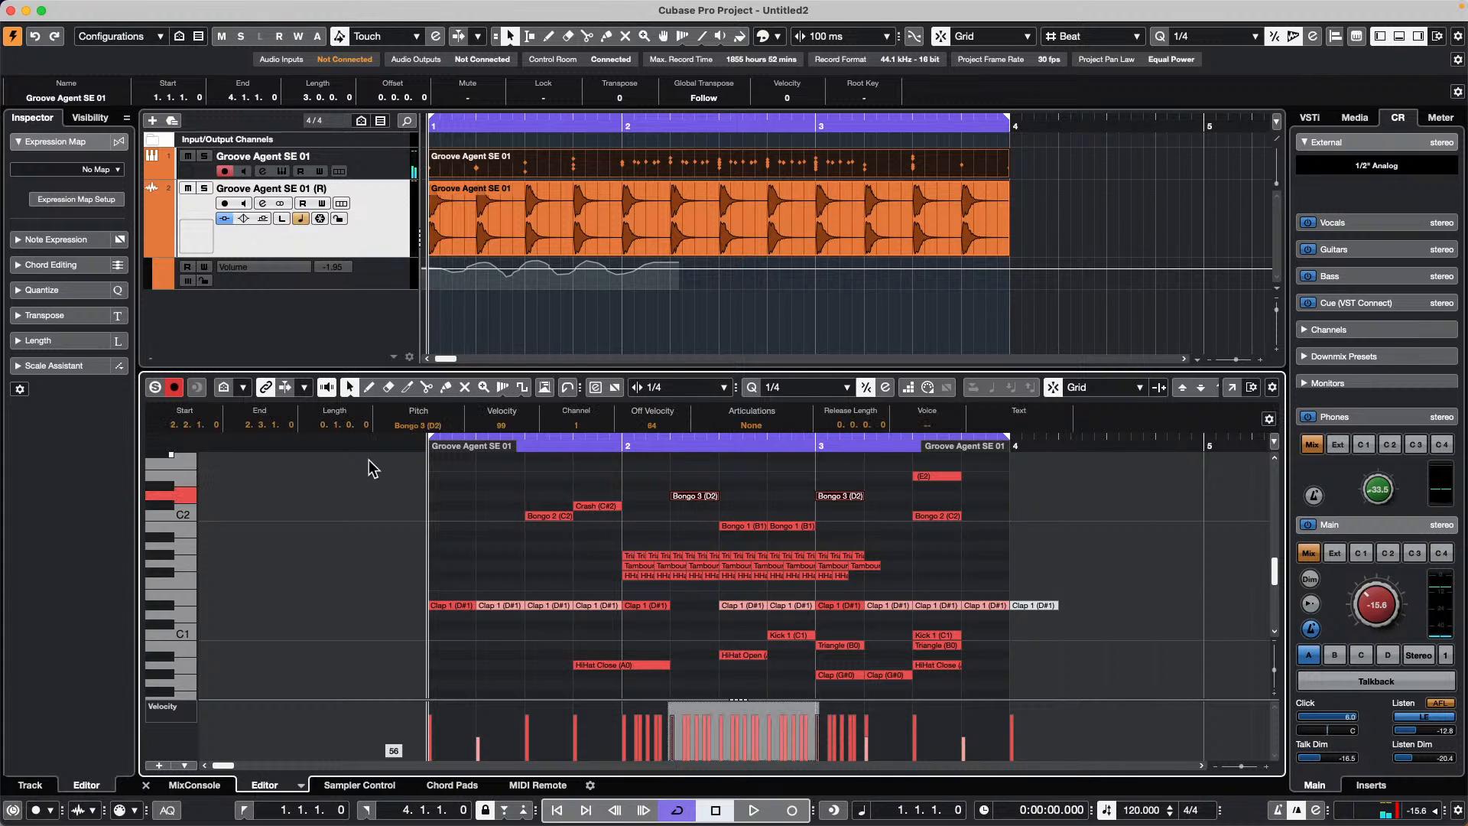
Zoom the Key Editor in around beat 2 of bar 2, and open and close the Bongo 3 note's expression editor
left_click(595, 387)
left_click(738, 502)
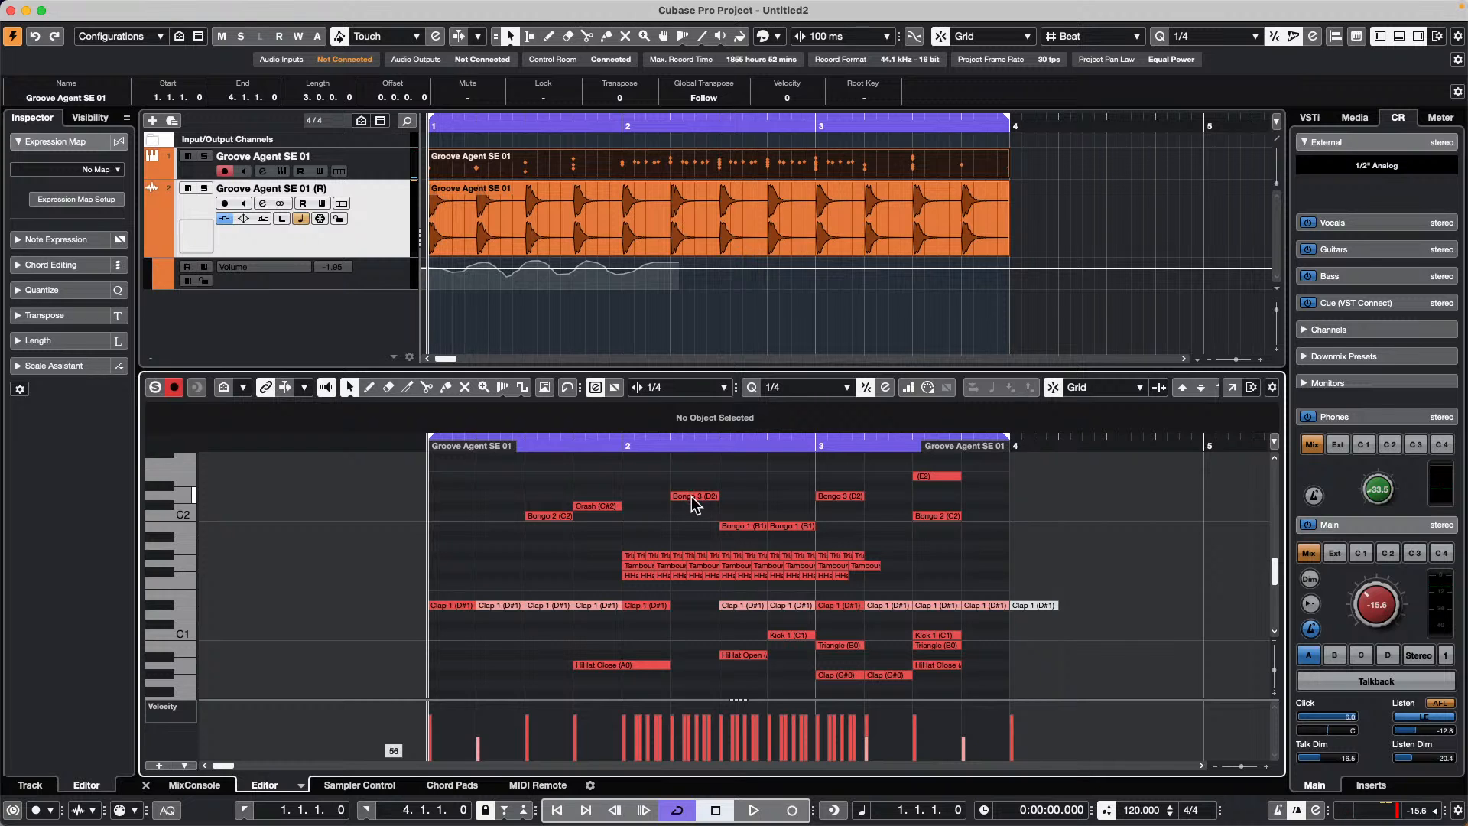
double_click(692, 497)
left_click(660, 446)
left_click_drag(660, 446, 761, 533)
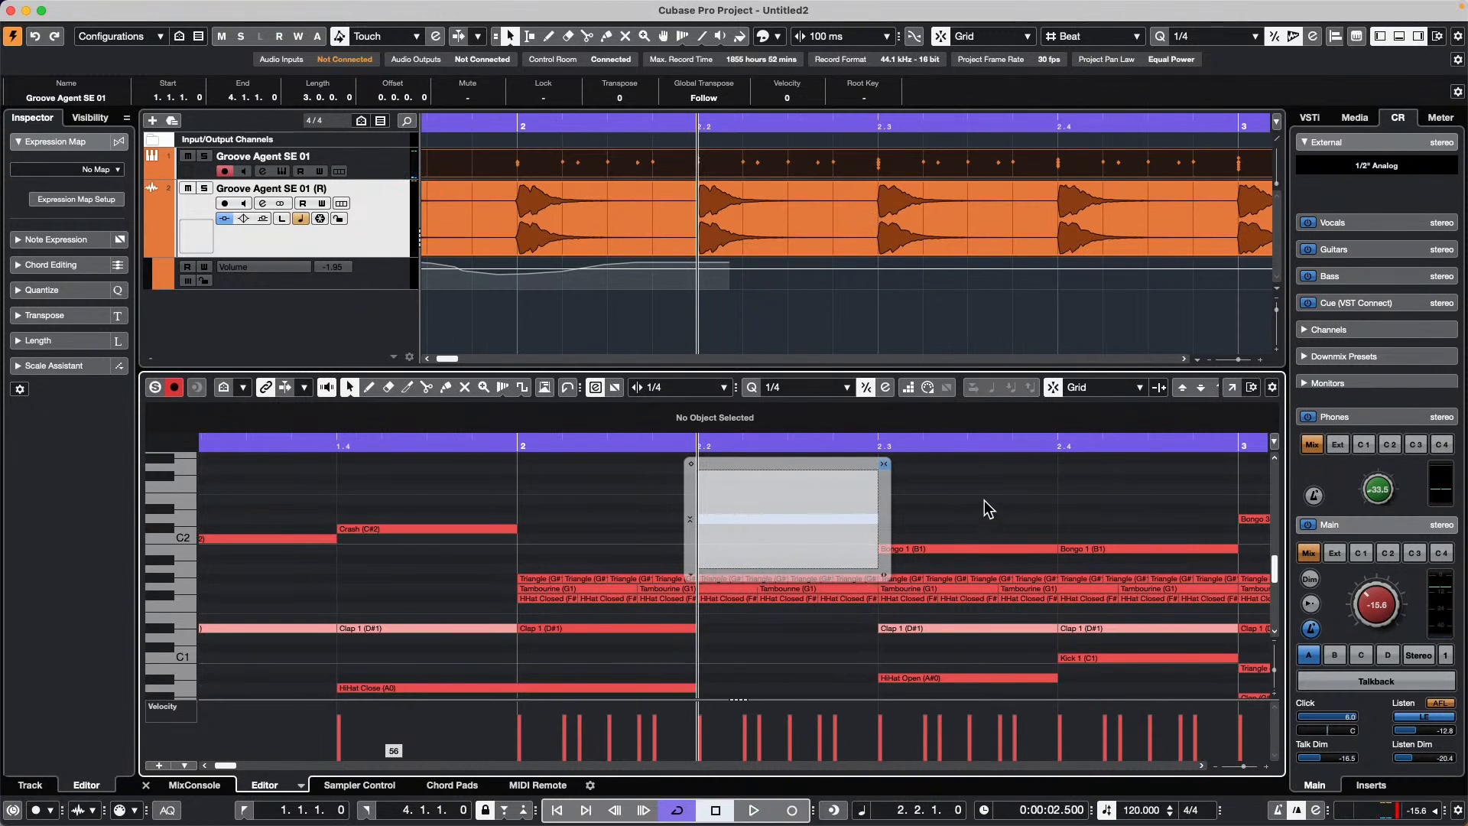
key("Escape")
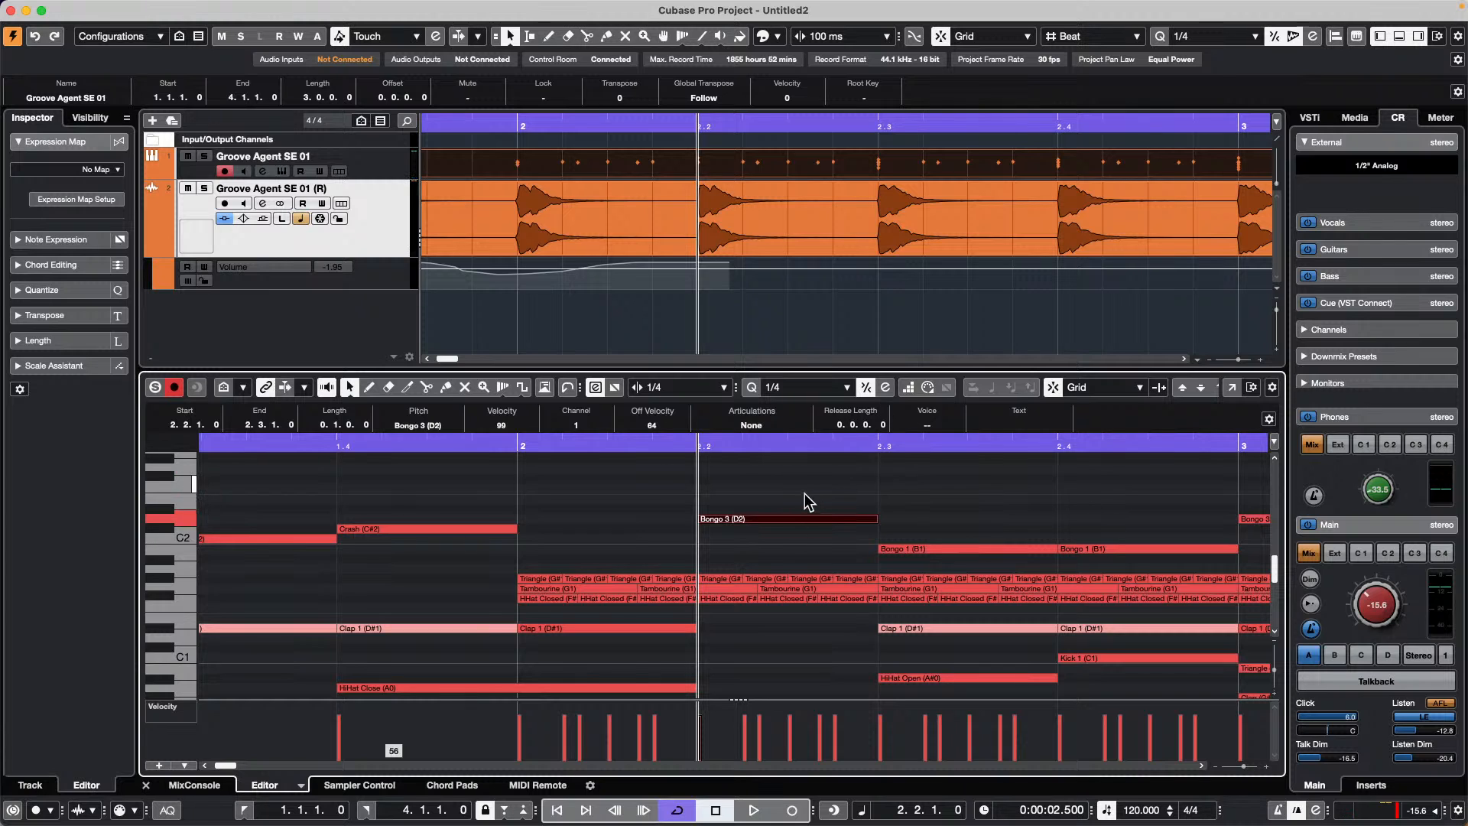
Use the Zoom tool to magnify the notes around the Bongo 3 note in bar 2, zooming in and back out several times
right_click(809, 501)
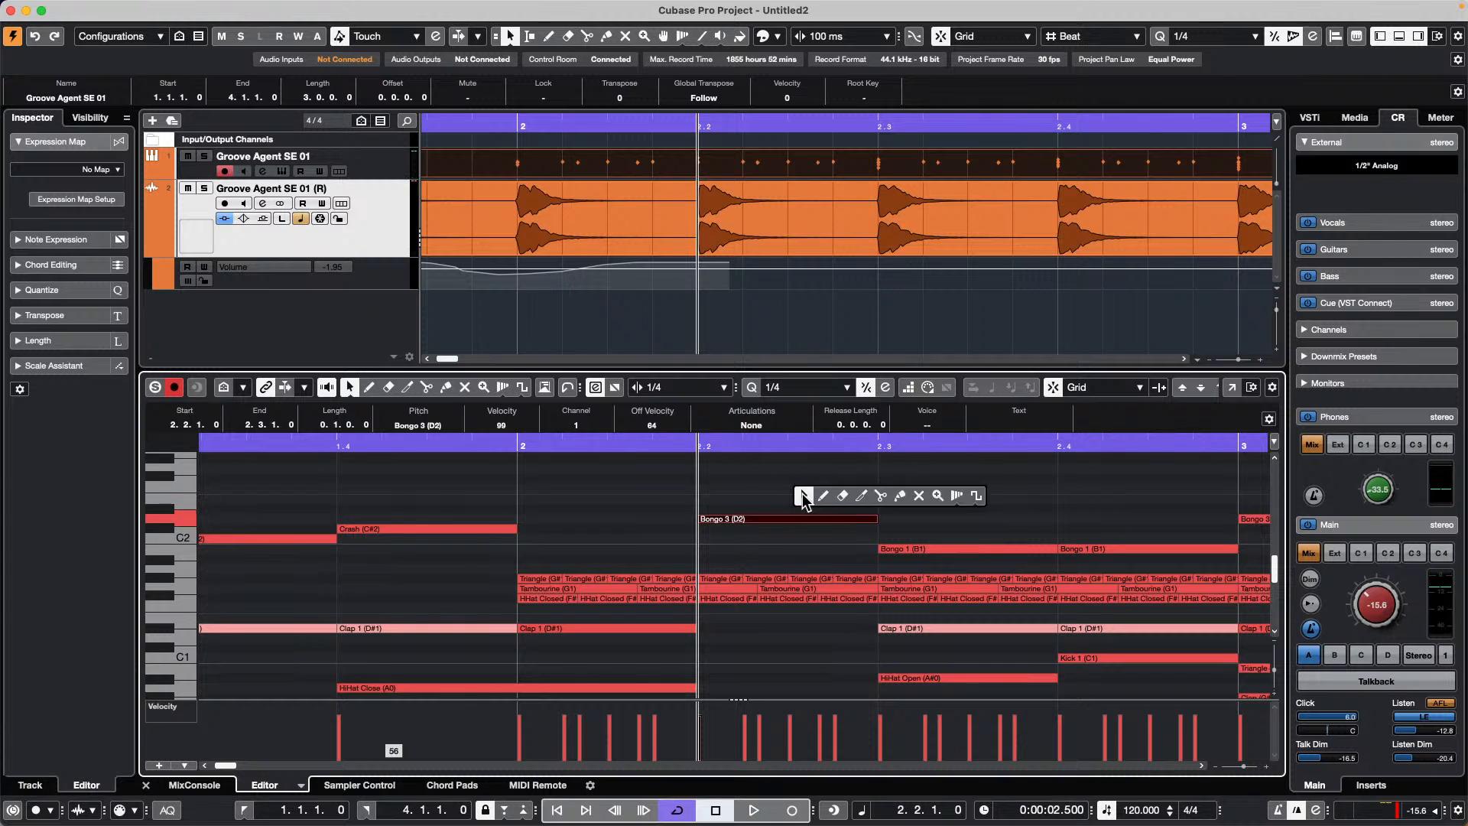
left_click(938, 498)
left_click_drag(676, 490, 681, 501)
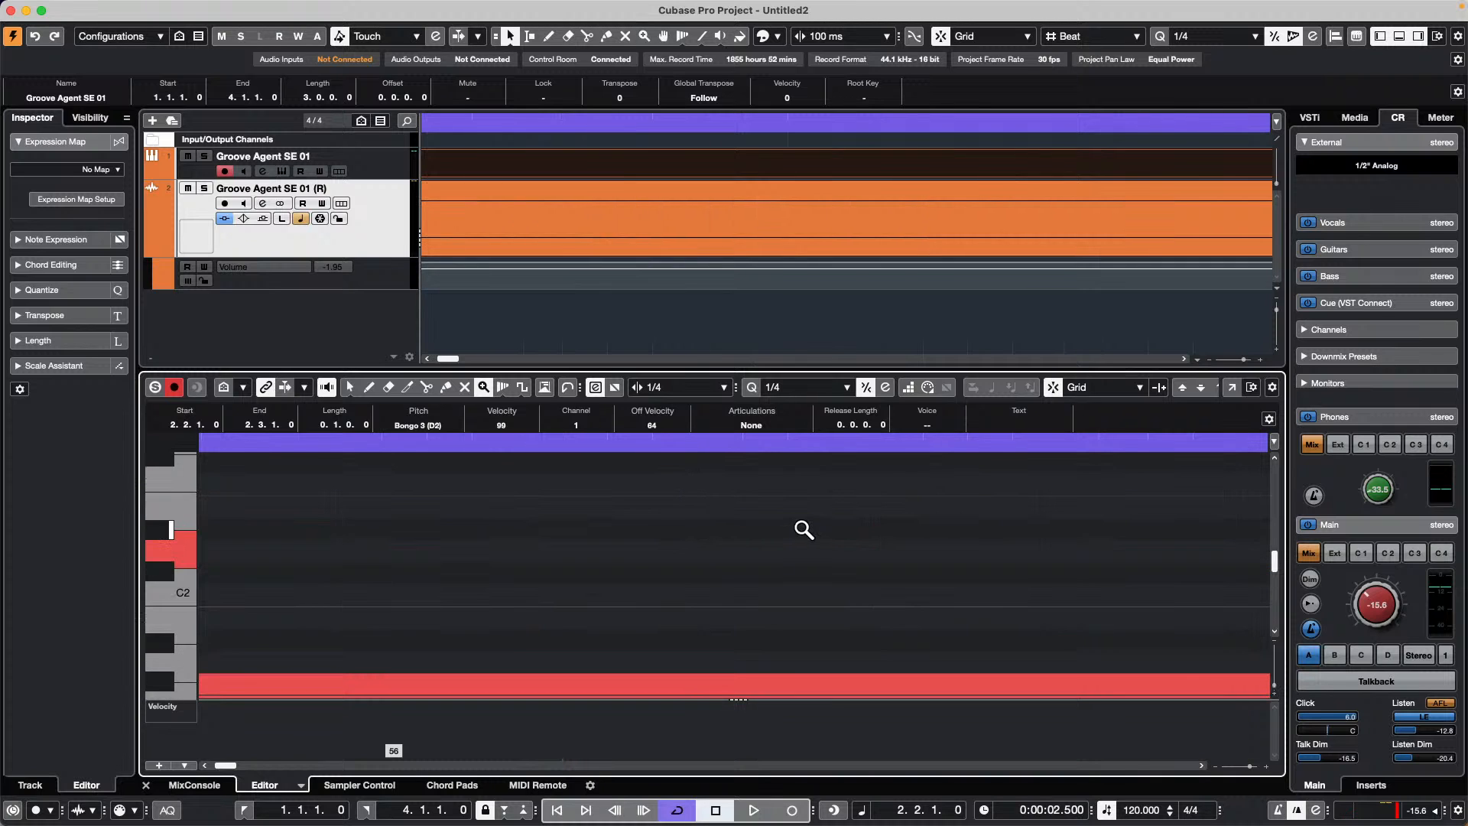
left_click(755, 534, "alt")
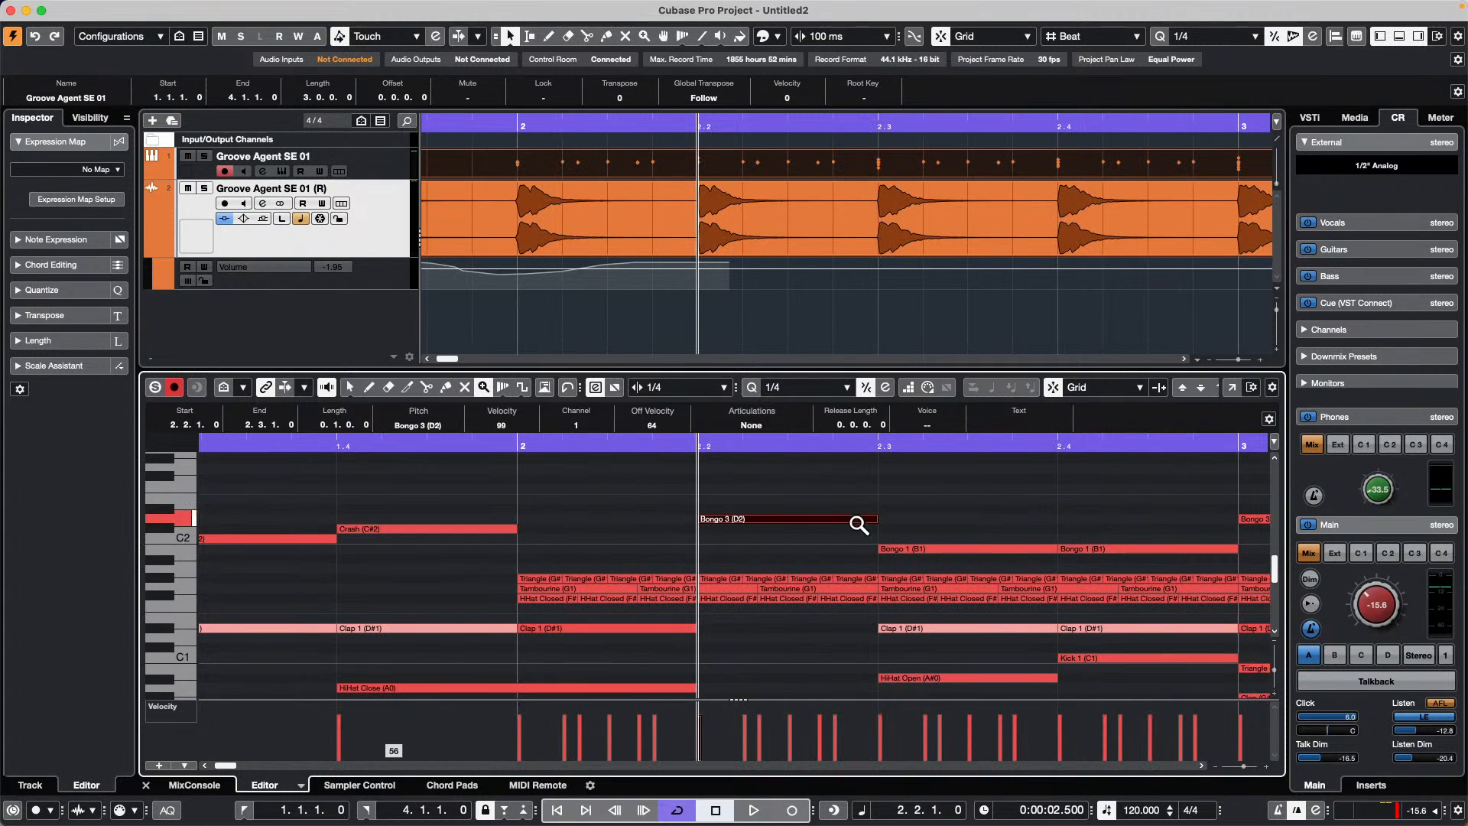
left_click_drag(744, 491, 925, 561)
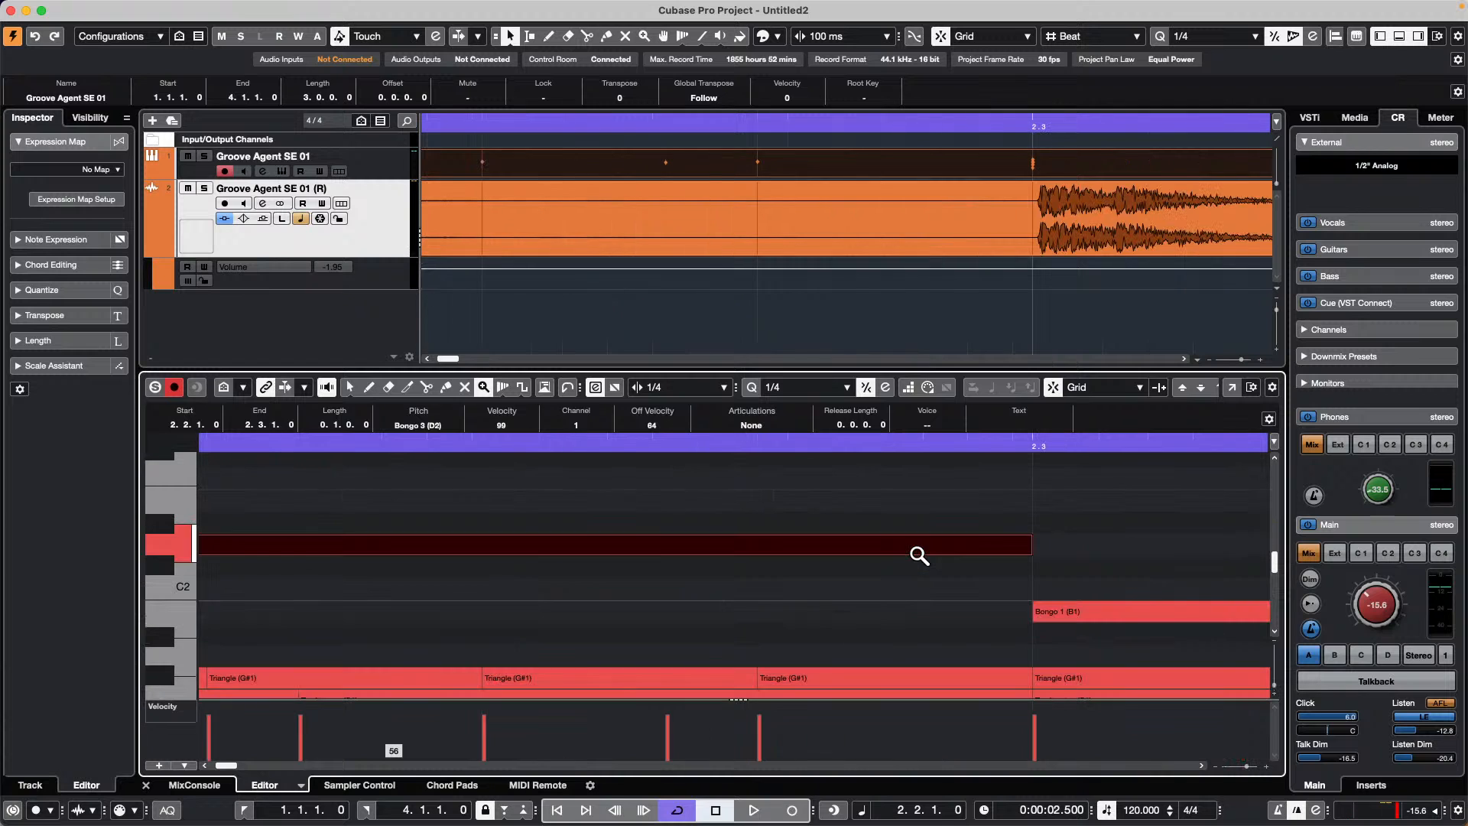
left_click(798, 598, "alt")
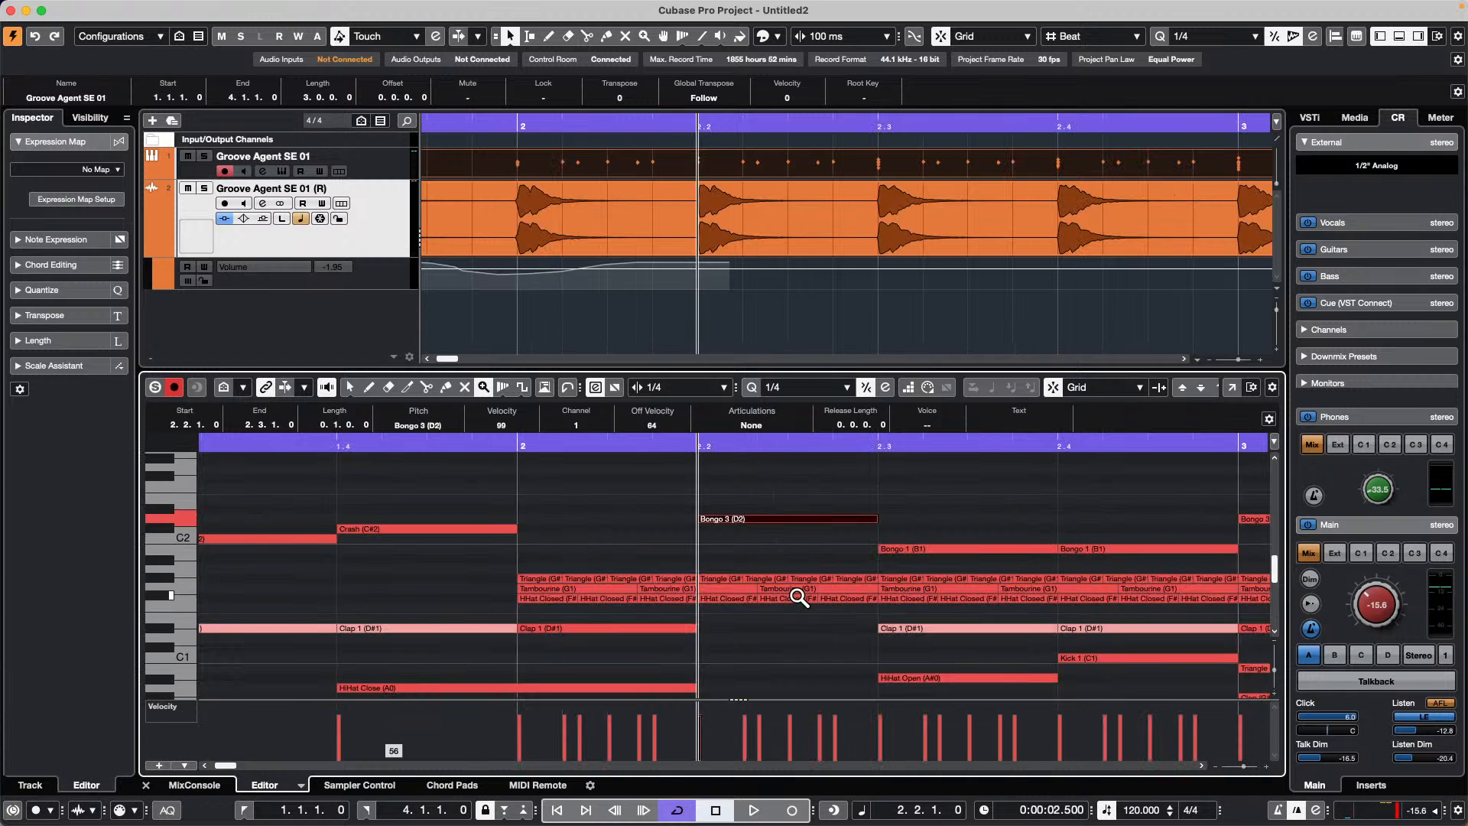
left_click(757, 443, "alt")
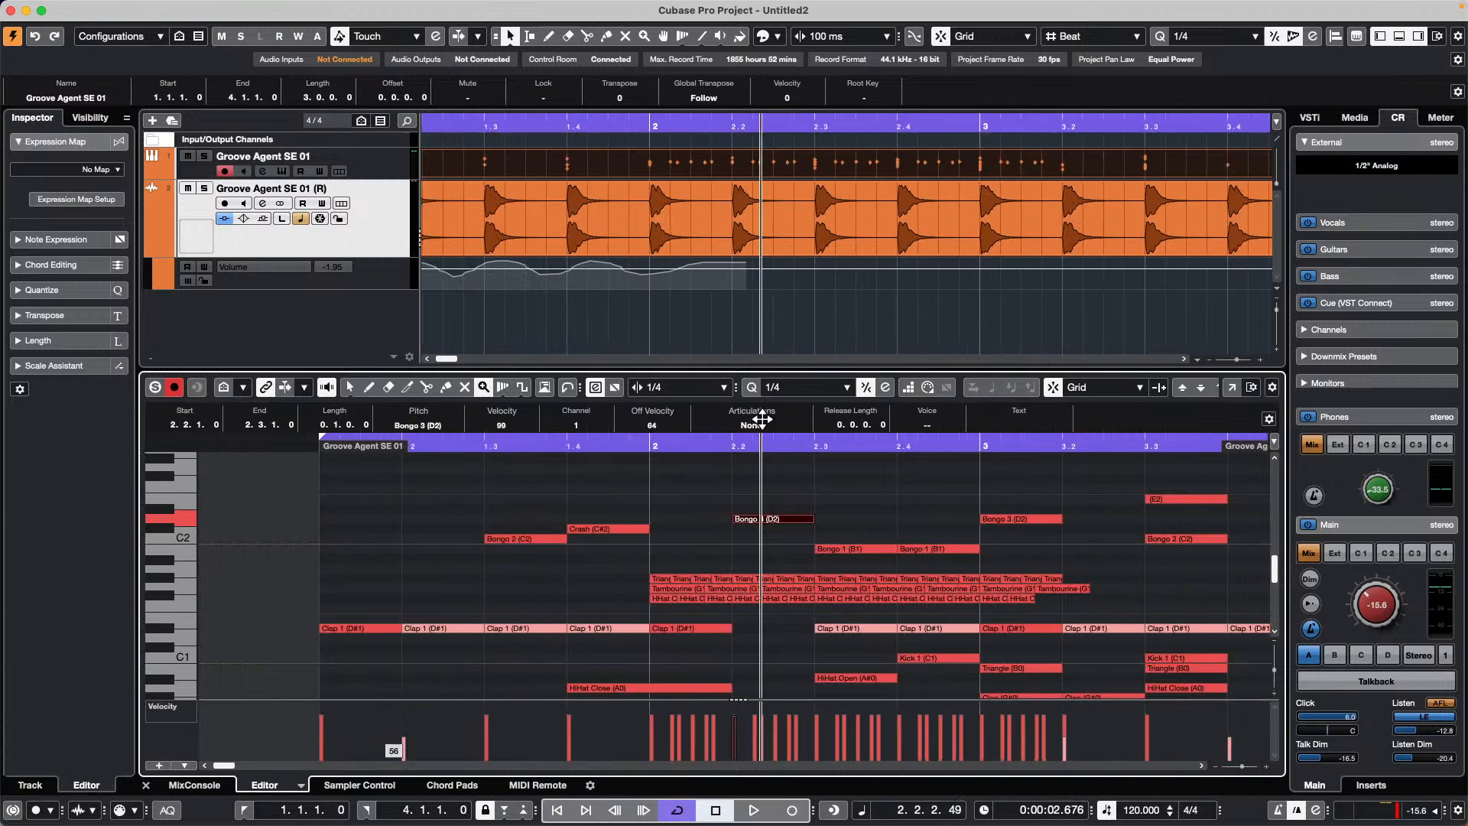
left_click_drag(750, 520, 865, 596)
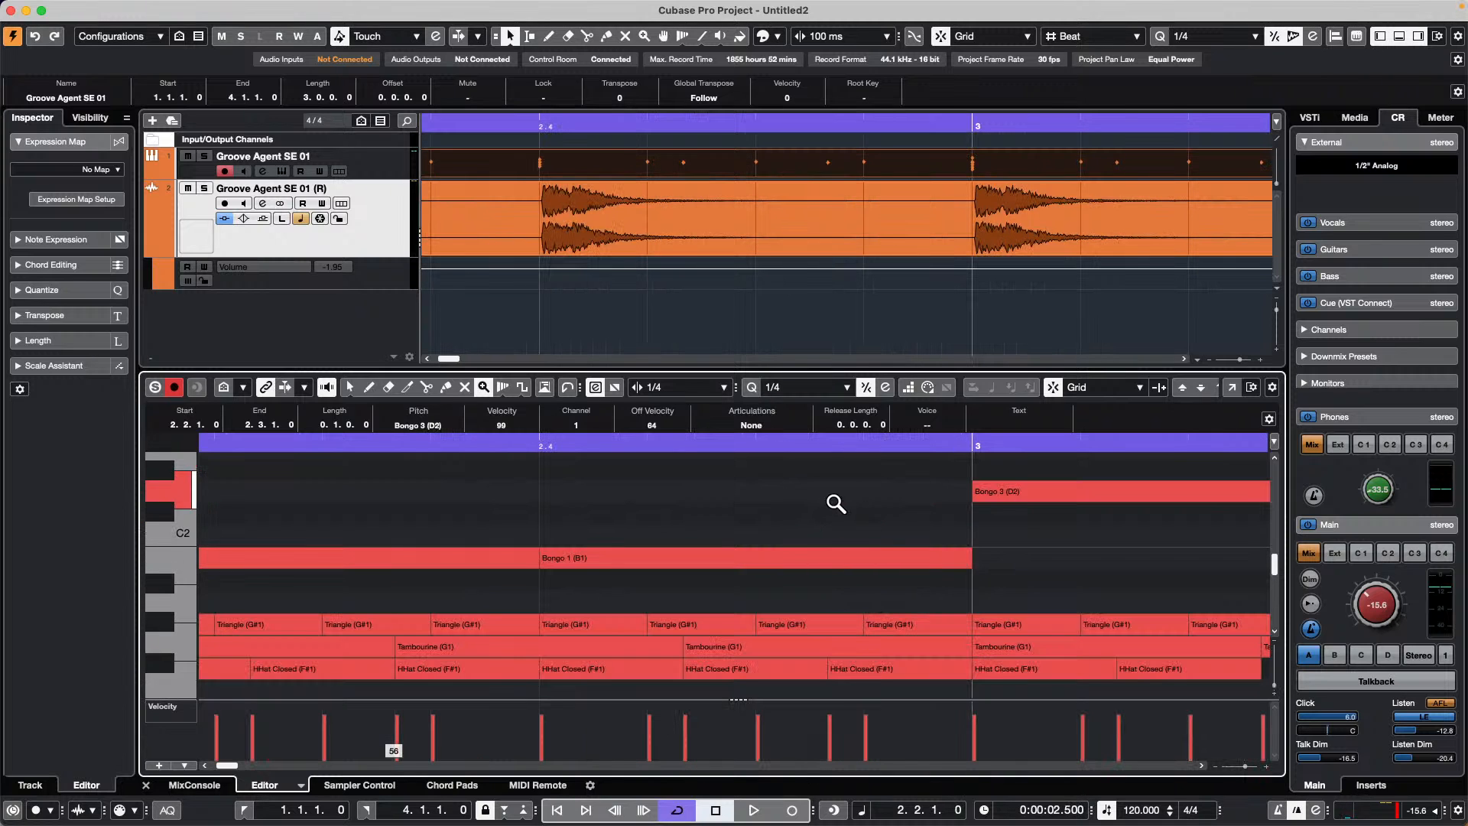
Switch to object selection and back to the Zoom tool, and zoom the Key Editor out to show the whole part
scroll(832, 514, "up", 1)
left_click(830, 514)
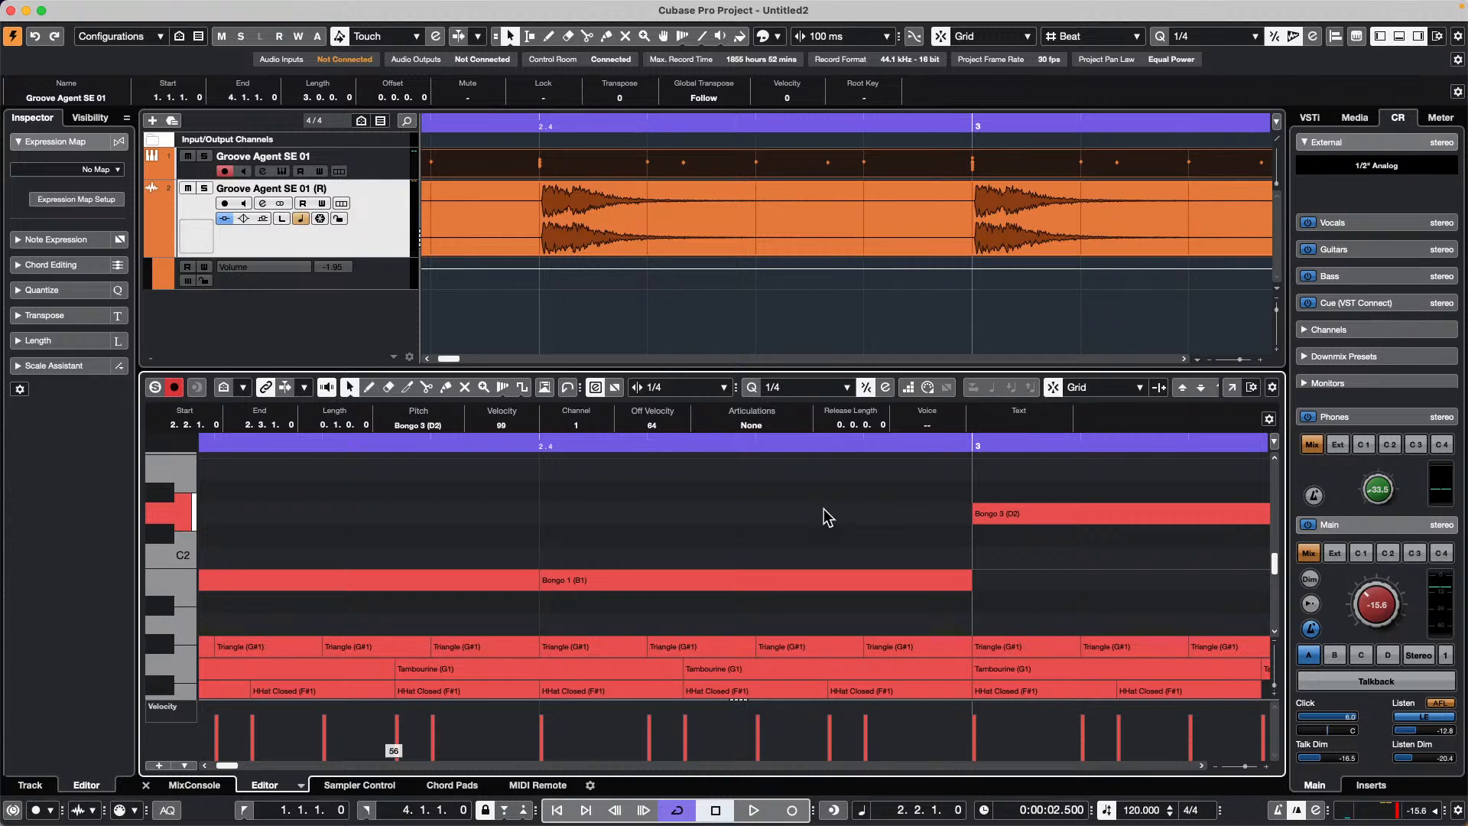
right_click(860, 526)
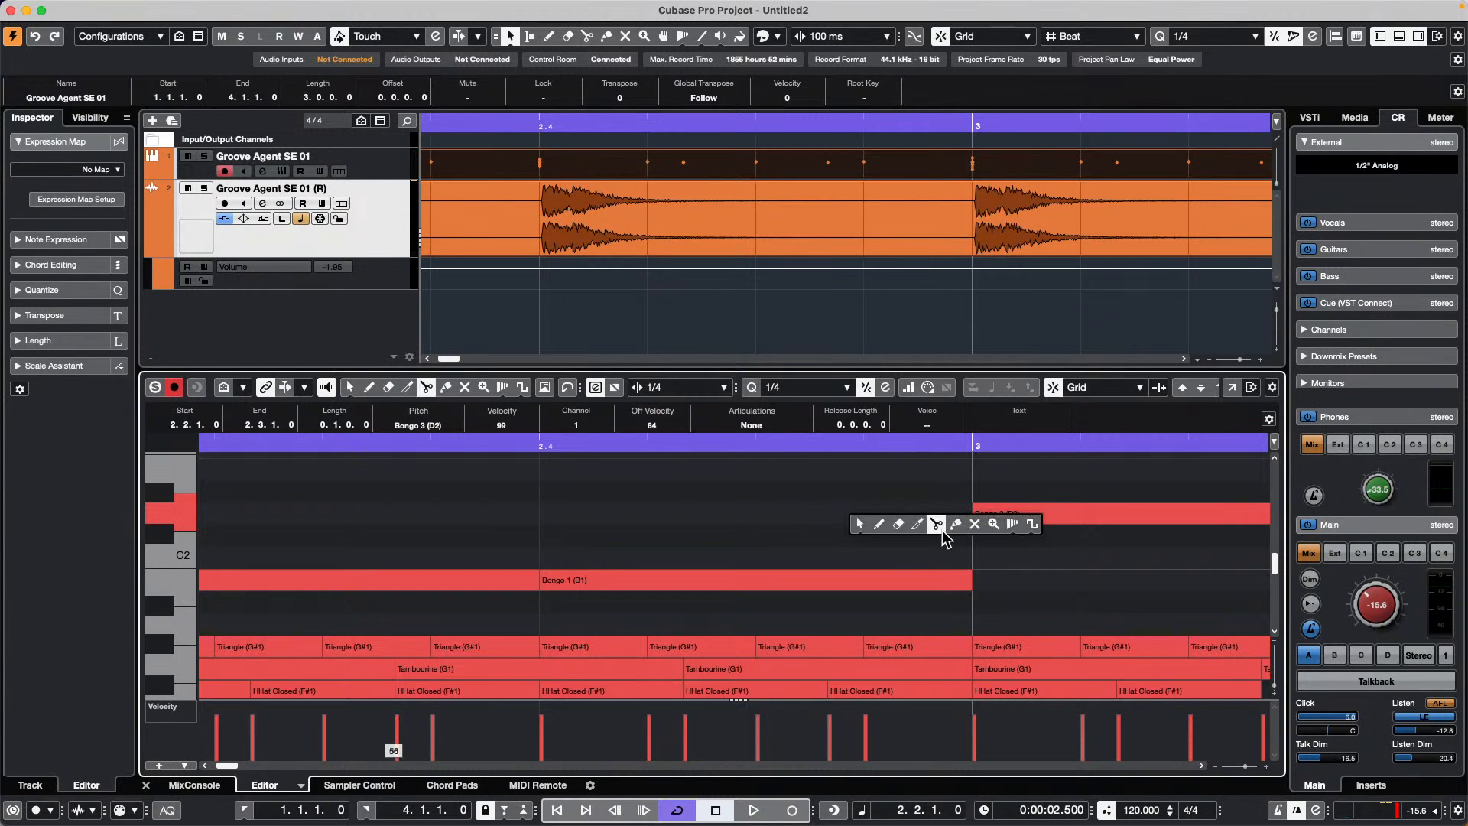
left_click(994, 524)
double_click(885, 537)
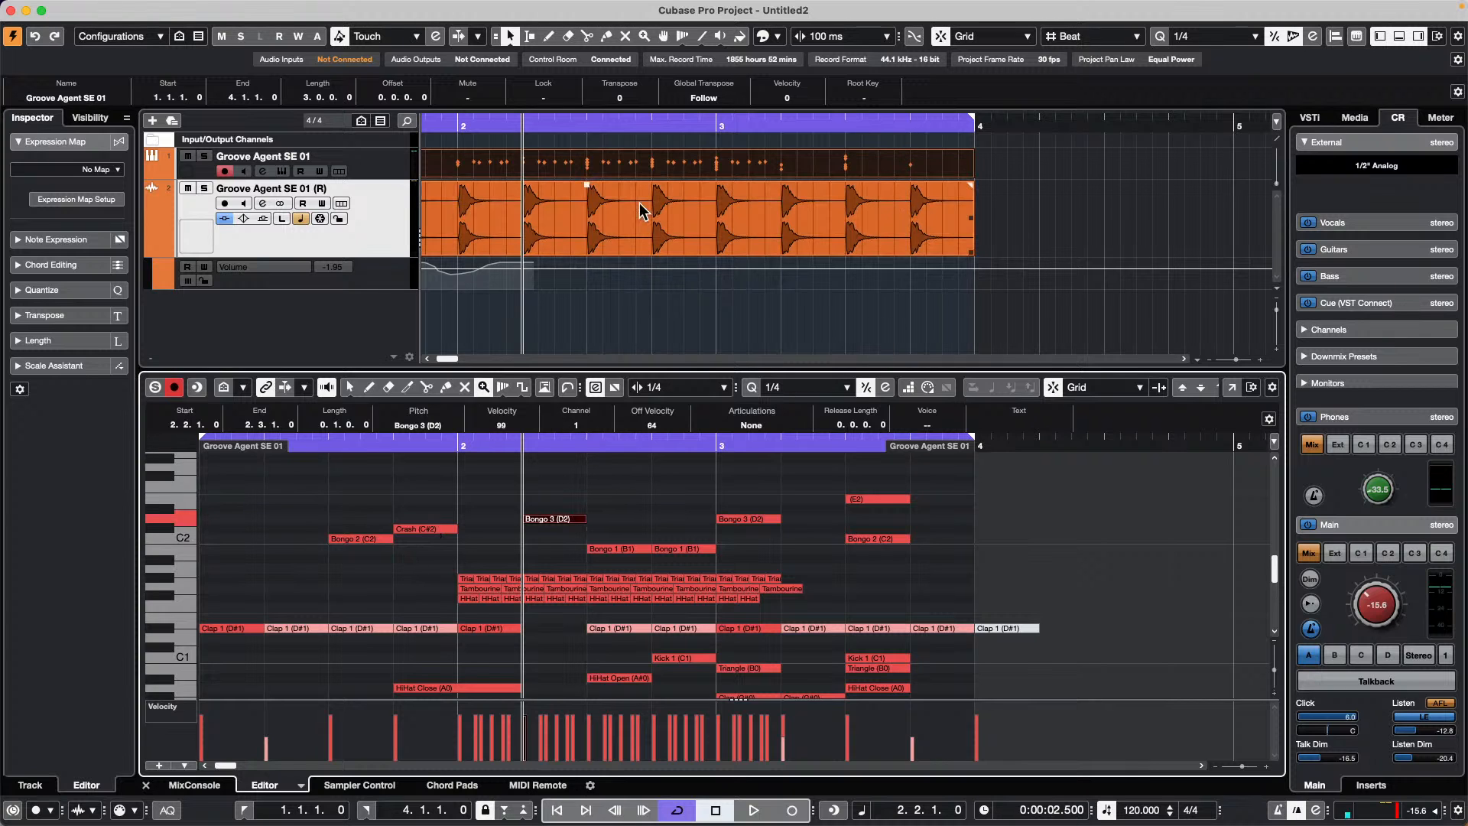
Select the Groove Agent SE 01 (R) audio event, show the MIDI Remote controller overview and start adding a new MIDI controller surface
left_click(952, 227)
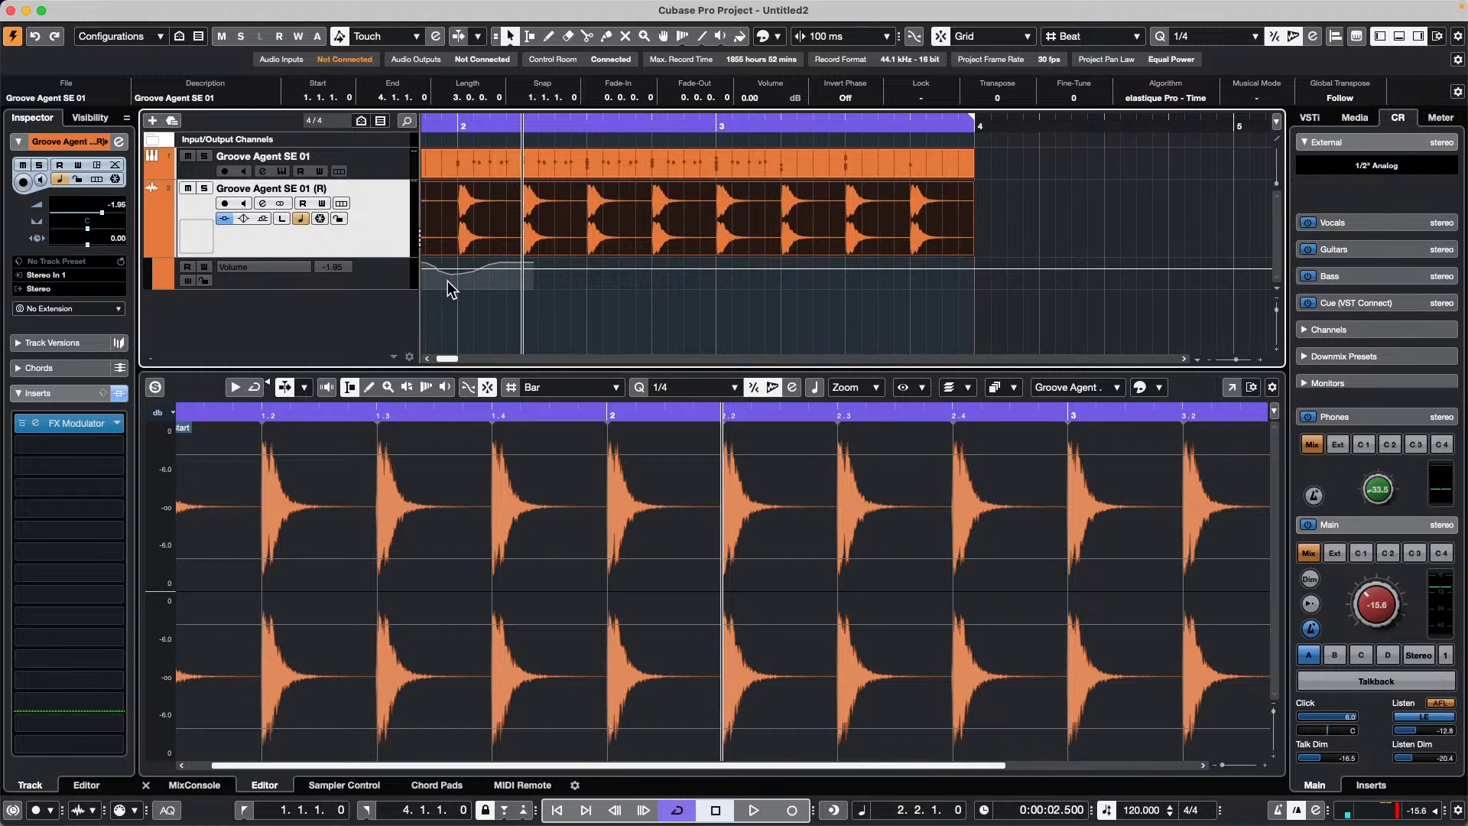
right_click(376, 245)
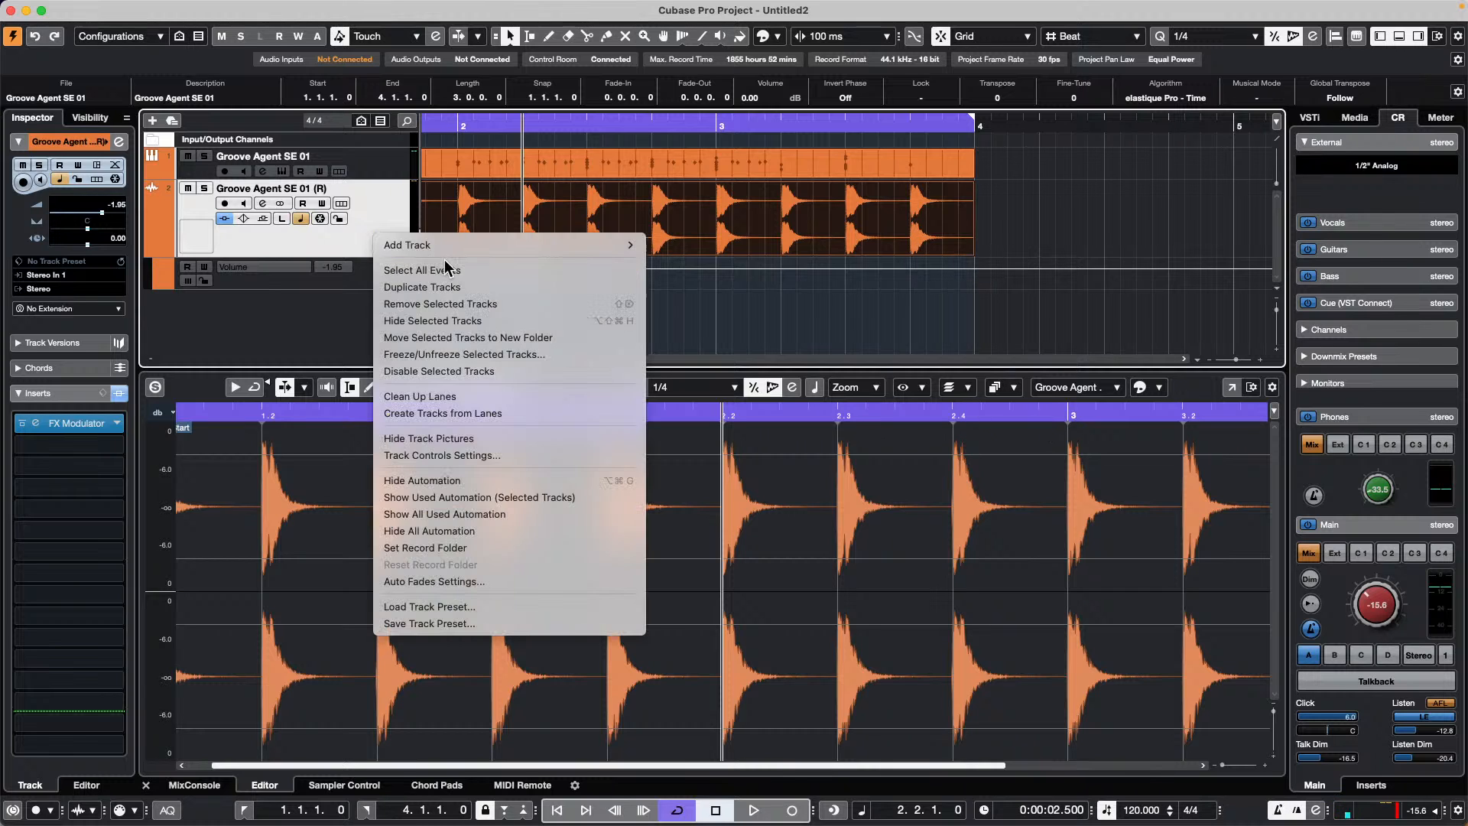
mouse_move(453, 245)
left_click(513, 779)
left_click(520, 785)
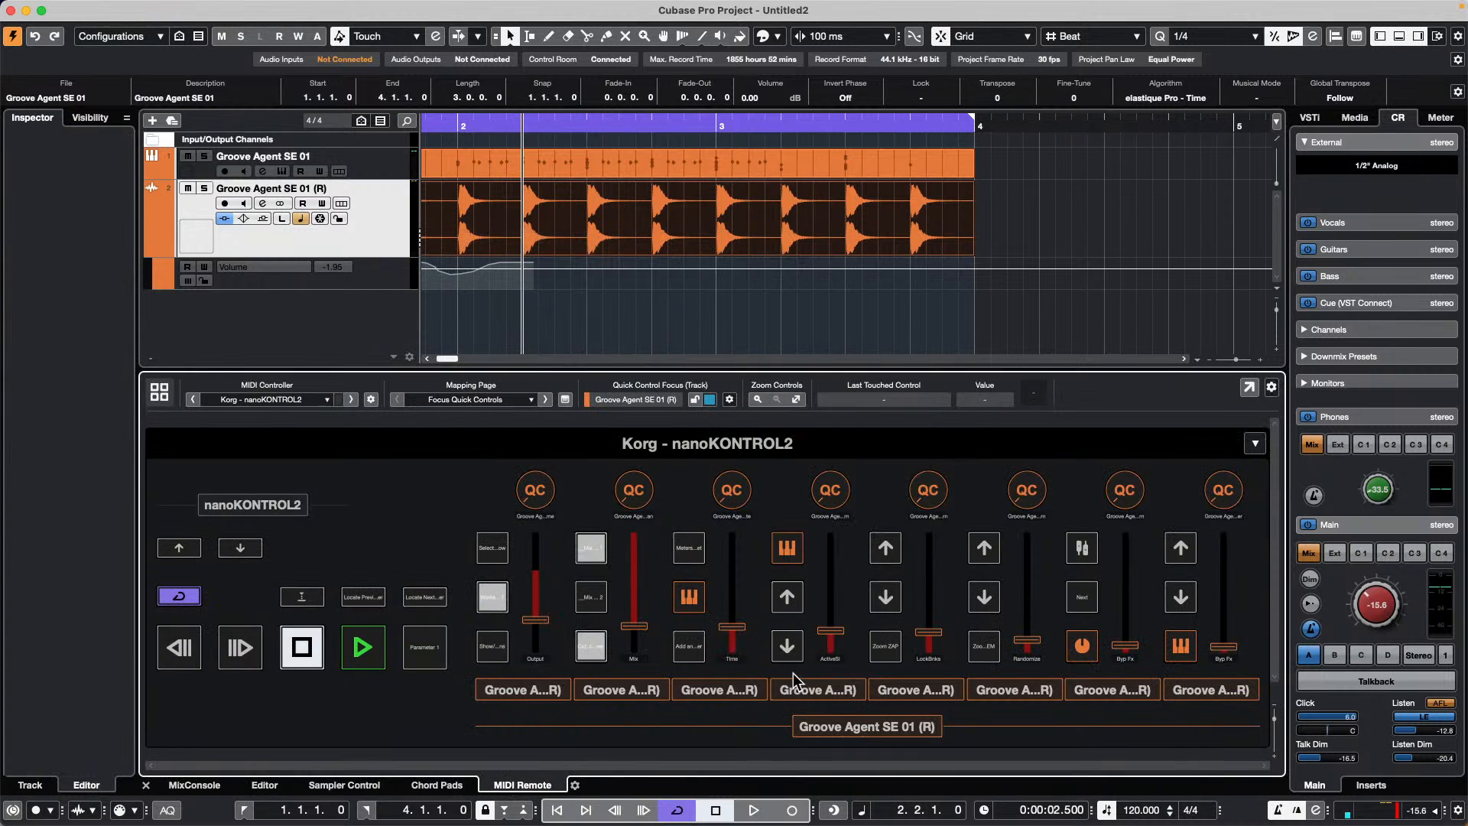
left_click(162, 392)
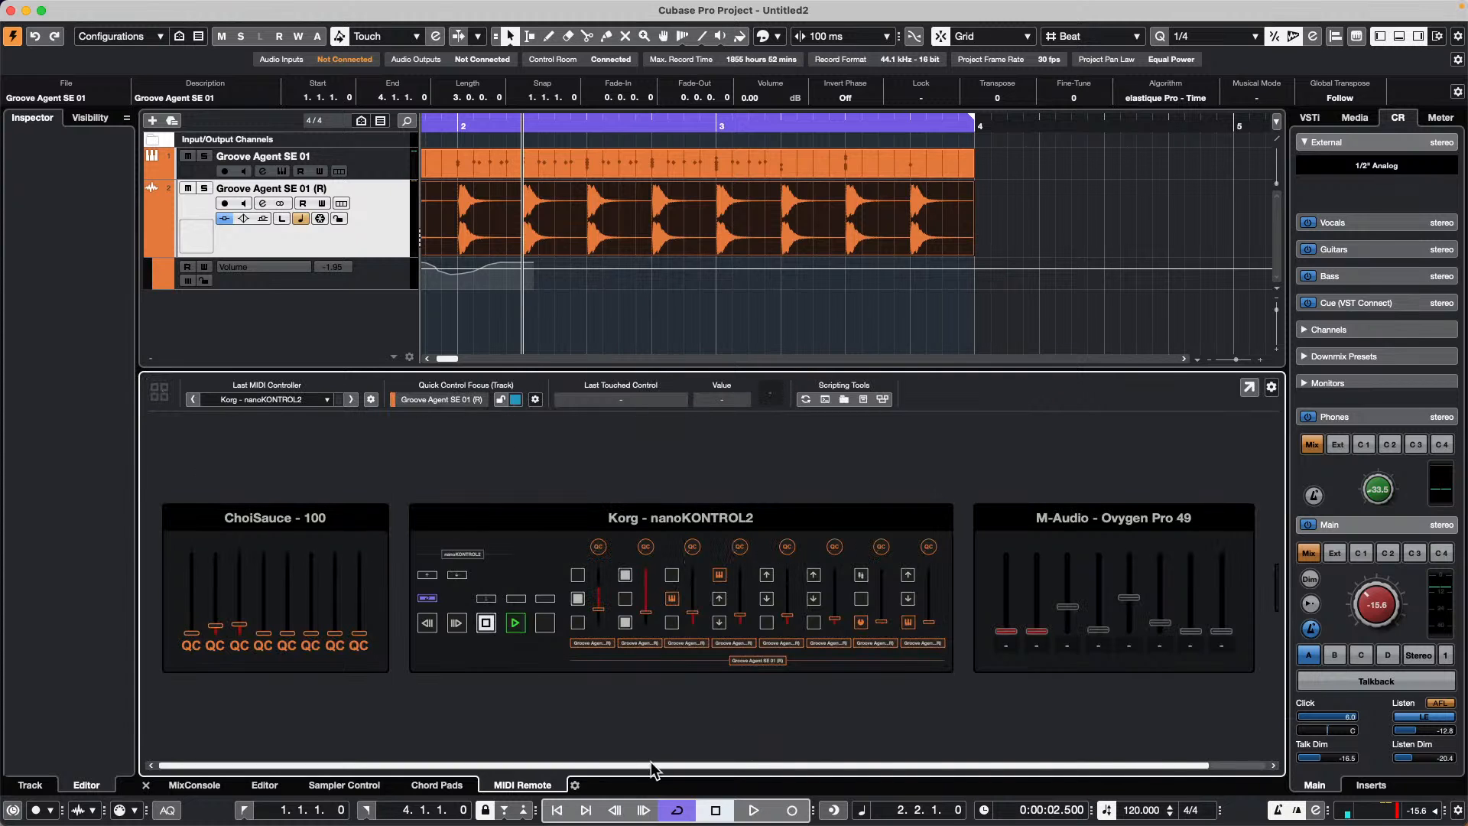
left_click_drag(683, 764, 1029, 754)
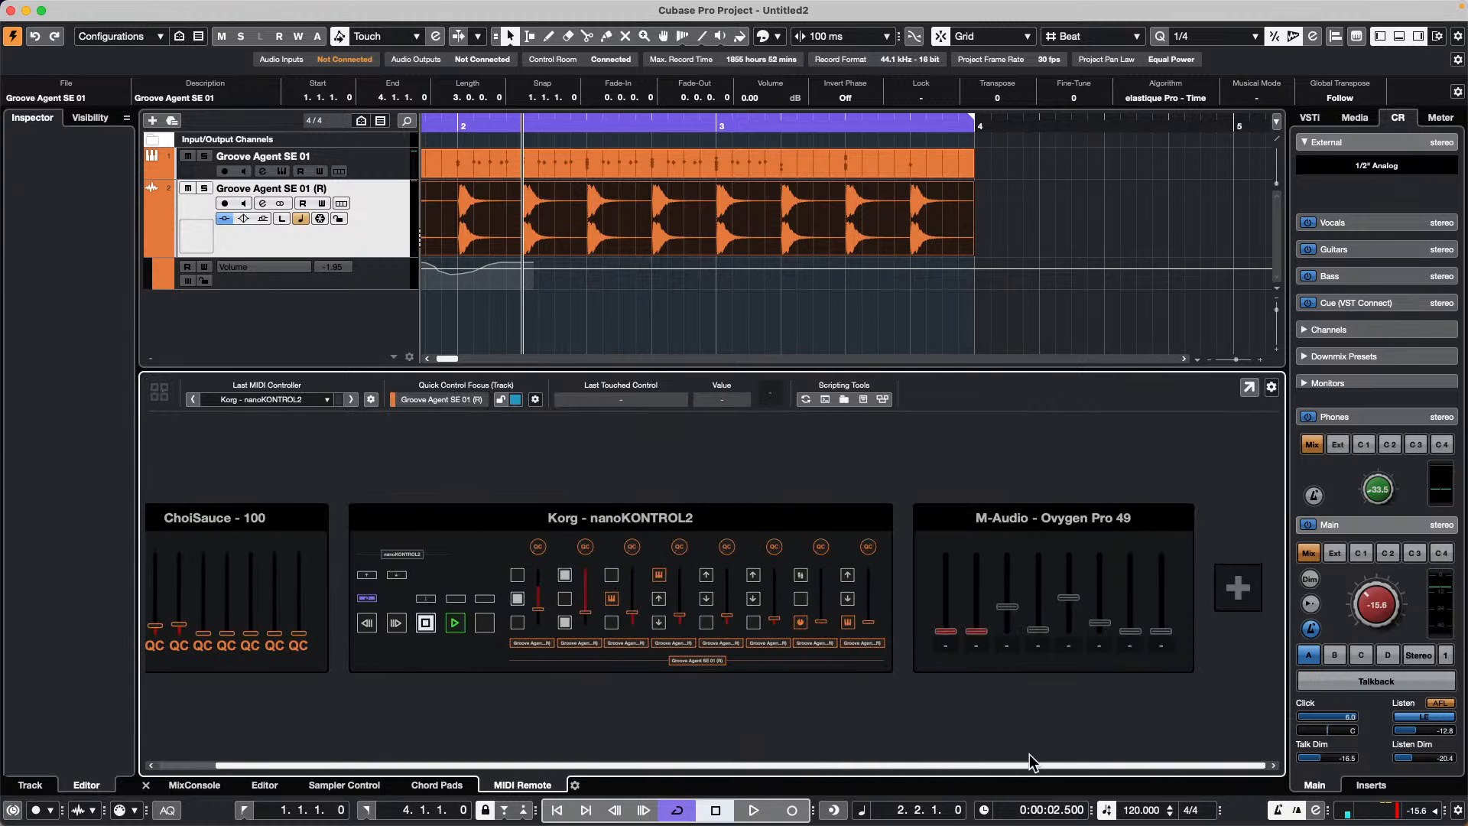
left_click(1258, 585)
Set the new controller surface's vendor to Steinberg and its model to CC121
left_click(443, 516)
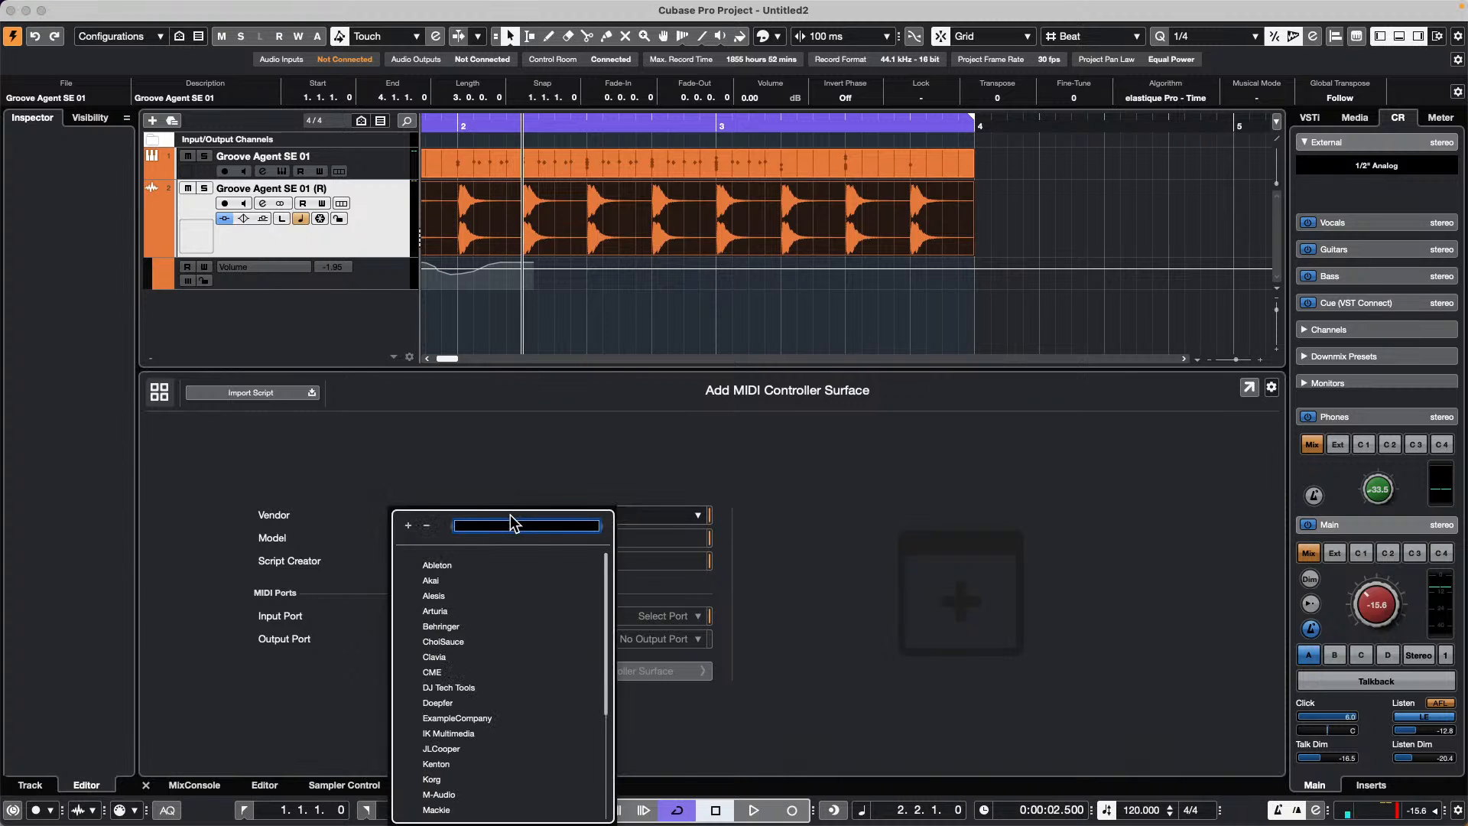
scroll(493, 708, "down", 5)
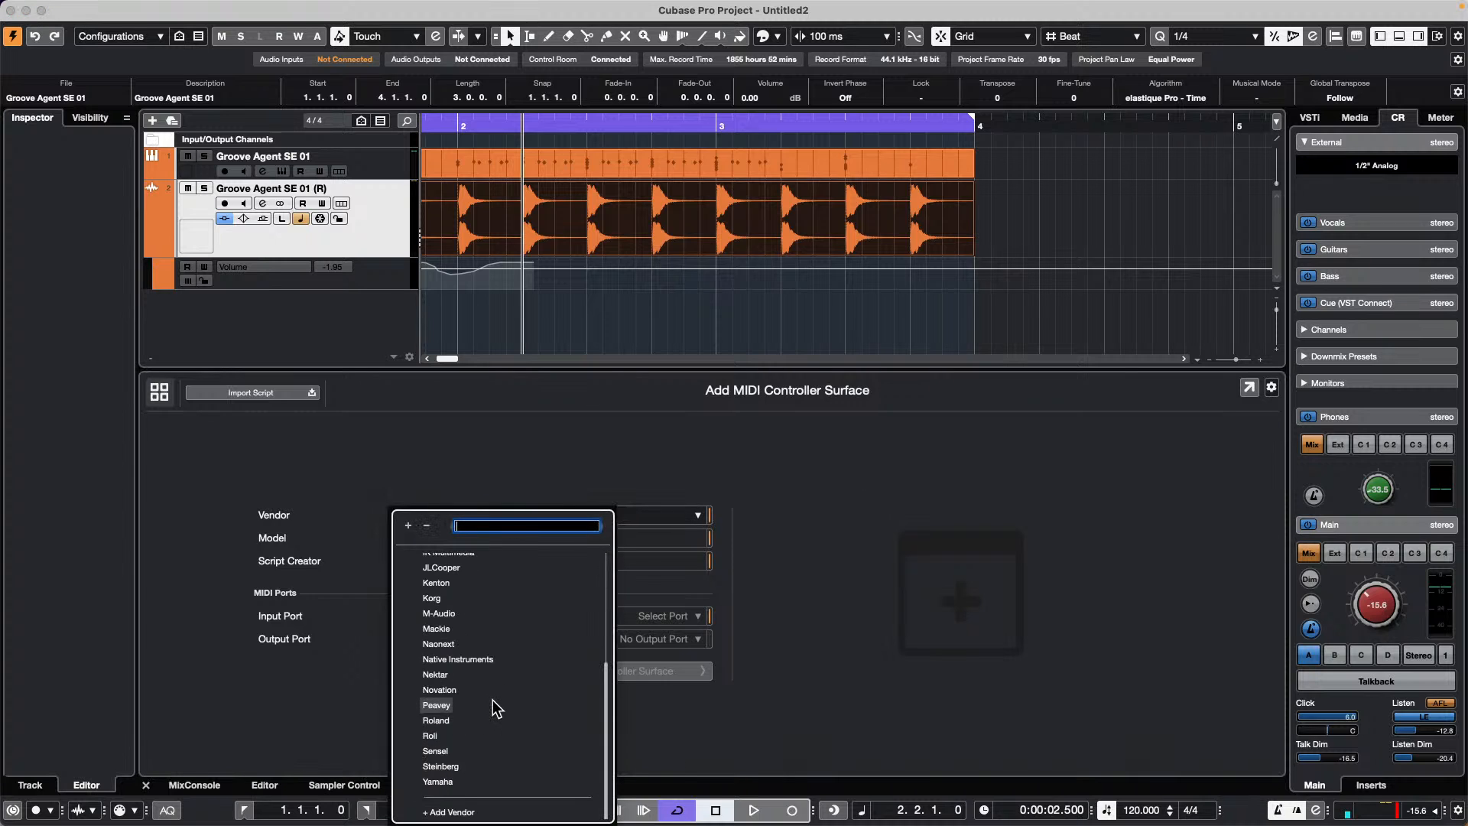
left_click(456, 769)
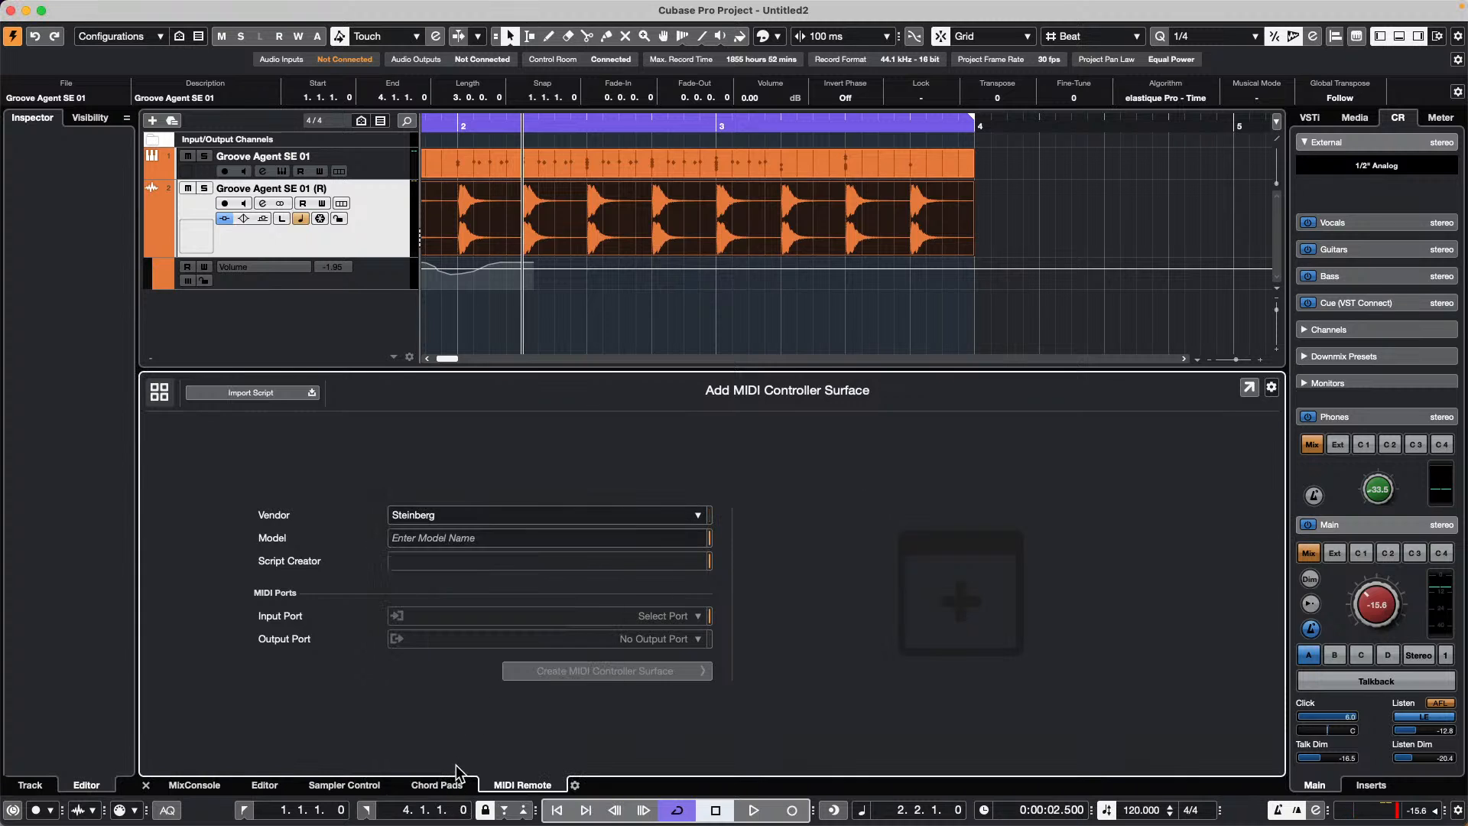
left_click(576, 539)
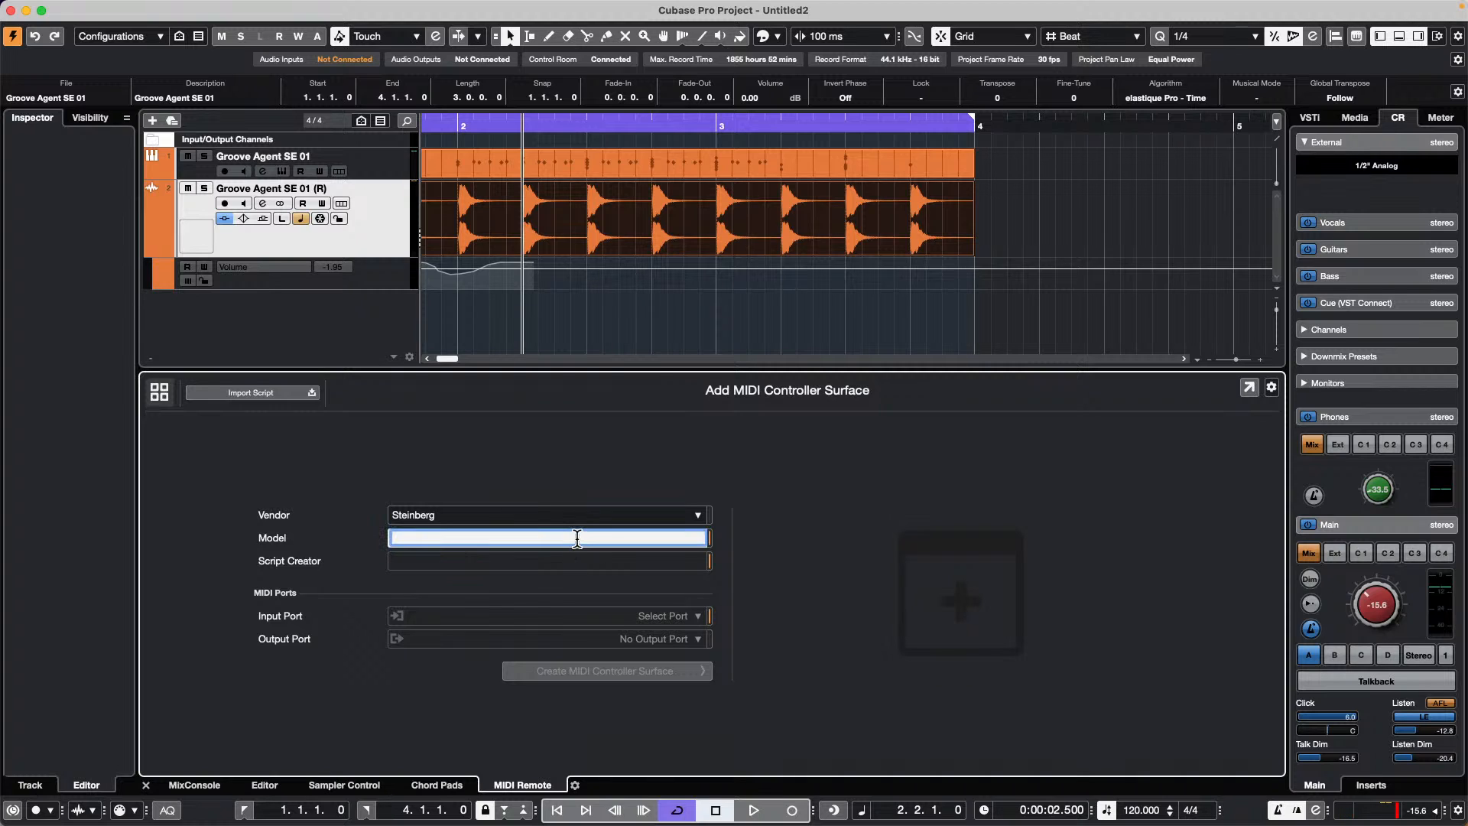
type("CC121")
key("Return")
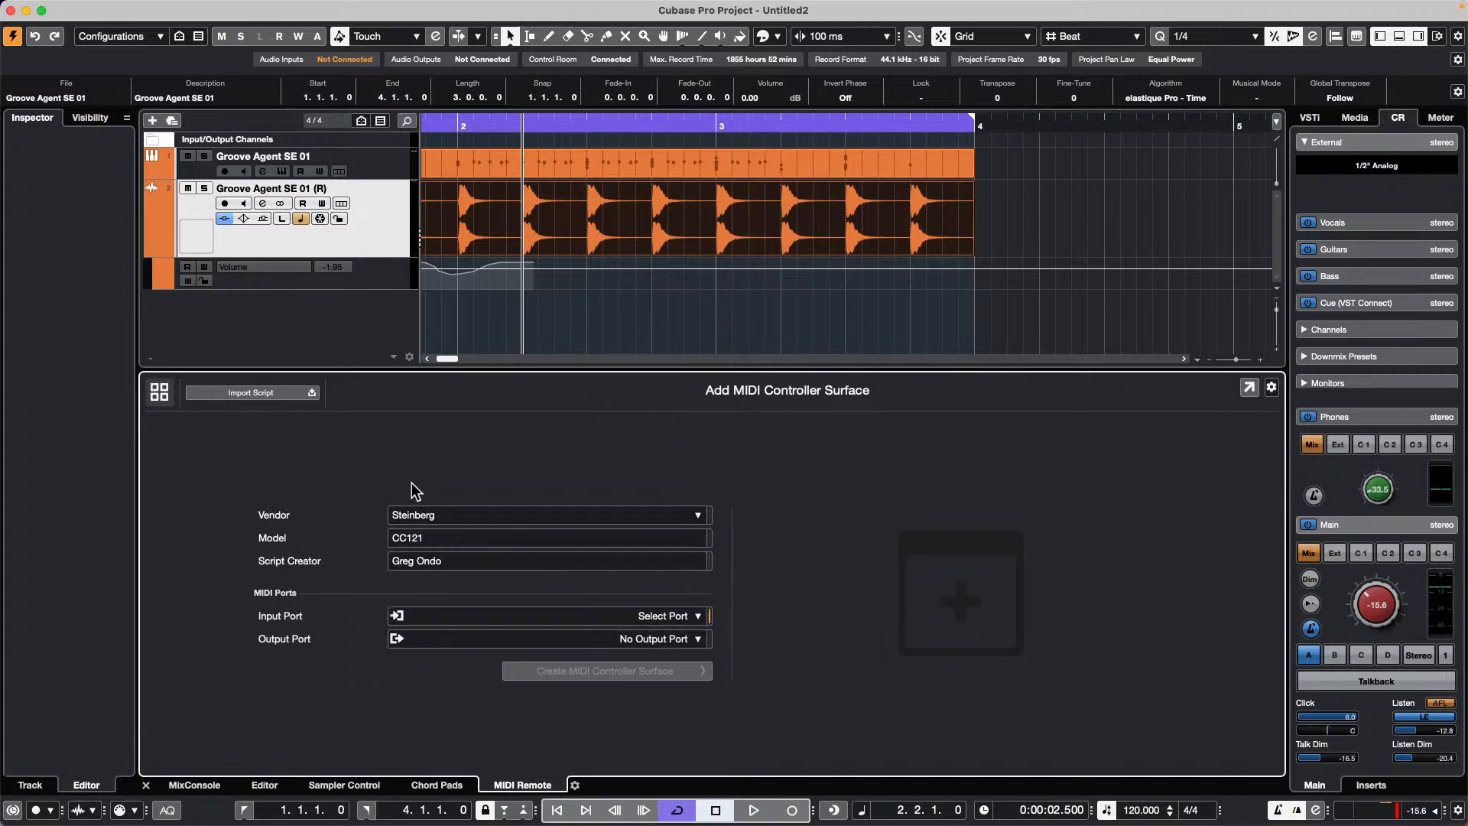
Assign Steinberg CC121 Port1 as both input and output port, and create the MIDI controller surface
left_click(677, 608)
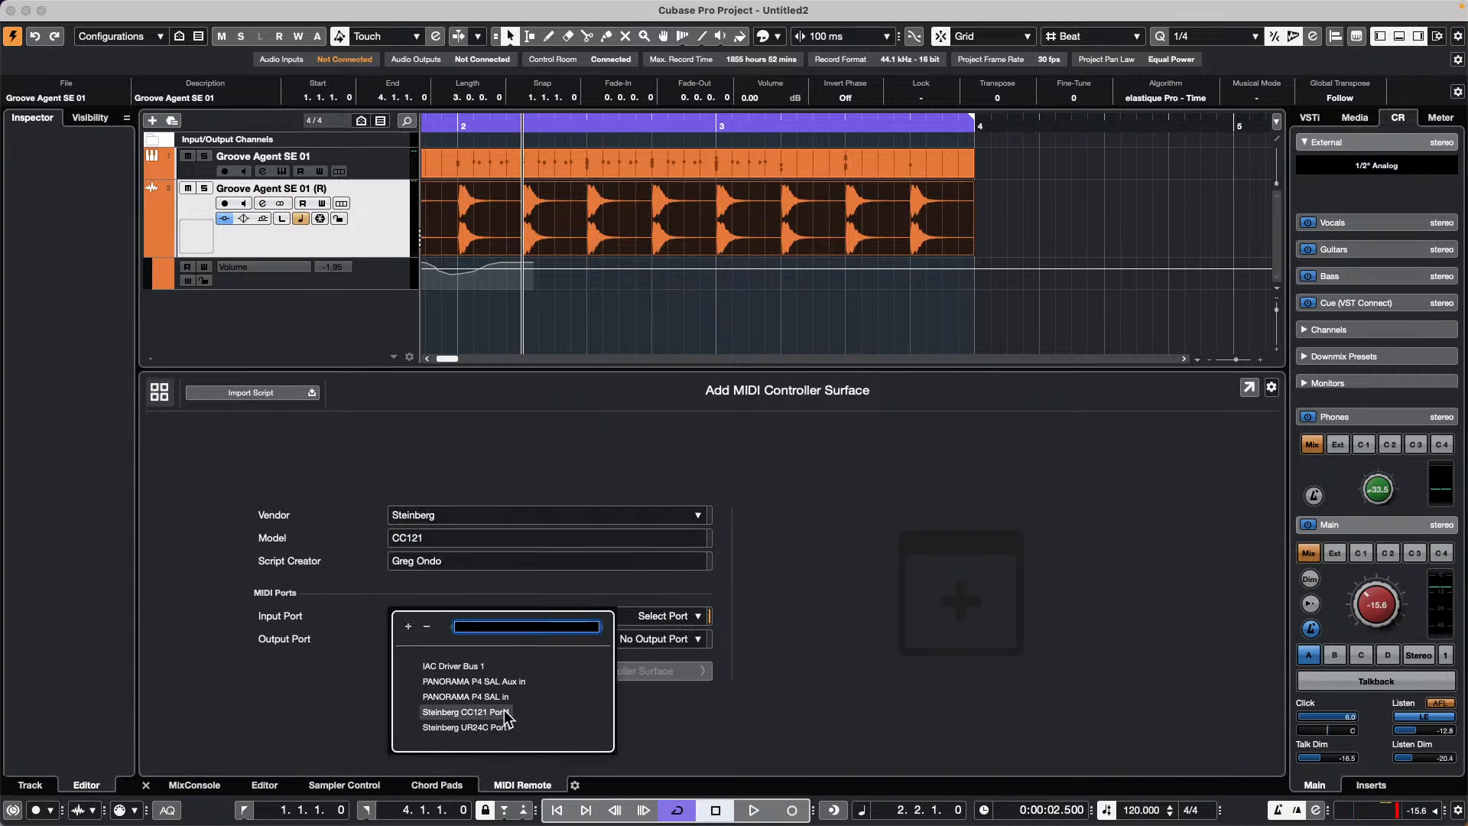
left_click(505, 712)
left_click(663, 638)
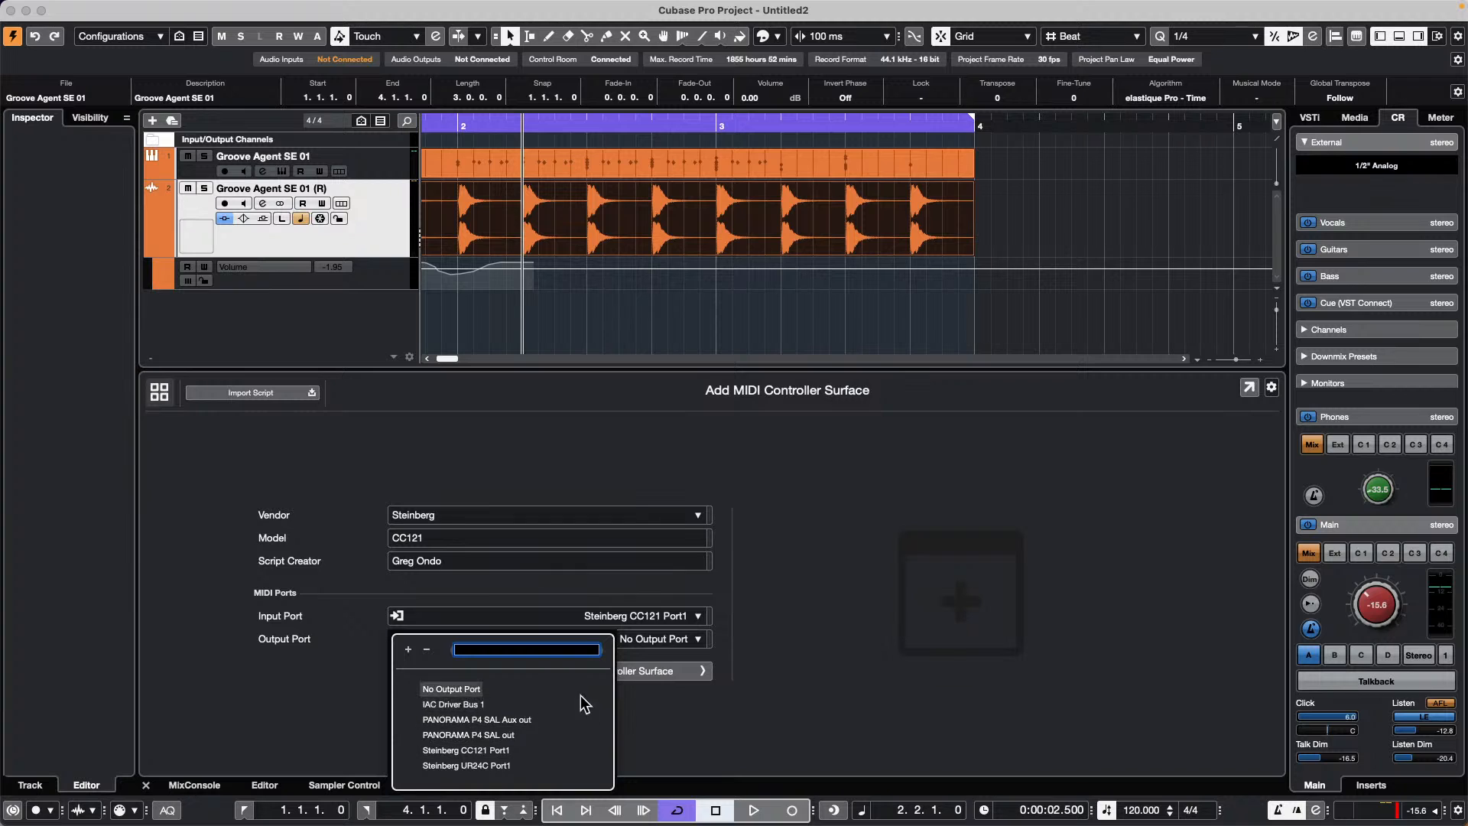
left_click(489, 750)
left_click(653, 669)
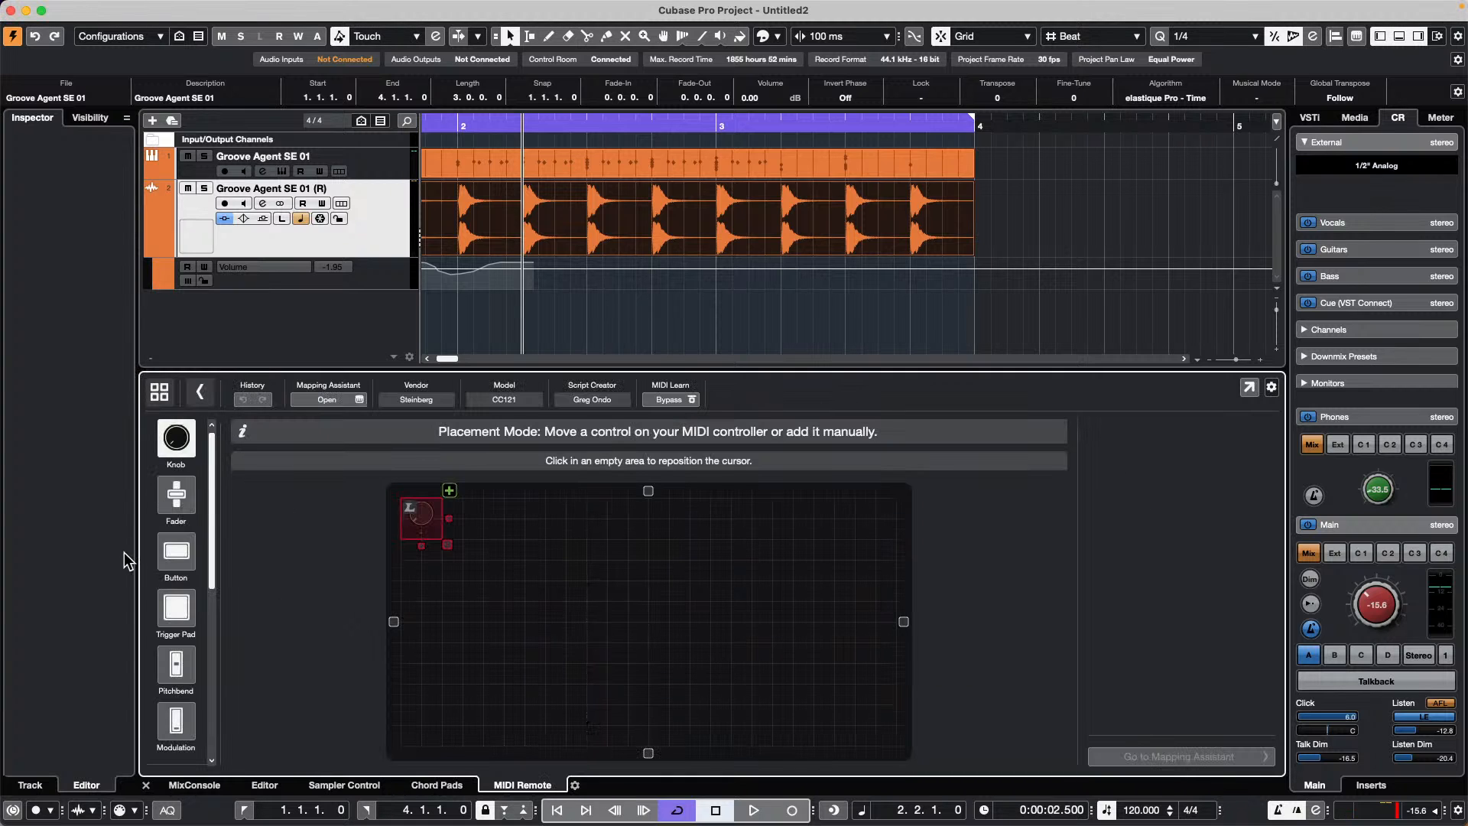
Choose the Push Encoder control type and move the placement cursor one cell right and two cells down from the surface grid's upper-left corner
scroll(197, 552, "down", 4)
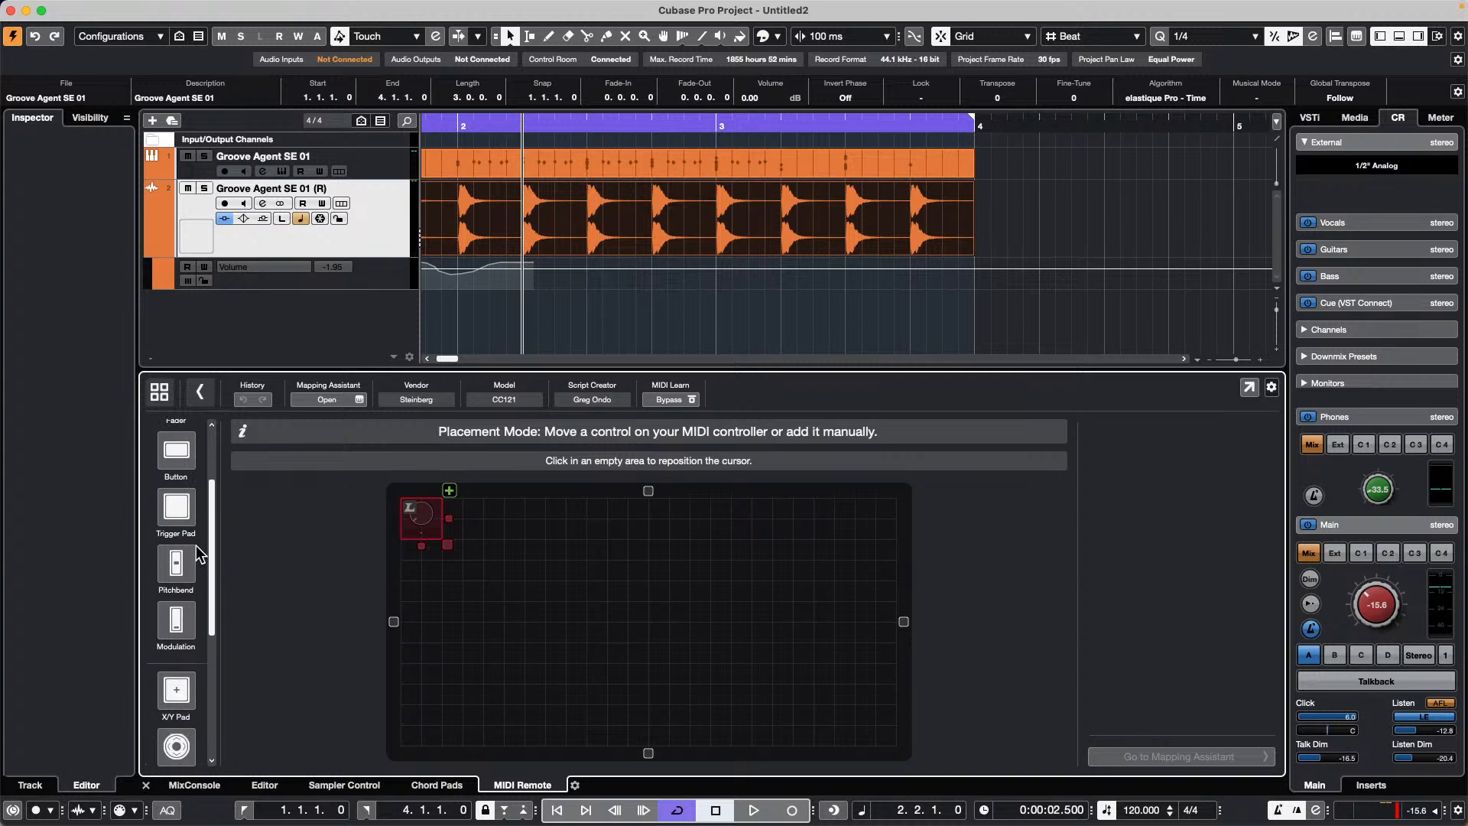
scroll(196, 544, "down", 3)
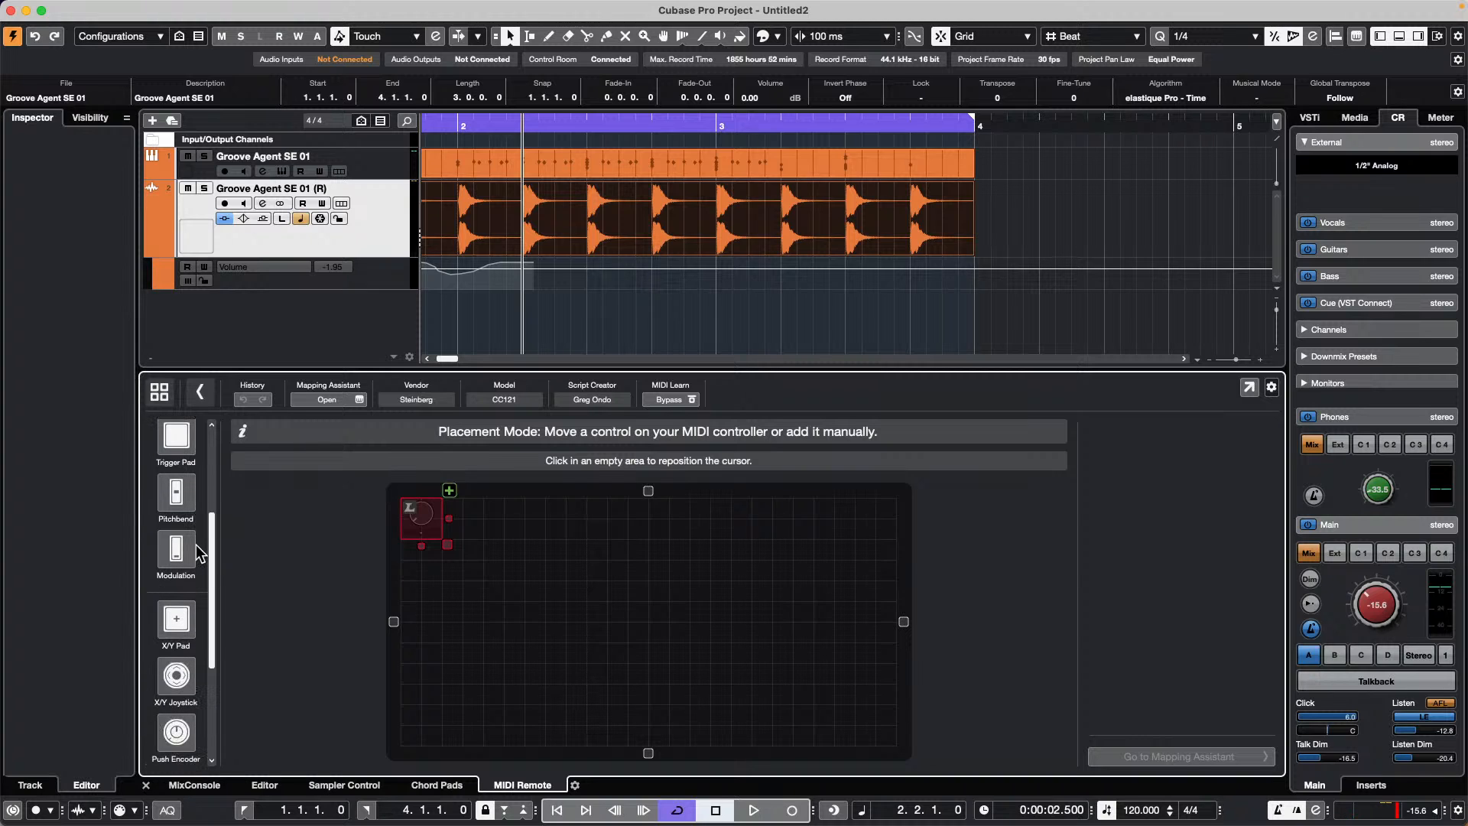
left_click(175, 661)
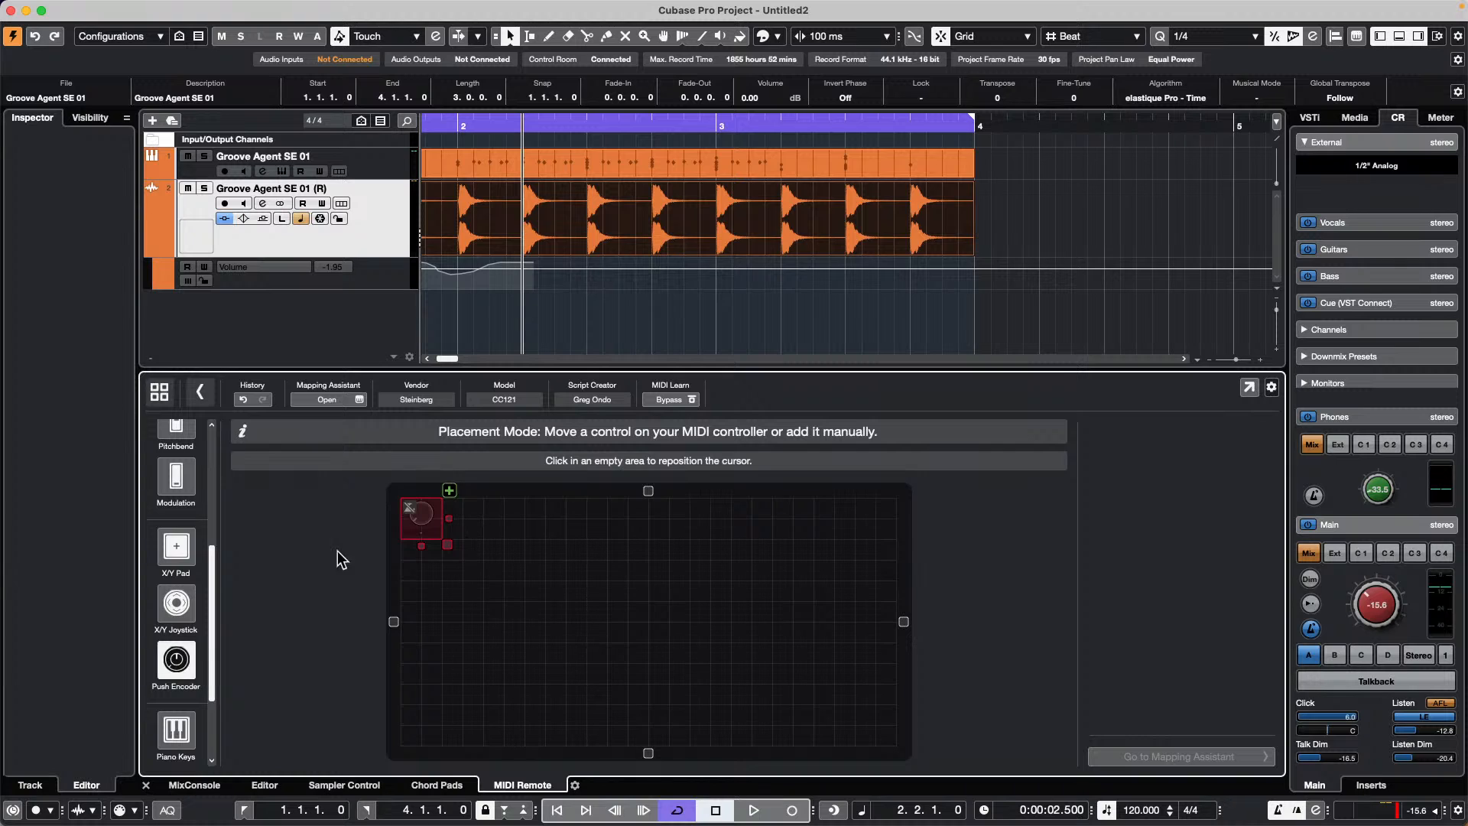
left_click_drag(412, 517, 433, 538)
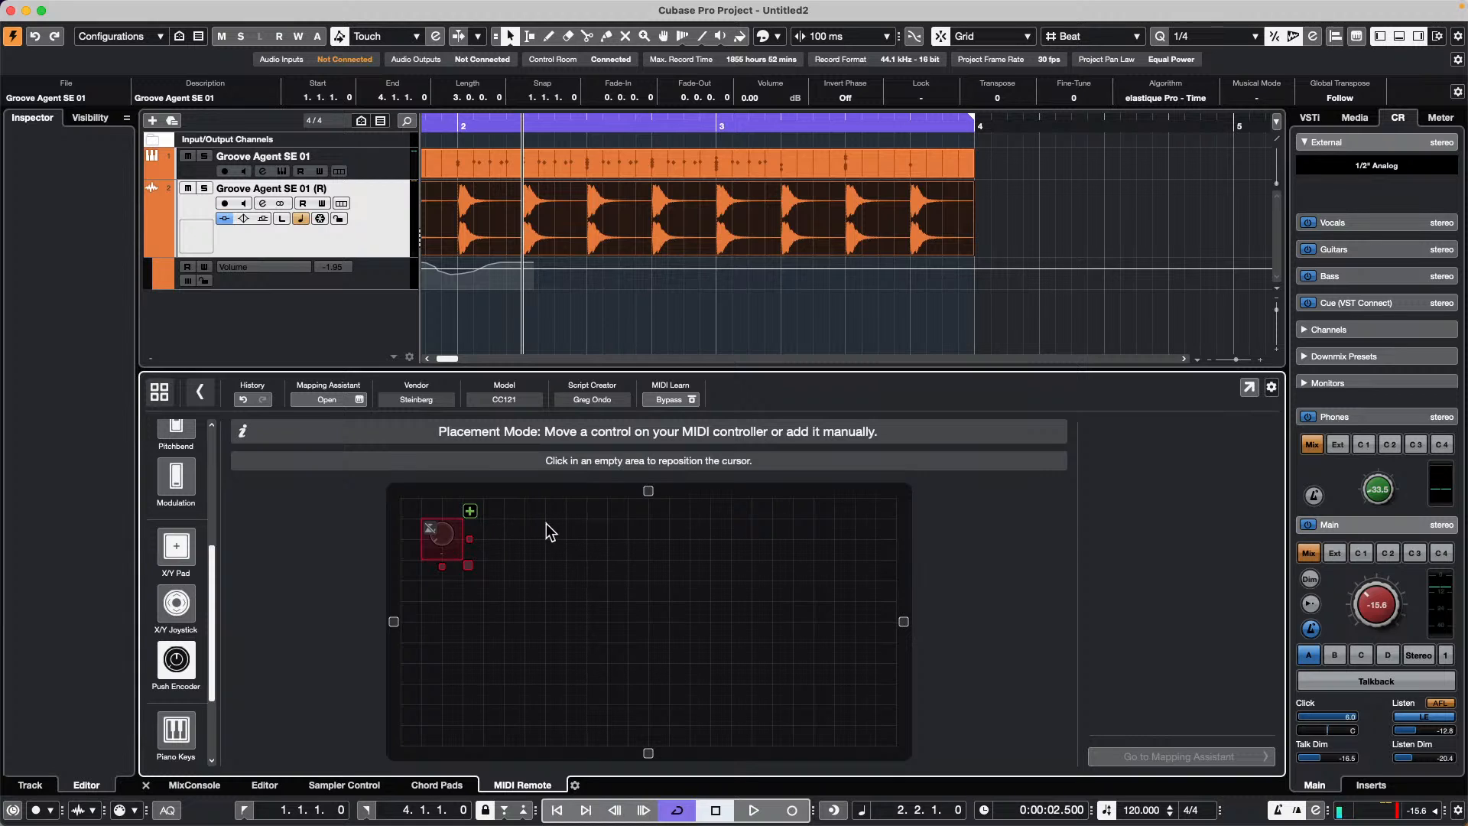
left_click_drag(443, 533, 445, 554)
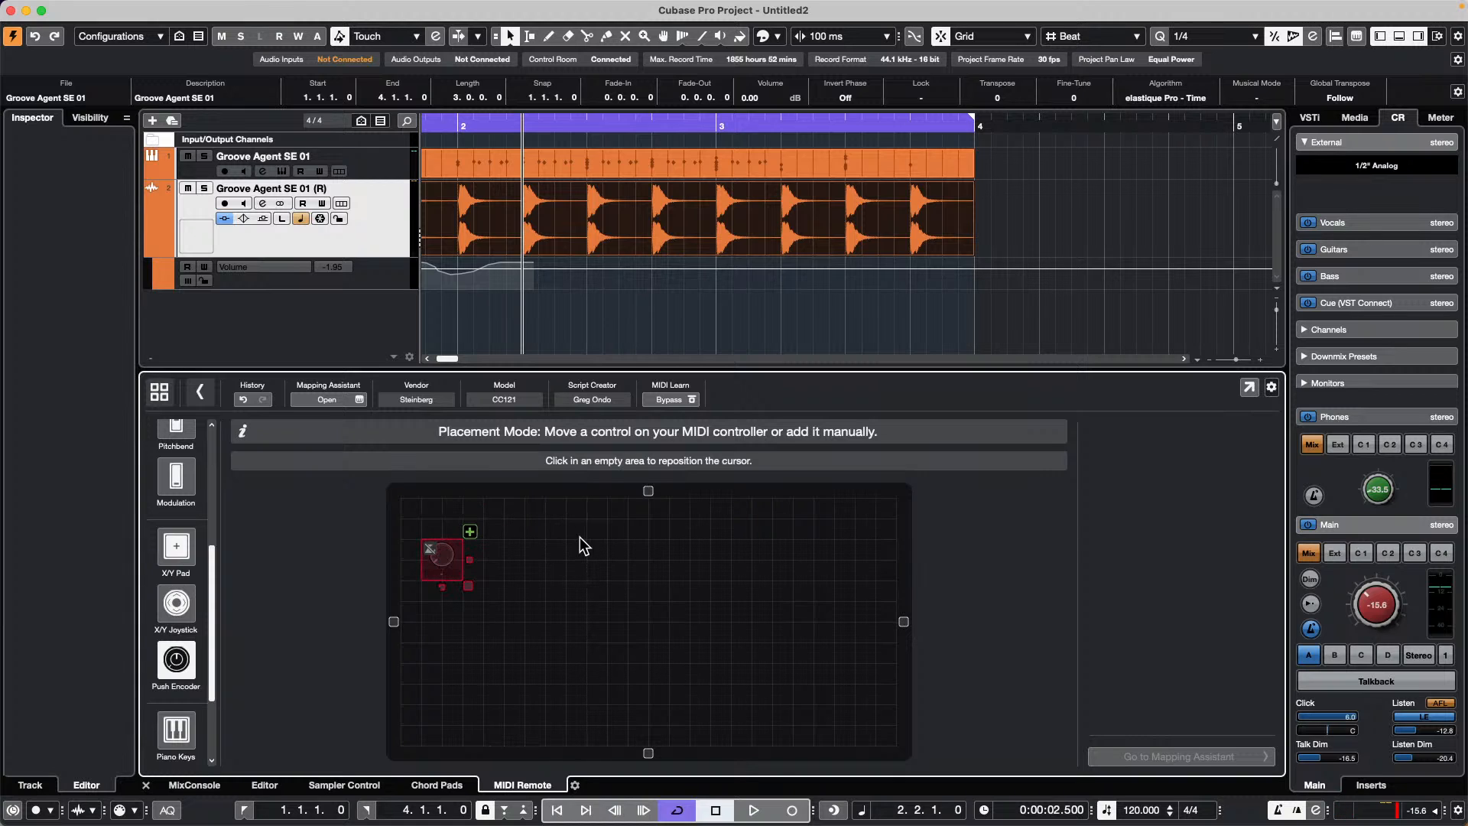
Place the Push Encoder at the cursor on the surface grid and view the message types available for its Encoder Value and Push Value
left_click(470, 531)
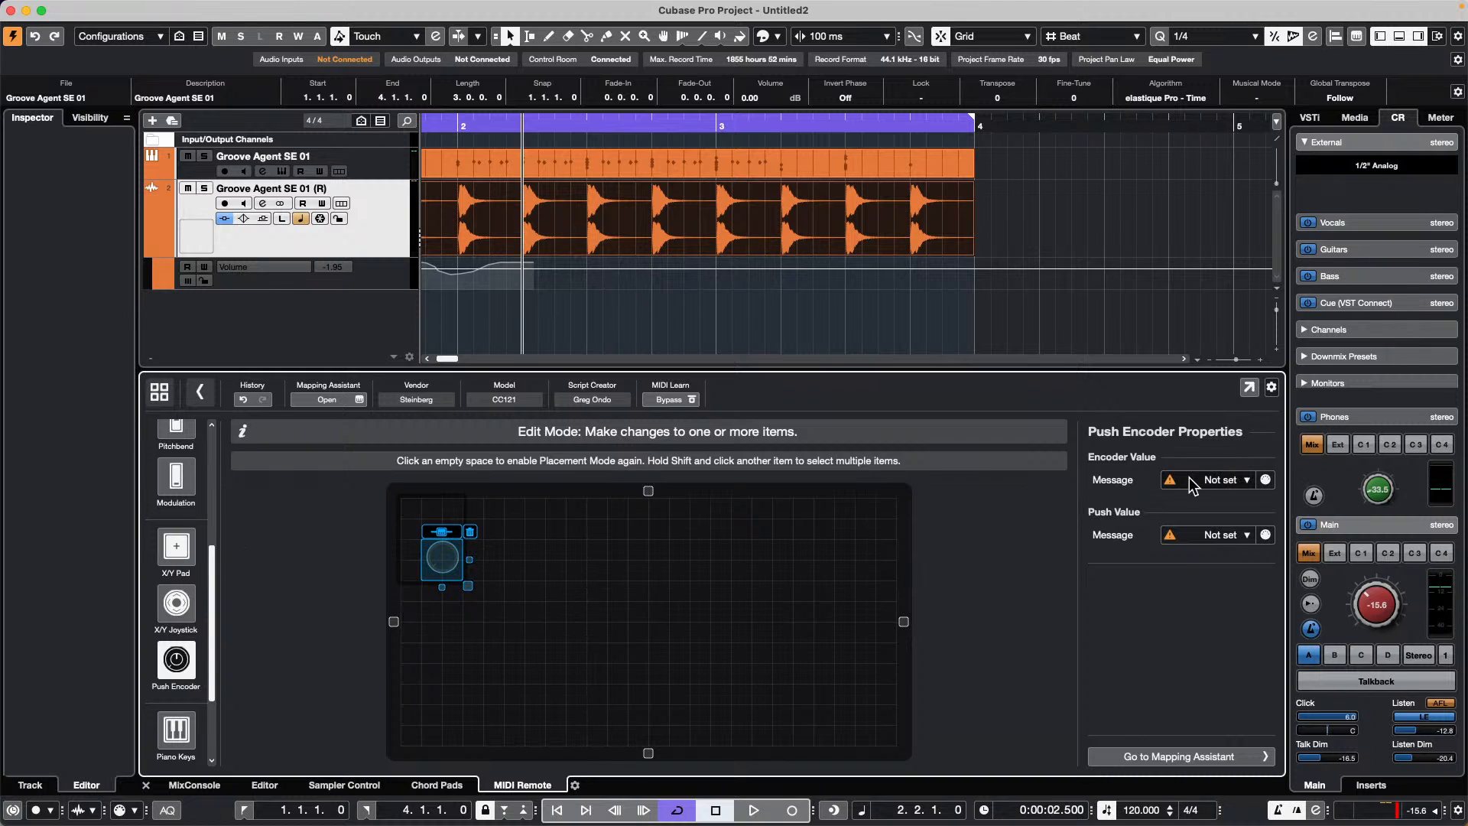
left_click(1230, 481)
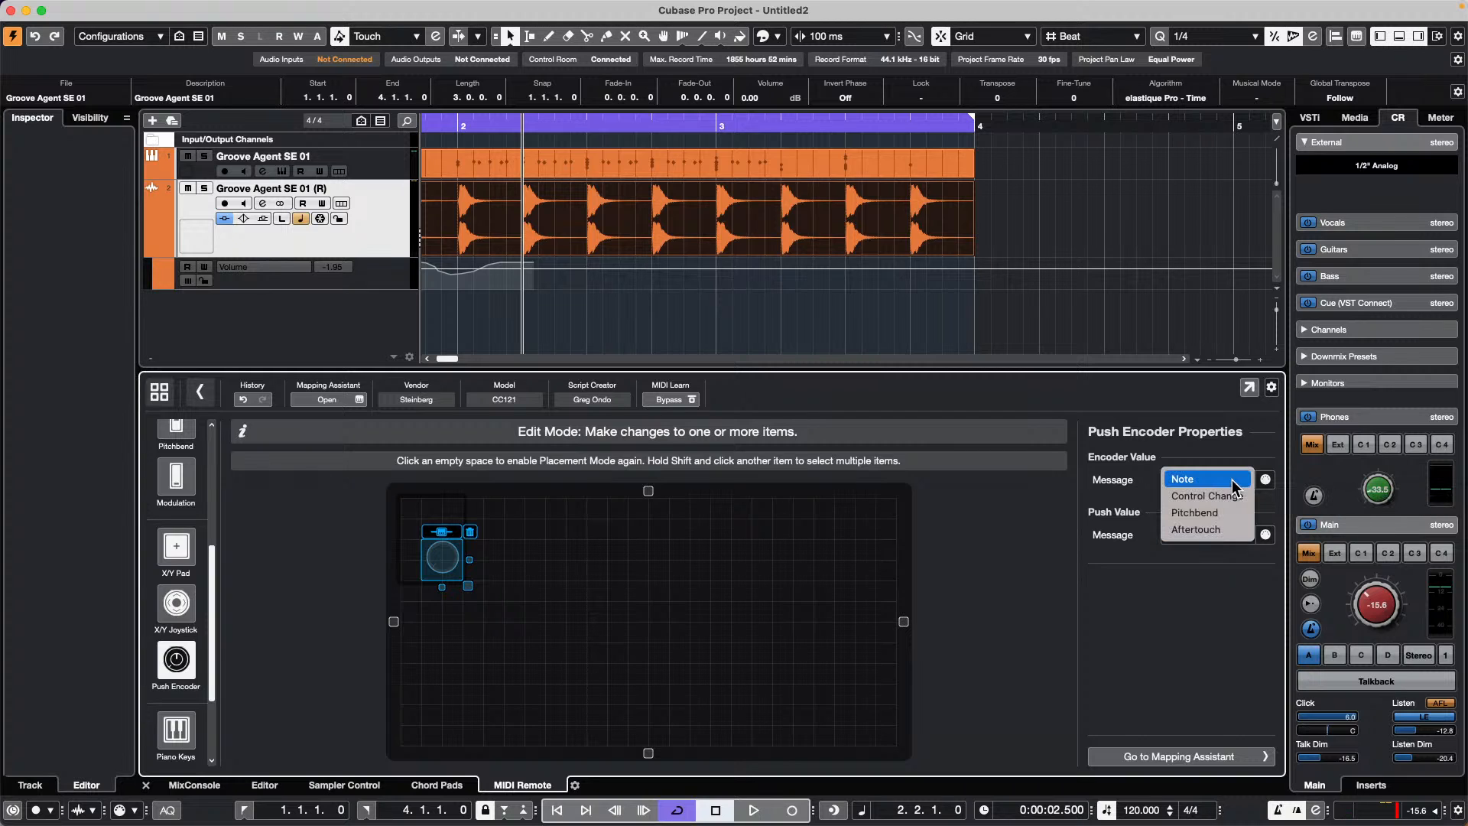
left_click(1118, 497)
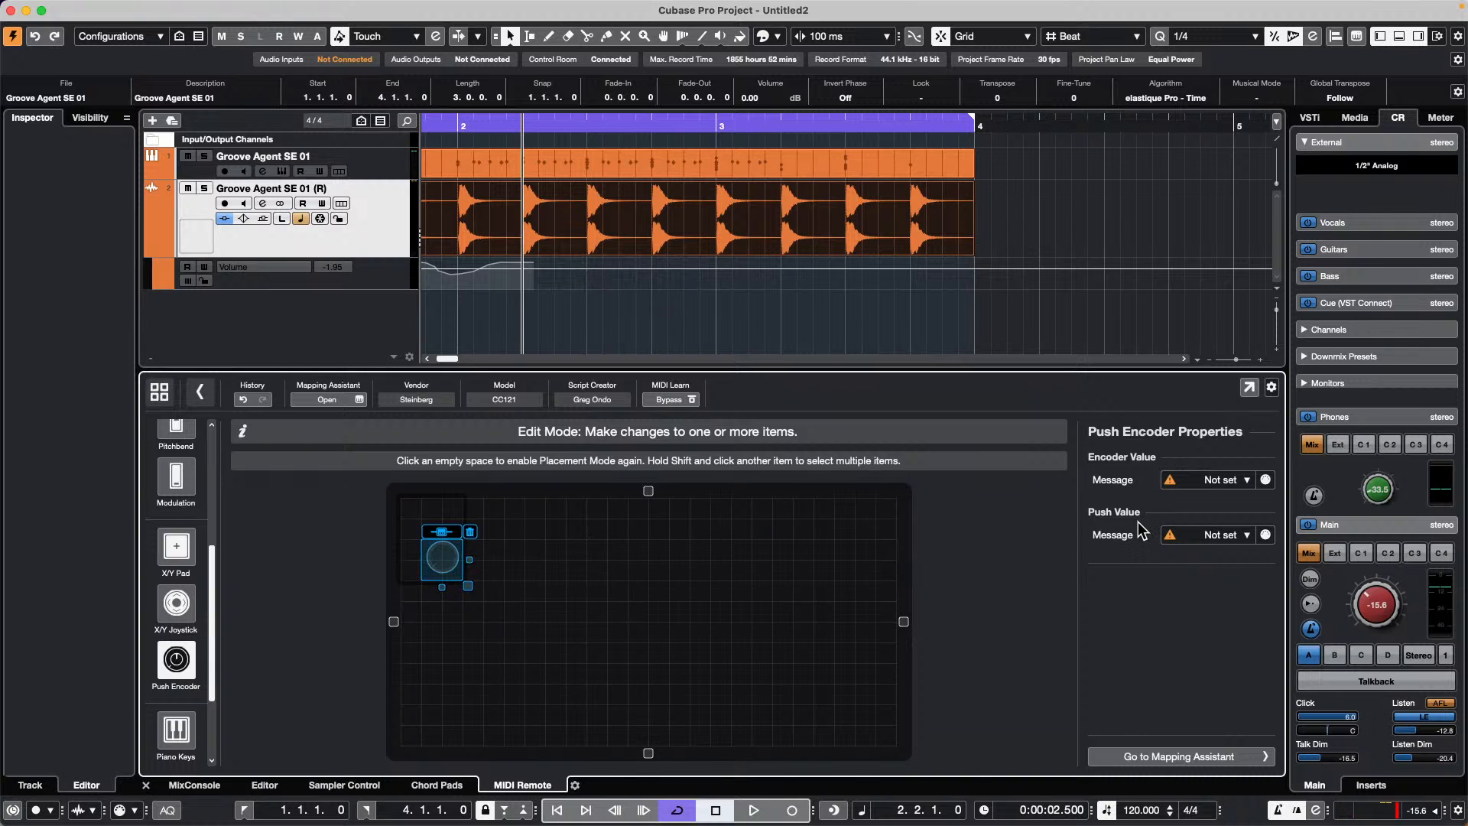
left_click(1234, 535)
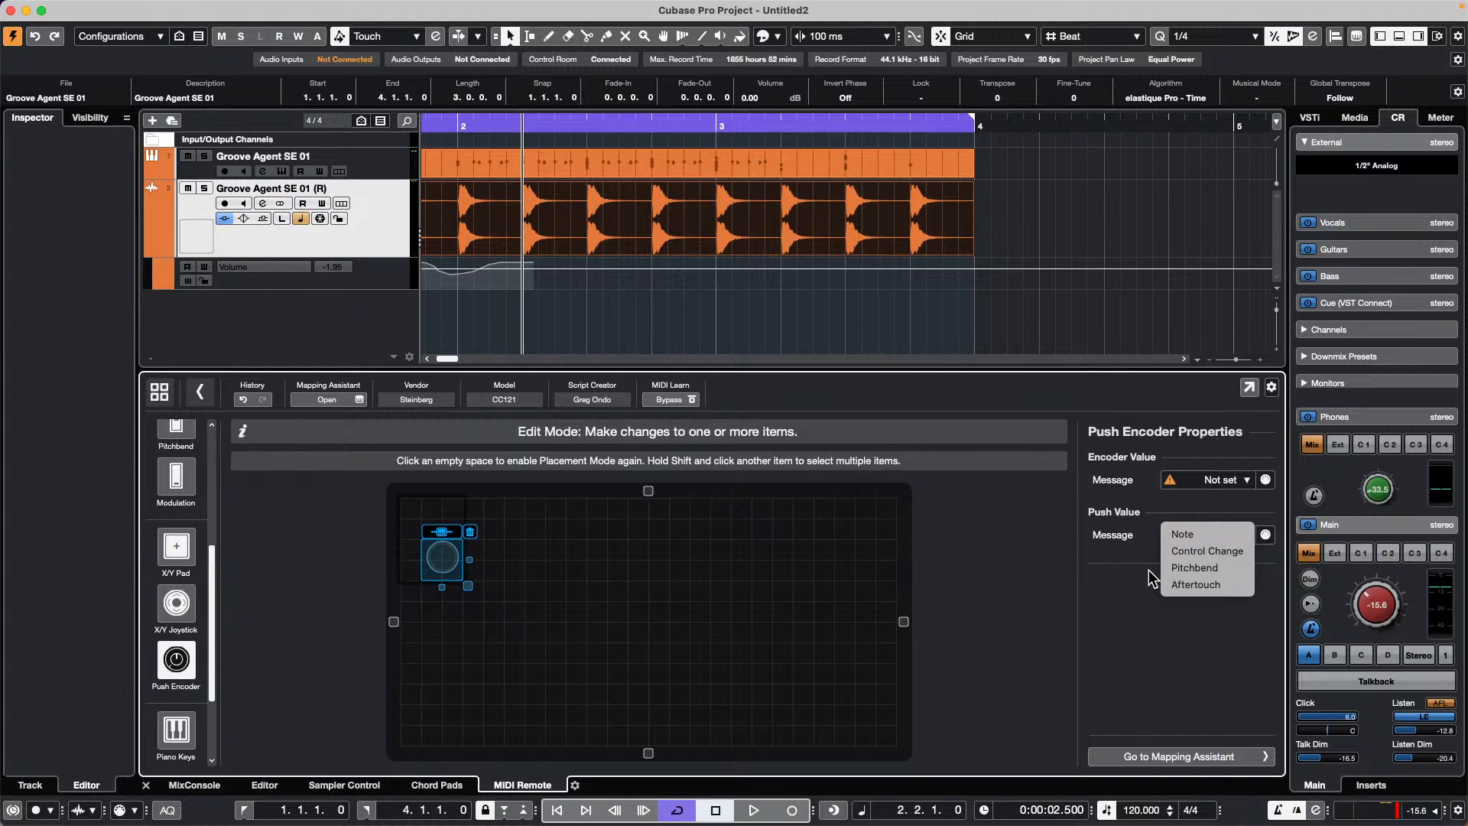
left_click(1126, 581)
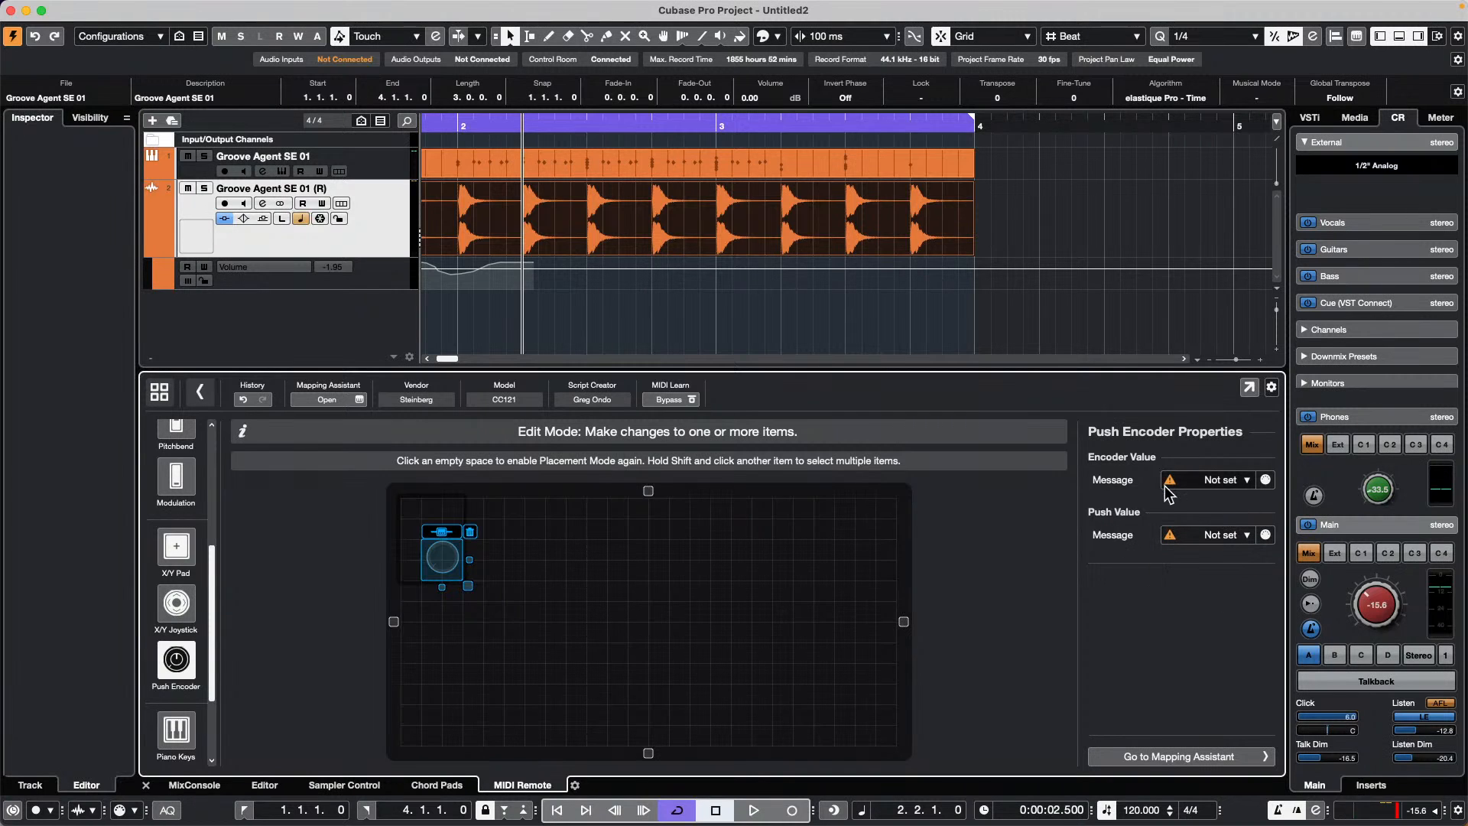
Set both the Encoder Value and Push Value messages of the Push Encoder to Control Change and review their properties
mouse_move(1162, 486)
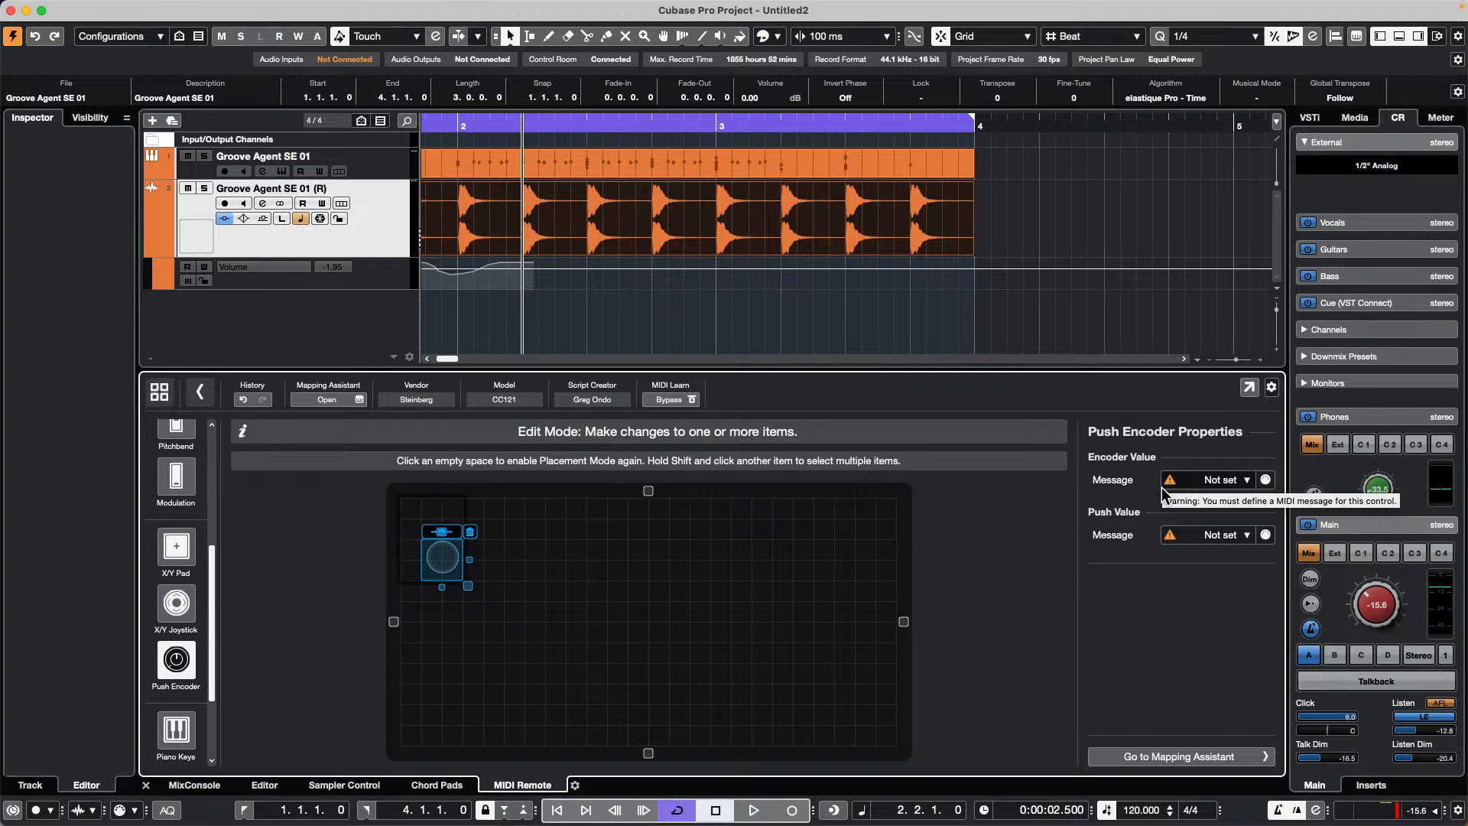
left_click(1222, 480)
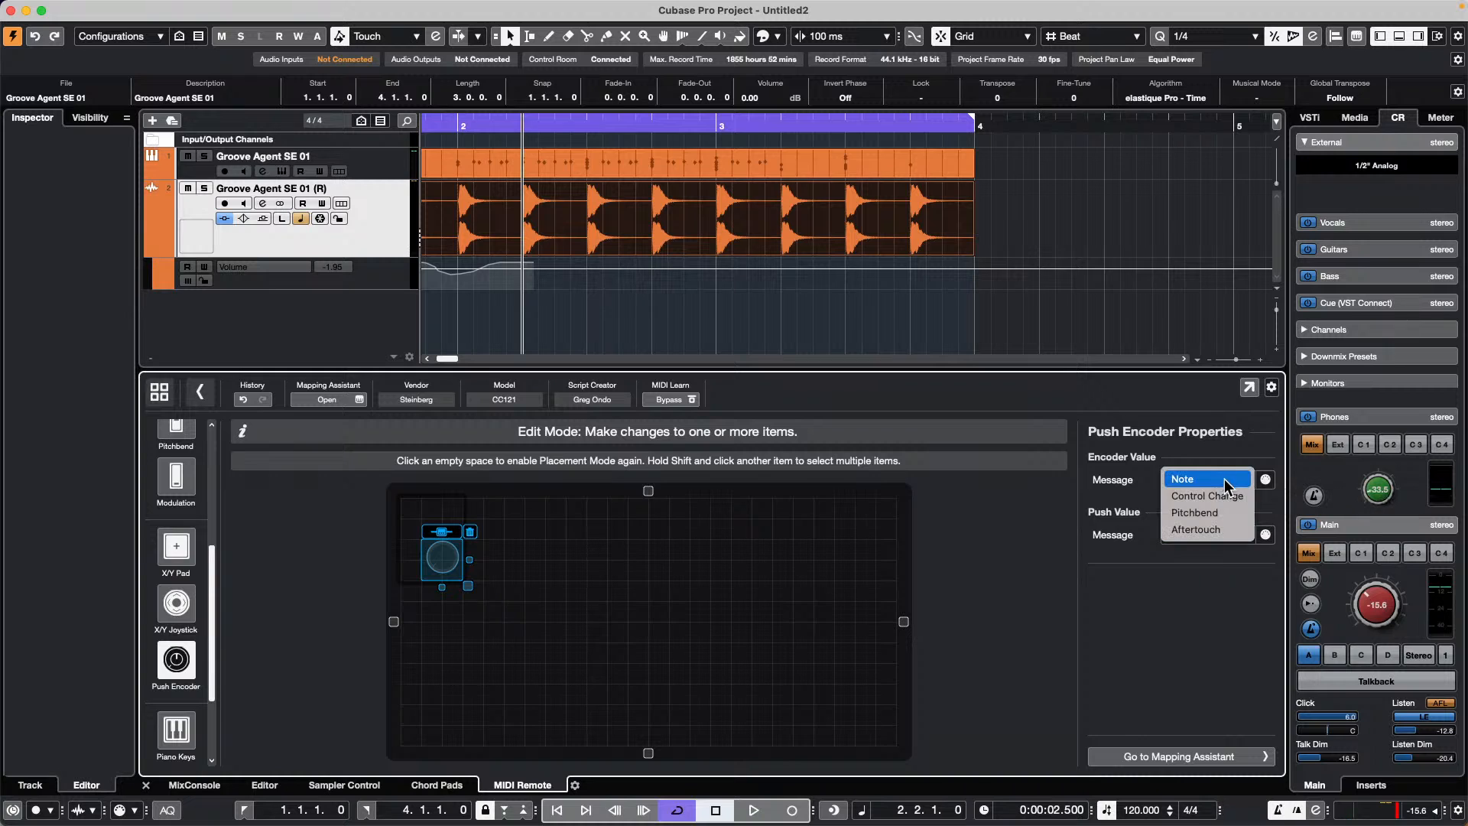
left_click(1219, 497)
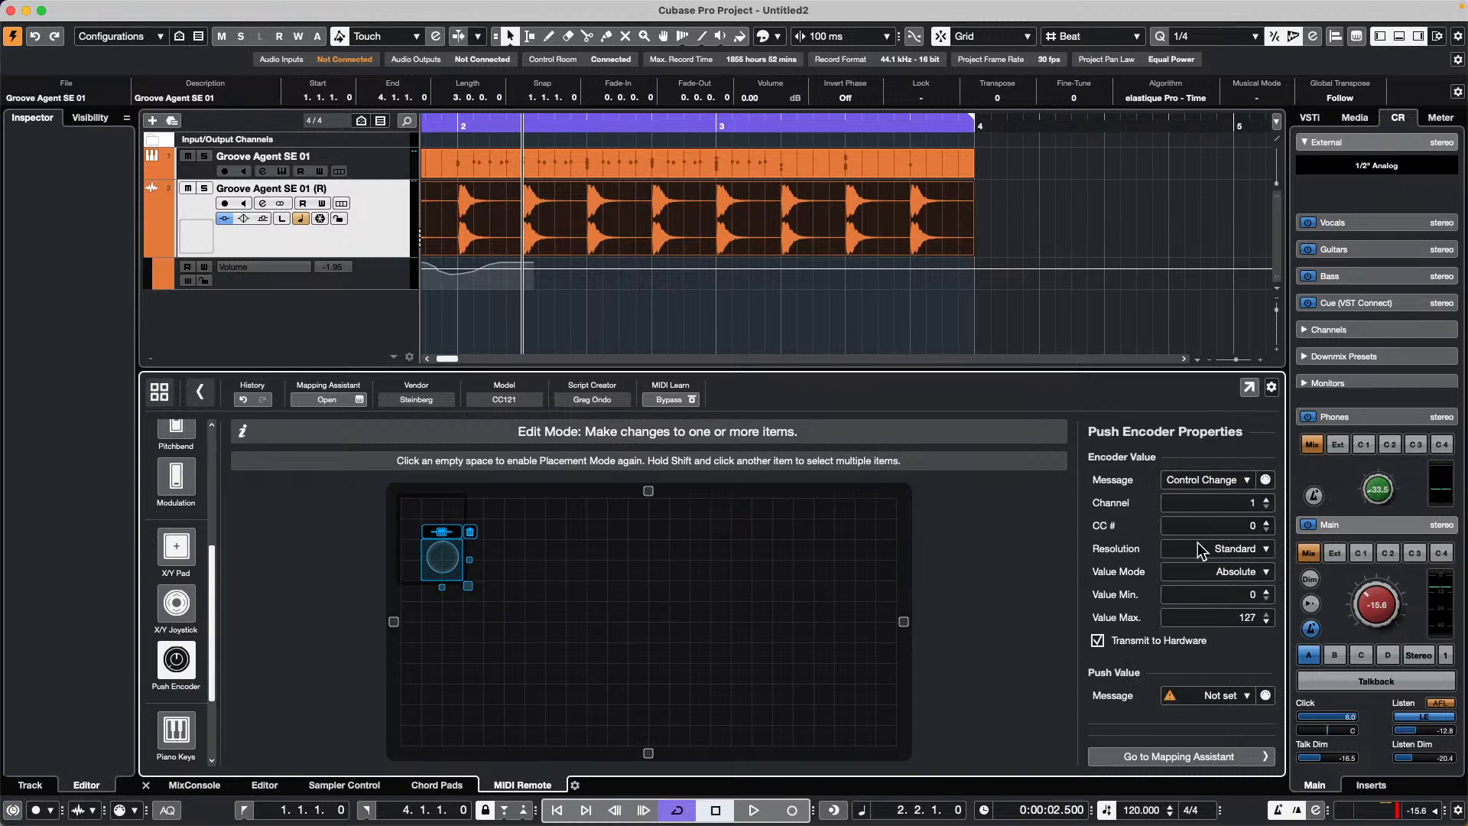
left_click(1221, 696)
left_click(1219, 711)
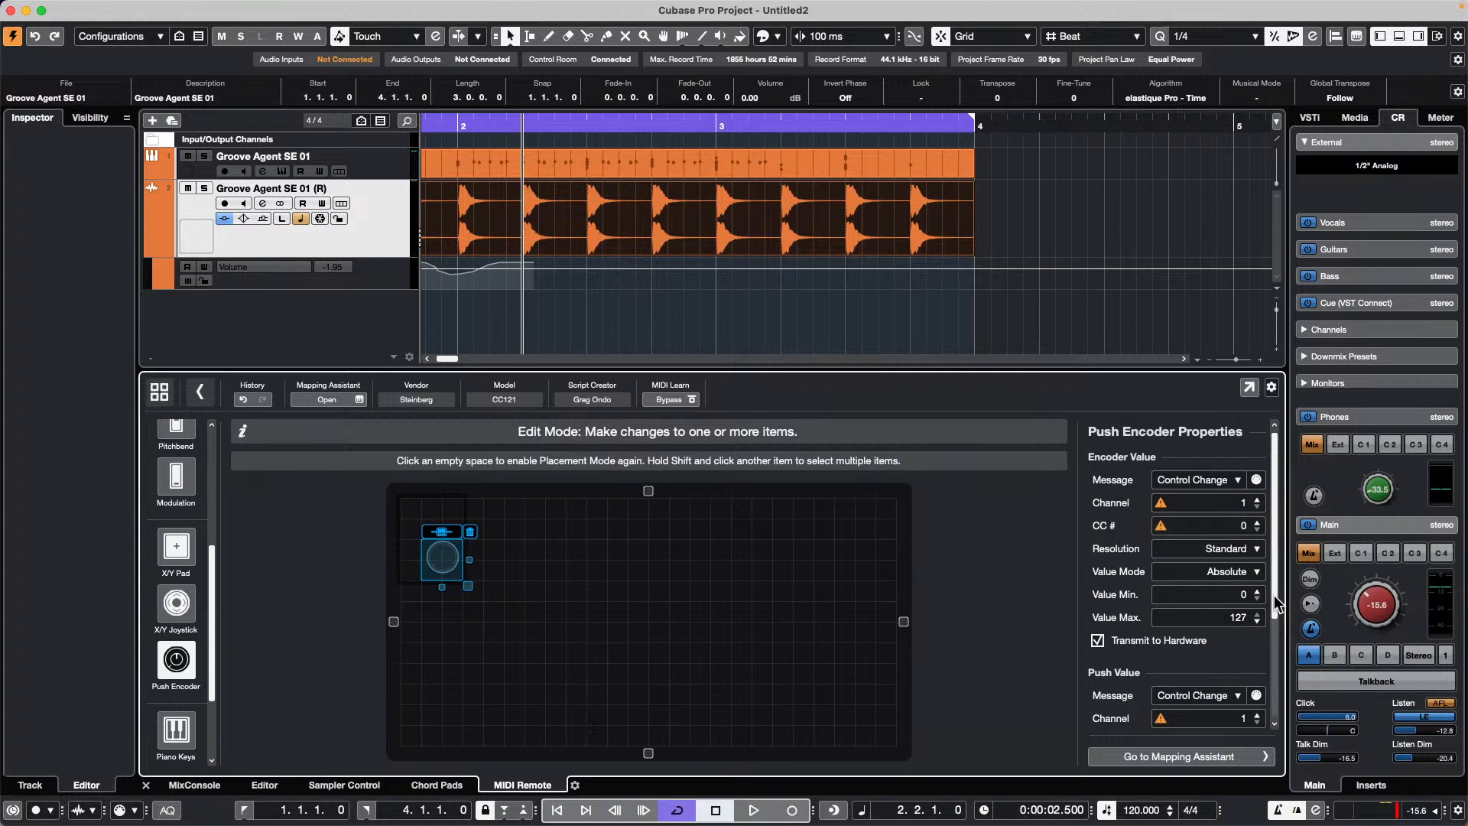
scroll(1195, 602, "down", 4)
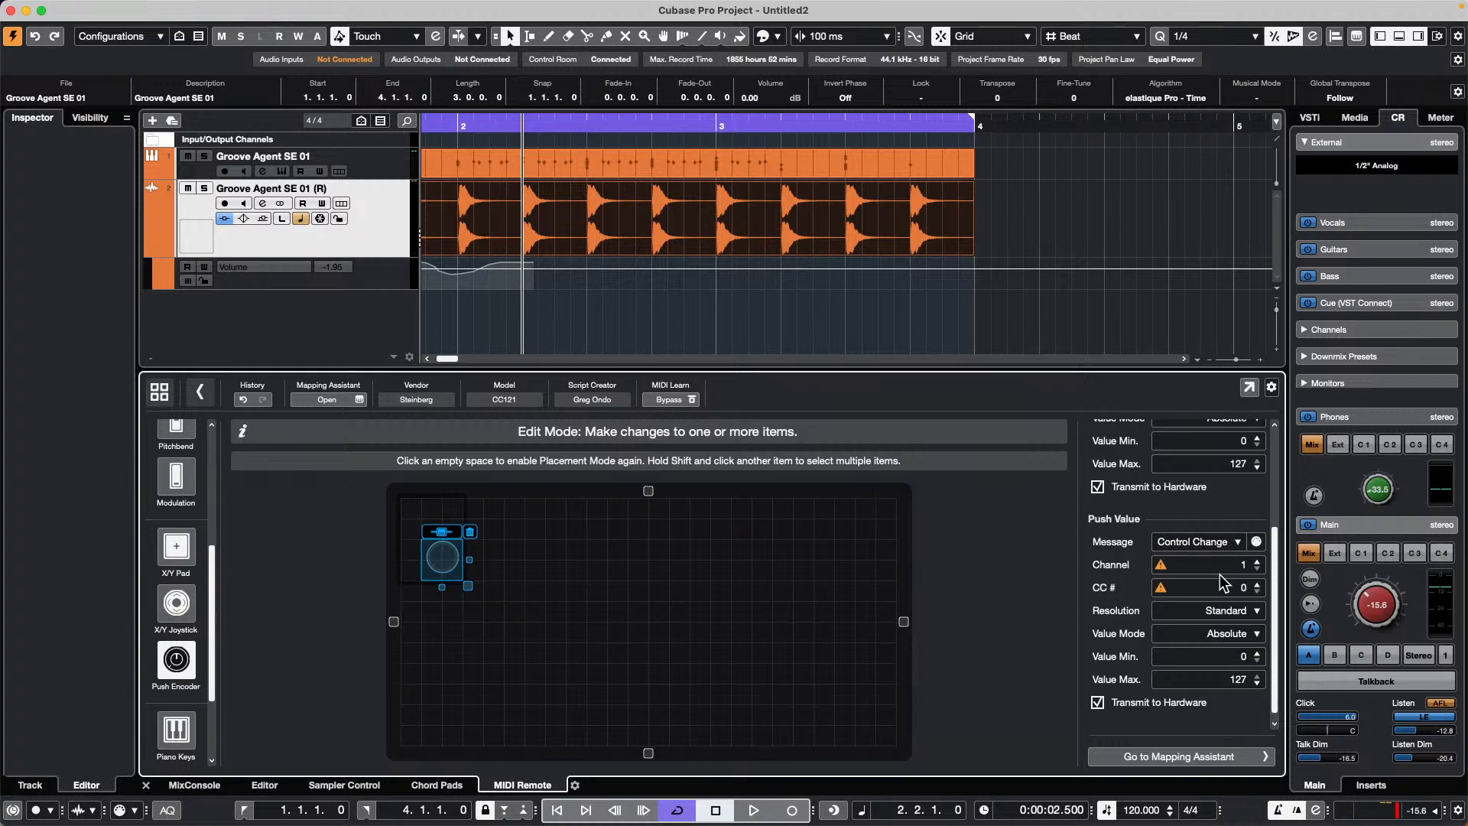
scroll(1224, 585, "up", 4)
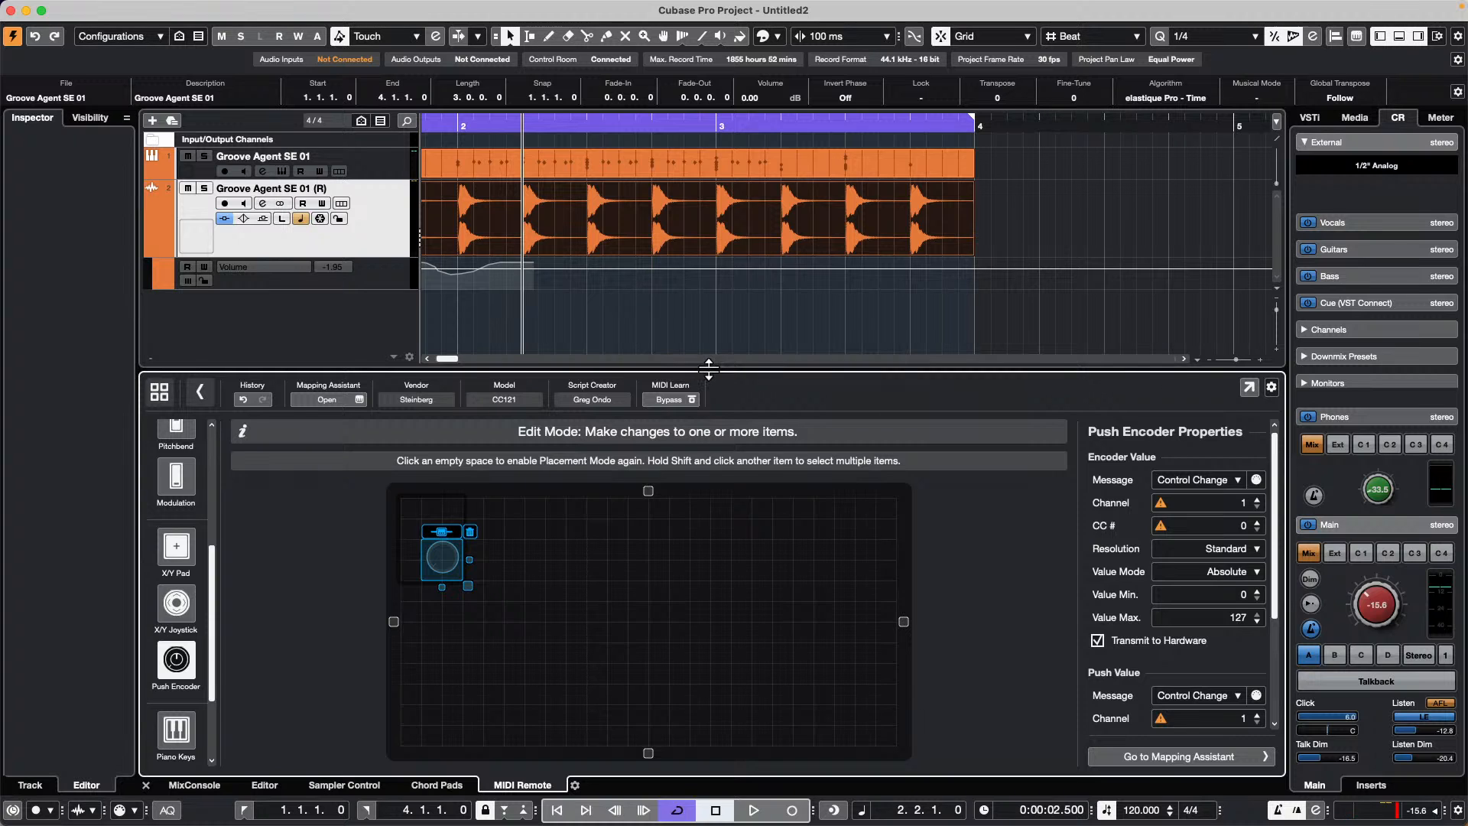
Enlarge the project area and add a marker track below the Groove Agent SE 01 track
left_click_drag(710, 375, 697, 507)
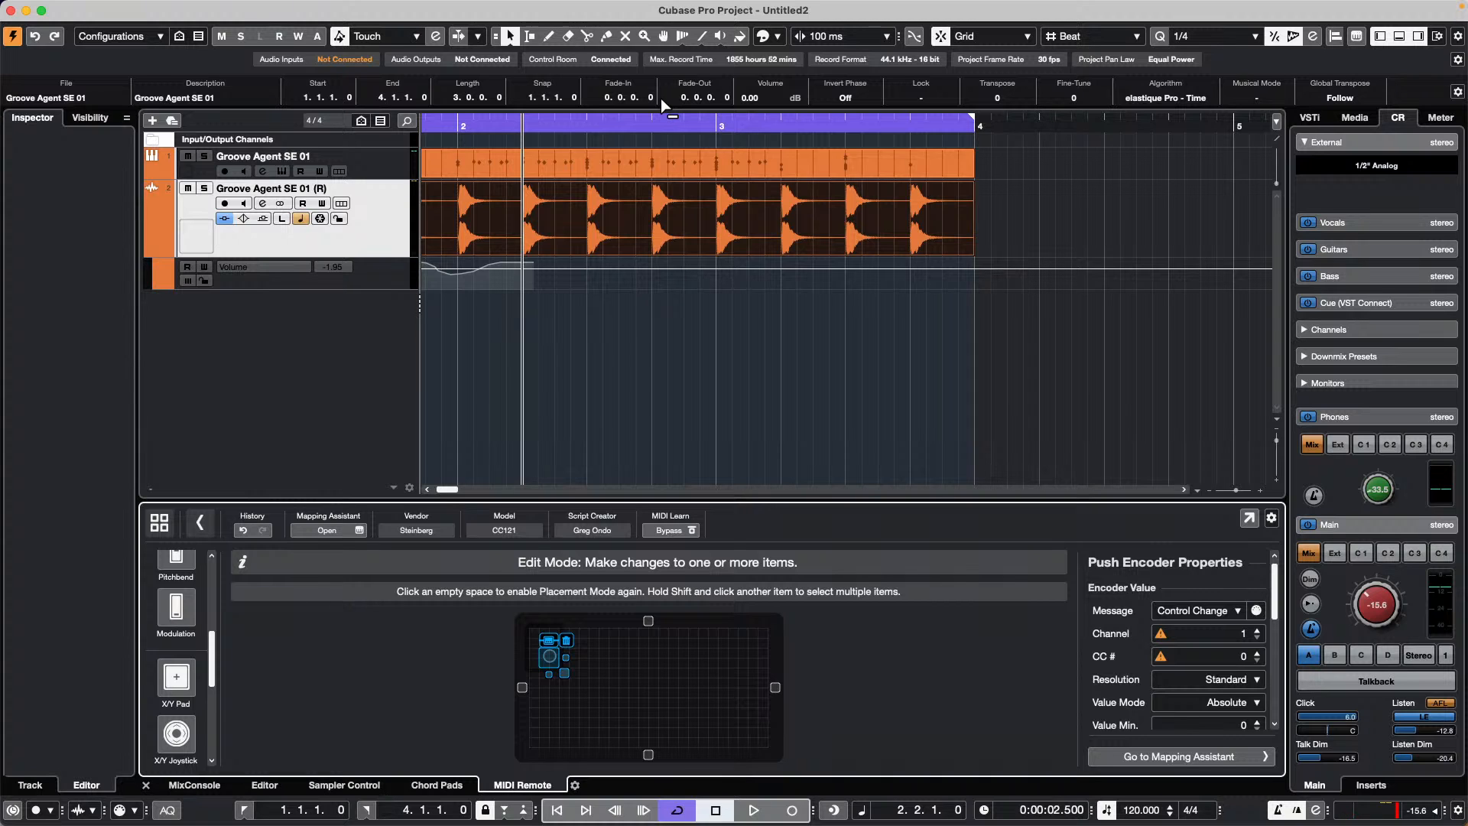
right_click(373, 164)
mouse_move(422, 175)
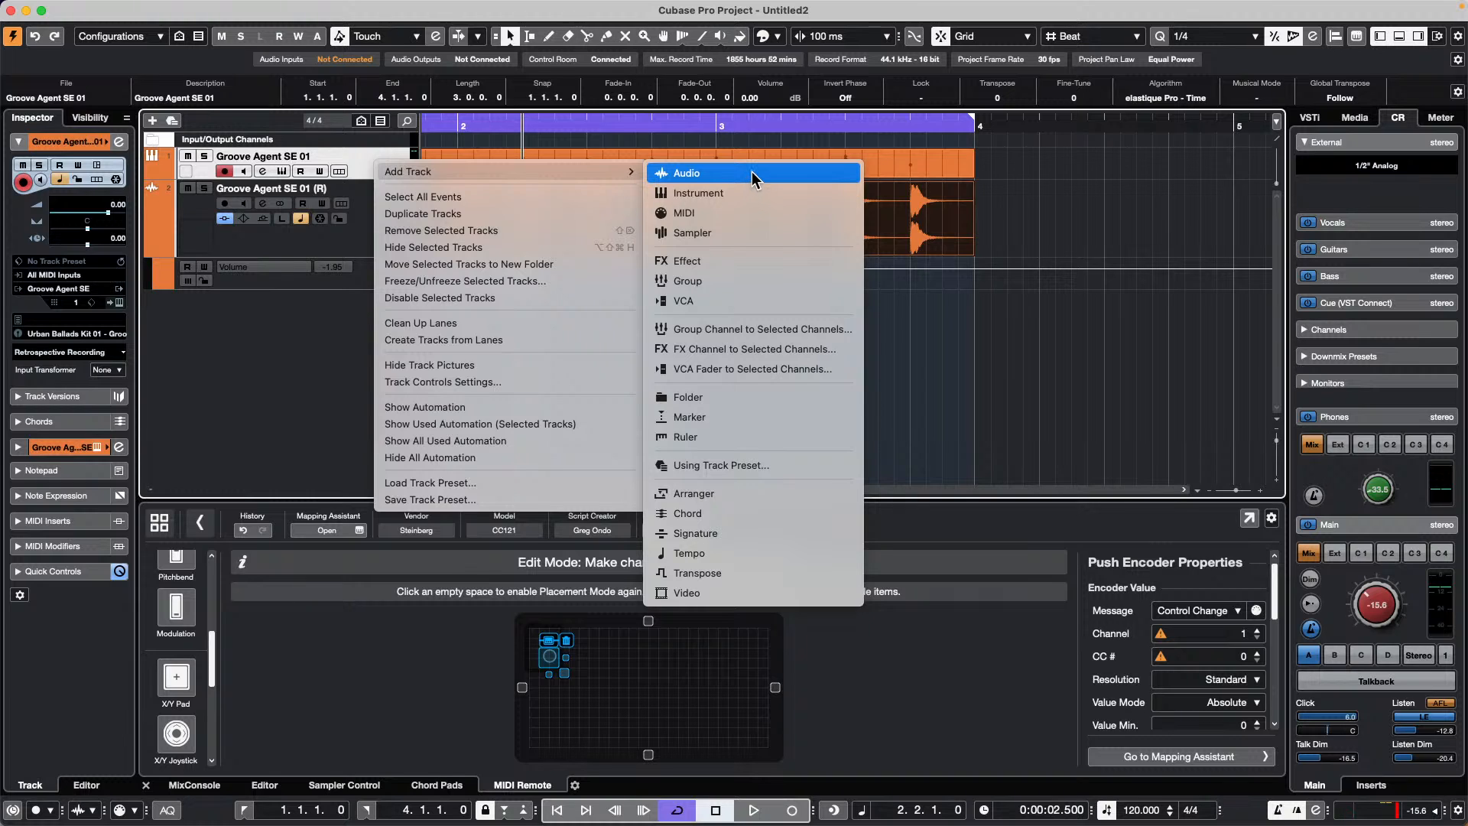
left_click(748, 418)
left_click(646, 405)
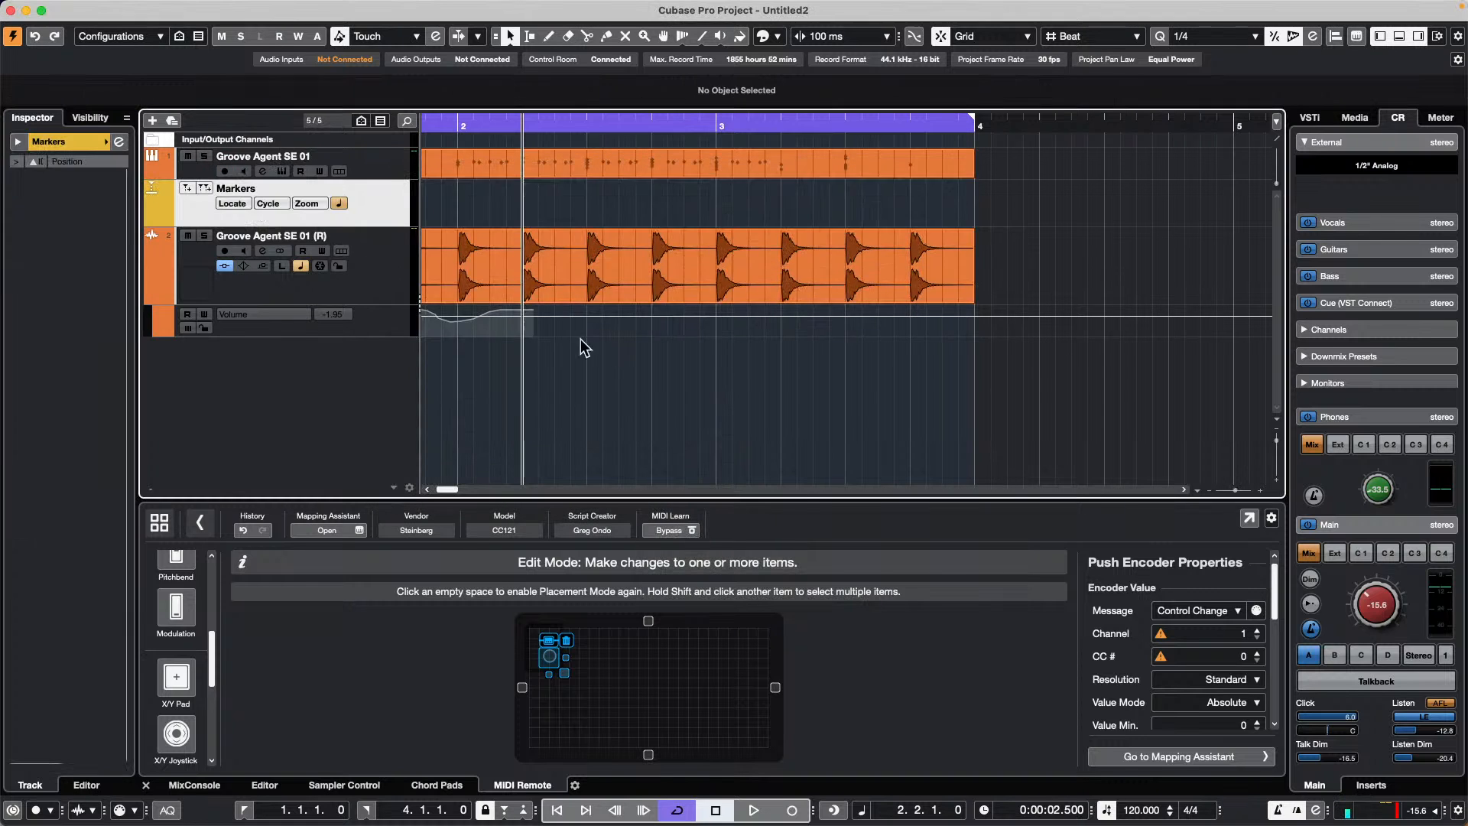
Range-select 2.1.1.0 to 2.4.1.0 on the marker track and add a cycle marker with the locators set to that range
right_click(481, 202)
left_click(498, 201)
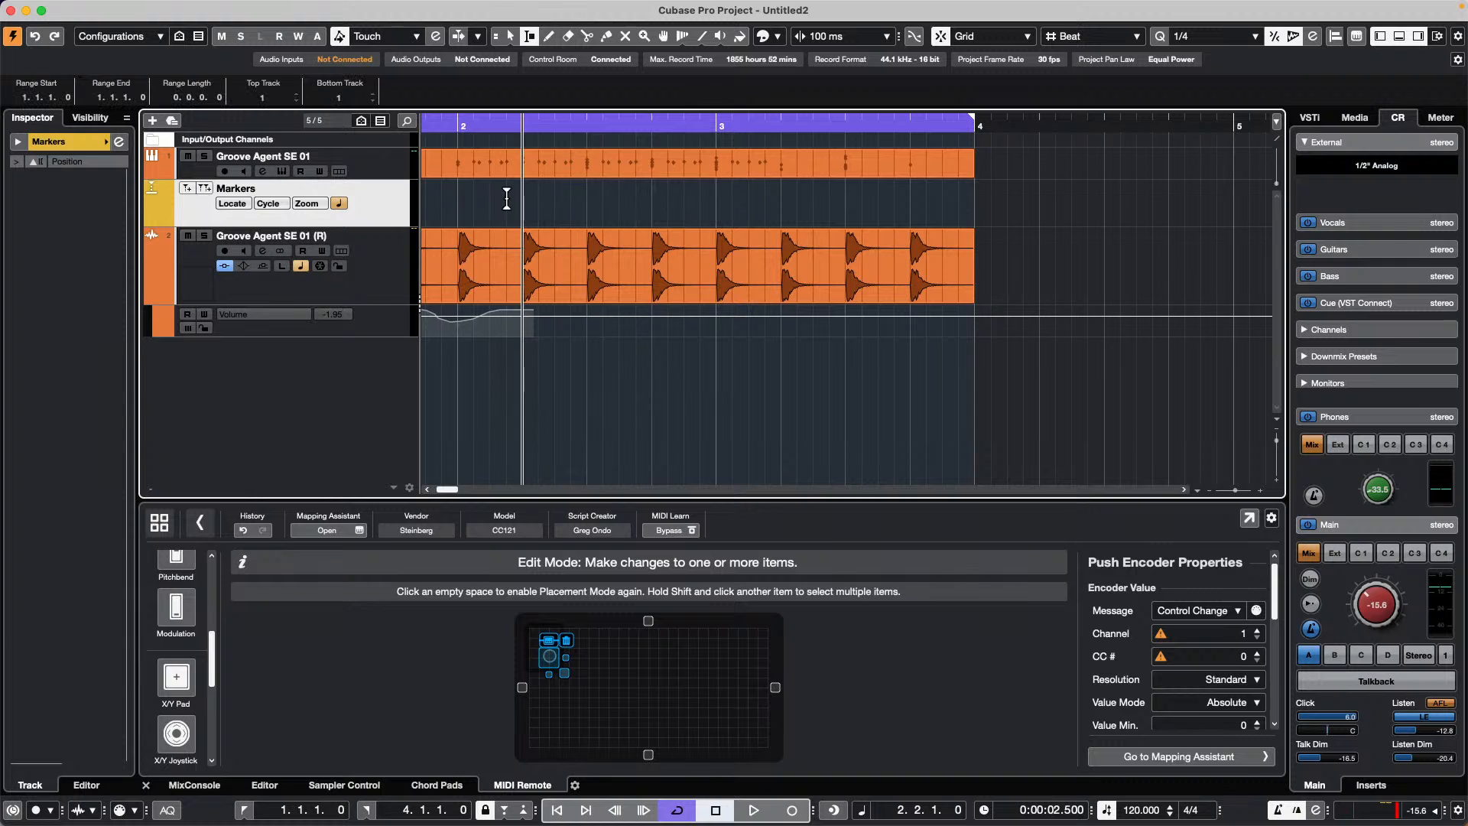
left_click_drag(486, 202, 635, 208)
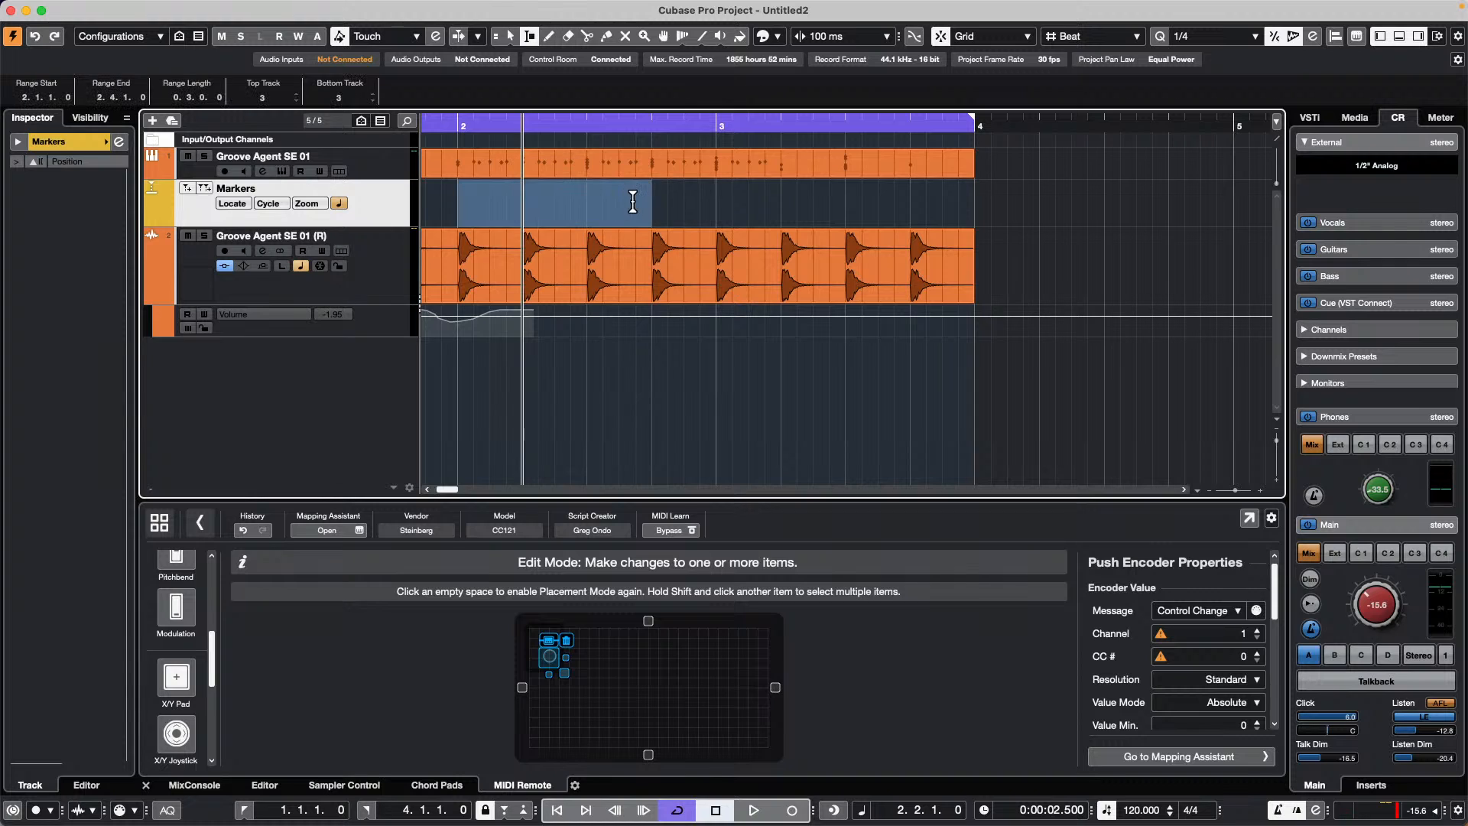
left_click(205, 190)
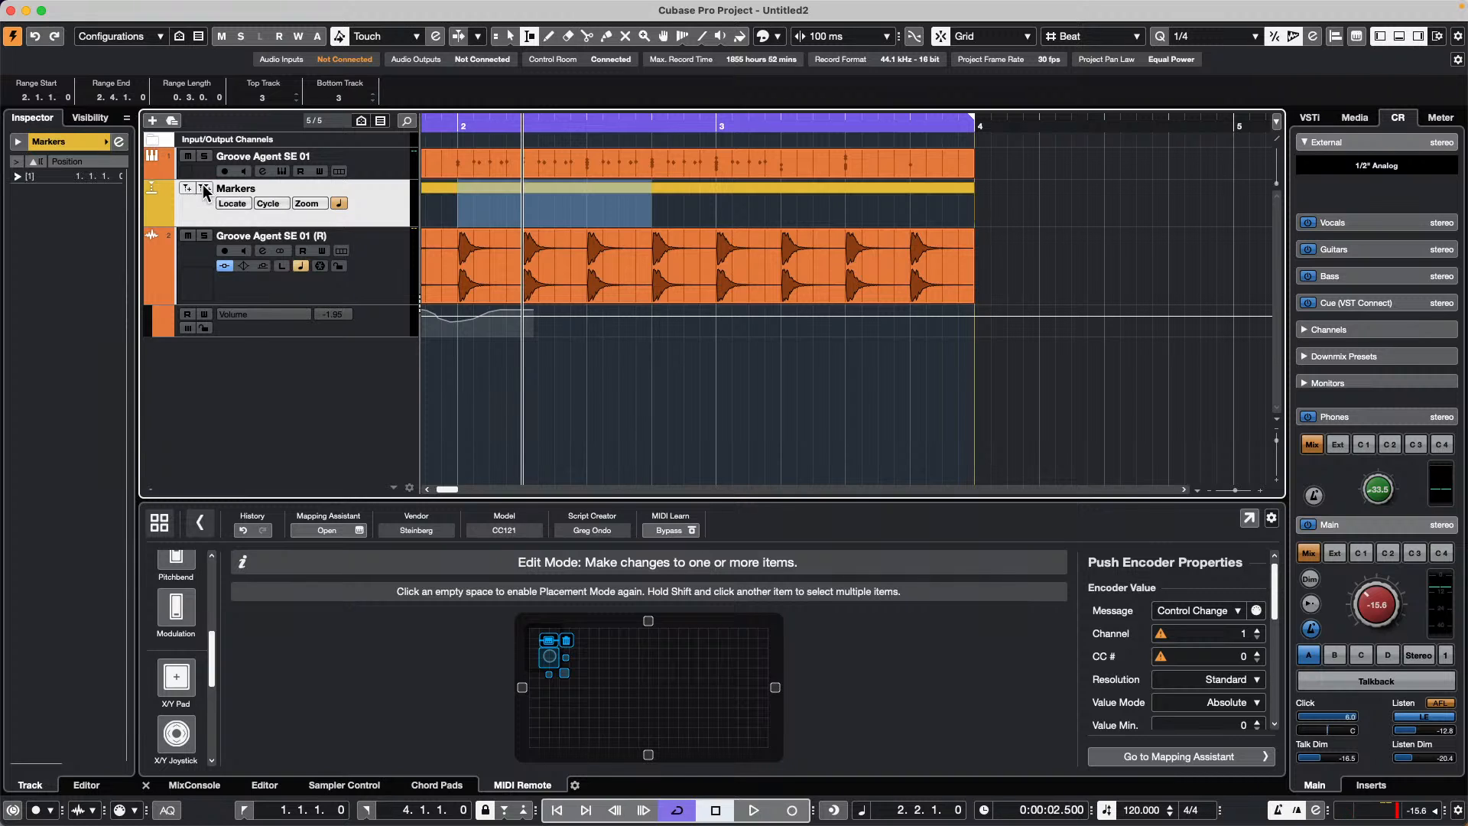
key("super+z")
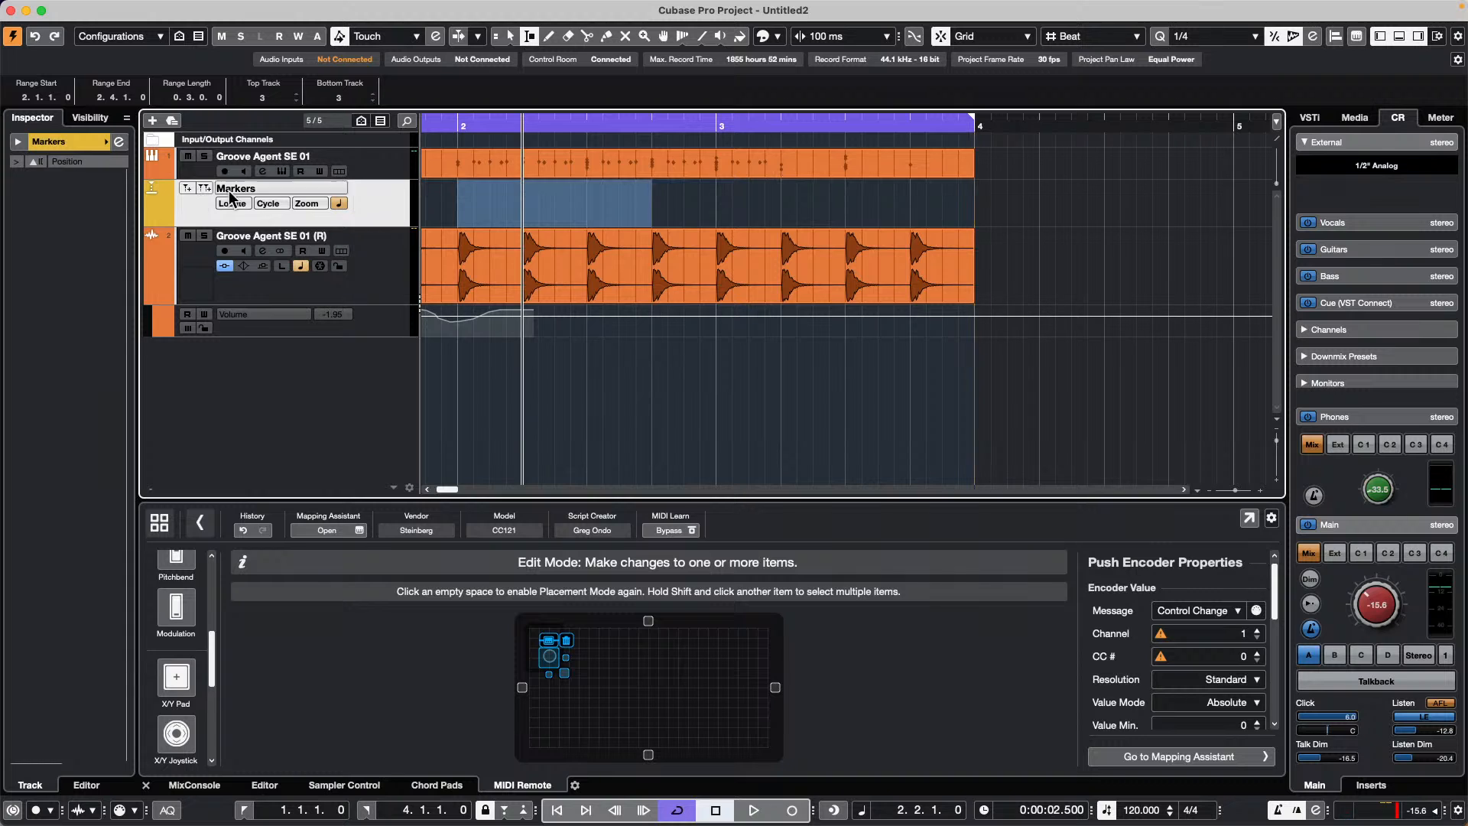
key("p")
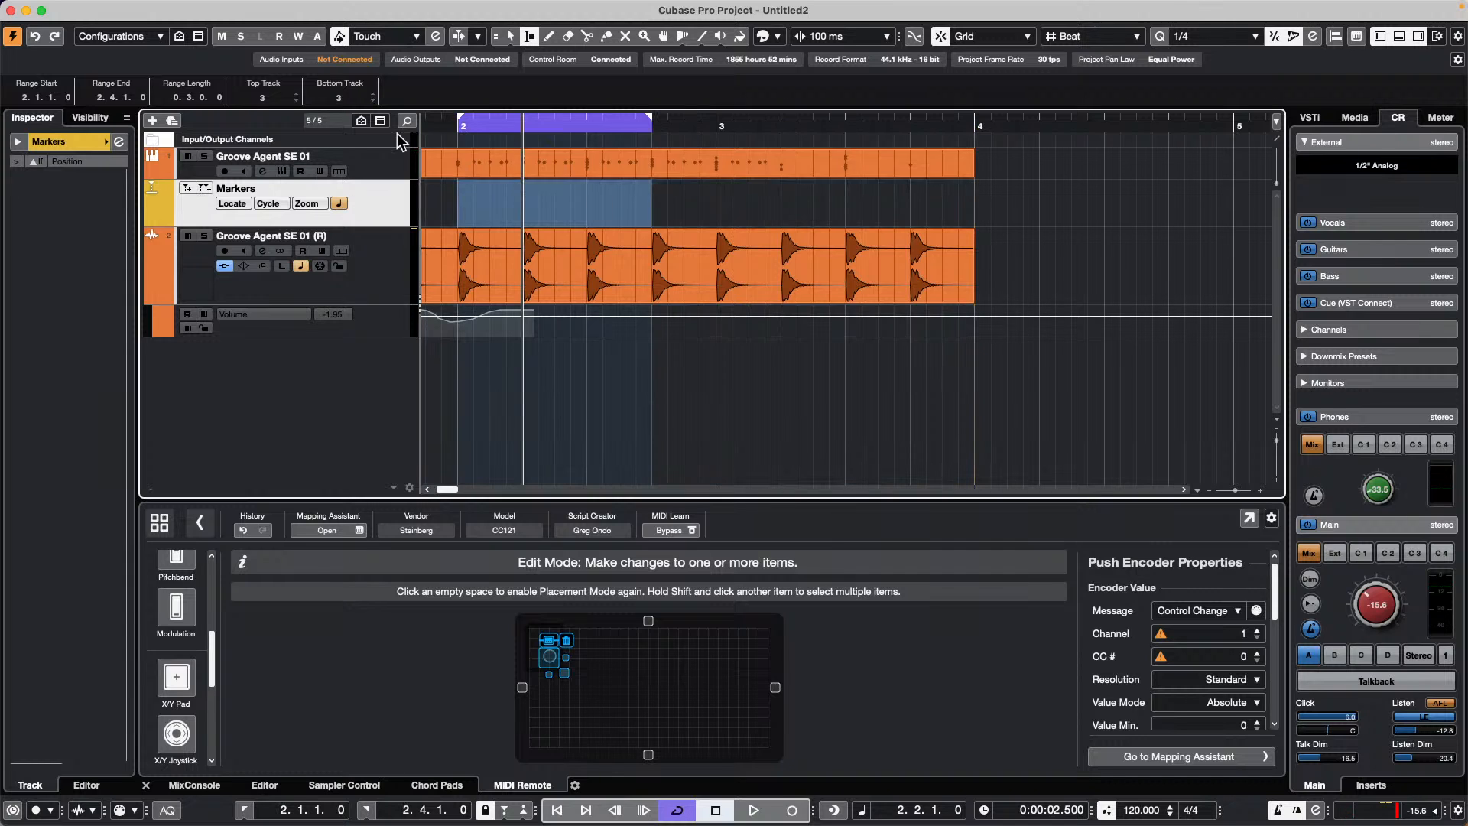
left_click(205, 189)
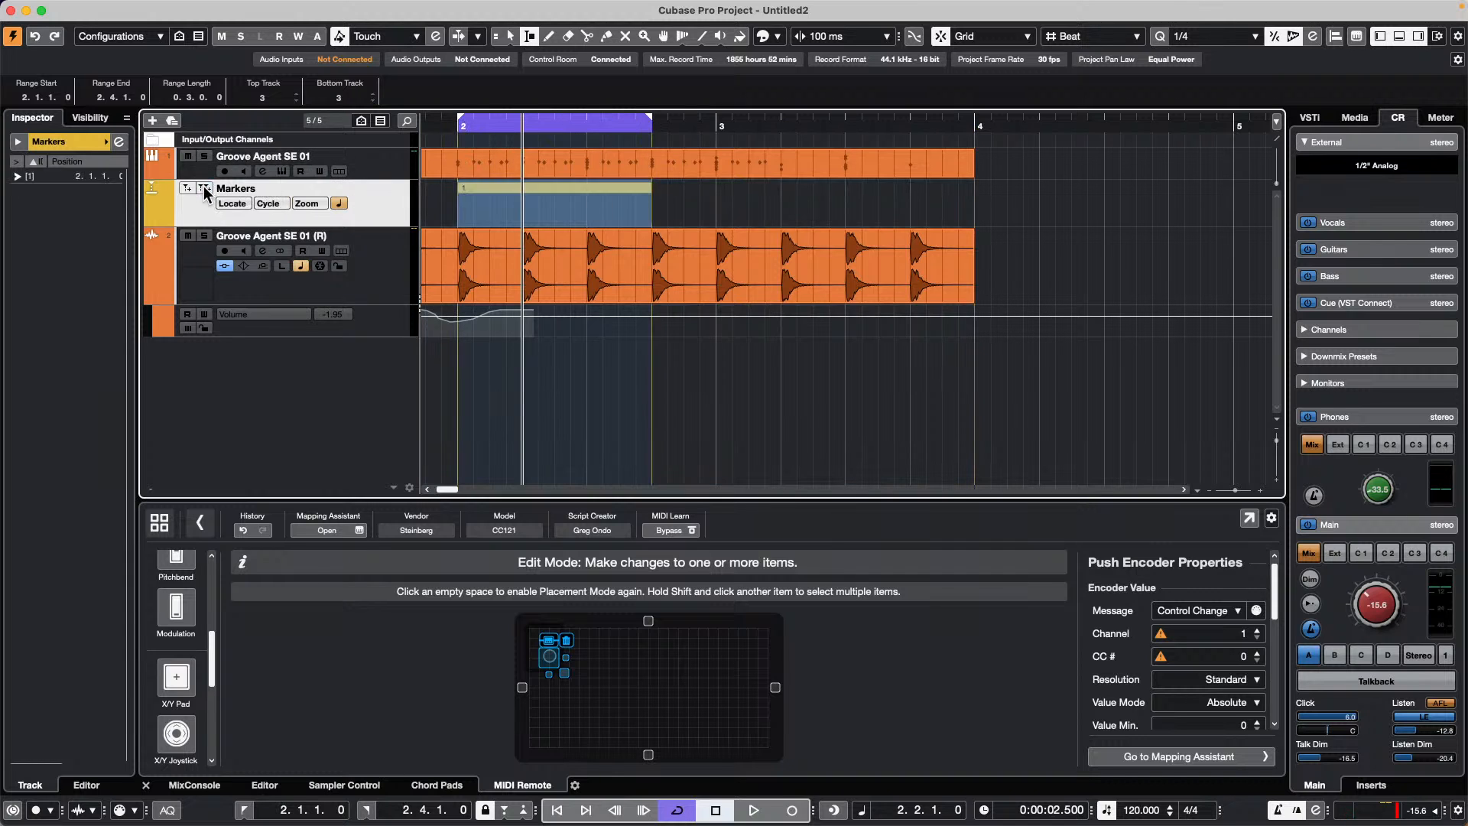
Open the Markers window, set the cycle marker's description to "verse 1" and clear the range selection
left_click(118, 142)
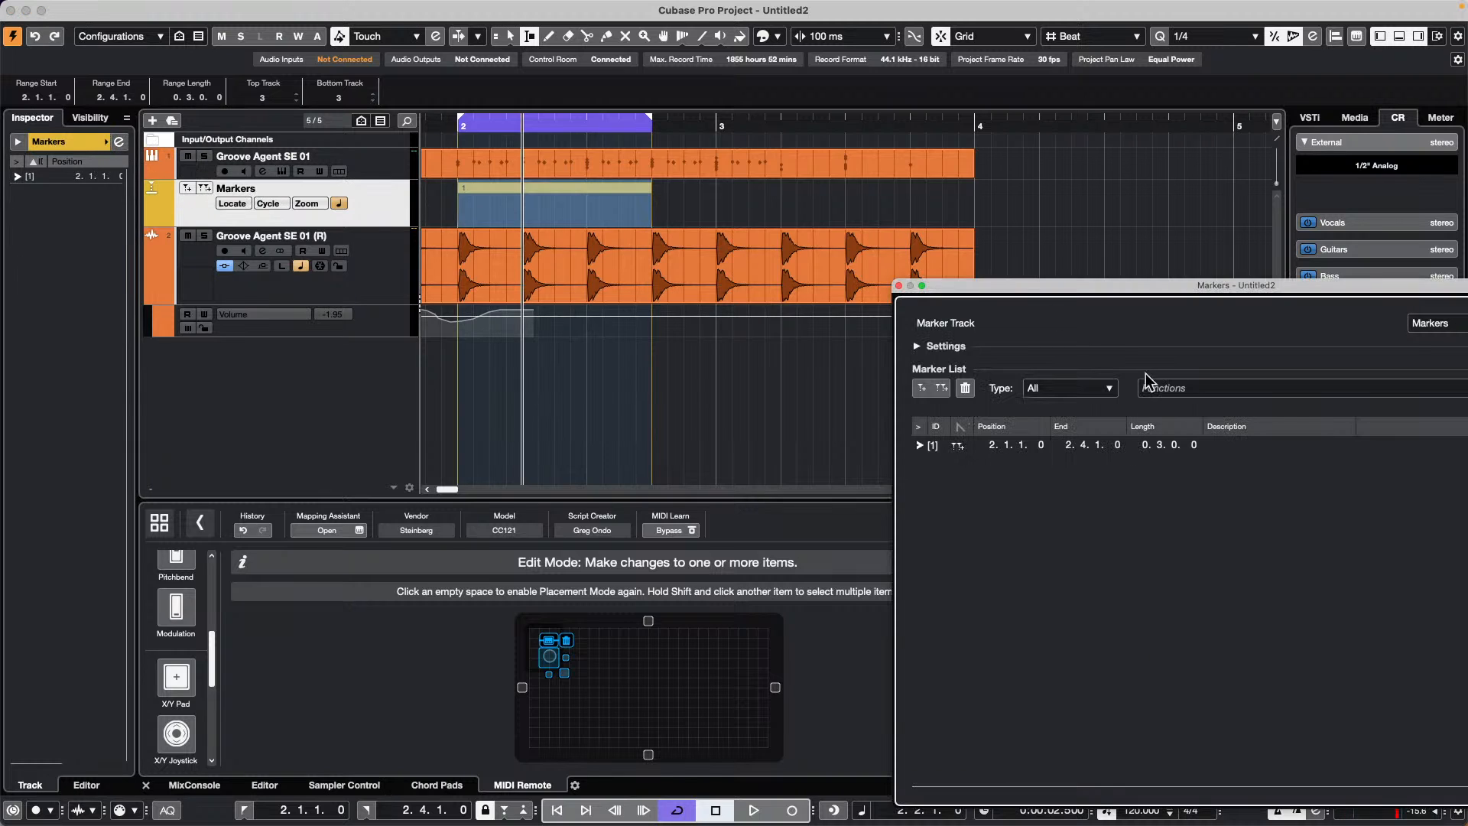
left_click(1246, 445)
left_click(1247, 444)
type("verse 1")
key("Return")
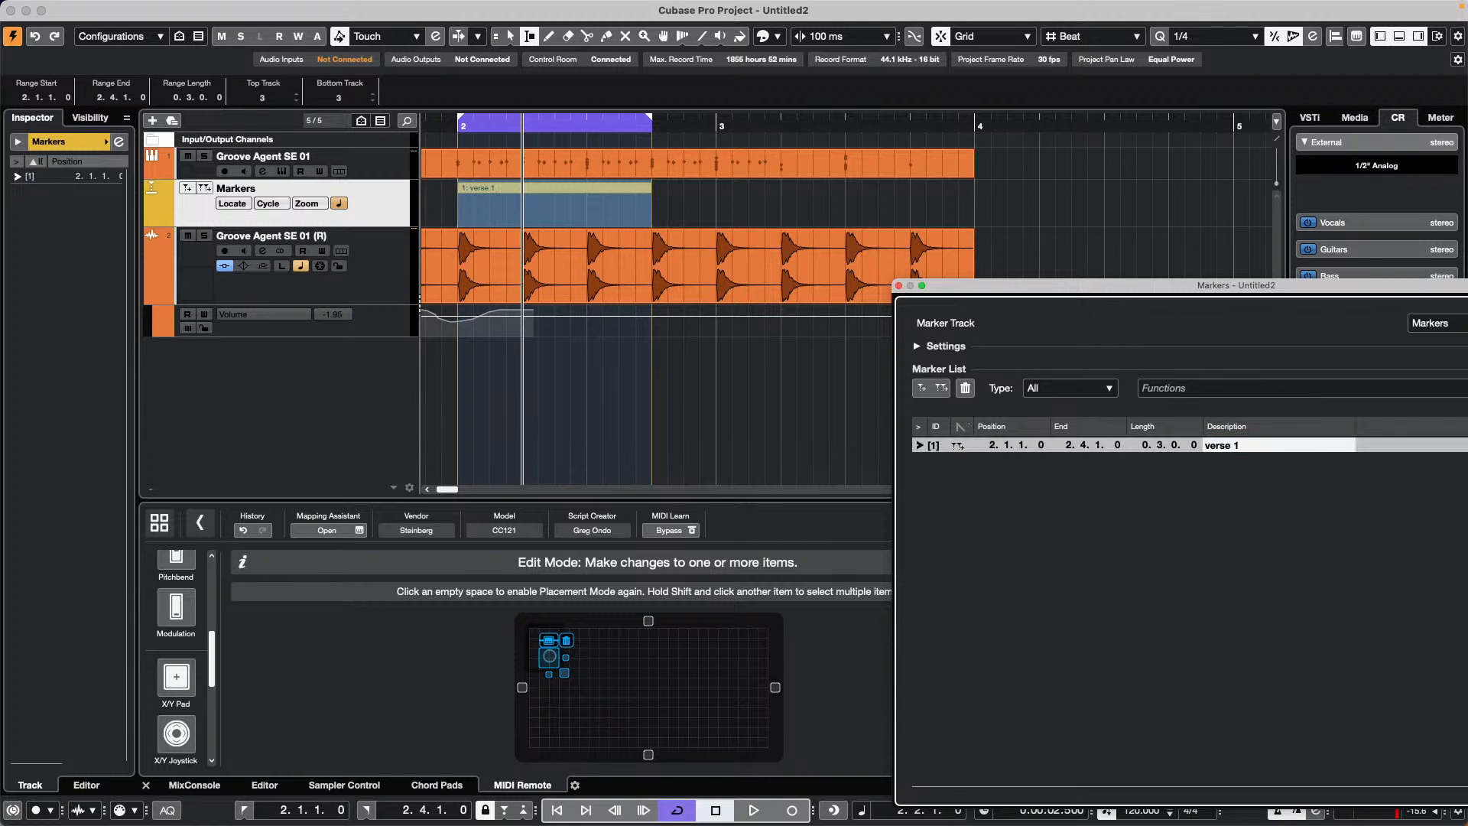
left_click(655, 380)
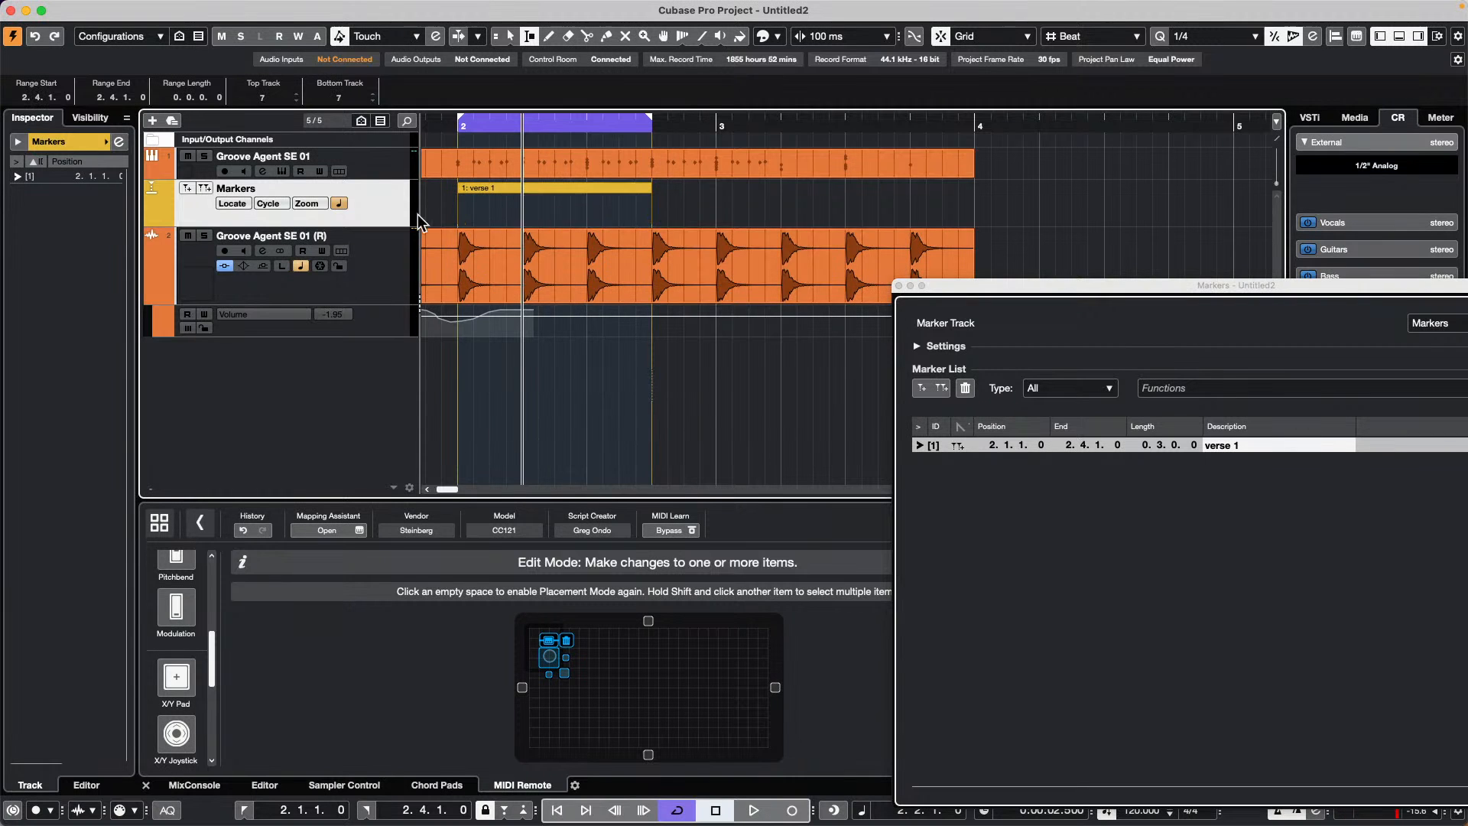
Add an arranger track below the marker track and draw an arranger event on it from 2.1.1.0 to 3.3.1.0
right_click(368, 220)
mouse_move(485, 220)
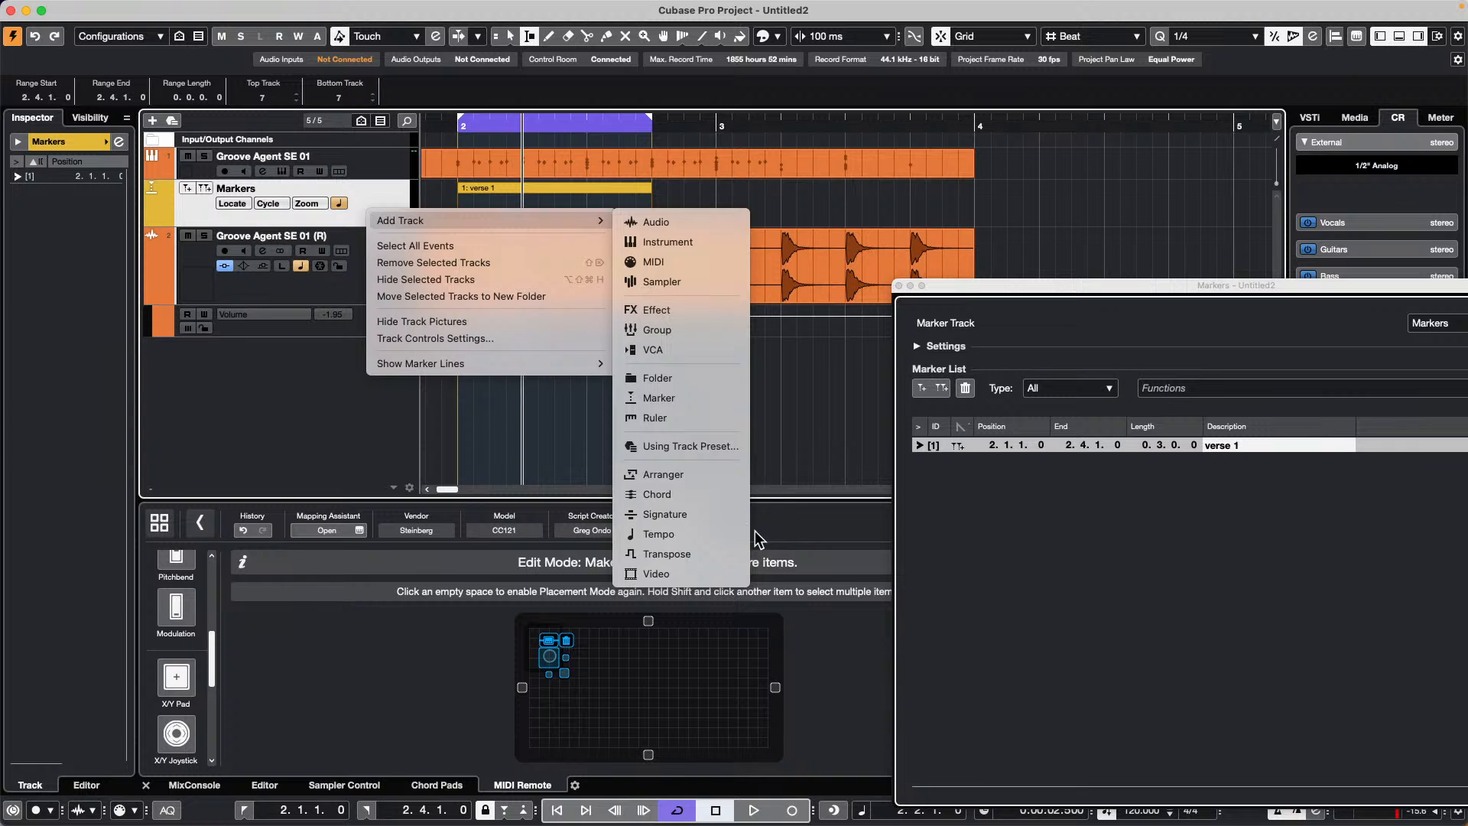
left_click(688, 474)
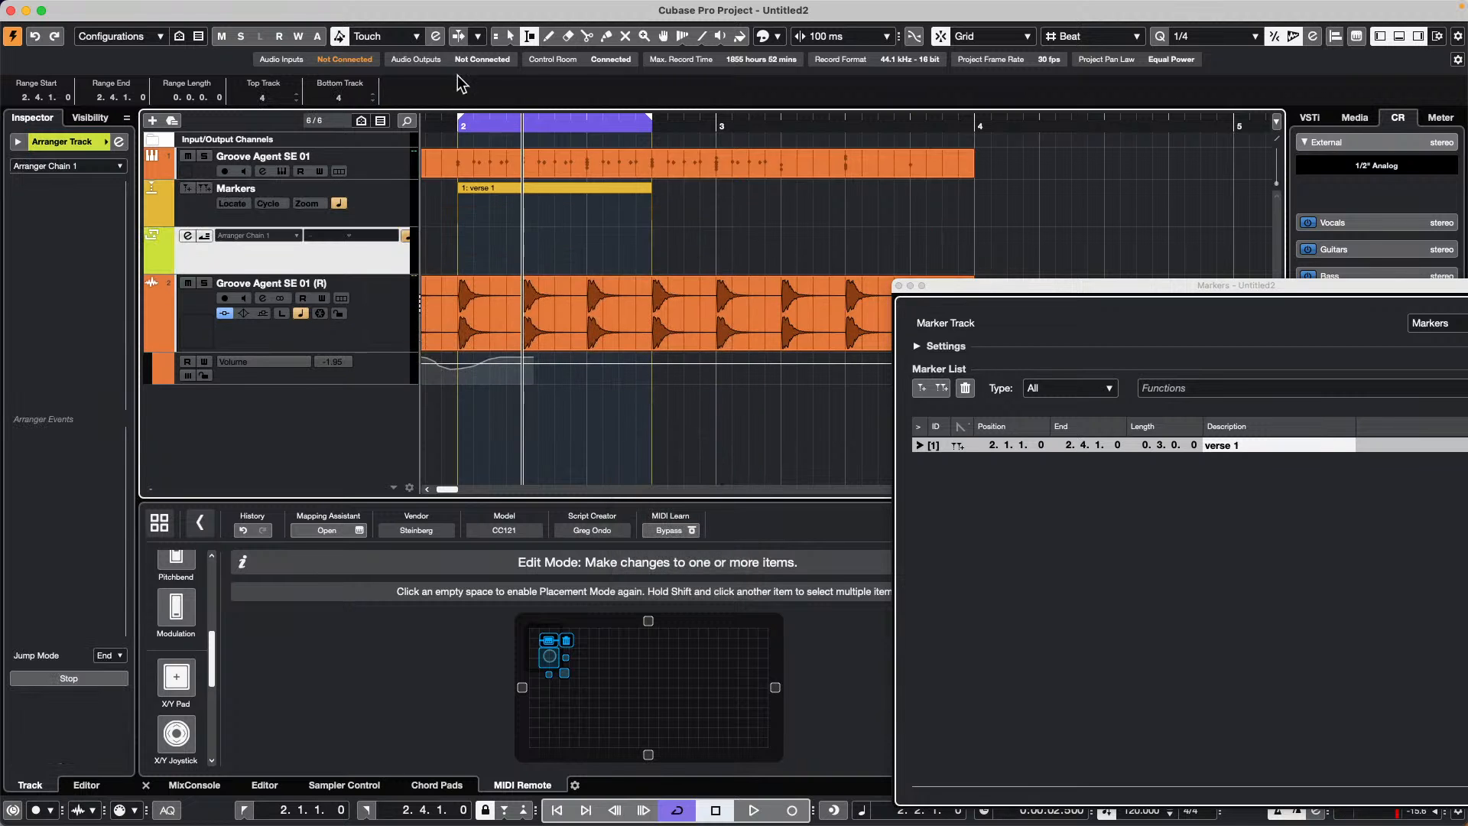
key("8")
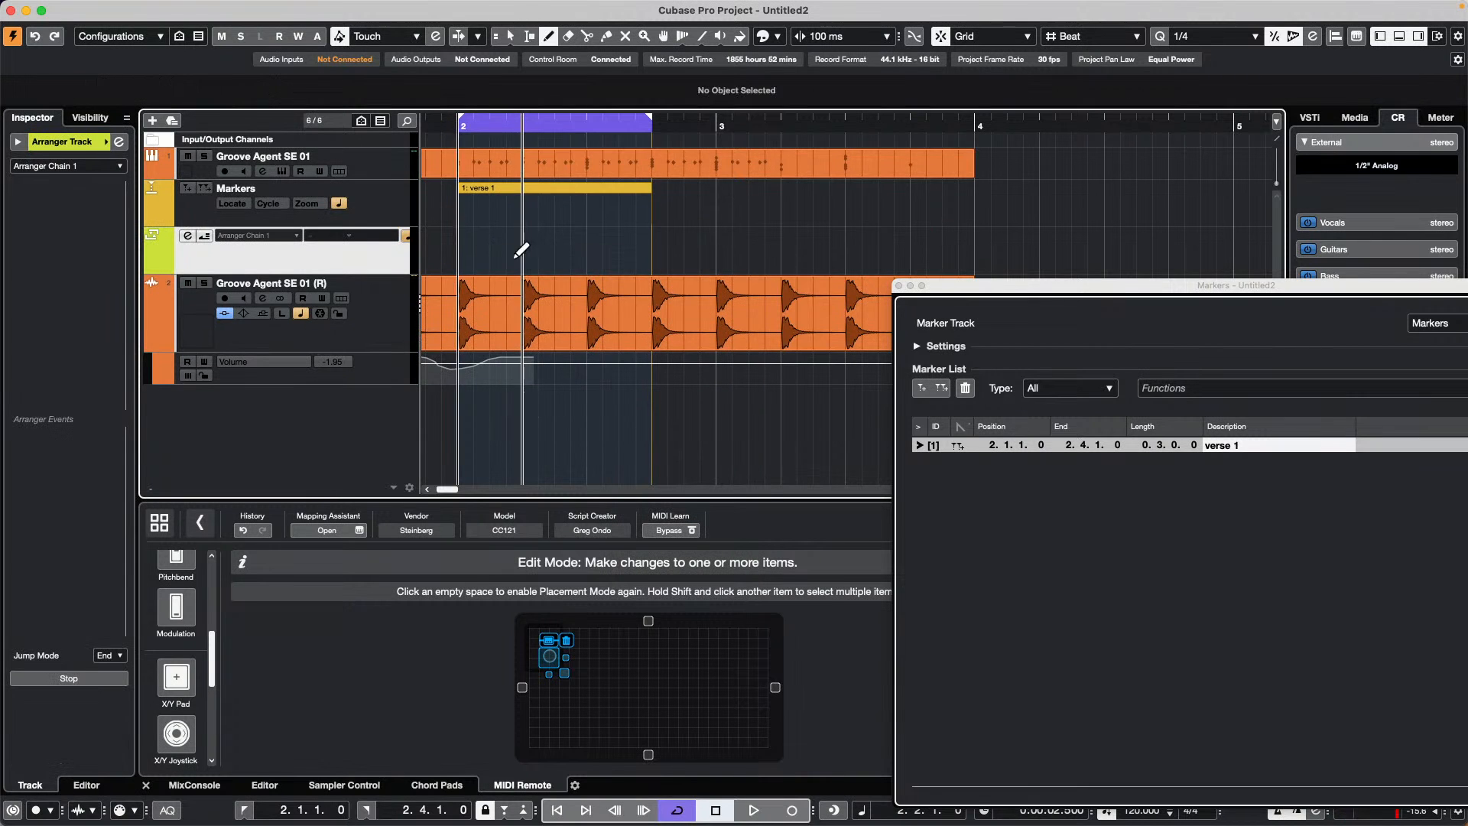
mouse_move(463, 252)
left_mouse_down()
mouse_move(672, 269)
mouse_move(841, 246)
left_mouse_up()
right_click(533, 272)
left_click(533, 270)
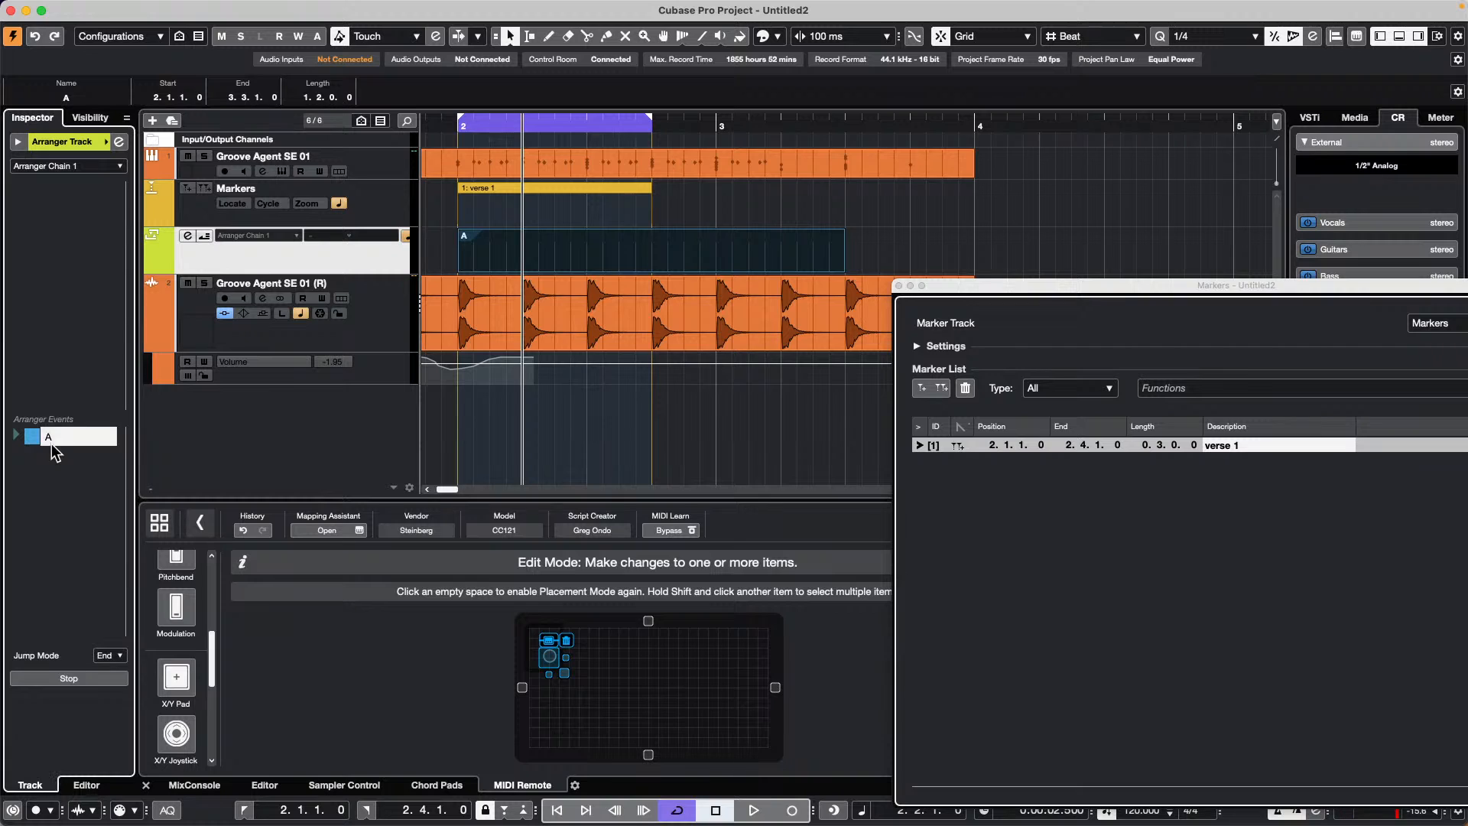
Rename the arranger event to "Verse 1"
double_click(57, 441)
double_click(56, 441)
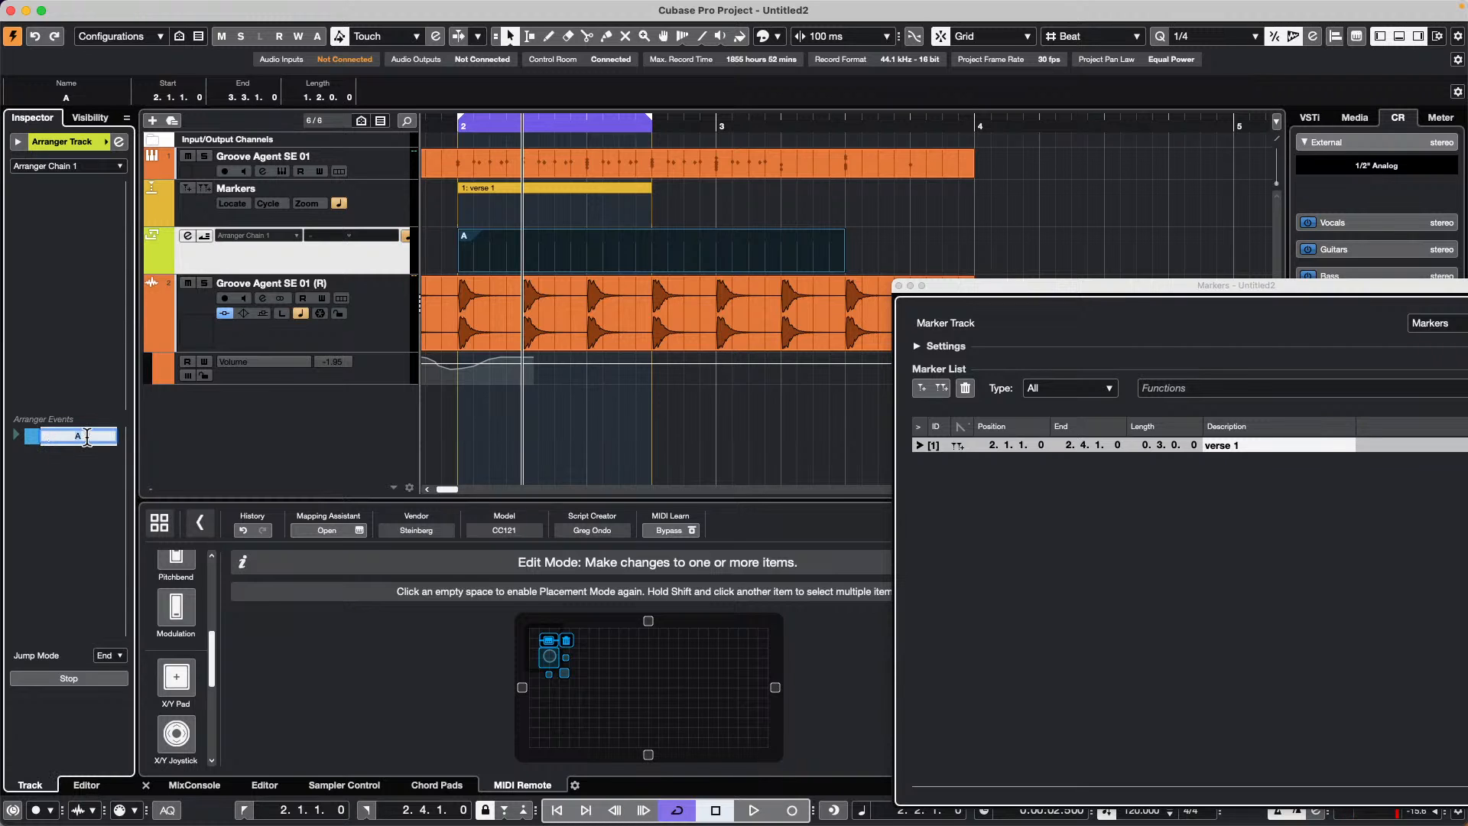
type("Verse 1")
key("Return")
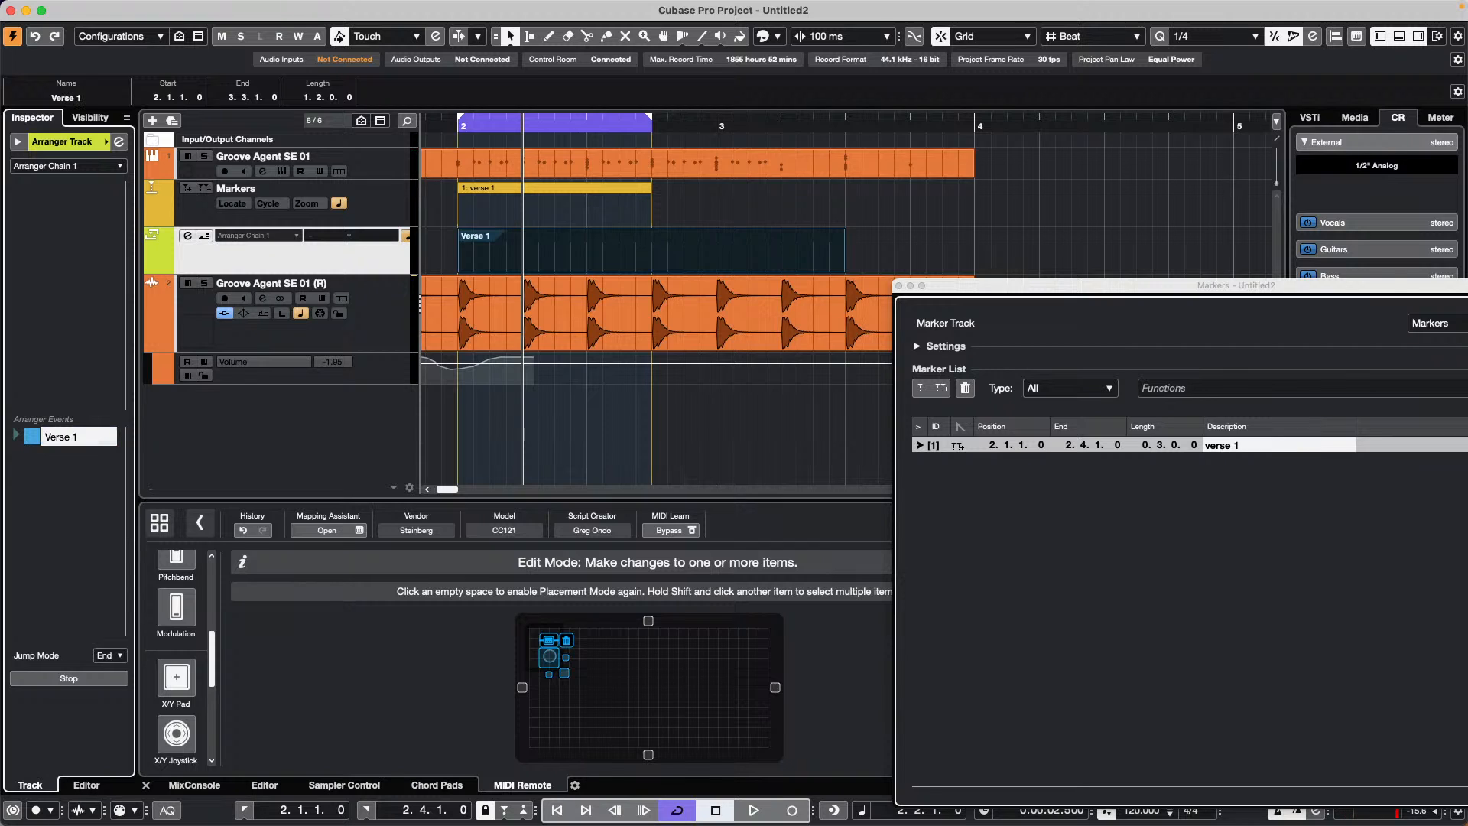
Select the verse 1 cycle marker and the Verse 1 arranger event in turn to compare them
left_click(629, 201)
left_click(593, 252)
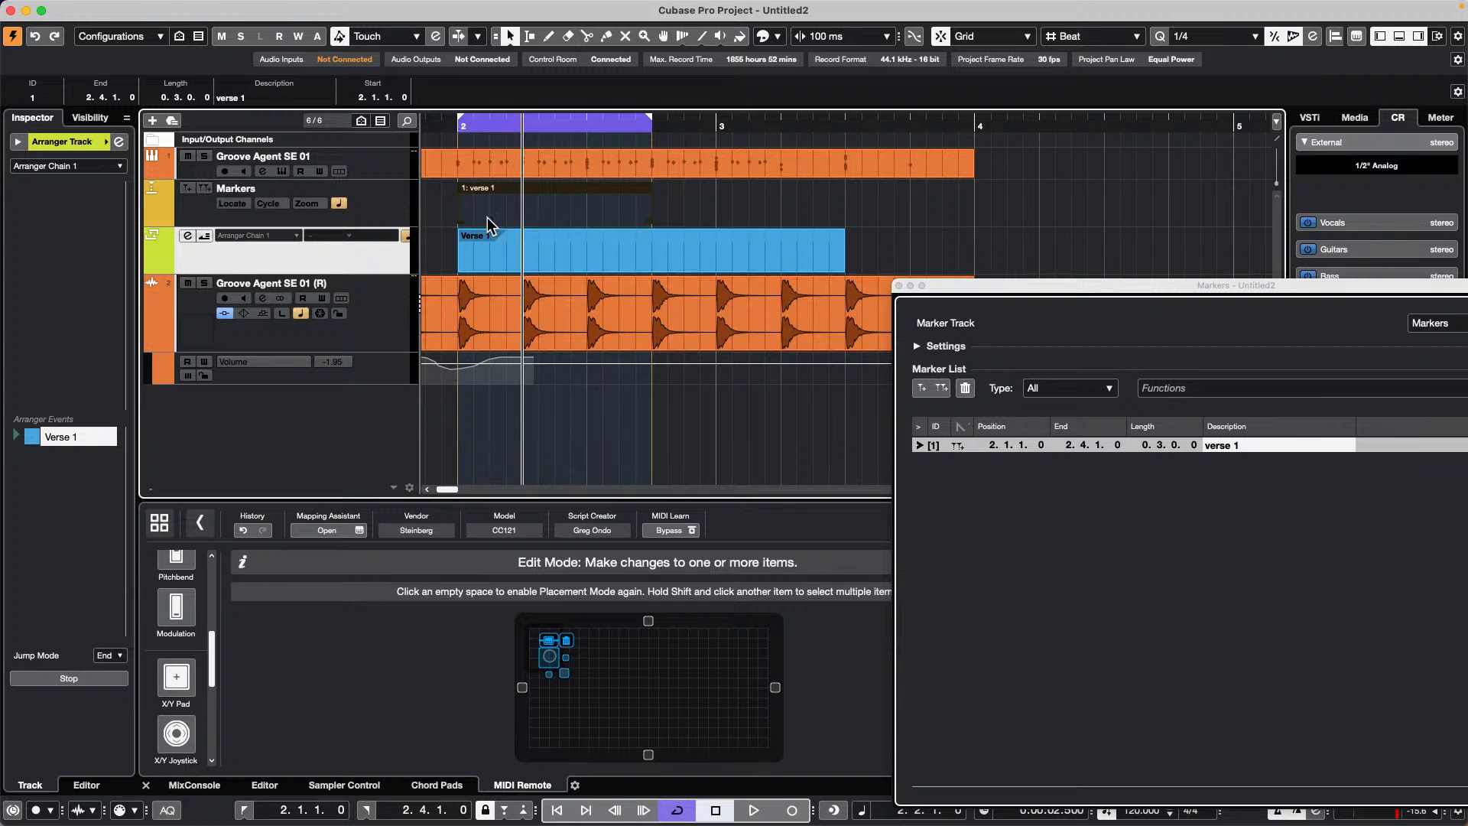
left_click(481, 242)
left_click(495, 190)
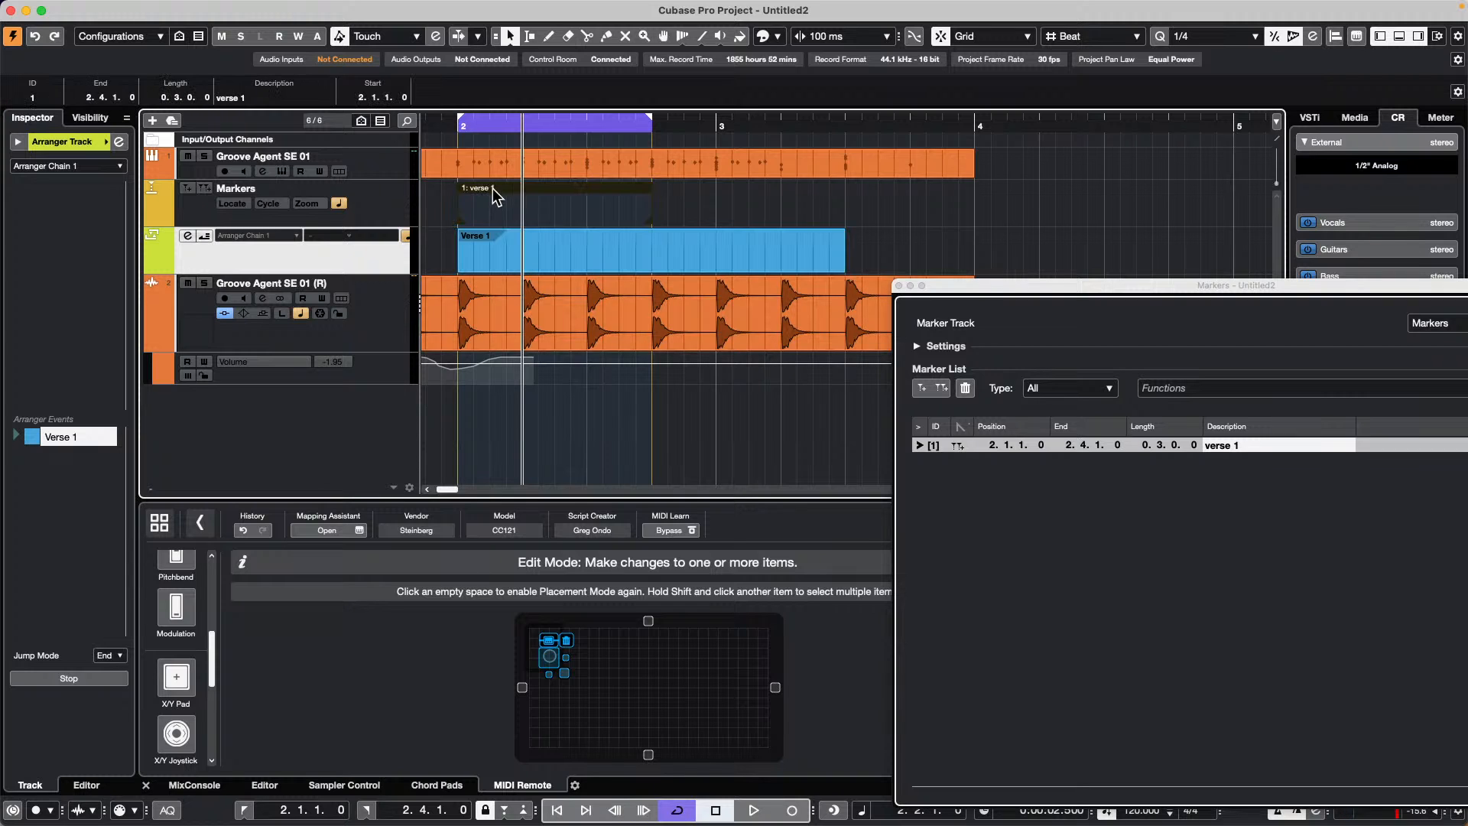
left_click(495, 231)
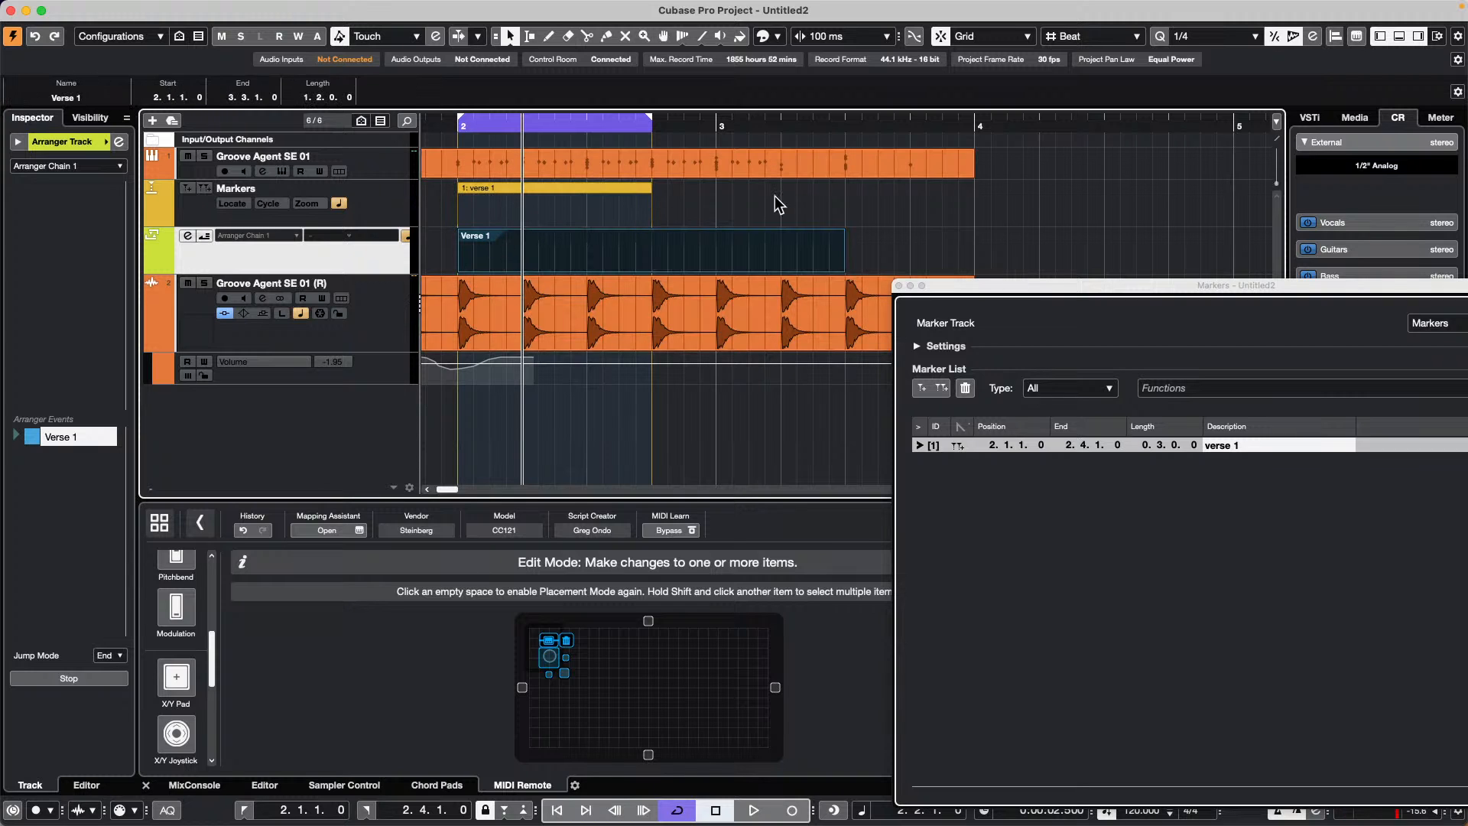
Draw a position marker at 3.1.1.0, move the project cursor to bar 3 and add a second position marker there
key("8")
left_click(745, 200)
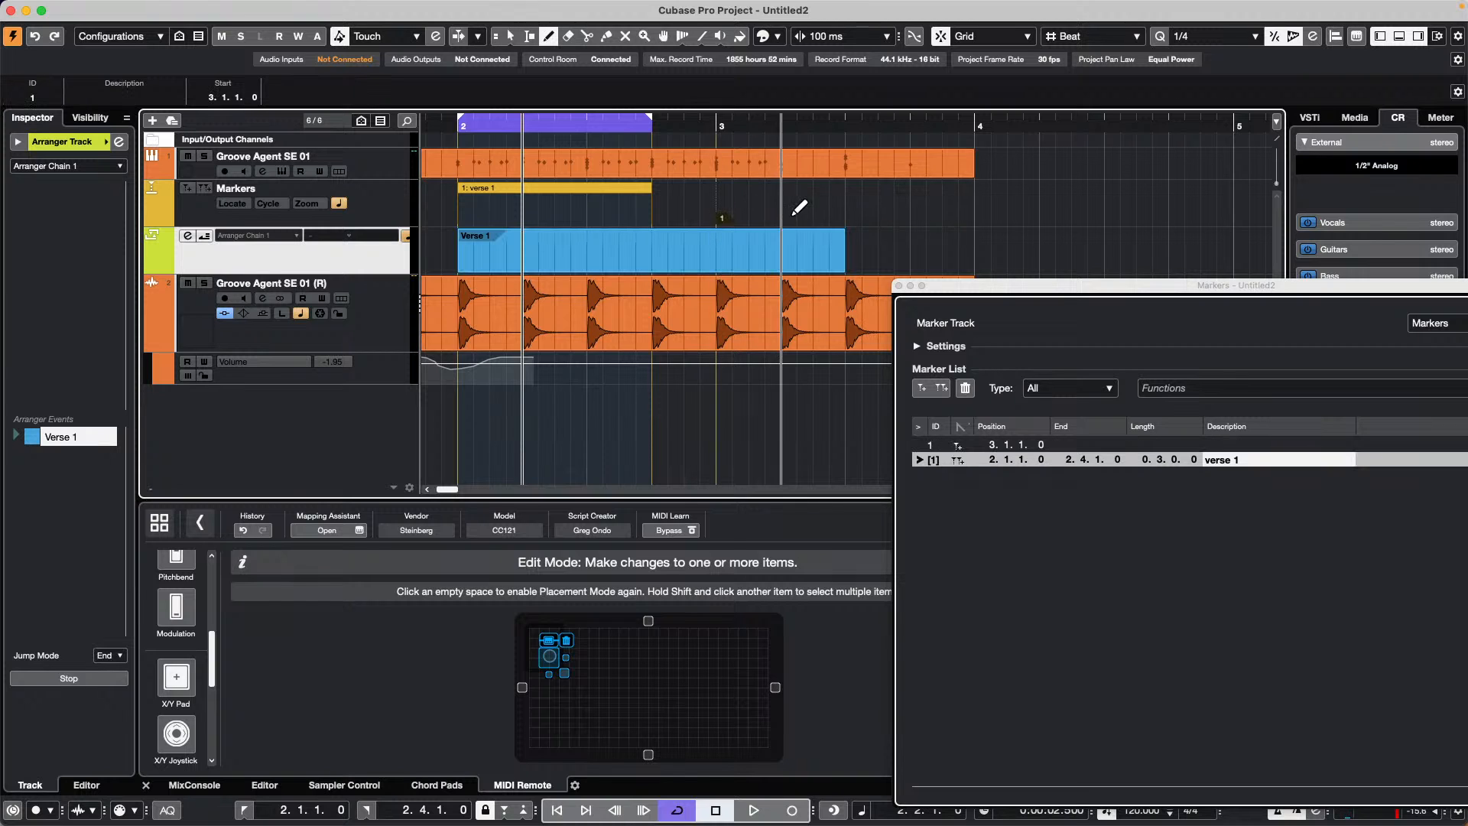
left_click(721, 122)
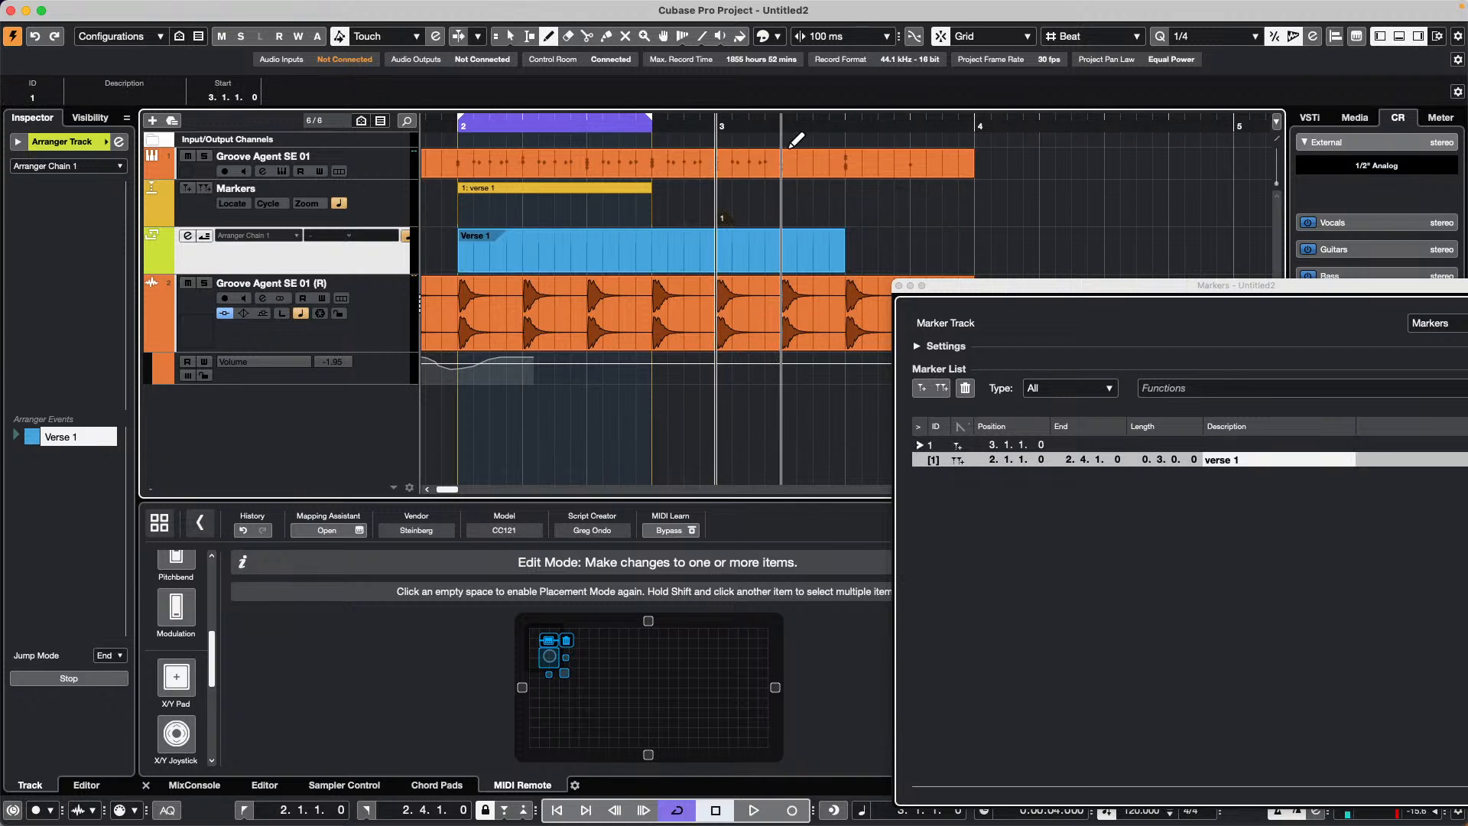
left_click(195, 214)
left_click(186, 188)
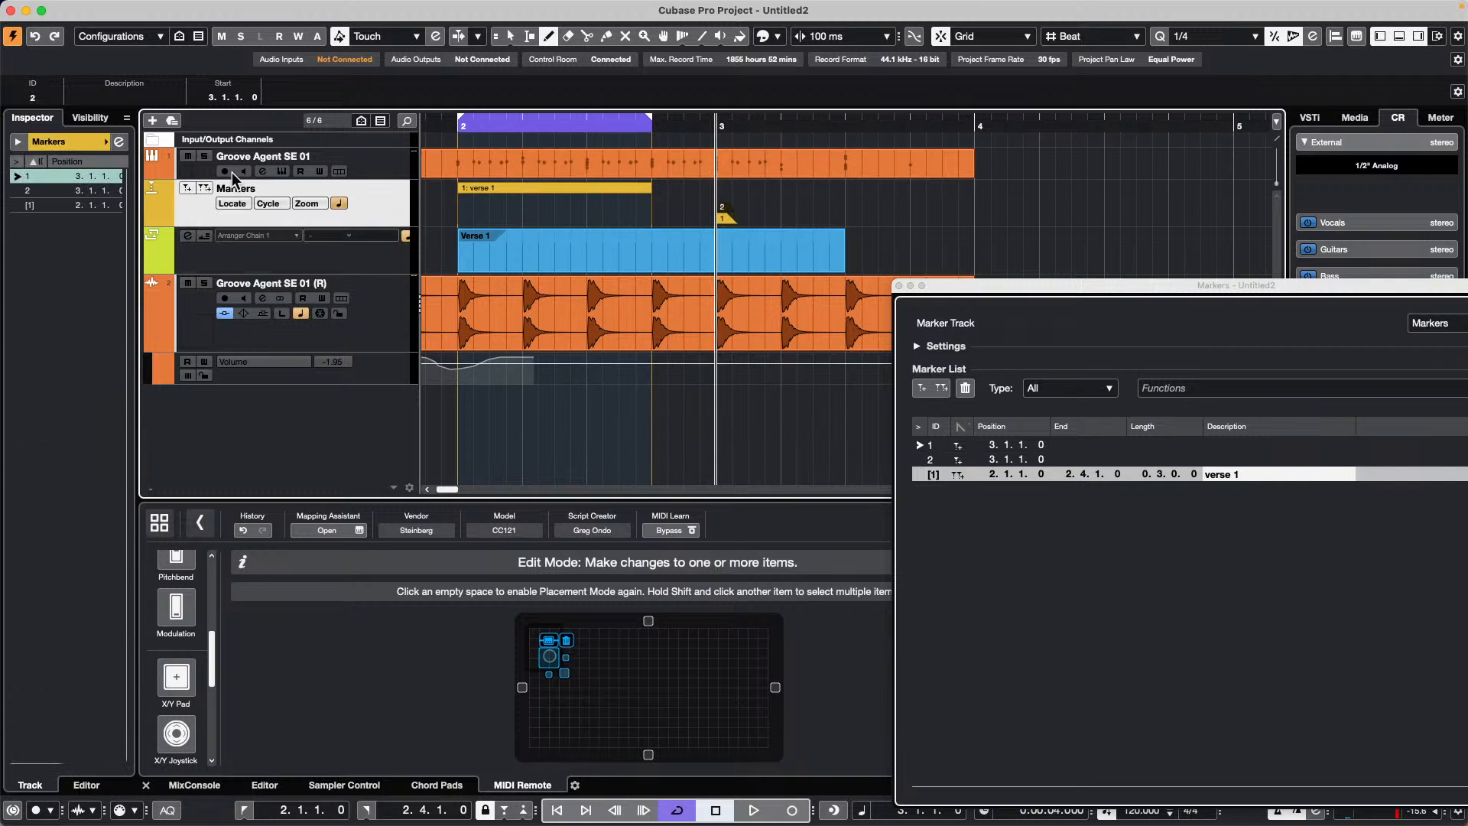
Select the range from 3.2.1.0 to 4.1.1.0 on the marker track and add a cycle marker over it
right_click(803, 202)
left_click(809, 202)
left_click_drag(782, 202, 979, 198)
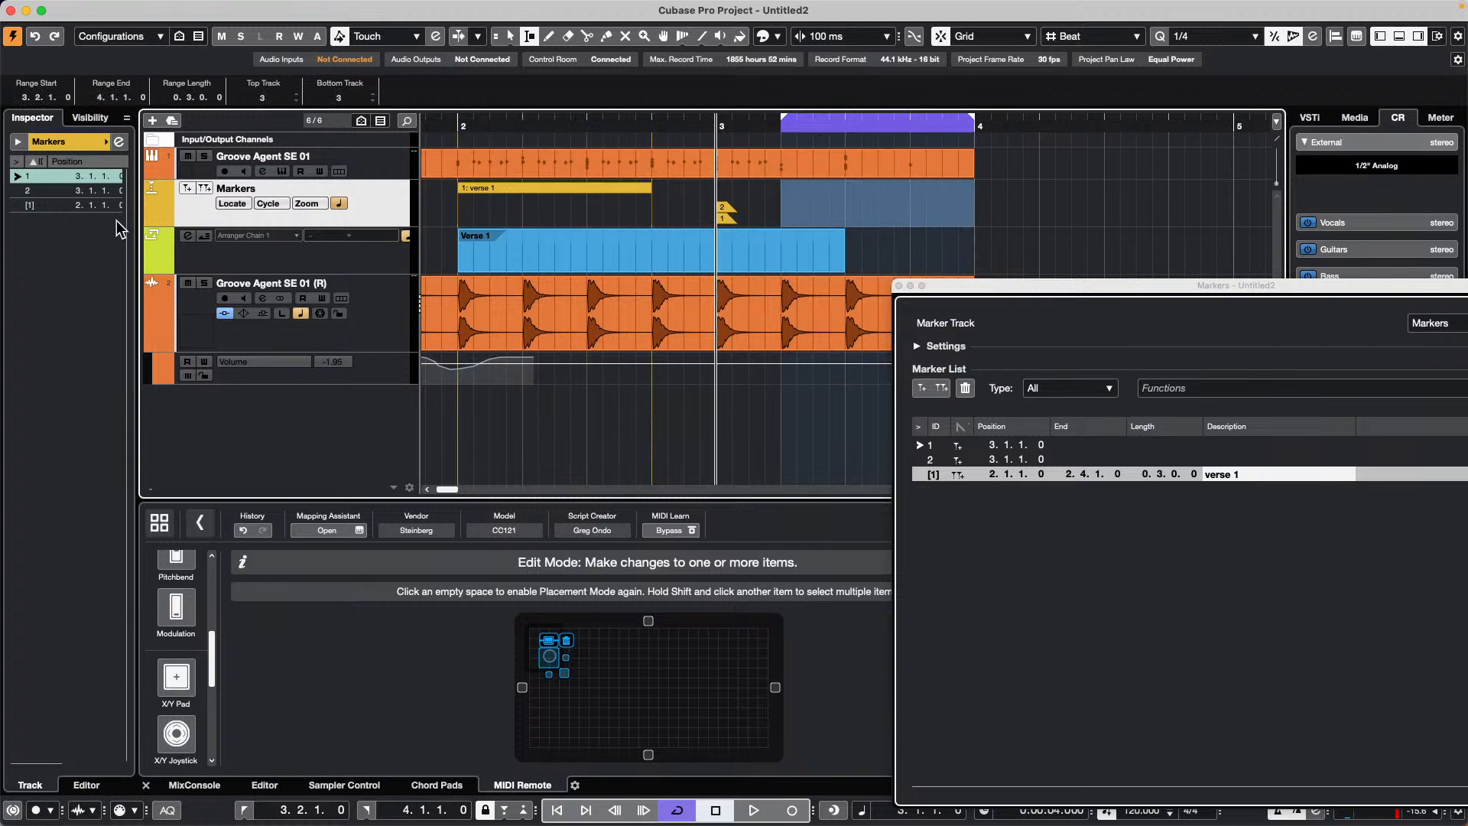
left_click(205, 189)
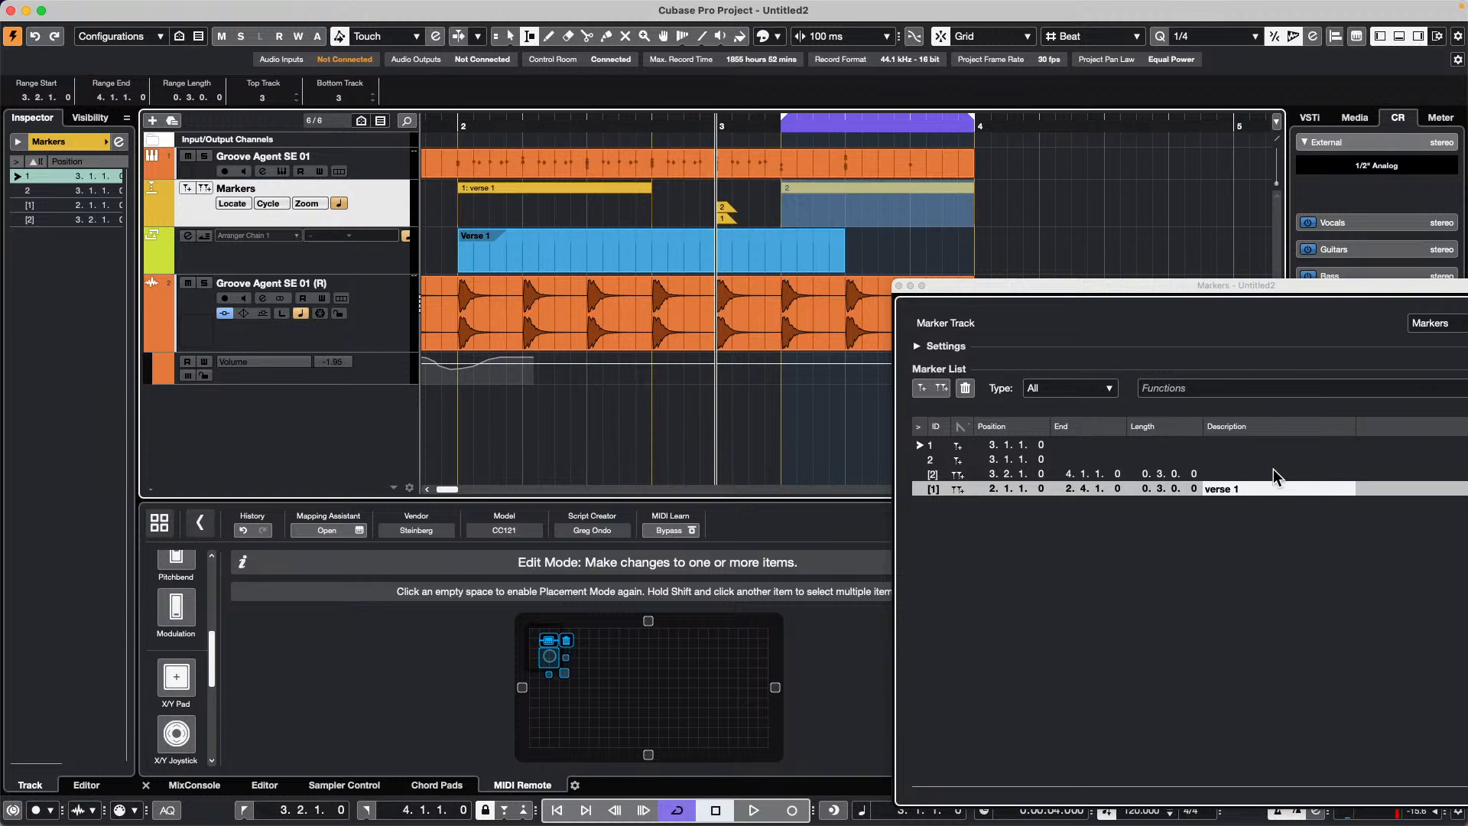
Set the description of the cycle marker at 3.2.1.0 to "chorus 1" in the marker list
double_click(1234, 468)
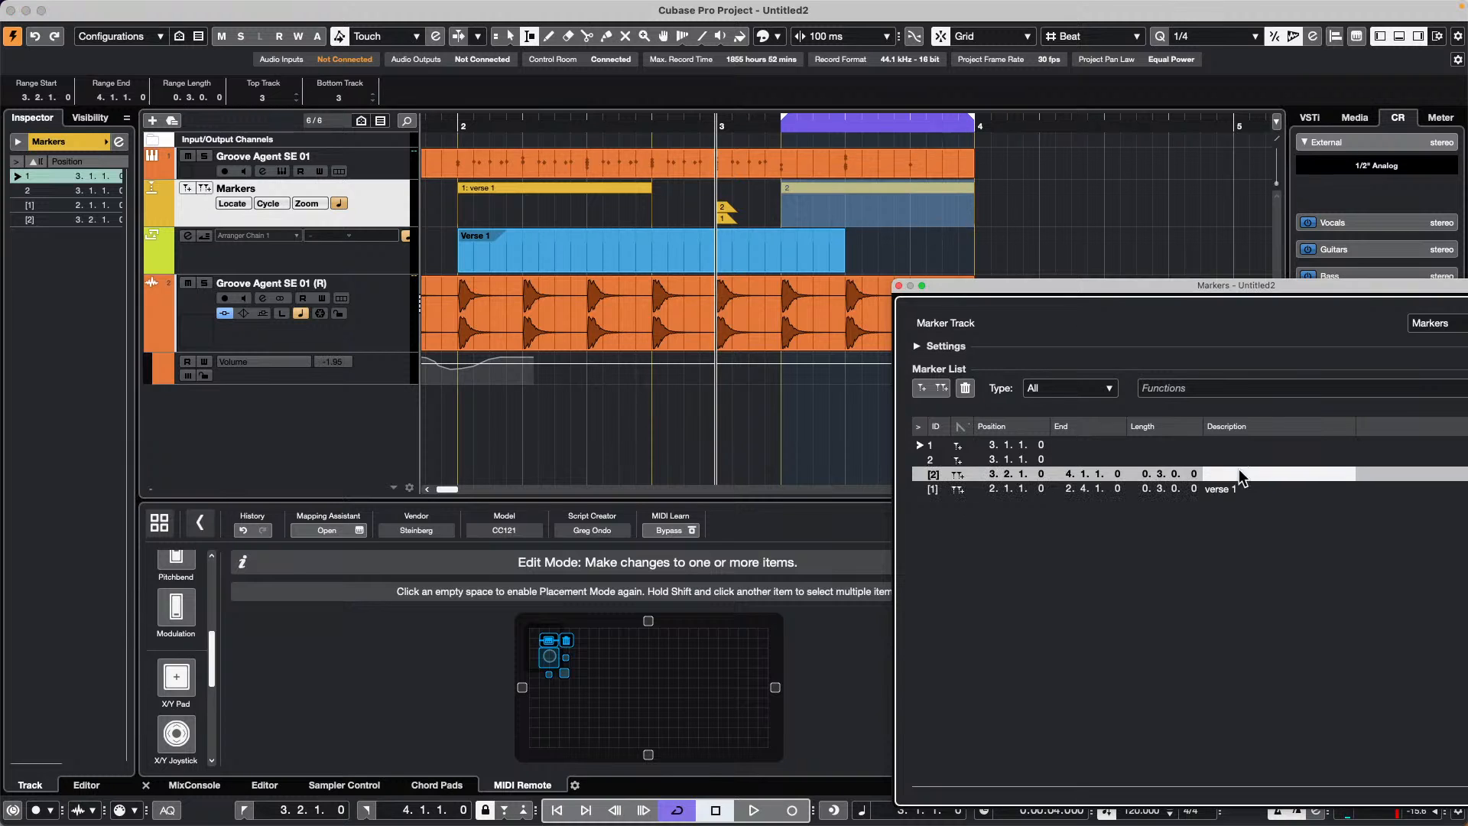
type("ch")
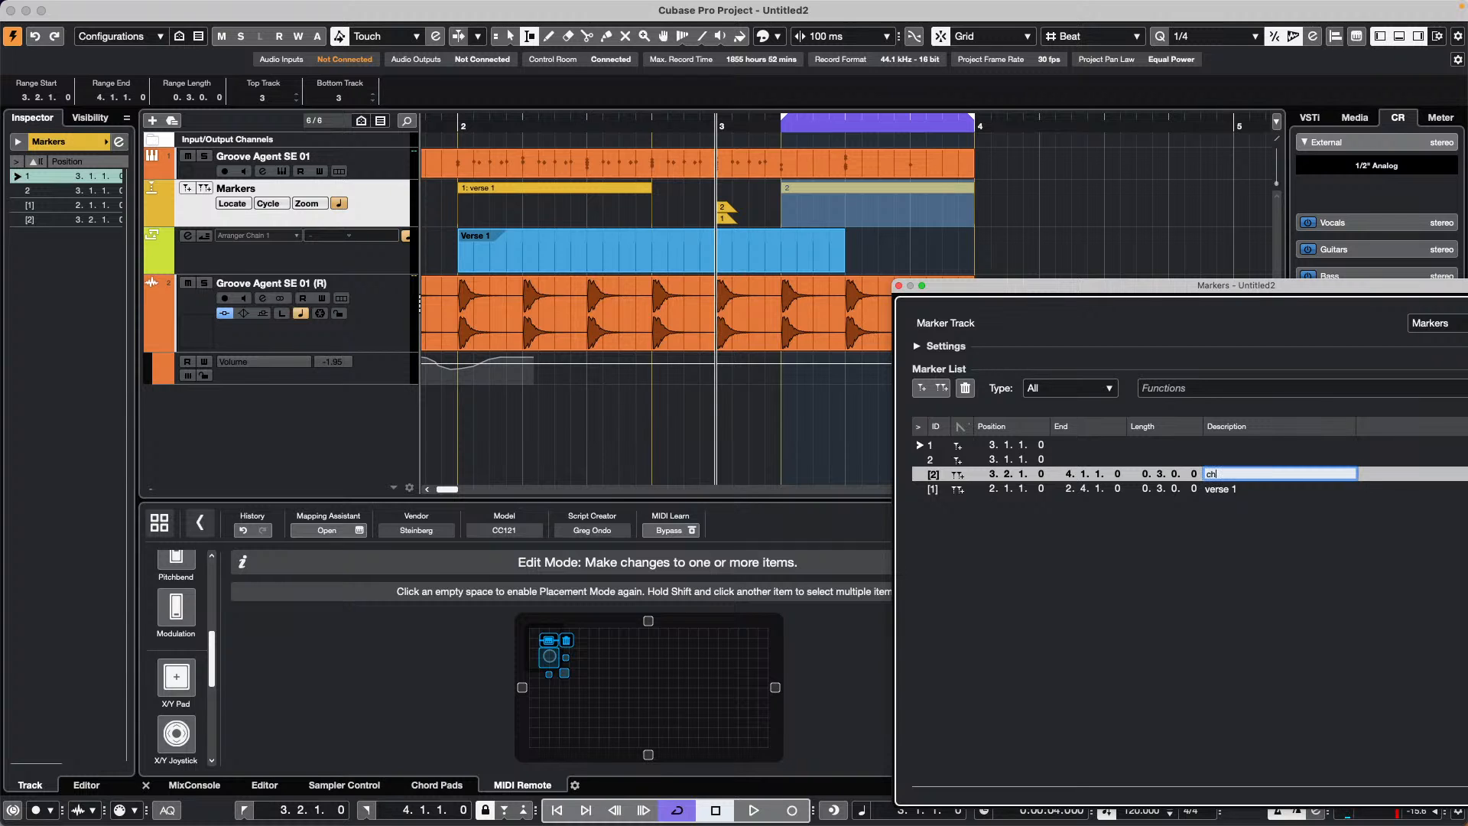
type("orus 1")
key("Return")
key("space")
key("space")
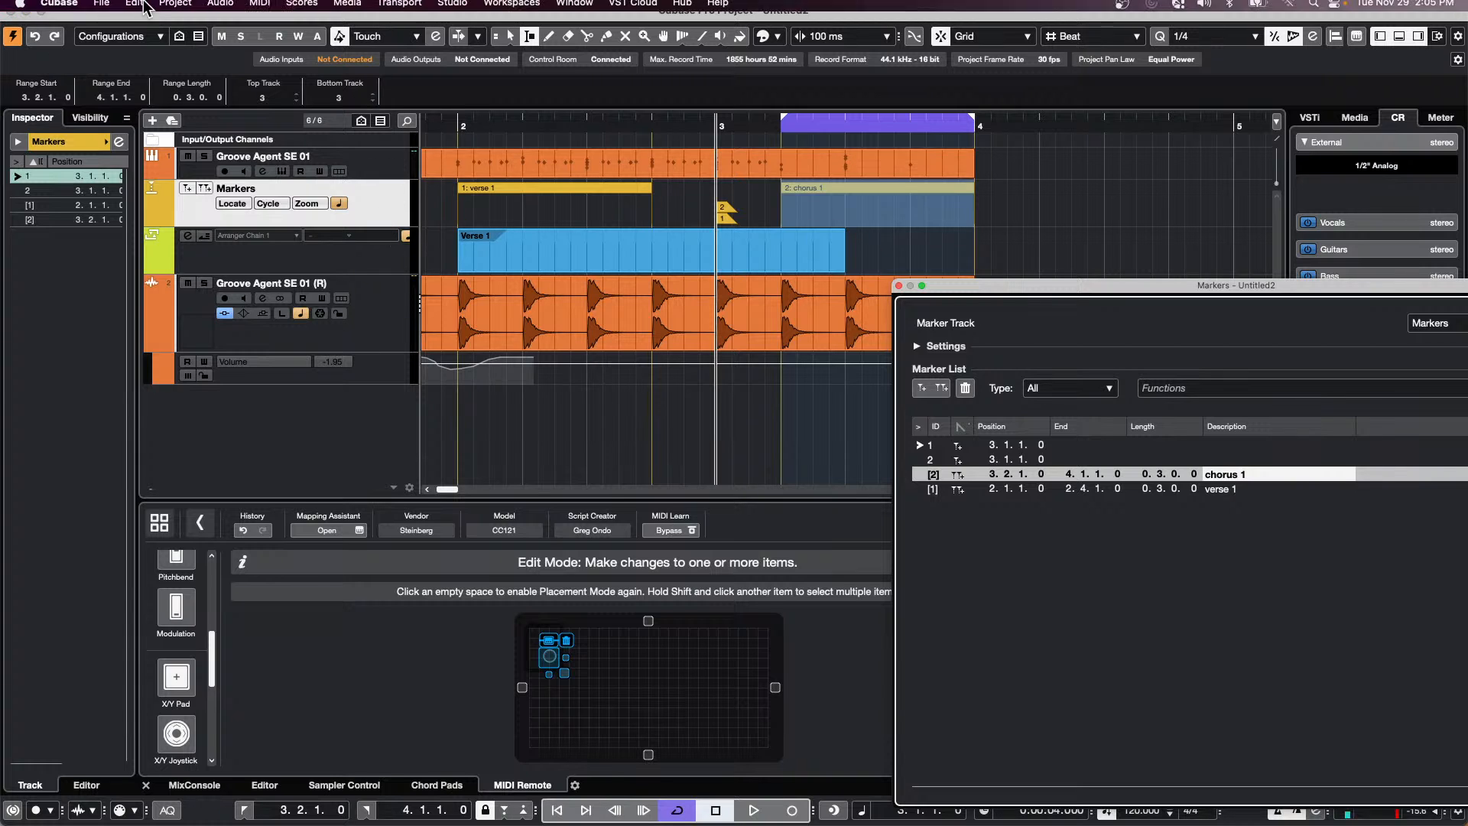
Create a new empty project in the November 18 2022 folder
left_click(101, 8)
left_click(133, 32)
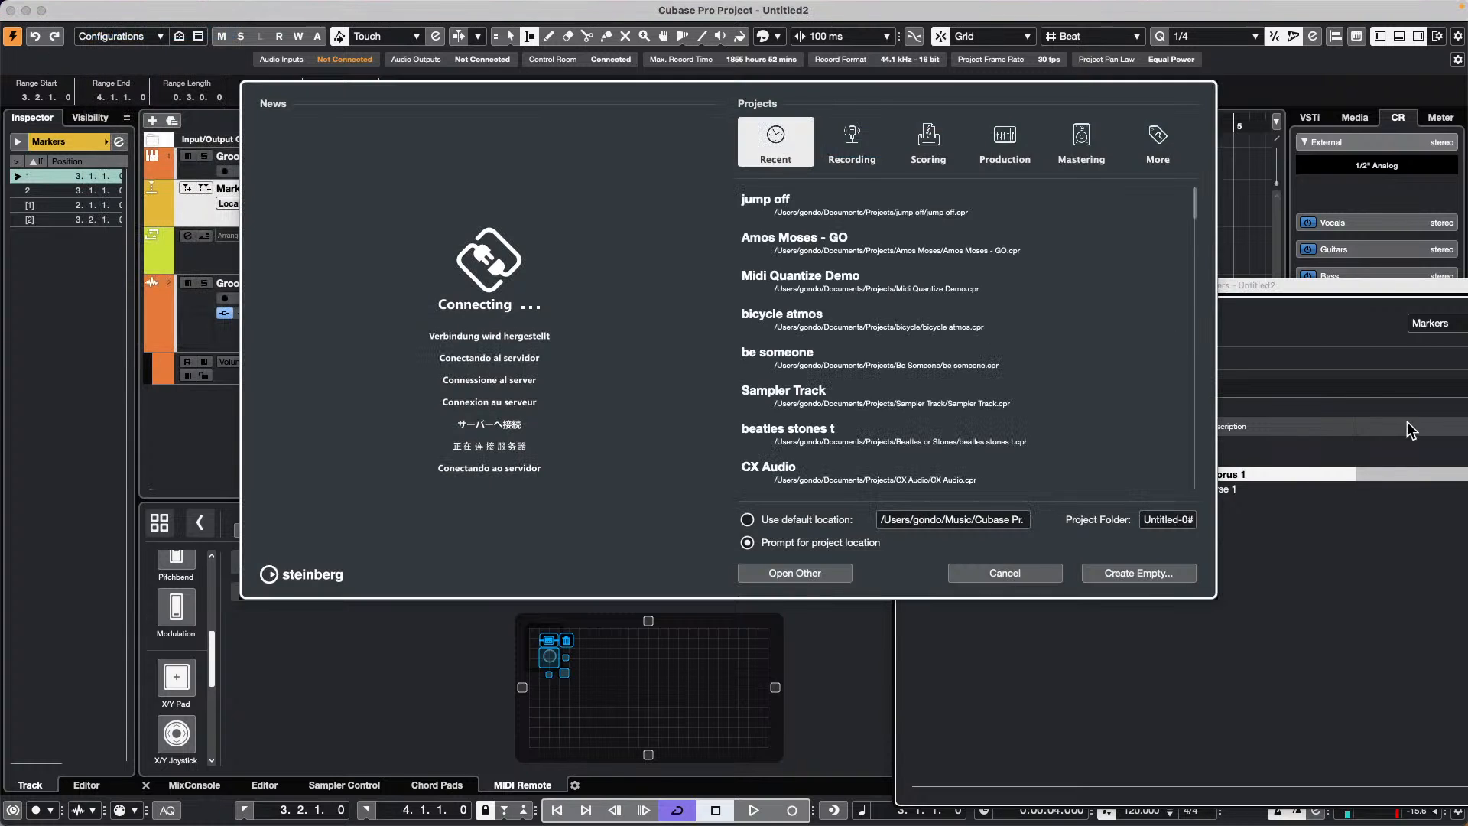
left_click(1150, 578)
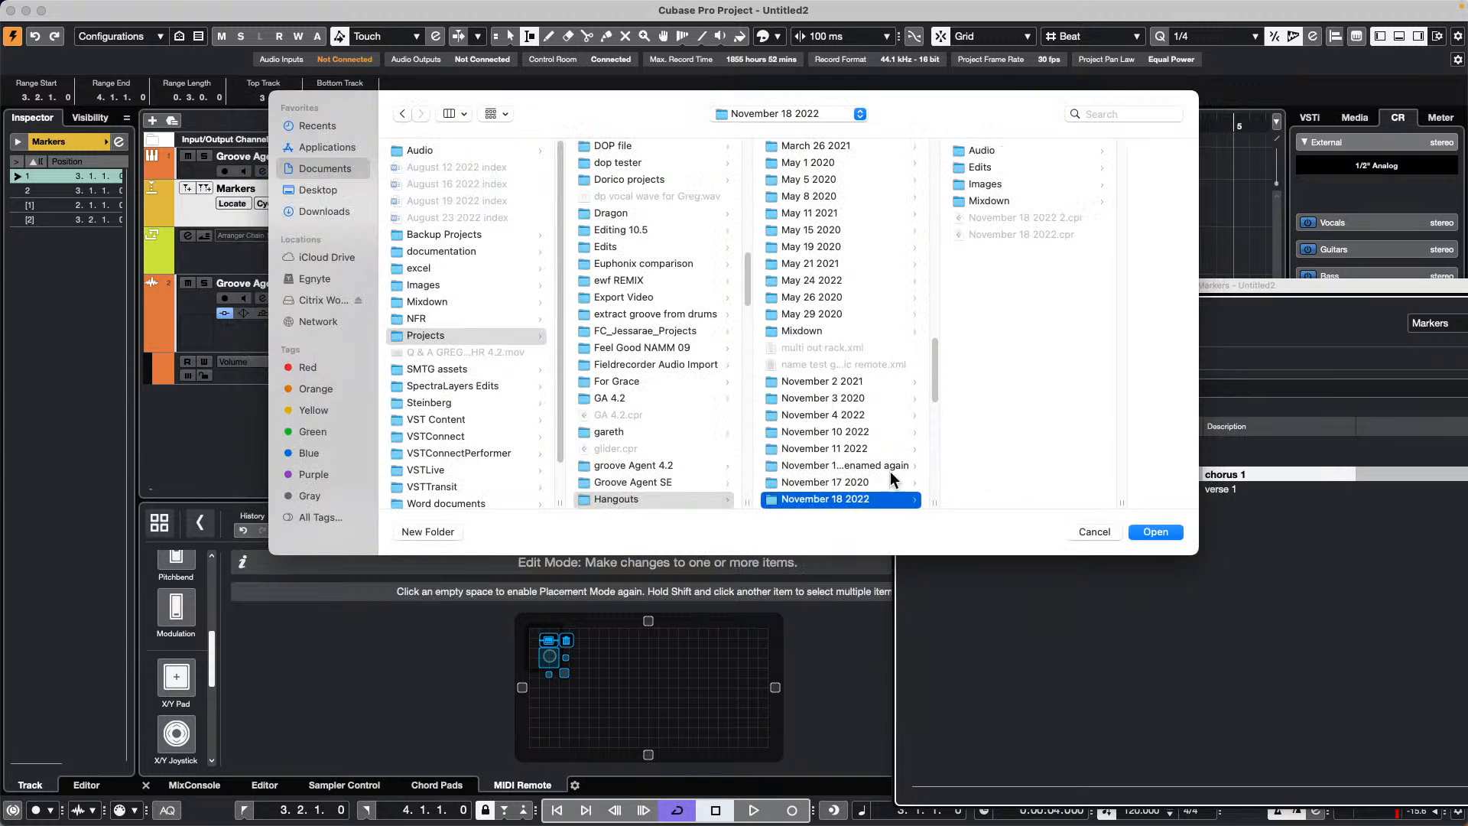
left_click(1167, 531)
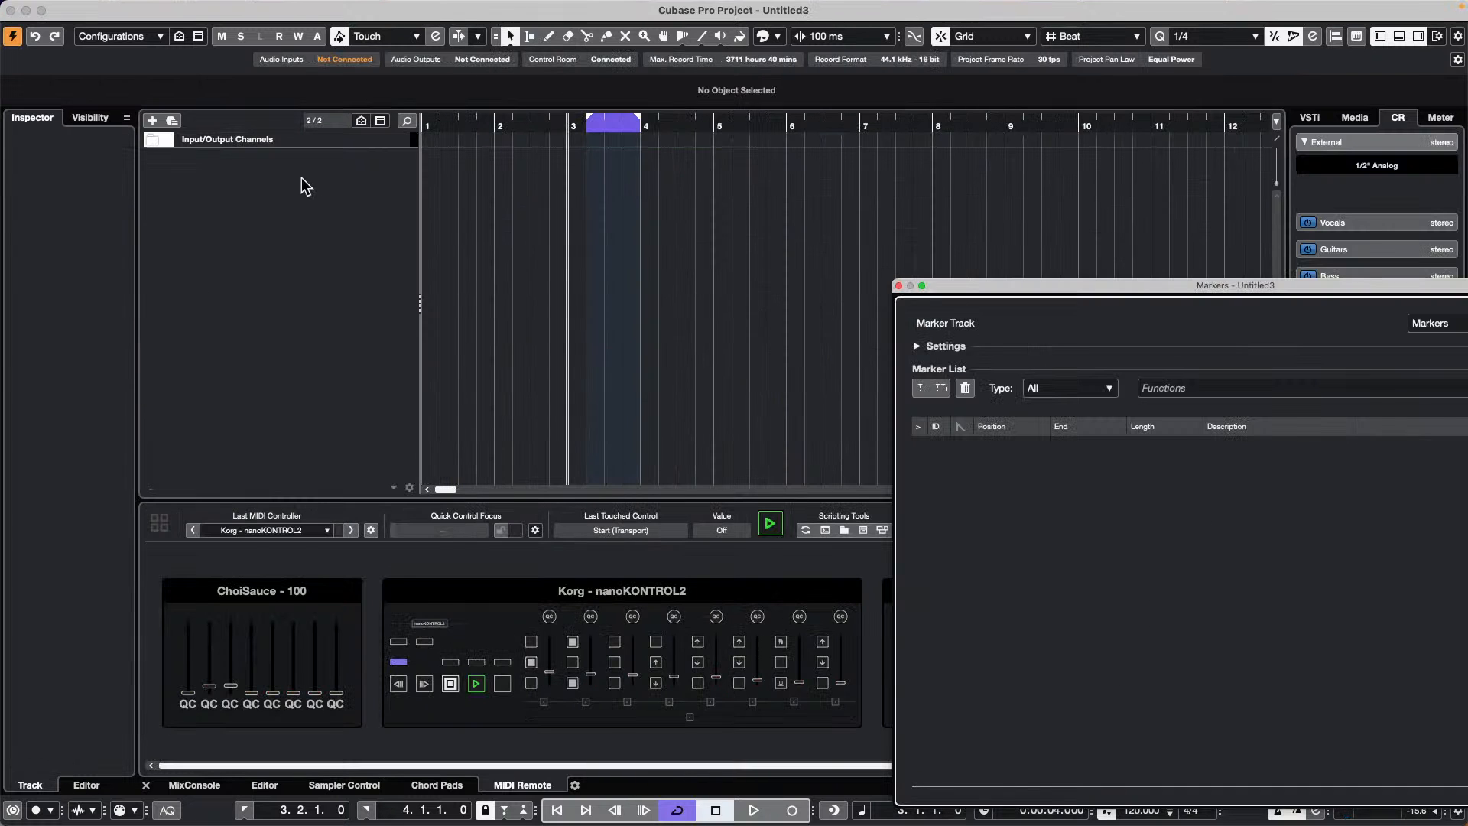
Add an instrument track that uses HALion Sonic SE
right_click(305, 179)
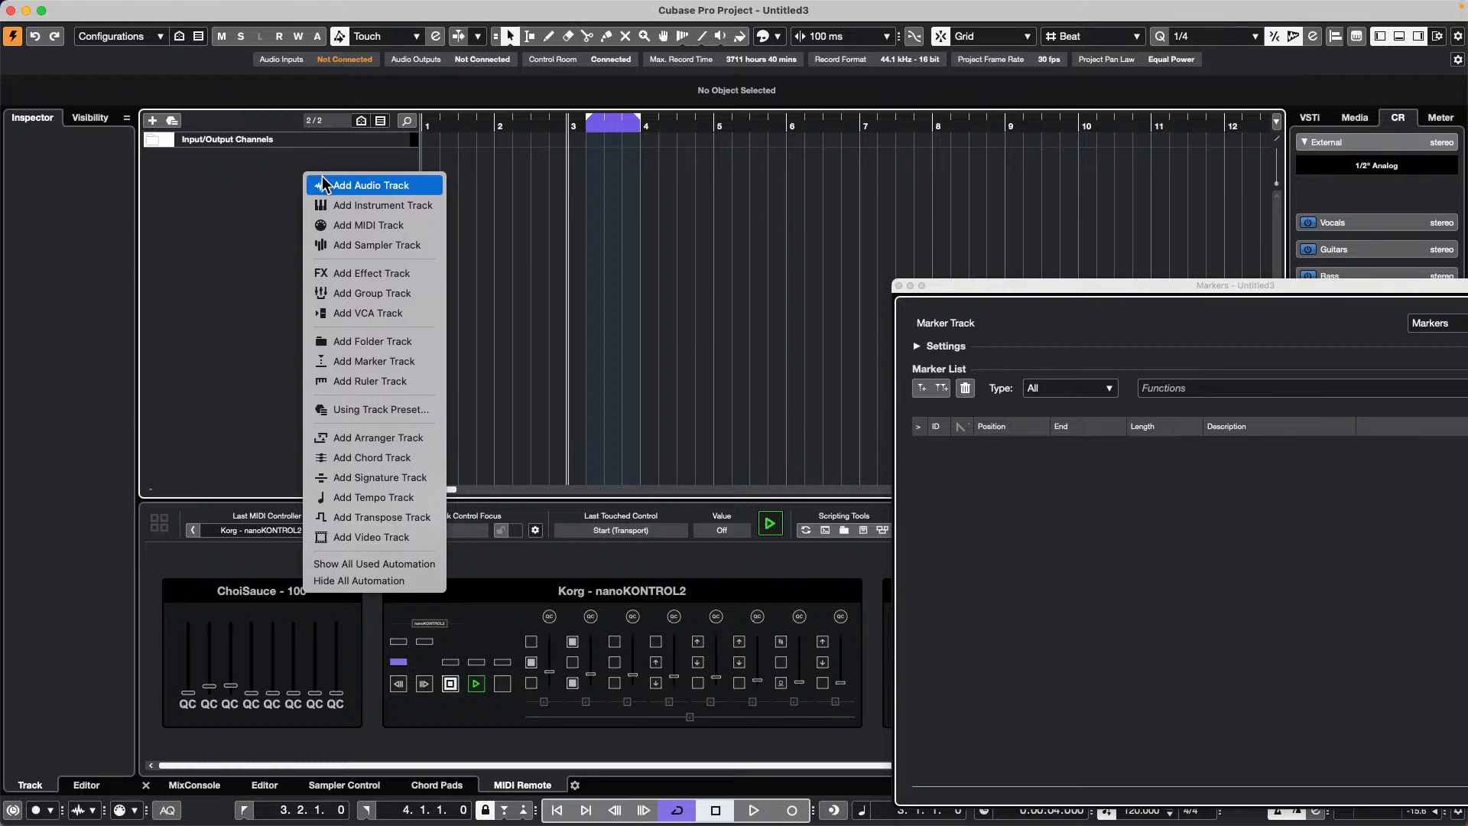
left_click(348, 205)
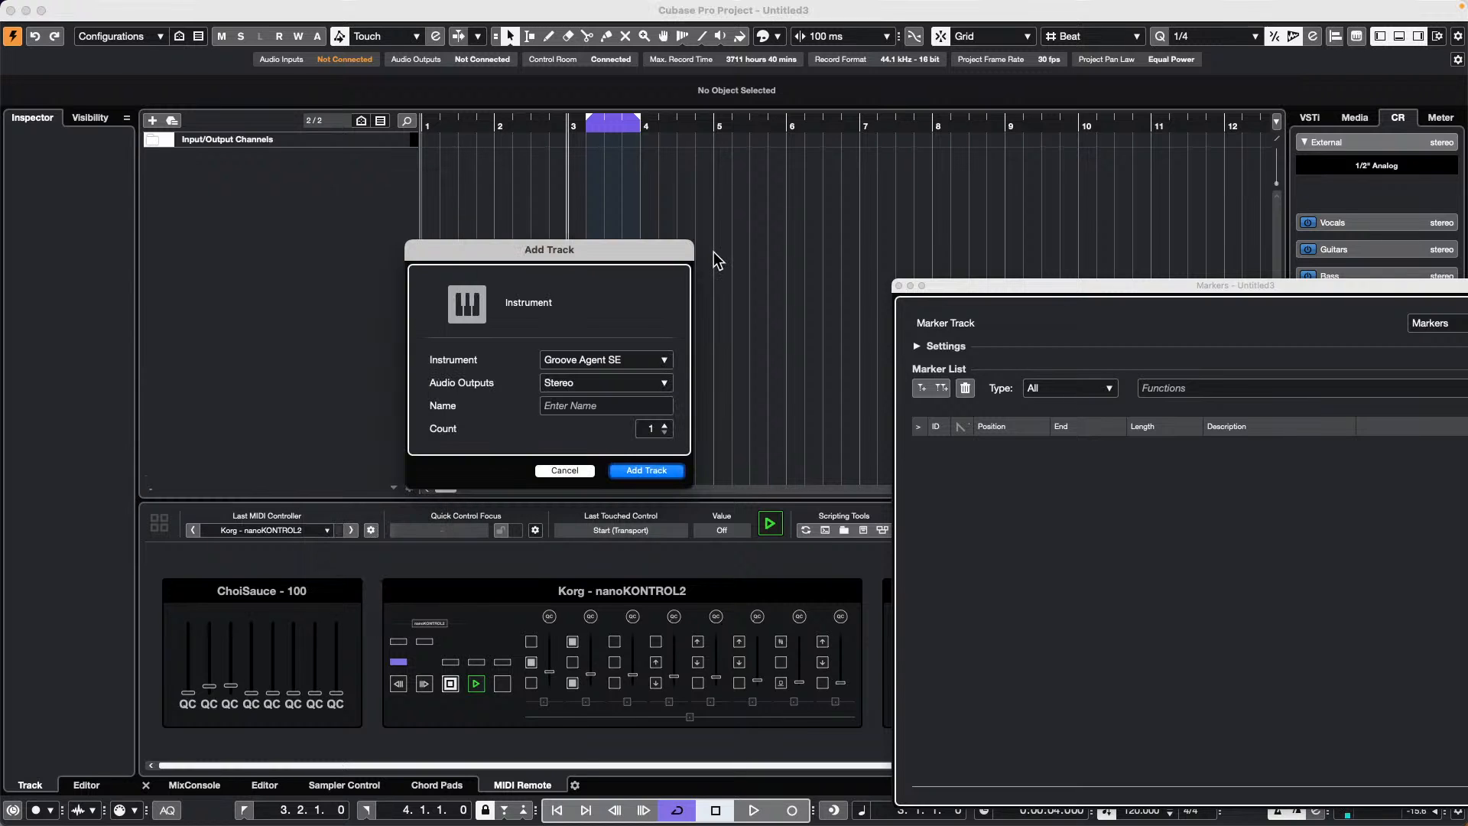
left_click(642, 361)
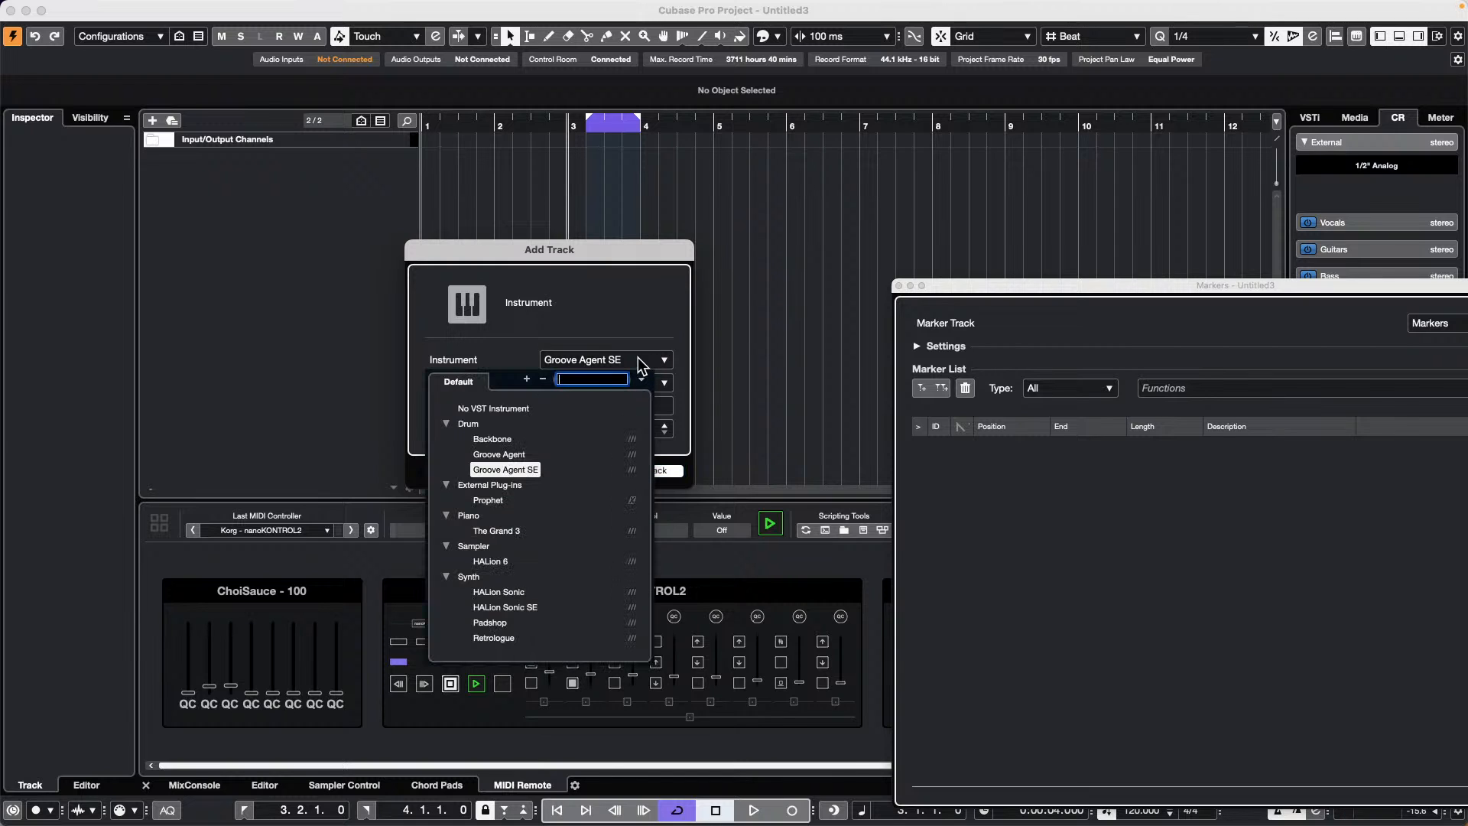
left_click(520, 608)
left_click(646, 470)
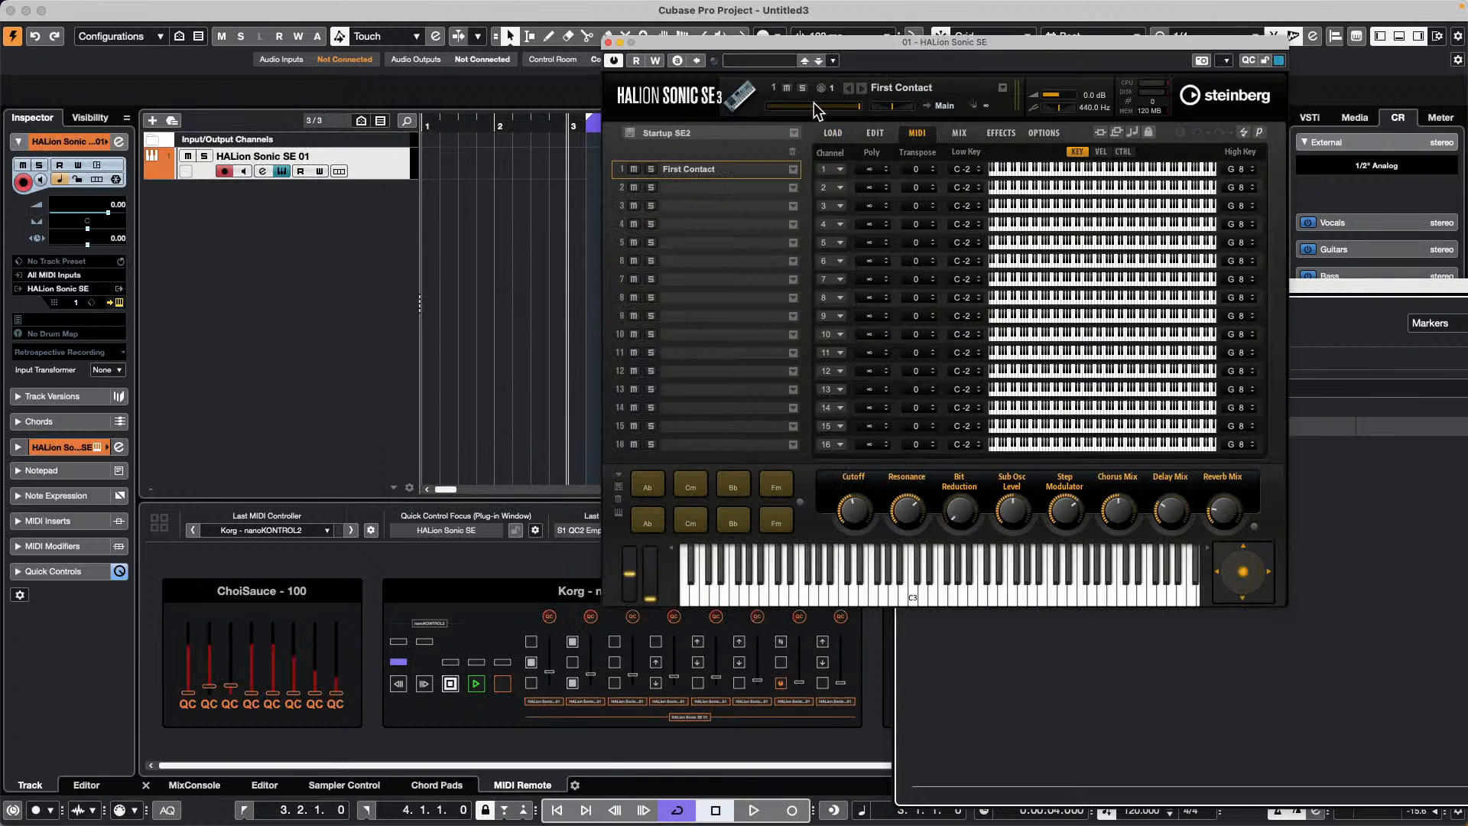
Load the String Quartet program from the Strings category into HALion Sonic SE slot 1 and audition it
left_click(841, 170)
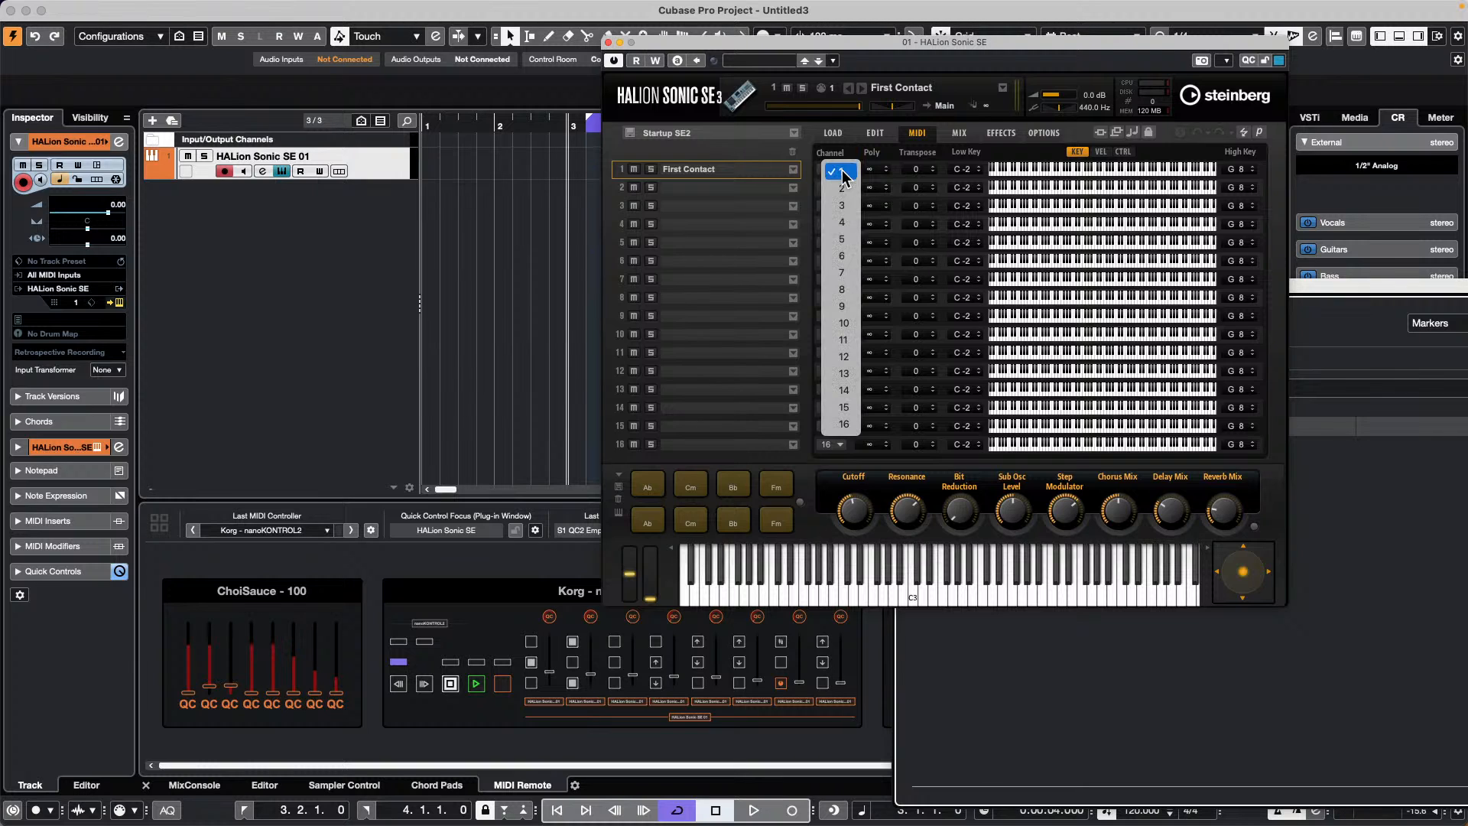
left_click(773, 171)
left_click(793, 169)
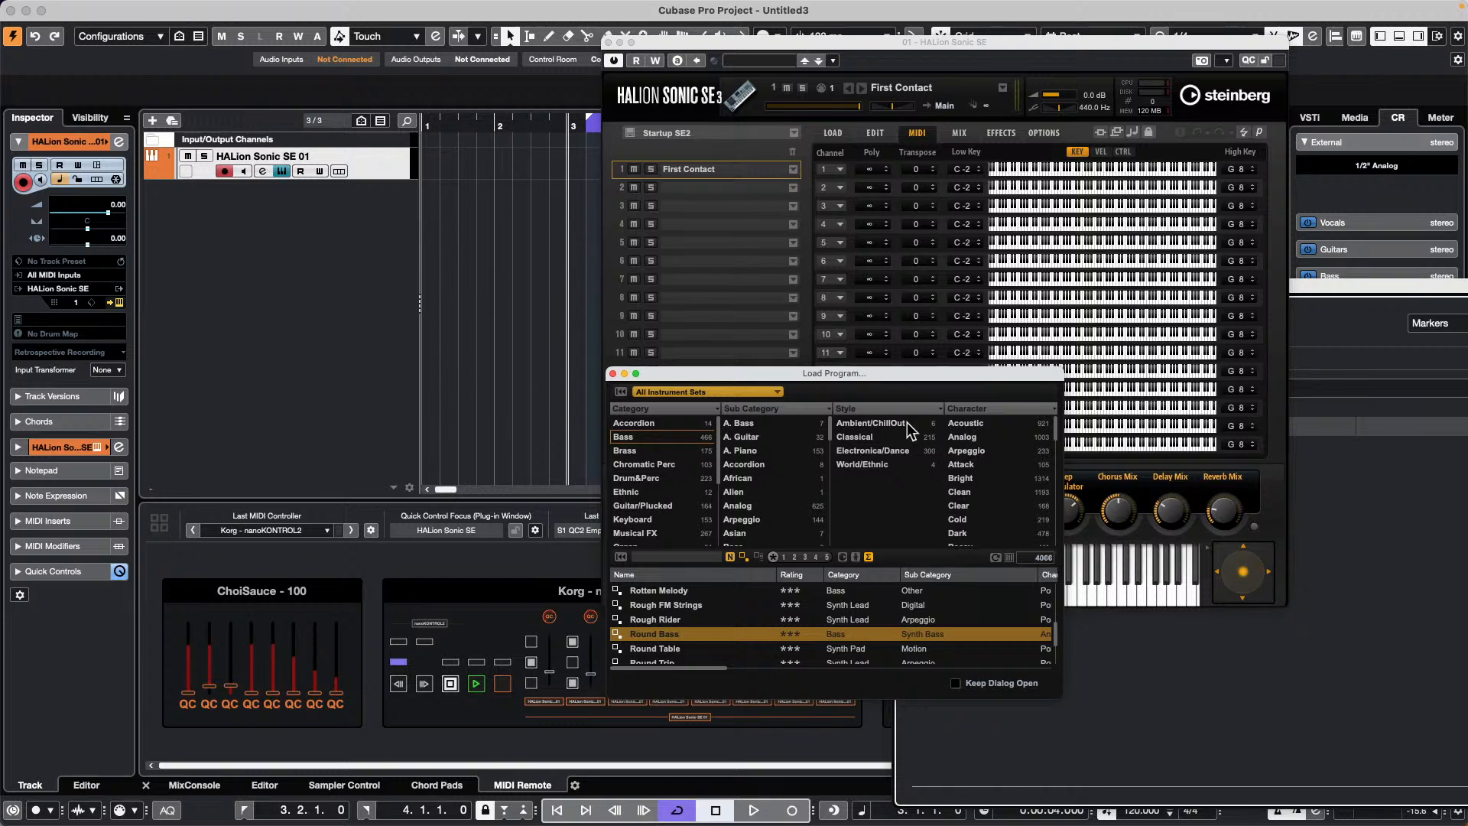
scroll(679, 489, "down", 3)
left_click(650, 520)
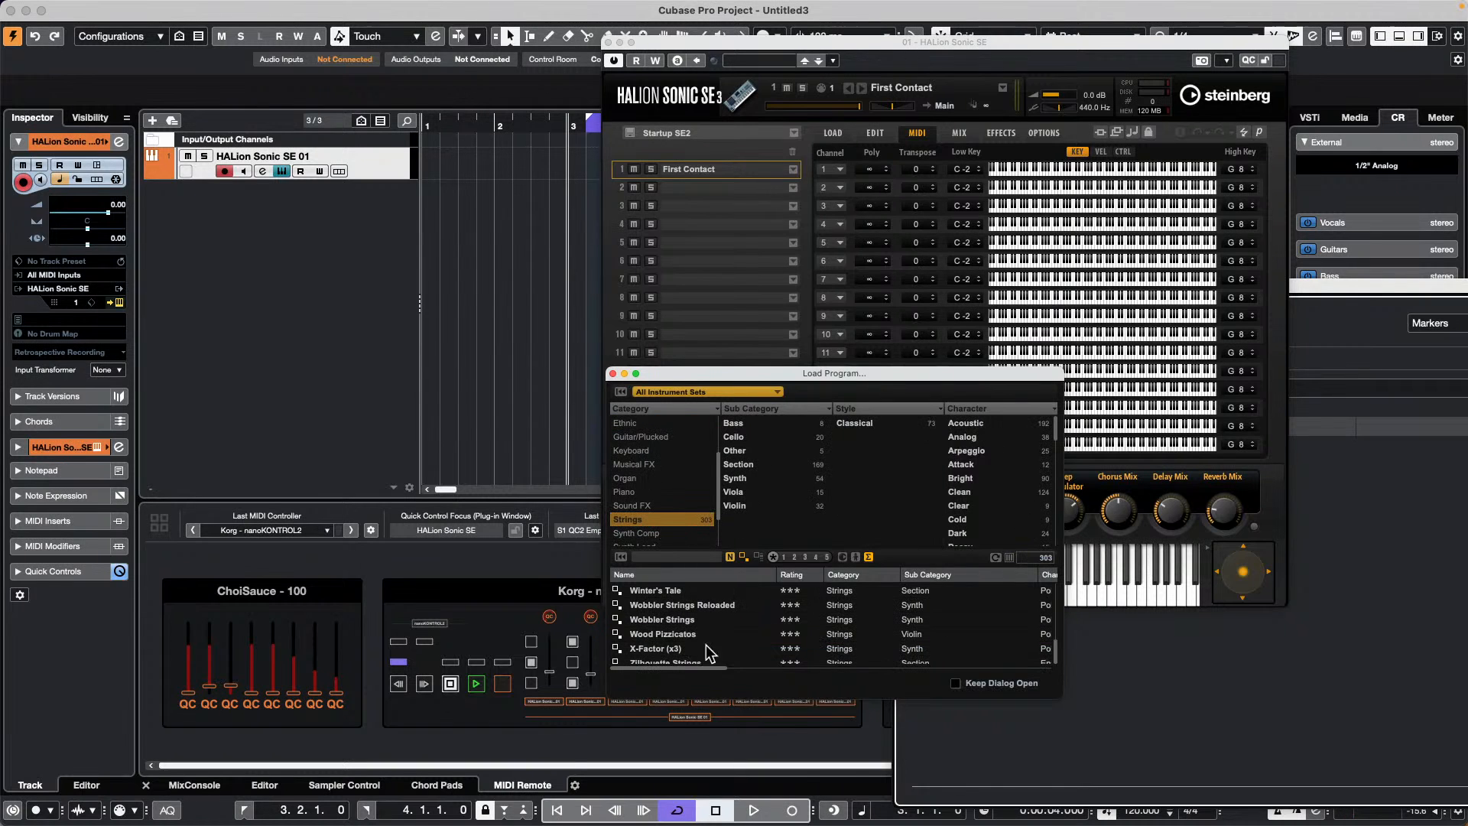
scroll(717, 625, "up", 3)
scroll(772, 612, "down", 3)
scroll(769, 609, "up", 6)
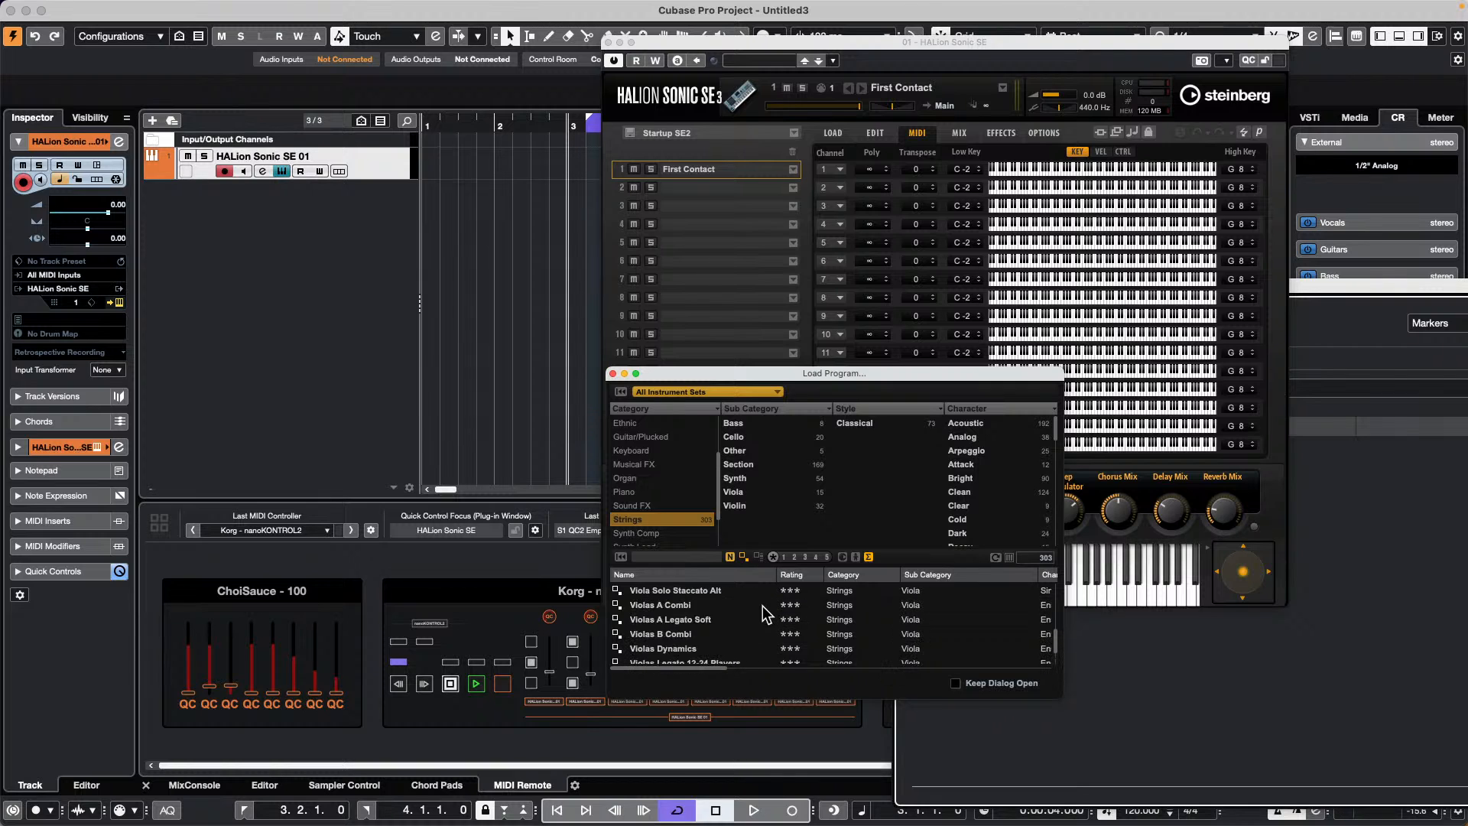
scroll(765, 606, "up", 2)
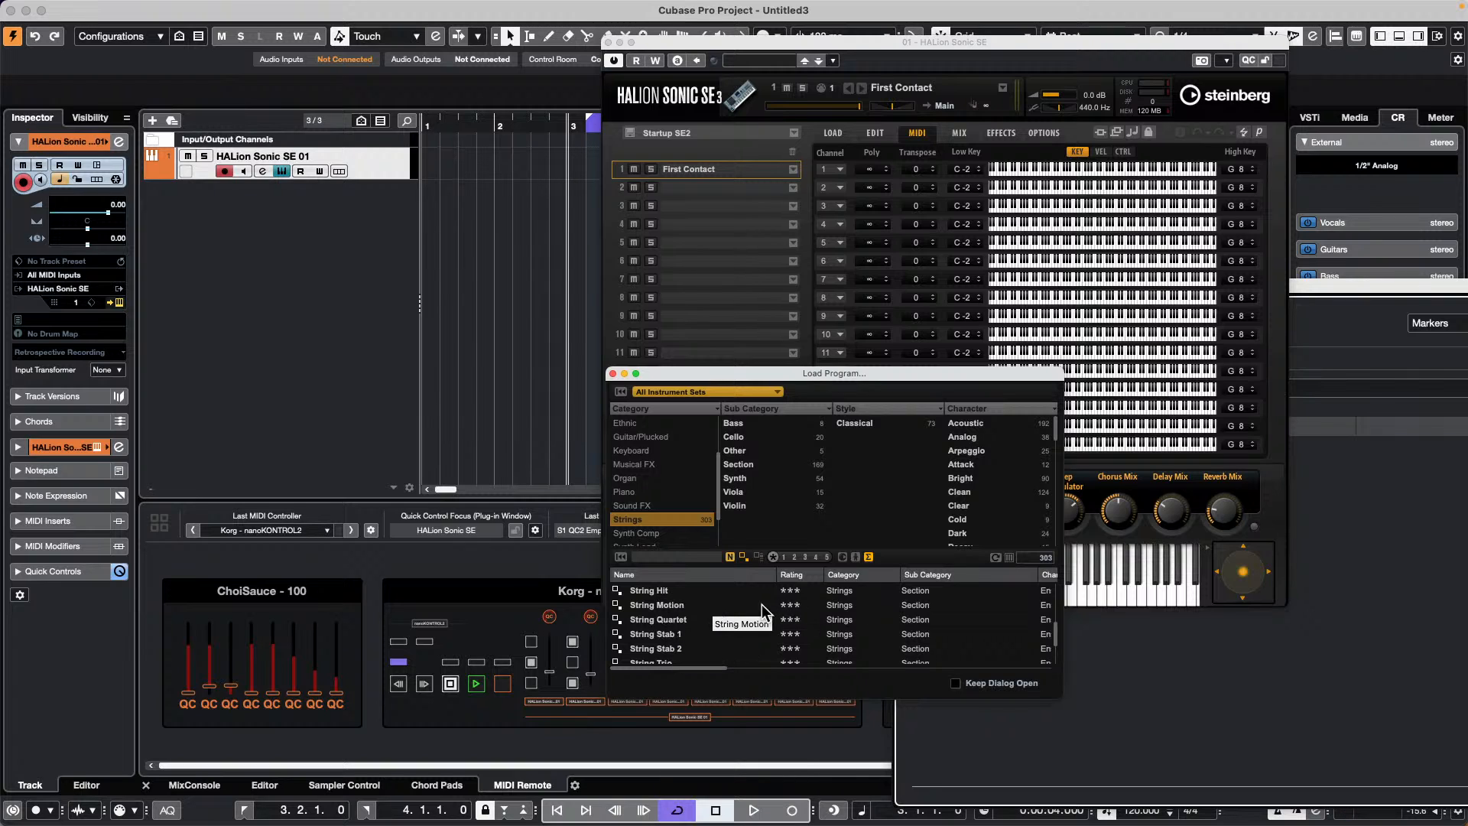
left_click(671, 620)
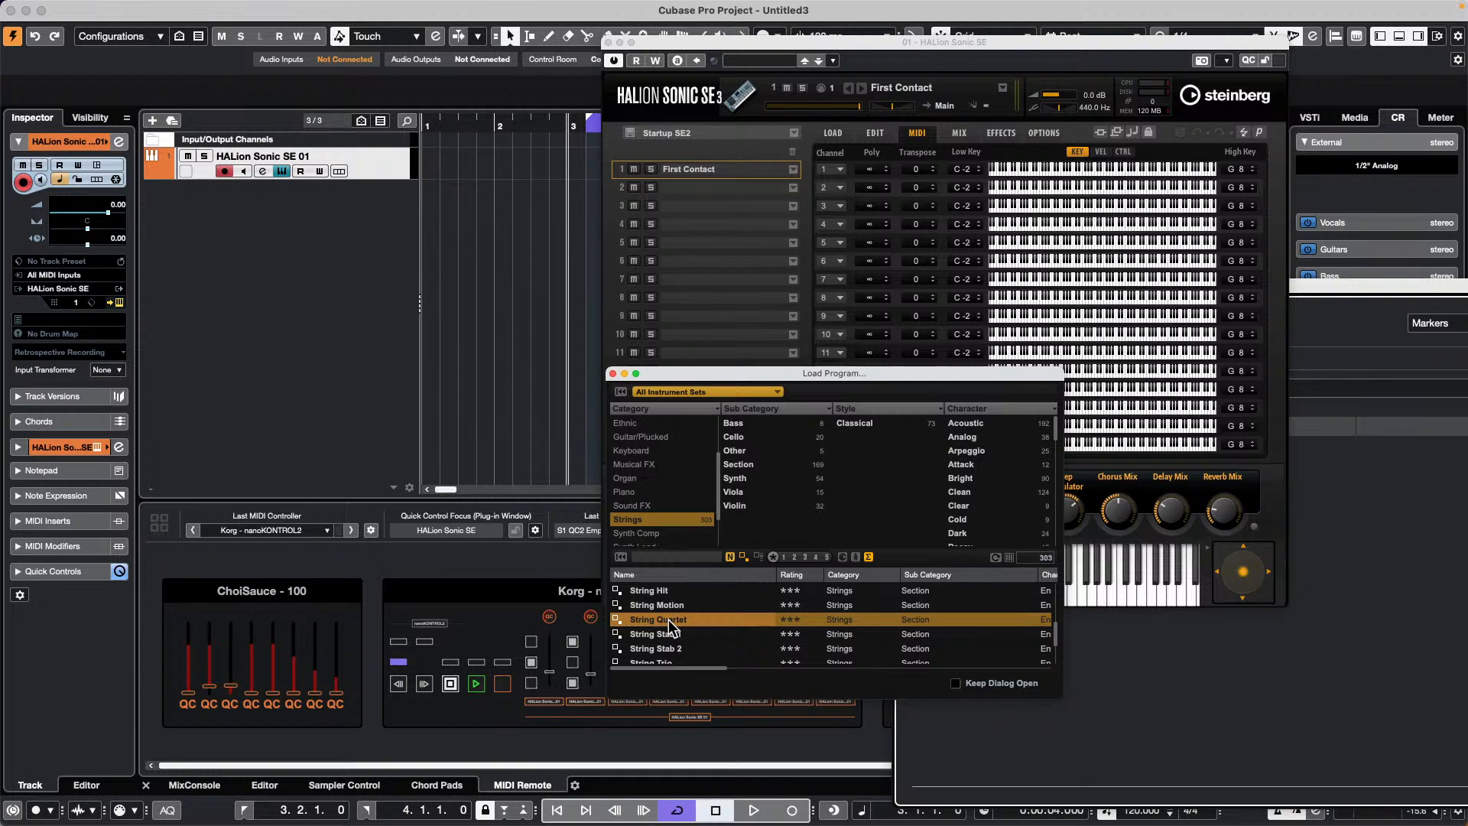
double_click(671, 621)
left_click(917, 573)
left_click(885, 585)
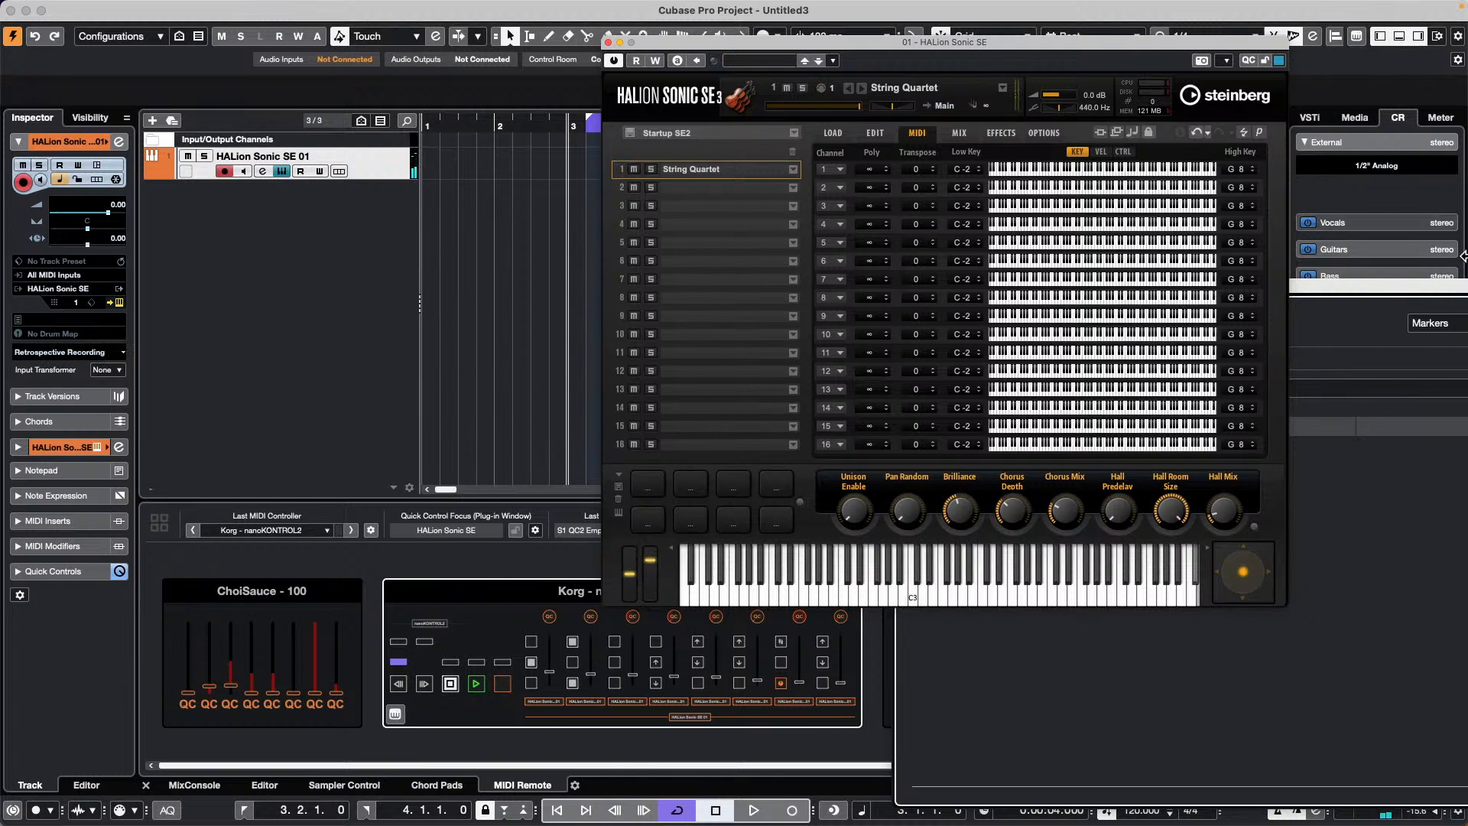
Close the HALion Sonic SE instrument window and the Markers window
left_click(1396, 121)
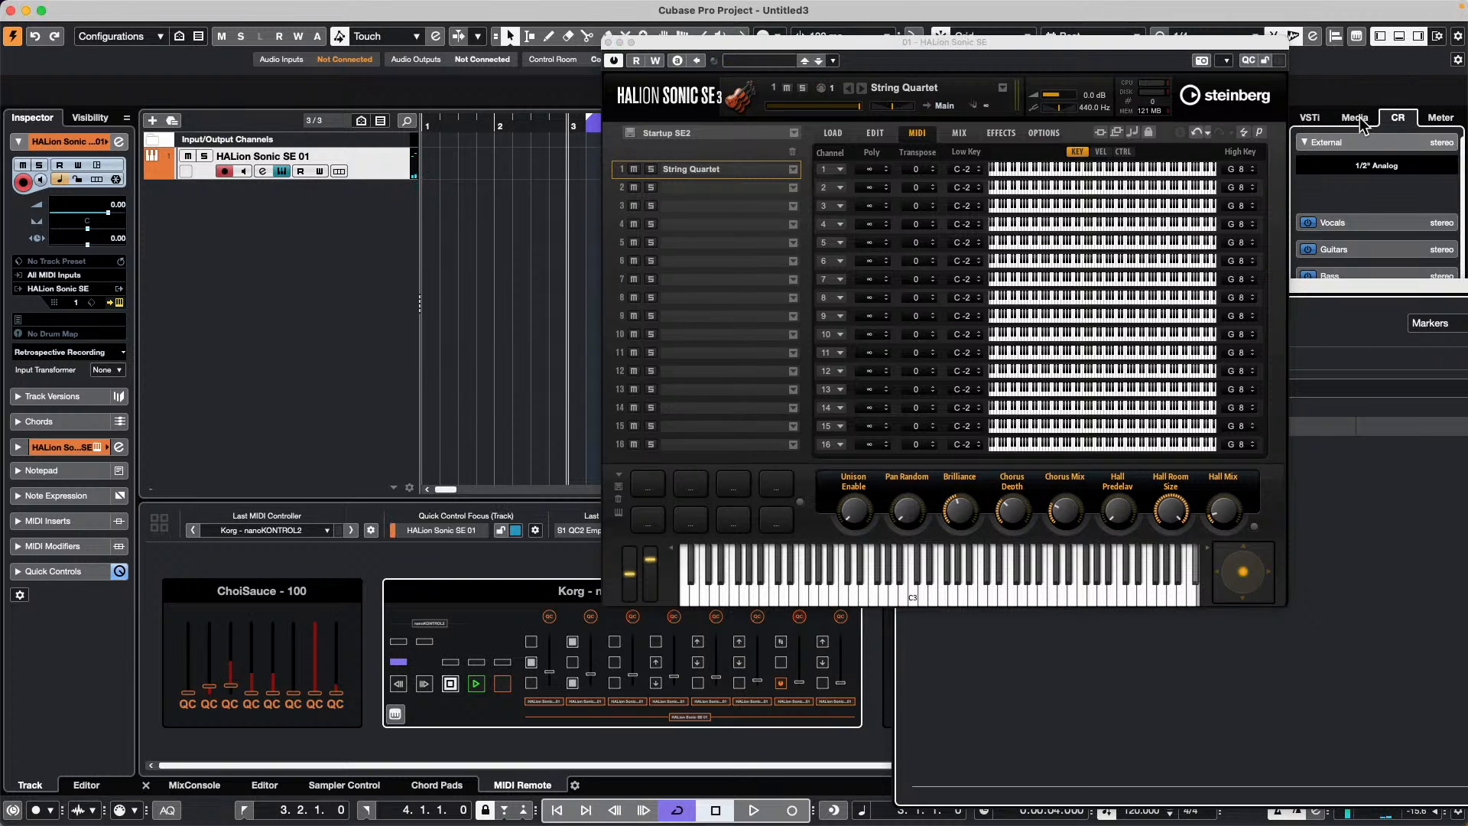
left_click(610, 43)
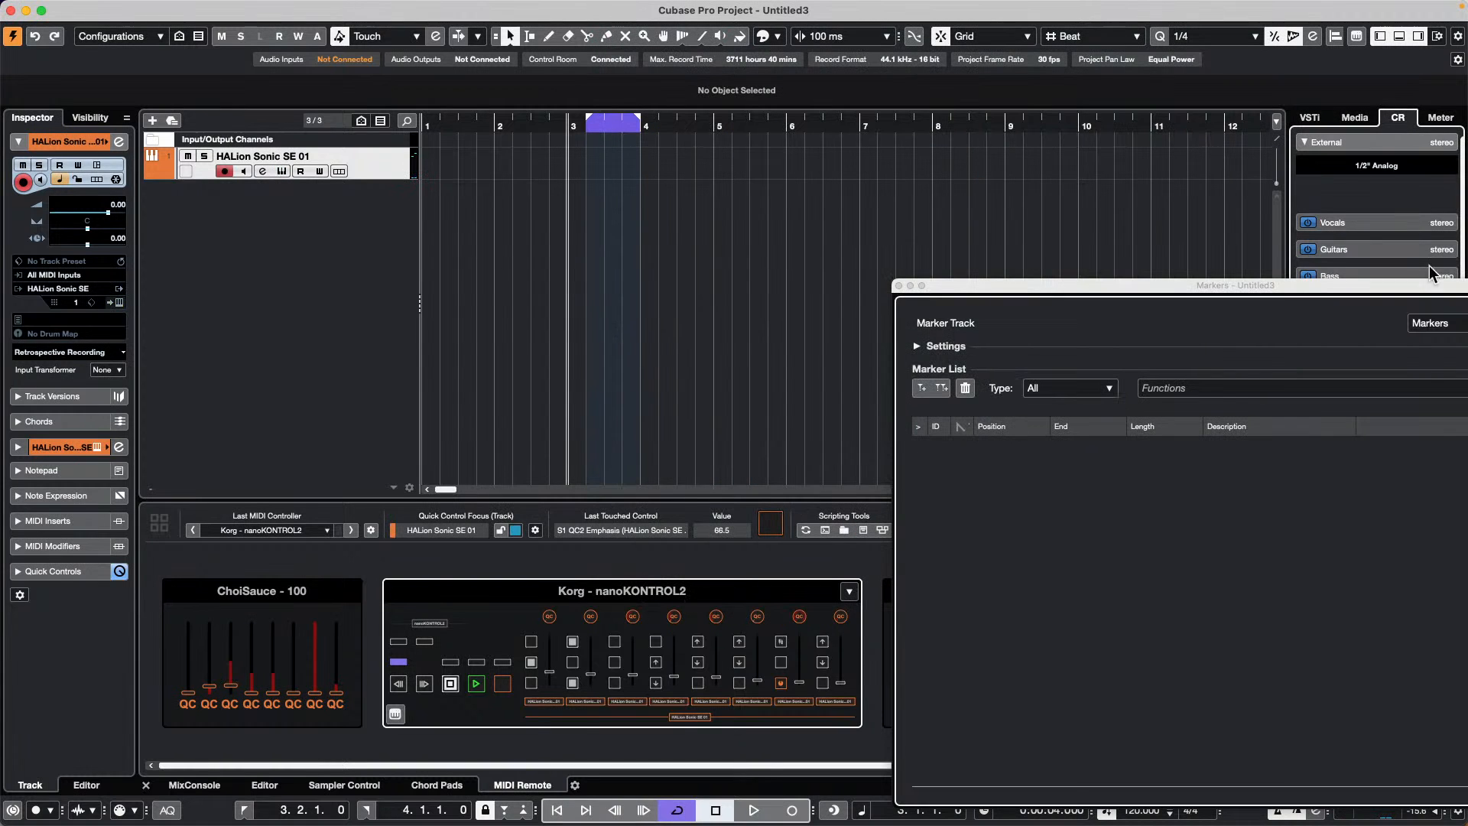
left_click(899, 285)
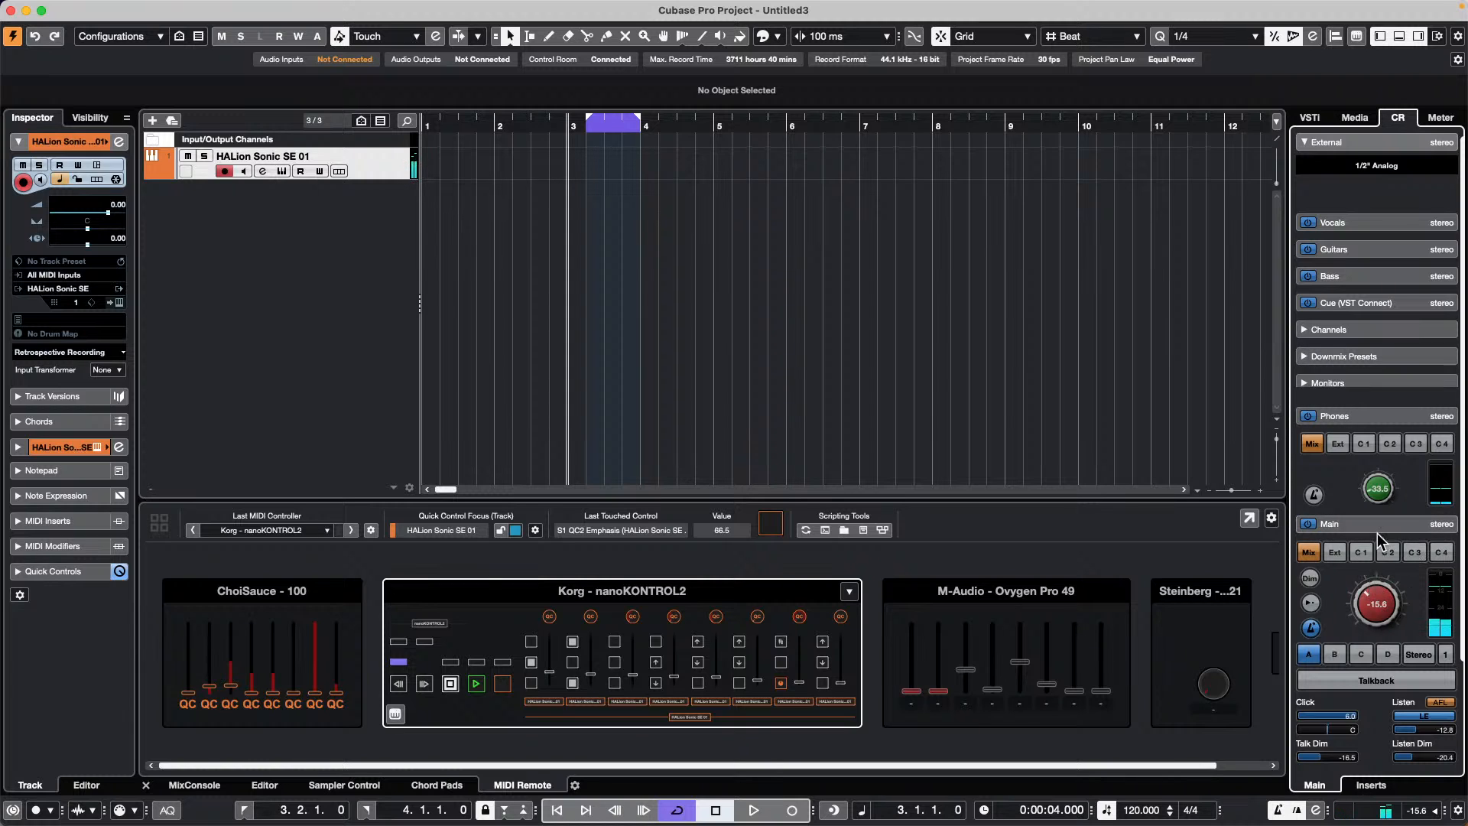
Set the Control Room main level to -0.72 and move the project cursor to bar 2
left_click_drag(1379, 604, 1387, 554)
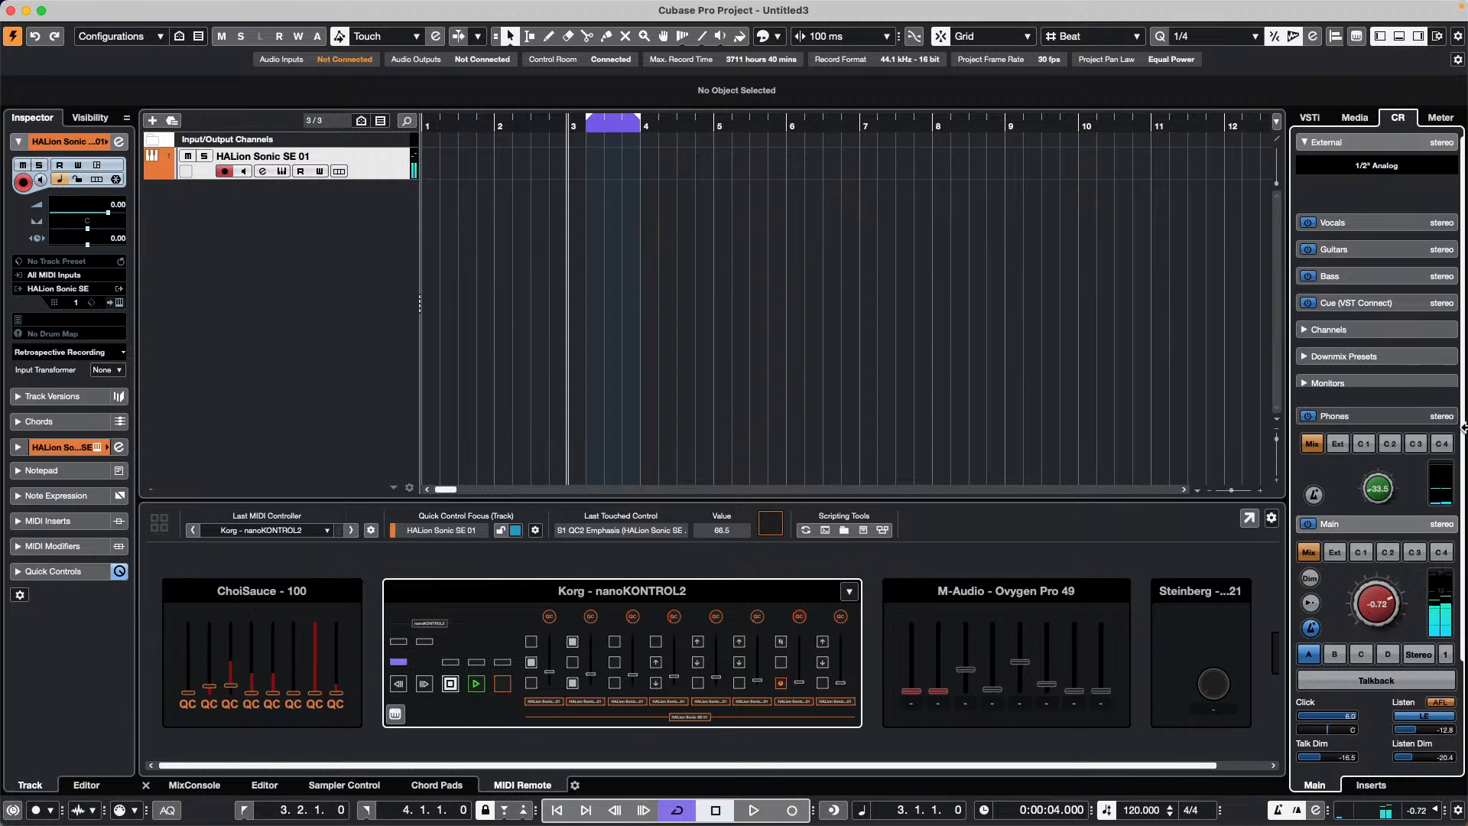
left_click(498, 127)
left_click(494, 126)
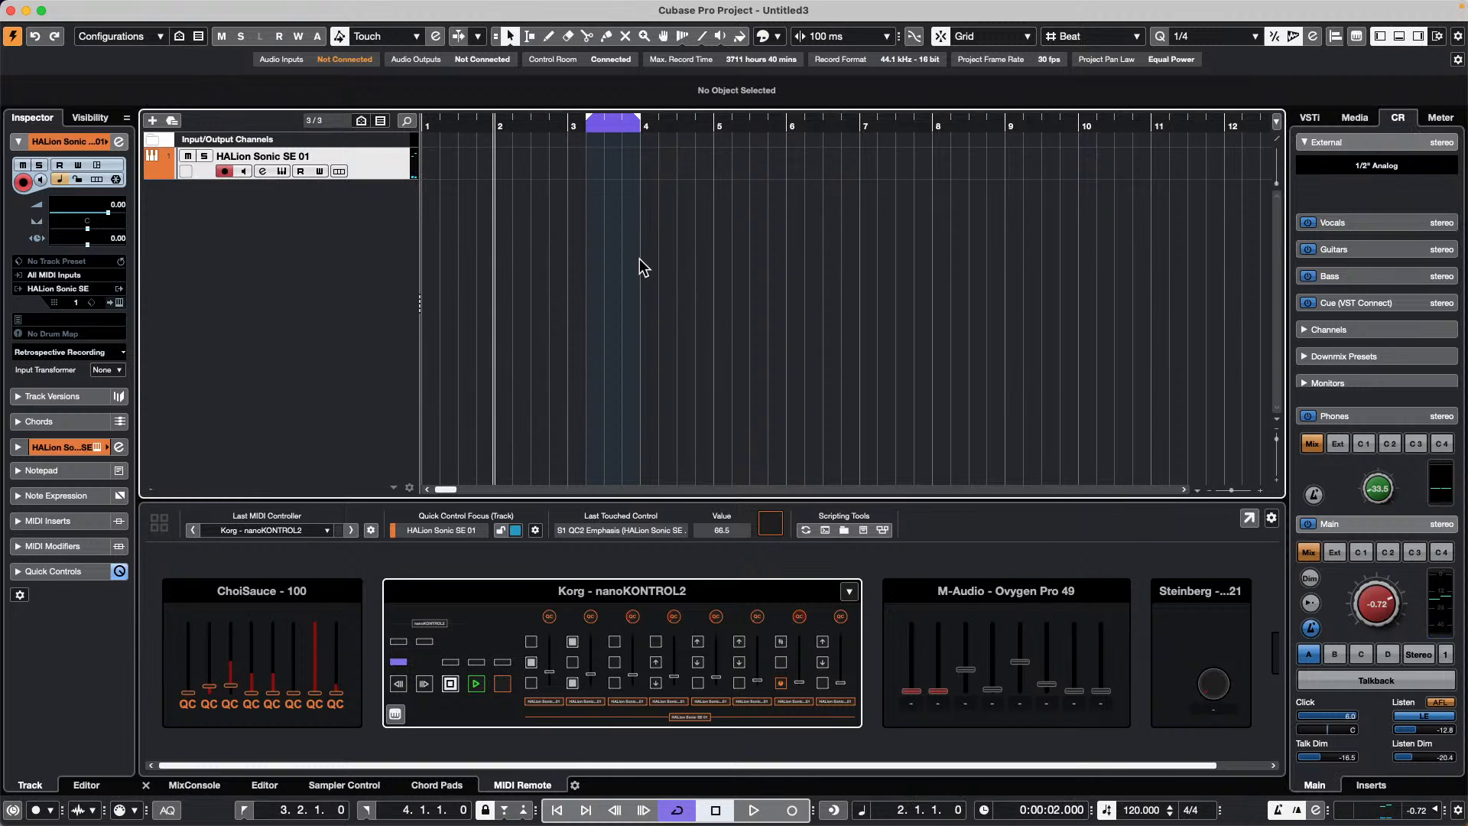
key("KP_Multiply")
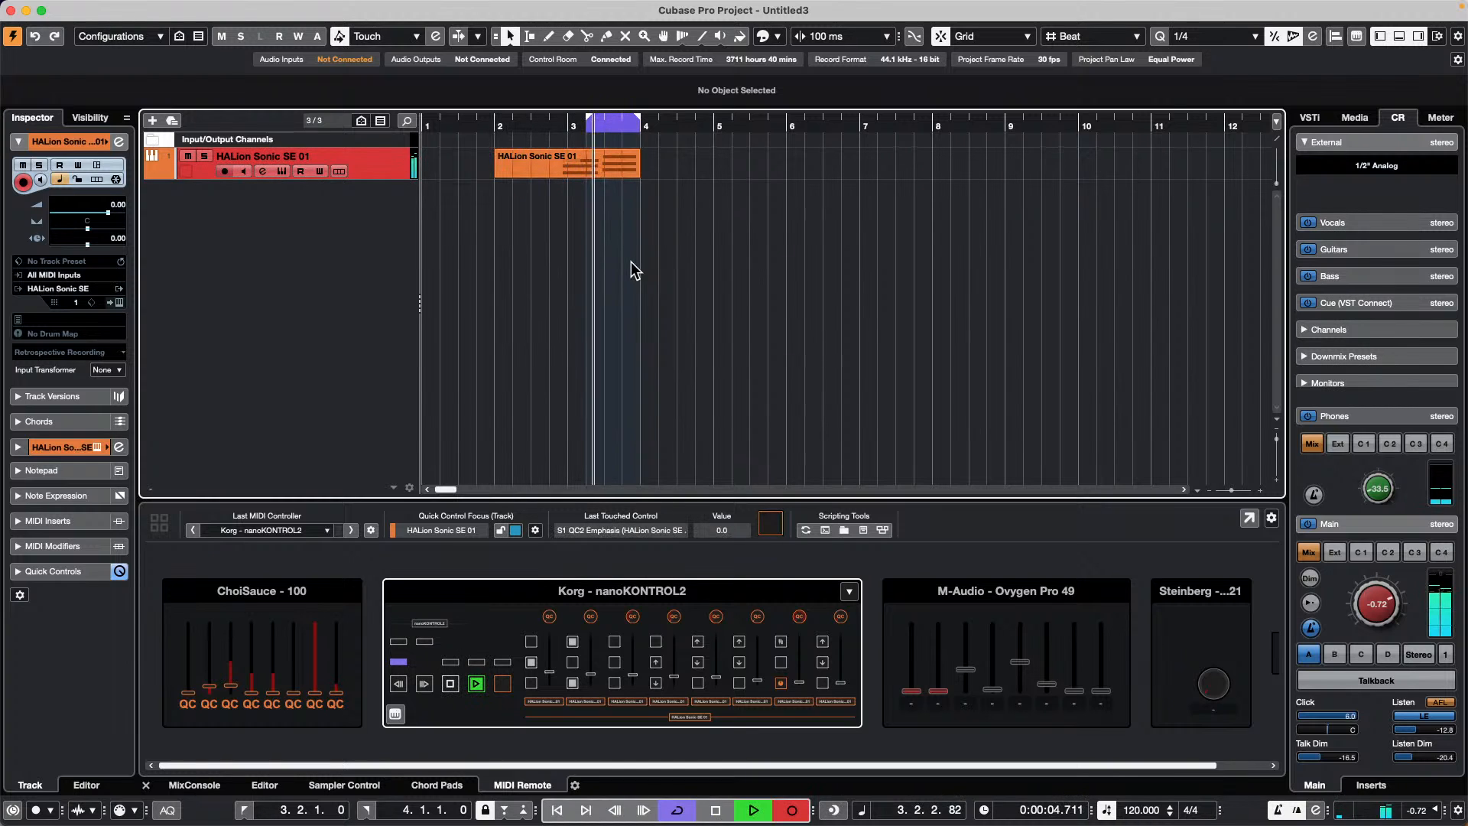
key("space")
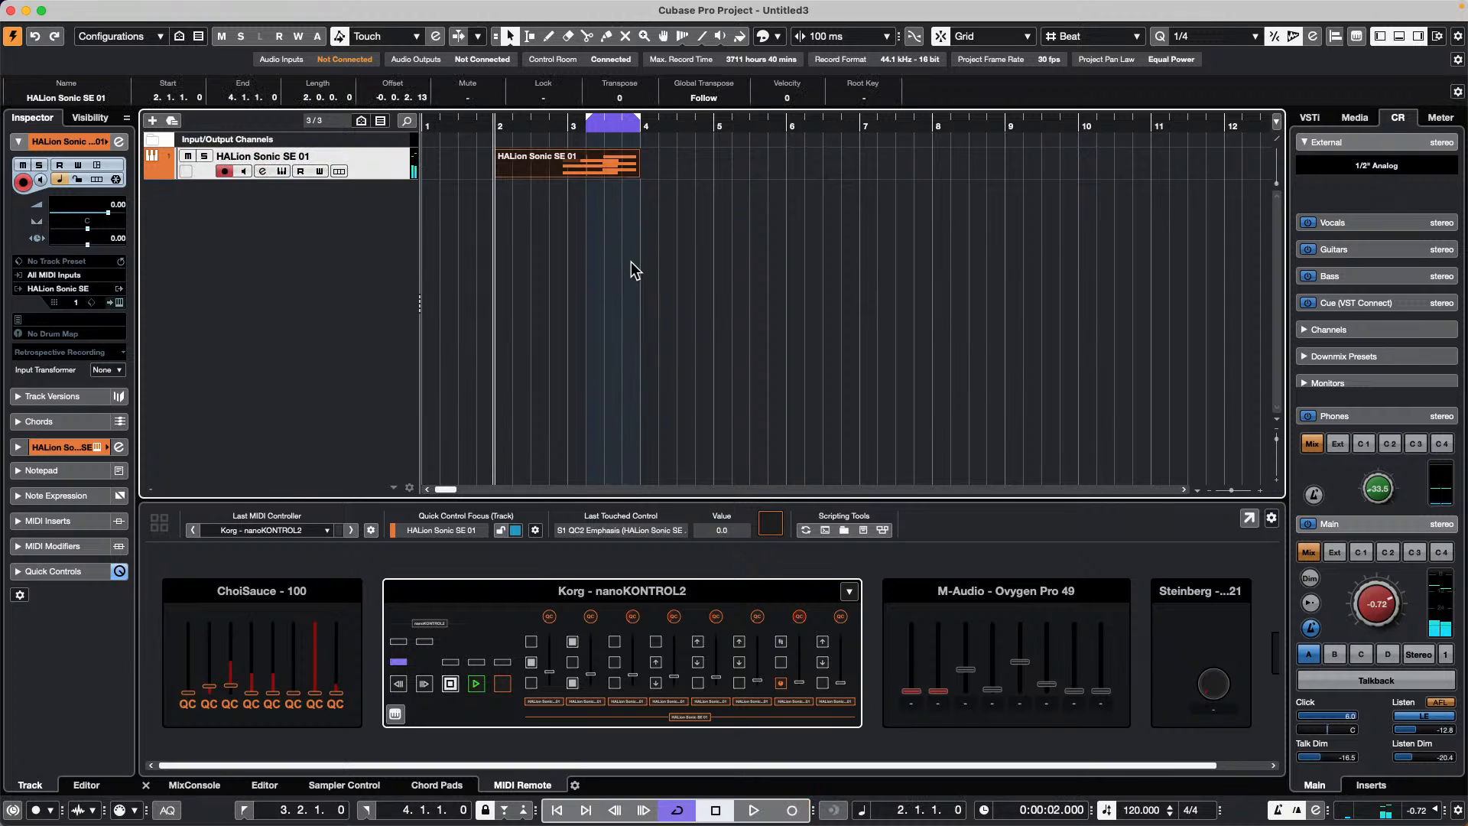
key("Delete")
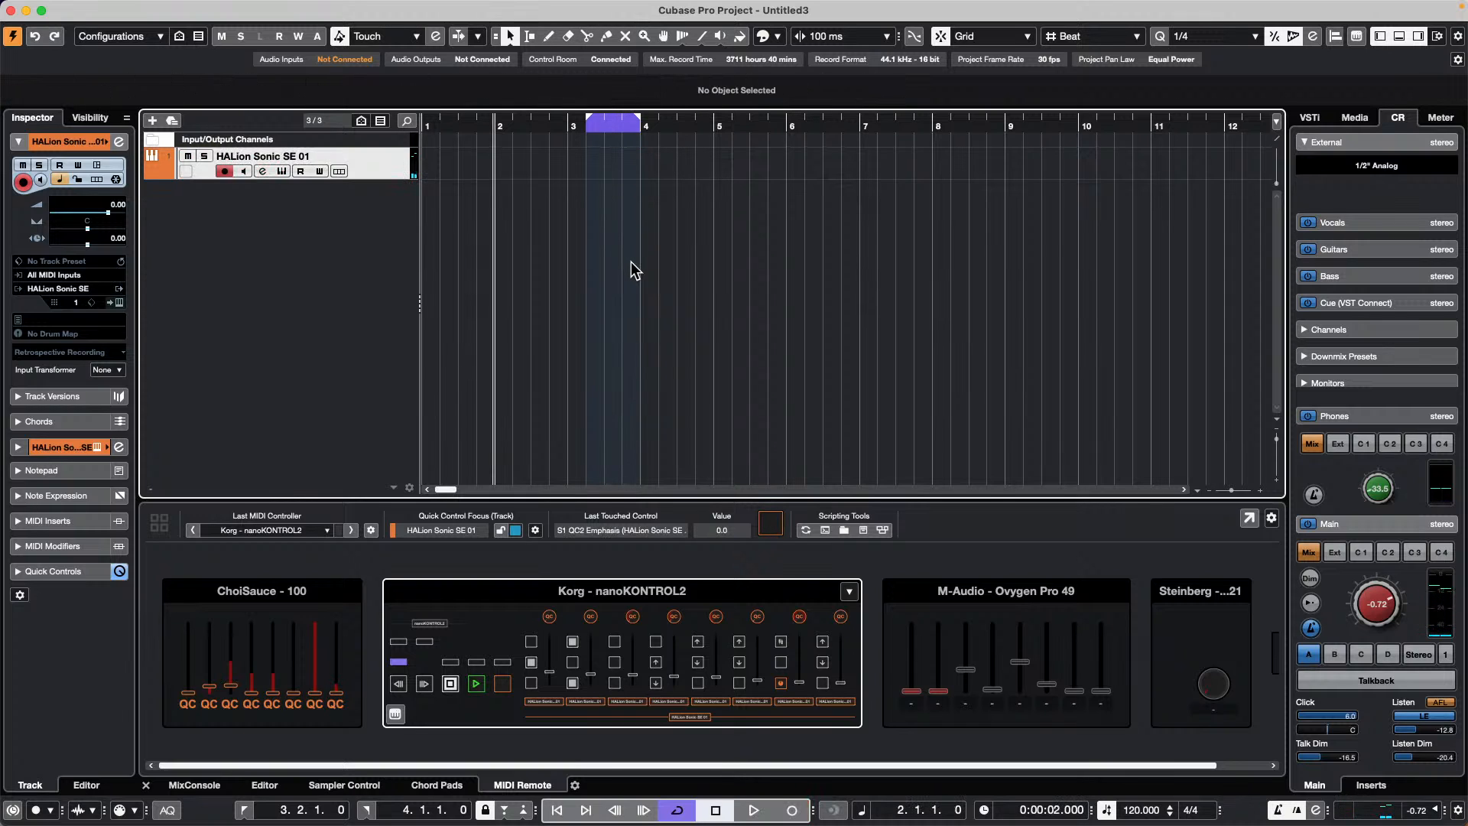
Turn off cycle mode and record string chords on the HALion Sonic SE track from 2.1.1.0 to 10.1.1.0
key("KP_Divide")
key("space")
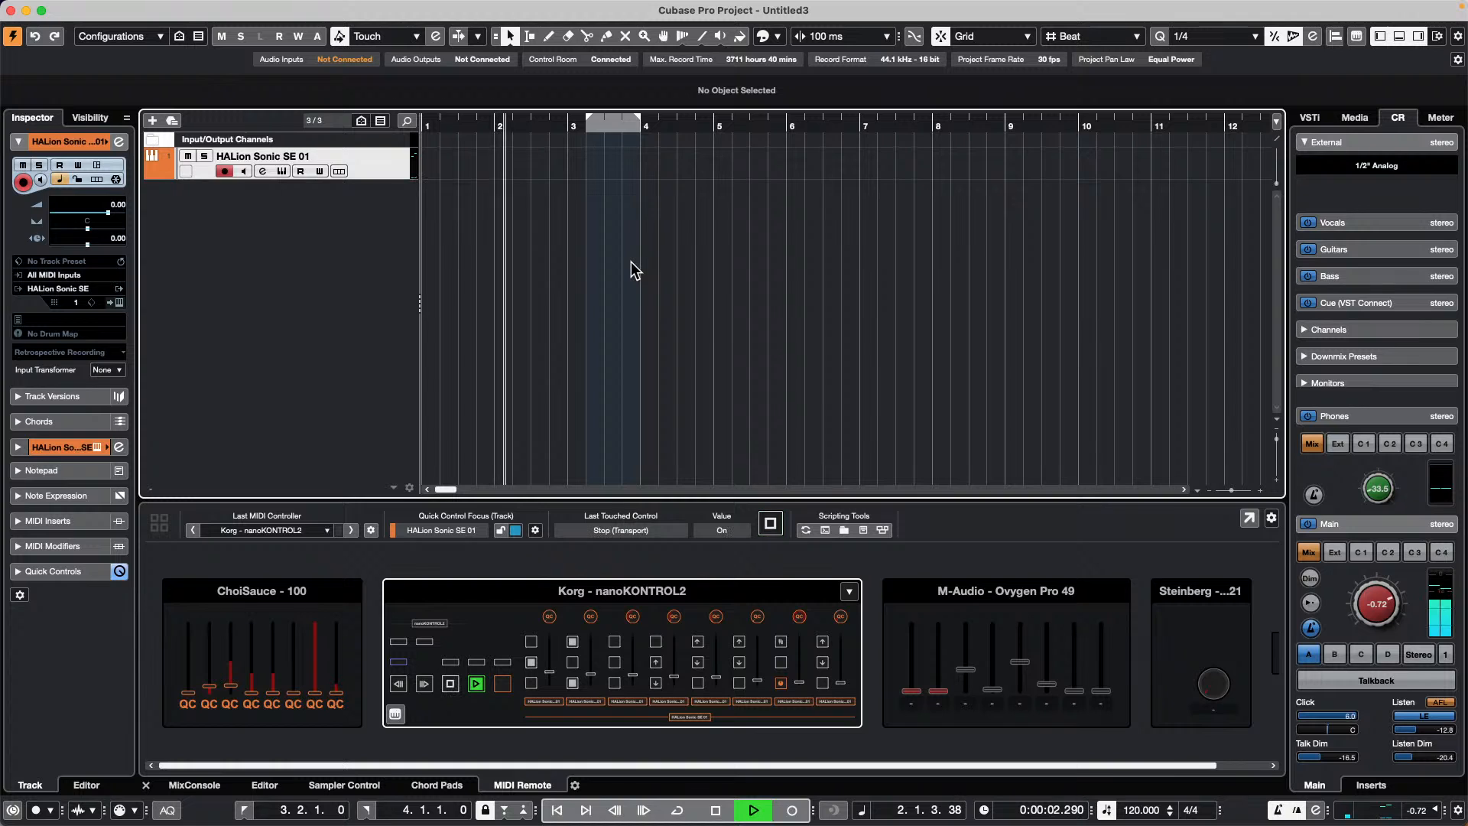
key("KP_Multiply")
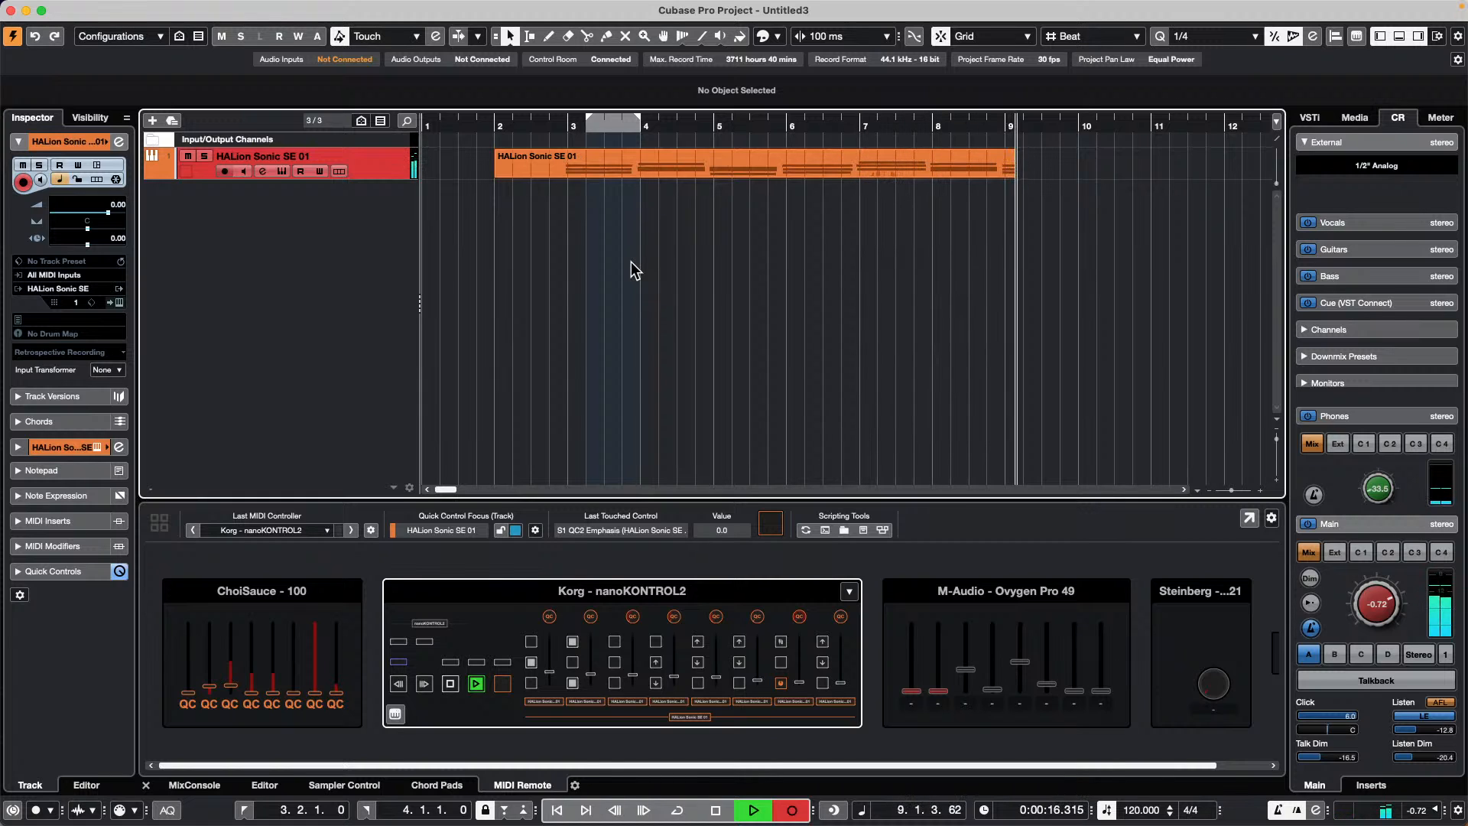
key("space")
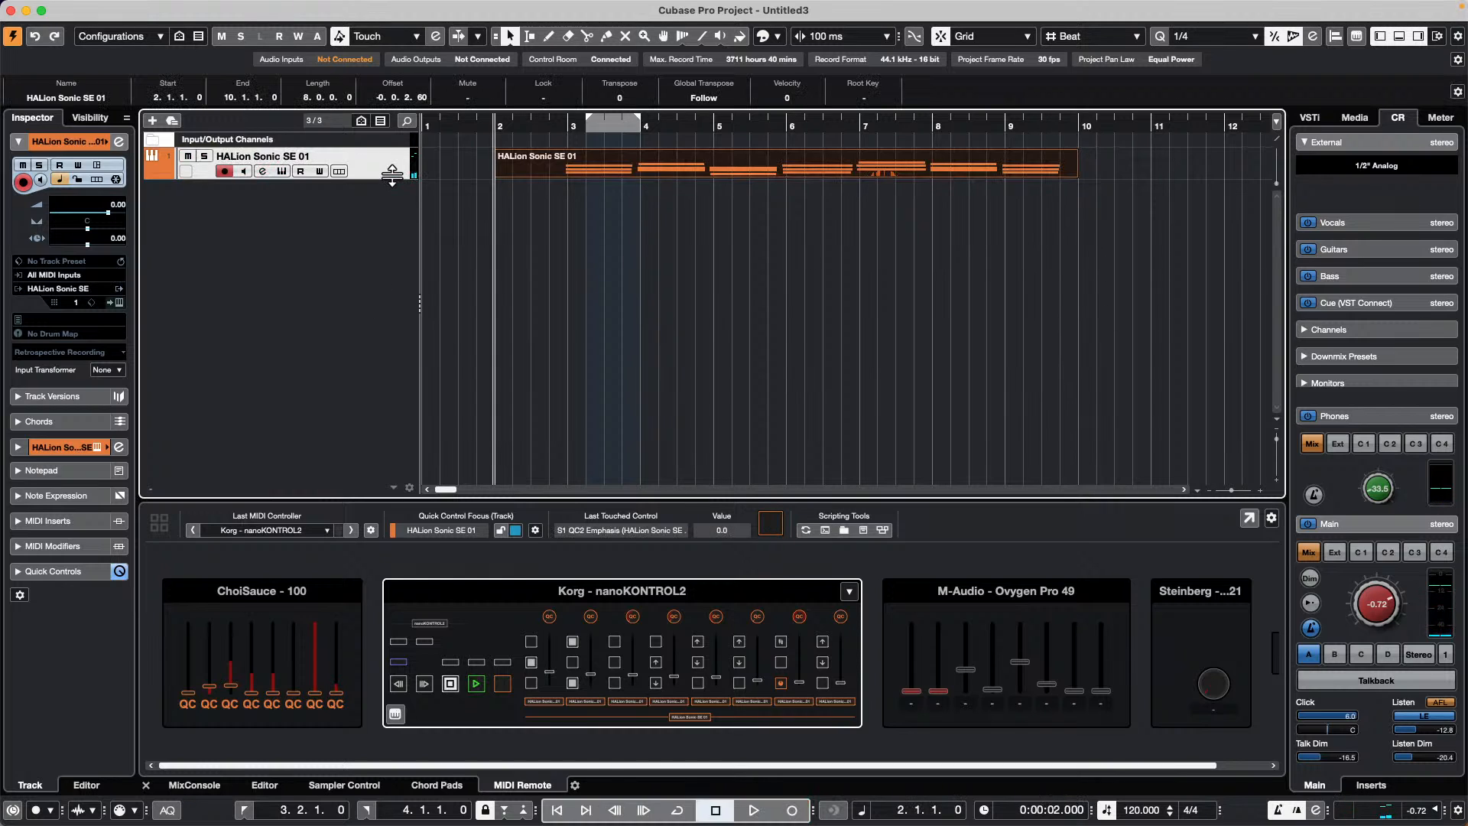
Duplicate the HALion Sonic SE track, then duplicate both tracks together to make four tracks
right_click(383, 165)
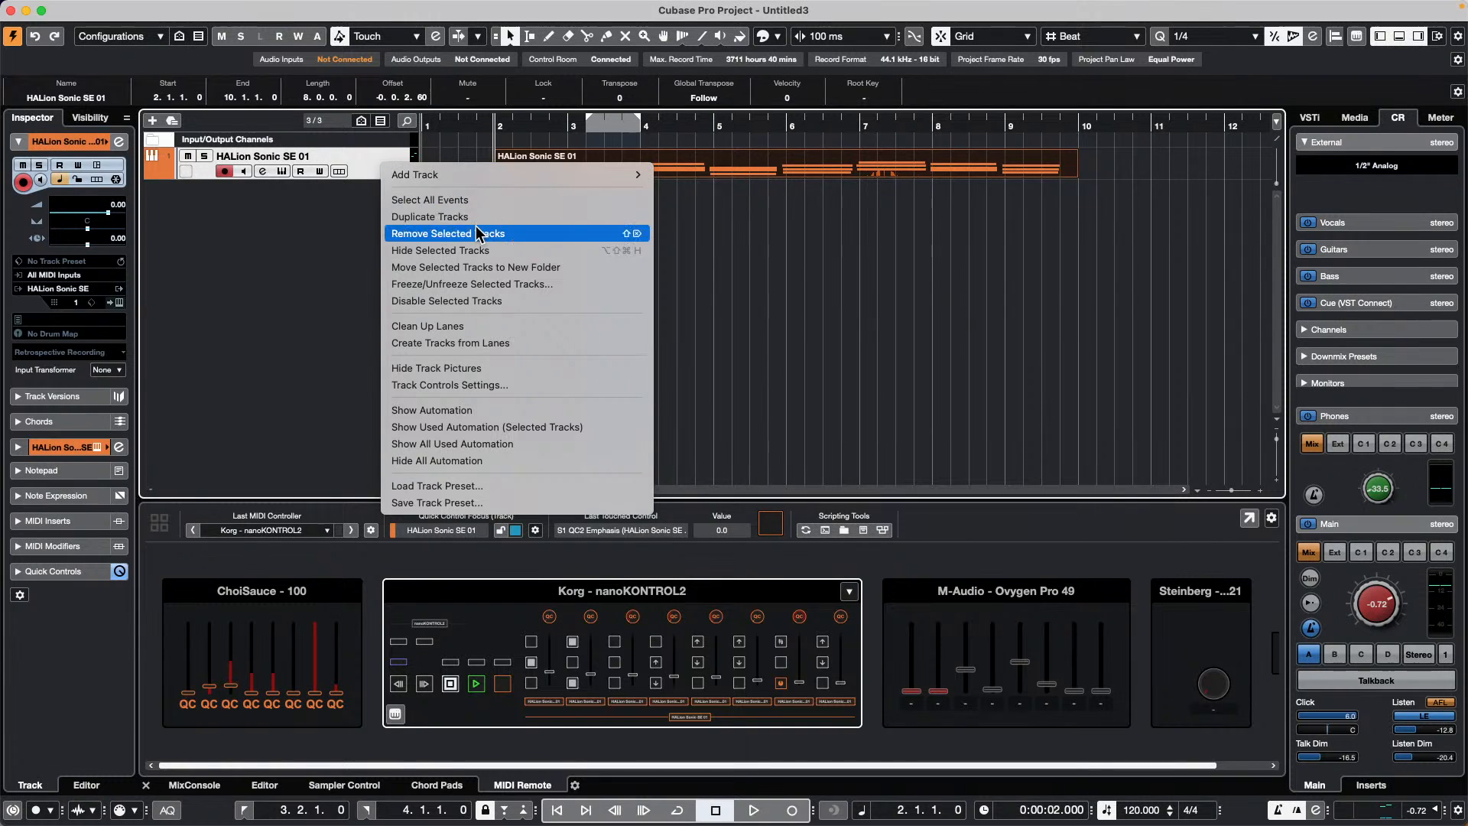
left_click(478, 218)
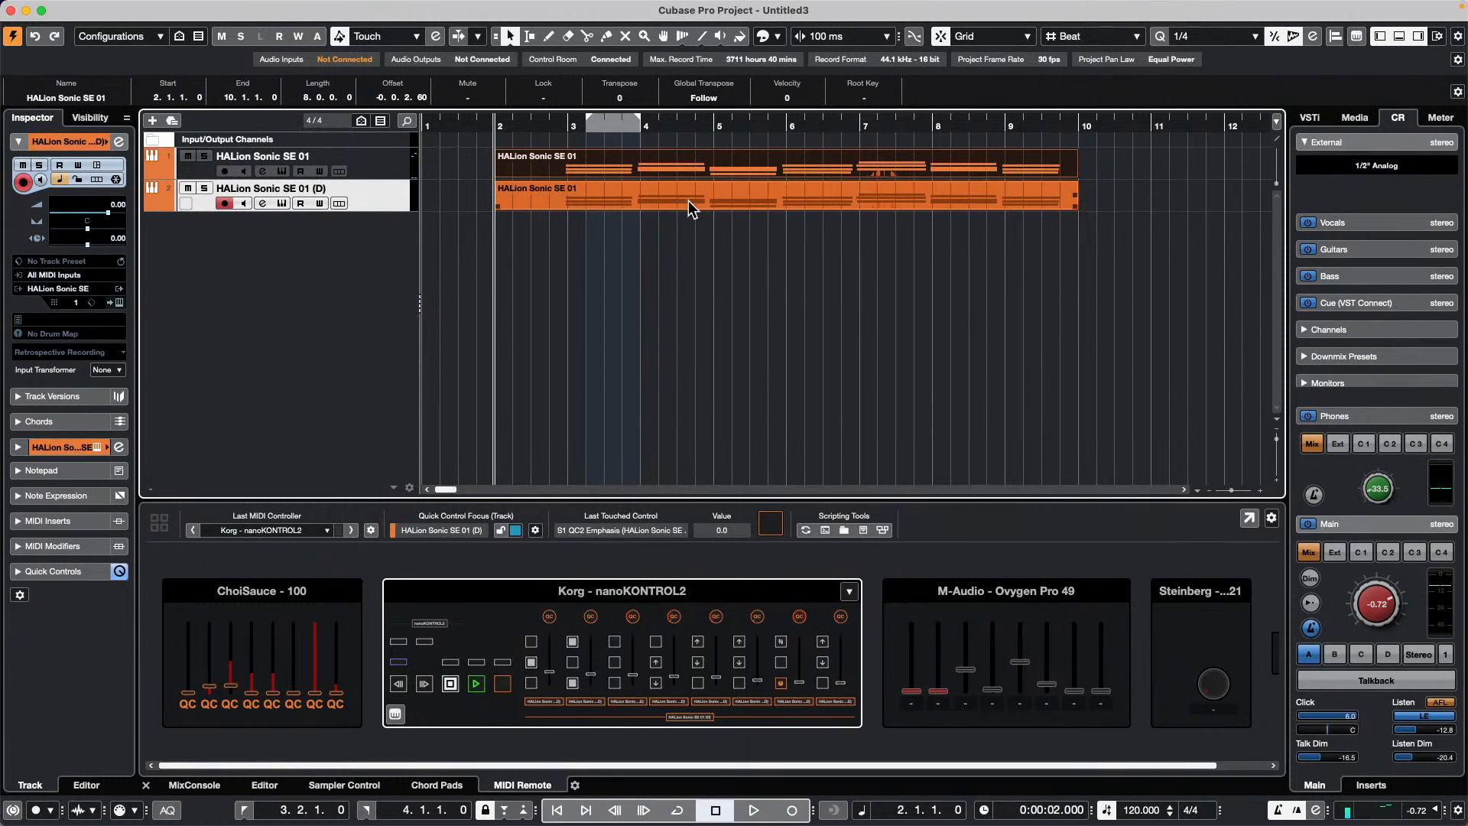
right_click(377, 201)
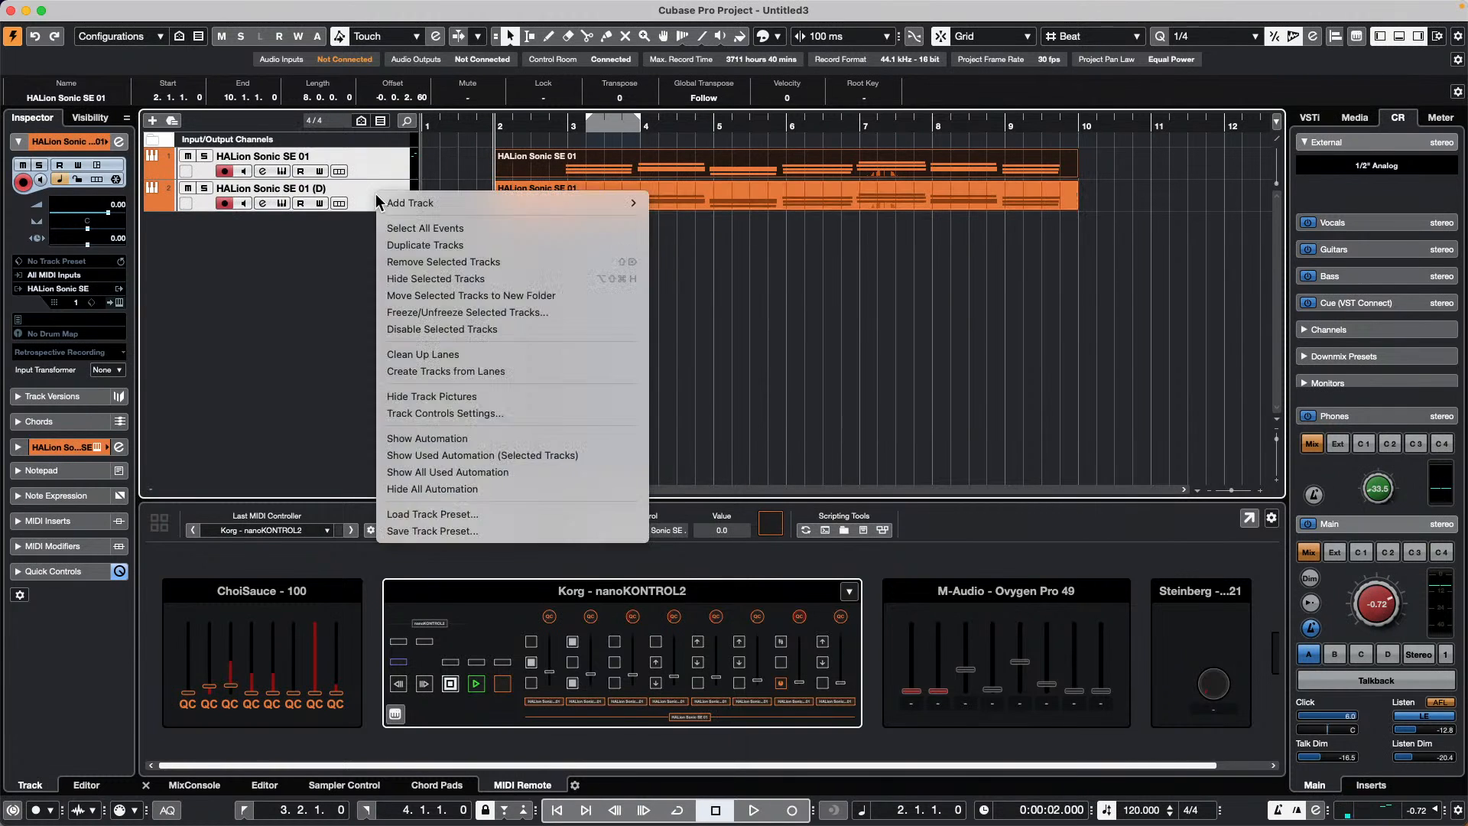
left_click(475, 246)
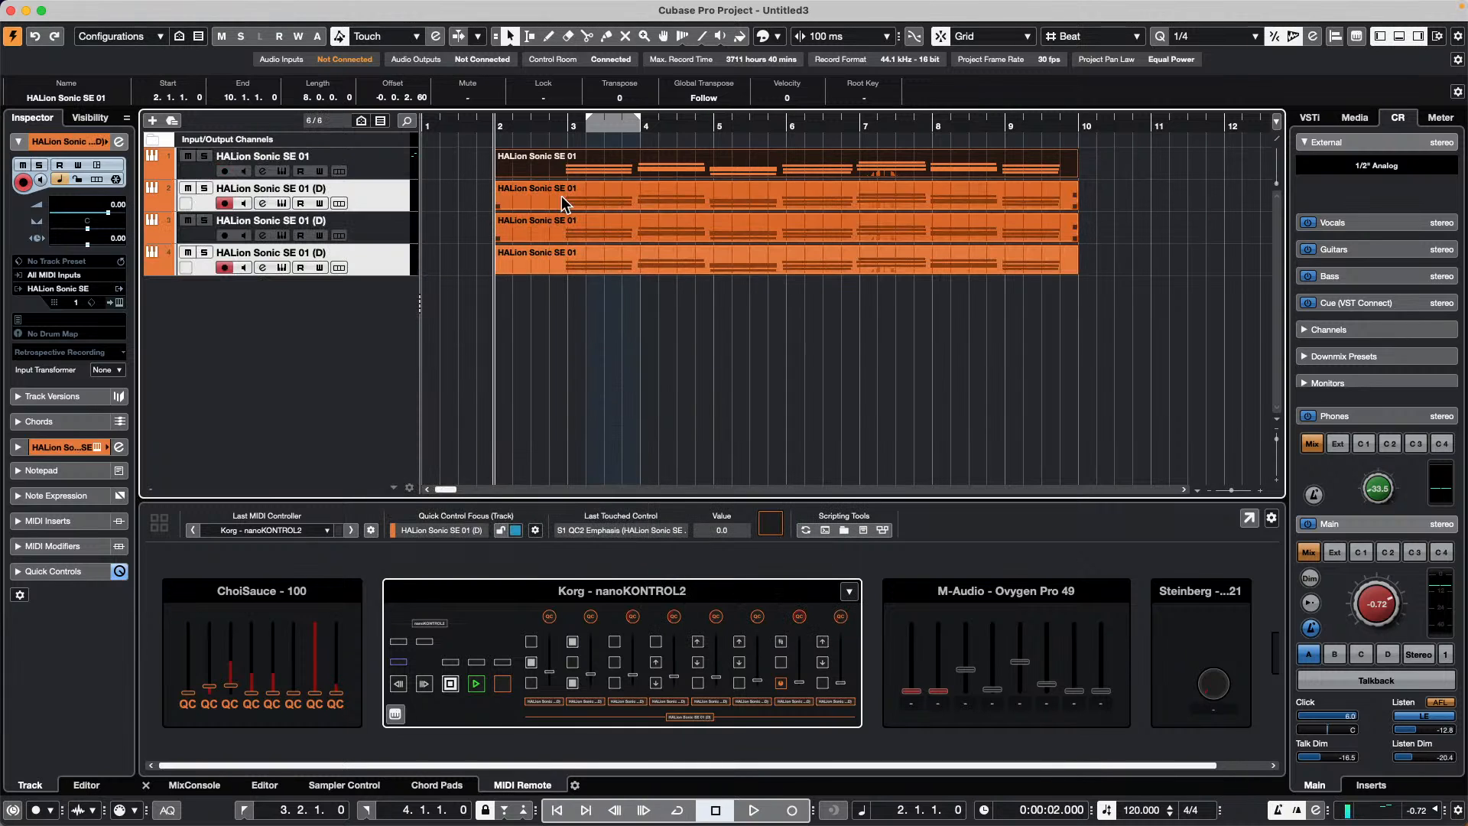
Select all four HALion Sonic SE tracks and duplicate them together to make eight tracks
left_click(401, 172)
left_click(382, 264, "shift")
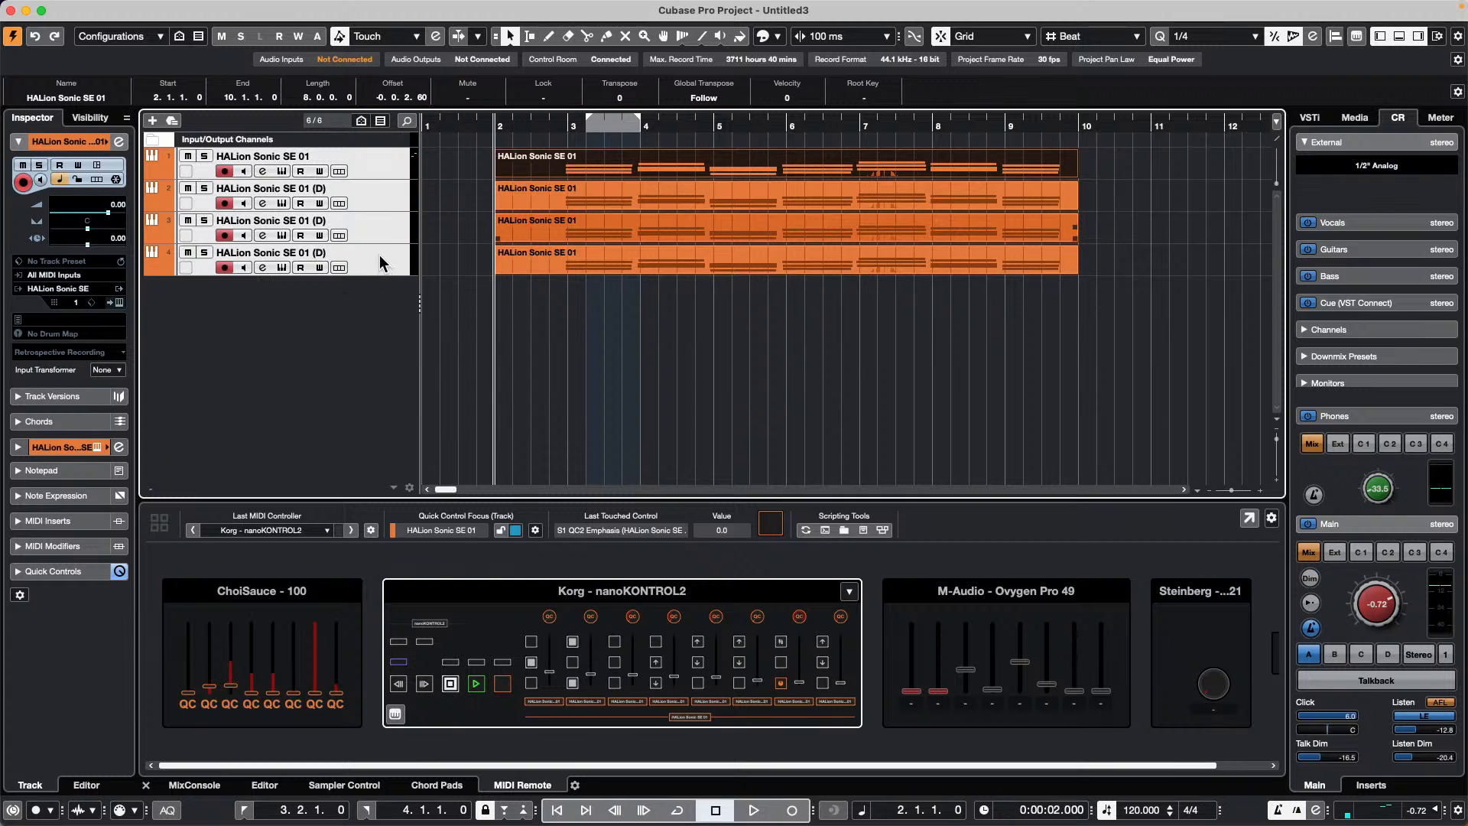
right_click(379, 163)
mouse_move(427, 173)
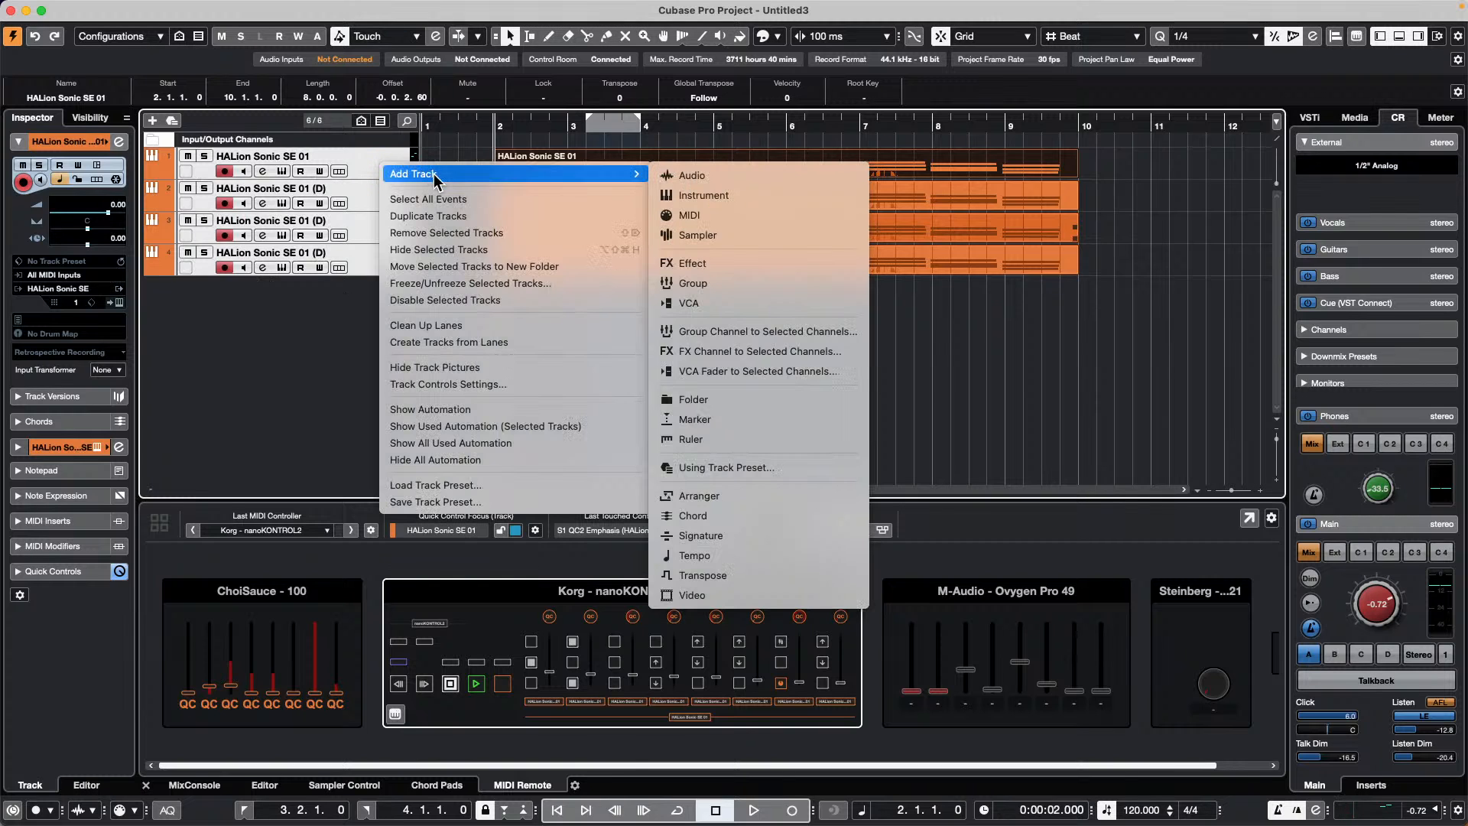
left_click(457, 217)
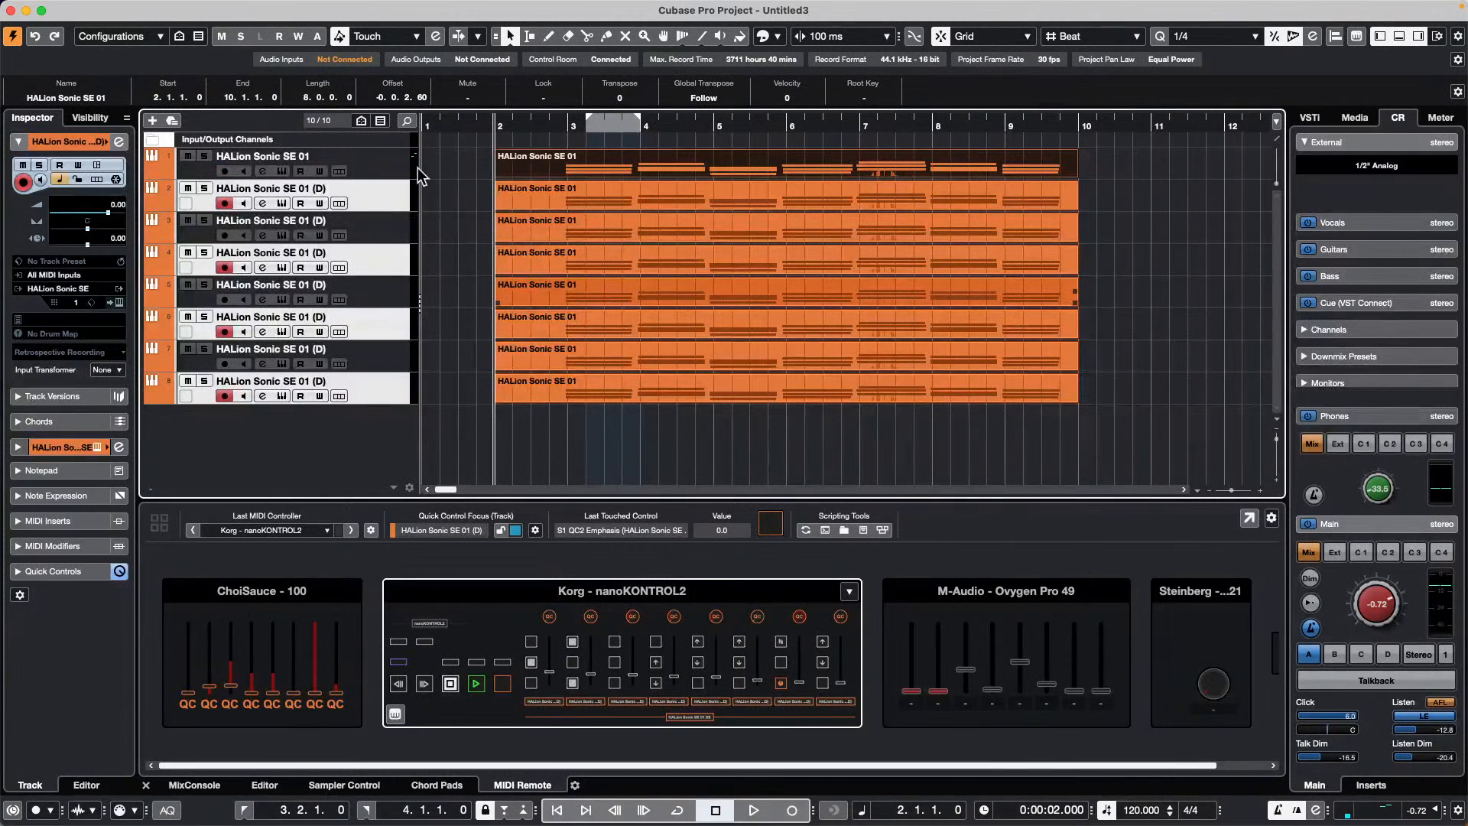
Split the event on the first HALion Sonic SE track at 7.1.1.0 using the Split tool
left_click(397, 165)
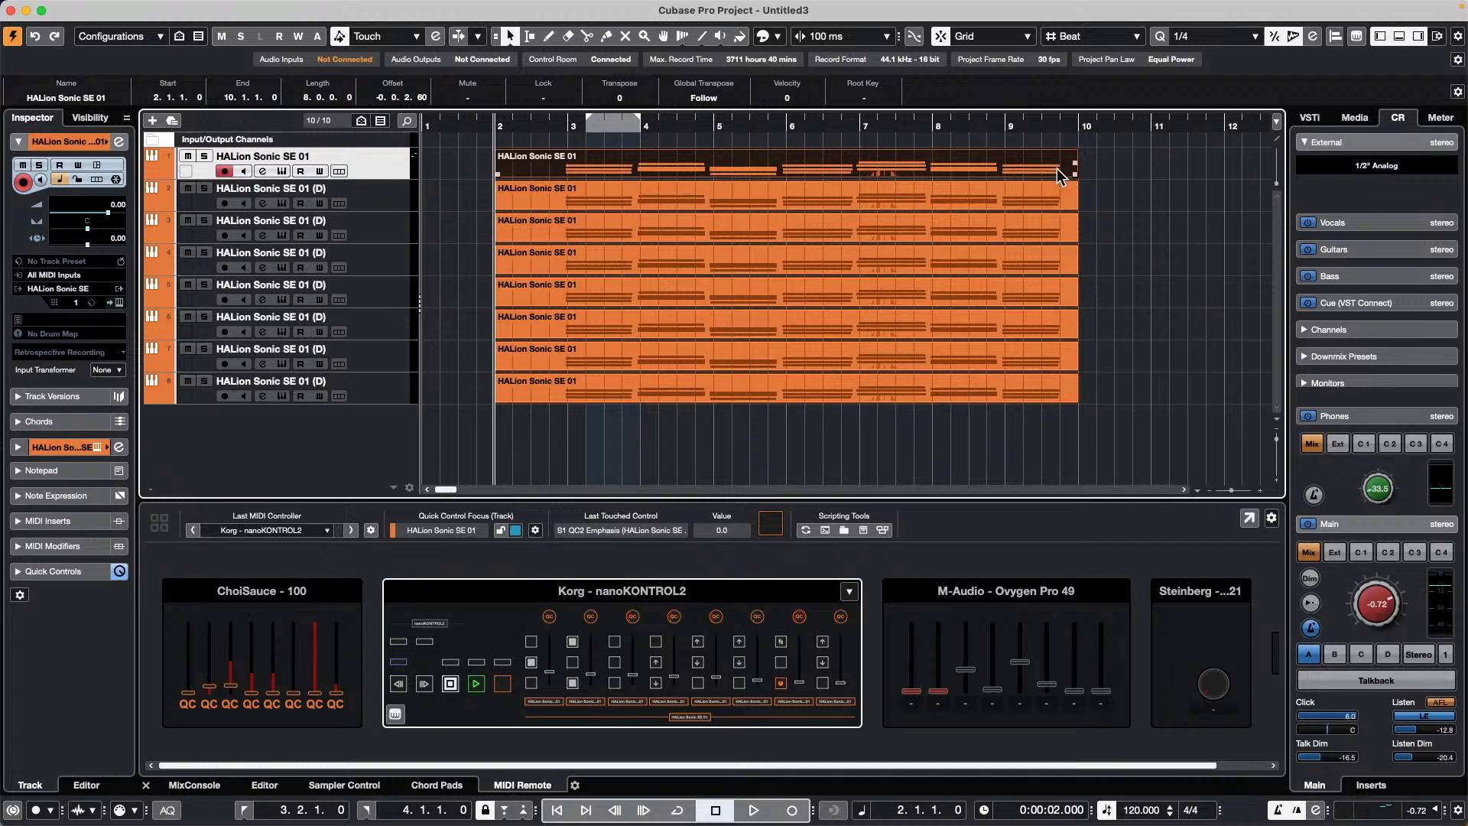
left_click(1101, 200)
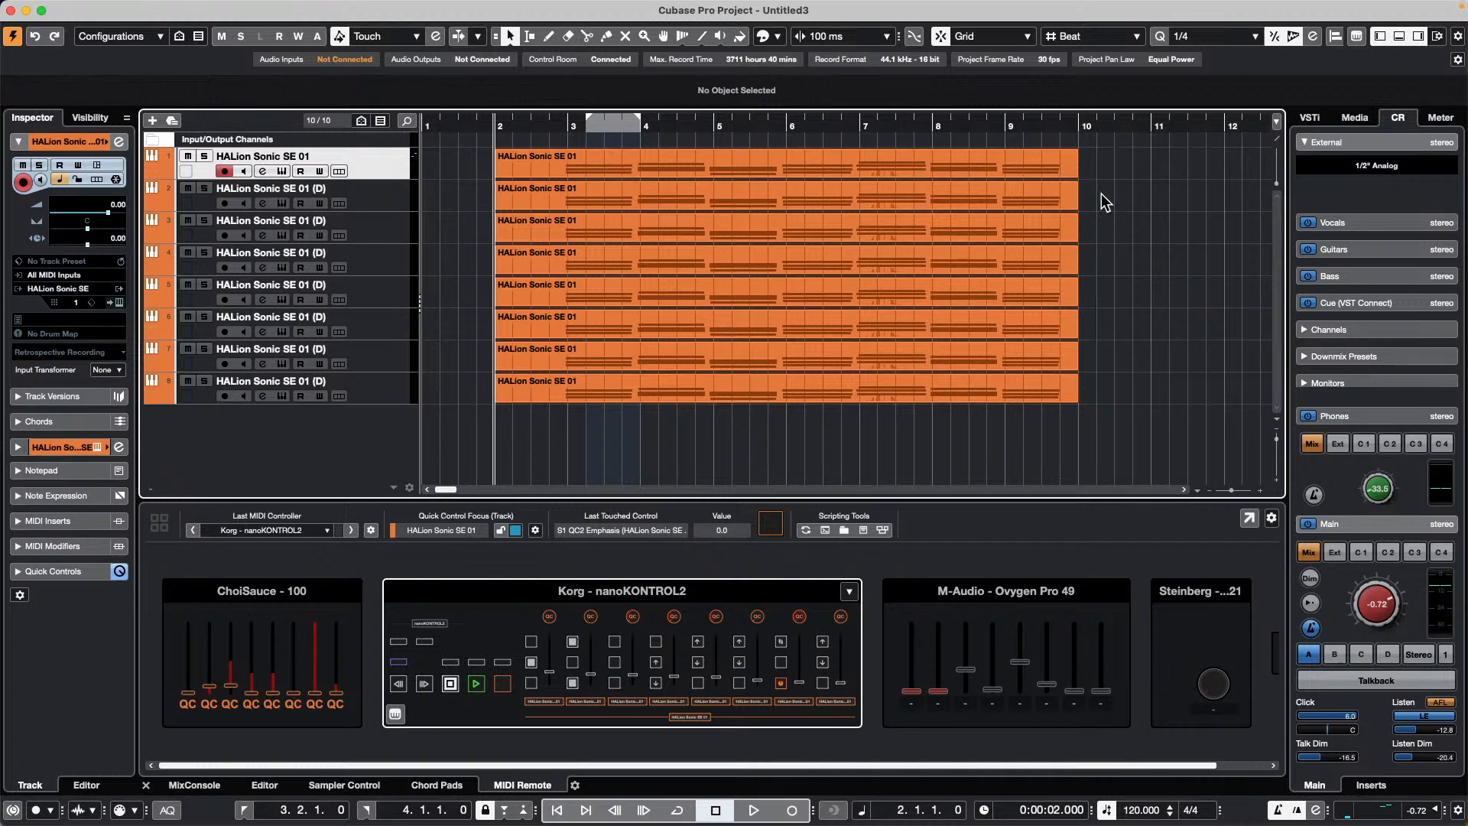
left_click(1015, 171)
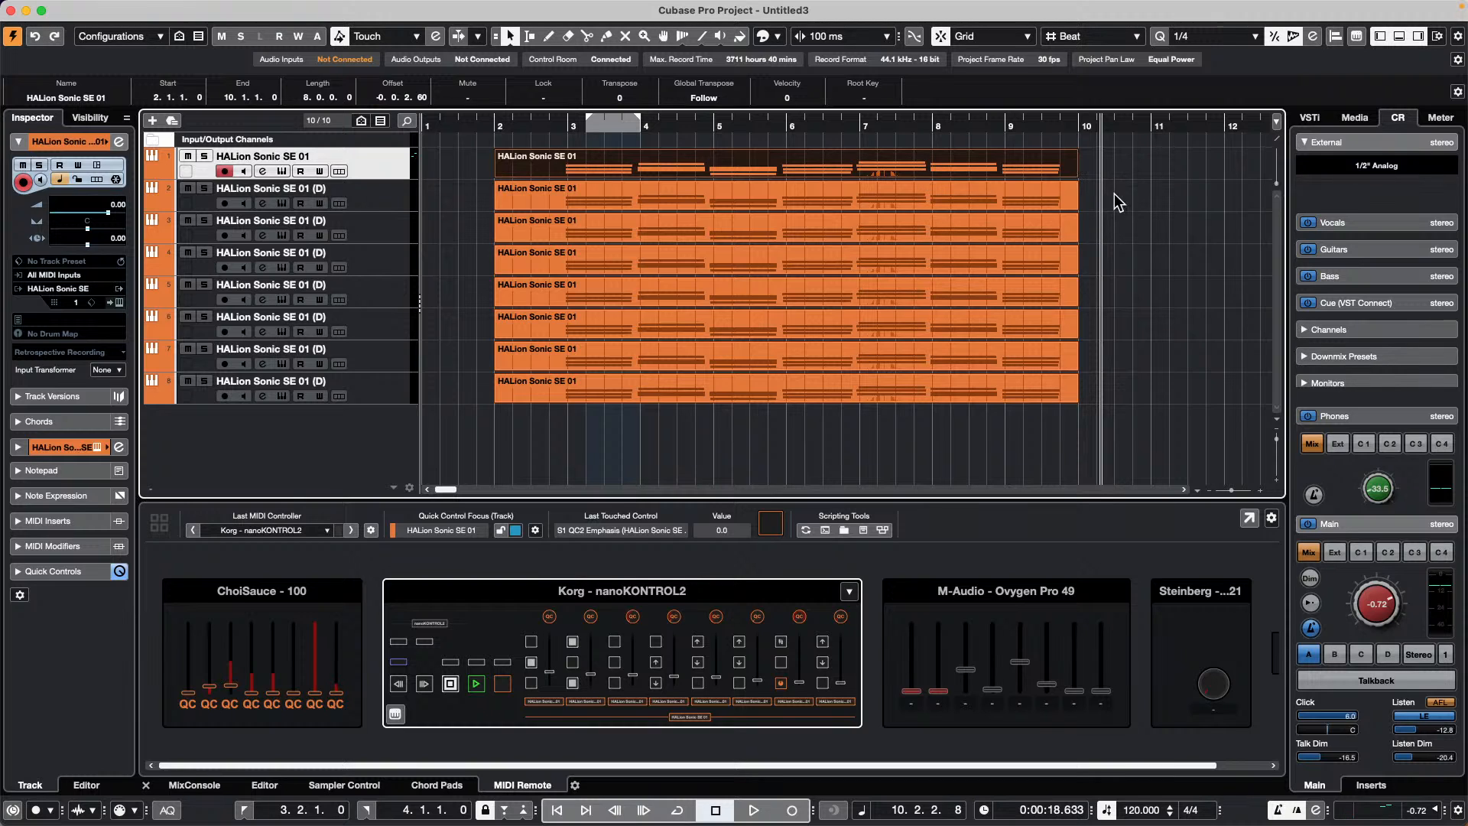
right_click(790, 174)
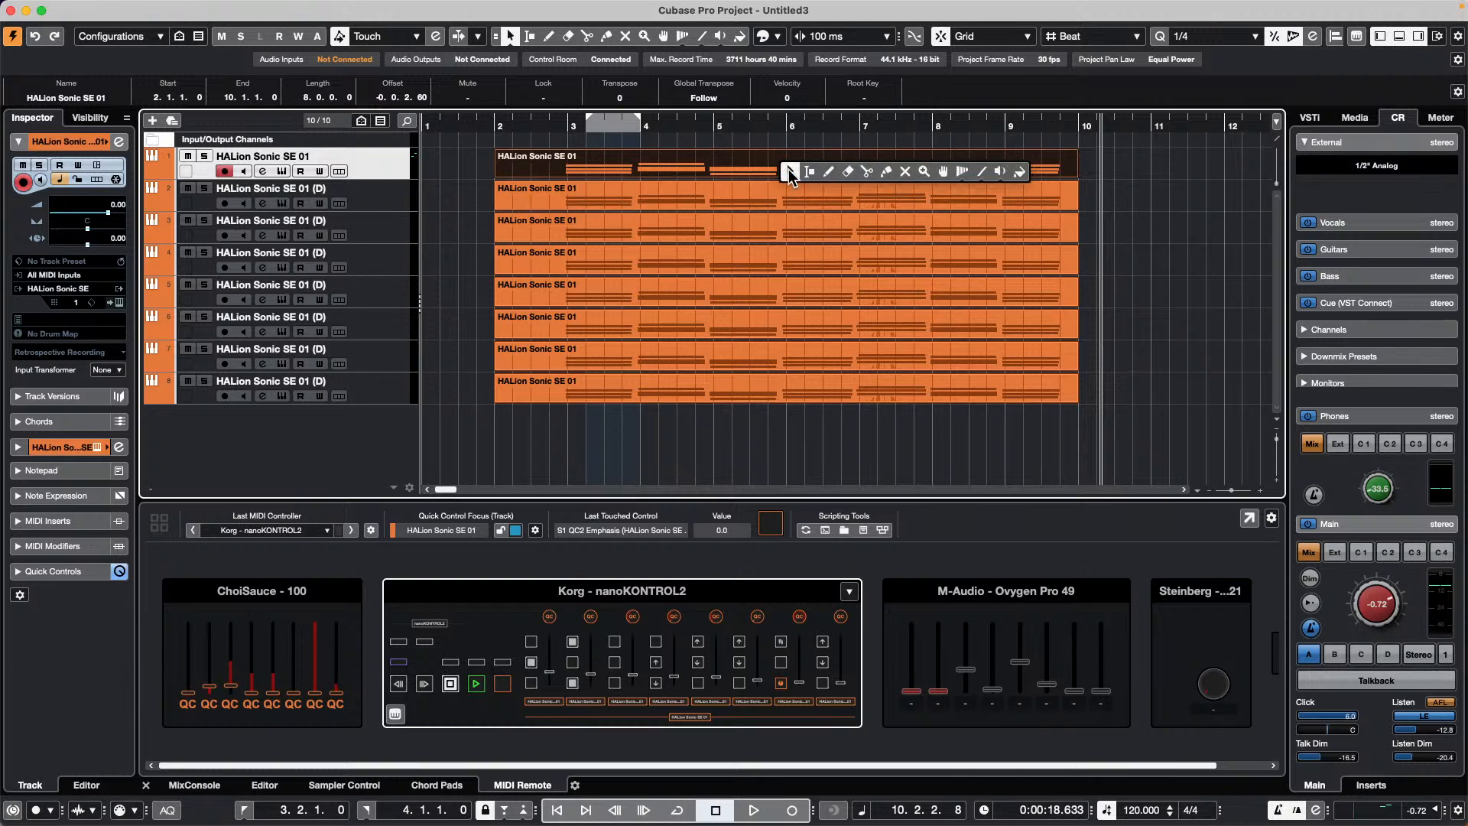
left_click(828, 170)
right_click(809, 175)
left_click(885, 177)
left_click(860, 176)
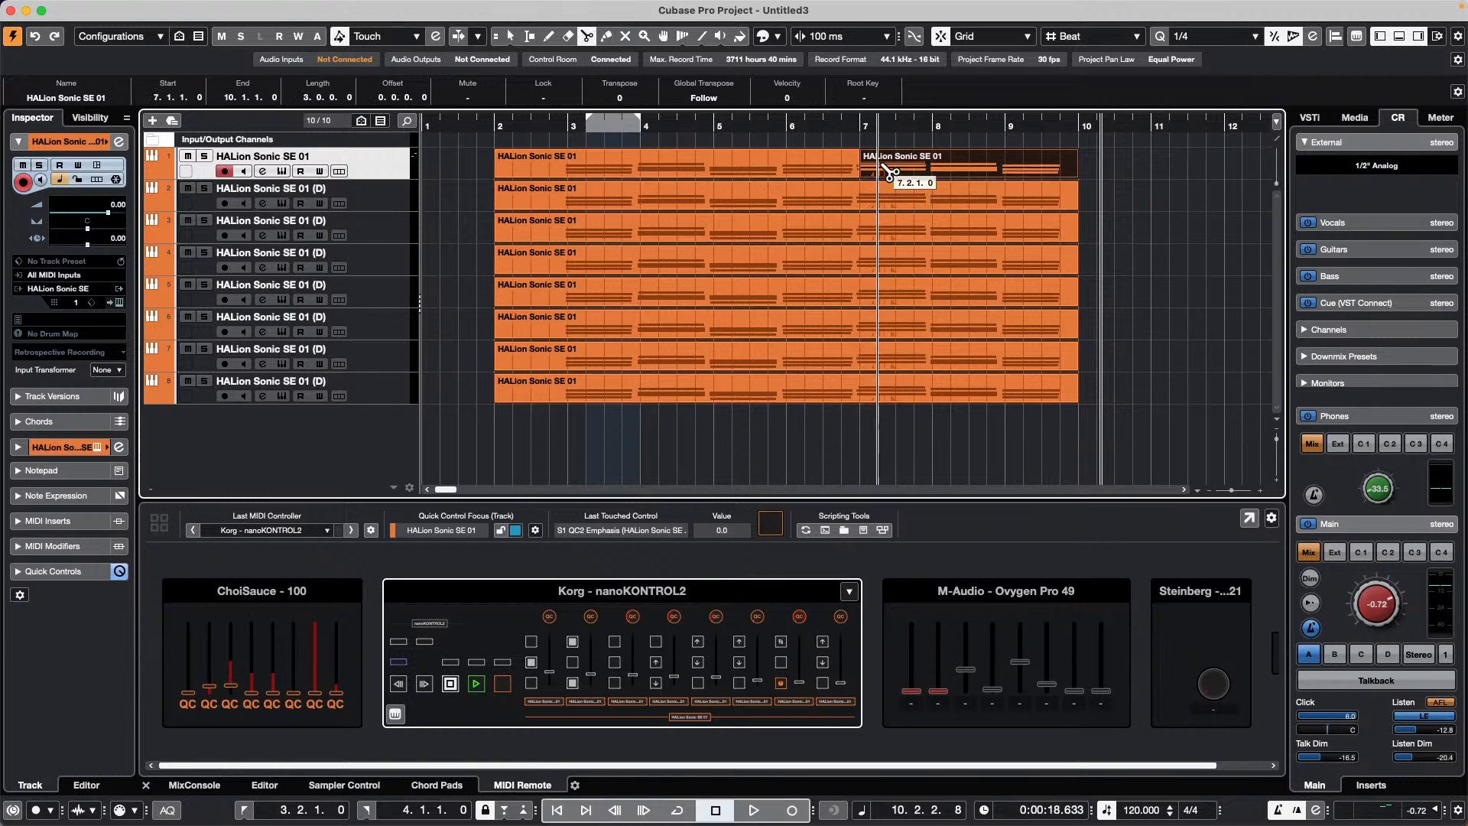
Try another split at 9.2.1.0 on the first track, undo the extra edits and return to the Object Selection tool
left_click(1020, 178)
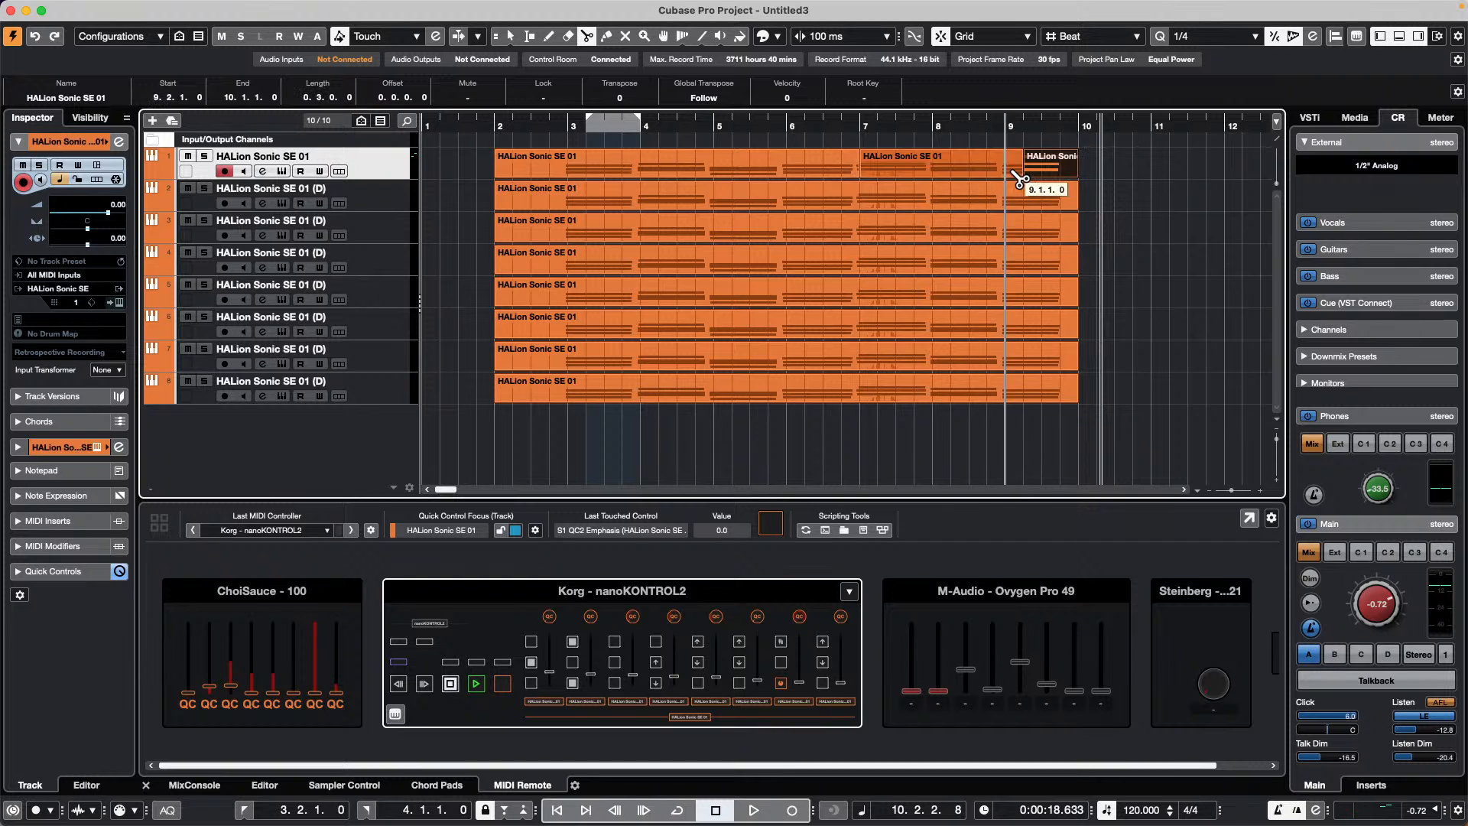
left_click(843, 173)
key("super+z")
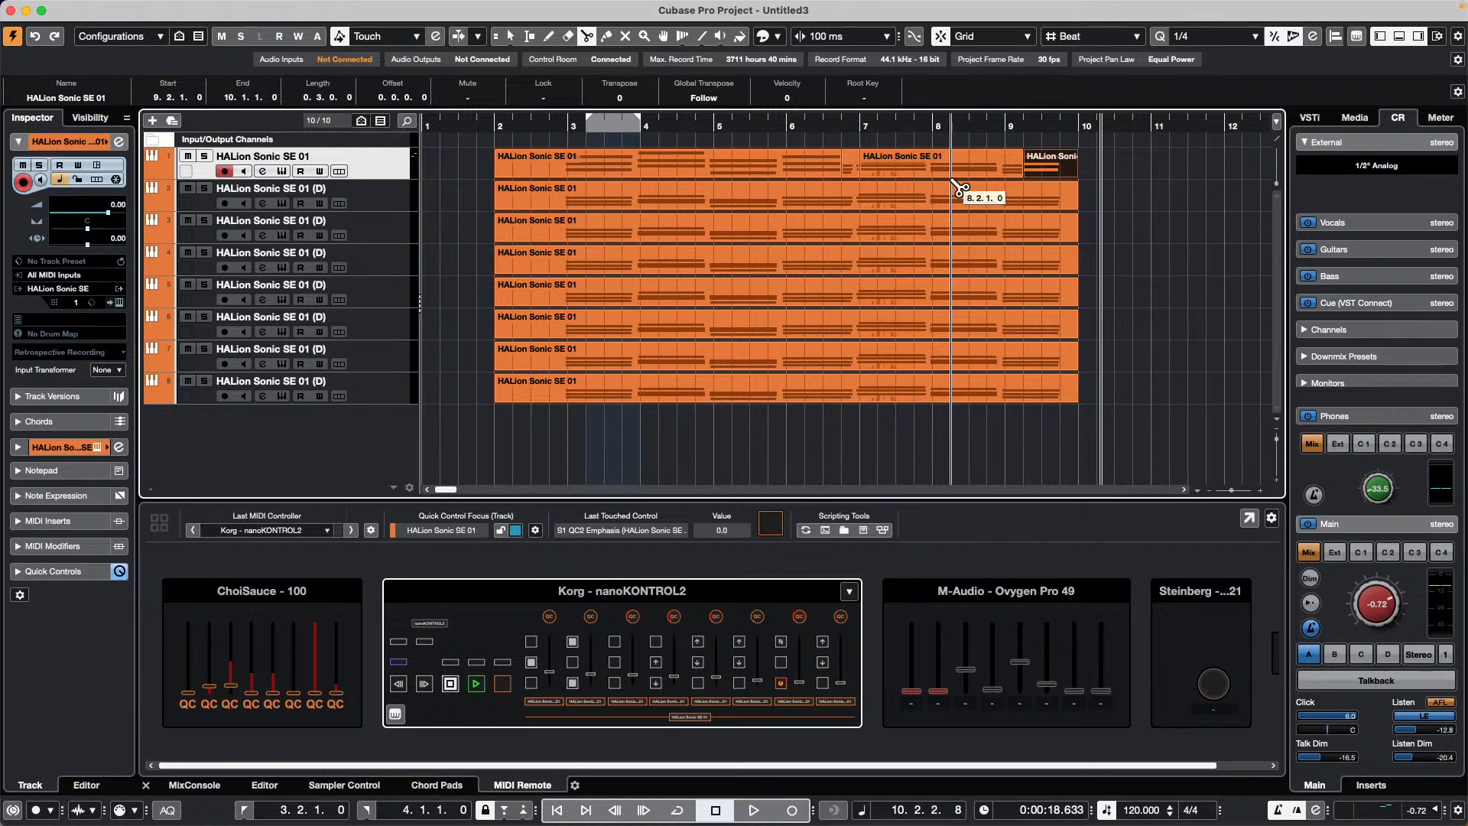
key("super+z")
key("1")
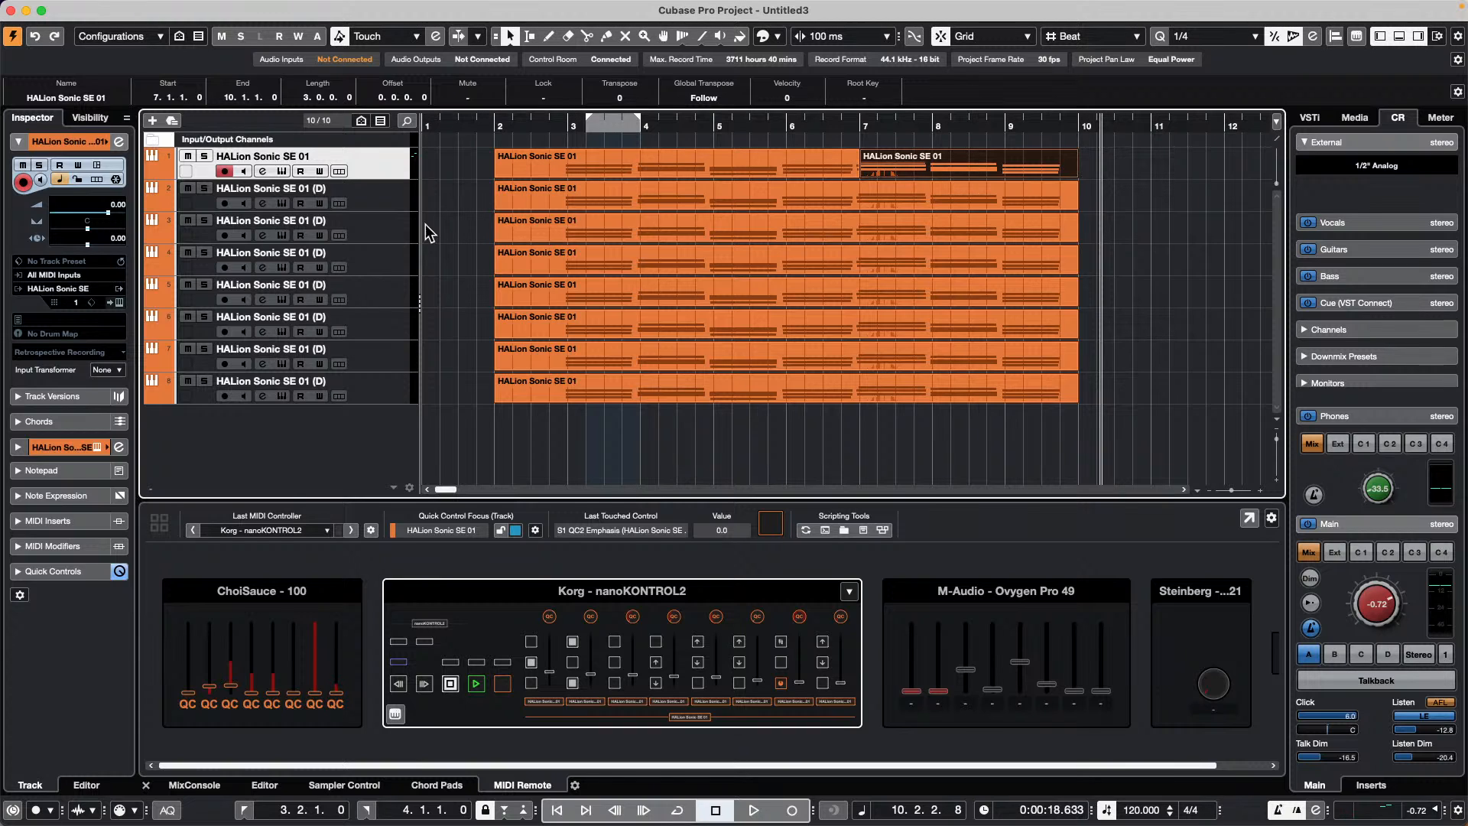
Copy the first track's section from bar 7, select all eight tracks and try pasting it at 3.4.1.0
left_click_drag(656, 125, 620, 128)
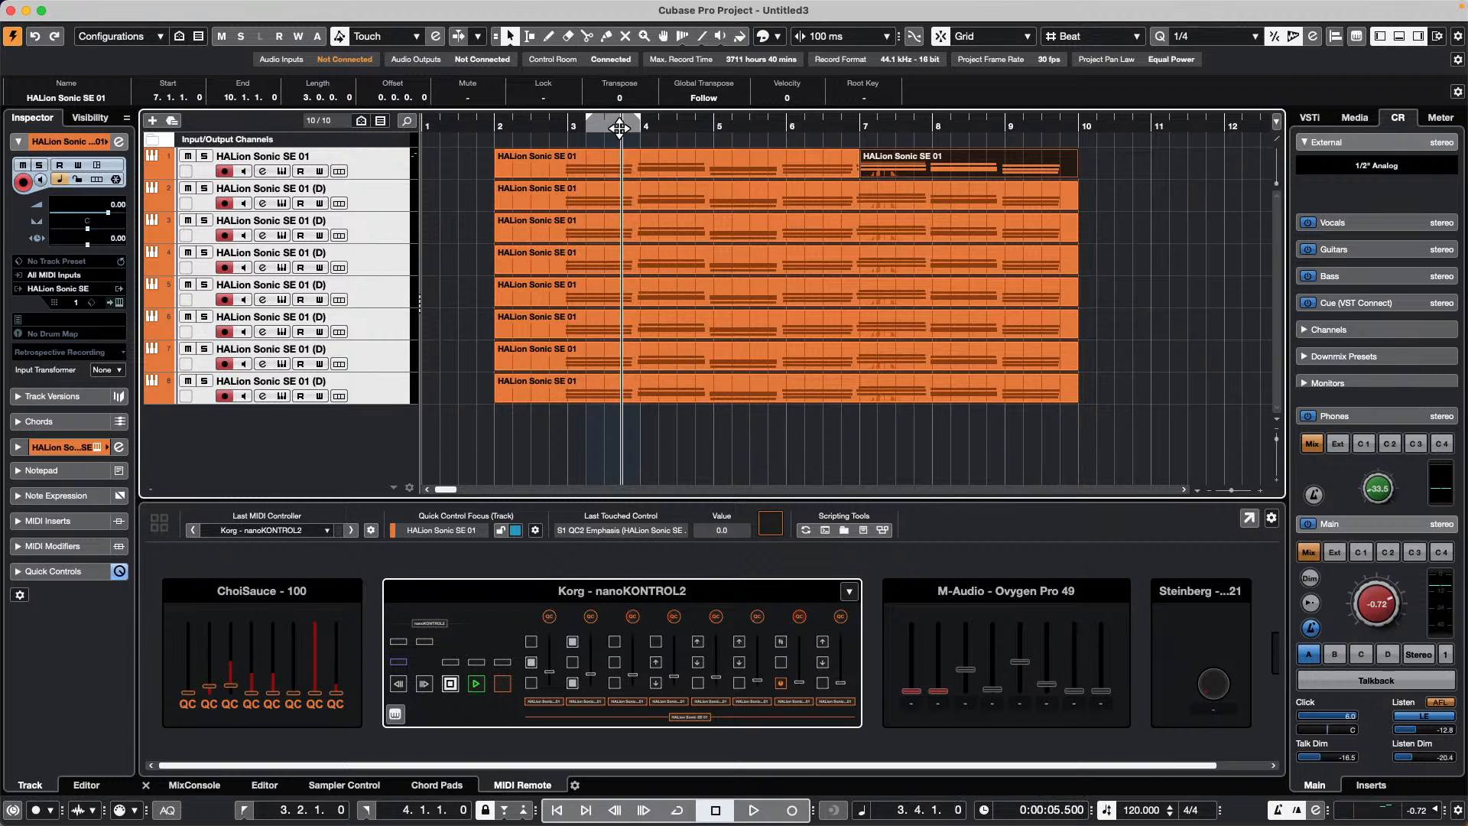
left_click(477, 195)
left_click(681, 125)
left_click(599, 124)
left_click_drag(600, 124, 623, 127)
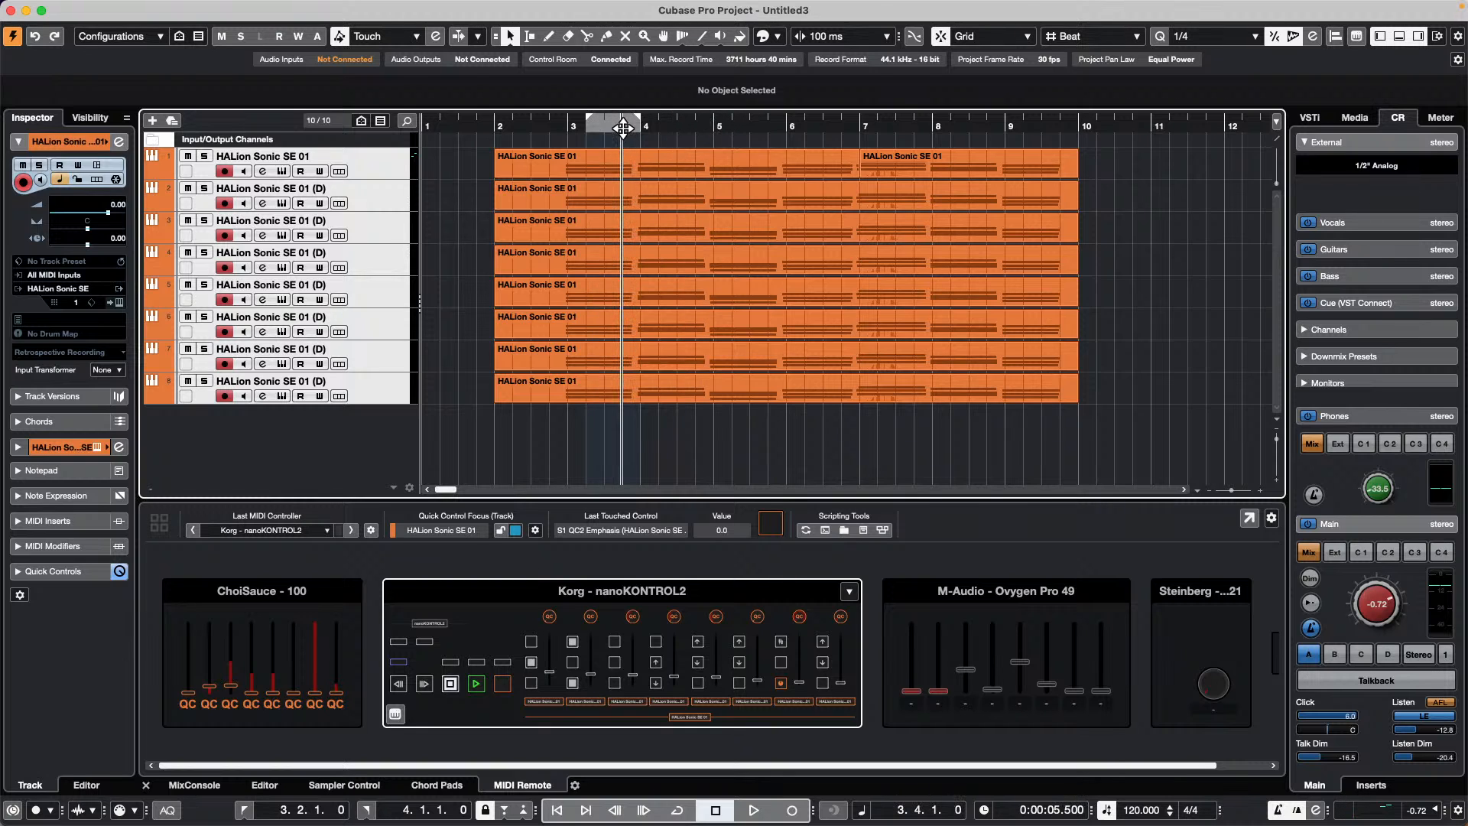
key("super+v")
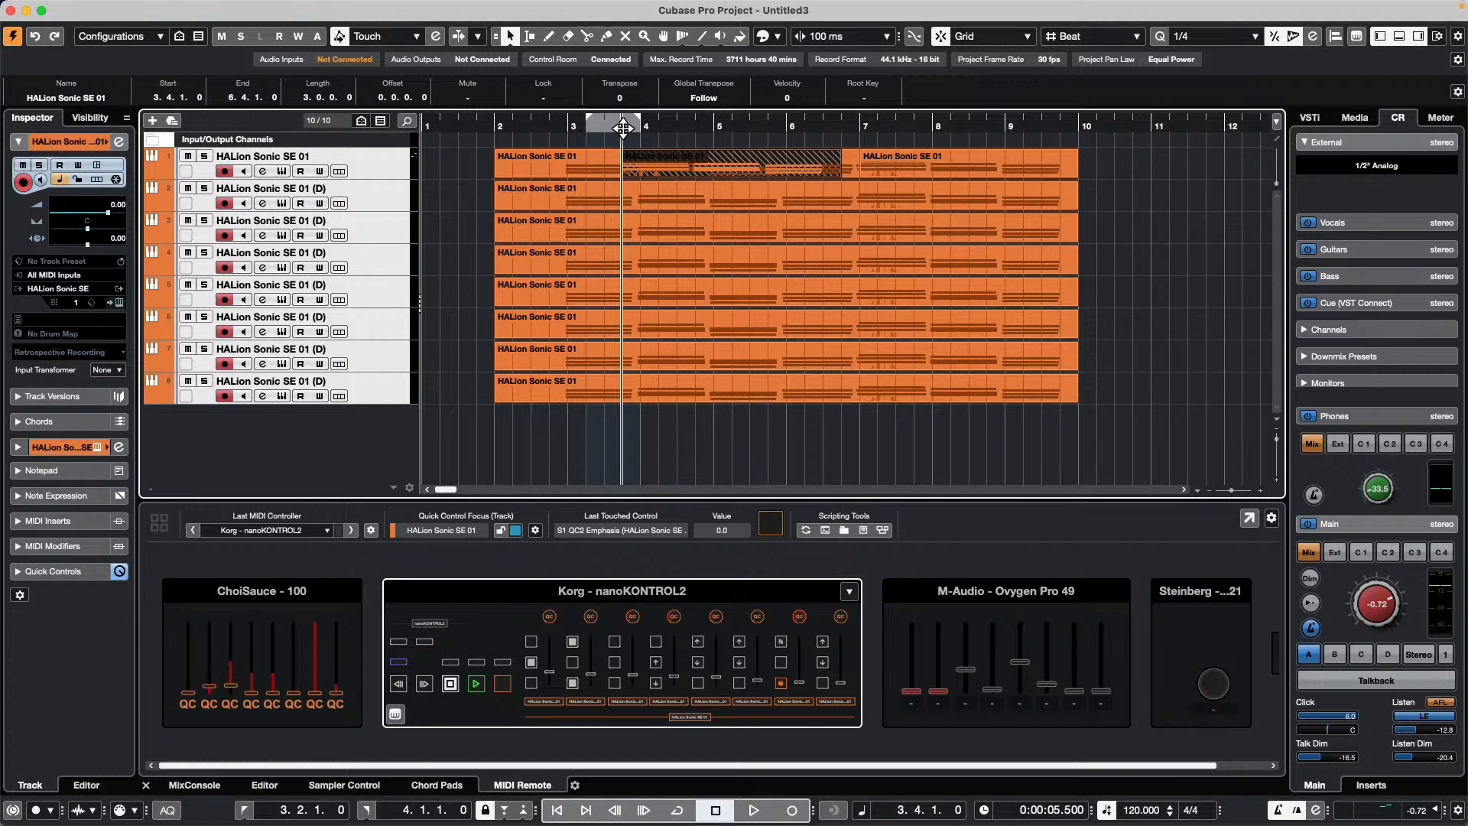
Paste the copied section at 3.4.1.0 on each of the seven duplicate tracks, and undo all the pastes
key("Down")
key("Down")
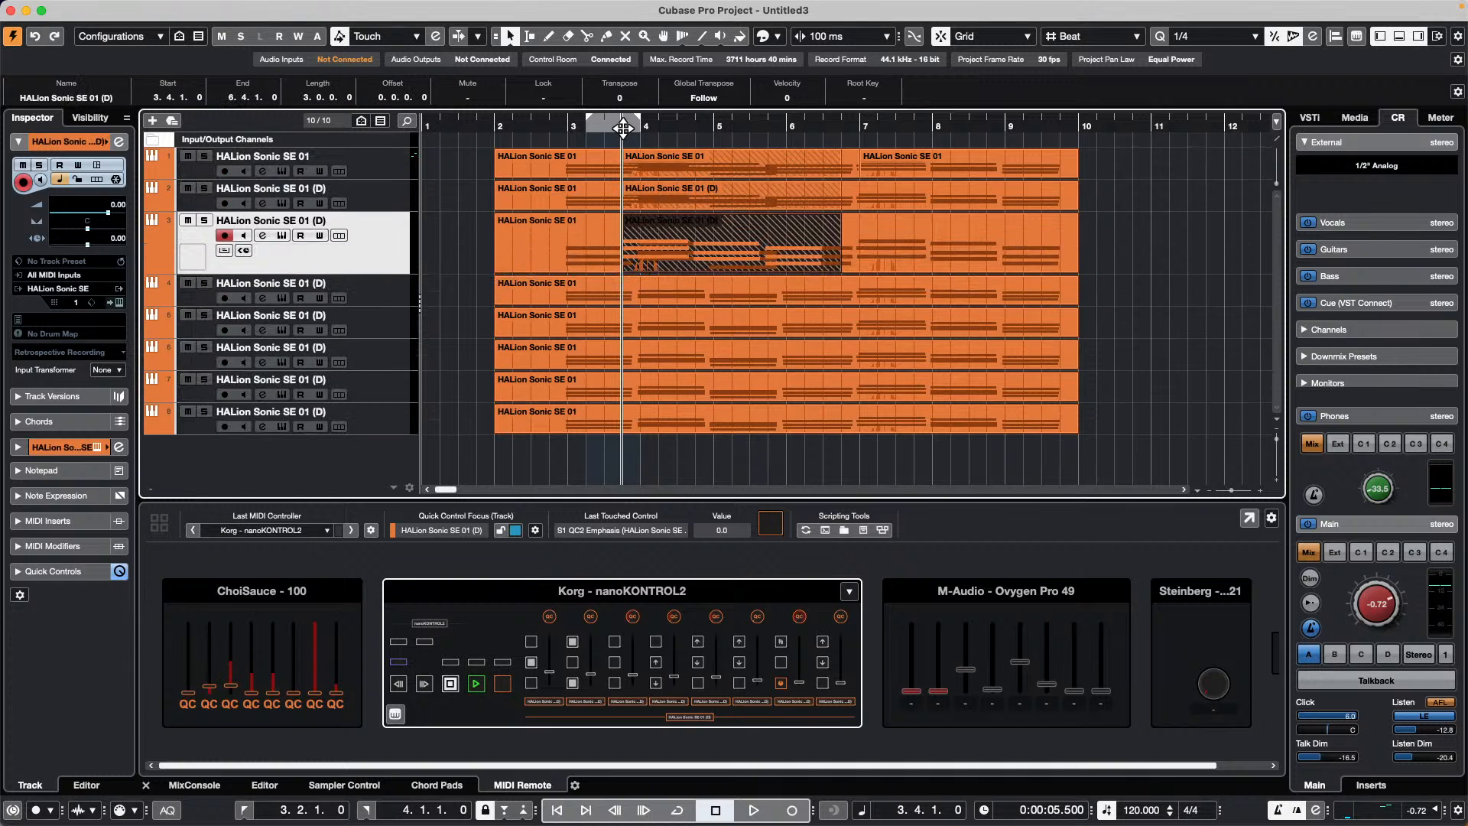
key("Down")
key("Down")
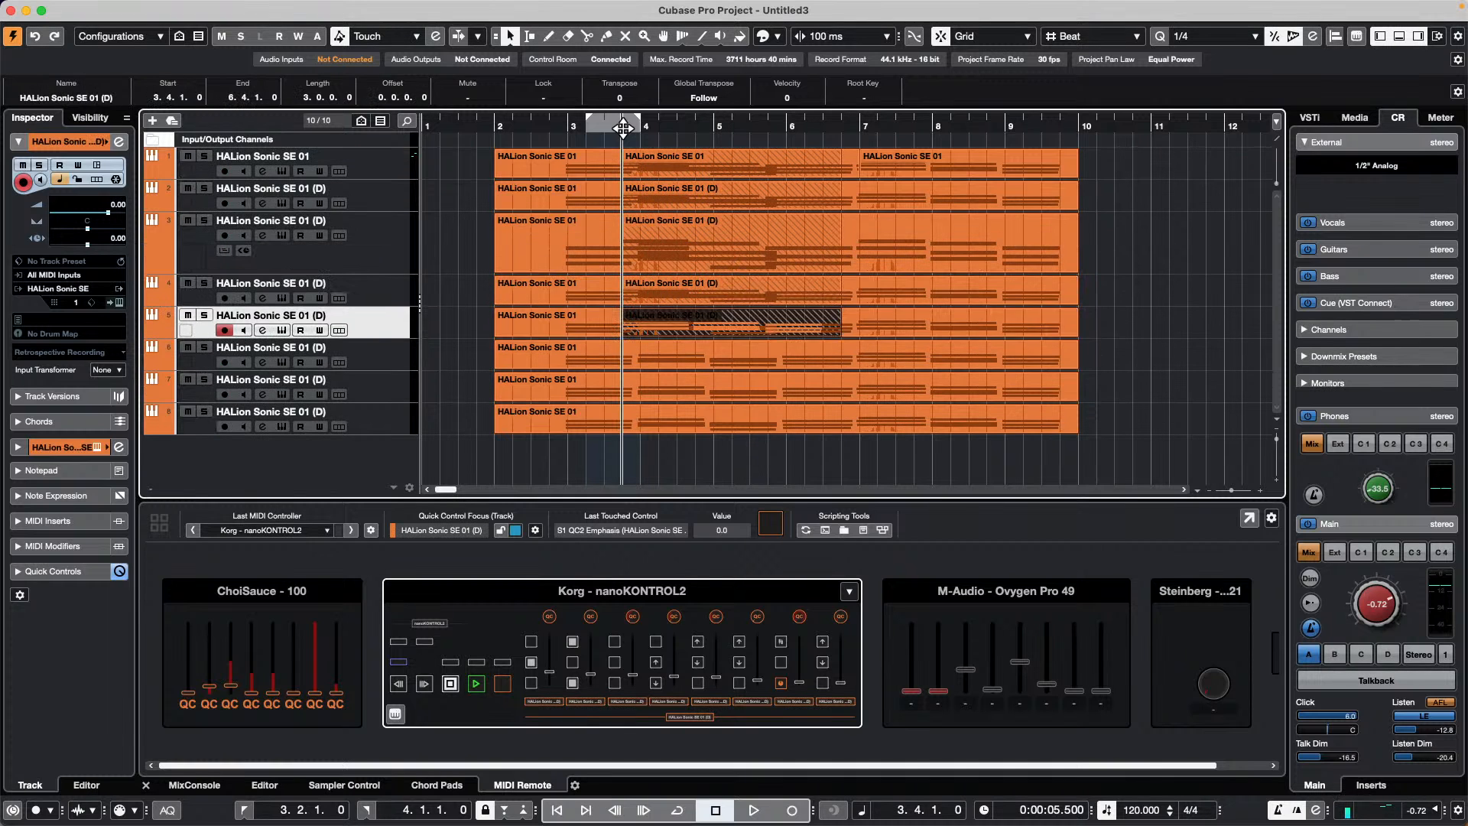
key("Down")
key("Down")
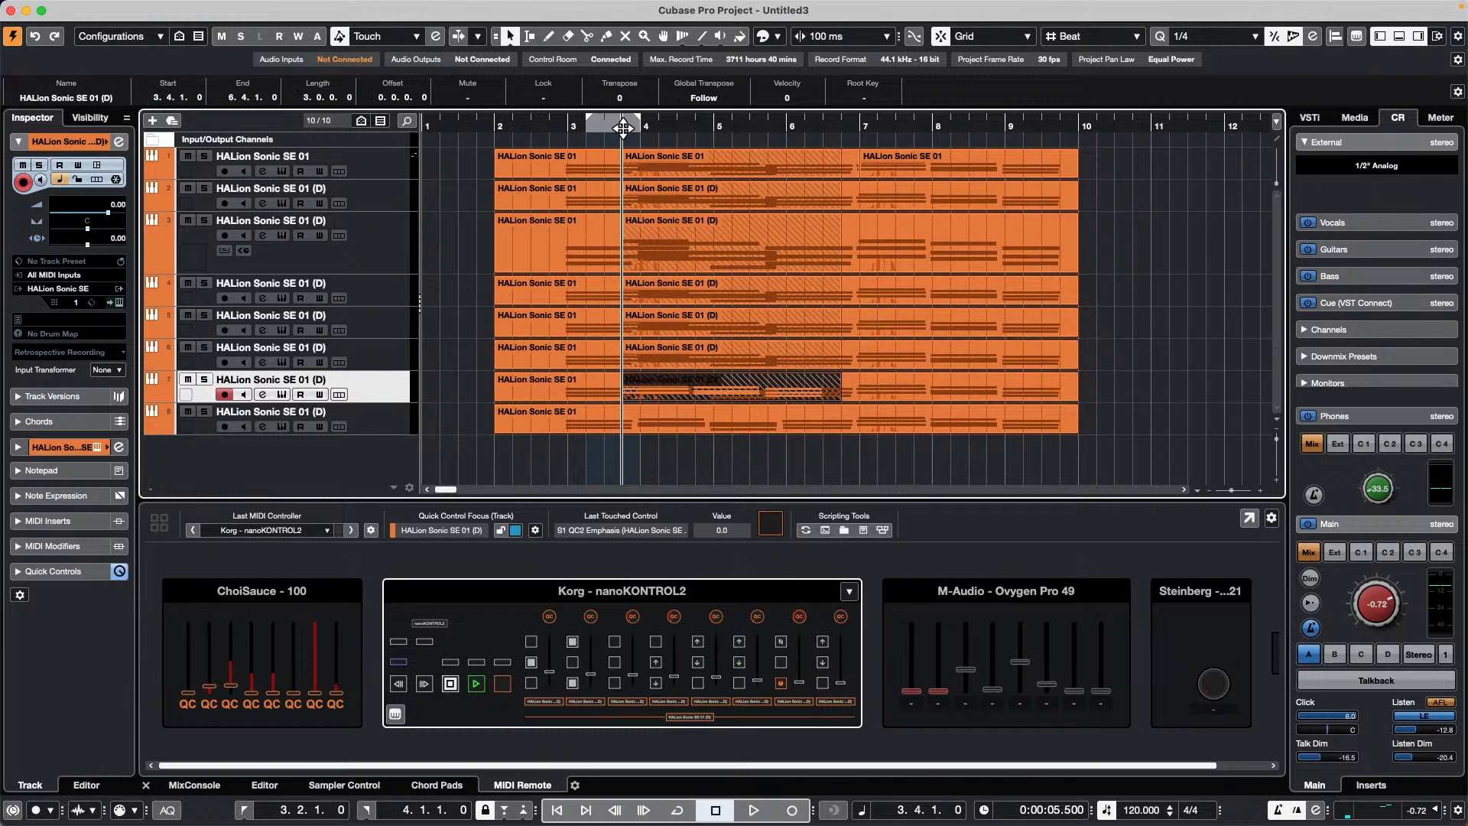
key("Down")
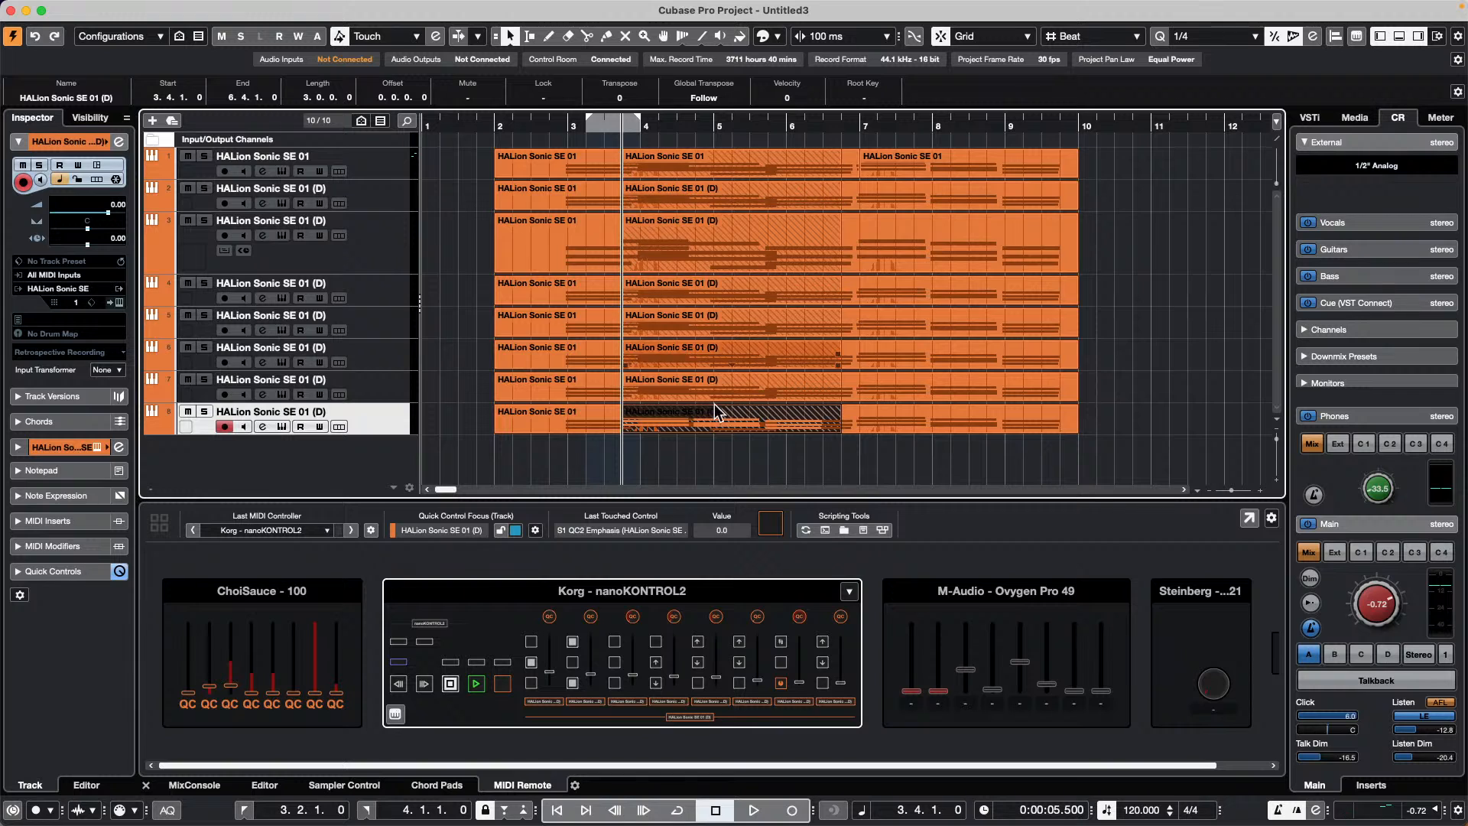
key("ctrl+z")
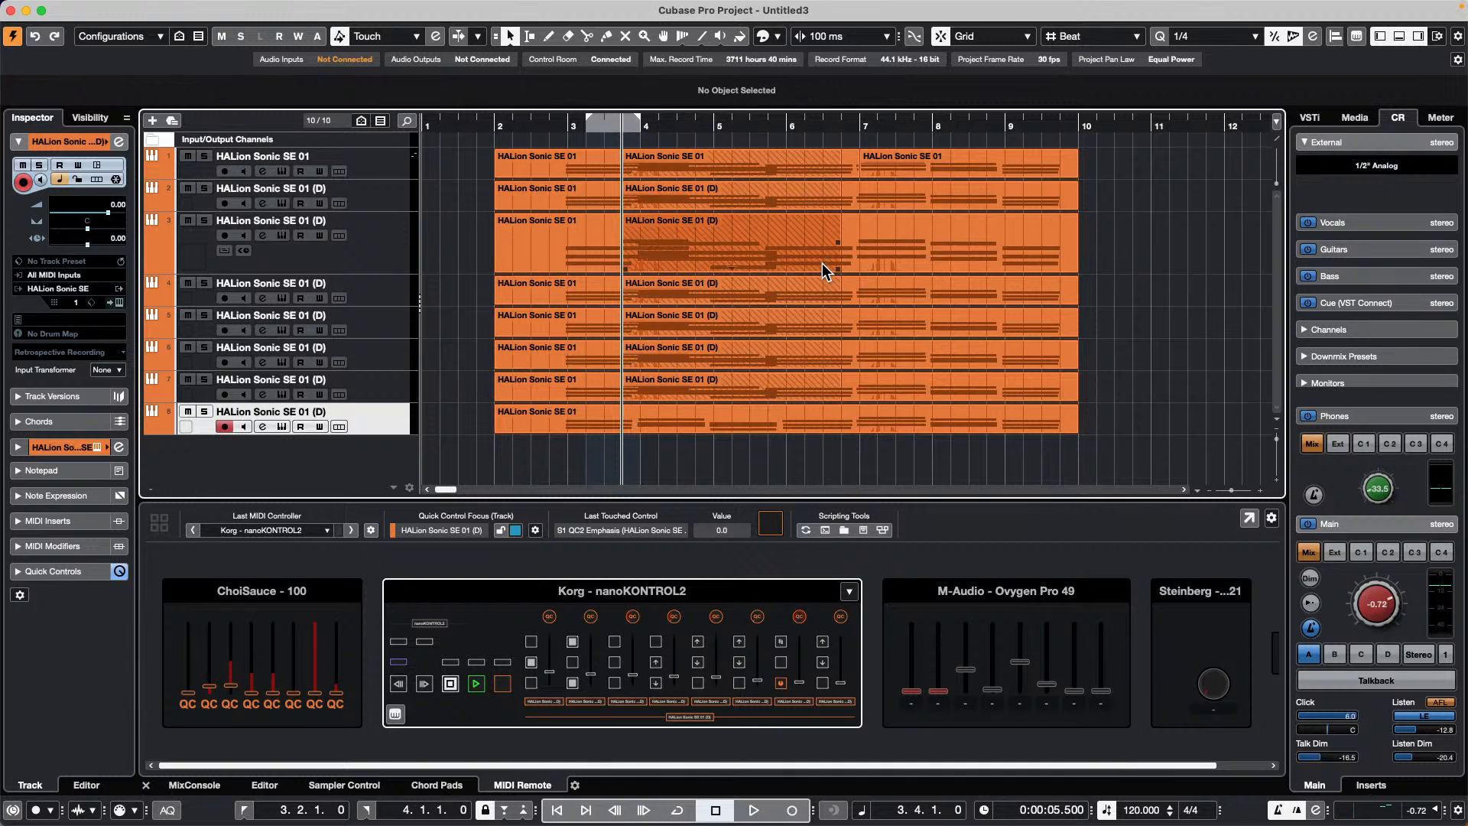
key("ctrl+z")
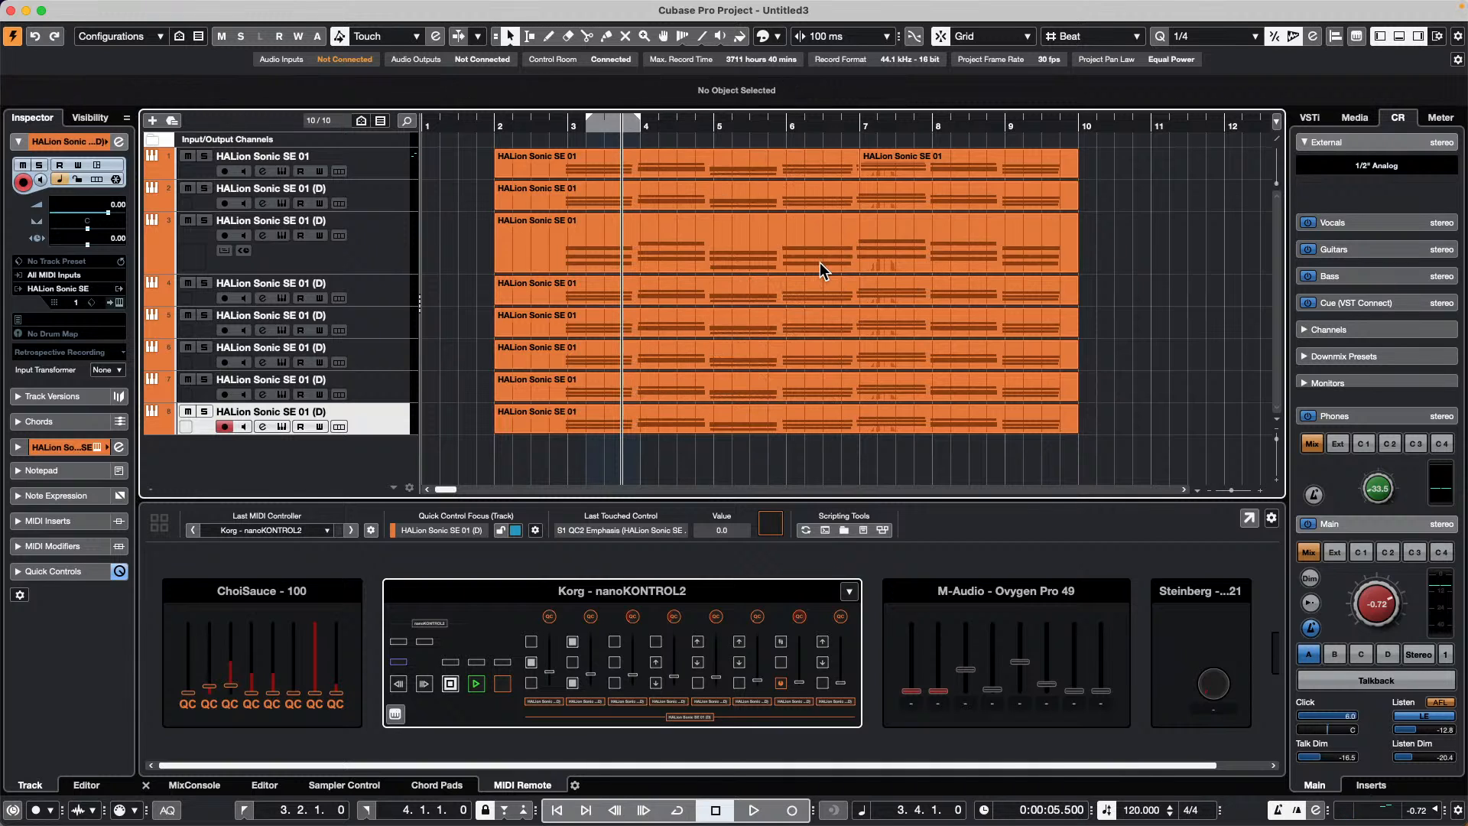
Select and group the events on all eight tracks and open them together in the Key Editor
left_click_drag(668, 127, 675, 98)
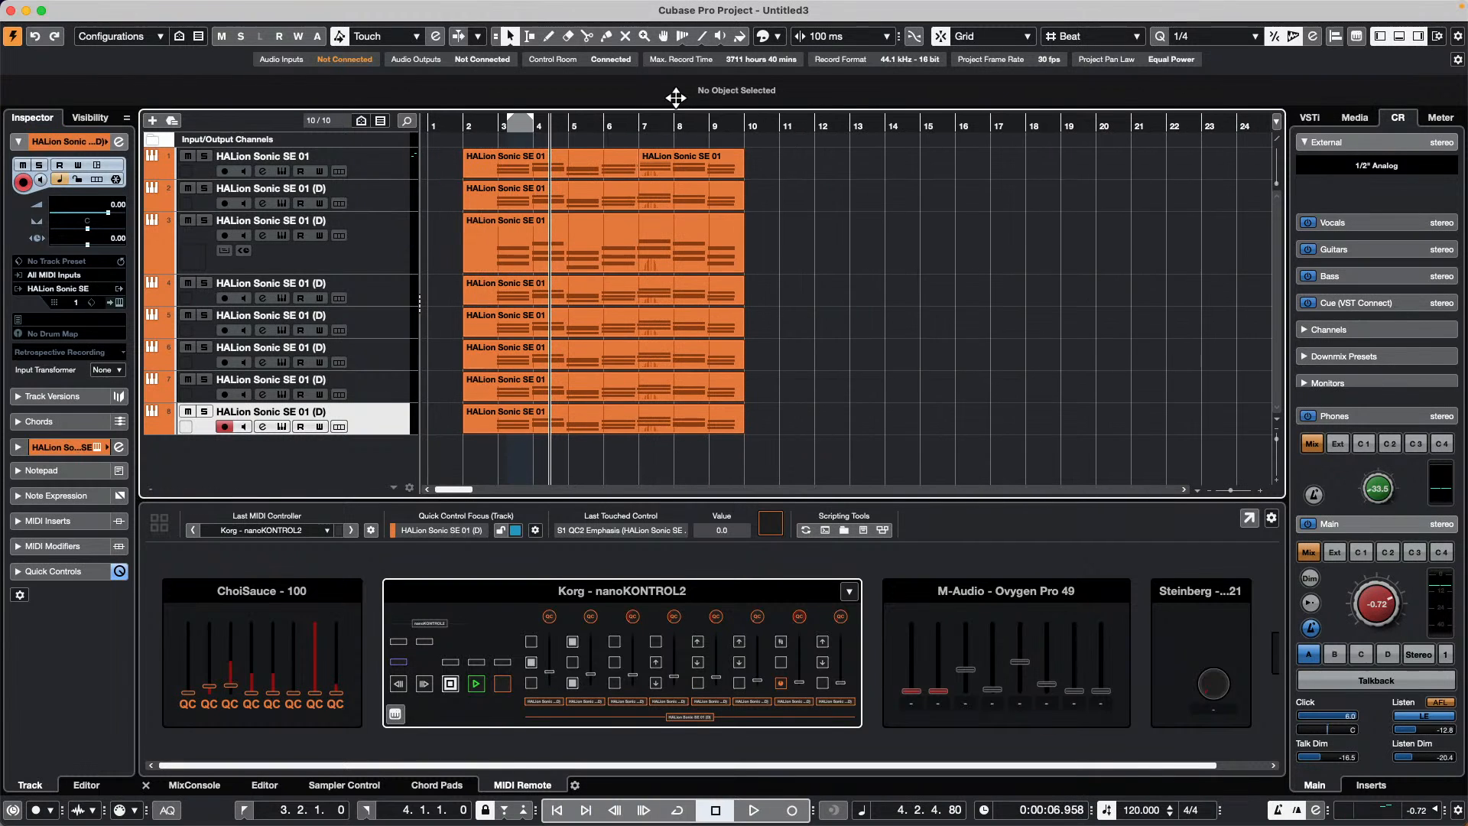
left_click(768, 159)
left_click_drag(805, 162, 474, 438)
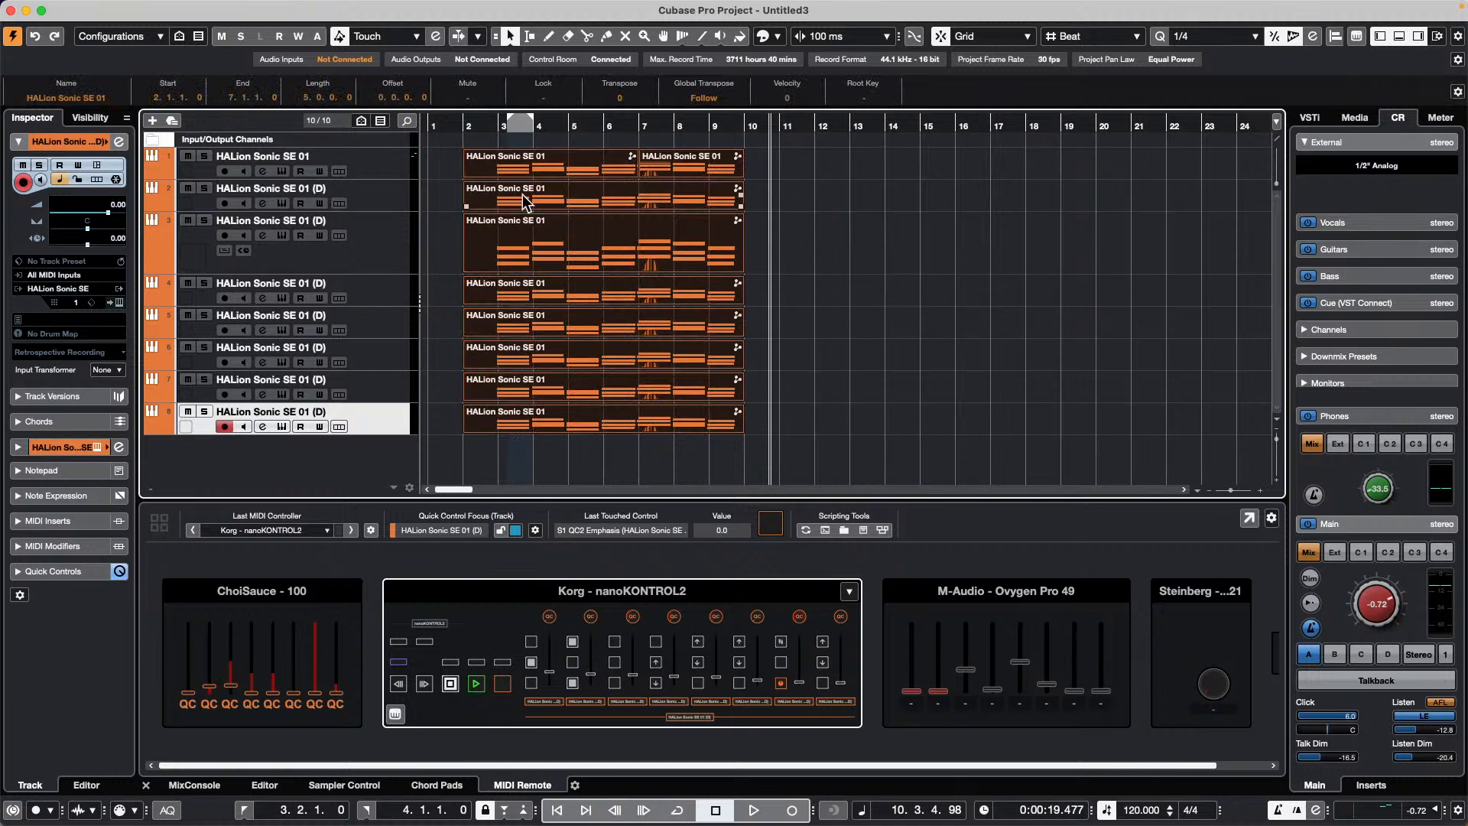
double_click(575, 166)
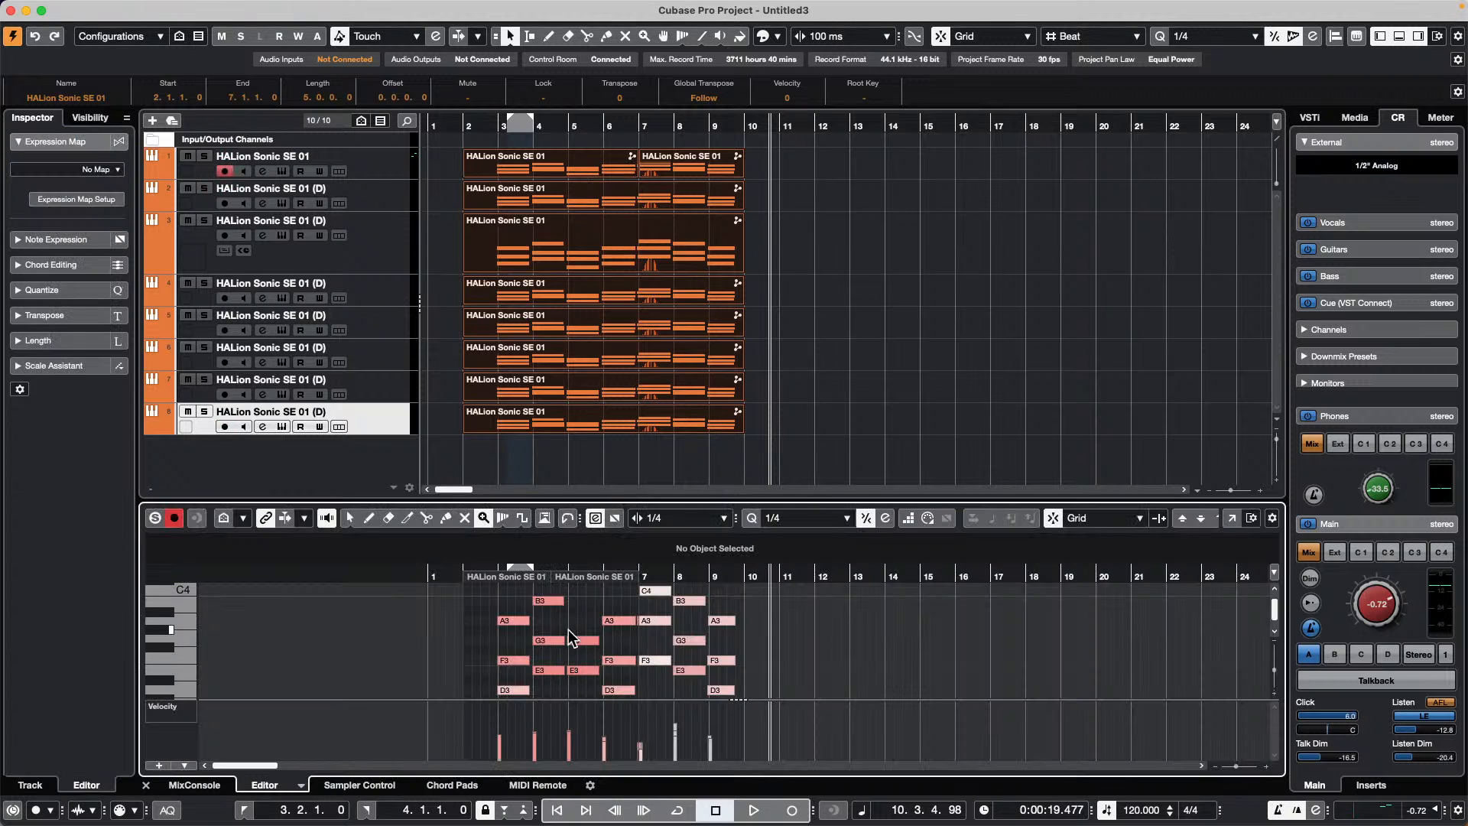
Try raising the chords in bars 5 and 6 by an octave across all grouped events, and undo the move
left_click_drag(581, 615, 624, 691)
left_click_drag(585, 618, 588, 604)
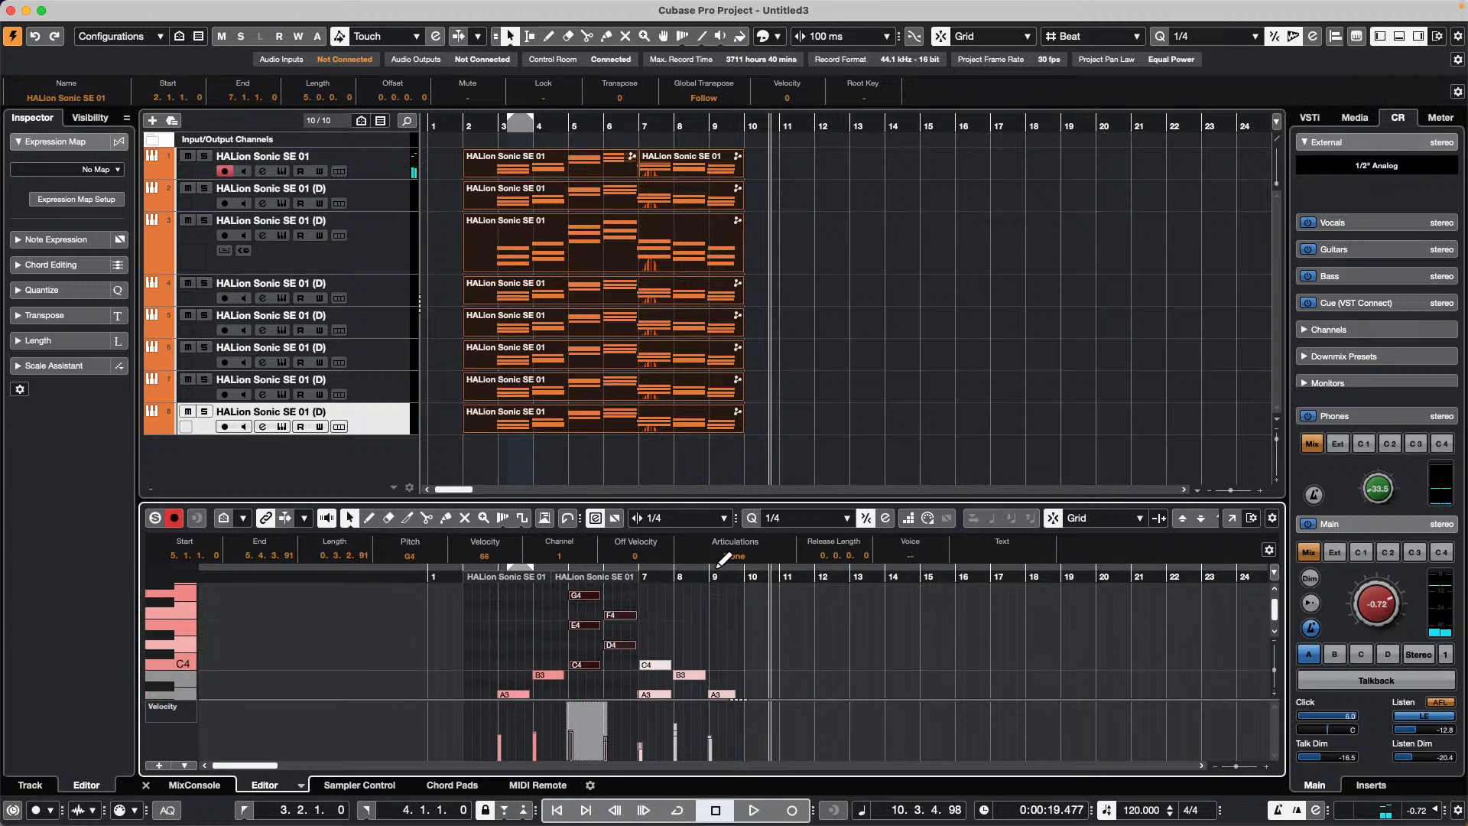
key("super+z")
left_click(770, 256)
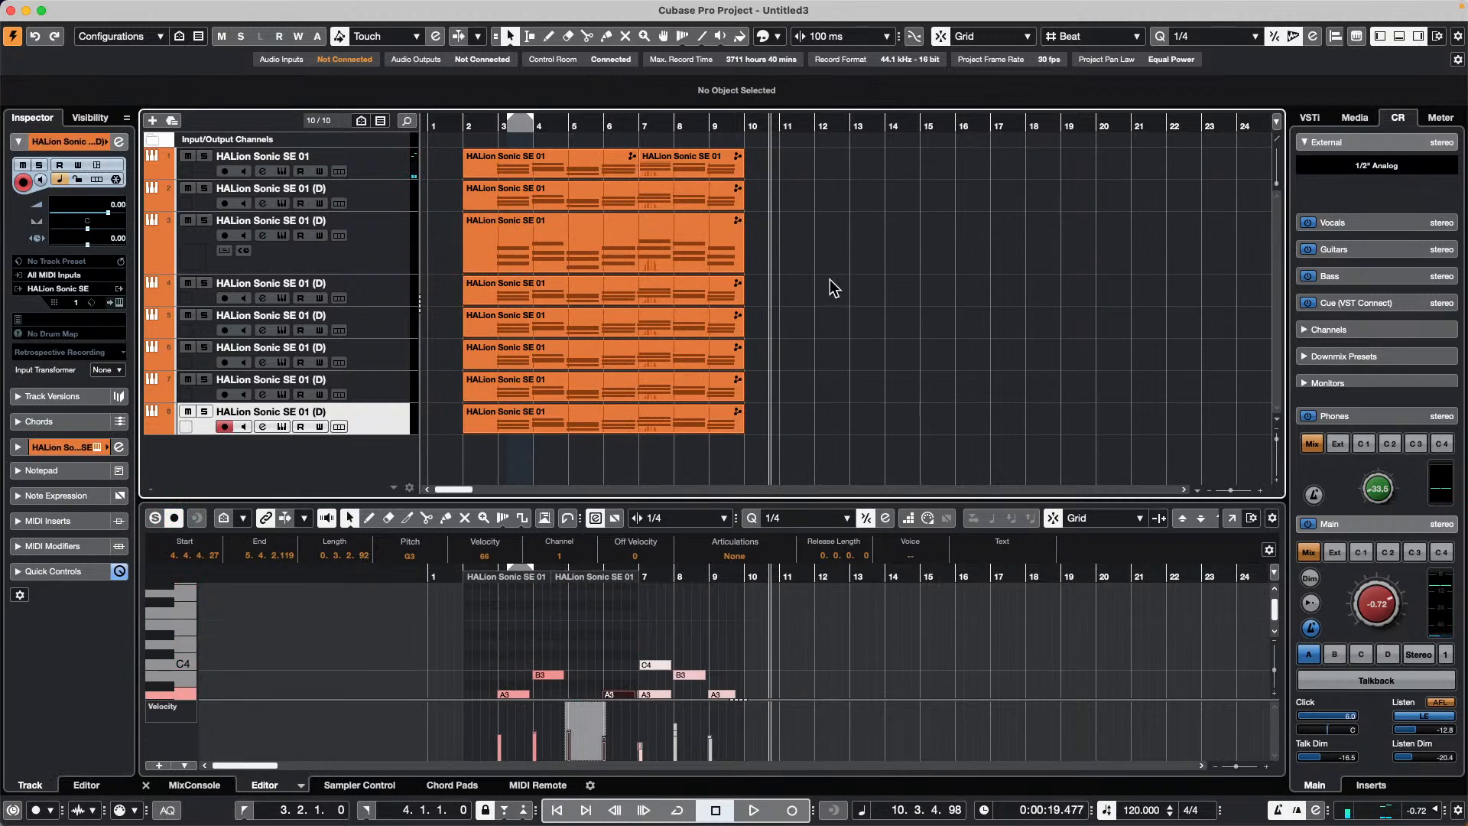
Reopen the grouped events in the Key Editor and move the chords in bars 5 and 6 upward on all tracks
left_click_drag(772, 164, 495, 421)
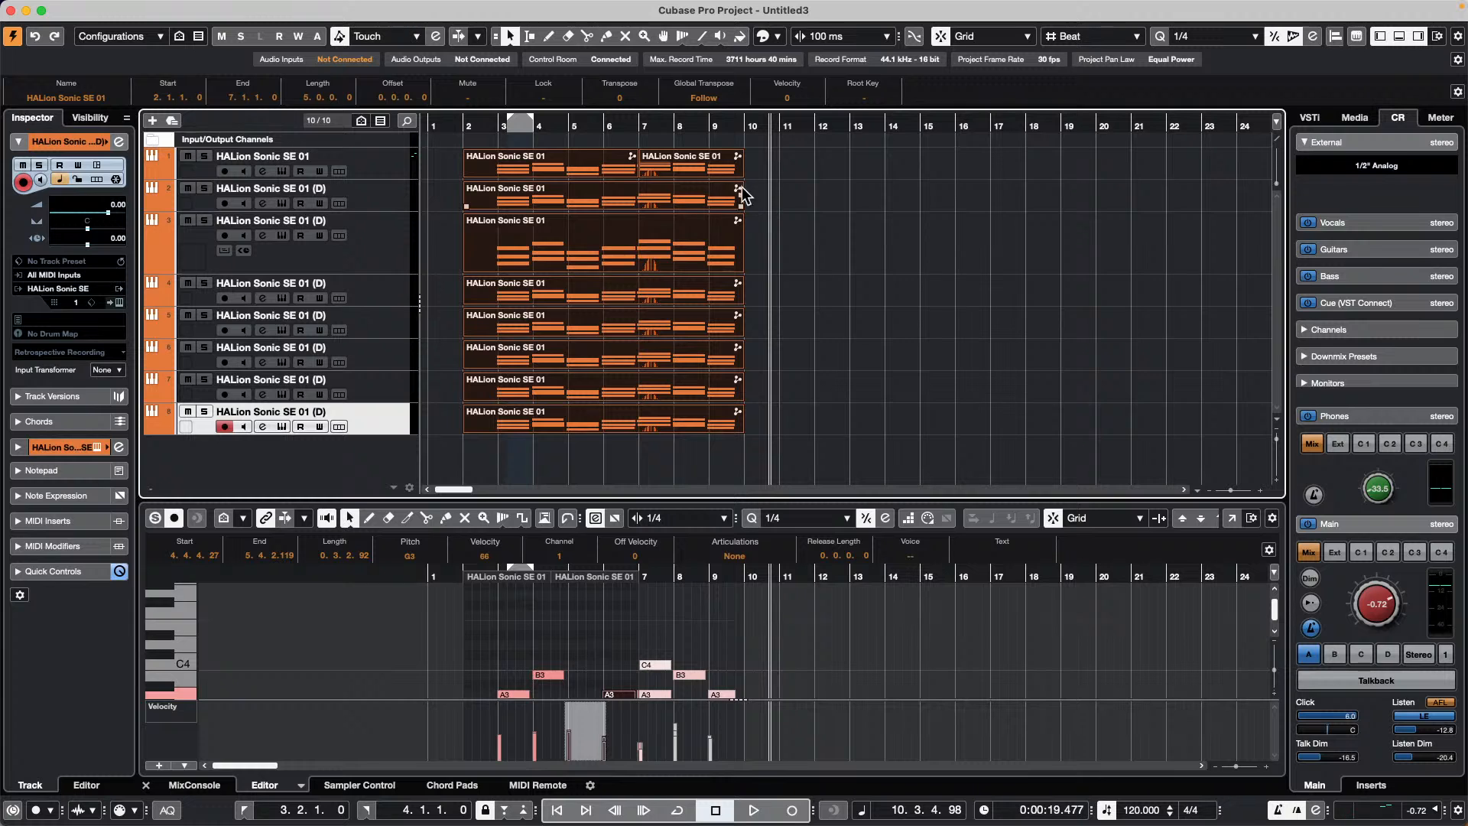
double_click(641, 190)
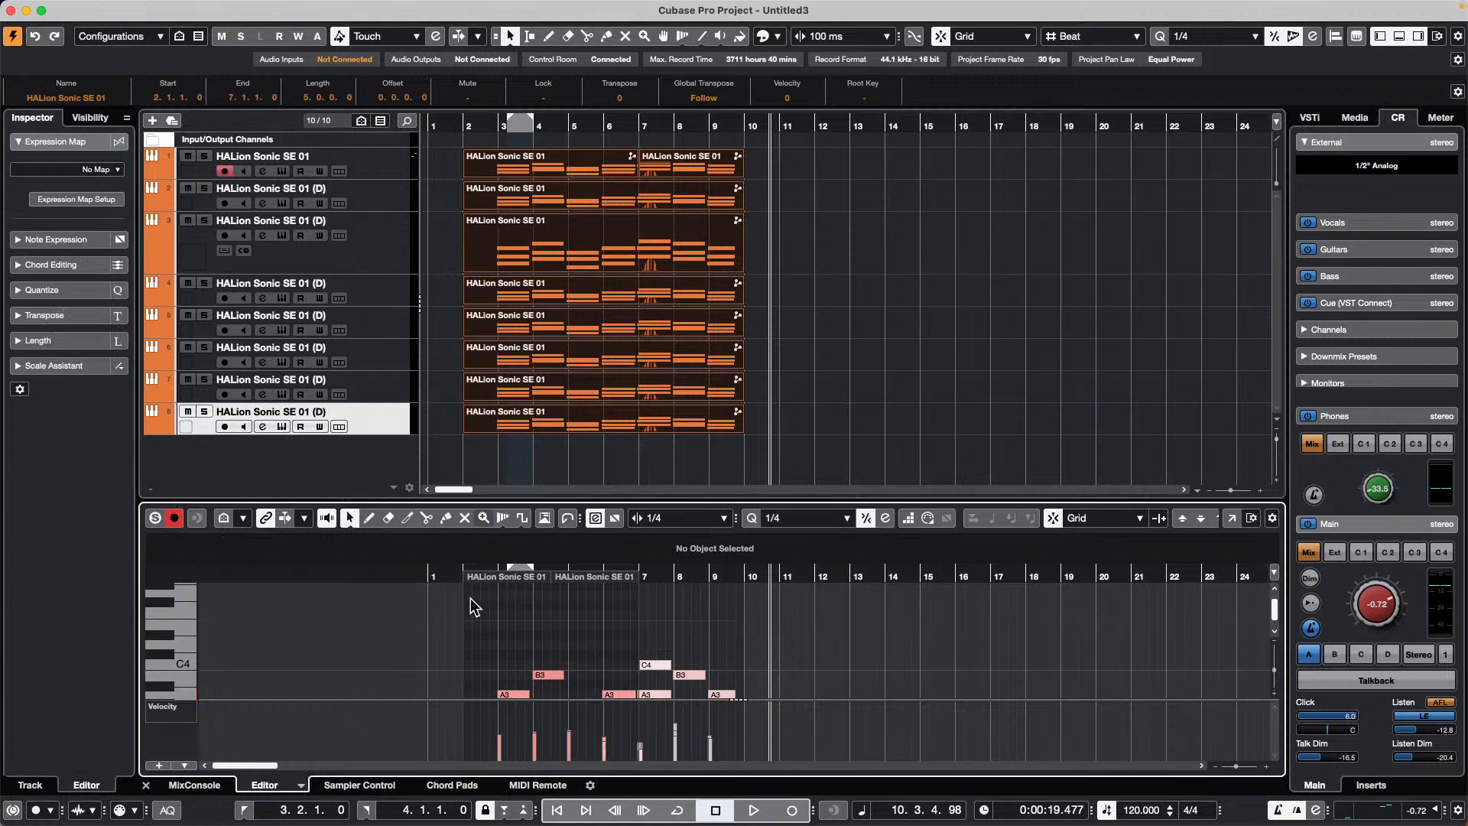
scroll(608, 642, "down", 4)
mouse_move(573, 604)
left_mouse_down()
mouse_move(635, 679)
mouse_move(642, 718)
mouse_move(616, 635)
mouse_move(587, 634)
mouse_move(590, 605)
left_mouse_up()
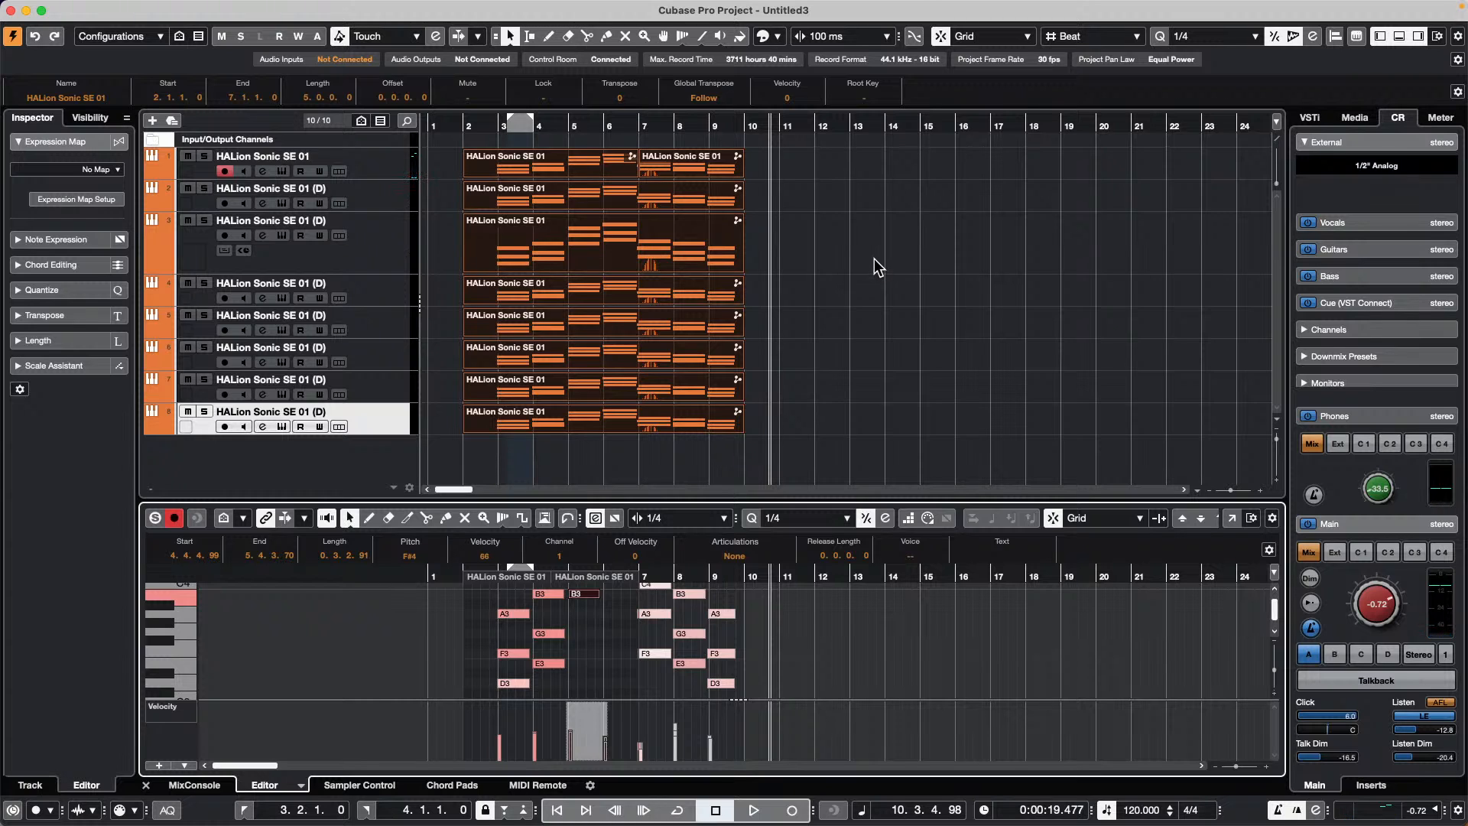
Ungroup the events, try lowering the bar 7 and 8 chords in the second track's event only, and undo that move
left_click_drag(619, 609, 693, 664)
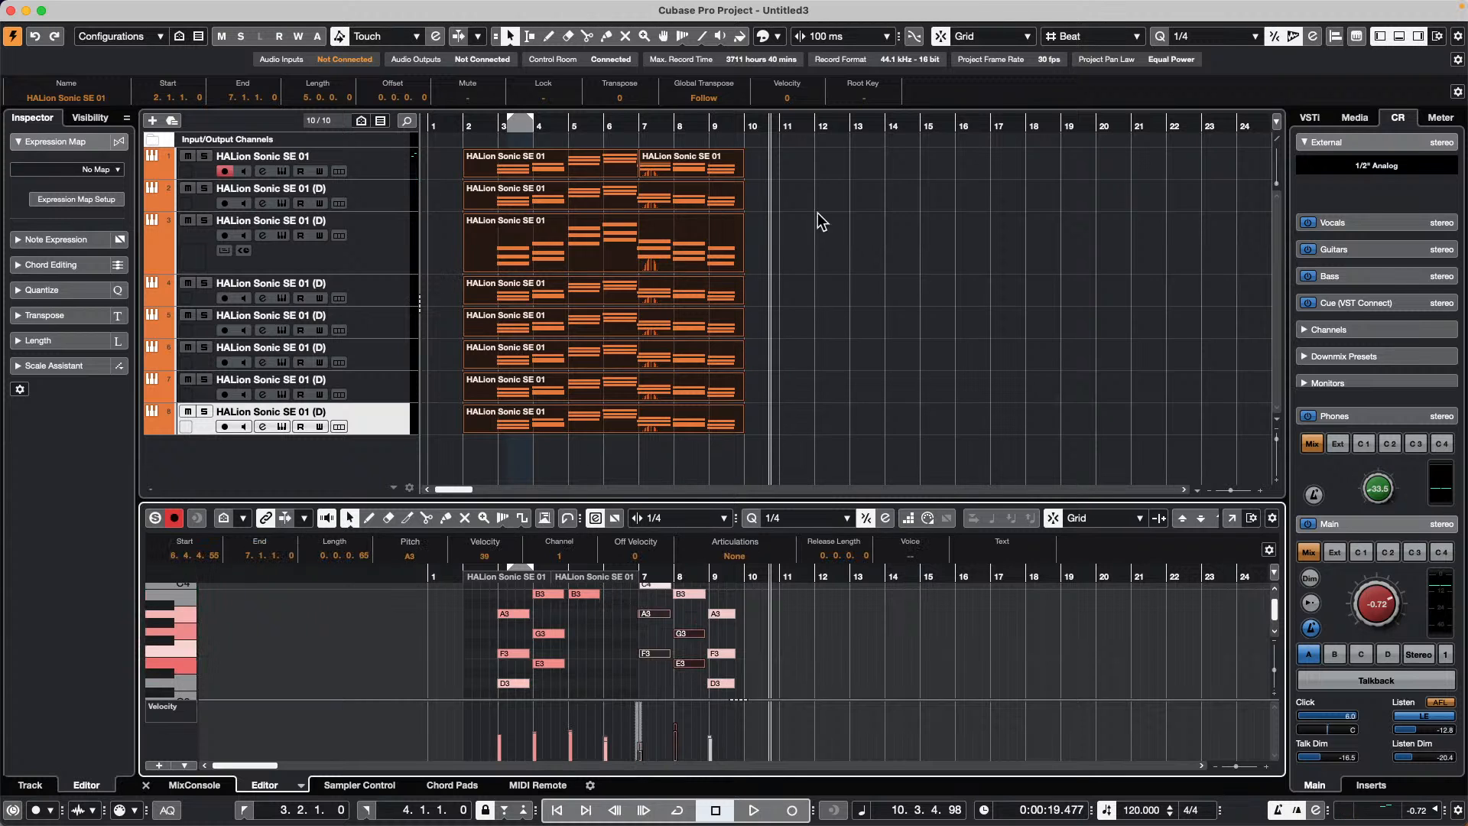
left_click(843, 222)
left_click(576, 207)
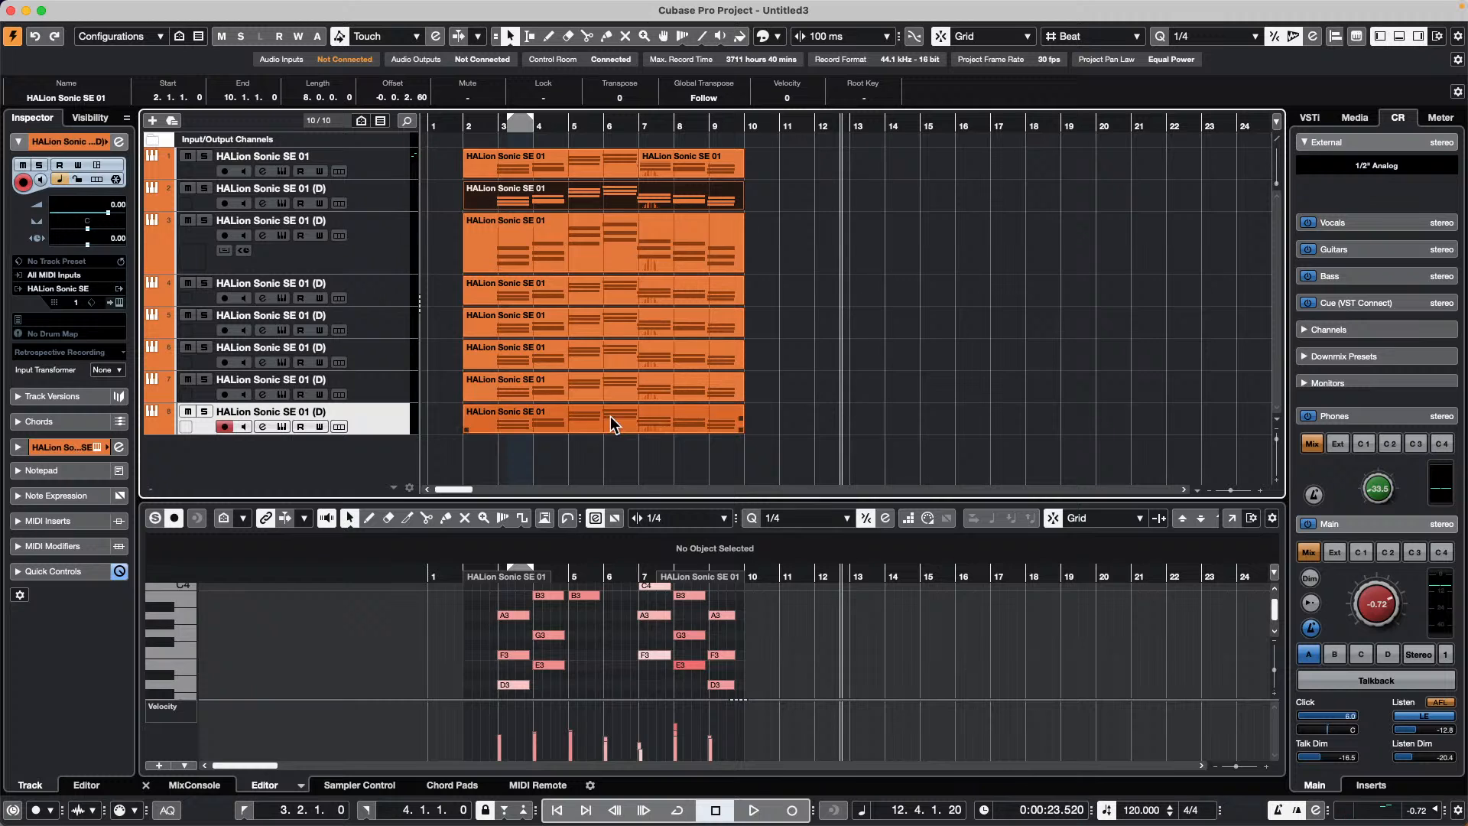
left_click(655, 619)
left_click_drag(621, 613, 688, 677)
left_click(654, 232)
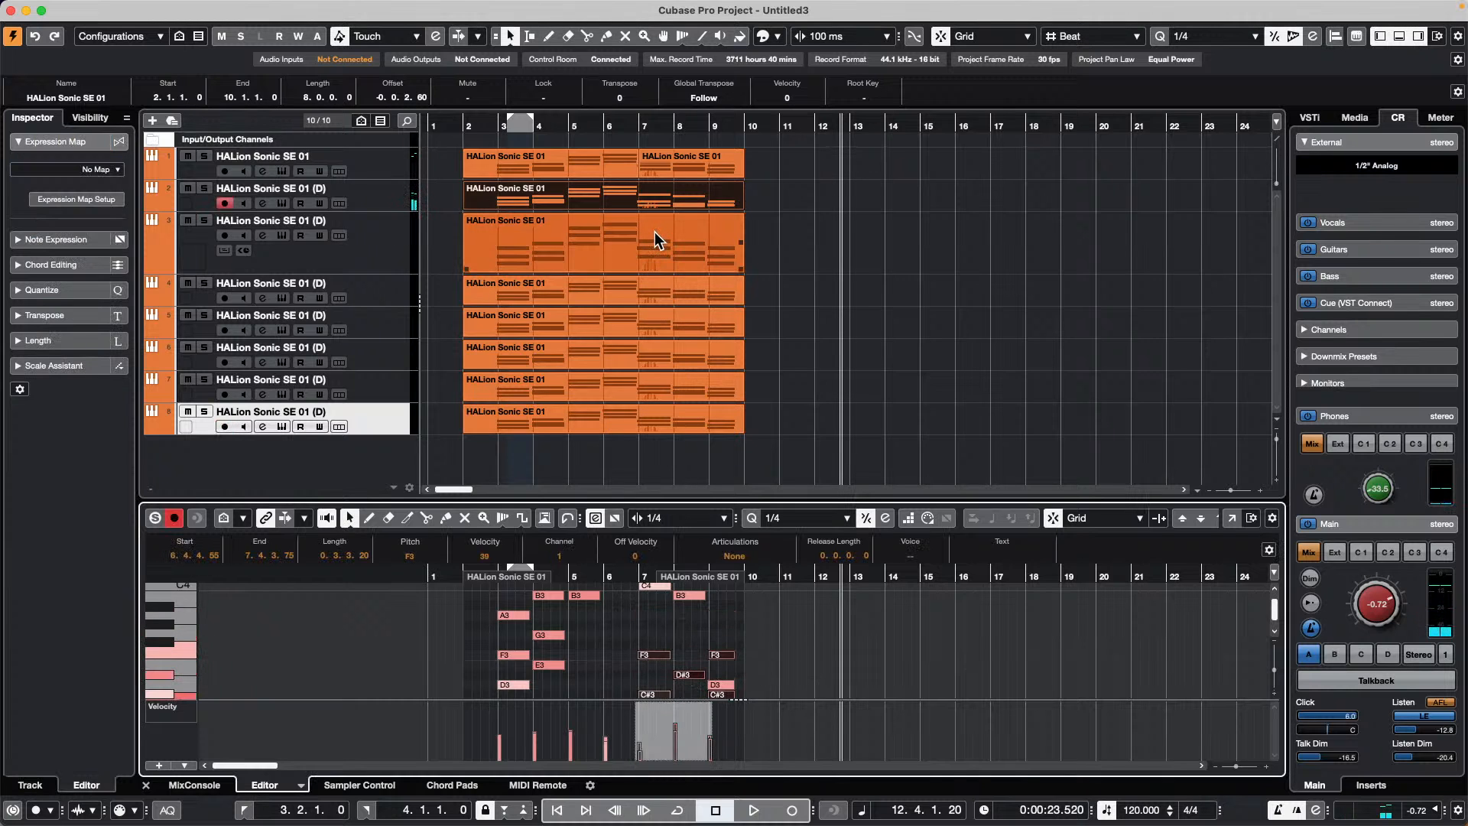
key("super+z")
Try lowering the bar 7 and 8 chords on all tracks together, and undo back to the ungrouped, unsplit original events
left_click_drag(765, 162, 642, 427)
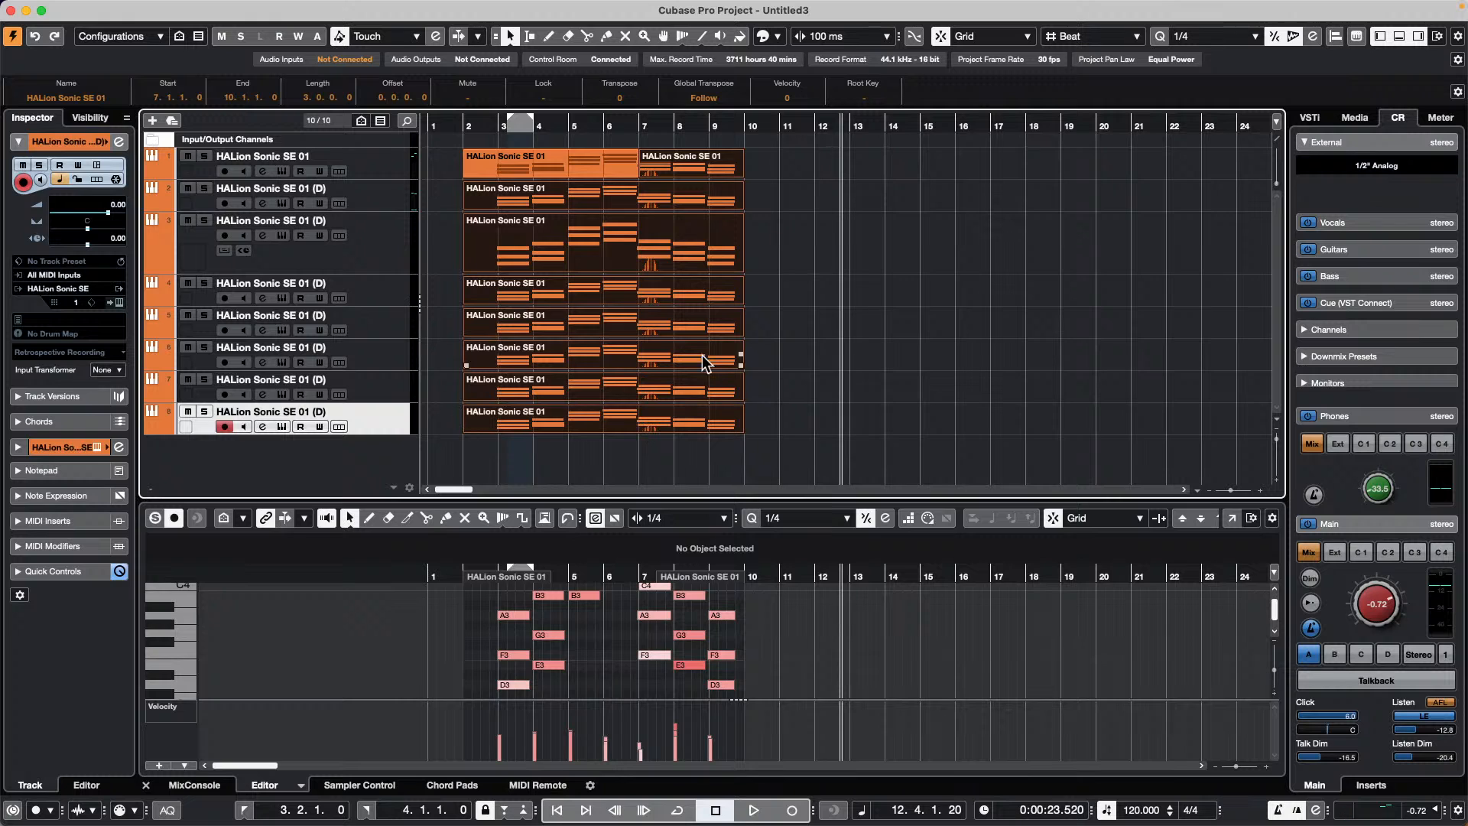
left_click_drag(627, 601, 689, 677)
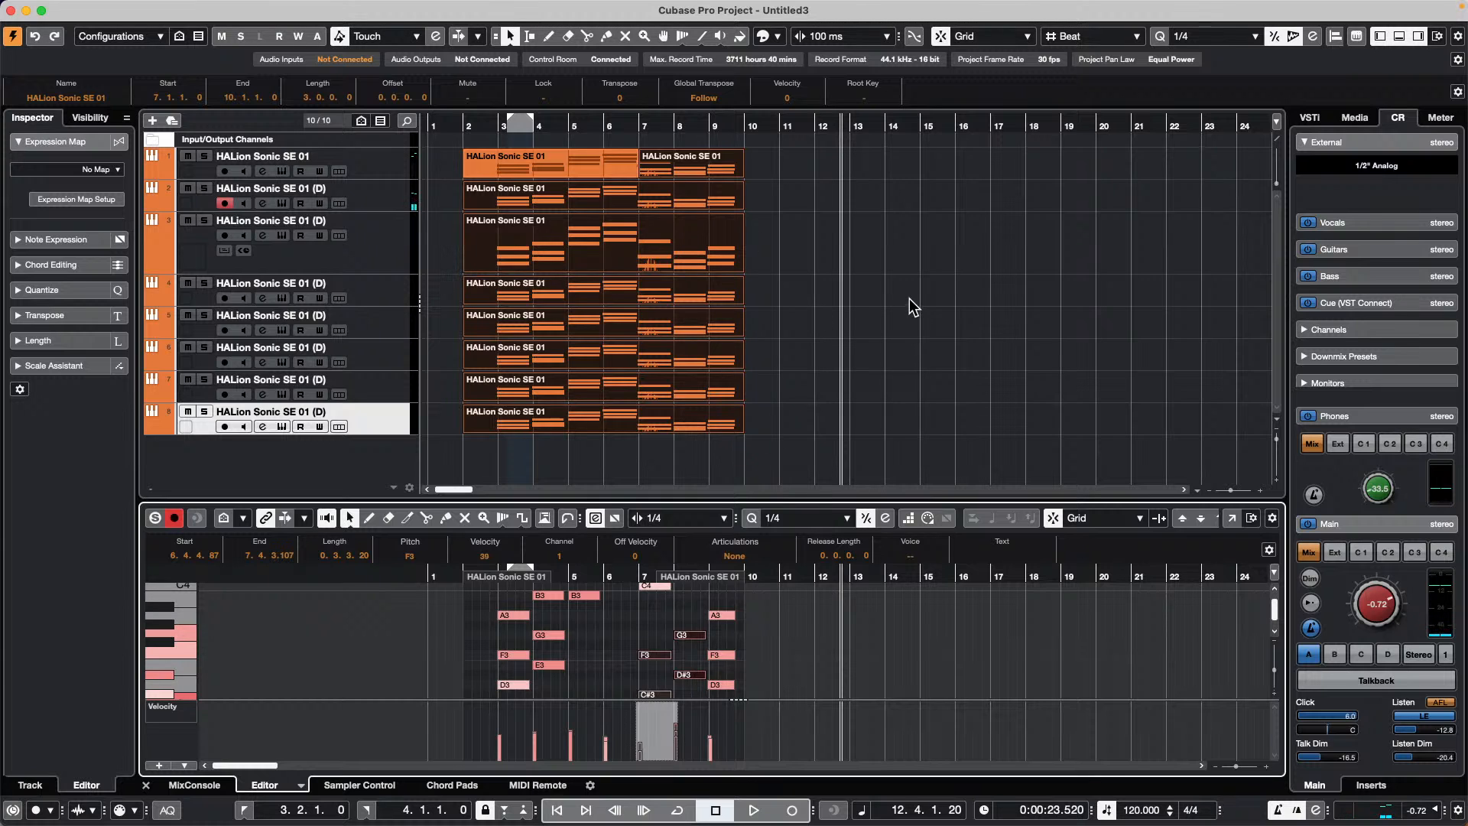
key("super+z")
key("super+z")
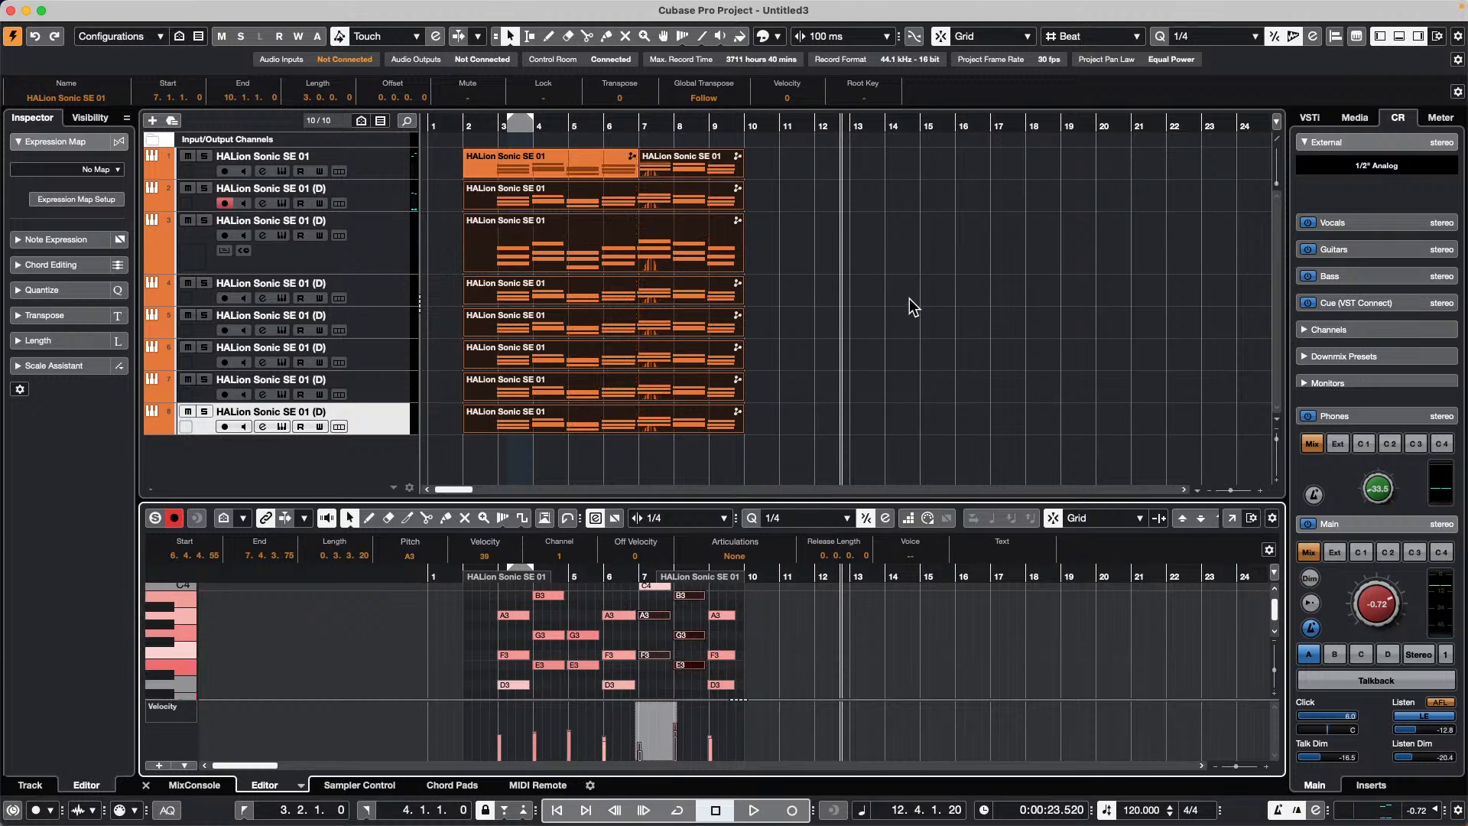
key("super+z")
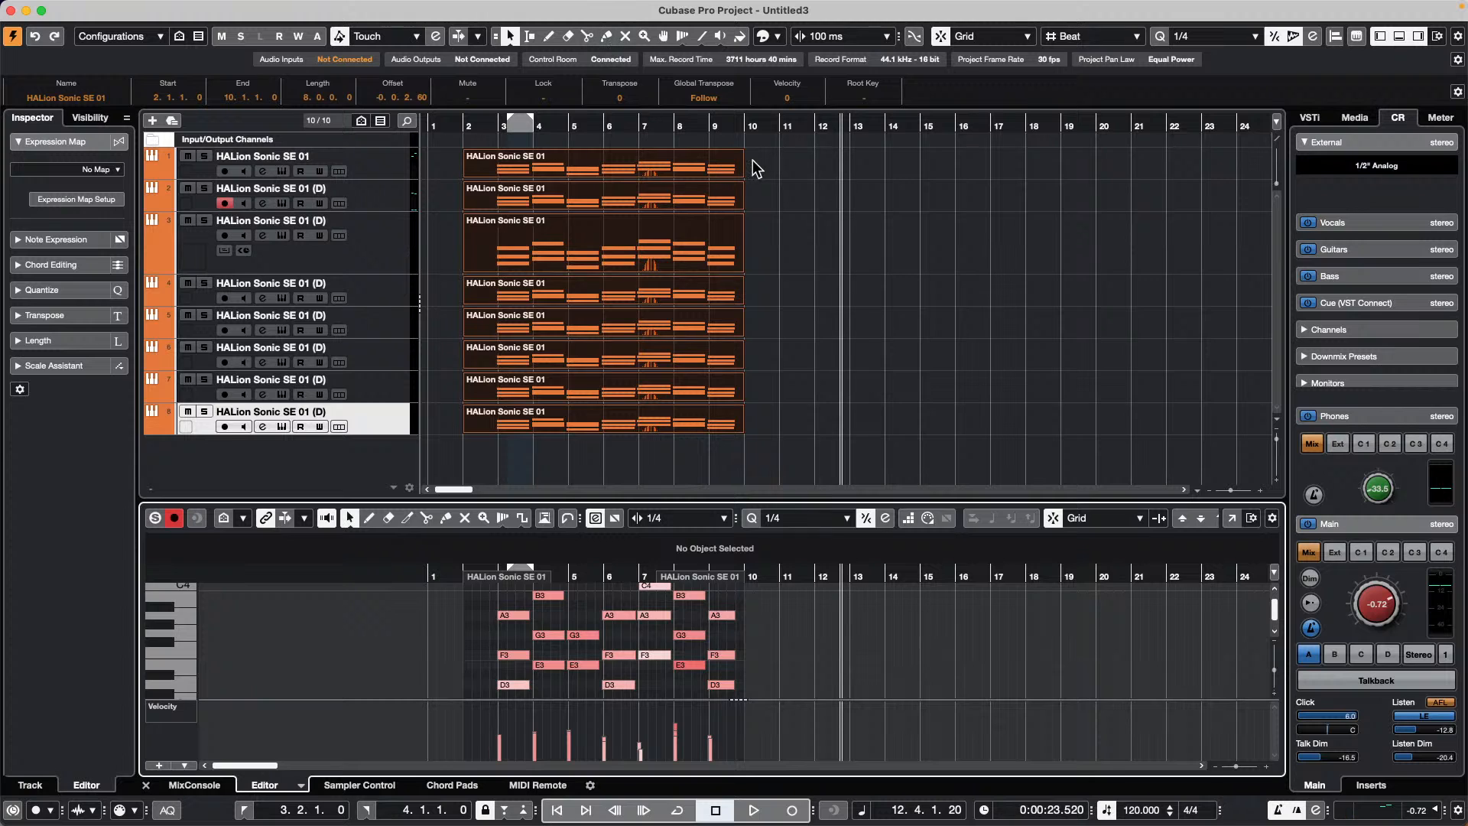
Add an audio track below the last HALion Sonic track
left_click_drag(753, 161, 552, 424)
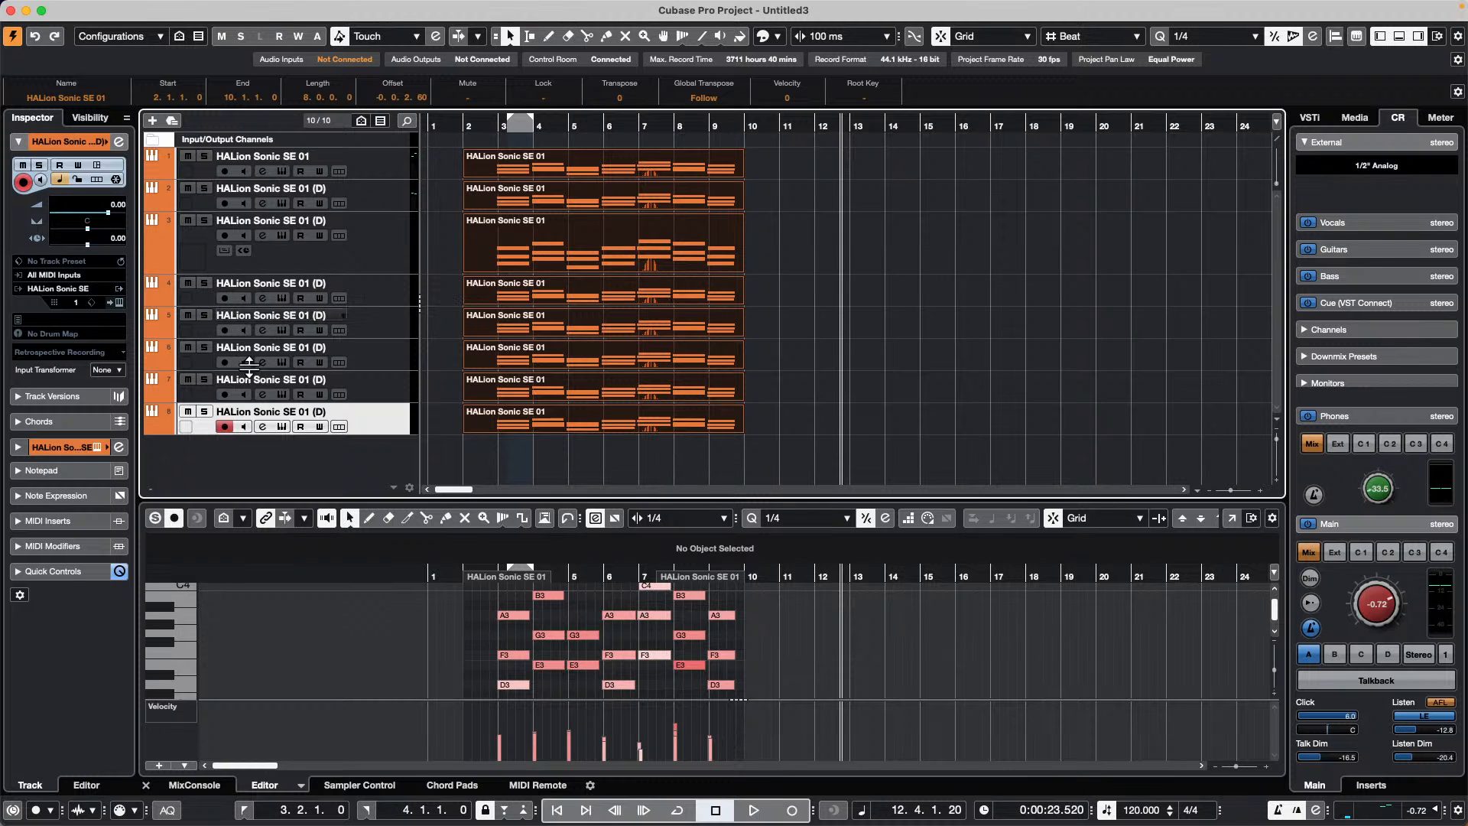
right_click(376, 413)
mouse_move(480, 420)
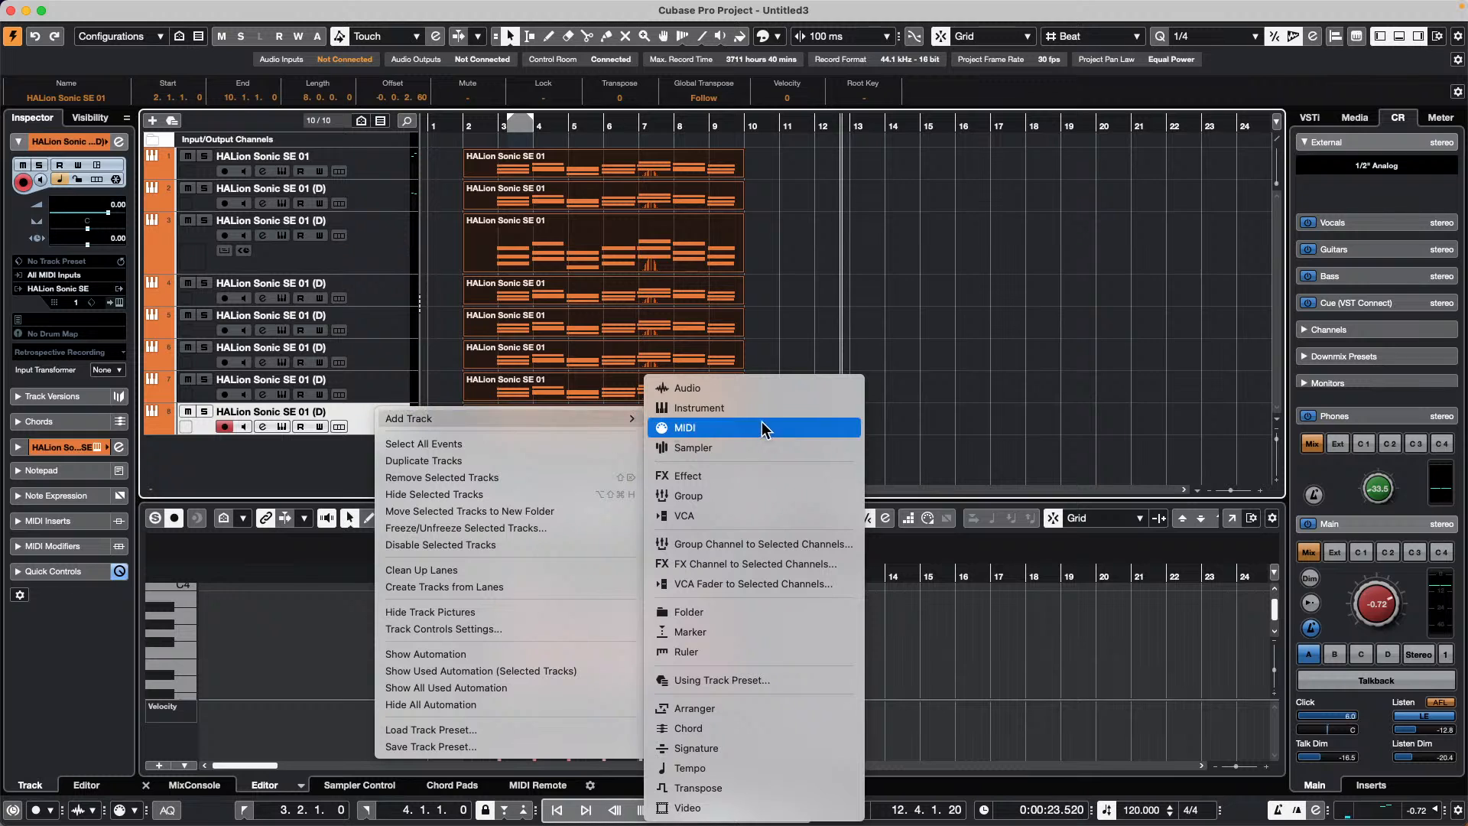
left_click(732, 389)
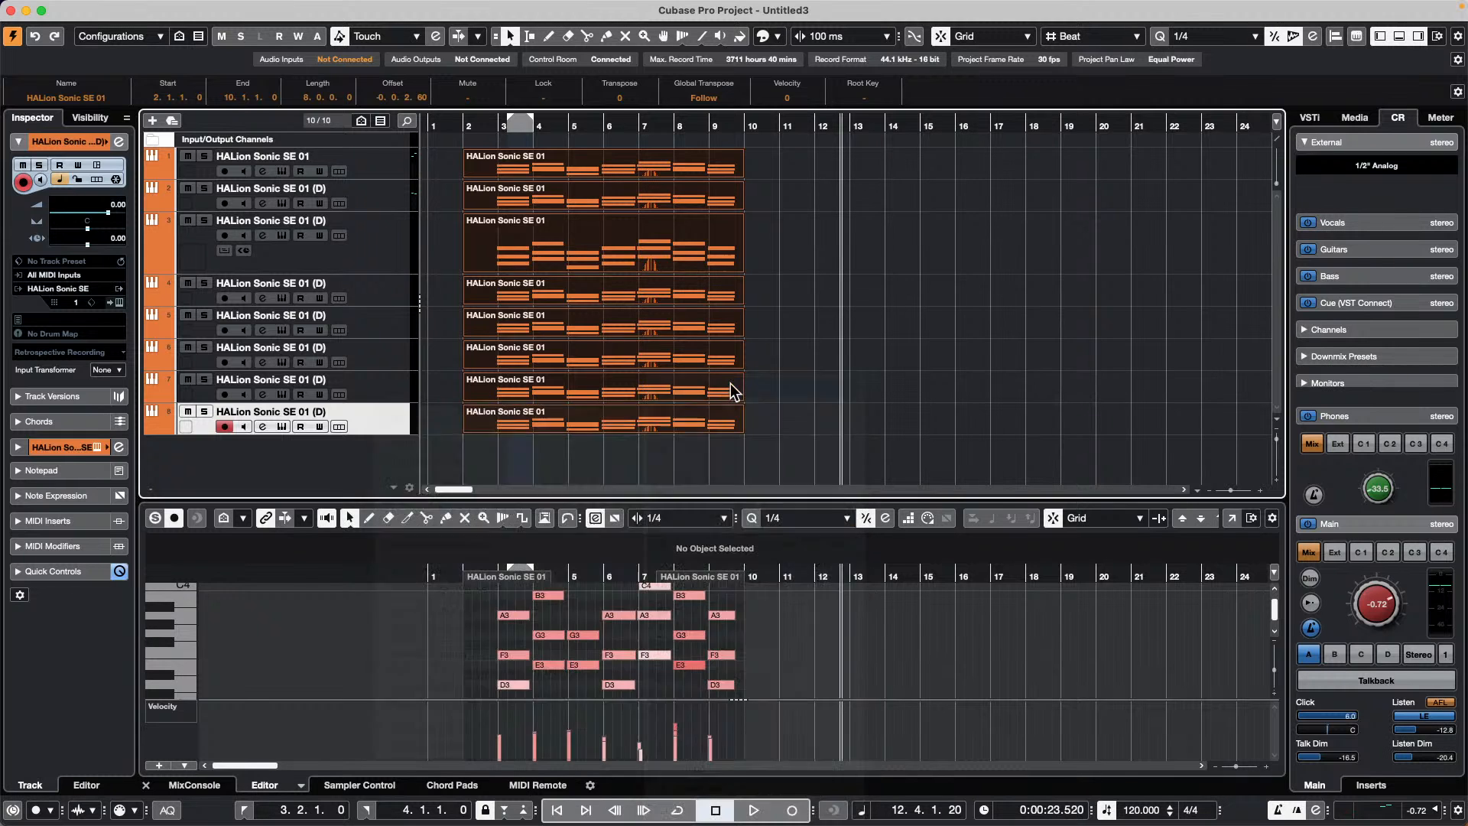
left_click(632, 494)
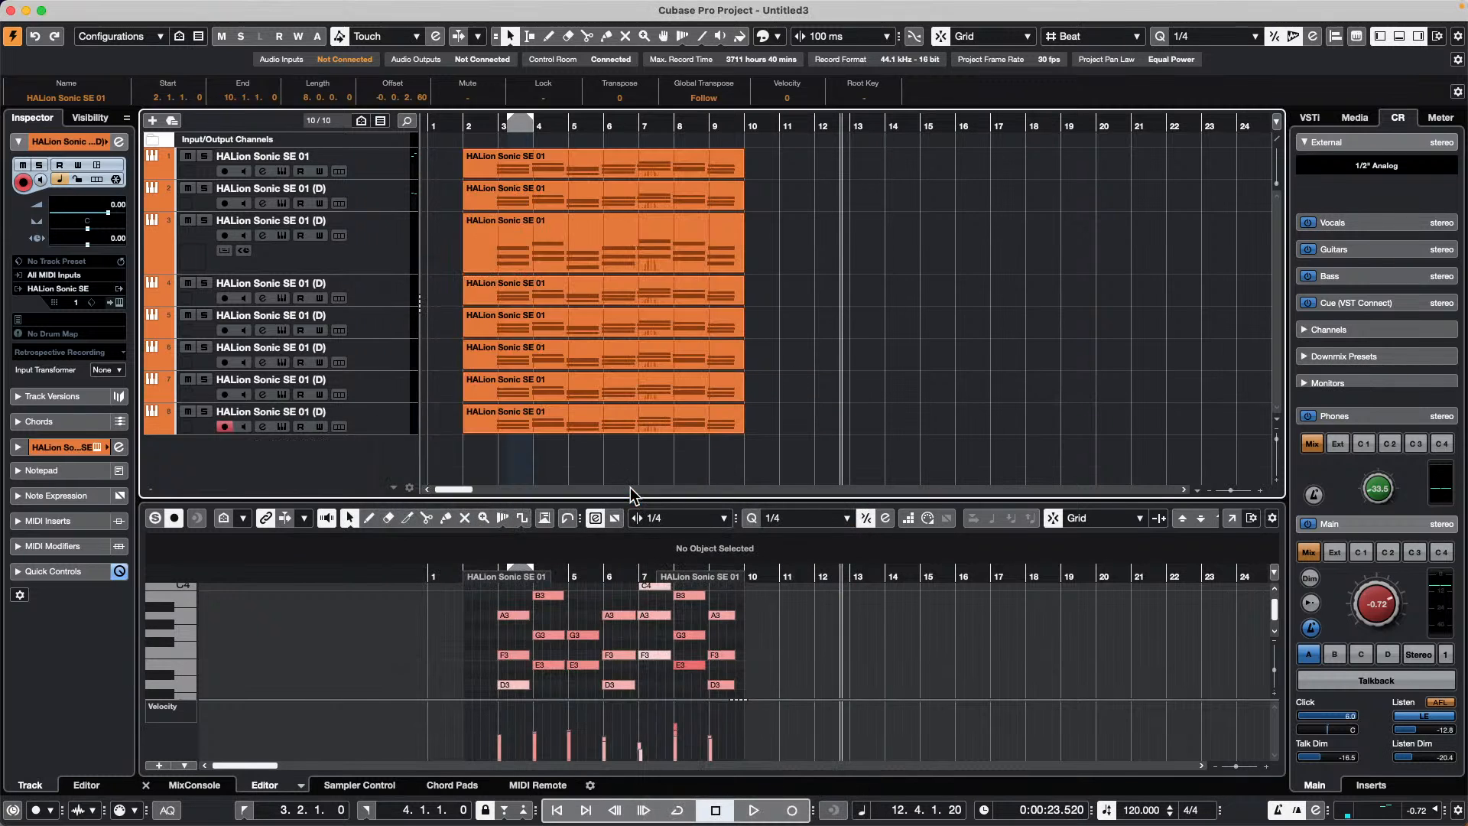
Browse the audio track presets and apply AM - 80s Mastering 3 to the Audio 01 track
left_click(1359, 124)
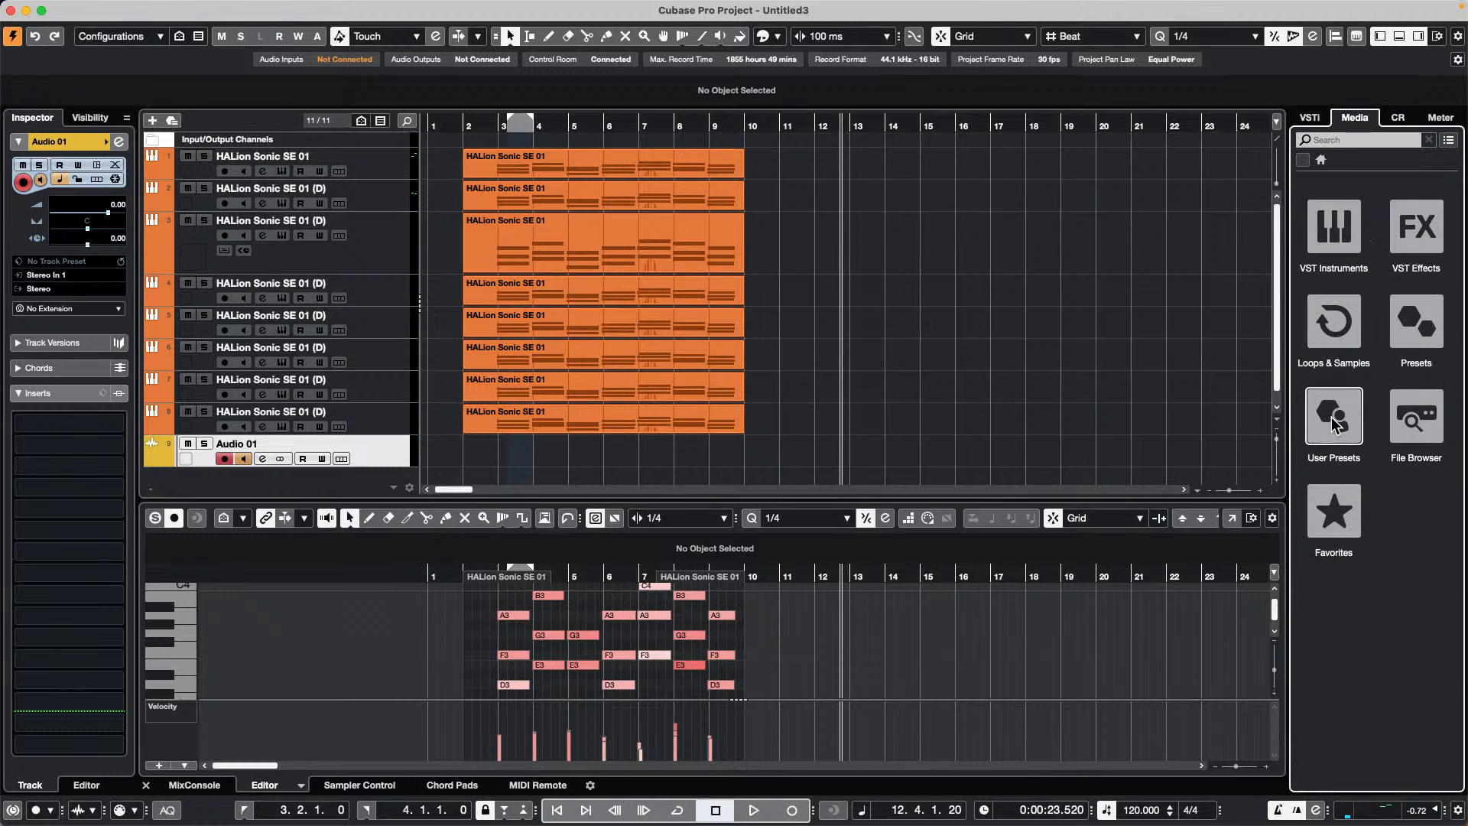
left_click(1413, 329)
left_click(1343, 237)
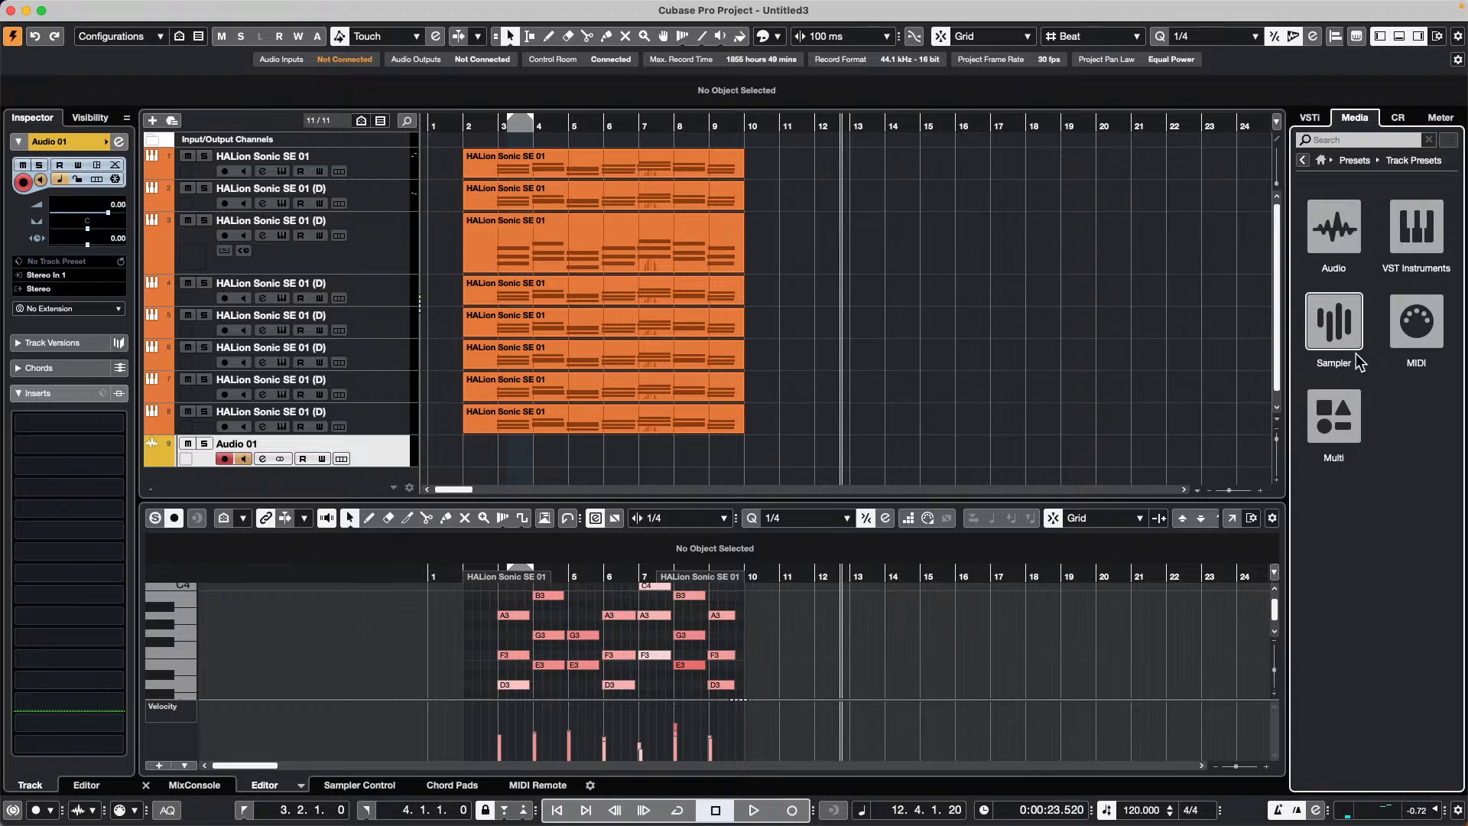
left_click(1334, 229)
left_click_drag(1369, 583, 361, 455)
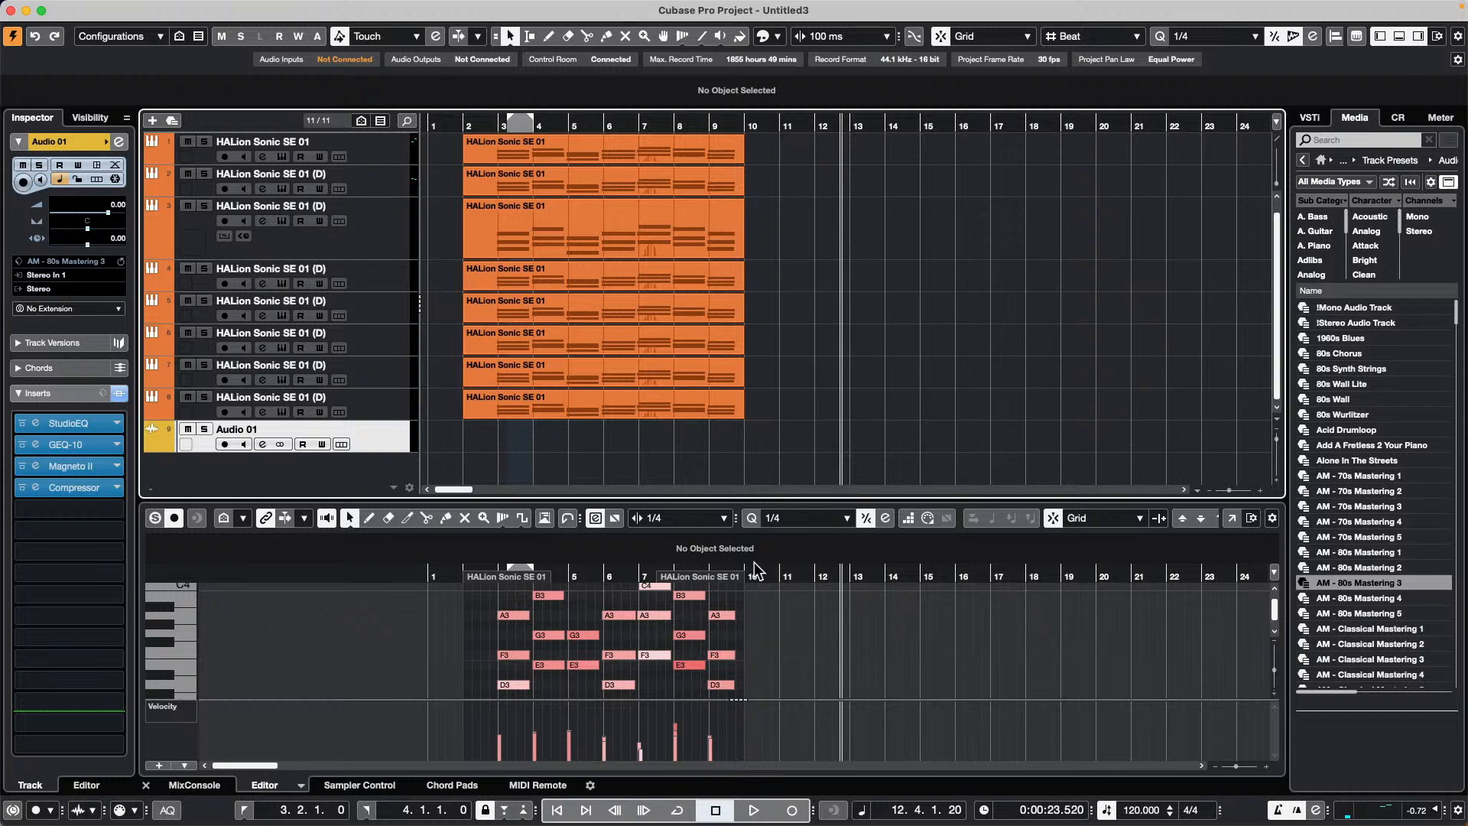
Show the MixConsole in the lower zone with the channels' insert slots displayed
left_click(355, 785)
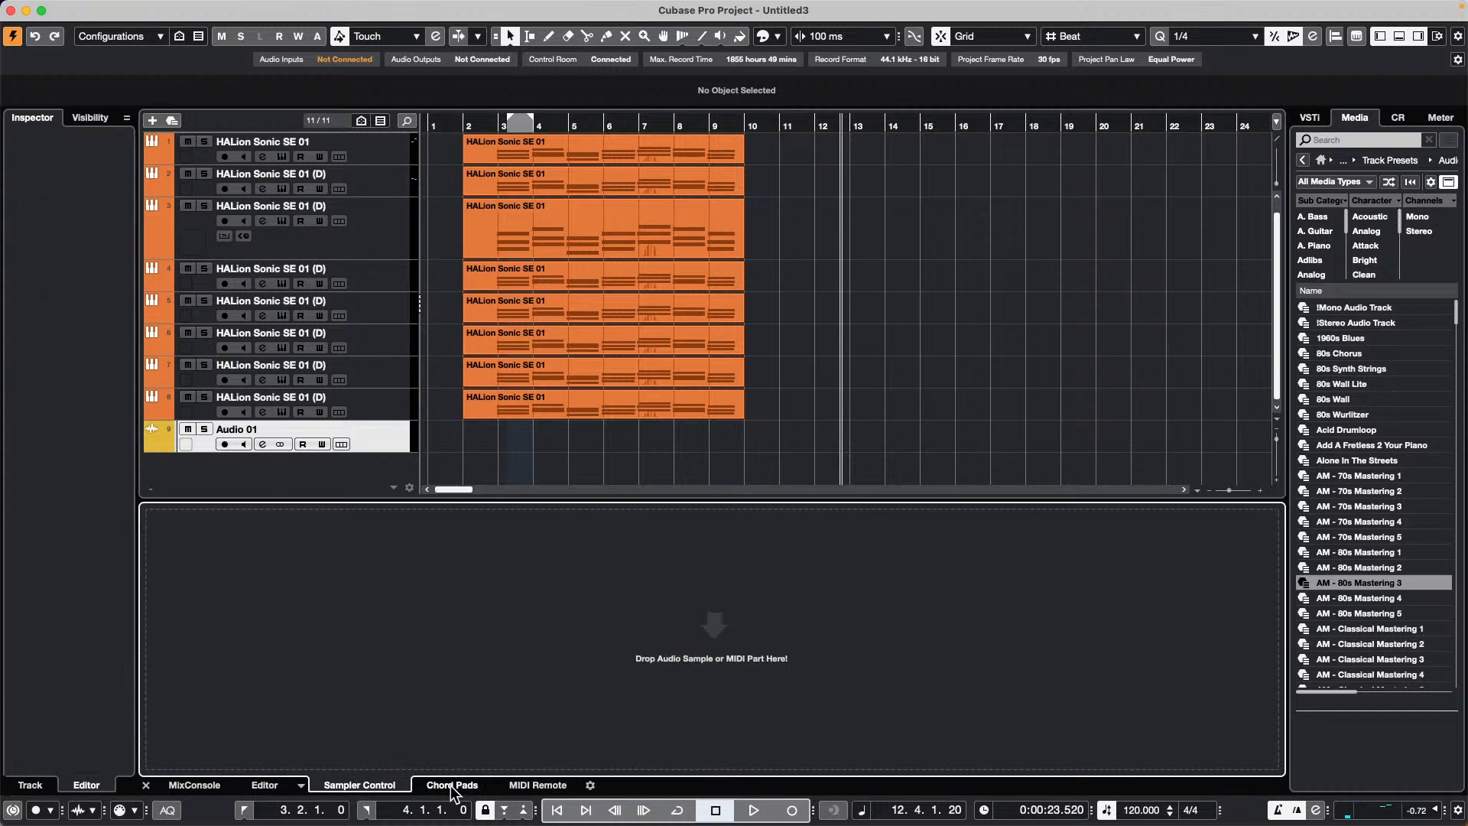
left_click(269, 786)
left_click(193, 785)
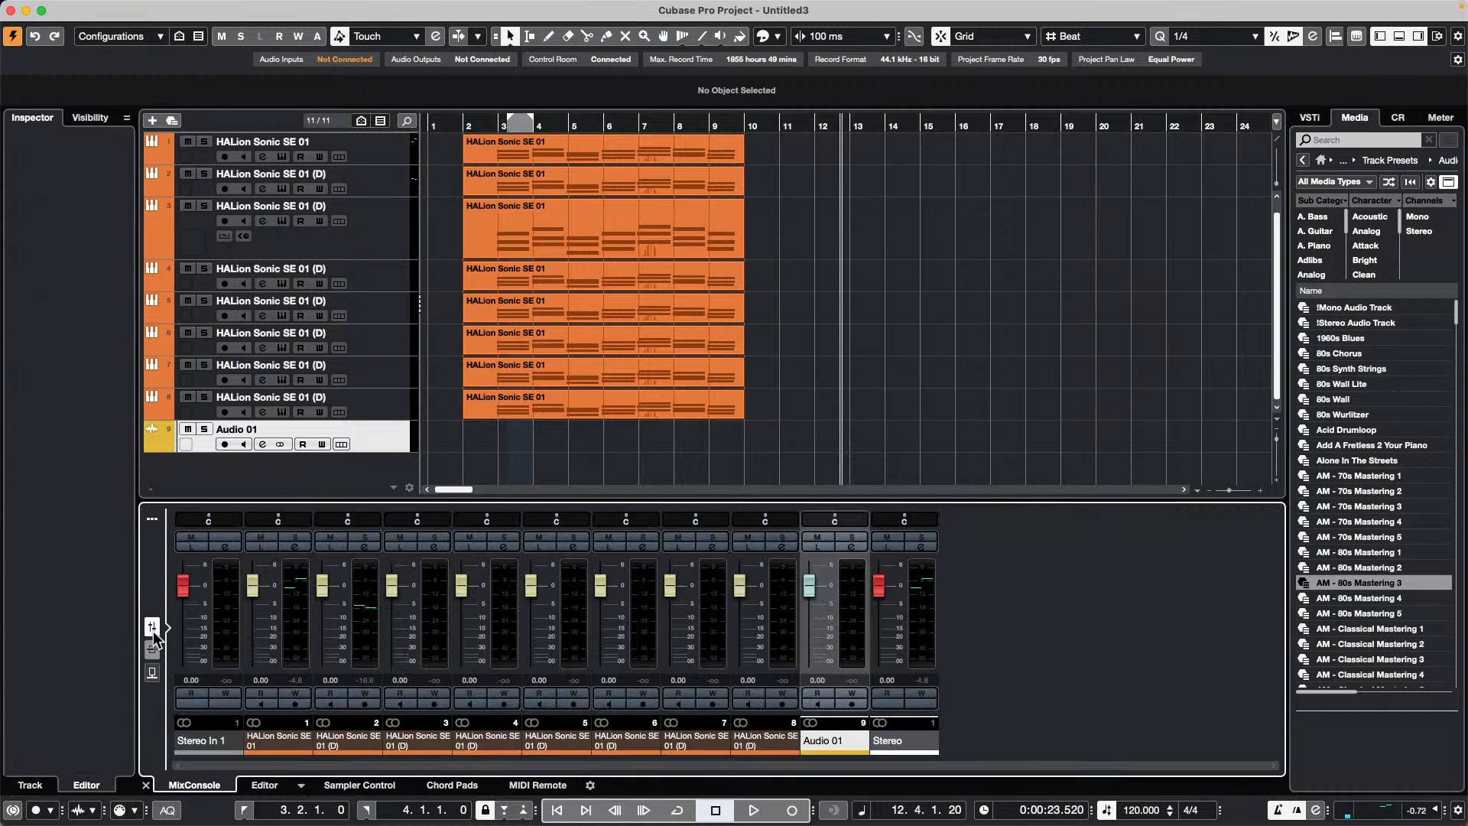
left_click(152, 649)
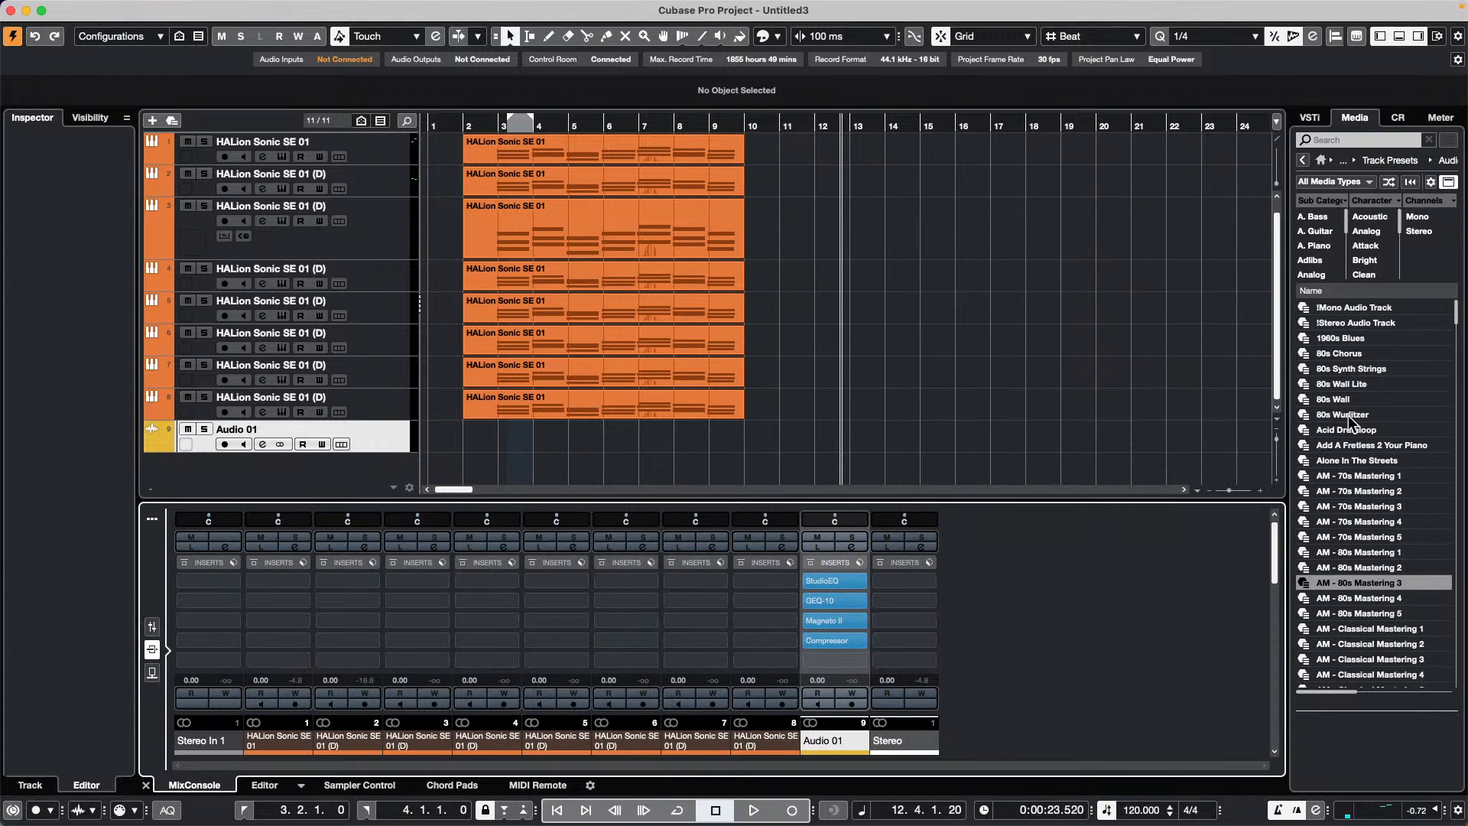
Insert the MonoDelay effect from the VST effects browser between GEQ-10 and Magneto II on Audio 01, and close its window
left_click(1321, 160)
left_click(1418, 237)
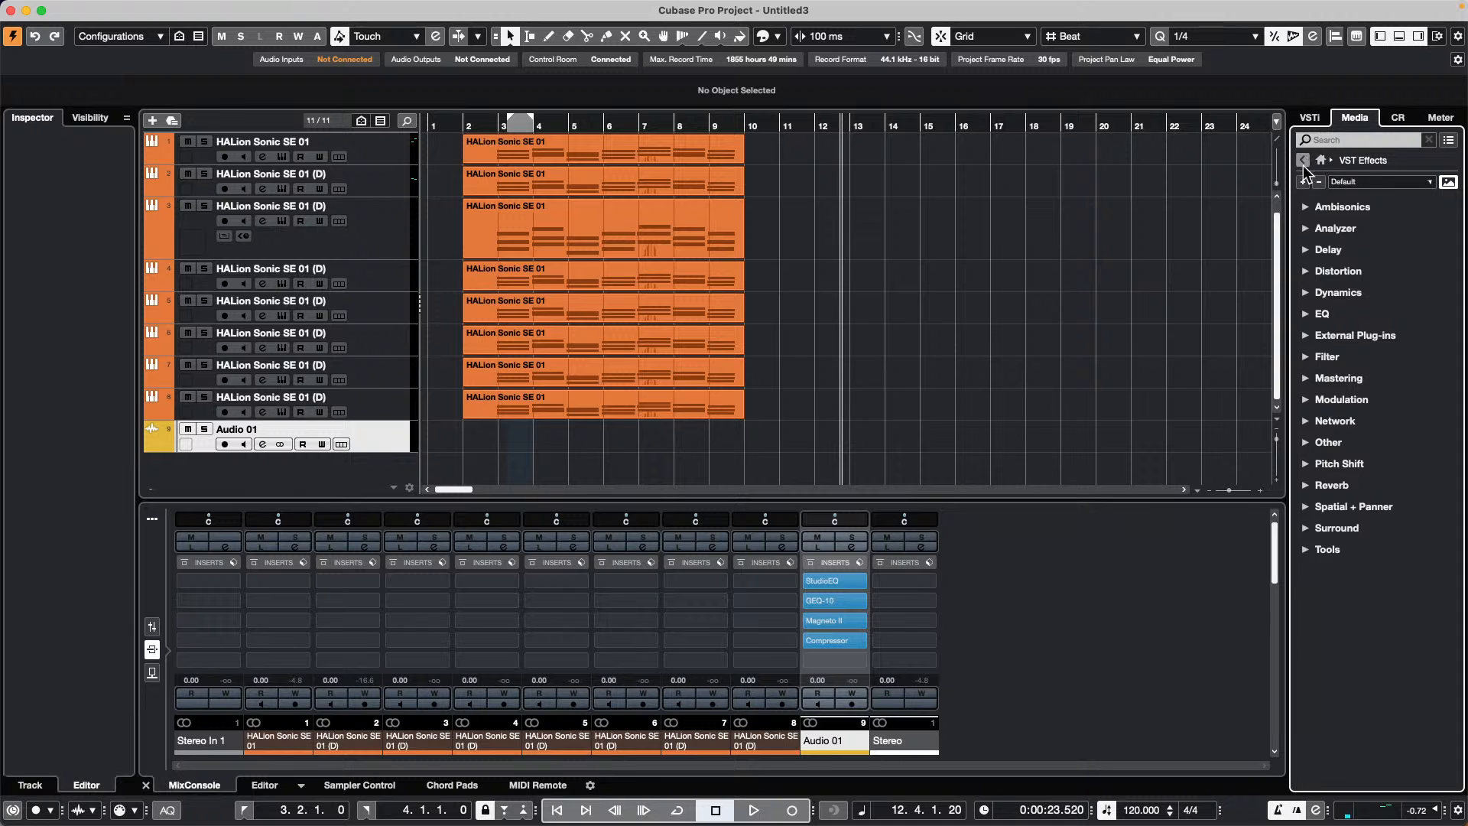
left_click(1309, 251)
left_click_drag(1423, 444, 852, 622)
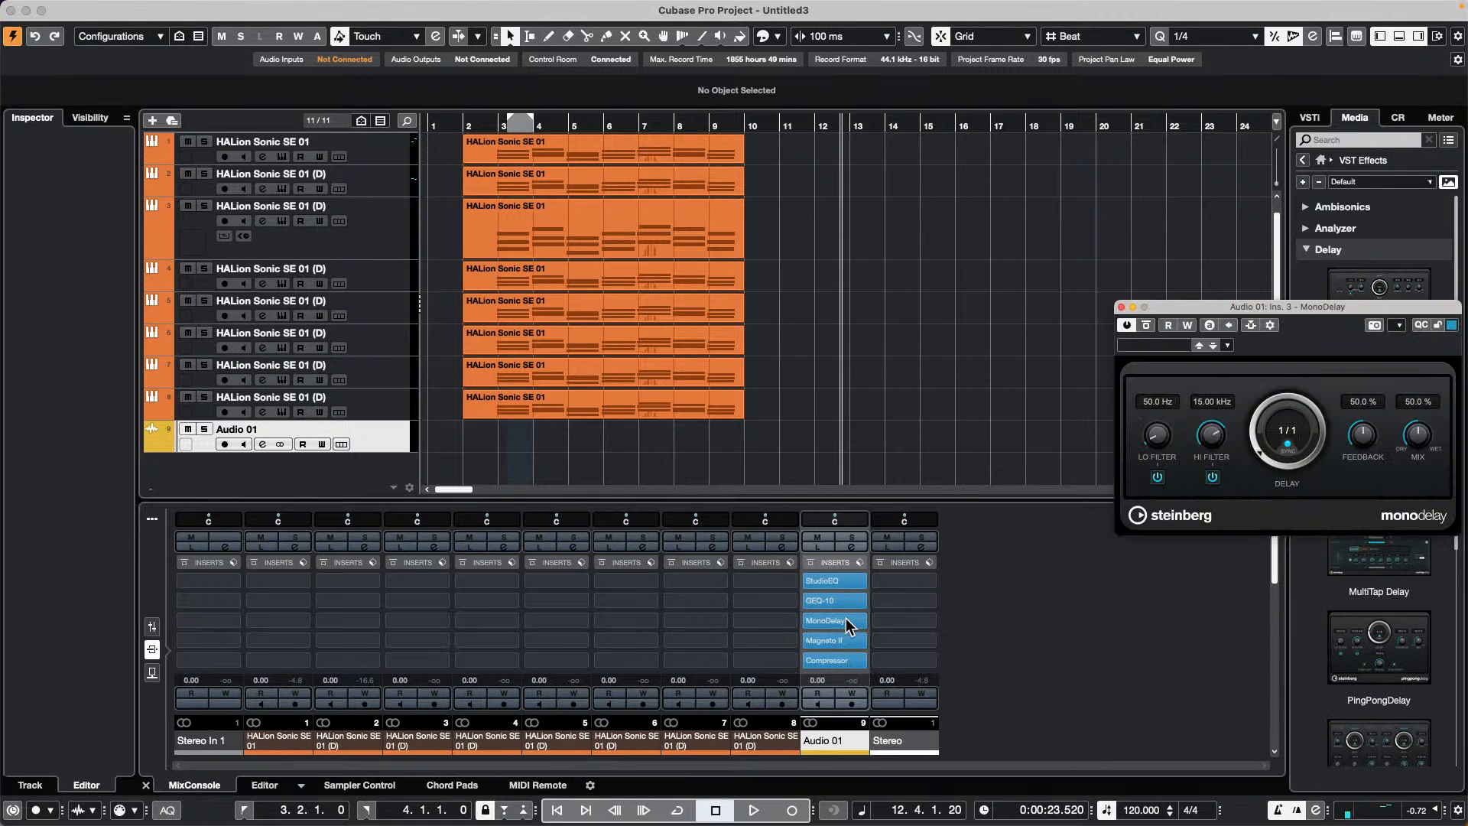
left_click(1121, 306)
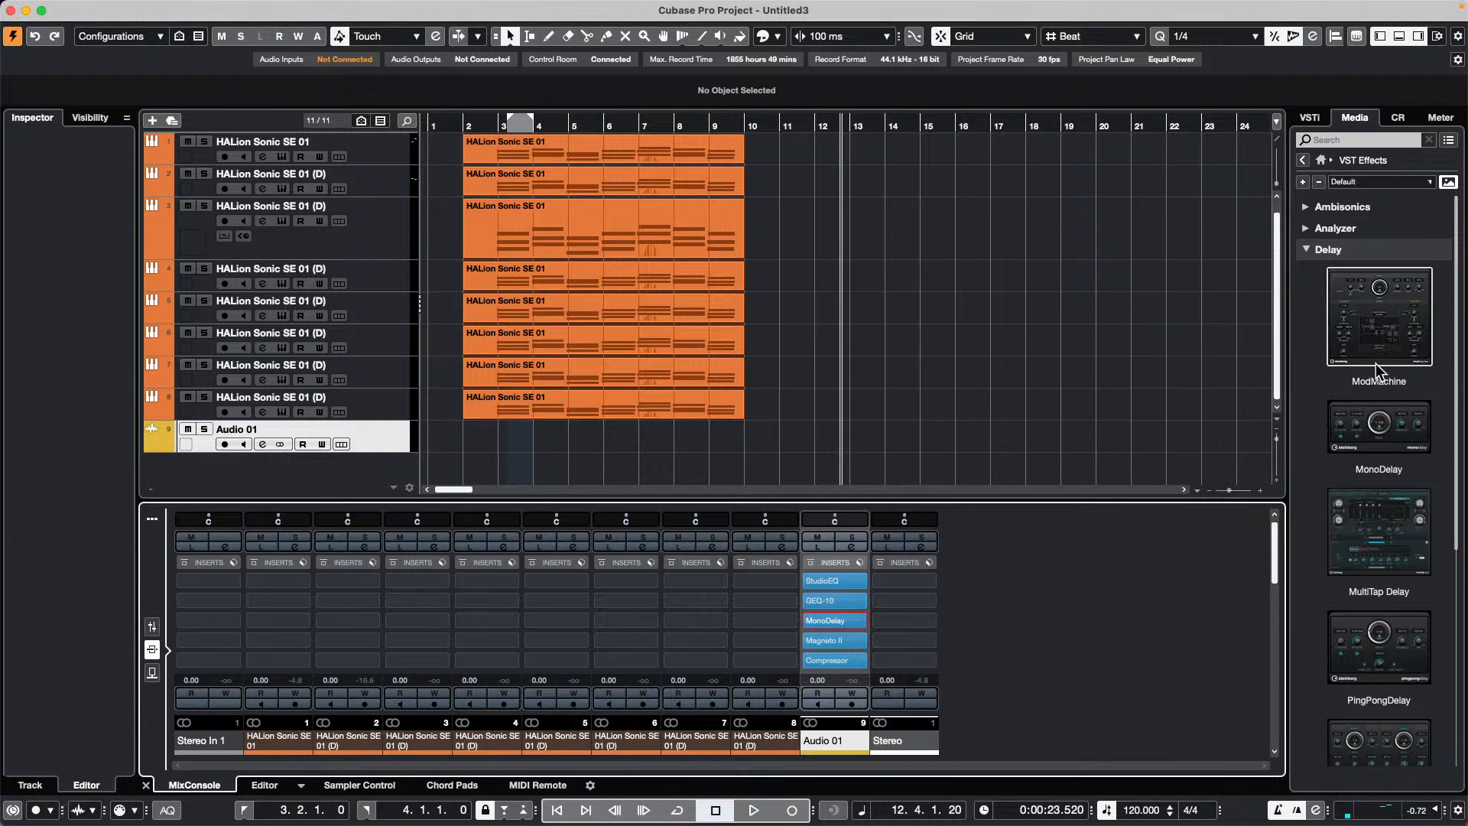
Insert DJ-Eq from the EQ effects into Audio 01's second insert slot and close the plug-in window
left_click(1307, 249)
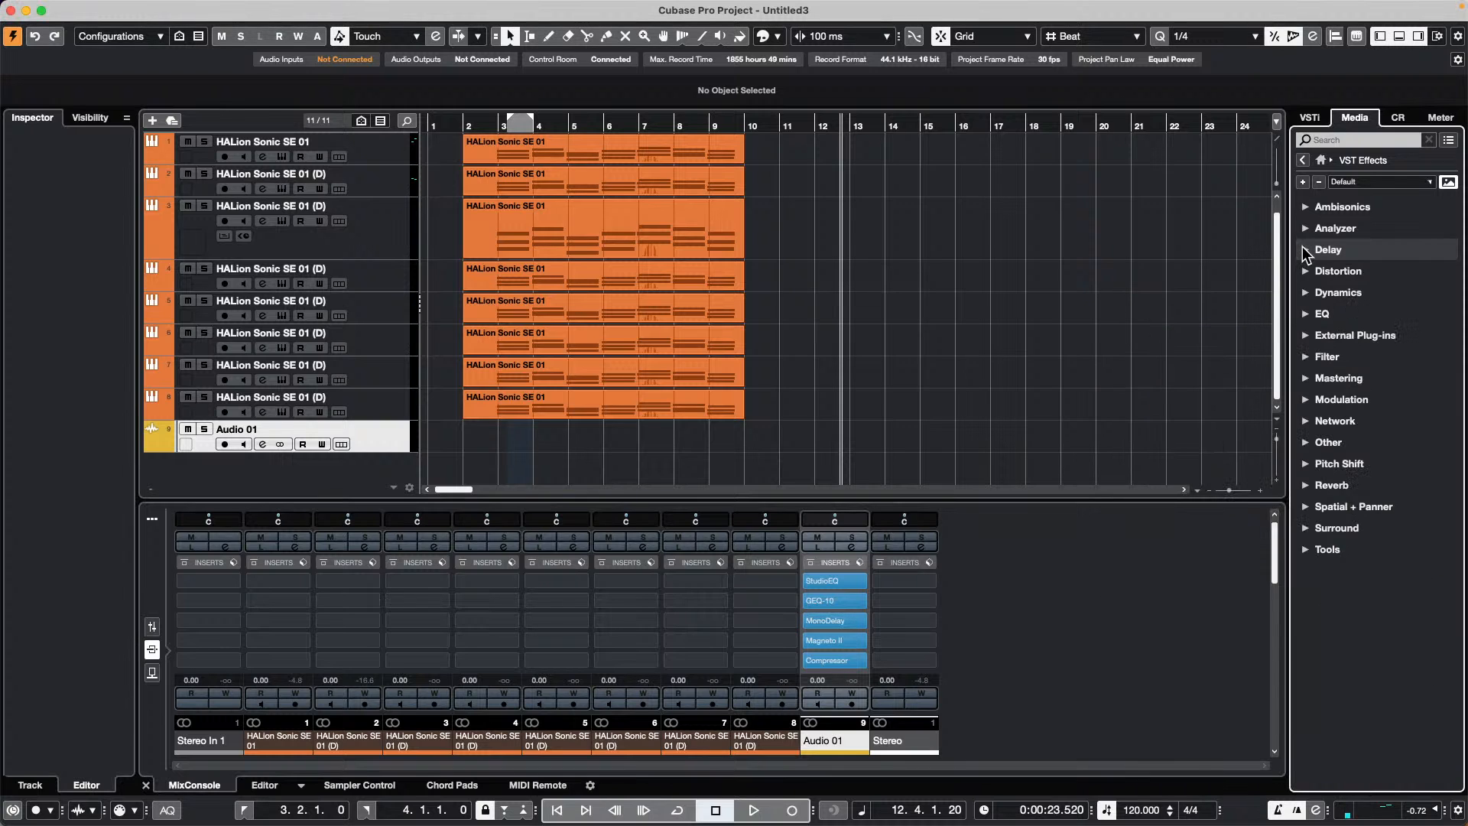
left_click(1306, 315)
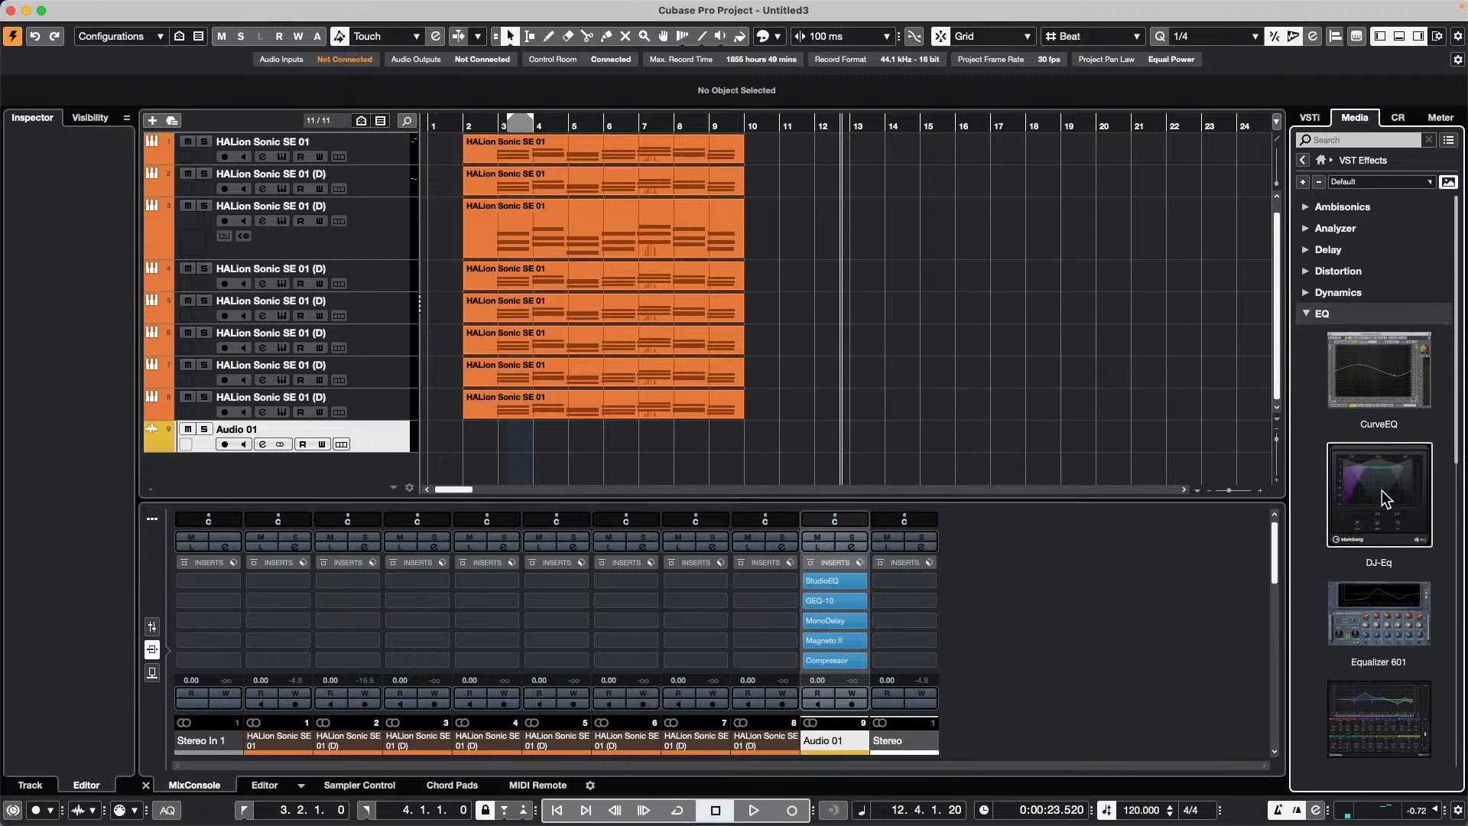
left_click_drag(1384, 494, 851, 600)
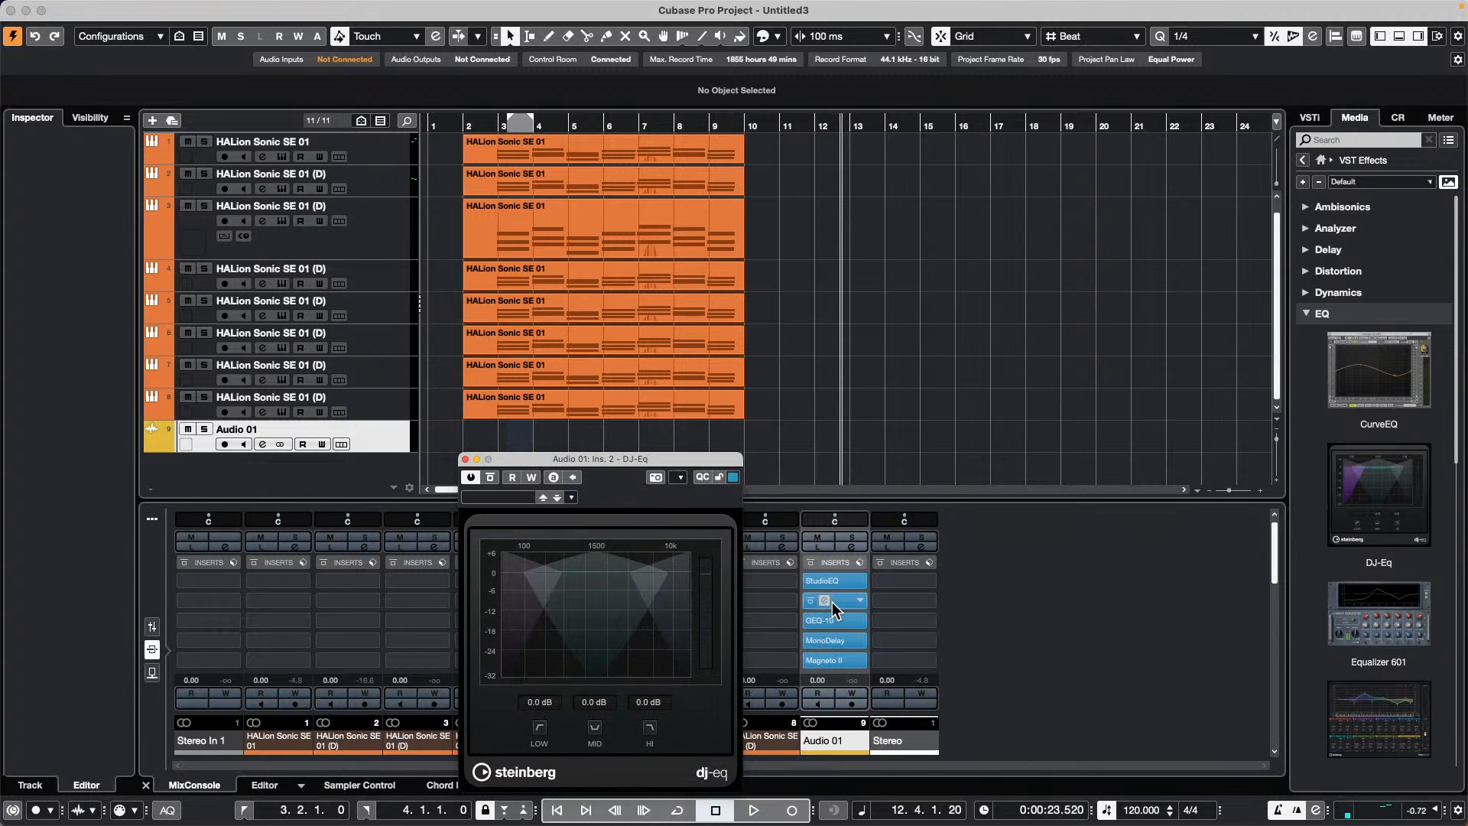
left_click(464, 460)
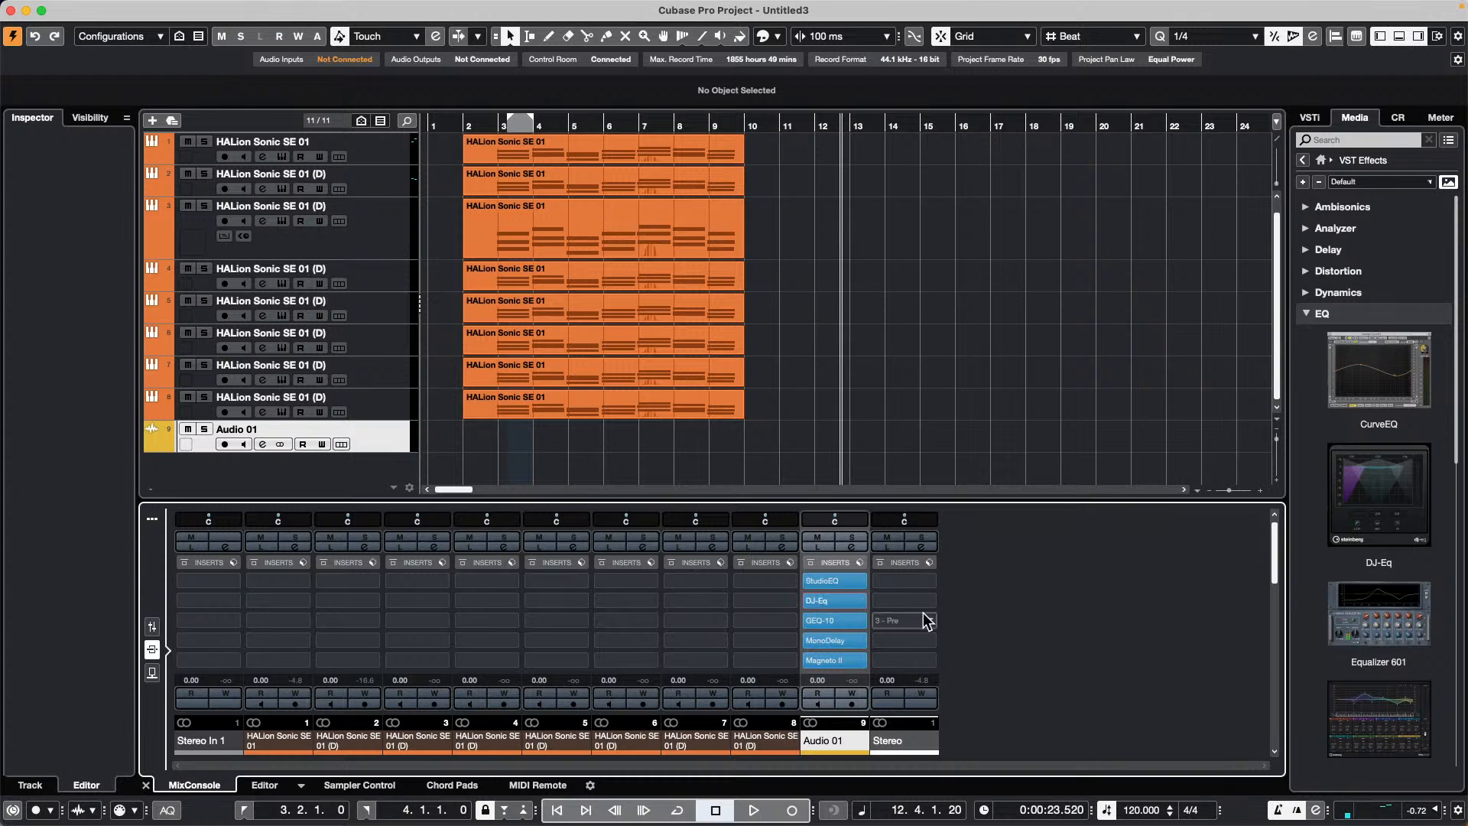
Insert DJ-Eq, AmpSimulator and CurveEQ in that order on the sixth HALion Sonic channel
left_click_drag(1379, 494, 622, 585)
left_click_drag(1388, 501, 622, 619)
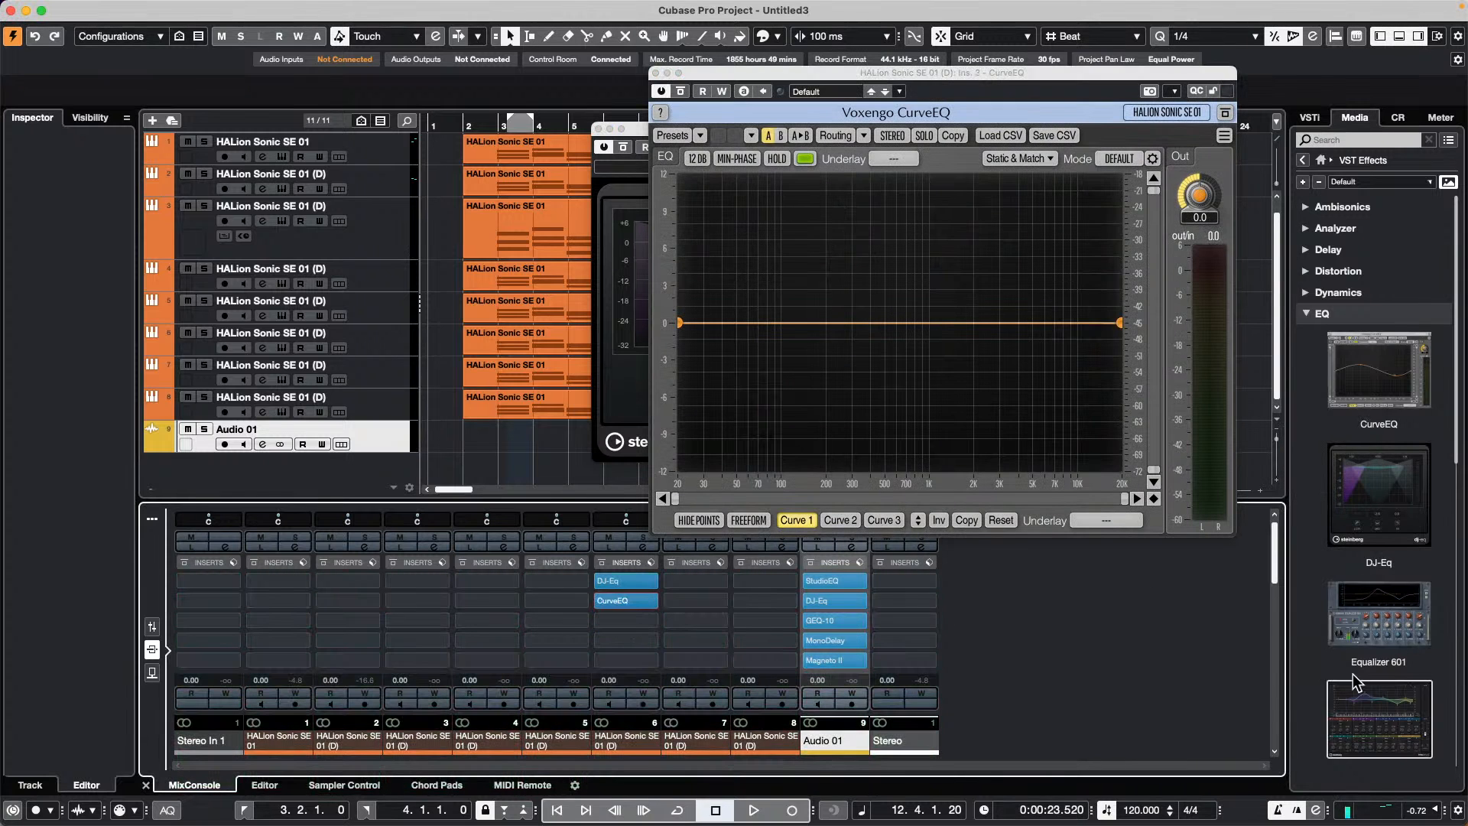
left_click(1310, 272)
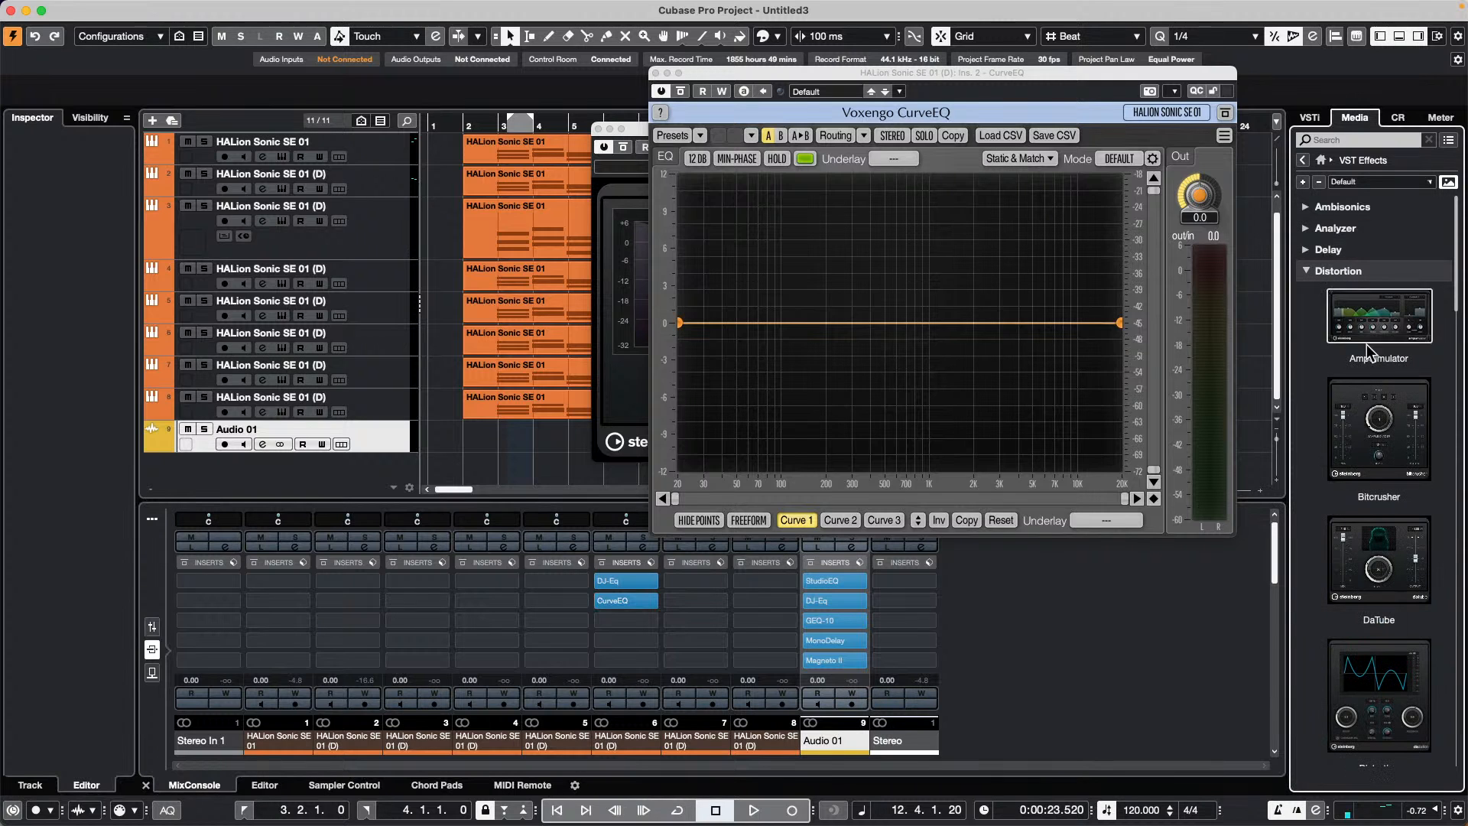
left_click_drag(1384, 338, 649, 590)
left_click_drag(652, 603, 644, 609)
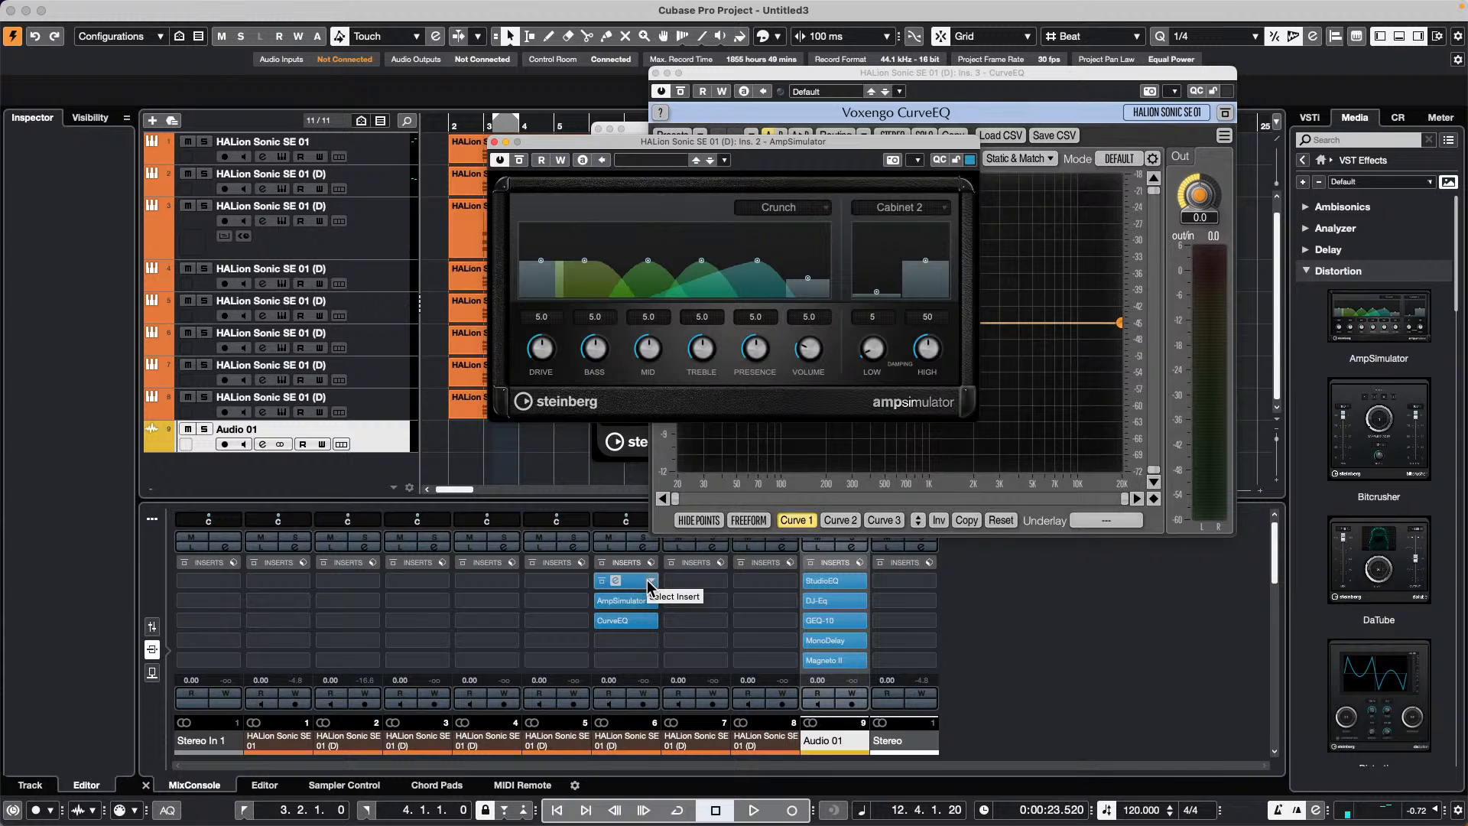
Open the full MixConsole window, close the floating plug-in windows, and expand the Inserts rack for all channels
key("F3")
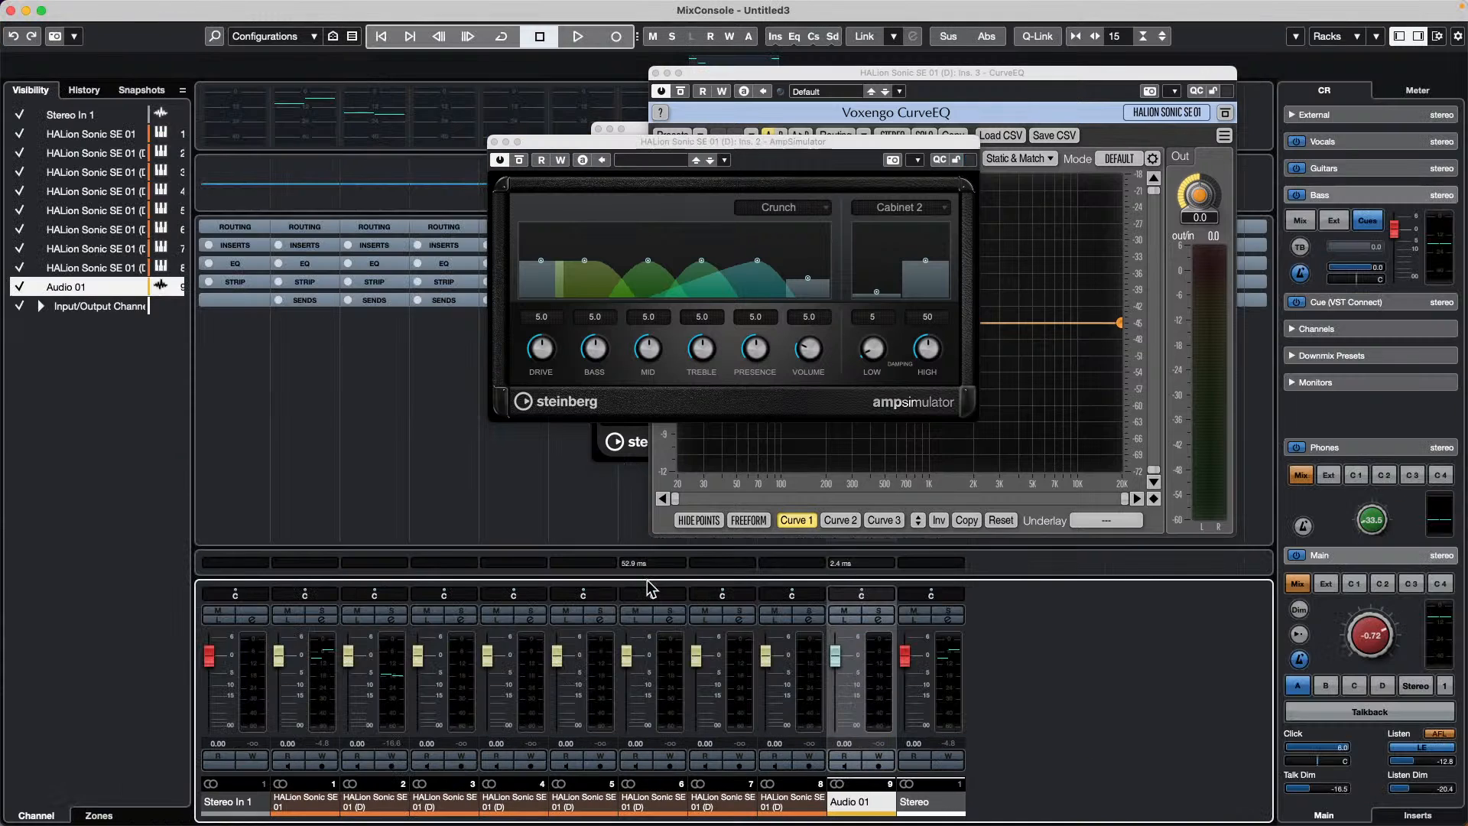
left_click(494, 143)
left_click(655, 73)
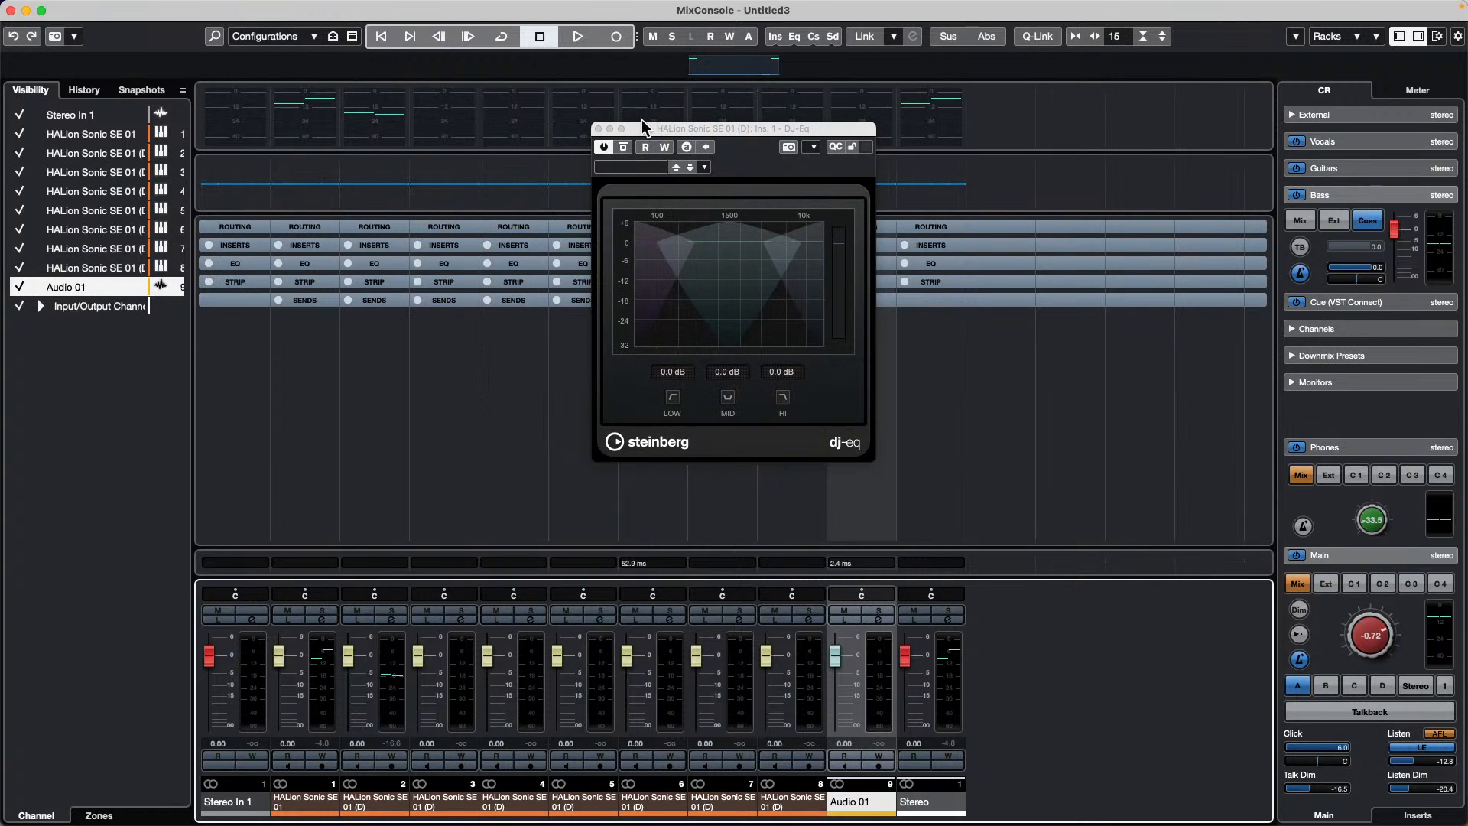
left_click(599, 128)
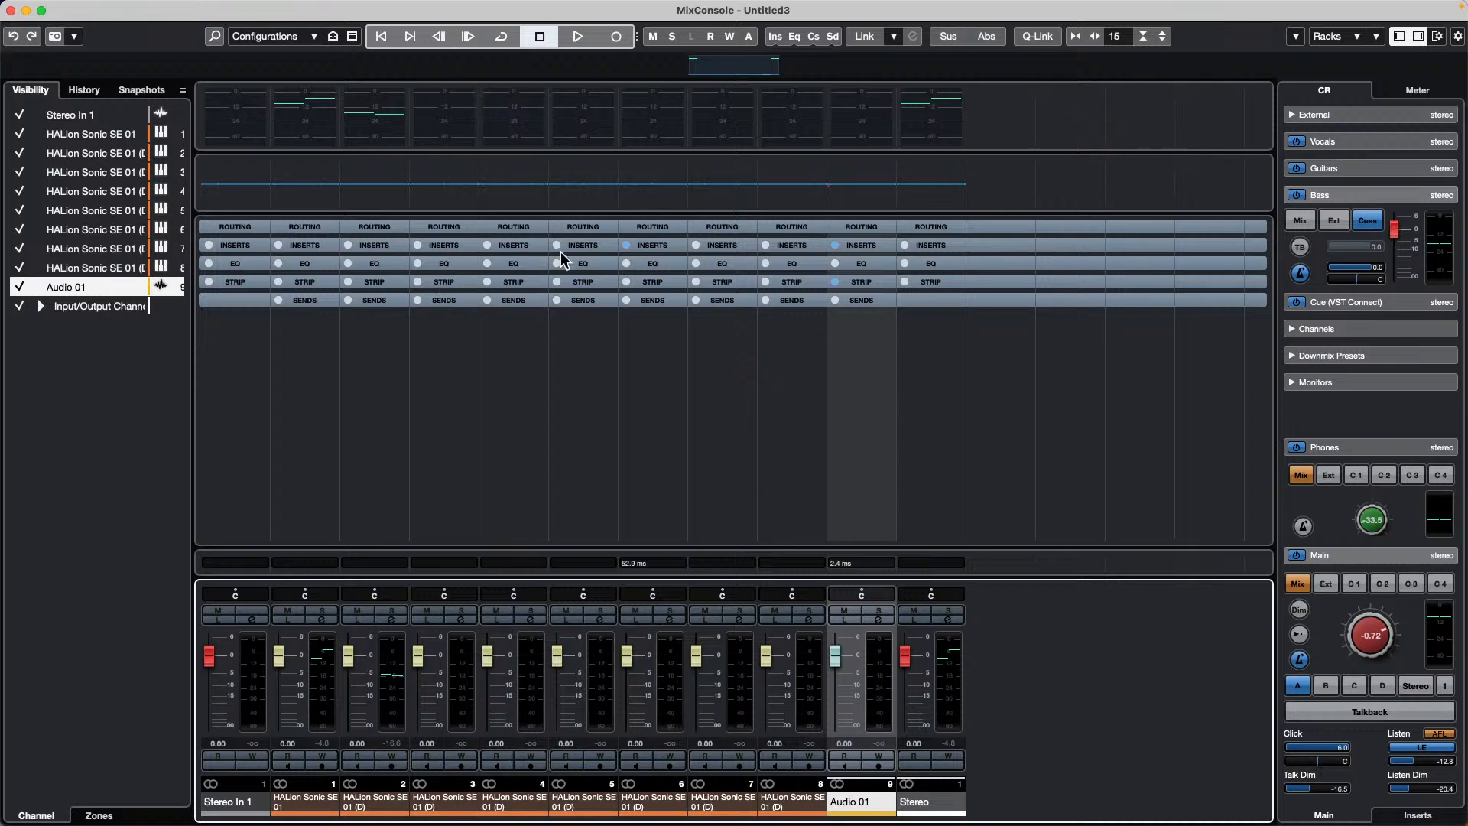
left_click(511, 246)
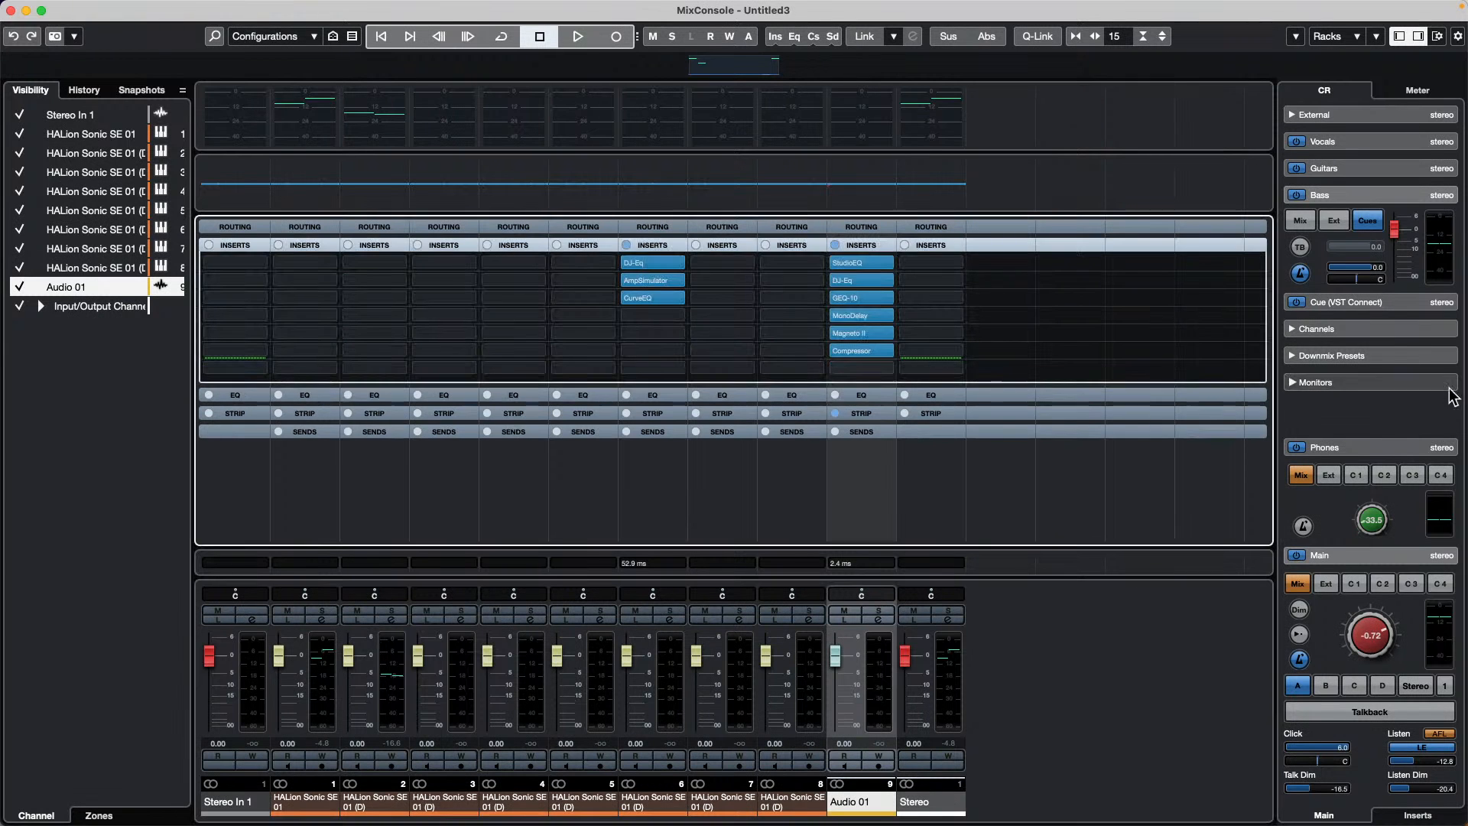
Shift the MixConsole window to uncover the effects browser and open the VST Bass Amp preset list
left_click_drag(1338, 17, 1154, 17)
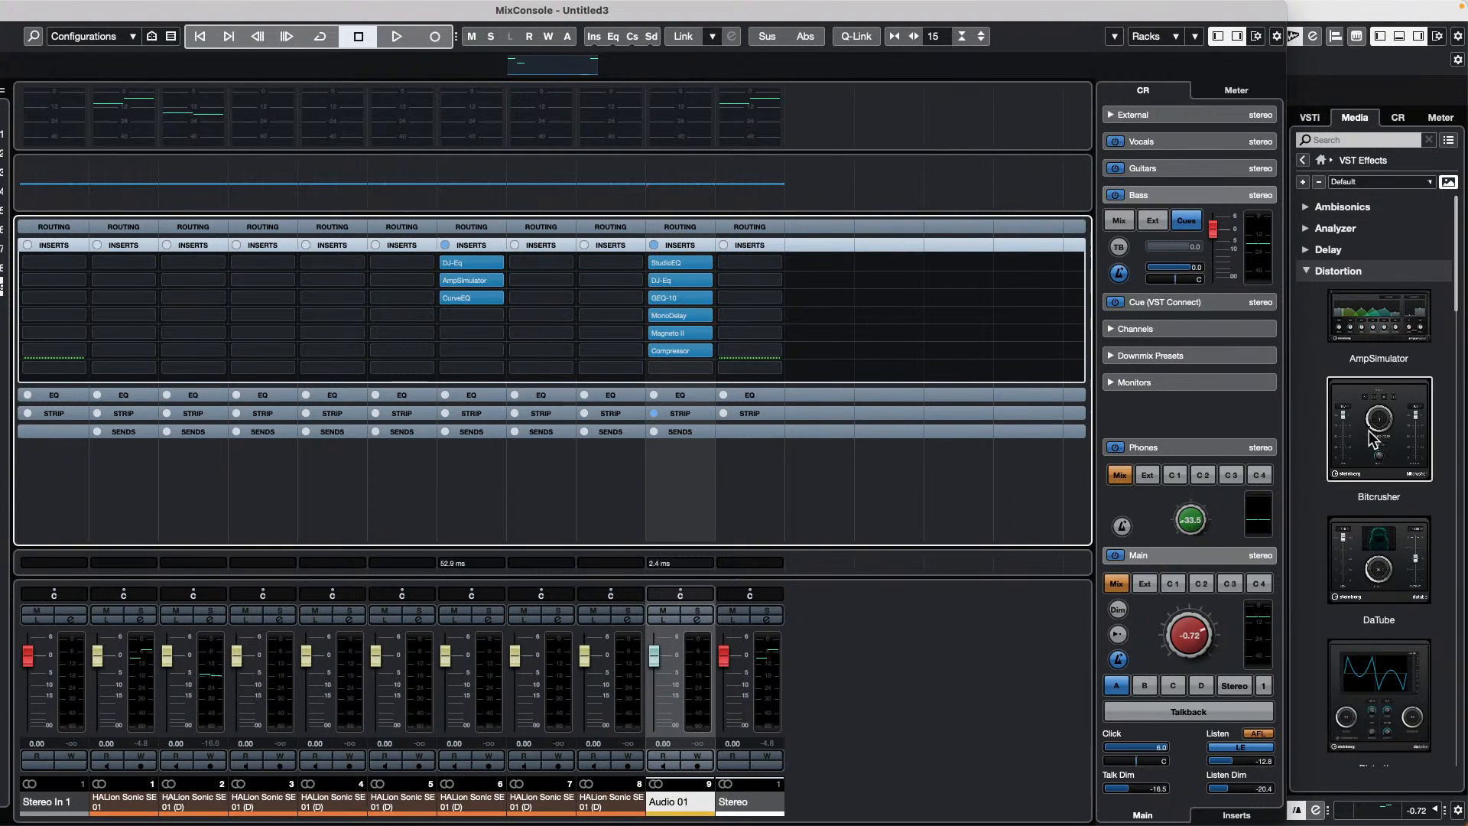
scroll(1379, 580, "down", 1)
scroll(1378, 577, "down", 10)
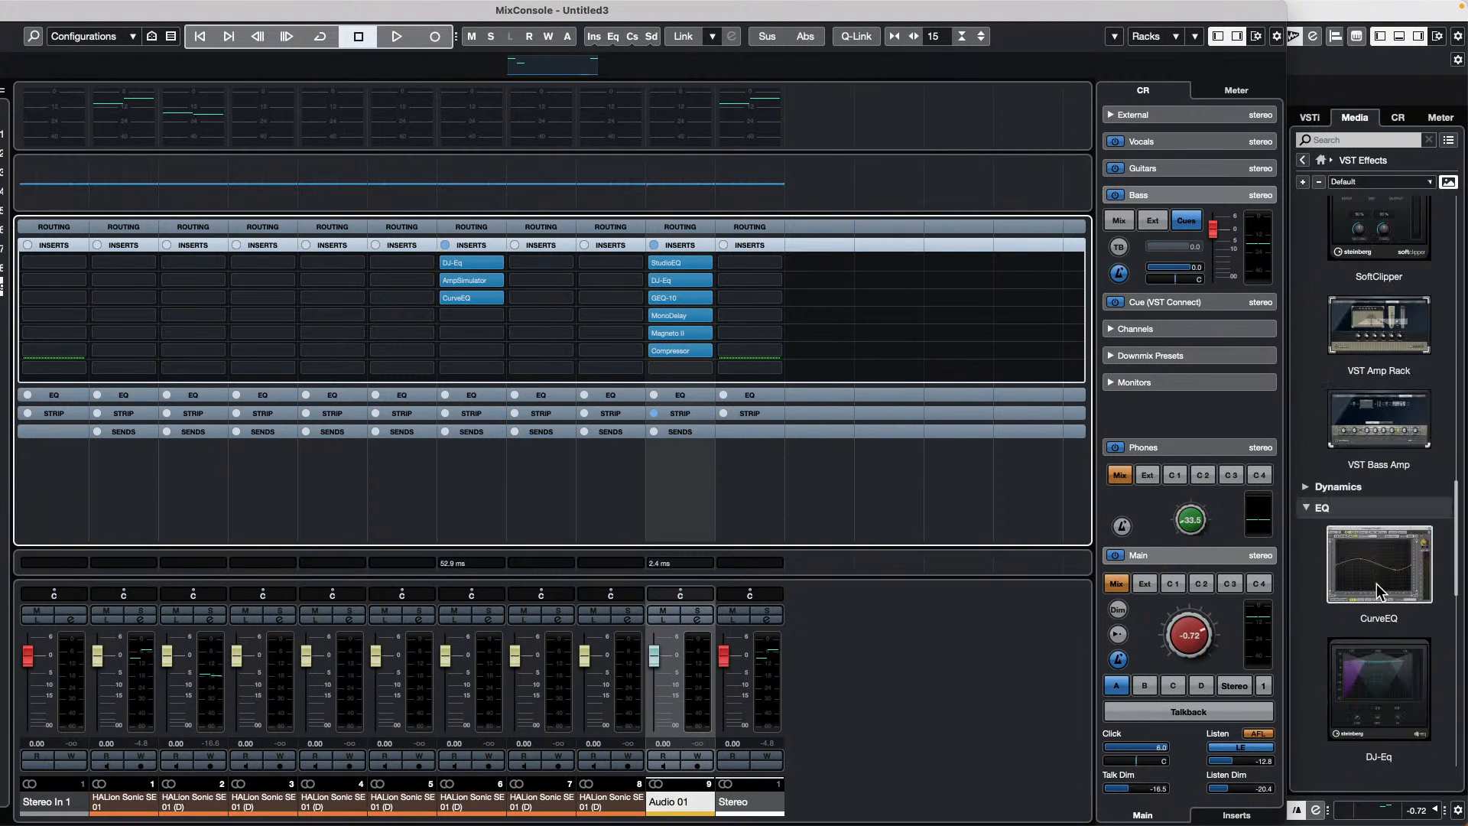
left_click(1400, 431)
left_click(1399, 431)
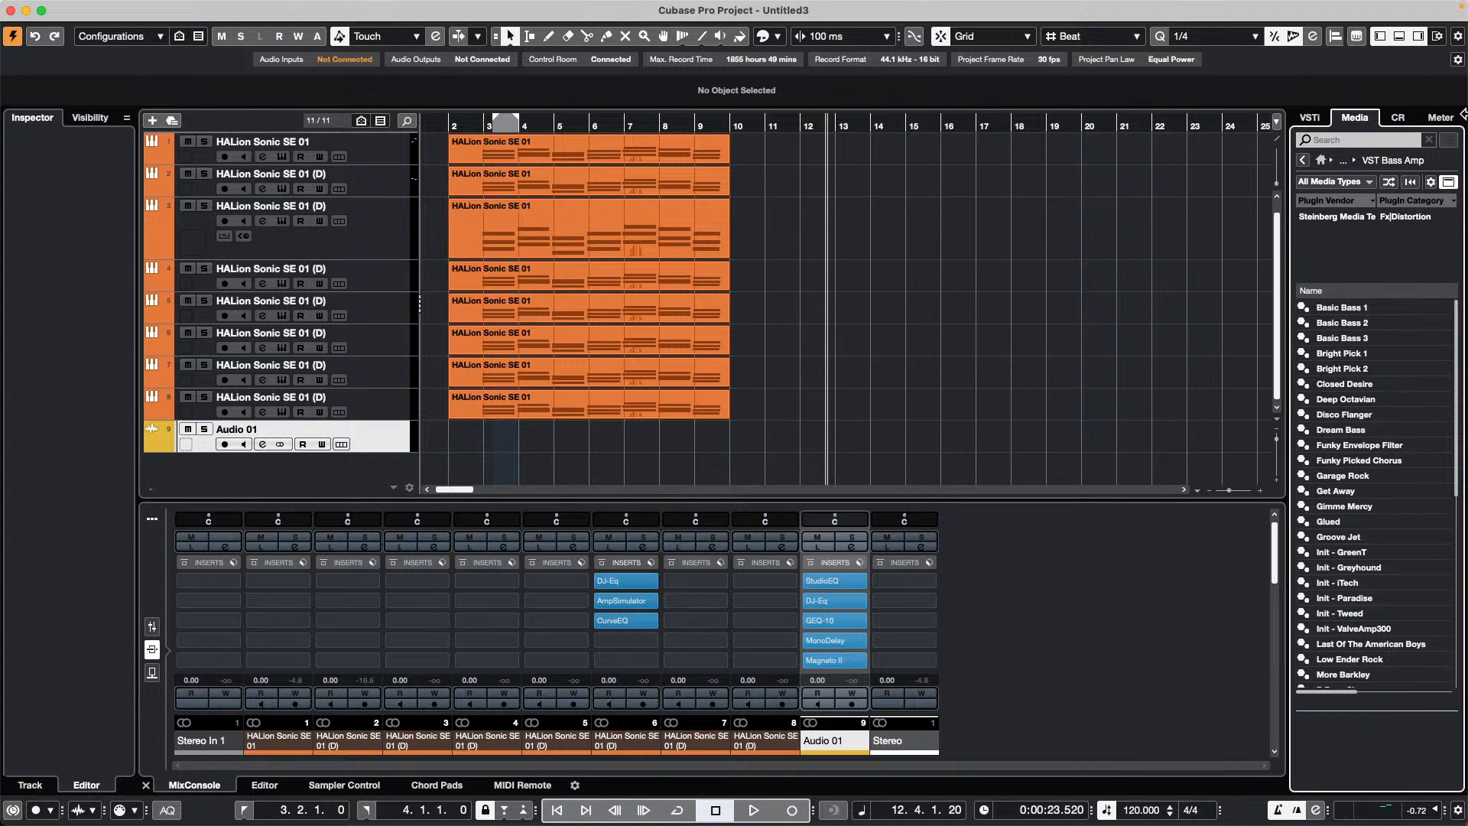
Move the Untitled3 project window down to uncover the MixConsole inserts, and start closing the project but cancel
left_click_drag(1303, 19, 1176, 401)
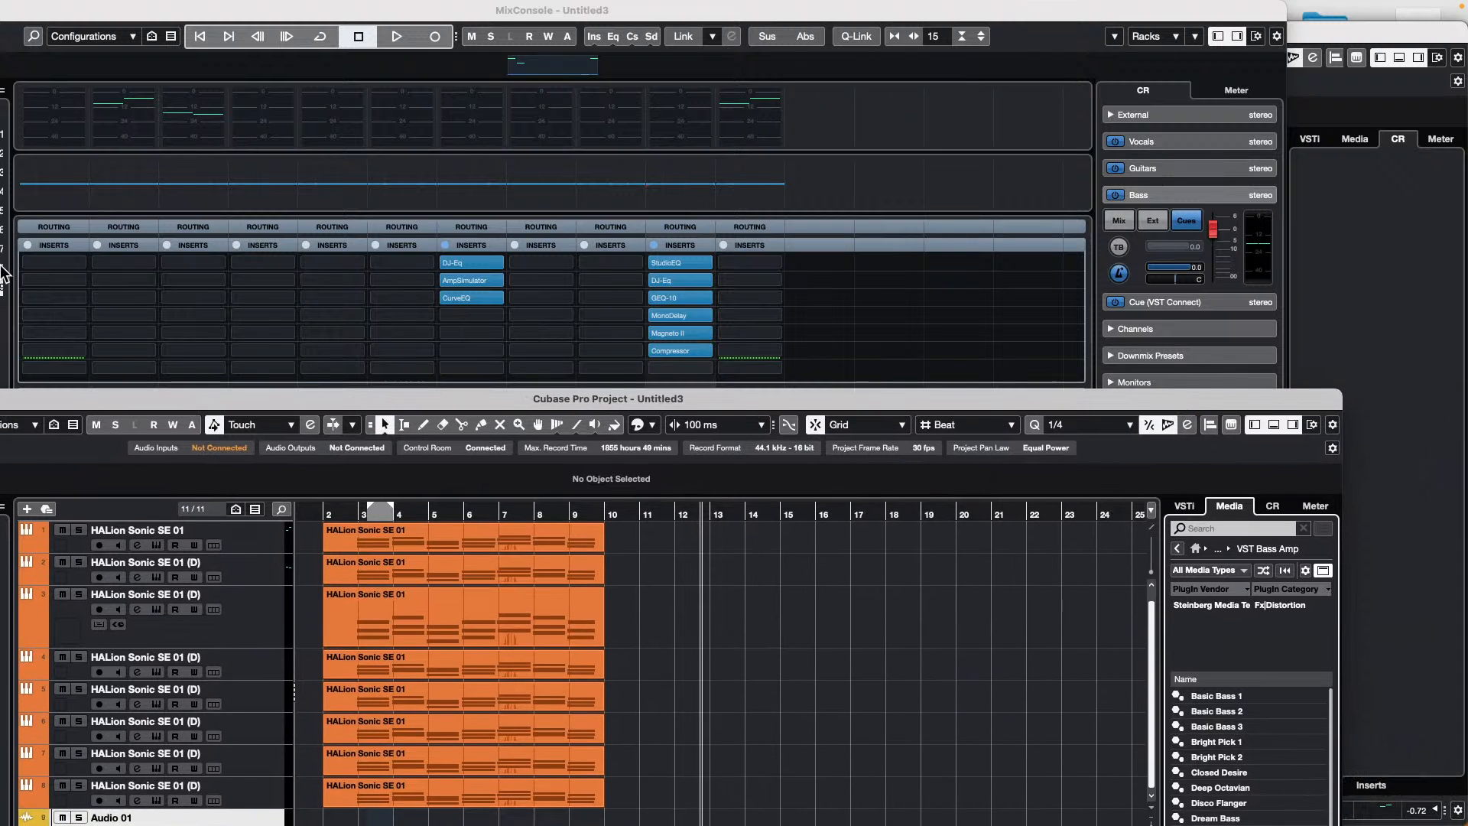
left_click_drag(35, 404, 380, 380)
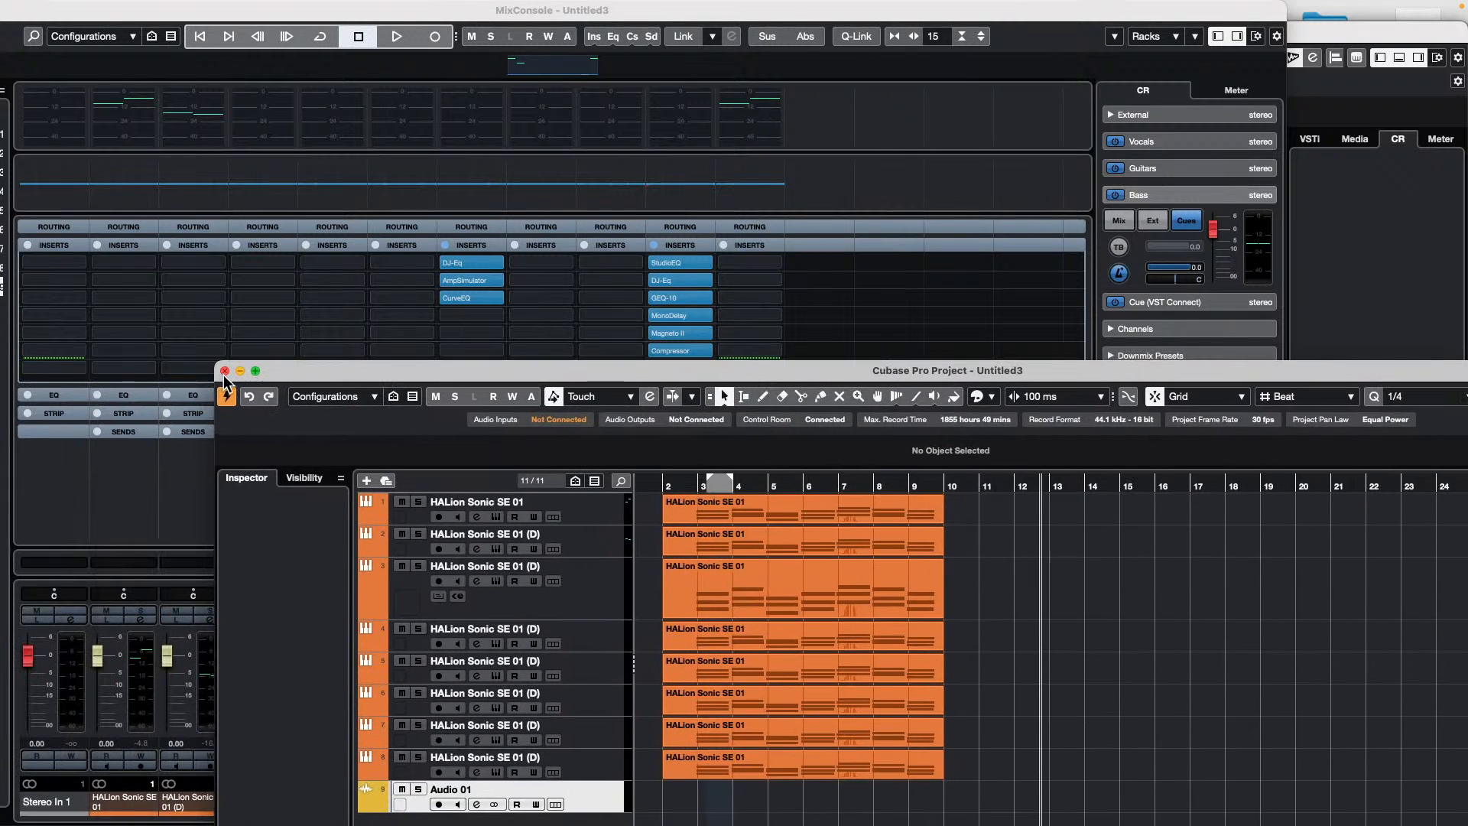
left_click(225, 371)
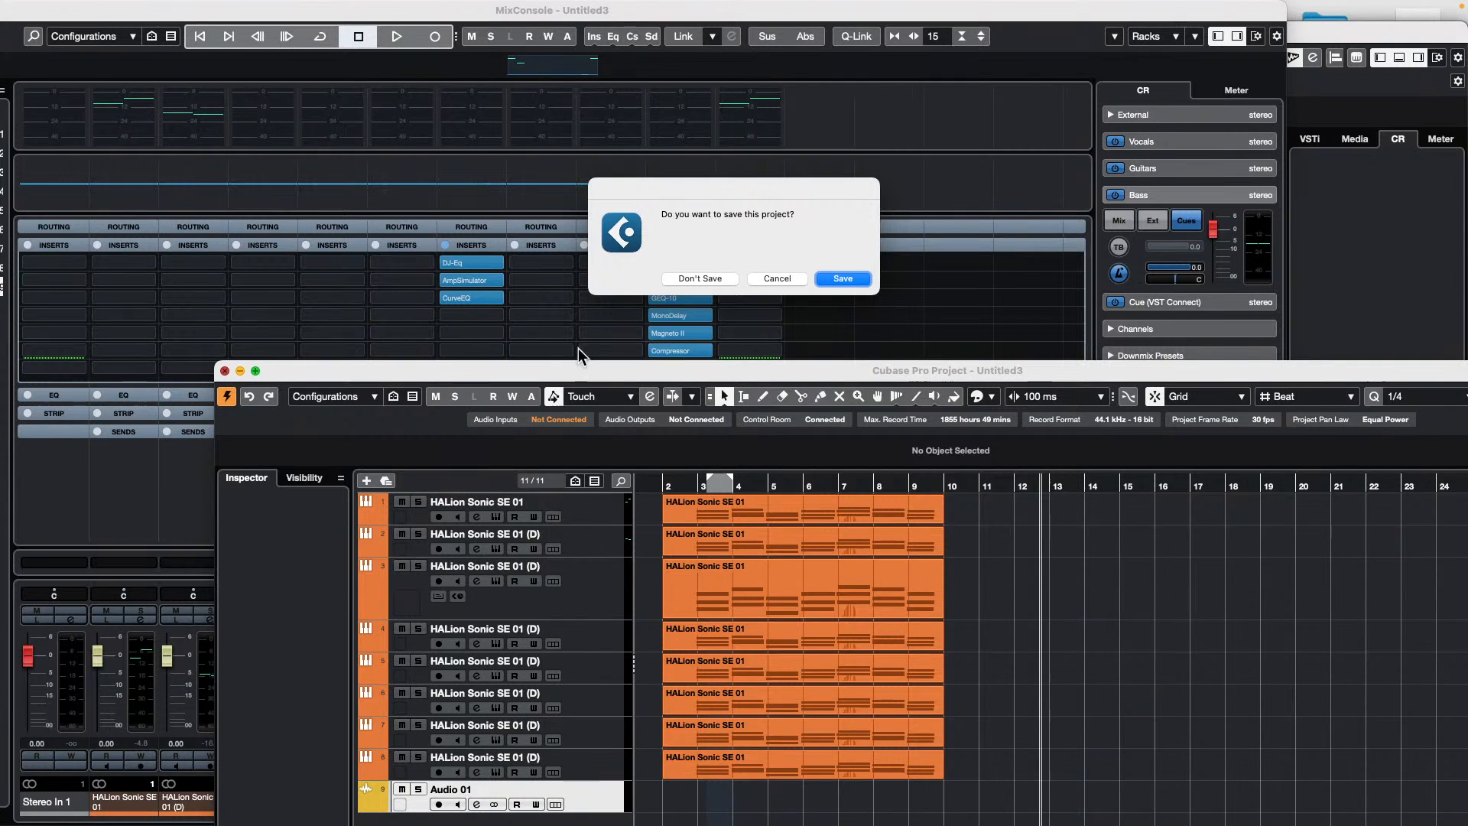
left_click(787, 279)
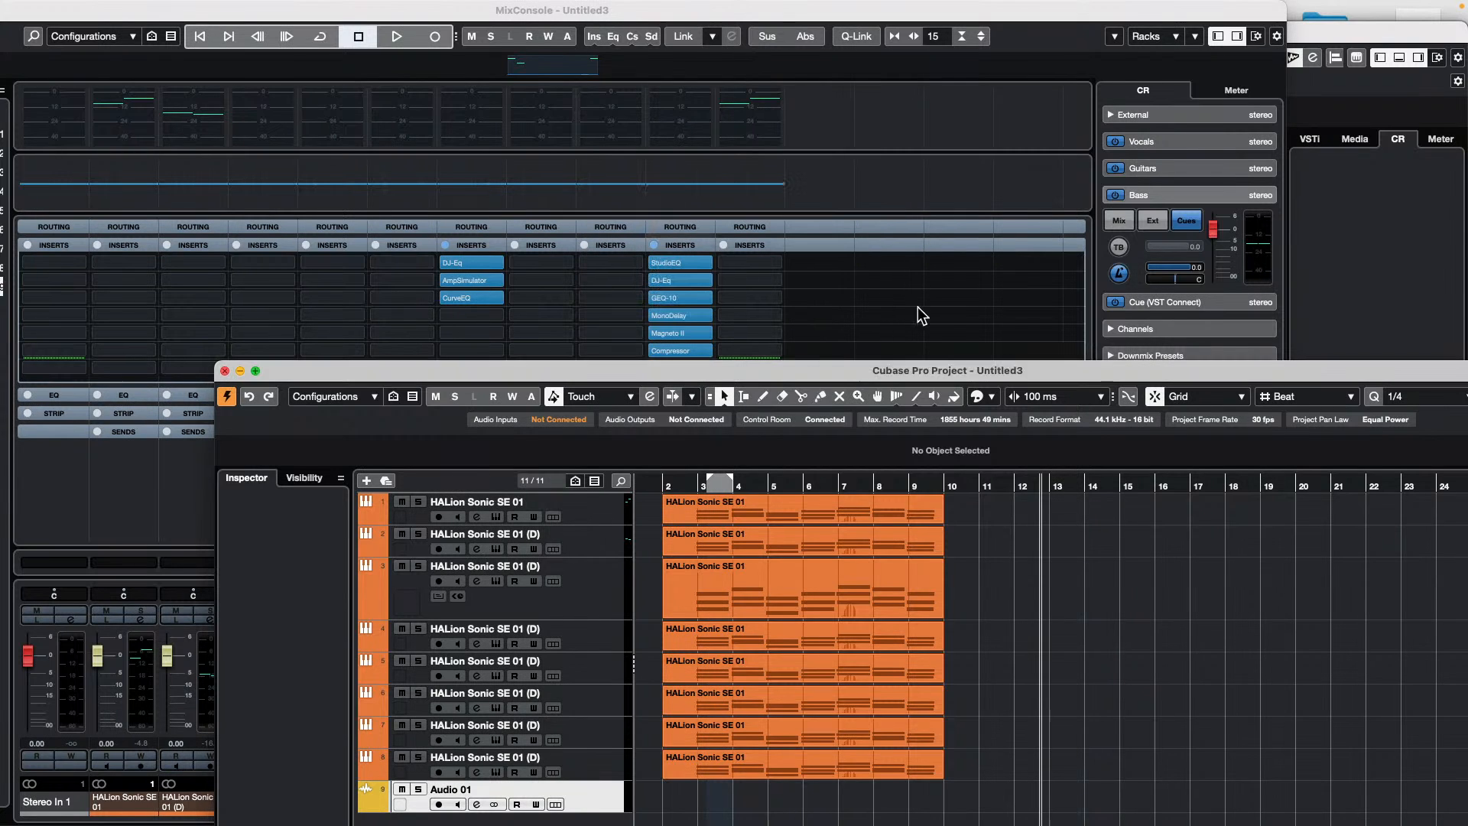
Bring the MixConsole window to the front and move it below the Untitled2 project's title bar
left_click(896, 319)
left_click_drag(1223, 15, 1419, 95)
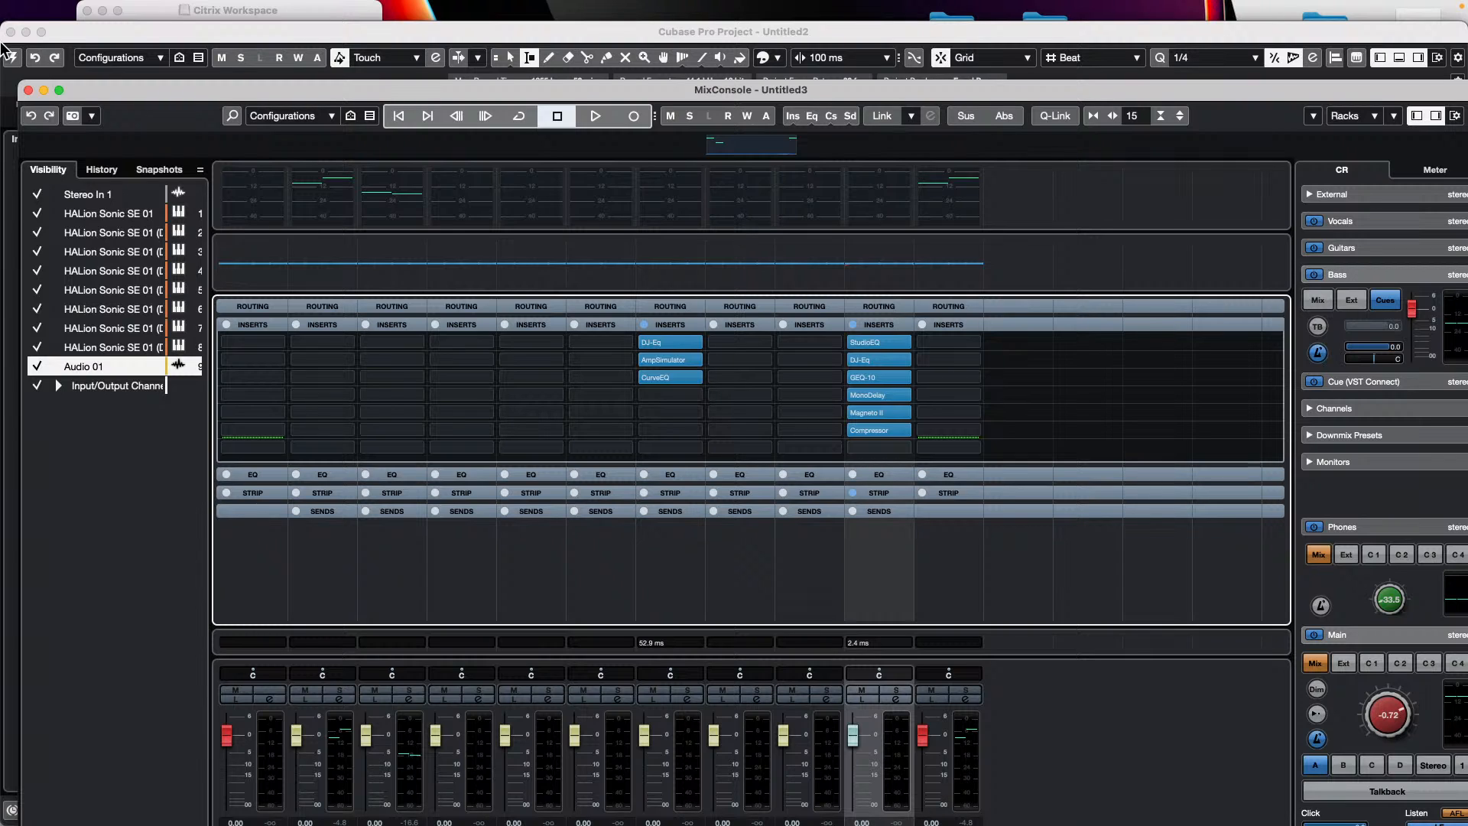
left_click(79, 9)
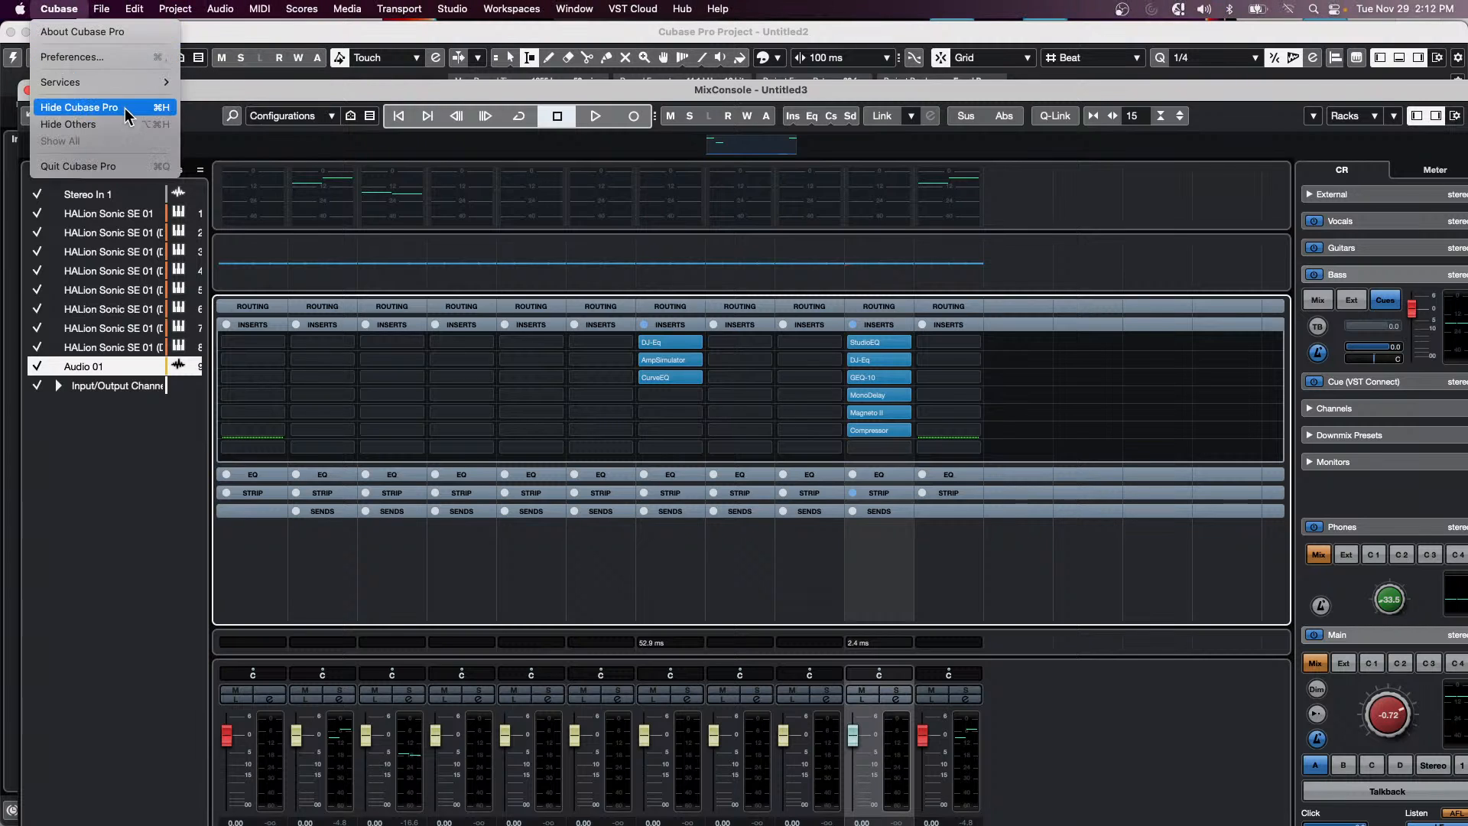
mouse_move(101, 9)
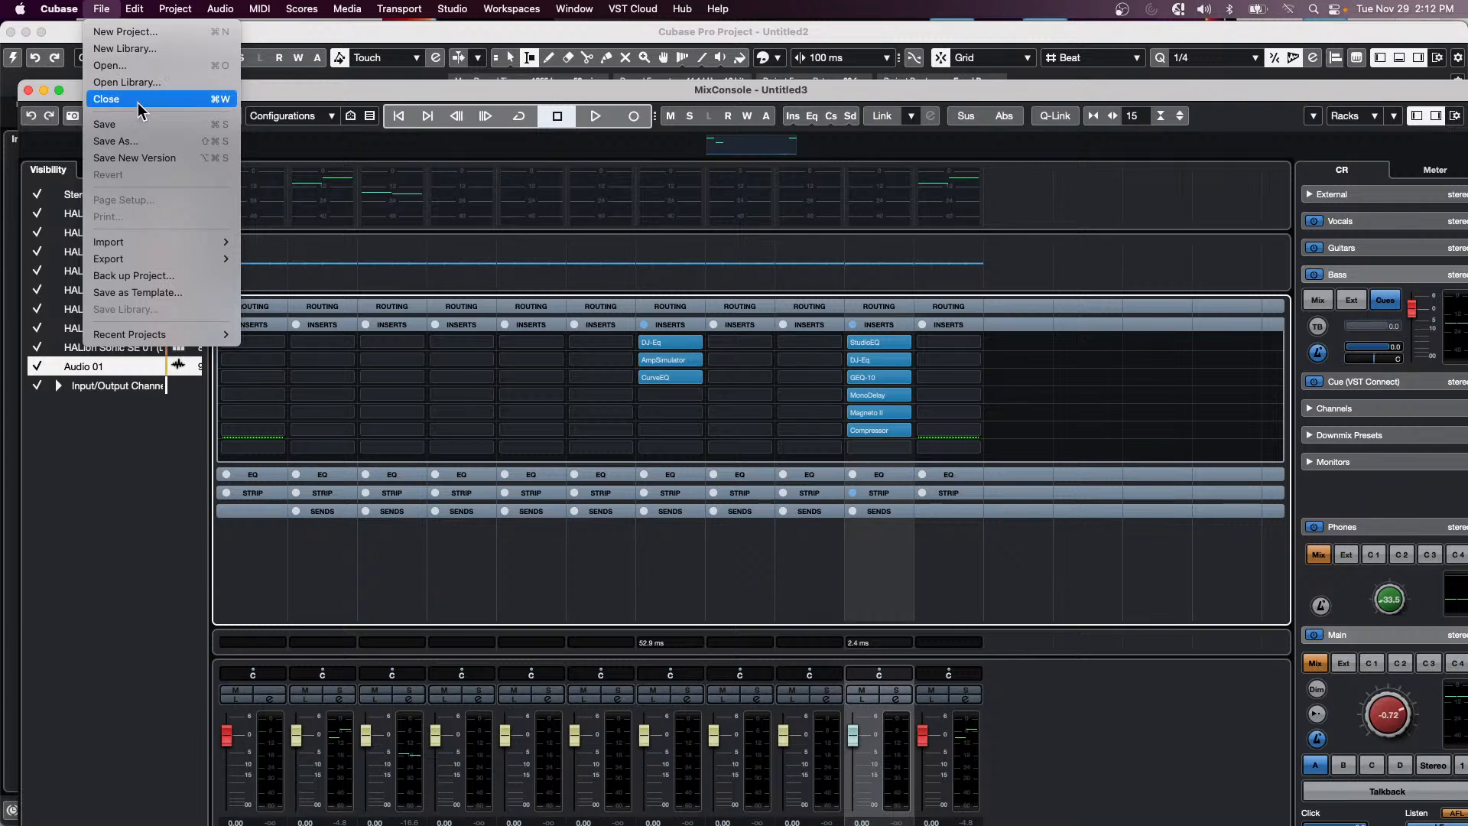
left_click(374, 306)
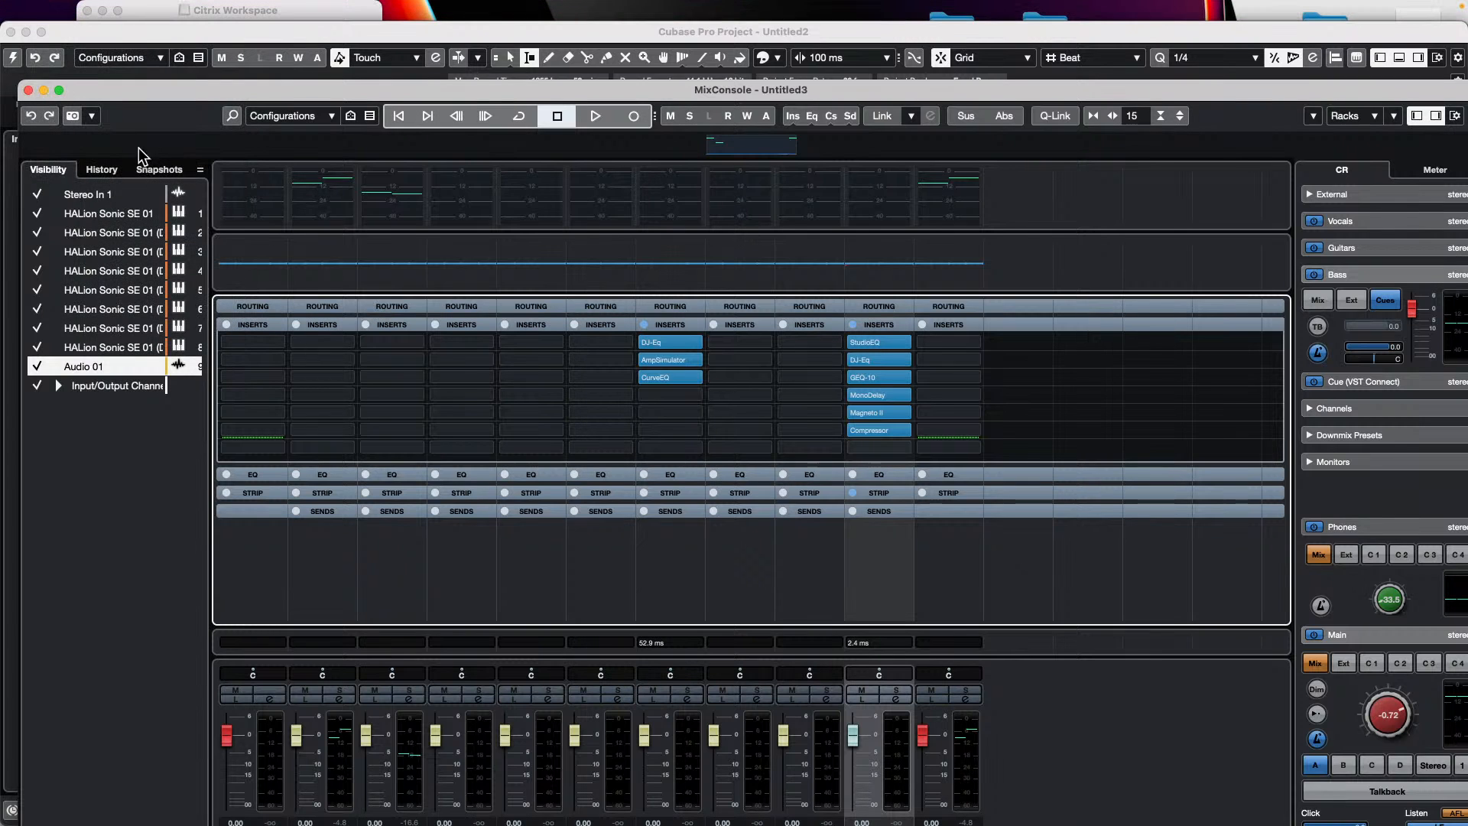
Bring the Untitled2 project window forward and view the new-project dialog, closing it without creating a project
left_click(42, 31)
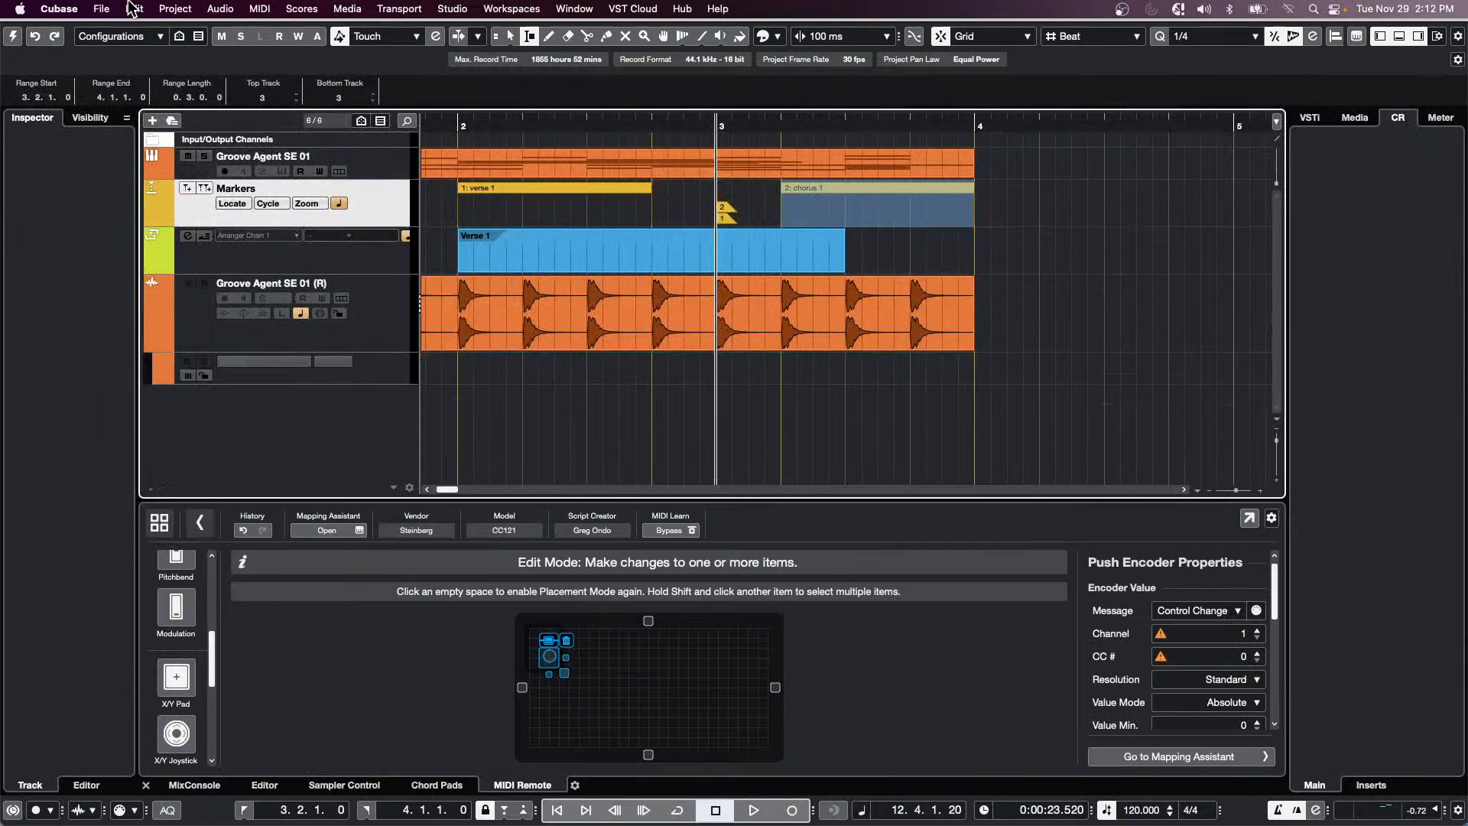
left_click(101, 9)
mouse_move(68, 8)
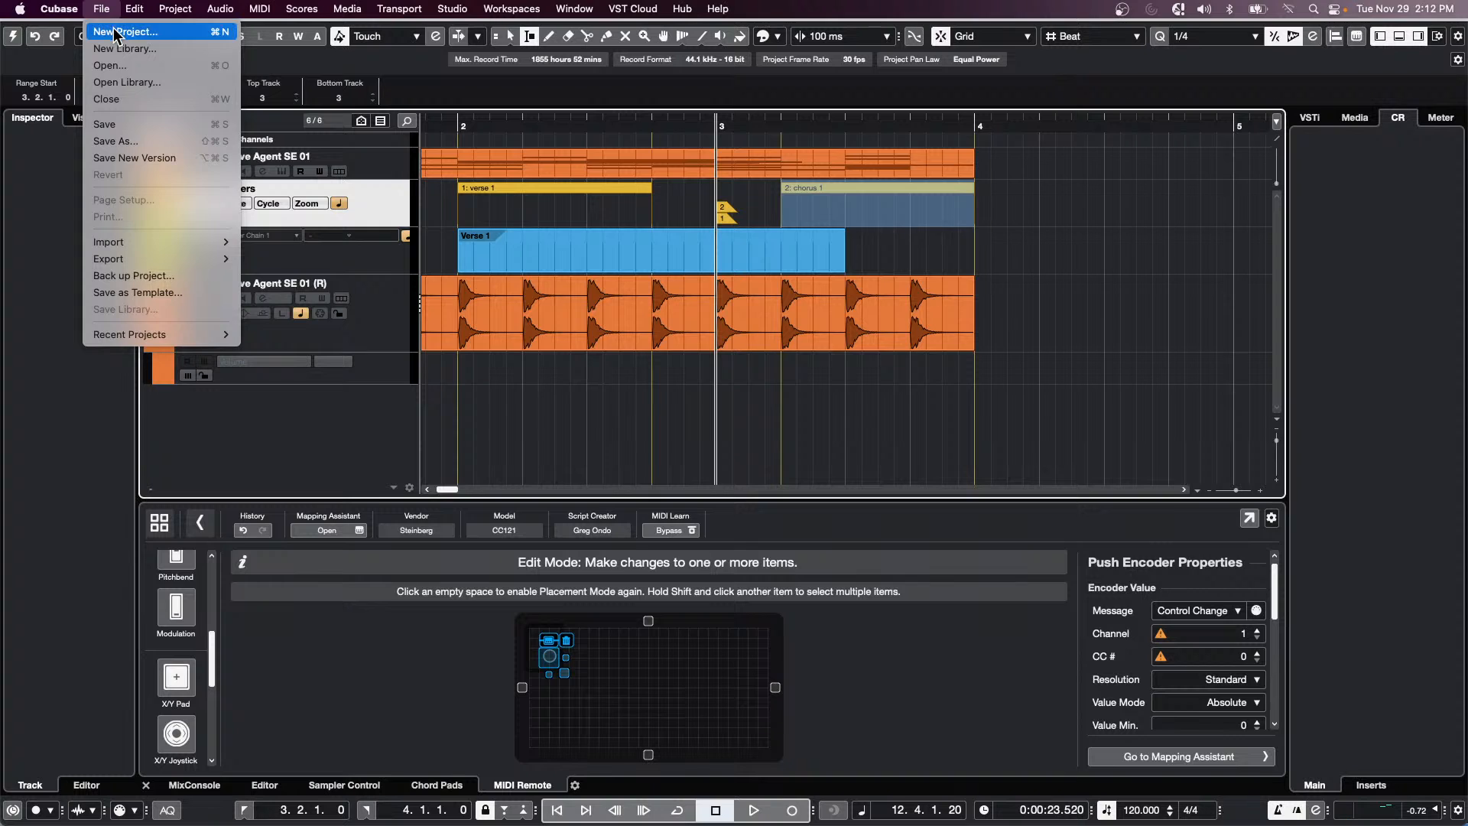
left_click(122, 34)
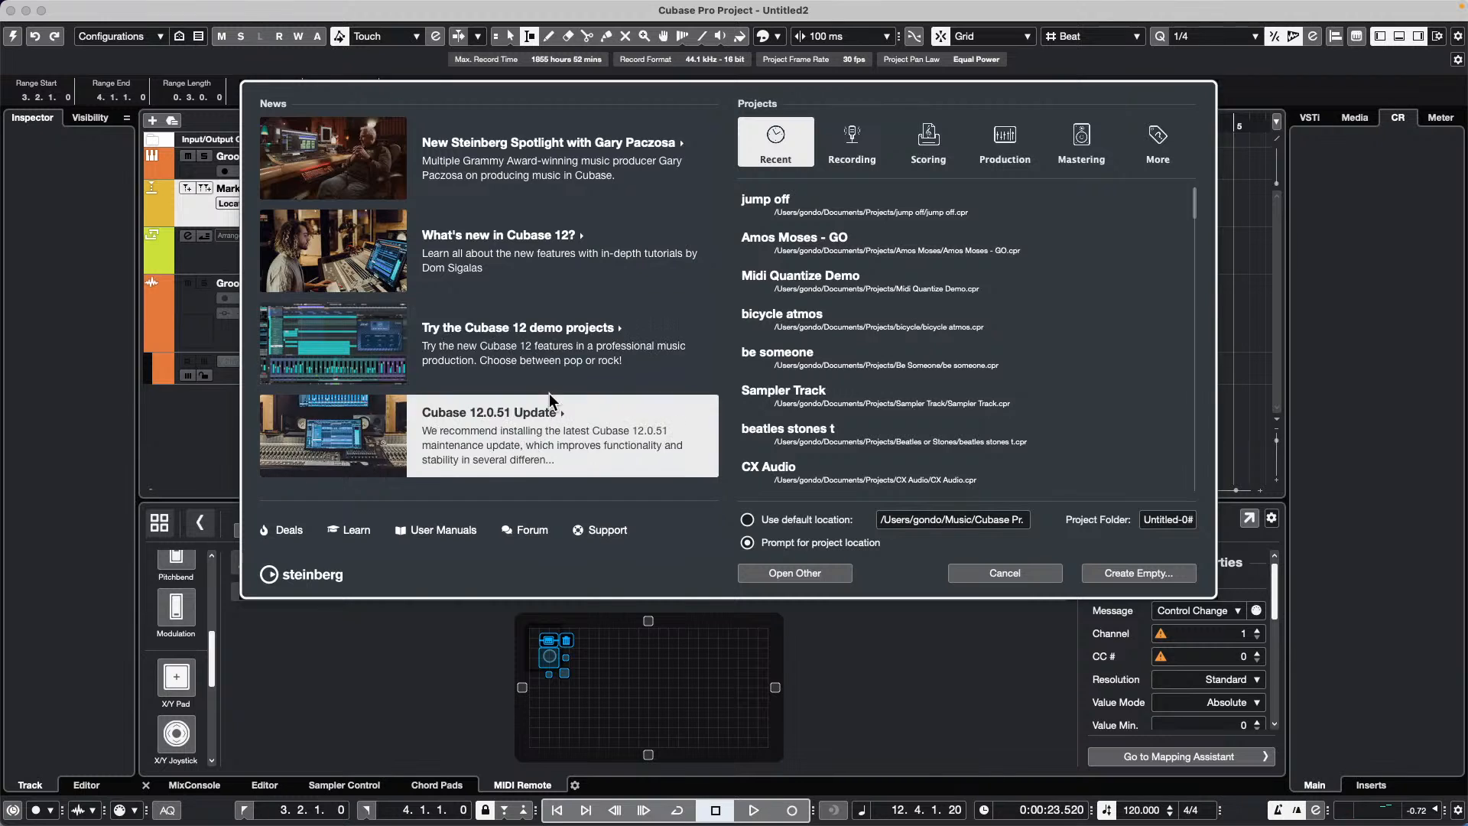
left_click(1007, 575)
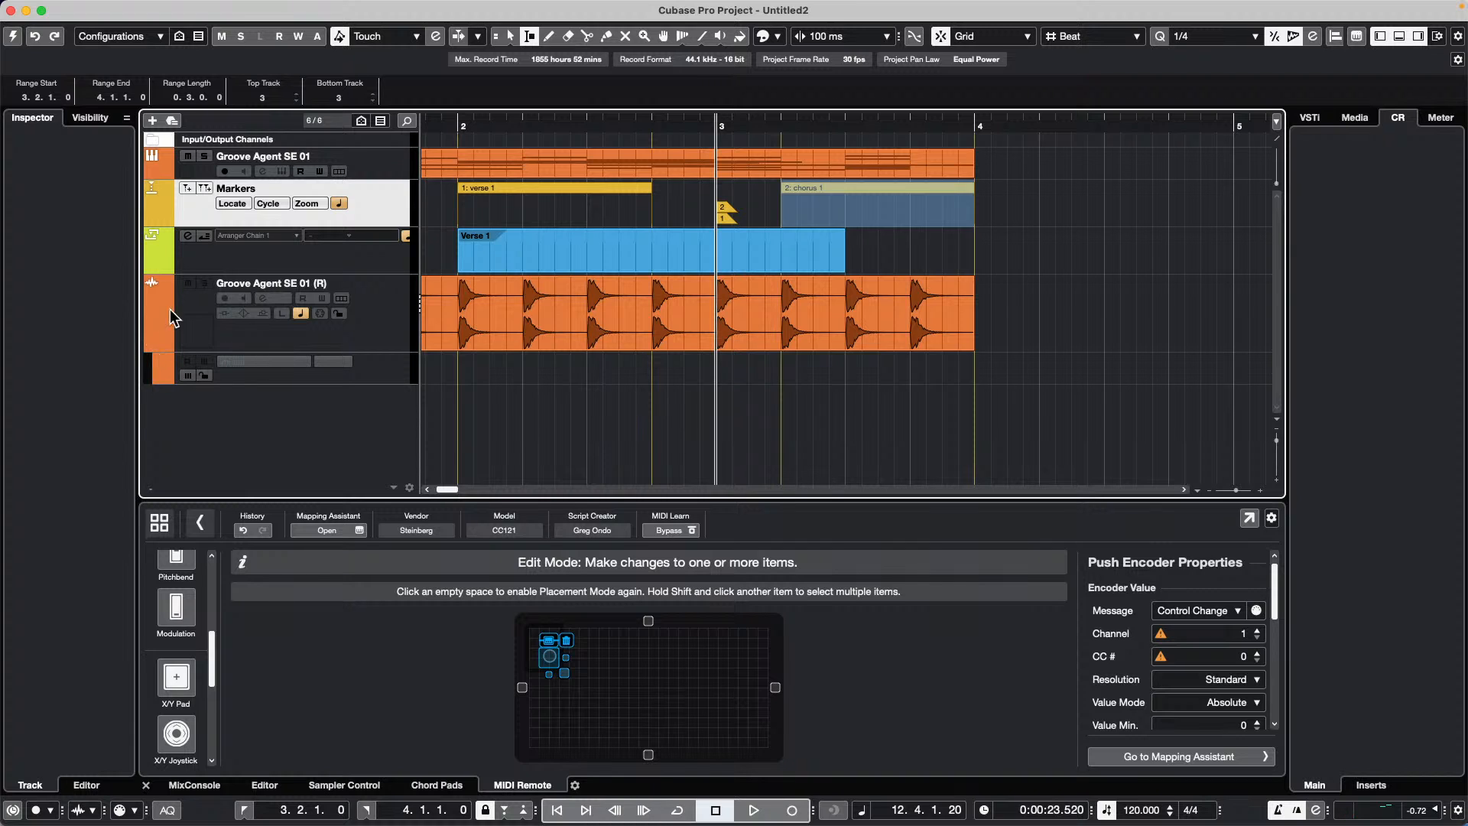
Activate the Untitled2 project and make the Volume automation lane of the Groove Agent SE 01 (R) track taller
left_click(14, 36)
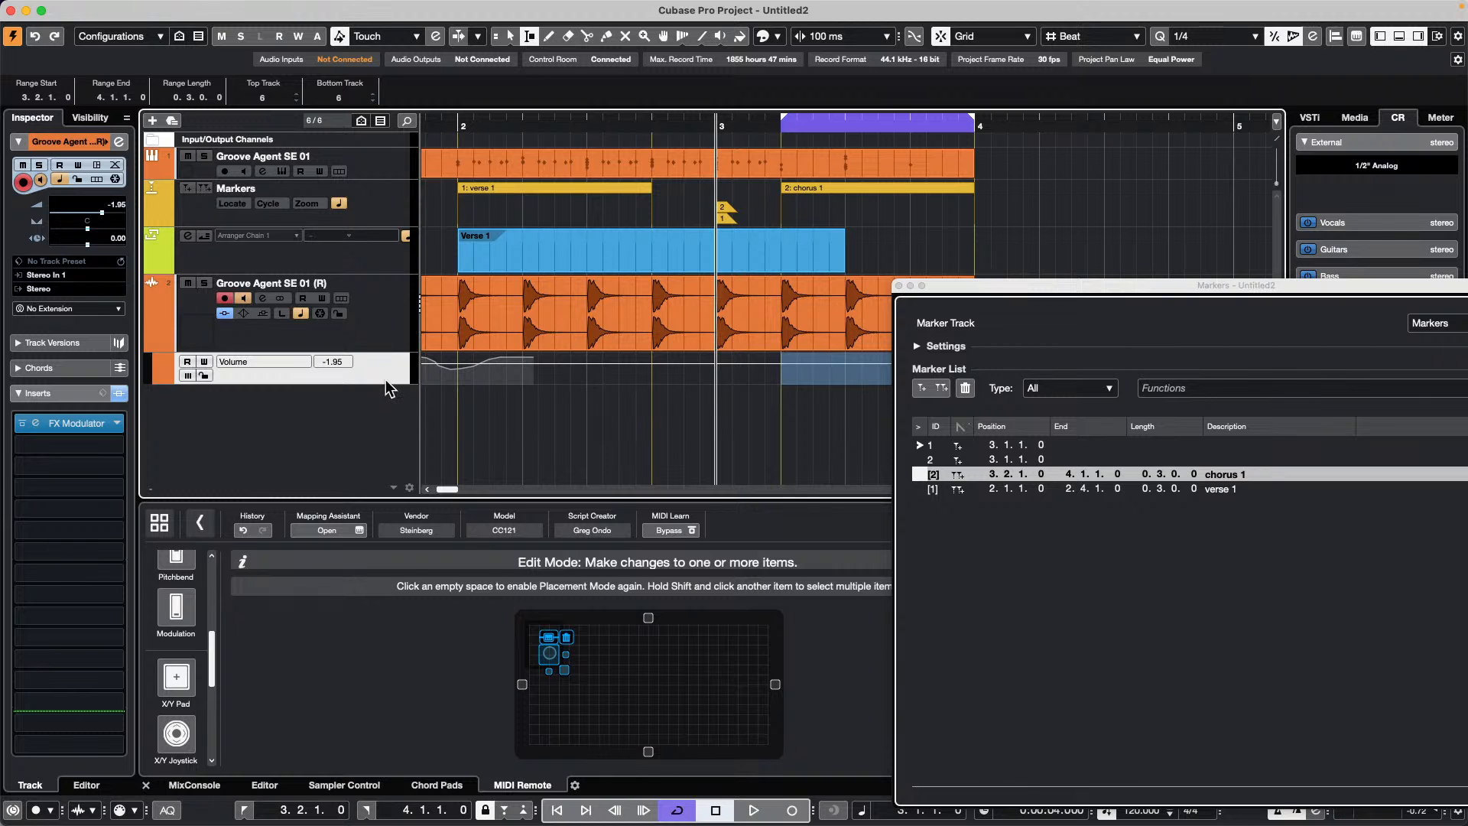
left_click_drag(386, 380, 383, 460)
right_click(570, 414)
left_click(550, 413)
Draw a short rising Volume automation curve in beat 3 of bar 2, ending near 2.3.3.93 at about 6.02 dB
right_click(585, 393)
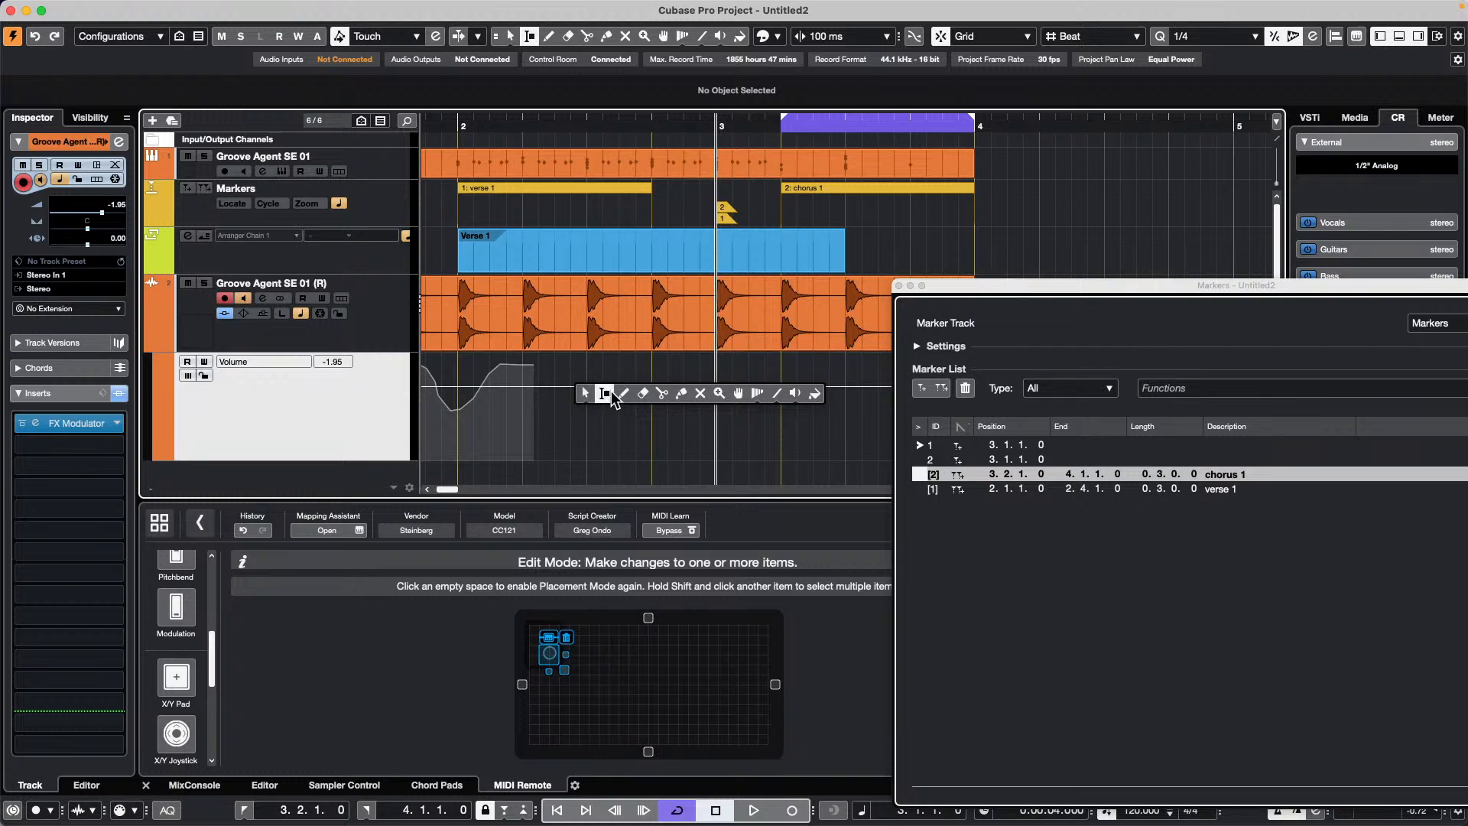
left_click(624, 394)
left_click(599, 377)
mouse_move(598, 375)
left_mouse_down()
mouse_move(627, 375)
mouse_move(631, 359)
left_mouse_up()
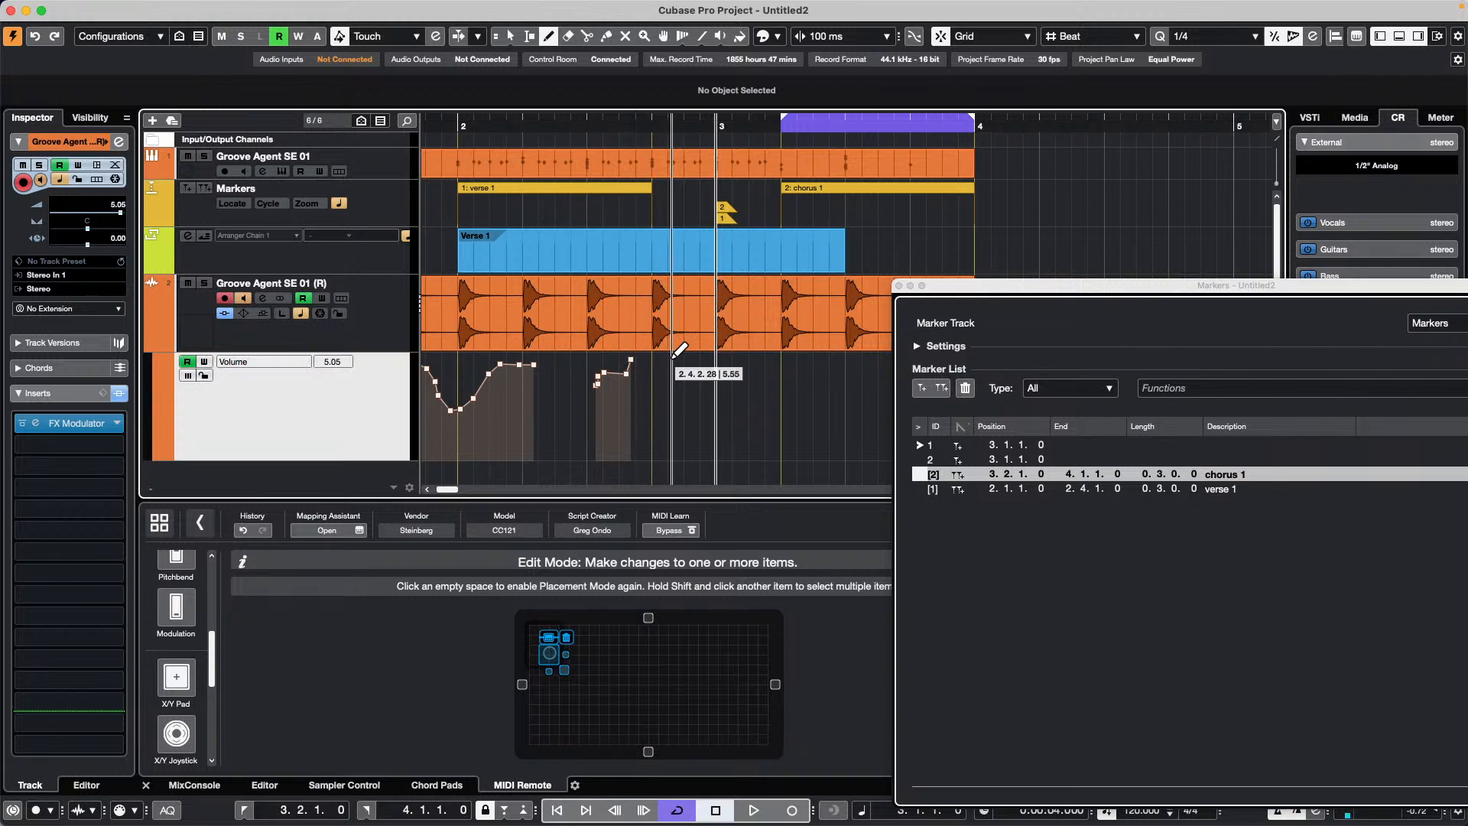
Select the automation points at the end of the new curve and raise the track's Volume value to 6.02
key("1")
left_click(631, 358)
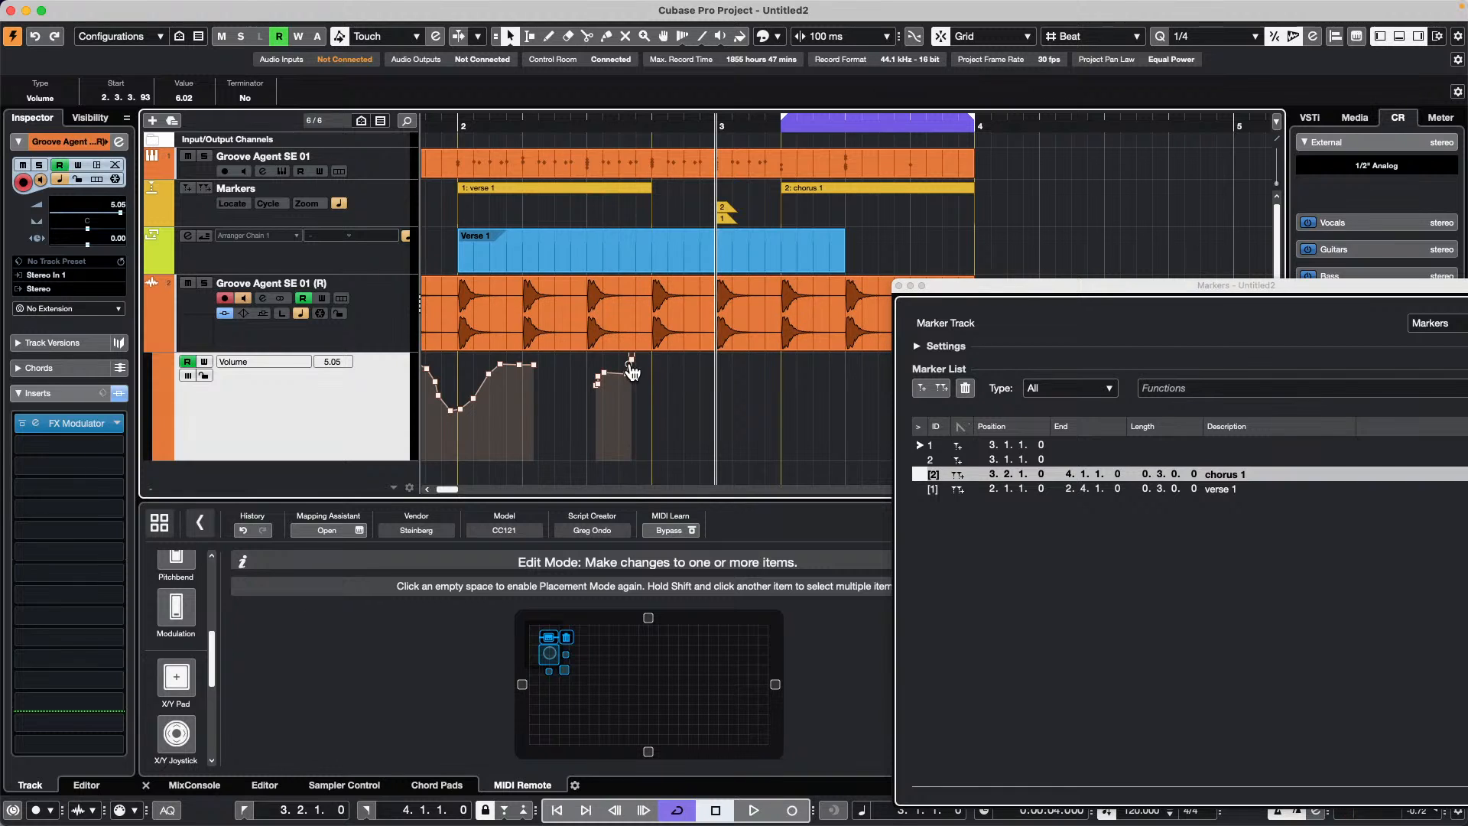
left_click_drag(641, 365, 615, 358)
scroll(337, 363, "up", 3)
Set the project's Volume Max. to +12 dB in the Project Setup
mouse_move(183, 7)
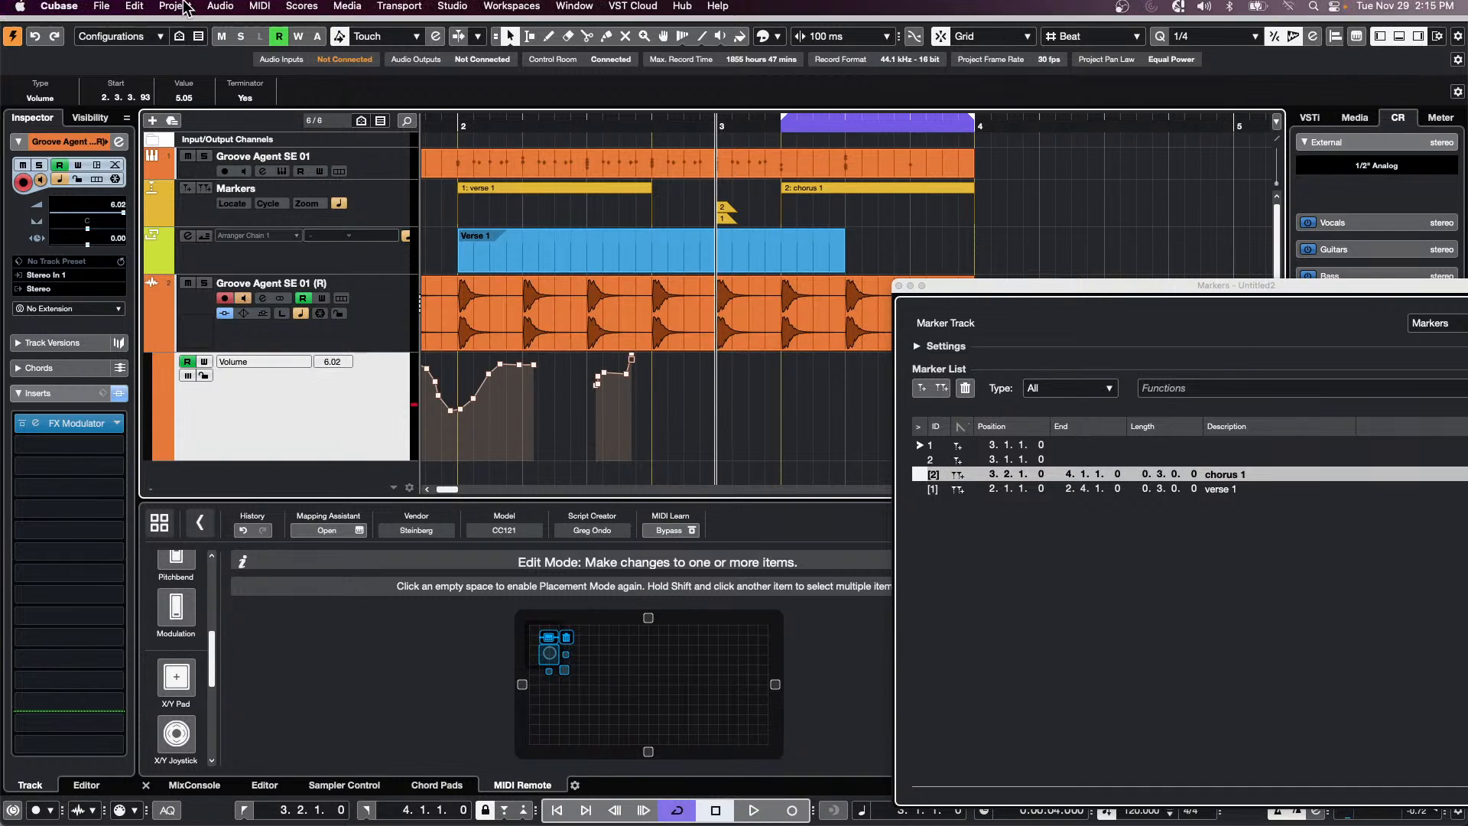
left_click(134, 6)
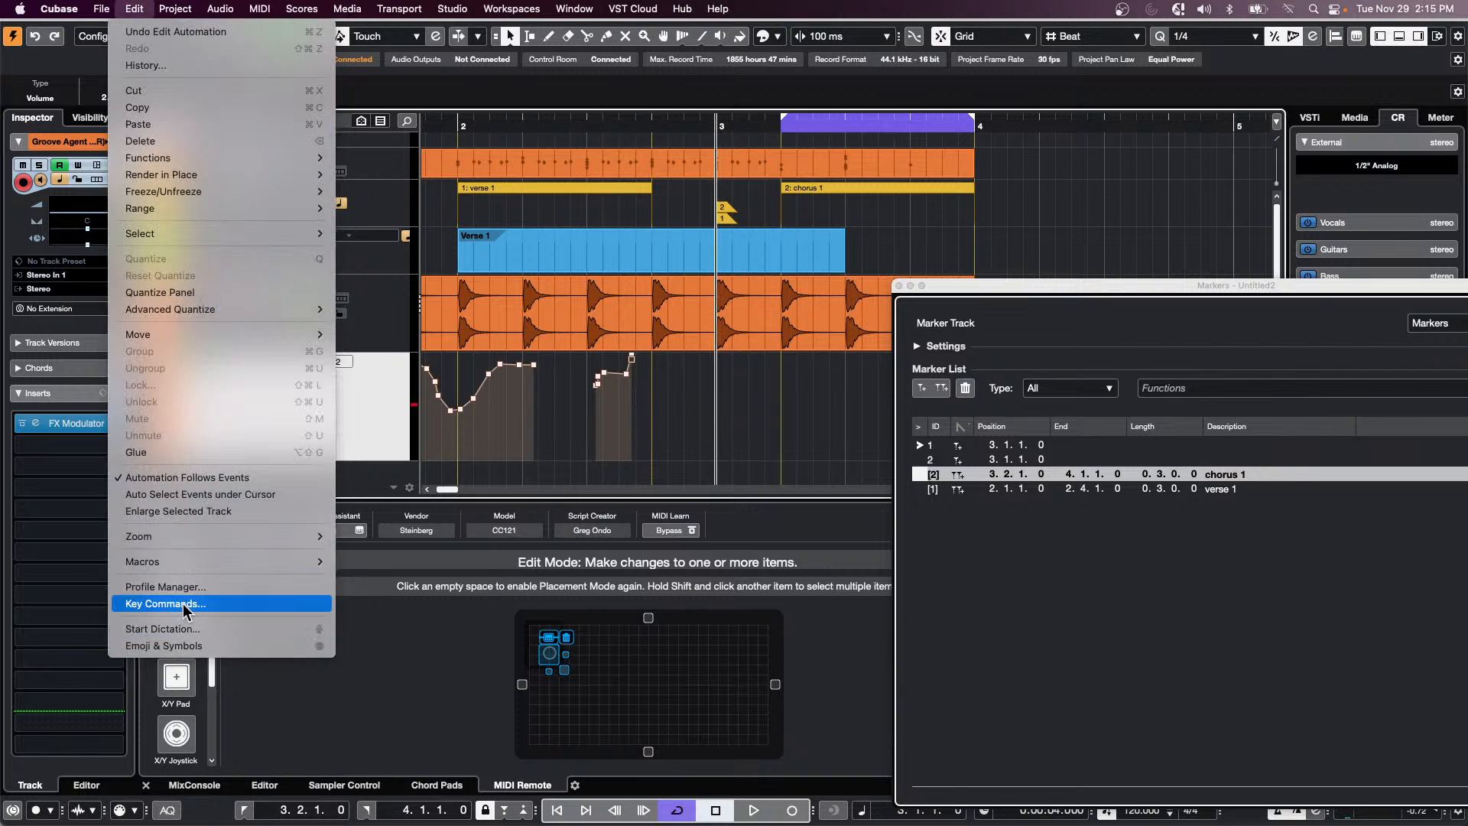
mouse_move(184, 567)
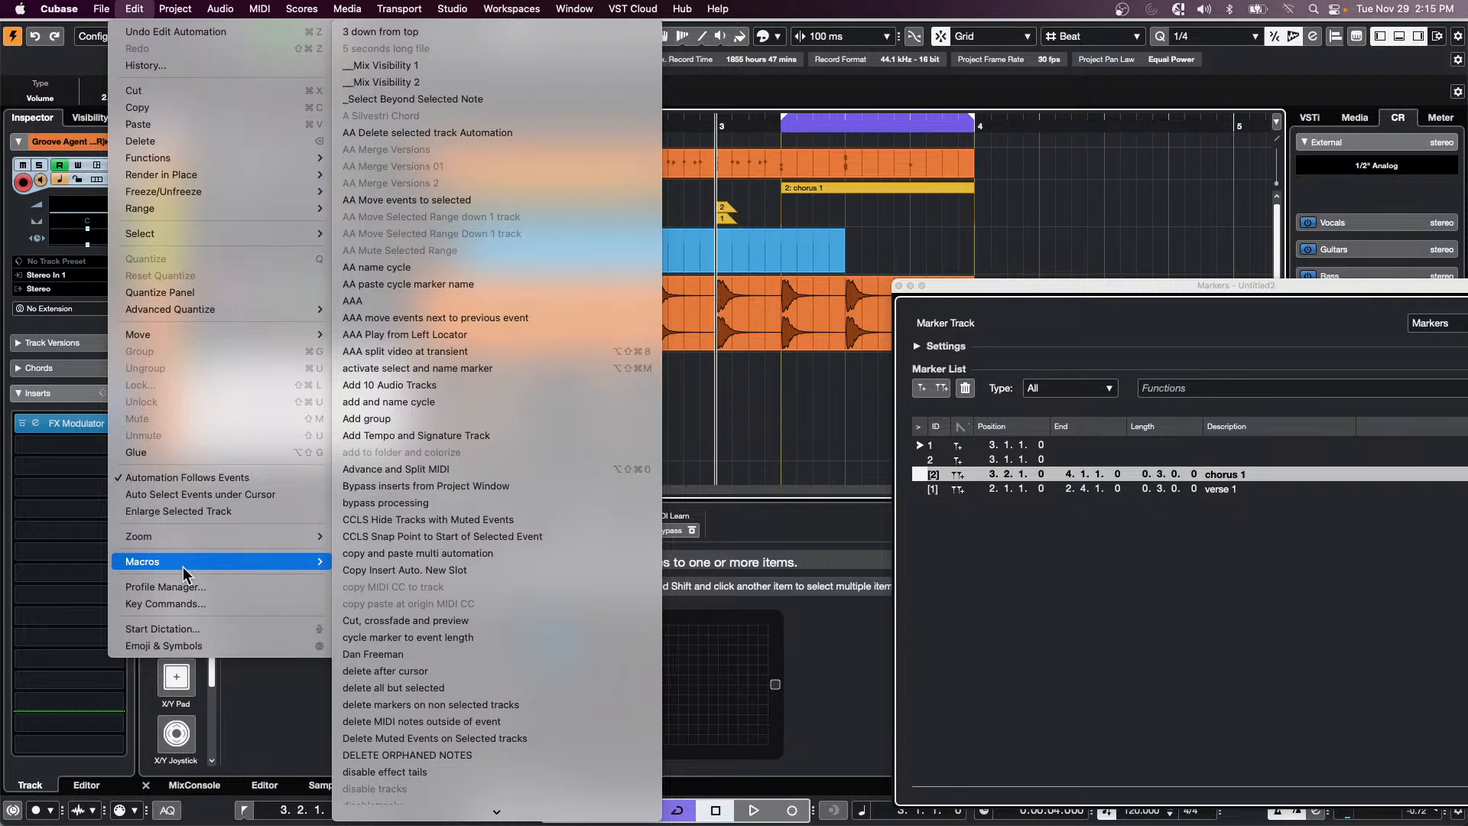
mouse_move(175, 9)
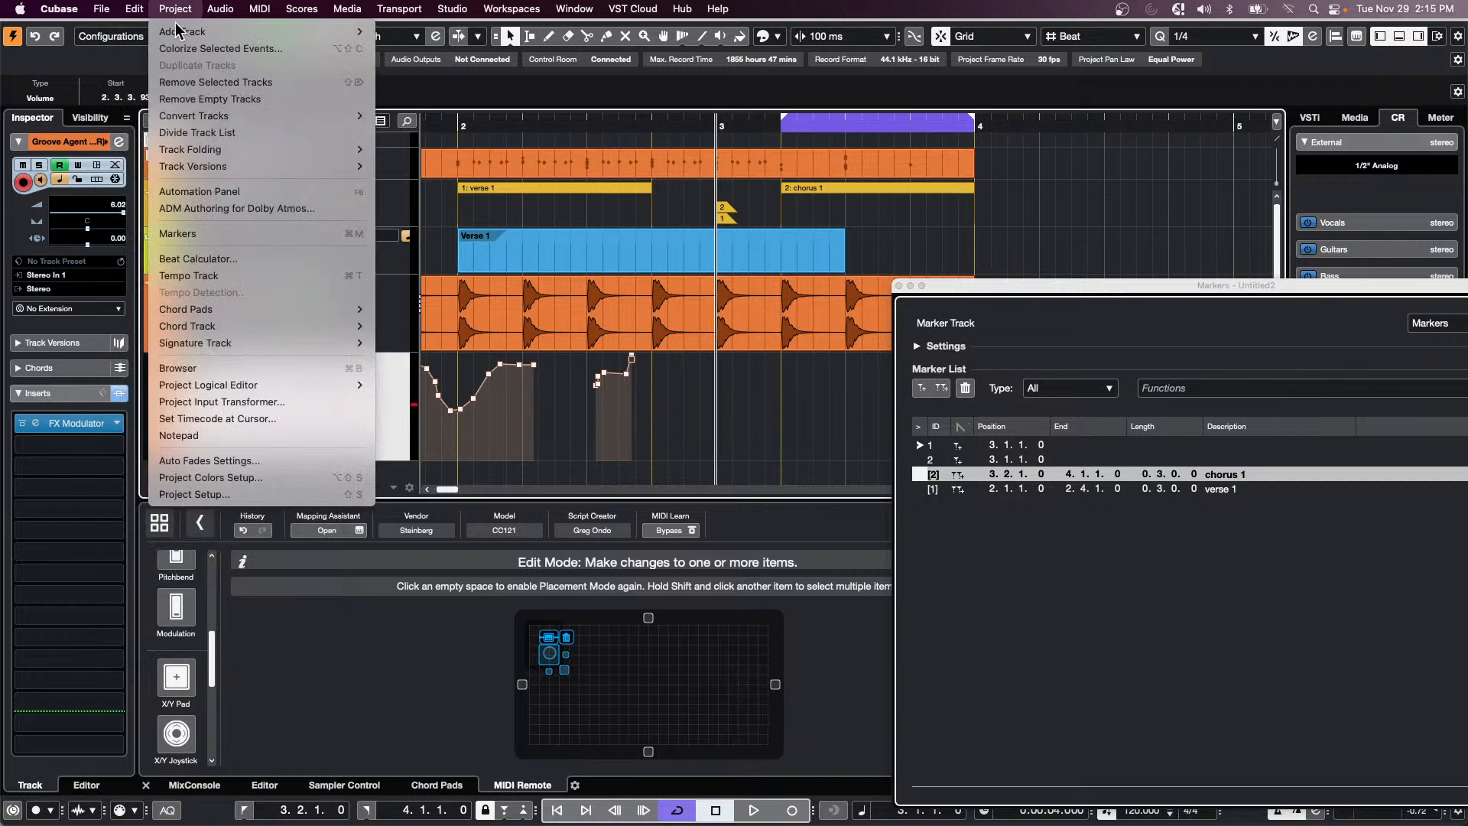
left_click(217, 494)
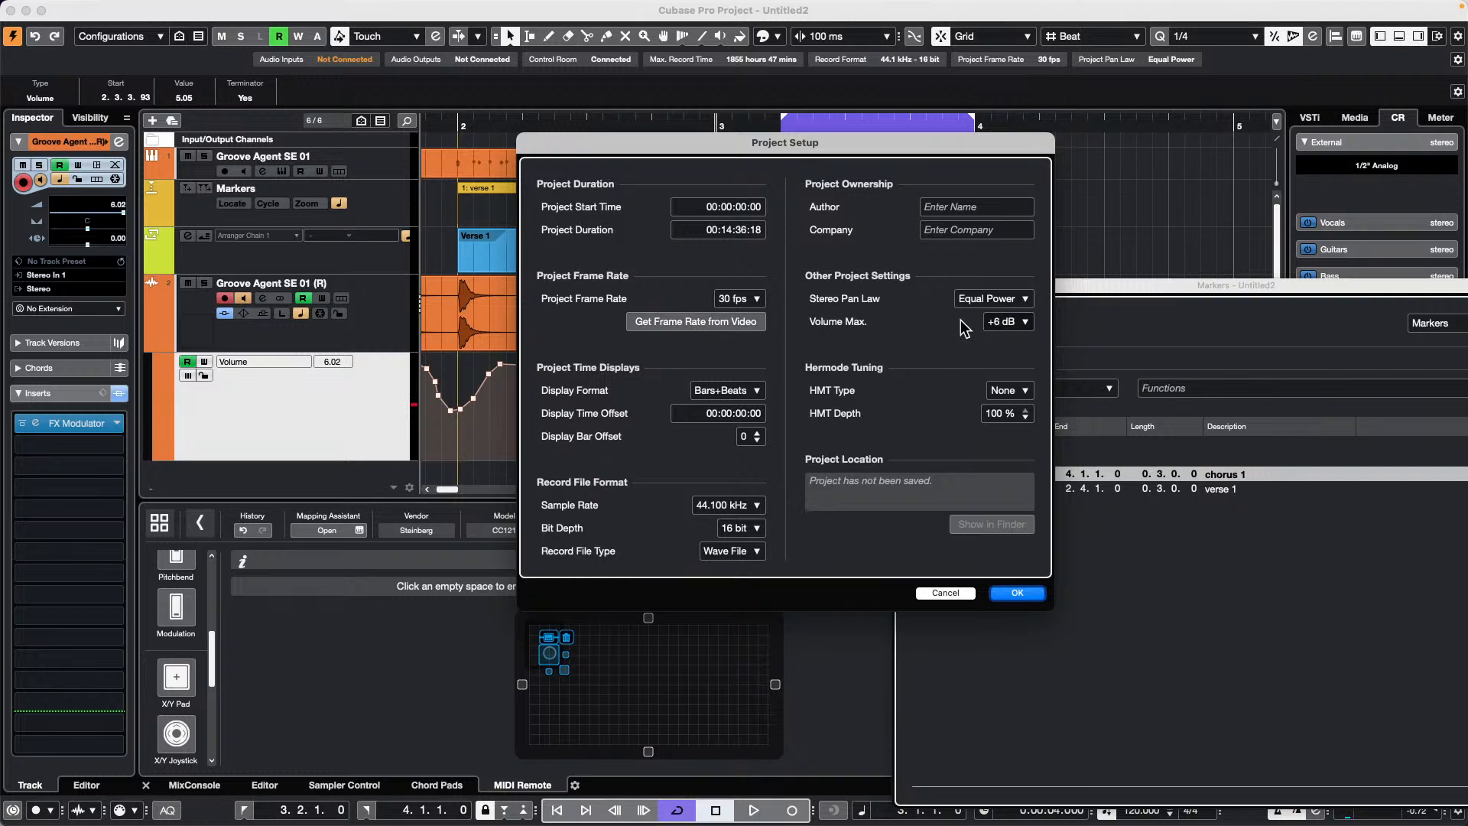
left_click(1006, 322)
left_click(1015, 341)
left_click(1017, 594)
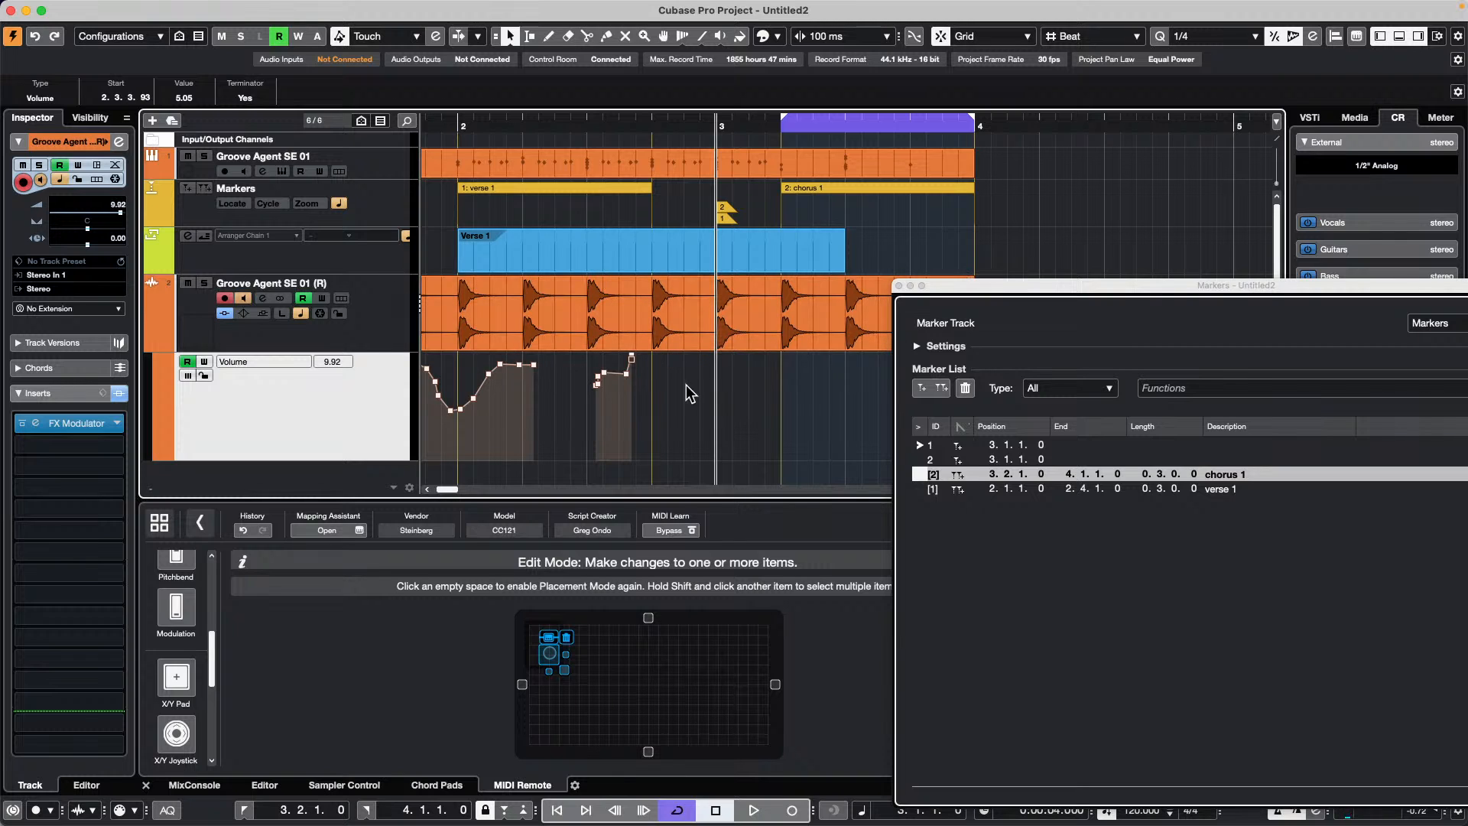
Draw a rising Volume automation curve from bar 3 to 3.2.1 ending at about 12.04, and set the track's Volume value to 6.78
key("8")
left_click_drag(719, 385, 782, 355)
key("1")
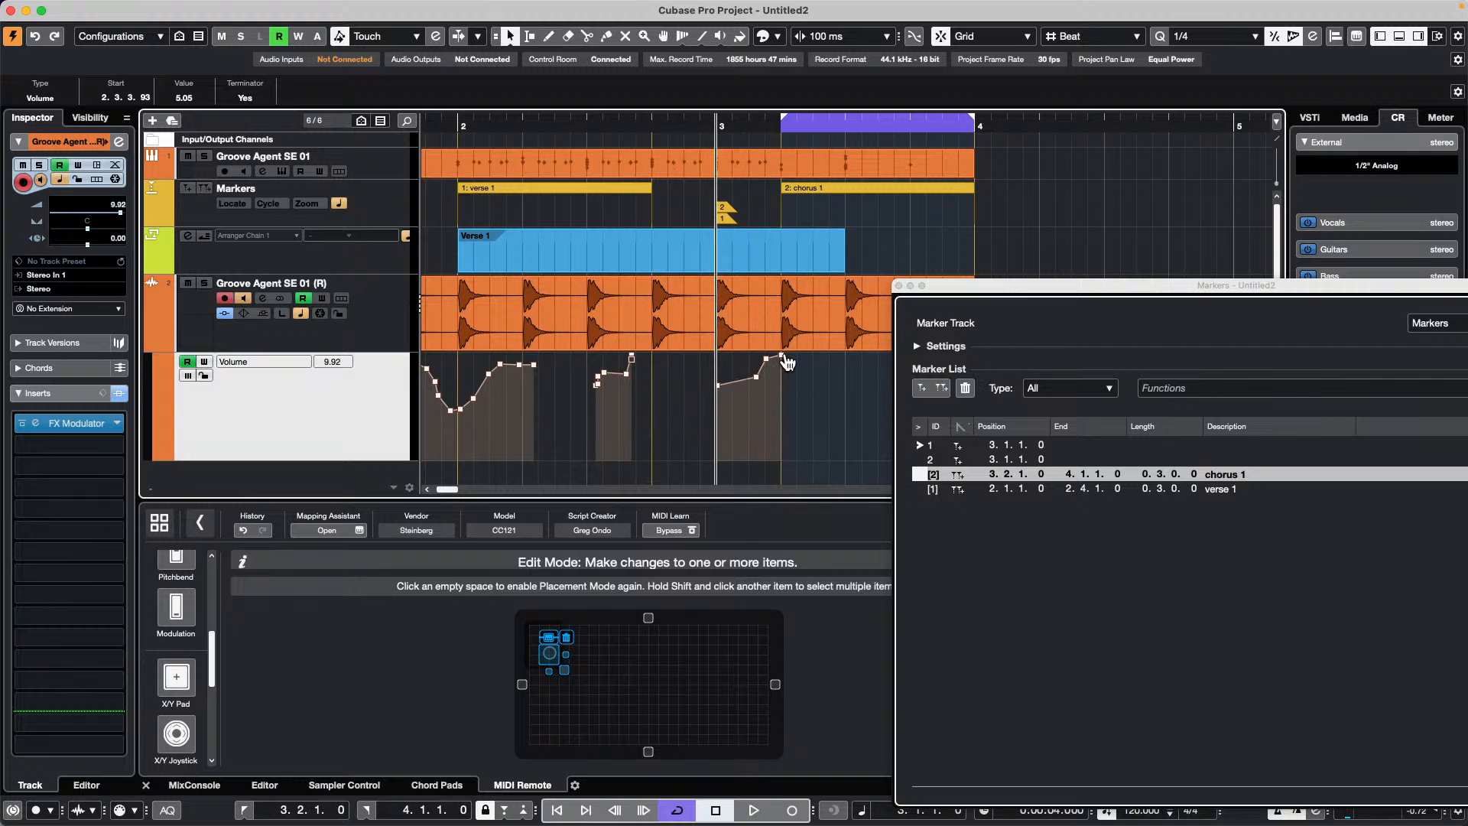
left_click(783, 359)
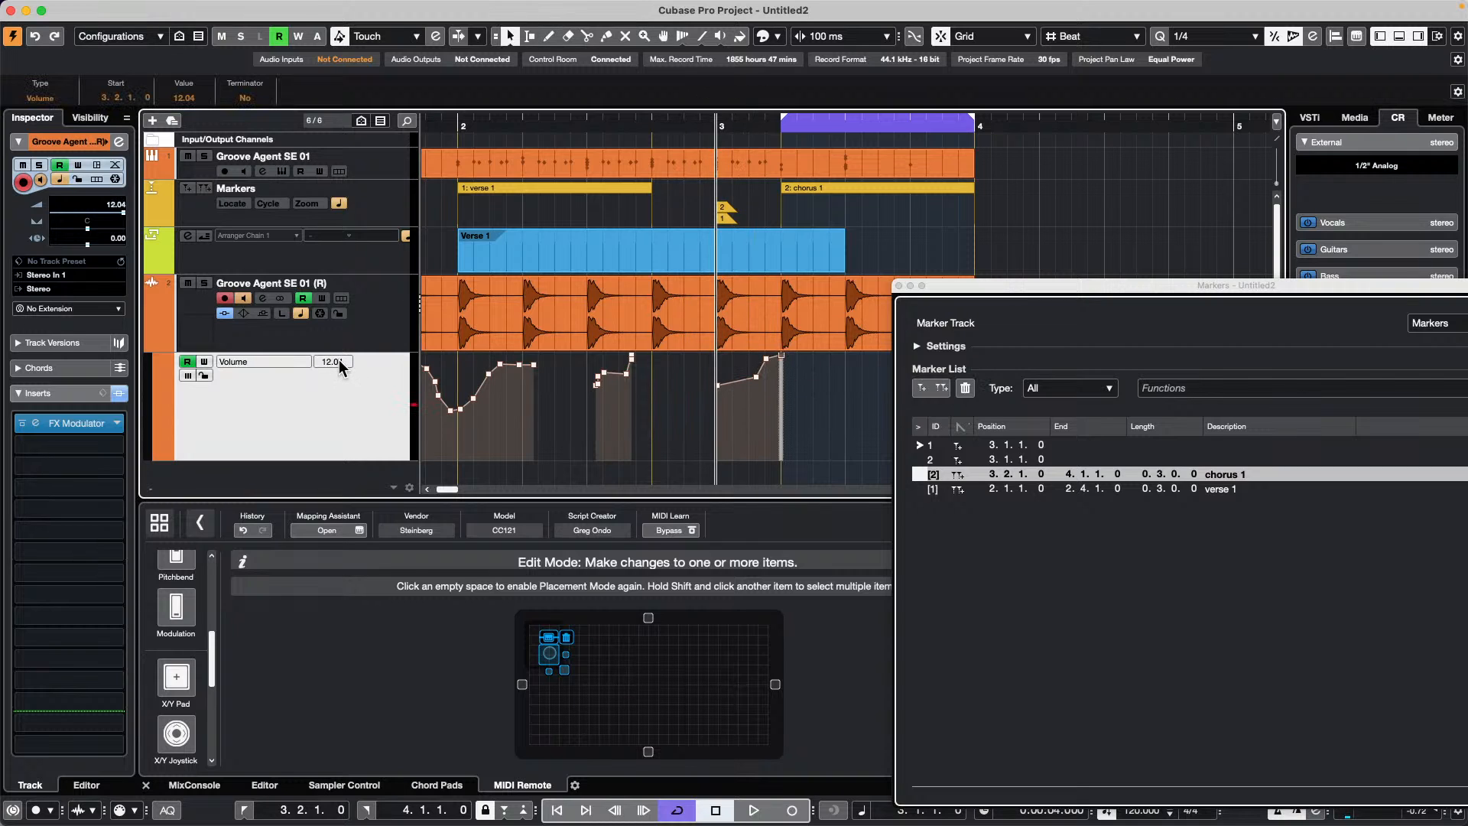
scroll(340, 367, "down", 10)
scroll(340, 367, "up", 4)
Set the project's Volume Max. back to +6 dB in the Project Setup
left_click(175, 8)
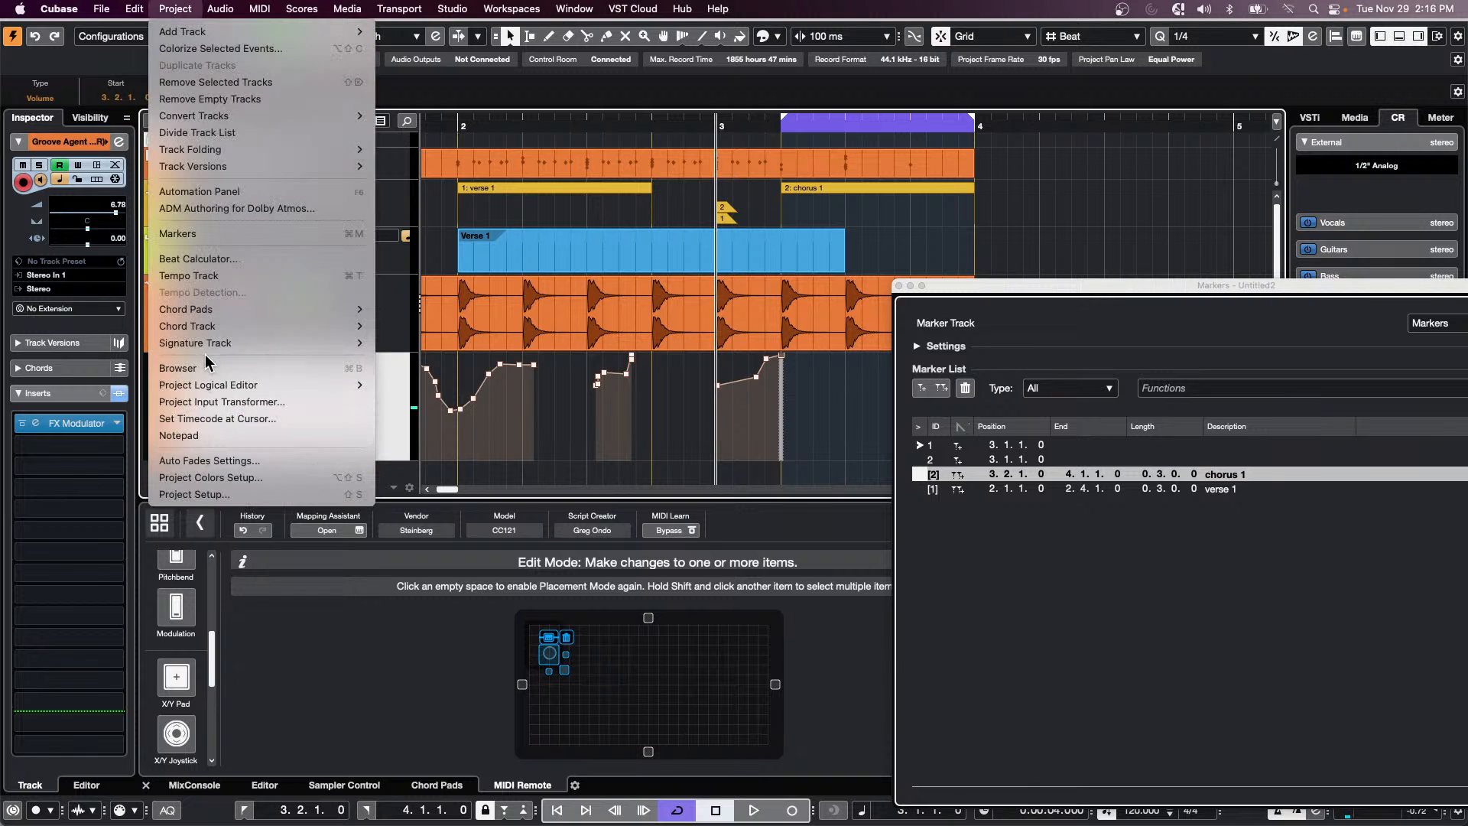
left_click(211, 496)
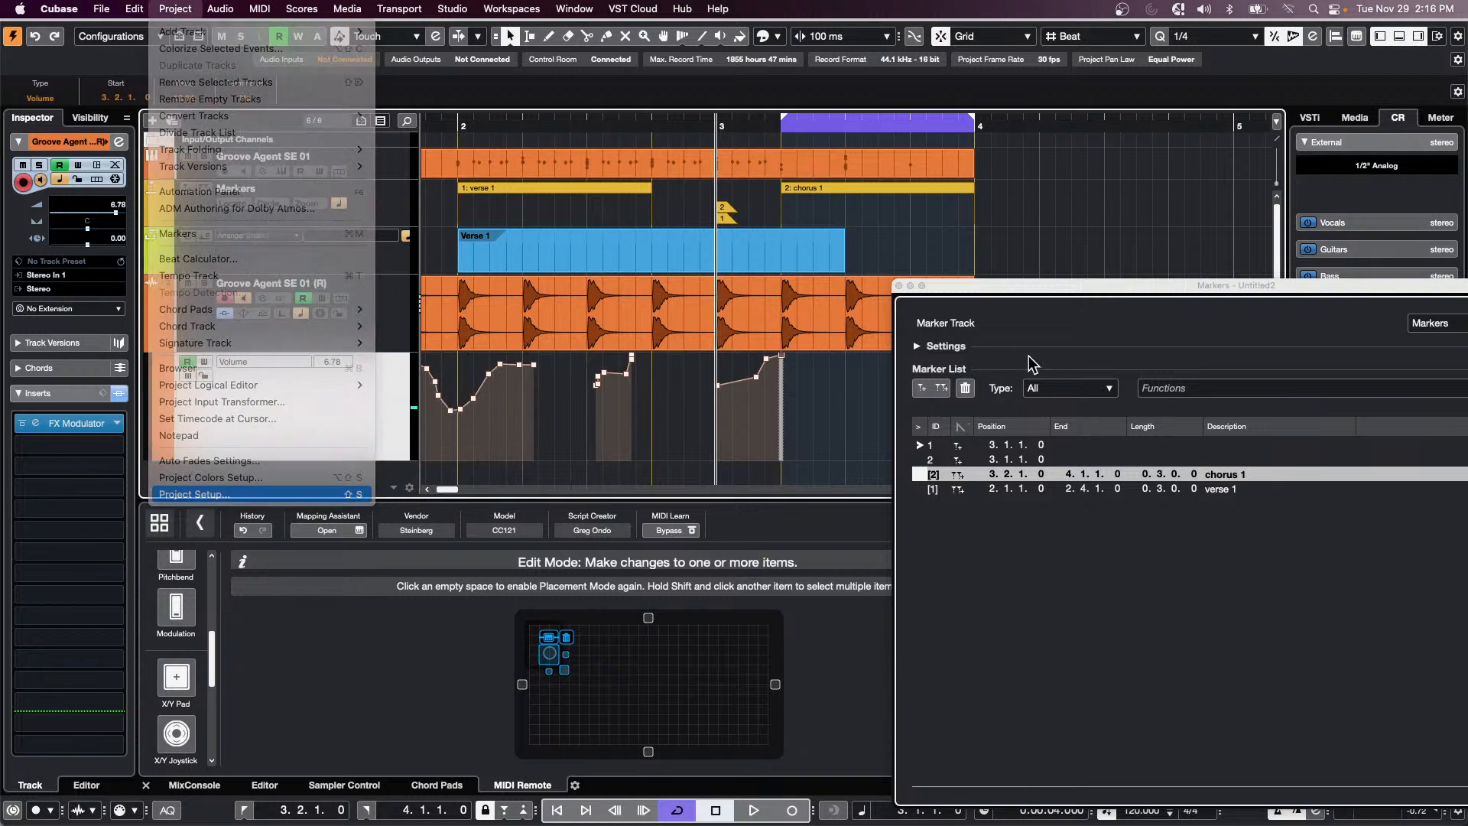
left_click(1017, 322)
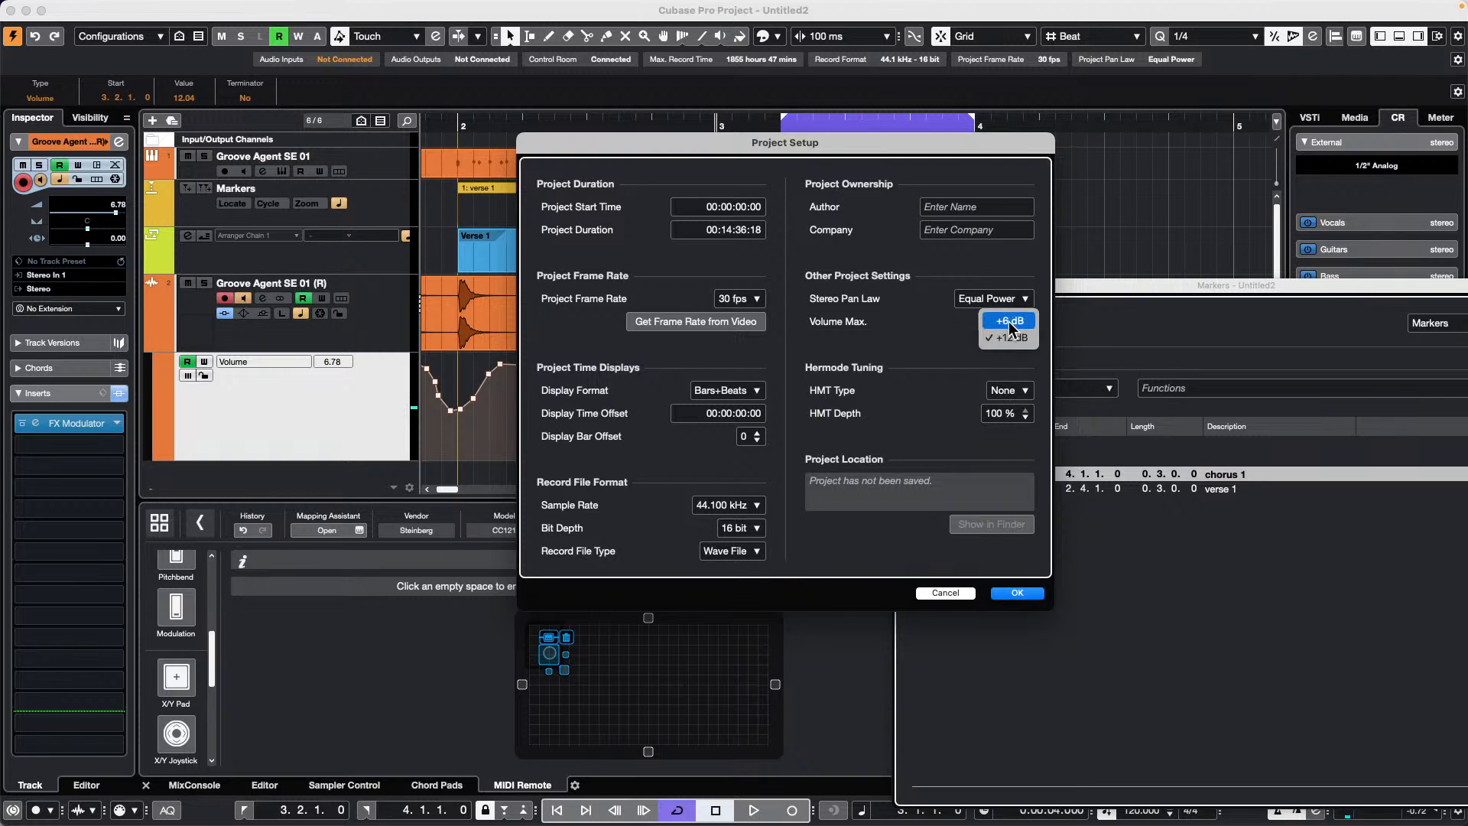
left_click(1017, 323)
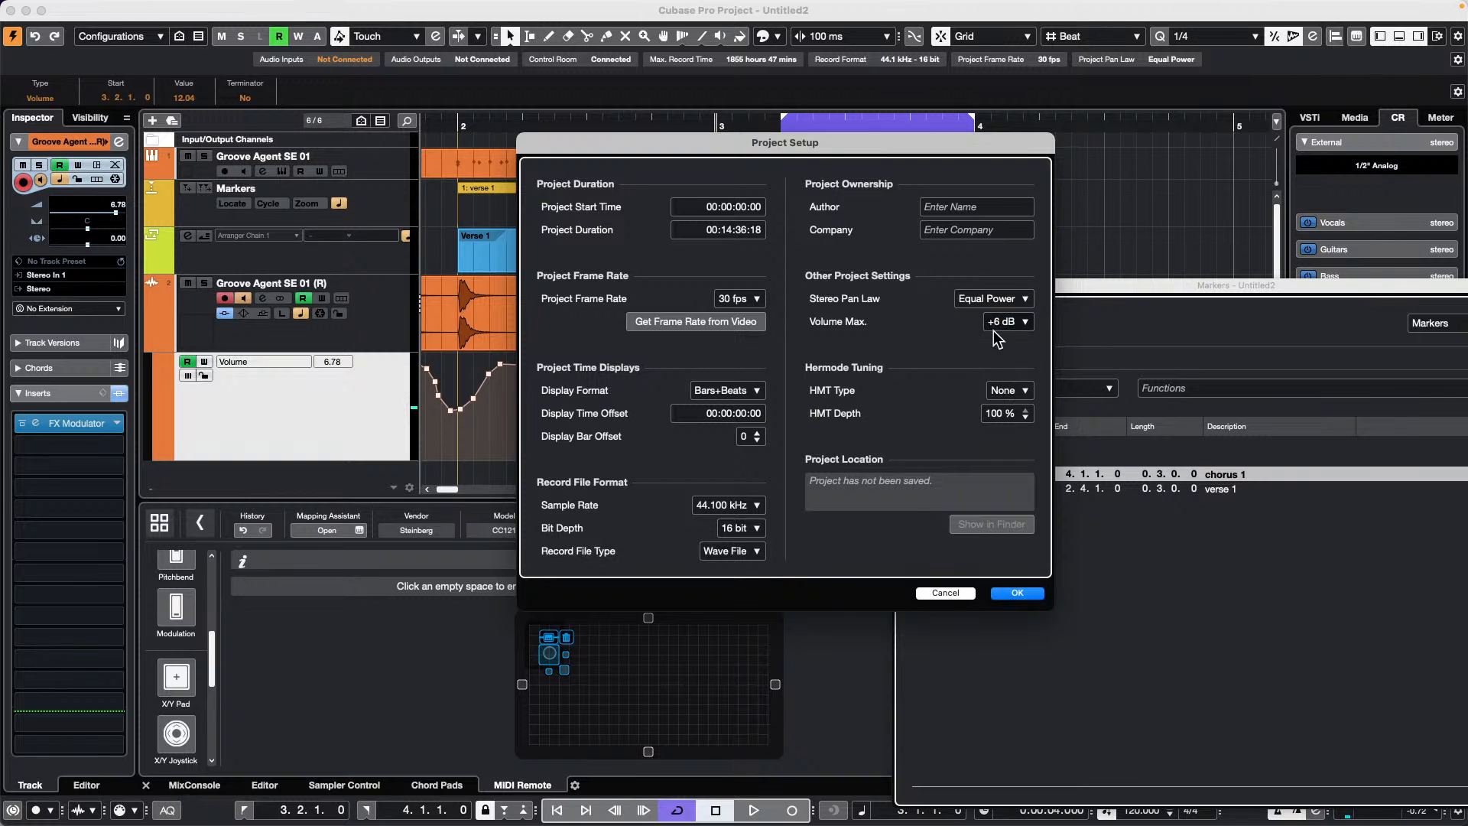
left_click(1022, 592)
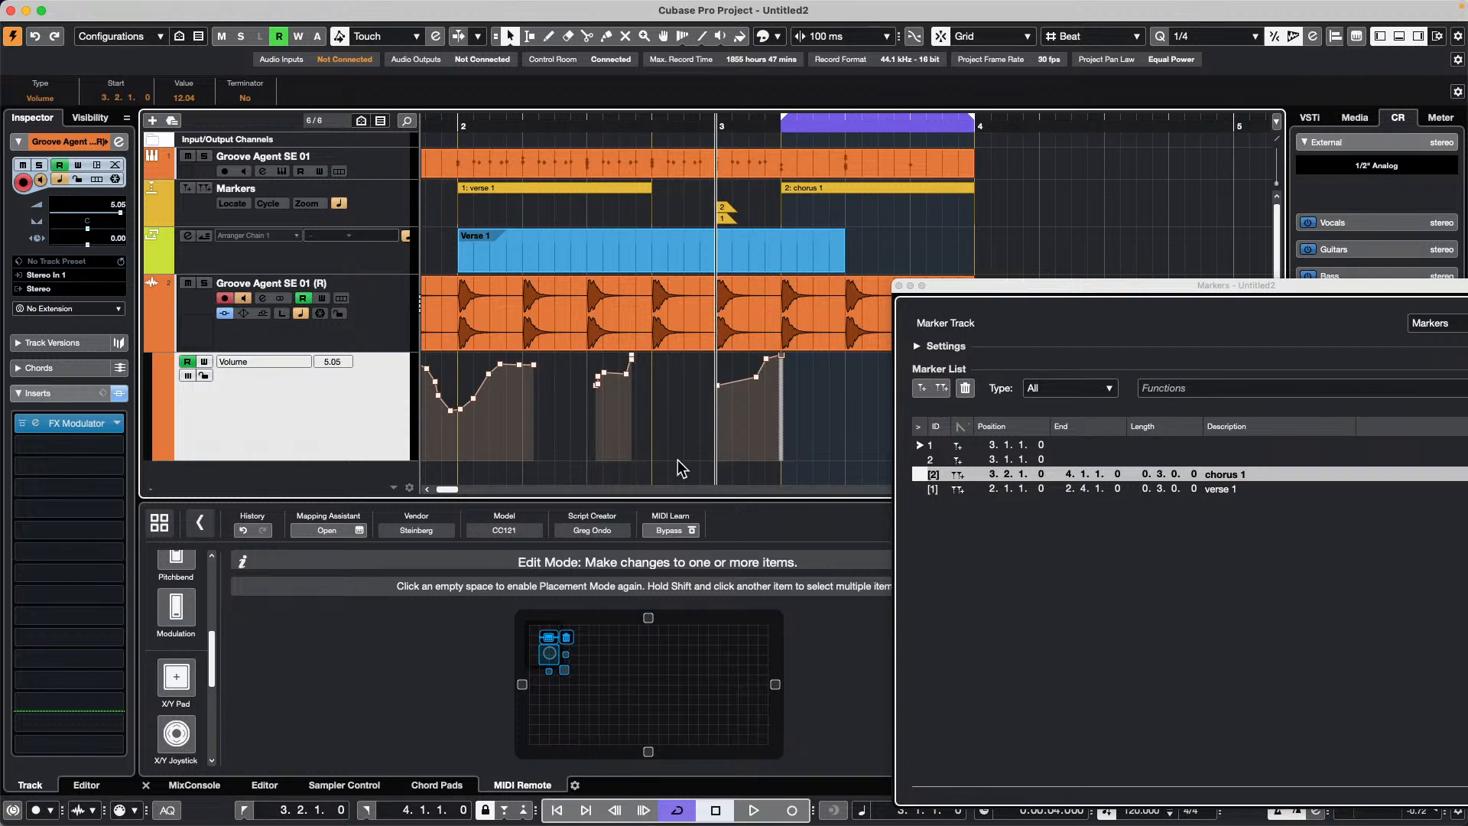
With the Draw tool, add an event volume curve with three points to the Groove Agent SE 01 (R) audio event: high, low, high
right_click(545, 335)
left_click(609, 316)
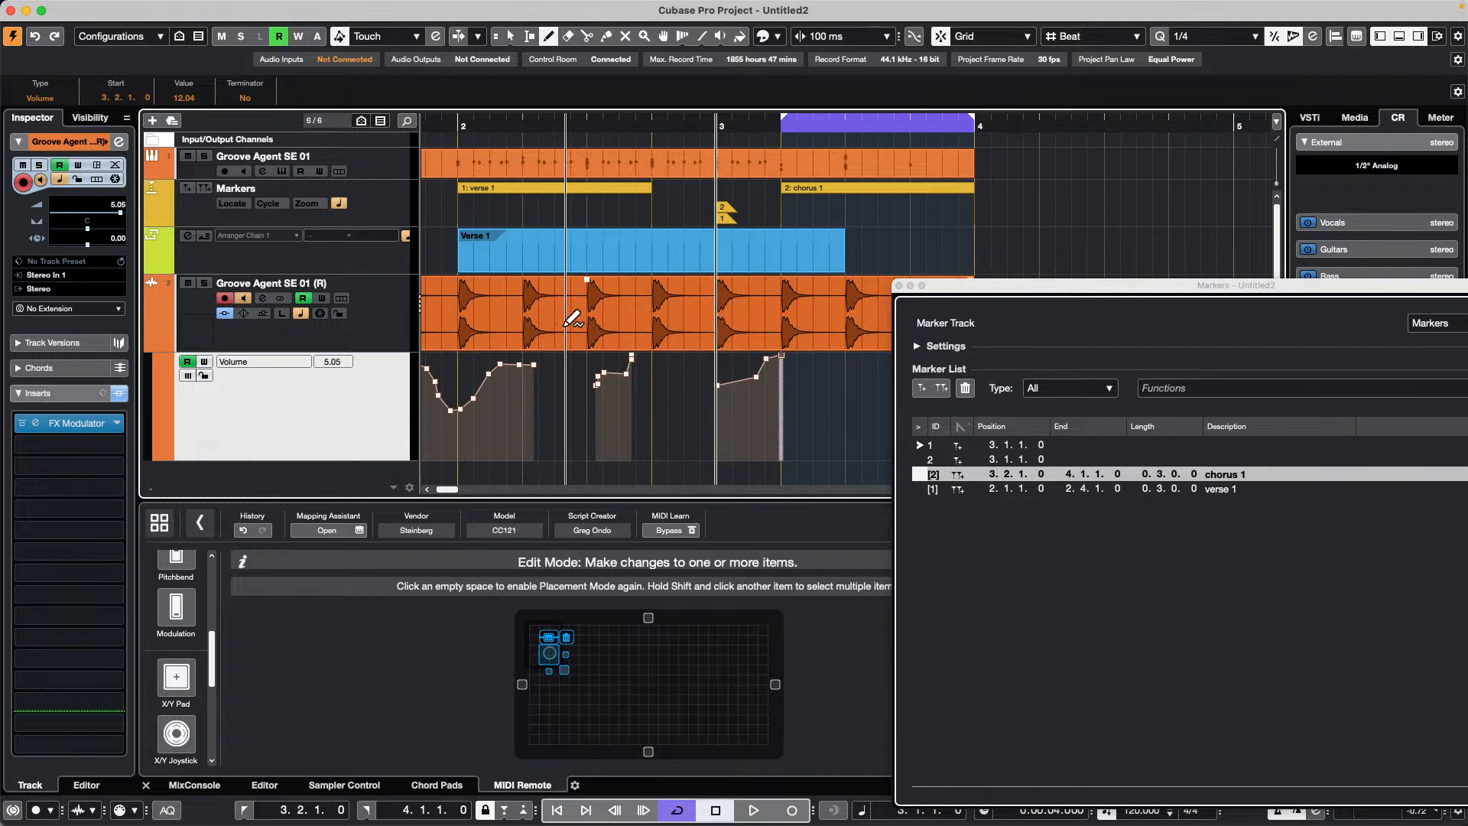
left_click(660, 281)
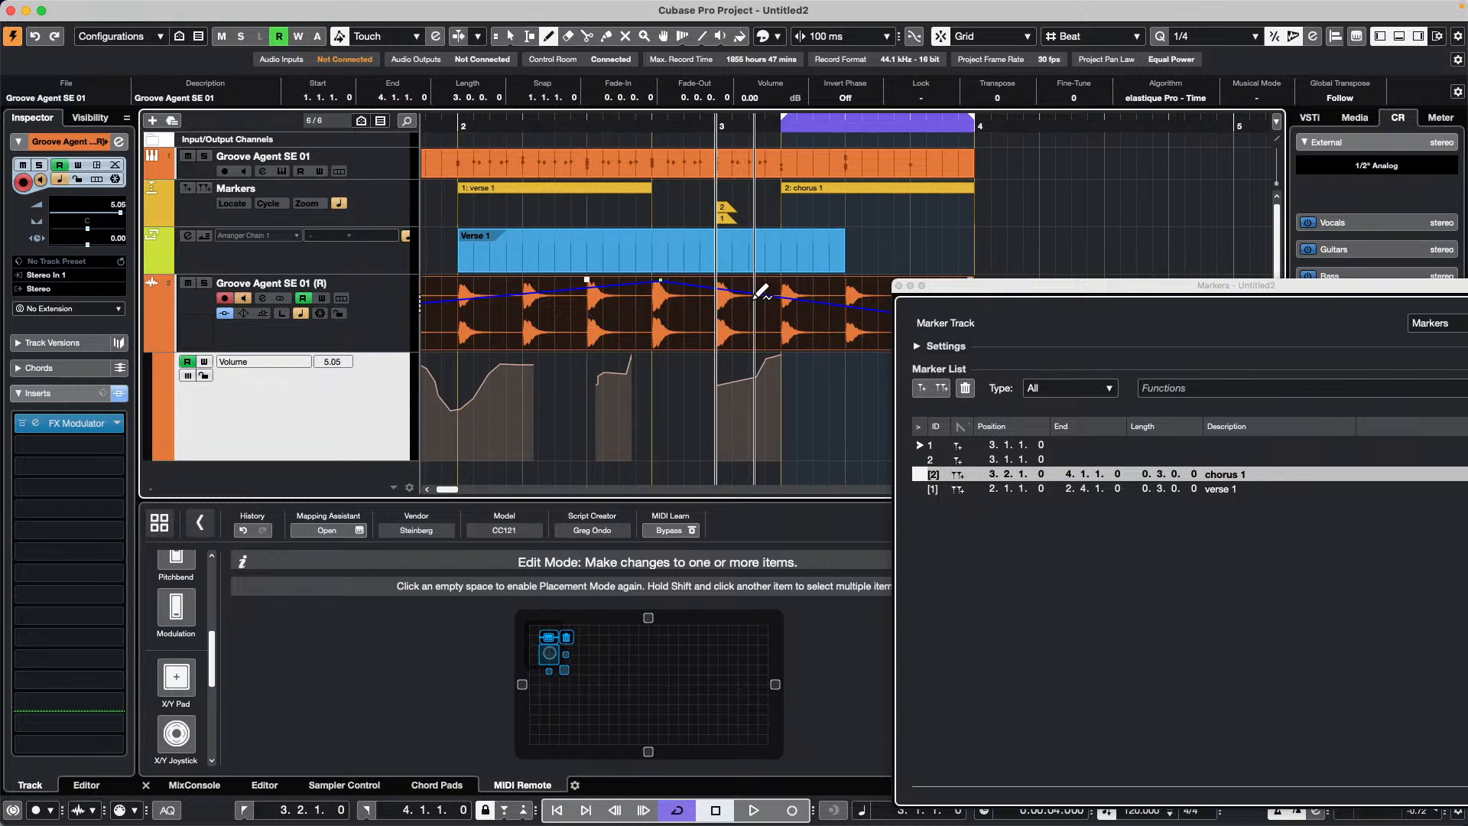
left_click(766, 305)
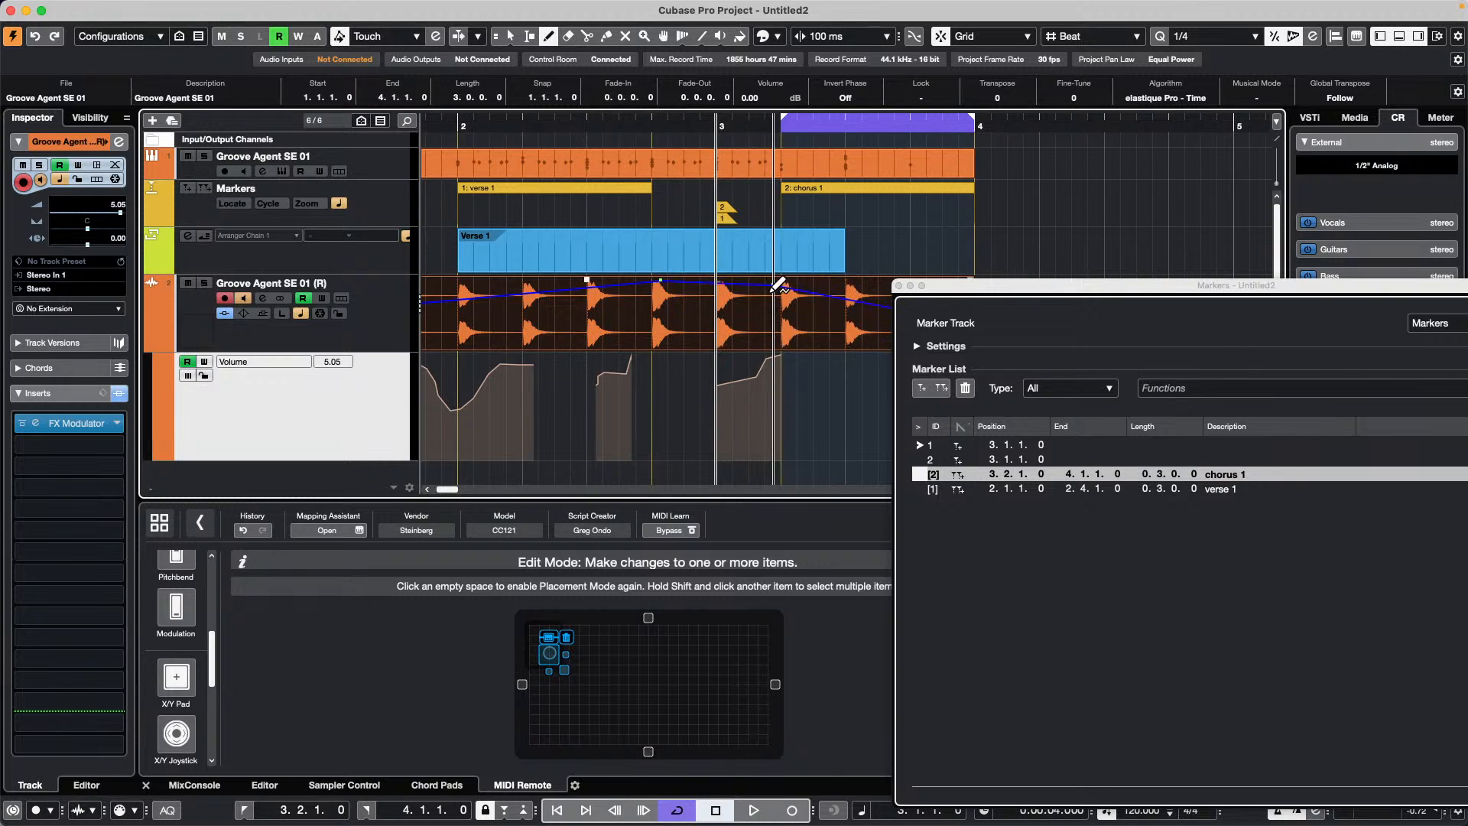
left_click(835, 280)
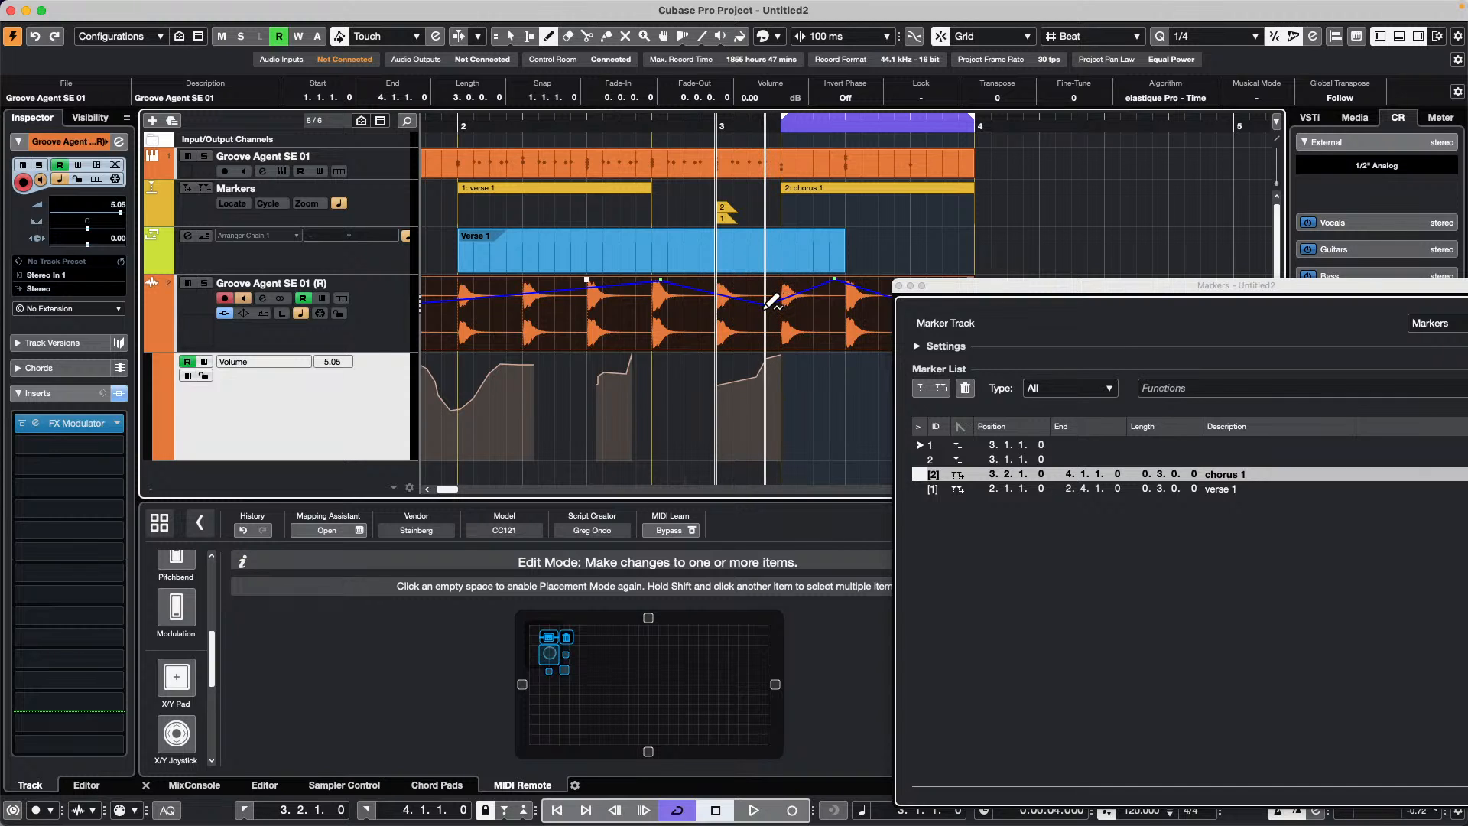
Reshape the event's volume curve by raising the dip before 3.2.1, moving the first point earlier and lower, and adding two points between them
left_click_drag(766, 305, 762, 340)
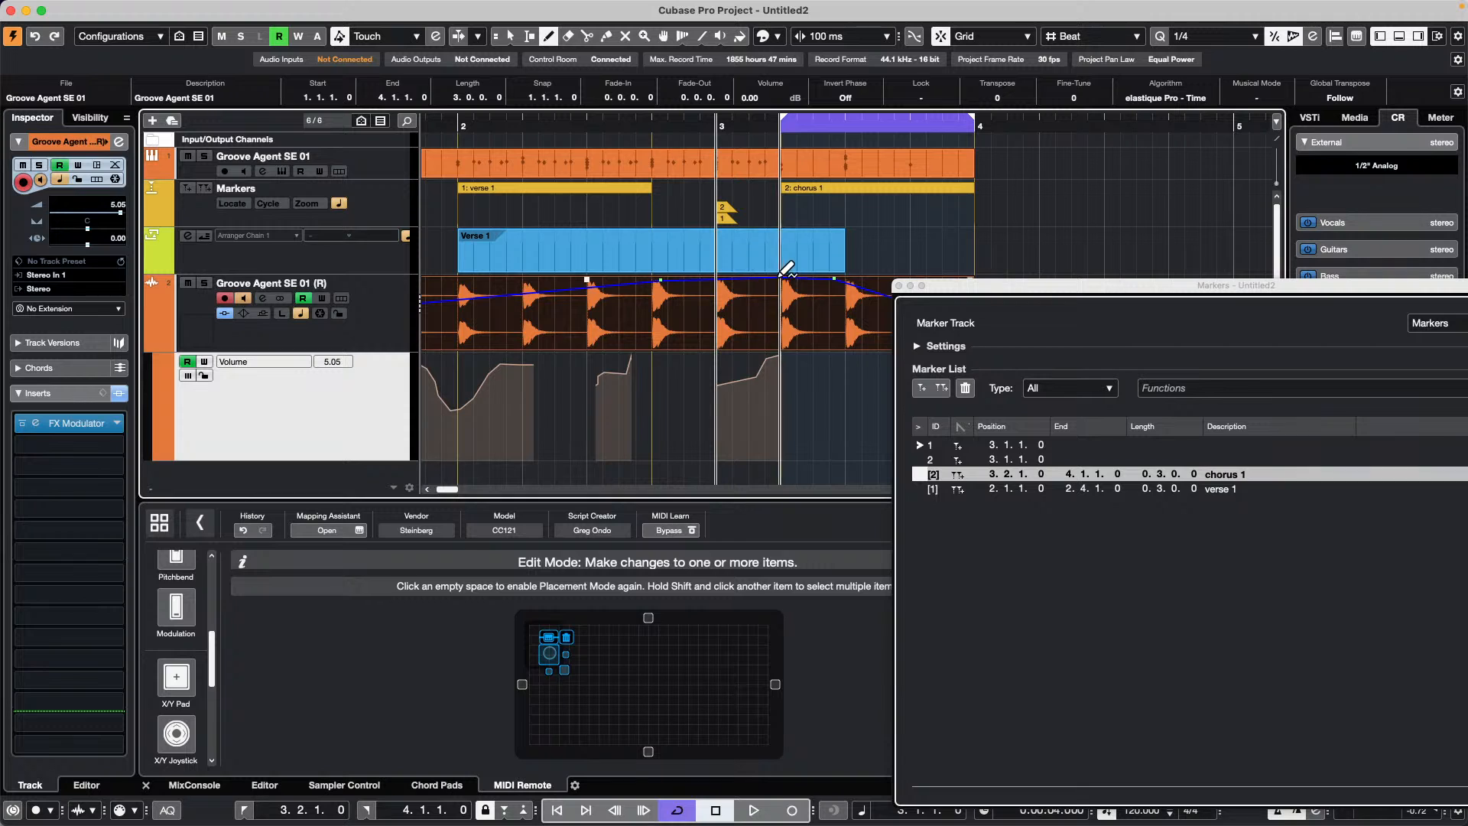
left_click_drag(762, 278, 774, 277)
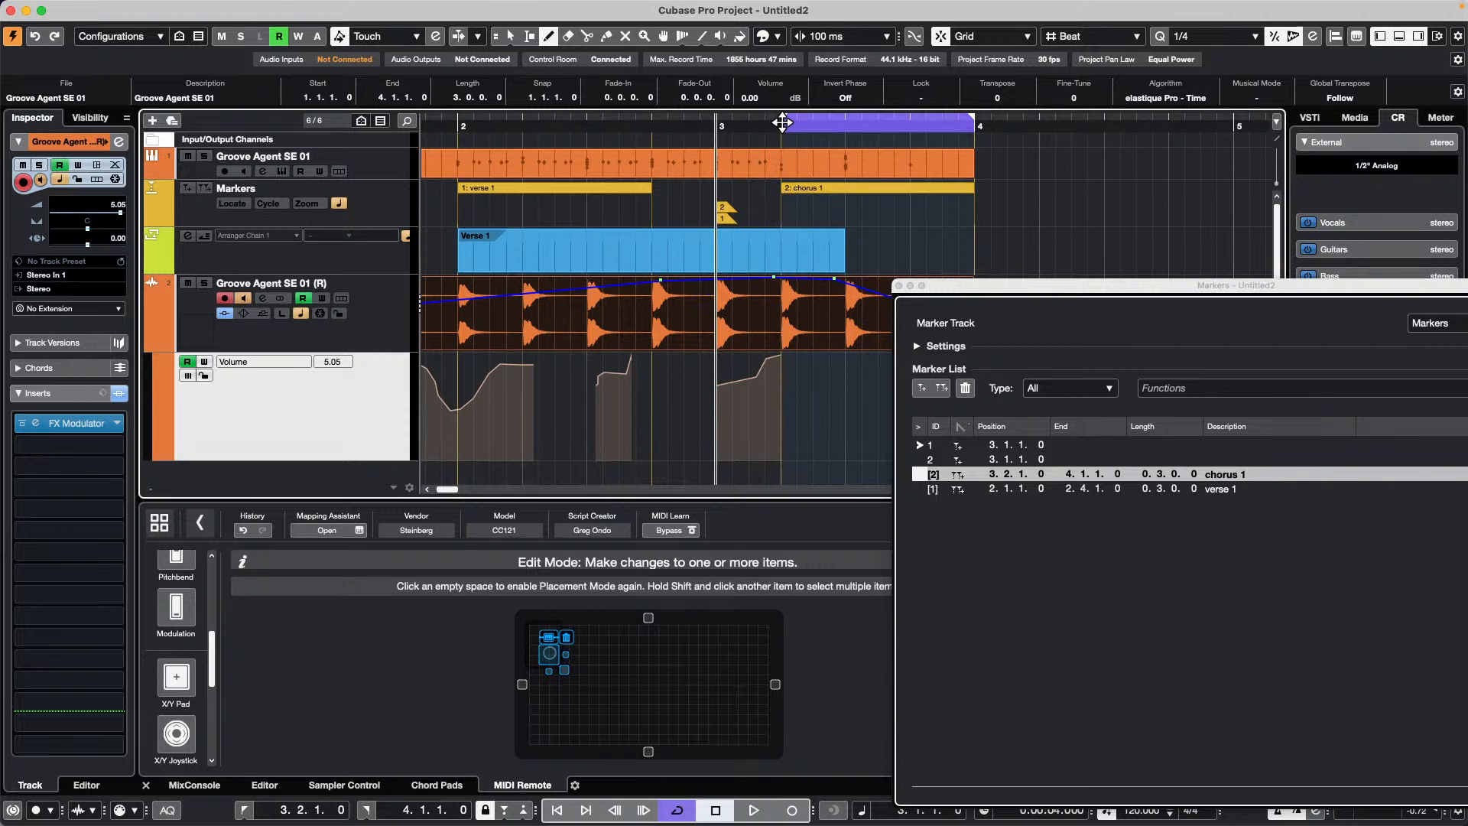
mouse_move(660, 279)
left_mouse_down()
mouse_move(583, 278)
mouse_move(584, 330)
mouse_move(584, 295)
left_mouse_up()
left_click(637, 313)
left_click(698, 289)
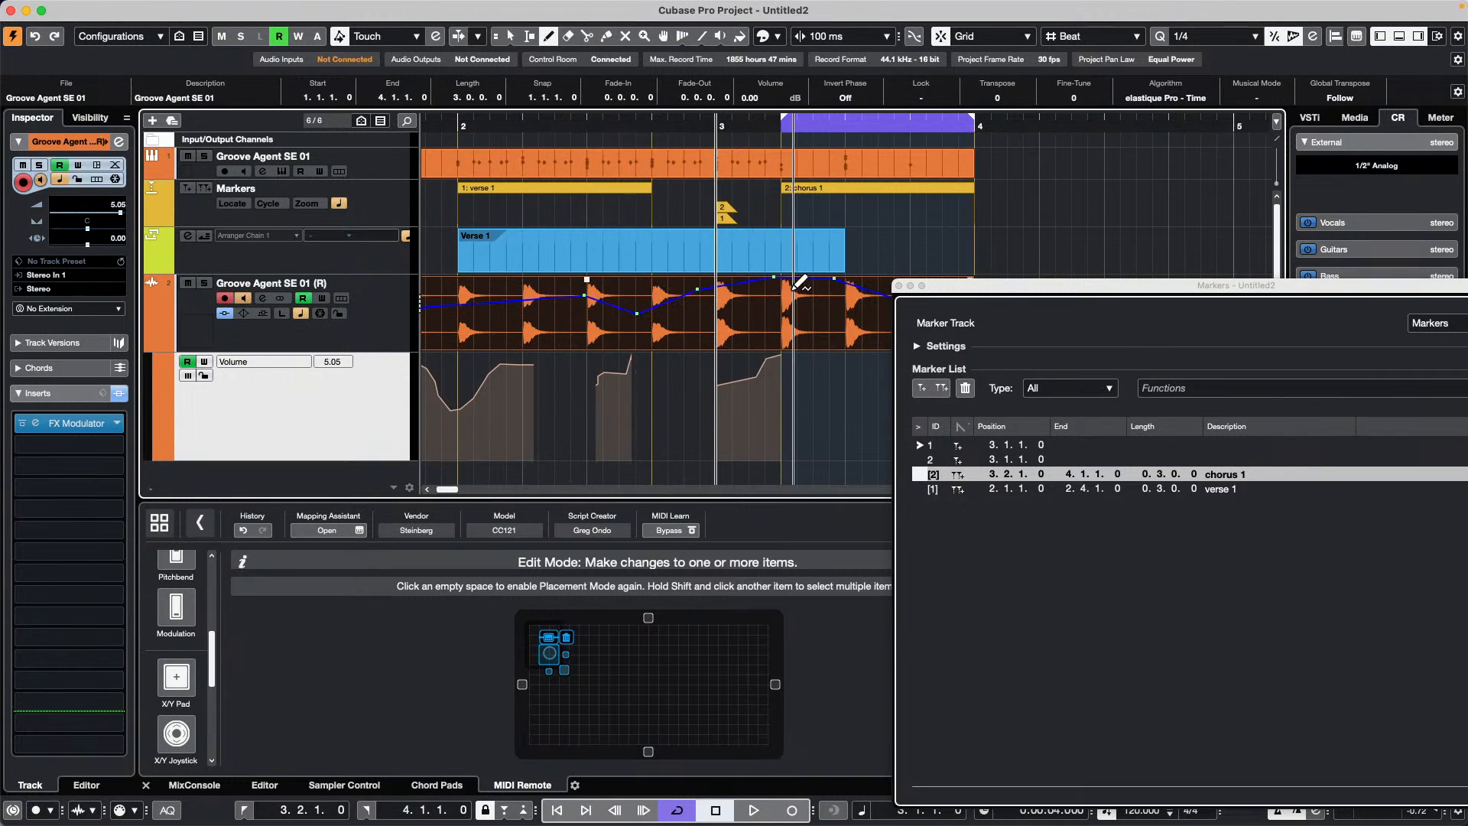
Split the Groove Agent SE 01 (R) audio event at 3.3.1 and, with snap off, at 3.1.4.75
right_click(770, 301)
left_click(772, 304)
left_click(849, 306)
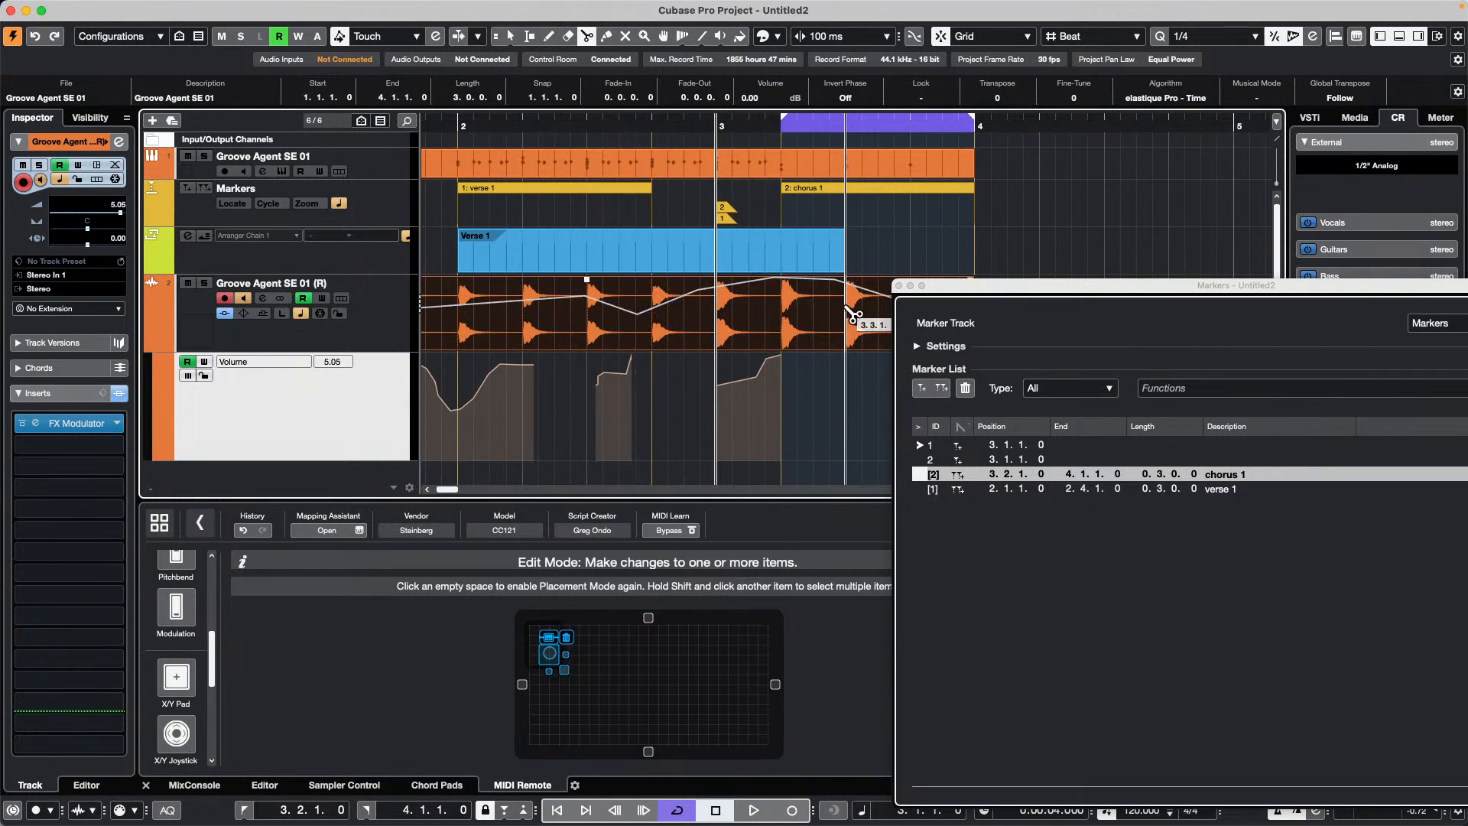
left_click(838, 315)
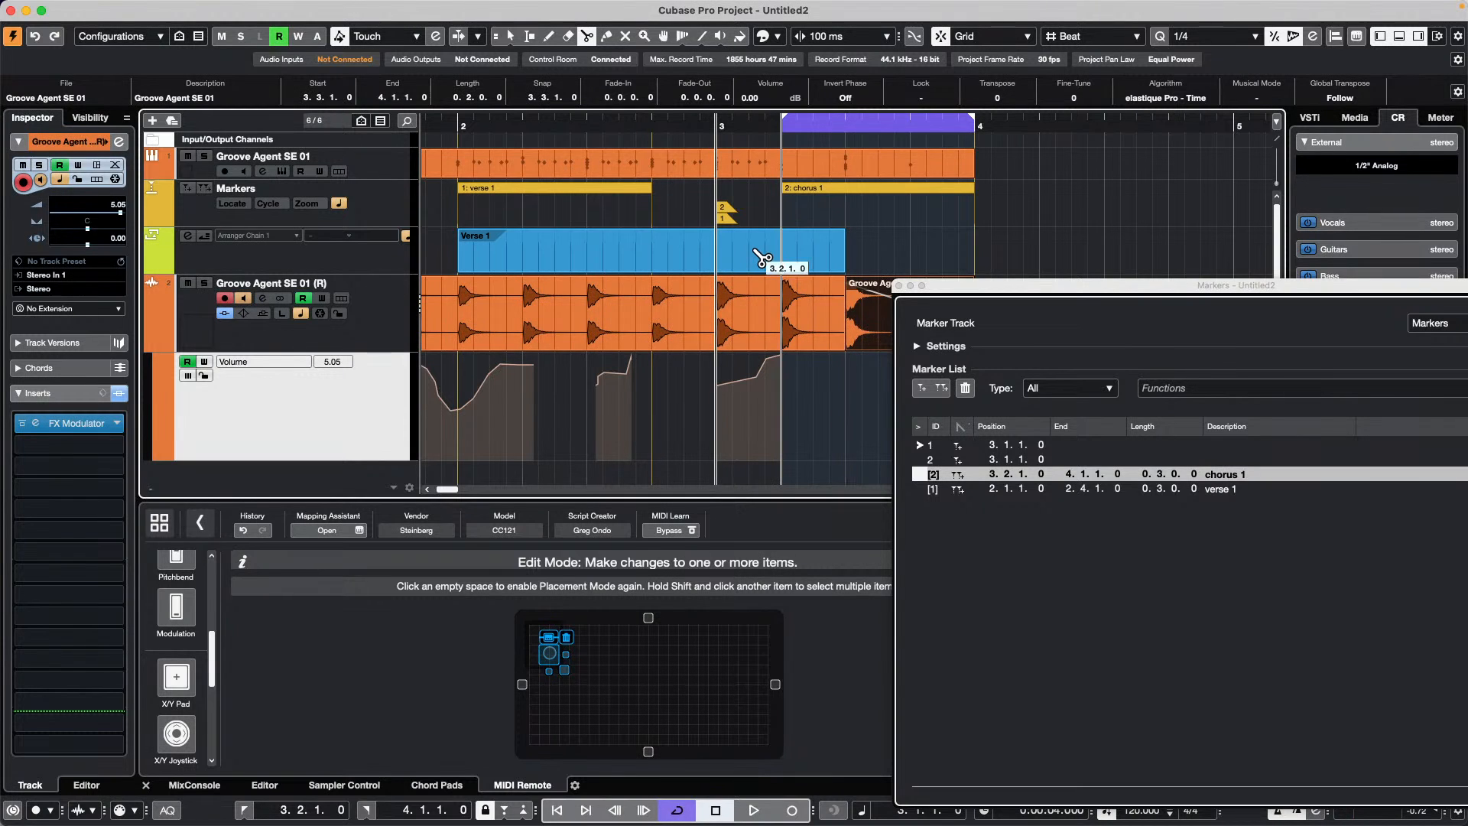
key("j")
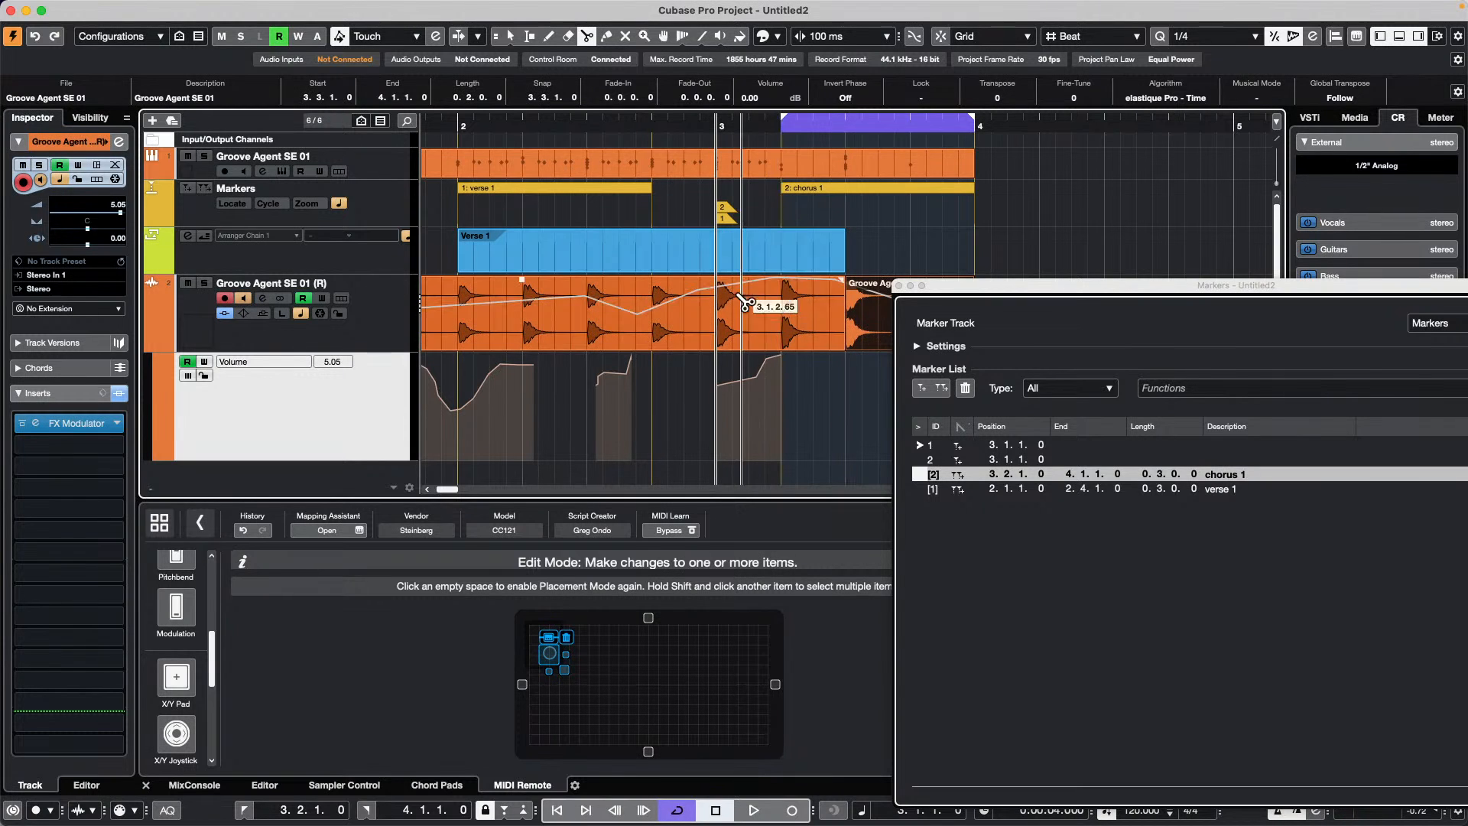
left_click(780, 318)
Raise the event volume of the short piece between the two splits to 8.33 dB, and select the longer event before it
key("1")
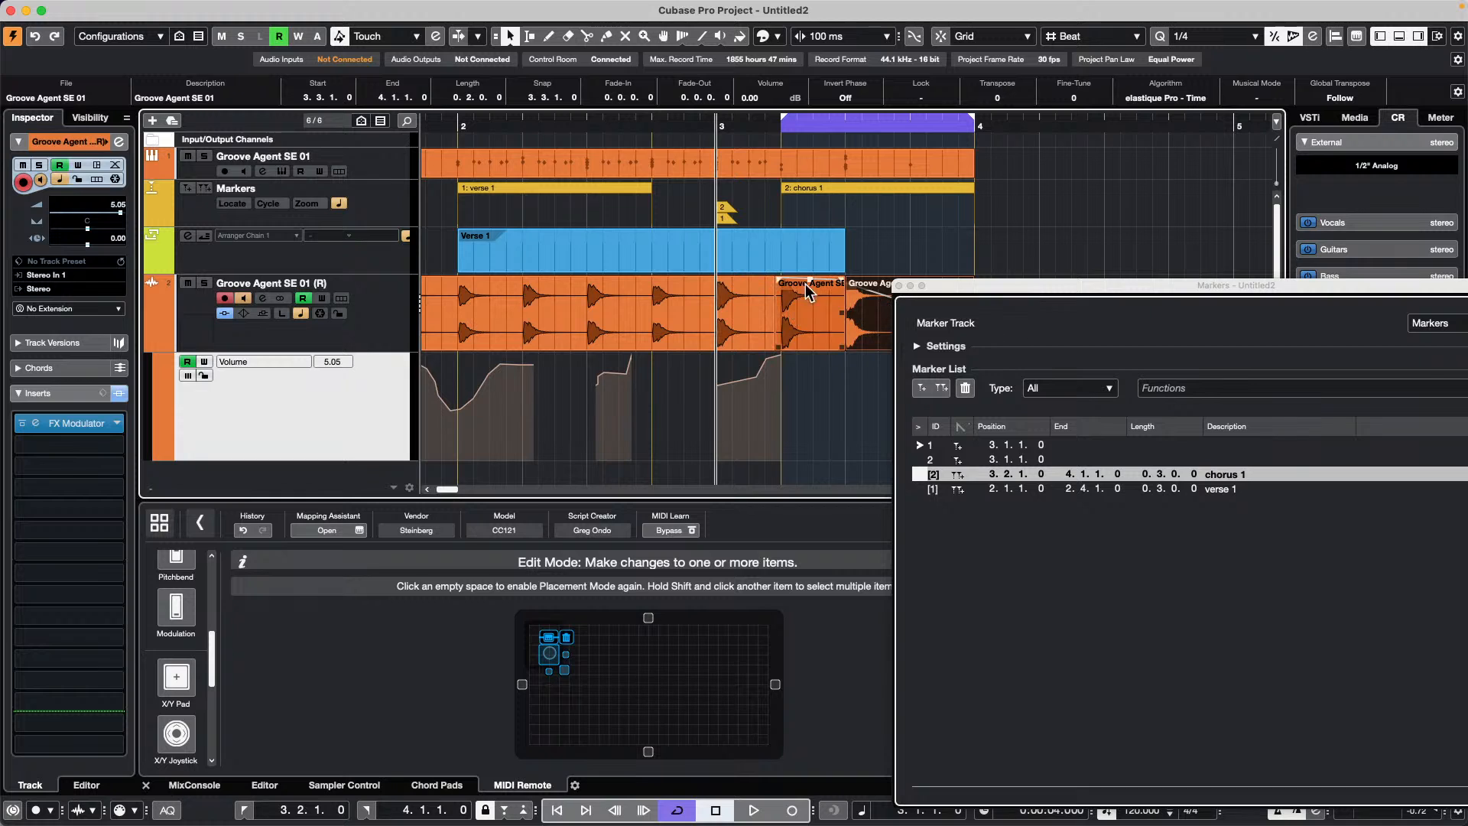
mouse_move(811, 276)
left_mouse_down()
mouse_move(805, 201)
mouse_move(798, 277)
mouse_move(801, 257)
left_mouse_up()
left_click(815, 304)
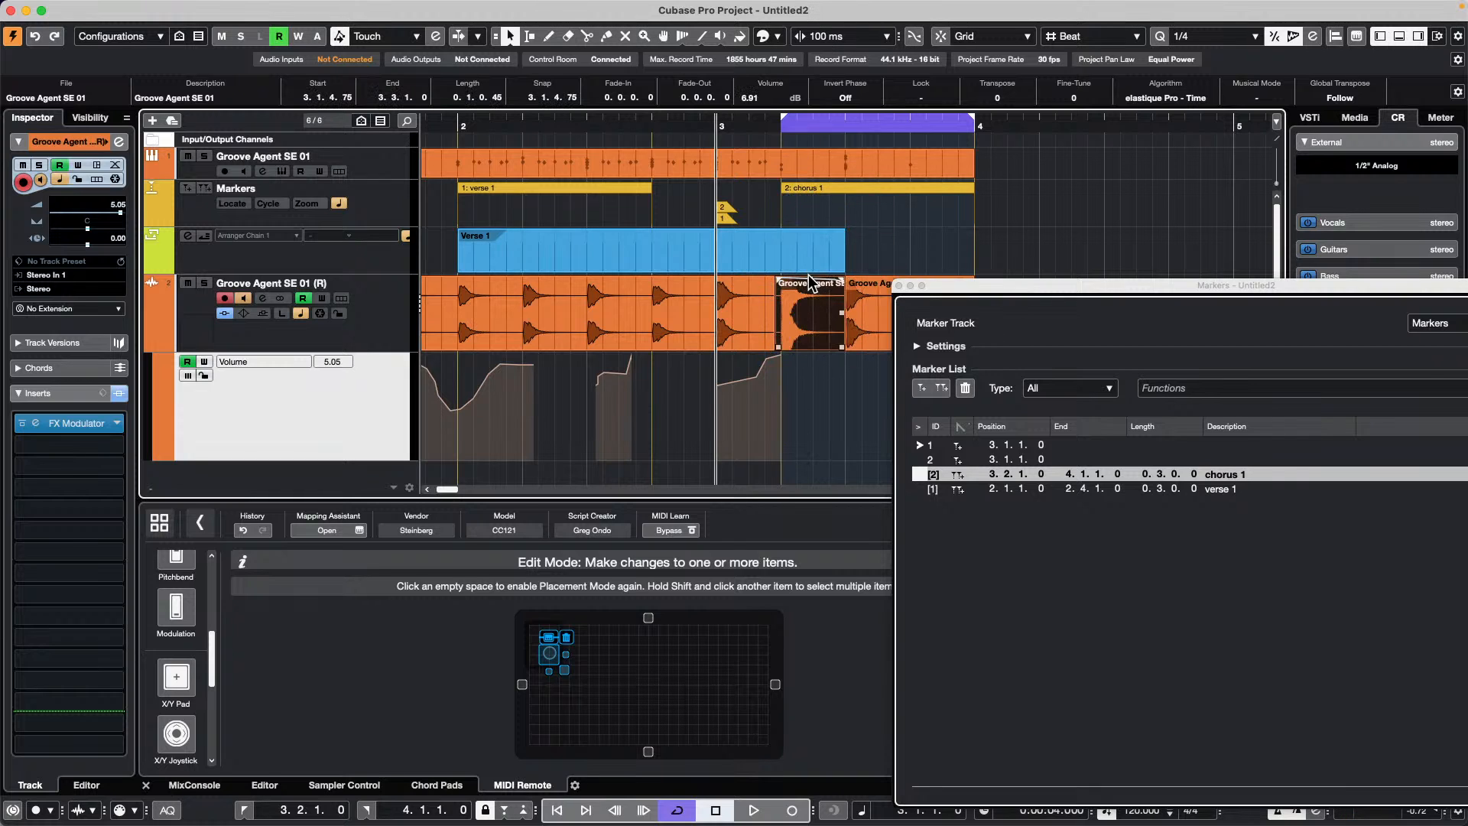
mouse_move(811, 280)
left_mouse_down()
mouse_move(801, 149)
mouse_move(796, 287)
left_mouse_up()
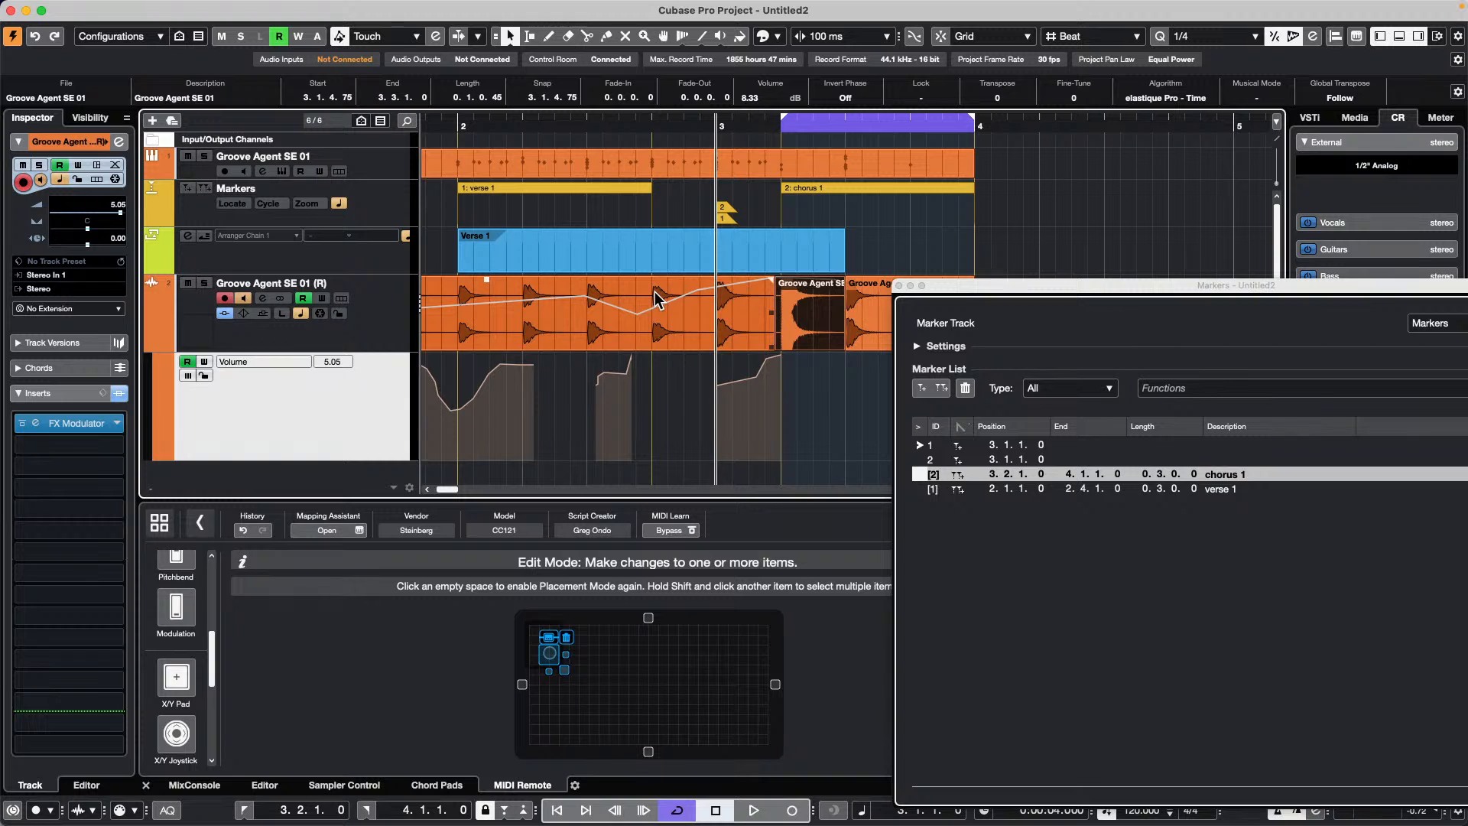
left_click(609, 323)
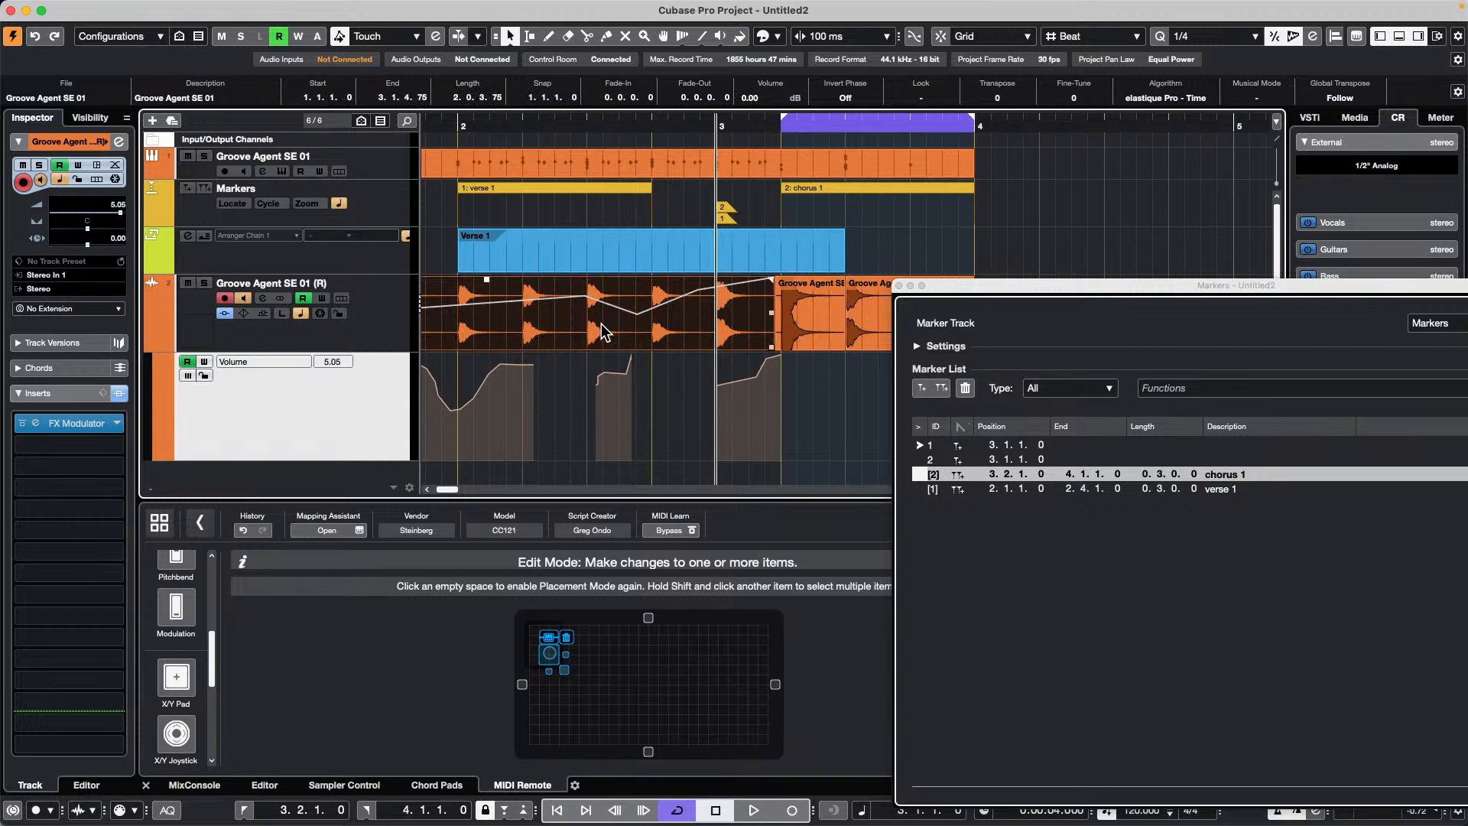
Set the locators to the selected event's range and solo the Groove Agent SE 01 (R) track
key("p")
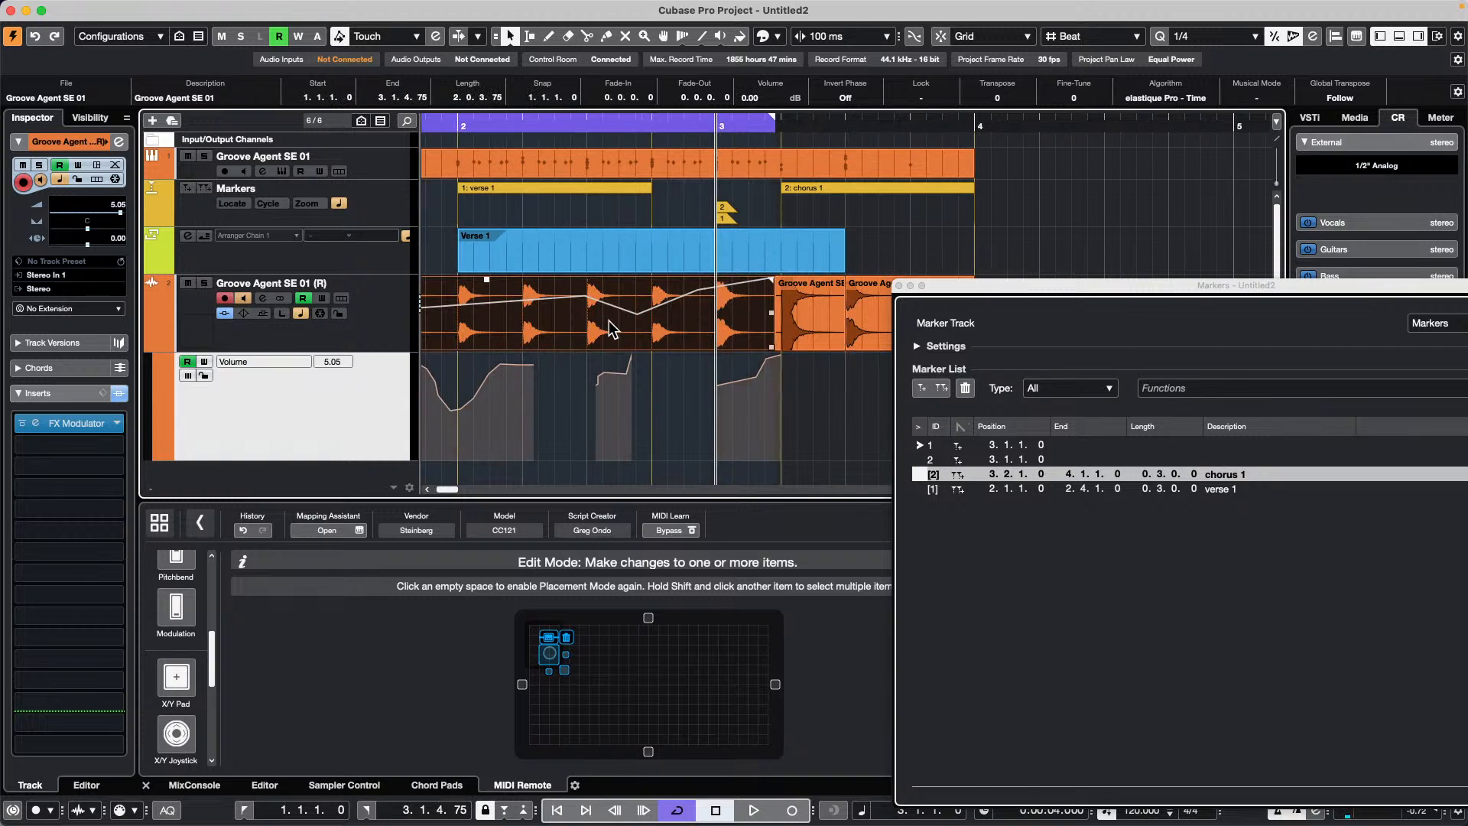
left_click(386, 310)
left_click(204, 283)
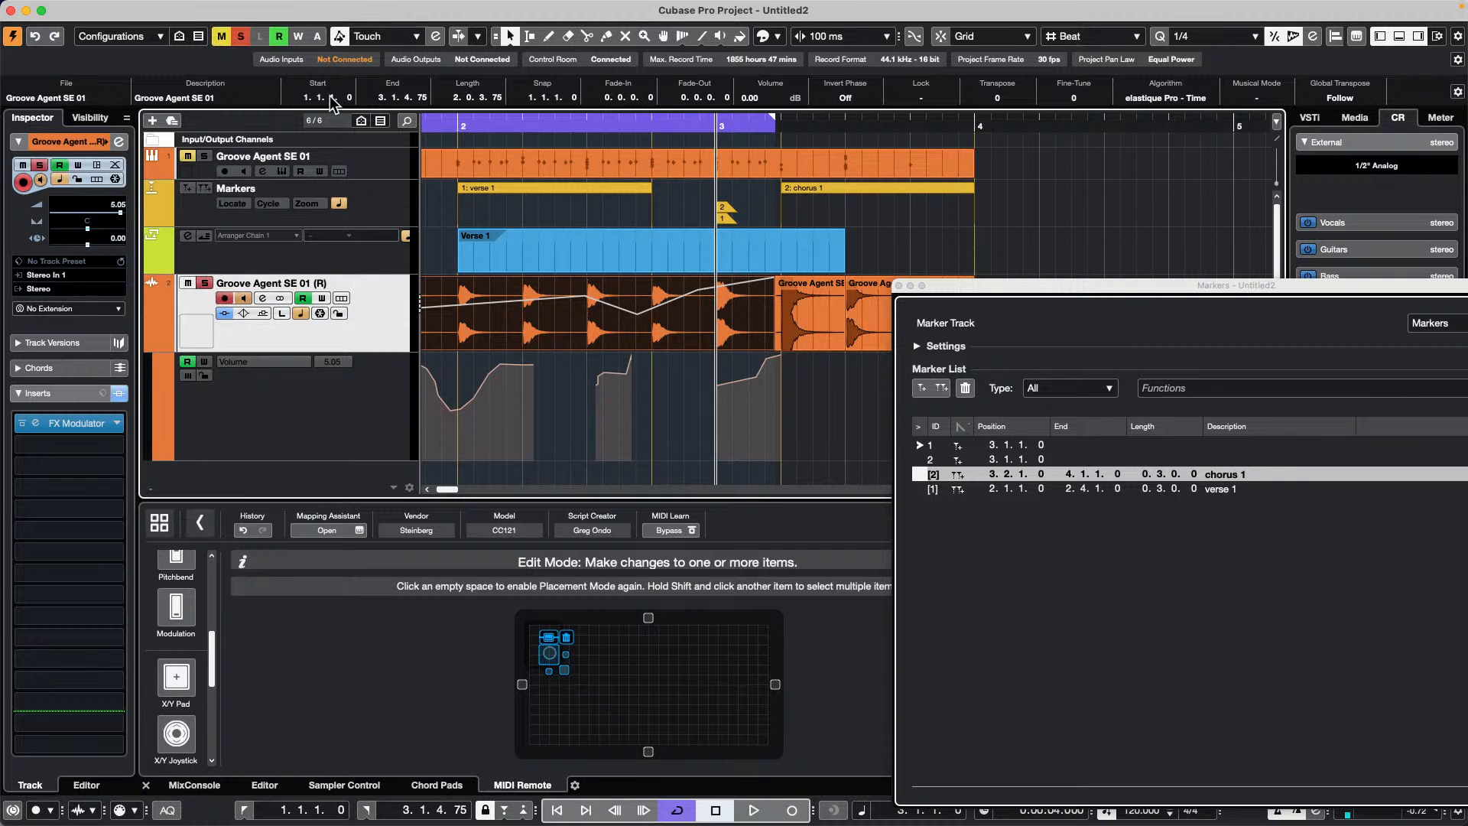
Export the Stereo output between the locators as a real-time audio mixdown with the Control Room level at -3.65, creating a new version in the Pool
left_click(900, 286)
mouse_move(302, 8)
left_click(102, 8)
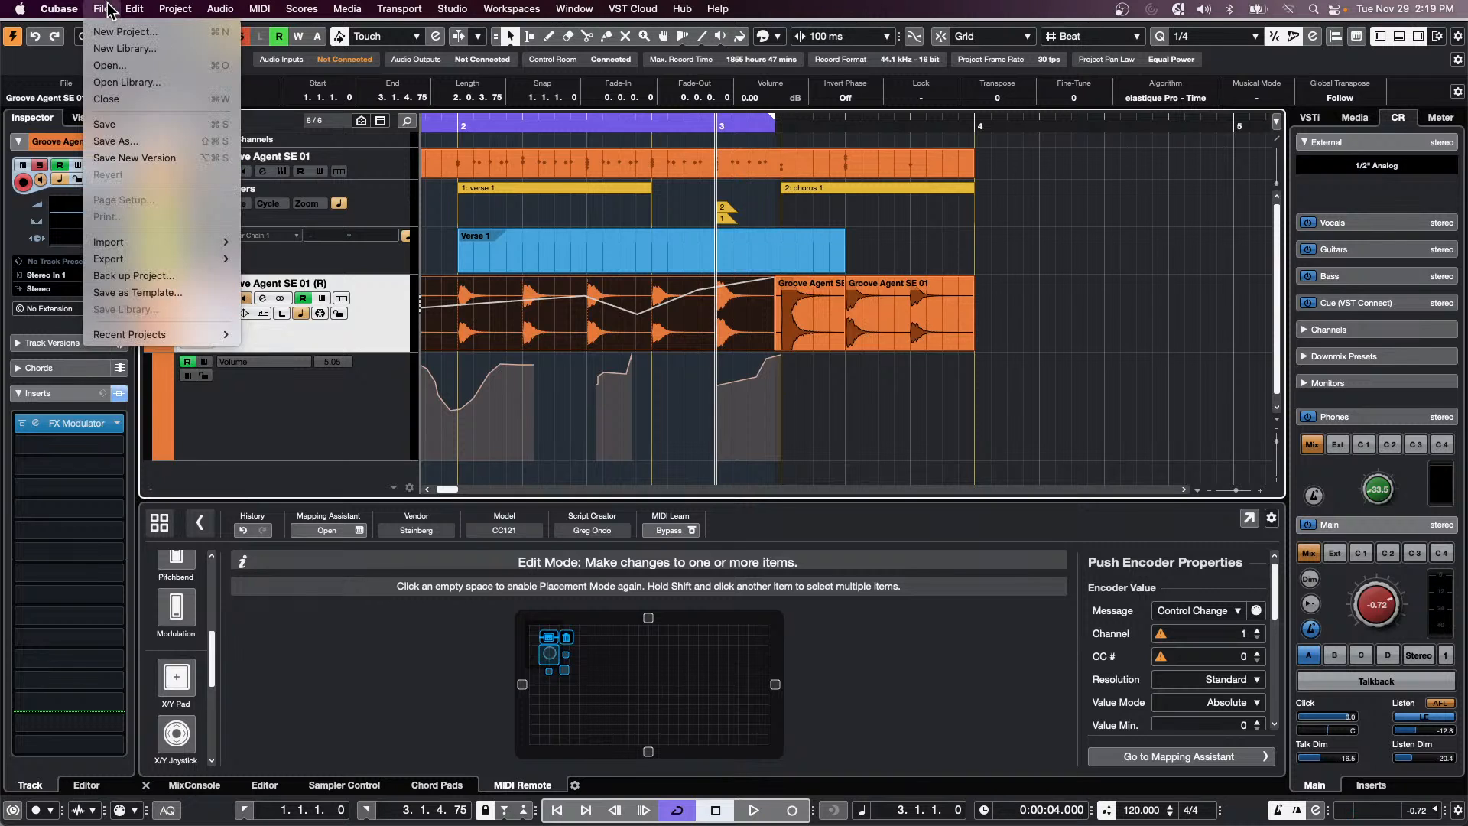
mouse_move(153, 258)
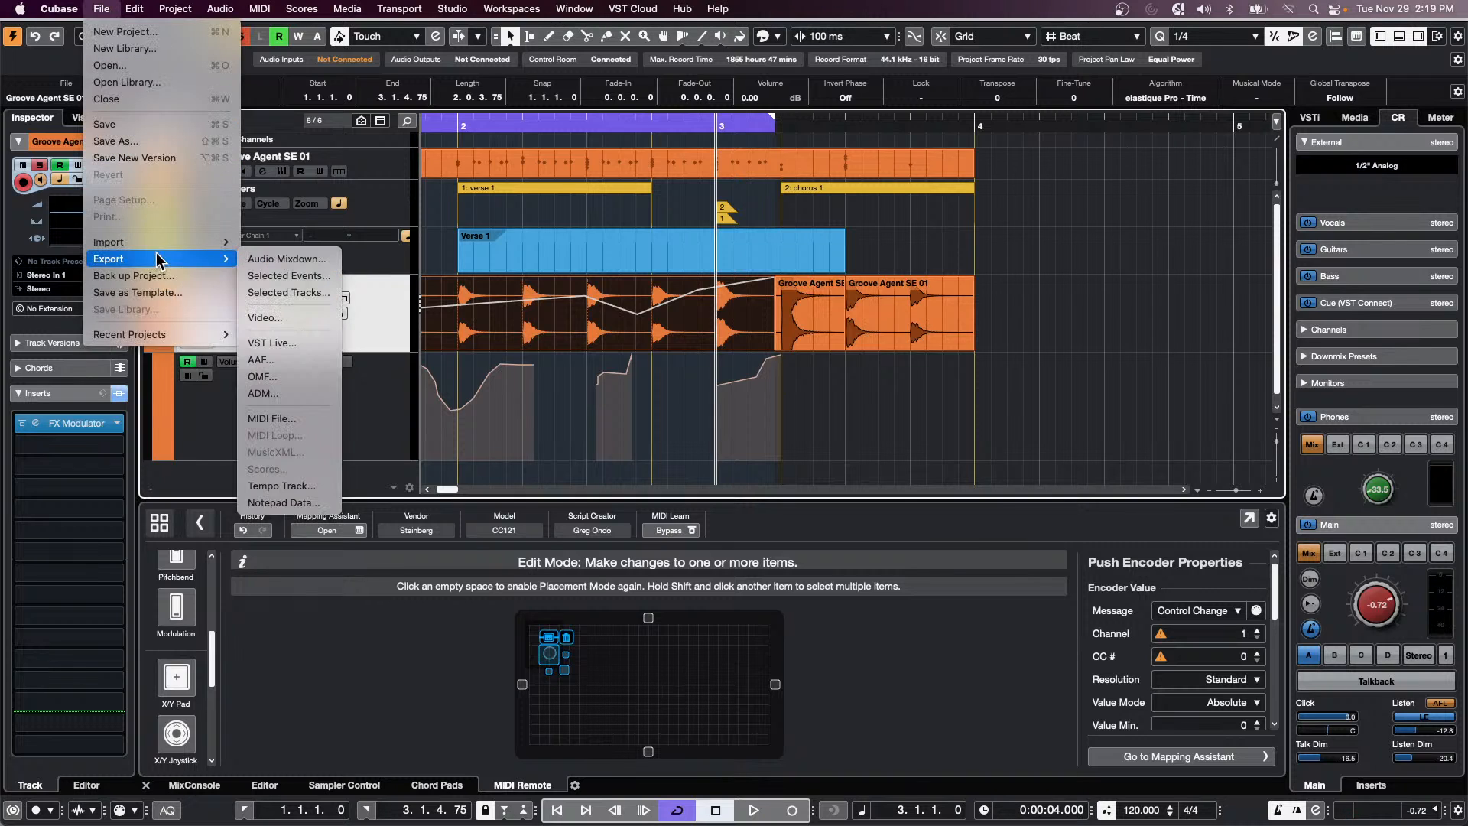
left_click(310, 260)
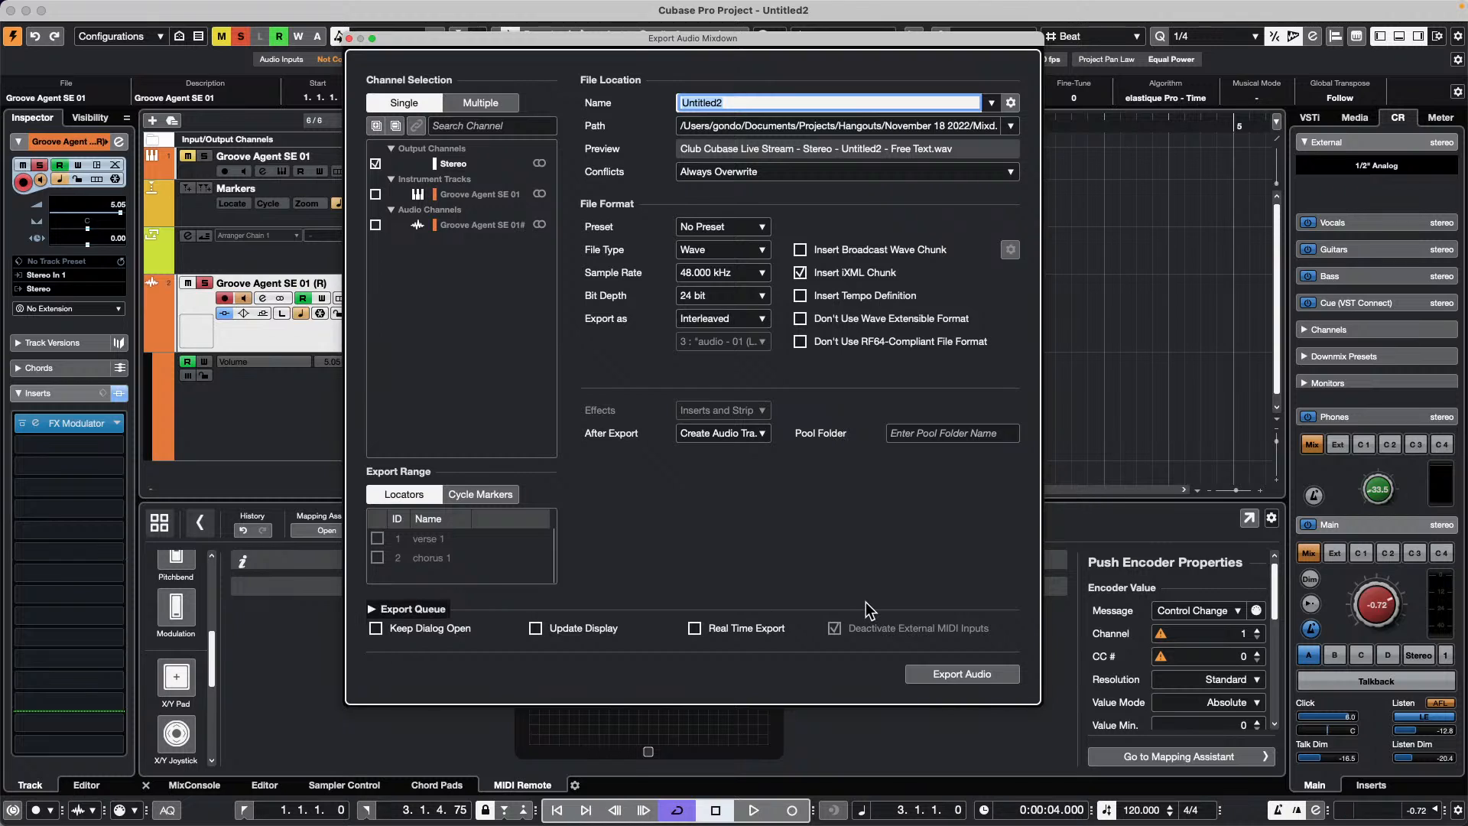
left_click(694, 627)
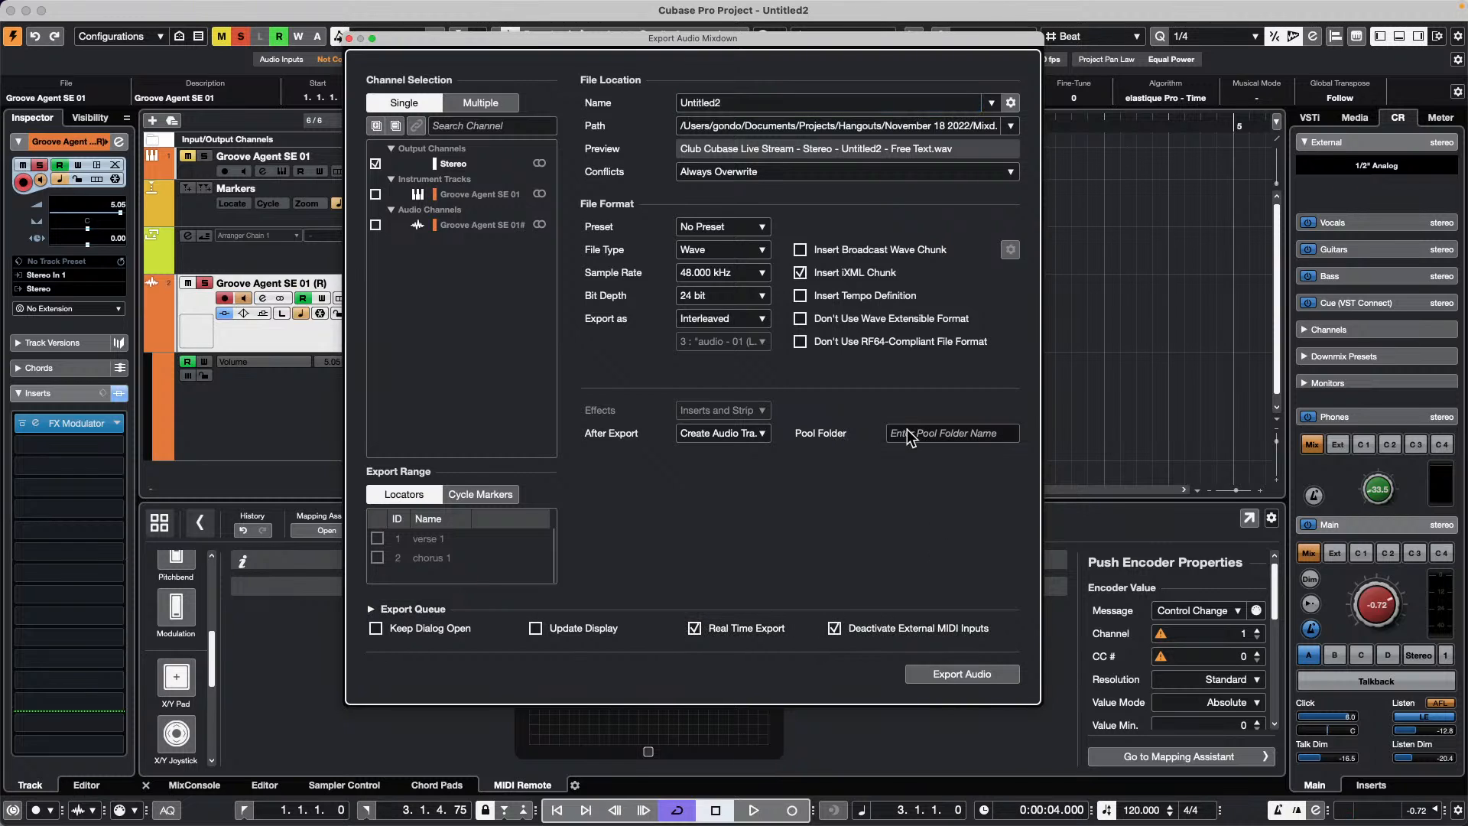
left_click_drag(1376, 600, 1377, 615)
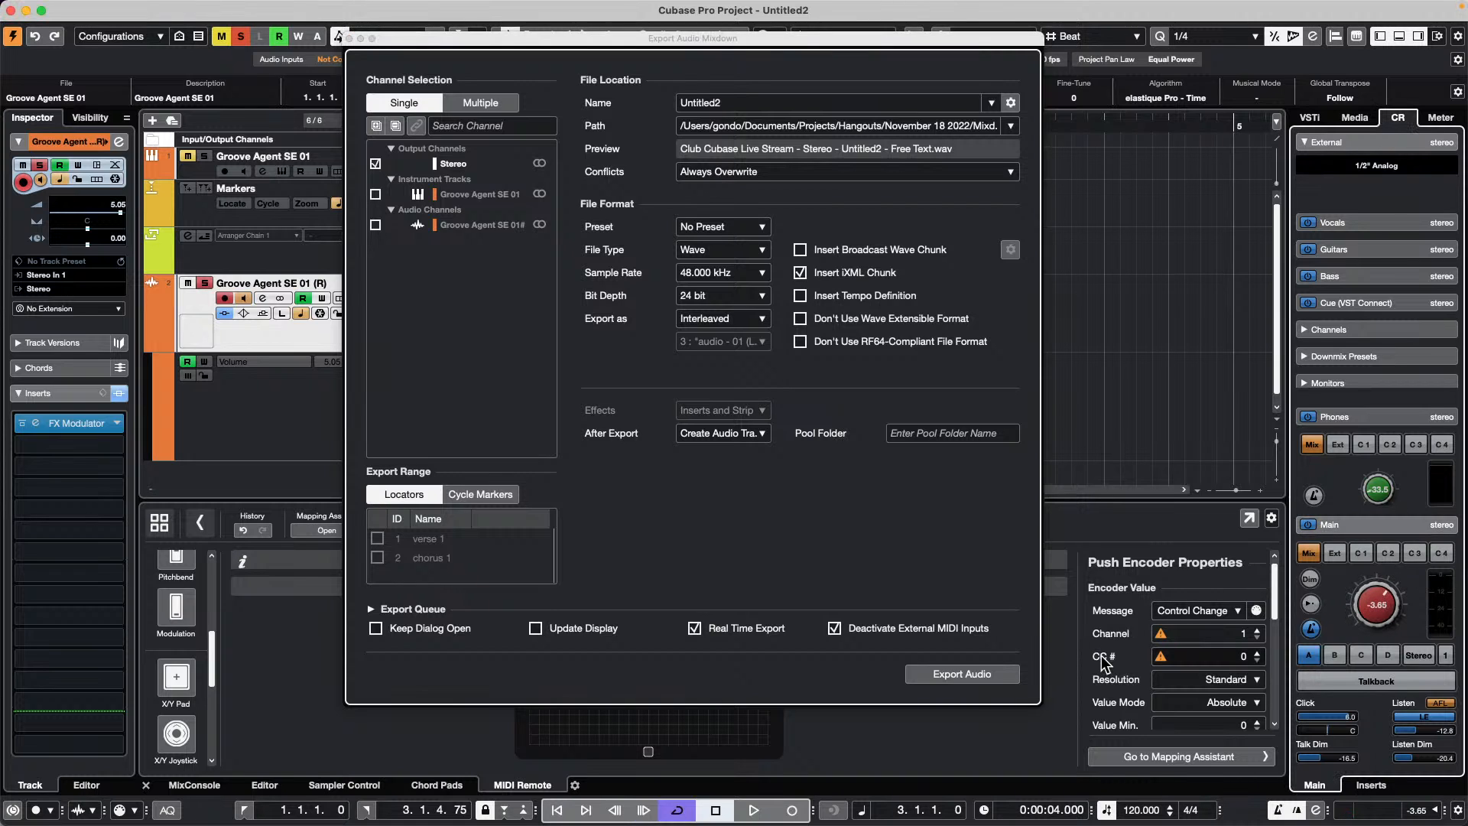
left_click(972, 676)
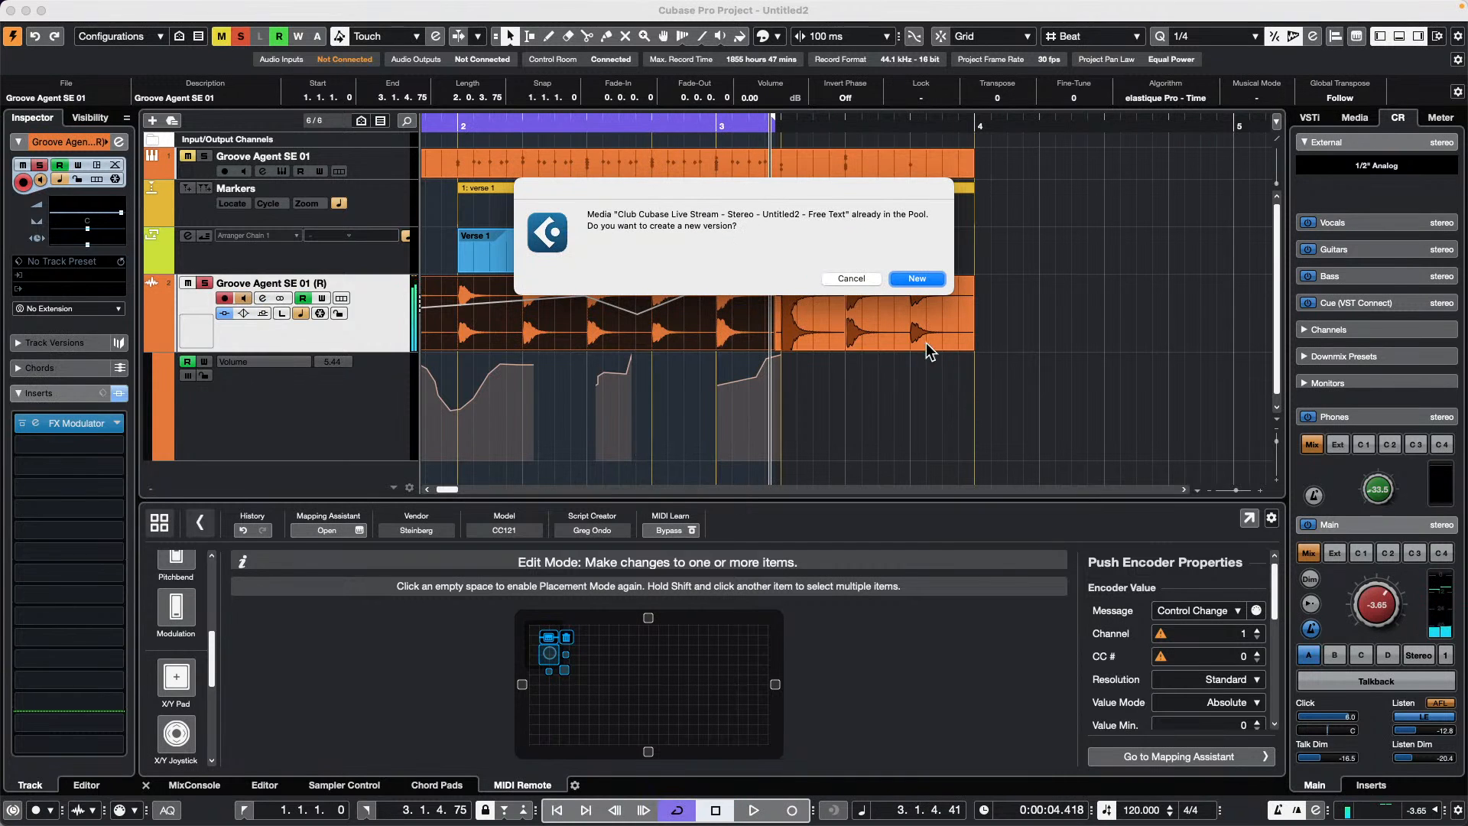
left_click(926, 279)
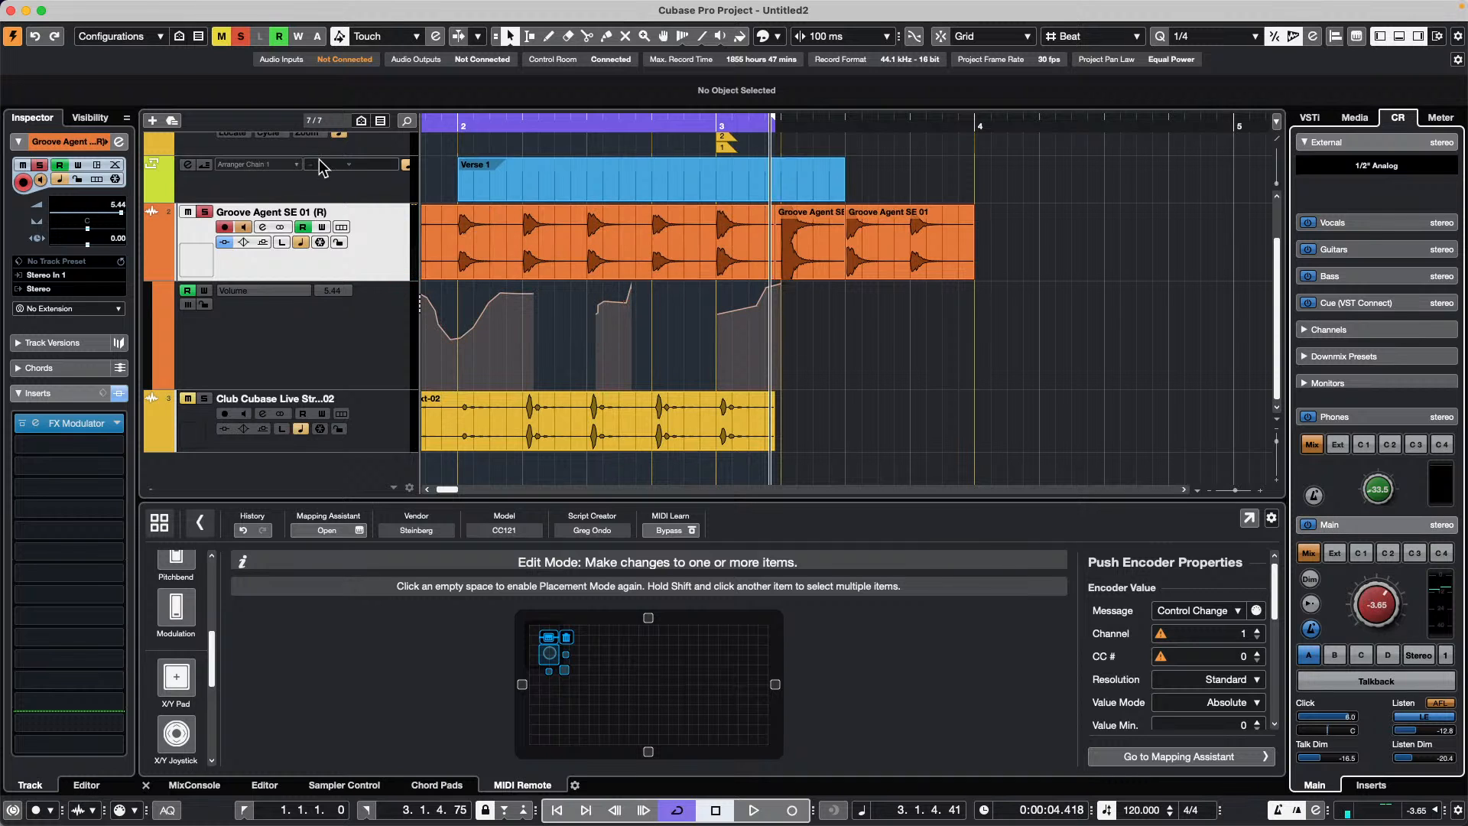
Examine the Real Time Export option in the Export Audio Mixdown settings without exporting
left_click(102, 9)
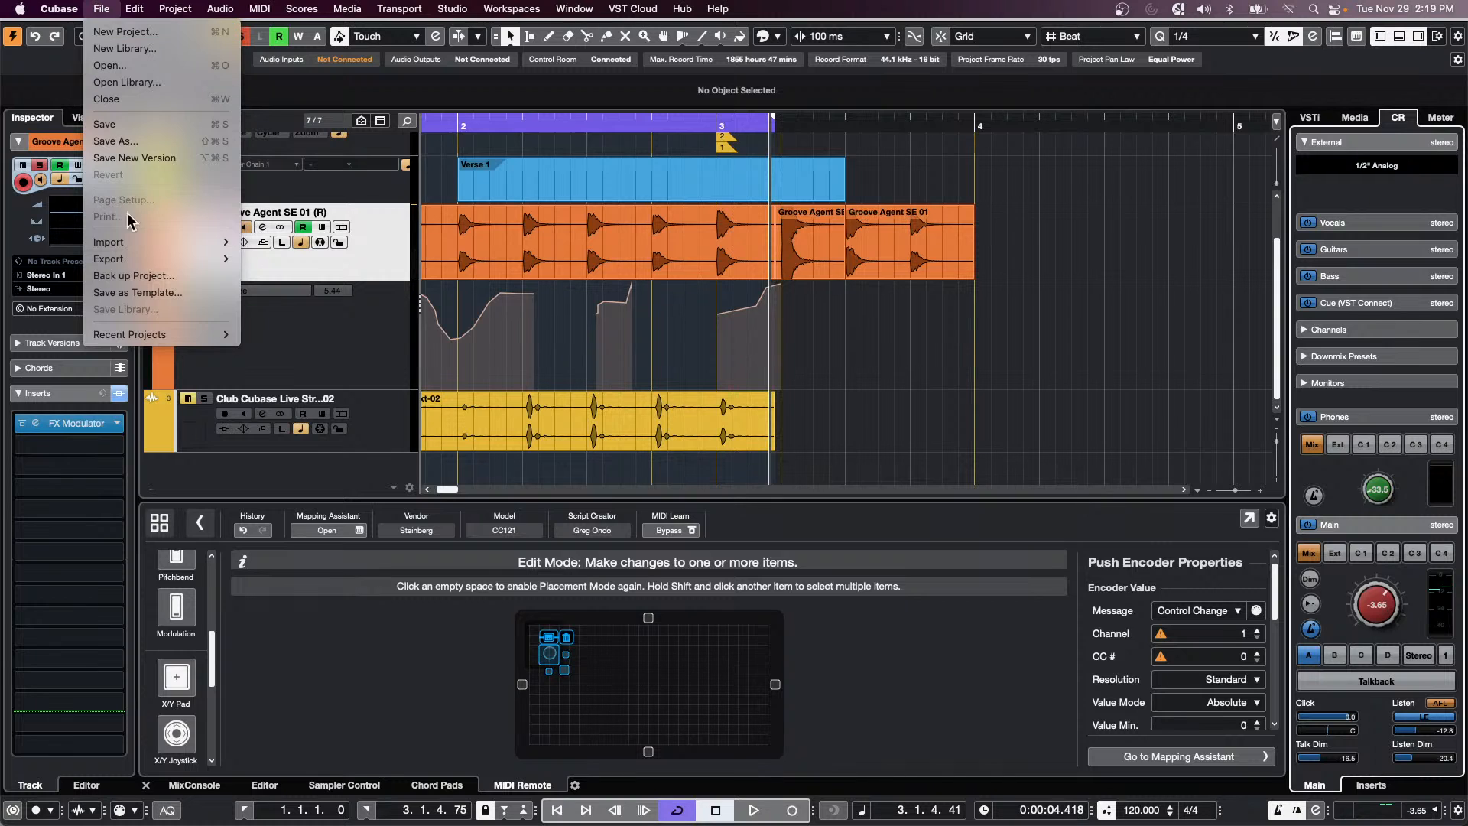
mouse_move(153, 250)
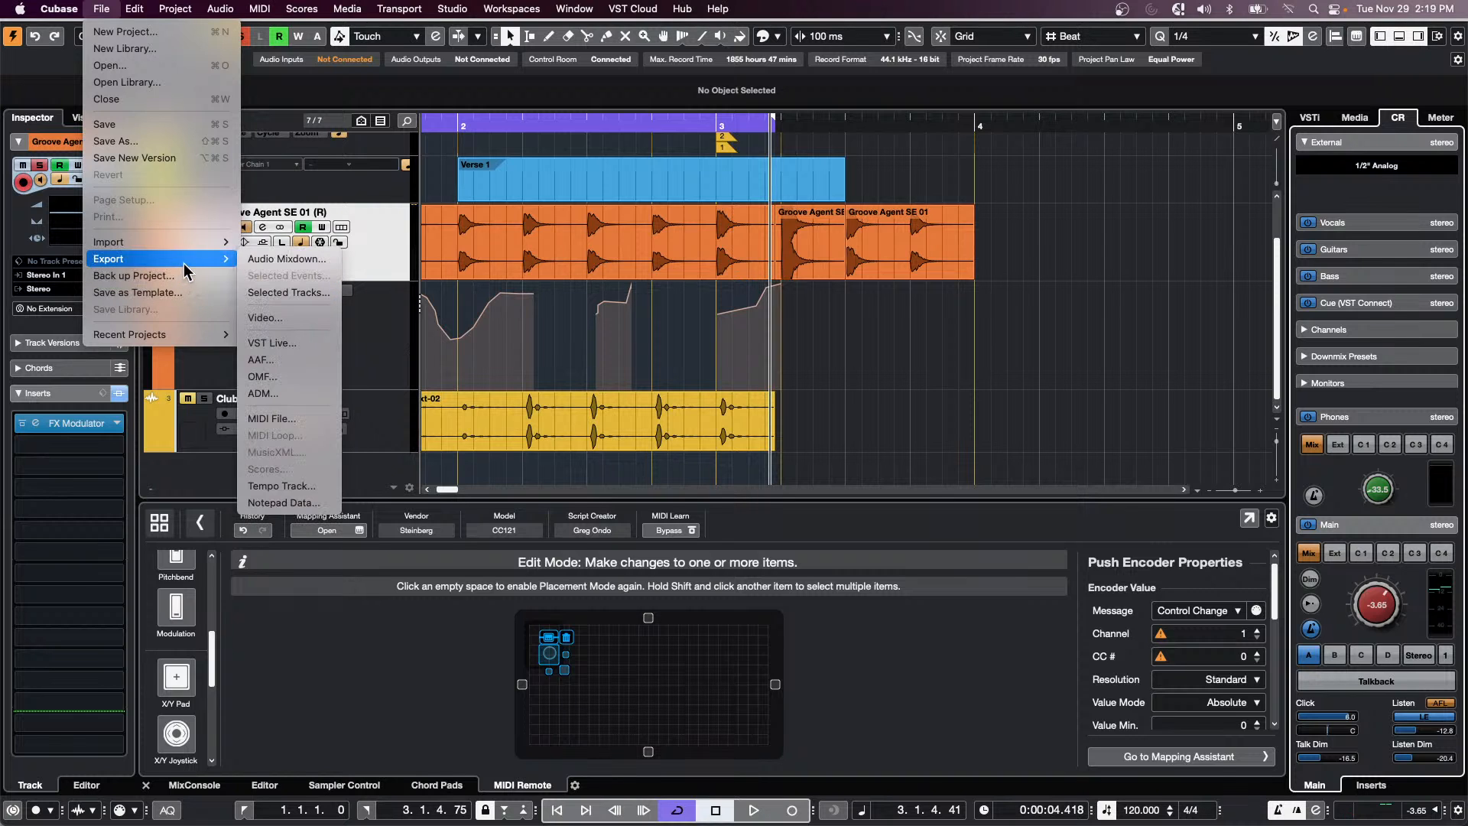
left_click(327, 260)
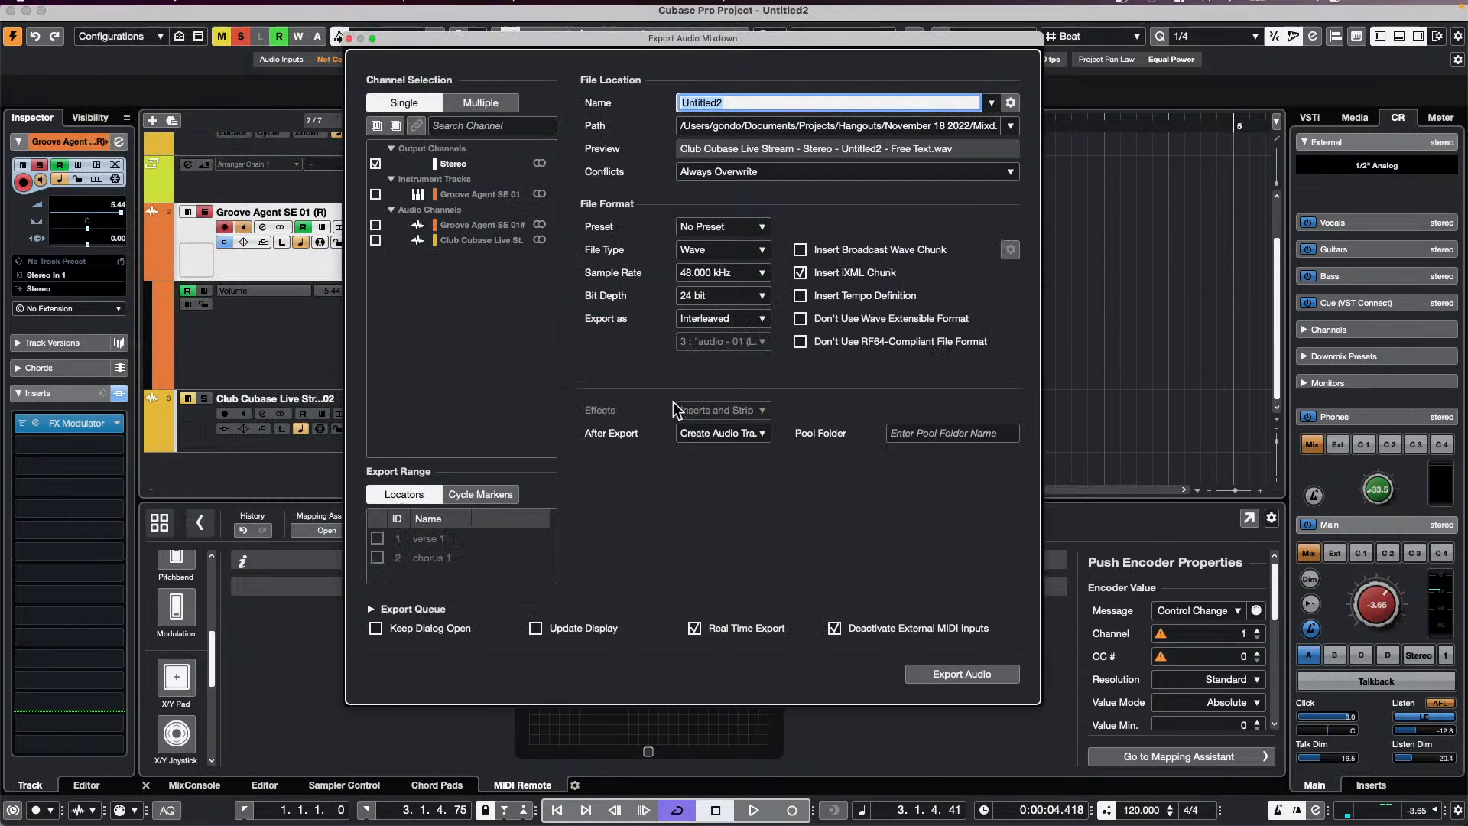
left_click(774, 637)
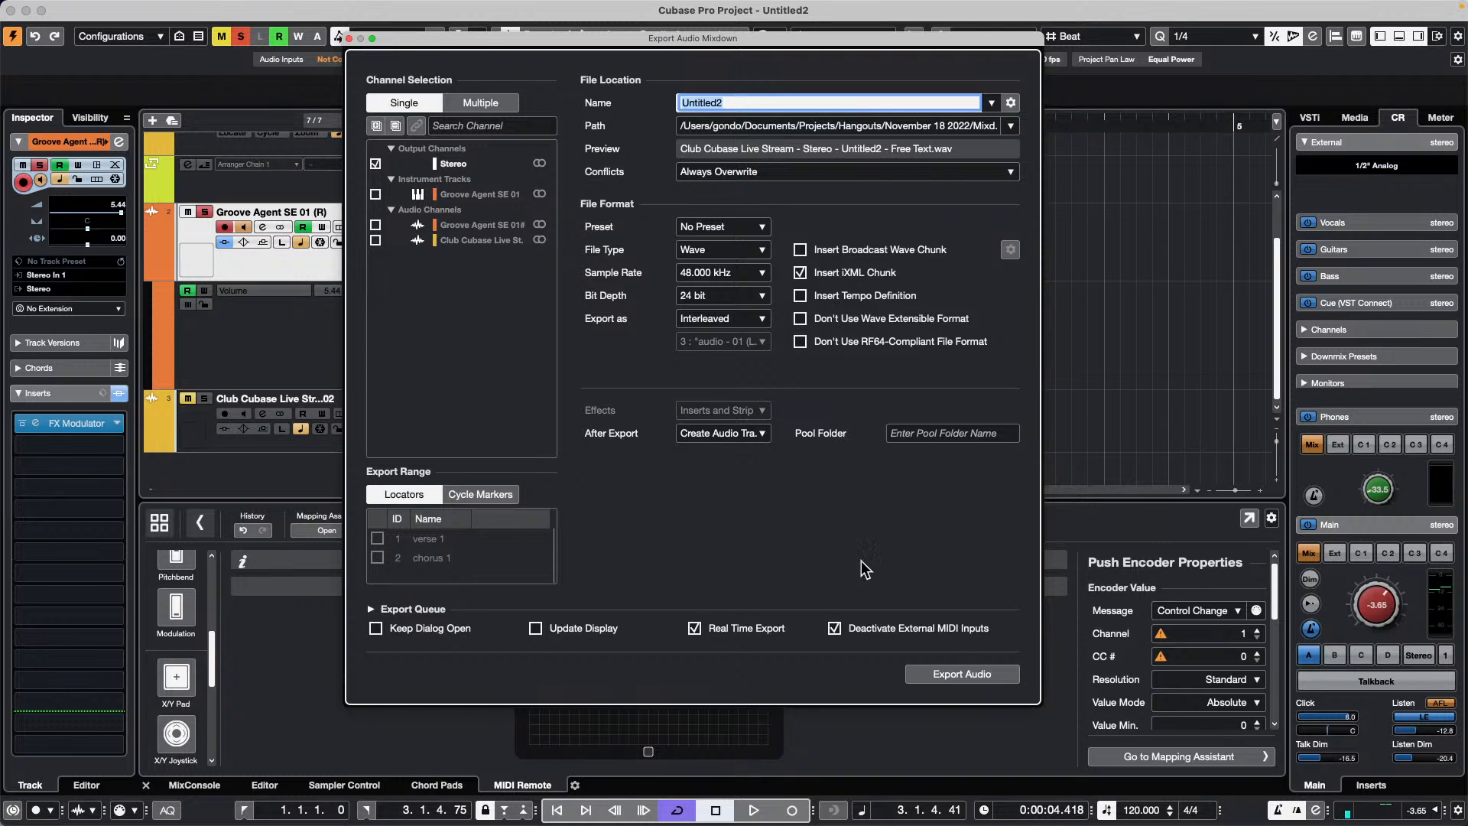
left_click(348, 38)
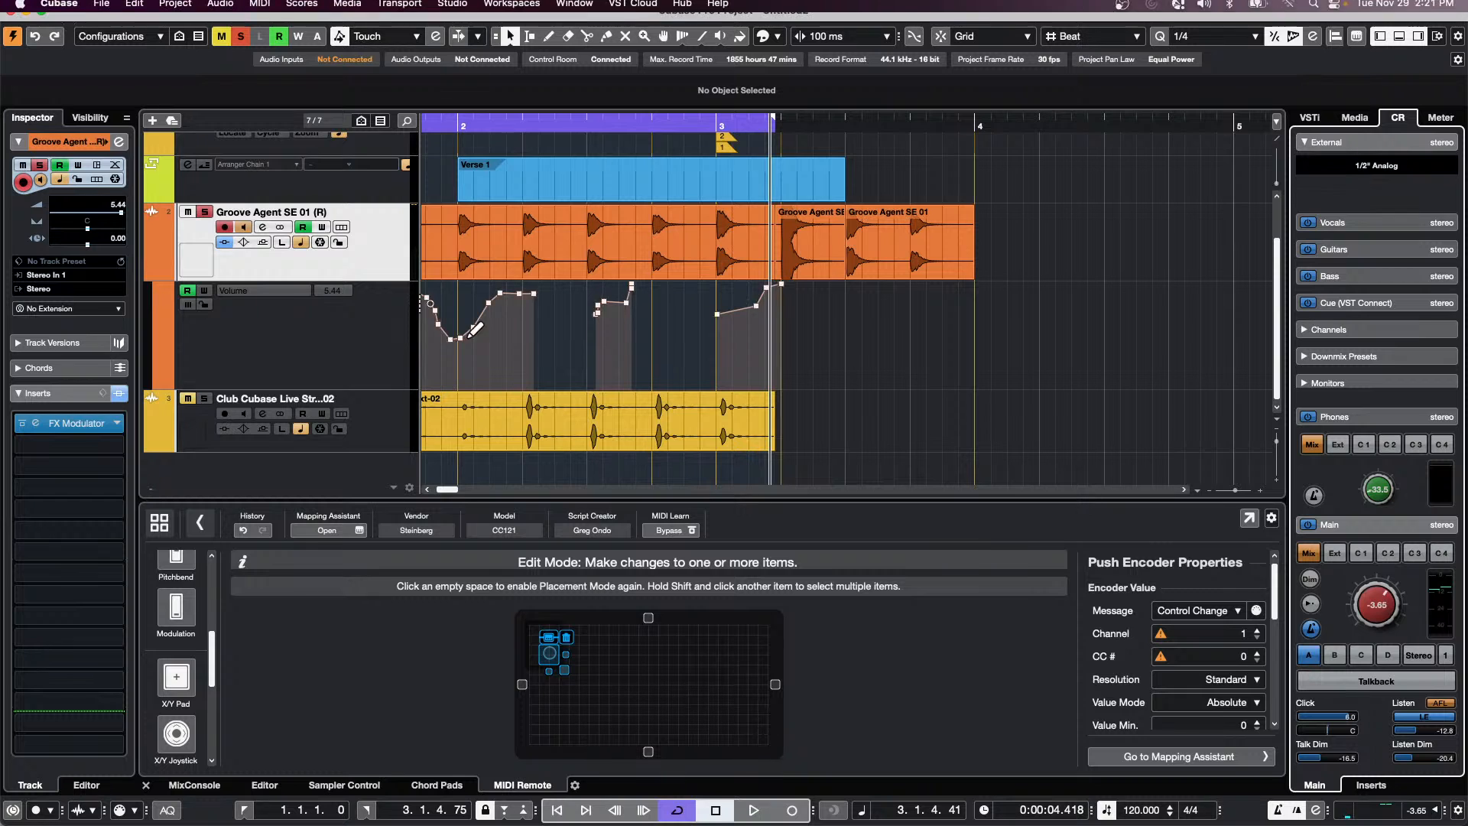
Create a new empty project in the November 18 2022 folder
mouse_move(248, 4)
left_click(107, 9)
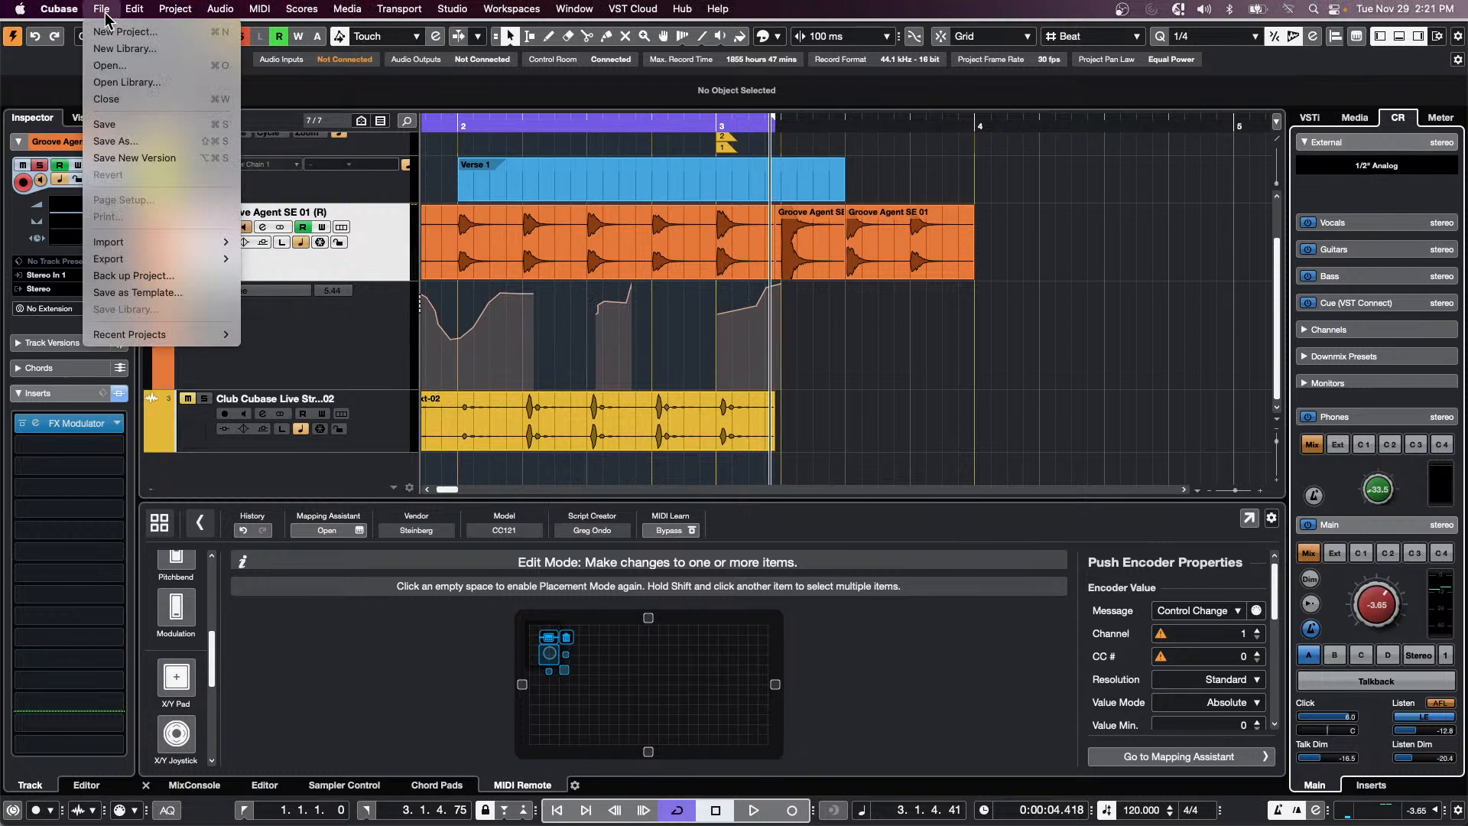
mouse_move(161, 335)
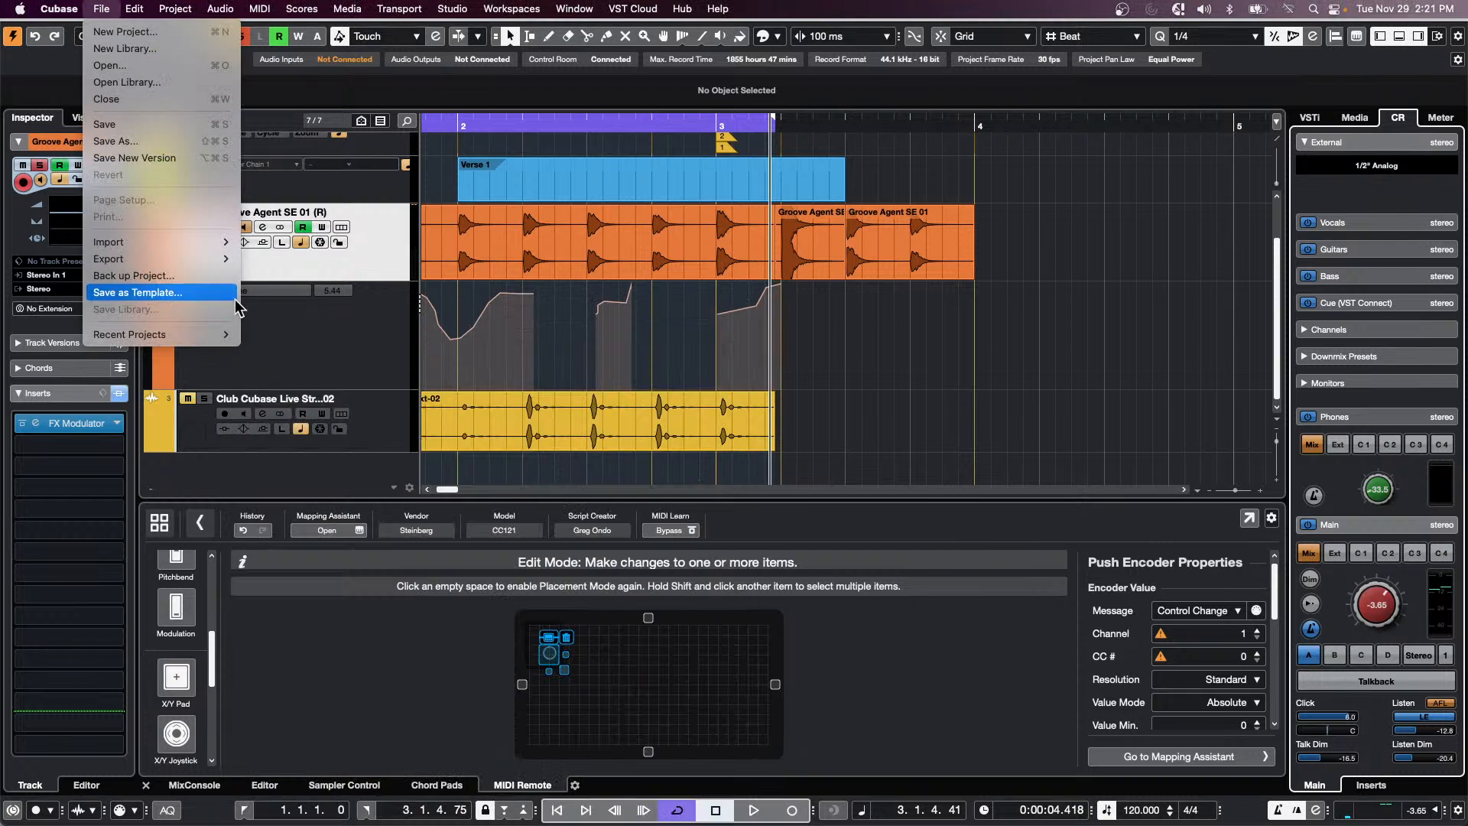
left_click(124, 31)
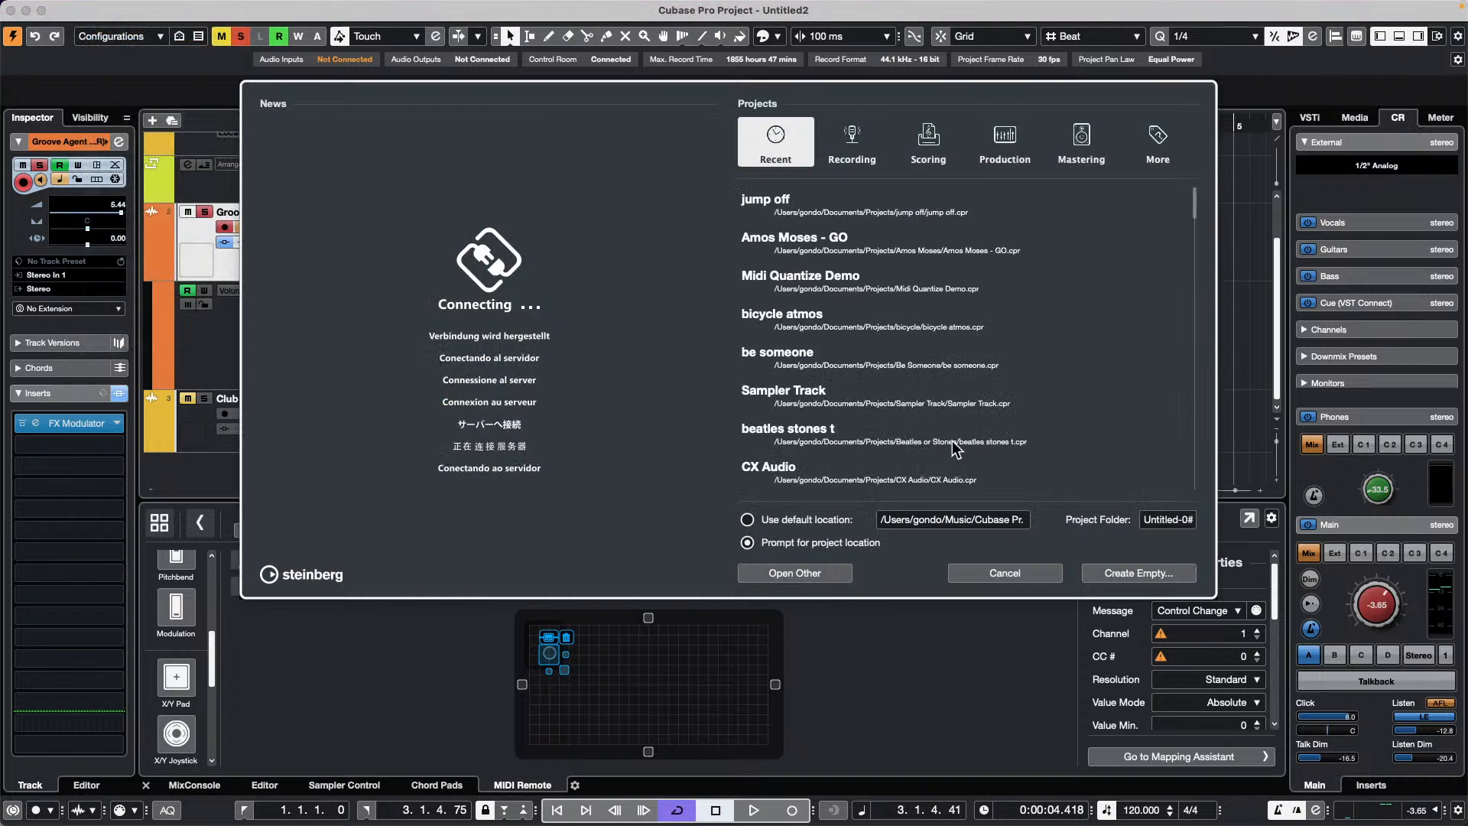
left_click(1139, 572)
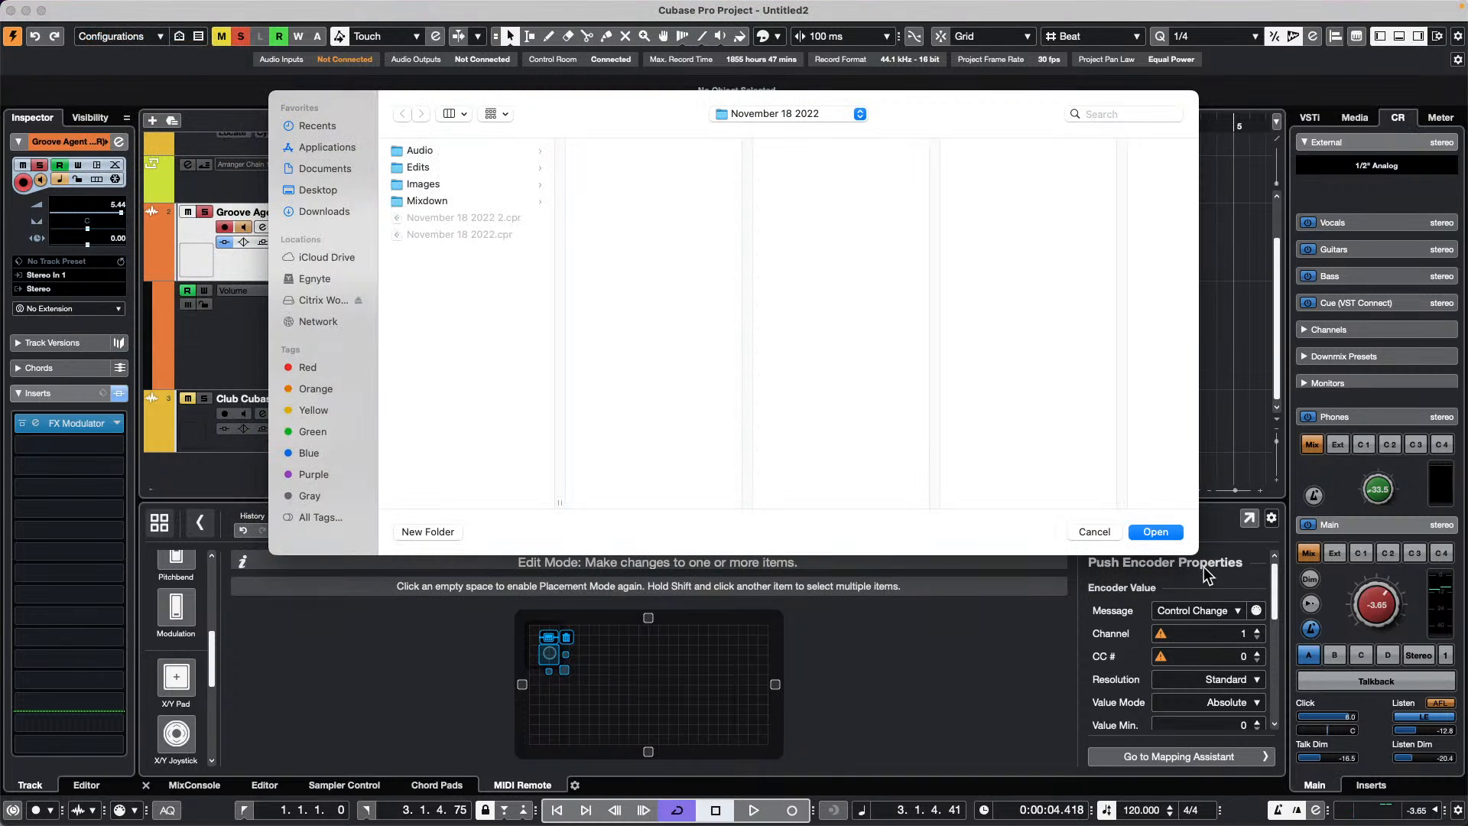
left_click(1154, 530)
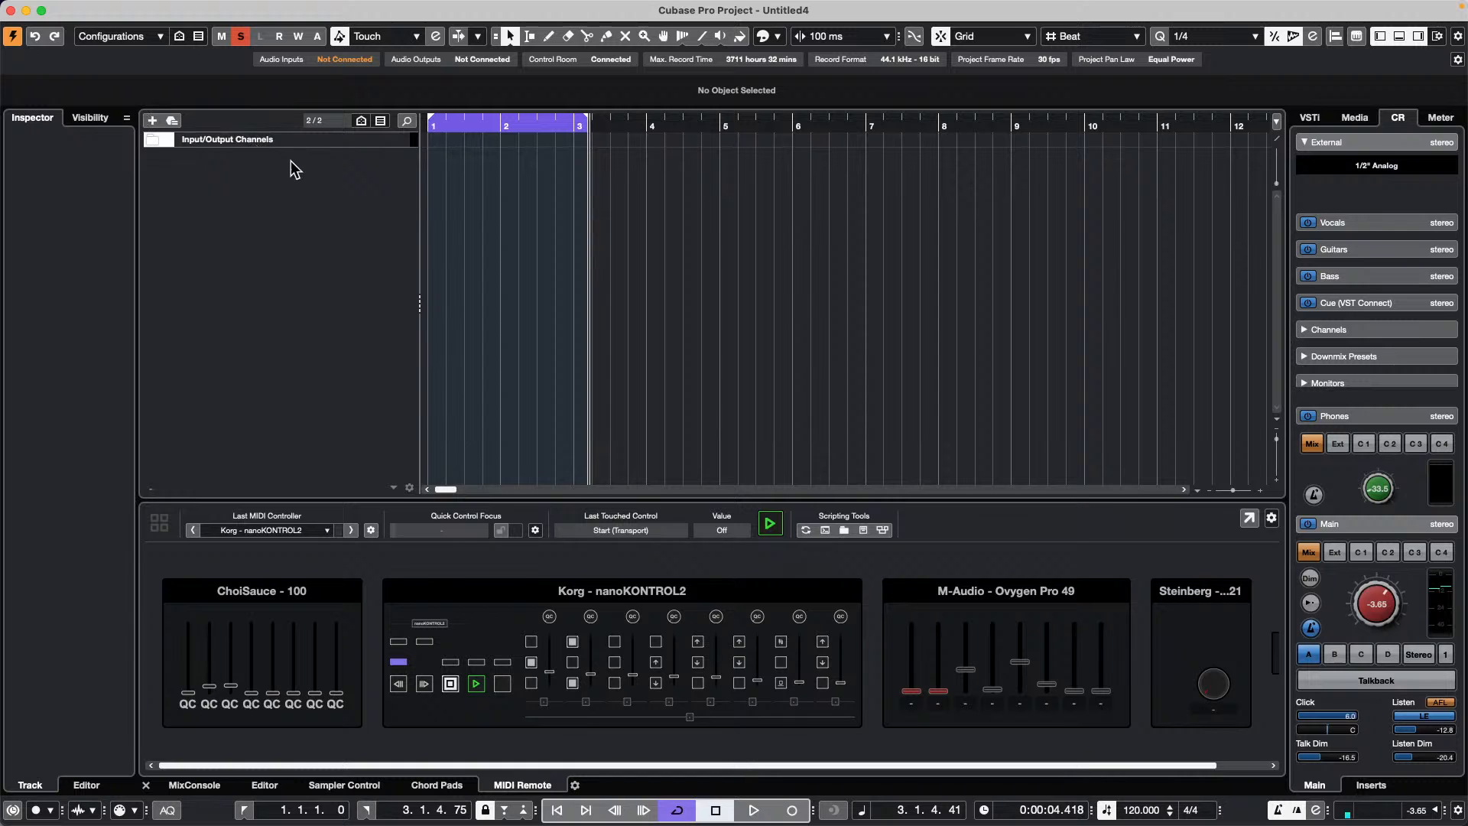
Set the new project's tempo to 133 BPM
right_click(290, 160)
left_click(1110, 441)
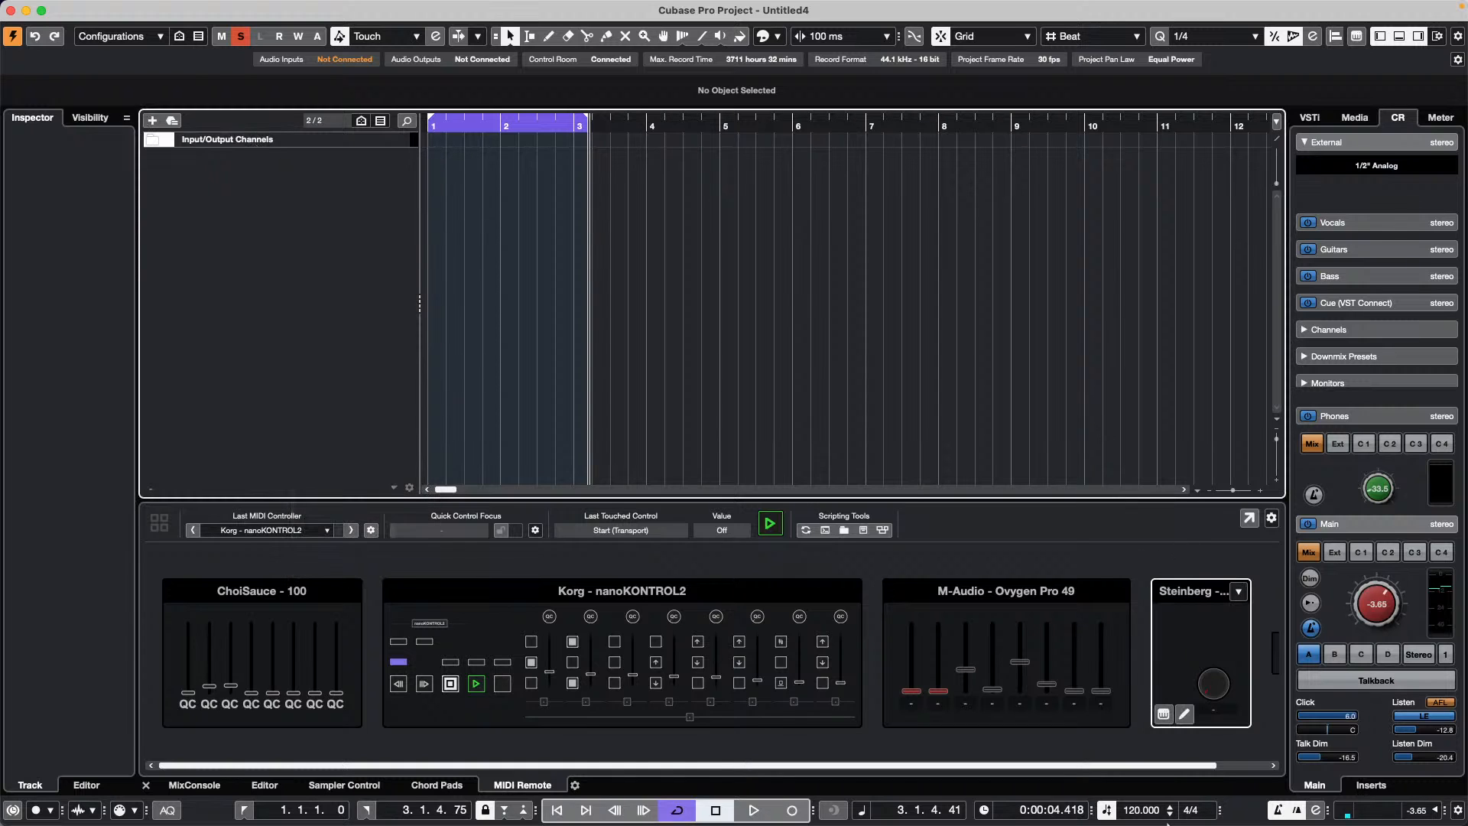
left_click(1133, 810)
type("133")
key("Return")
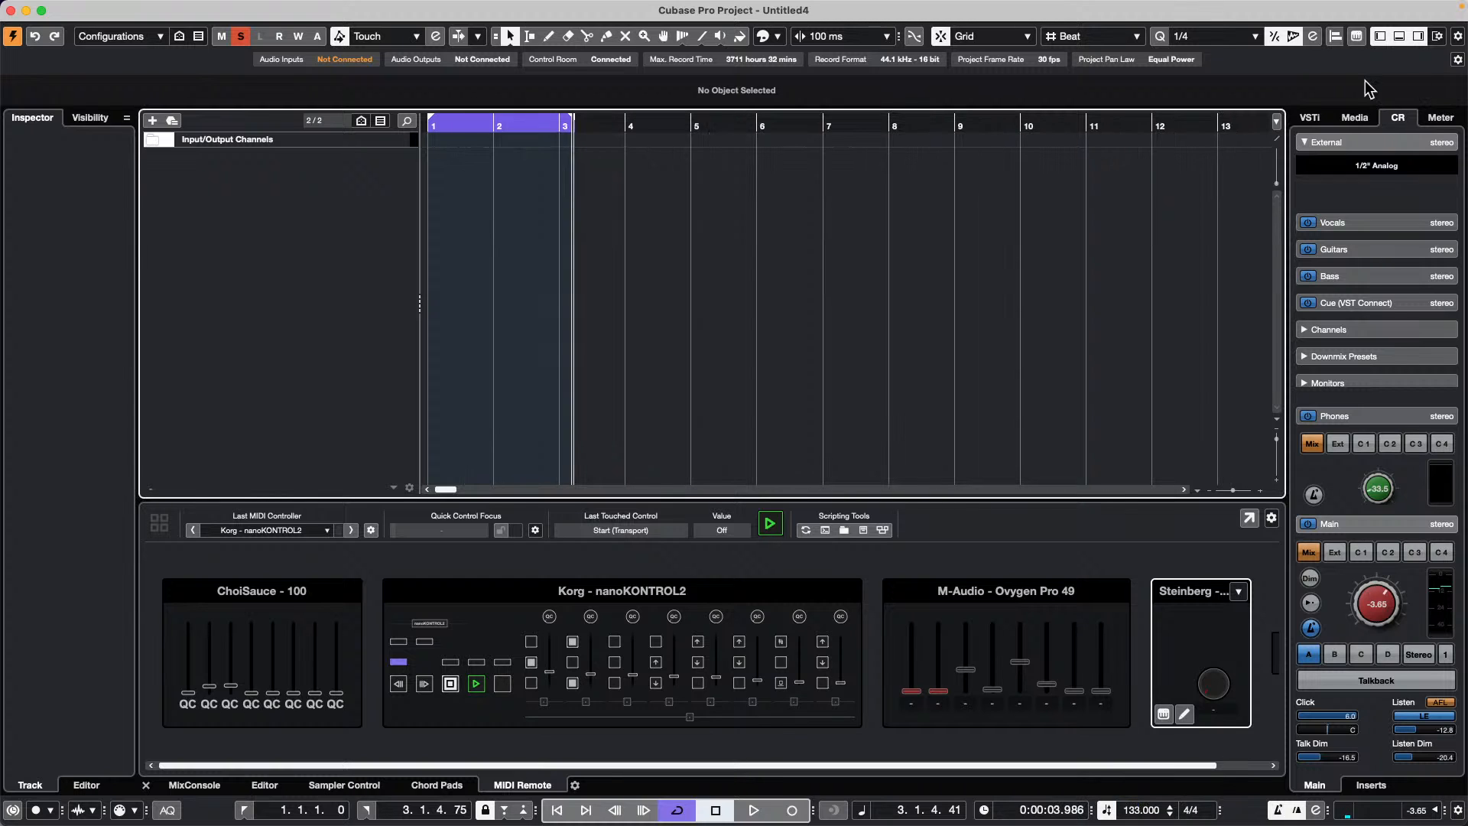
Place the 02 135 Drums loop from the Drum Loops library at bar 1 on a new track, and solo that track
left_click(1358, 118)
left_click(1331, 331)
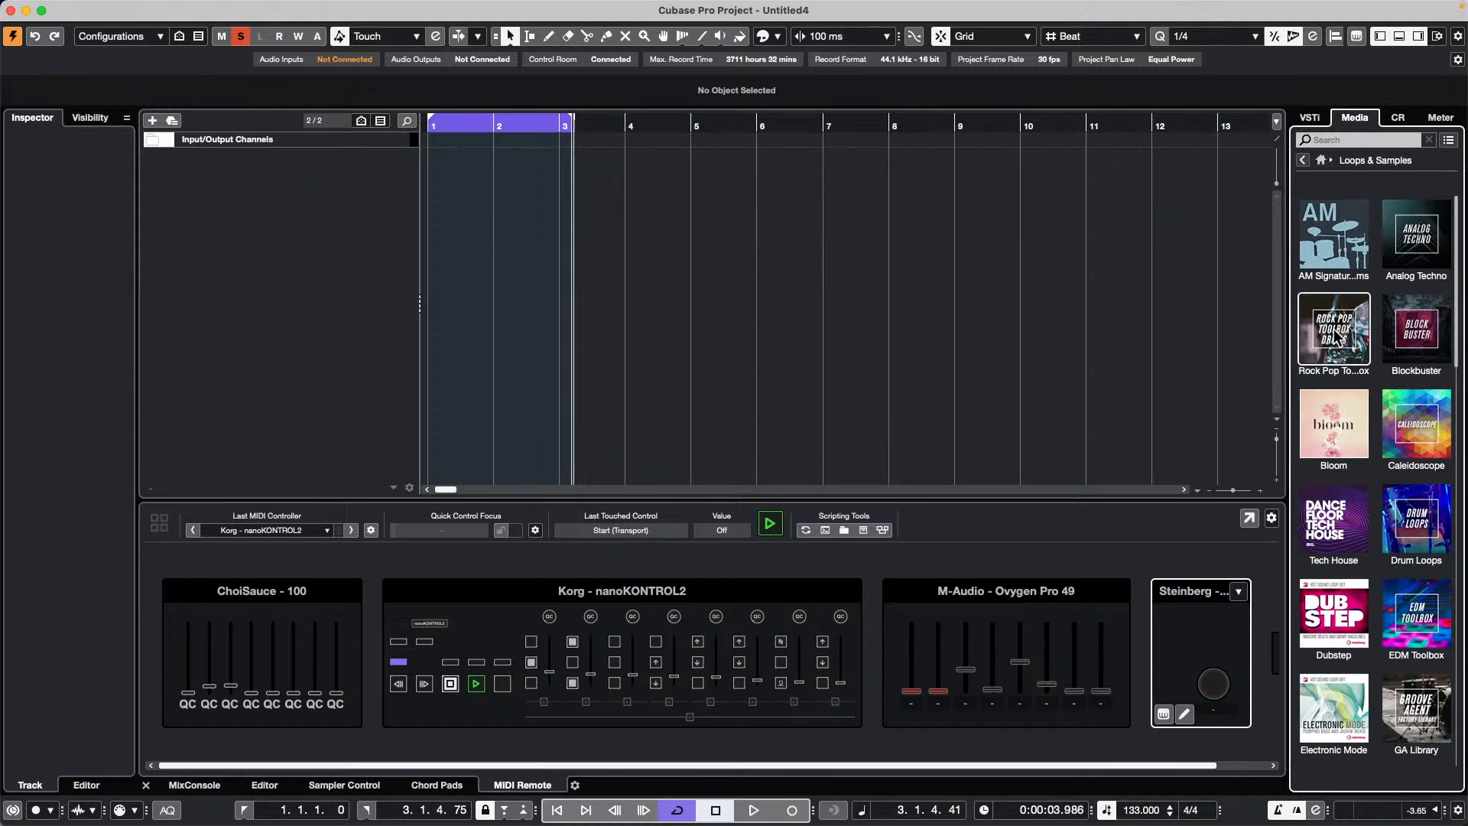
left_click(1419, 520)
left_click(1413, 521)
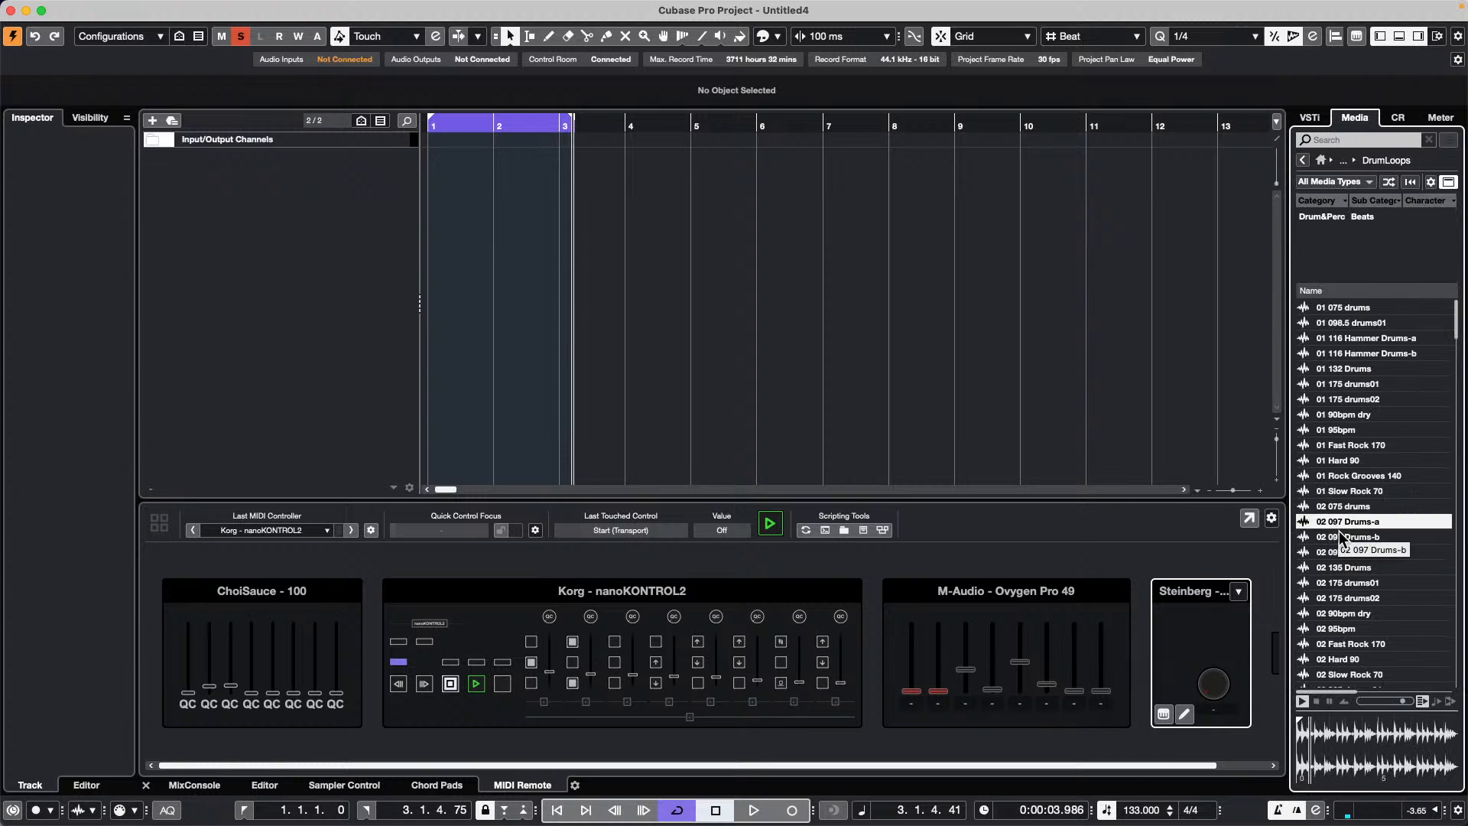
left_click(1346, 566)
left_click_drag(1346, 566, 425, 176)
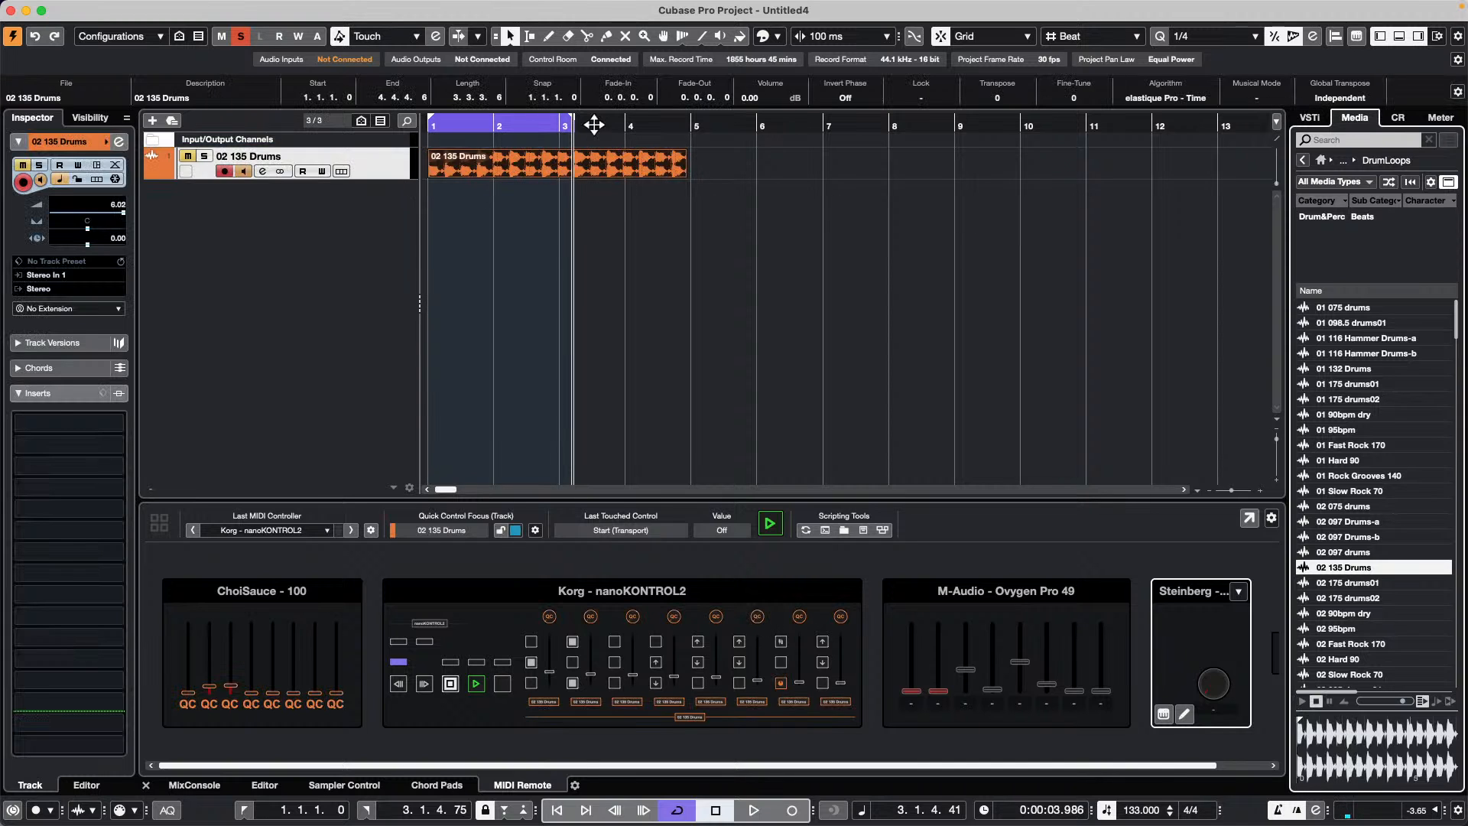
left_click_drag(452, 126, 271, 111)
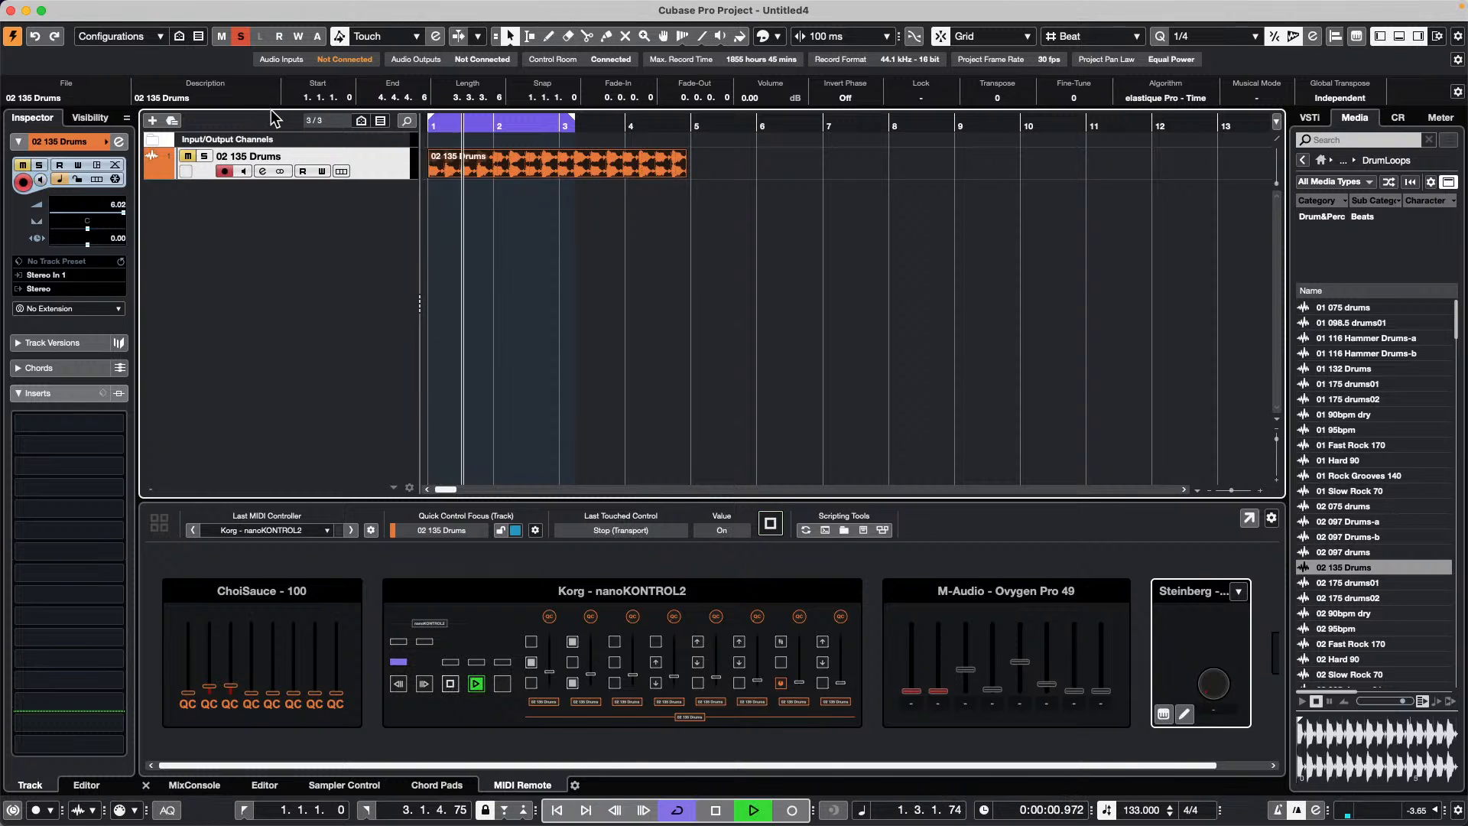
left_click(187, 156)
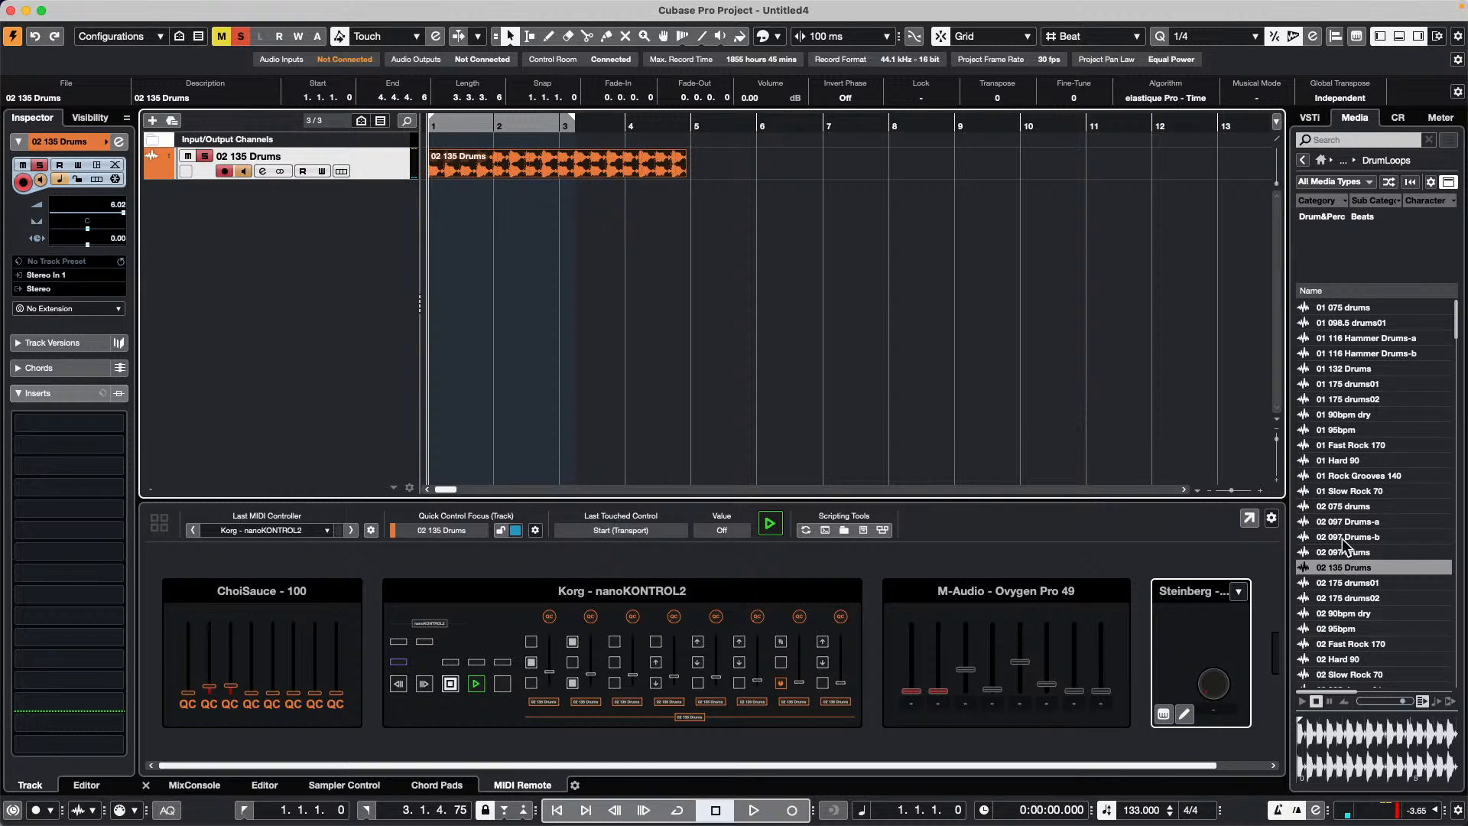
Replace the 02 135 Drums event with the 02 90bpm dry loop starting at bar 1, and play it briefly
left_click_drag(1346, 613, 761, 161)
right_click(604, 197)
left_click(657, 198)
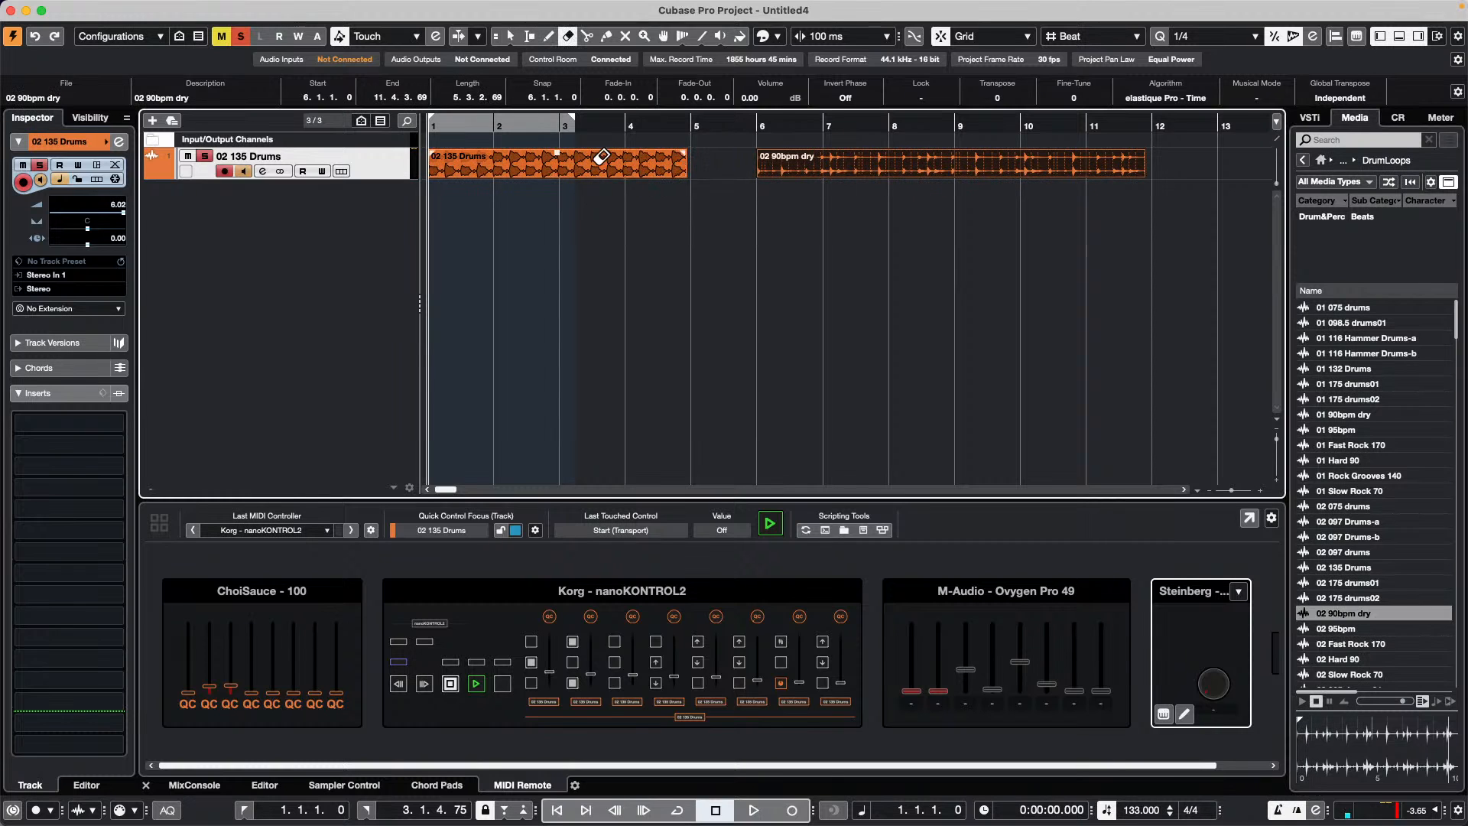
left_click(622, 169)
right_click(636, 187)
left_click(647, 191)
left_click_drag(950, 171, 558, 154)
key("space")
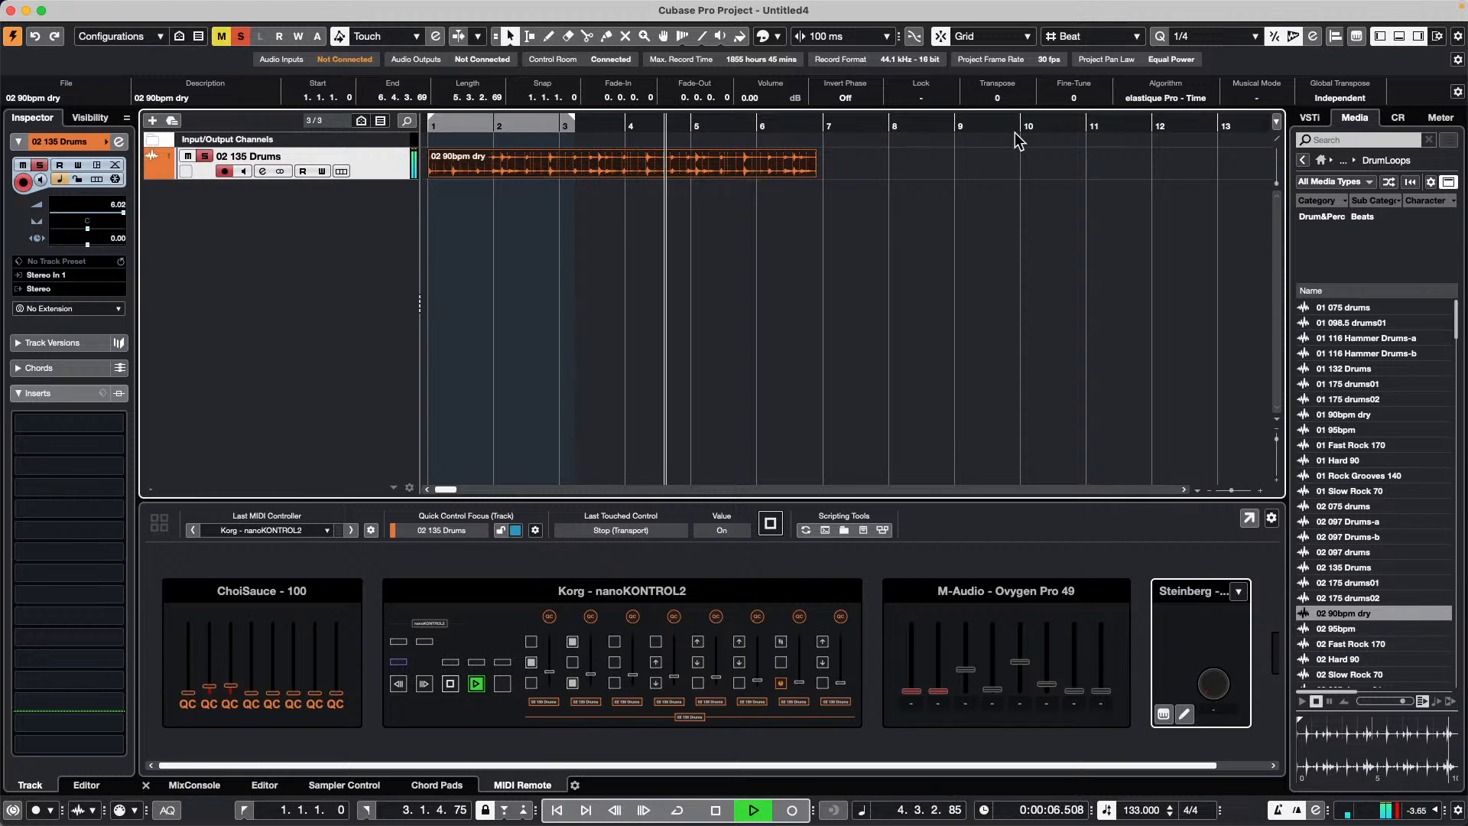
key("space")
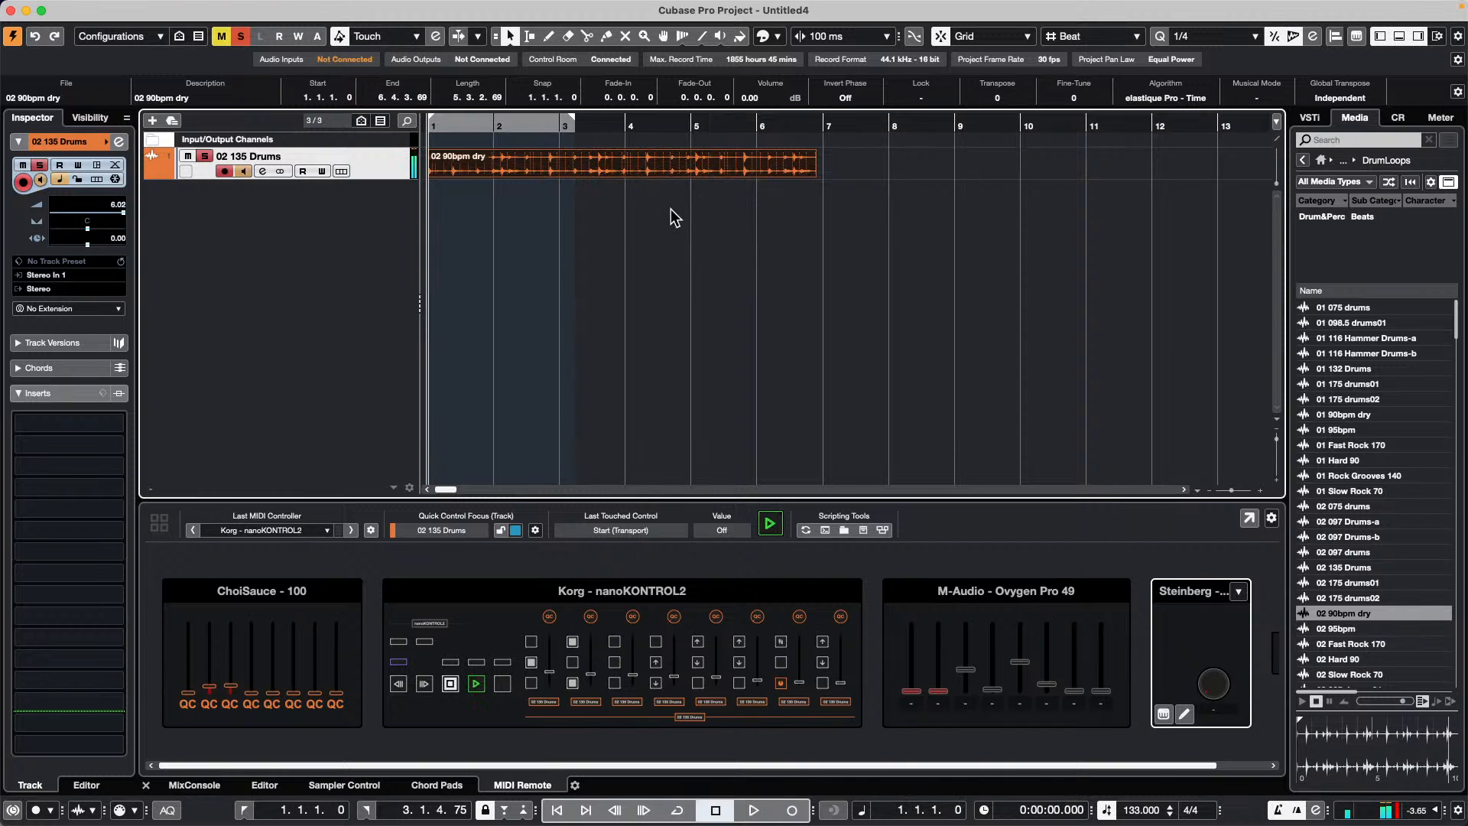
Turn on Musical Mode for the 02 90bpm dry event and play it from the project start
left_click(693, 196)
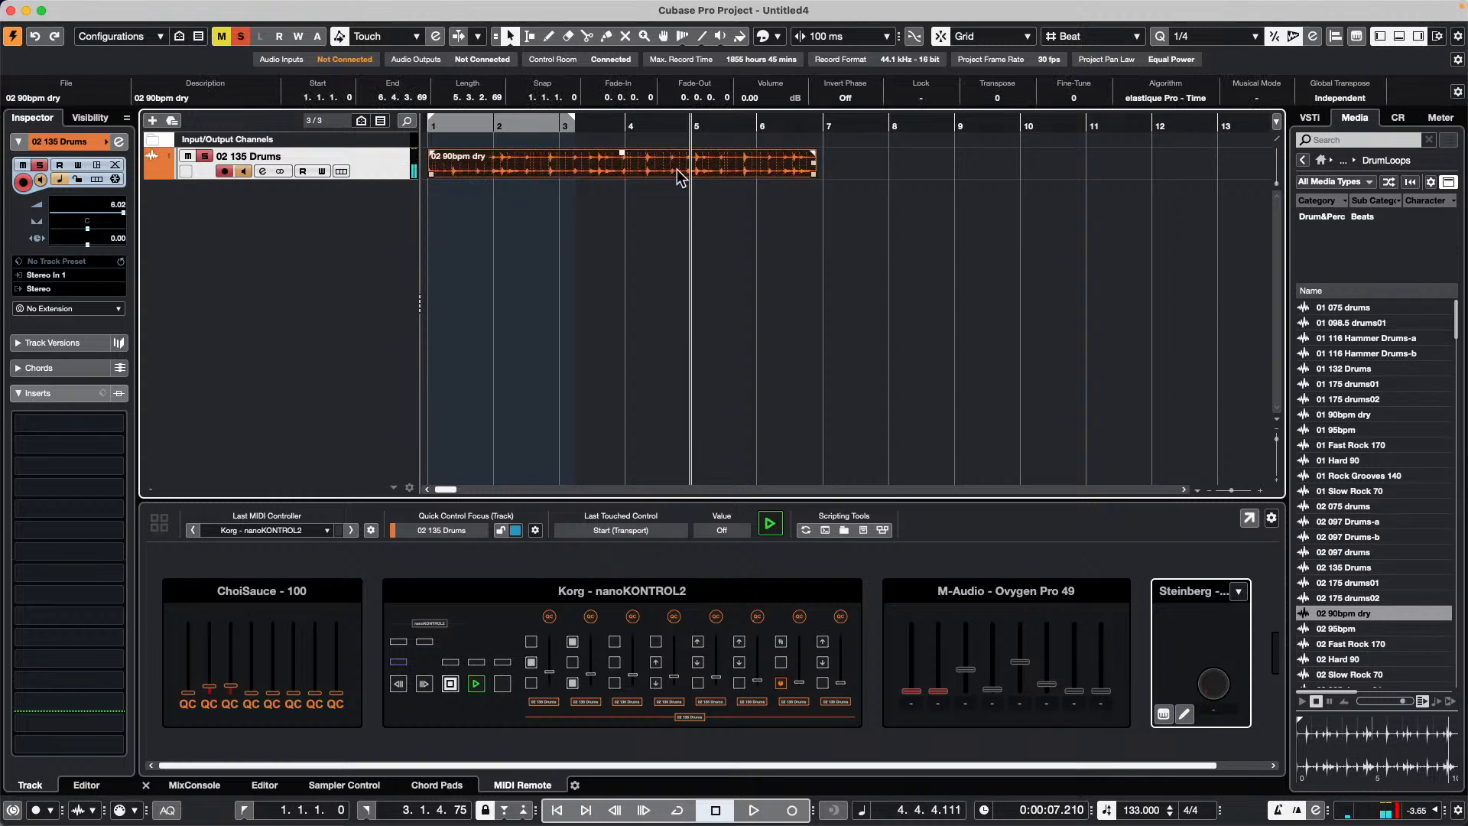
left_click(1259, 95)
key("Home")
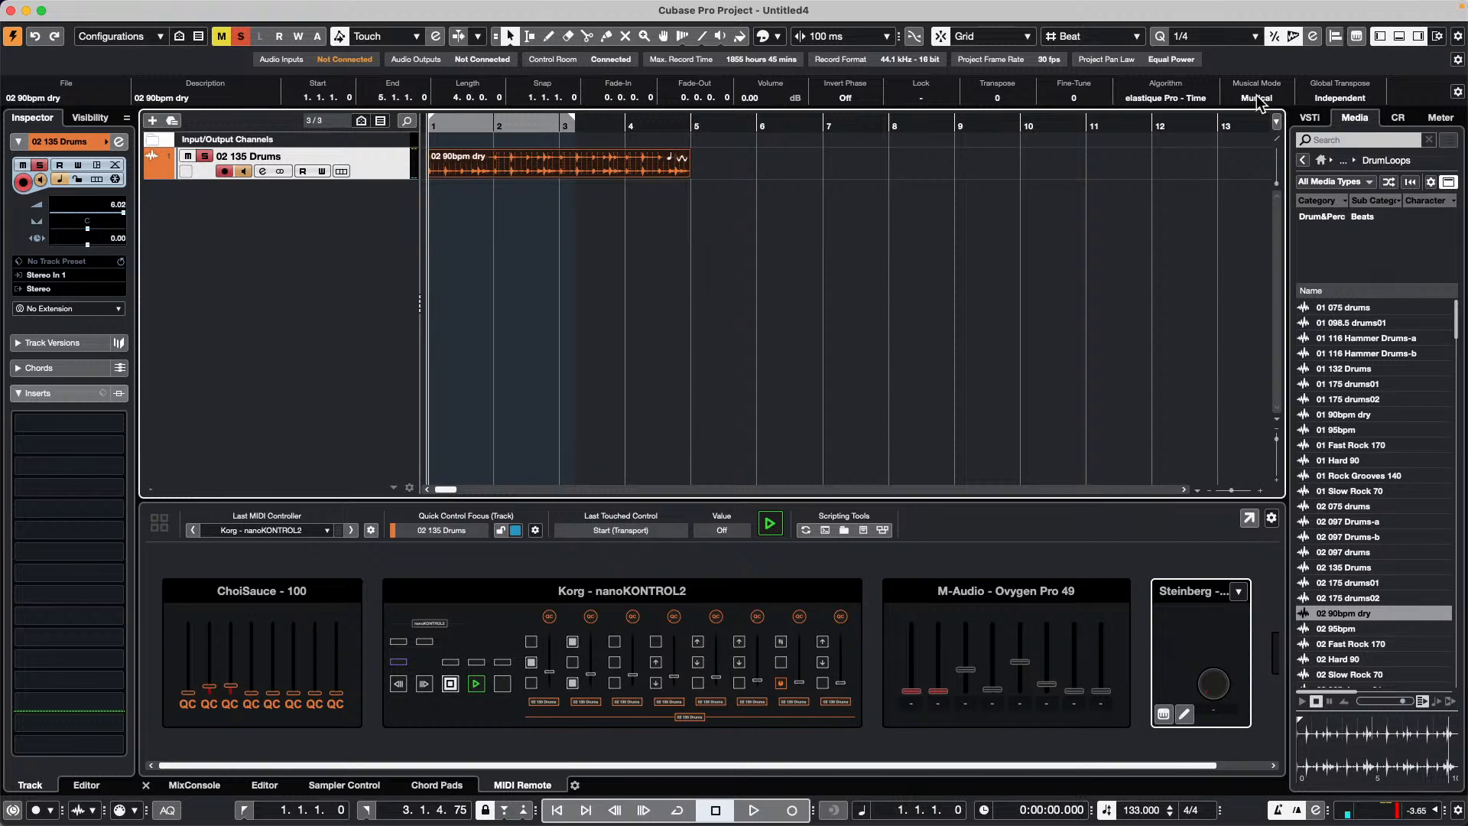
key("space")
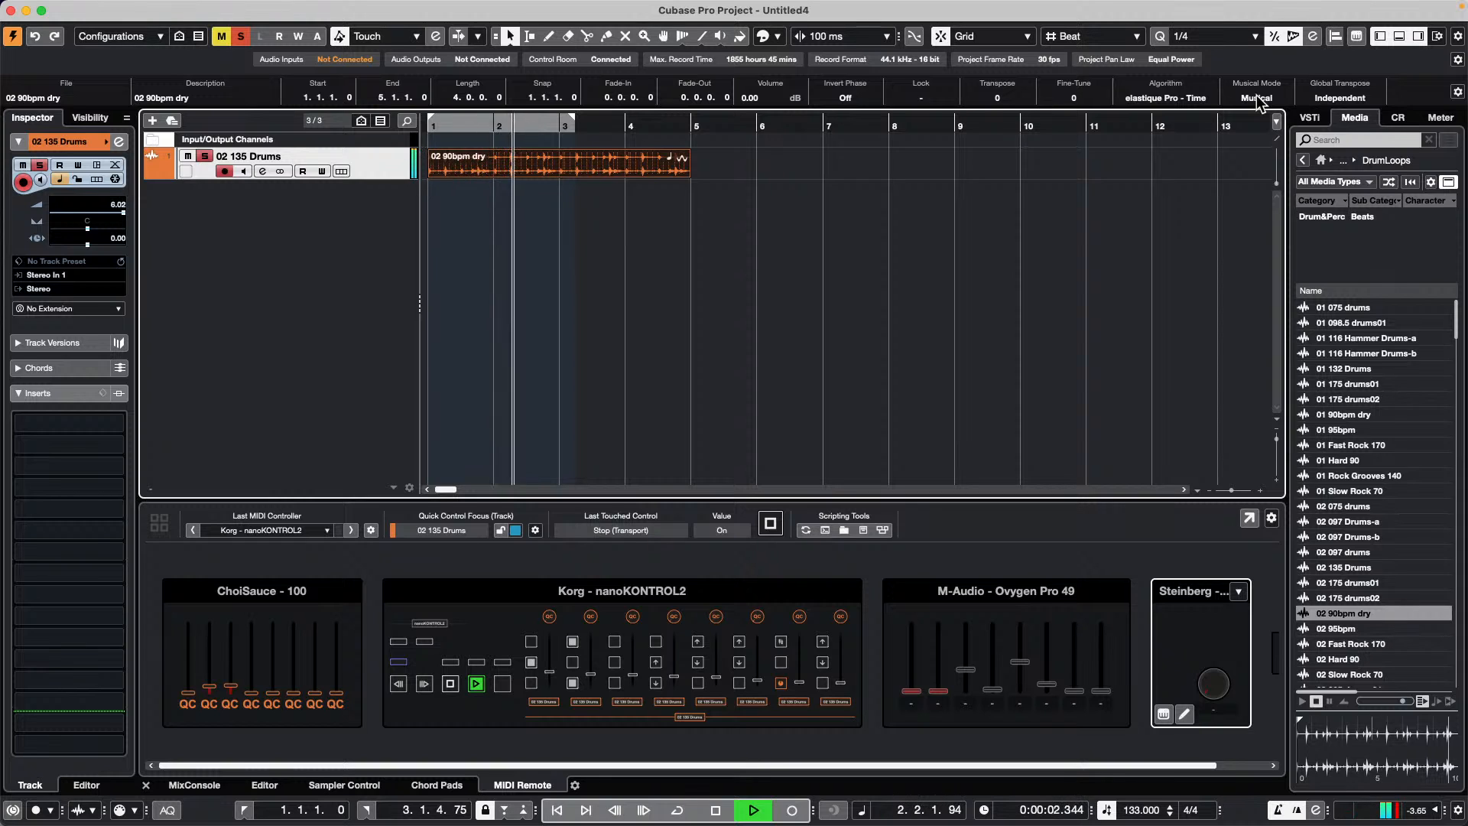
key("space")
Set the project tempo to 108 BPM and play the 02 90bpm dry loop
double_click(1143, 811)
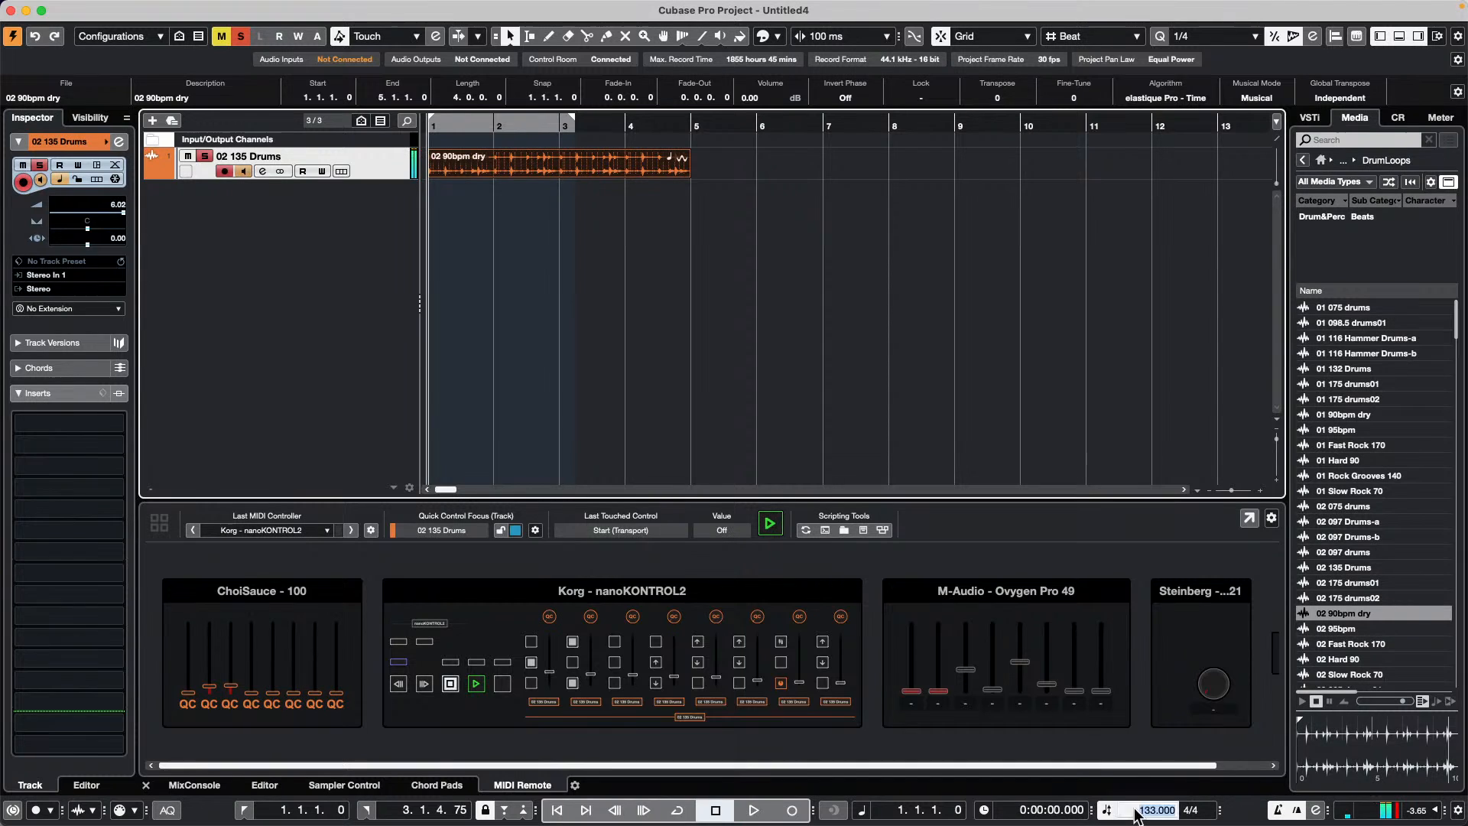
type("108")
key("Return")
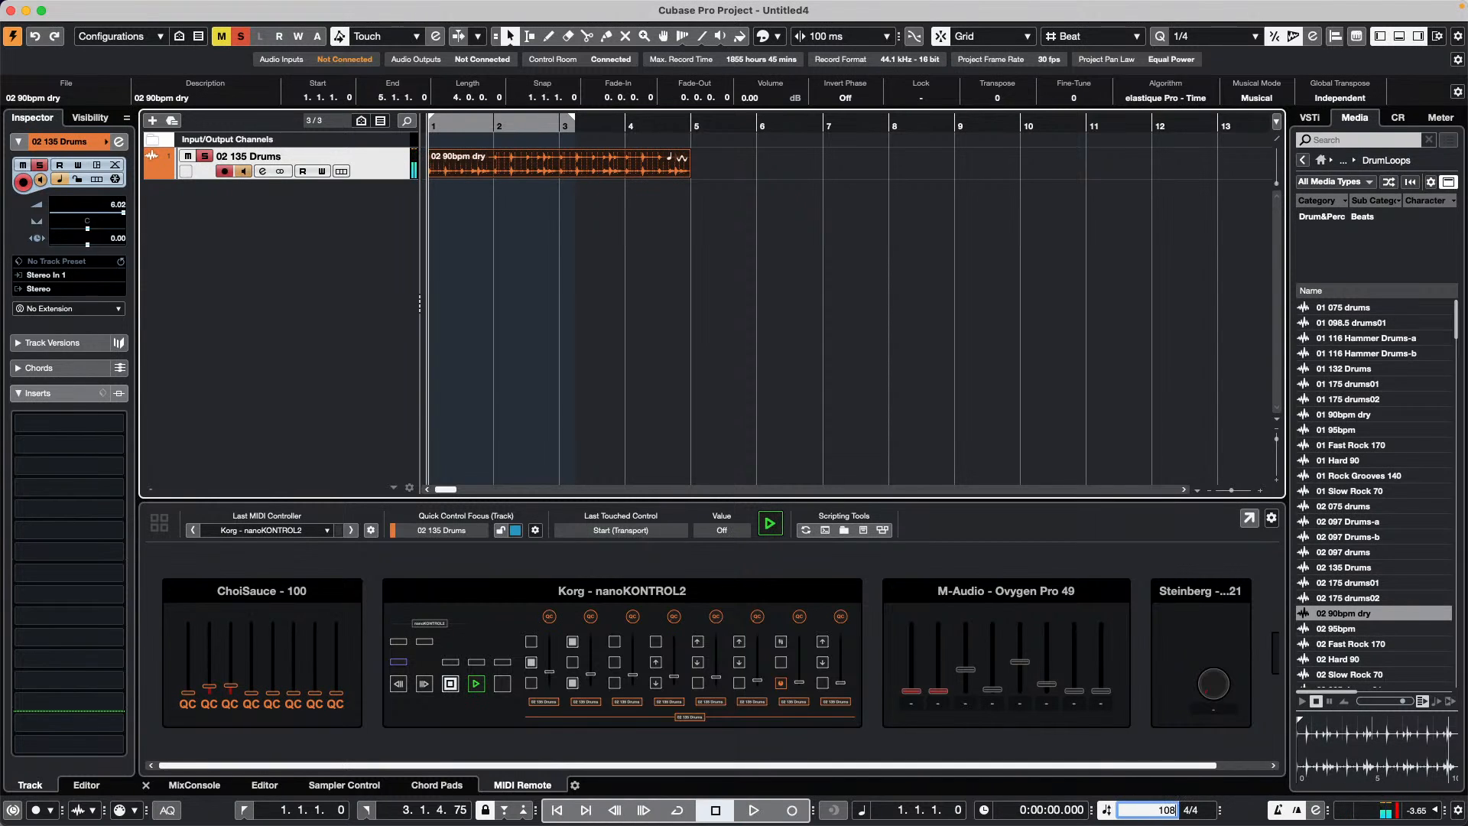
key("space")
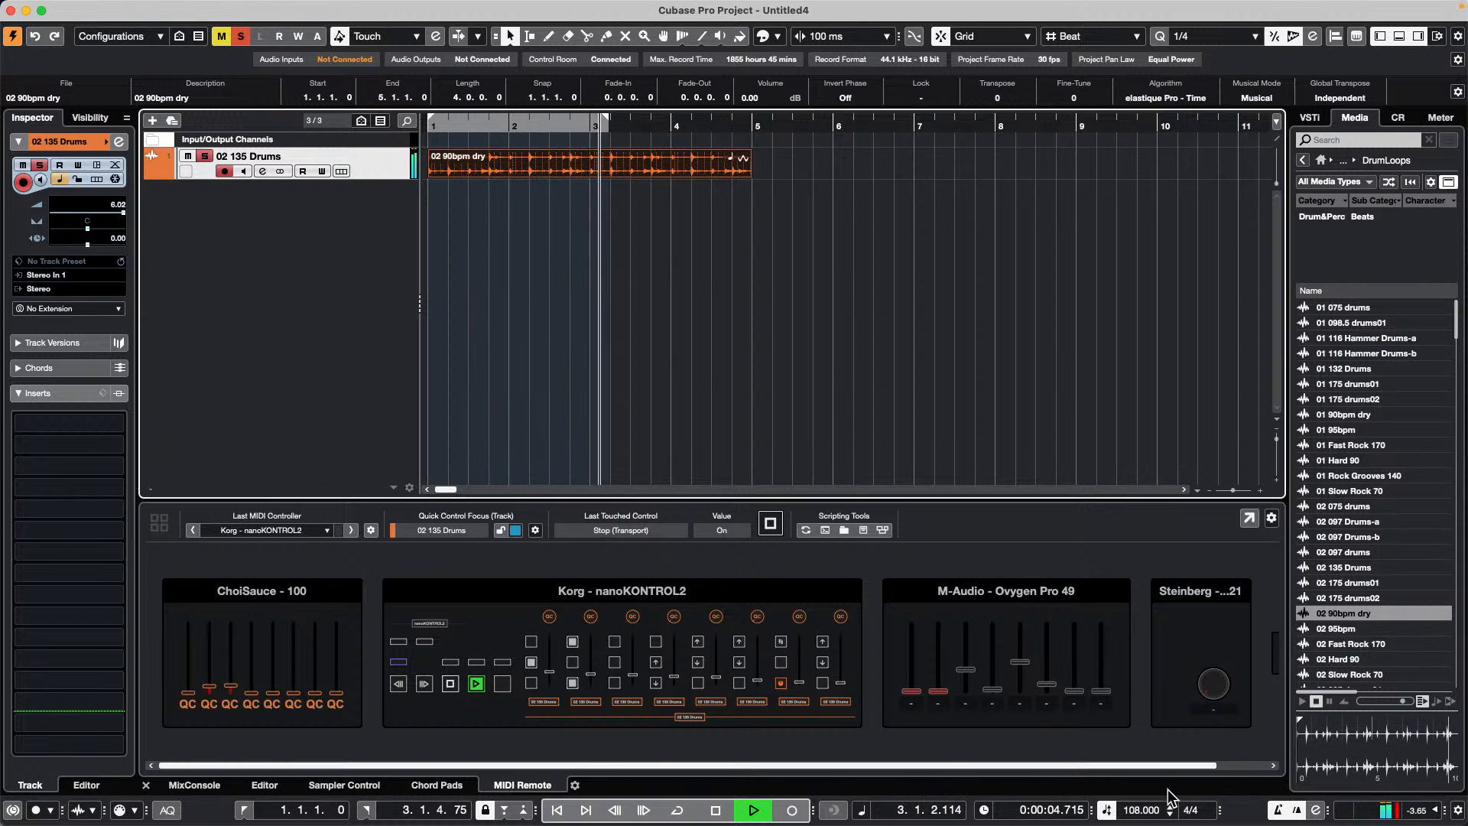
Stop playback and apply the AM - Classical Mastering 3 audio track preset to the 02 135 Drums track
key("space")
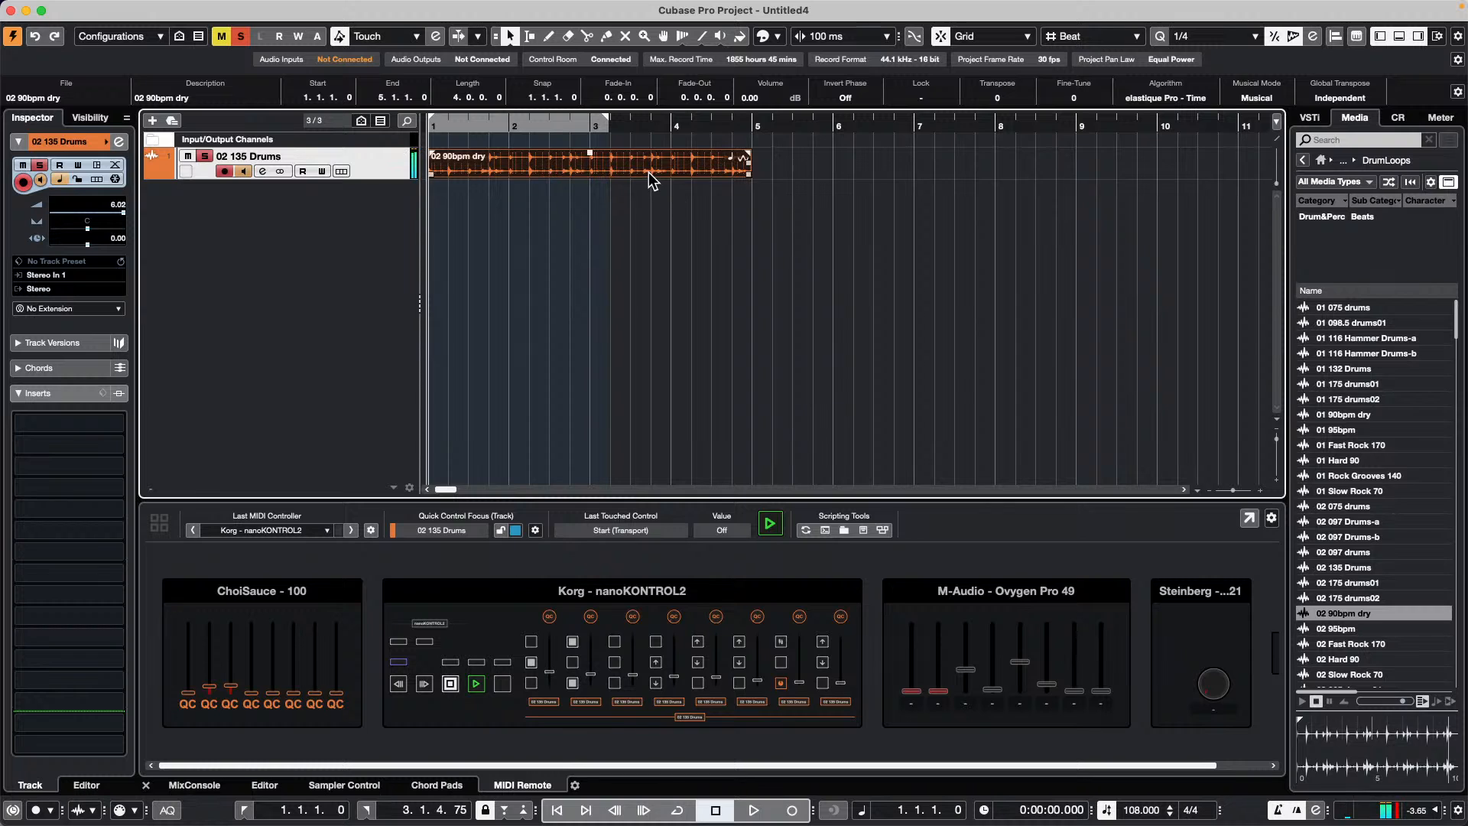
left_click(645, 214)
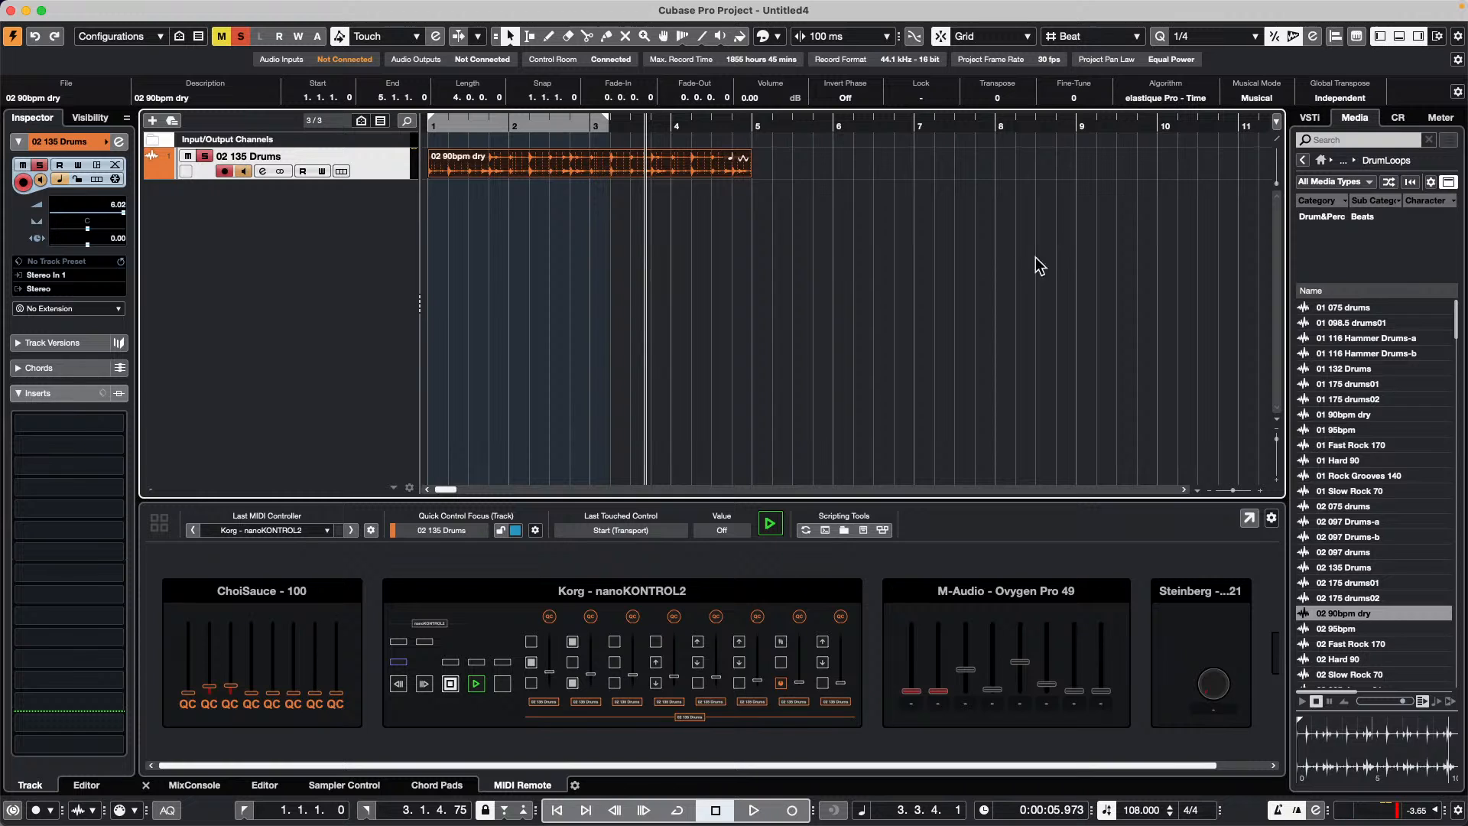
left_click(1311, 119)
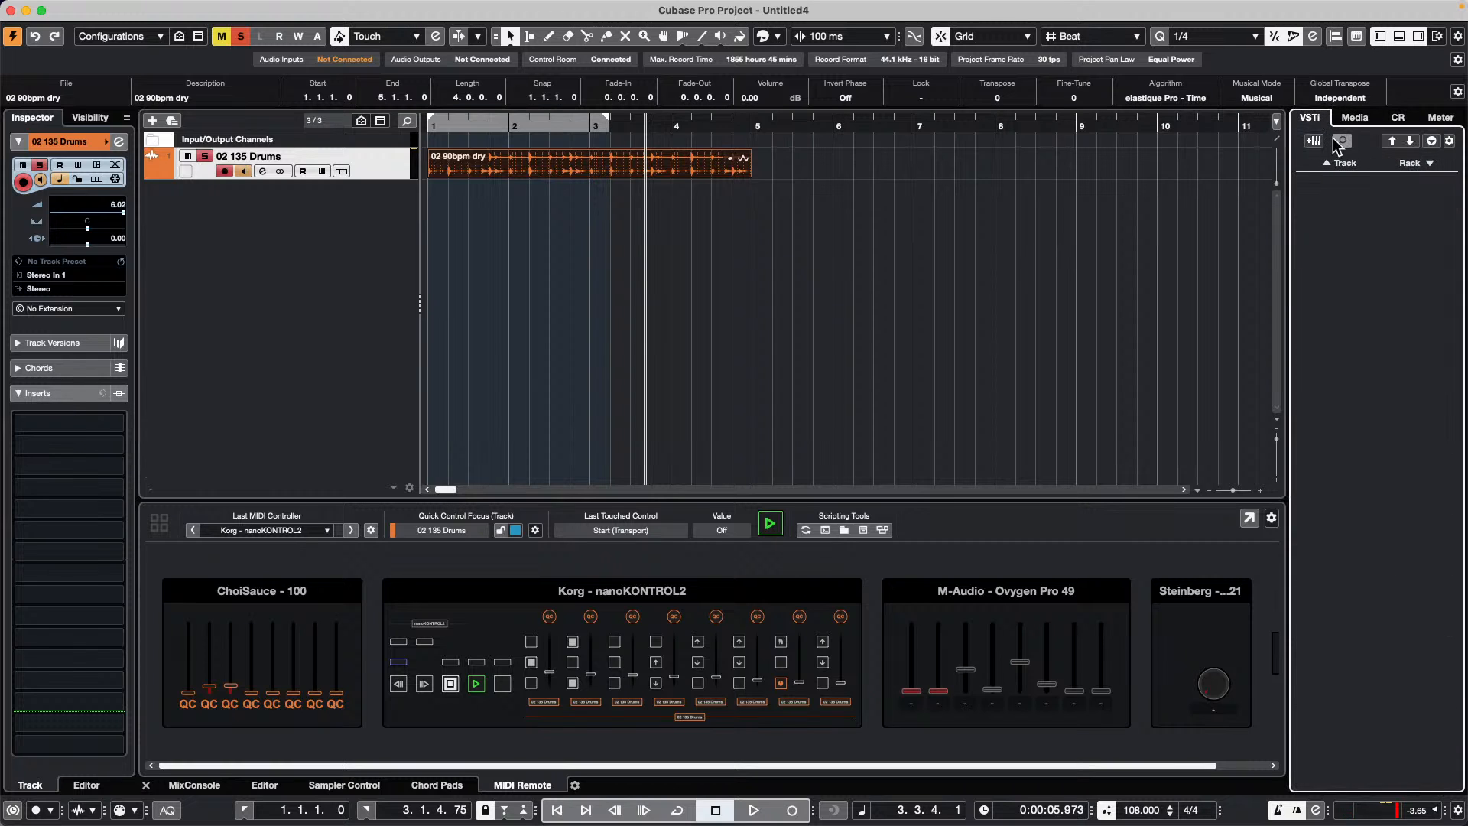
left_click(1354, 121)
left_click(1323, 160)
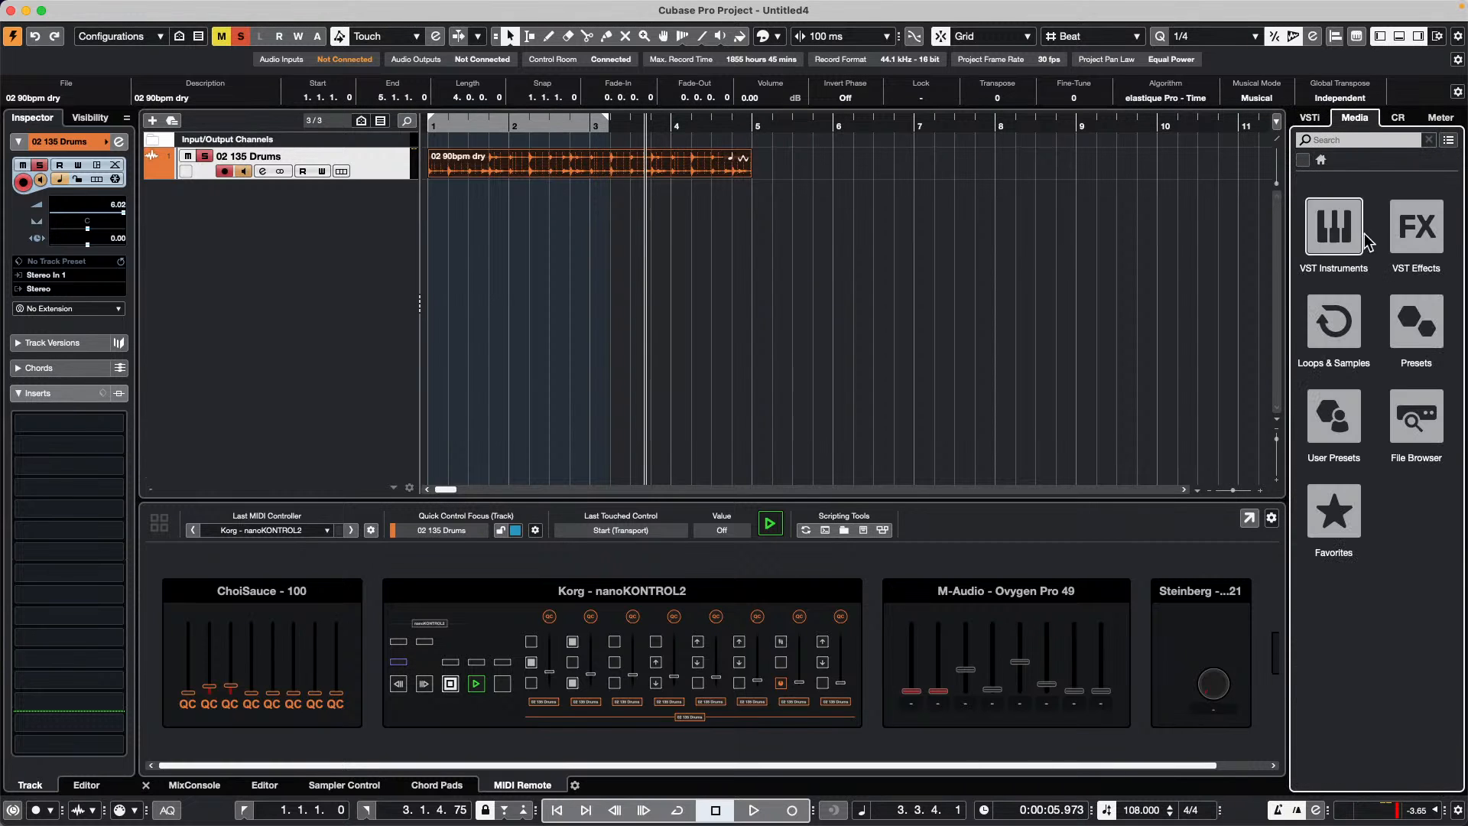
left_click(1419, 313)
left_click(1335, 233)
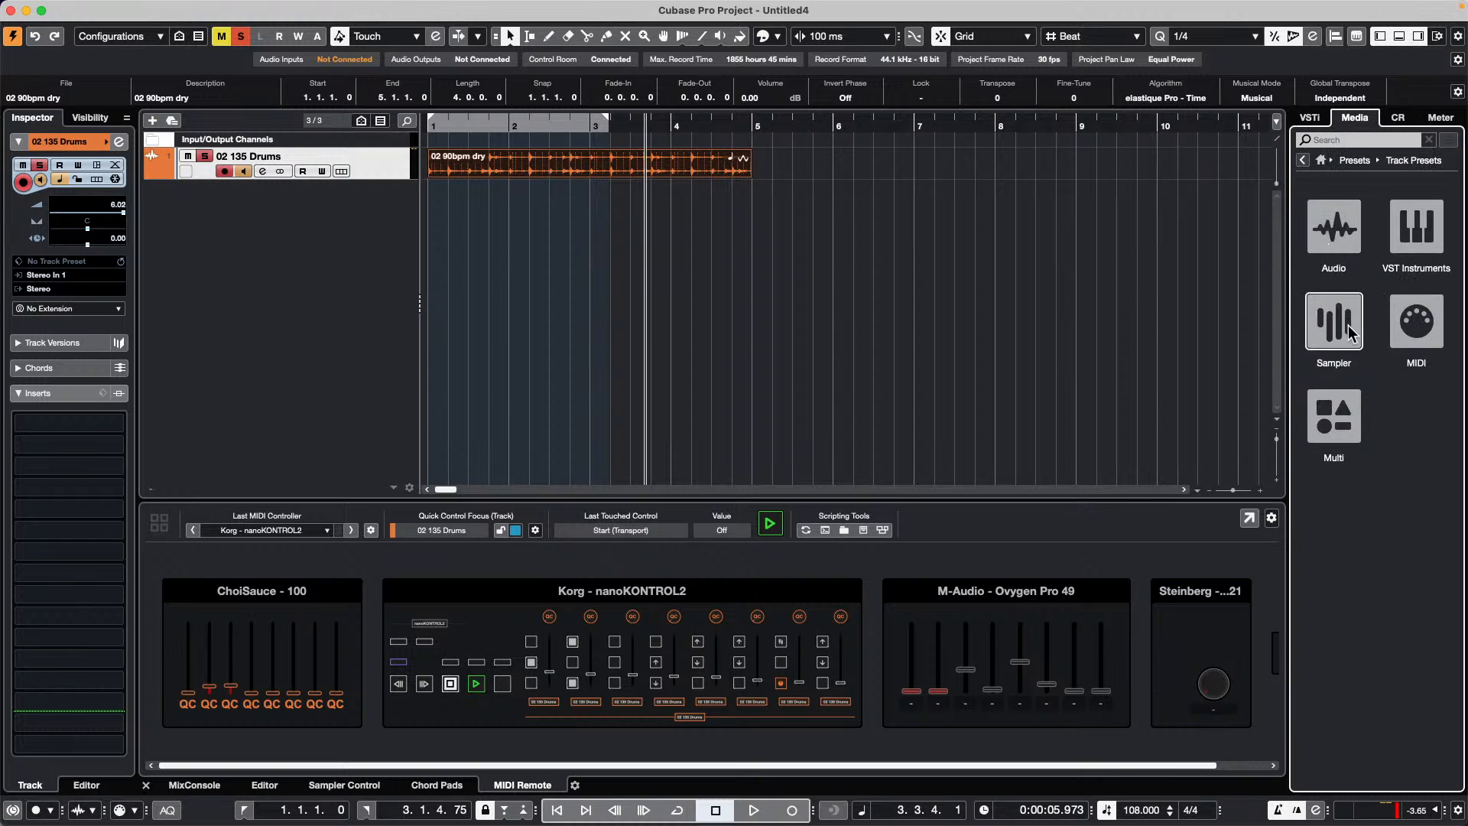
left_click(1336, 257)
left_click_drag(1346, 582, 354, 176)
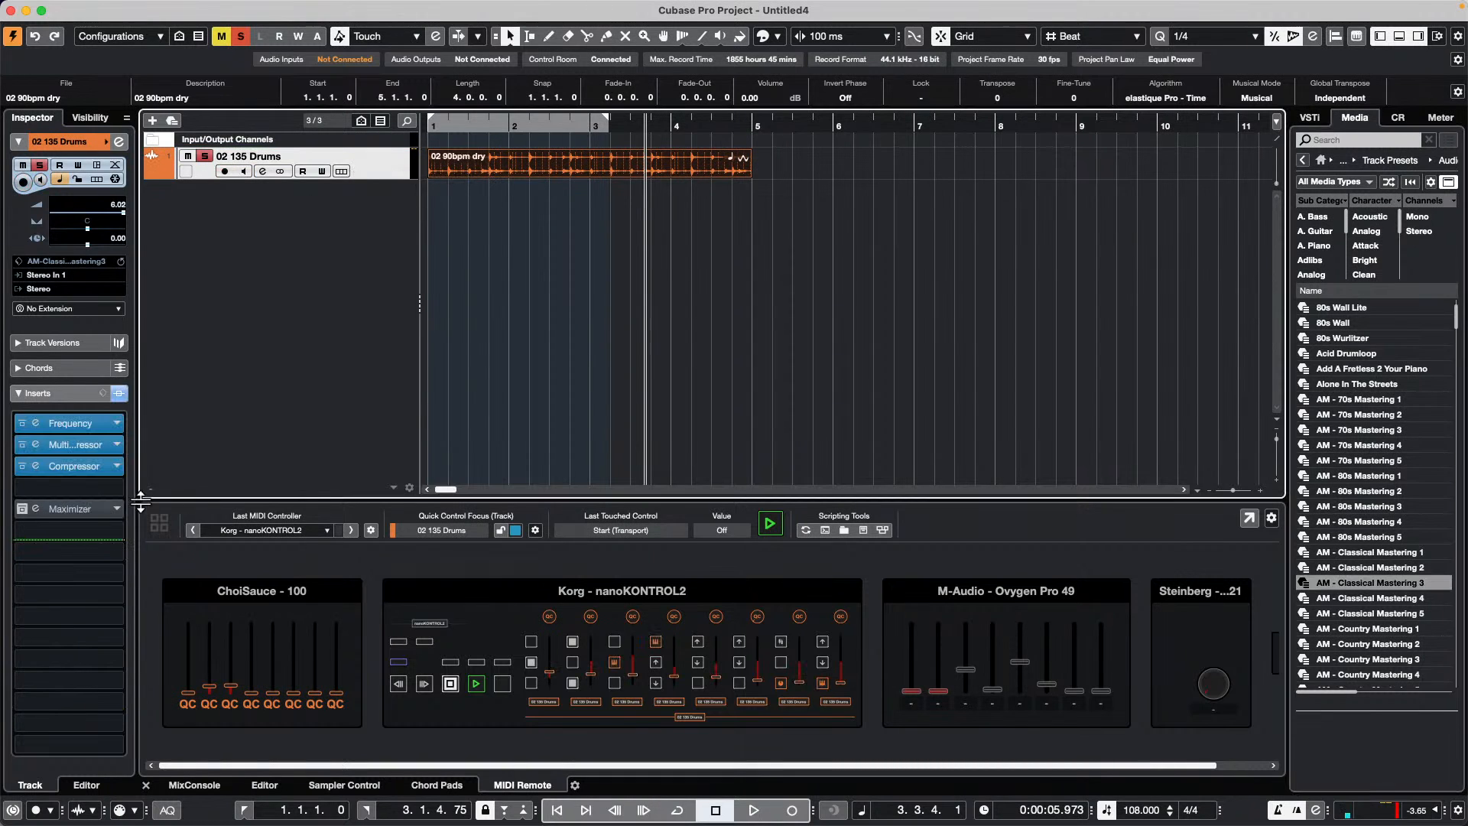
Switch on the Maximizer insert and add a MonoDelay in the empty insert slot above it
left_click(955, 587)
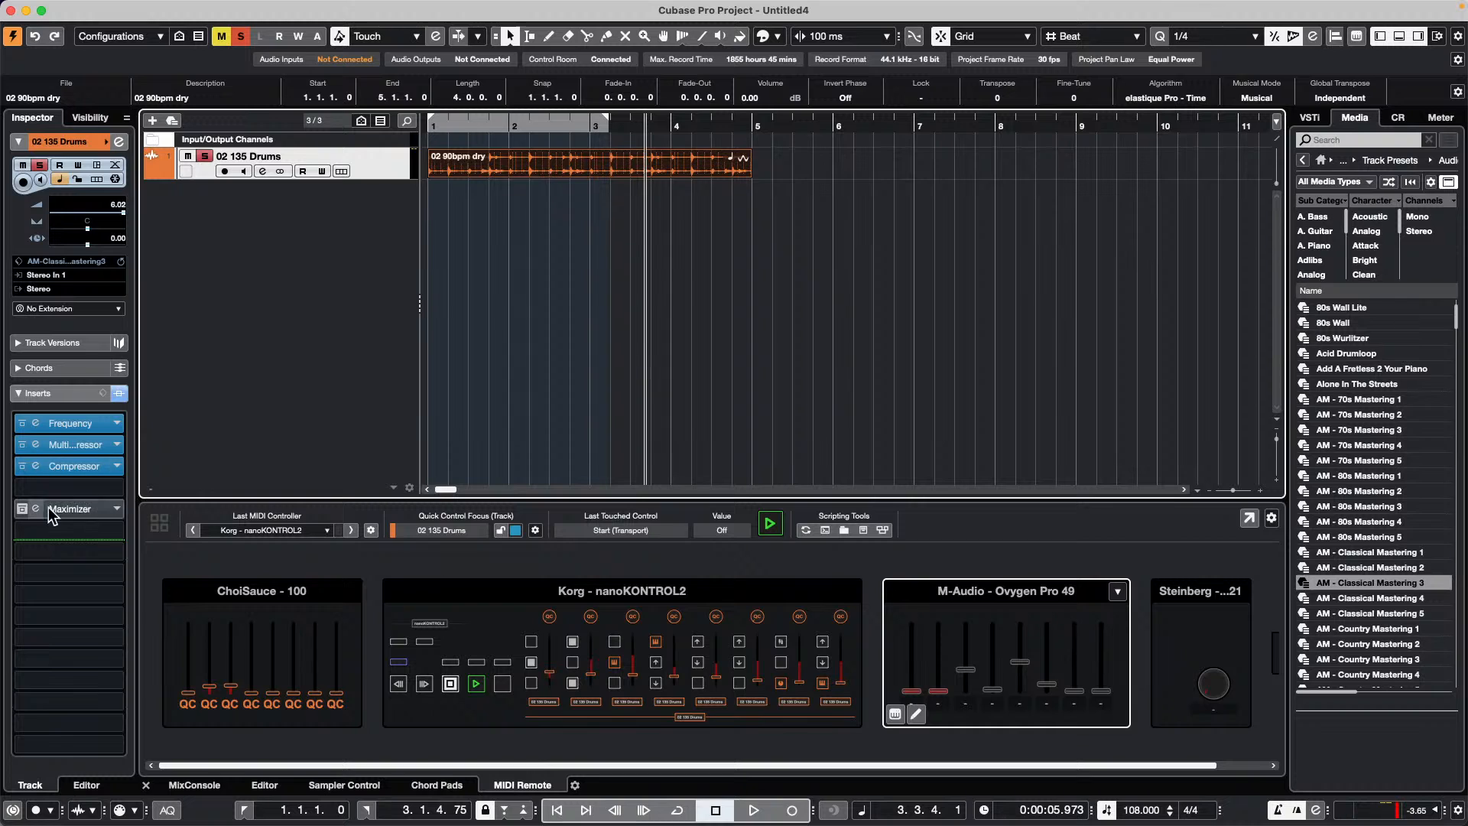
left_click(22, 509)
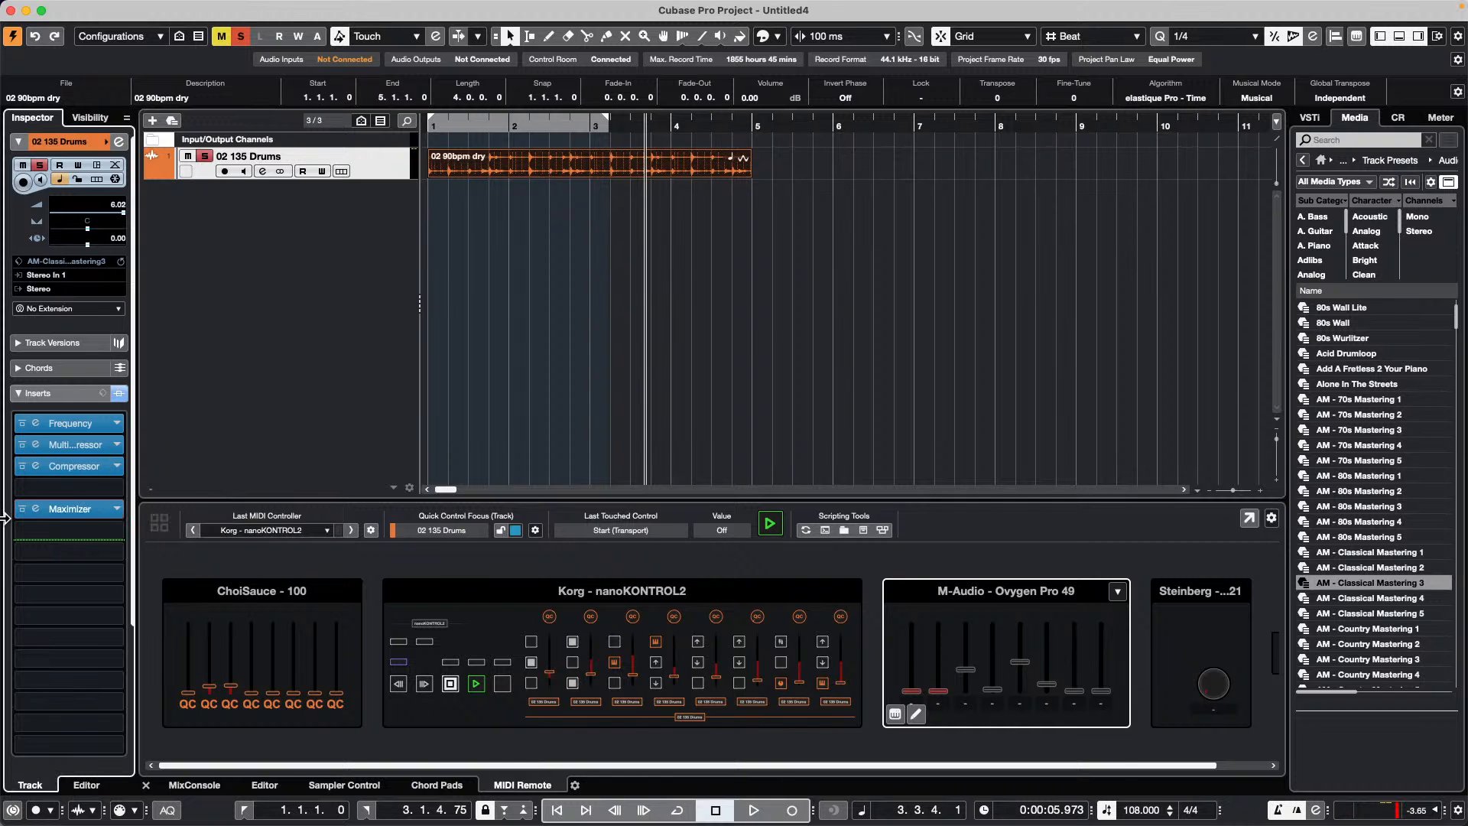
left_click(99, 491)
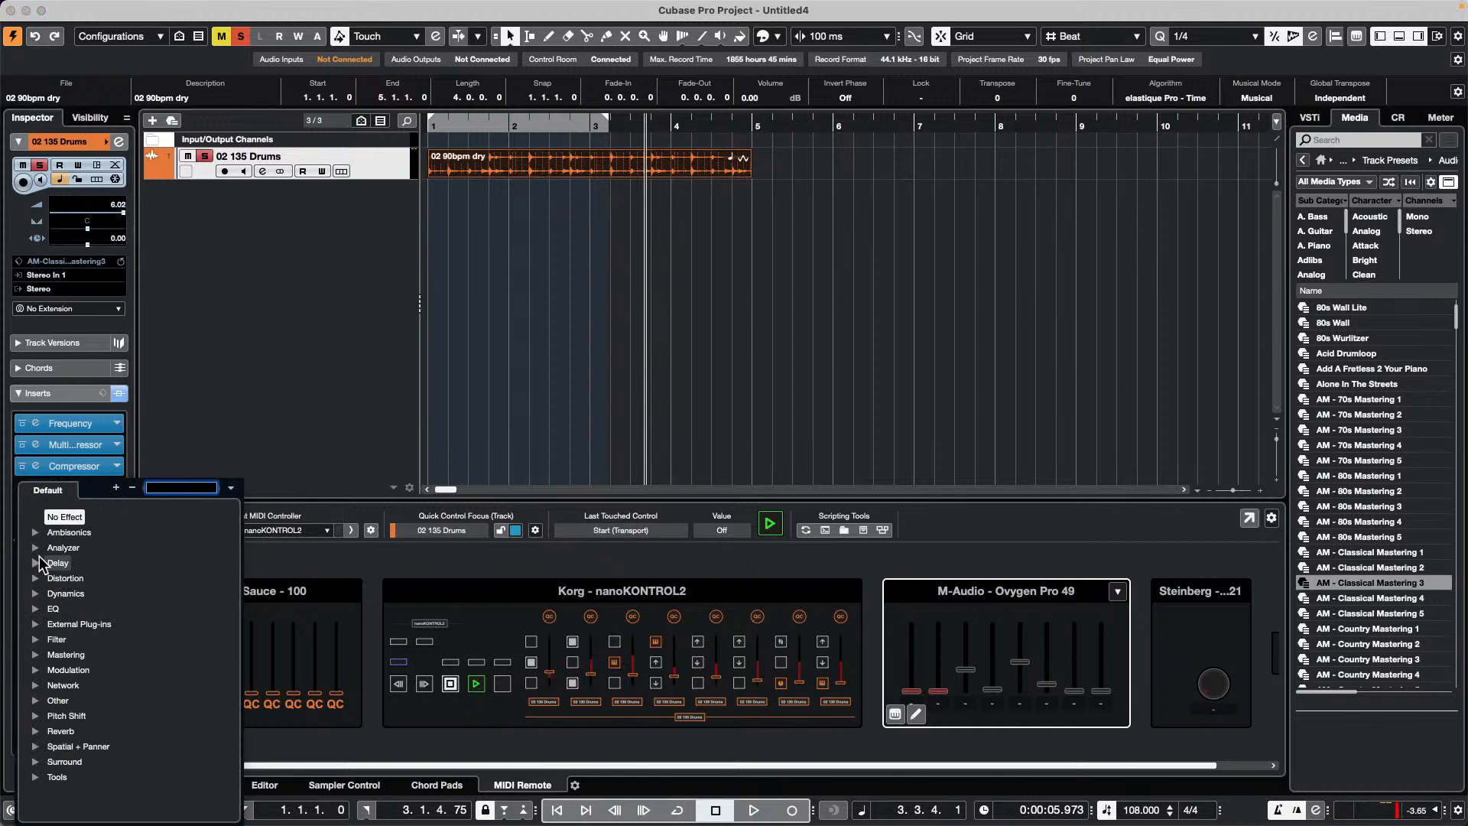
left_click(33, 561)
left_click(86, 594)
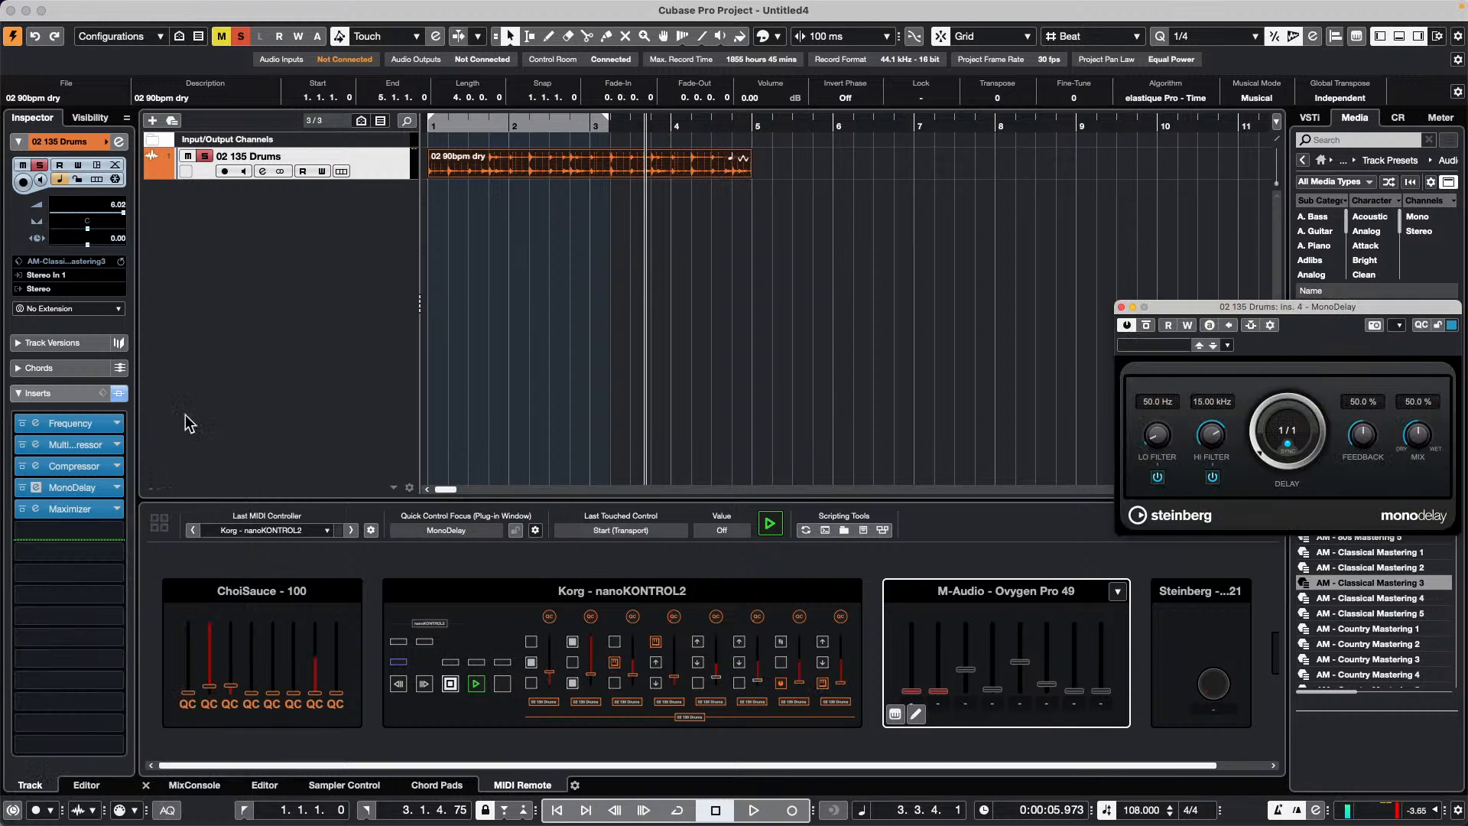
Add a DeEsser in the insert slot below the Maximizer, and close the DeEsser and MonoDelay windows
left_click(107, 529)
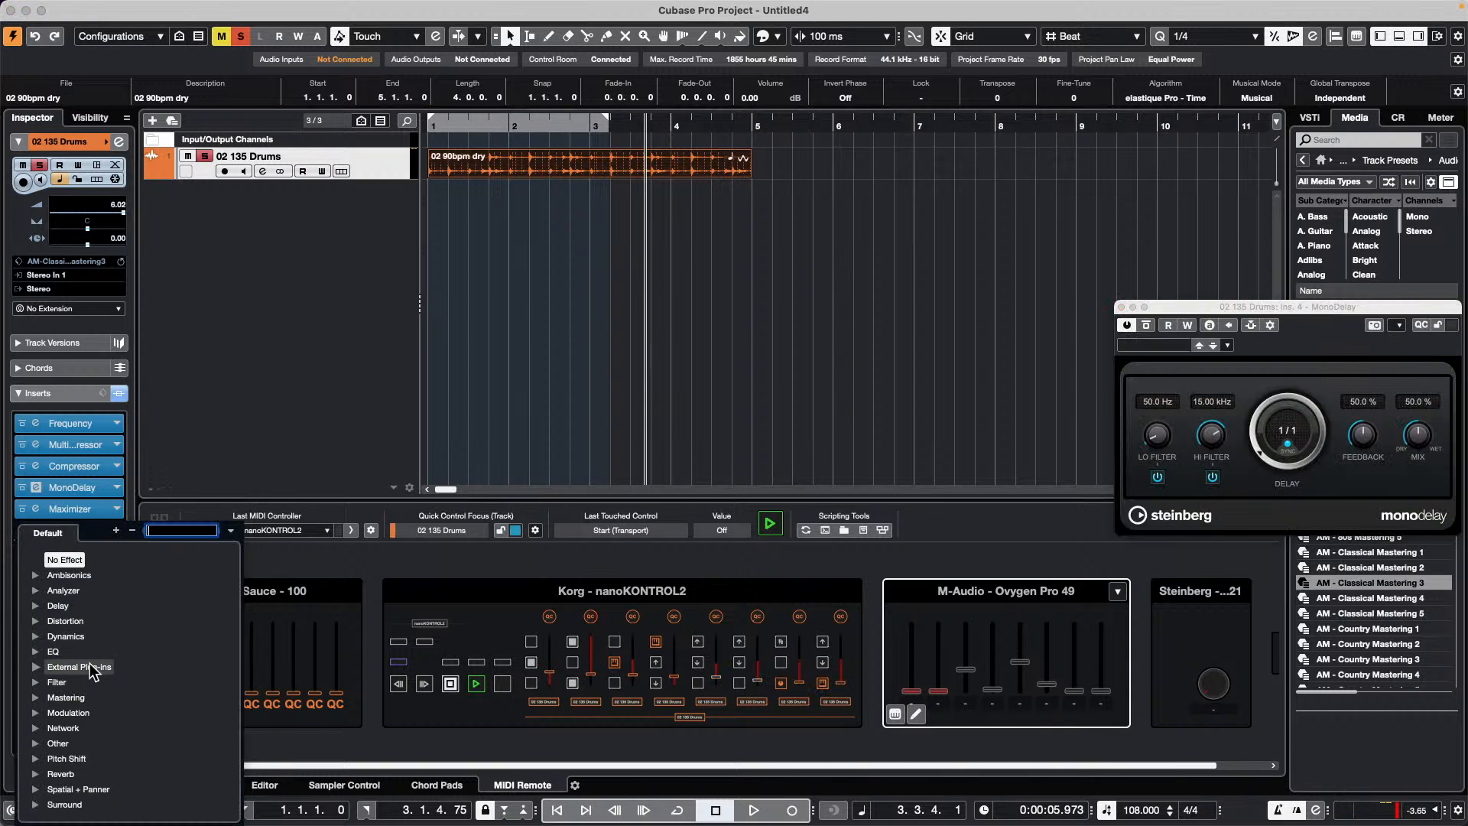
left_click(37, 638)
left_click(84, 713)
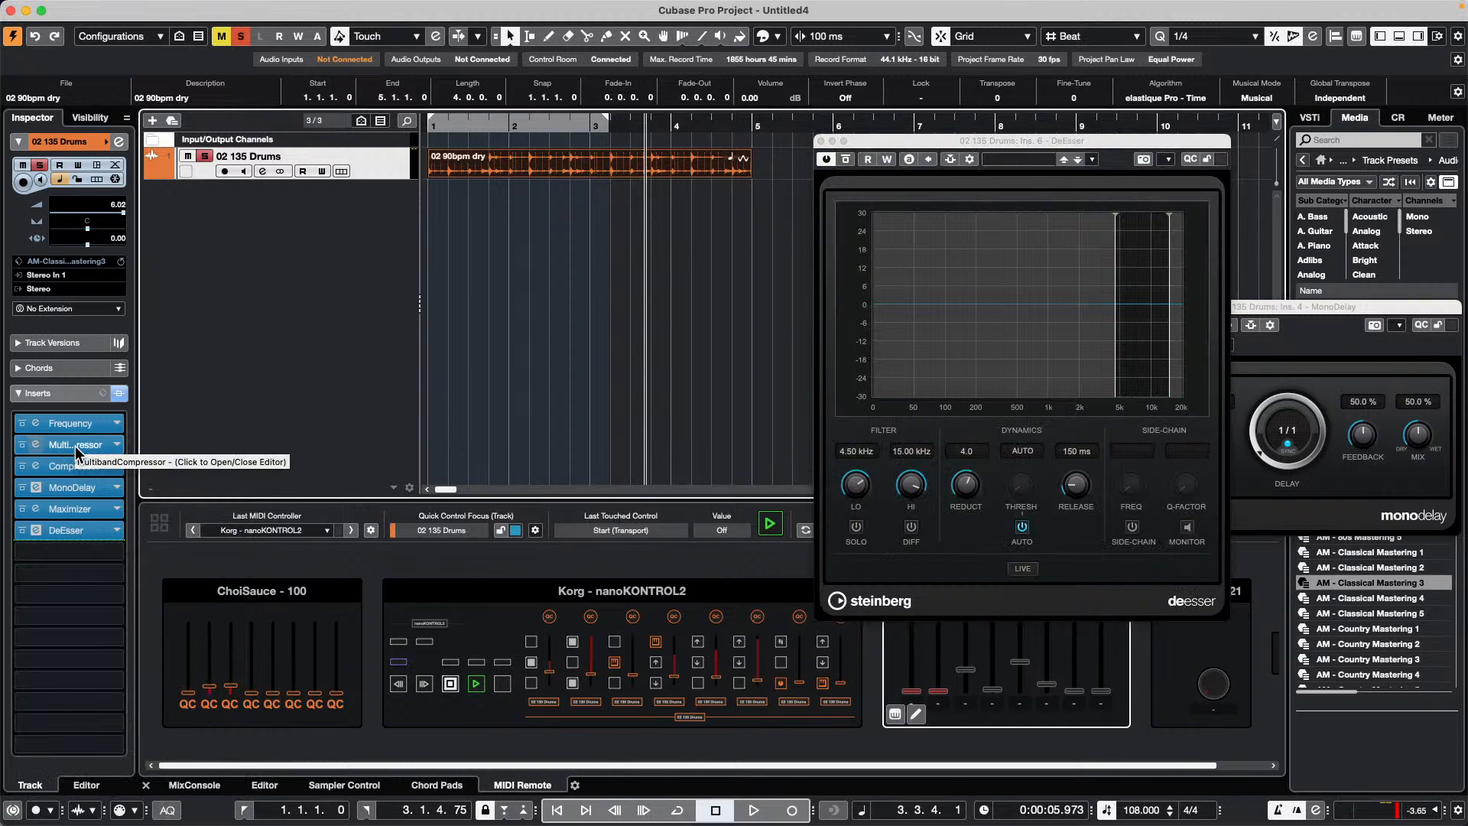
left_click(820, 142)
left_click(1121, 307)
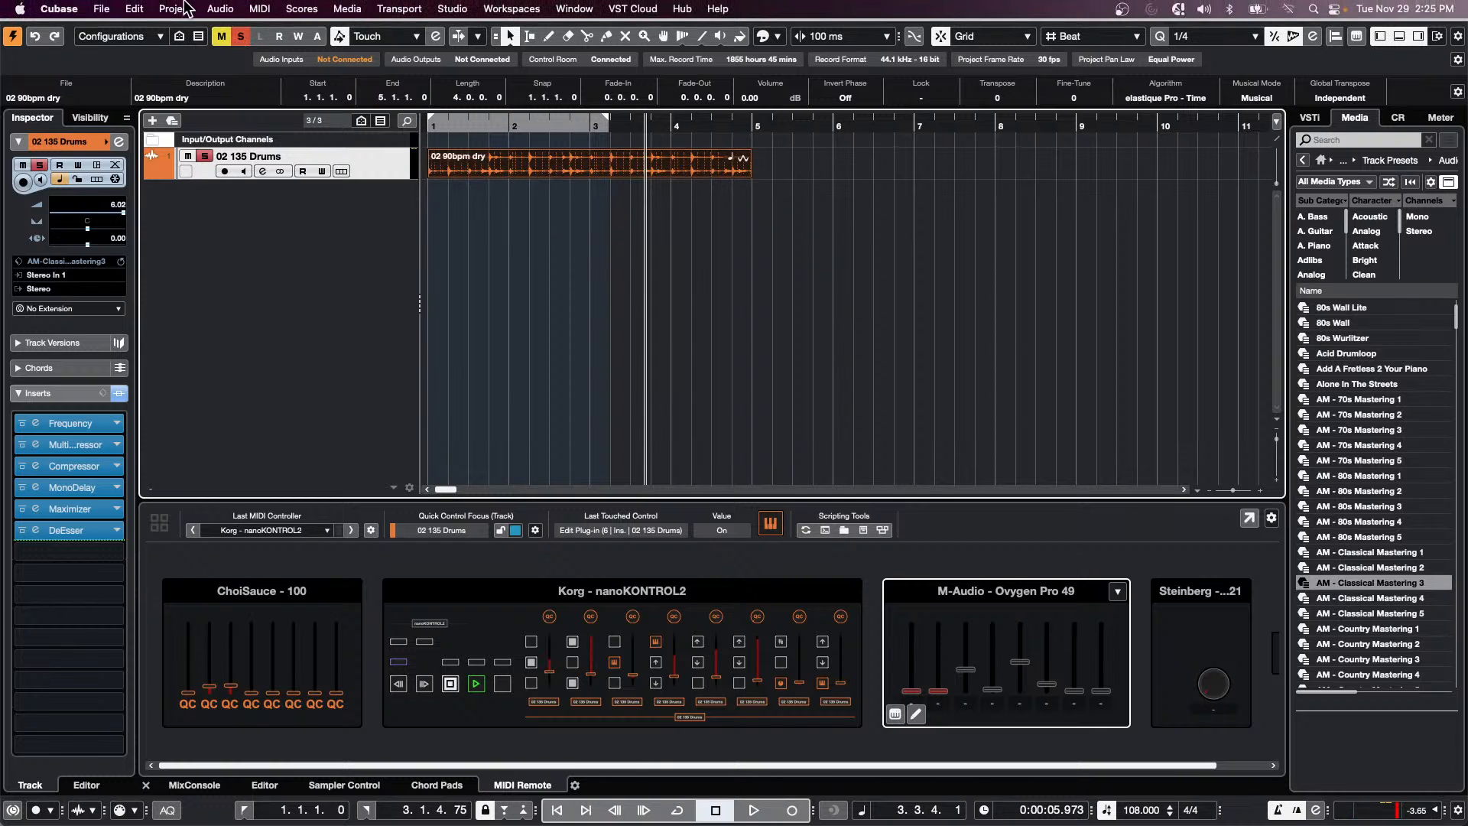
Open the Project Logical Editor and set the media type filter to Effect
left_click(156, 11)
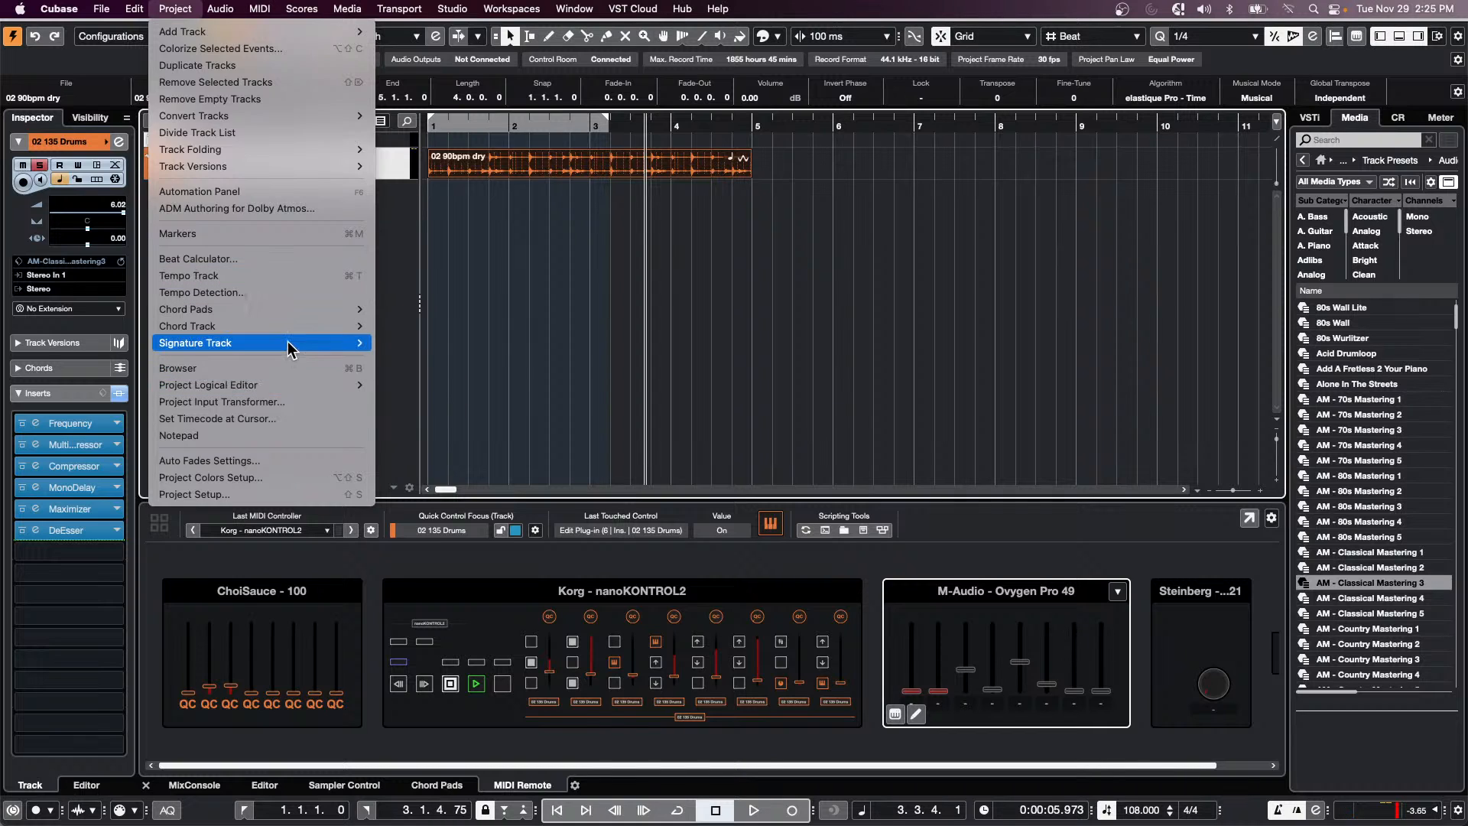
mouse_move(286, 380)
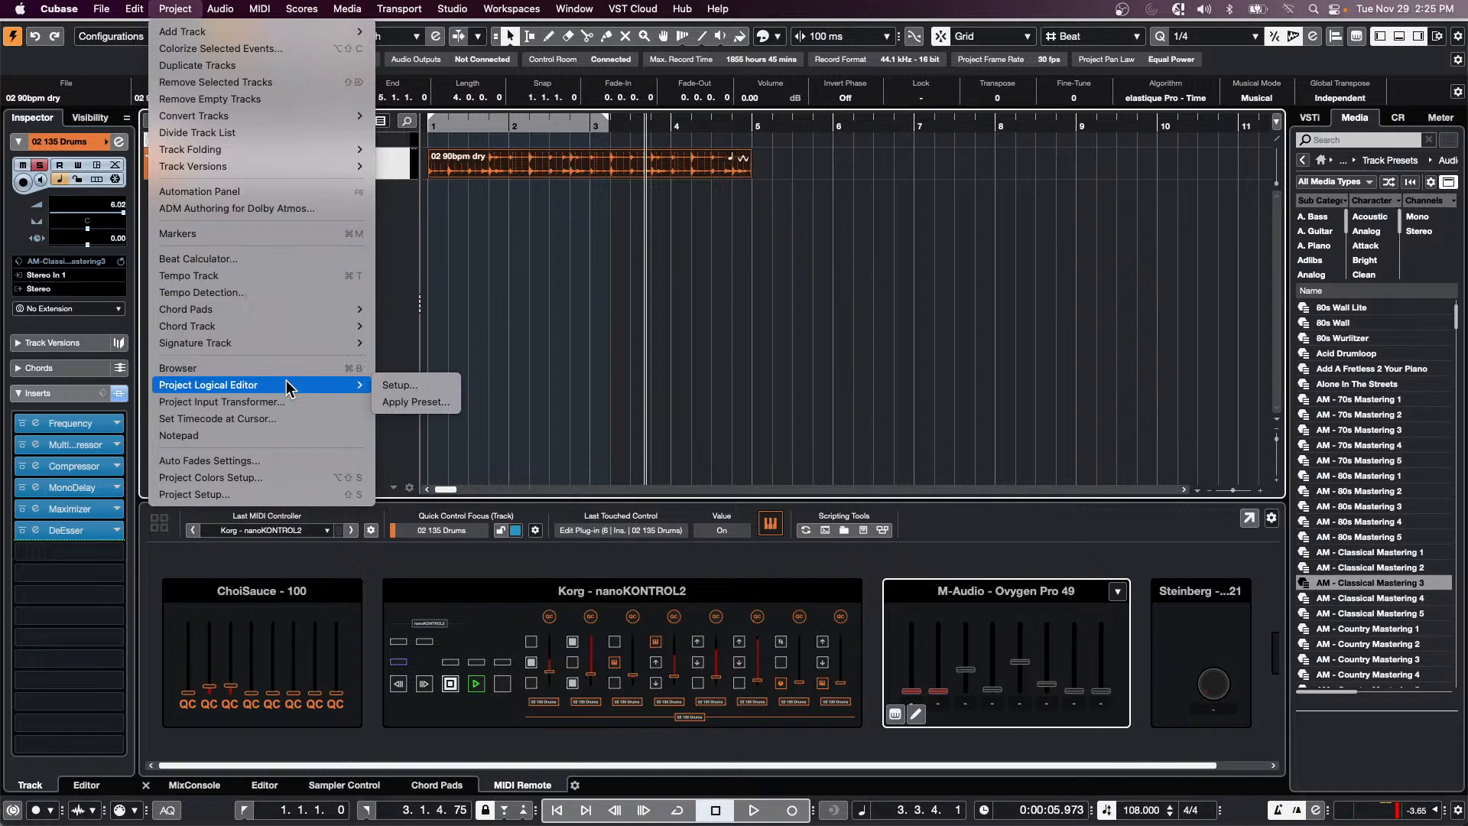
left_click(427, 387)
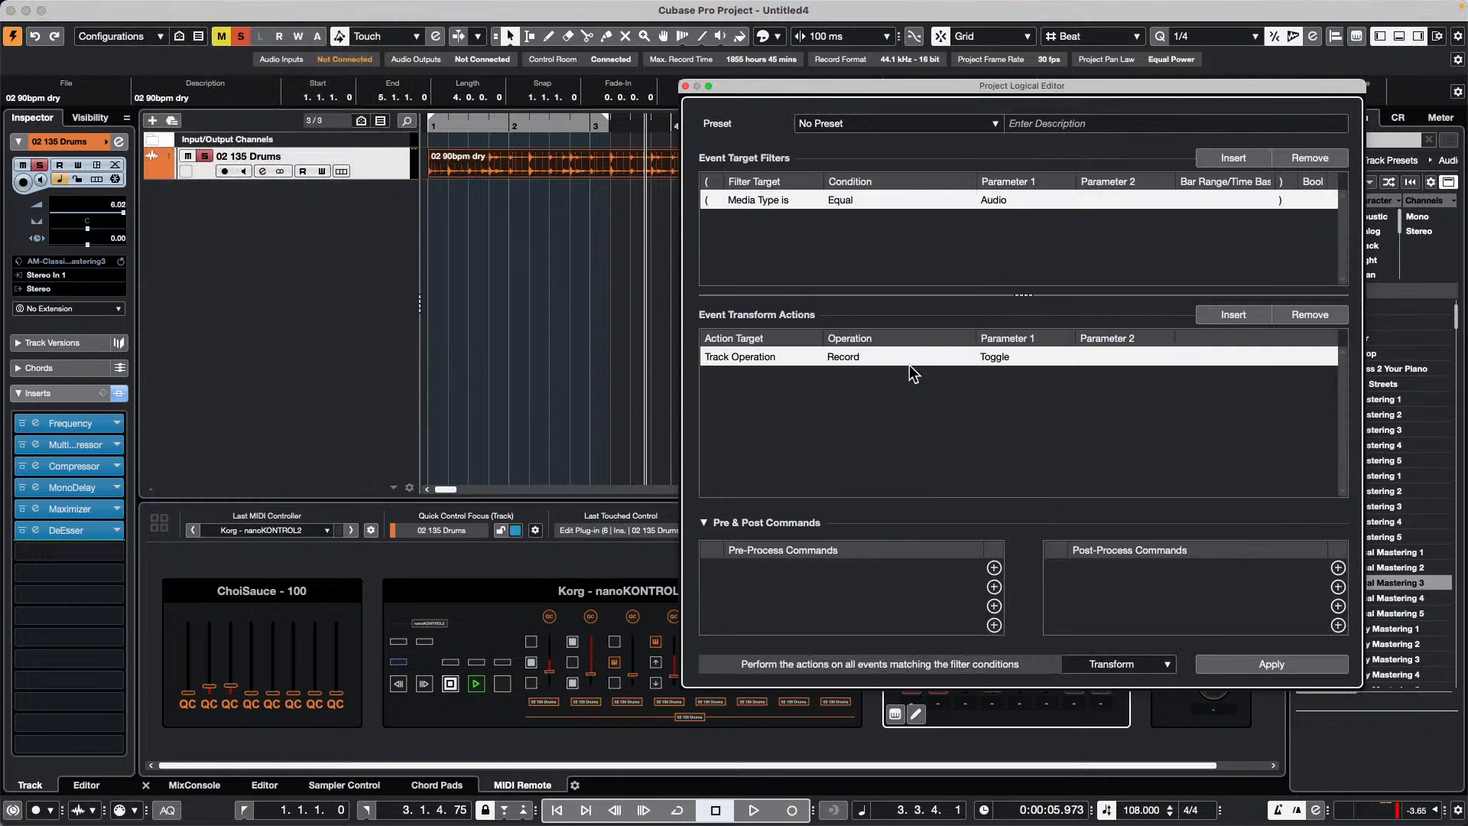
left_click_drag(833, 85, 559, 37)
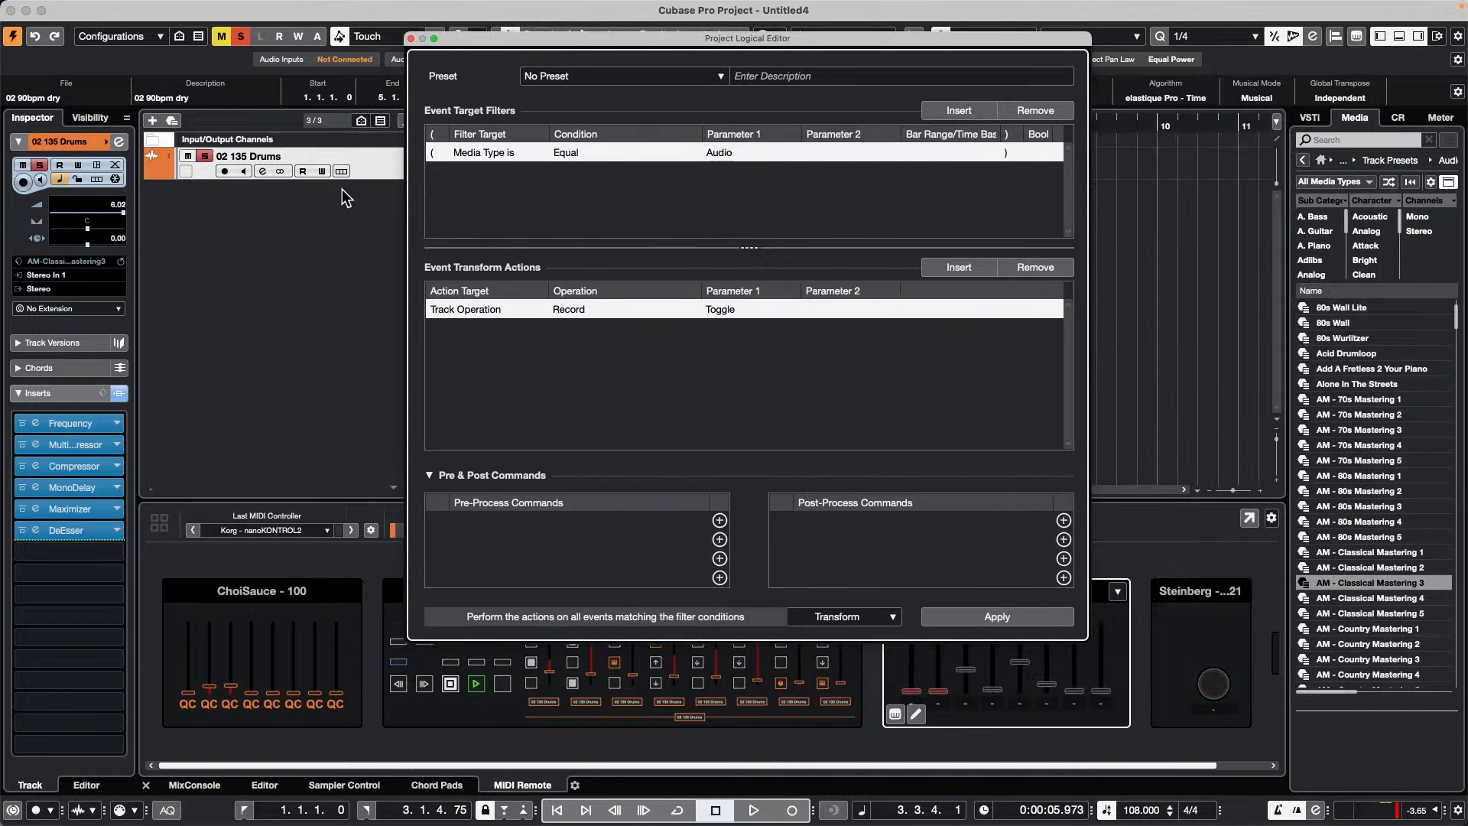
left_click(727, 155)
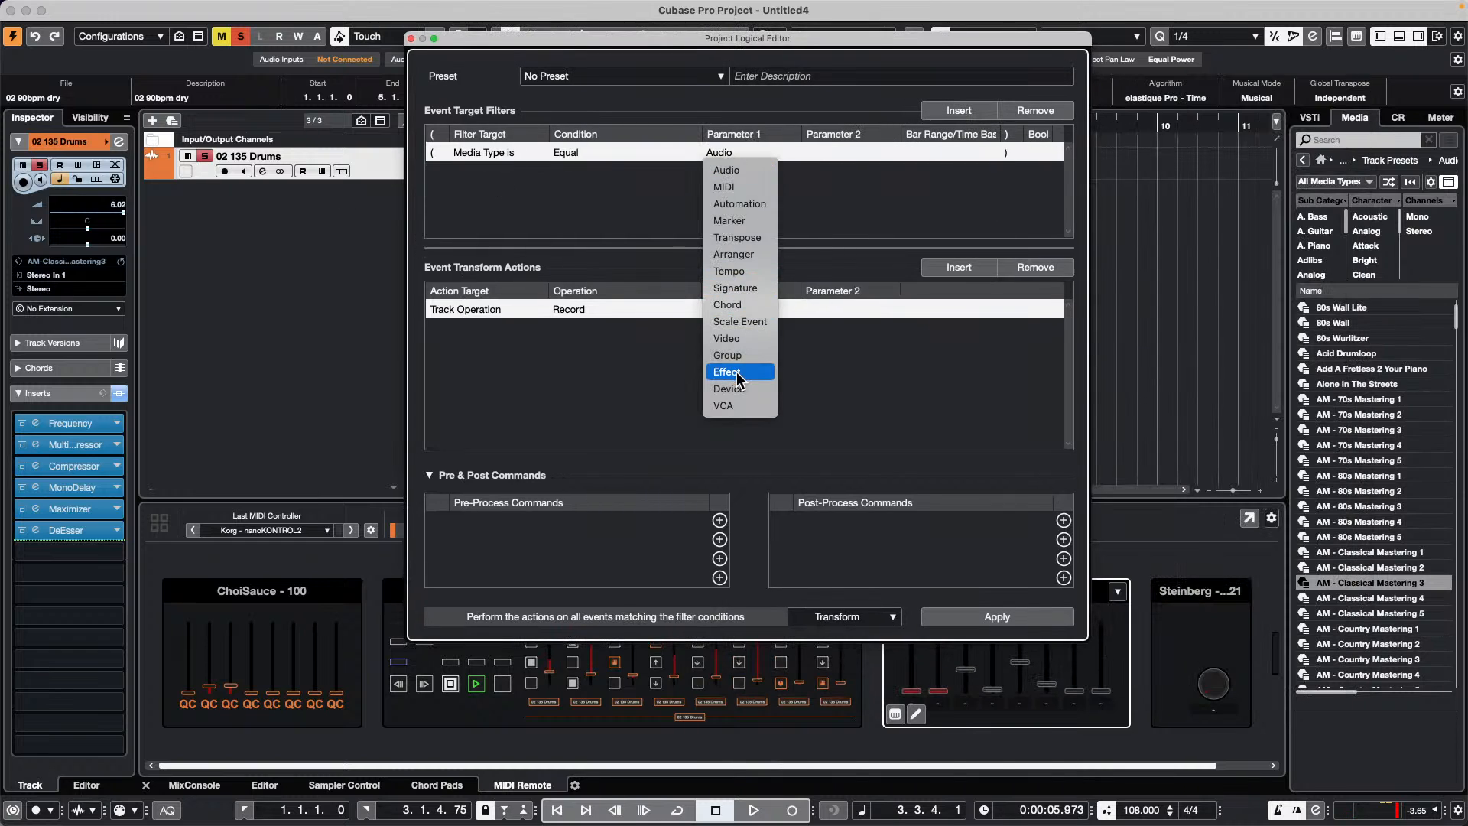
left_click(734, 372)
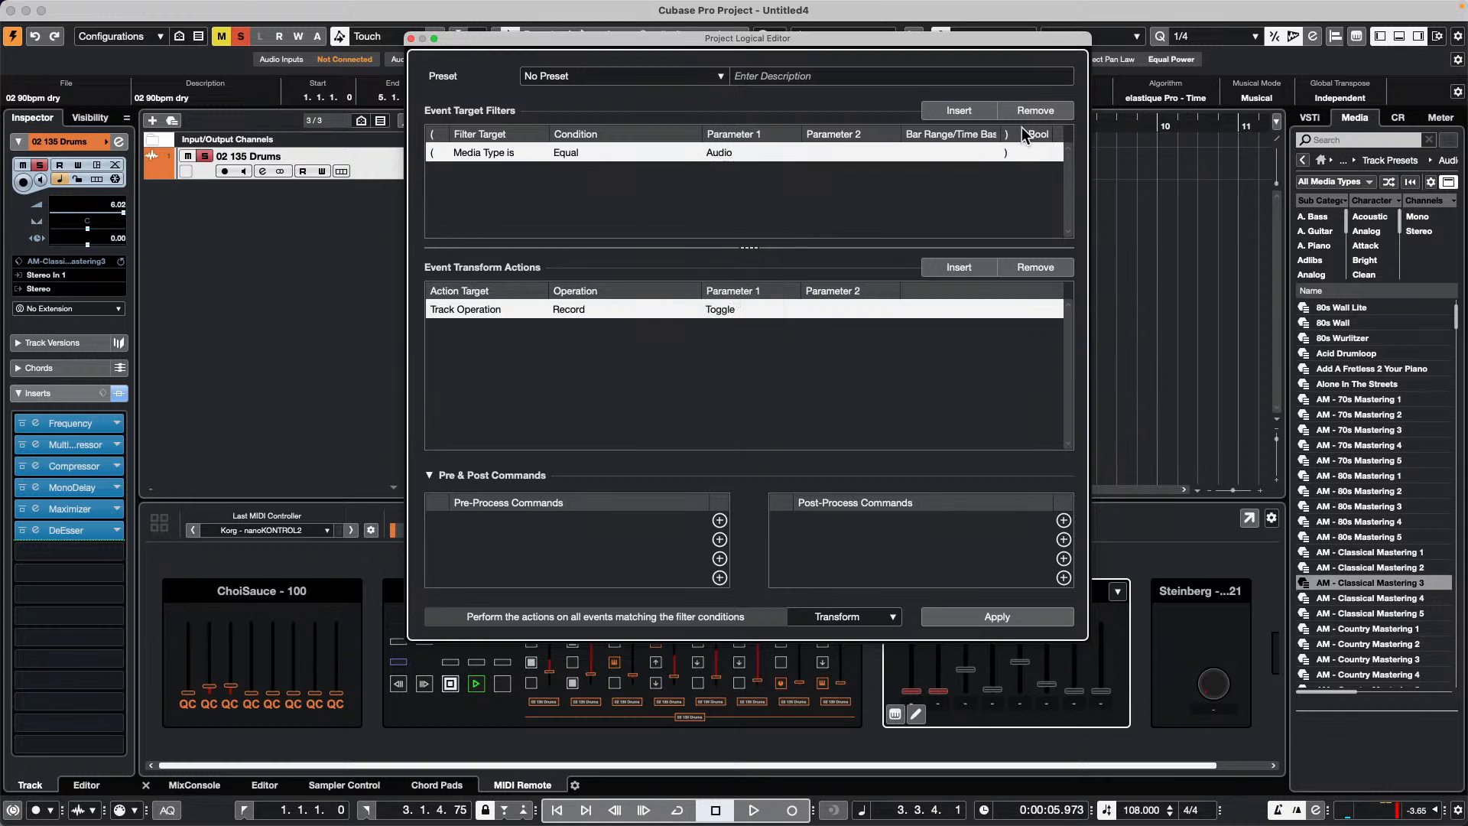
Insert a second target filter requiring that the Is Muted property is set, and close the Project Logical Editor without applying it
left_click(967, 110)
left_click(480, 173)
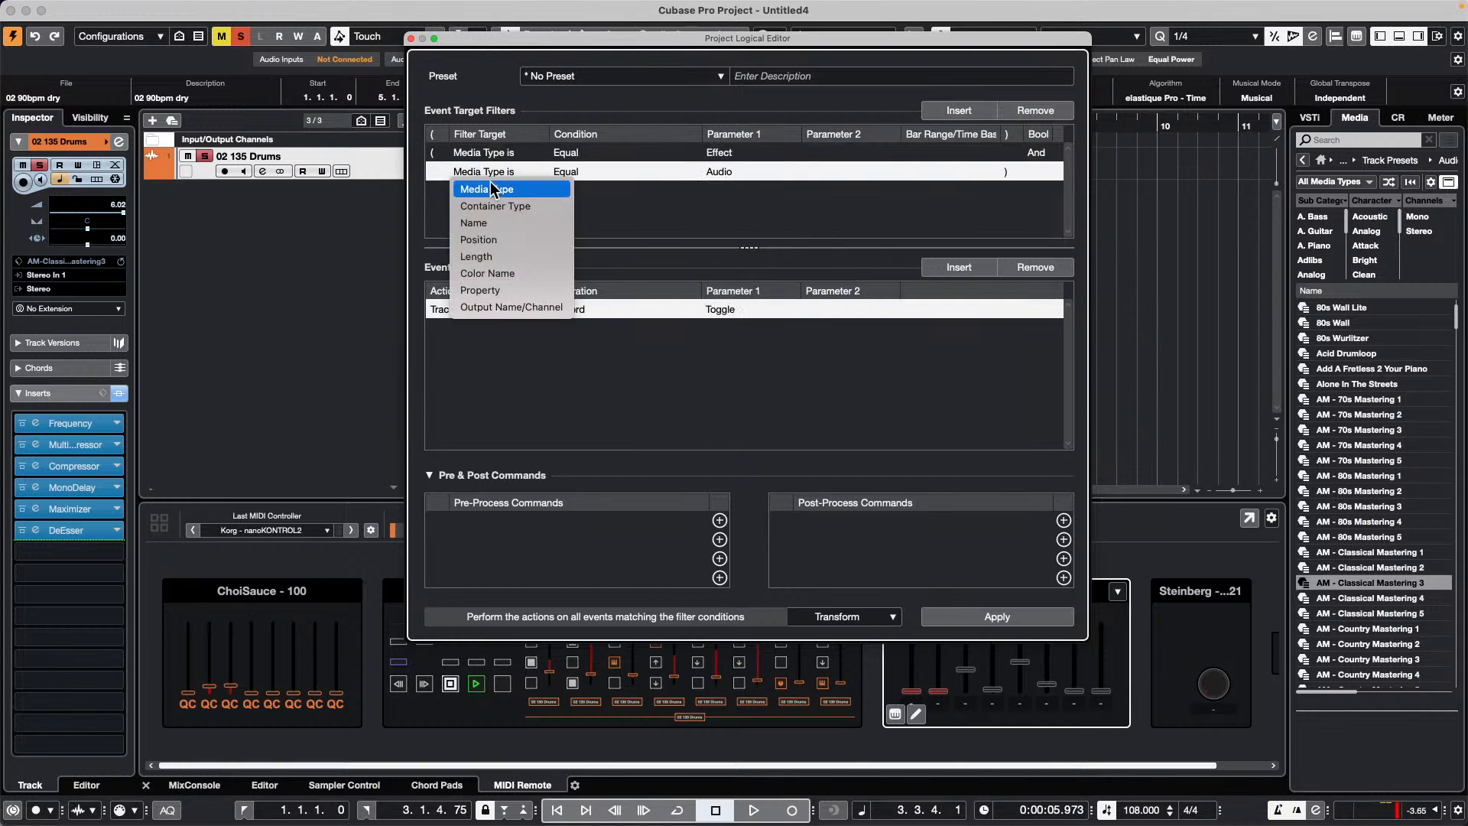
left_click(499, 243)
left_click(585, 173)
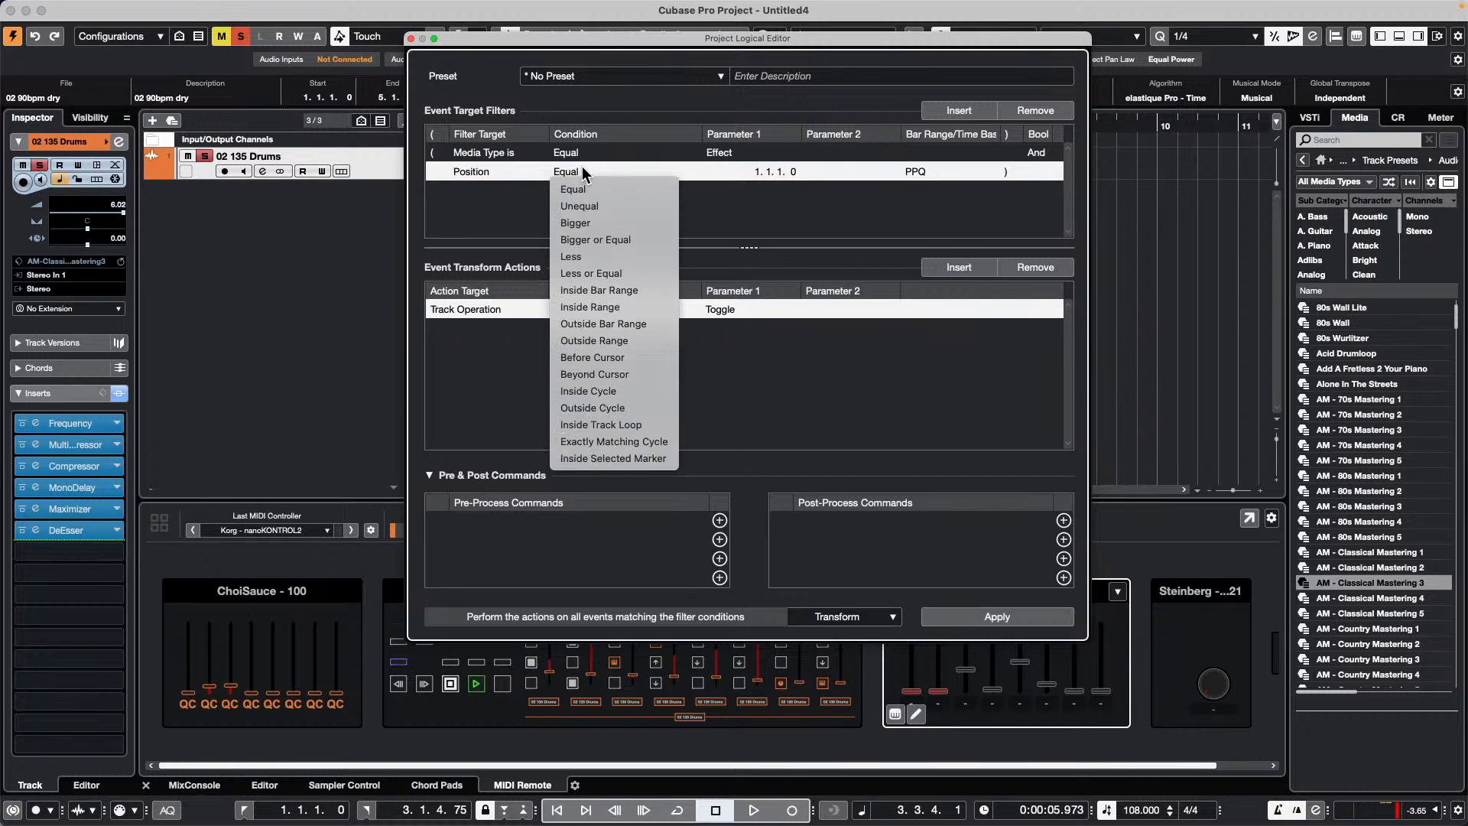
left_click(472, 173)
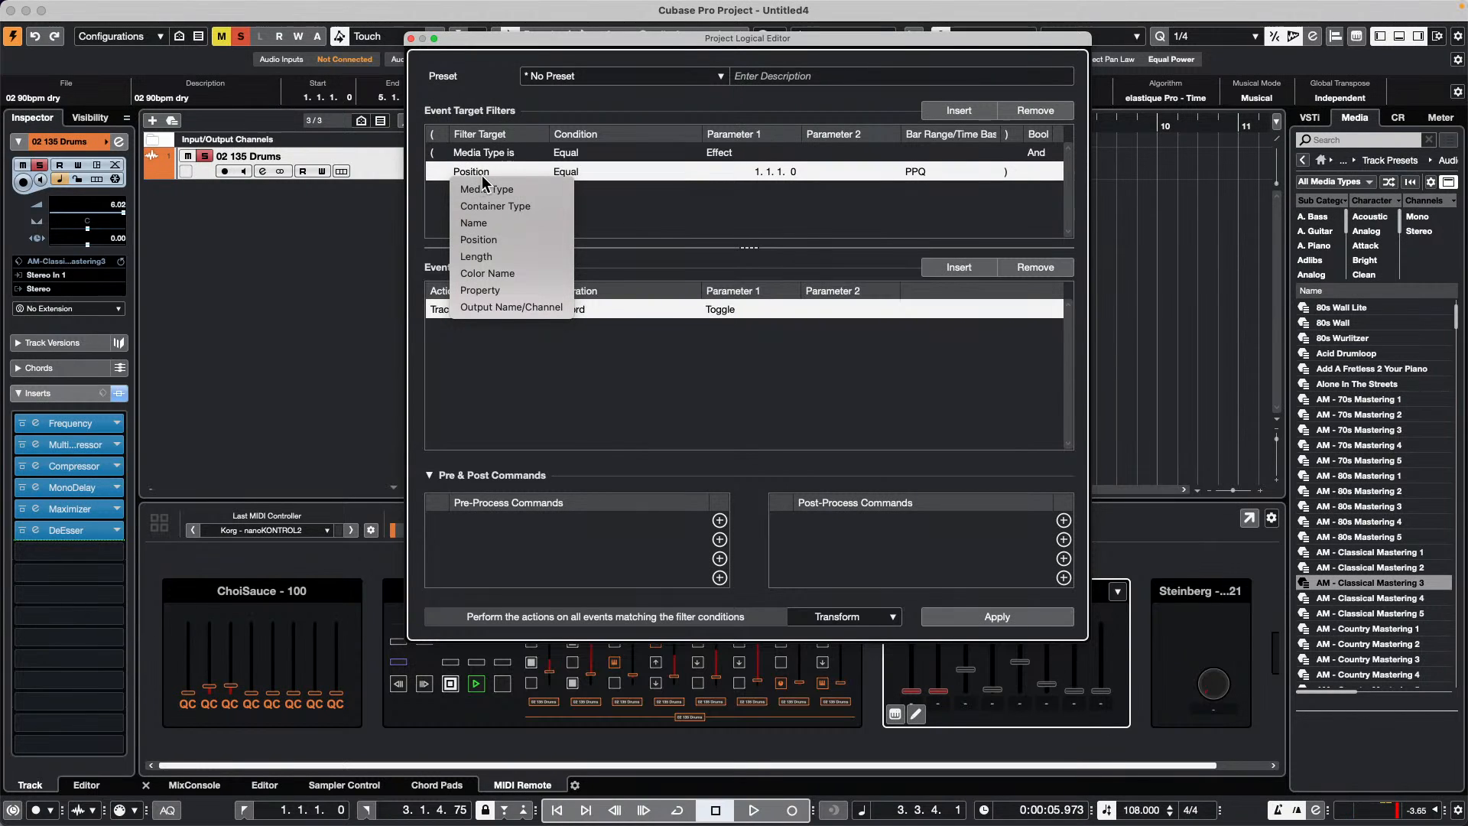
left_click(464, 291)
left_click(590, 174)
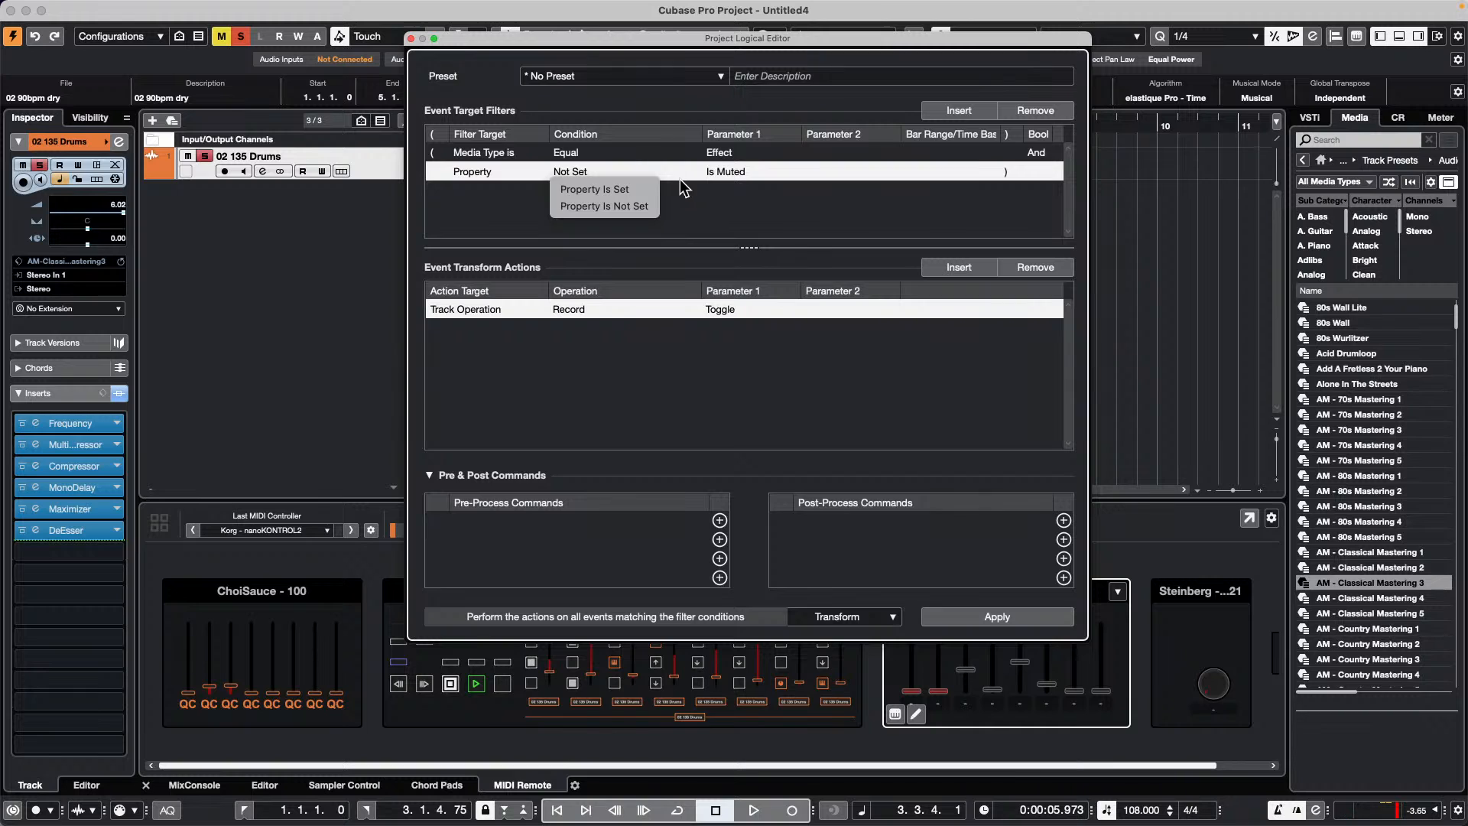
left_click(654, 189)
left_click(721, 175)
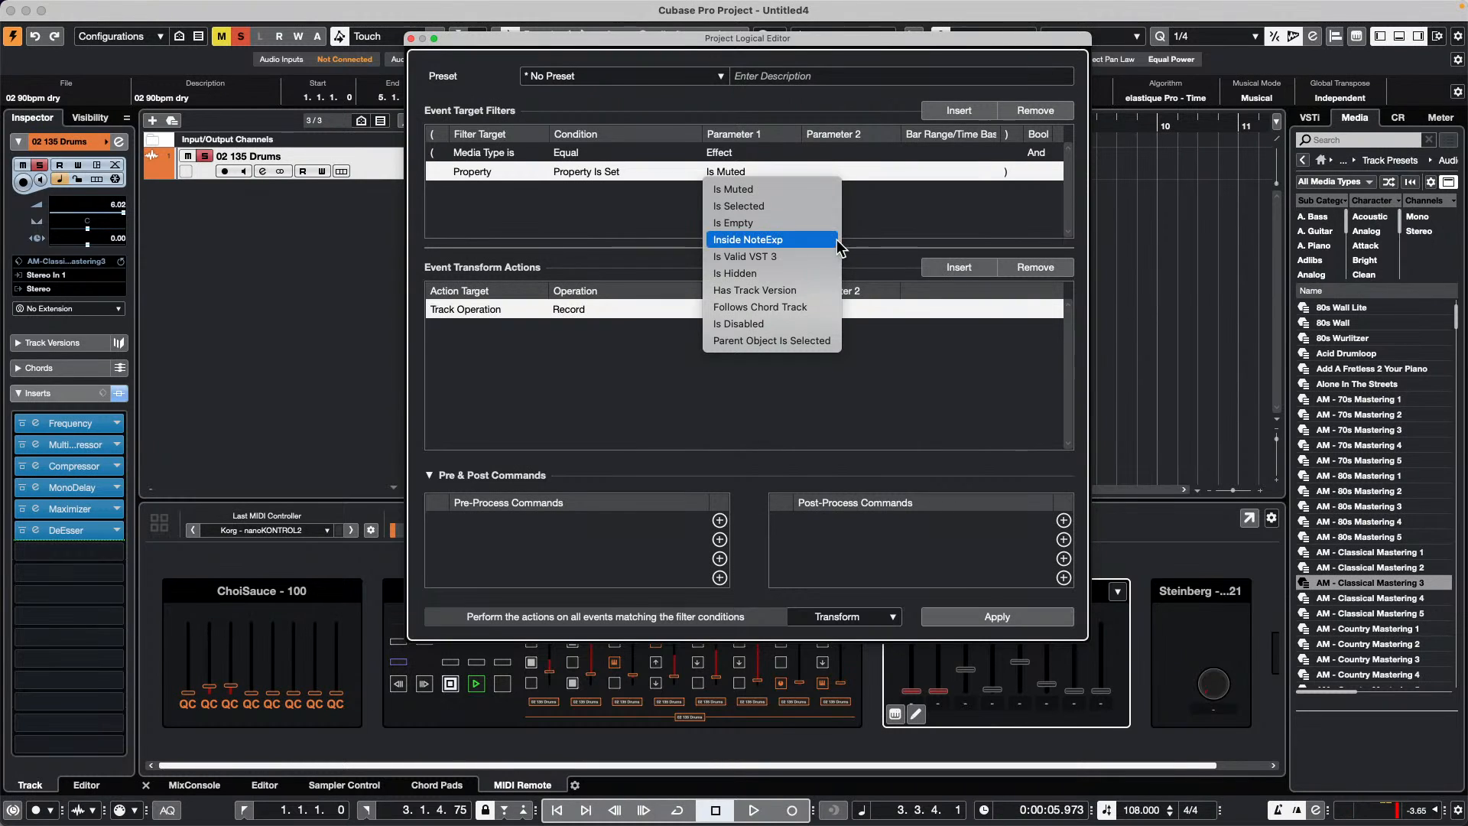
left_click(641, 213)
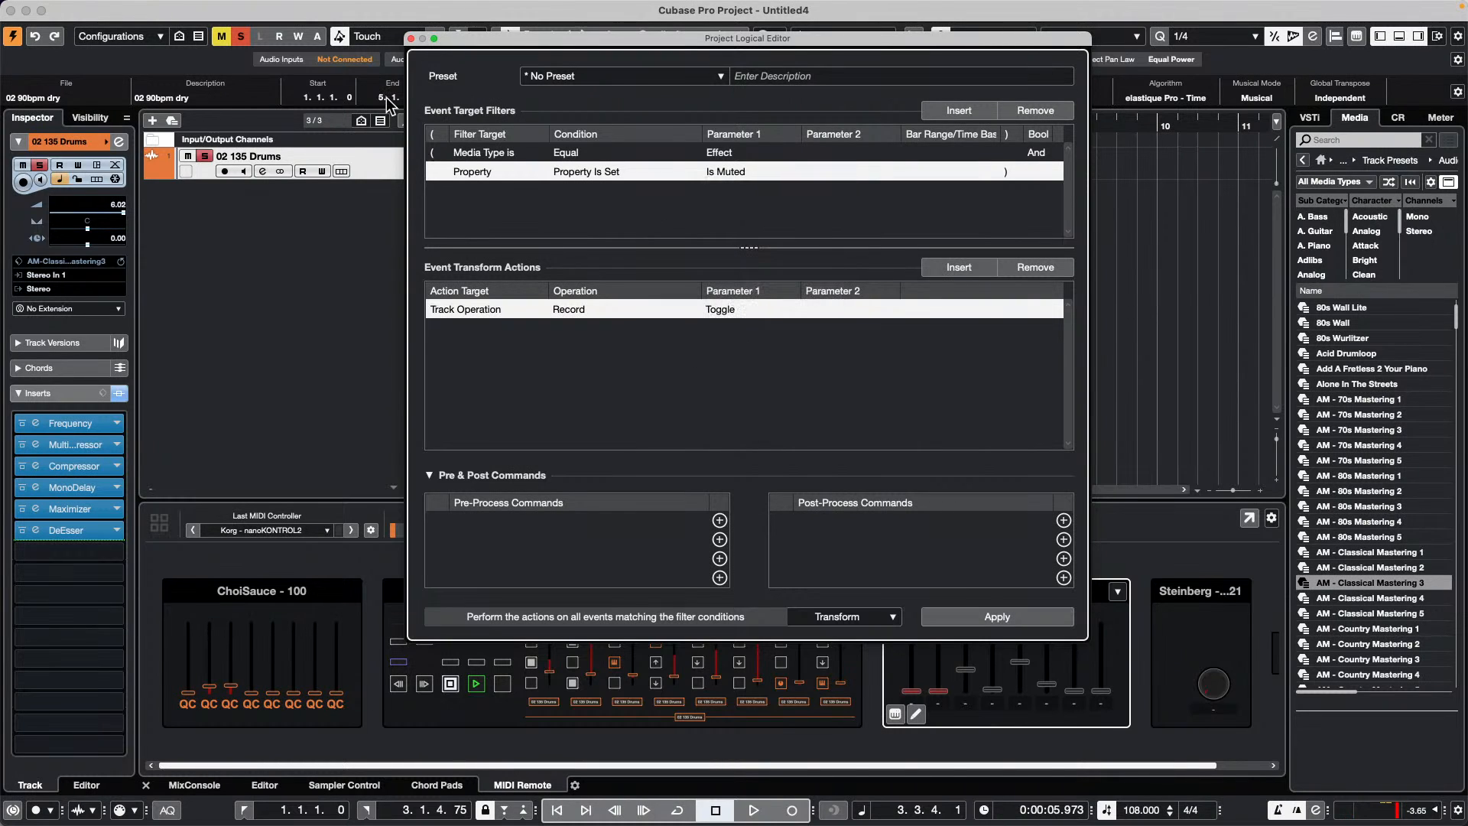
left_click(411, 38)
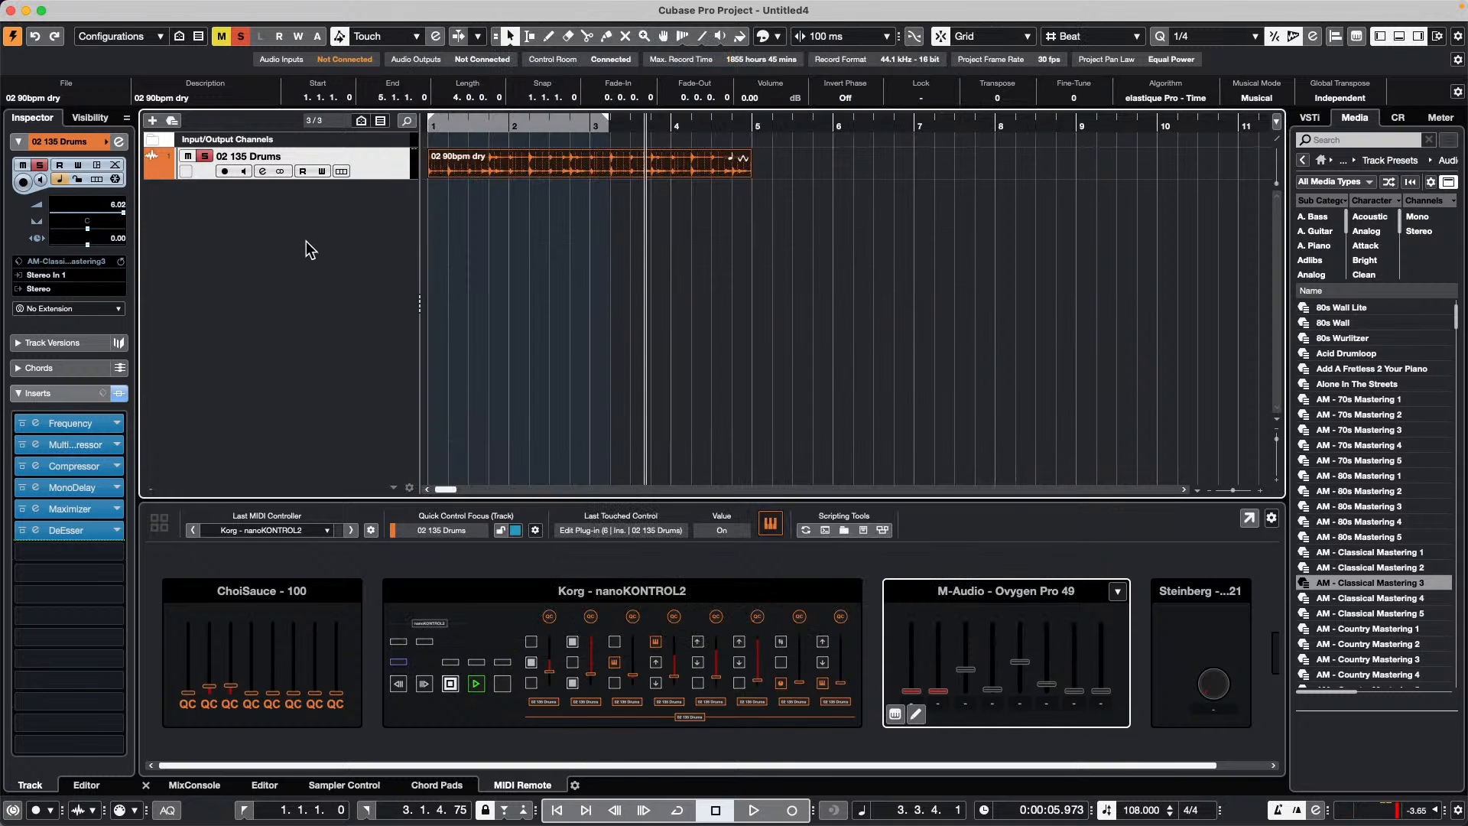
Switch off the DeEsser, MonoDelay and MultibandCompressor inserts on the 02 135 Drums track
key("F3")
key("F3")
left_click(20, 529)
left_click(22, 488)
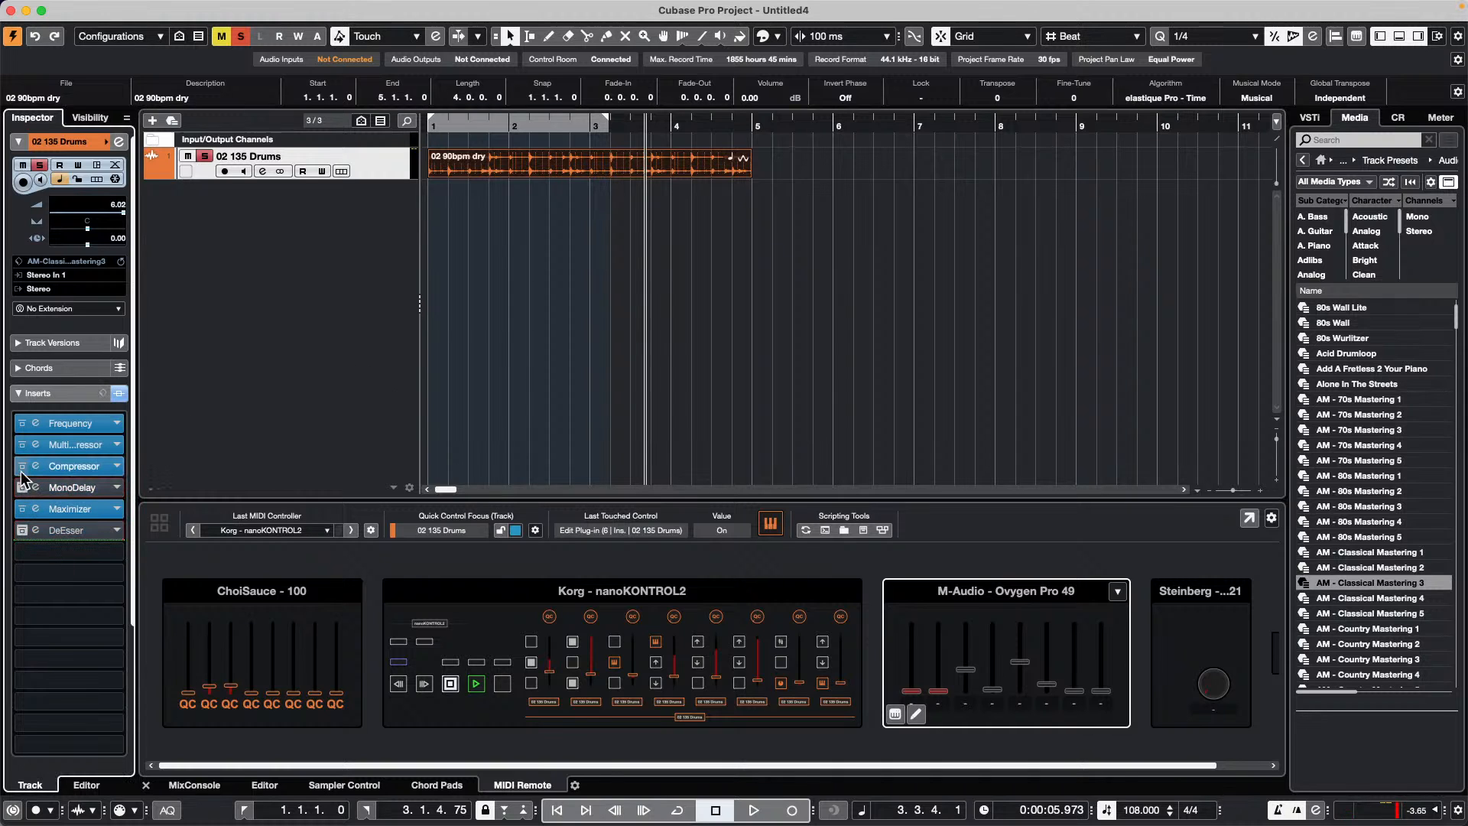
left_click(22, 445)
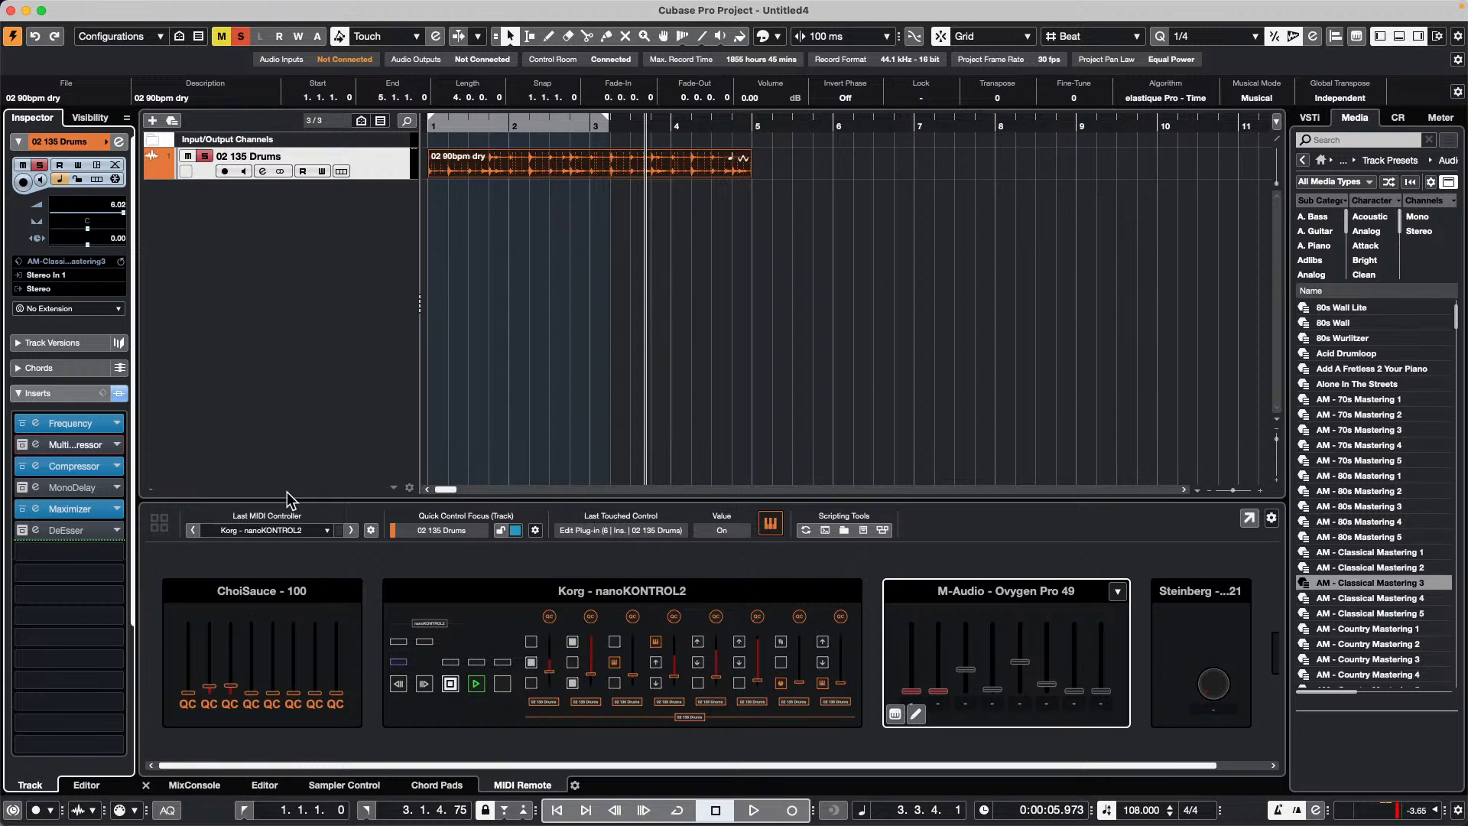
Lower the 02 135 Drums fader to -0.10 in the MixConsole and display the MixConsole toolbar with its snapshot function
left_click(195, 781)
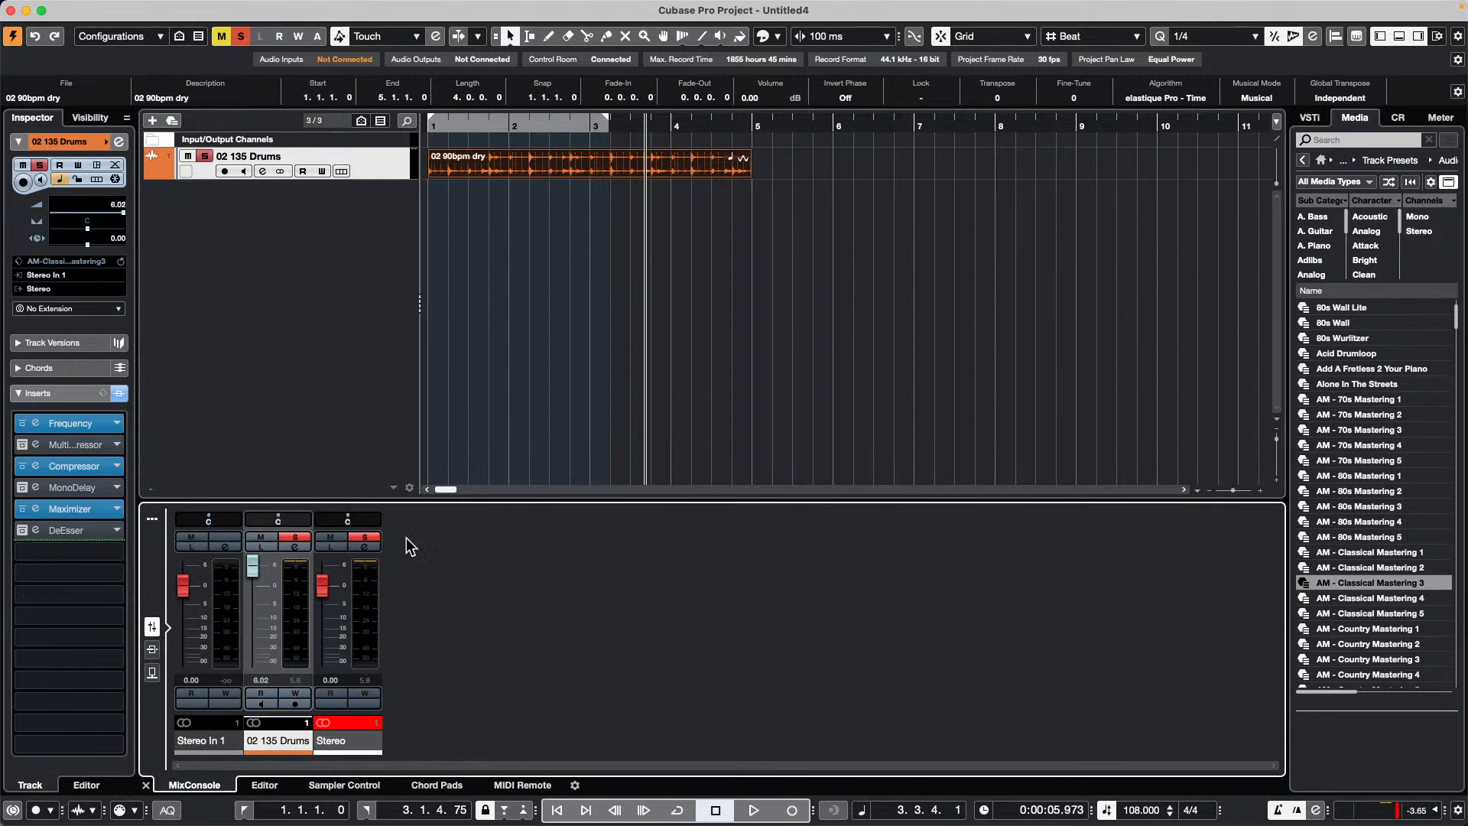
left_click_drag(254, 567, 263, 595)
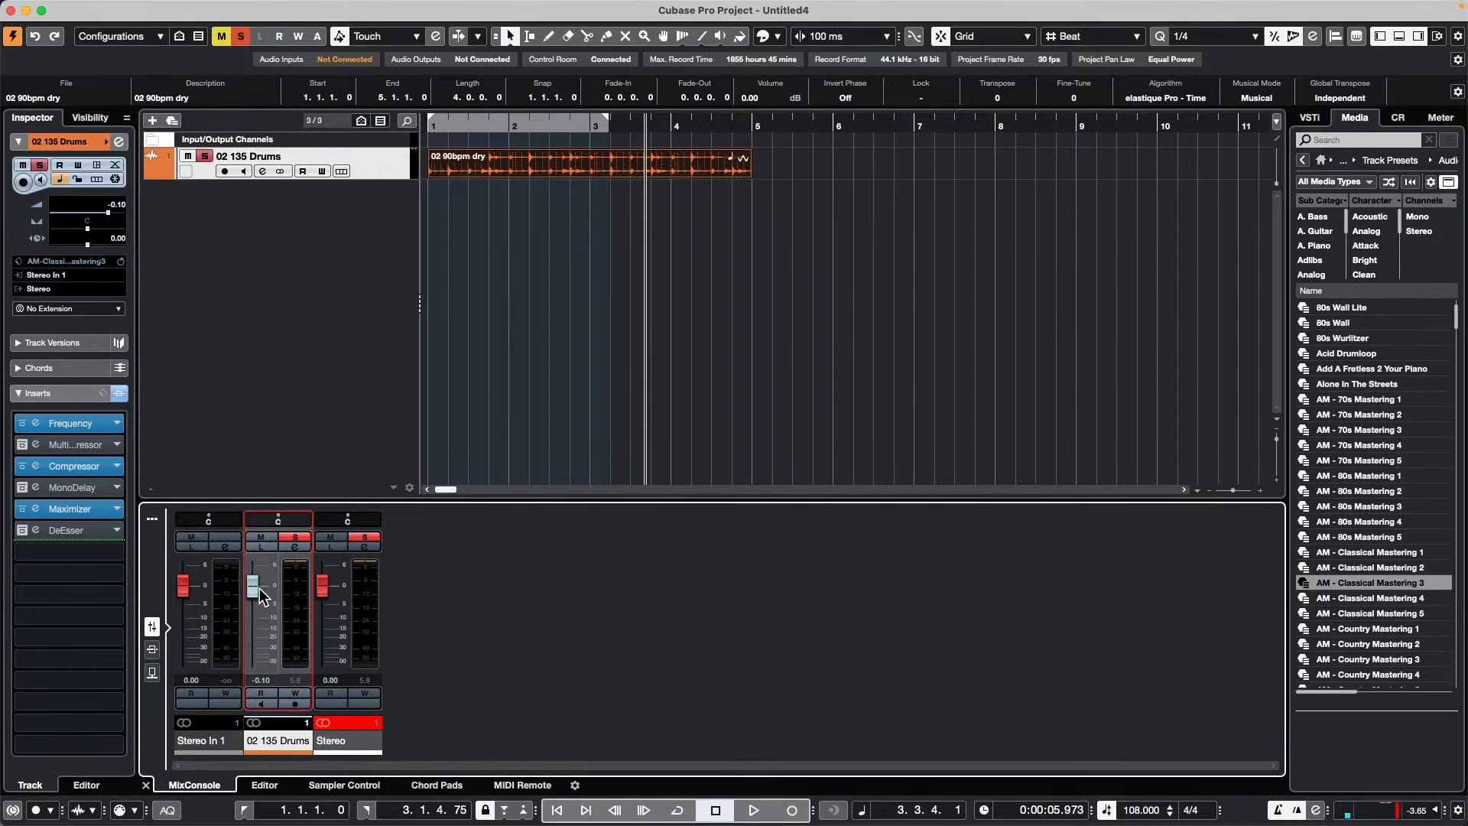
left_click(151, 520)
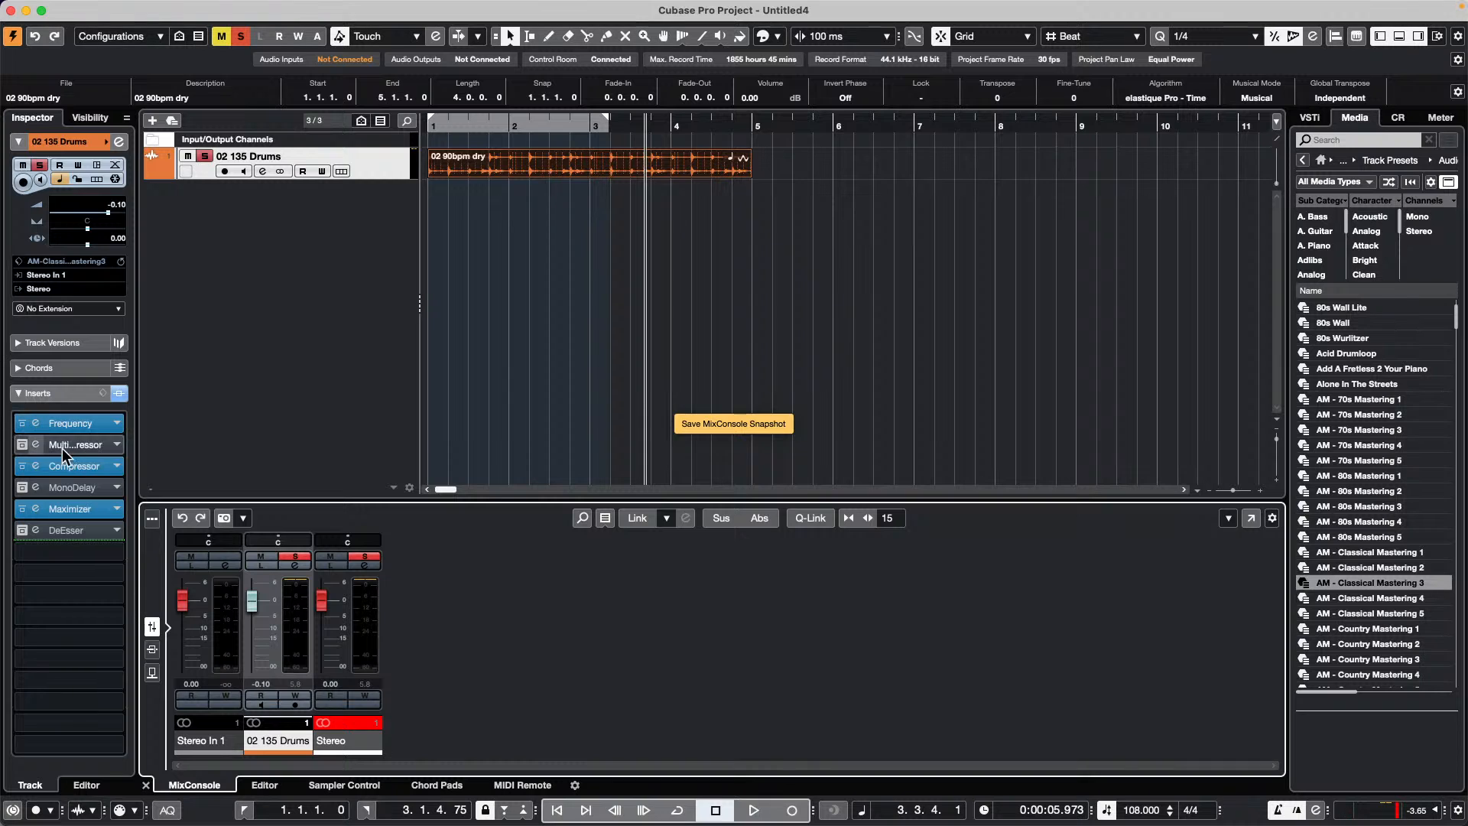
Try on/off combinations of the Frequency, MultibandCompressor and Compressor inserts, leaving Frequency on and both compressors off
left_click(22, 426)
left_click(22, 444)
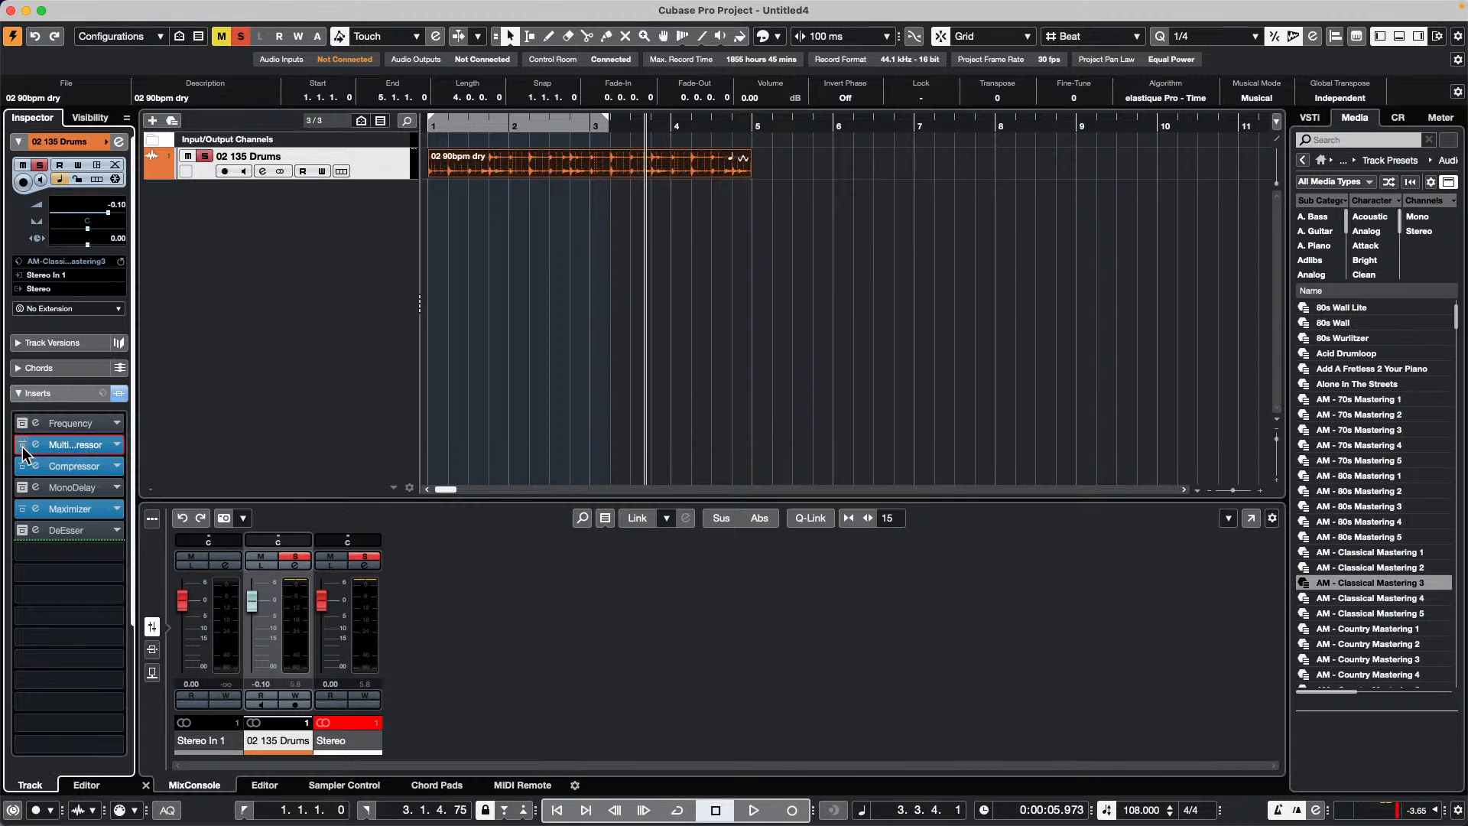
left_click(22, 466)
left_click(23, 468)
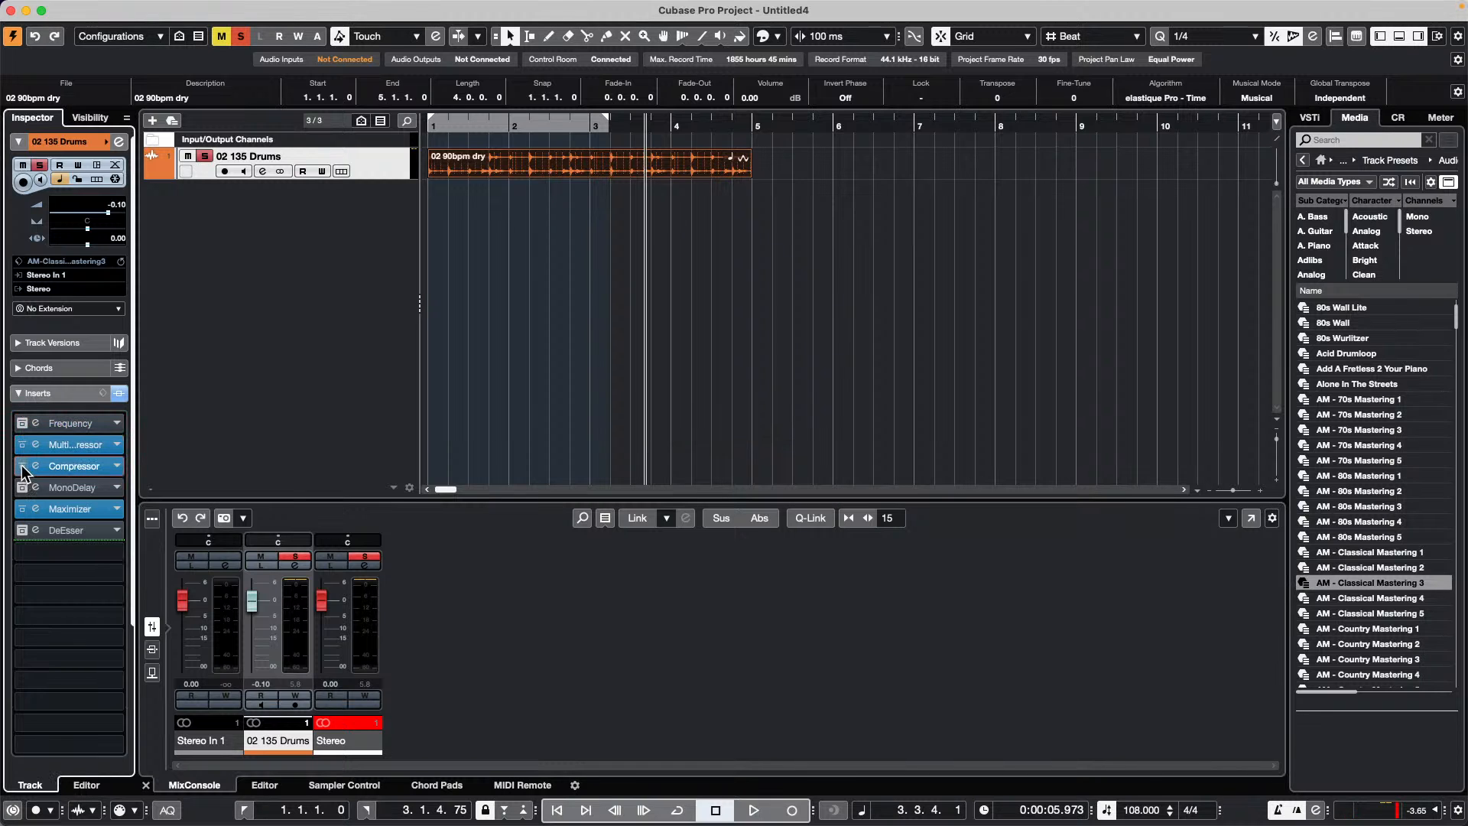
left_click(23, 468)
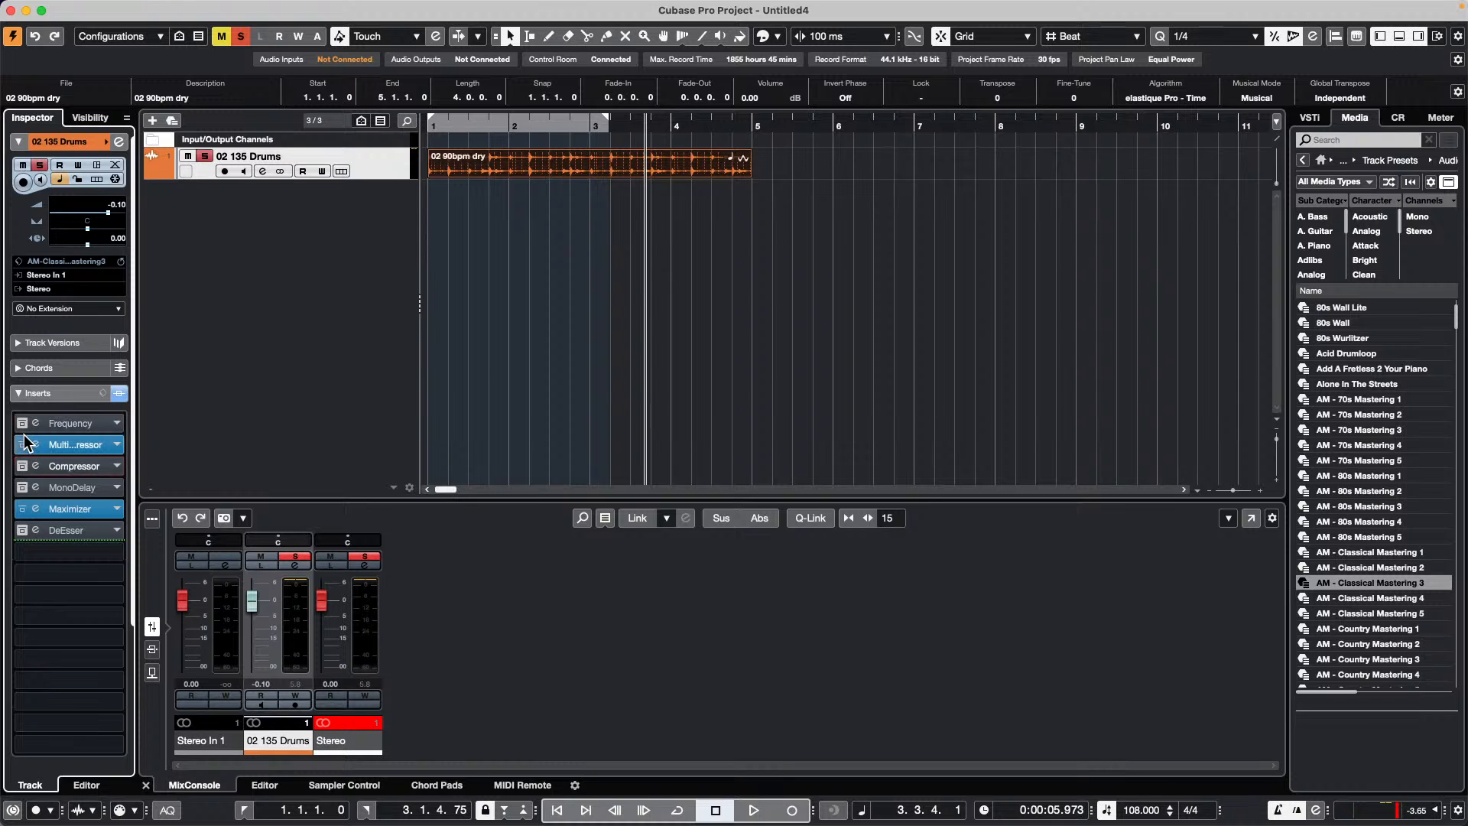
left_click(23, 423)
left_click(22, 445)
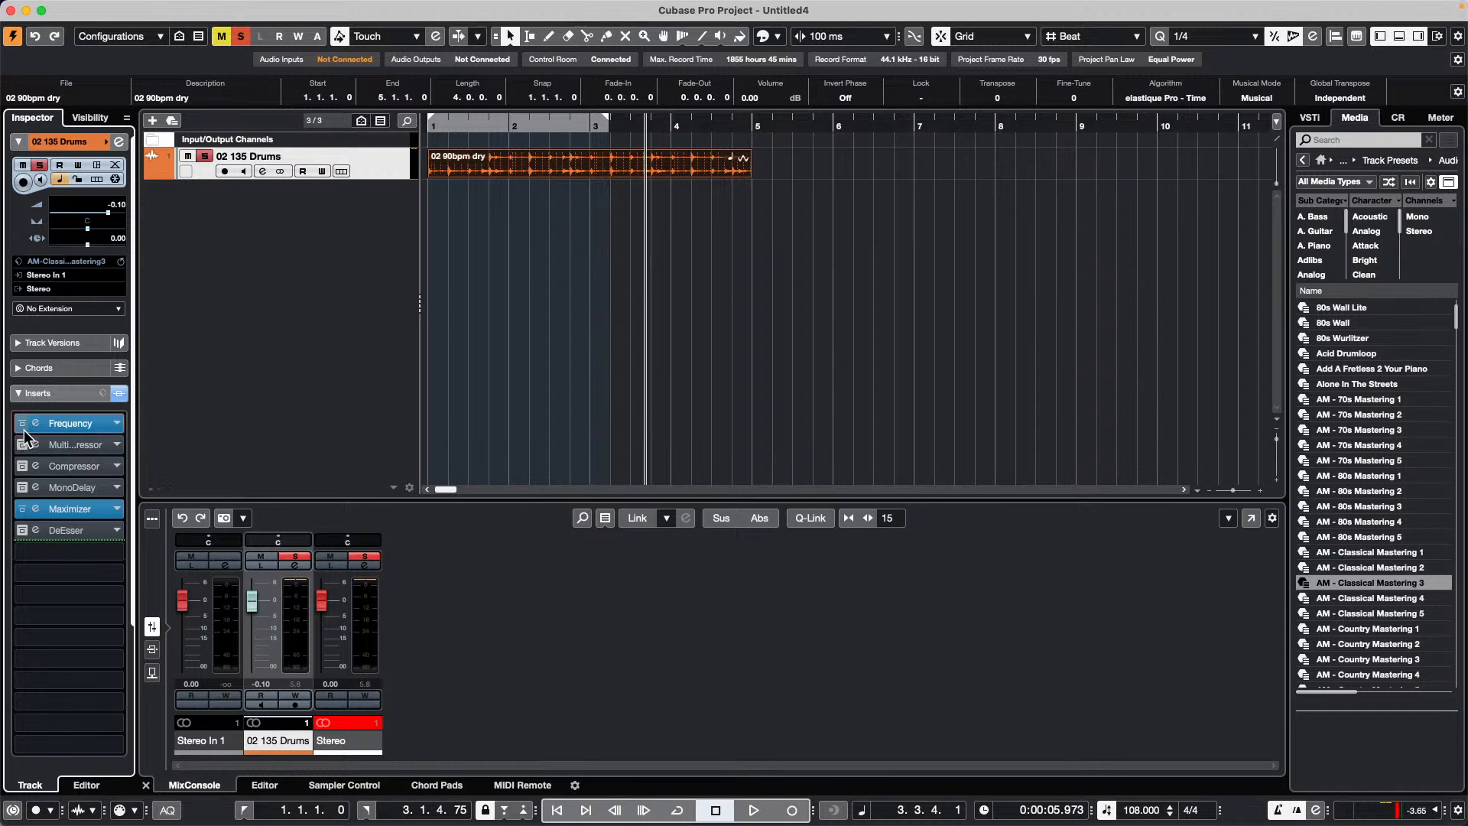
Switch the 02 135 Drums inserts so MultibandCompressor, MonoDelay and DeEsser are on and Frequency, Compressor and Maximizer are off
left_click(22, 444)
left_click(22, 423)
left_click(22, 466)
left_click(22, 487)
left_click(22, 487)
left_click(22, 487)
left_click(23, 509)
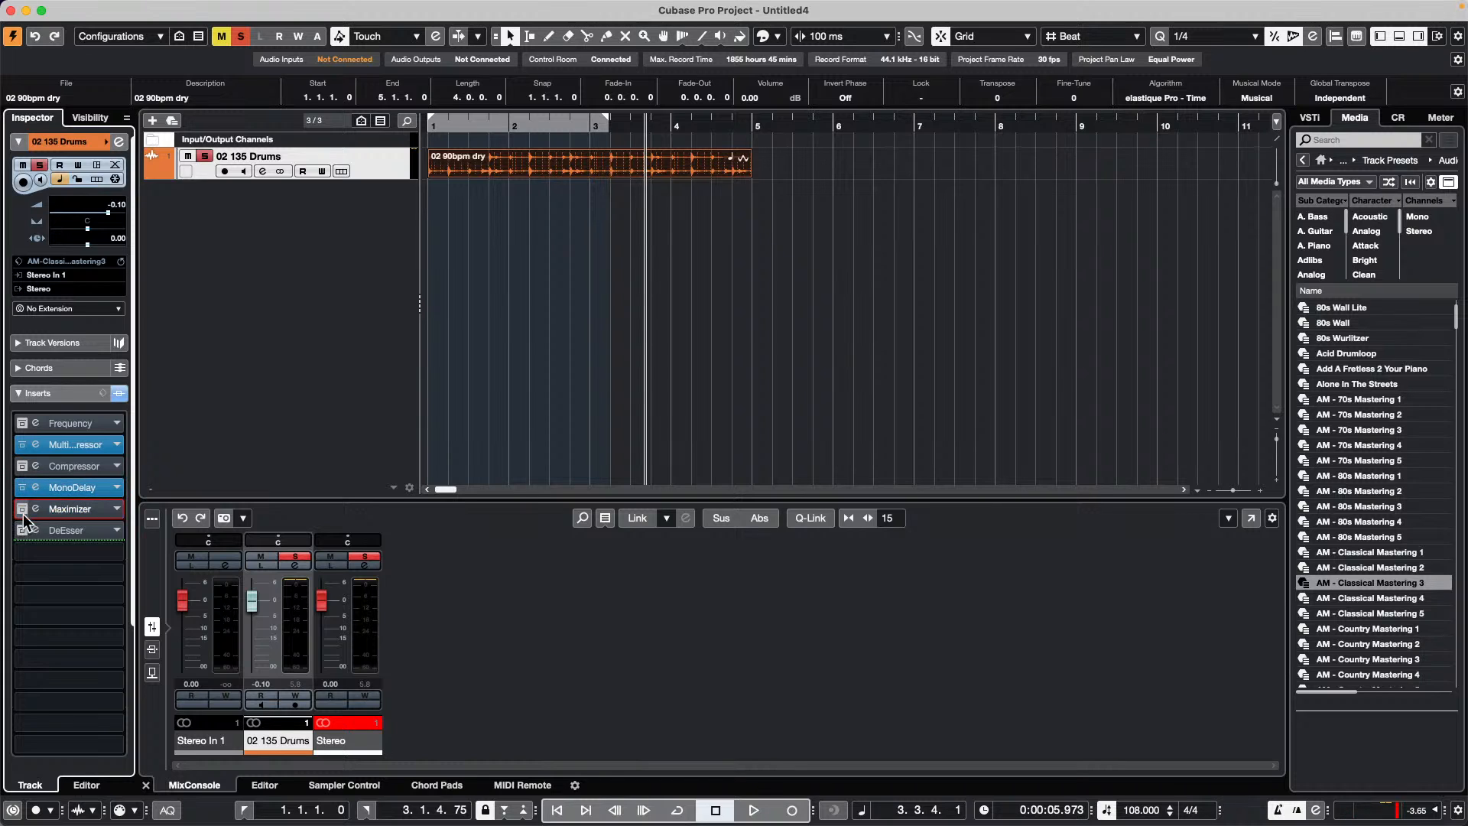
left_click(23, 531)
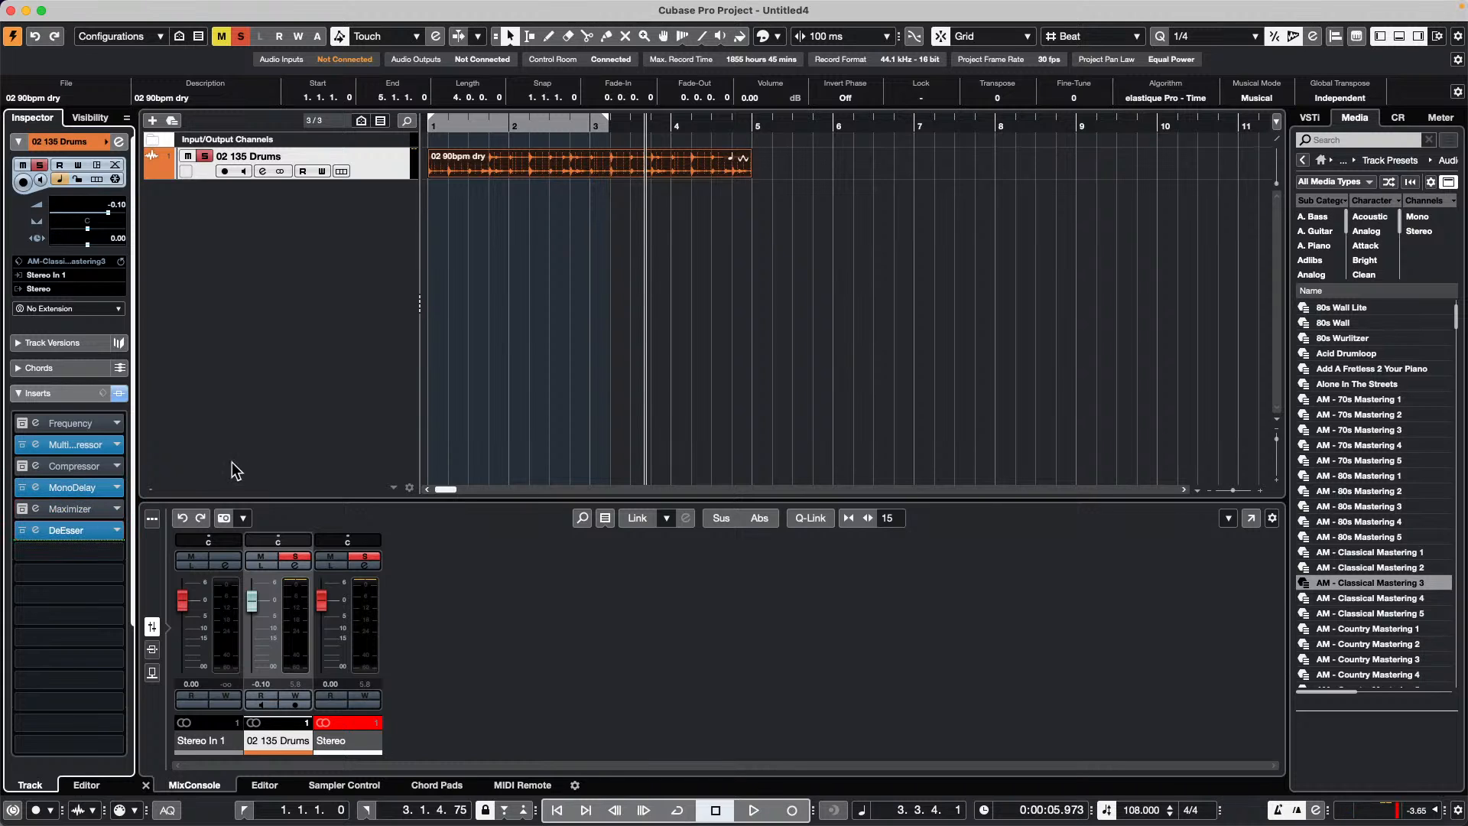
Save the current insert combination as a new MixConsole snapshot
left_click(243, 518)
left_click(240, 500)
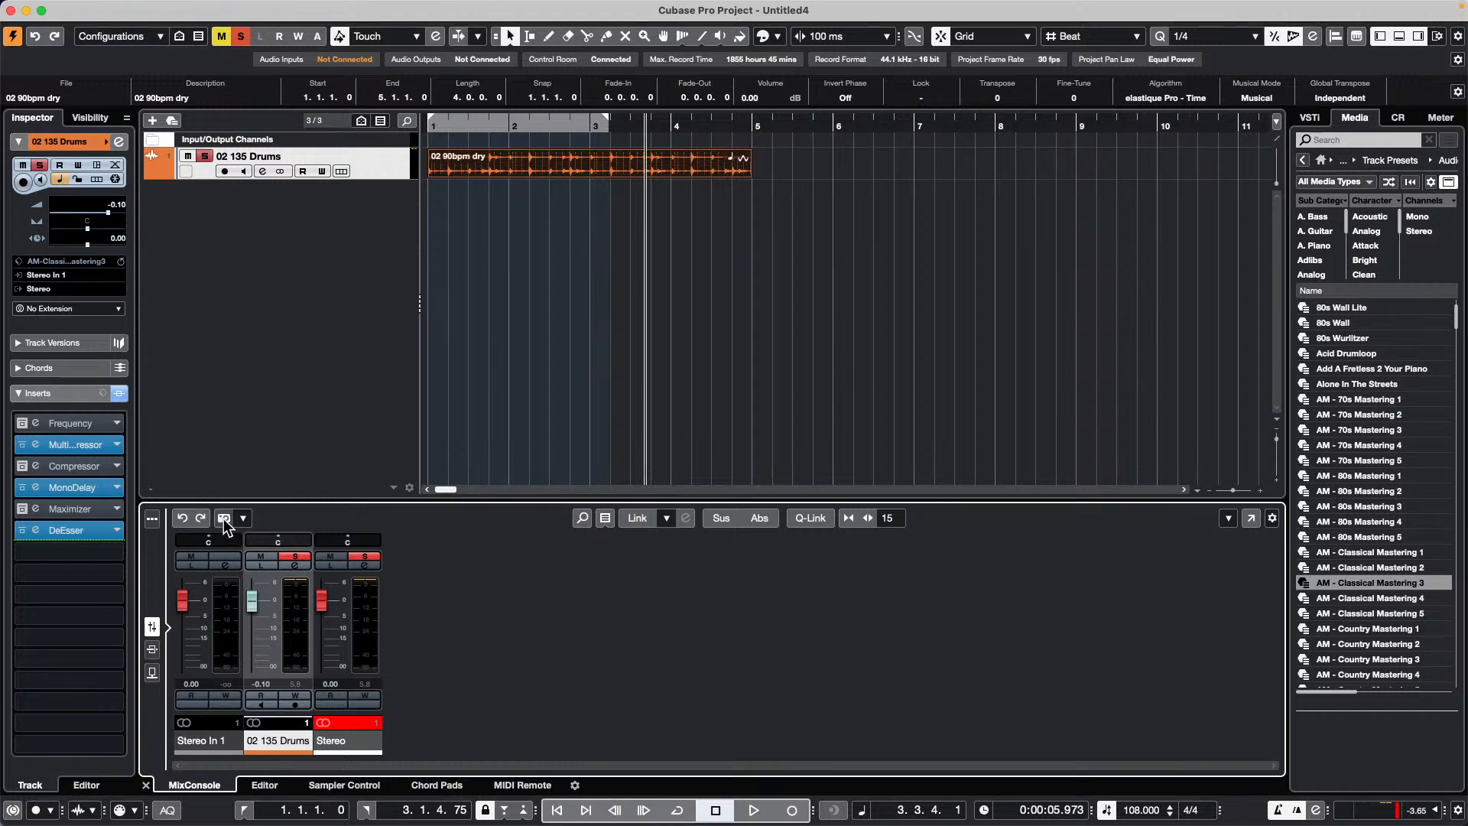
left_click(223, 518)
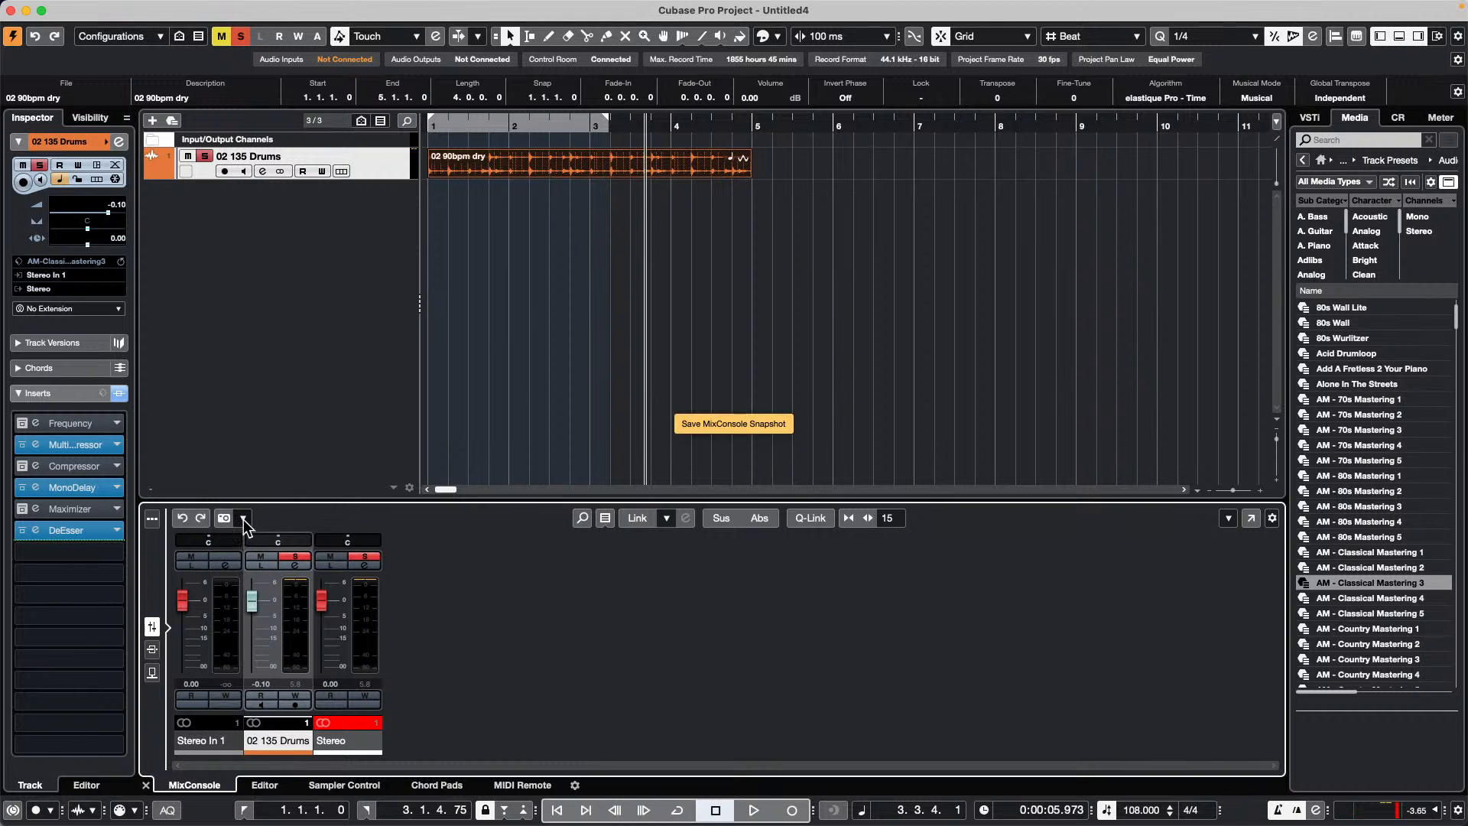
Recall MixConsole Snapshot 1 and then Snapshot 2, accepting the deletion of insert automation each time
left_click(243, 519)
left_click(297, 546)
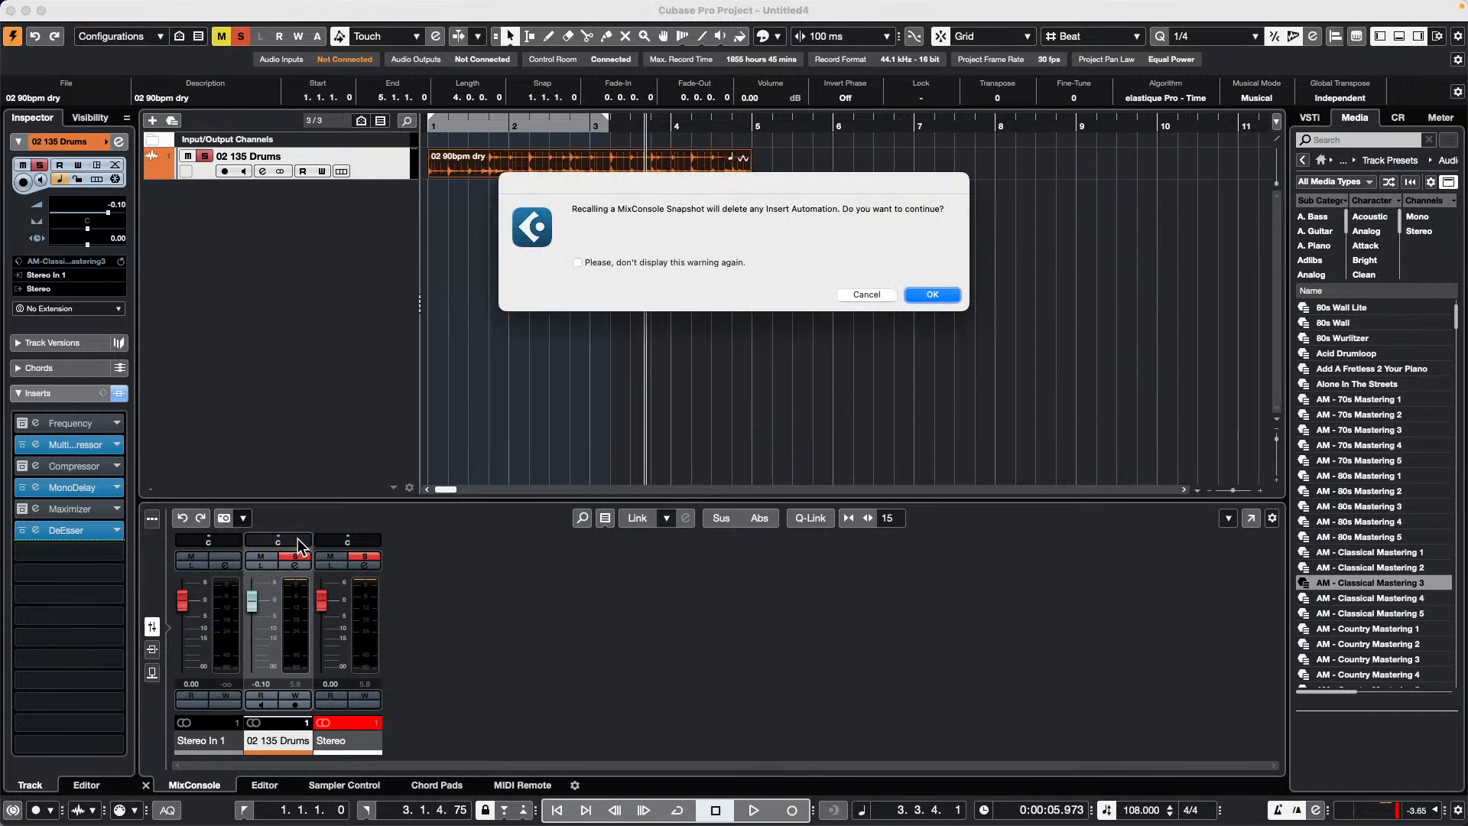
left_click(931, 295)
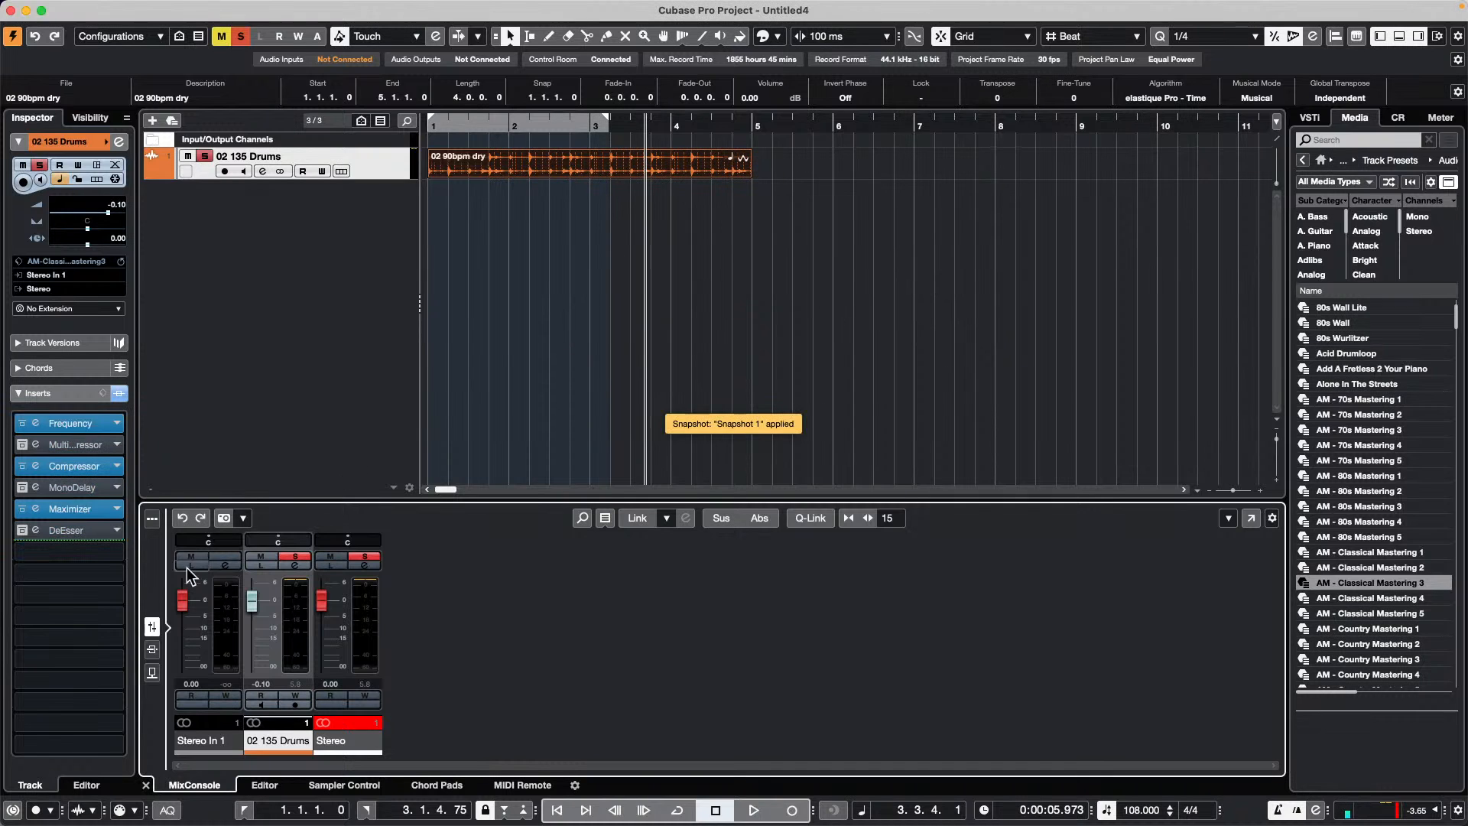
left_click(243, 518)
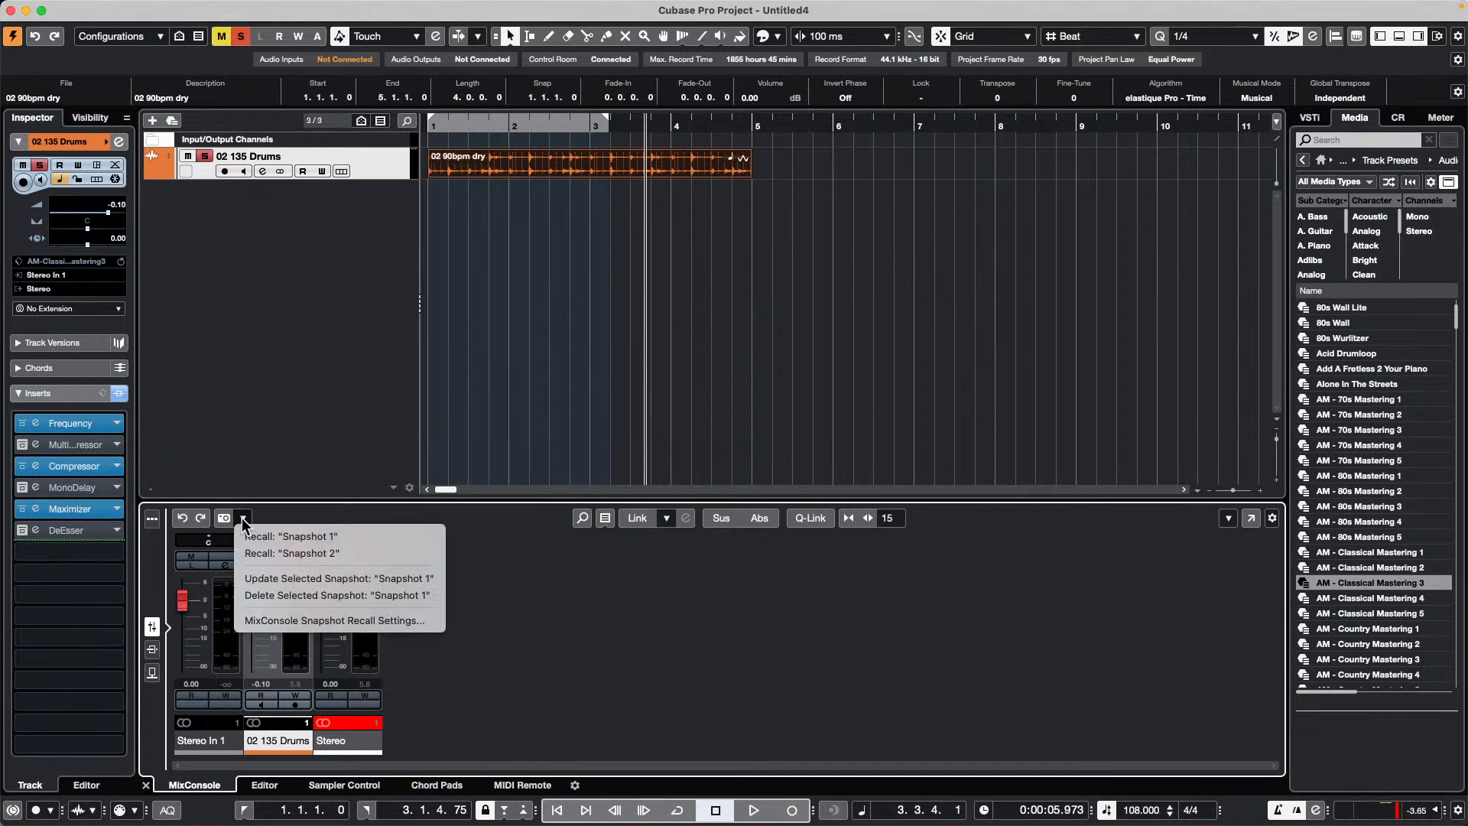
left_click(287, 553)
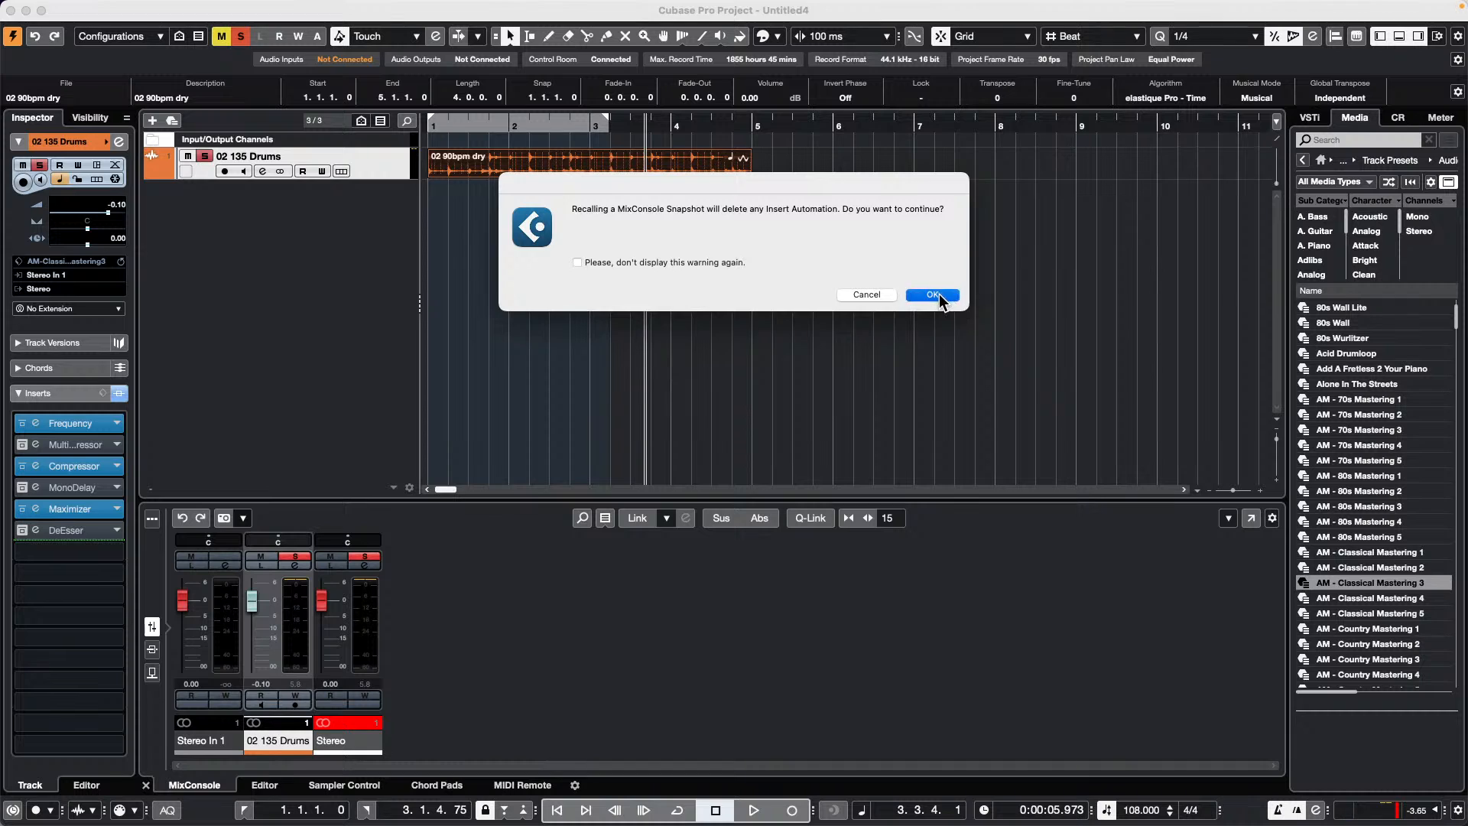
left_click(936, 295)
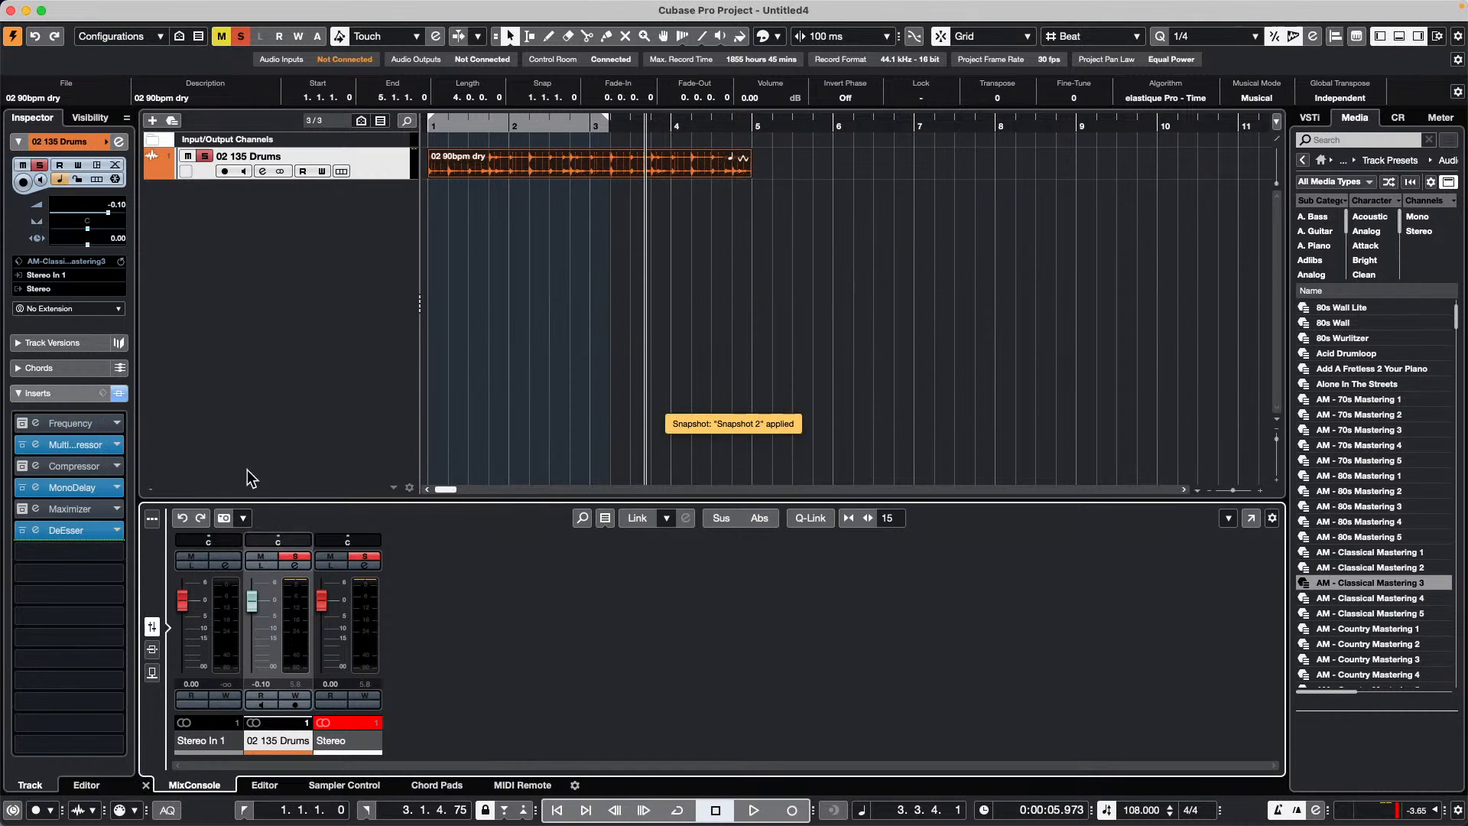
Recall MixConsole Snapshot 1 and stop the insert automation warning from being displayed again
left_click(241, 518)
left_click(312, 530)
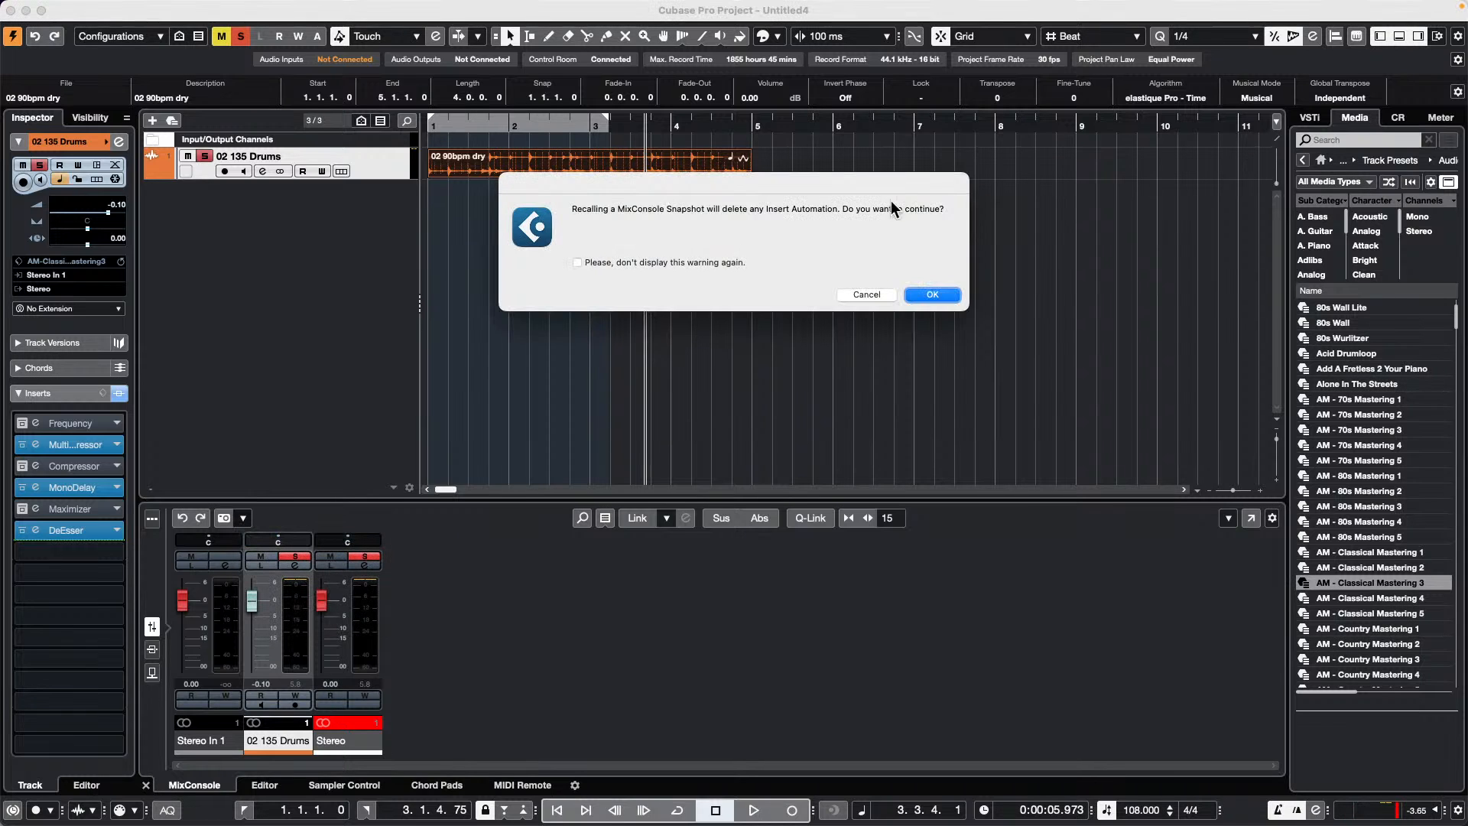
left_click(578, 263)
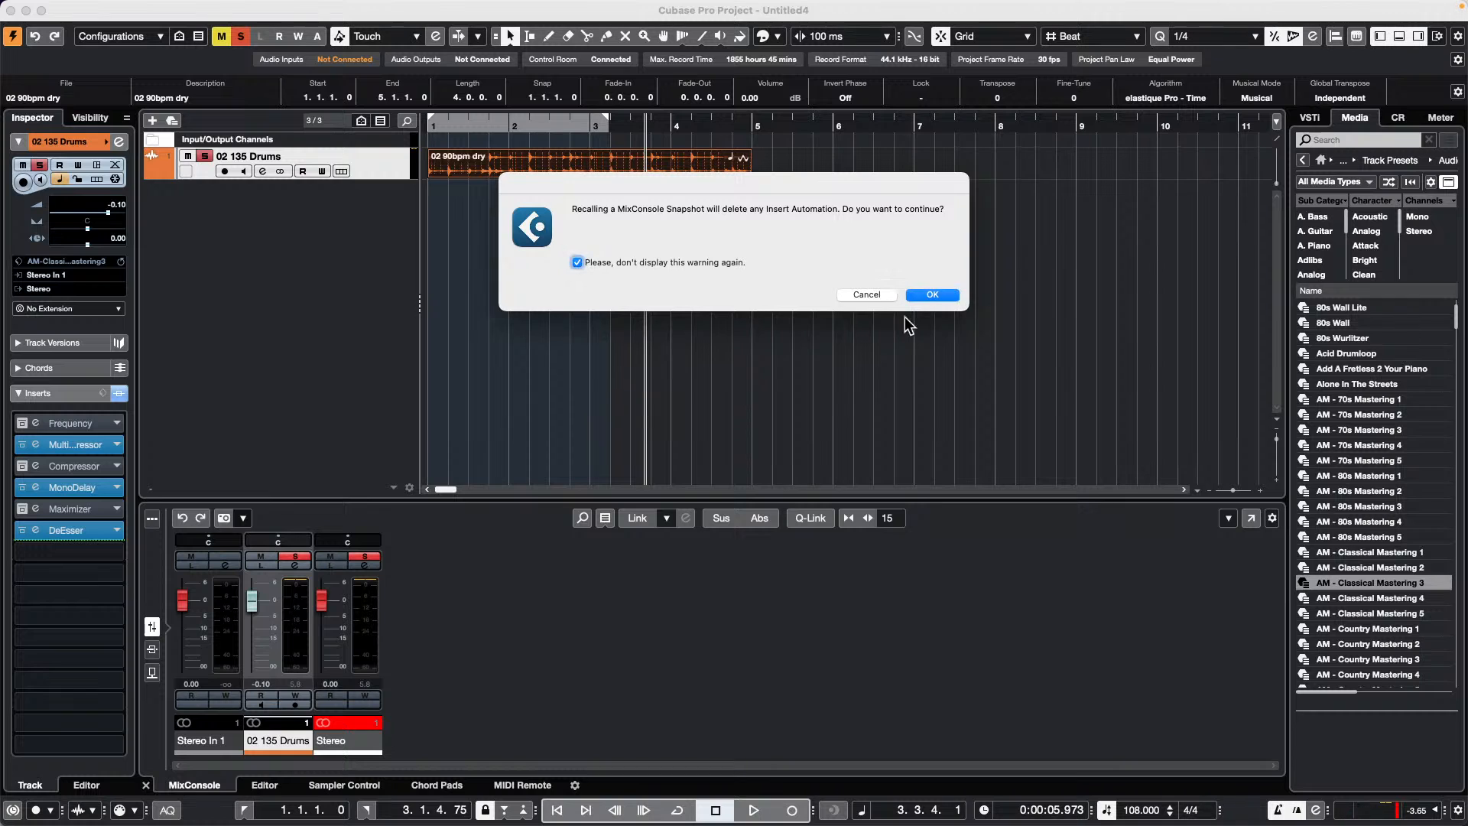
left_click(933, 295)
Compare the insert combinations by recalling MixConsole Snapshot 2 and returning to Snapshot 1
left_click(243, 517)
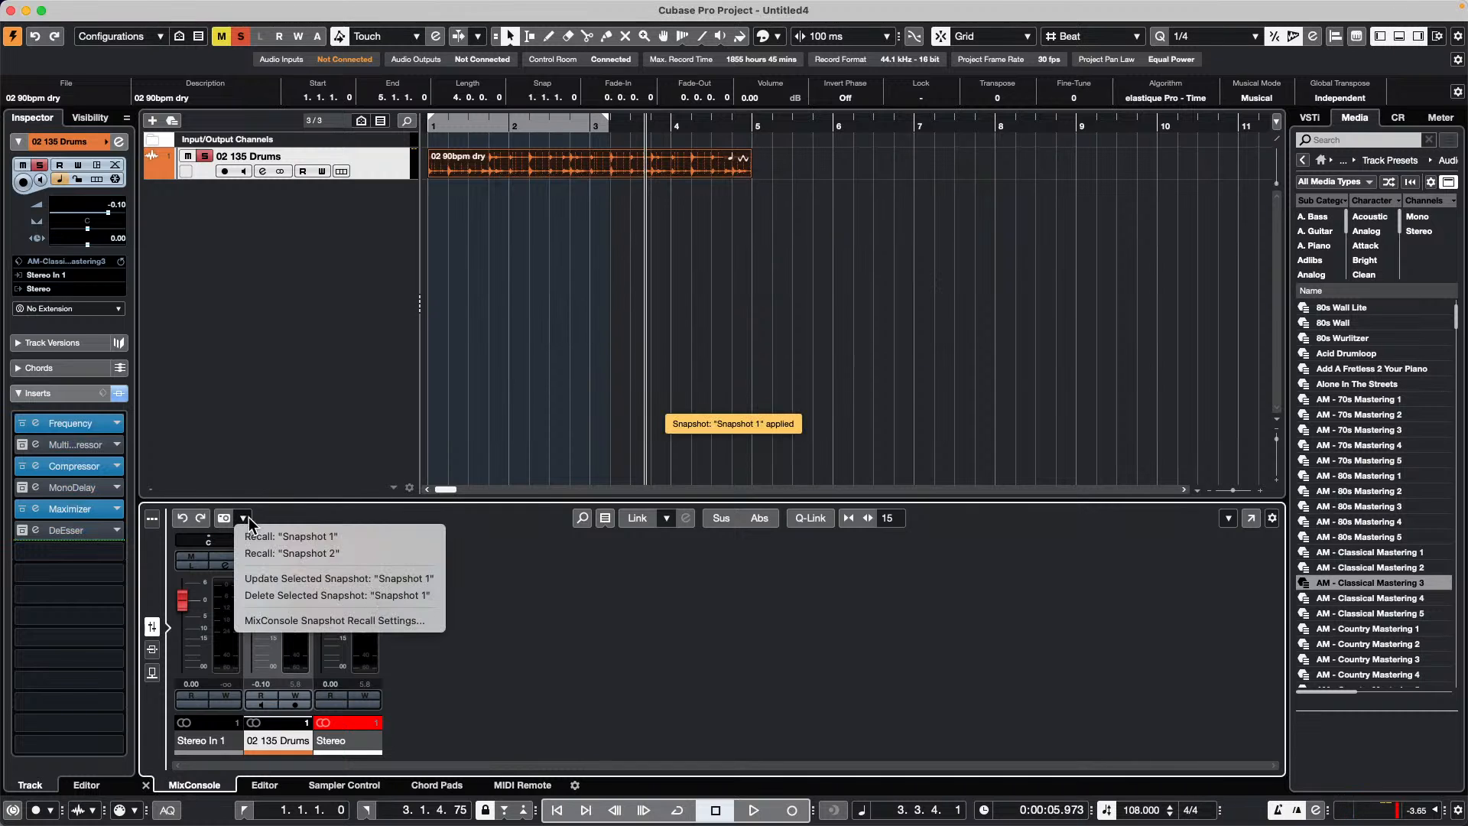
left_click(295, 551)
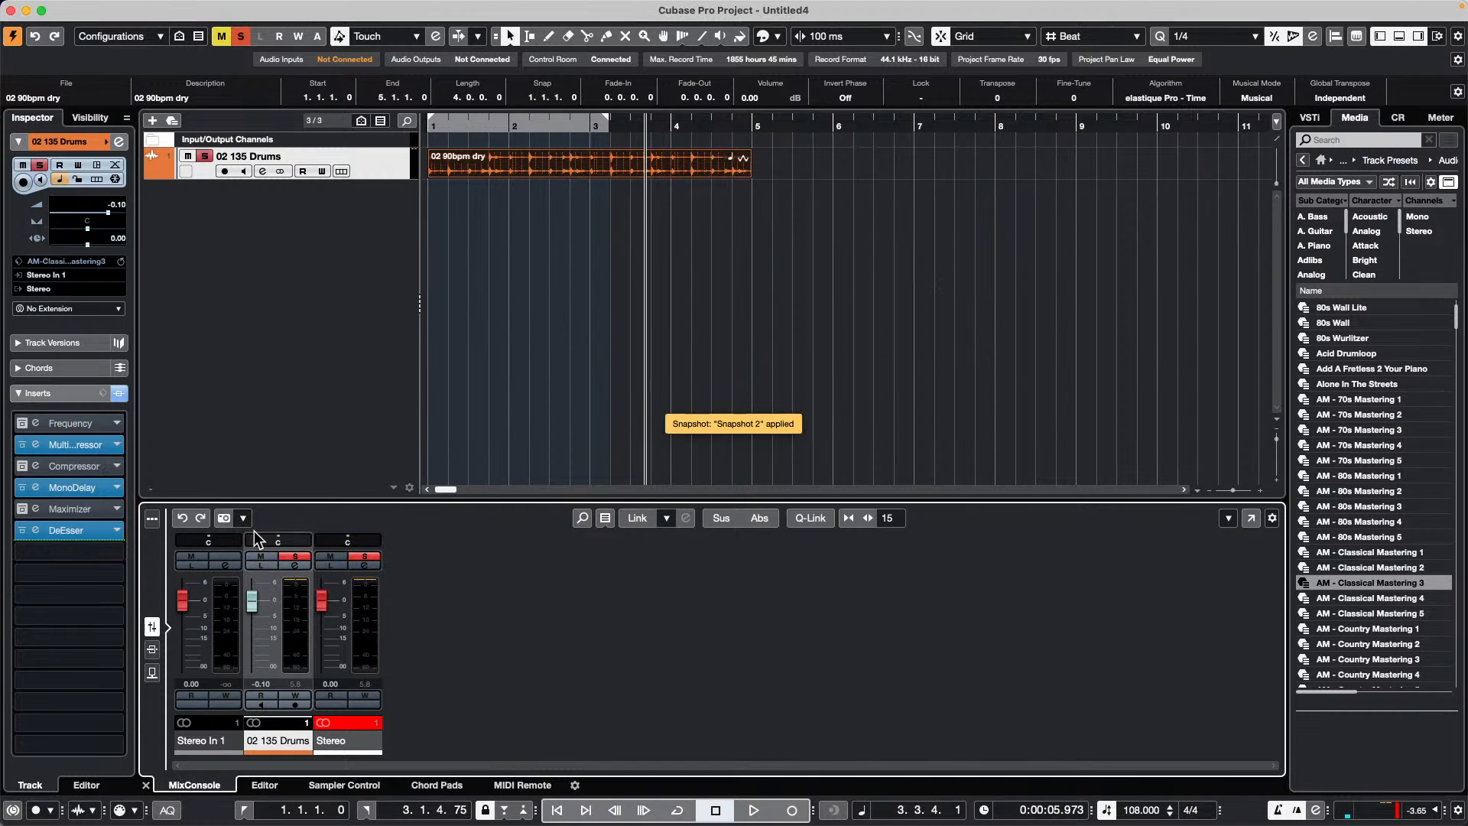
left_click(244, 517)
left_click(287, 535)
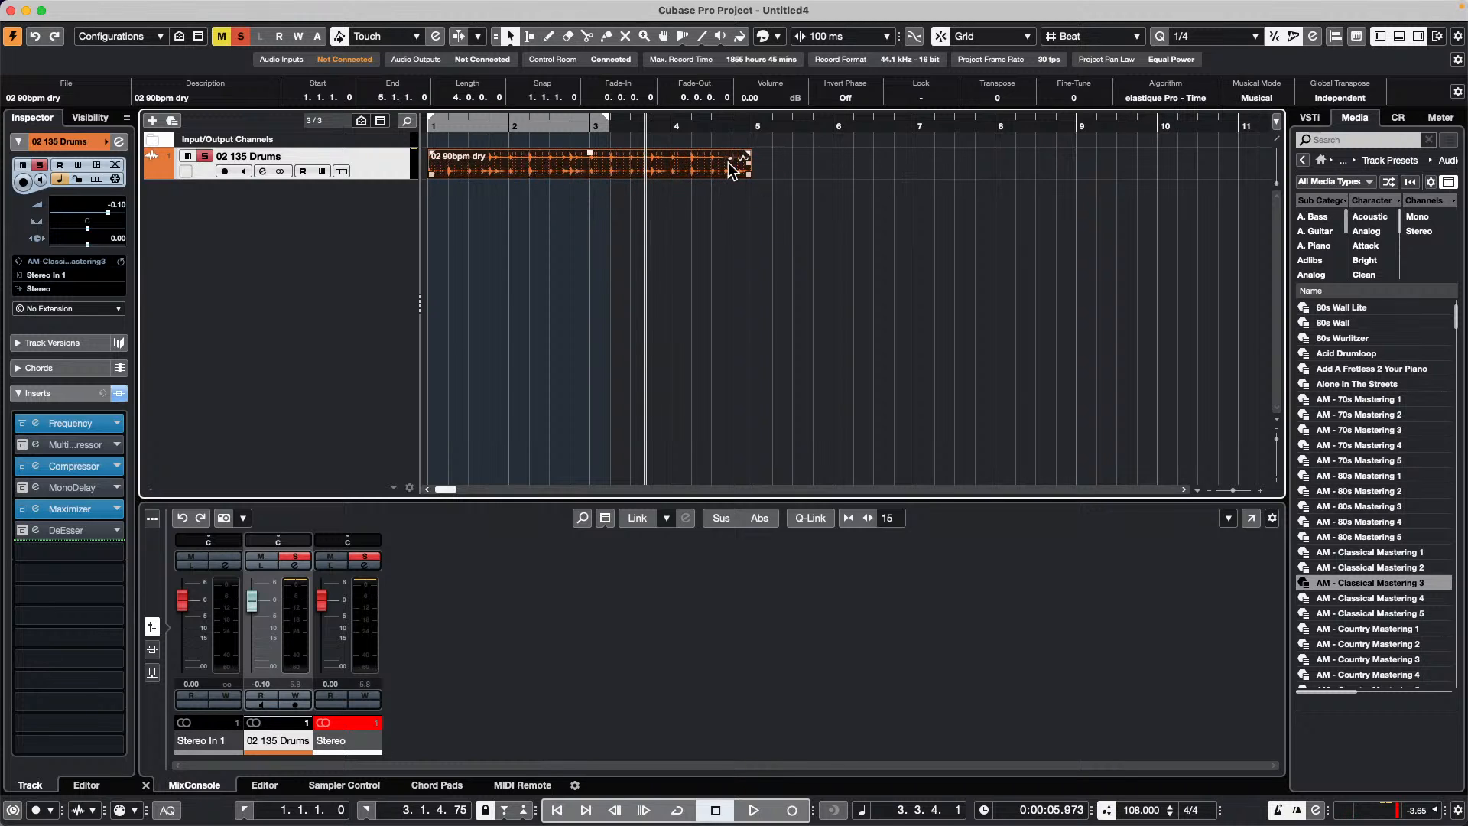
Test the 02 90bpm dry event in Musical Mode by setting the project tempo to 108 and then 156 BPM
left_click(1262, 99)
double_click(1137, 812)
type("108")
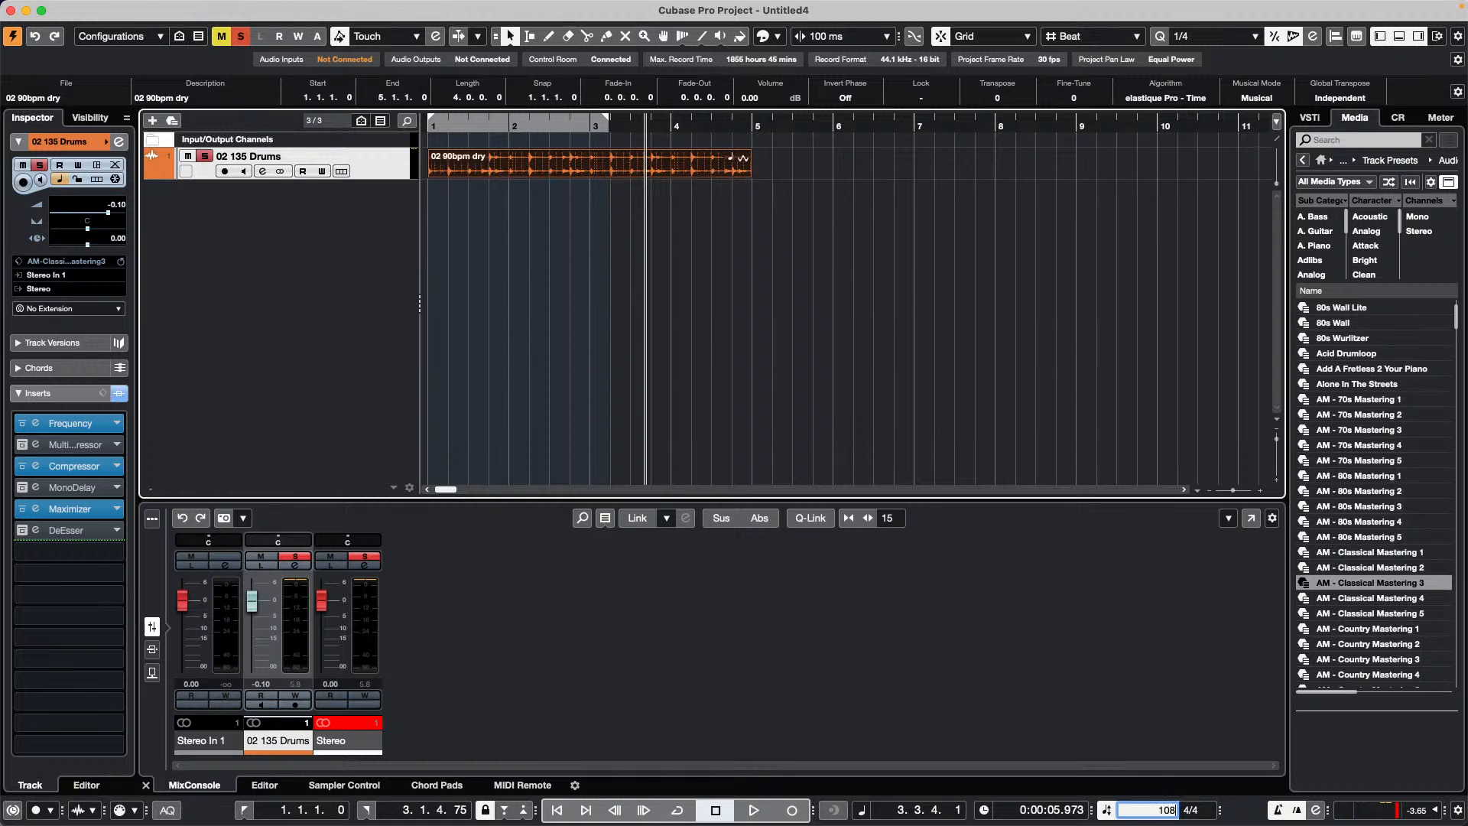
key("Return")
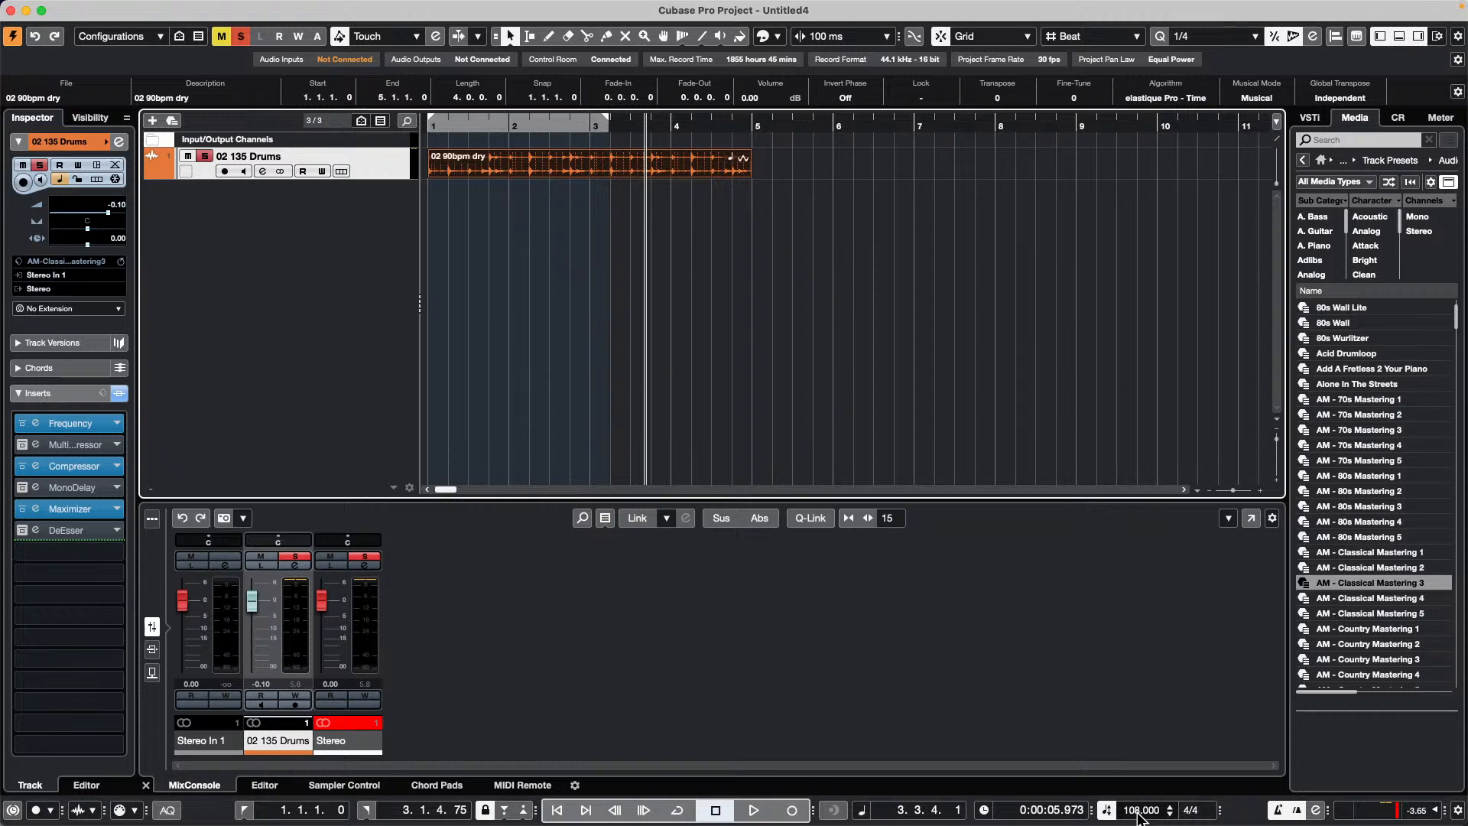
double_click(1137, 812)
key("Down")
type("156")
key("Return")
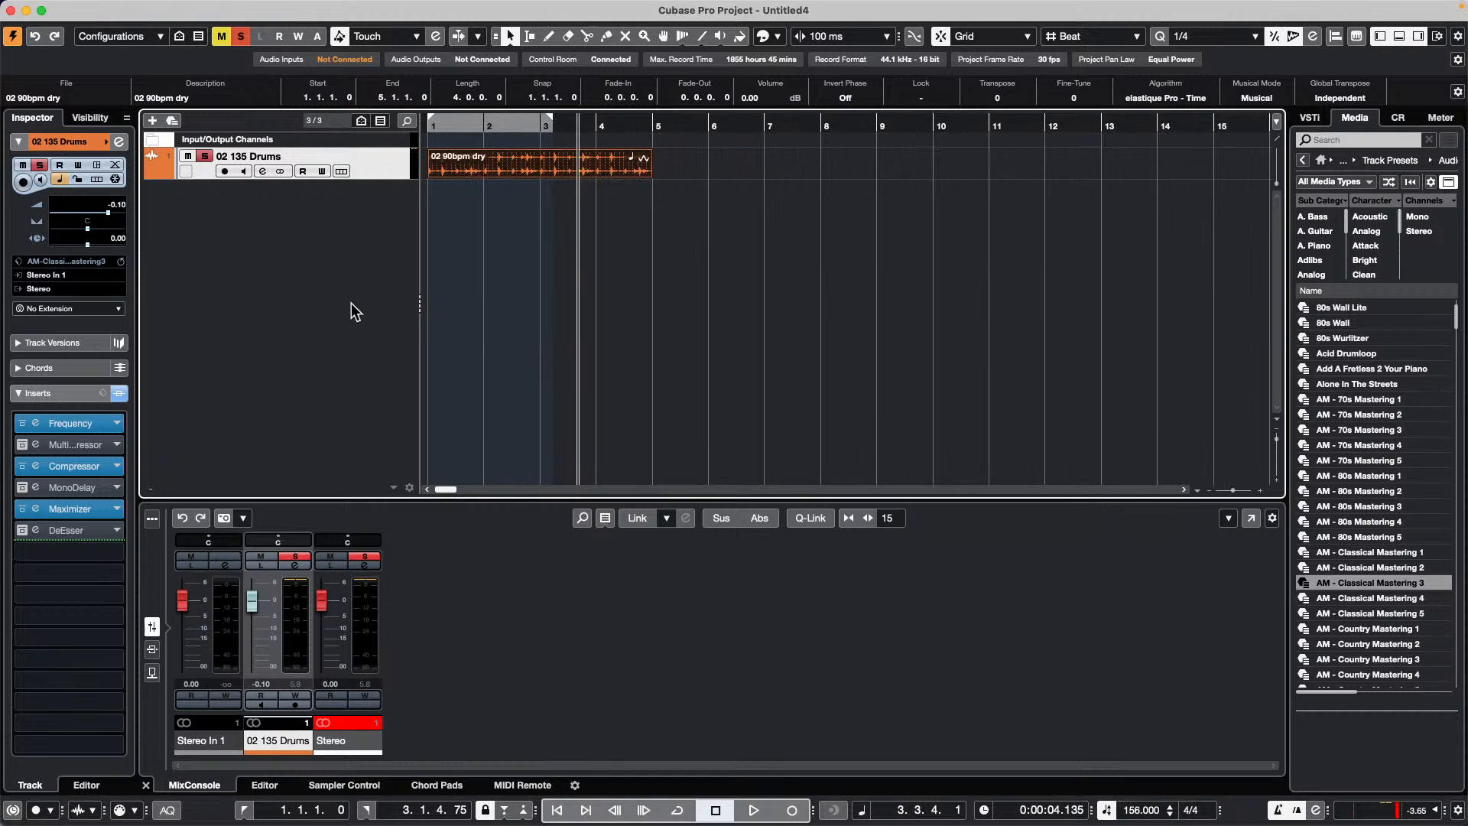
Set the project tempo to 108 BPM with Musical Mode off for the drum event, and turn Musical Mode back on
left_click(1227, 94)
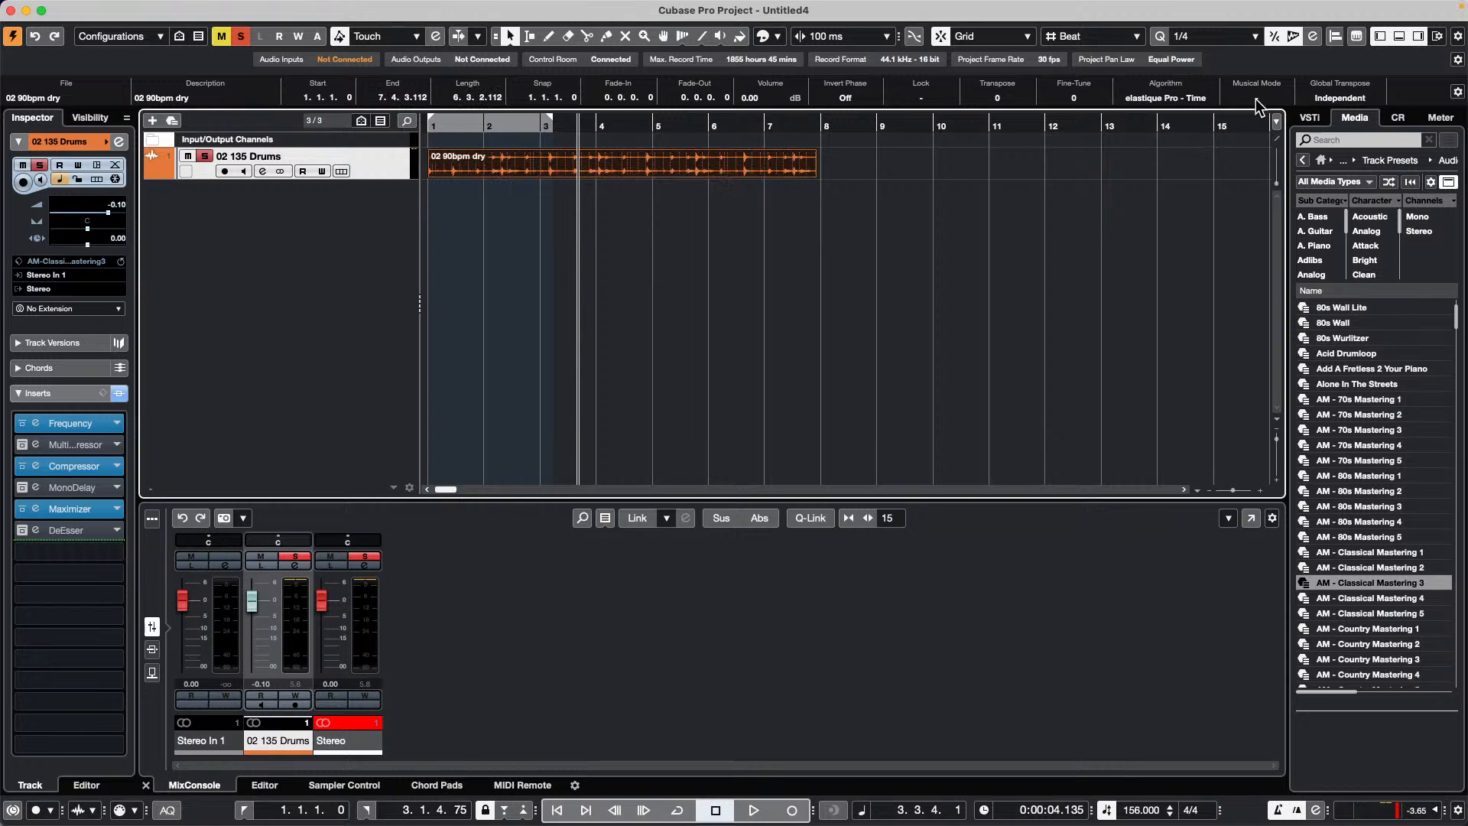
left_click(1135, 812)
type("108")
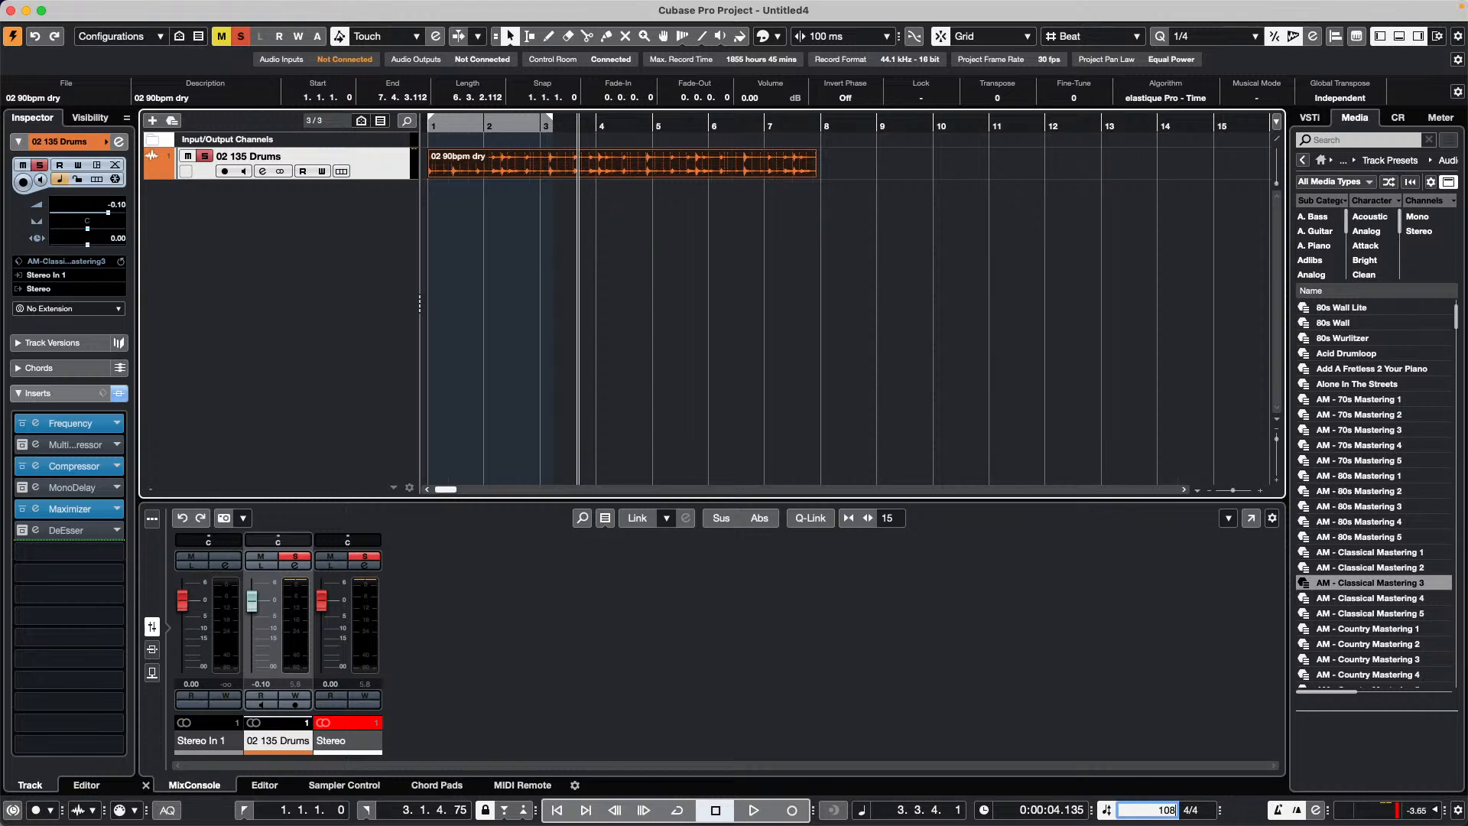
key("Return")
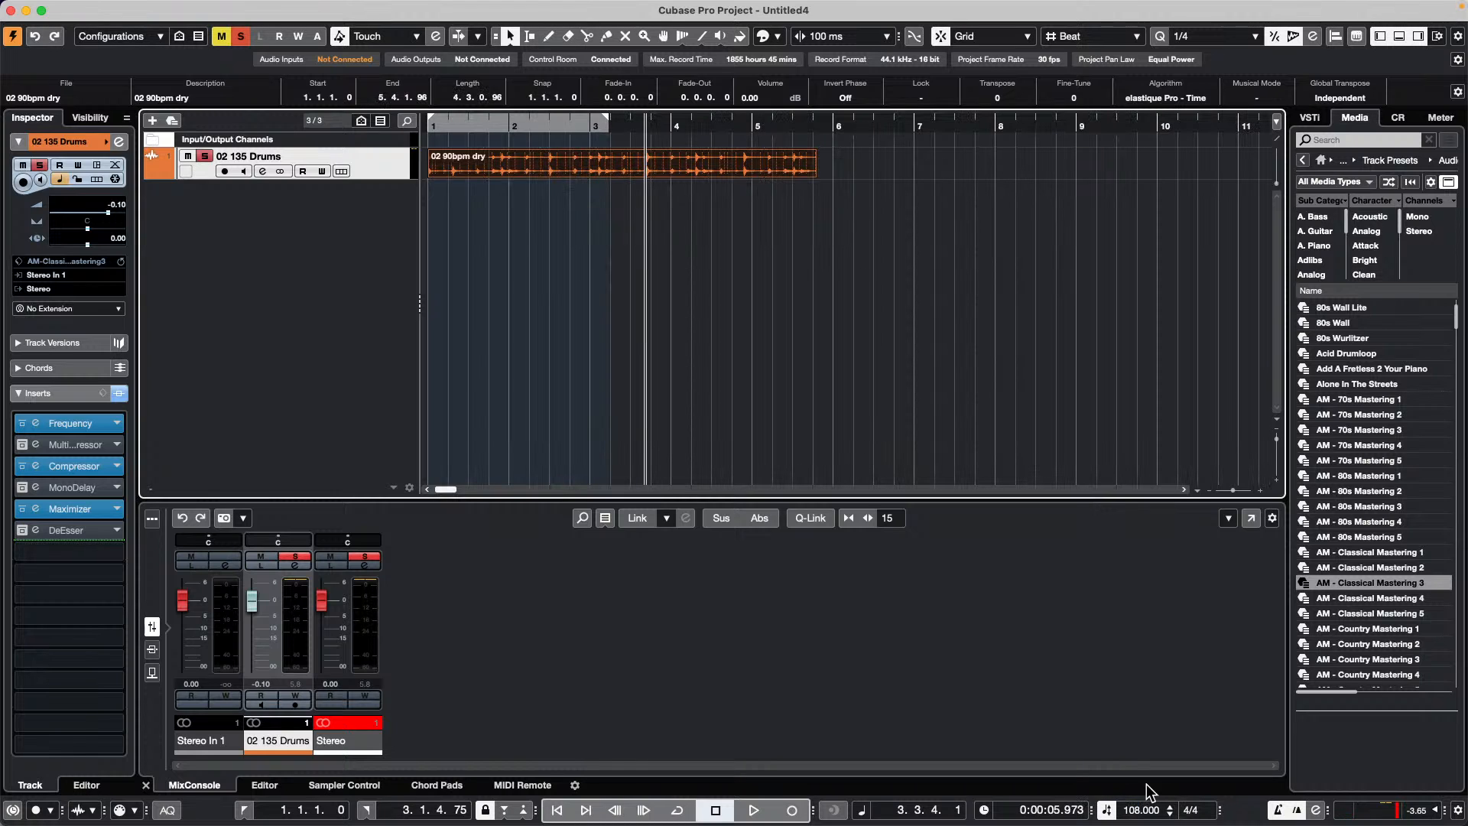
left_click(755, 170)
left_click(1248, 97)
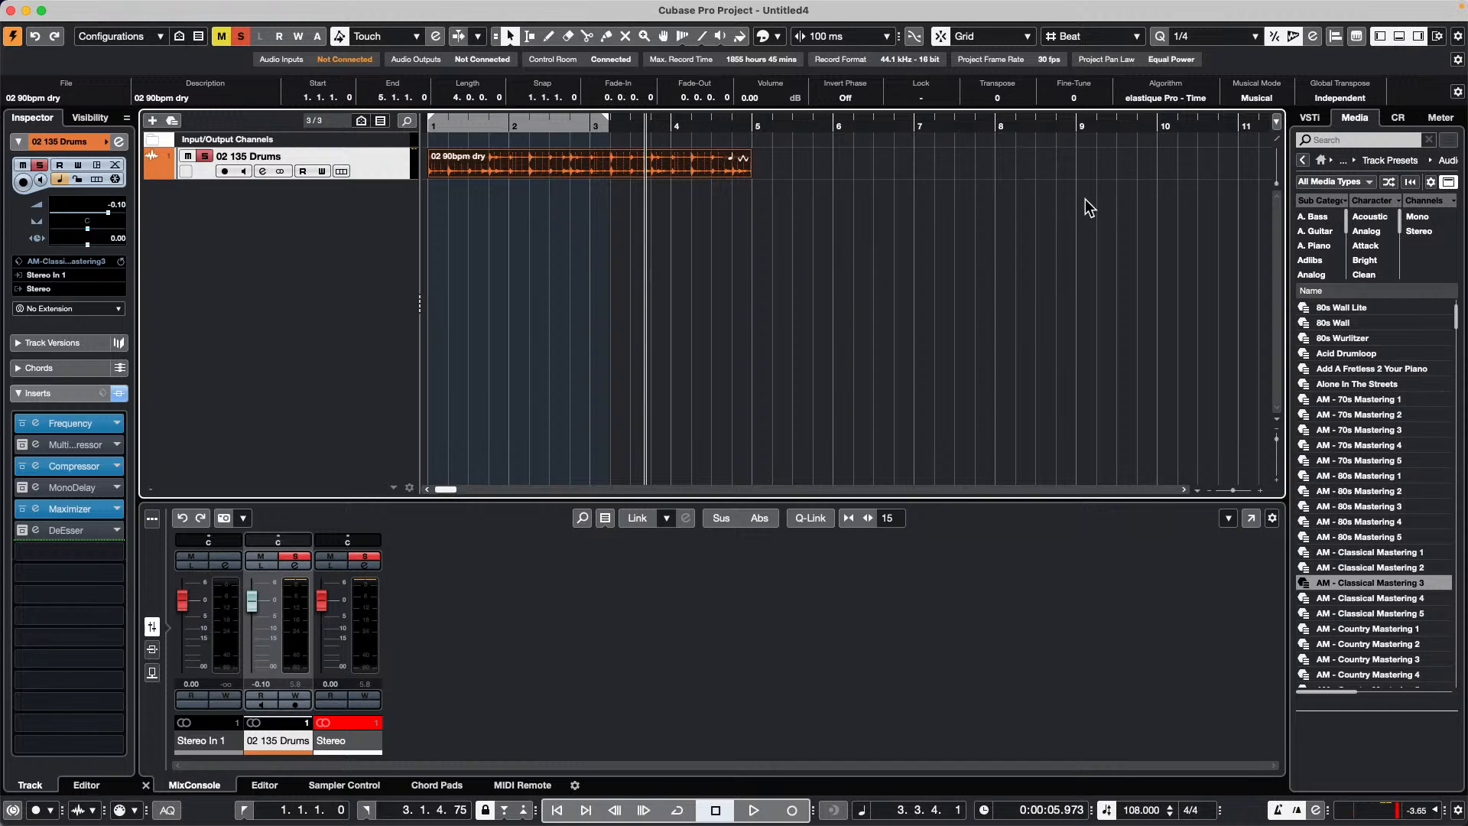
Open the recent project Amos Moses - GO.cpr, activate it and enlarge its window to fill the screen
left_click(102, 8)
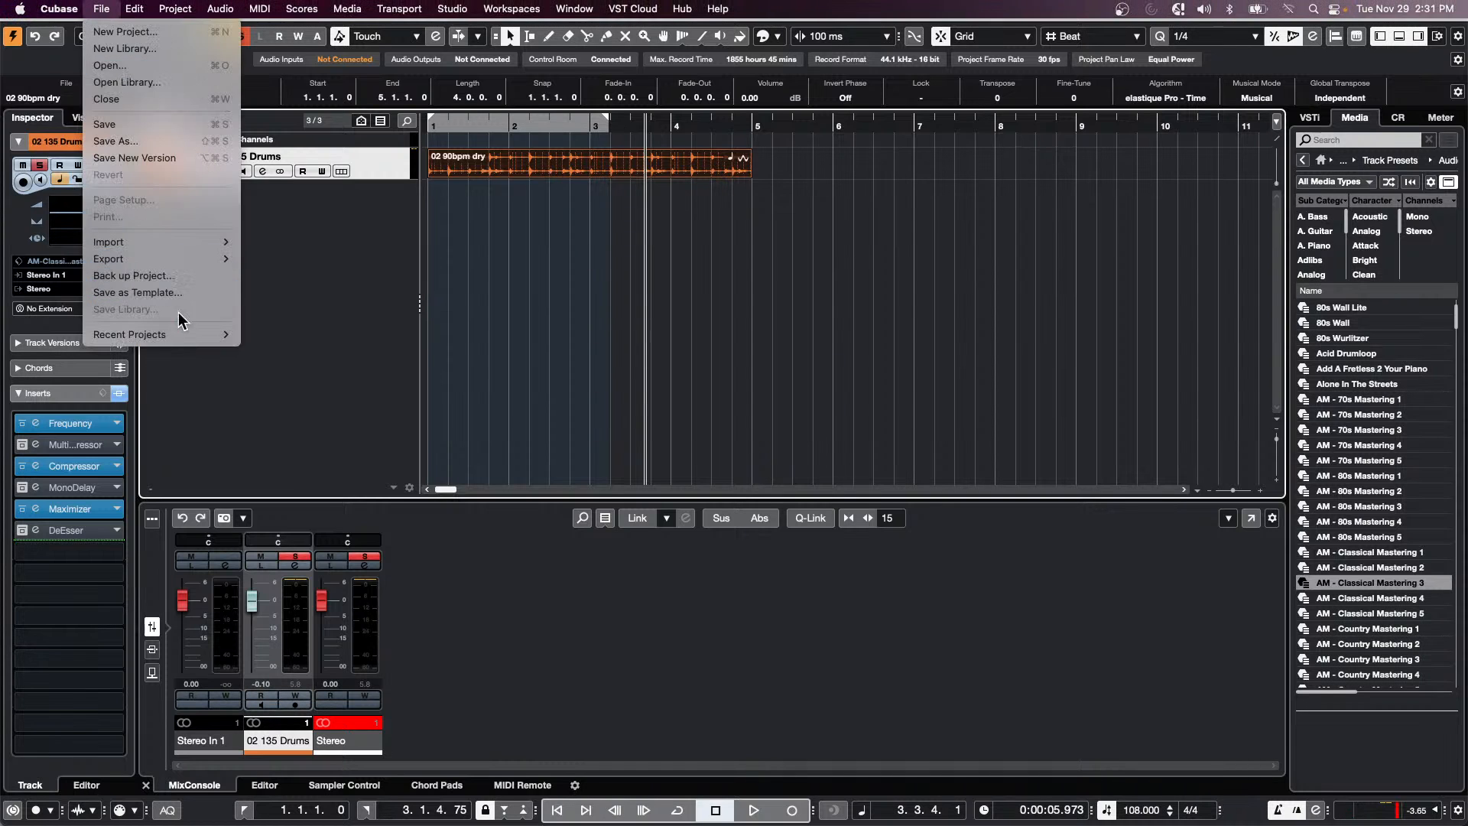
mouse_move(214, 334)
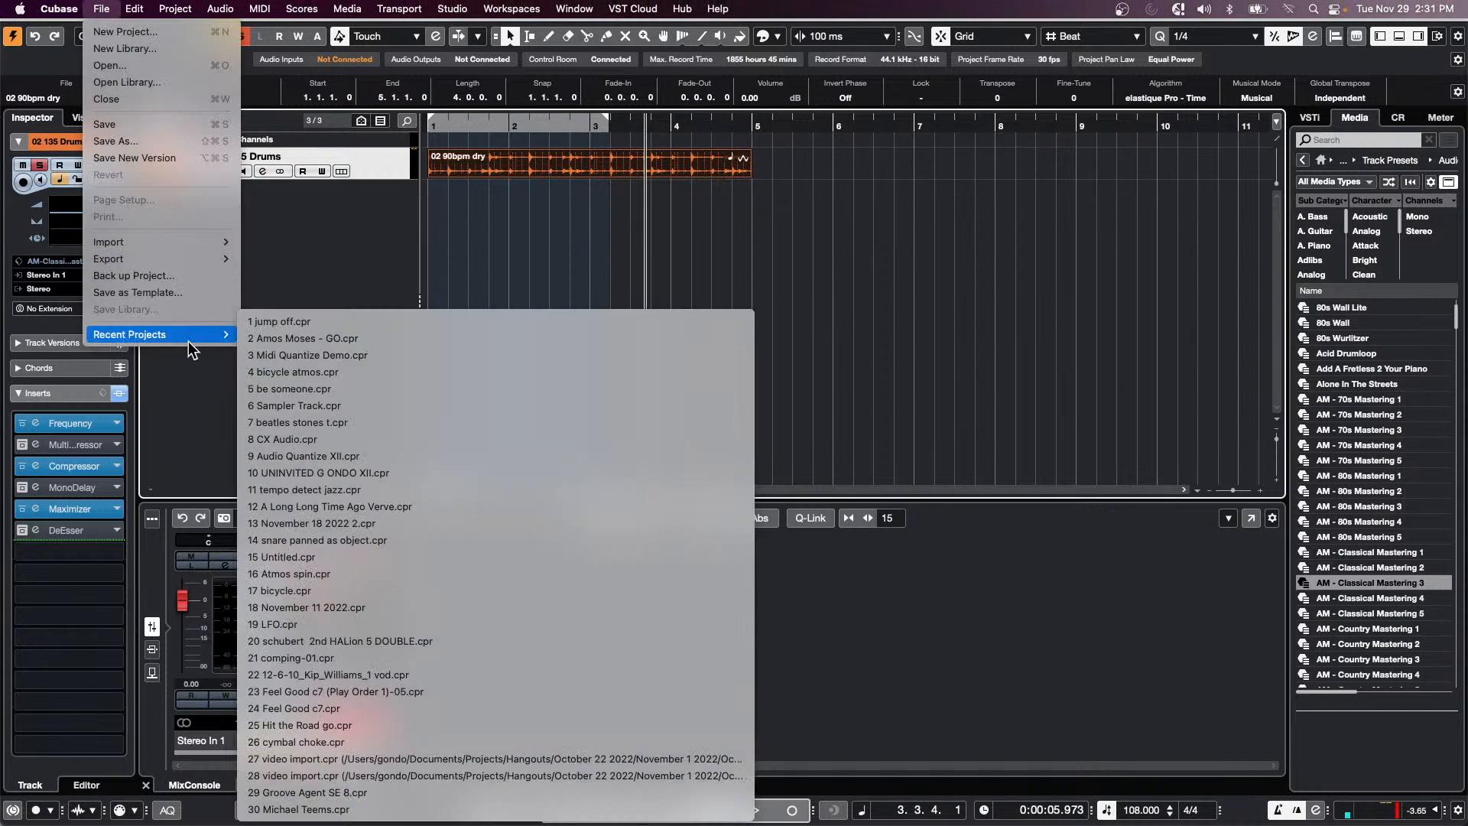
left_click(391, 338)
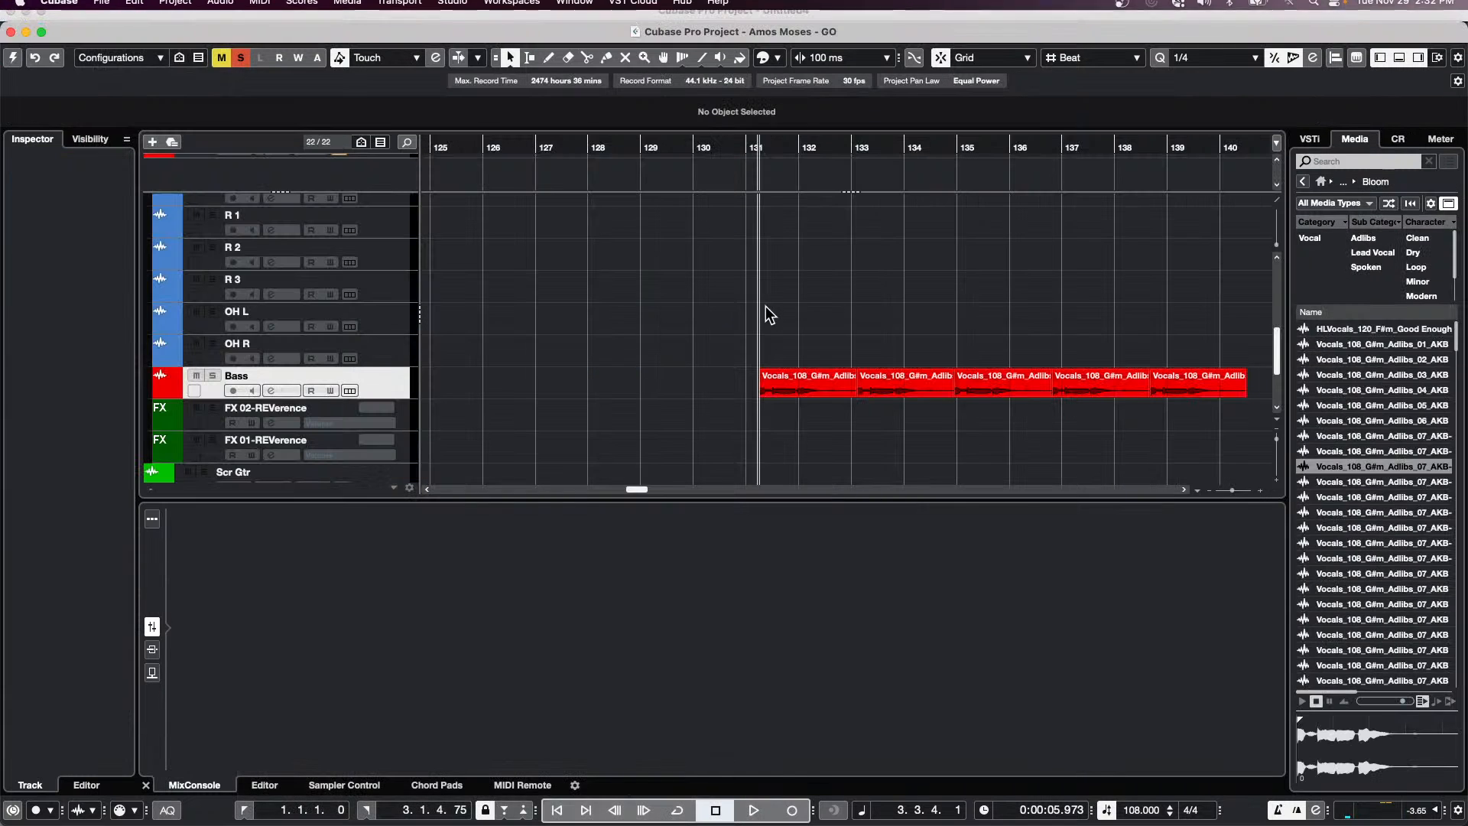
left_click(101, 8)
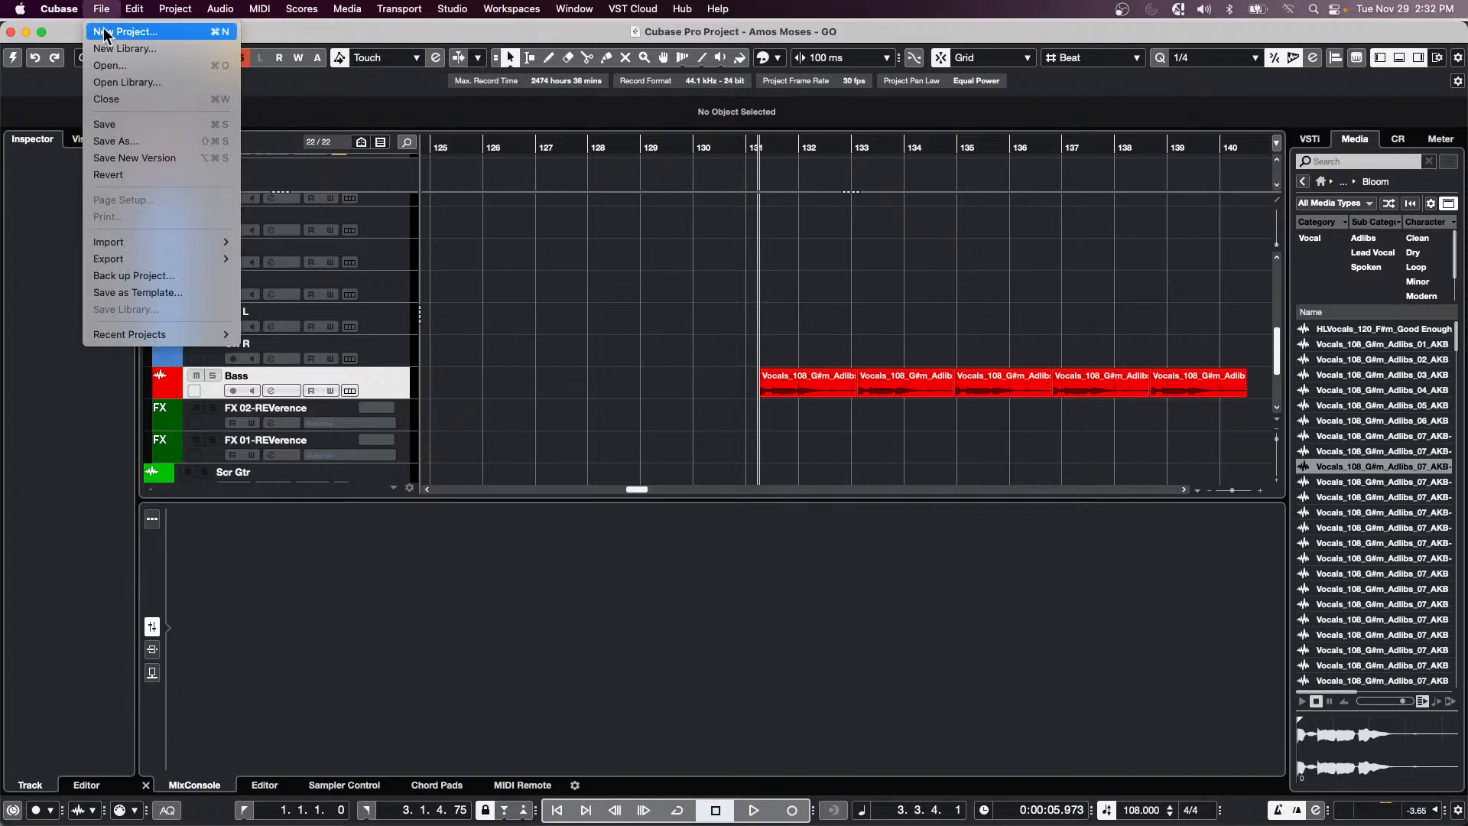
left_click(10, 61)
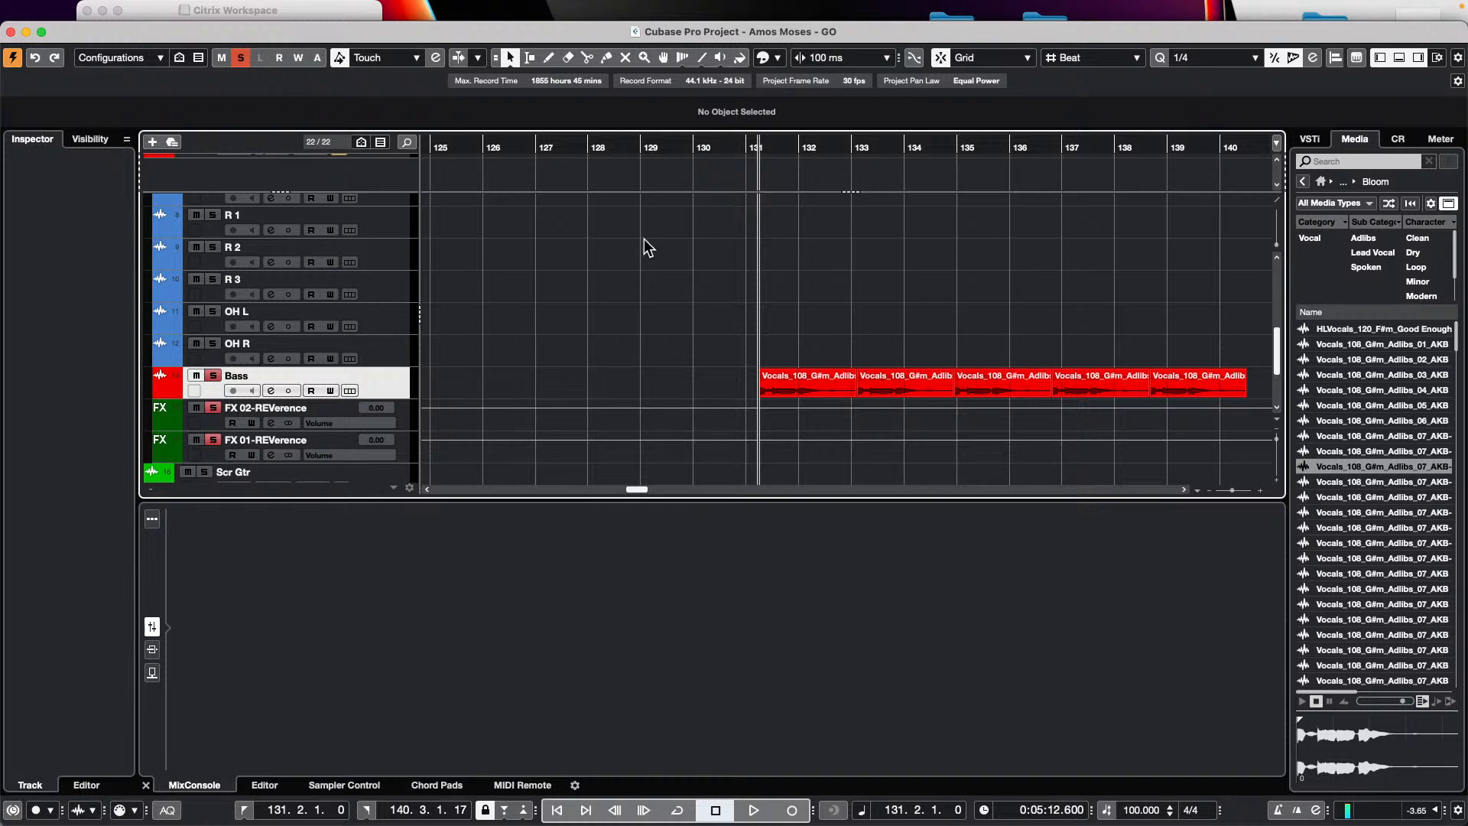
left_click(42, 33)
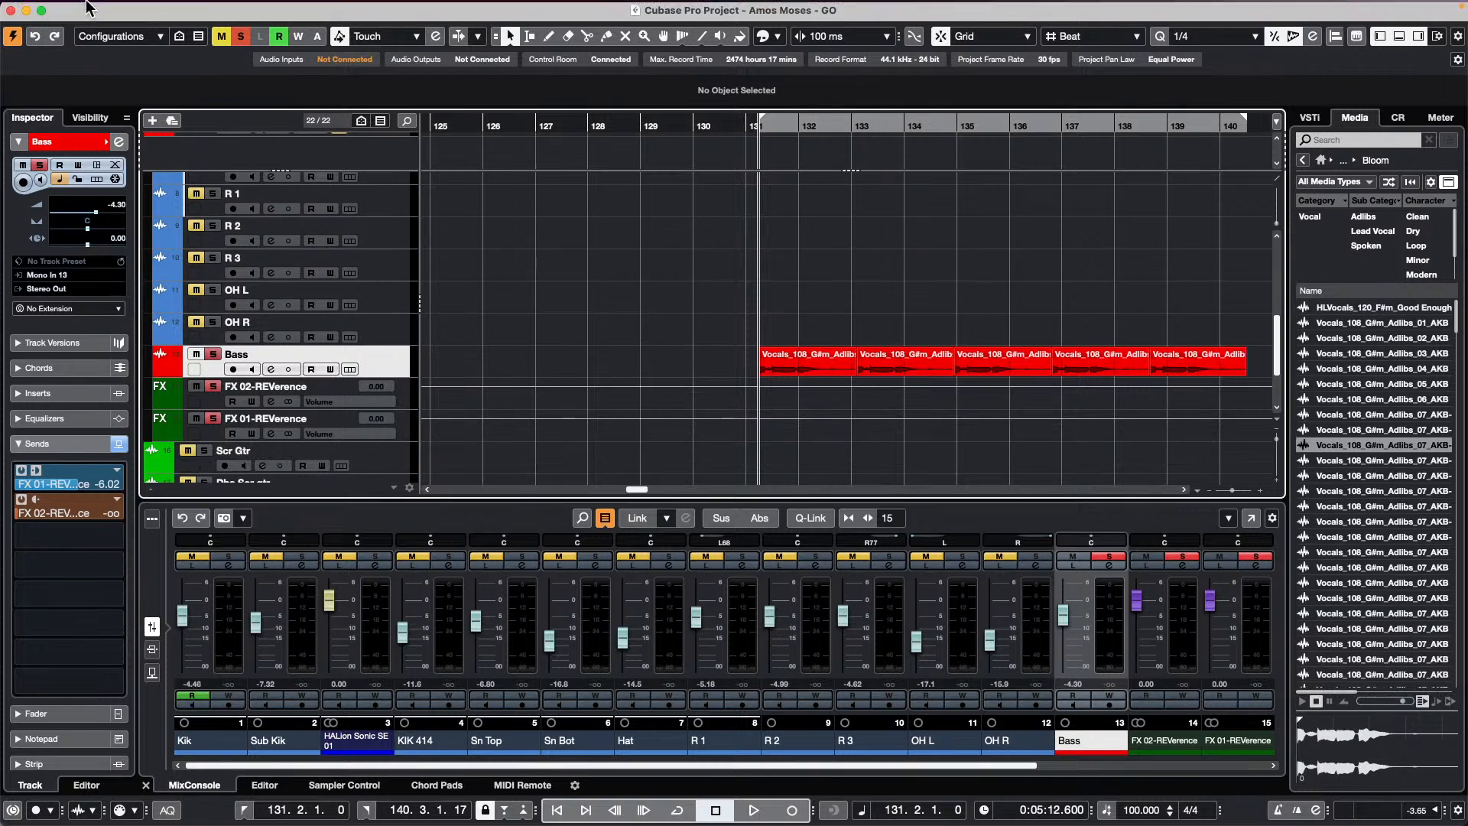
Revert the Amos Moses - GO project to its last saved version and delete the files created since then
left_click(101, 9)
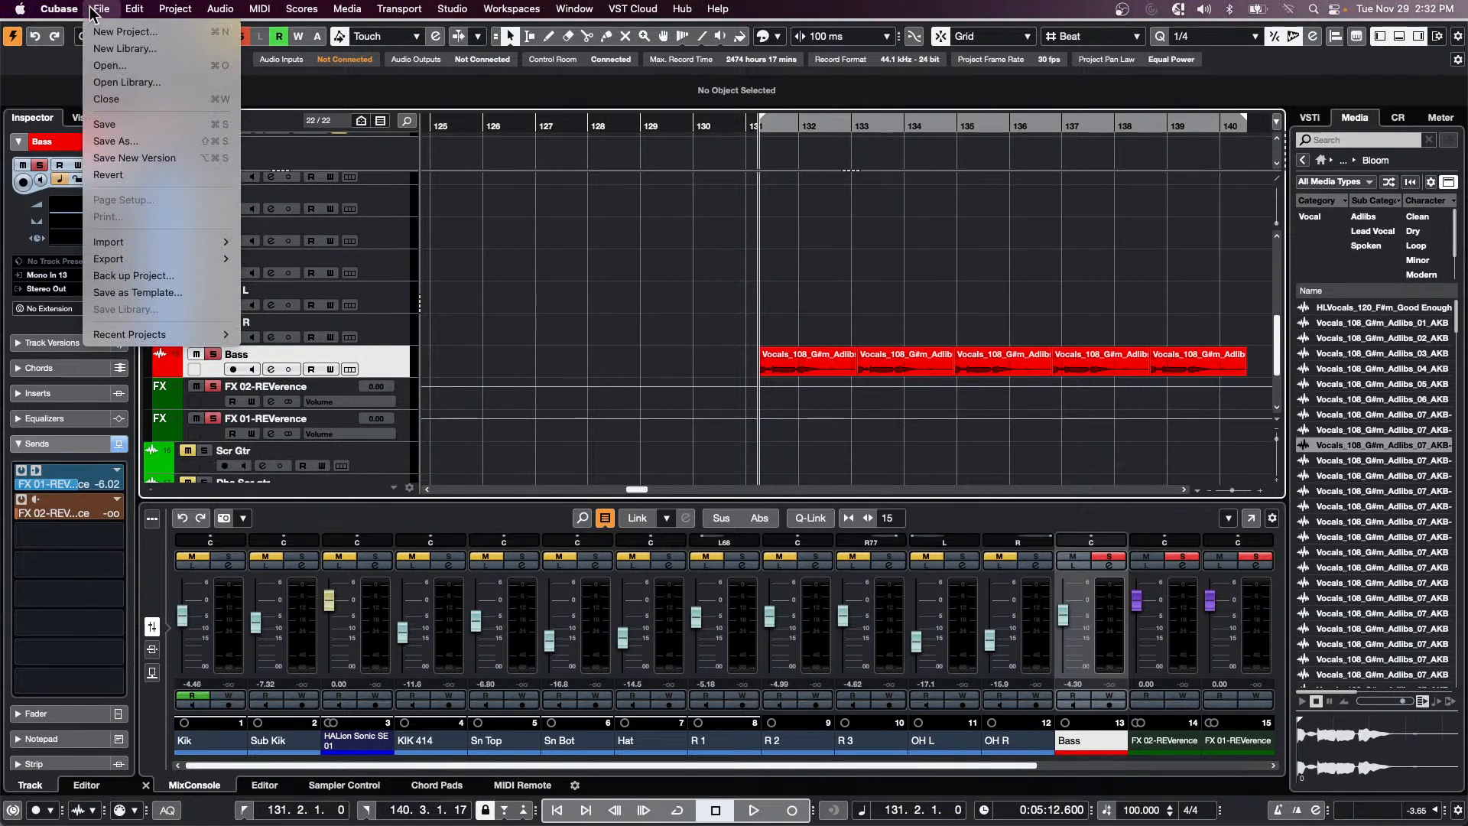
left_click(136, 174)
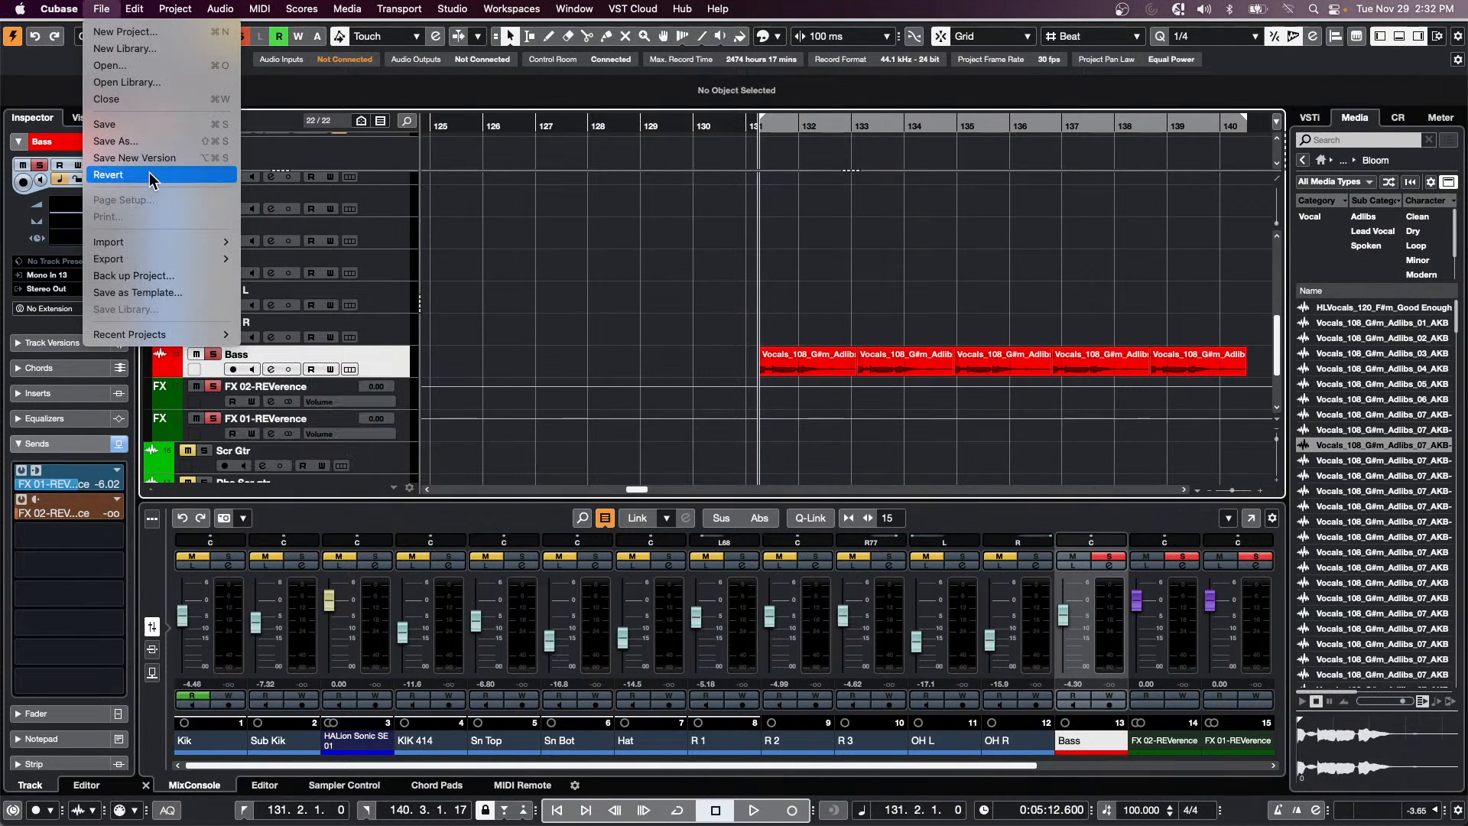
left_click(844, 280)
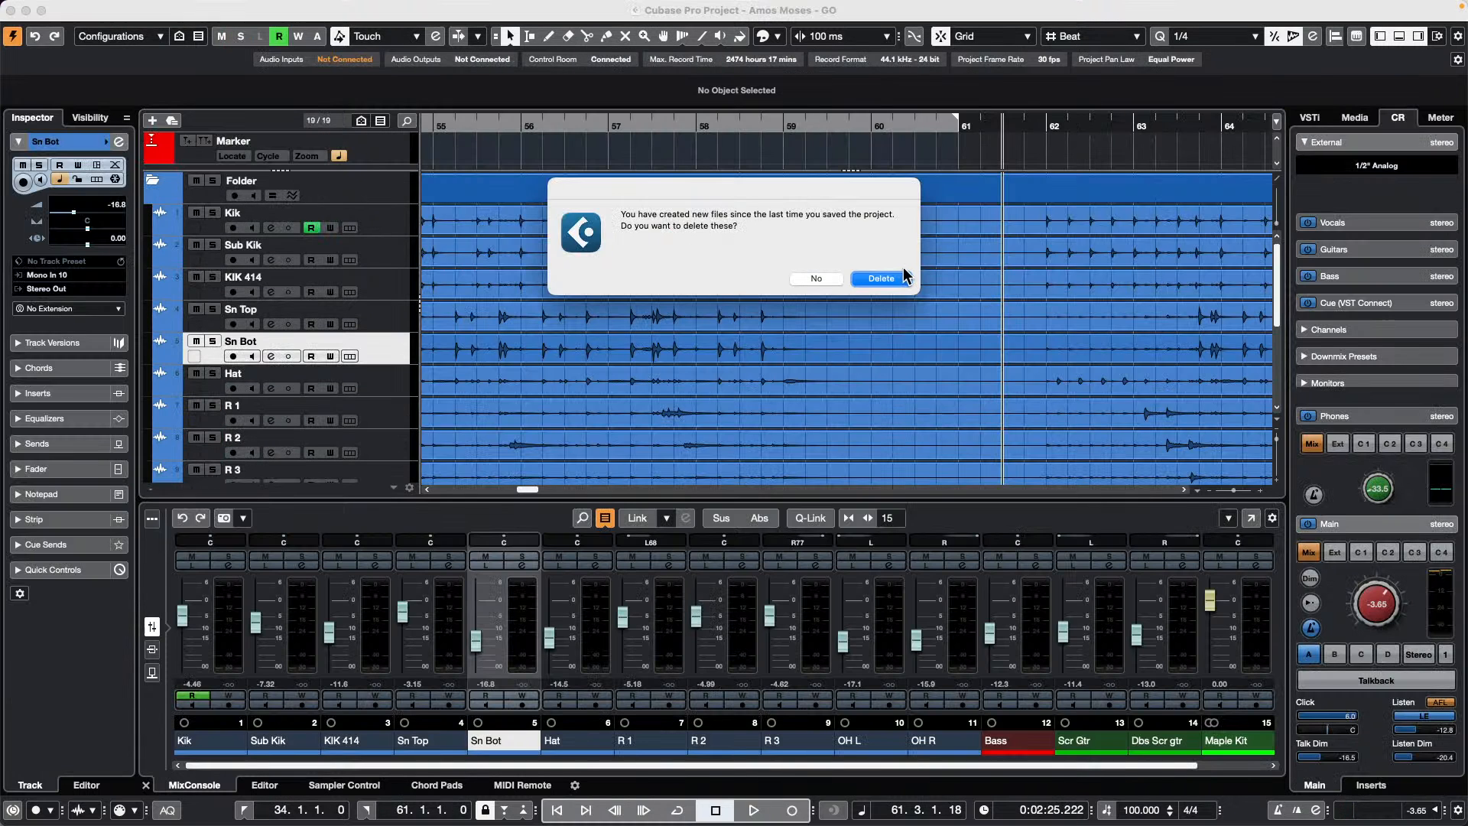
left_click(879, 279)
Select a range across all tracks from about bar 21 to bar 35 with the Range Selection tool
left_click_drag(579, 144, 235, 35)
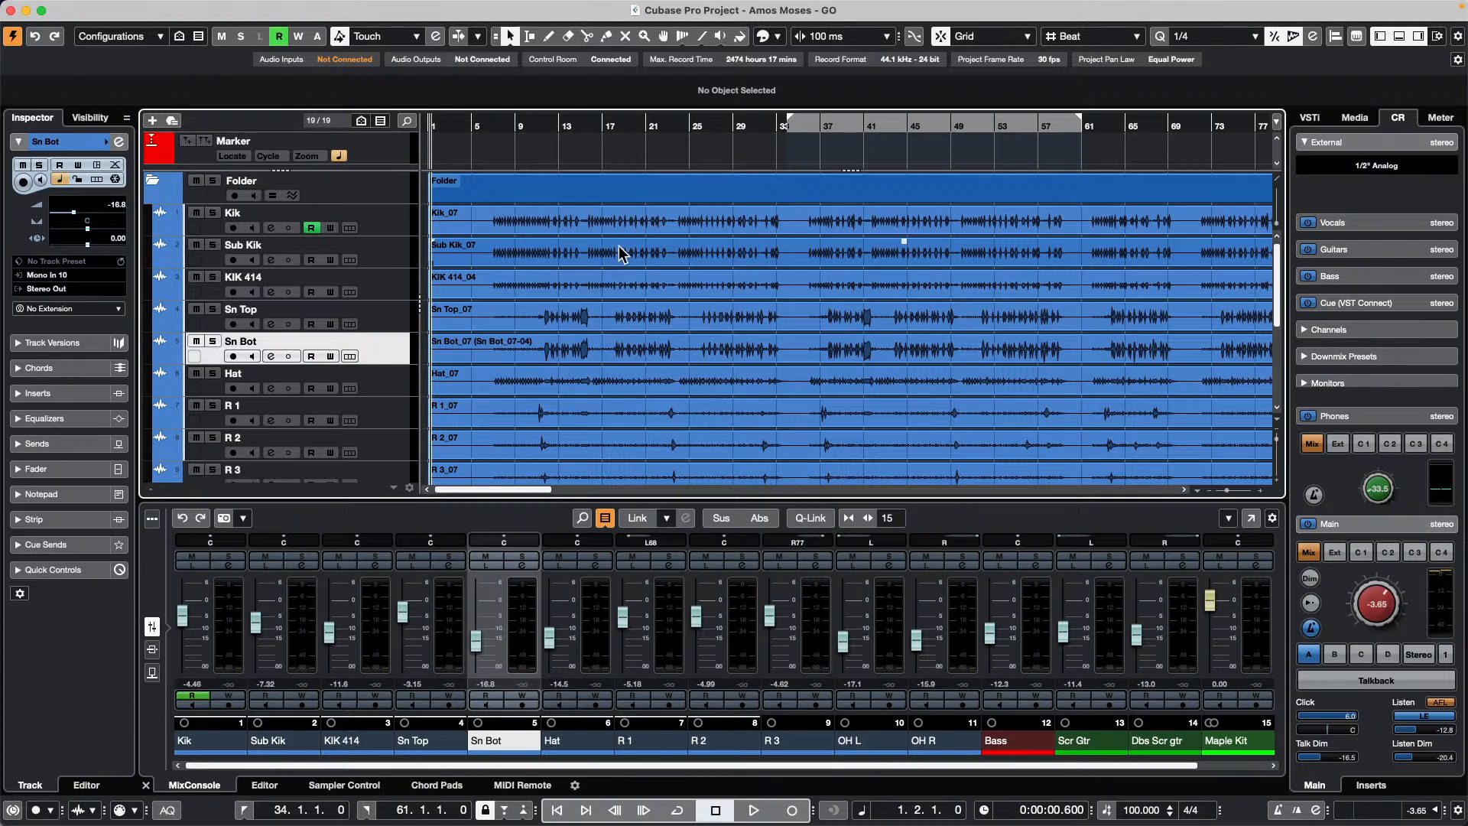
right_click(619, 246)
mouse_move(641, 256)
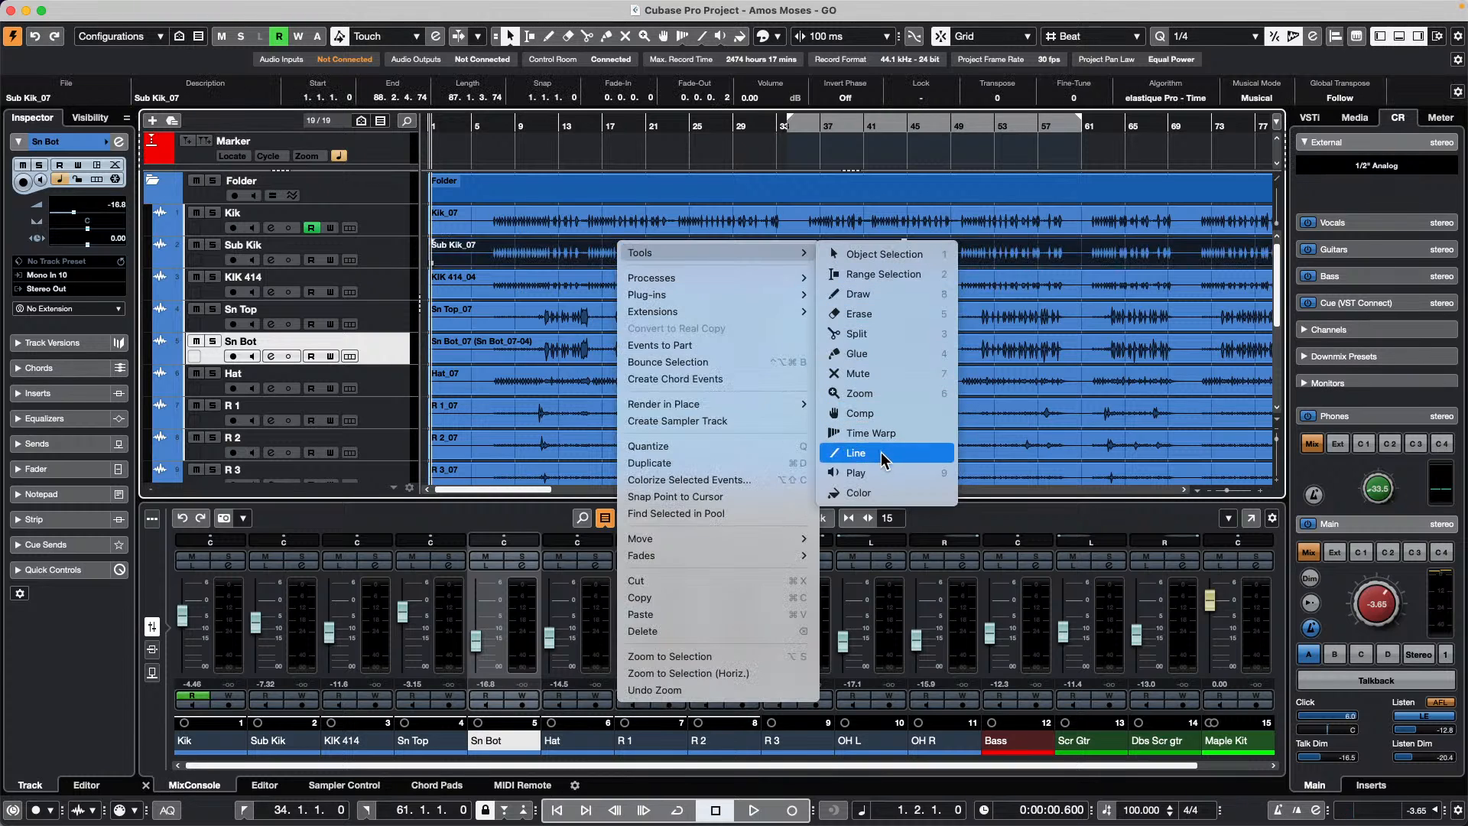
left_click(886, 275)
left_click_drag(648, 220, 806, 226)
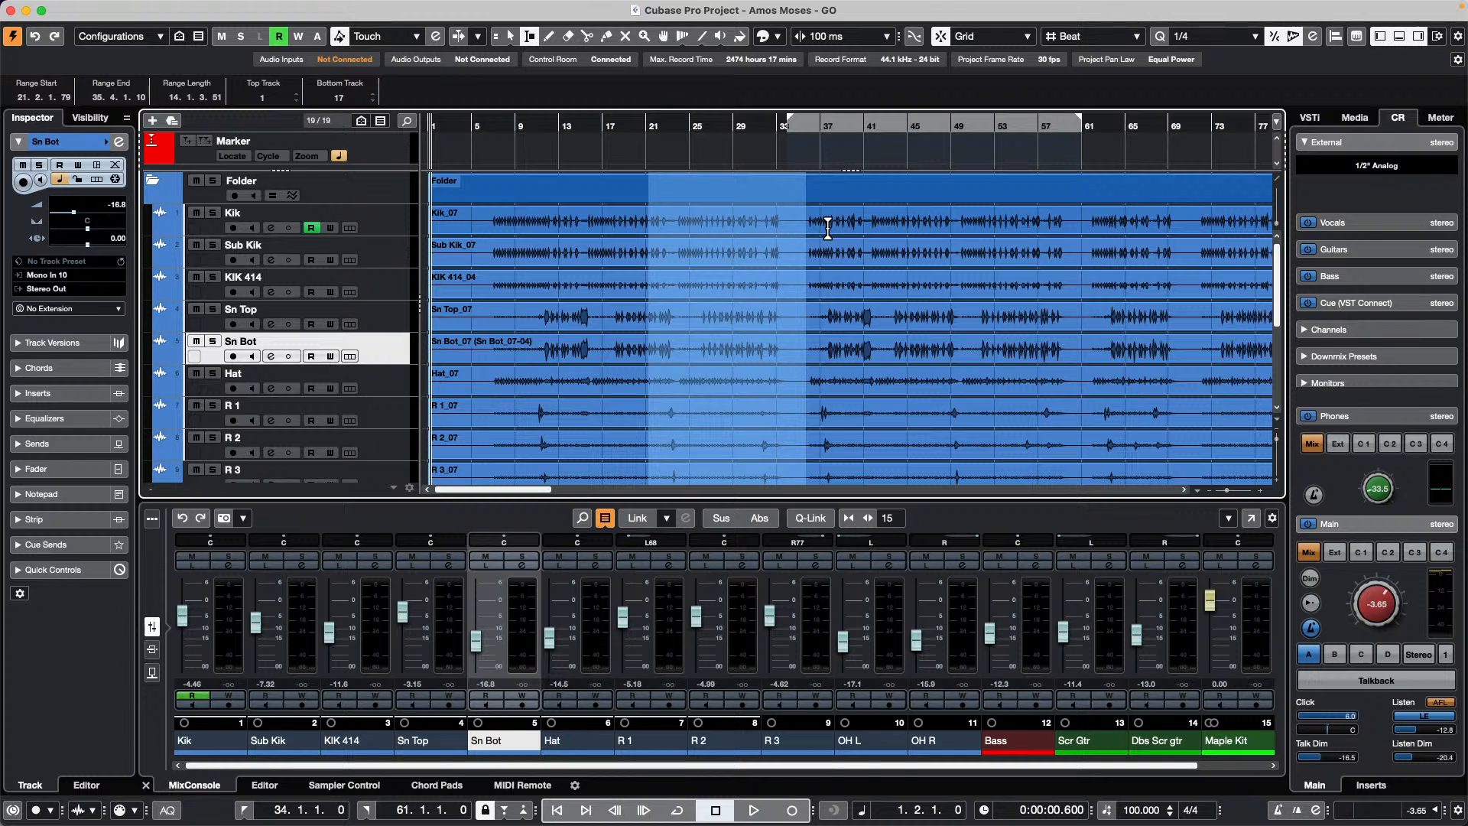
Nudge the selected range two increments later so it starts at 21.2.3.79
key("Right")
key("Right")
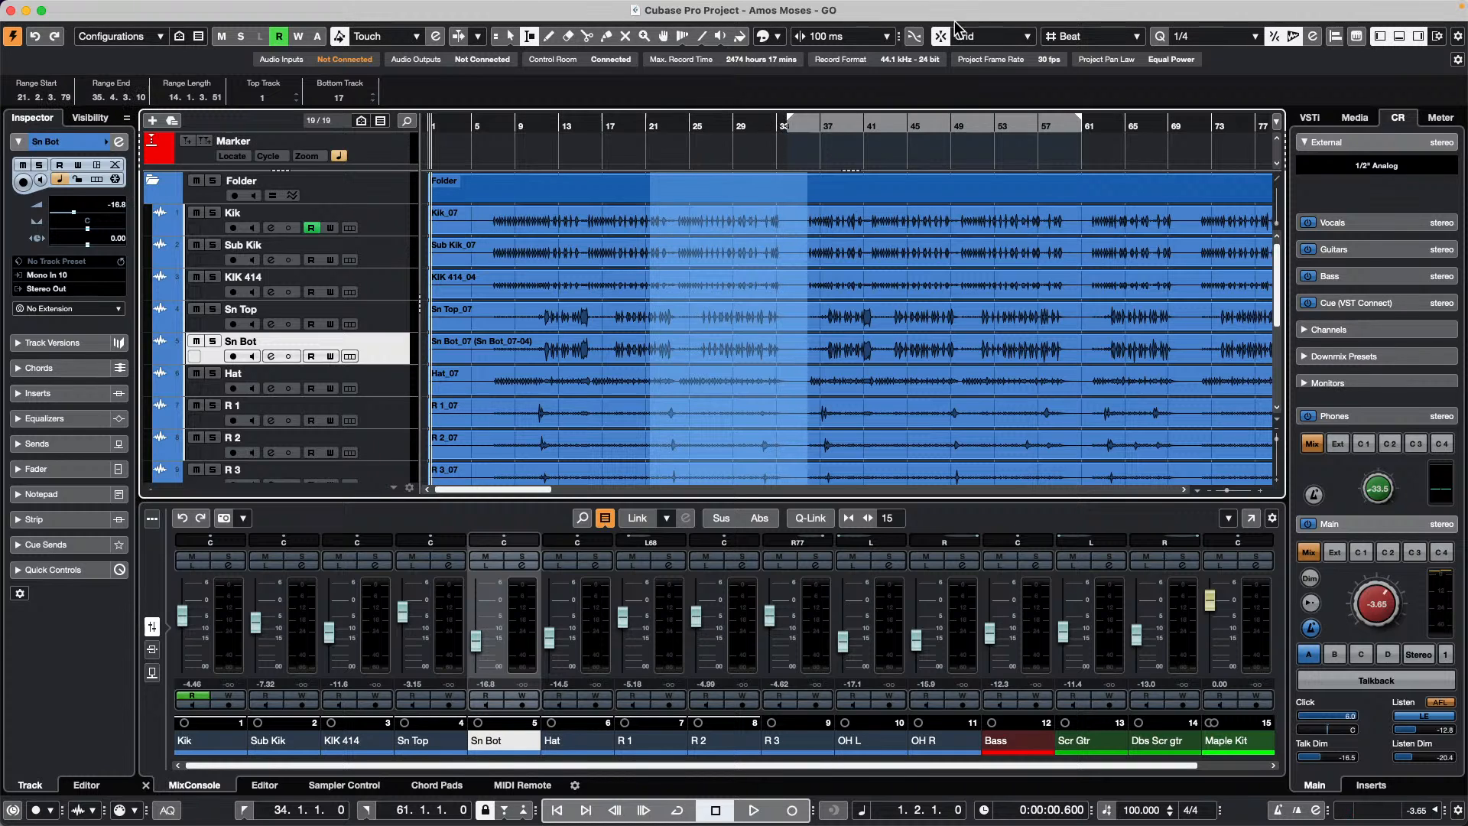
left_click(914, 36)
mouse_move(124, 5)
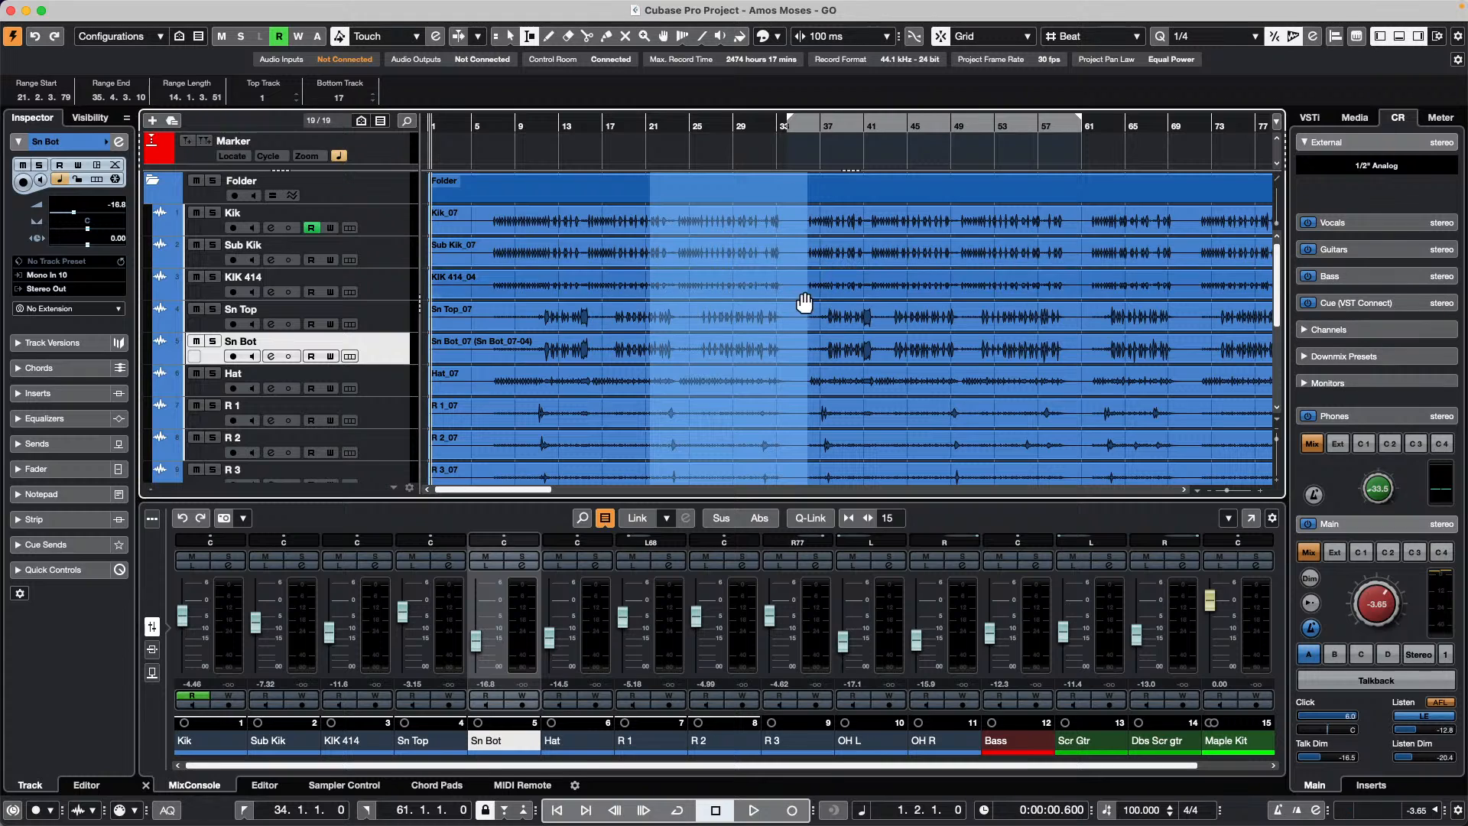
Extend the current range, and replace it with a range from 27.1.1.0 to 41.2.1.0 across the Sub Kik to R 1 tracks
left_click_drag(806, 286, 857, 287)
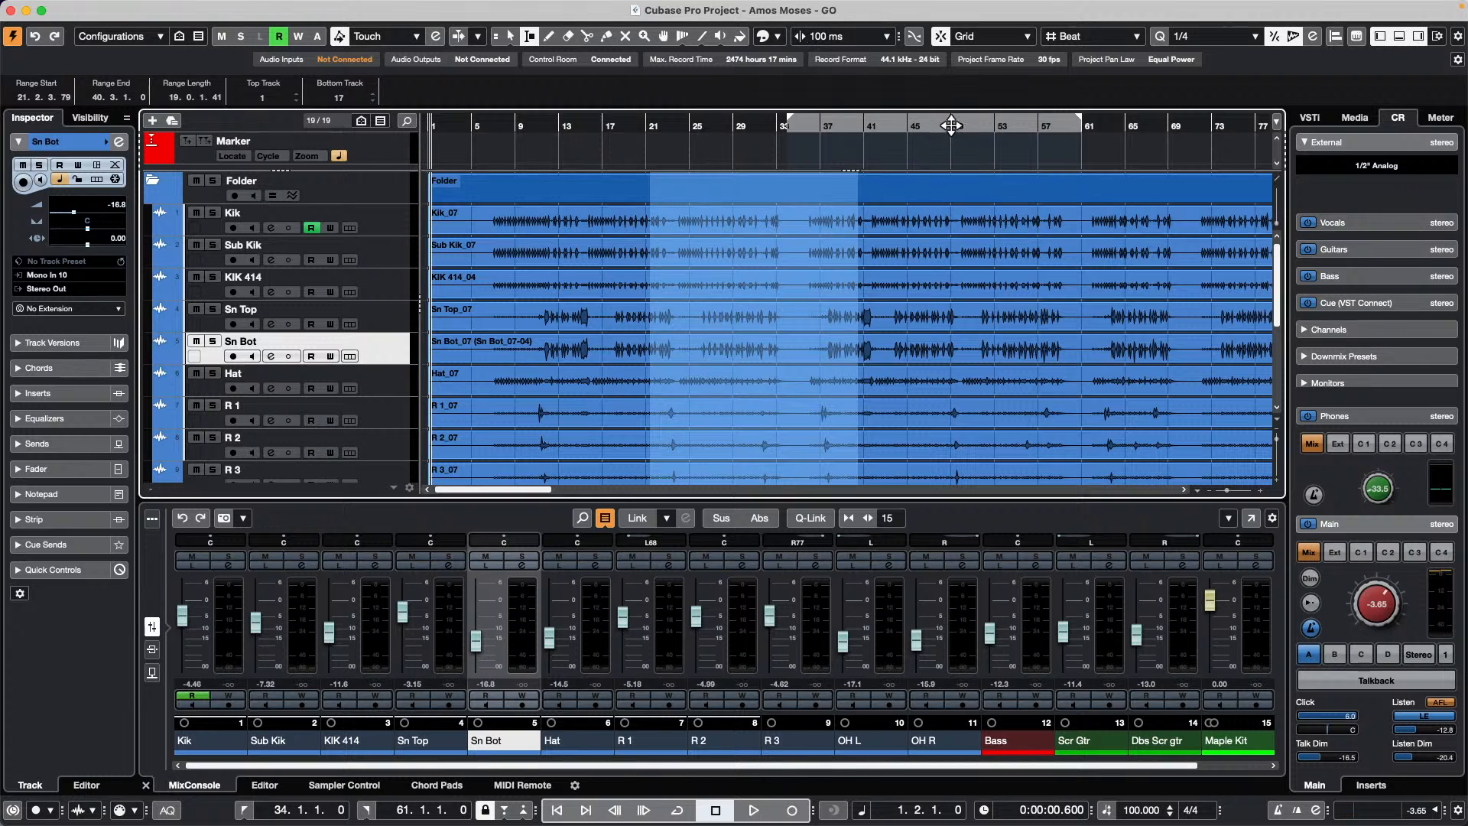
left_click_drag(991, 250, 872, 252)
left_click_drag(710, 245, 915, 417)
left_click_drag(914, 288, 878, 288)
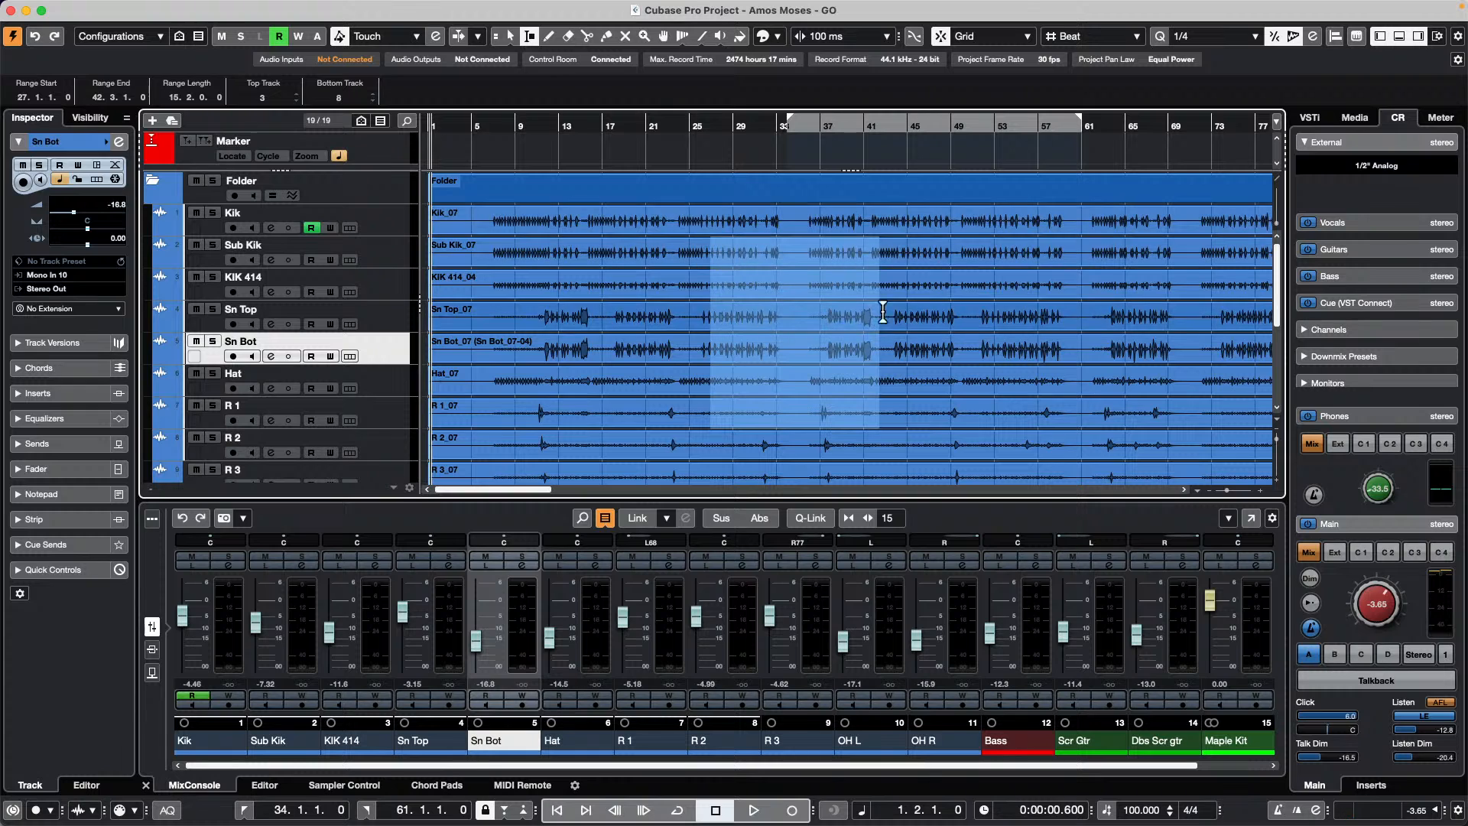
mouse_move(879, 314)
left_mouse_down()
mouse_move(908, 315)
mouse_move(846, 314)
mouse_move(879, 314)
mouse_move(865, 314)
left_mouse_up()
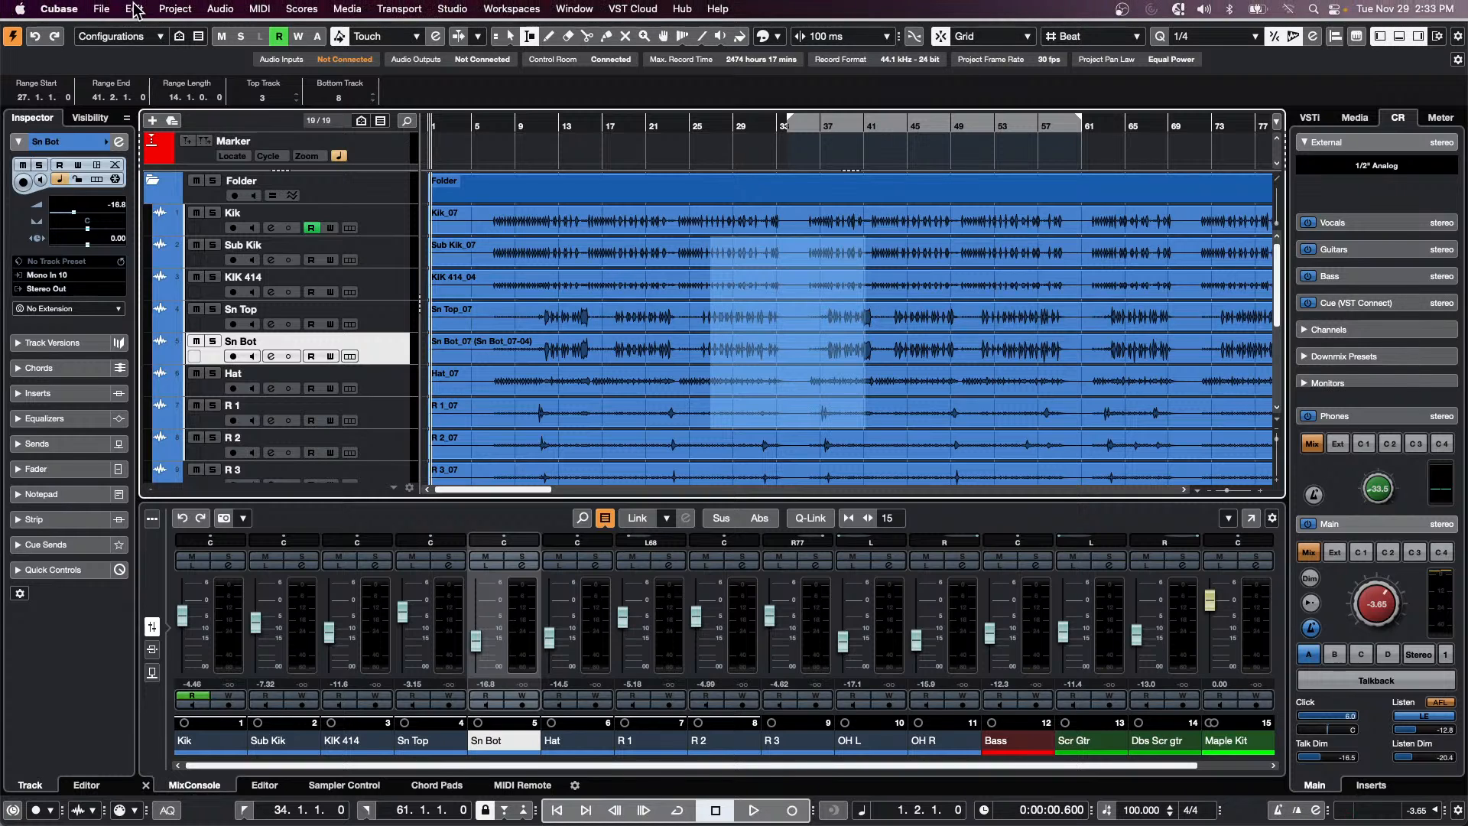
Examine the key commands in the Edit category for range and selection editing shortcuts, and close the dialog
left_click(135, 8)
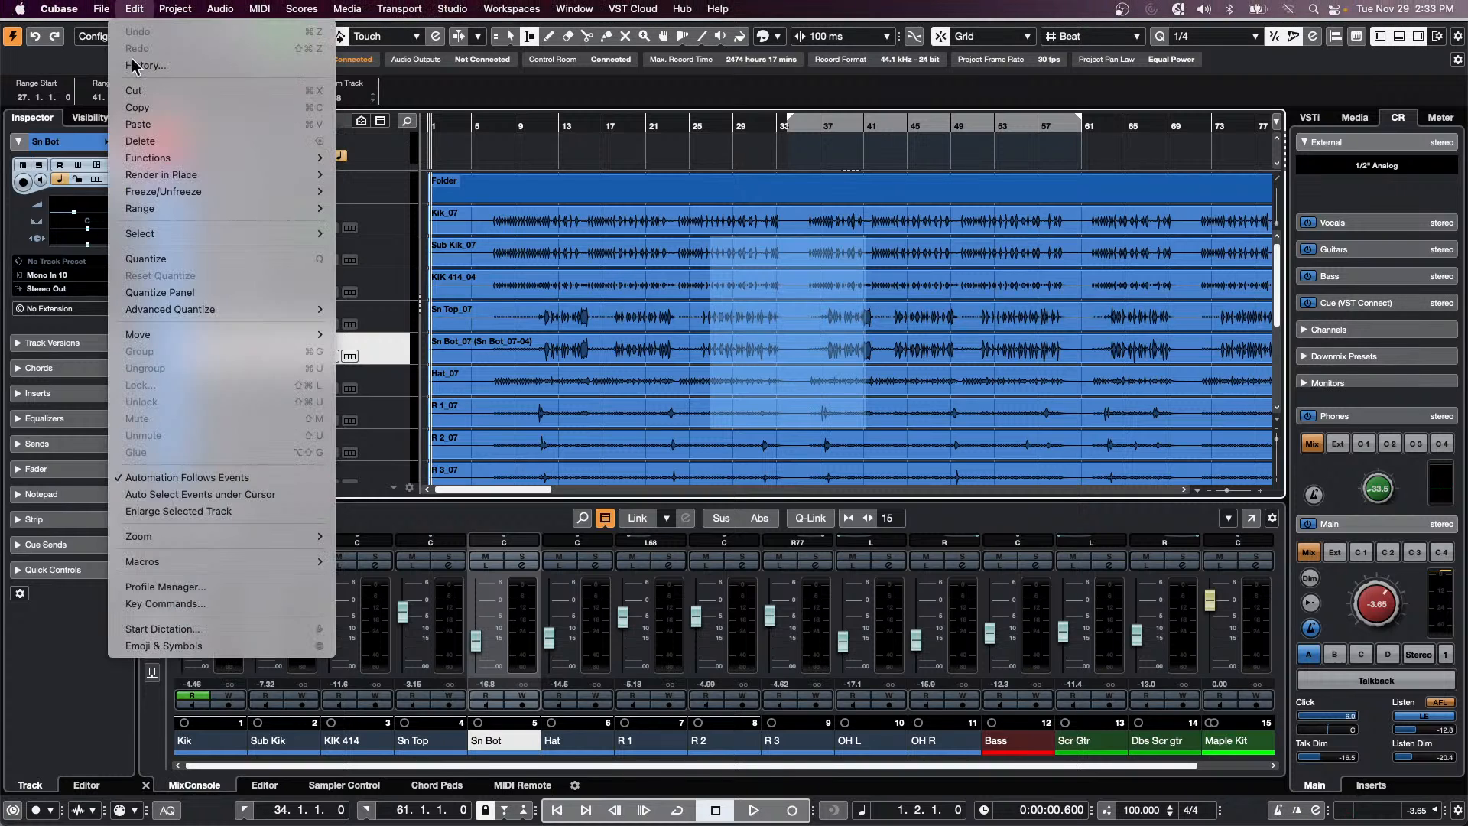
left_click(229, 603)
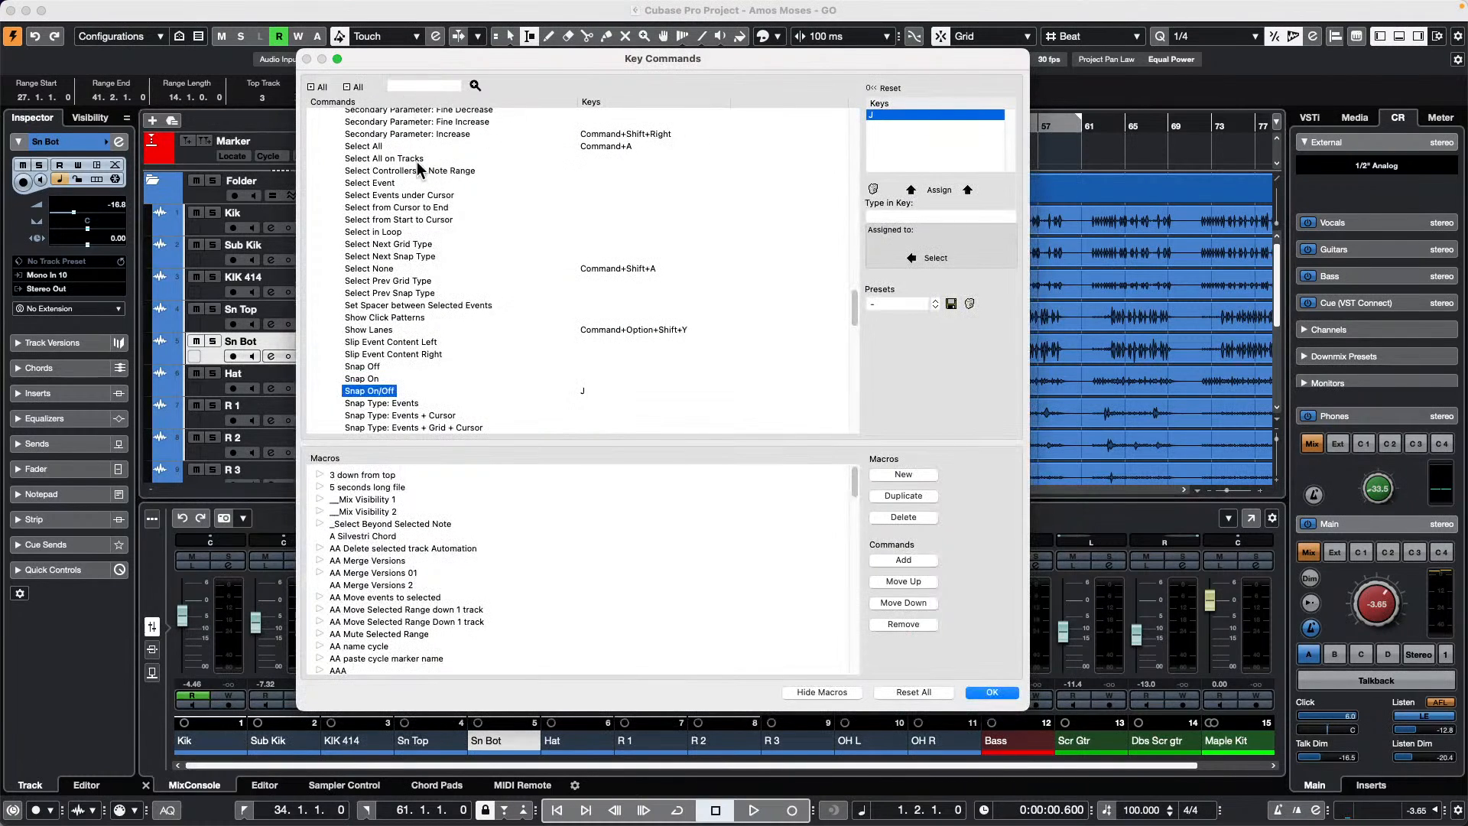
scroll(423, 197, "up", 20)
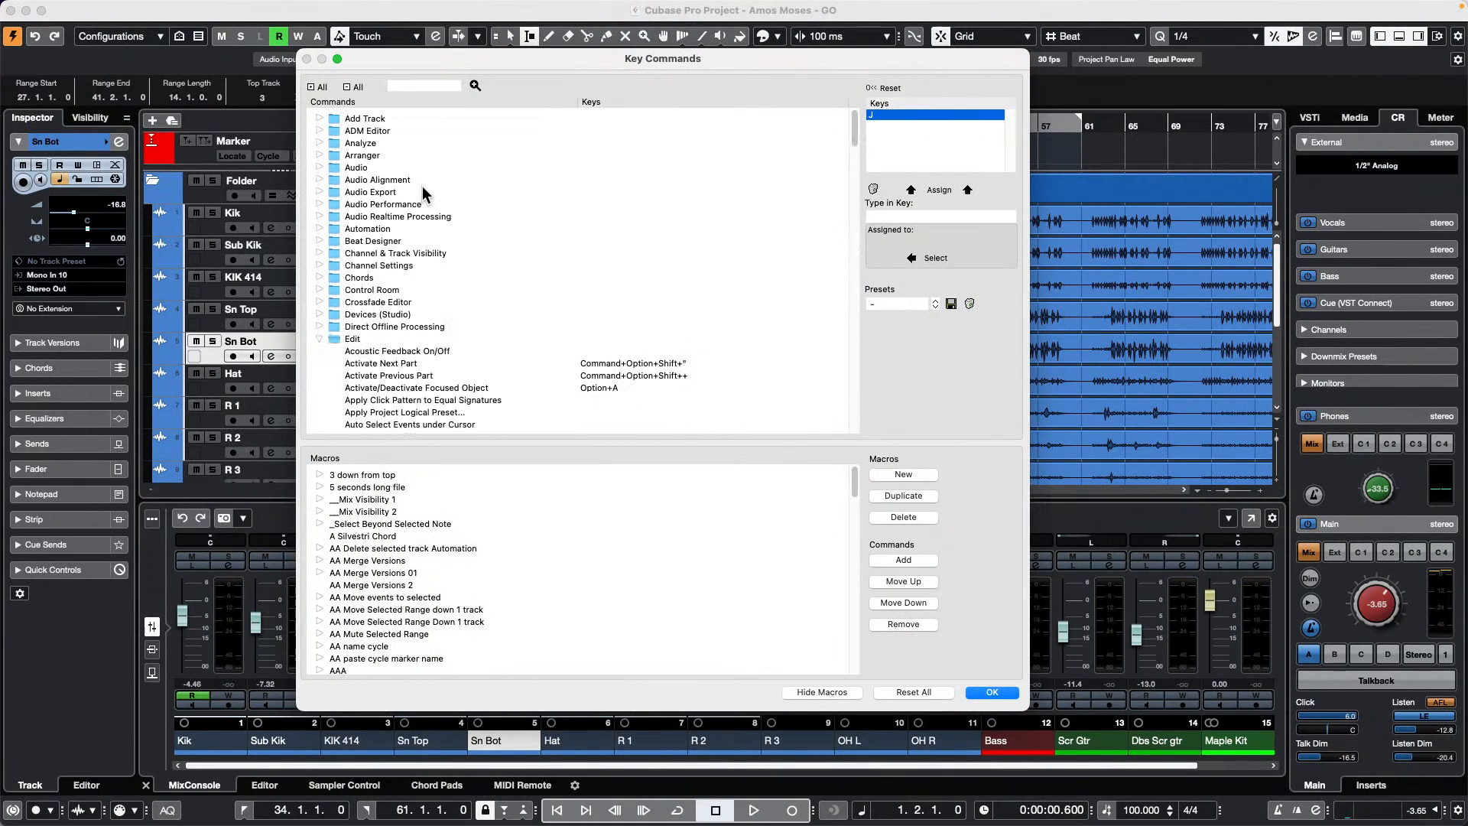
scroll(423, 197, "down", 12)
scroll(432, 172, "down", 2)
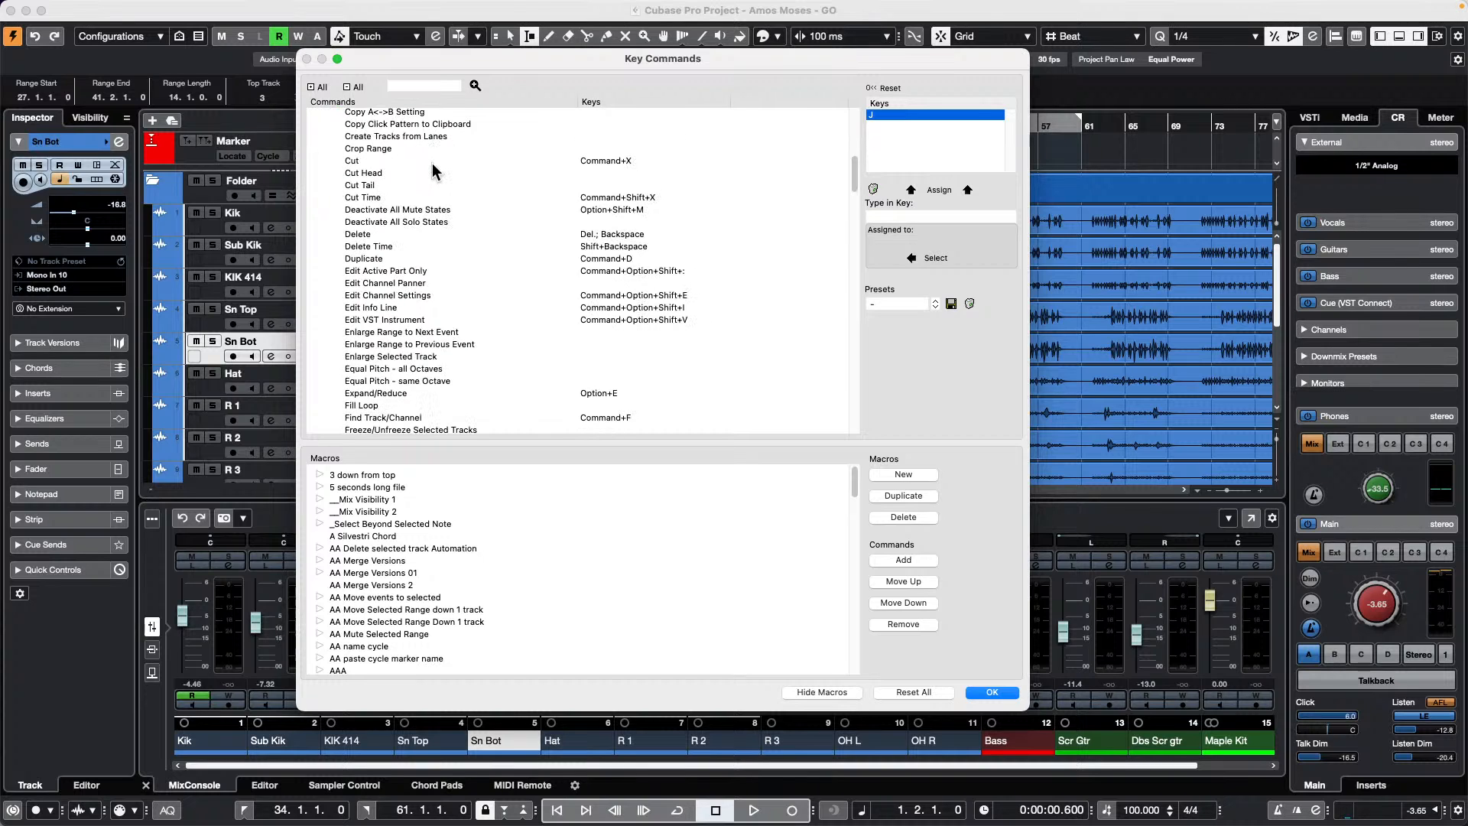
scroll(432, 172, "down", 1)
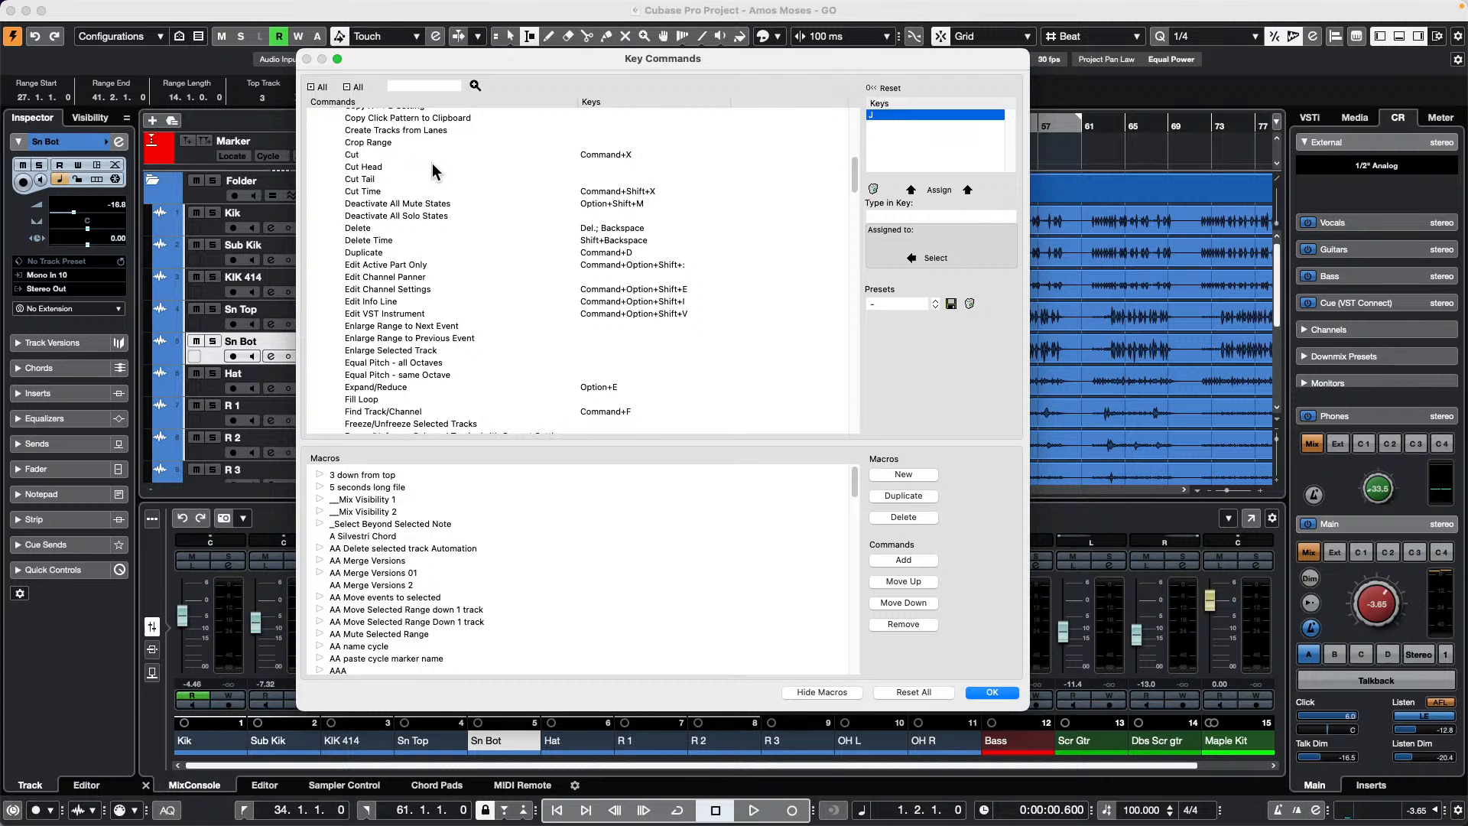
scroll(433, 171, "down", 1)
scroll(434, 169, "down", 19)
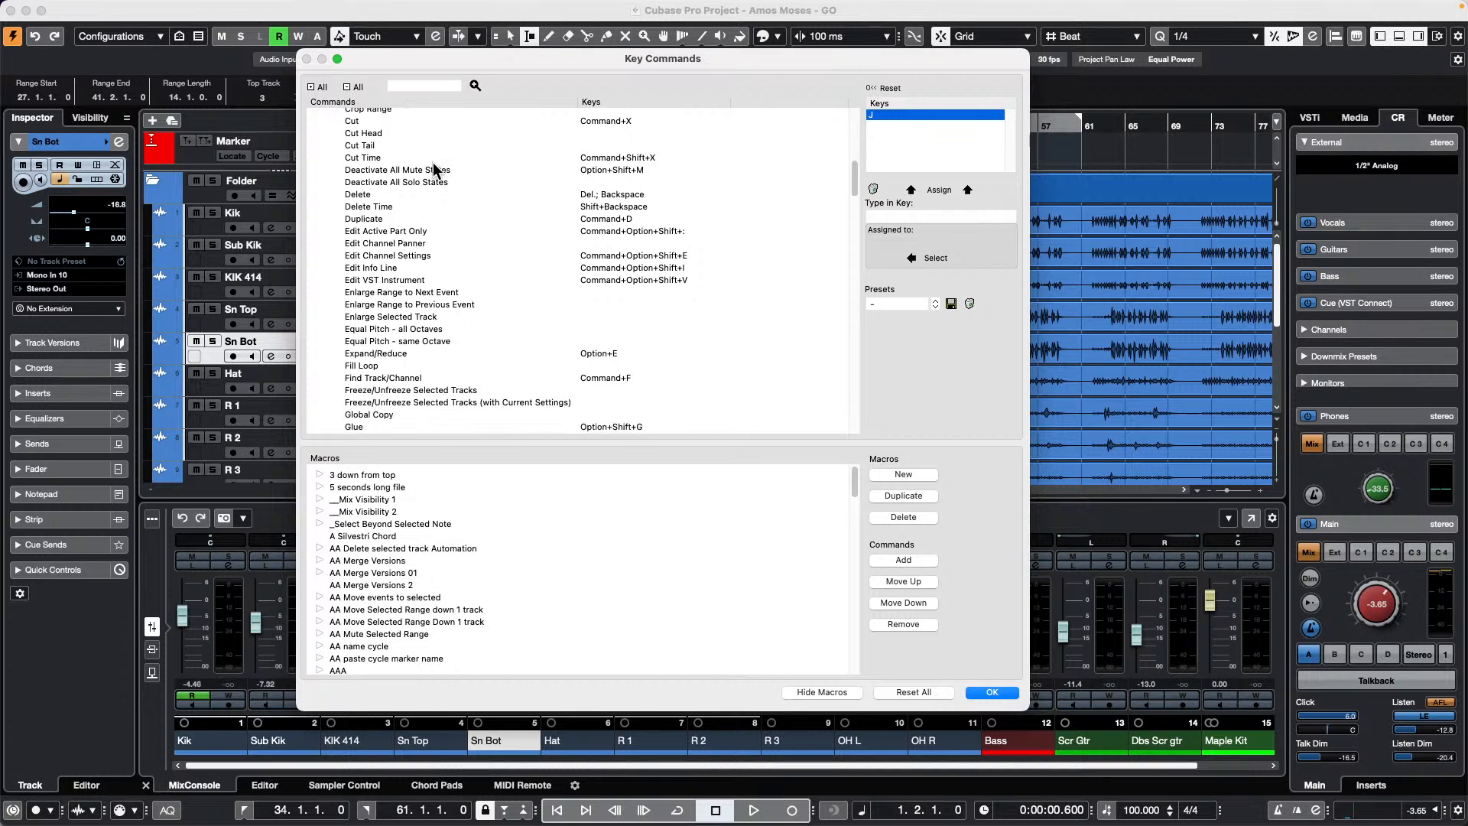
scroll(434, 169, "down", 2)
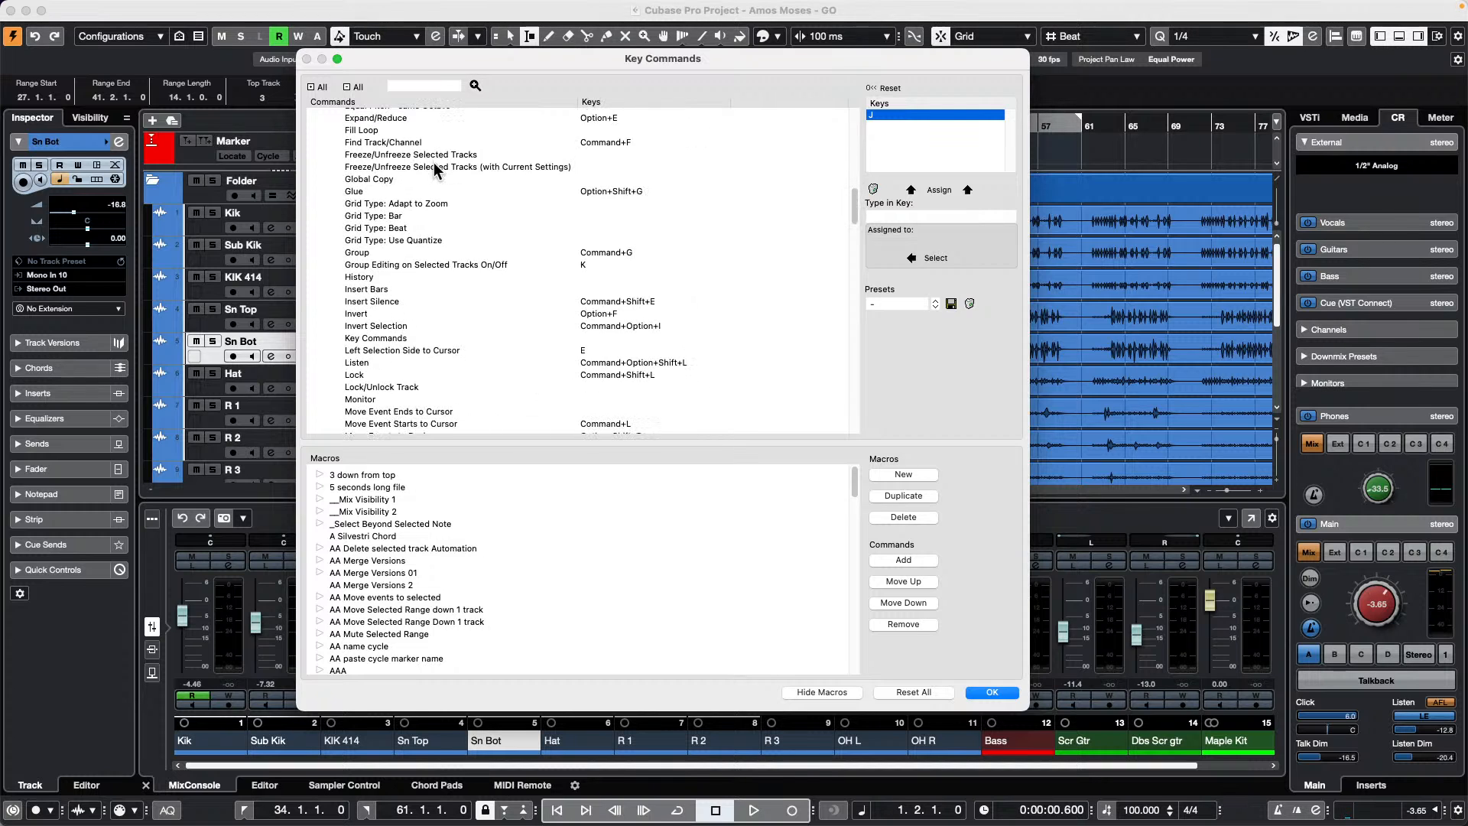
scroll(434, 162, "down", 3)
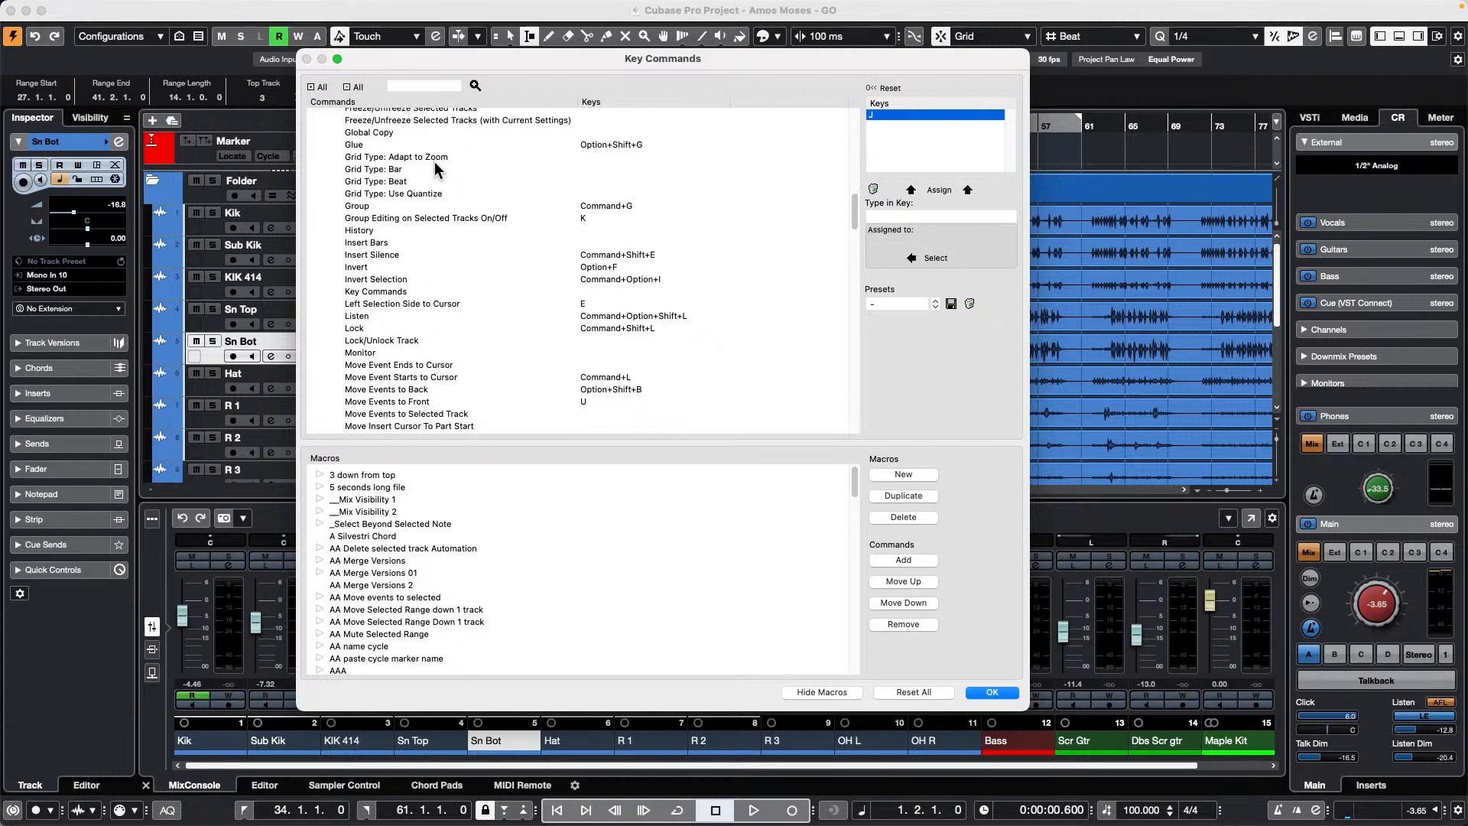
scroll(434, 163, "down", 10)
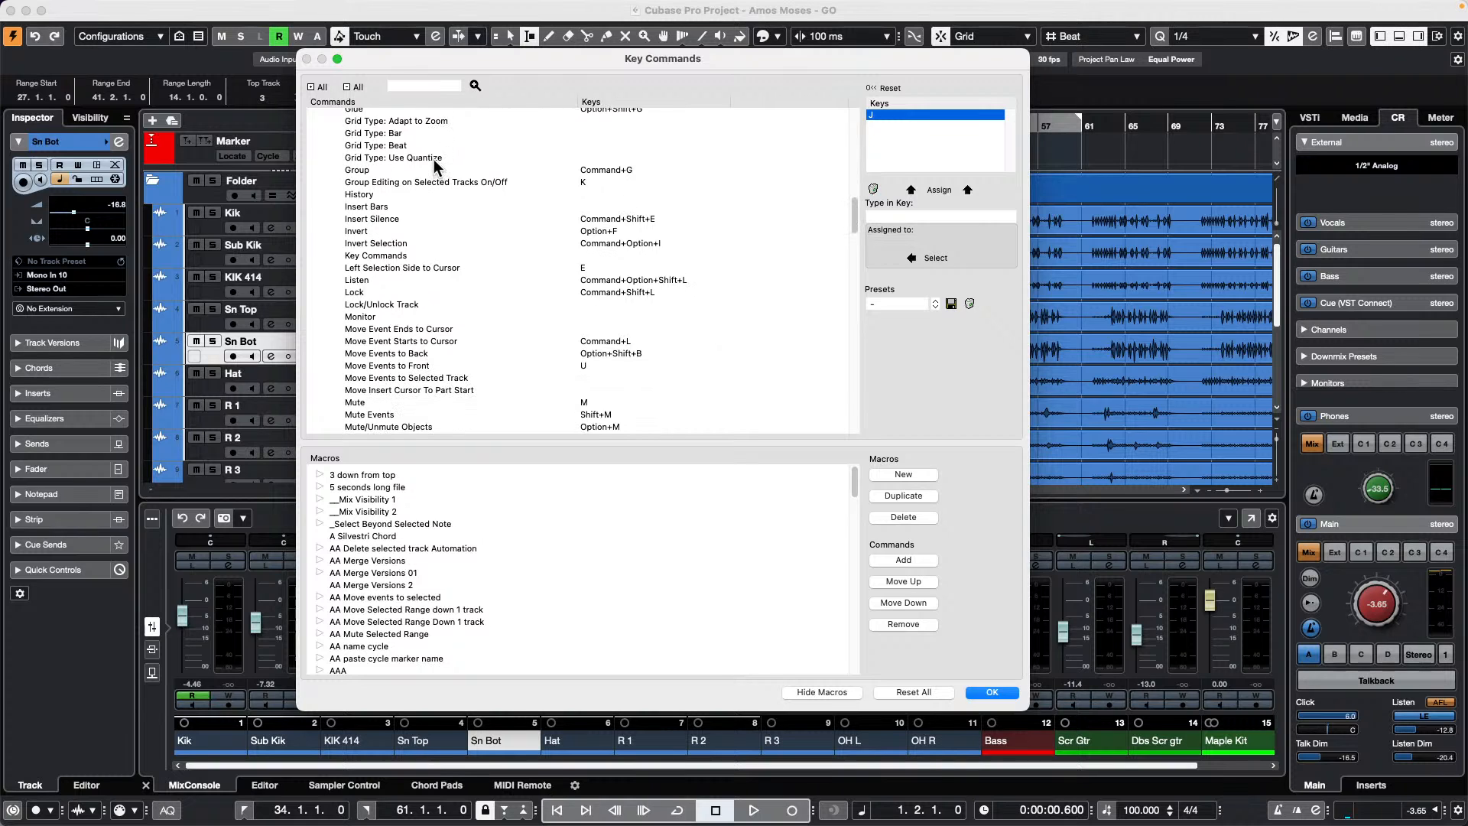
scroll(434, 159, "down", 3)
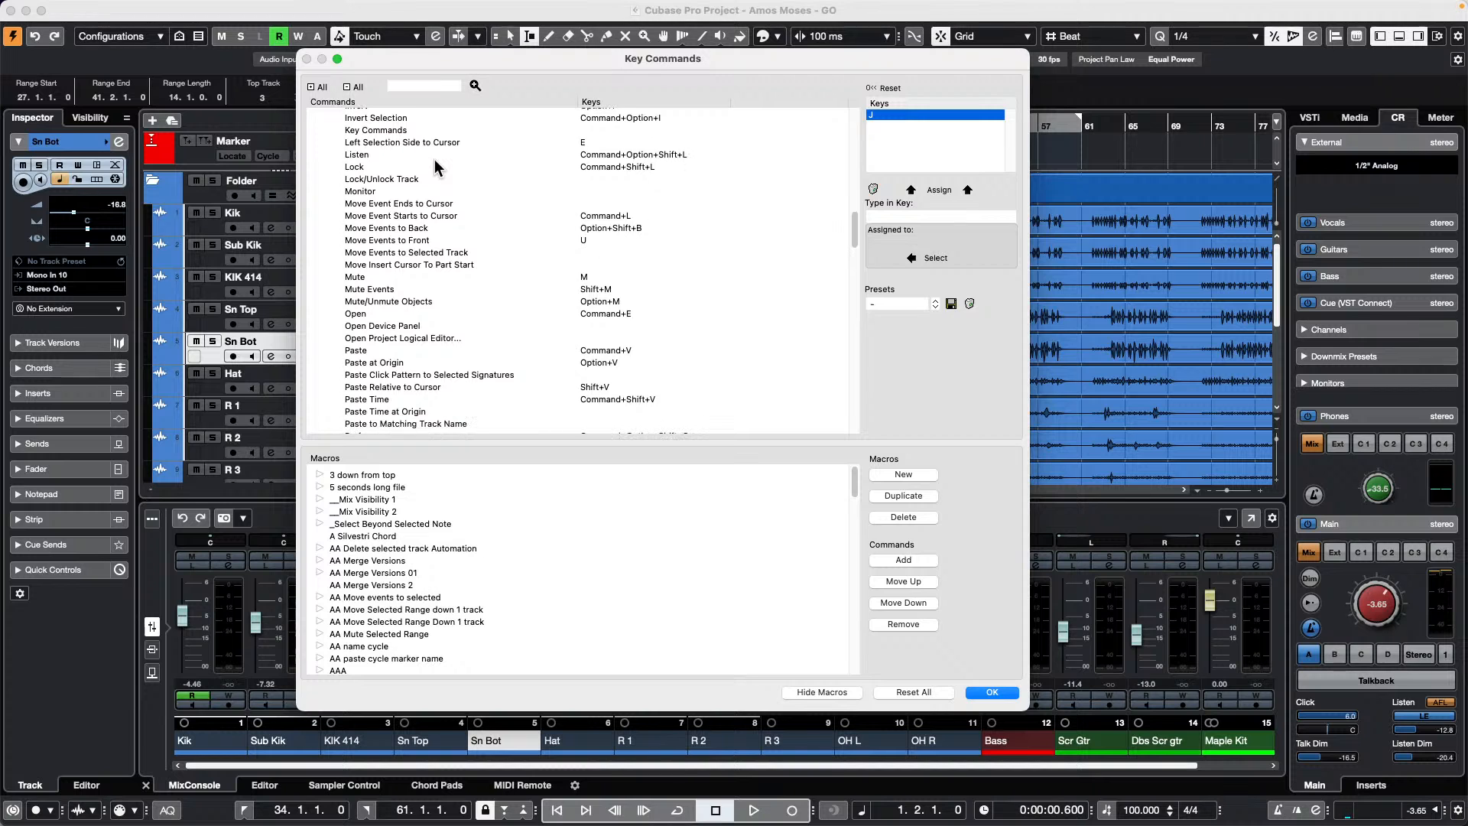
left_click(994, 692)
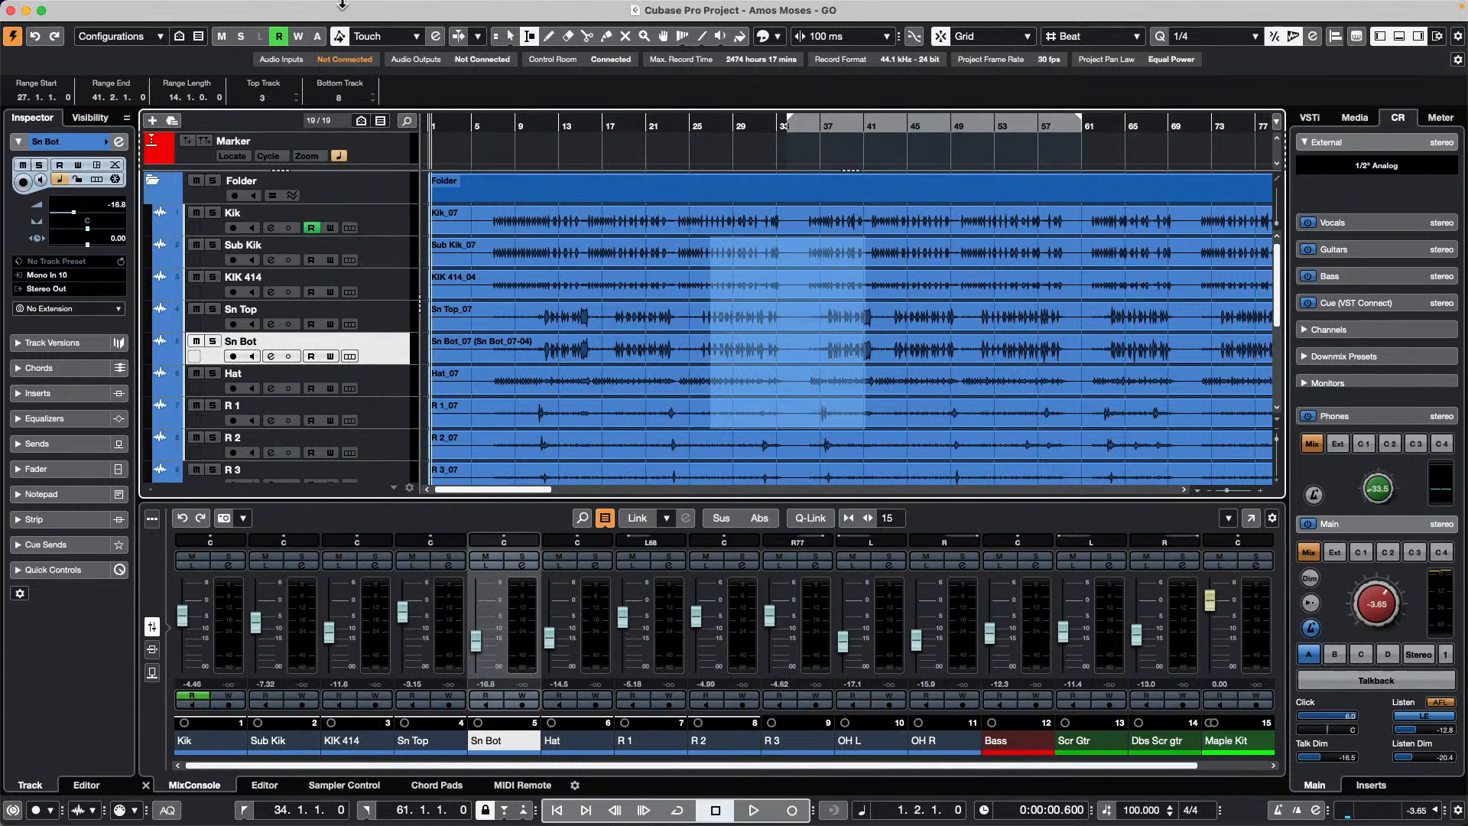
Review the available range editing commands and the commands for selecting or enlarging a range
left_click(175, 8)
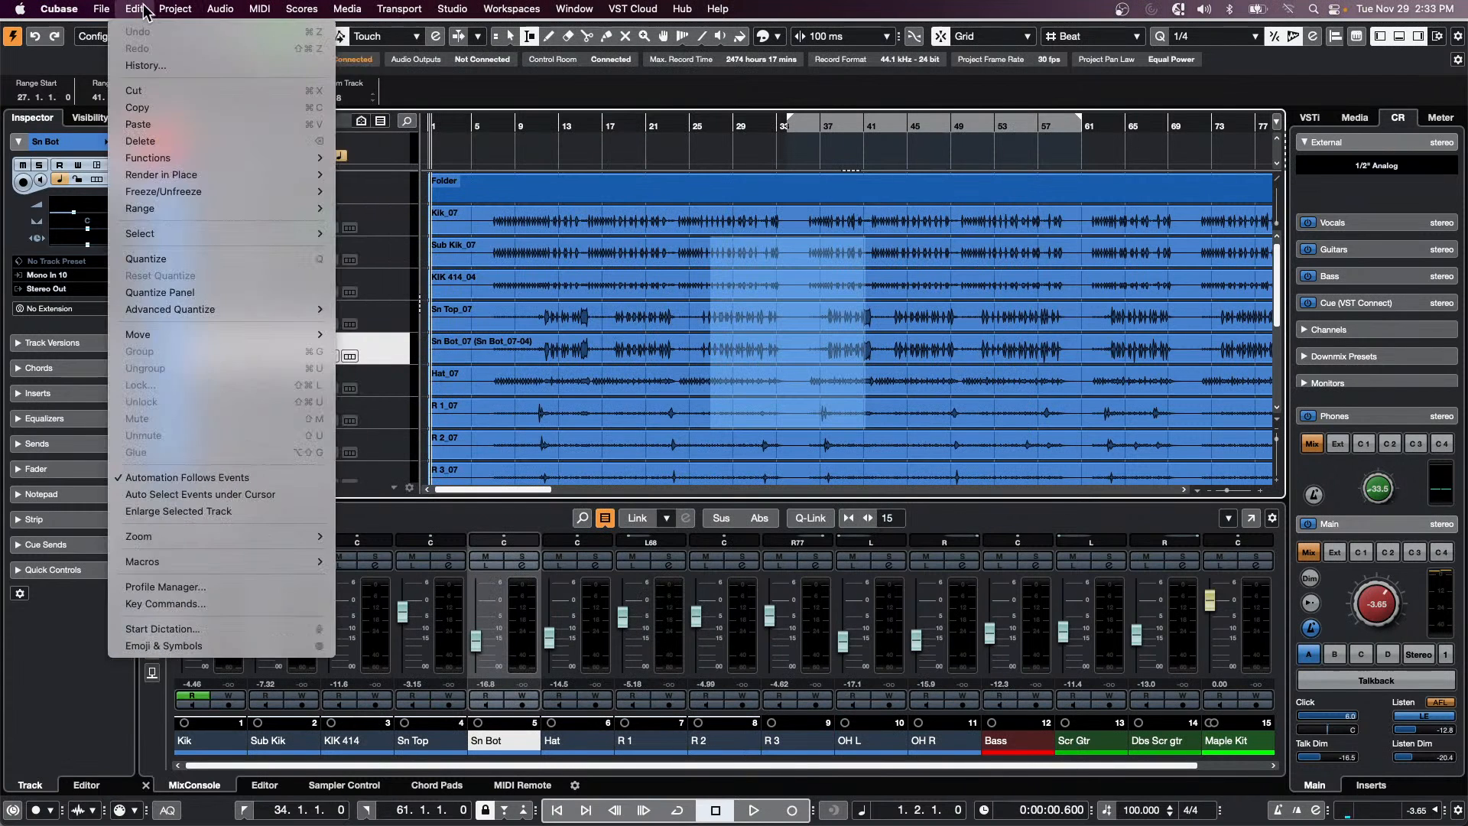
mouse_move(205, 217)
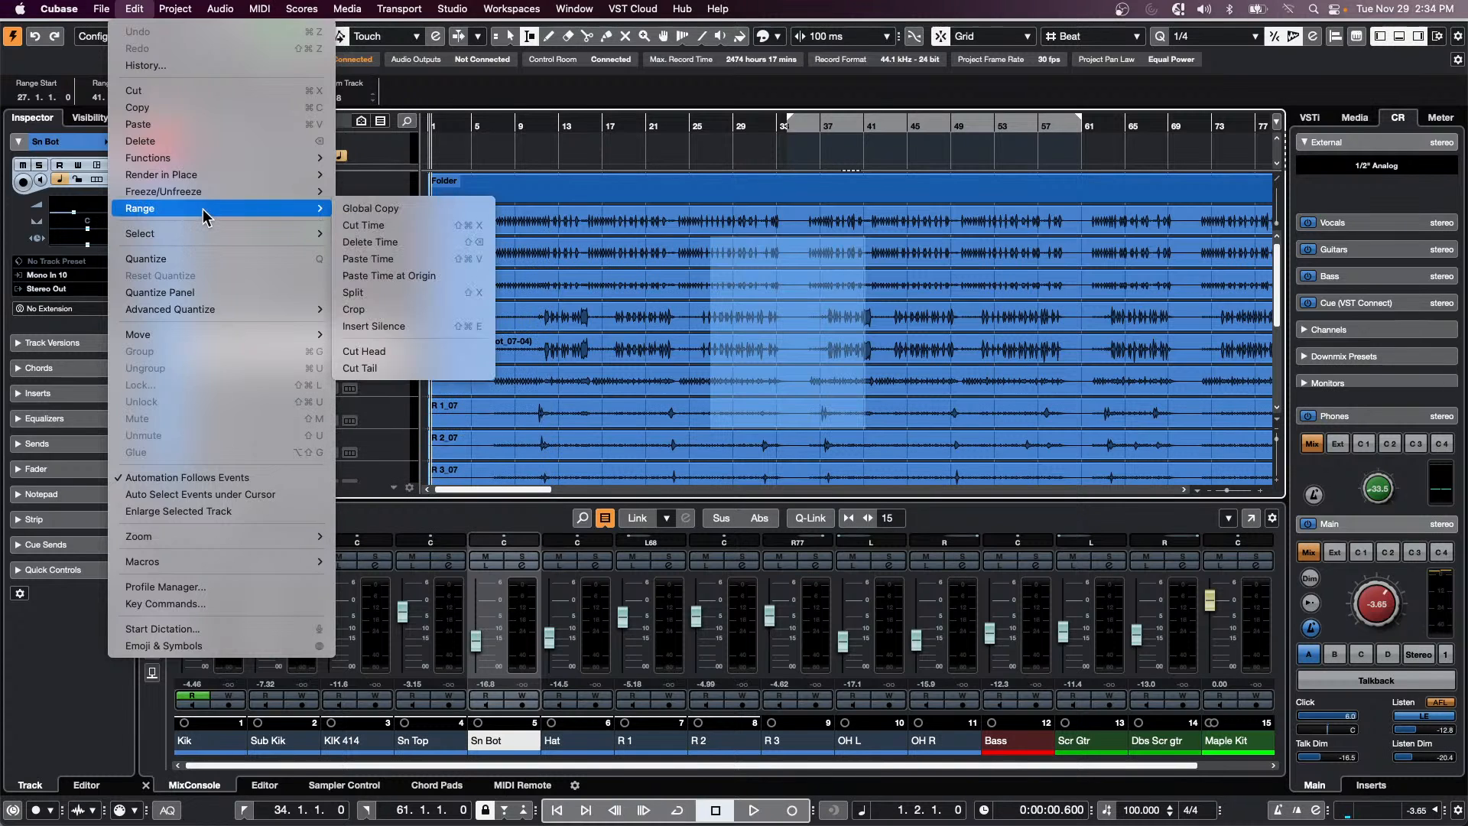
mouse_move(240, 233)
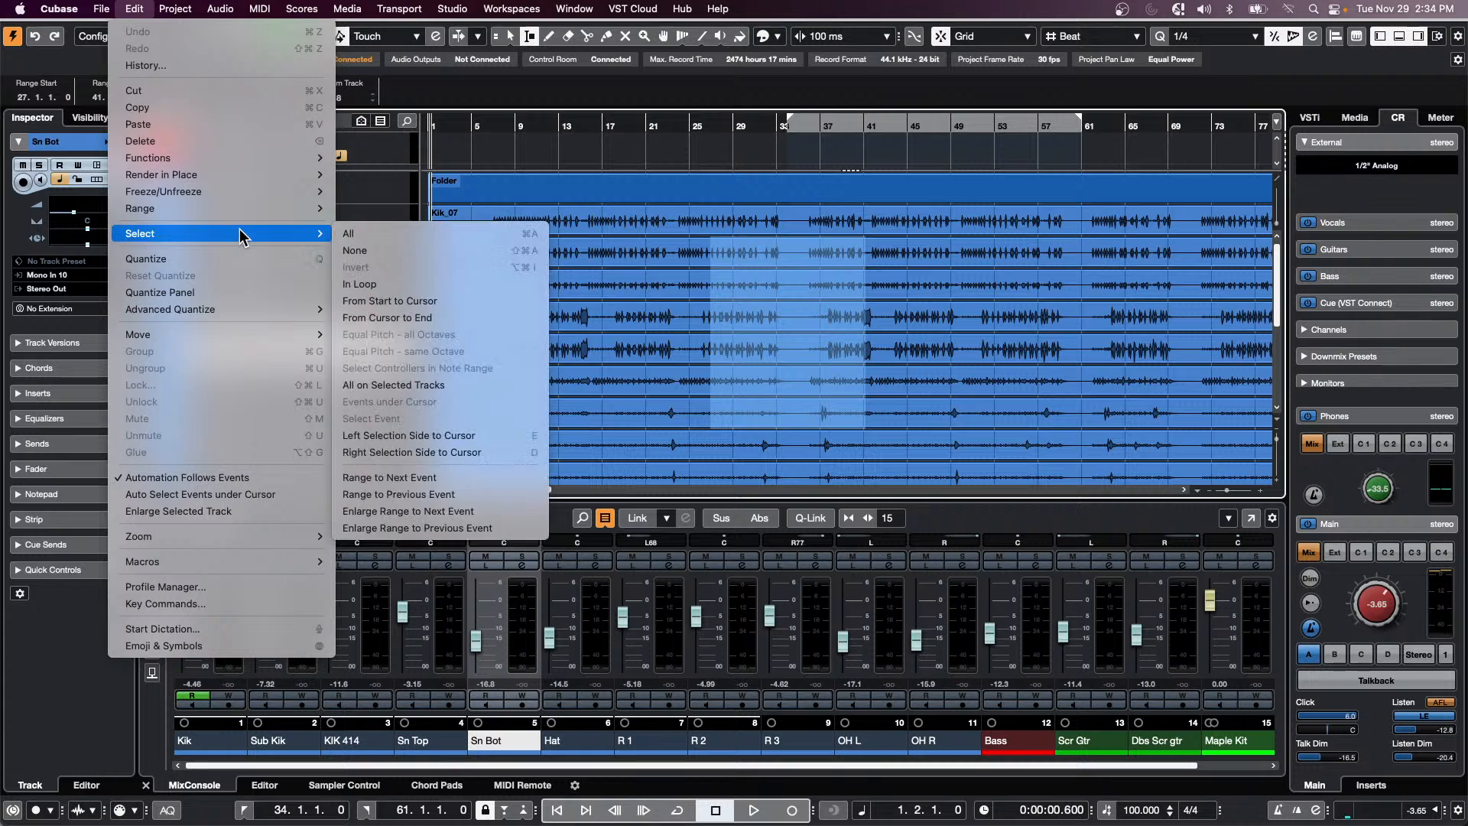
mouse_move(220, 337)
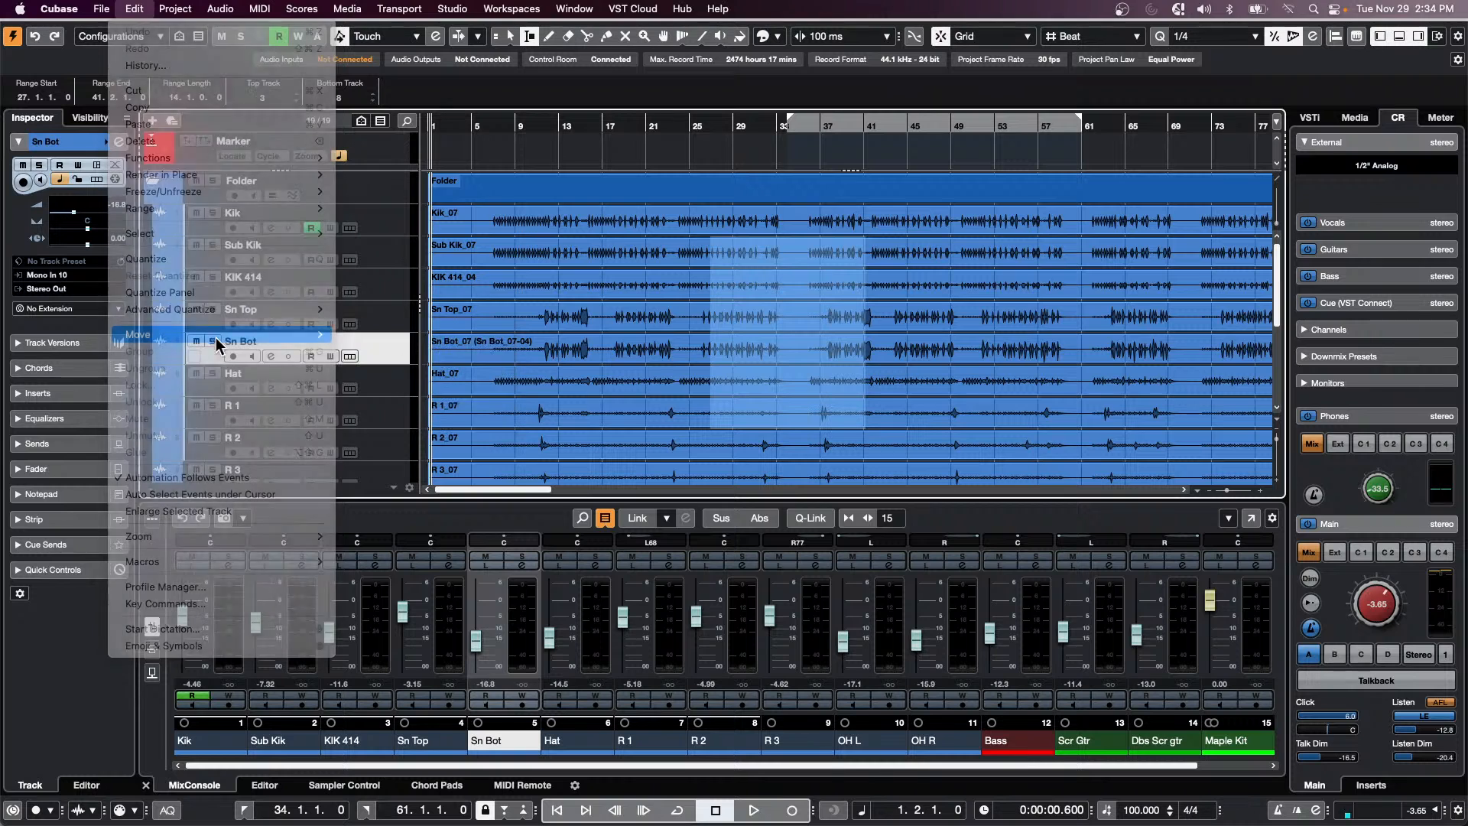
key("Escape")
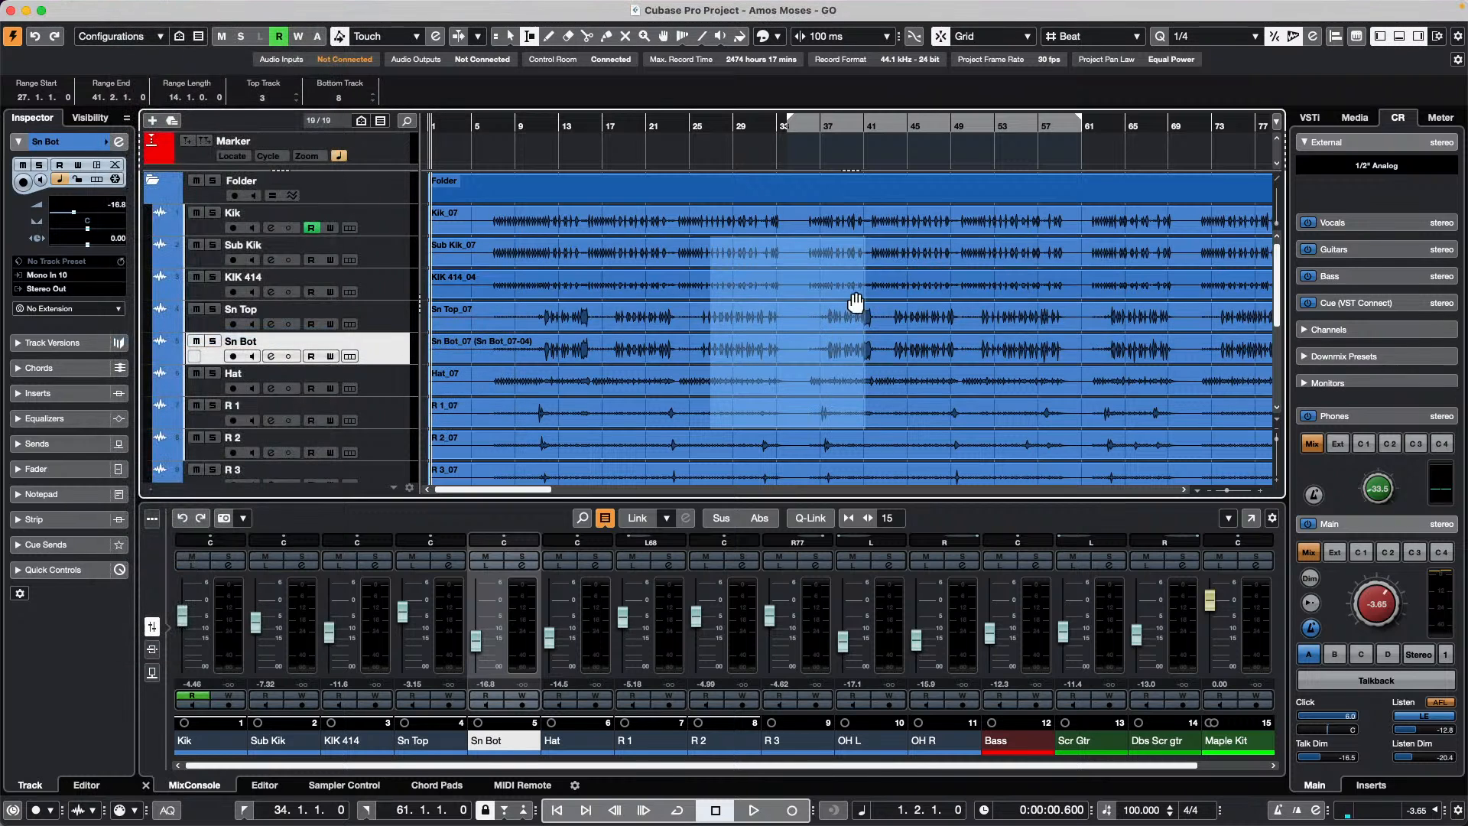
Lengthen the selected range and adjust its Range Length value to 20.1.0.0
left_click_drag(866, 289, 952, 298)
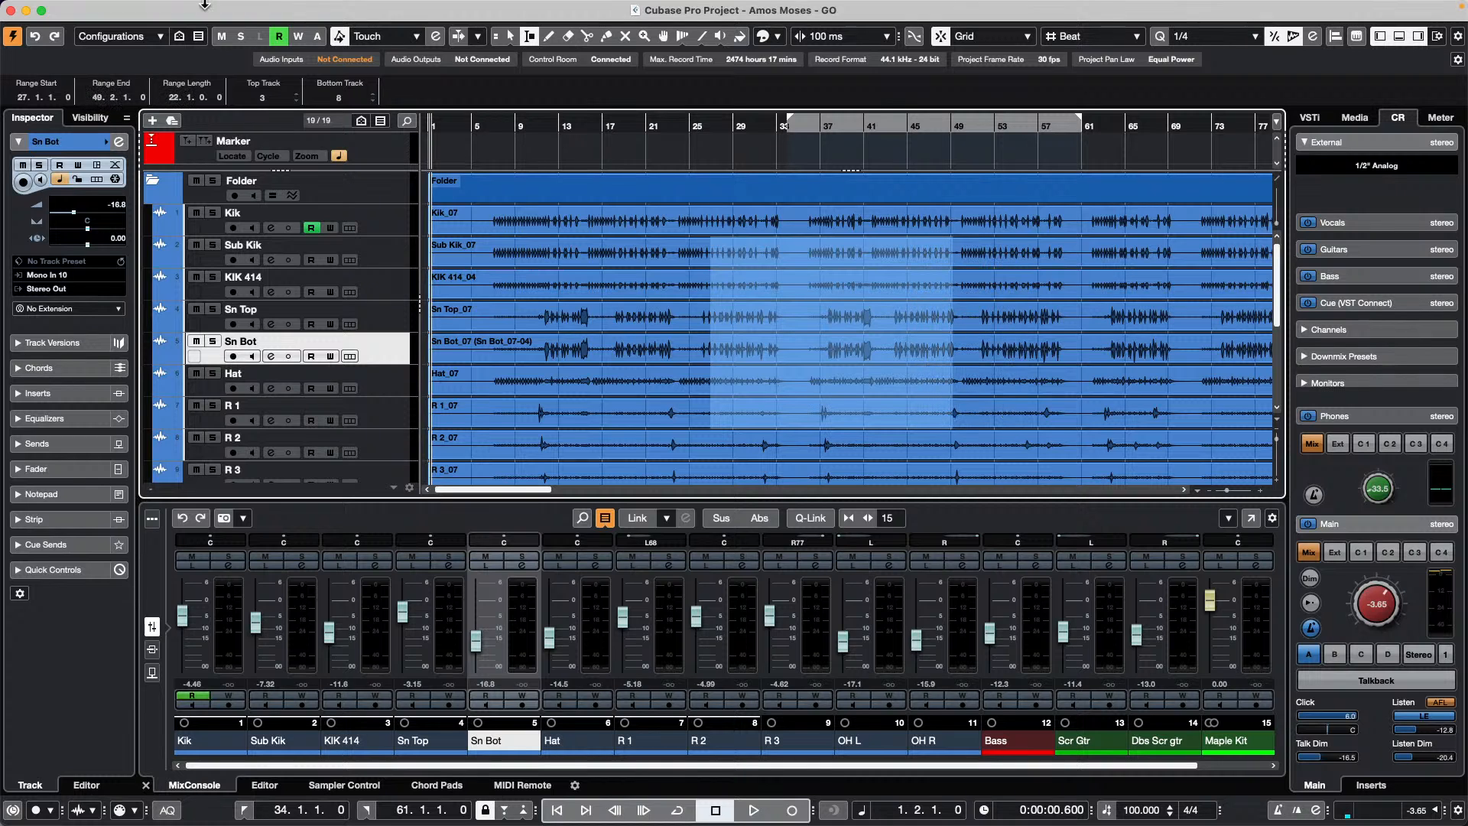
mouse_move(204, 9)
scroll(174, 102, "up", 4)
scroll(175, 105, "down", 5)
scroll(176, 100, "up", 1)
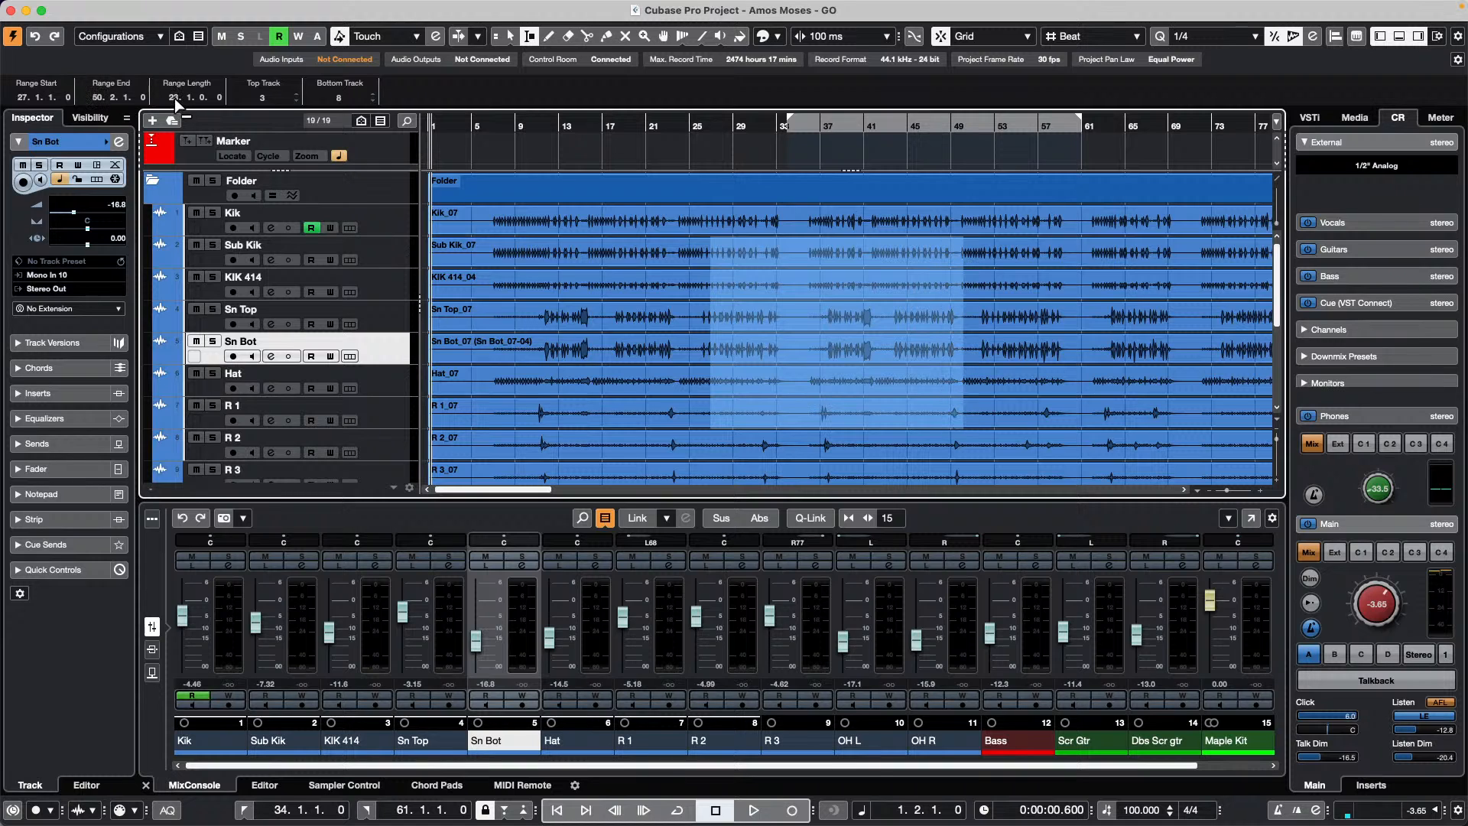
scroll(173, 98, "down", 1)
scroll(171, 99, "up", 2)
scroll(112, 100, "down", 2)
scroll(114, 98, "up", 1)
scroll(176, 101, "down", 1)
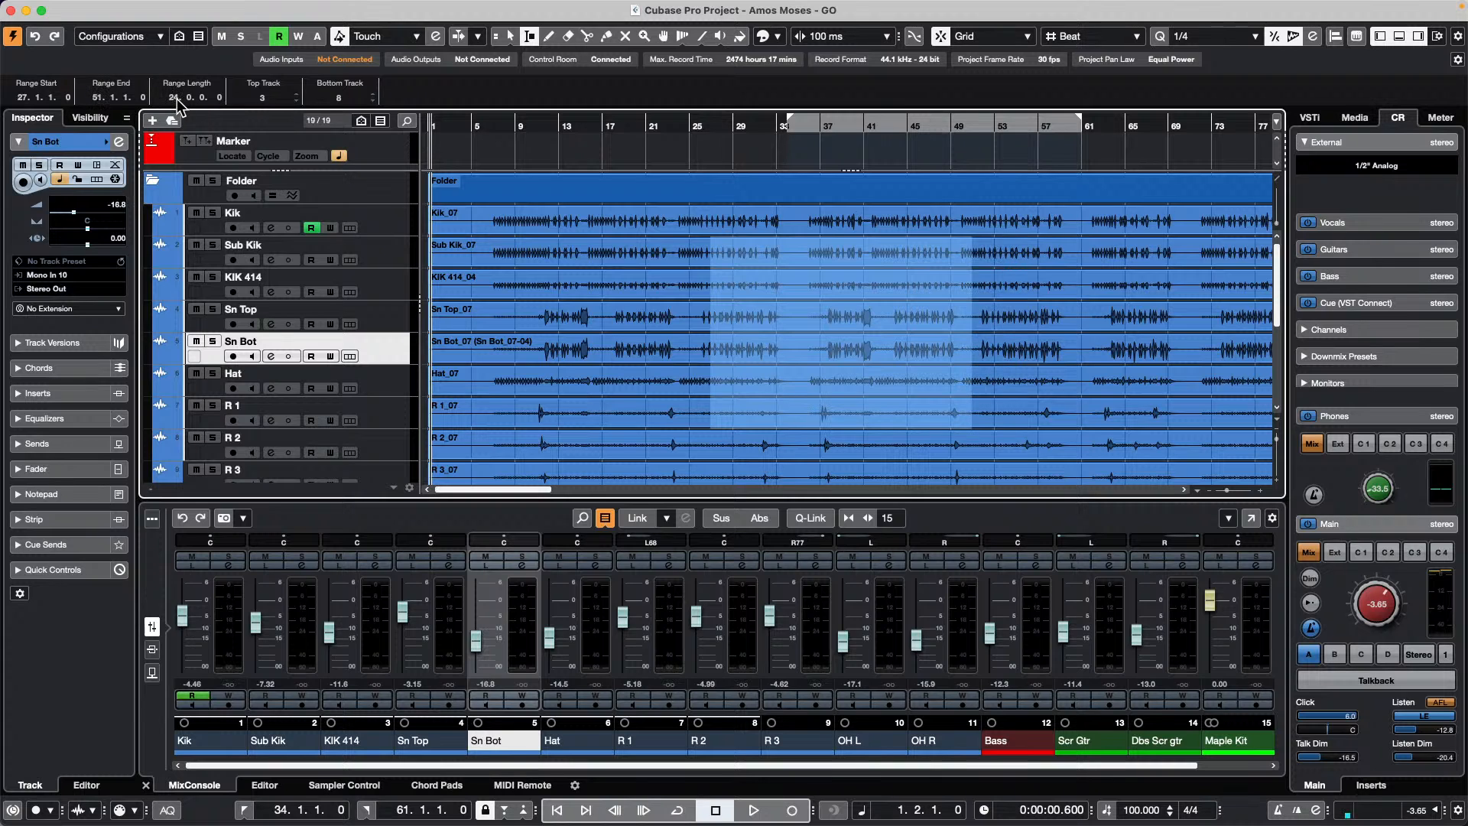
scroll(172, 99, "down", 2)
scroll(174, 99, "down", 5)
scroll(174, 99, "up", 6)
scroll(174, 99, "down", 3)
scroll(174, 99, "up", 3)
scroll(174, 97, "down", 4)
scroll(175, 95, "up", 3)
scroll(176, 97, "up", 1)
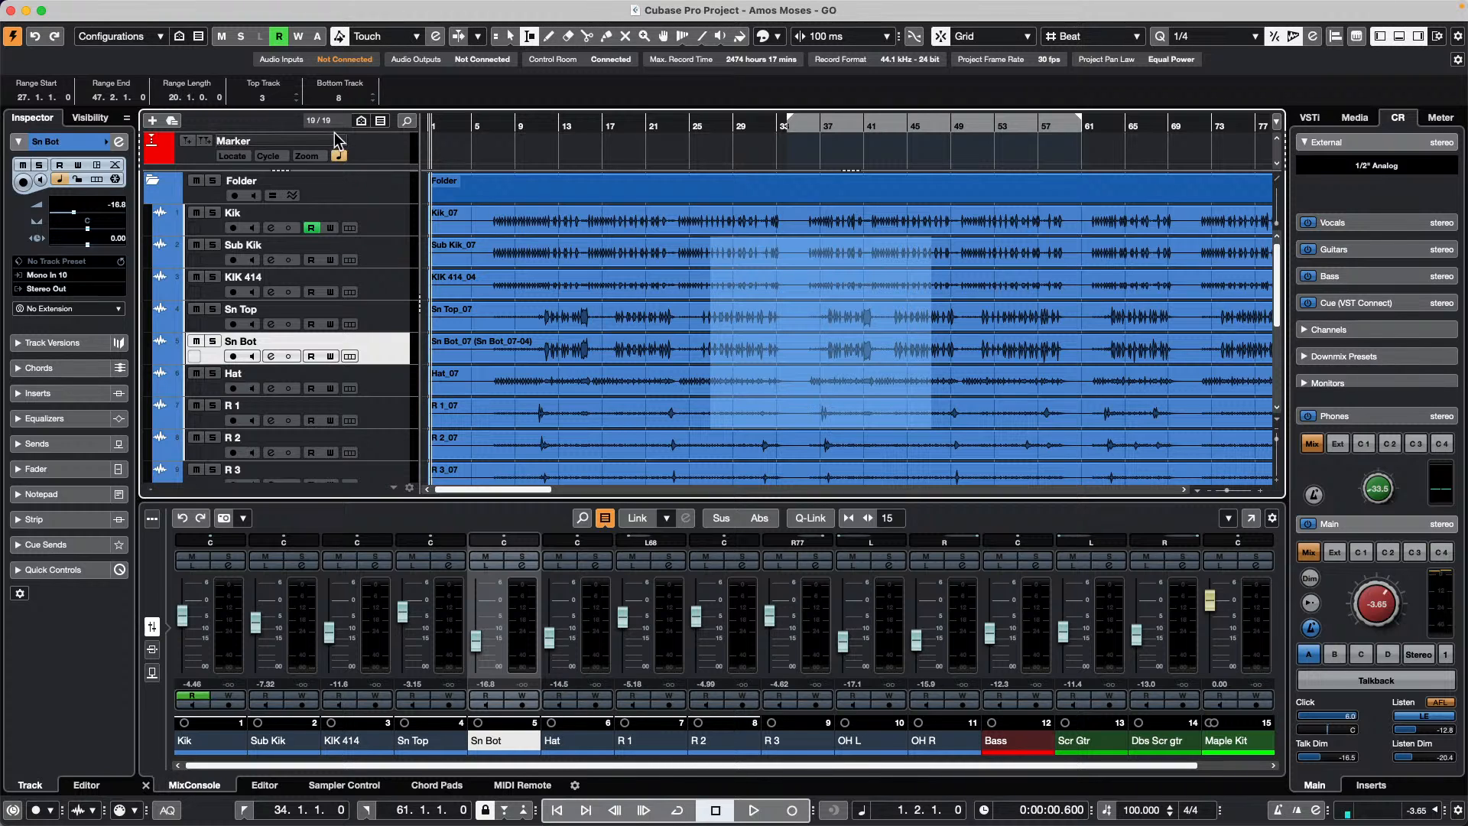
Switch to the Object Selection tool and check the MIDI Logical Editor commands with nothing selected
scroll(661, 228, "down", 2)
scroll(660, 228, "down", 8)
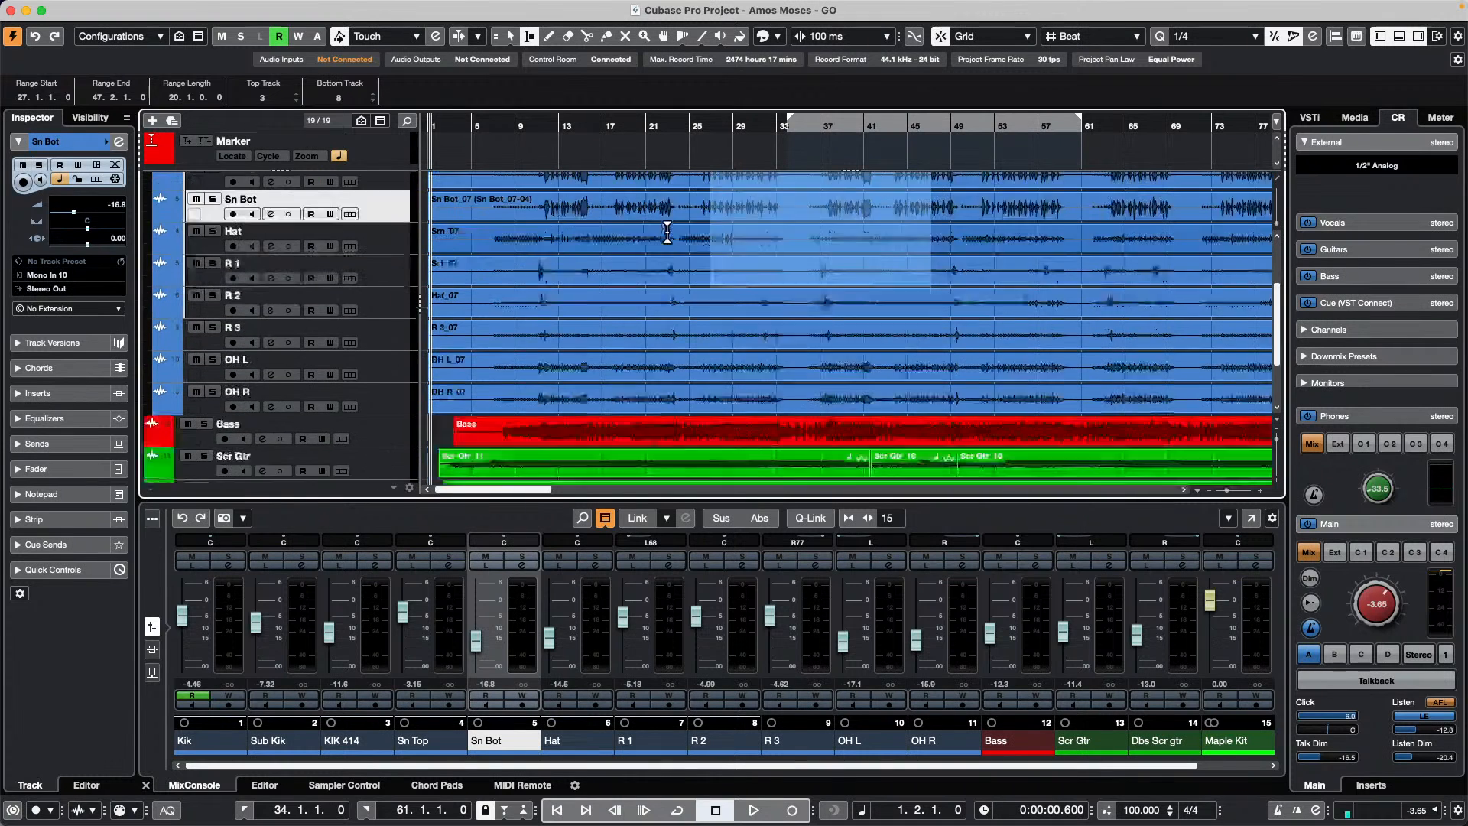
right_click(610, 419)
left_click(610, 419)
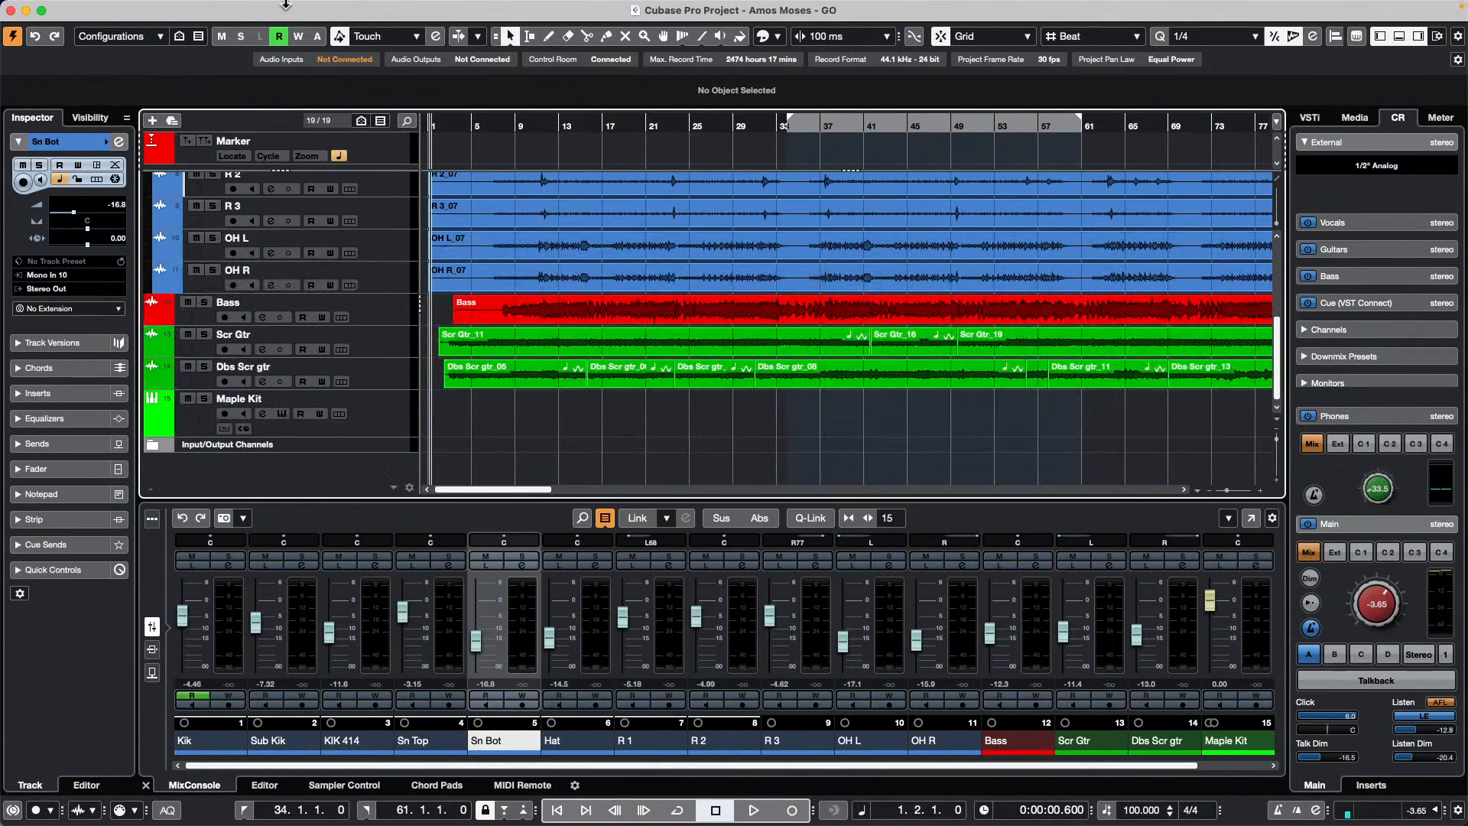
left_click(259, 8)
mouse_move(394, 284)
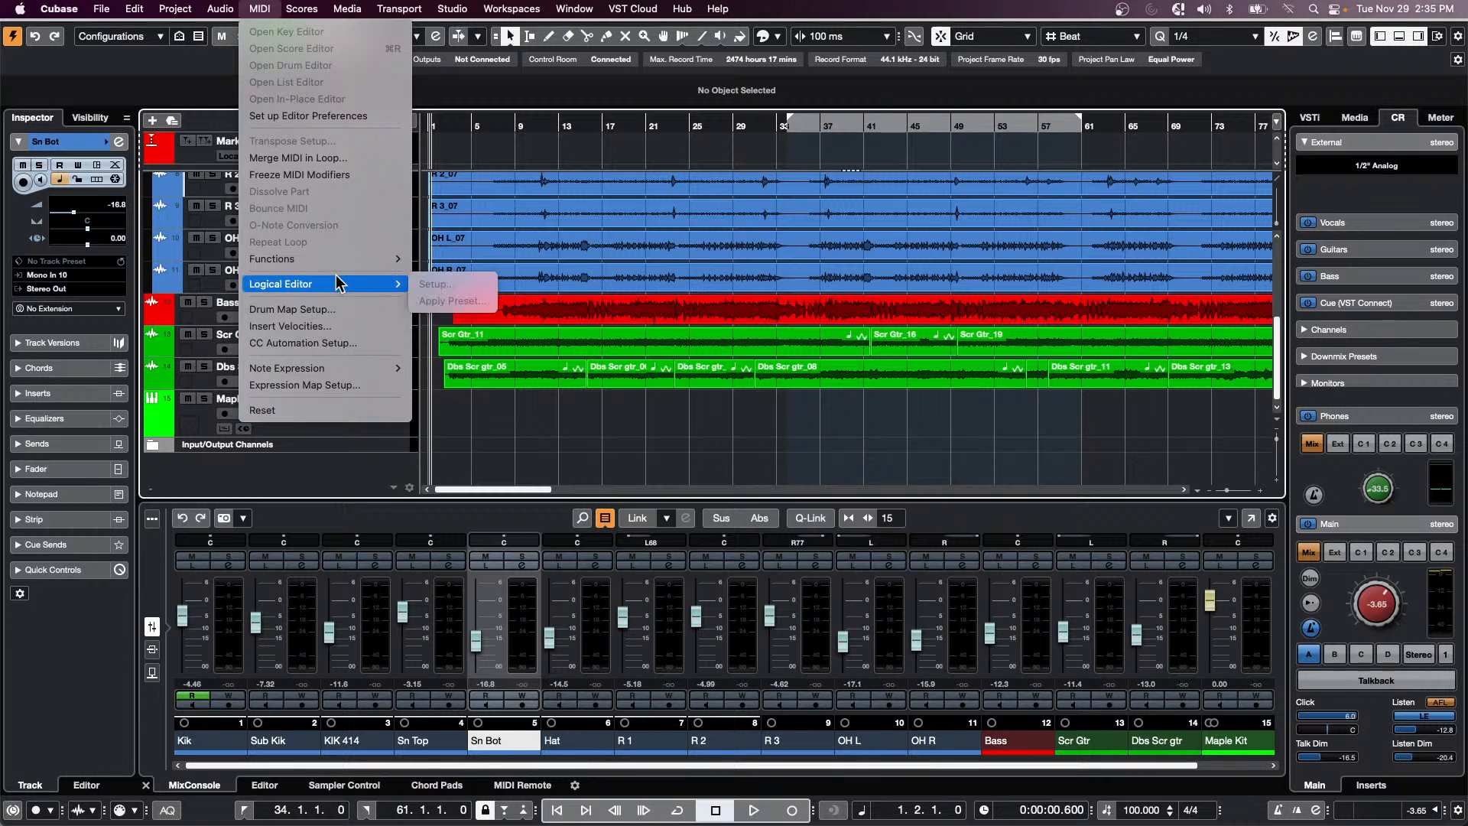
left_click(662, 409)
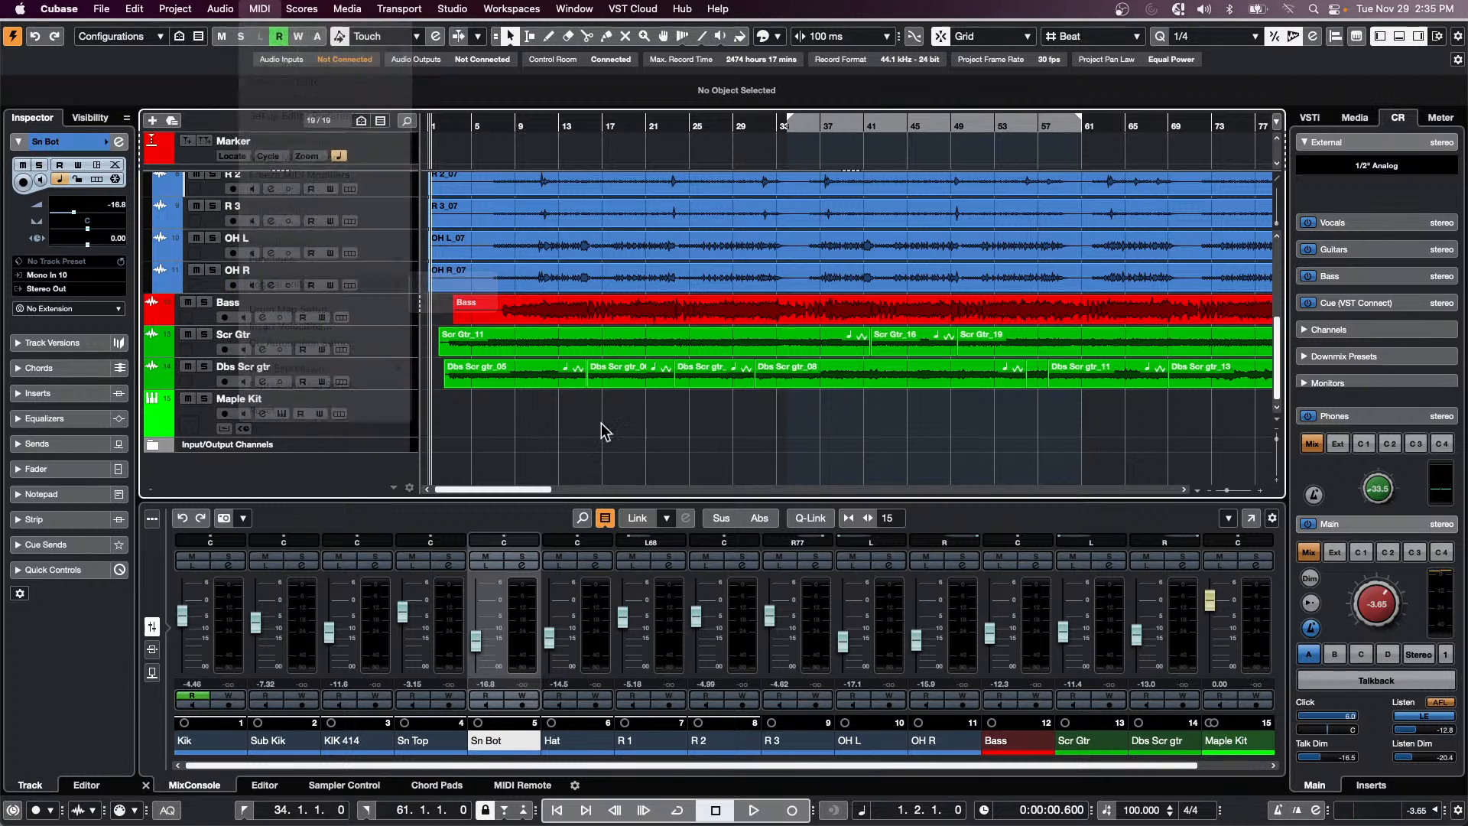
Draw a MIDI part on the Maple Kit track from 9.2.1.0 to 46.2.1.0 and open it in the editor
right_click(580, 425)
left_click(618, 432)
left_click_drag(539, 408, 917, 413)
right_click(706, 419)
left_click(708, 421)
double_click(709, 425)
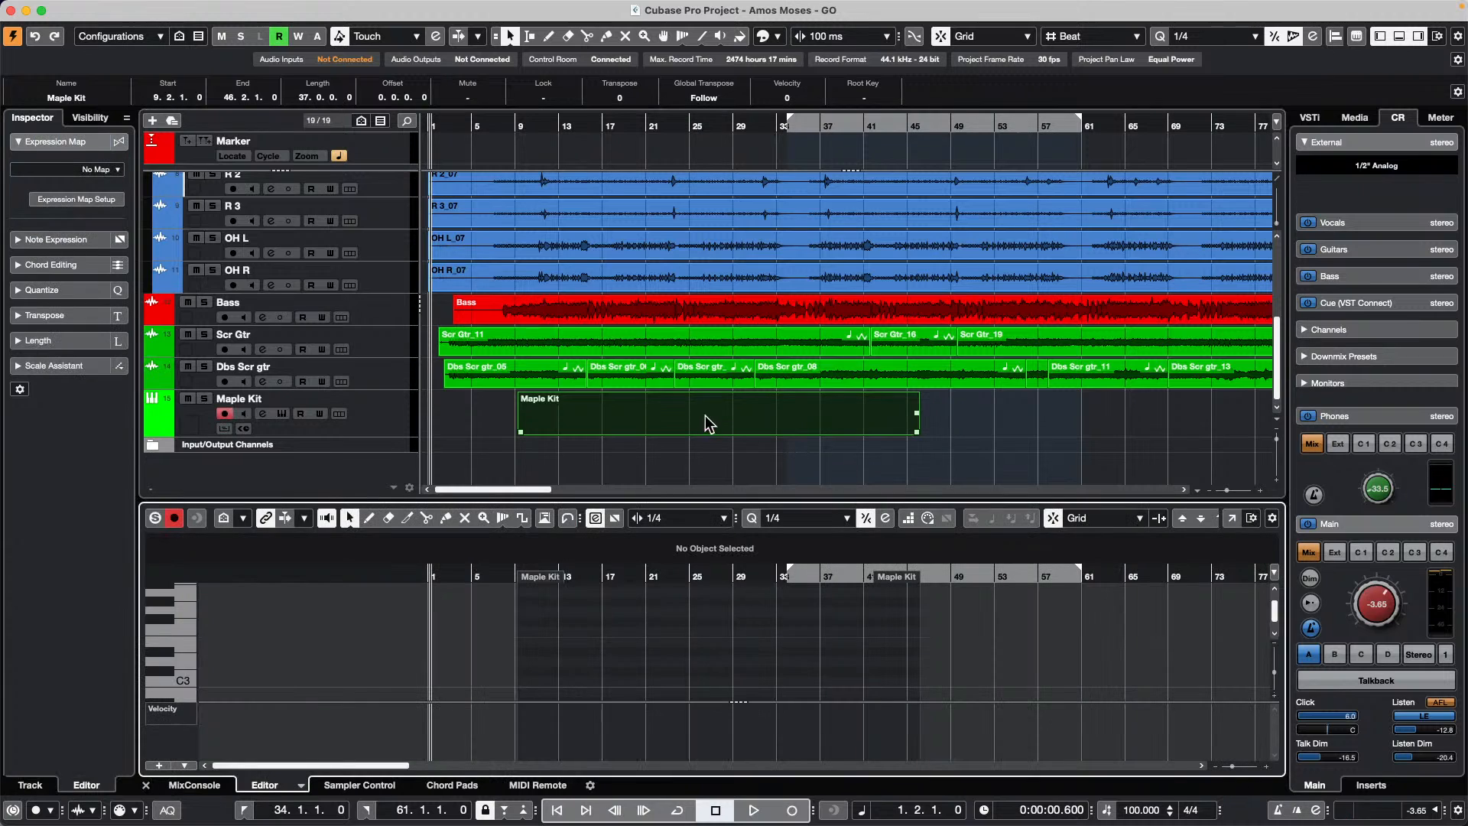
Draw a long D#3 note from about bar 17 to 35 and a G3 note from 23.4.1.0 to 30.3.1.0 in the Maple Kit part
right_click(610, 650)
left_click(628, 651)
left_click_drag(613, 652, 805, 651)
left_click_drag(680, 612, 748, 612)
View the Logical Editor presets available to apply to the Maple Kit part, and close the preset window
left_click(260, 9)
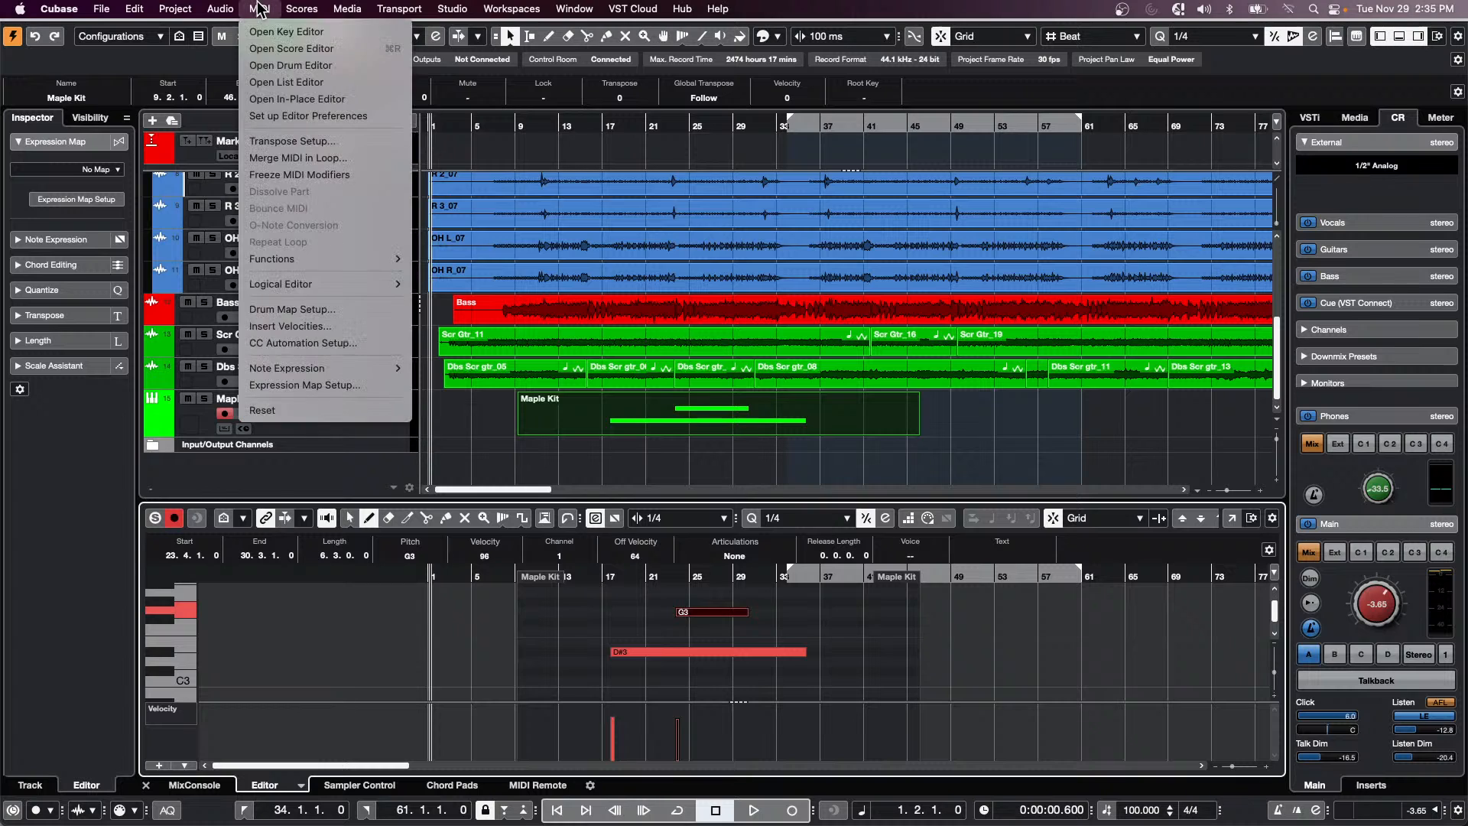
mouse_move(280, 286)
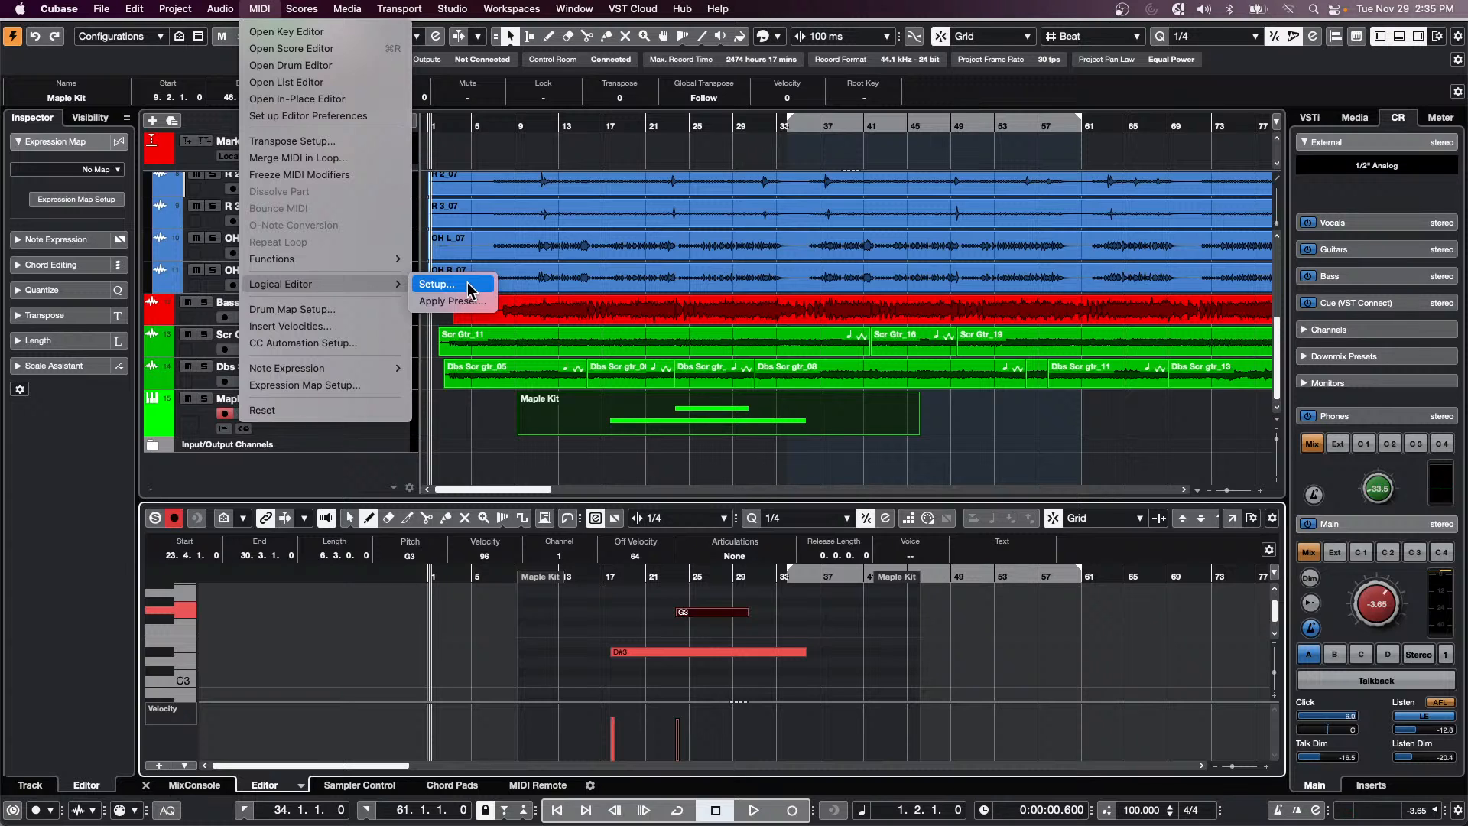
left_click(459, 301)
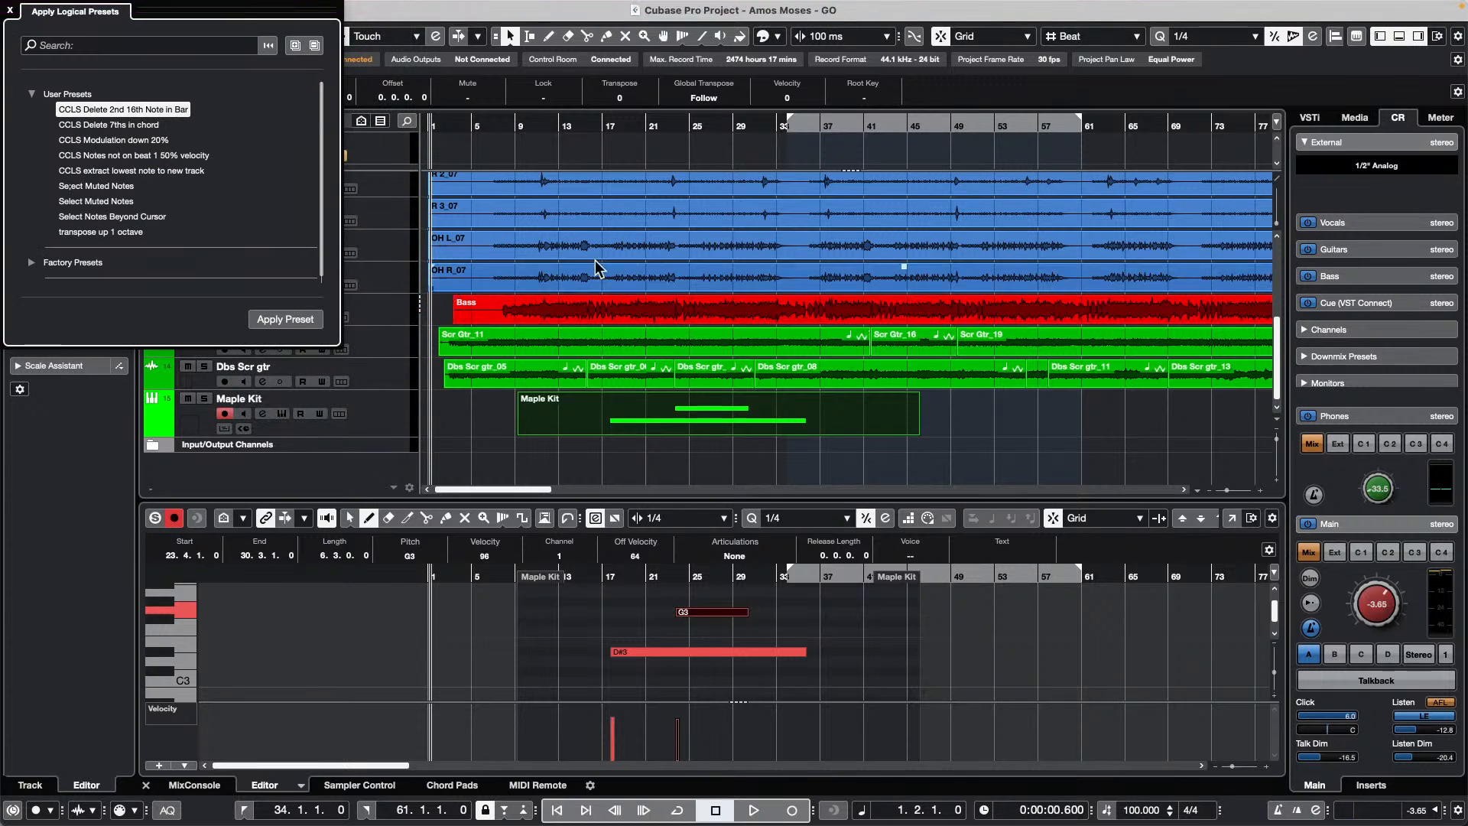
left_click(10, 11)
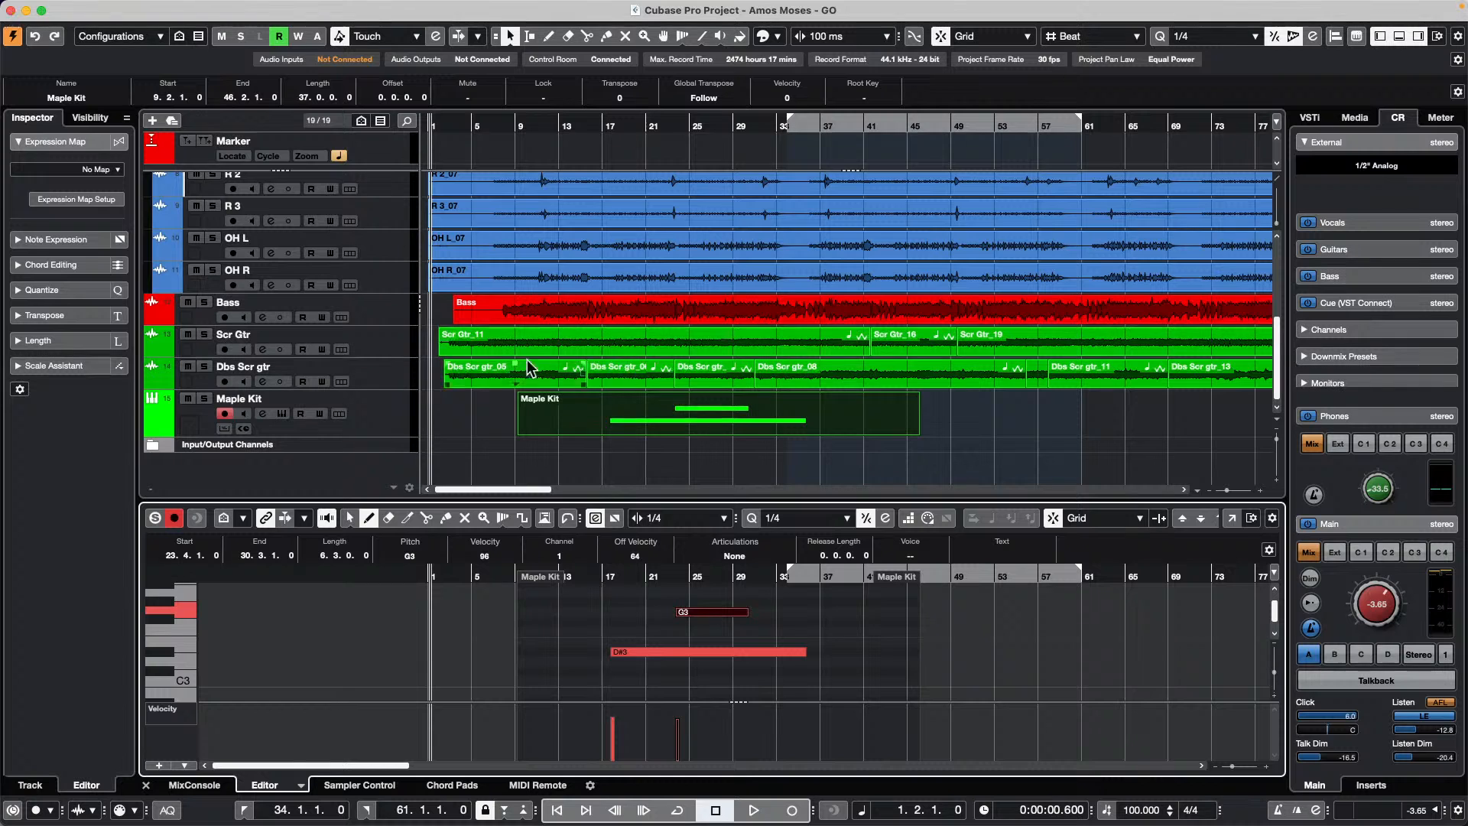
Load the Bitcrusher distortion effect in the first insert slot of the OH R track
left_click(1016, 425)
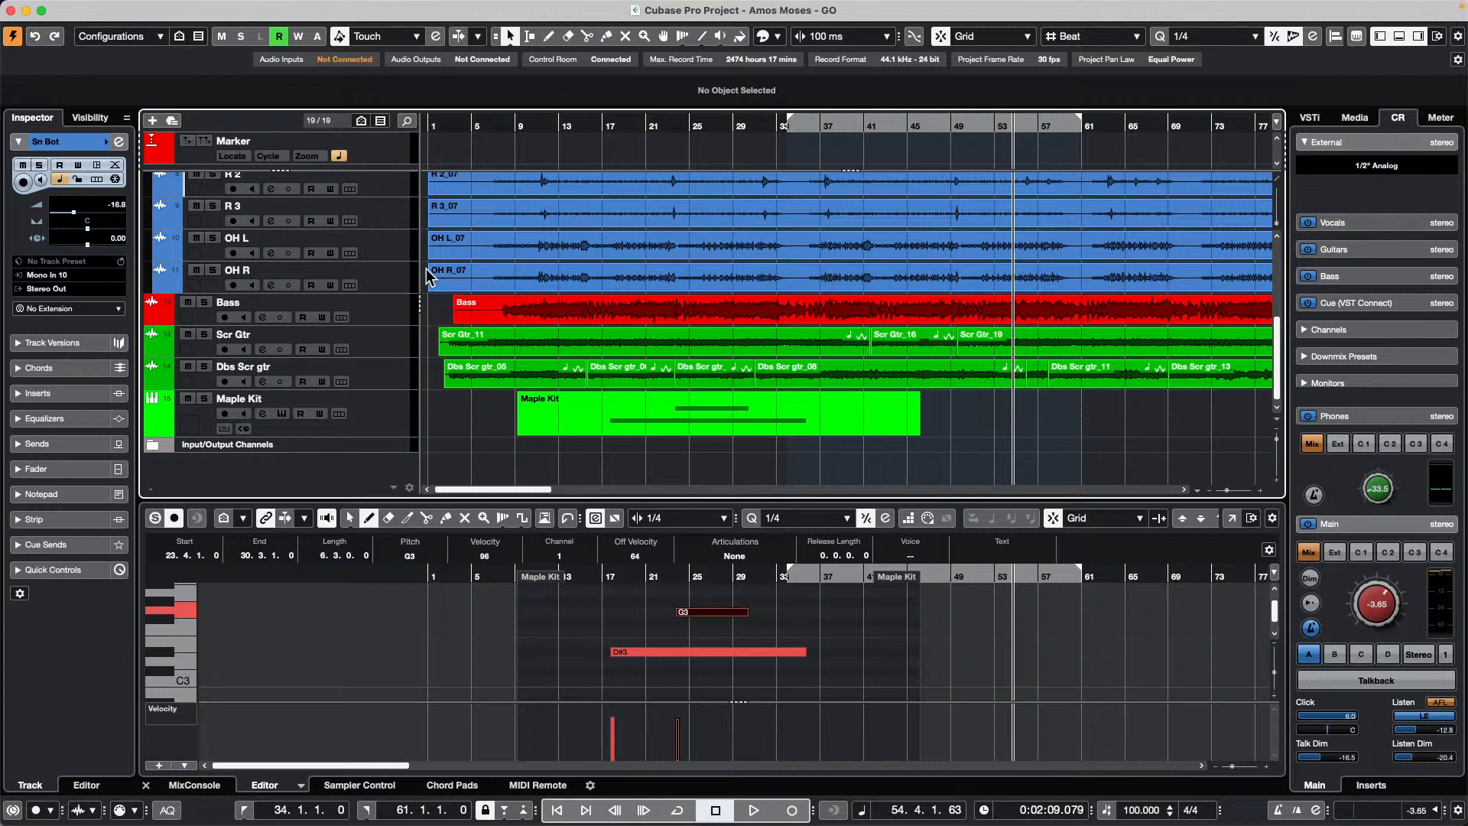
left_click(399, 287)
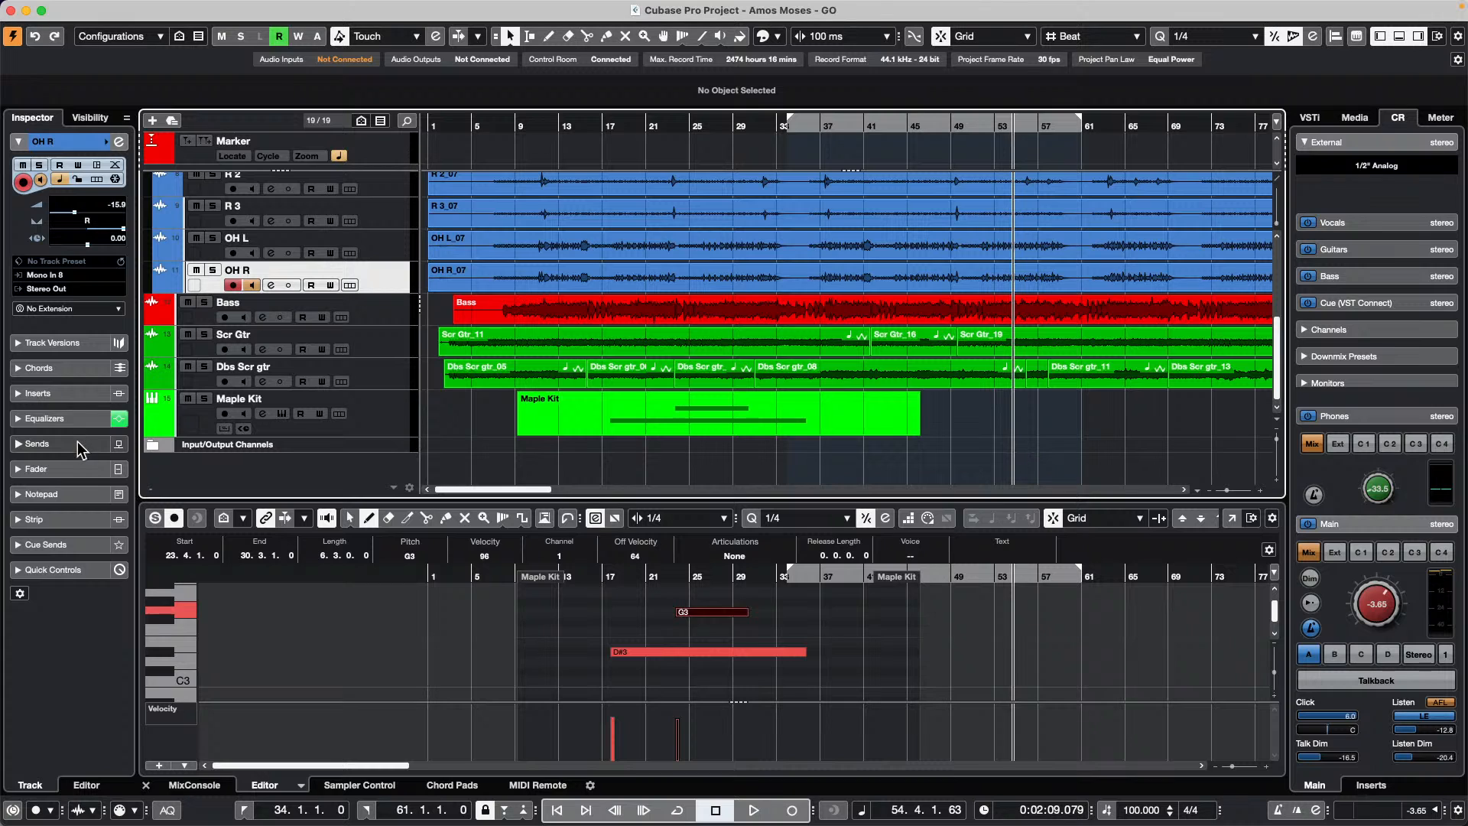
left_click(84, 394)
left_click(91, 420)
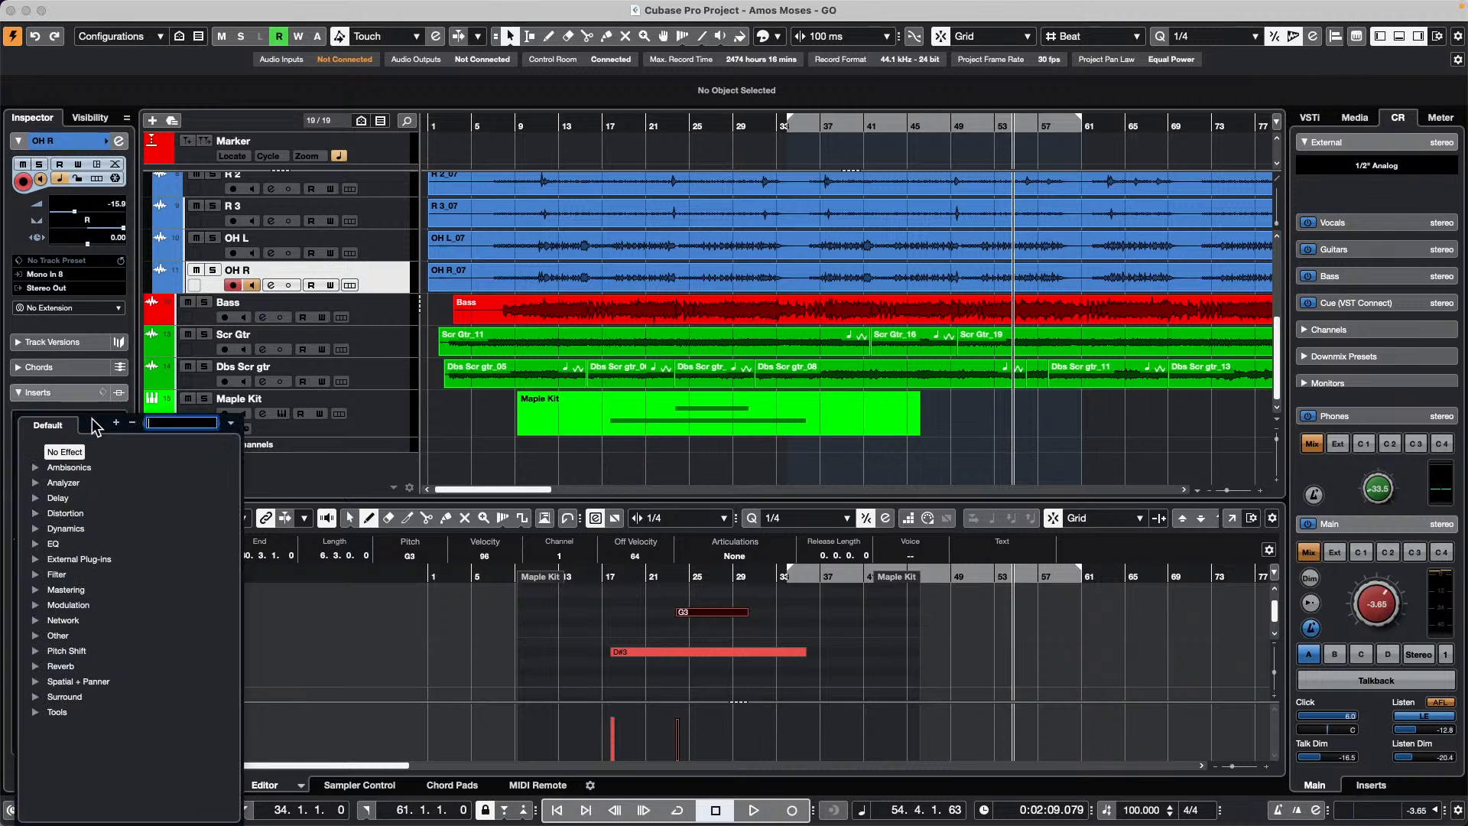
left_click(36, 483)
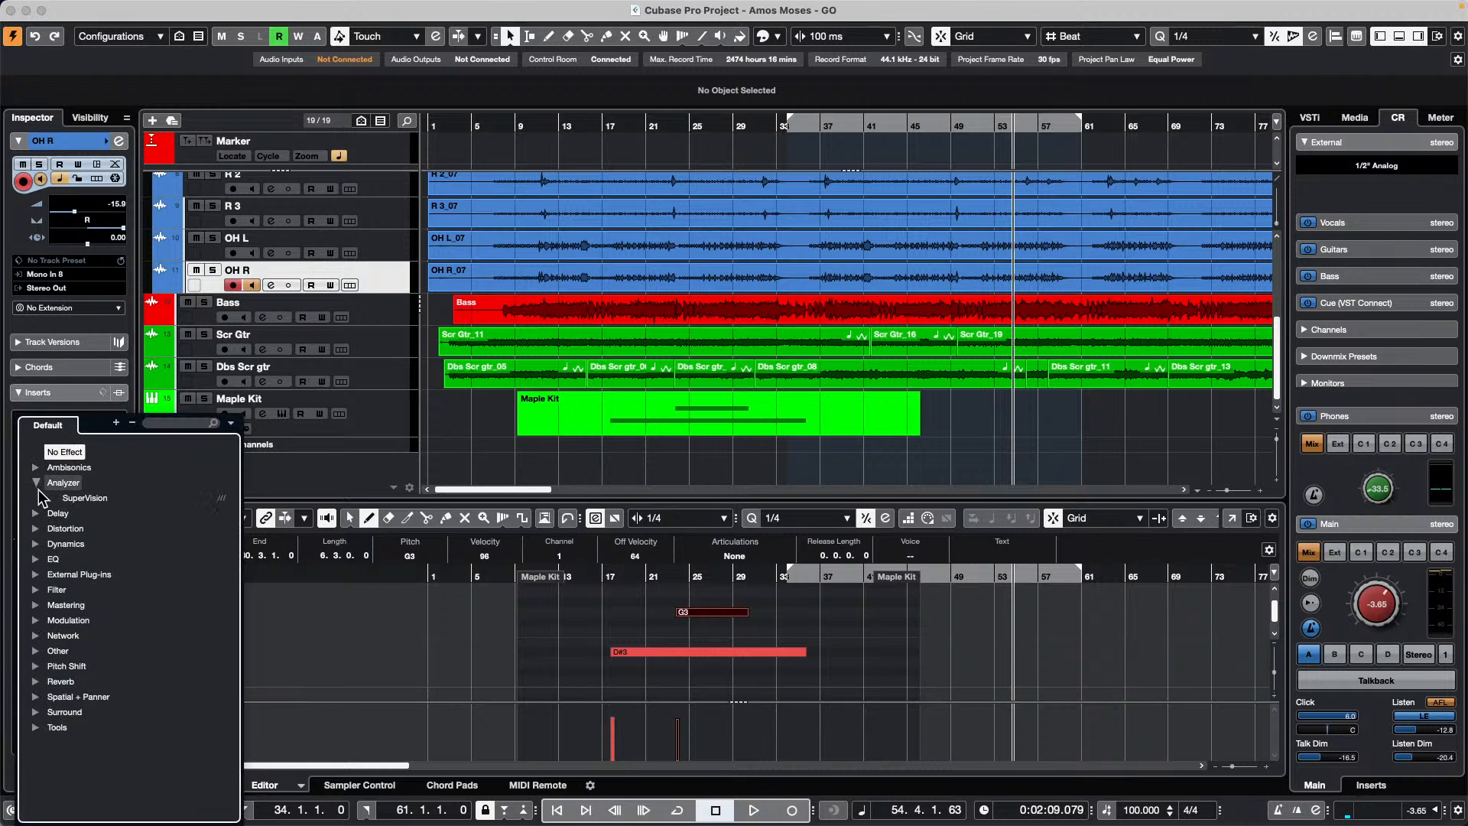
left_click(36, 528)
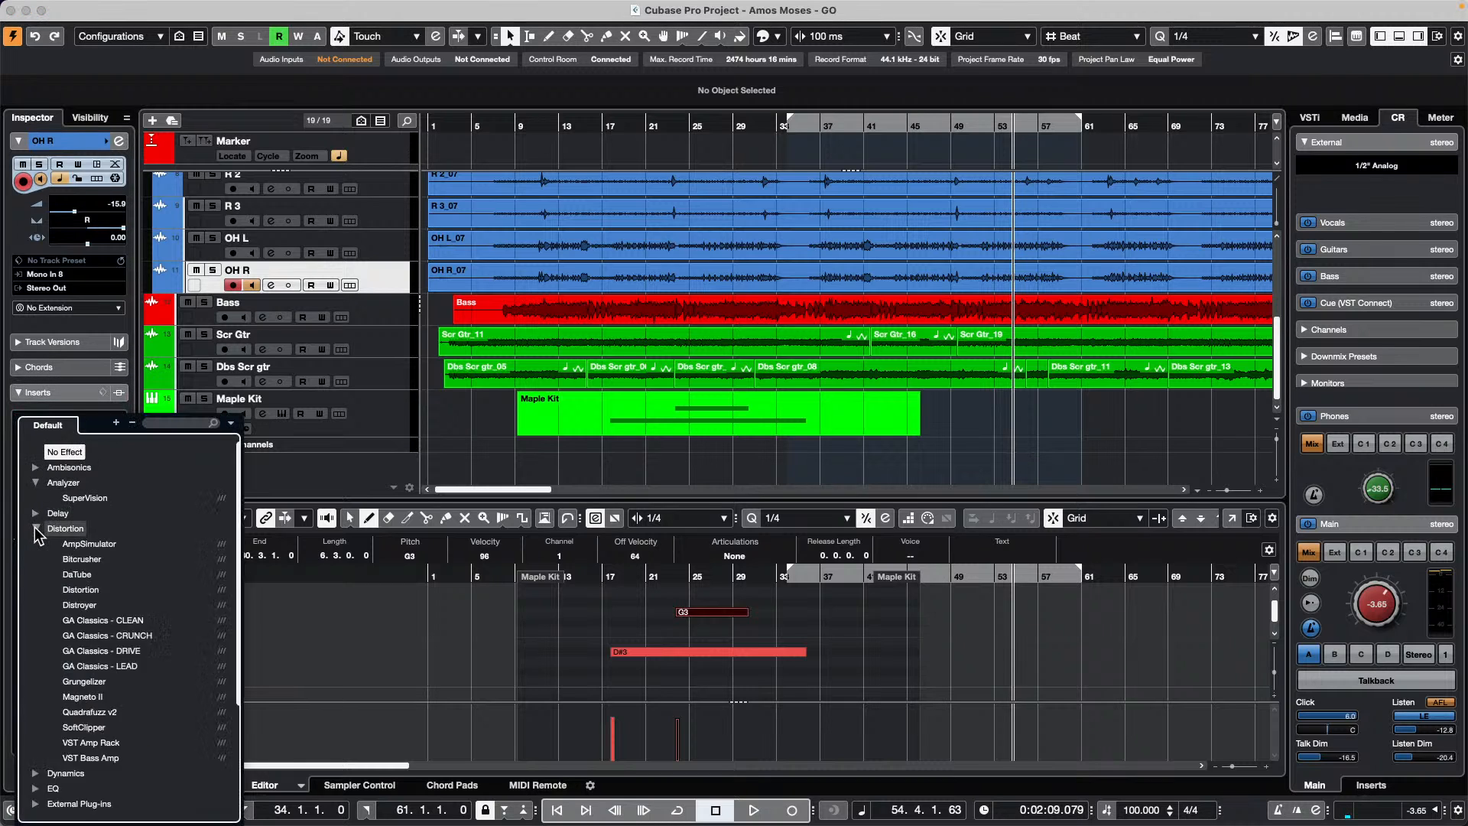
left_click(83, 560)
Add Distroyer to the second insert slot and DeEsser to the third insert slot of the OH R track
left_click(92, 445)
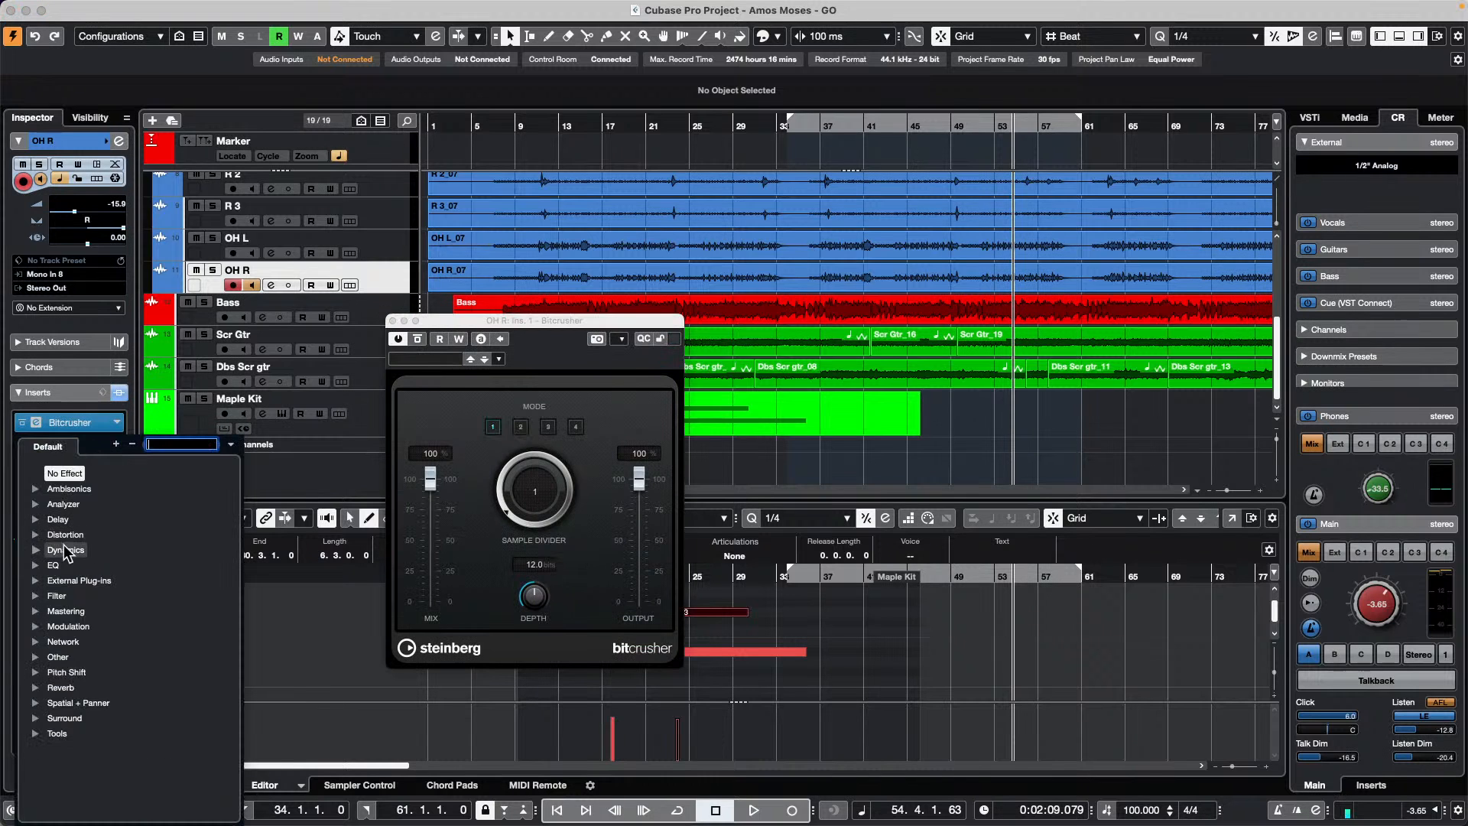
left_click(36, 534)
left_click(96, 612)
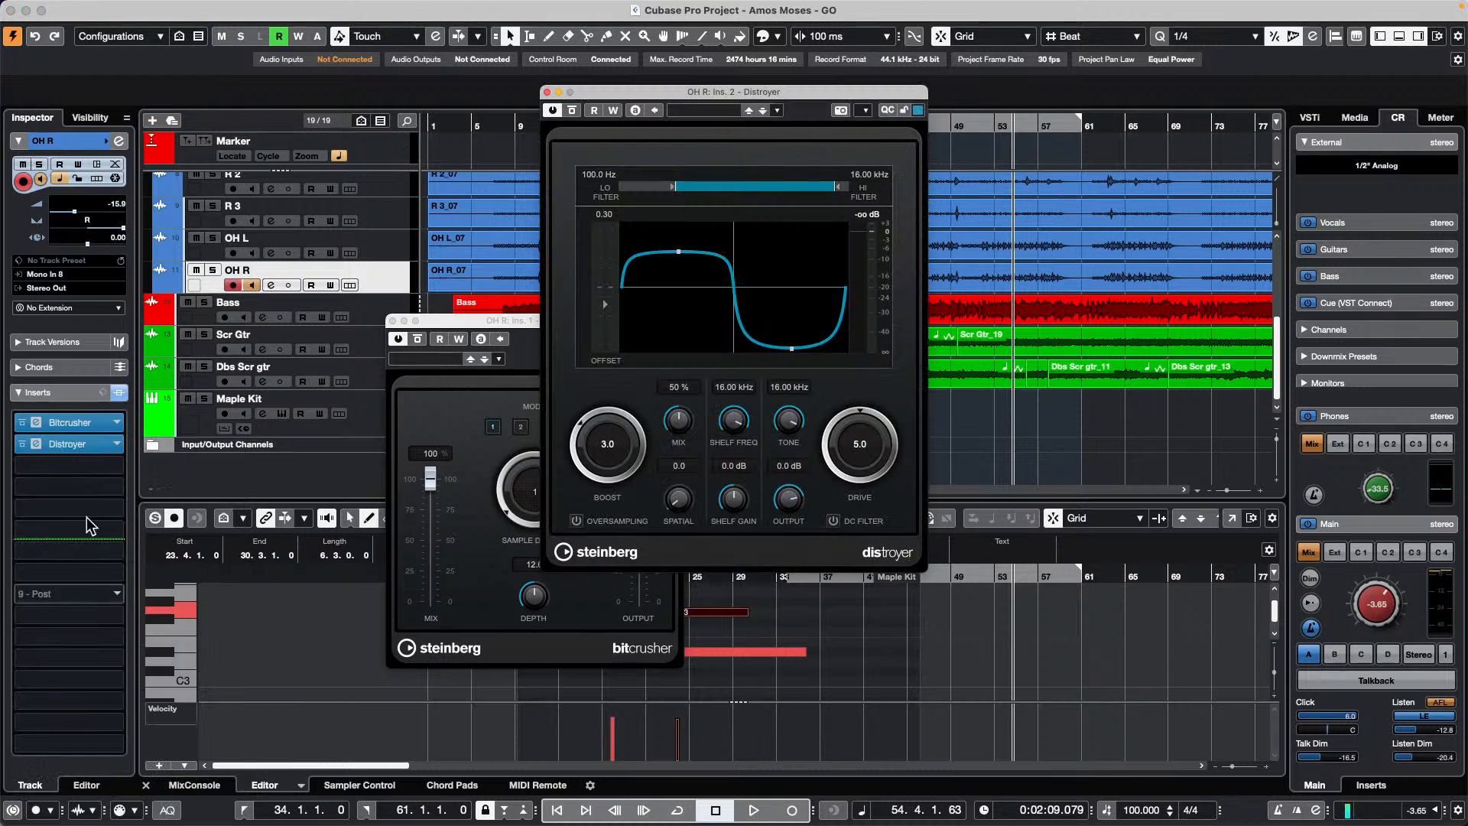
left_click(77, 465)
left_click(35, 571)
left_click(72, 617)
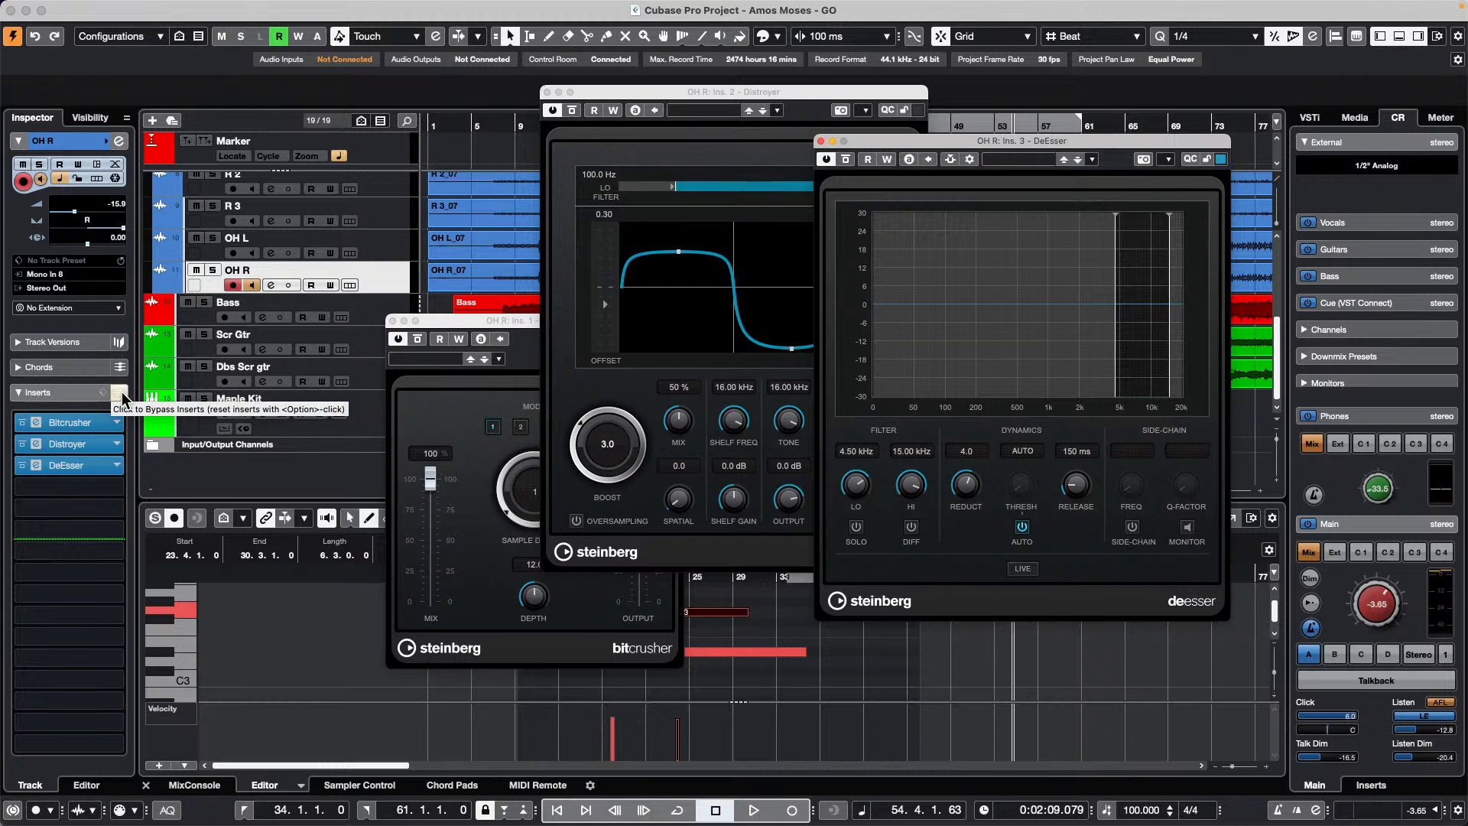
Toggle the bypass for all OH R inserts on and off several times, leaving the inserts active
left_click(105, 395)
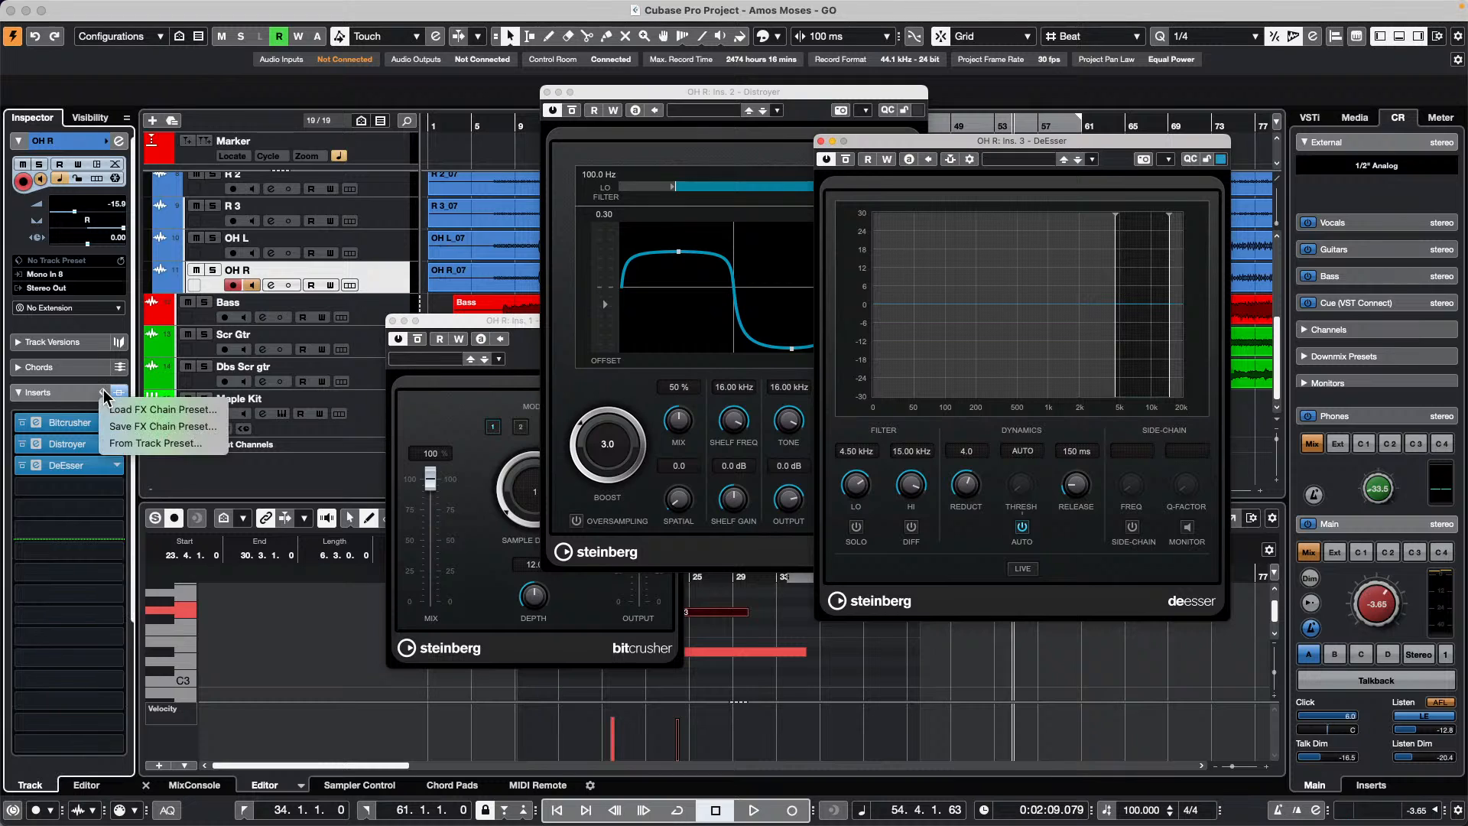
left_click(120, 392)
left_click(120, 393)
left_click(120, 393)
left_click(120, 392)
left_click(120, 393)
left_click(120, 393)
left_click(120, 394)
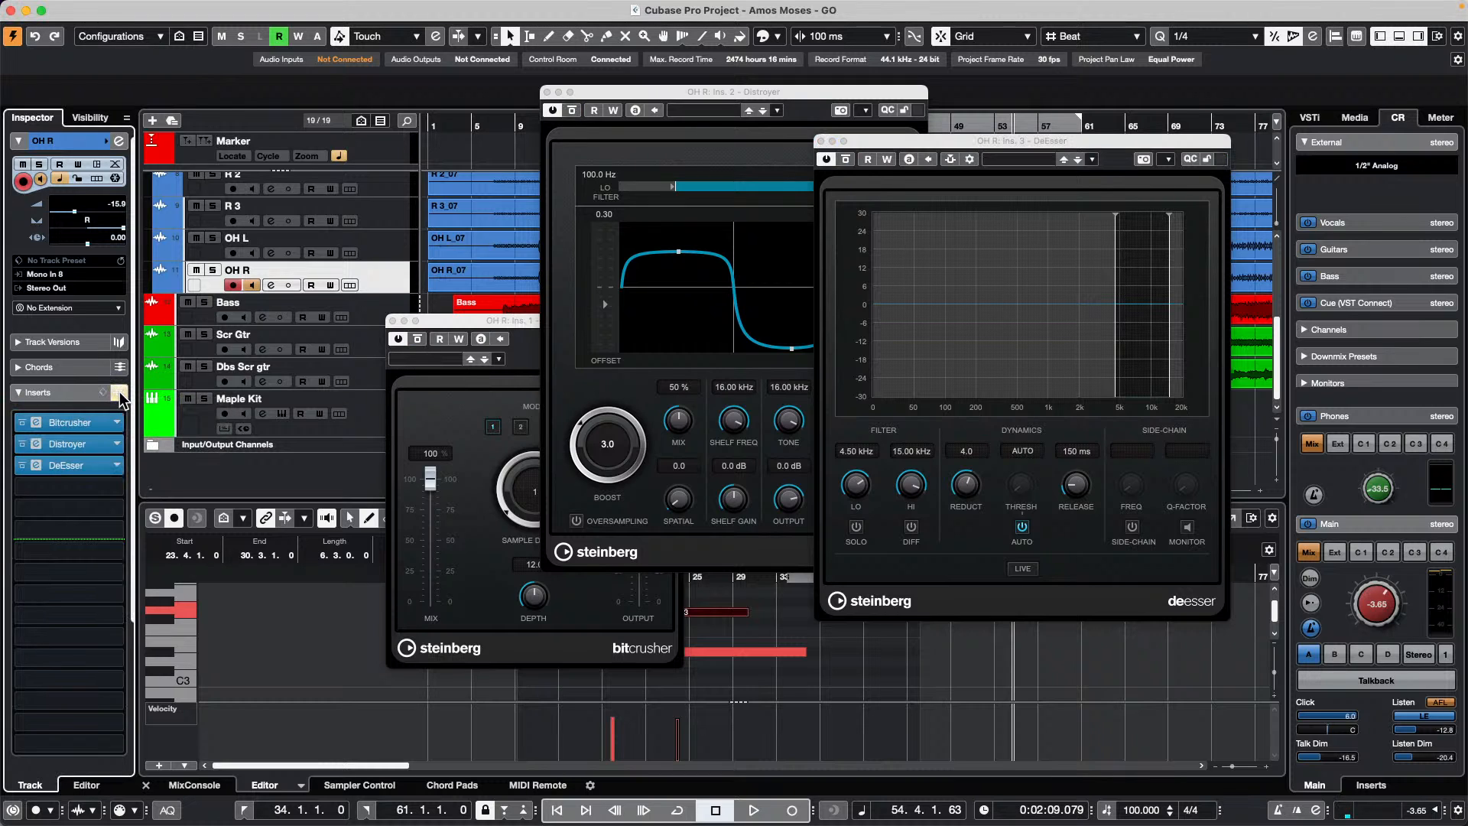
Bypass the Bitcrusher and DeEsser inserts individually and close the three plug-in windows
left_click(22, 423)
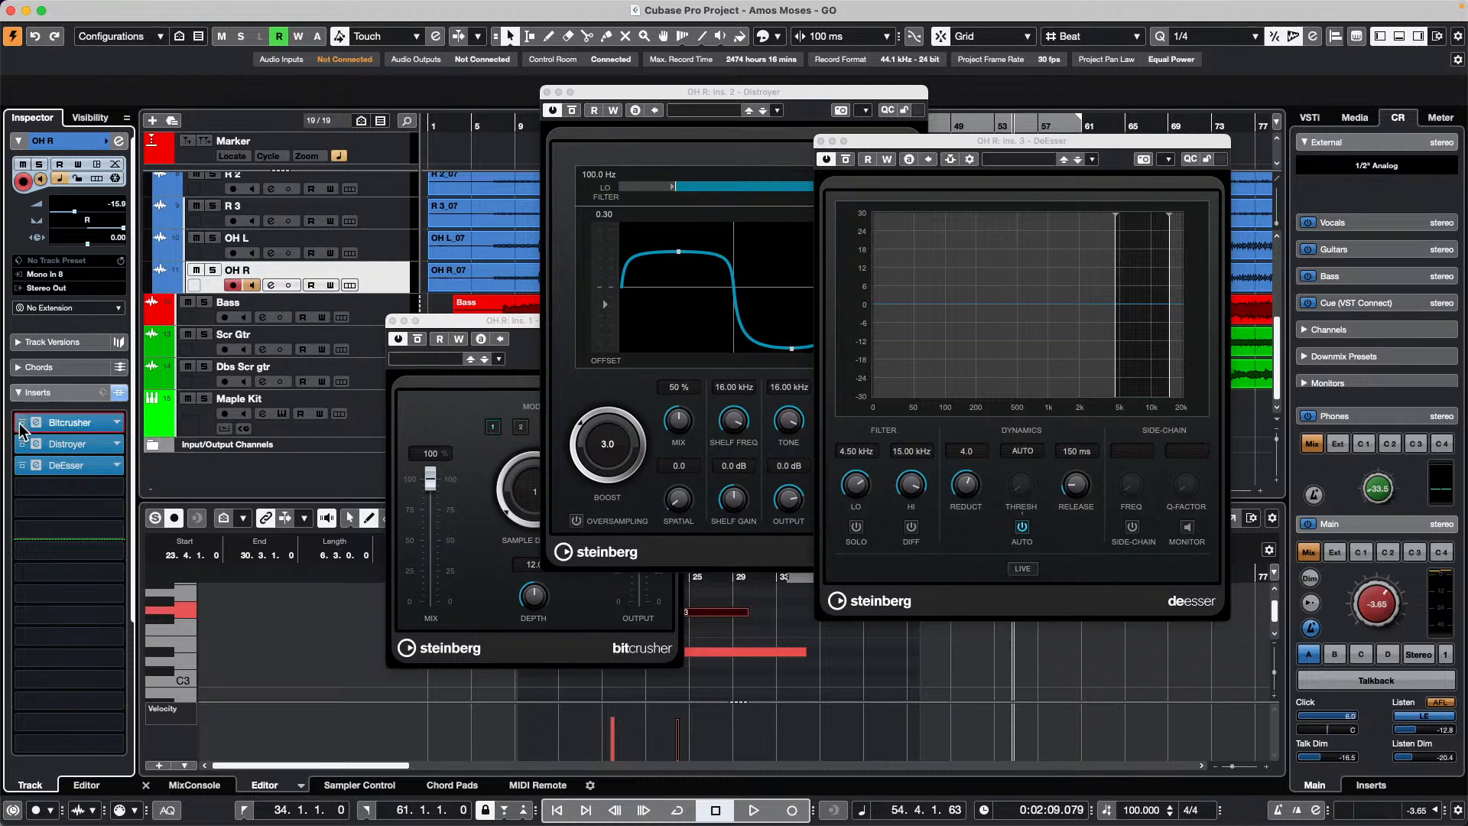
left_click(22, 465)
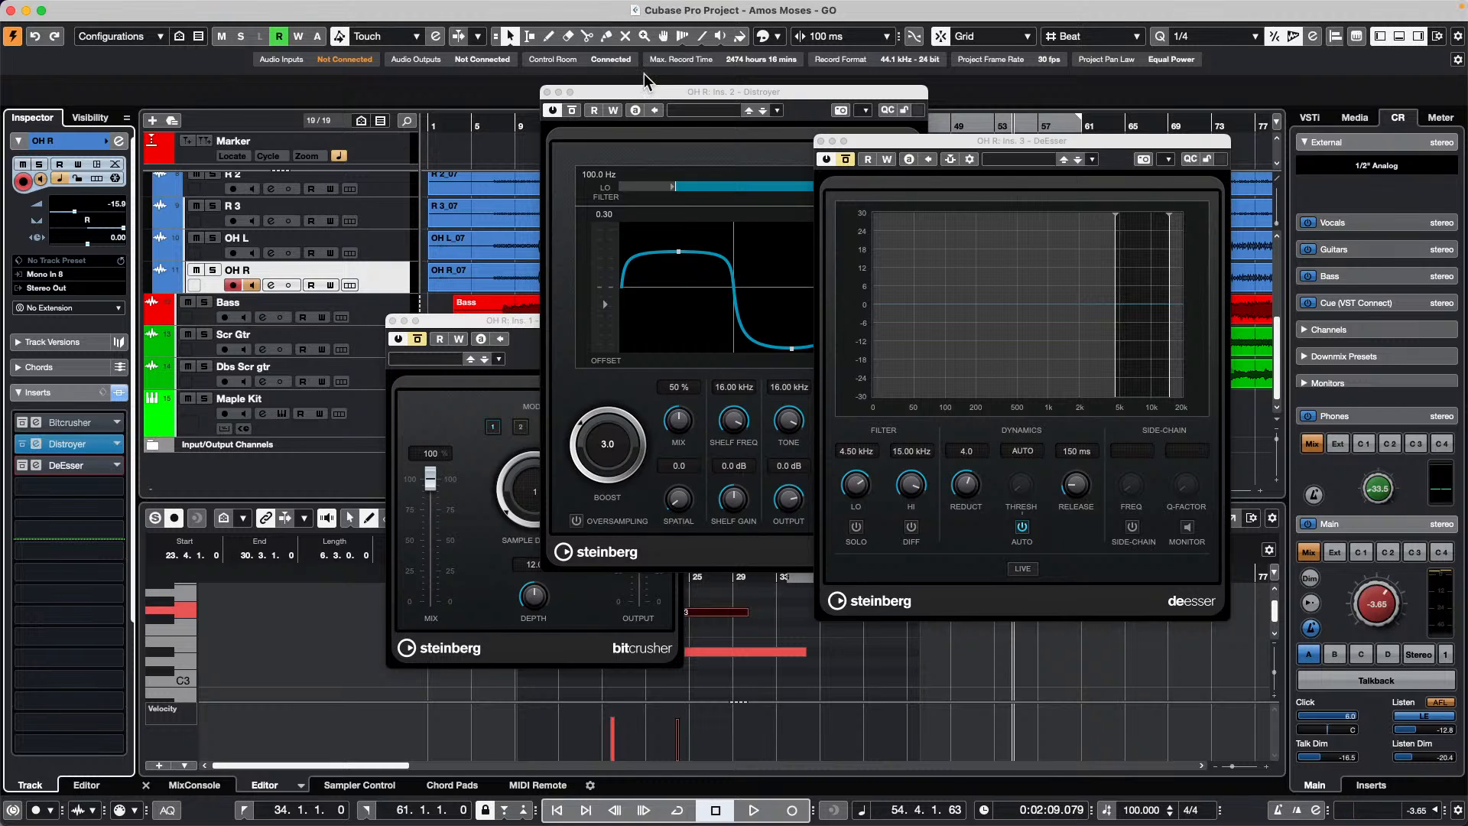
left_click(820, 141)
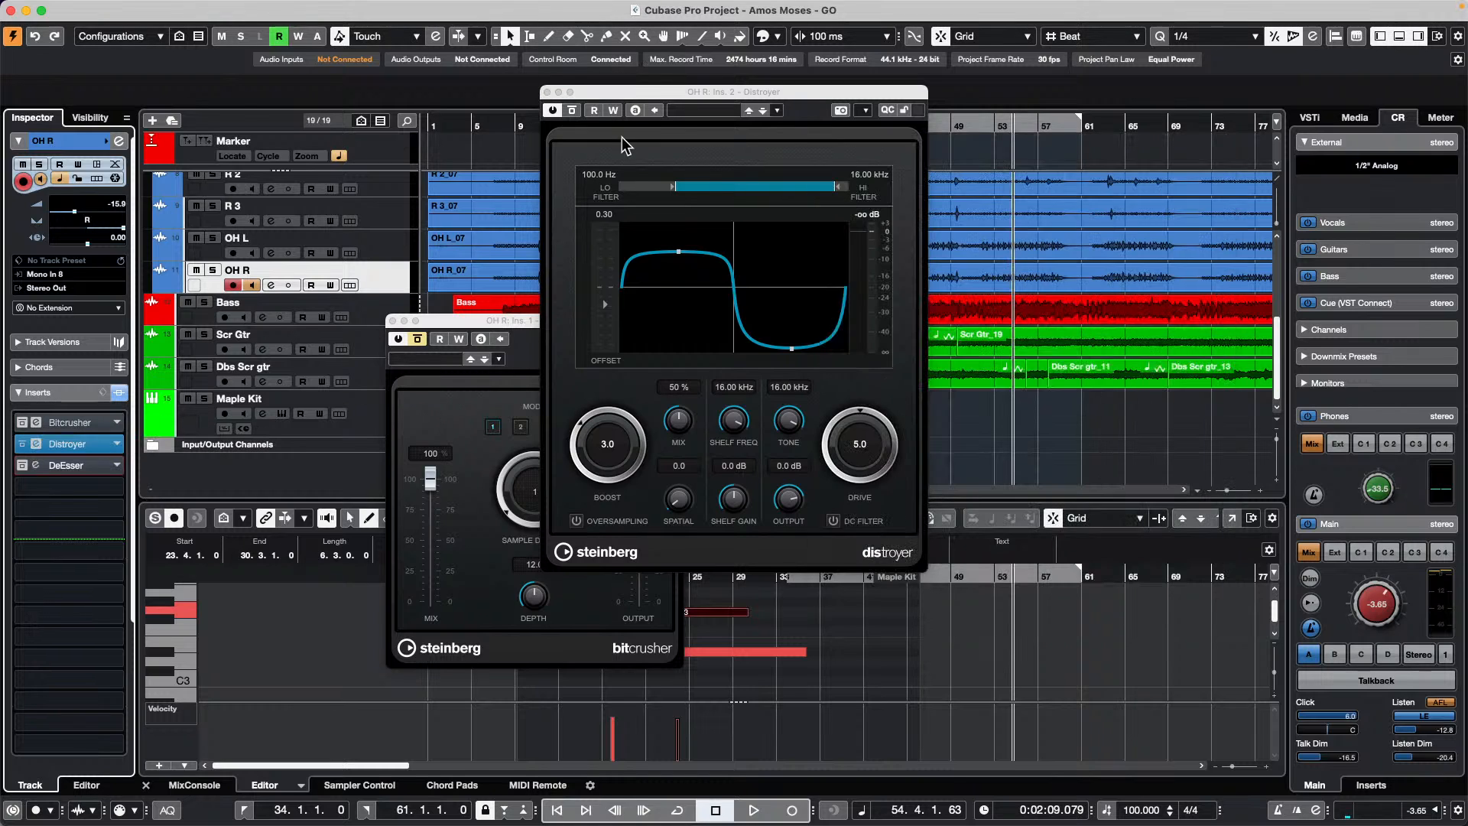
left_click(548, 92)
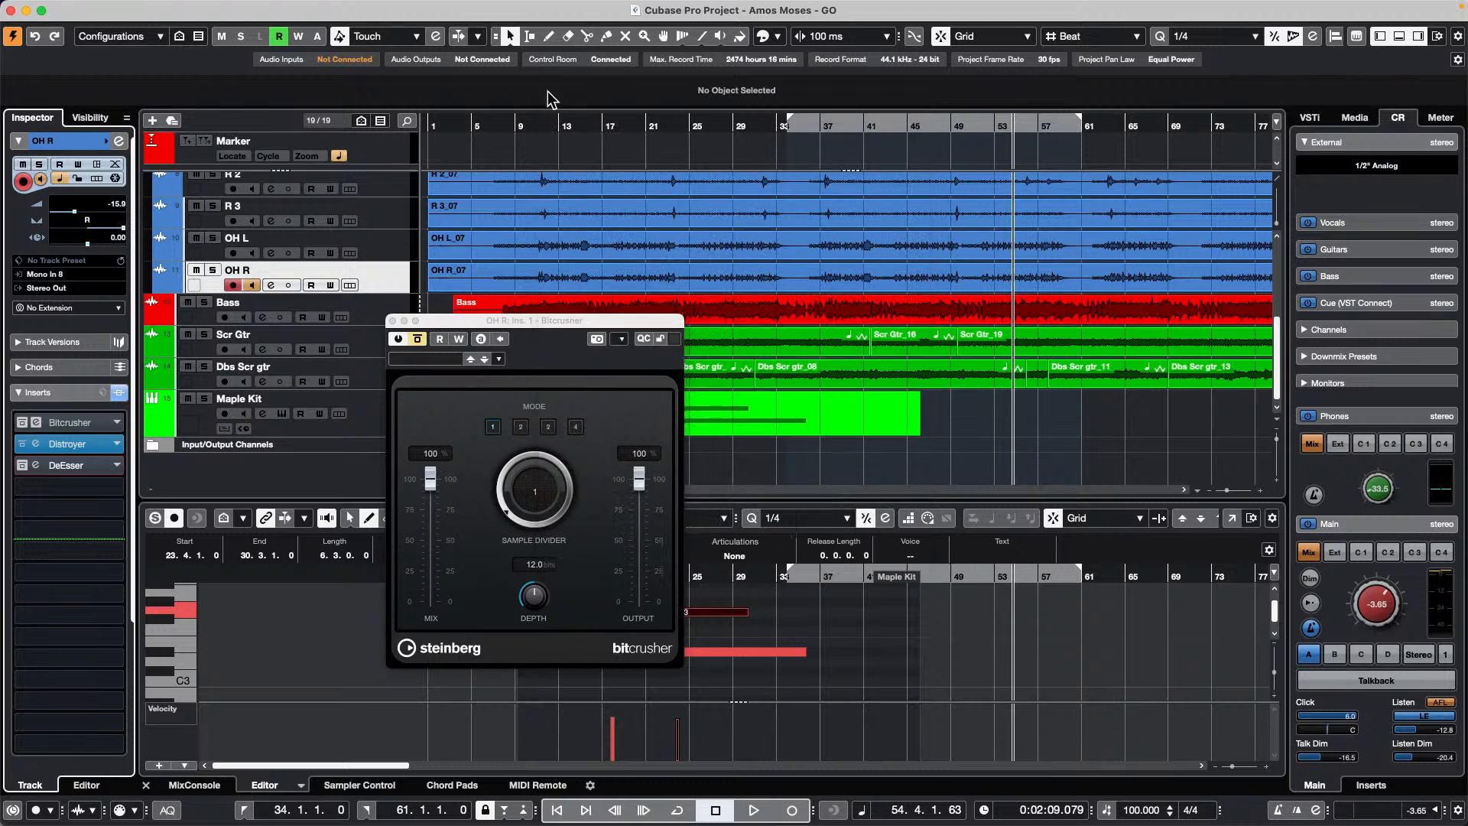
left_click(392, 321)
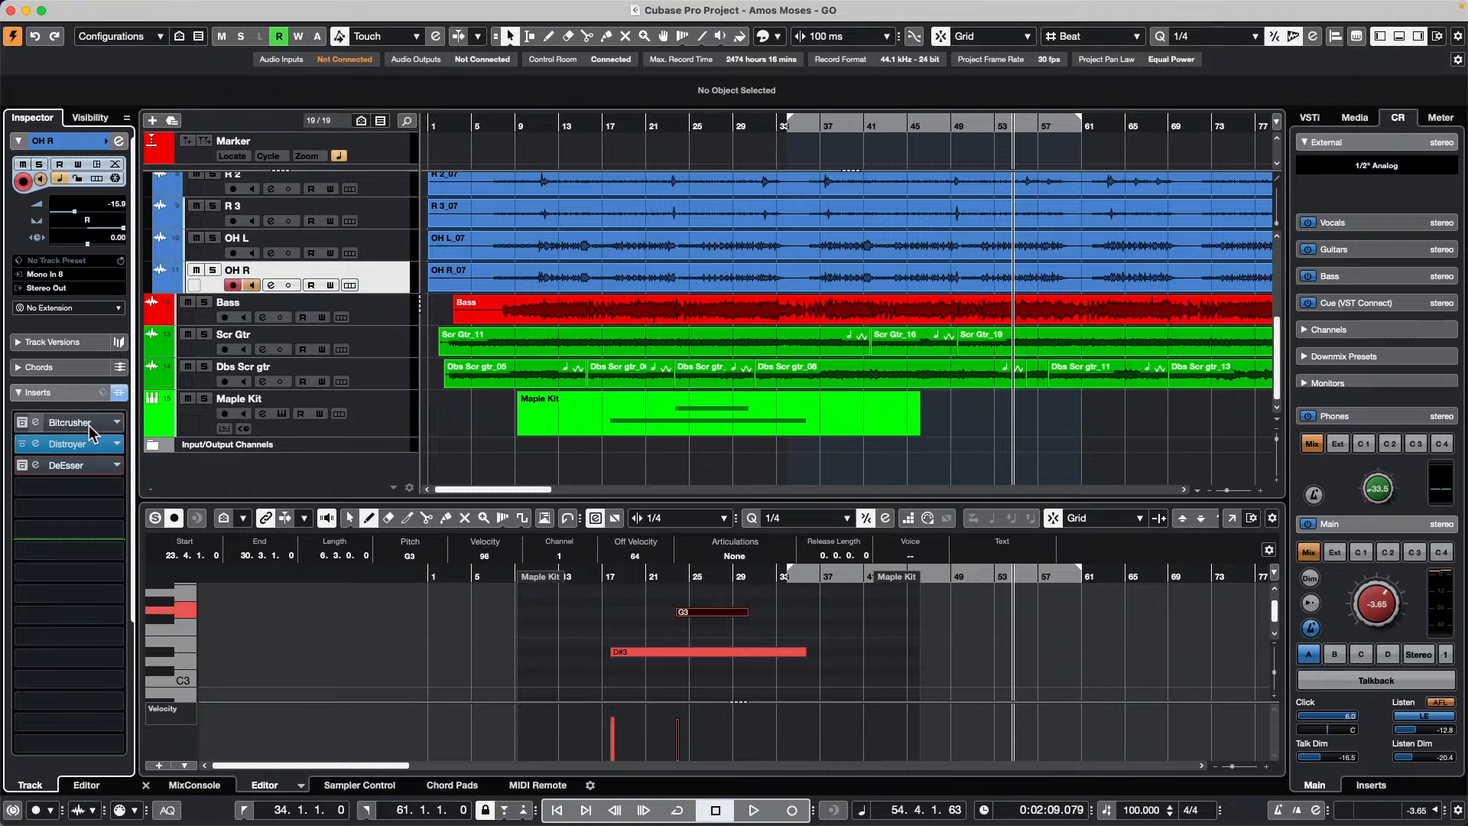
Open the Project Logical Editor setup and remove all existing target filters and transform actions
left_click(261, 9)
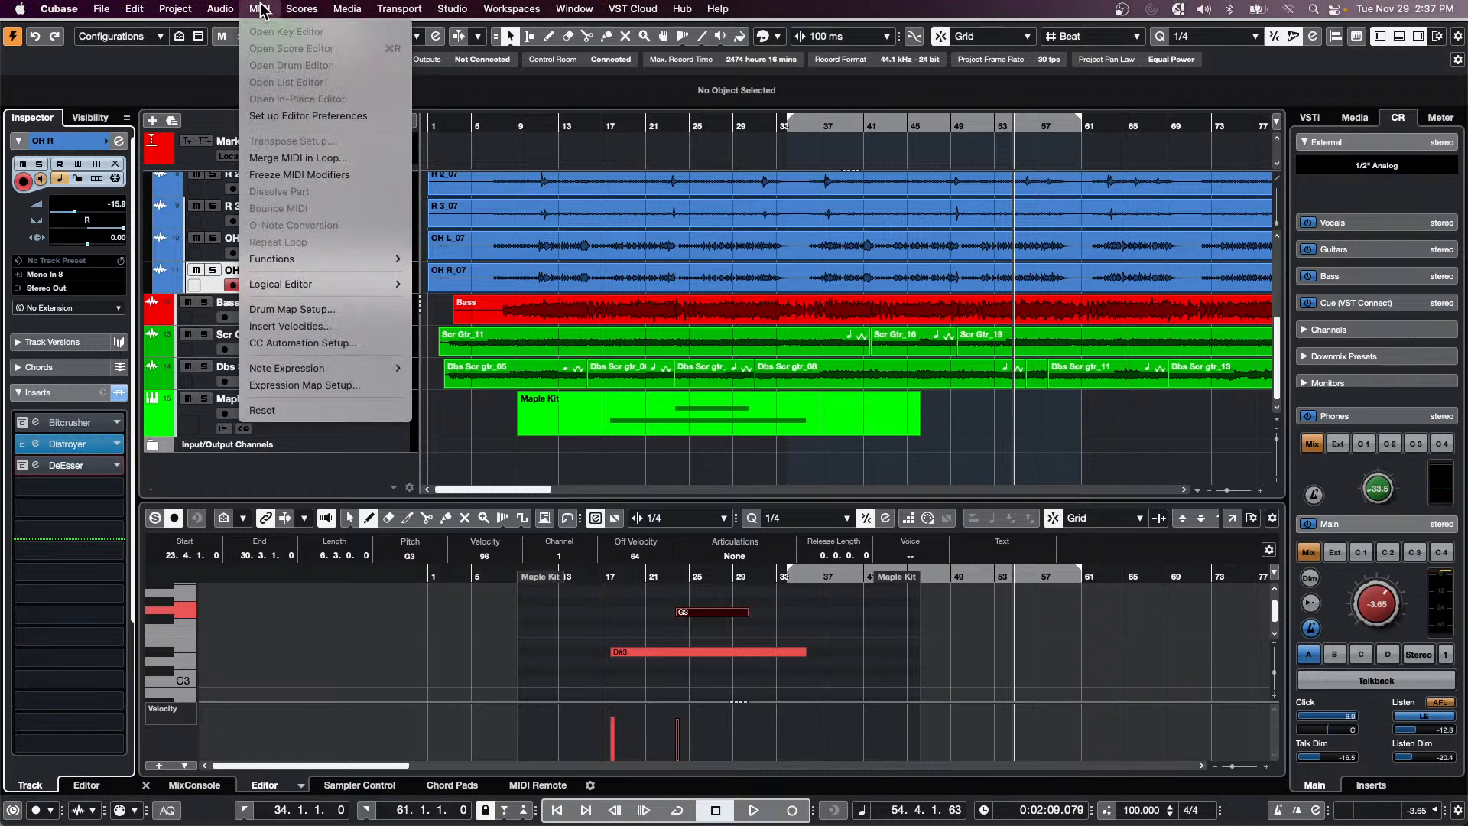
mouse_move(177, 10)
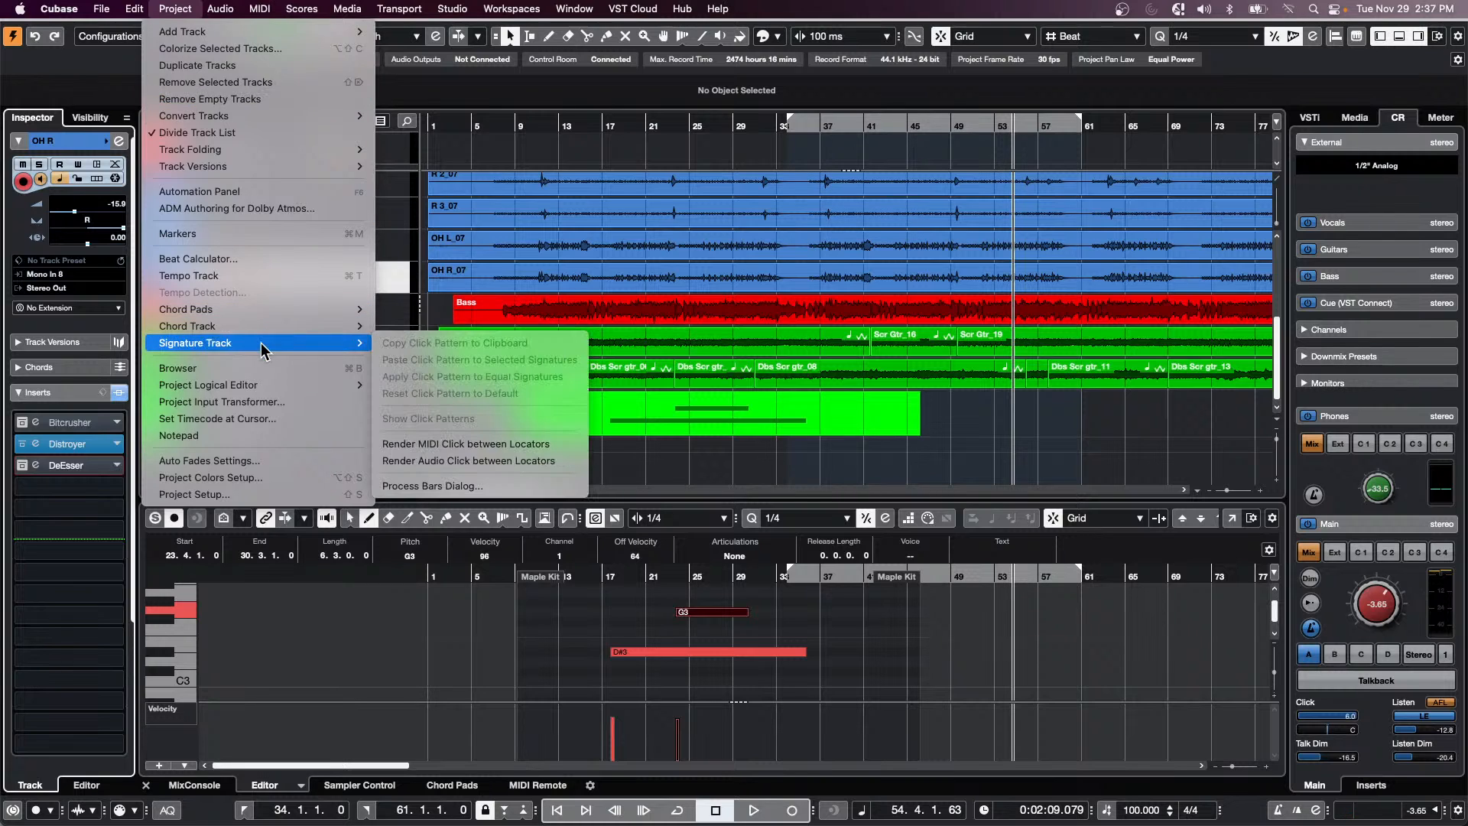
mouse_move(269, 388)
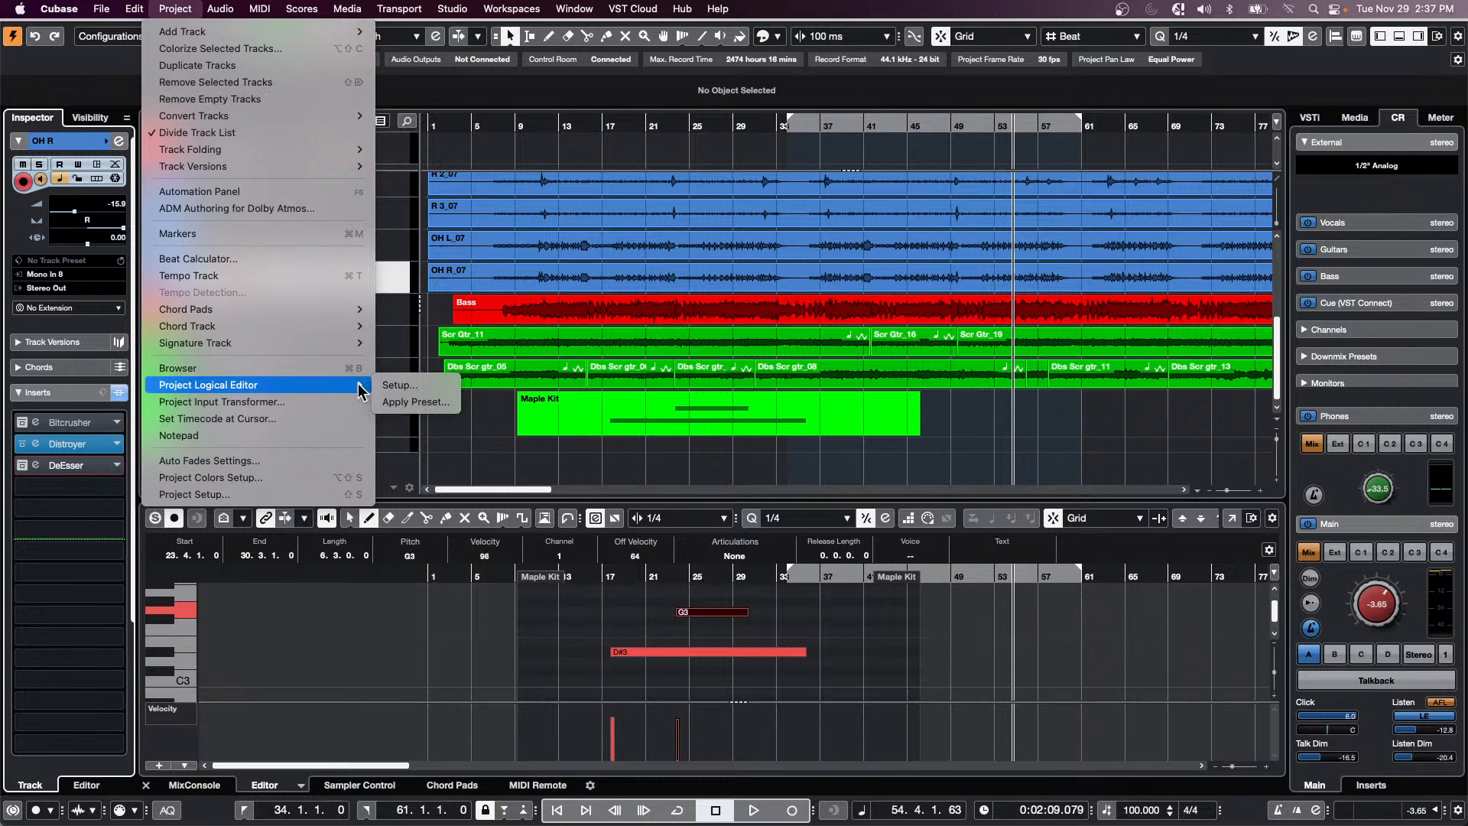
left_click(429, 387)
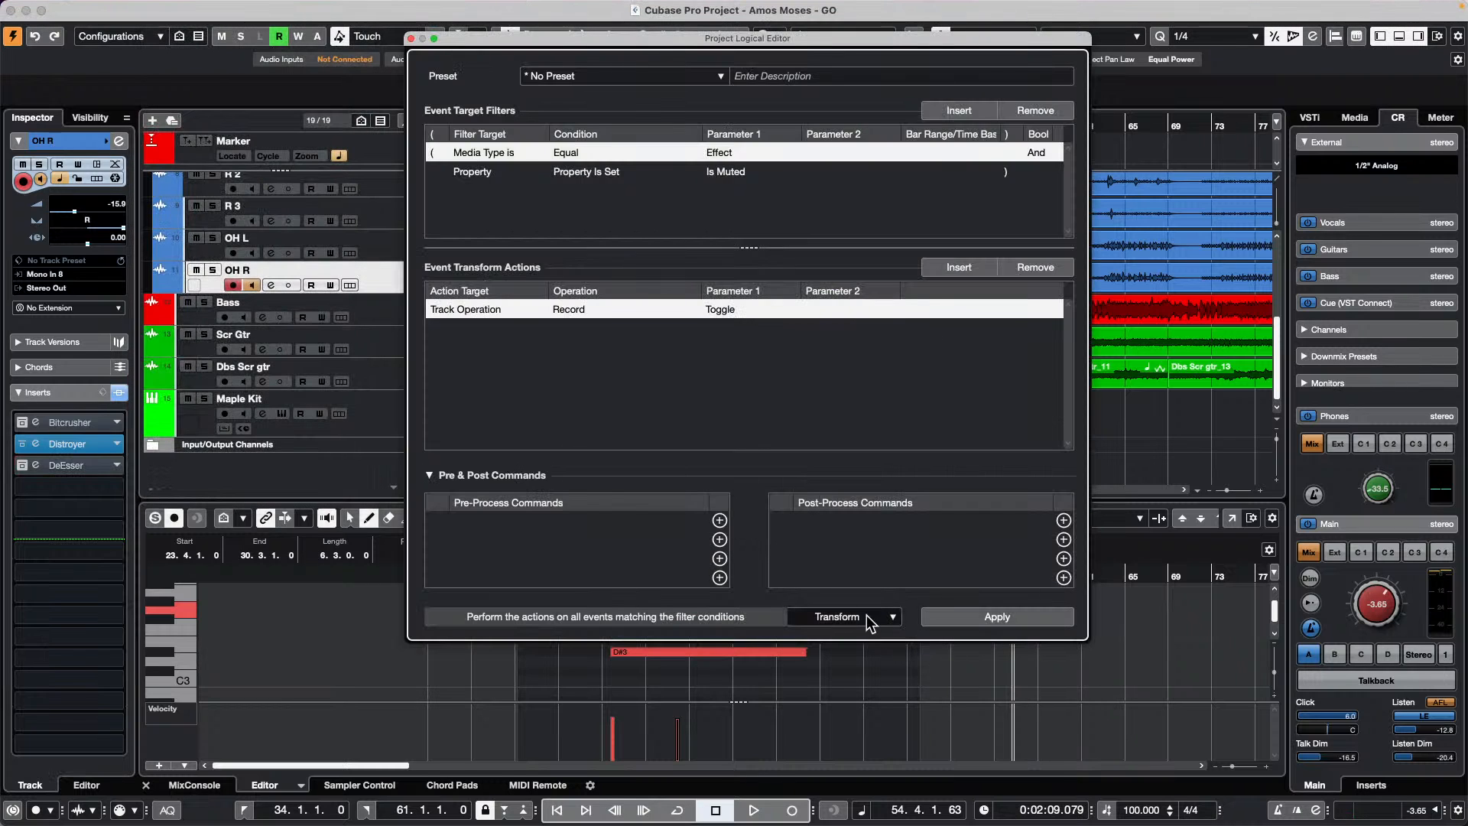
left_click(1041, 111)
left_click(1041, 111)
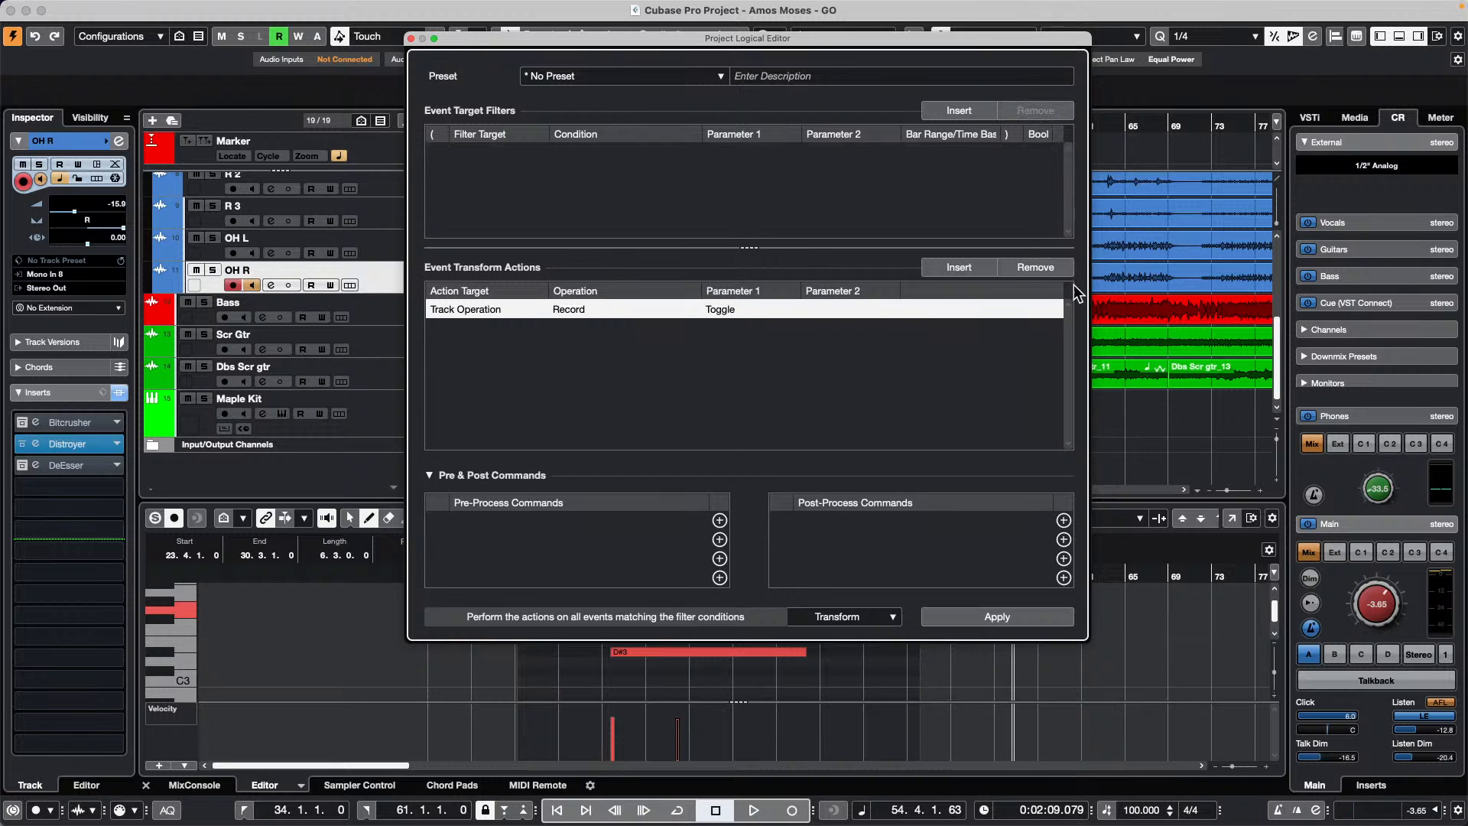
left_click(1046, 269)
left_click(959, 111)
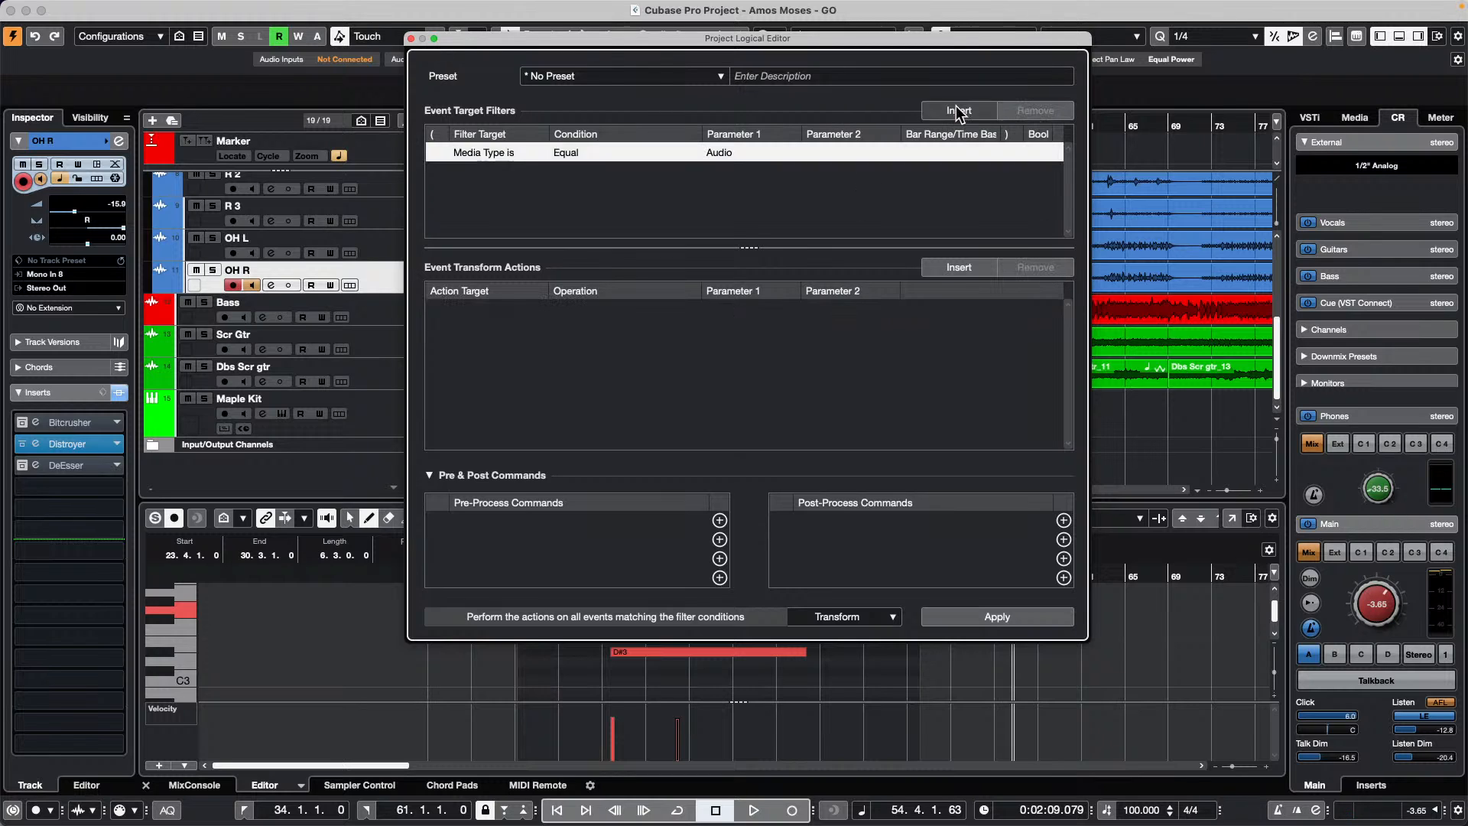
left_click(513, 158)
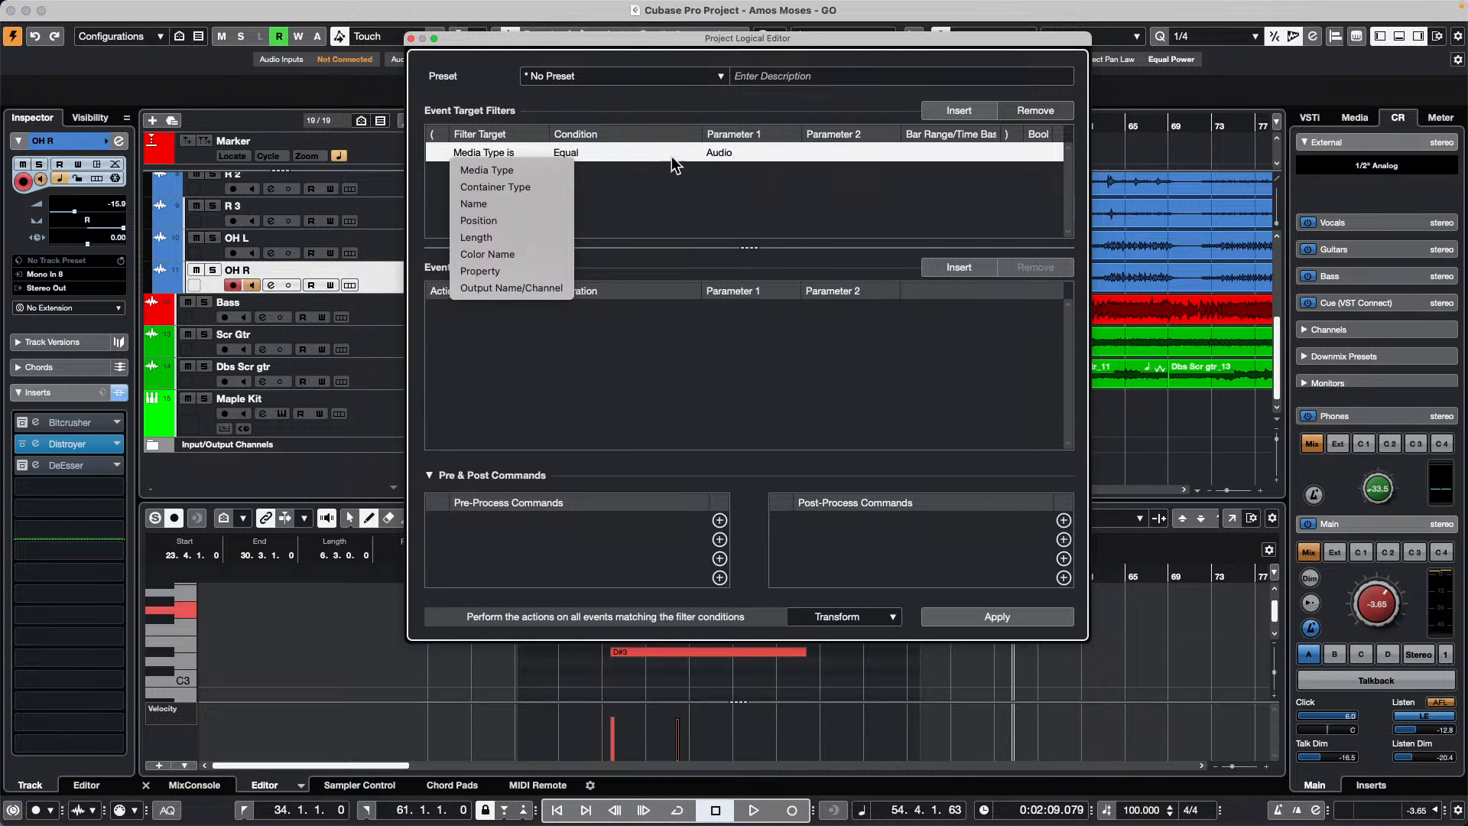
left_click(725, 154)
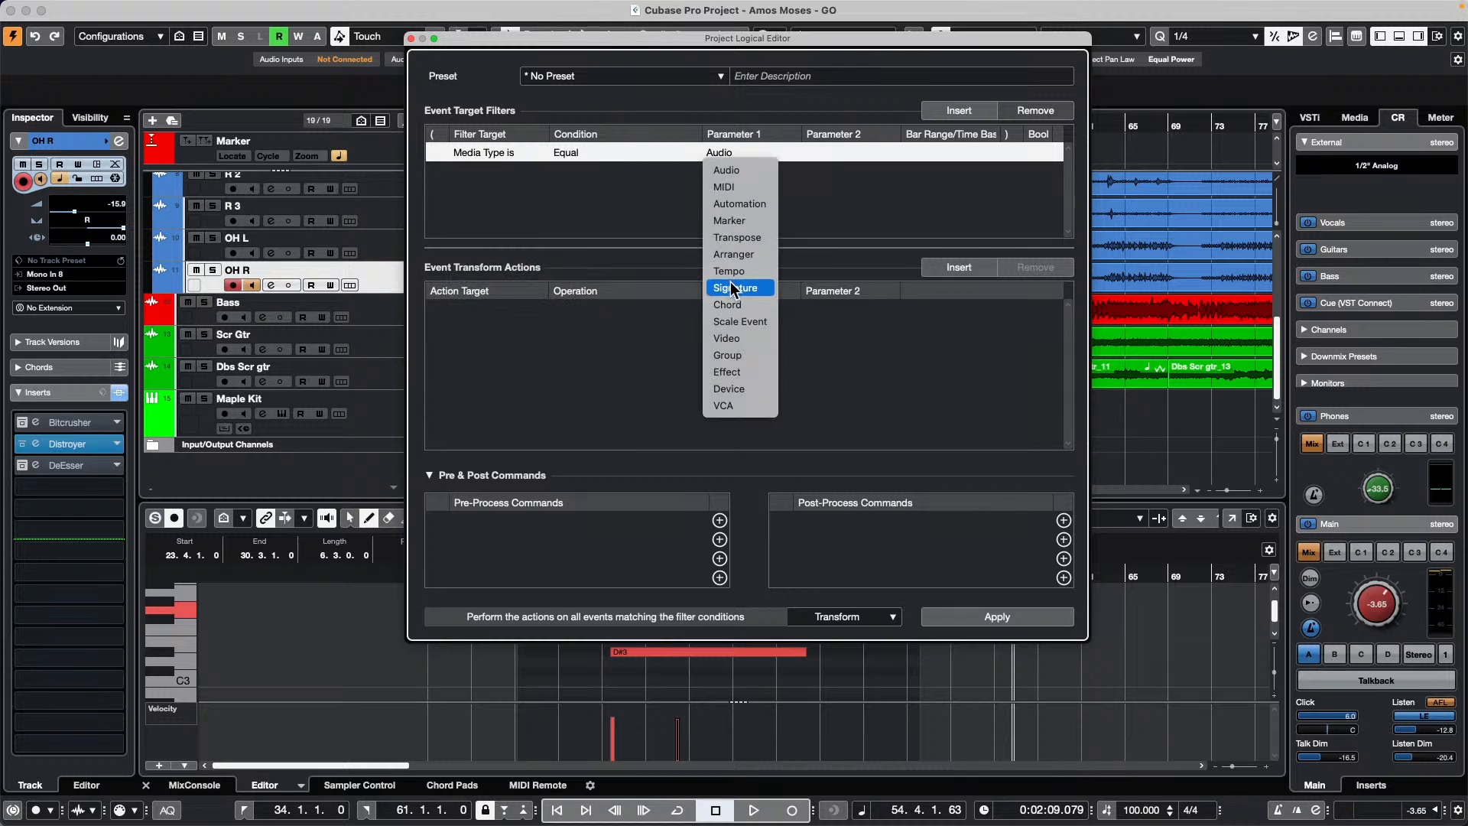
left_click(742, 371)
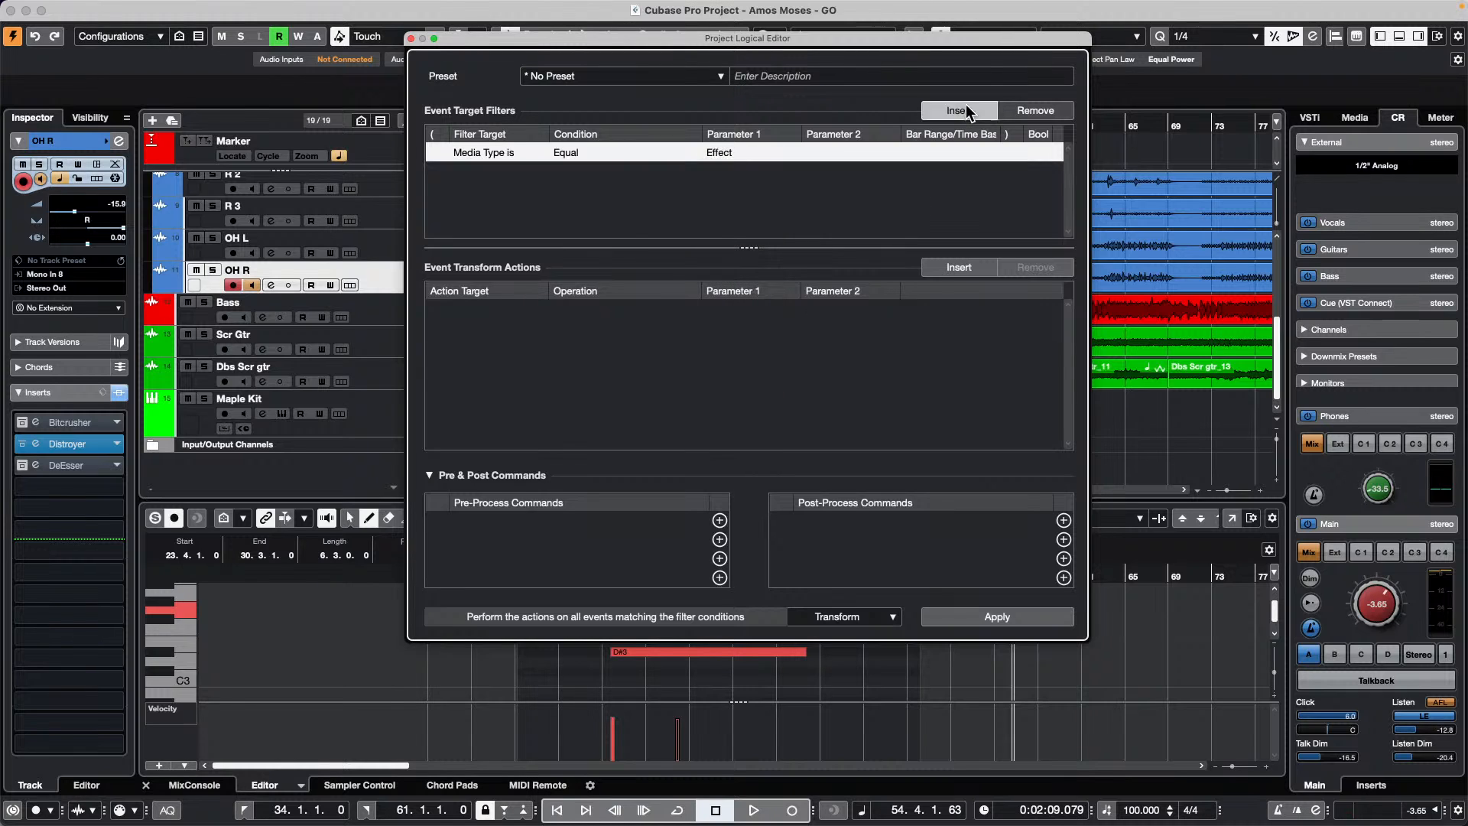
left_click(959, 110)
left_click(486, 173)
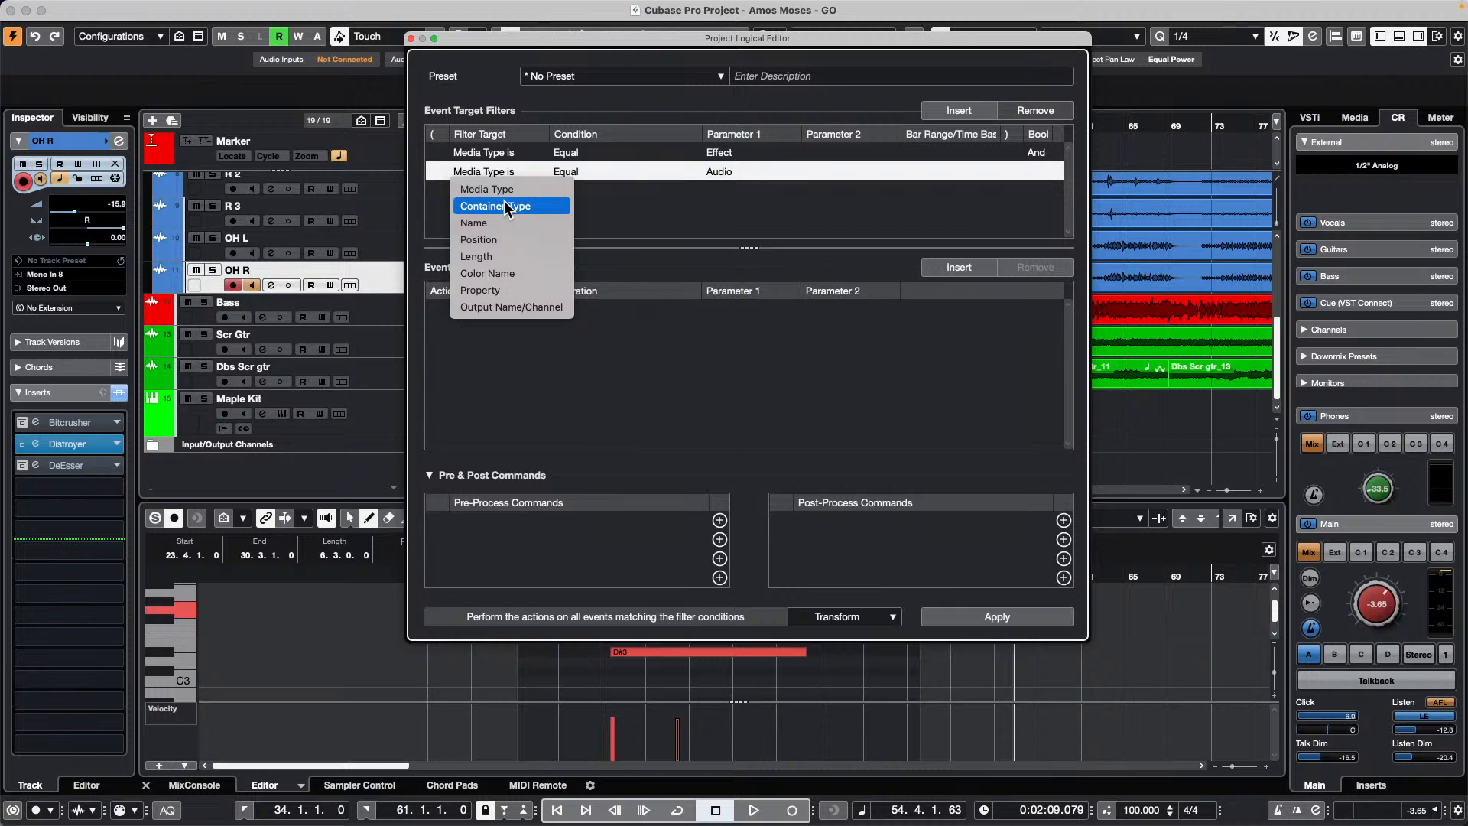
left_click(505, 205)
left_click(1052, 113)
left_click(1051, 112)
Insert a target filter with Container Type equal to Track
left_click(960, 111)
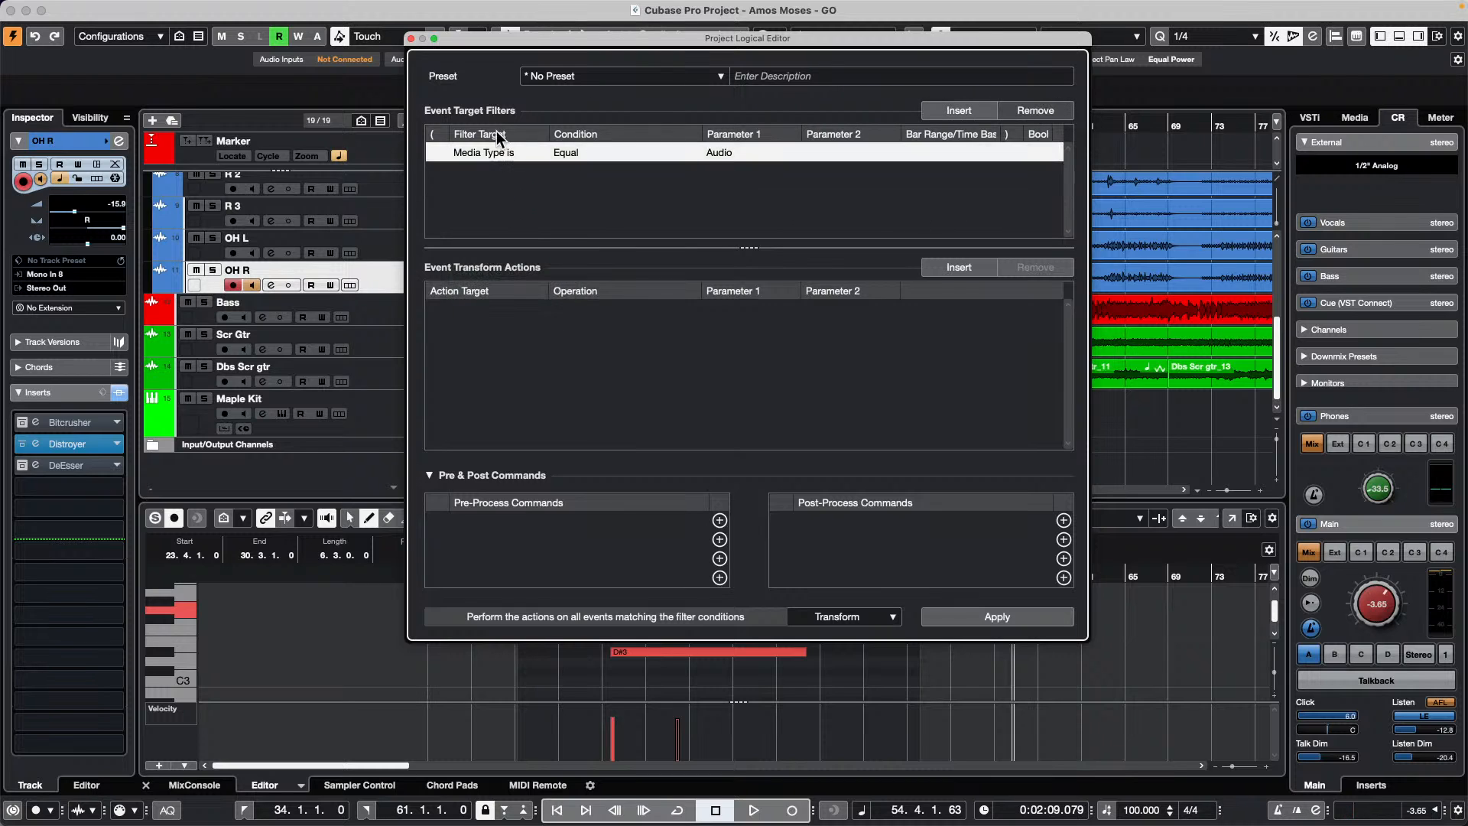
left_click(502, 152)
left_click(513, 187)
left_click(751, 152)
left_click(748, 187)
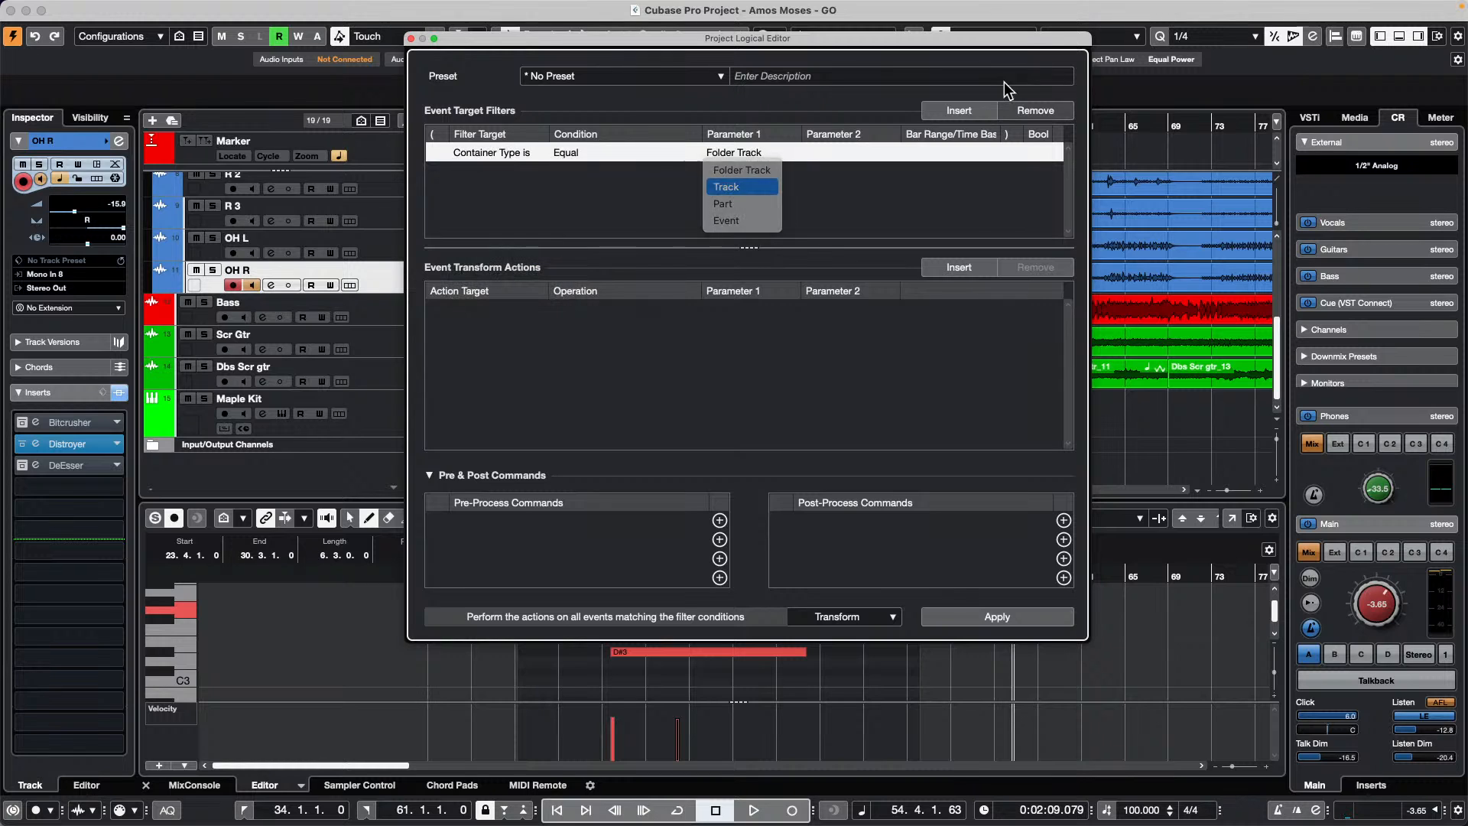
Insert a second target filter with Media Type equal to Effect
left_click(950, 115)
left_click(496, 167)
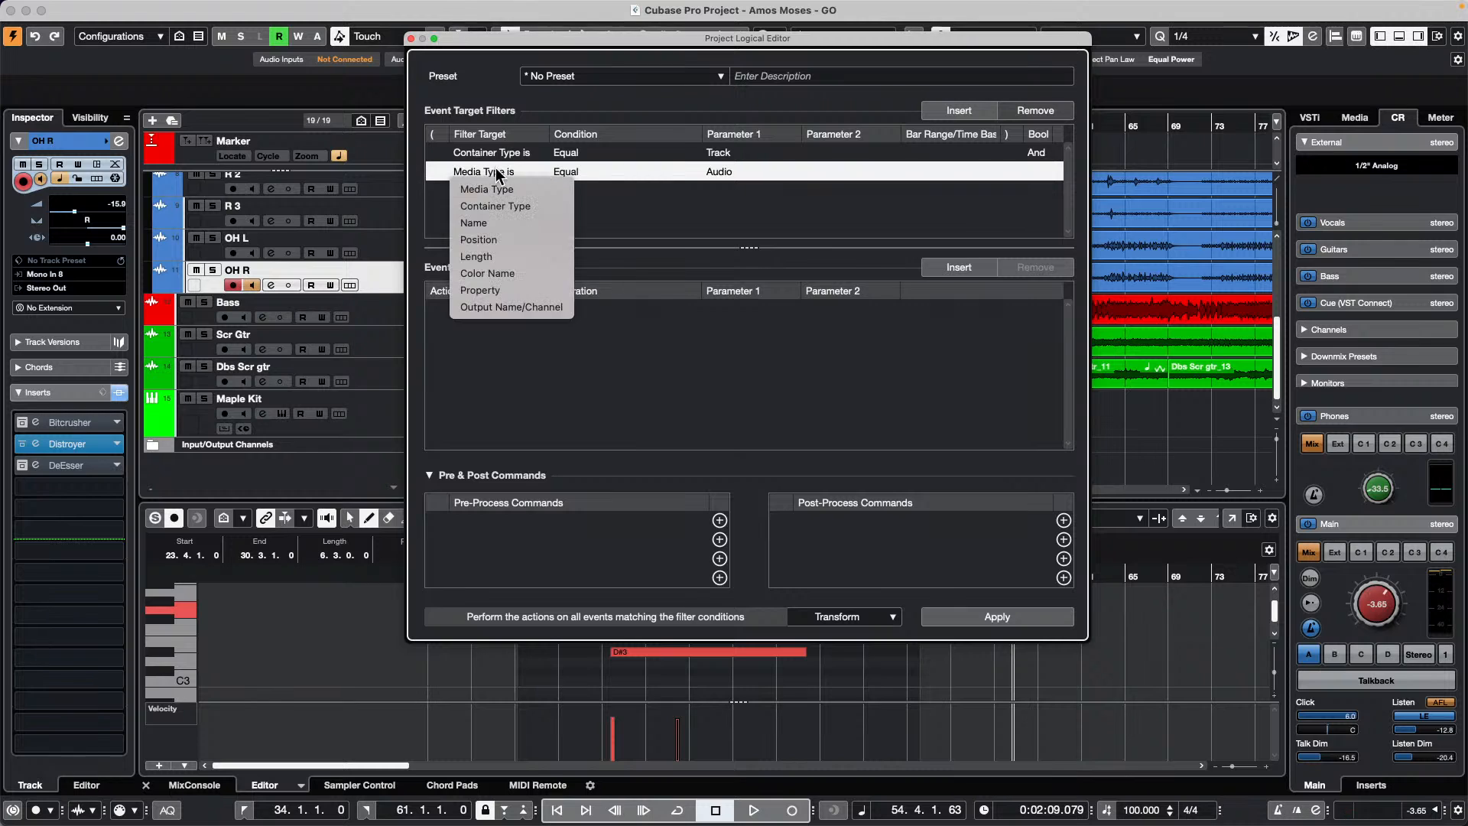
left_click(718, 170)
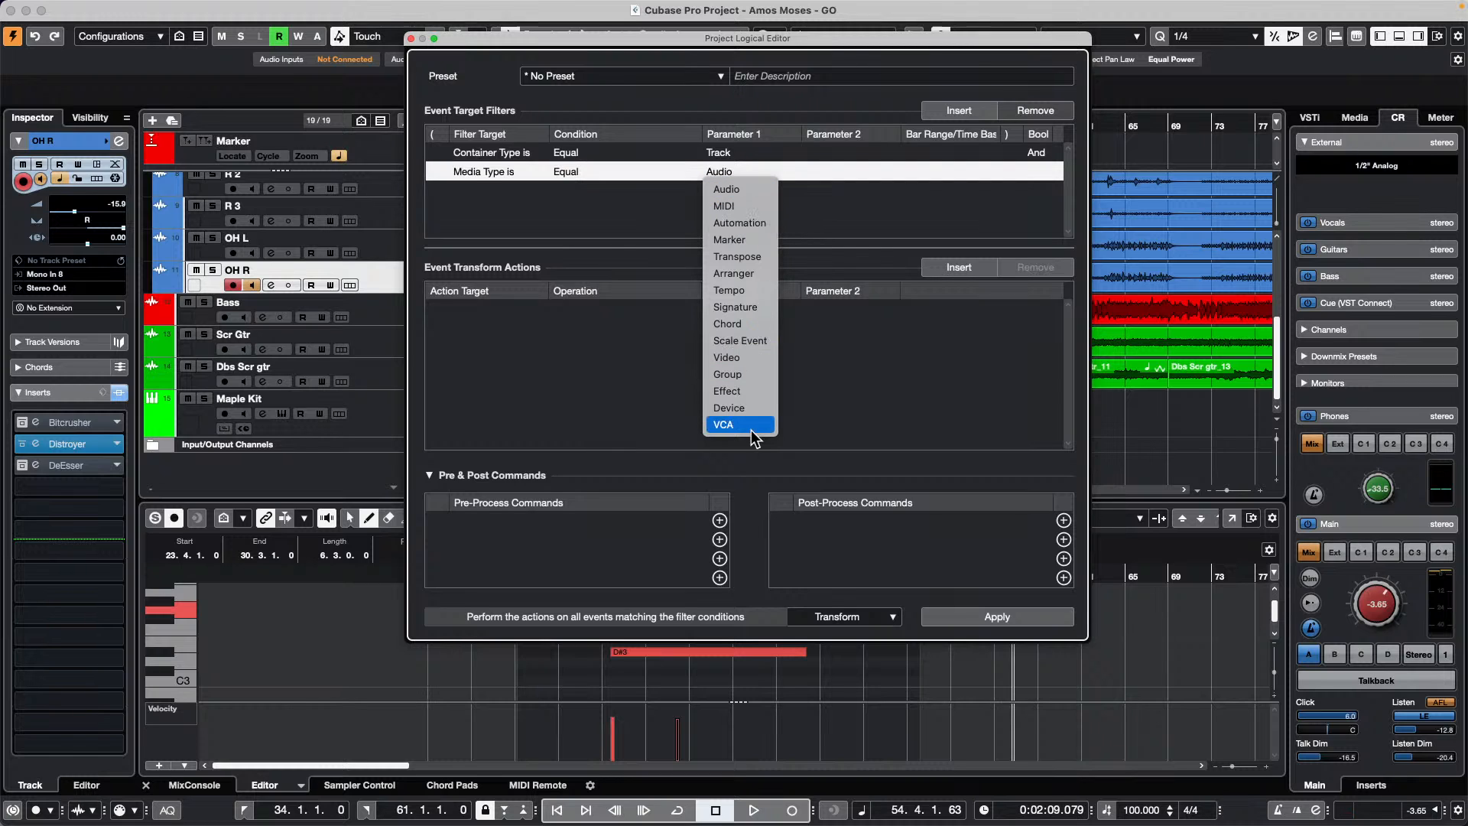
left_click(757, 391)
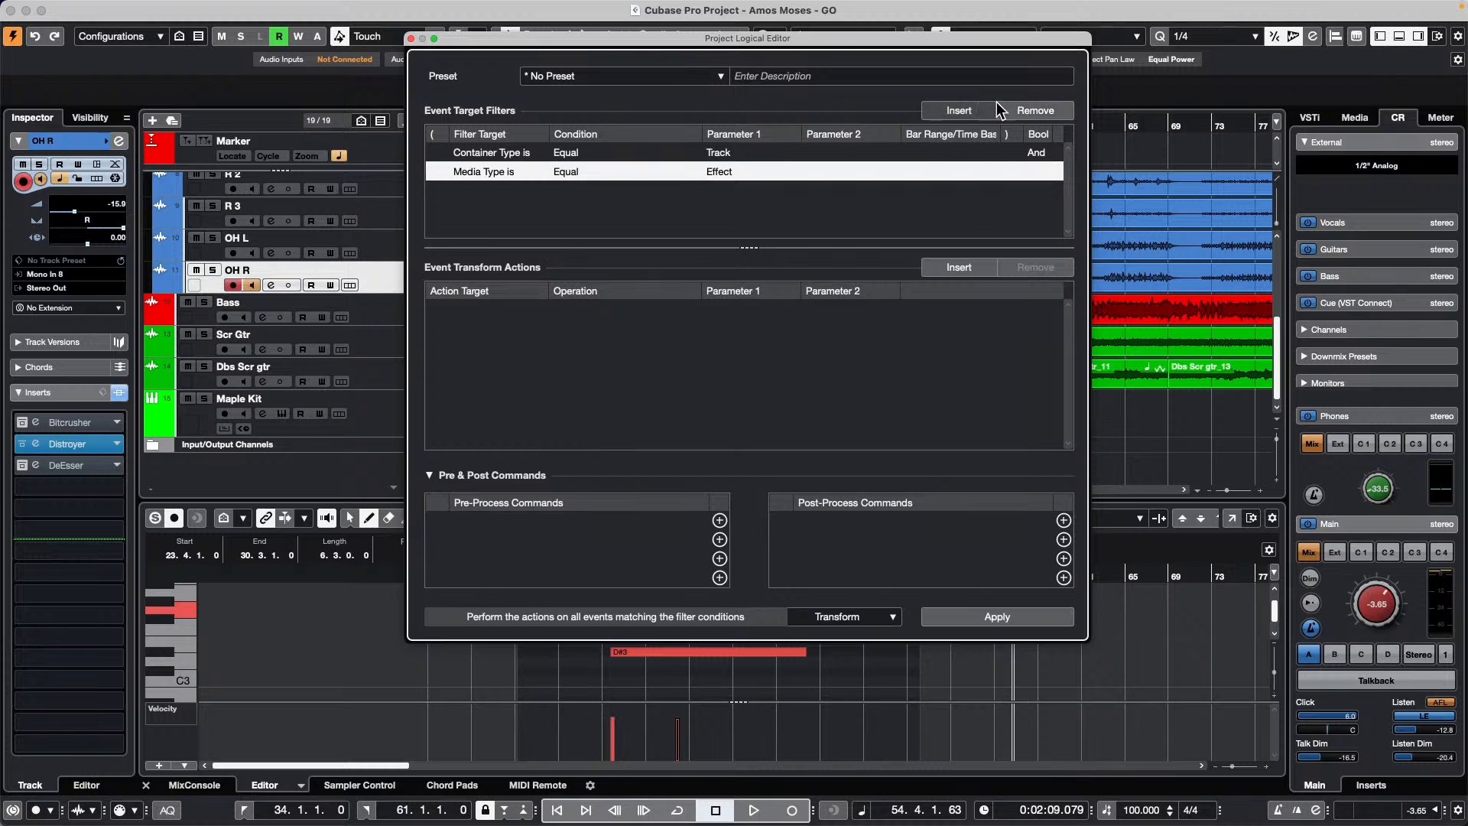
Insert a Property filter with the parameter Is Selected between the Container Type and Media Type filters
left_click(777, 152)
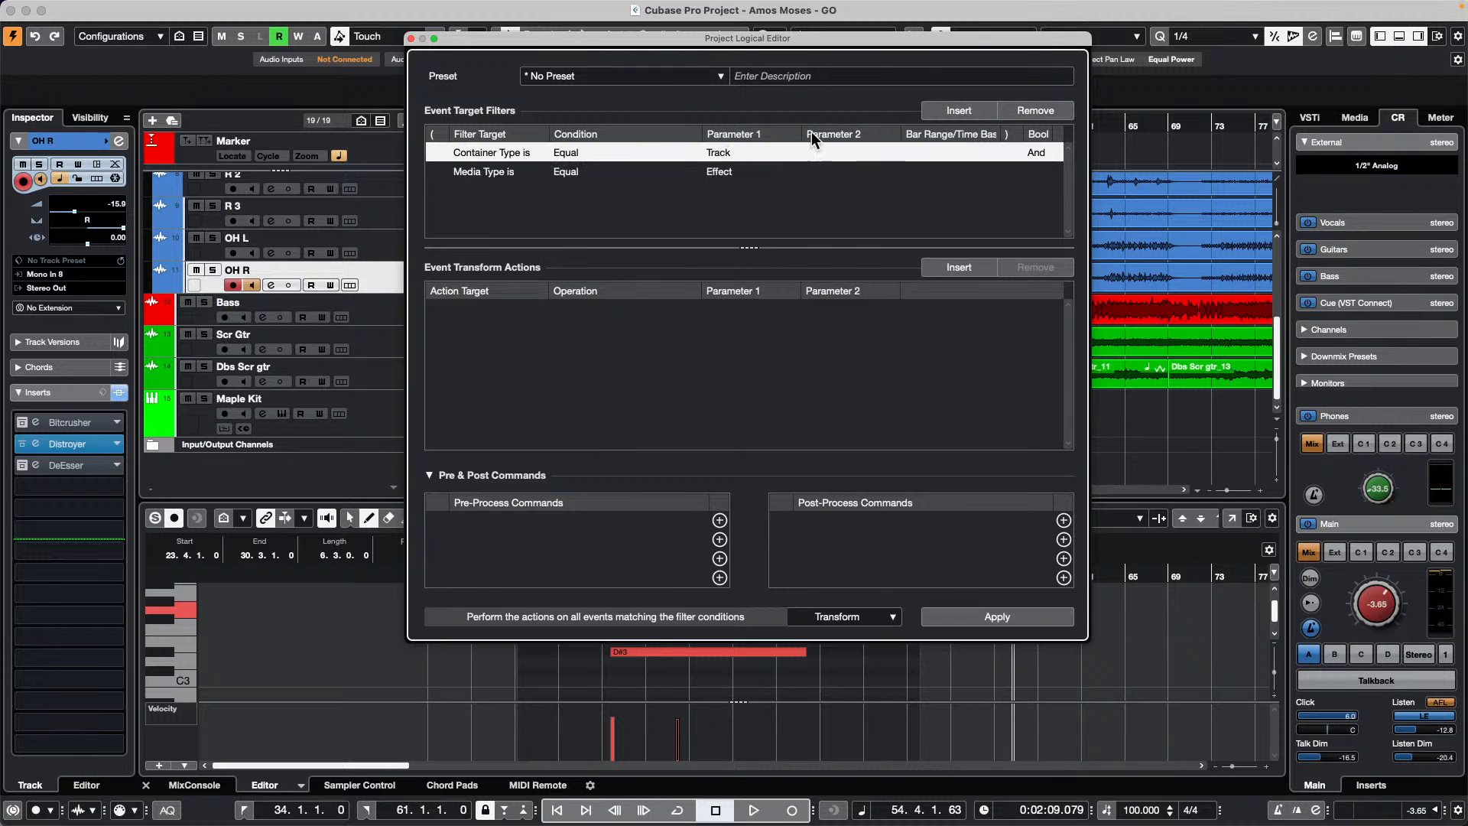
left_click(968, 110)
left_click(507, 170)
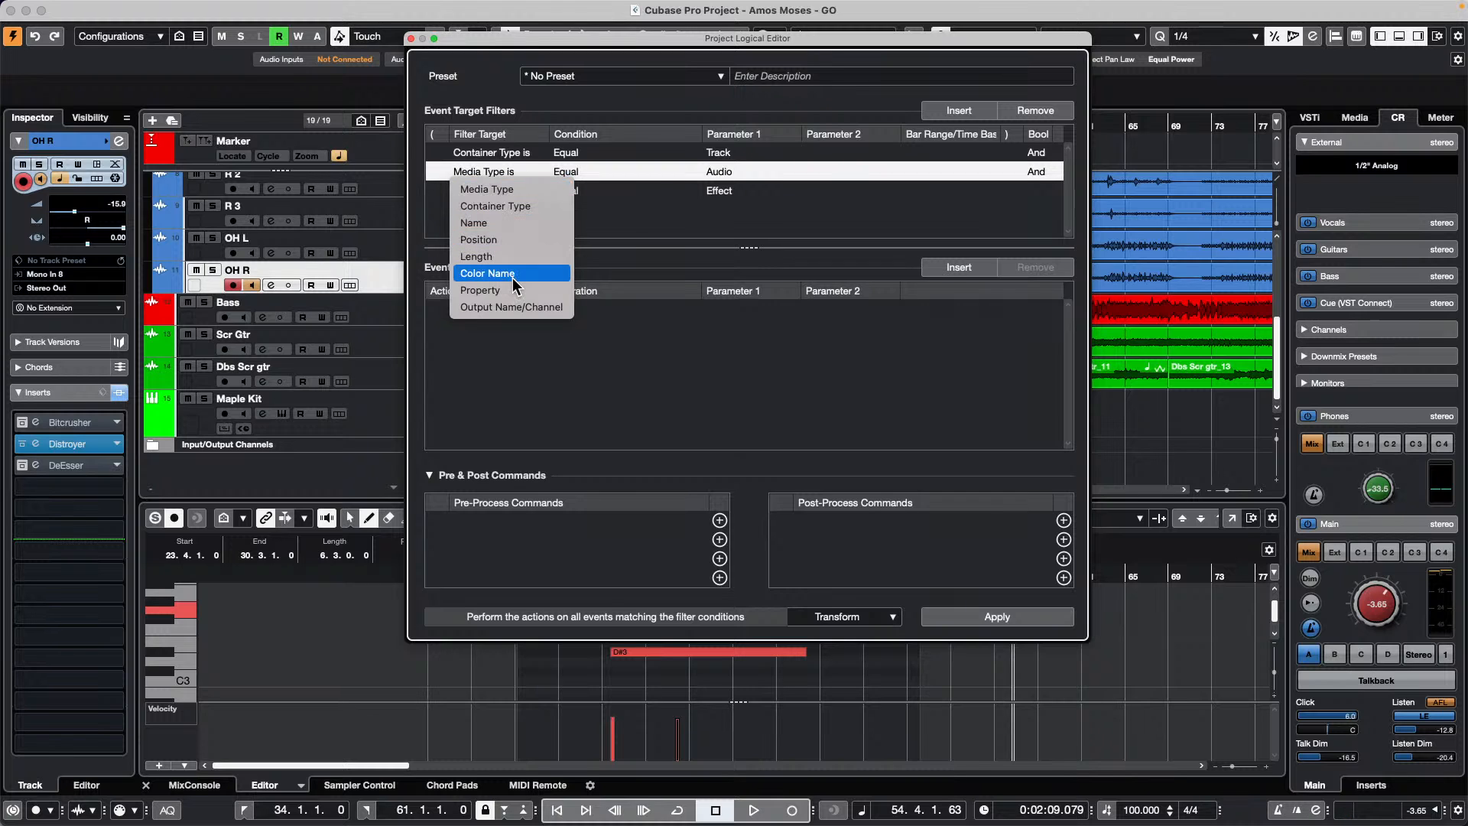
left_click(723, 172)
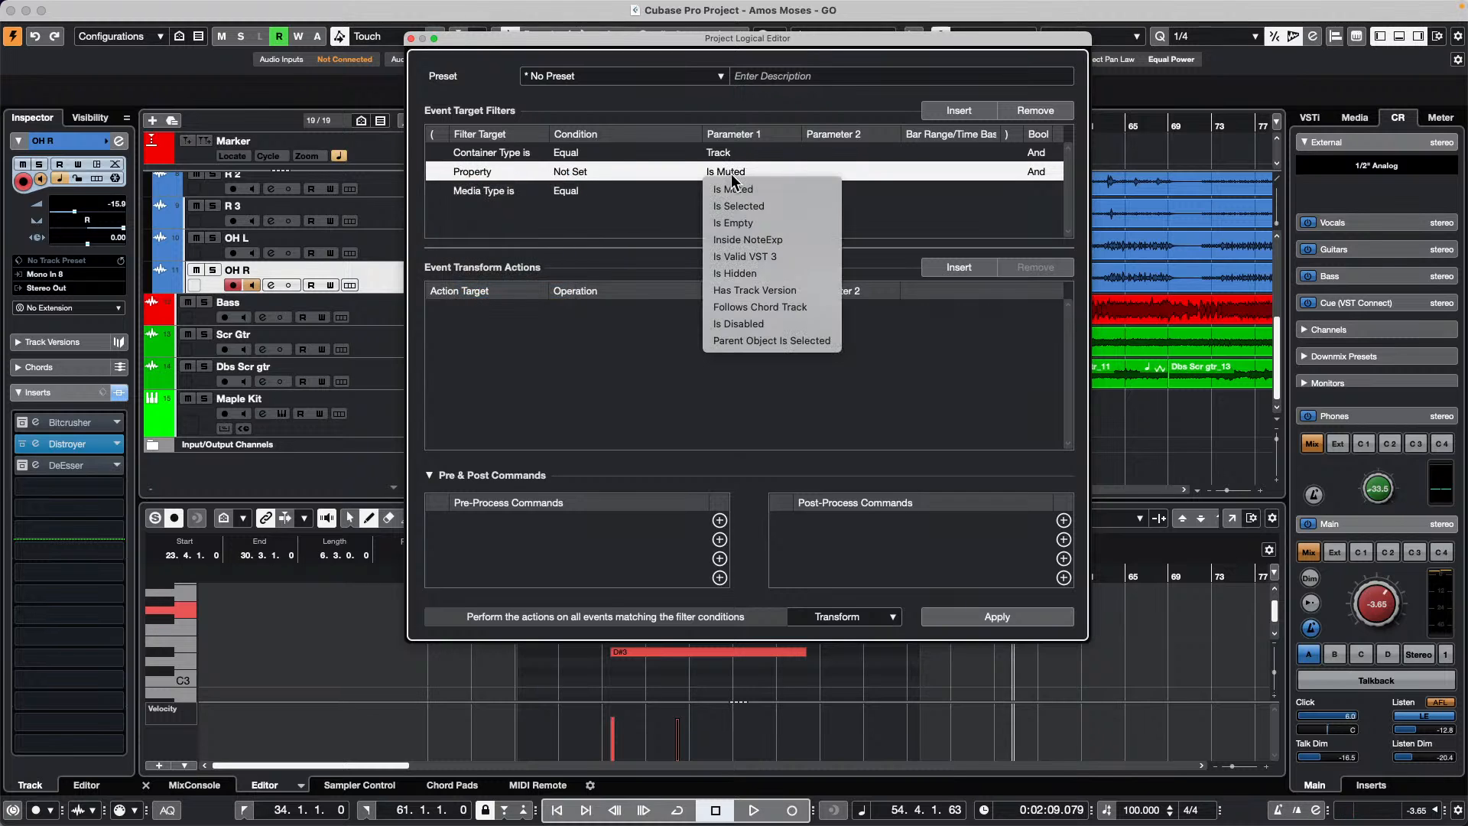
left_click(760, 202)
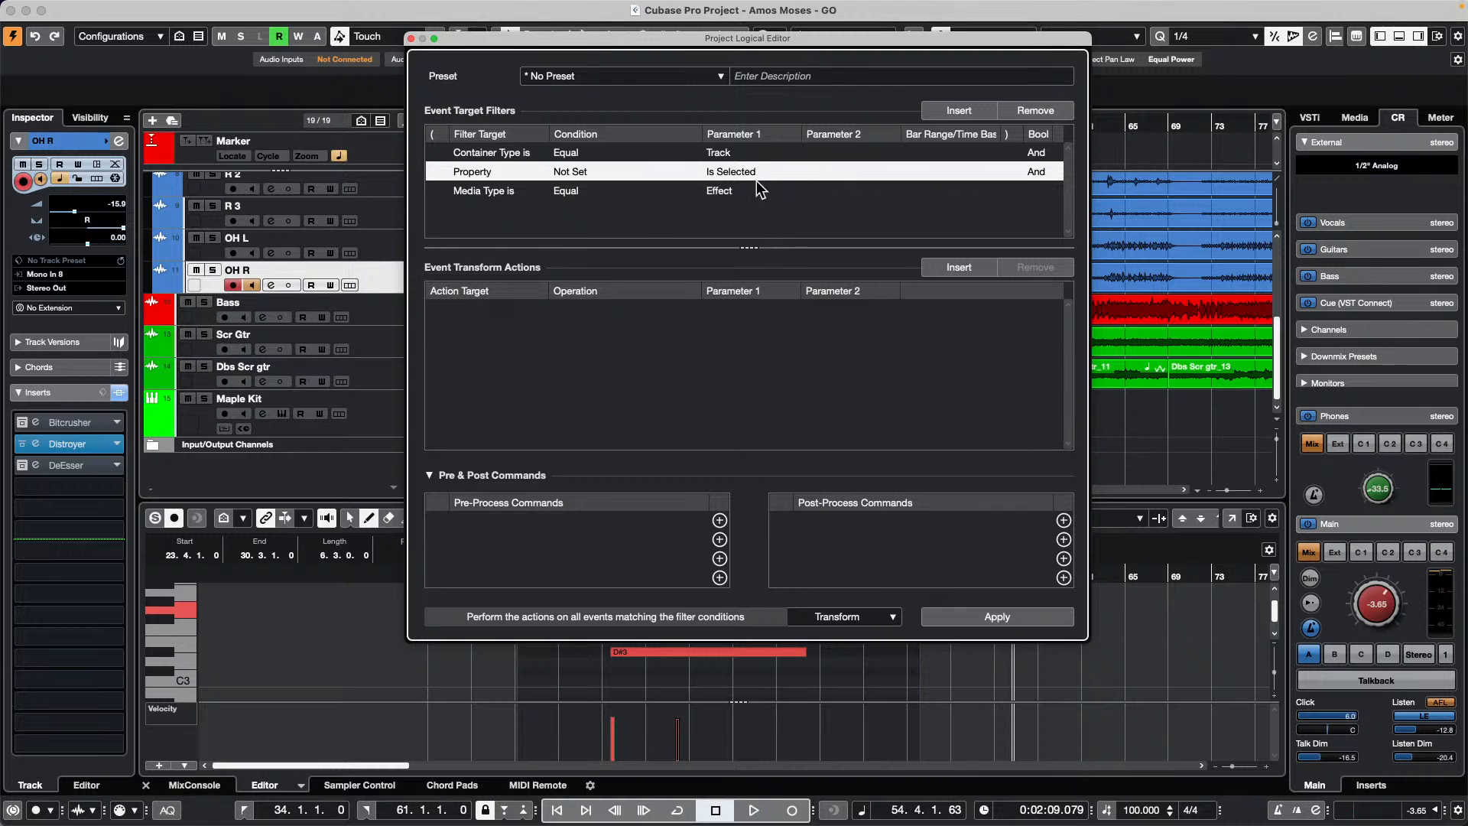
Insert a transform action with Track Operation set to Inserts Bypass and Toggle, and apply it
left_click(959, 267)
left_click(459, 309)
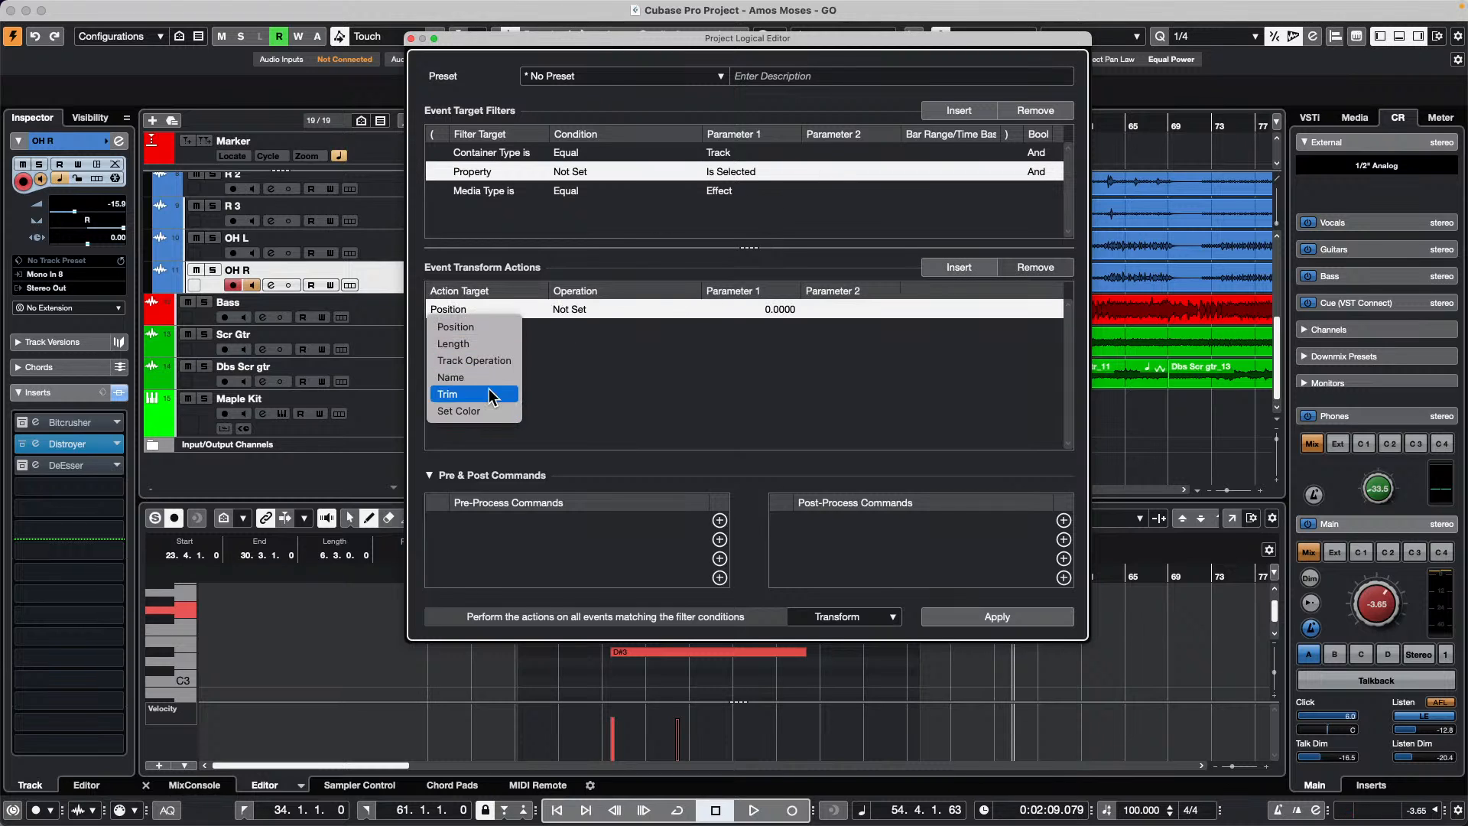
left_click(503, 363)
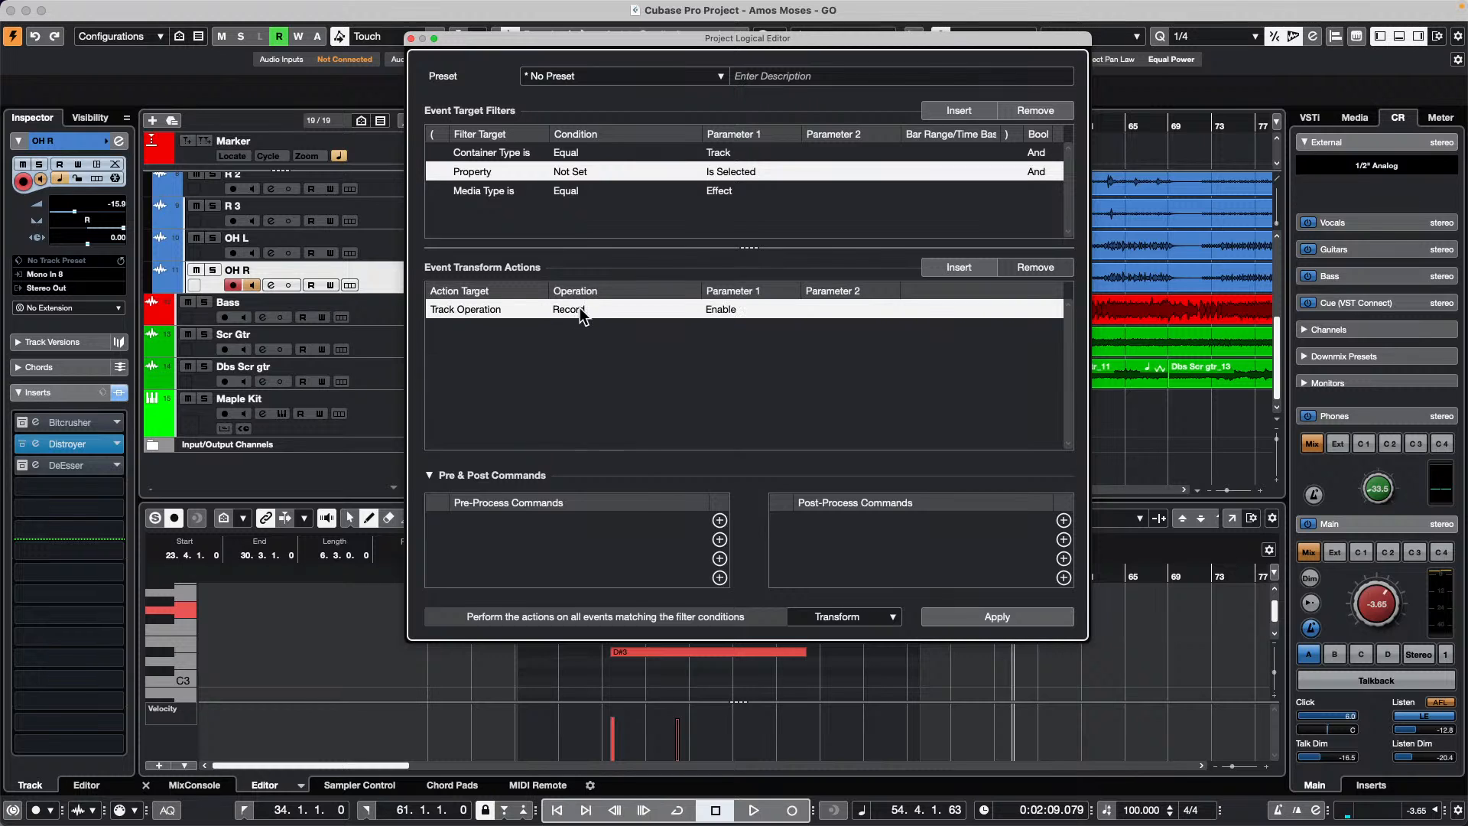
left_click(580, 309)
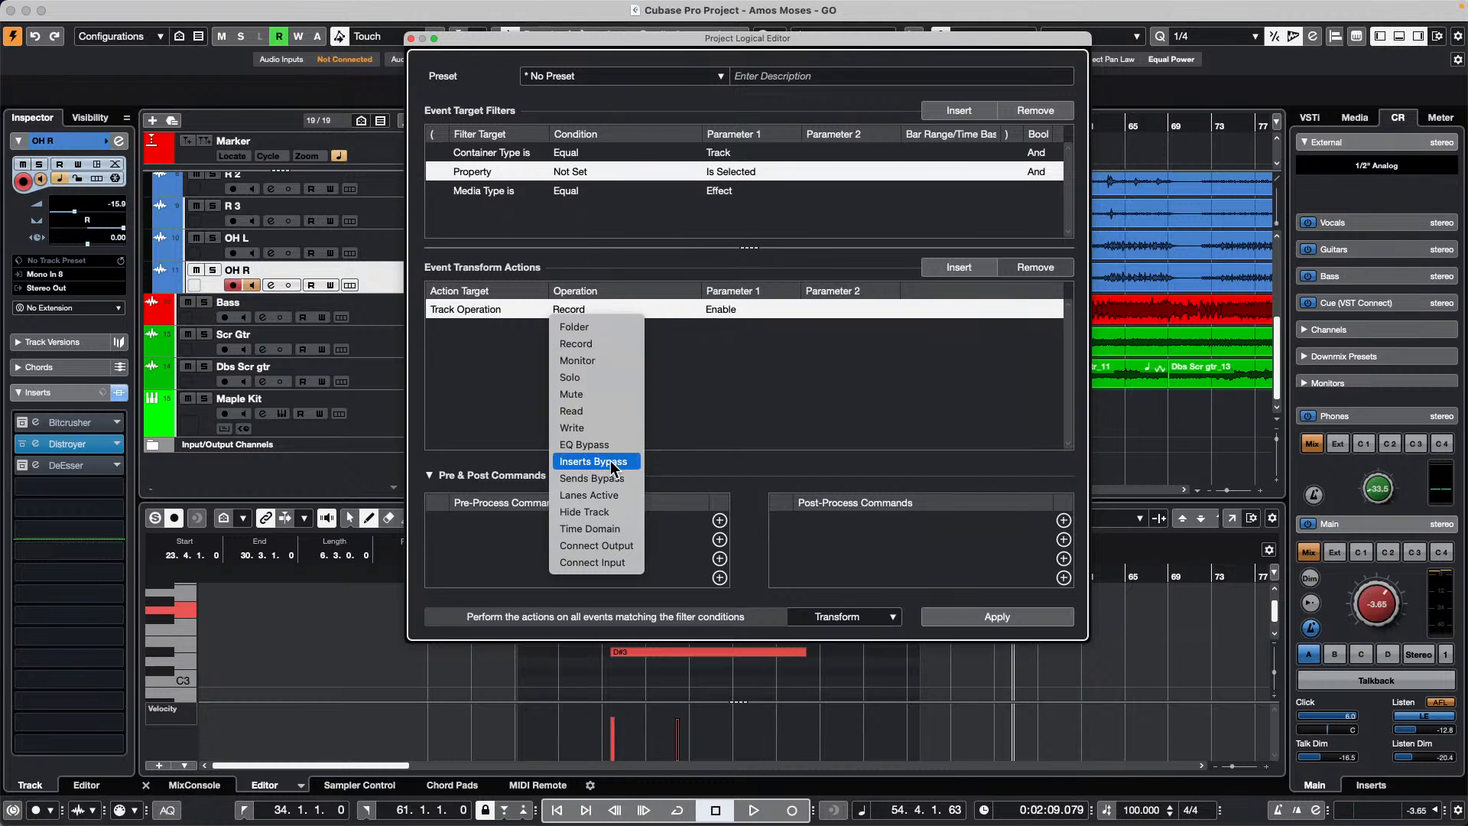
left_click(725, 309)
left_click(730, 361)
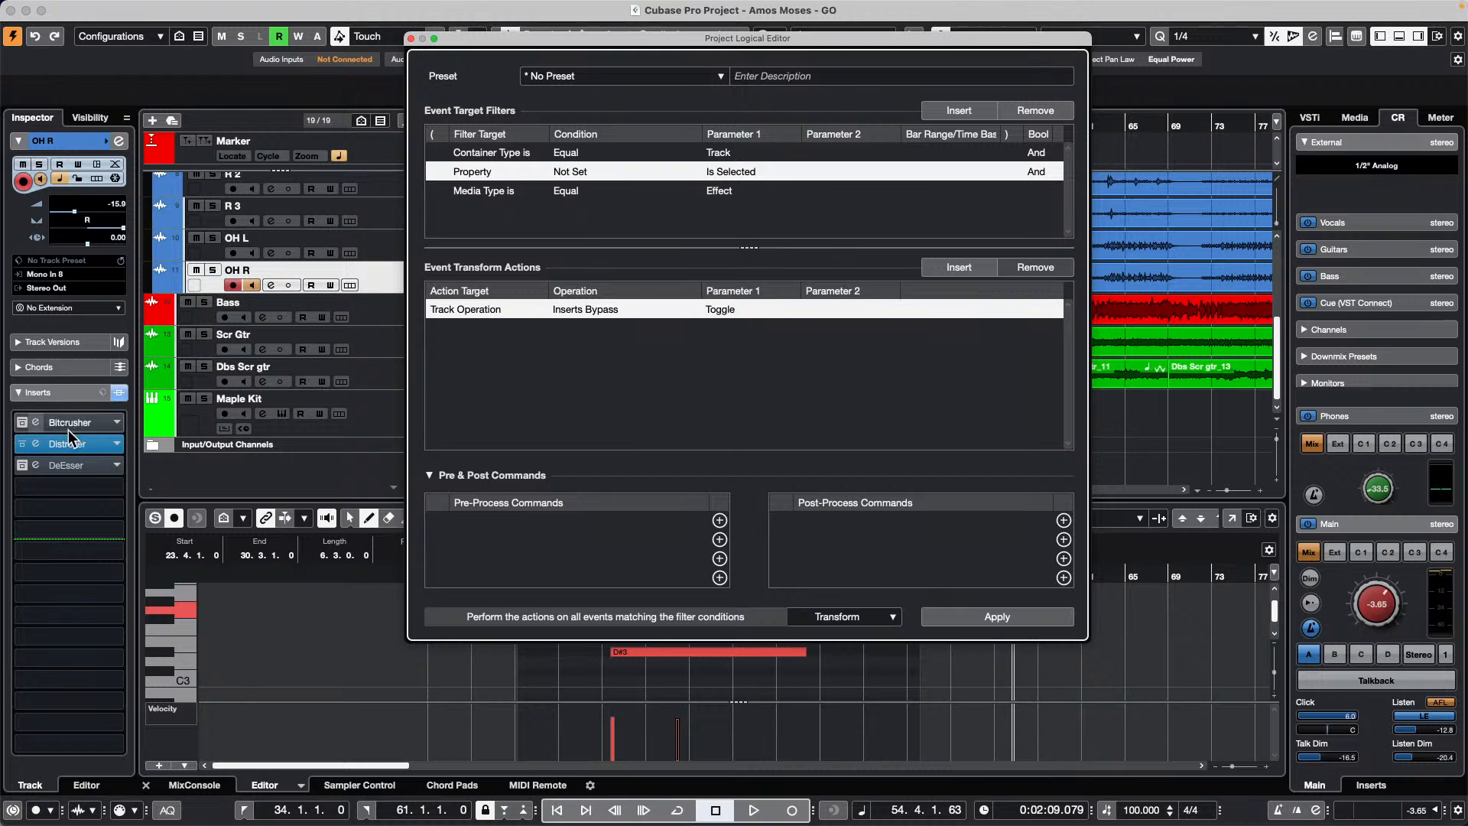
left_click(997, 620)
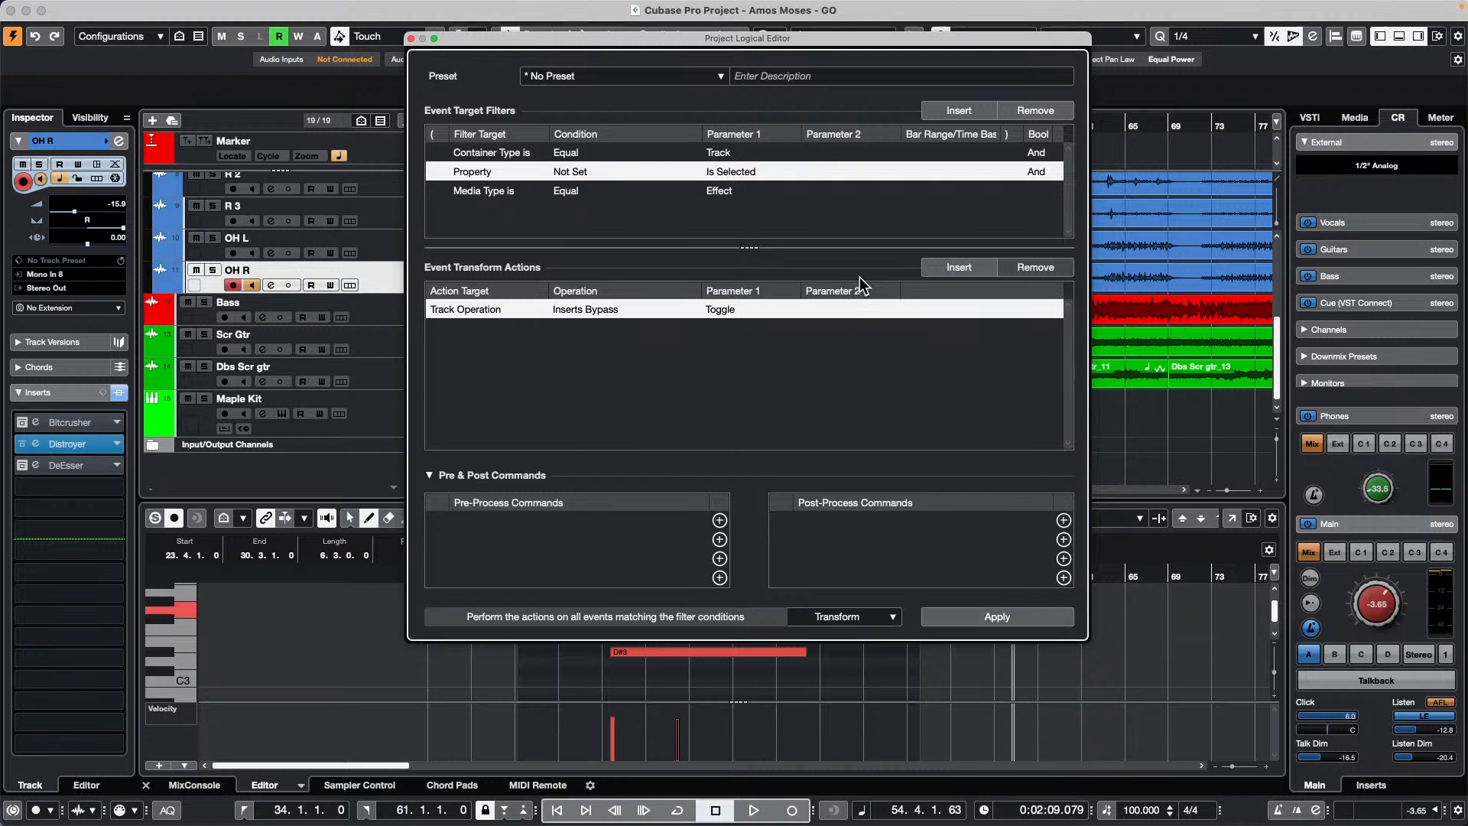
Remove the Media Type target filter and apply the action again
left_click(732, 187)
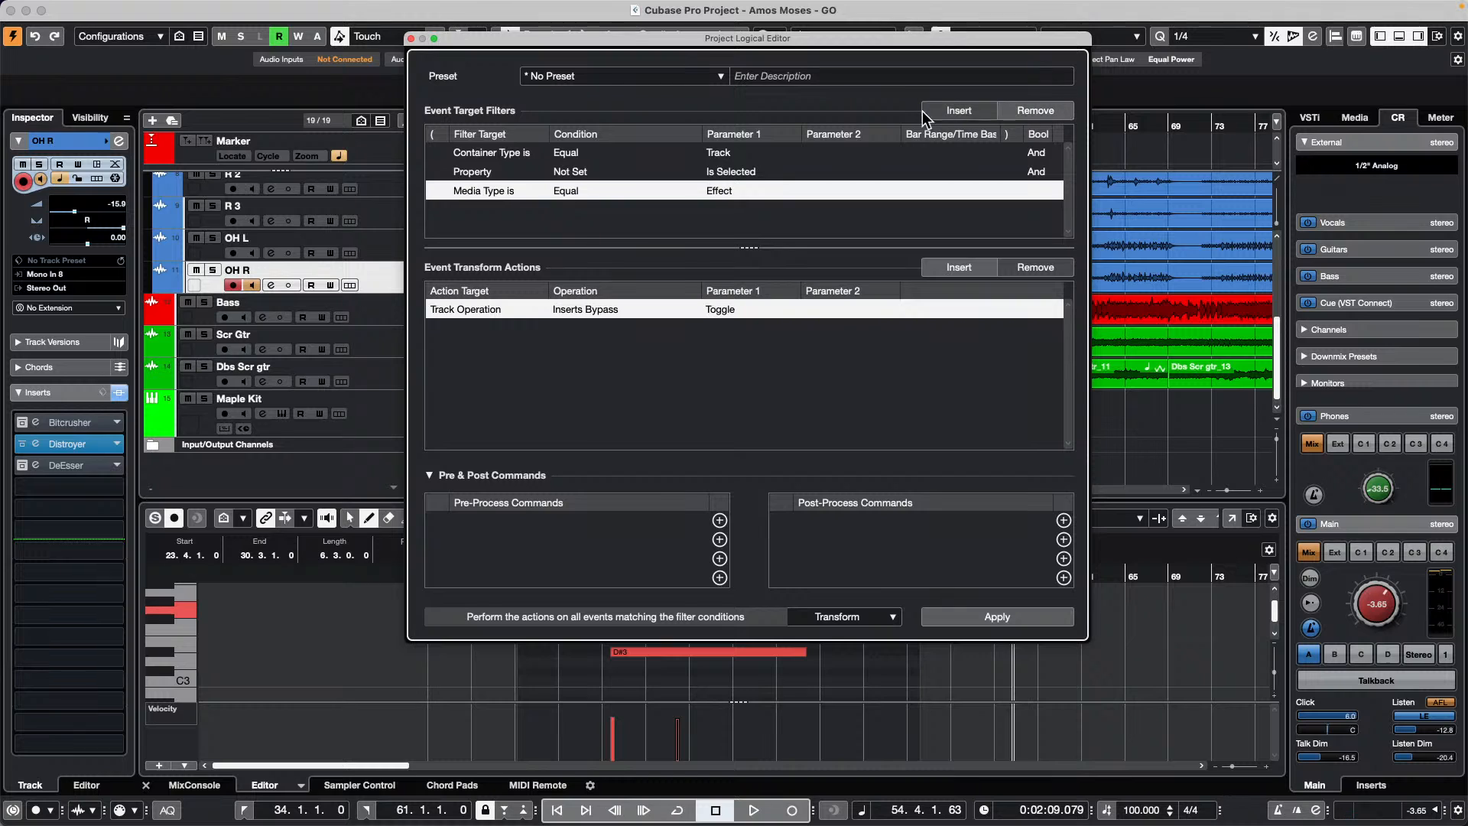
left_click(1028, 108)
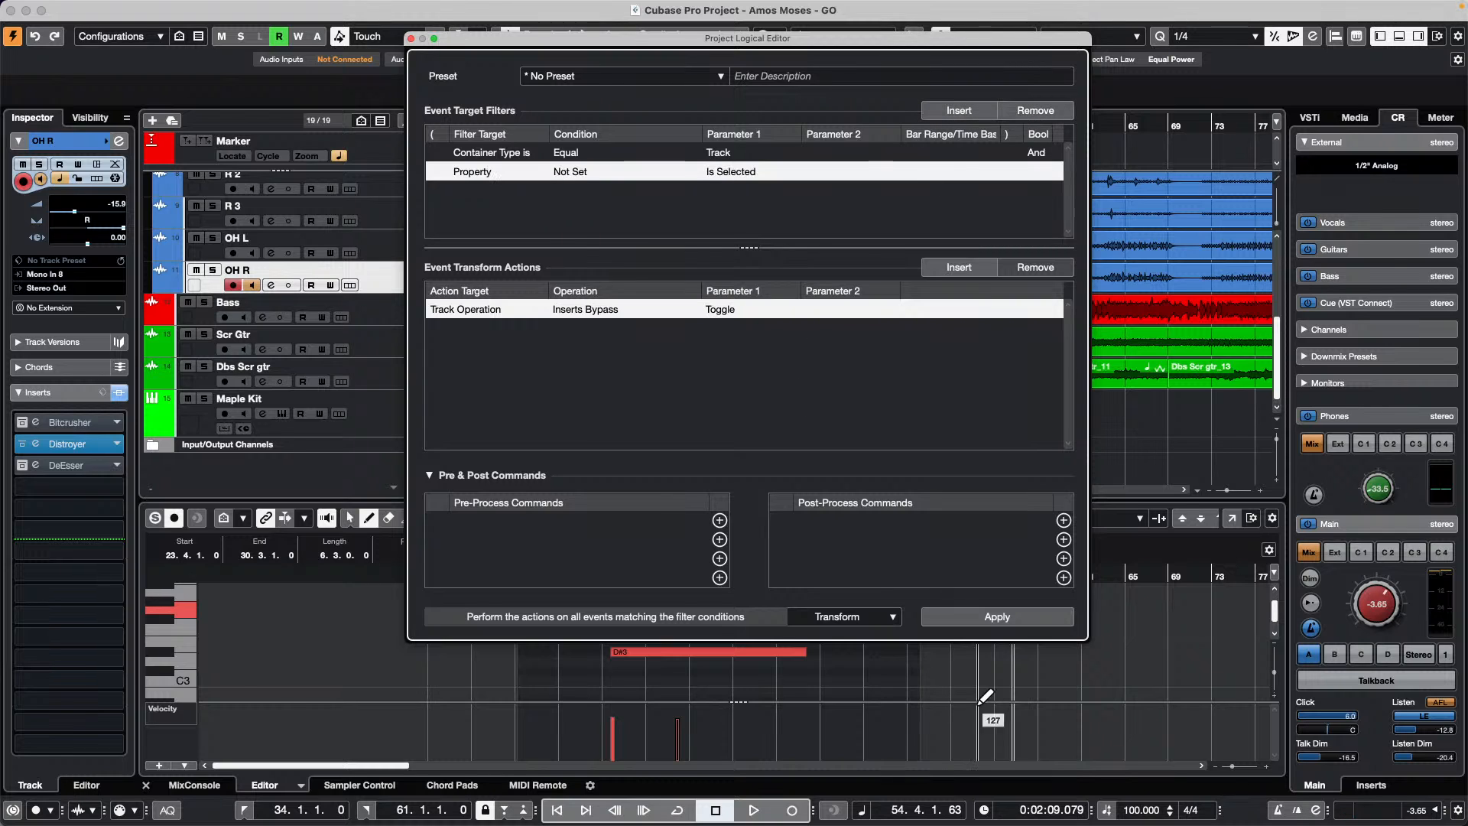
left_click(1014, 616)
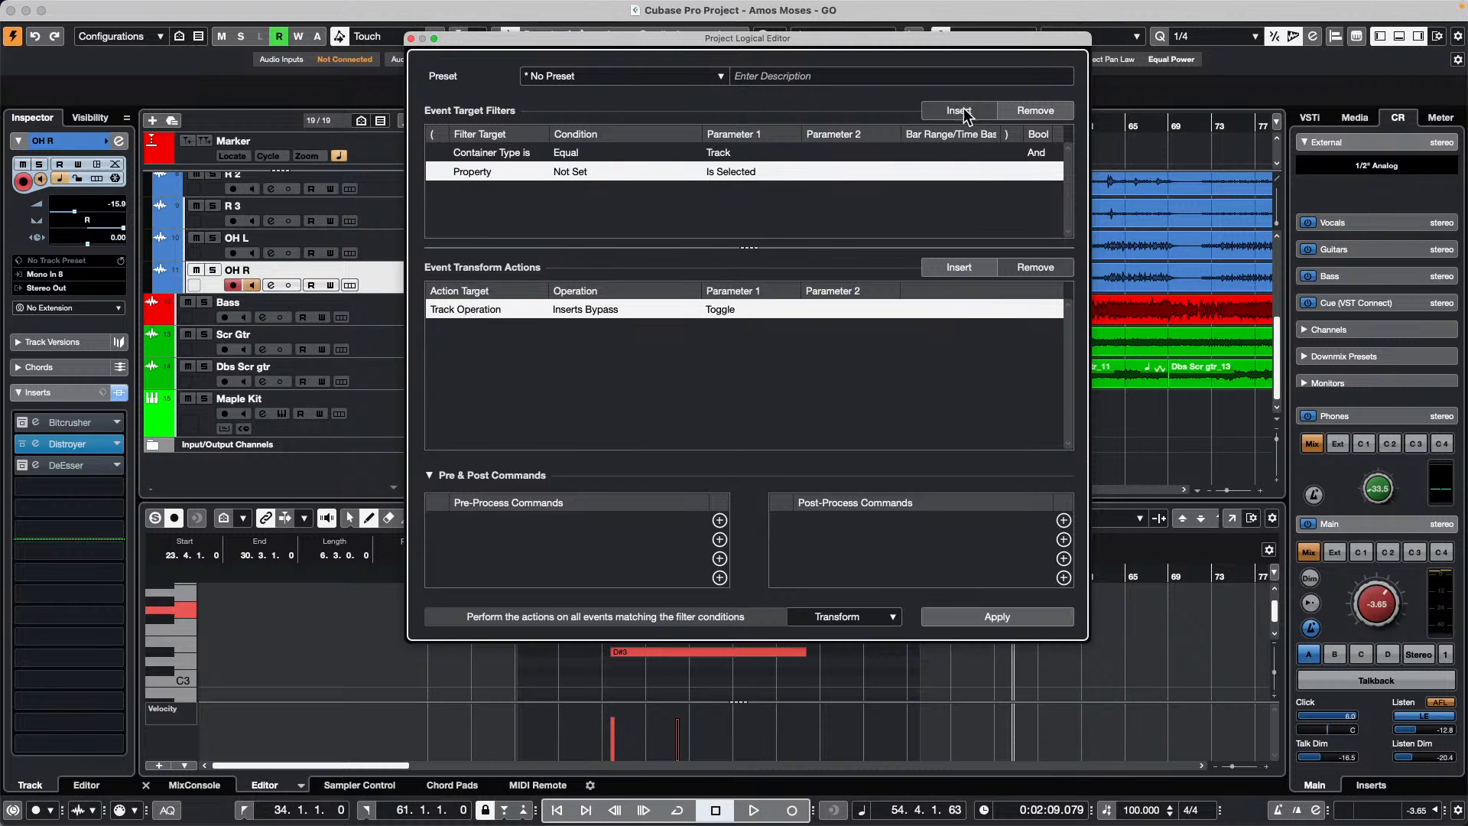
Replace the Property filter with a new one using the condition Property Is Set and the parameter Is Selected
left_click(1038, 109)
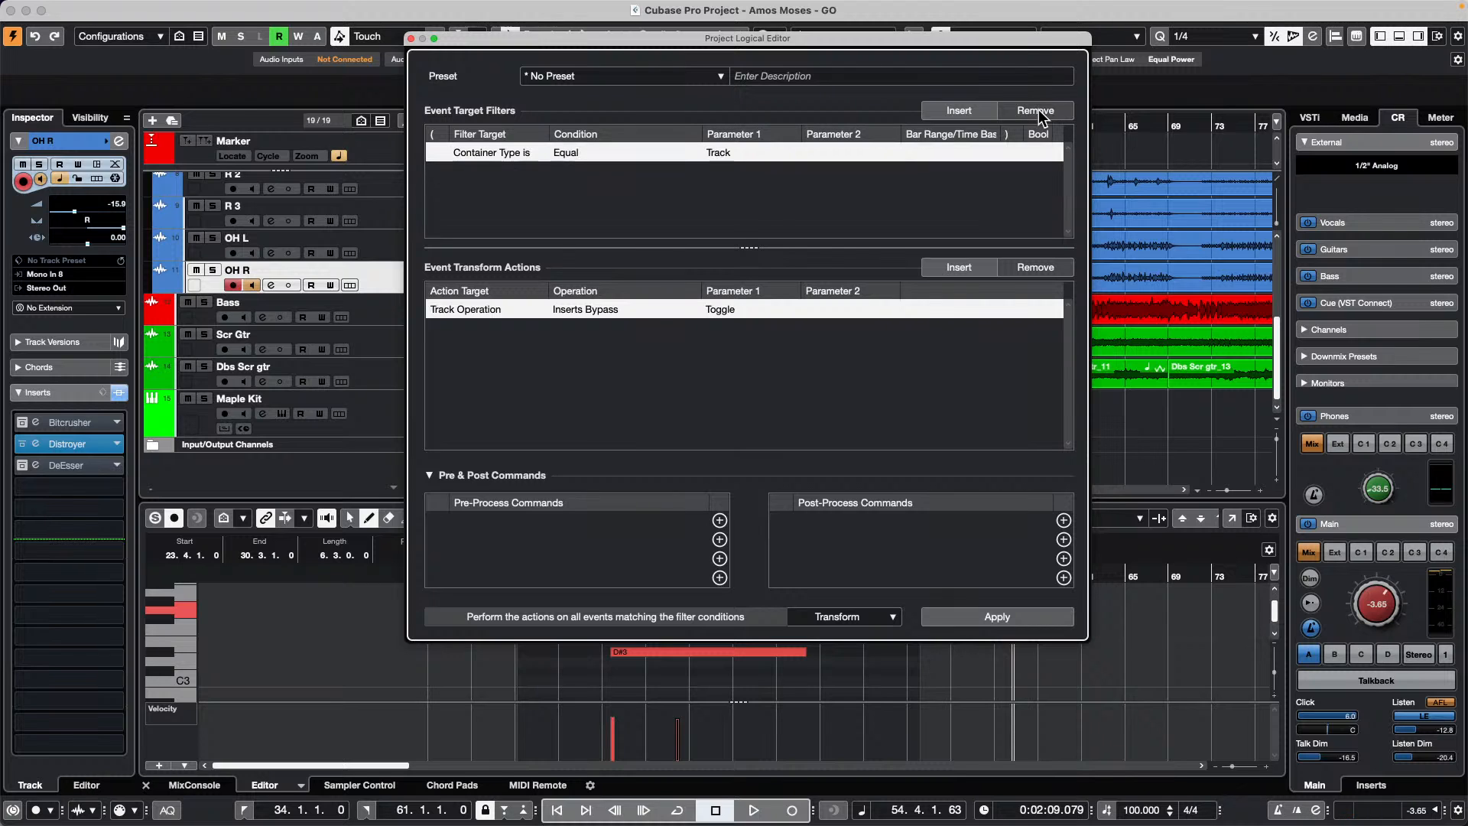
left_click(961, 111)
left_click(491, 167)
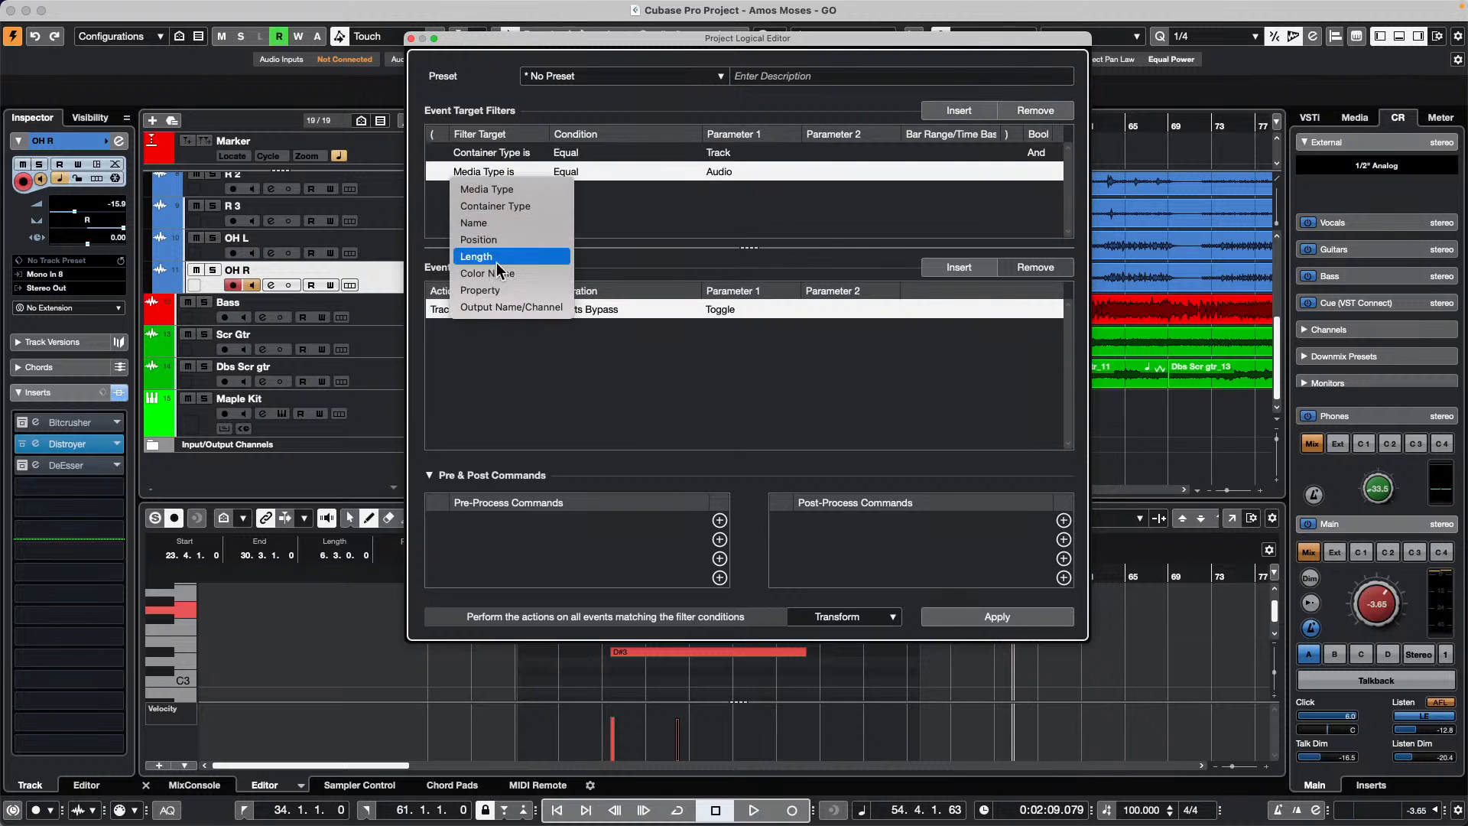
left_click(526, 207)
left_click(501, 172)
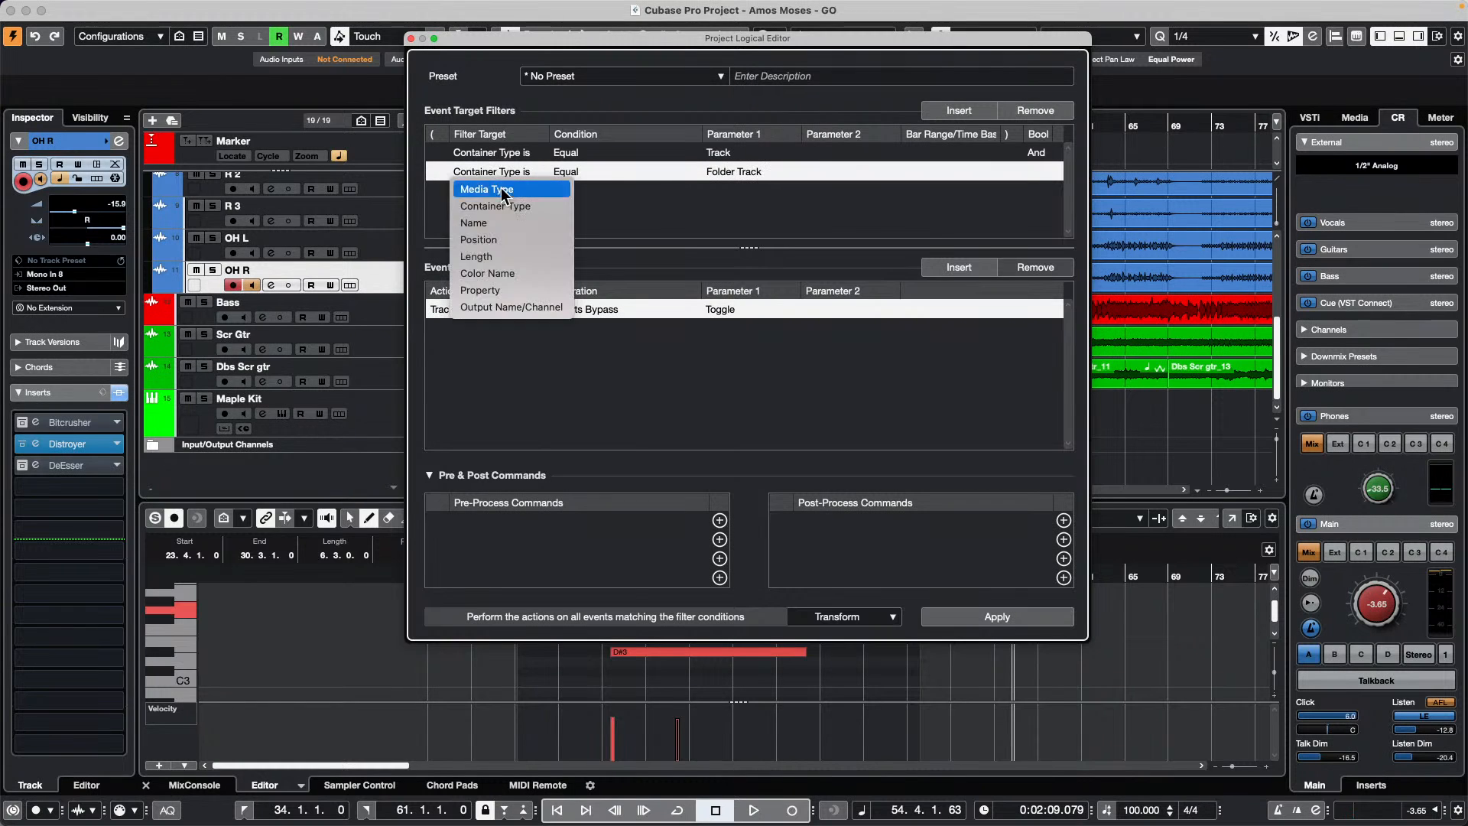
left_click(480, 290)
left_click(597, 172)
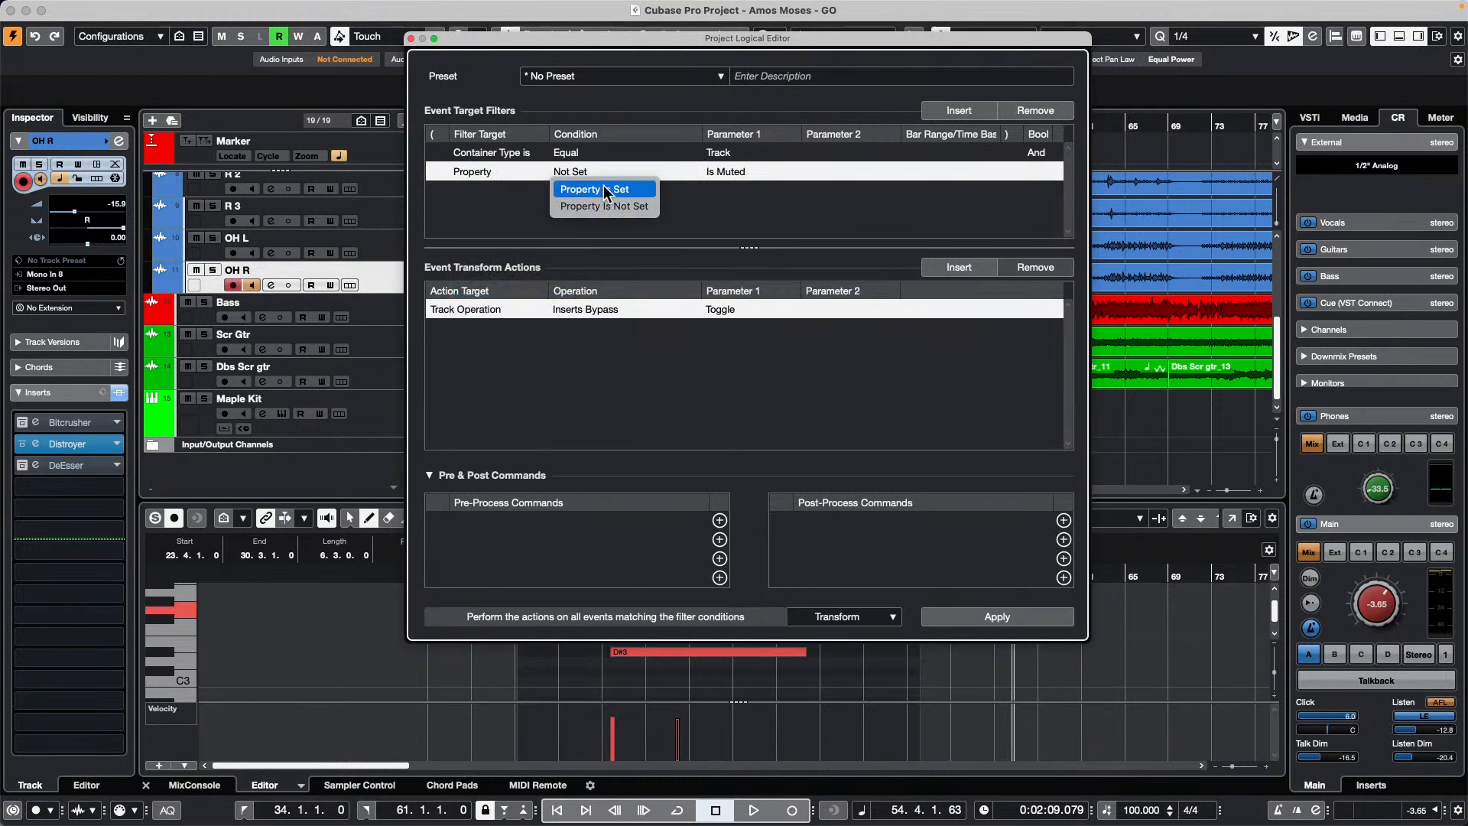
left_click(604, 190)
left_click(730, 172)
left_click(748, 203)
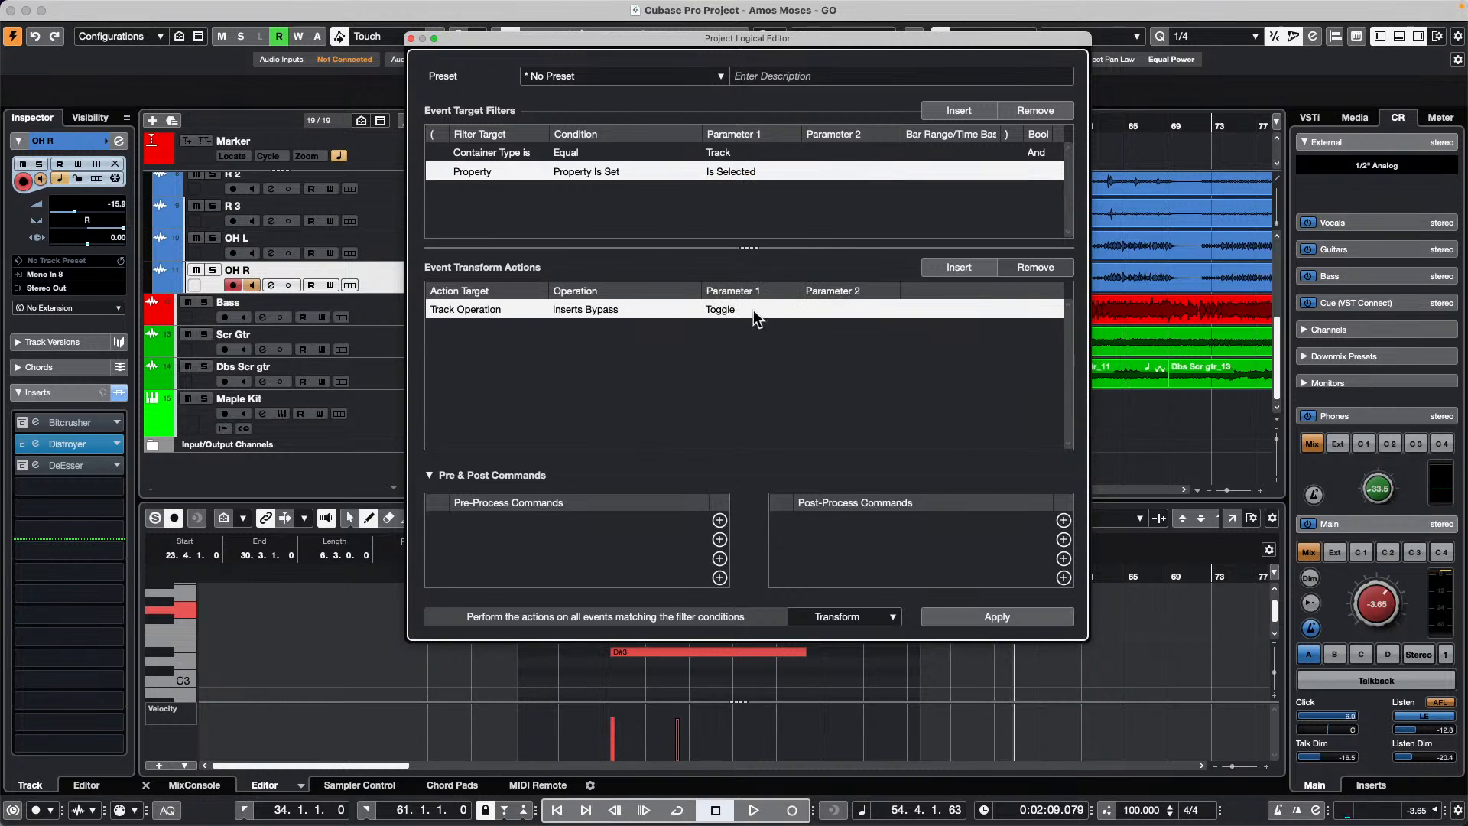
Apply the Inserts Bypass action several times to toggle the selected OH R track's inserts
left_click(994, 616)
left_click(994, 616)
left_click(993, 616)
left_click(992, 616)
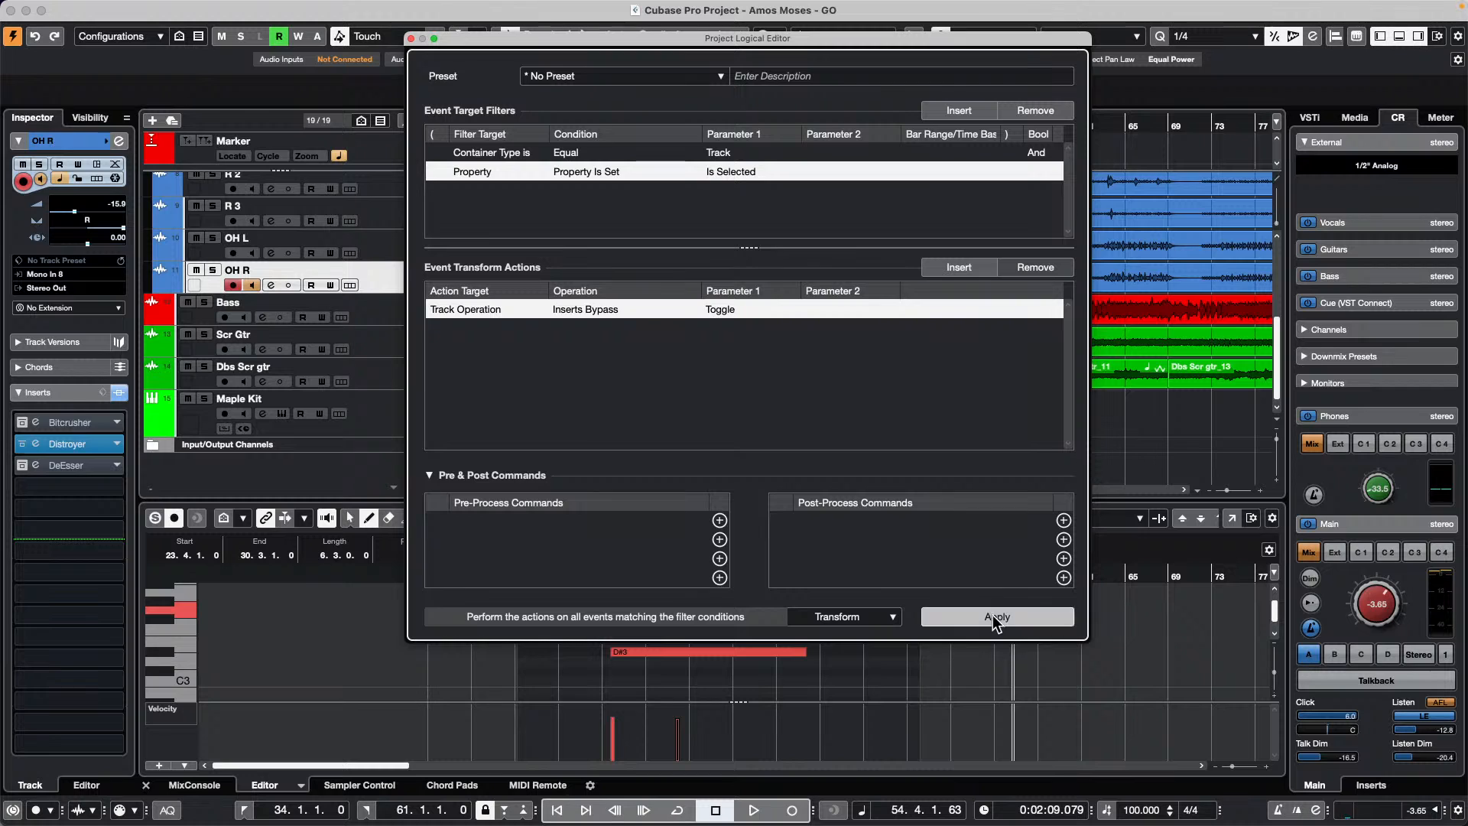
left_click(993, 616)
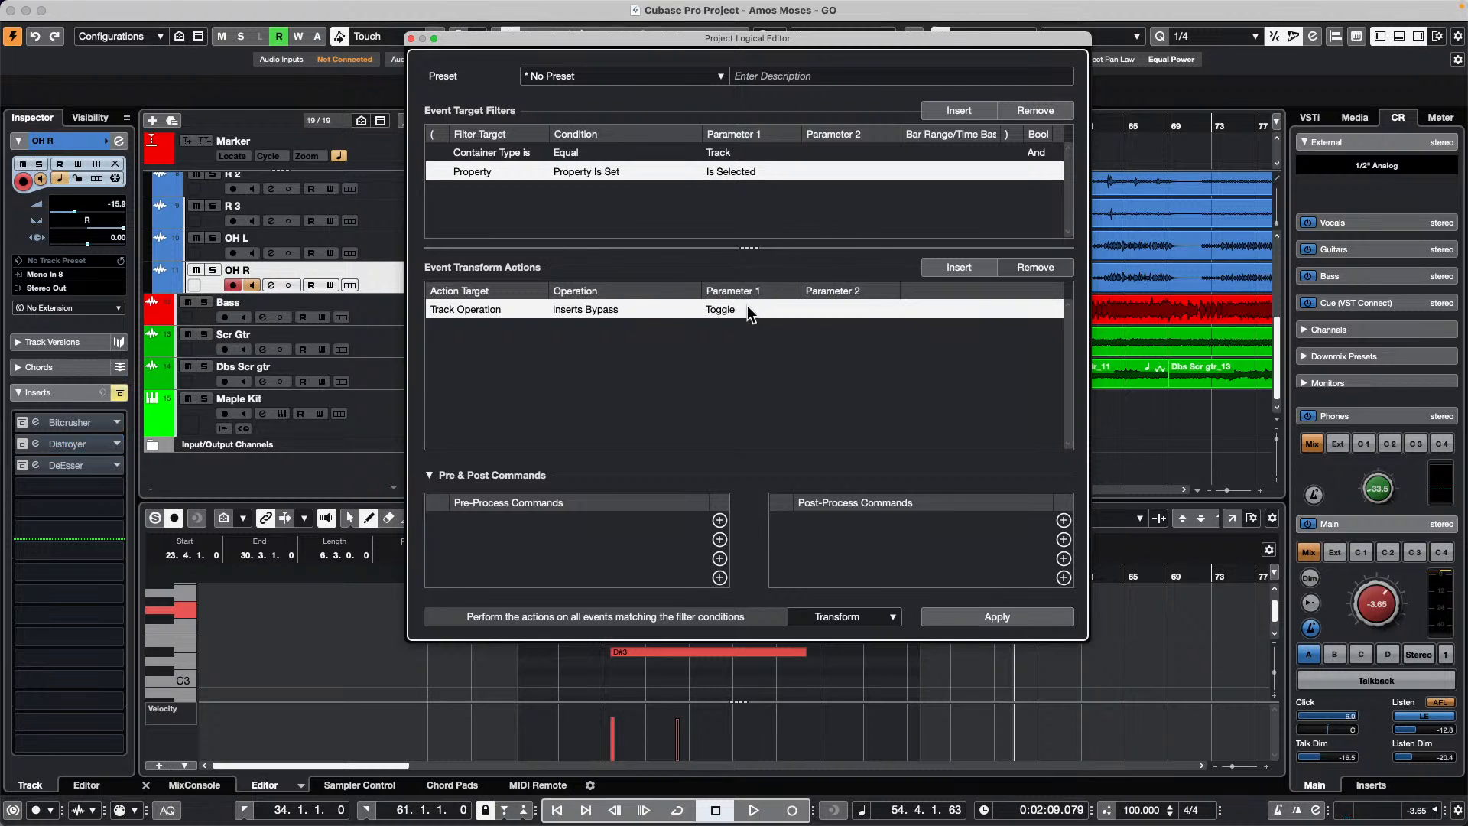
Reselect Inserts Bypass as the transform action's operation and set its parameter back to Toggle
left_click(603, 310)
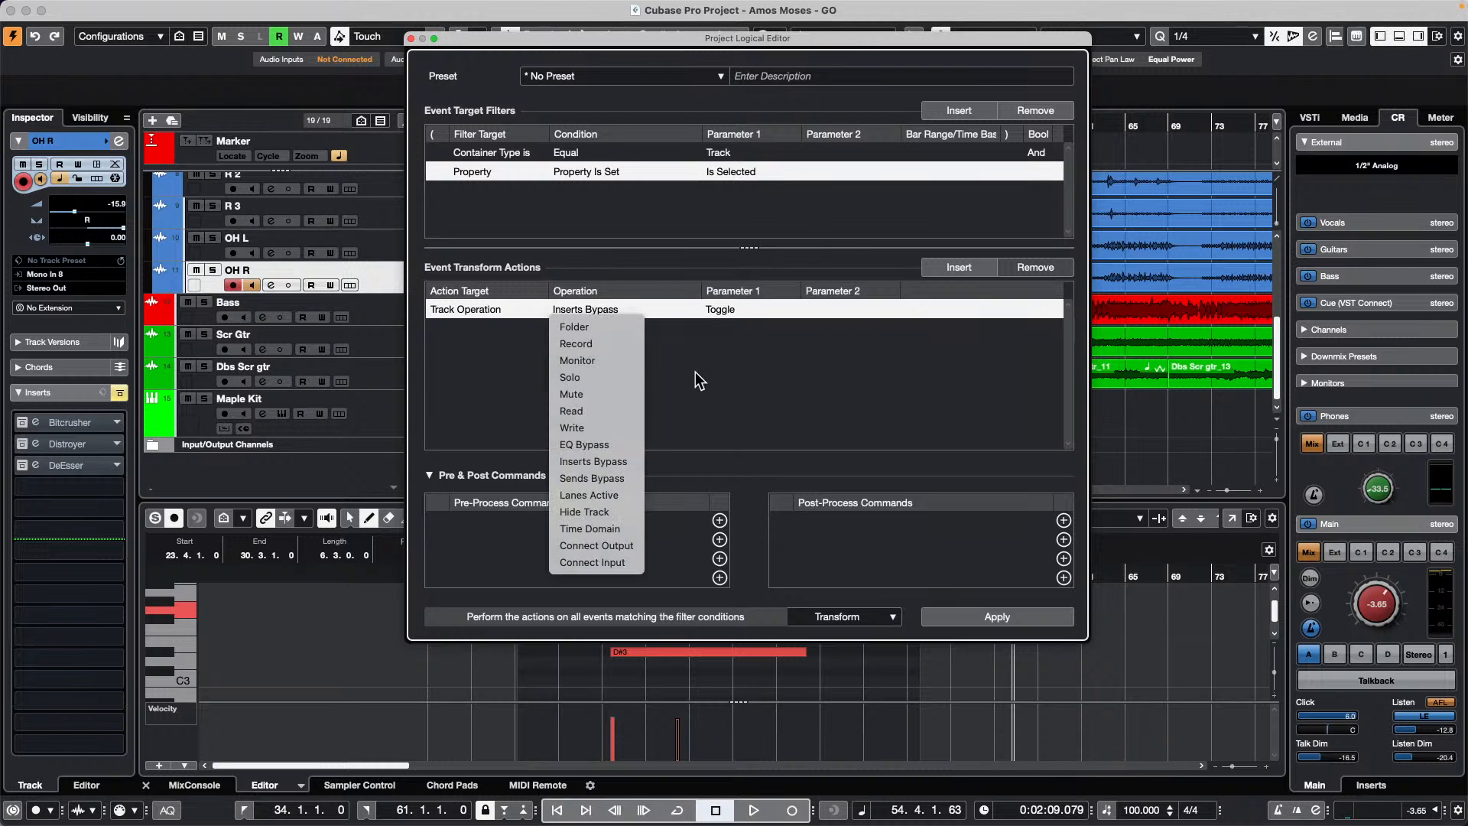
left_click(607, 461)
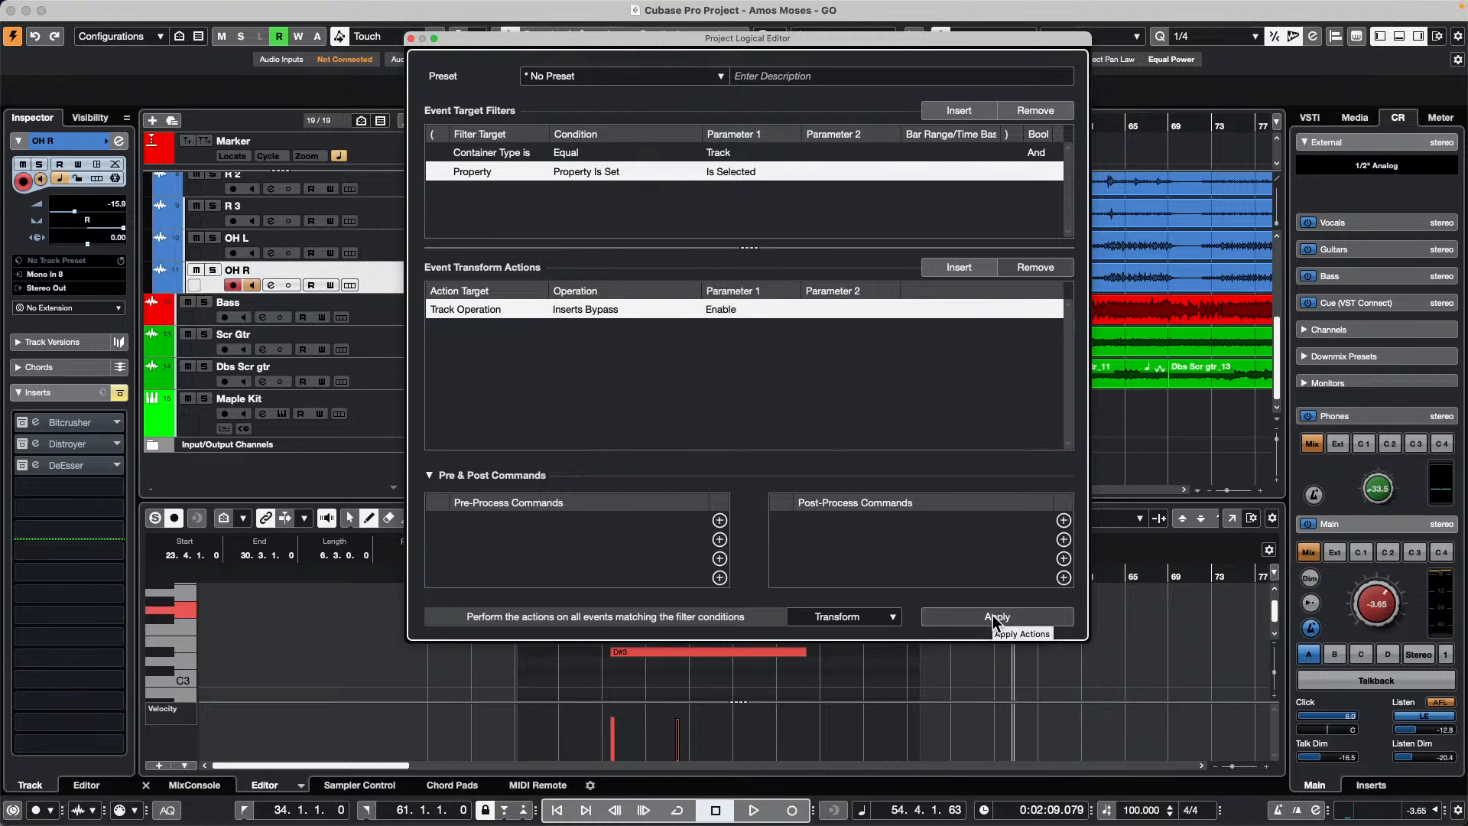
left_click(731, 309)
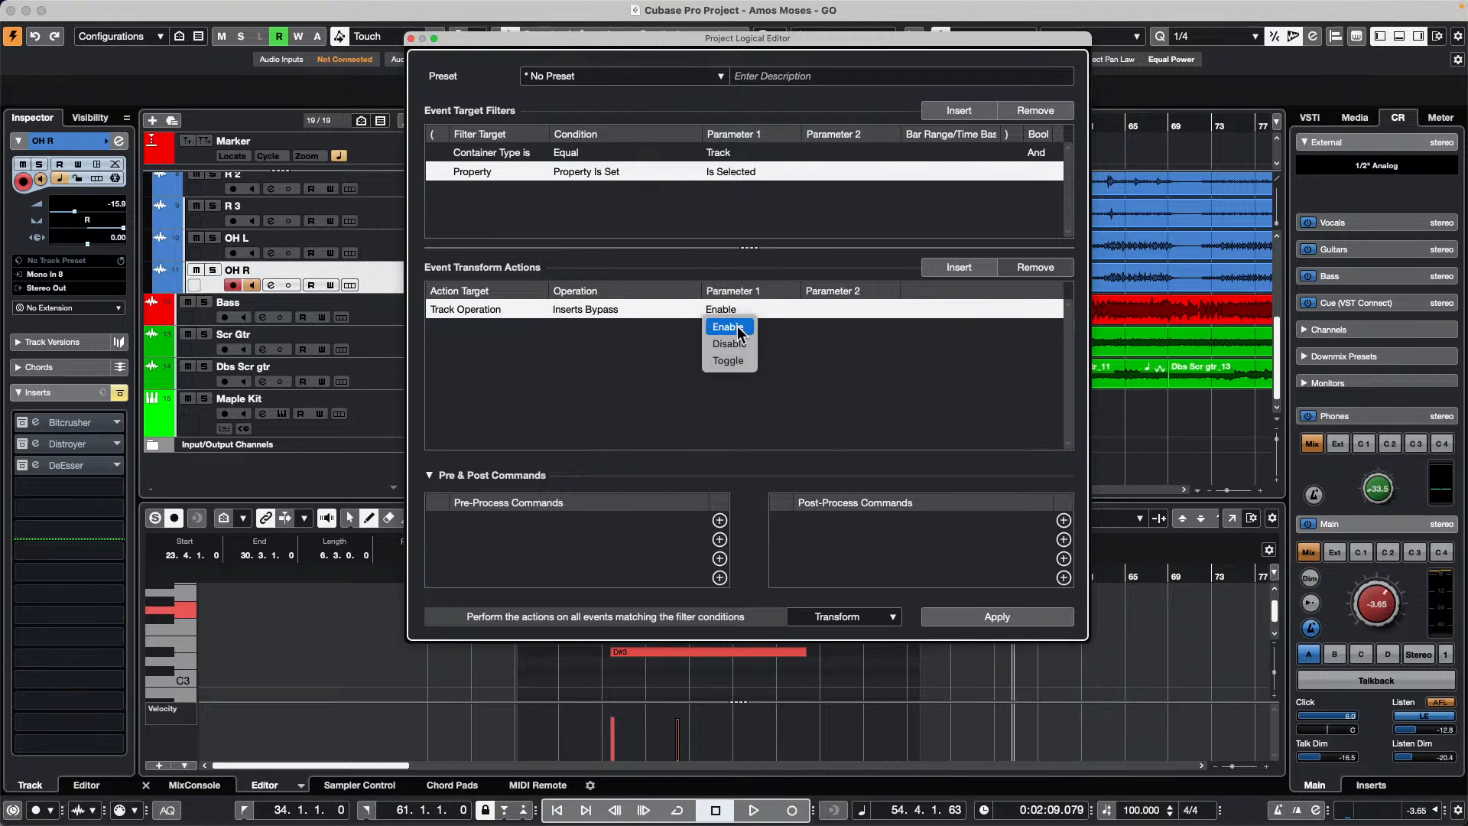
left_click(727, 364)
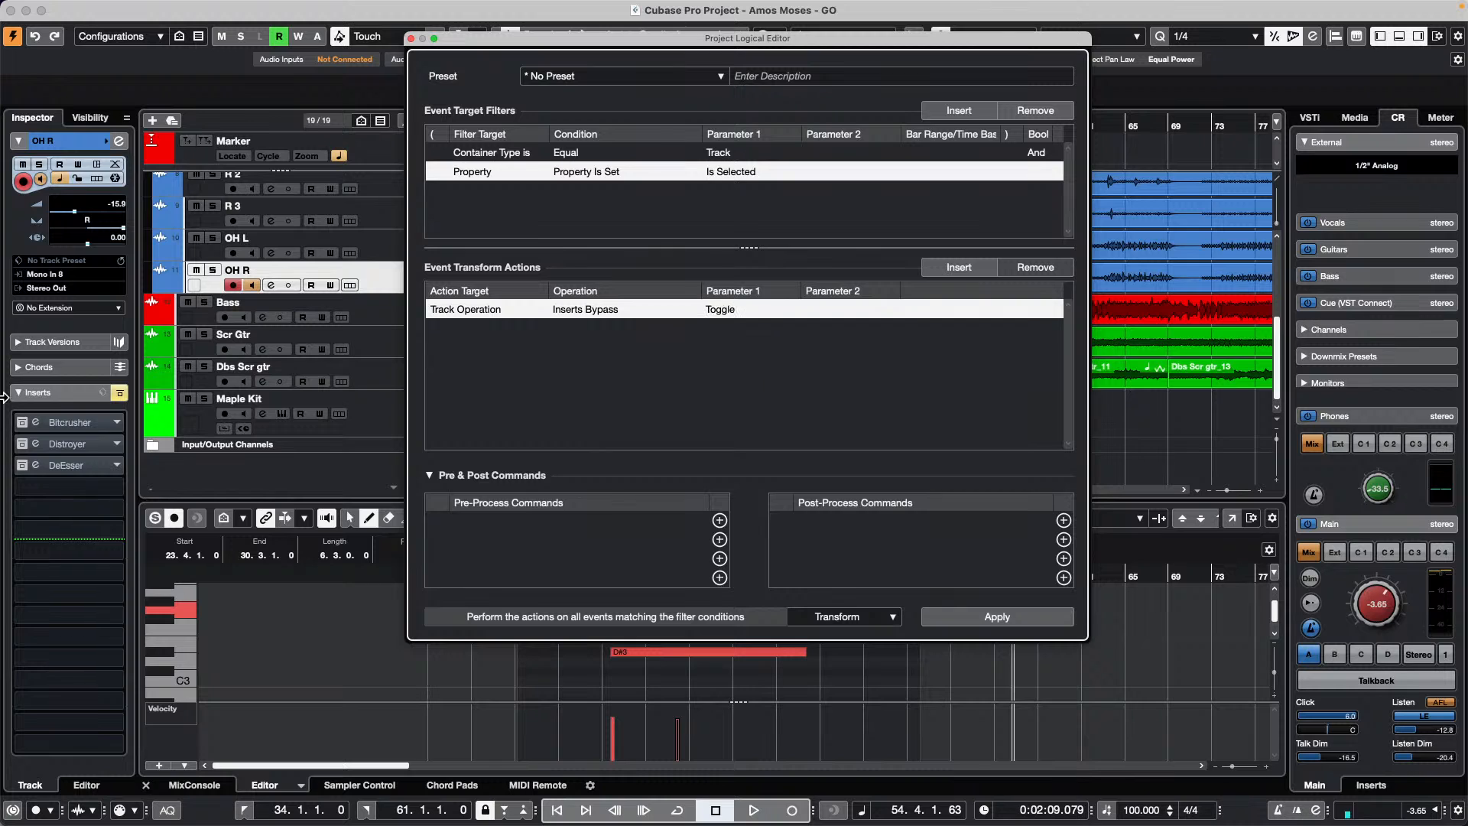
Toggle the OH R track's insert bypass repeatedly with the logical preset and close the Project Logical Editor
left_click(17, 442)
left_click(975, 613)
left_click(975, 613)
left_click(975, 613)
left_click(975, 613)
left_click(975, 614)
left_click(974, 613)
left_click(974, 614)
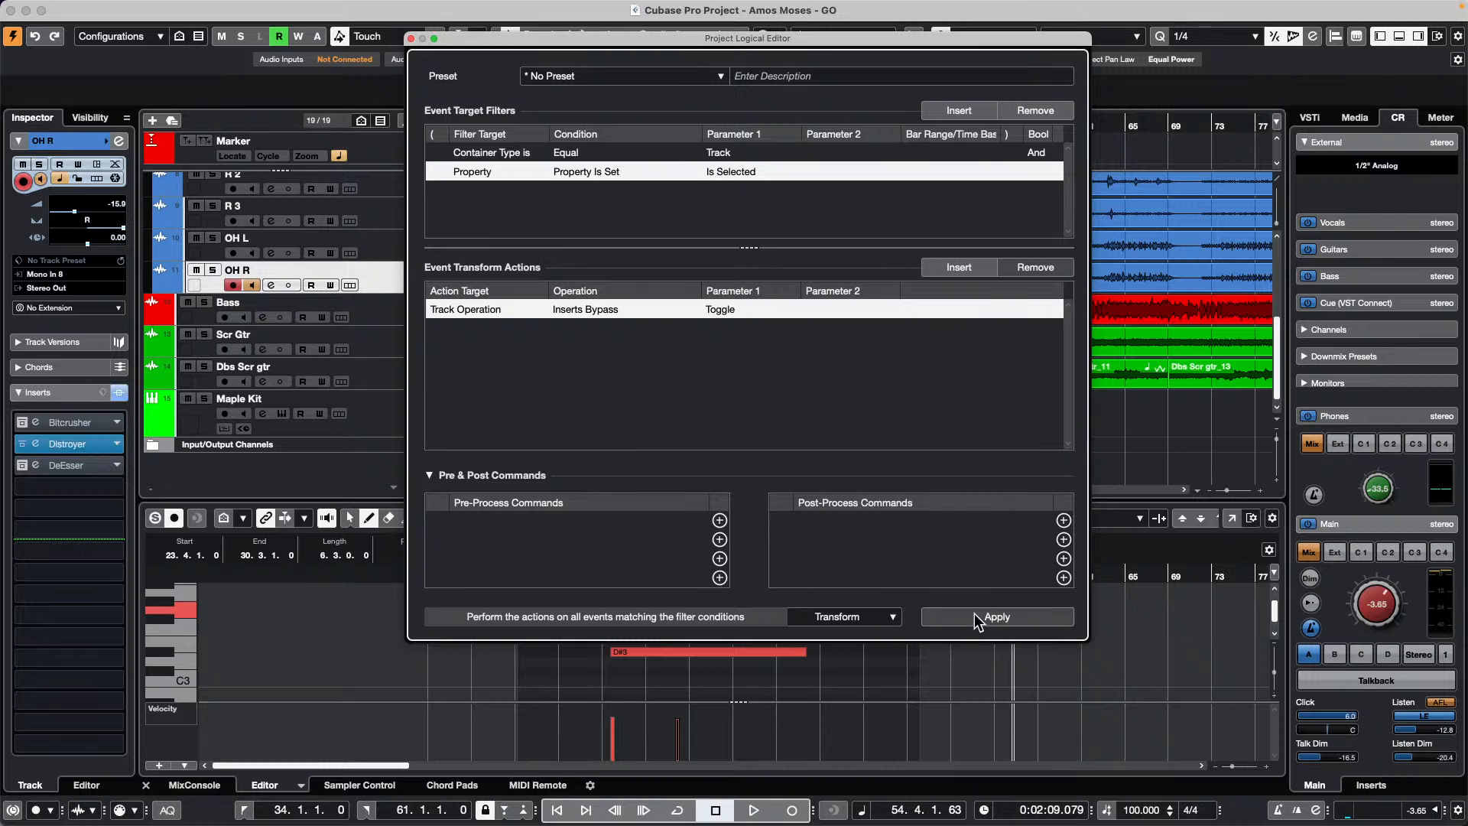
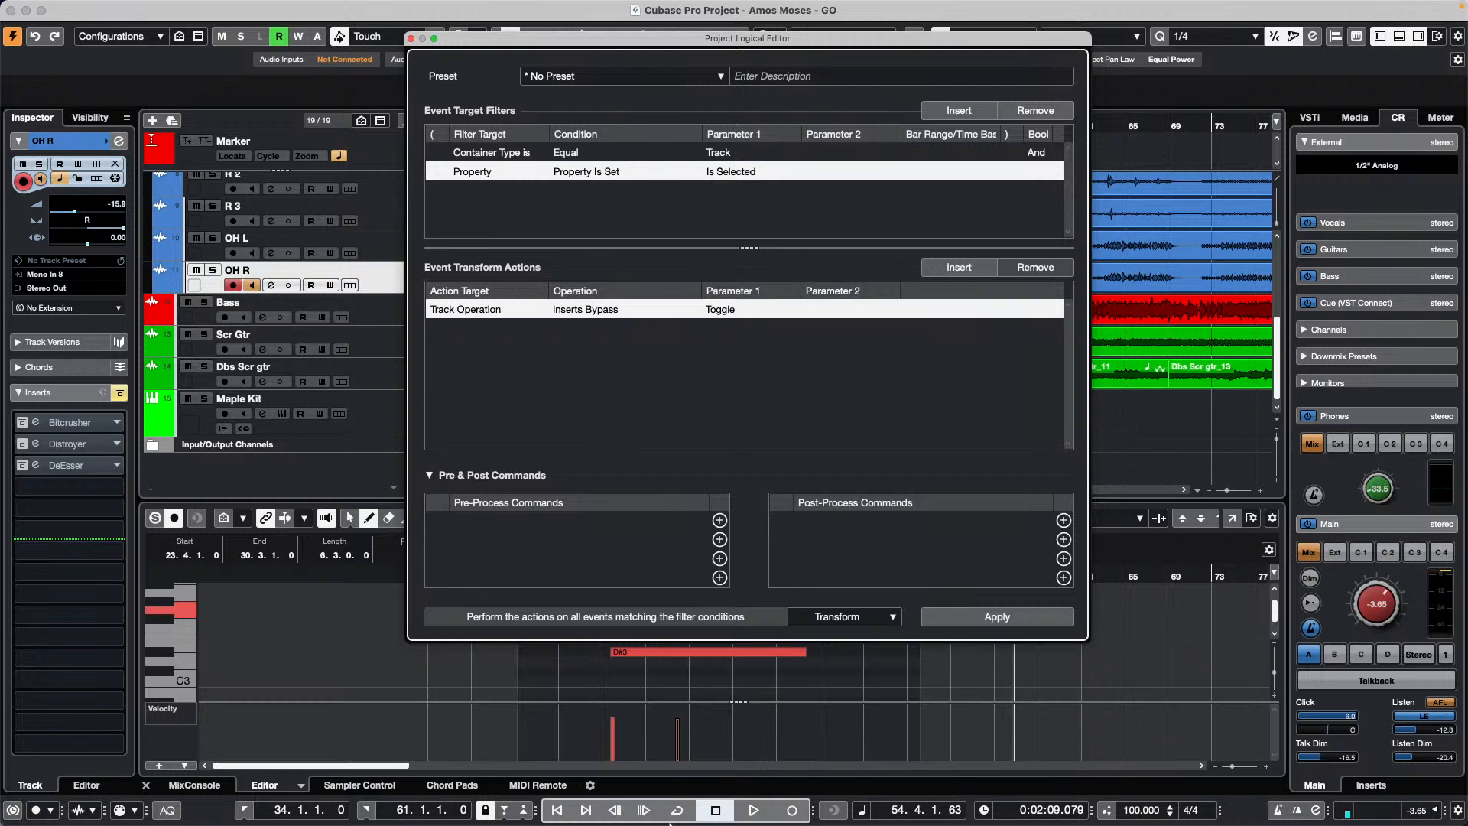
left_click(1002, 618)
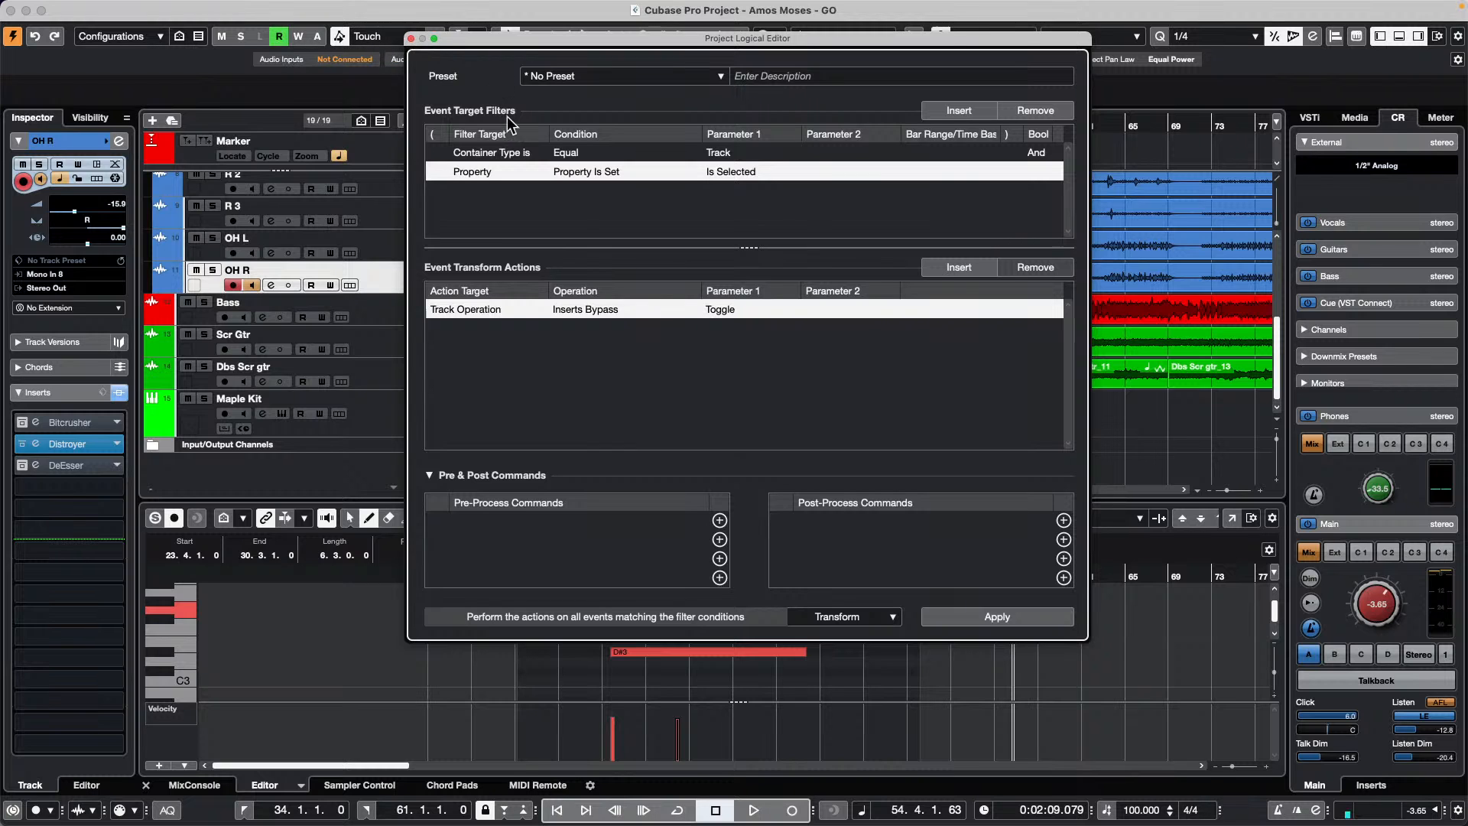
left_click(410, 39)
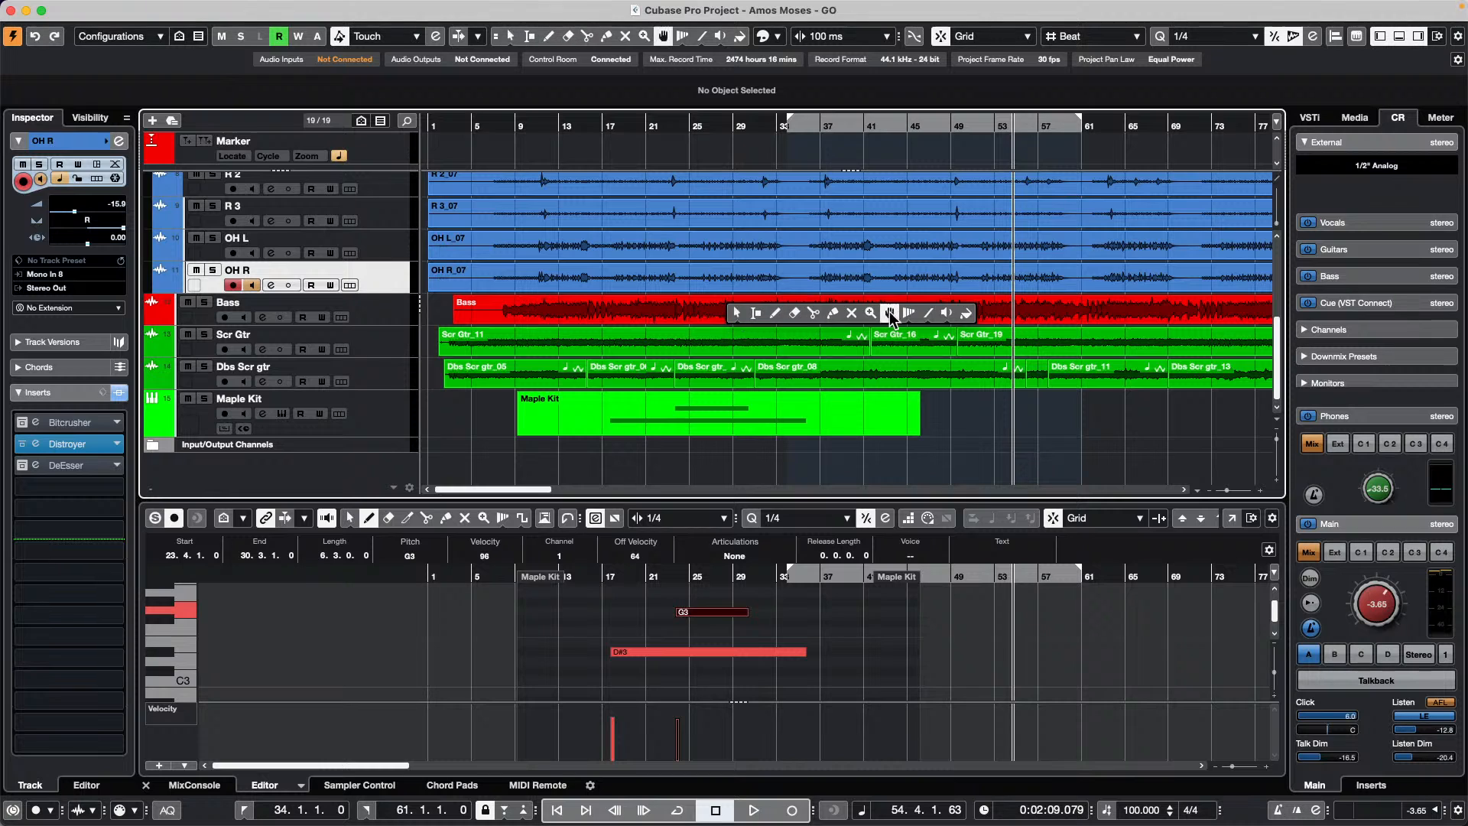
Audition the Scr Gtr events with the Play tool and set the Control Room's main level to 3.65
left_click(946, 312)
left_click_drag(777, 312, 854, 314)
left_click(853, 341)
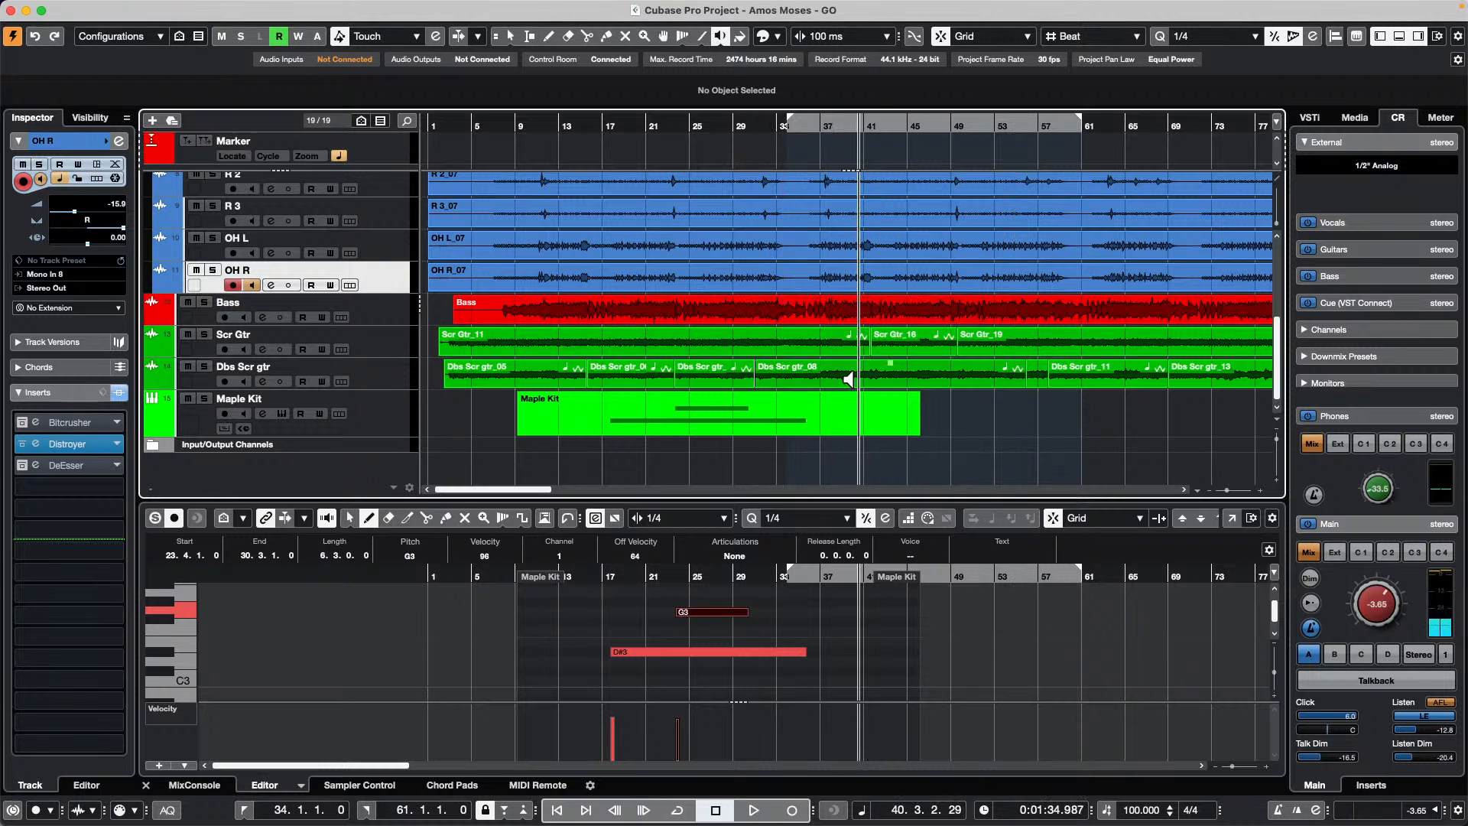
left_click_drag(1381, 593, 1382, 572)
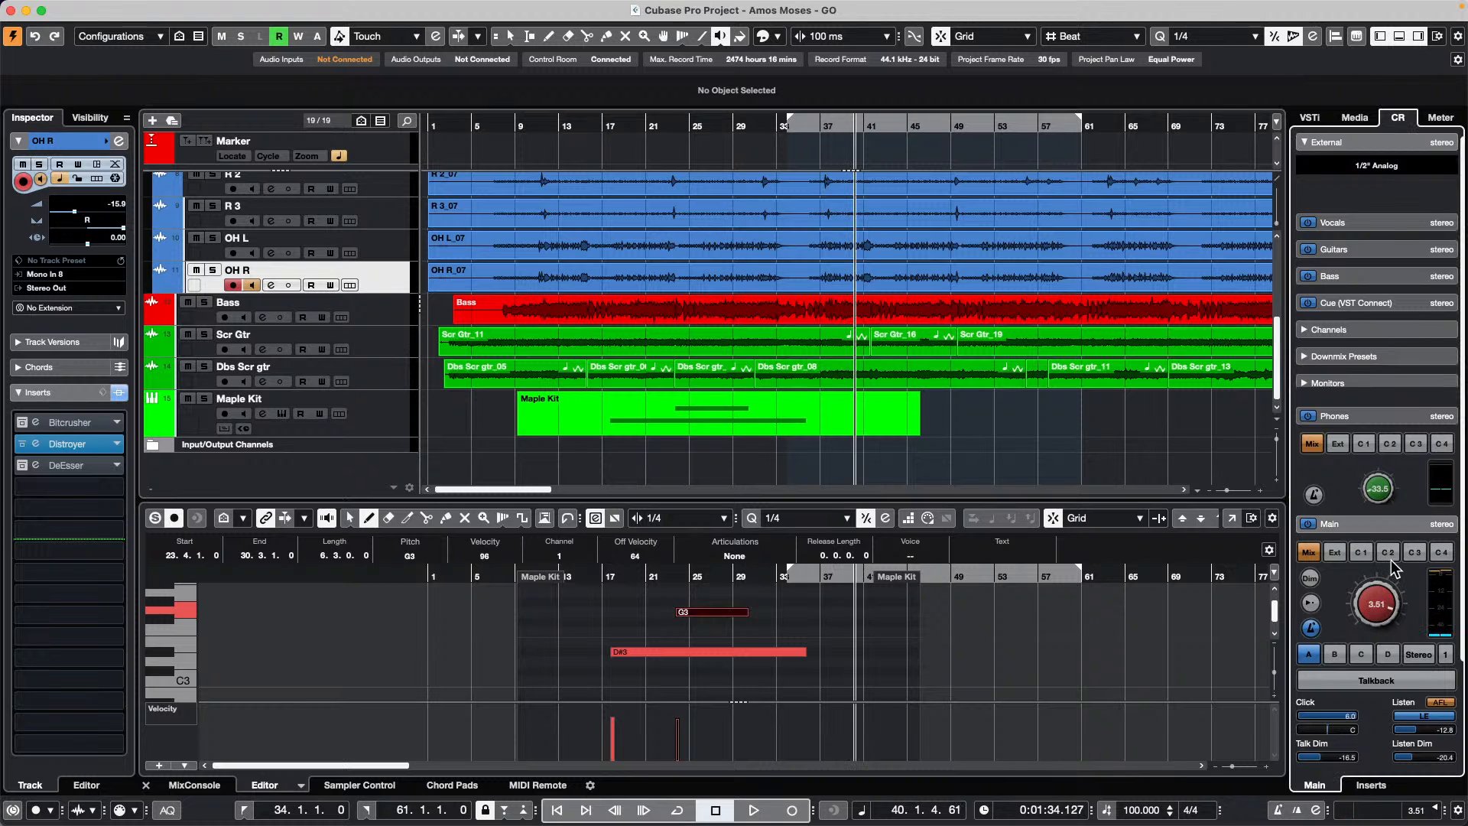
left_click(812, 342)
left_click(1021, 340)
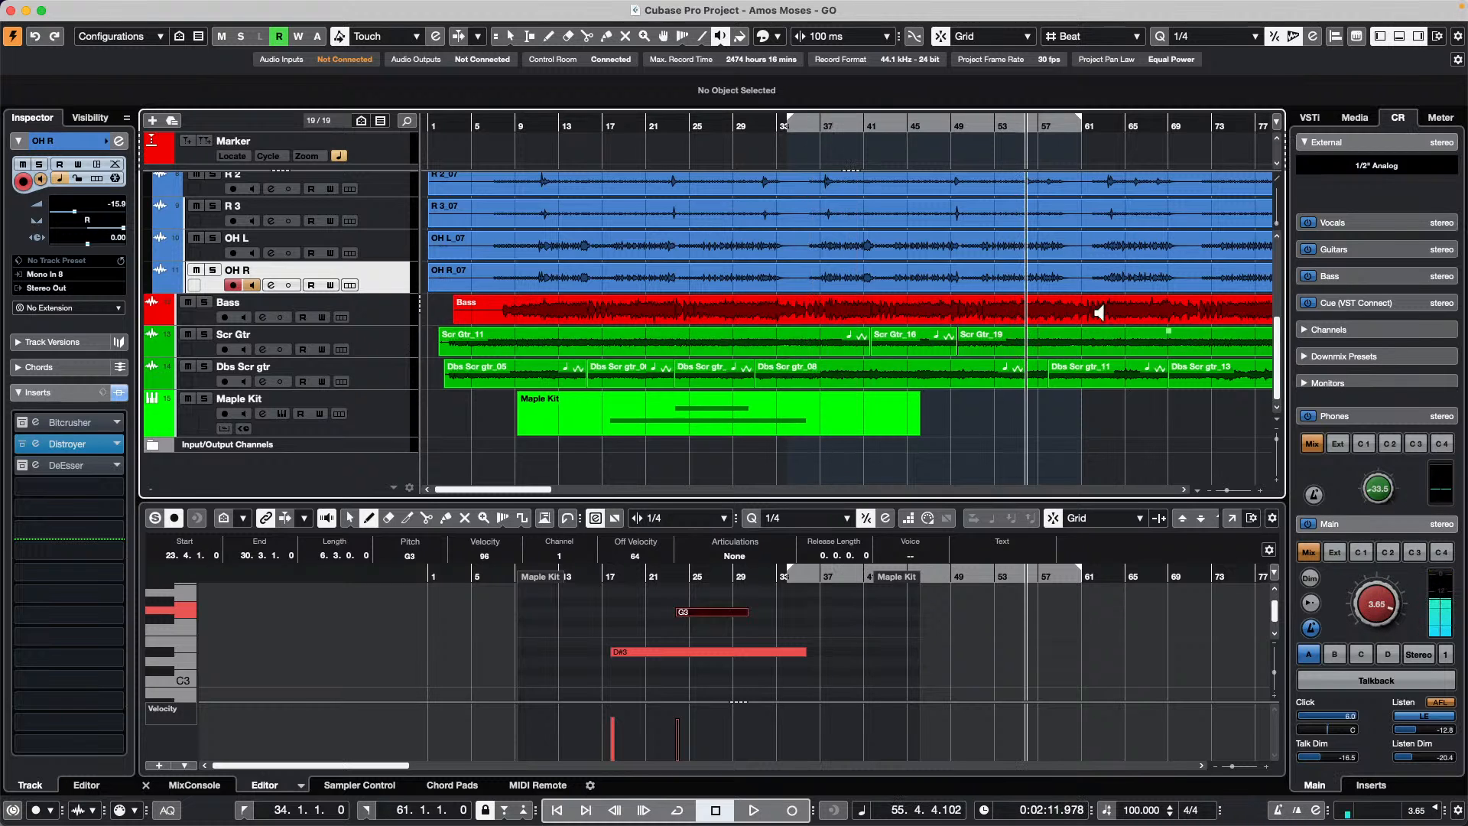
Expand the Vocals cue channel, set its source to Mix, and audition the OH R and Bass events
left_click(1370, 223)
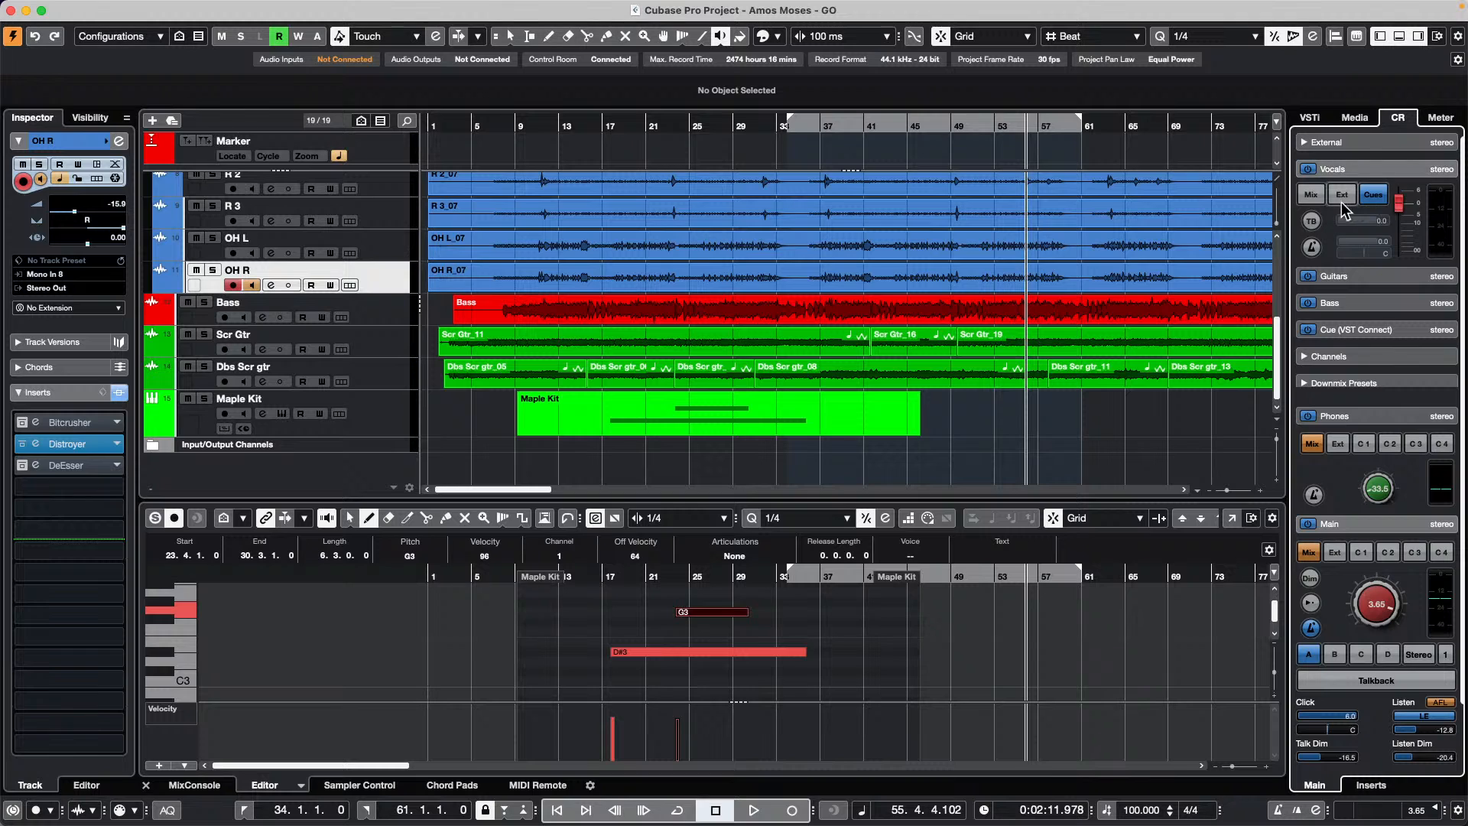
left_click(1310, 194)
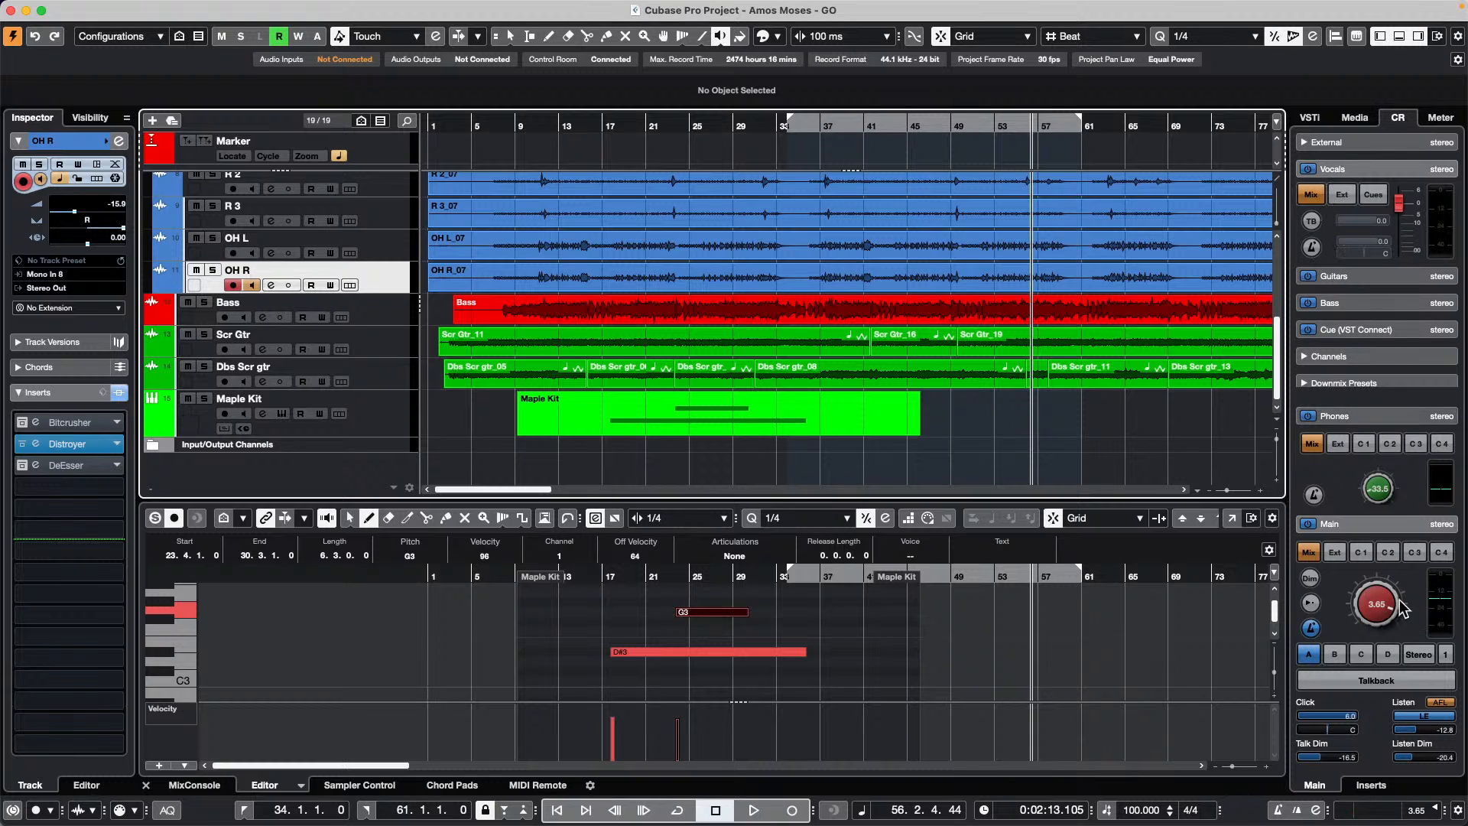
left_click(1115, 275)
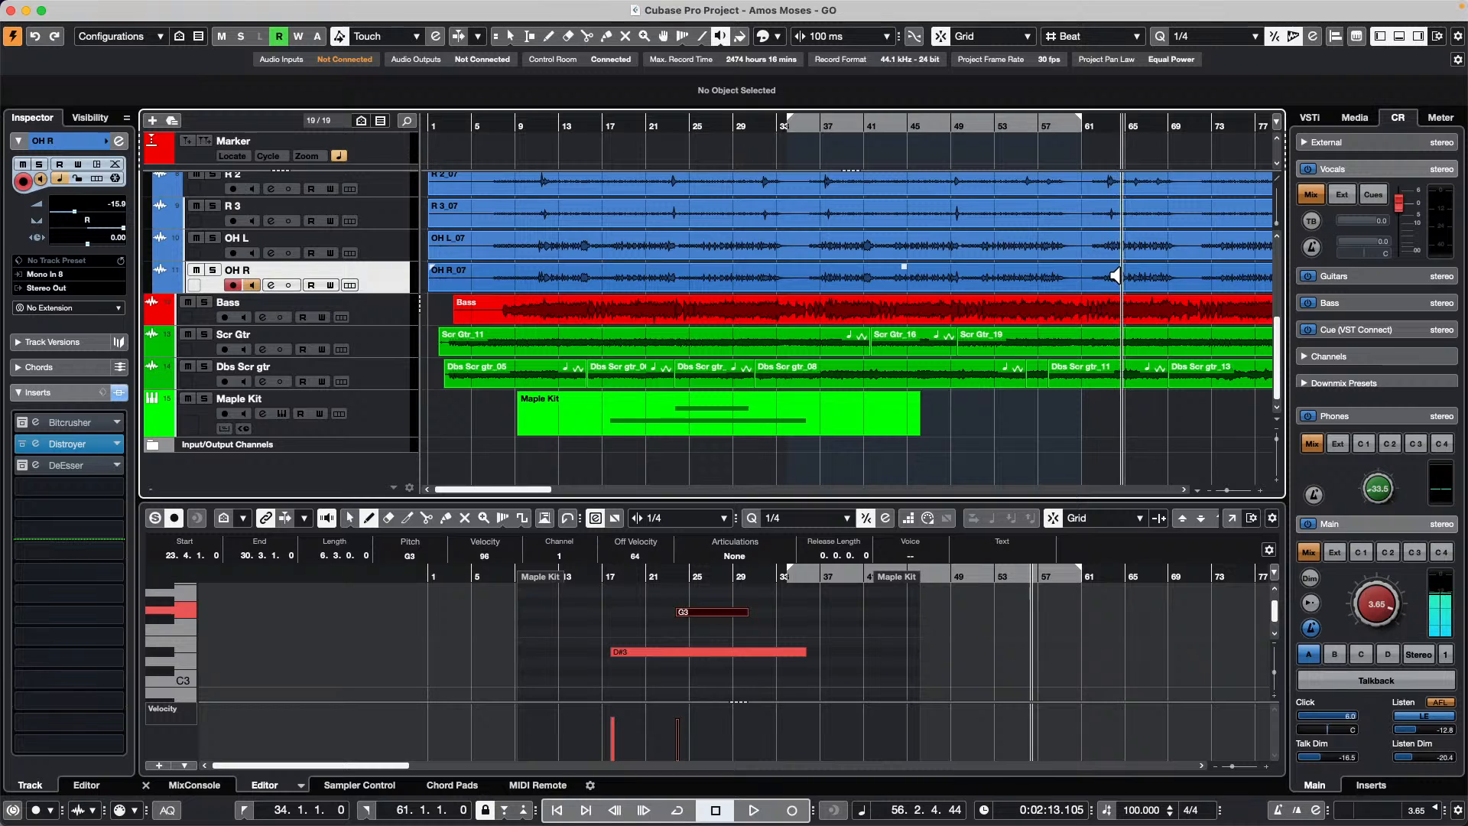
left_click(1093, 310)
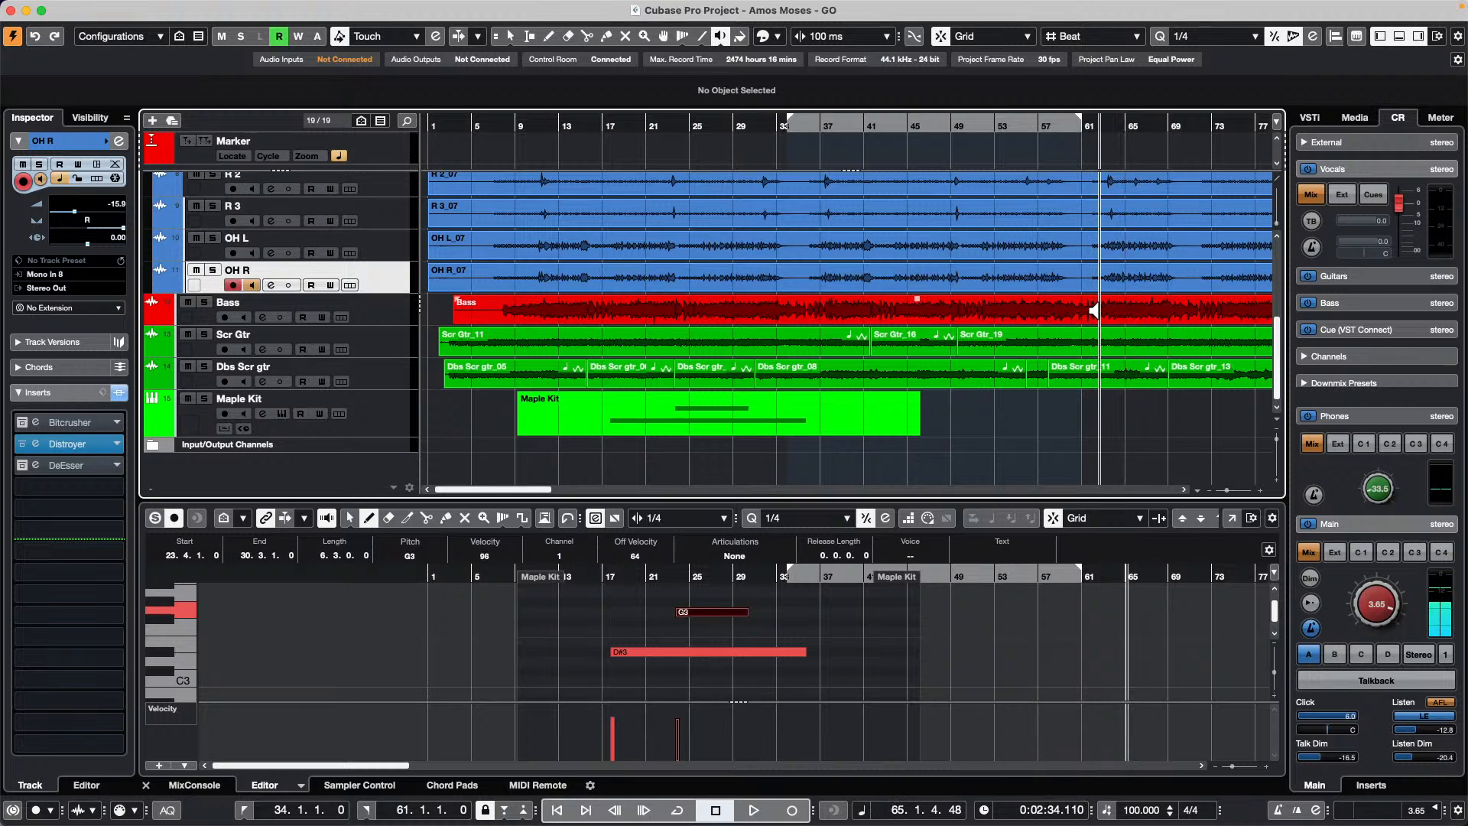
Switch the Vocals cue channel's source to Cues and back to Mix, and audition the Bass event again
left_click(1383, 196)
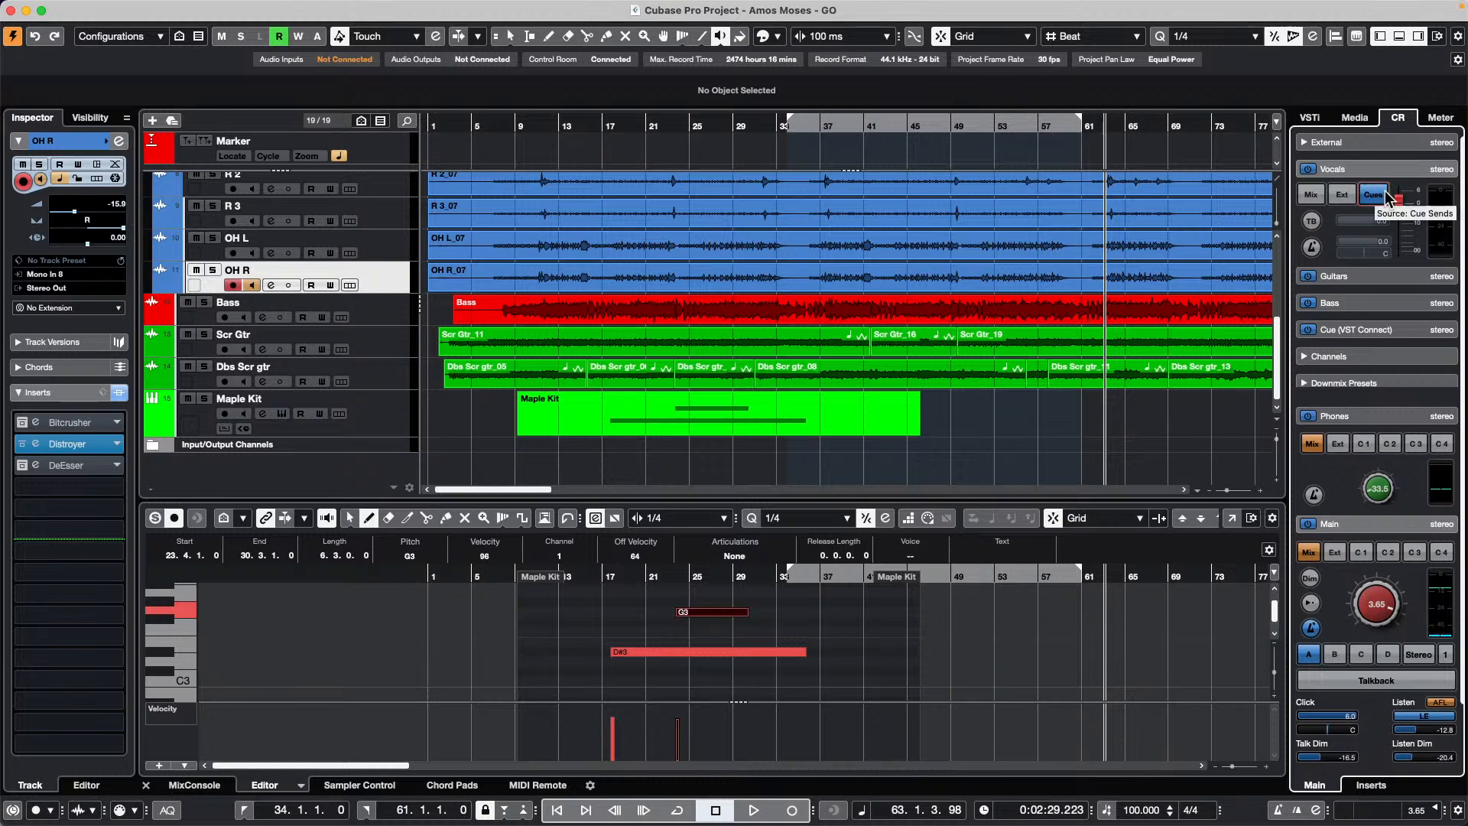
left_click(1317, 198)
left_click(1122, 311)
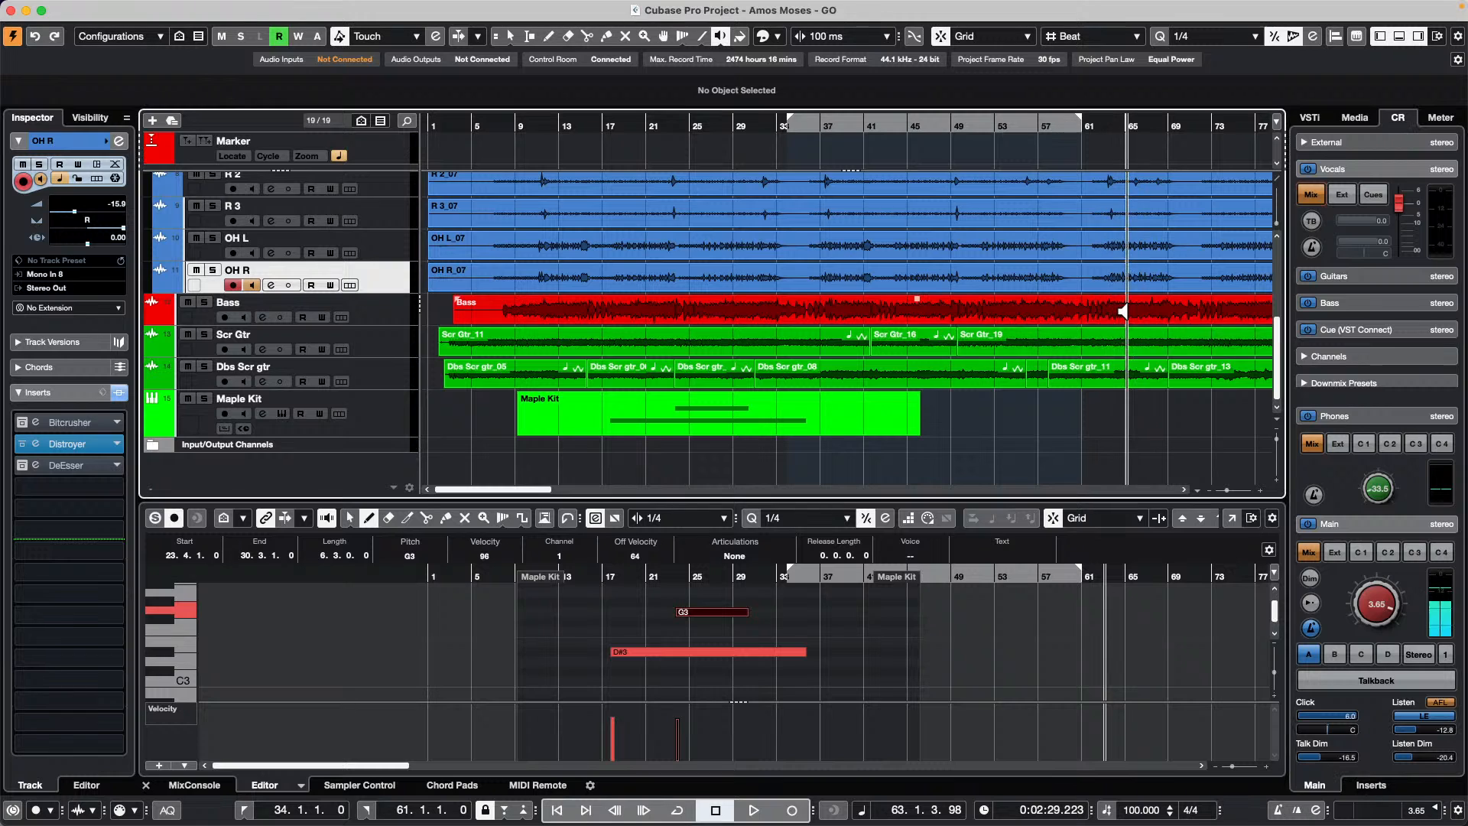
Set the Vocals cue channel's source to Cues
left_click(1363, 196)
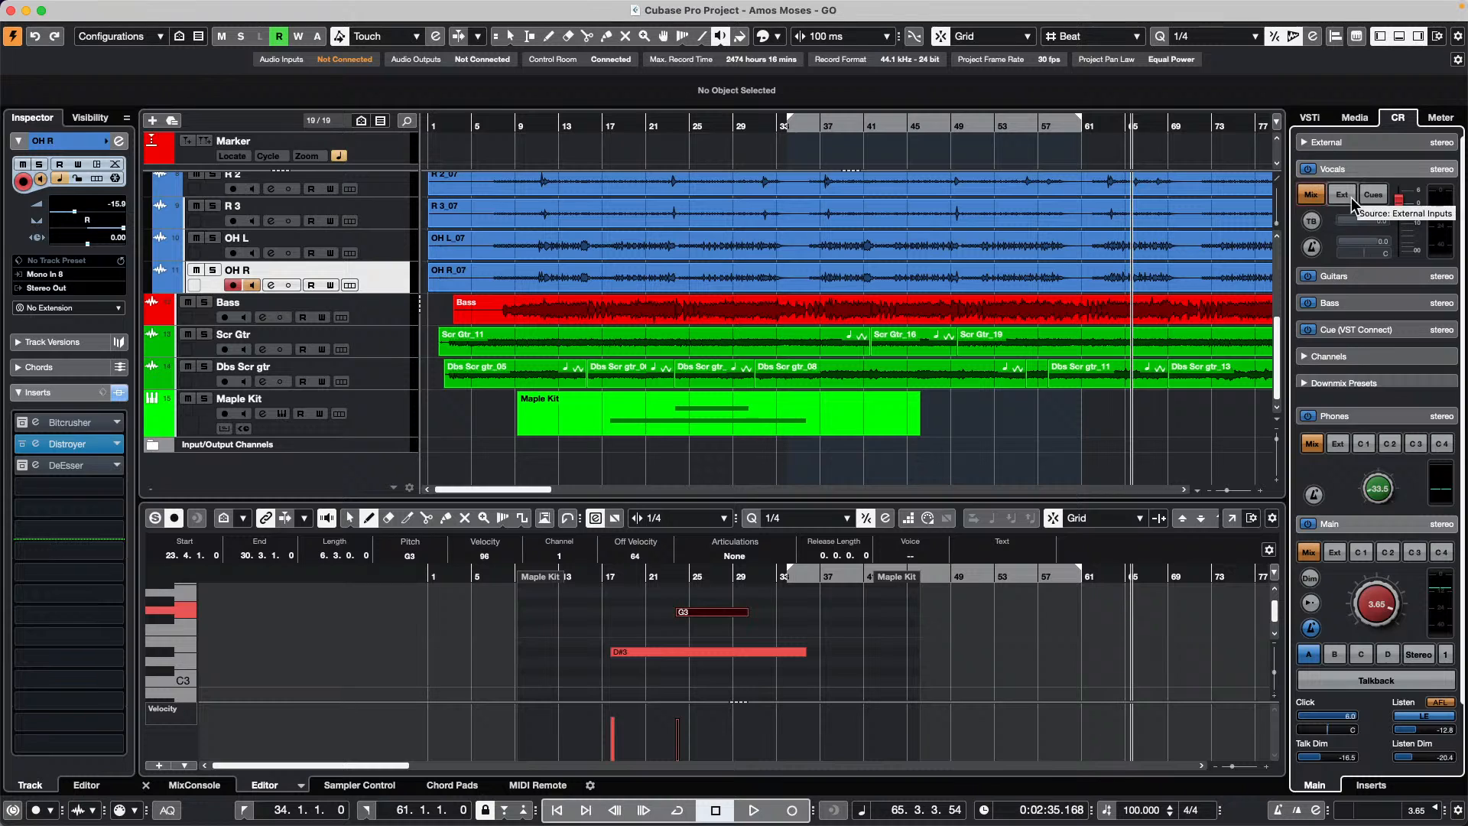
left_click(1376, 195)
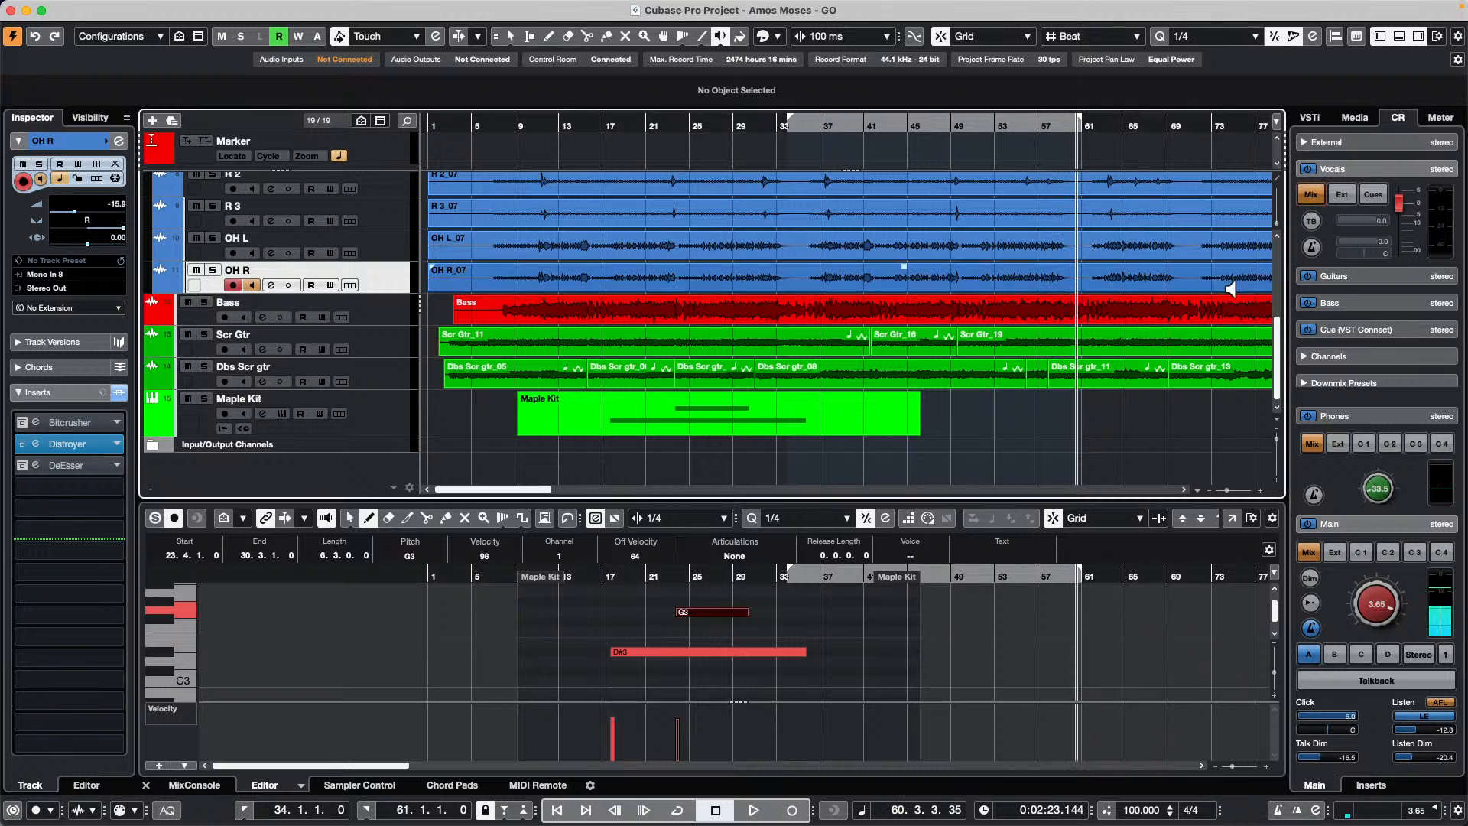
left_click(1372, 195)
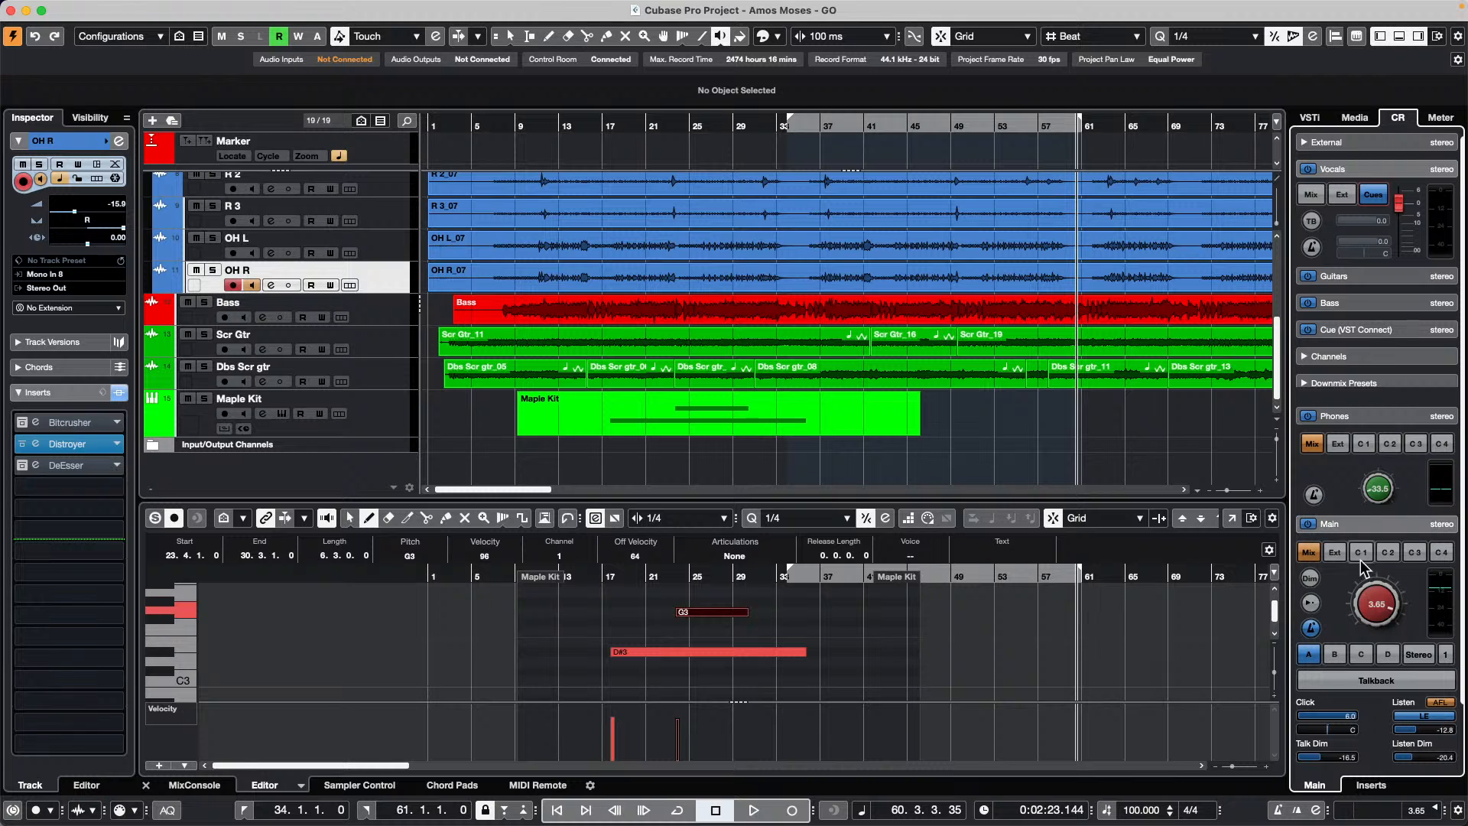
Open the Maple Kit part in a separate Key Editor window and select both the D#3 and G3 notes
left_click(1232, 518)
scroll(597, 342, "up", 5)
scroll(601, 342, "down", 6)
left_click_drag(757, 122, 765, 46)
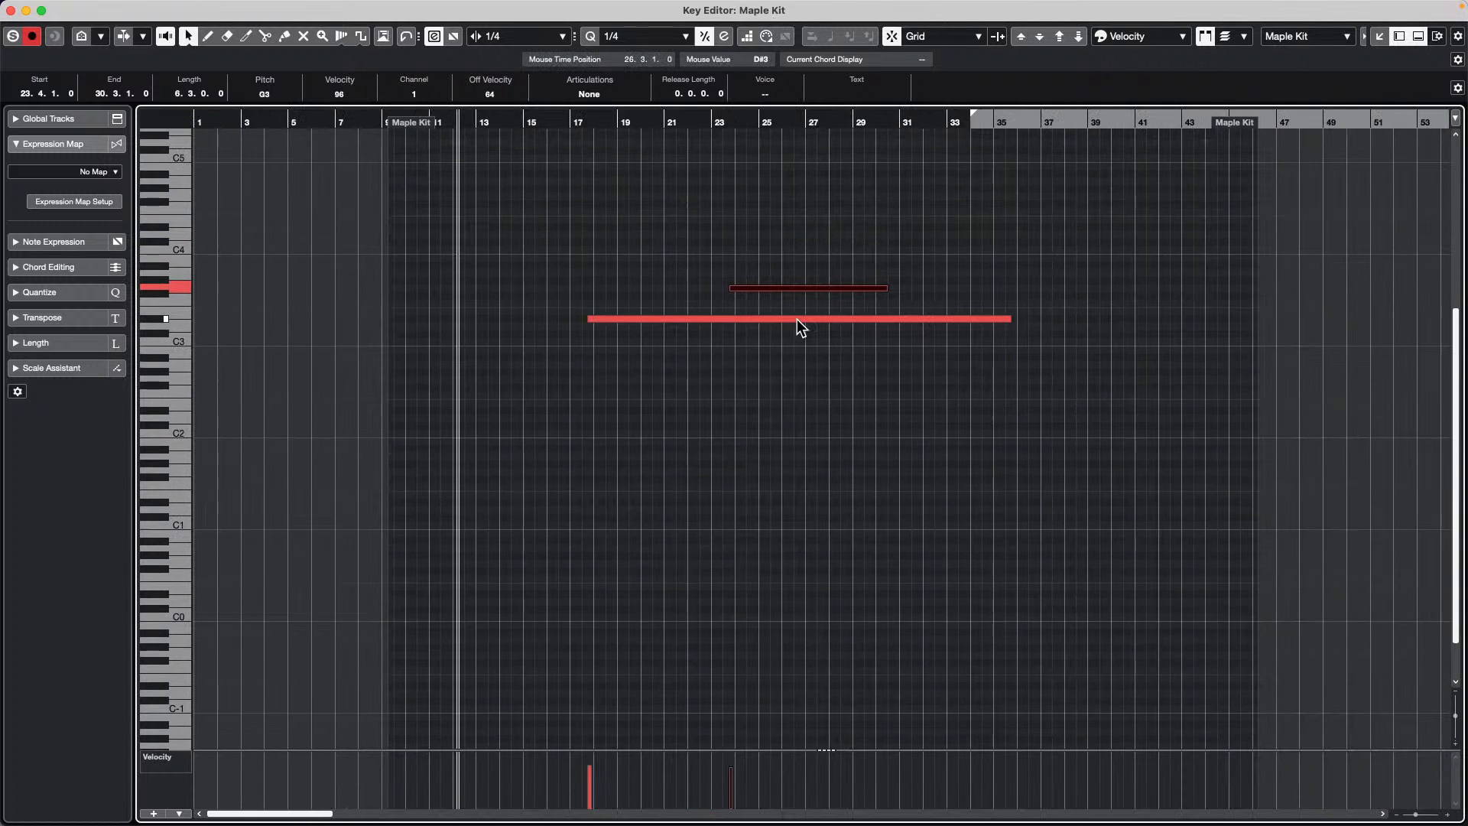
scroll(797, 321, "up", 1)
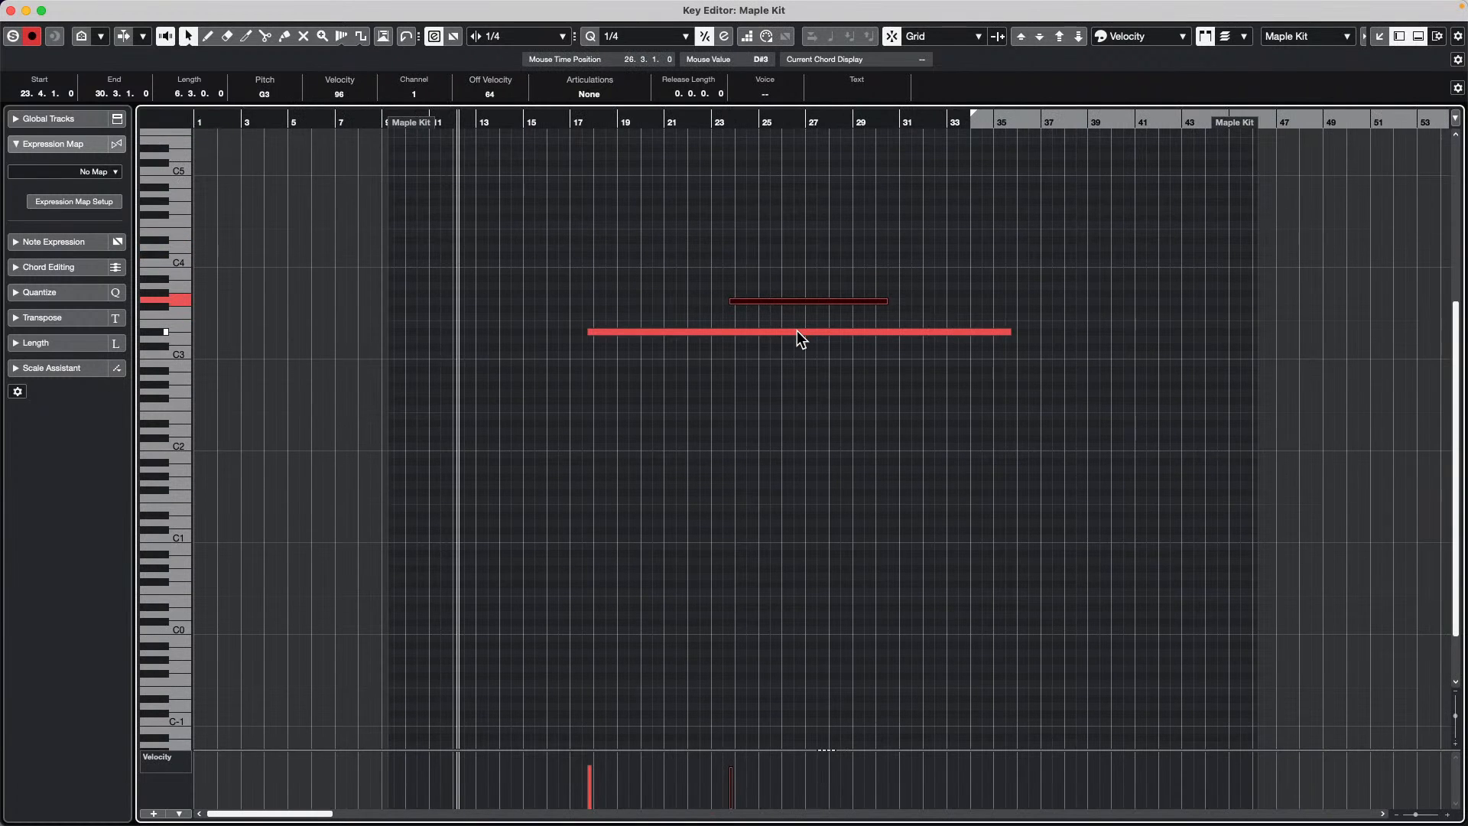
scroll(797, 331, "up", 4)
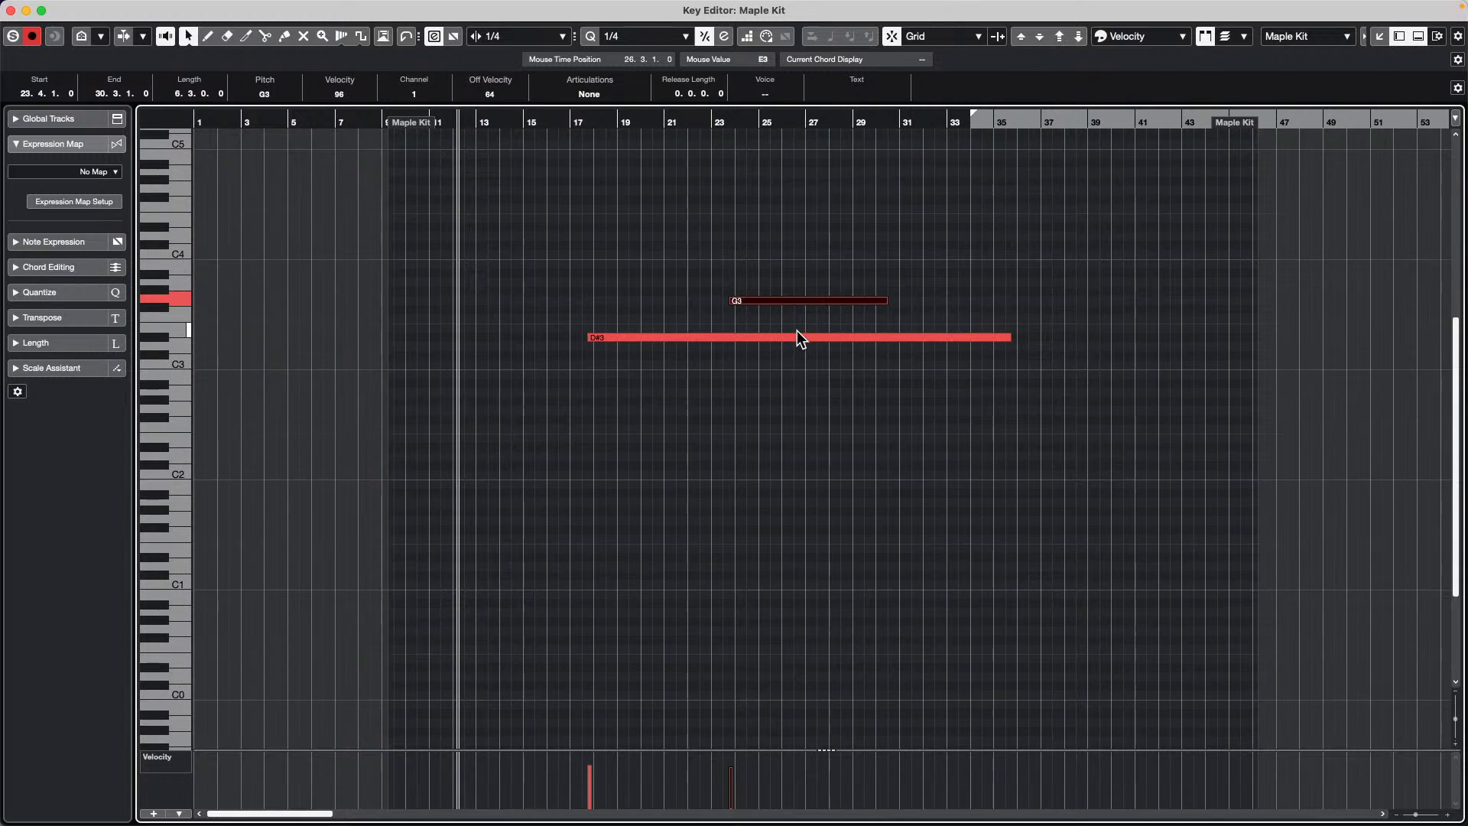
scroll(797, 331, "up", 1)
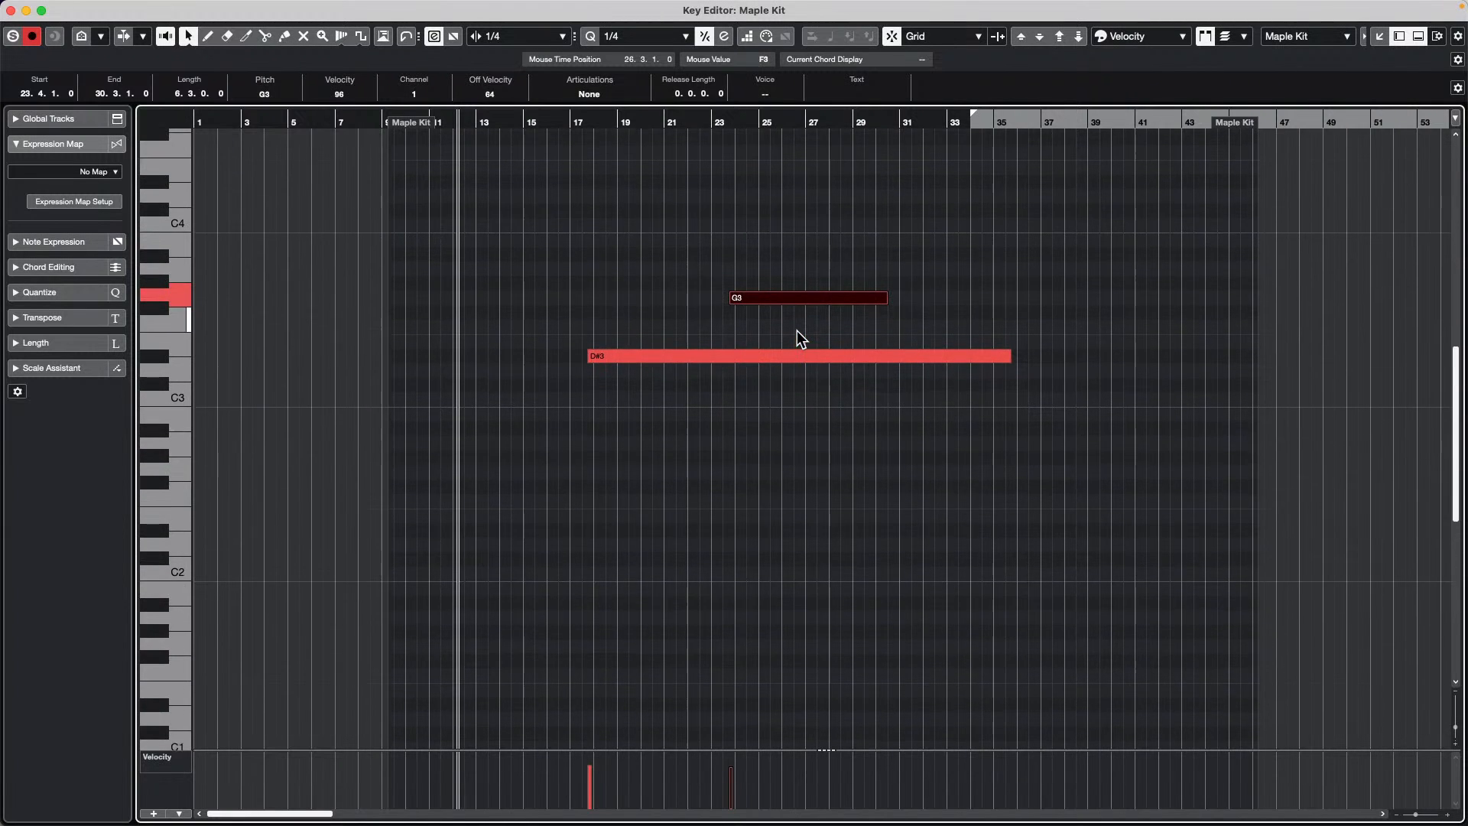
left_click(815, 342)
left_click_drag(814, 343, 840, 276)
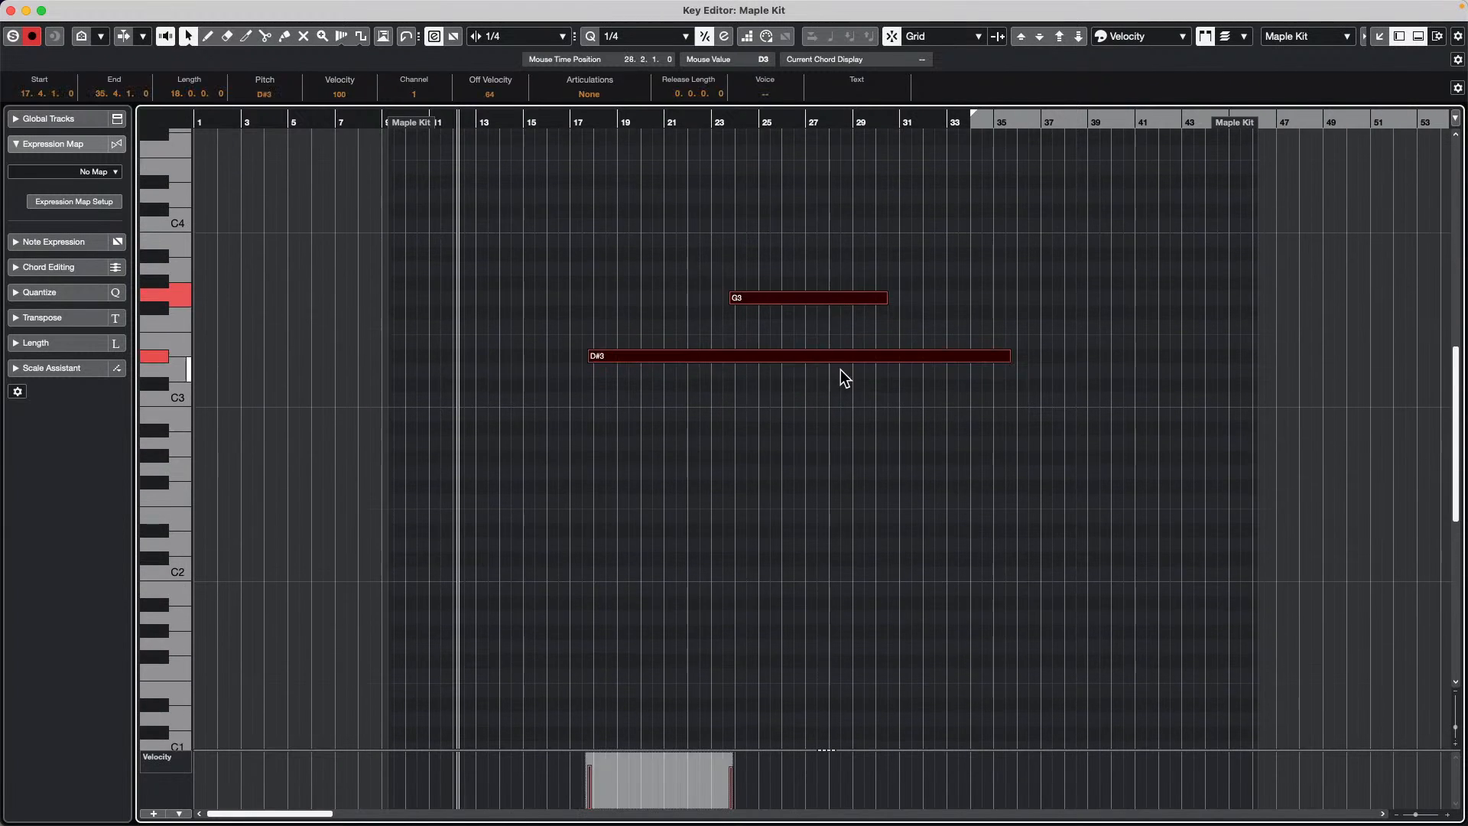
Examine the D#3 and G3 notes at several vertical zoom levels, and close the separate Key Editor window
scroll(841, 369, "down", 2)
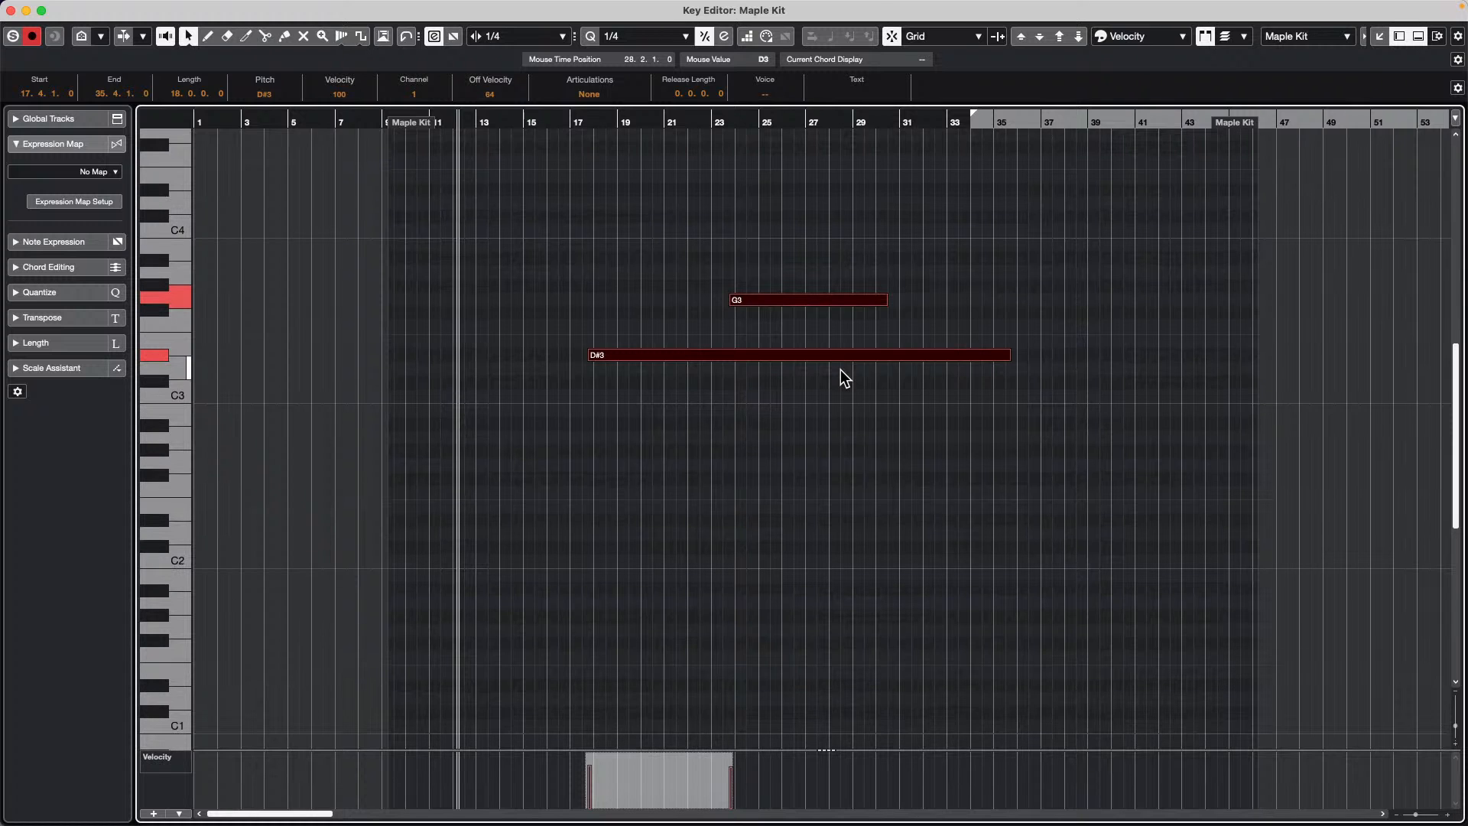
scroll(841, 369, "down", 2)
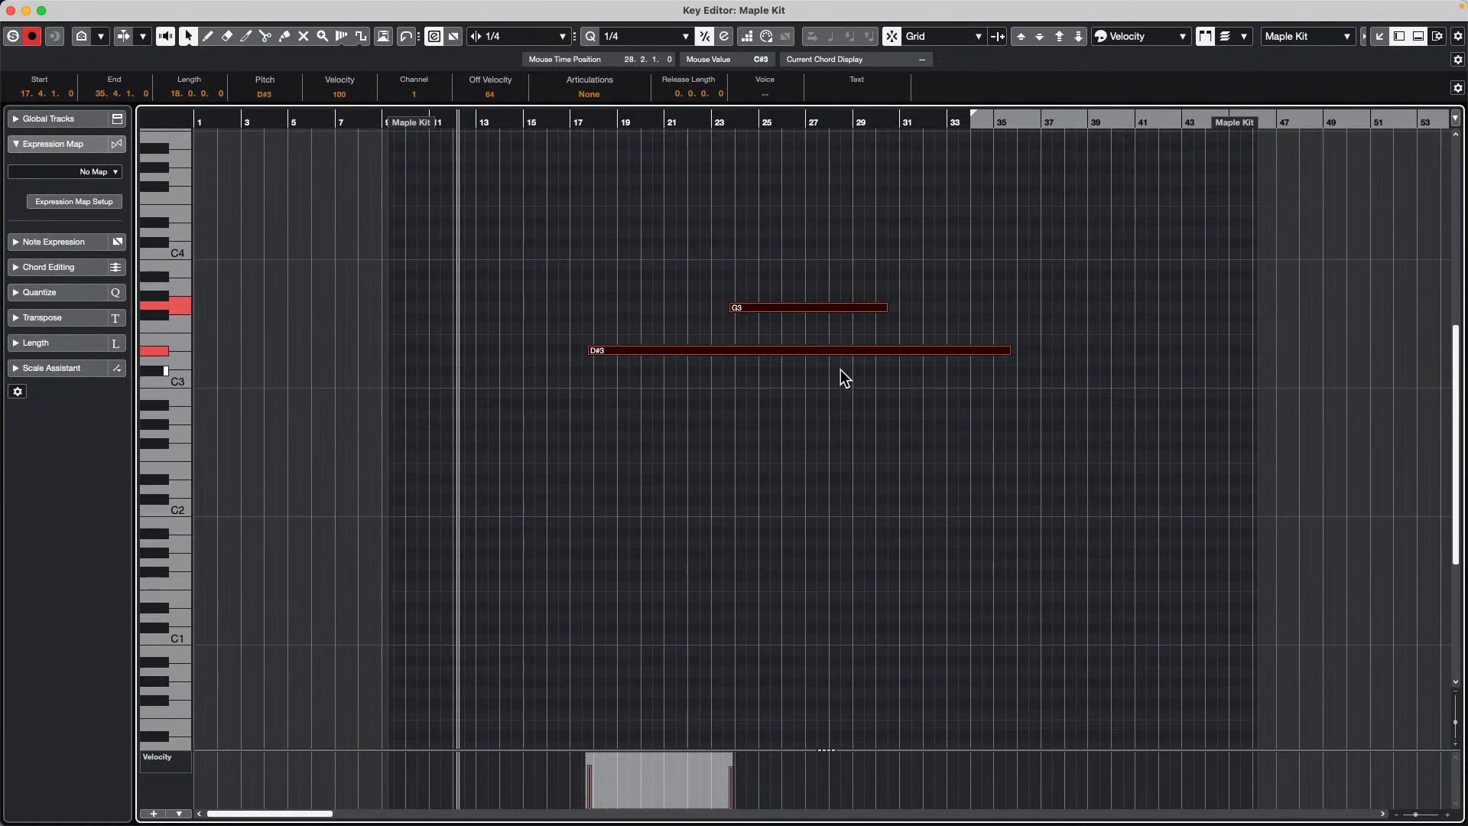
scroll(841, 370, "down", 2)
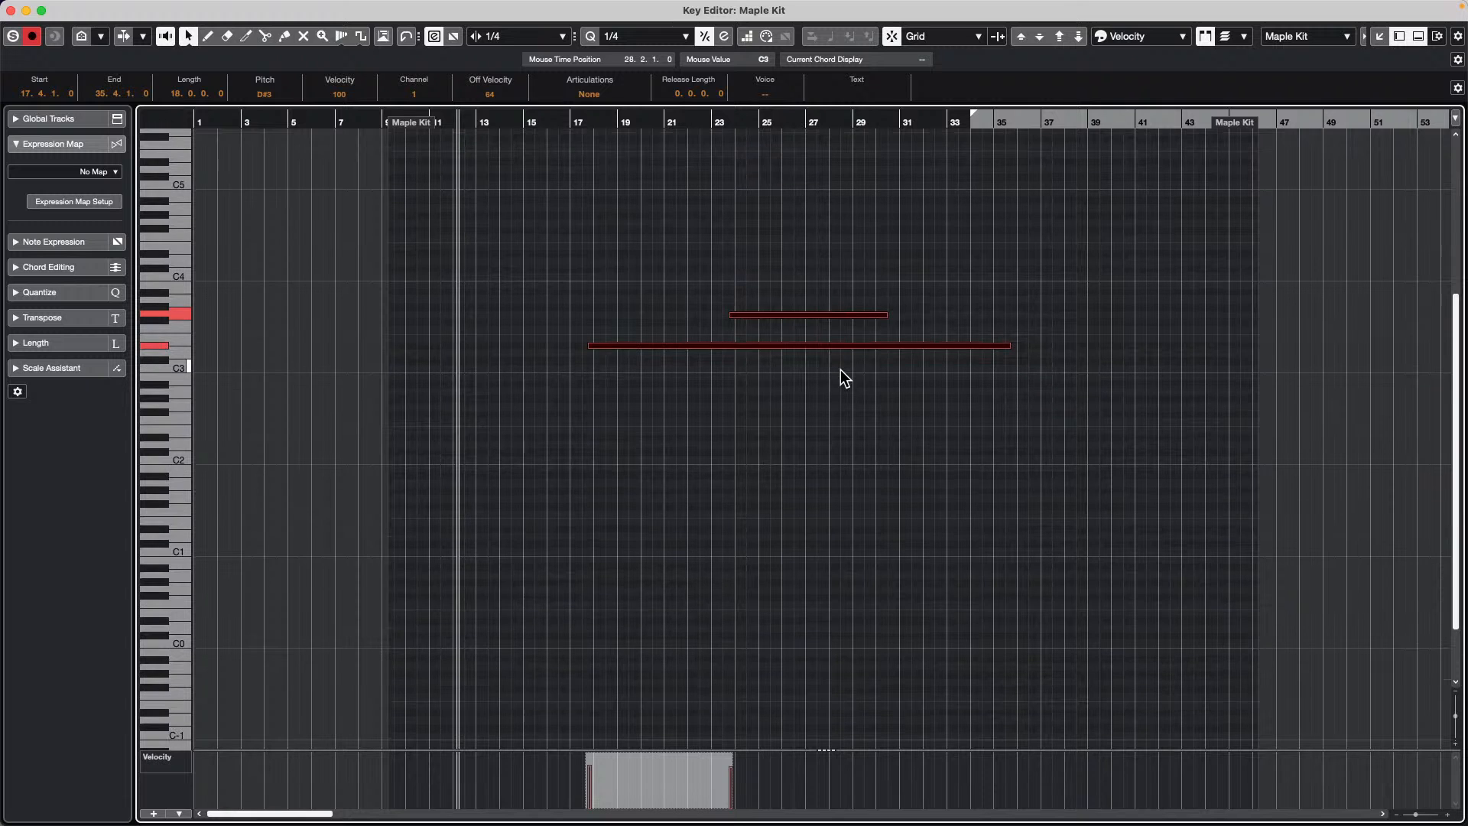
scroll(841, 369, "down", 1)
scroll(841, 370, "up", 4)
scroll(841, 369, "down", 6)
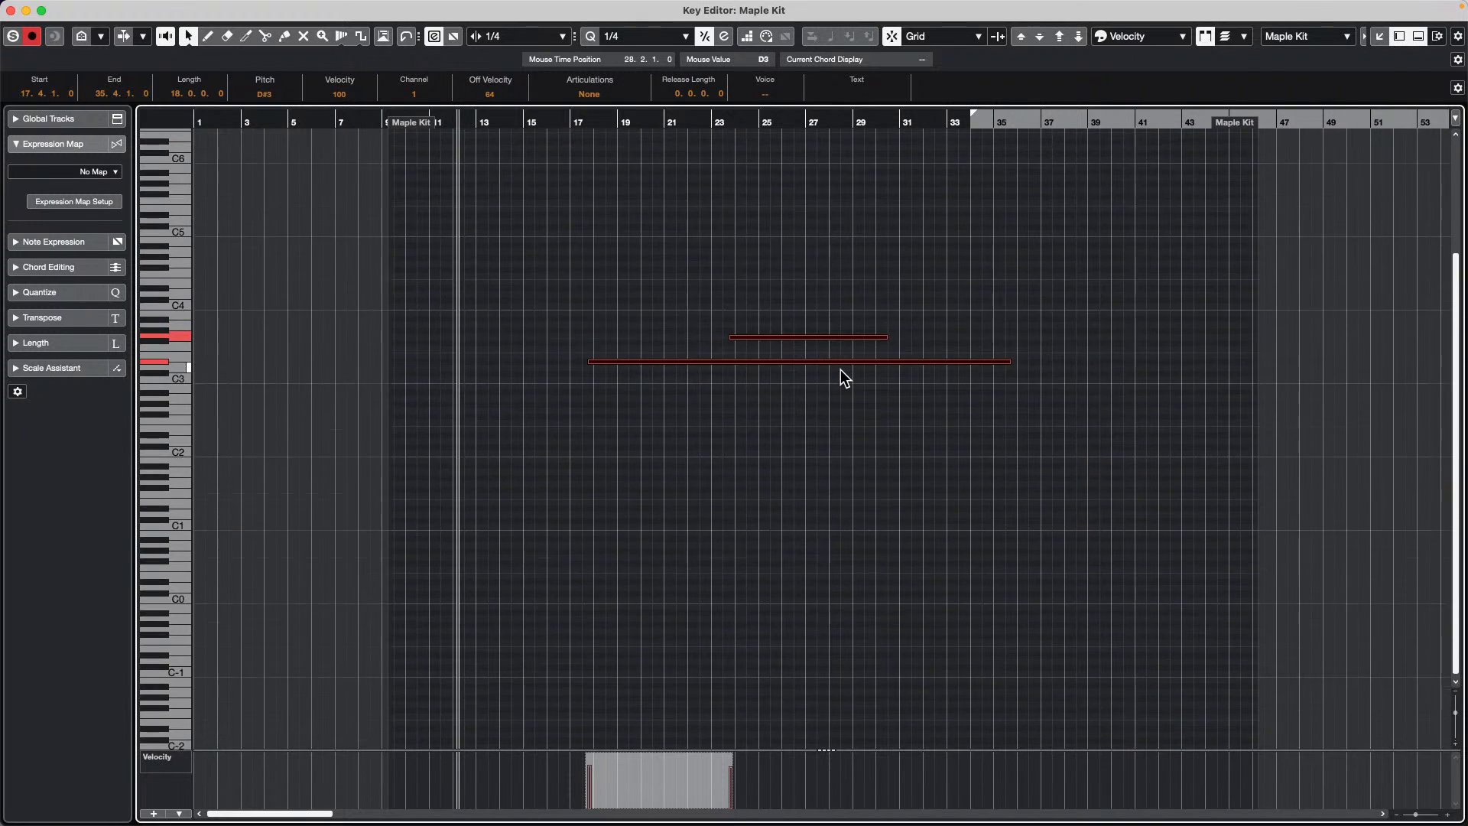
scroll(841, 370, "down", 3)
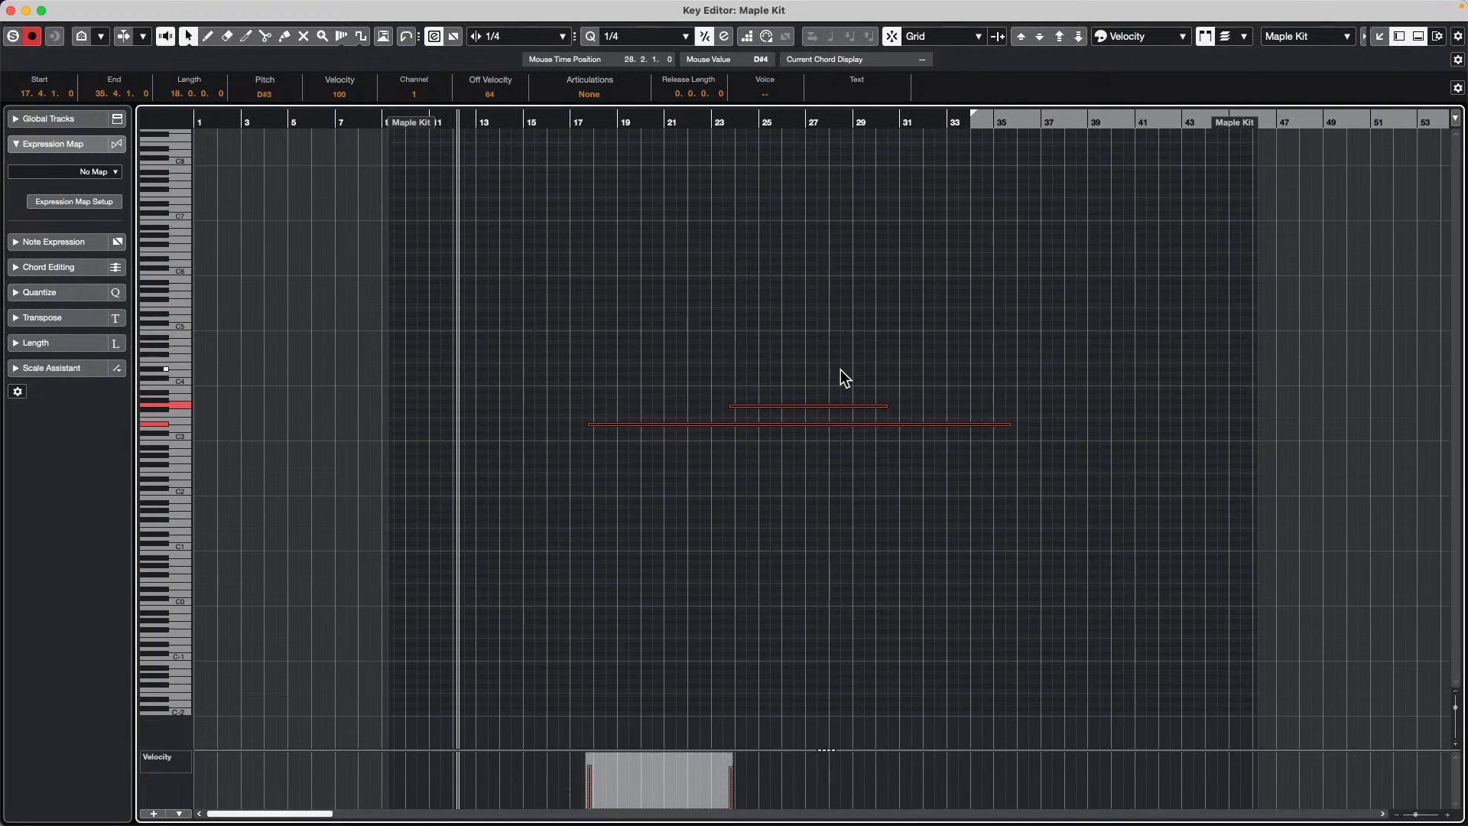
scroll(841, 369, "up", 4)
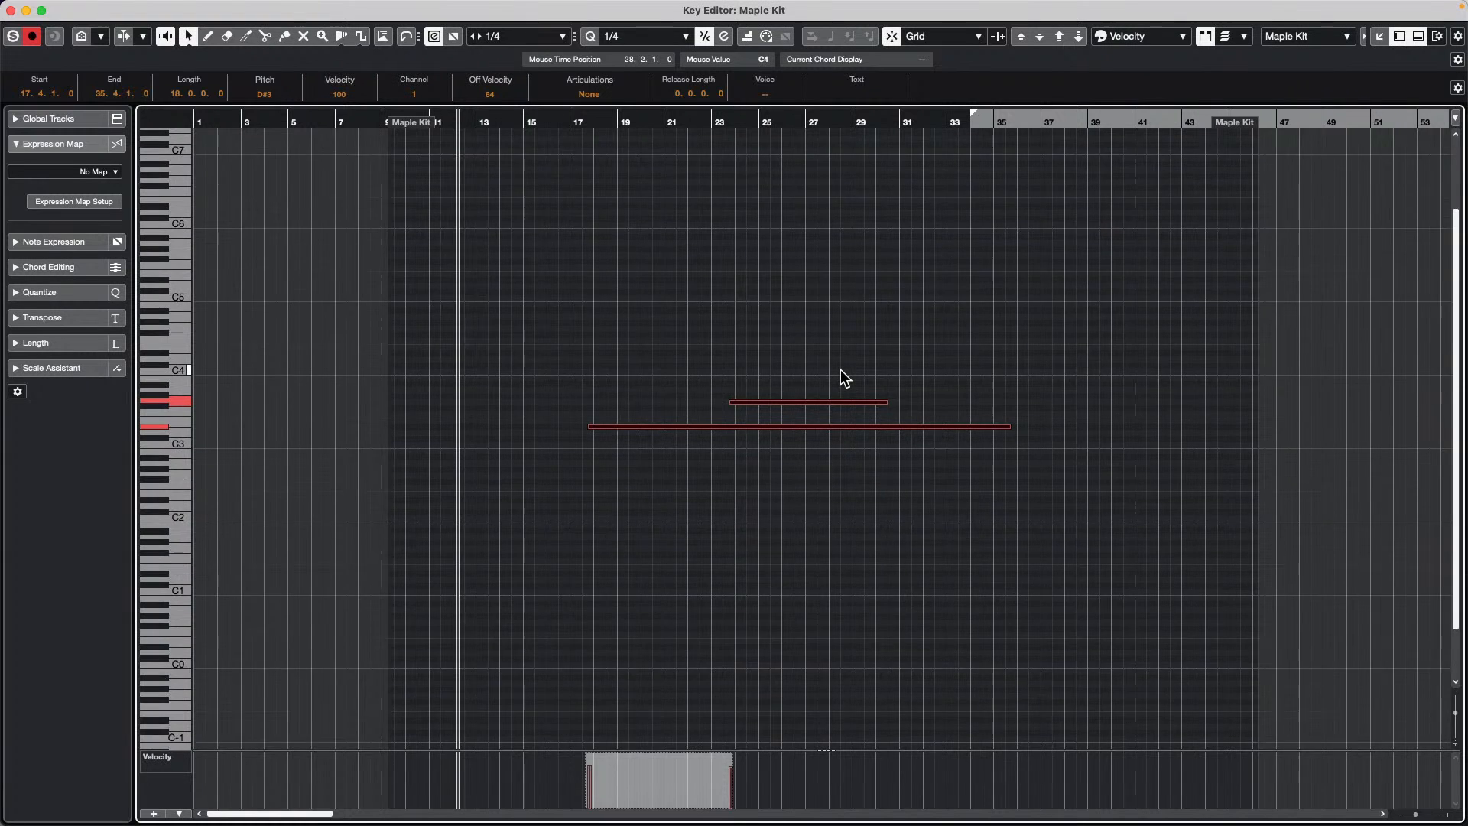
scroll(842, 369, "up", 4)
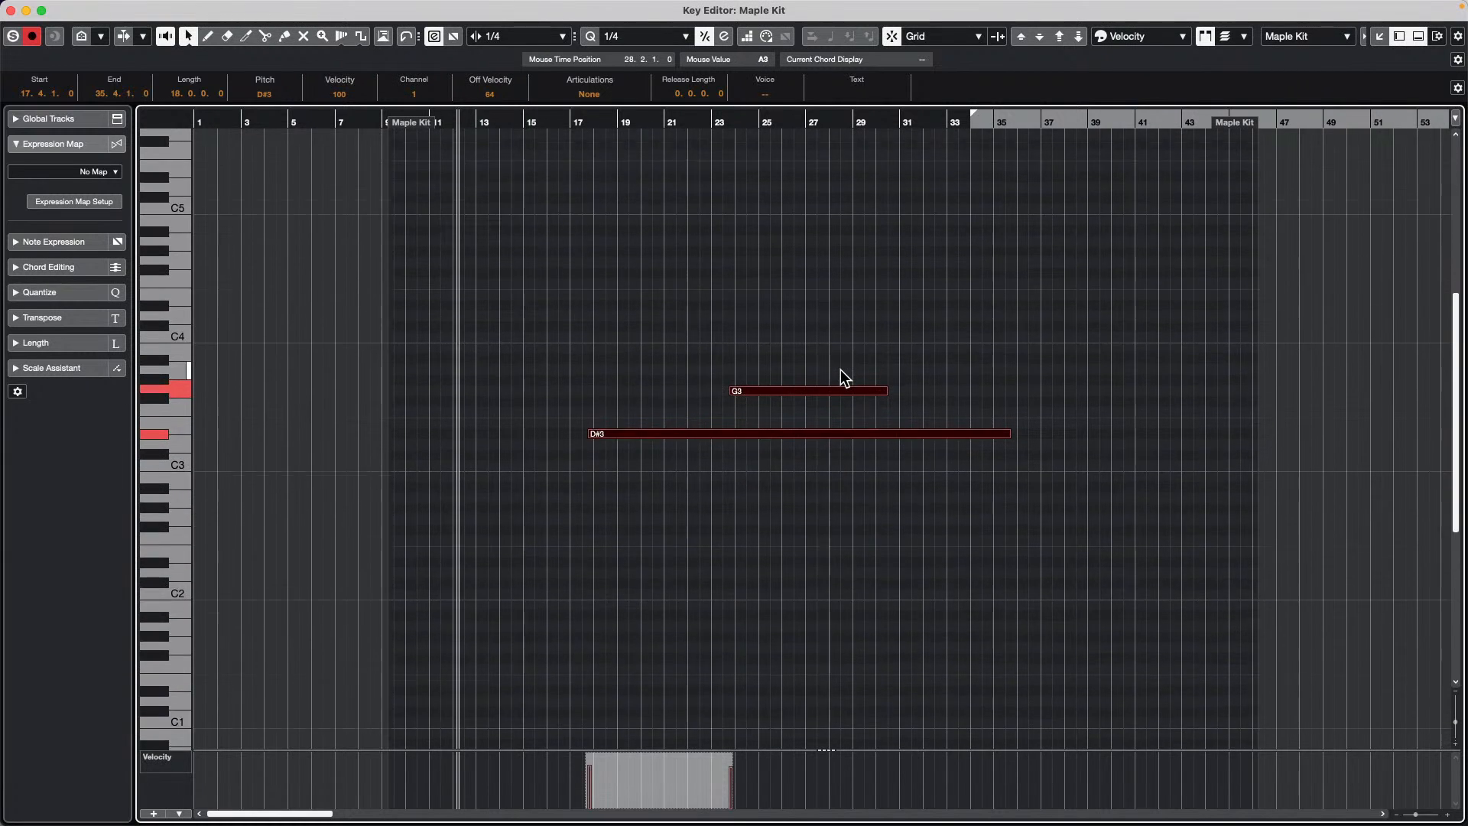
scroll(841, 369, "down", 2)
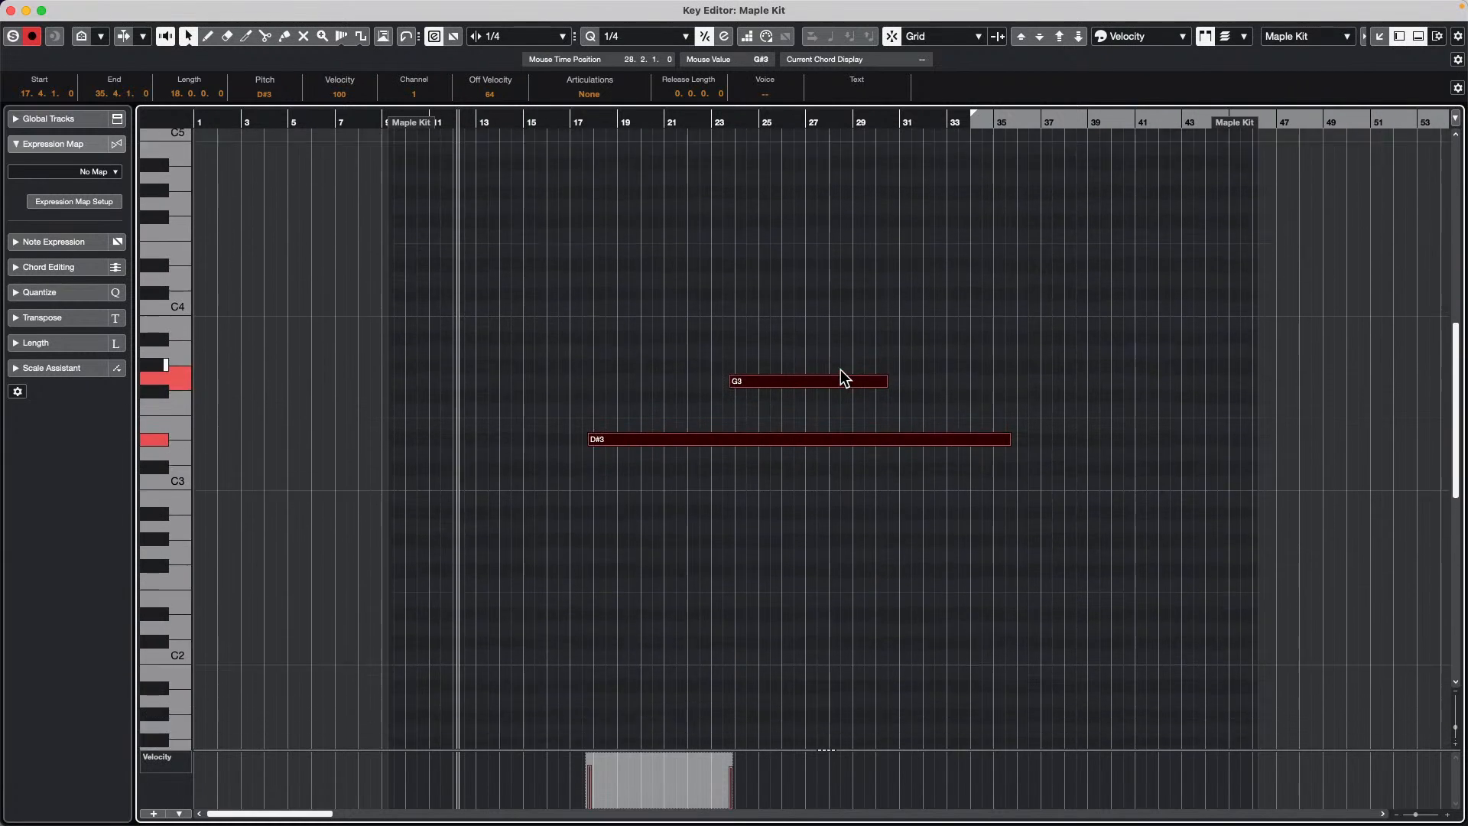
scroll(841, 370, "up", 3)
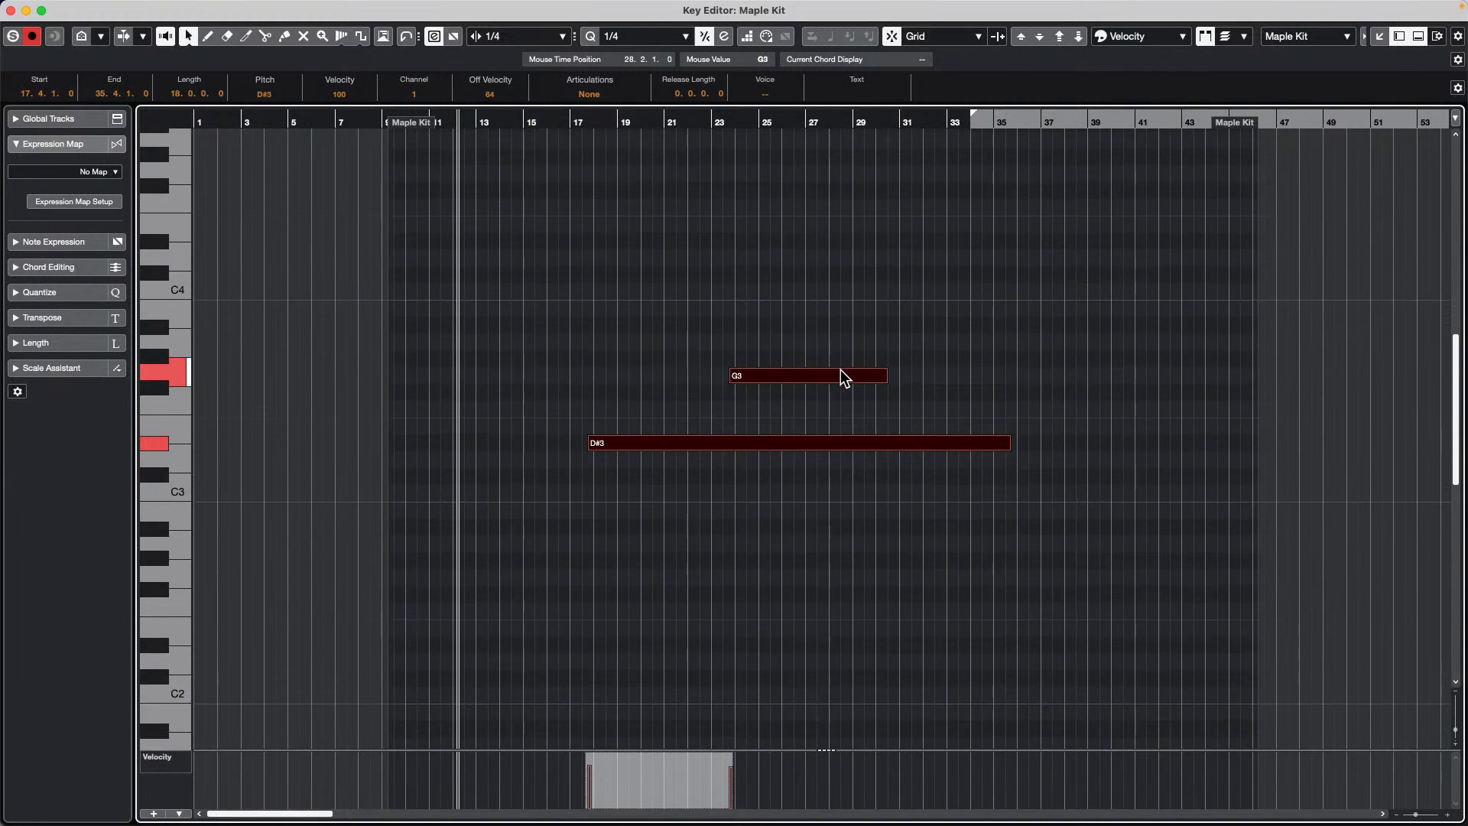
scroll(841, 369, "down", 6)
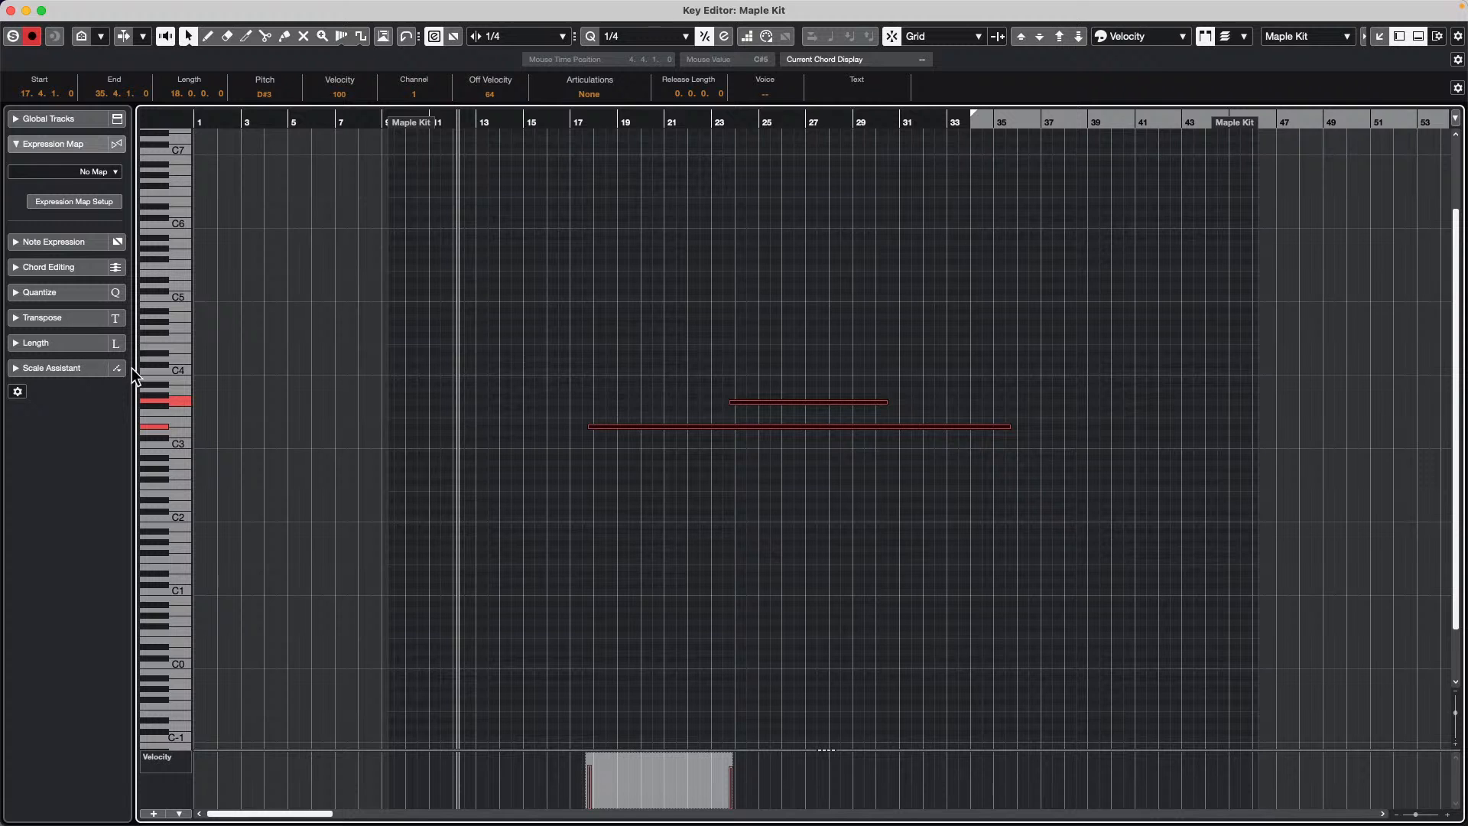
scroll(171, 377, "up", 6)
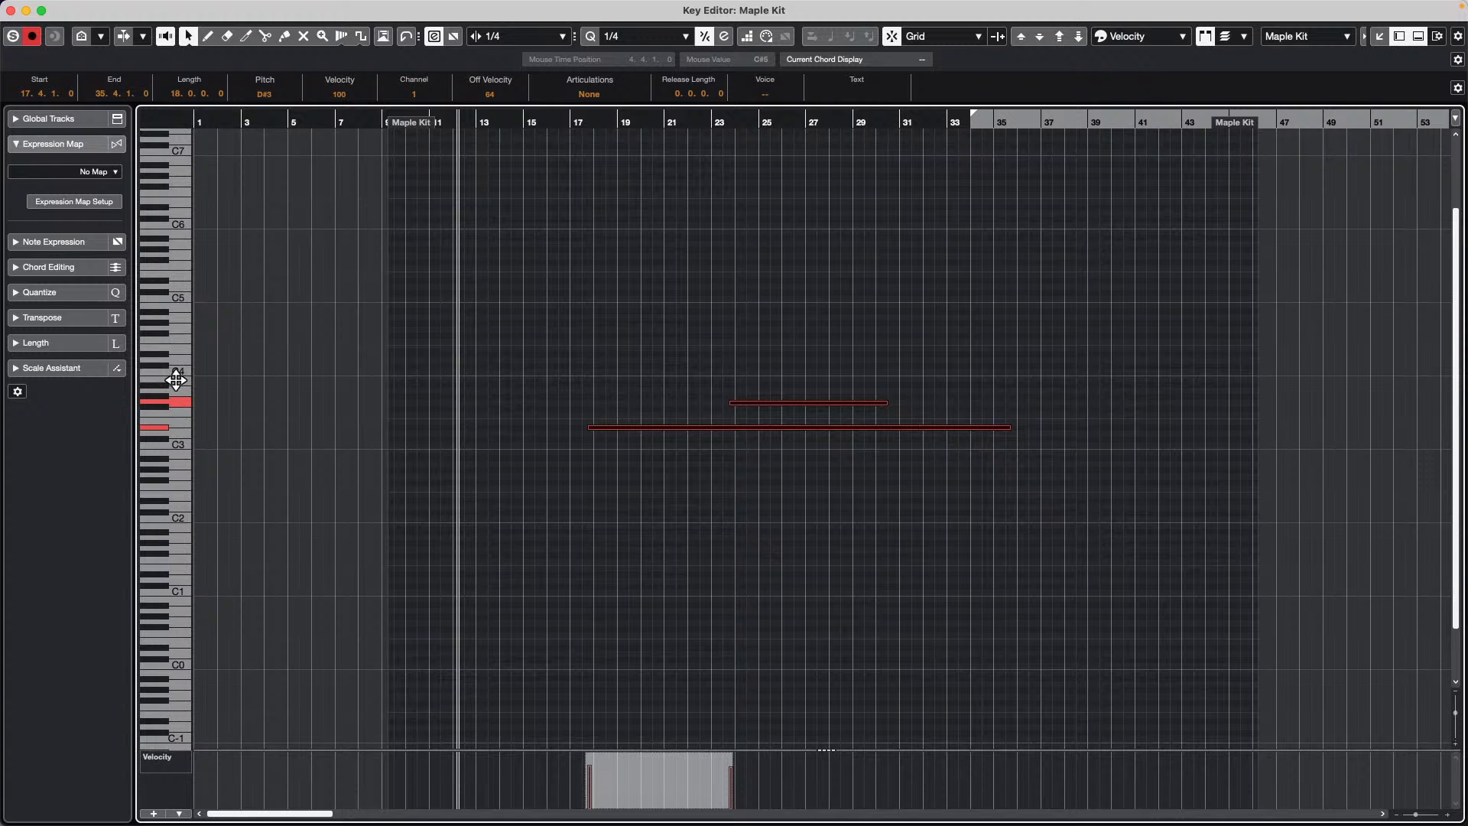
scroll(190, 387, "down", 6)
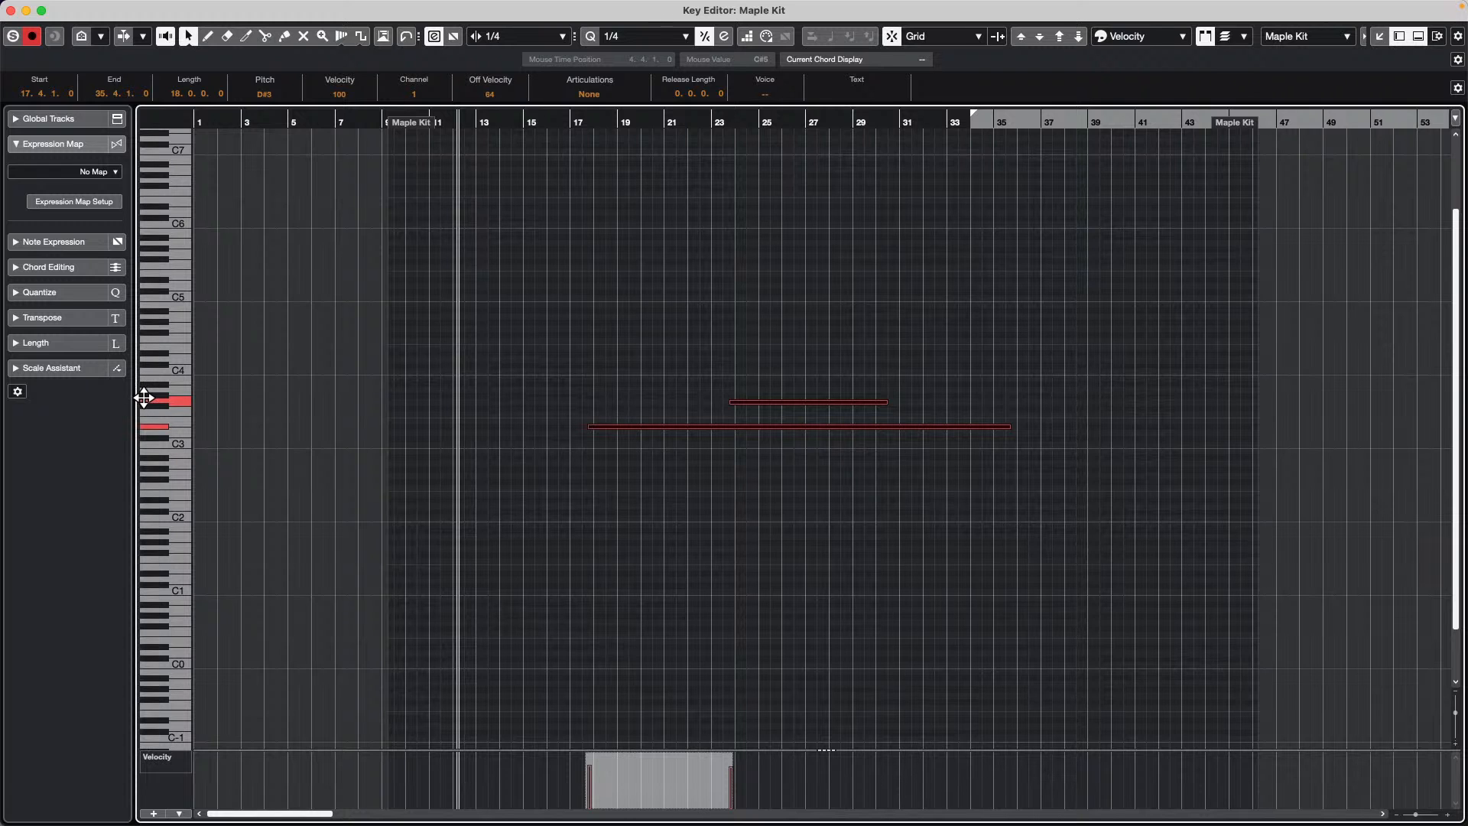
left_click_drag(175, 397, 256, 410)
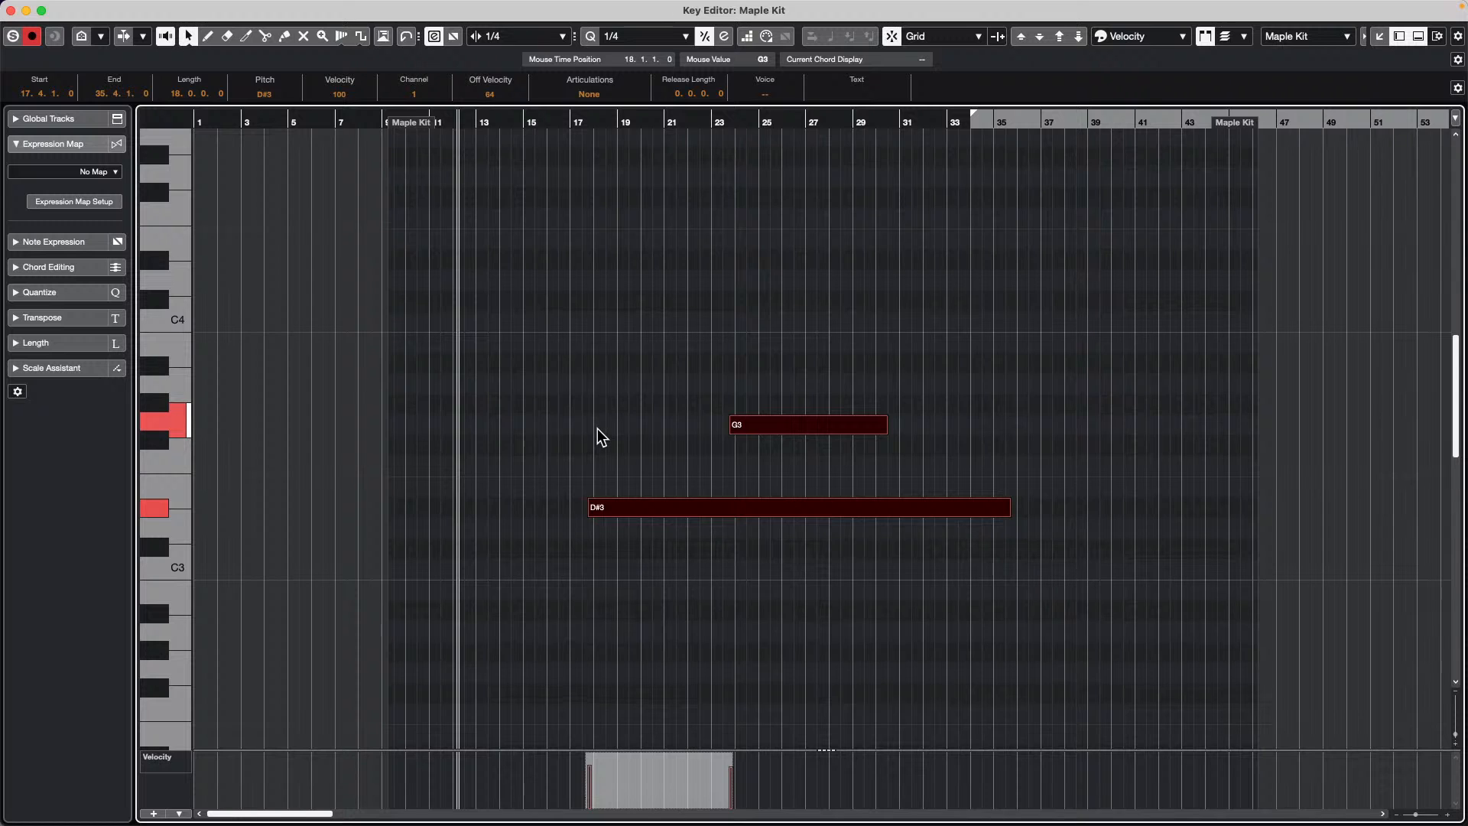
left_click(11, 12)
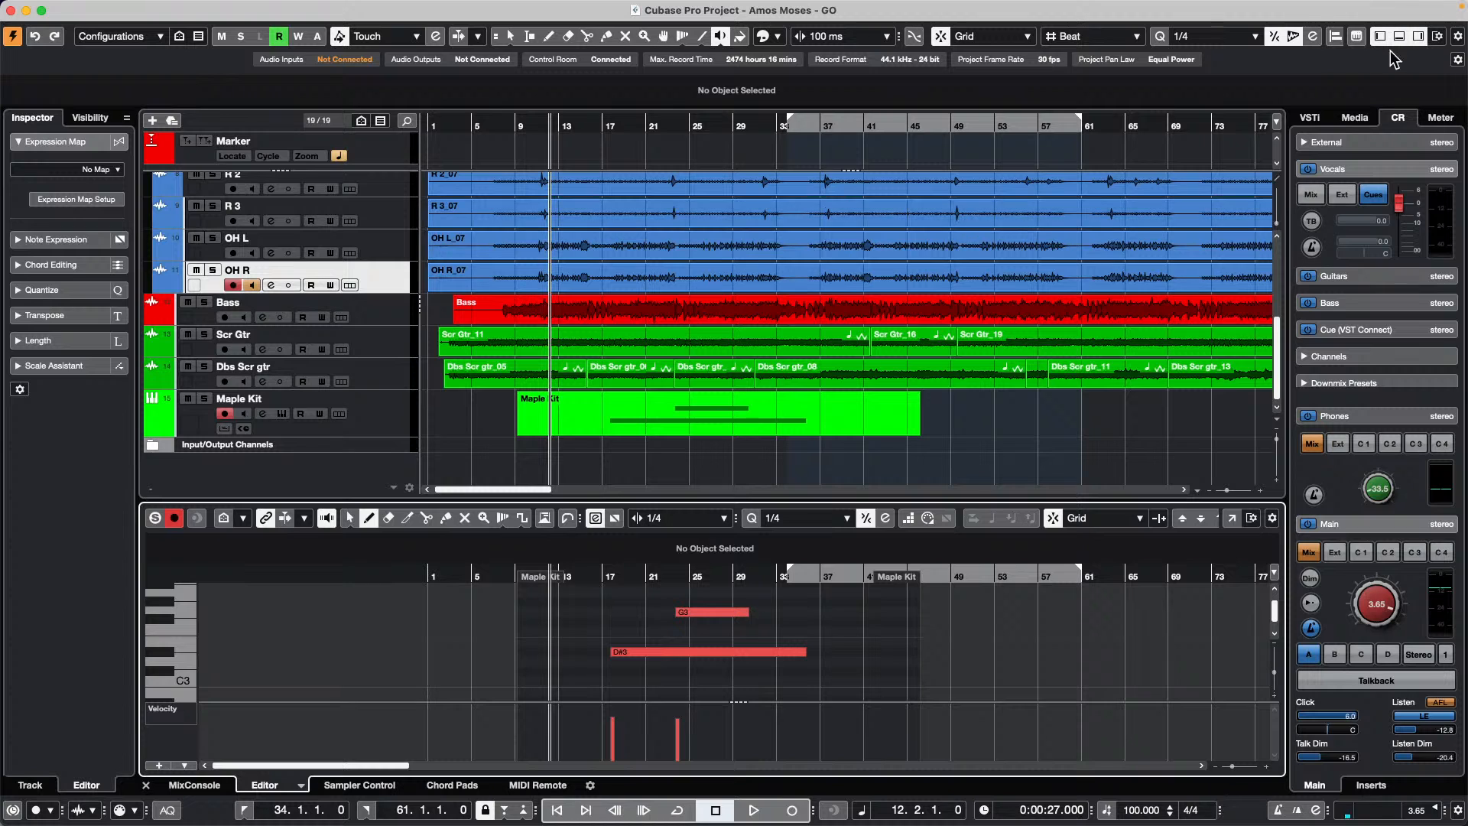
Show the VST instrument rack and add a HALion Sonic SE instrument track below Maple Kit, routed to Stereo Out
left_click(1354, 118)
left_click(1310, 117)
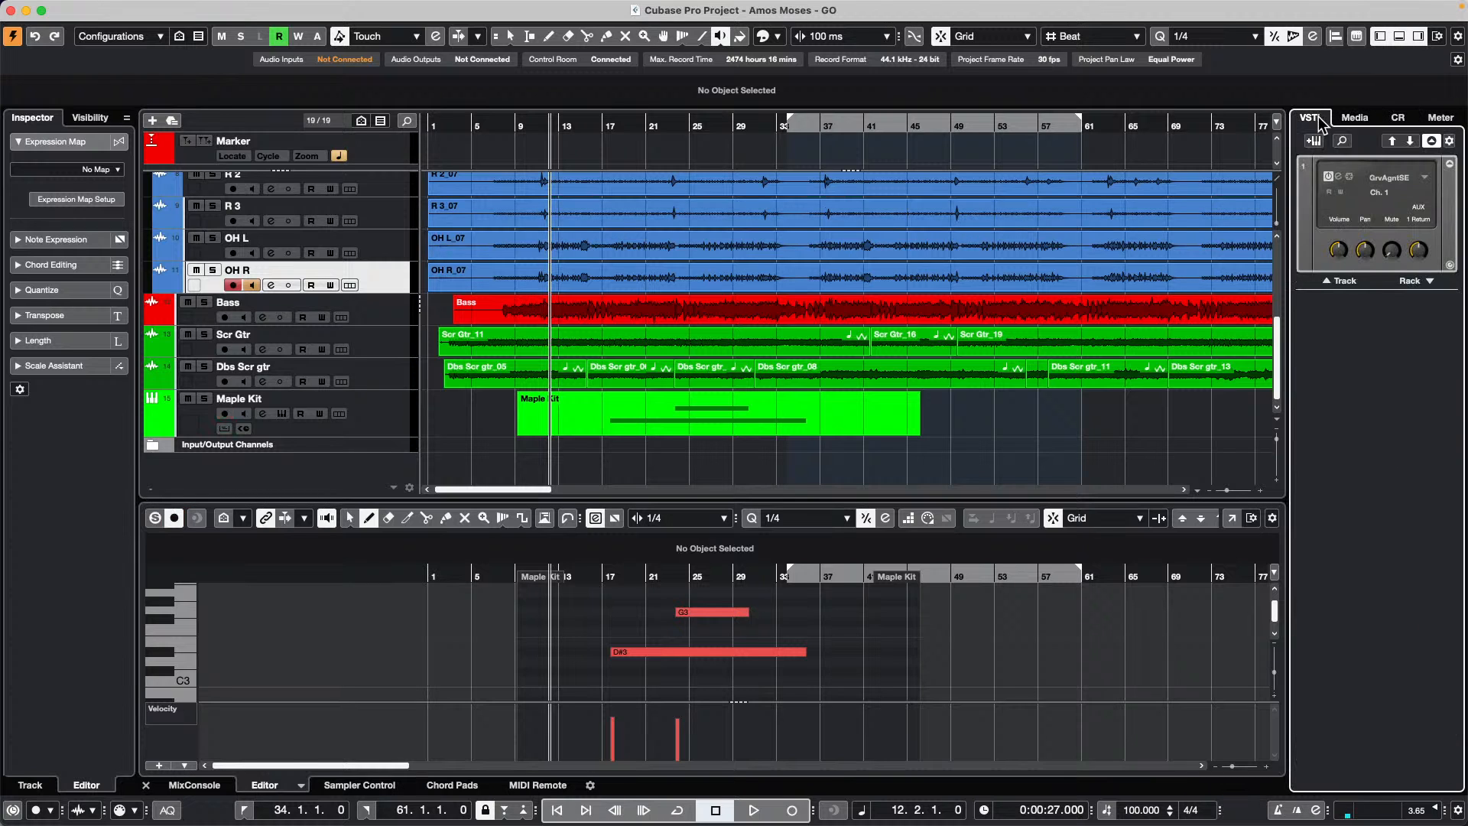
left_click(374, 318)
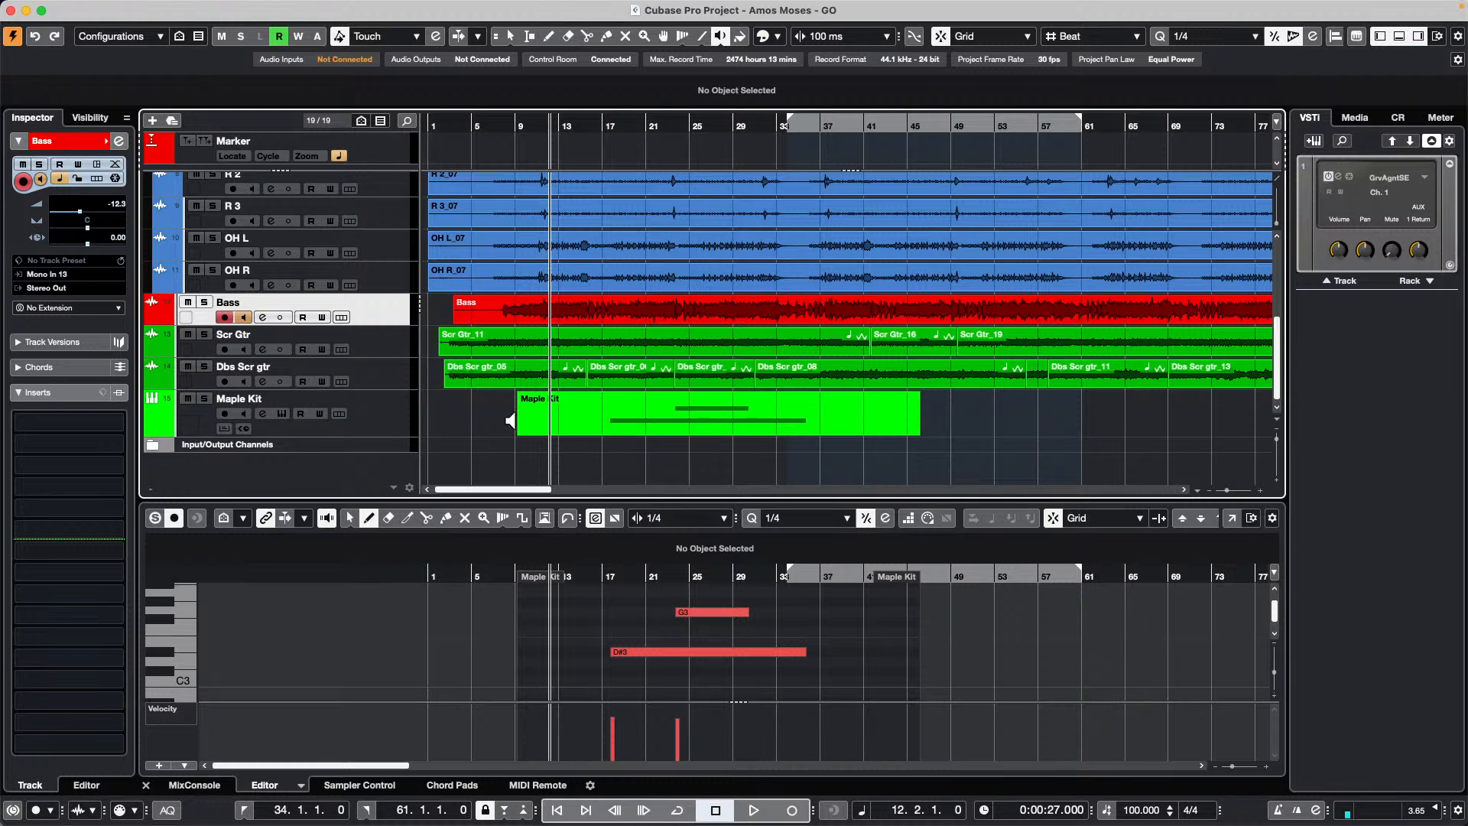
right_click(390, 423)
mouse_move(413, 423)
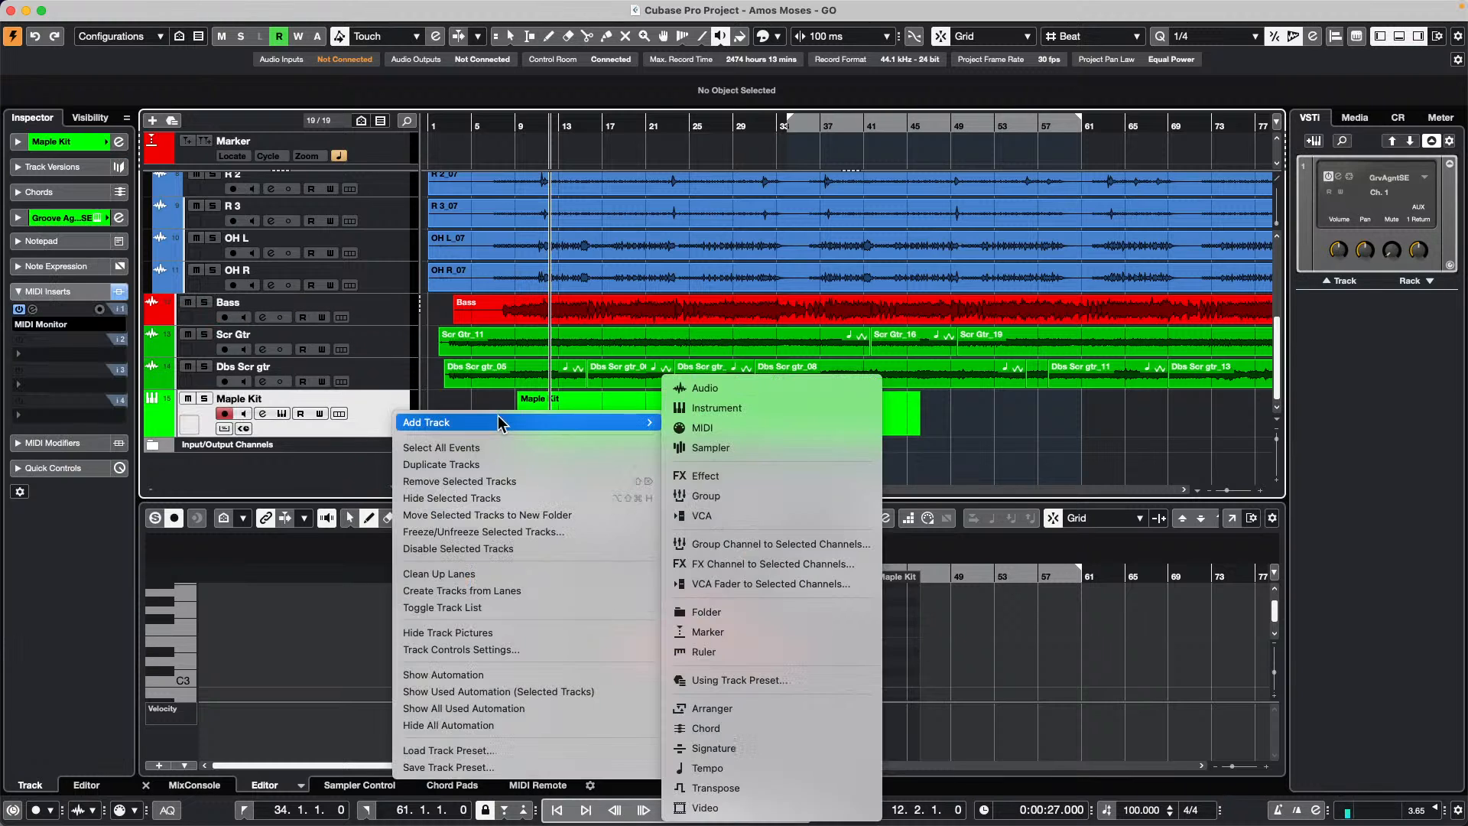
left_click(773, 410)
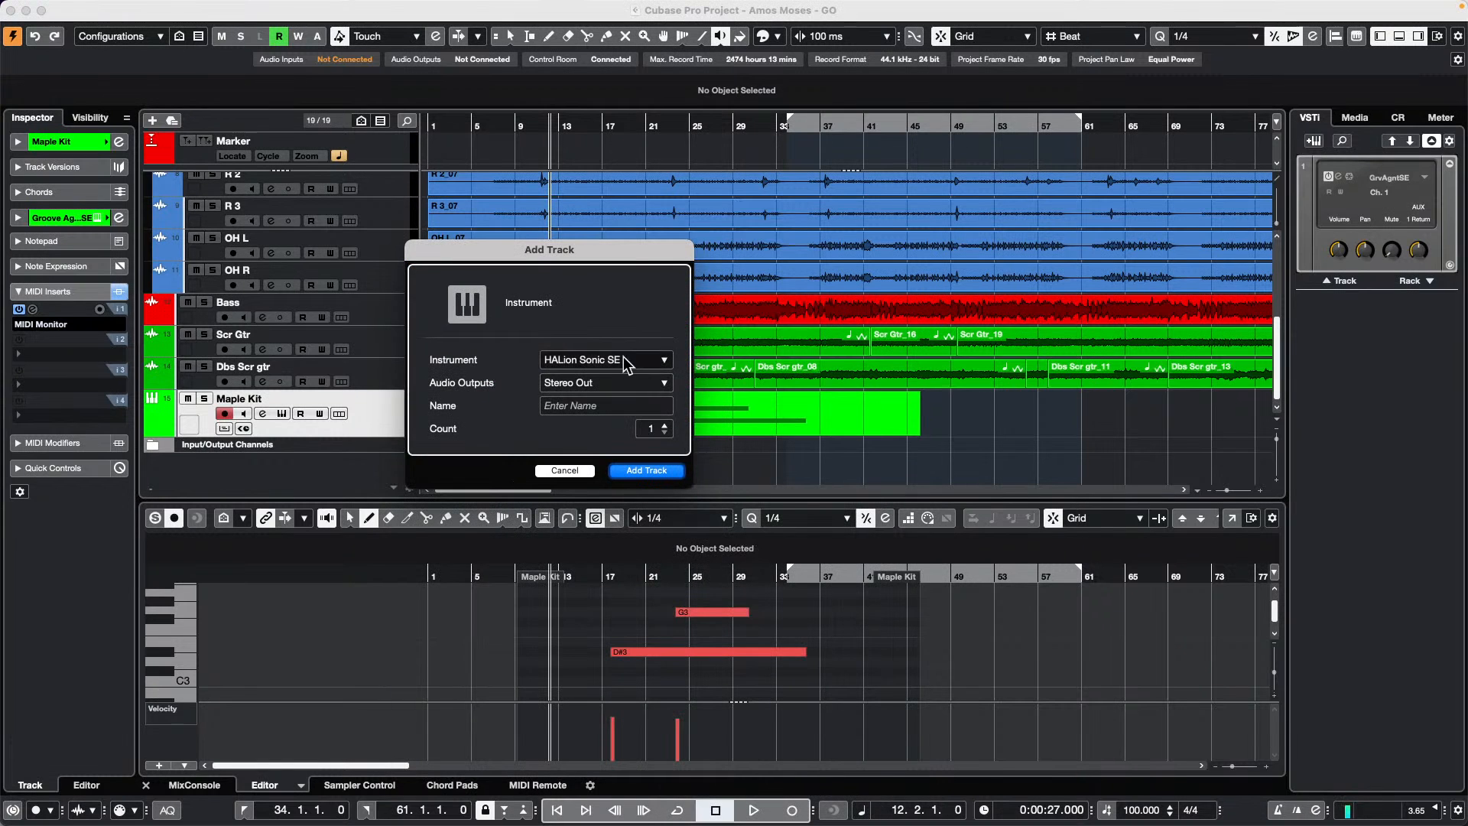
left_click(647, 470)
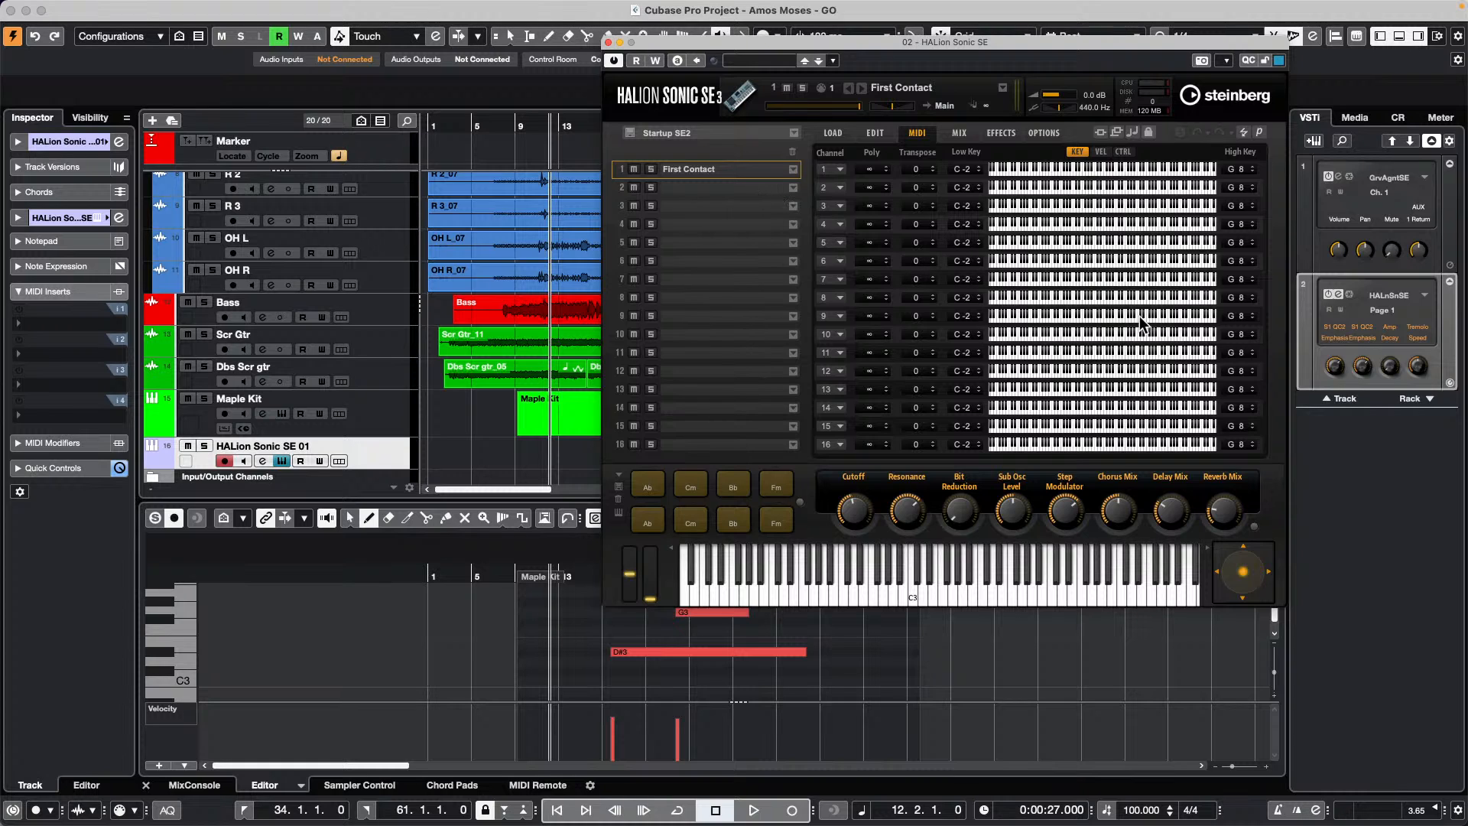
Check the Multi-Core choices in HALion Sonic SE's global options, and close the instrument window
left_click(1041, 134)
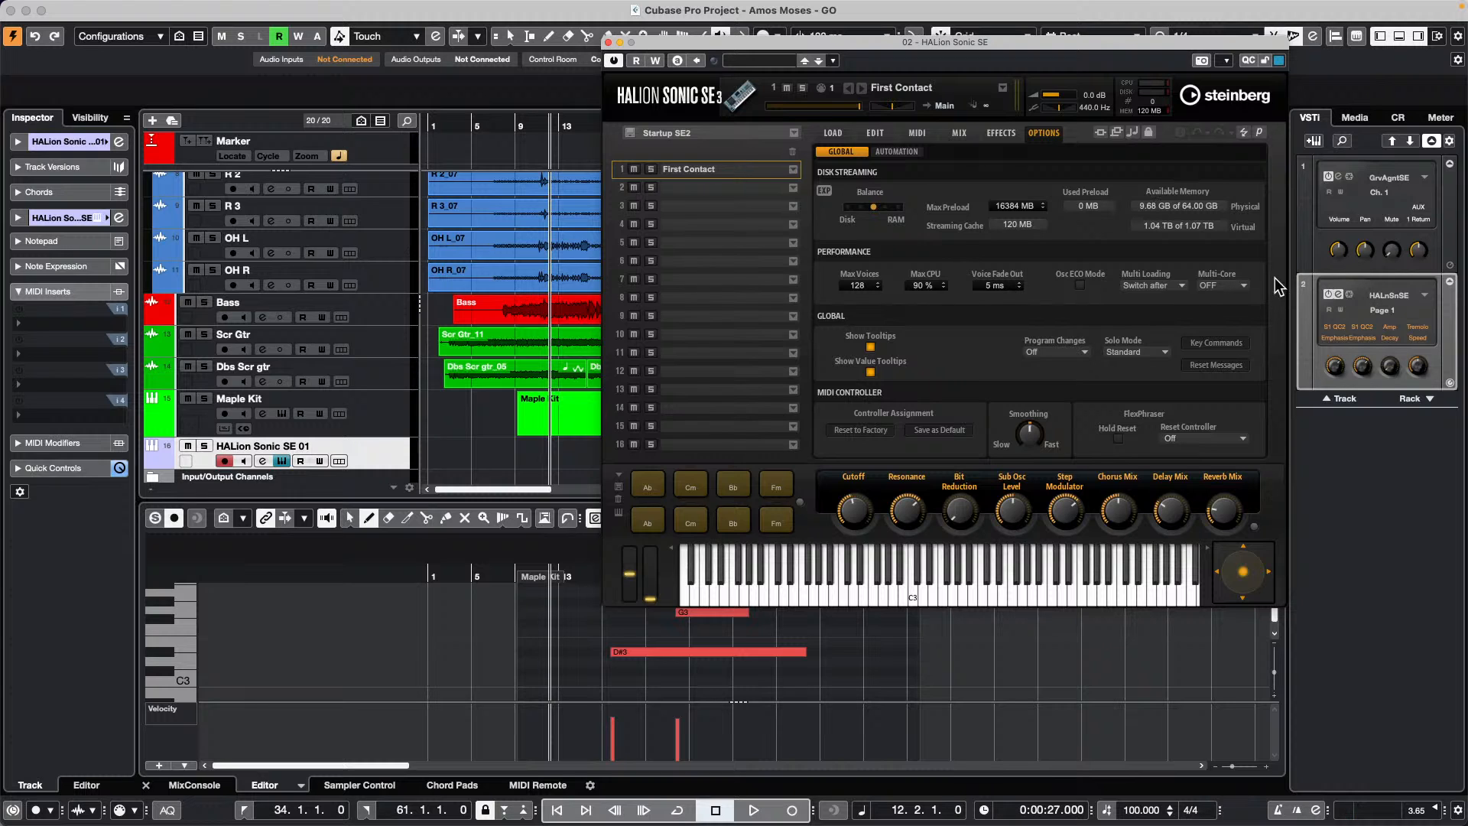
left_click(1222, 286)
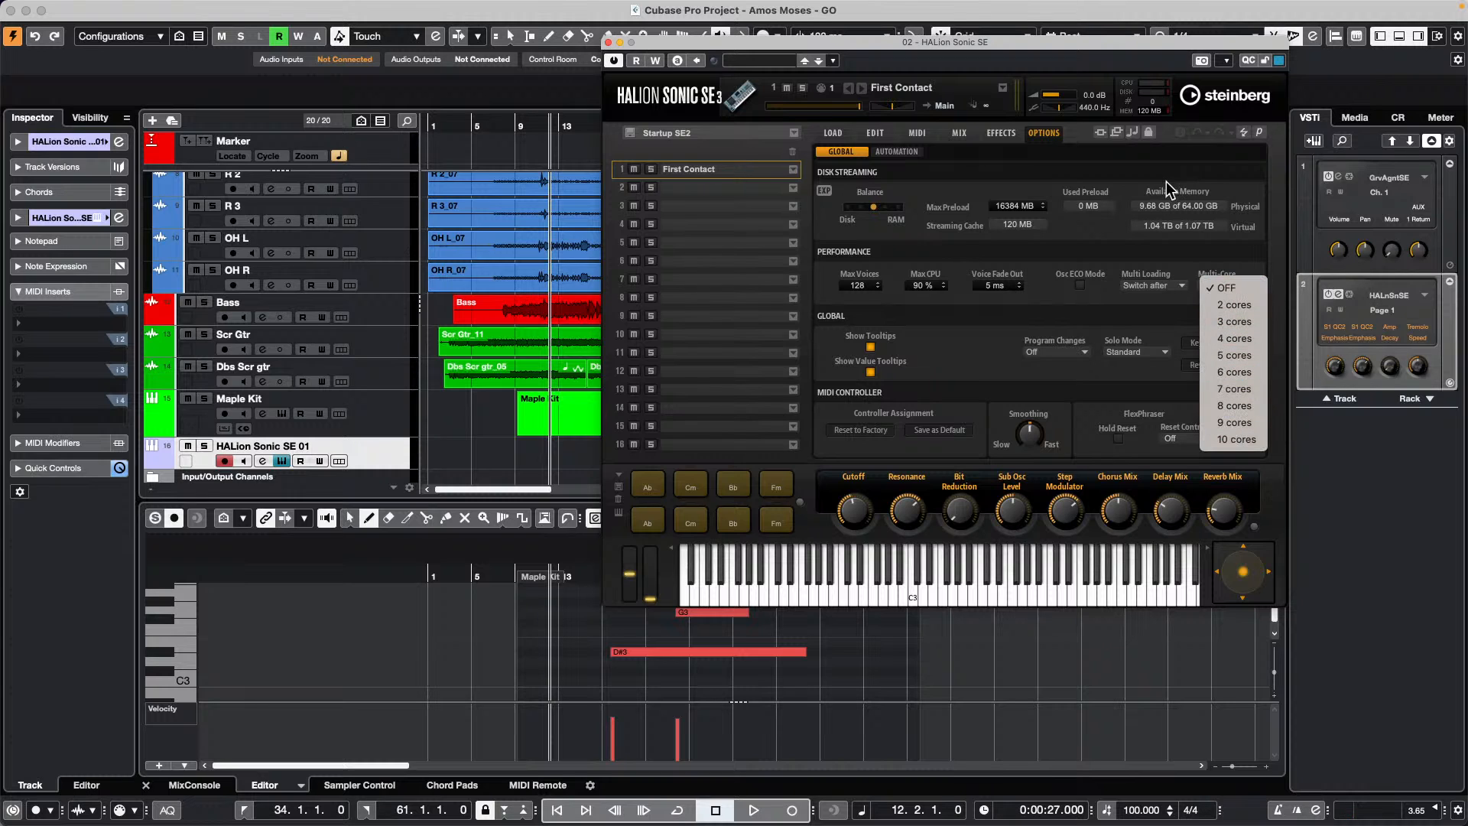
key("Escape")
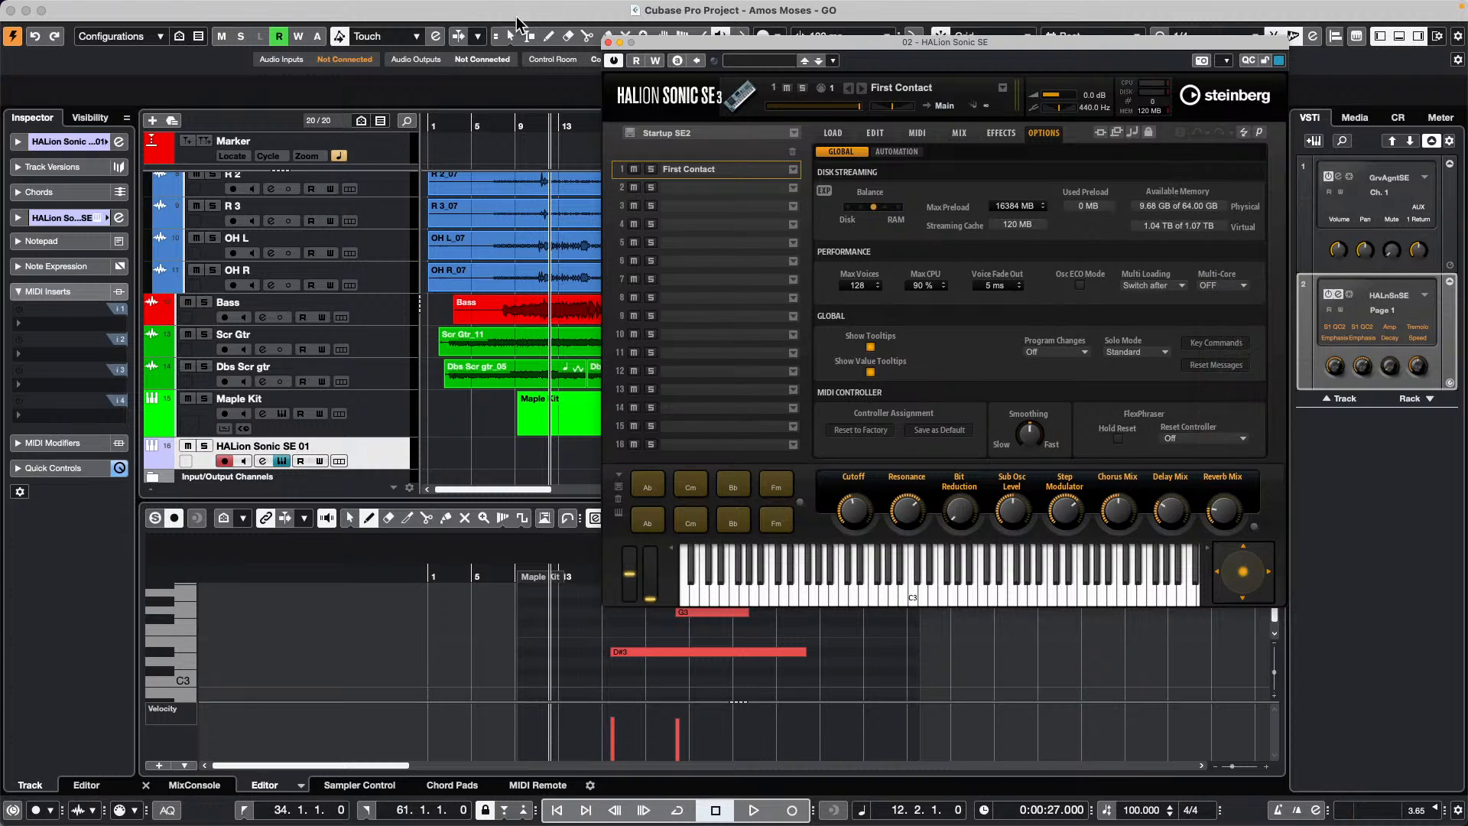
left_click(608, 43)
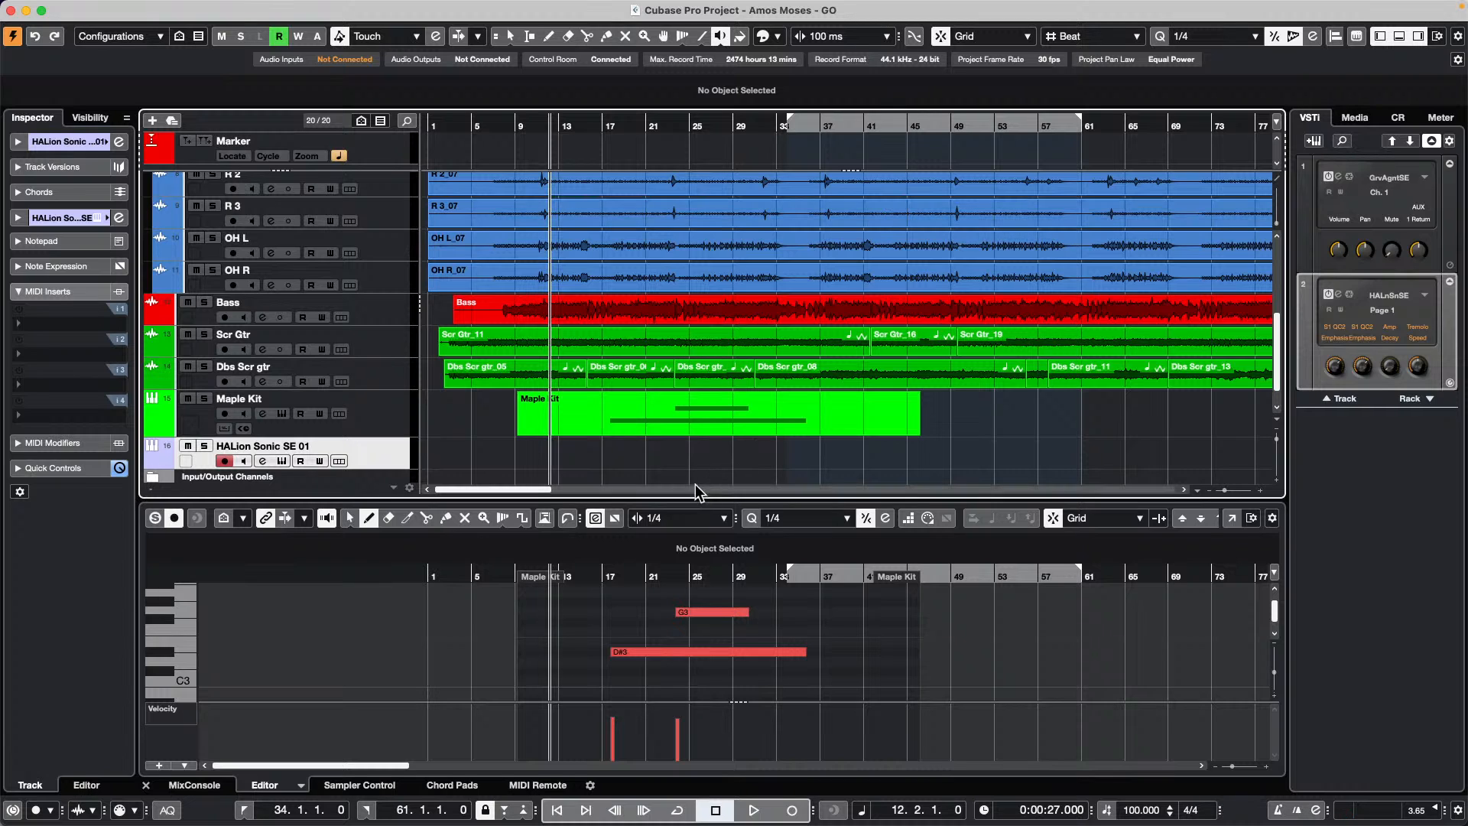
Move the Maple Kit MIDI part onto the HALion Sonic SE 01 track at bar 9, collapse Expression Map, and select that track
key("1")
left_click_drag(711, 423, 711, 459)
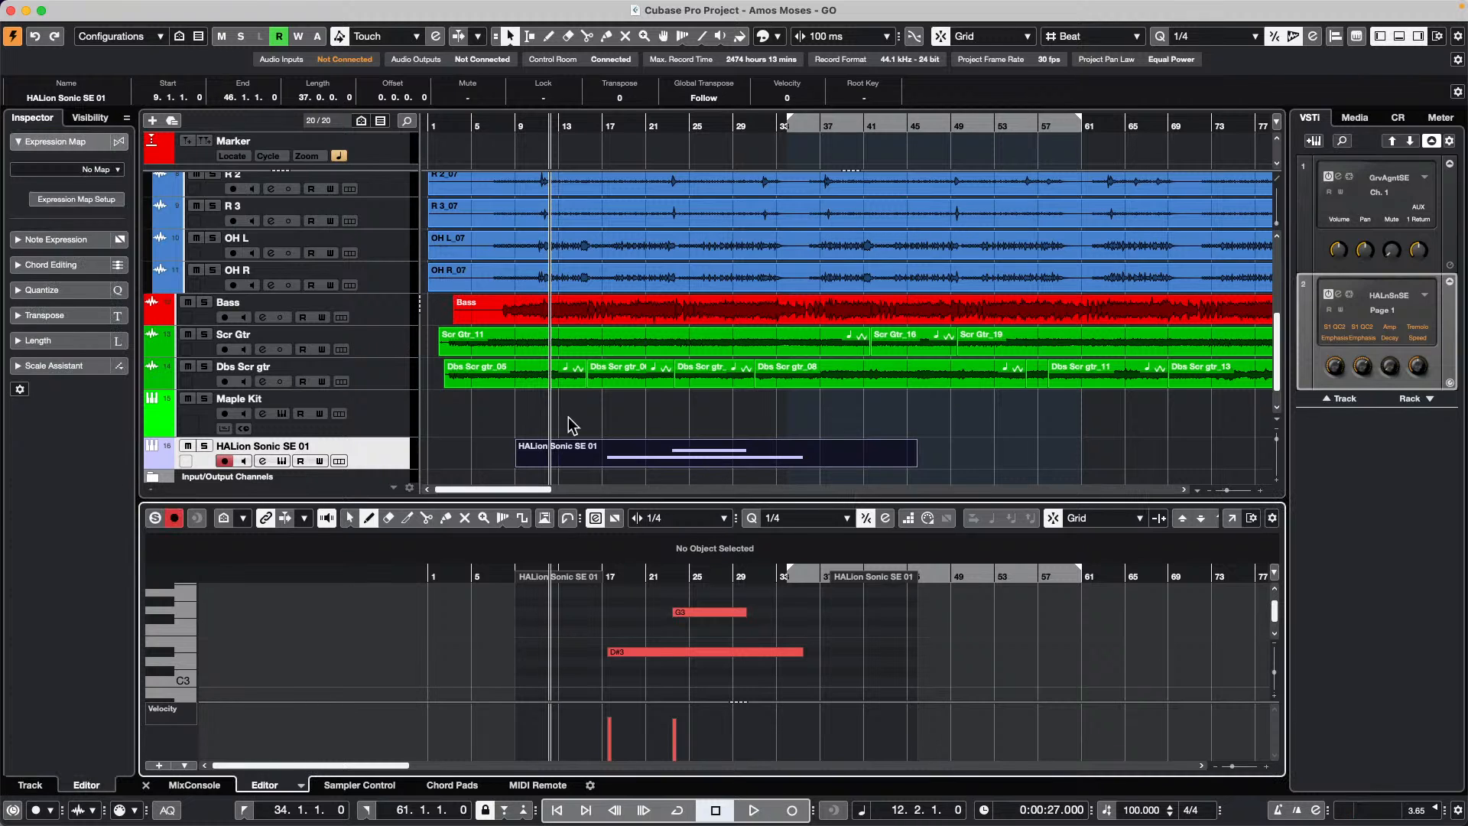
left_click(68, 141)
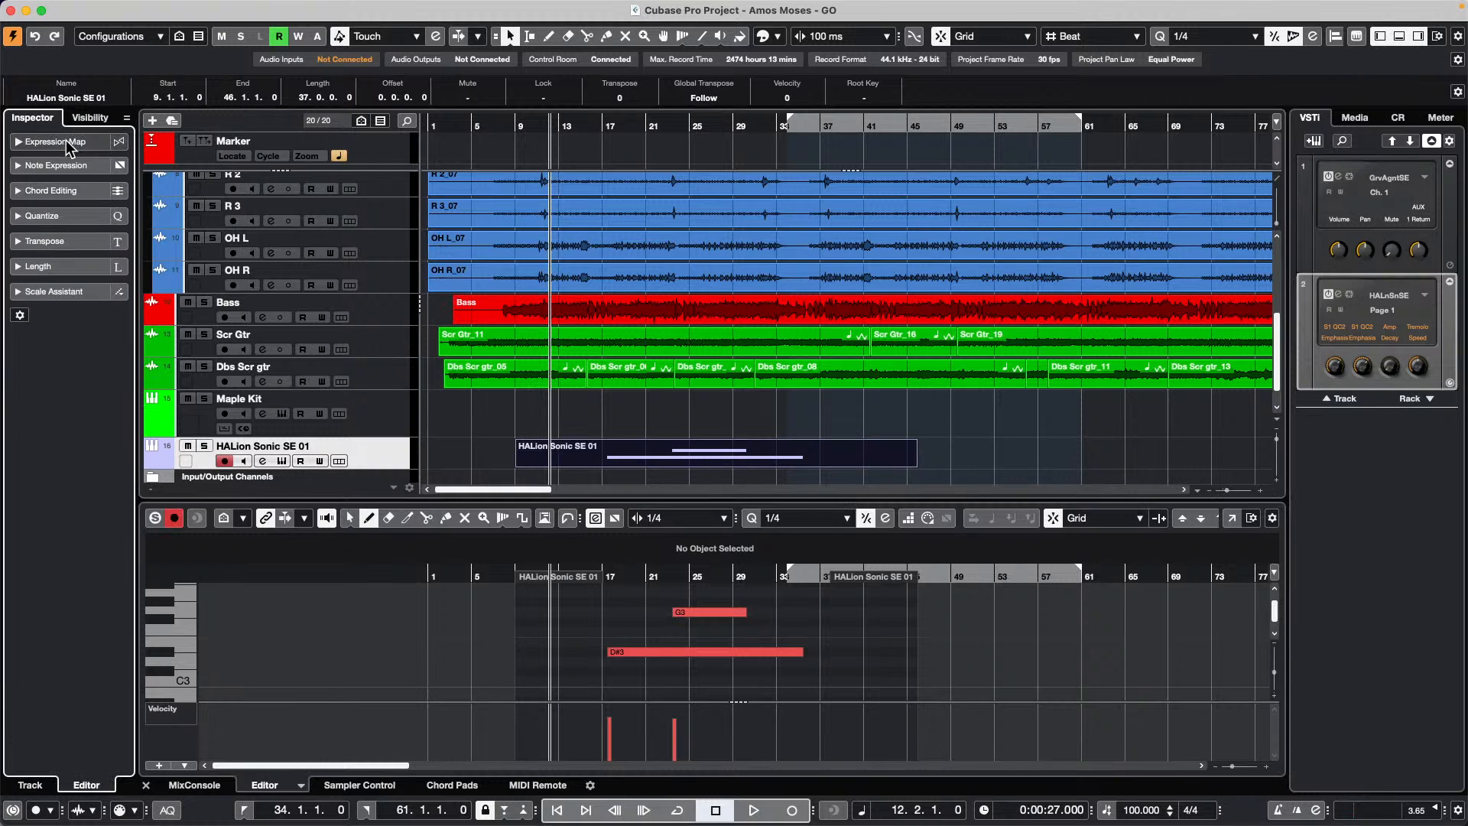
left_click(351, 459)
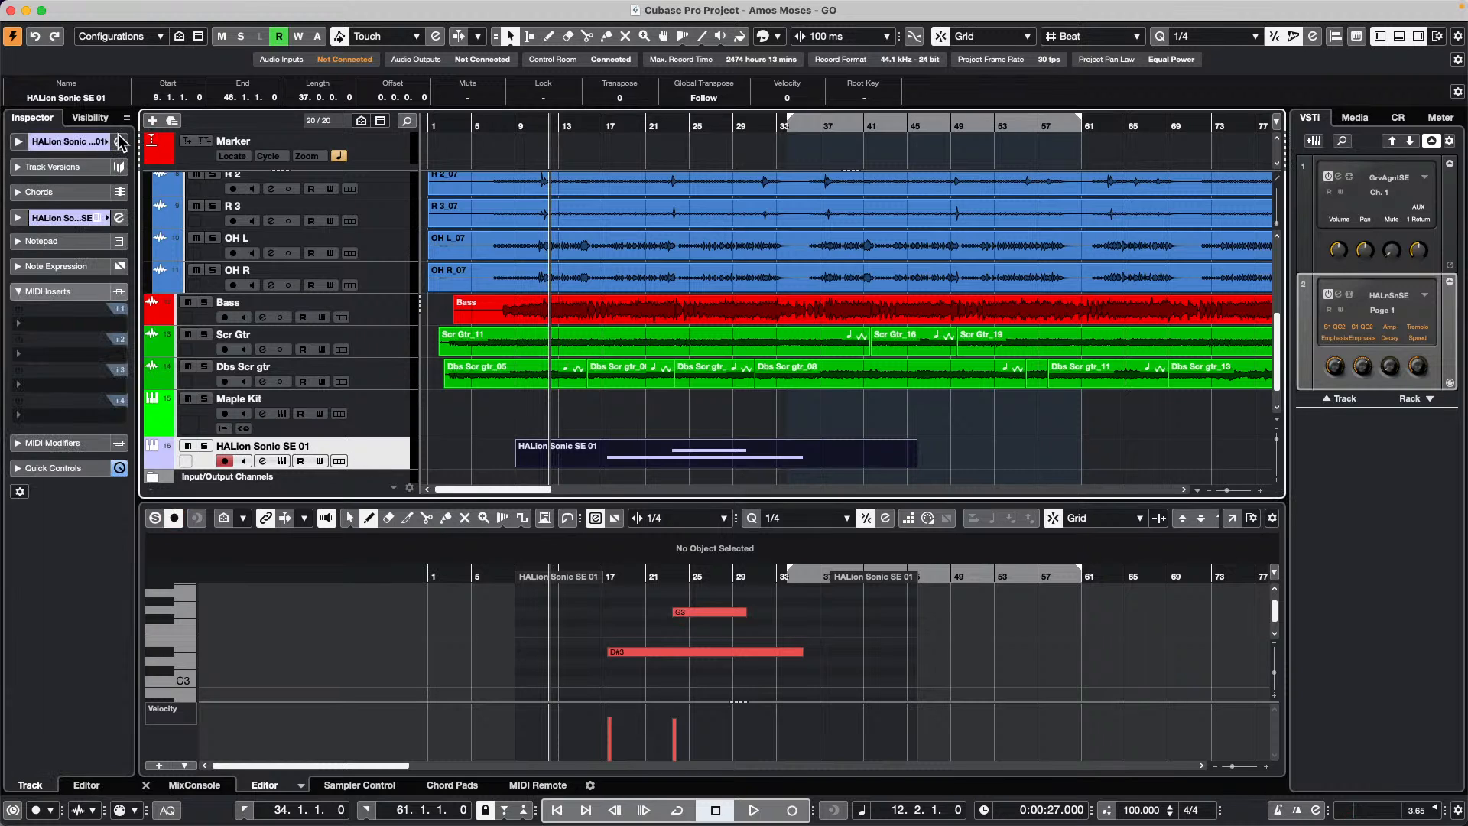
Reopen HALion Sonic SE, review its preset browser and the First Contact program's edit page, and close the instrument window
left_click(282, 461)
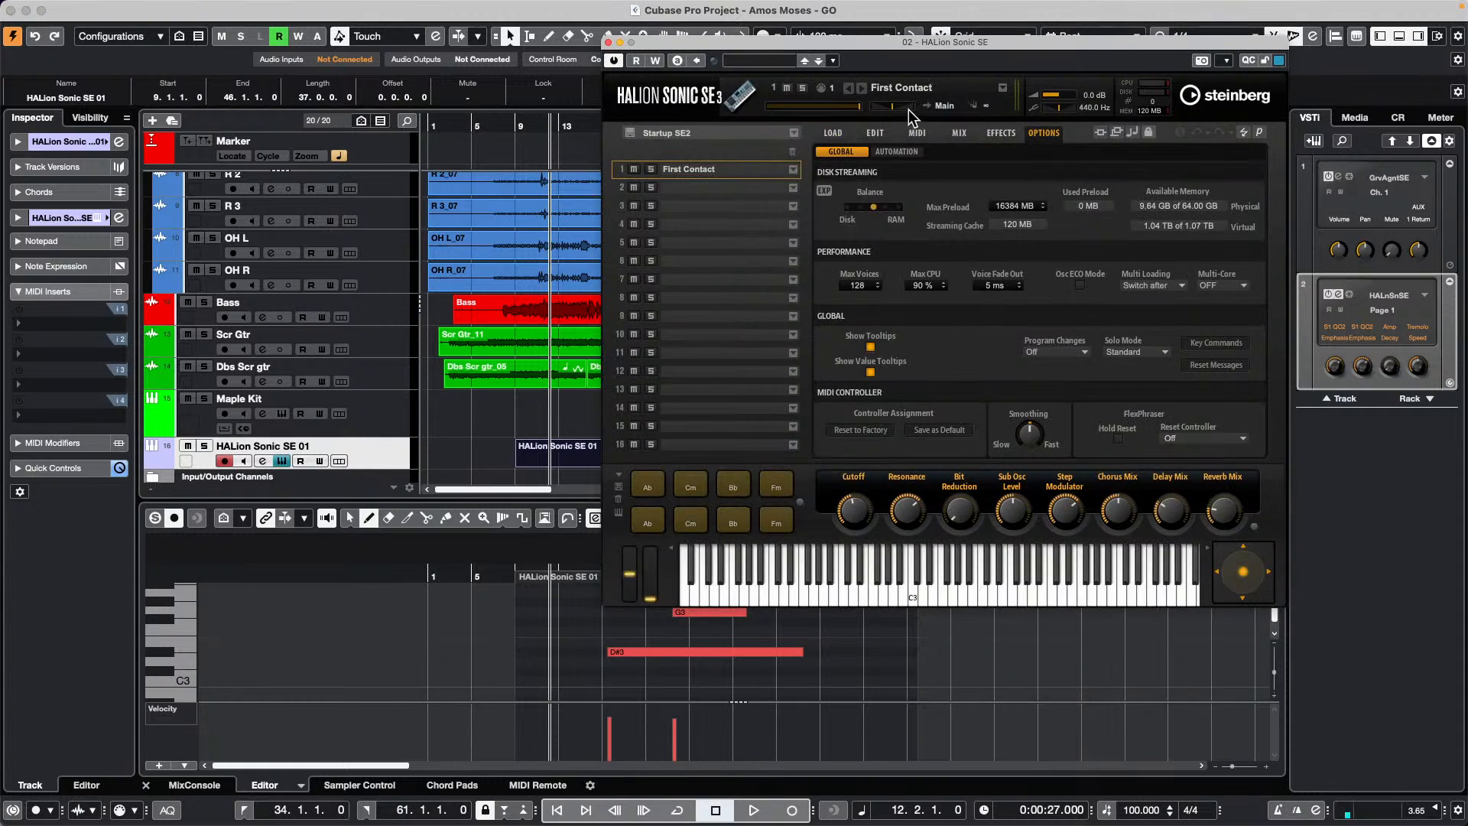
left_click(833, 133)
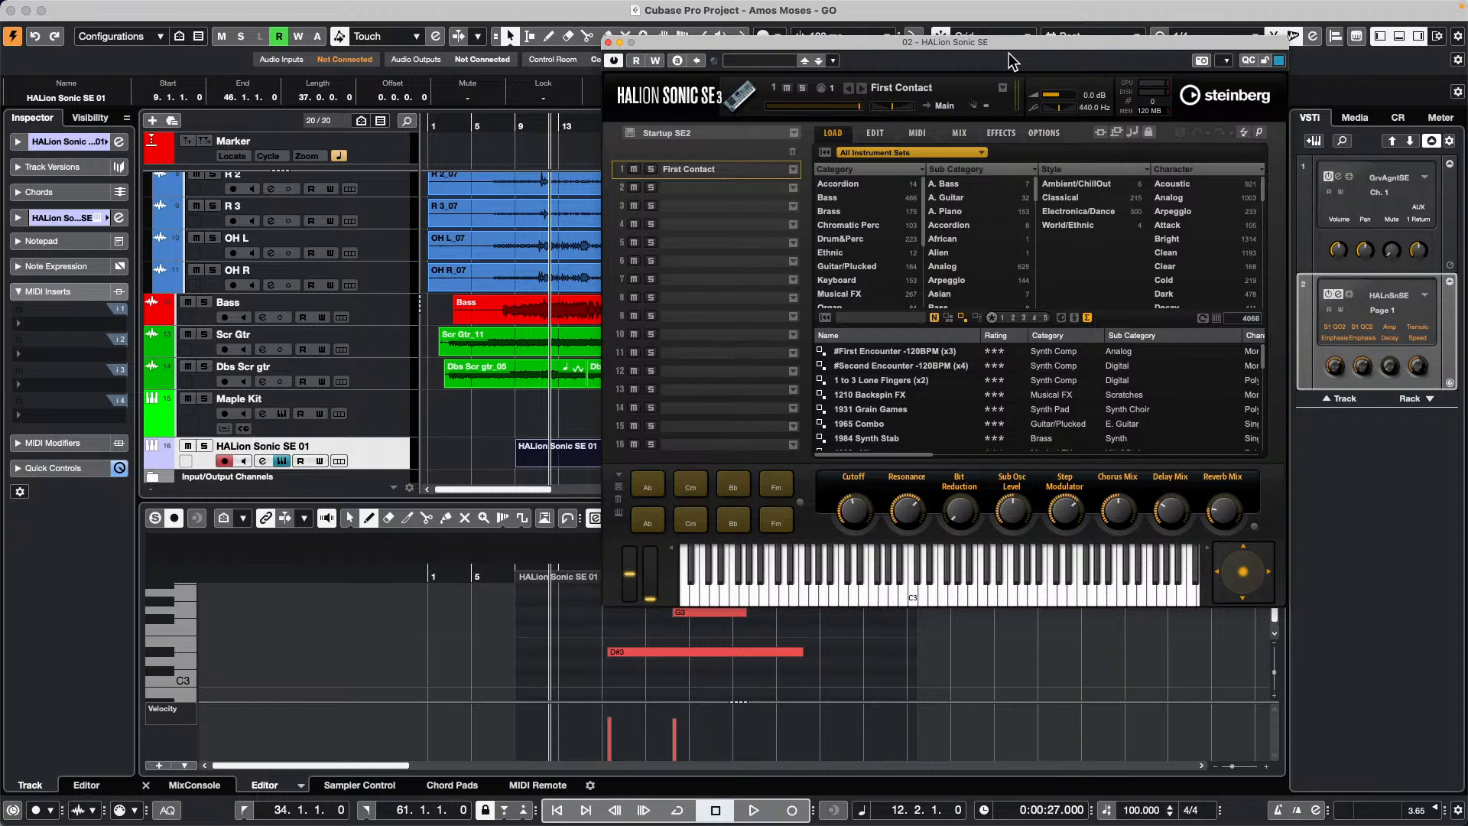
left_click_drag(964, 48, 829, 43)
left_click(738, 130)
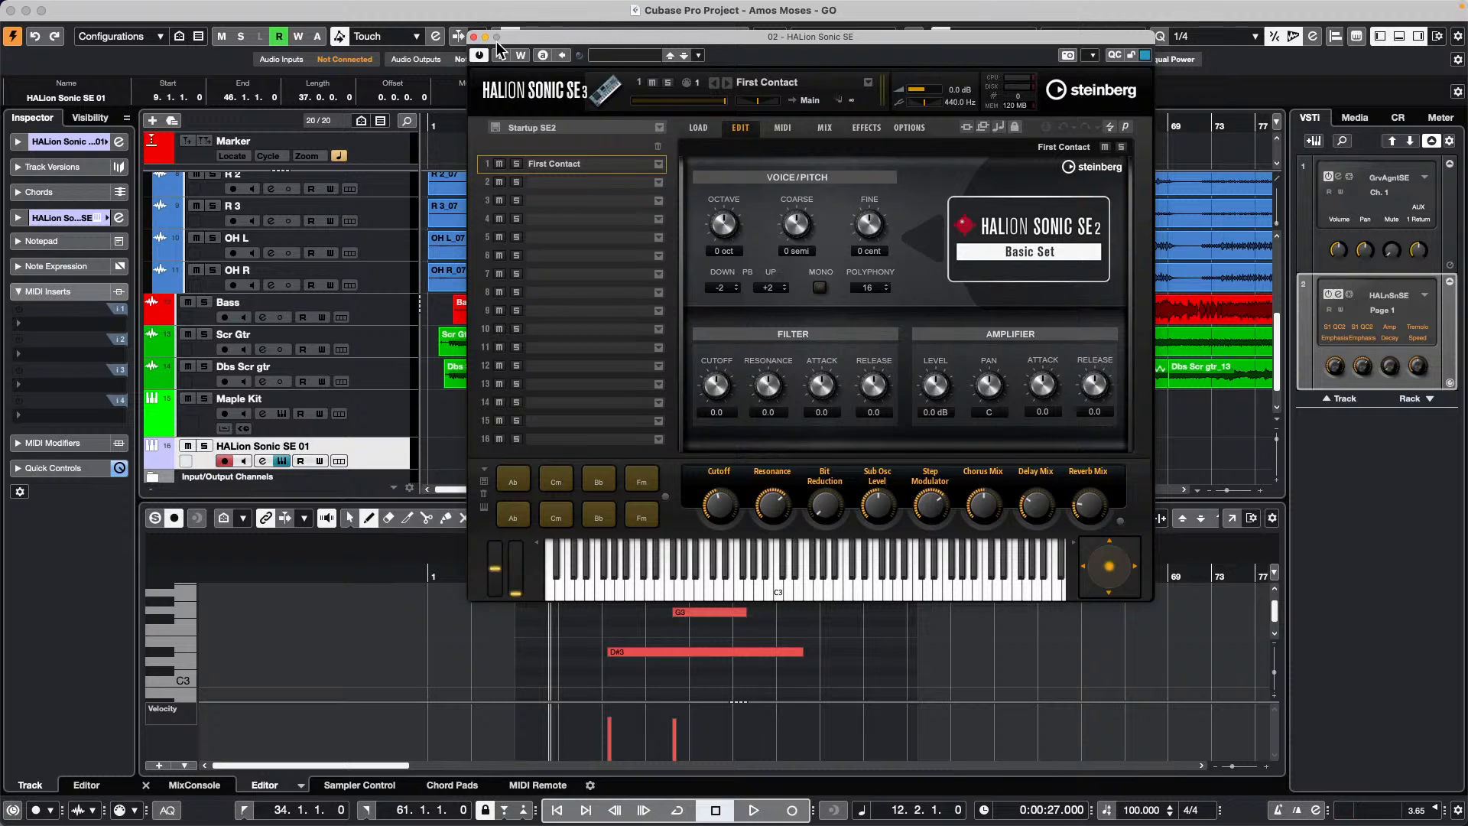
left_click(474, 36)
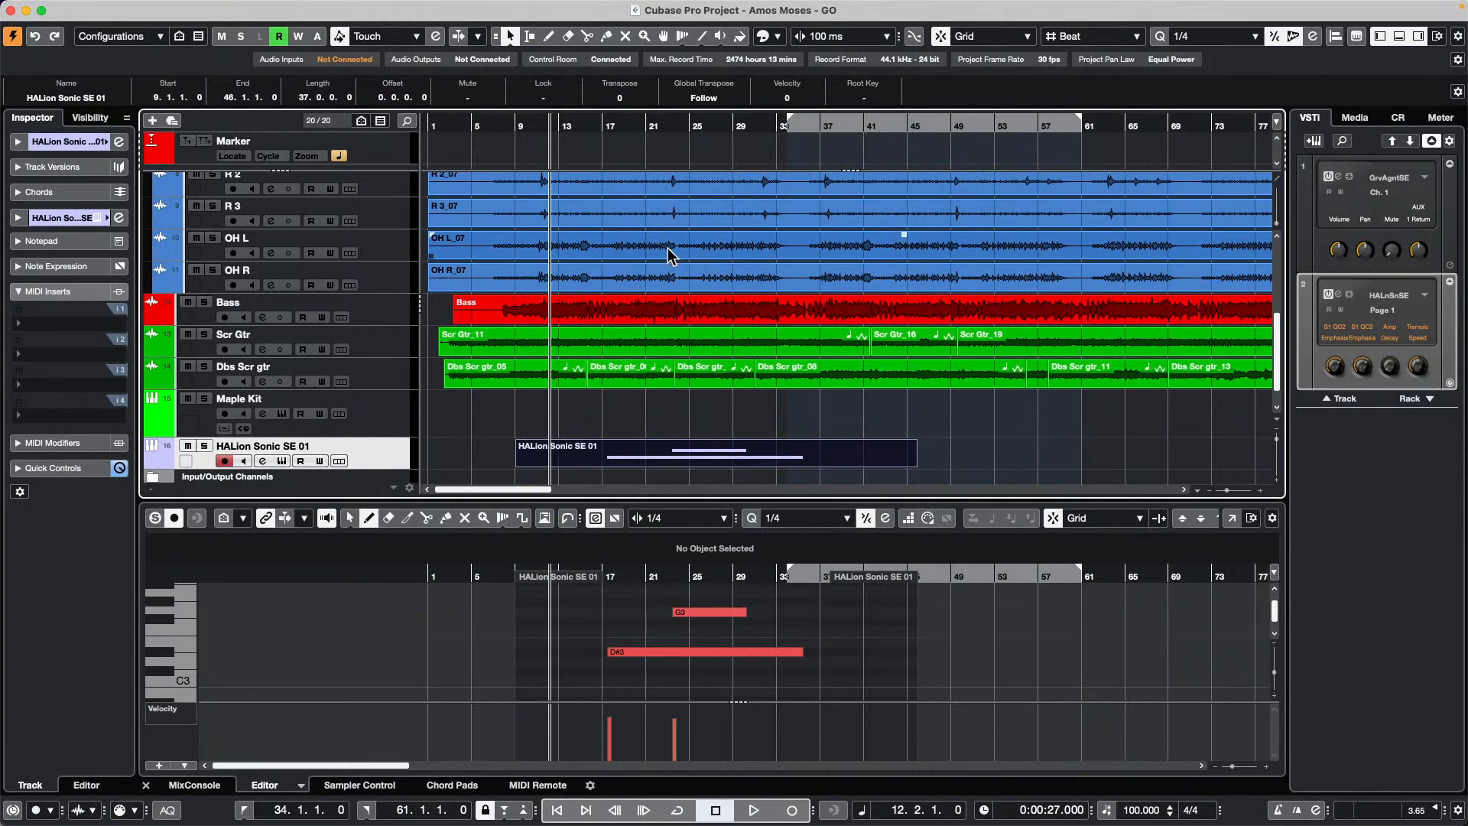
Select the OH L_07 audio event and increase the OH L track's height
left_click(662, 245)
right_click(872, 253)
left_click(524, 238)
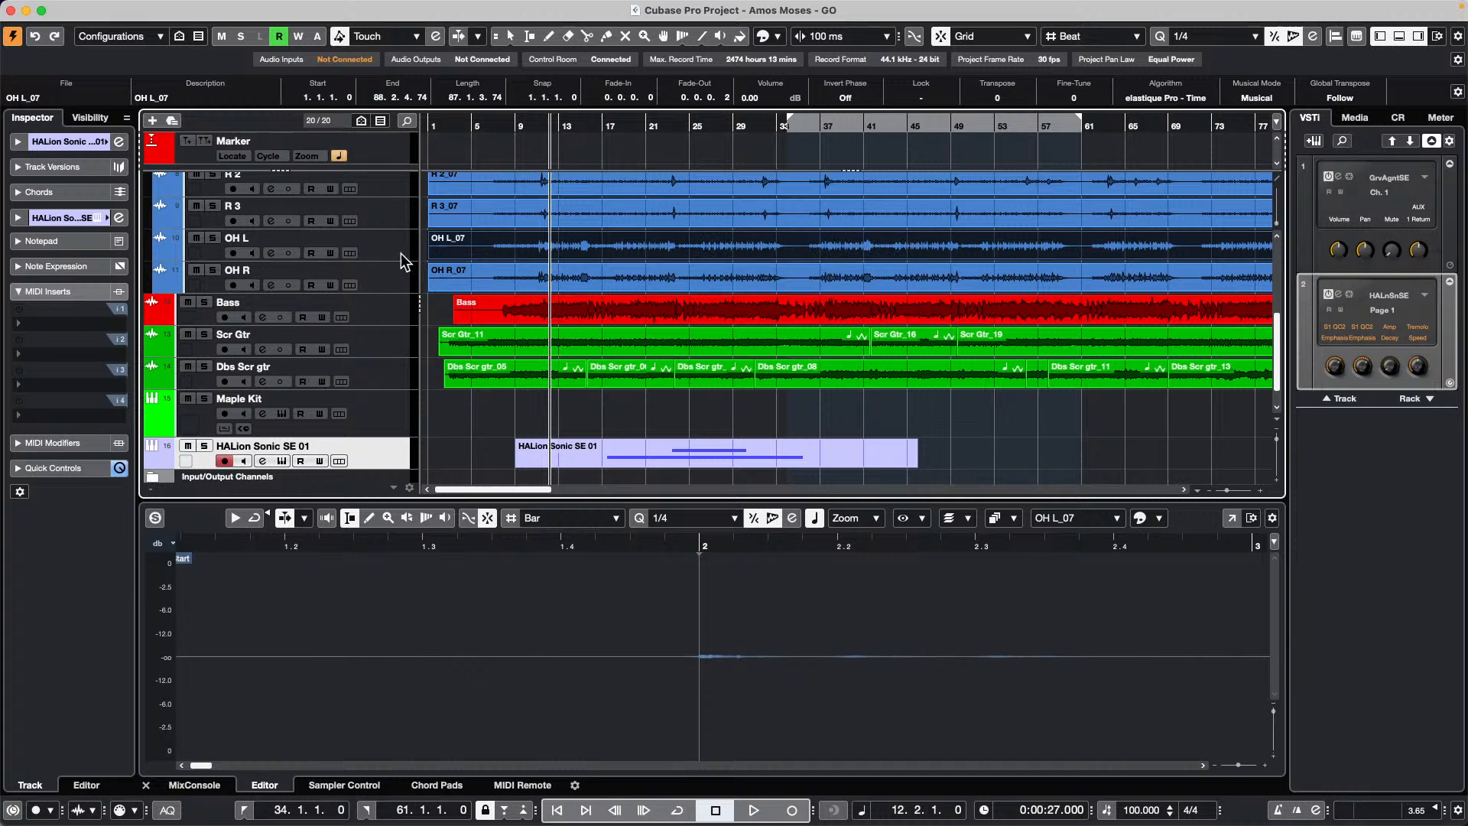
left_click_drag(388, 261, 386, 322)
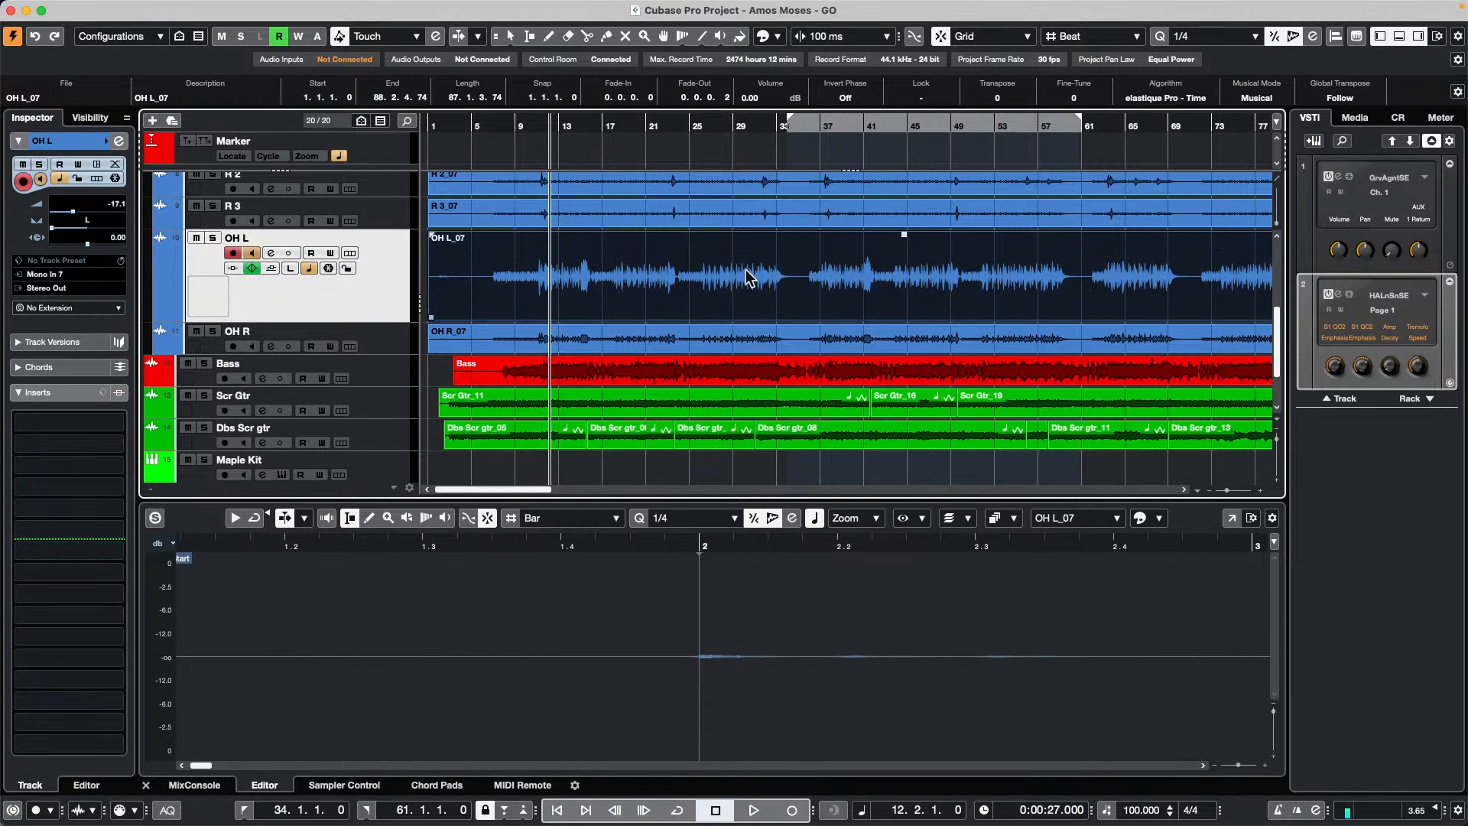
Draw a volume envelope on the OH L_07 event with points near bars 41 and 49, rising to a peak near bar 58
right_click(799, 267)
left_click(801, 271)
left_click_drag(954, 270, 1061, 237)
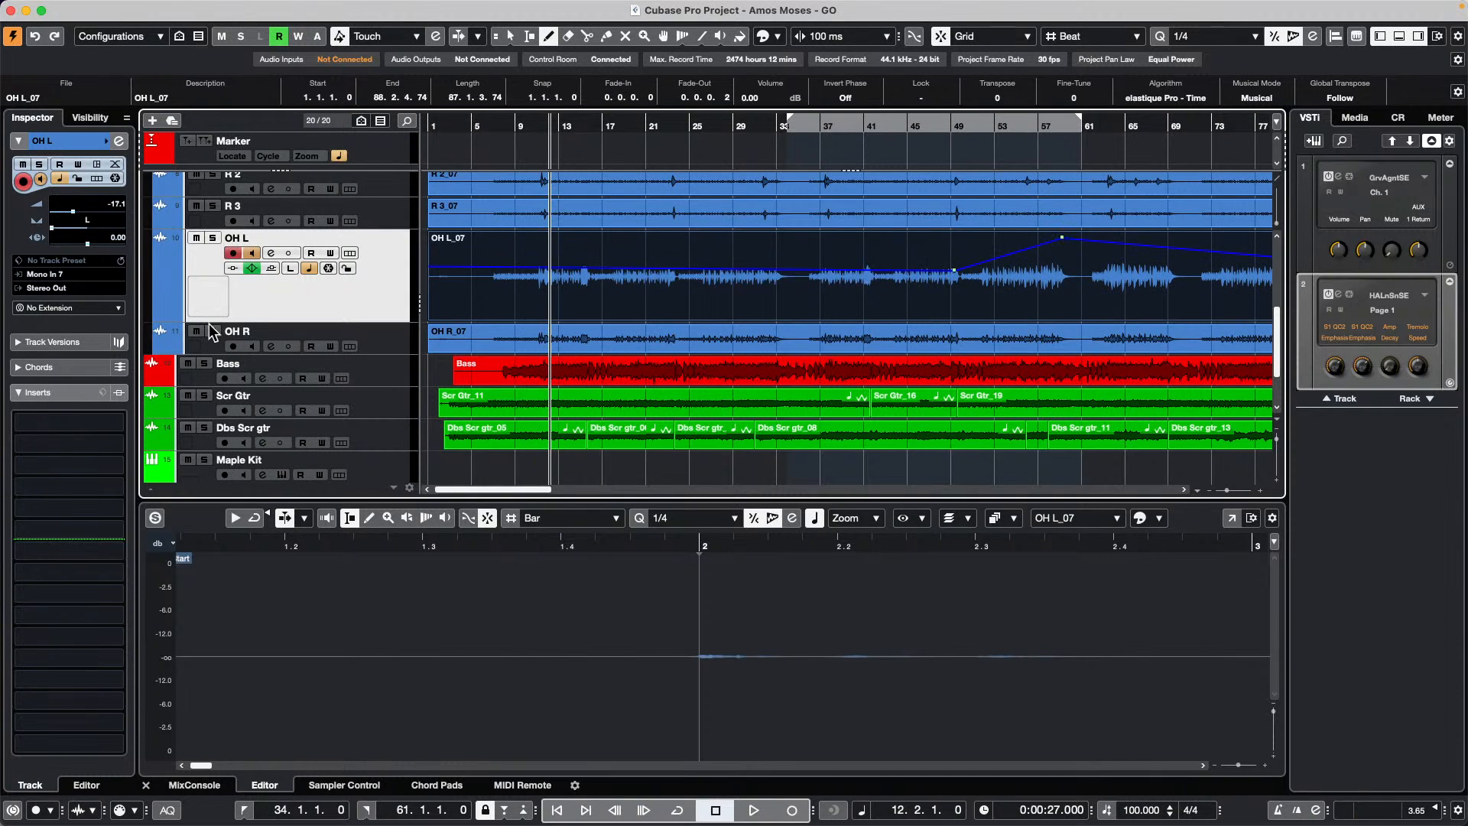
Draw OH L volume automation from about bar 29 to 44, and add event envelope points near bars 21, 31 and 35
left_click(153, 324)
left_click_drag(738, 342, 905, 334)
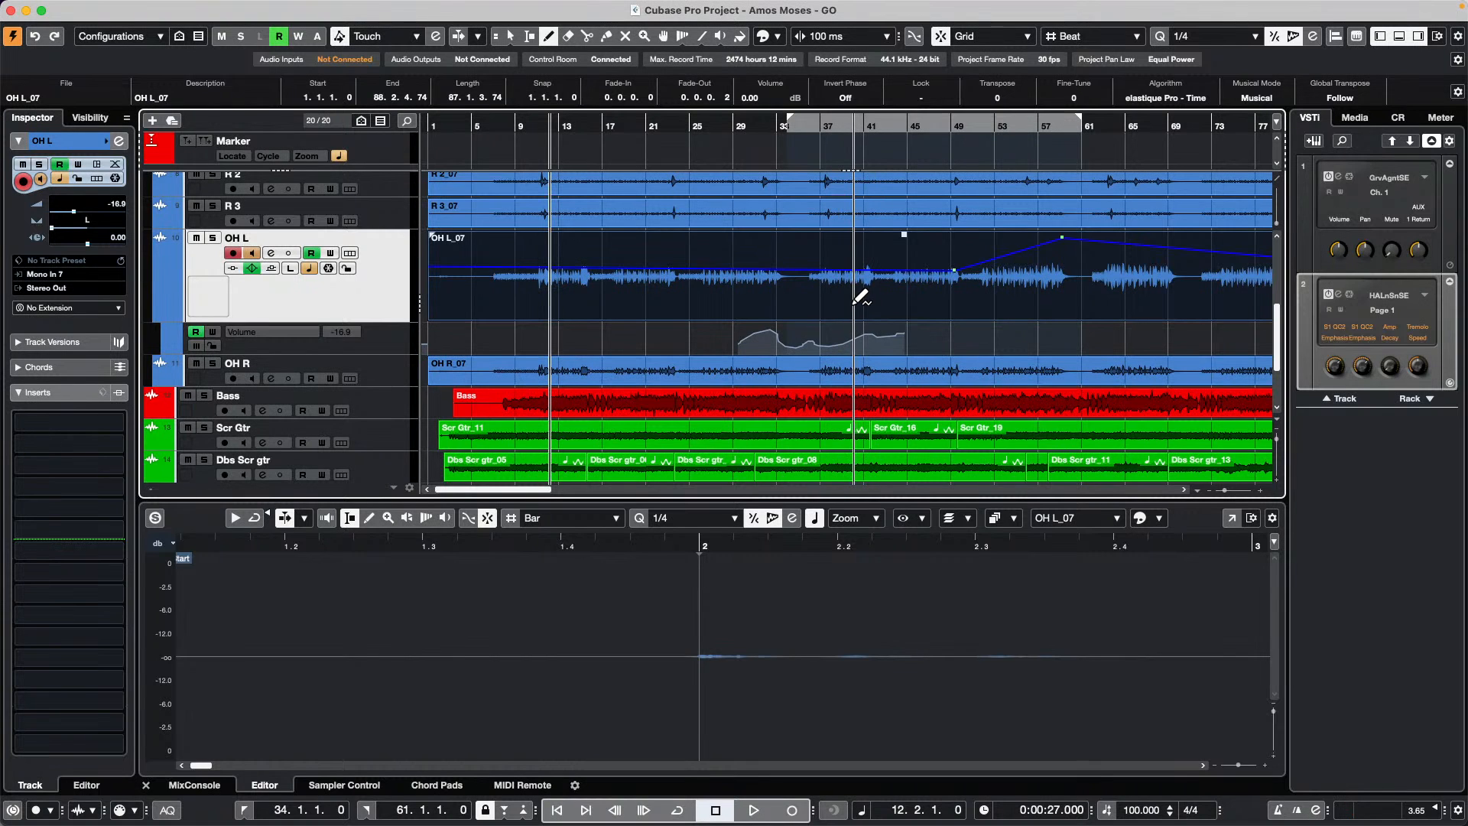
left_click(659, 241)
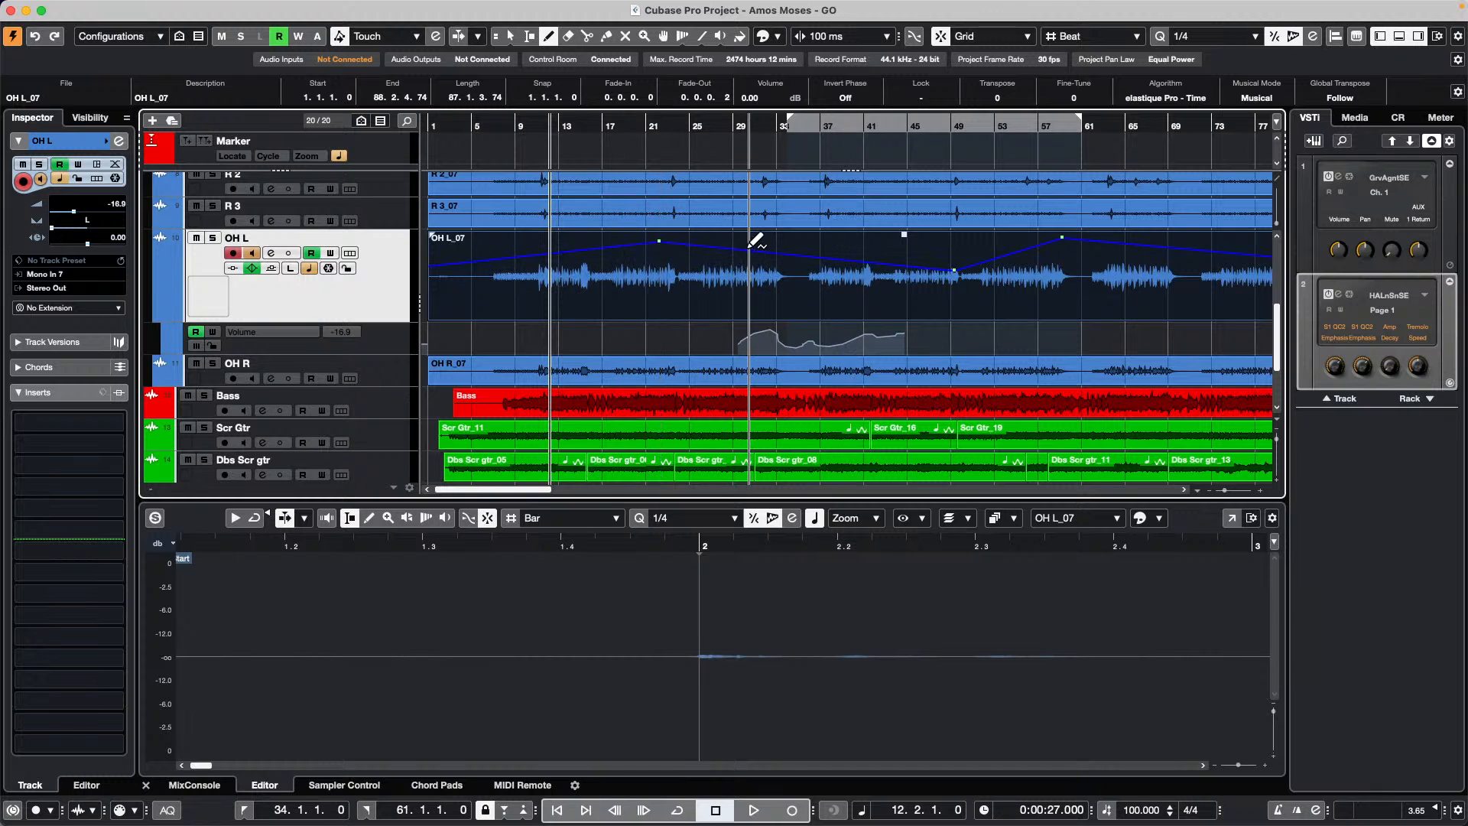
left_click_drag(763, 255, 813, 211)
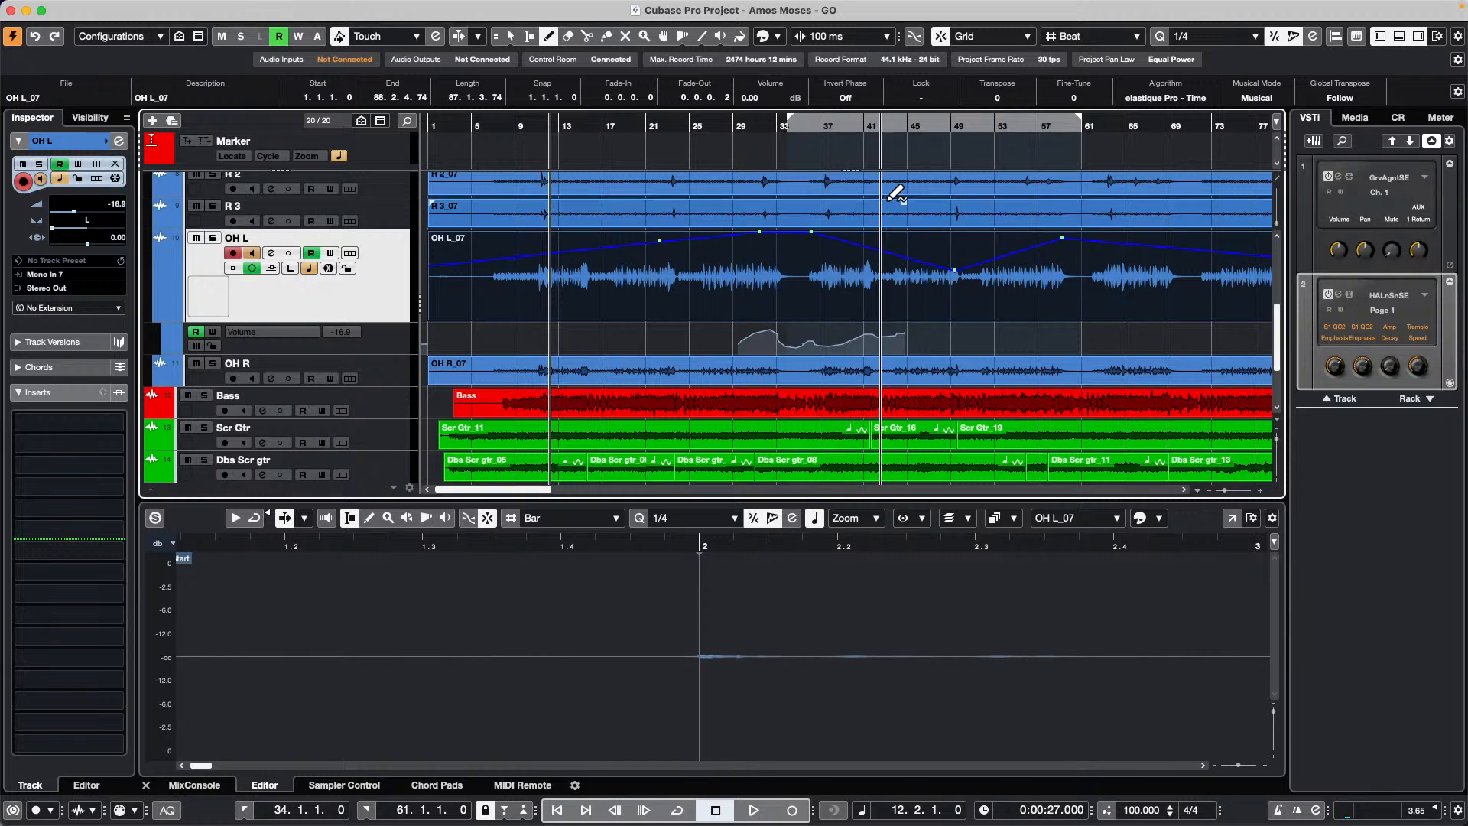
Insert FX Modulator in OH L's first insert slot and load the Width module
left_click(94, 418)
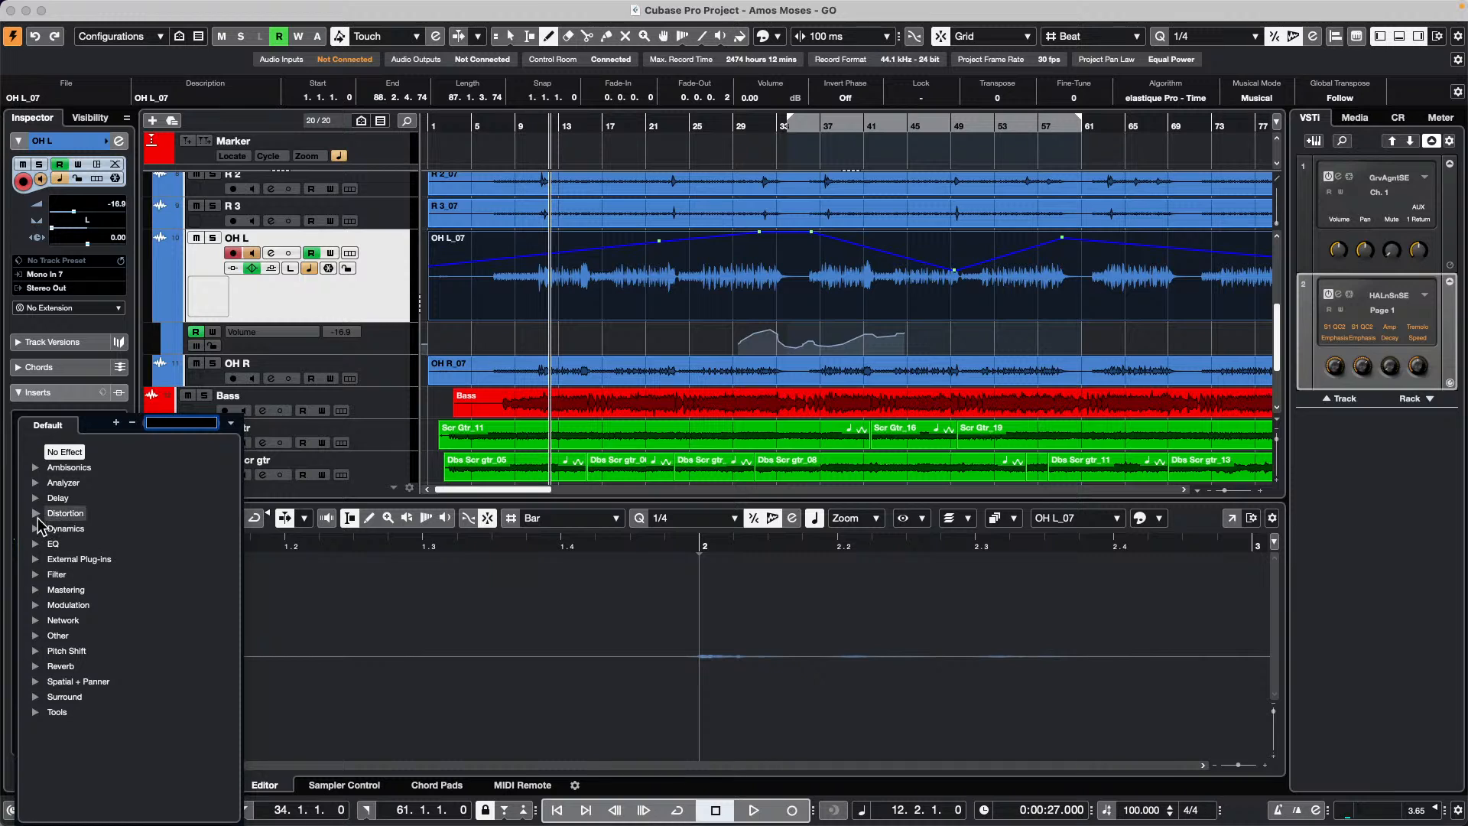
left_click(35, 604)
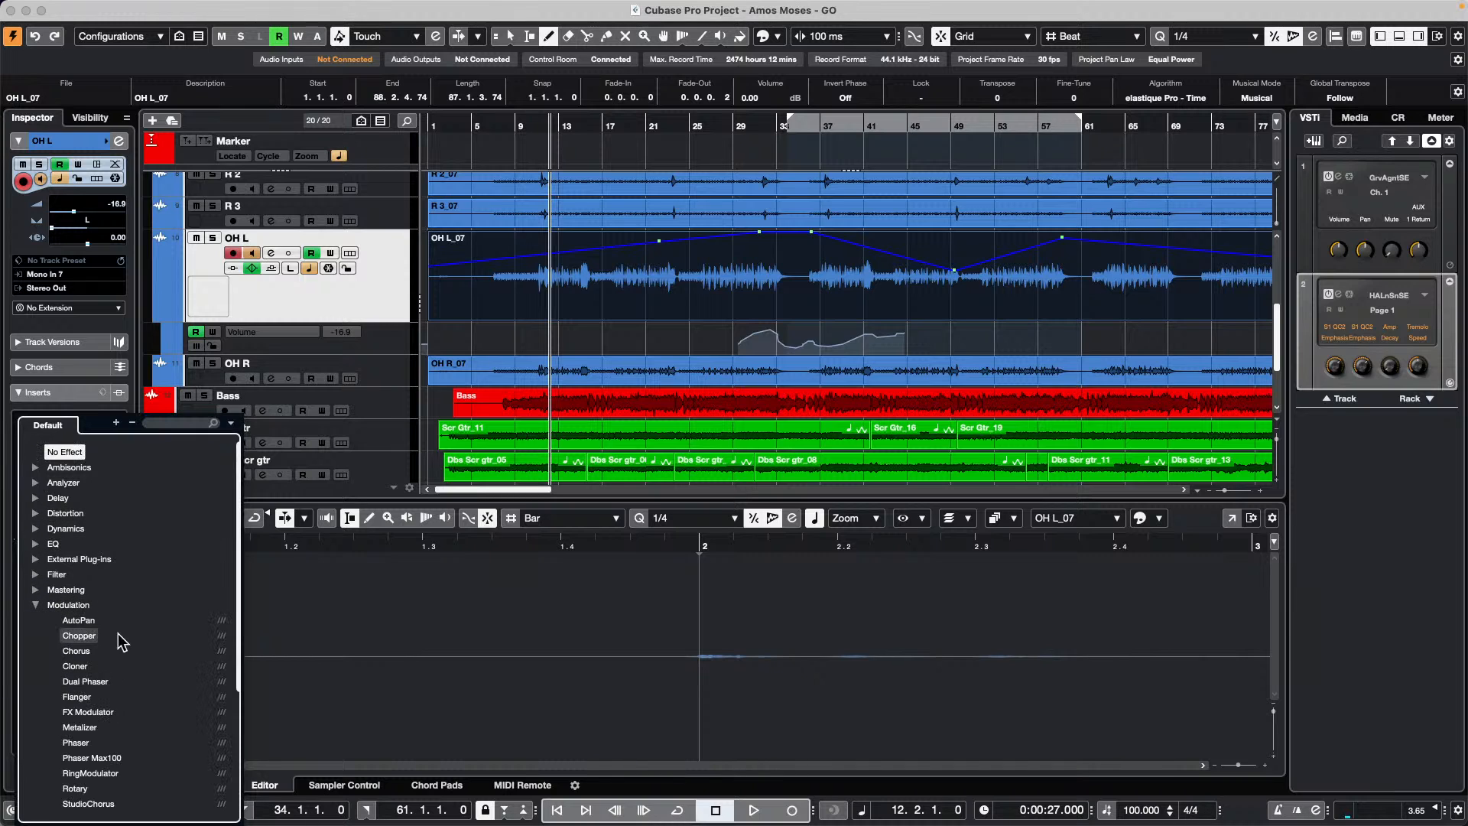
left_click(103, 712)
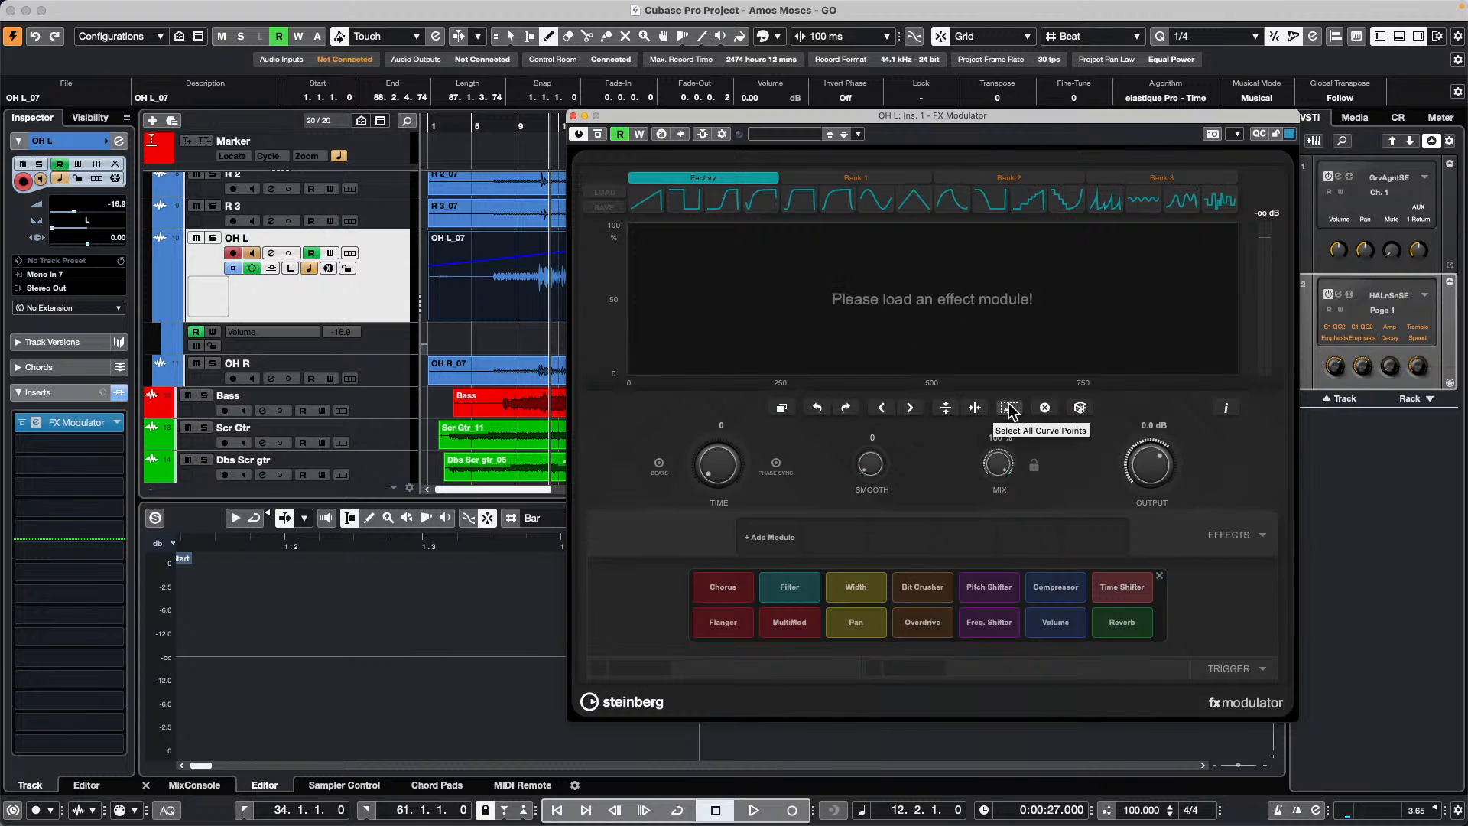
left_click(856, 587)
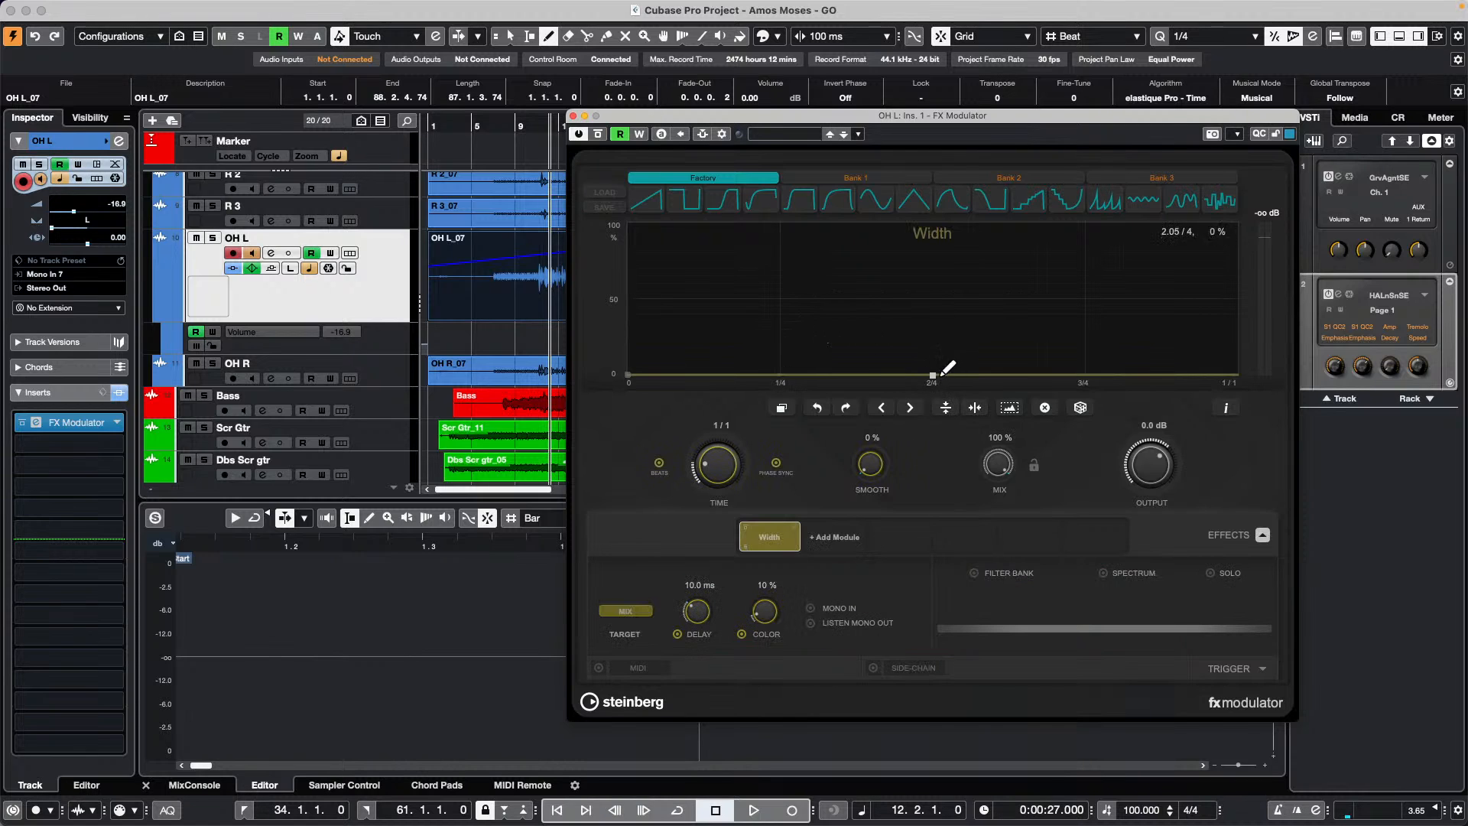
Raise the flat Width modulation curve to about 55% and bend the segments around its middle node
left_click_drag(933, 376, 894, 292)
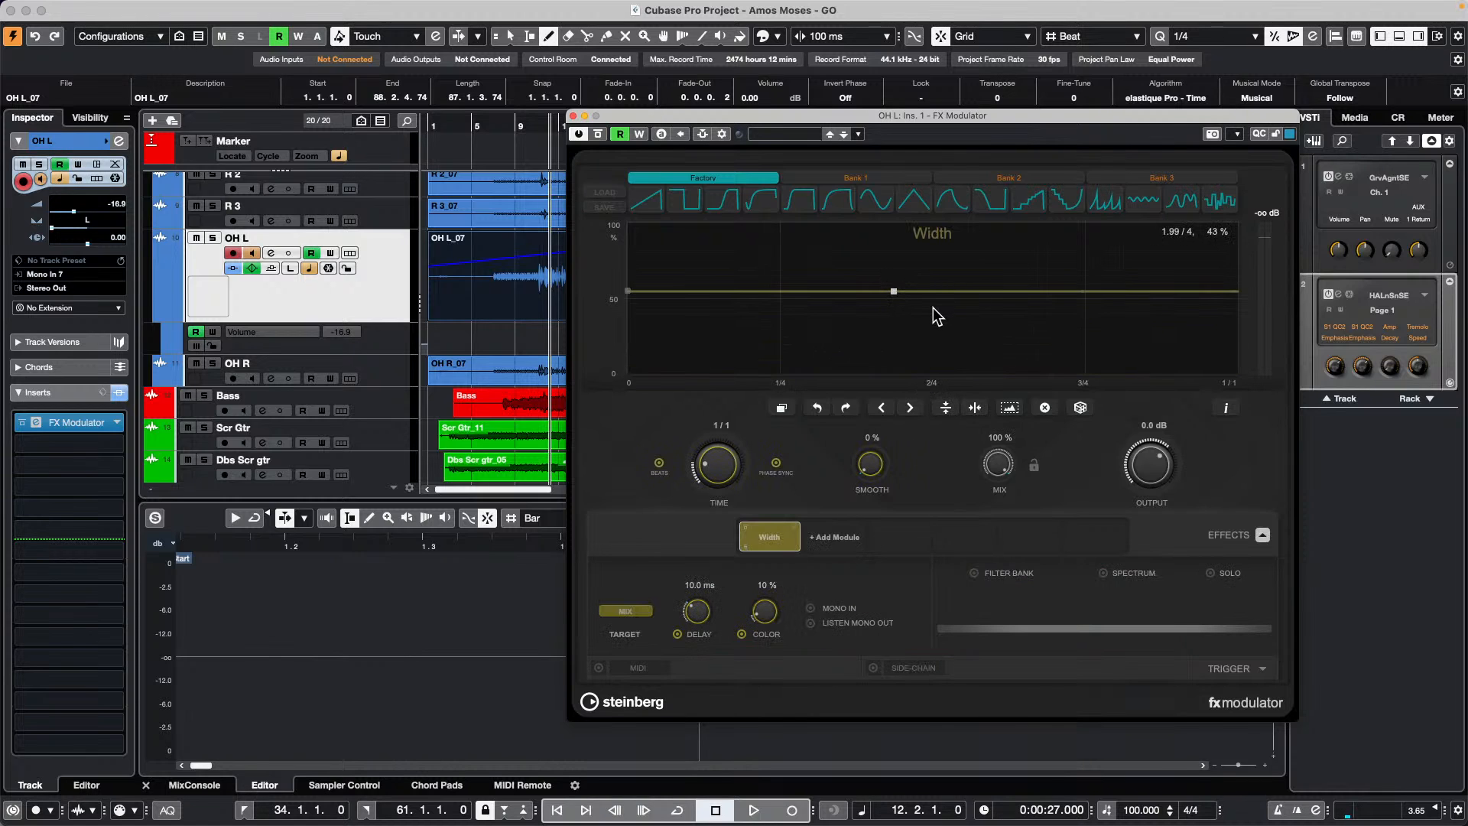
left_click_drag(983, 291, 986, 329)
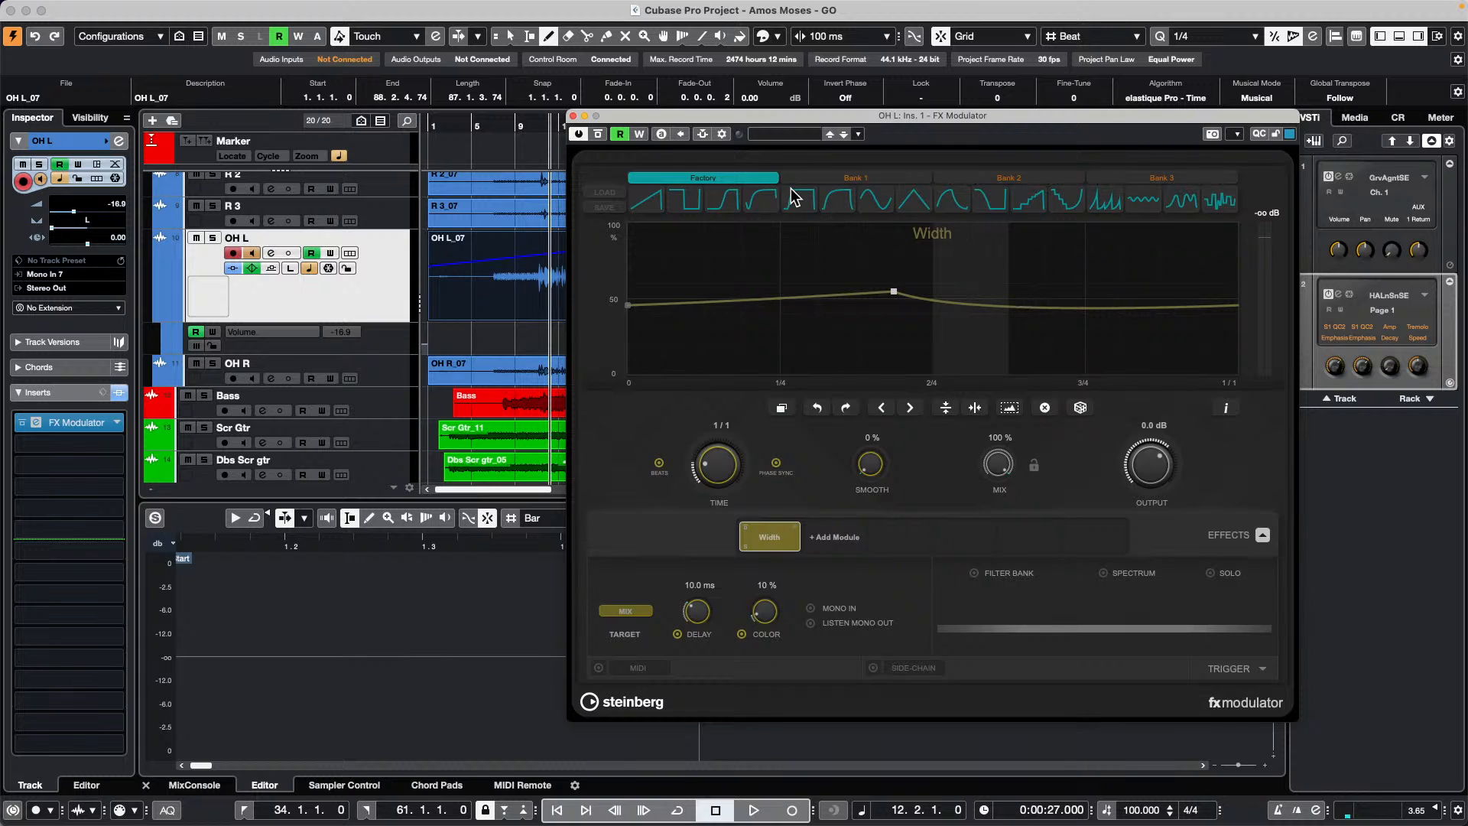
left_click_drag(1014, 307, 1099, 317)
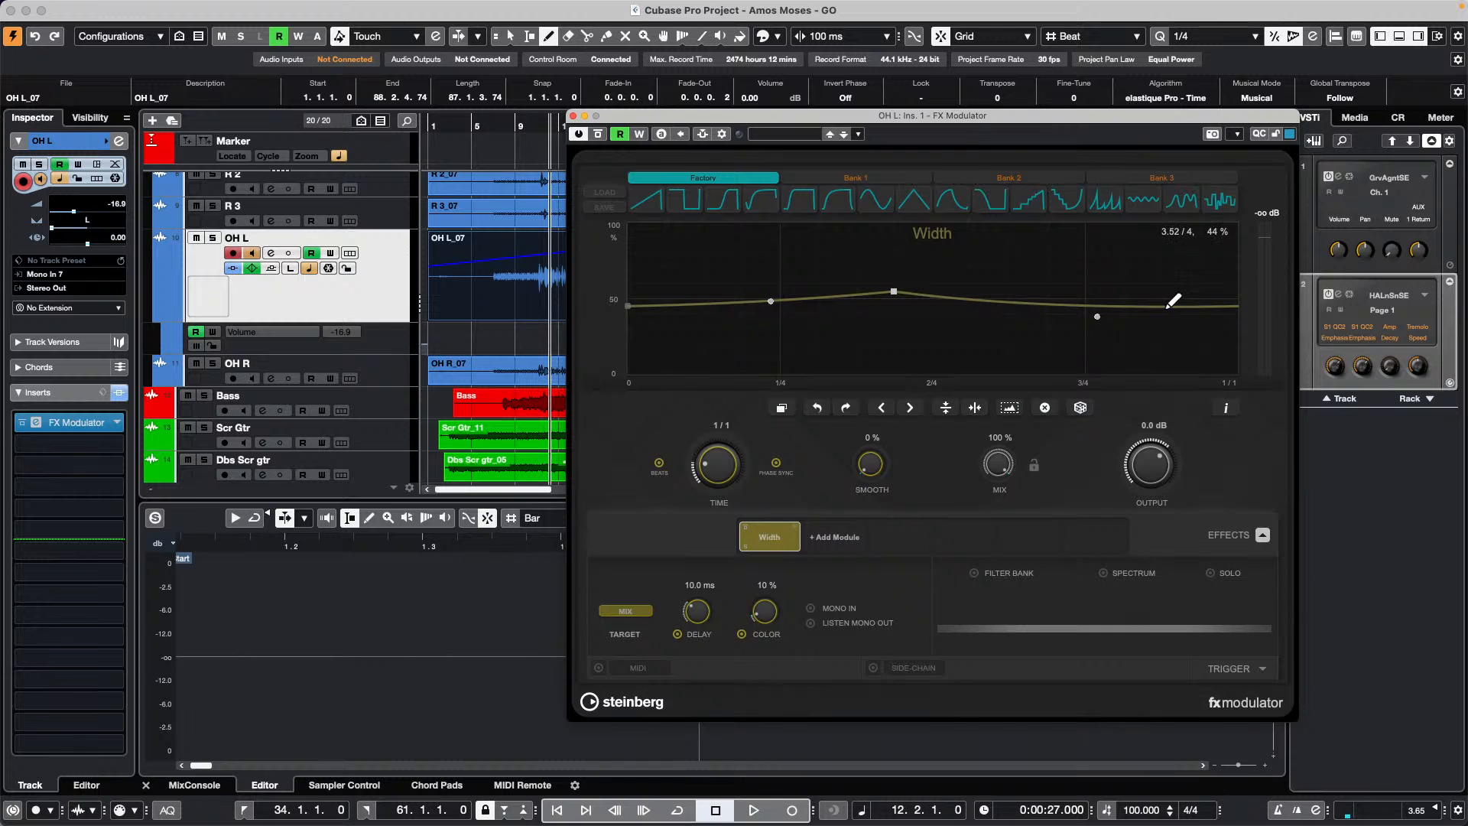
Load the factory triangle shape for the Width curve and bend its rising segment downward
left_click(912, 202)
left_click(809, 285)
left_click(852, 269)
left_click_drag(853, 278, 842, 321)
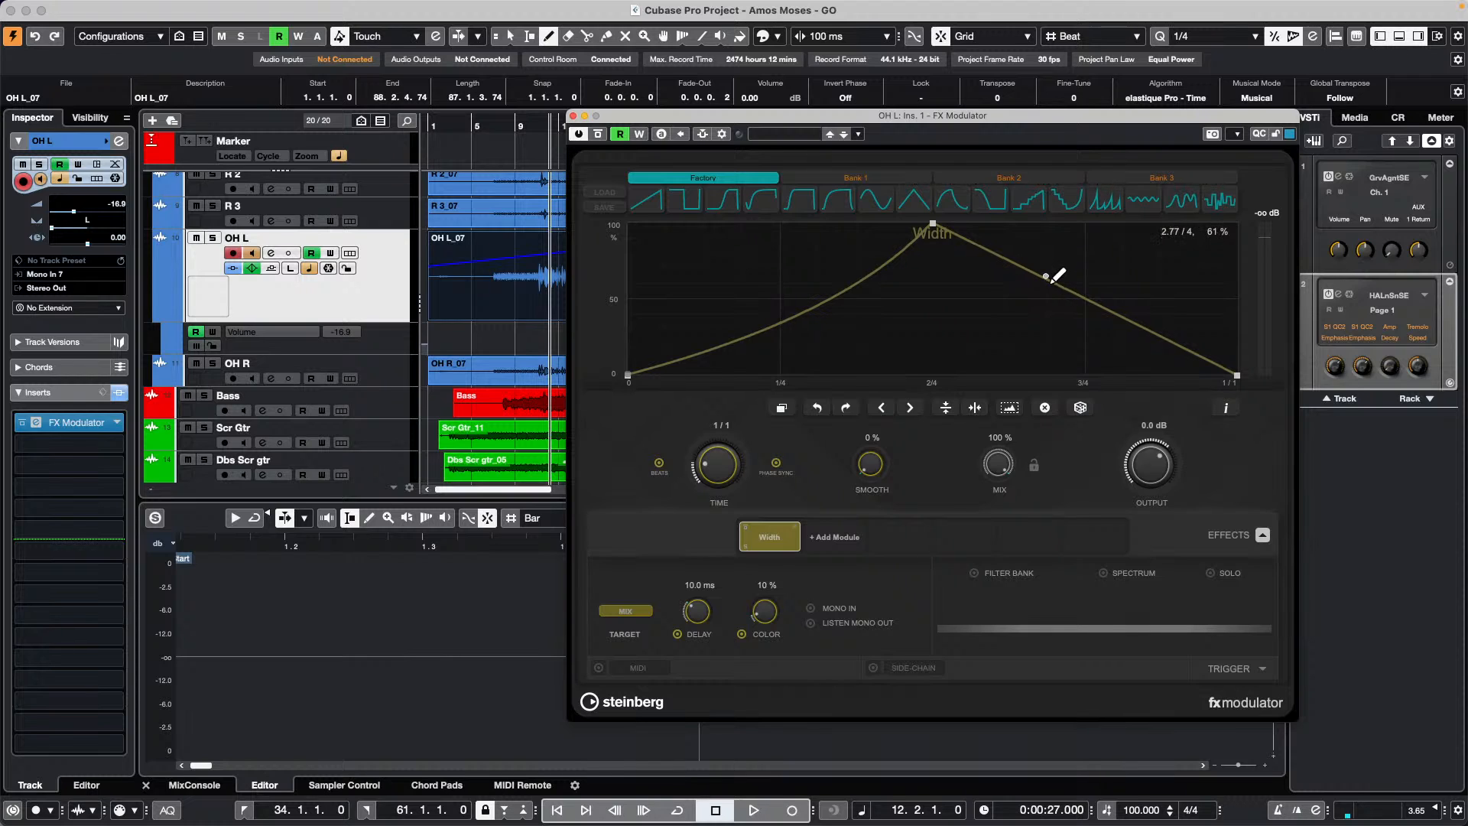
Try inward, straight and outward bends on the triangle's falling segment, finishing with the inward bend
left_click_drag(1047, 284, 1013, 361)
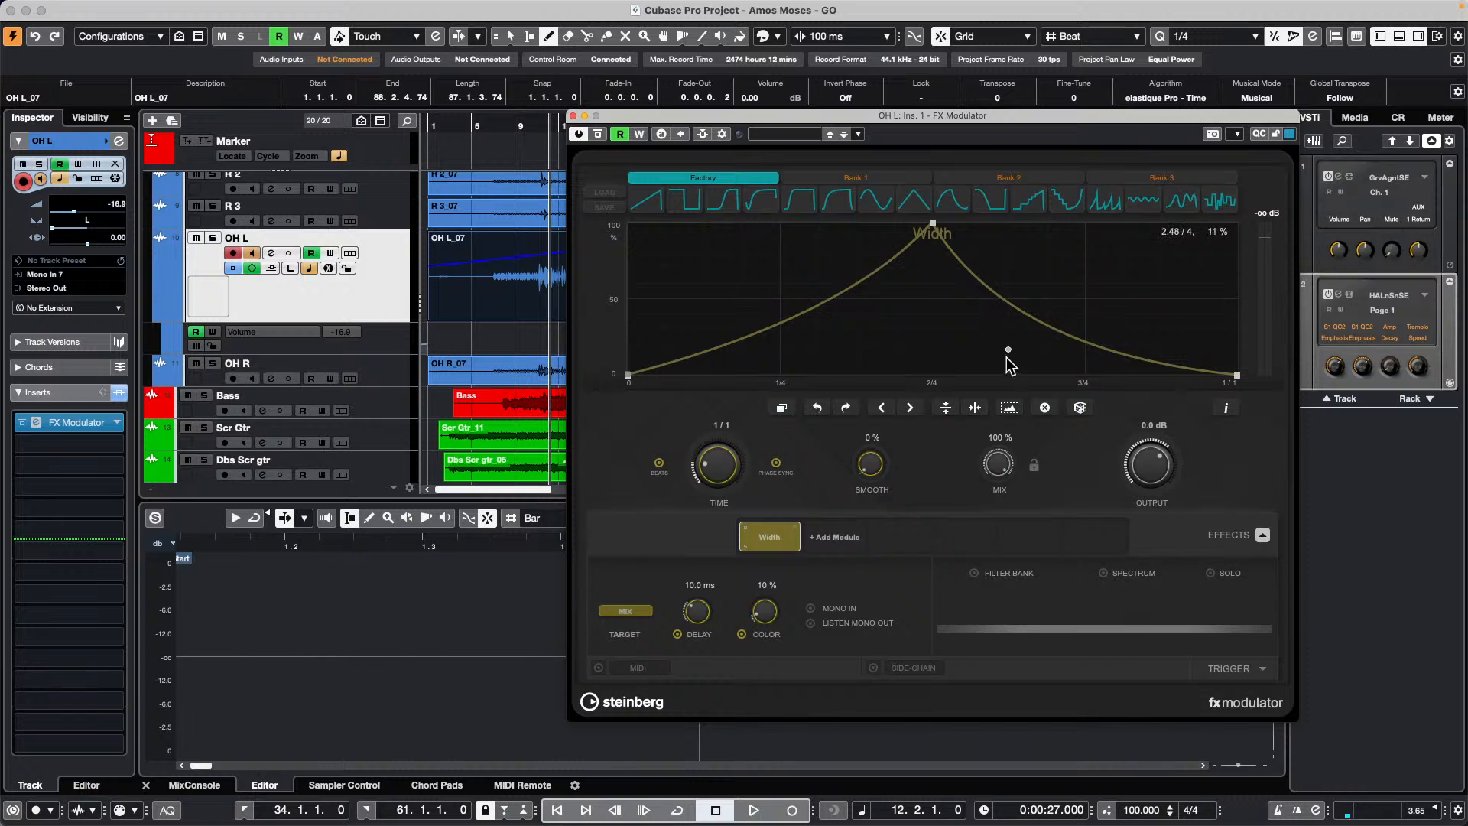
double_click(1010, 356)
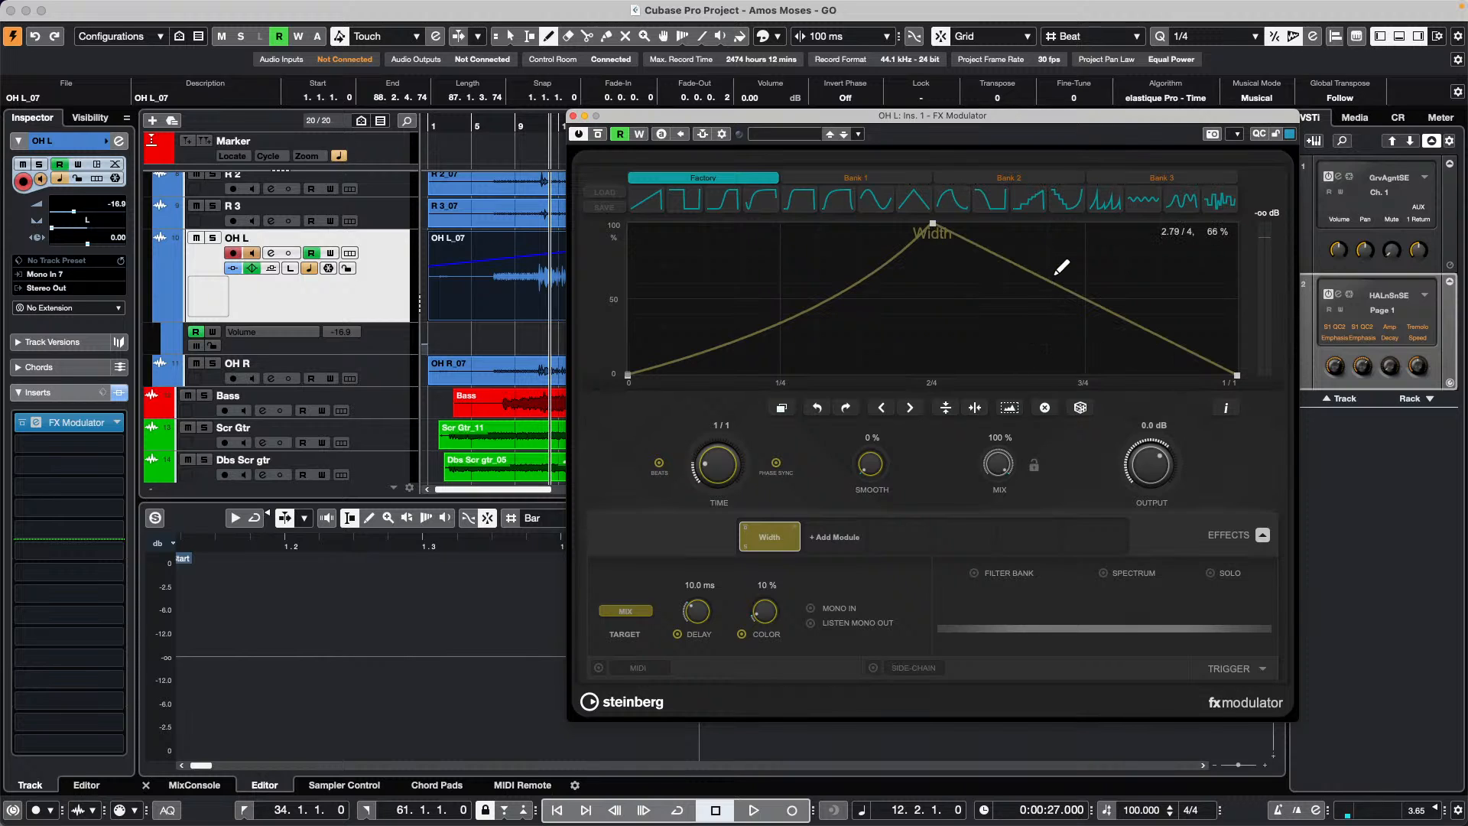
left_click(1017, 260)
left_click_drag(1137, 328, 1151, 303)
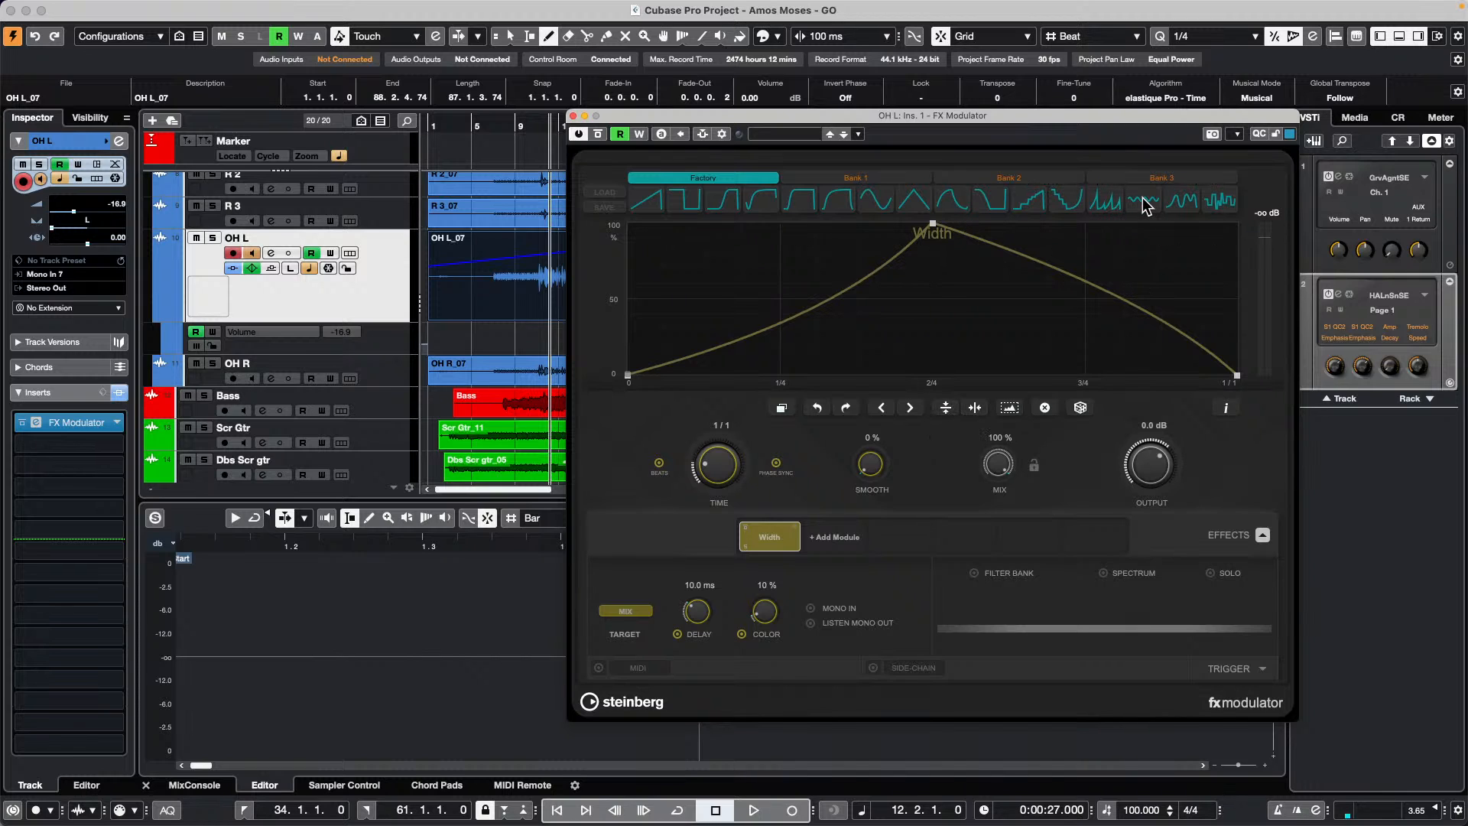
left_click_drag(1045, 257, 992, 337)
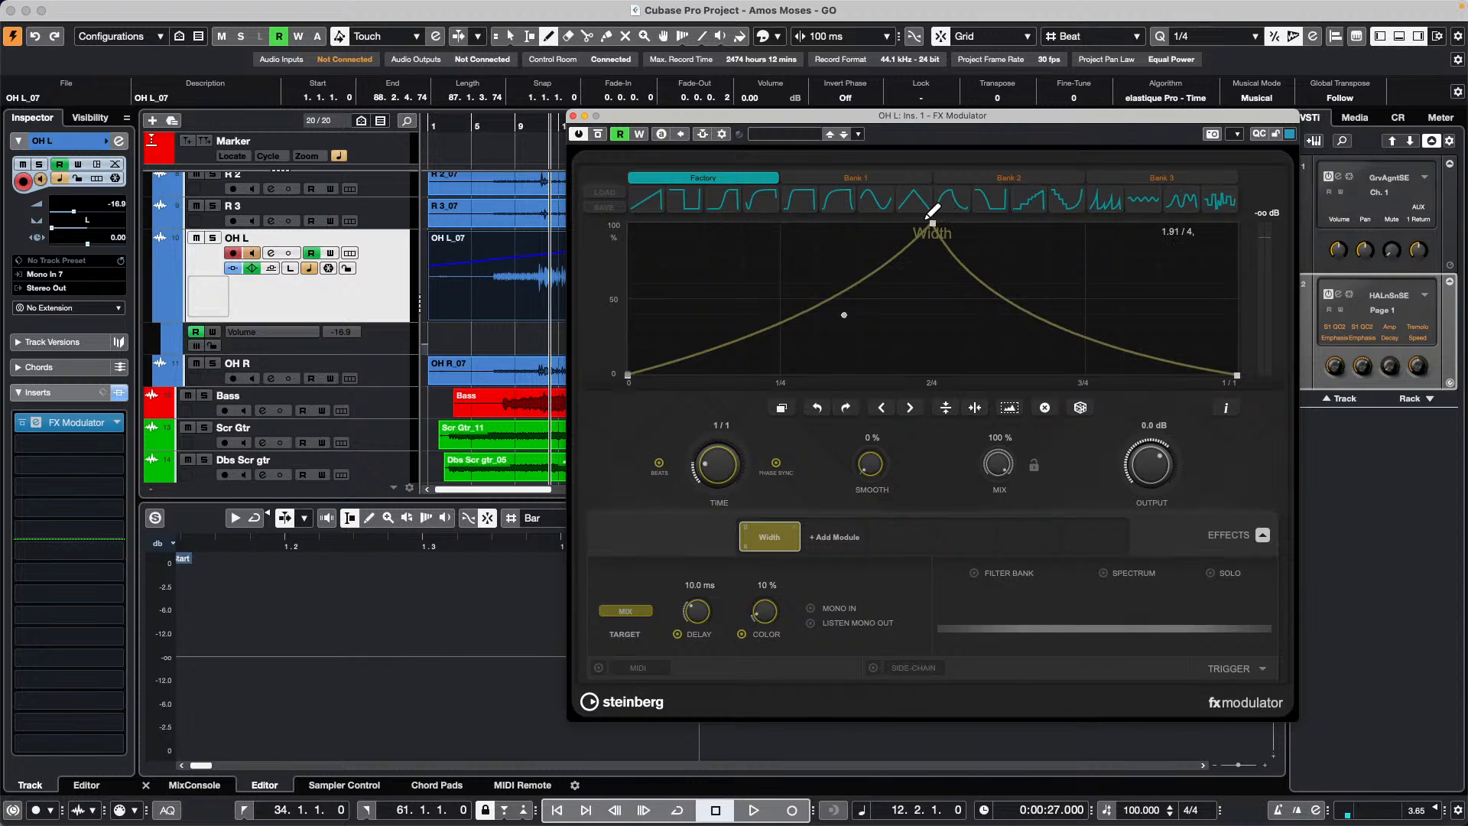
Duplicate the Width curve three times to produce eight peaks within the cycle
left_click(782, 408)
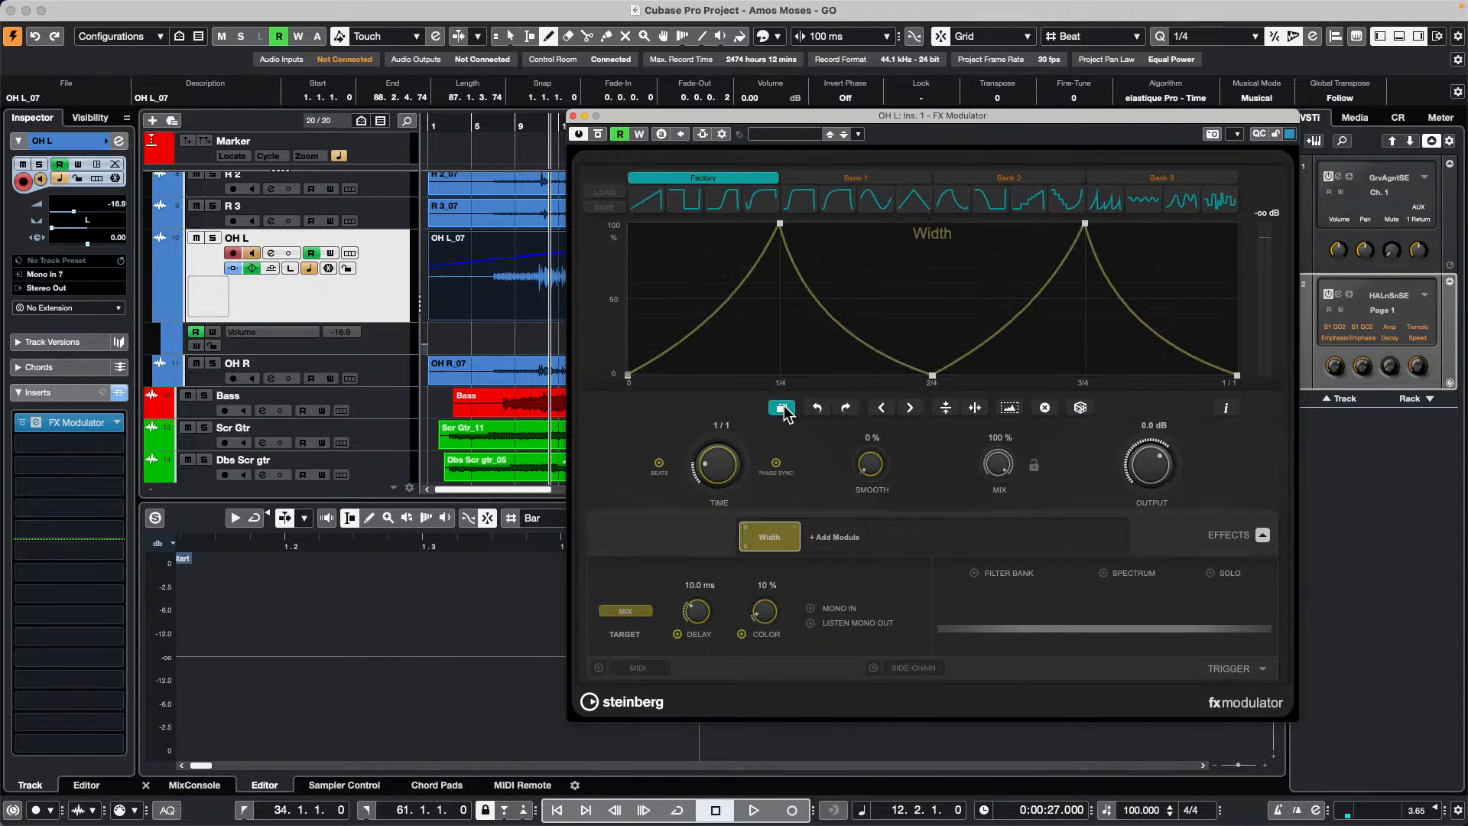
left_click(782, 408)
left_click(781, 408)
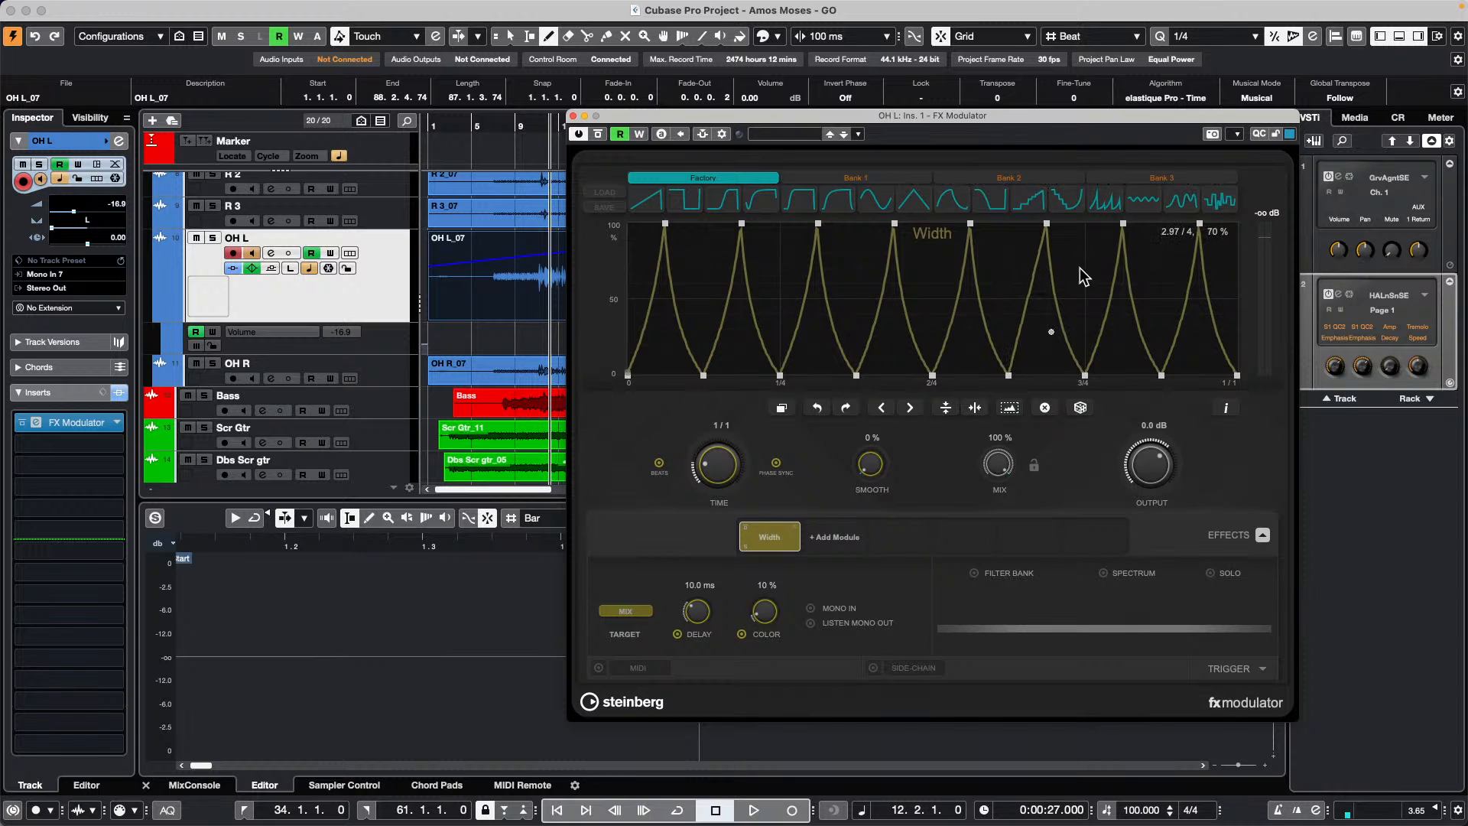
Add a curve node between the fifth and sixth peaks at about 80% and bend the segment leading into it
right_click(1042, 279)
left_click(1007, 251)
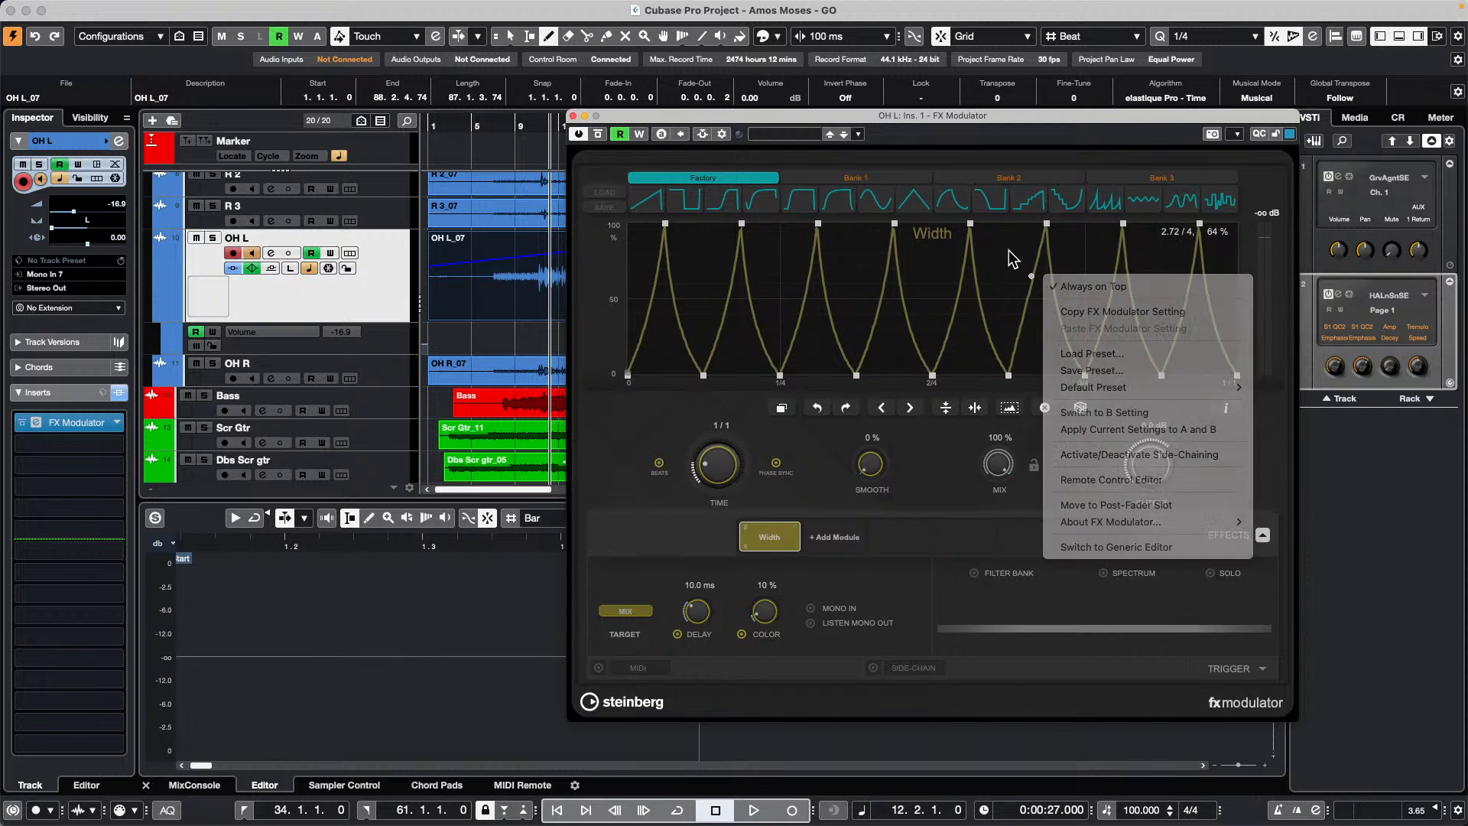
left_click_drag(1008, 375, 1020, 313)
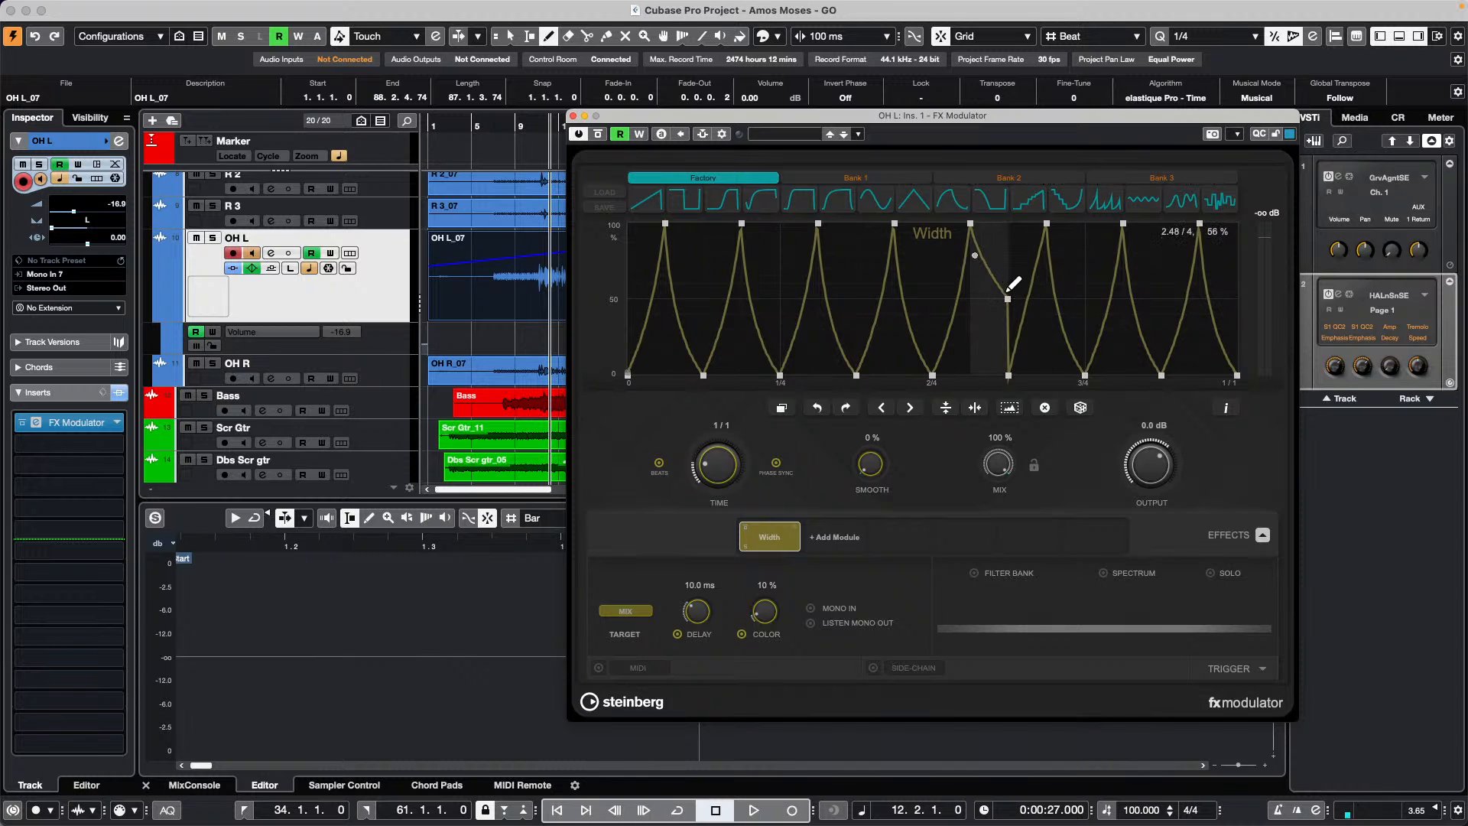
left_click_drag(1010, 308, 1008, 255)
mouse_move(996, 241)
left_mouse_down()
mouse_move(985, 289)
mouse_move(995, 252)
left_mouse_up()
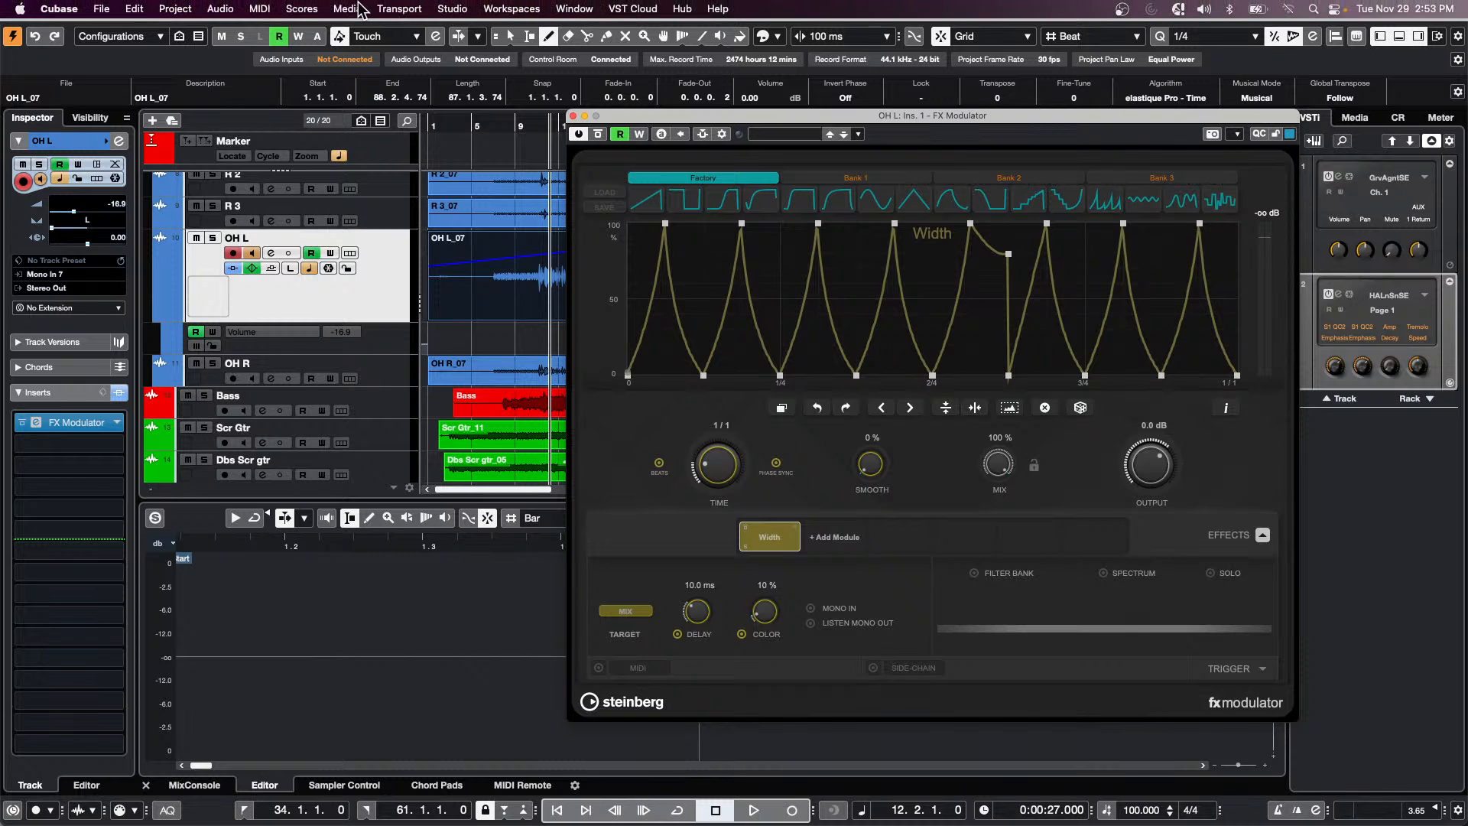
Close the FX Modulator window and check the media commands for removing unused media and preparing an archive
left_click(348, 8)
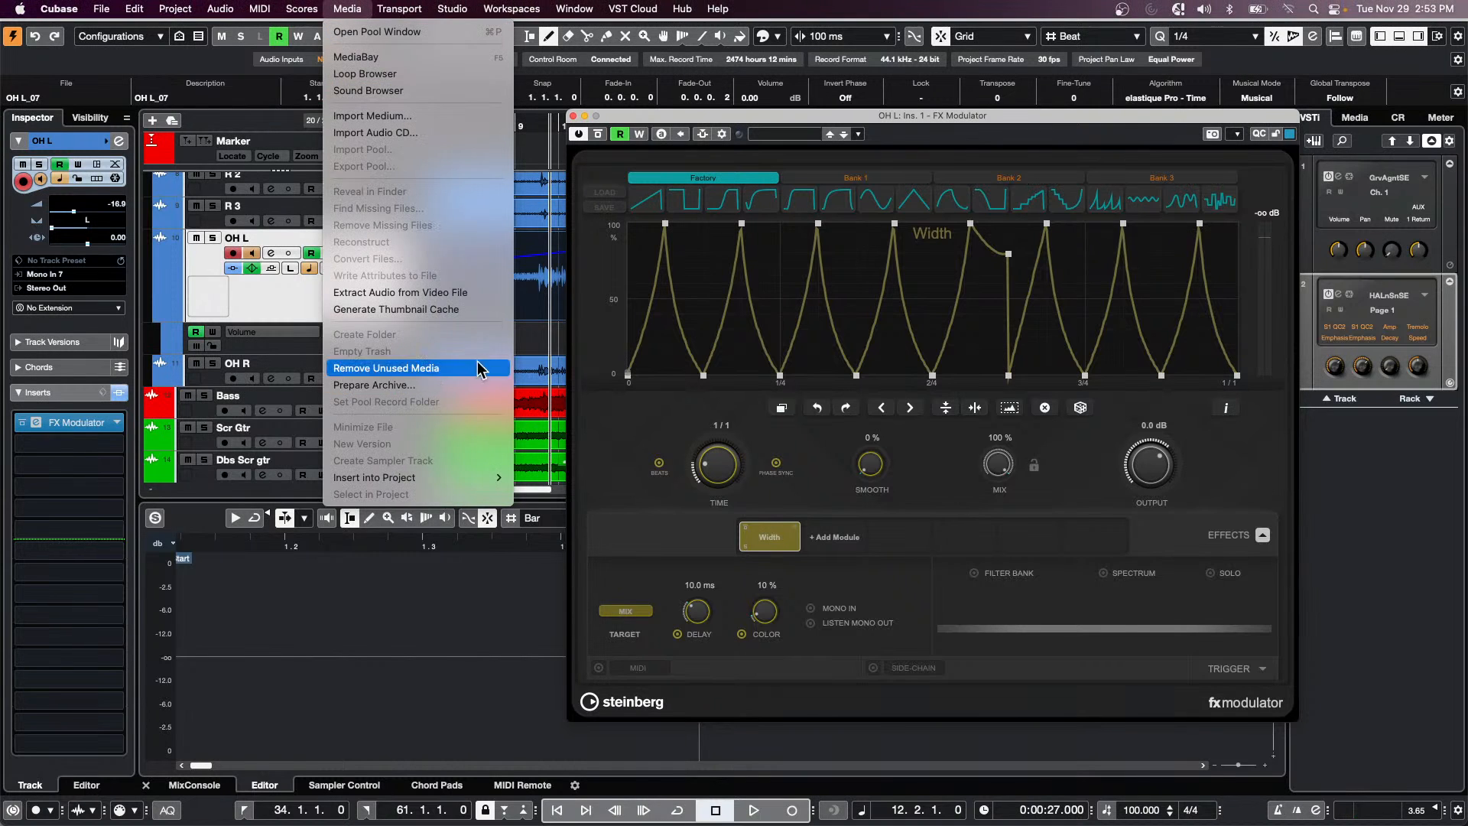
left_click(572, 115)
left_click(572, 115)
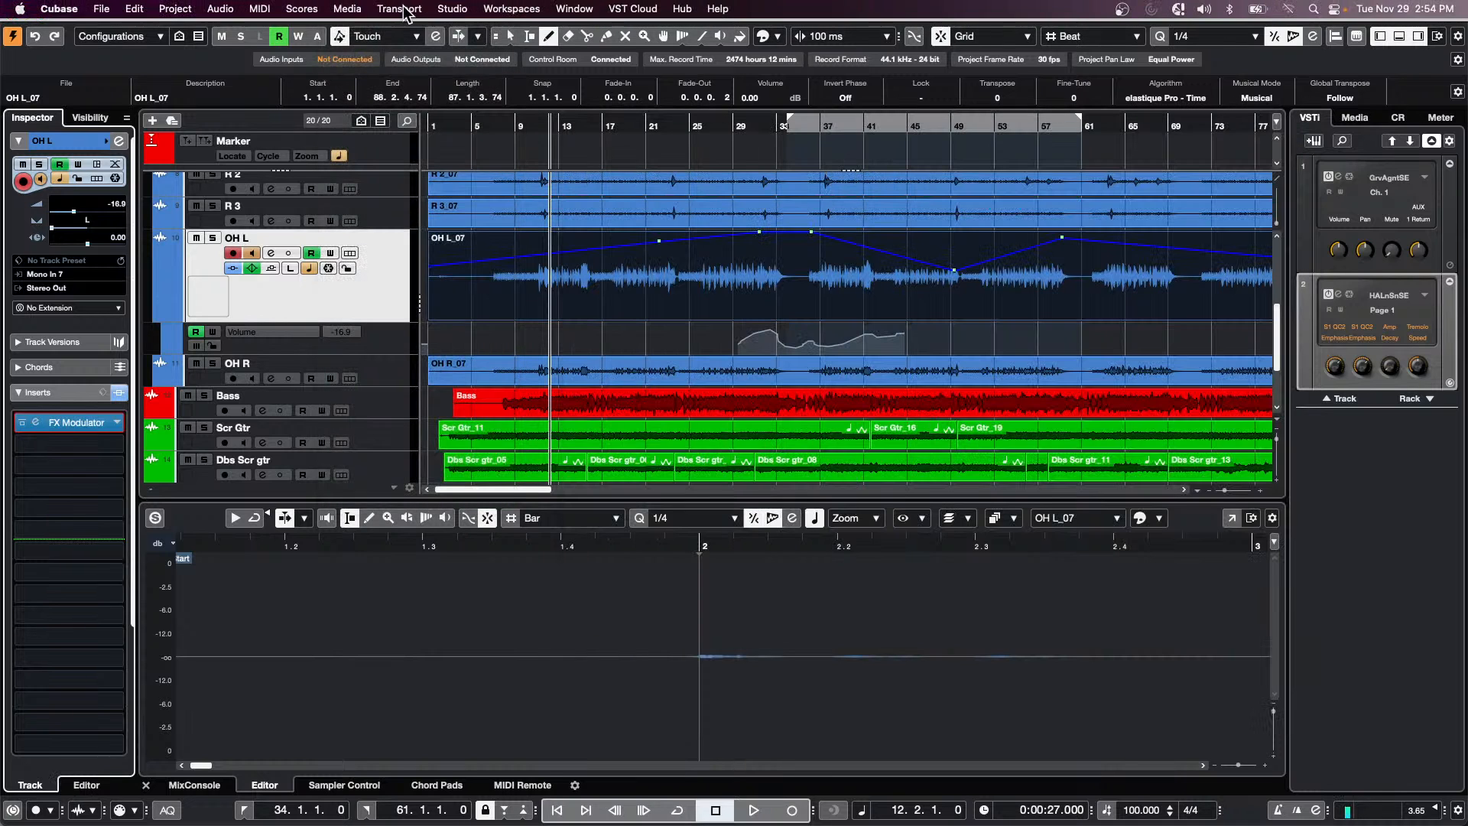
left_click(348, 6)
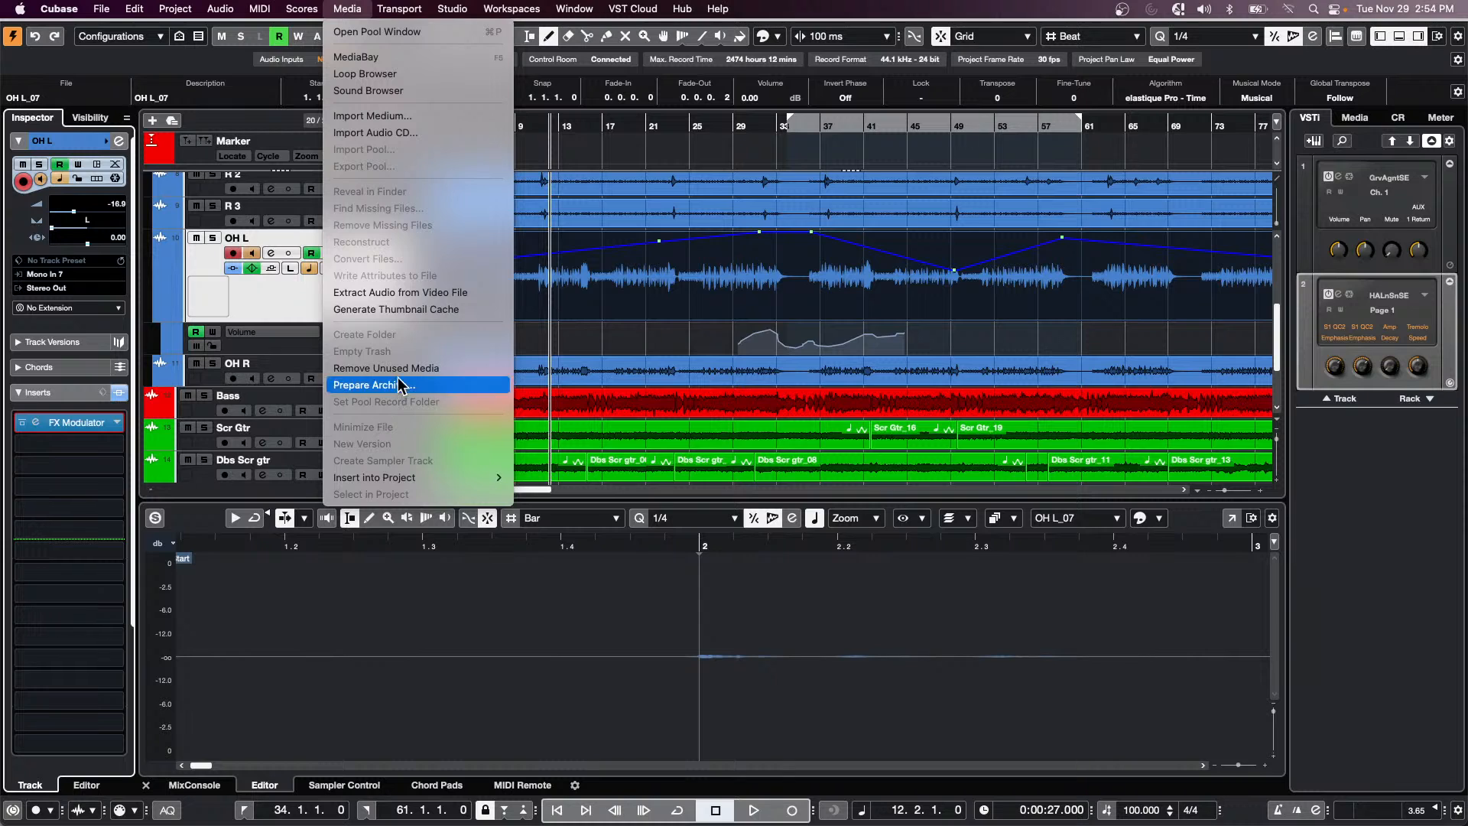
left_click(631, 351)
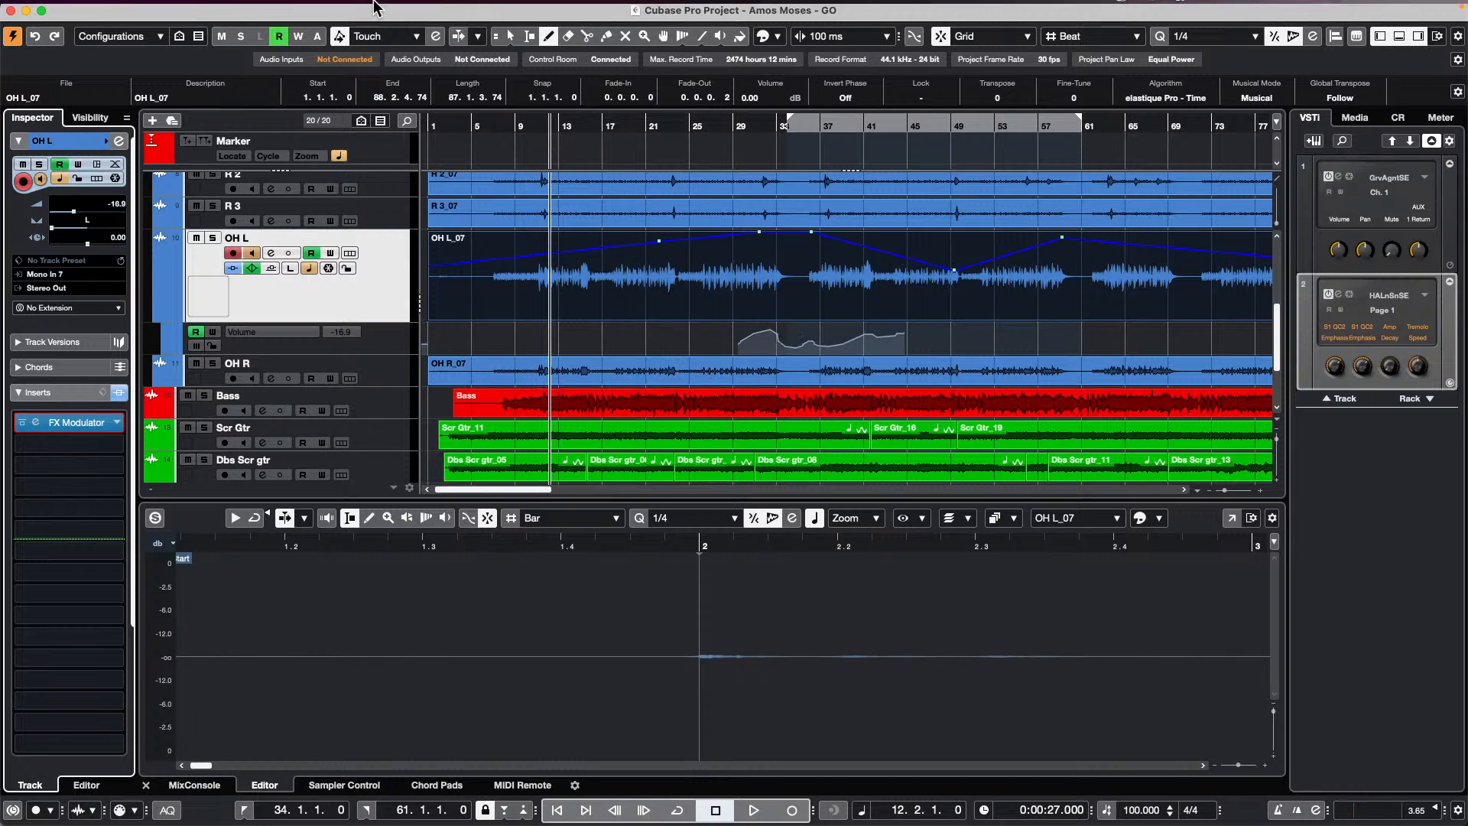
Create a new empty project in the November 18 2022 folder
left_click(105, 9)
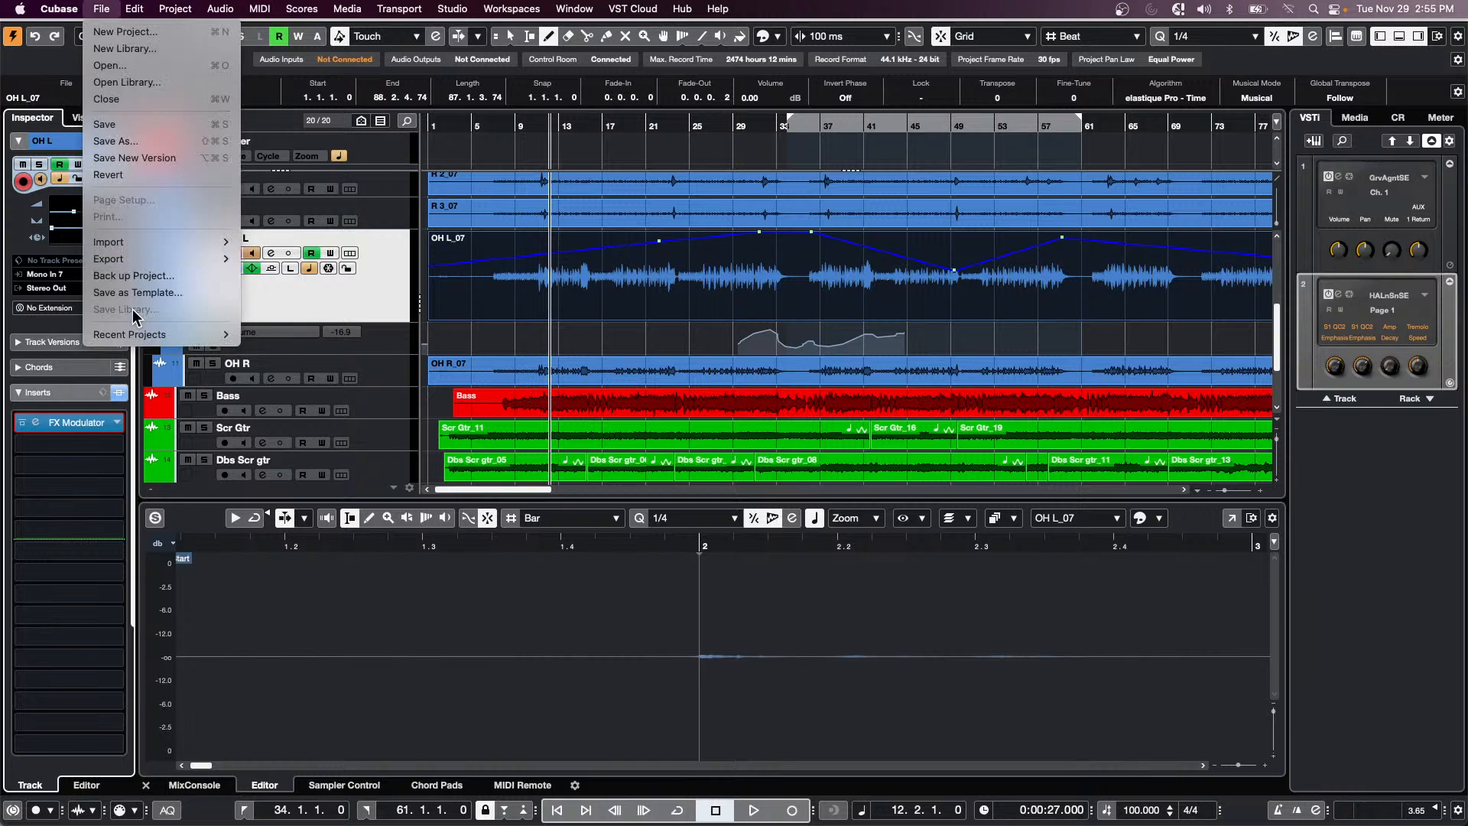
mouse_move(153, 334)
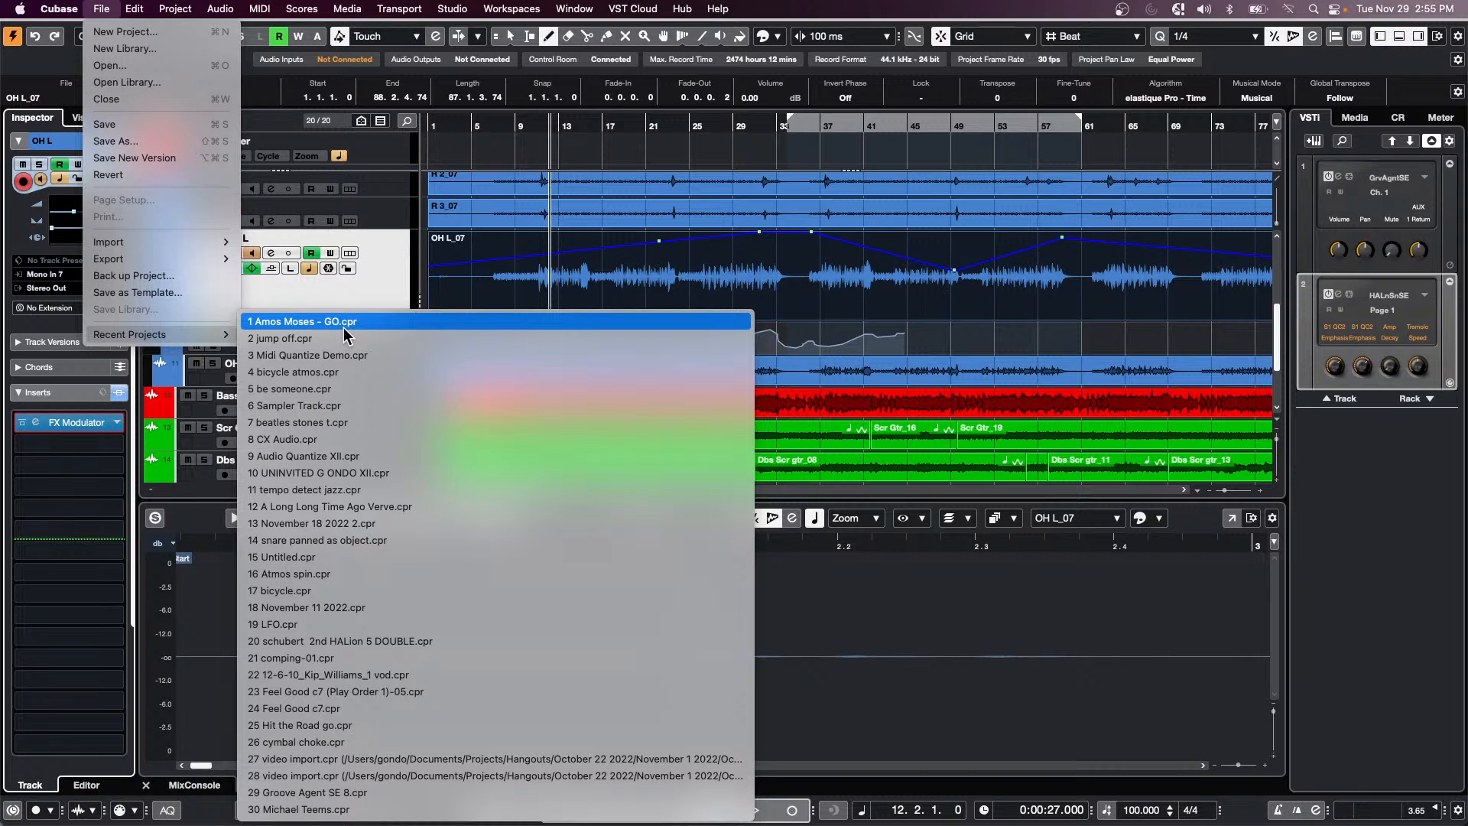
left_click(639, 192)
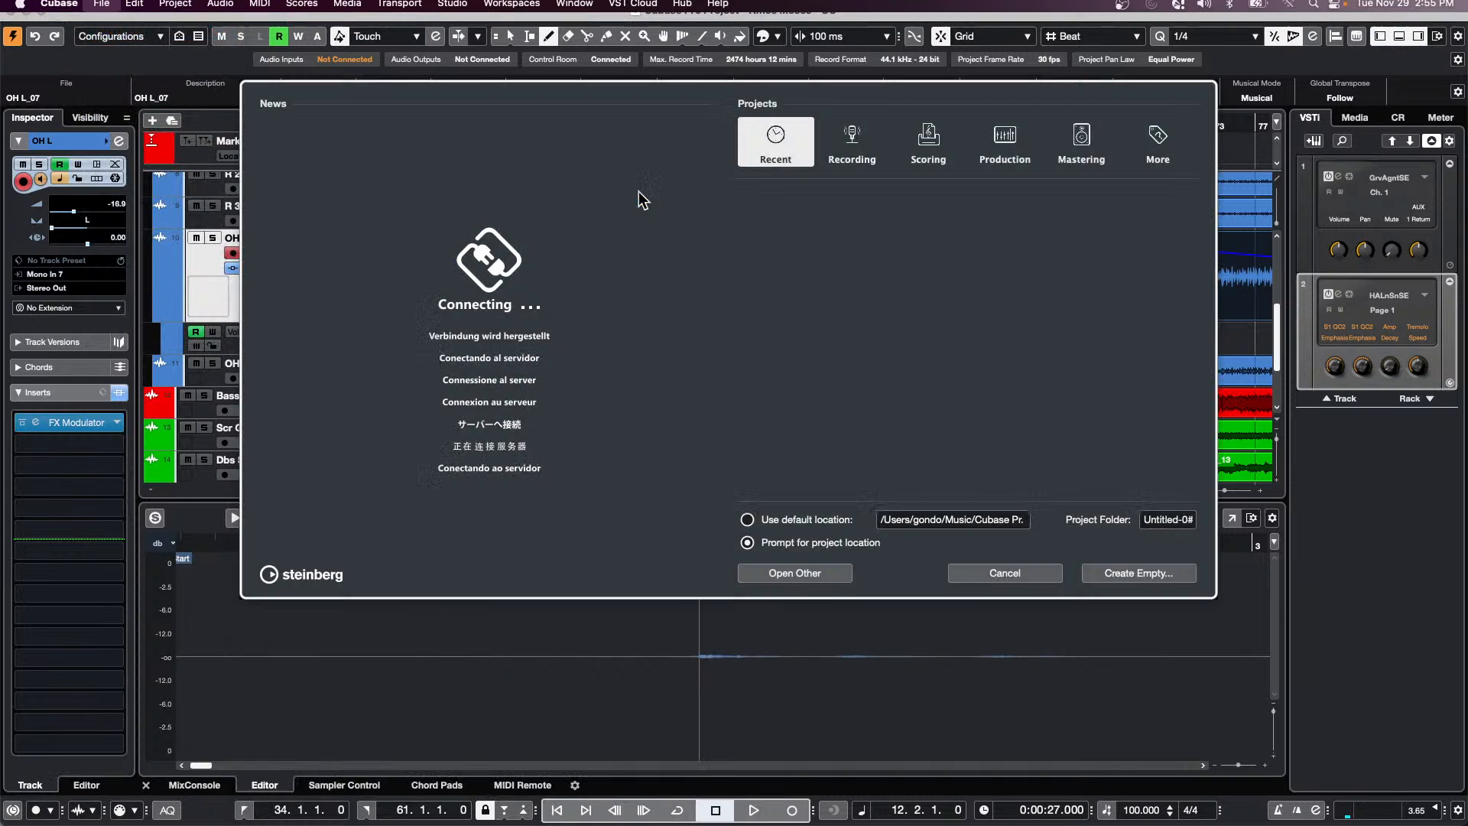
left_click(1139, 575)
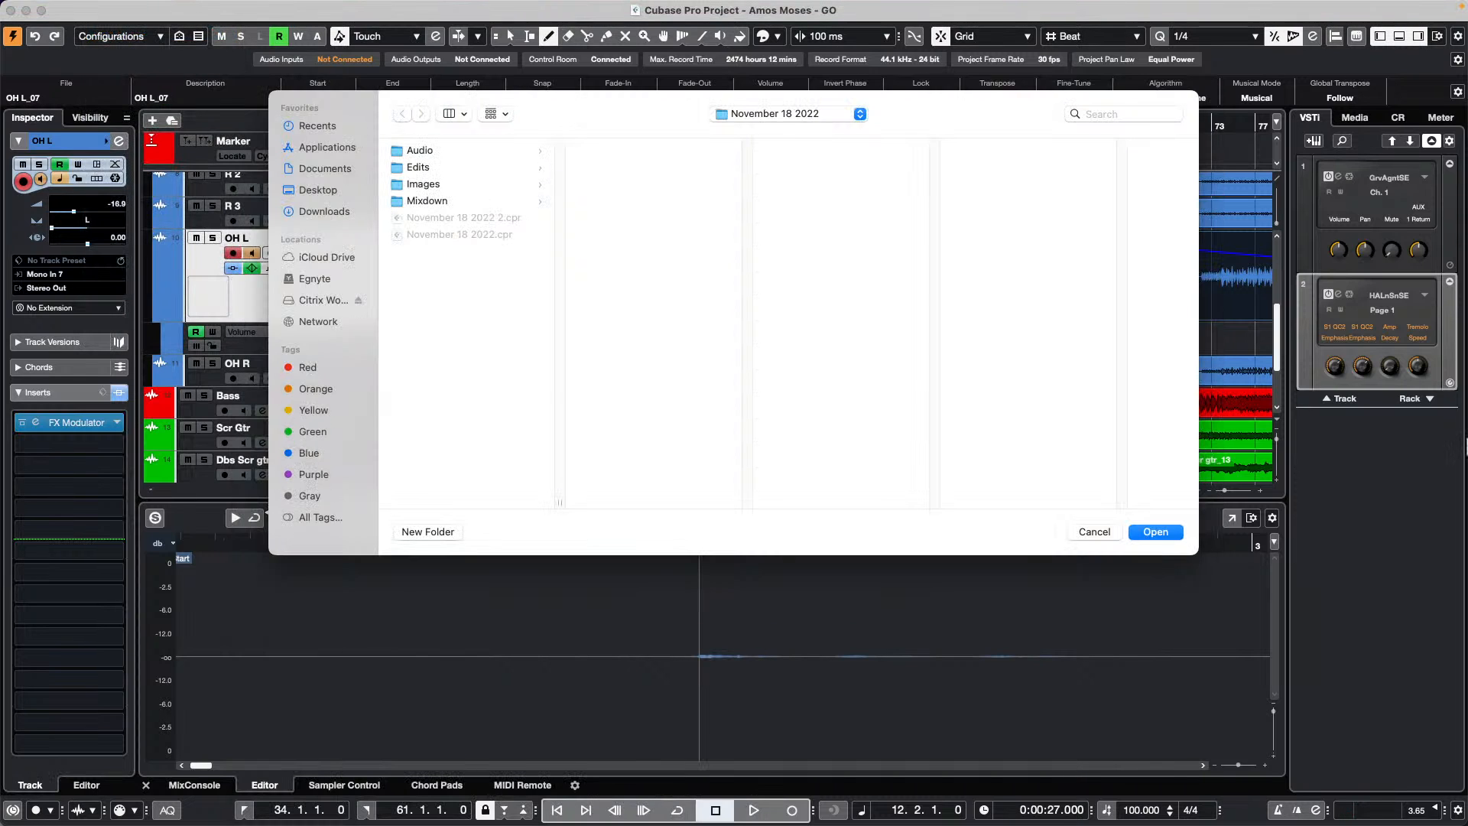
left_click(1158, 530)
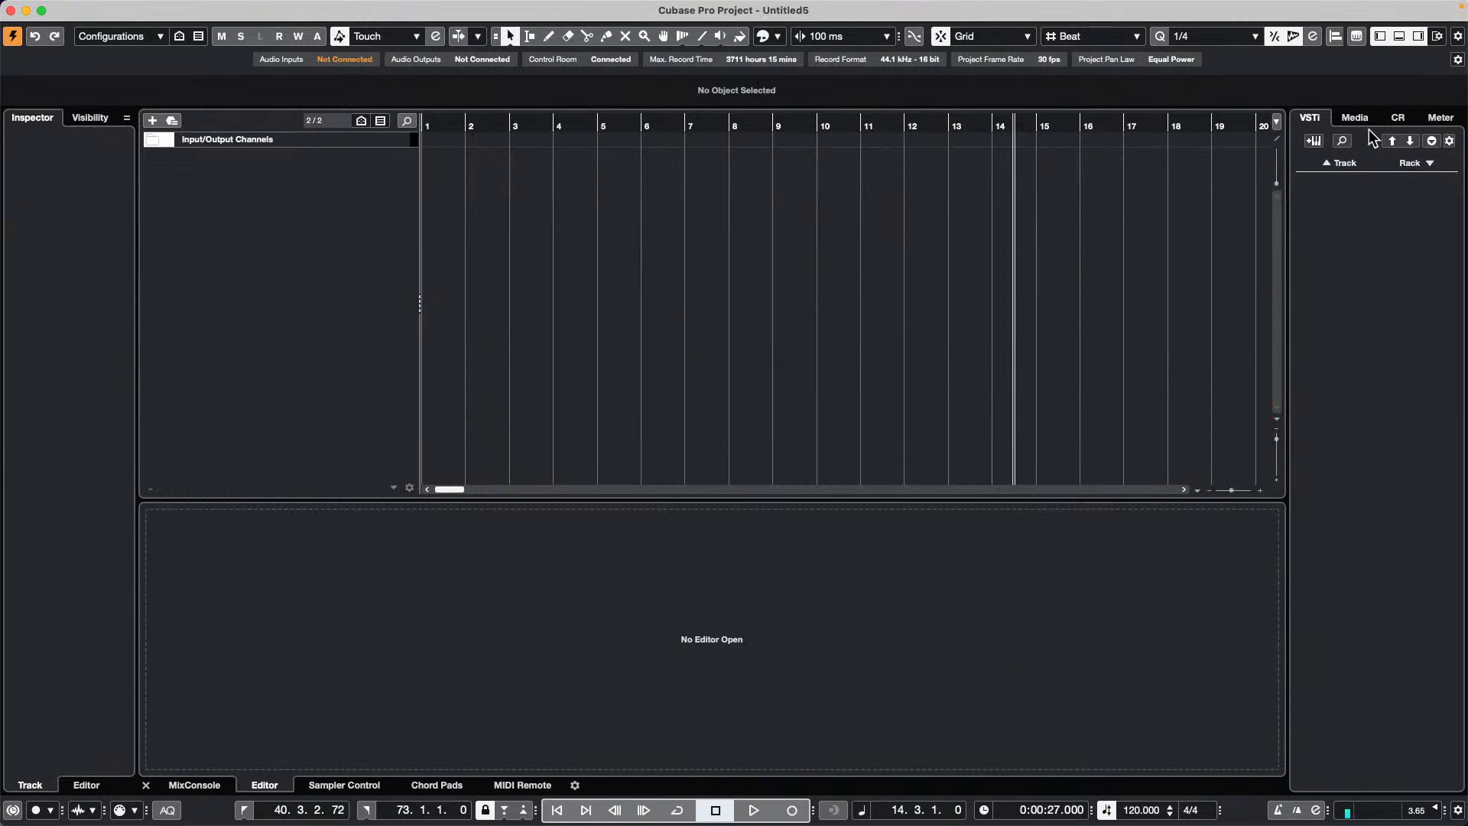
Browse Loops & Samples to the Soul Assembly library and audition the 80's Slow Jam - Drum Loop 31 sample
left_click(1361, 119)
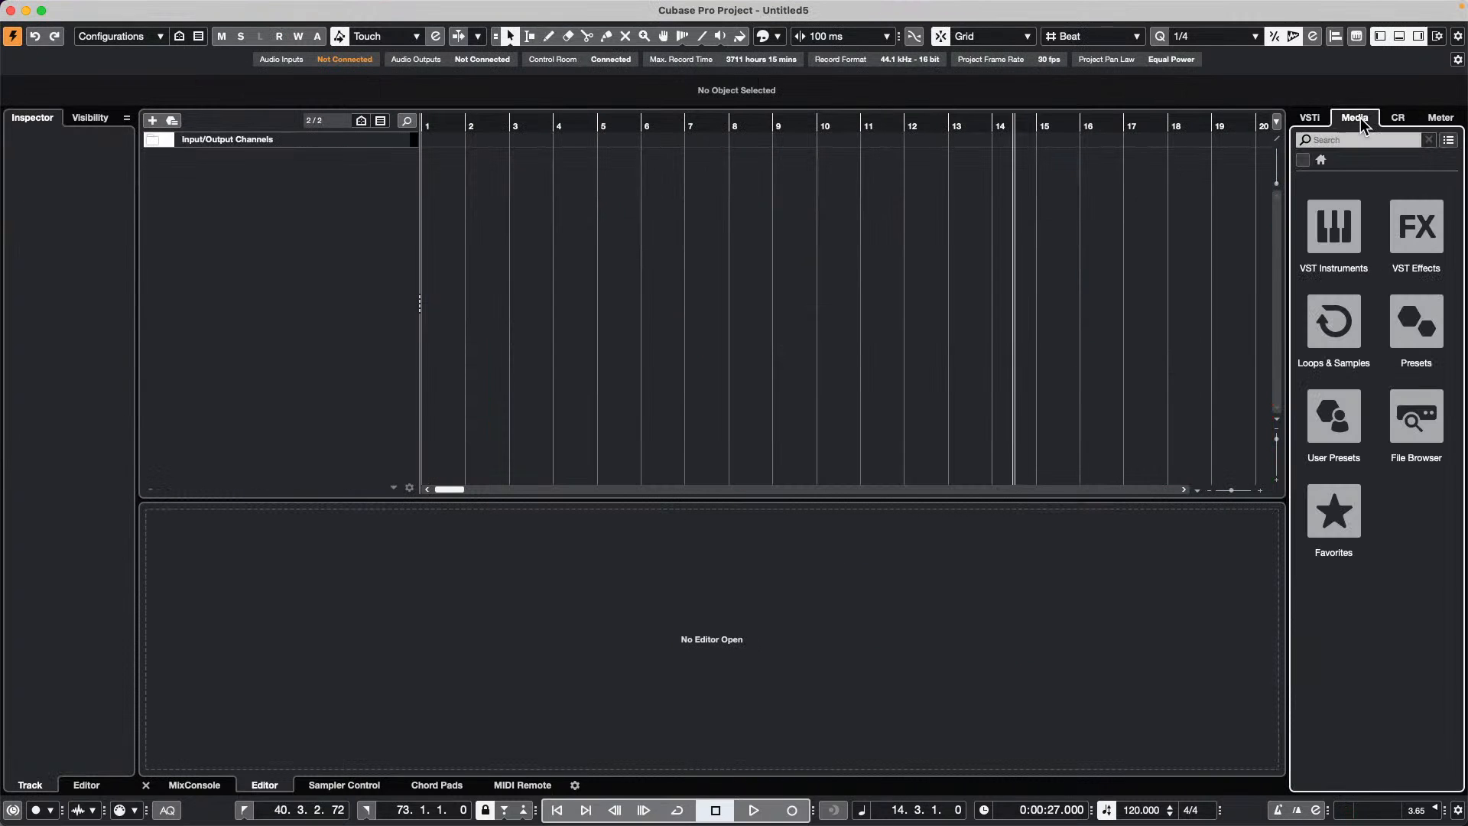
left_click(1340, 325)
scroll(1388, 509, "down", 10)
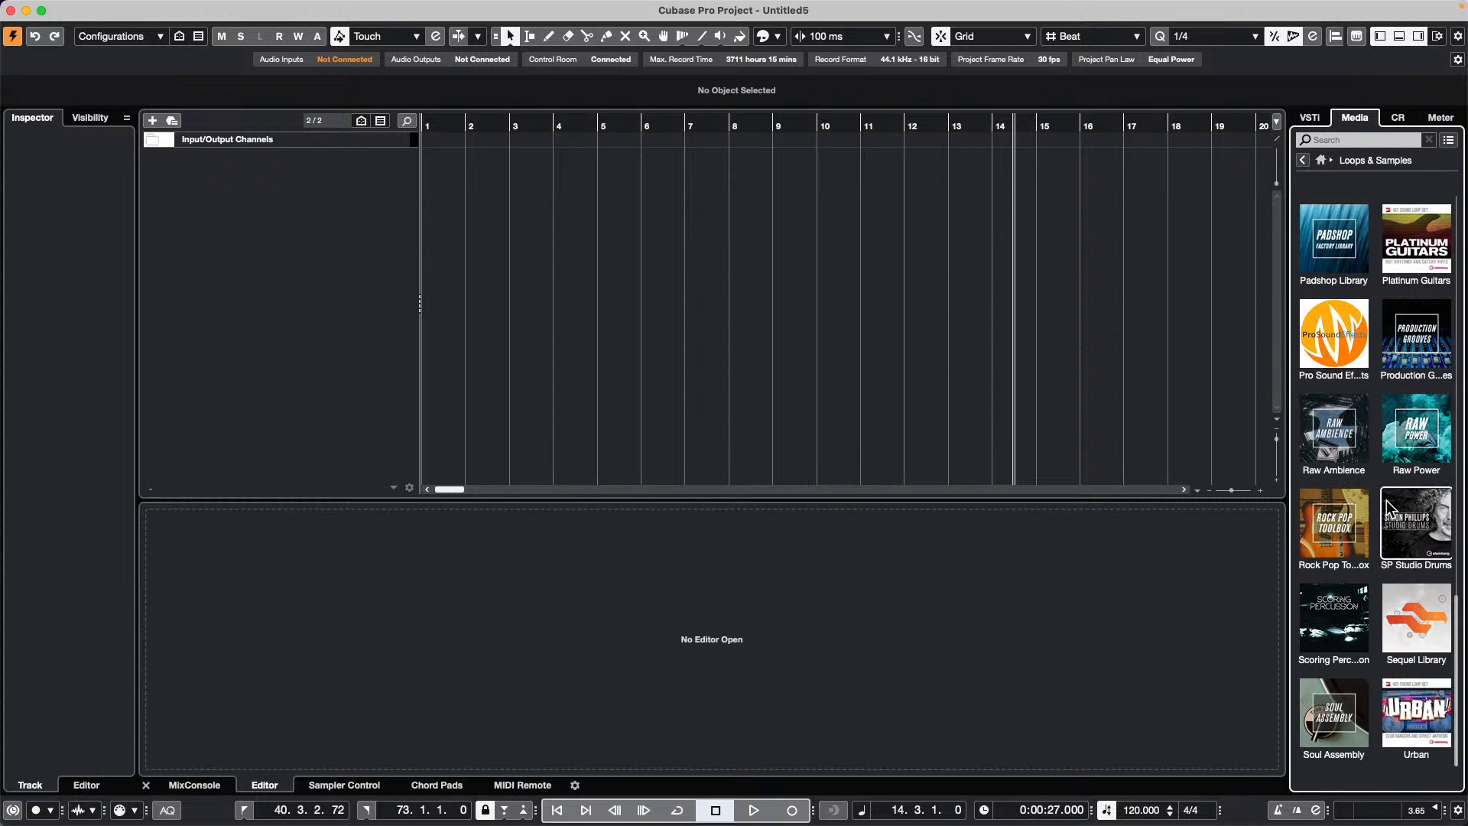
left_click(1340, 705)
left_click(1386, 493)
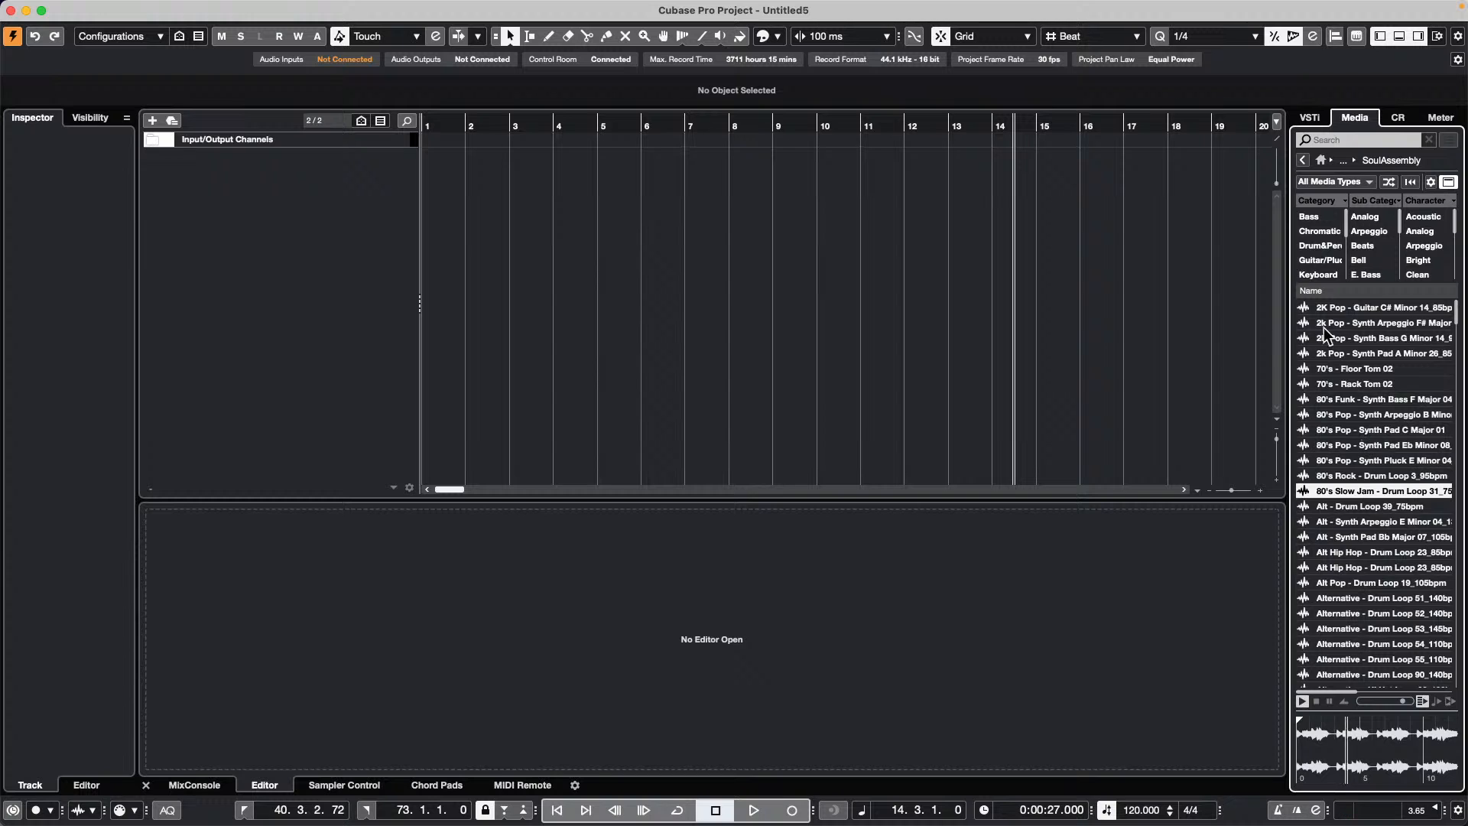
Audition the Deep - Bass Ab 06 and Electronic - Synth Lead C Minor samples in the Soul Assembly library
scroll(1409, 340, "down", 10)
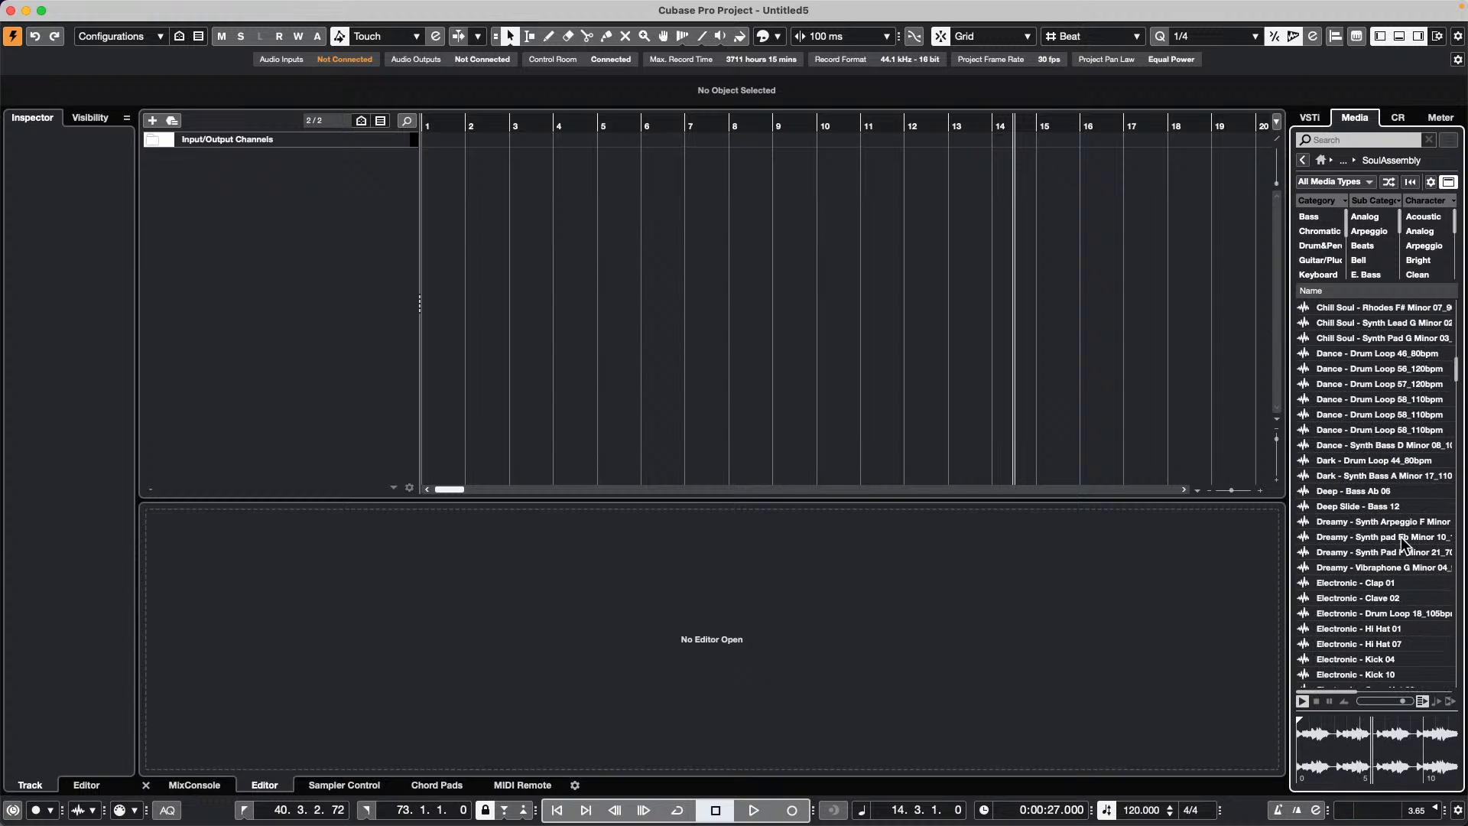
left_click(1369, 491)
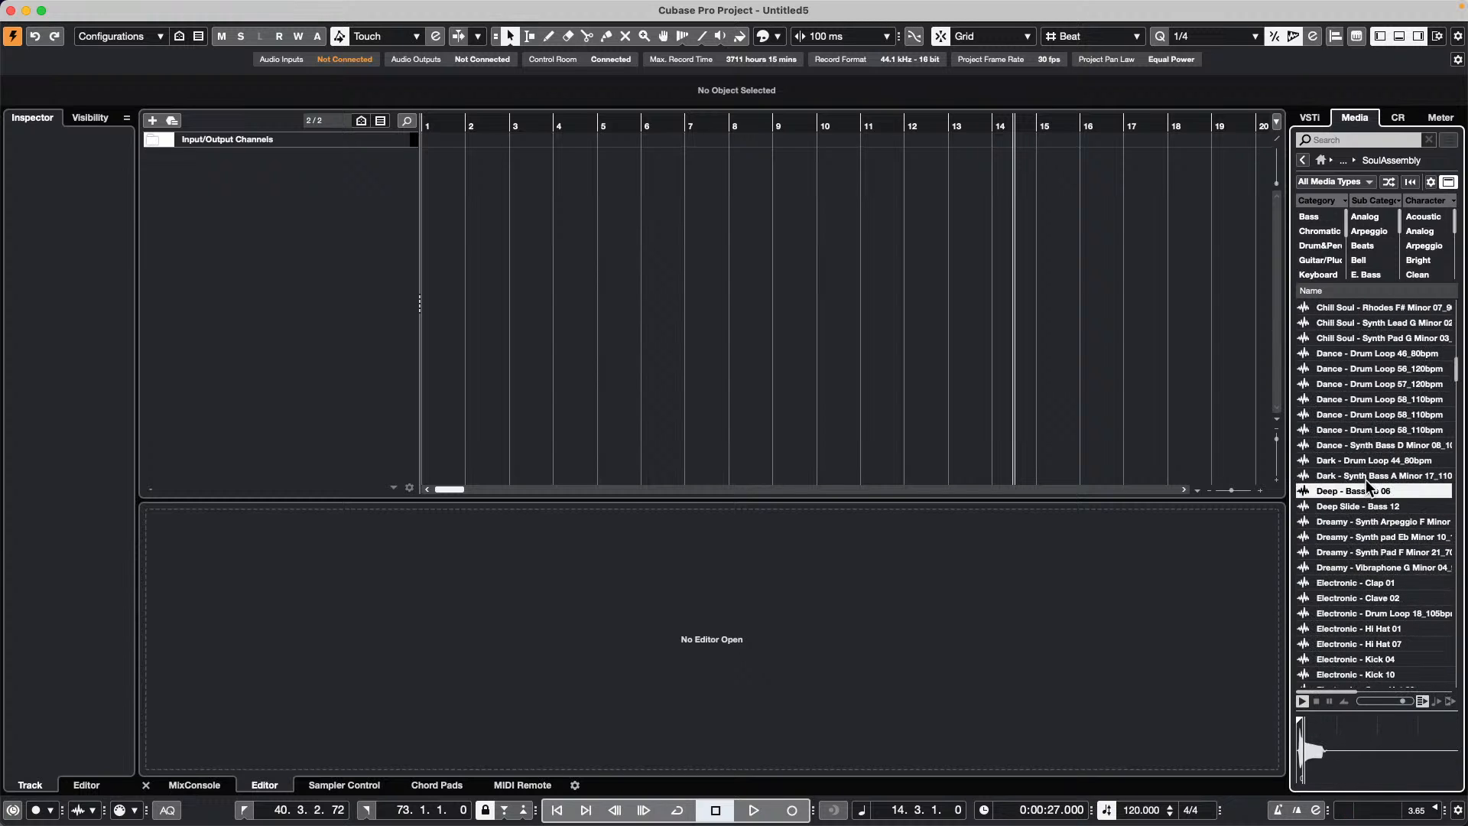
scroll(1373, 490, "down", 5)
left_click(1376, 598)
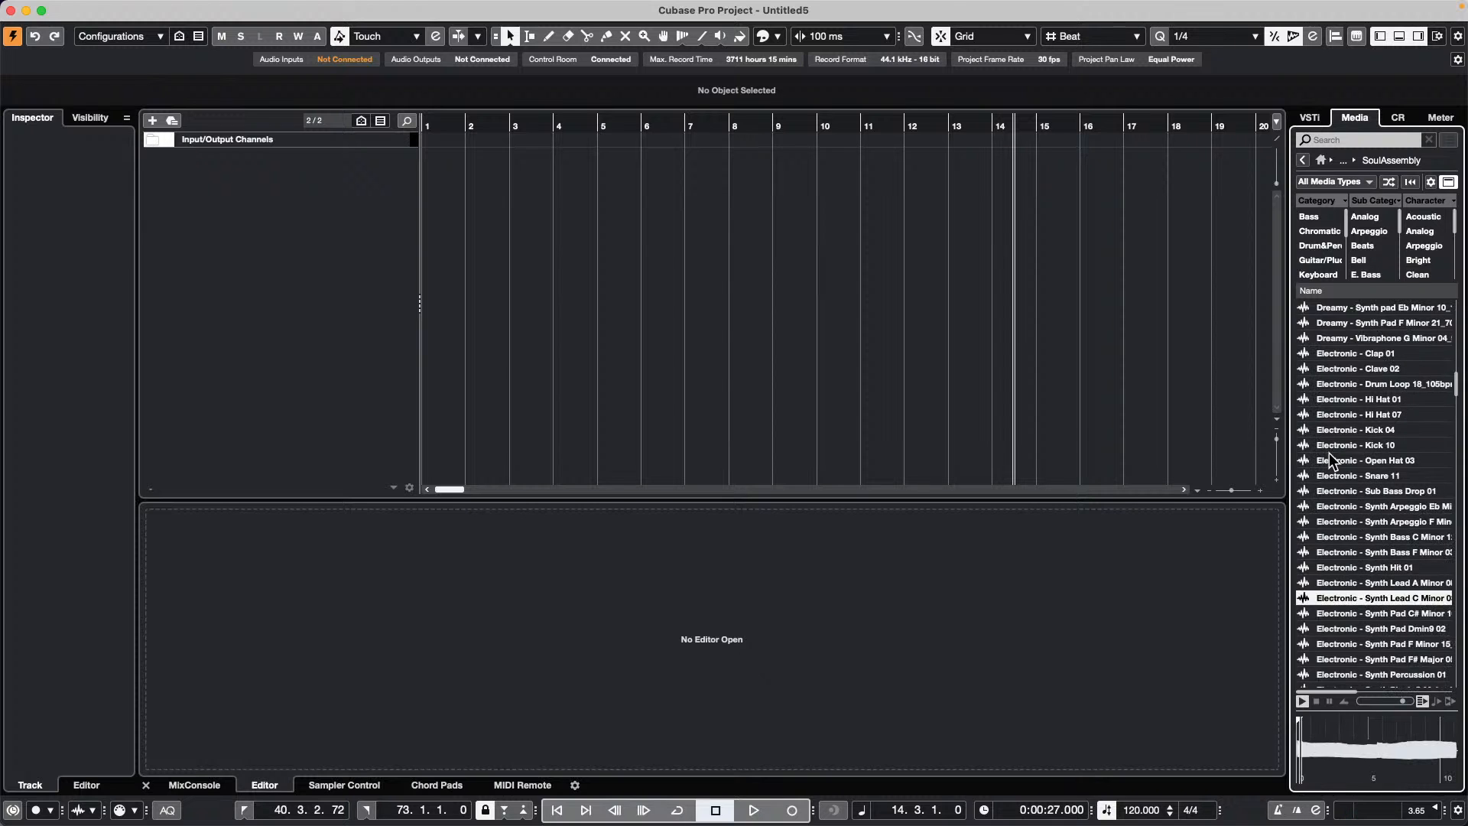
Place the Hip Hop - Drum Loop 7_95bpm sample at bar 1 on a new audio track and increase the track's height
scroll(1331, 461, "down", 10)
scroll(1343, 526, "down", 1)
left_click(1361, 537)
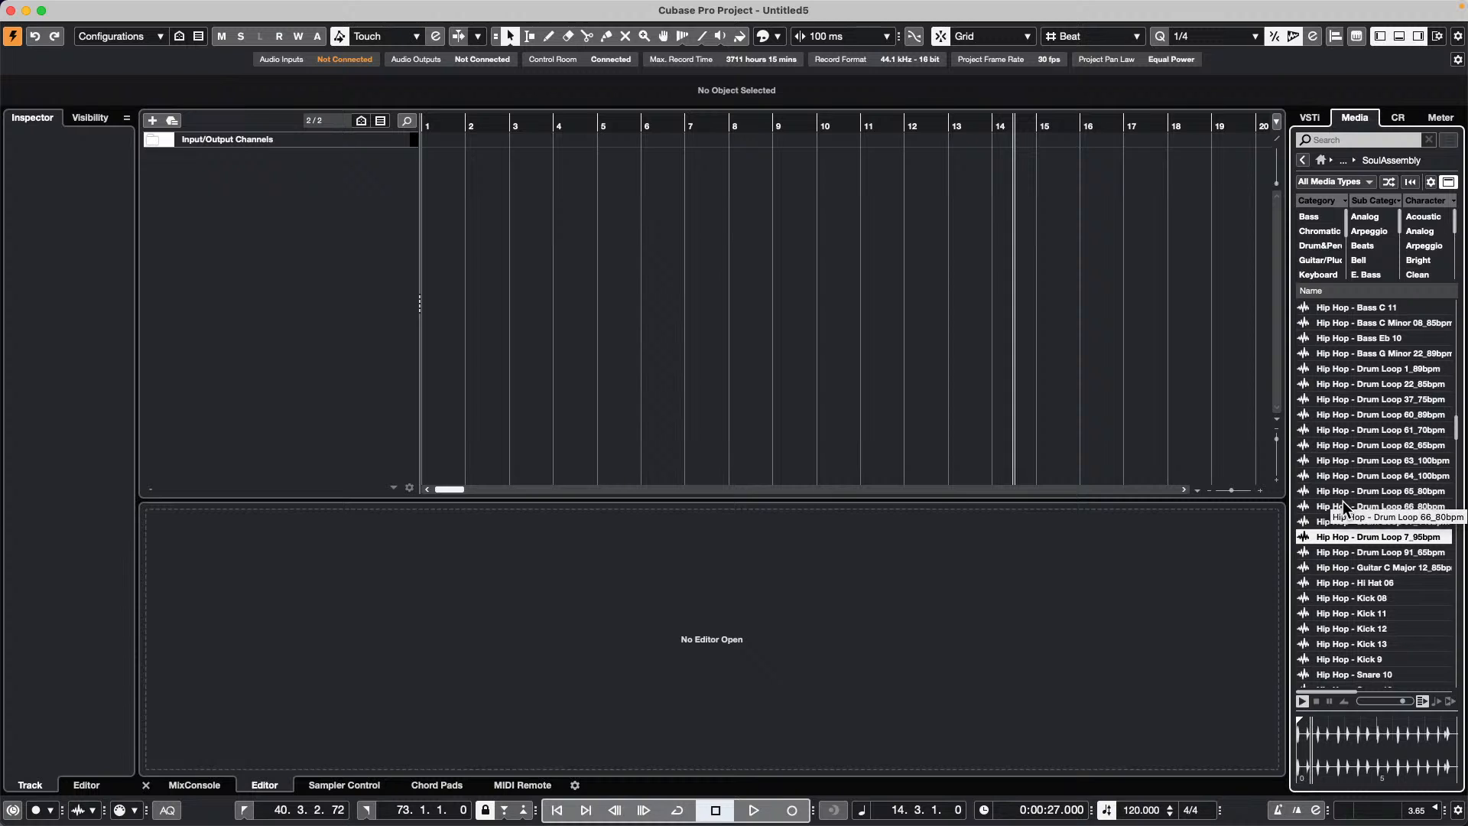
left_click_drag(1346, 536, 432, 172)
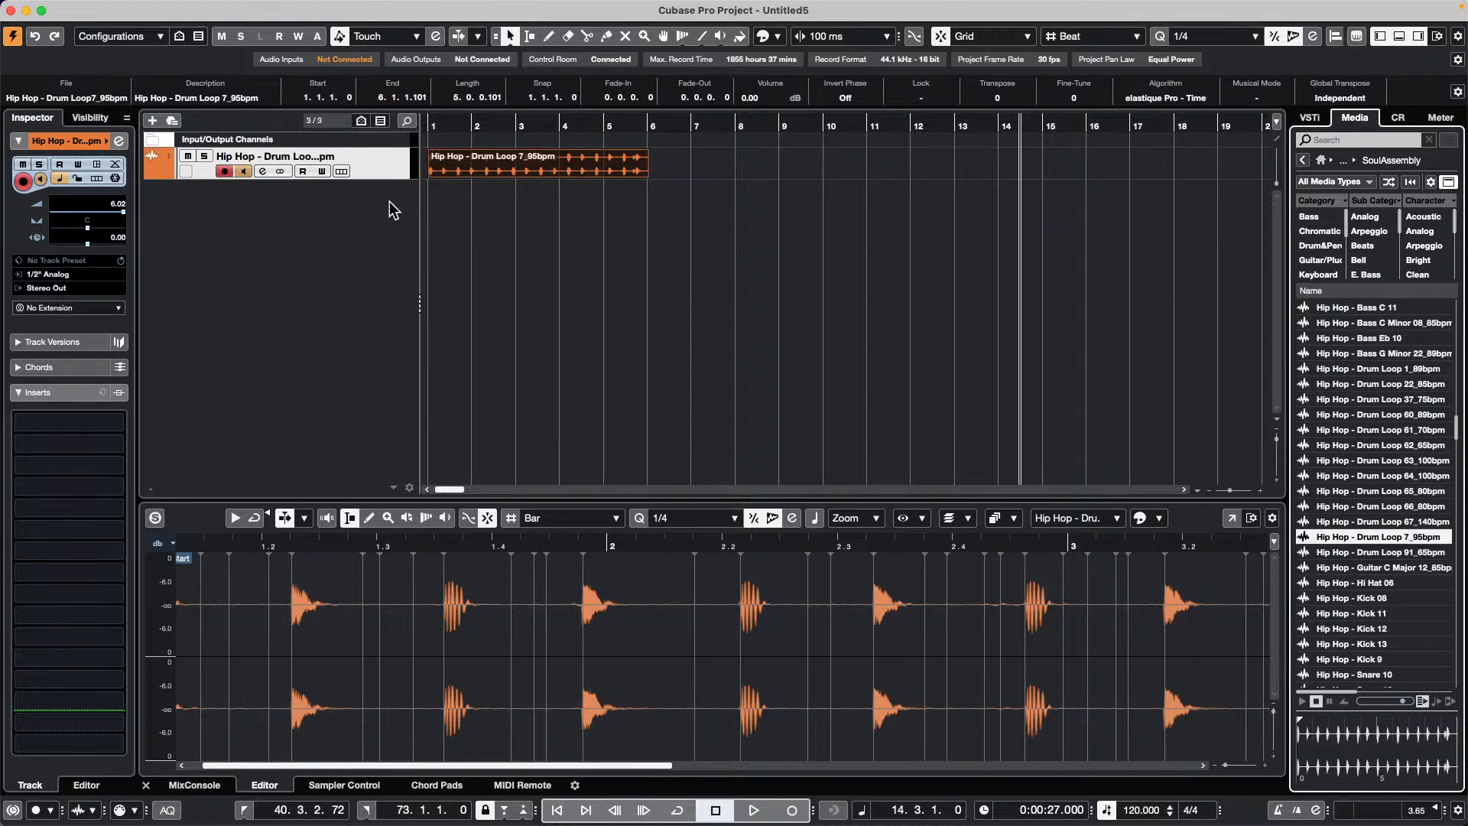
left_click_drag(377, 181, 377, 225)
Play the placed drum loop from the start of the project, then stop playback
left_click(498, 138)
left_click(437, 139)
key("space")
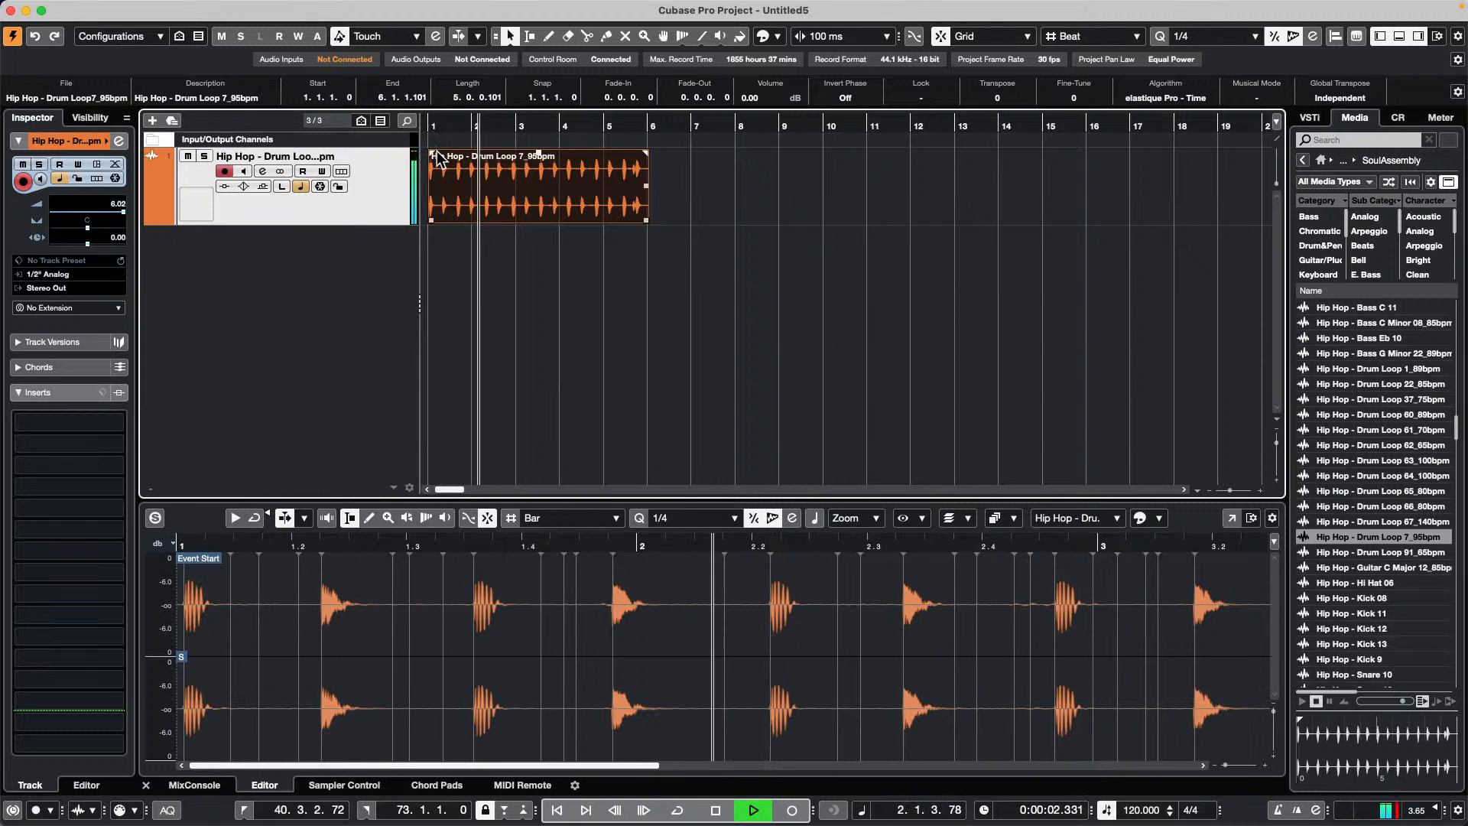
key("space")
Add one instrument track using Groove Agent SE with its output routed to Stereo Out
right_click(305, 225)
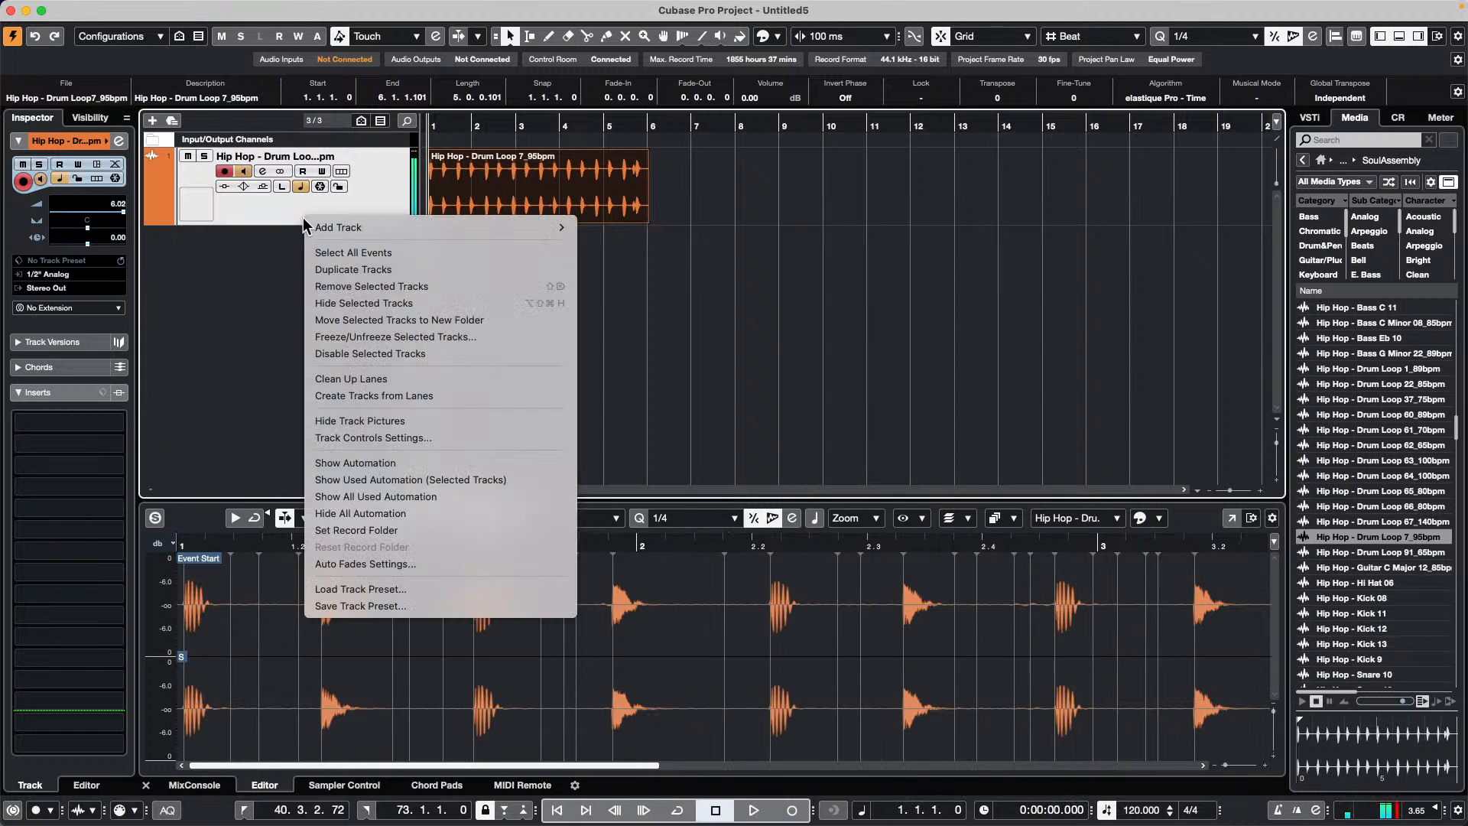
mouse_move(329, 227)
left_click(712, 252)
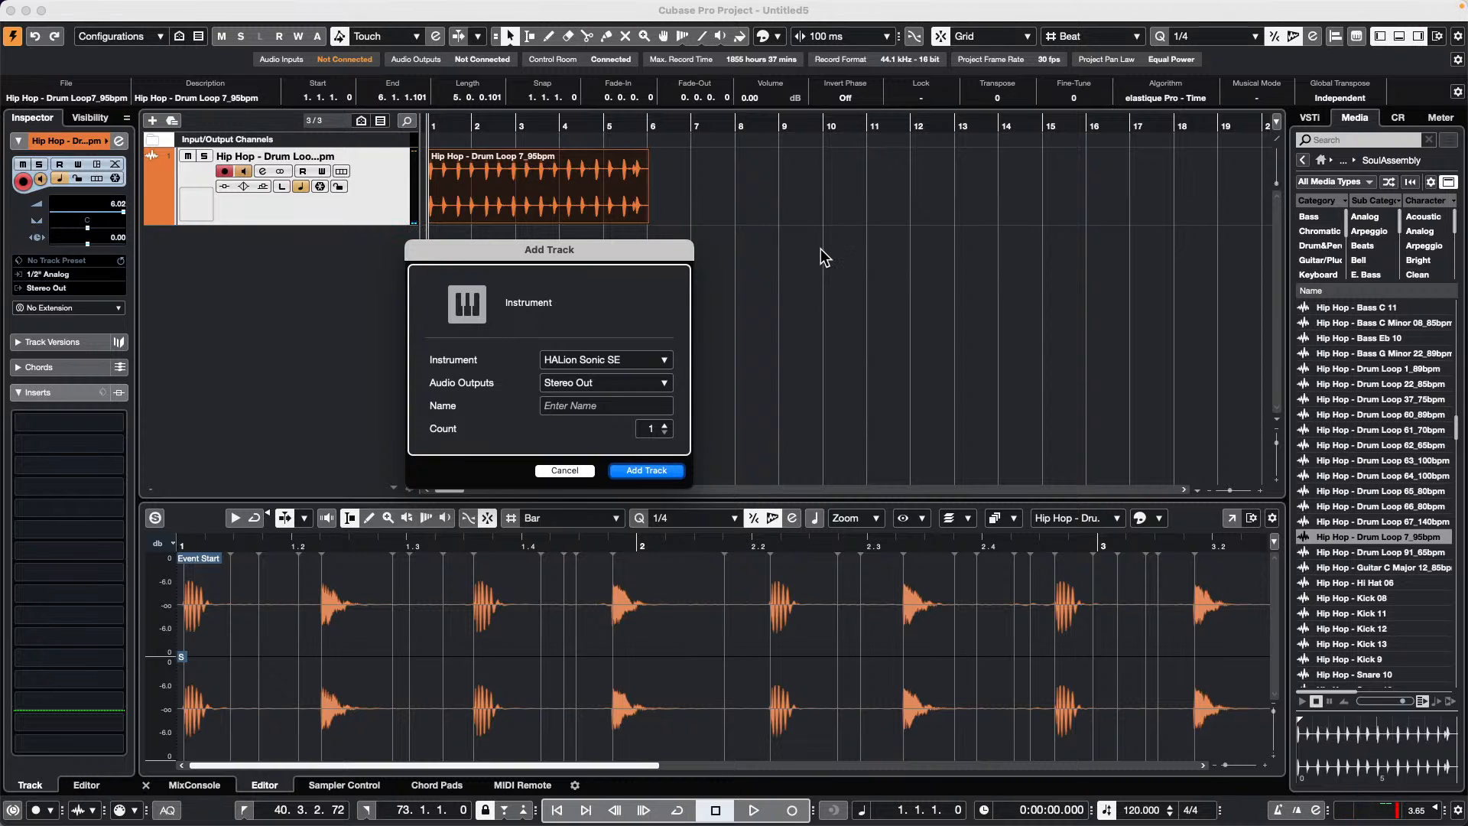
left_click(650, 364)
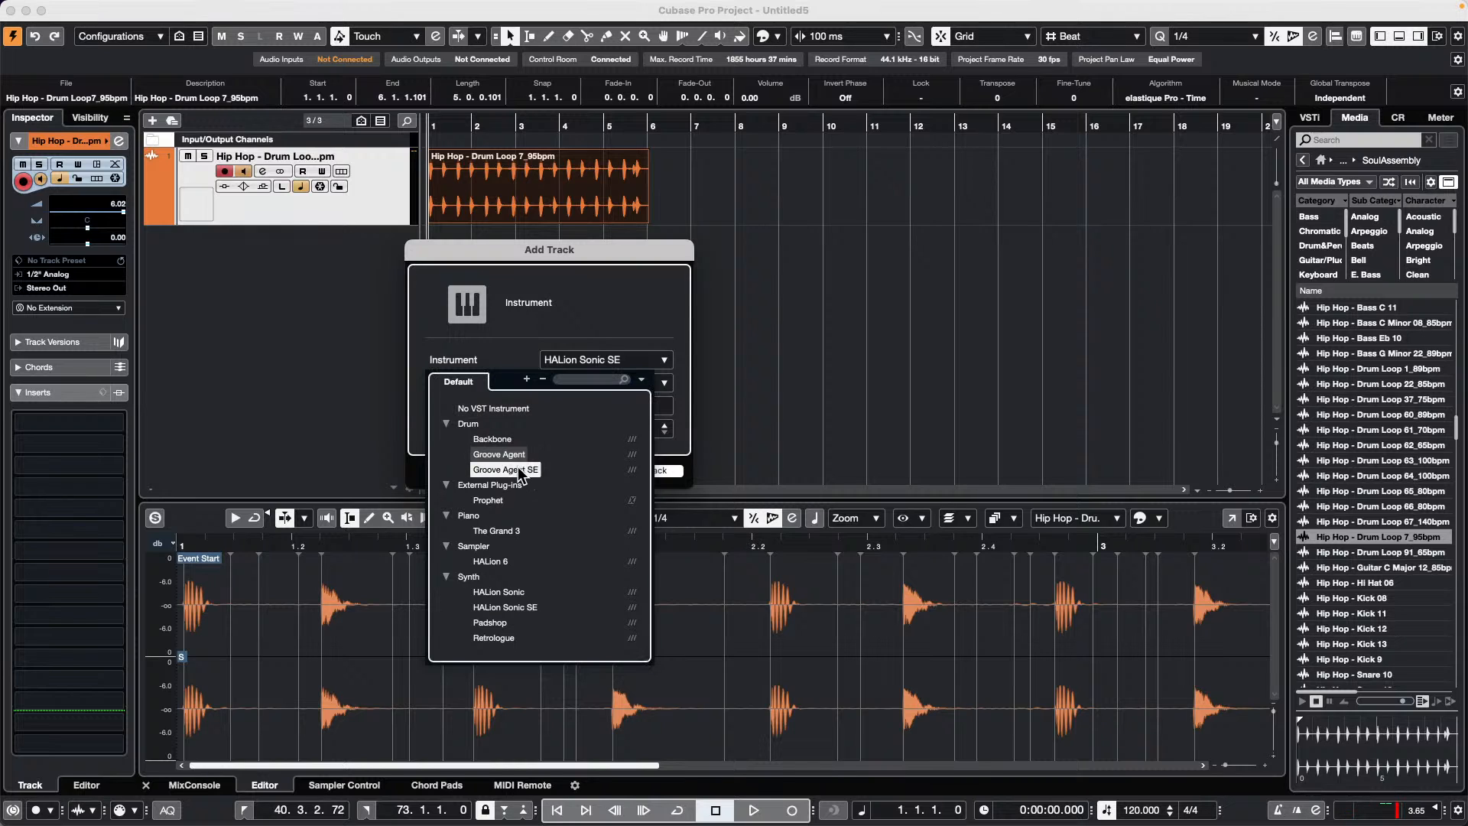
left_click(538, 470)
left_click(650, 471)
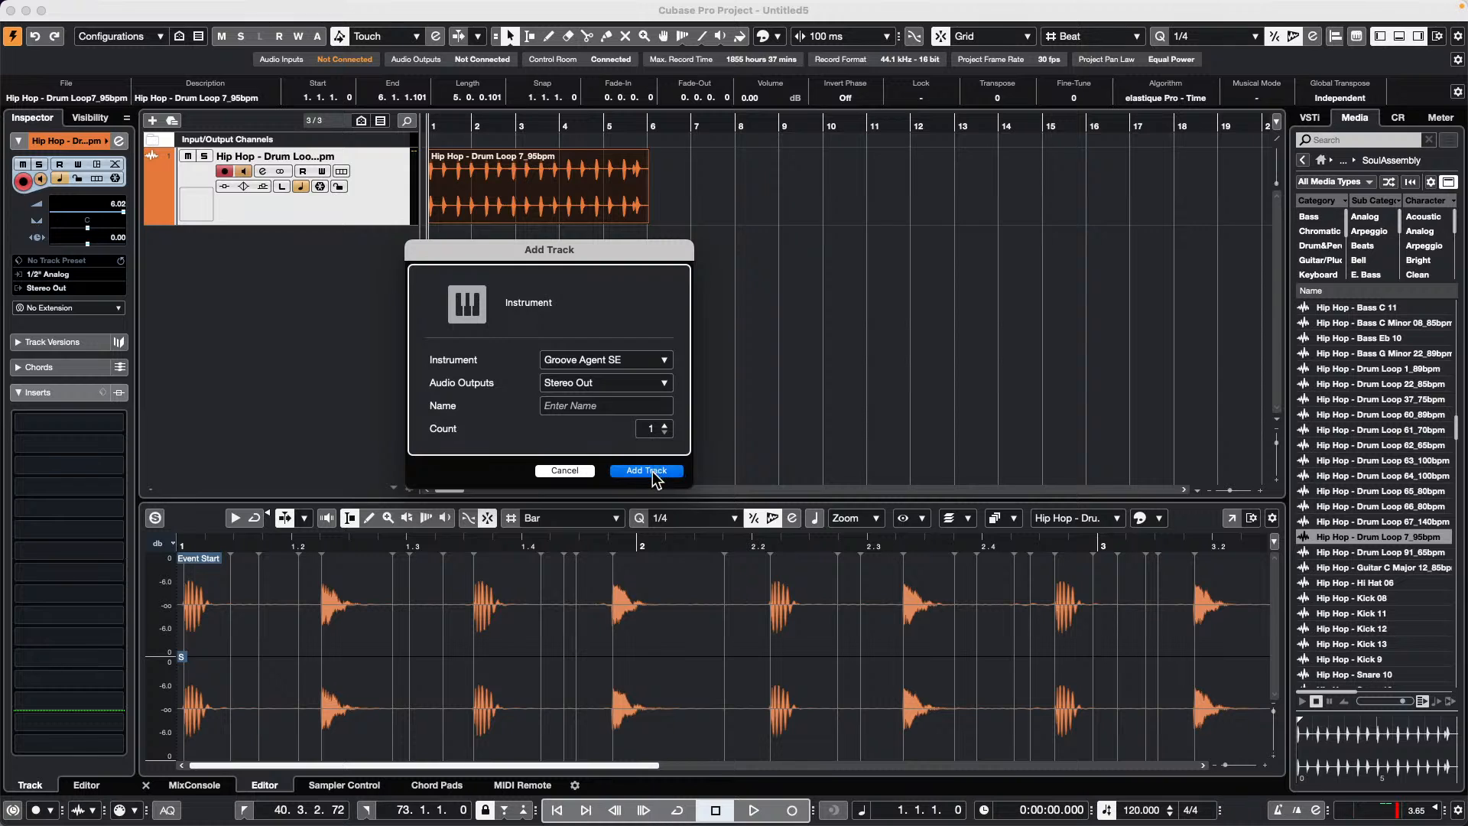
Load Urban Ballads Kit 01 with its patterns into Groove Agent SE and close the kit browser
left_click(1077, 126)
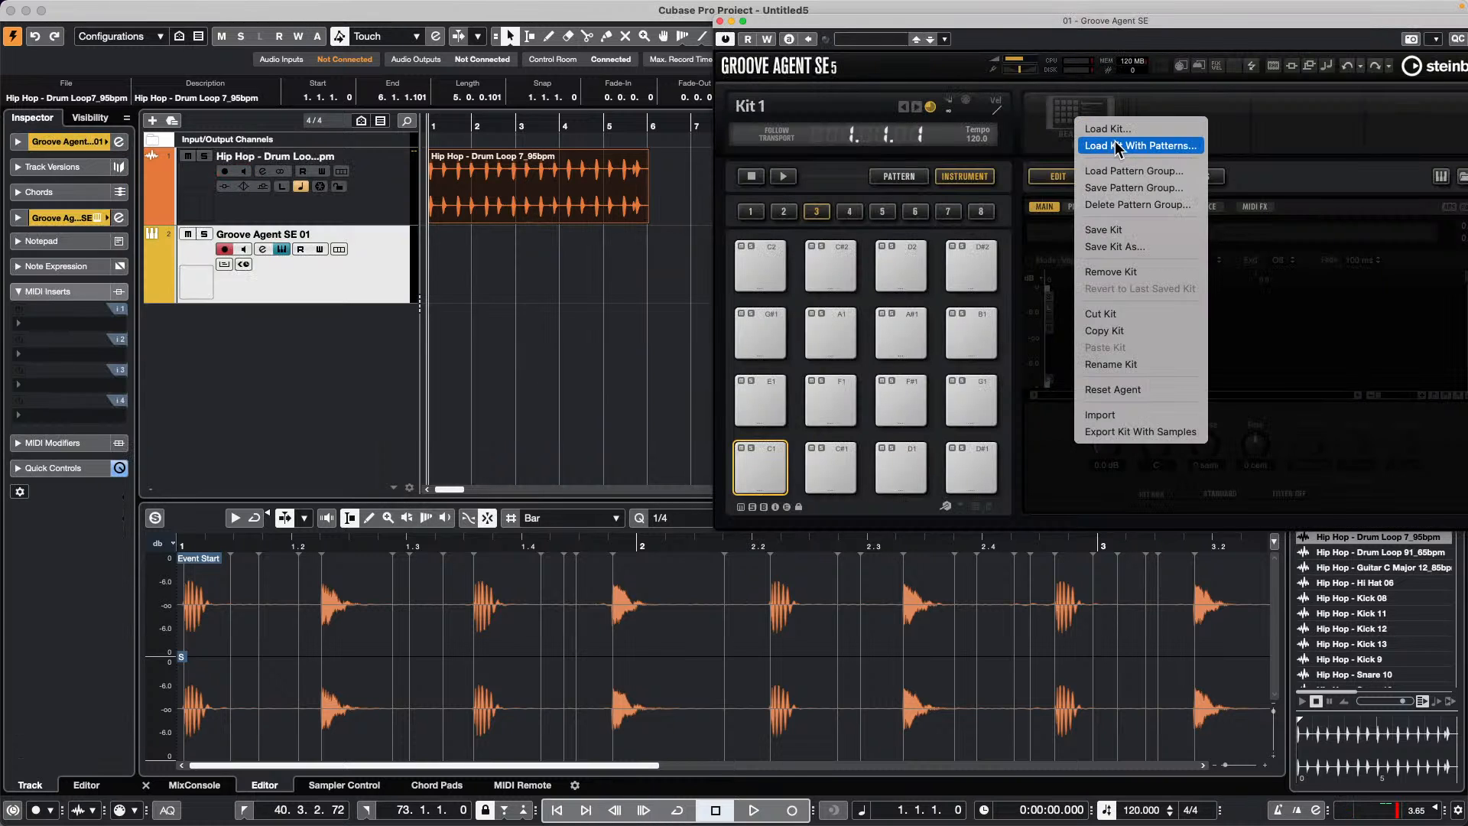
left_click(1121, 146)
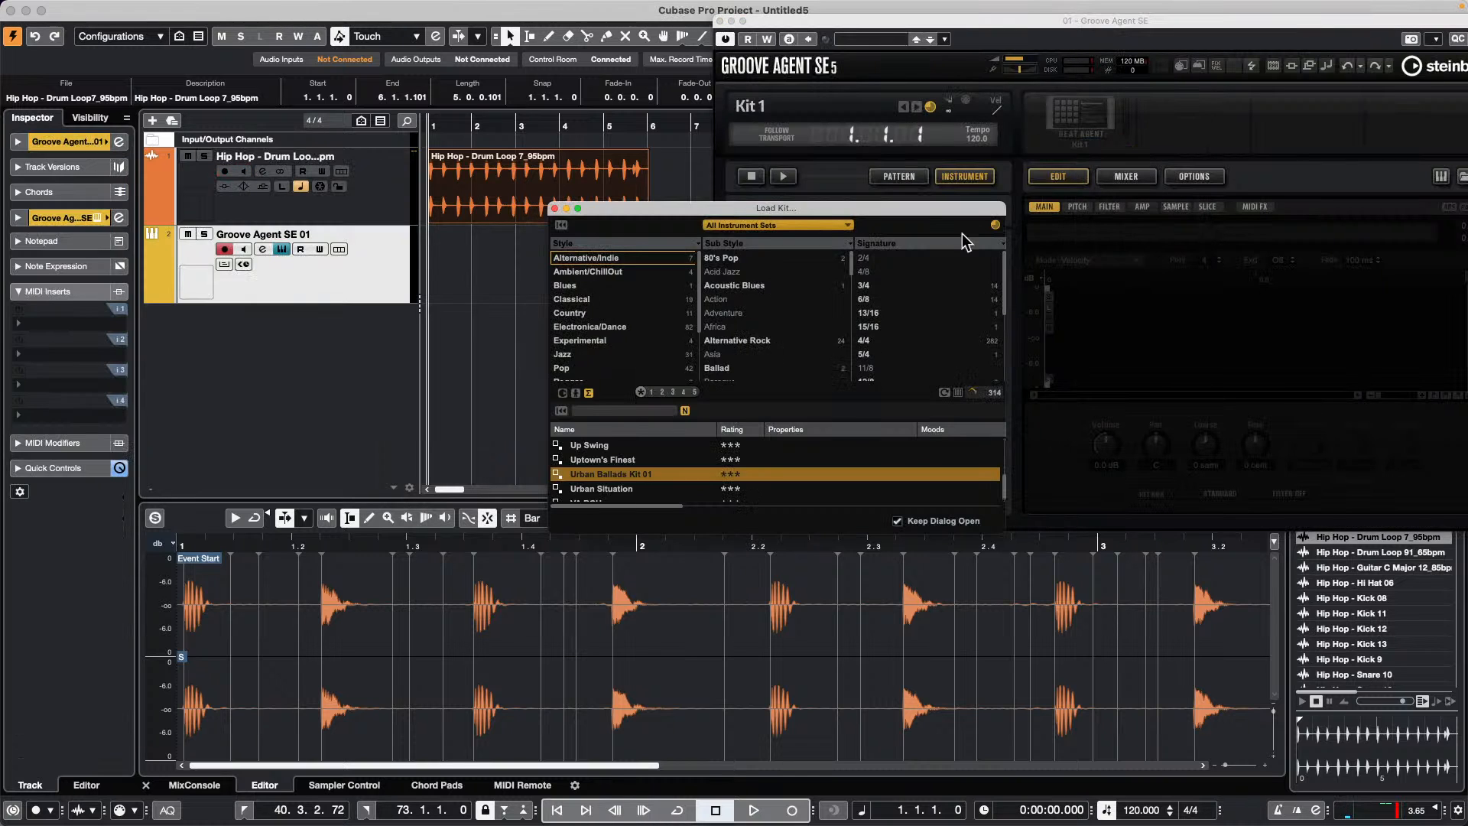
double_click(664, 475)
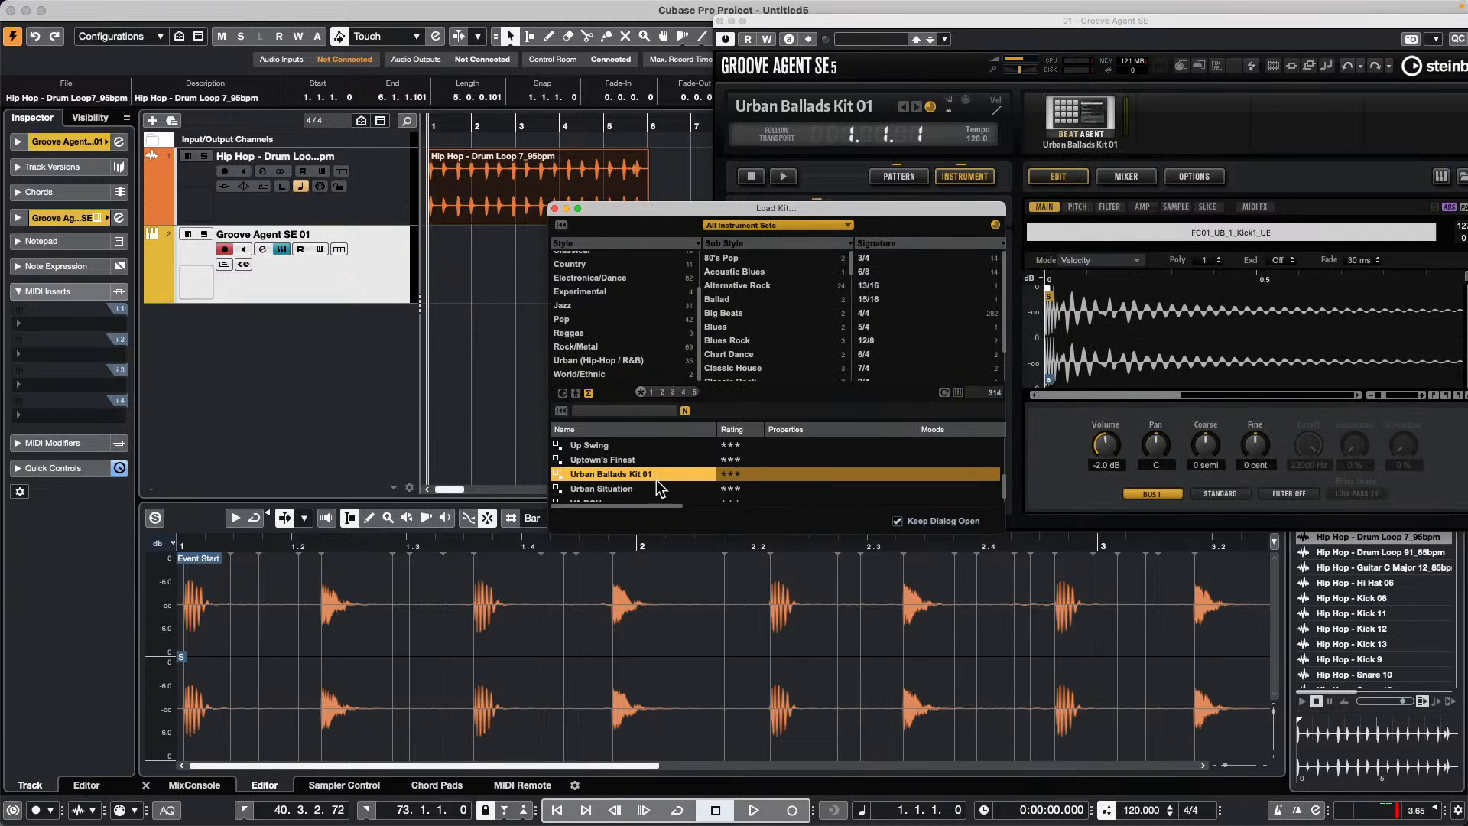
left_click(555, 209)
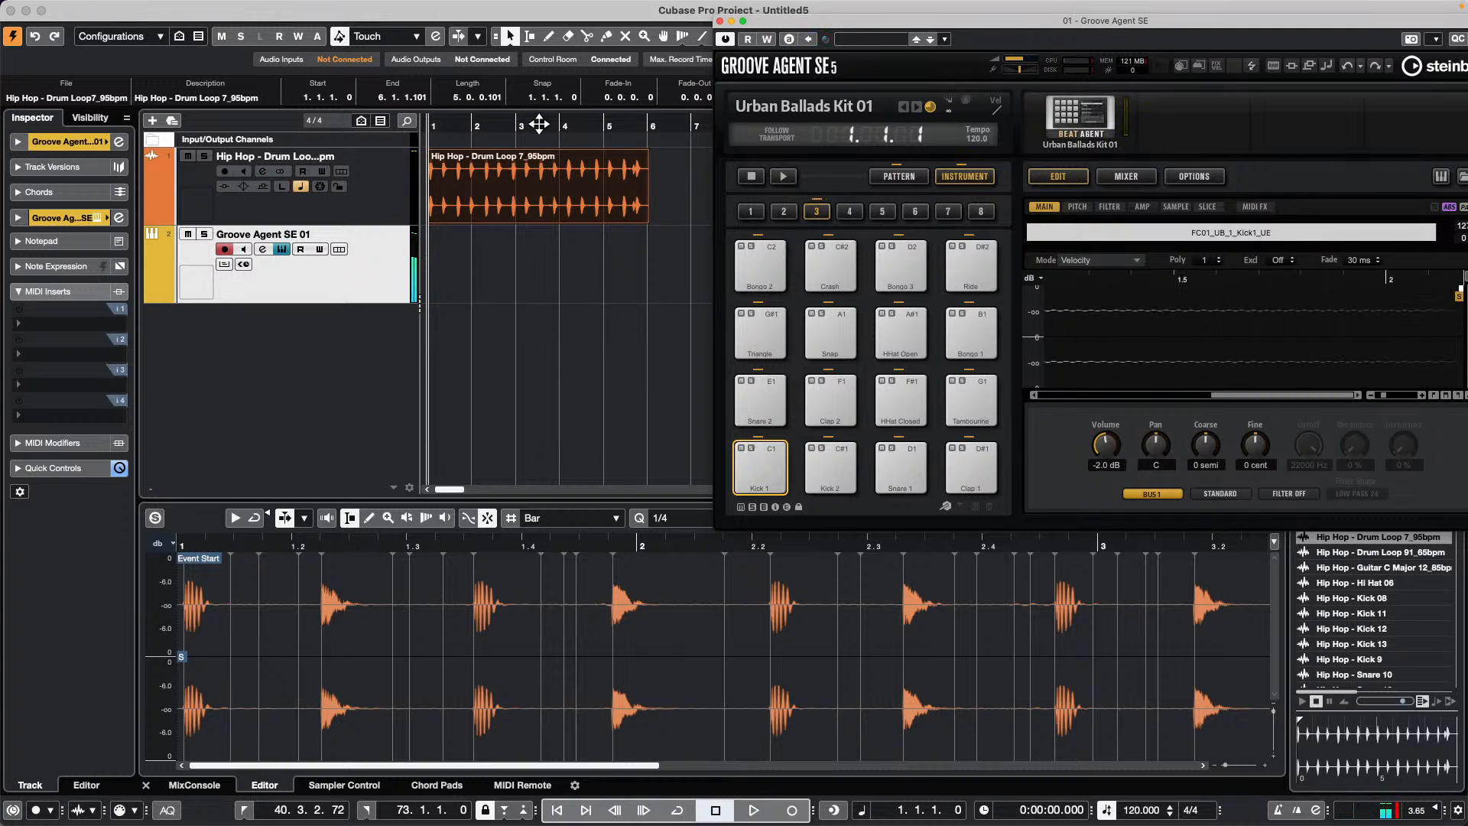
Record a MIDI drum part on the Groove Agent SE track from bar 1 to about bar 7 and play it back
left_click(549, 127)
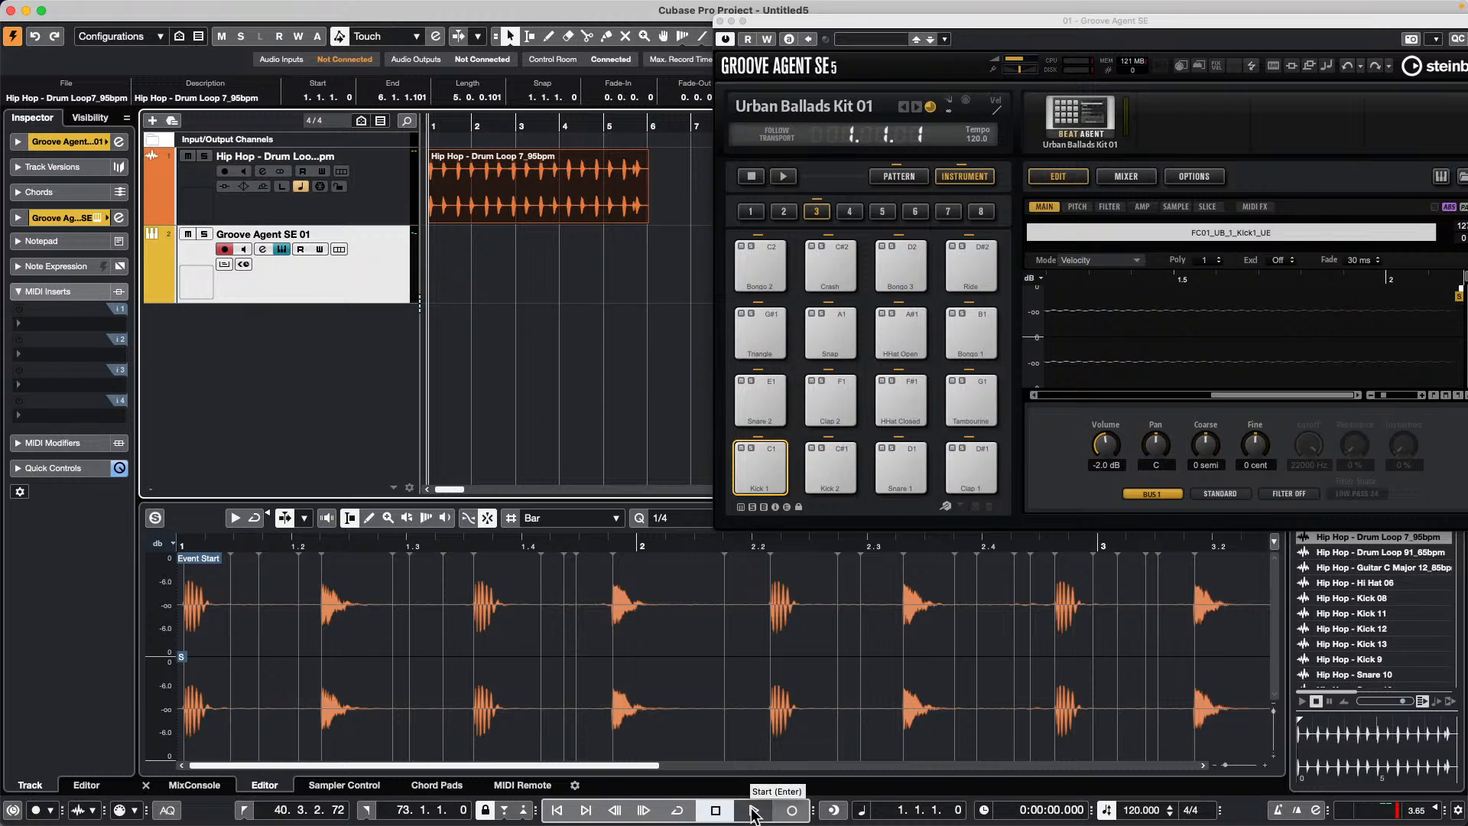
left_click(792, 809)
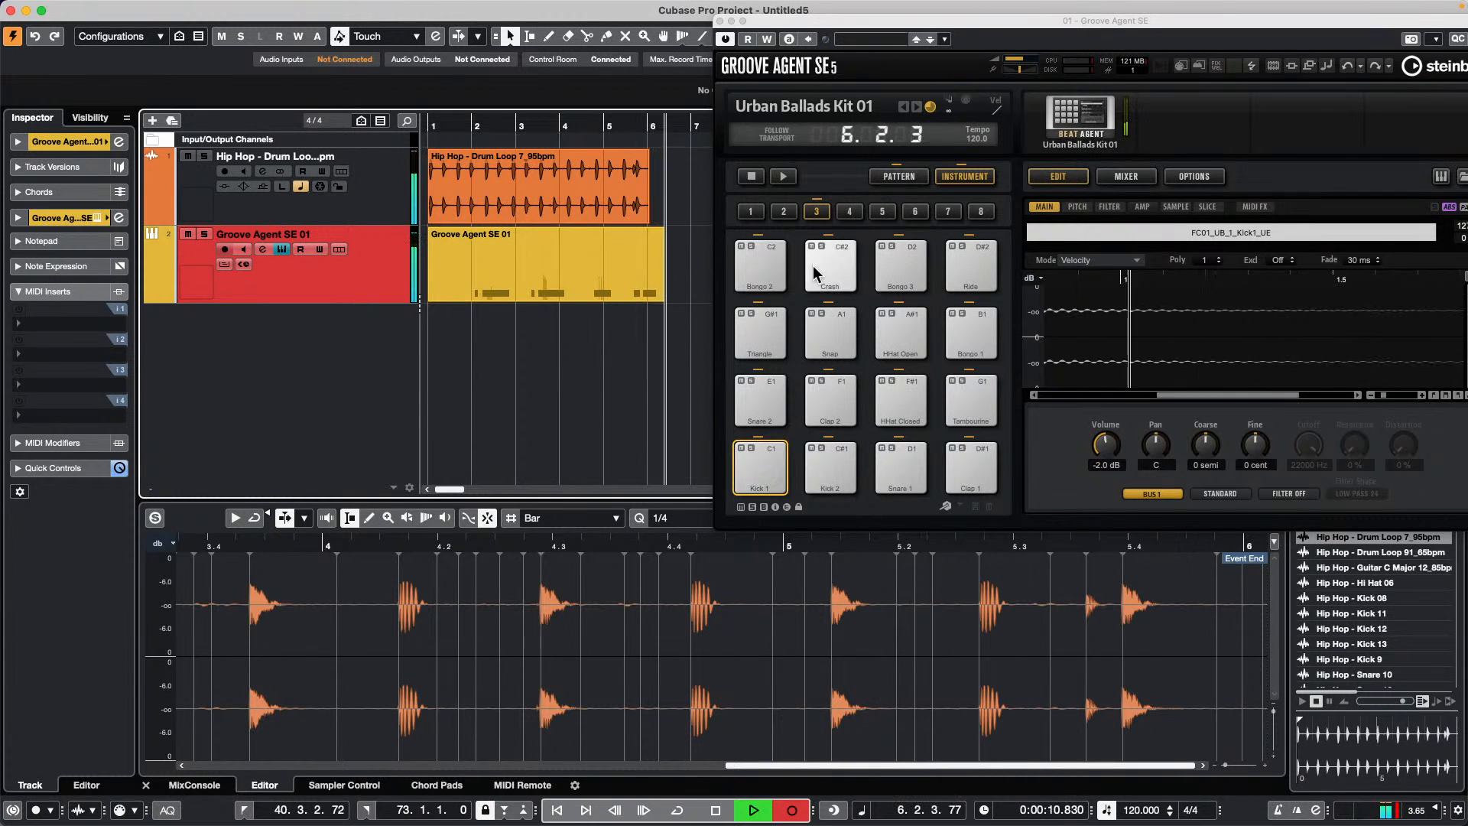
key("space")
key("space")
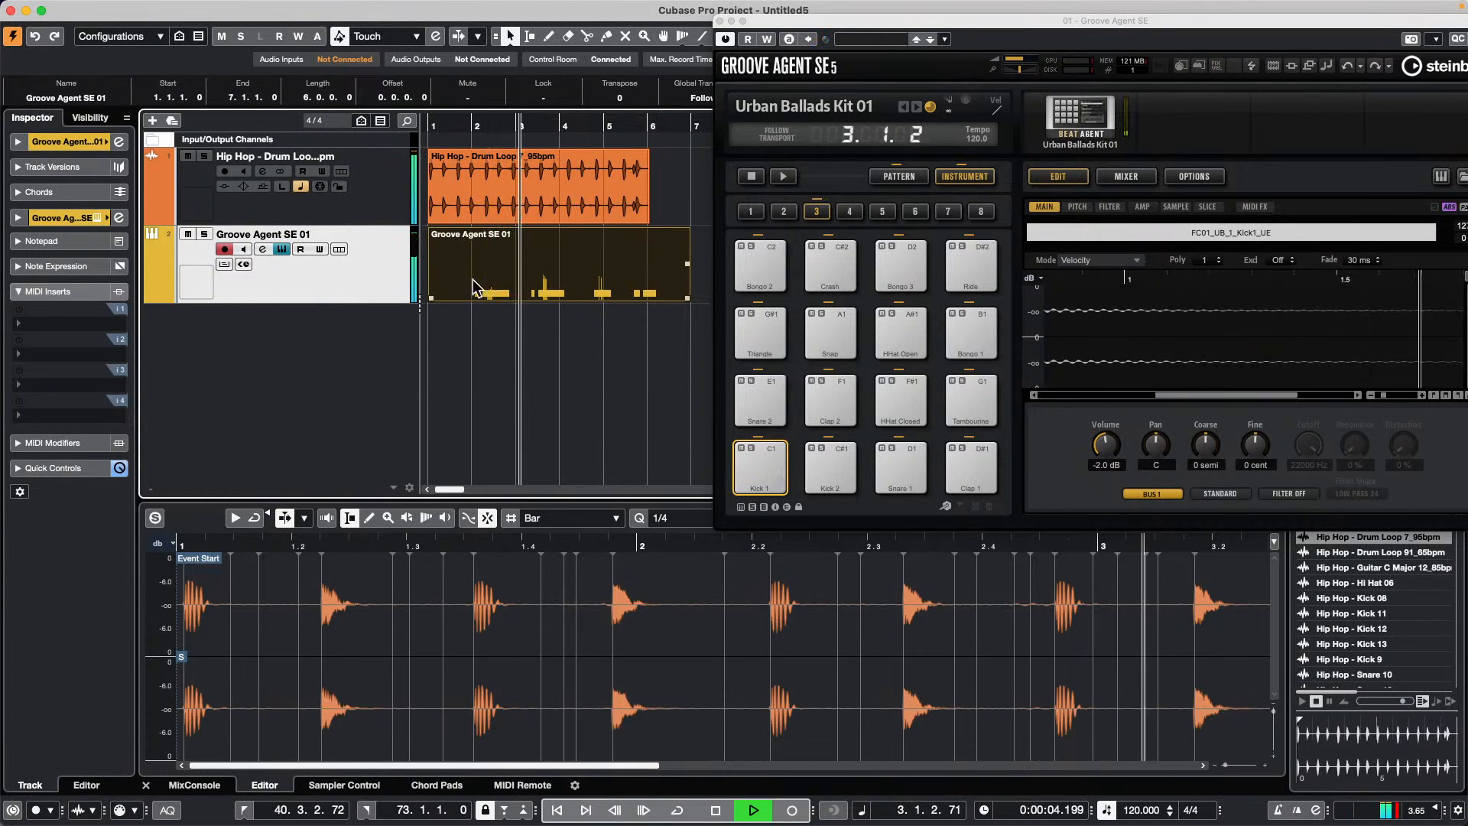
key("space")
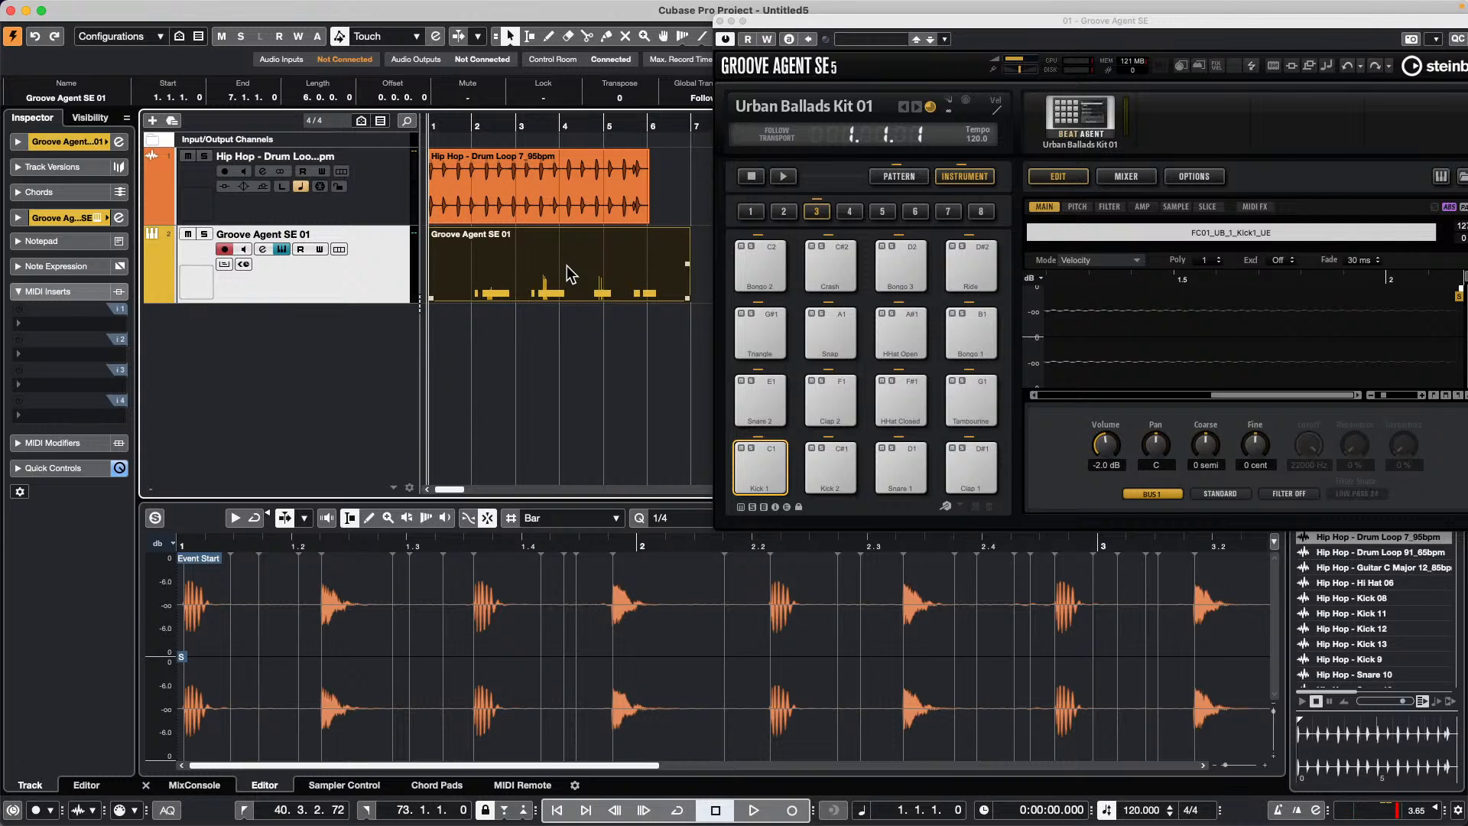
Check the General page of the Cubase preferences and close the dialog
mouse_move(242, 3)
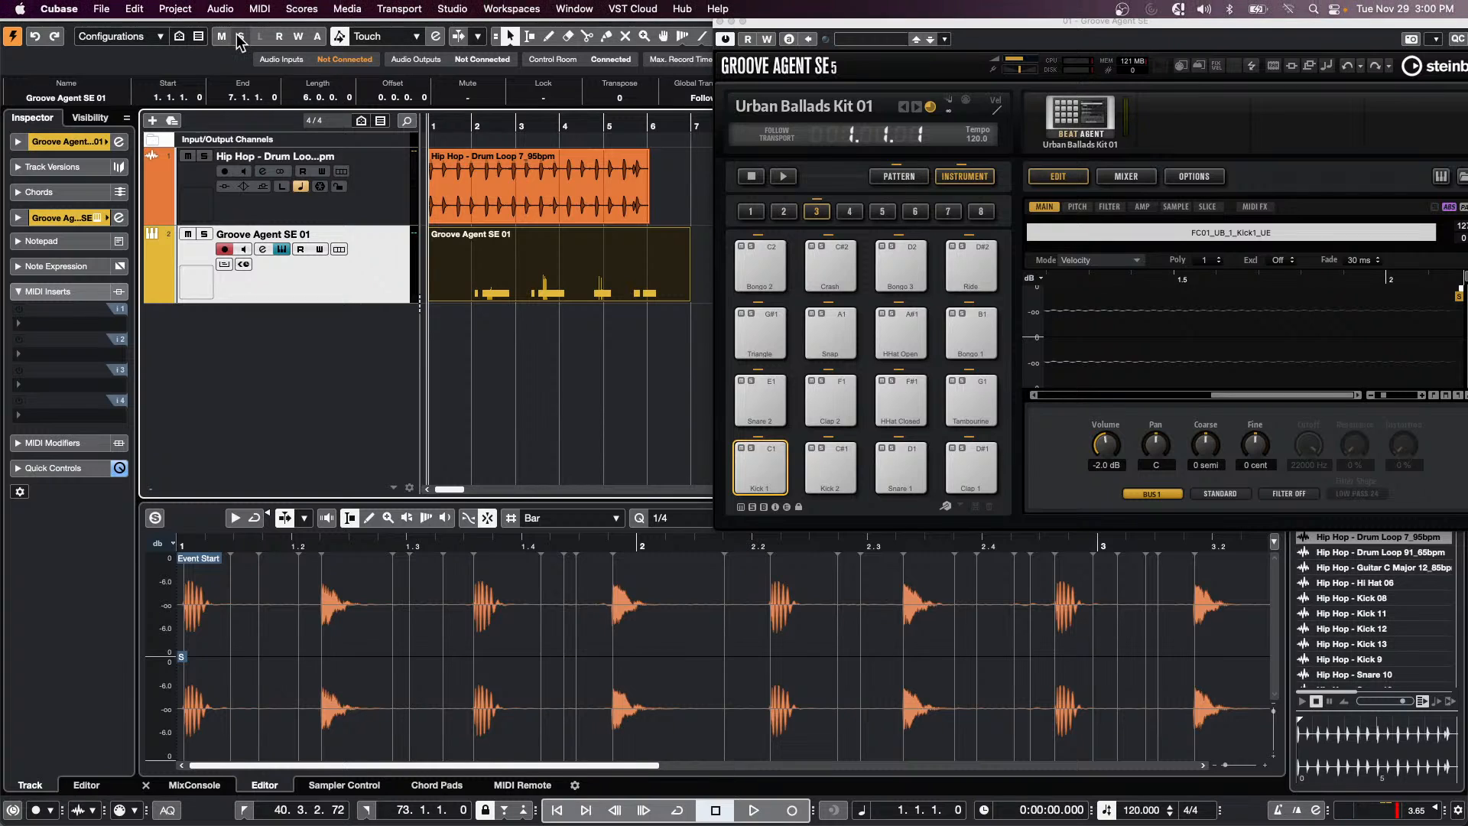
left_click(21, 10)
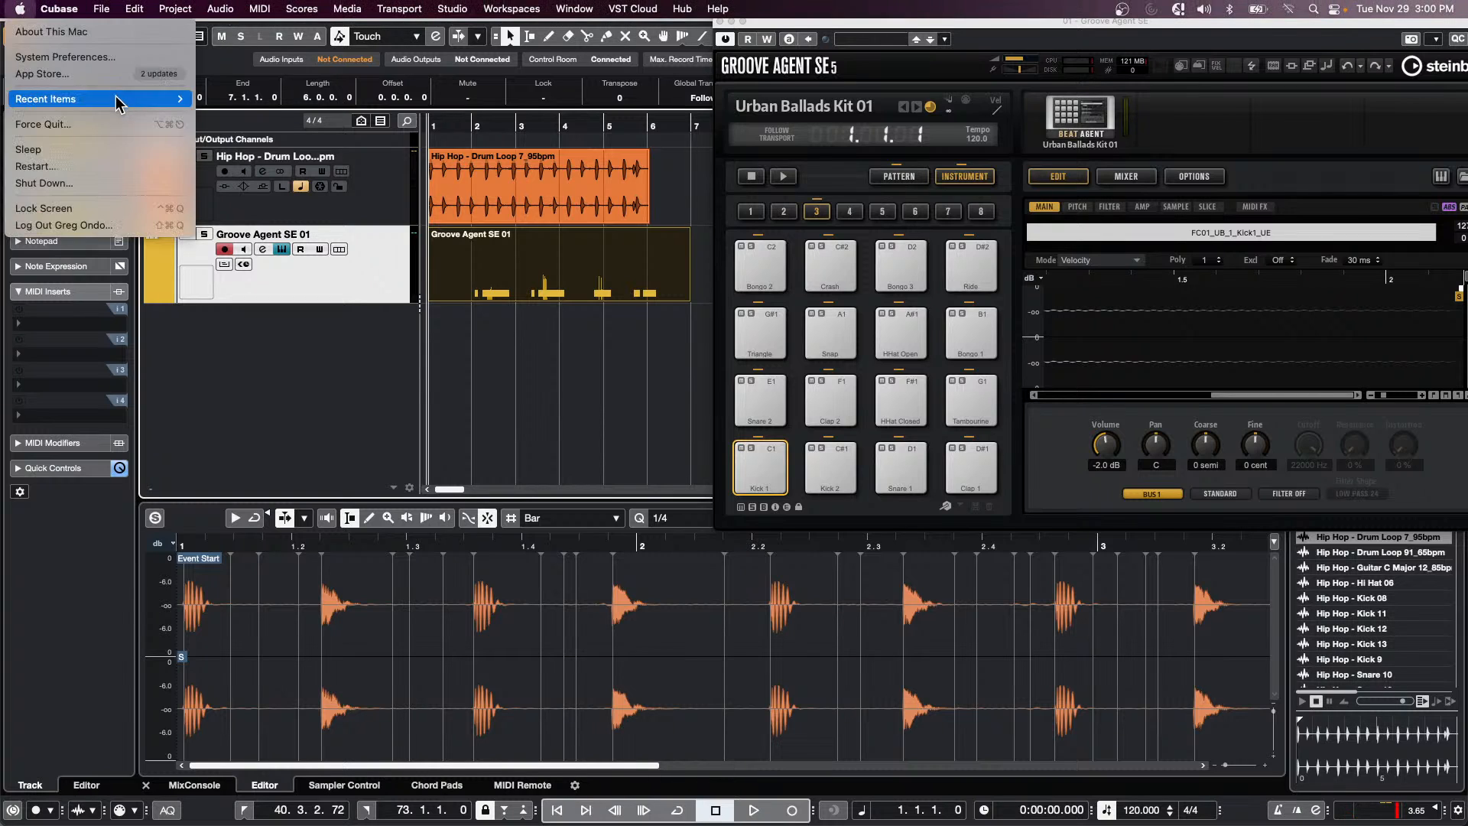
mouse_move(81, 16)
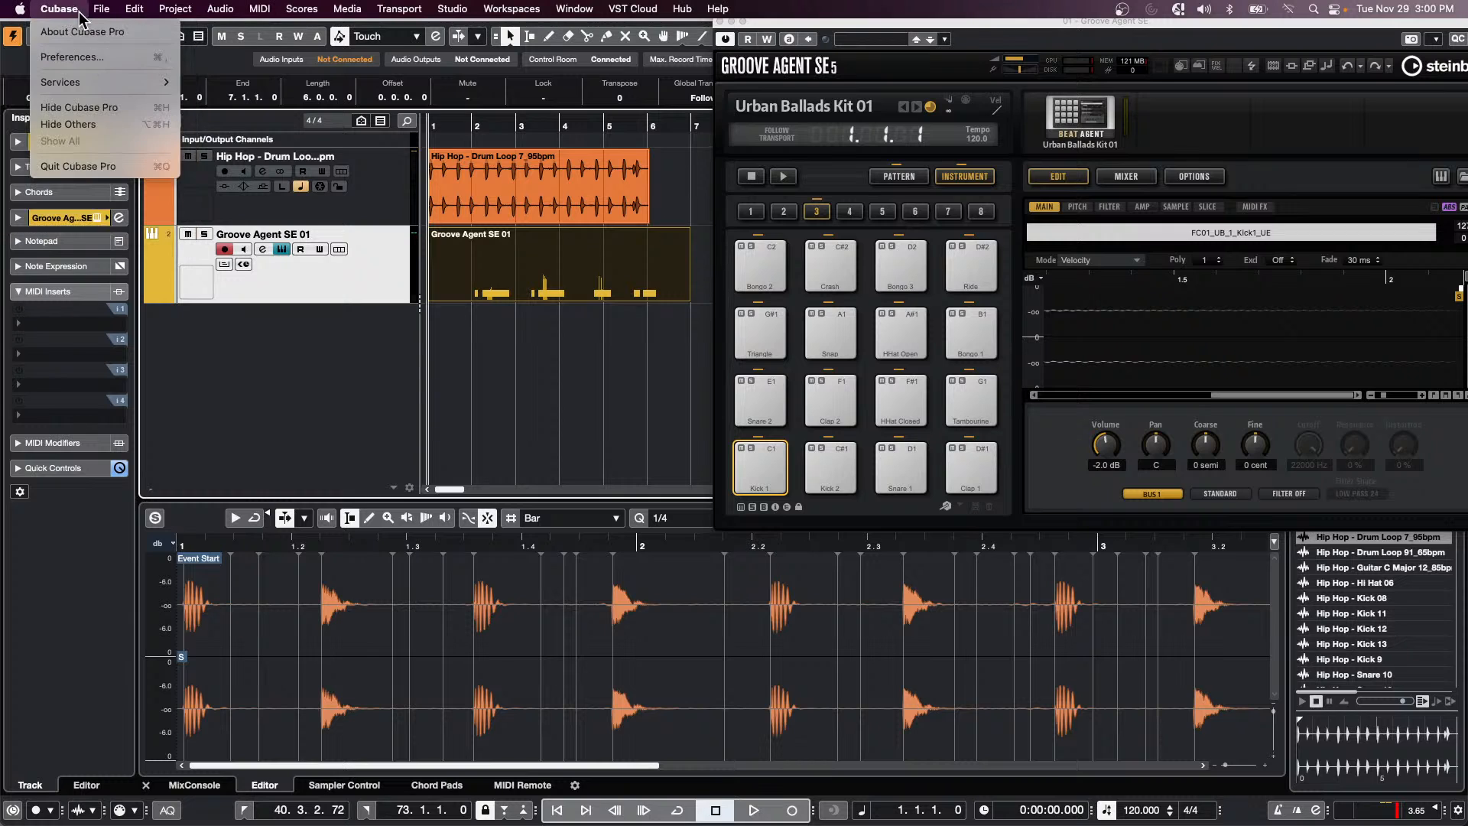
left_click(81, 58)
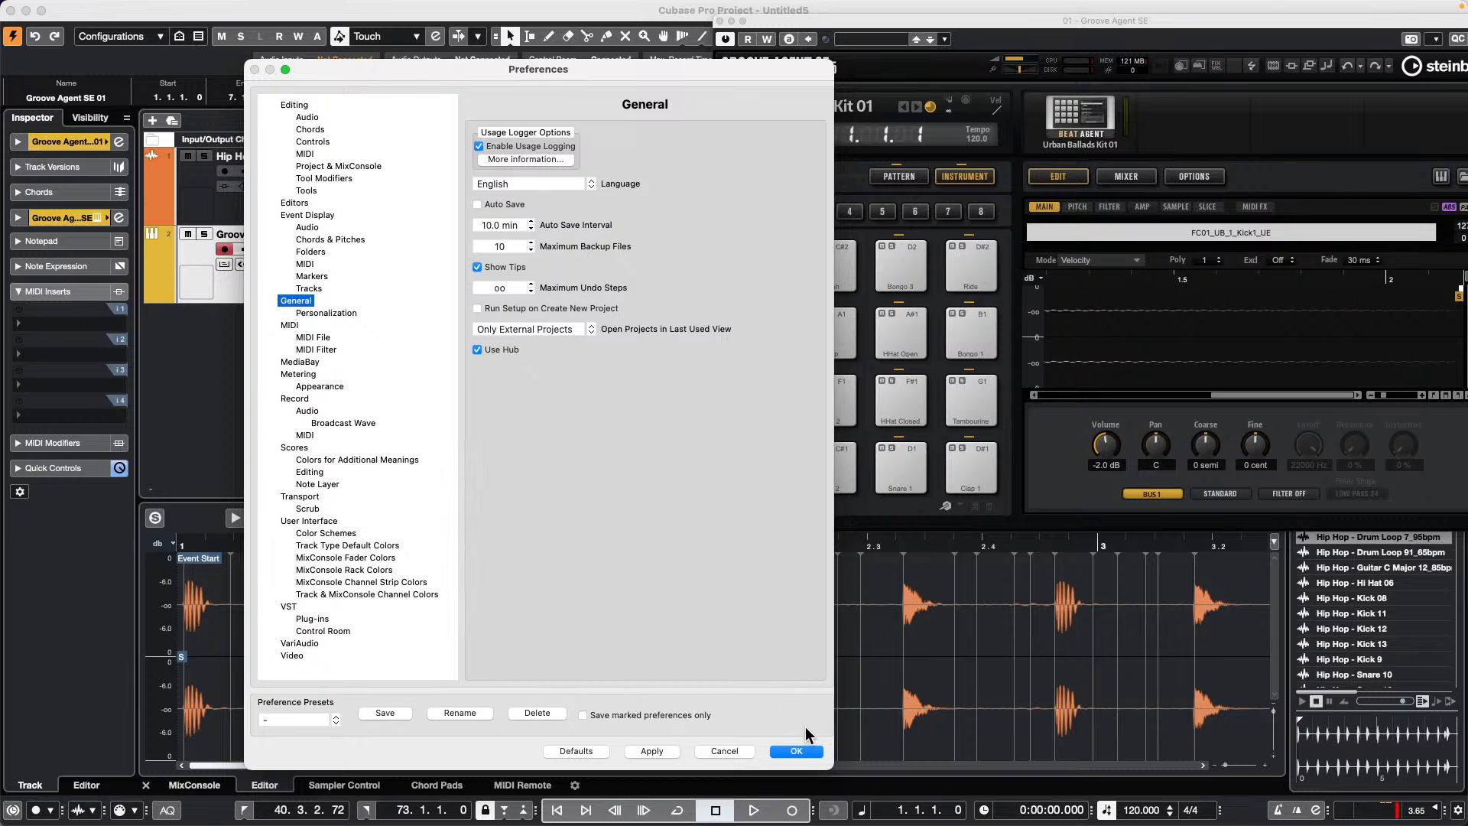
left_click(799, 751)
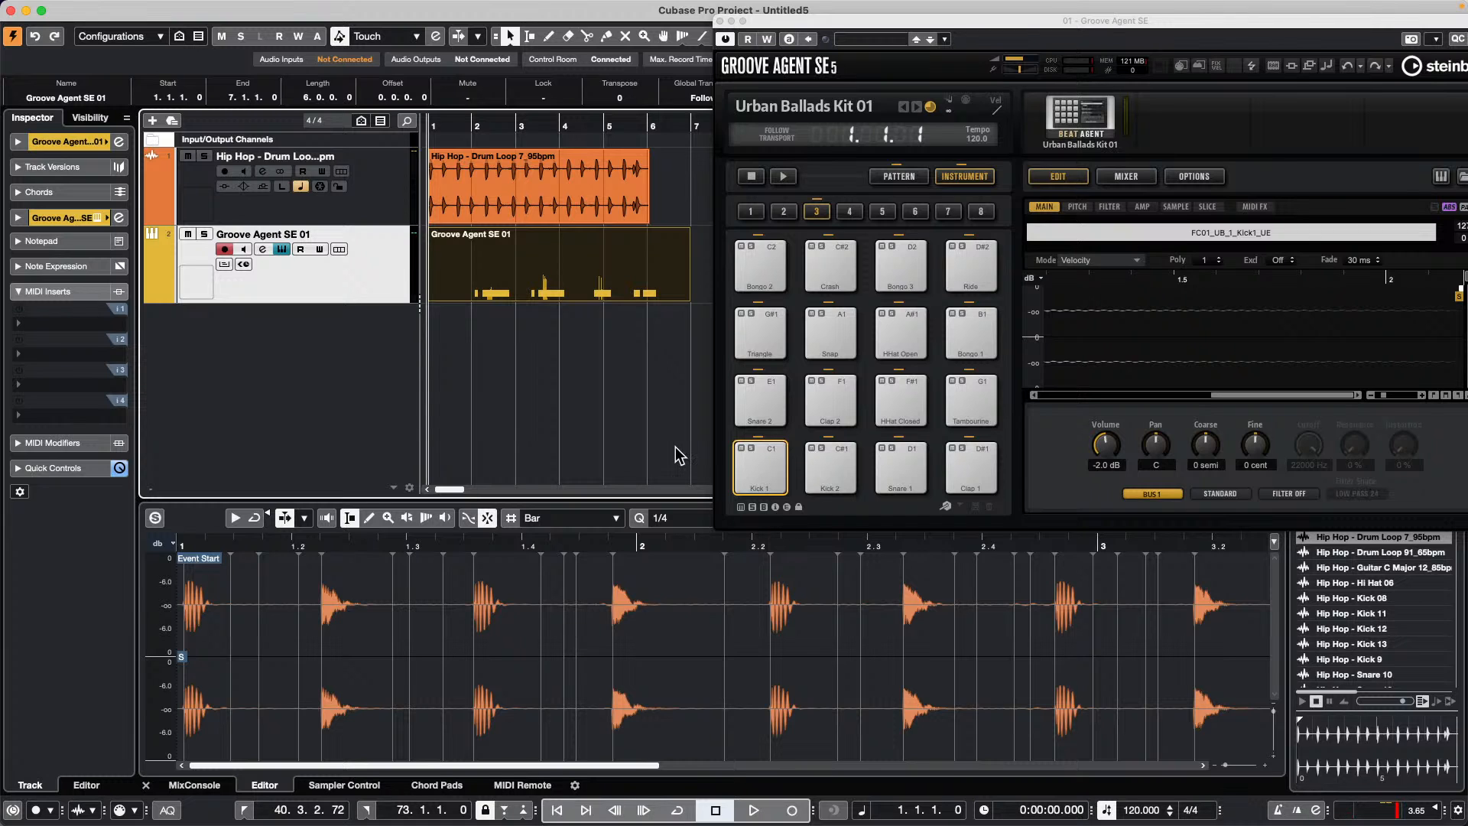
Switch to Zoom, start the scheduled November 2022 meeting with computer audio, and turn on Original Sound for Musicians
mouse_move(698, 824)
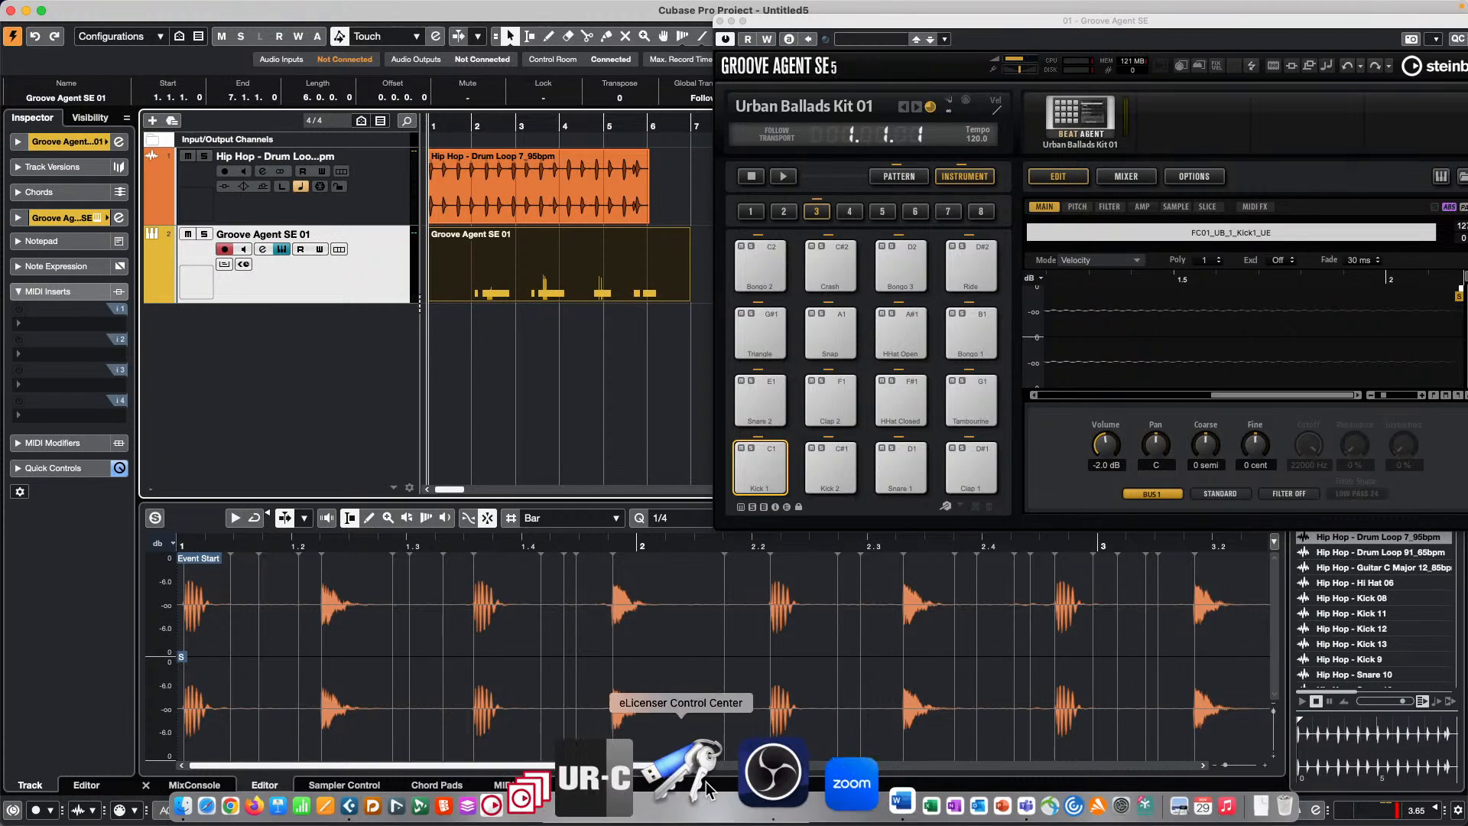
left_click(745, 771)
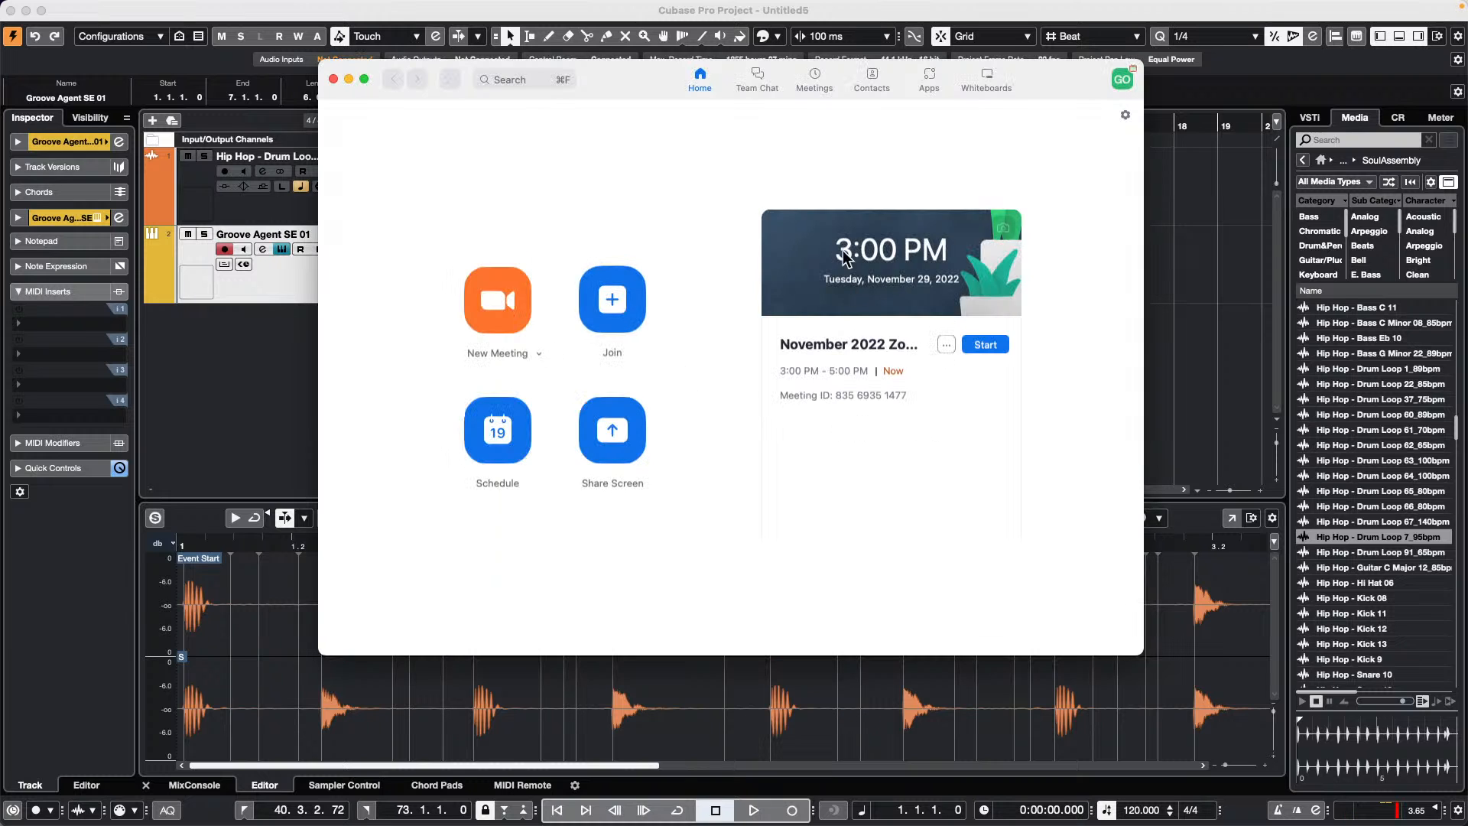
left_click(992, 348)
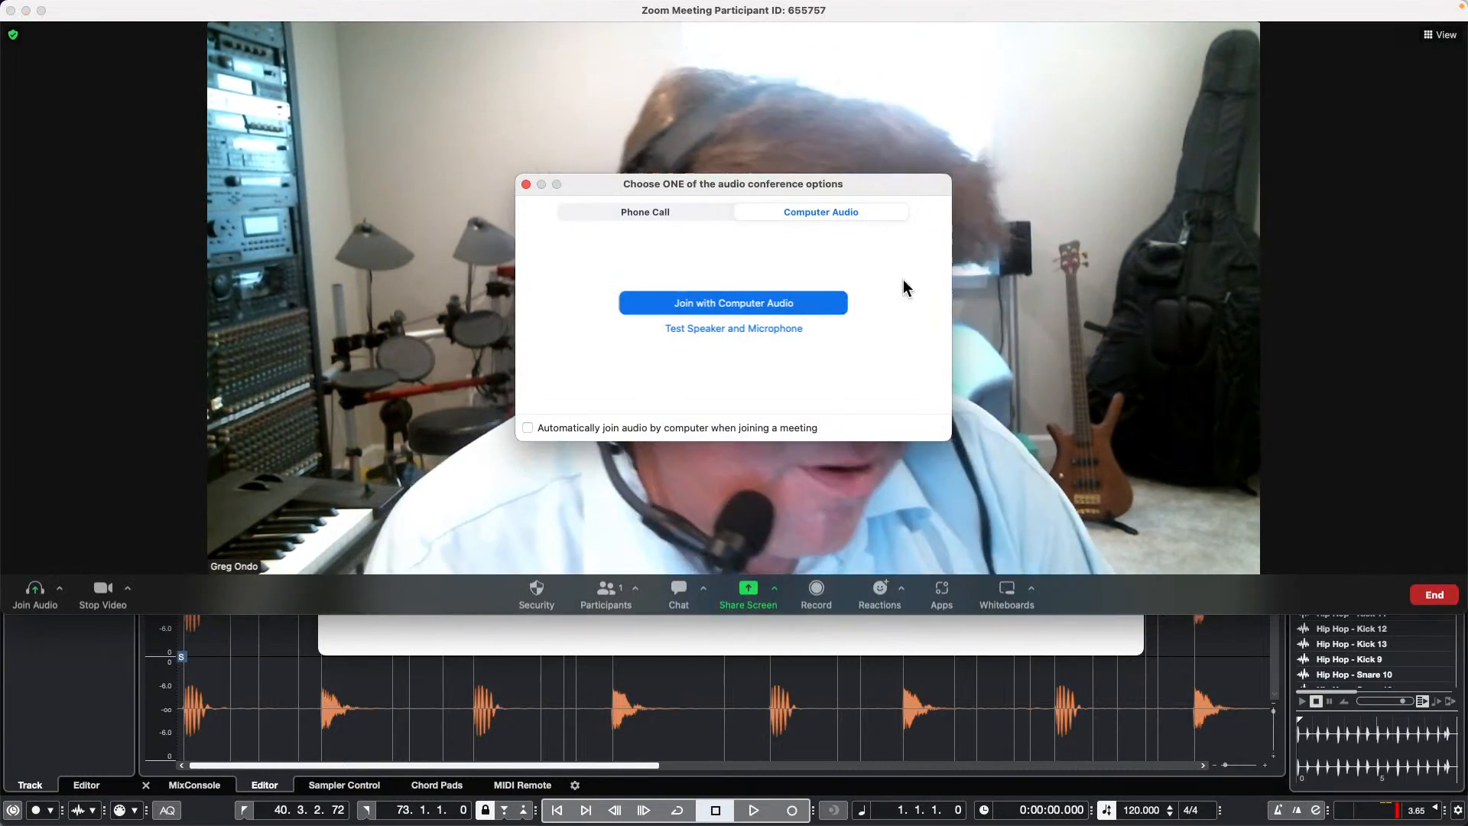
left_click(789, 303)
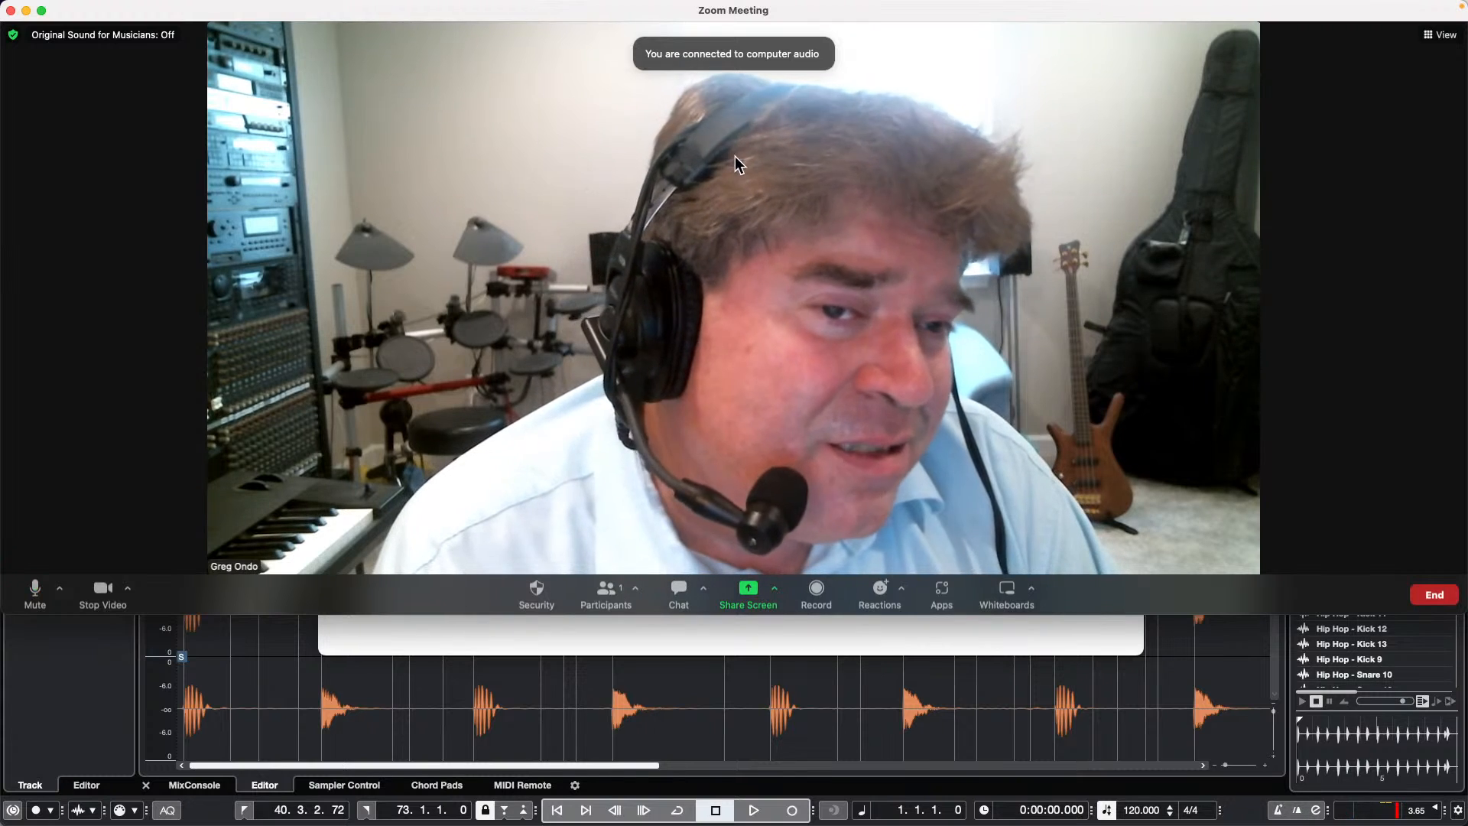
left_click(42, 13)
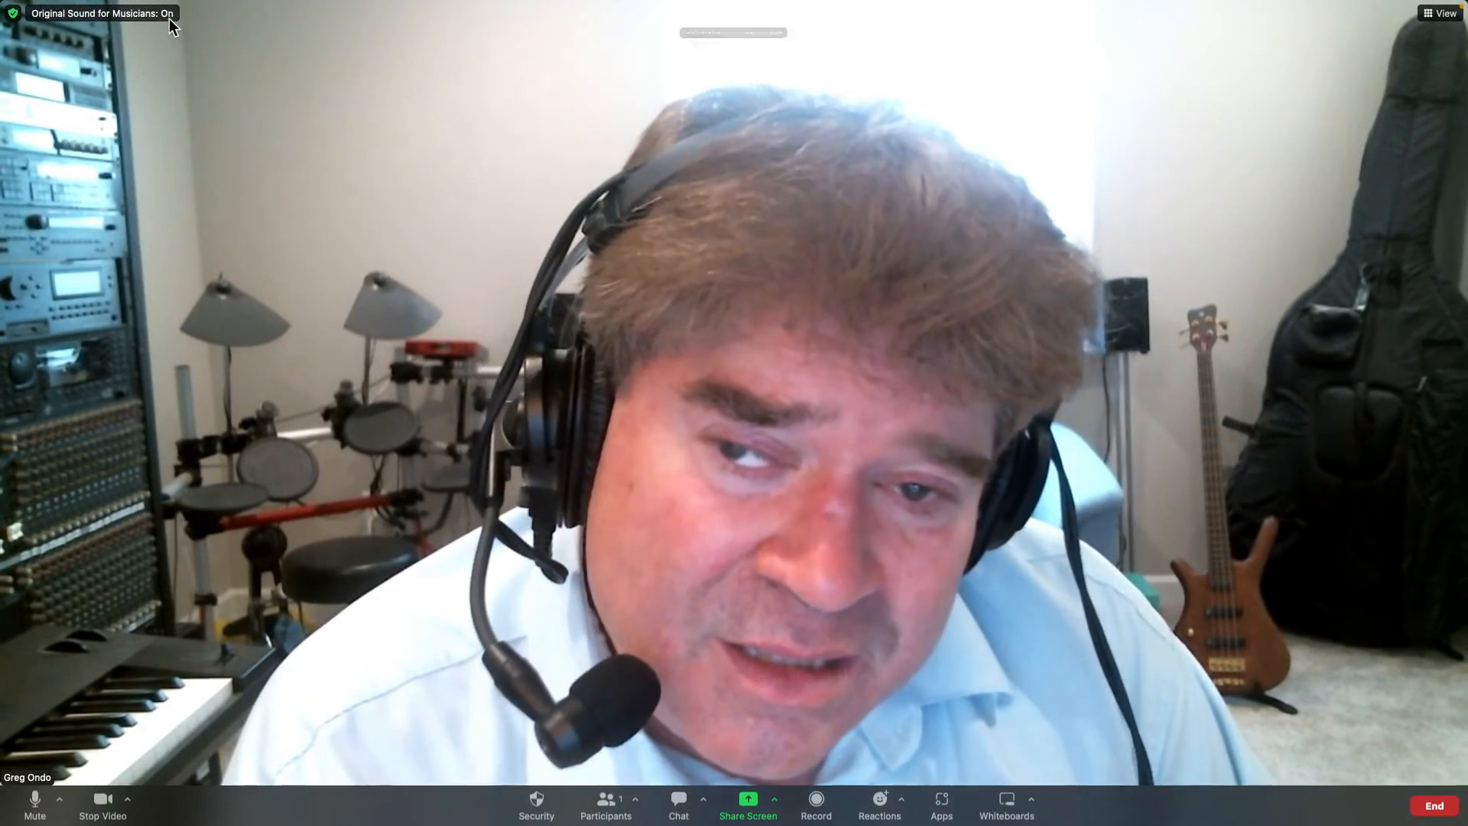
left_click(167, 17)
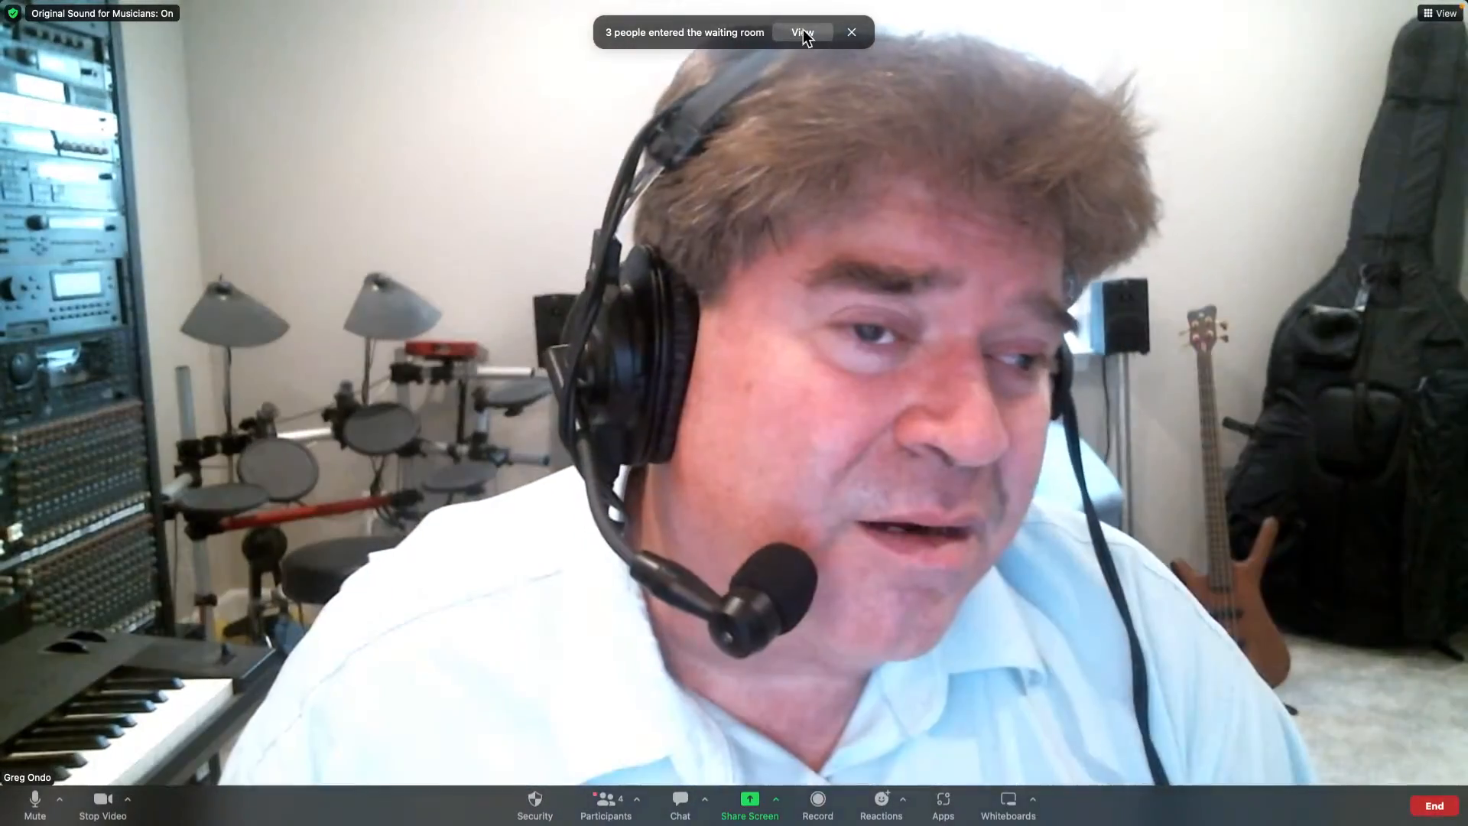
Admit the people in the meeting's waiting room and look through the participants list
left_click(802, 33)
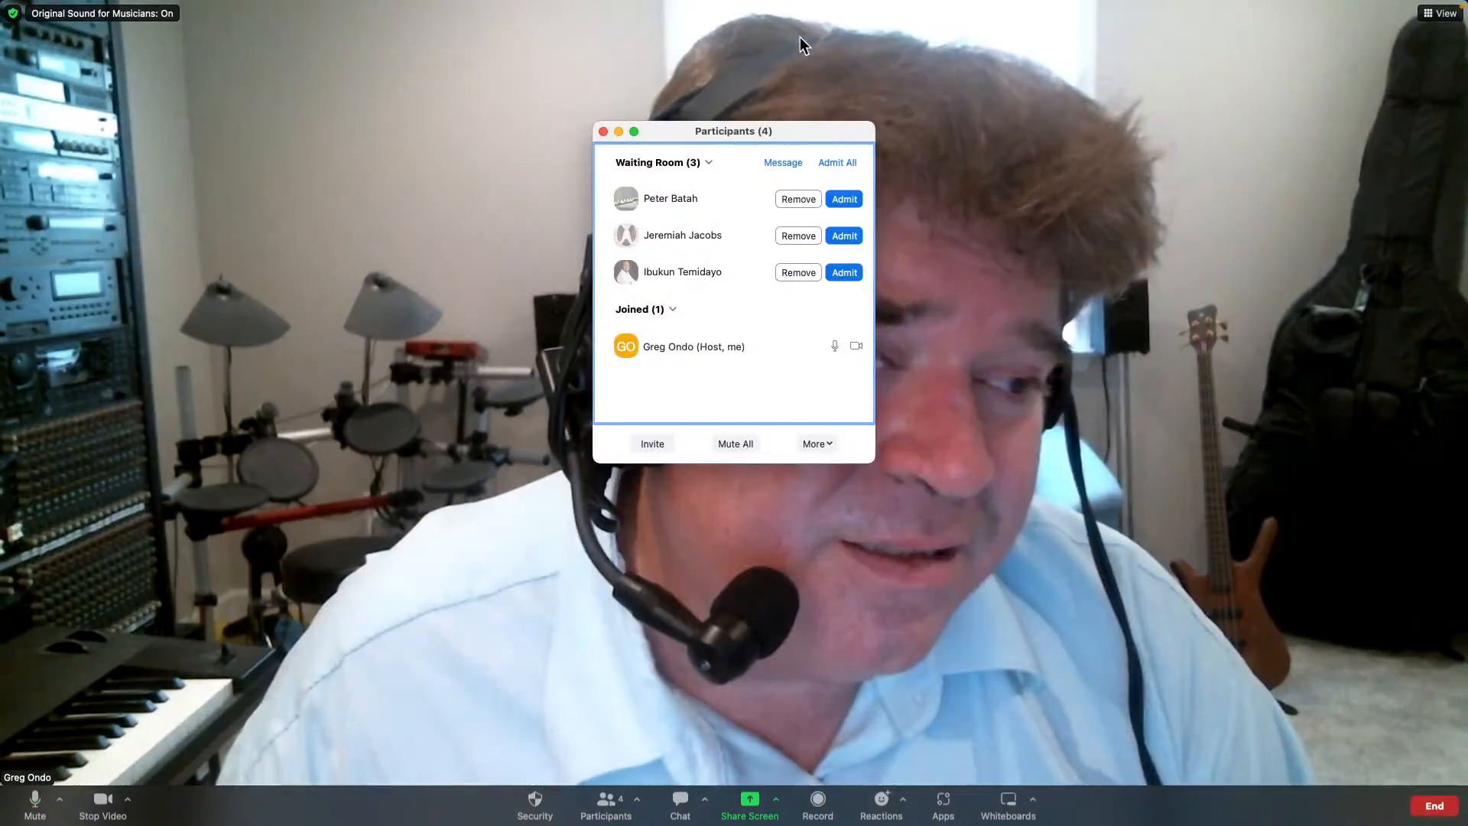
left_click(837, 200)
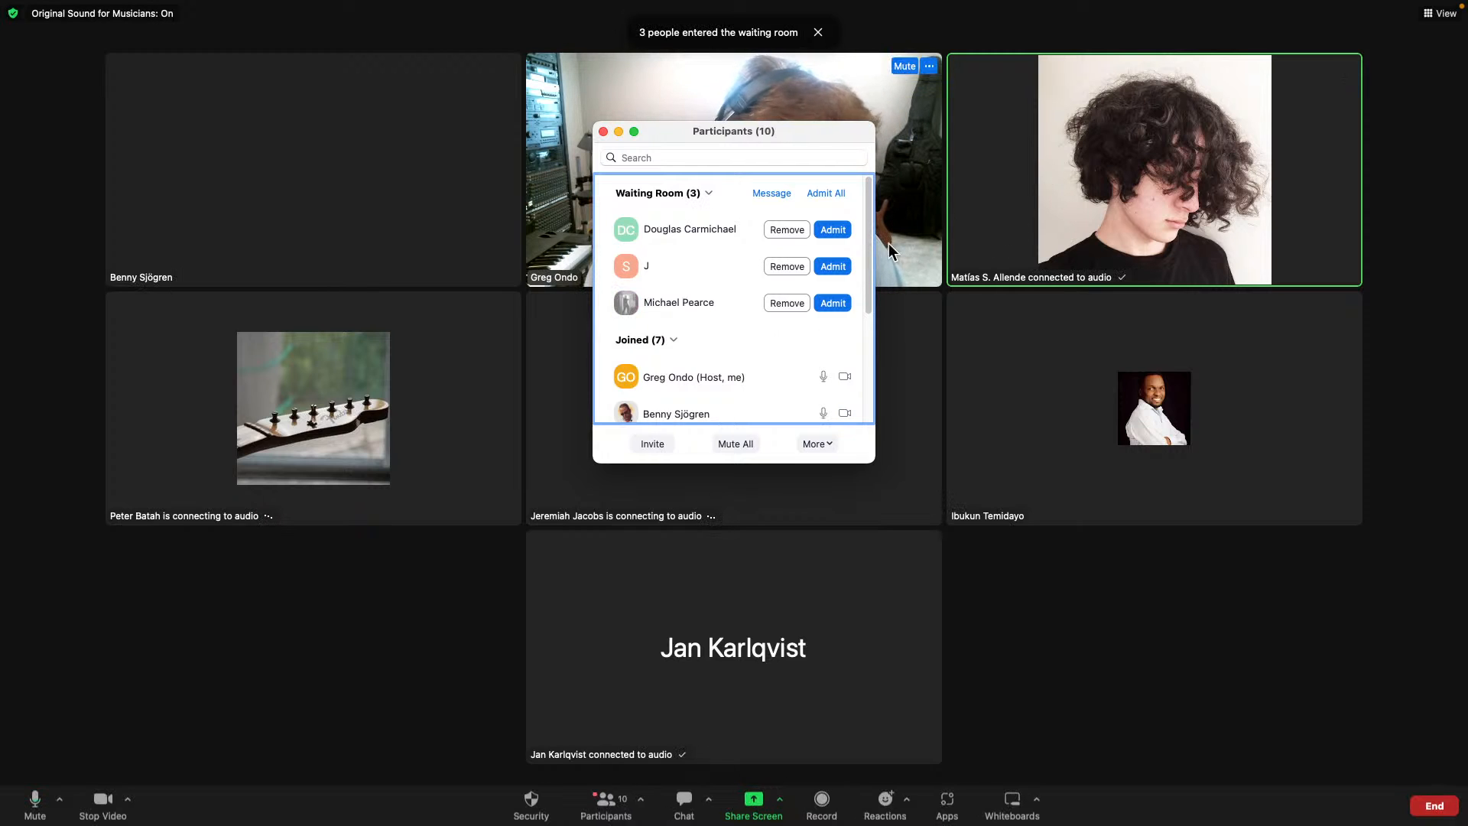
left_click(822, 194)
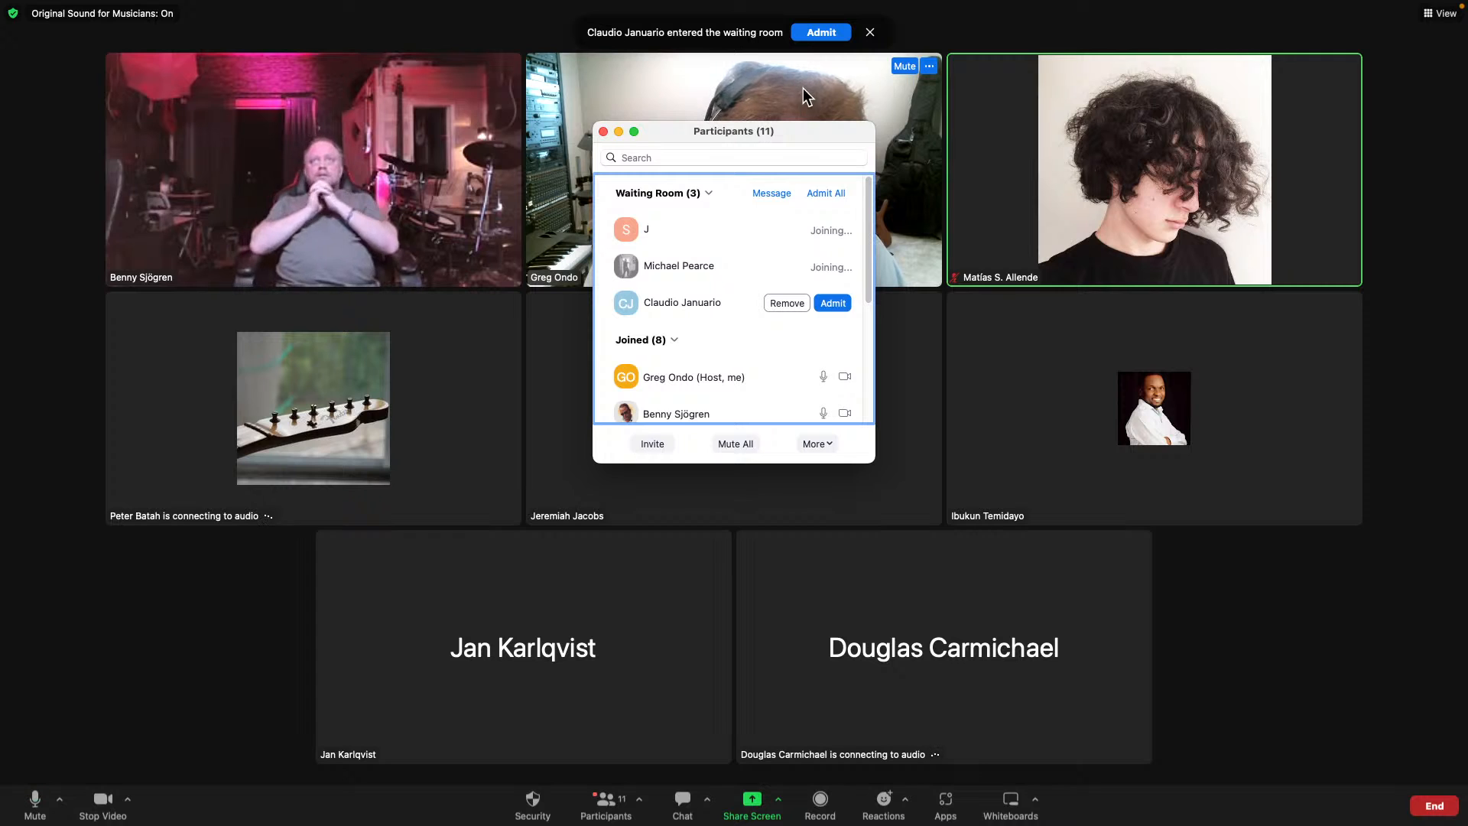
left_click(817, 35)
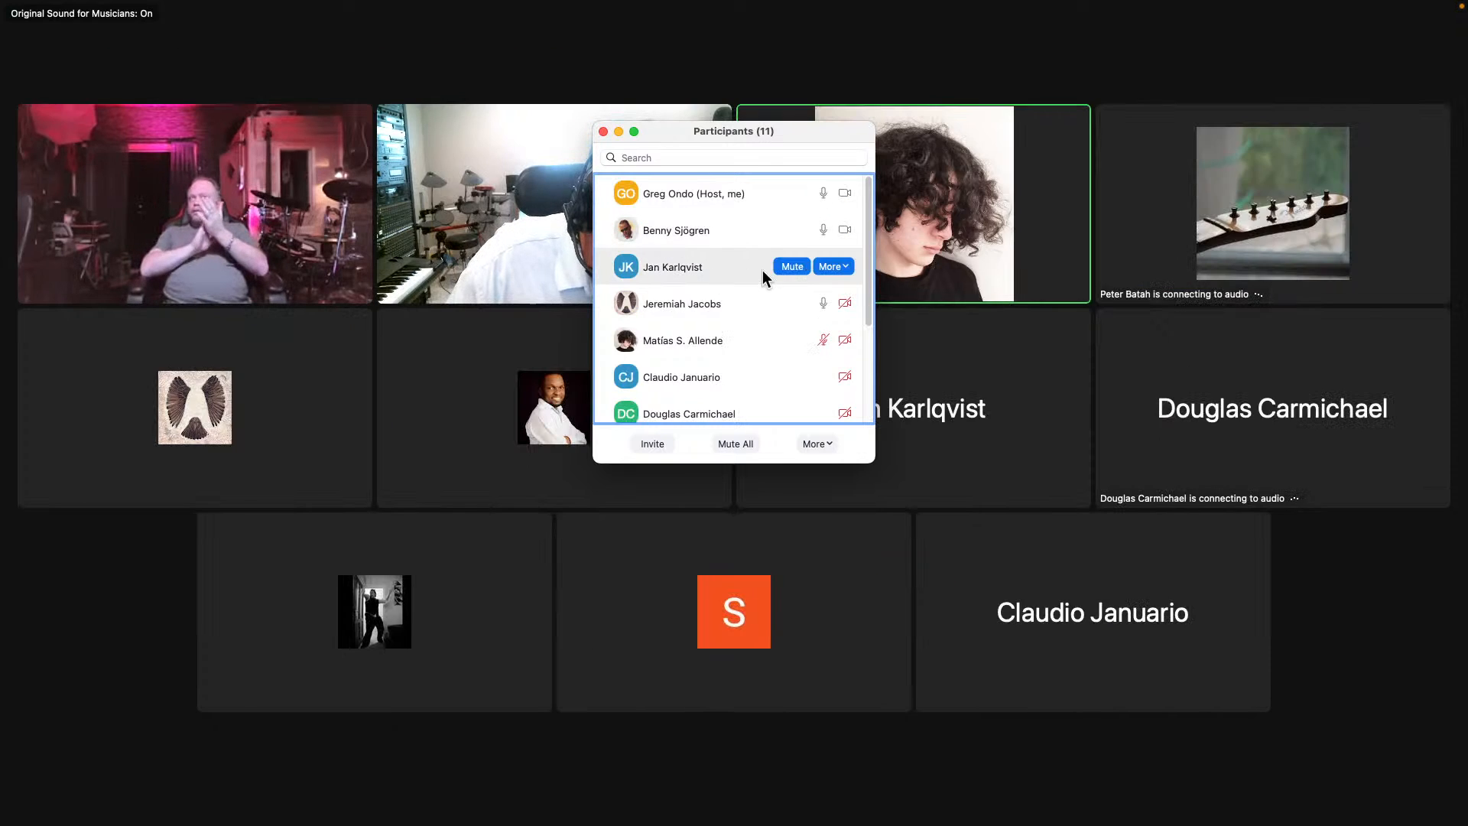
mouse_move(788, 303)
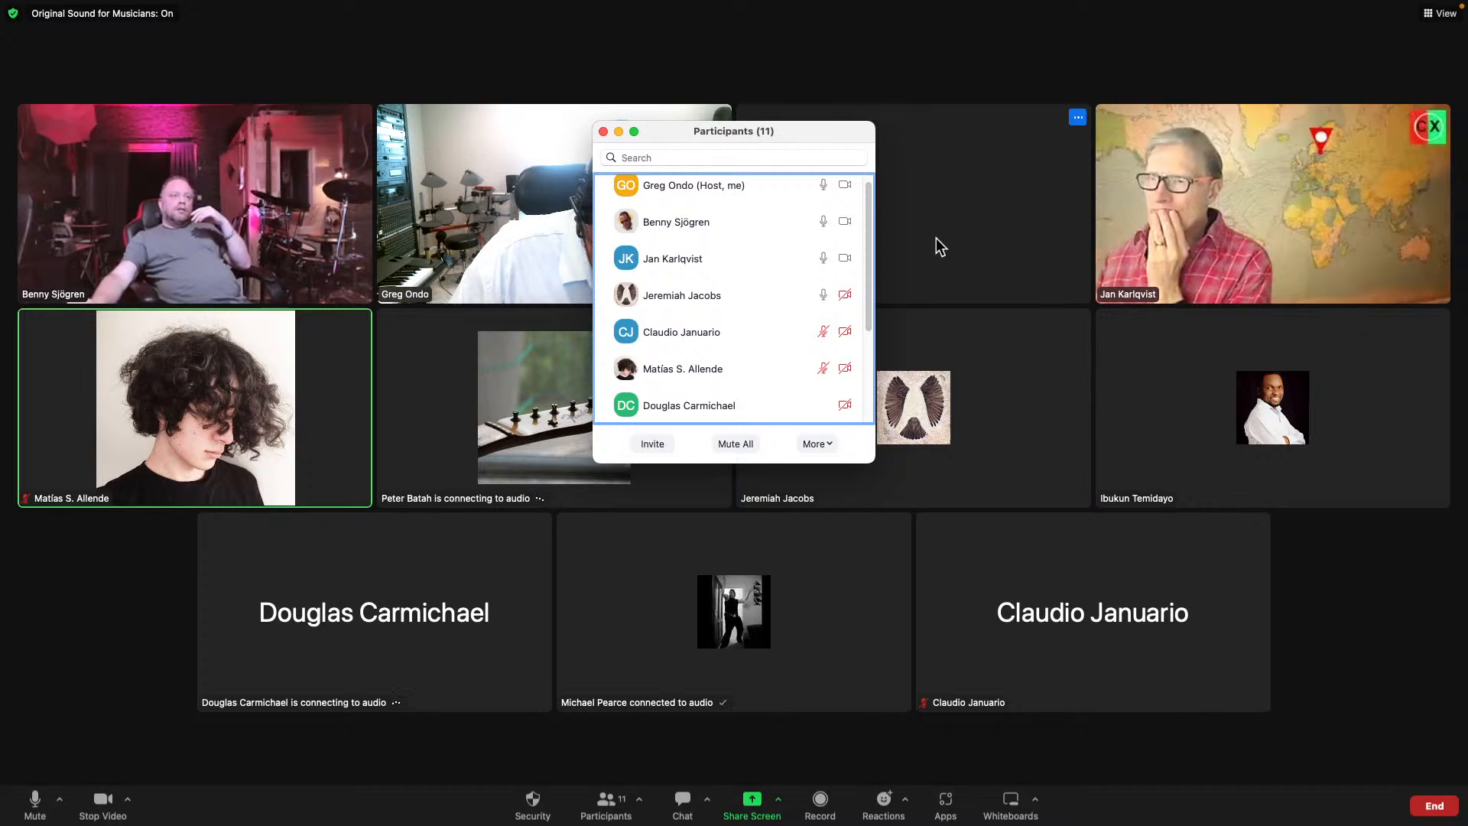
scroll(716, 293, "down", 4)
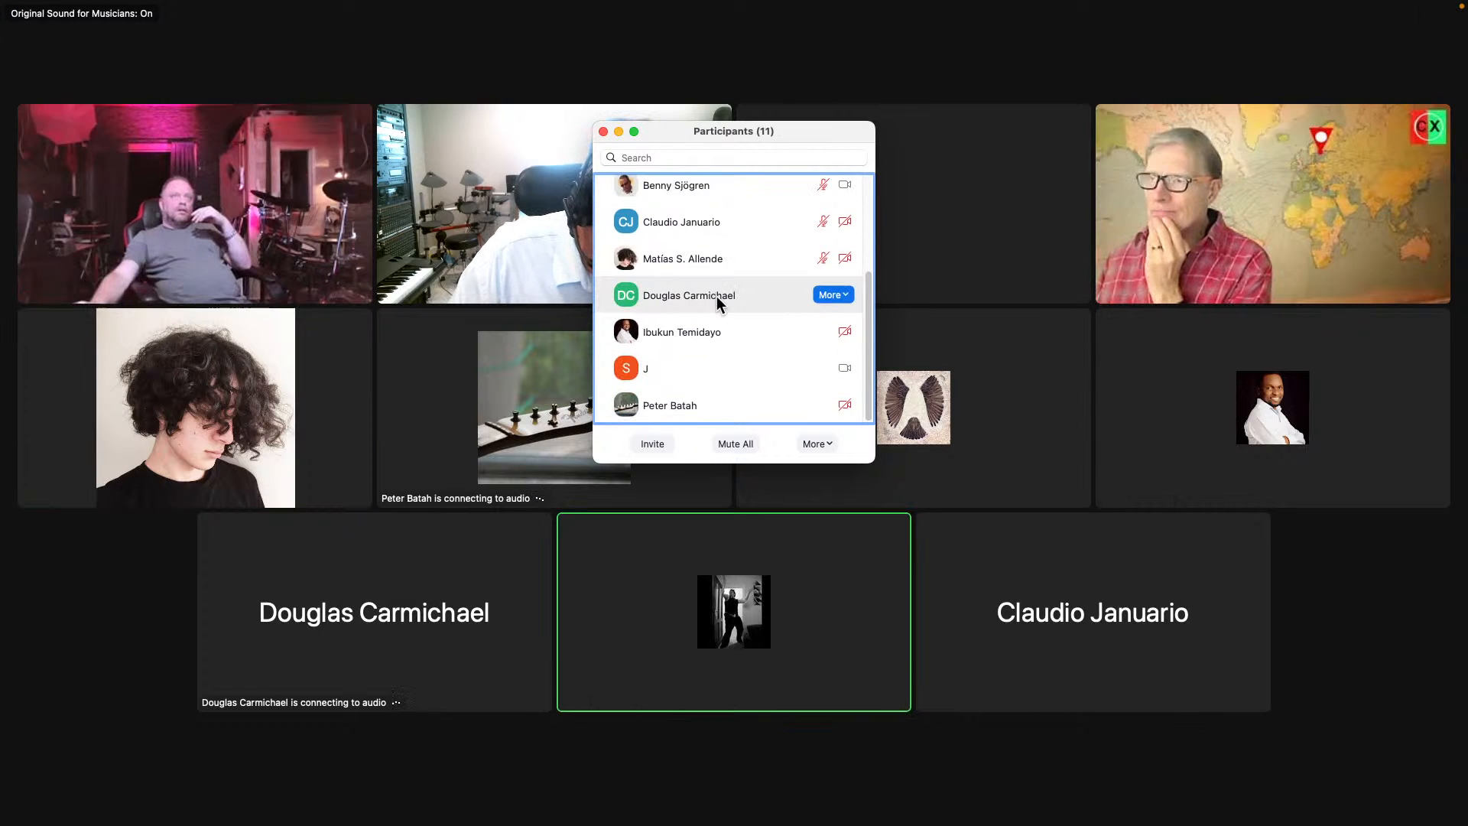
scroll(718, 296, "up", 4)
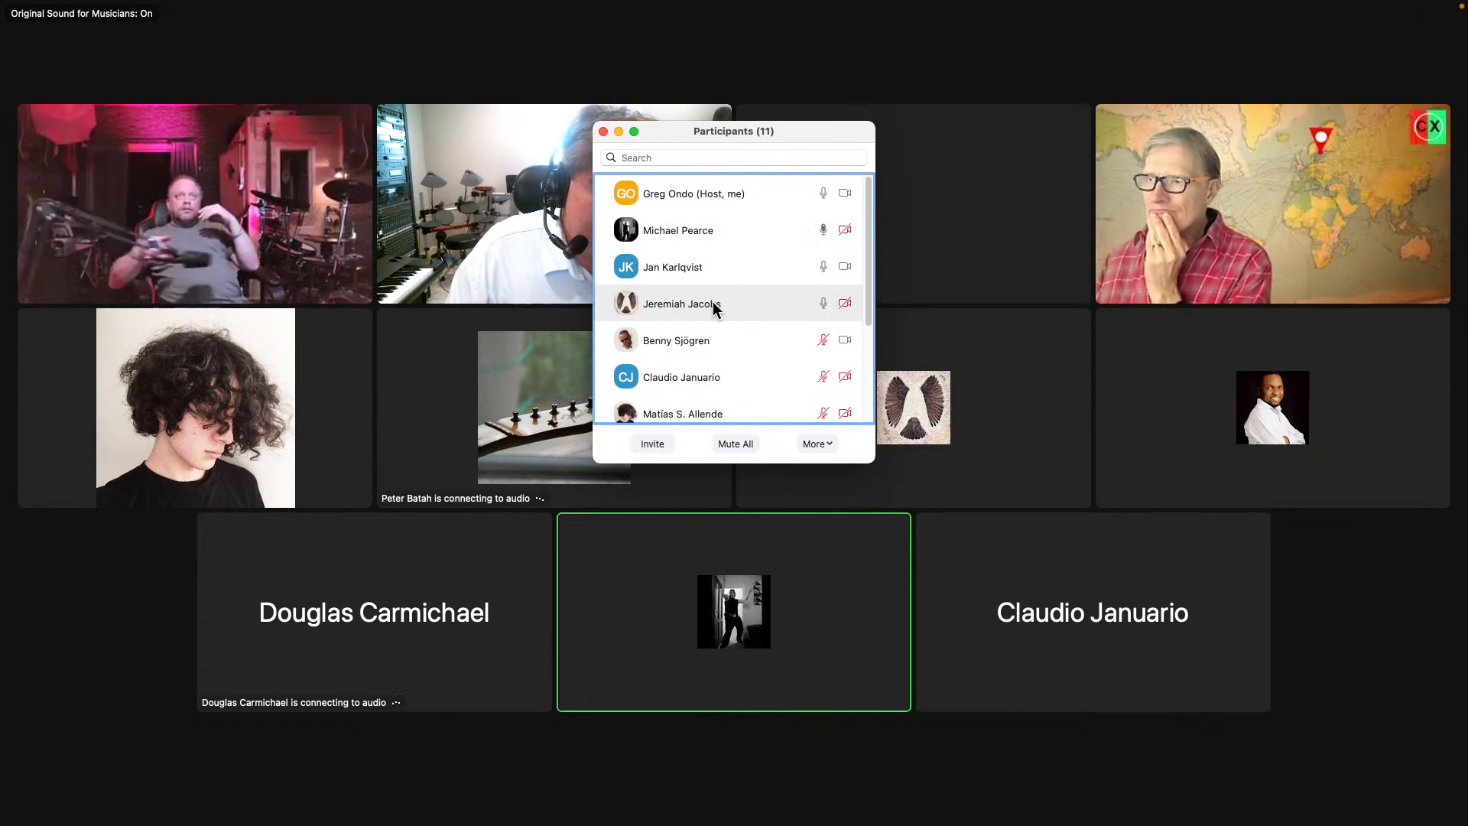
Switch back from the Zoom meeting to the Cubase project with the Groove Agent SE track
key("super+Tab")
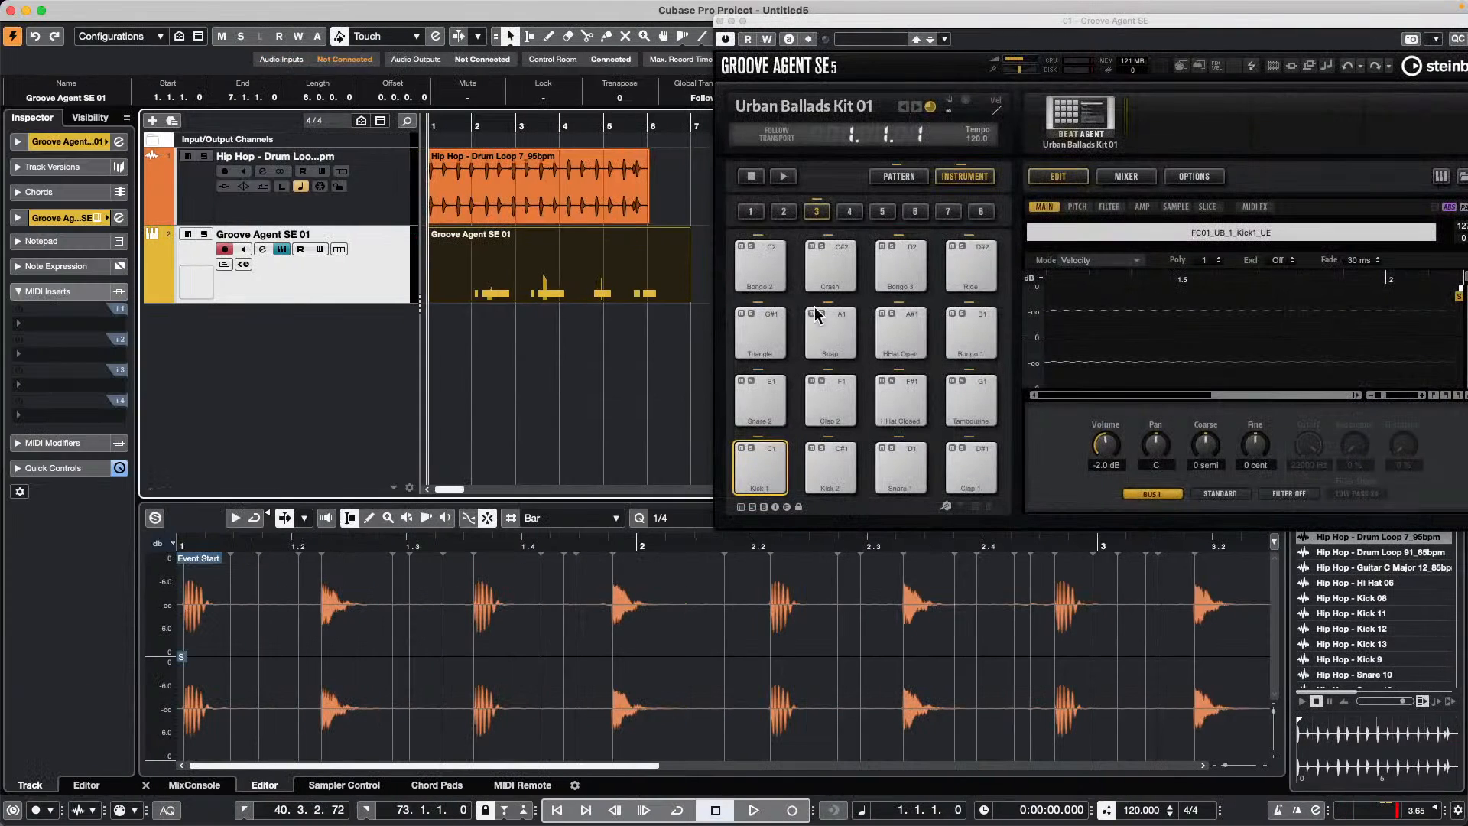
key("super+Tab")
key("super+Tab")
key("super+Tab")
key("super+Tab")
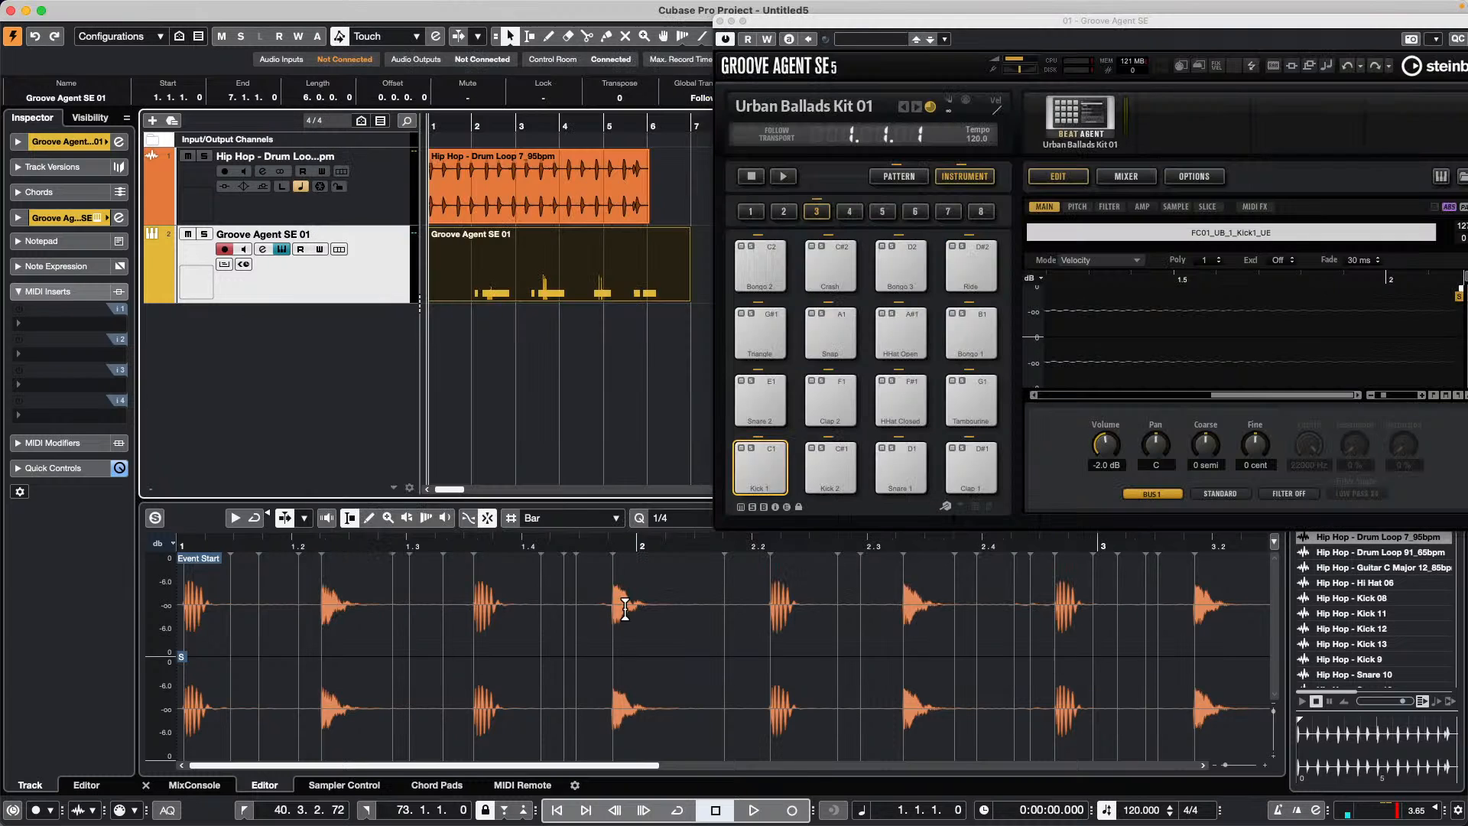